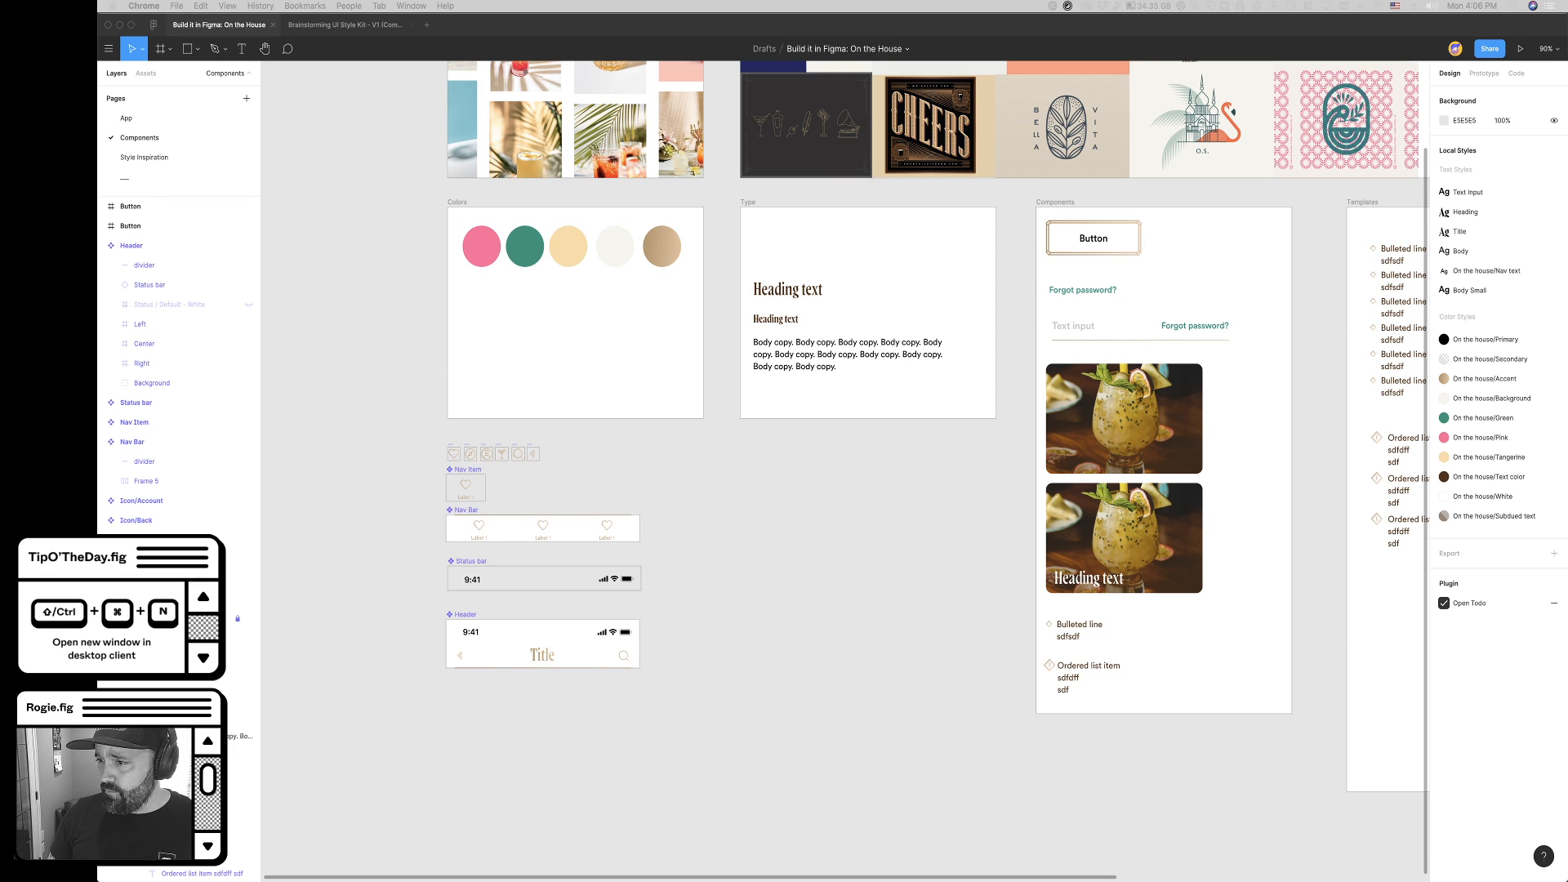
- Switch to Figma and look over the Photos, Inspiration, Colors, Type, Components and Templates frames
key("super+Tab")
key("super+Tab")
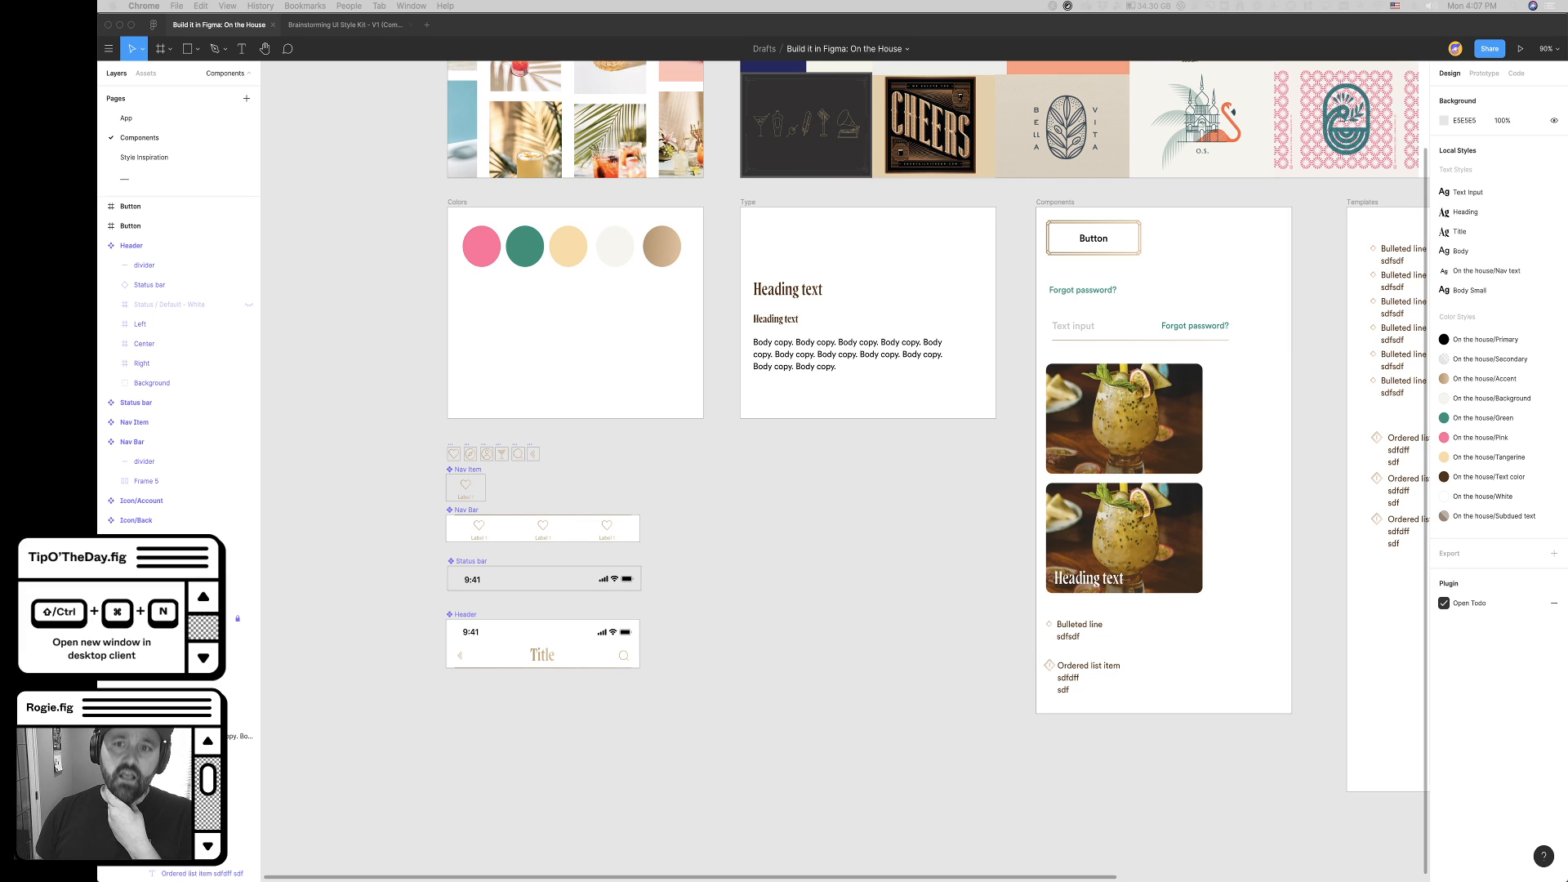
left_click(858, 495)
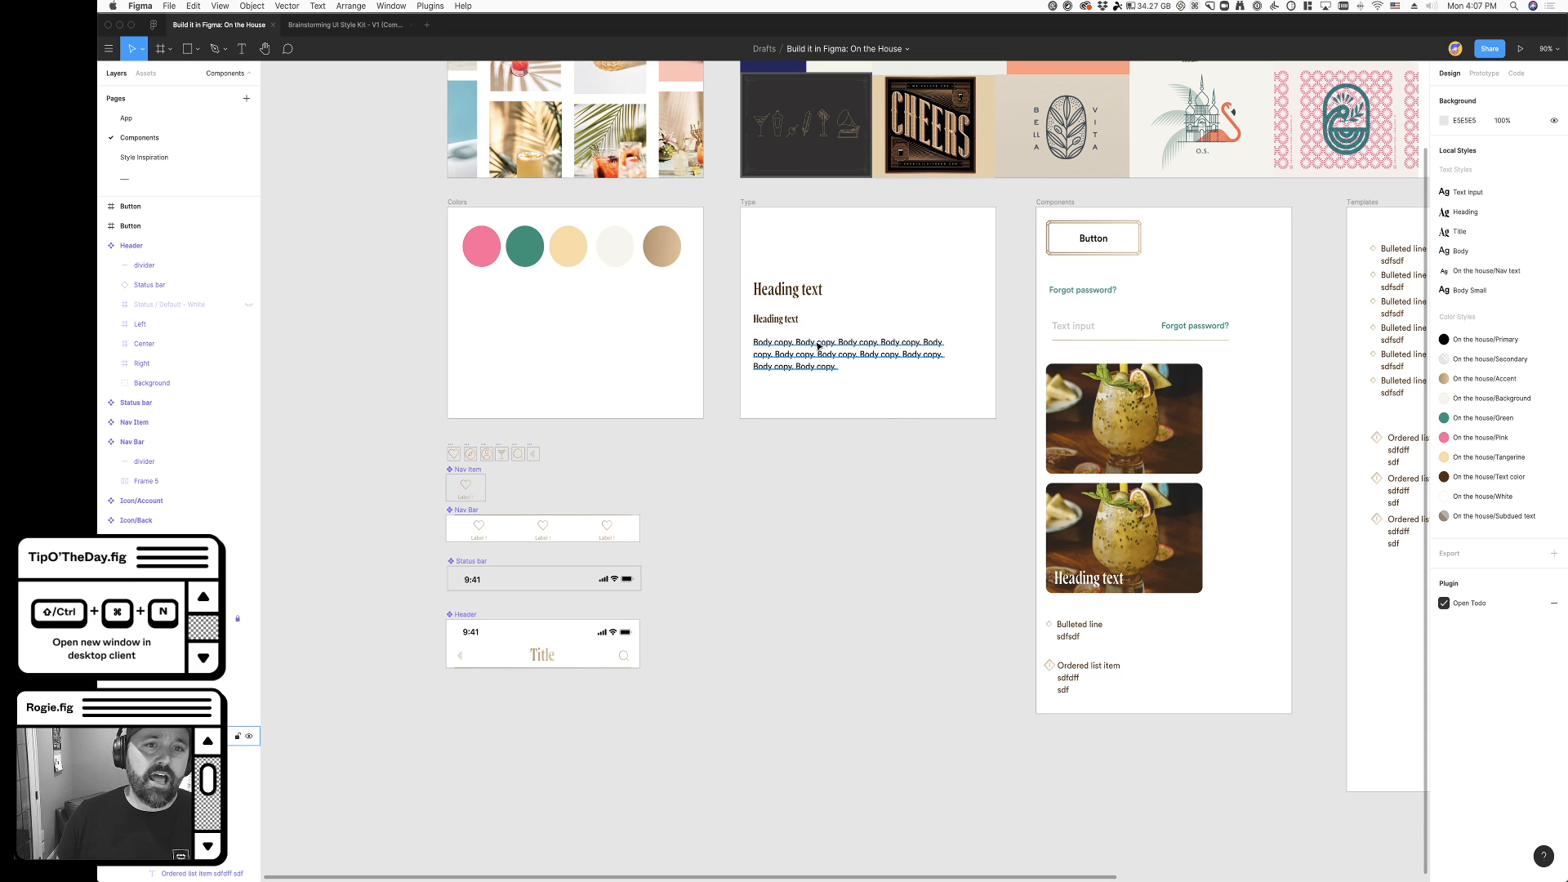
scroll(817, 346, "up", 5)
scroll(817, 346, "right", 2)
scroll(811, 347, "down", 1)
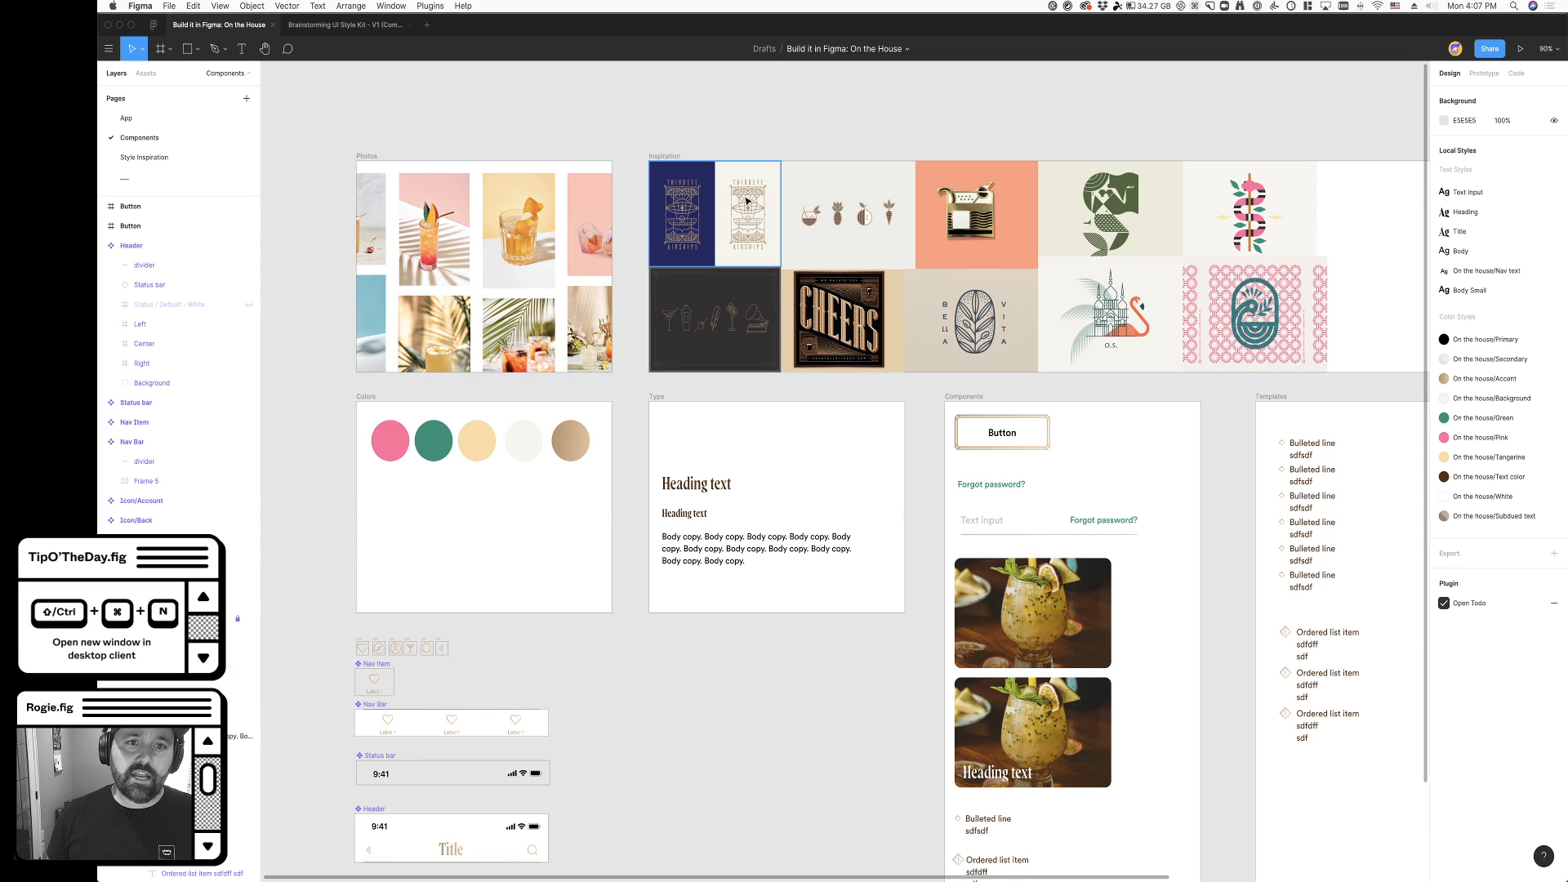
scroll(763, 107, "right", 2)
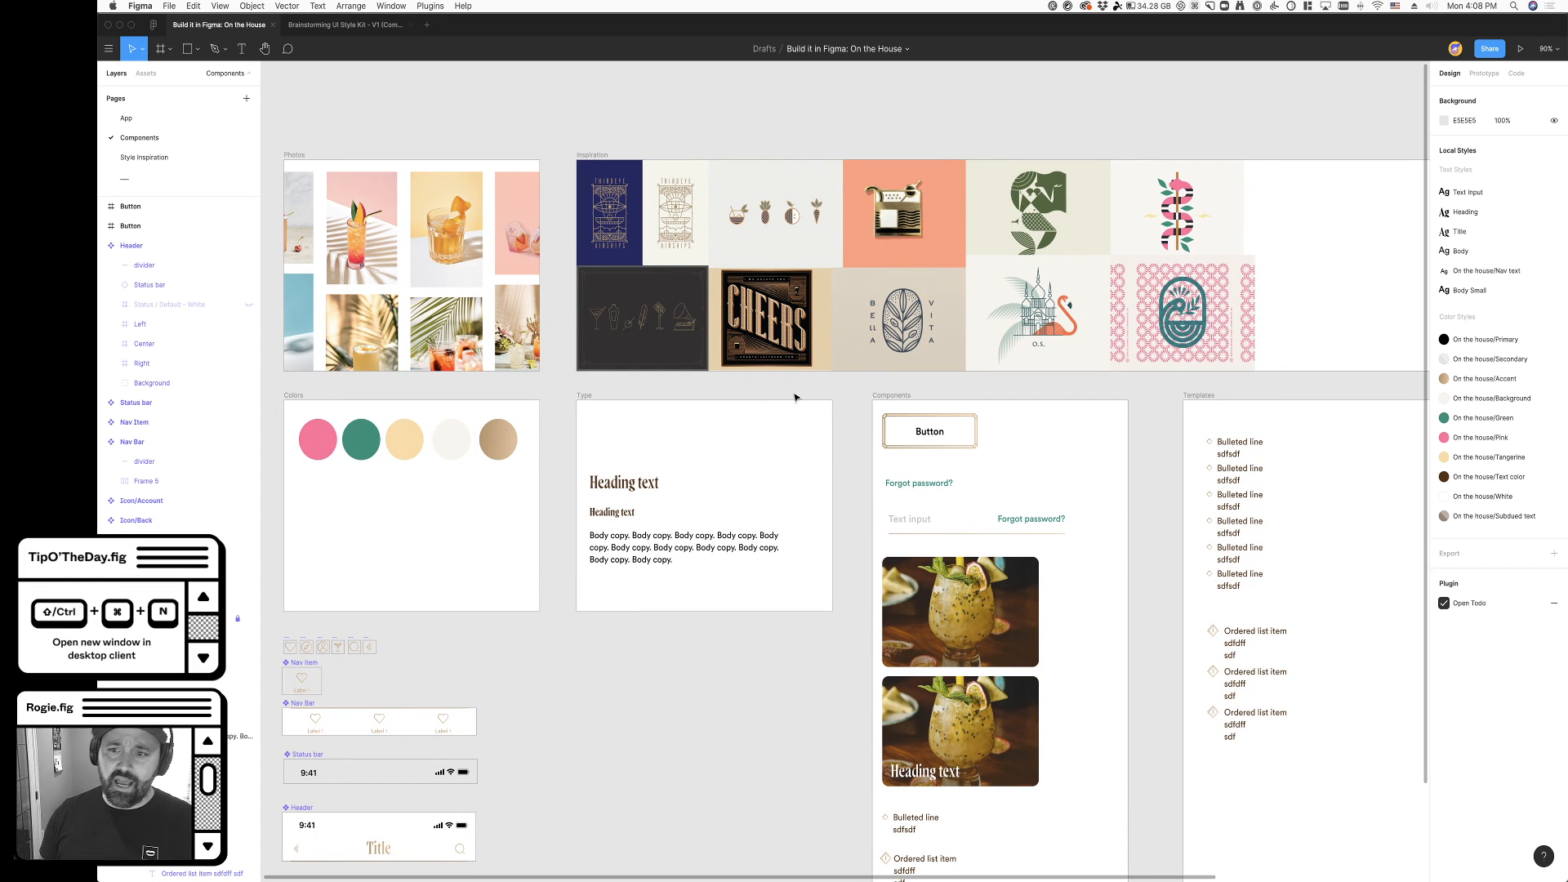
scroll(1118, 653, "right", 5)
scroll(1119, 654, "down", 3)
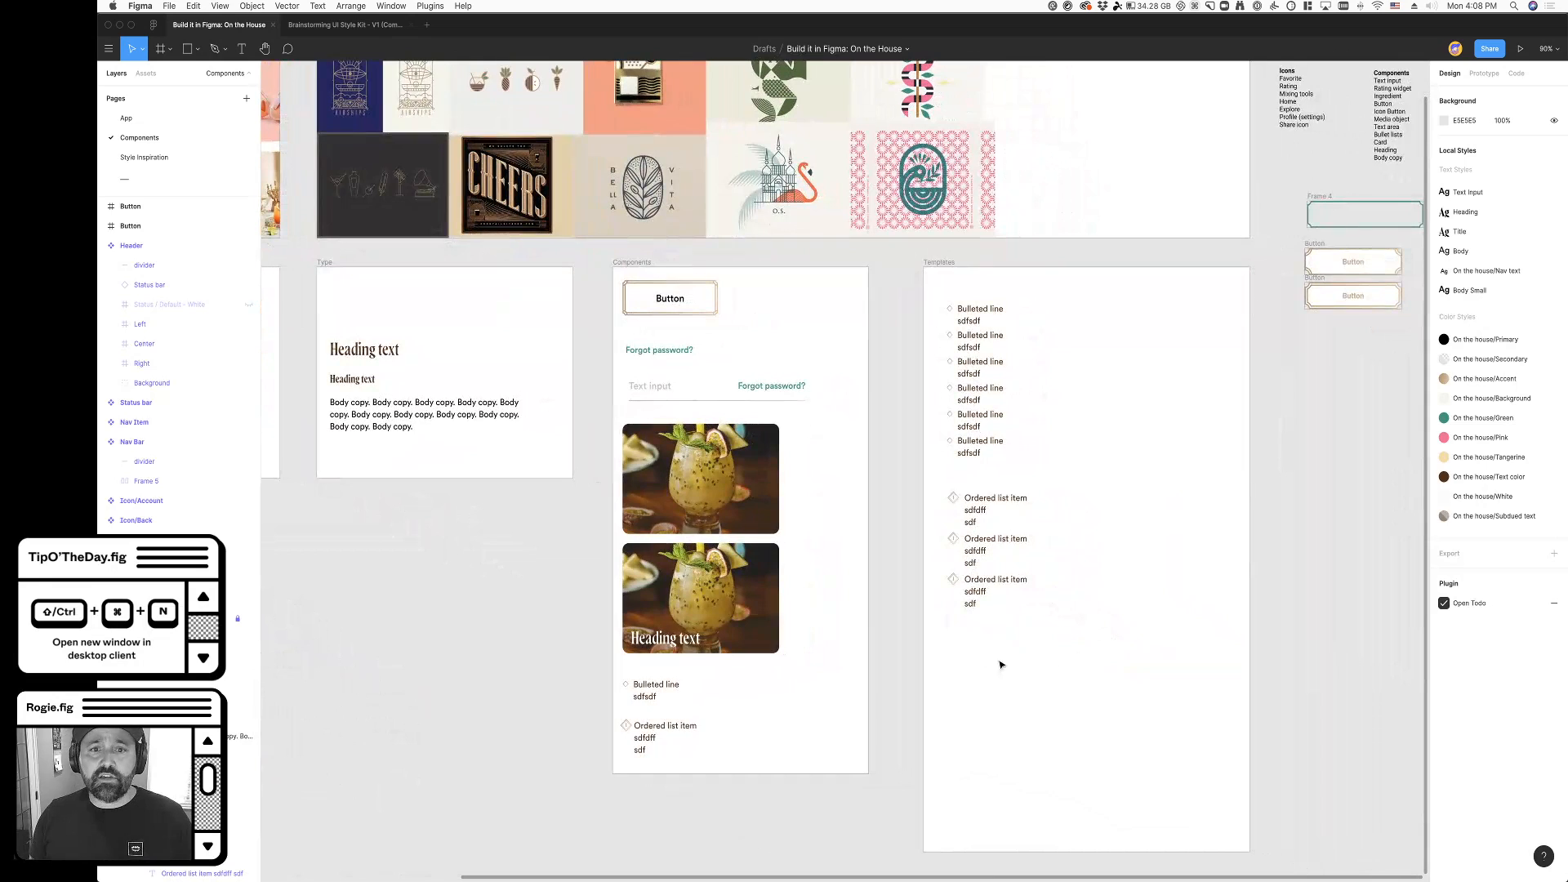
- Examine the bulleted line and ordered list item components in the Components frame
scroll(588, 726, "up", 10)
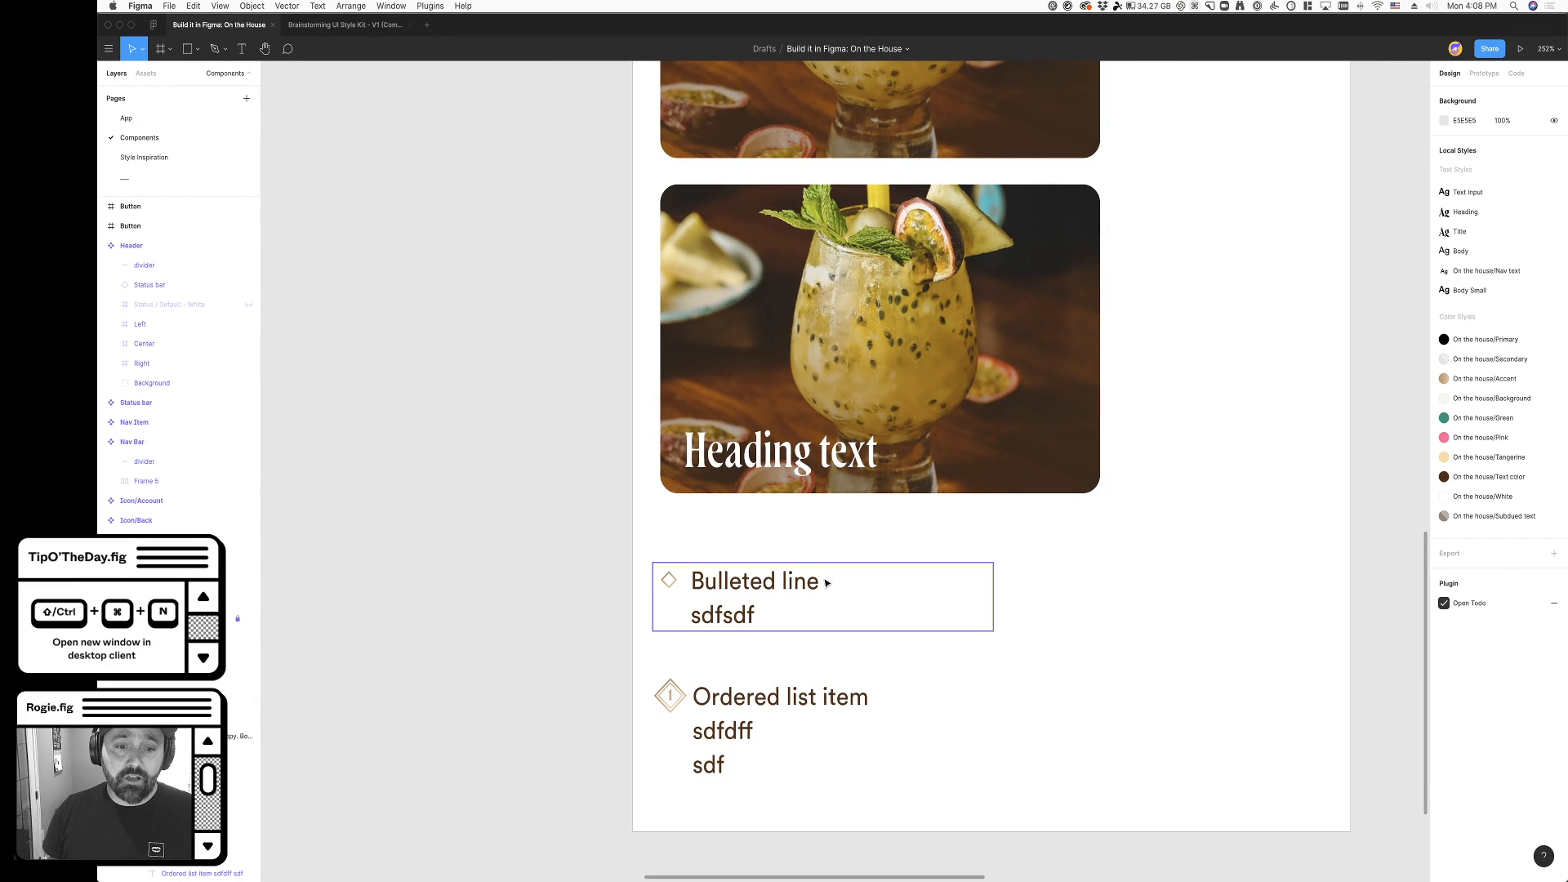
left_click(782, 600)
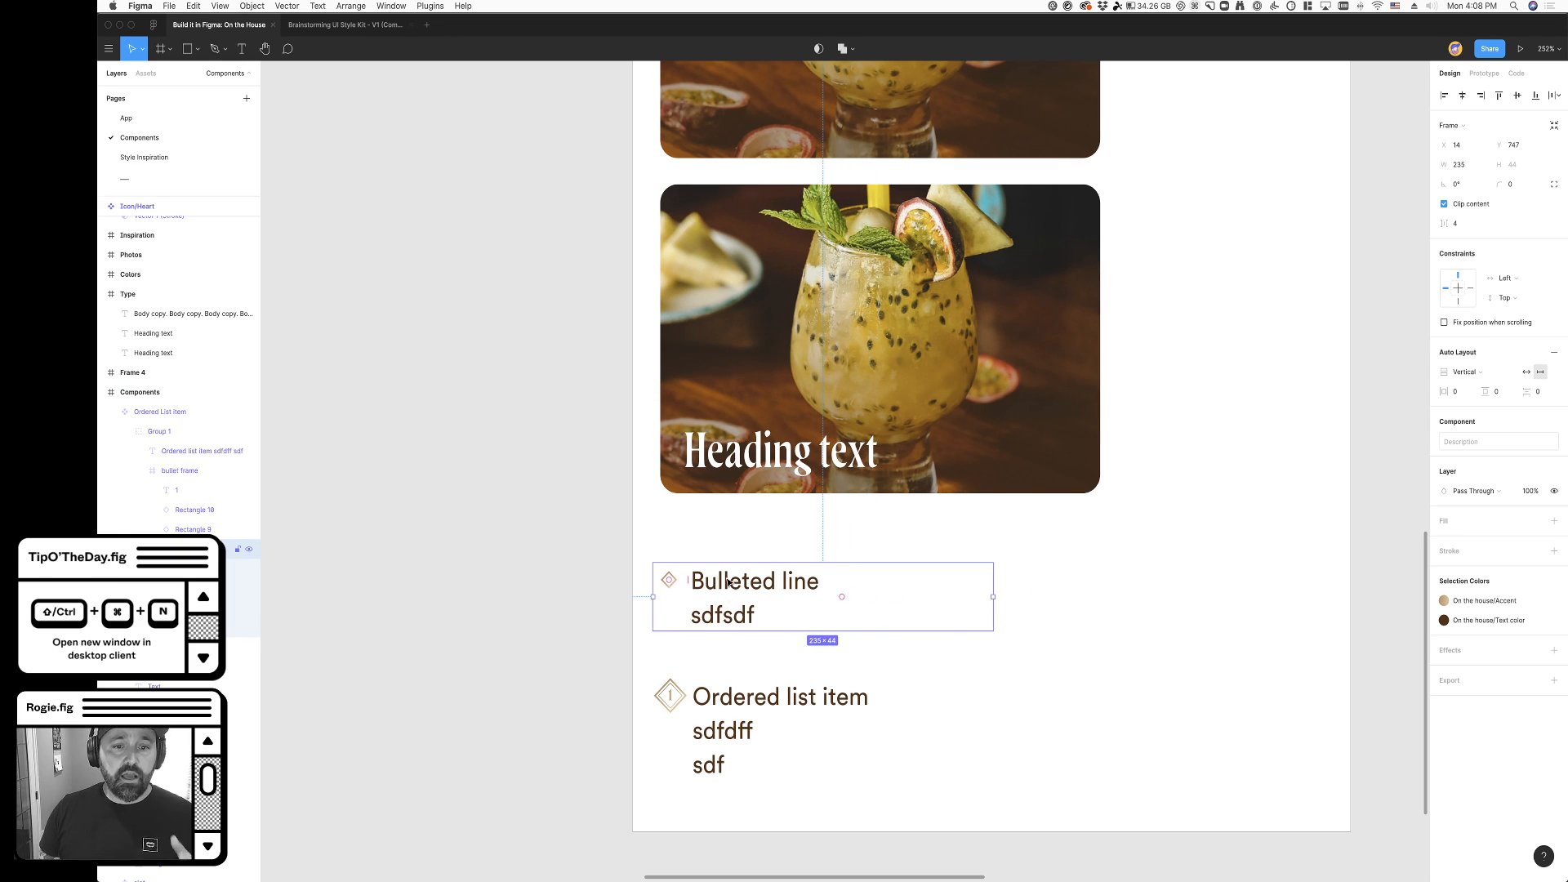
left_click(687, 683)
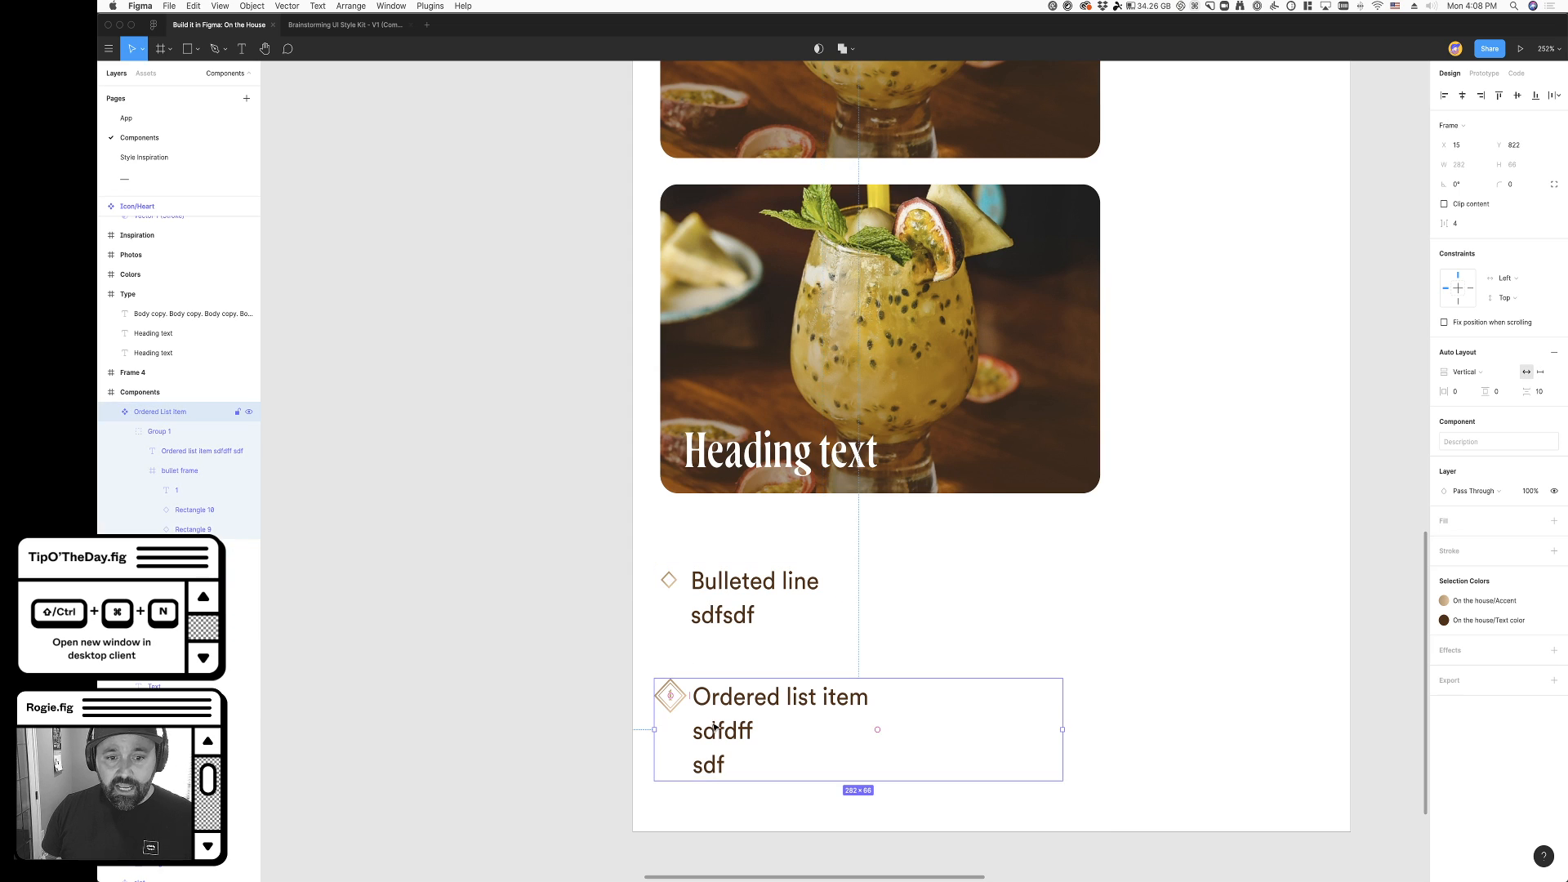
scroll(689, 786, "down", 2)
left_click(692, 780)
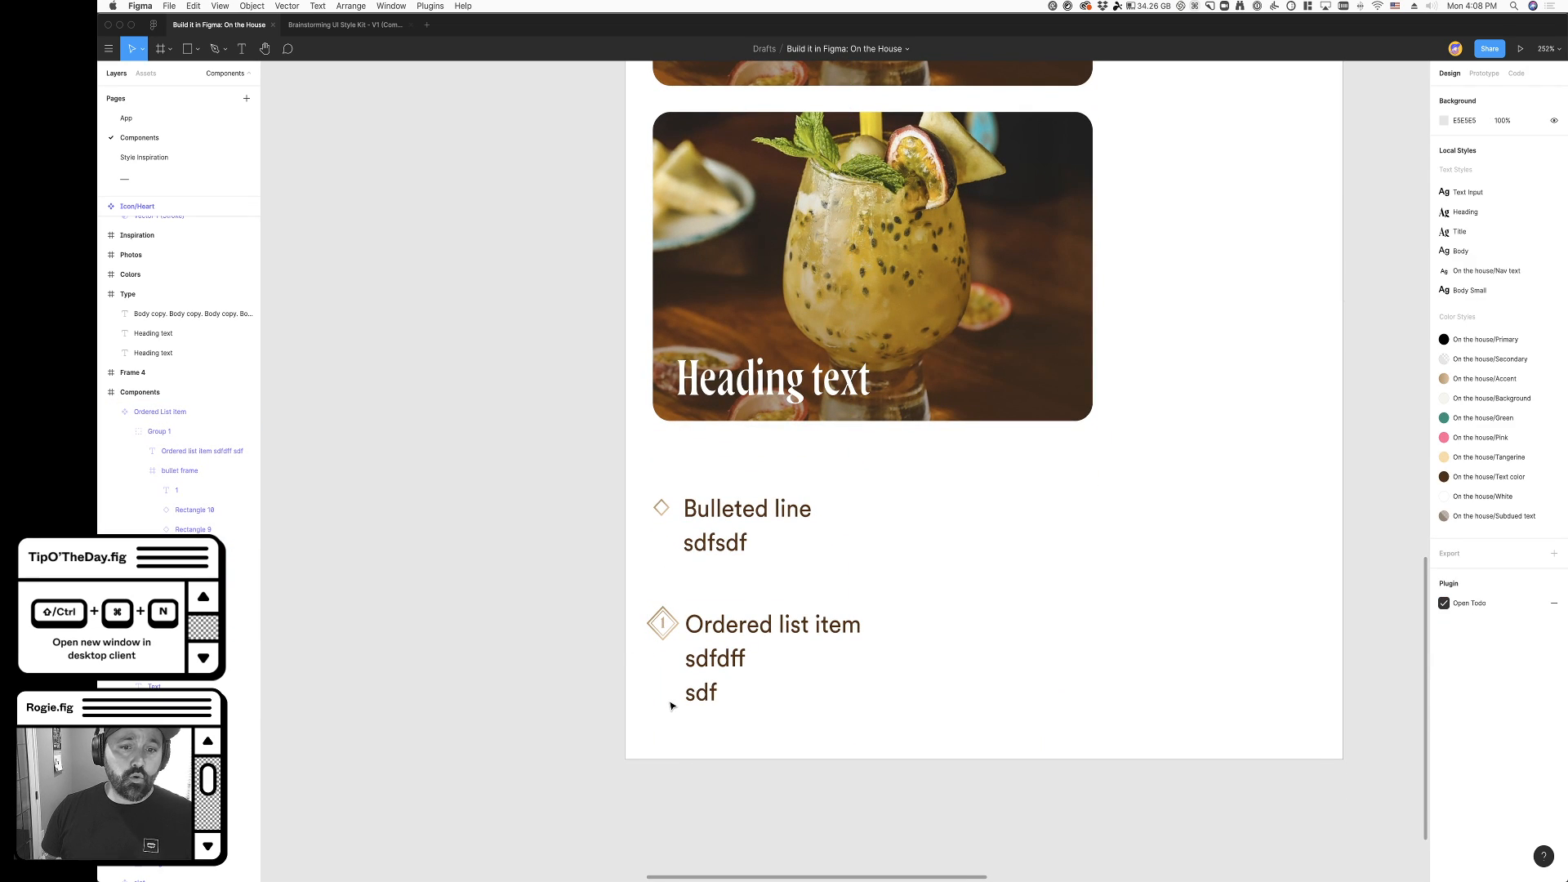
scroll(671, 706, "up", 5)
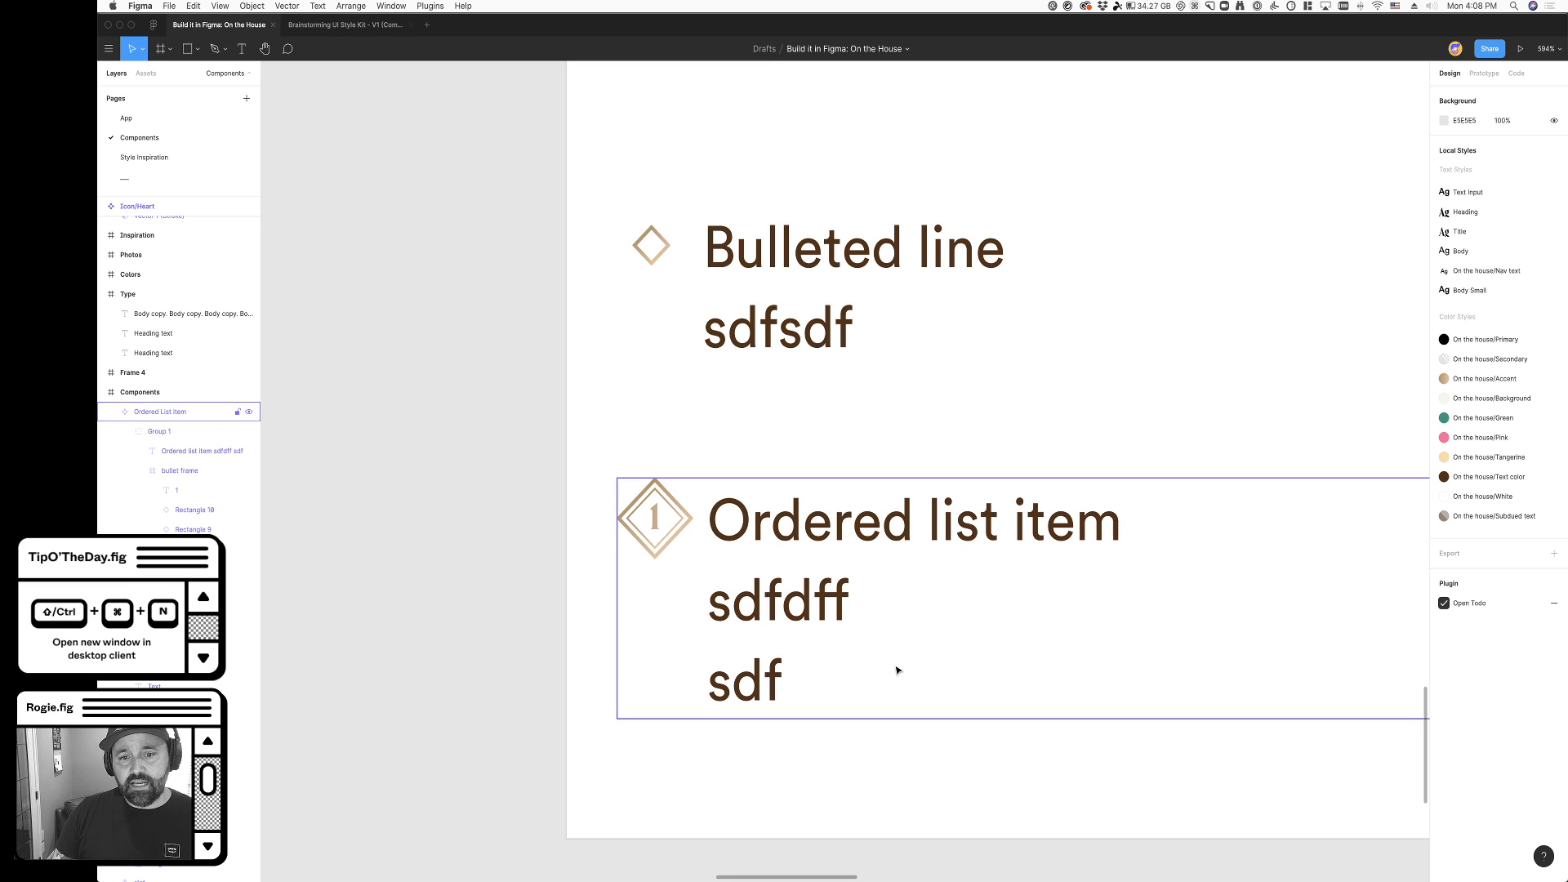
scroll(903, 662, "right", 4)
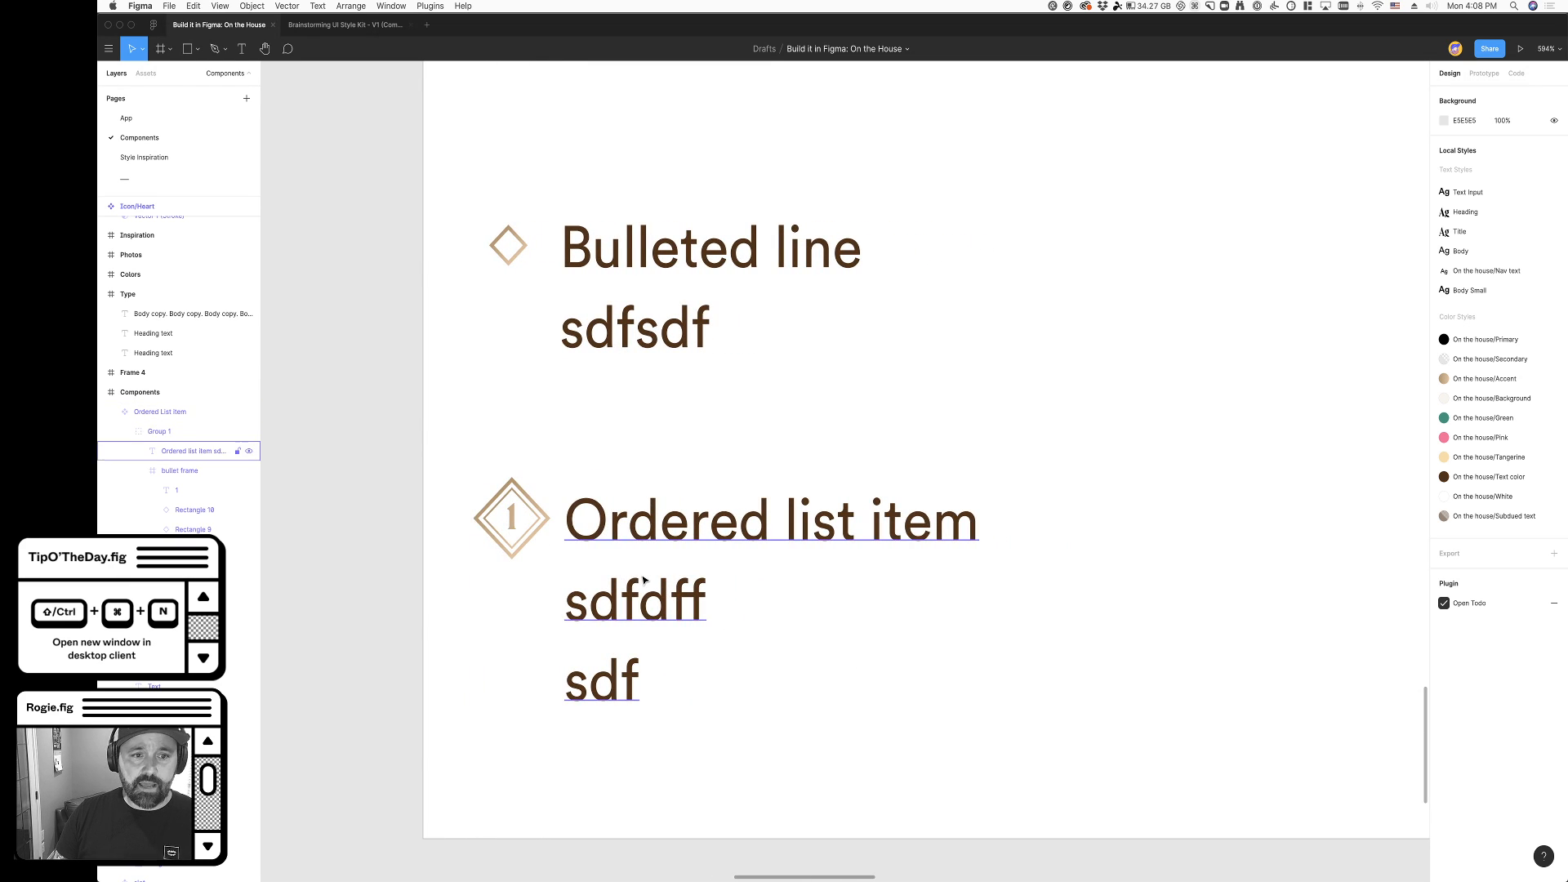
scroll(641, 588, "down", 5)
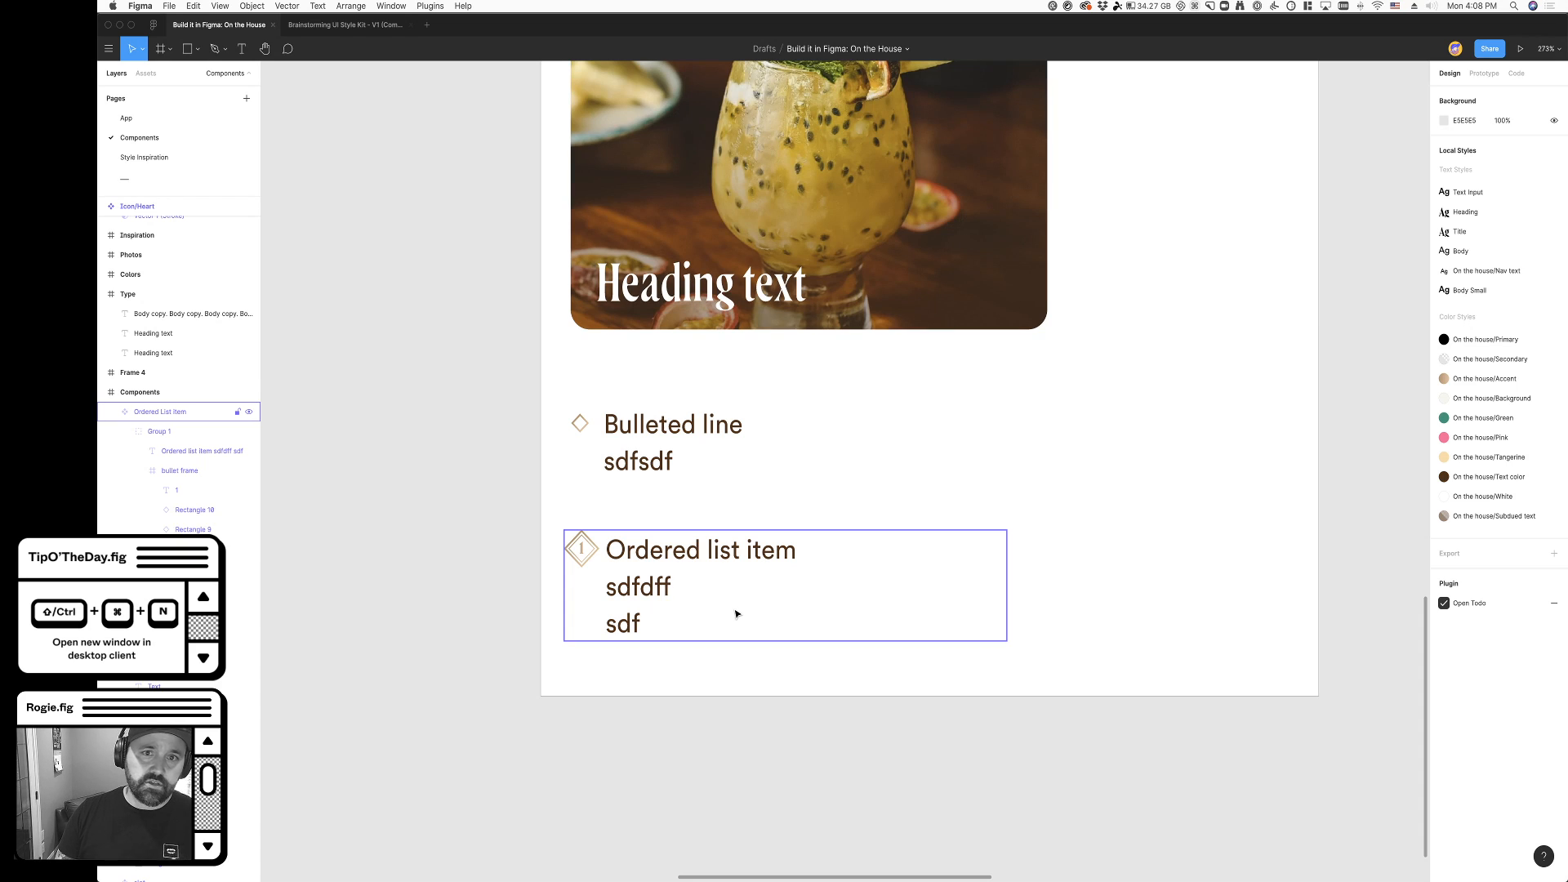
scroll(742, 633, "down", 5)
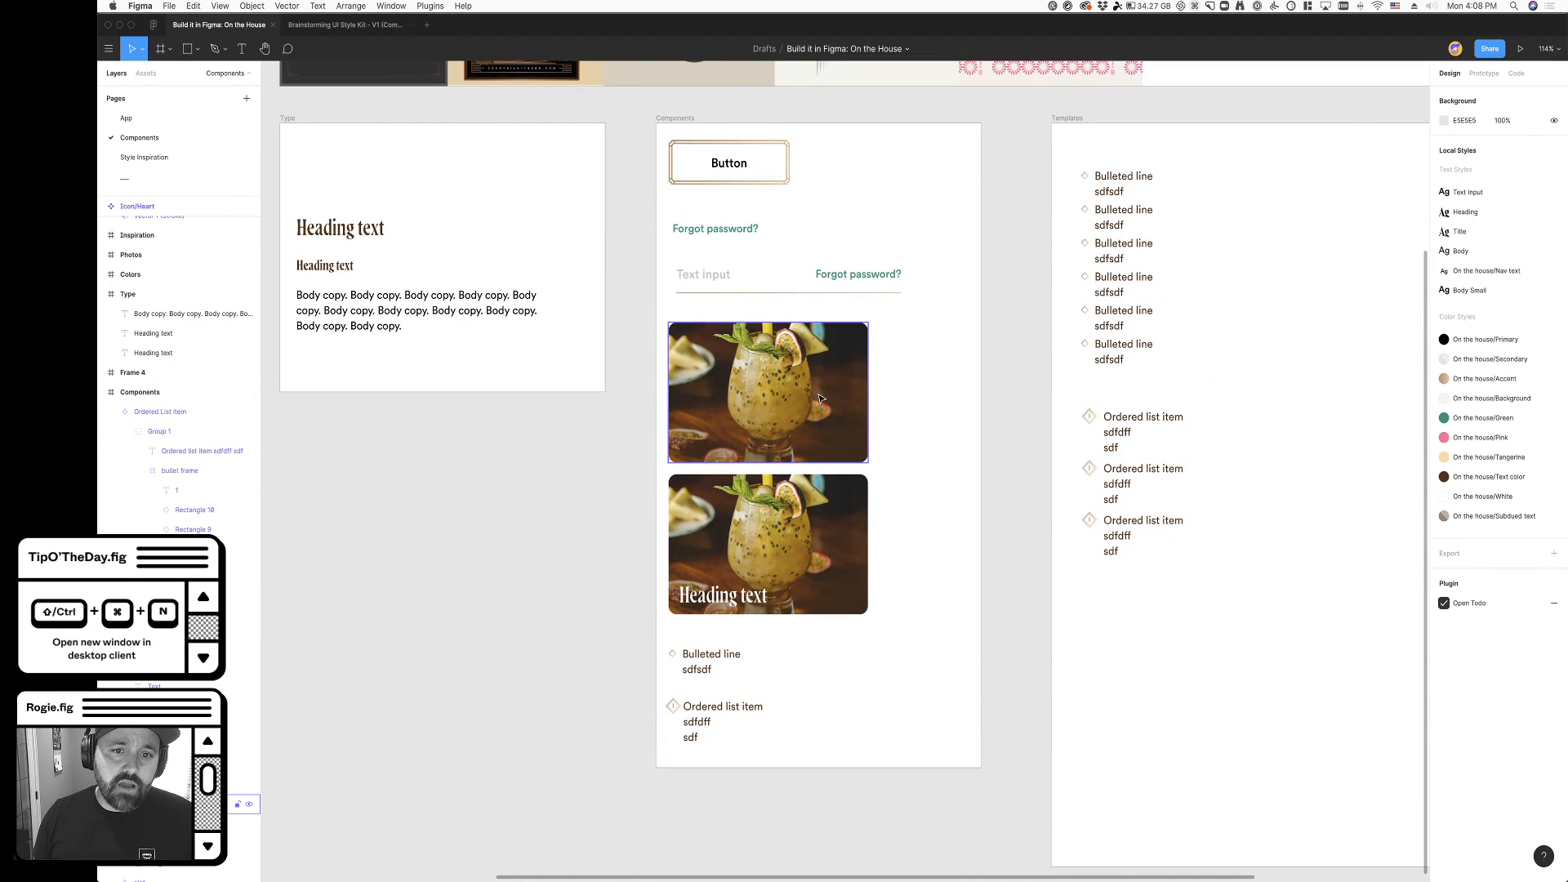
- Inspect the two cocktail image components and the text input component with its Forgot password? label
left_click(774, 394)
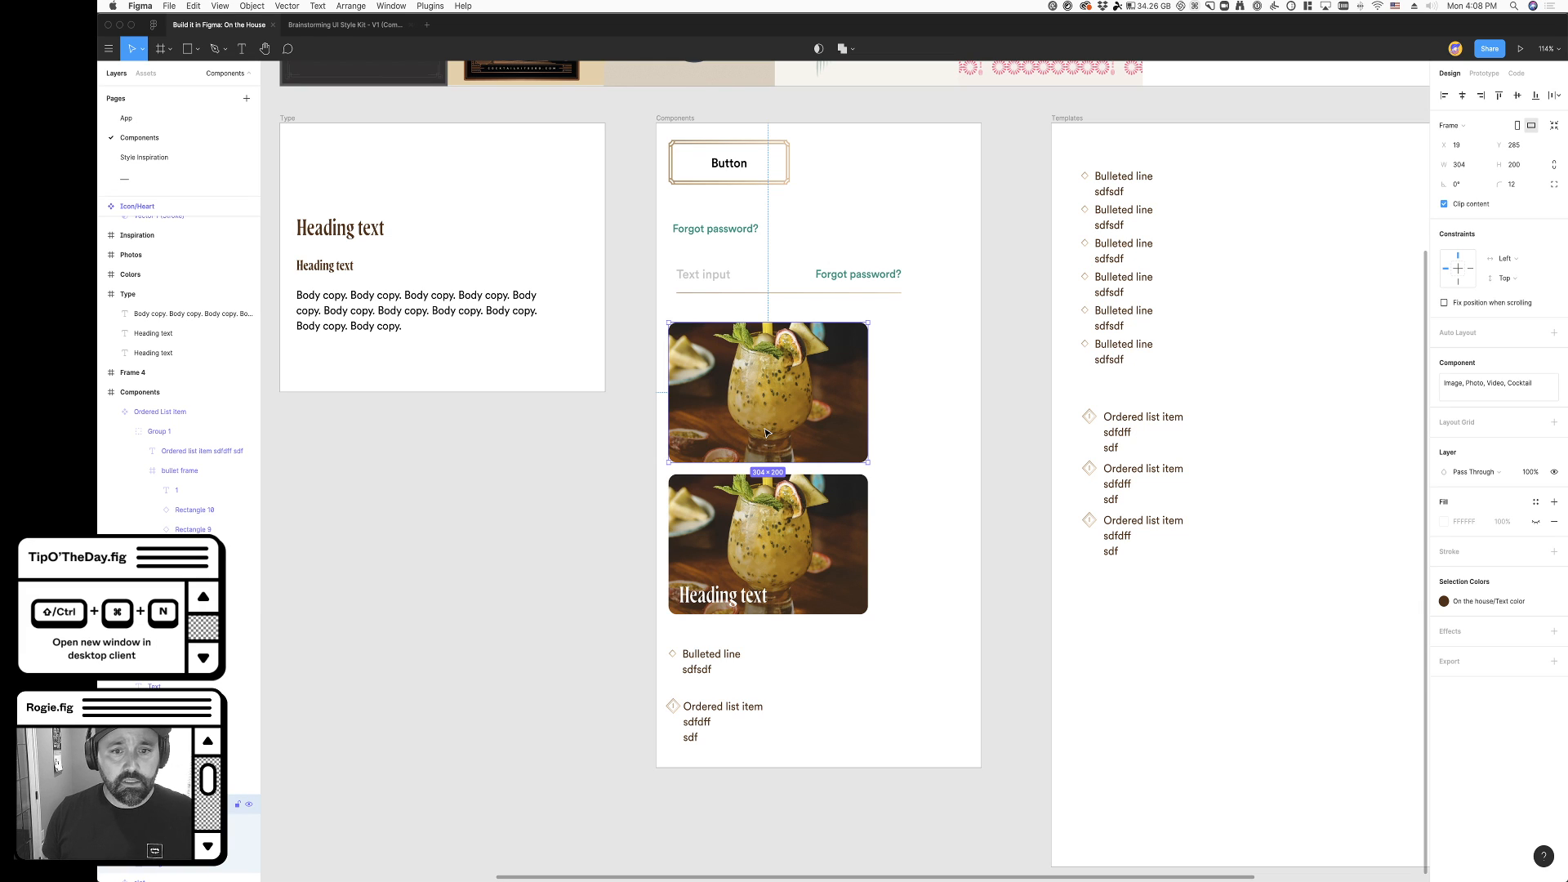
left_click(792, 608)
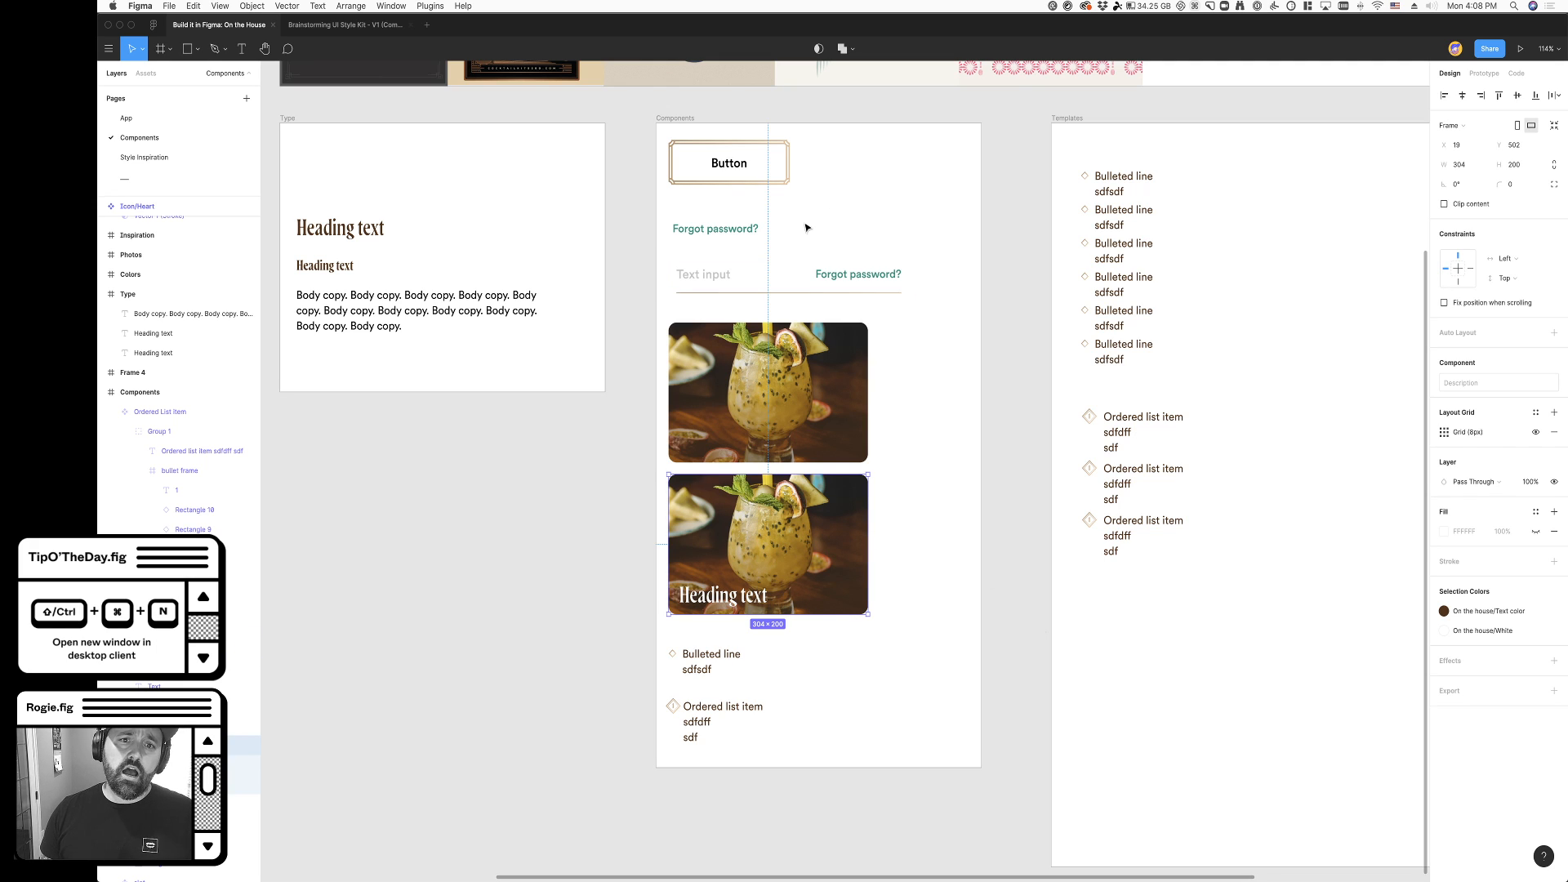
left_click(799, 278)
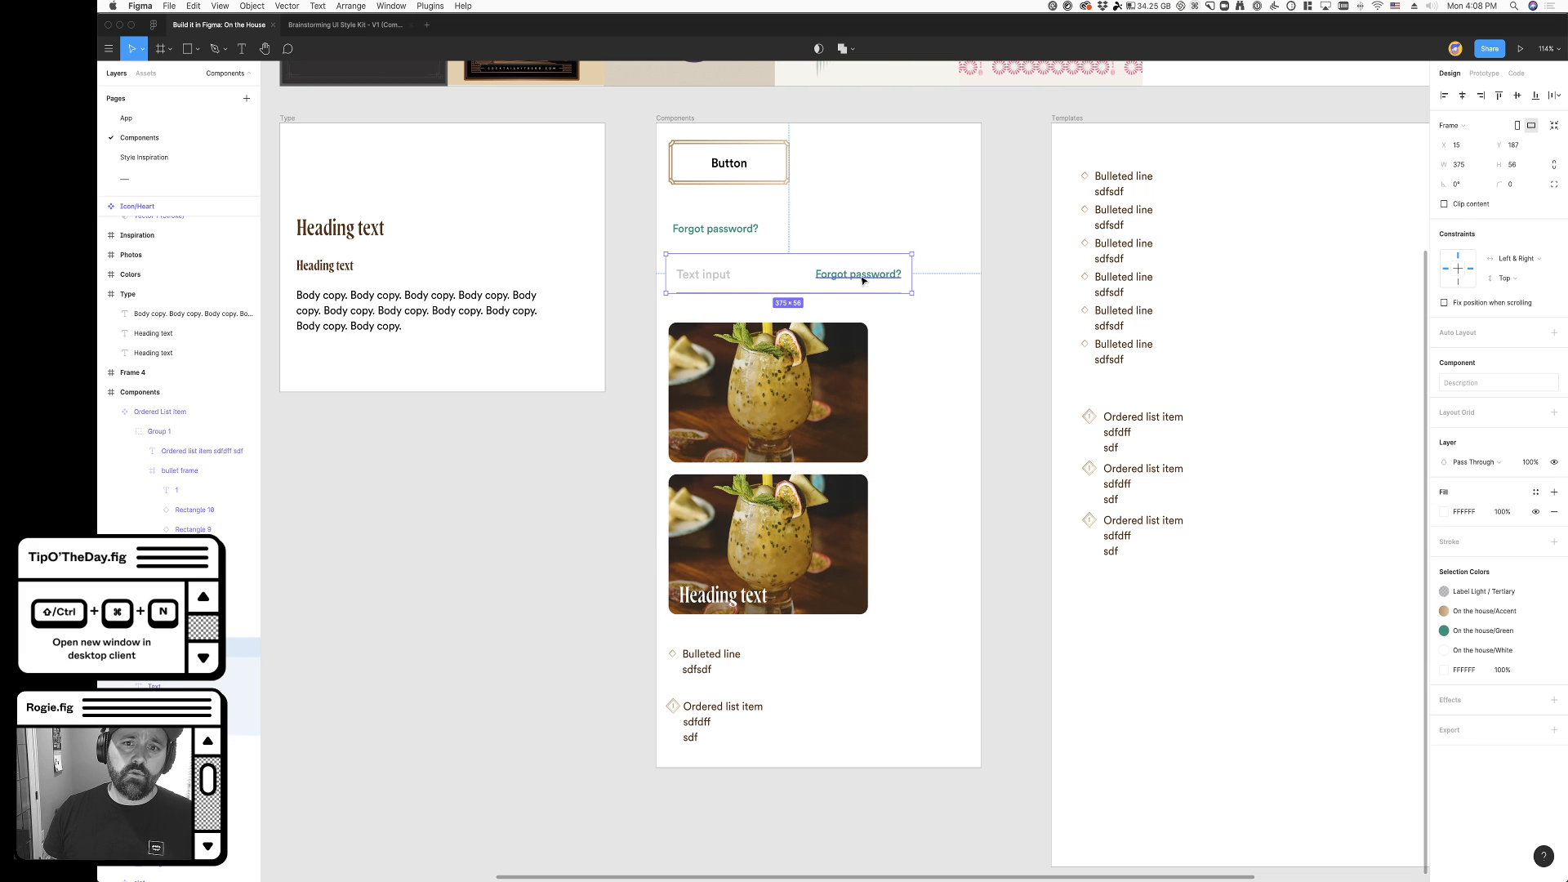
double_click(889, 278)
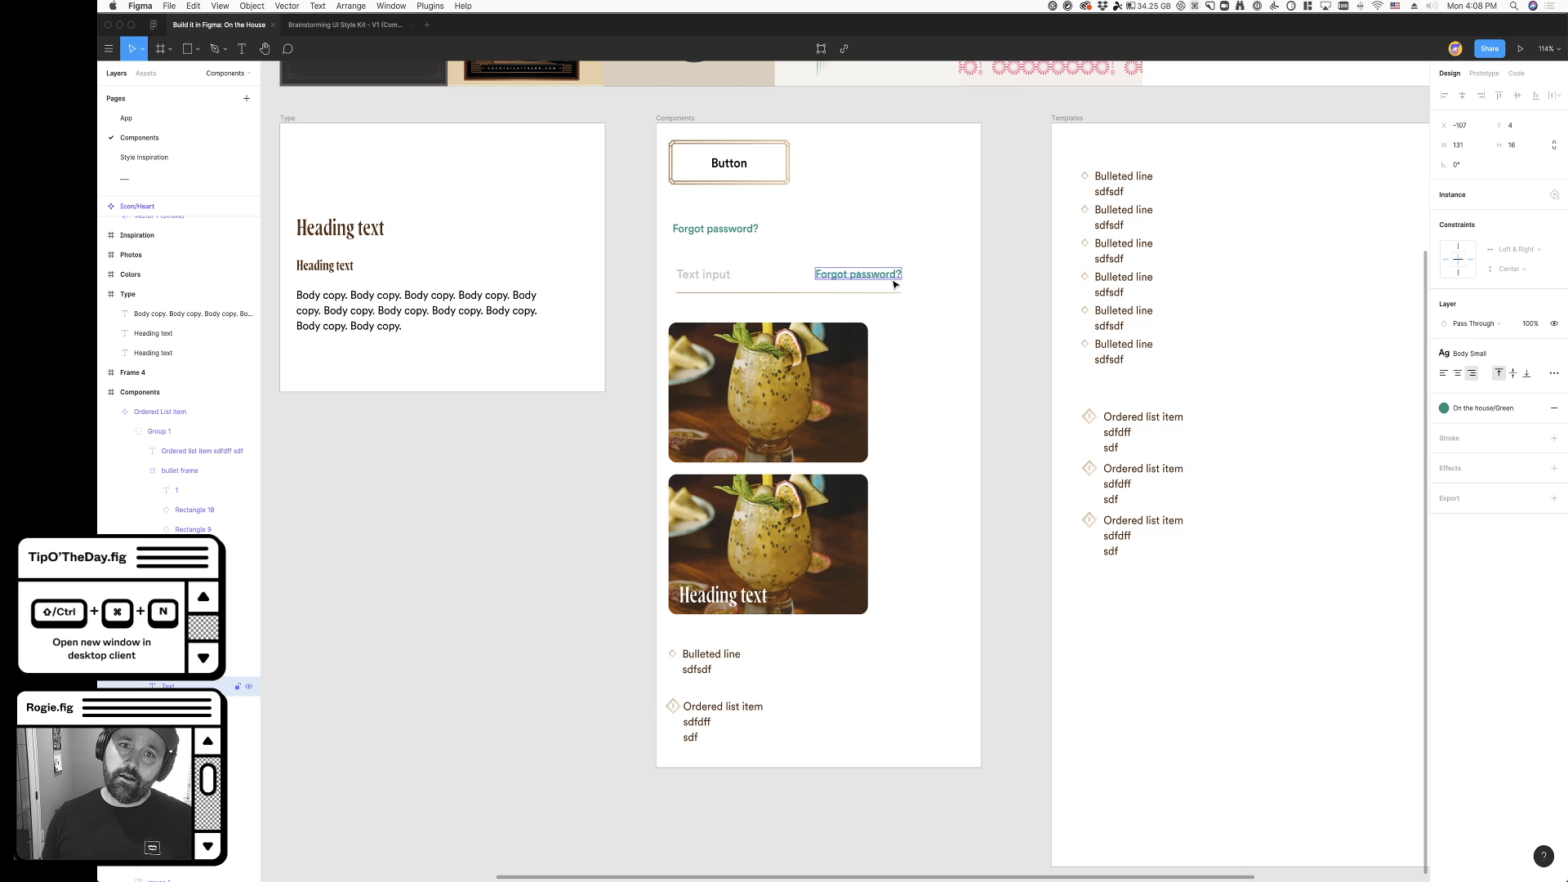
left_click(650, 280)
- Inspect the Button component and its decorative gold border up close
scroll(651, 279, "up", 3)
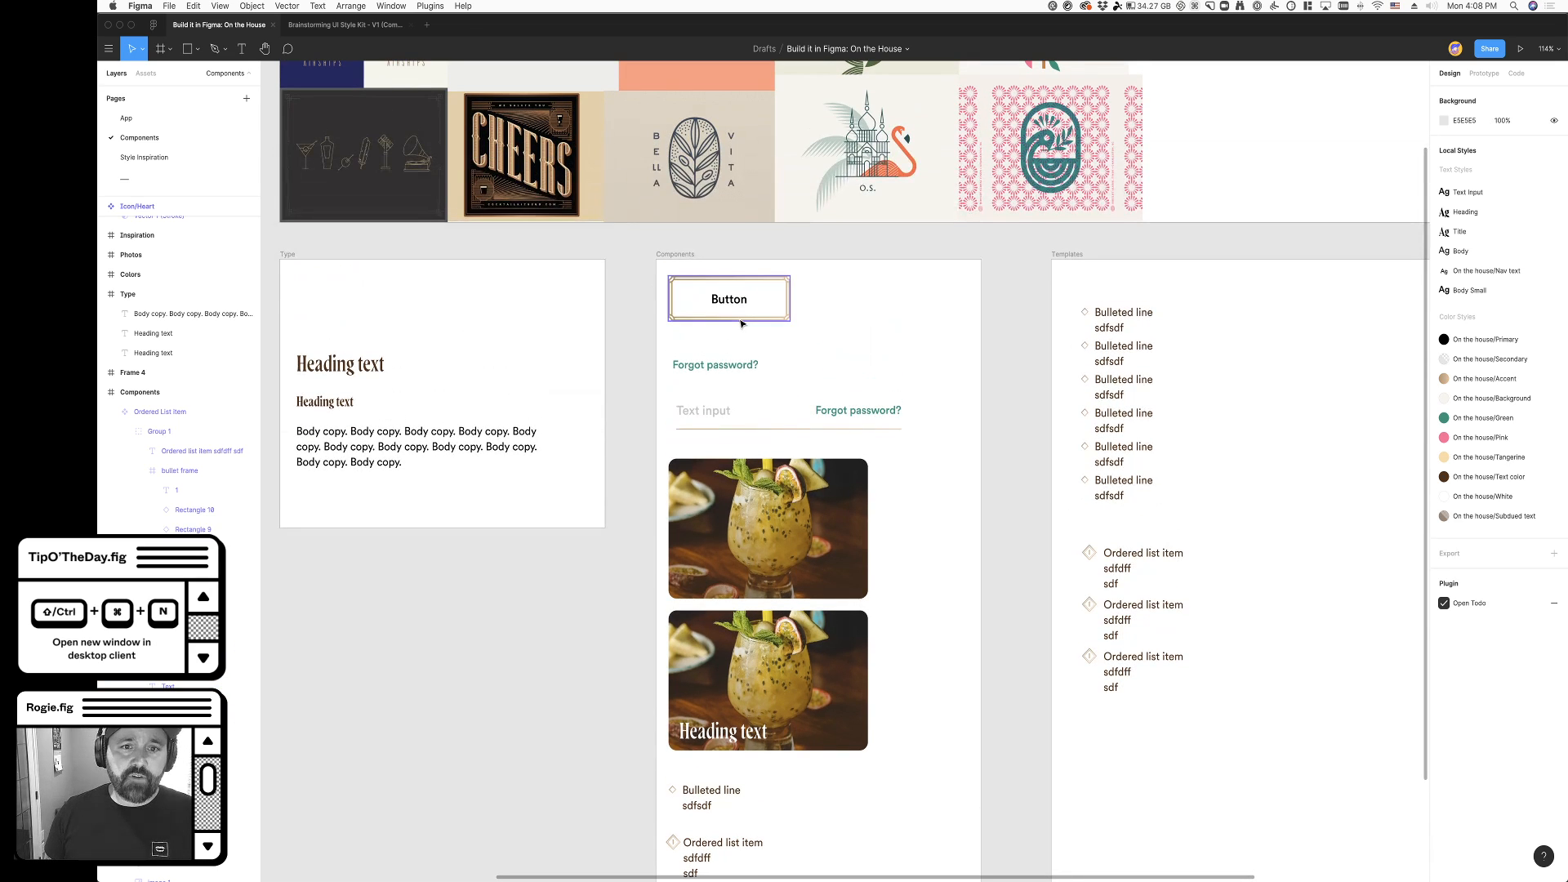
left_click(741, 318)
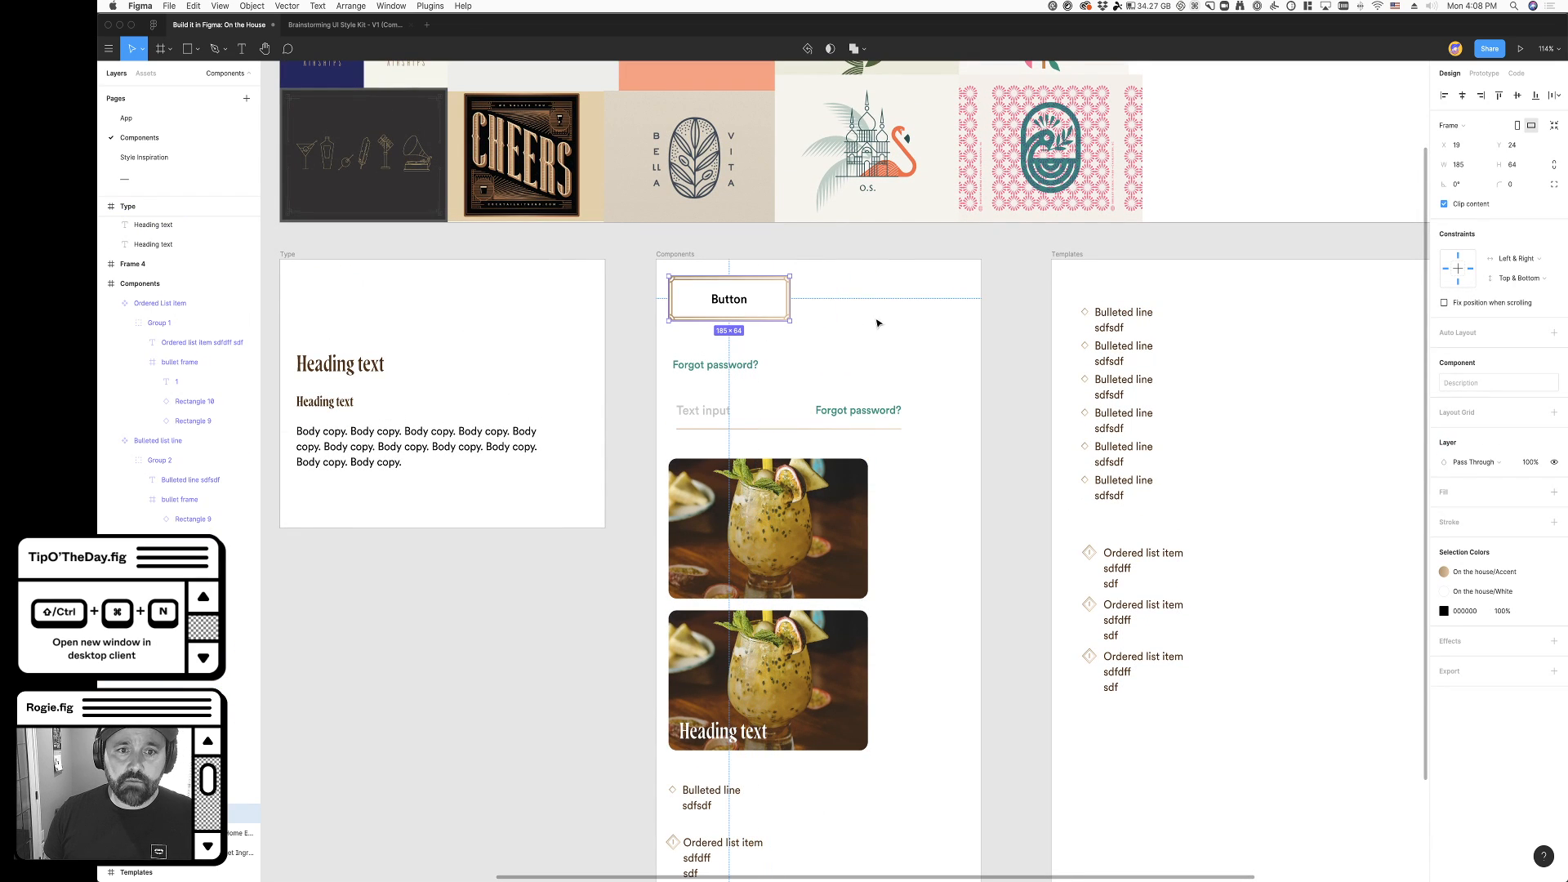
left_click(642, 300)
scroll(642, 300, "up", 10)
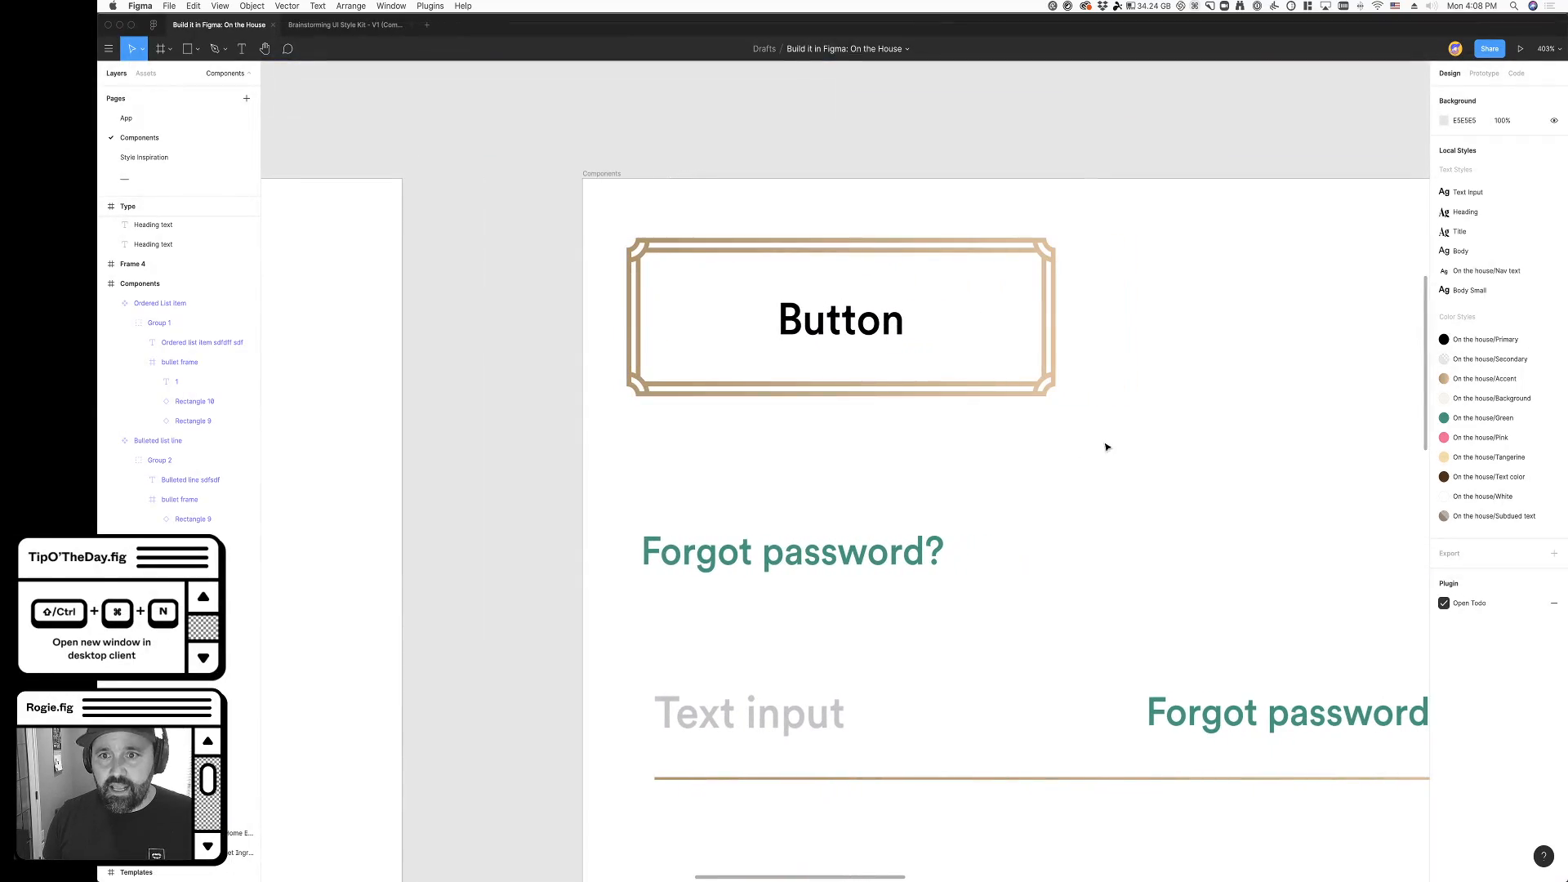
scroll(1097, 424, "down", 10)
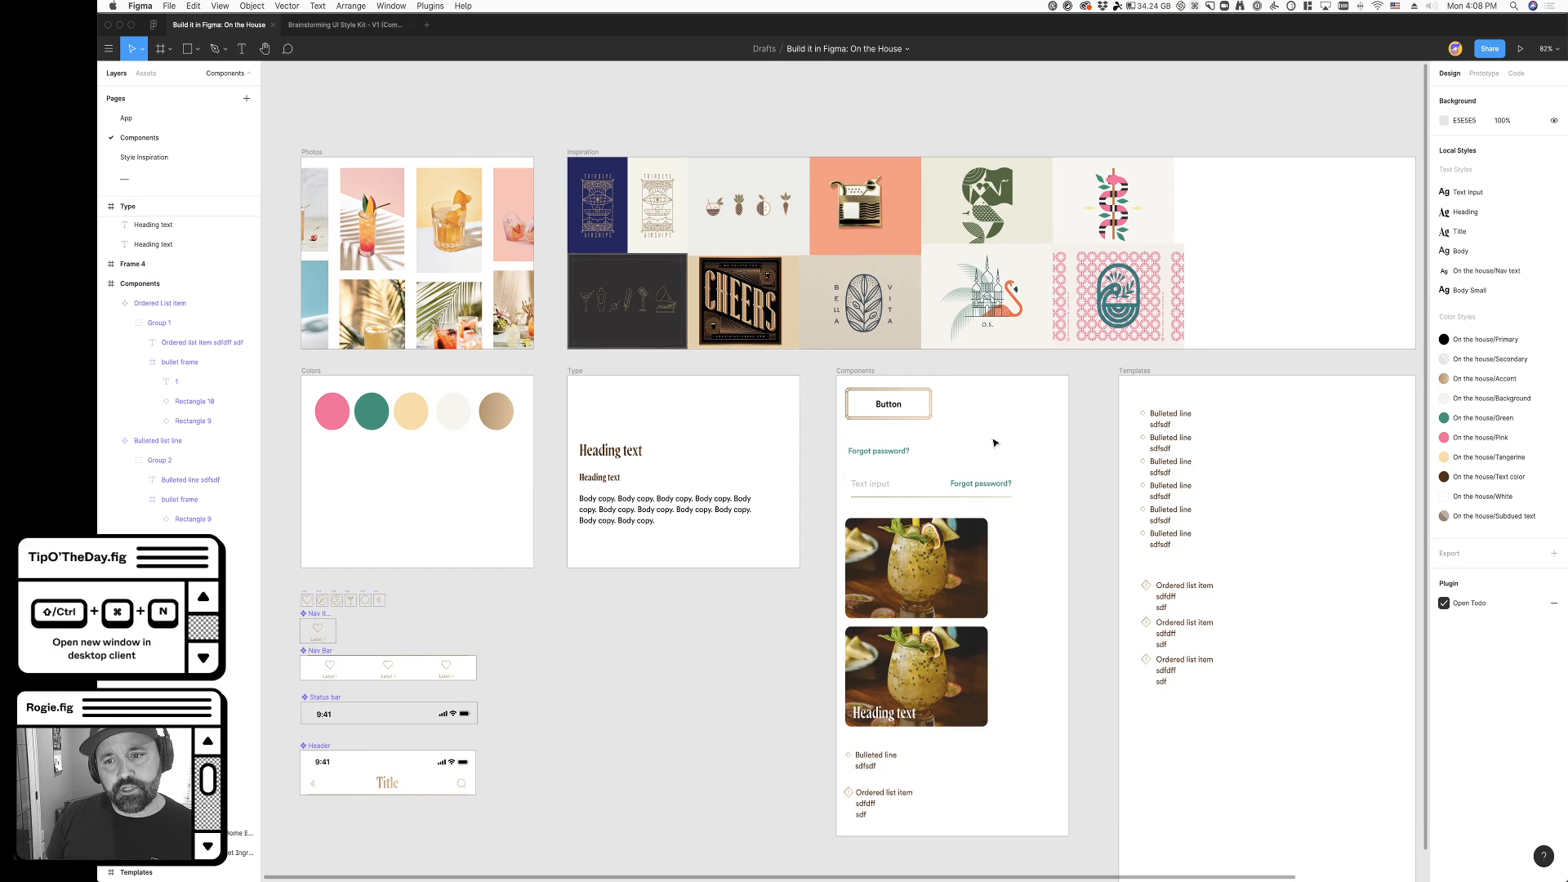
- Examine the row of icon components, inspecting the vector layers of the heart and back icons
scroll(989, 442, "right", 5)
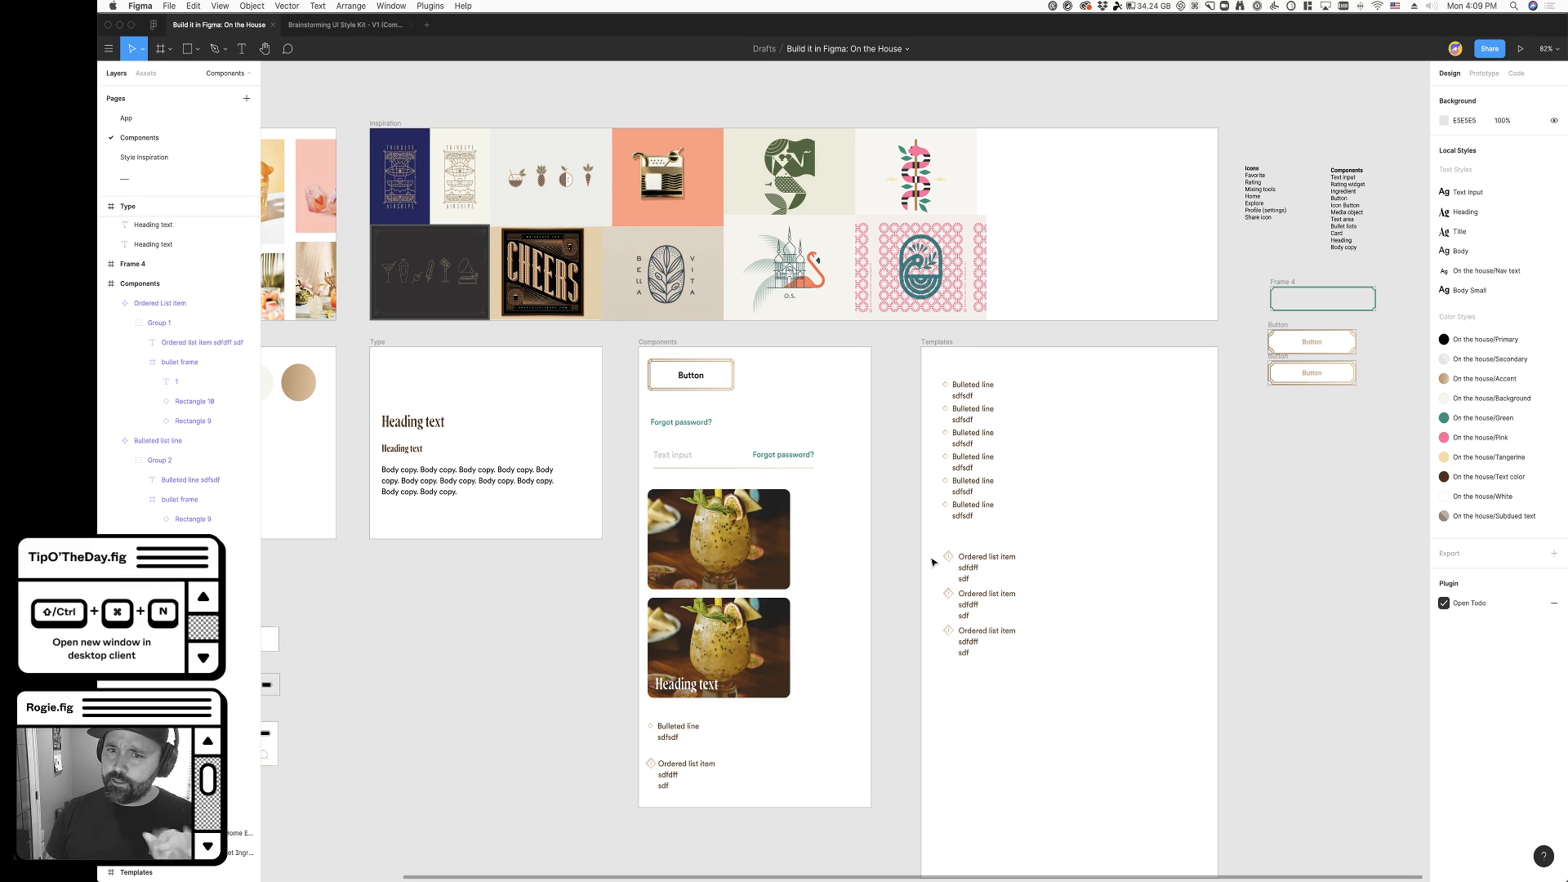
scroll(897, 543, "left", 5)
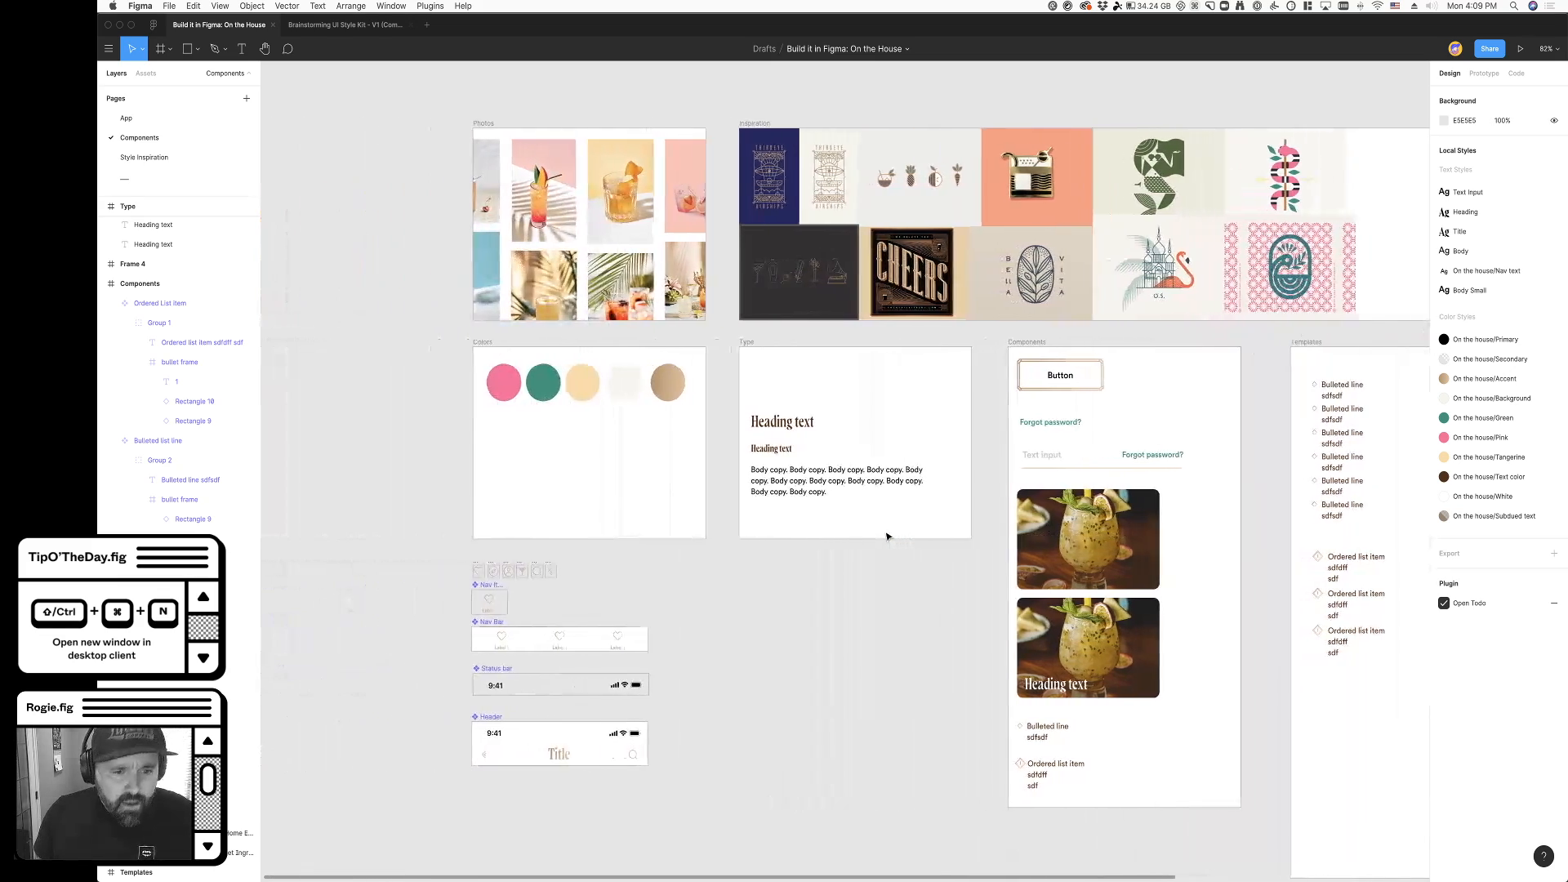
scroll(518, 458, "up", 10)
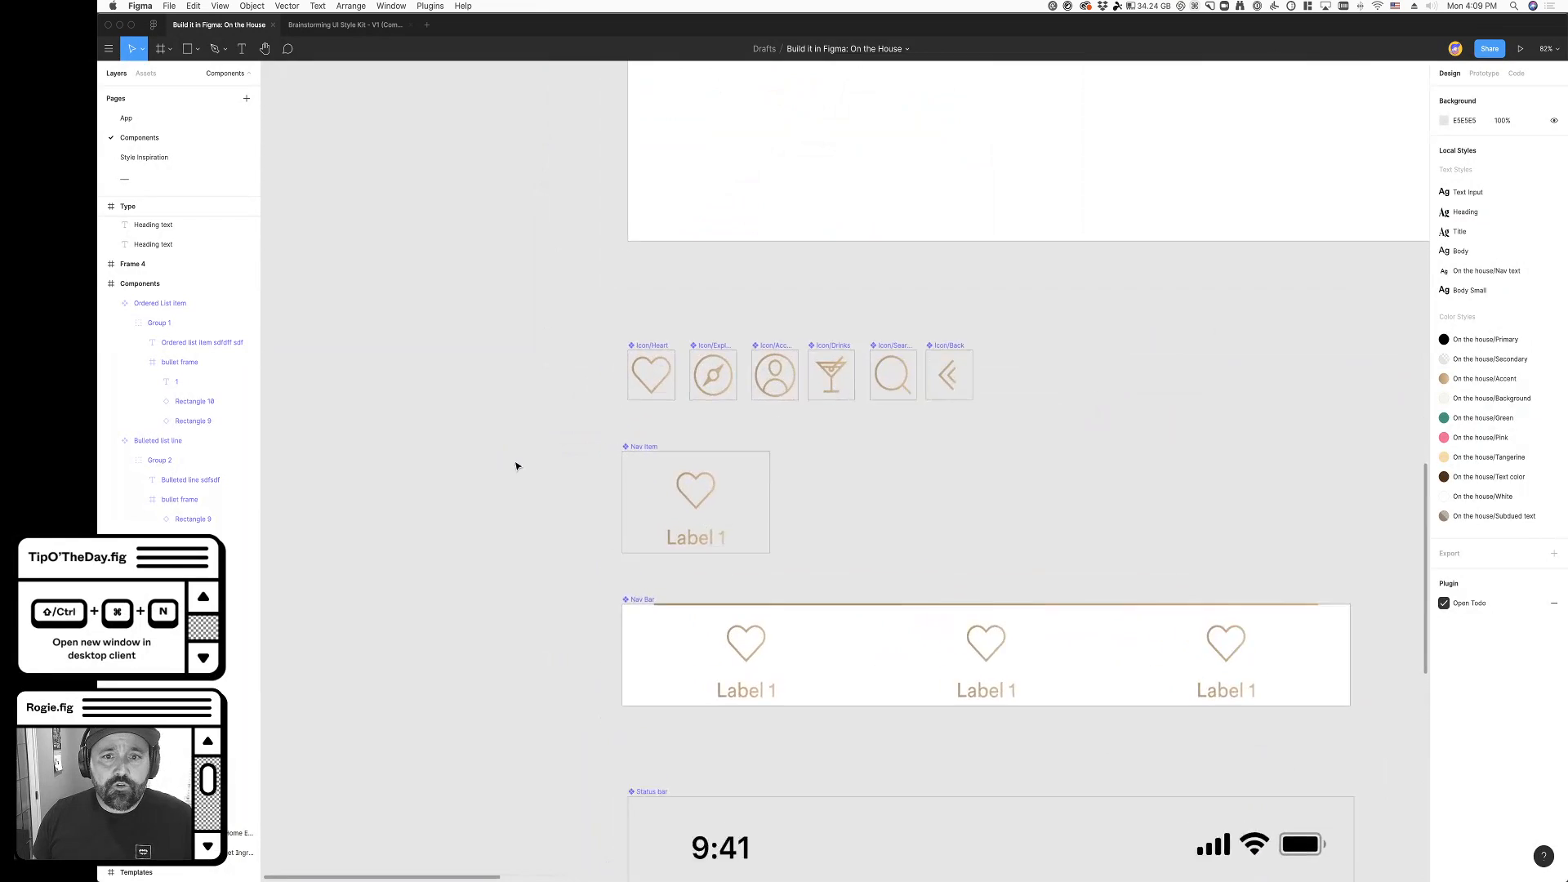
scroll(756, 449, "up", 10)
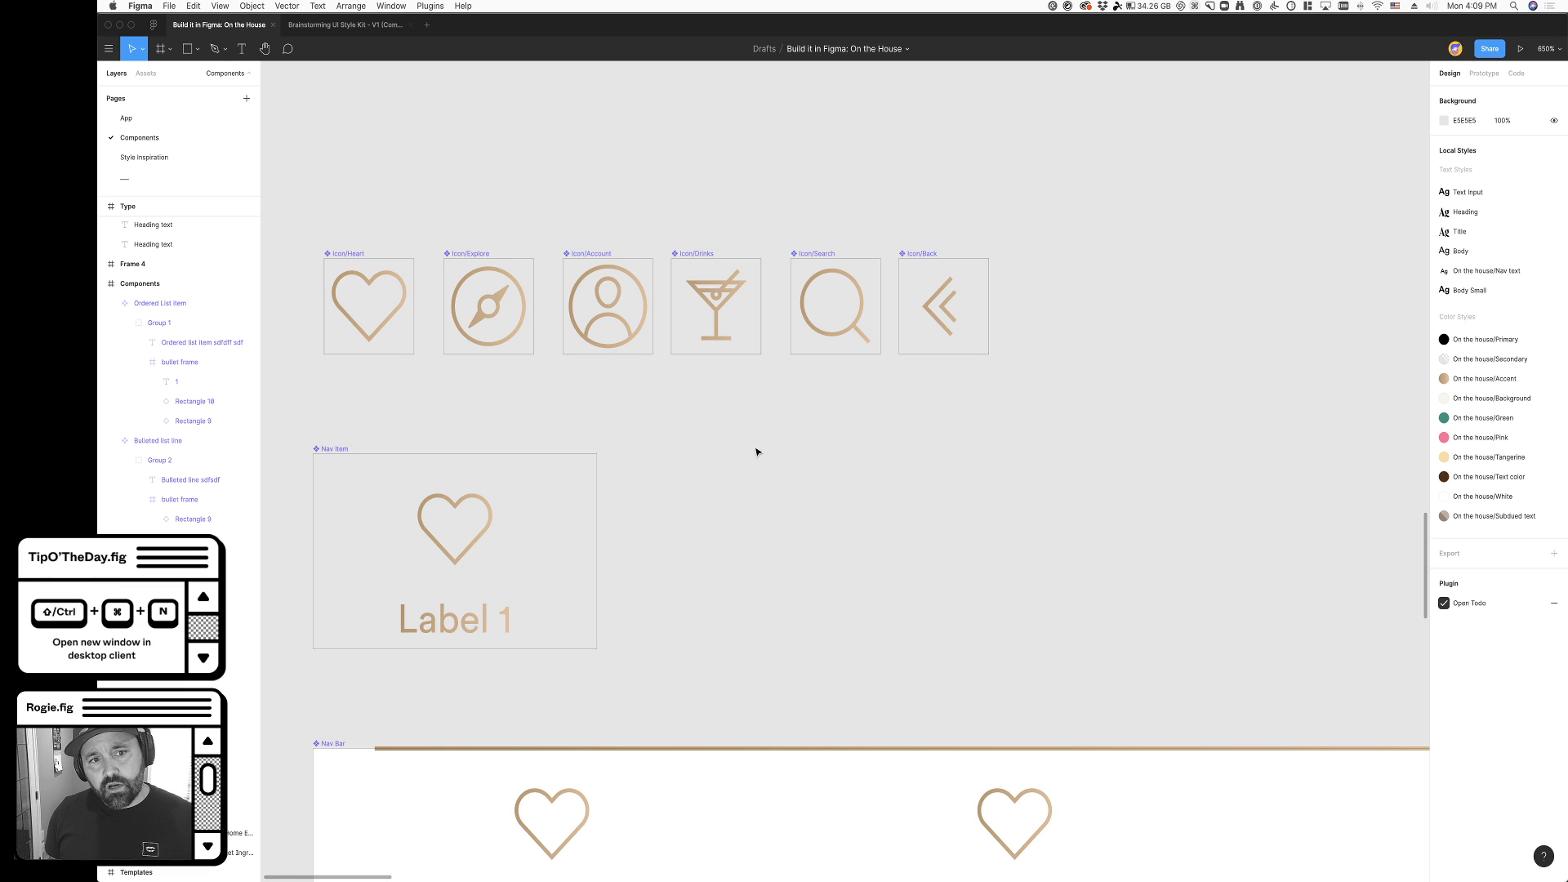
double_click(384, 333)
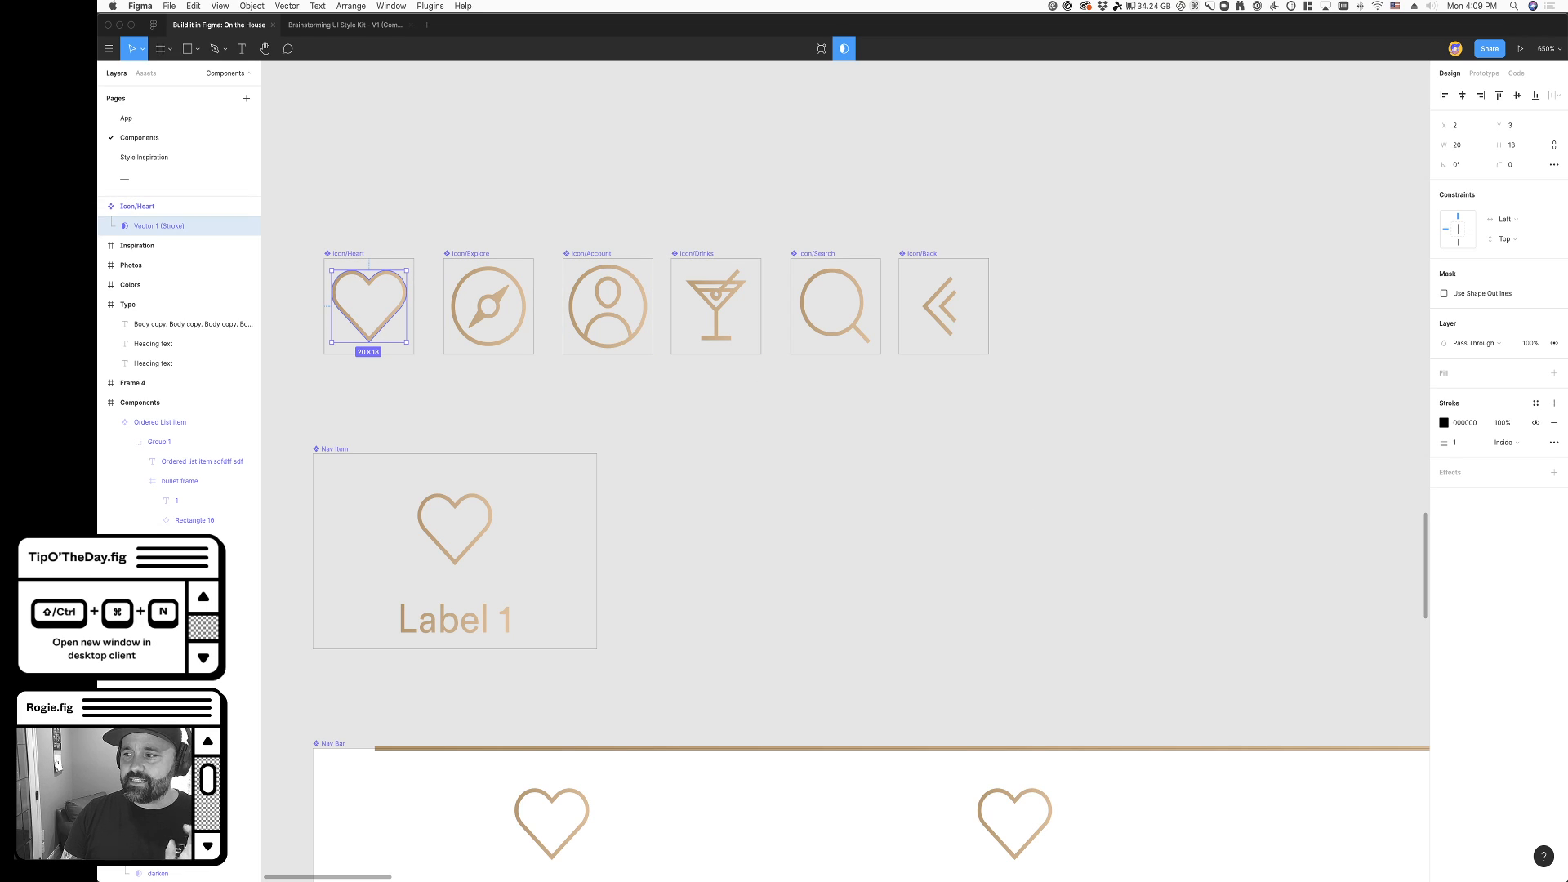
left_click(1070, 562)
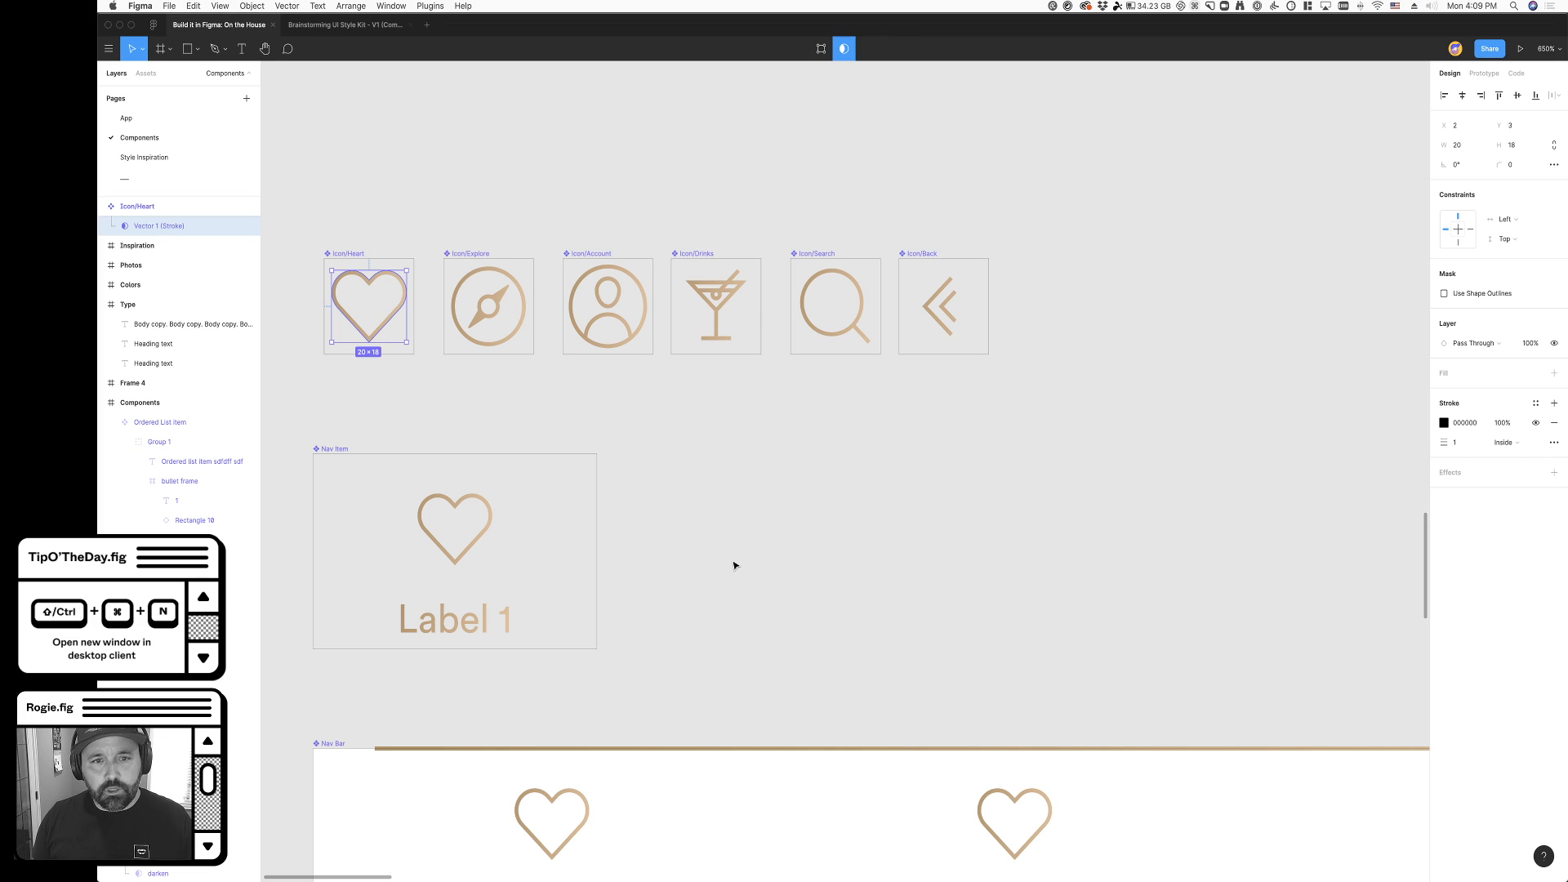
left_click(939, 306)
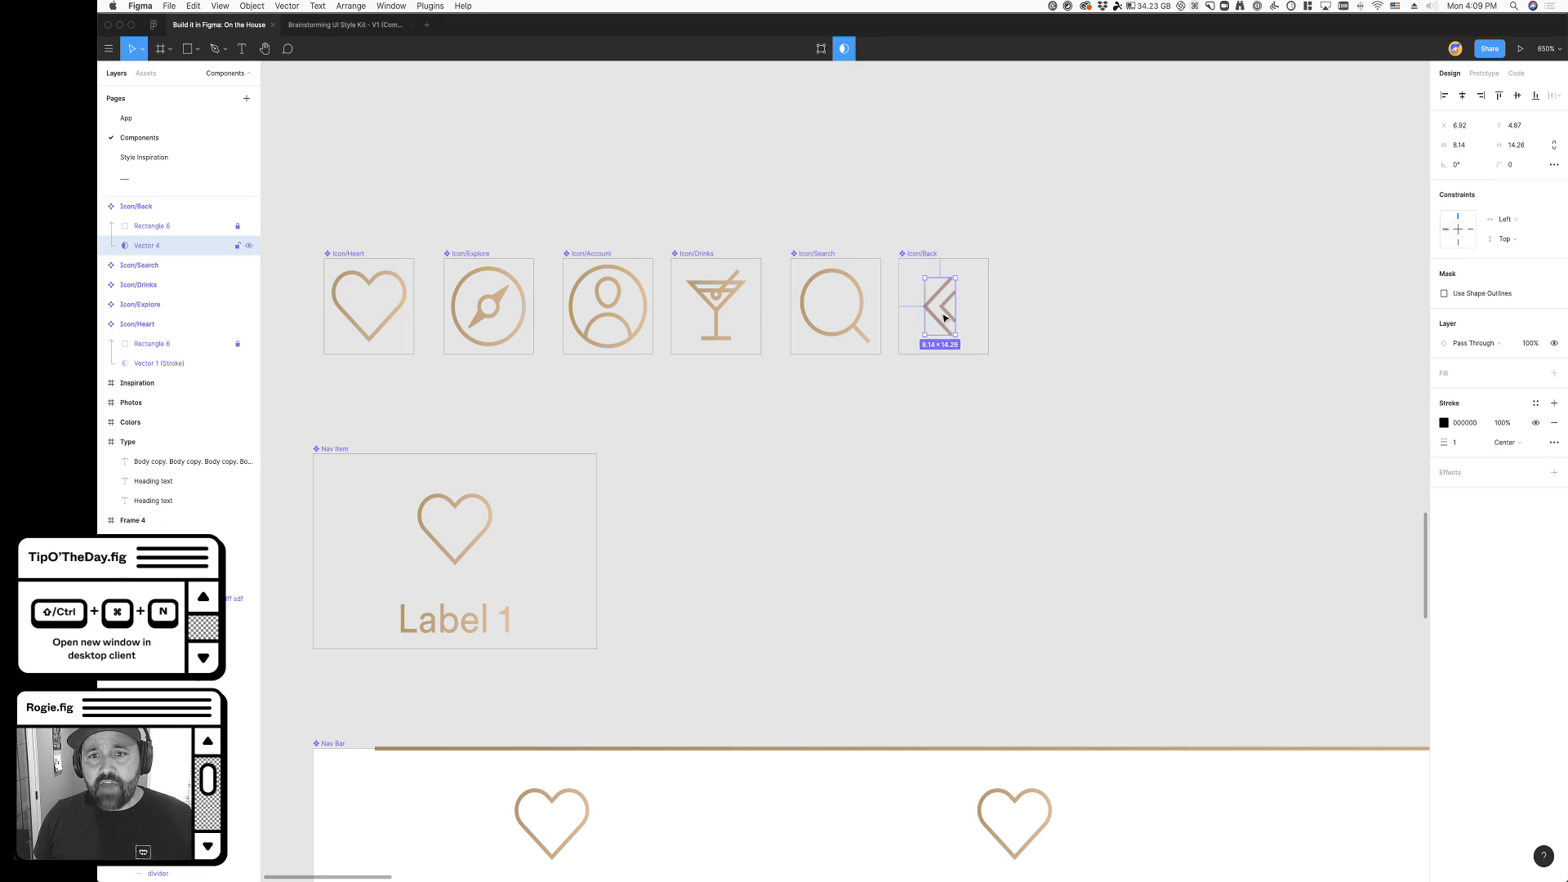
left_click(996, 498)
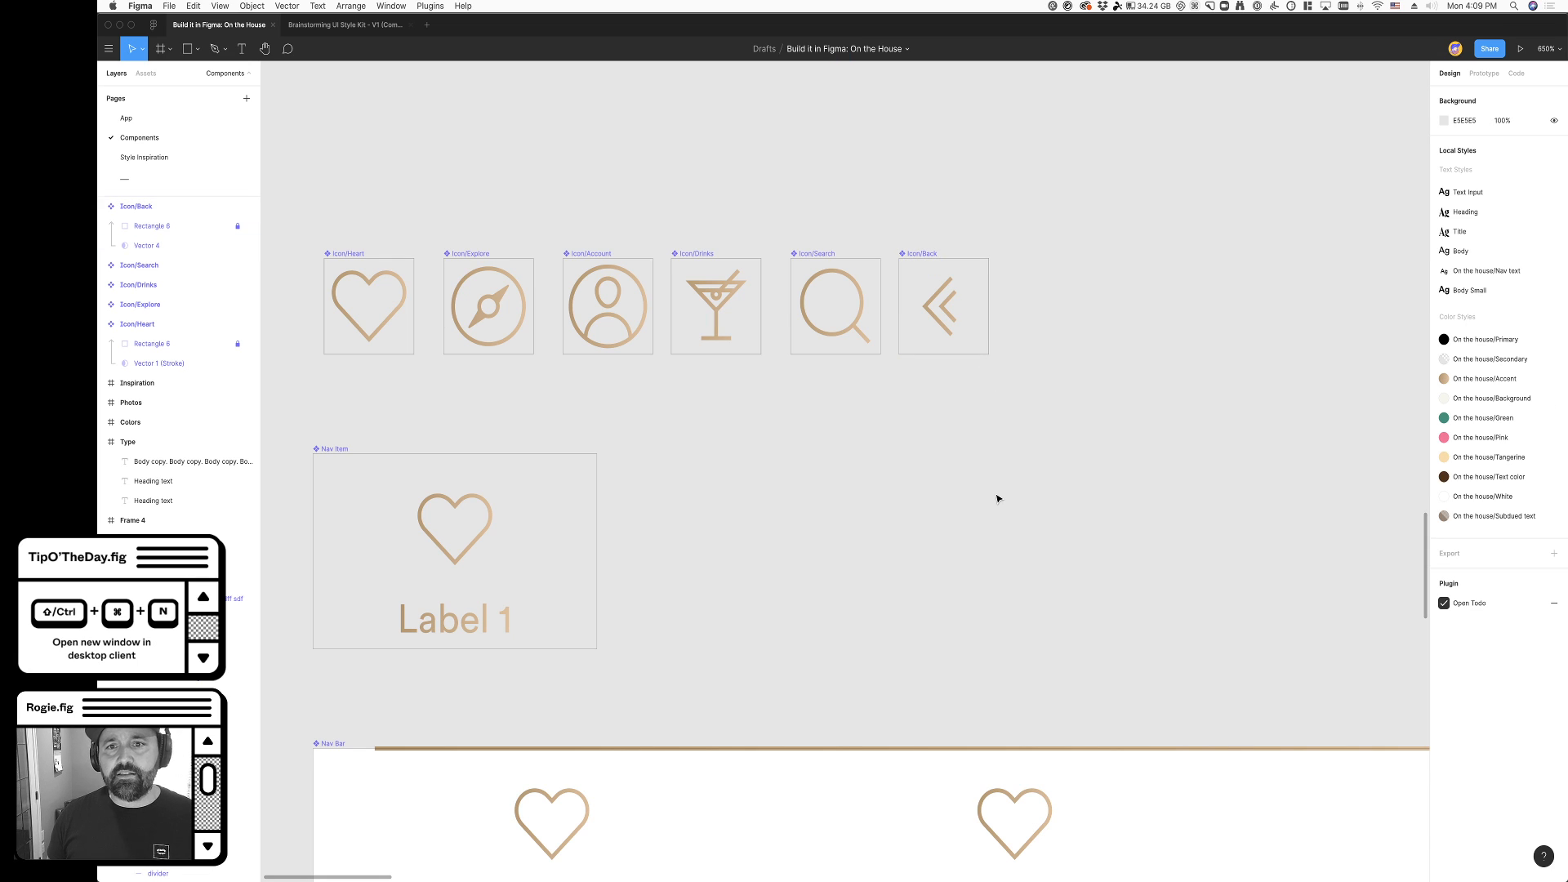
- Try reducing the back icon's double chevron to a single one by editing its vector, and undo the edit
left_click(950, 316, "super")
key("Delete")
key("super+z")
double_click(943, 312)
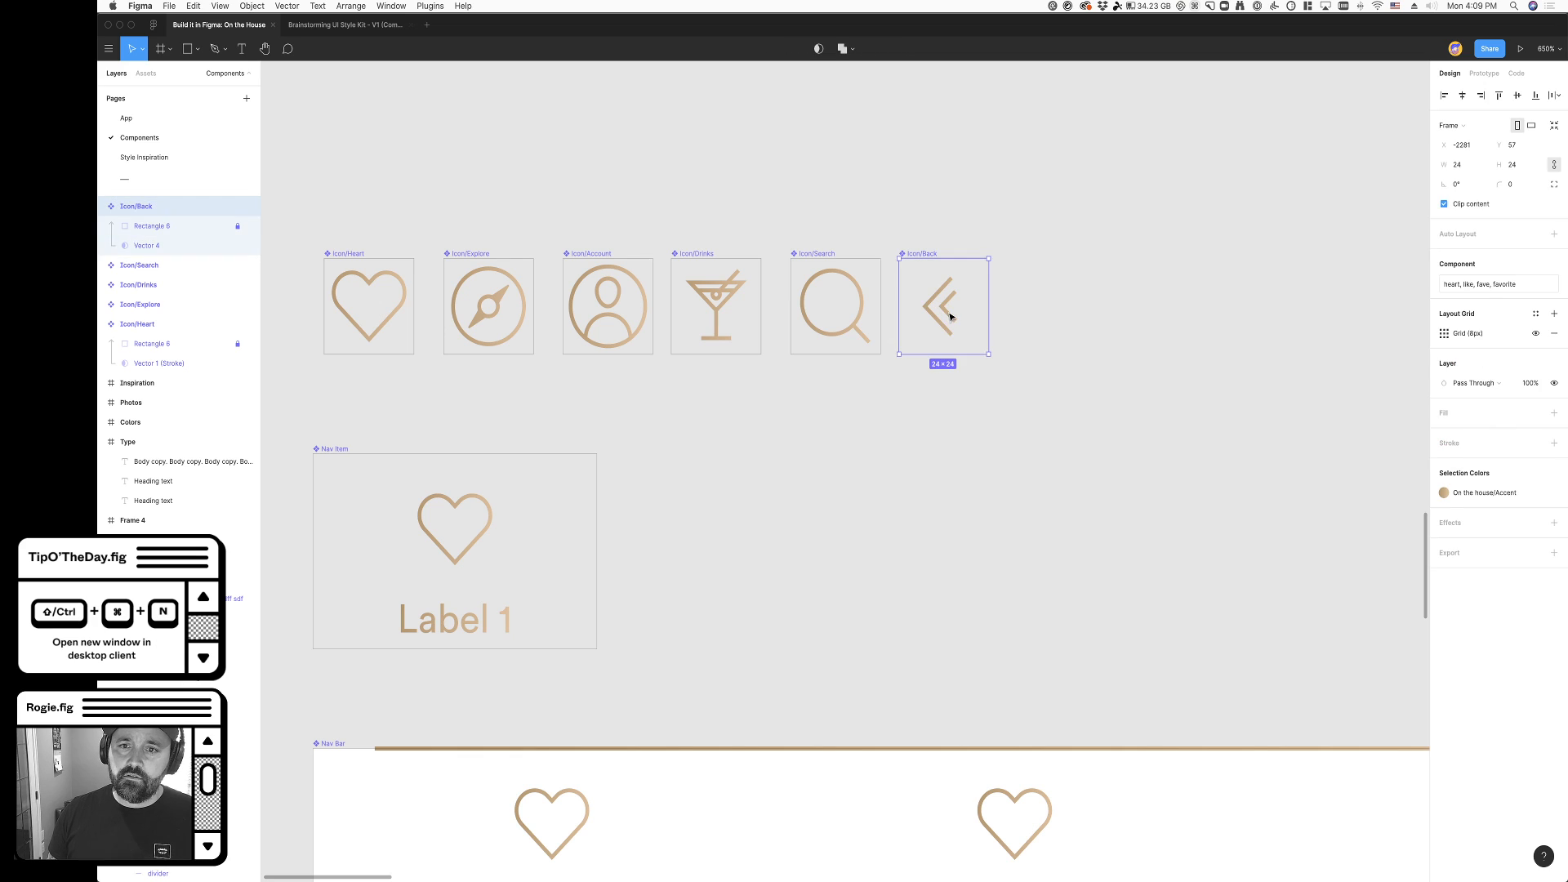
left_click_drag(960, 320, 939, 307)
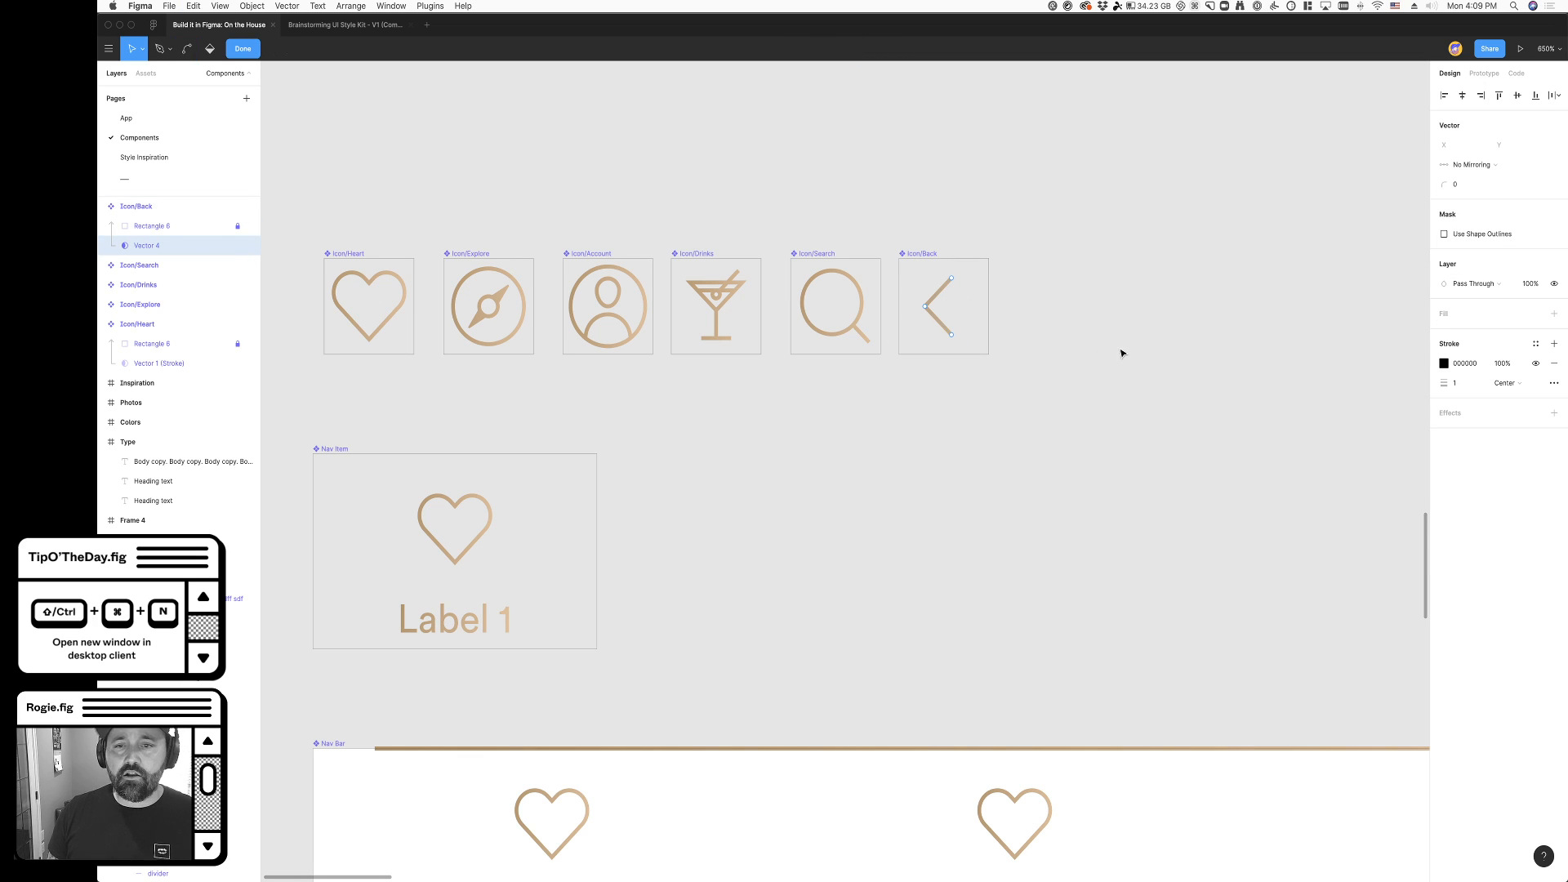
key("super+z")
double_click(1103, 370)
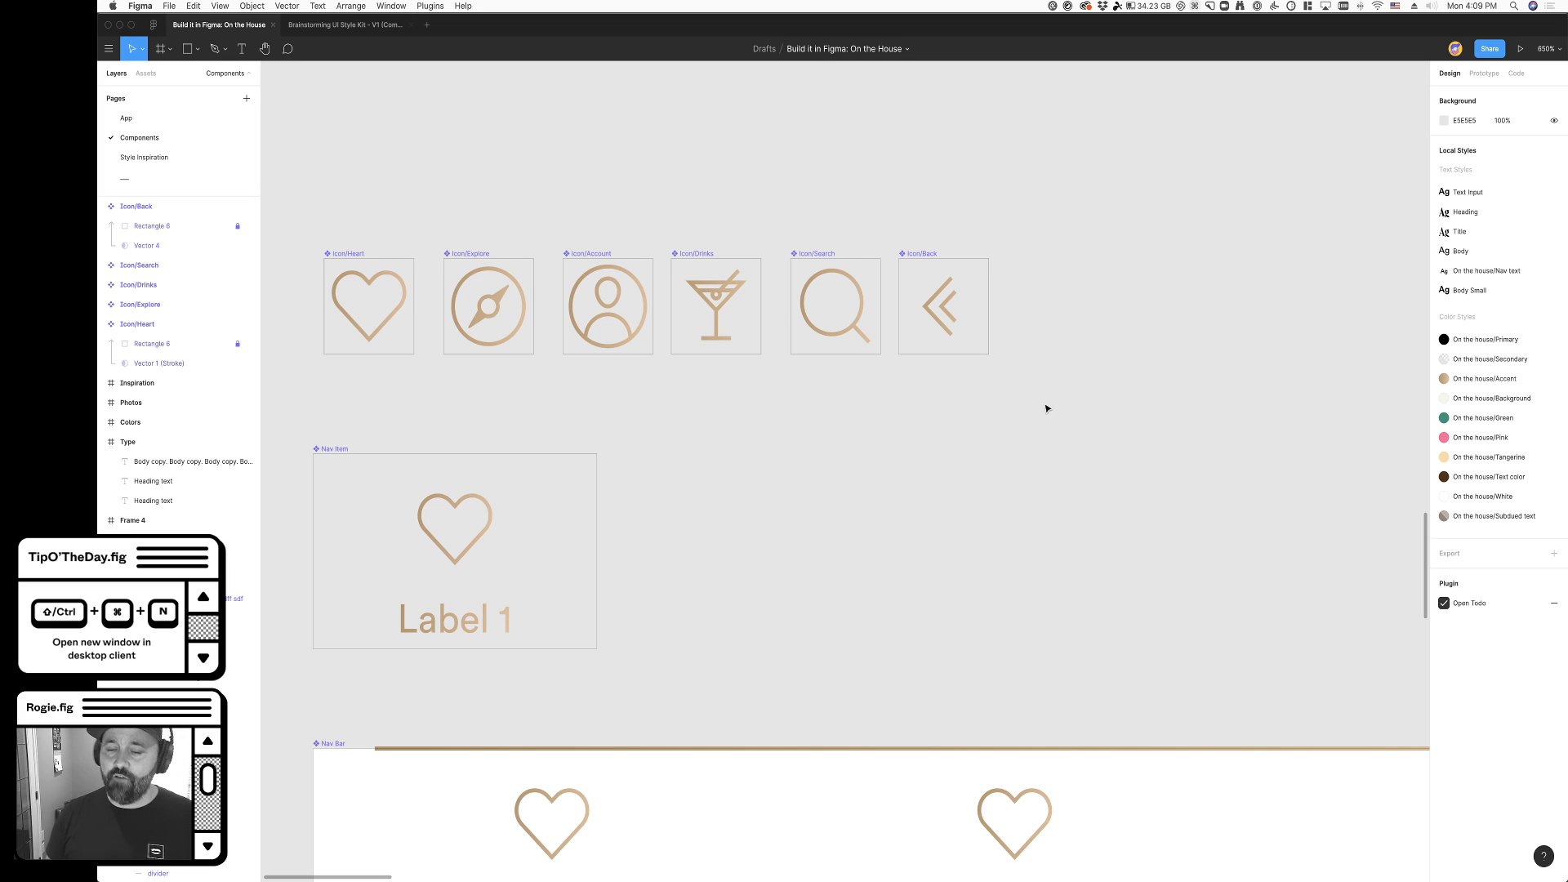
- Inspect the Nav Item component and its Label 1 text layer
scroll(777, 507, "down", 3)
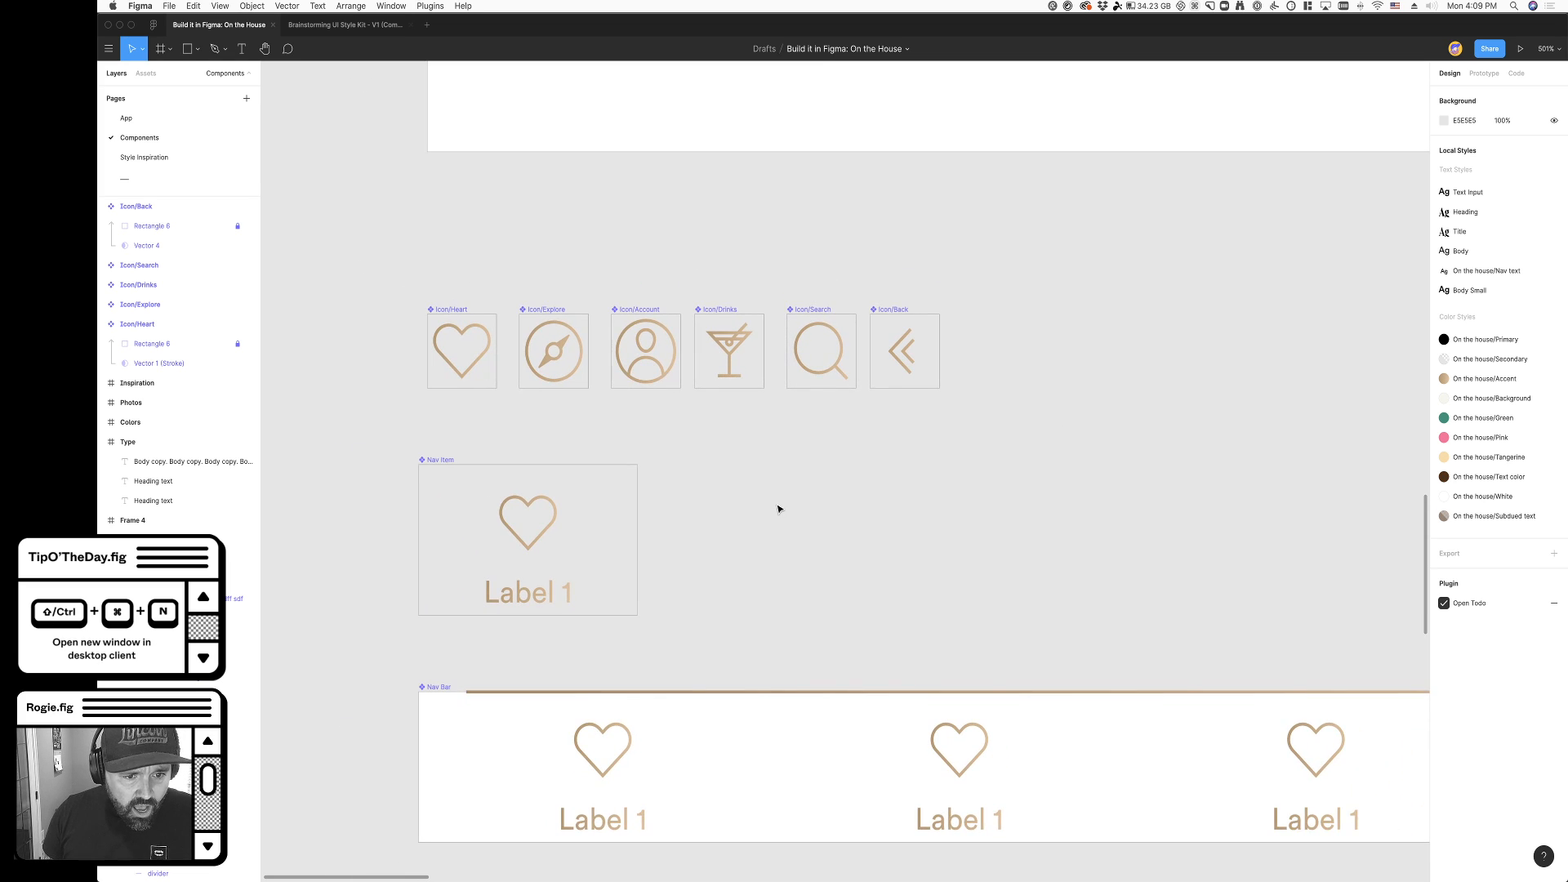
scroll(729, 438, "down", 3)
left_click(592, 386)
scroll(611, 385, "down", 2)
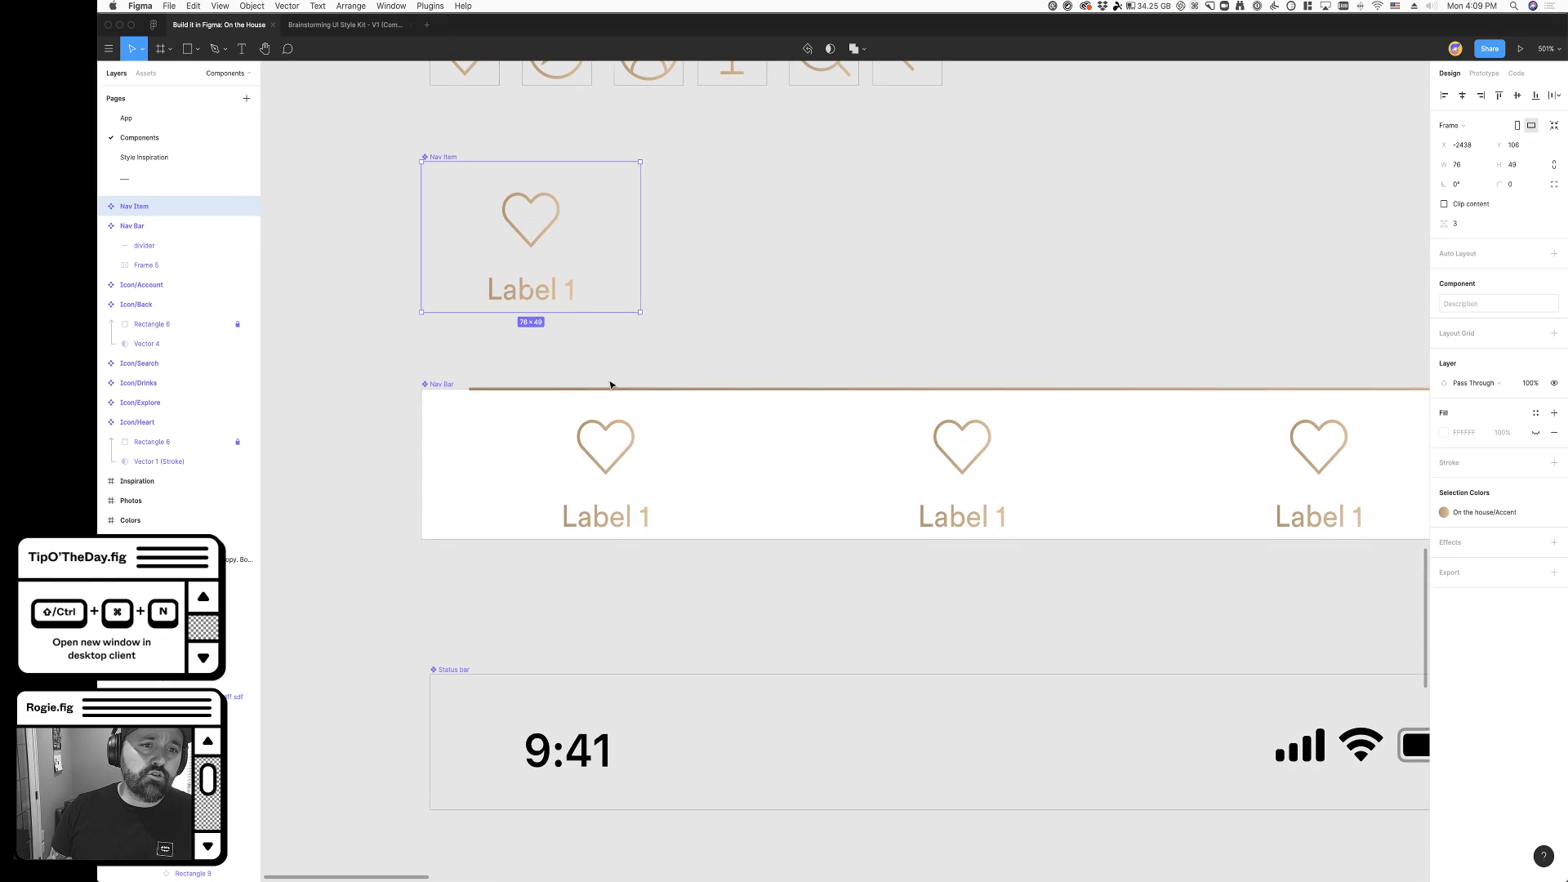
left_click(572, 302)
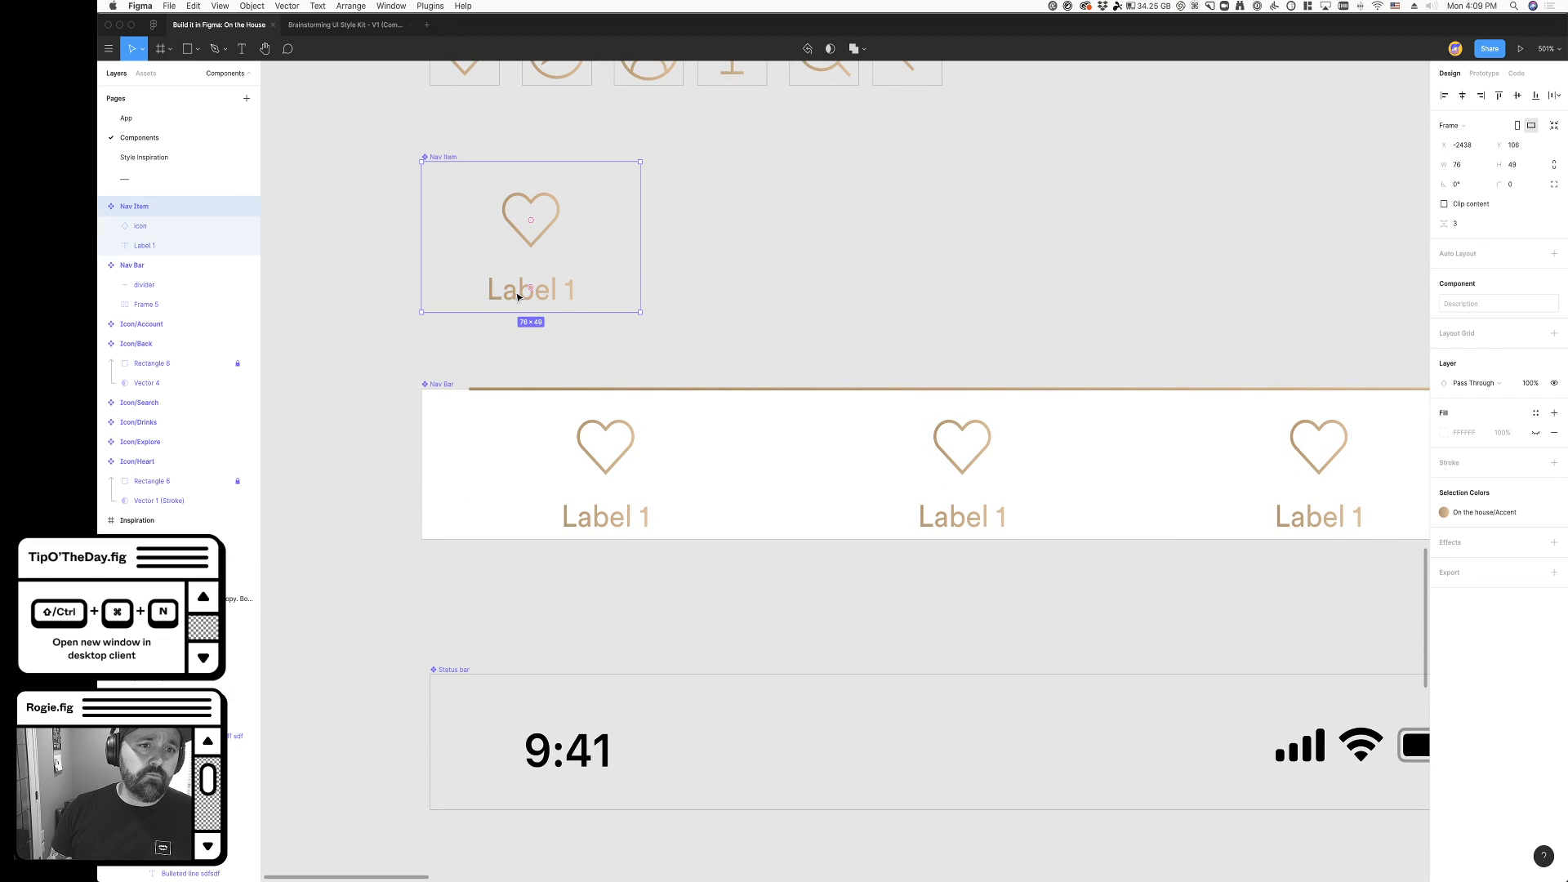
- Examine the Nav Bar component with its gold divider and three heart nav items
left_click(796, 360)
scroll(796, 360, "right", 2)
scroll(788, 359, "right", 3)
scroll(788, 358, "down", 1)
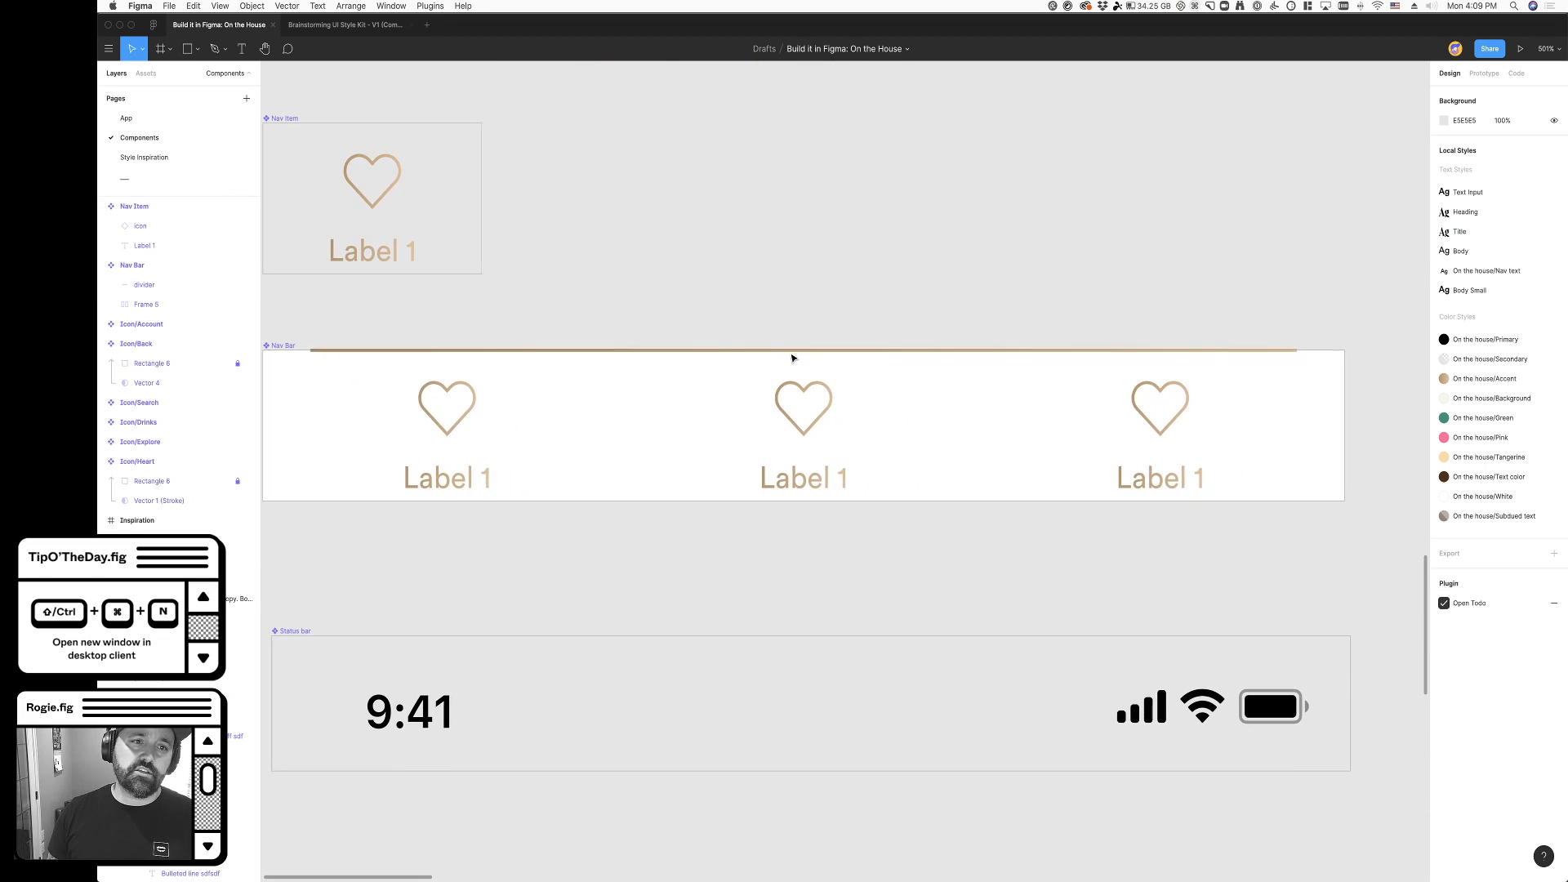
double_click(617, 451)
left_click(665, 577)
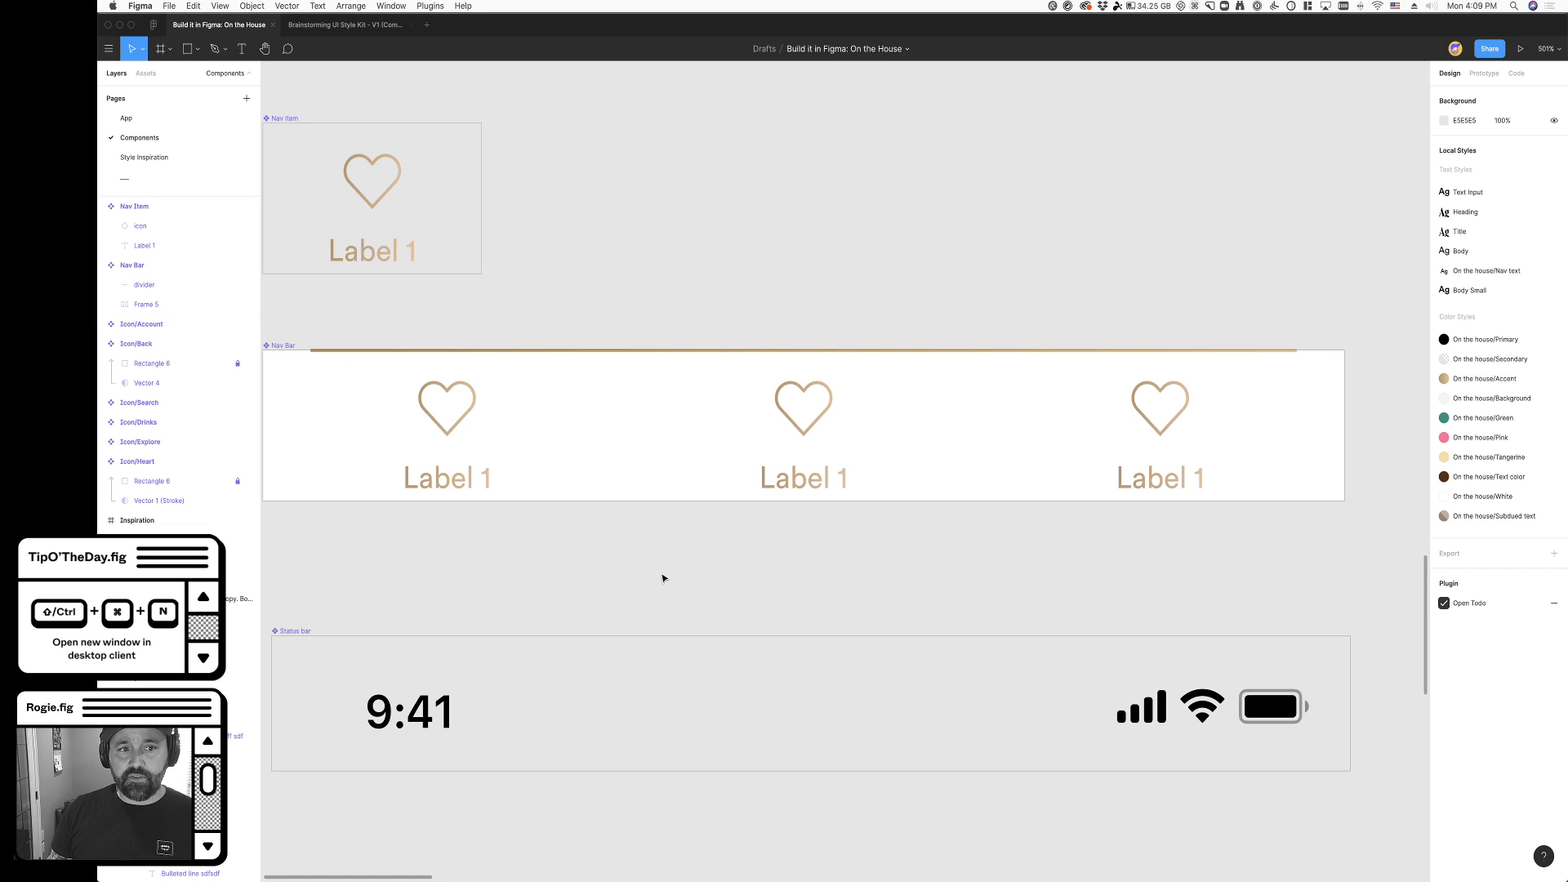
scroll(660, 576, "down", 3)
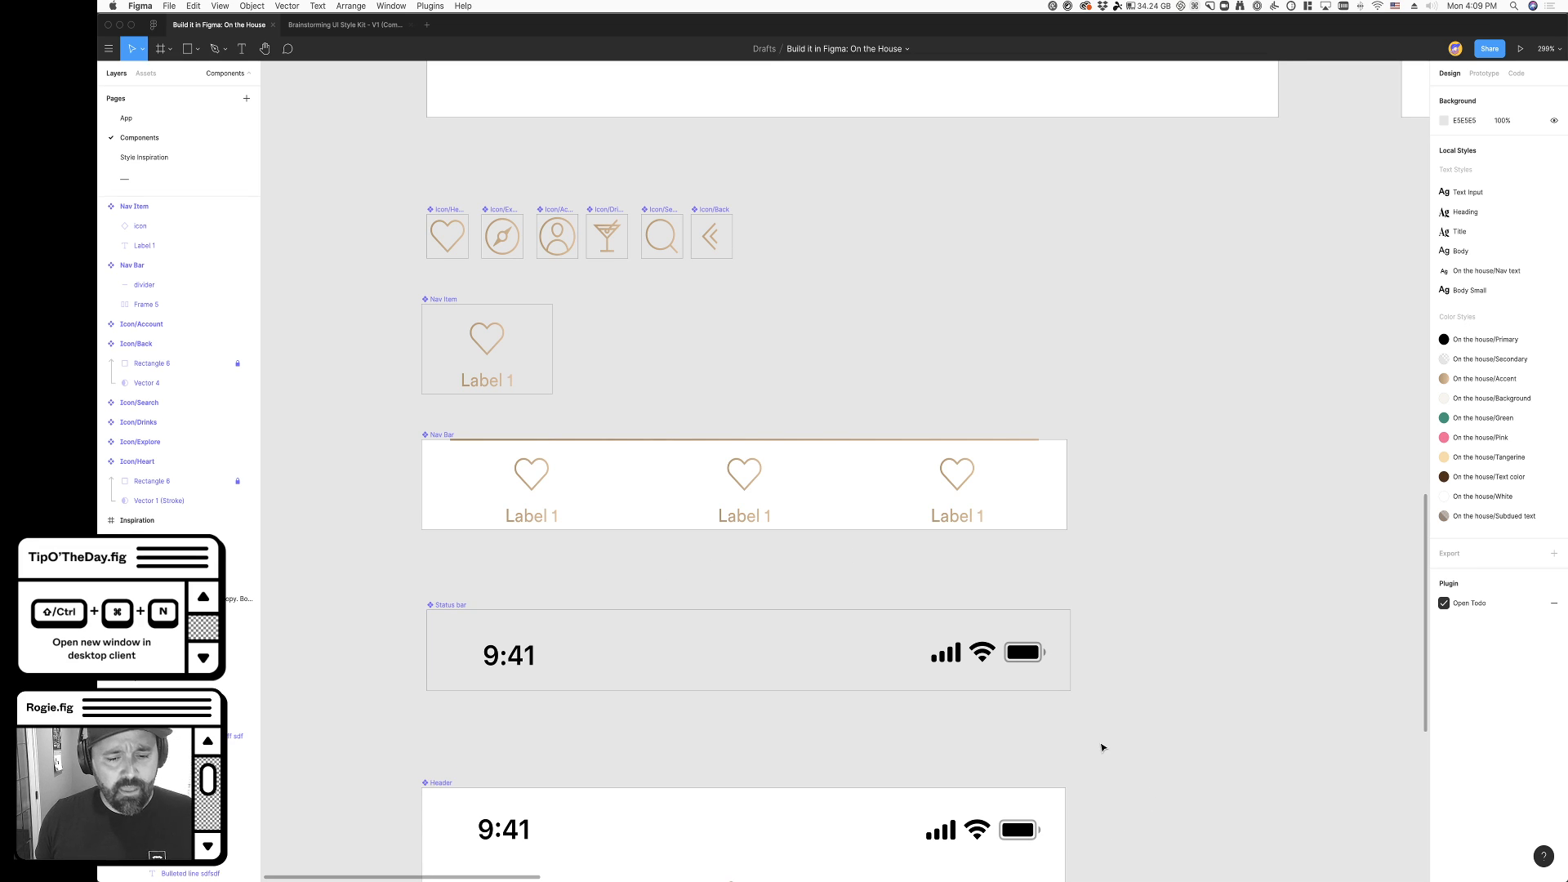
- Inspect the Title text layer in the Header component below the Status bar
scroll(1102, 748, "down", 3)
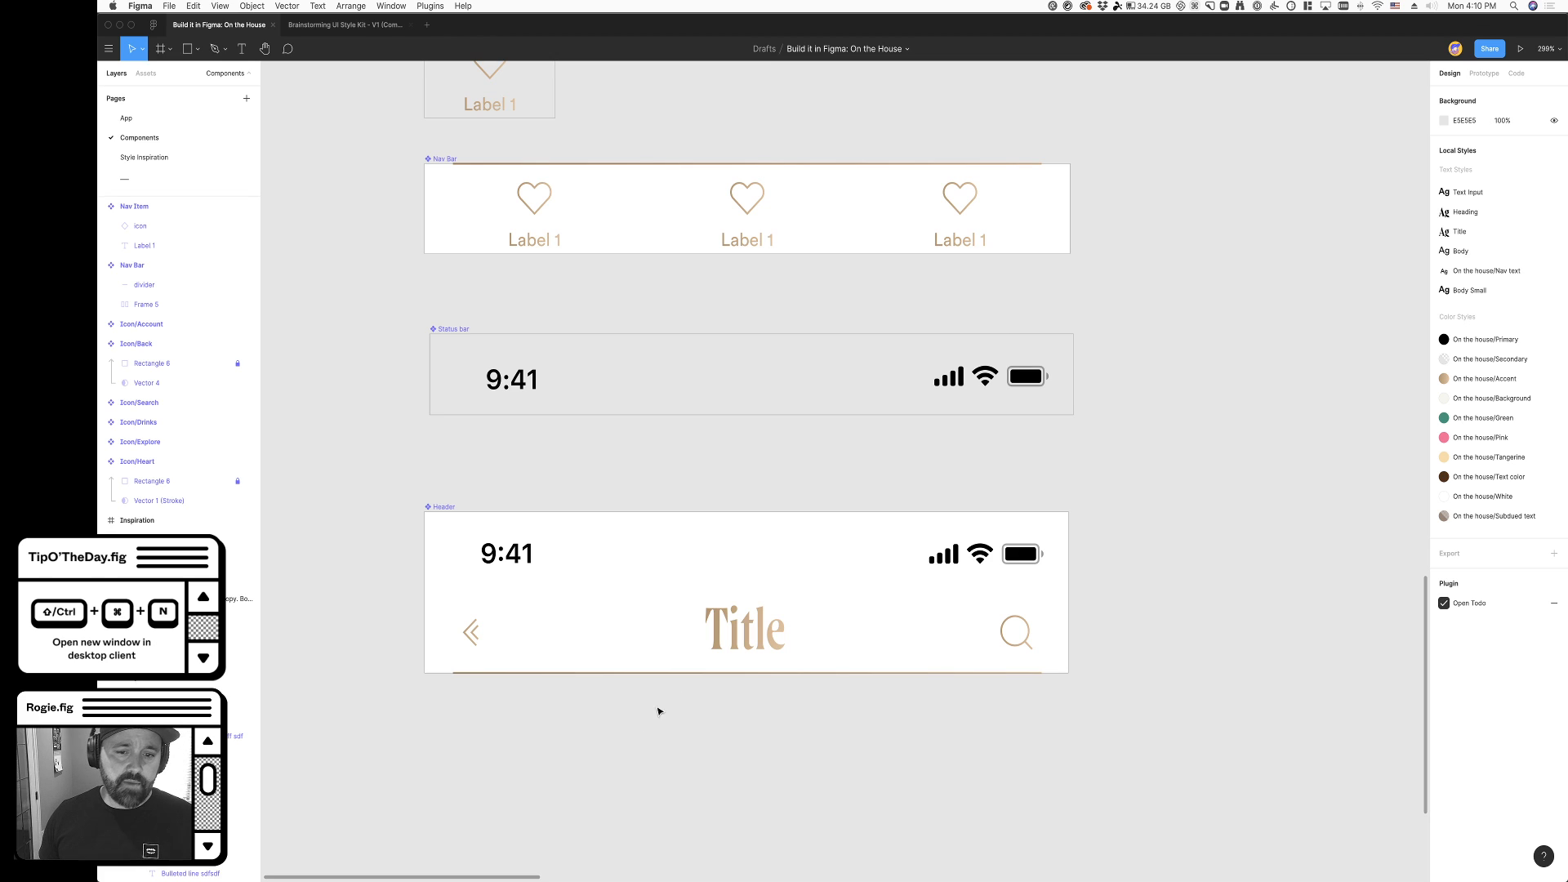
left_click(771, 650)
left_click(857, 745)
left_click(773, 661)
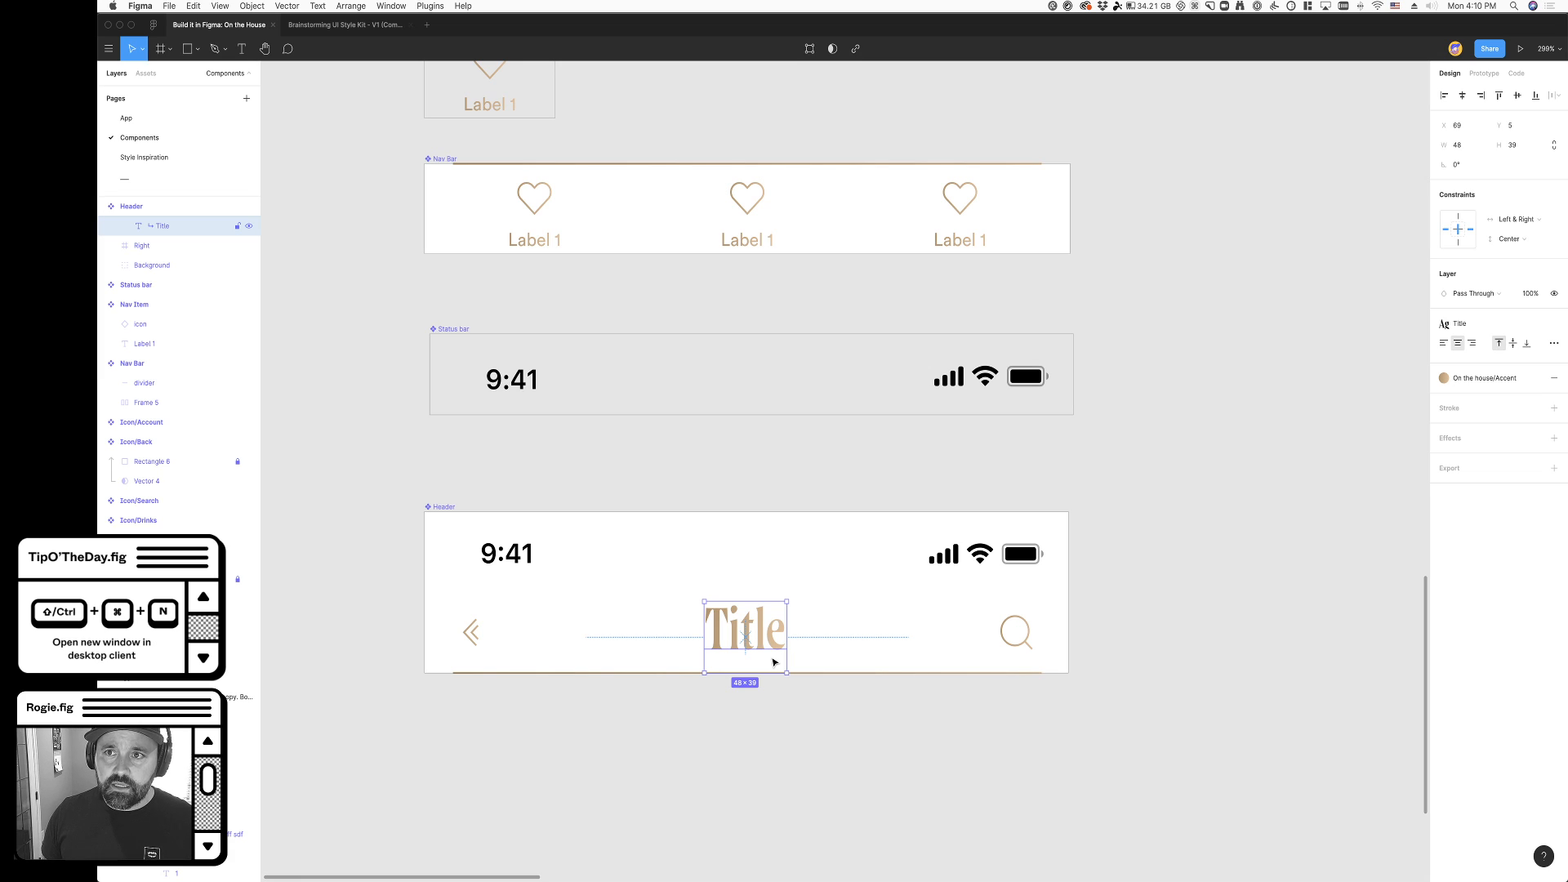
left_click(1163, 688)
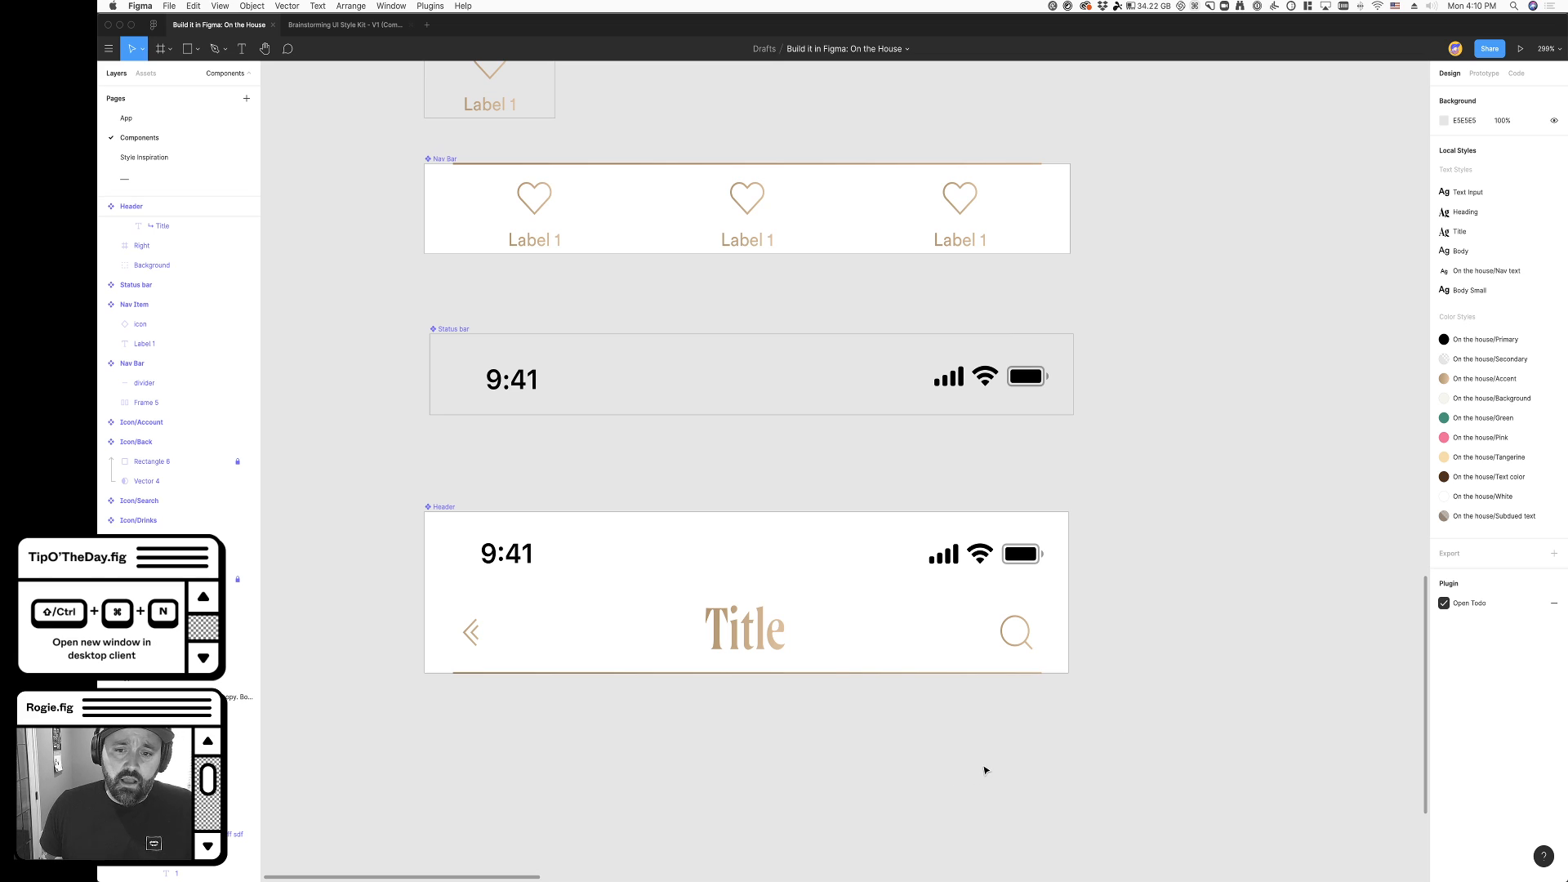
- Inspect how the Header component is built from its Left, Right and Center frames
scroll(976, 786, "up", 1)
left_click(475, 535)
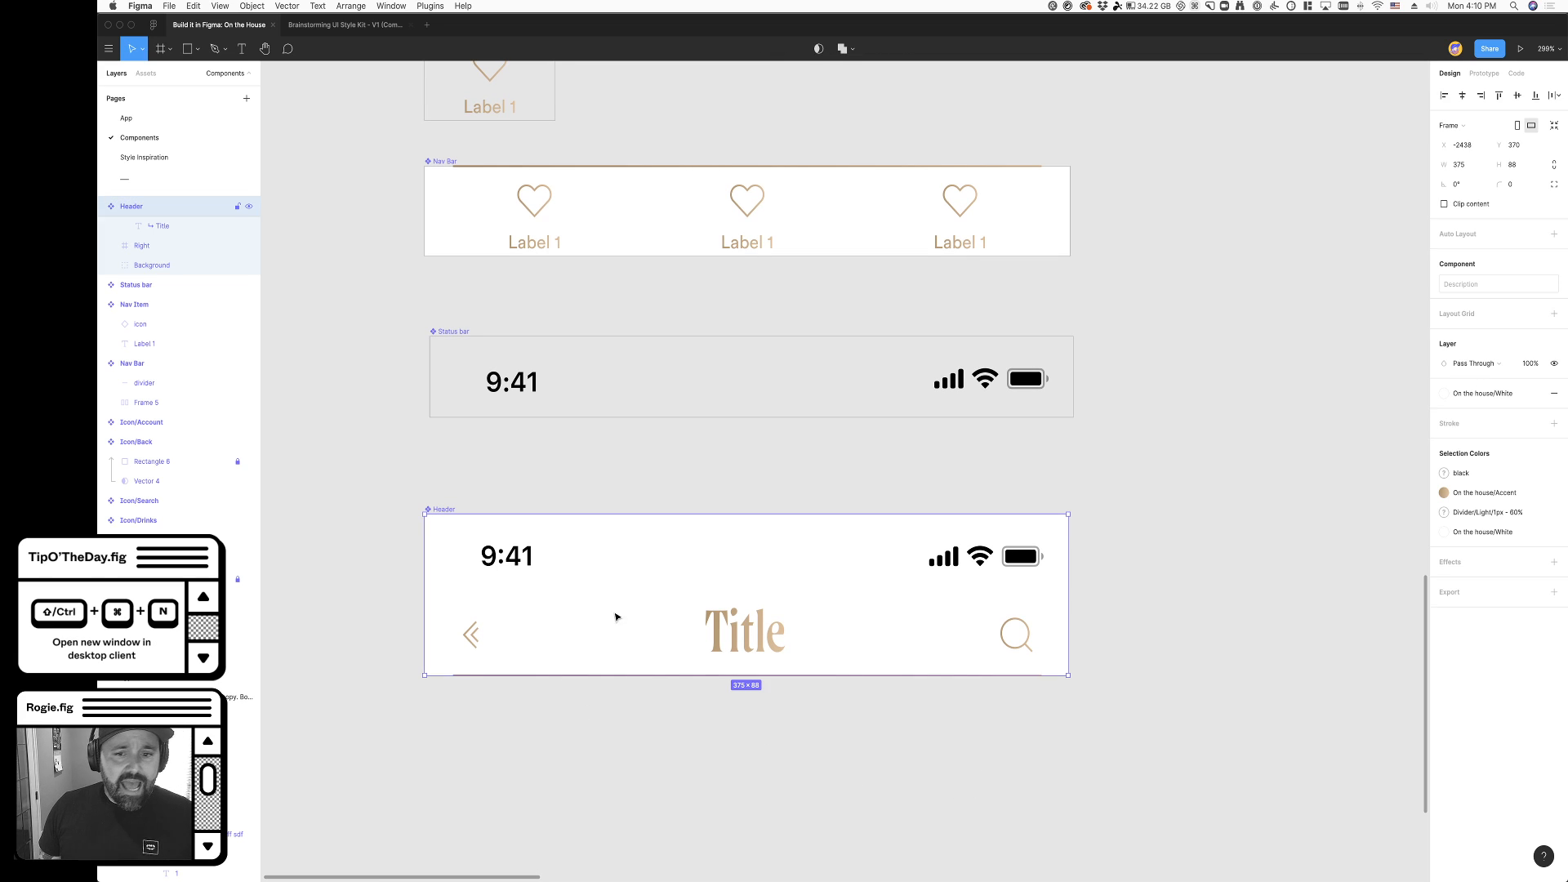
scroll(785, 761, "down", 1)
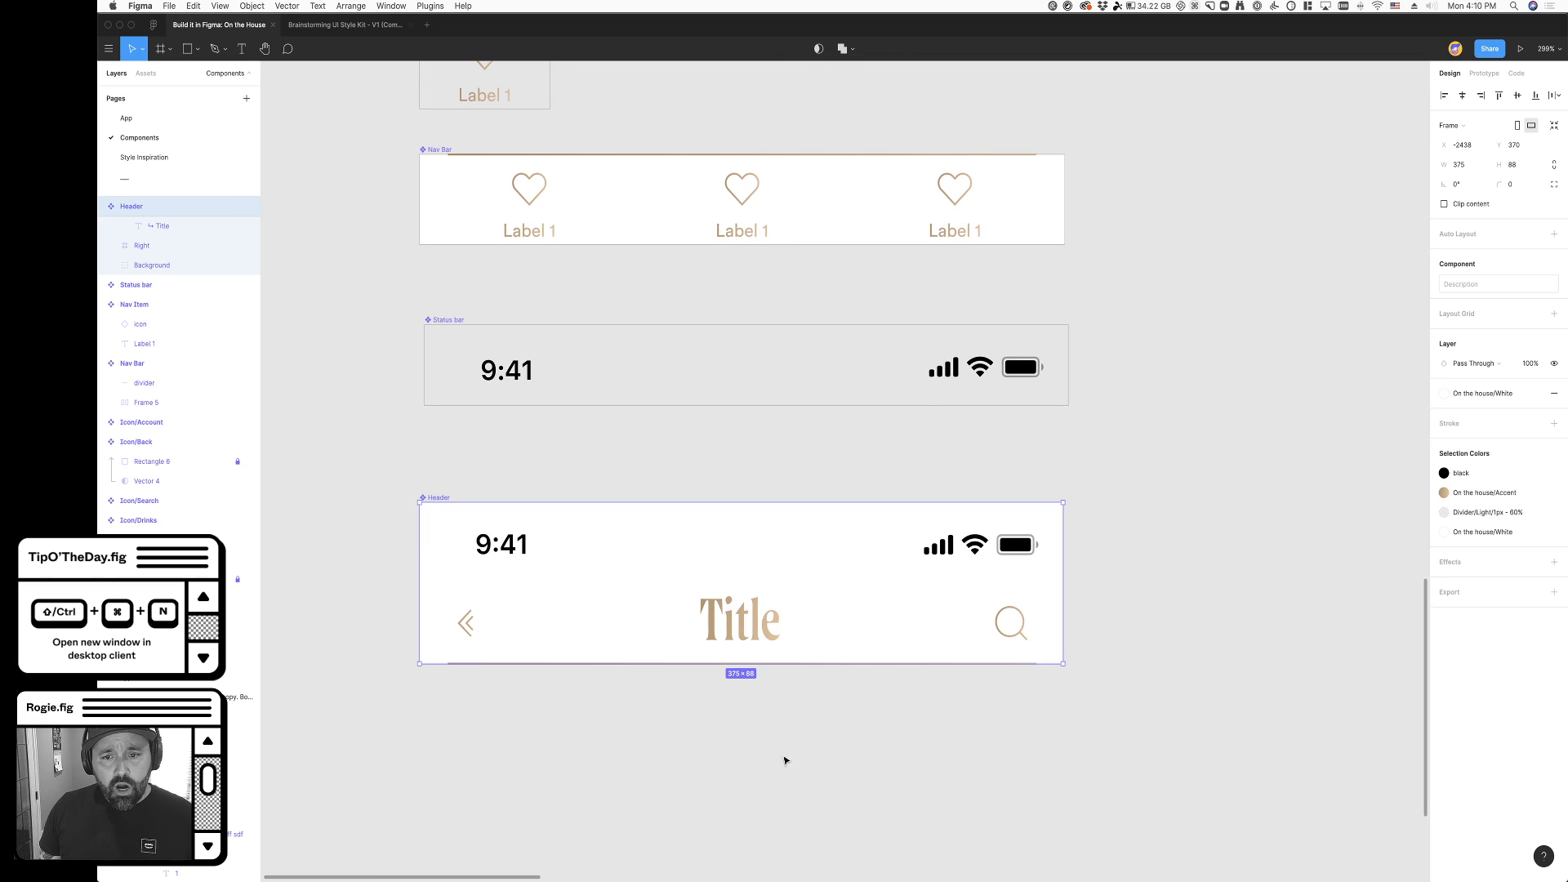
left_click(468, 628)
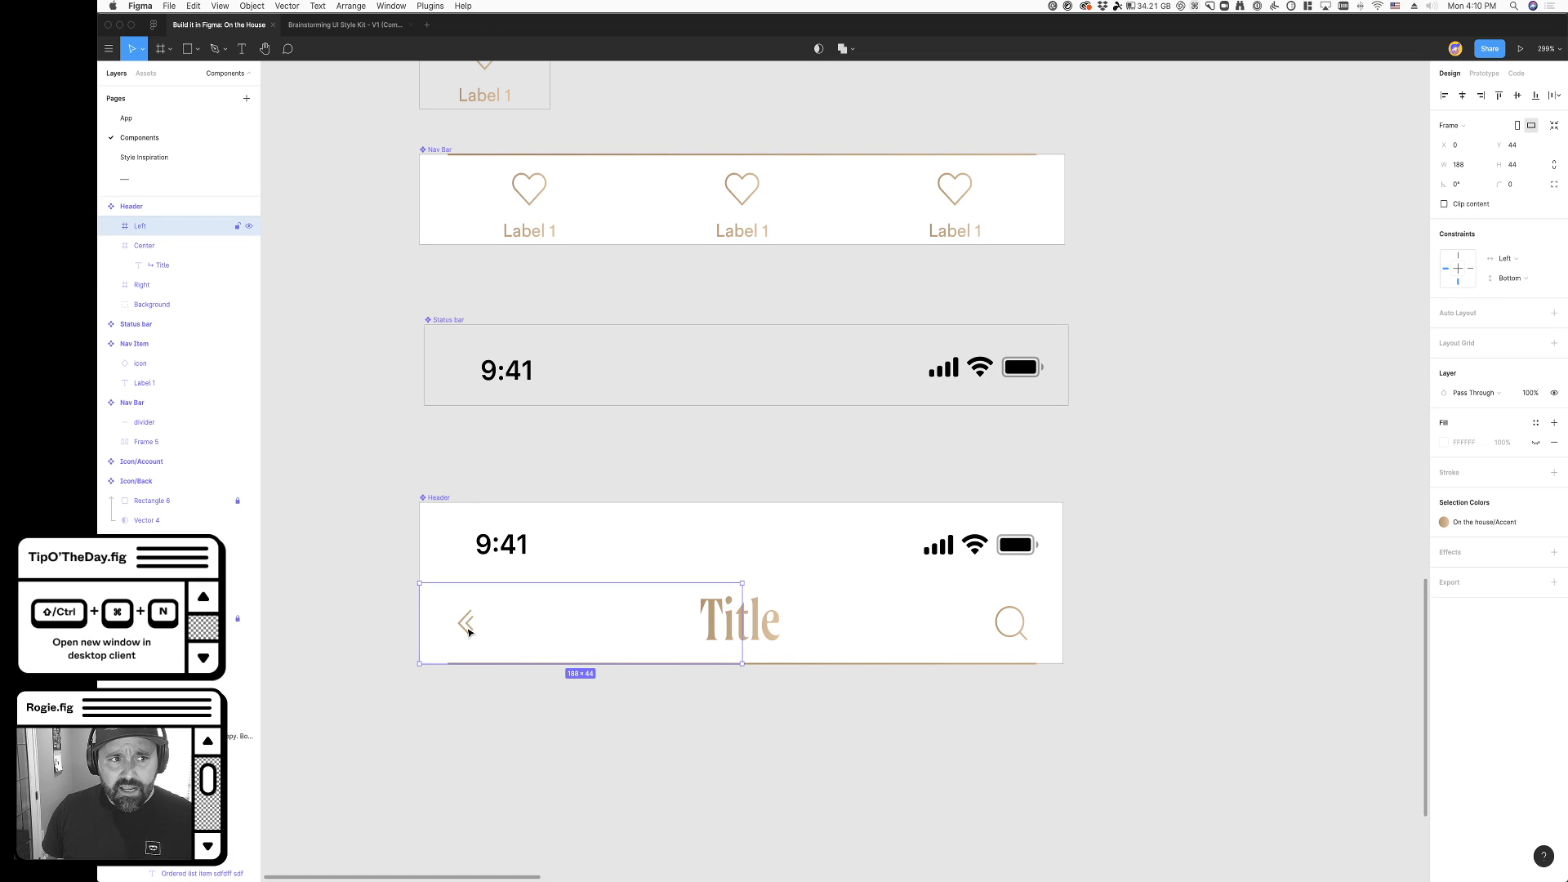
left_click(1027, 633)
left_click(148, 246)
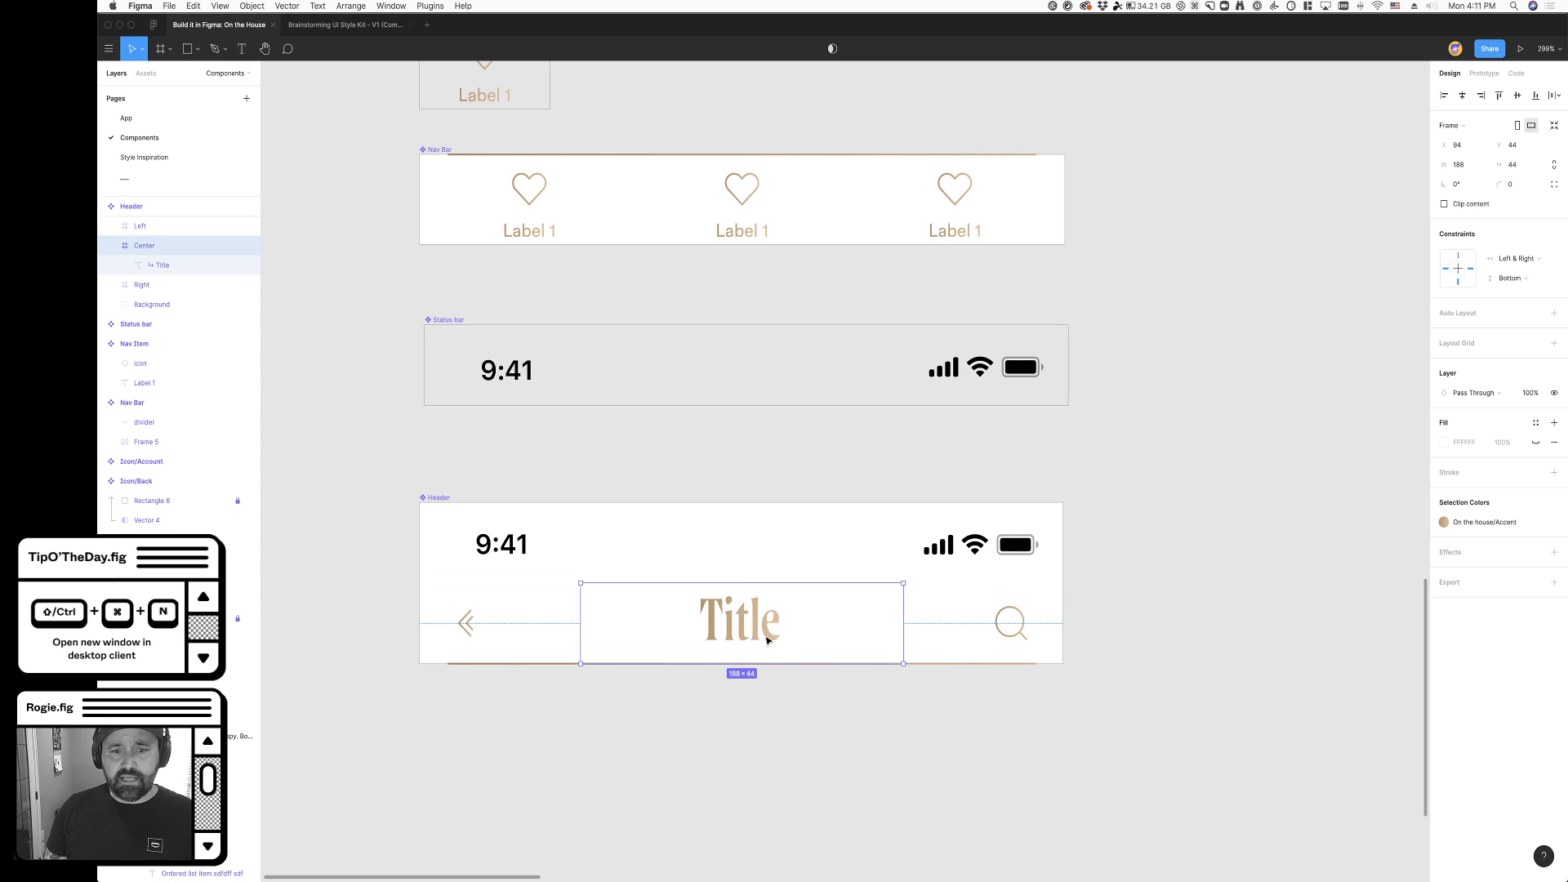
left_click(743, 752)
- Review the swatches in the Colors frame alongside the file's local color styles
scroll(742, 752, "down", 5)
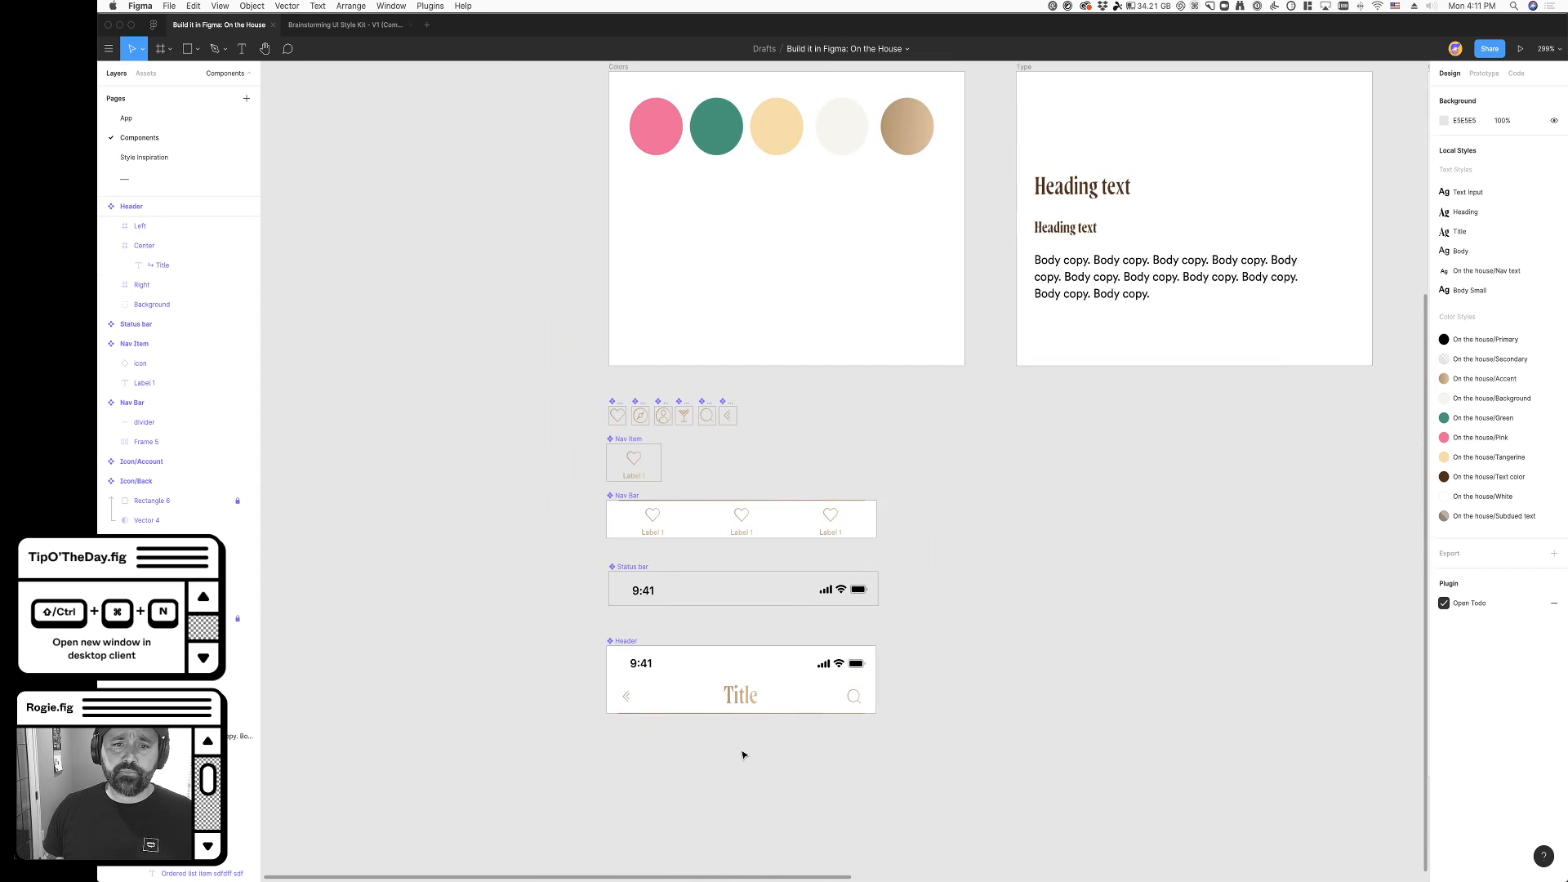
scroll(913, 651, "up", 3)
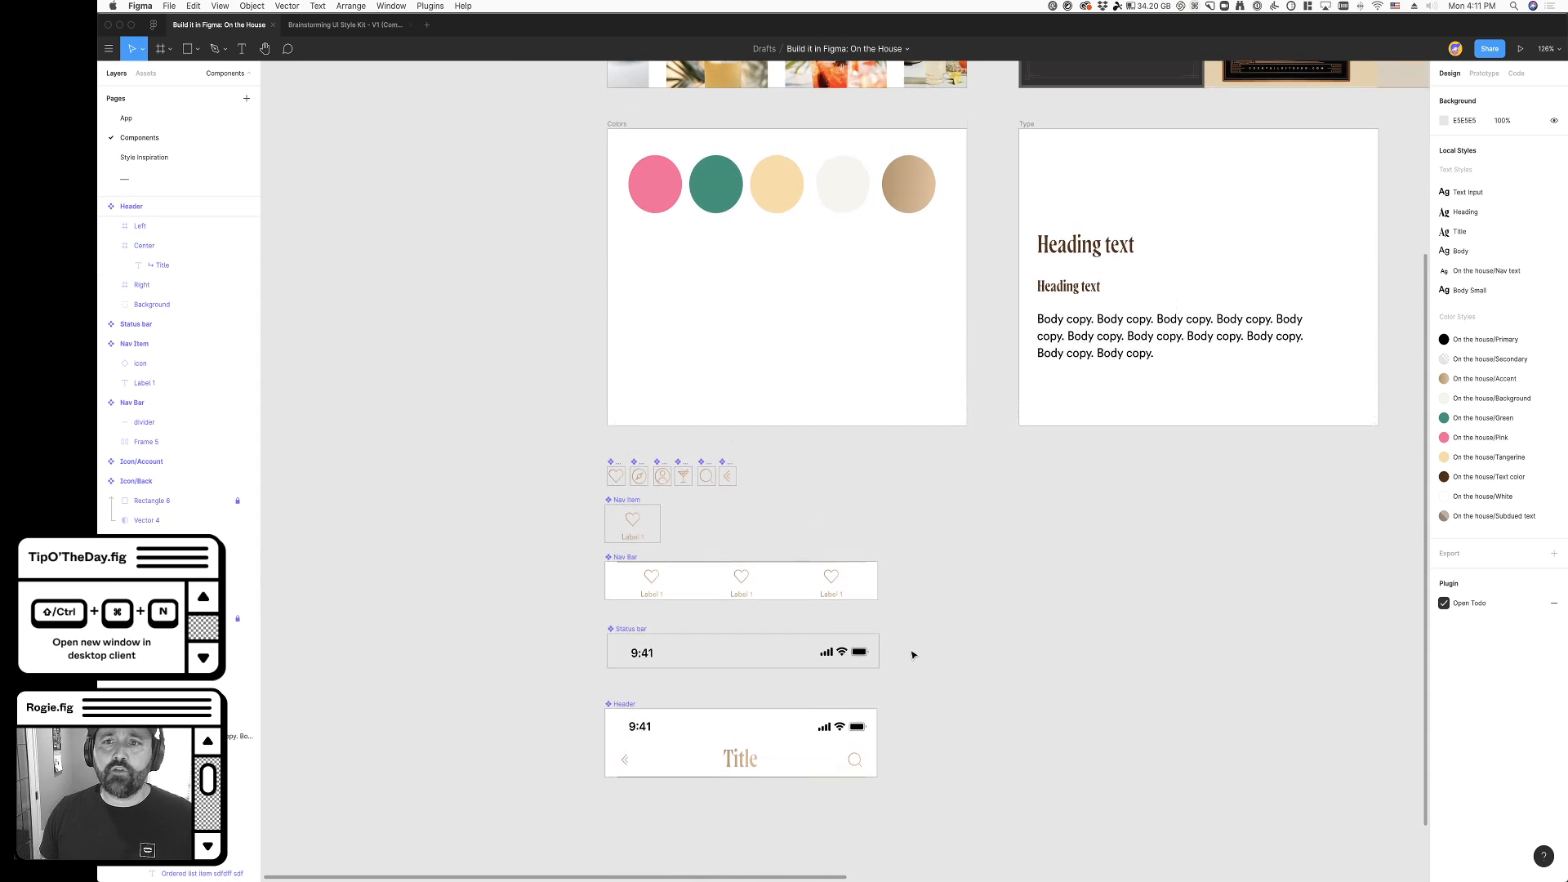
scroll(913, 651, "right", 4)
scroll(913, 655, "right", 1)
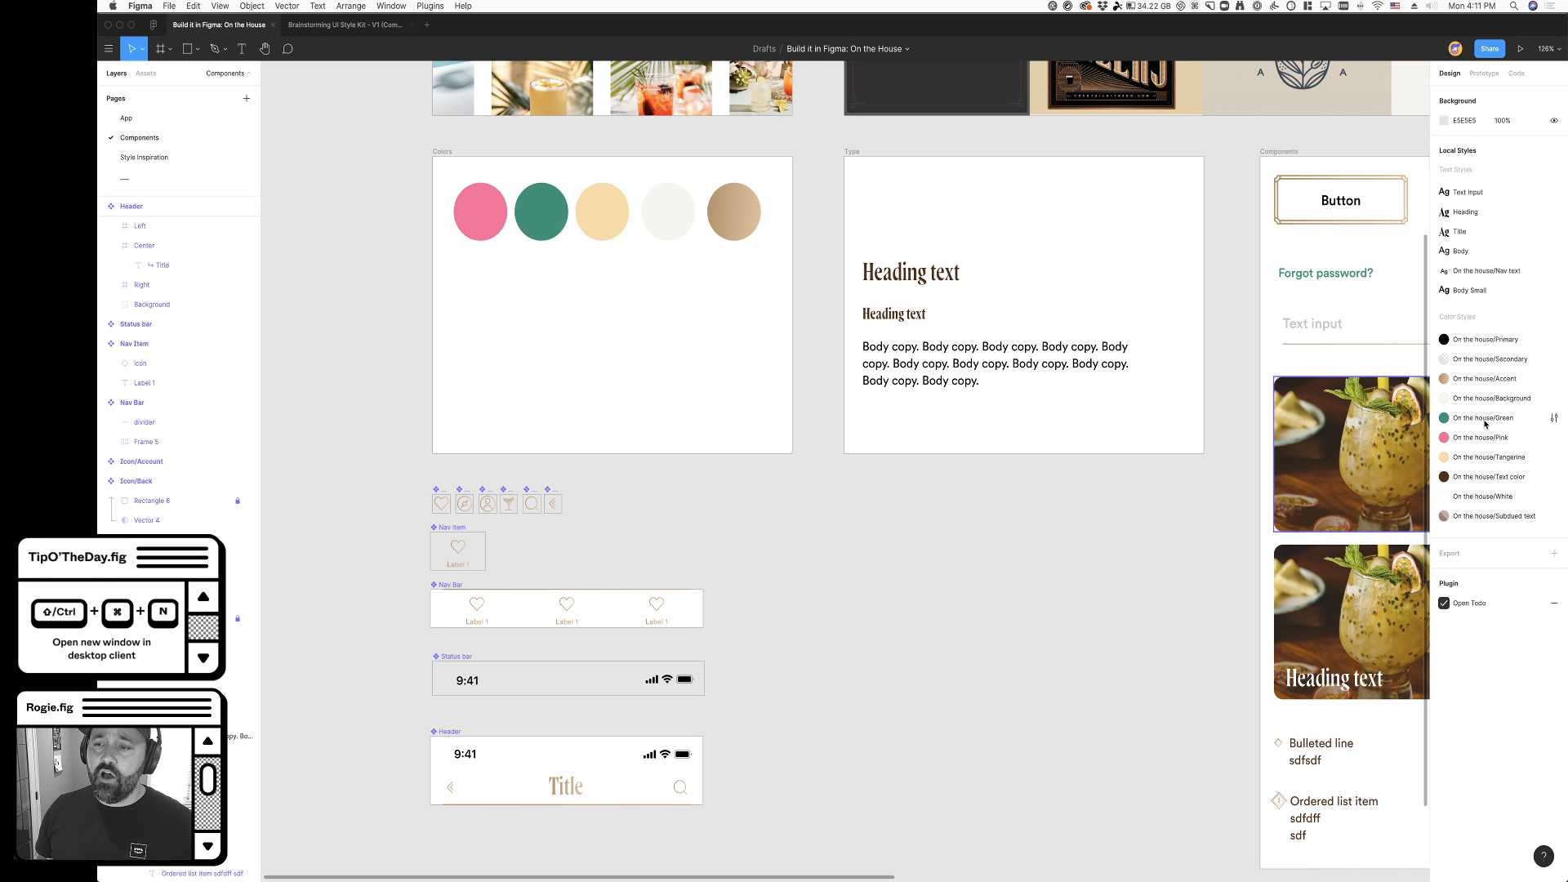
left_click_drag(455, 278, 739, 214)
left_click(720, 347)
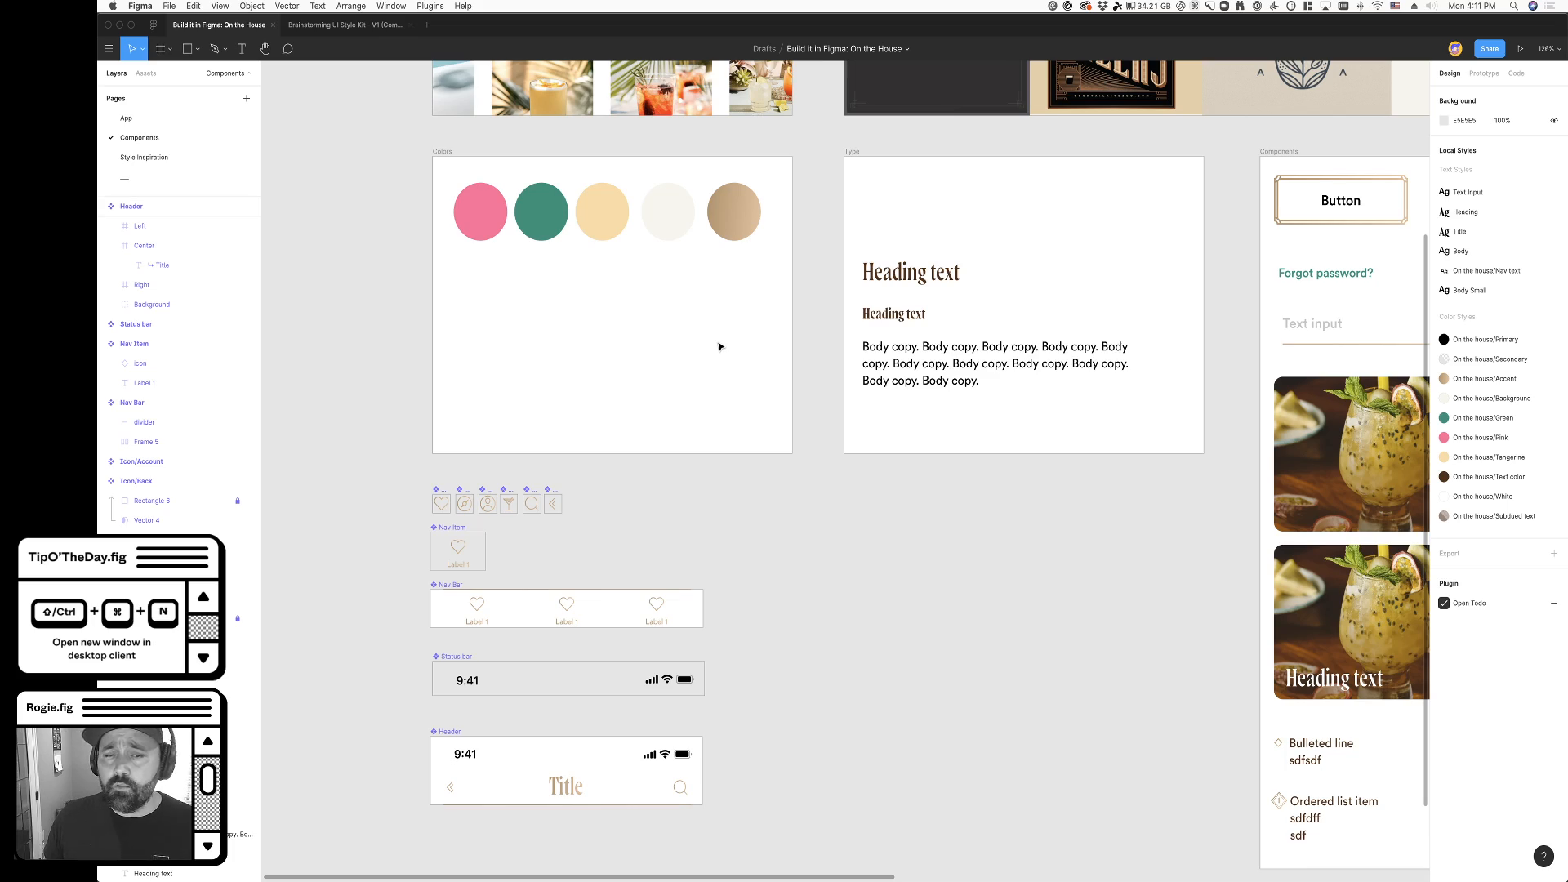
- Check the text styles of the large heading and the body copy in the Type frame
scroll(719, 348, "up", 5)
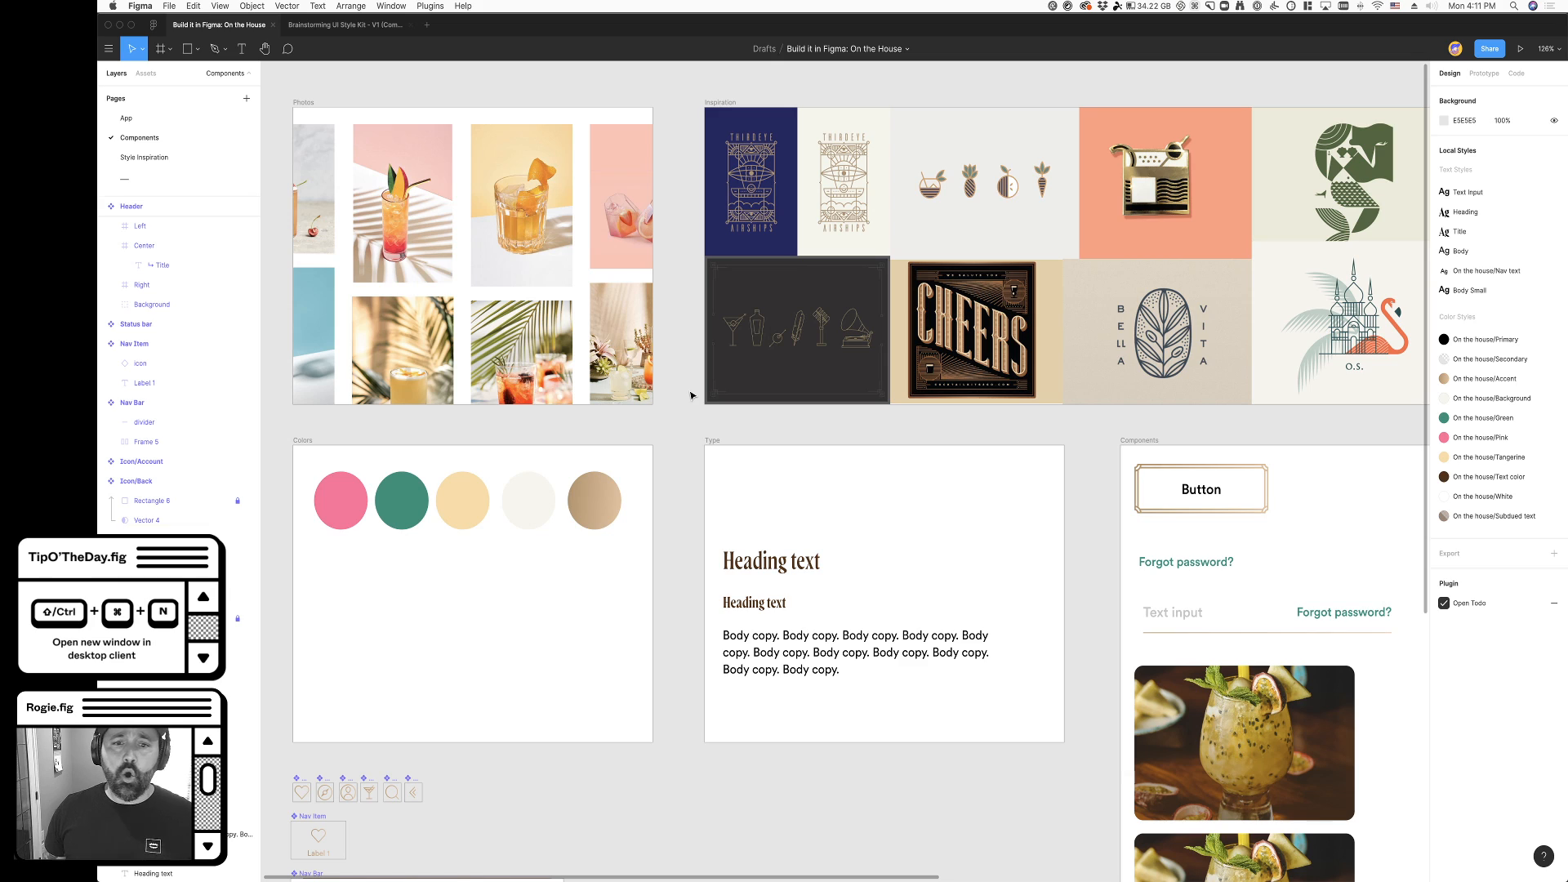
left_click(774, 570)
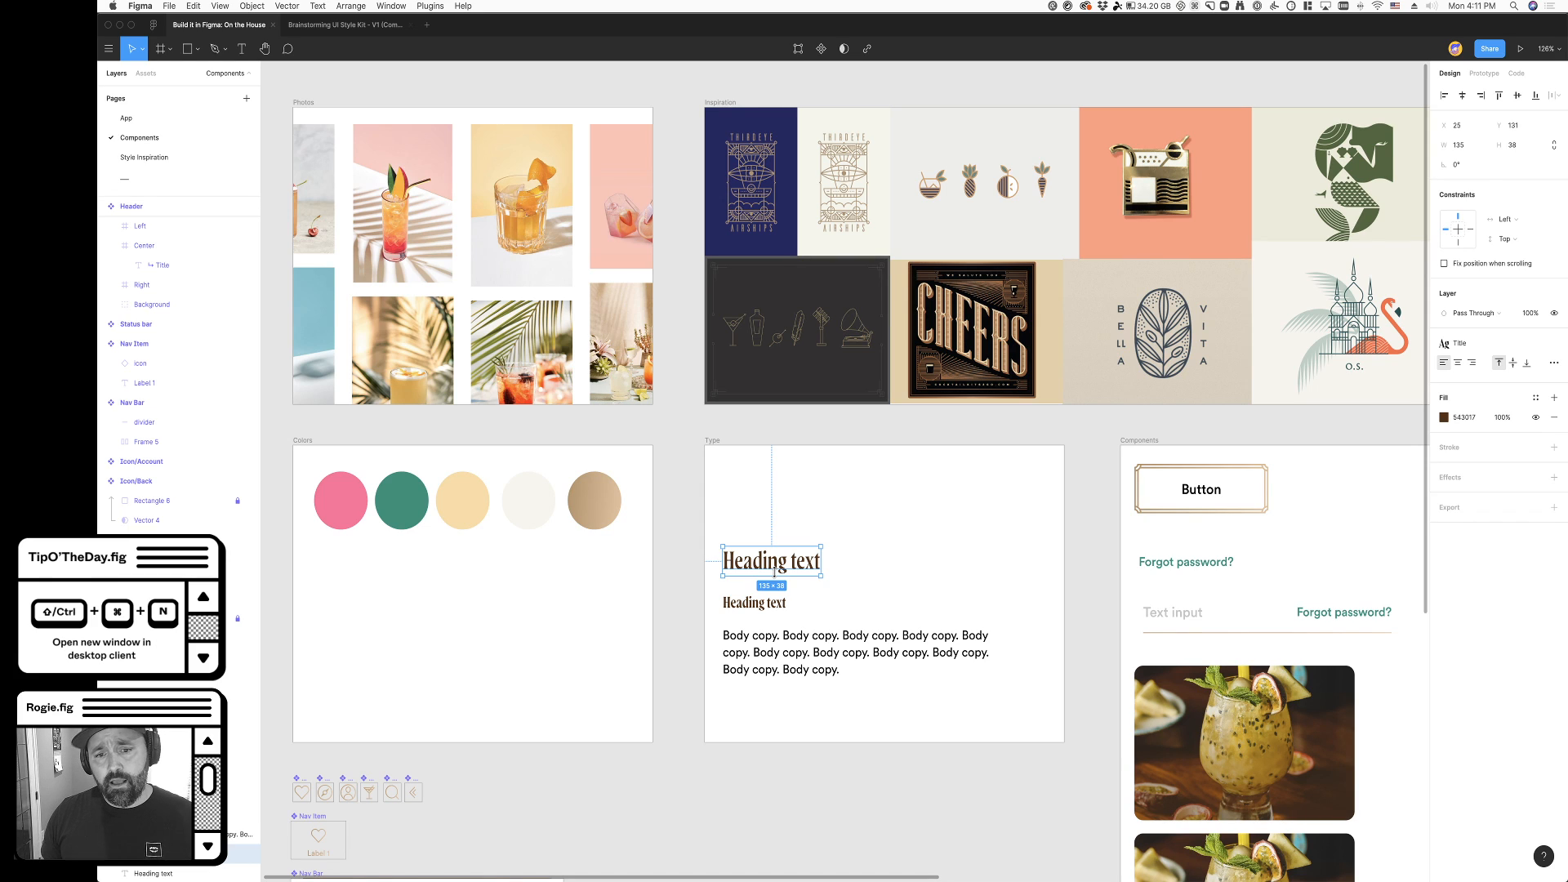
left_click(814, 674)
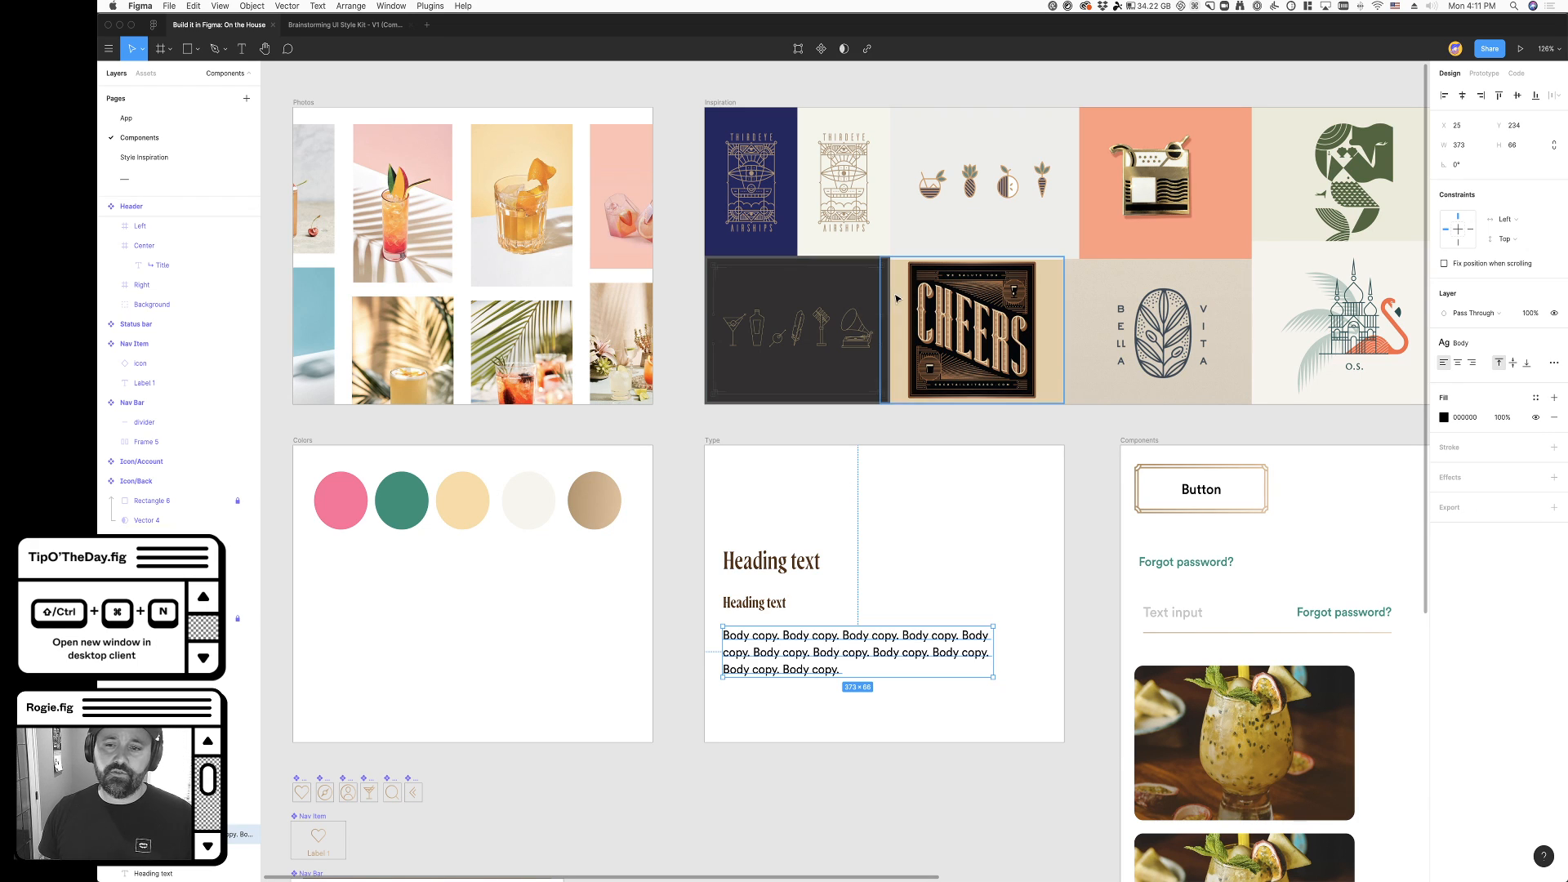
- Open the App page and look over its Login, My drinks, Drink detail and New drink frames
left_click(163, 119)
scroll(536, 563, "up", 2)
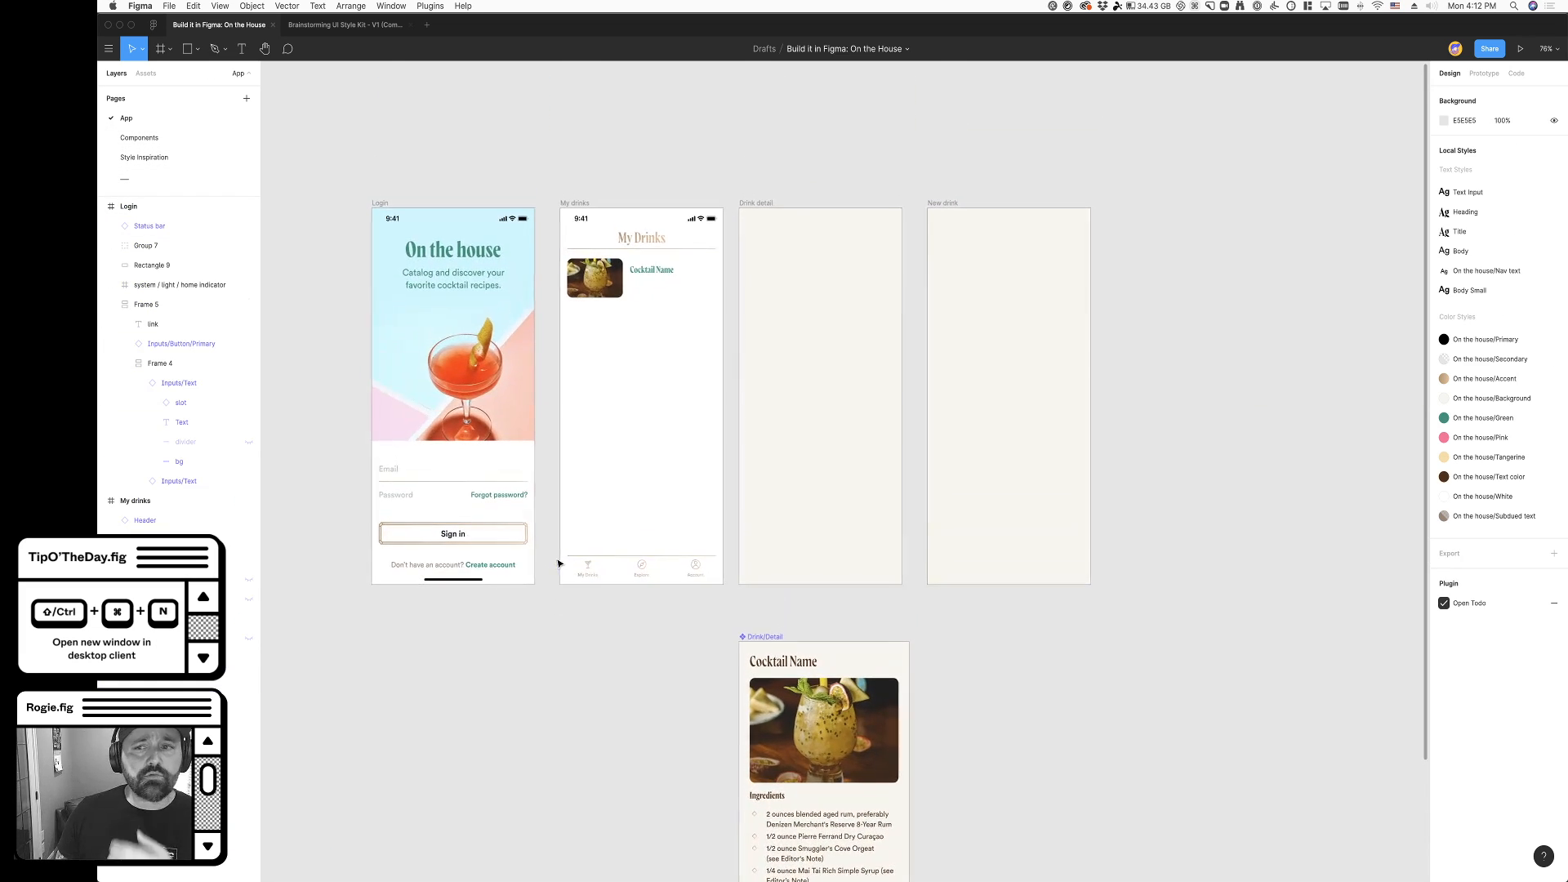
scroll(558, 564, "left", 3)
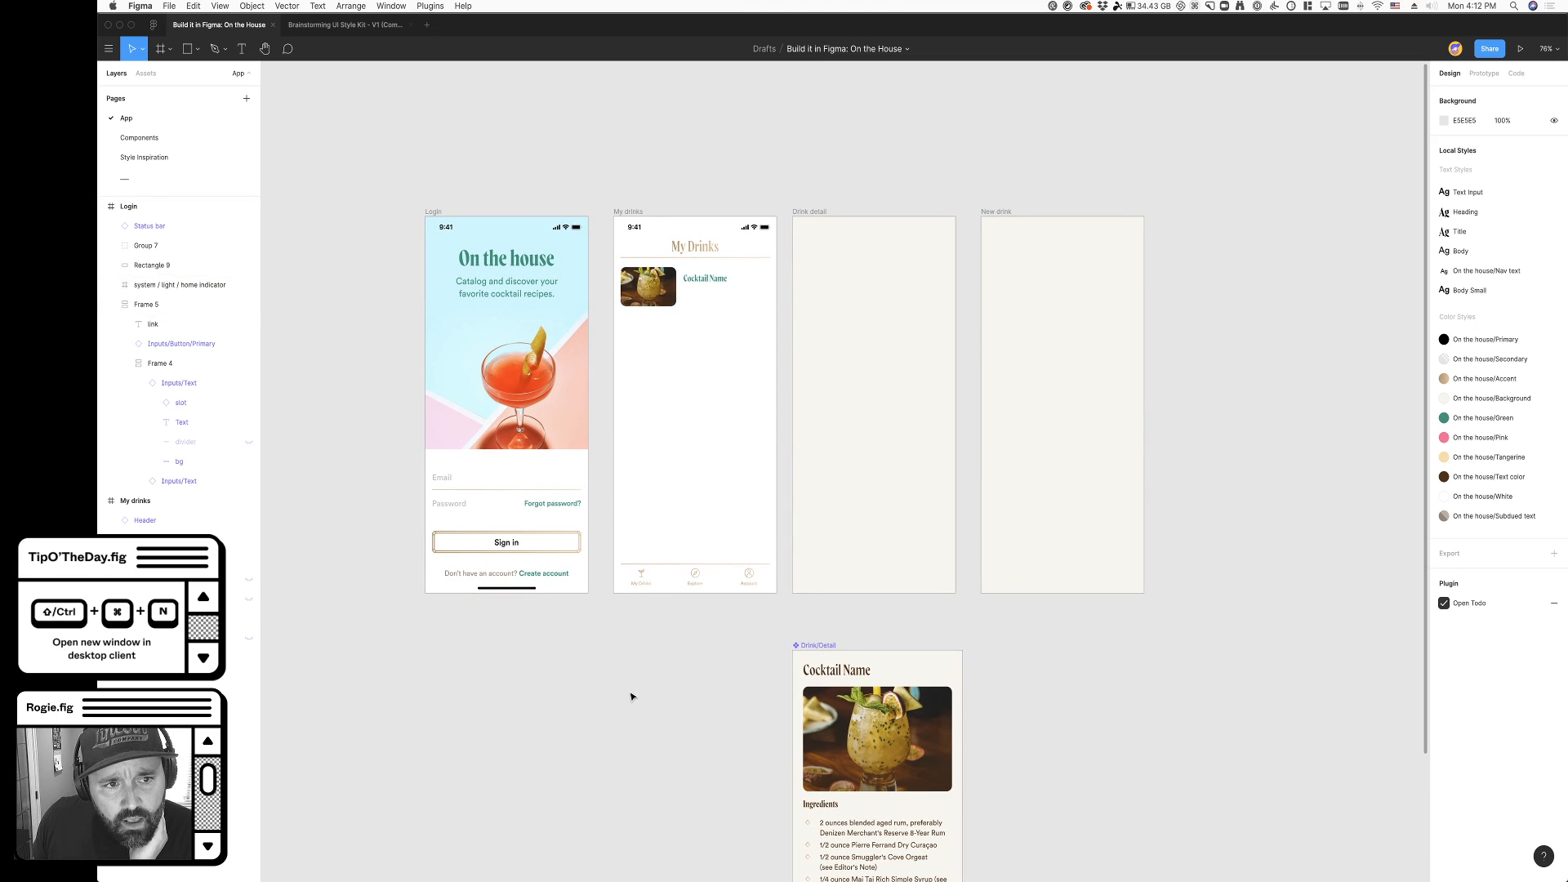
scroll(616, 682, "left", 3)
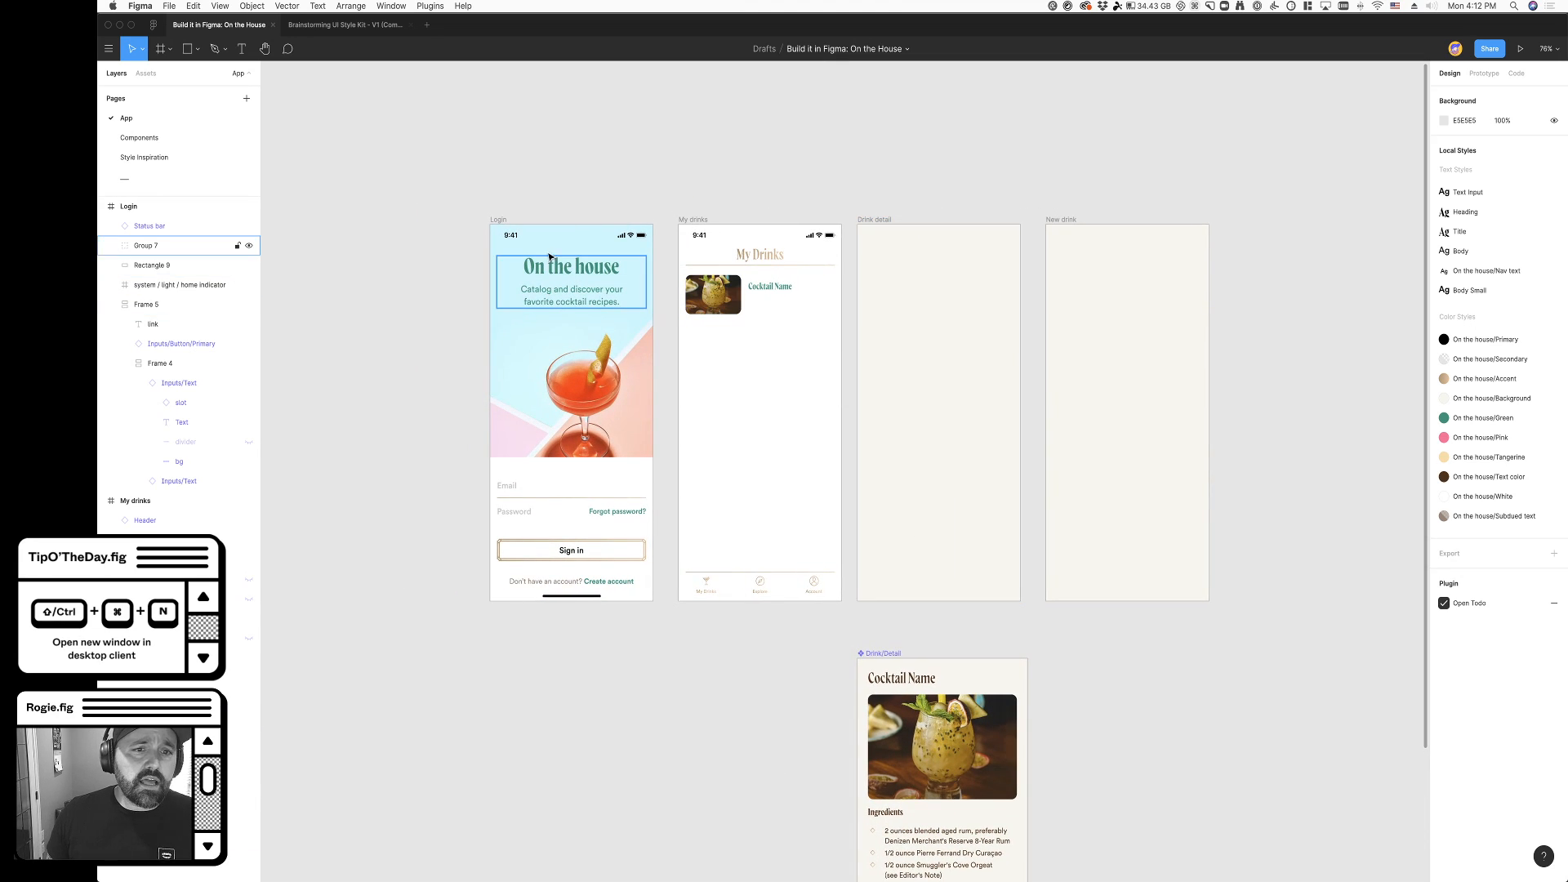
left_click(500, 220)
left_click(320, 629)
double_click(606, 489)
left_click(656, 695)
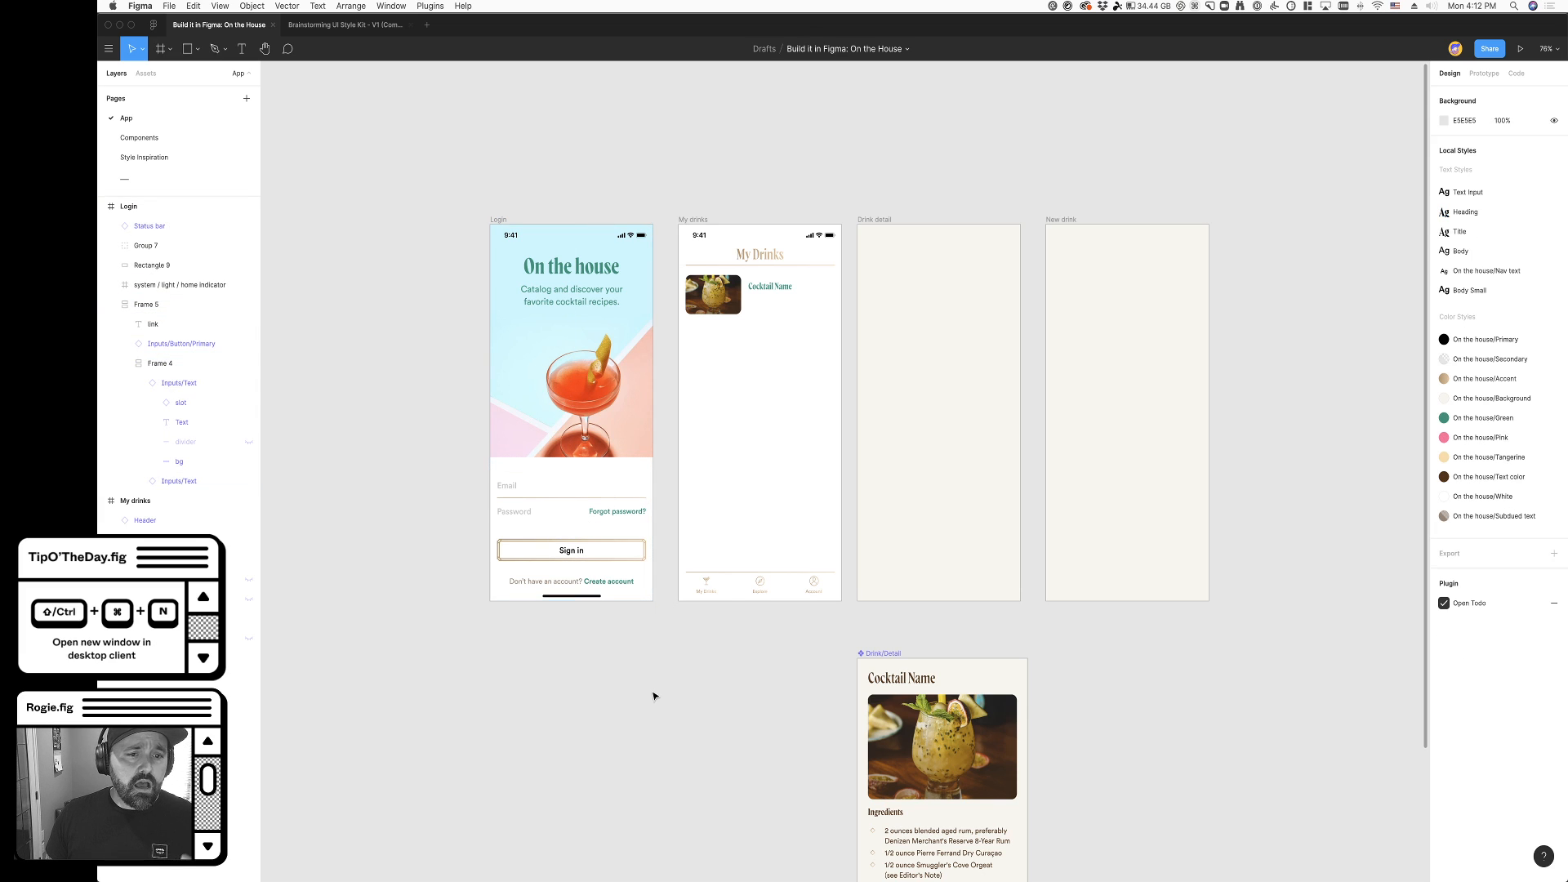
- Inspect the Login screen's create-account link, the frame holding its input fields, and the "On the house" title
scroll(527, 508, "up", 5)
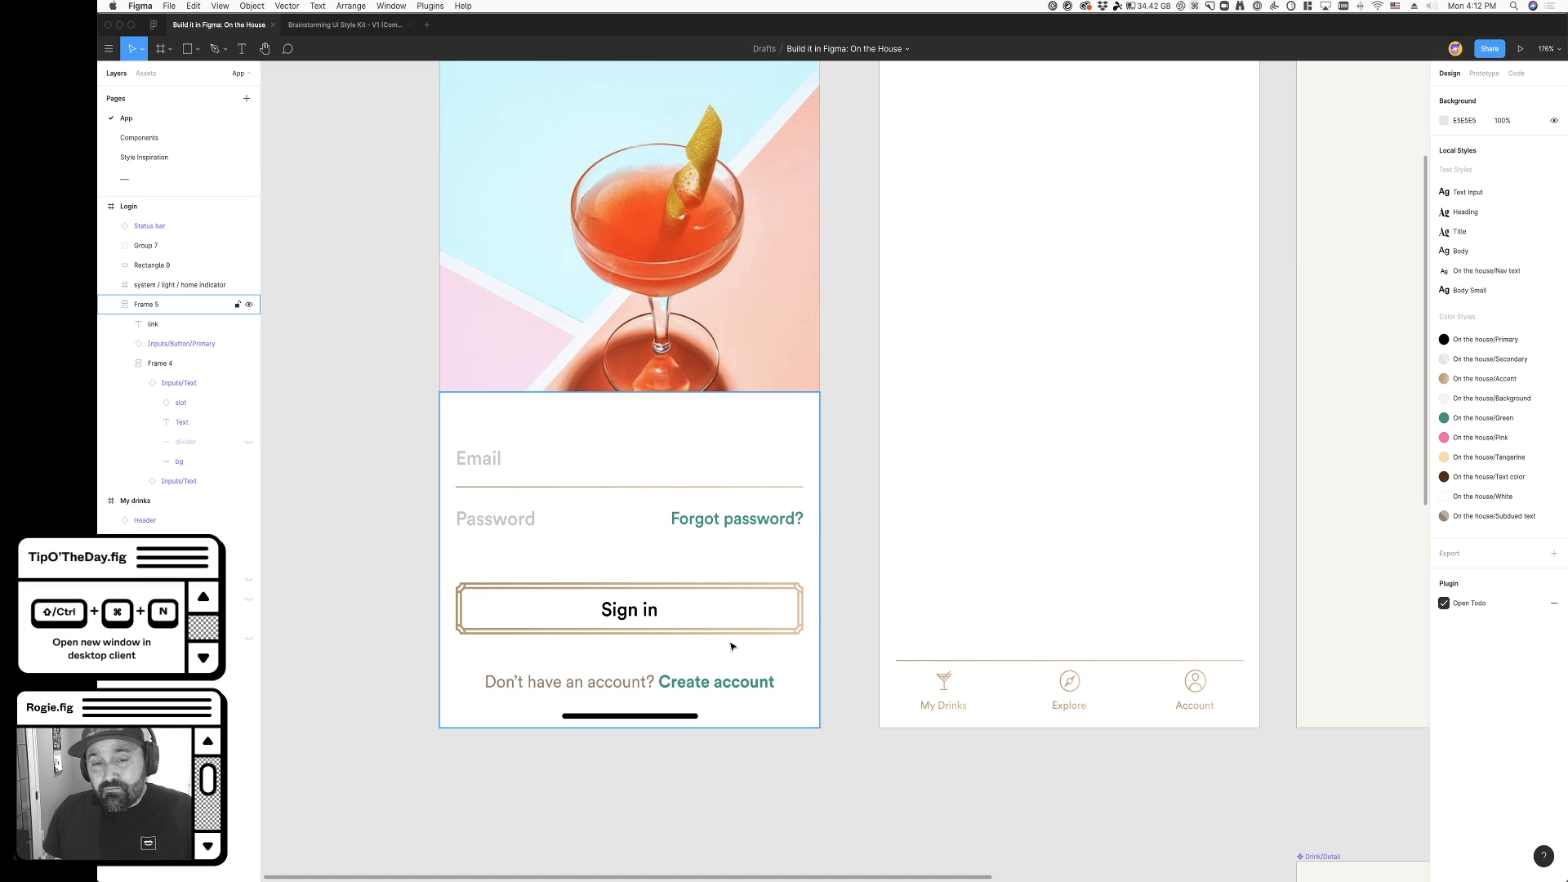
left_click(717, 681, "super")
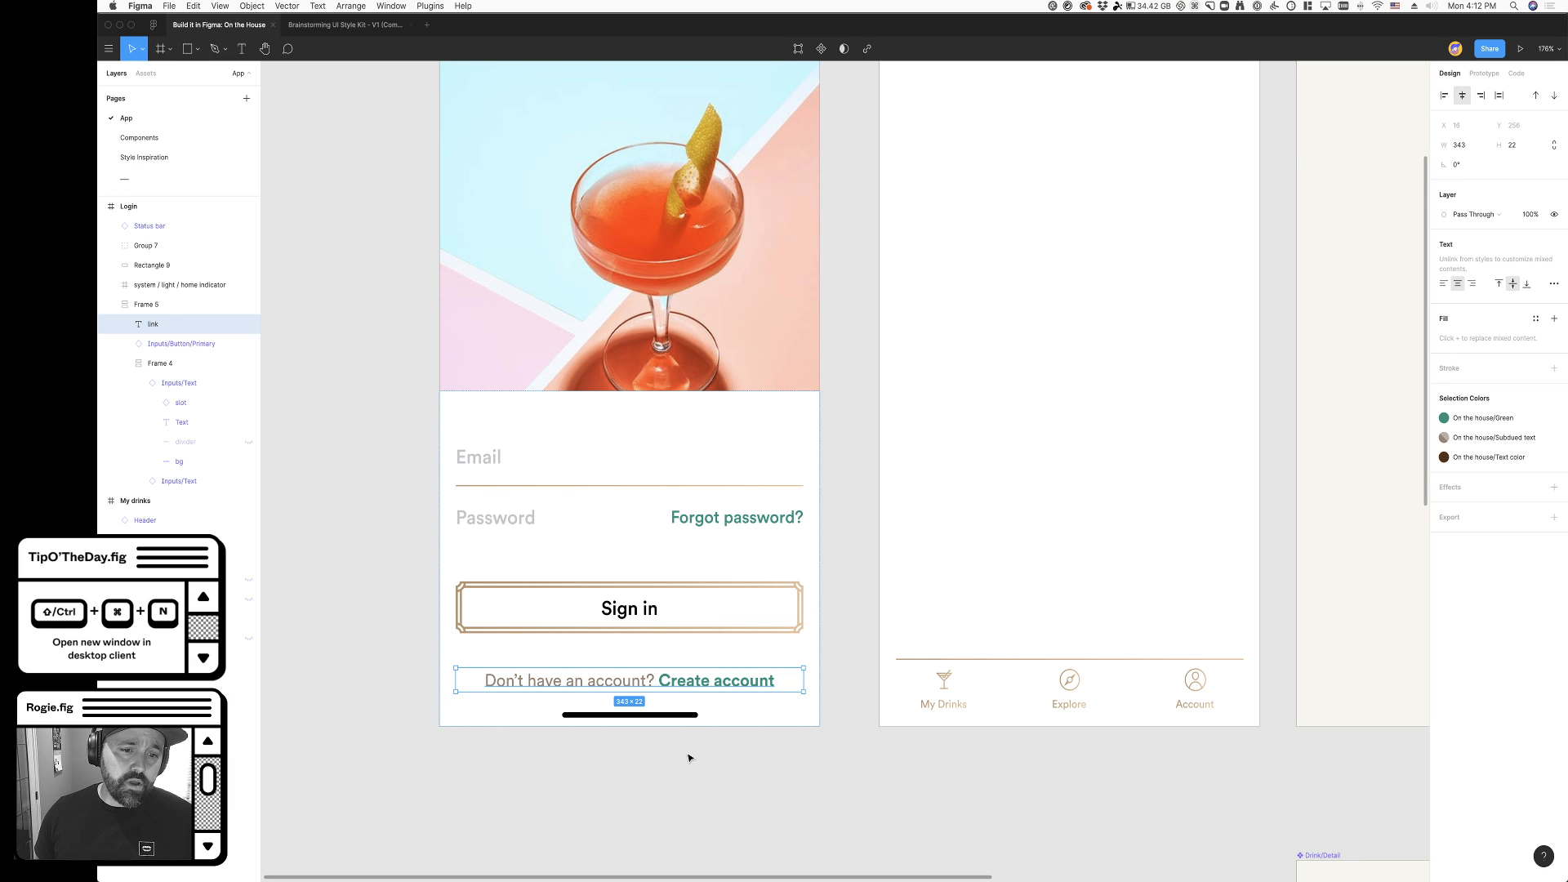
scroll(690, 751, "down", 5)
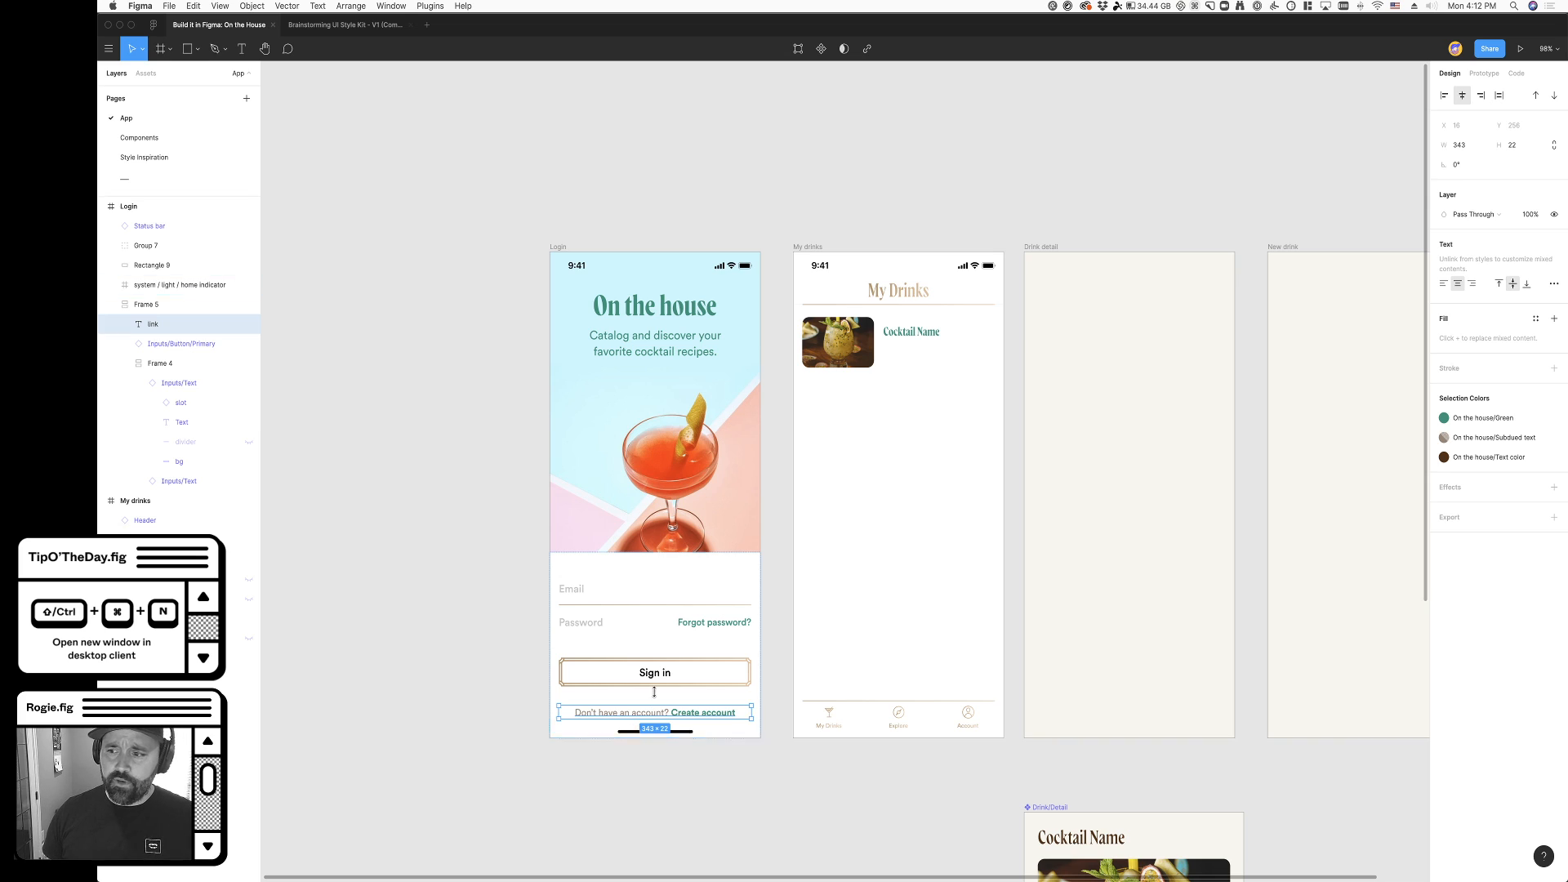
left_click(564, 595)
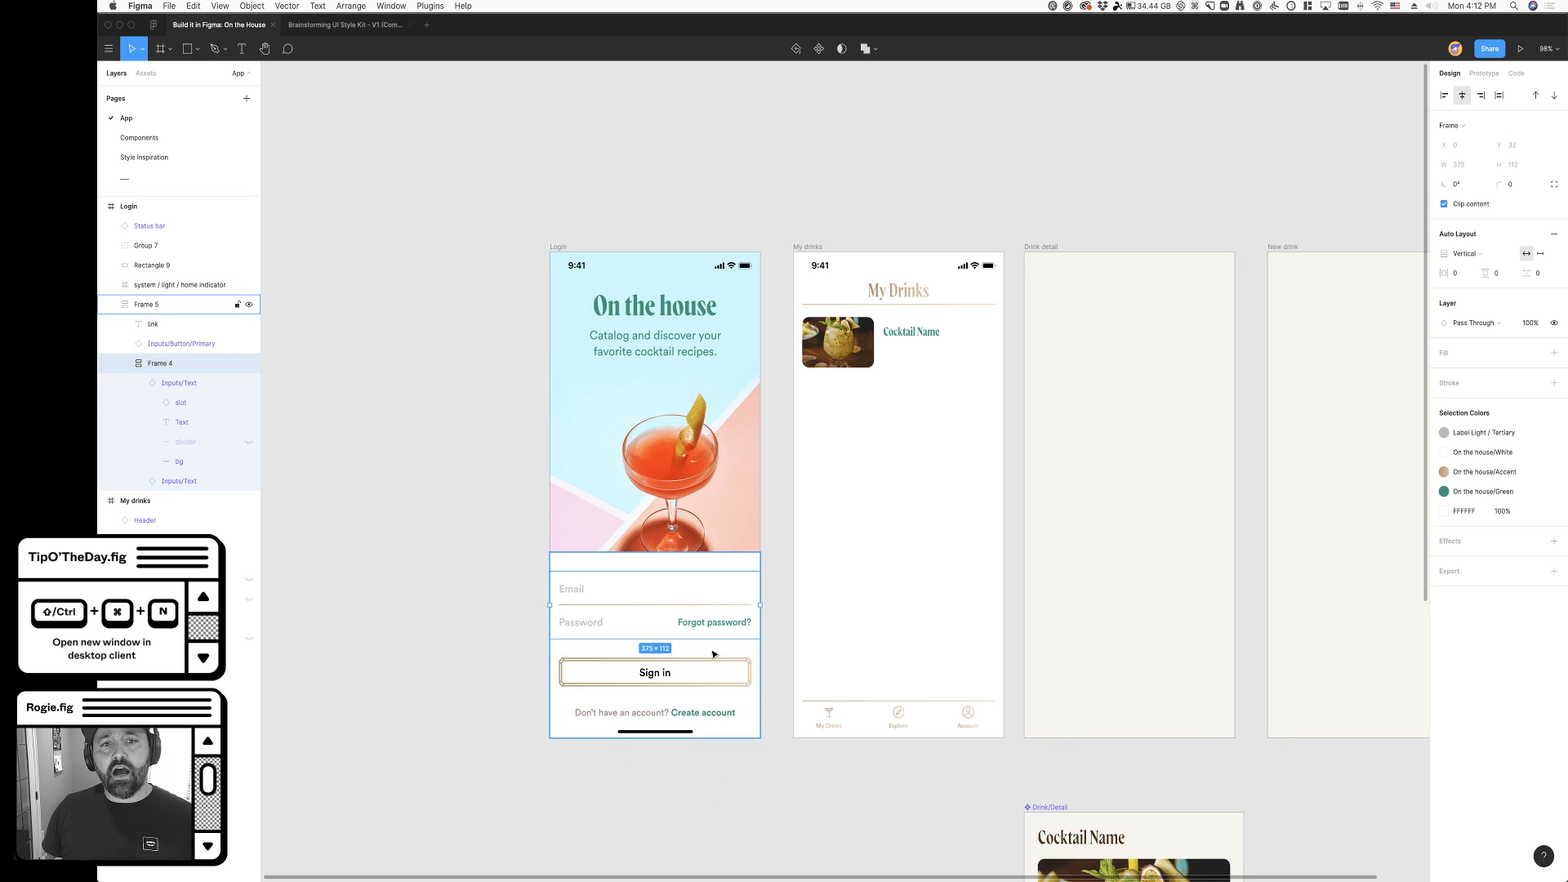
left_click(683, 318)
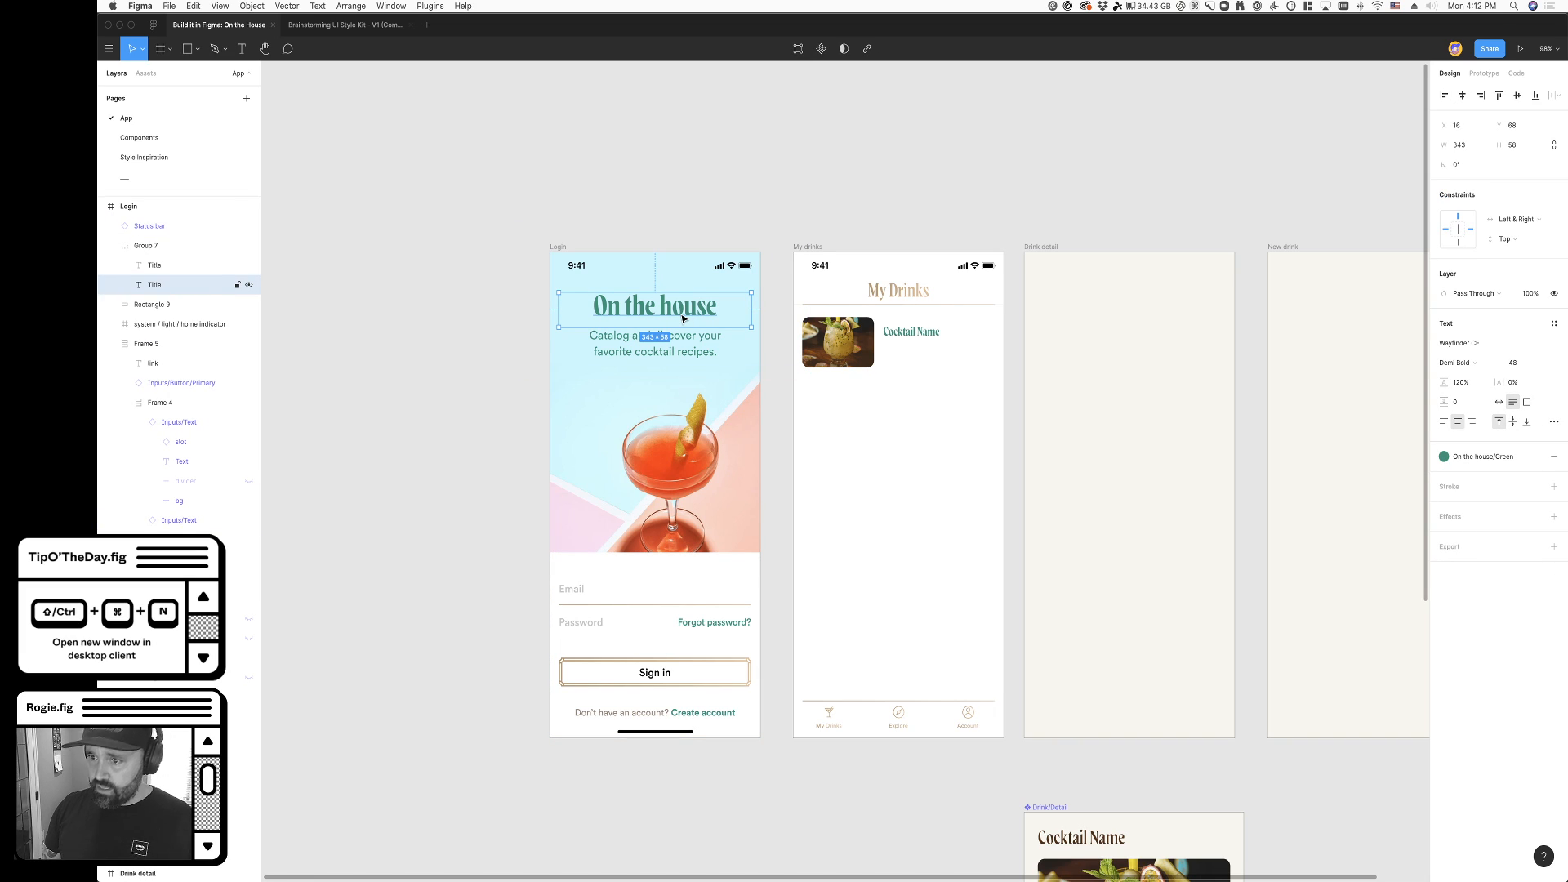
left_click(490, 344)
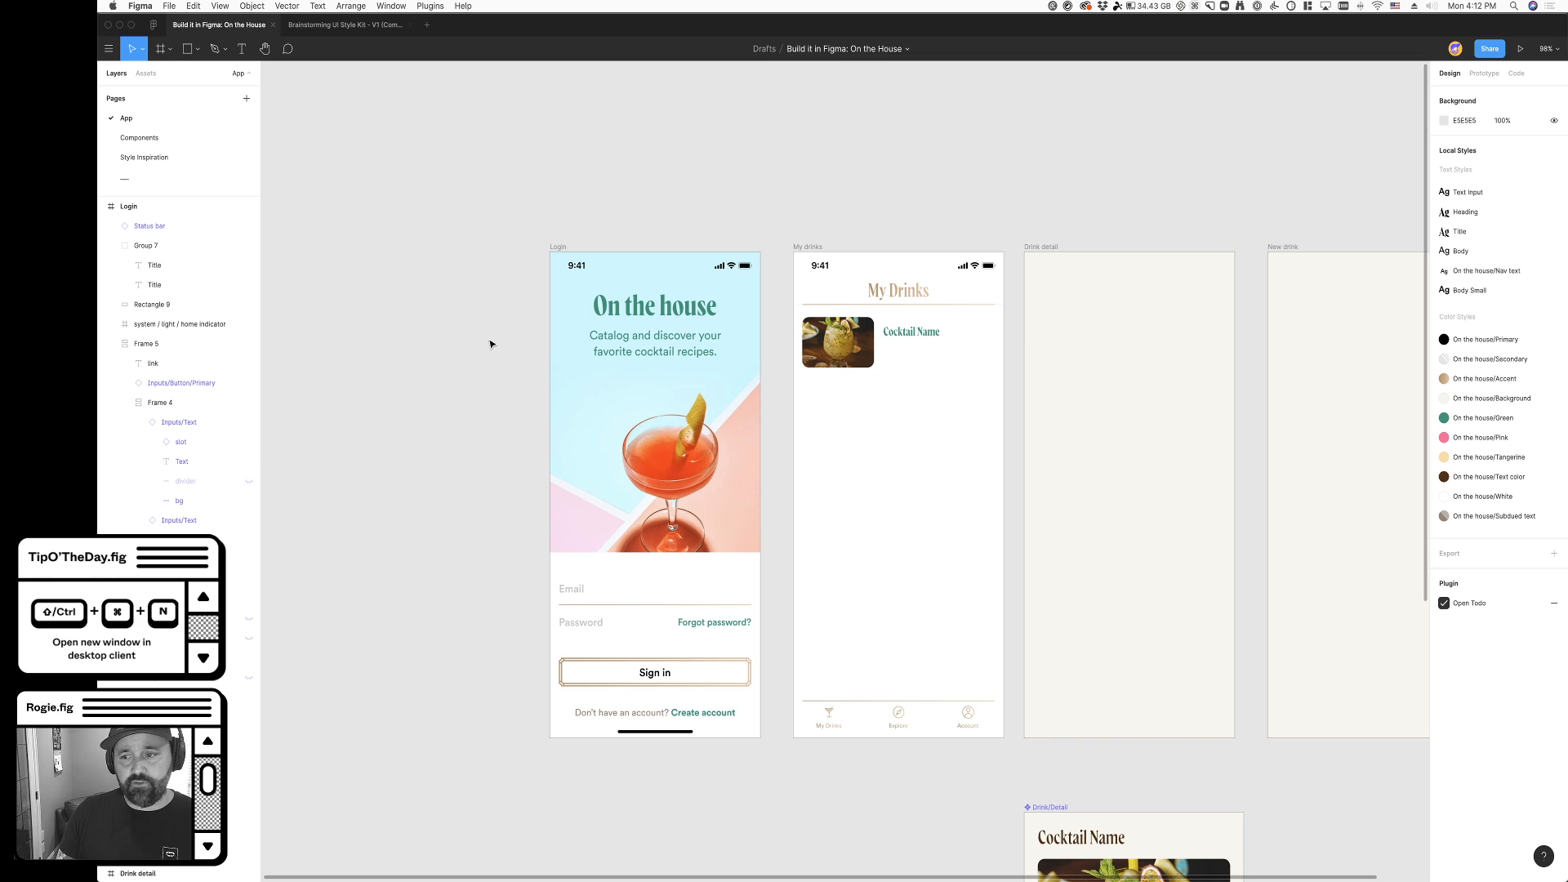
- Inspect the empty Drink detail frame beside the My drinks screen
scroll(490, 343, "right", 5)
scroll(490, 344, "right", 8)
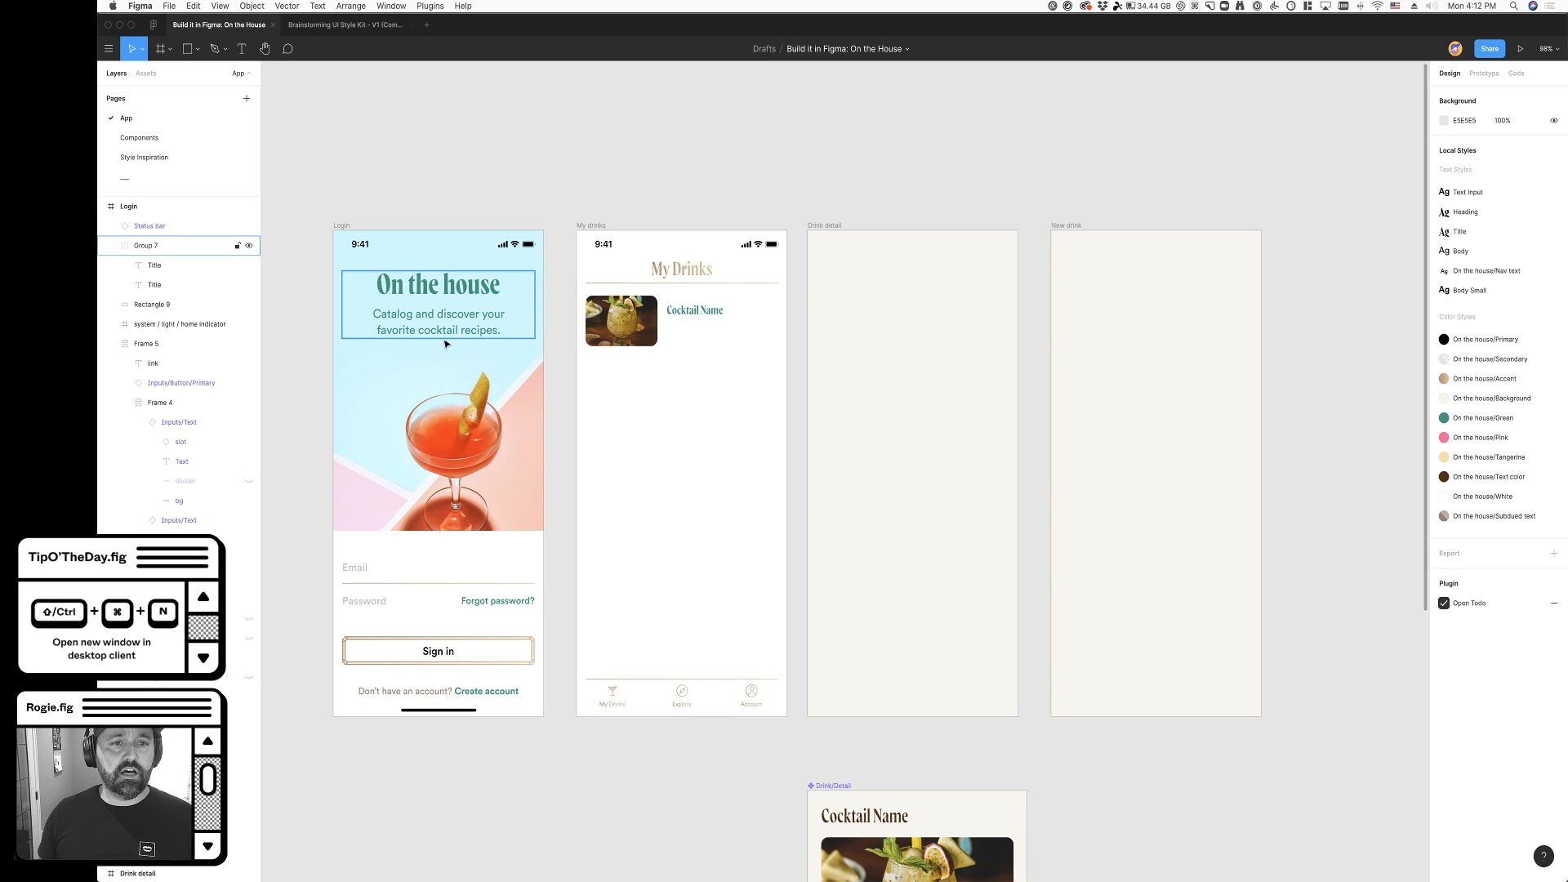
scroll(556, 376, "right", 1)
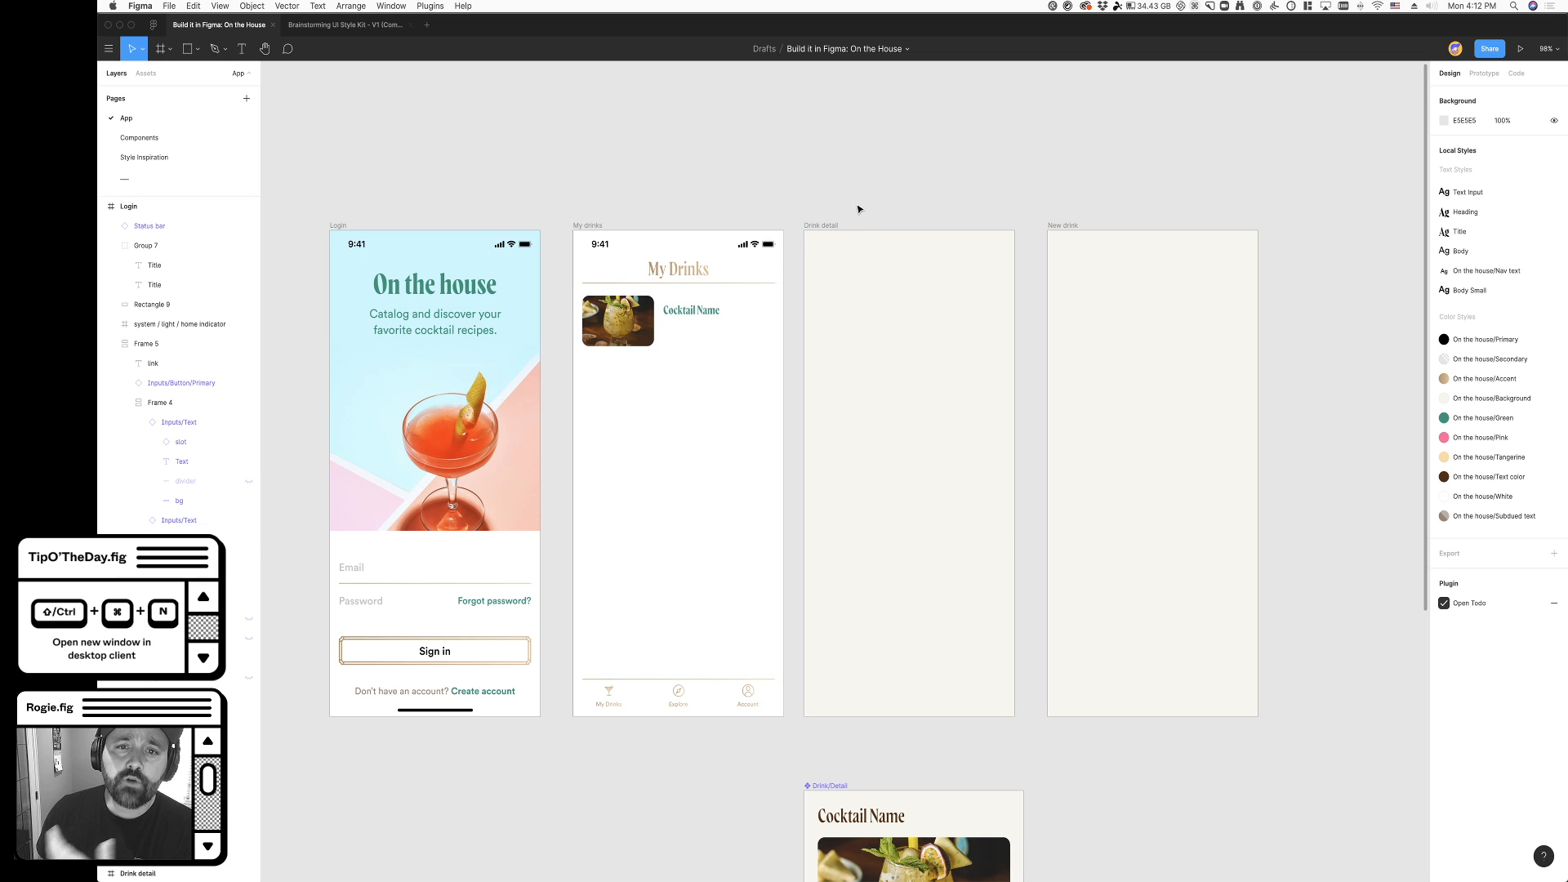
left_click(861, 267)
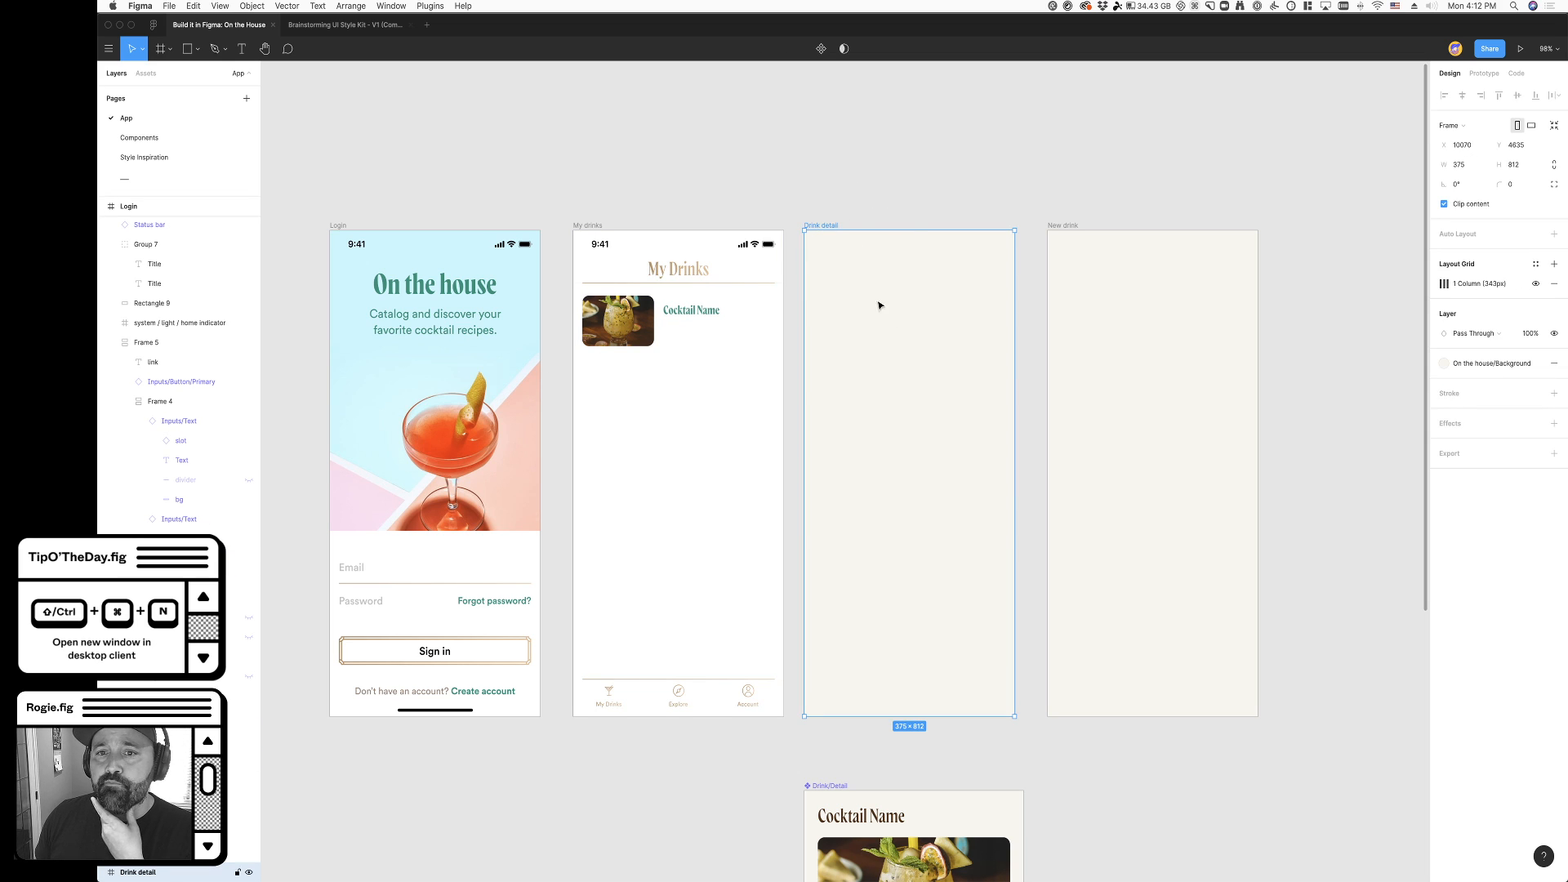
left_click(975, 214)
left_click(820, 227)
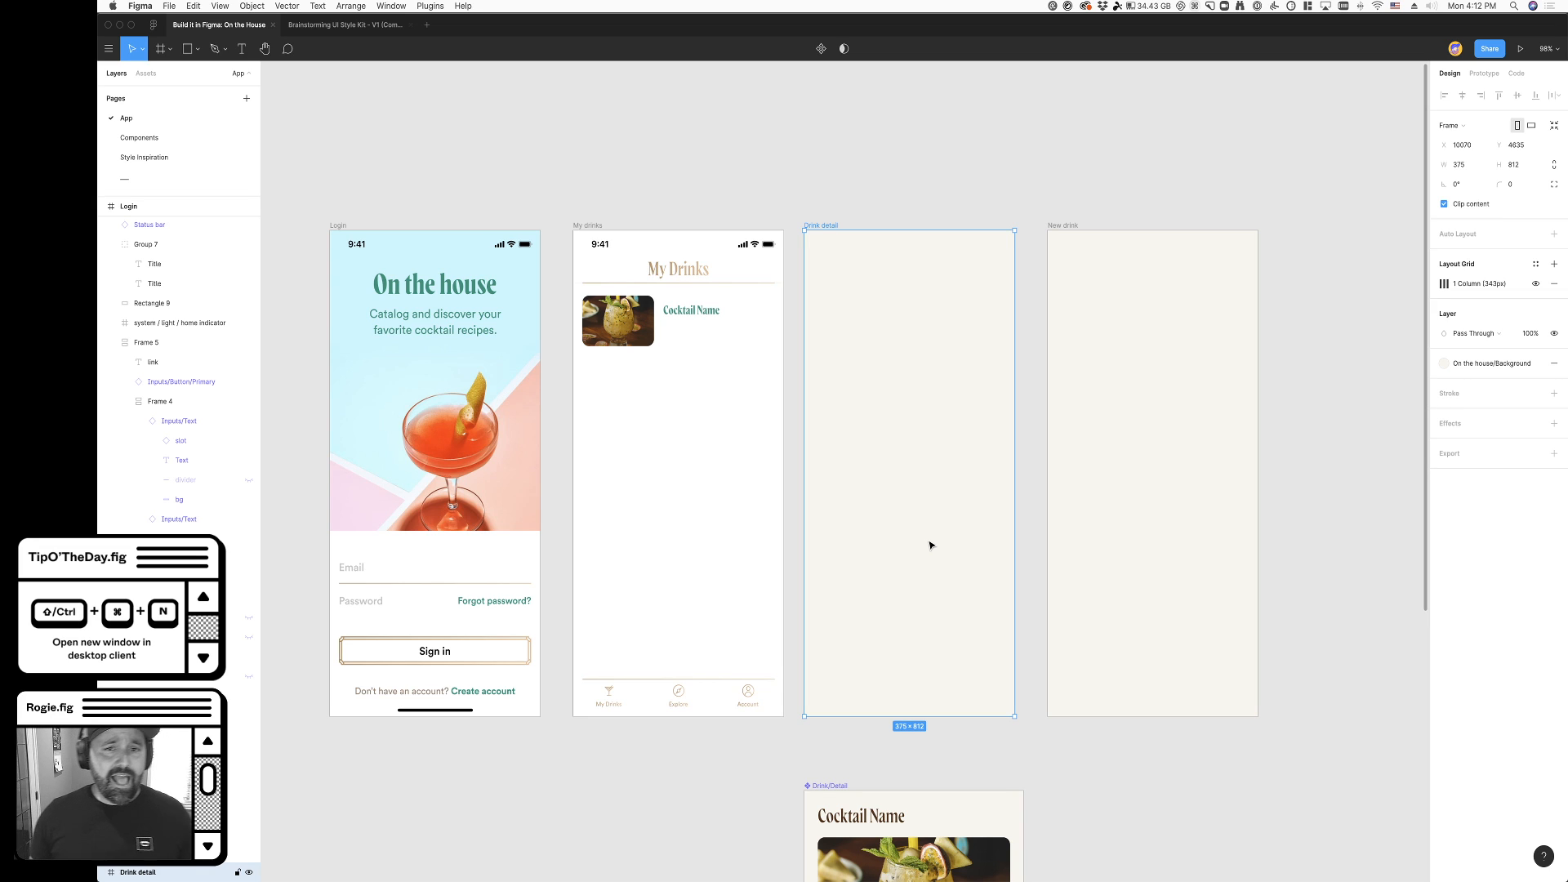
left_click(833, 155)
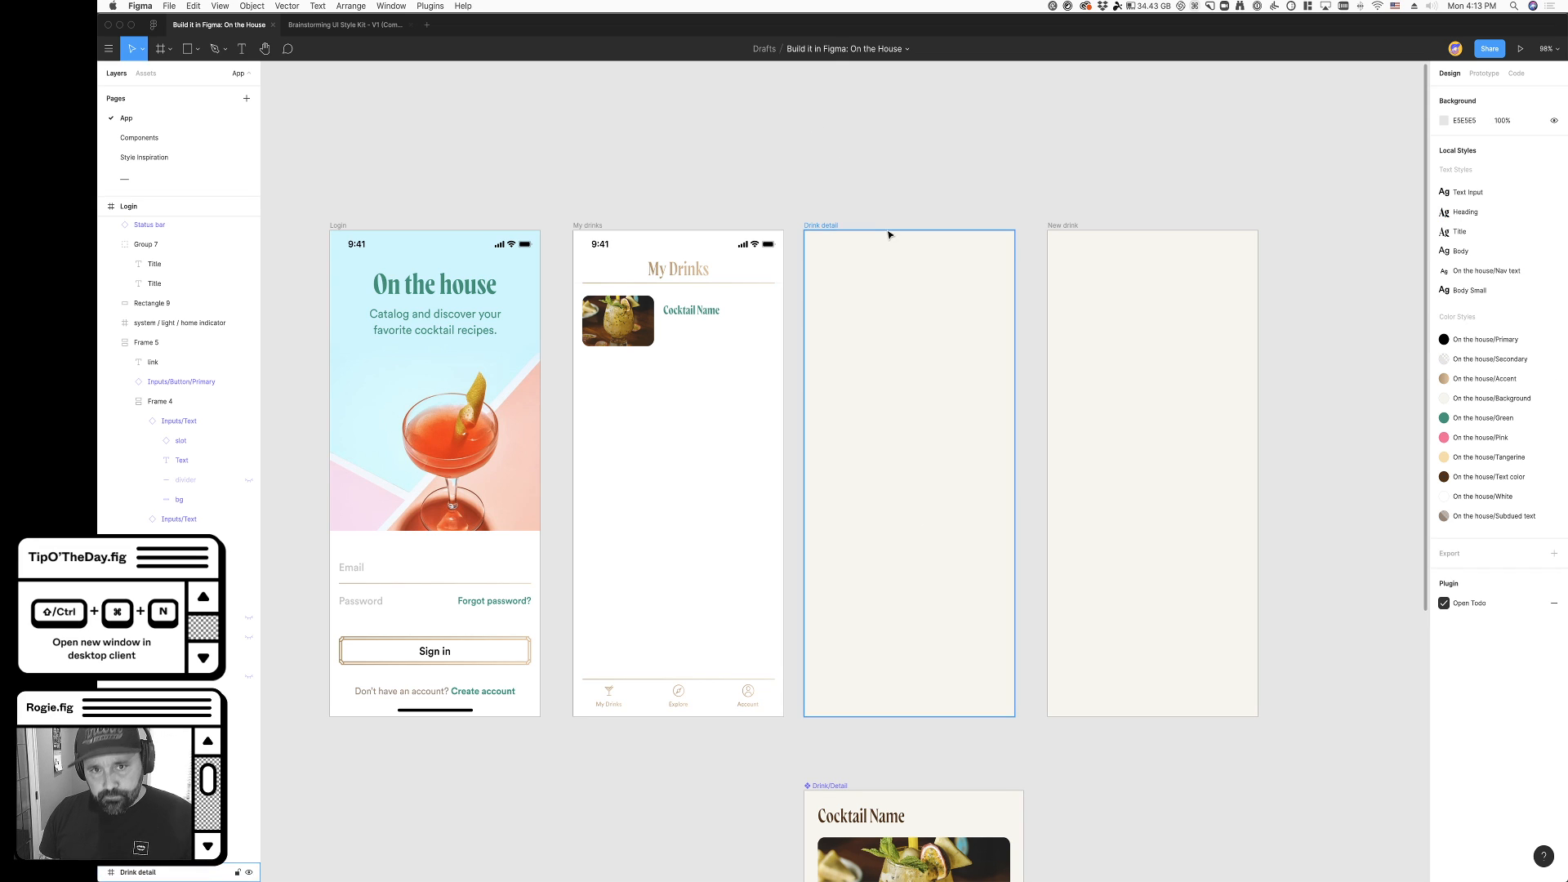
left_click(827, 232)
left_click(835, 204)
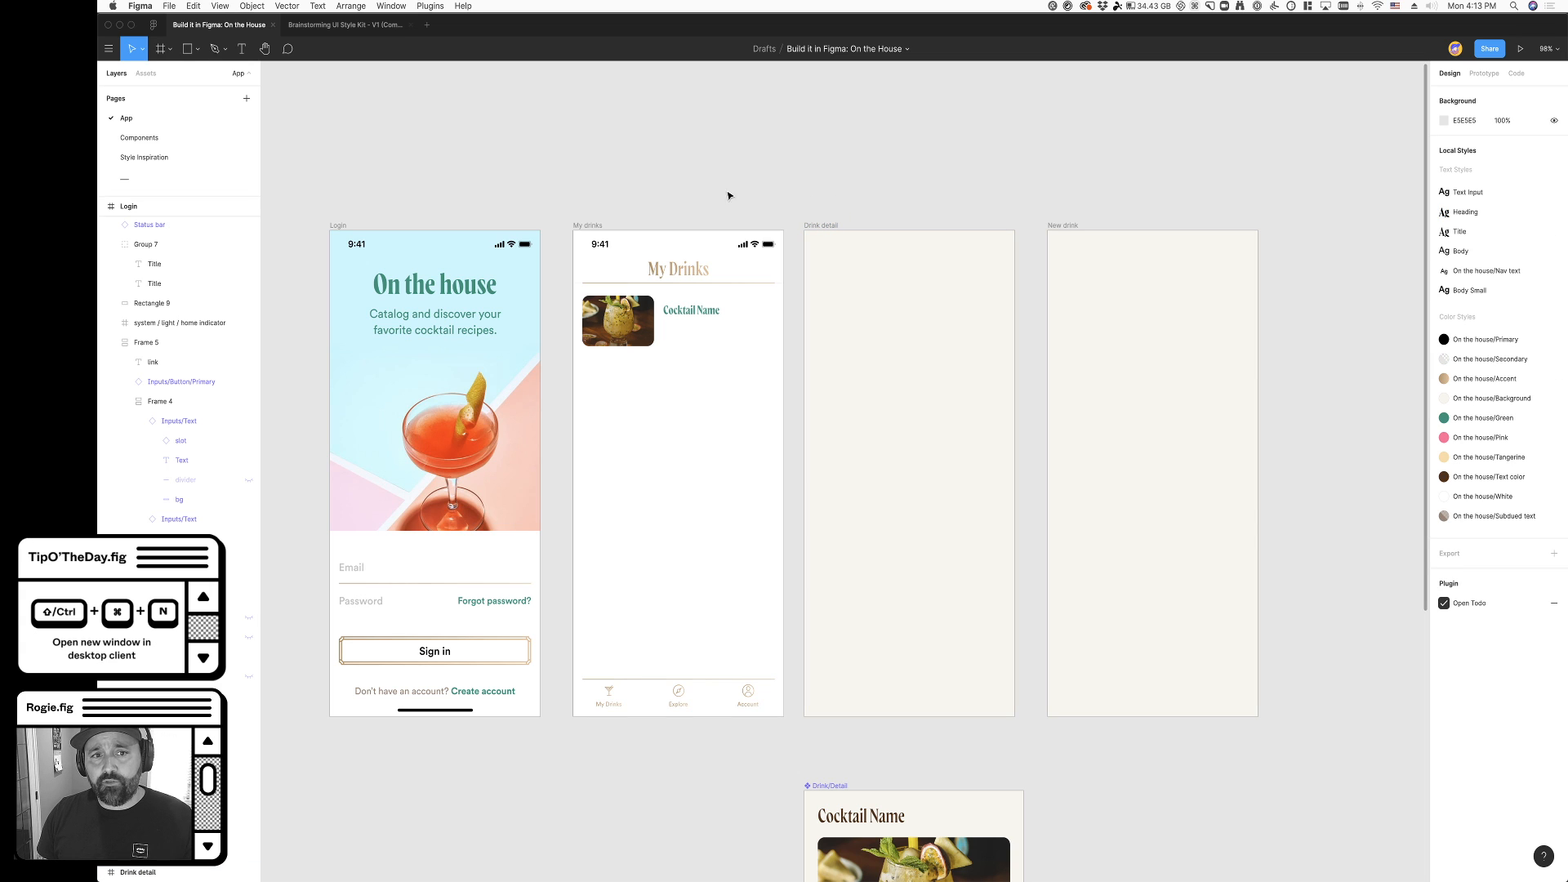
- Check the Login and My drinks frames, and view the Drink/Detail component beneath the screens
left_click(339, 225)
left_click(590, 226)
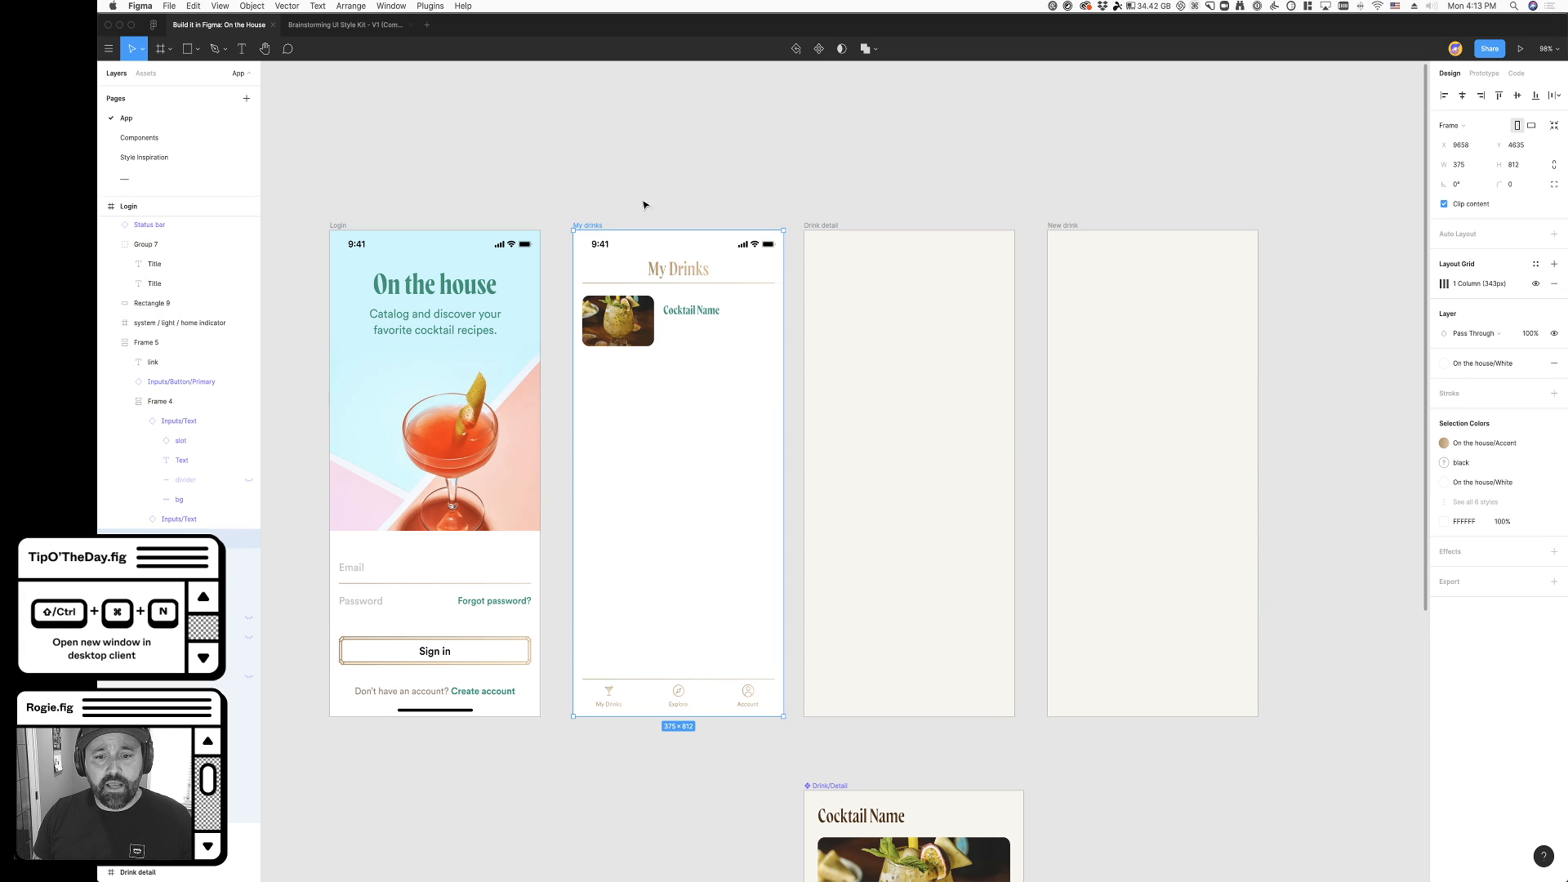
scroll(659, 199, "down", 3)
scroll(1109, 658, "down", 6)
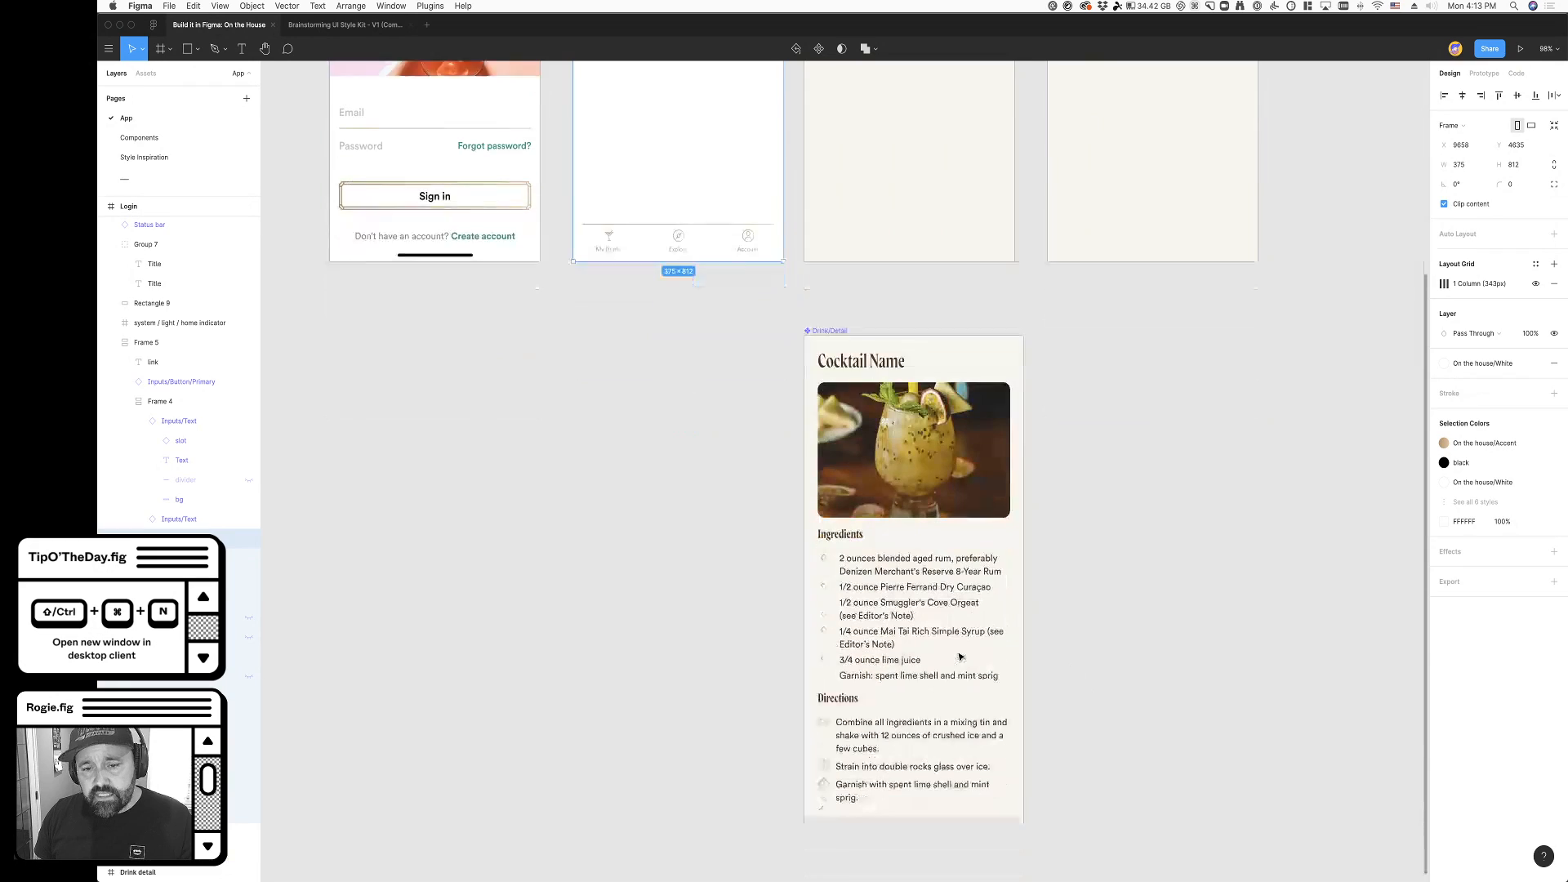
- Inspect the Drink/Detail component's layout and color styles beneath the app screens
left_click(845, 310)
scroll(959, 634, "left", 1)
left_click(1173, 573)
left_click(967, 343)
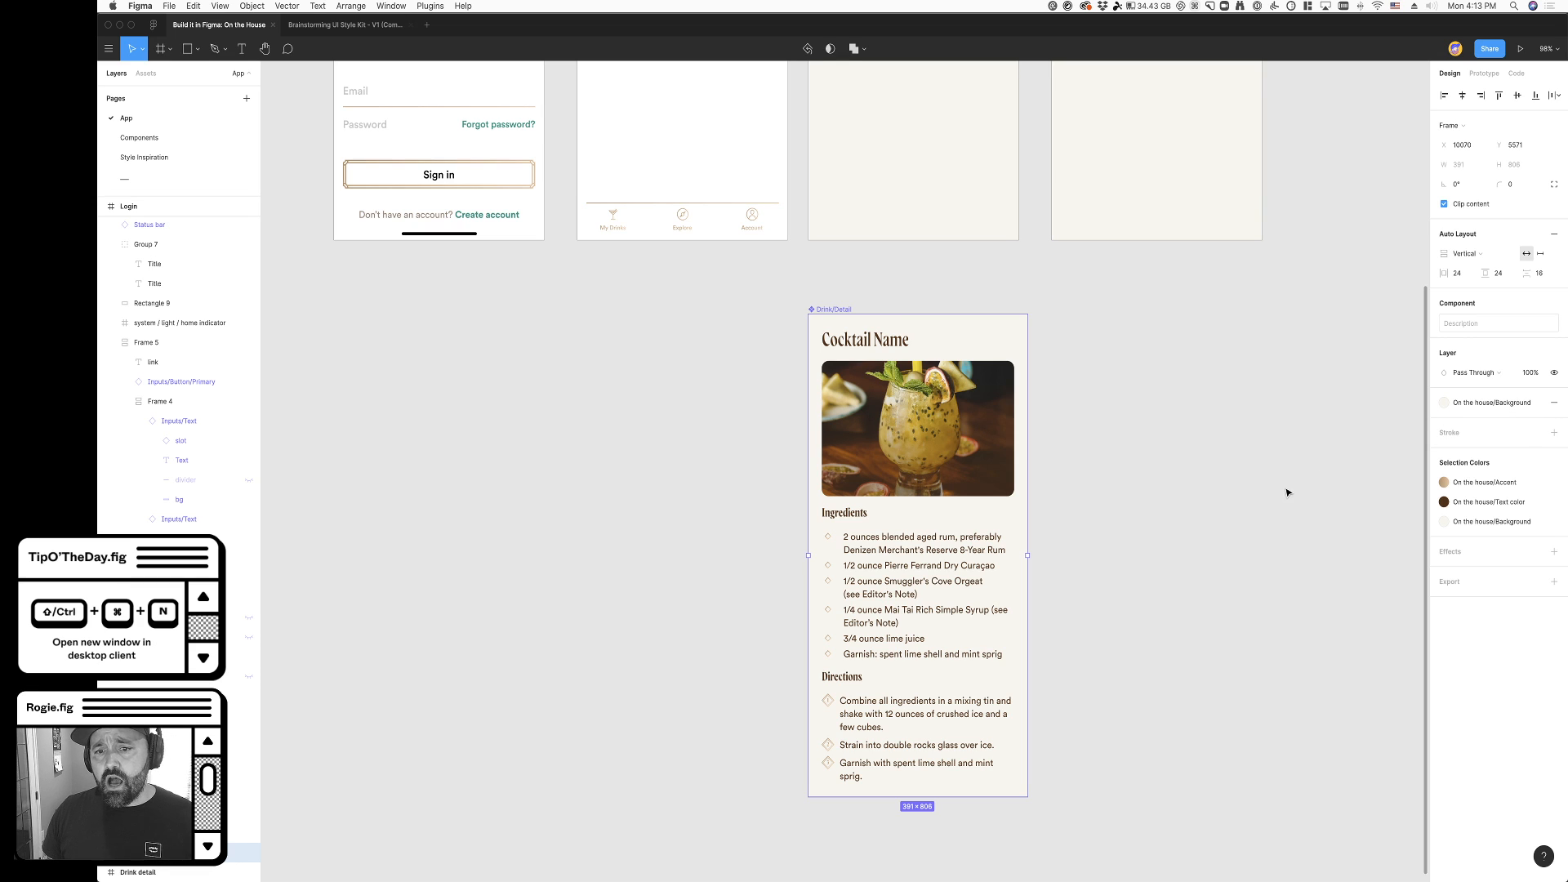
scroll(1286, 493, "up", 3)
left_click(1152, 625)
- Inspect the empty Drink detail frame and its background fill style
scroll(1131, 619, "up", 3)
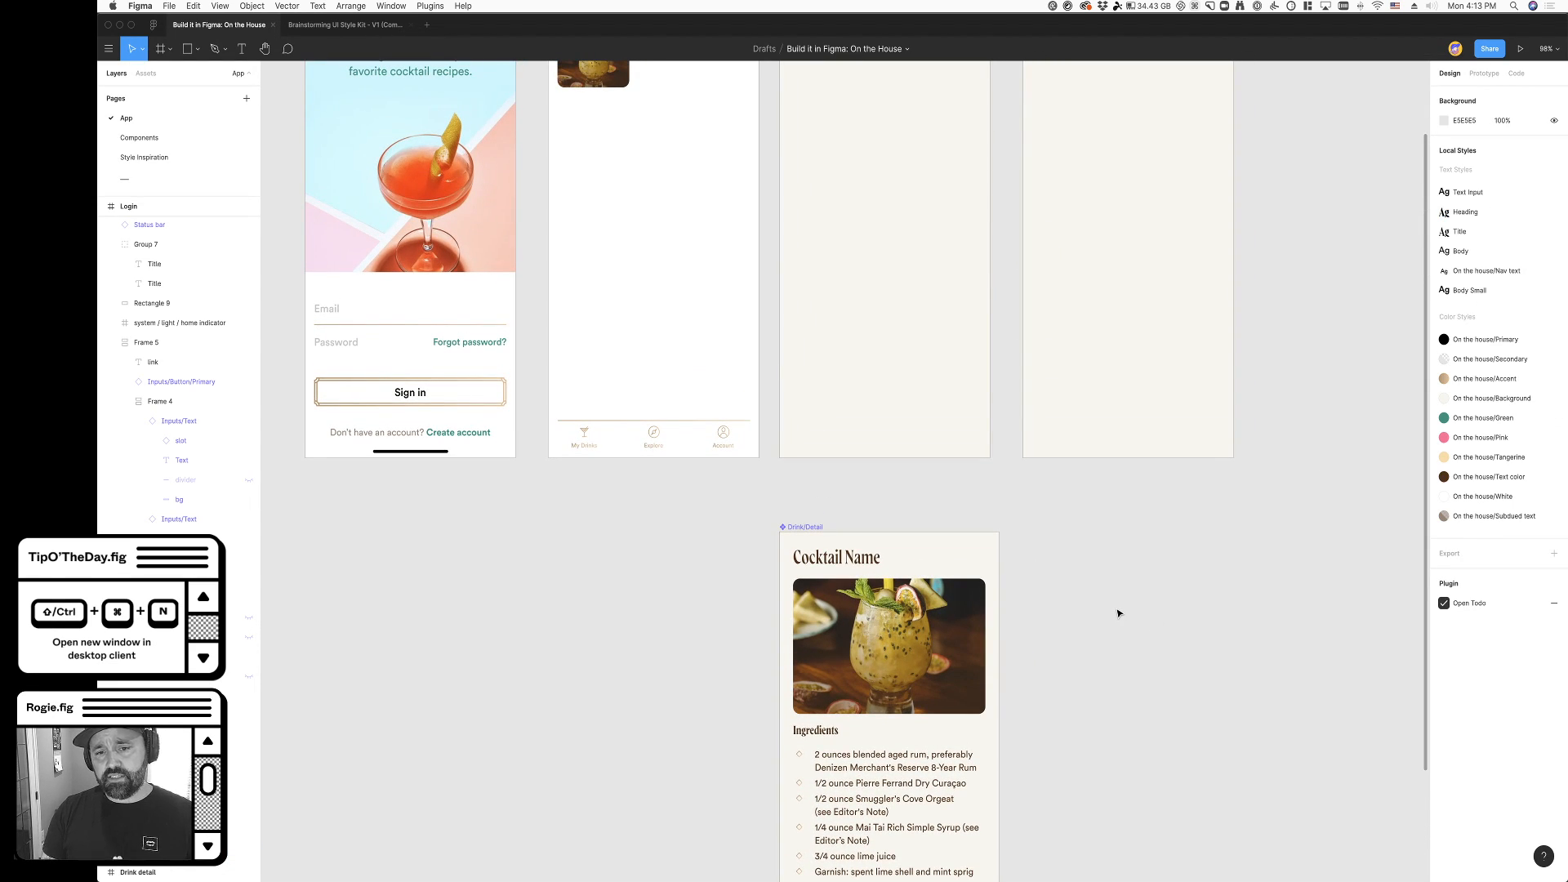
scroll(1118, 613, "up", 3)
scroll(1084, 615, "right", 2)
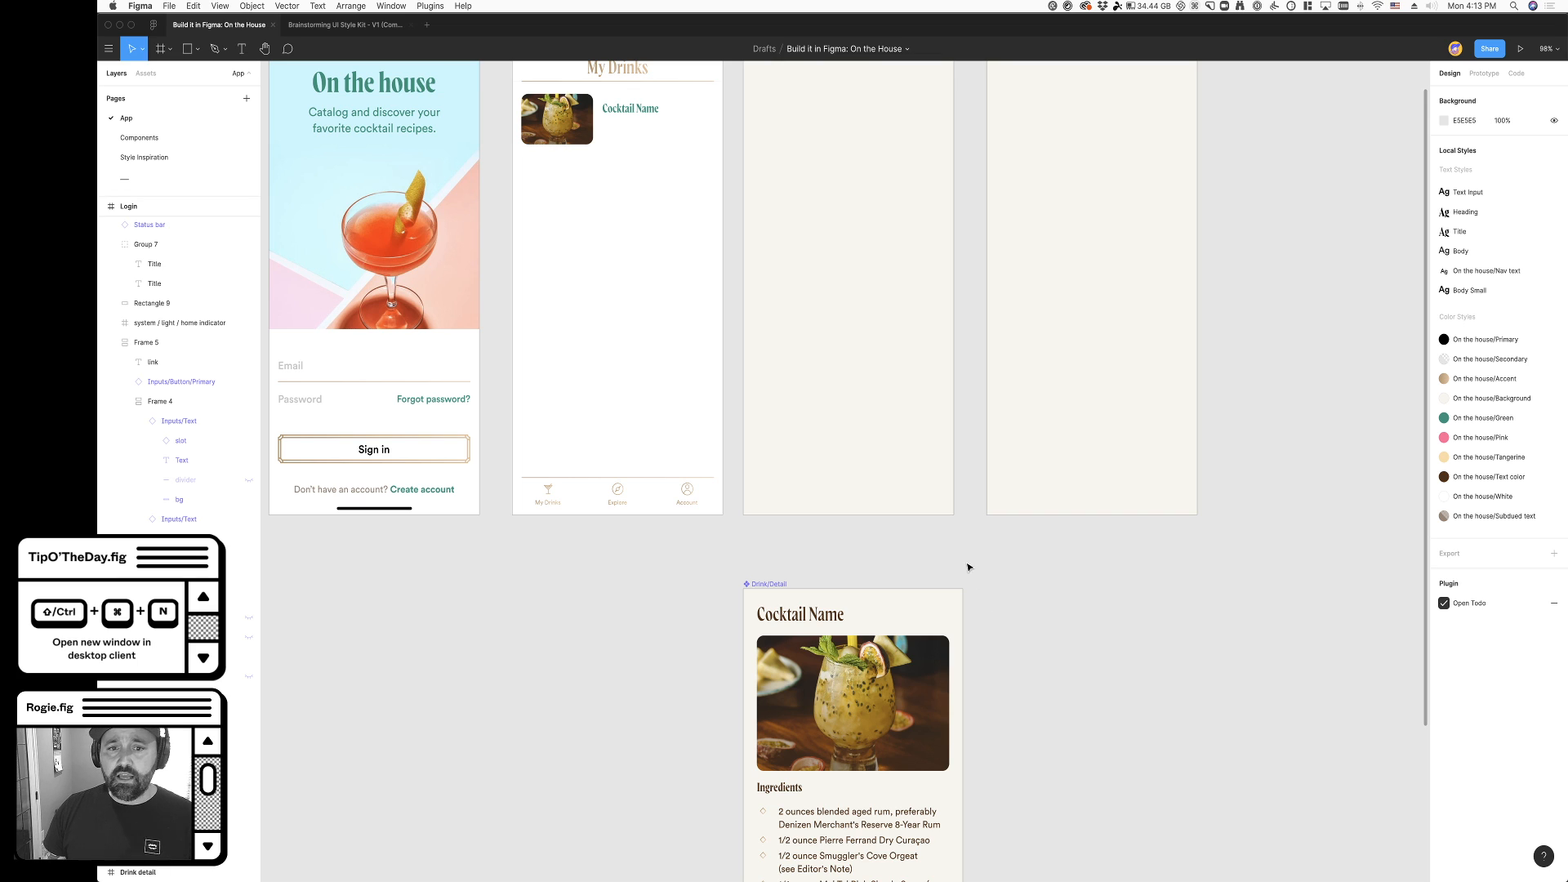
scroll(968, 567, "up", 5)
left_click(757, 166)
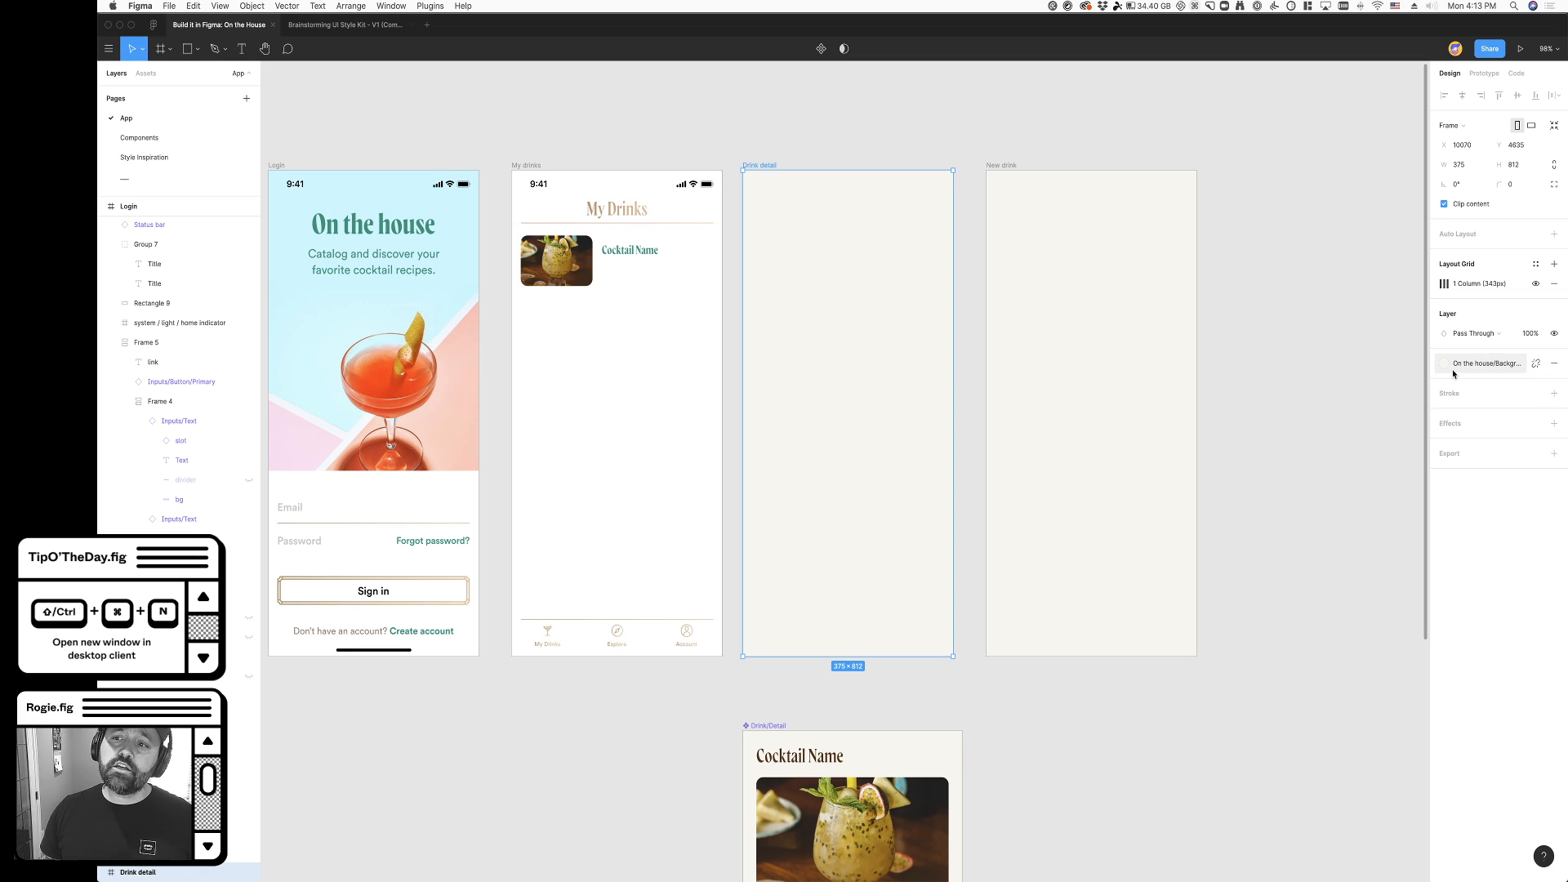
left_click(1371, 535)
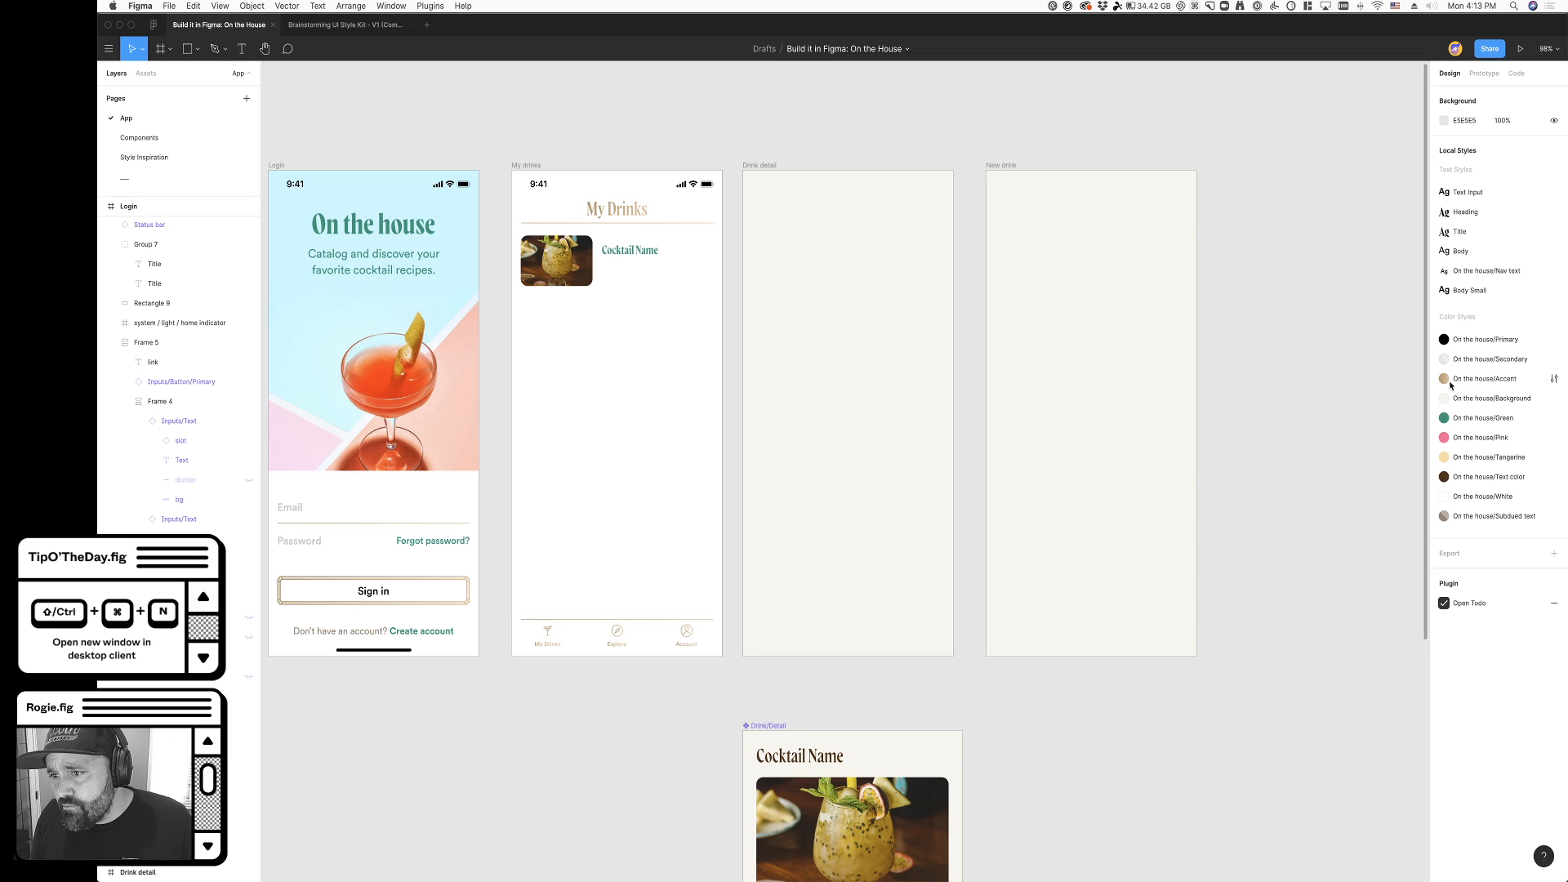
- Edit the On the house/Background color style to white, hex FFFFFF
left_click(1505, 404)
left_click(1551, 399)
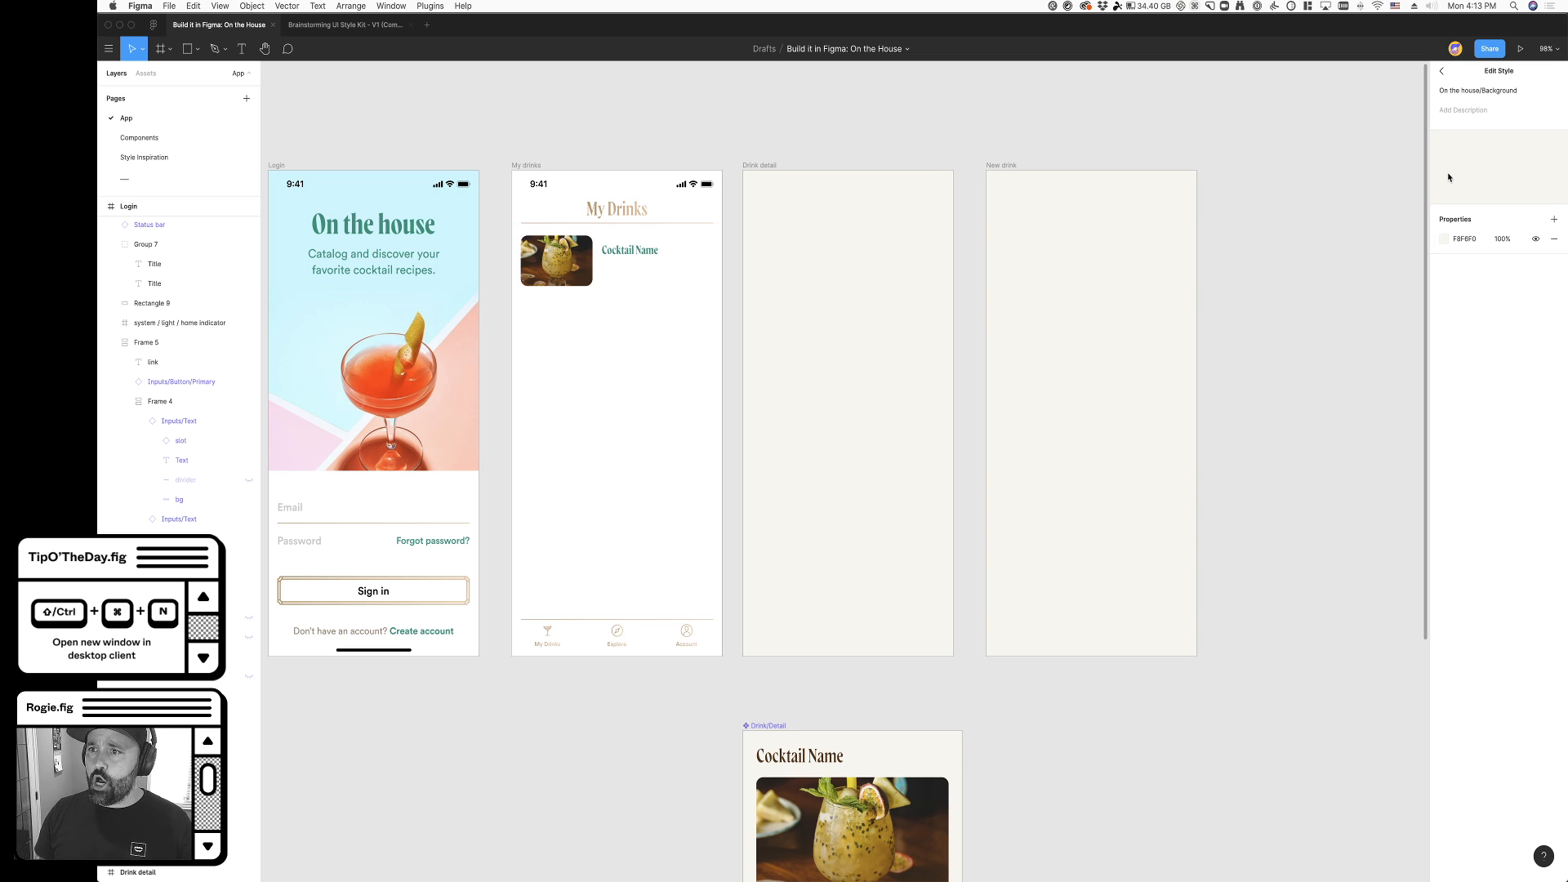
left_click(1475, 243)
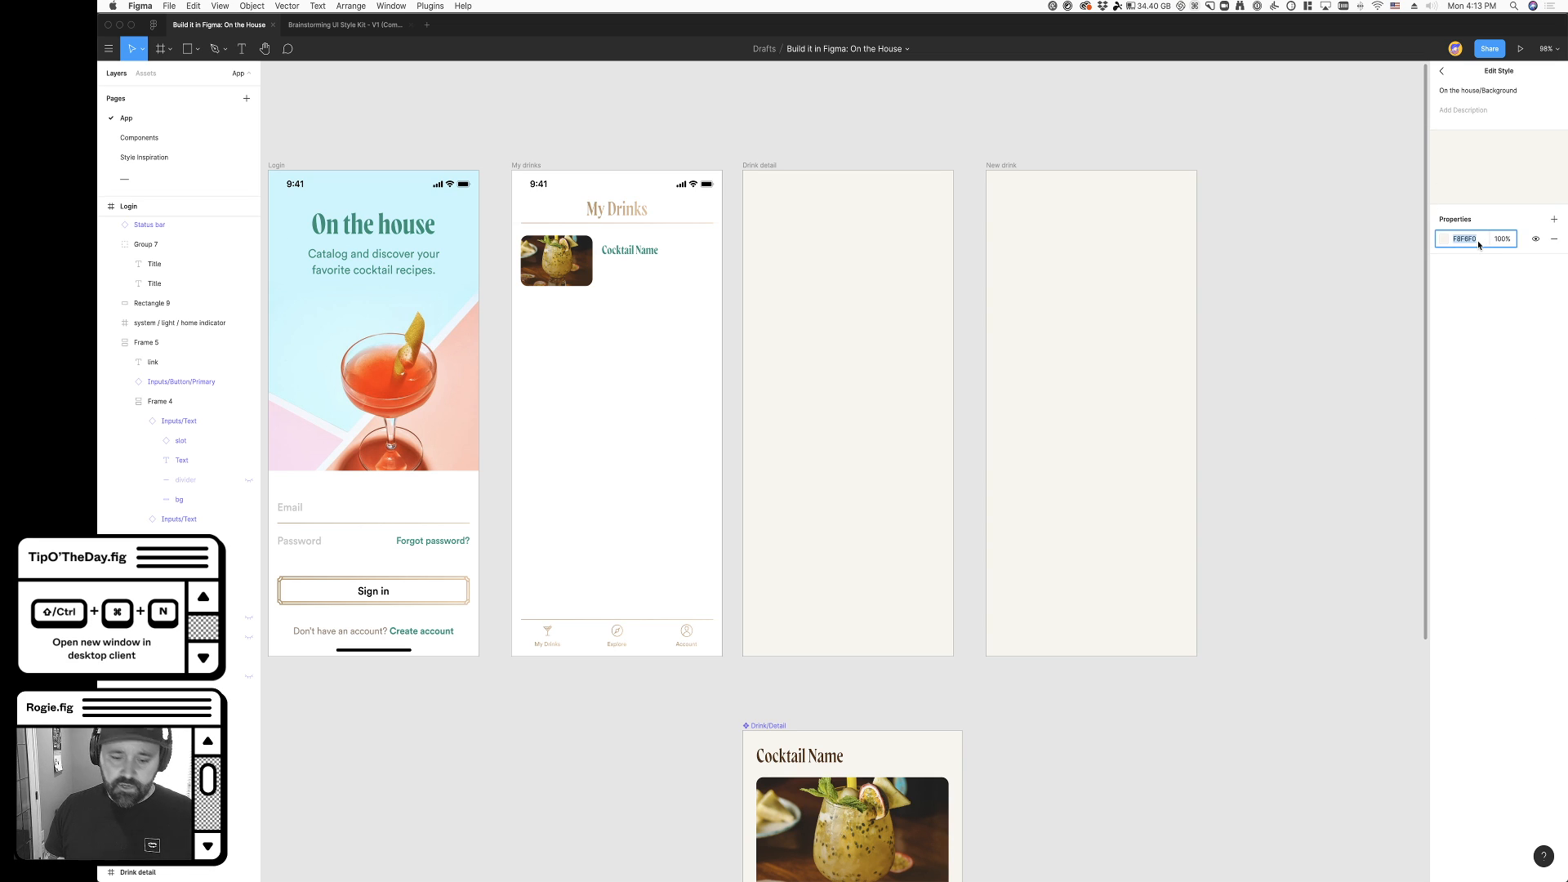
type("ffffff")
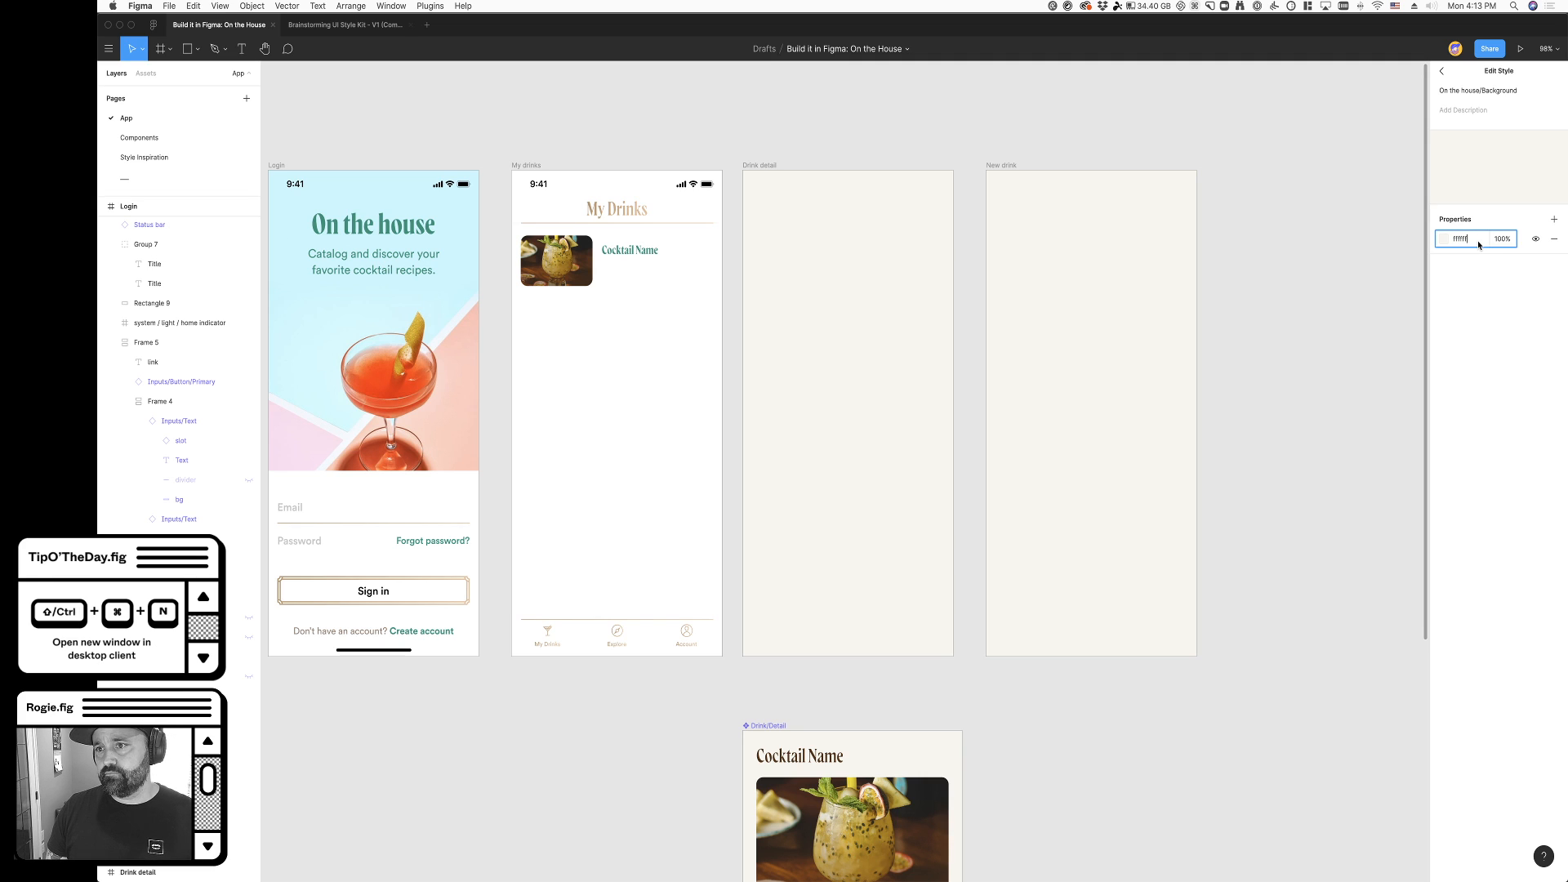
key("Return")
left_click(1326, 388)
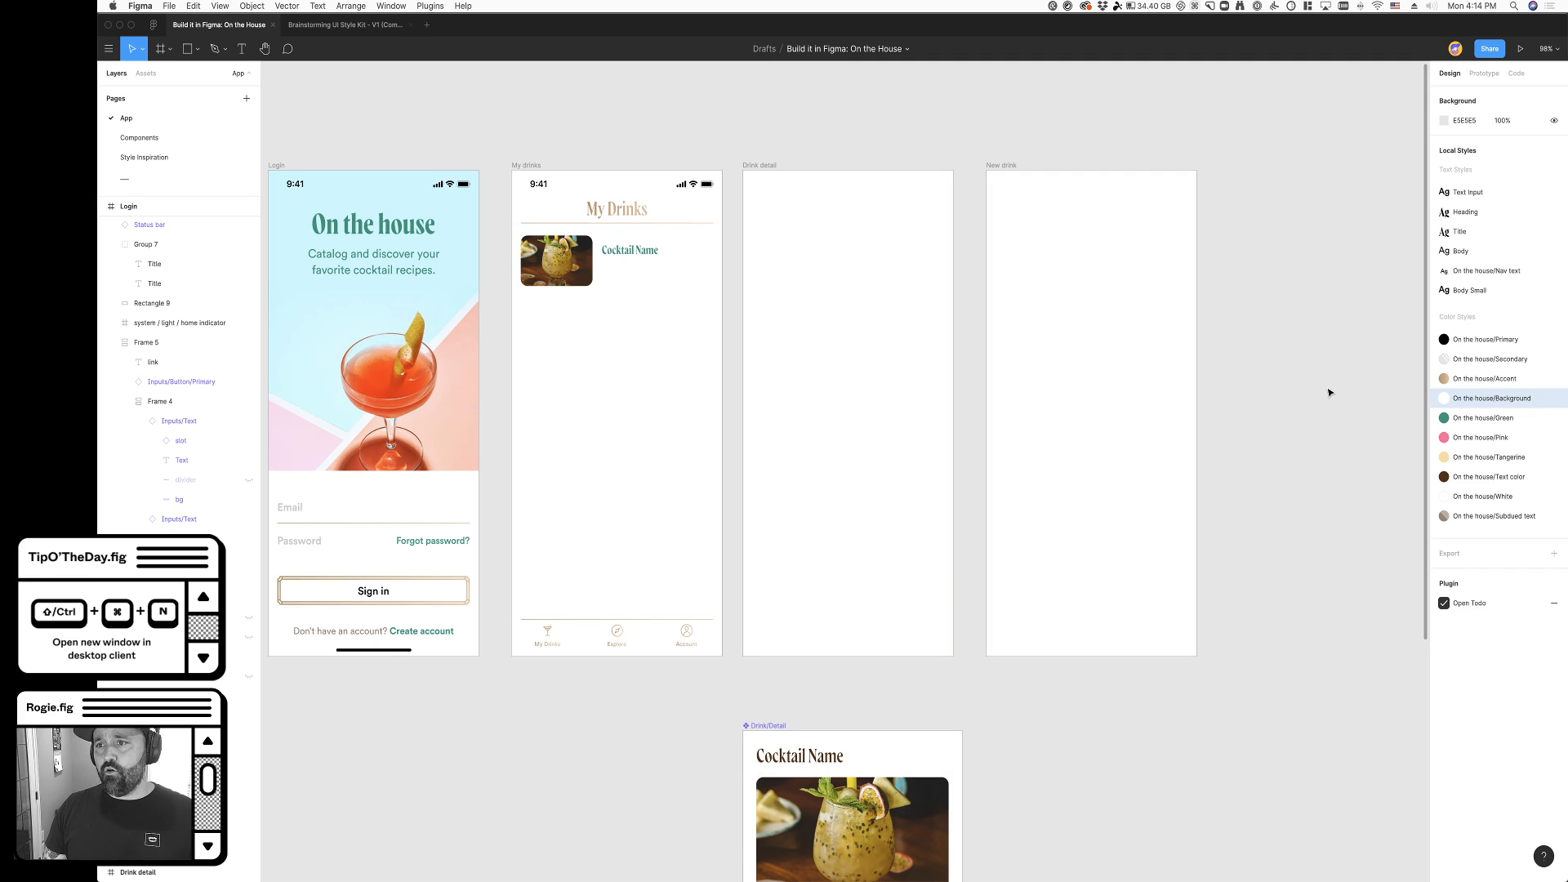
- Check the app frames and the Drink/Detail component with the changed background color
scroll(1299, 572, "down", 2)
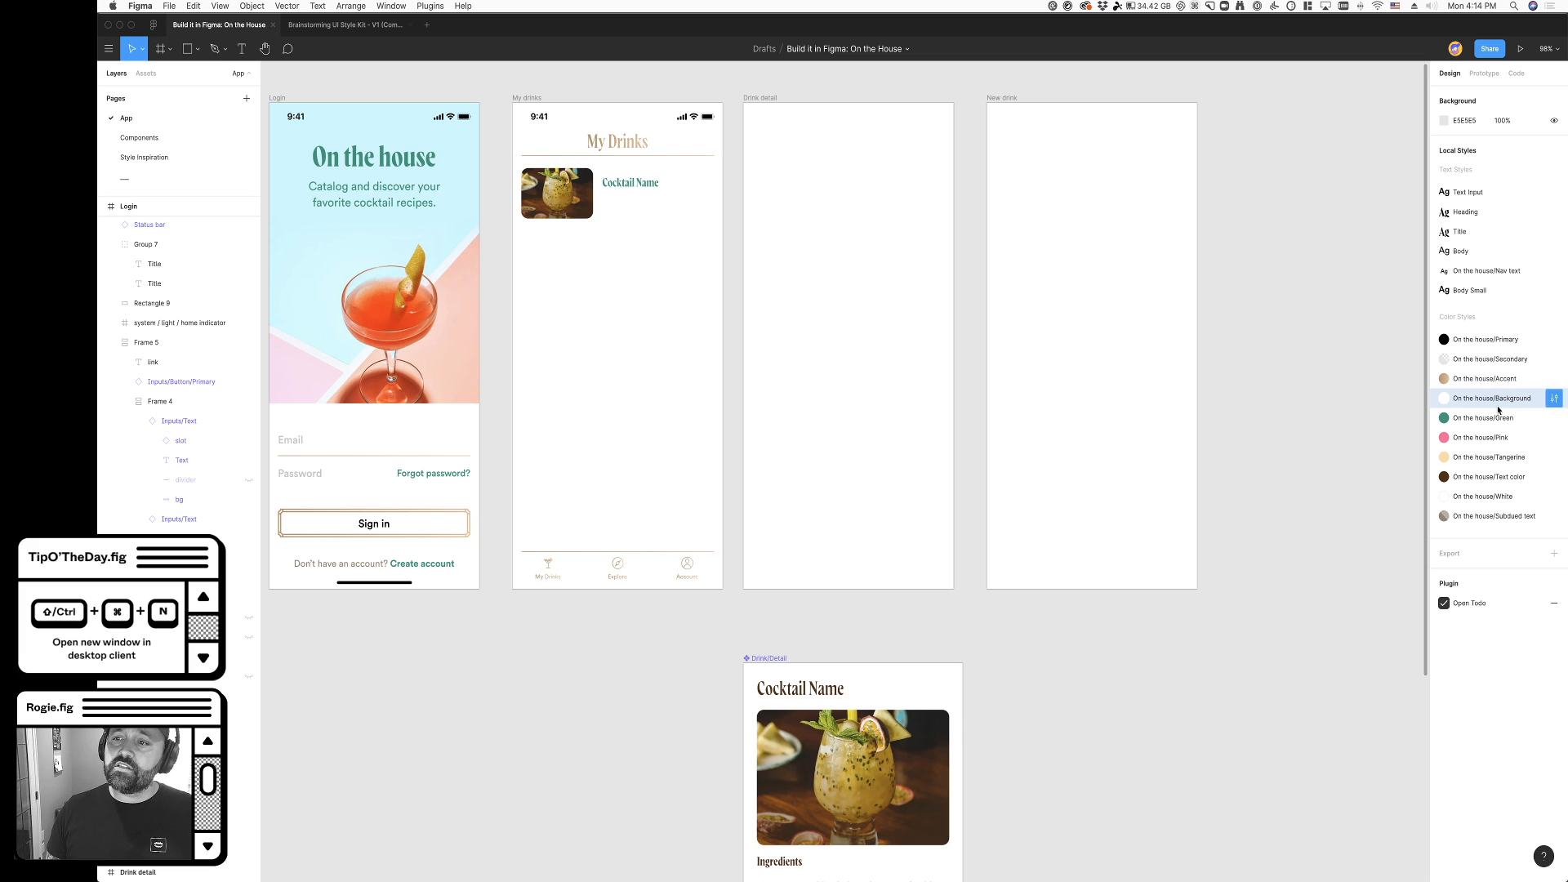
scroll(1004, 771, "down", 5)
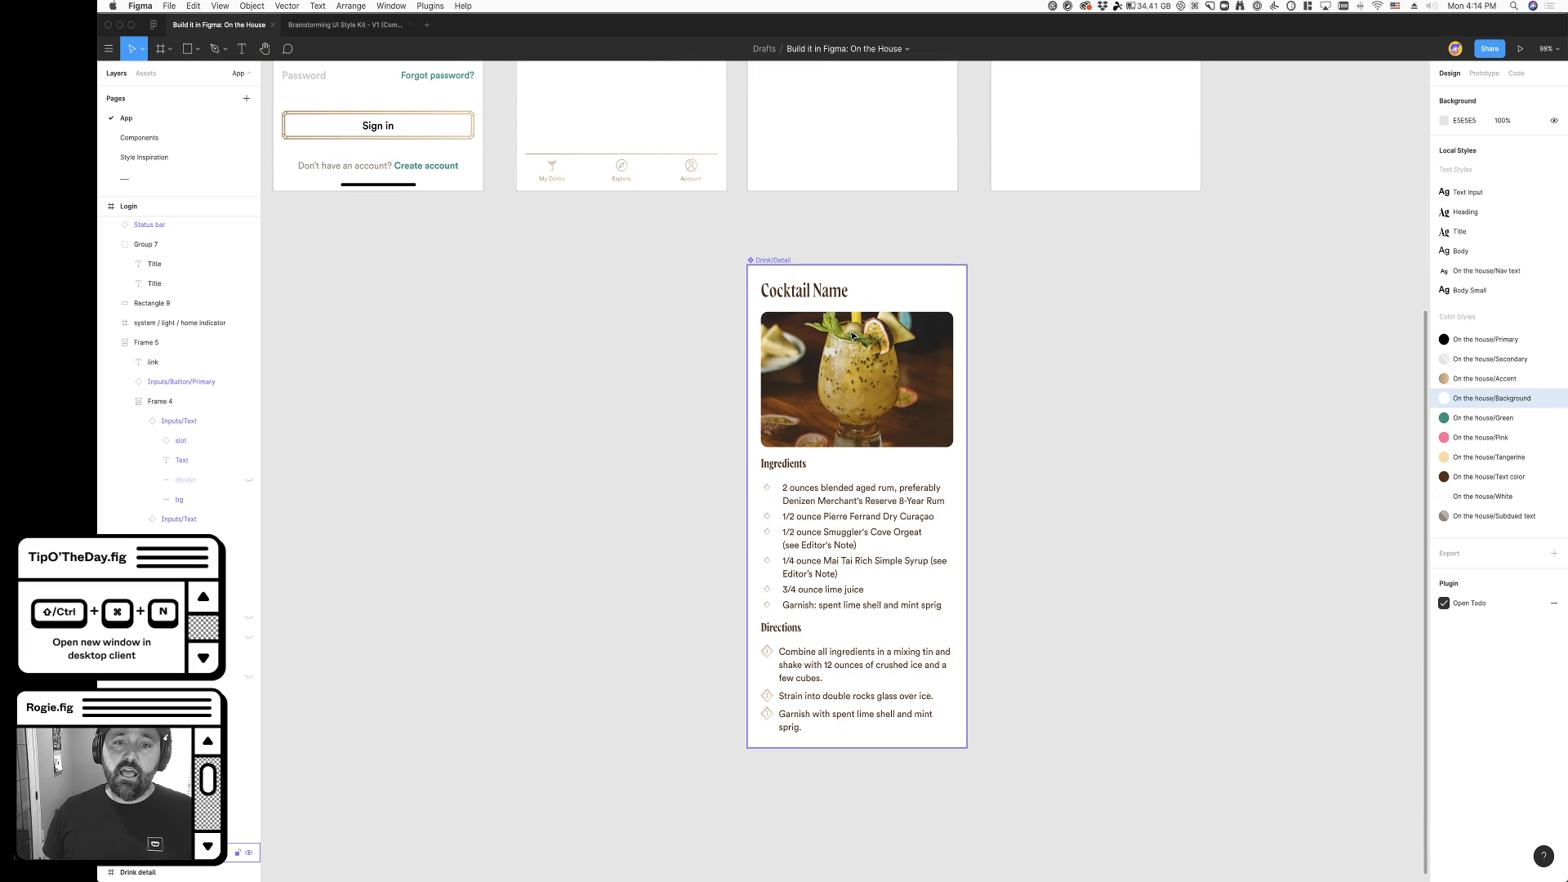
scroll(861, 777, "up", 4)
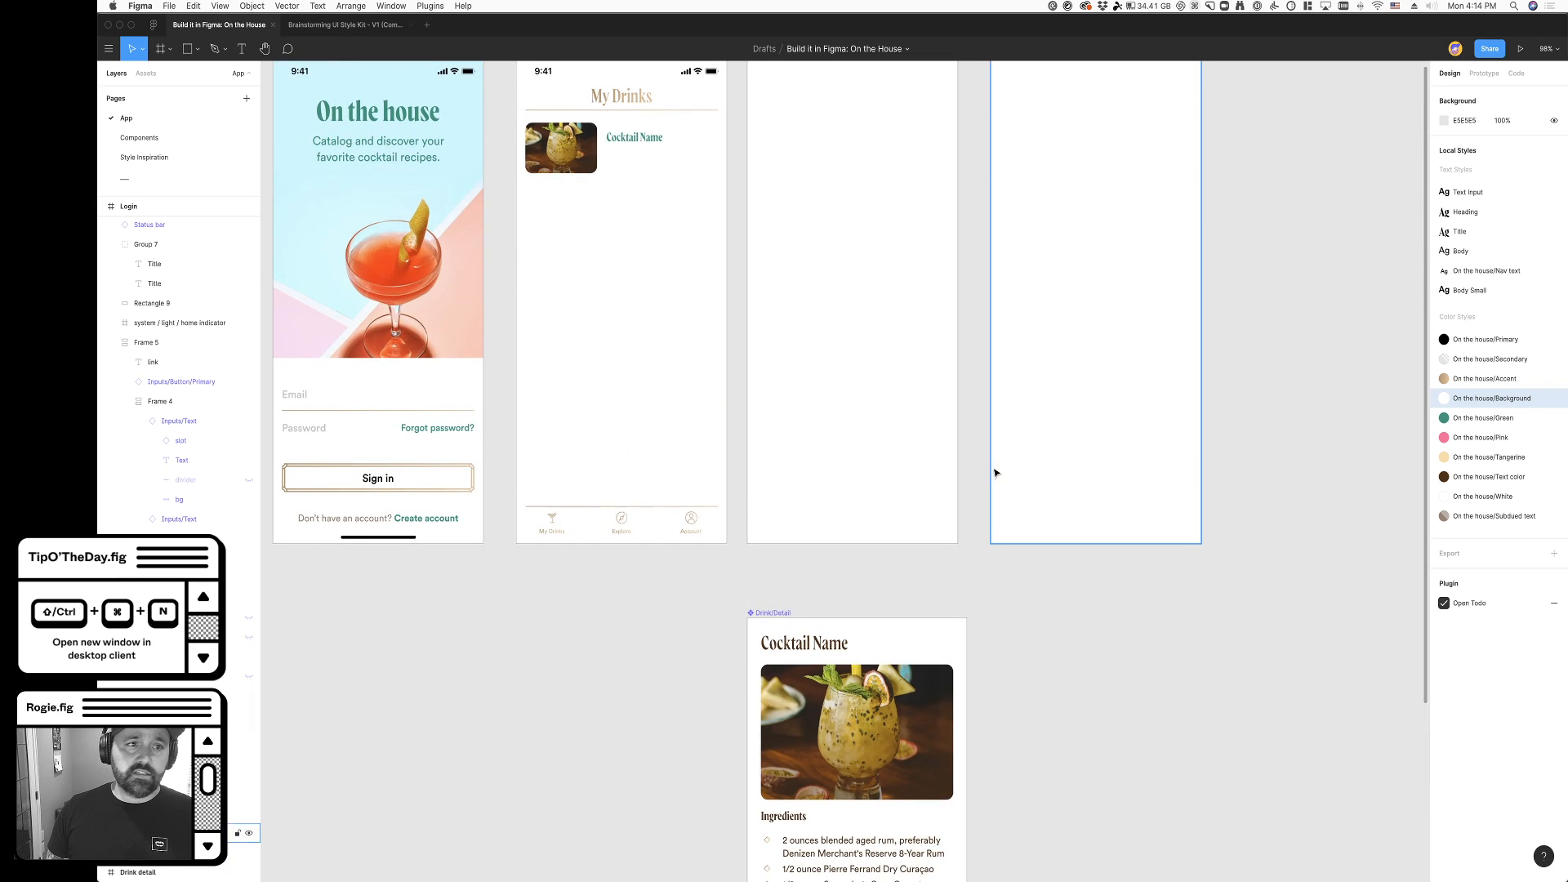
scroll(994, 469, "left", 3)
- Open the Components page and look over its colors, type, components, templates, and the navigation and header components
left_click(188, 140)
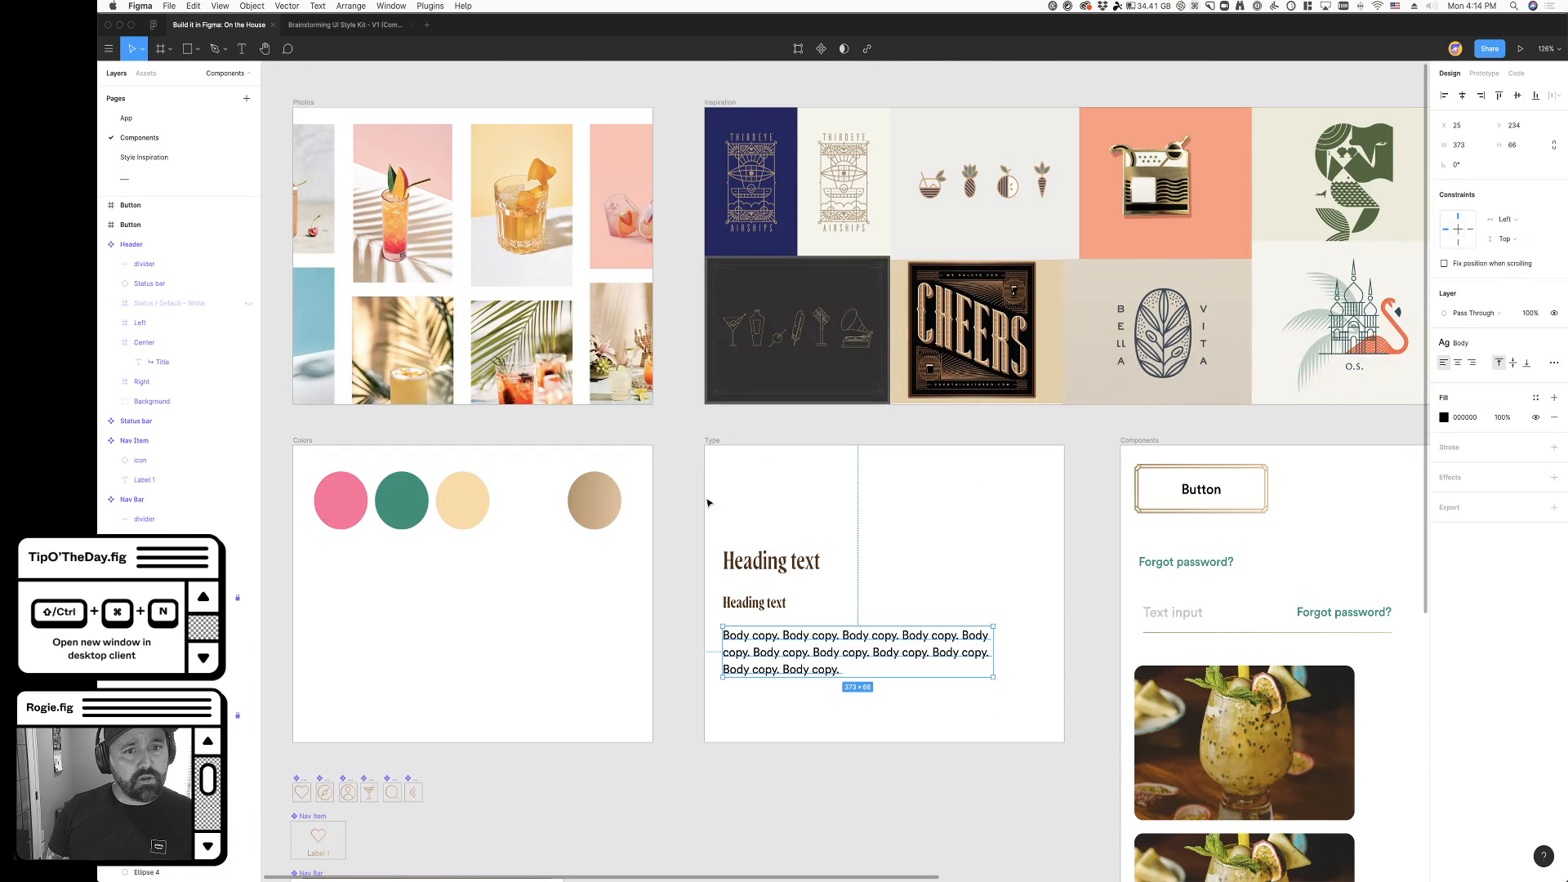
scroll(939, 786, "left", 4)
scroll(939, 786, "right", 3)
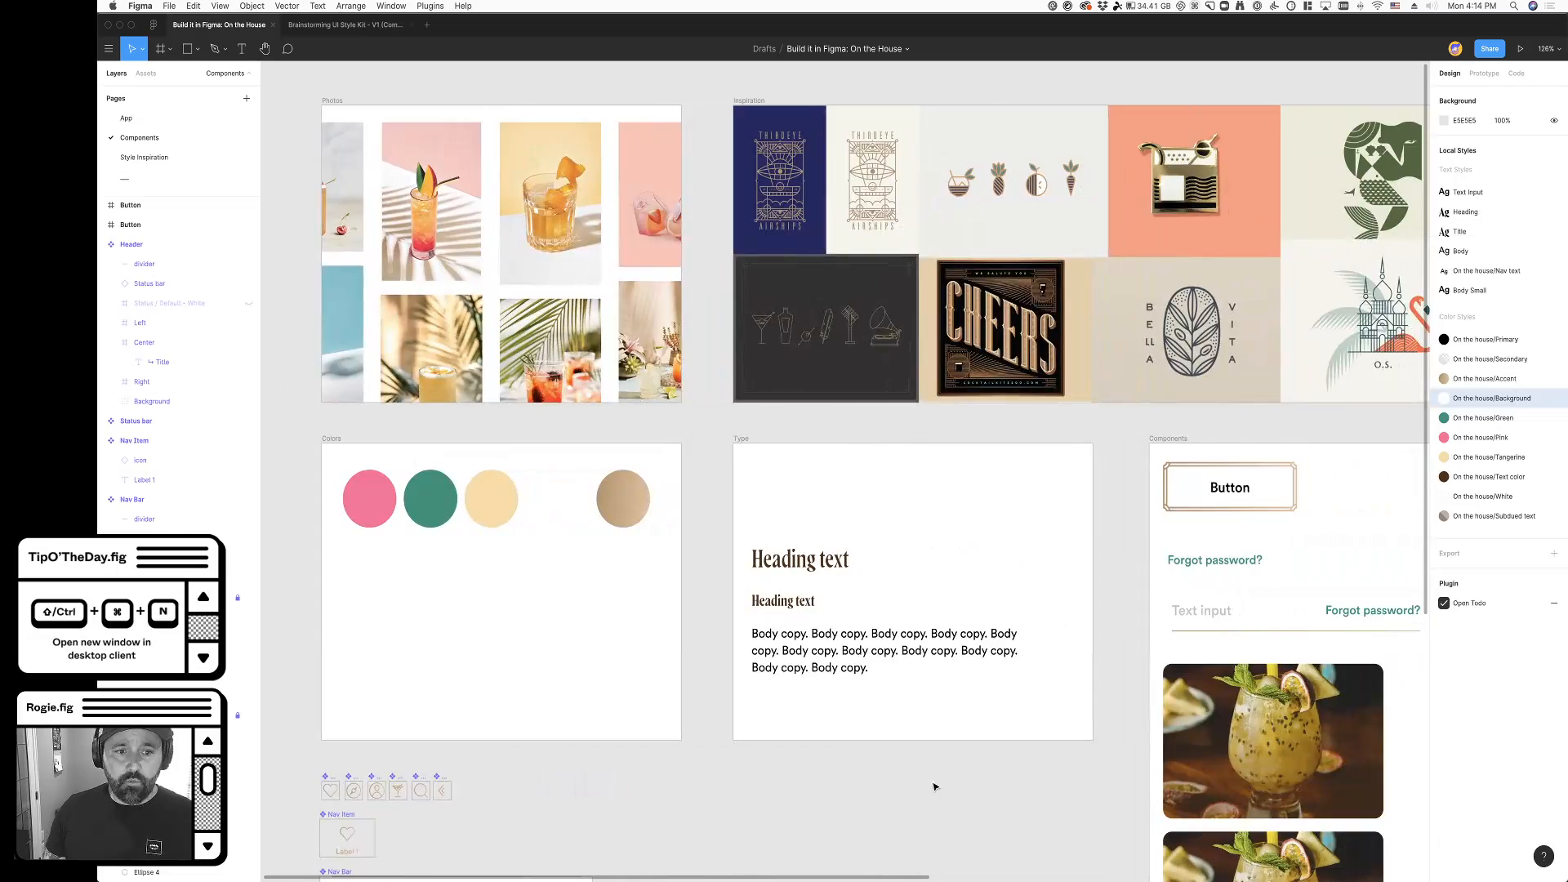
scroll(939, 787, "down", 3)
scroll(939, 787, "down", 5)
scroll(939, 786, "right", 2)
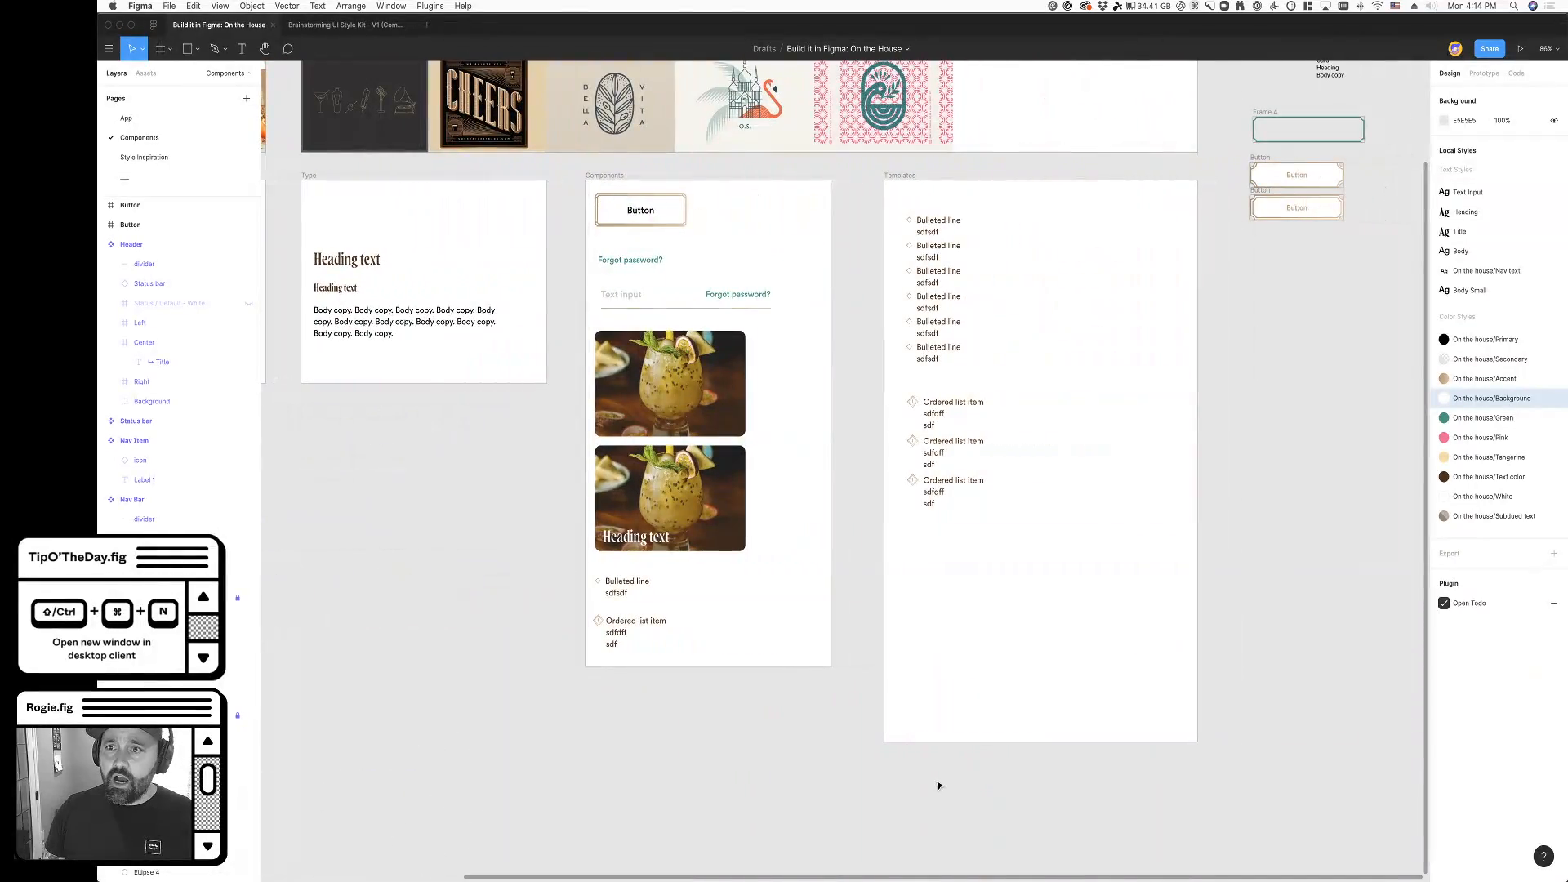
scroll(939, 786, "up", 3)
scroll(940, 787, "left", 6)
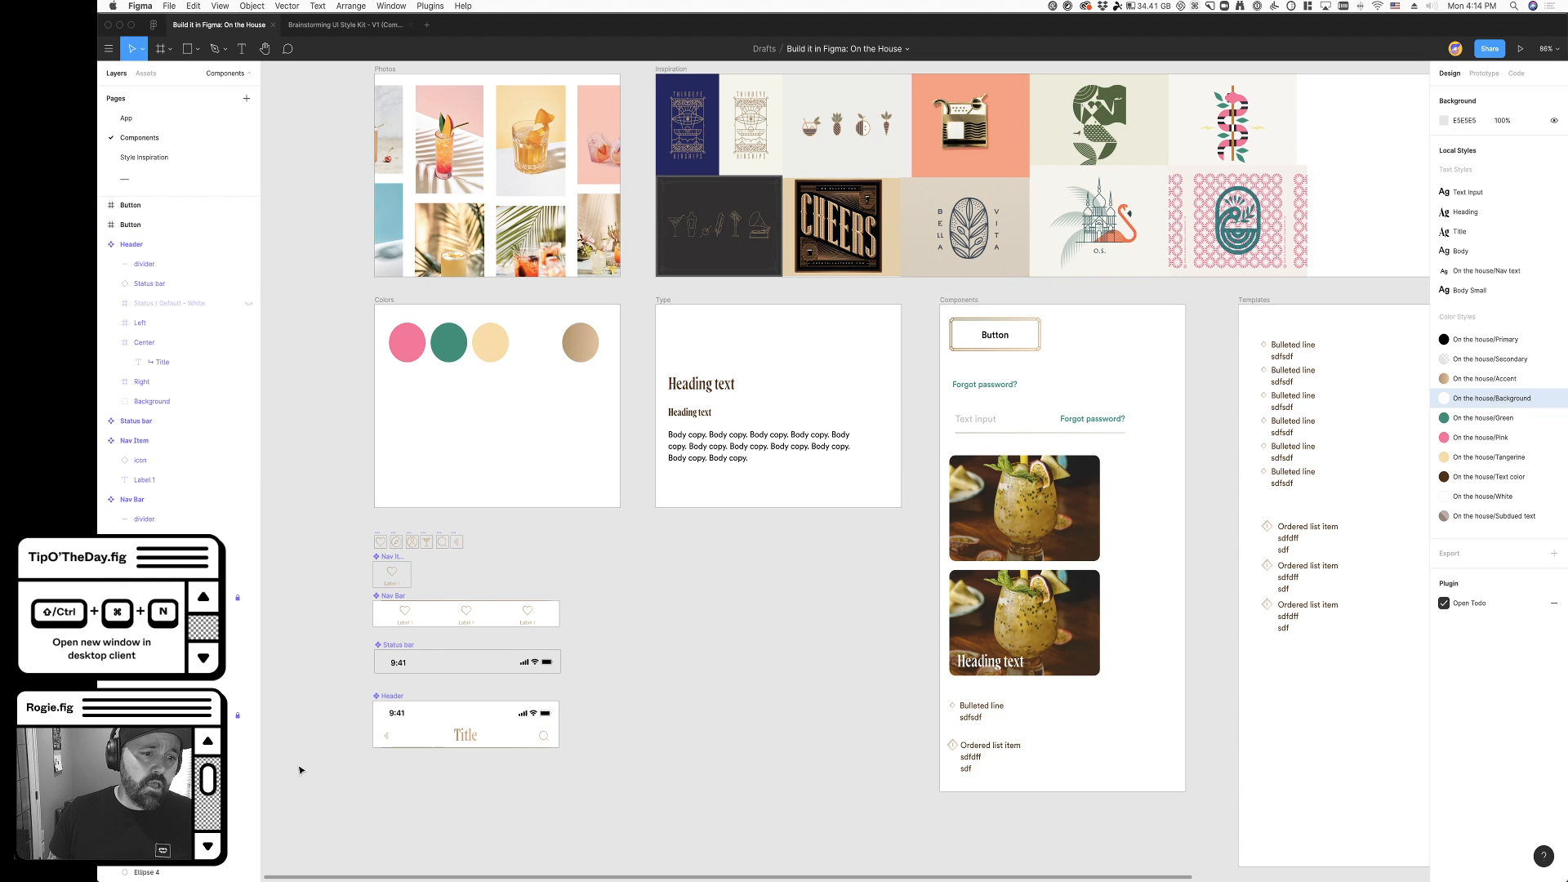
scroll(370, 763, "down", 5)
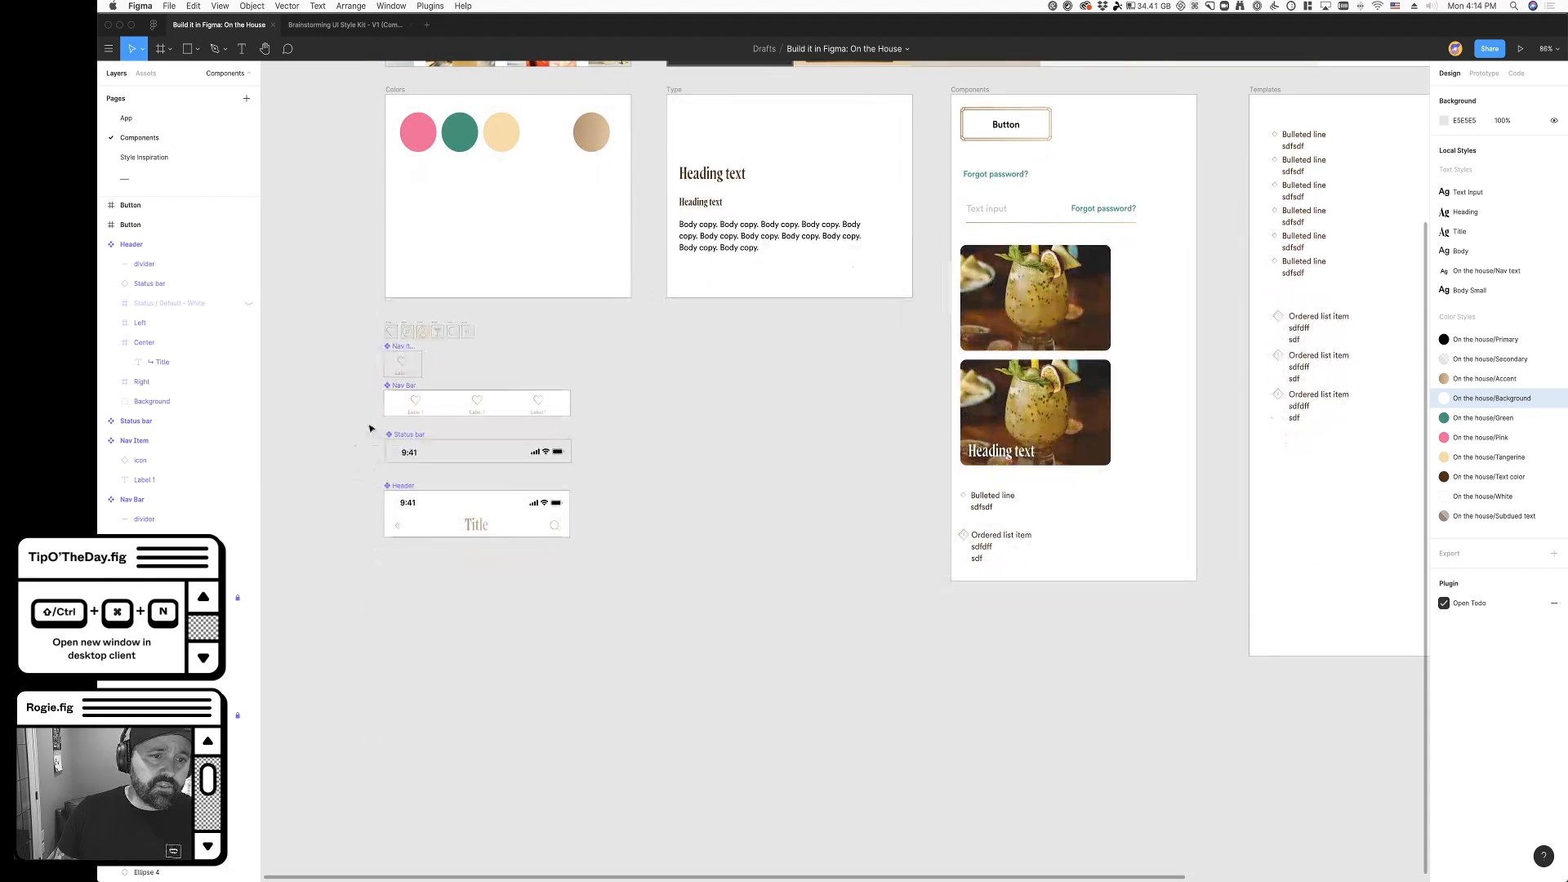
- Apply the On the house/Background color style to the Header component's fill and inspect the Nav Bar component
left_click(407, 491)
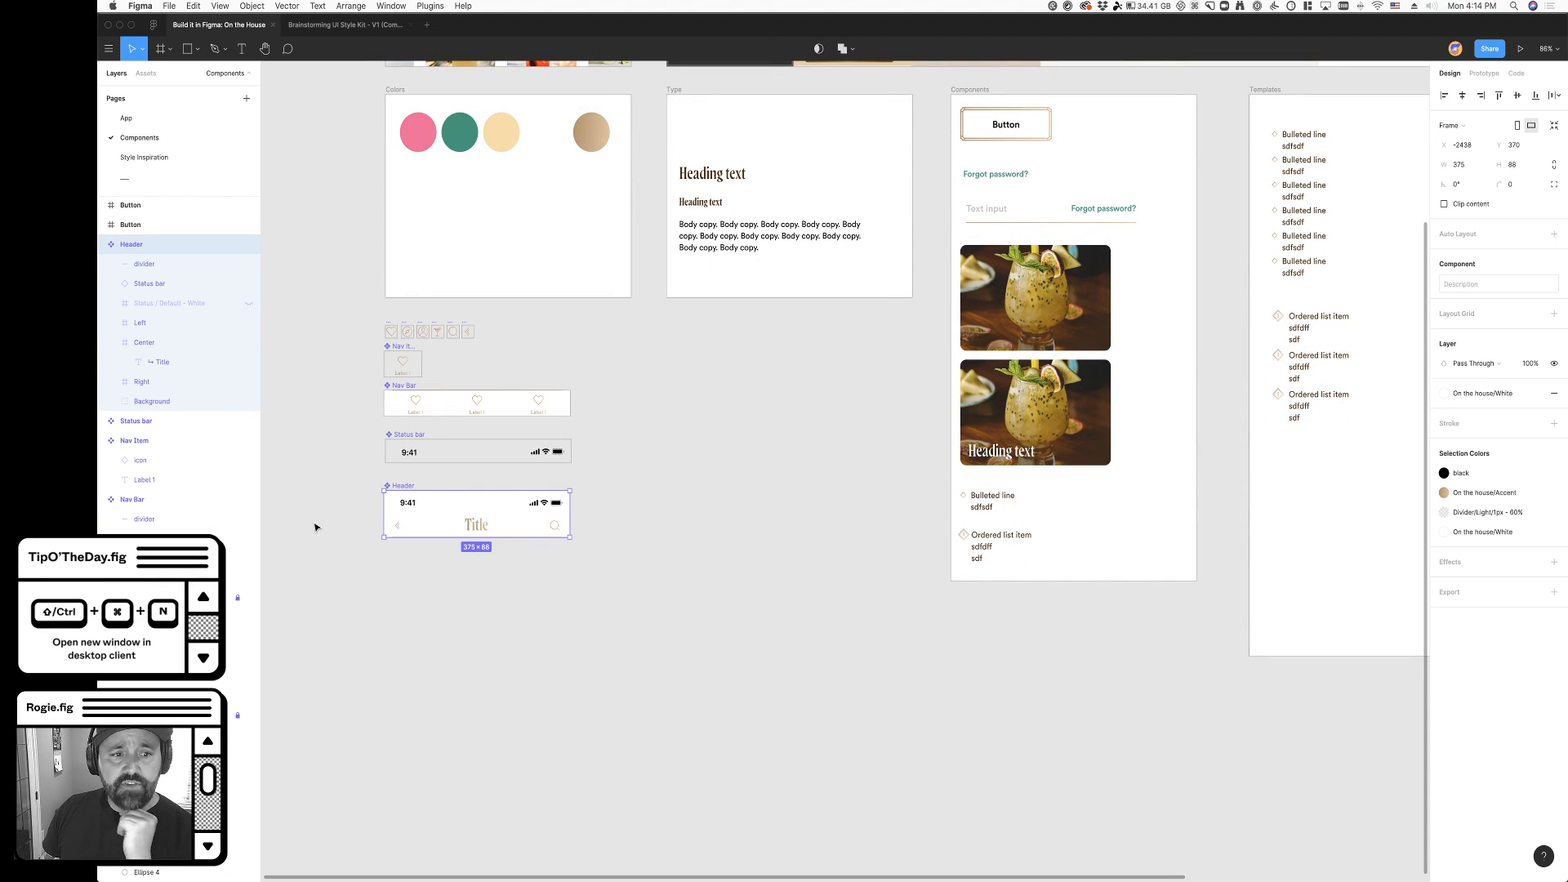
left_click(1484, 397)
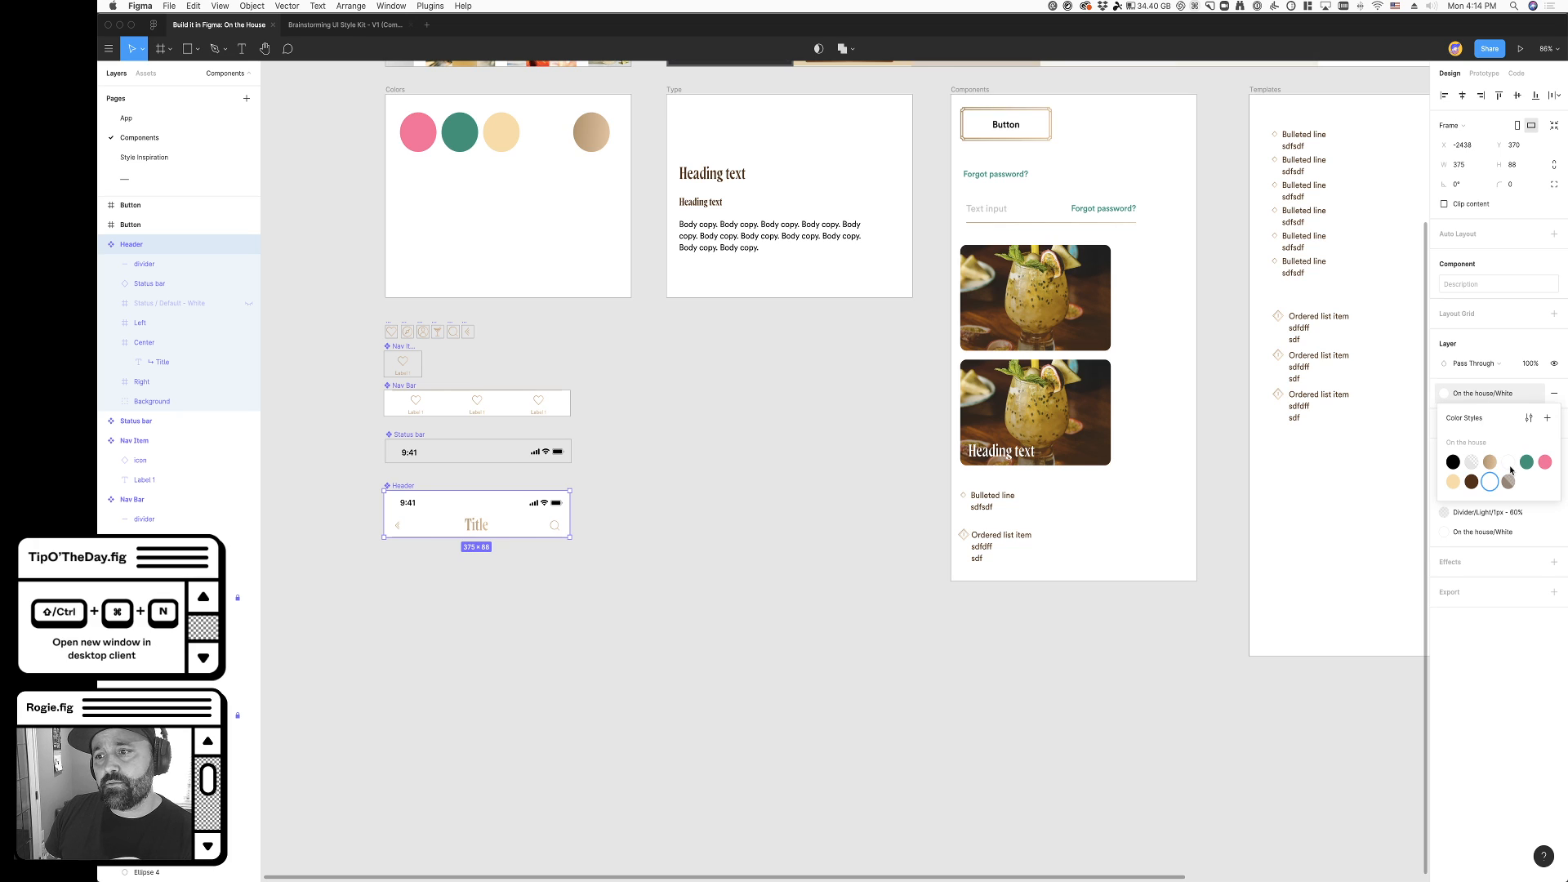
left_click(1509, 466)
left_click(822, 518)
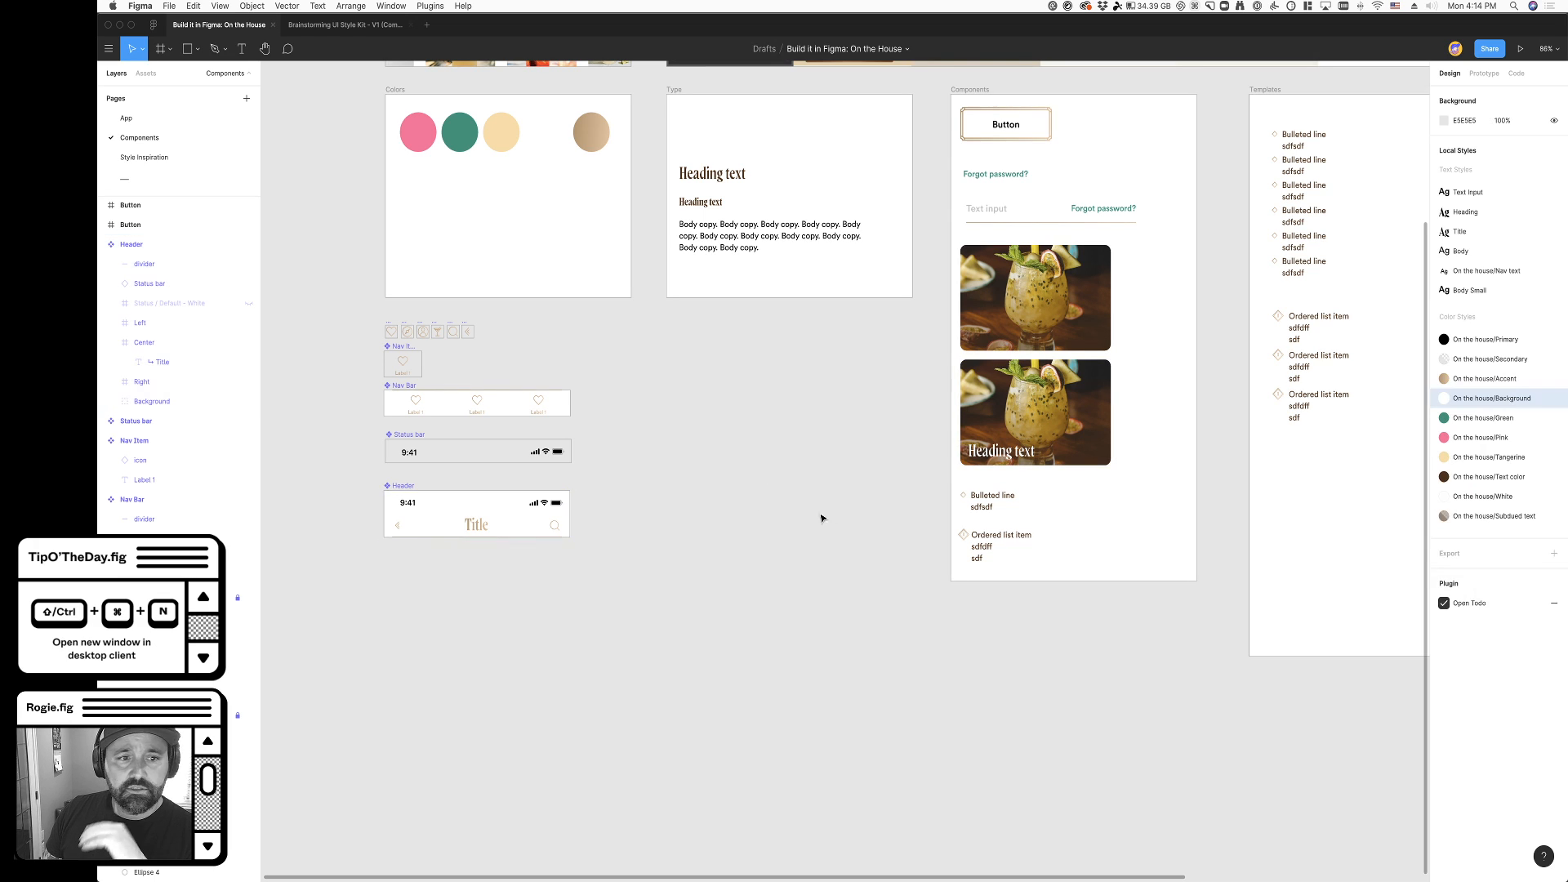
left_click(407, 390)
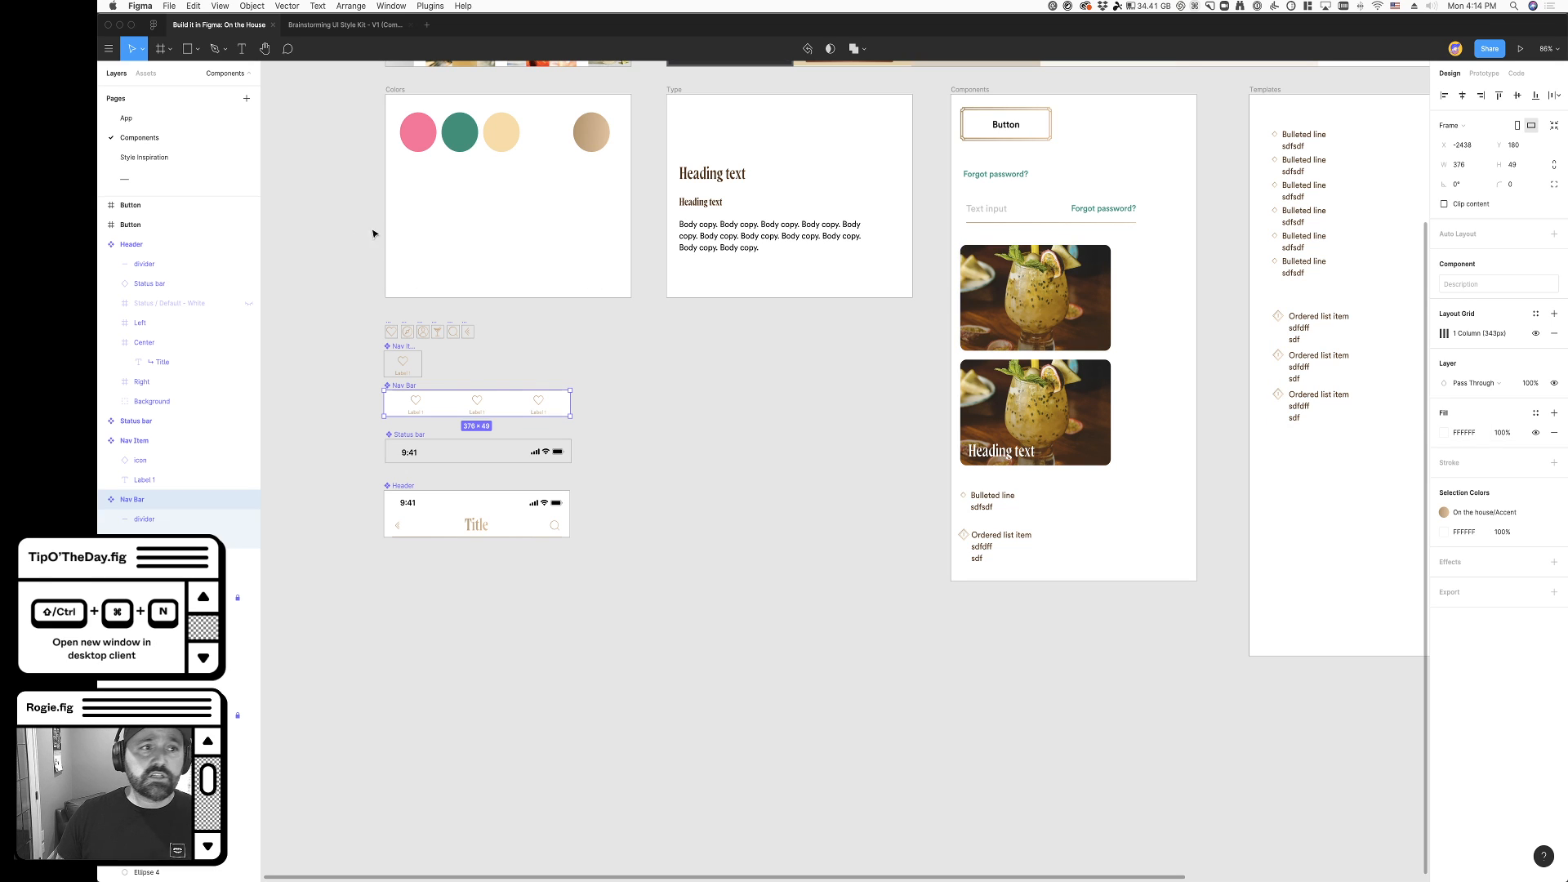
- Try filling the My drinks frame on the App page with the On the house/Pink color style, and undo it
left_click(127, 117)
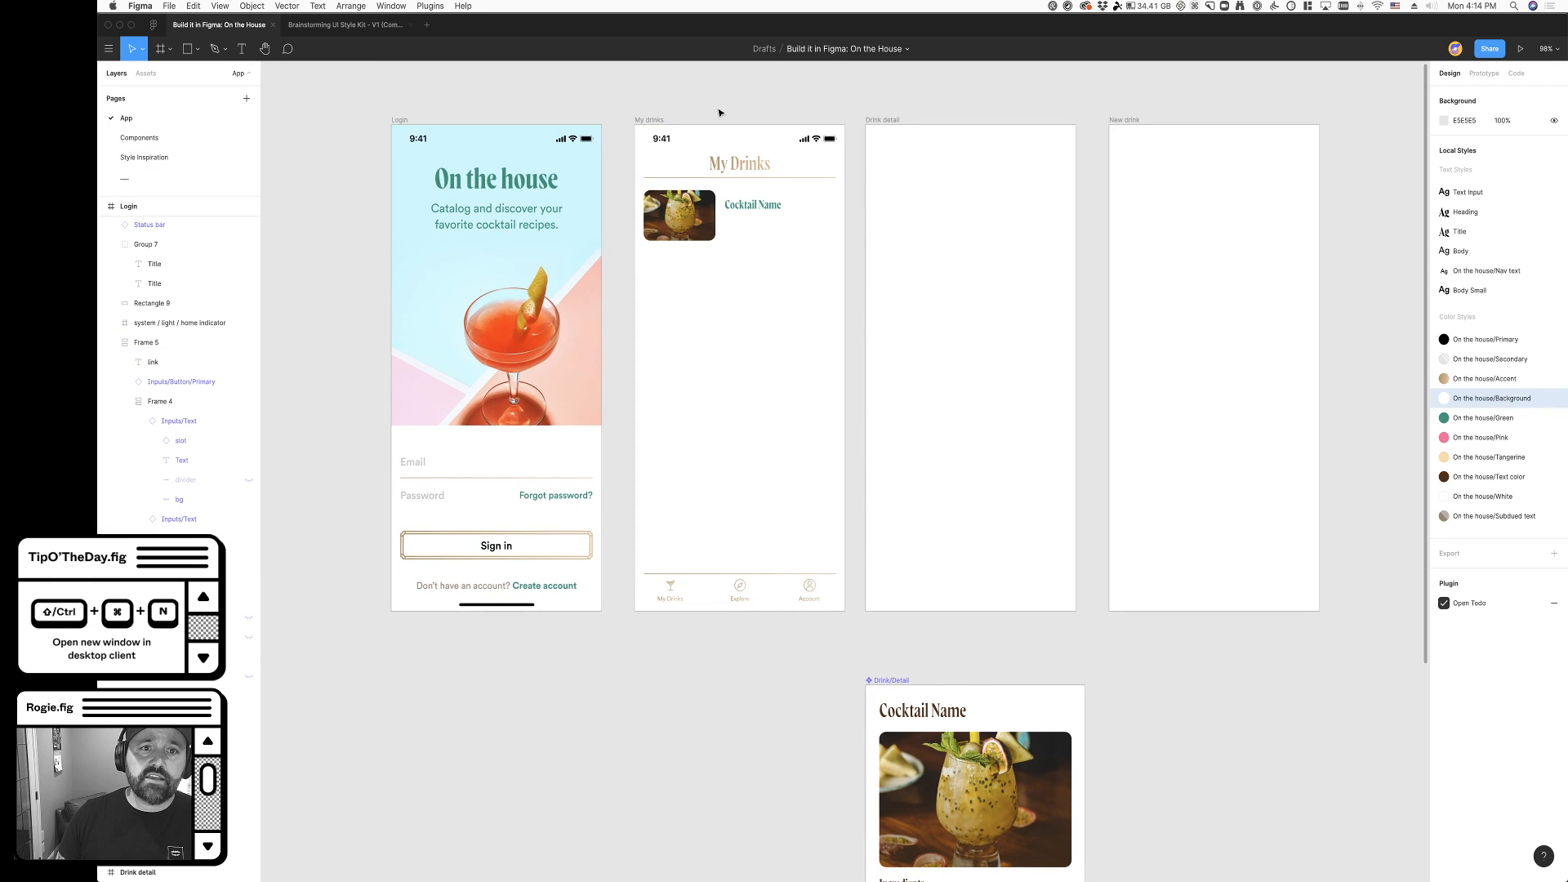
left_click(639, 569)
left_click(1494, 365)
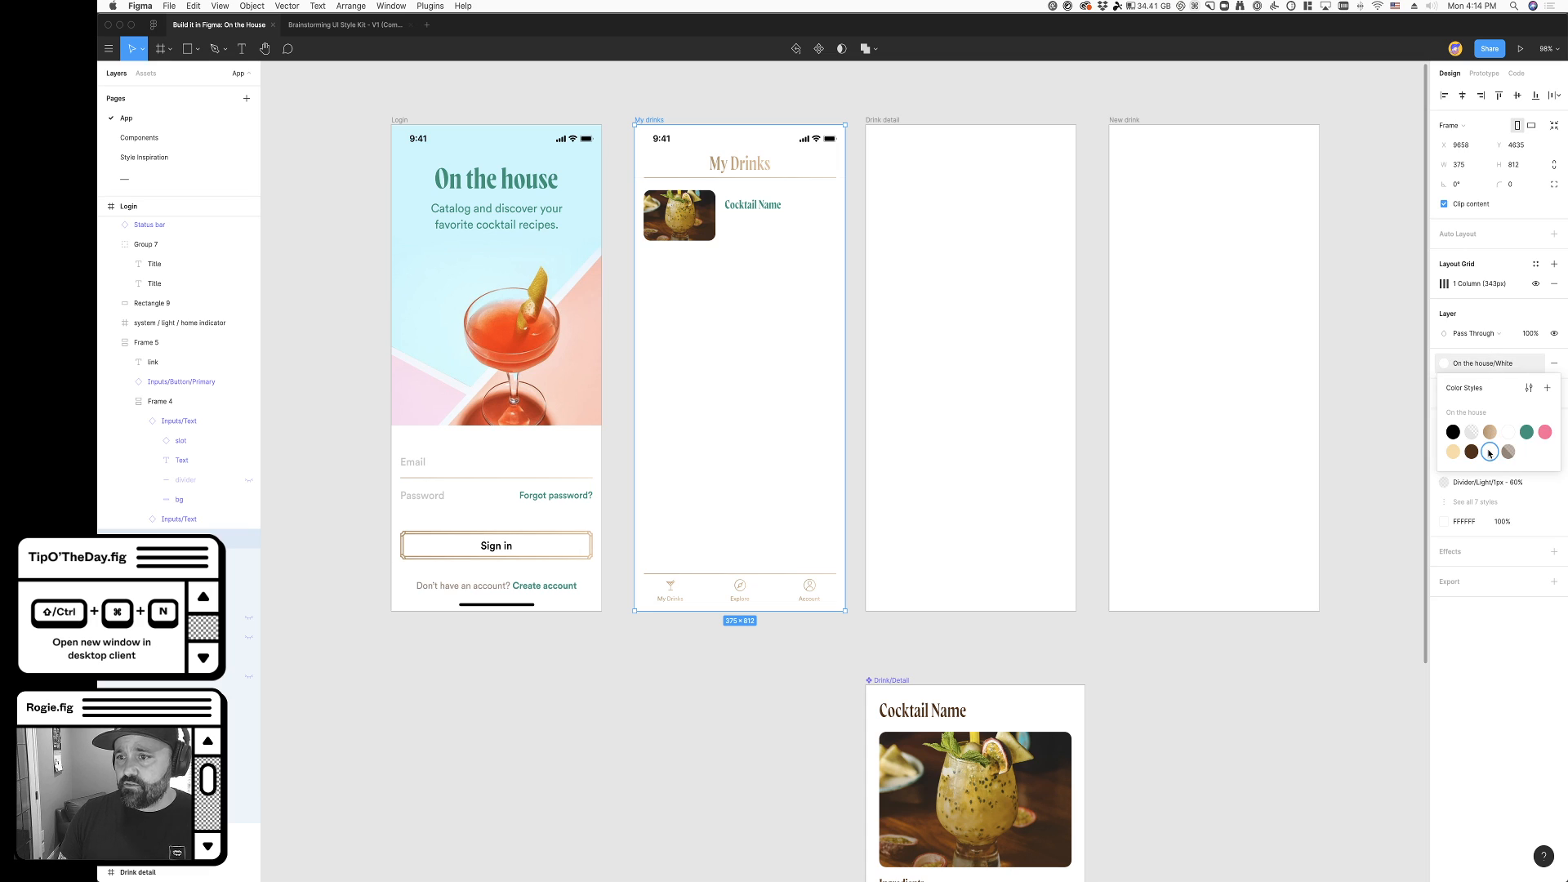
left_click(1545, 439)
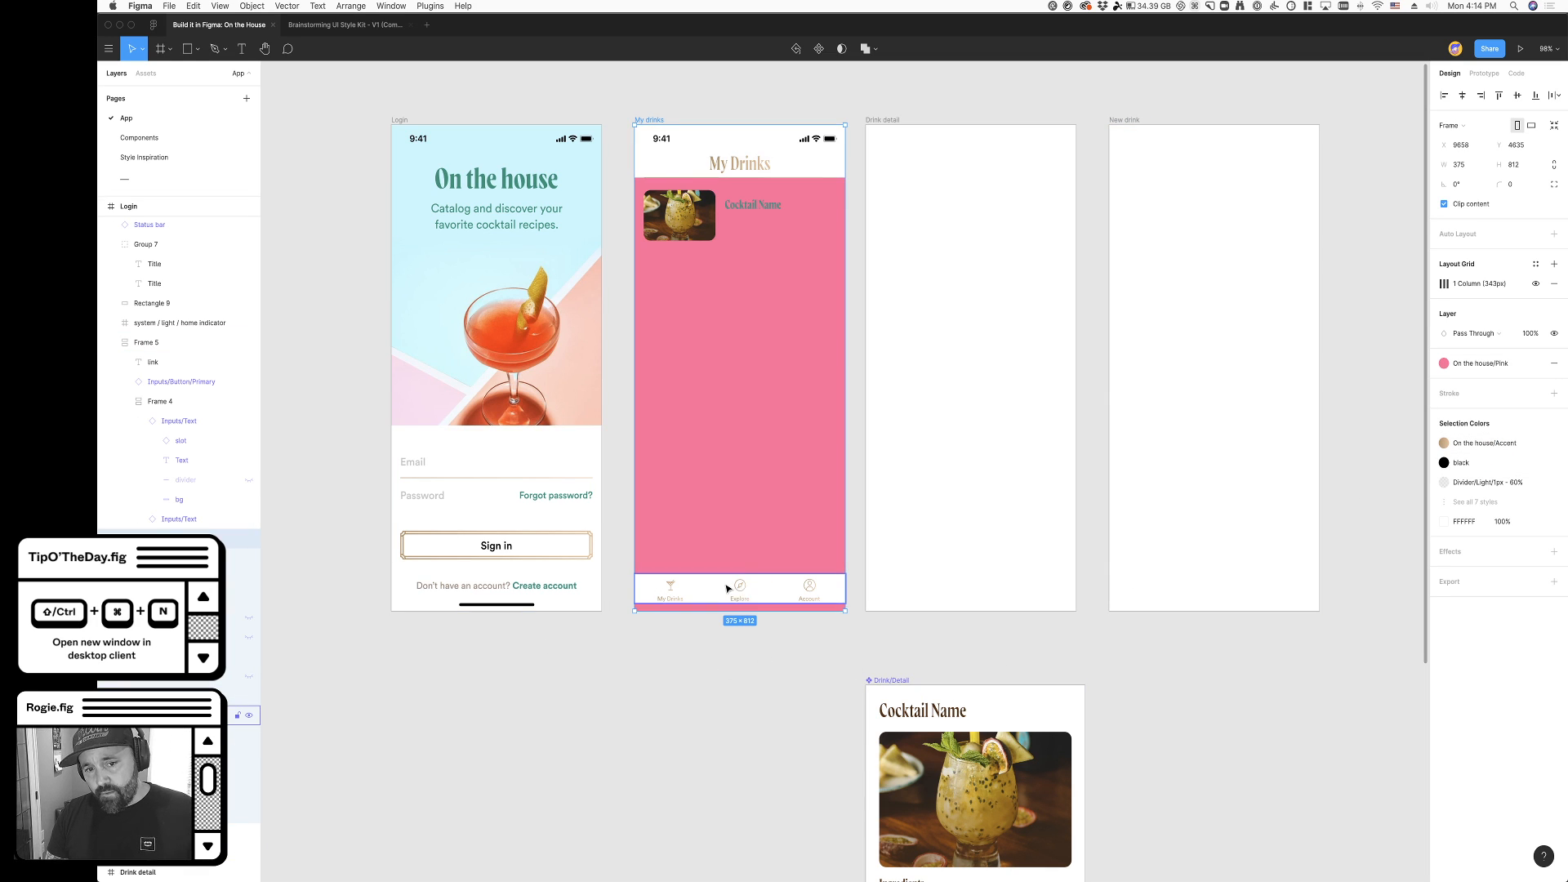
key("super+z")
left_click(733, 685)
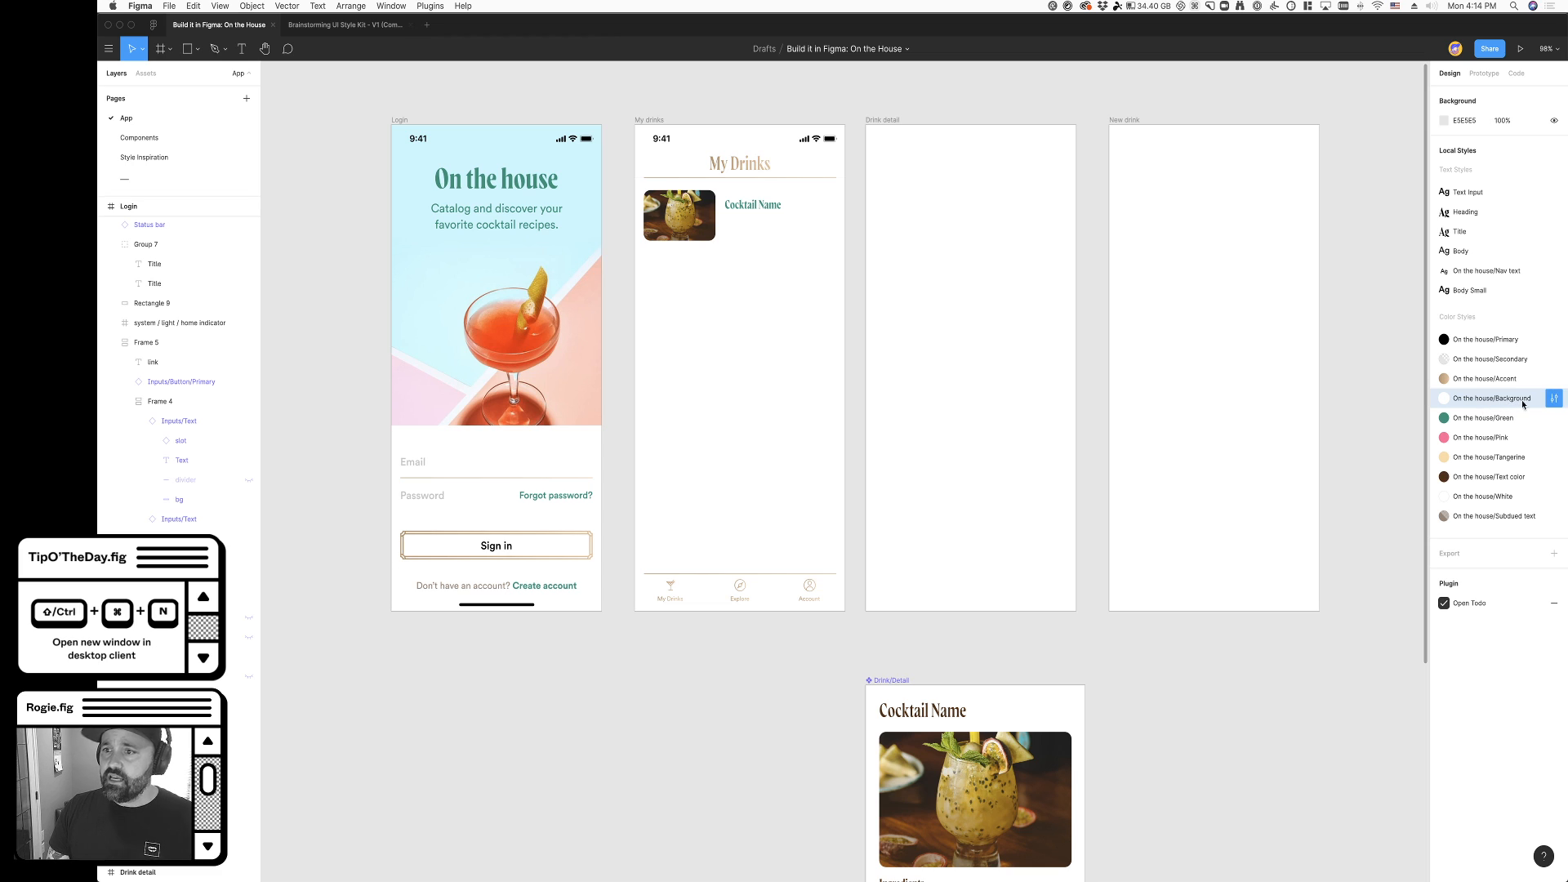
- Test the On the house/Background color style with a salmon FF7979, and return it to white FFFFFF
left_click(1551, 401)
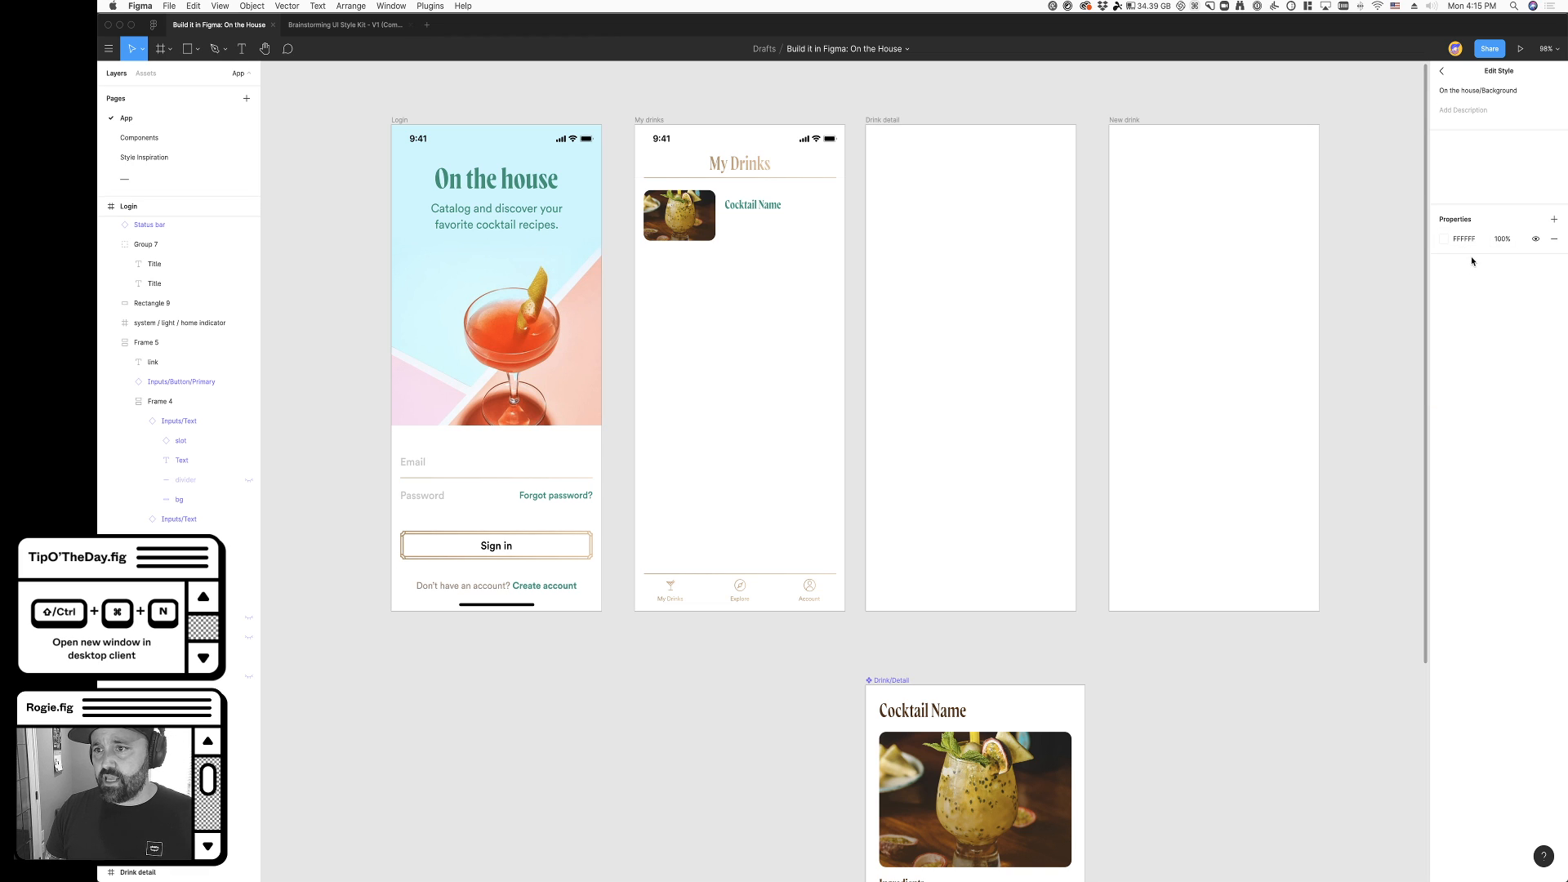
left_click(1447, 243)
left_click_drag(1389, 277, 1364, 254)
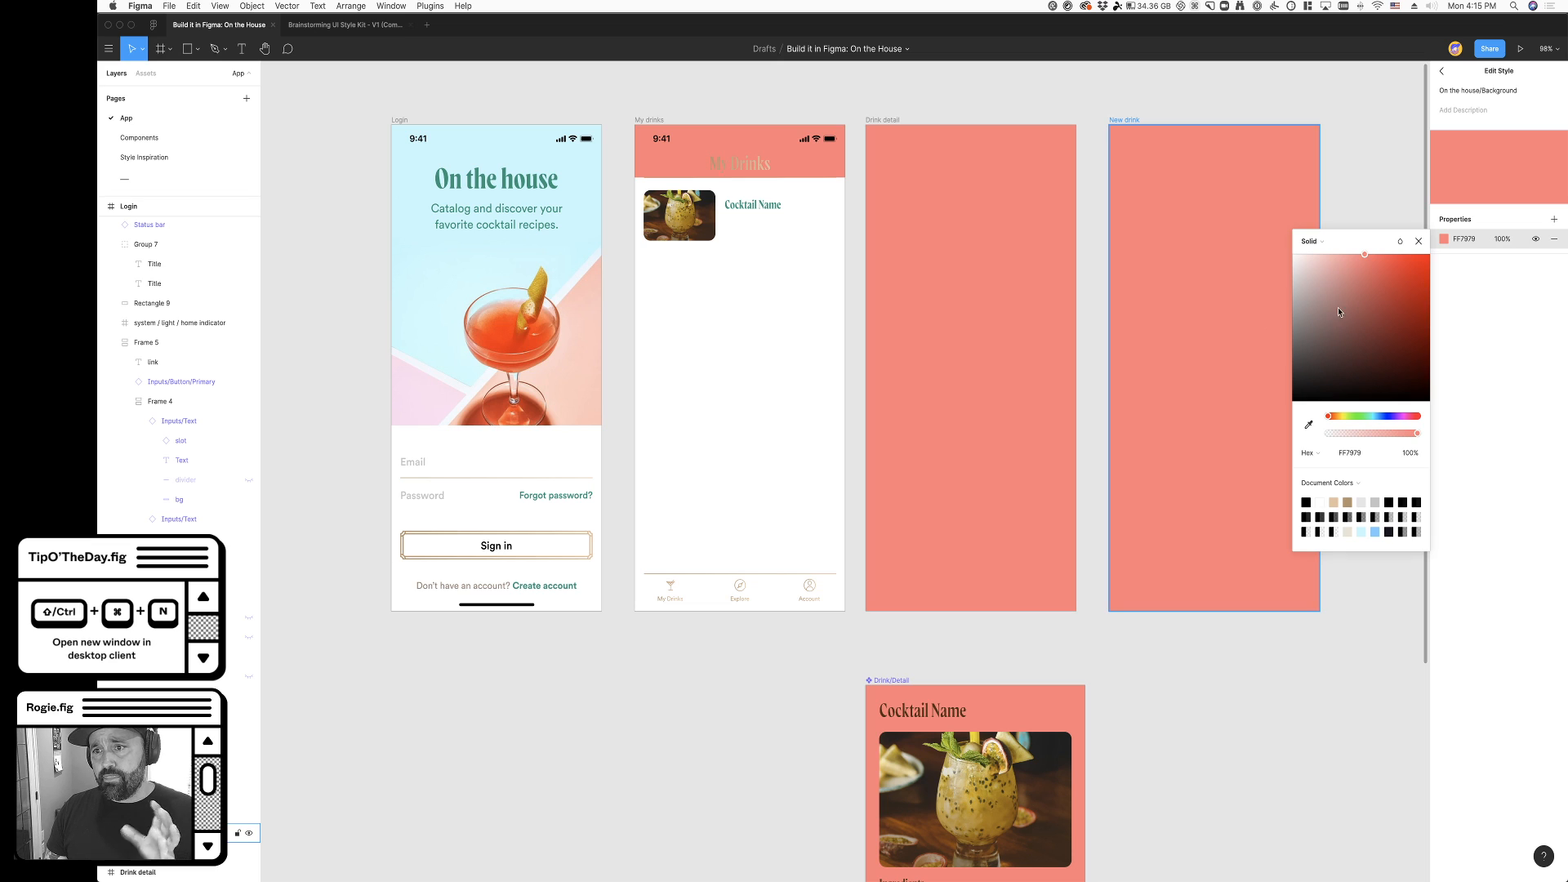
left_click_drag(1363, 258, 1294, 254)
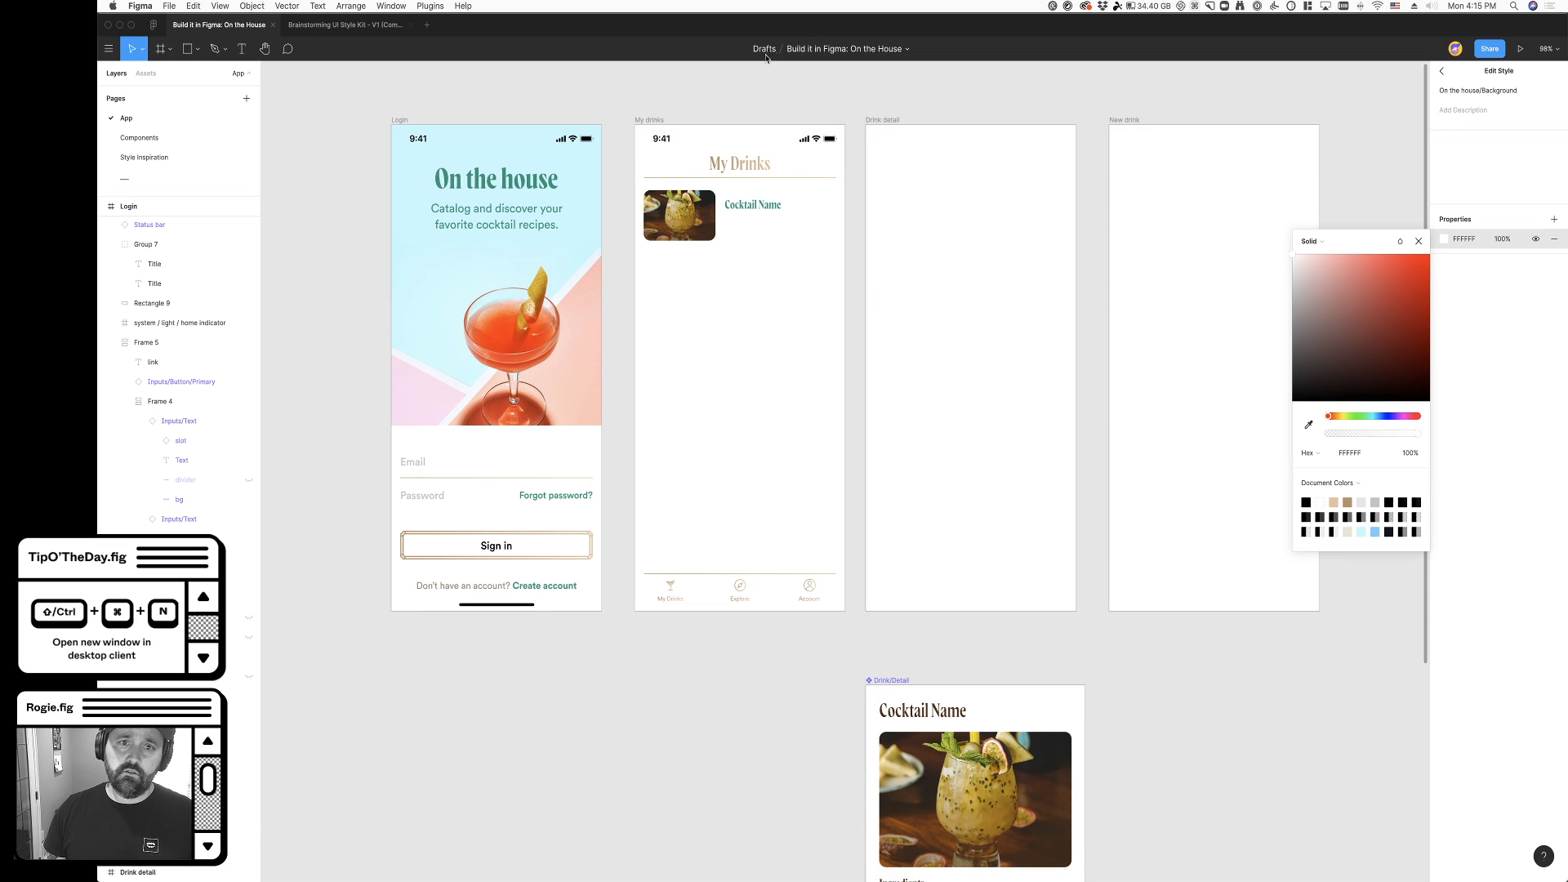
left_click(749, 97)
- Apply the On the house/Background color style to the My drinks frame's fill
left_click(654, 120)
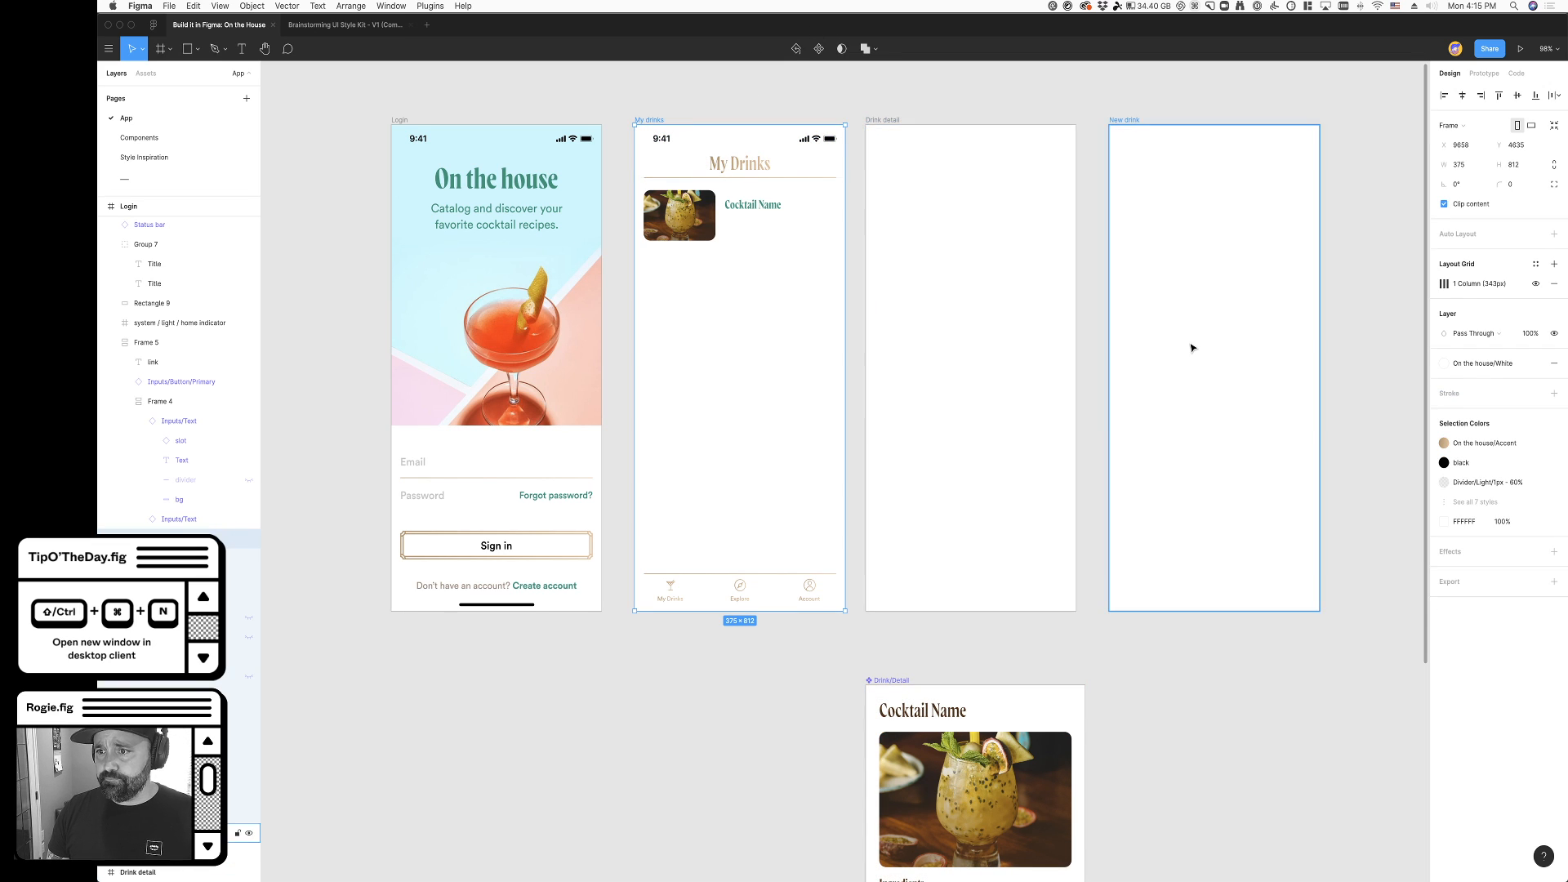
left_click_drag(1194, 343, 1185, 349)
left_click(1483, 363)
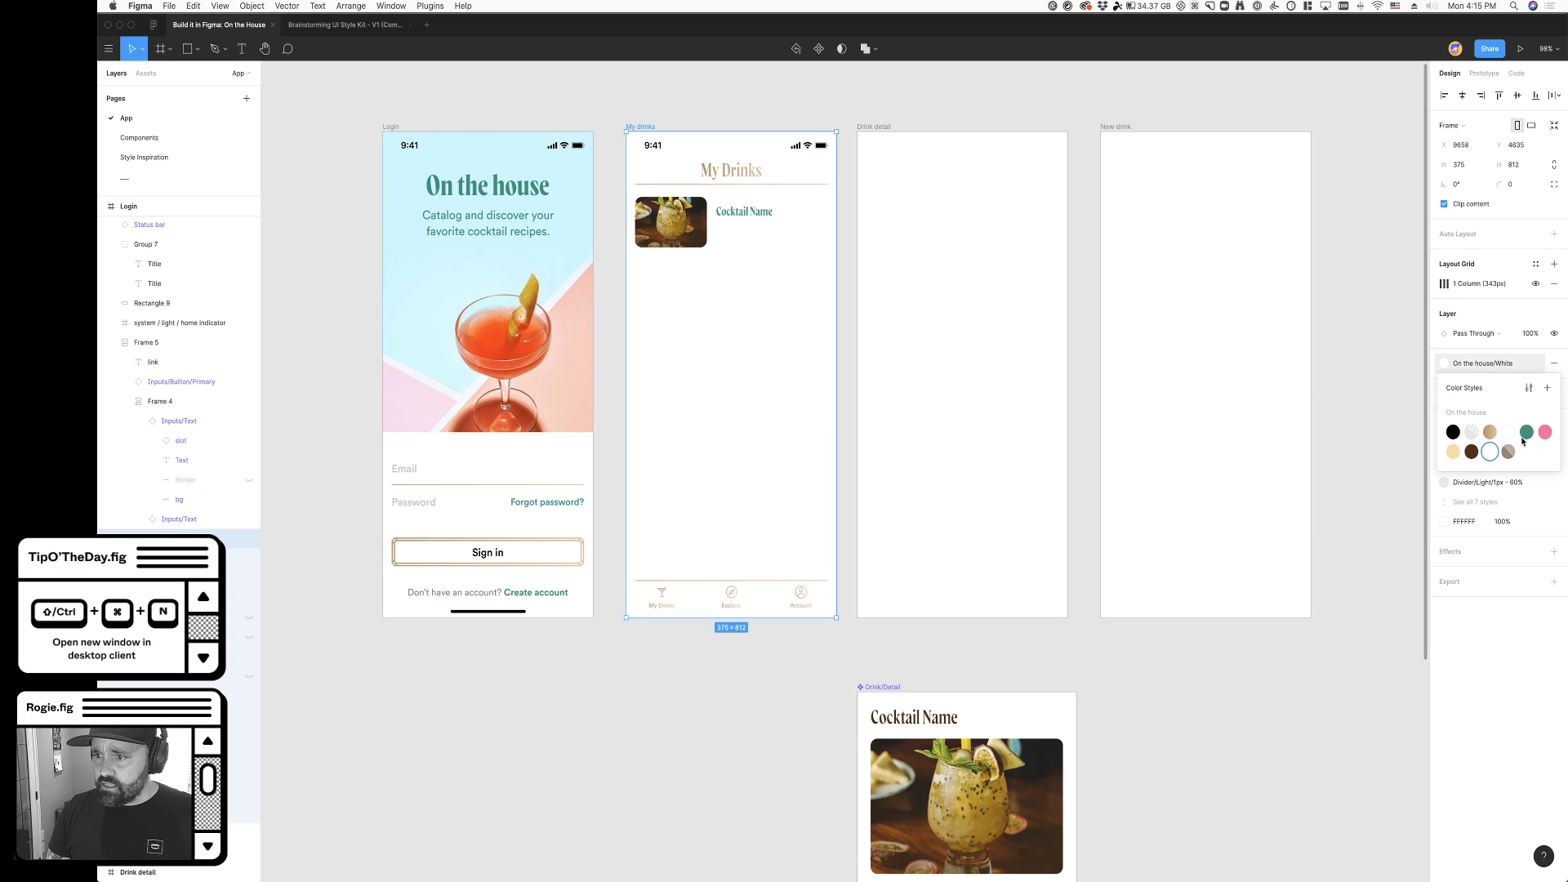
left_click(1508, 438)
left_click(664, 739)
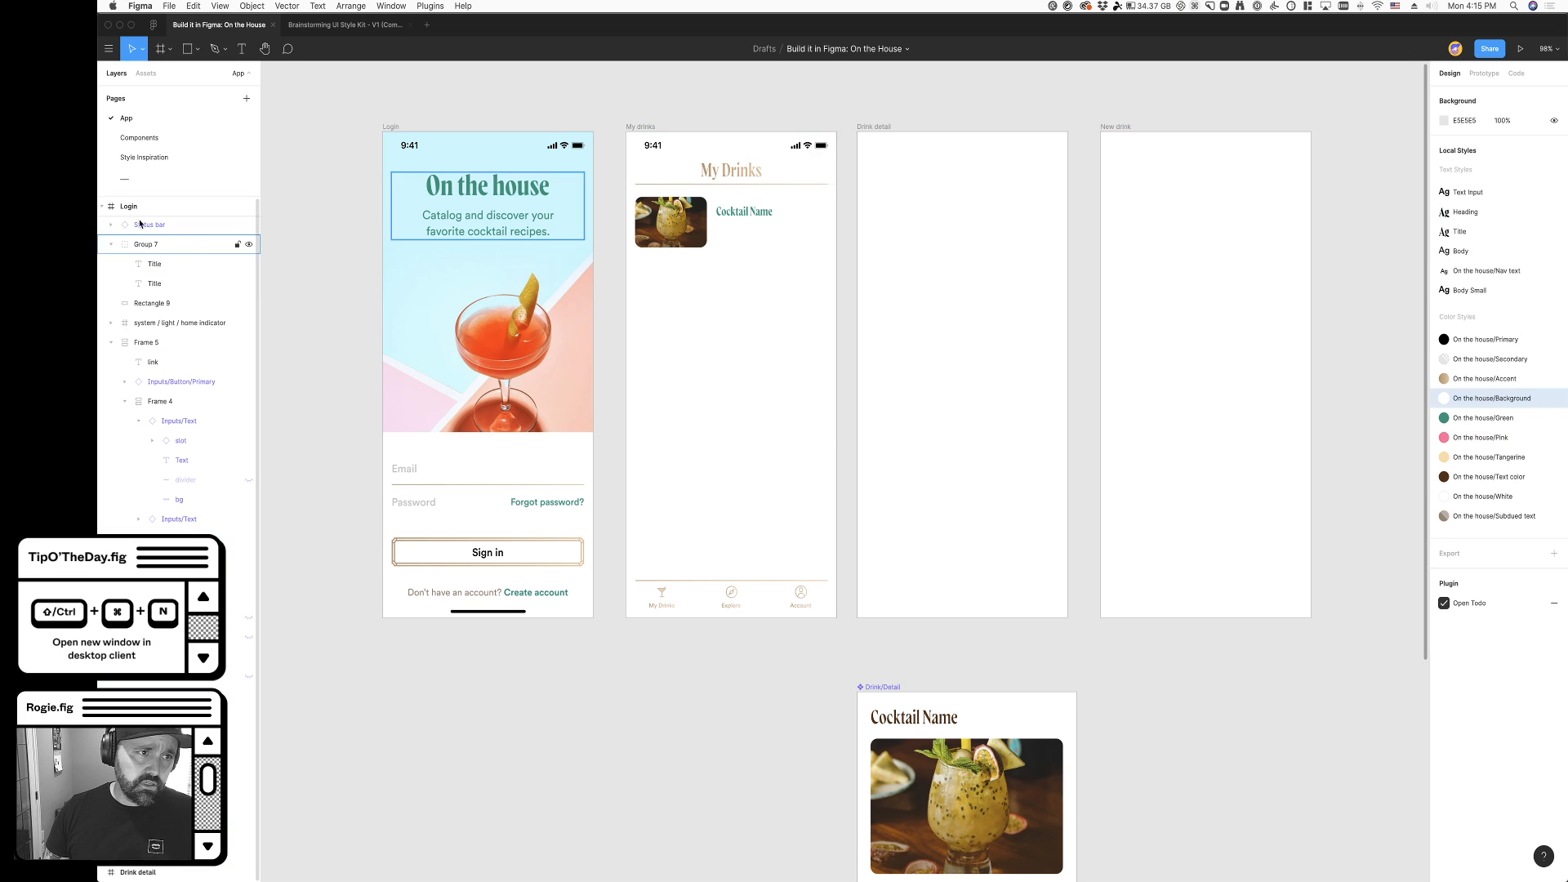
- Apply the On the house/Background color style to the Nav Bar component's fill on the Components page, and return to the App page
left_click(139, 137)
left_click(500, 359)
left_click(404, 386)
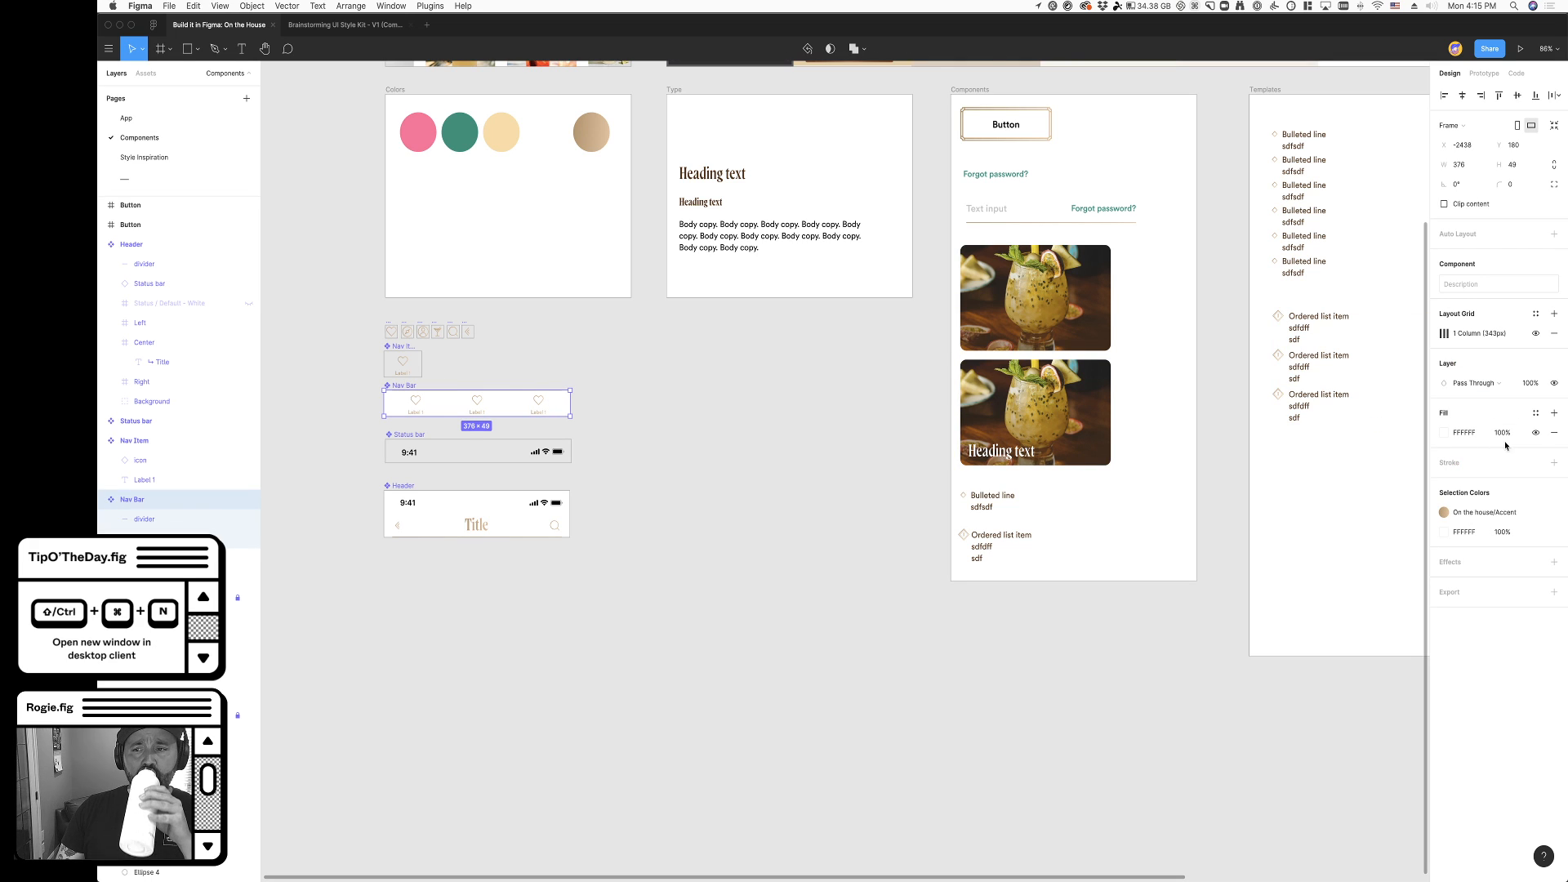
left_click(1535, 412)
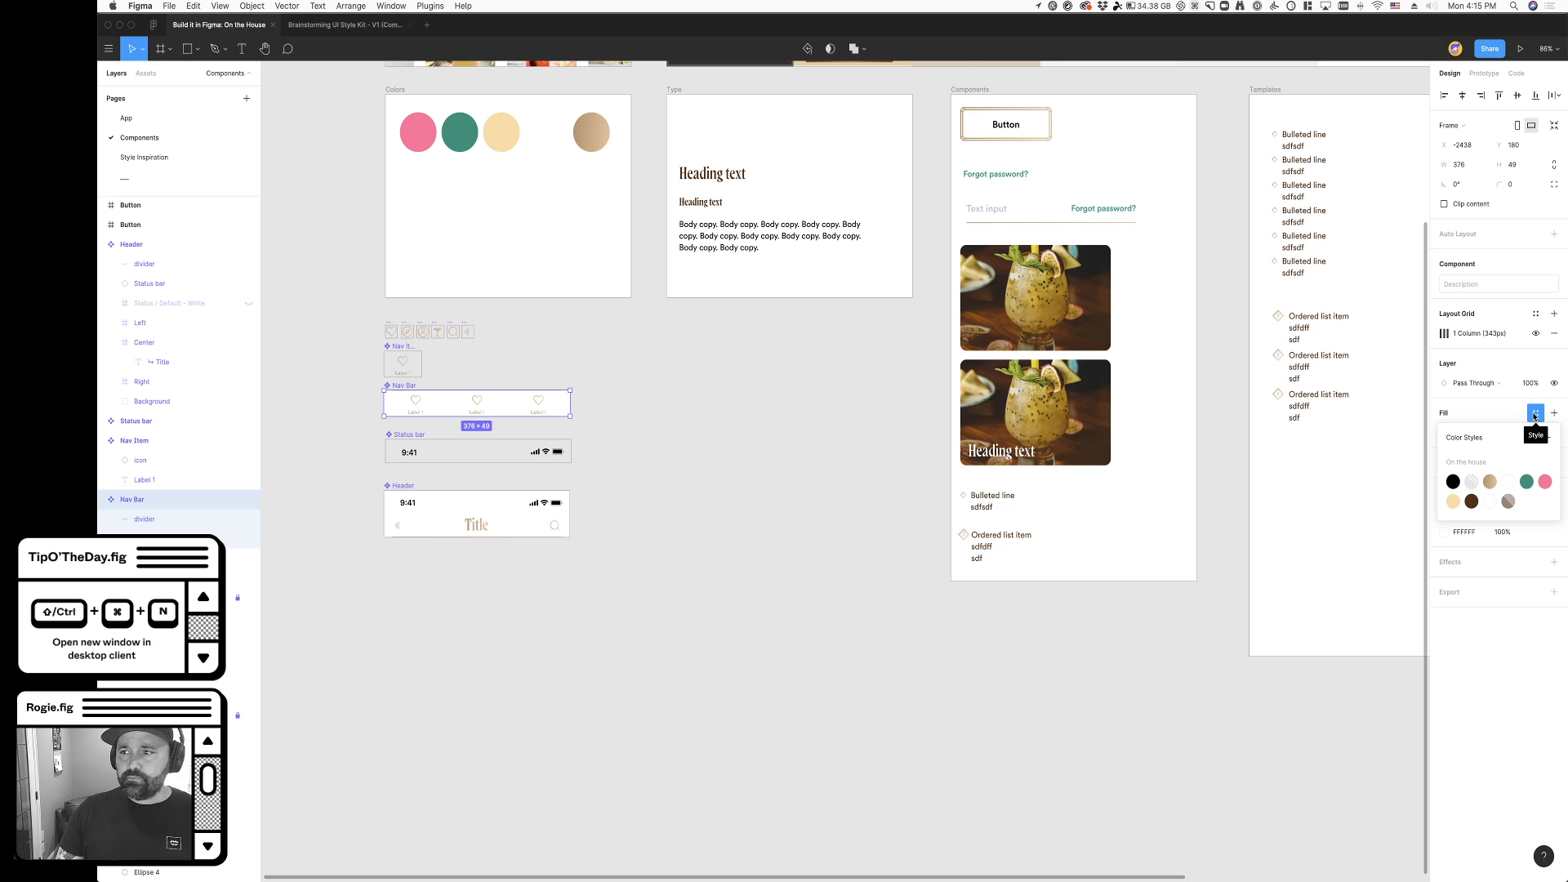
left_click(1508, 481)
left_click(627, 417)
scroll(625, 413, "up", 2)
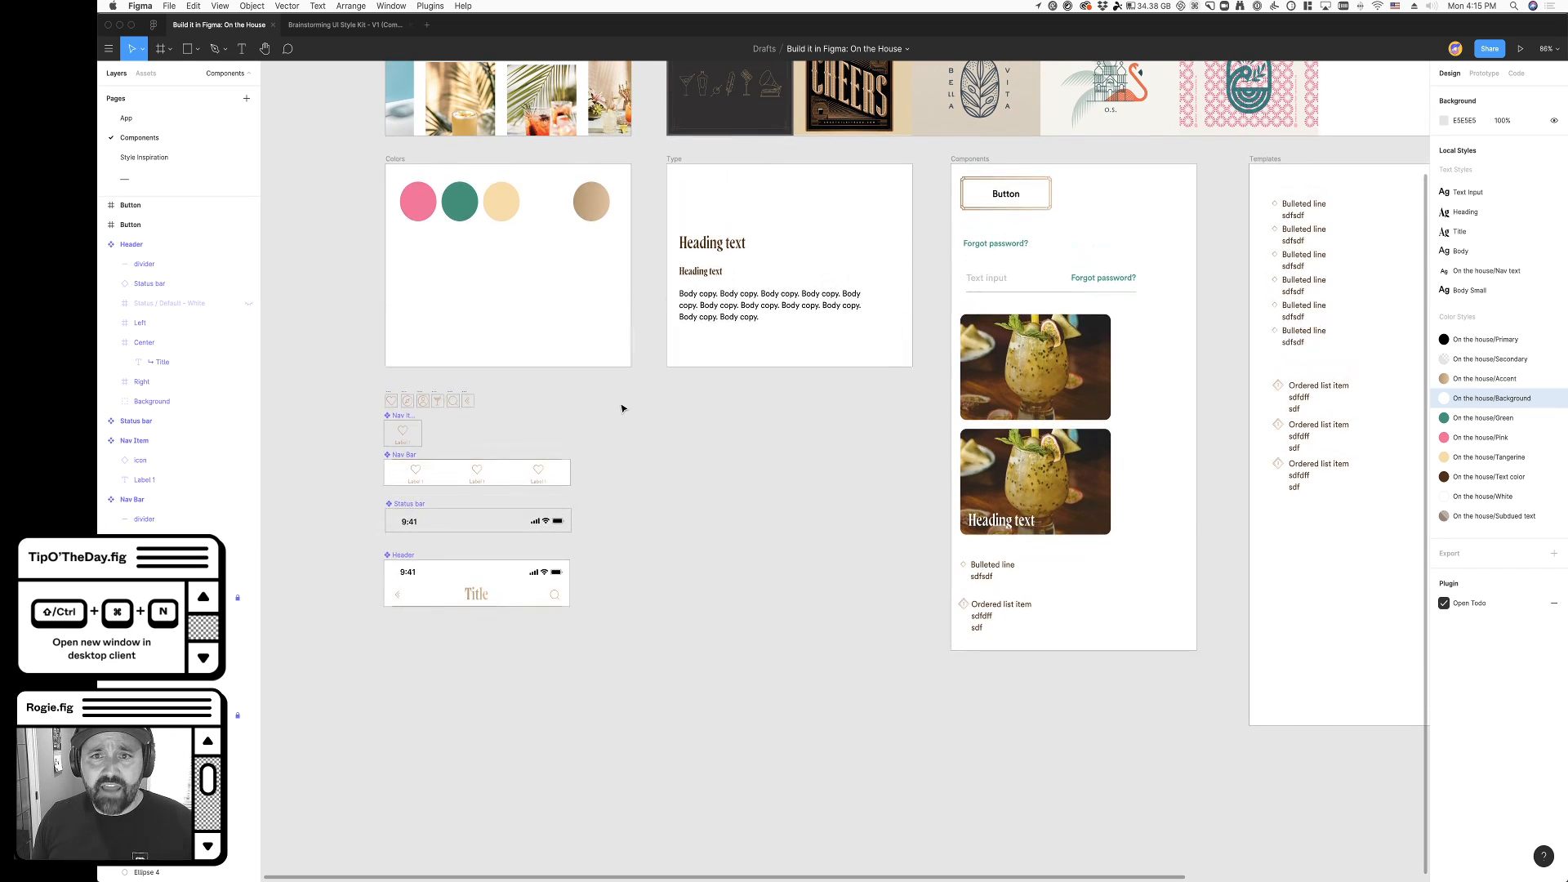
left_click(128, 120)
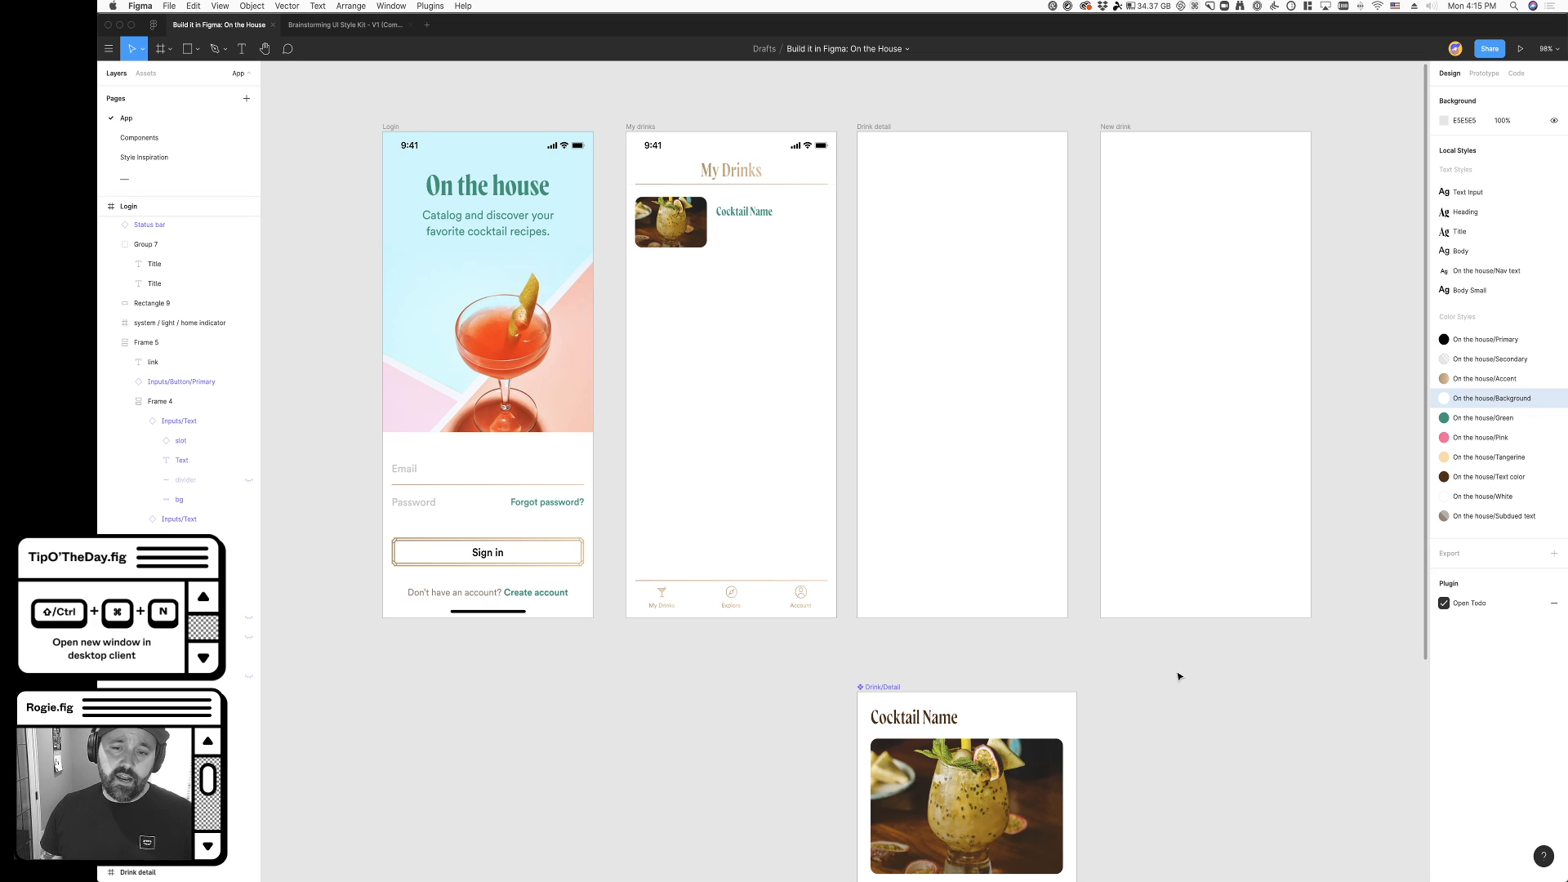
scroll(1178, 679, "right", 3)
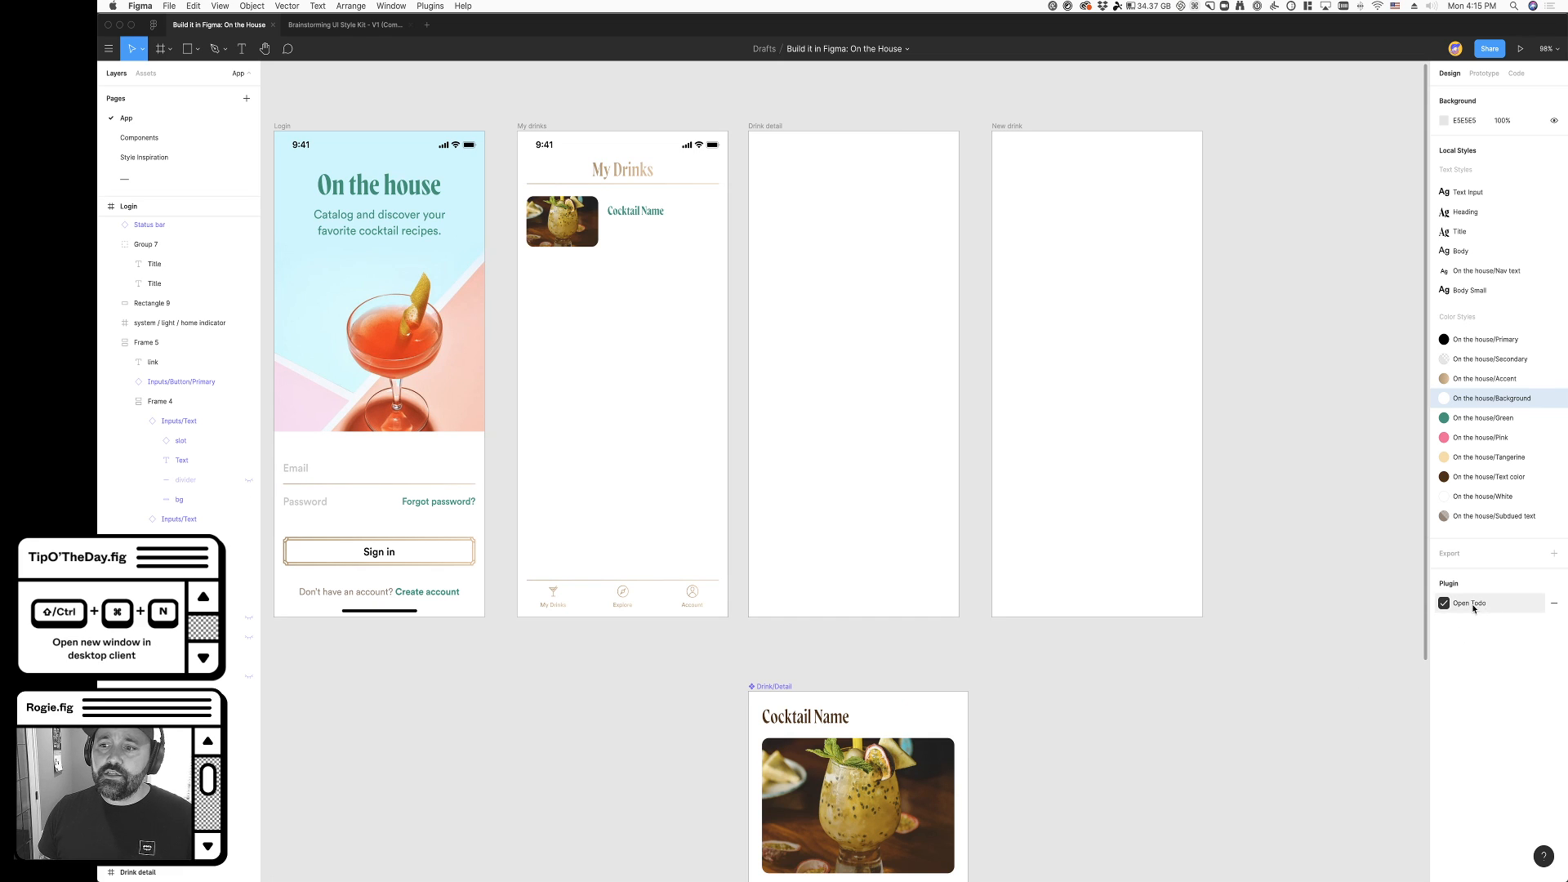
right_click(1096, 667)
mouse_move(1131, 714)
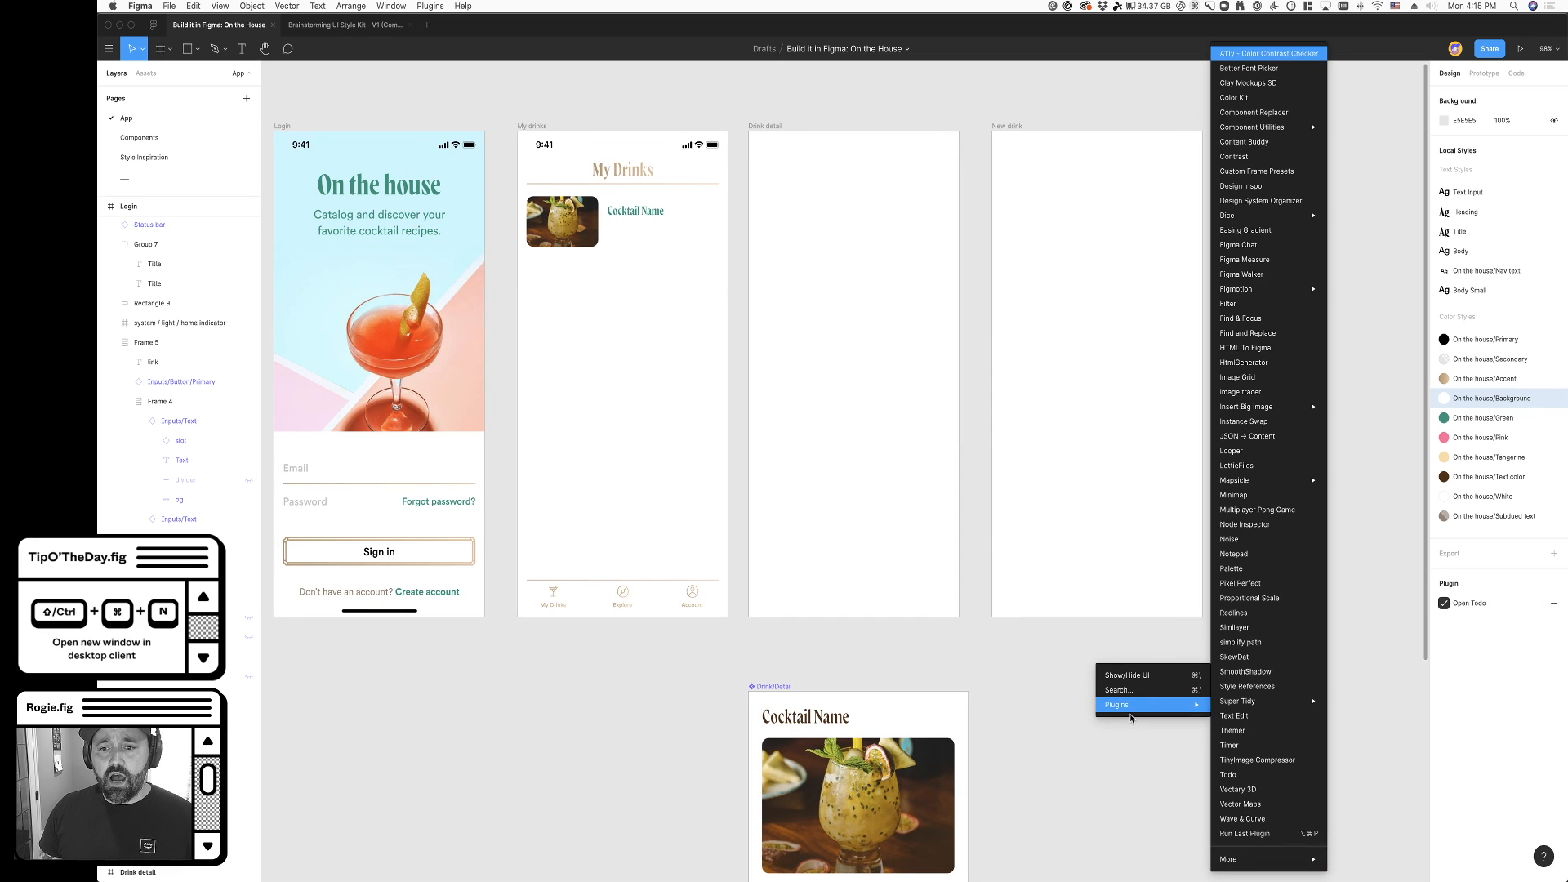
left_click(552, 635)
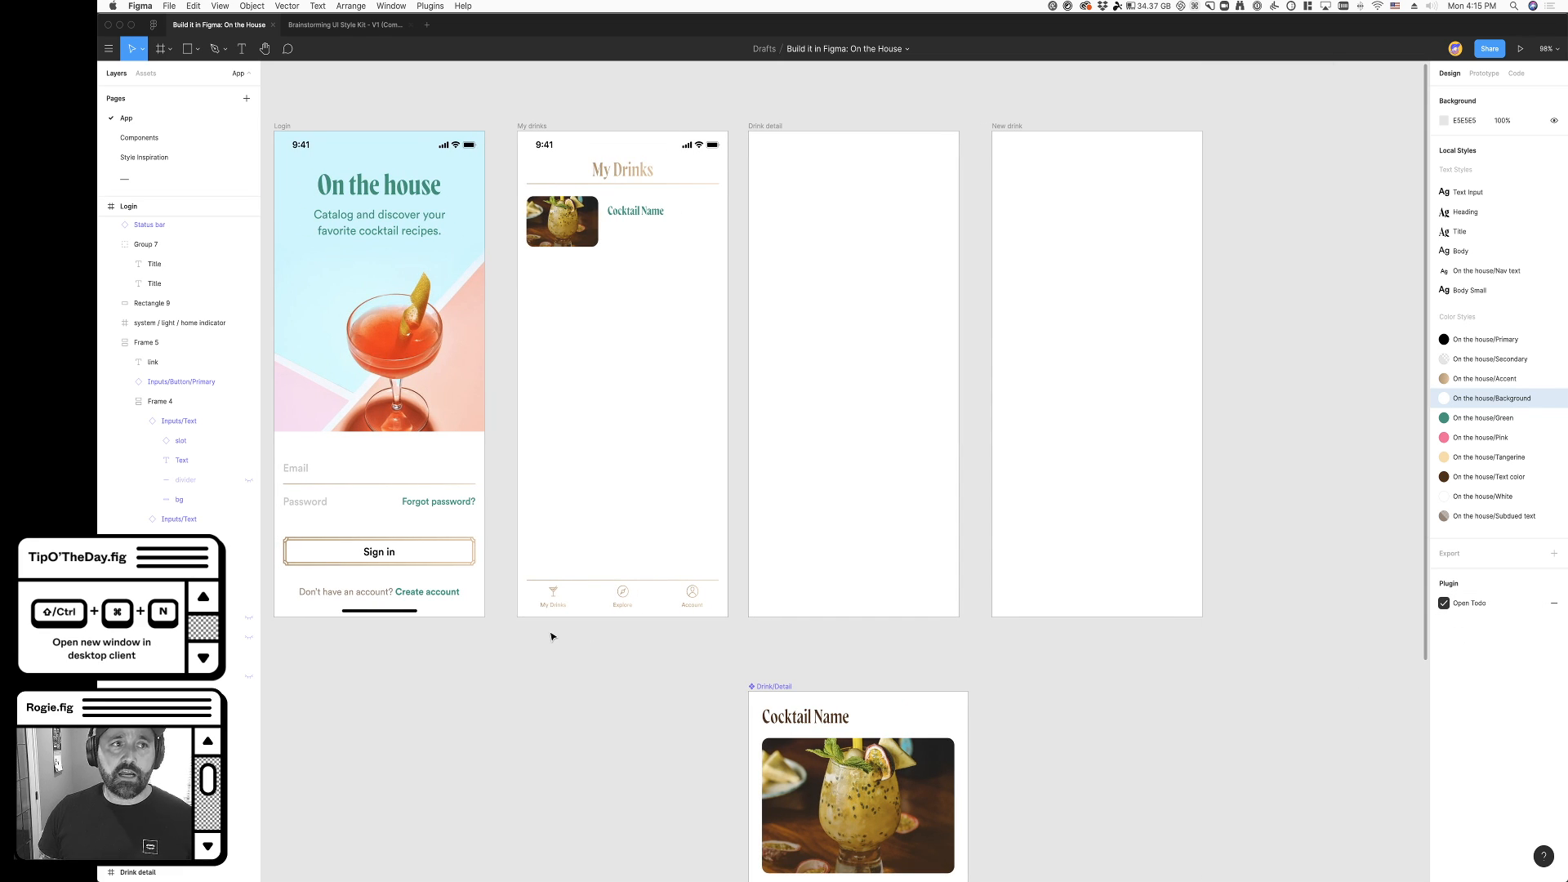
- Search the Figma Community for todo and list the matching plugins
left_click(152, 25)
left_click(143, 109)
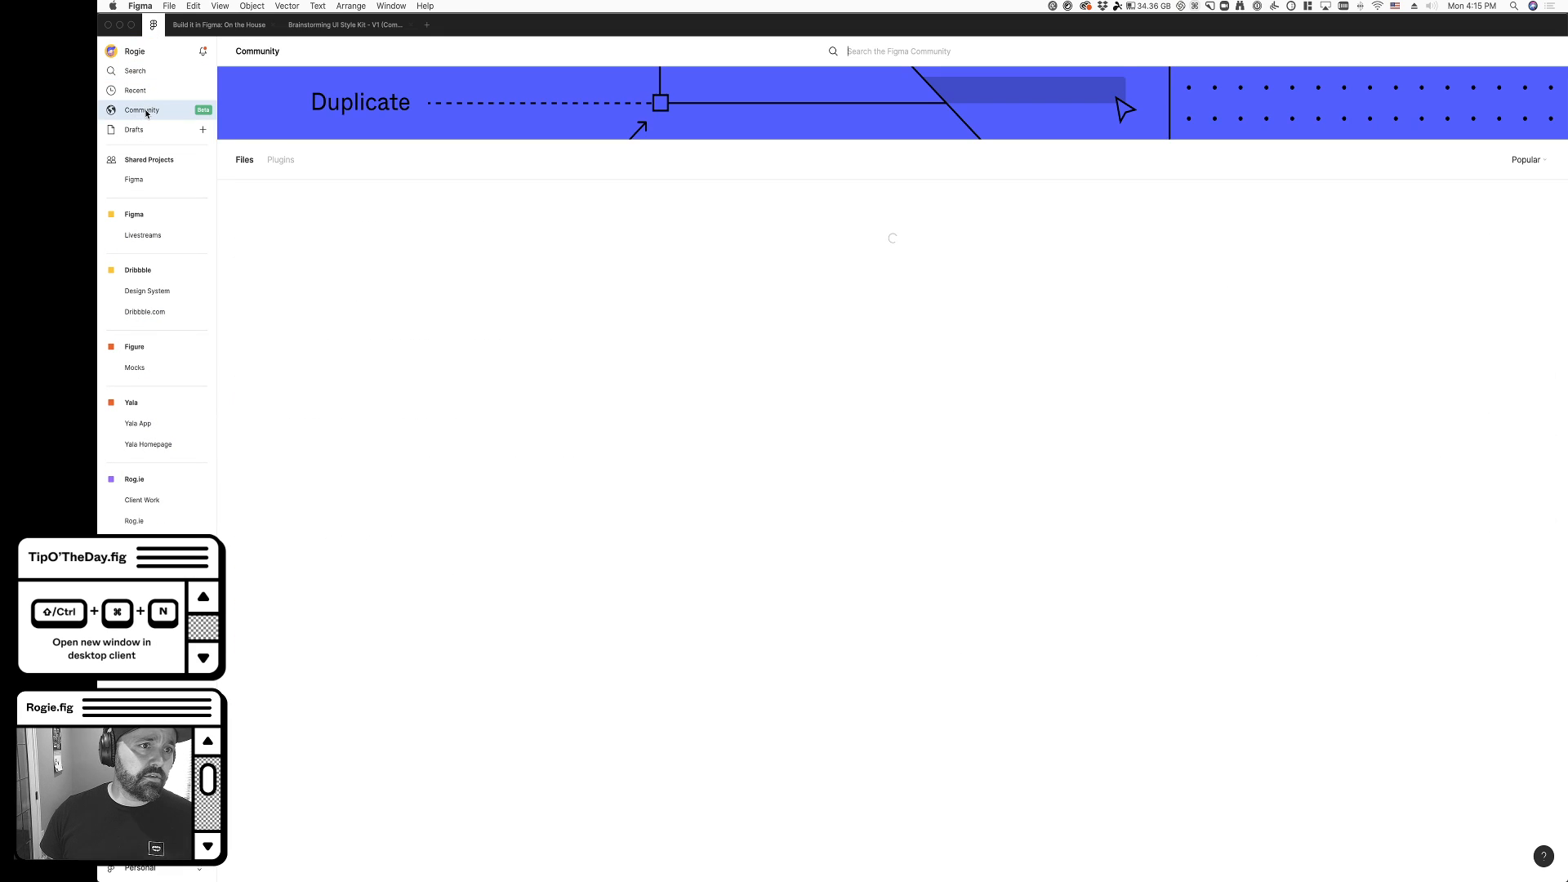
type("todo")
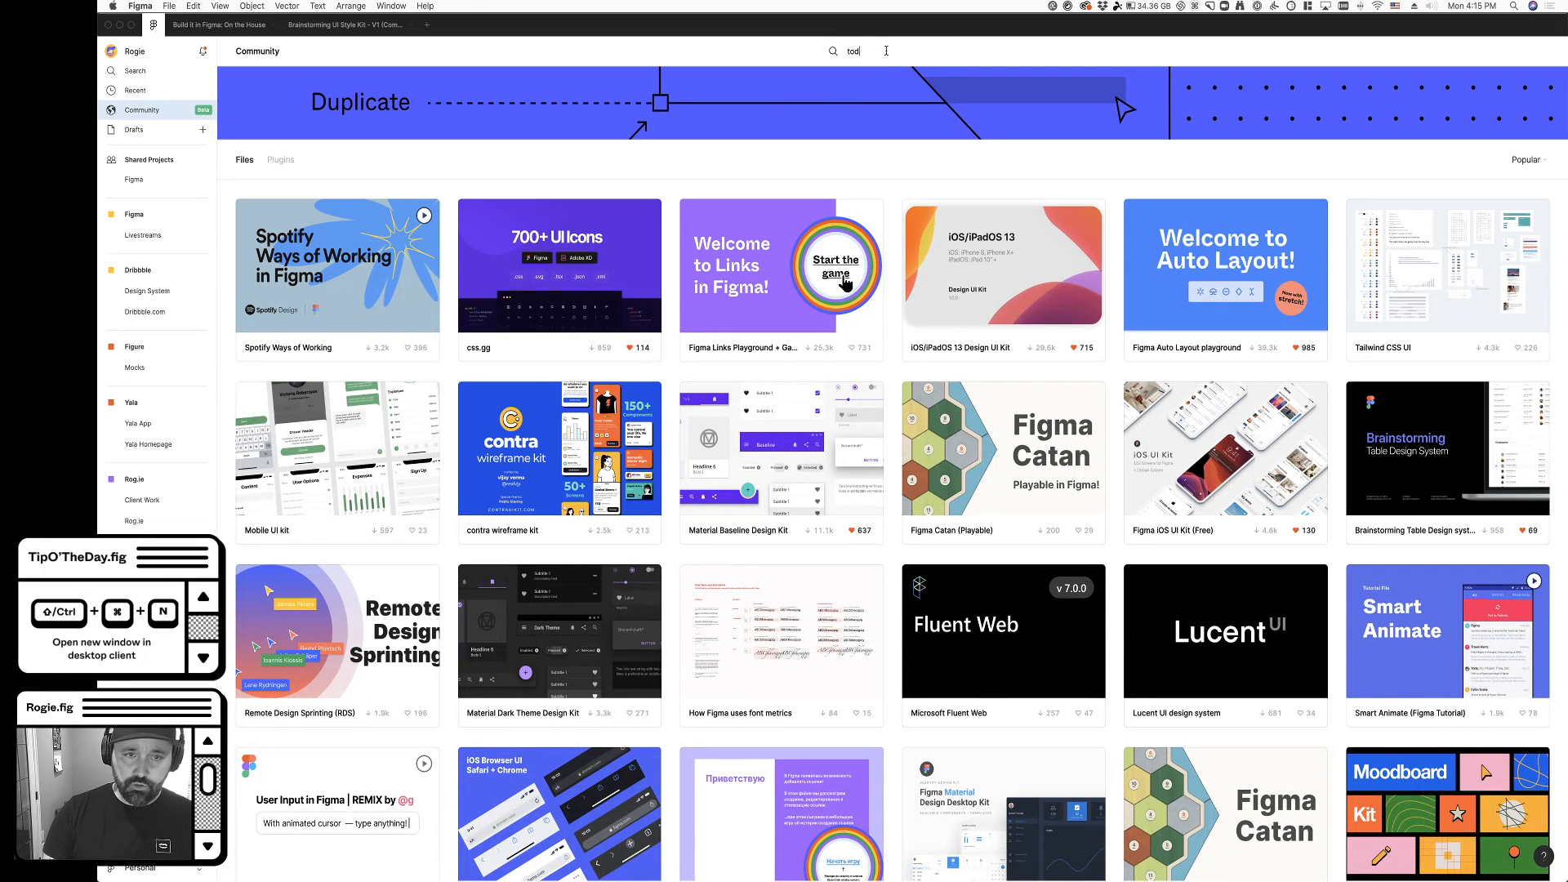
key("Return")
left_click(296, 87)
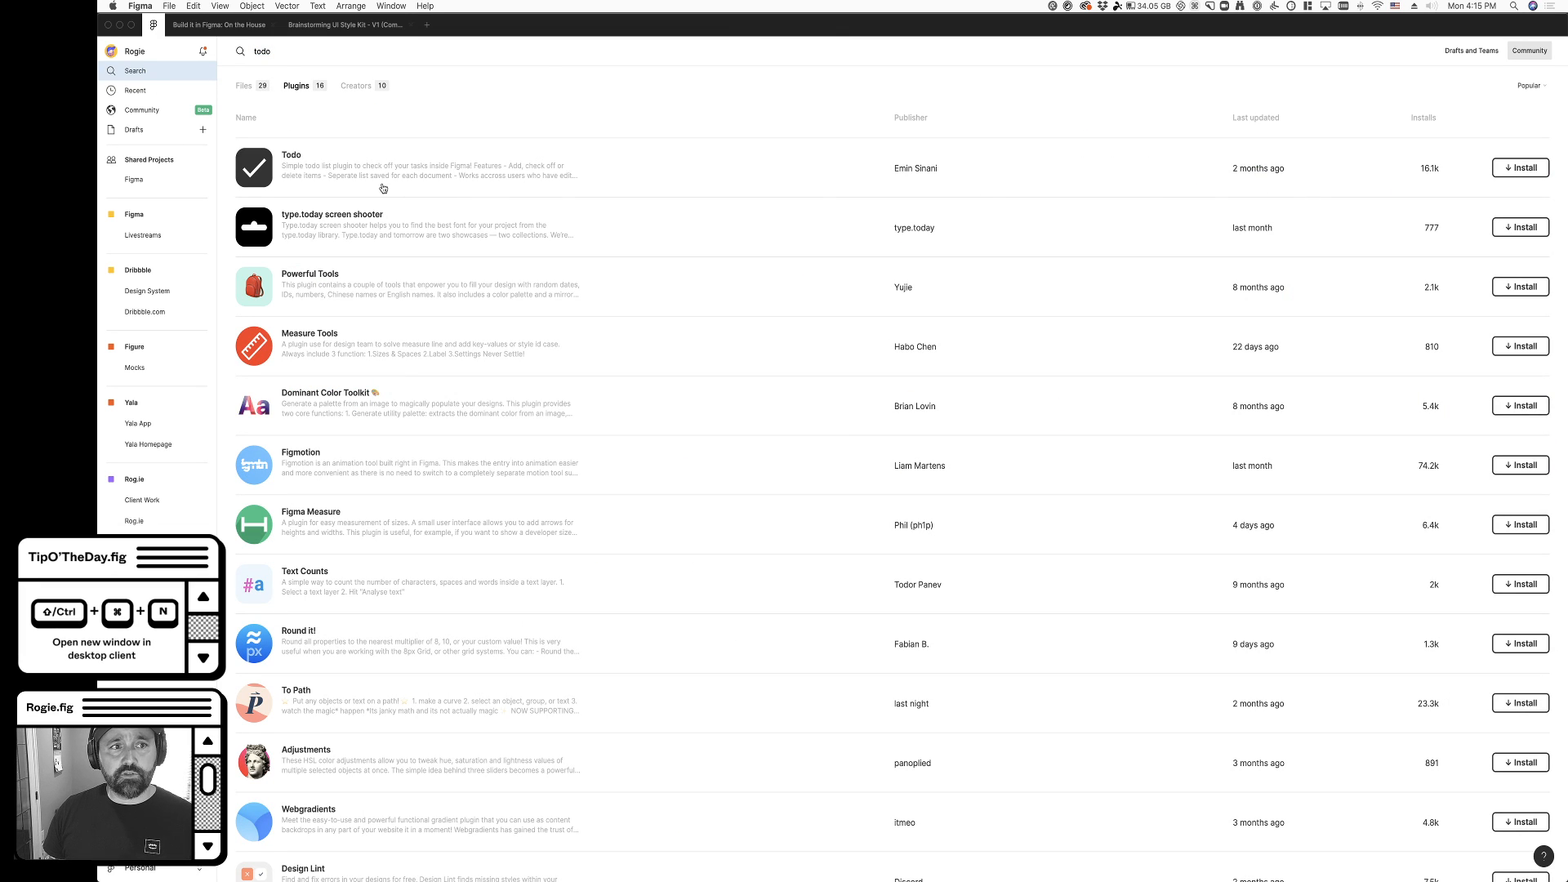
- Install the Todo plugin from the Community search results
scroll(710, 322, "down", 3)
scroll(707, 325, "up", 3)
scroll(1165, 396, "down", 3)
scroll(1166, 395, "up", 3)
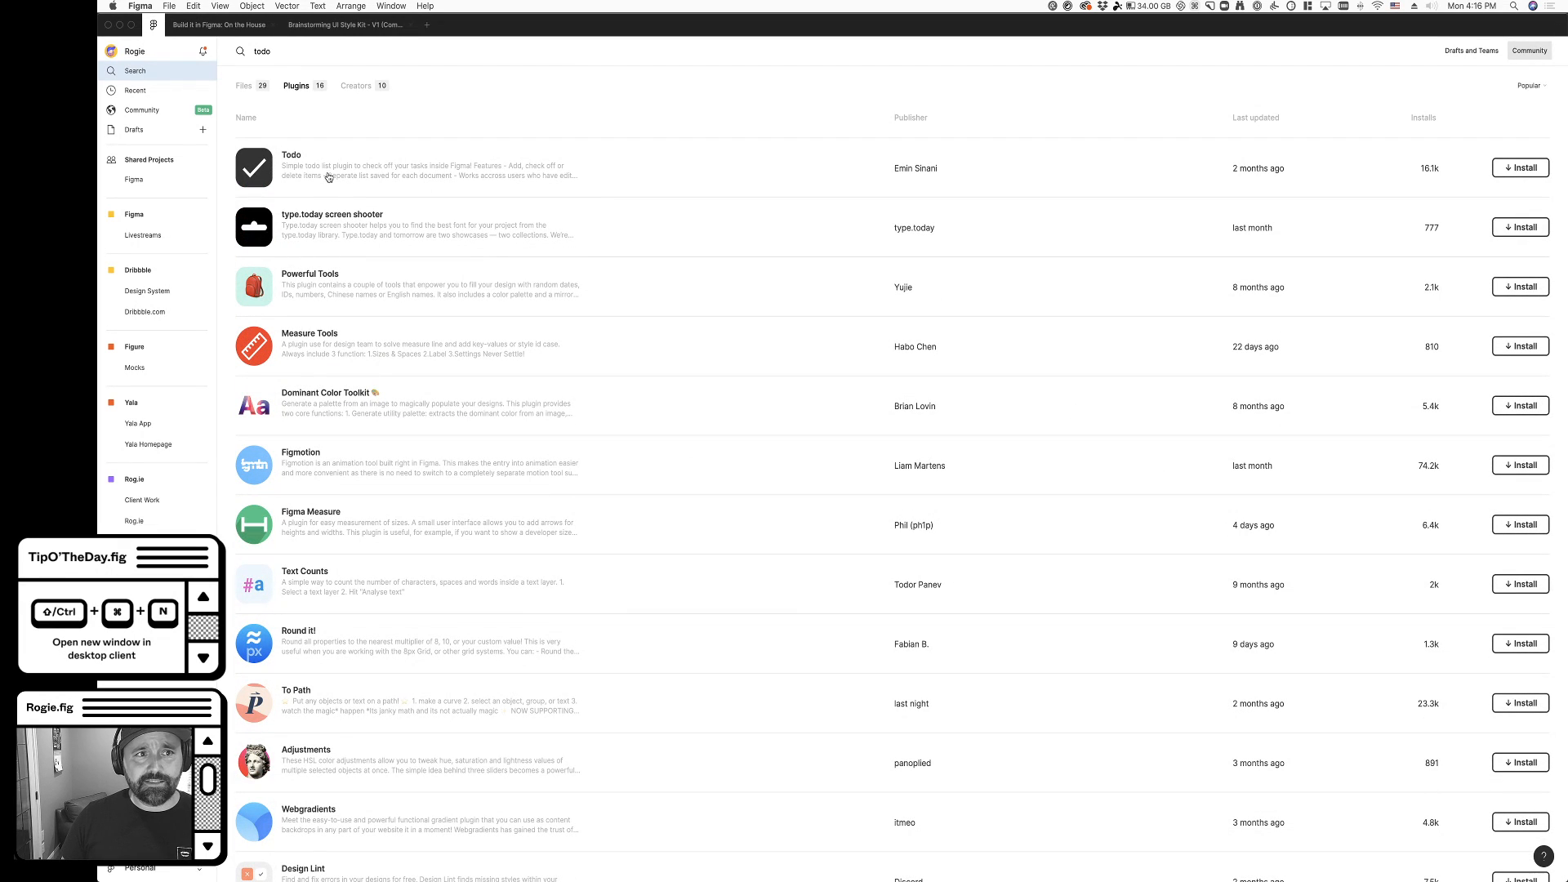
left_click(1516, 169)
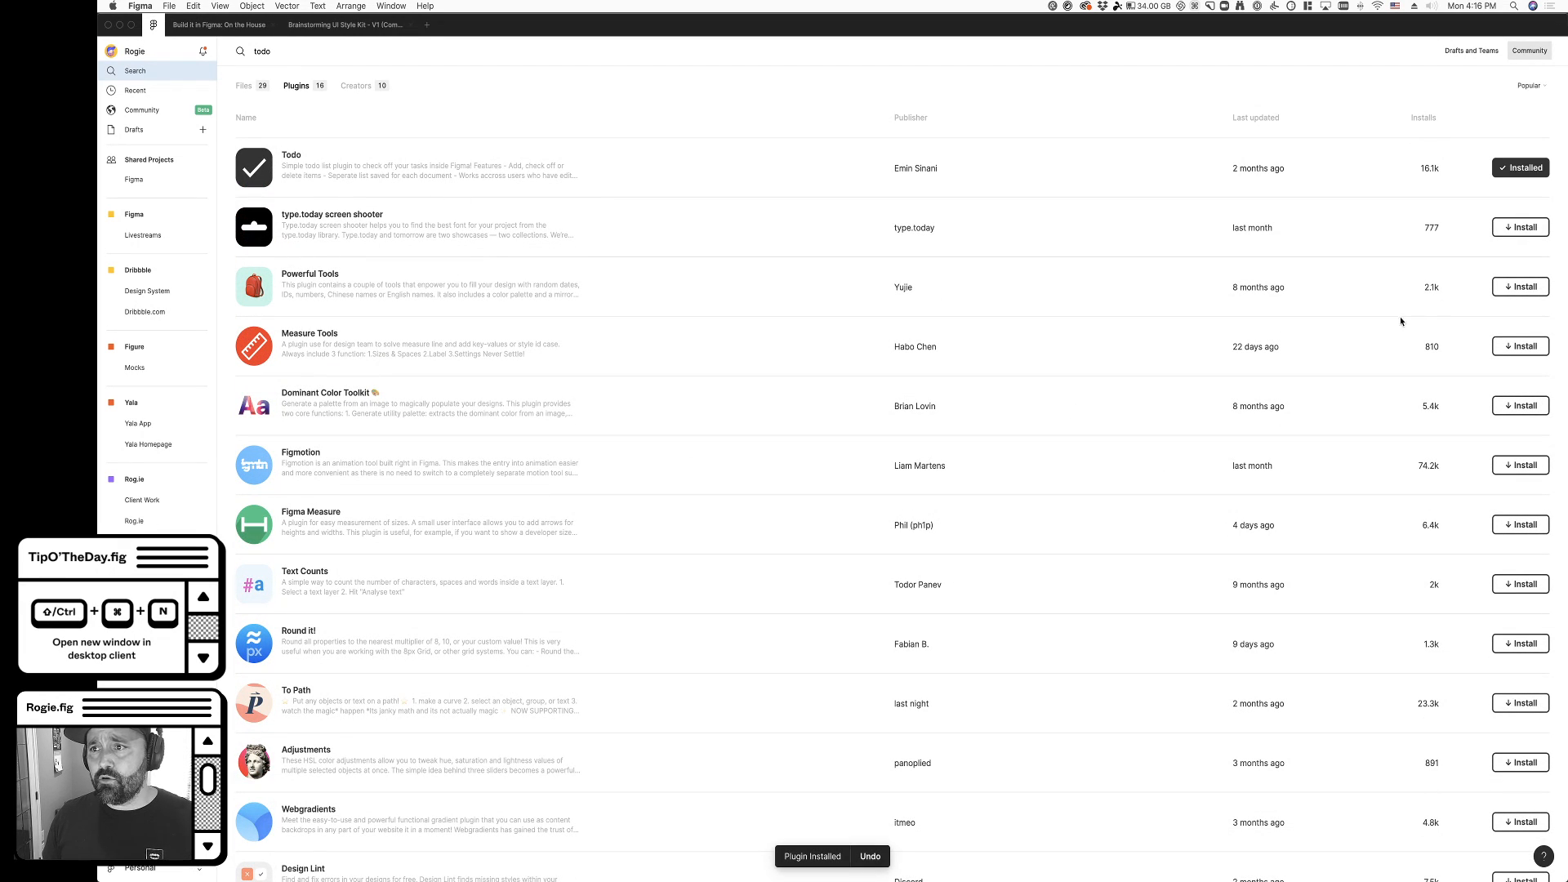
scroll(562, 337, "down", 3)
scroll(562, 336, "up", 3)
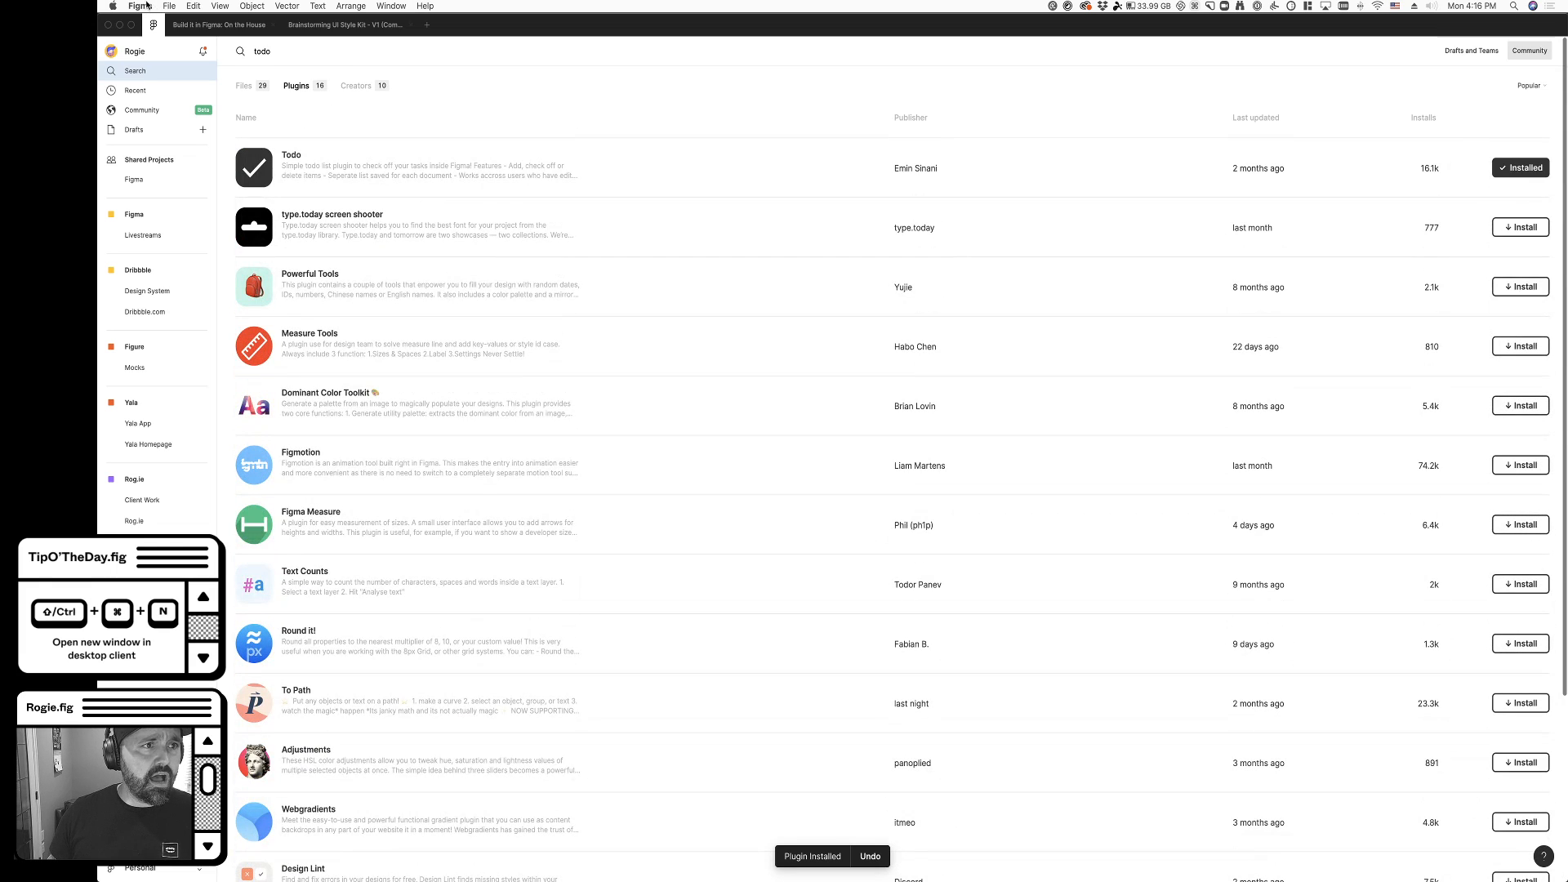
- Run the Todo plugin in the On the House file, move its task list lower on the canvas, and close it
left_click(218, 28)
right_click(971, 627)
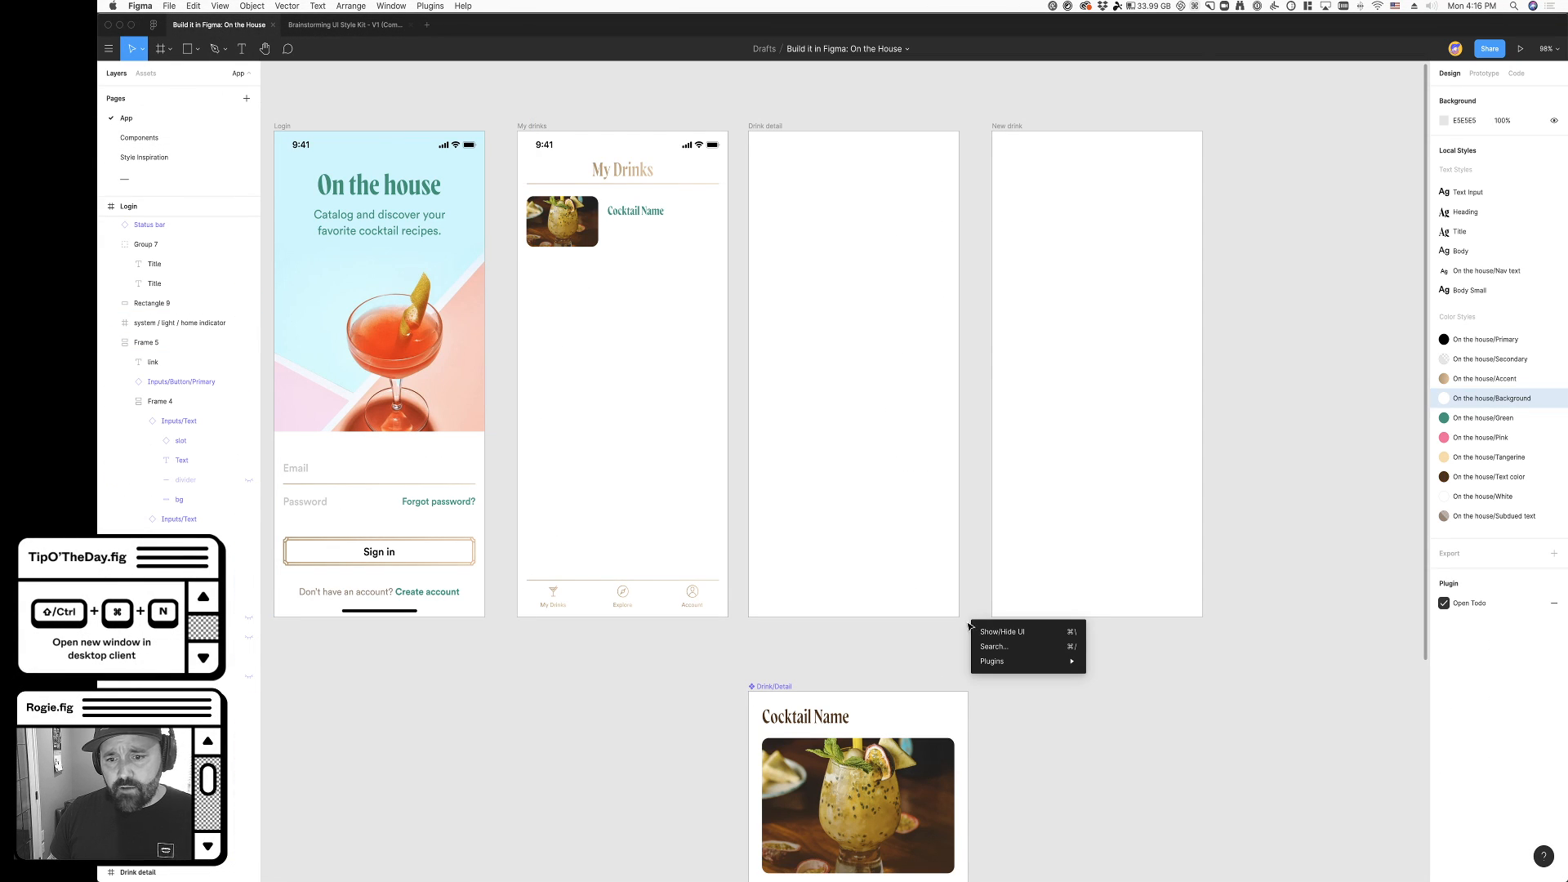
mouse_move(1009, 662)
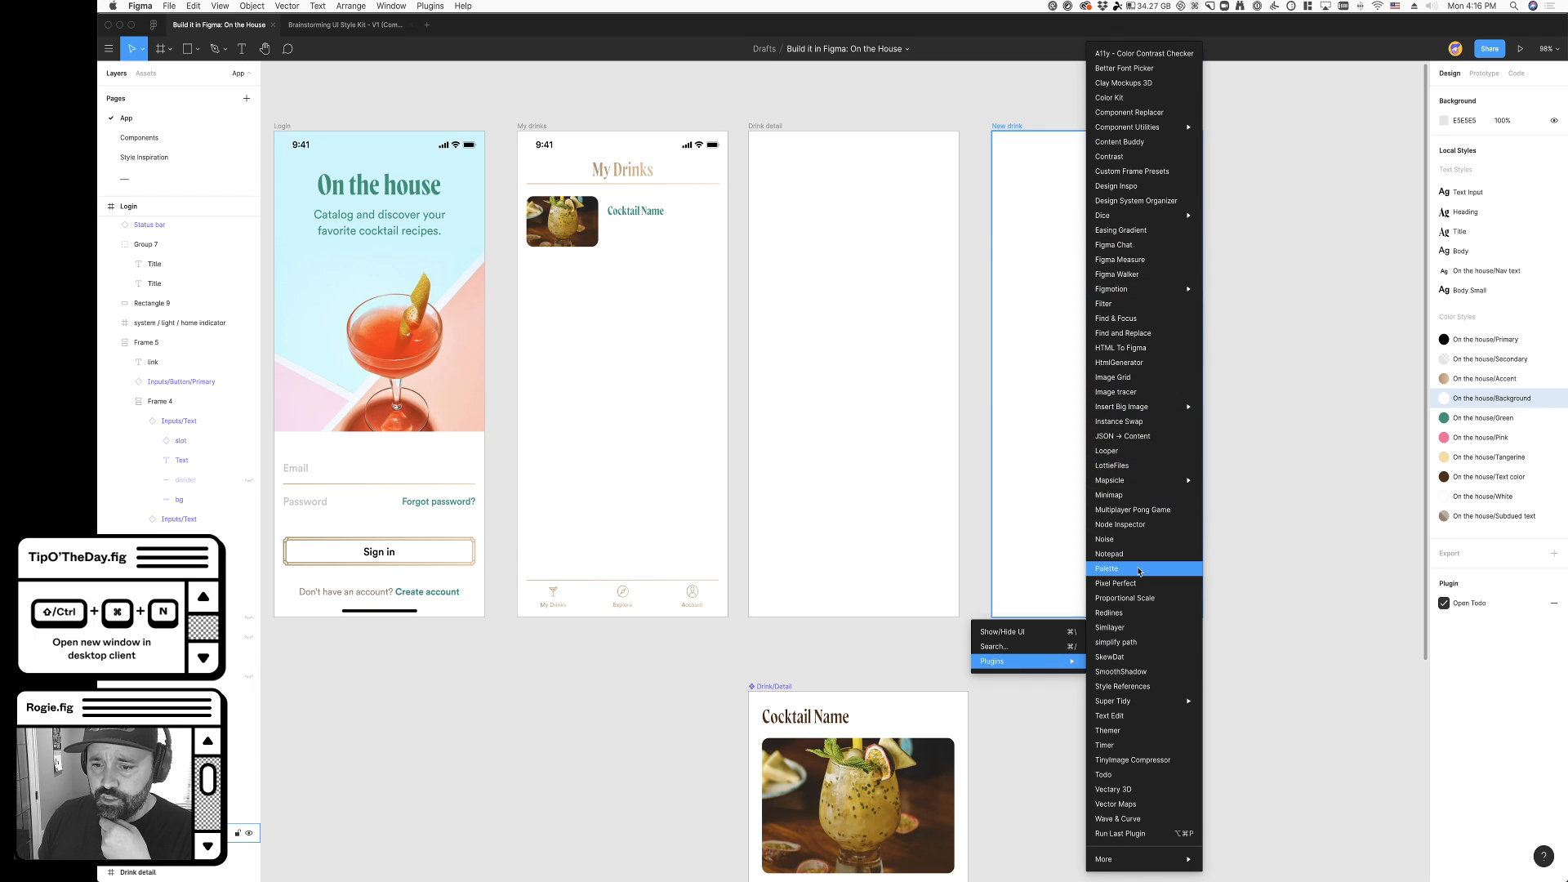
left_click(1155, 774)
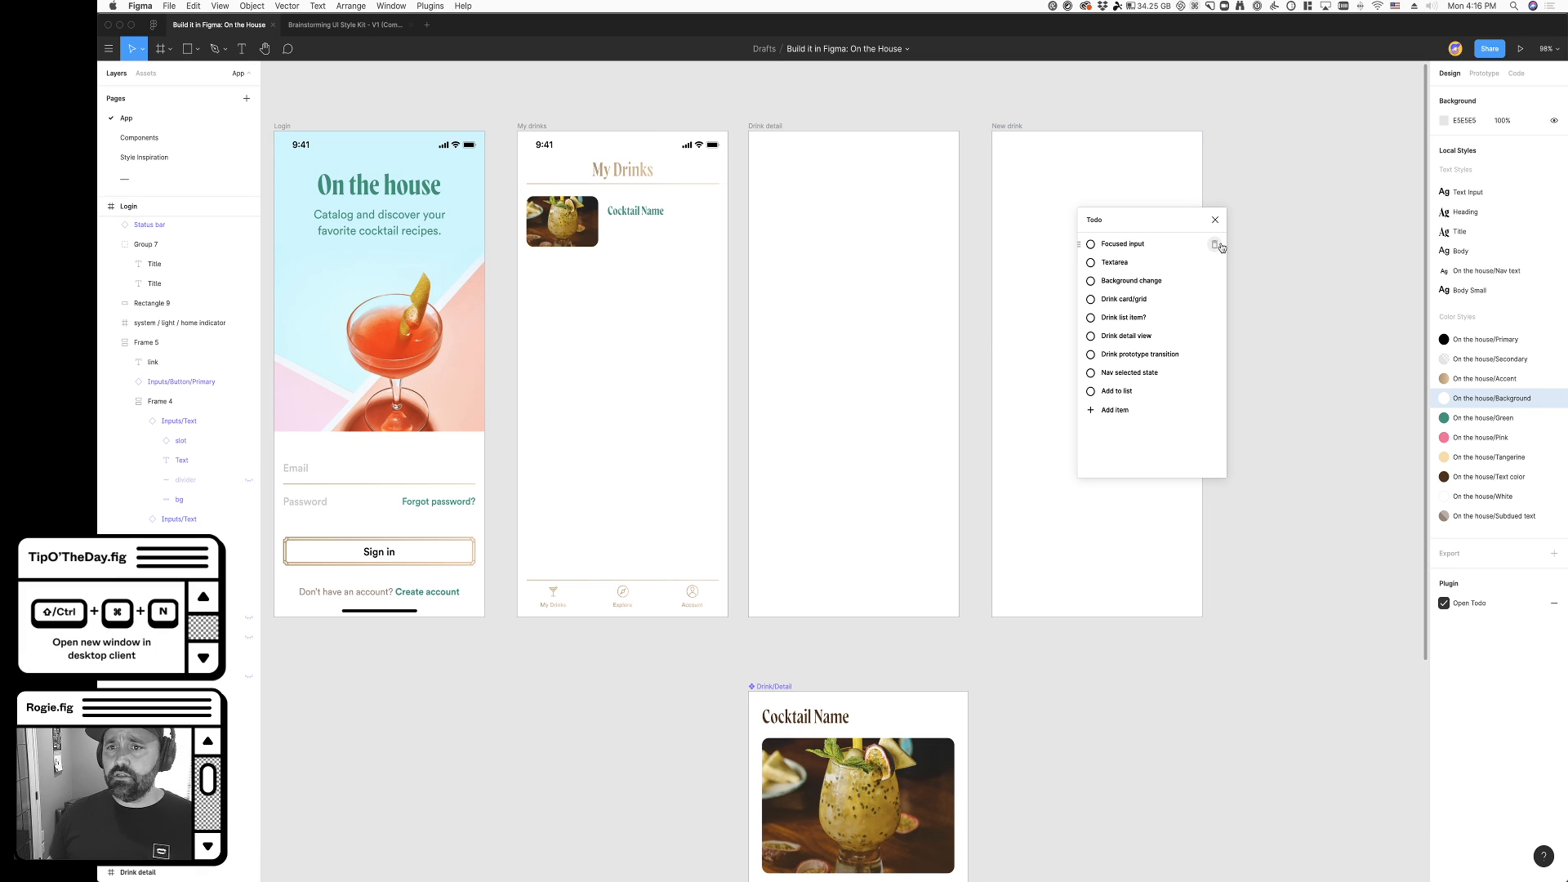
left_click_drag(1131, 226, 1194, 457)
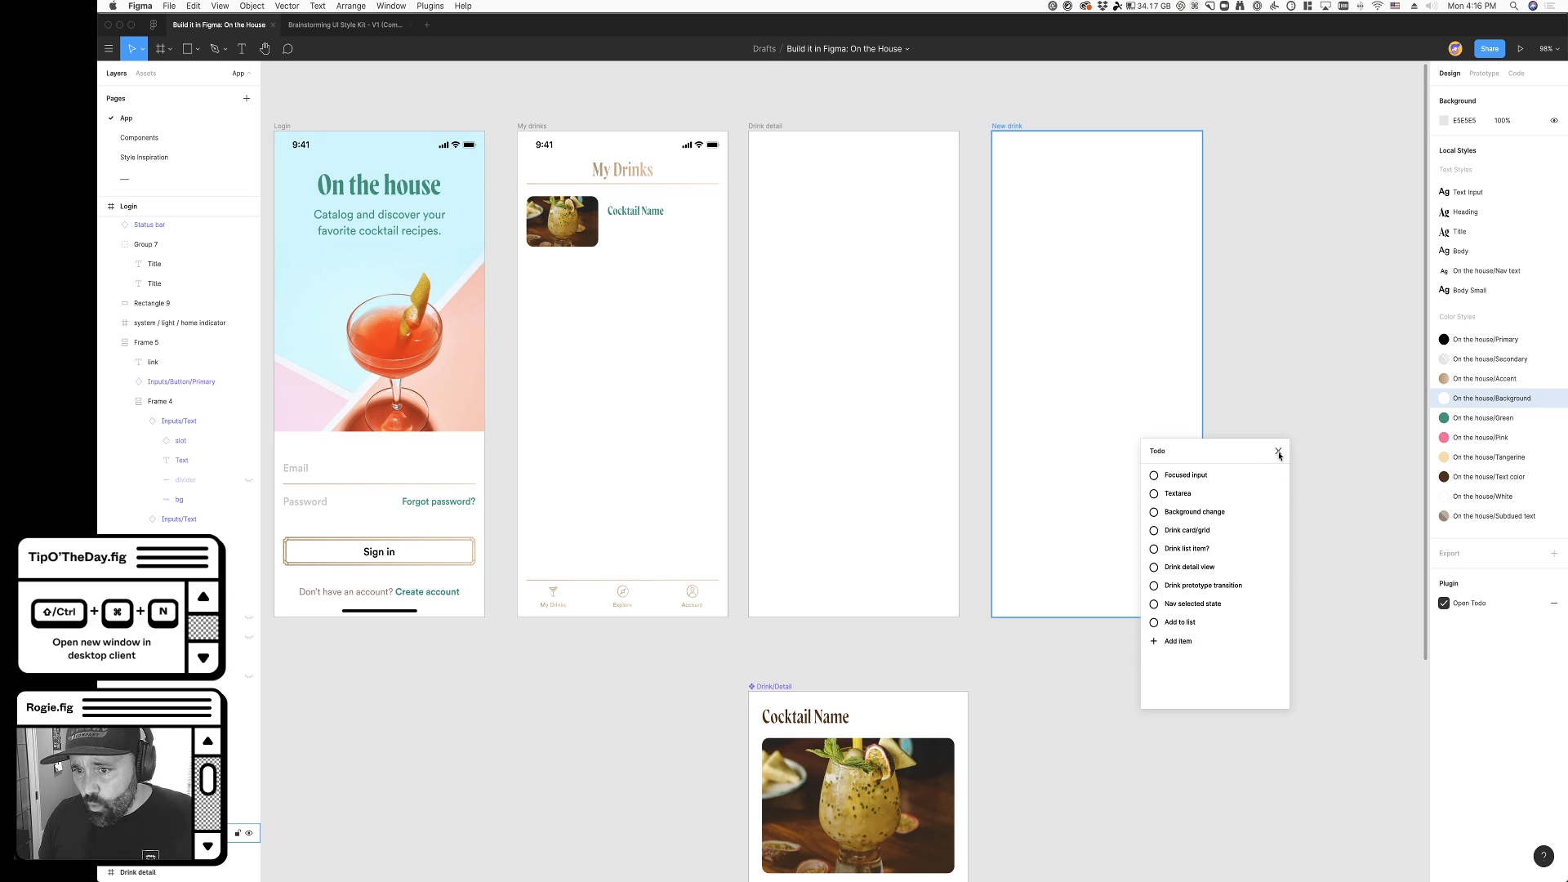
left_click_drag(1260, 458, 1233, 463)
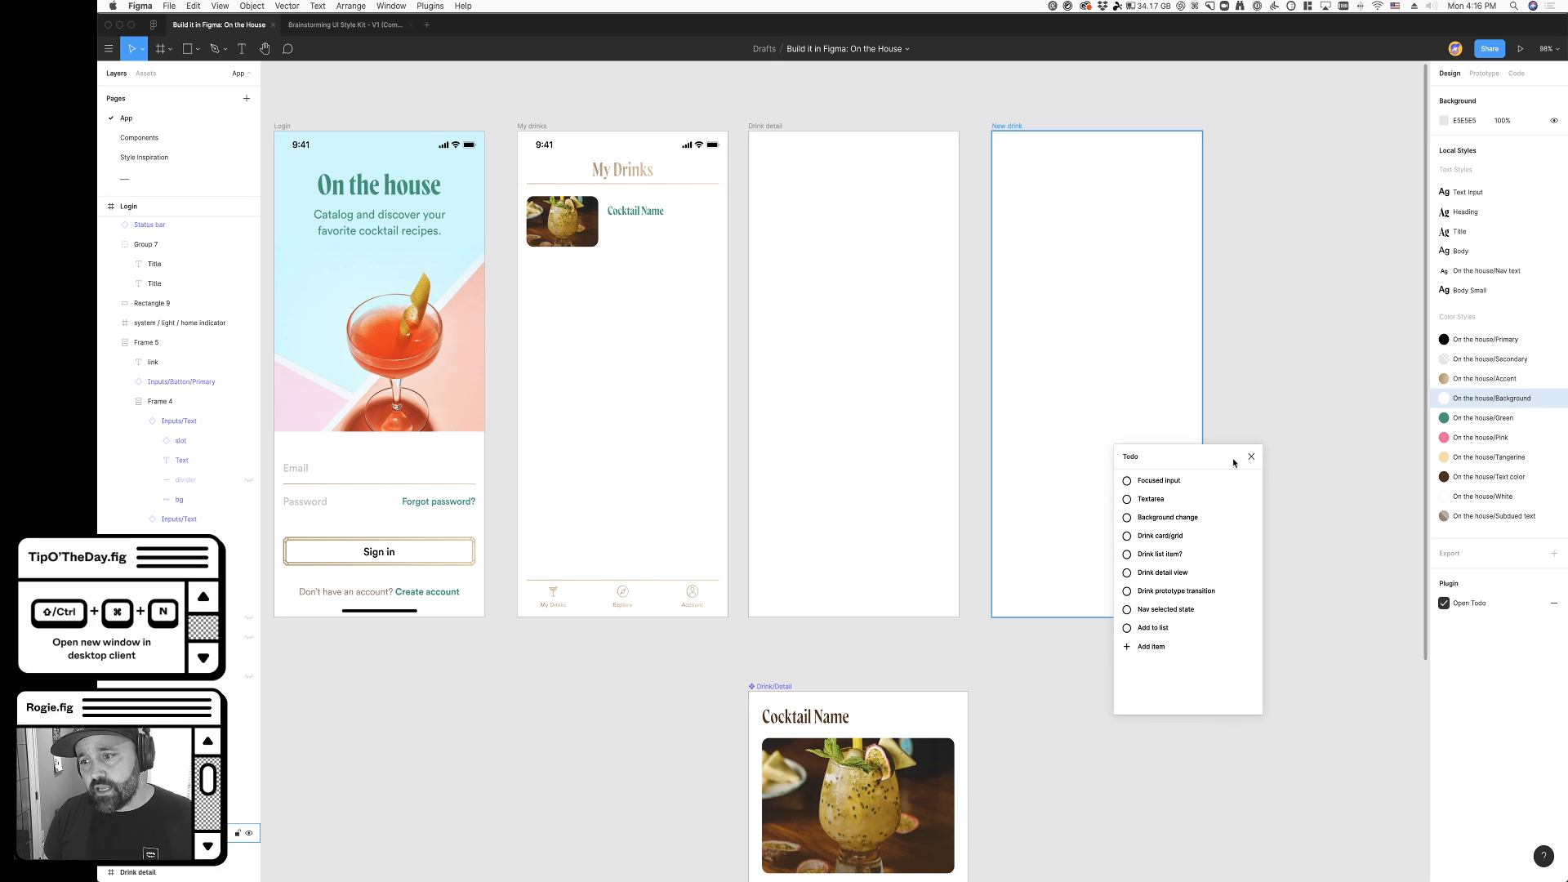
left_click(1251, 457)
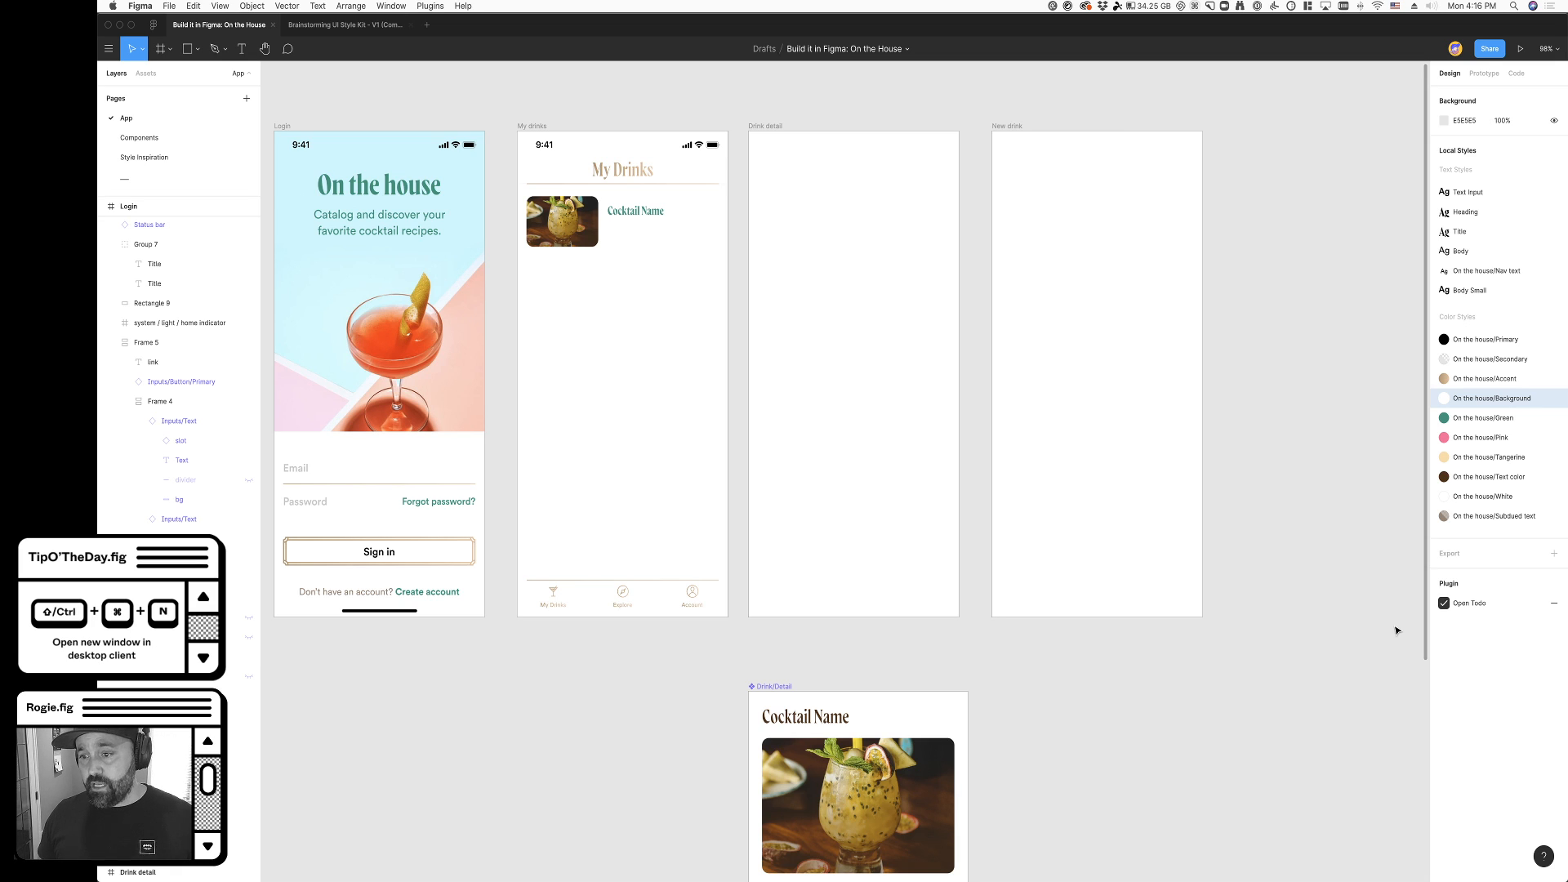
- Search the Community files for catan and duplicate the Figma Catan (Playable) file
scroll(1395, 631, "up", 1)
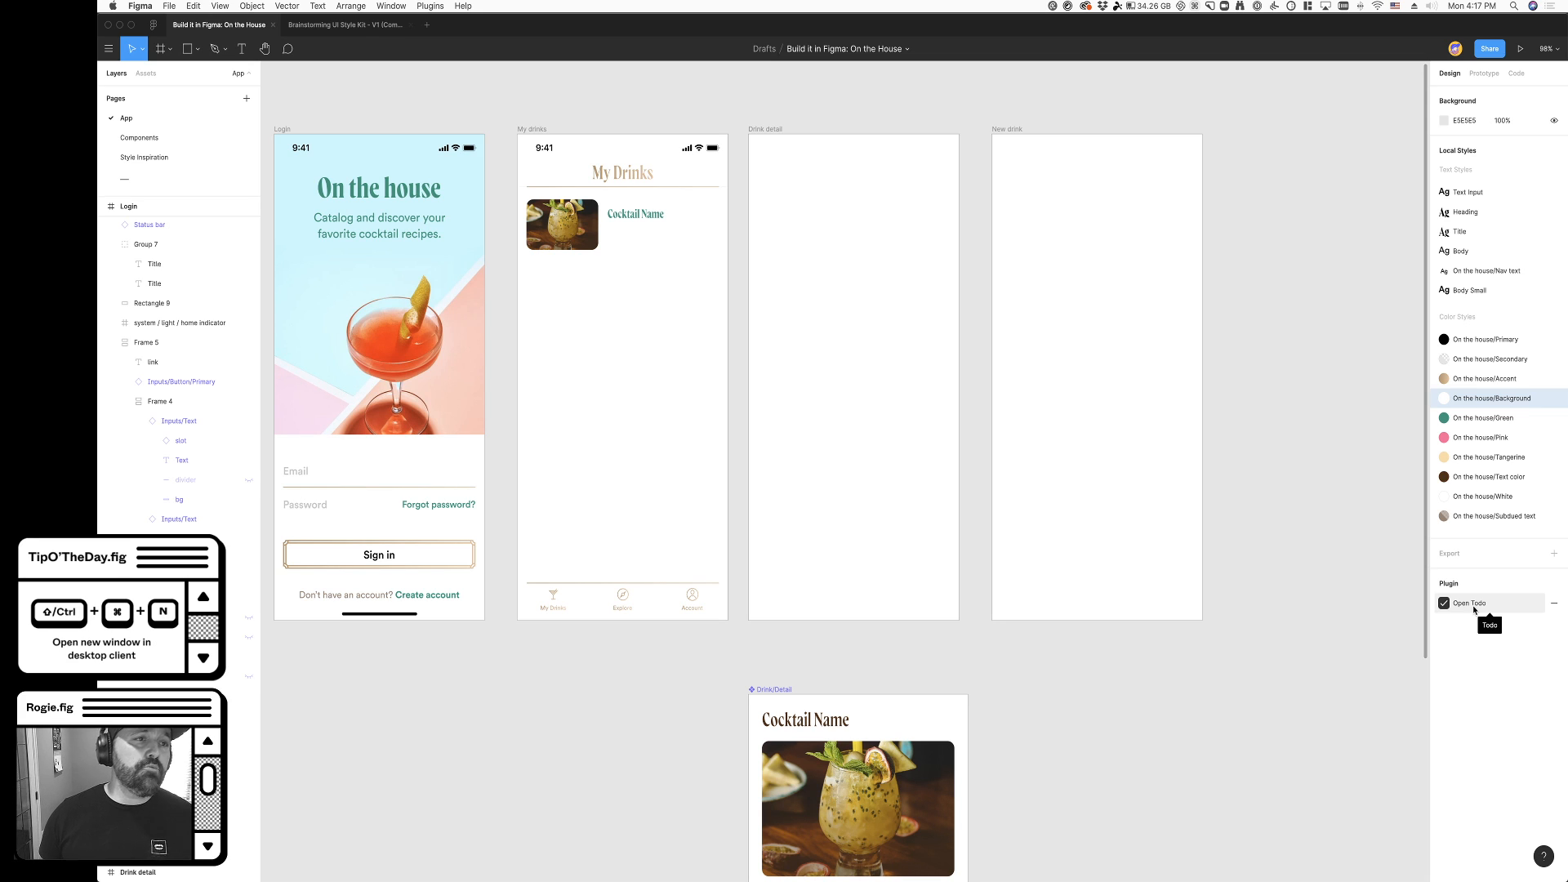
left_click_drag(533, 254, 261, 131)
left_click(154, 25)
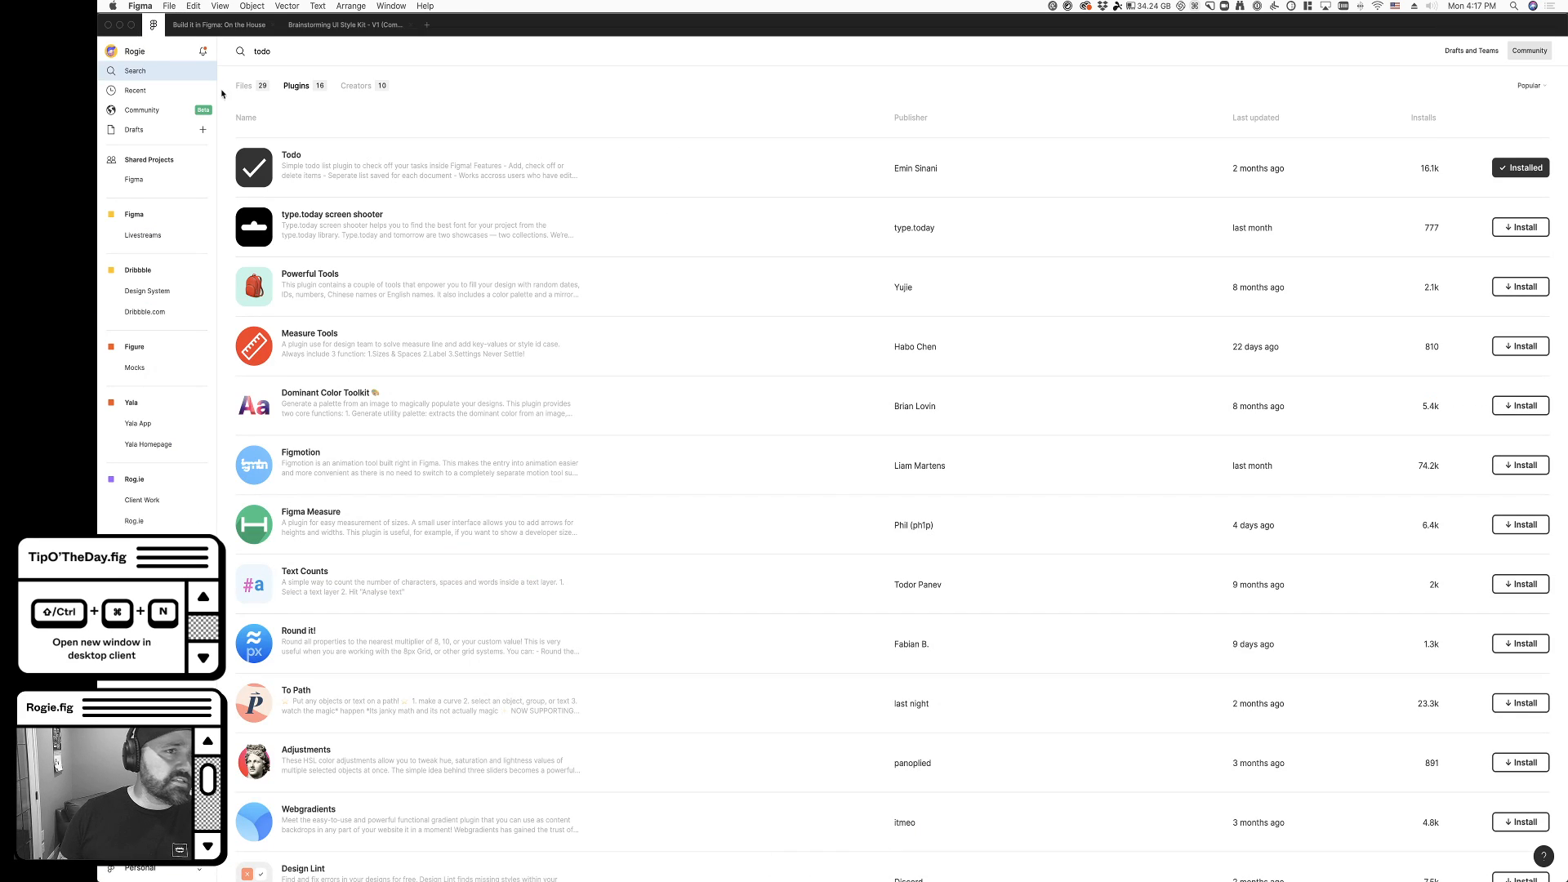
left_click(280, 53)
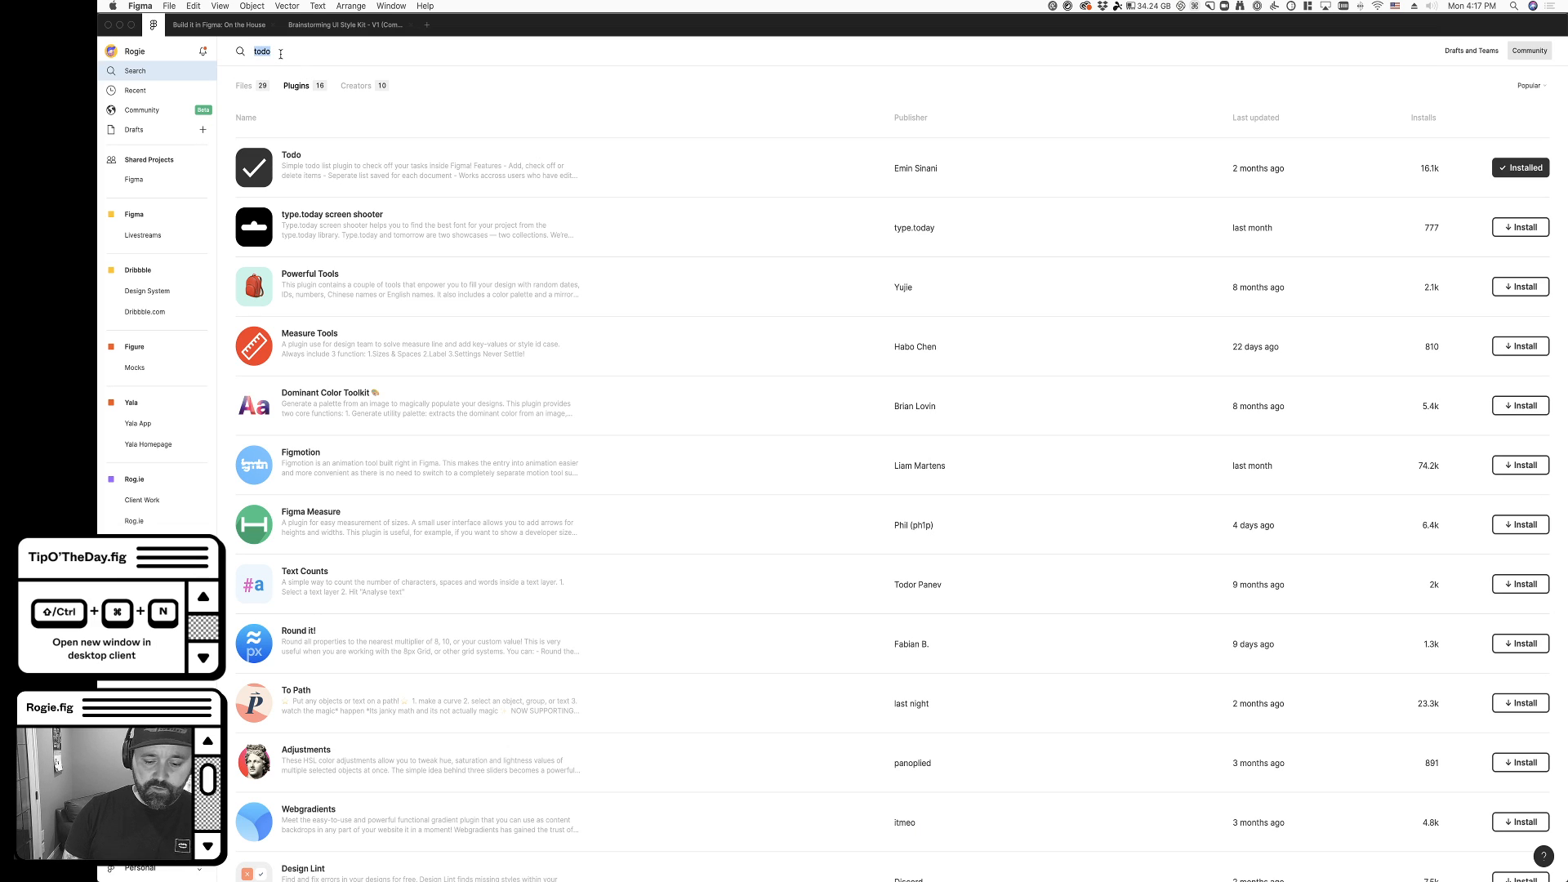
type("catan")
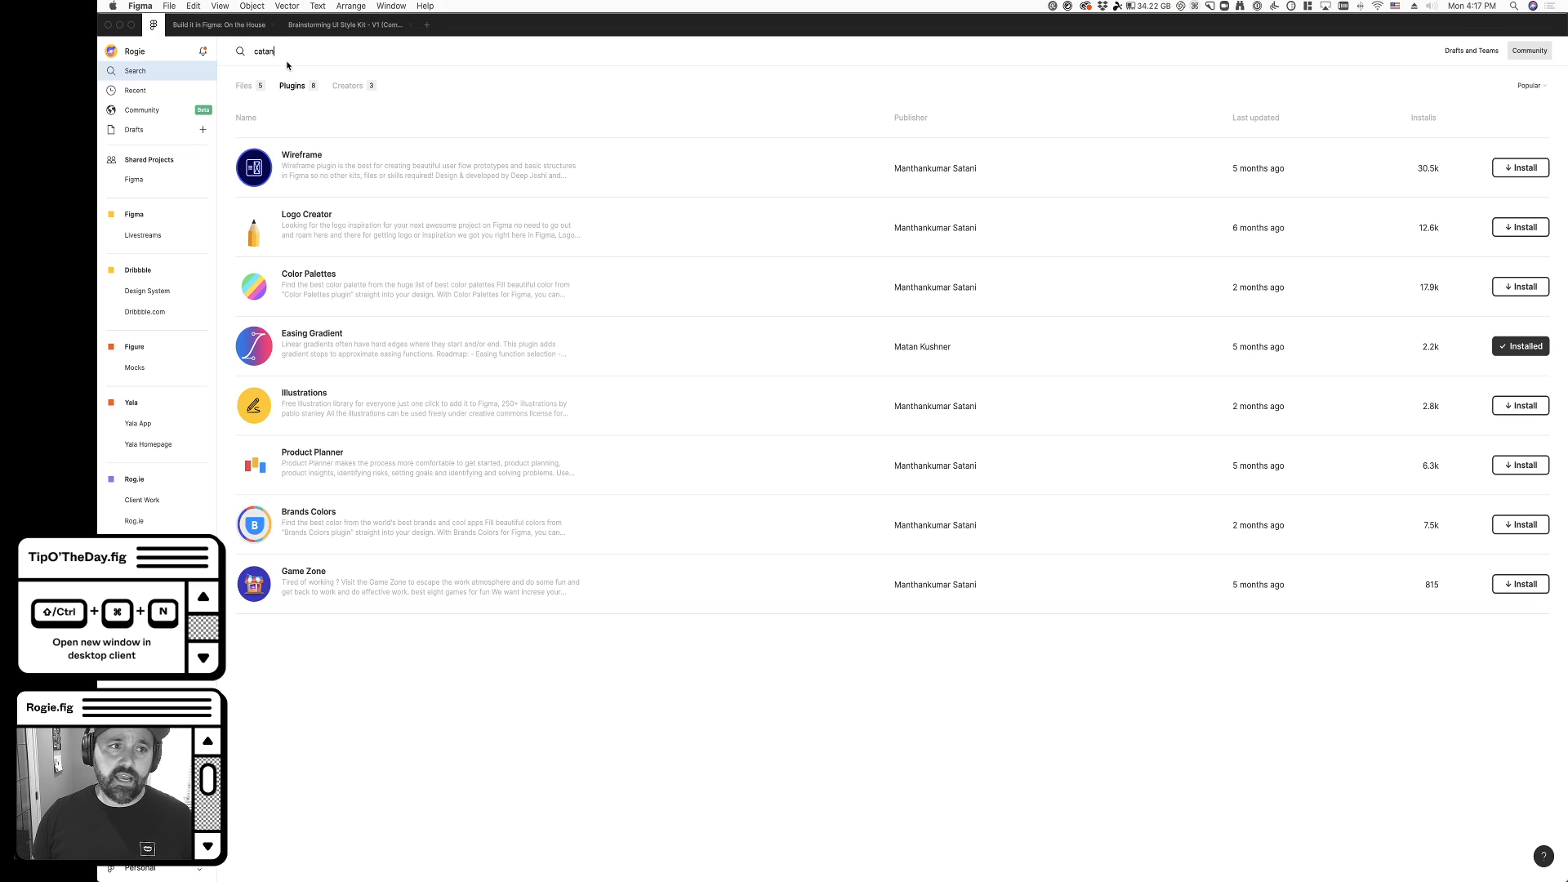
left_click(243, 85)
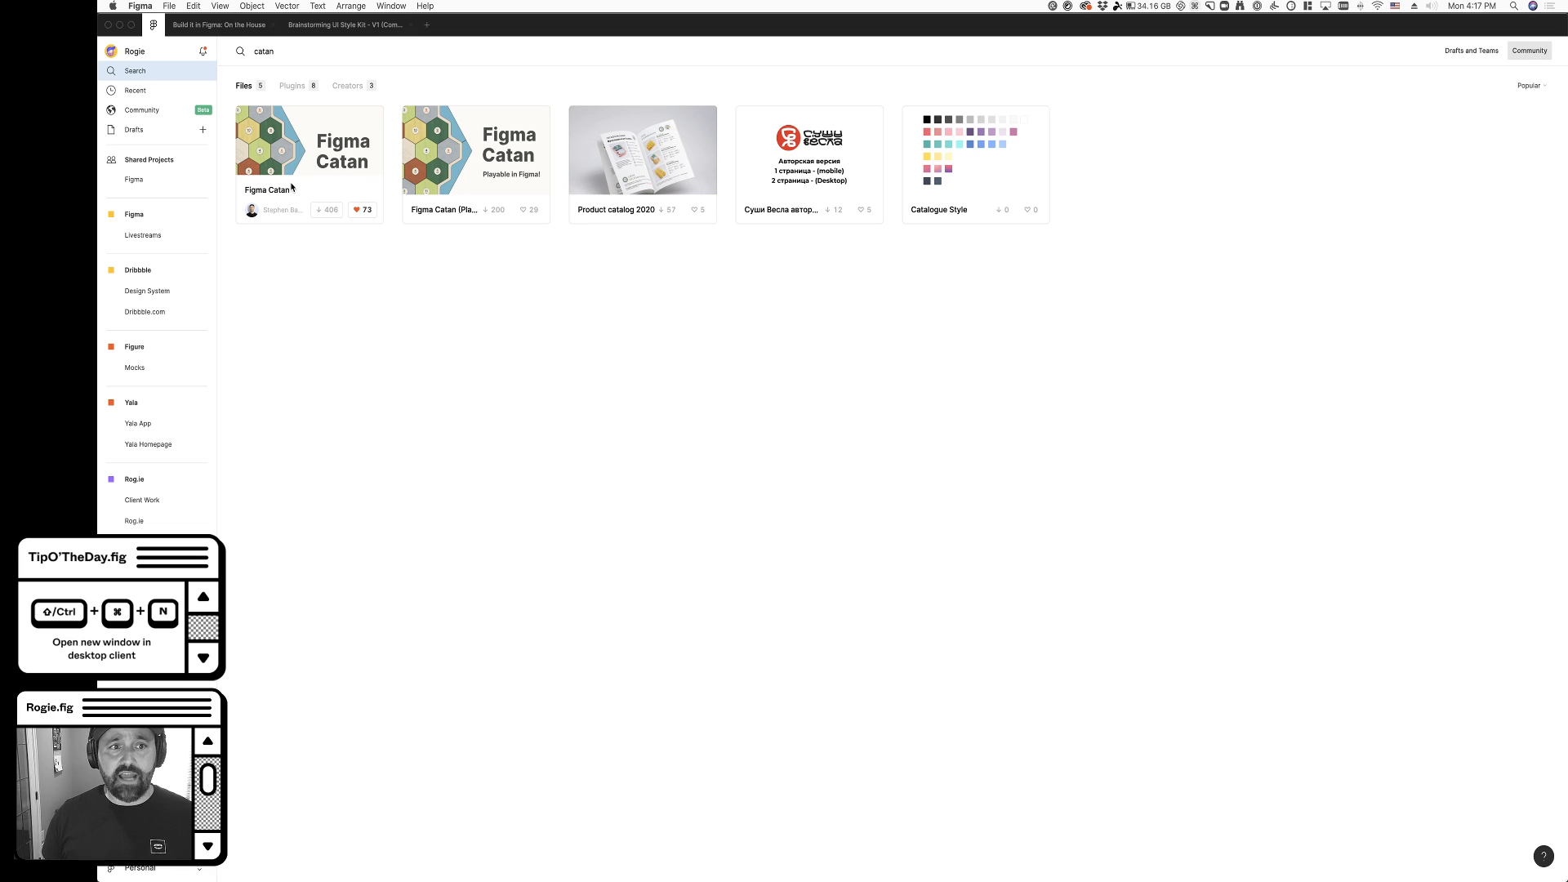
left_click(495, 209)
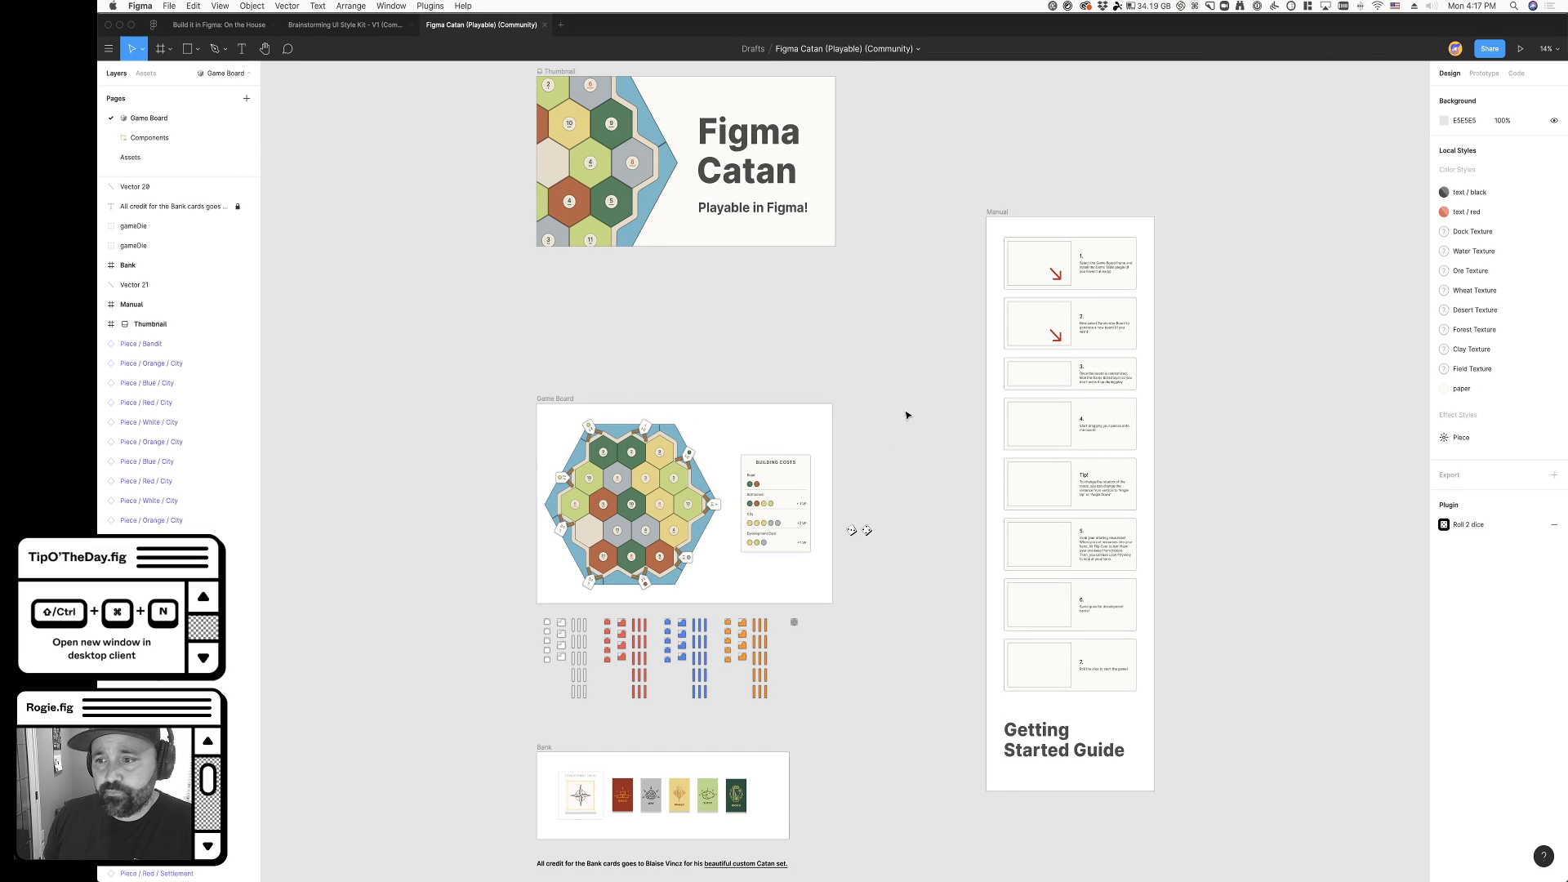
- Reroll the two dice beside the Game Board frame with the Dice plugin, and deselect them
left_click(1463, 530)
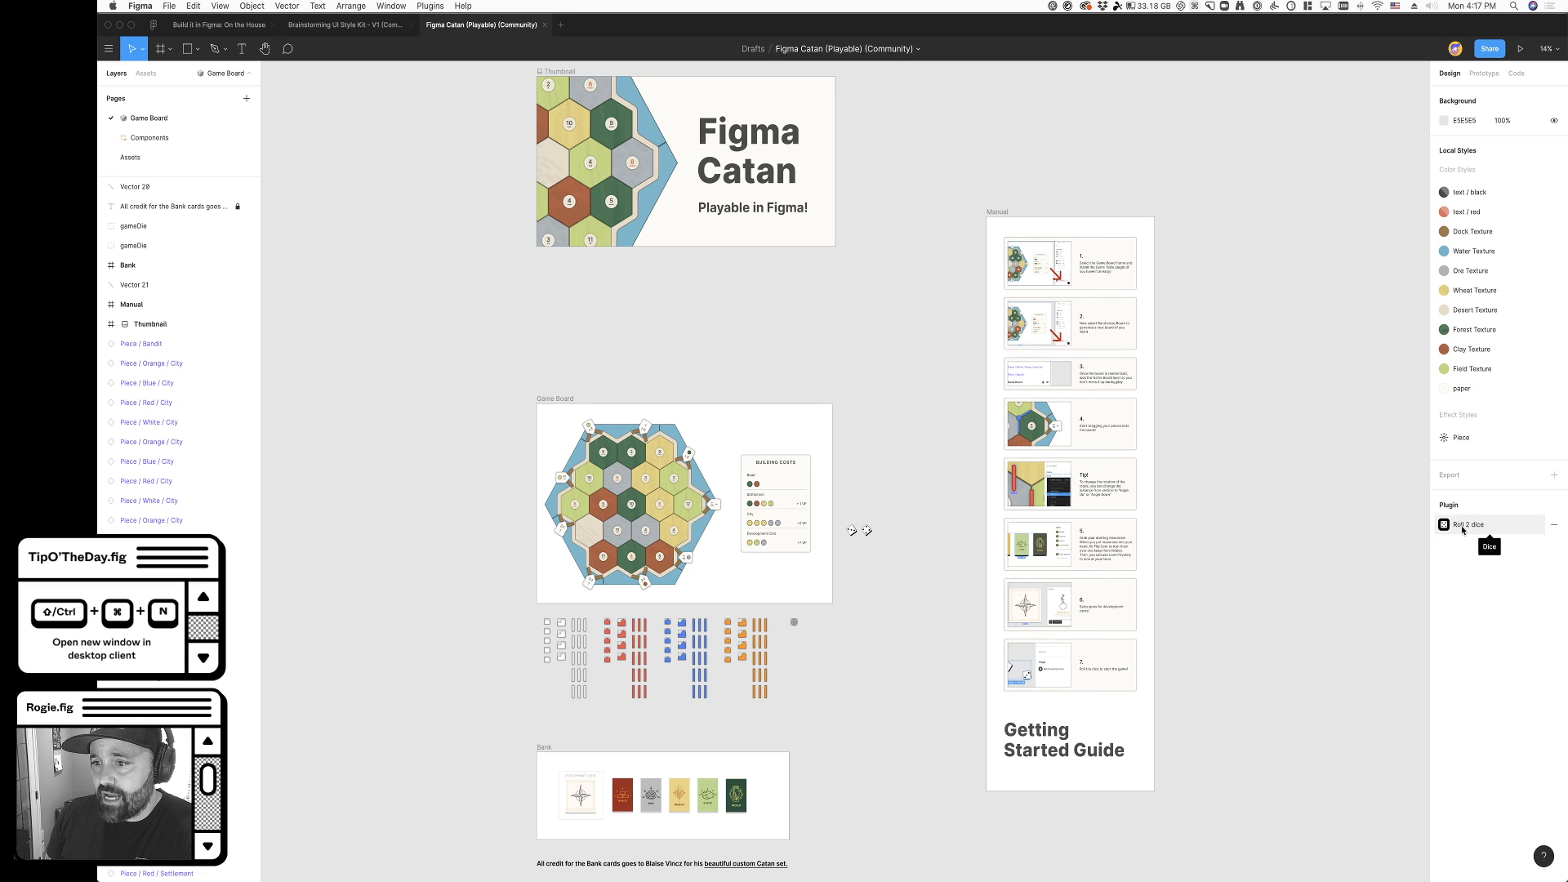
scroll(837, 640, "down", 5)
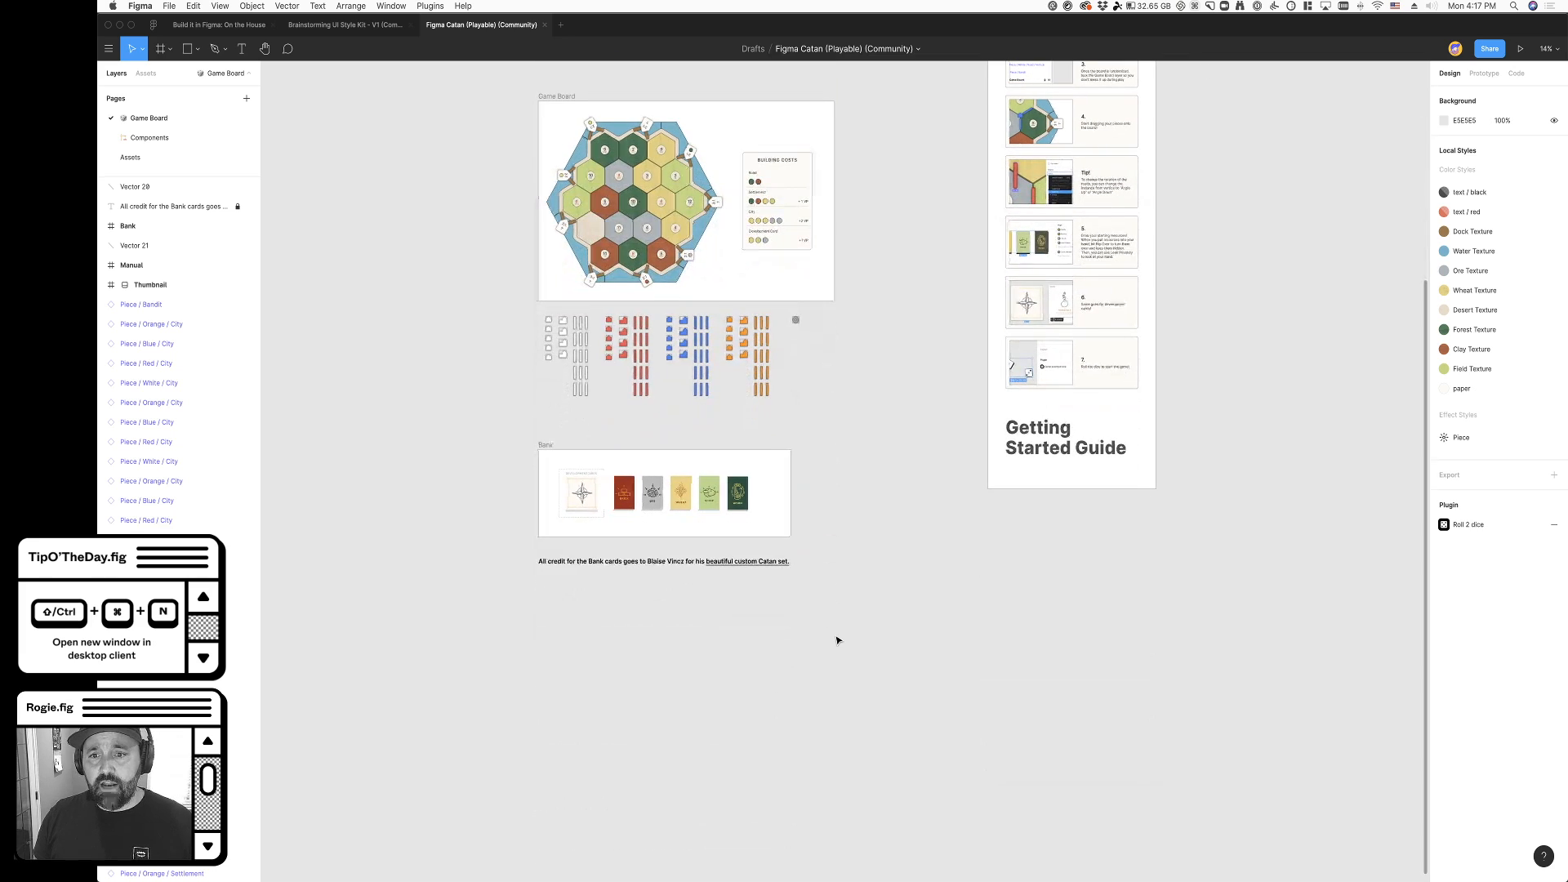
left_click_drag(848, 210, 890, 245)
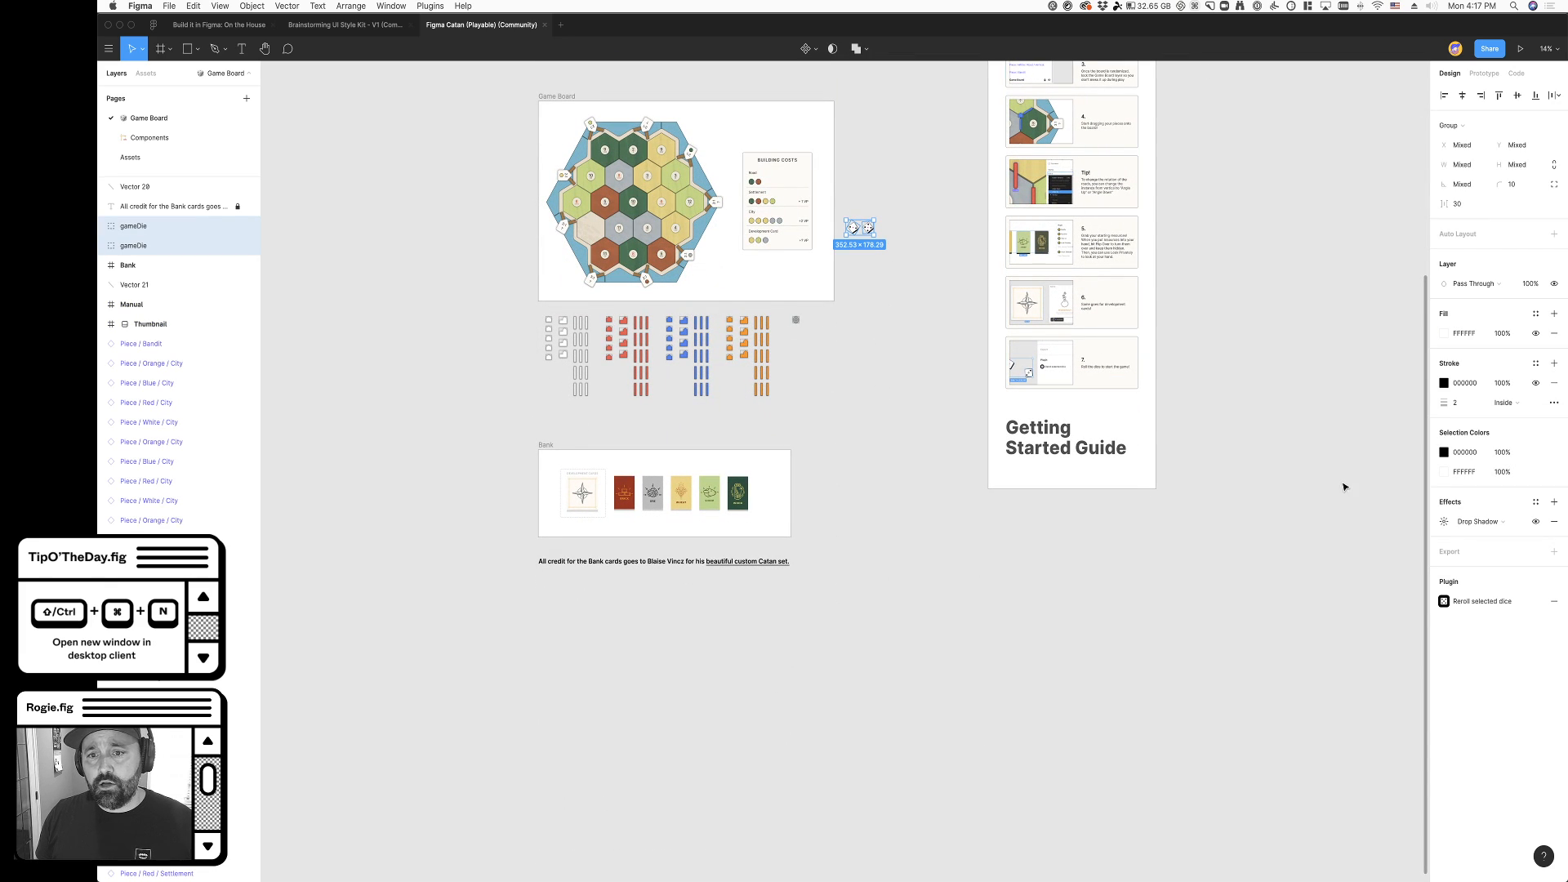
left_click(1473, 599)
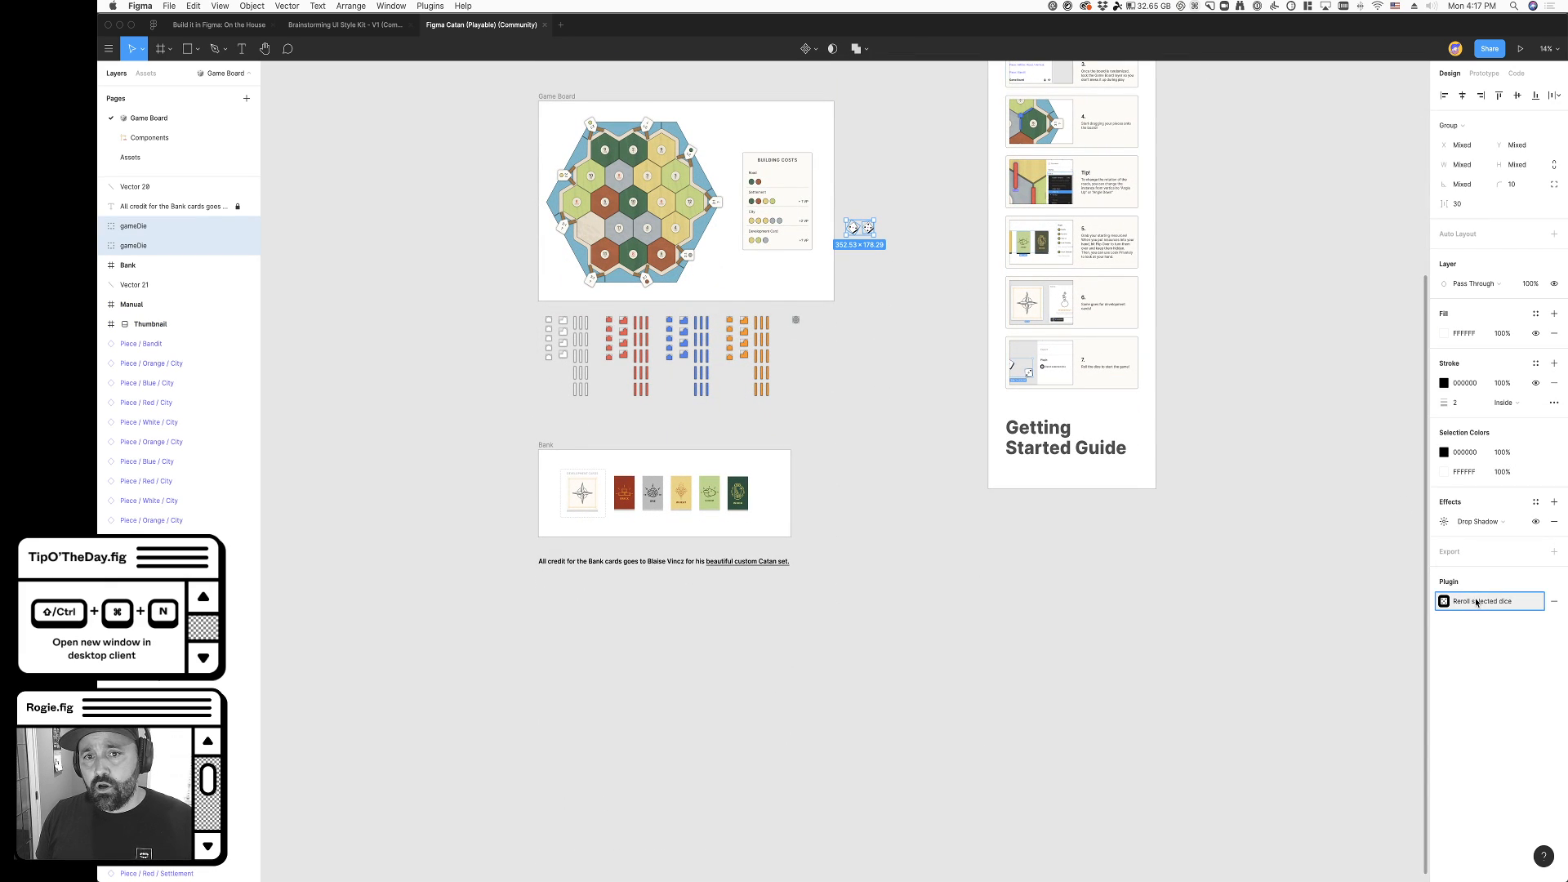
left_click(923, 316)
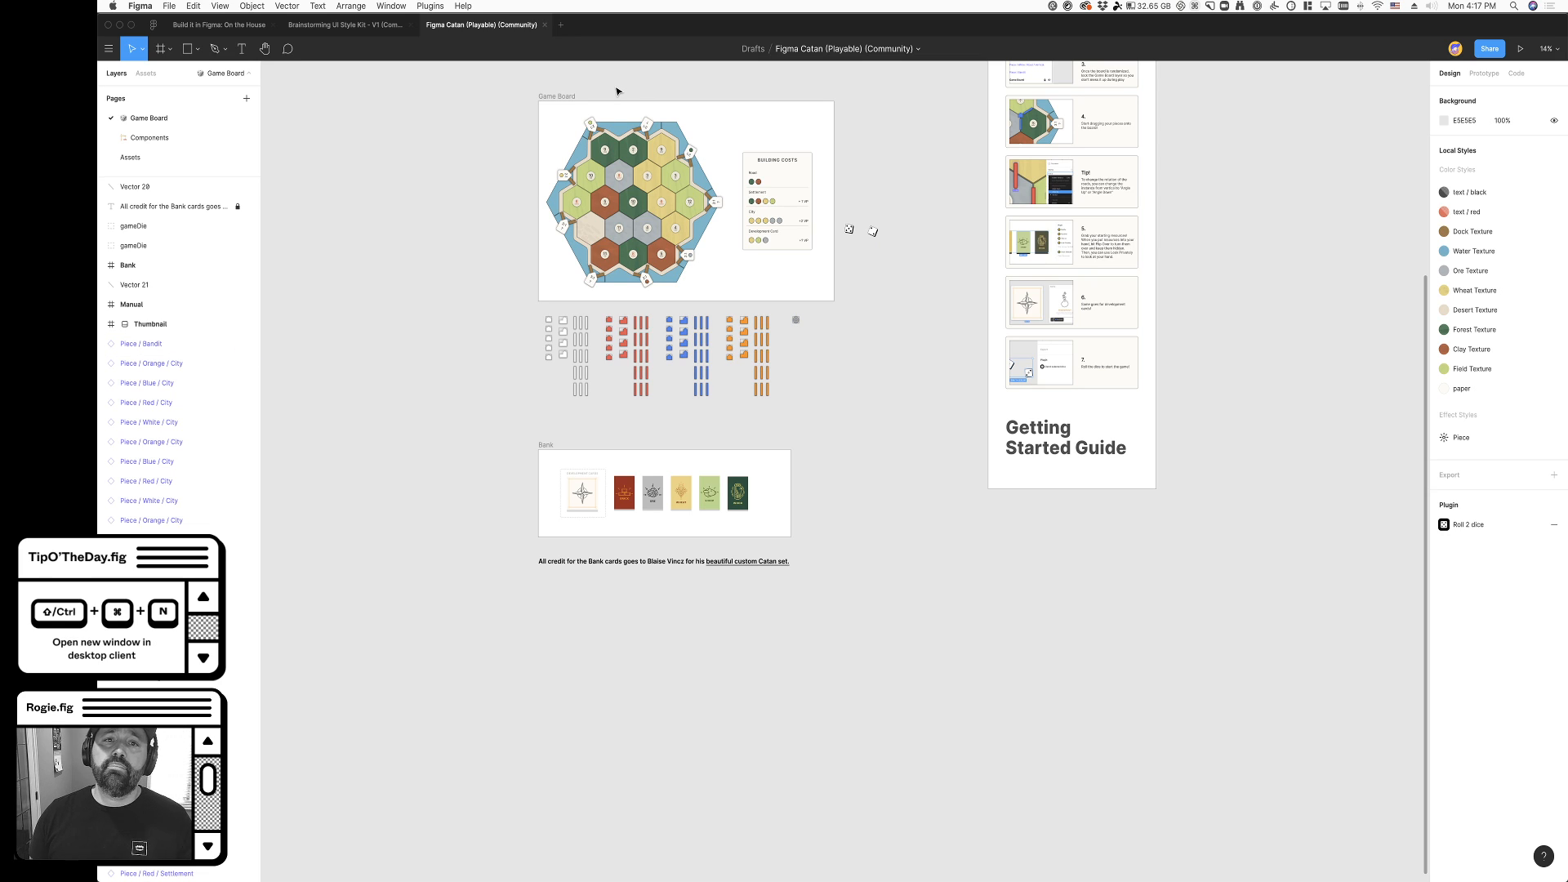
- Select the two dice and examine them up close, along with the game board, its pieces and the manual
left_click_drag(896, 250, 840, 214)
scroll(841, 214, "up", 5)
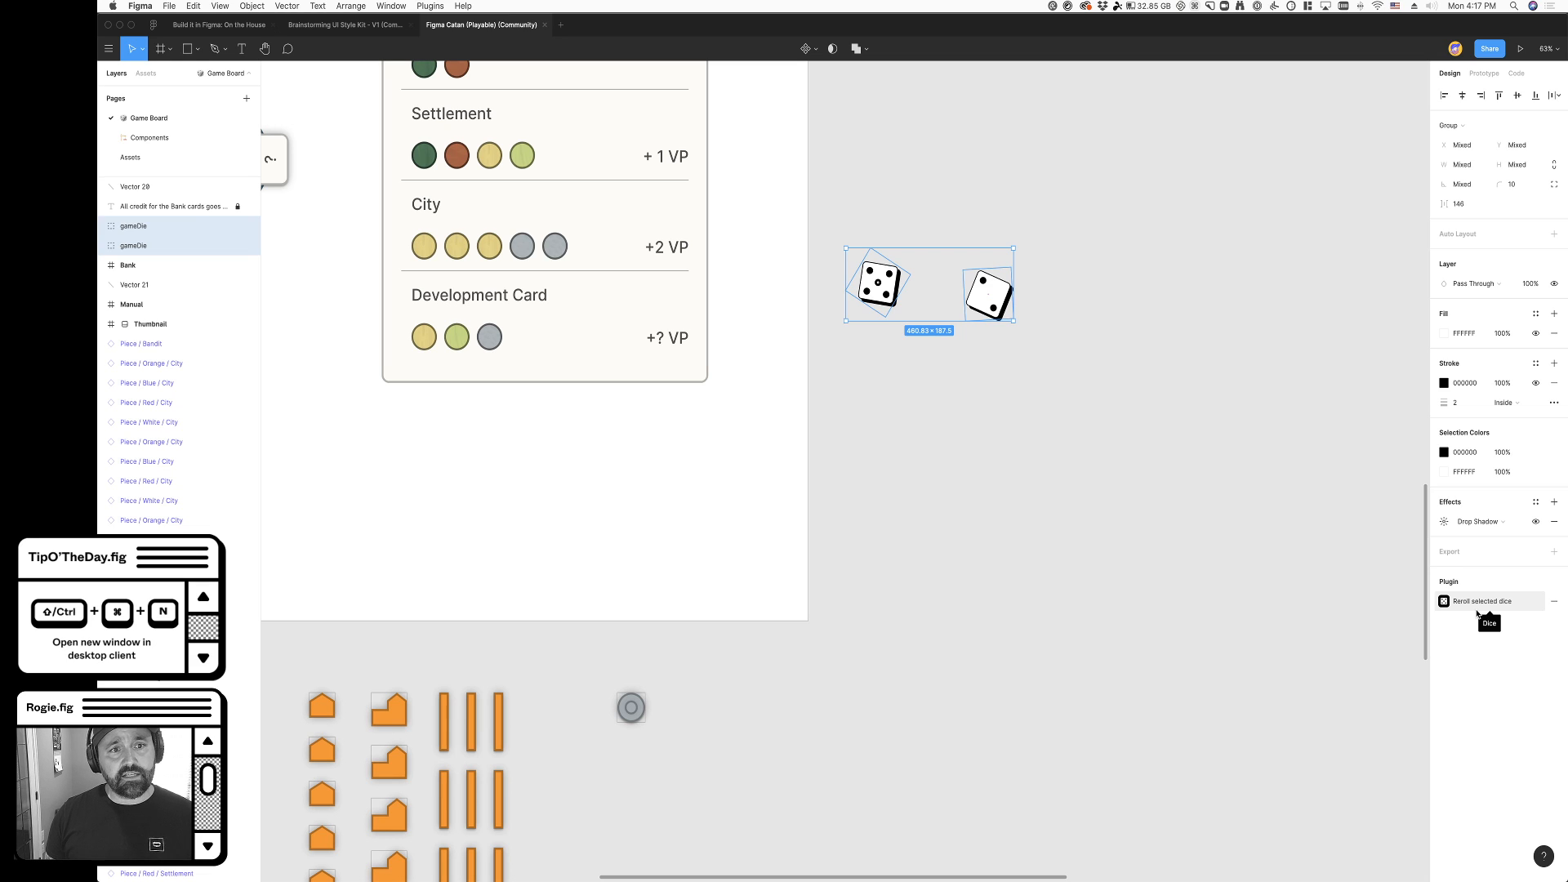
scroll(910, 662, "down", 5)
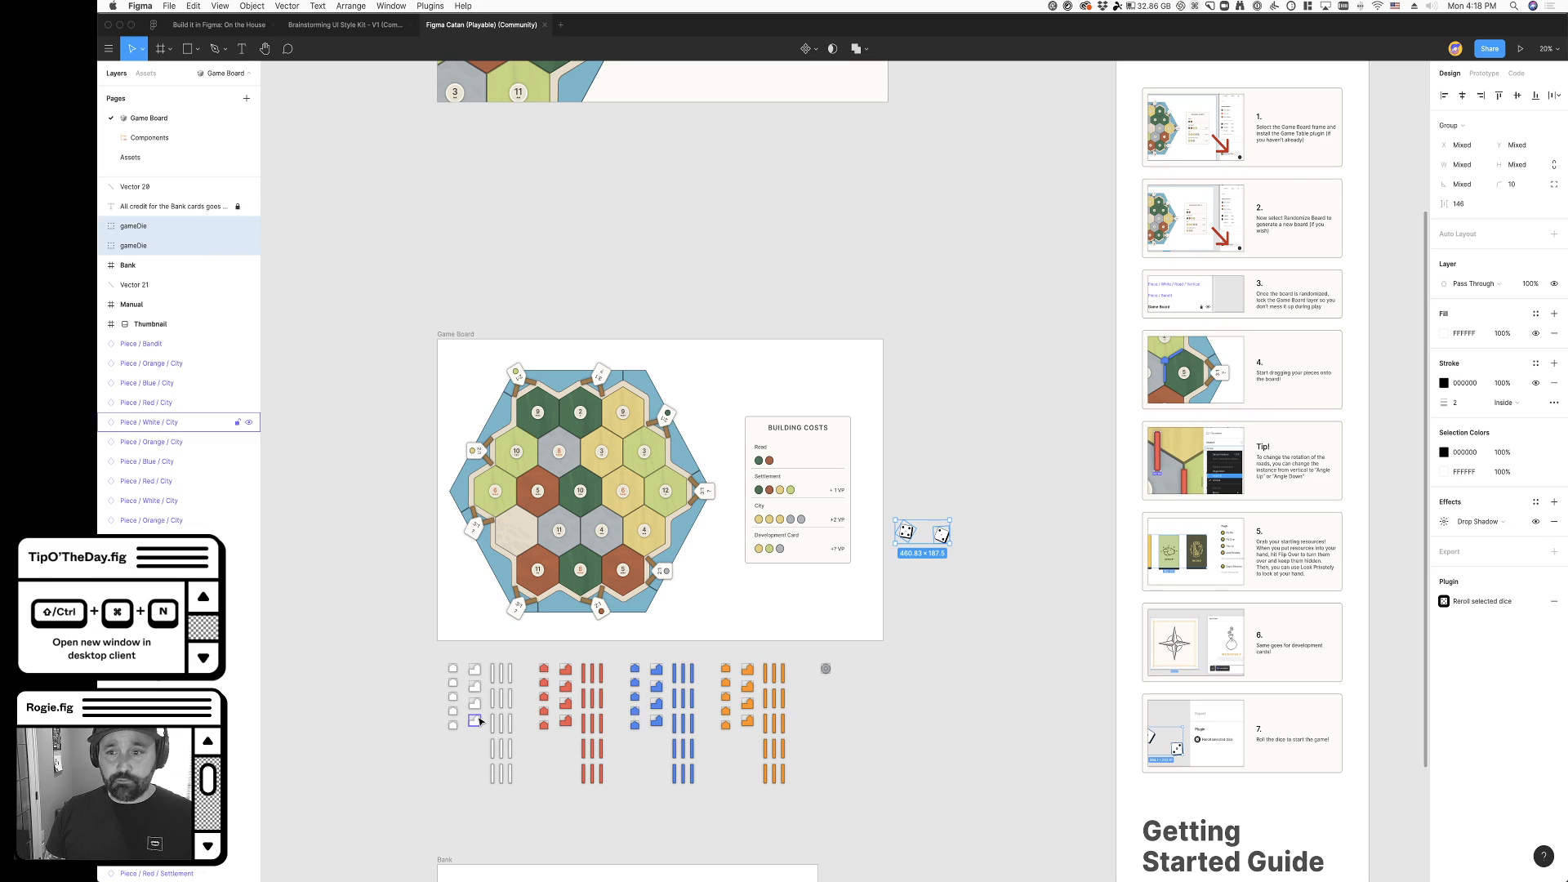
scroll(916, 702, "up", 3)
scroll(813, 569, "up", 3)
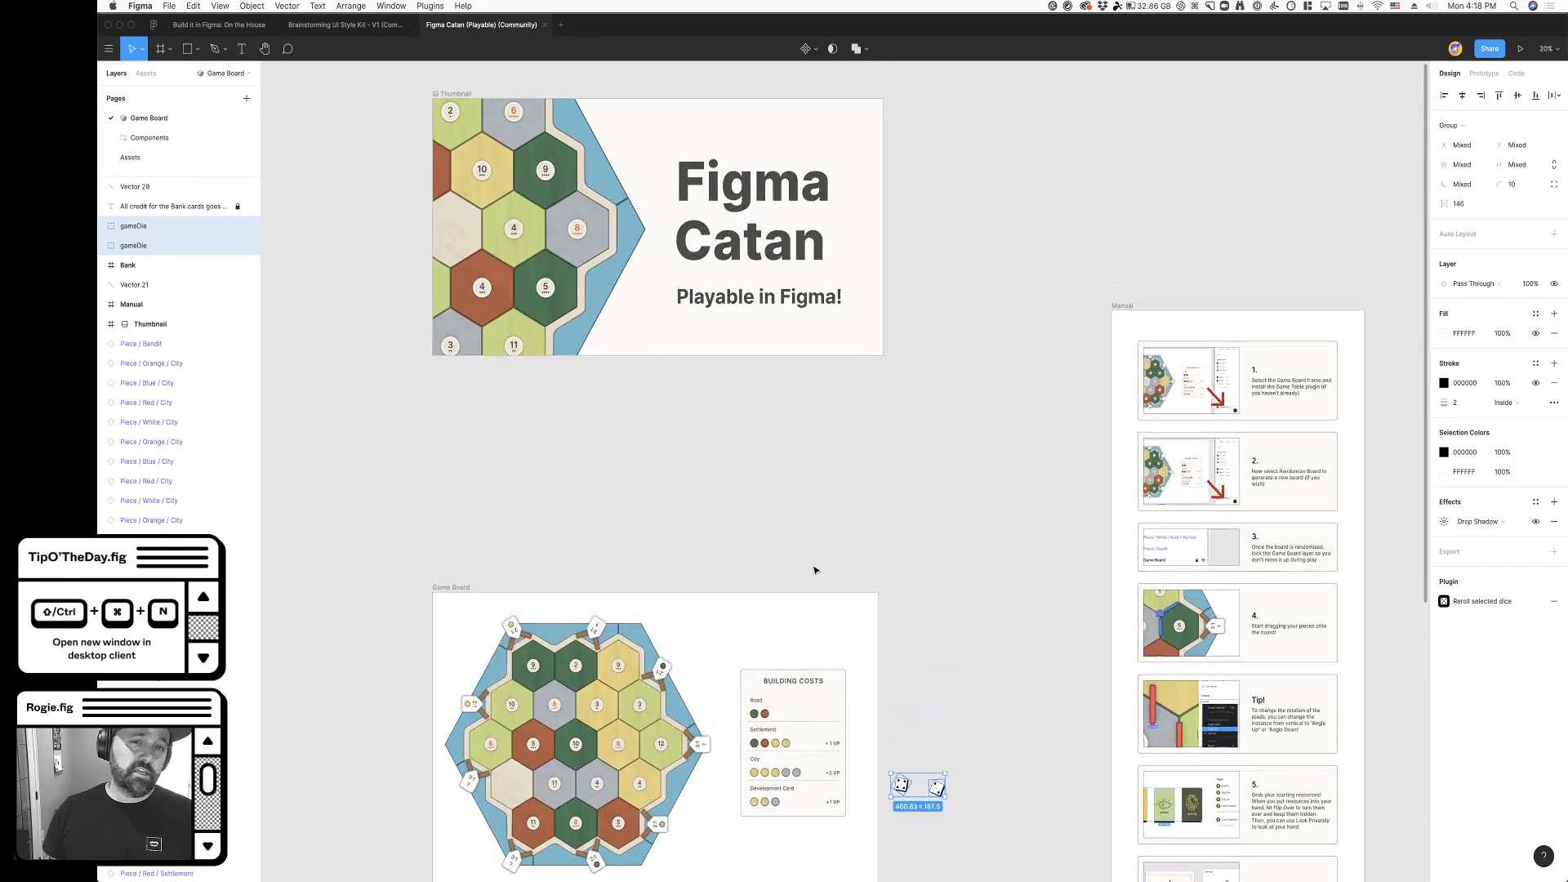
scroll(686, 549, "right", 1)
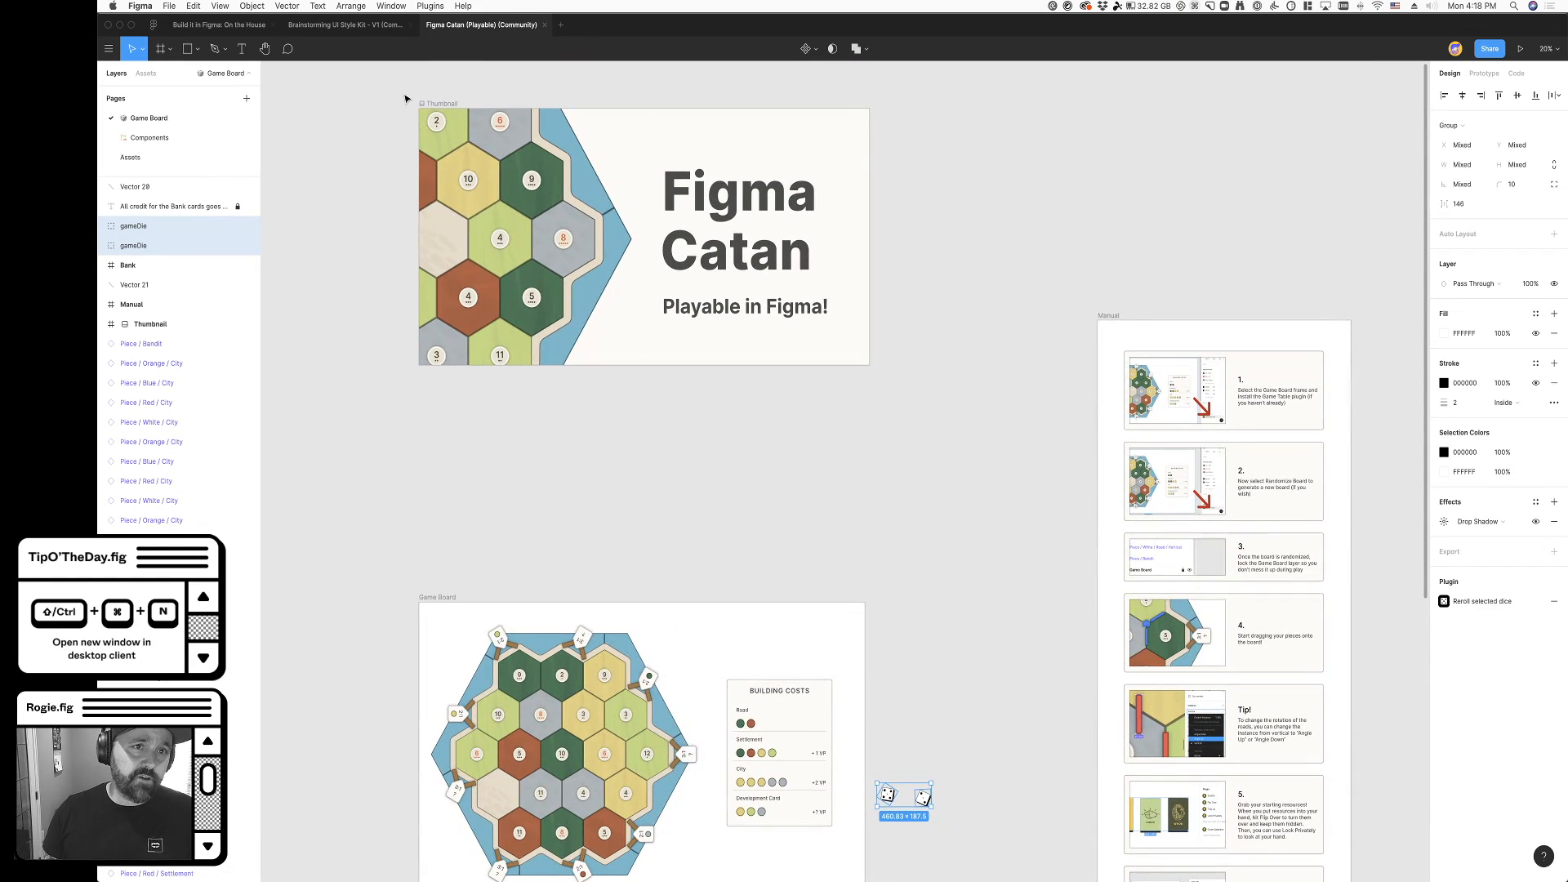
- Copy the share link of the Figma Catan (Playable) Community page, and close the duplicated Catan file
left_click(152, 25)
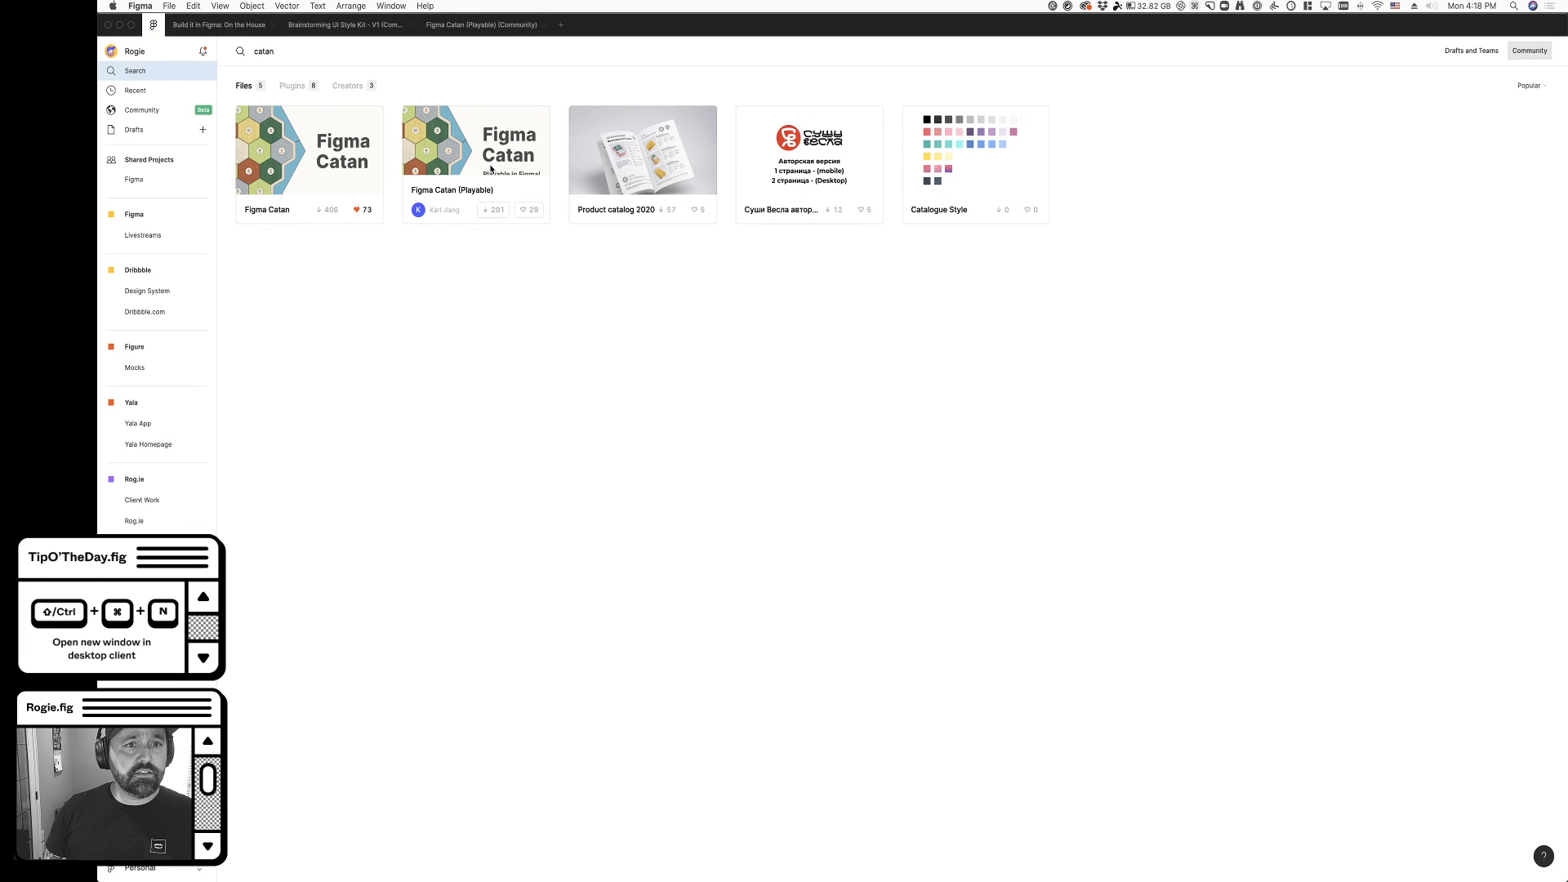
left_click(491, 174)
left_click(1072, 744)
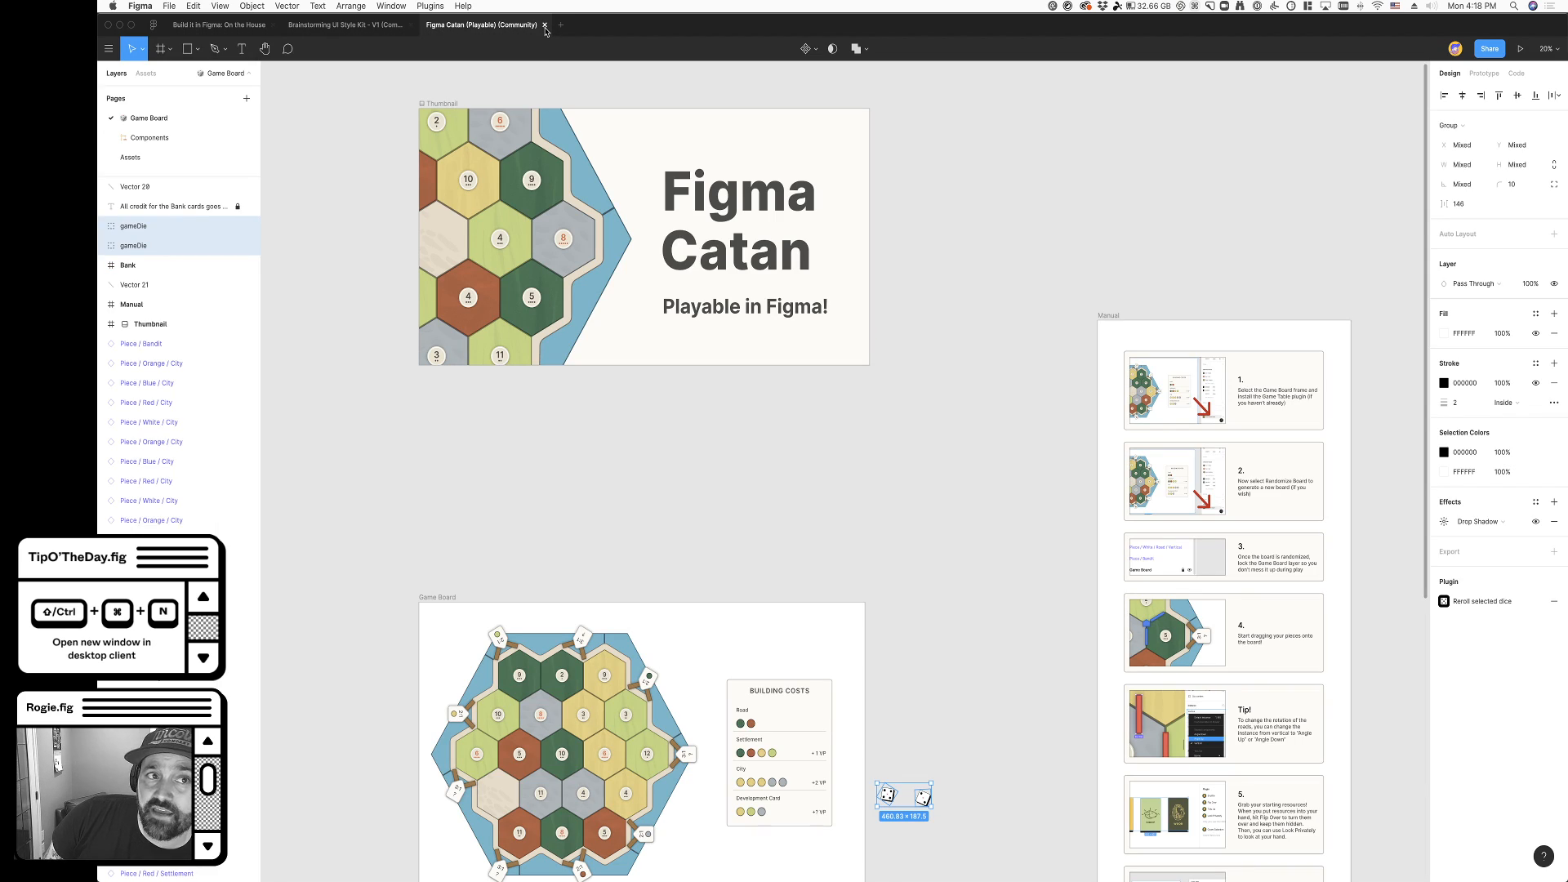
left_click(545, 25)
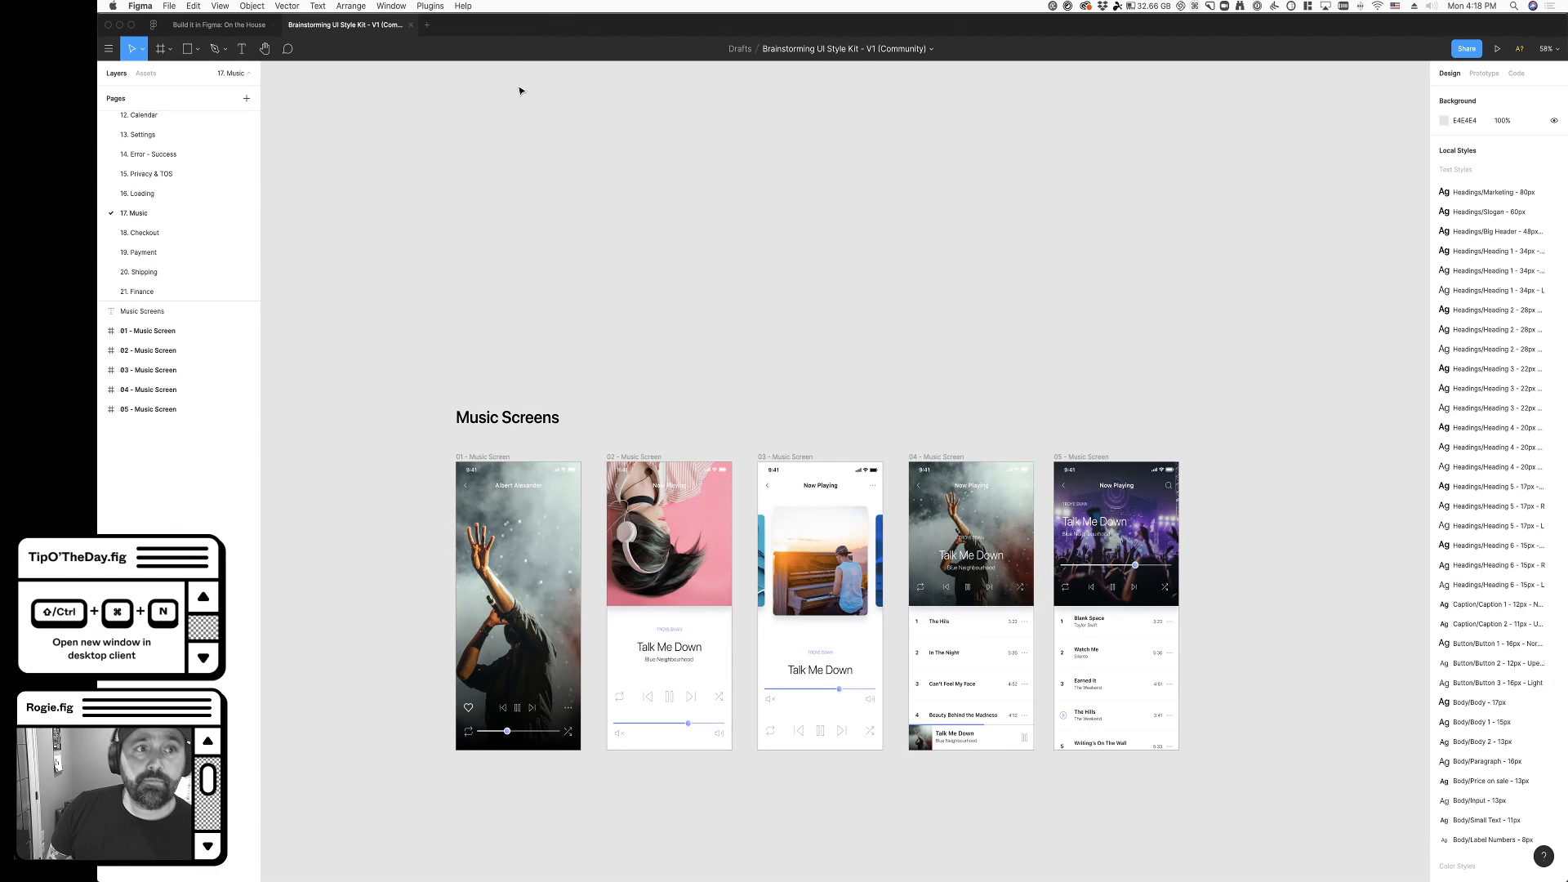
- Return to the On the House file and move the My drinks frame's cocktail image below its Cocktail Name text, to about X 131, Y 207
left_click(239, 26)
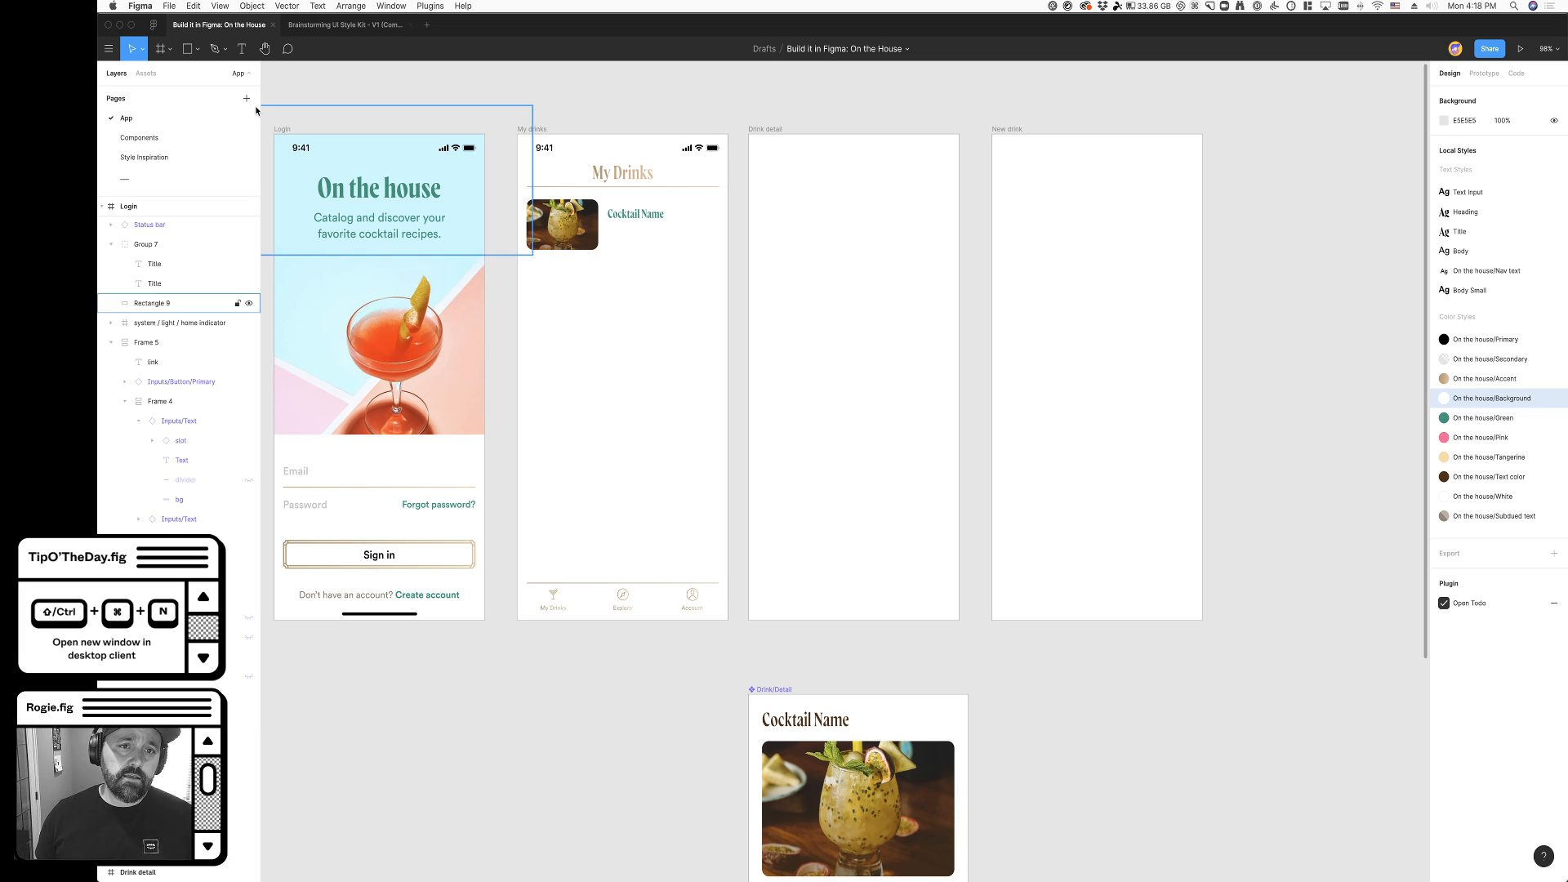
left_click_drag(600, 246, 643, 308)
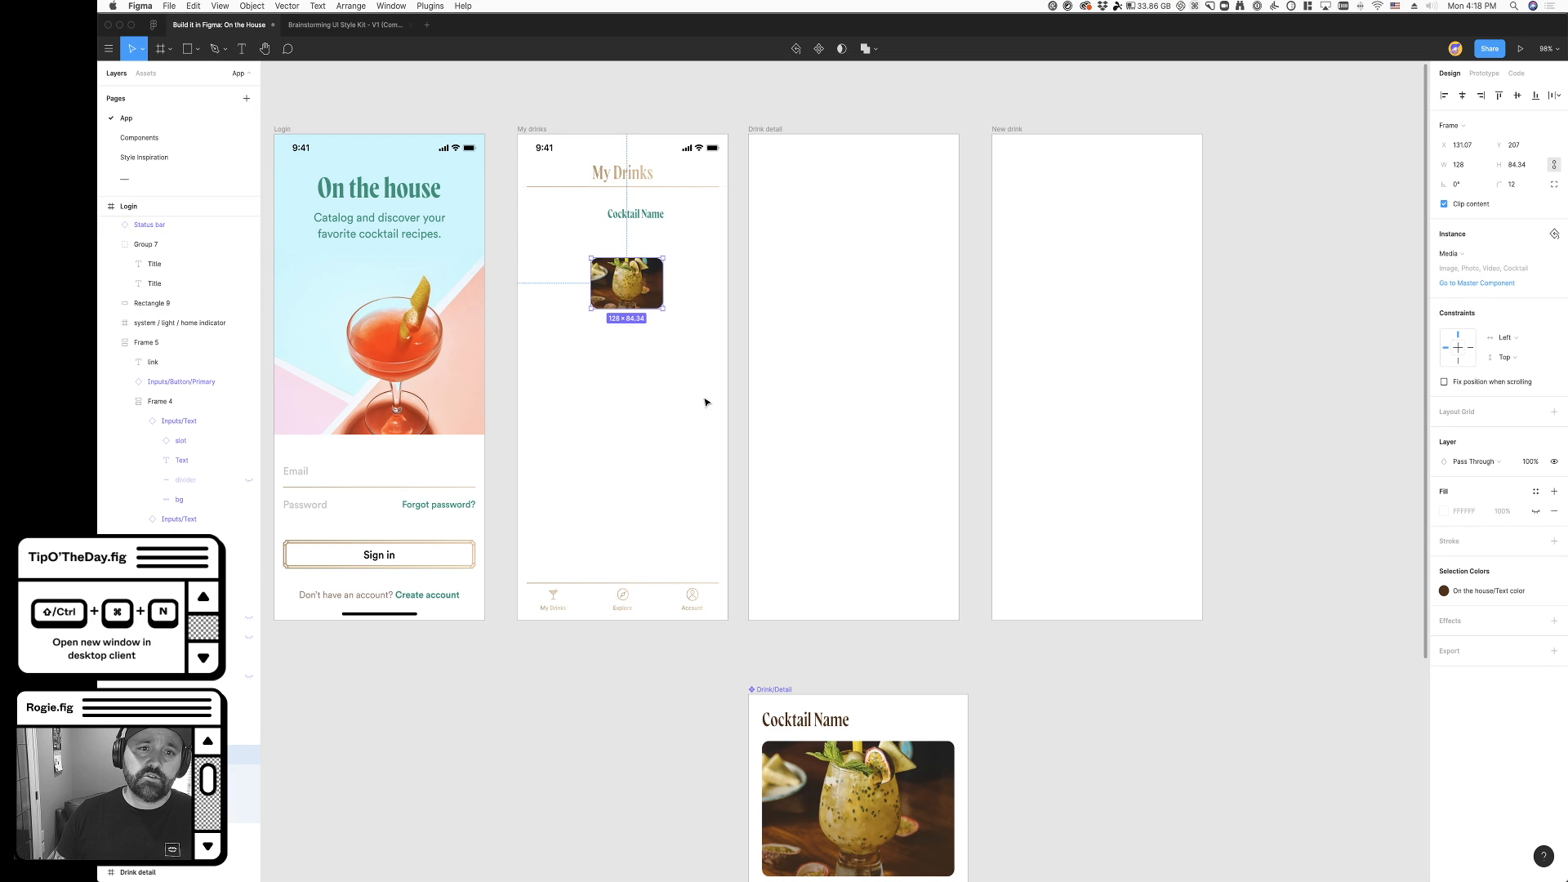
- Undo the cocktail image's last move, and duplicate the image and Cocktail Name as a second row in the My drinks frame
key("super+z")
scroll(506, 207, "up", 5)
left_click_drag(733, 228, 736, 468)
left_click(650, 248, "shift")
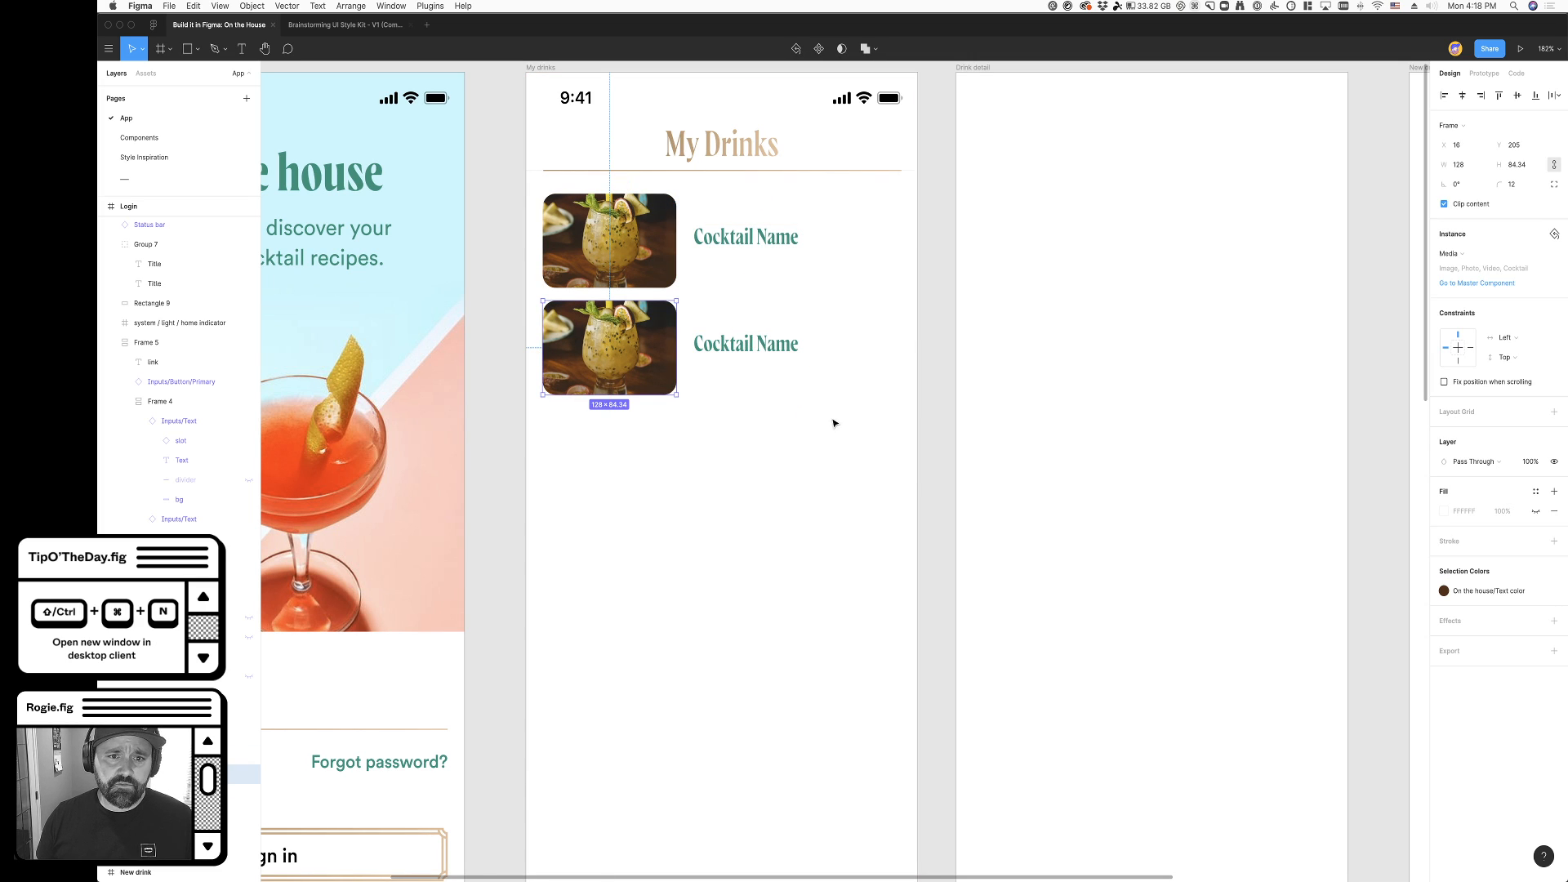
- Duplicate the cocktail rows down the My drinks frame to make five stacked rows, and deselect them
left_click(745, 343, "shift")
left_click_drag(645, 346, 661, 582)
scroll(662, 583, "down", 2)
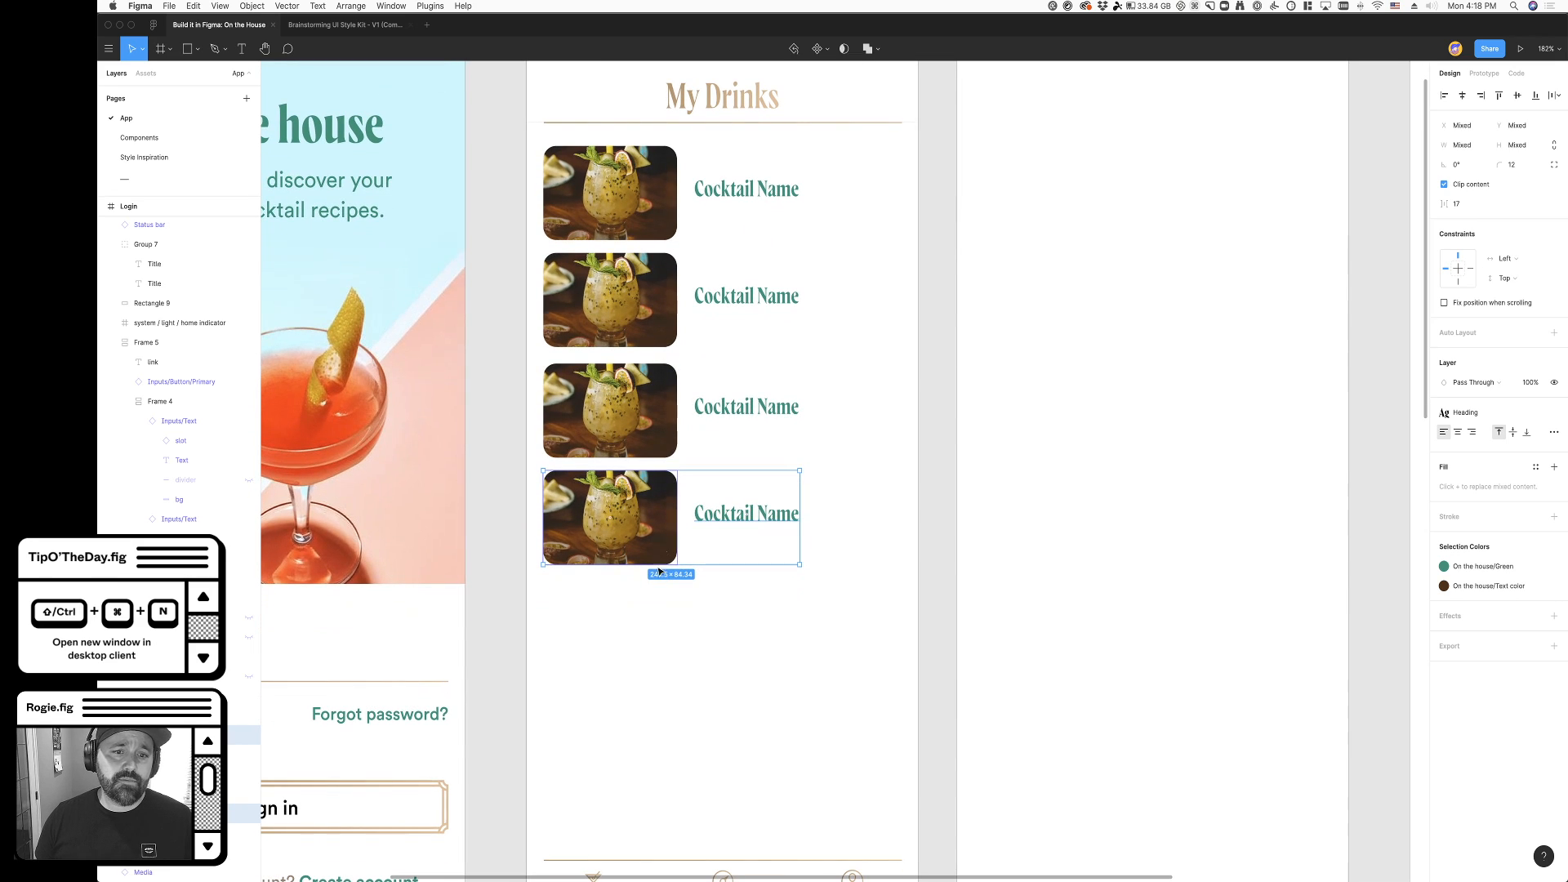
left_click_drag(649, 526, 661, 660)
left_click(935, 675)
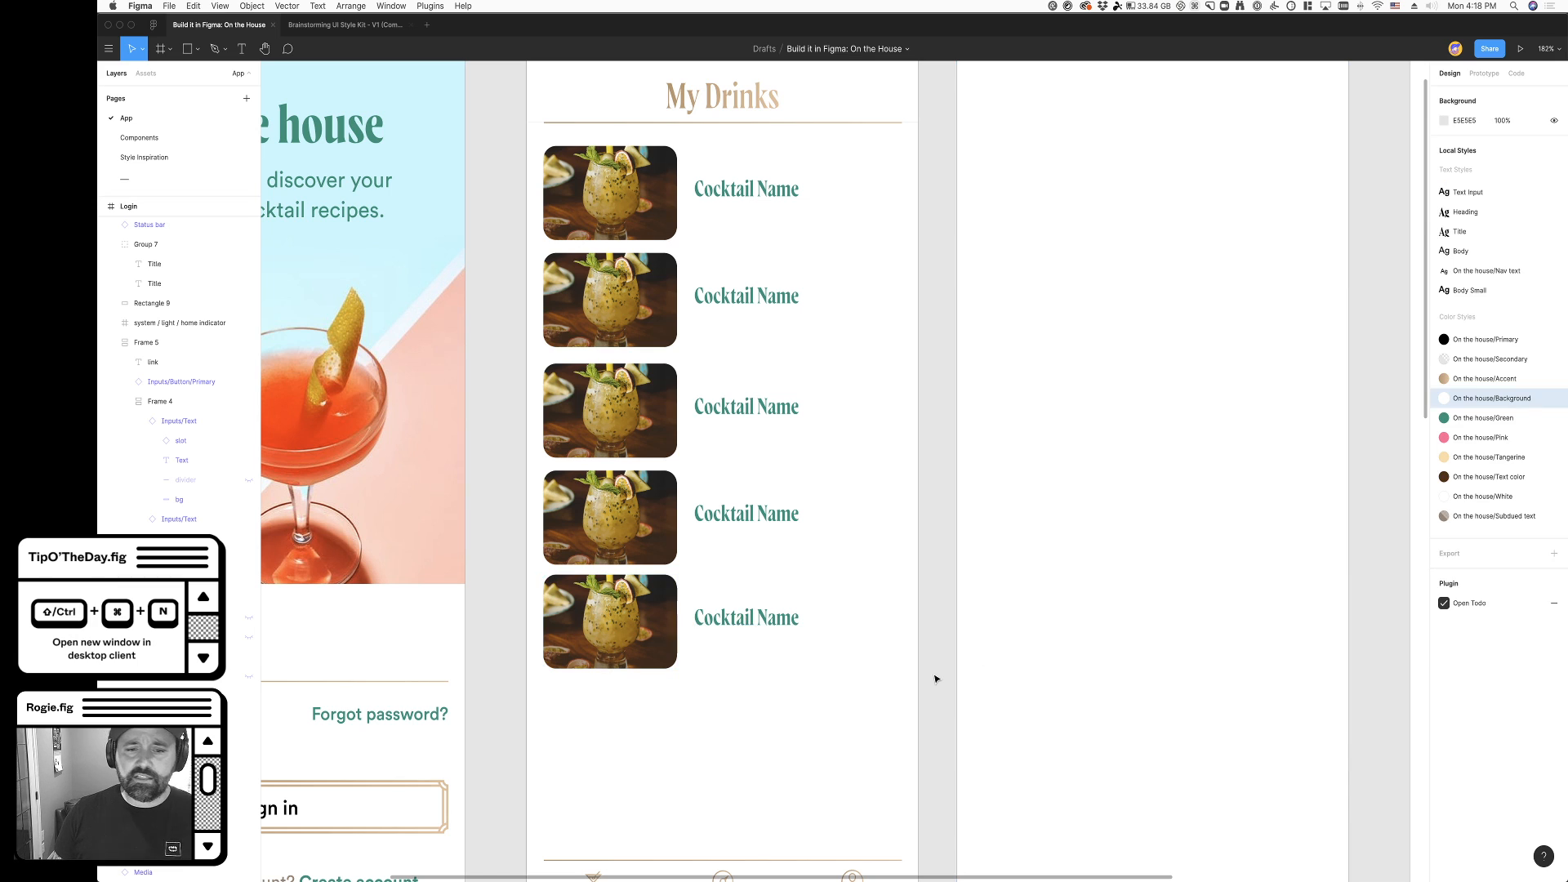
- Move the Drink detail and New drink frames together farther right, leaving a frame-sized gap beside My drinks
scroll(931, 680, "down", 5)
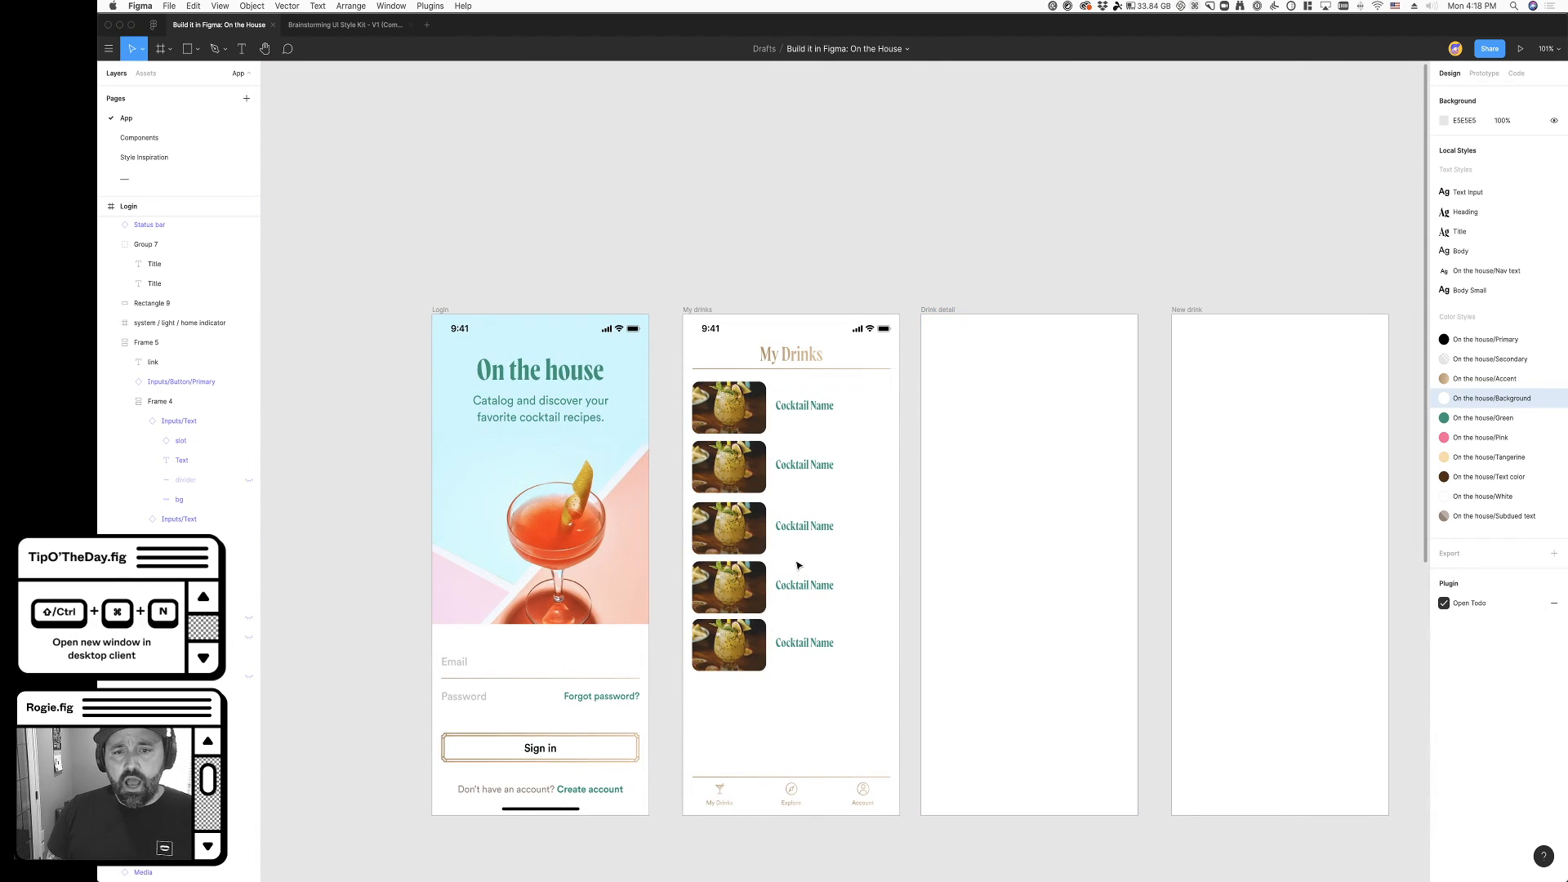
scroll(797, 567, "up", 3)
scroll(769, 431, "right", 3)
scroll(769, 430, "down", 1)
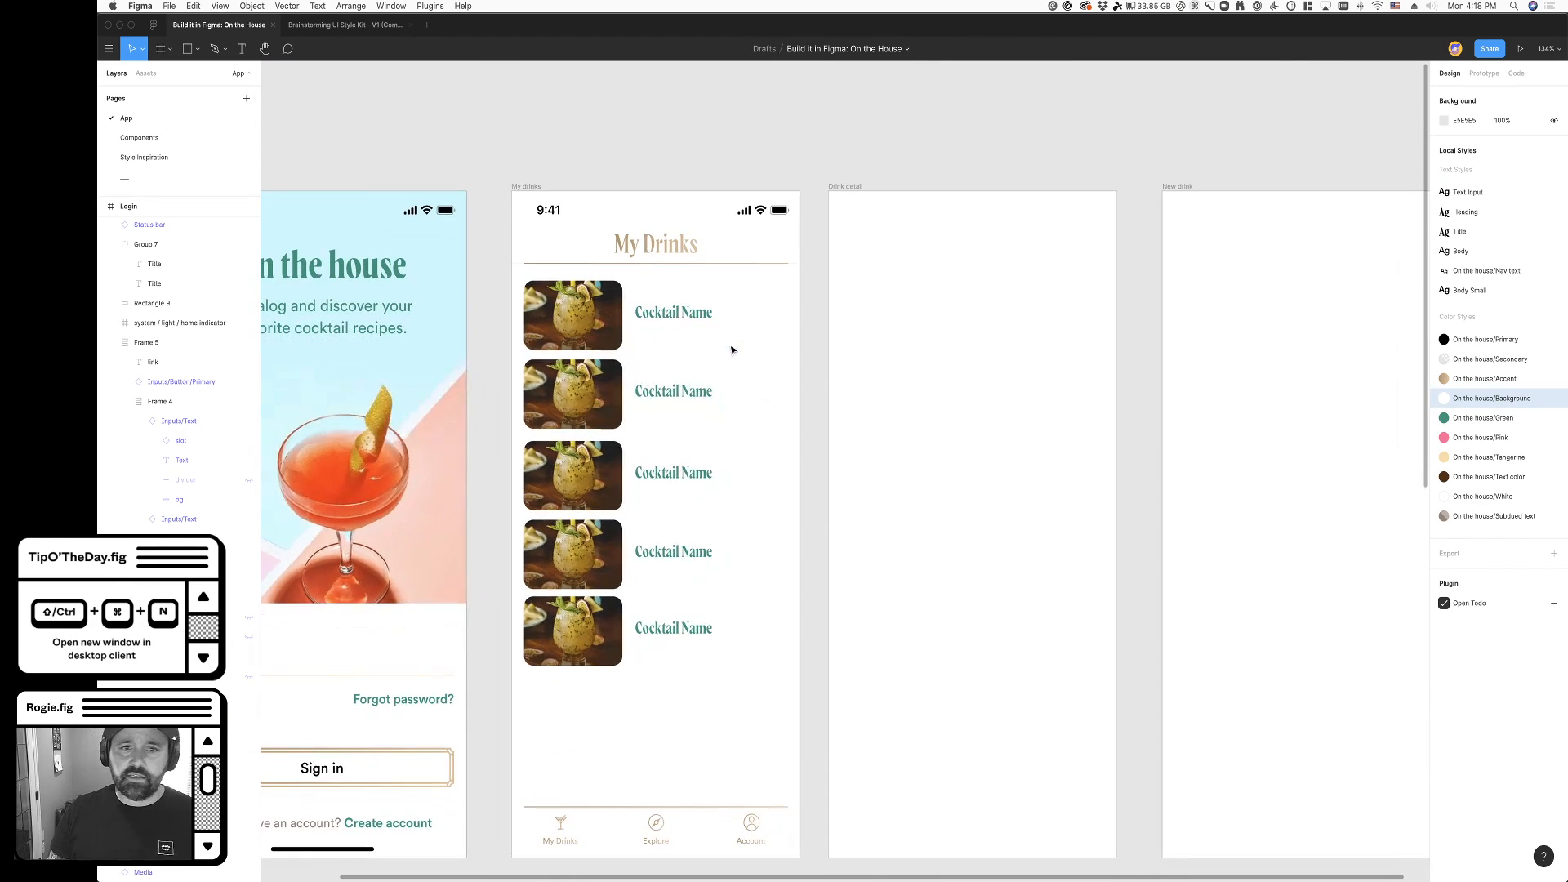
scroll(766, 542, "right", 4)
scroll(779, 522, "down", 4)
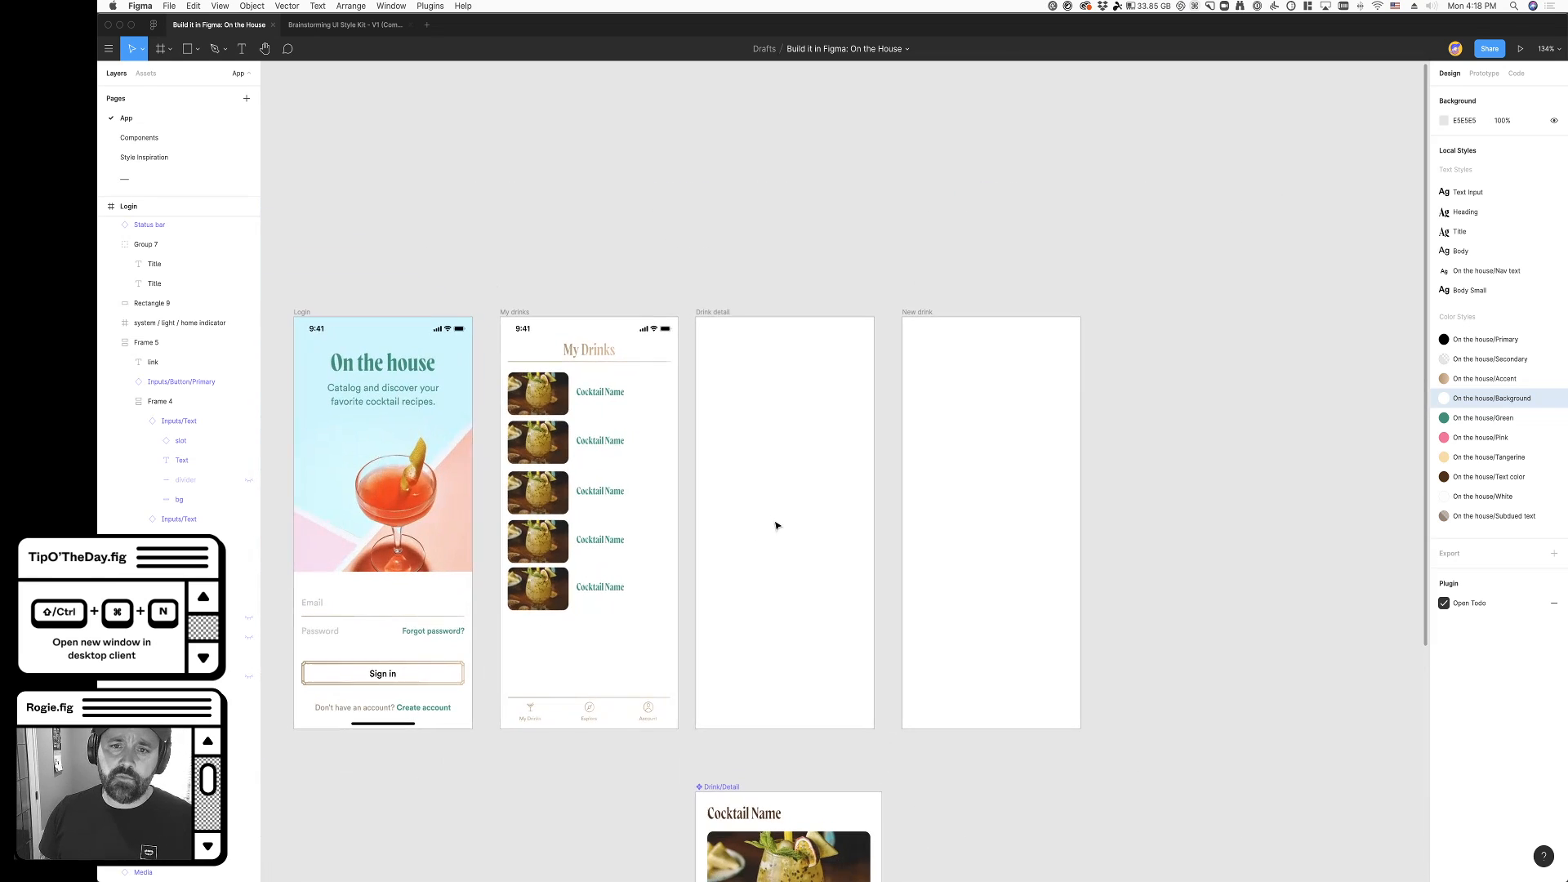
left_click(712, 312)
left_click(914, 313, "shift")
left_click_drag(915, 315, 1163, 317)
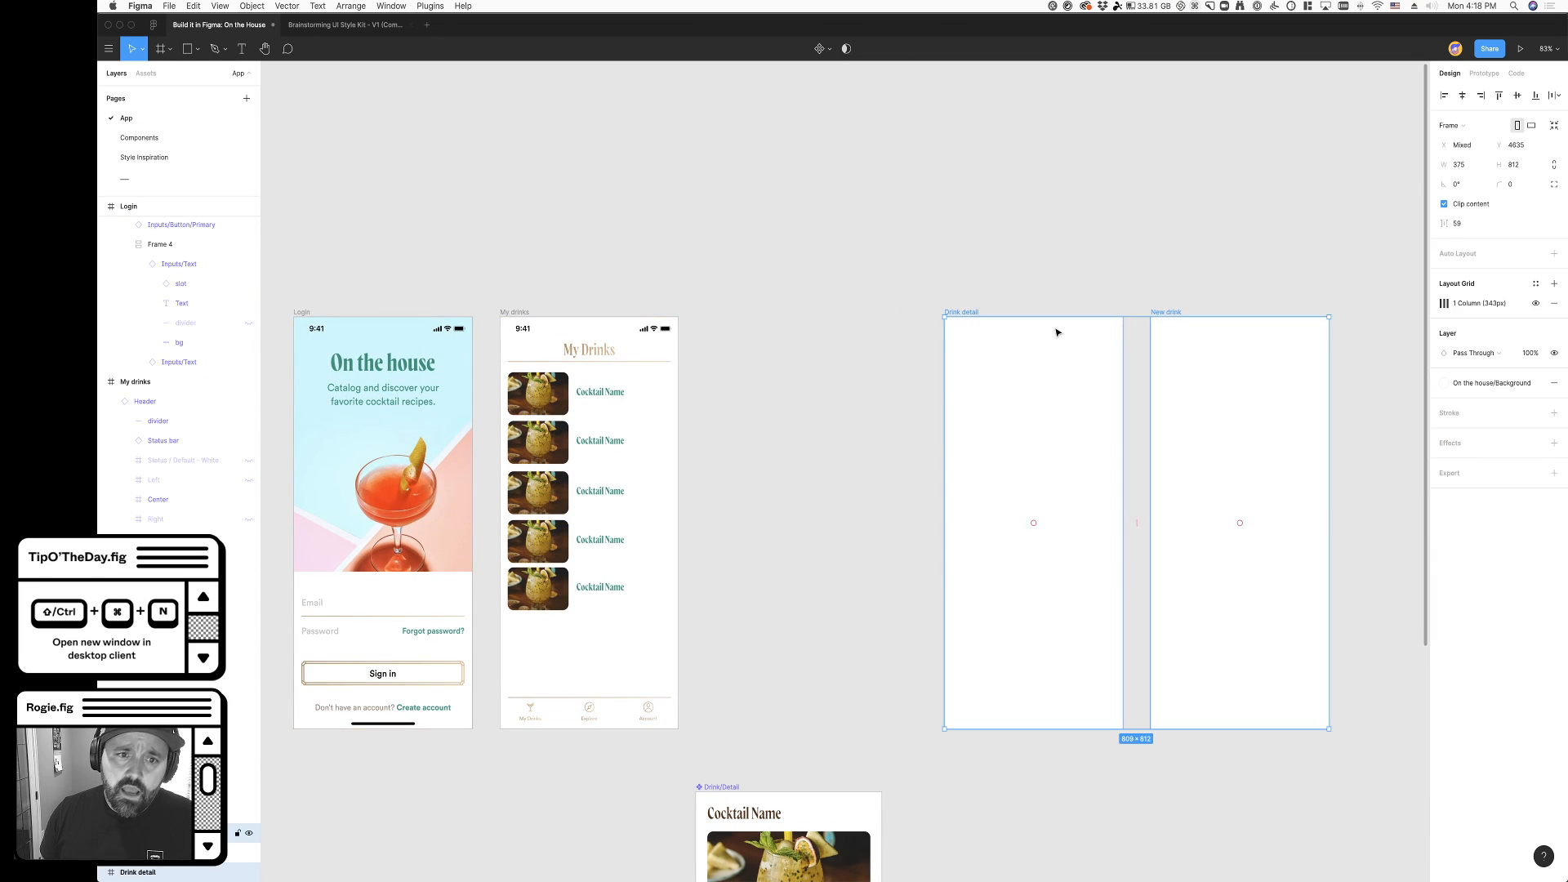
key("Escape")
- Duplicate the My drinks frame into the gap at X 10092, Y 4635, and delete the cocktail names and extra images from the copy
left_click(518, 314)
left_click_drag(517, 316, 724, 322)
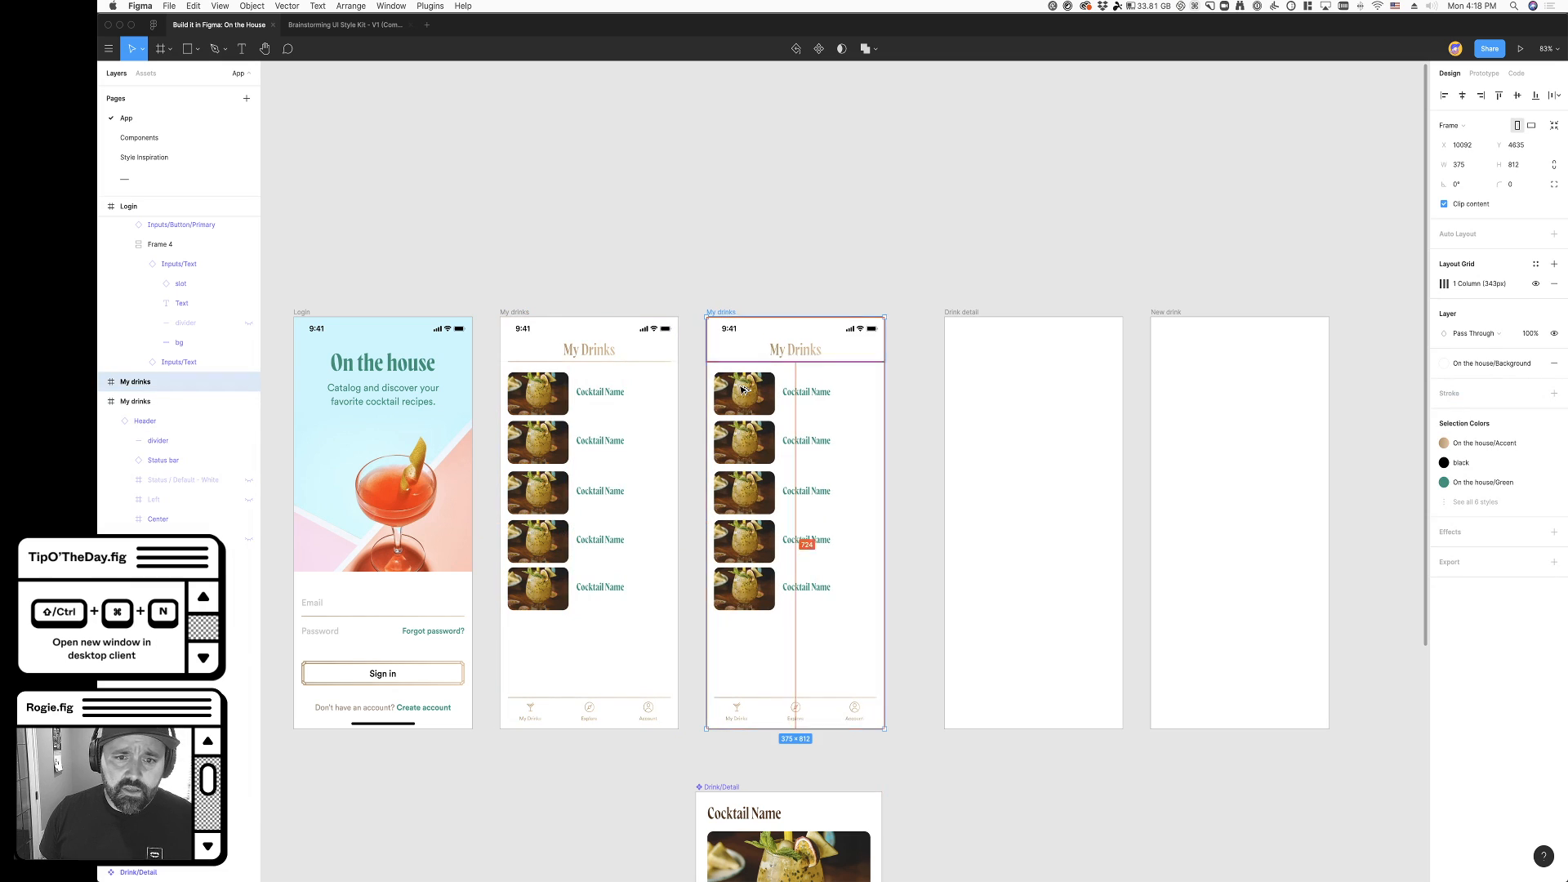
left_click(746, 590)
key("Delete")
left_click(815, 592)
key("Delete")
left_click_drag(847, 617, 869, 483)
key("Delete")
left_click(806, 393)
key("Delete")
- Enlarge the copied frame's first cocktail image to 337 × 221 at X 16, Y 109, and duplicate it downward to make three stacked images
left_click(760, 406)
left_click_drag(803, 411, 800, 643)
left_click(782, 451)
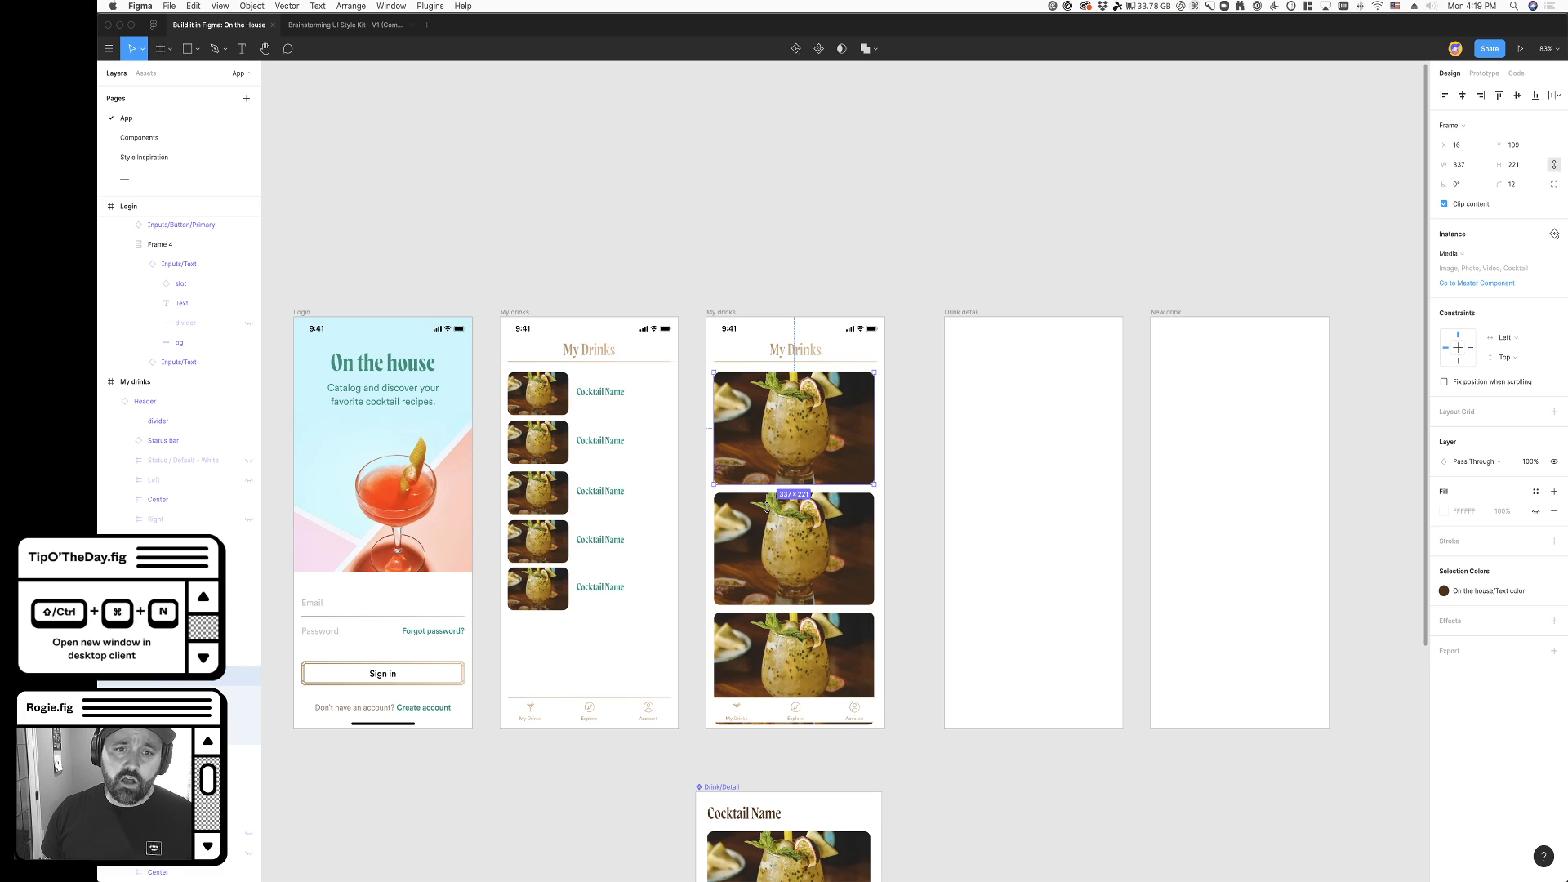
left_click(763, 559)
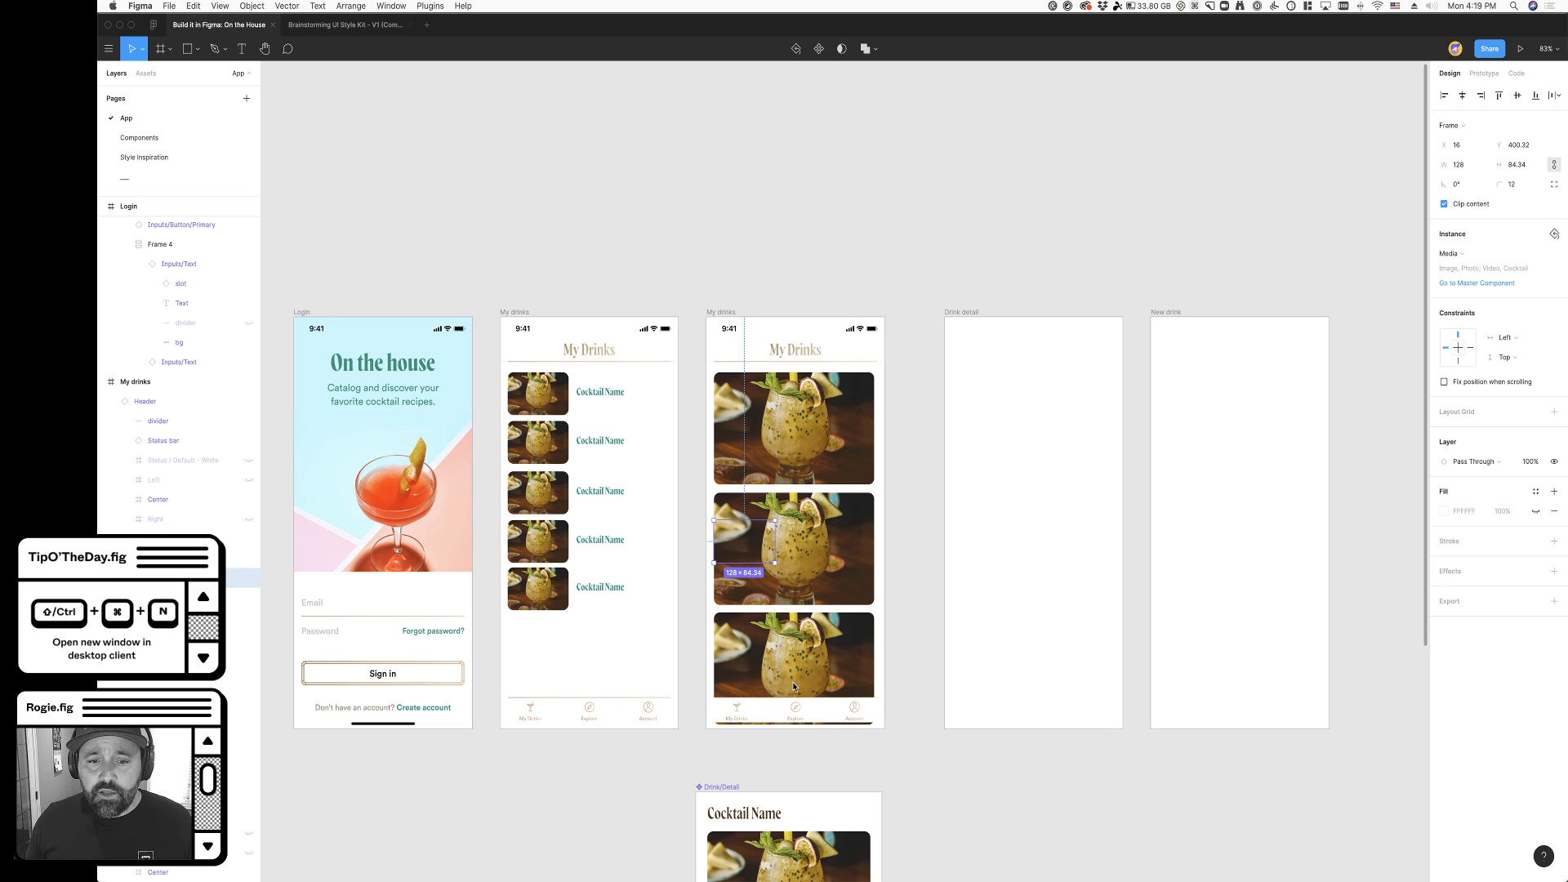
left_click(919, 692)
left_click(850, 678)
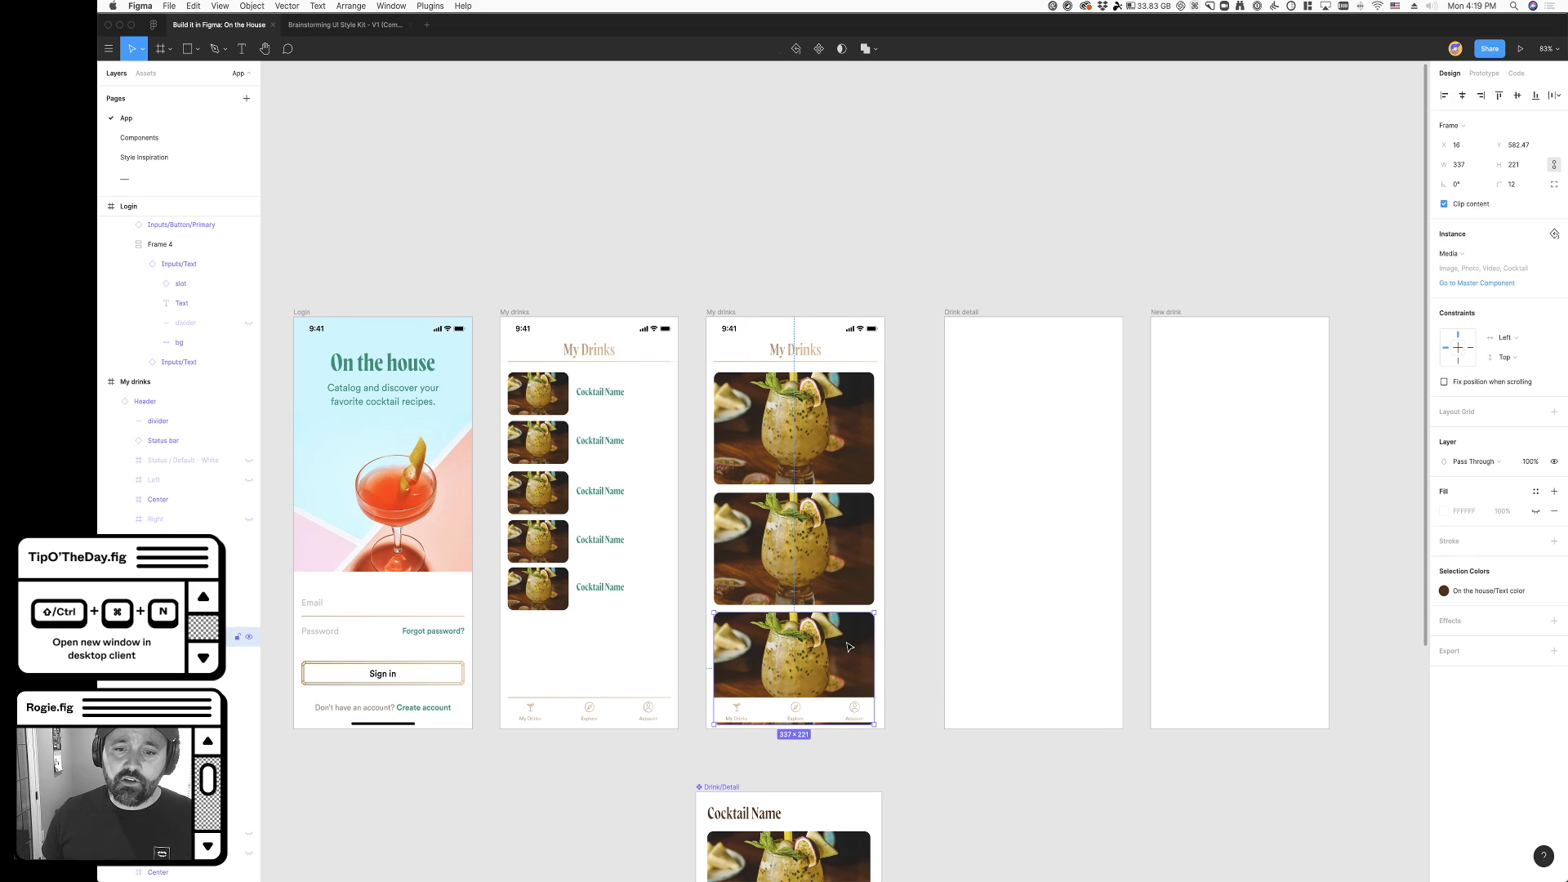
left_click(826, 590, "shift")
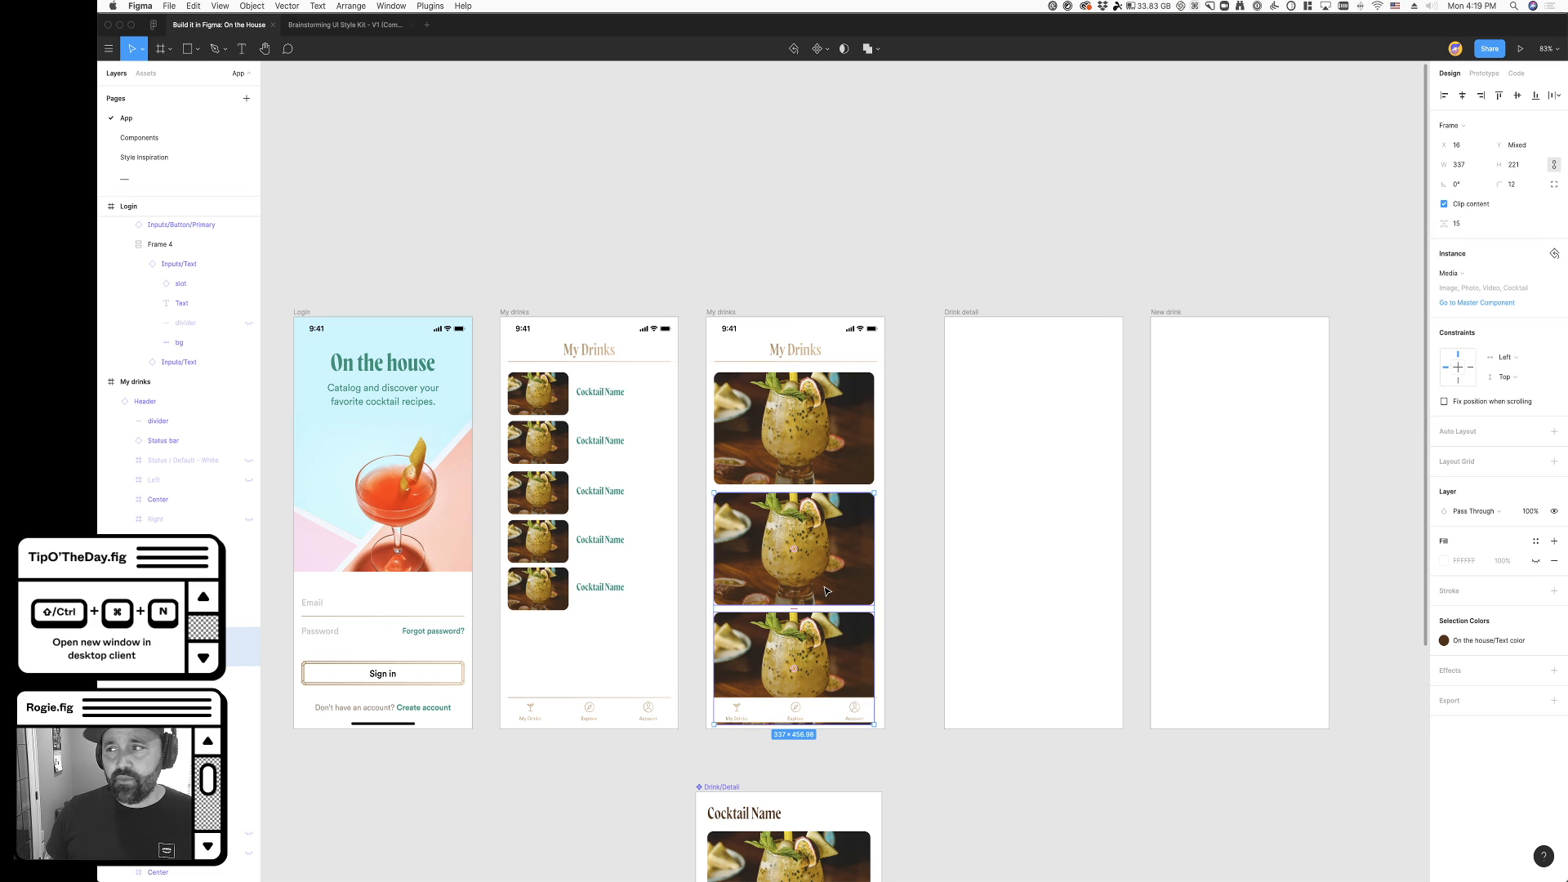
left_click(335, 217)
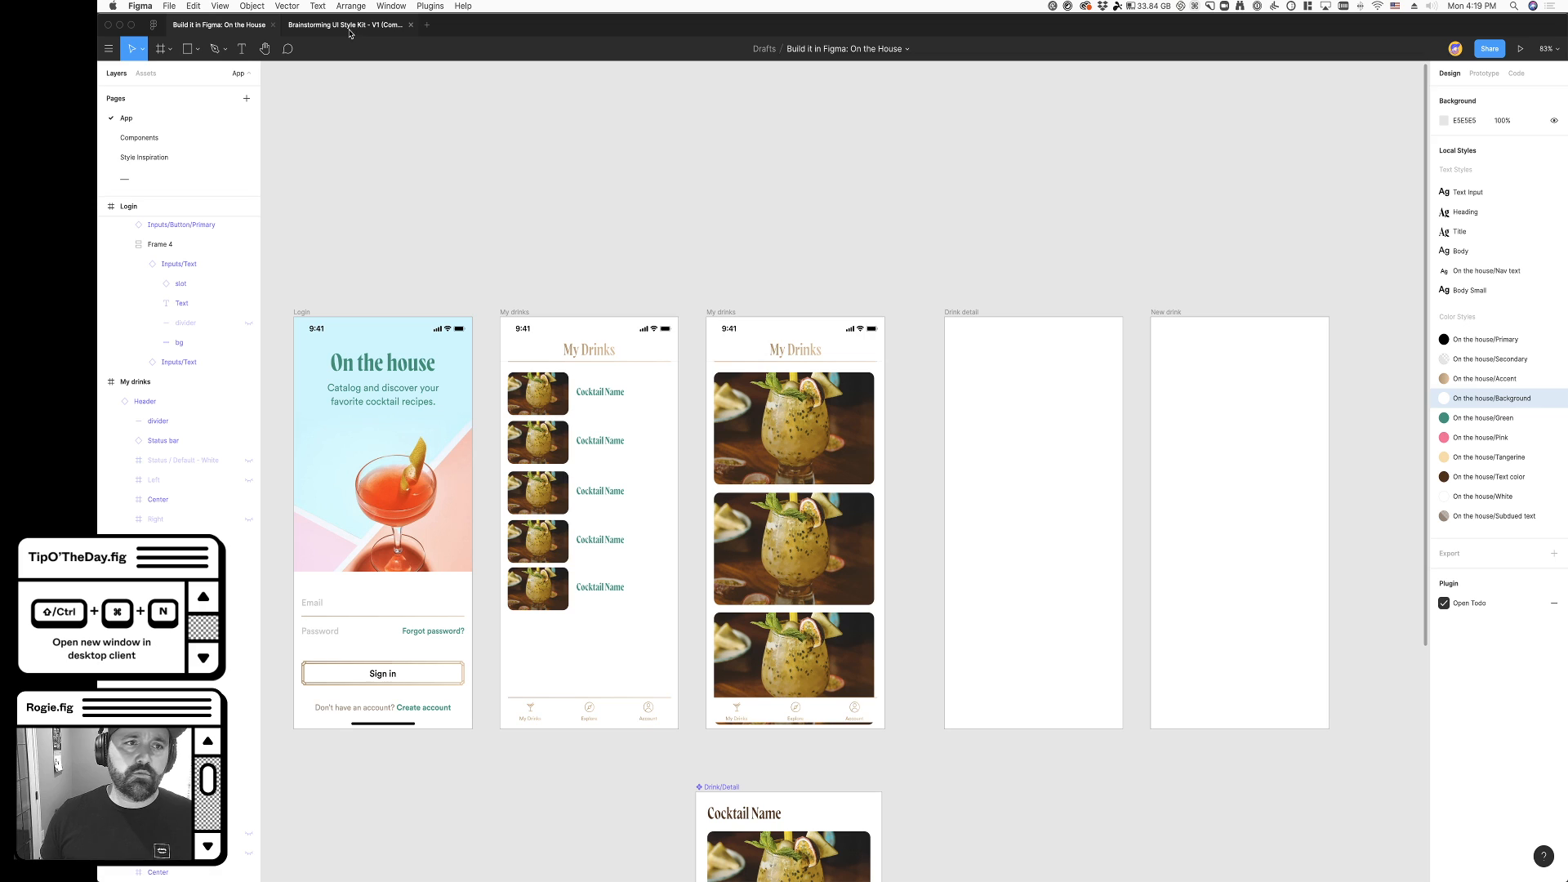
- Switch to the Brainstorming UI Style Kit file, enlarge its page list, and examine the Cover page's frame and phone mockup
left_click(350, 28)
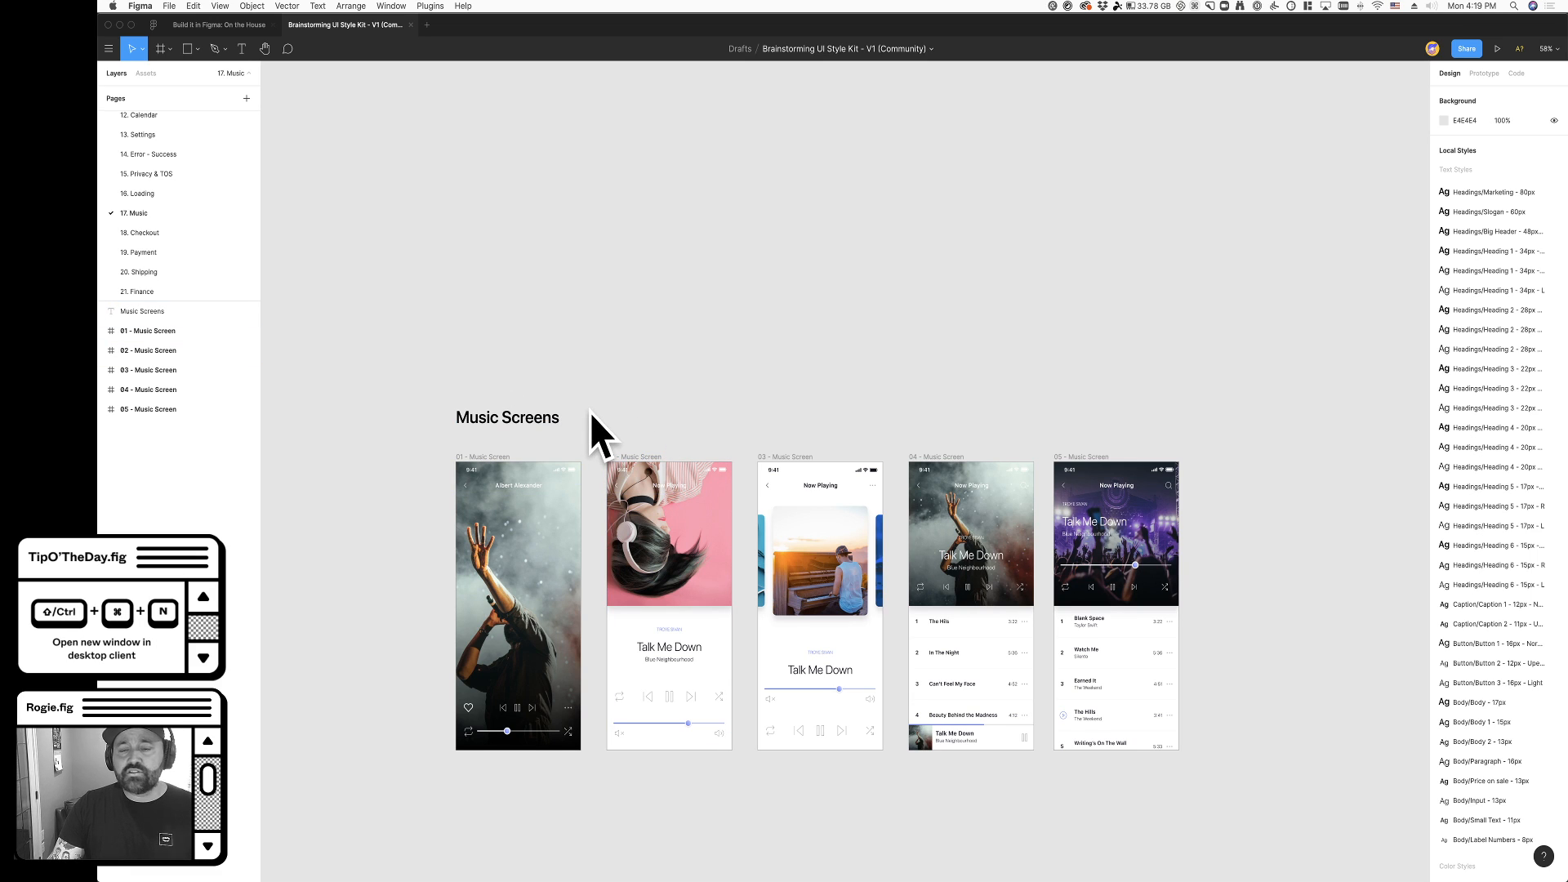
scroll(189, 252, "up", 5)
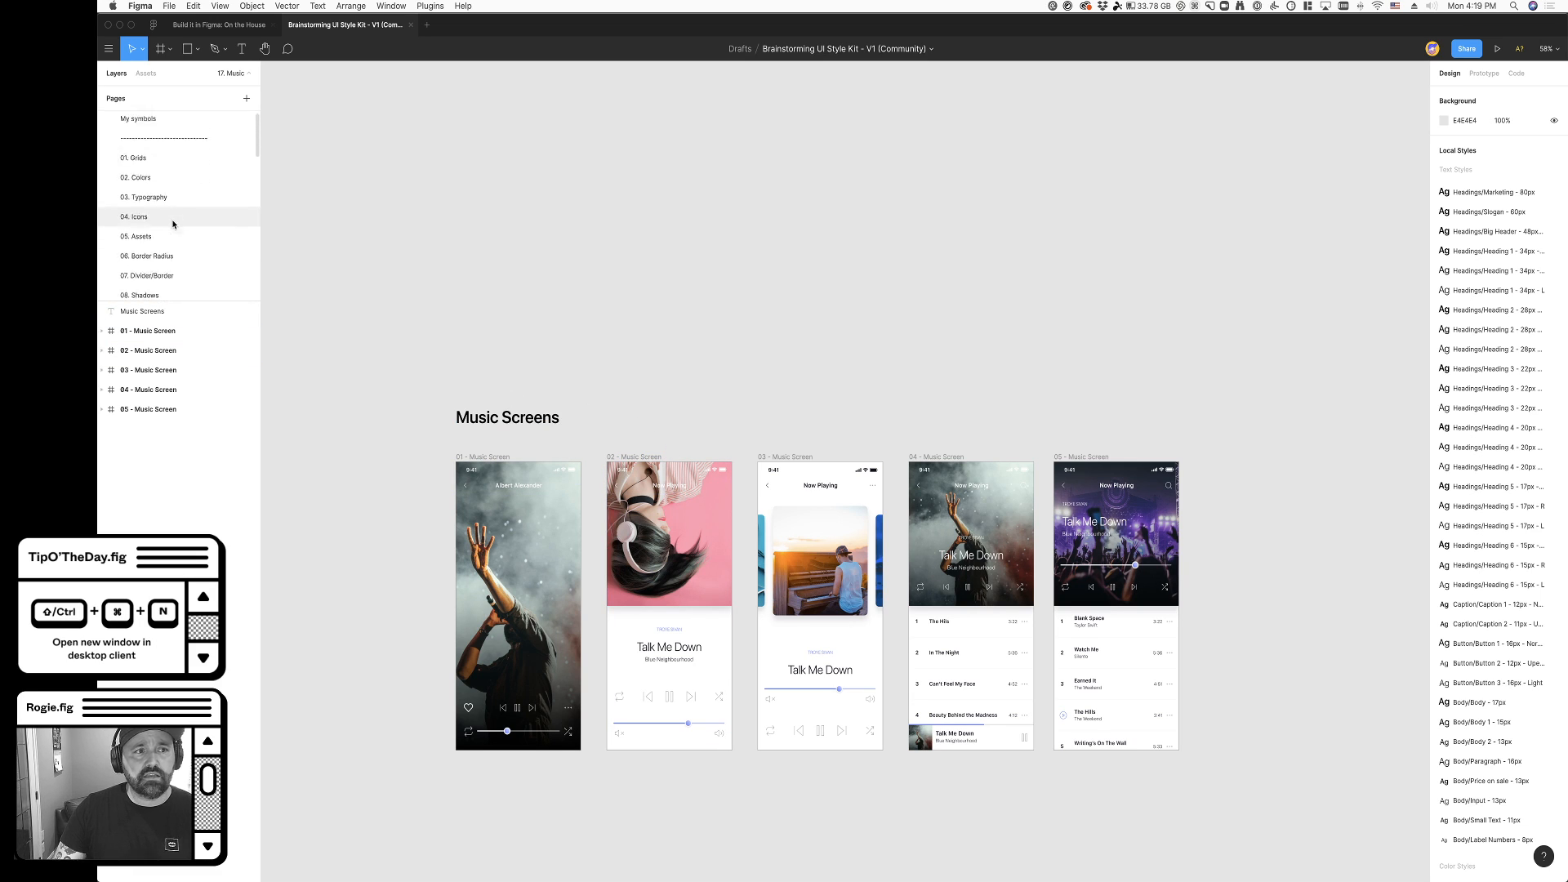
left_click_drag(242, 301, 243, 659)
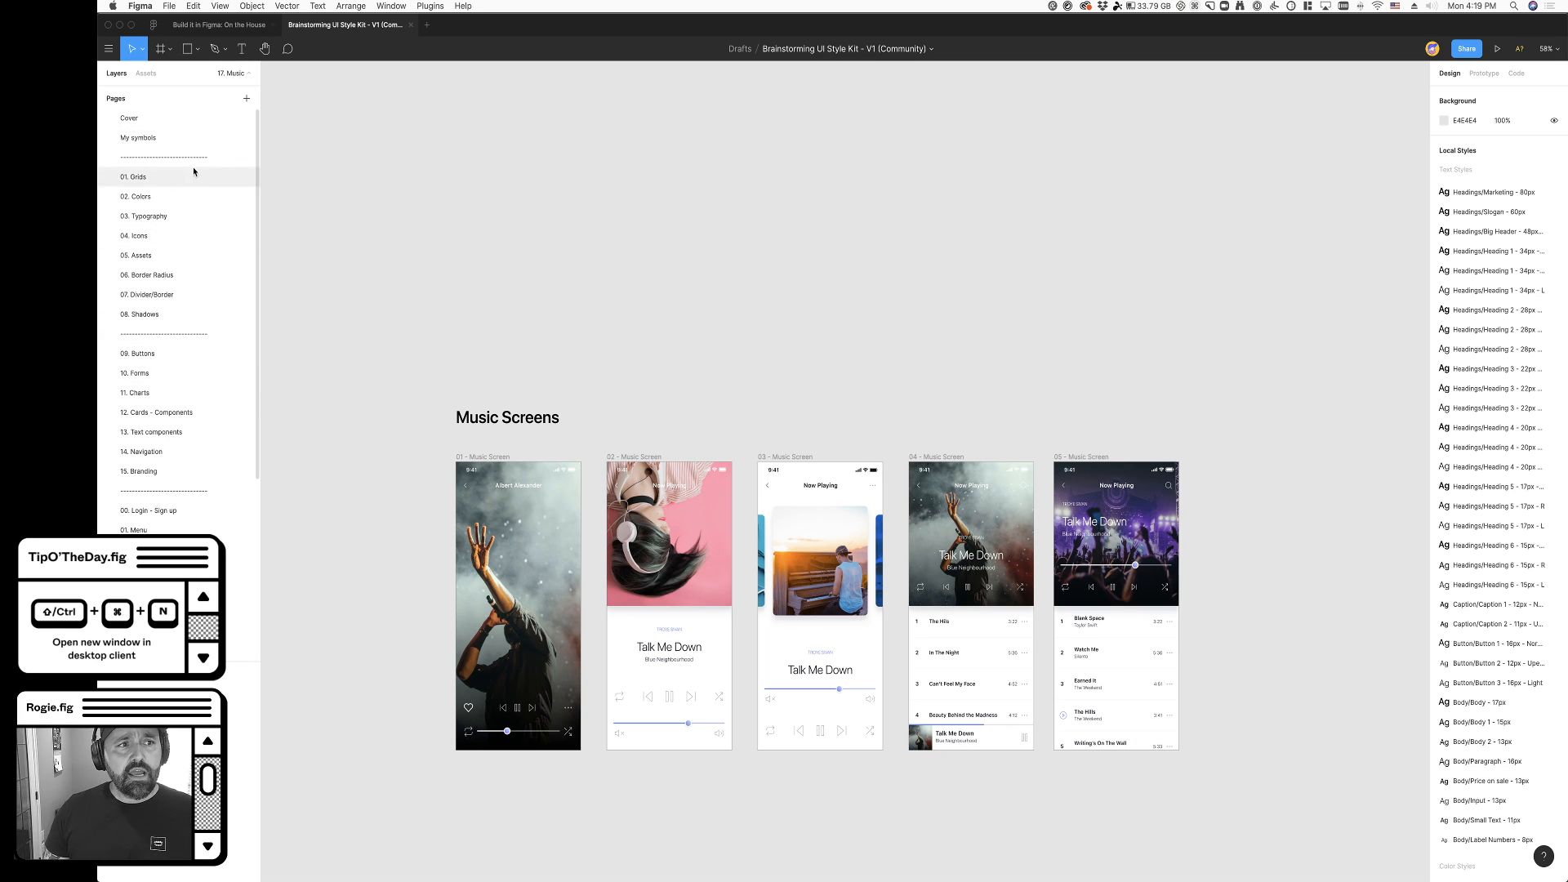
left_click(129, 118)
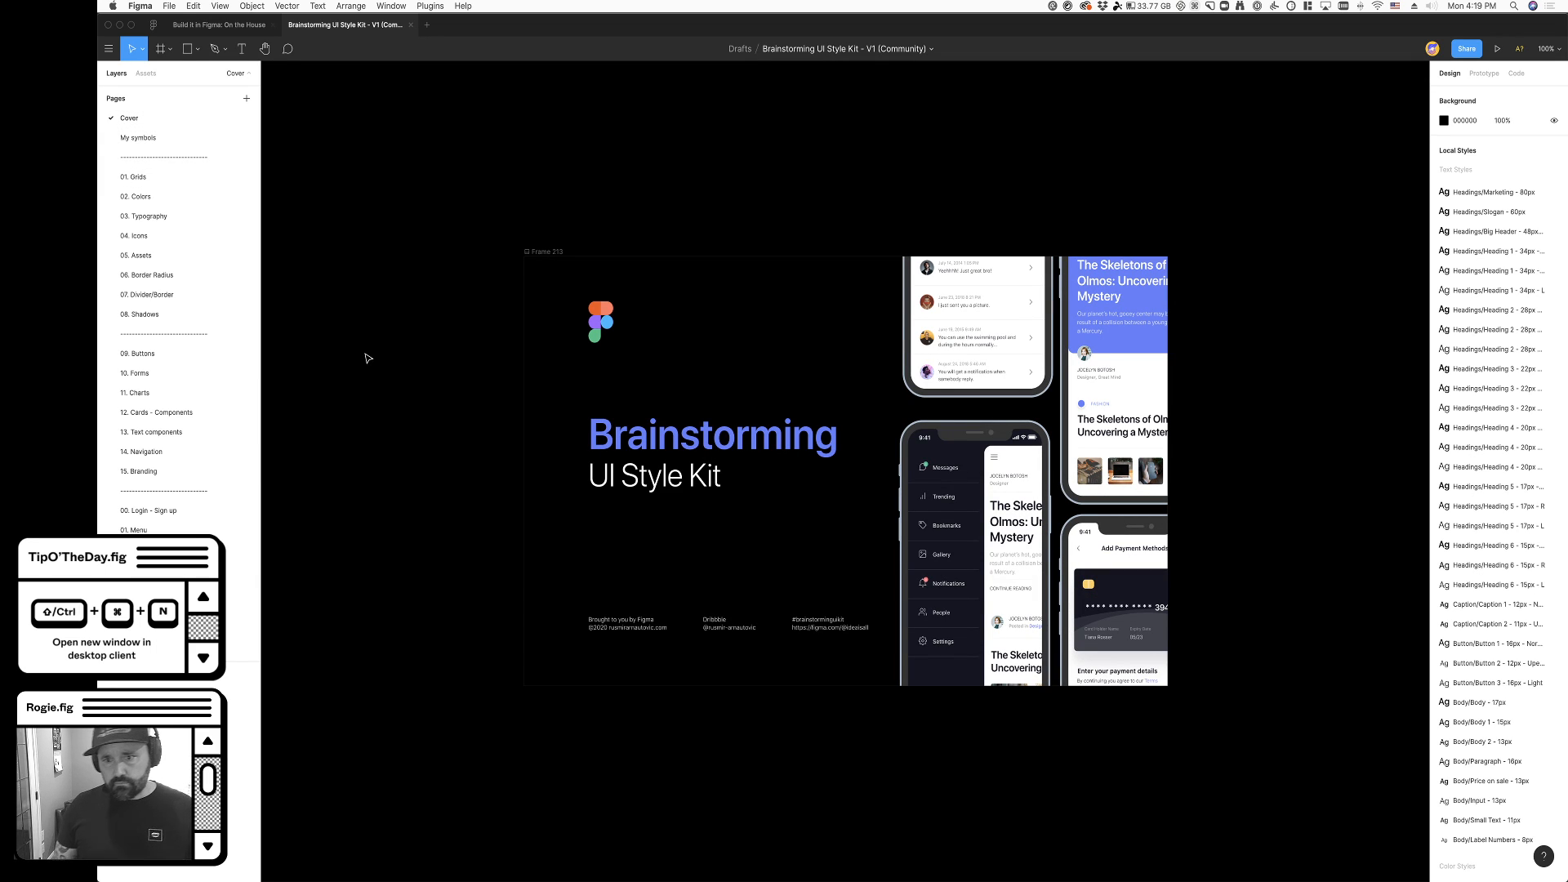
left_click(544, 253)
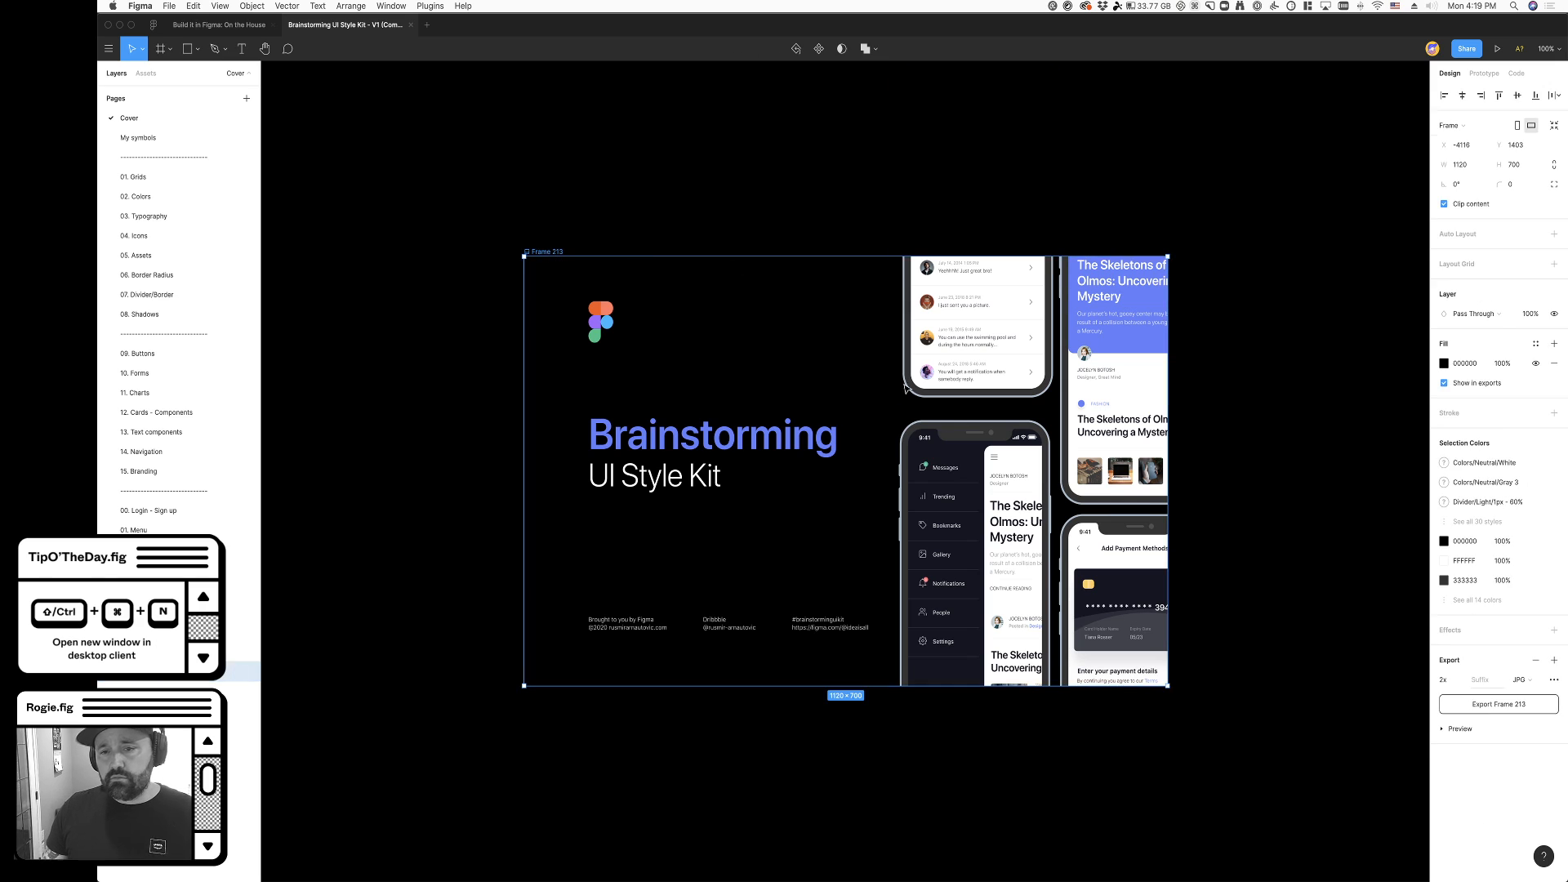
left_click(1020, 560)
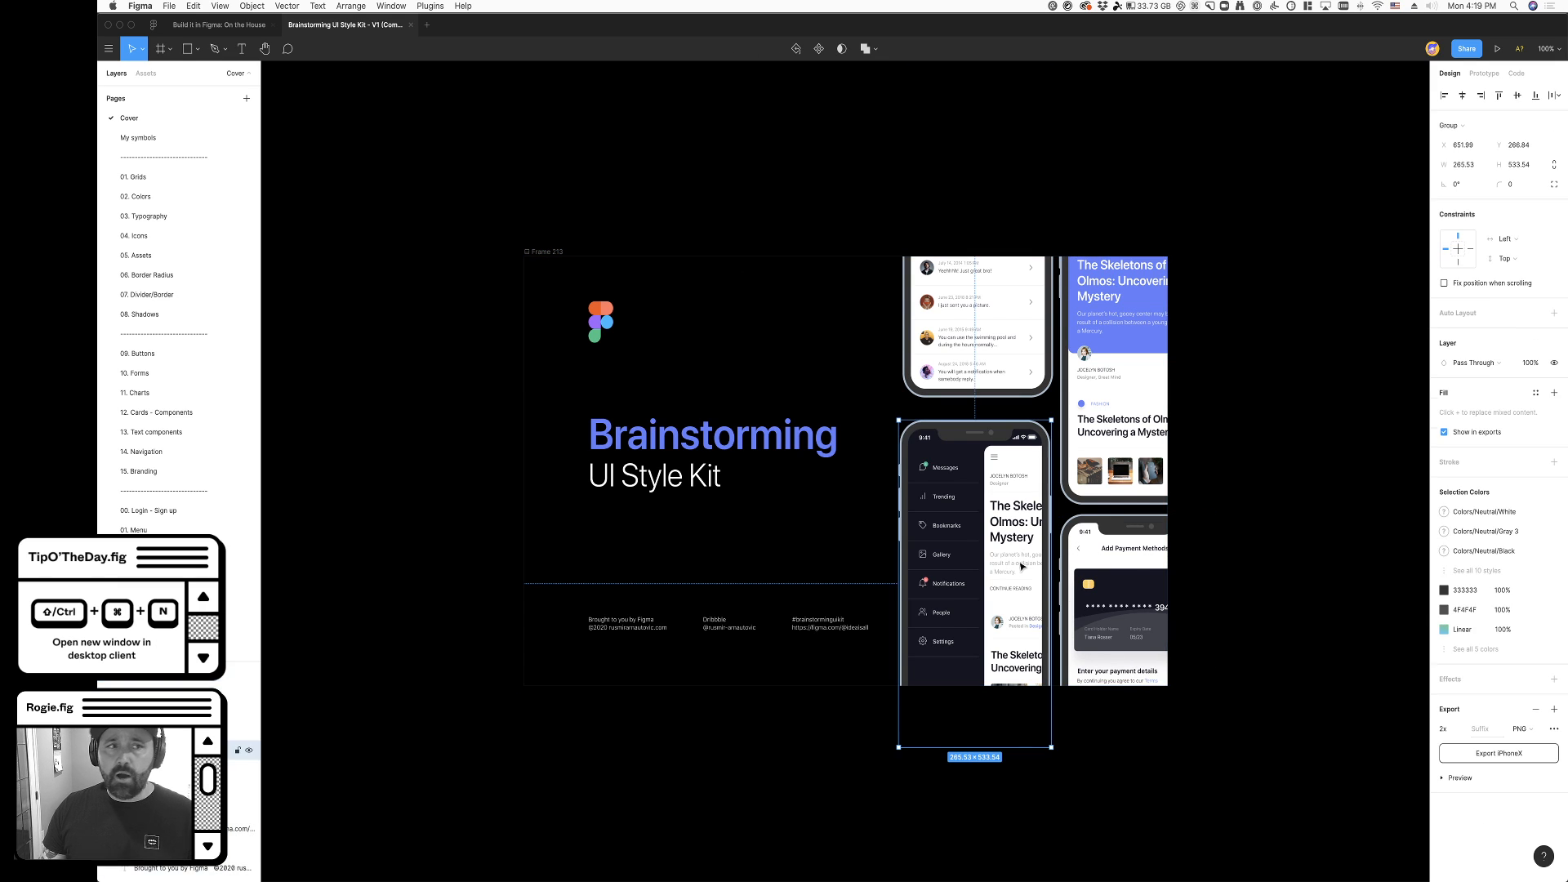
- Look through the style kit's Grids, Colors, Typography, Icons and Assets pages, and browse the remaining page names
left_click(180, 178)
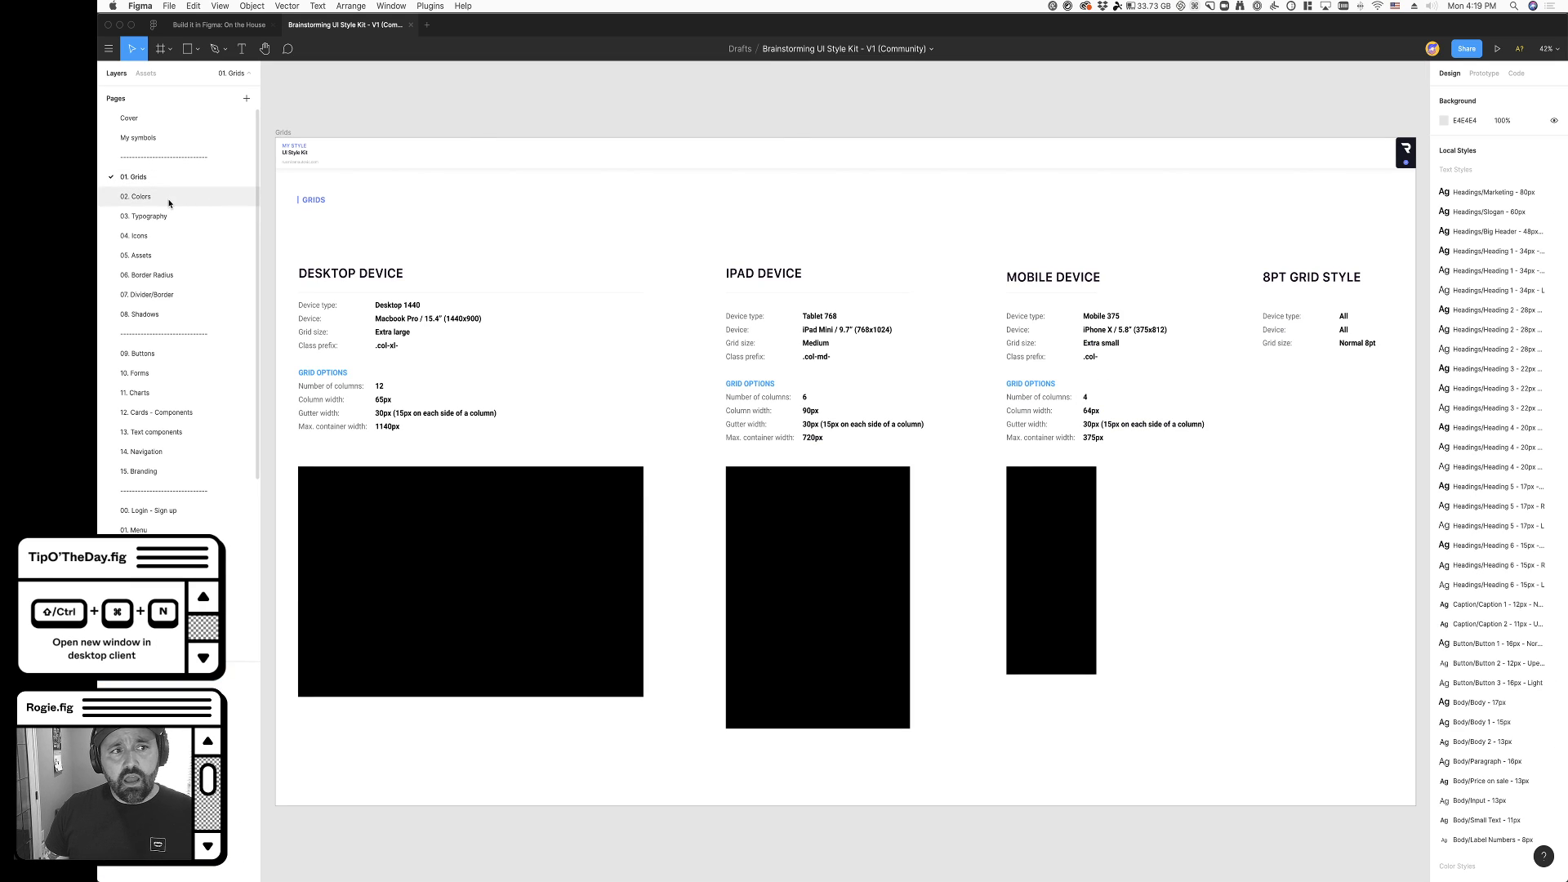
left_click(169, 199)
left_click(169, 212)
left_click(163, 233)
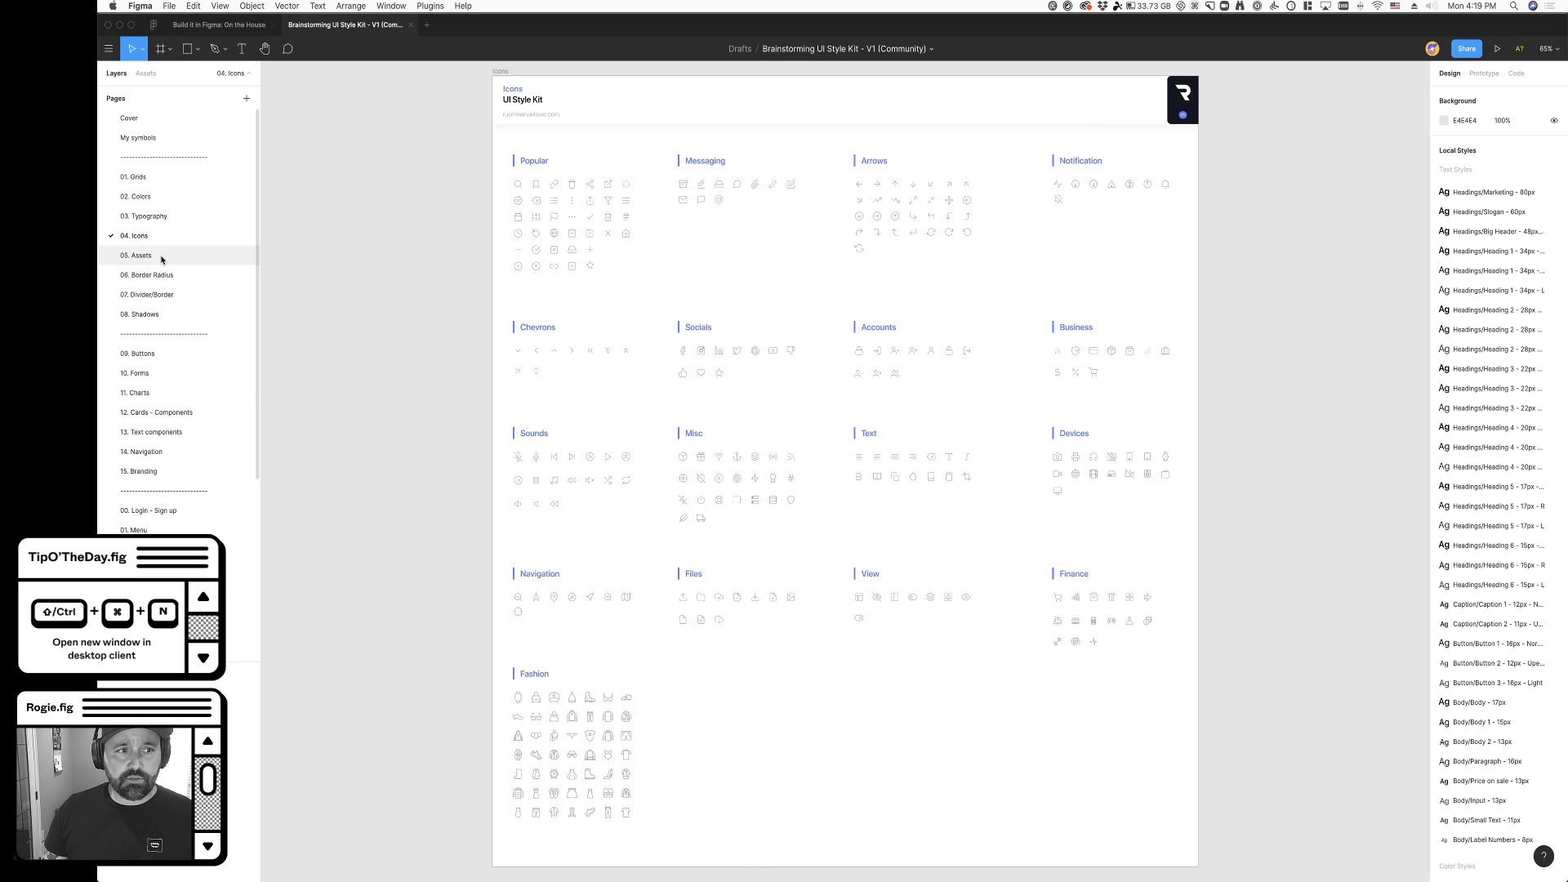
left_click(161, 258)
left_click(161, 236)
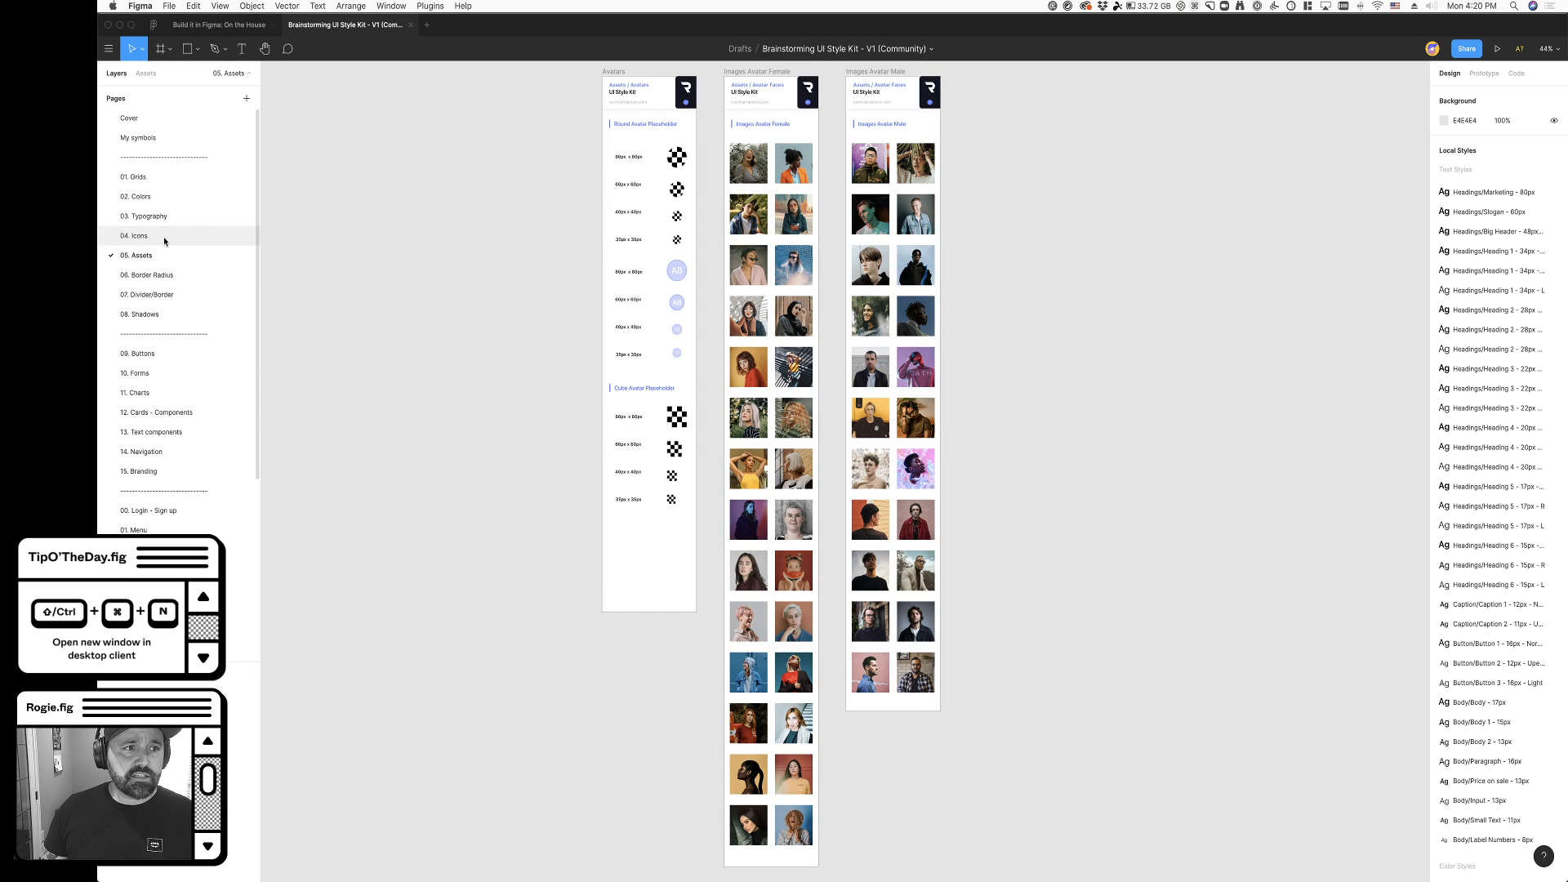
left_click(161, 254)
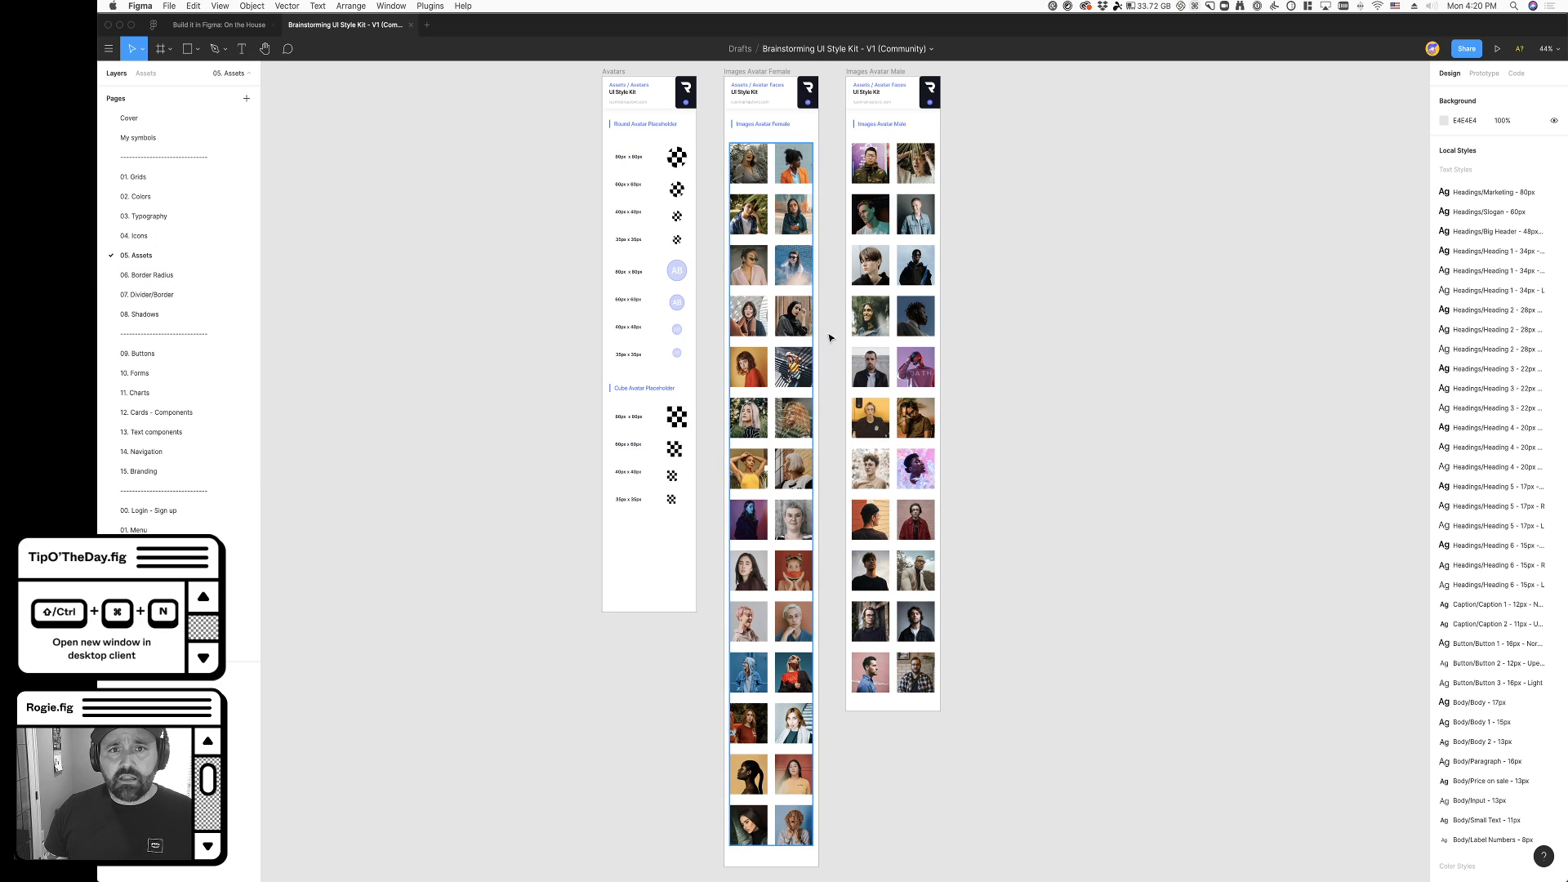
scroll(192, 352, "down", 5)
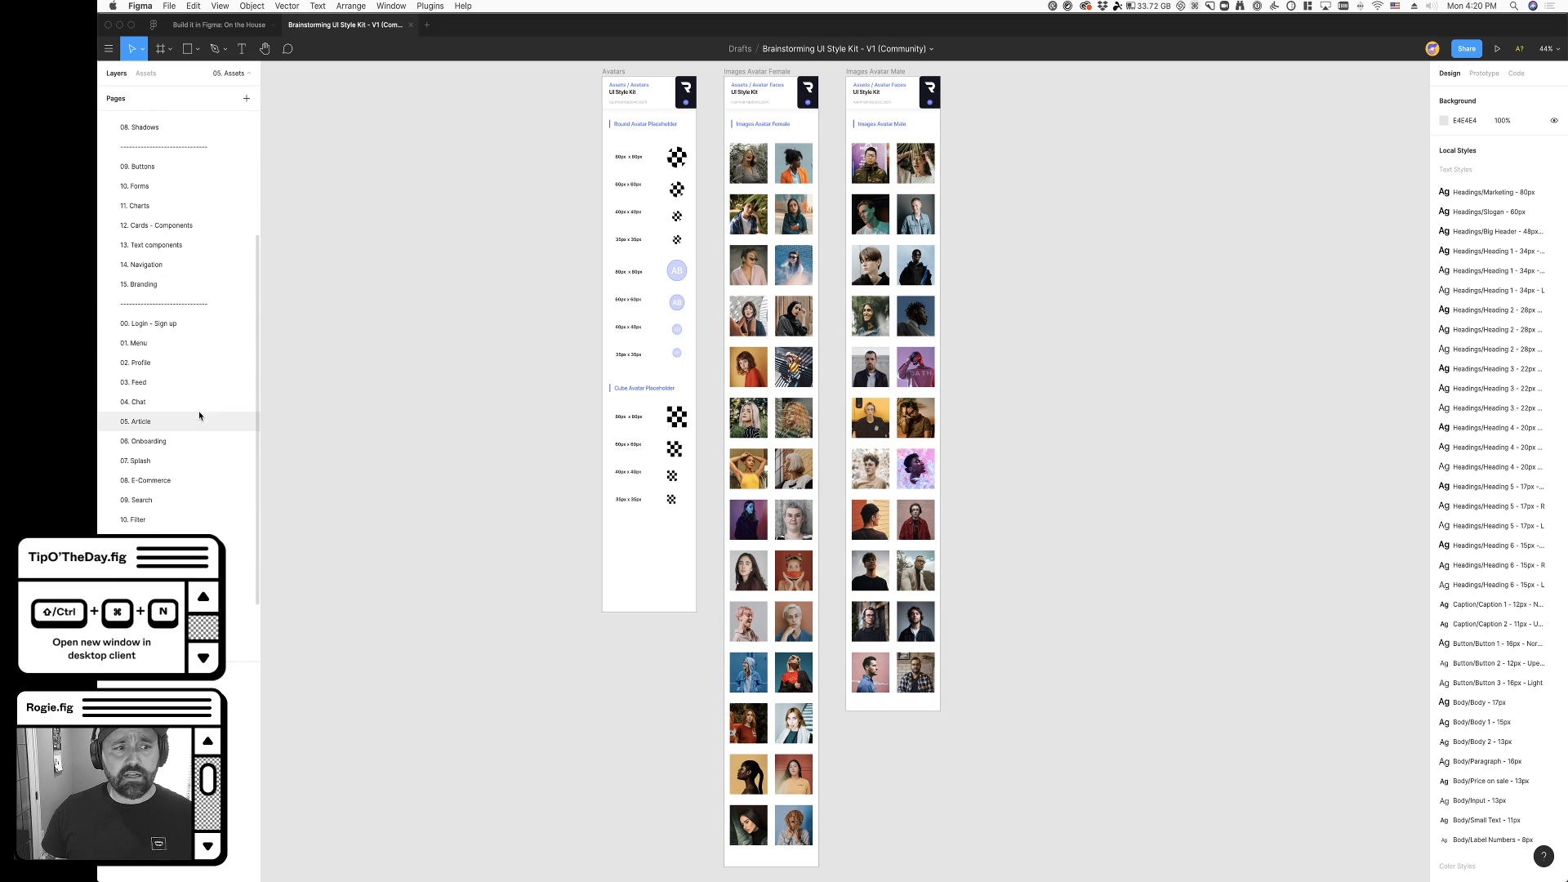
scroll(186, 425, "down", 2)
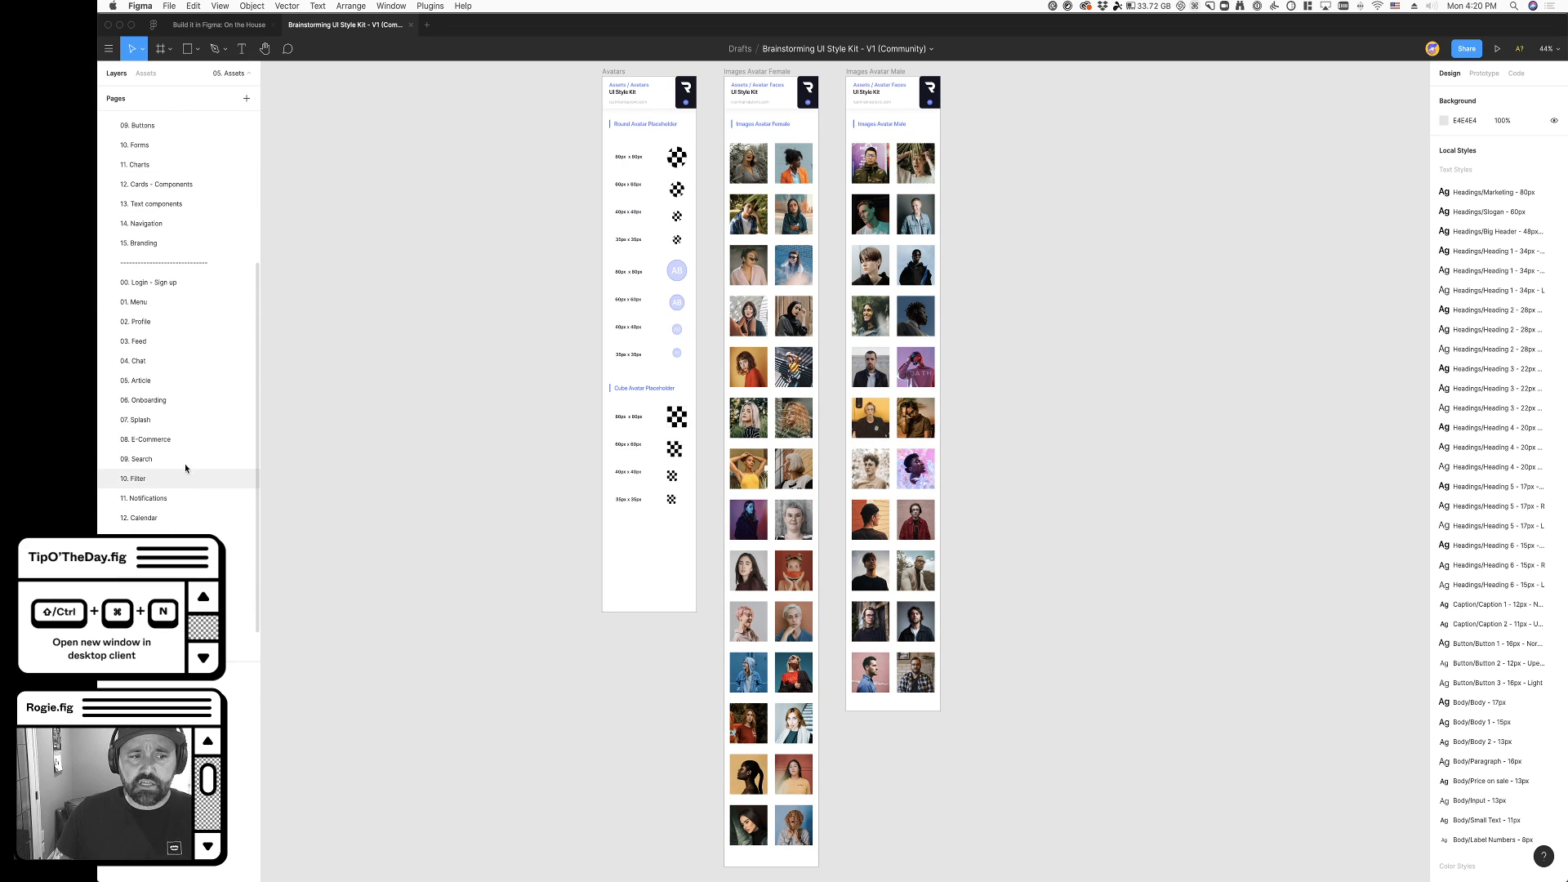
- Examine the menu screen layouts on the style kit's 01. Menu page
left_click(185, 302)
scroll(1225, 583, "right", 3)
scroll(1225, 583, "down", 2)
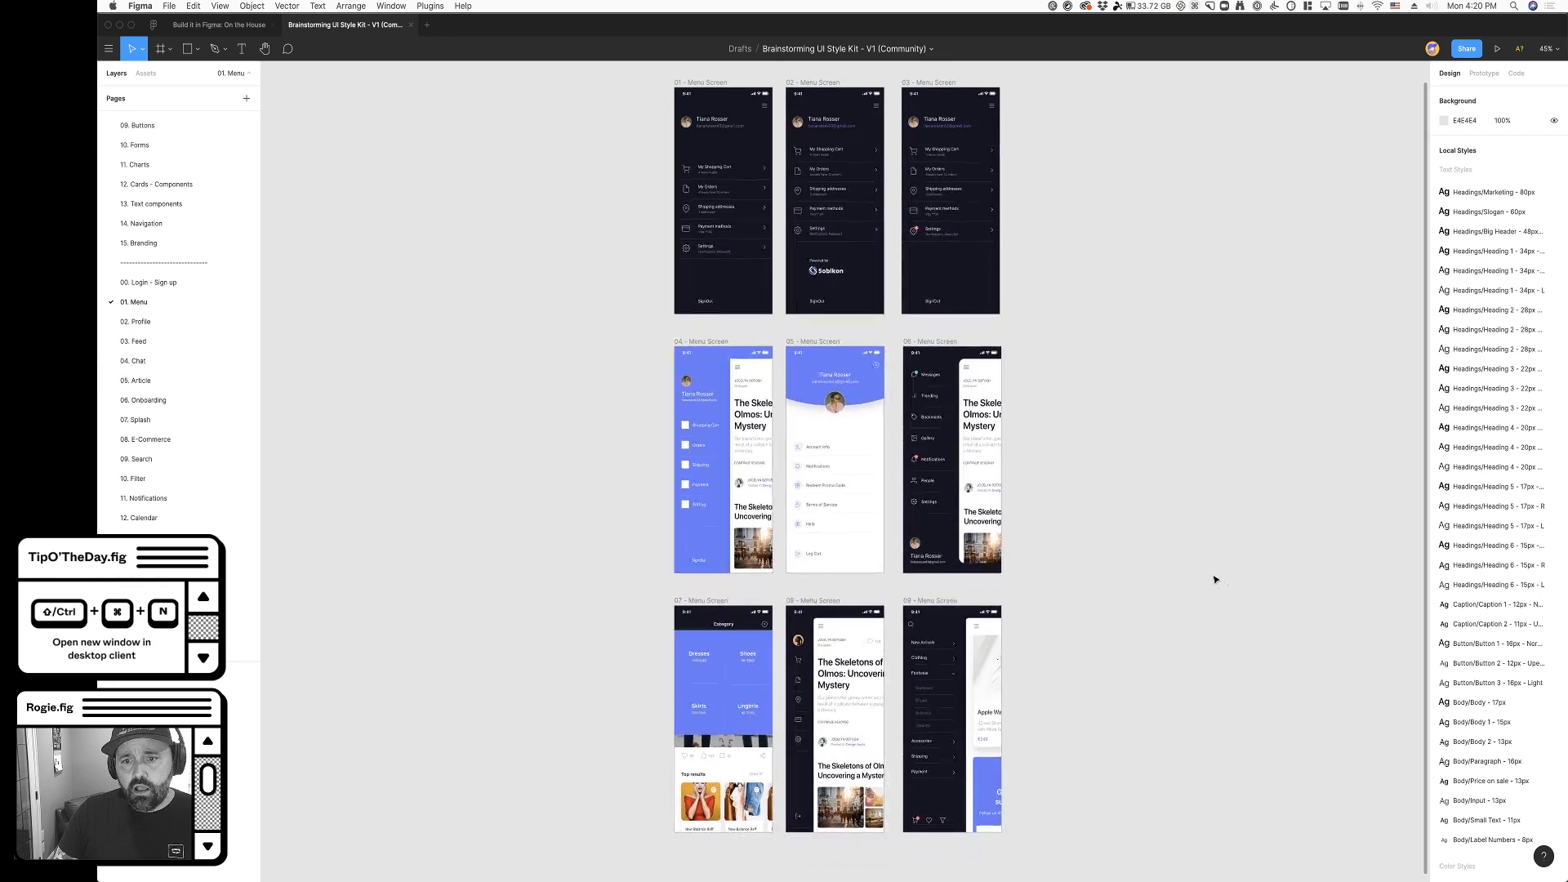
scroll(909, 362, "up", 4)
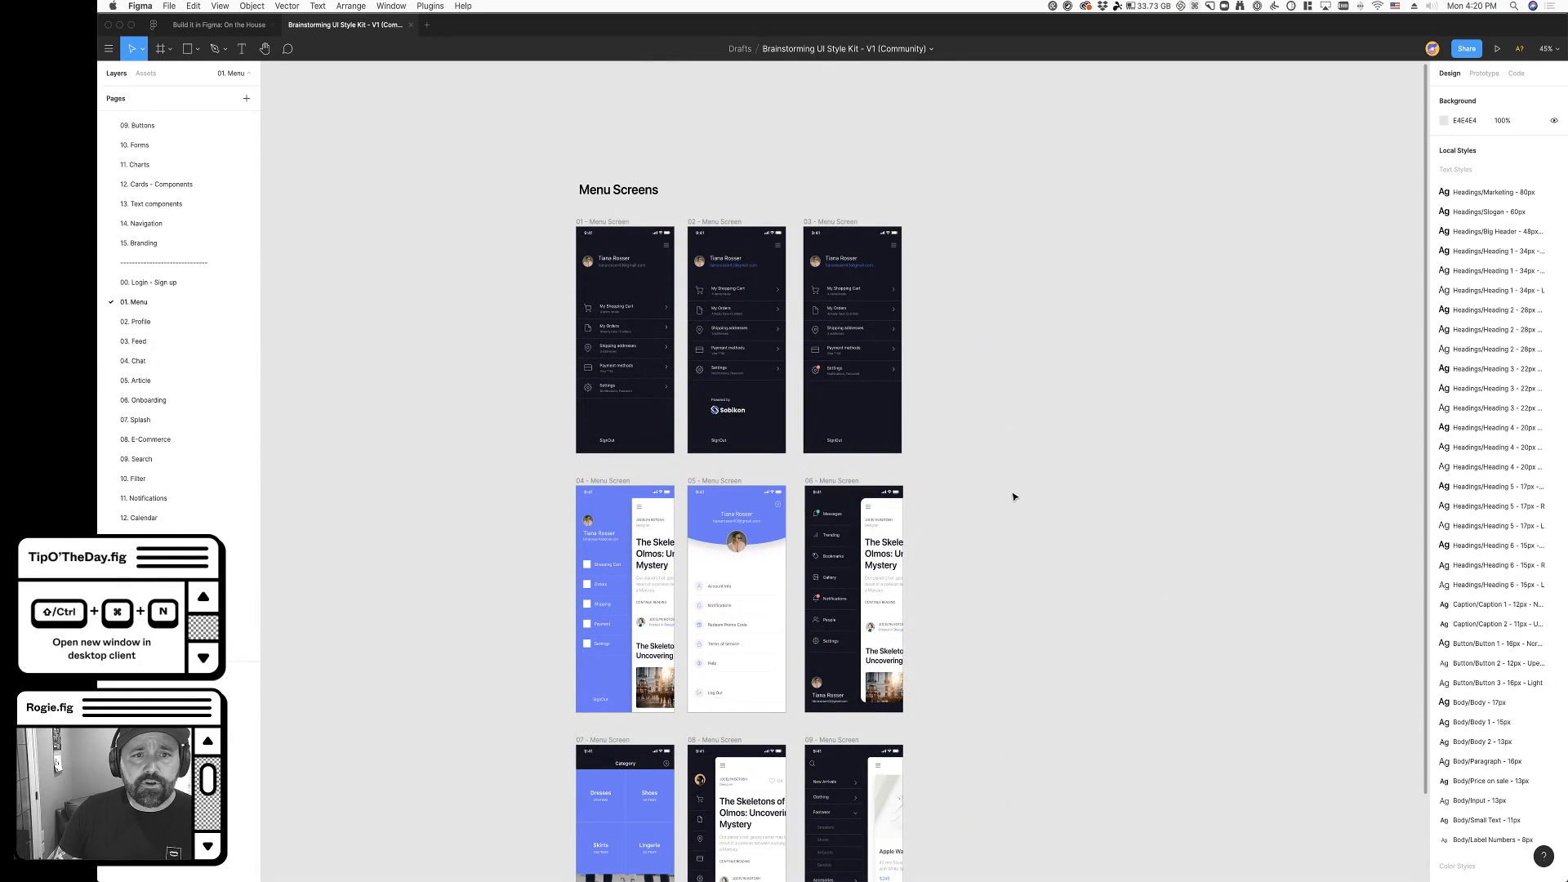
scroll(927, 433, "up", 3)
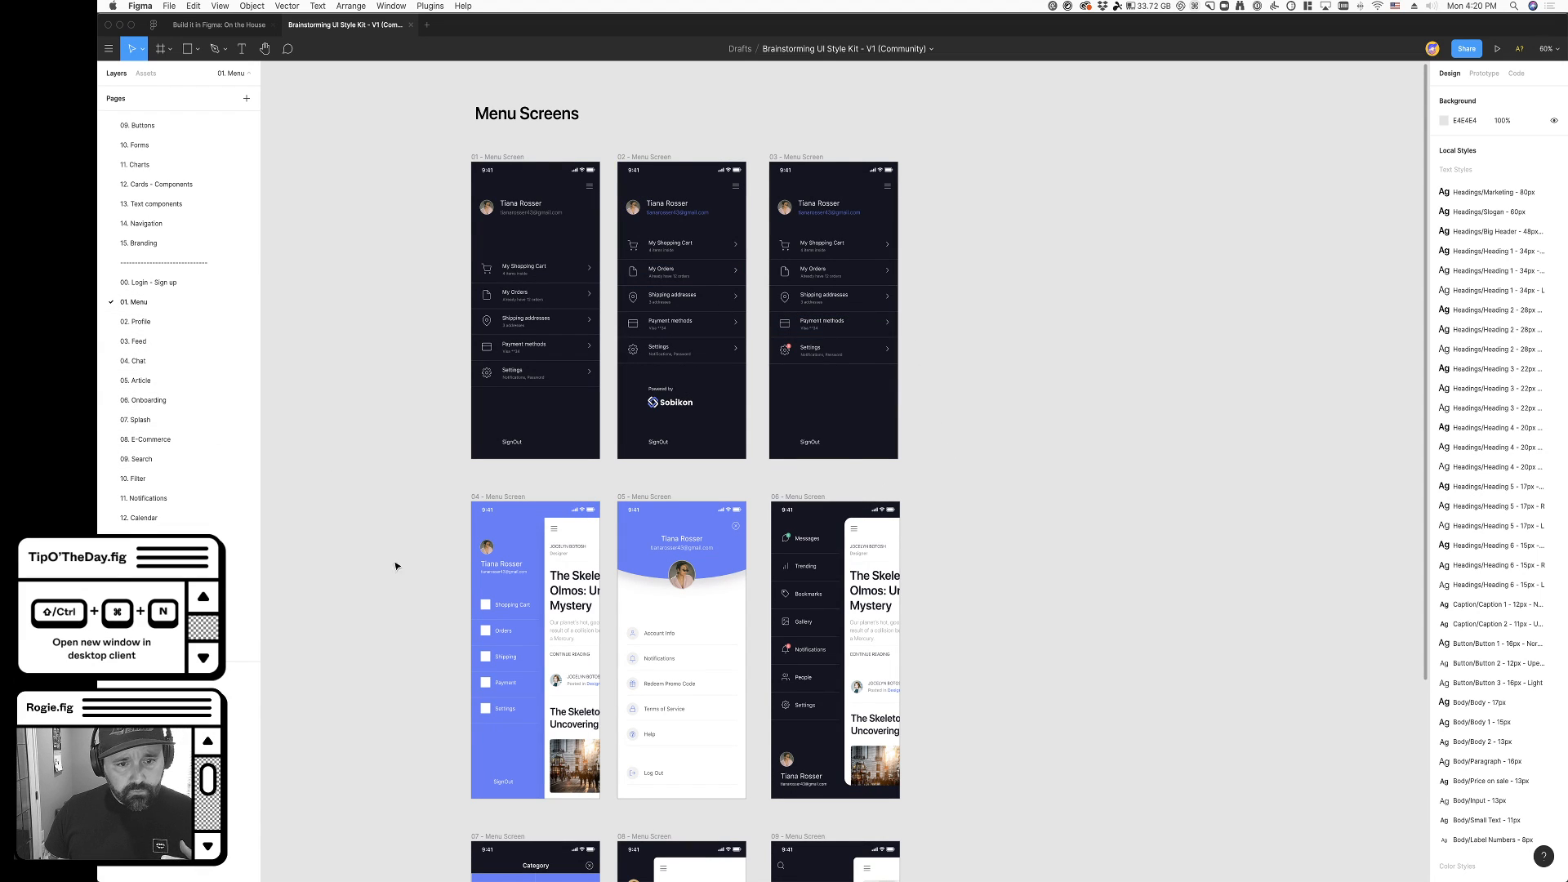
scroll(370, 543, "down", 3)
scroll(525, 584, "down", 2)
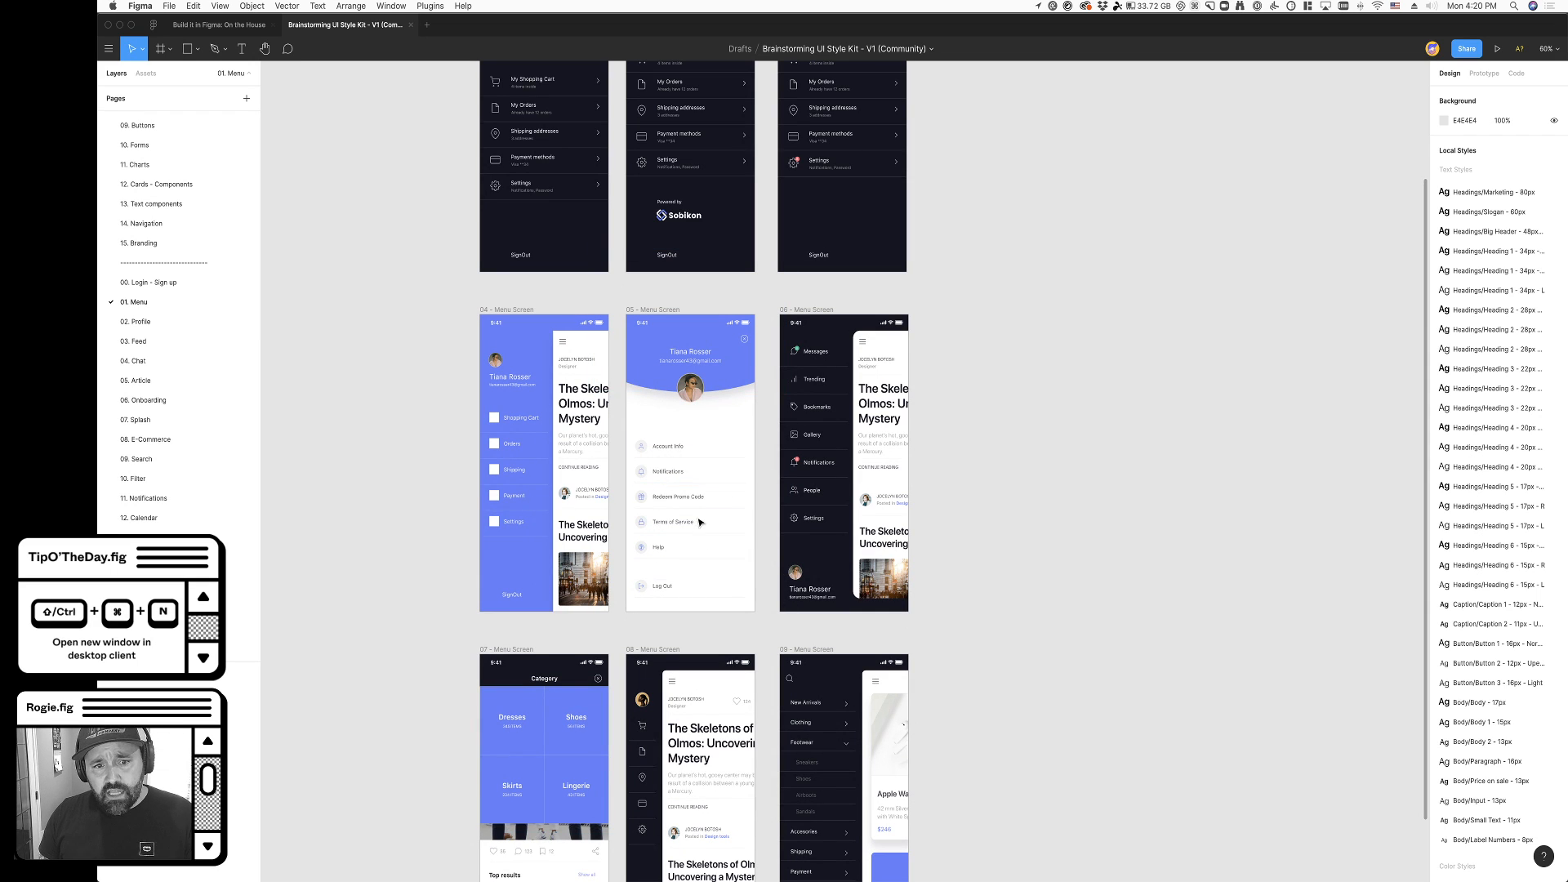
scroll(1095, 584, "down", 2)
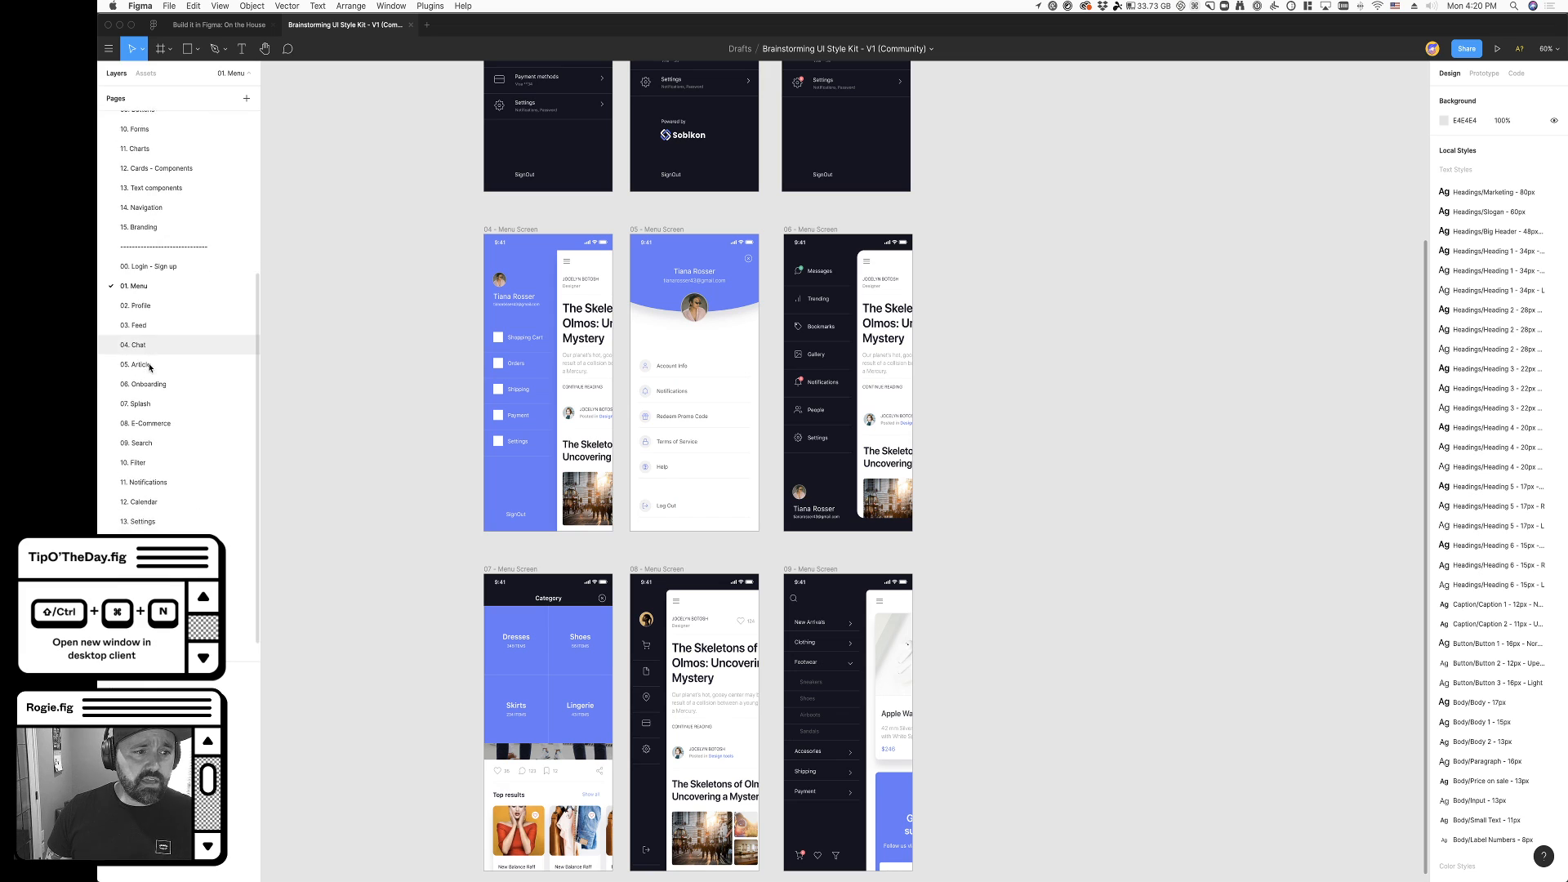
- Look at the layouts on the style kit's 10. Filter page and 09. Search page
scroll(157, 437, "down", 1)
left_click(156, 433)
left_click(157, 443)
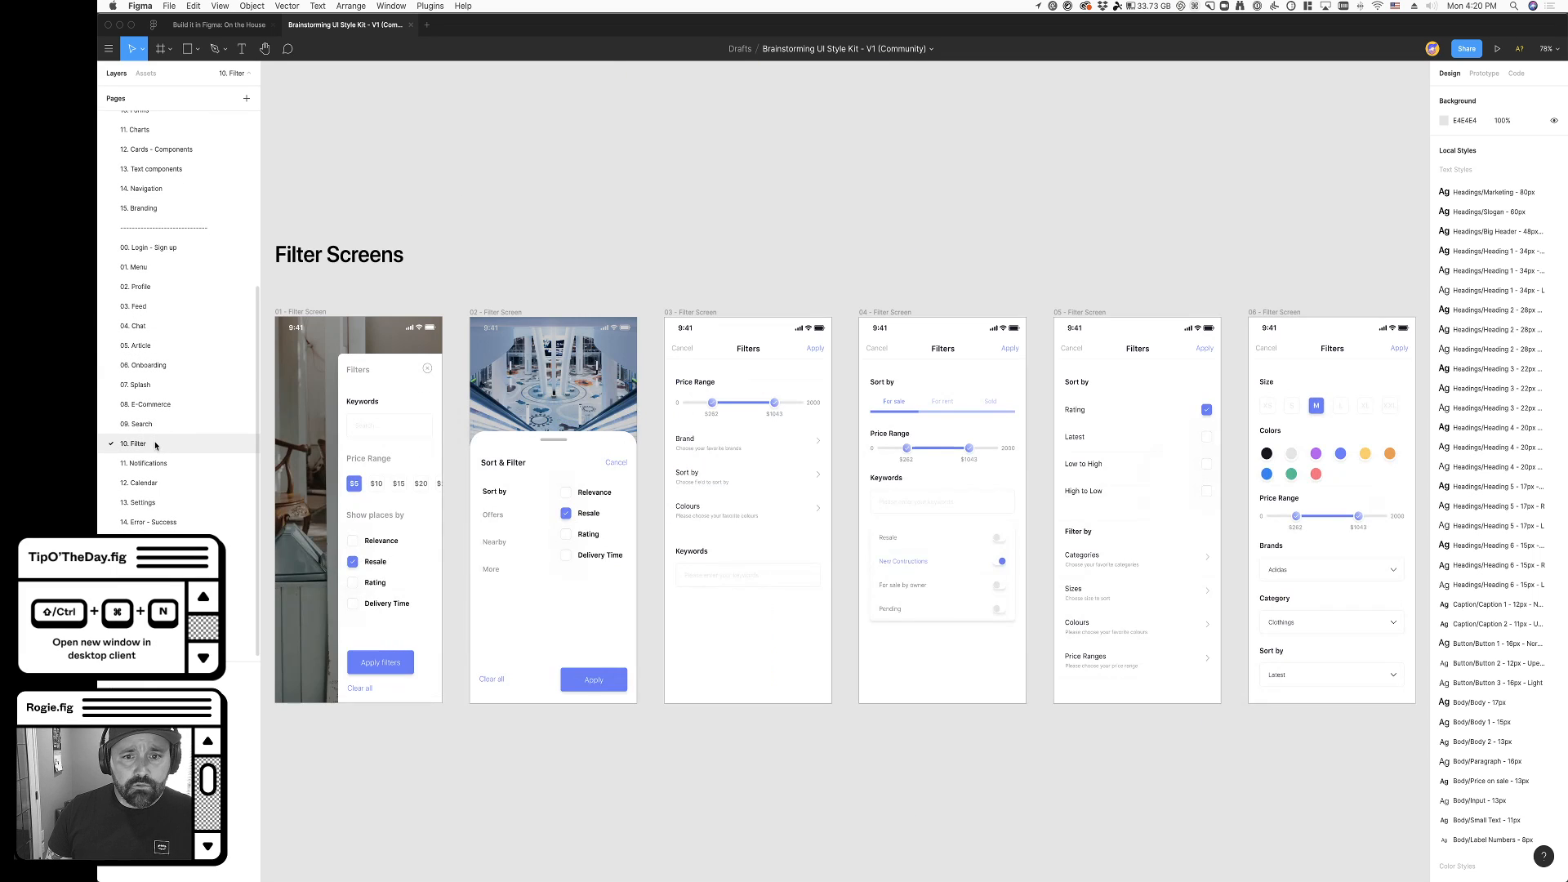
left_click(156, 430)
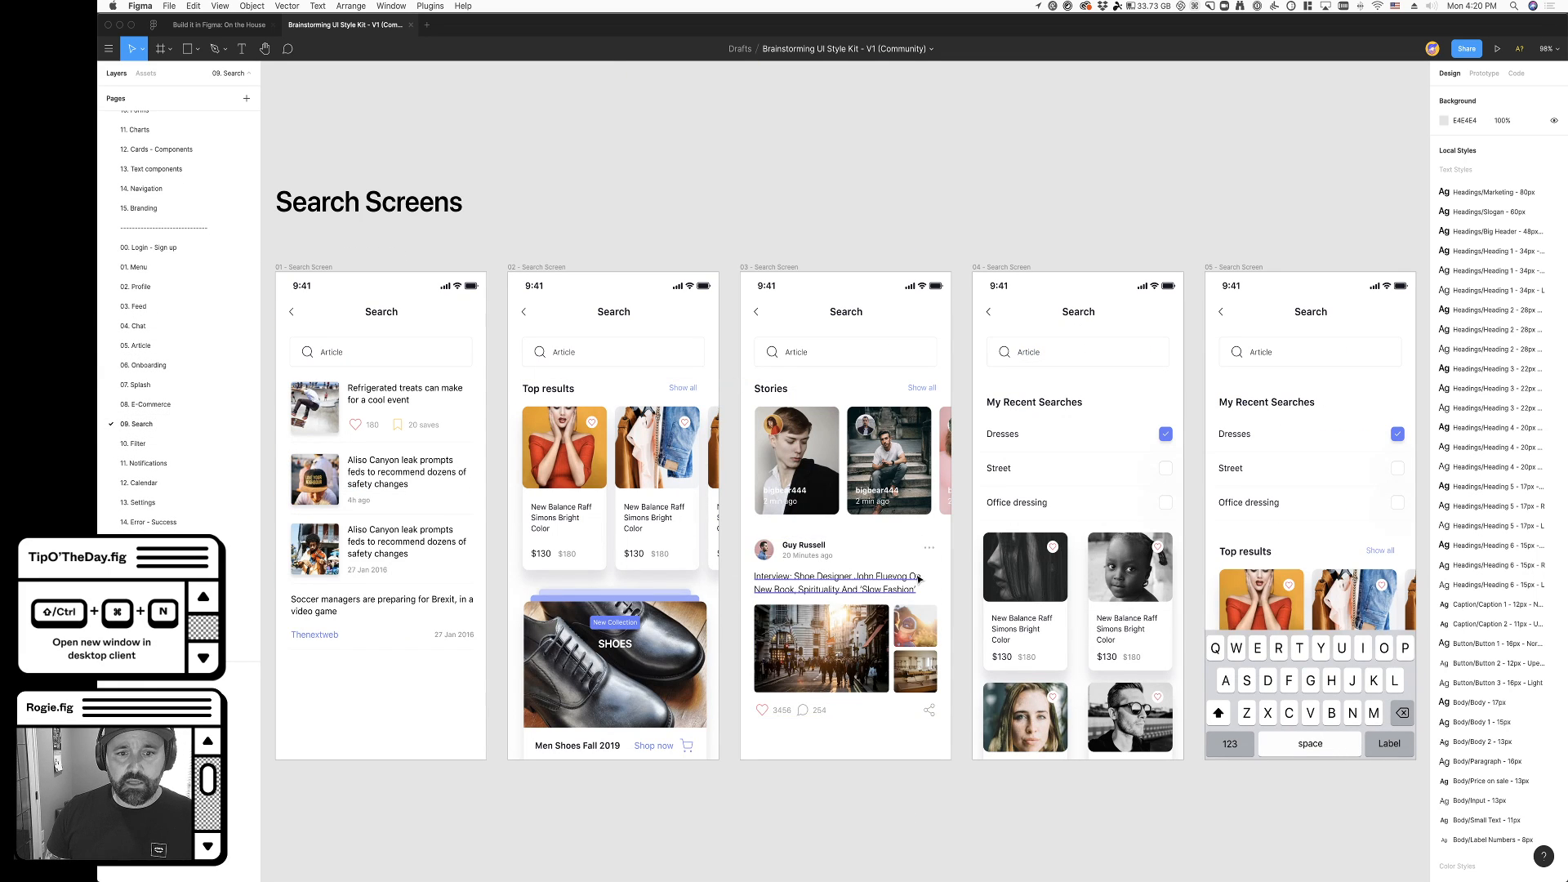
scroll(918, 578, "down", 3)
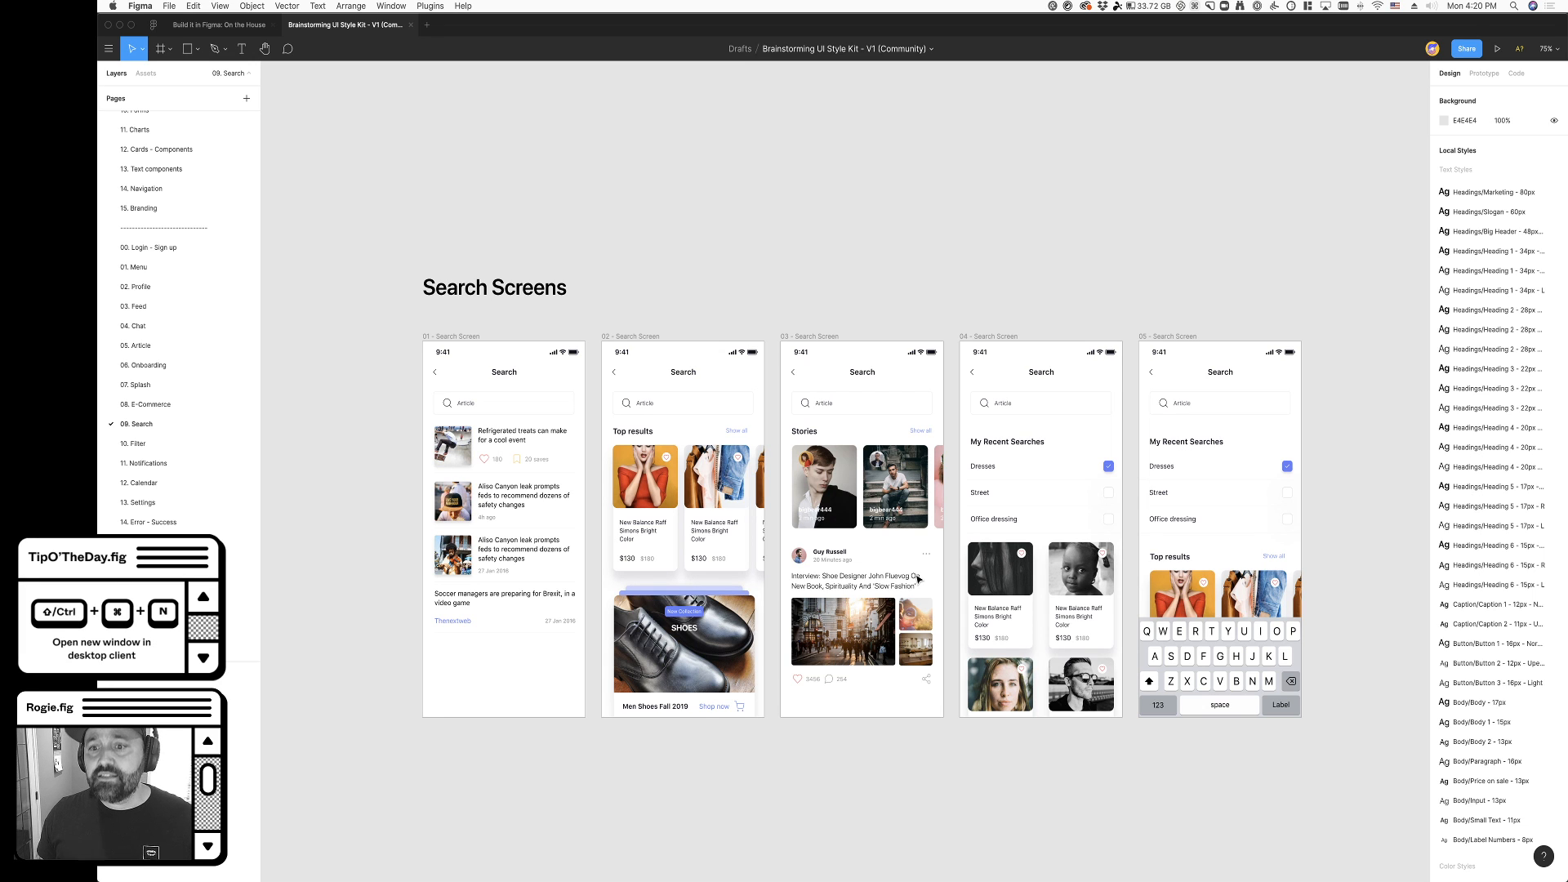
- Inspect the story card images in the Stories row of 03 - Search Screen up close
scroll(859, 502, "up", 5)
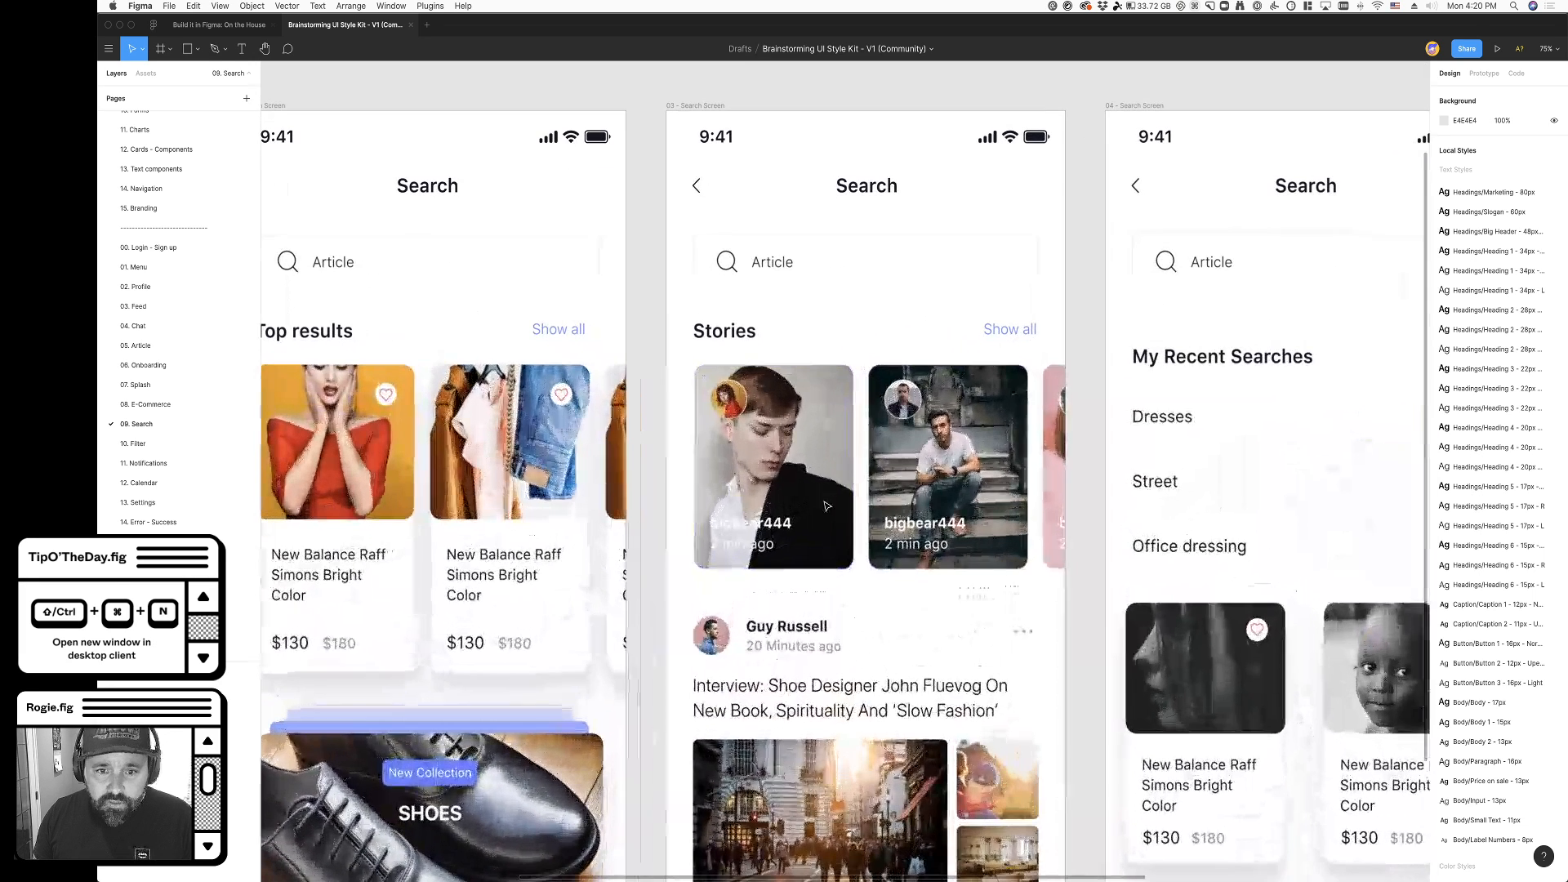
left_click(764, 425, "super")
left_click(764, 425)
left_click(921, 448, "shift")
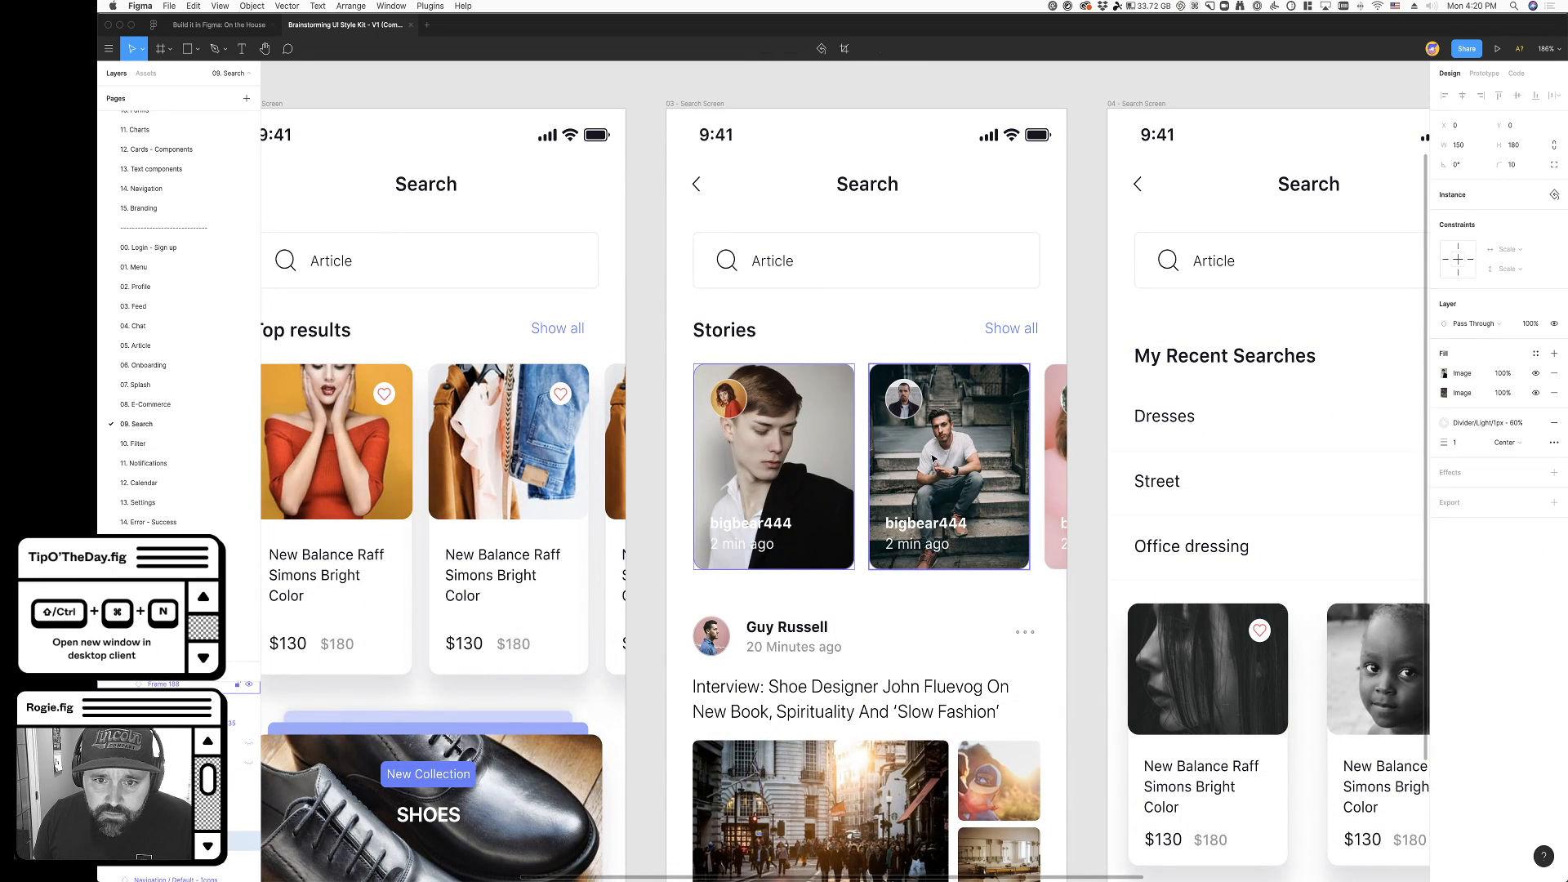
- Go to the master component of the first story card in the Stories row of 03 - Search Screen
scroll(946, 435, "down", 1)
double_click(795, 404)
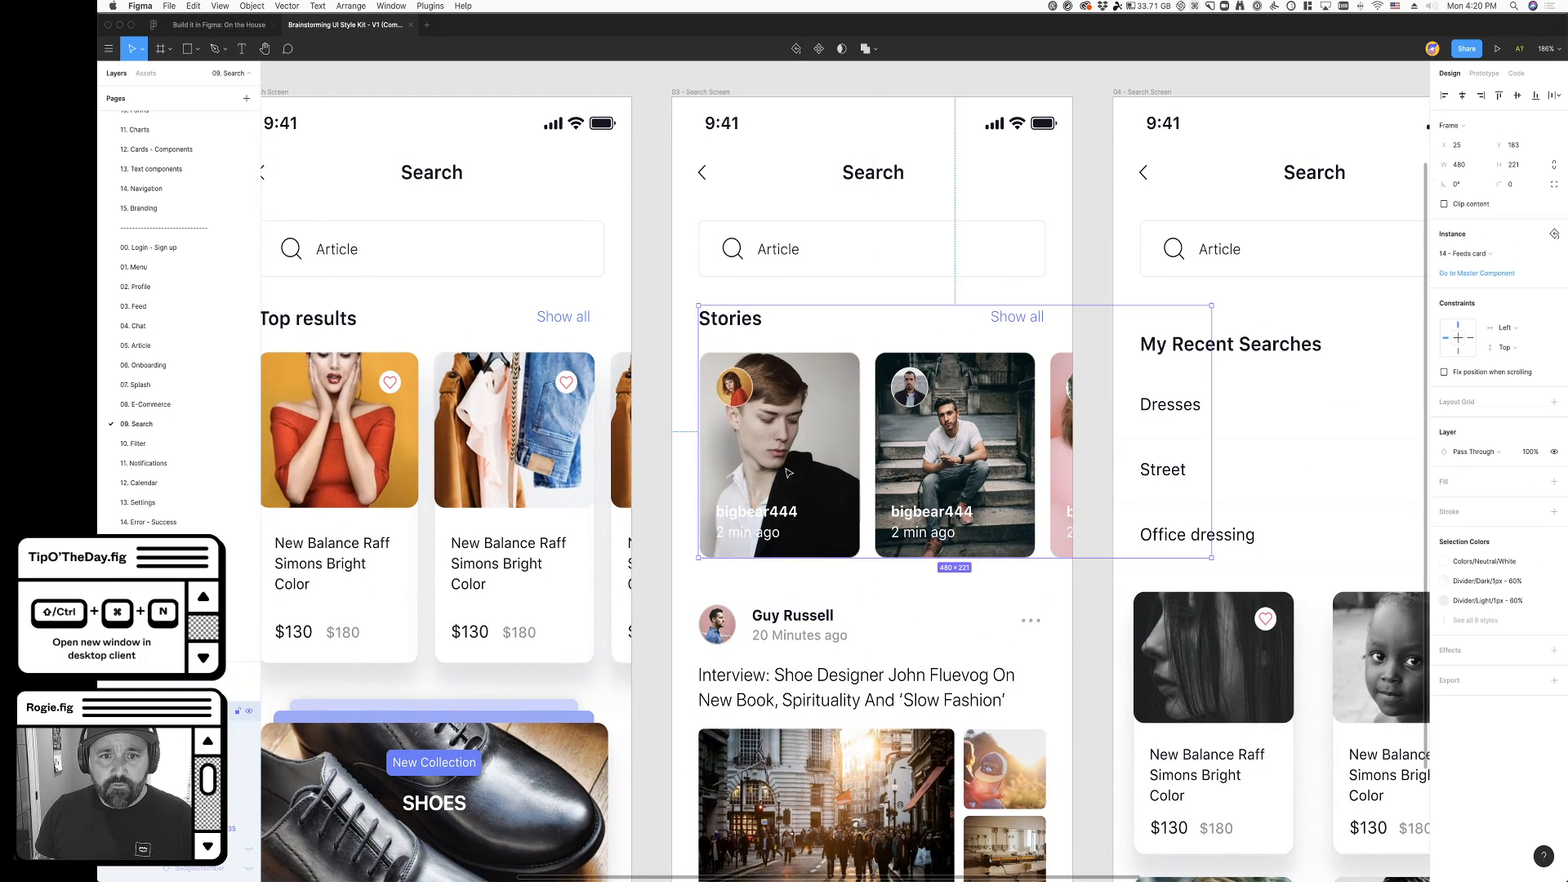
right_click(796, 404)
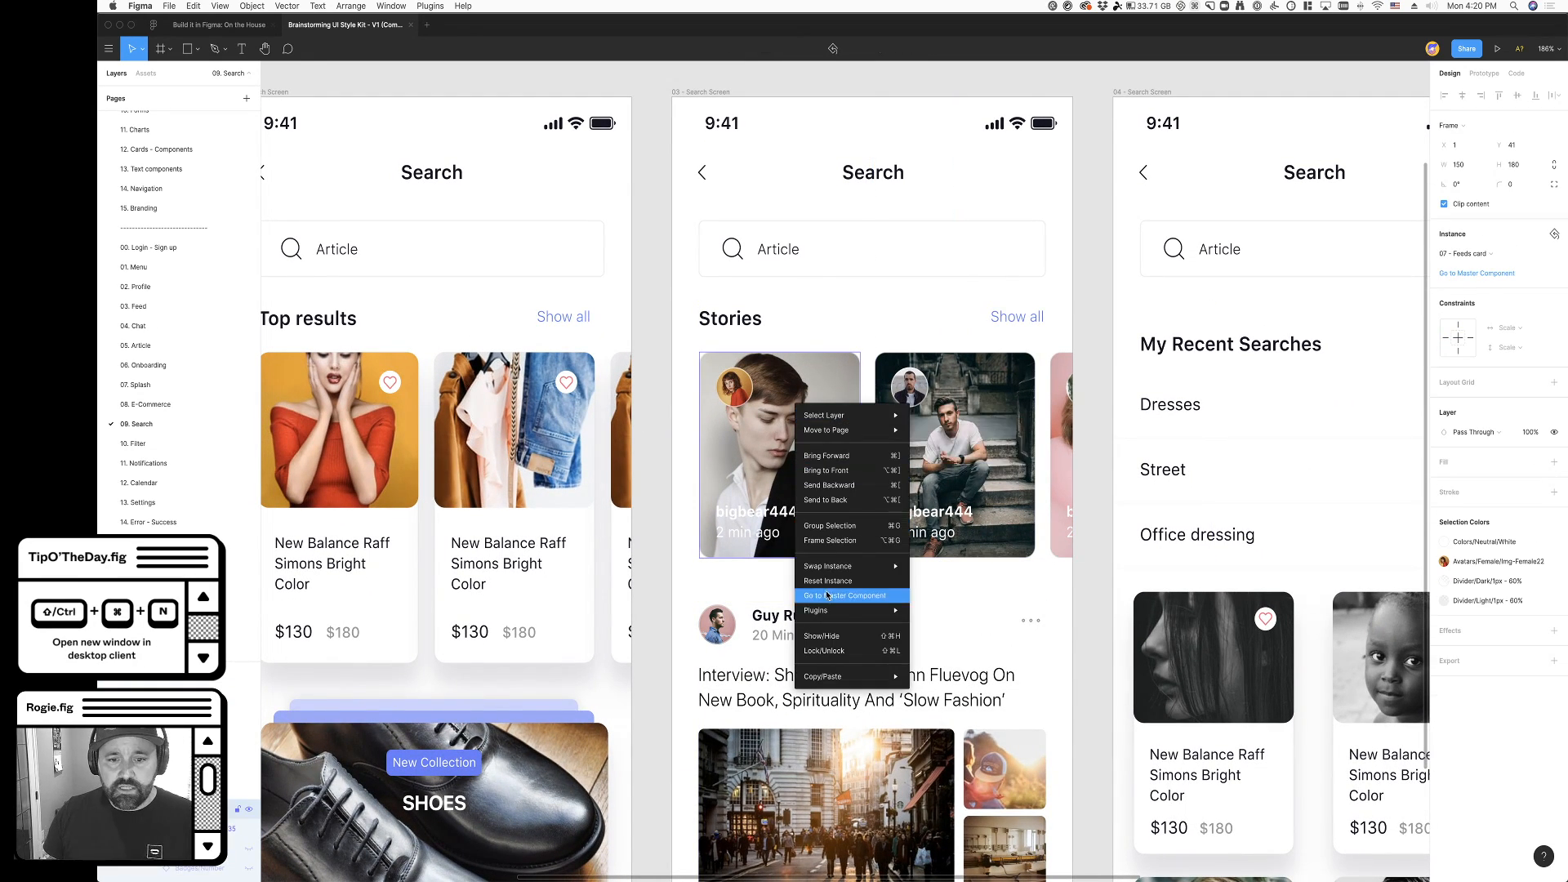
left_click(886, 599)
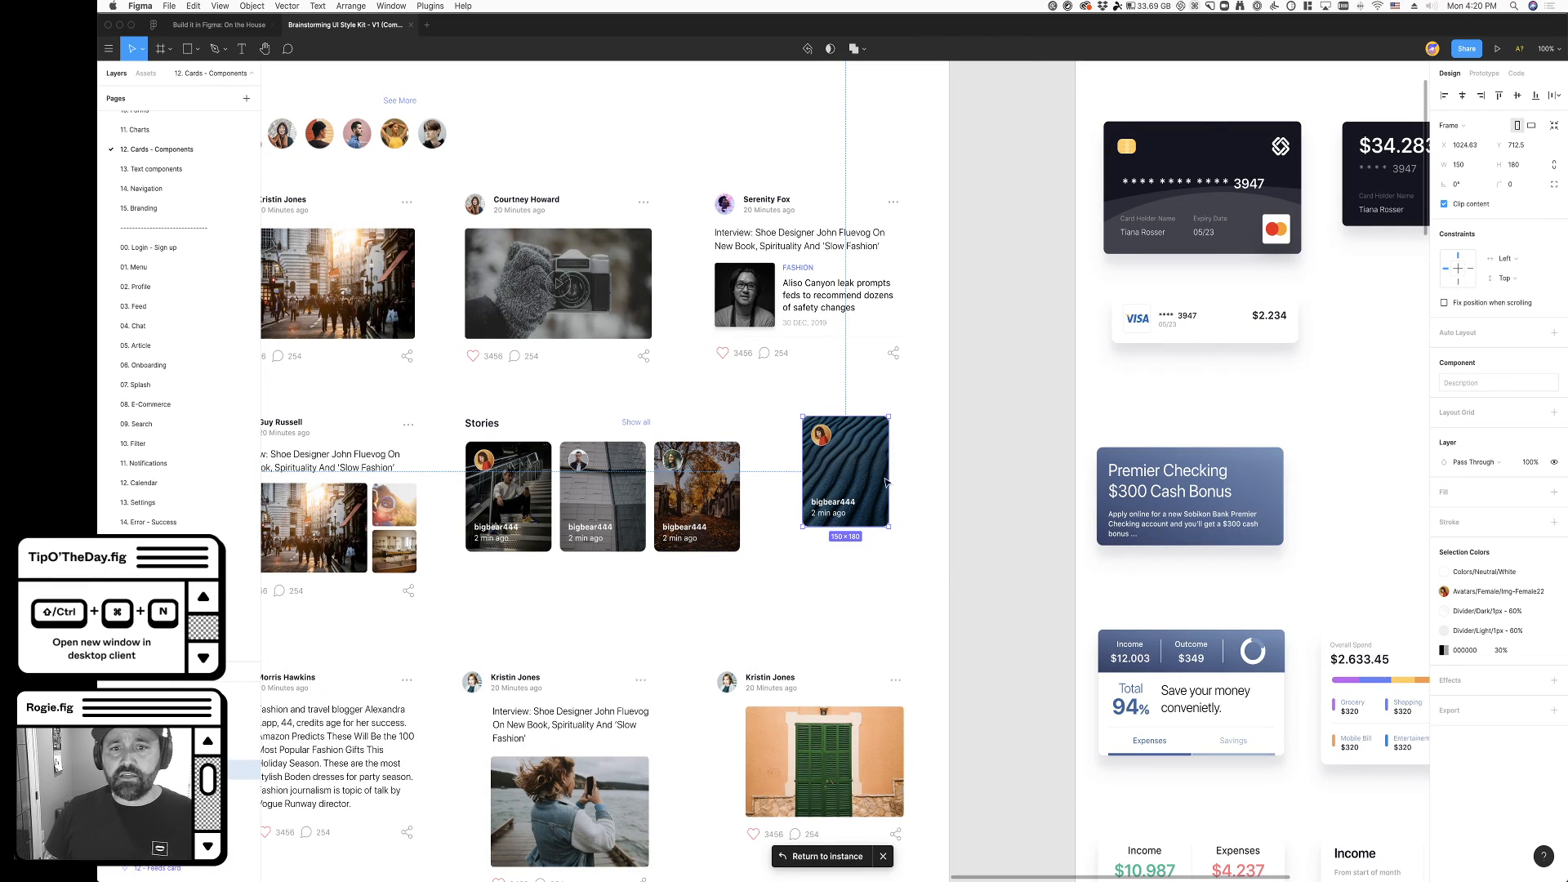
- Select the standalone story card component beside the Stories row on the style kit's Feeds board
left_click_drag(837, 498, 849, 484)
left_click(969, 563)
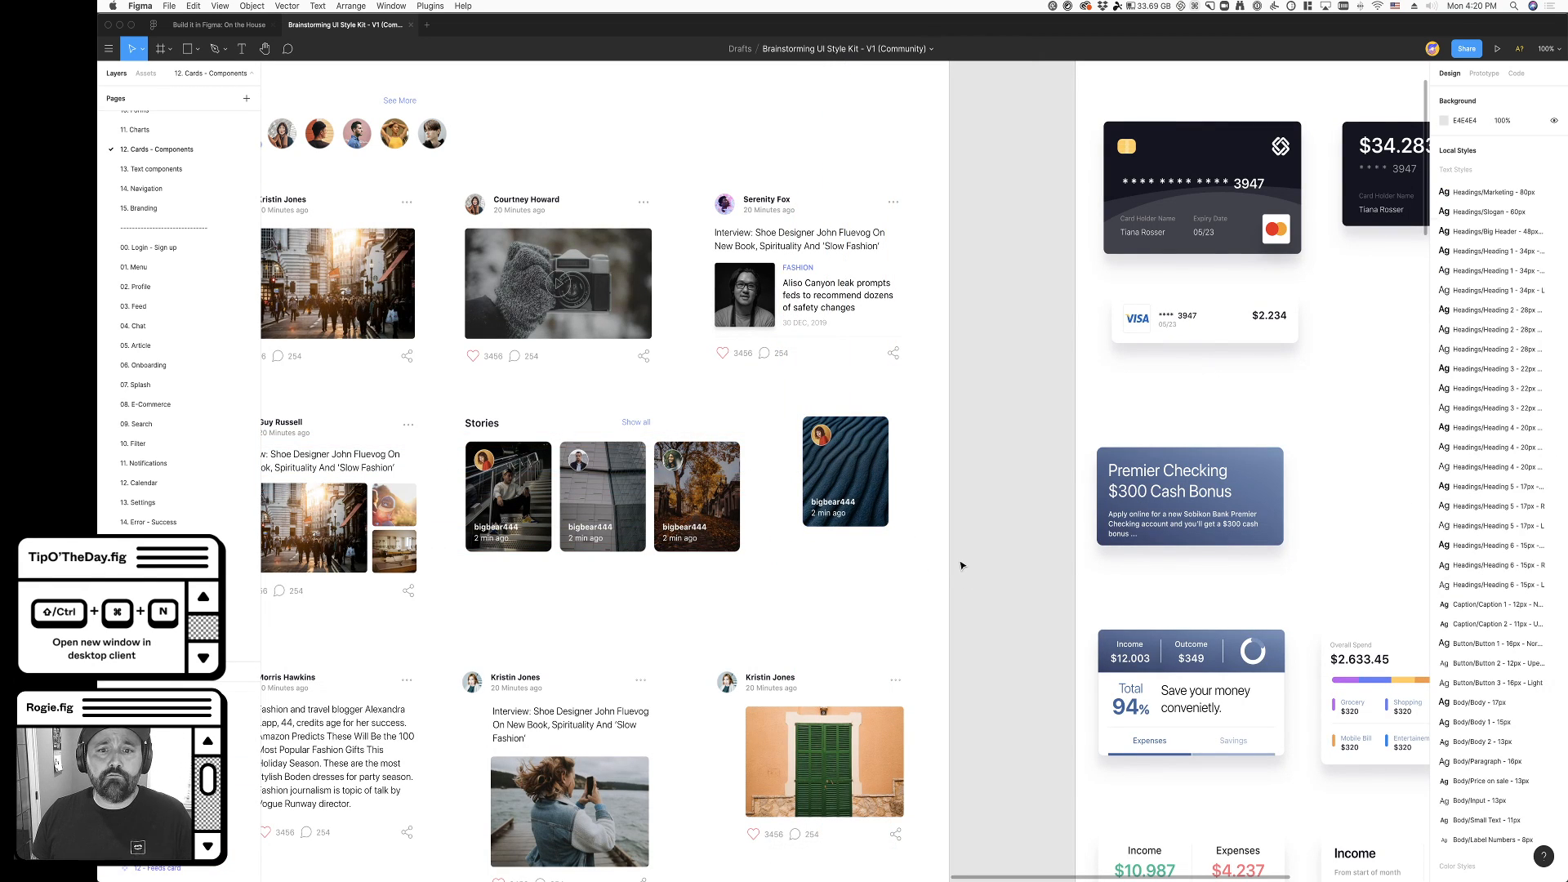
scroll(965, 573, "down", 2)
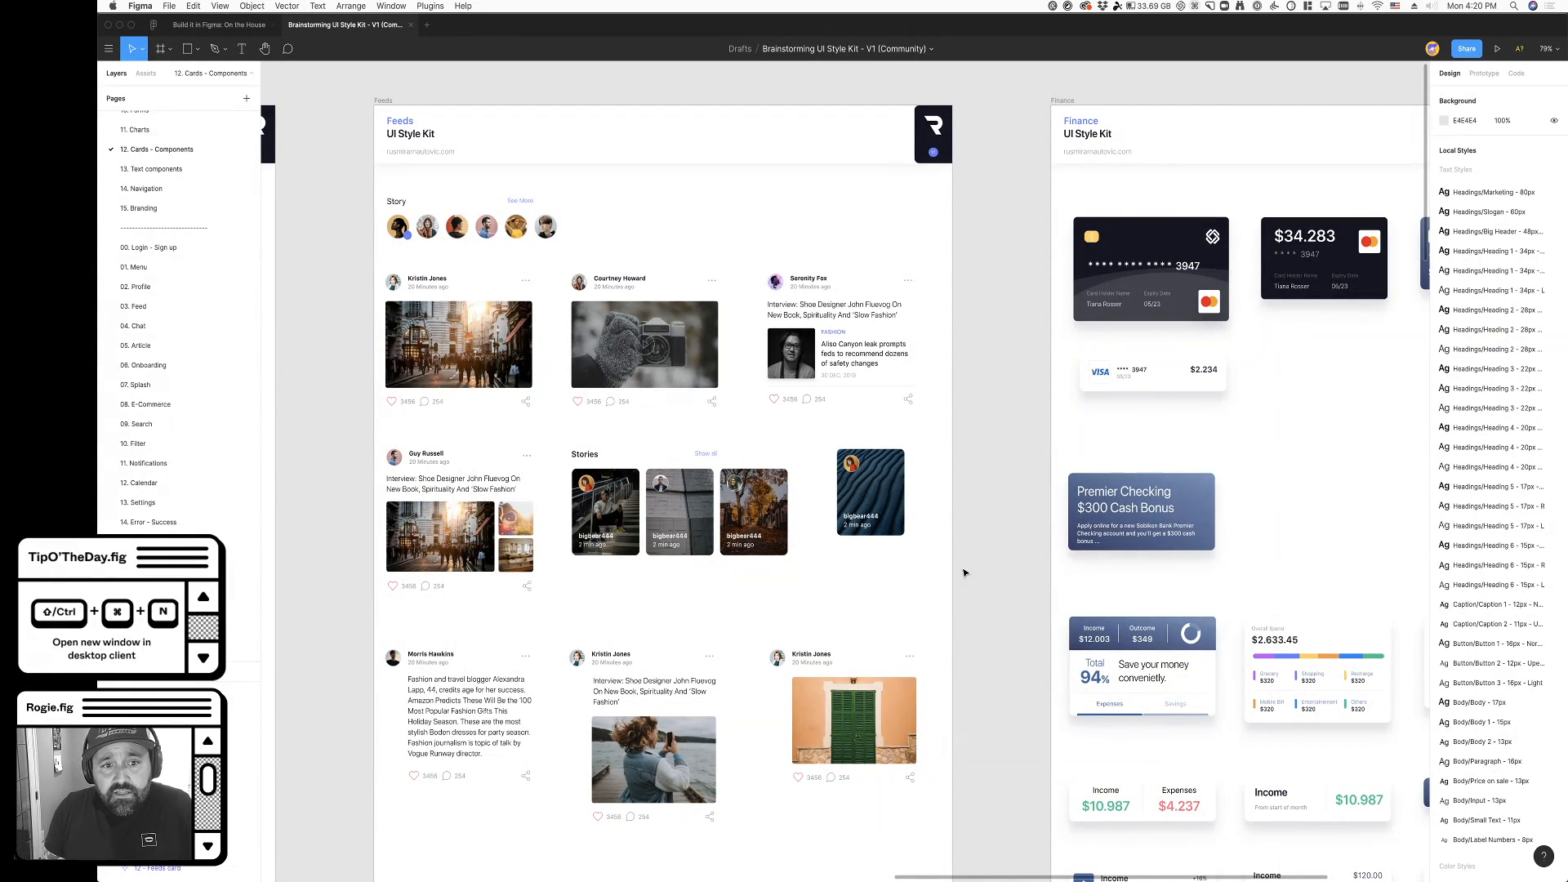
left_click(873, 500)
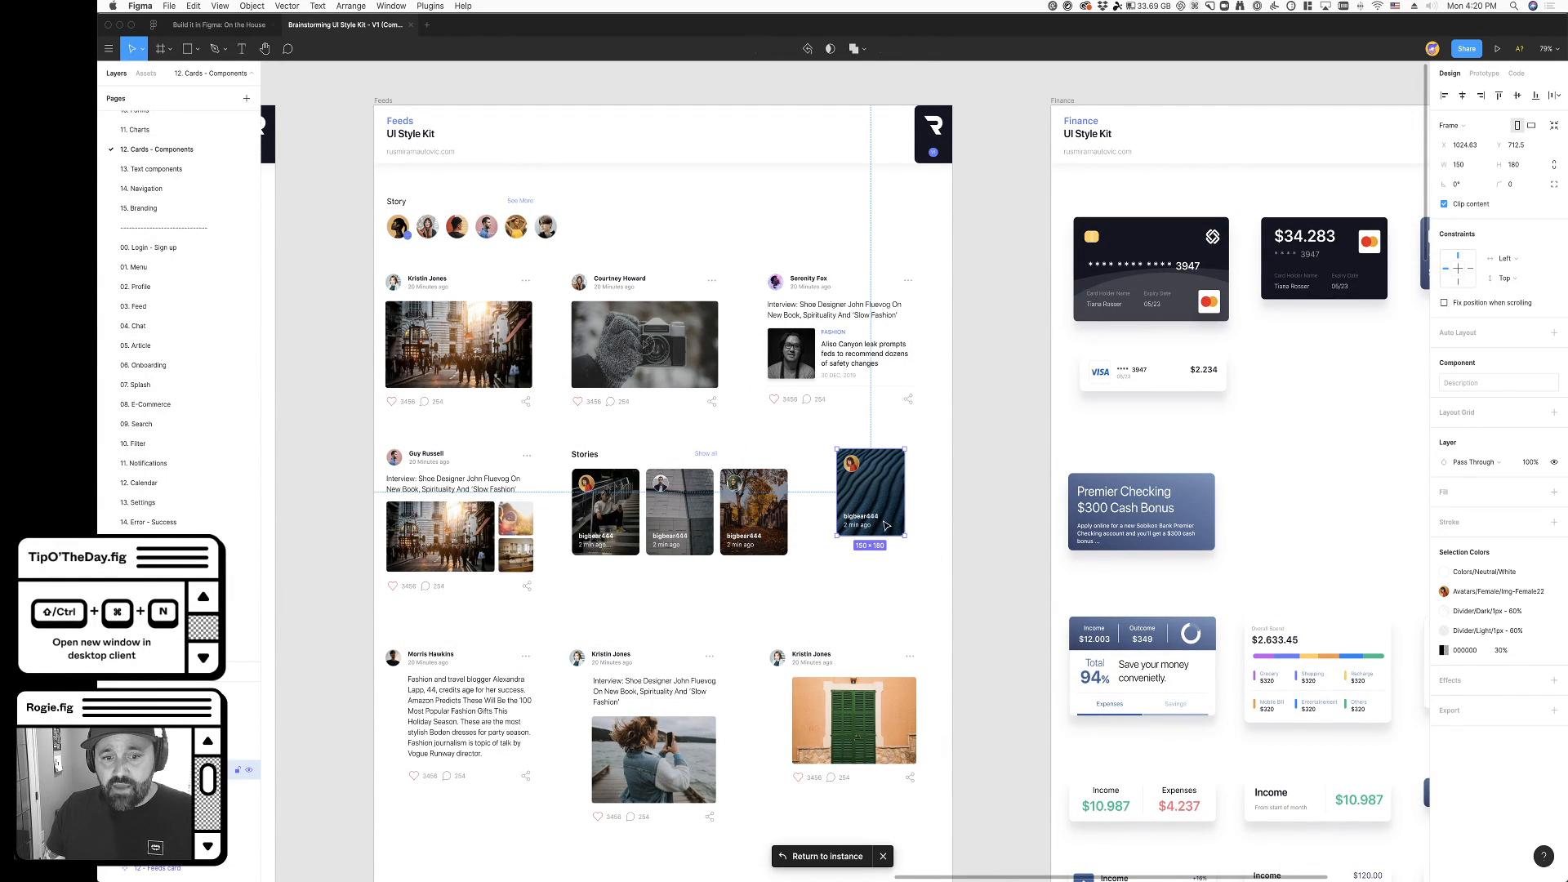
left_click(950, 584)
left_click(881, 501)
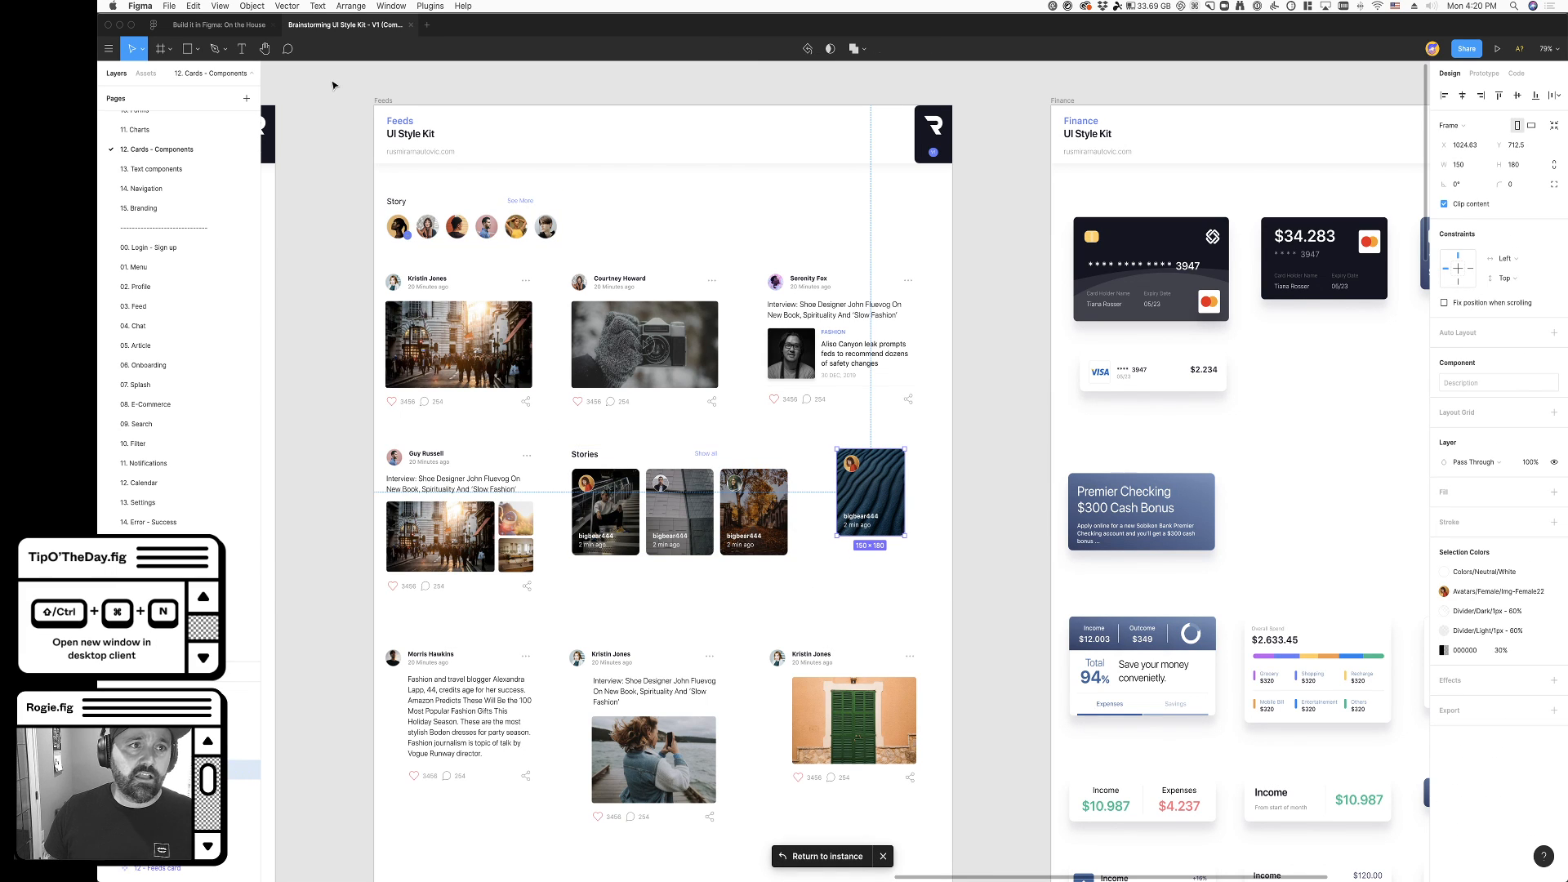
- Search the Figma Community for "brainstorming ui"
left_click(154, 26)
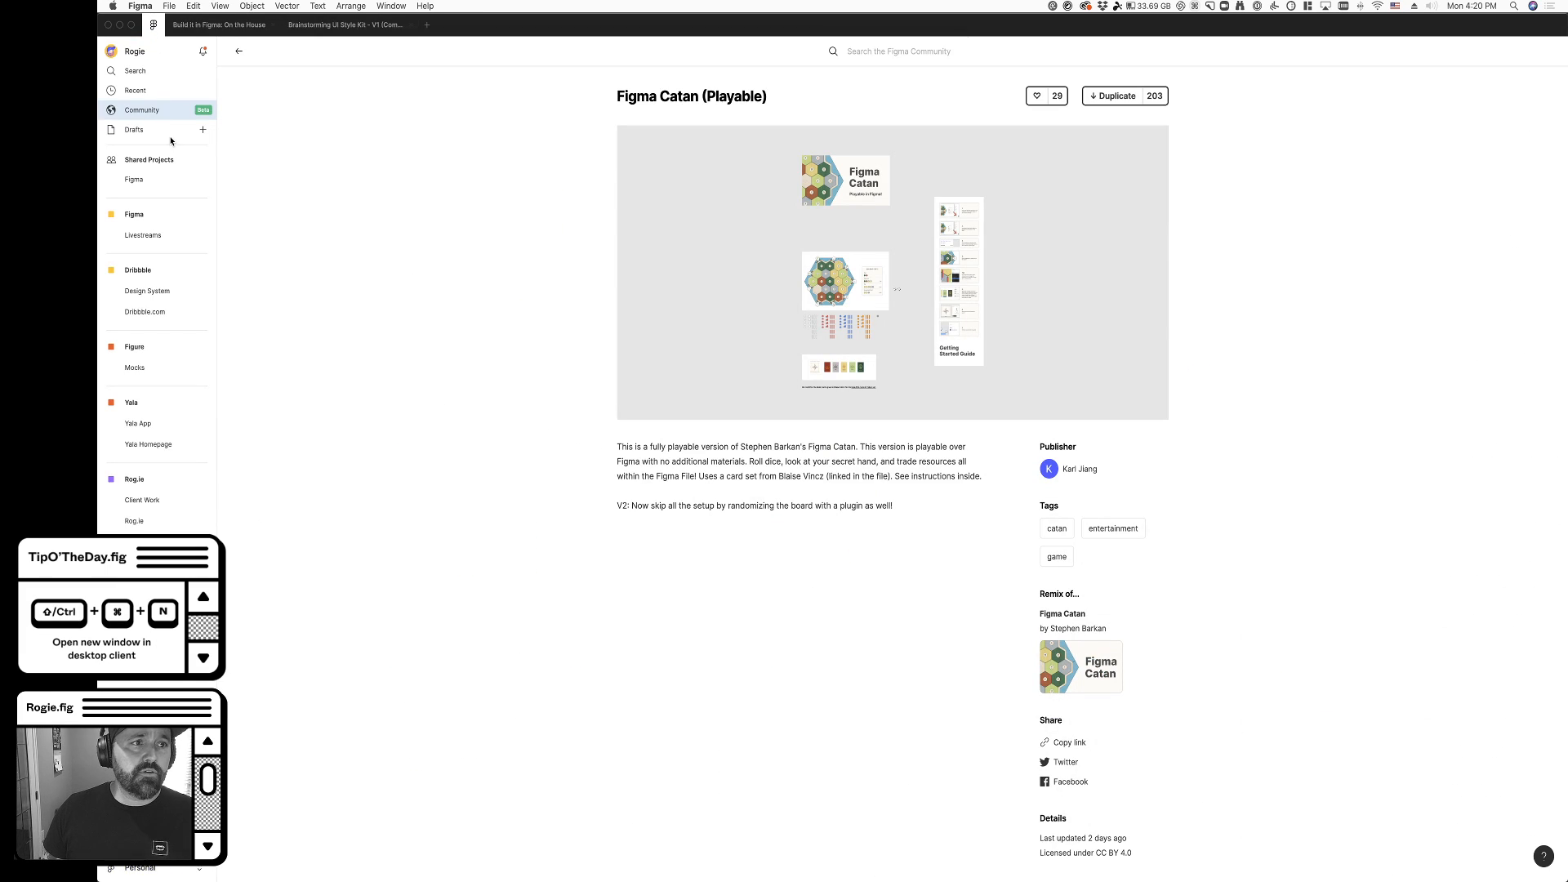
left_click(899, 53)
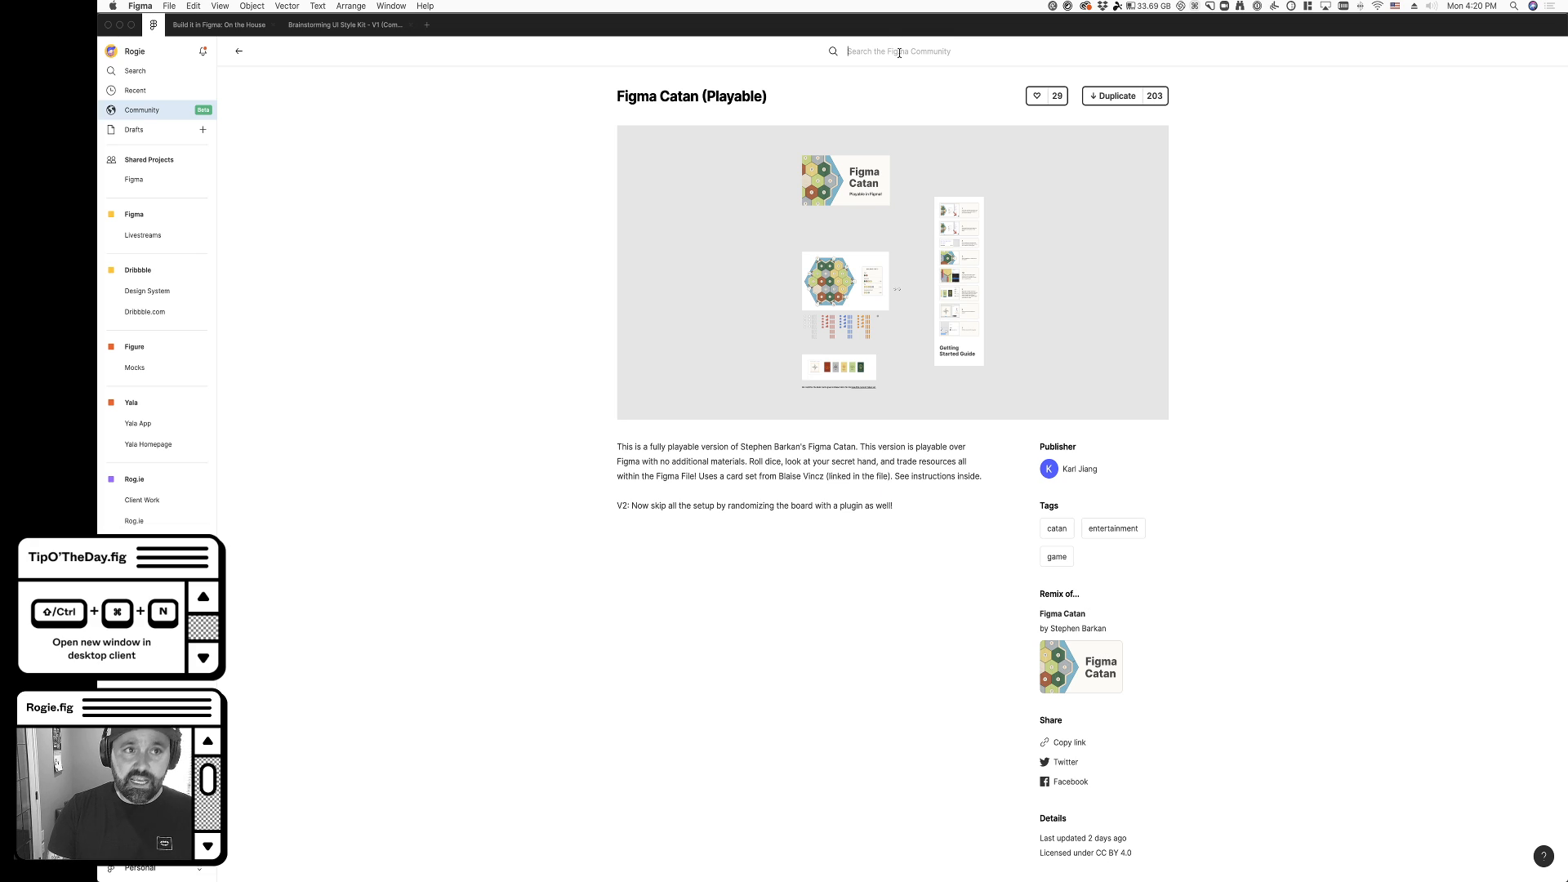
type("brain")
type("storm")
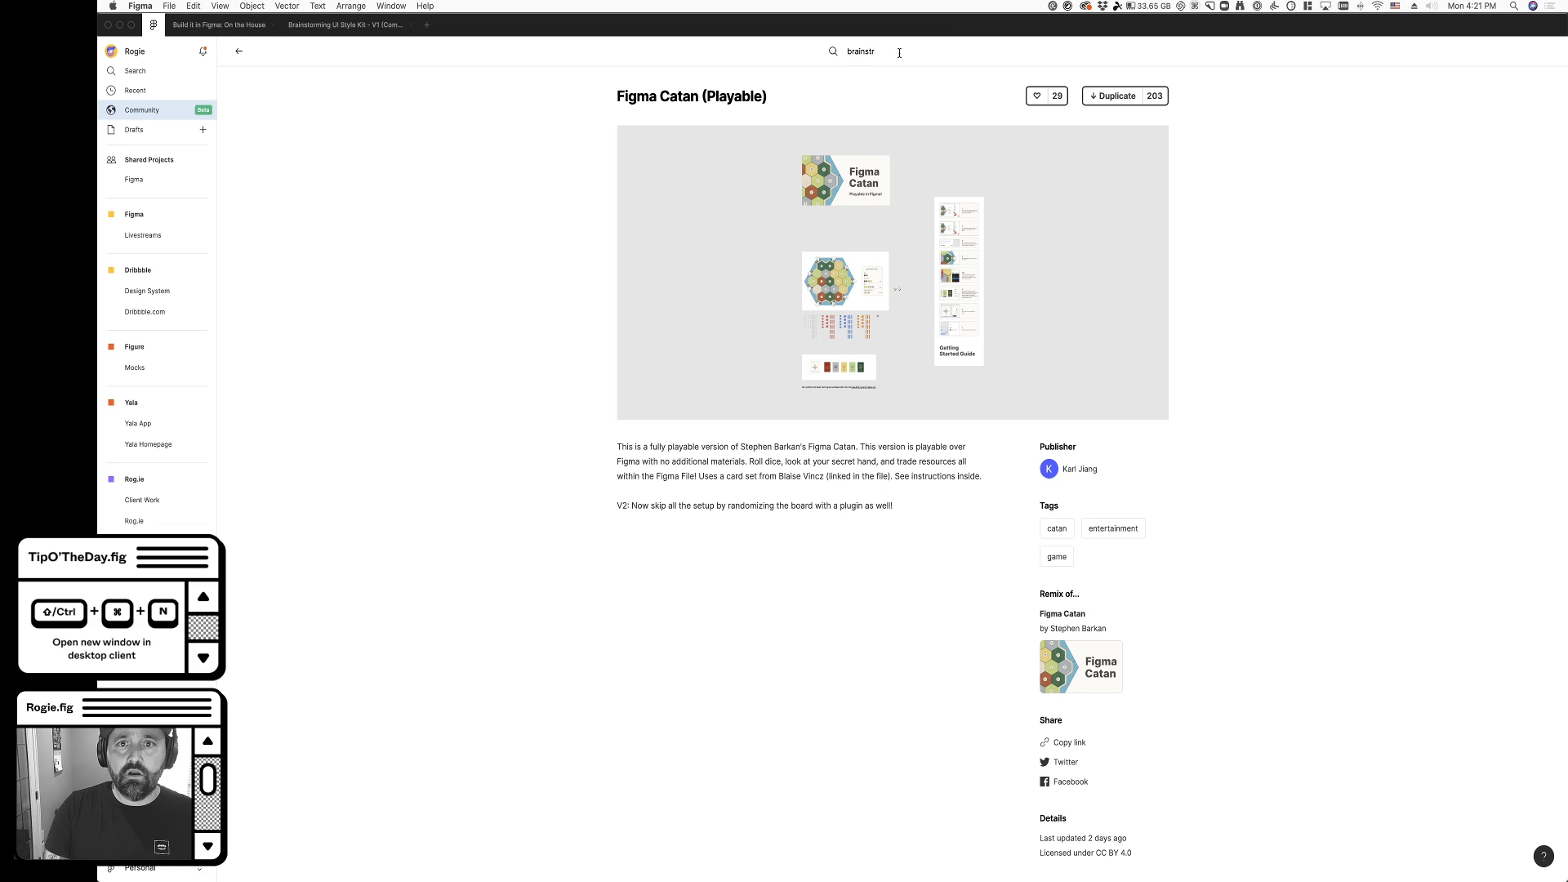
type("ing ui")
key("Return")
- Open the Brainstorming UI Style Kit - V1 file page from its publisher's profile and copy its link
left_click(269, 210)
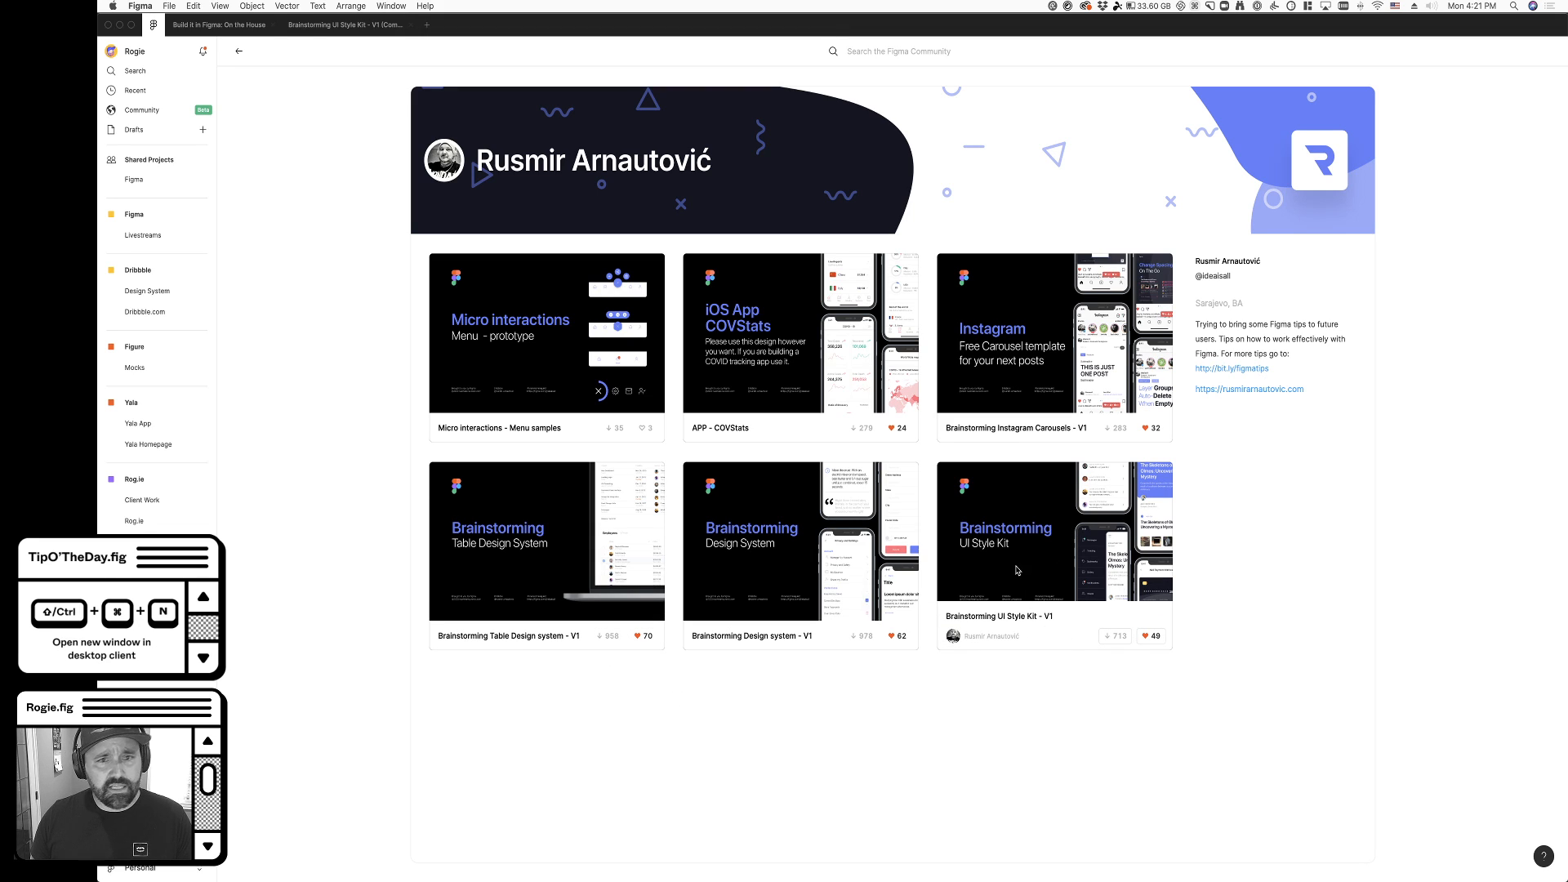
left_click(1054, 564)
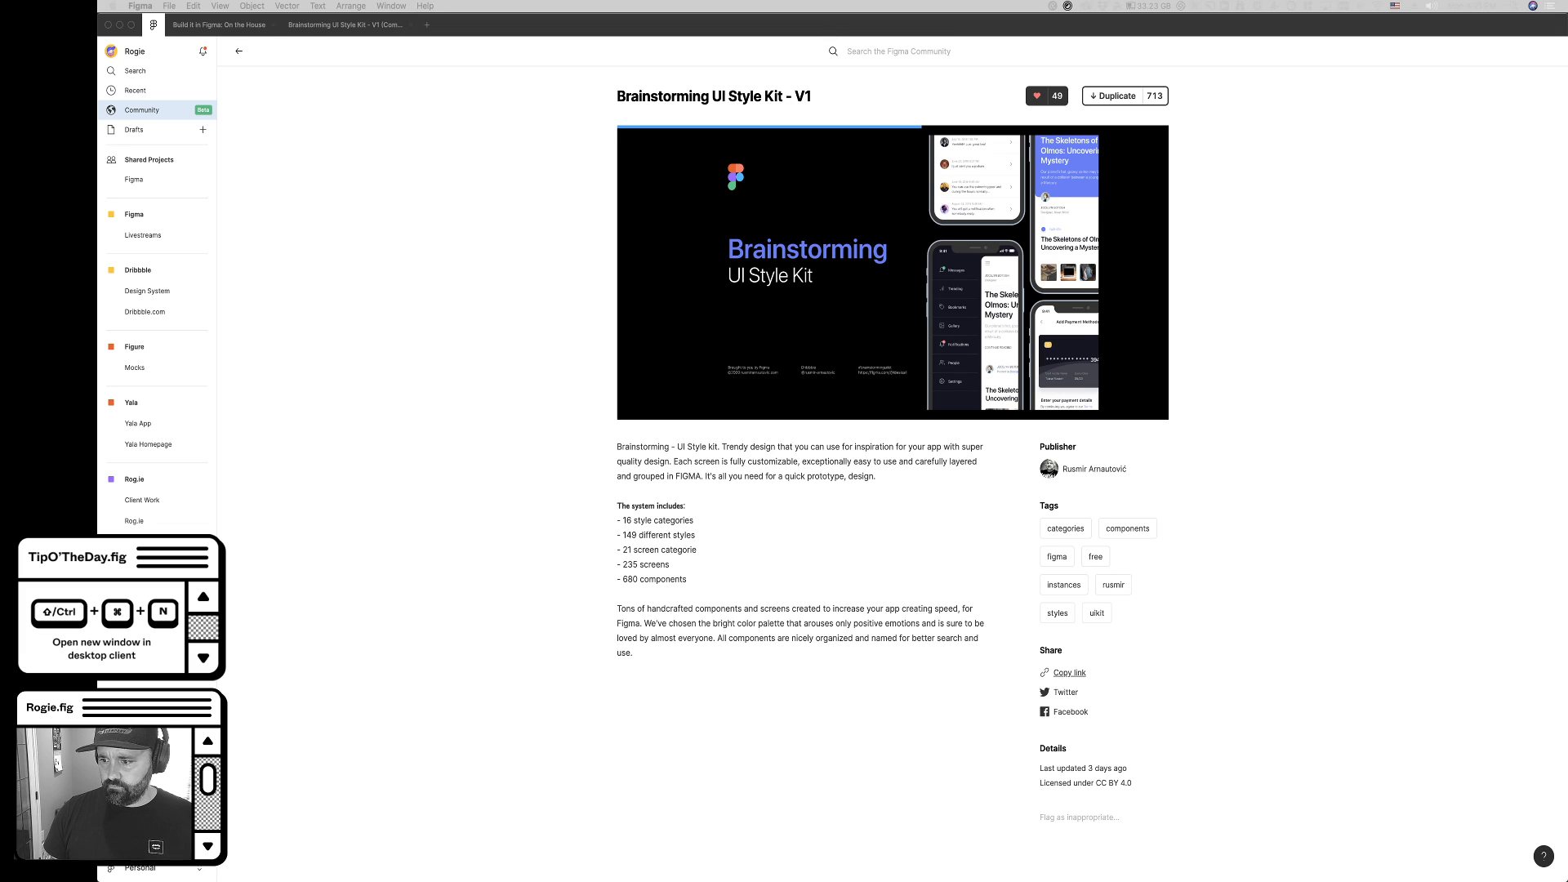
left_click(1069, 672)
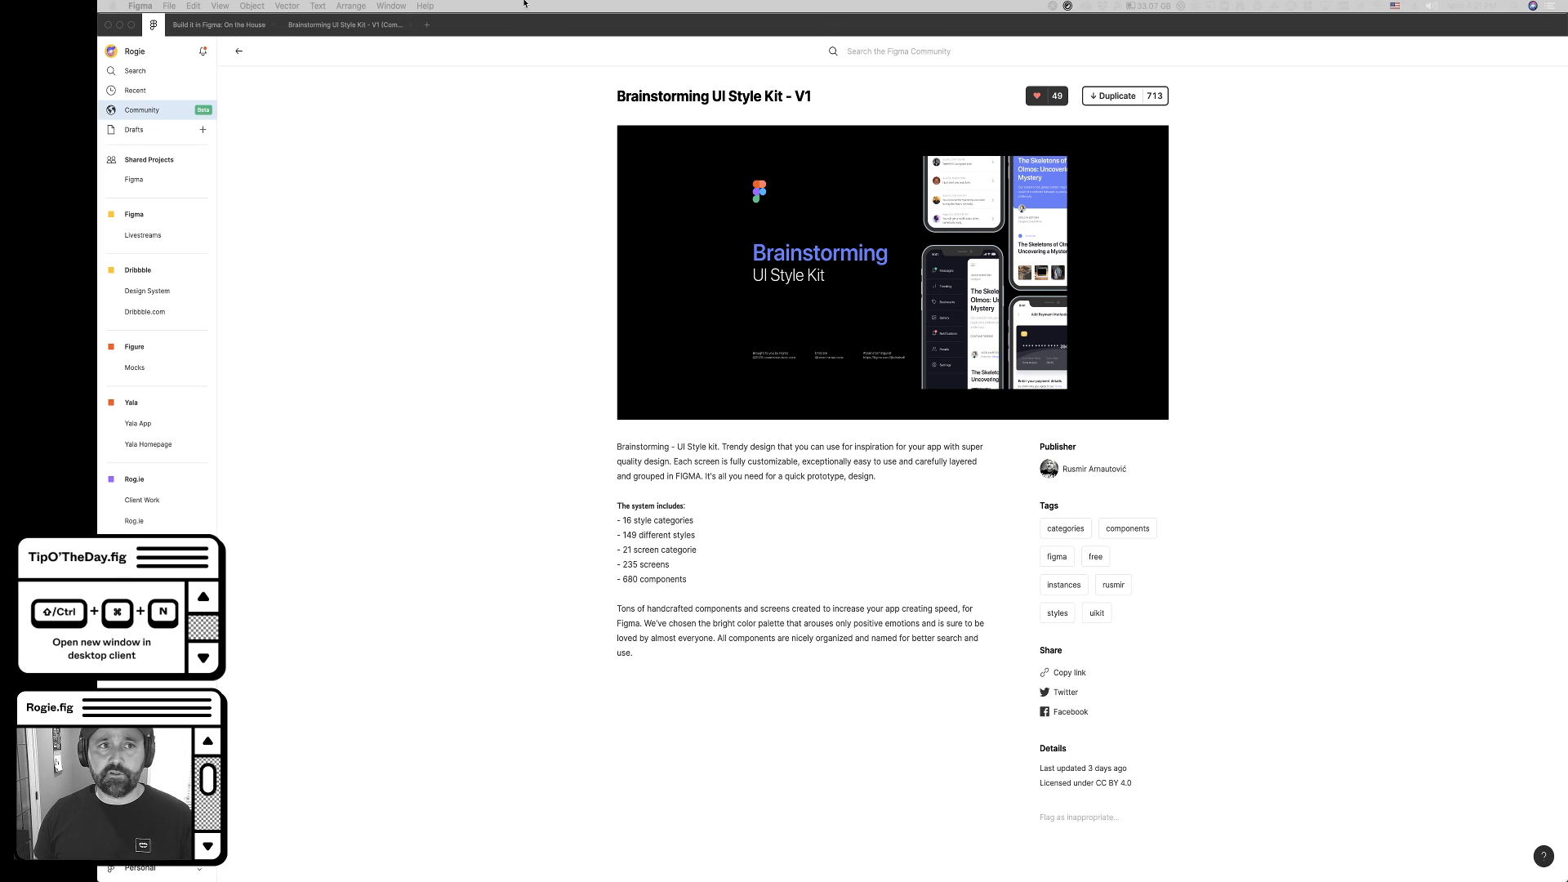
- Compare the first large drink image on the second My drinks screen with the style kit's story card component
left_click(234, 27)
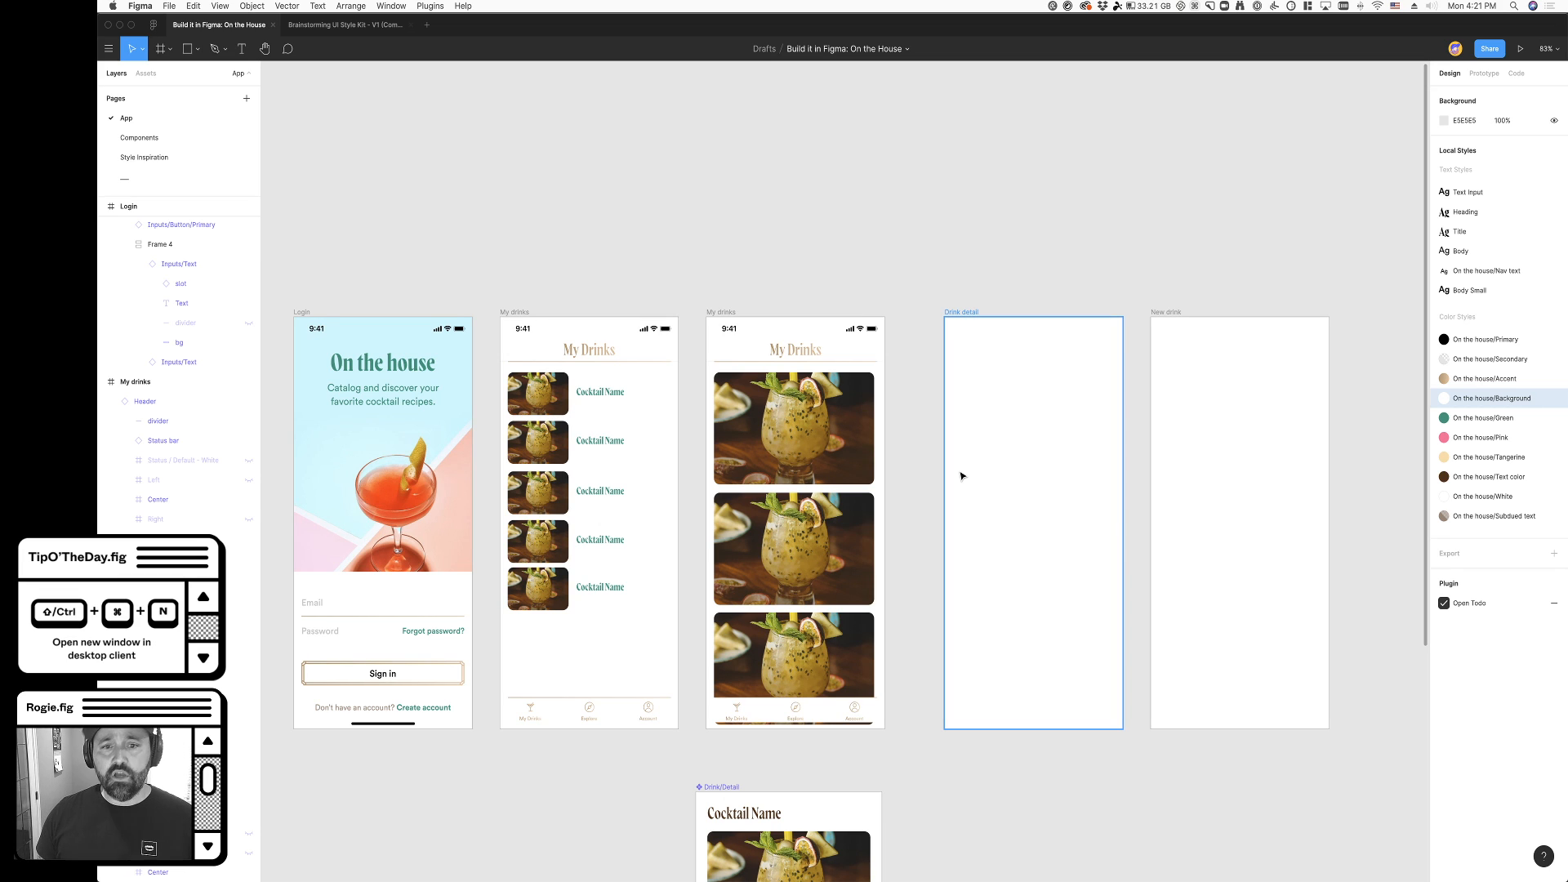
left_click(858, 428)
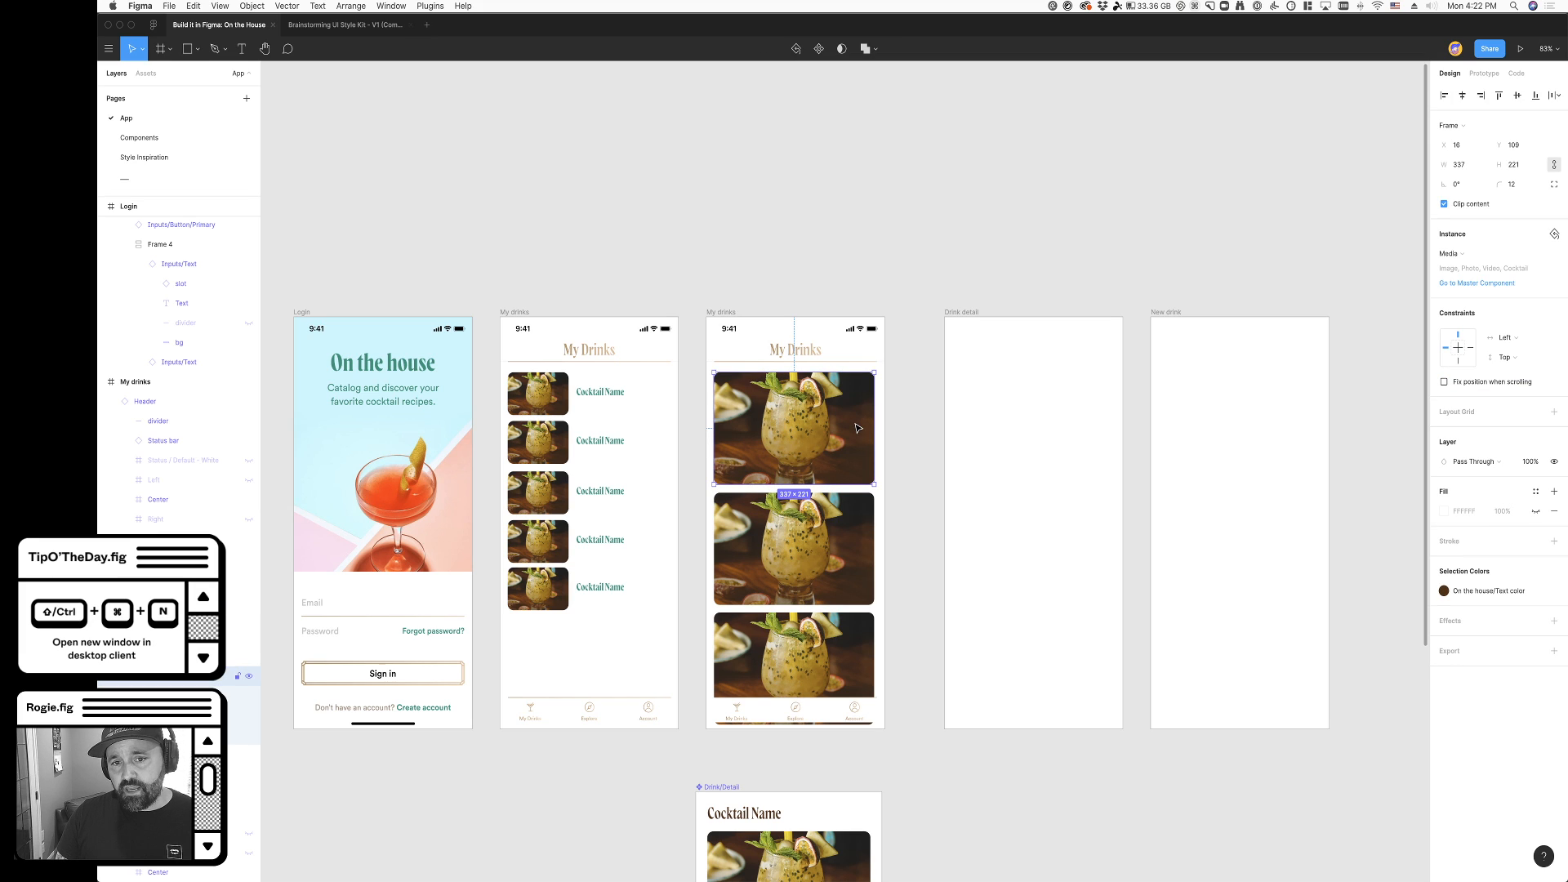
left_click(343, 25)
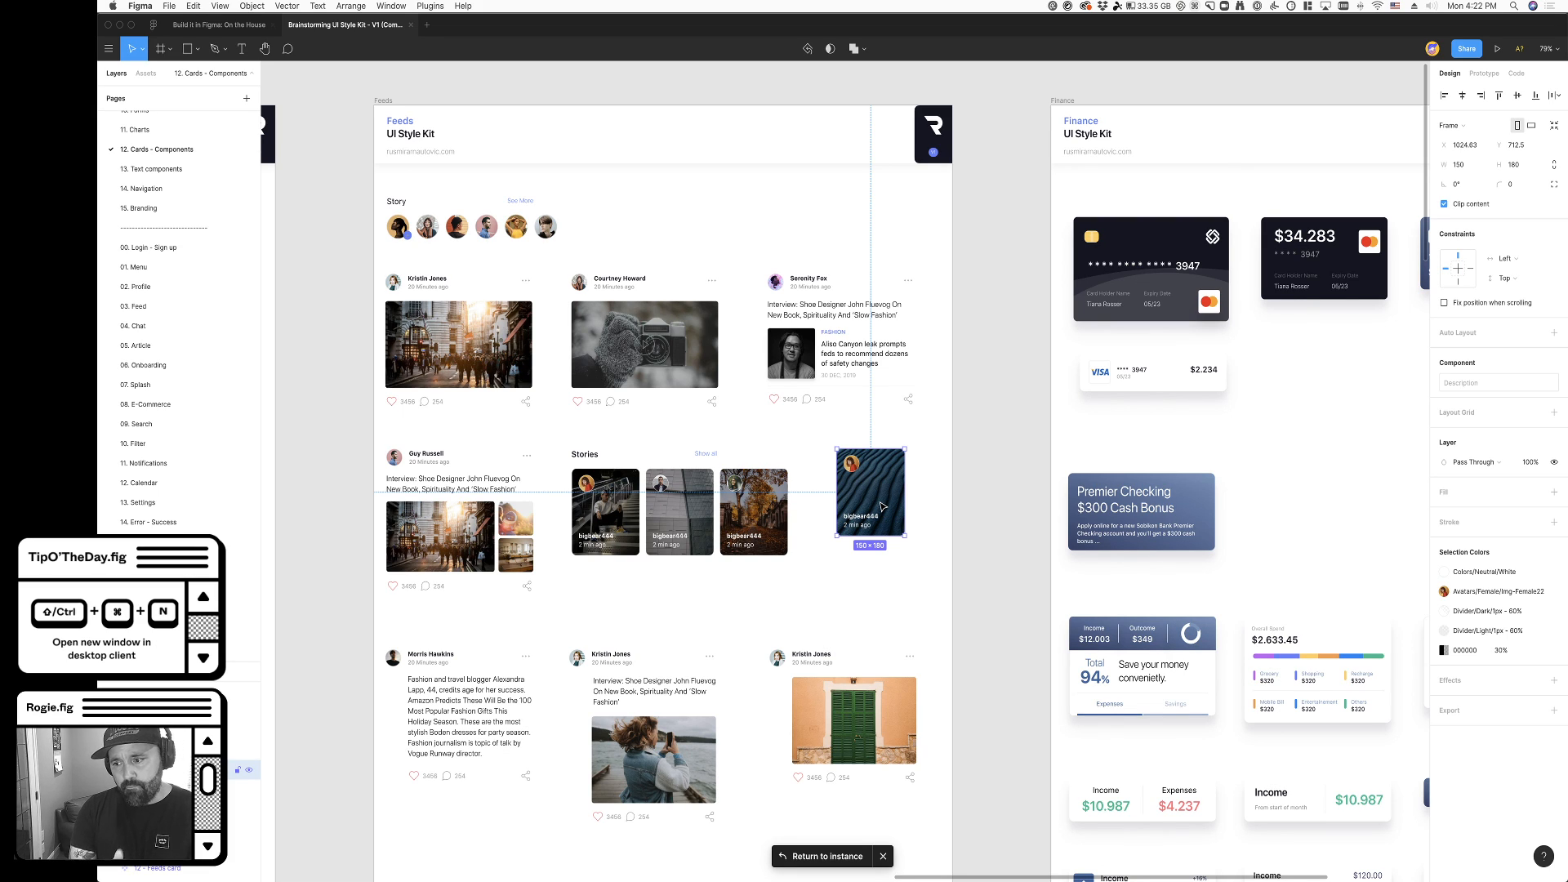
scroll(881, 506, "right", 3)
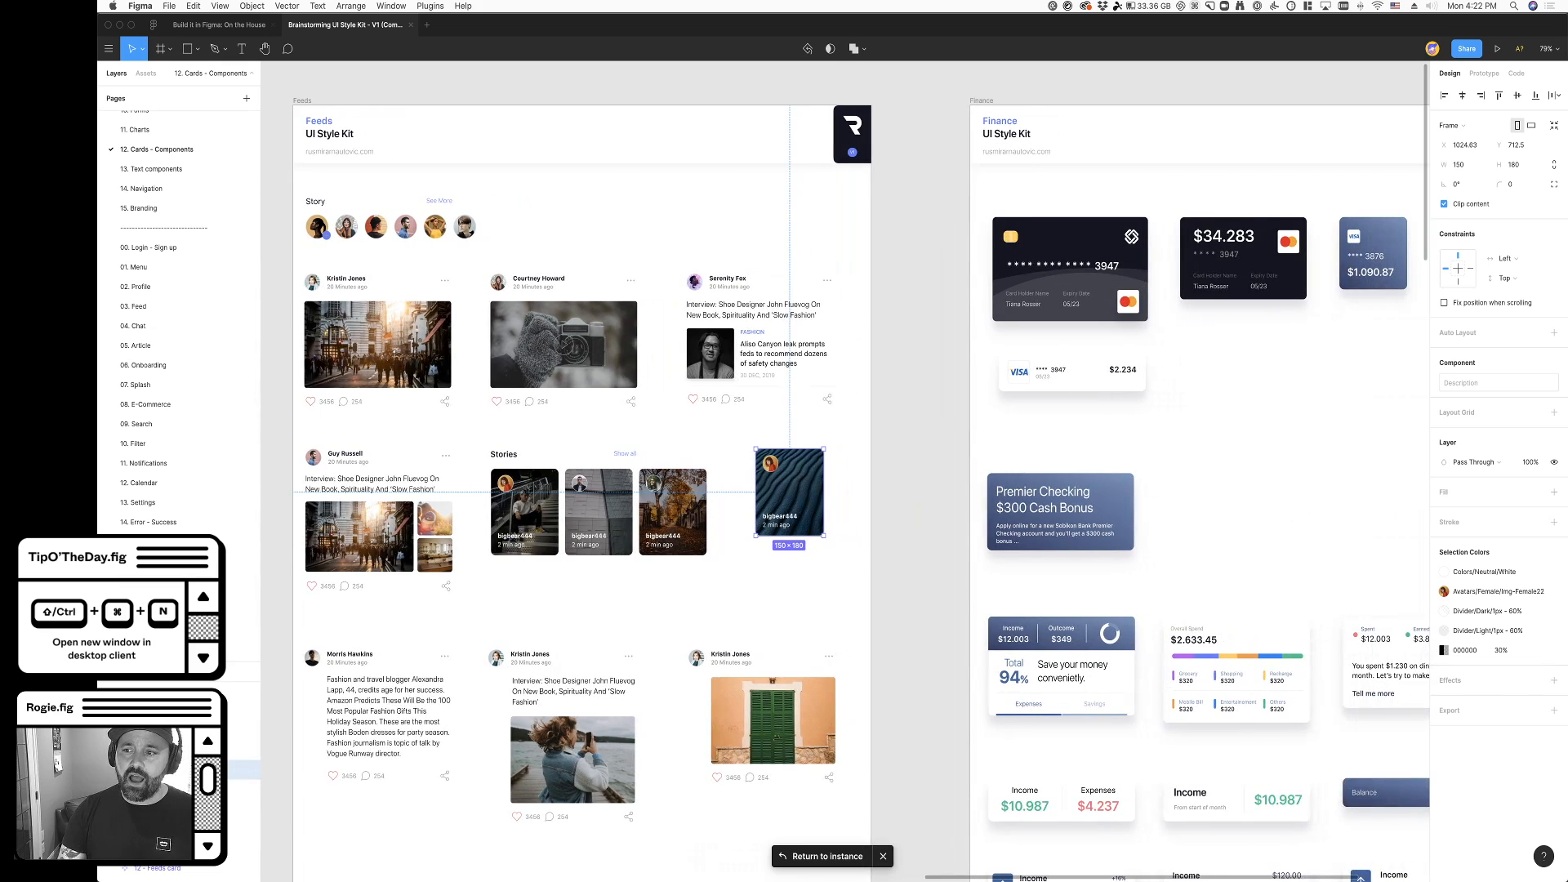
scroll(928, 552, "left", 5)
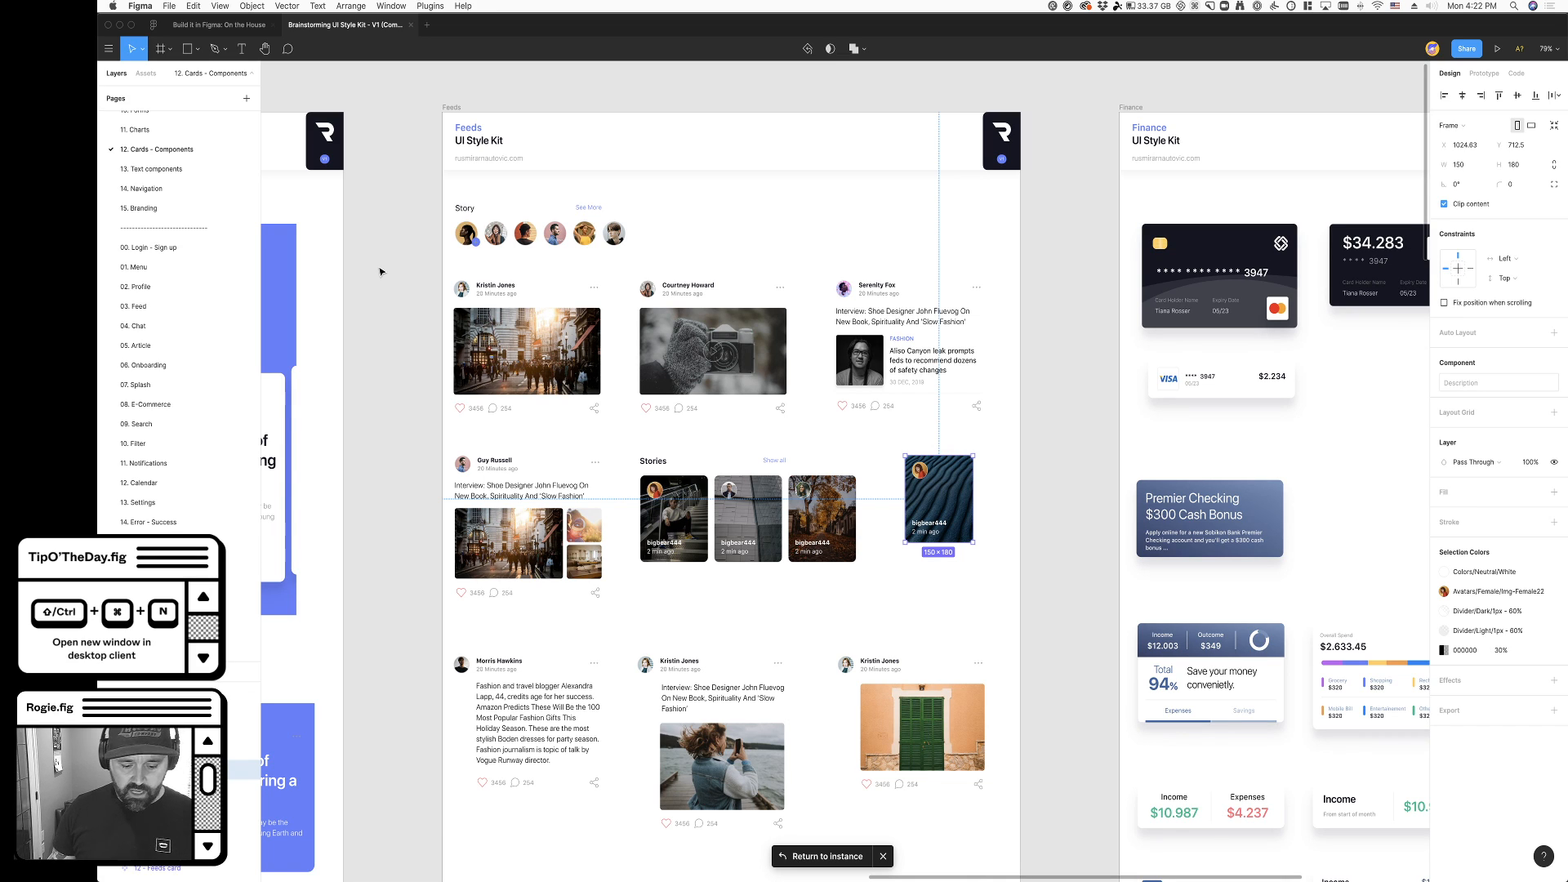
- Return to the On the House file and delete the large drink images from the second My drinks screen
left_click(222, 26)
scroll(655, 617, "right", 2)
scroll(815, 535, "left", 4)
scroll(848, 549, "right", 3)
left_click(849, 549)
left_click(778, 426)
left_click(770, 528, "shift")
left_click(749, 603, "shift")
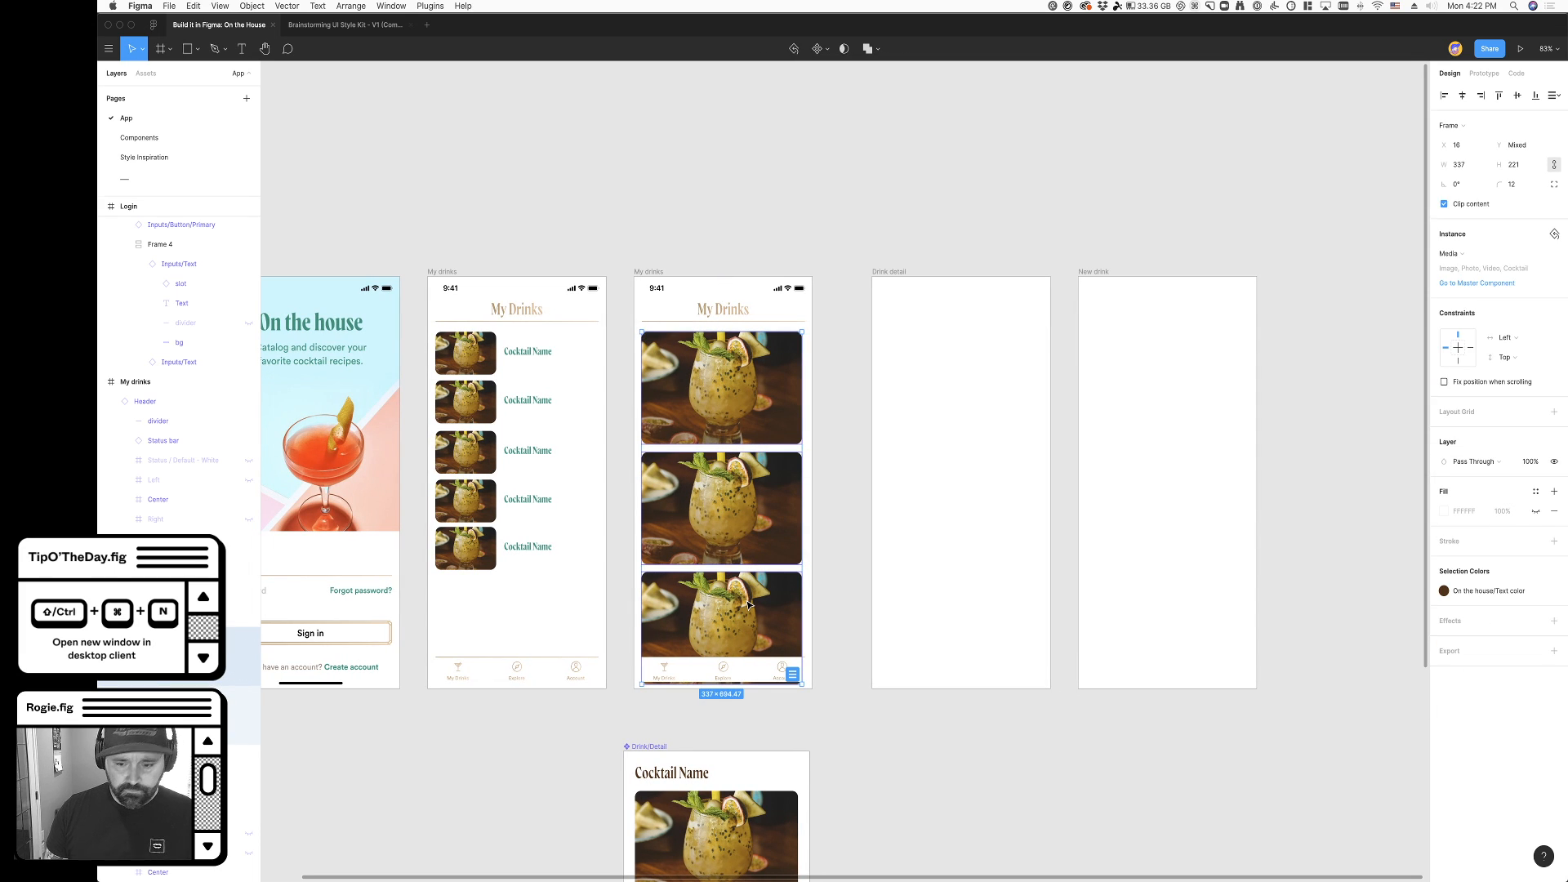
key("Delete")
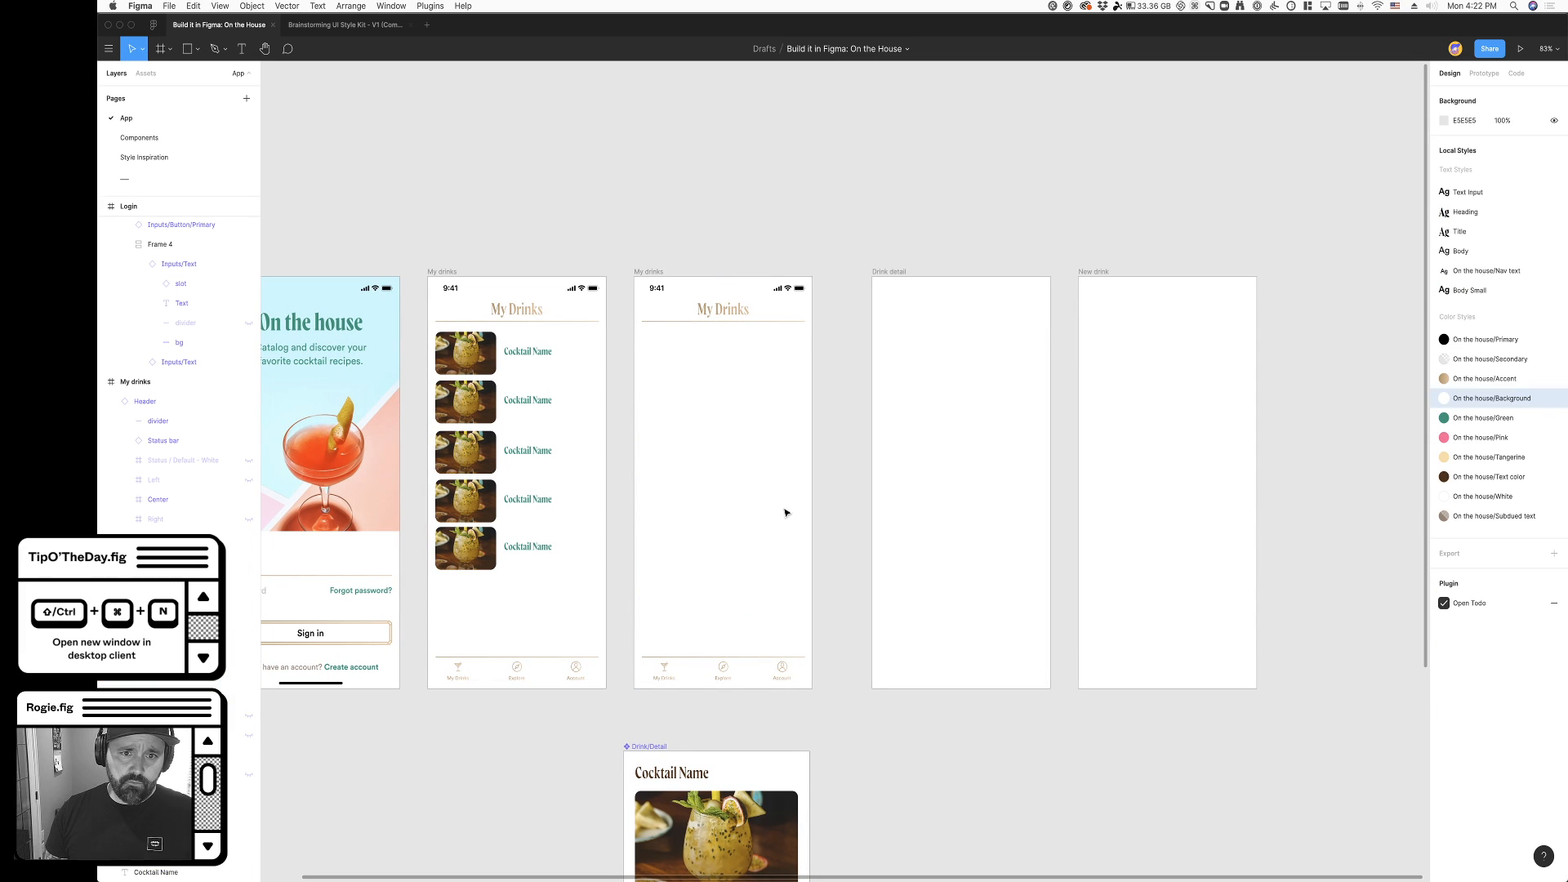
- Paste the 07 - Feeds card component and place it on the empty canvas above the second My drinks screen
scroll(741, 482, "up", 3)
key("super+v")
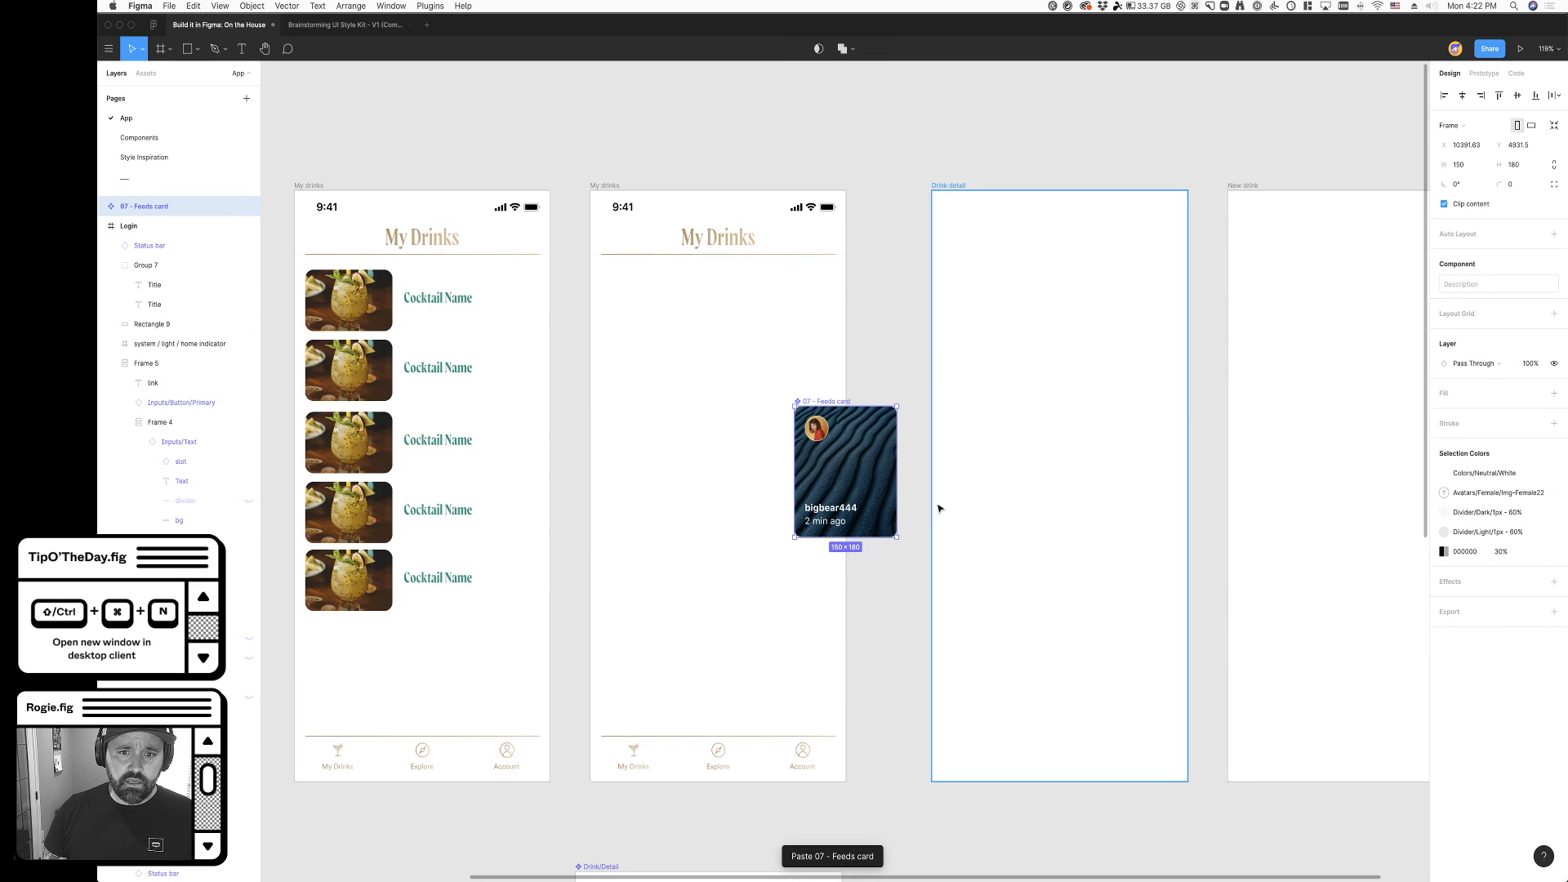
left_click_drag(939, 503, 937, 497)
left_click(657, 392)
key("Delete")
left_click_drag(611, 313, 688, 613)
key("Delete")
left_click_drag(837, 408, 625, 122)
left_click(800, 246)
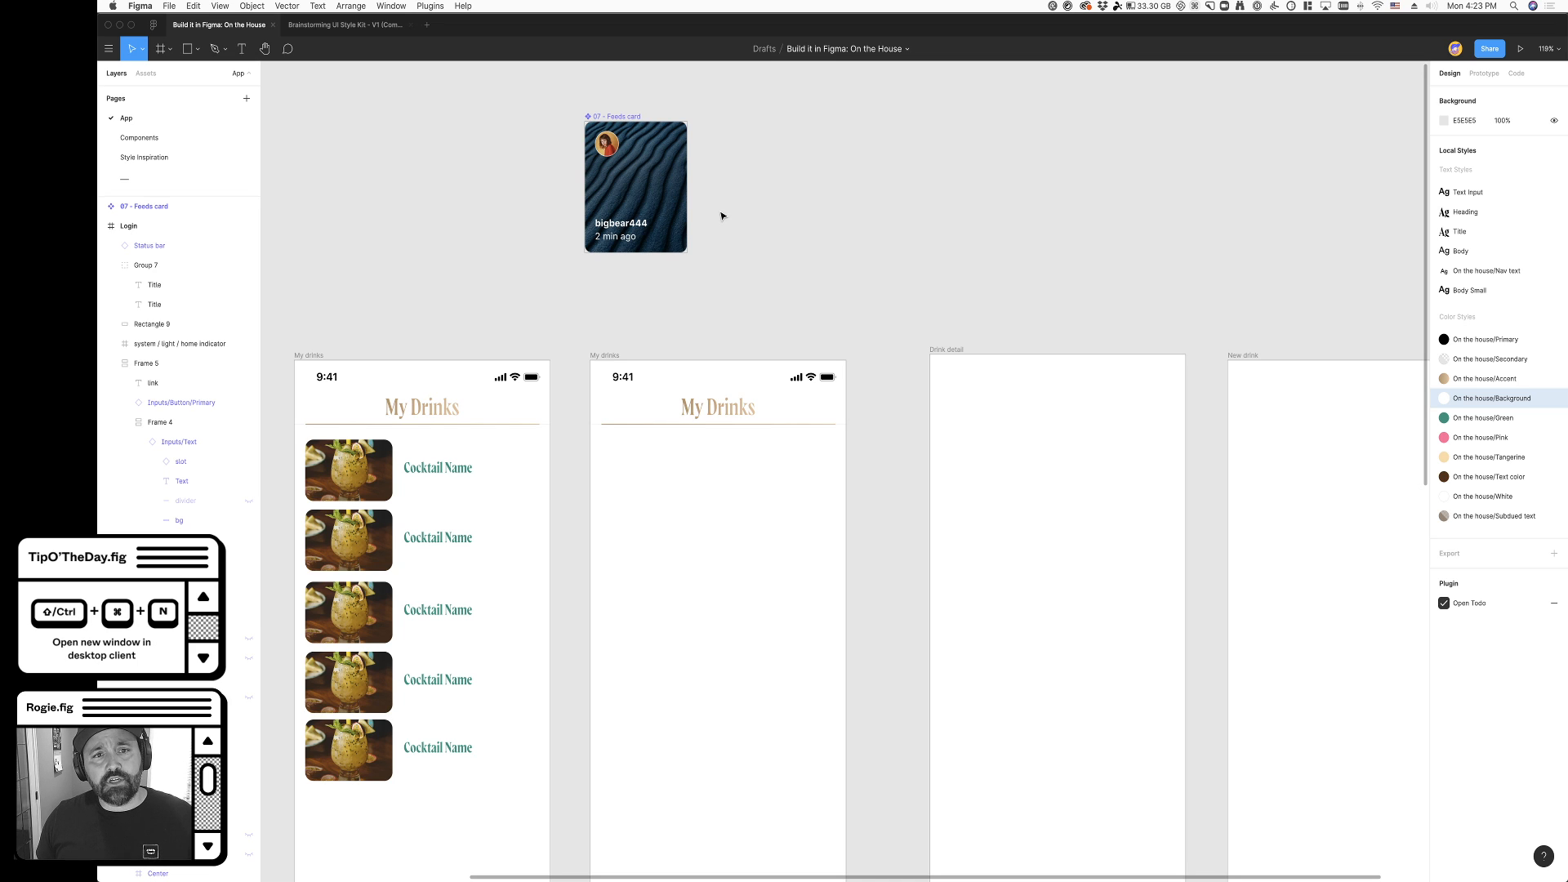
- Place two instances of the feeds card side by side under the second My drinks header, aligned to both side margins
left_click_drag(636, 203, 654, 520)
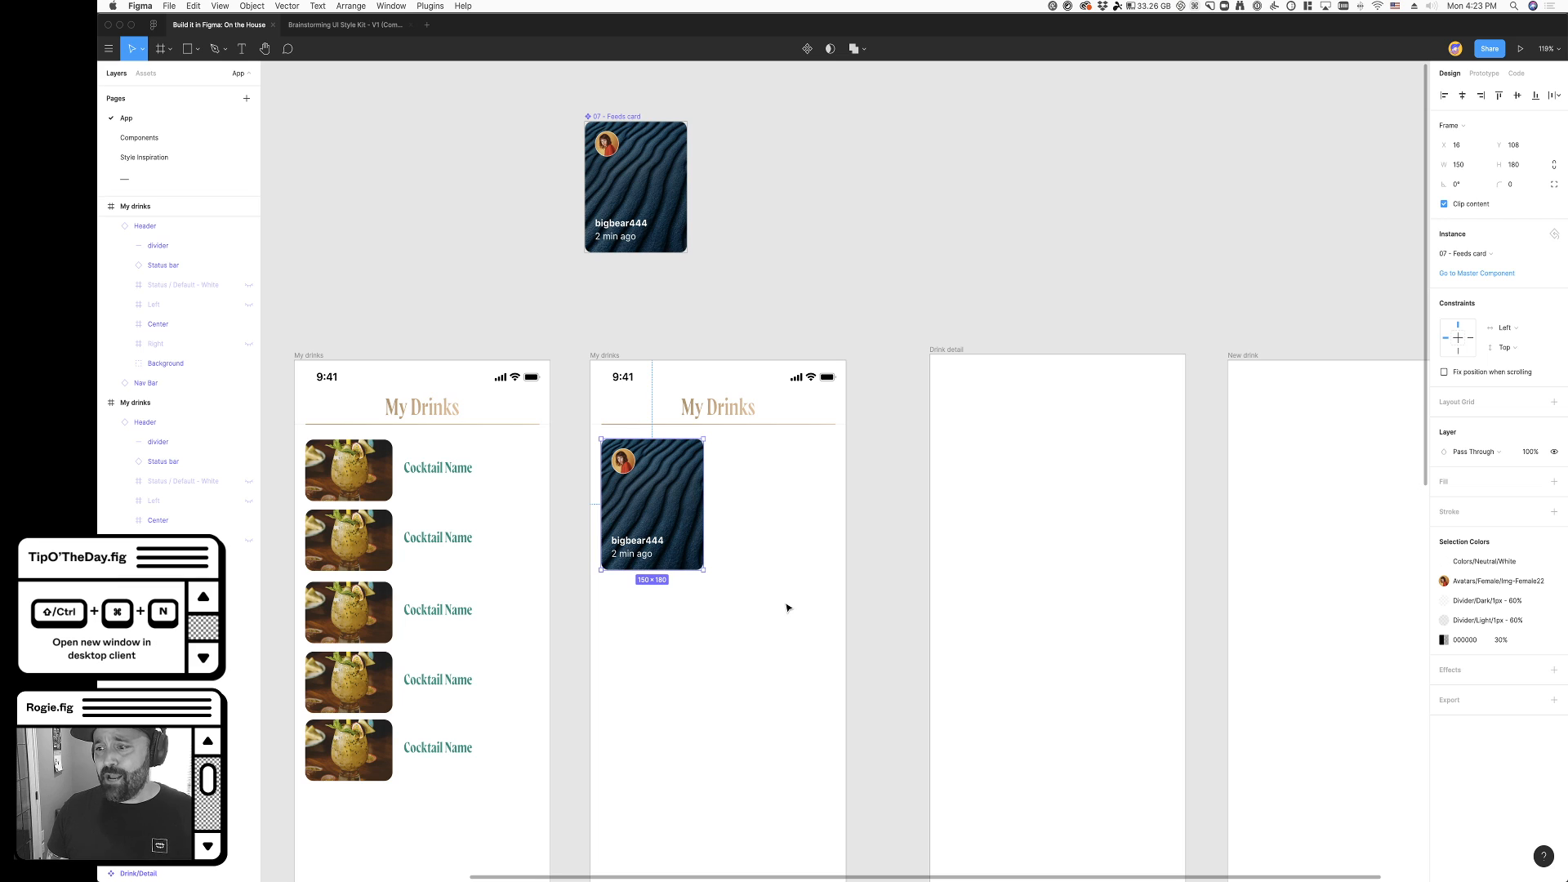
left_click(788, 608)
scroll(664, 602, "up", 5)
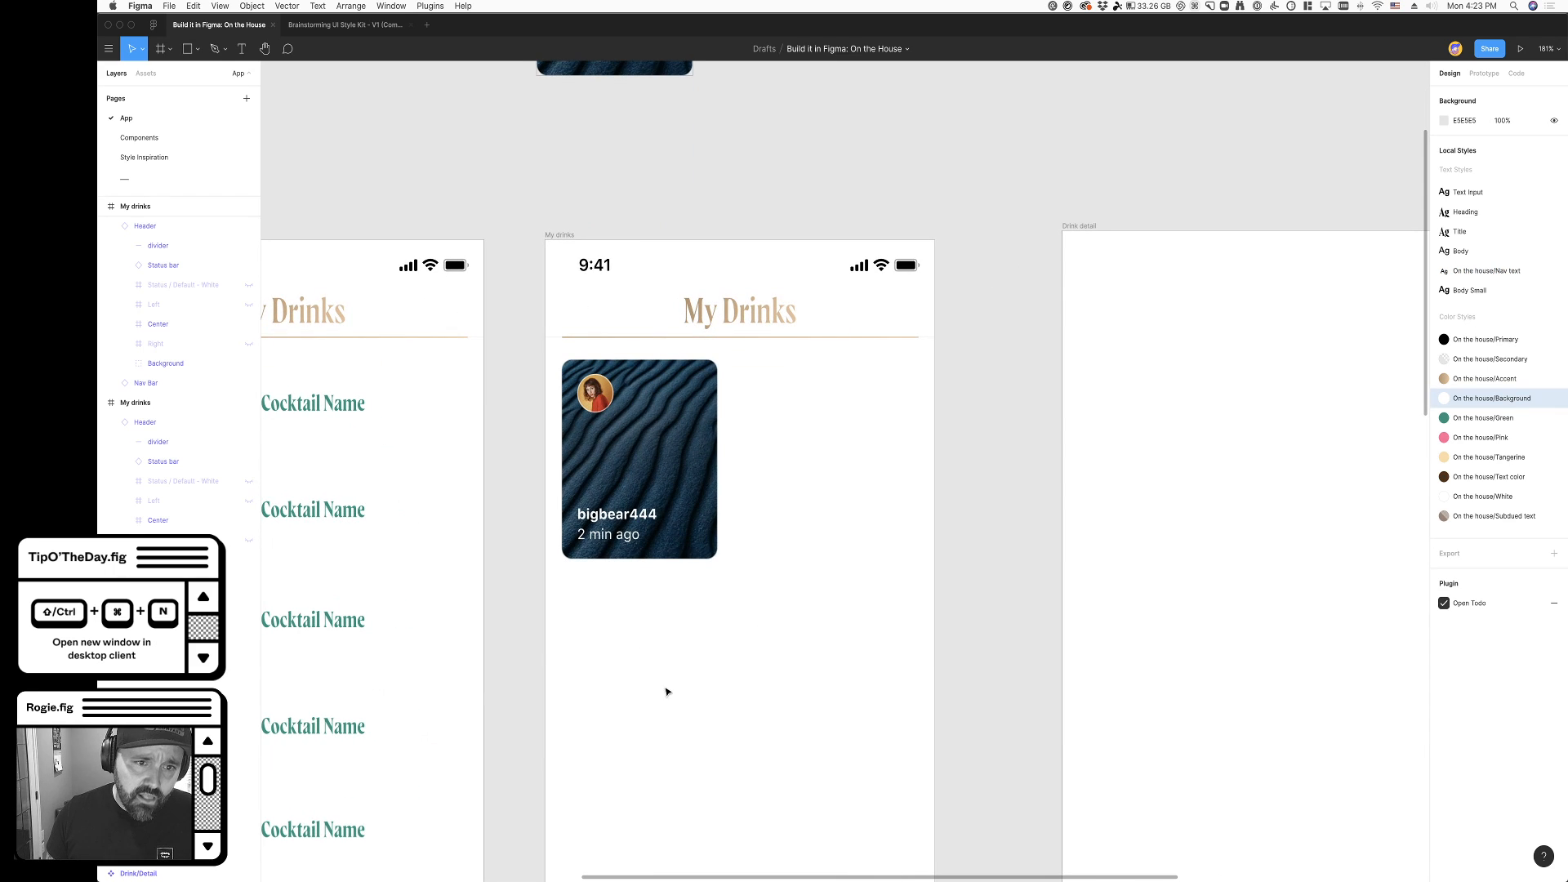
left_click(655, 530)
left_click_drag(683, 507, 827, 497)
- Make the layout grids visible on the app screens and turn on the Show Keystrokes display
left_click(570, 236)
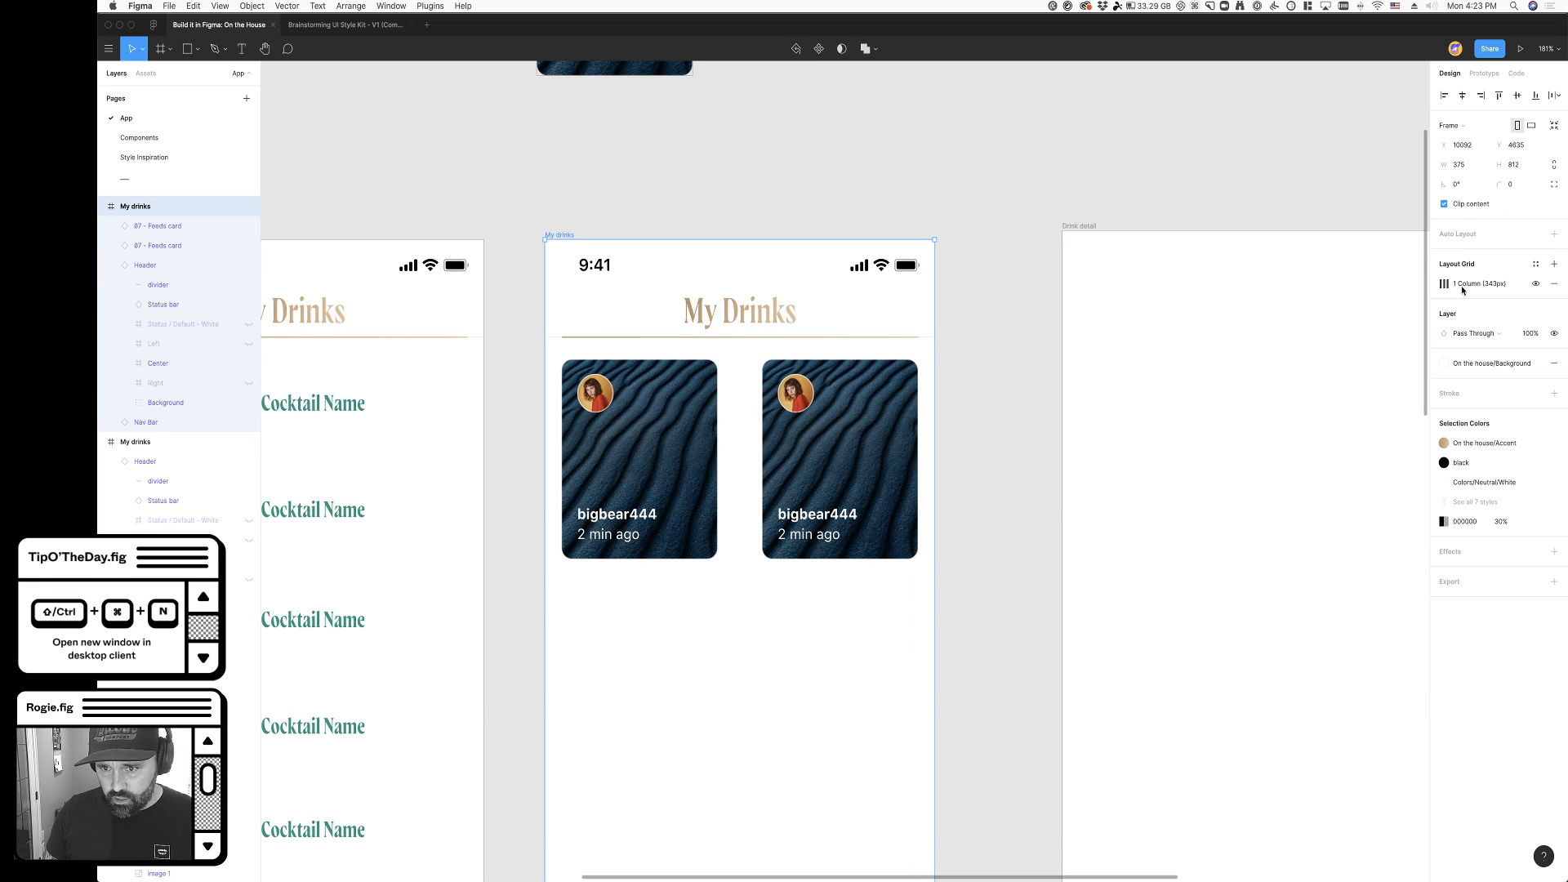
key("ctrl+g")
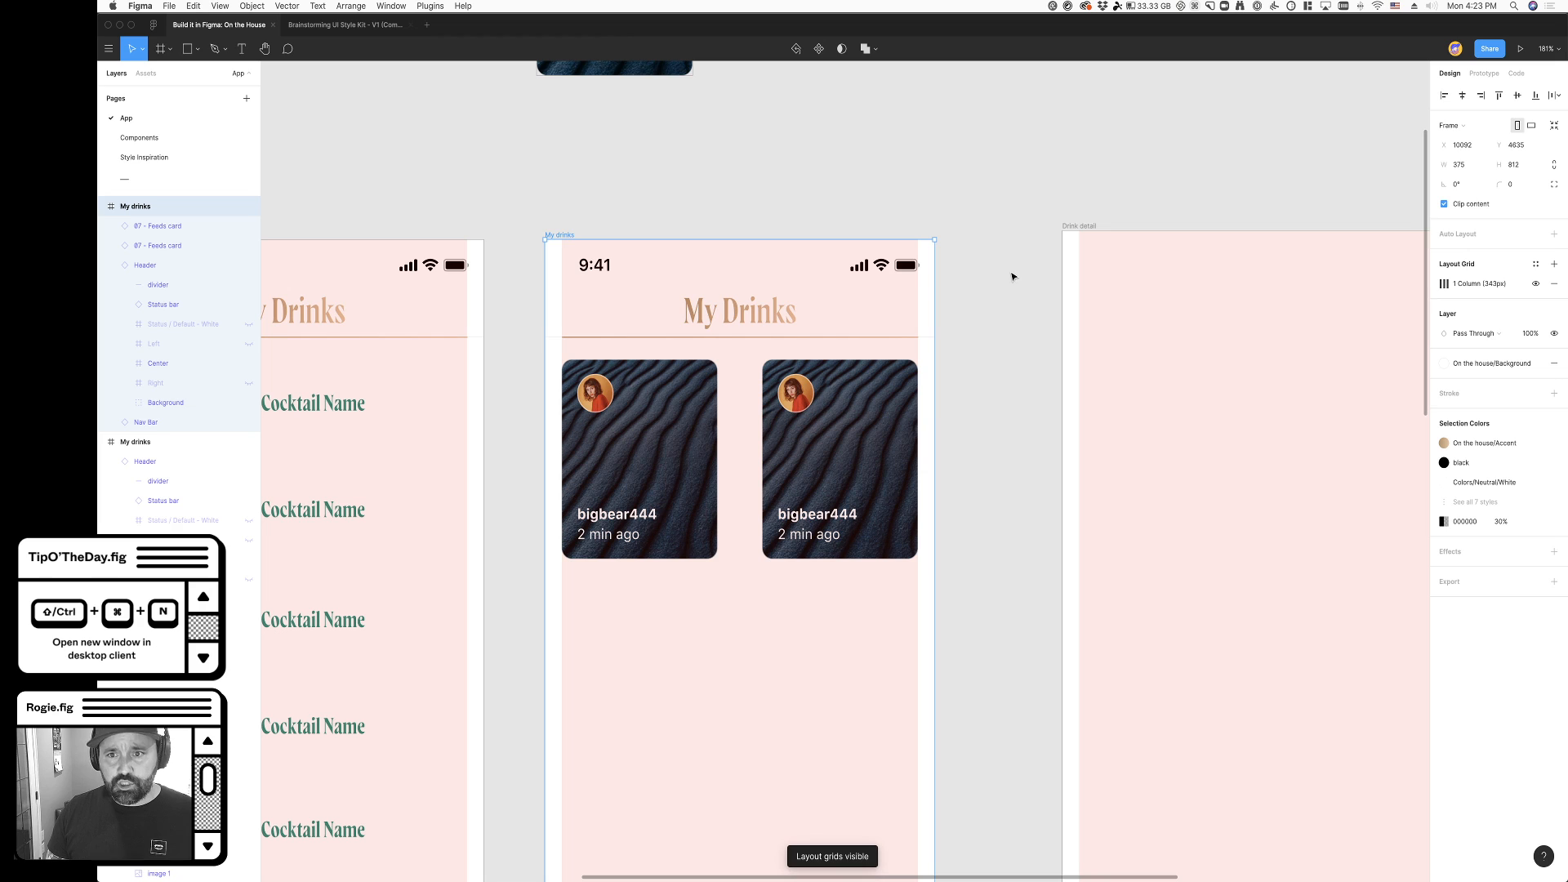
left_click(1193, 6)
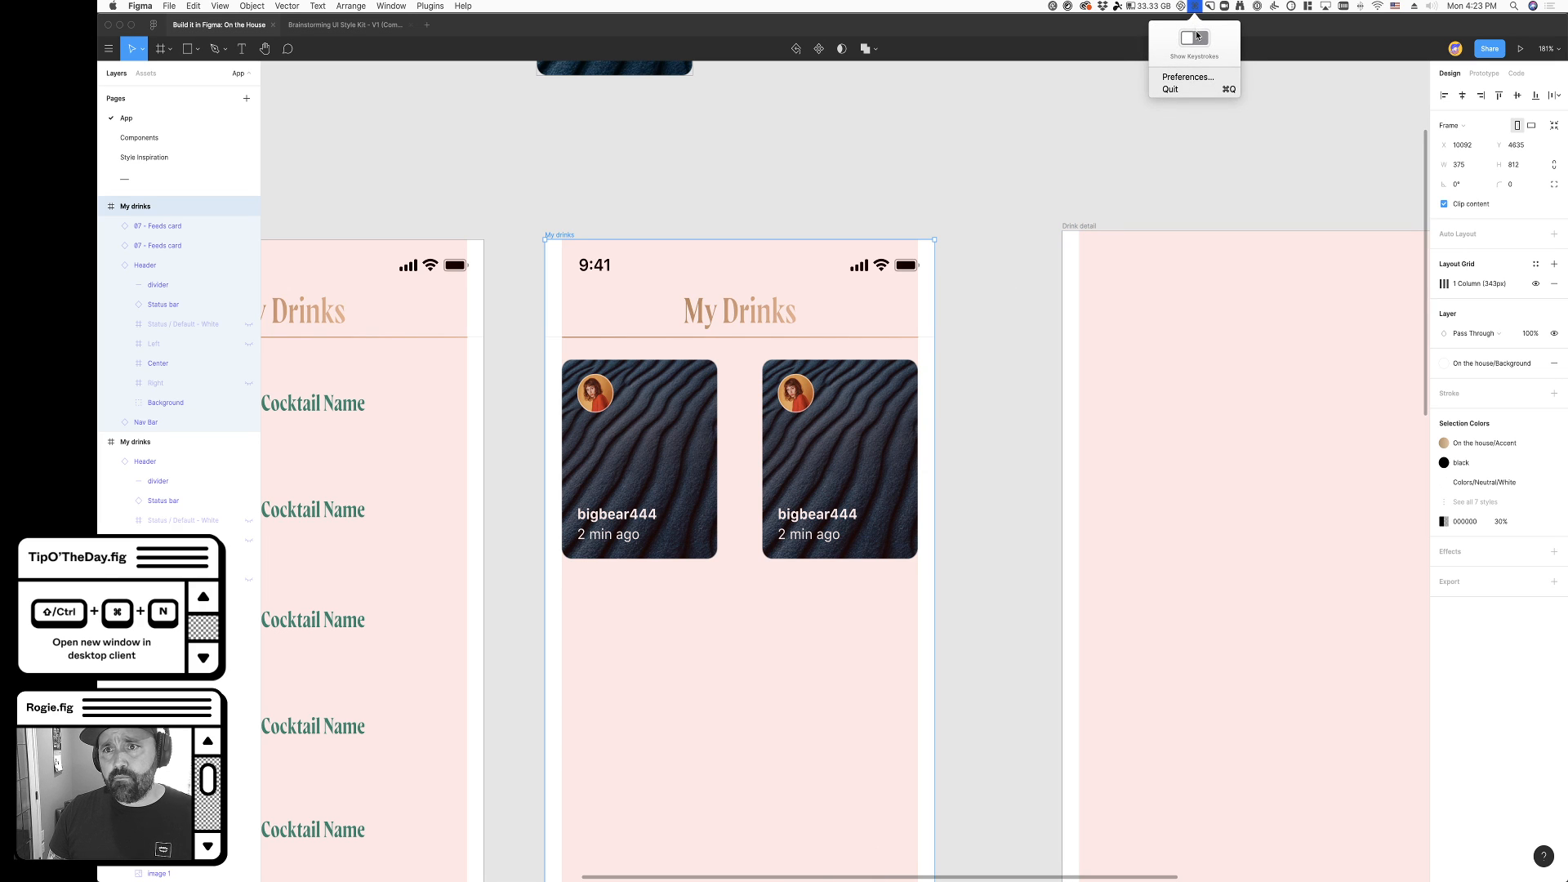
left_click(1193, 41)
key("ctrl+g")
key("ctrl+g")
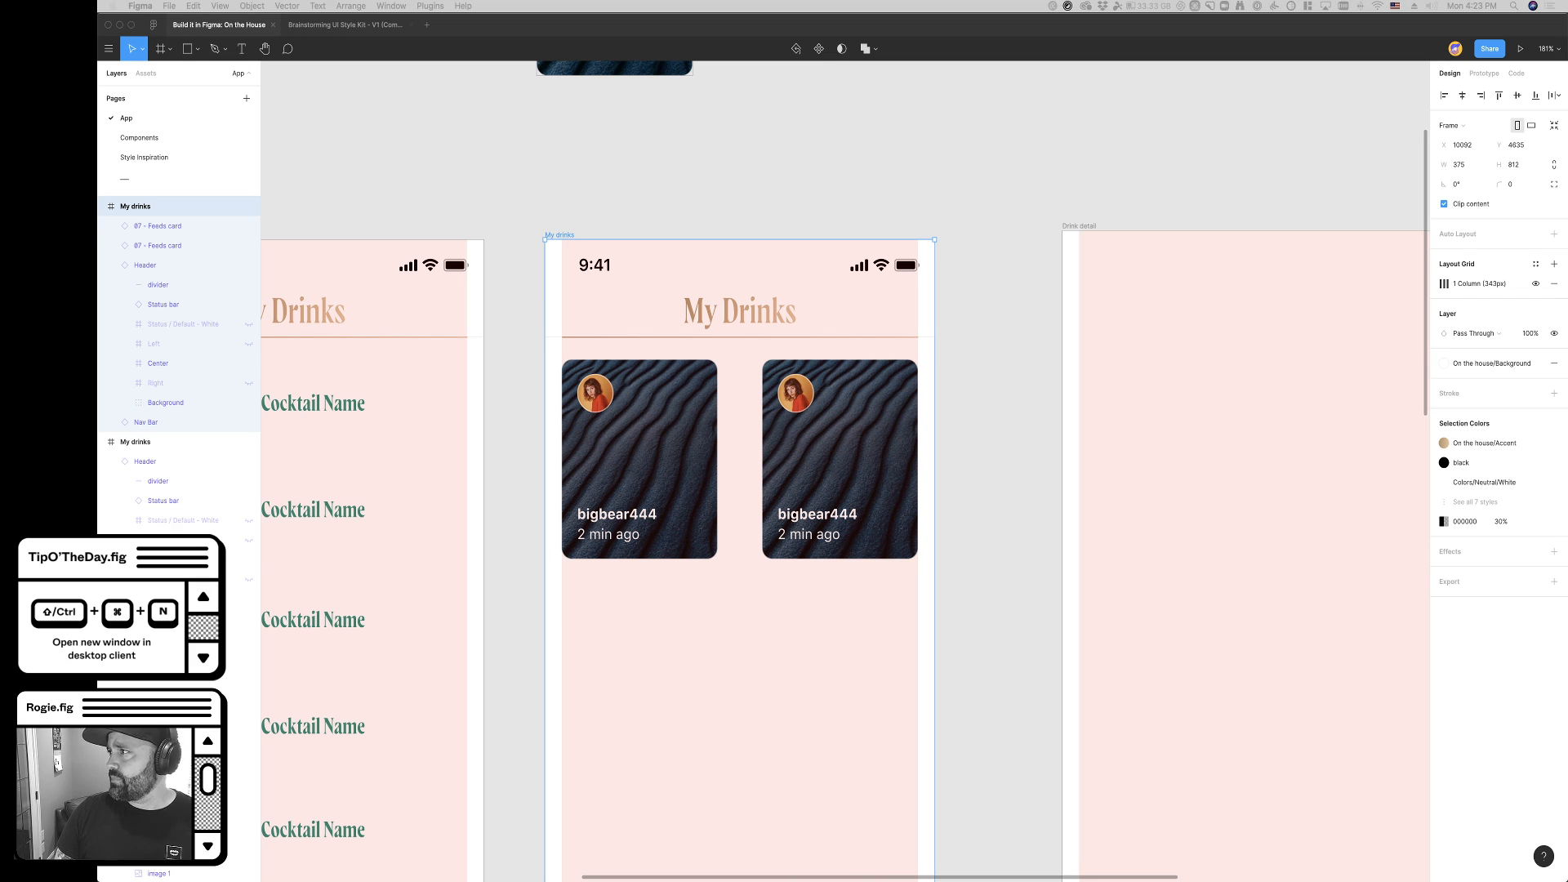
key("super+Tab")
key("super+Tab")
key("super+Tab")
key("super+Tab")
key("super+Tab")
key("super+Tab")
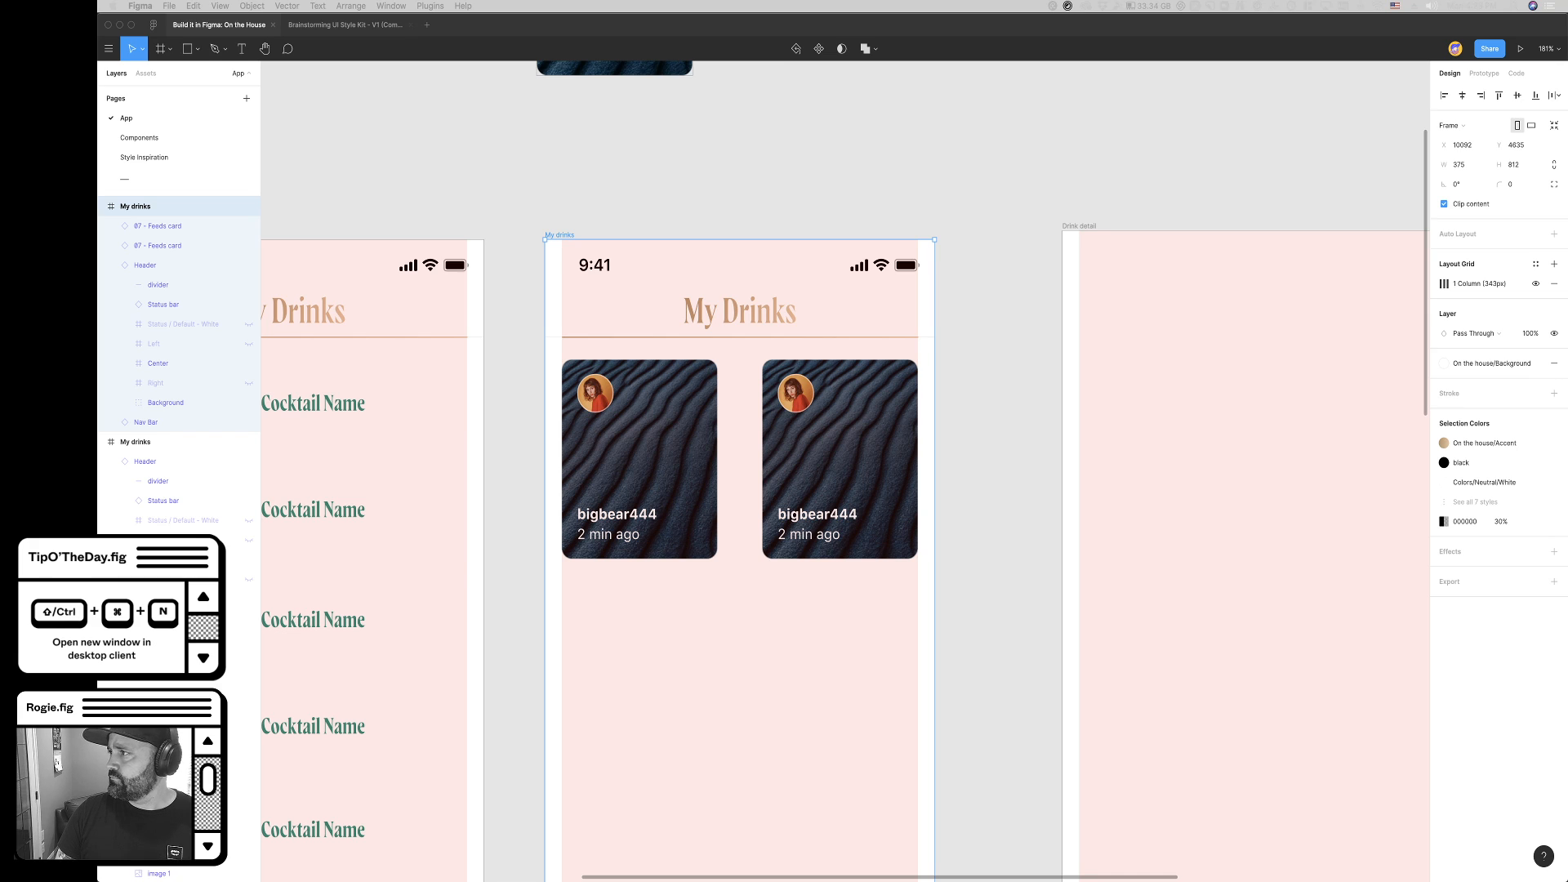
- Move the second feeds card close to the first and duplicate it as a third card extending past the screen's edge
scroll(983, 580, "down", 3)
left_click(682, 417)
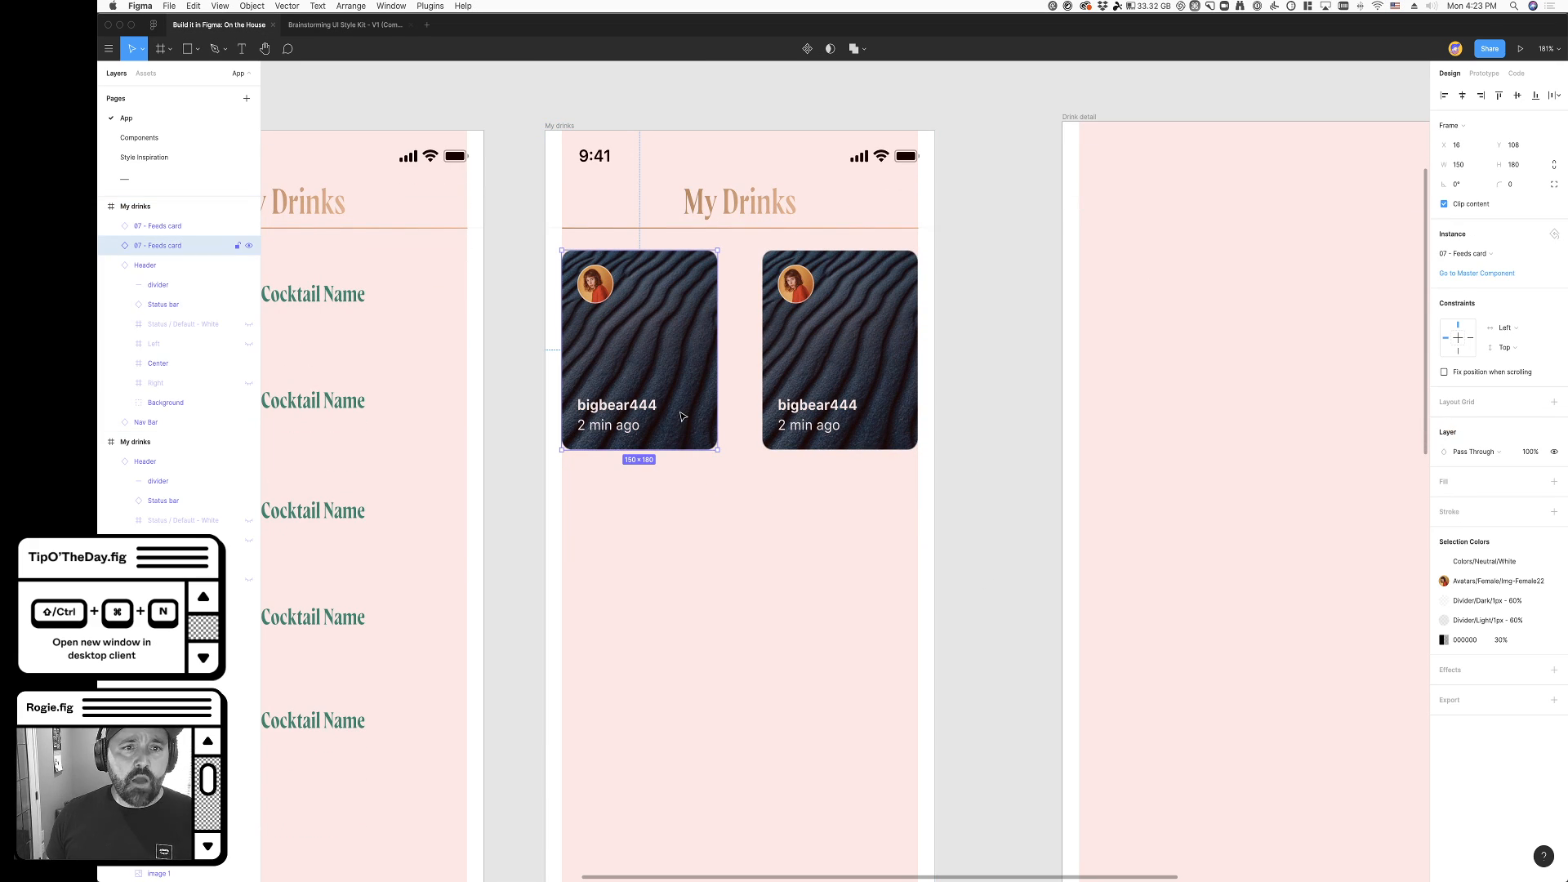
left_click(813, 387)
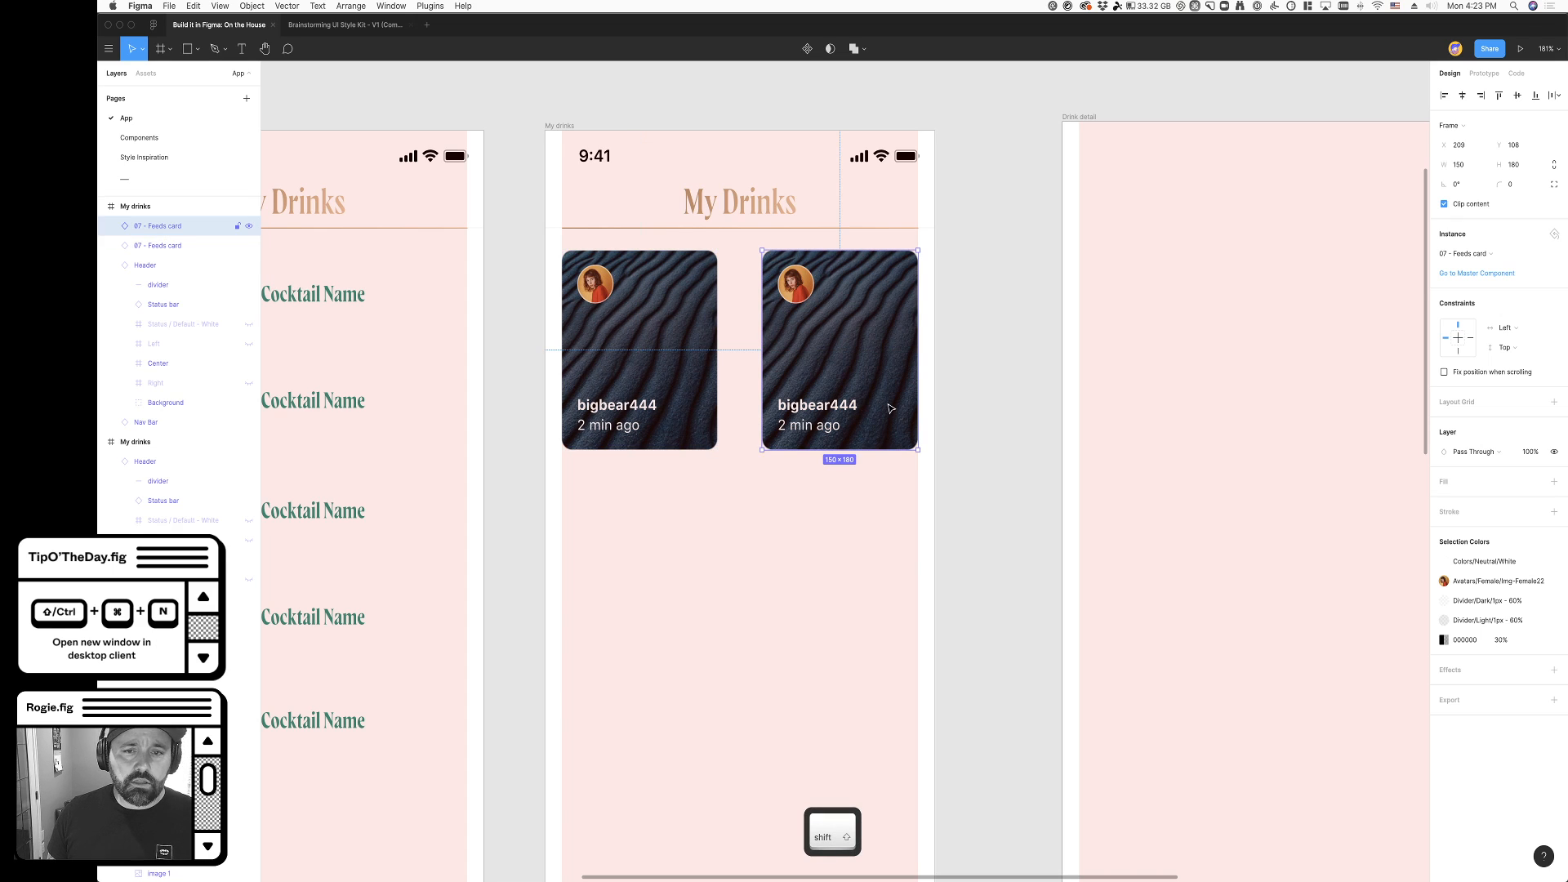
left_click_drag(873, 425, 972, 389)
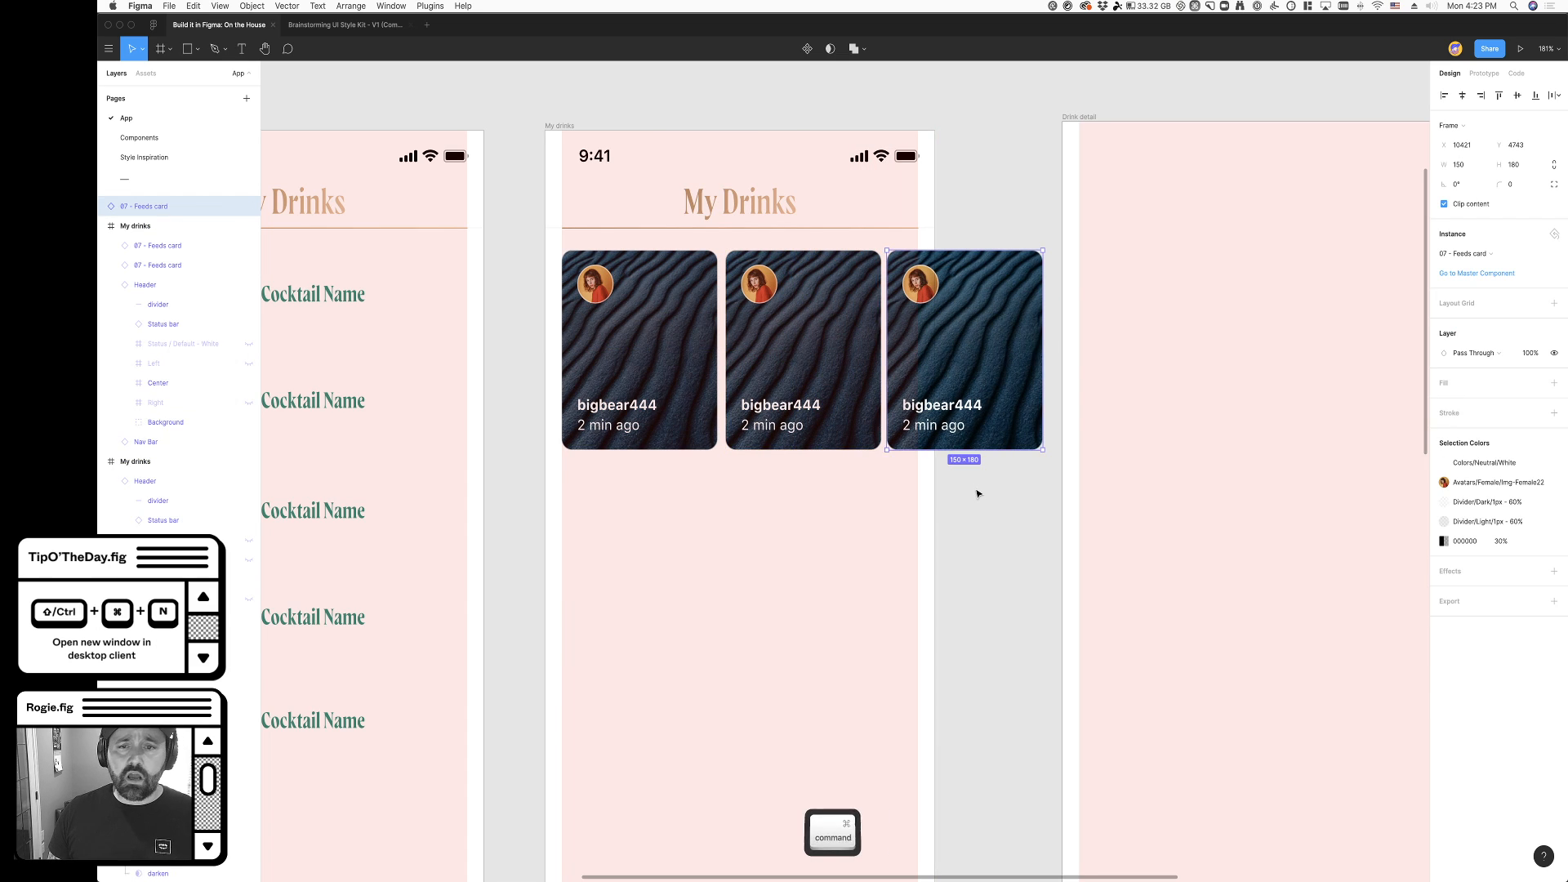
key("super+x")
left_click(774, 405)
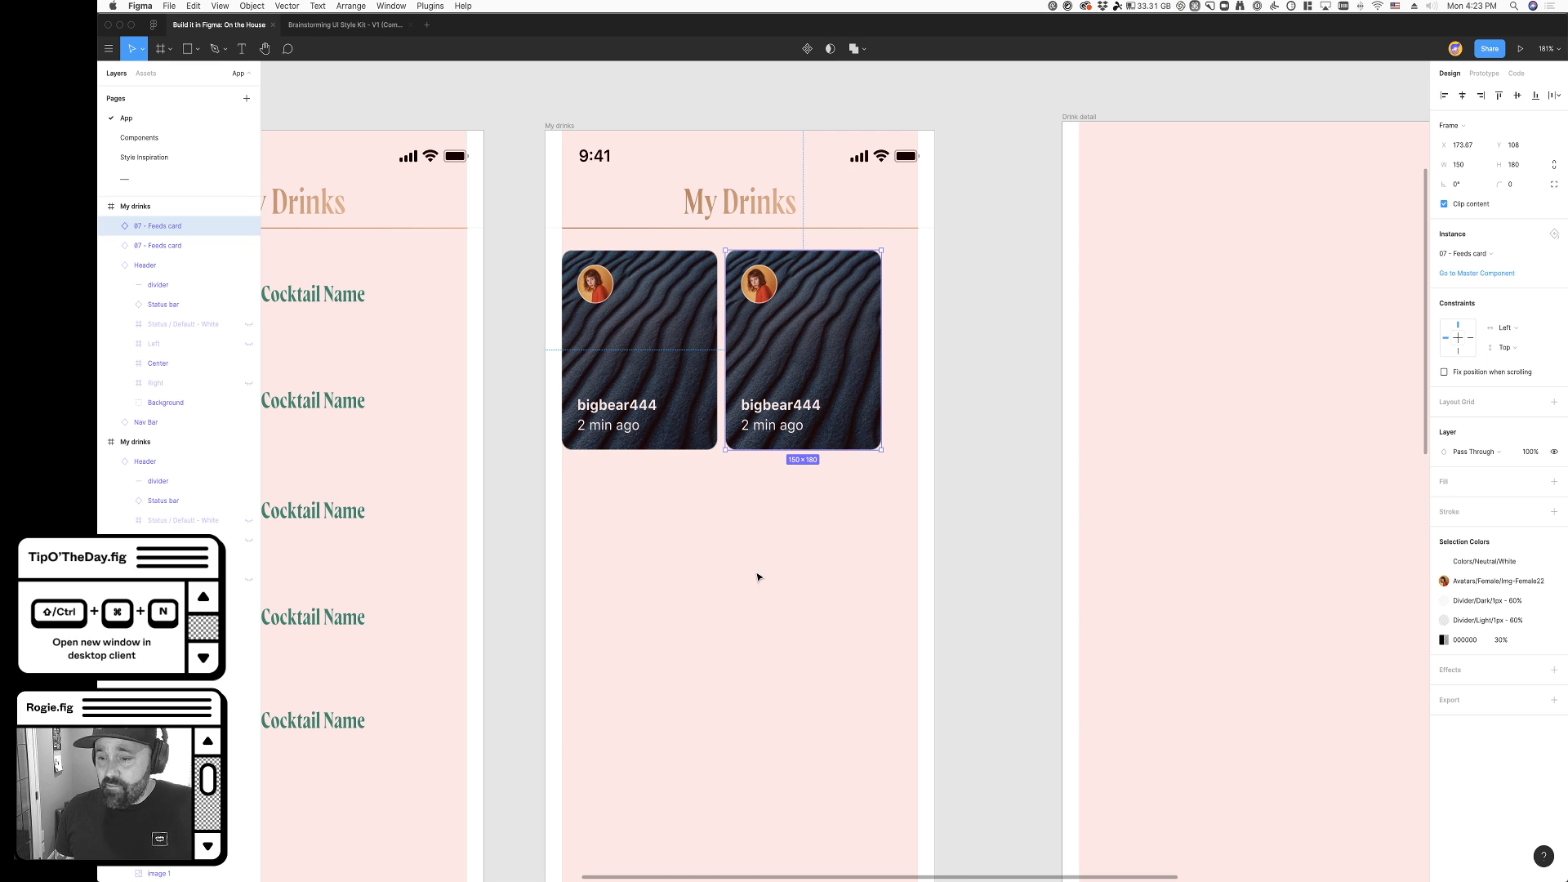
key("super+z")
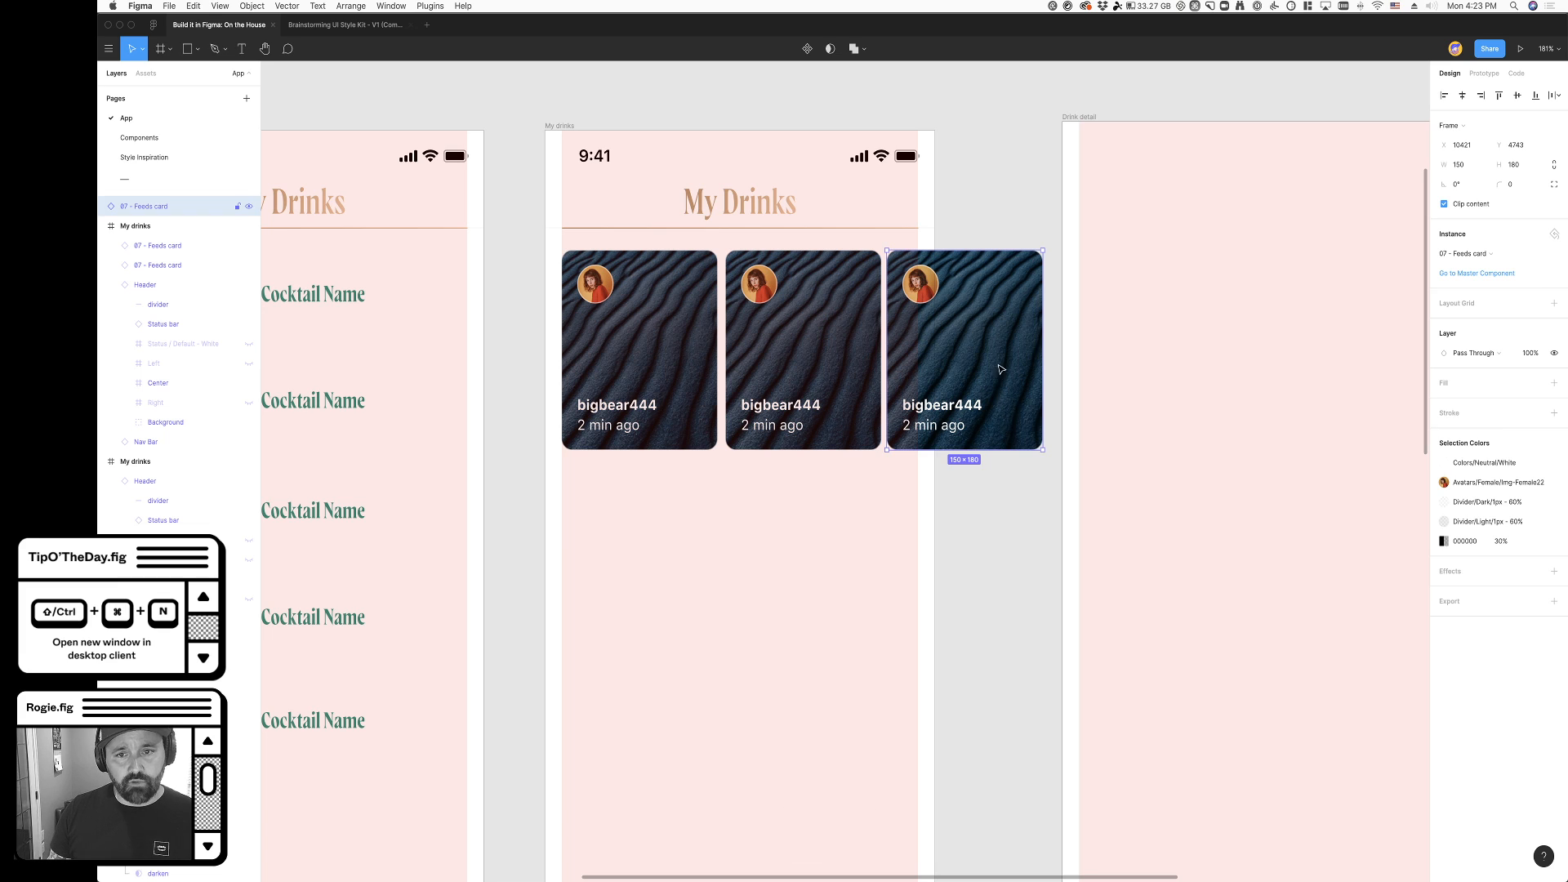
- Move the third card below the row and enlarge the other two cards to fill the grid column with a small gap
left_click_drag(964, 351, 707, 662)
left_click(686, 440)
left_click_drag(750, 431, 859, 446)
left_click(703, 426)
left_click(788, 441)
key("super+x")
left_click(683, 448)
mouse_move(738, 478)
left_mouse_down()
mouse_move(728, 468)
mouse_move(750, 468)
left_mouse_up()
left_click(792, 465)
- Cut the spare feeds card beneath the two-card row on the second My drinks screen
left_click(962, 546)
scroll(945, 553, "down", 2)
left_click(700, 568)
key("super+x")
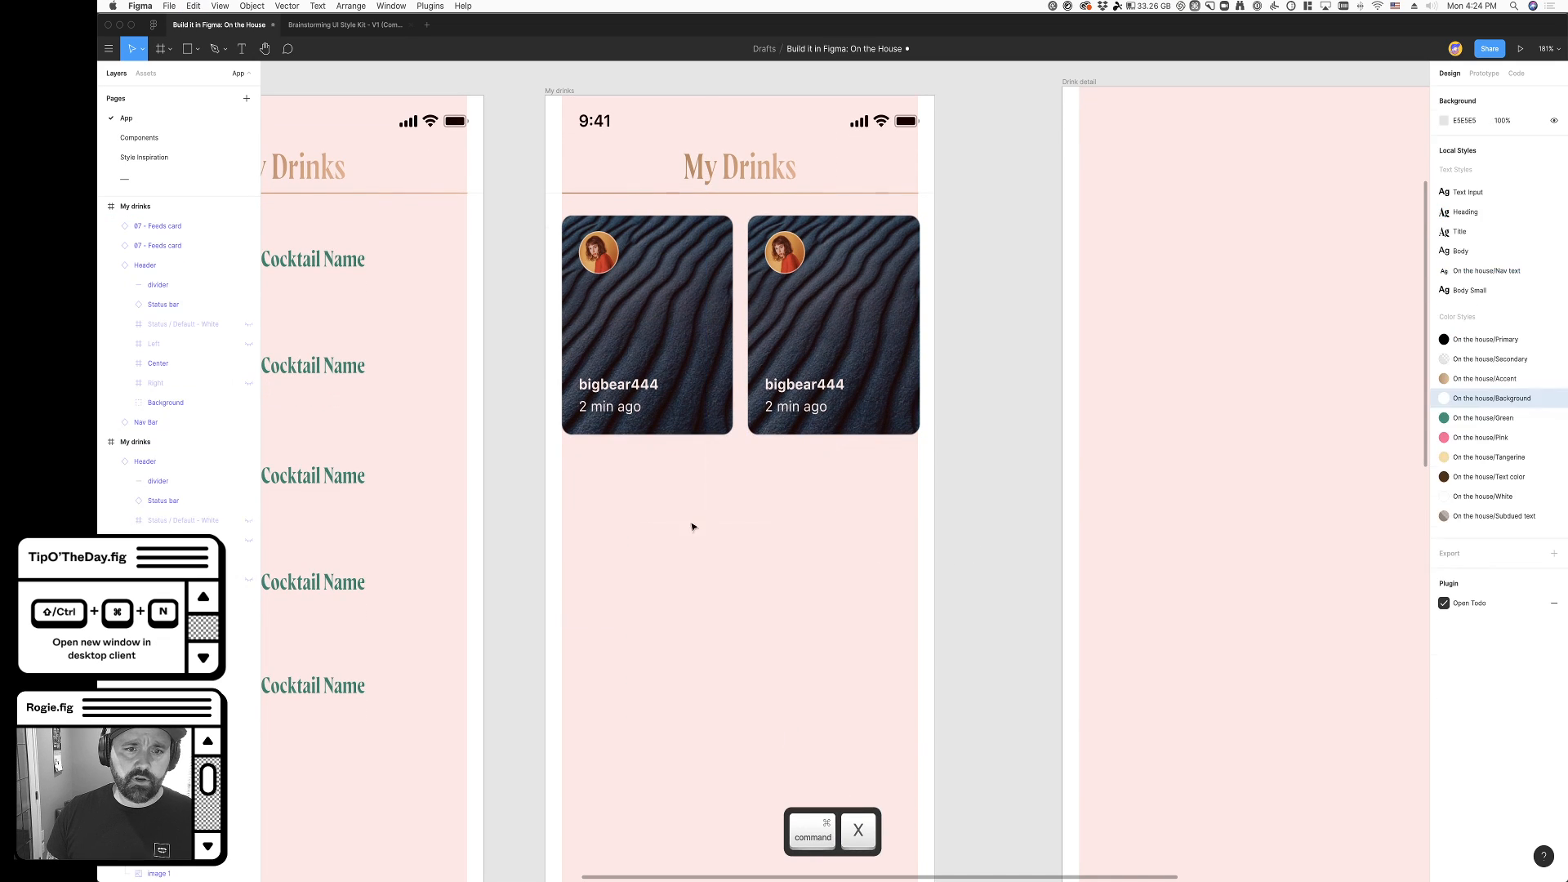
left_click(704, 410)
left_click(773, 418, "shift")
key("super+z")
key("super+z")
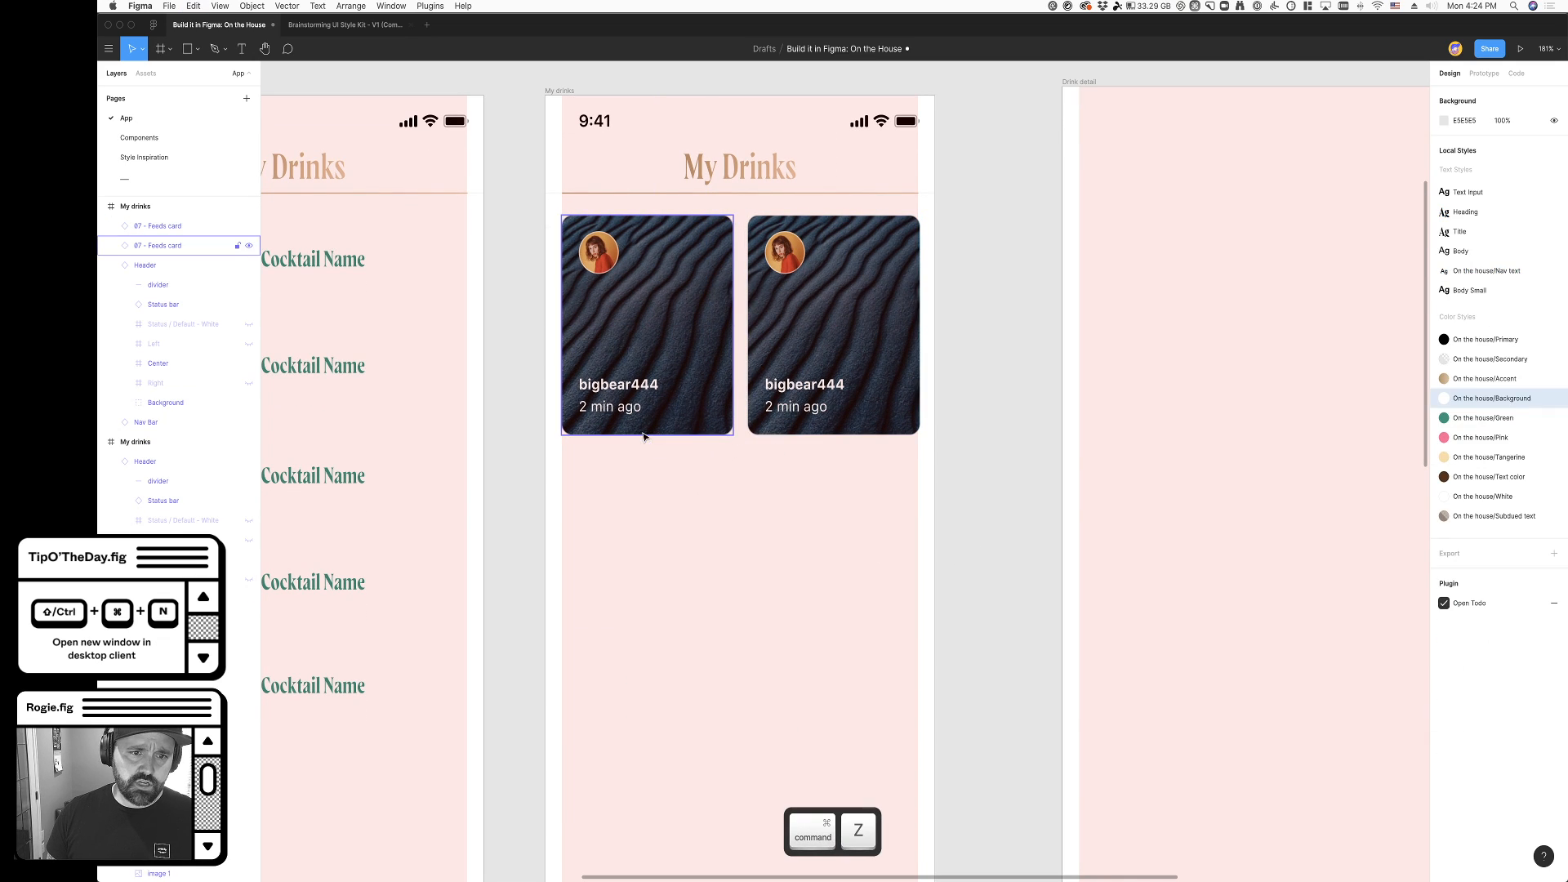
- Duplicate the two feeds cards on the second My drinks screen as another row directly beneath the first
left_click(802, 363)
left_click(691, 287, "shift")
left_click_drag(689, 336, 696, 550)
scroll(972, 608, "down", 5)
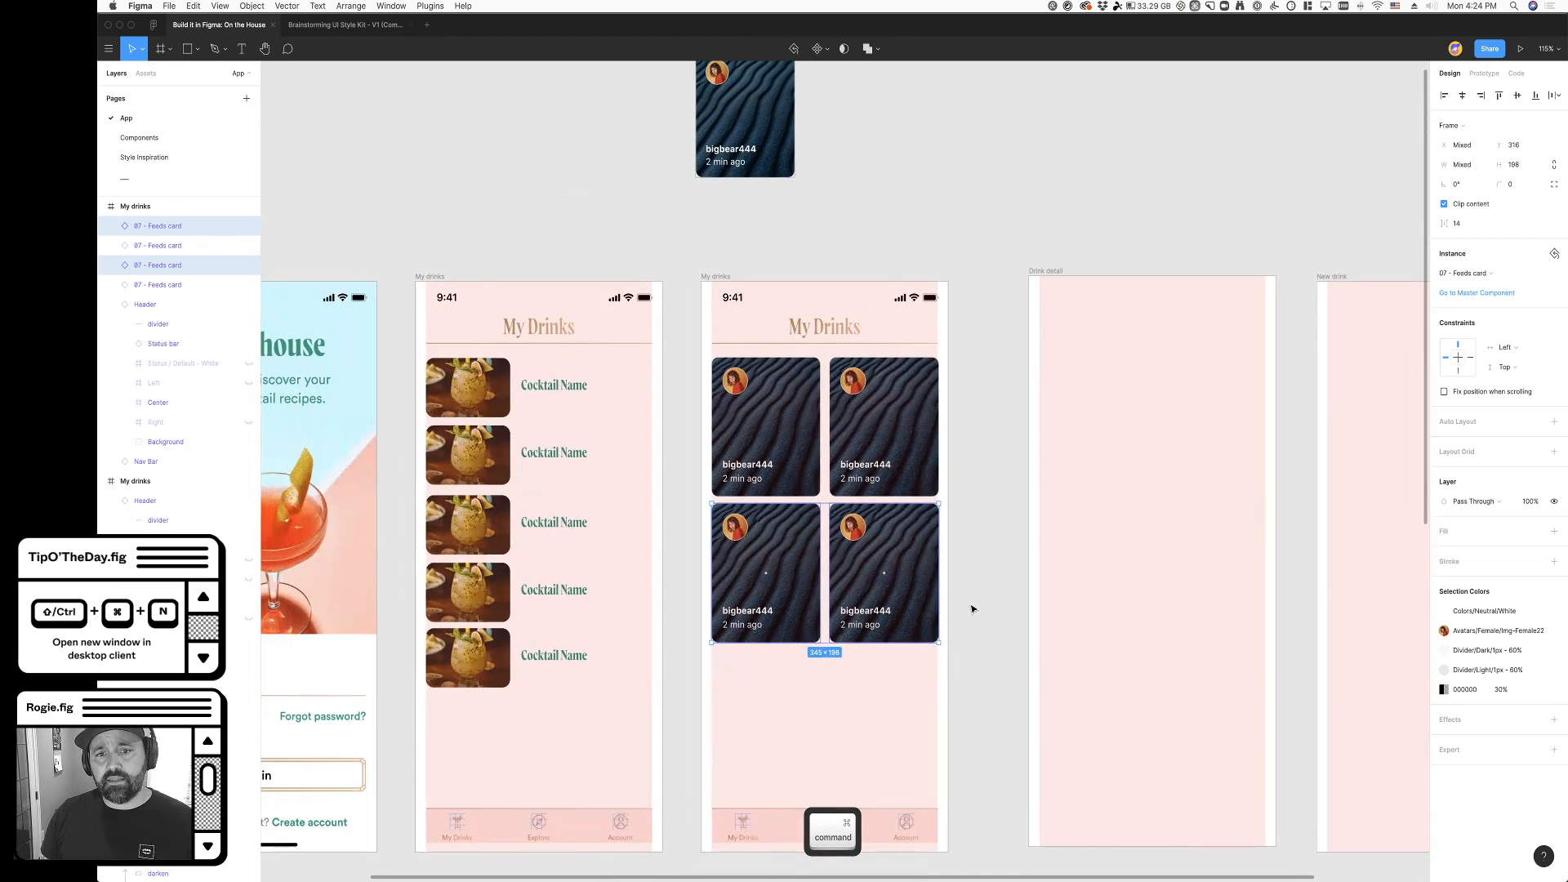
- Move the Drink detail and New drink screens farther right to make room beside the My drinks screens
scroll(972, 608, "right", 5)
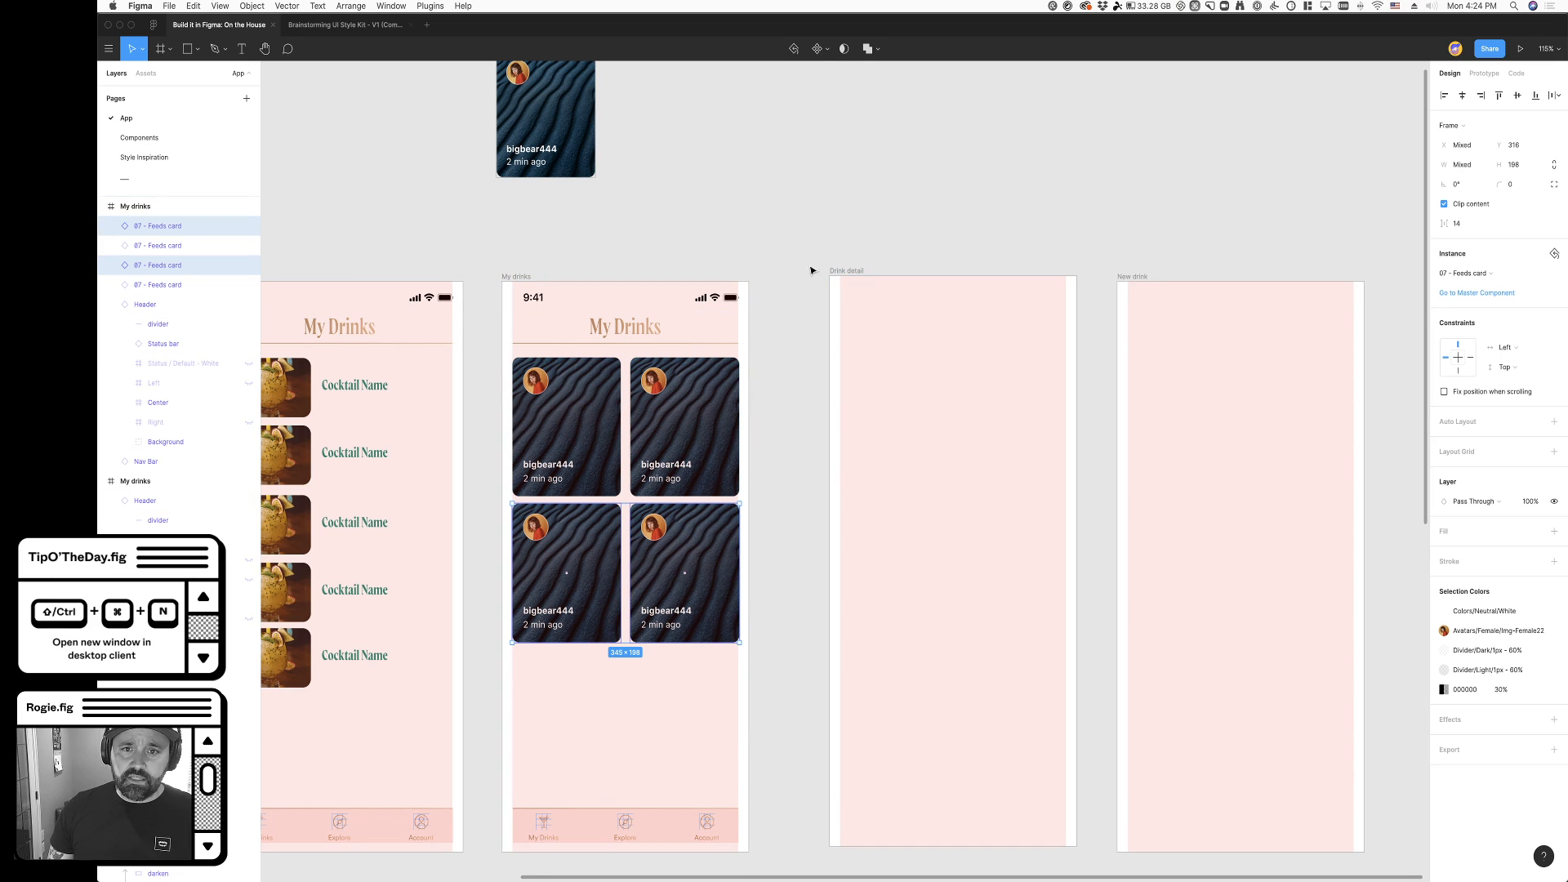
left_click(846, 271)
scroll(838, 271, "down", 5)
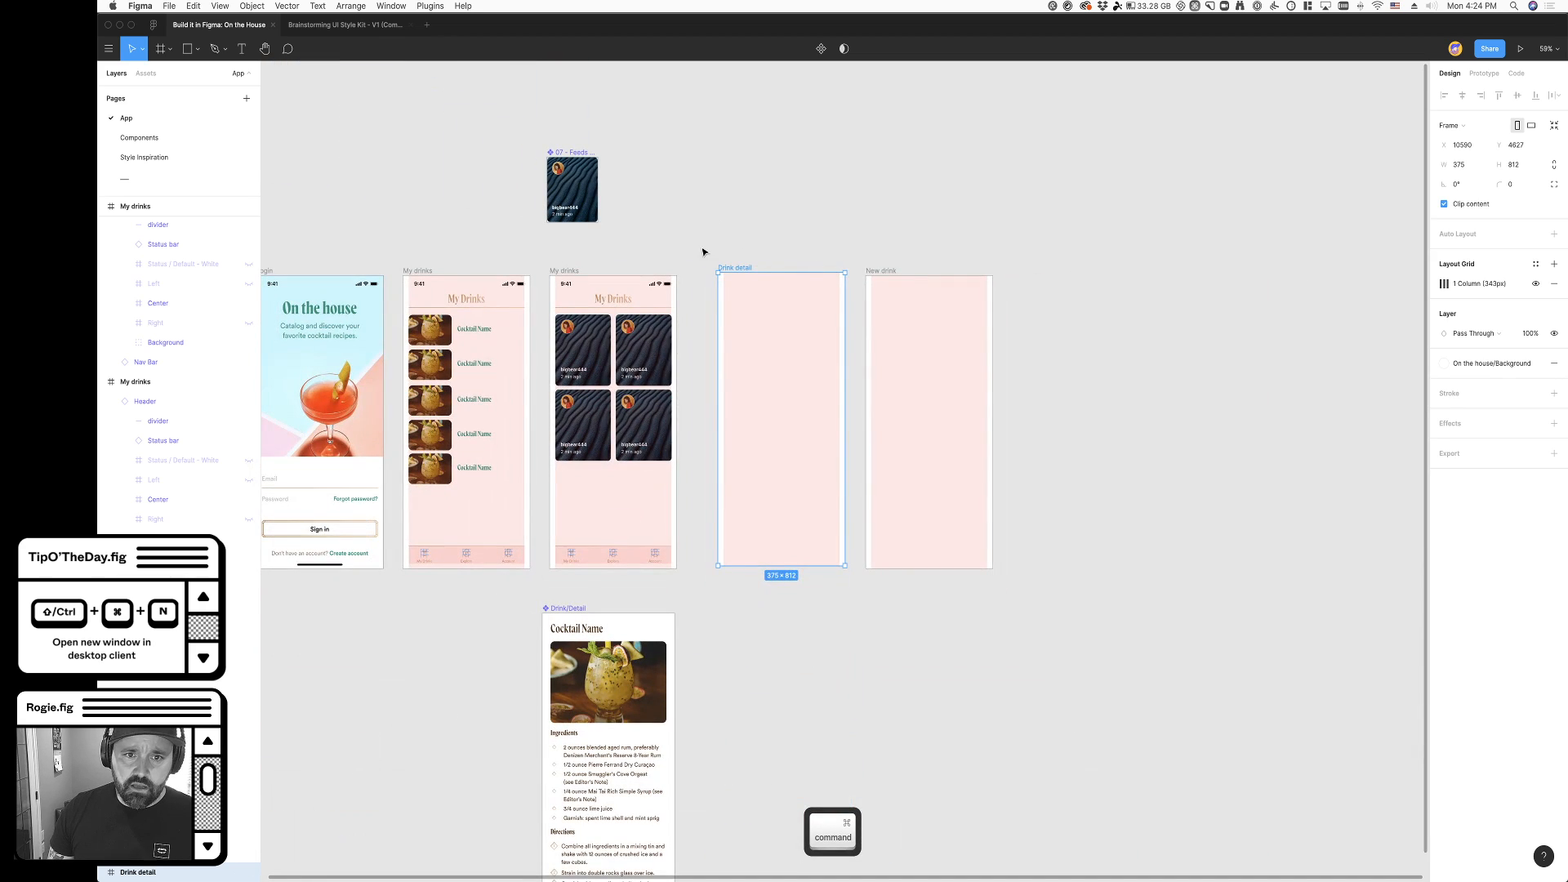
left_click_drag(703, 220, 1042, 663)
left_click_drag(806, 480, 1186, 476)
- Duplicate the card-grid My drinks screen and place the copy just to its right
left_click(824, 567)
left_click_drag(566, 277, 707, 287)
scroll(816, 373, "up", 5)
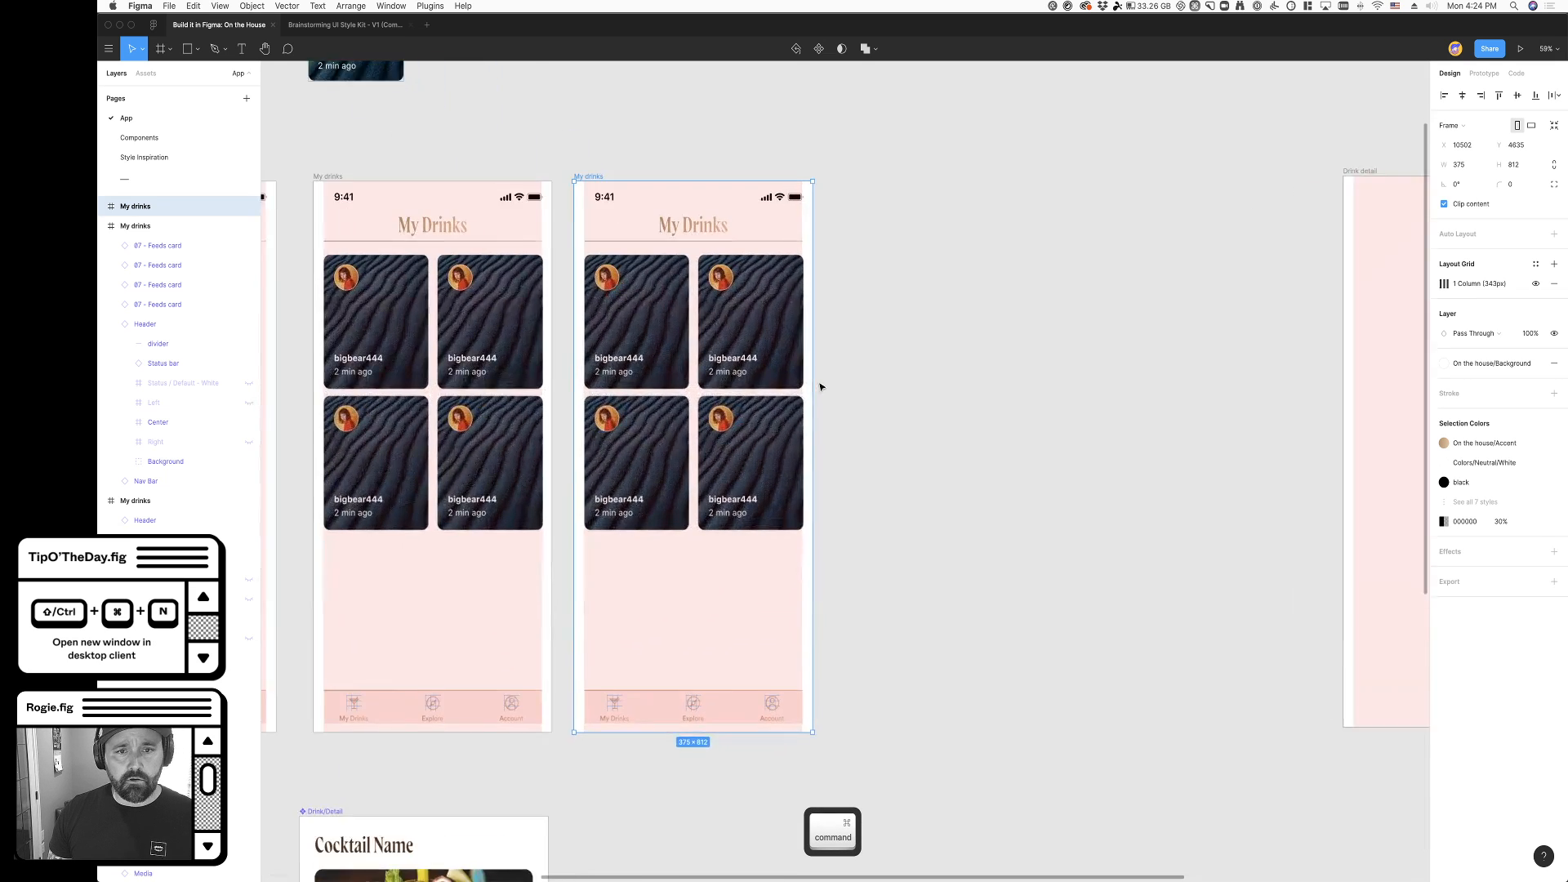
- On the copied My drinks screen, shrink the first feeds card to about 143 × 172 and cut the other three cards
left_click(638, 350, "super")
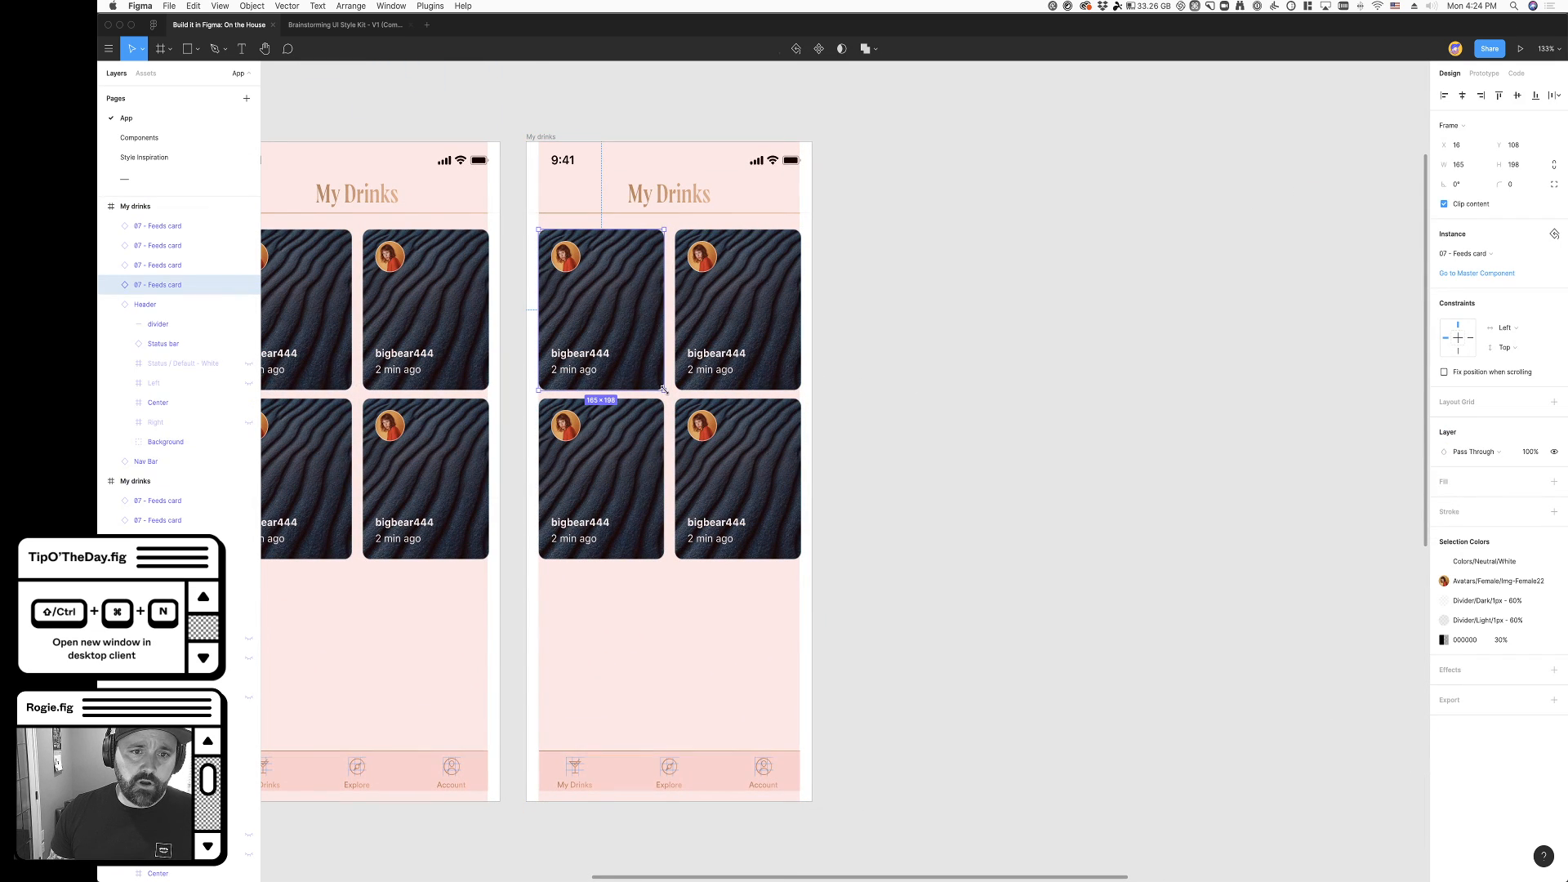
left_click_drag(664, 390, 647, 368)
left_click(712, 367)
key("super+x")
left_click(731, 494)
key("super+x")
left_click(637, 499)
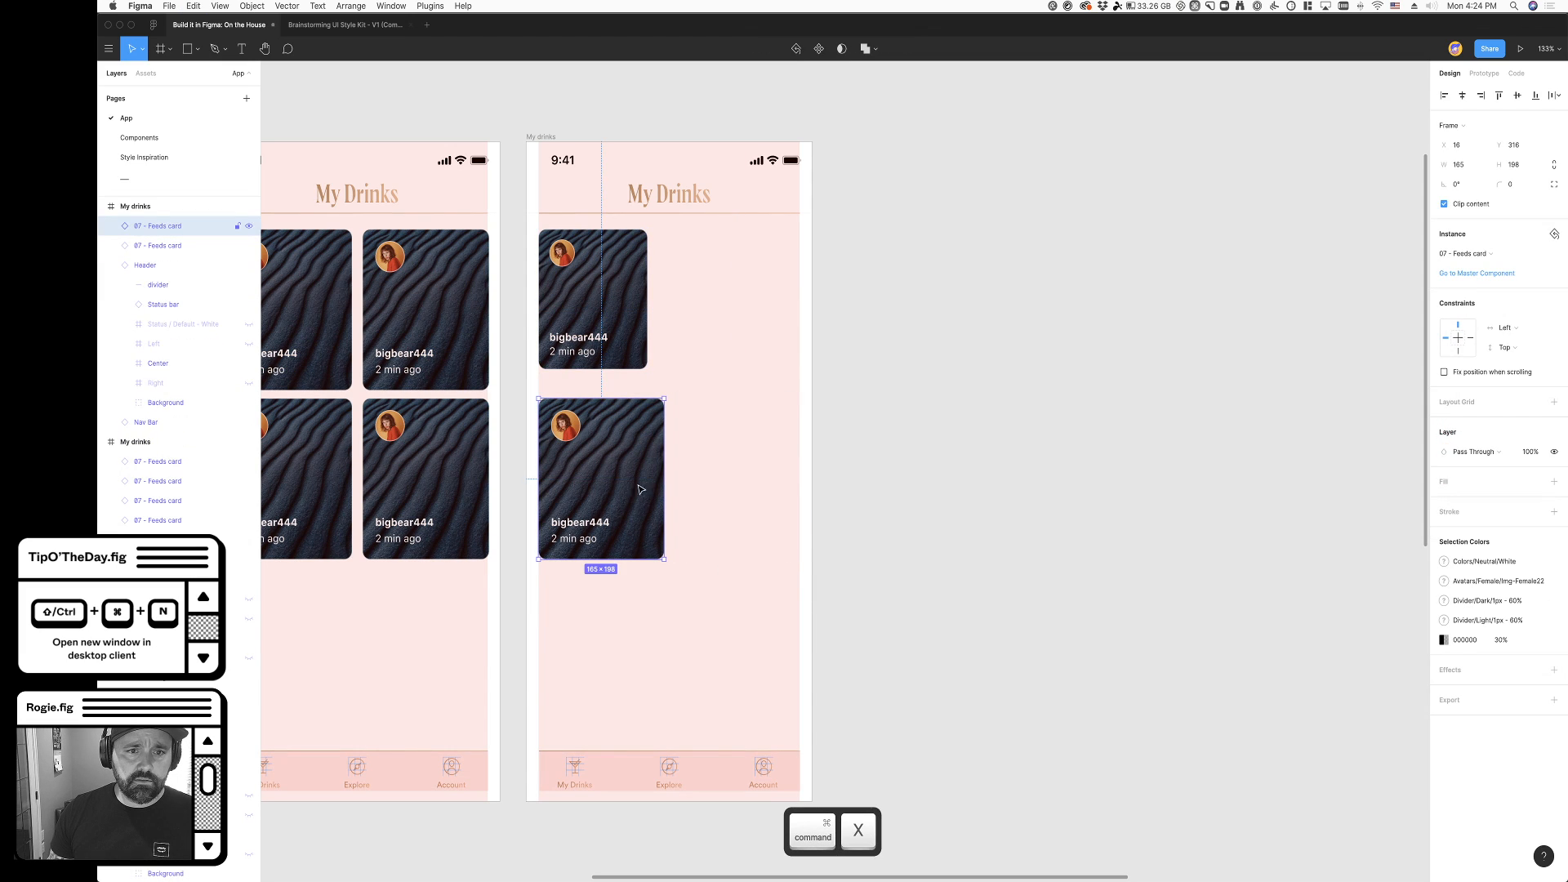
key("super+x")
left_click(607, 355)
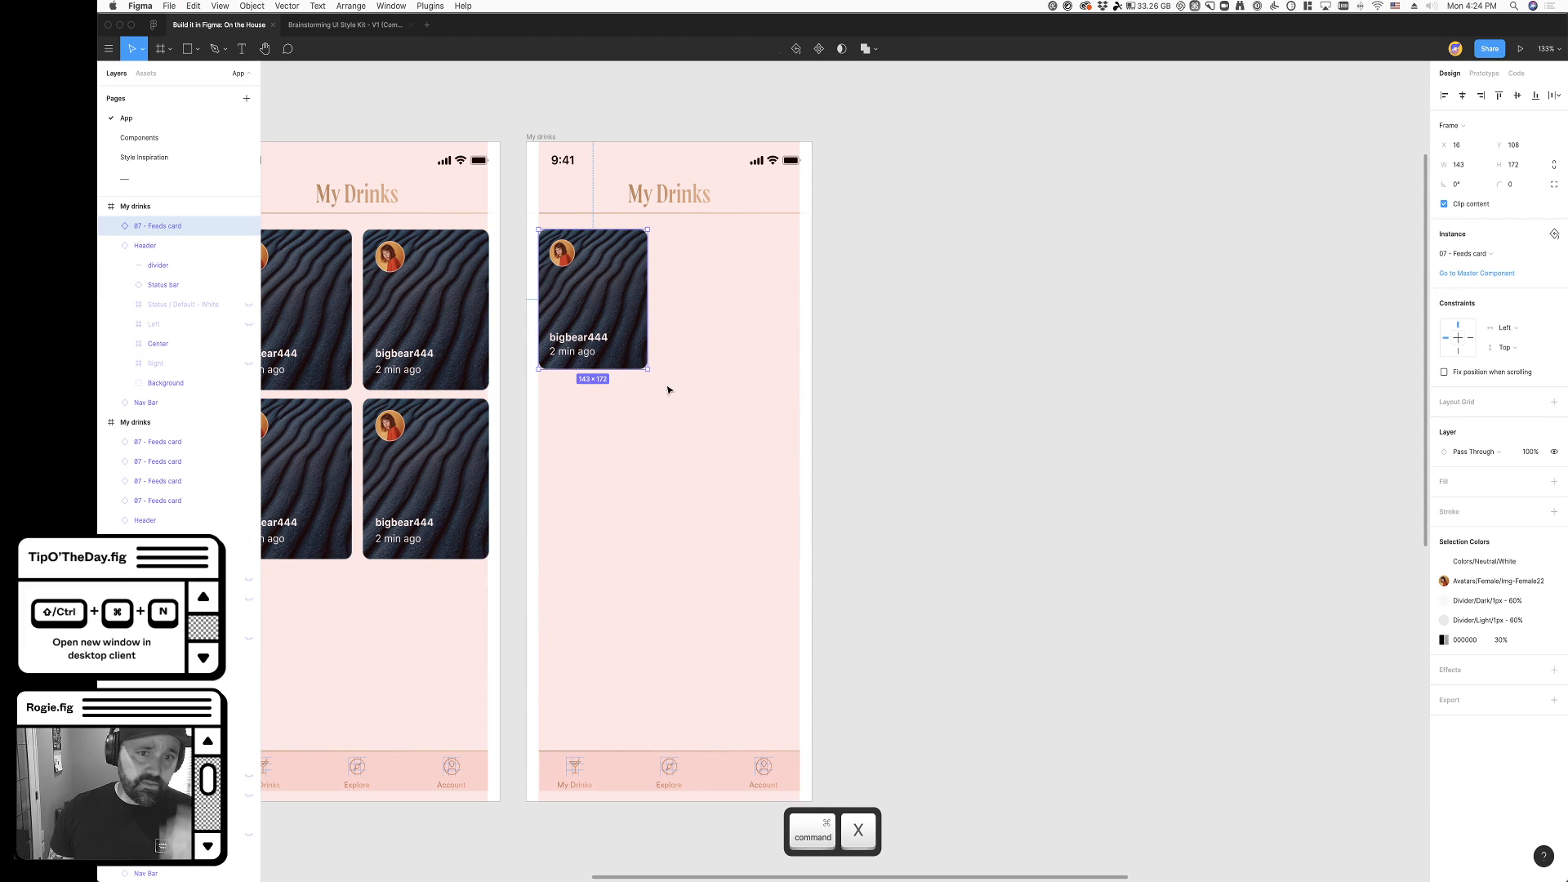
left_click_drag(647, 368, 734, 484)
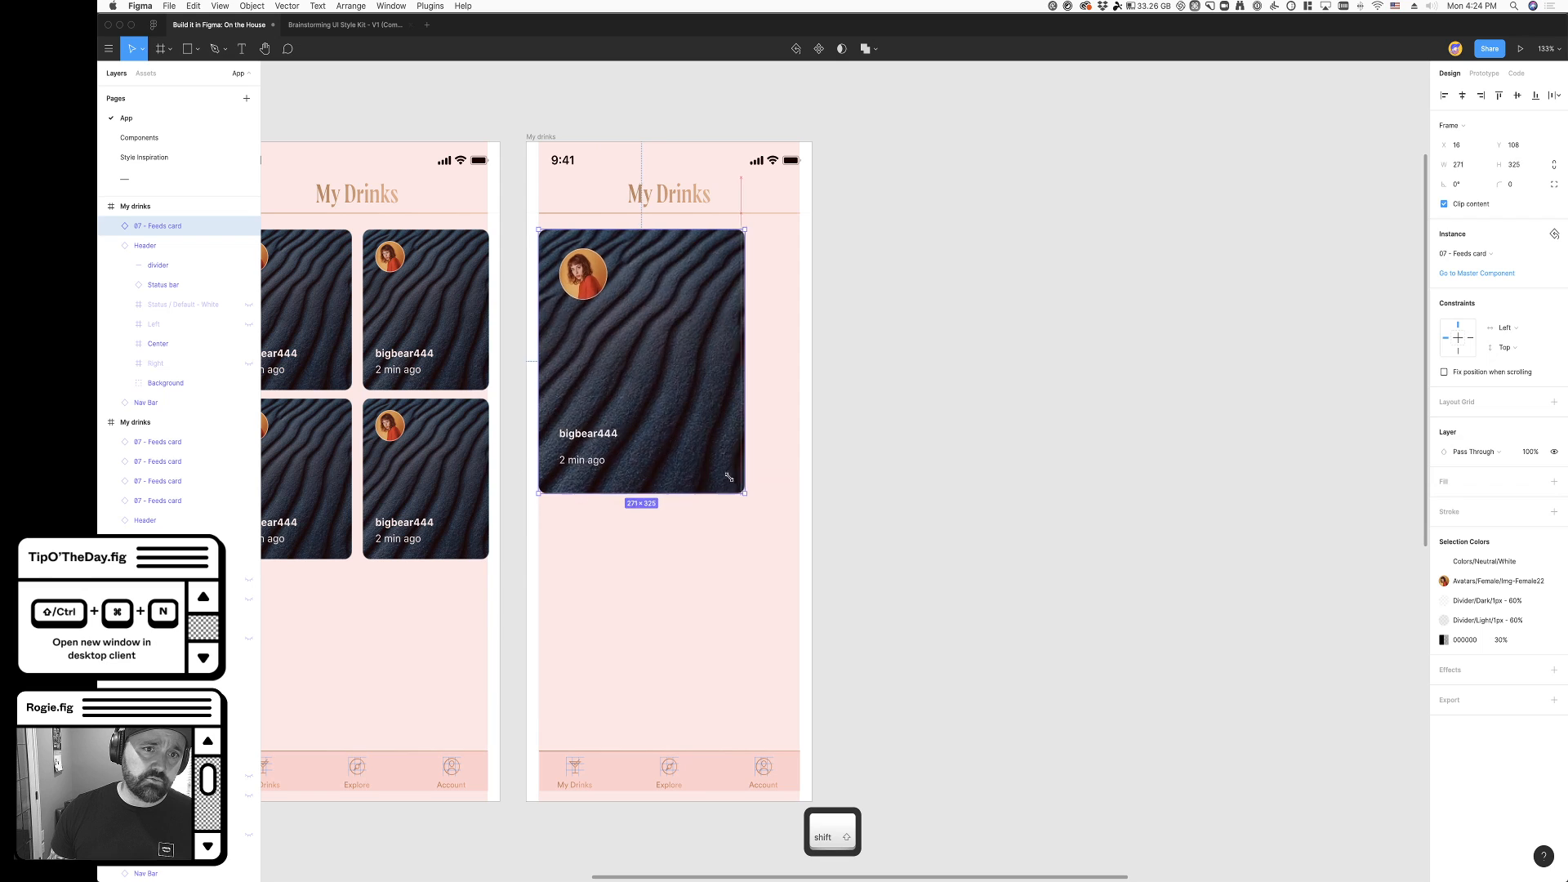
key("super+z")
- Duplicate the small feeds card twice to its right, forming an evenly spaced row whose third card runs past the screen's edge
left_click_drag(572, 333, 790, 315)
left_click(790, 314, "shift")
left_click(789, 315, "shift")
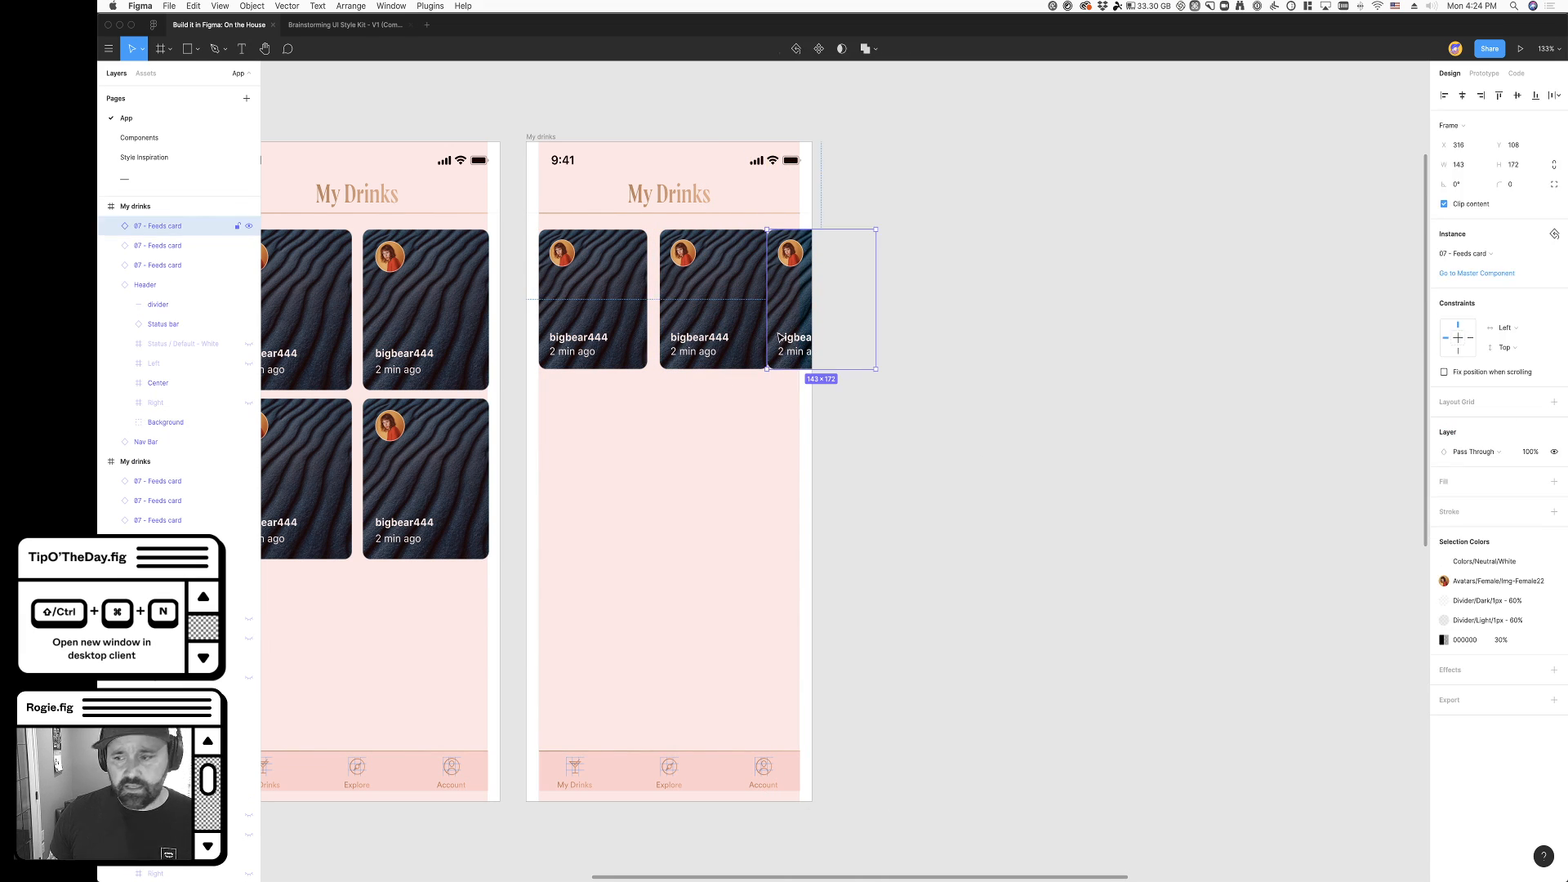
key("shift+Right")
left_click(882, 441)
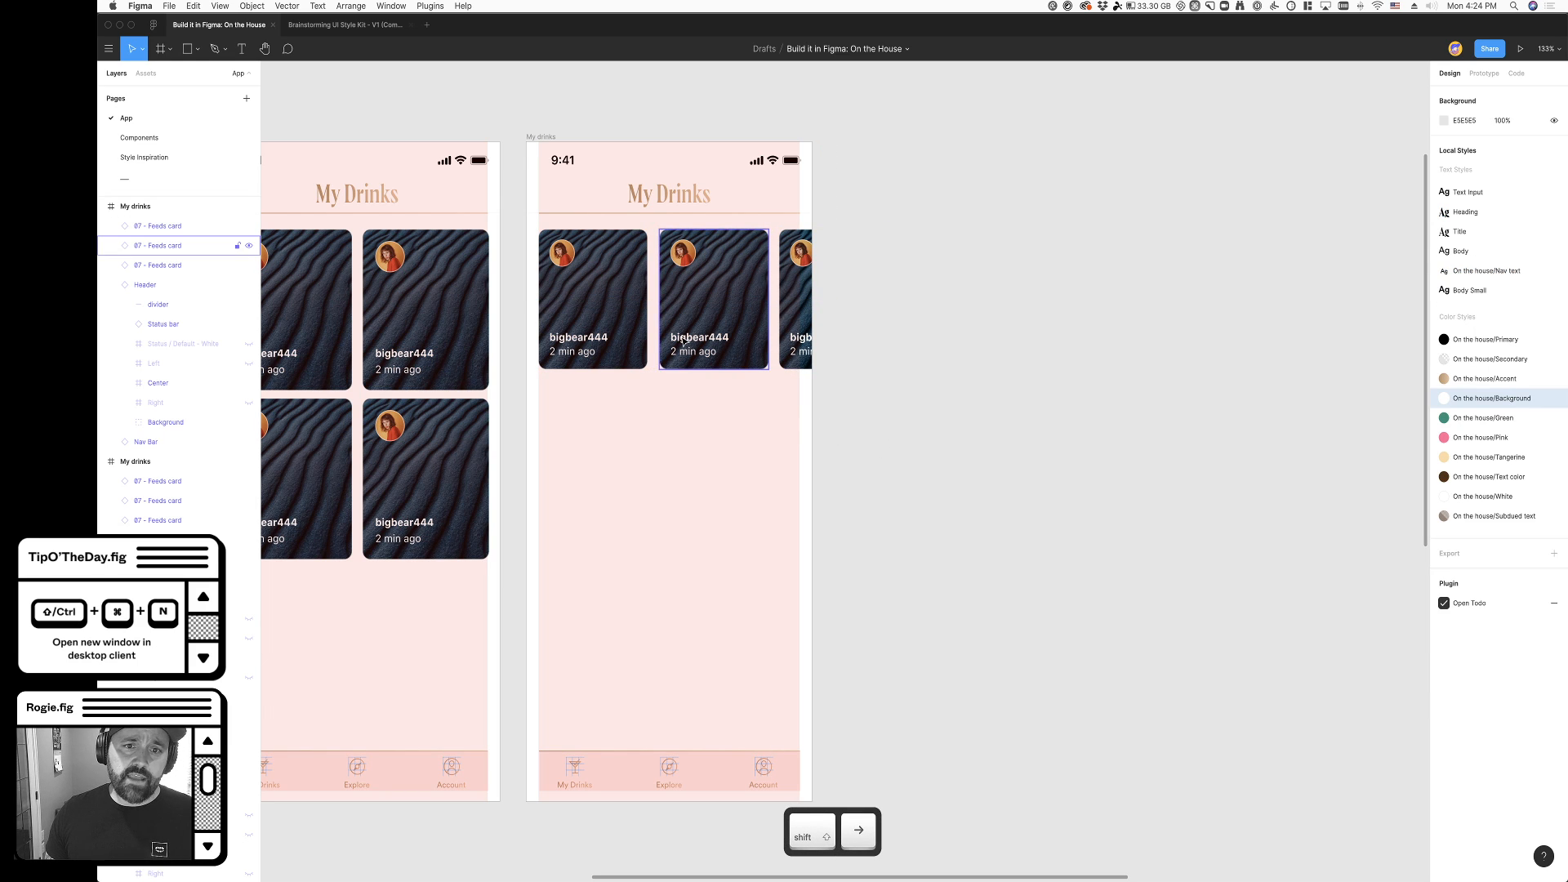
- Duplicate the three-card row as a second row lower on the screen, leaving a gap between the rows
left_click(792, 344, "shift")
left_click(720, 351, "shift")
left_click(603, 349, "shift")
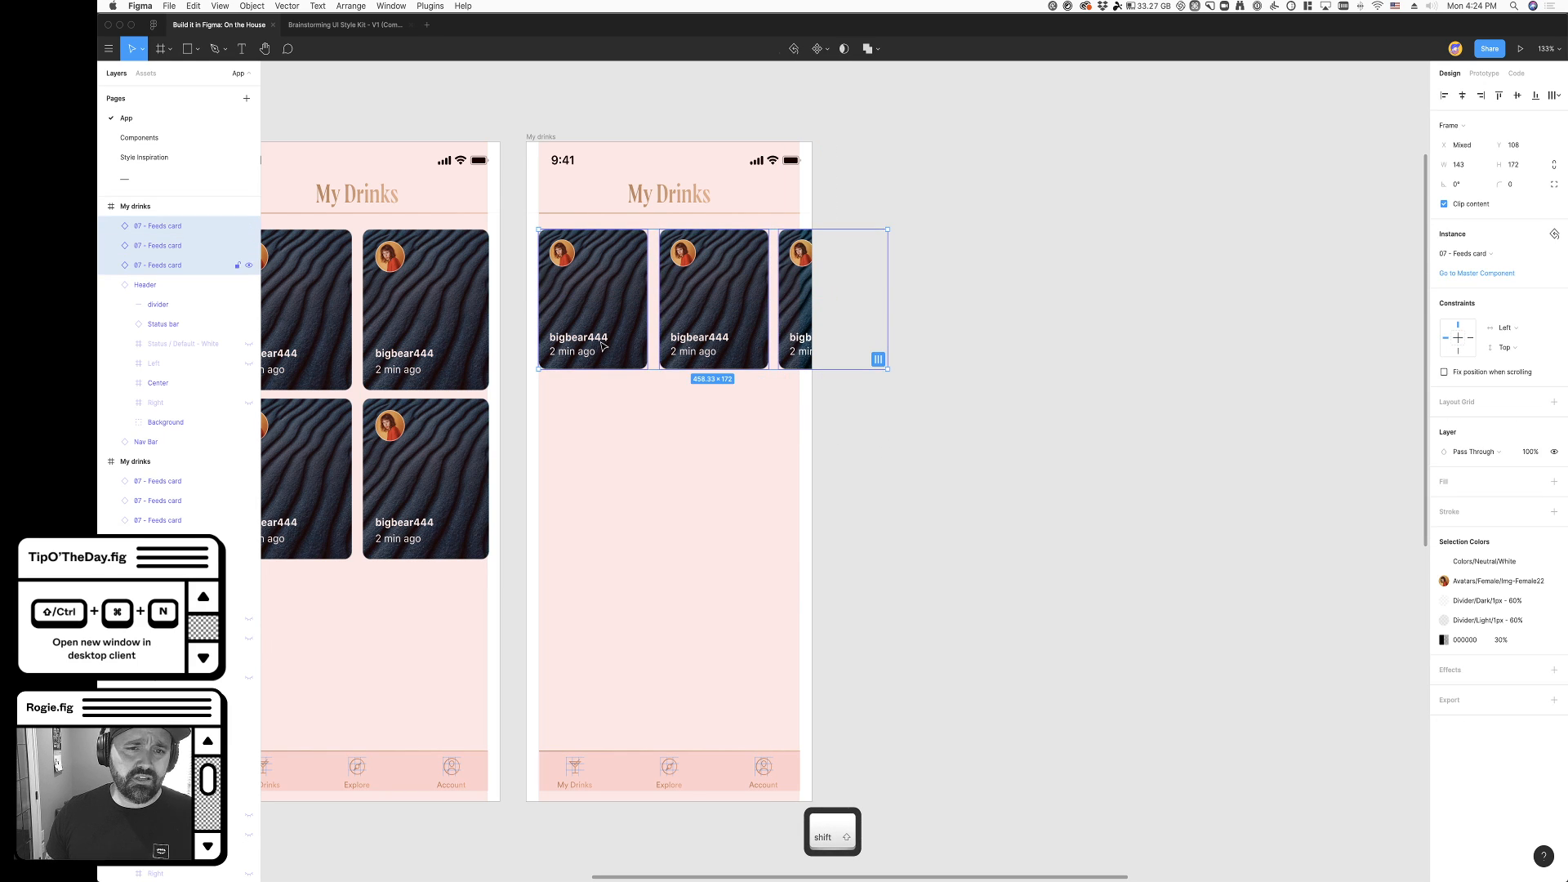
left_click_drag(605, 282, 624, 431, "alt+shift")
left_click_drag(726, 457, 727, 521, "shift")
- Move all six feeds cards down slightly to leave room for a heading above the first row
left_click(606, 318, "shift")
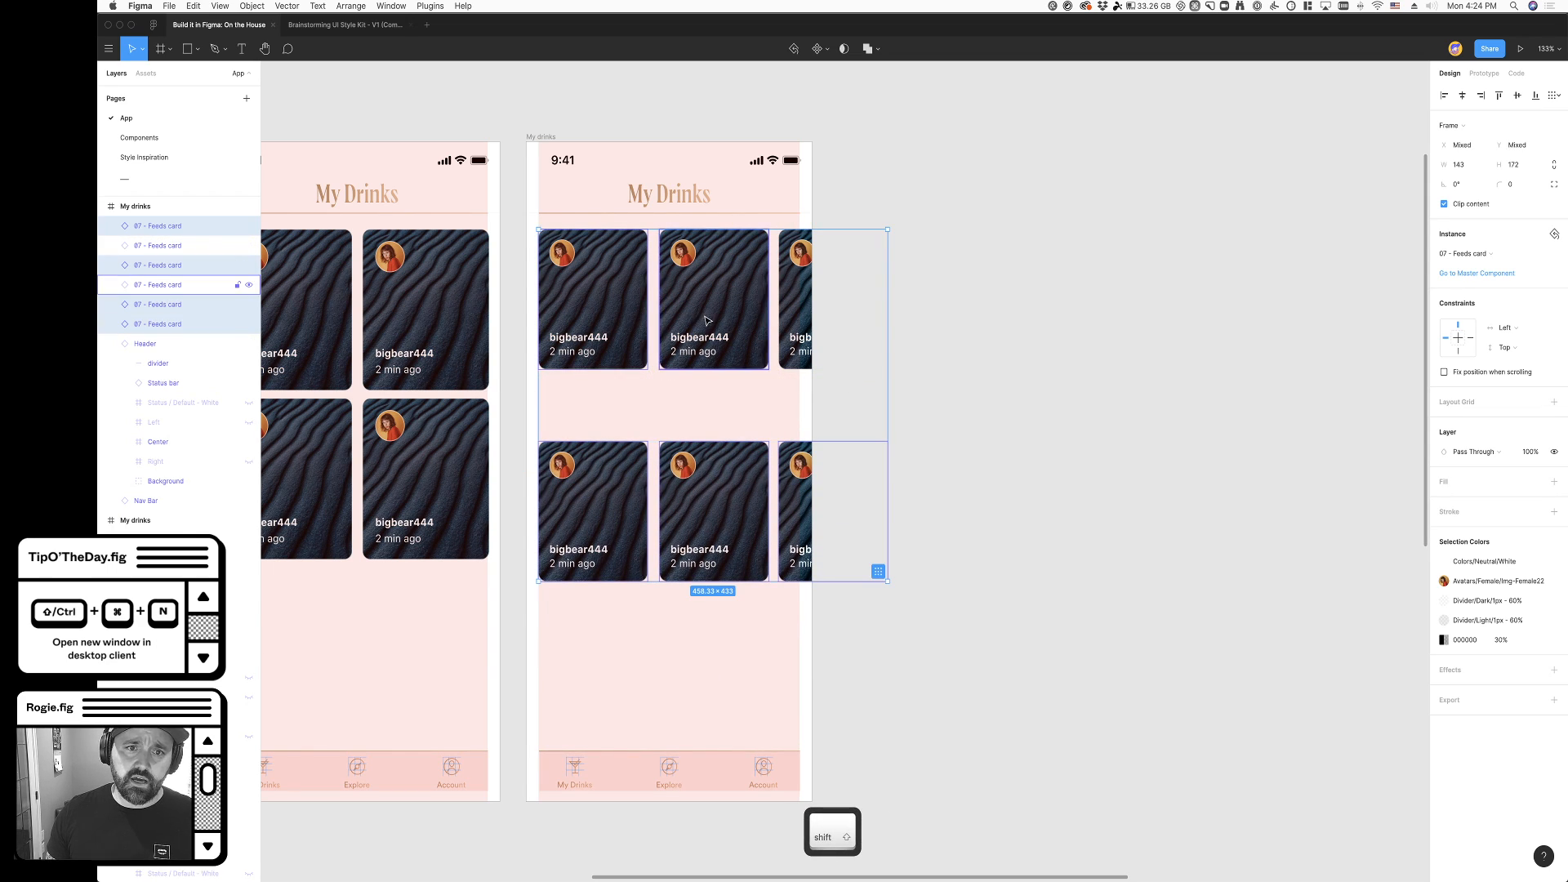
left_click(709, 305, "shift")
left_click(791, 291, "shift")
left_click_drag(790, 288, 791, 314, "shift")
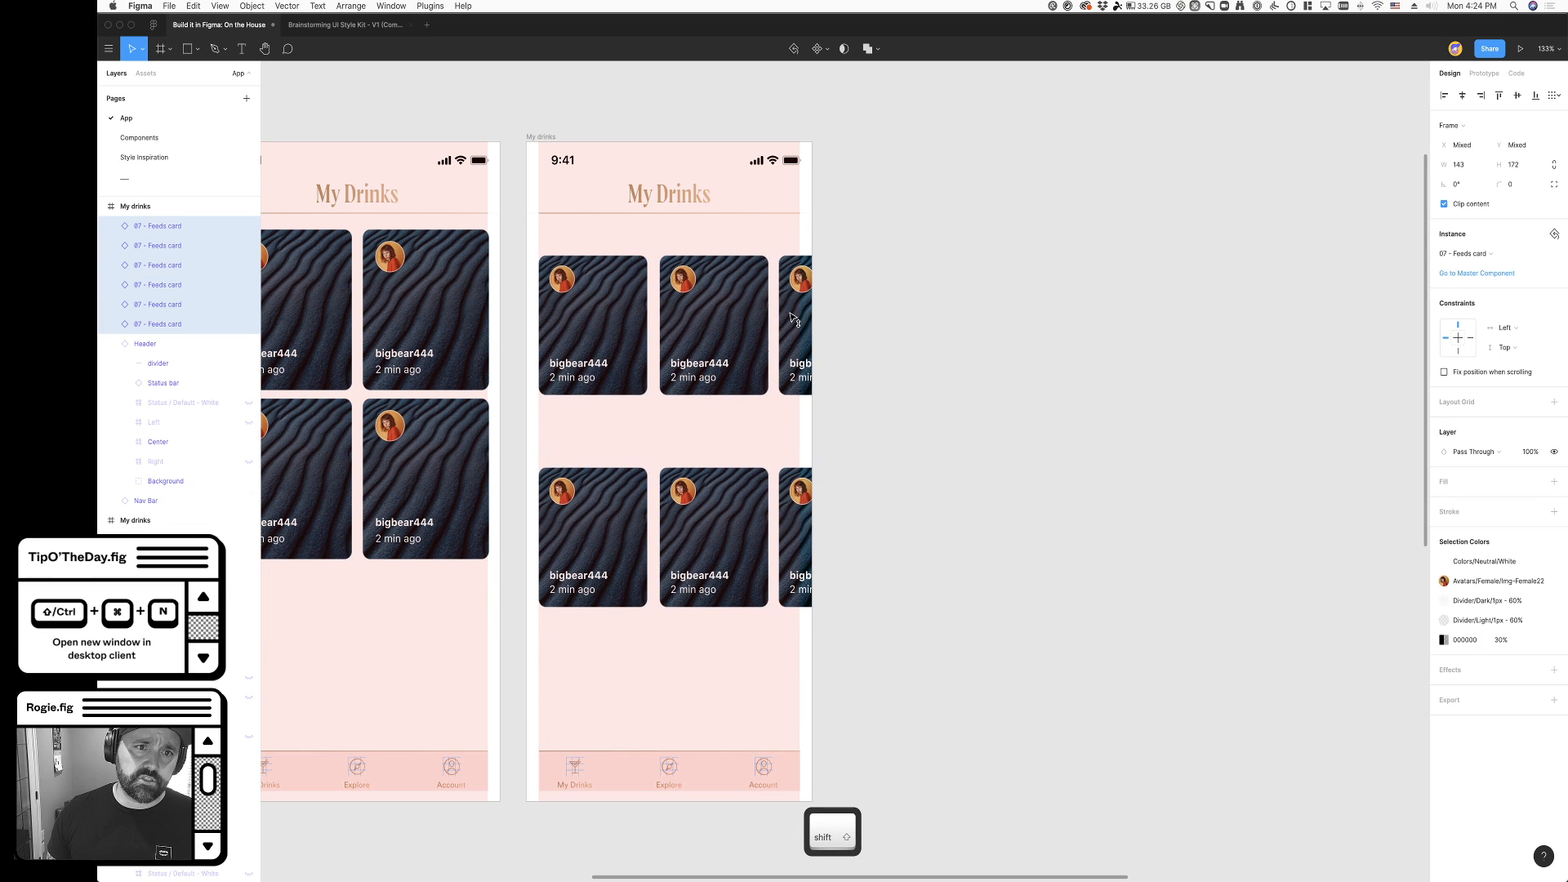
left_click(825, 436)
- Copy a Cocktail Name heading from the list screen onto the card-row screen and place it left-aligned above the first row
scroll(882, 441, "left", 5)
scroll(878, 442, "left", 20)
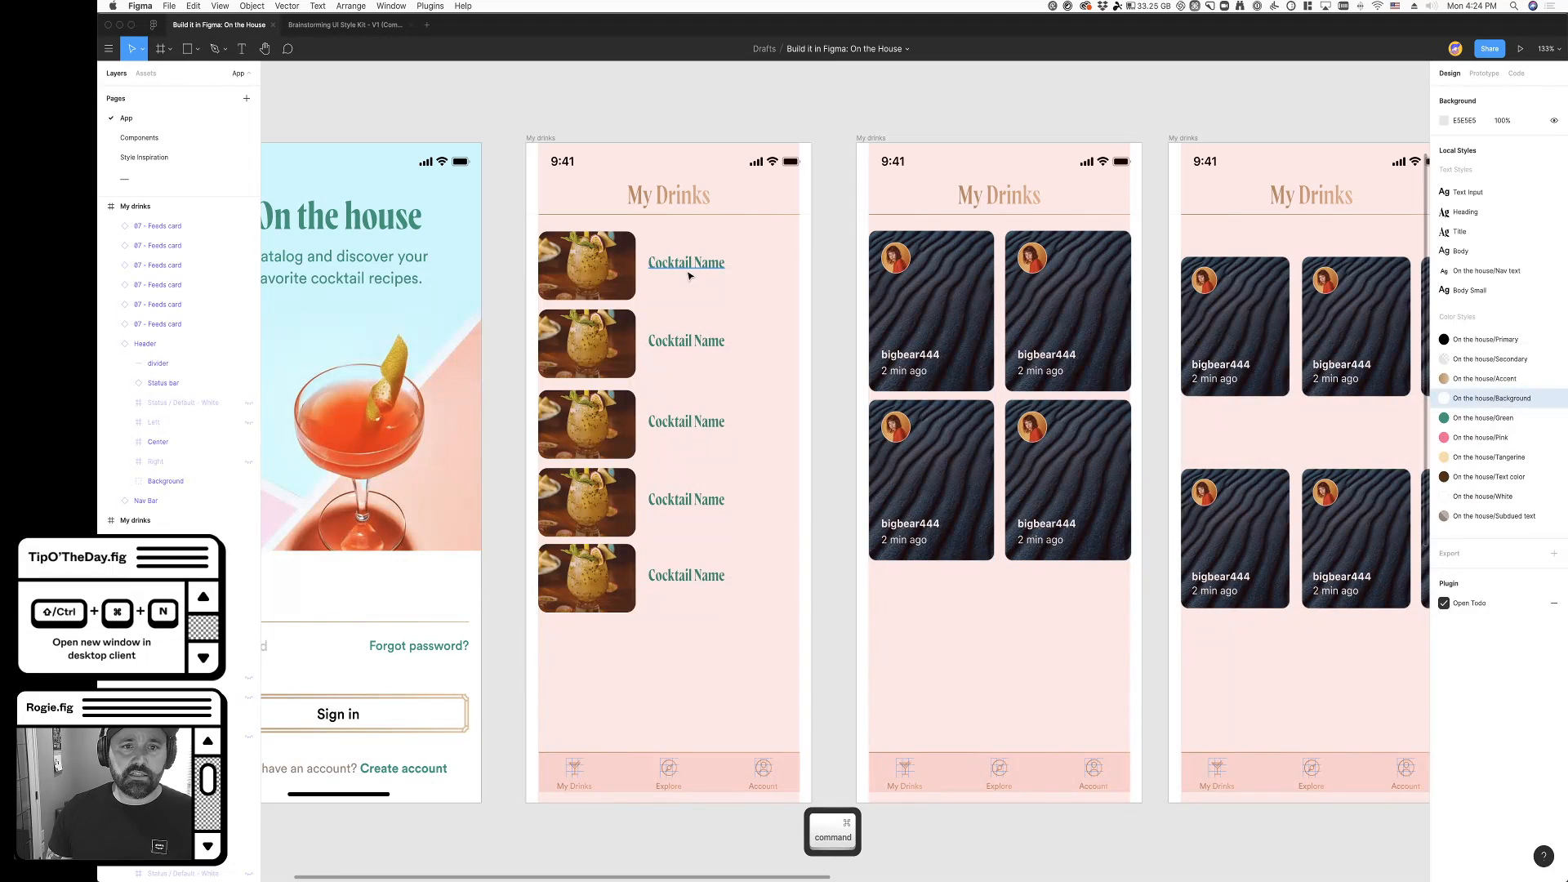
left_click(689, 273, "super")
key("super+c")
scroll(688, 275, "right", 20)
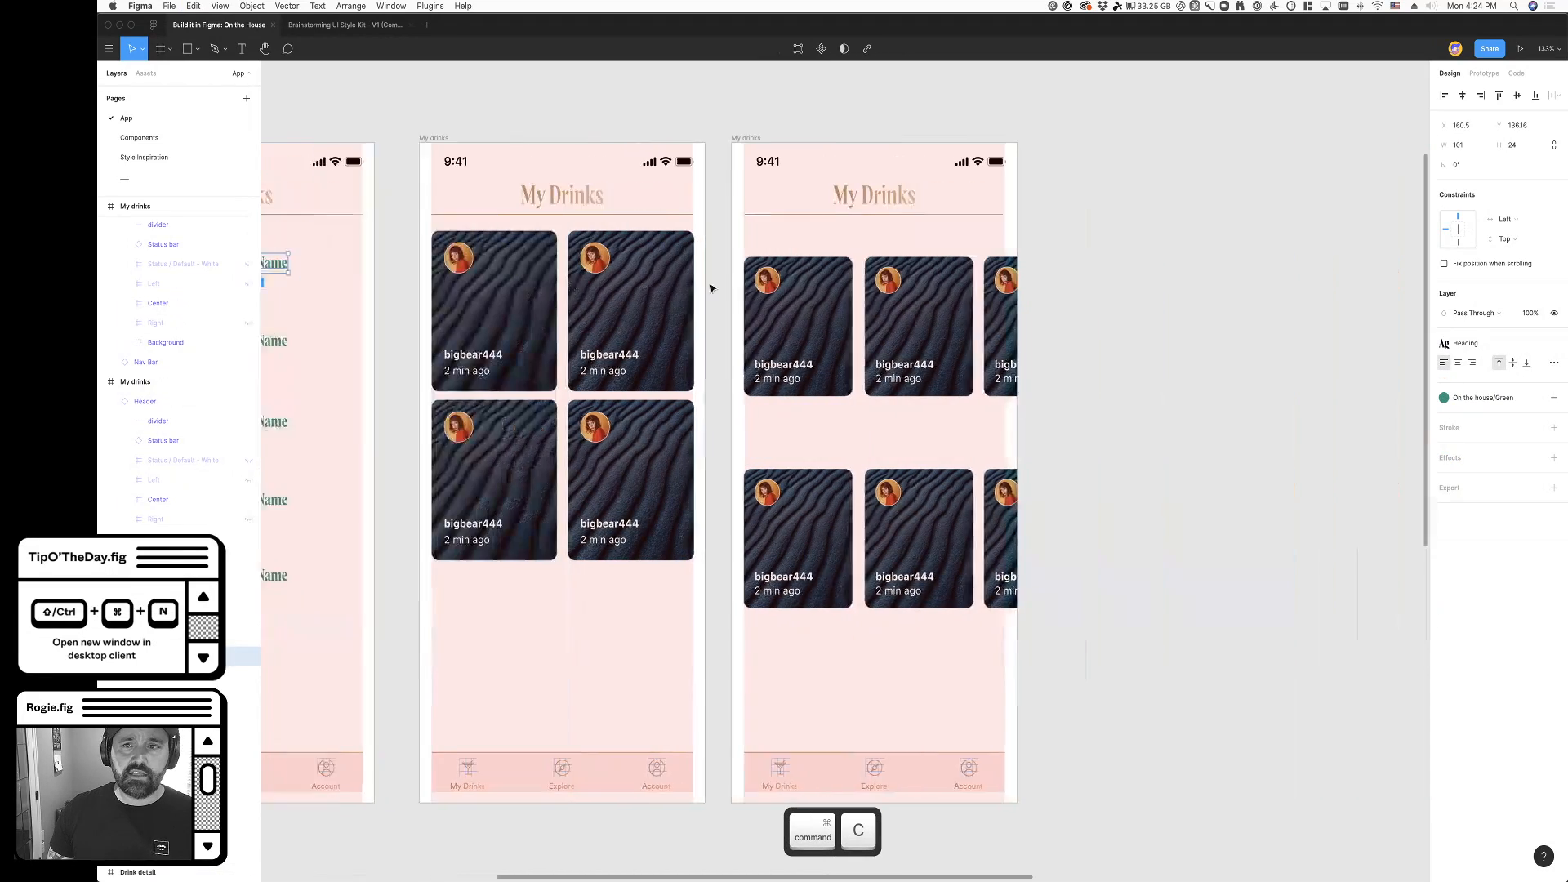
left_click(540, 139)
key("super+v")
left_click_drag(685, 269, 582, 234)
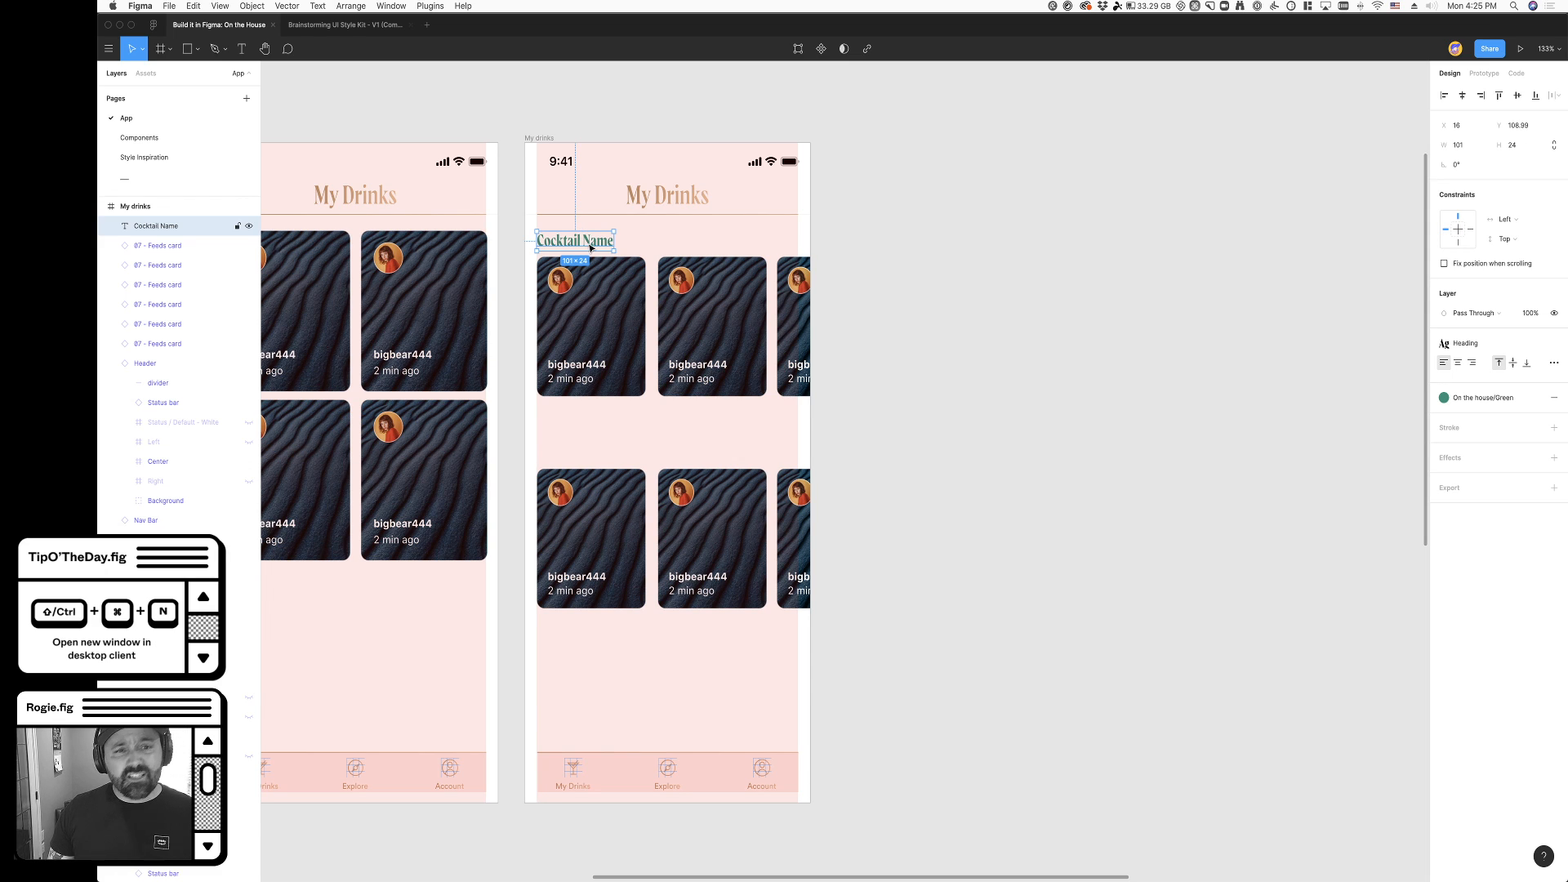
- Change the heading above the first card row to "Recent Cocktails"
double_click(591, 247)
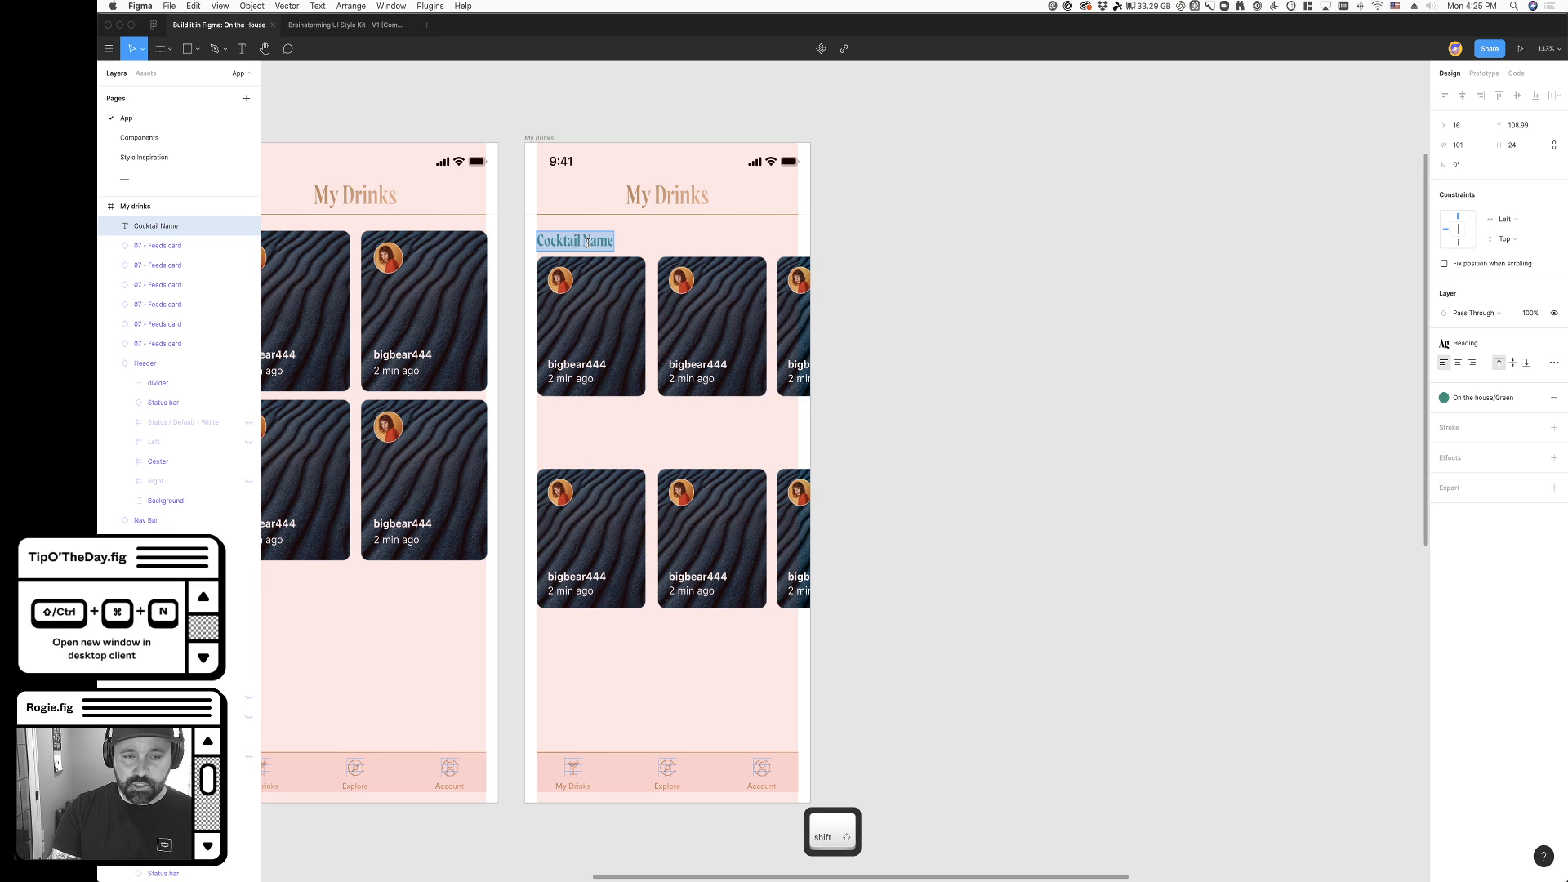
type("Recent Co")
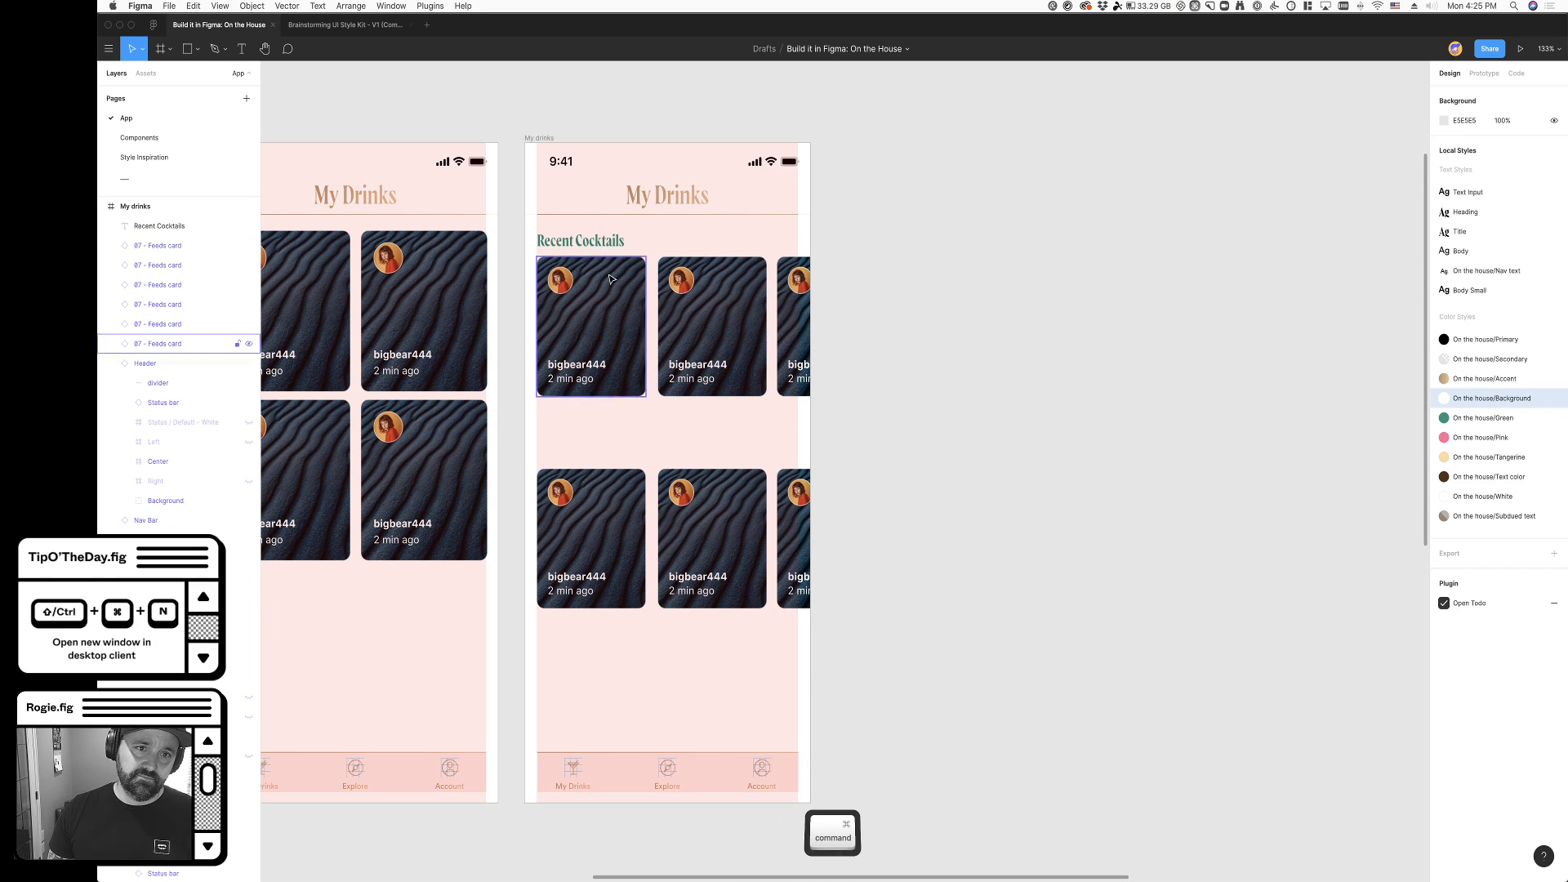
- Duplicate the Recent Cocktails heading above the second card row and move that row up close beneath it
left_click_drag(598, 242, 598, 428)
left_click(644, 539)
left_click(782, 540, "shift")
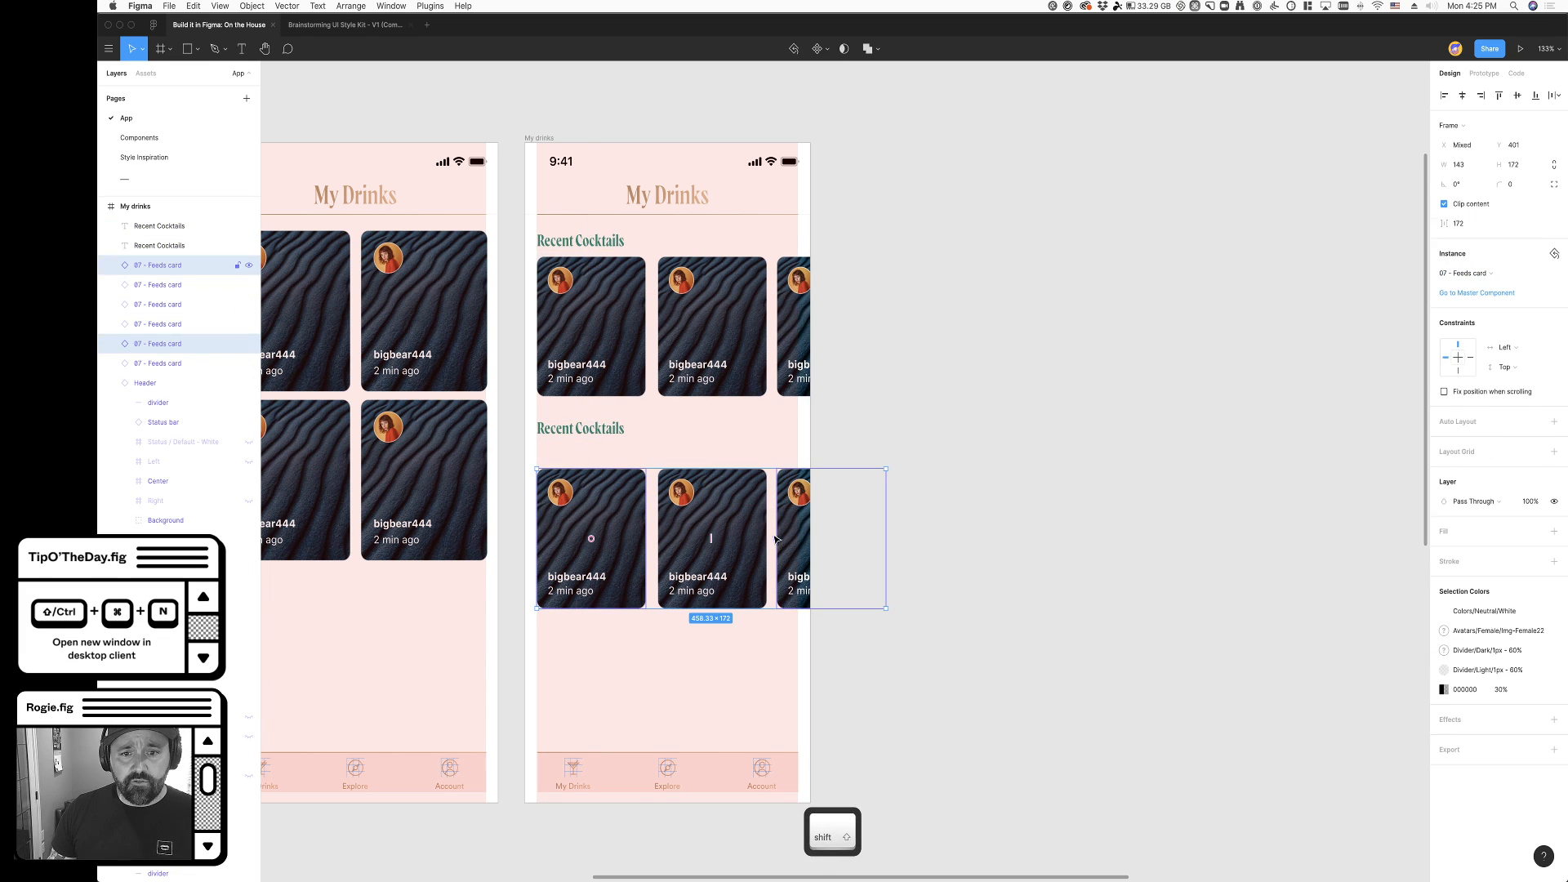
left_click(917, 586)
left_click(789, 564)
left_click(718, 560, "shift")
left_click(540, 559, "shift")
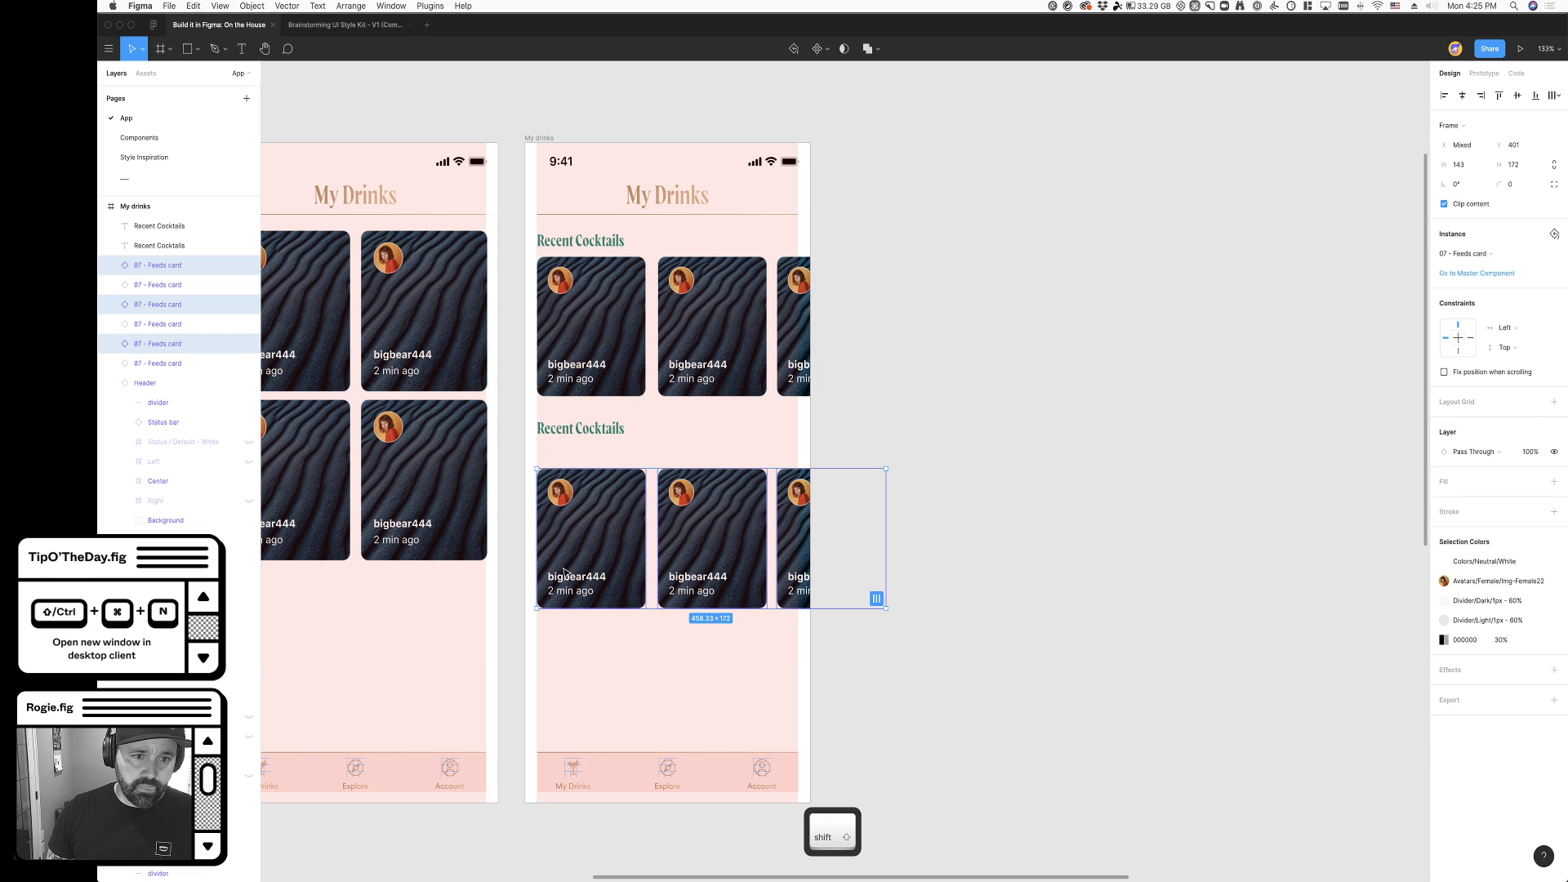
left_click_drag(541, 559, 541, 535)
- Change the heading above the second card row to "Favorites"
left_click(619, 430, "super")
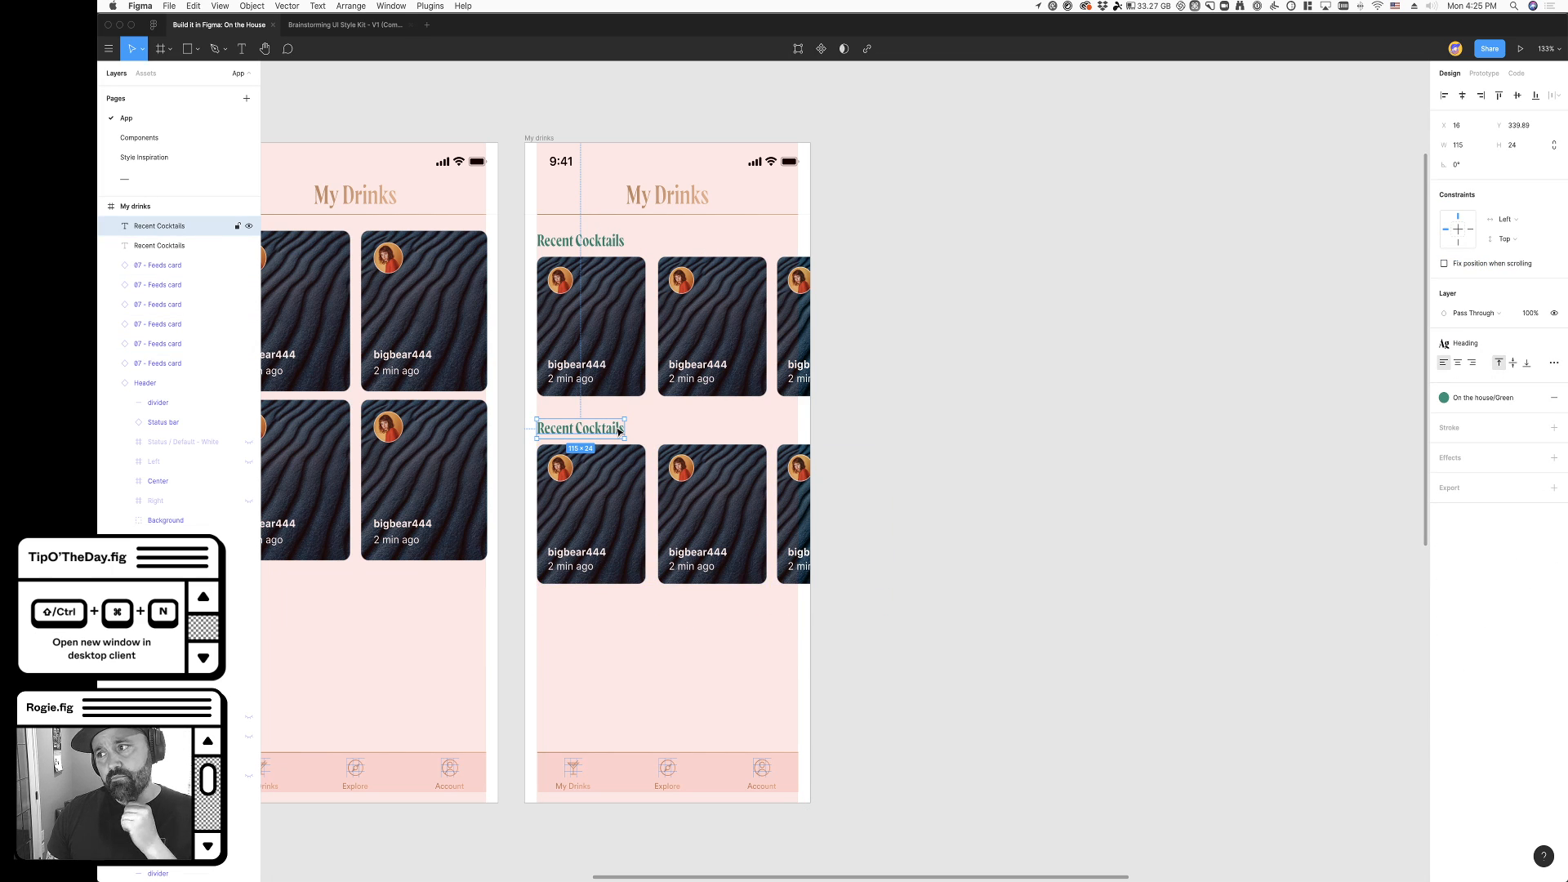
double_click(577, 425)
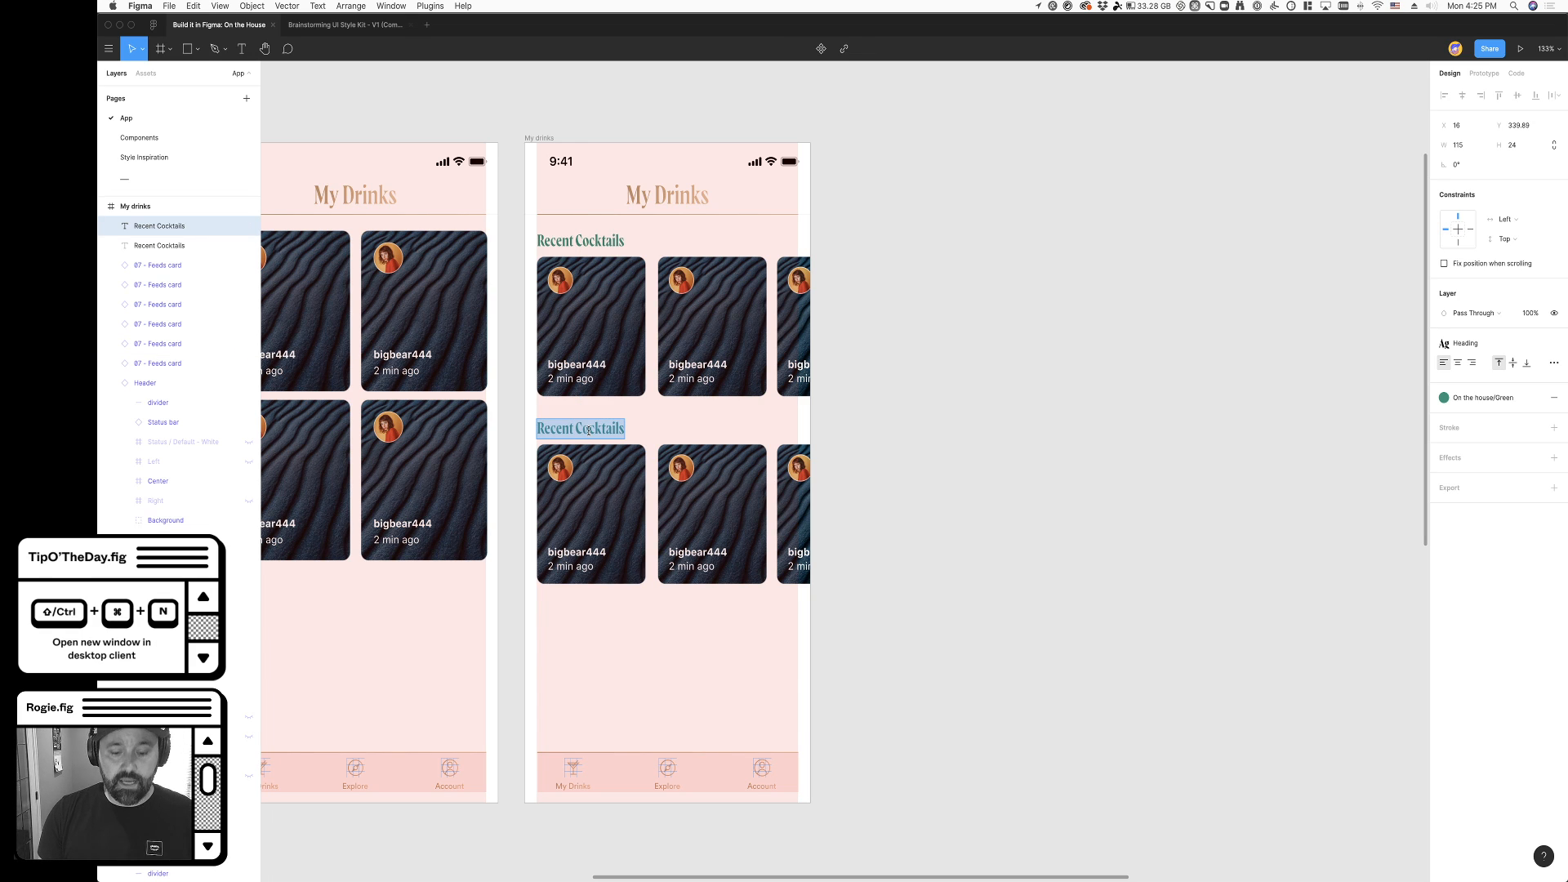
type("Favorites")
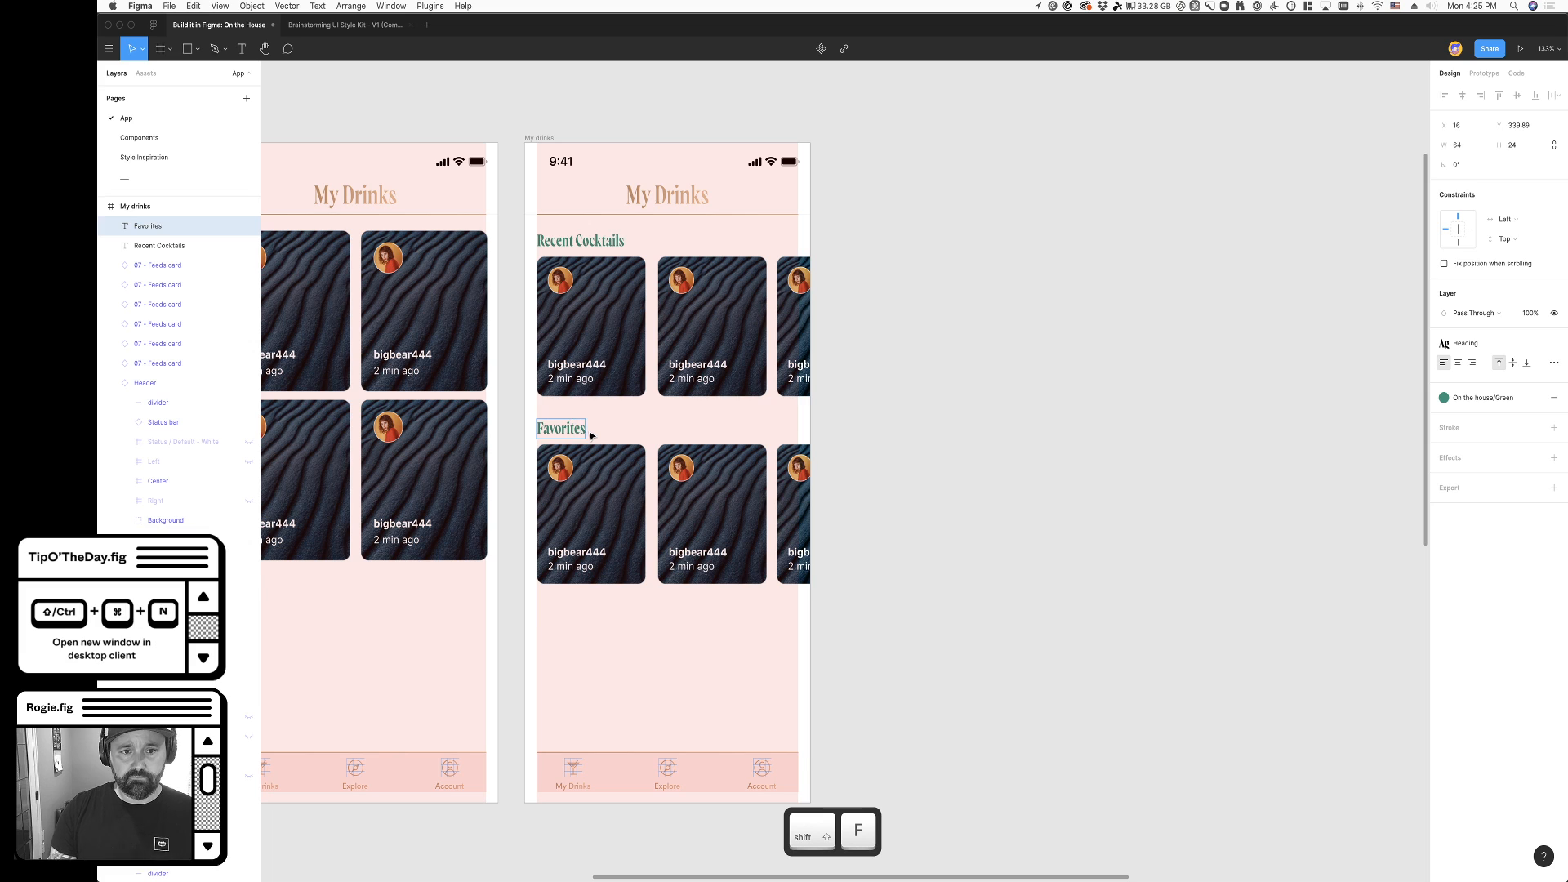
key("Escape")
key("Escape")
- Duplicate the Favorites heading with its three cards as a third section directly below
left_click(789, 518)
left_click(712, 514, "shift")
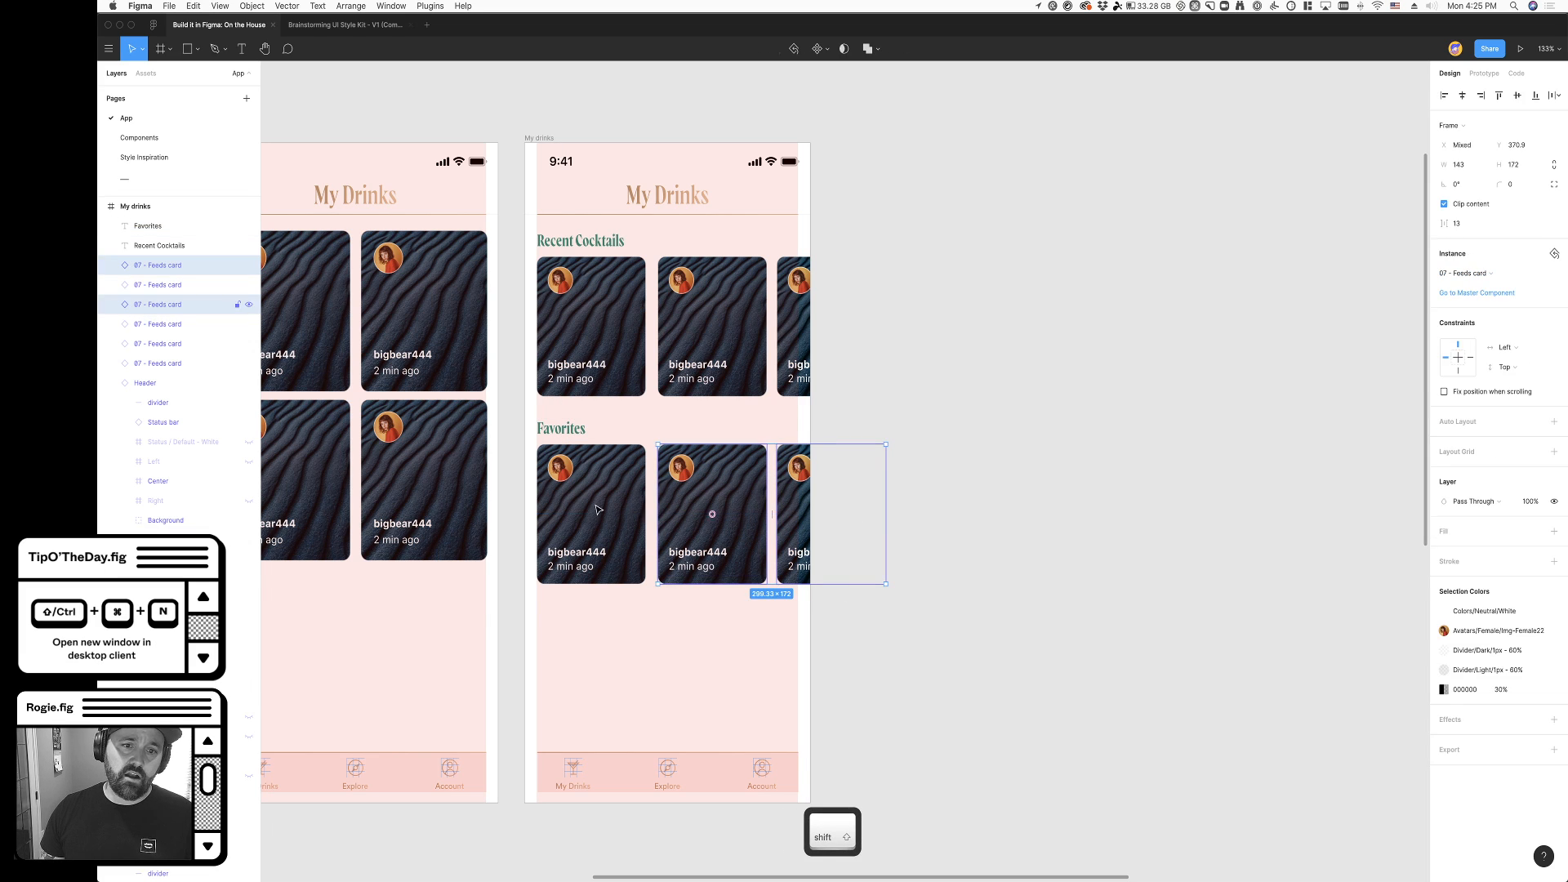
left_click(625, 512, "shift")
left_click(563, 428, "shift")
left_click_drag(563, 429, 569, 605)
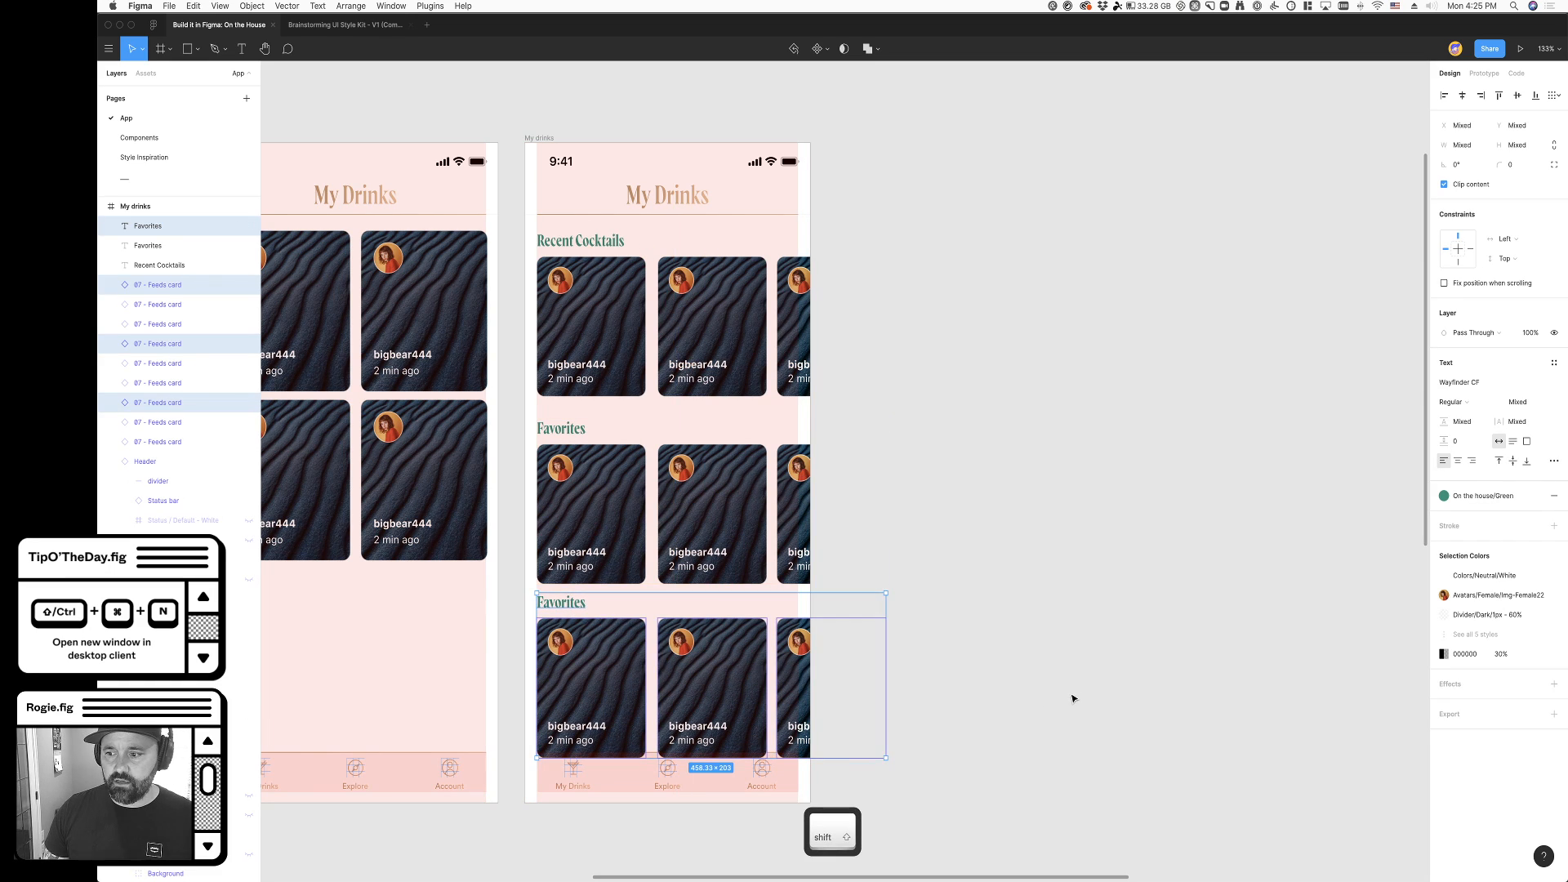
- Change the third section's heading to "Tiki Drinks"
left_click(1072, 698)
double_click(563, 604)
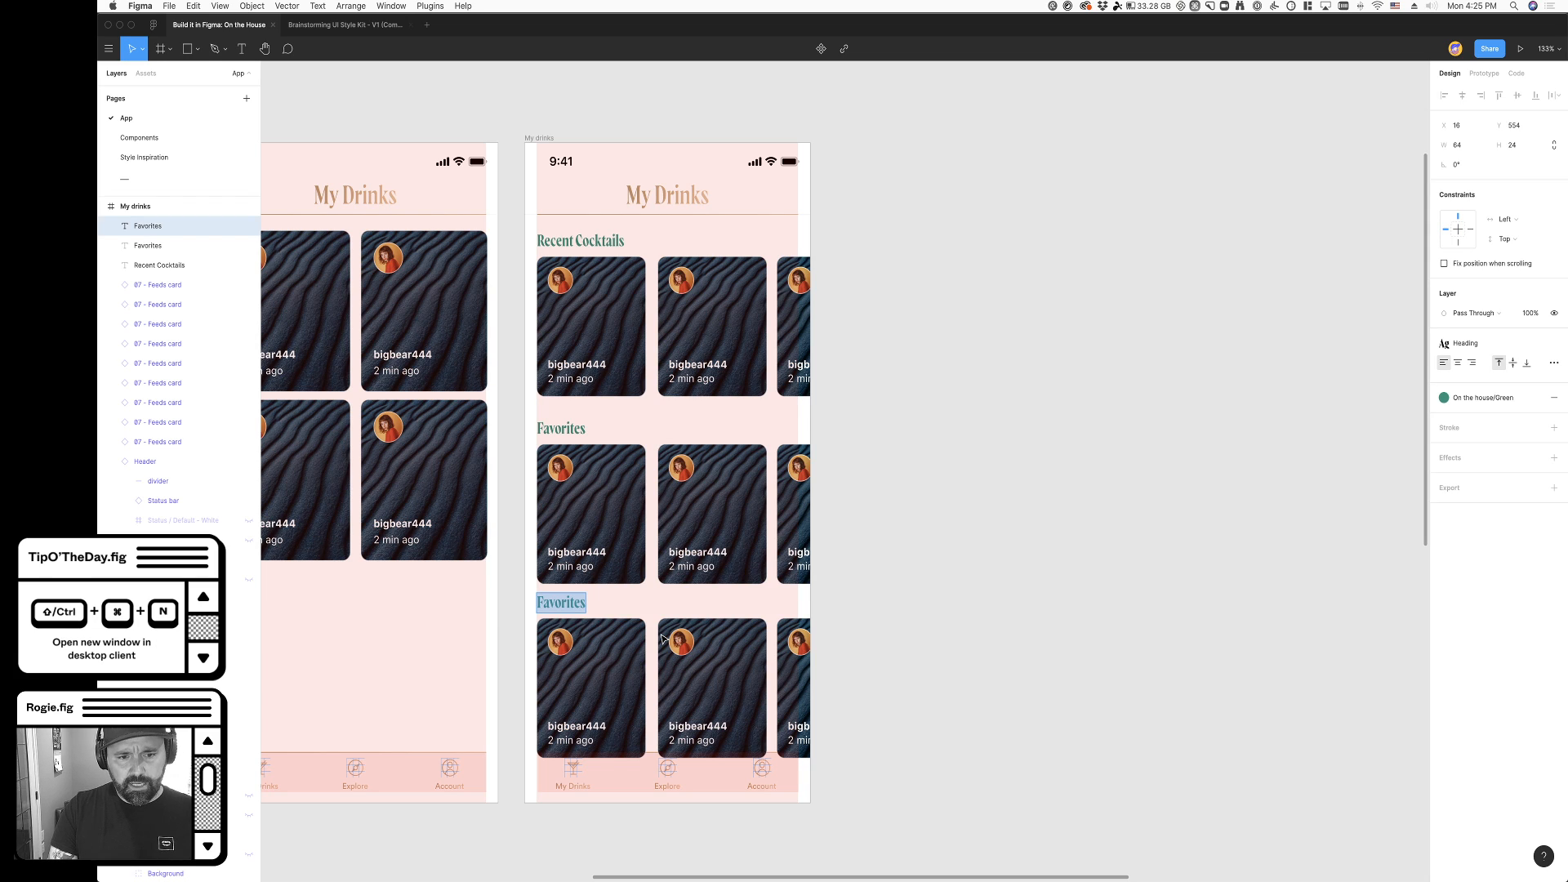
type("Tiki Drinks")
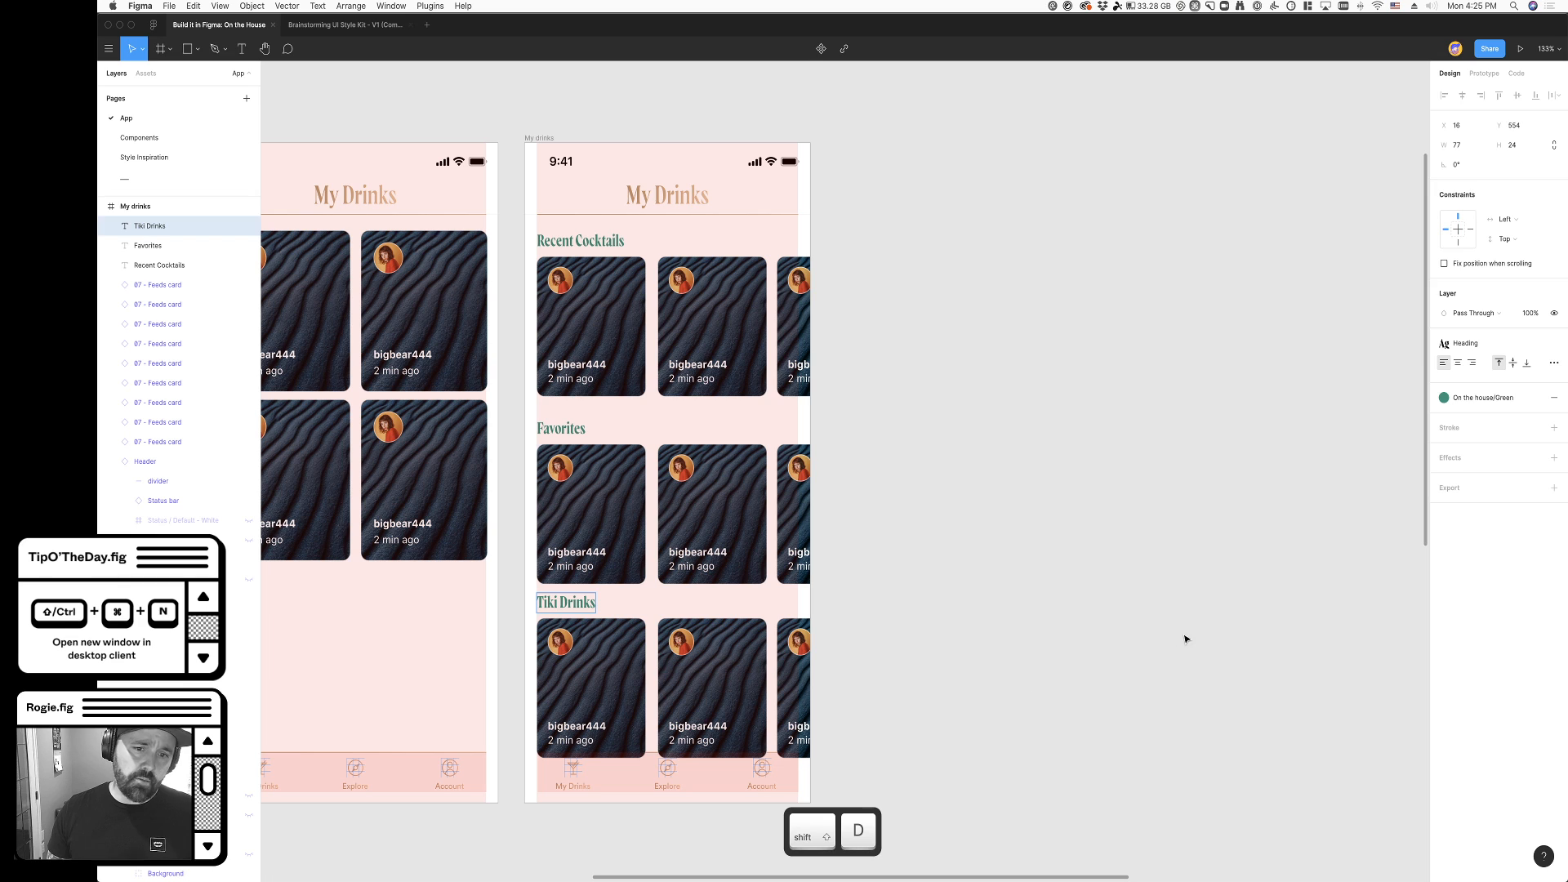
- Tighten the spacing between the Tiki Drinks cards and move the section down slightly with its heading
left_click(790, 700)
left_click(717, 688, "shift")
left_click(608, 663, "shift")
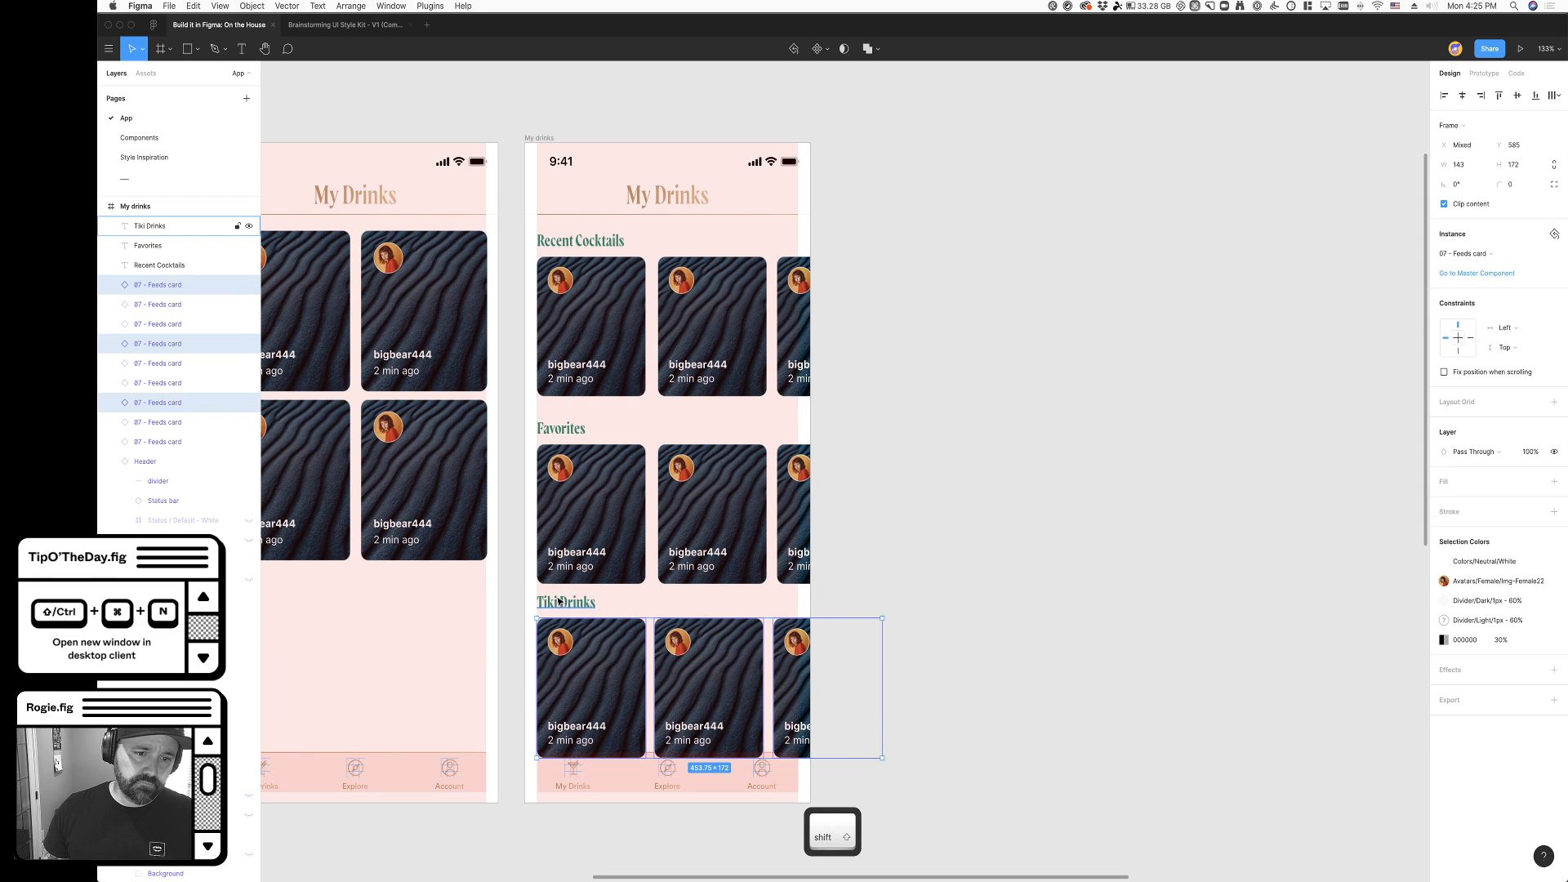
left_click(987, 731)
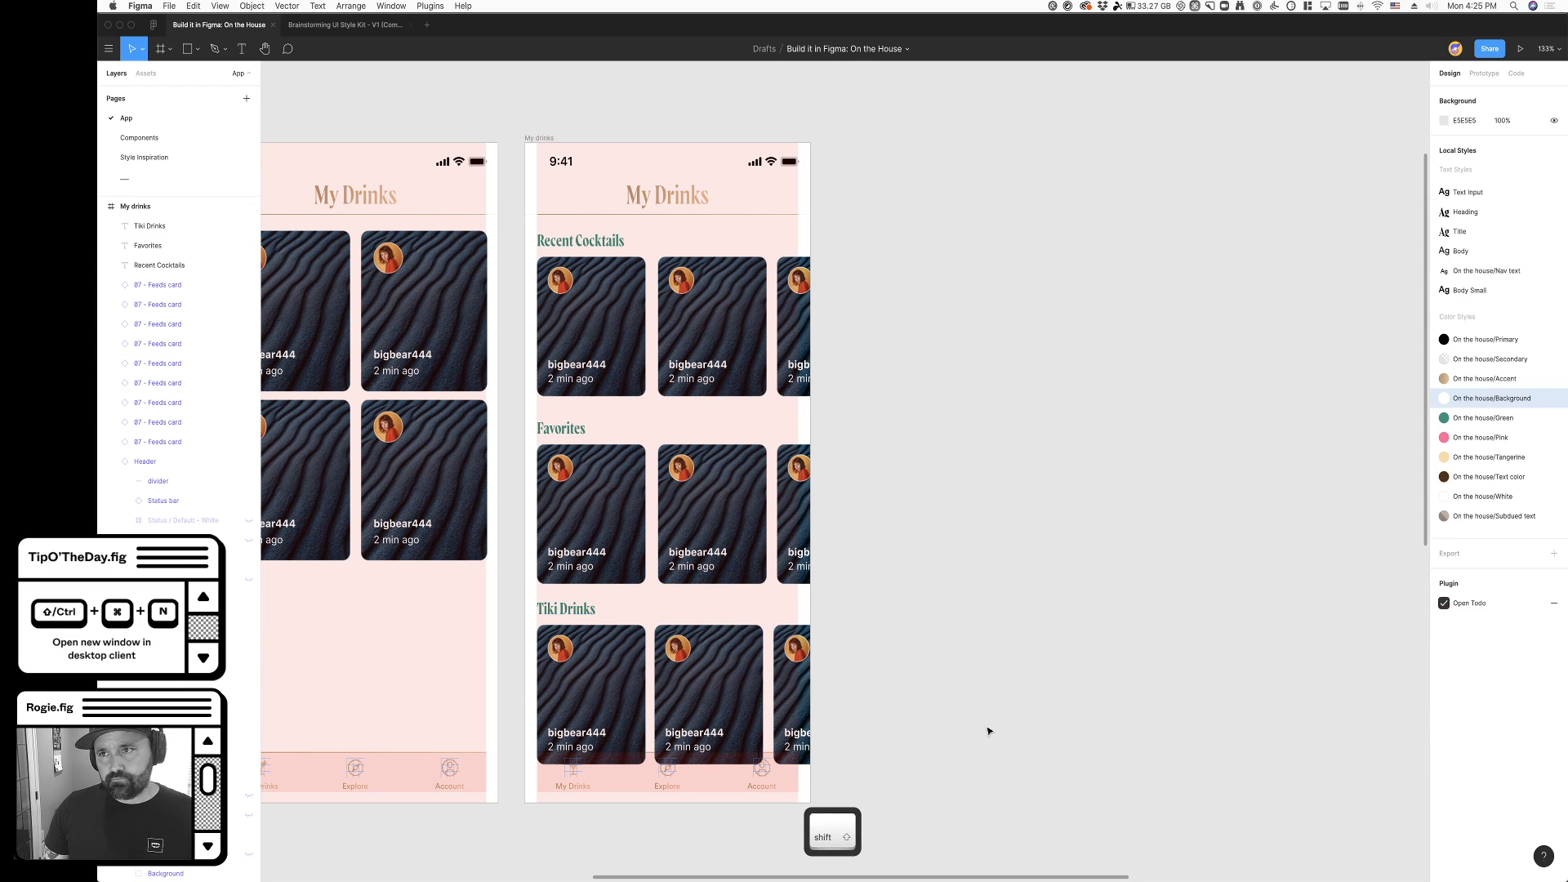
- Duplicate the two-column grid My drinks screen and place the copy to the right of the sectioned screen
scroll(988, 729, "down", 2)
scroll(988, 729, "left", 2)
scroll(988, 729, "down", 5)
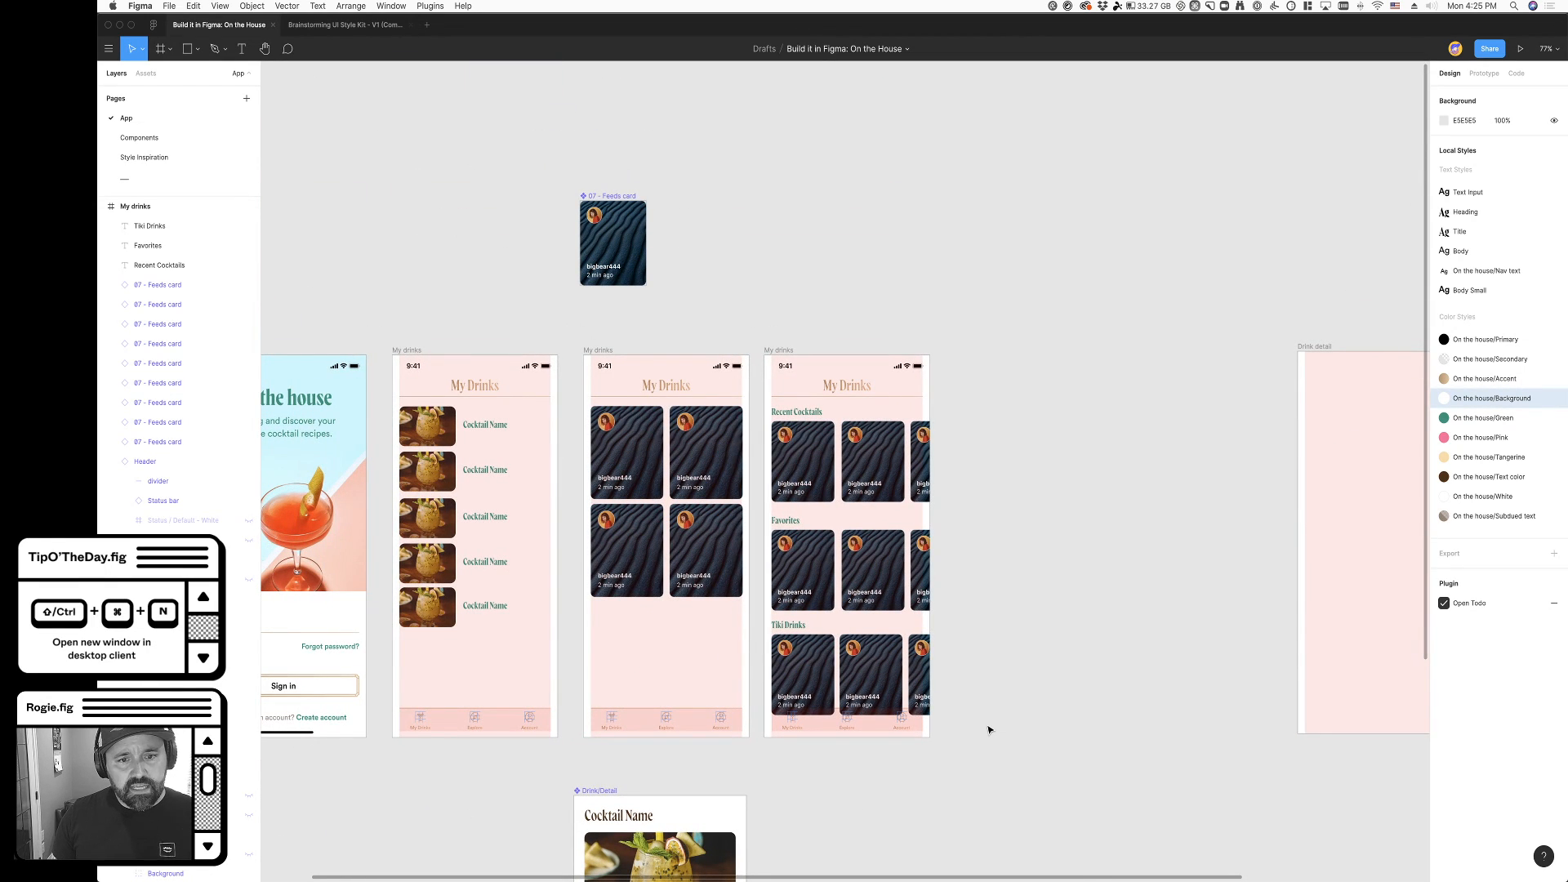
left_click_drag(594, 378, 962, 378)
key("Escape")
- On the new copy, remove all feeds cards except the first and widen it to 342 to fill the grid column
left_click(1055, 535)
key("super+x")
left_click(1016, 531)
key("super+x")
left_click(1041, 487)
key("super+x")
left_click(1018, 485)
left_click_drag(1031, 480, 1111, 479)
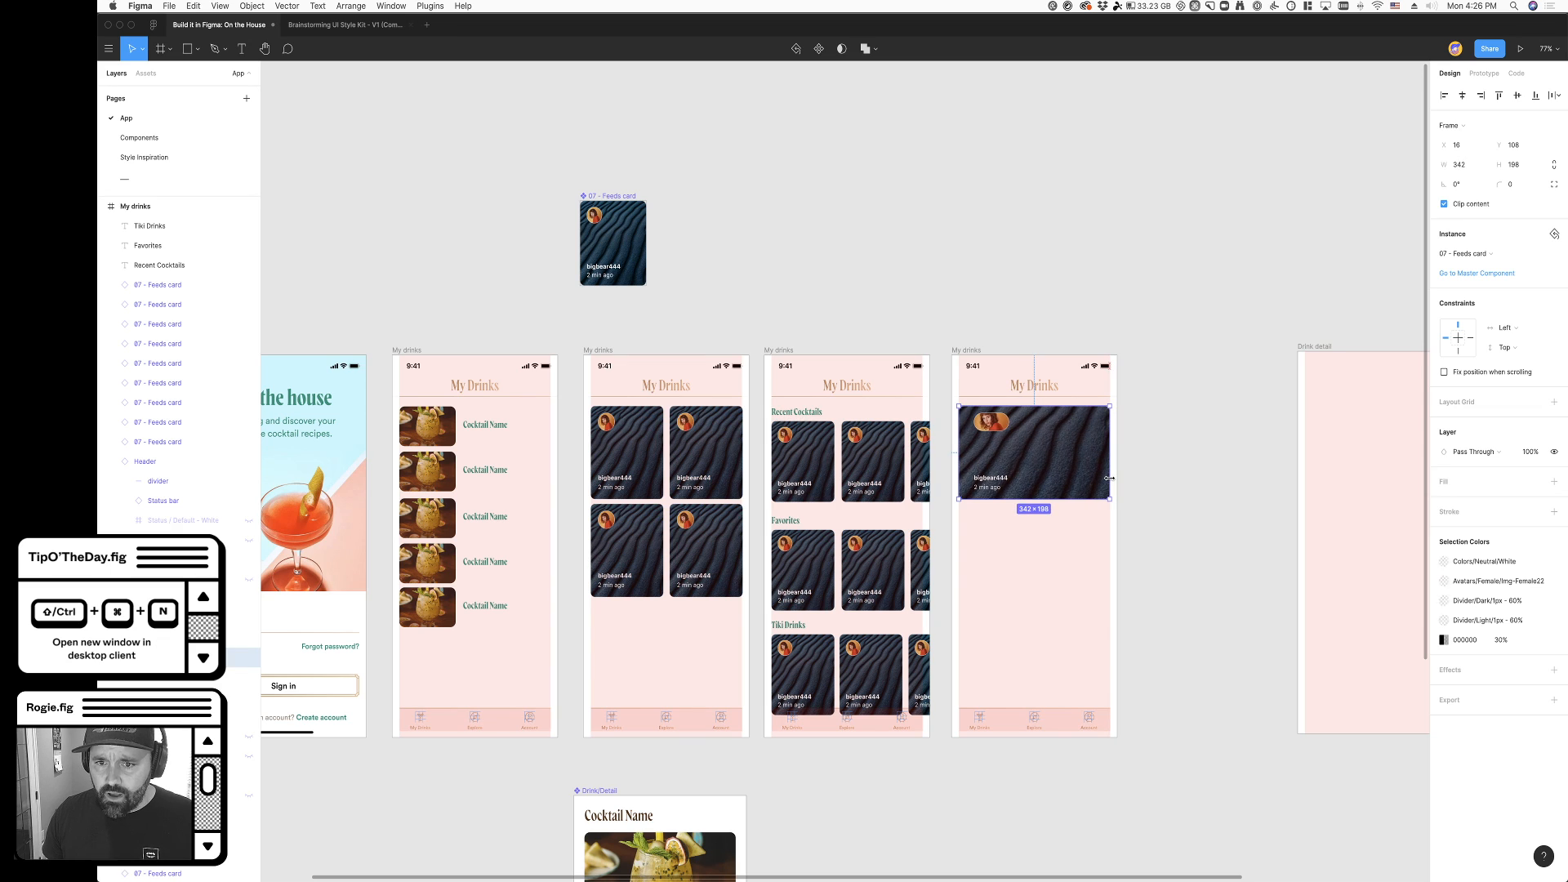
- Duplicate the full-width feeds card twice below itself to form an evenly spaced stack of three
scroll(1257, 623, "right", 4)
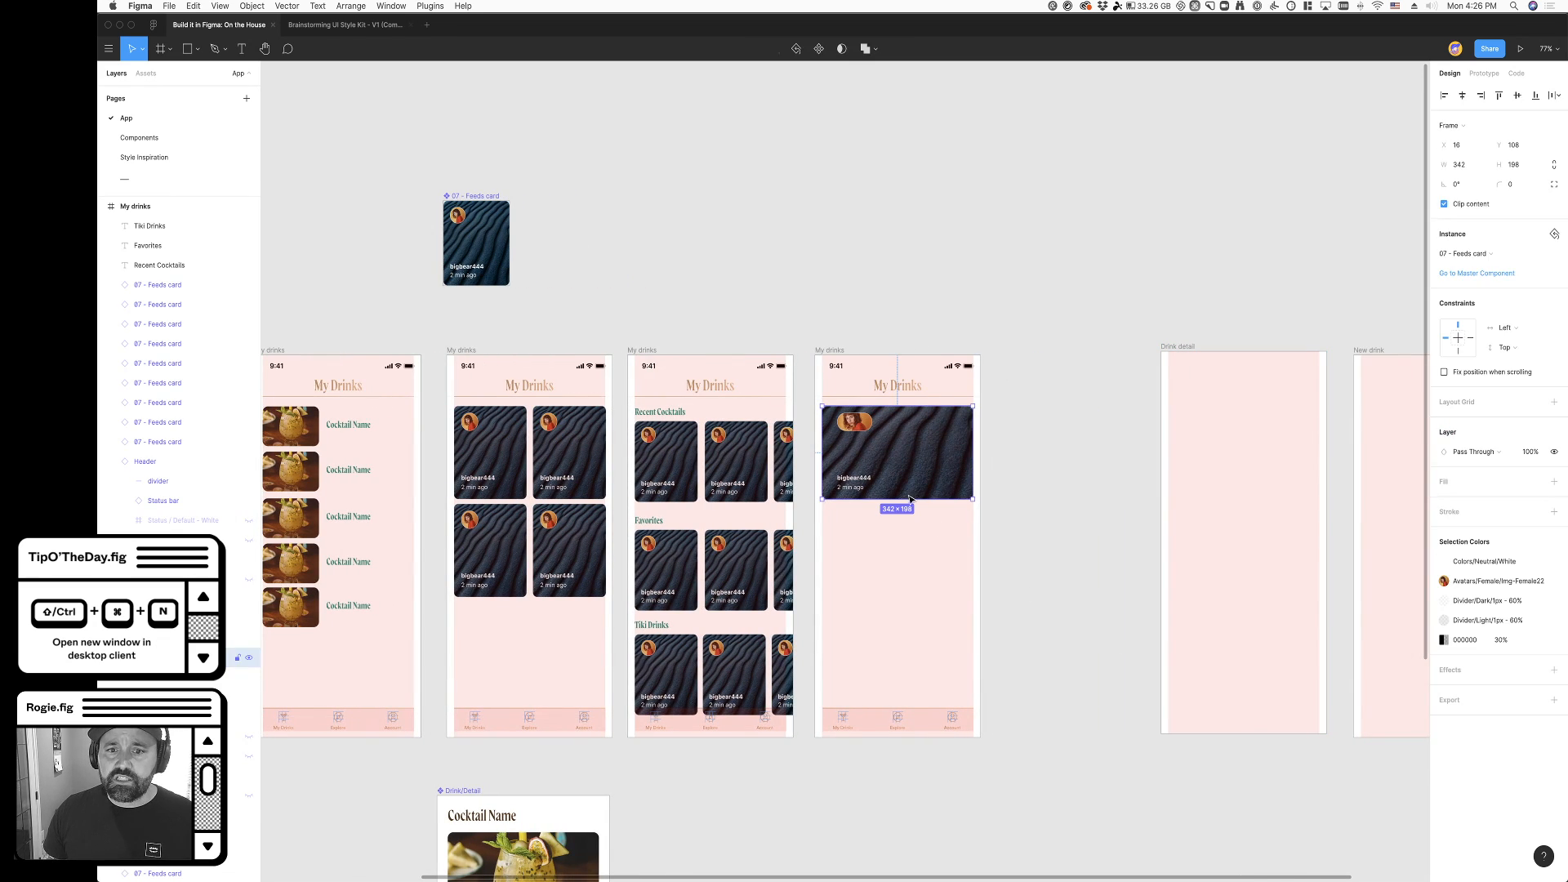
left_click_drag(909, 441, 898, 627)
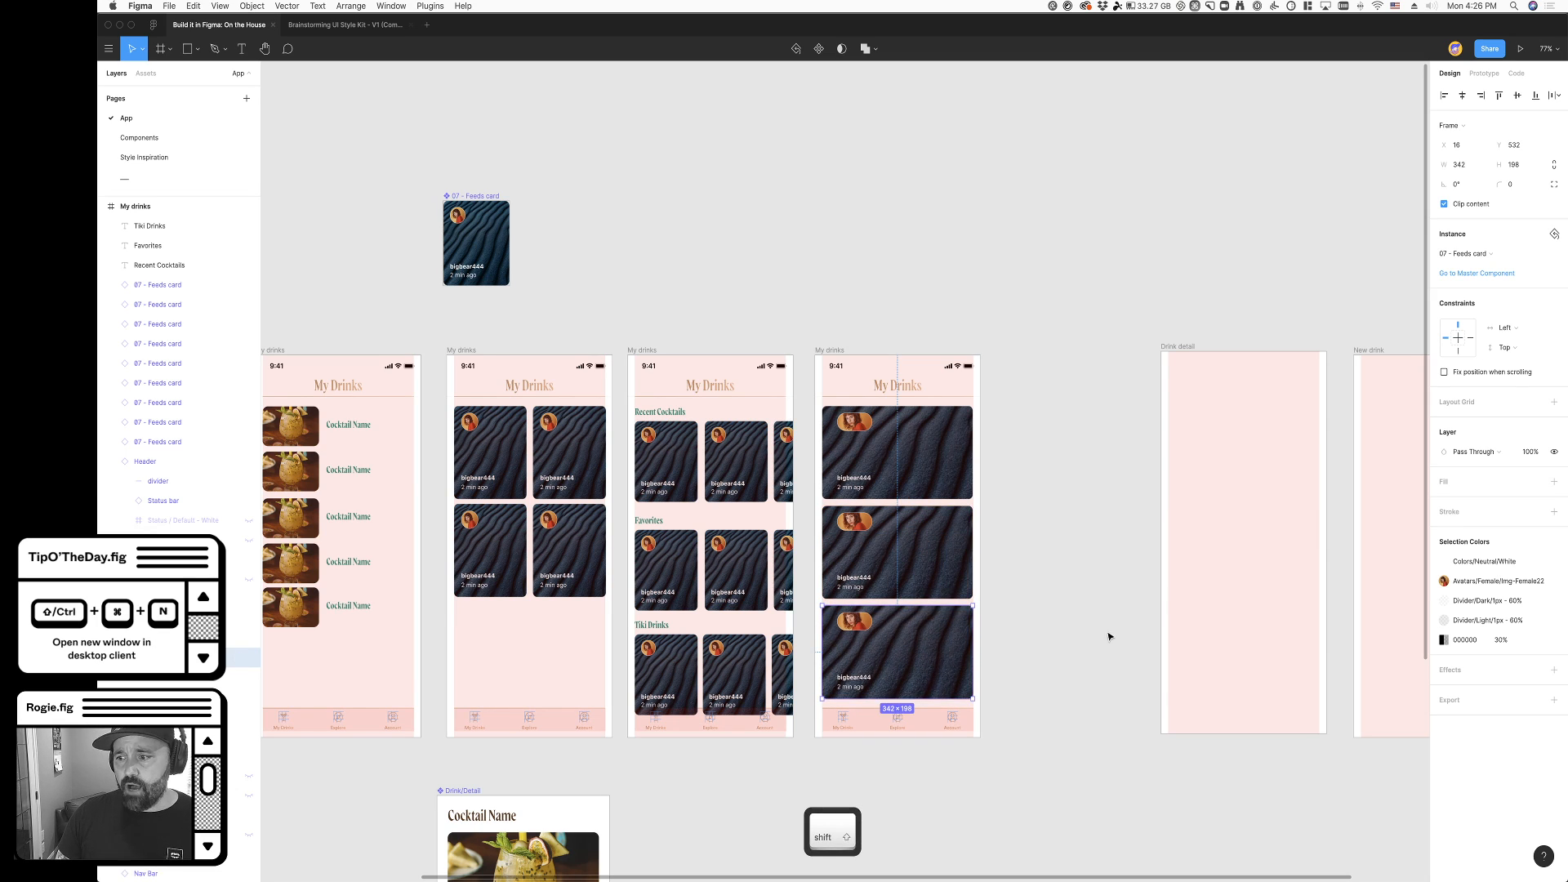
left_click(1111, 637)
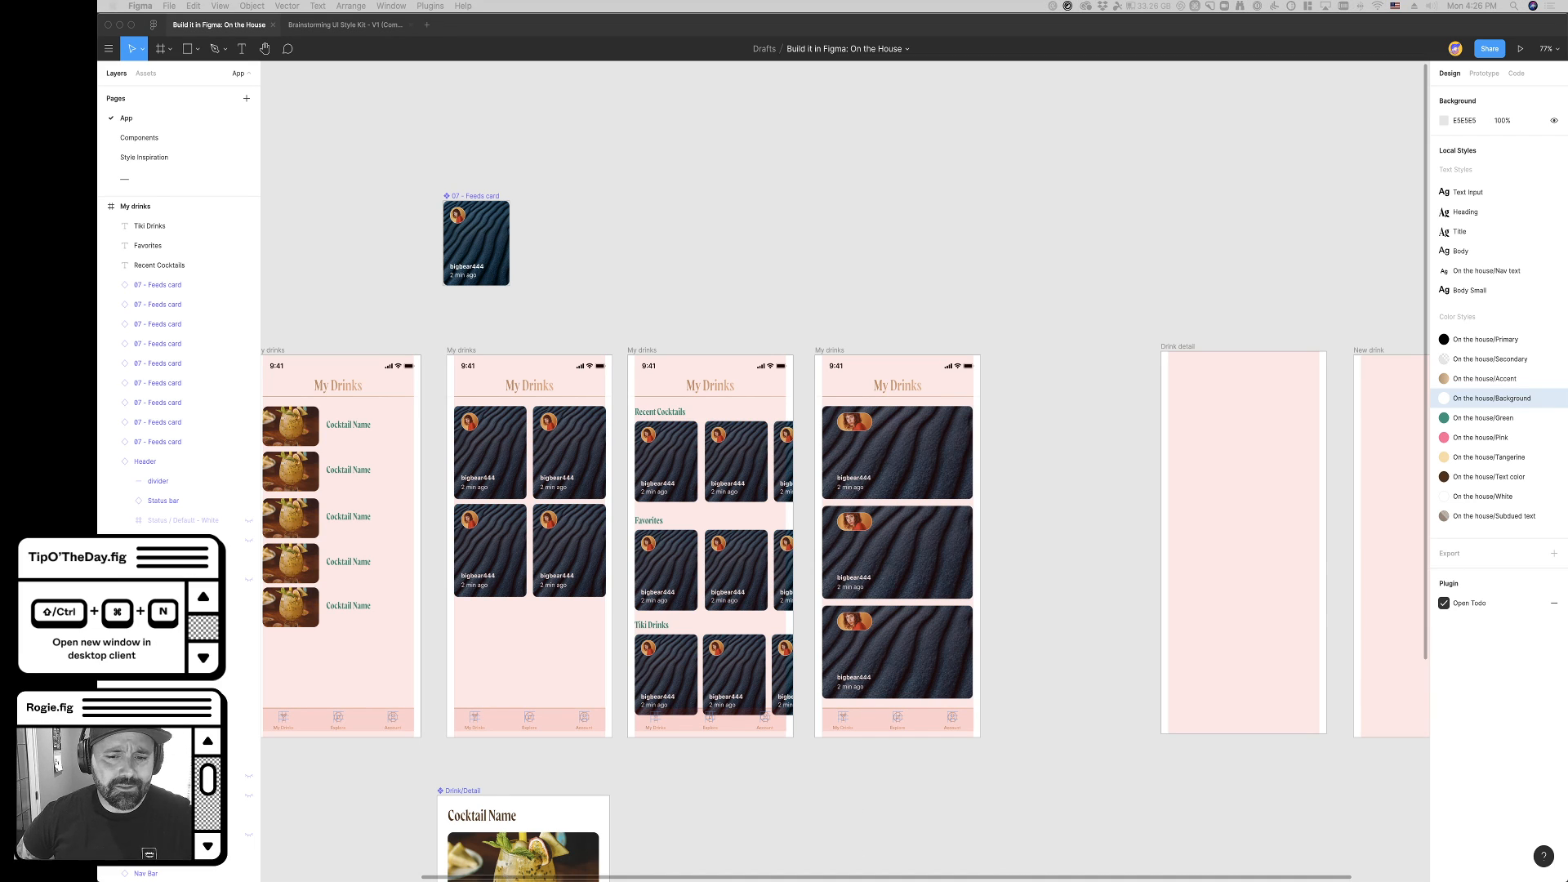
- Wrap the three full-width feeds cards on the last My drinks screen in a vertical auto layout frame
scroll(1120, 268, "left", 4)
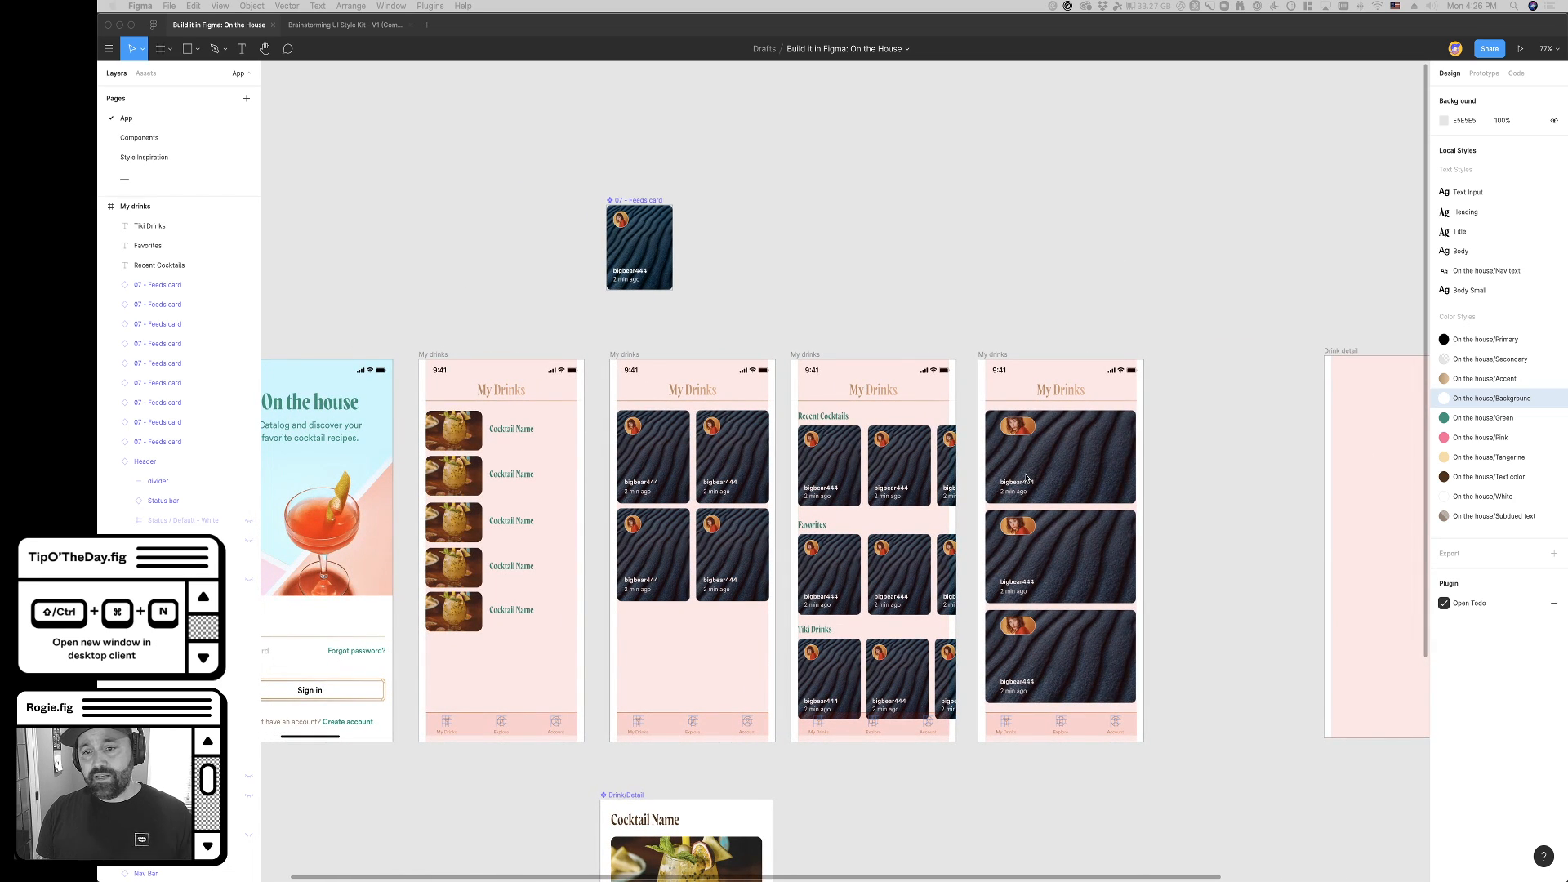
scroll(1172, 658, "right", 3)
scroll(1173, 658, "down", 2)
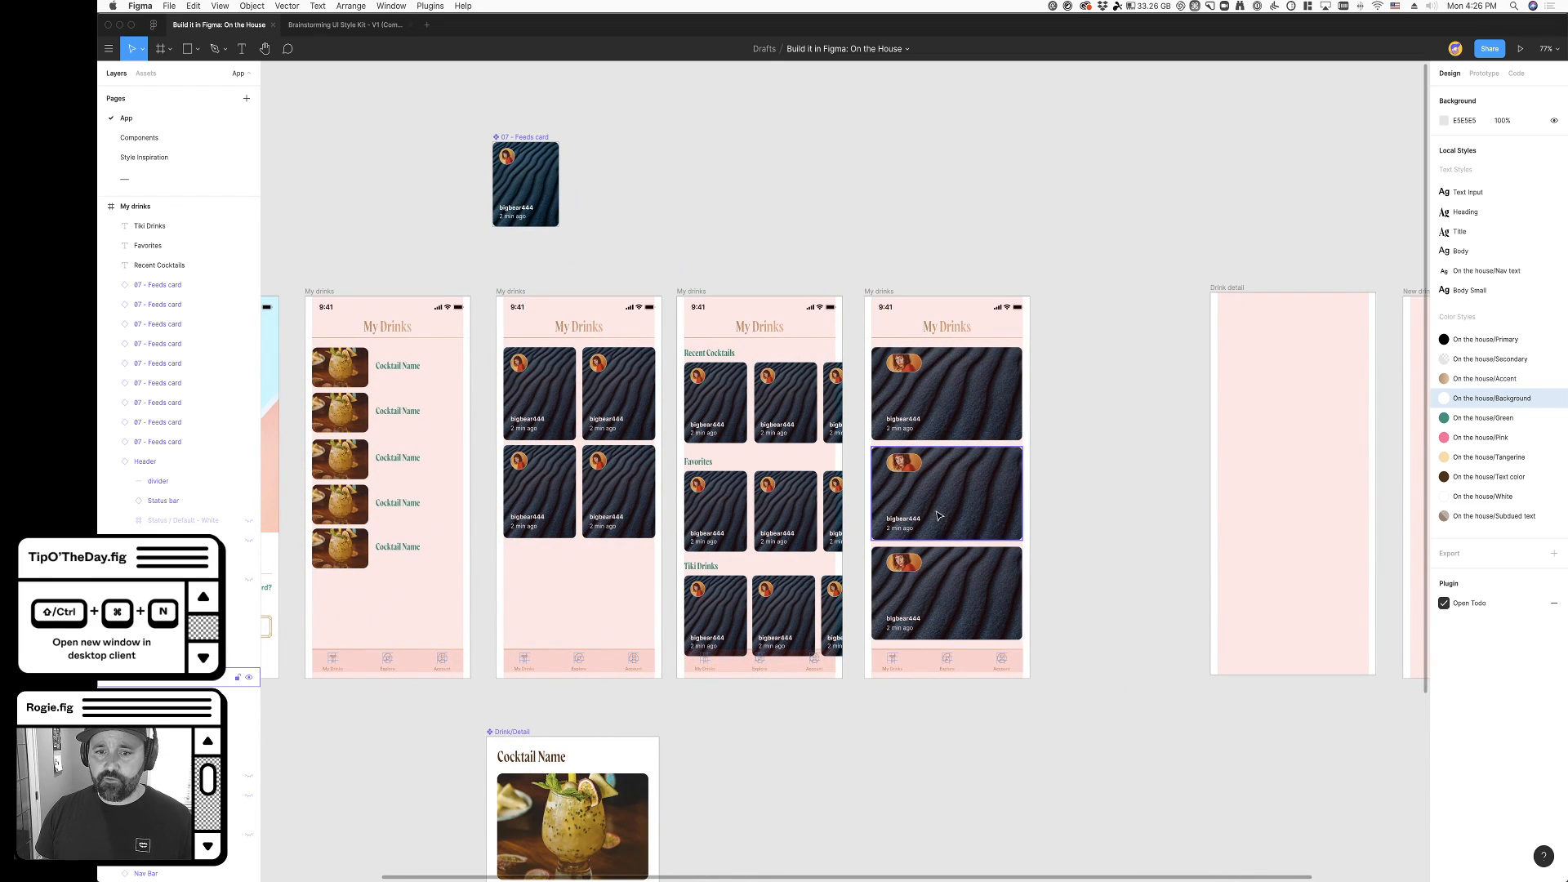
left_click(960, 562)
left_click(953, 490, "shift")
left_click(945, 388, "shift")
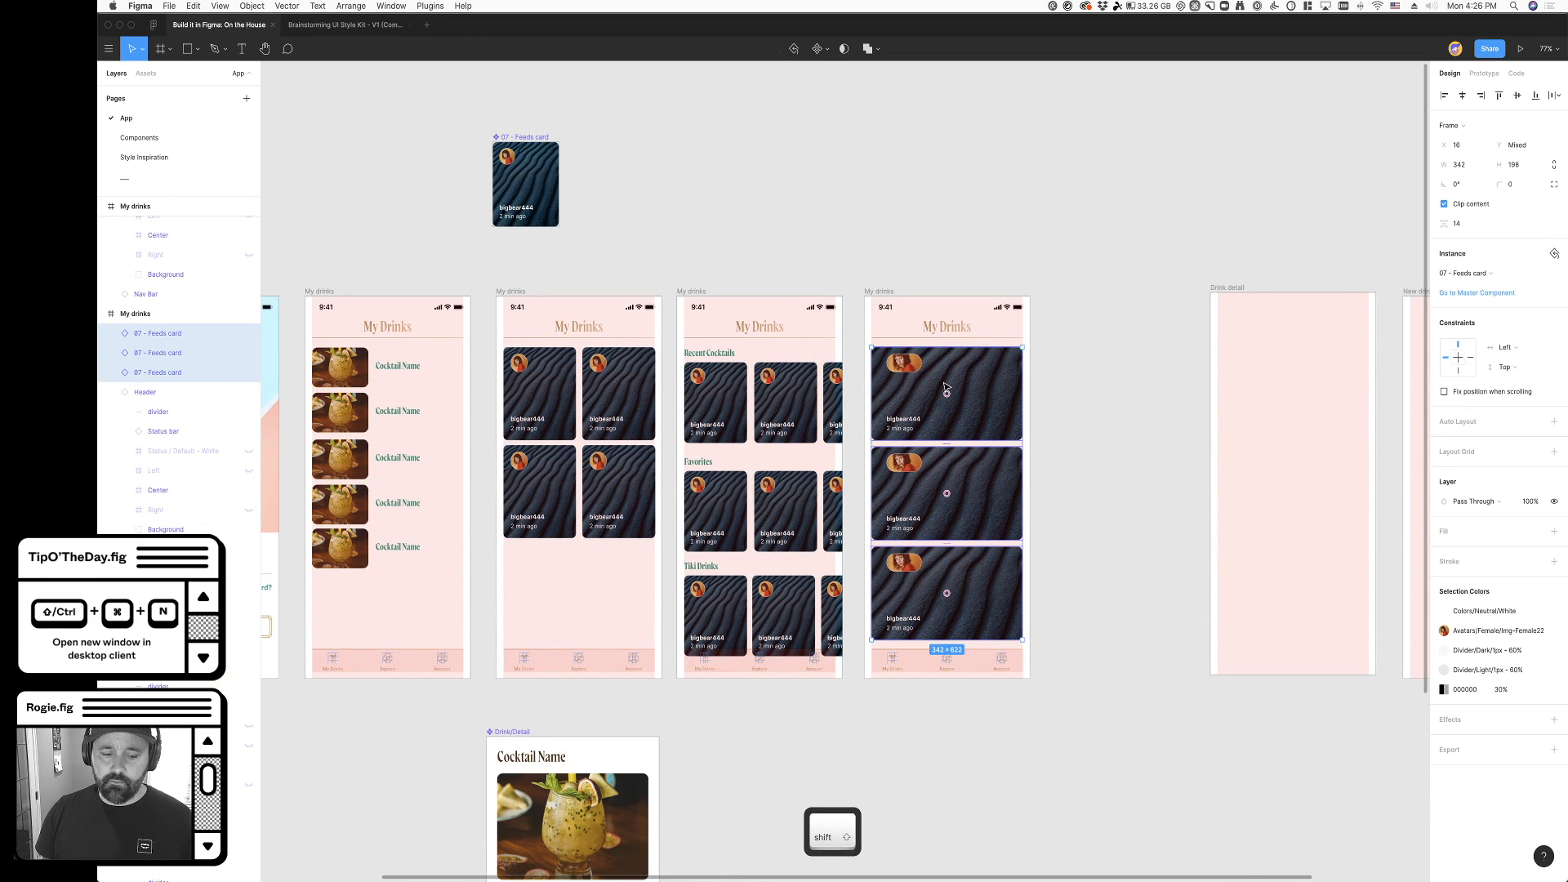
key("shift+a")
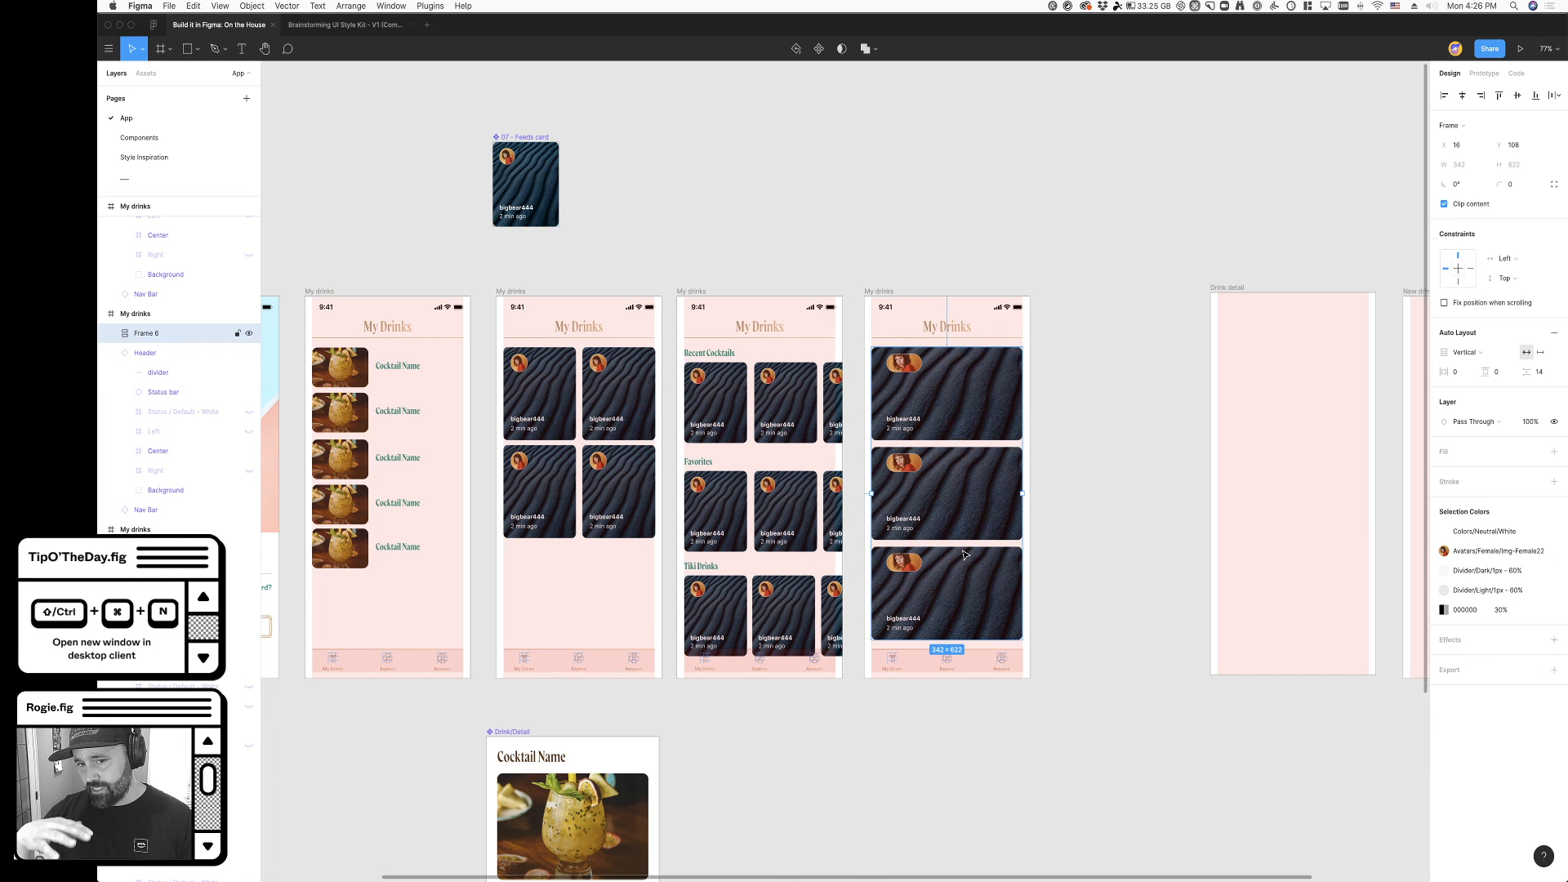
- Set the auto layout spacing between the three stacked cards to 16
left_click(1542, 377)
type("1")
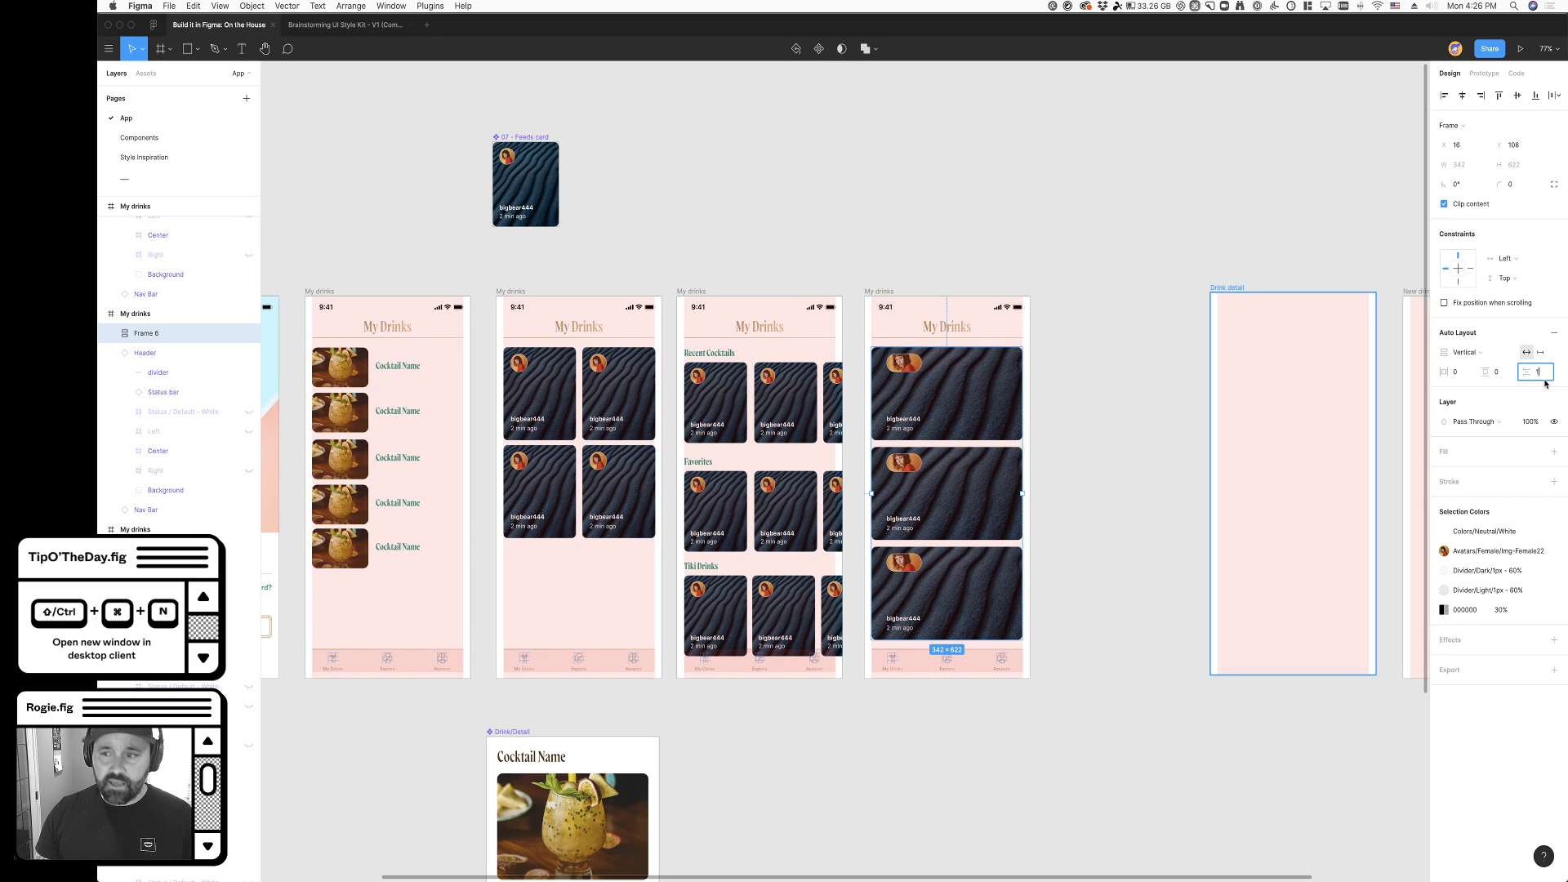
key("Tab")
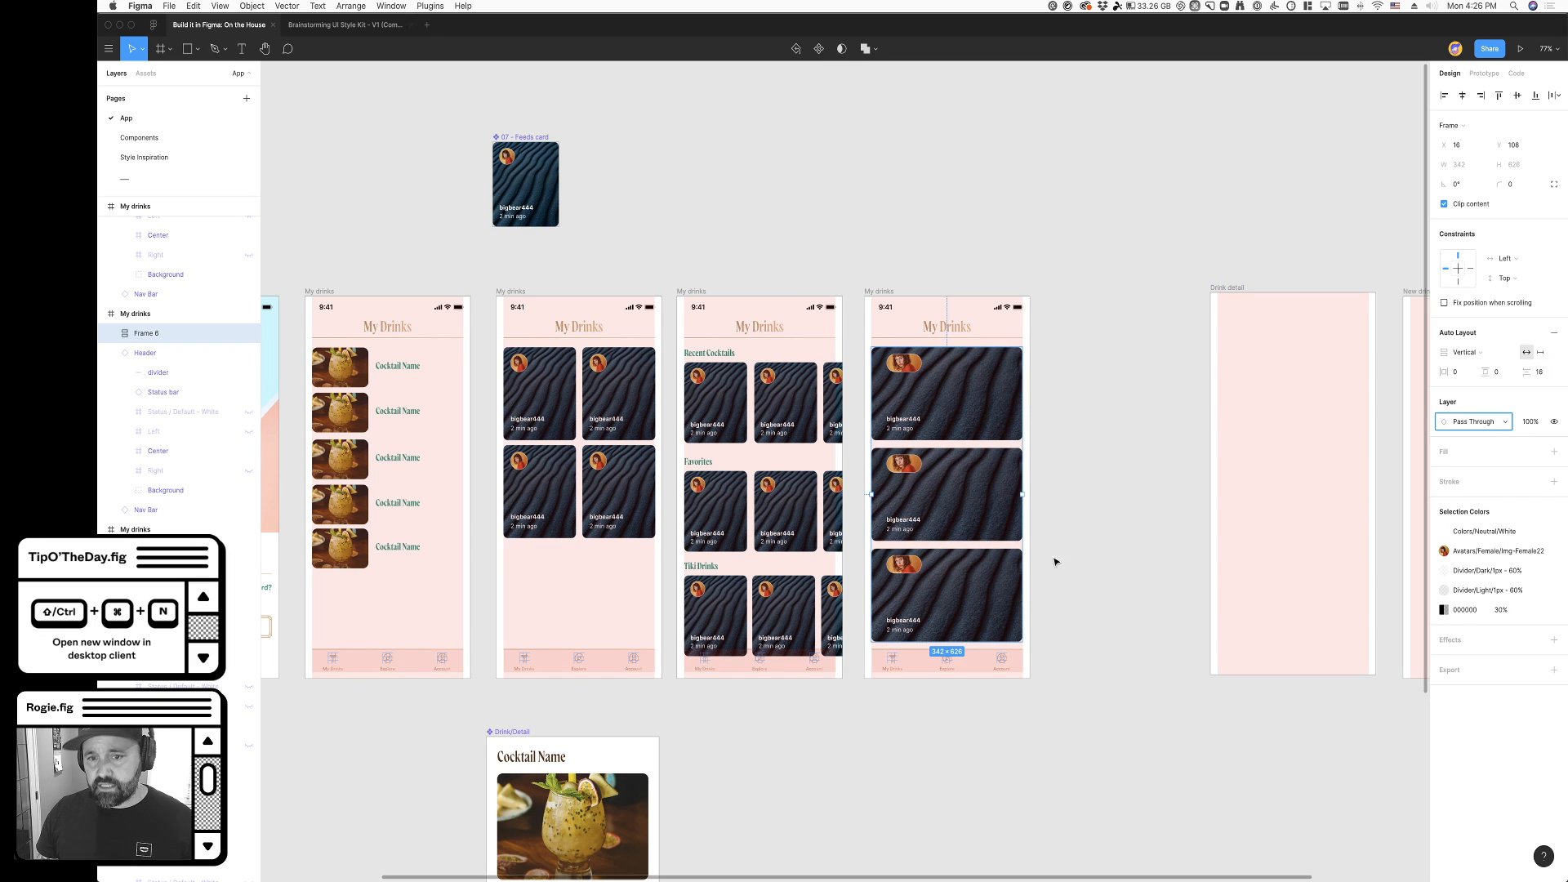
left_click(1048, 764)
scroll(1089, 753, "right", 2)
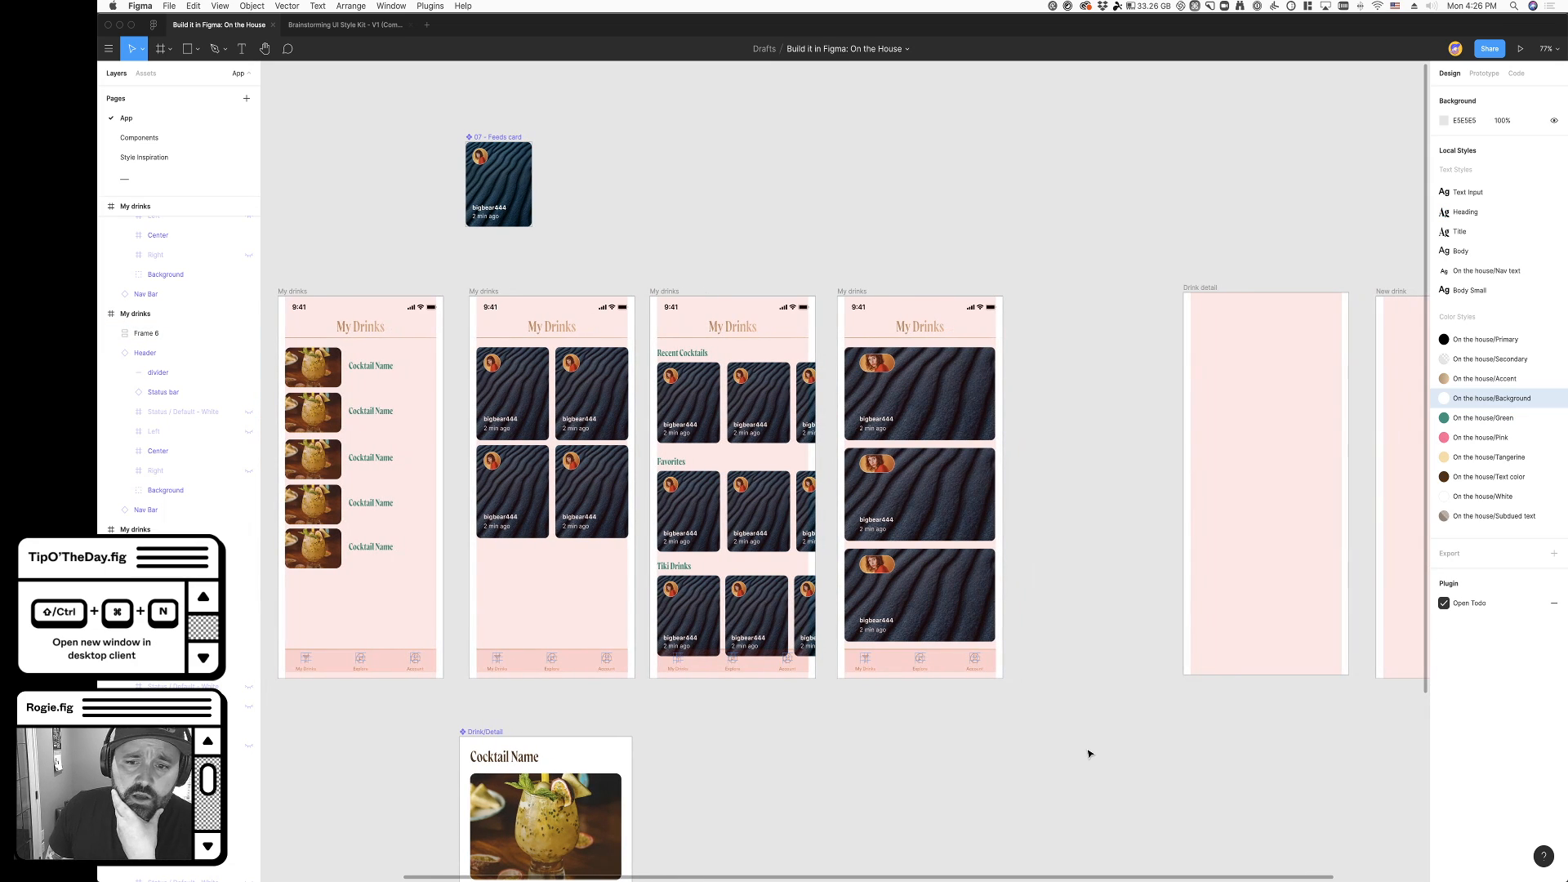
scroll(870, 741, "down", 3)
scroll(871, 741, "left", 1)
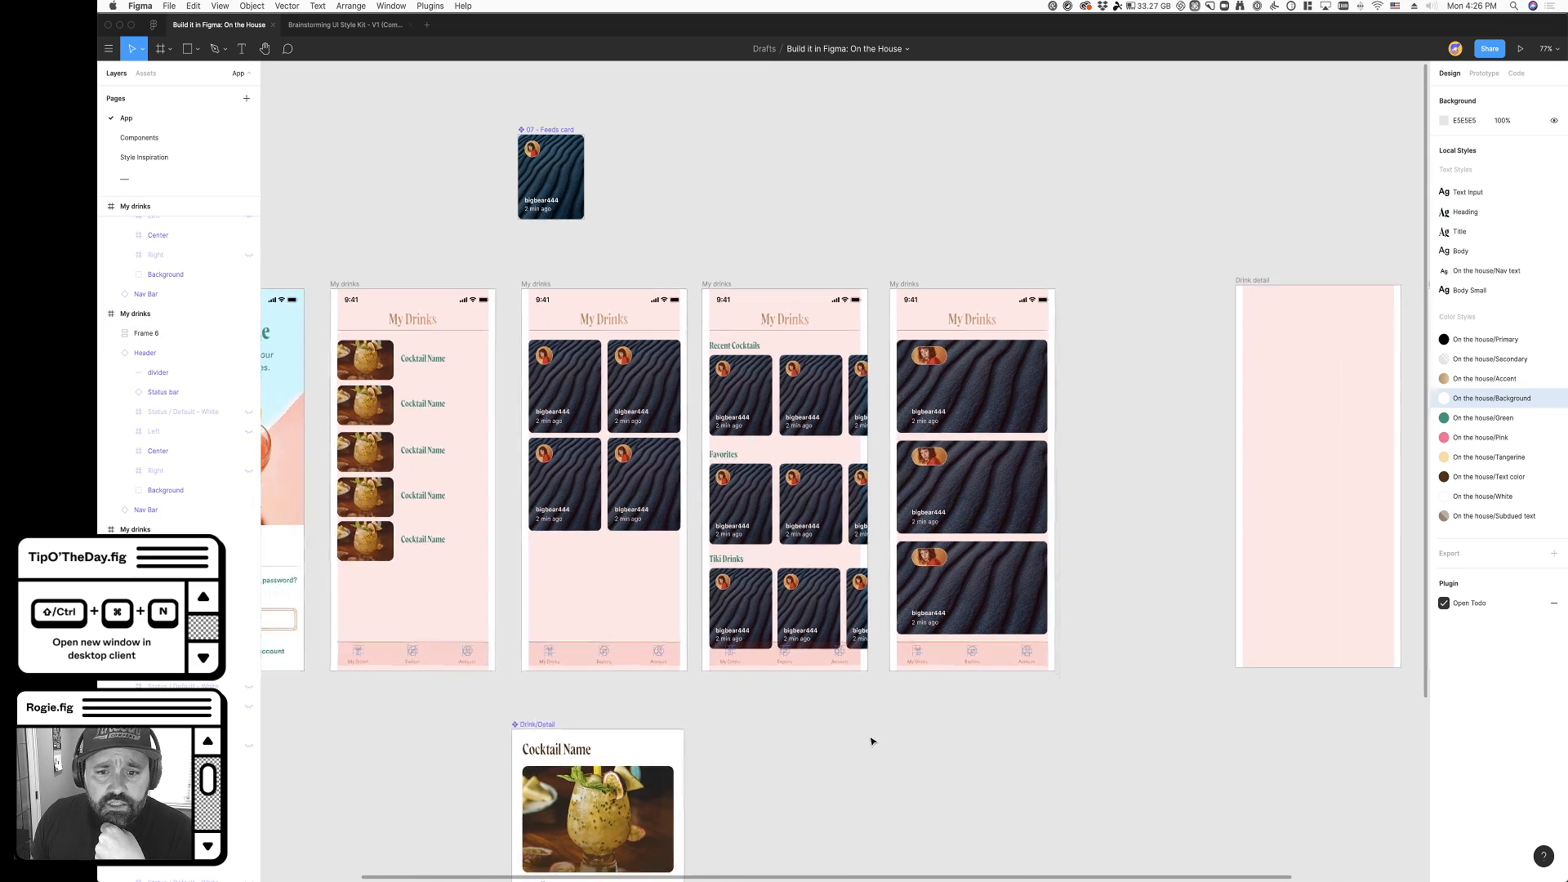
scroll(871, 740, "up", 2)
scroll(870, 740, "right", 2)
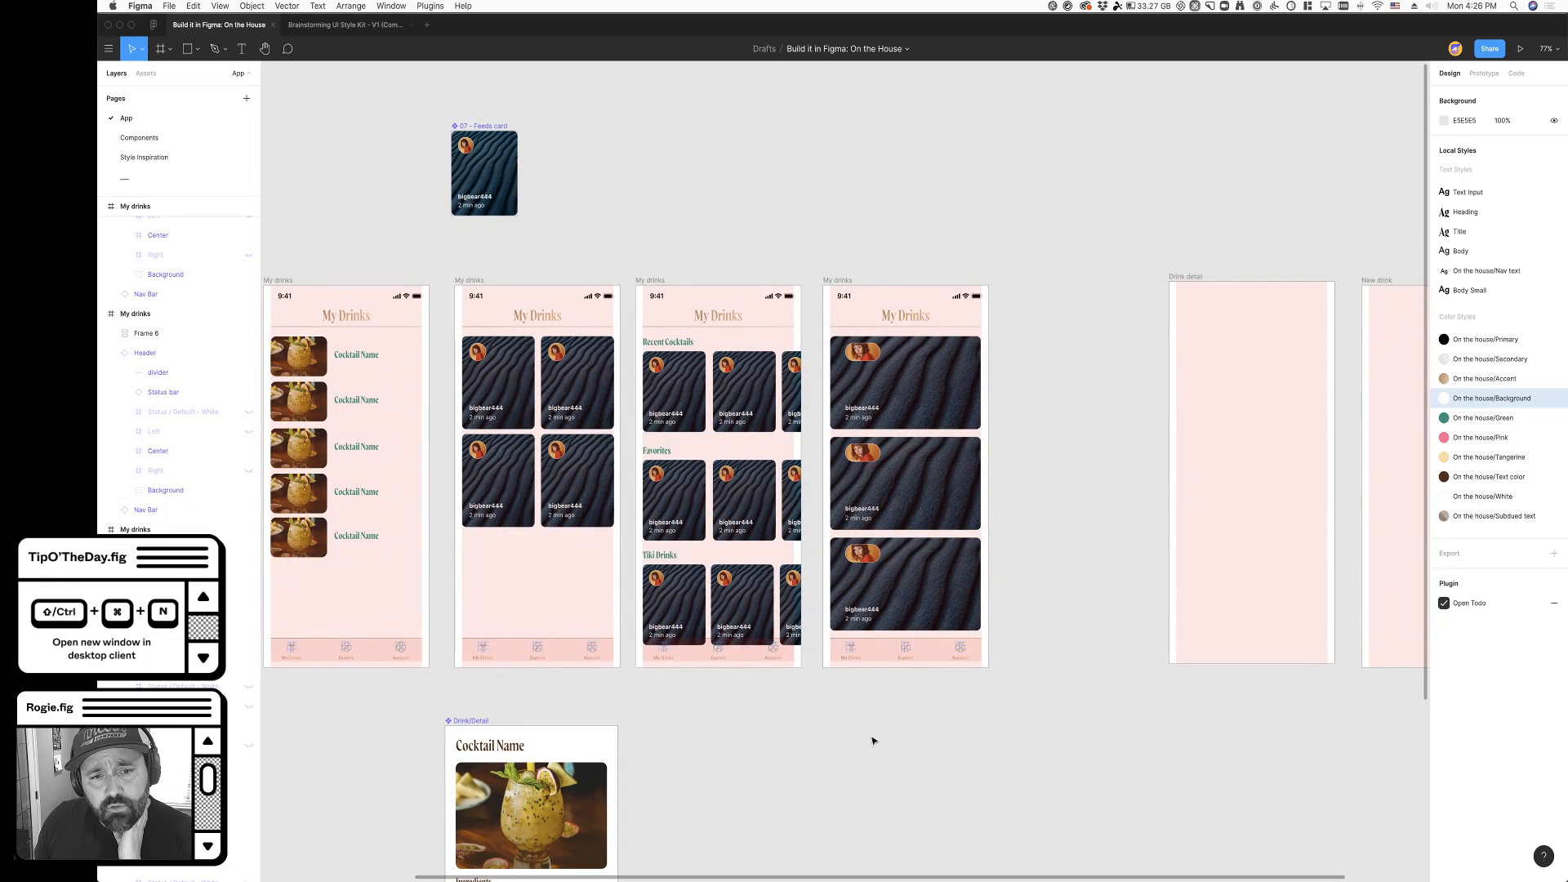
scroll(874, 741, "left", 1)
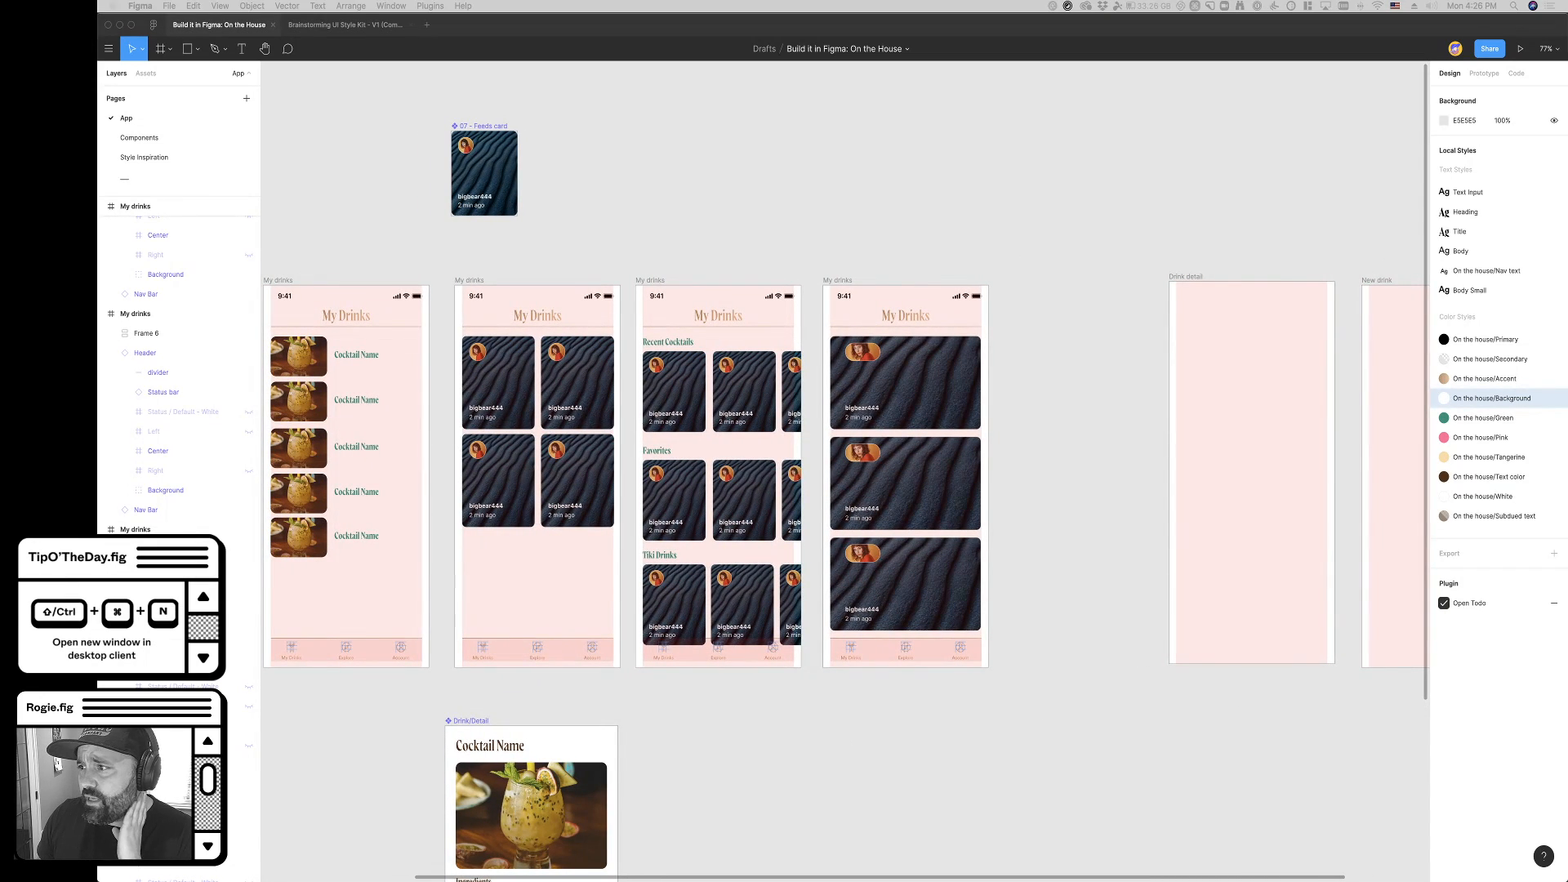
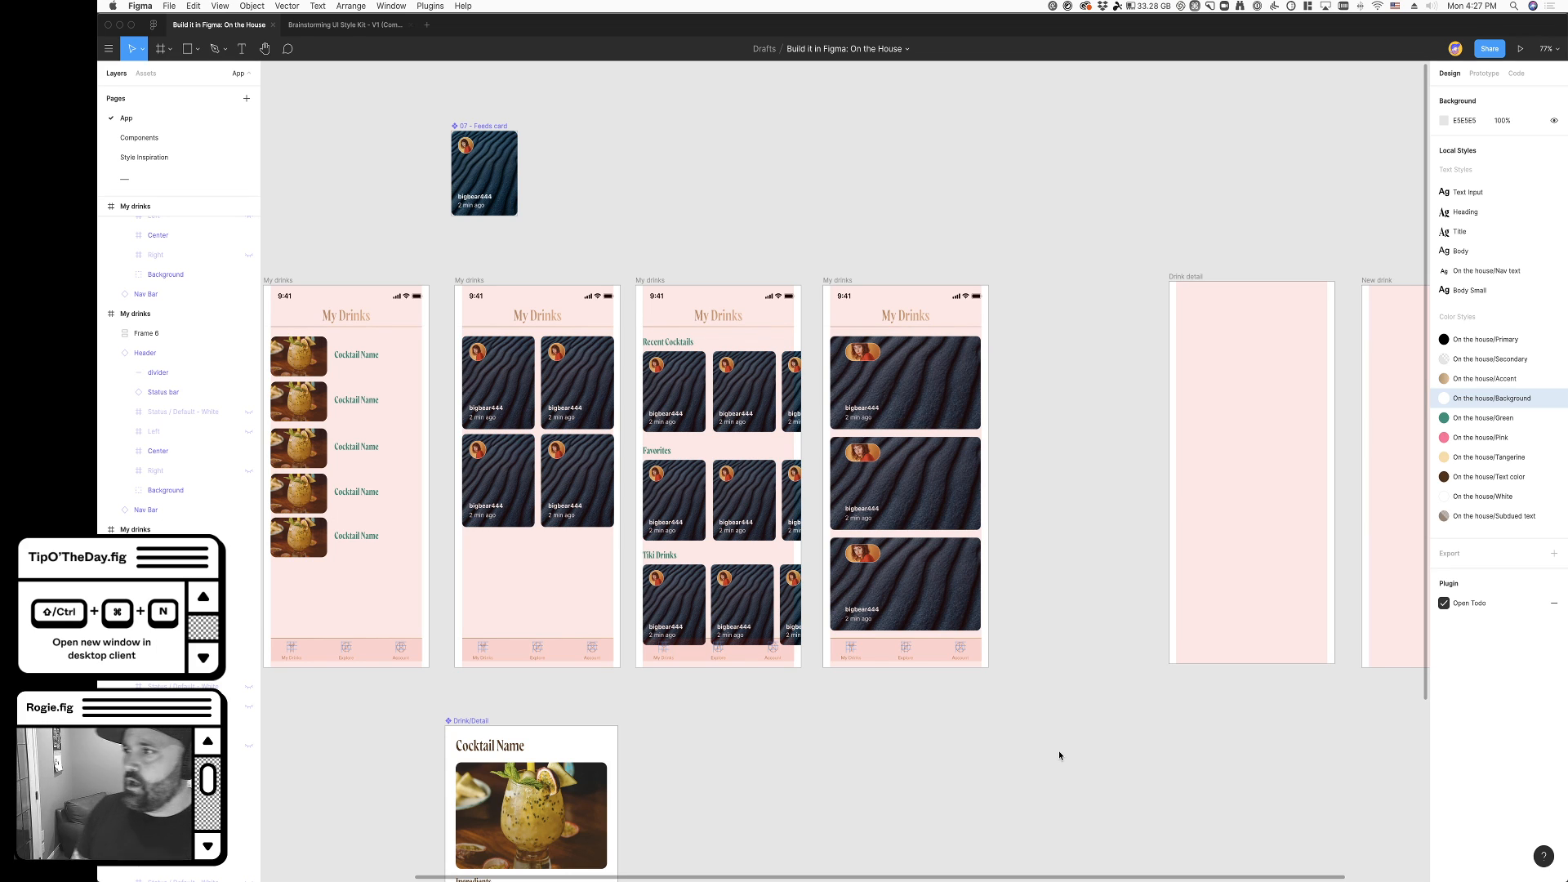
scroll(1060, 755, "down", 1)
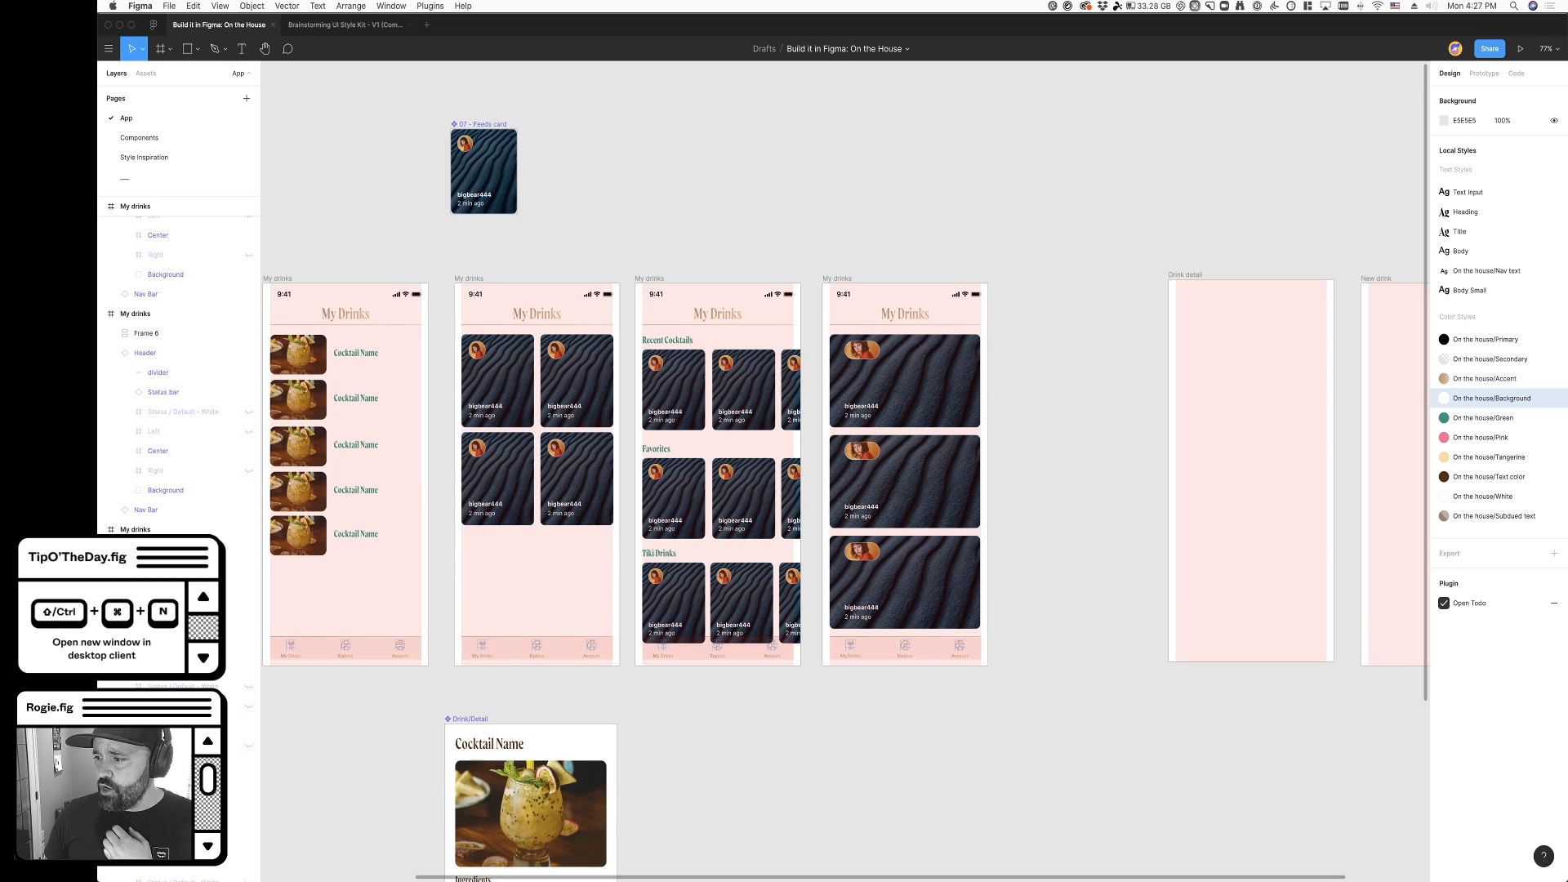
key("super+Tab")
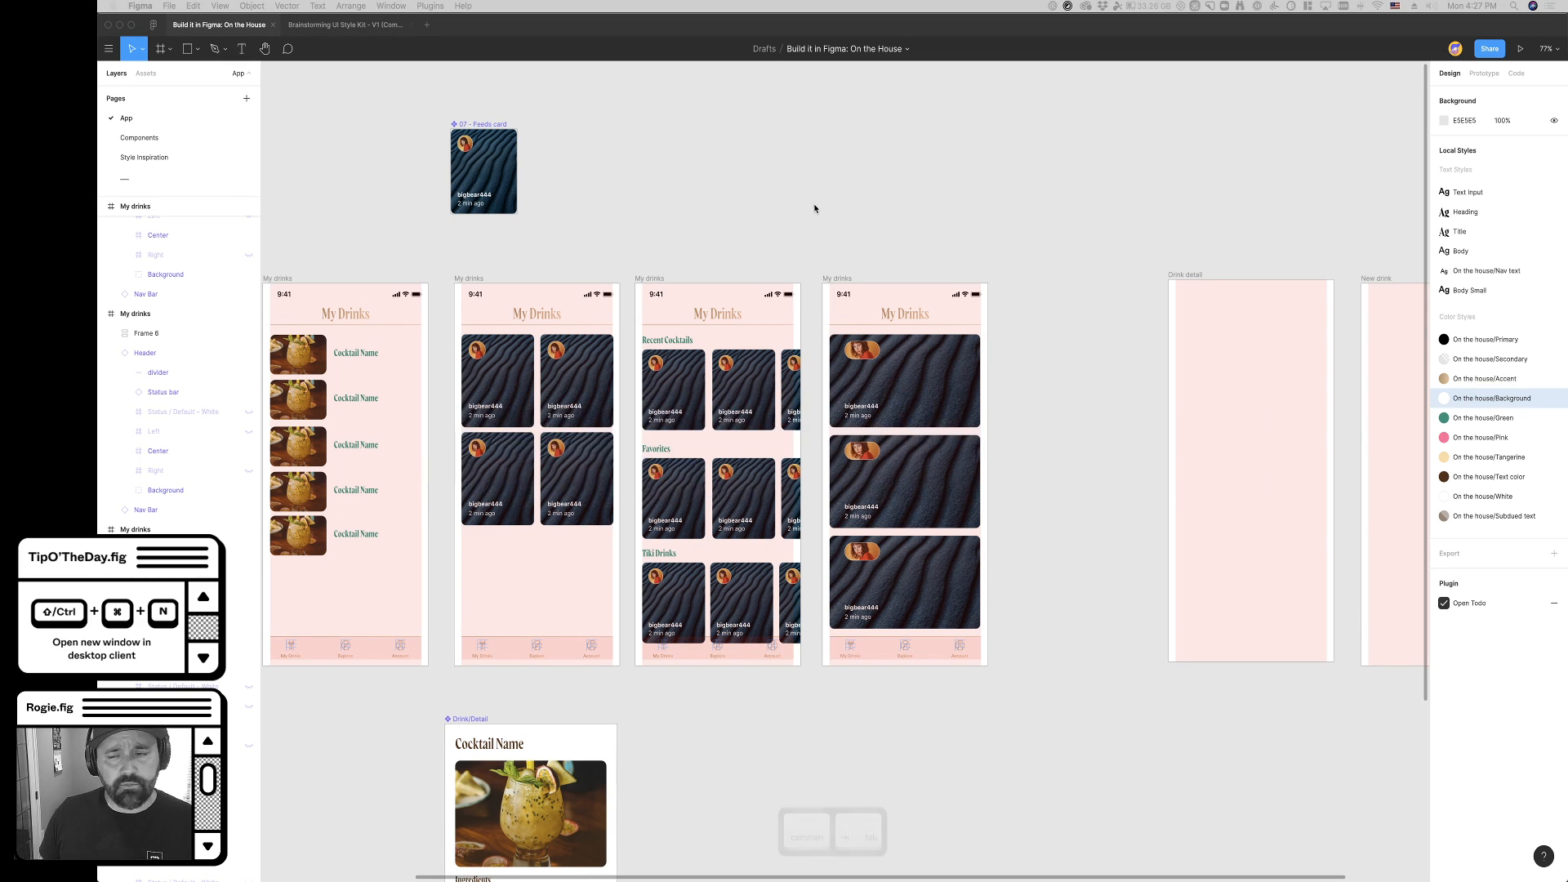
scroll(1161, 445, "up", 1)
key("super+Tab")
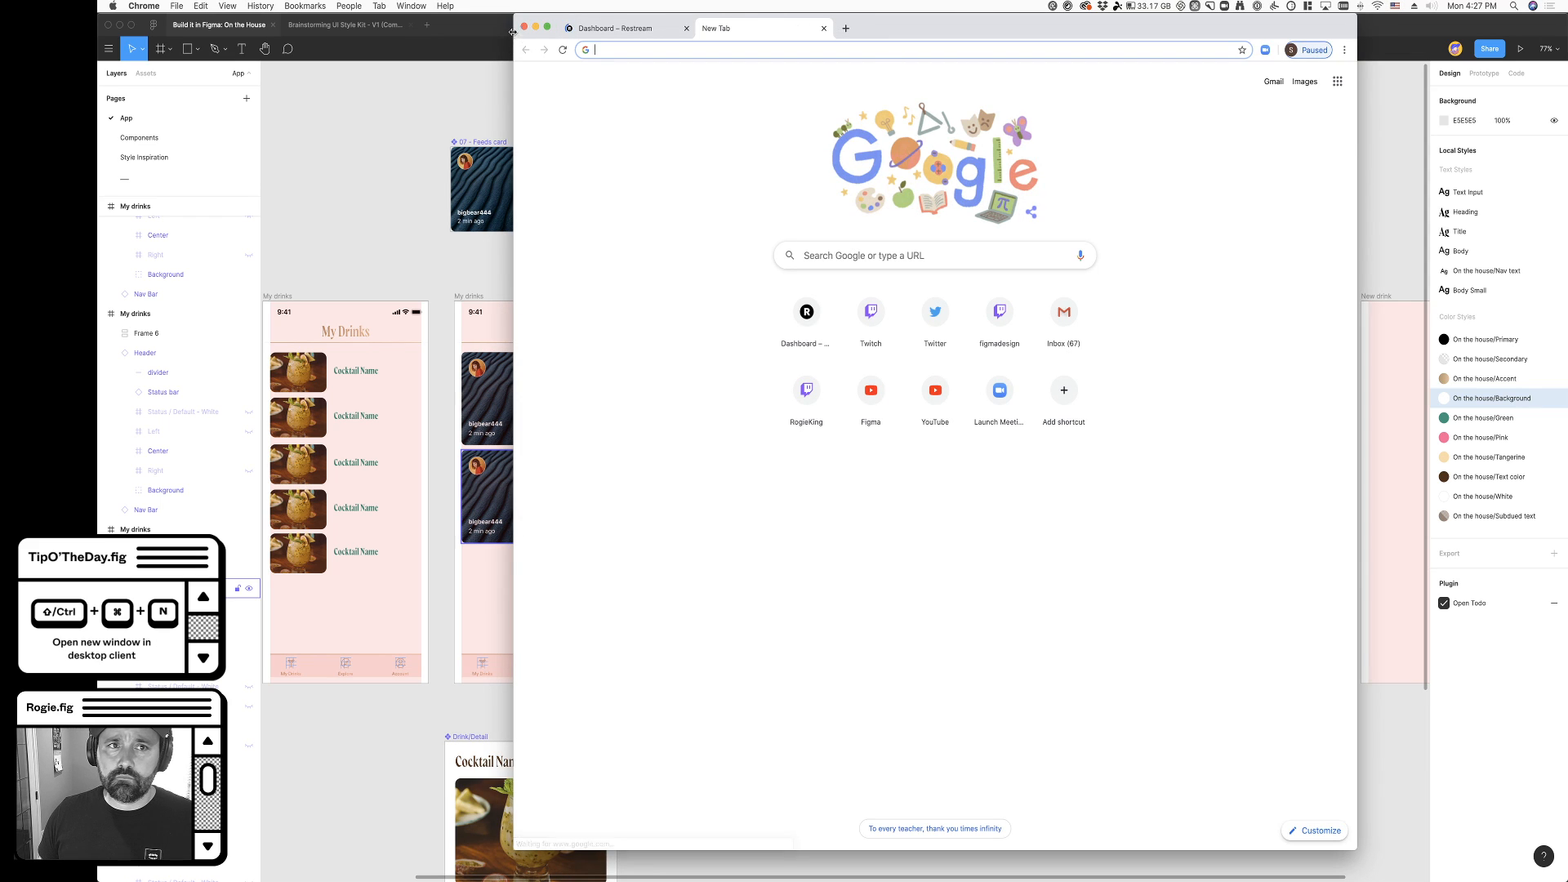
left_click(523, 28)
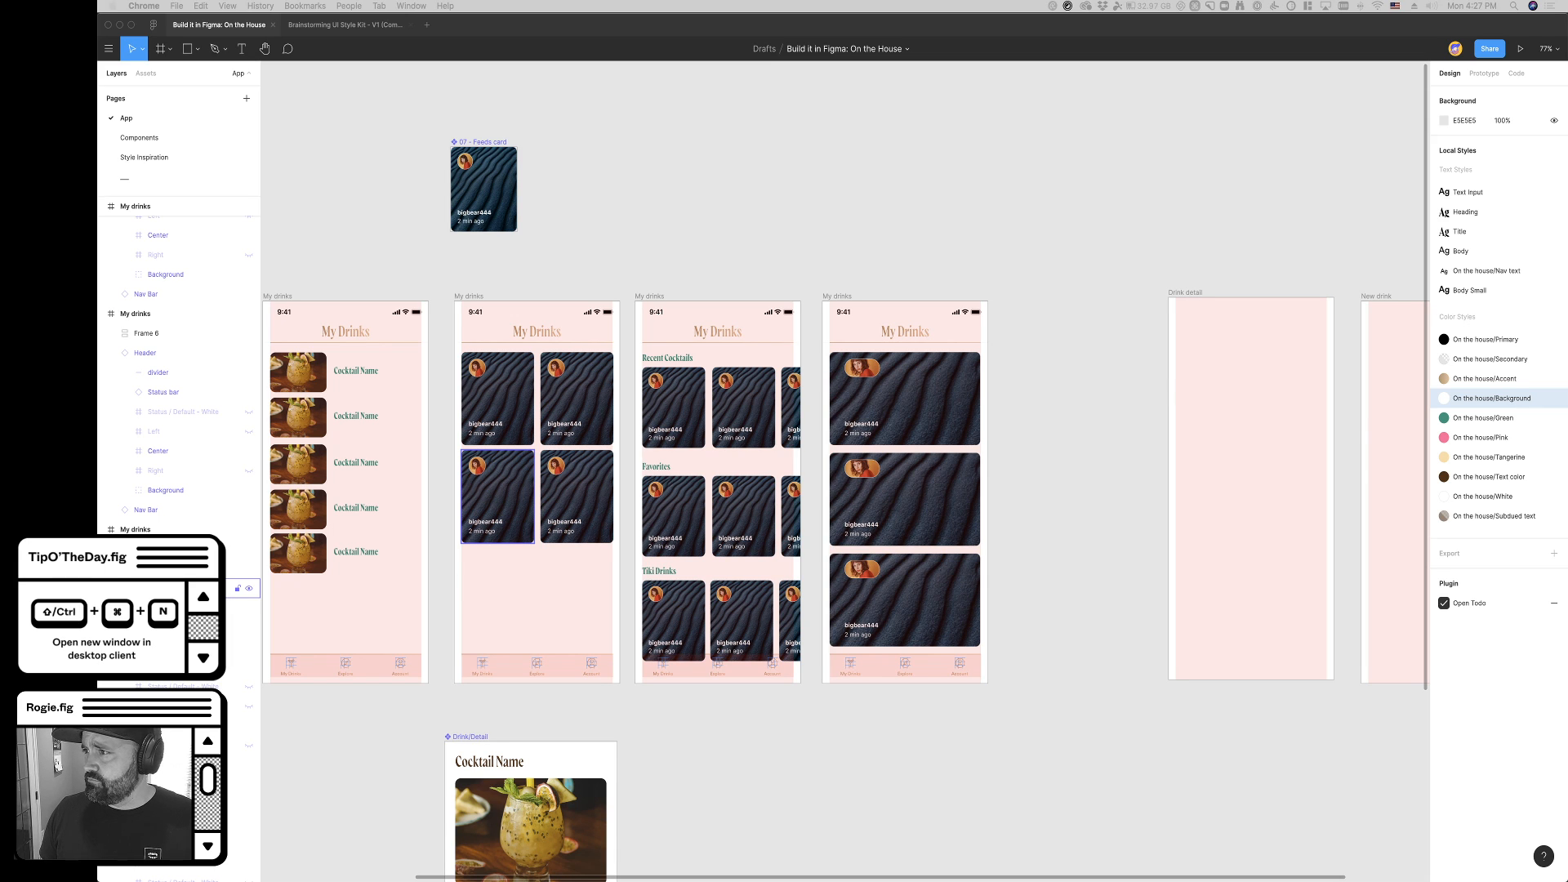
- Compare the four alternative My drinks layouts: cocktail name list, two-column grid, titled card rows and full-width card stack
left_click(868, 756)
scroll(871, 756, "left", 3)
scroll(871, 757, "up", 1)
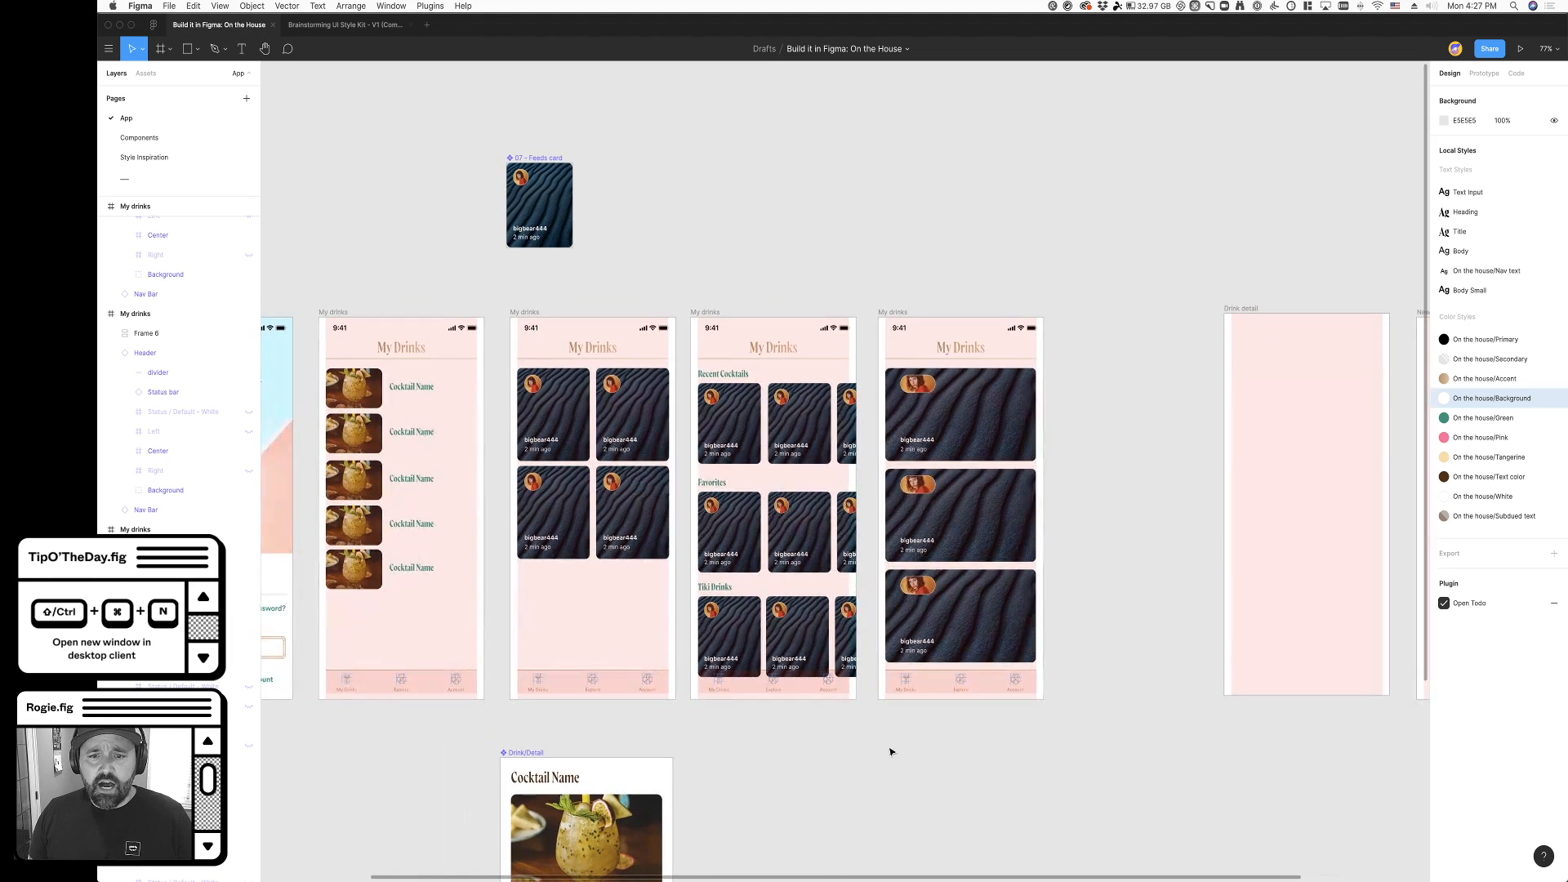
left_click(992, 611)
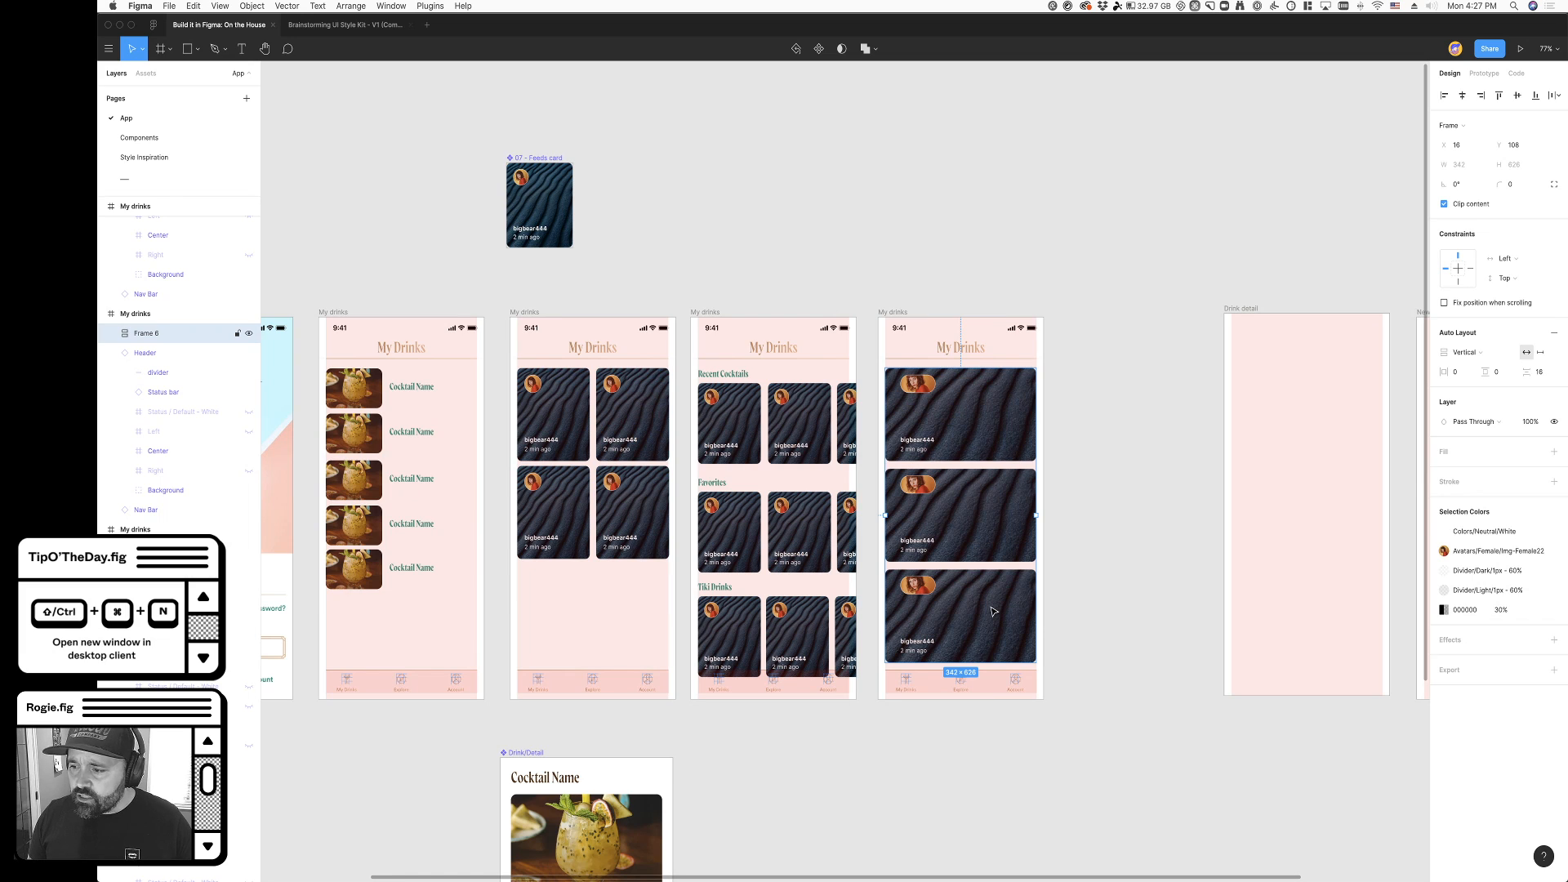
scroll(988, 608, "right", 4)
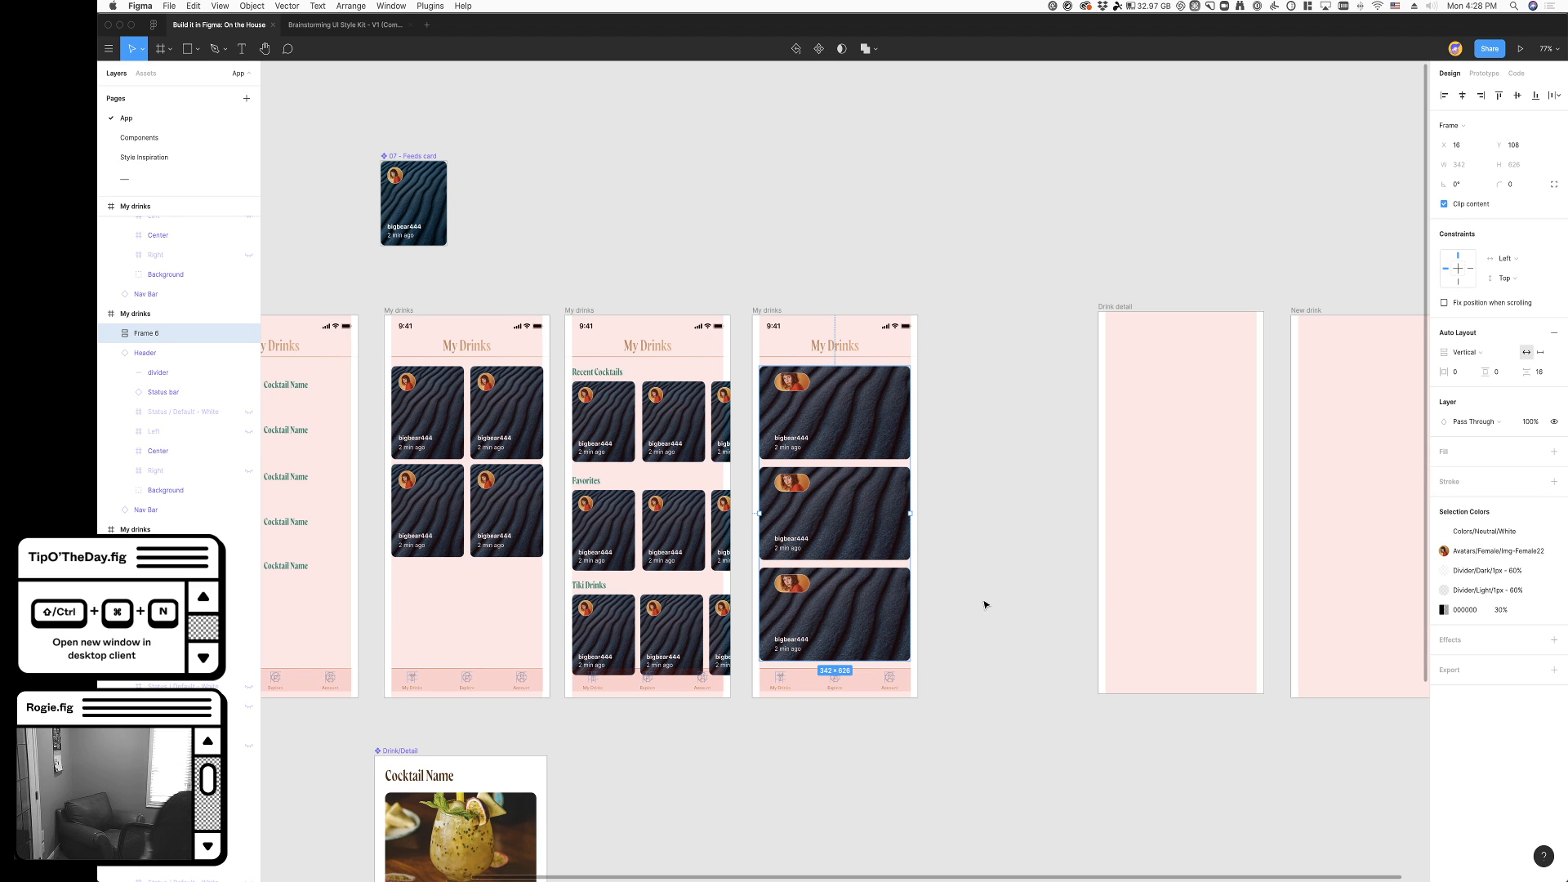
left_click(984, 604)
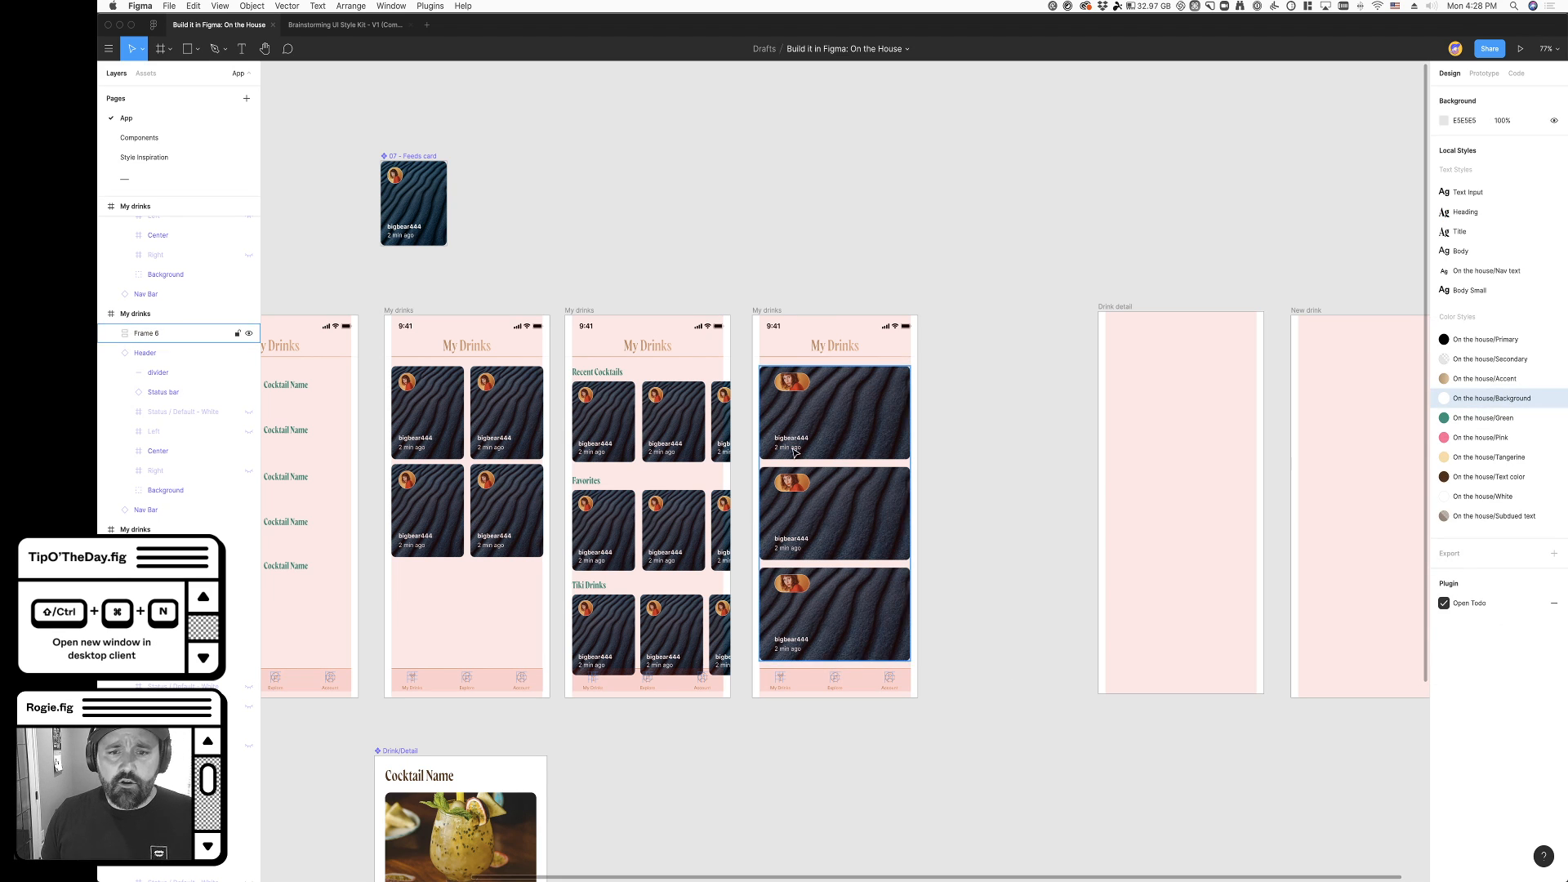
scroll(964, 572, "left", 3)
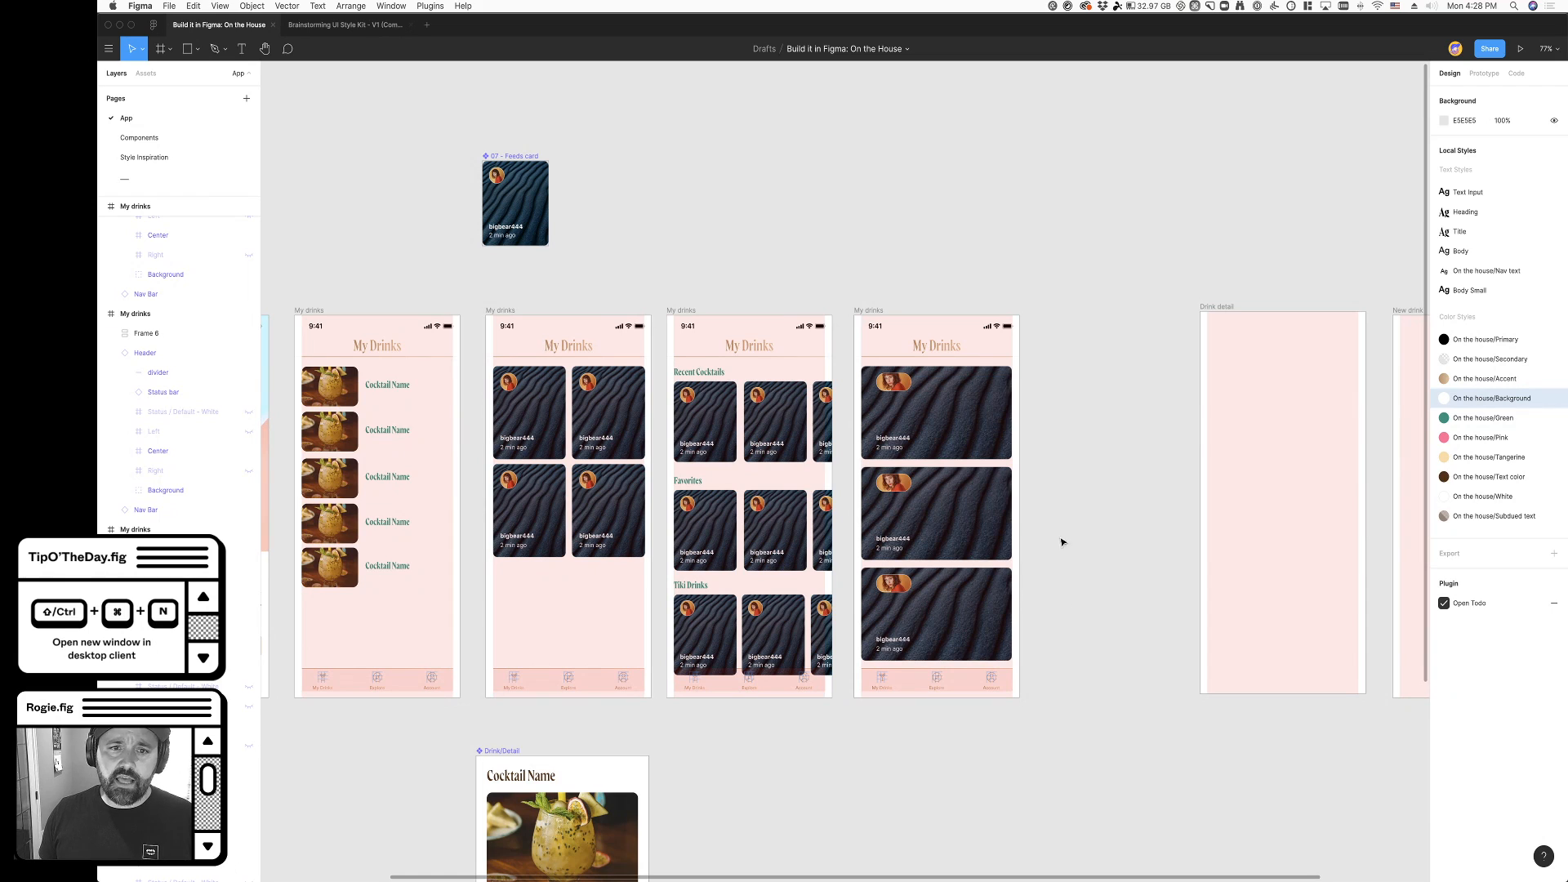
left_click(869, 311)
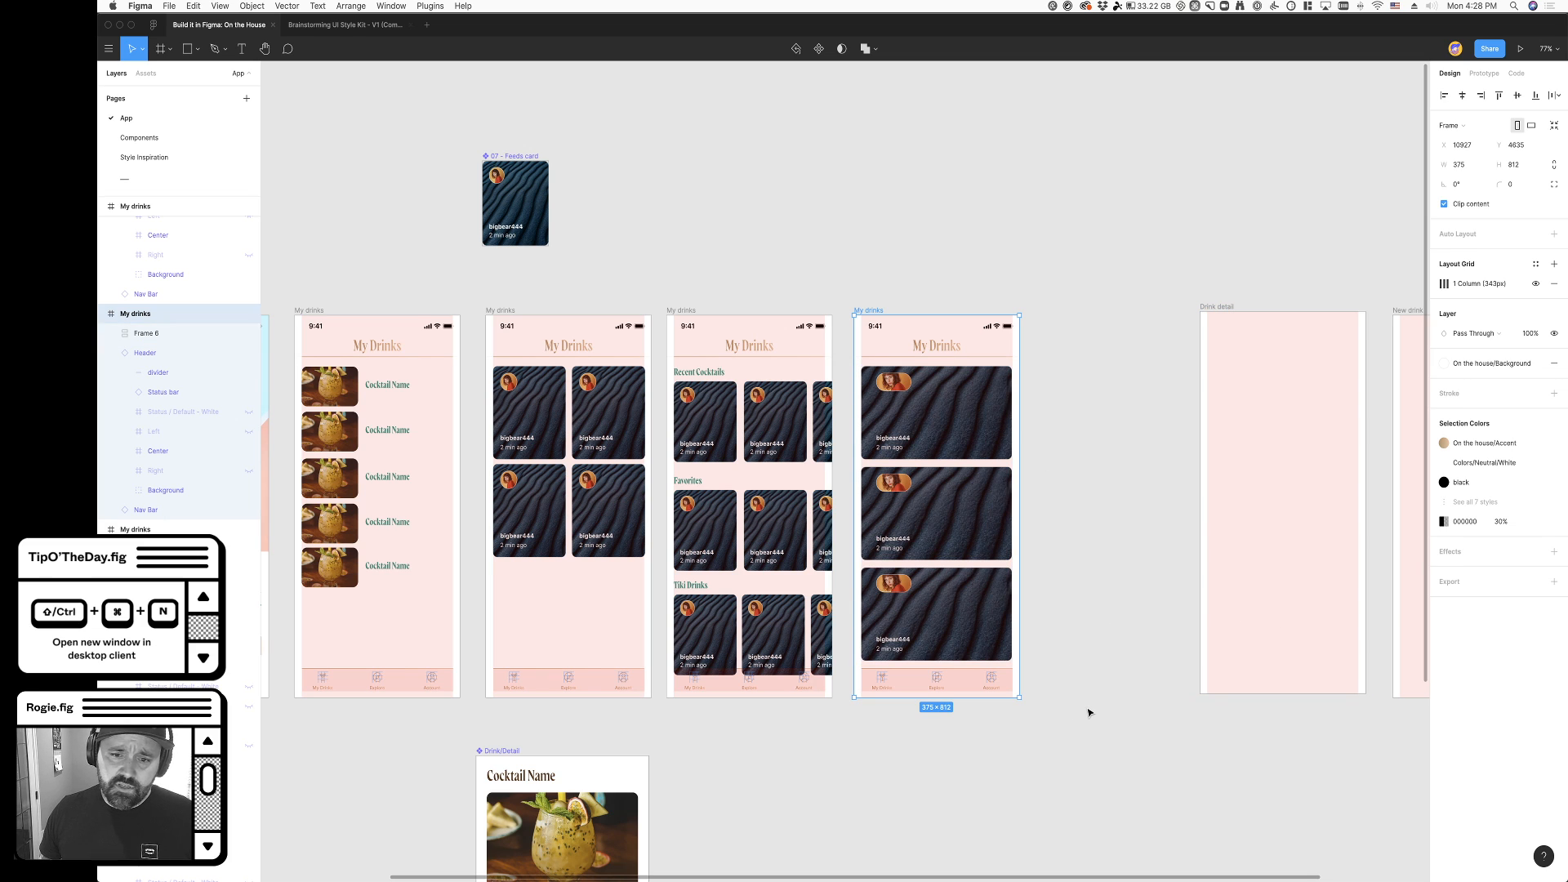
left_click(1042, 686)
scroll(1045, 686, "down", 2)
scroll(1045, 686, "up", 2)
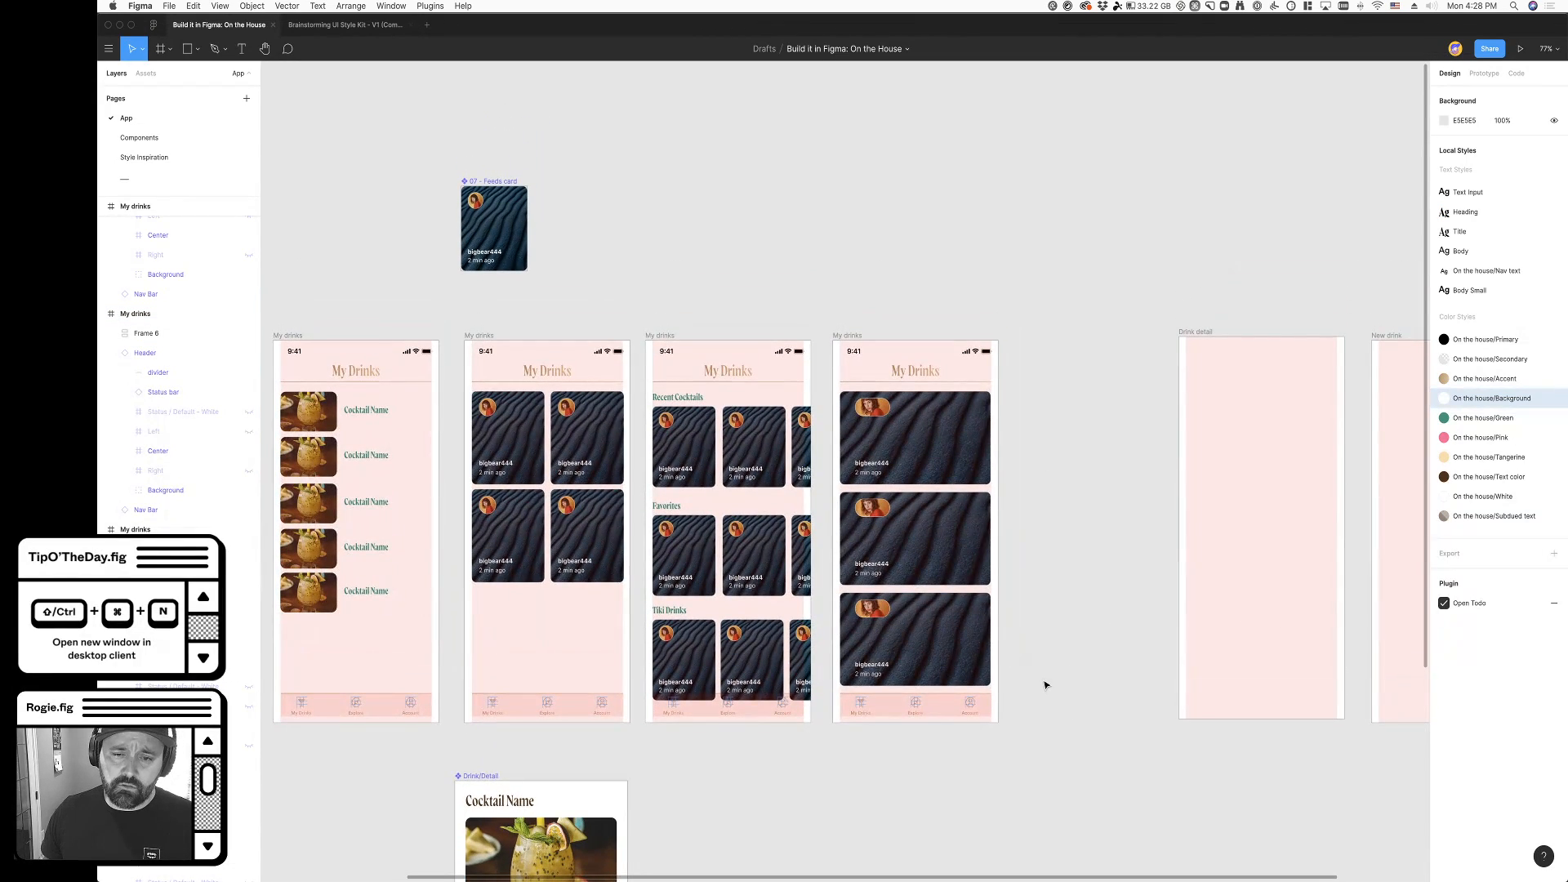
scroll(1045, 686, "down", 3)
scroll(1042, 693, "right", 3)
- Cut the My drinks screen with the full-width card stack from the canvas
left_click(767, 256)
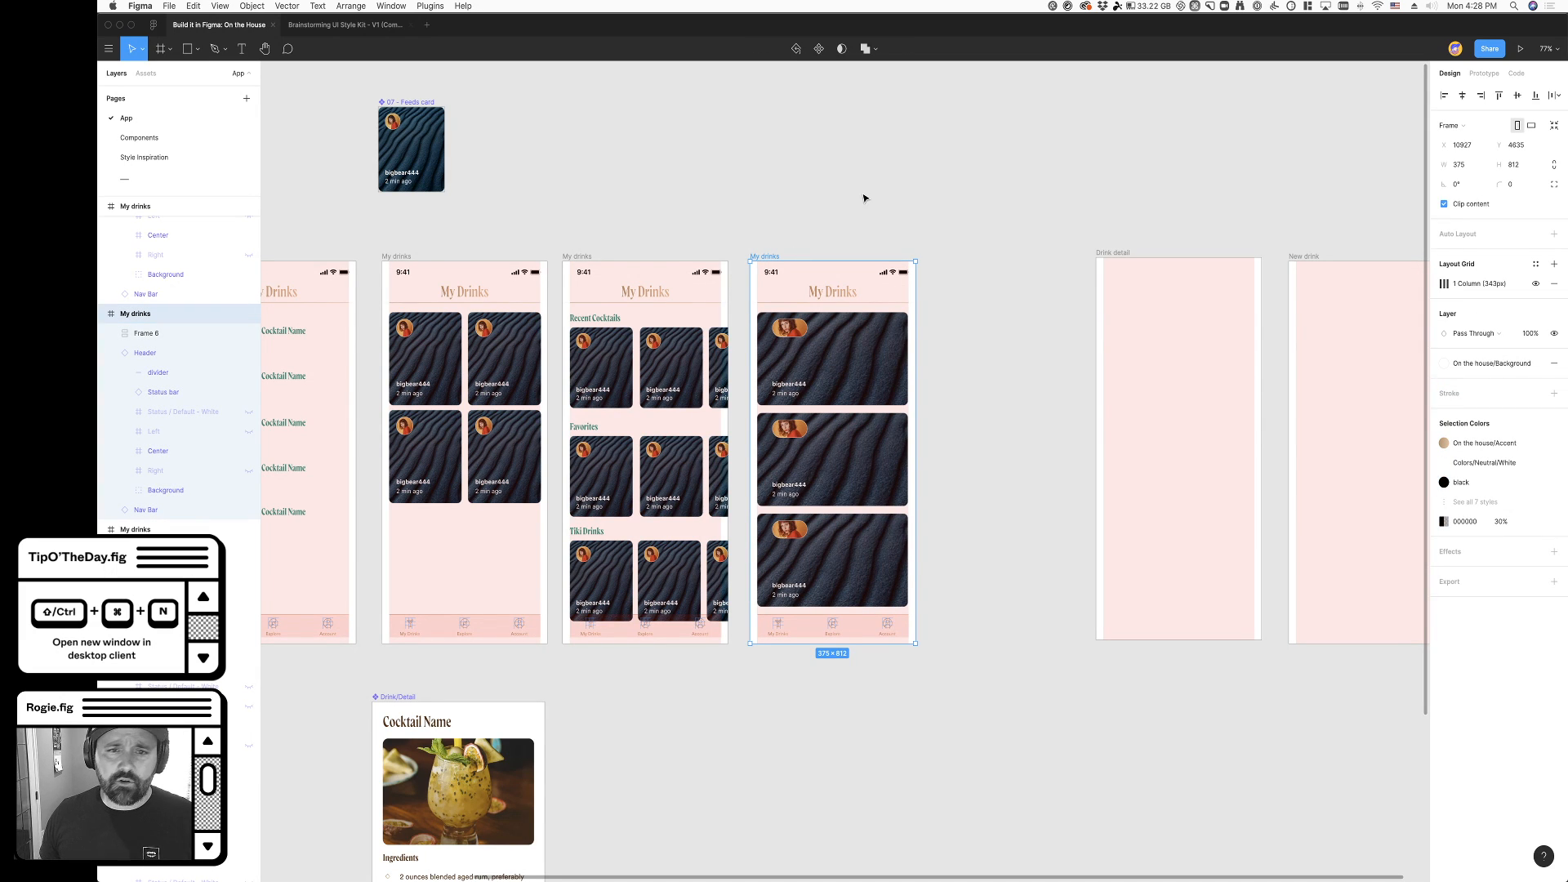
scroll(801, 215, "left", 1)
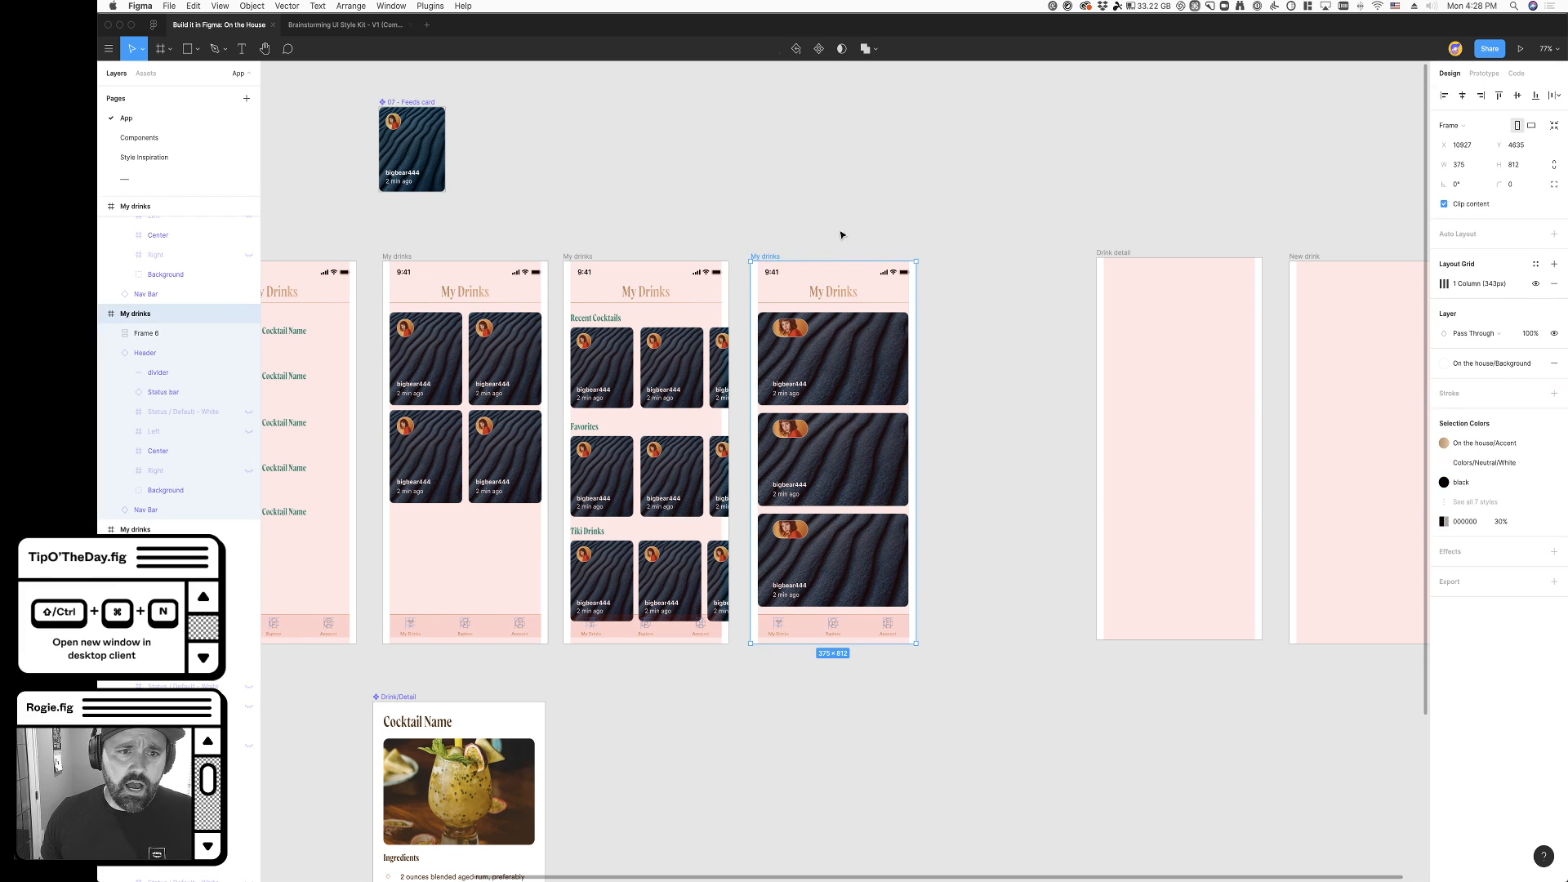
key("super+x")
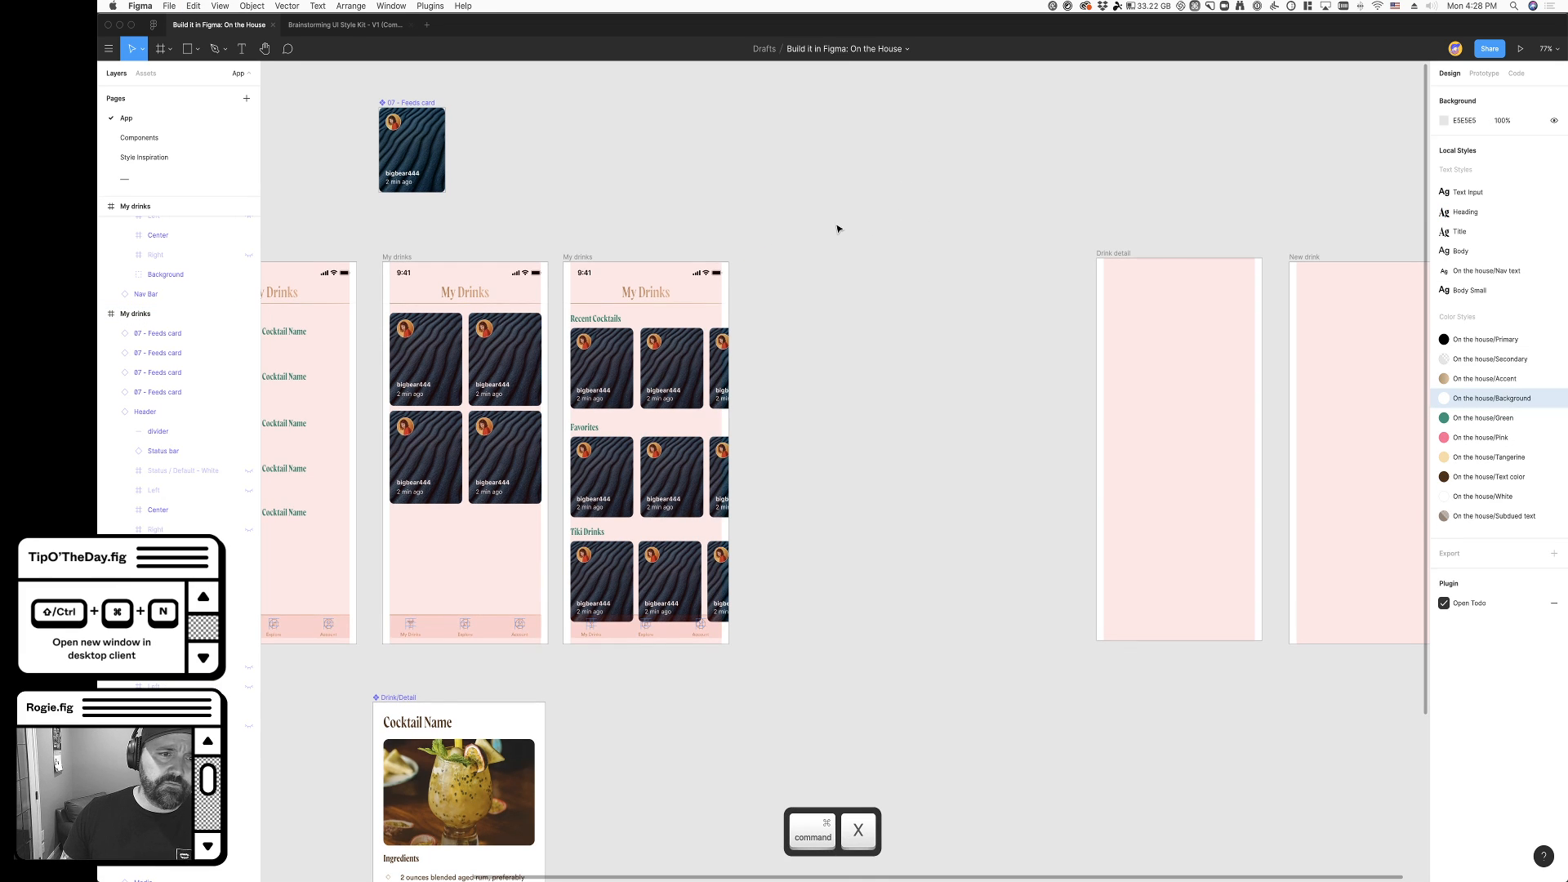
- Examine the three remaining My drinks layouts, including the five thumbnails on the cocktail name list screen
scroll(676, 200, "left", 3)
left_click(490, 256)
scroll(502, 277, "left", 5)
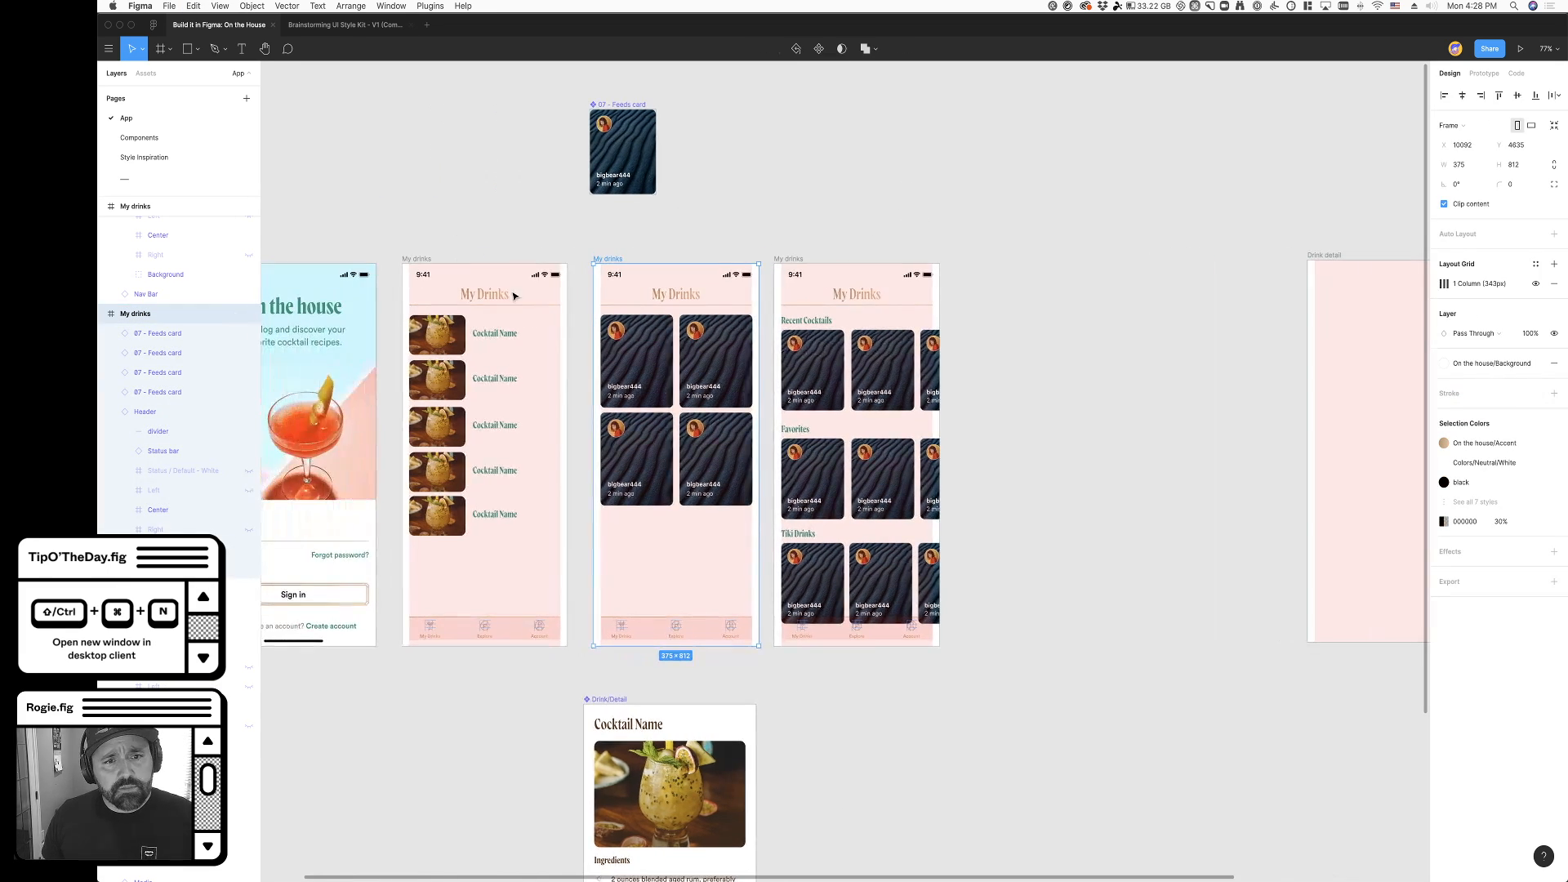
scroll(670, 449, "up", 5)
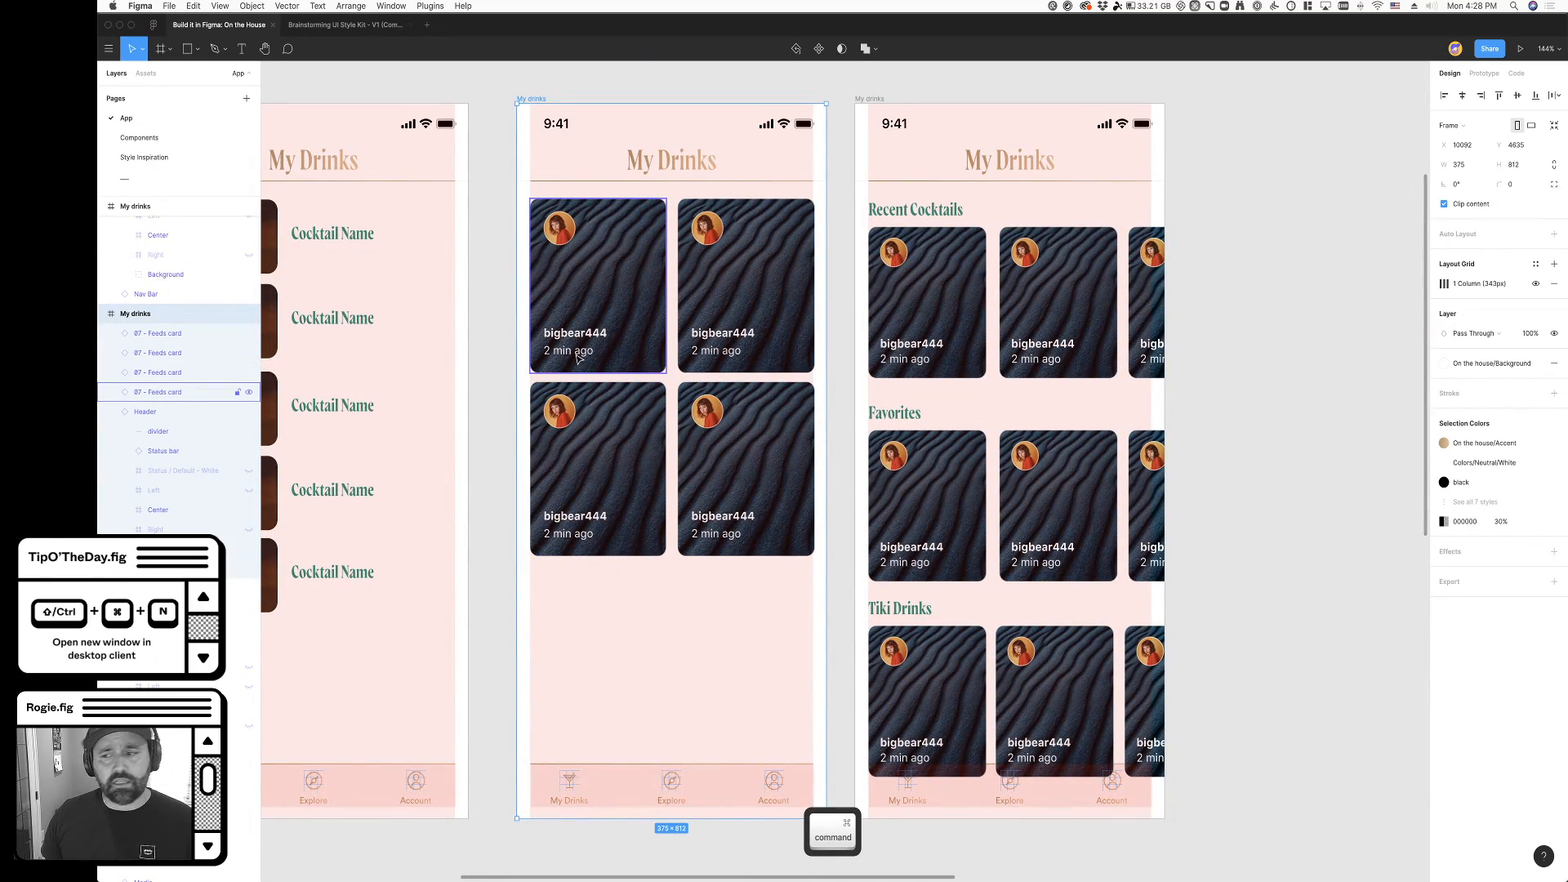
scroll(578, 360, "right", 2)
scroll(581, 363, "left", 2)
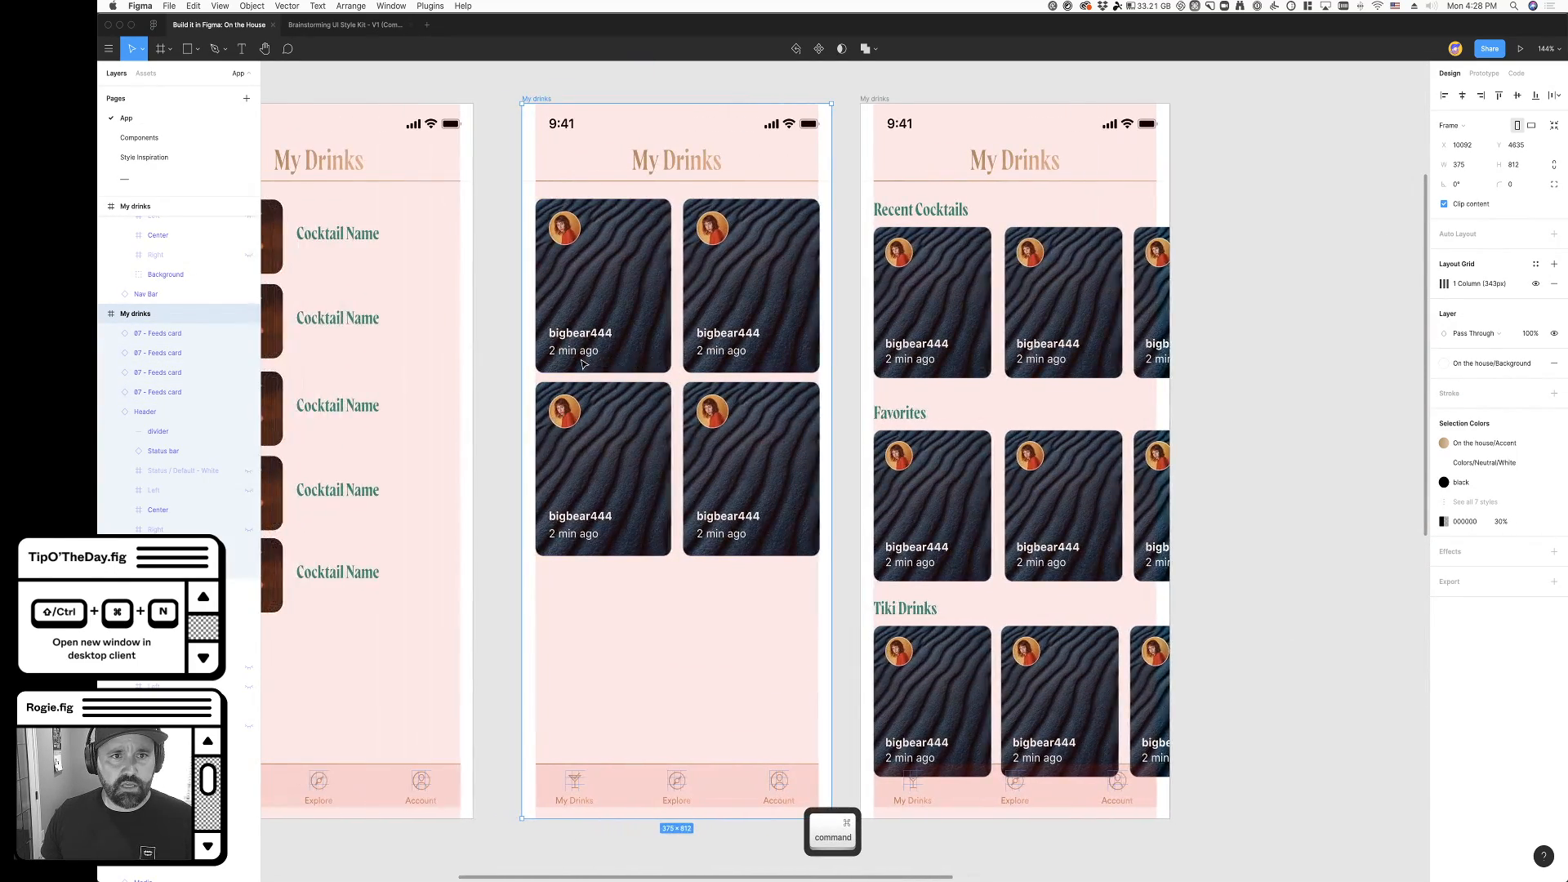
scroll(584, 365, "down", 3)
scroll(583, 364, "left", 2)
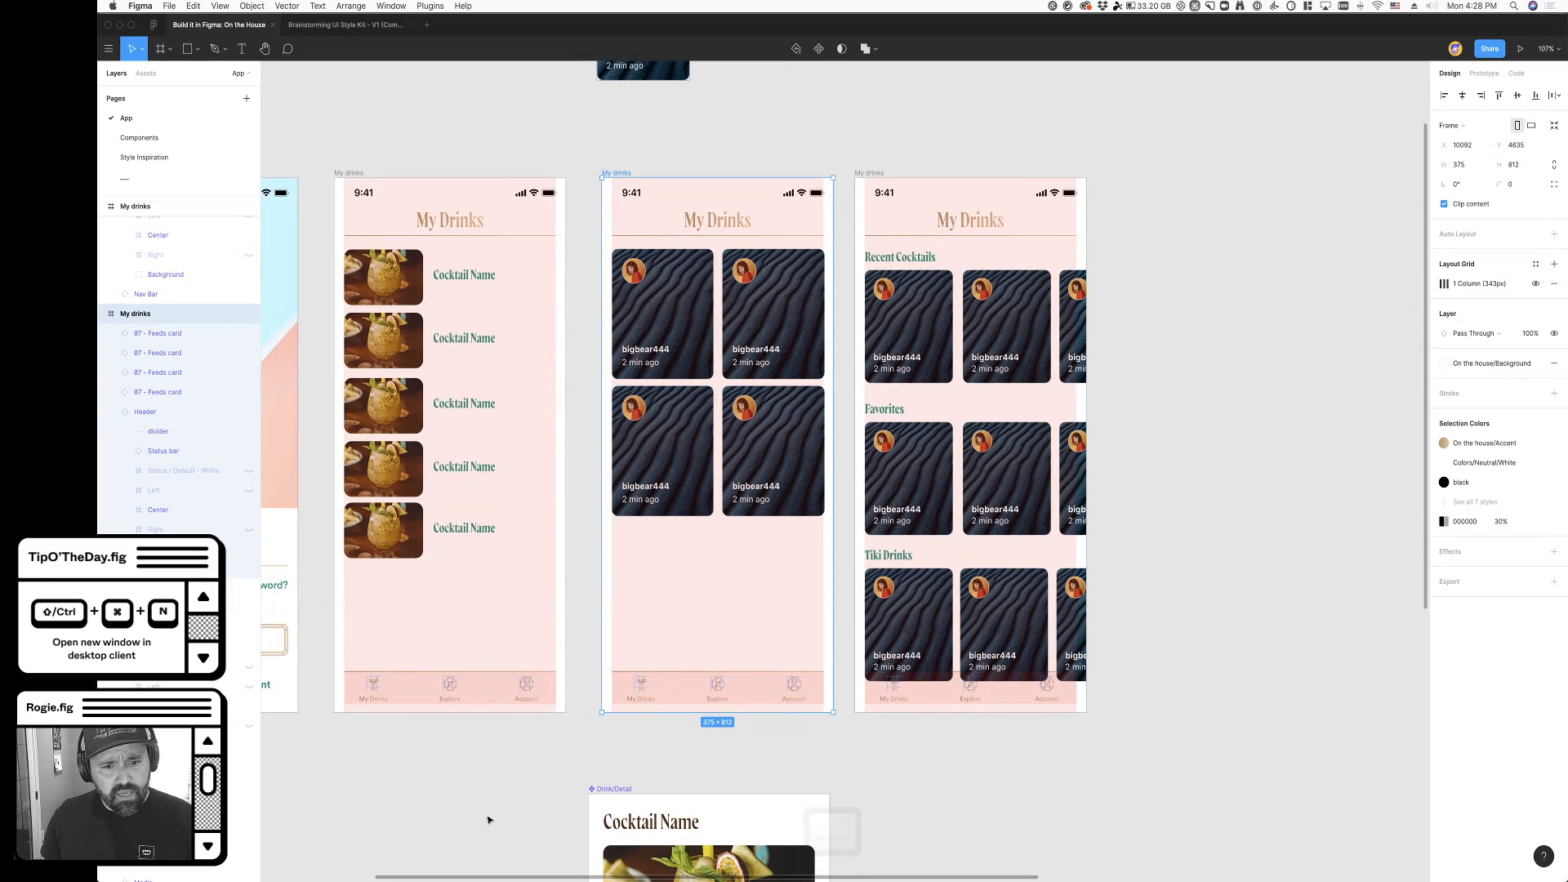
left_click(486, 808)
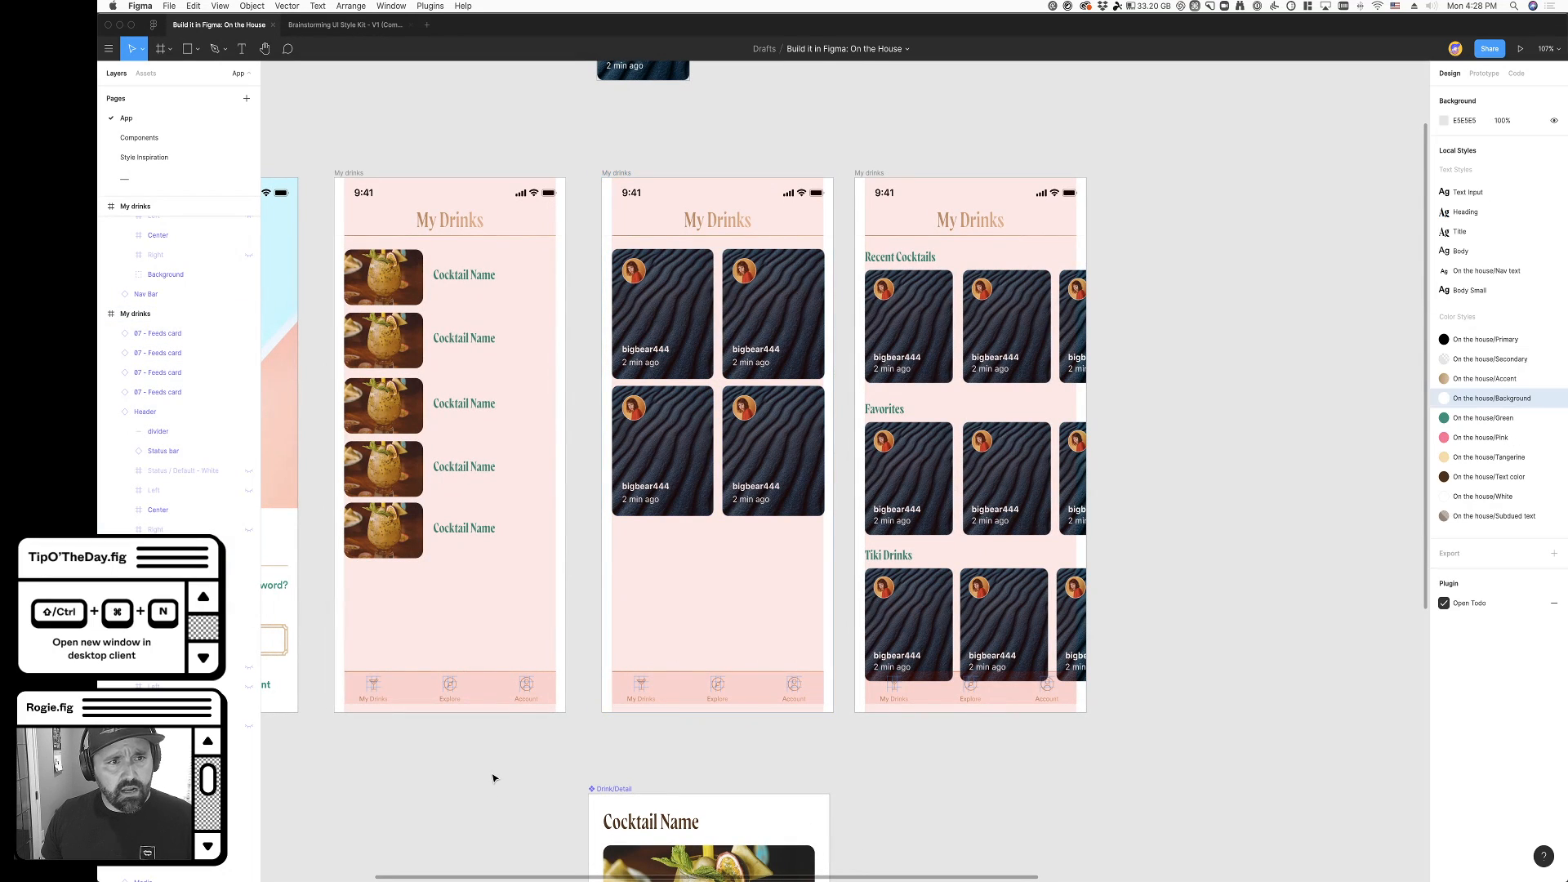
left_click(396, 295)
left_click(400, 353, "shift")
left_click(408, 422, "shift")
left_click(410, 480, "shift")
left_click(411, 543, "shift")
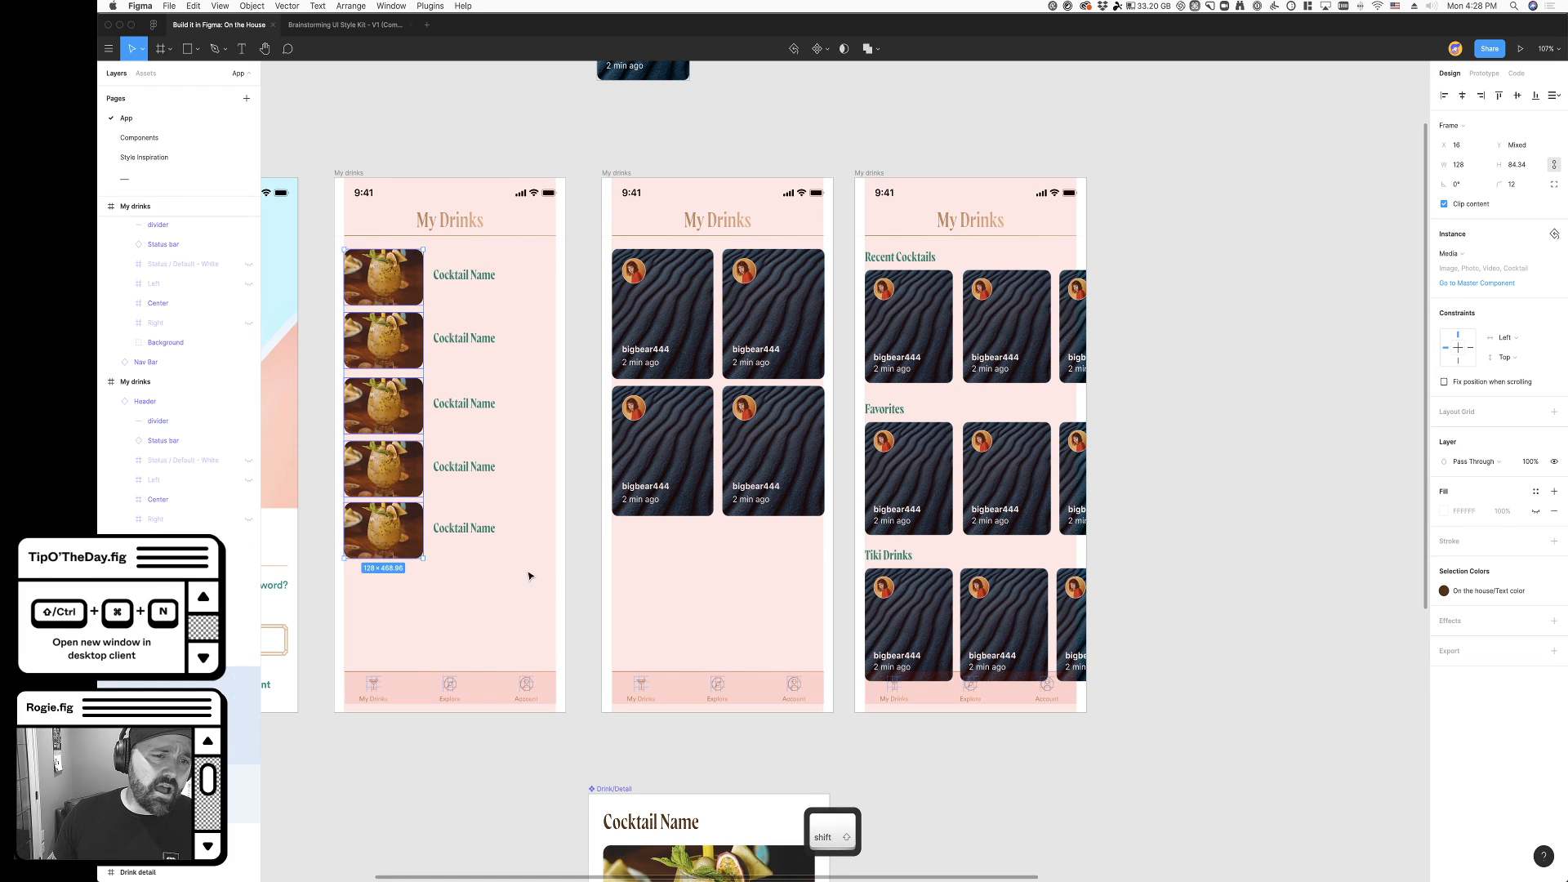
left_click(594, 572)
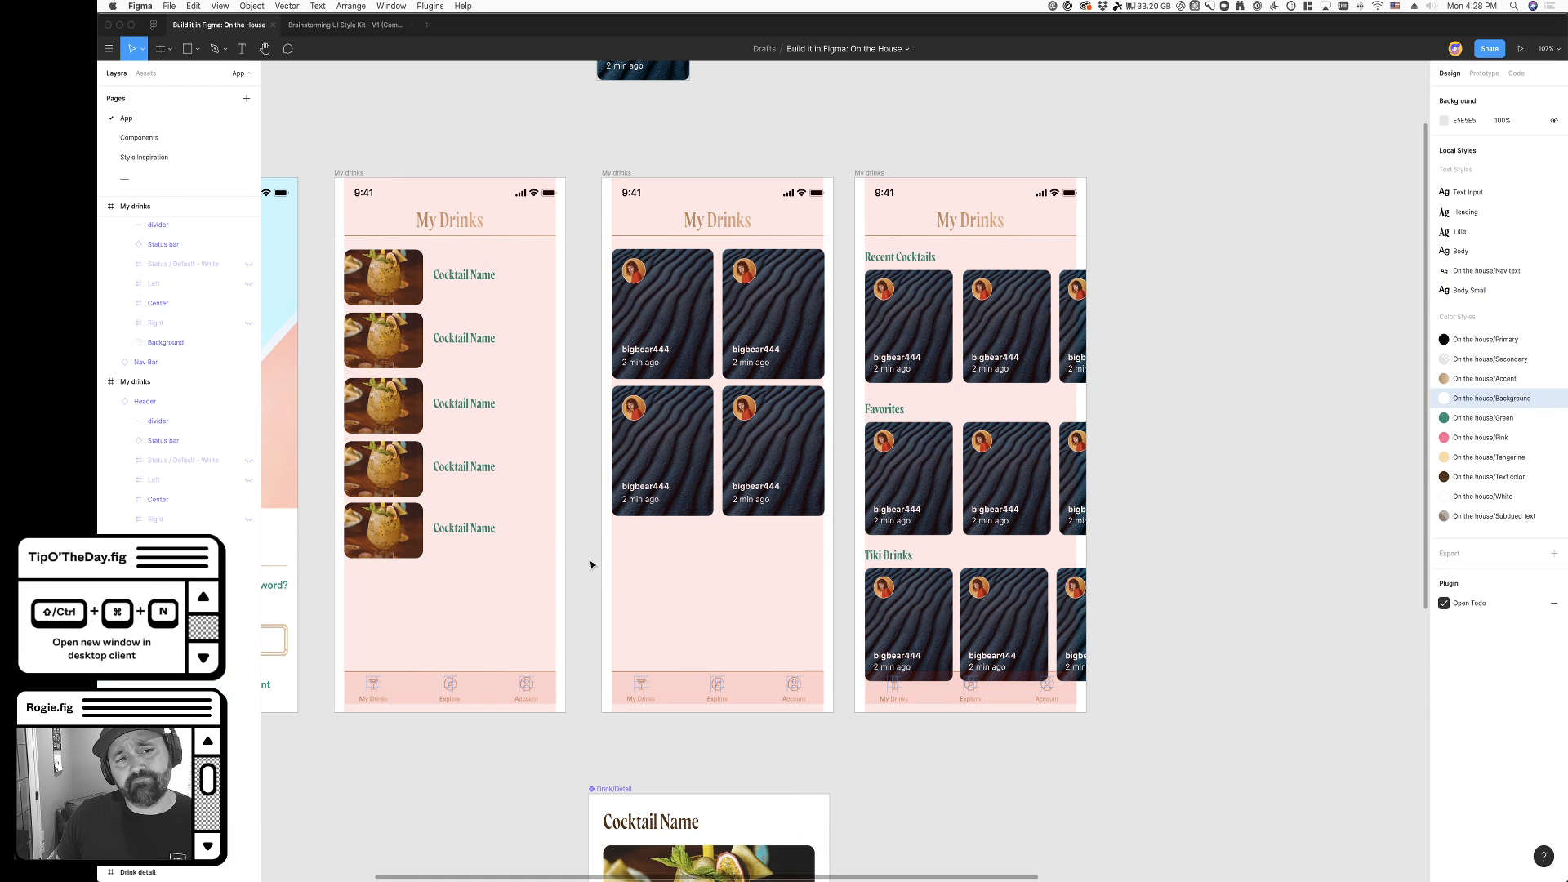
- Cut the My drinks screen with the cocktail name list from the canvas
left_click(363, 173)
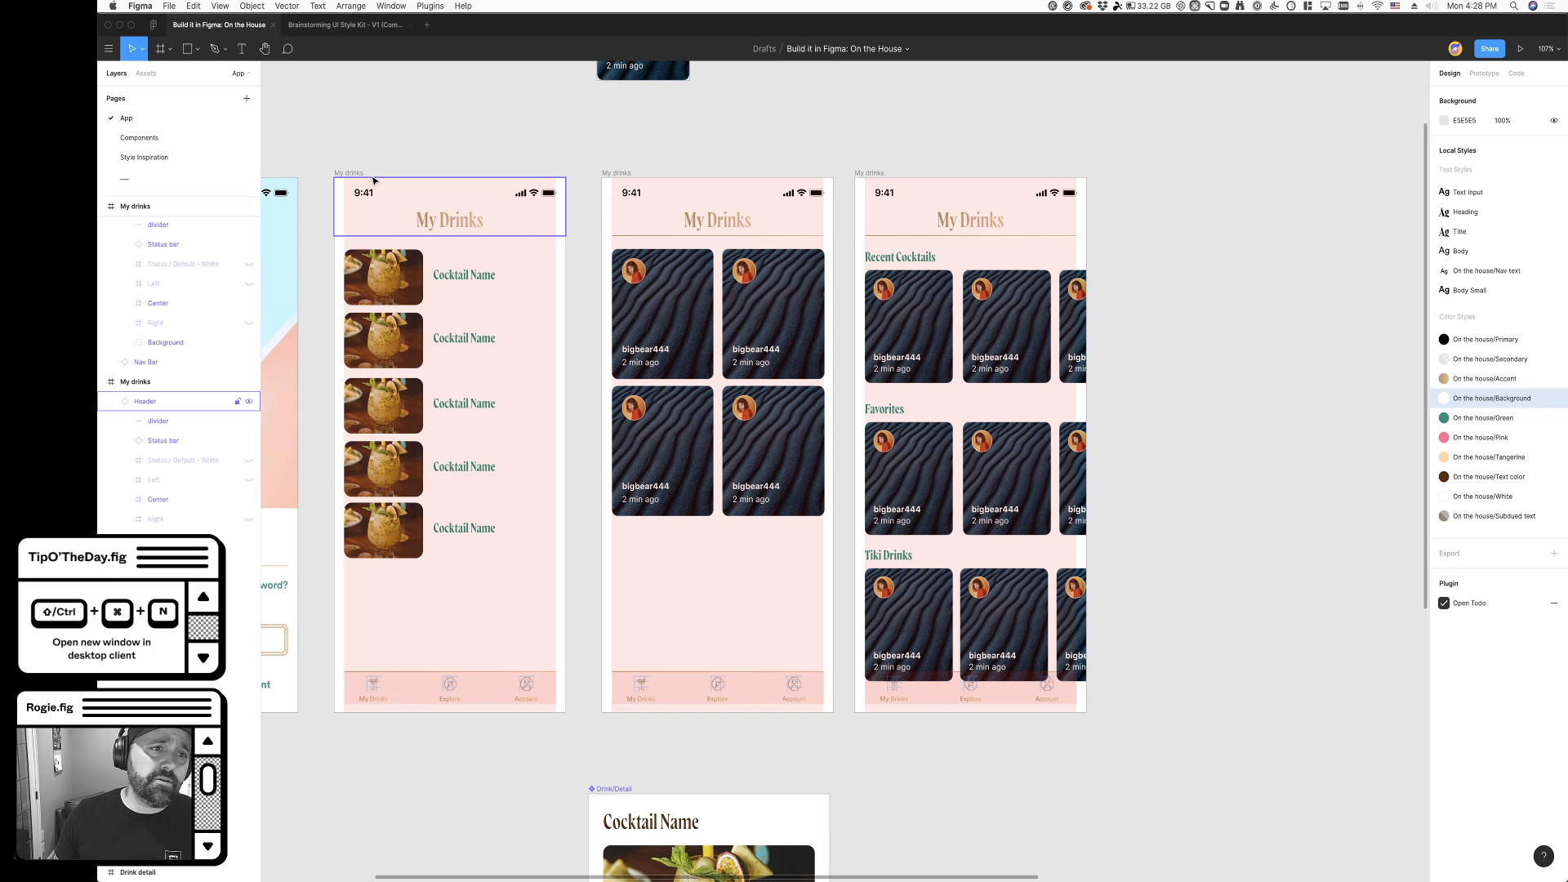
key("super+x")
scroll(490, 172, "right", 2)
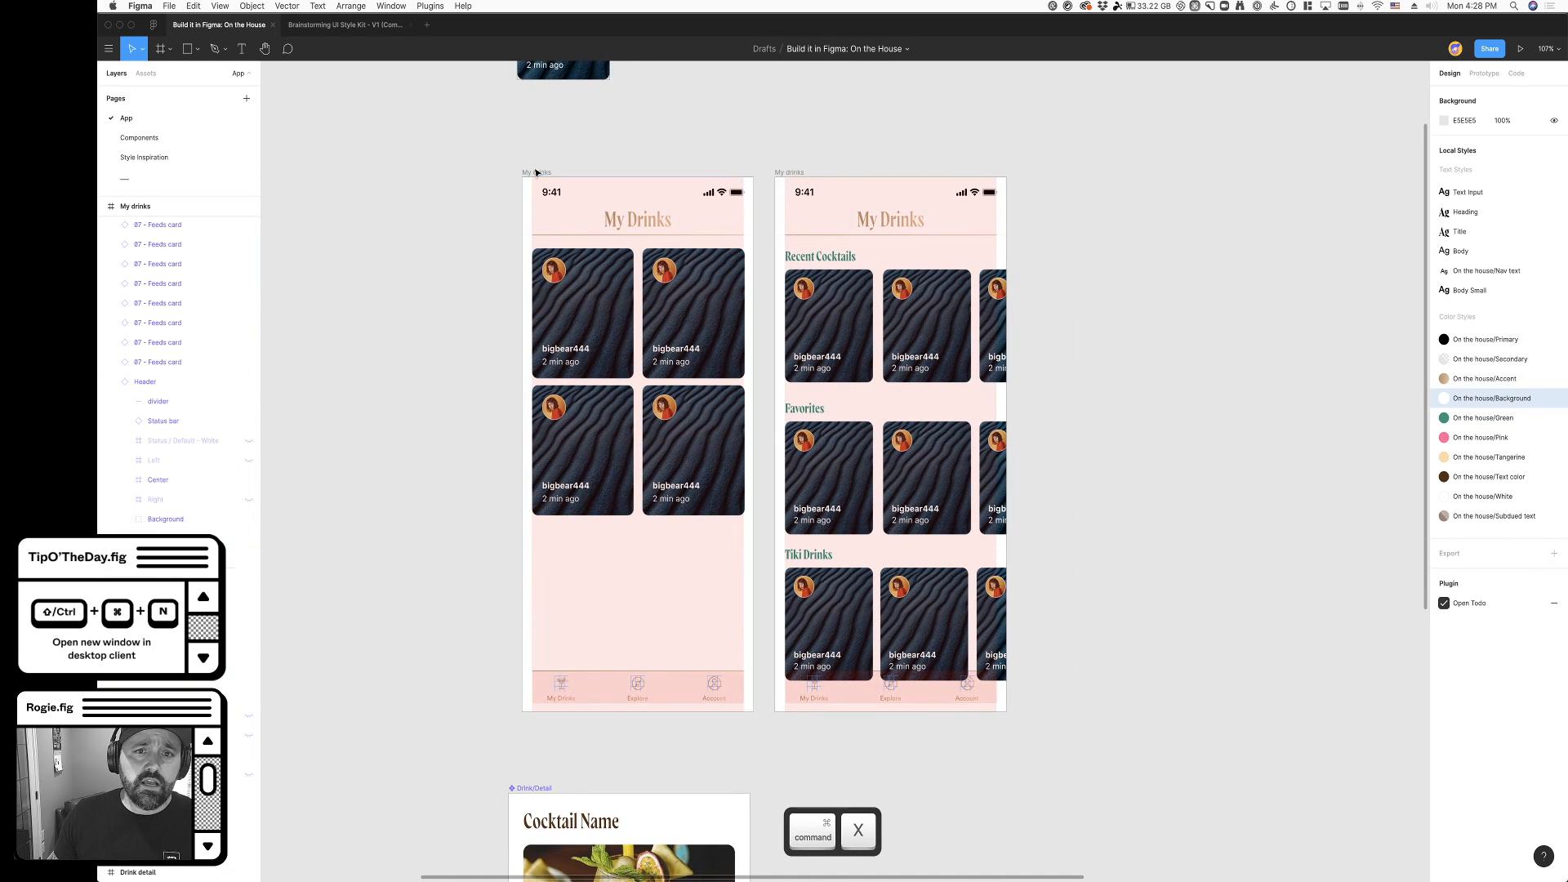
- Move the My drinks screen with the titled card rows directly beside the sign-in screen
left_click(536, 172)
left_click(790, 173)
scroll(792, 177, "left", 4)
left_click_drag(958, 172, 429, 168)
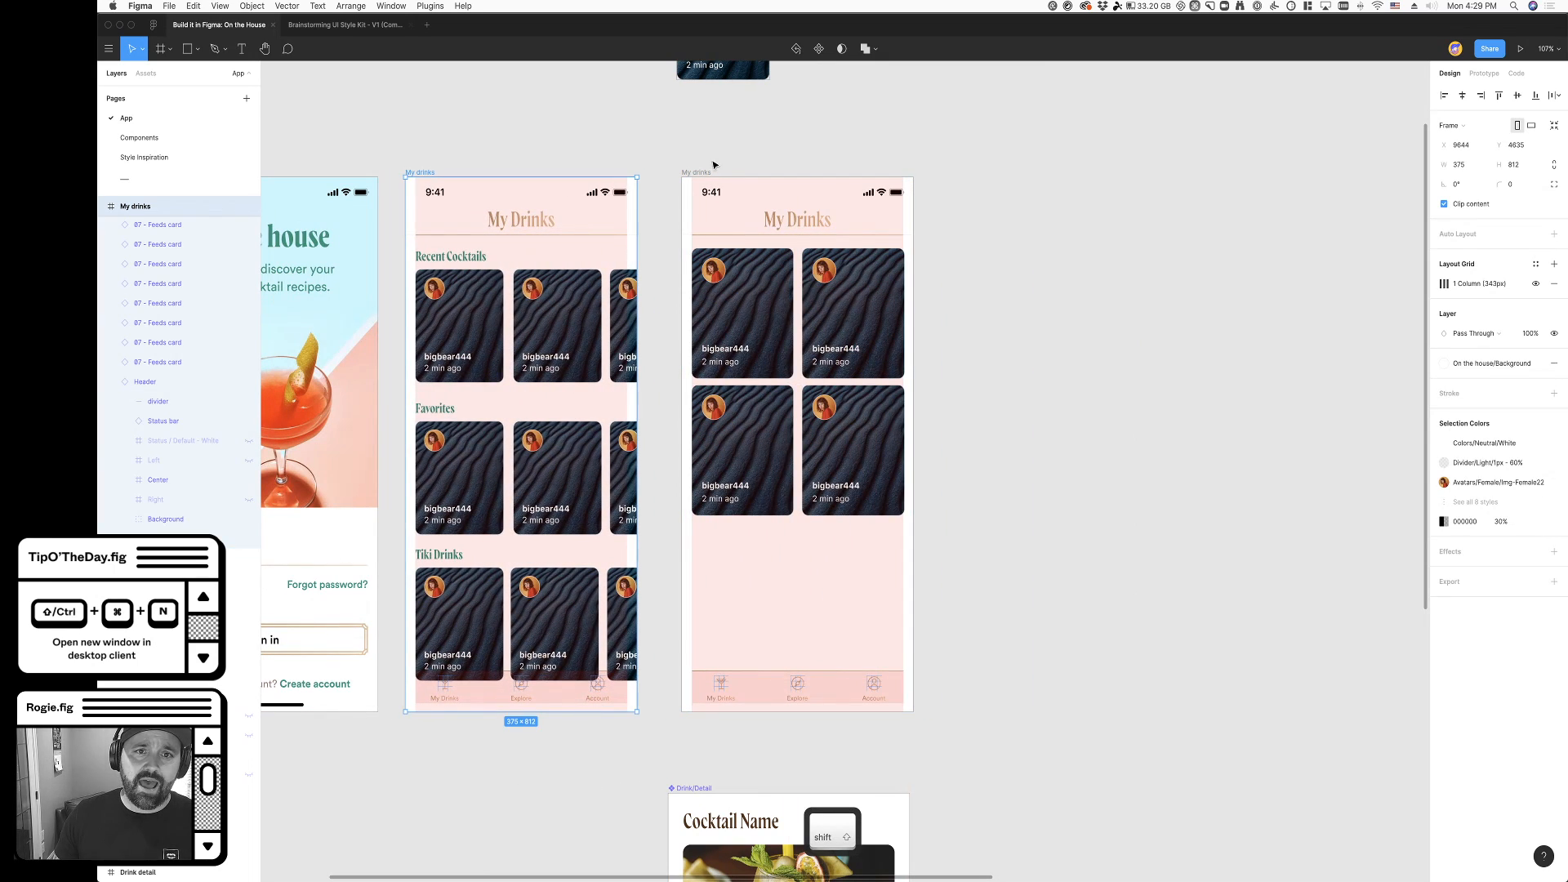
- Move the two-column grid My drinks screen out of the screen row, up to about X 11188, Y 3722
left_click(711, 173)
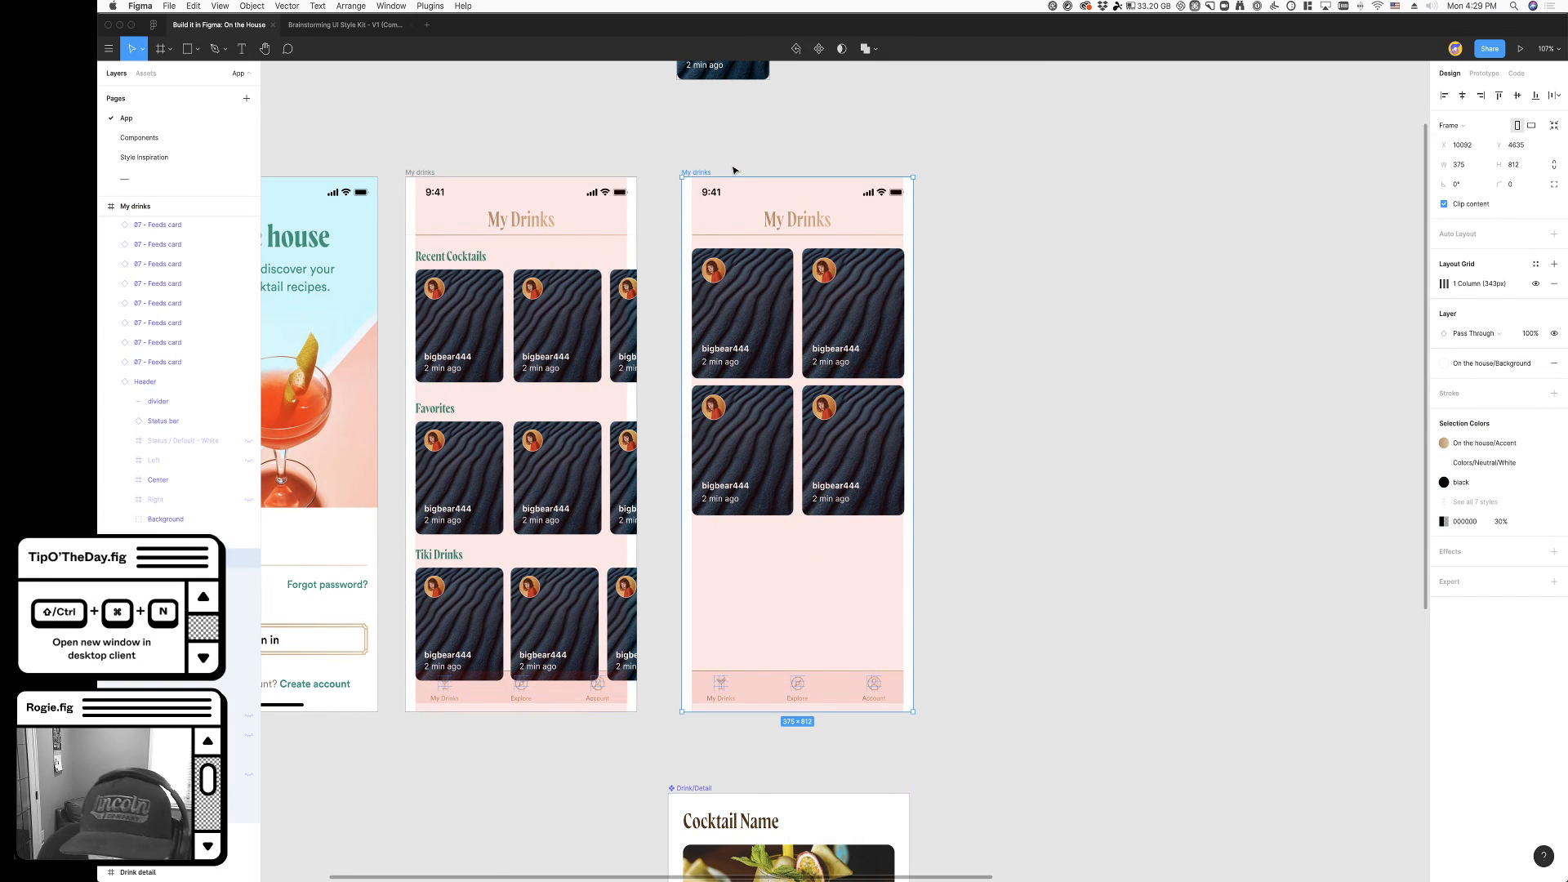
scroll(806, 226, "down", 2)
scroll(806, 226, "down", 5)
scroll(773, 189, "up", 4)
left_click_drag(760, 384, 1090, 108)
scroll(636, 574, "up", 2)
scroll(635, 574, "up", 4)
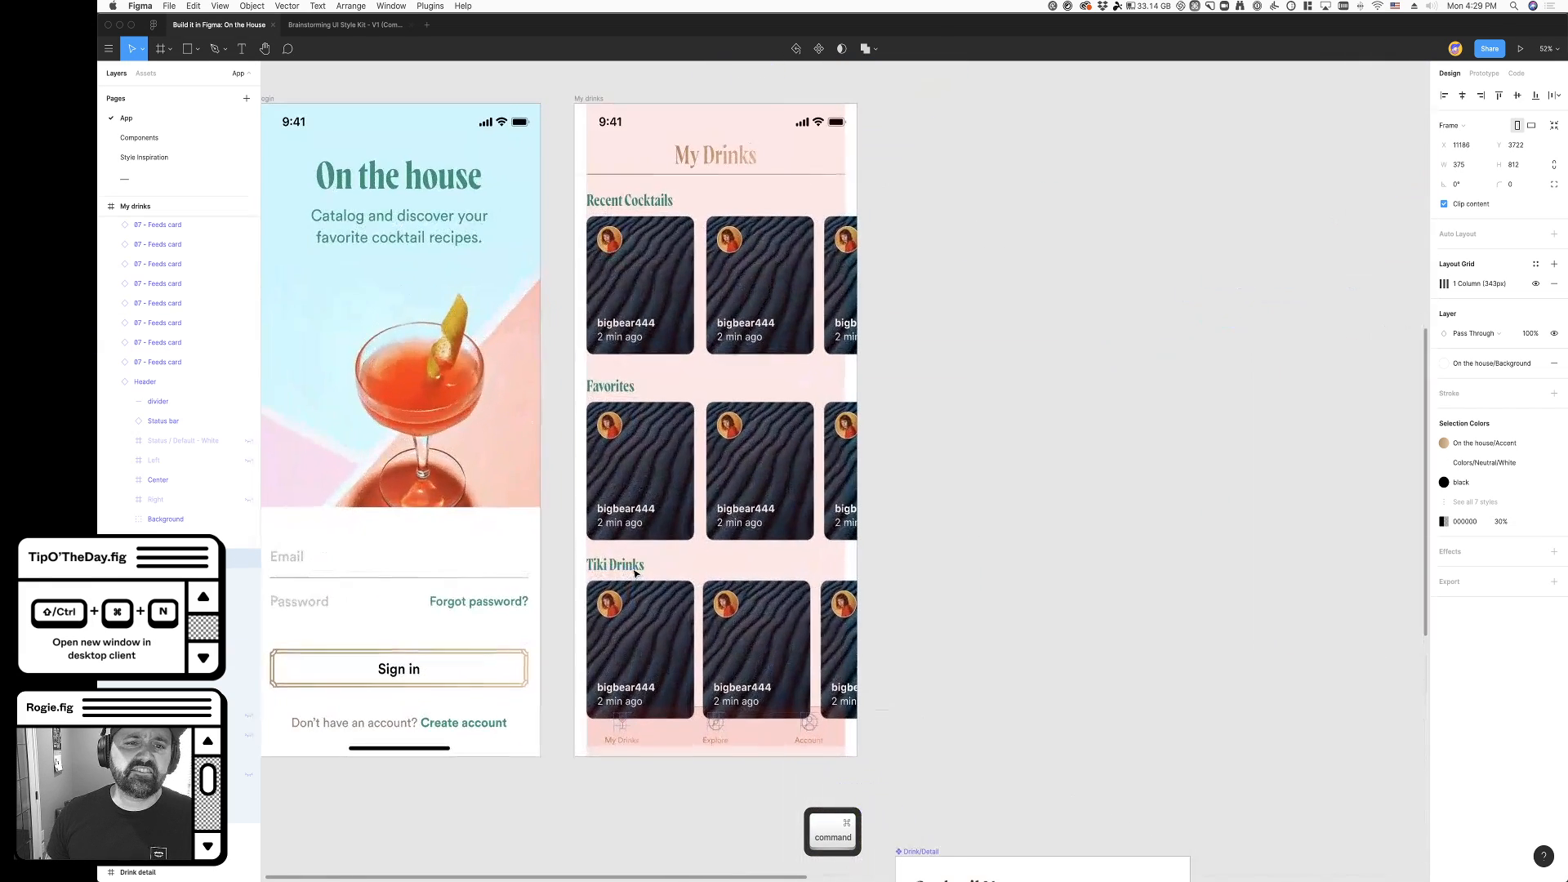
- Hide the layout grids on the canvas
left_click(987, 318)
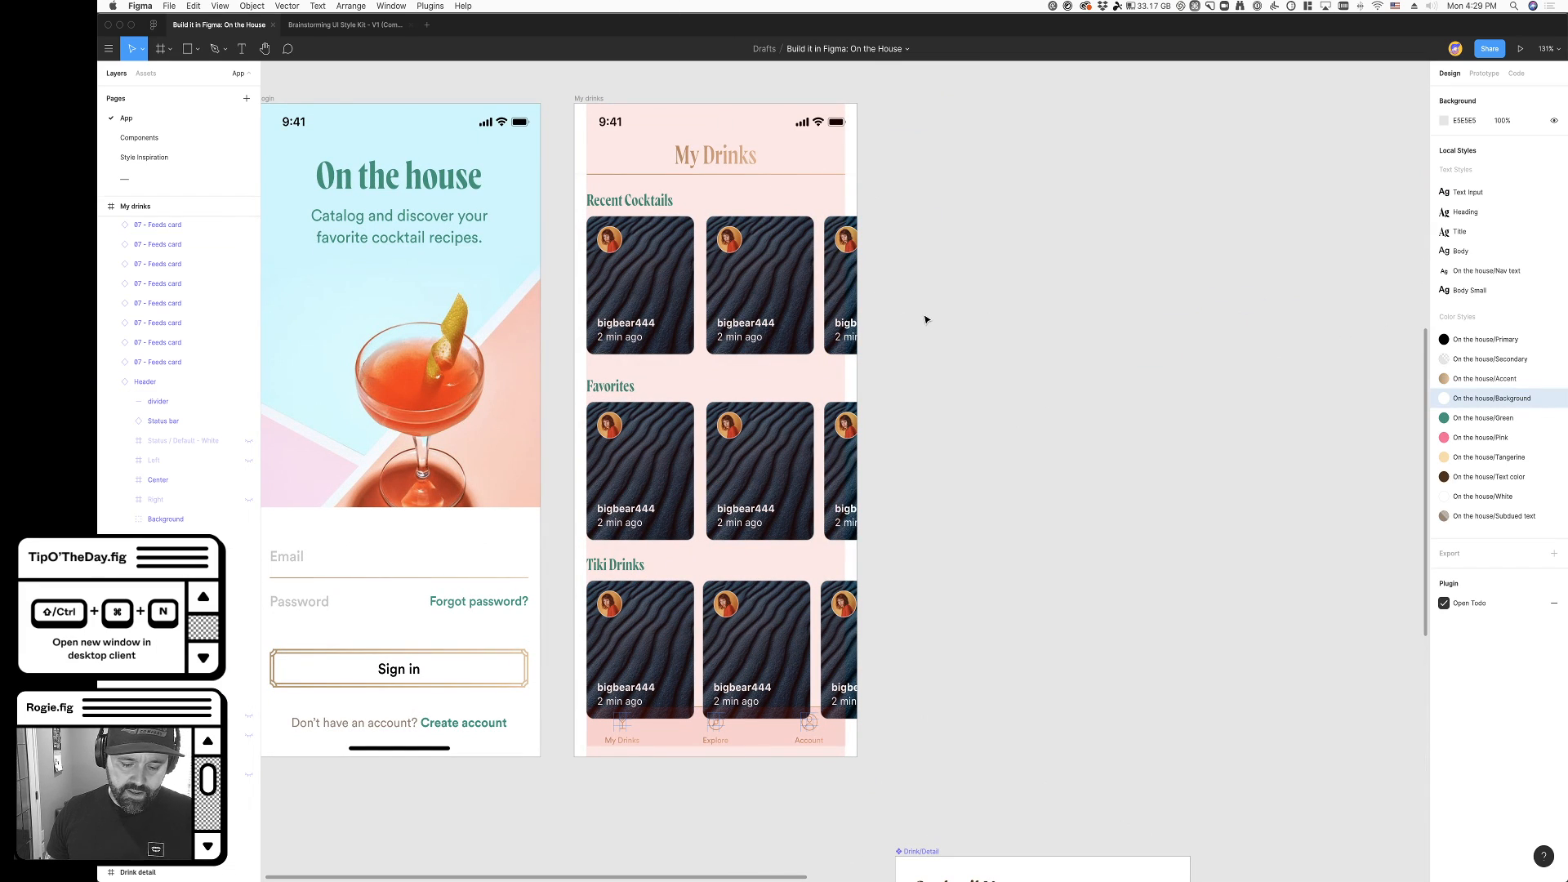
key("ctrl+g")
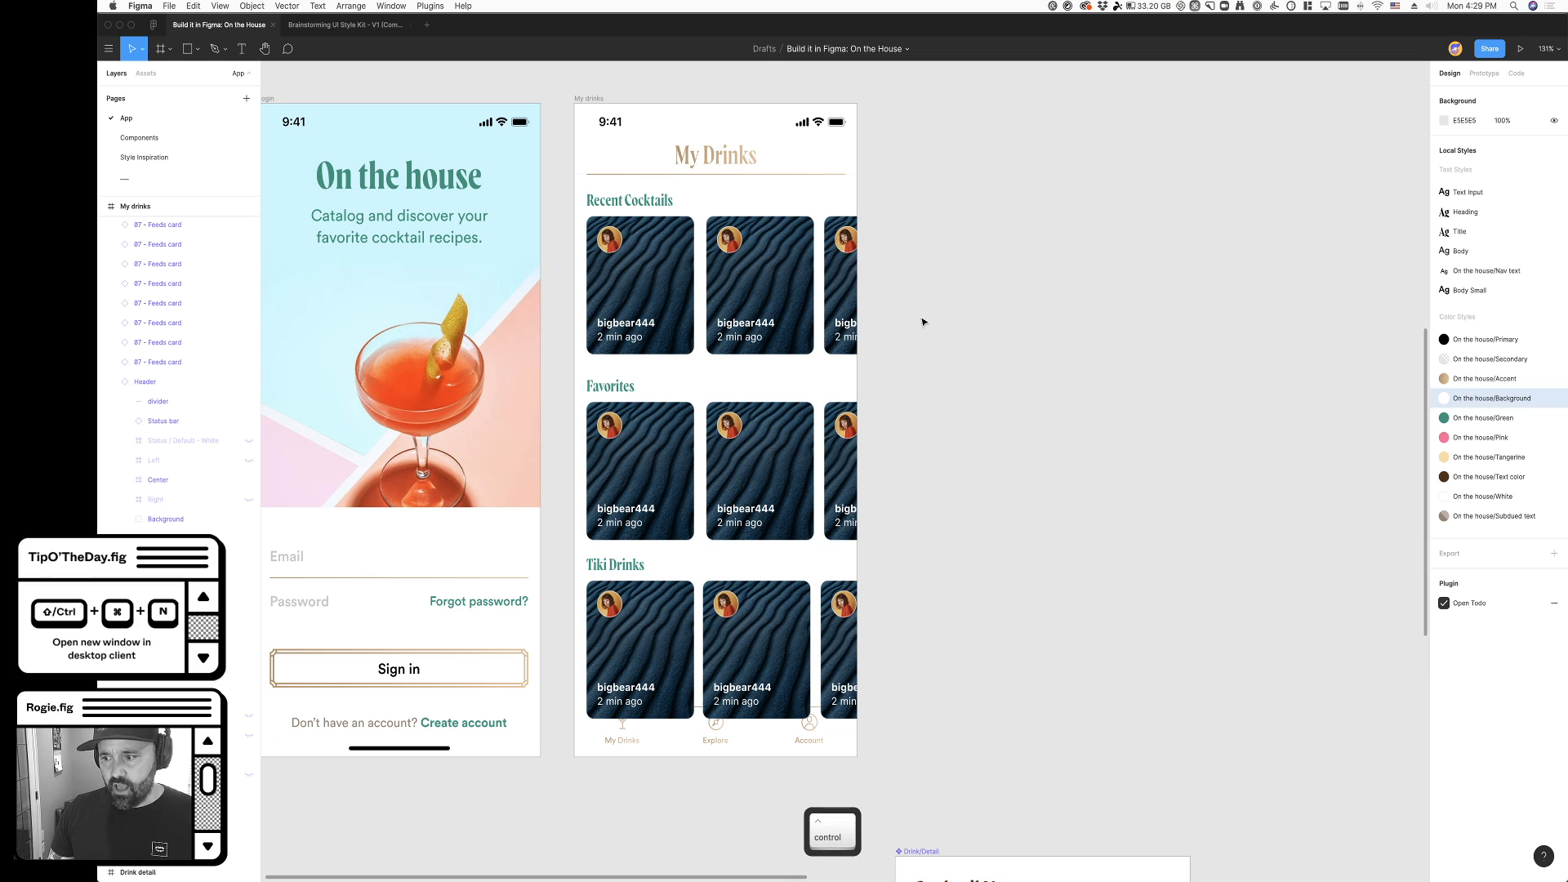
key("ctrl+g")
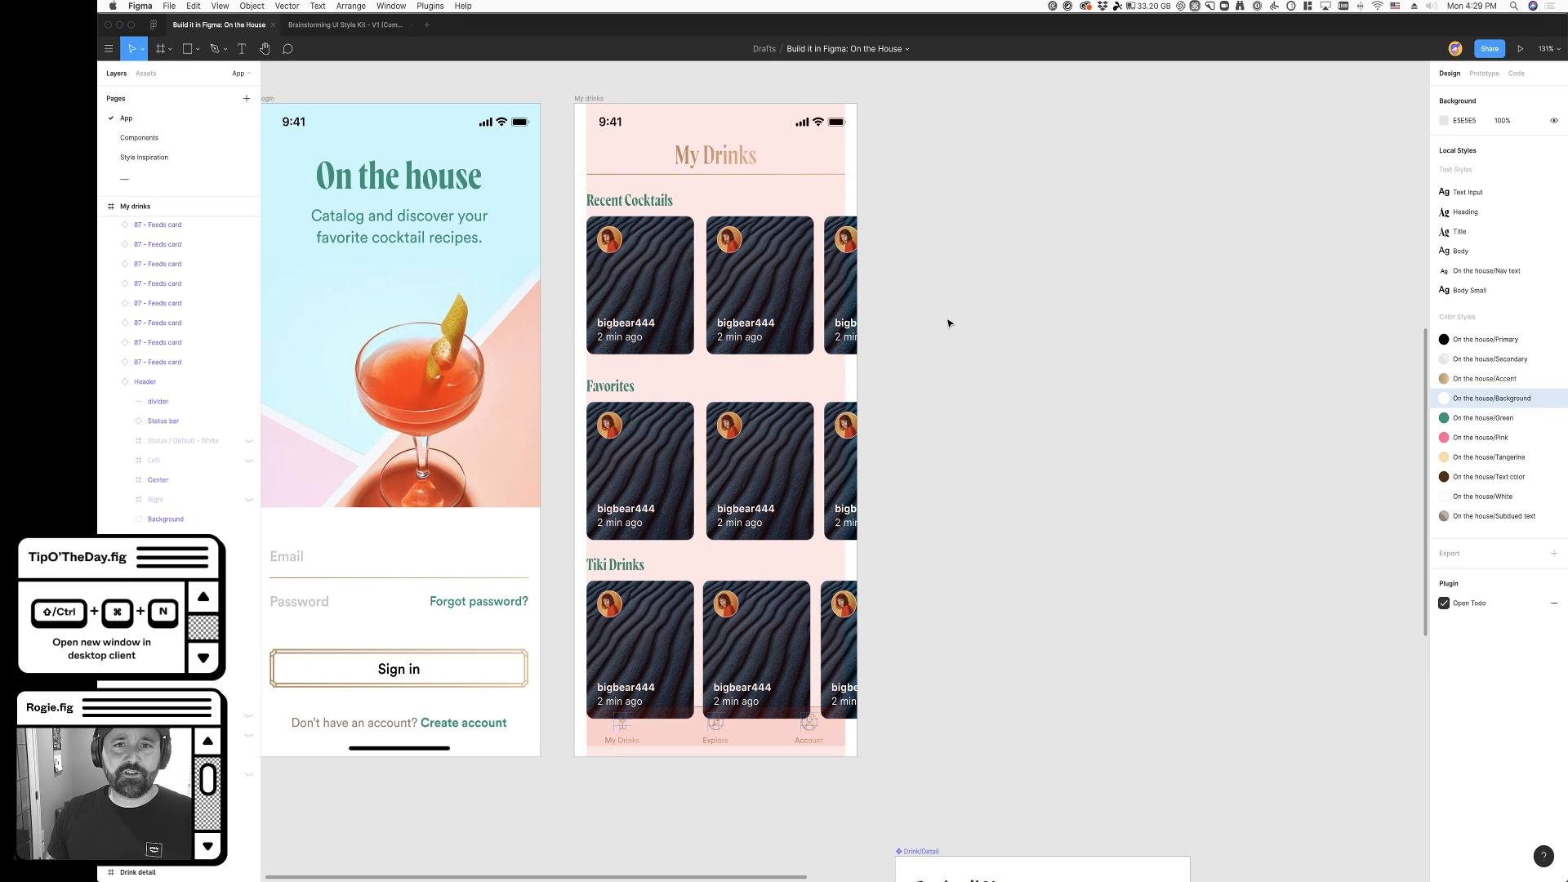
key("ctrl+g")
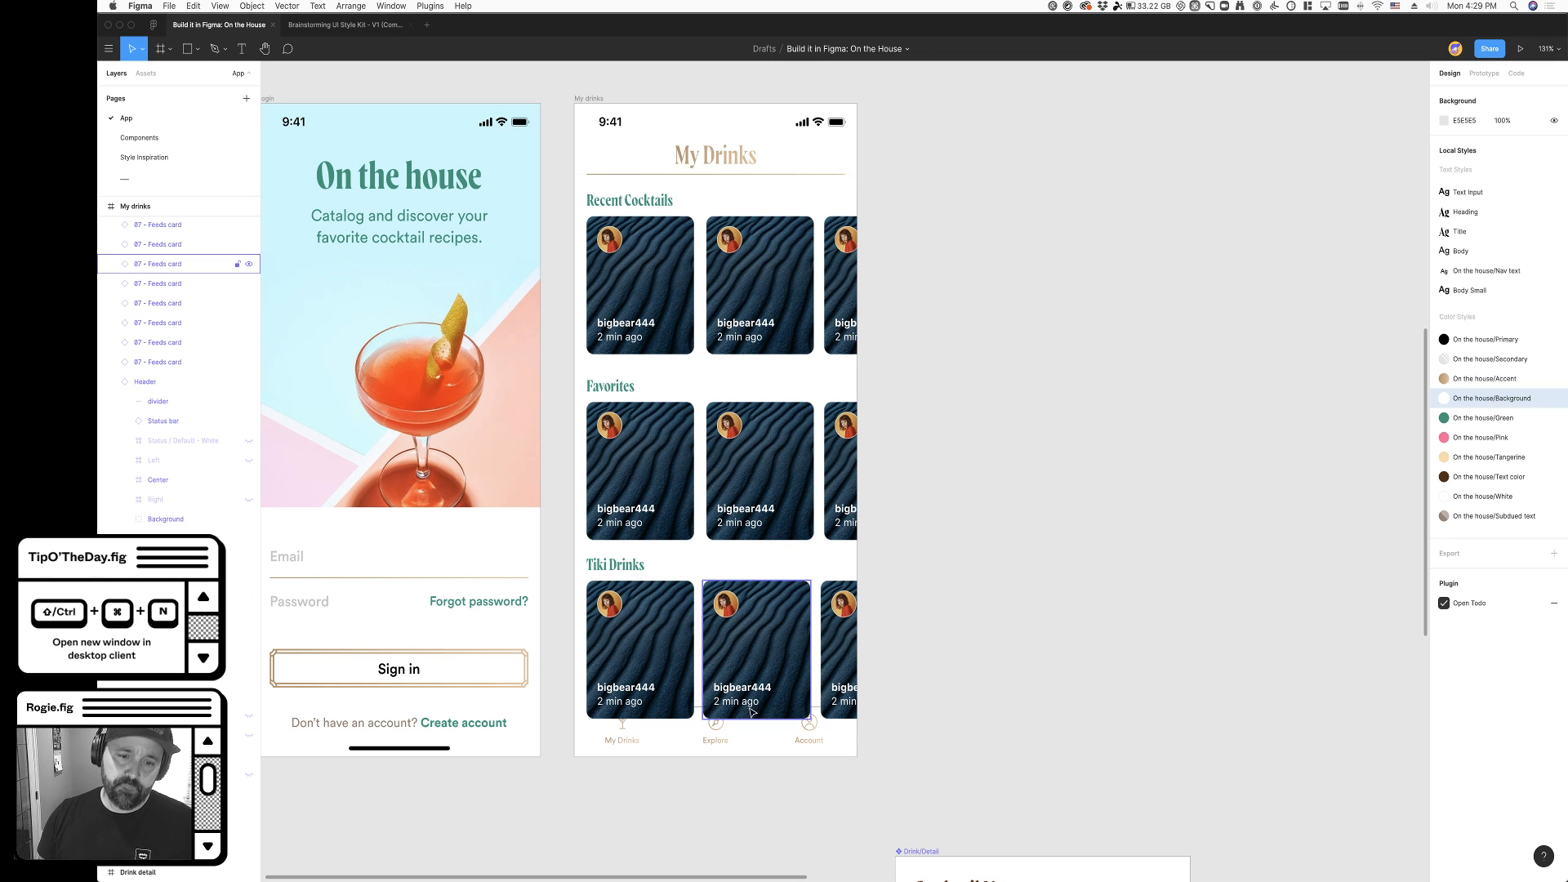
left_click(837, 677)
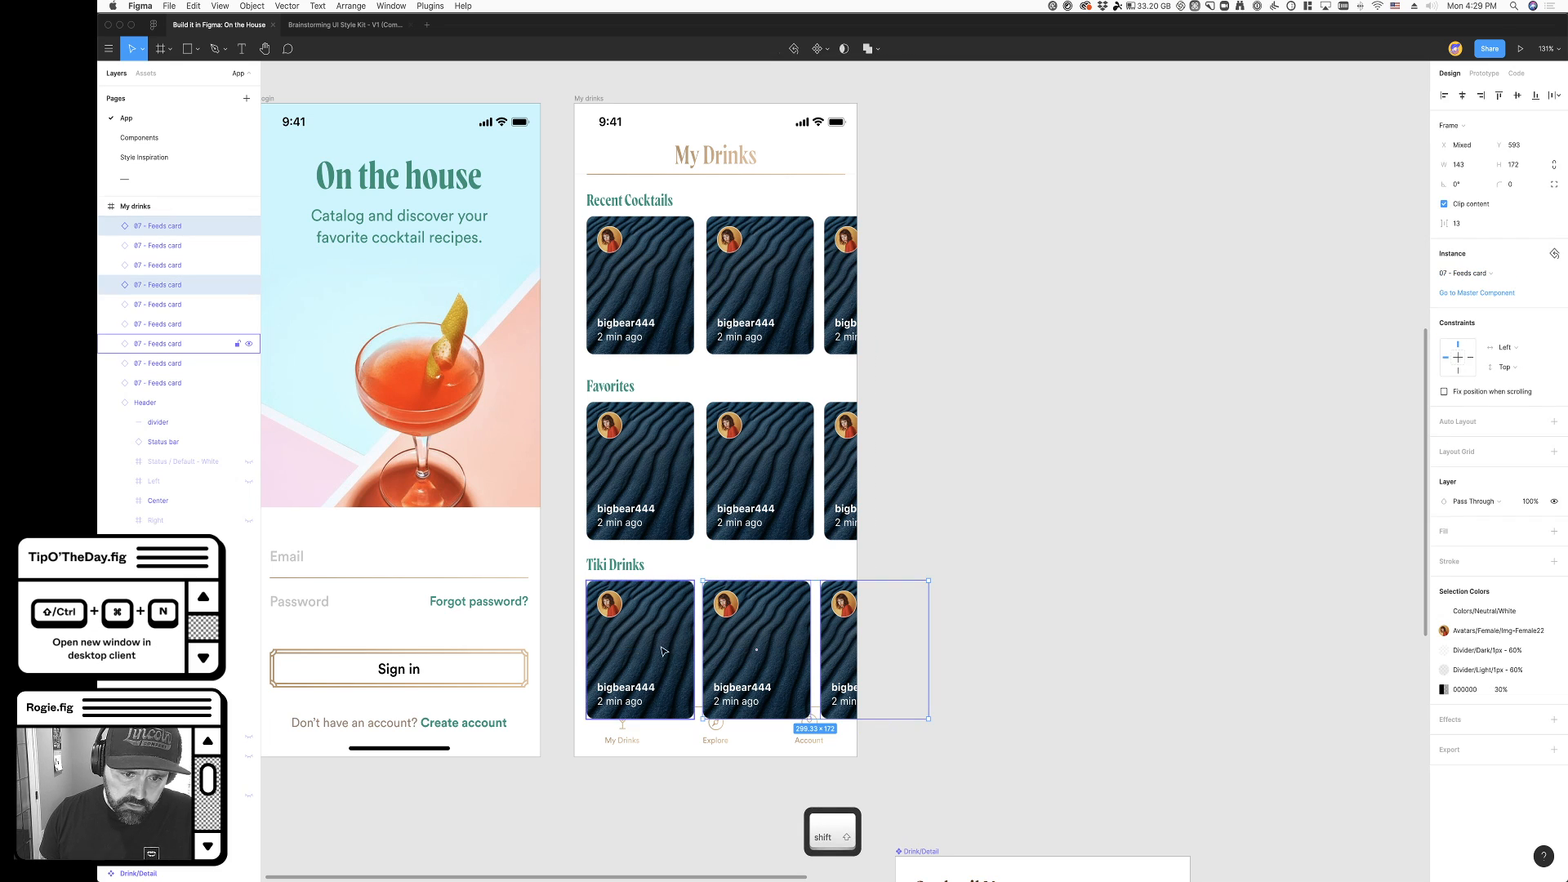
left_click(987, 525)
key("ctrl+g")
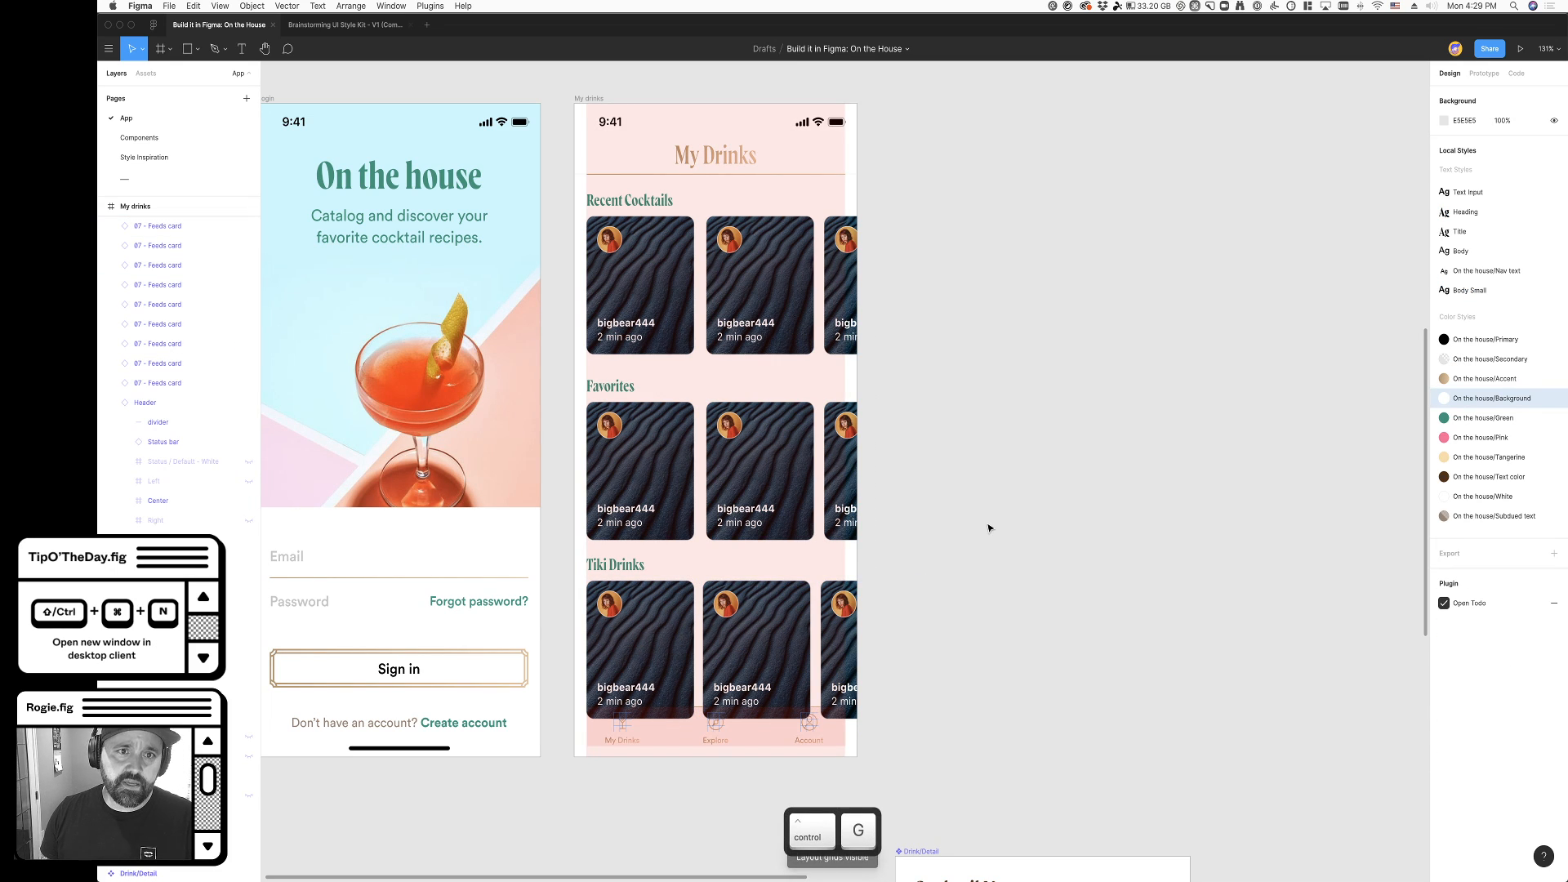
key("ctrl+g")
- Send the first two feeds cards in the Tiki Drinks row backward, behind the nav bar
left_click(841, 621)
left_click(752, 618)
left_click(646, 618, "shift")
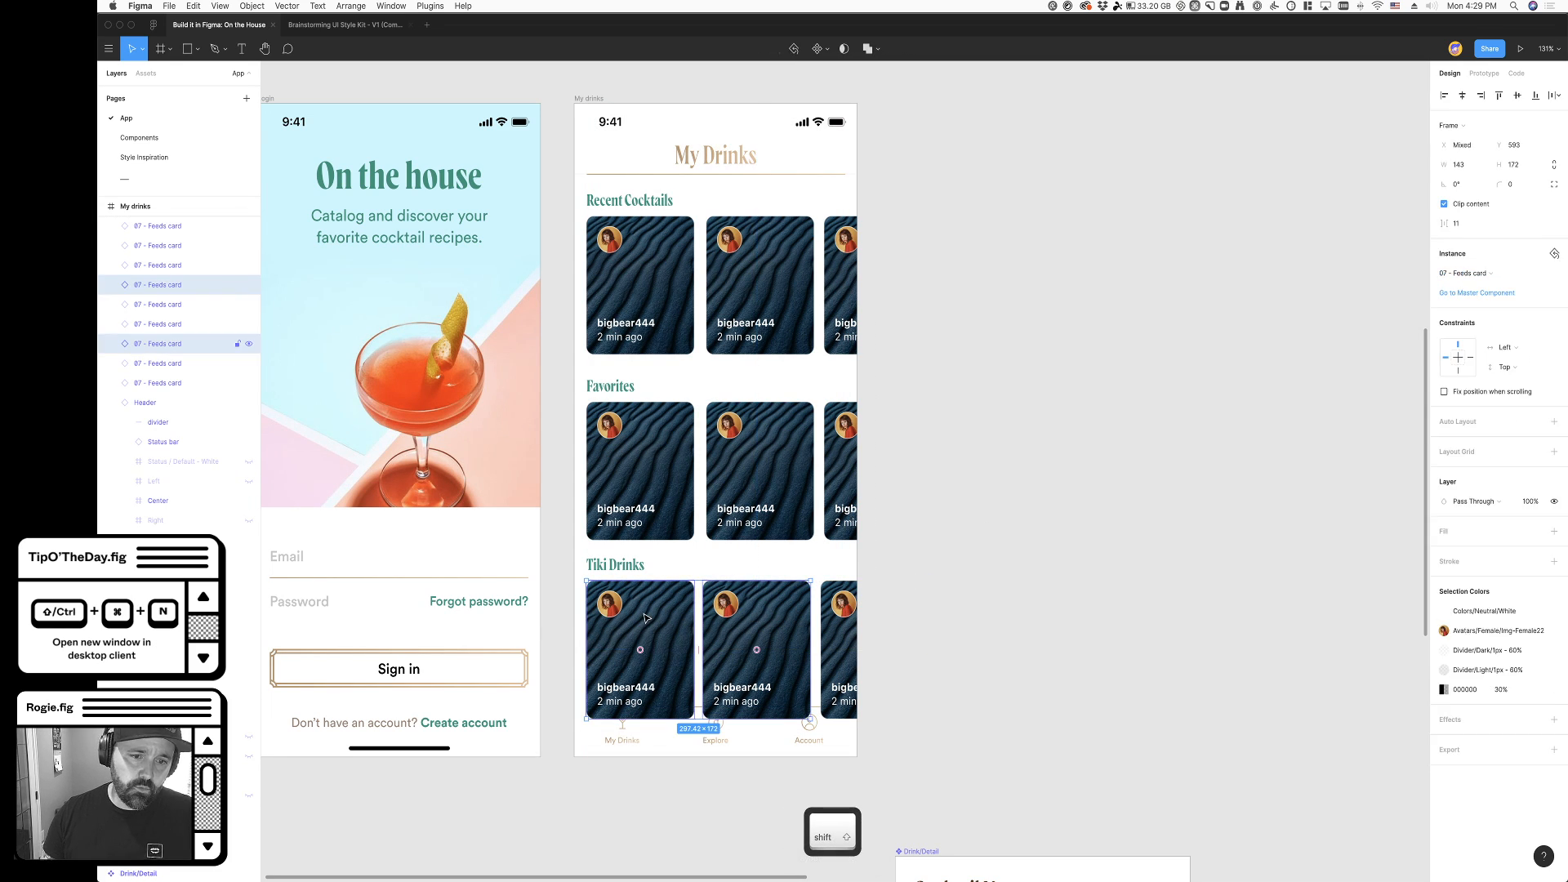
key("super+bracketleft")
key("super+bracketleft")
key("super+bracketleft")
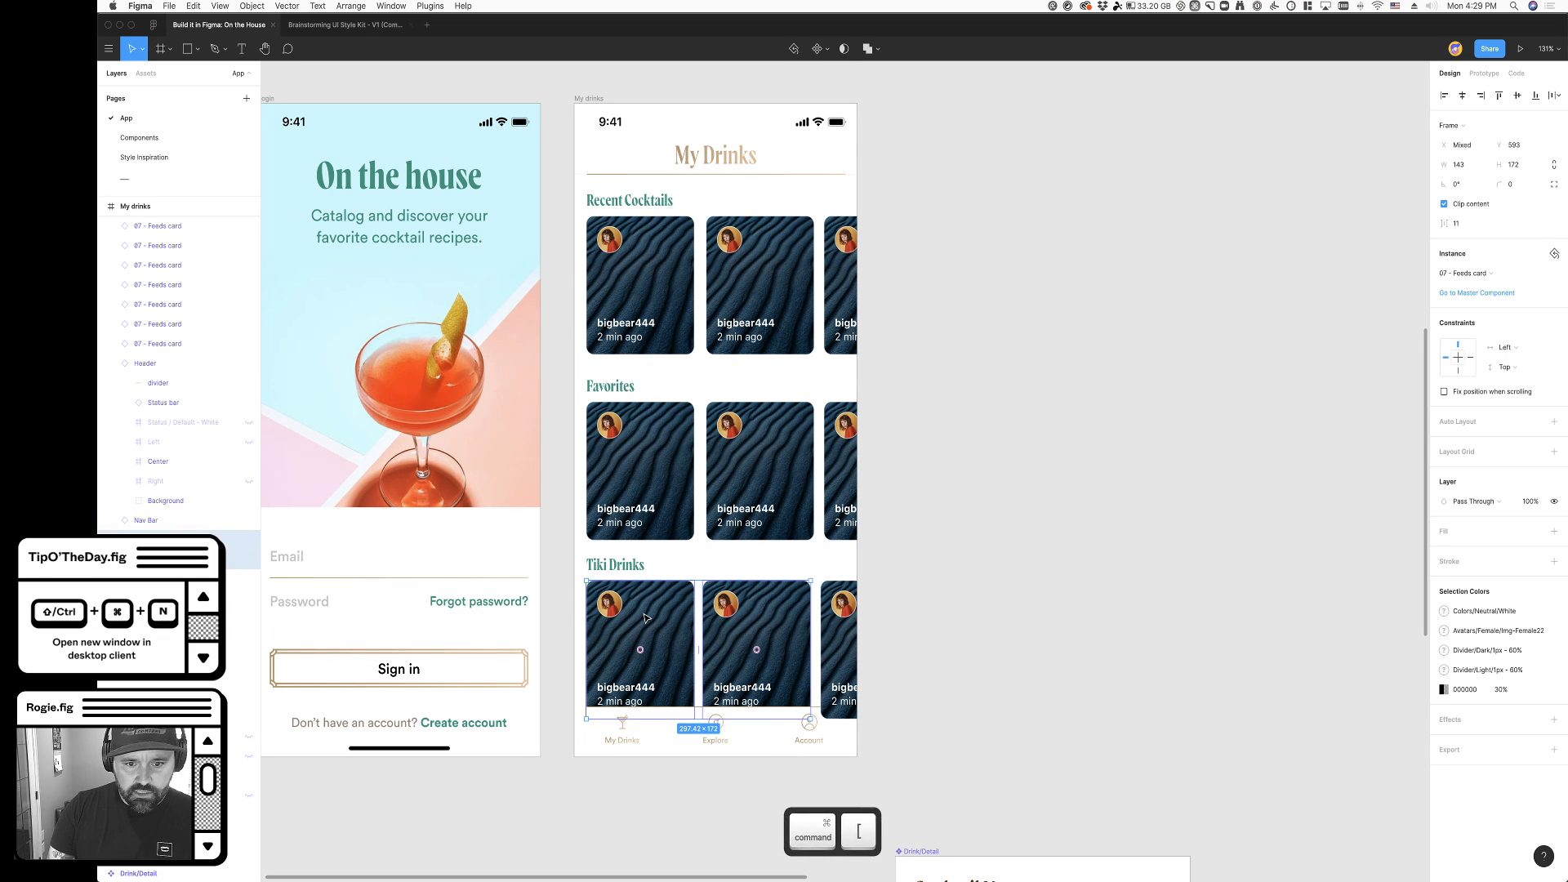
scroll(952, 308, "up", 5)
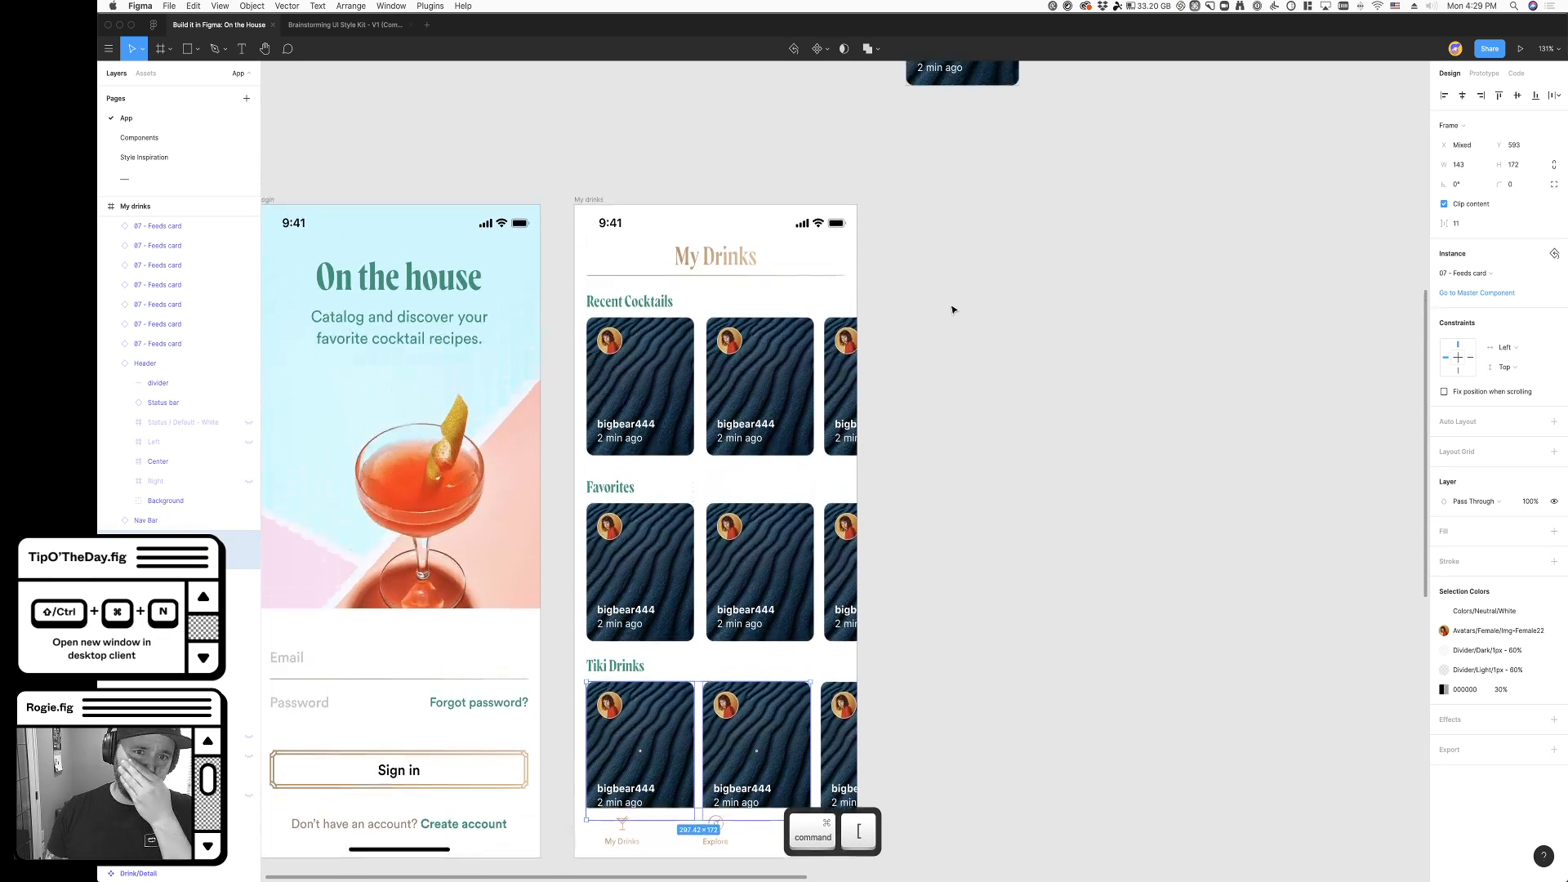
- Move the main feeds card component to just above the My drinks screen
left_click_drag(951, 157, 623, 203)
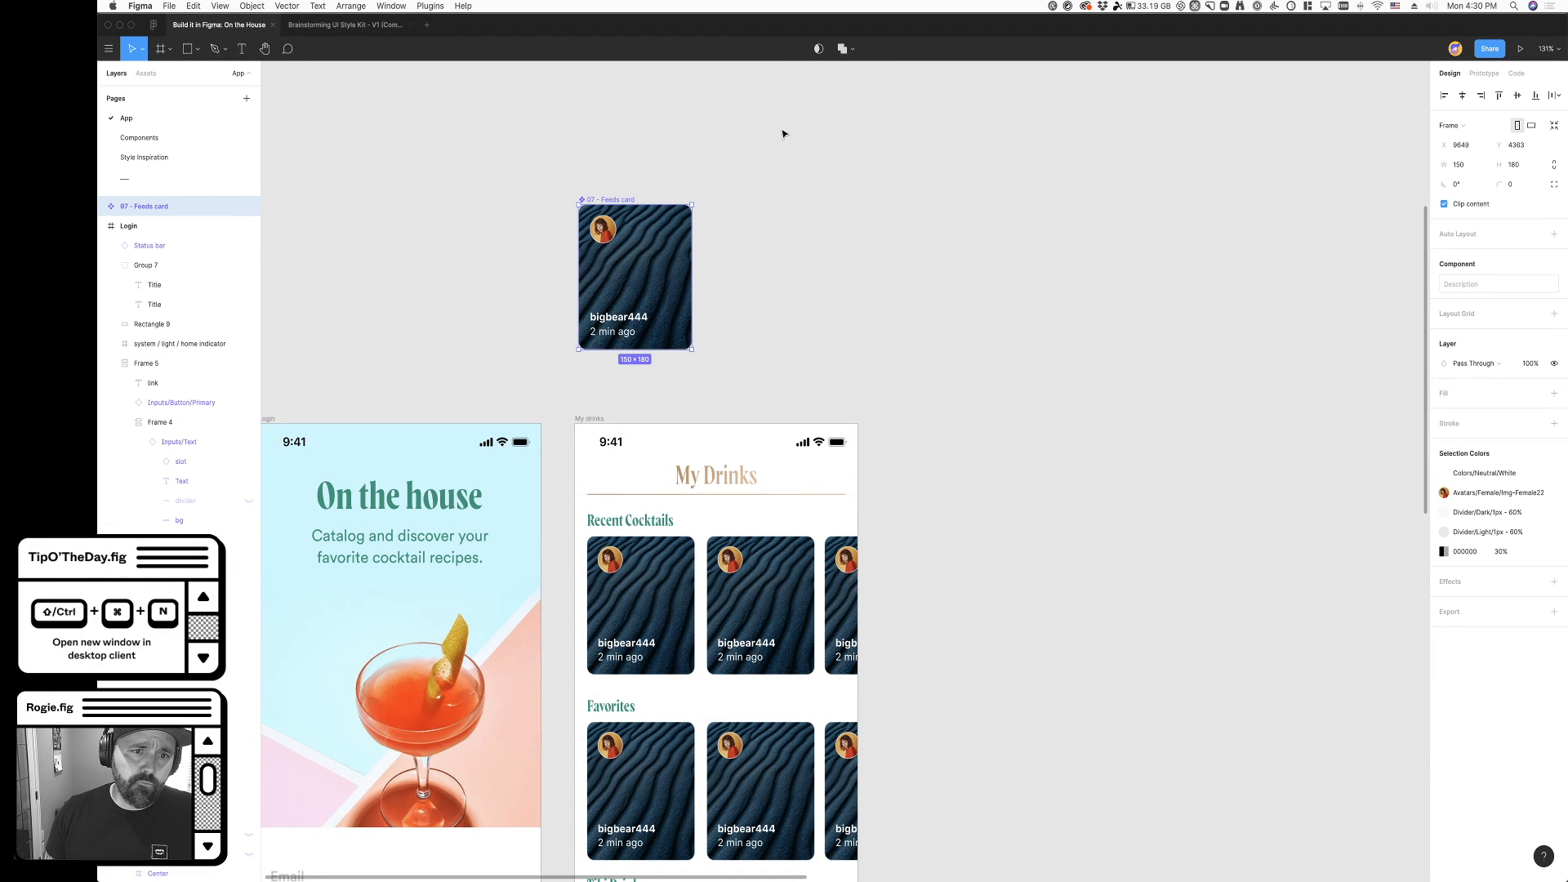
scroll(752, 197, "down", 1)
scroll(712, 181, "down", 10)
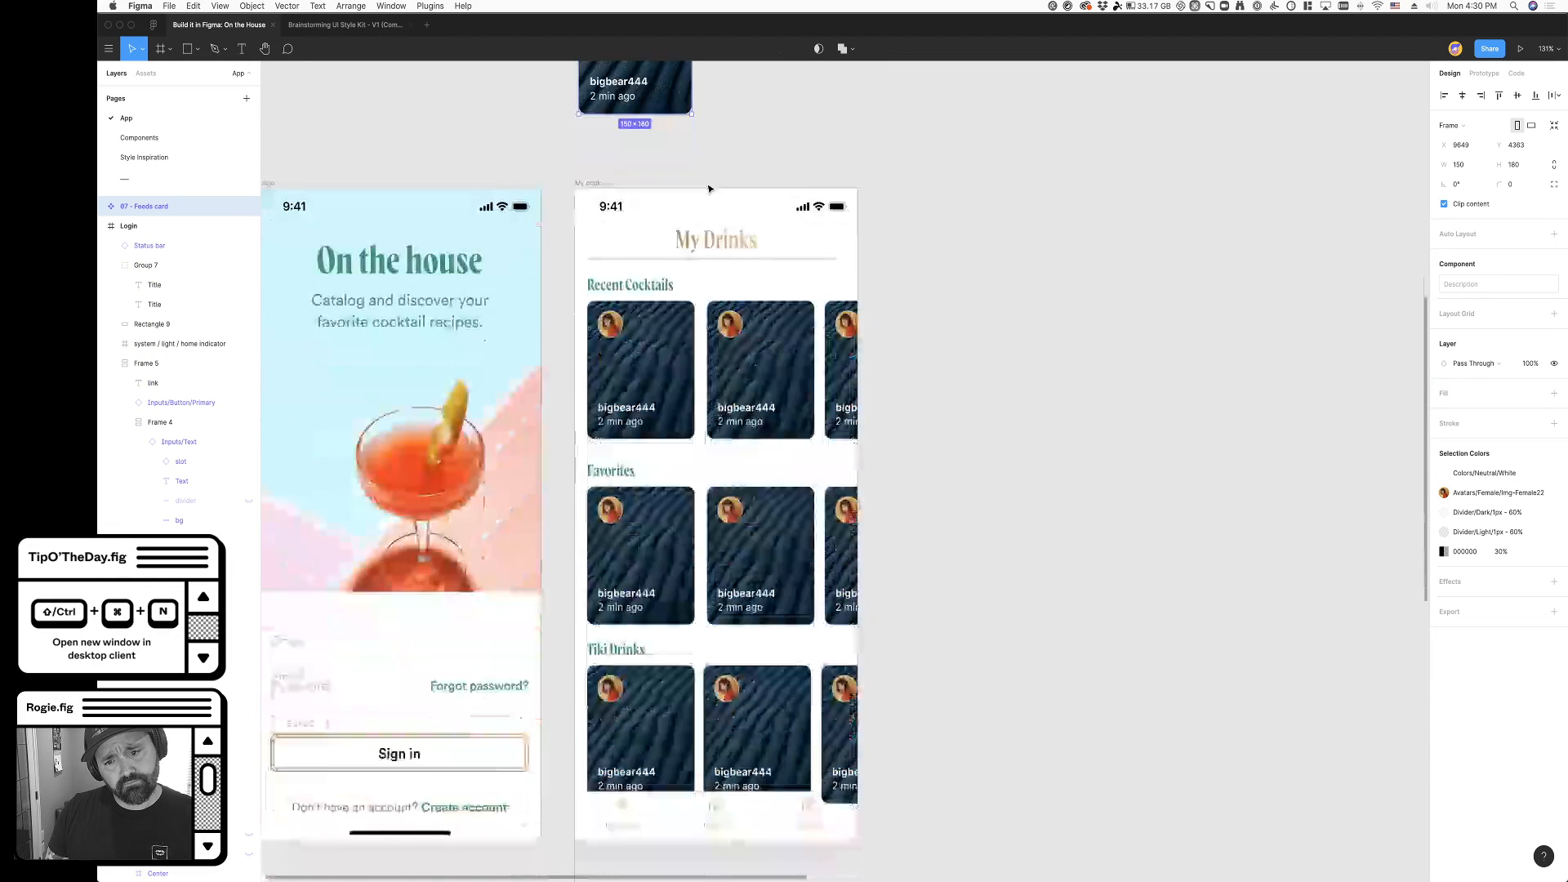
scroll(1114, 476, "down", 5)
scroll(1115, 476, "up", 5)
scroll(840, 284, "up", 10)
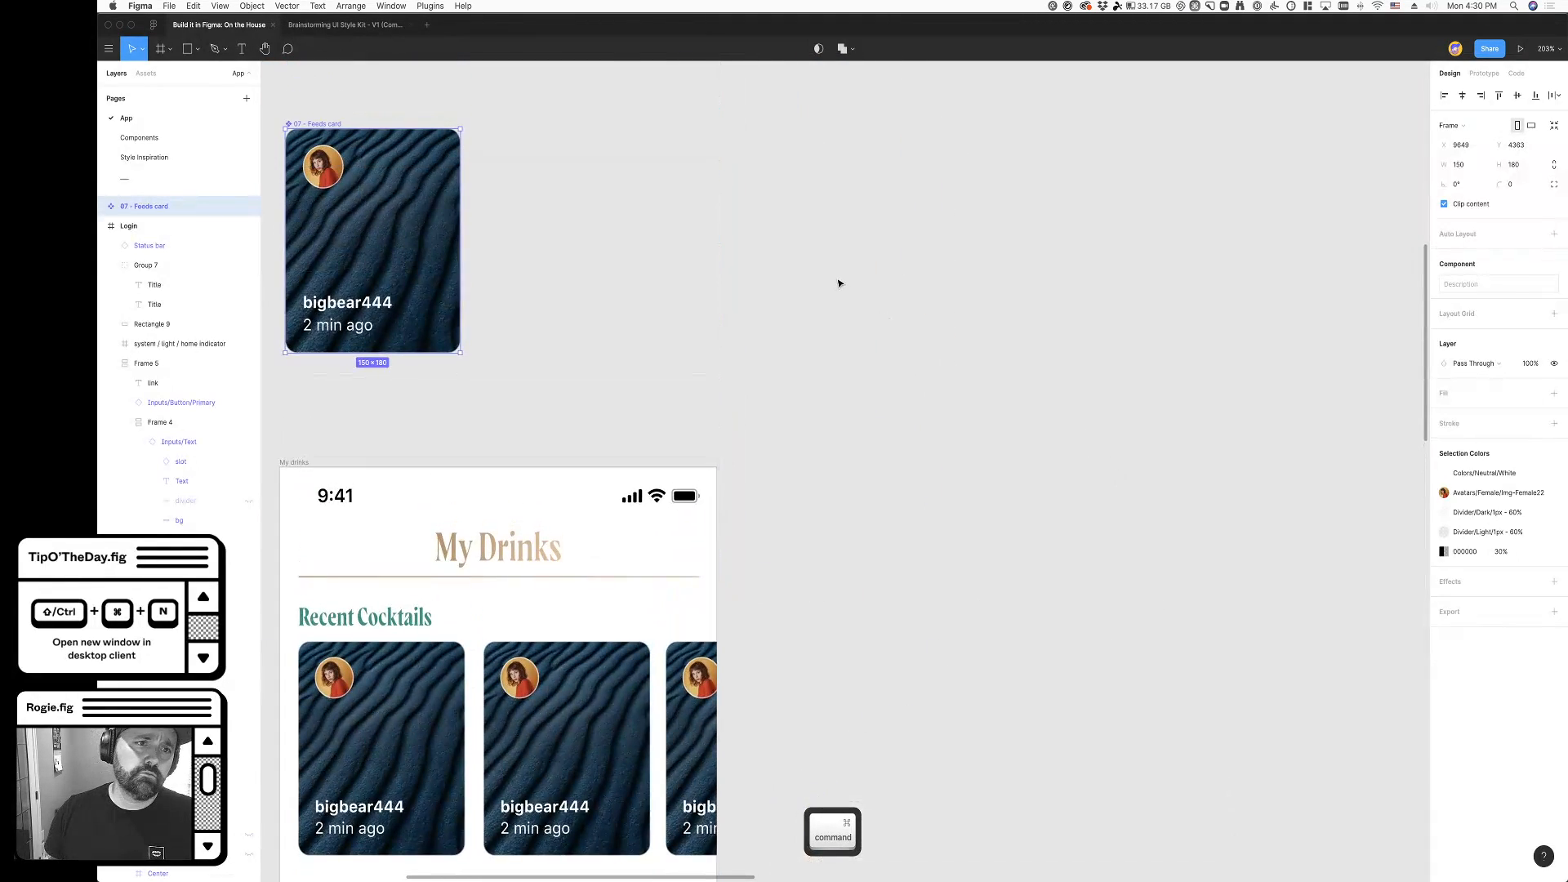
scroll(840, 284, "left", 3)
left_click(833, 315)
left_click(604, 140)
right_click(596, 129)
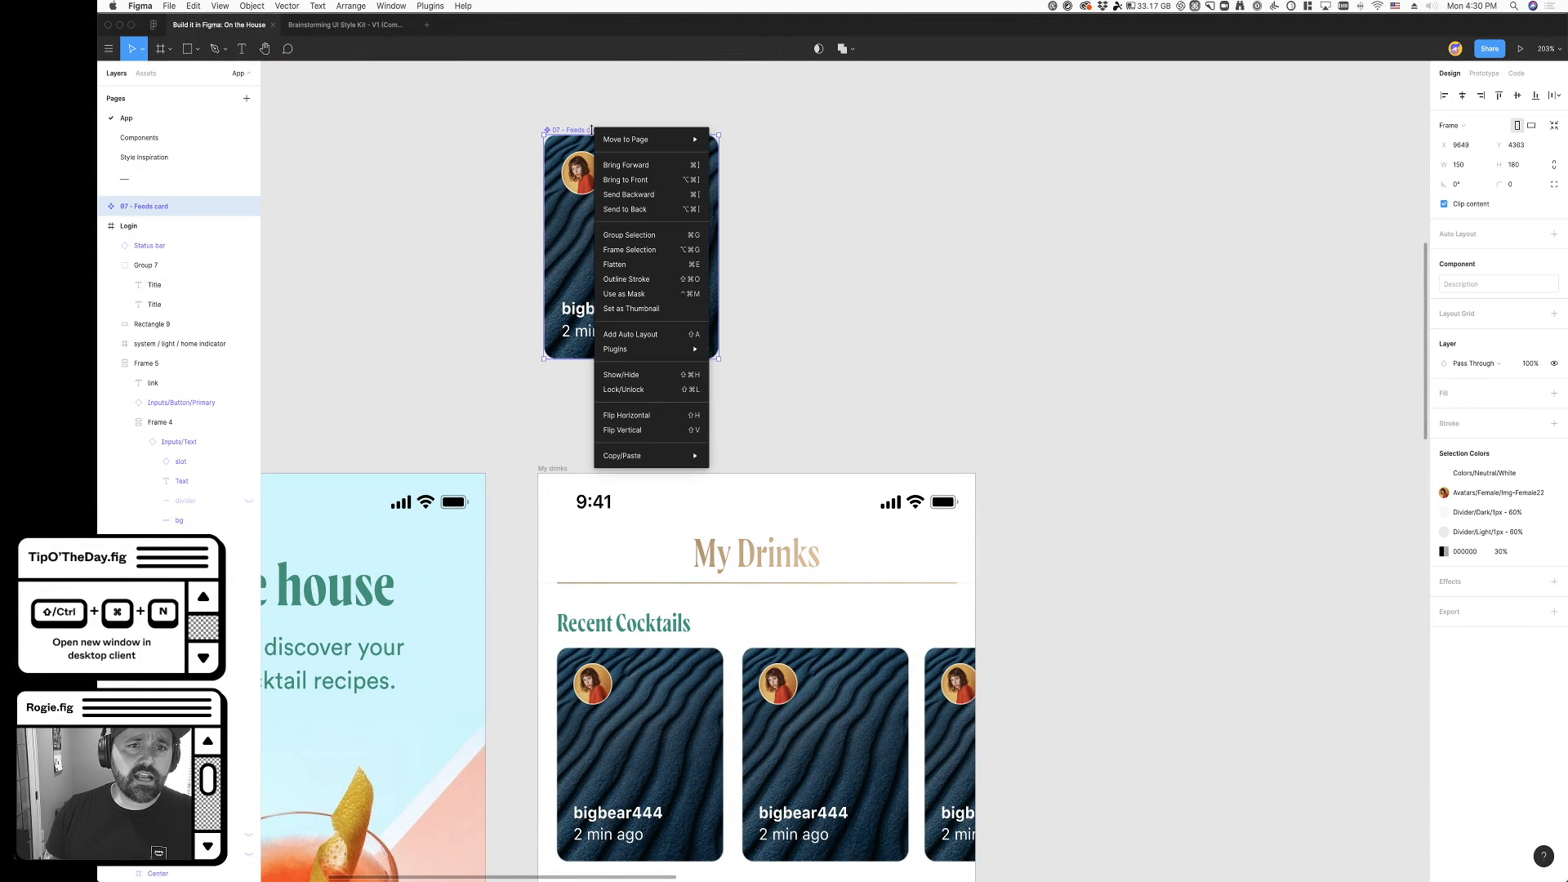
left_click(490, 265)
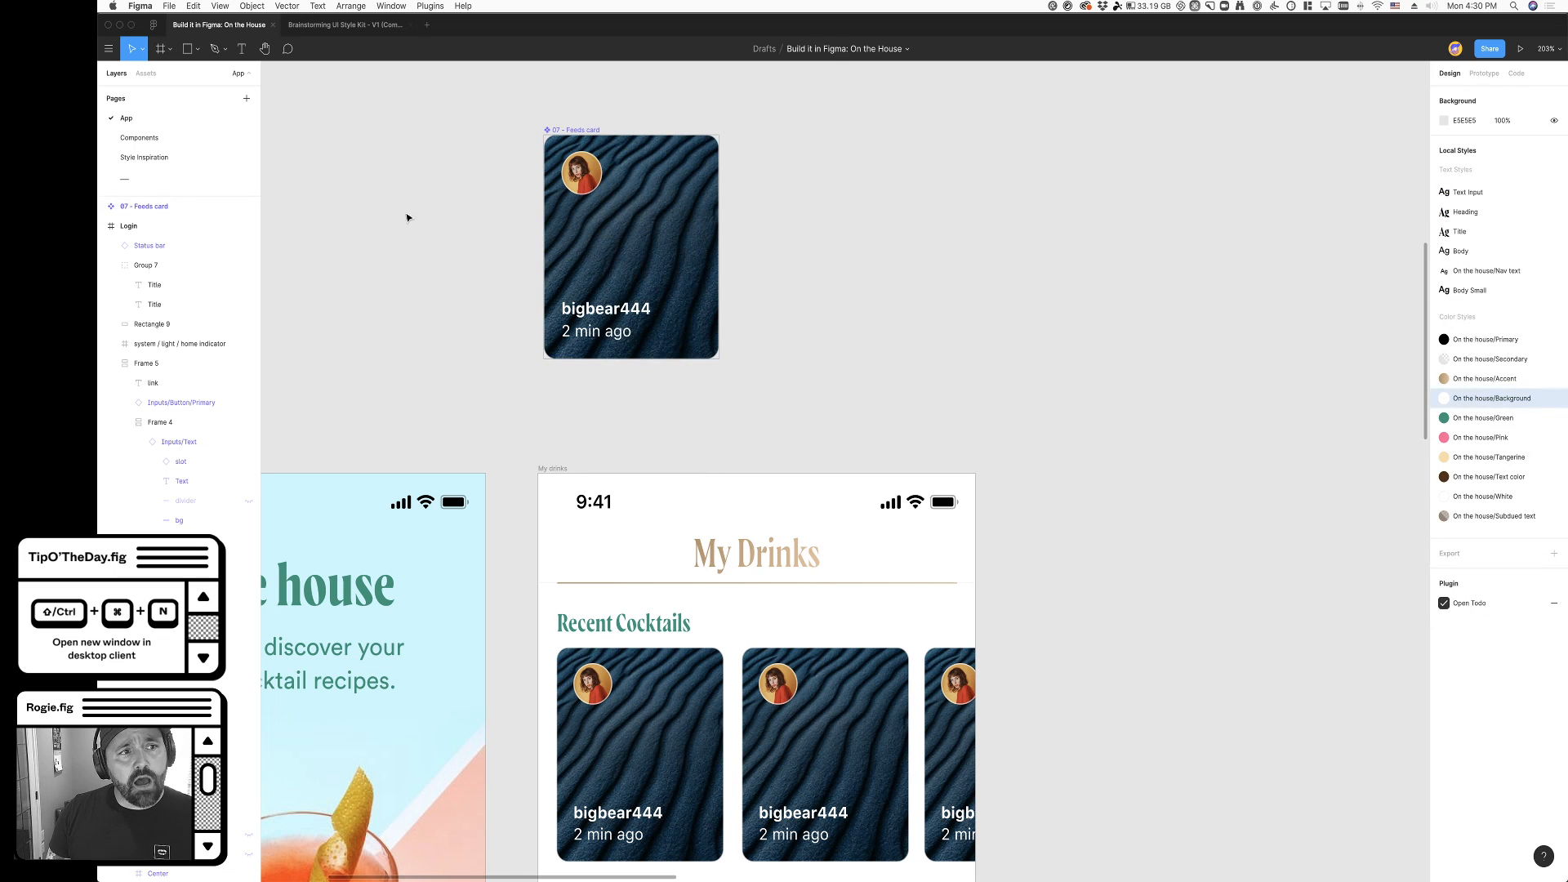
left_click(577, 135)
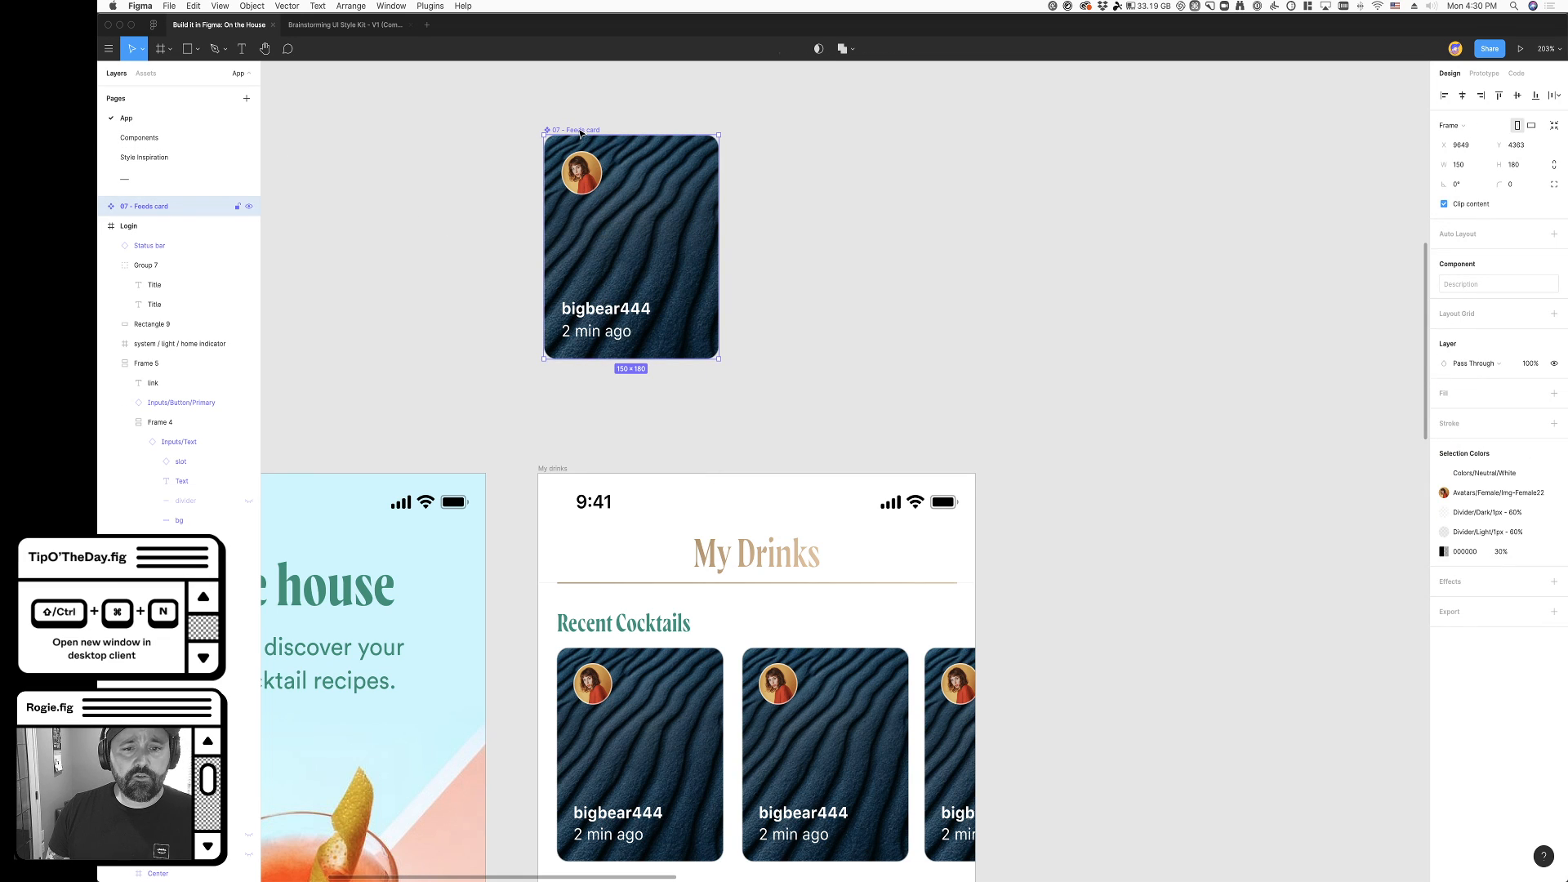
scroll(577, 133, "left", 1)
right_click(593, 131)
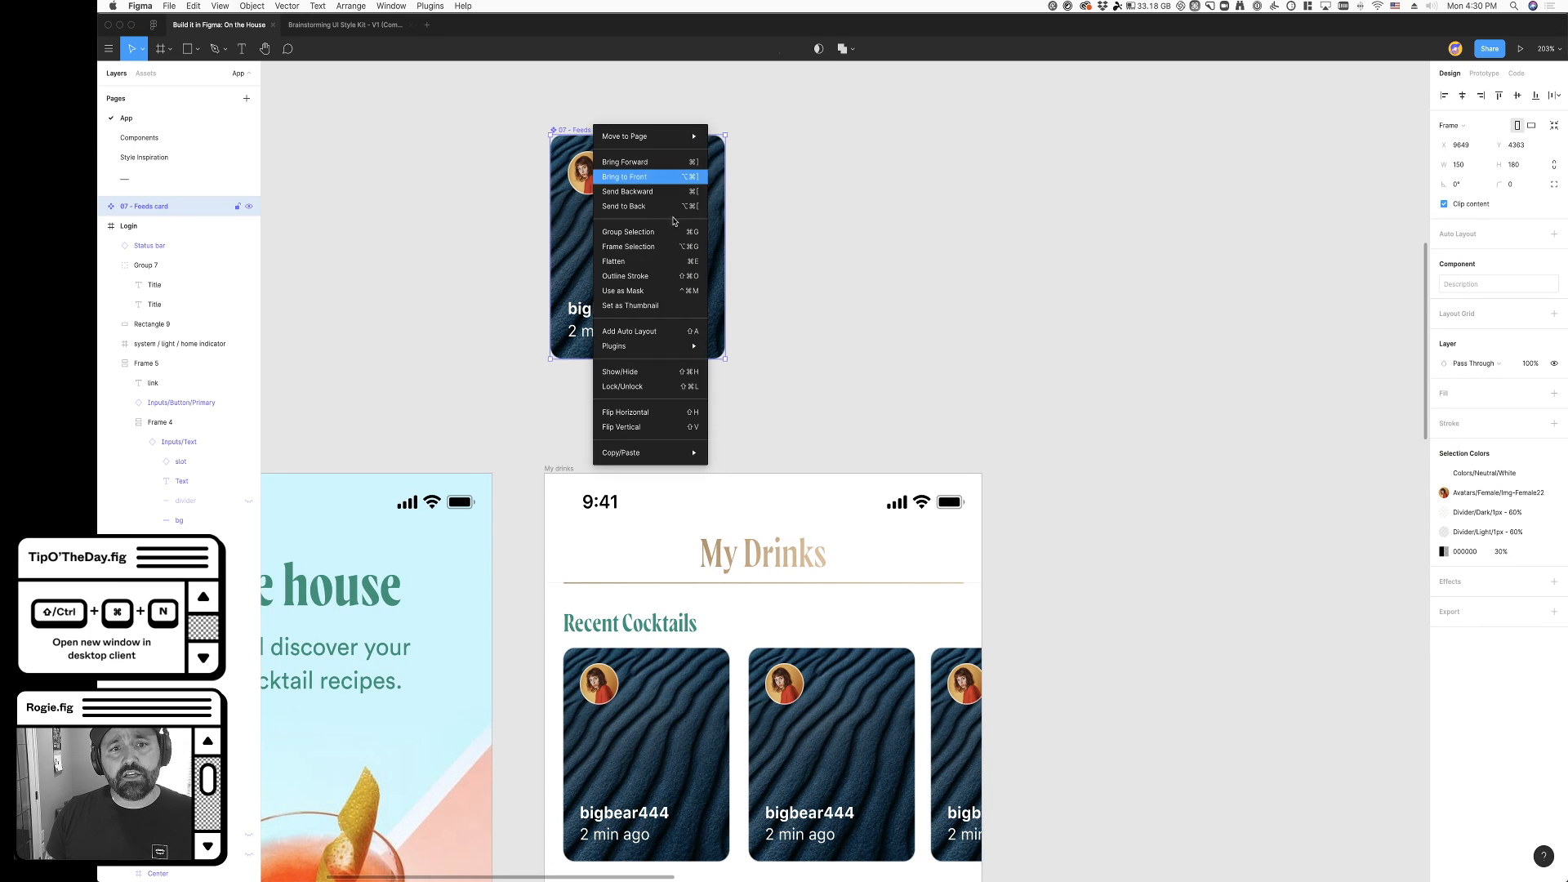
mouse_move(653, 453)
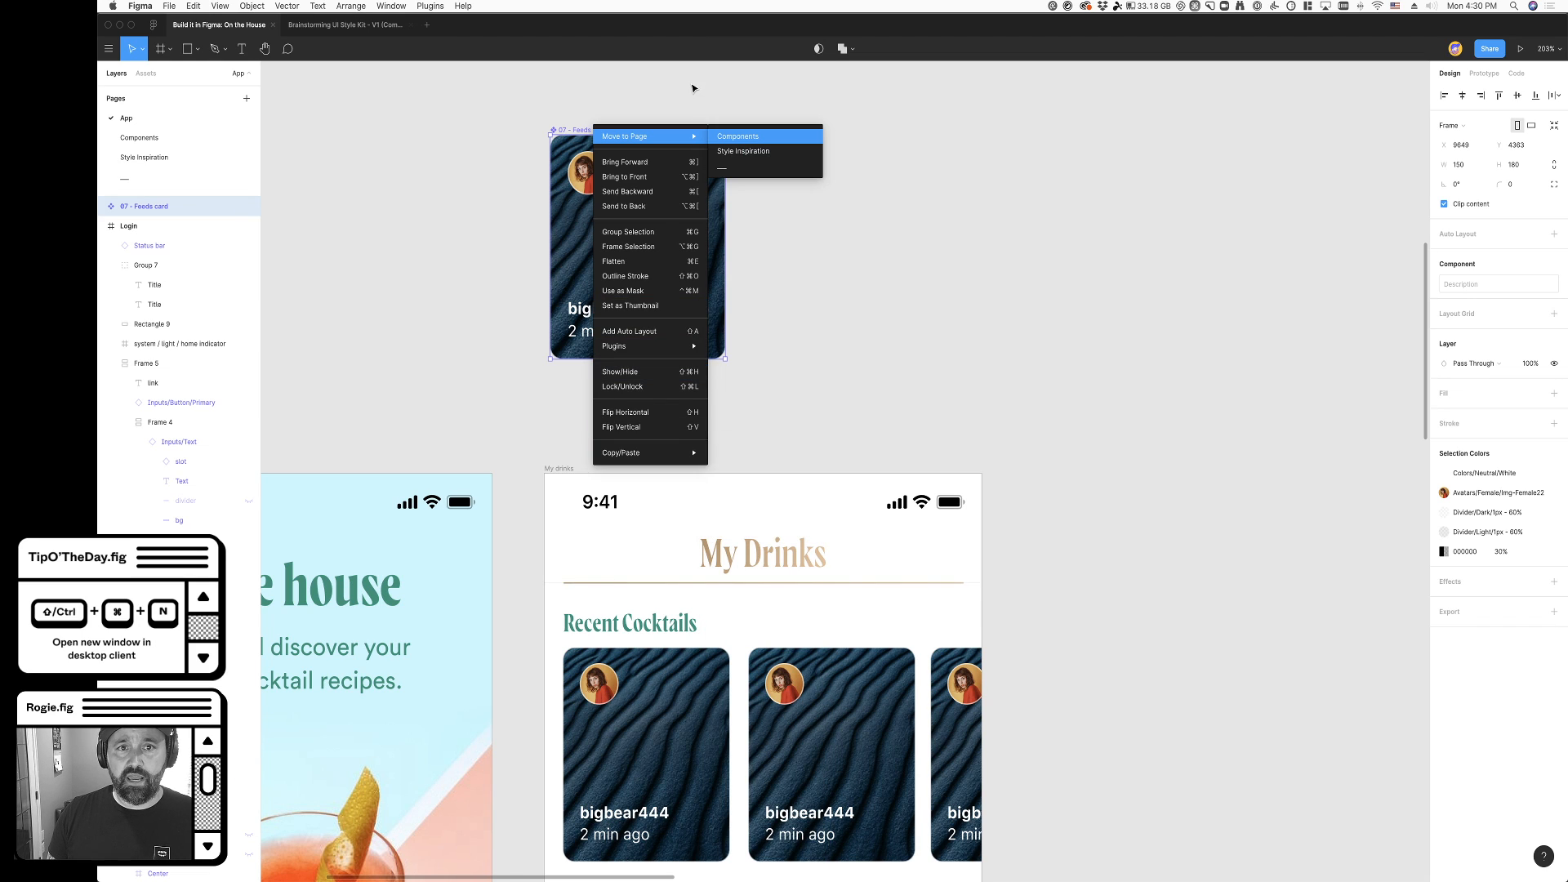
left_click(875, 269)
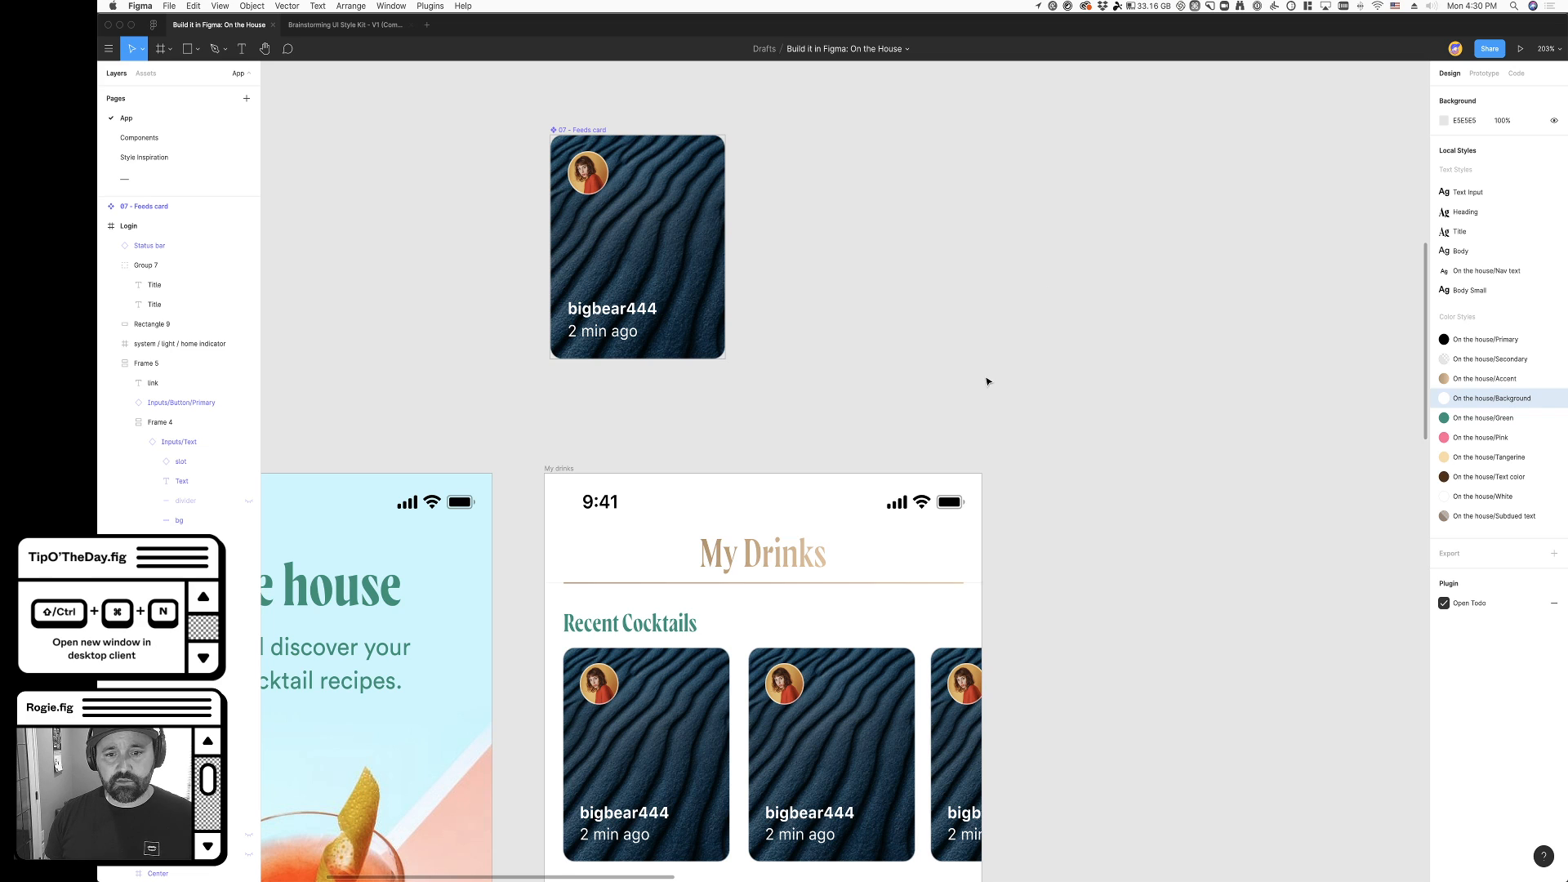
- Move the main feeds card component beside the right edge of the My drinks screen, at about X 10058, Y 4714
scroll(988, 378, "down", 5)
scroll(778, 519, "up", 3)
left_click_drag(578, 117, 1054, 513)
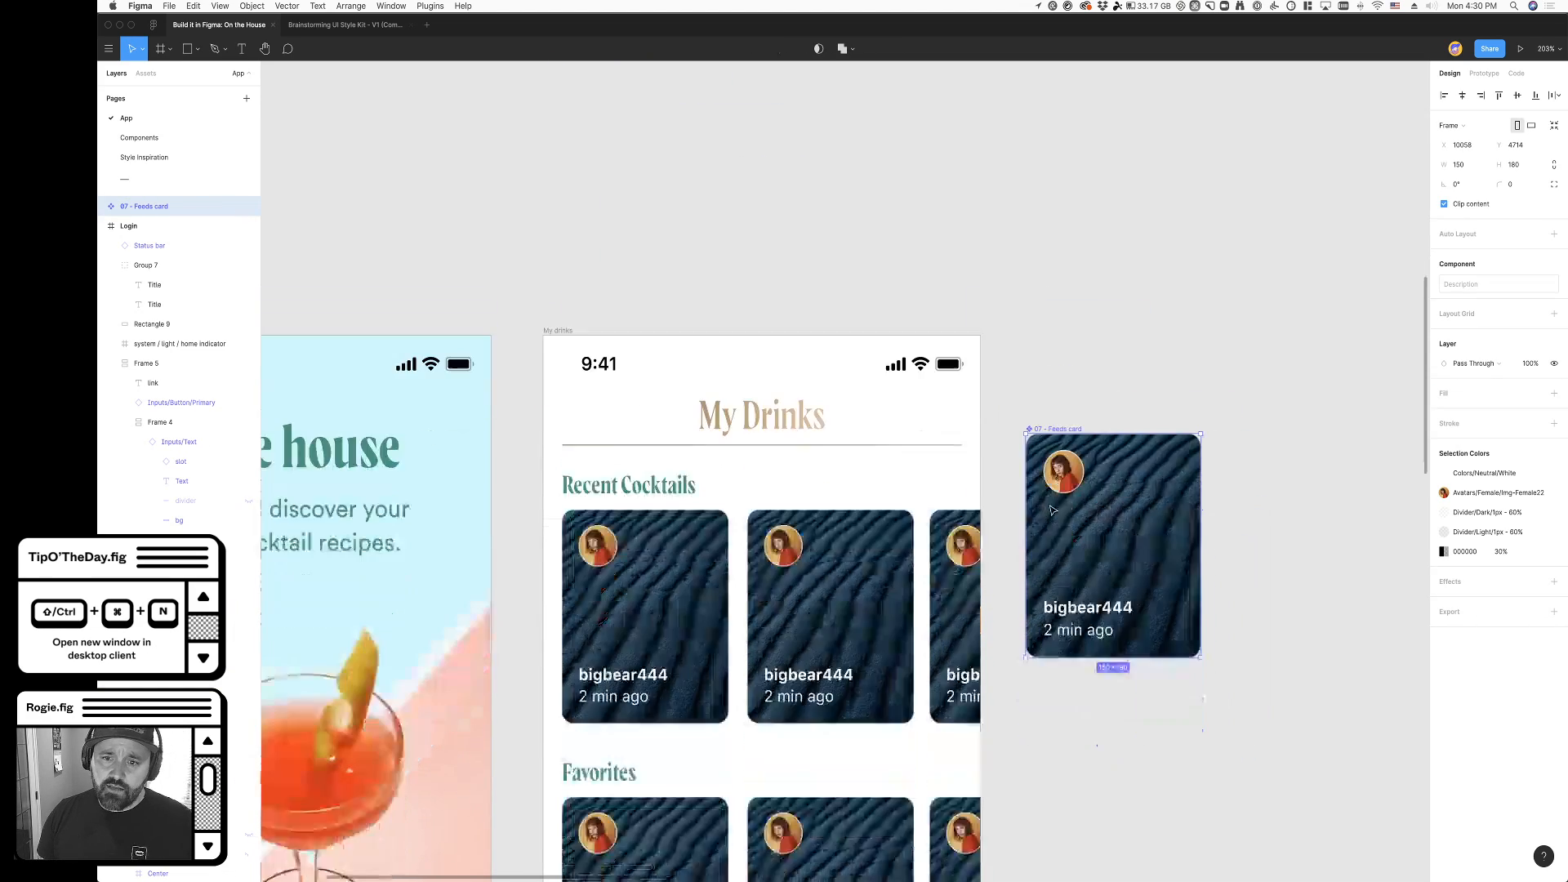
scroll(1053, 510, "down", 5)
scroll(939, 490, "right", 3)
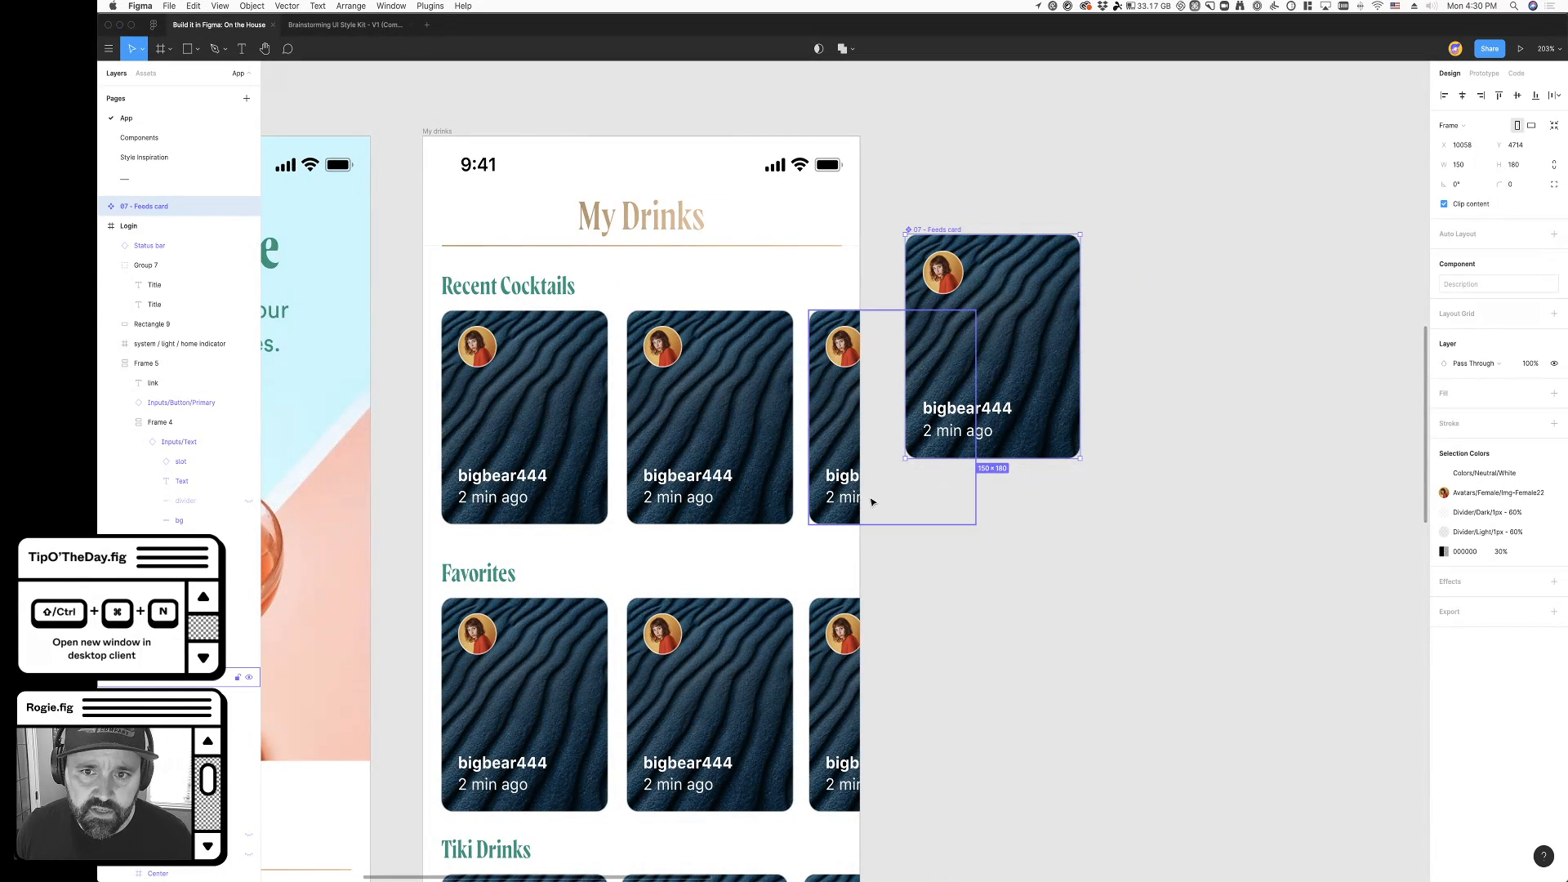
- Delete the "2 min ago" label from the main feeds card component
left_click(950, 284, "super")
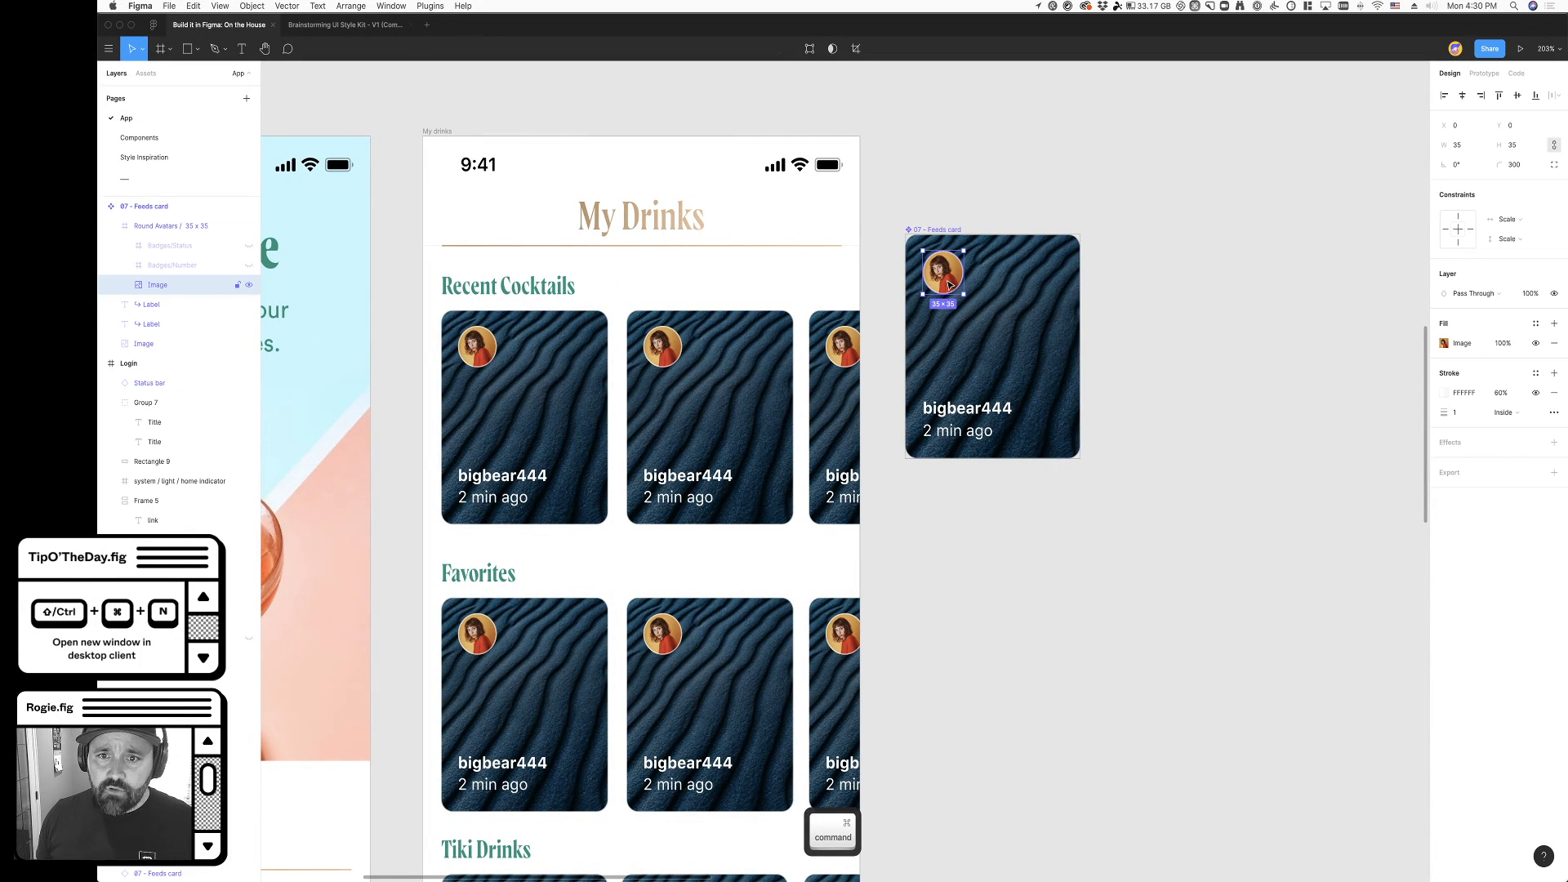
left_click(1186, 367)
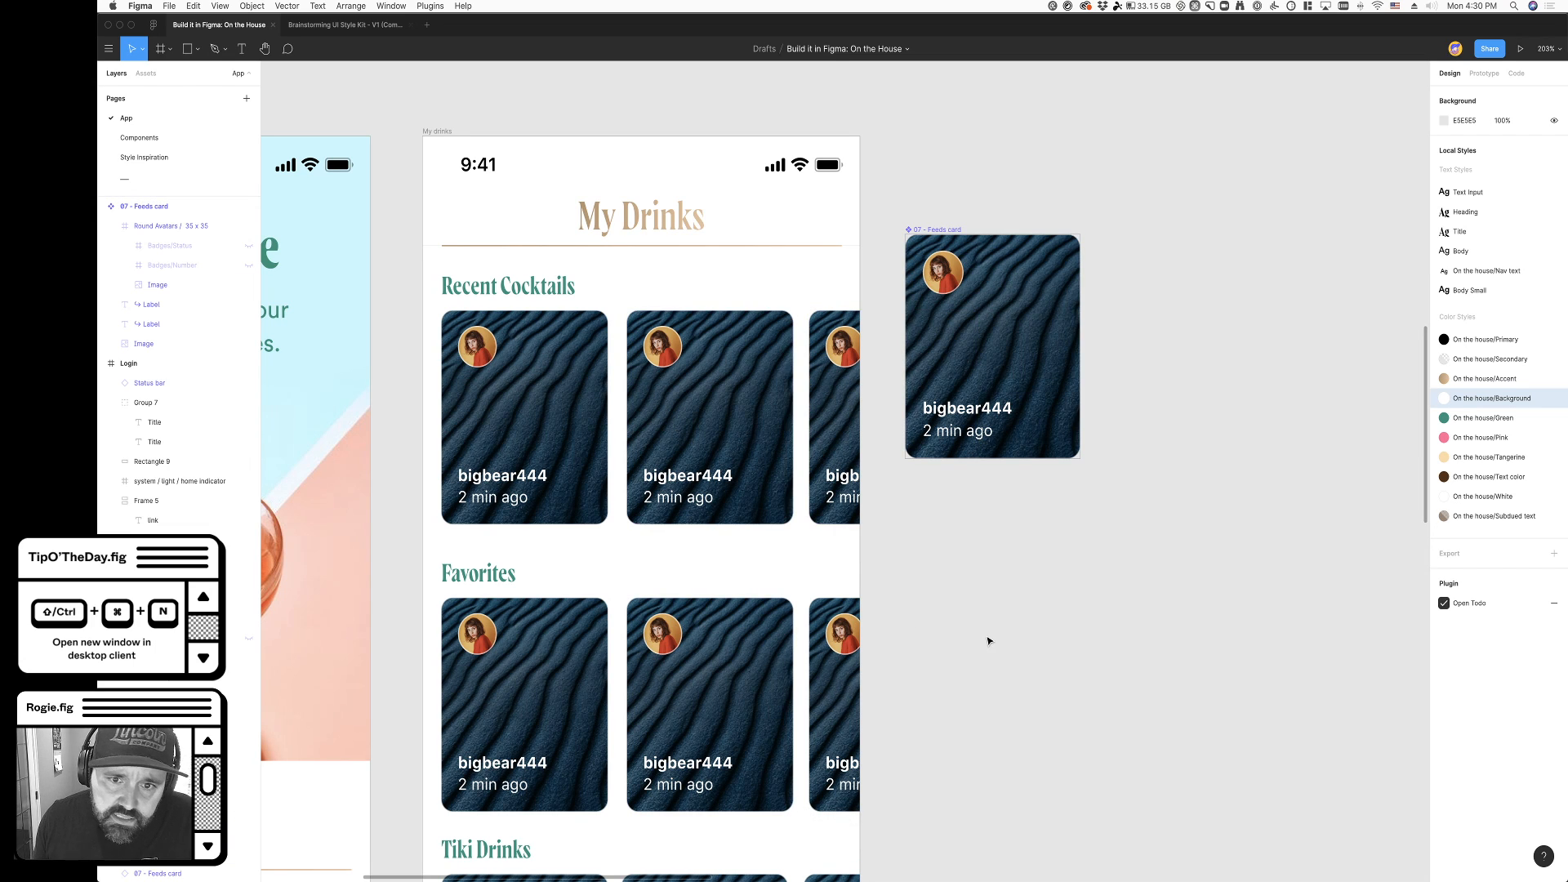
scroll(987, 640, "up", 2)
left_click(965, 462, "super")
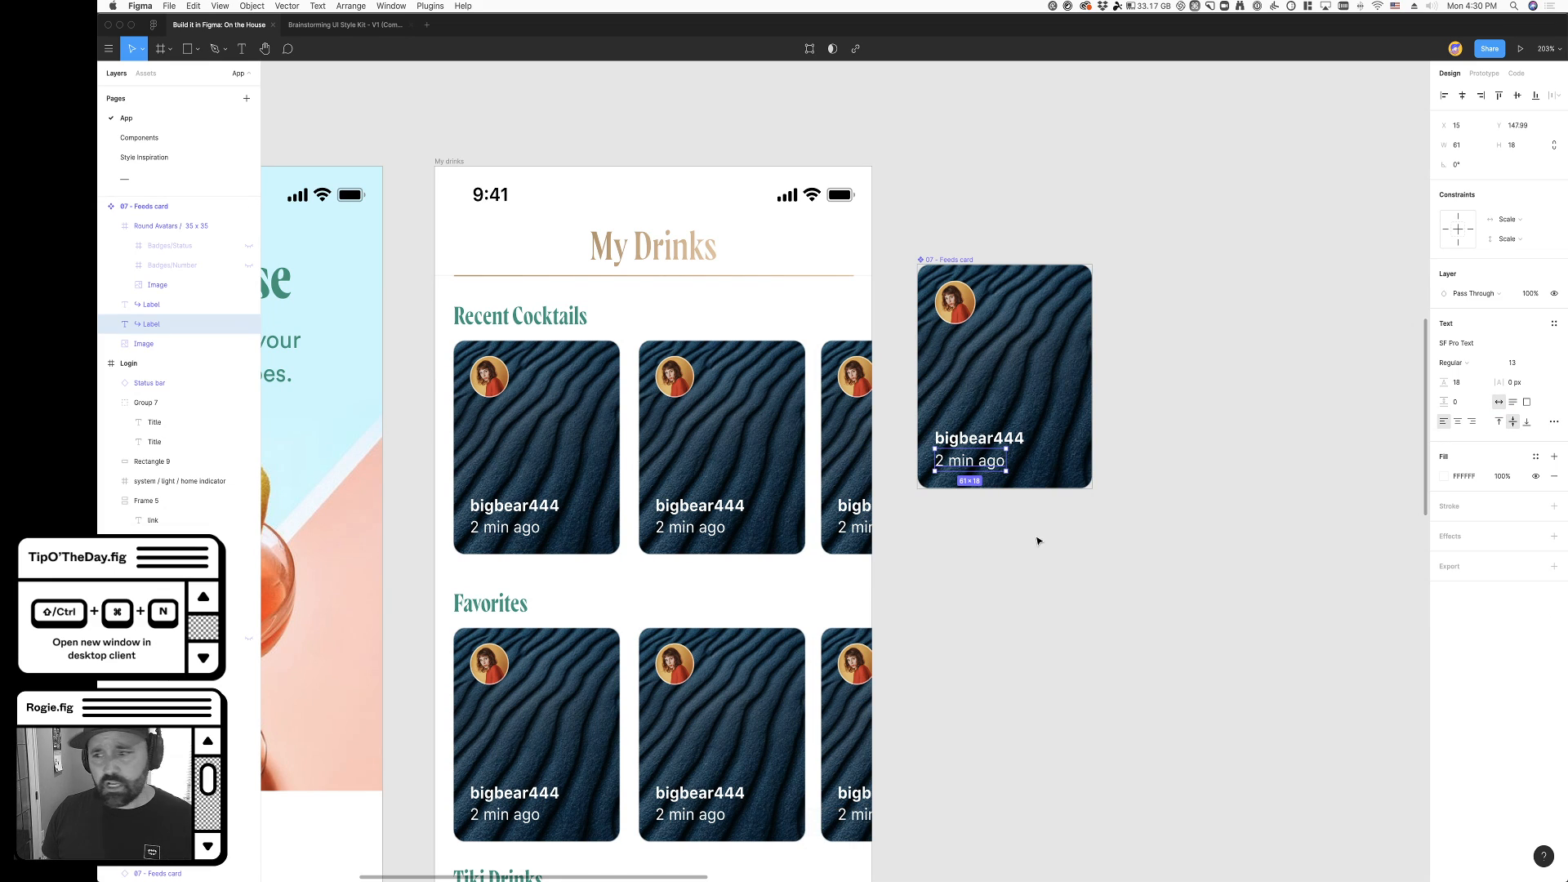
key("BackSpace")
- Move the username label down near the lower edge of the main feeds card, to about Y 148
left_click(980, 445, "super")
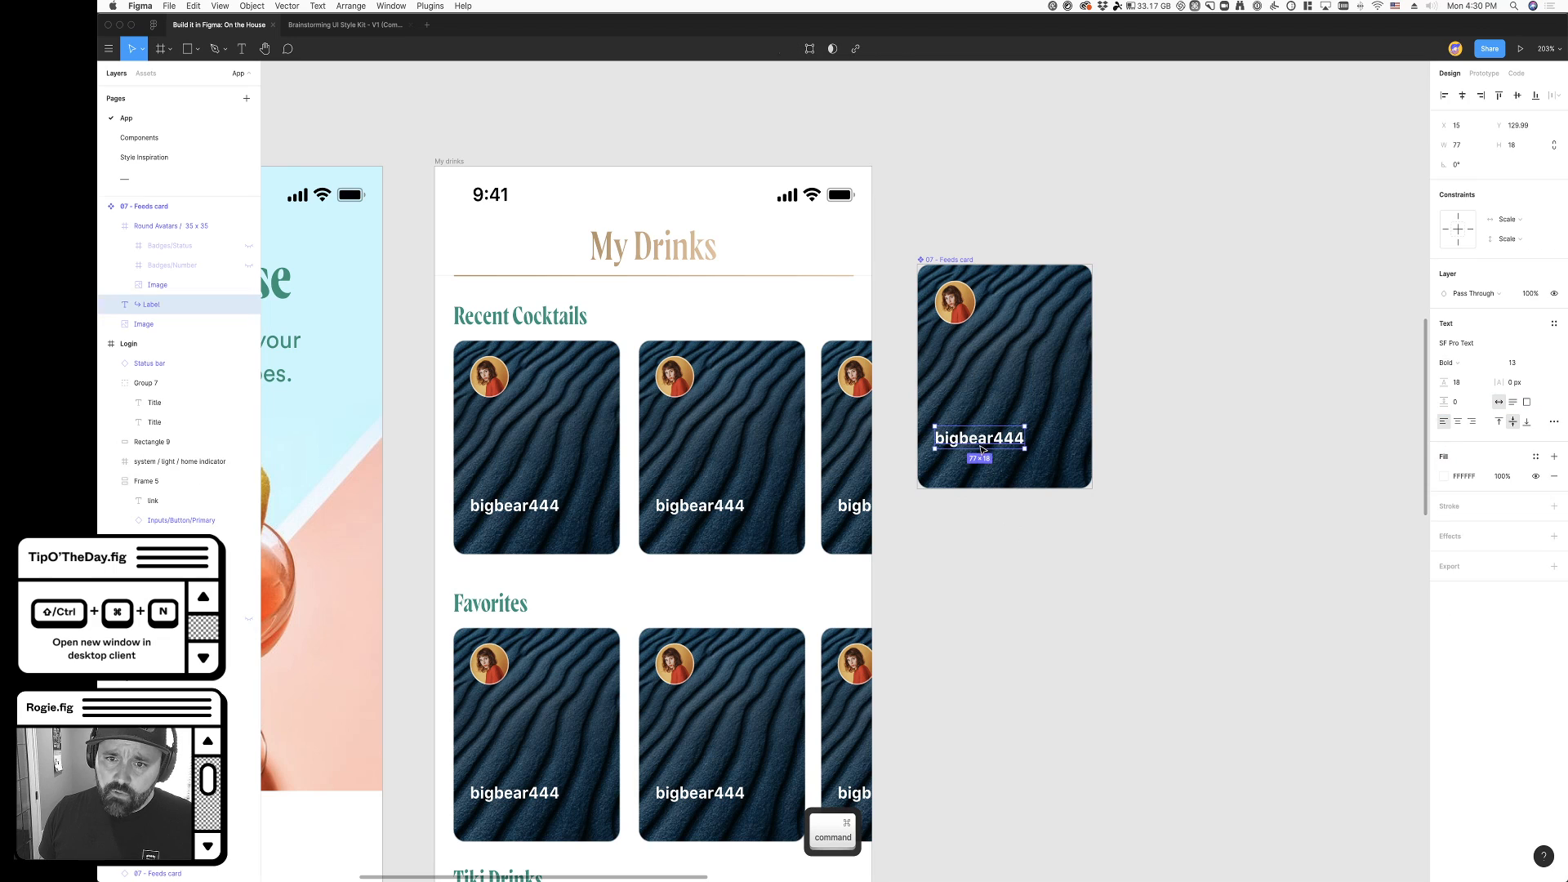
left_click_drag(984, 445, 984, 468)
scroll(1036, 567, "right", 5)
left_click(934, 578)
- Apply the Body text style to the username label on the main feeds card
left_click(880, 464, "super")
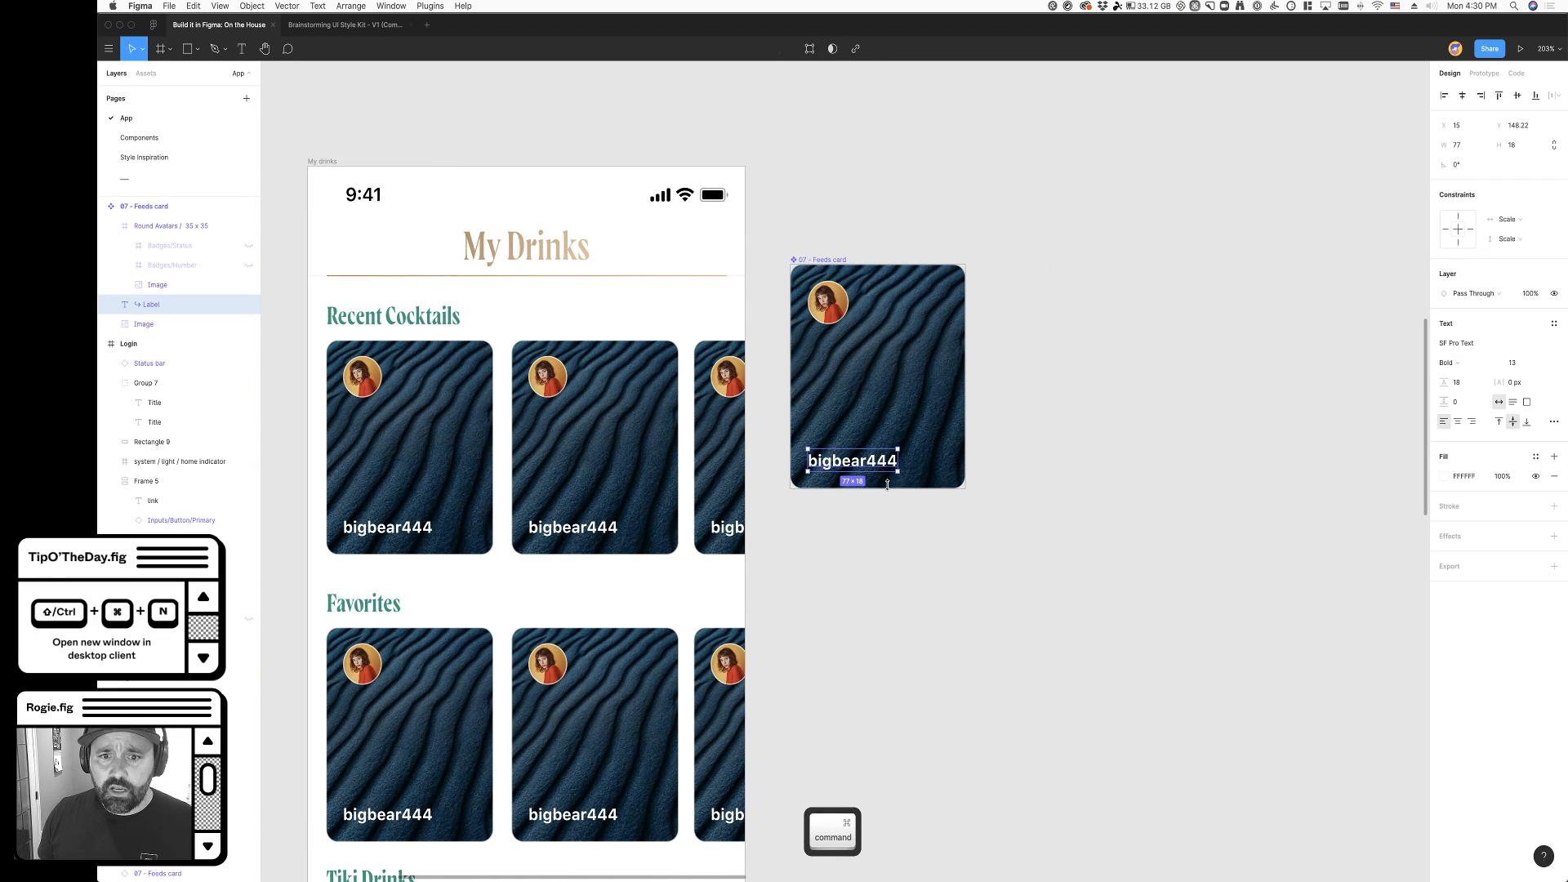
left_click(1551, 325)
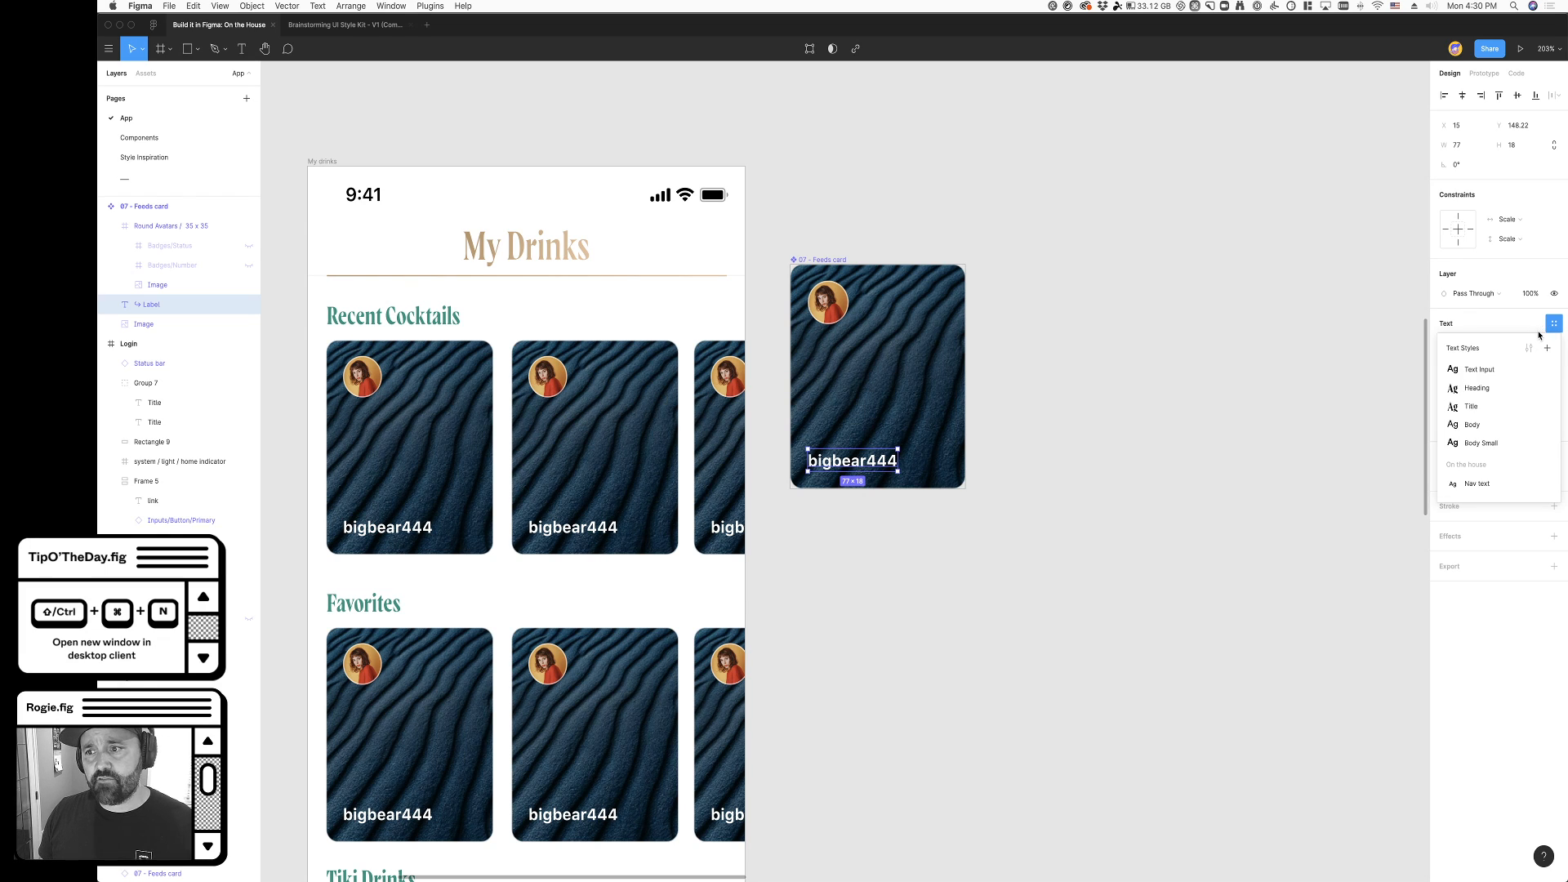
left_click(1495, 426)
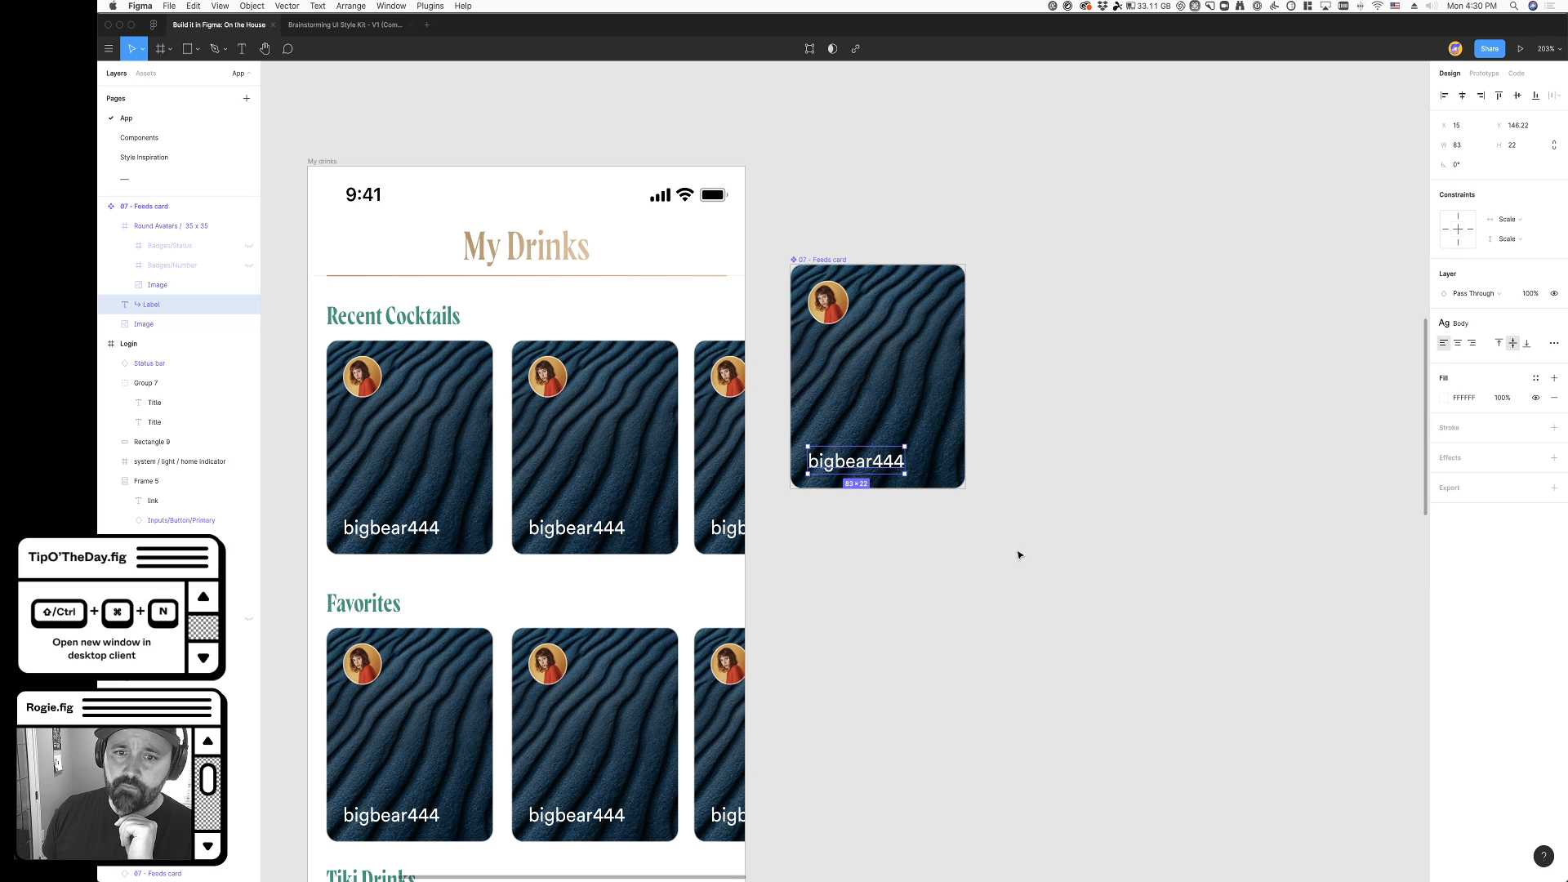
- Apply the Title text style to the username label on the main feeds card
scroll(906, 536, "left", 2)
key("super")
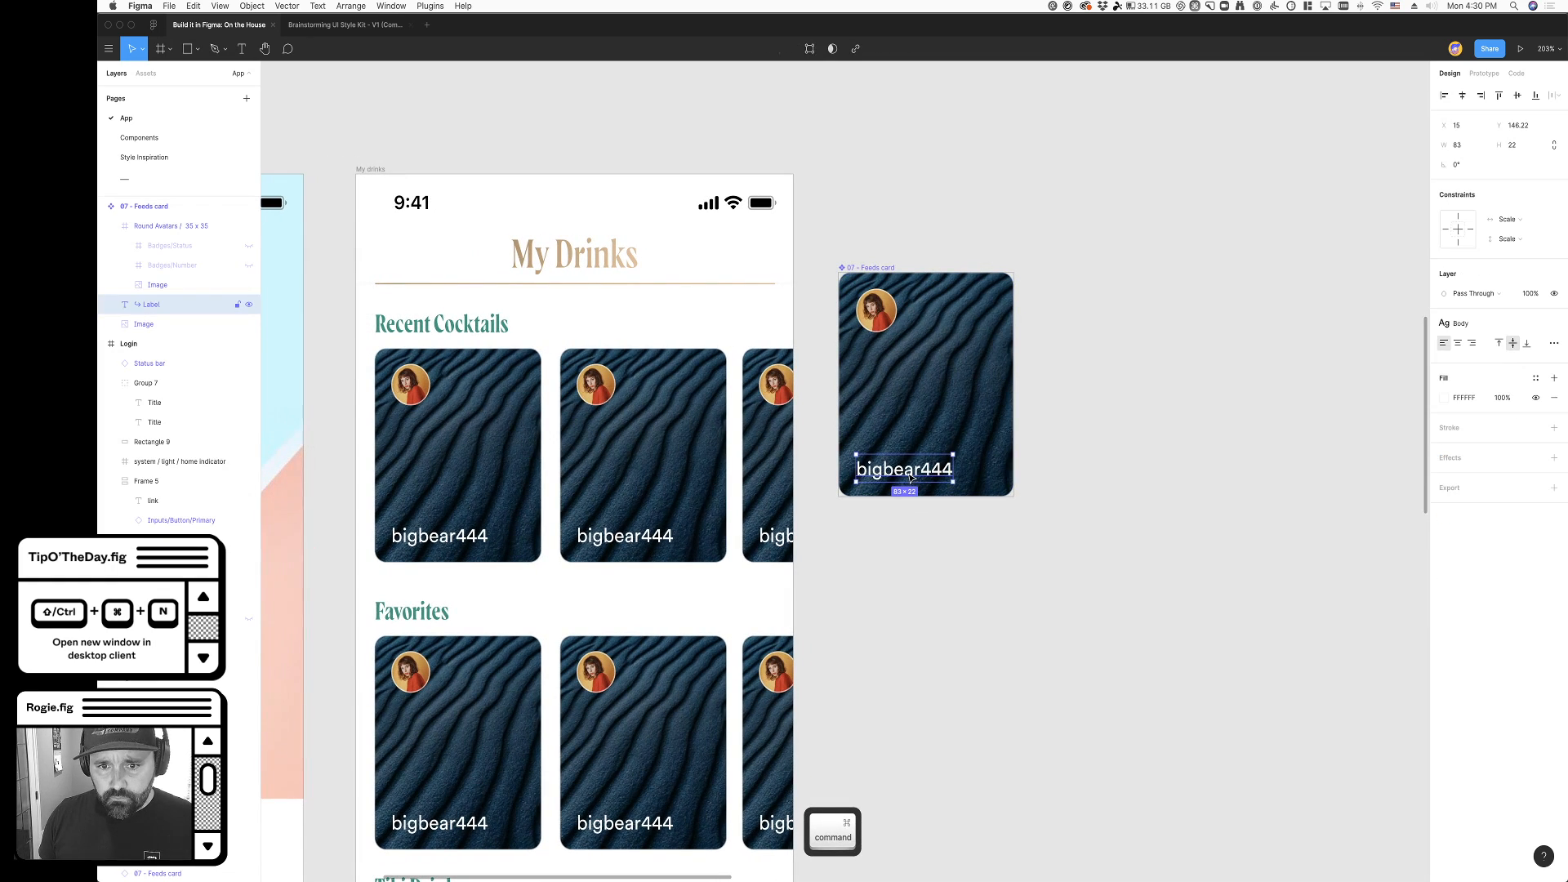
left_click(1490, 328)
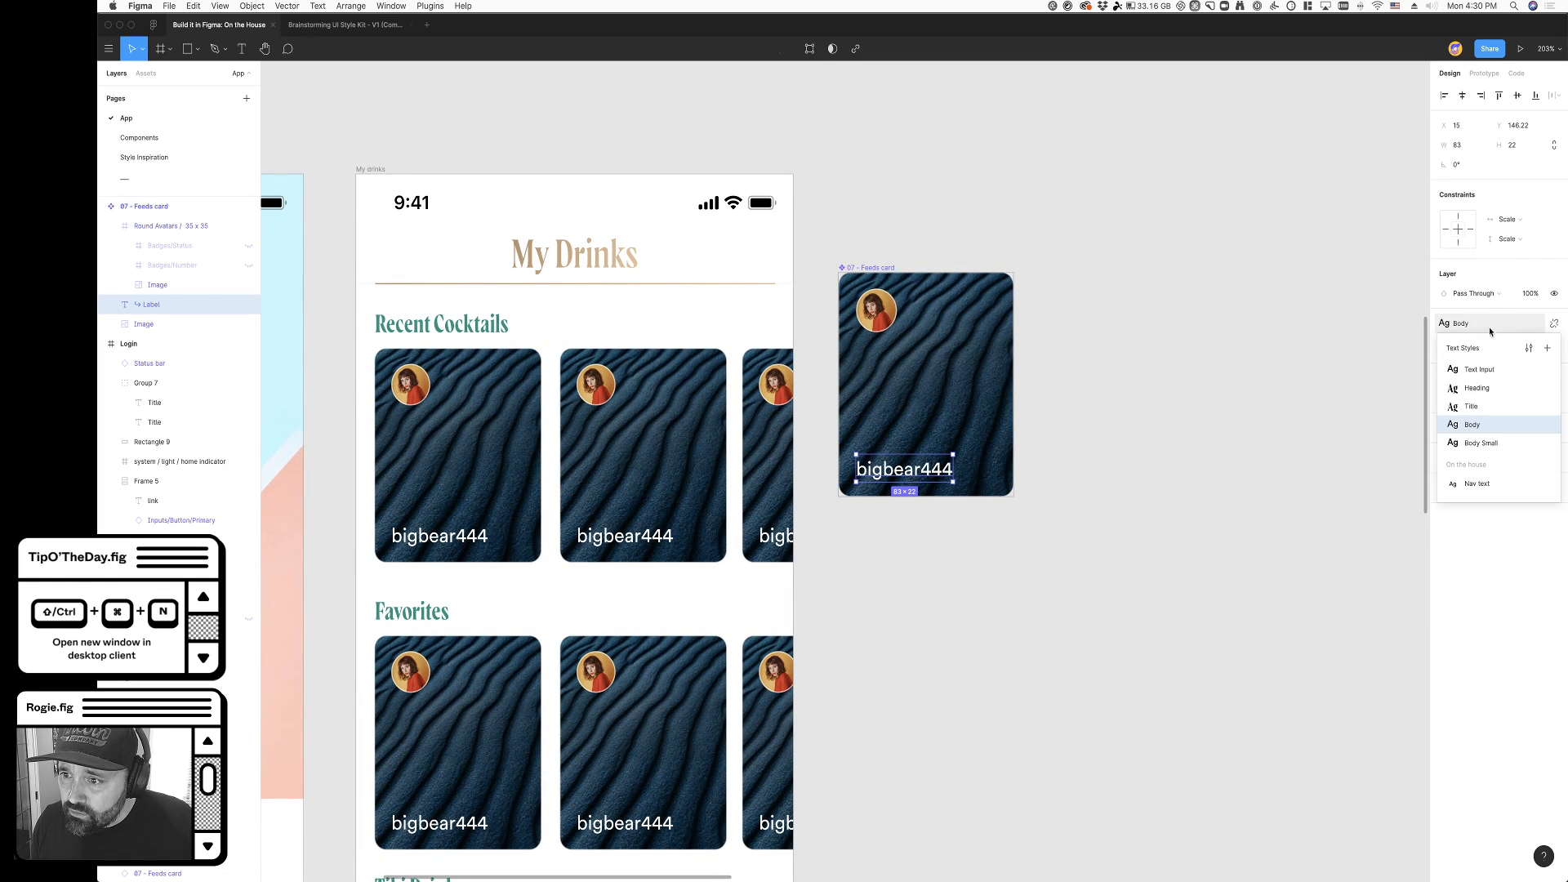
left_click(1491, 408)
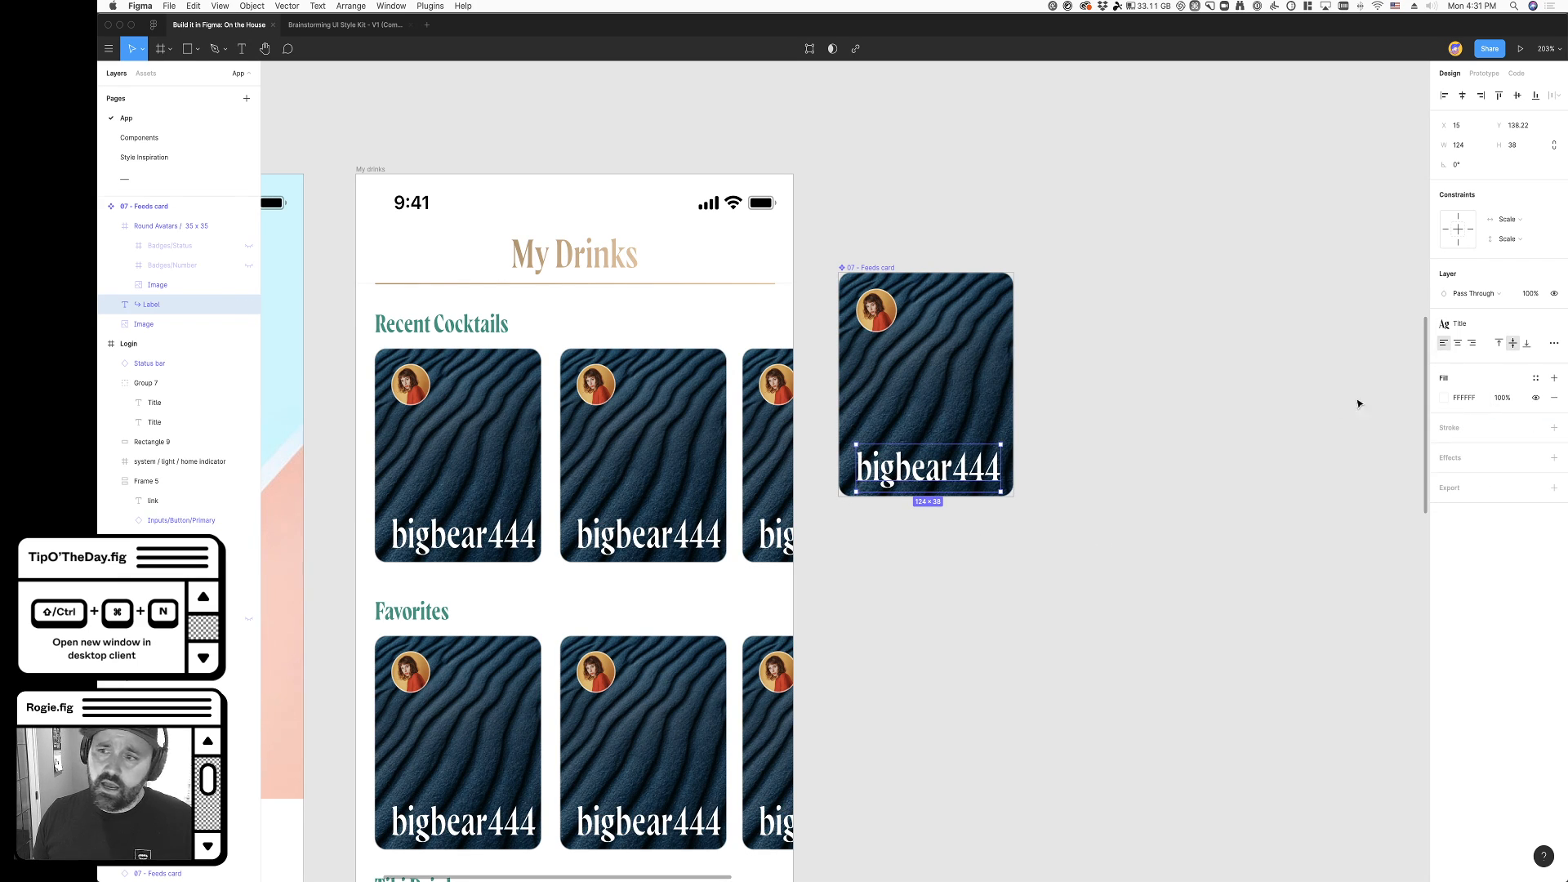
- Detach the Title style from the username label and set its font size to 20
left_click(1553, 323)
left_click(1522, 369)
key("shift+Down")
key("shift+Down")
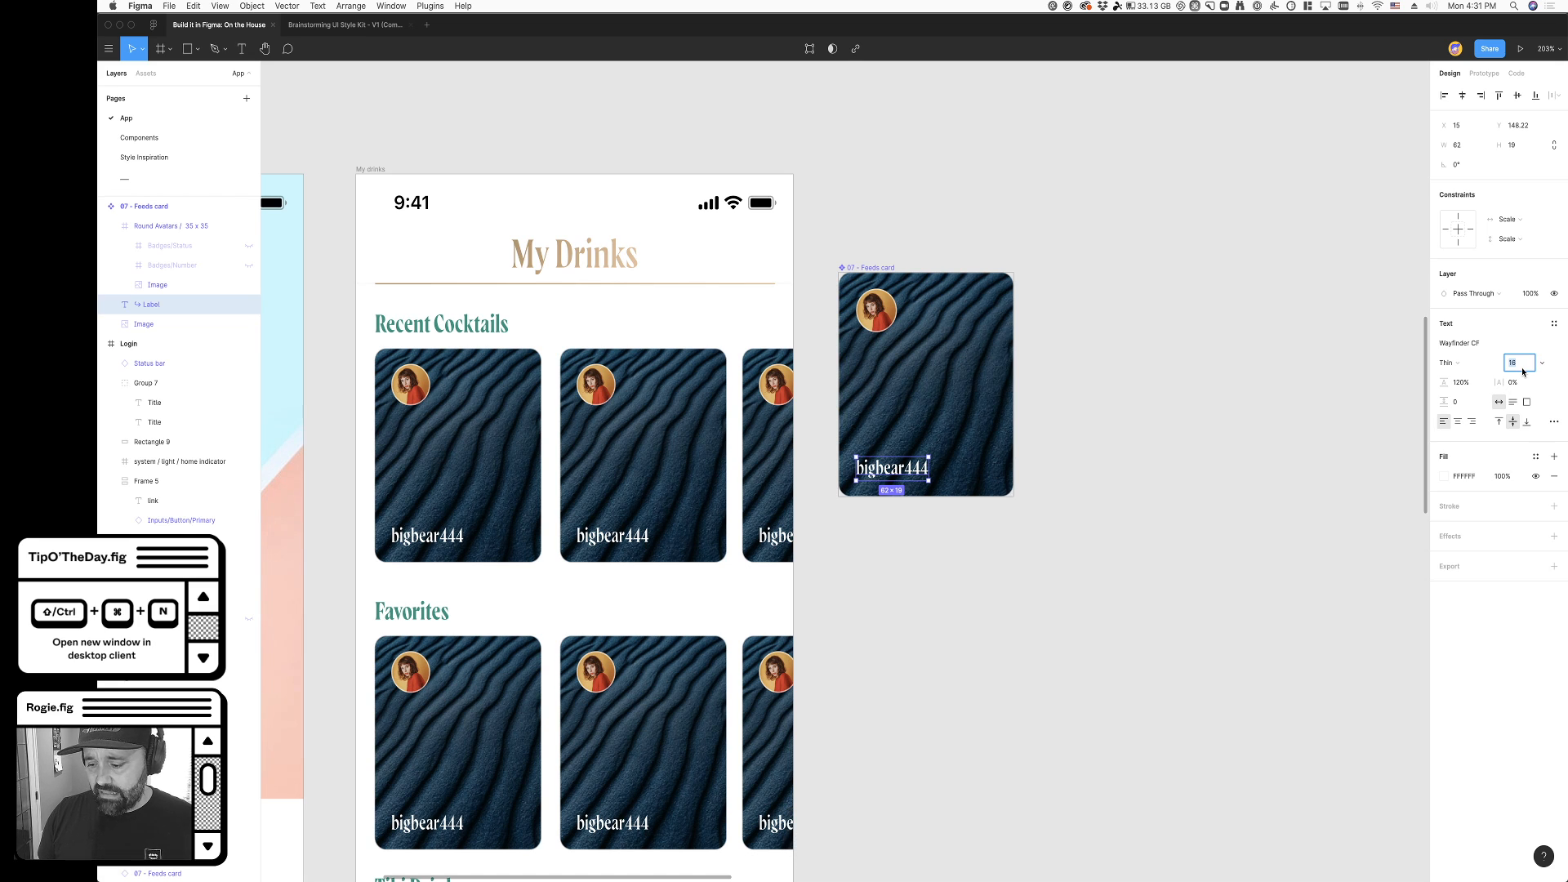
type("20")
key("Tab")
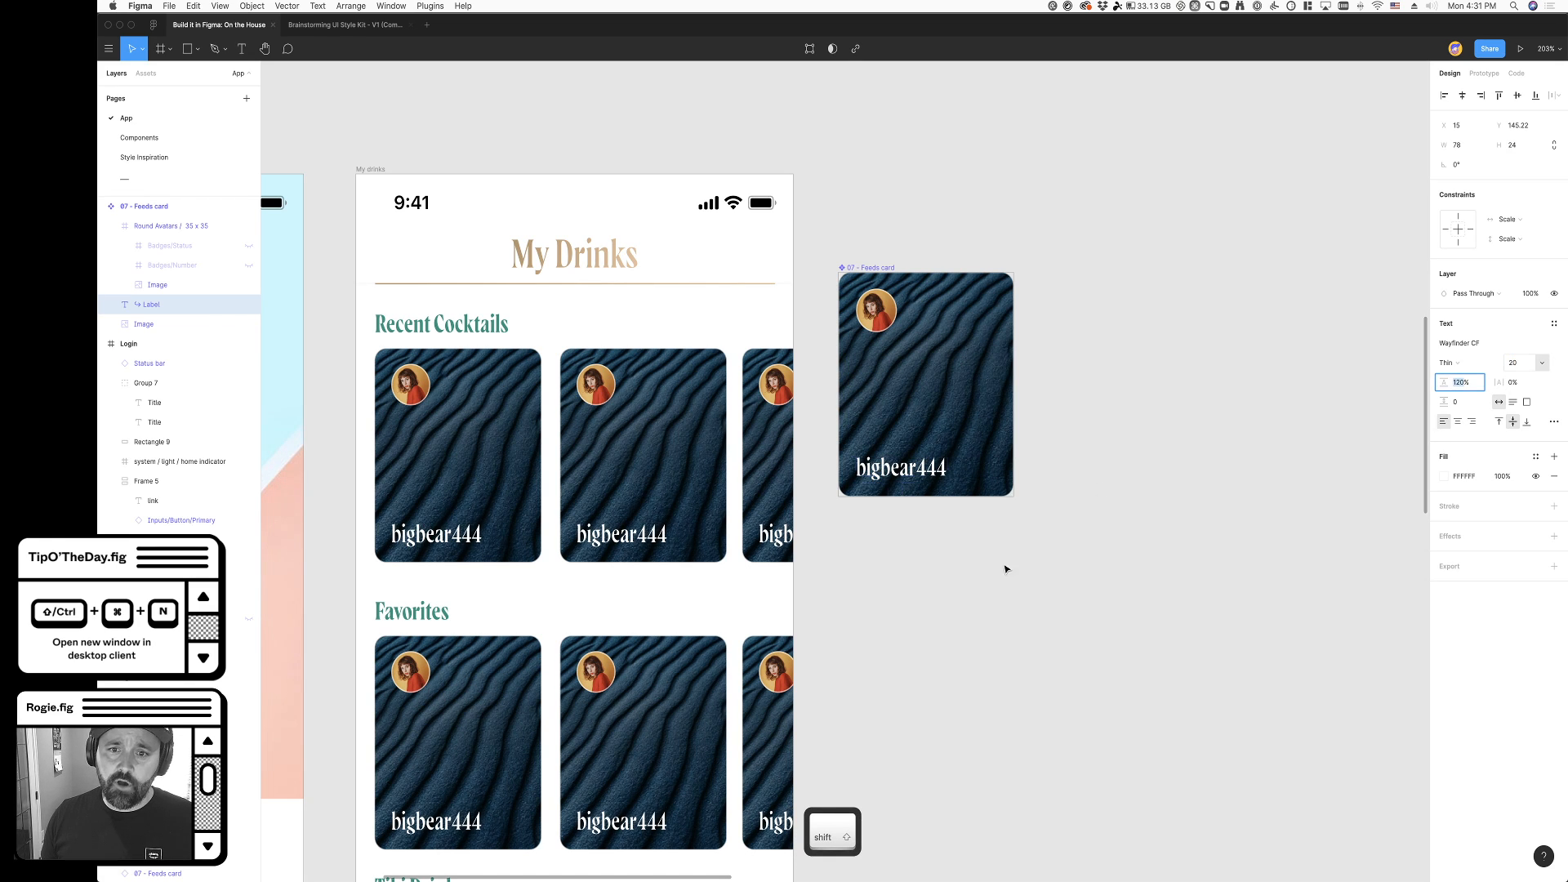
left_click(963, 643)
- Replace the username label's text on the main feeds card with "Old Fashioned"
scroll(983, 640, "down", 3)
scroll(989, 638, "down", 3)
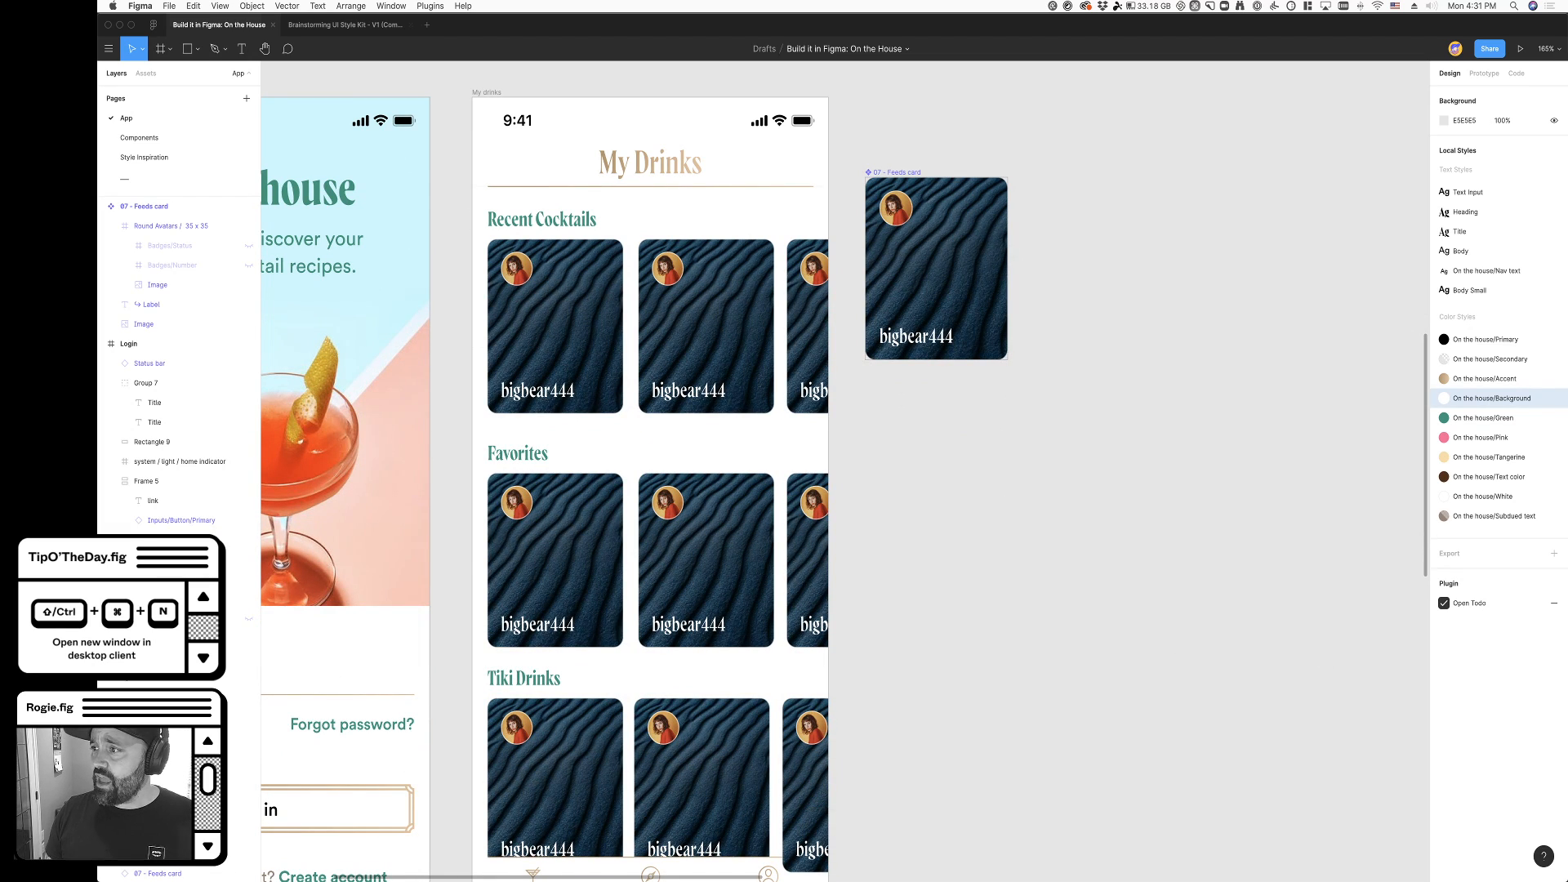
left_click(1024, 660)
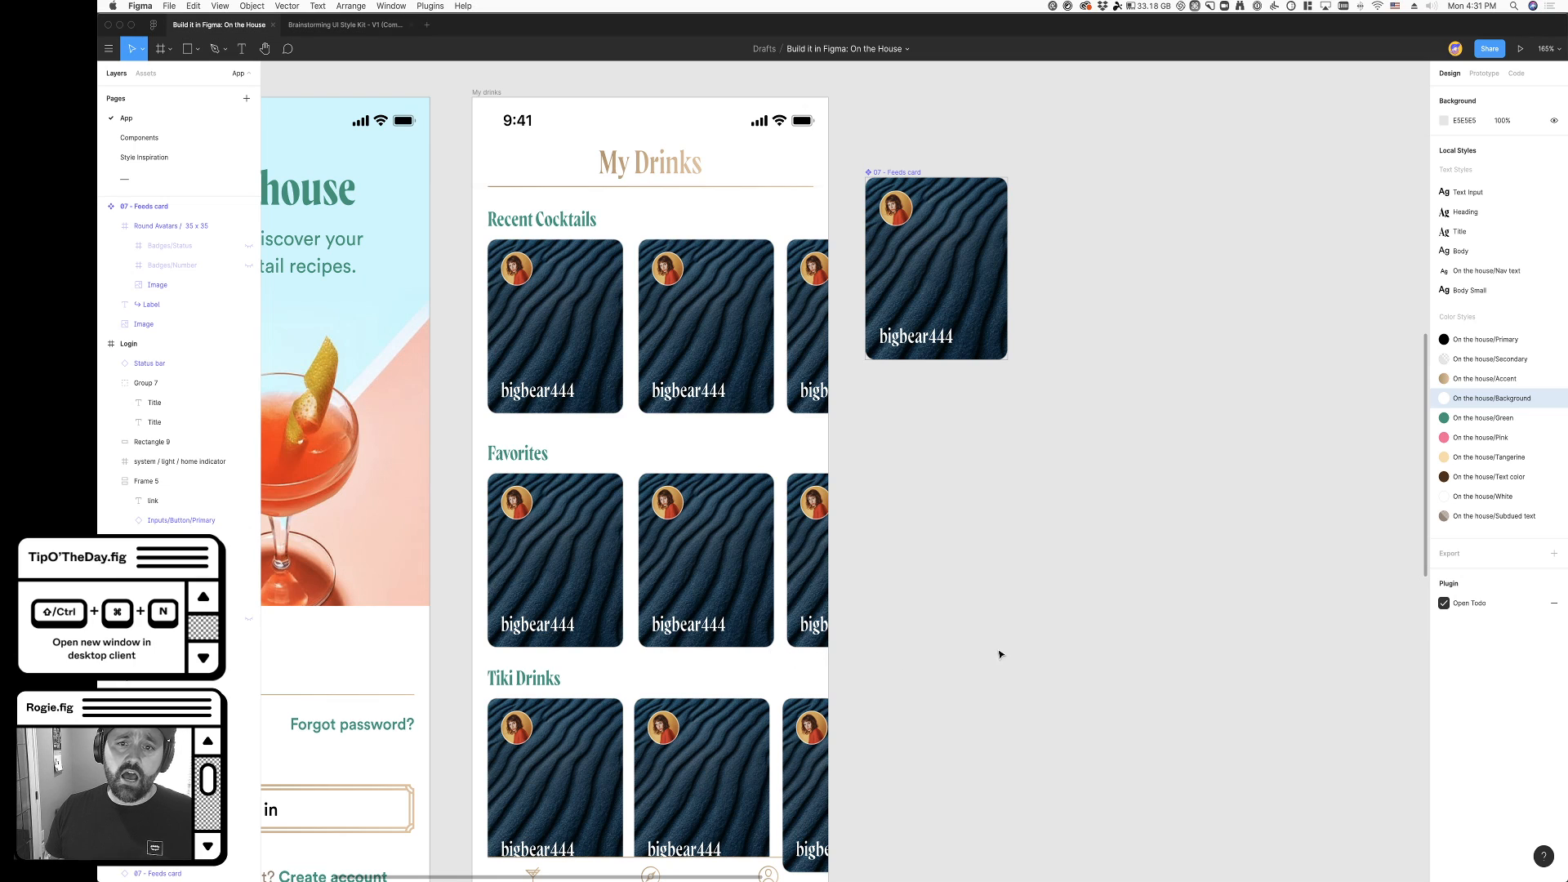
left_click(905, 336, "super")
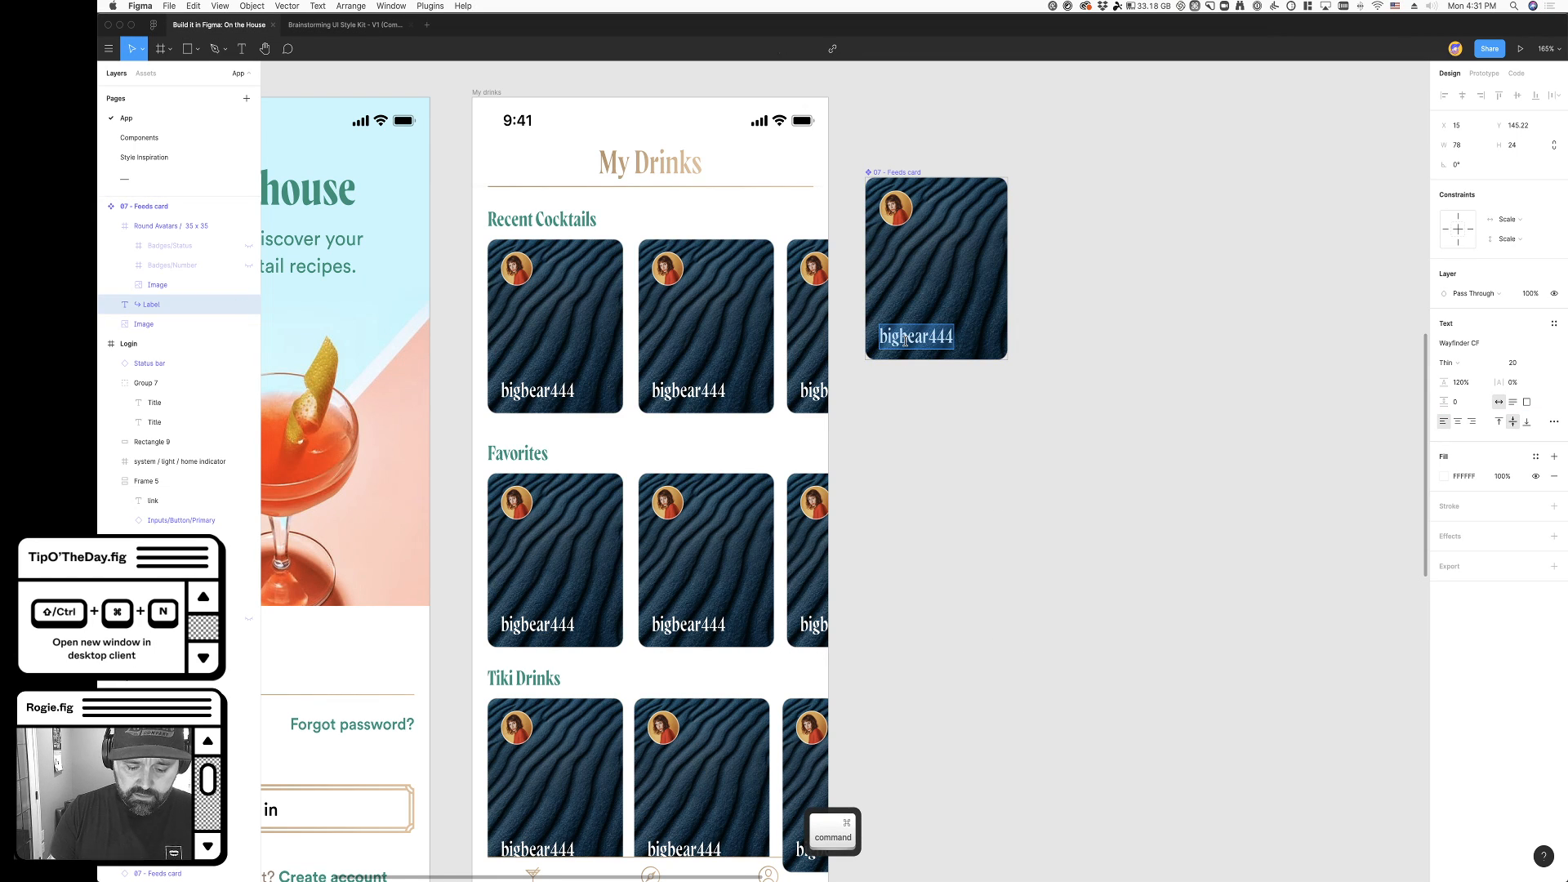
type("Old Fashioned")
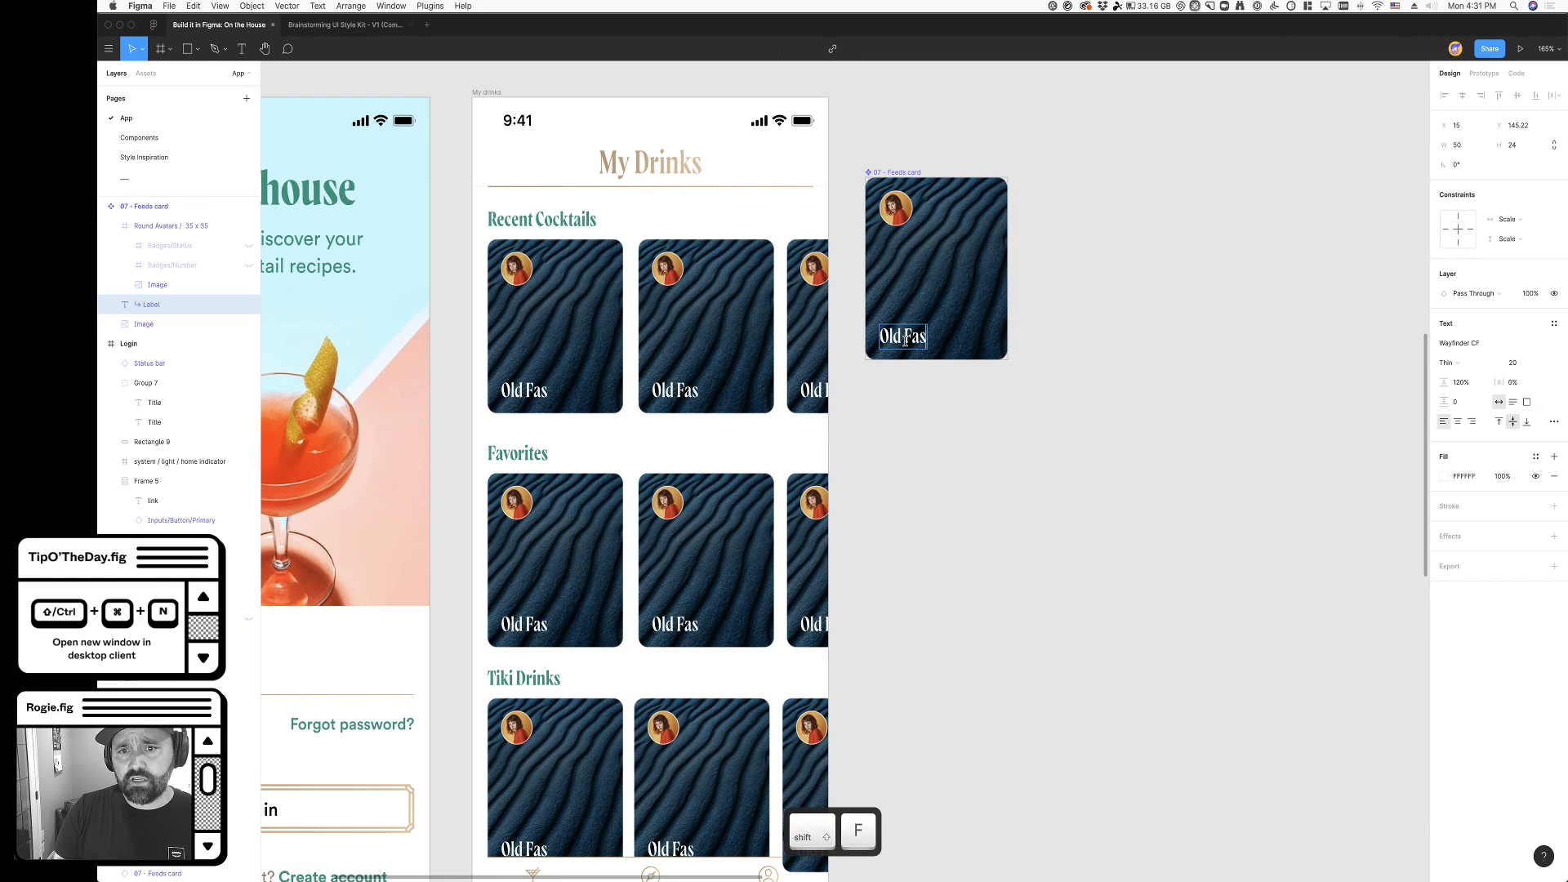
key("Escape")
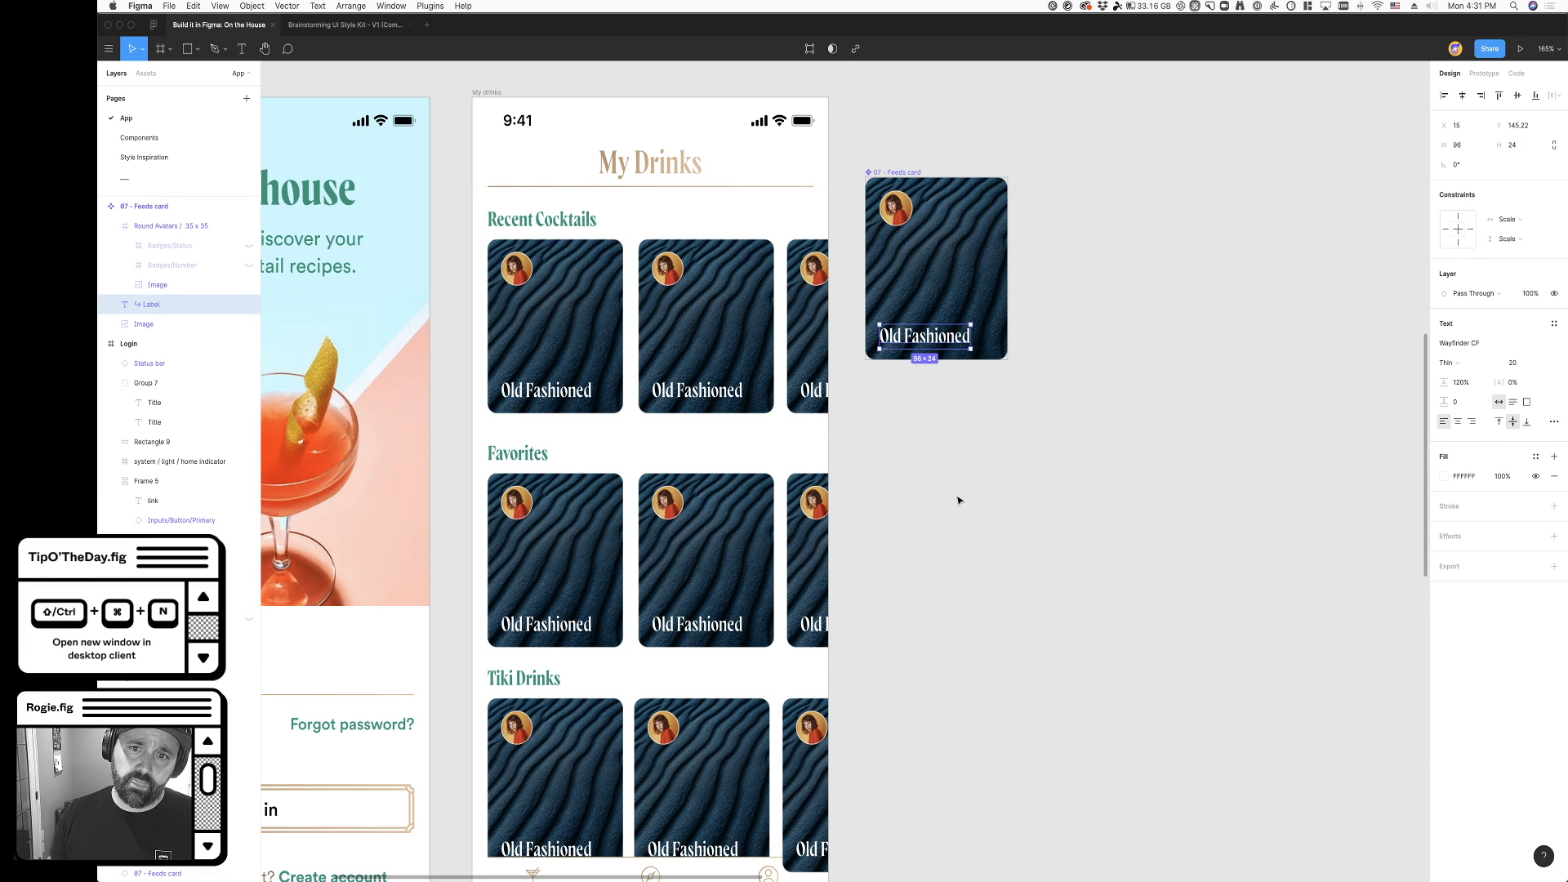
left_click(959, 498)
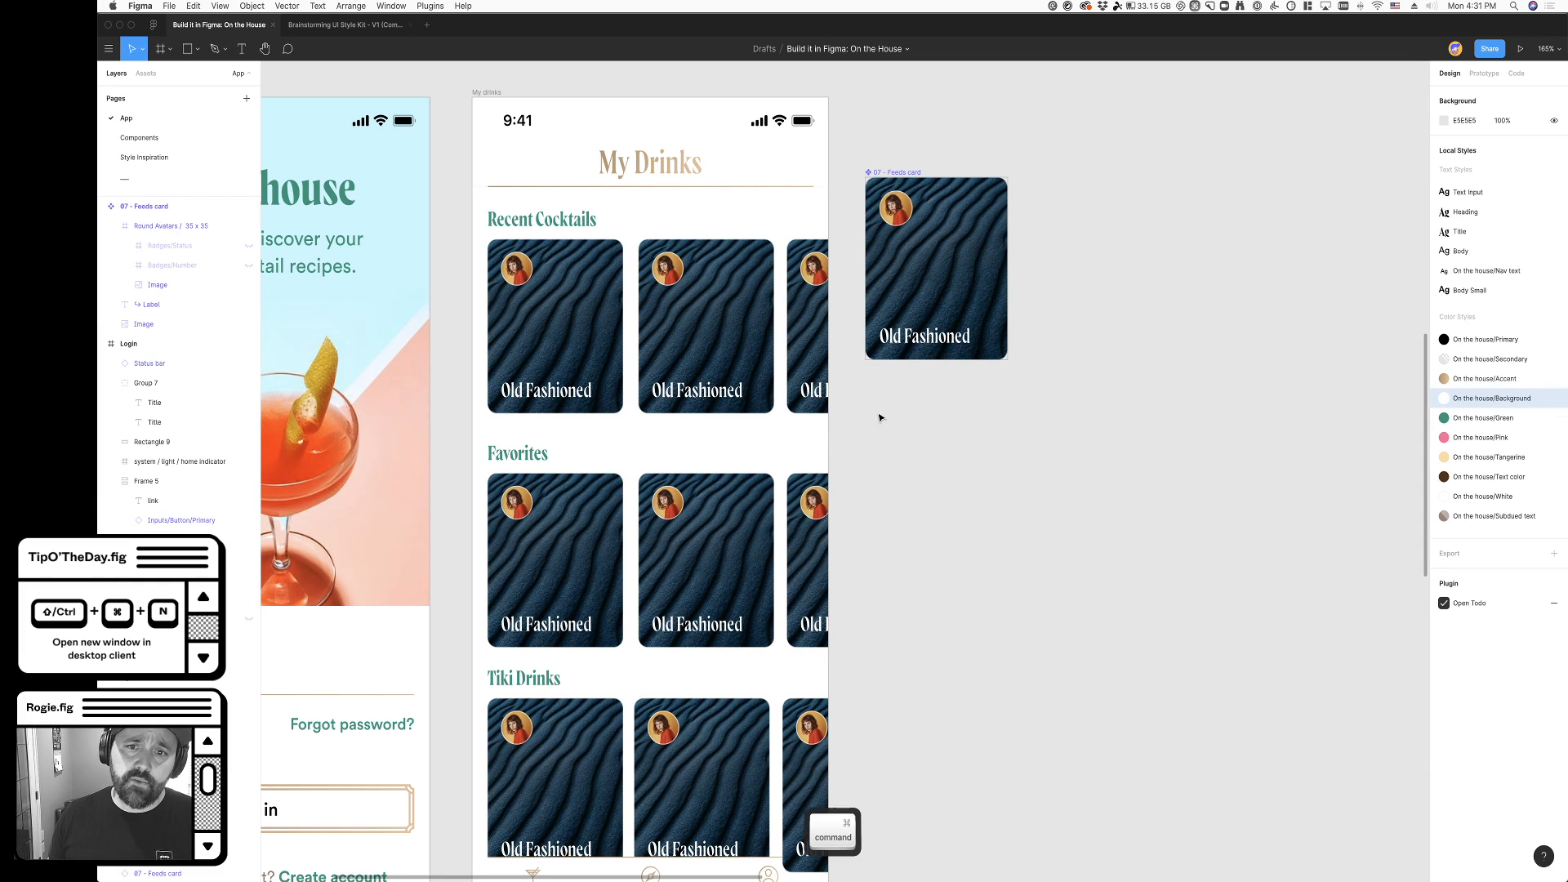
- Try breaking the "Old Fashioned" label onto two lines after "Old", and undo the line break
left_click(935, 337, "super")
double_click(935, 342)
left_click(906, 344)
key("BackSpace")
key("shift+Return")
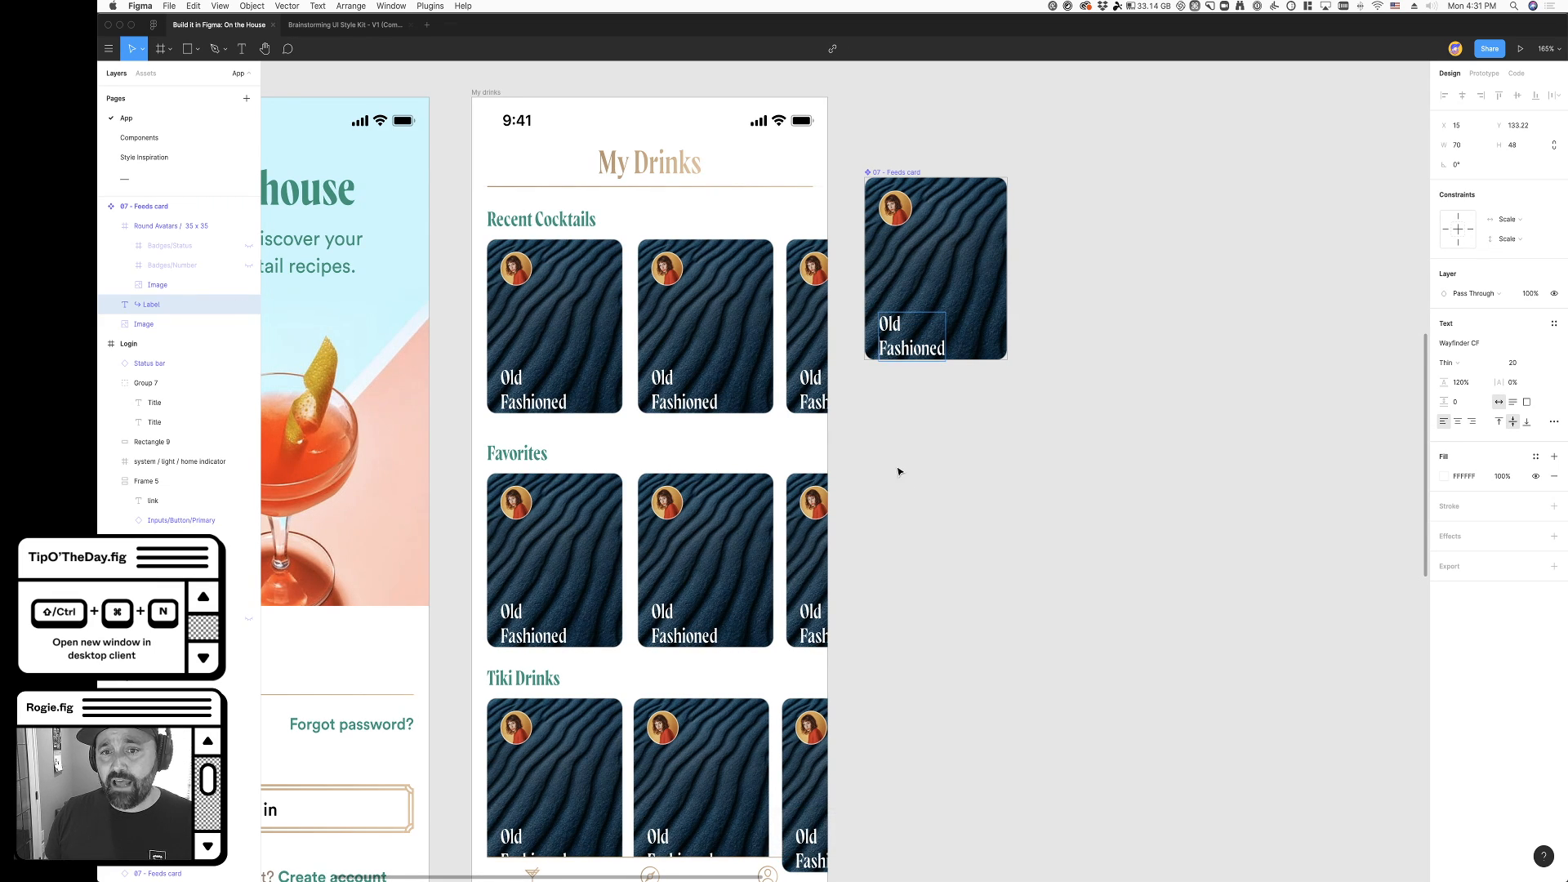
key("super+z")
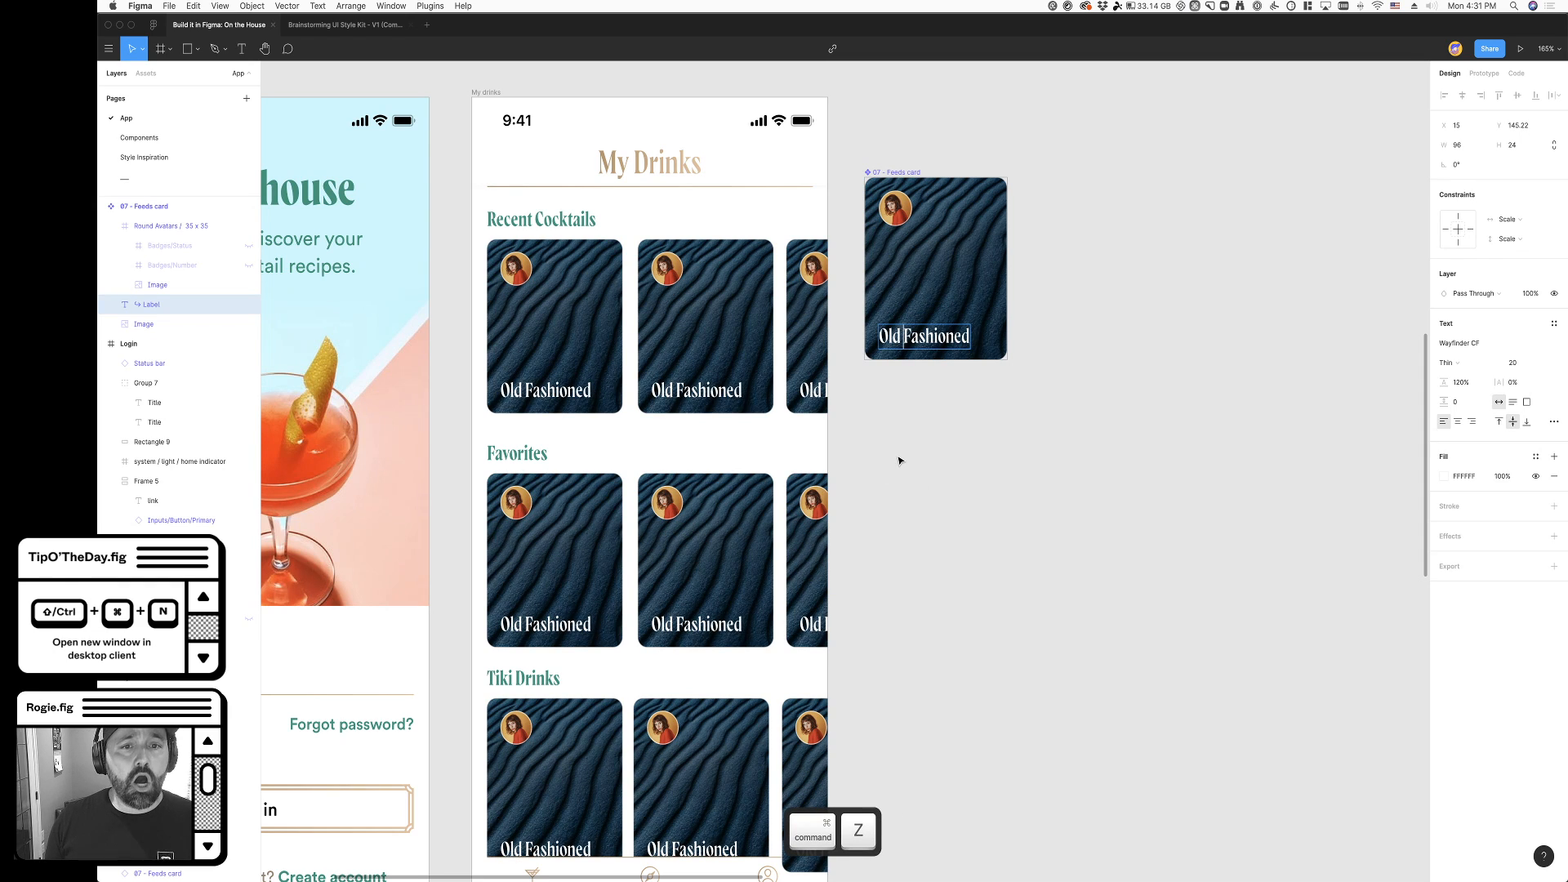
left_click(899, 460)
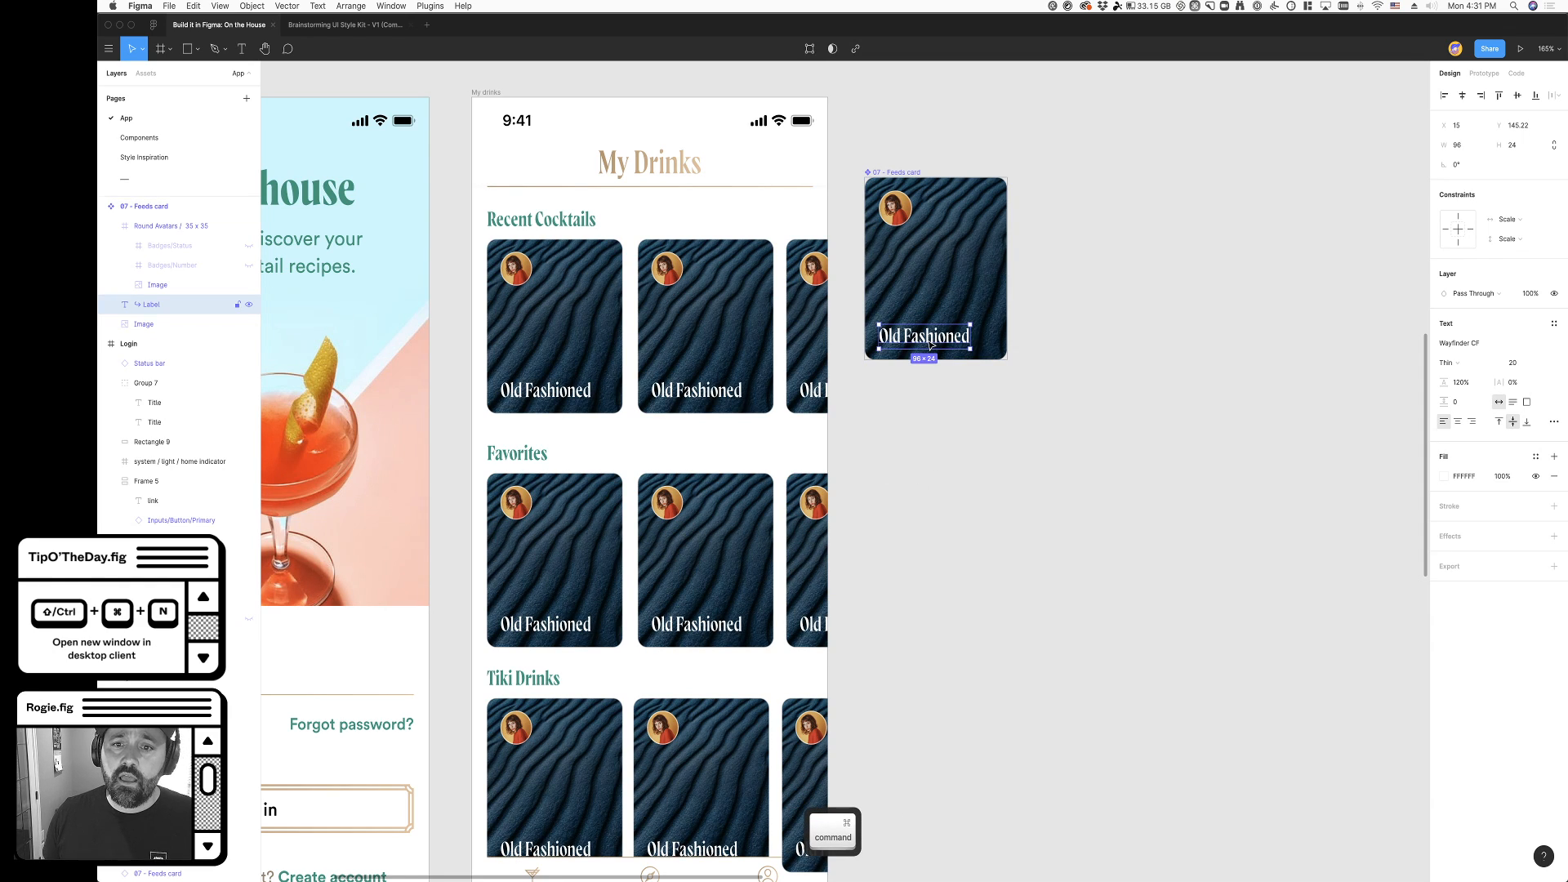
double_click(903, 336)
key("shift+Return")
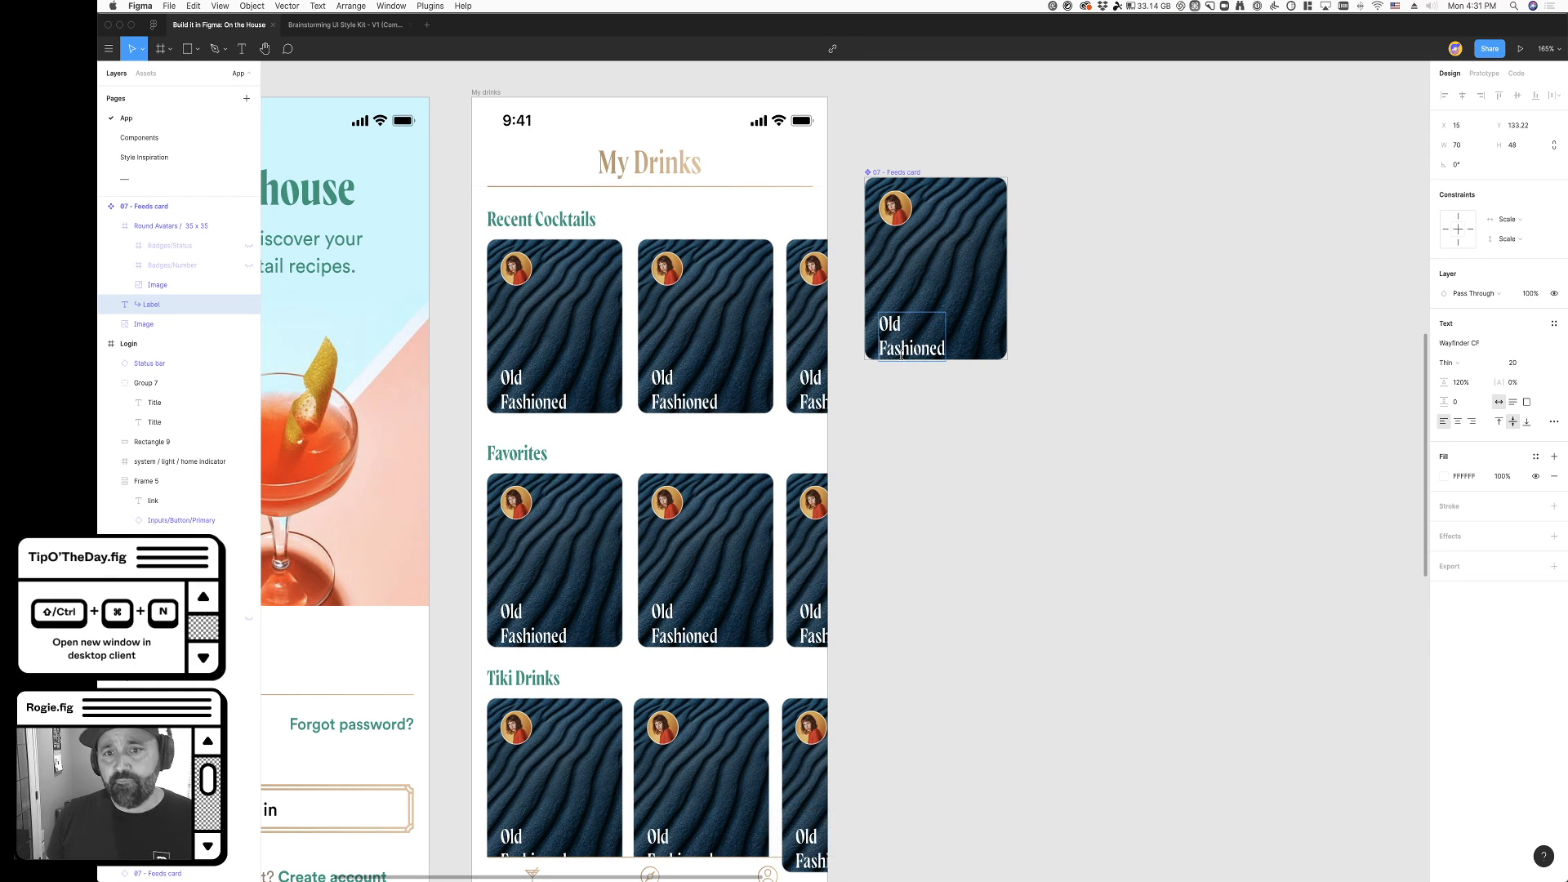
key("super+z")
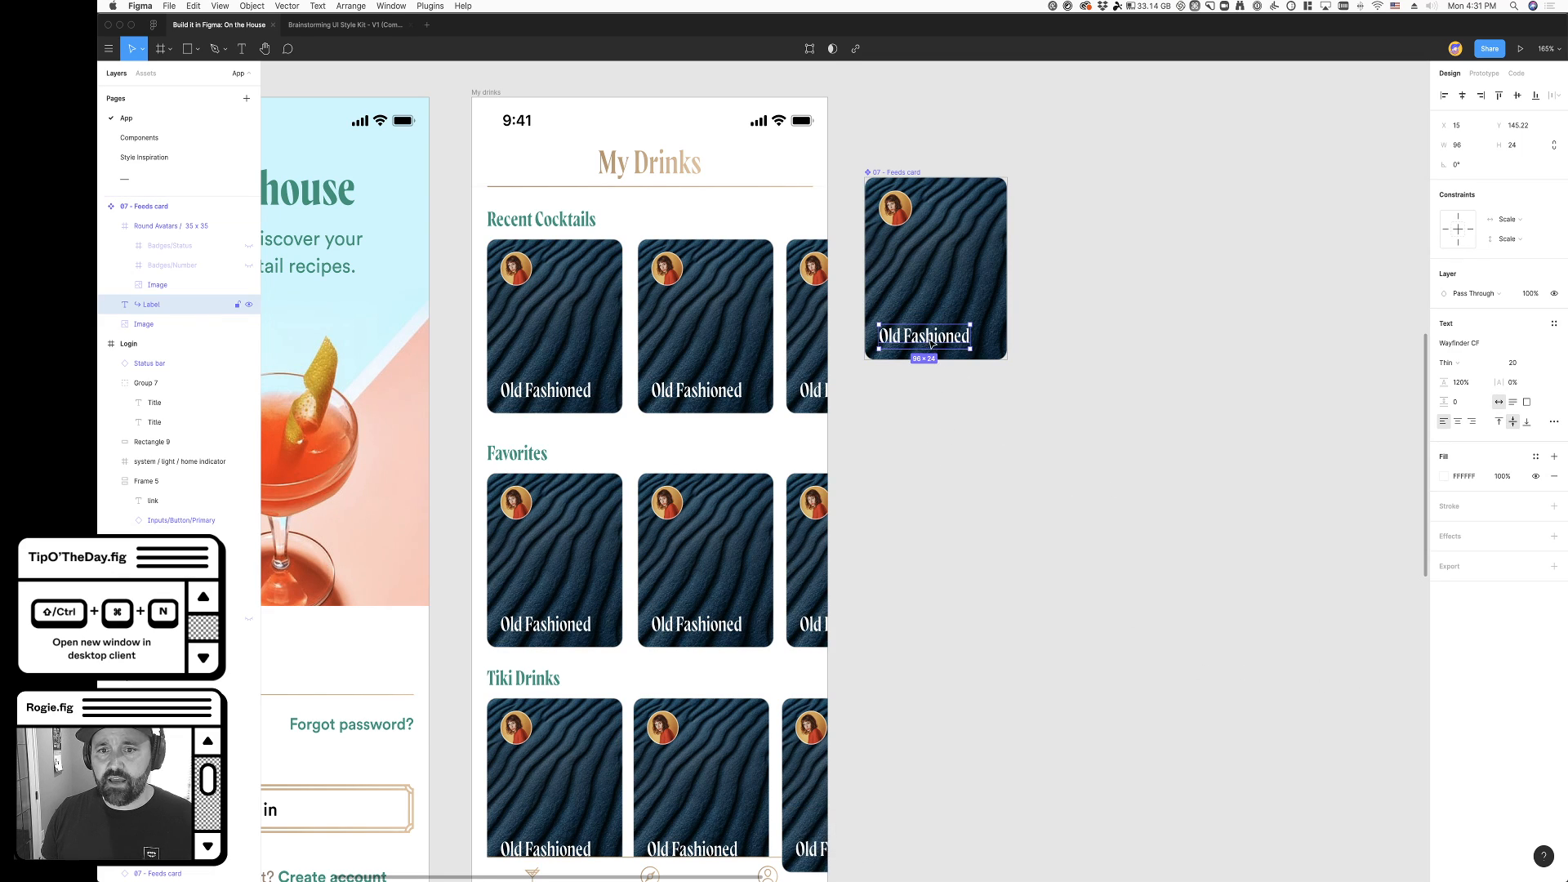
- Duplicate the "Old Fashioned" label below the main feeds card and change the copy's text to "French 75"
left_click_drag(928, 342, 931, 425)
key("Return")
type("Renc")
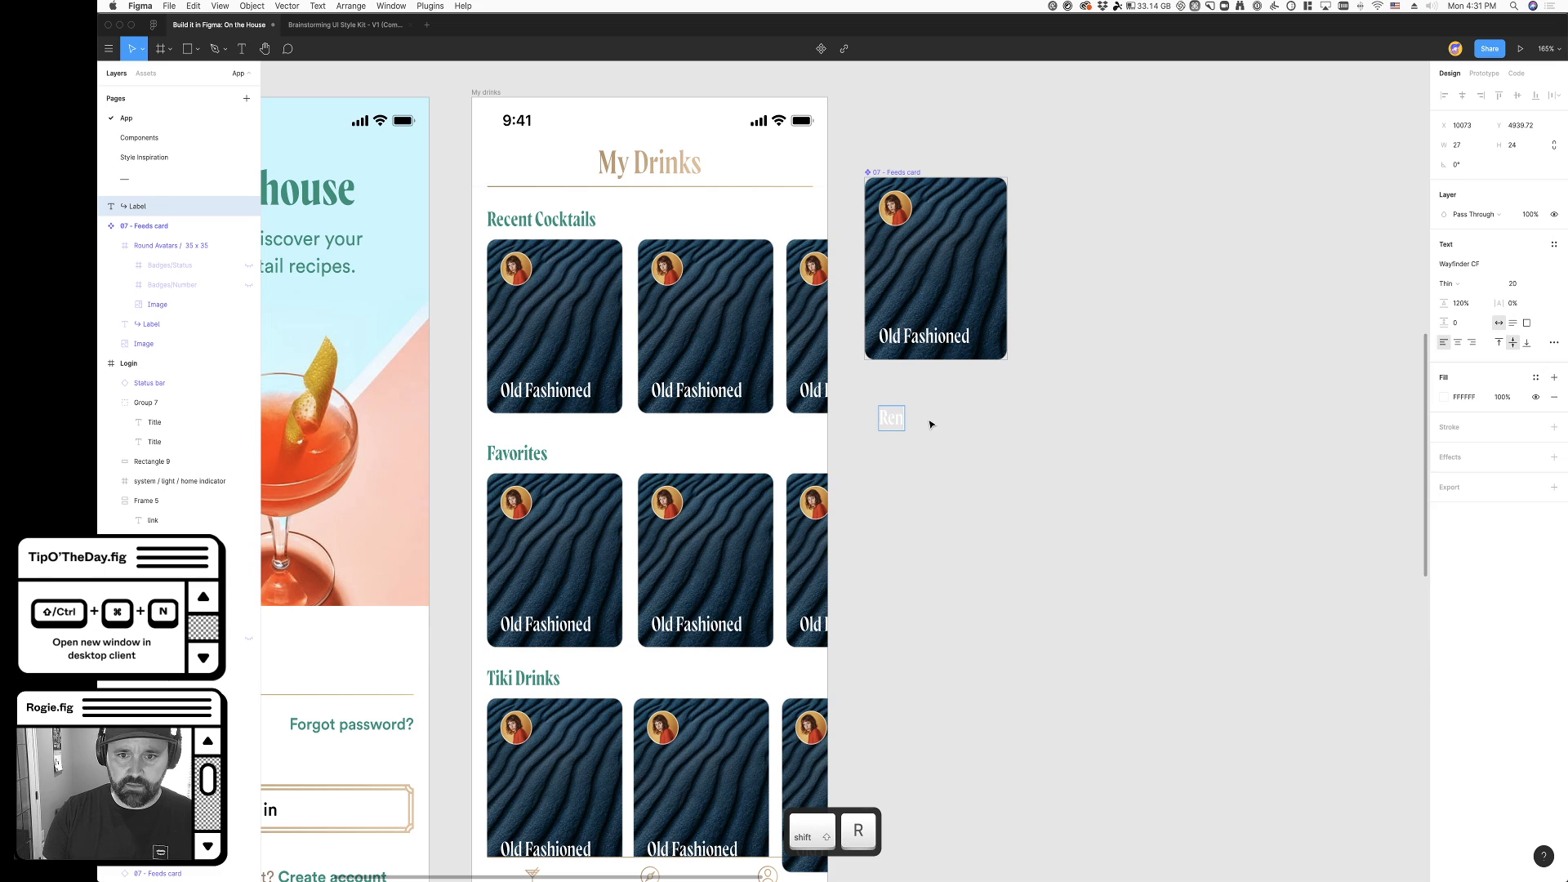
key("BackSpace")
key("BackSpace")
key("BackSpace")
key("BackSpace")
type("French")
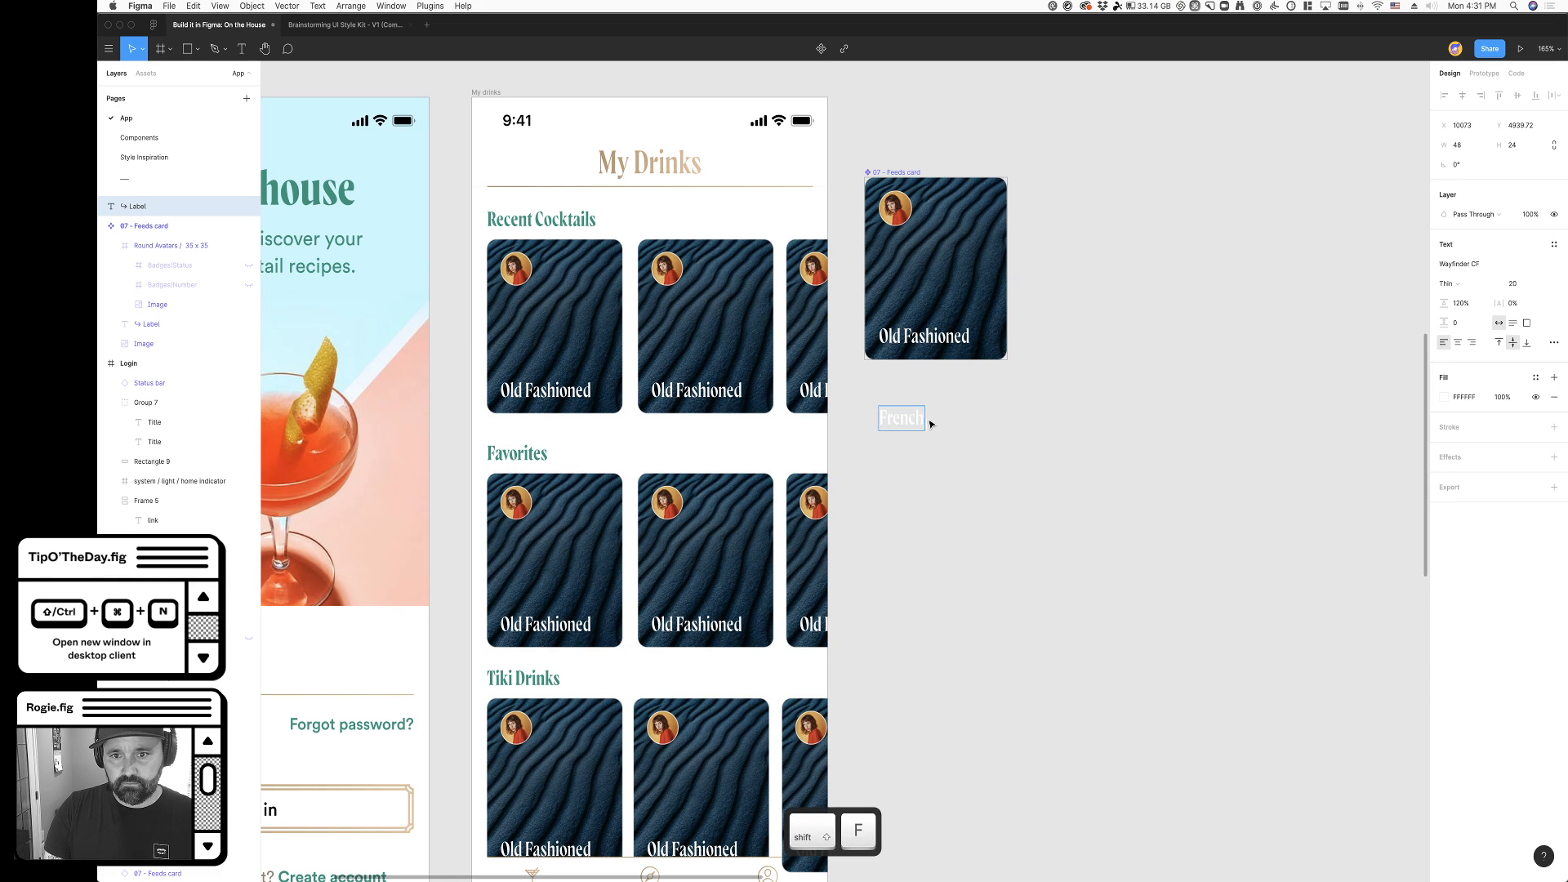
type(" 75")
left_click(972, 497)
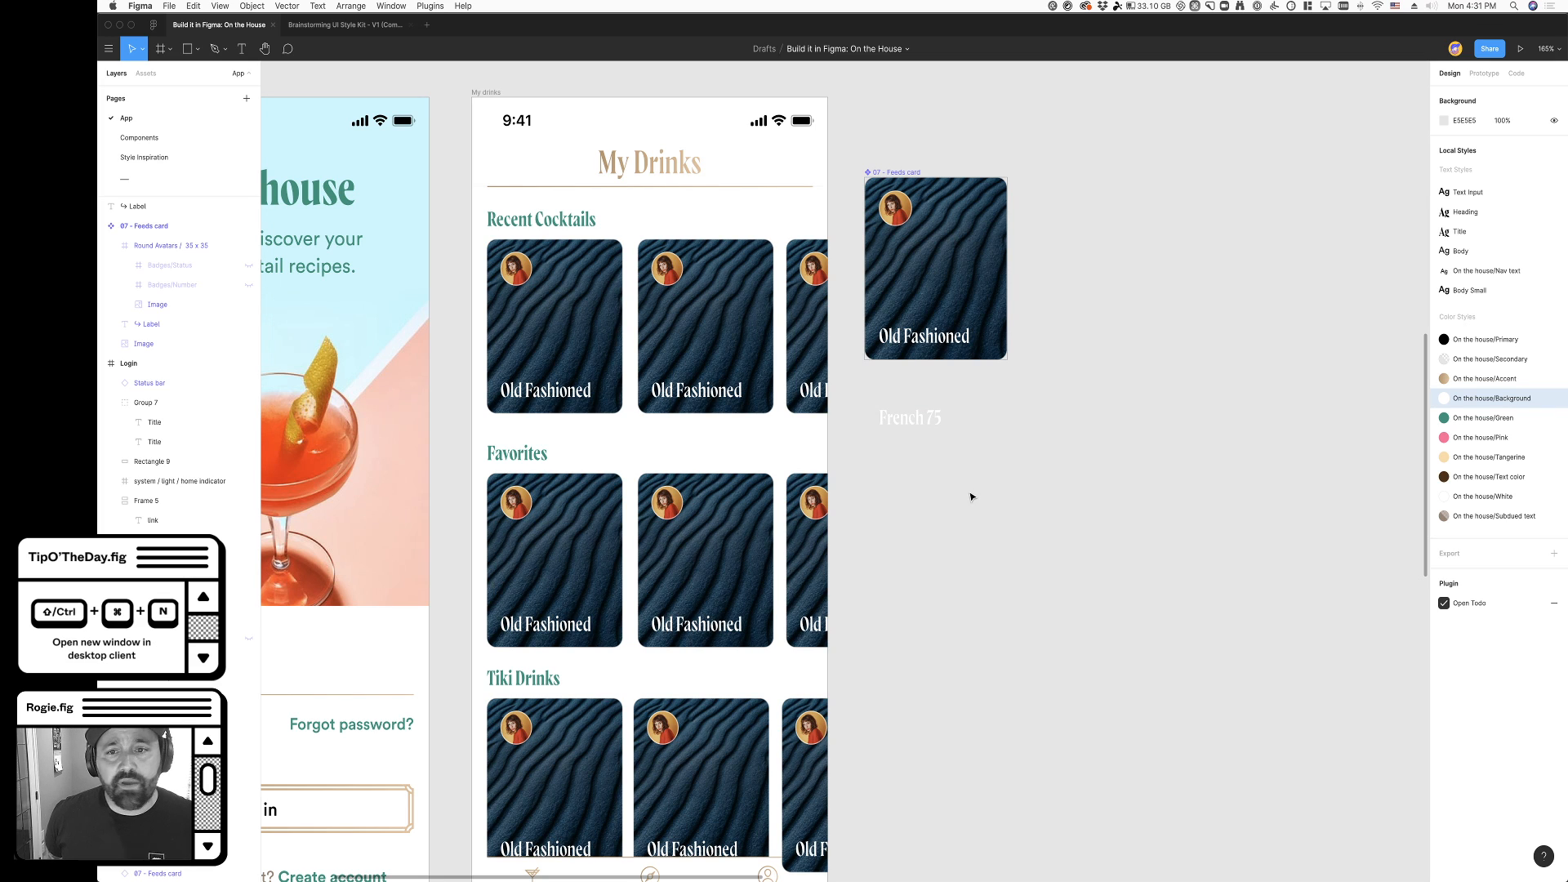
- Set the "Old Fashioned" label's constraints on the main feeds card to Left and Bottom
scroll(1029, 535, "right", 3)
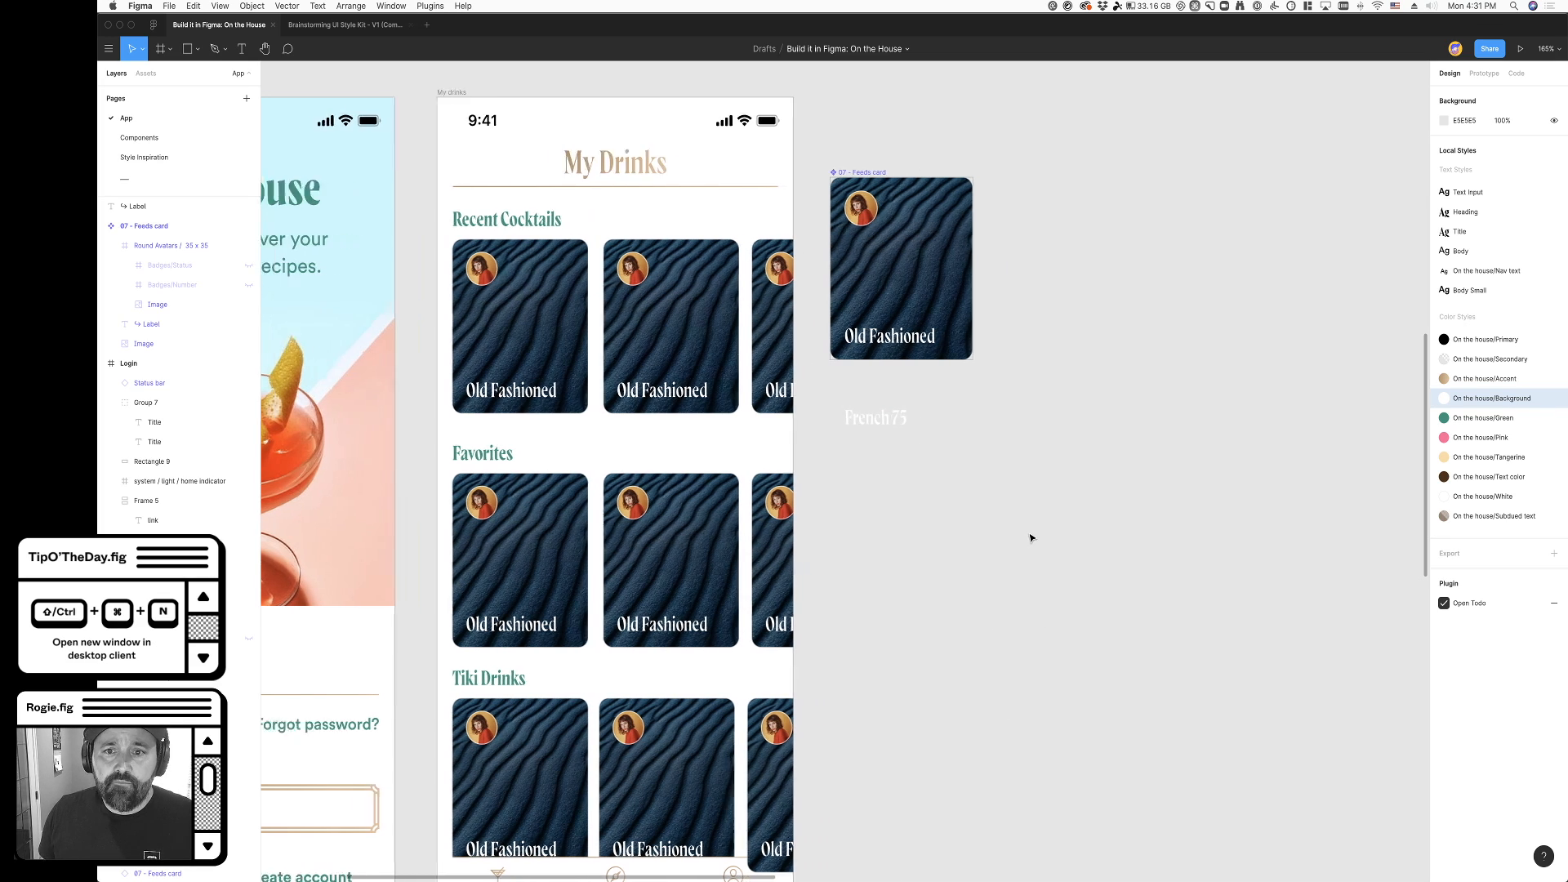
left_click(883, 347, "super")
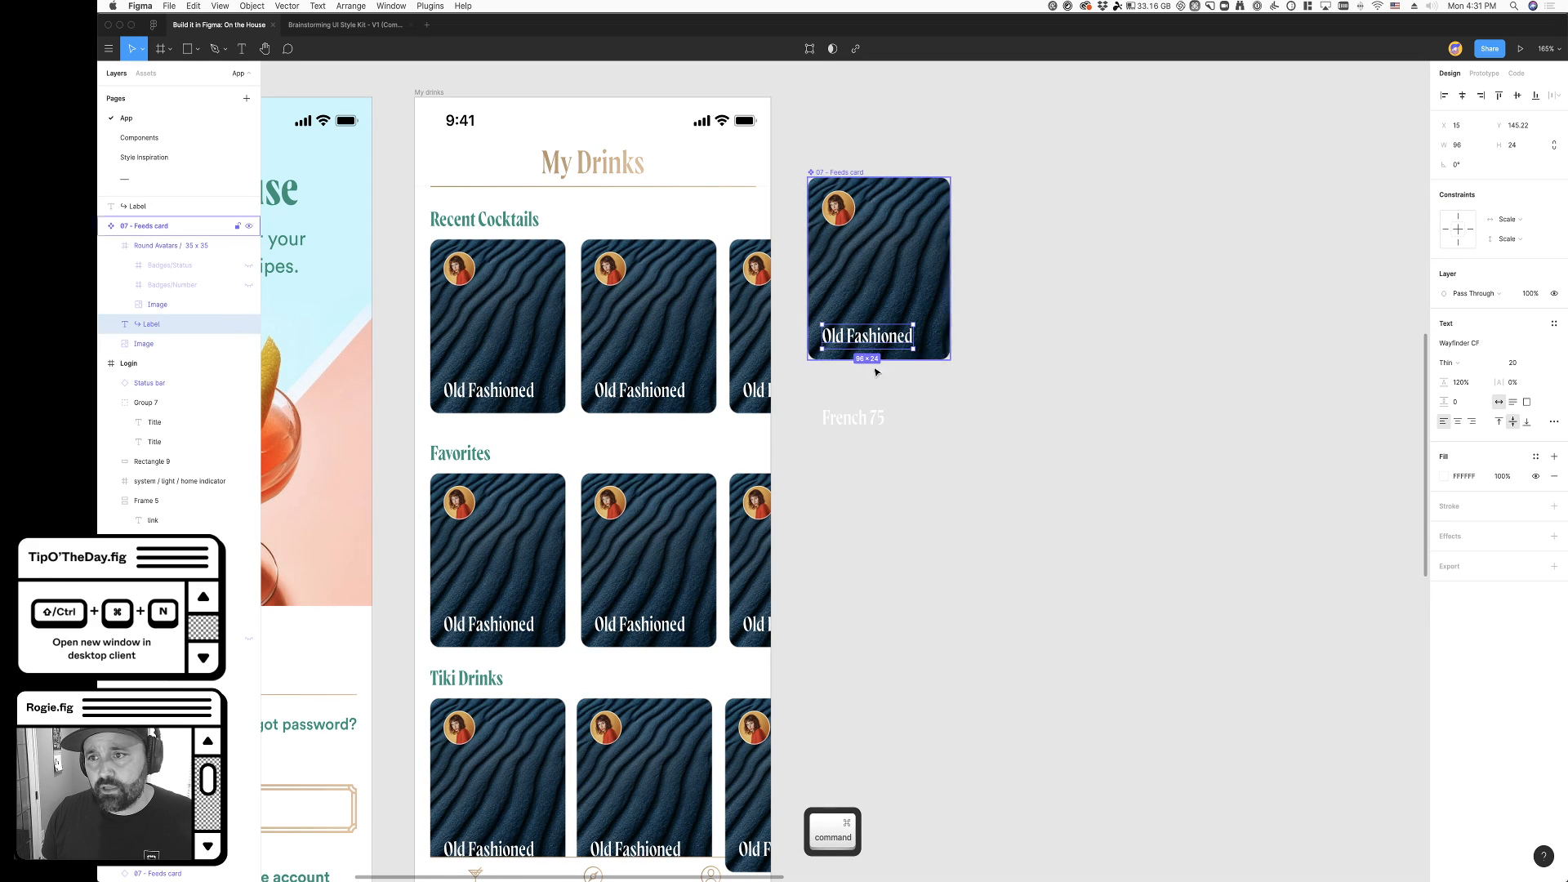
left_click(1506, 219)
left_click(1507, 161)
left_click(1507, 238)
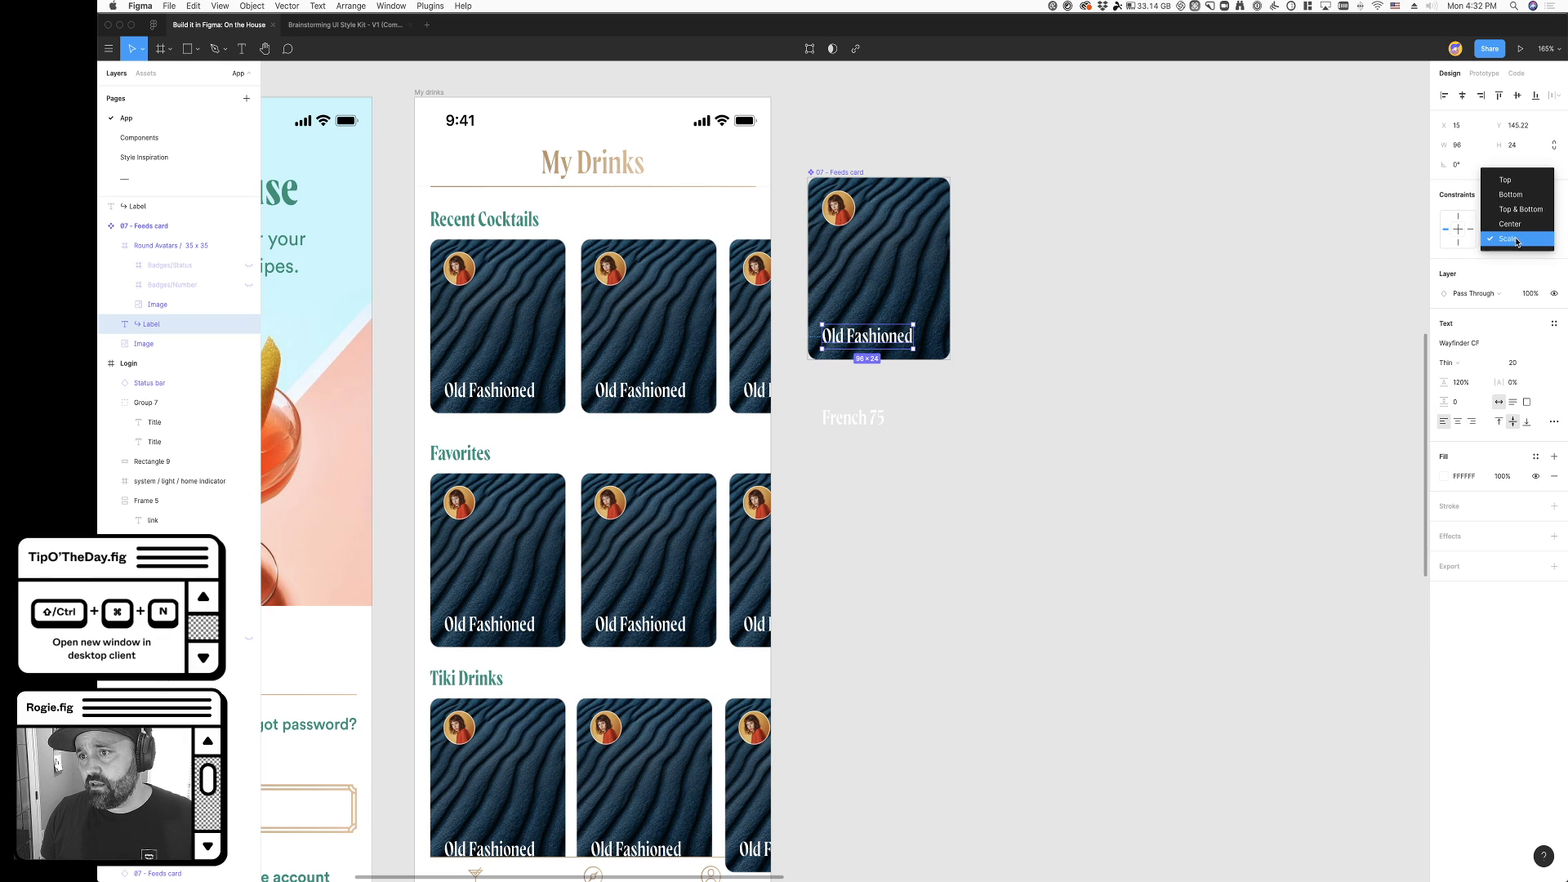
left_click(1510, 195)
left_click(1260, 353)
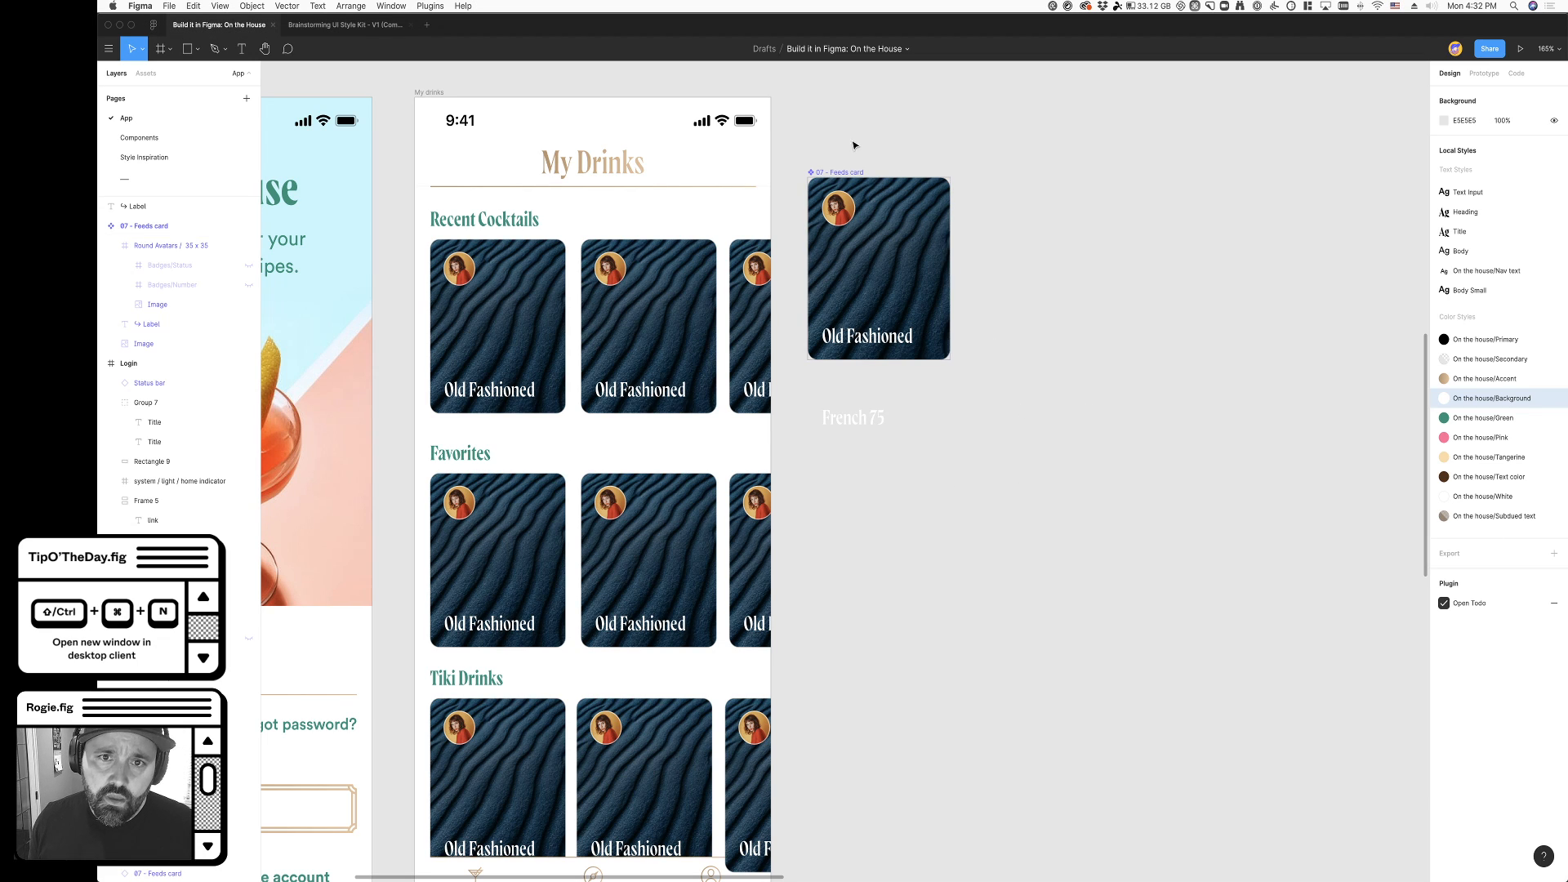
- Try resizing the main feeds card to test the title label's constraints, and undo the resize
left_click(846, 174)
left_click_drag(905, 360, 944, 398)
key("super+z")
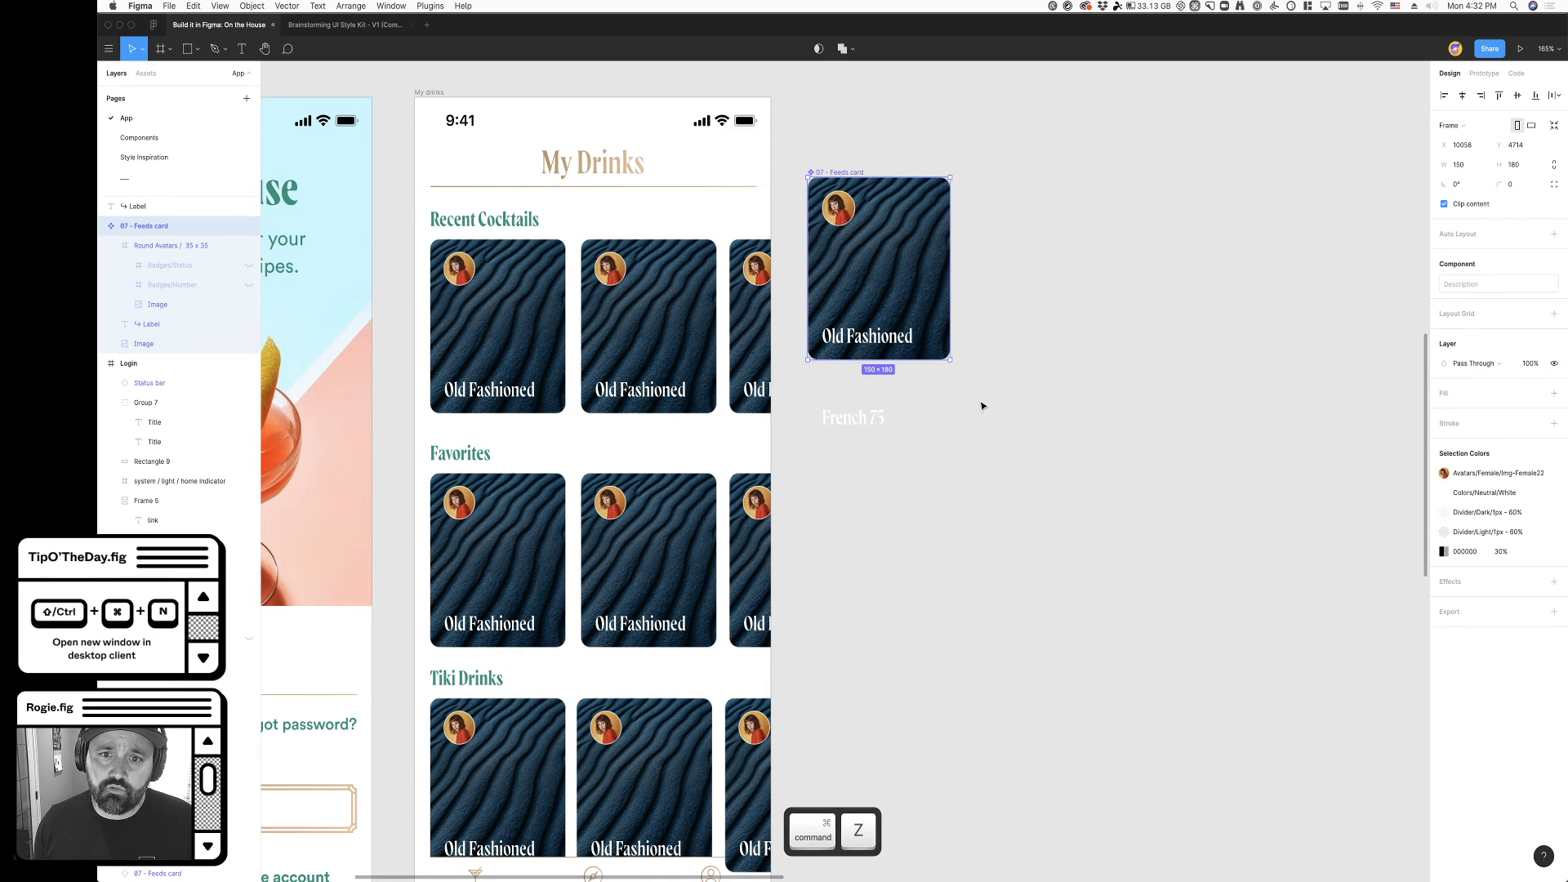
- Try adding a line break after "Old" in the main card's label, and undo it
left_click(845, 341, "super")
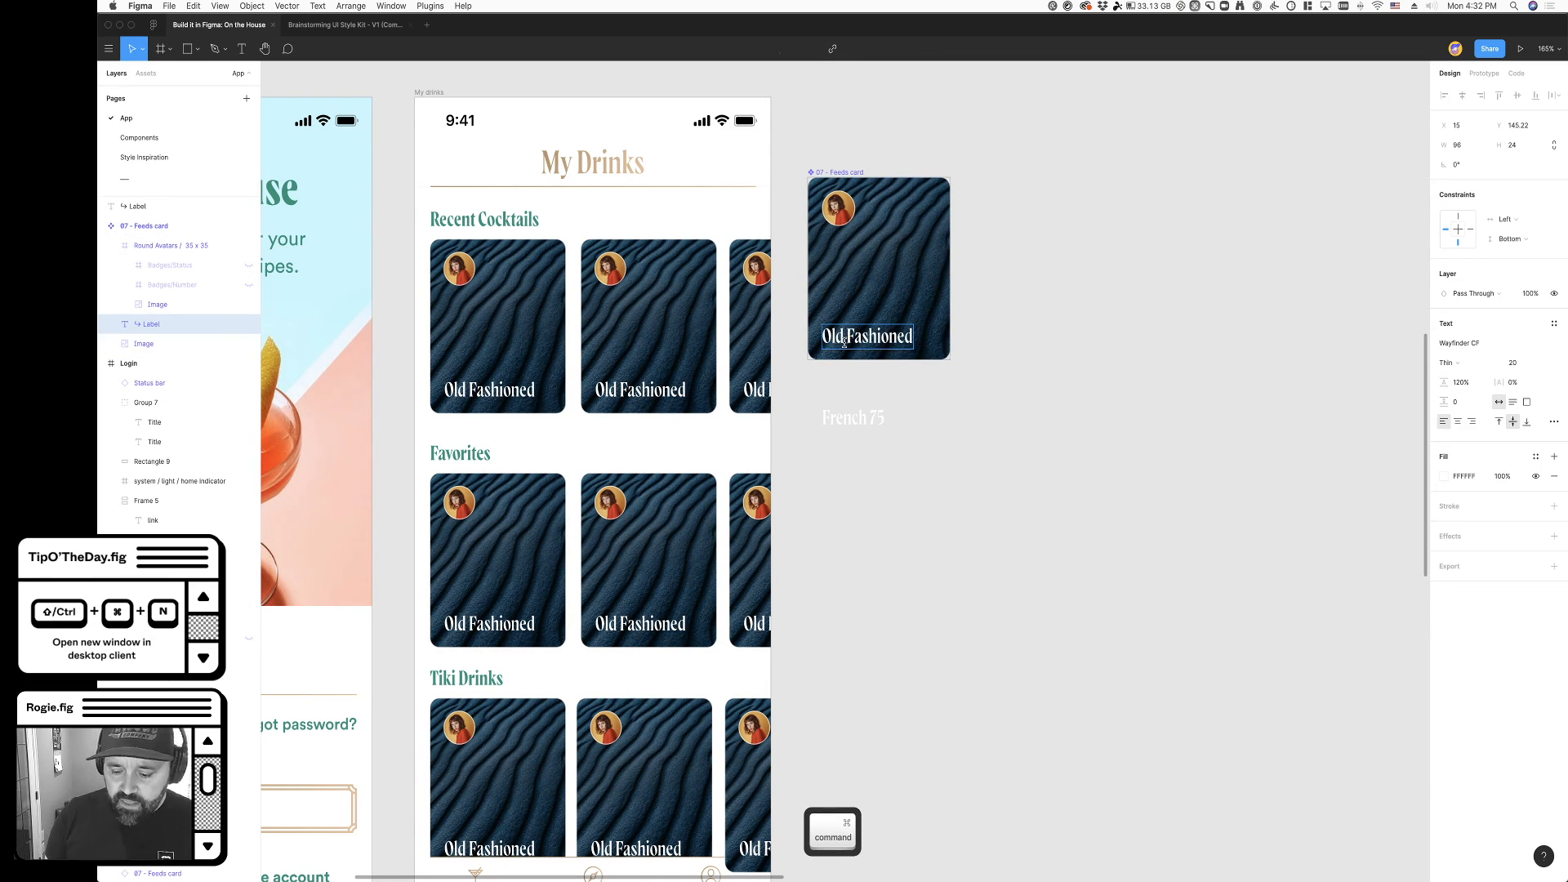
double_click(845, 342)
key("shift+Return")
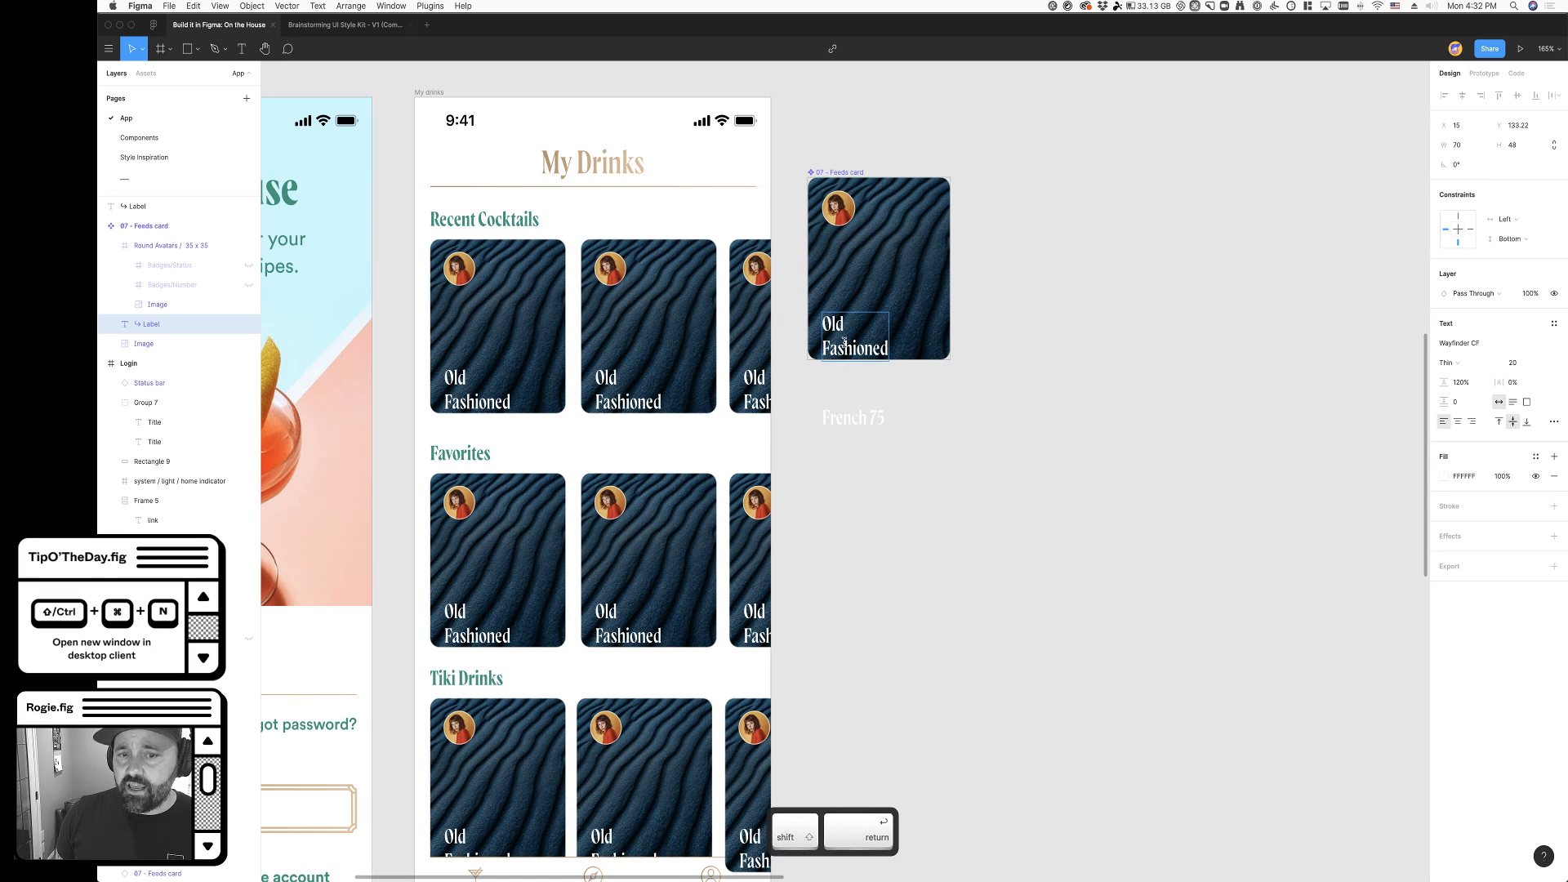
key("super+z")
- Align the "Old Fashioned" label's text to the bottom and break it onto two lines after "Old"
left_click(882, 338, "super")
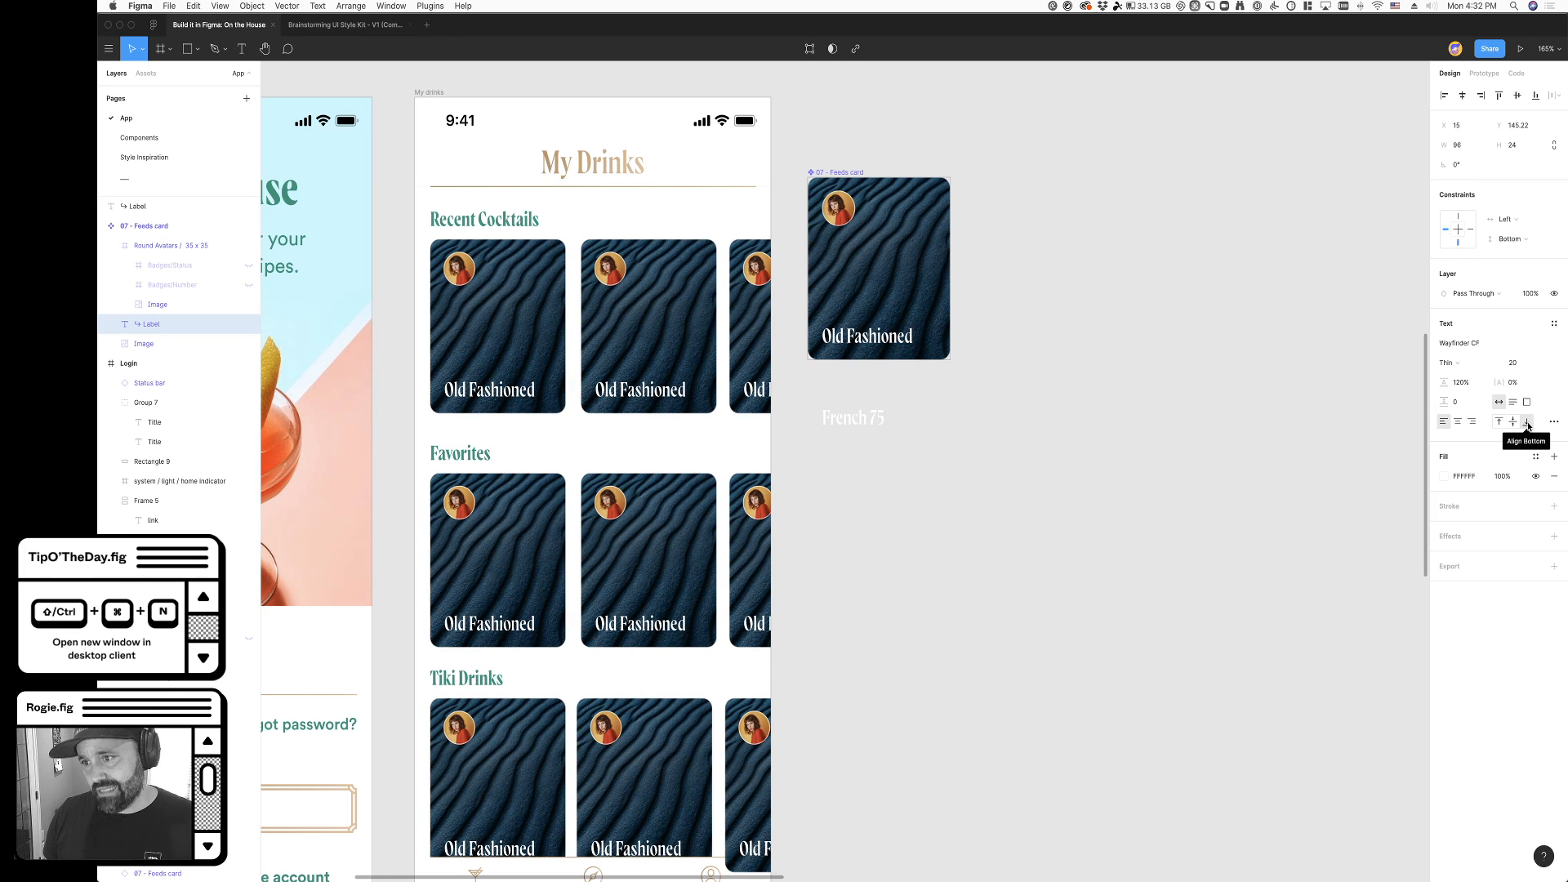
left_click(920, 406)
double_click(853, 335, "super")
left_click(847, 332)
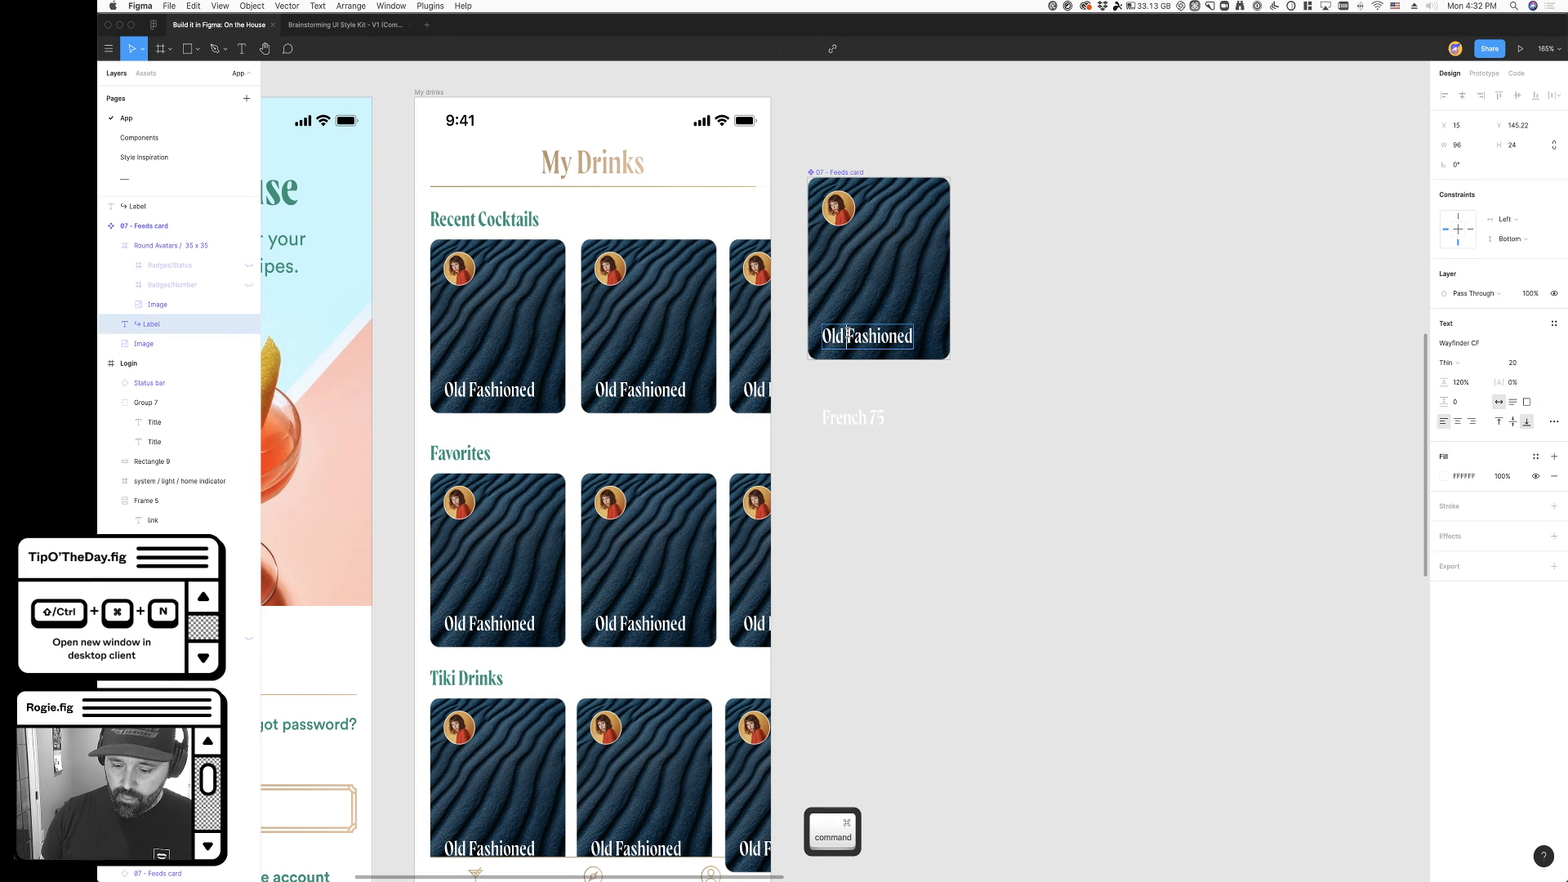
key("BackSpace")
key("shift+Return")
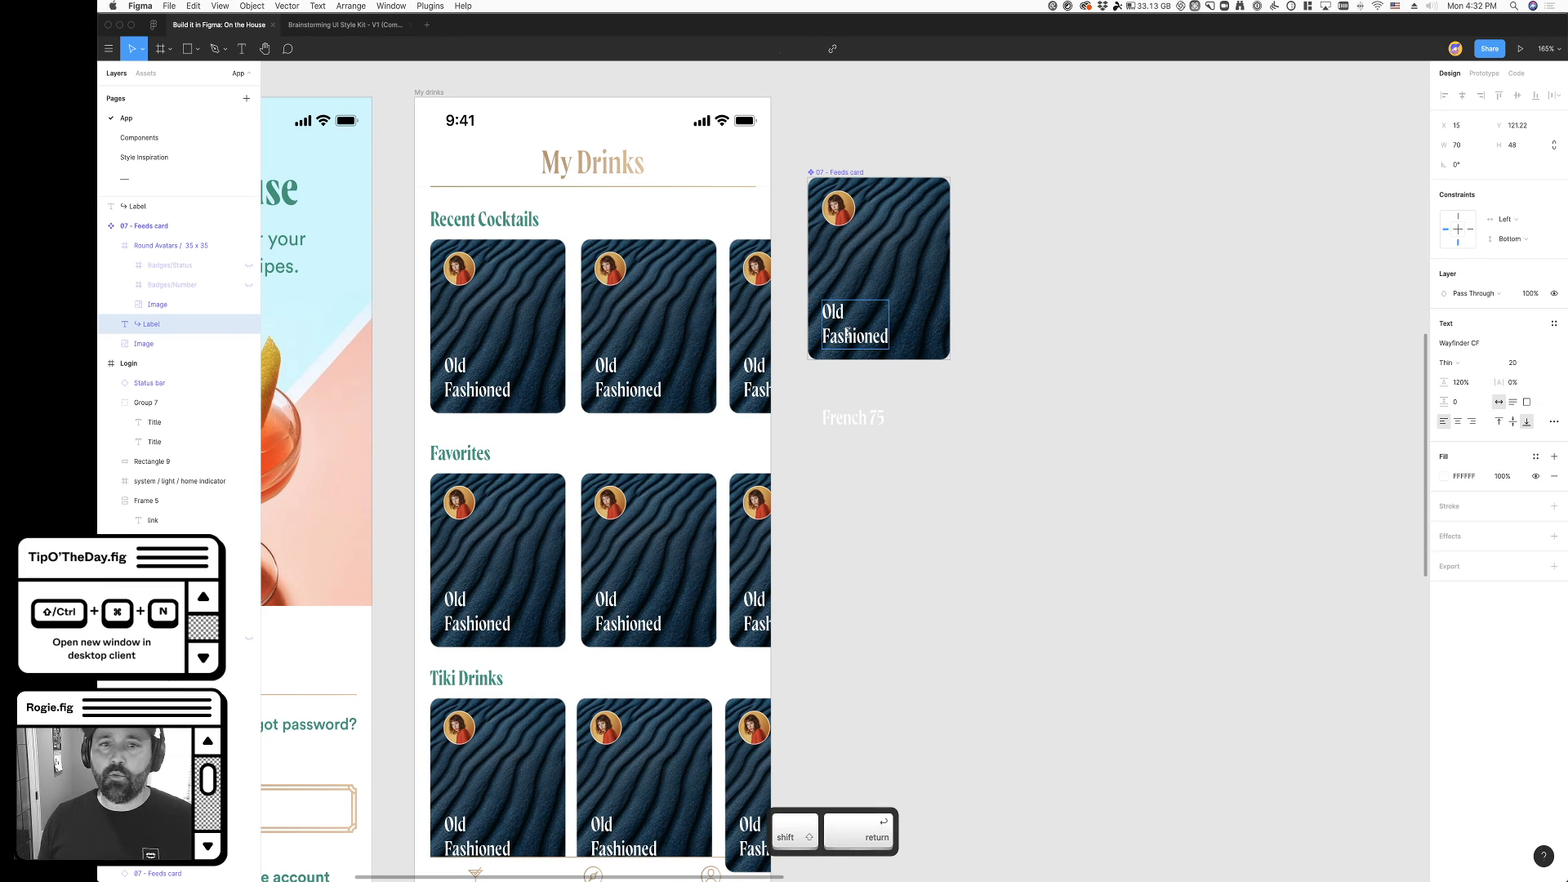
left_click(903, 458)
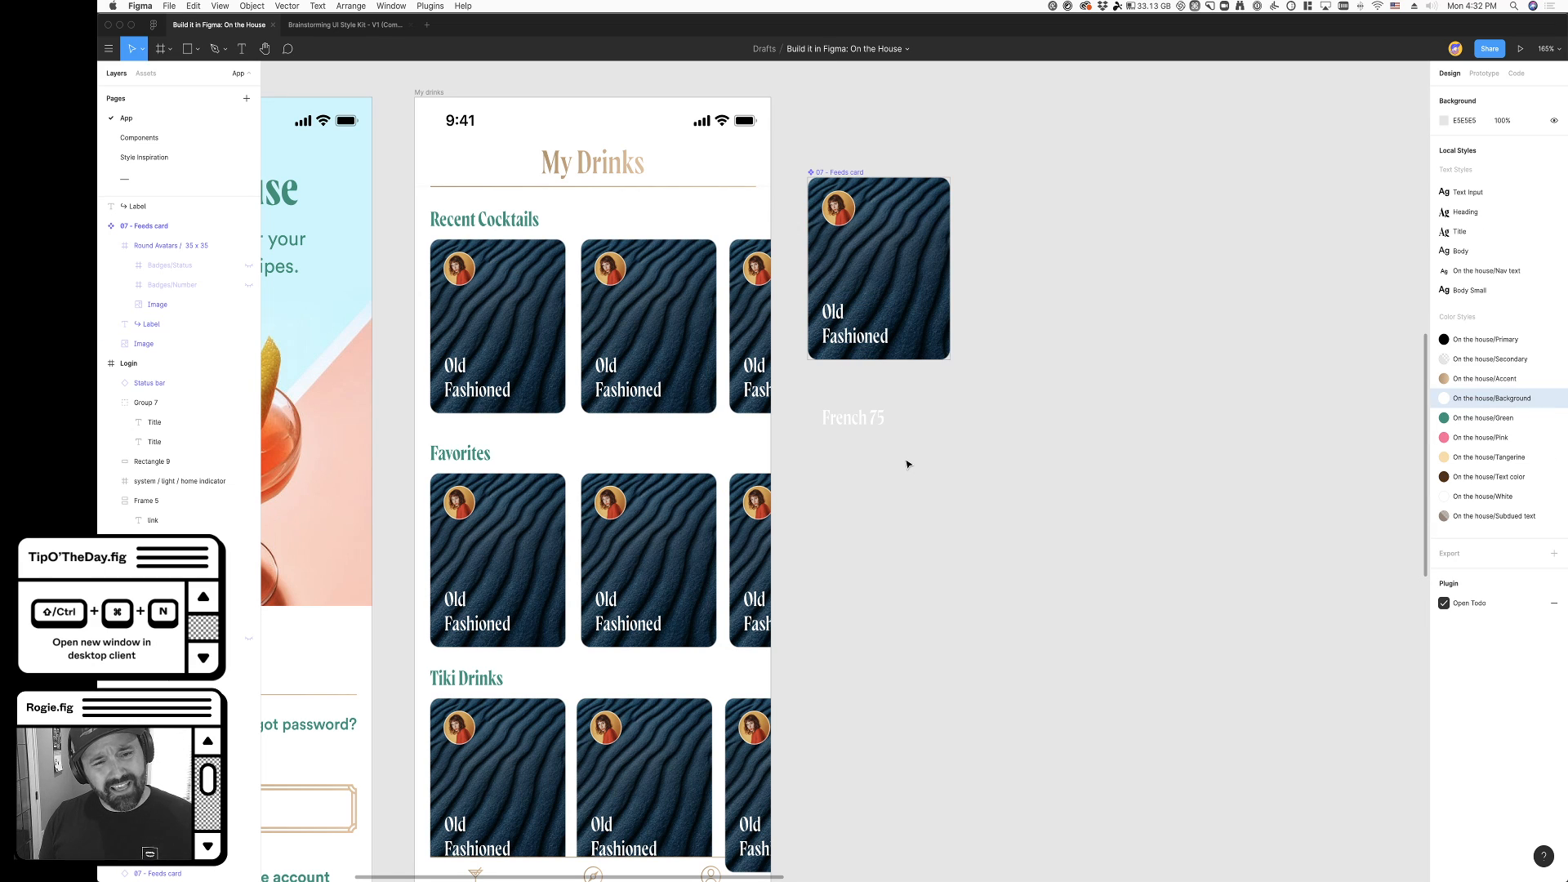
- Remove the stroke from the main feeds card's background image
scroll(797, 437, "up", 5)
left_click(888, 325, "super")
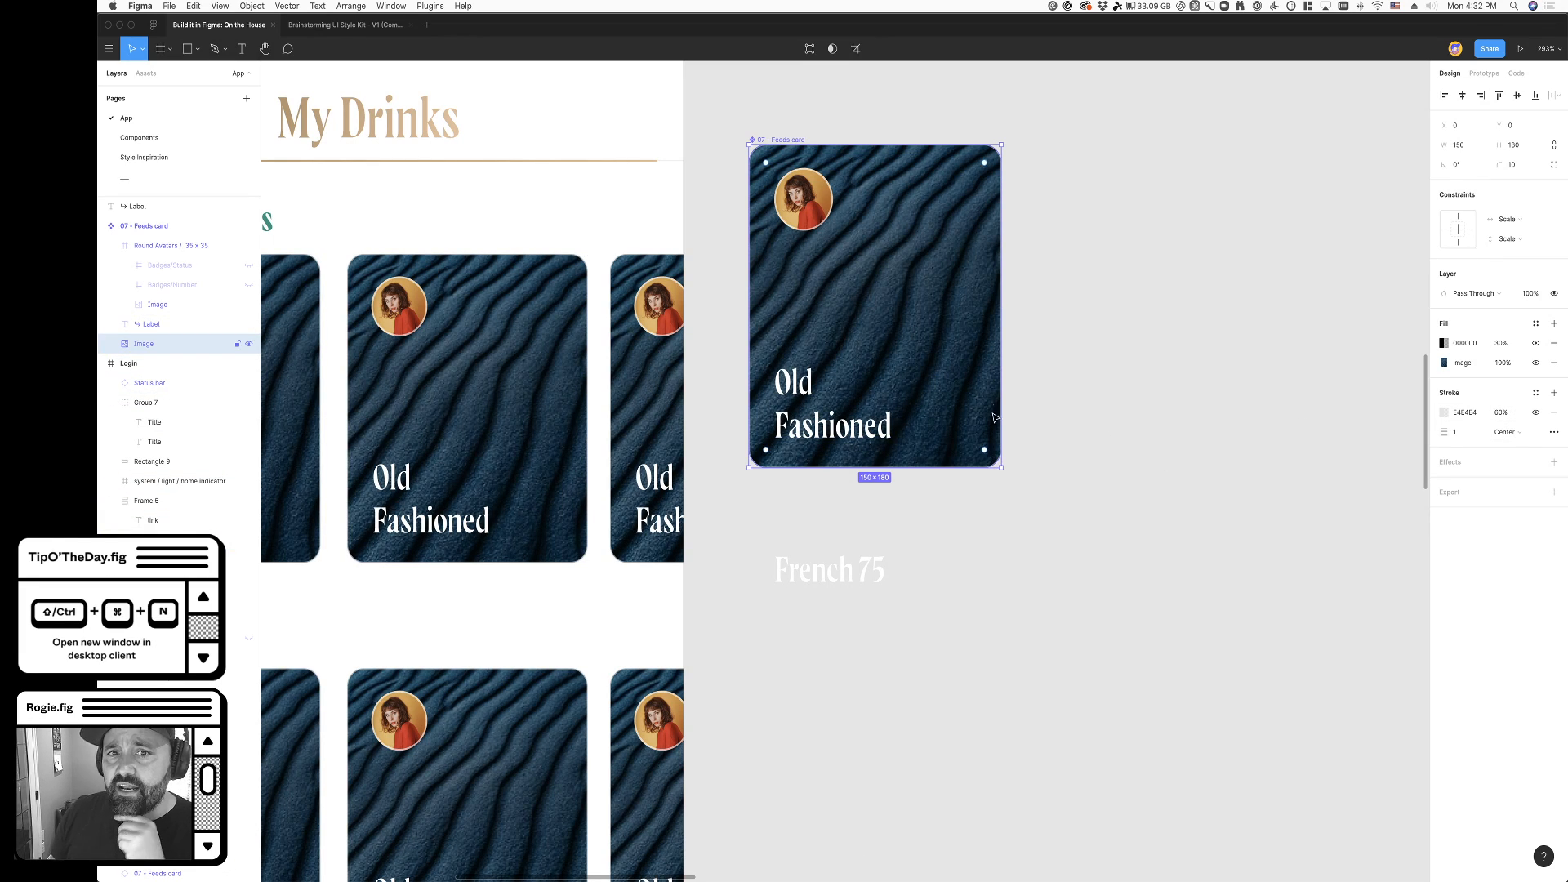
left_click(1121, 528)
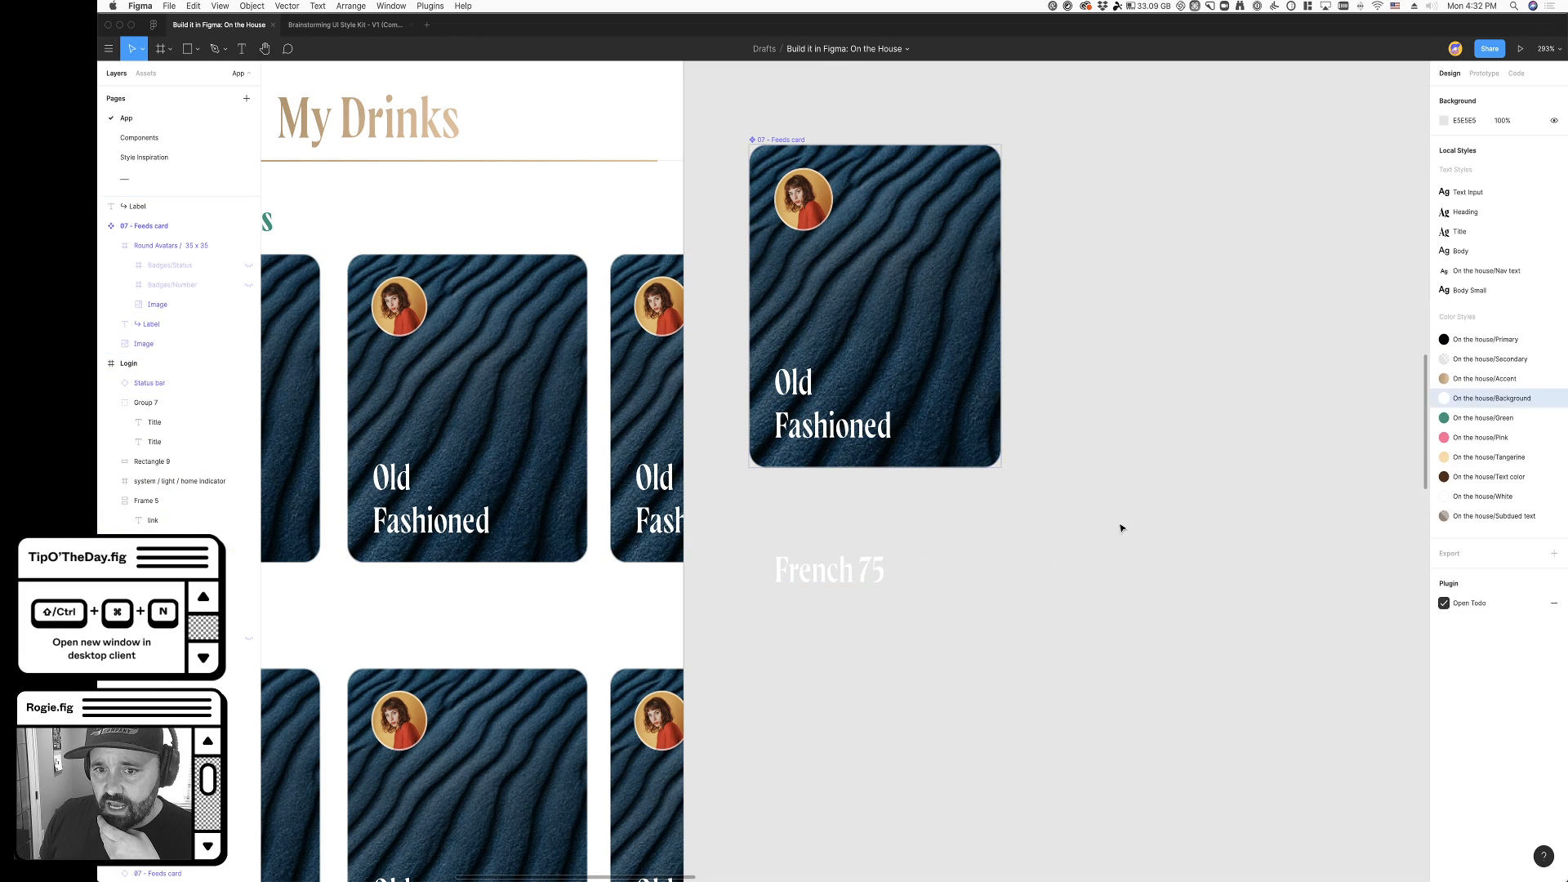
scroll(908, 301, "up", 5)
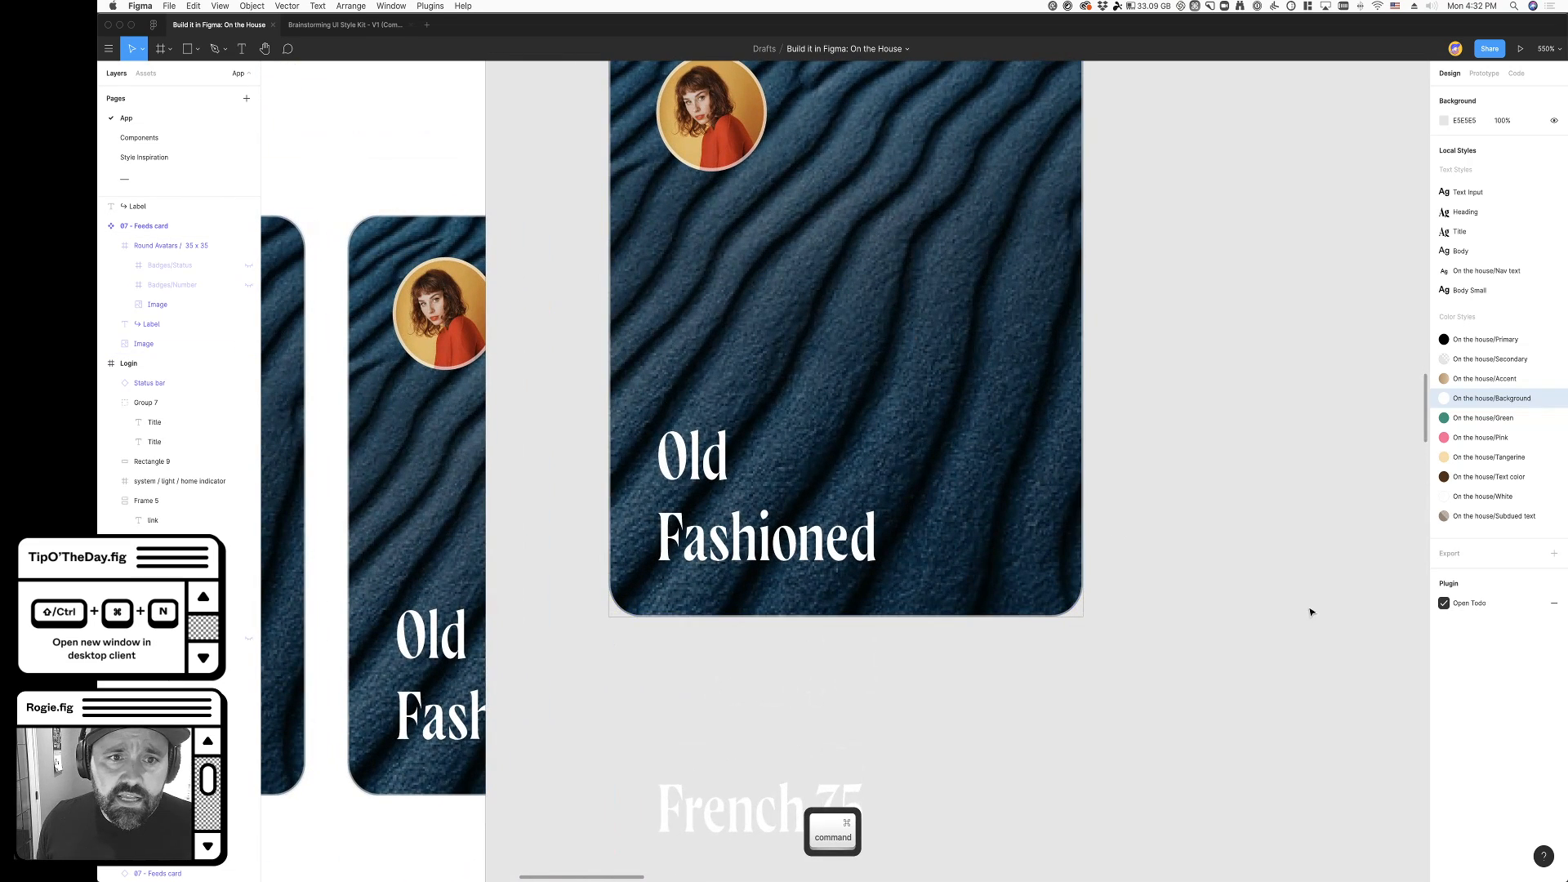
left_click(1012, 483, "super")
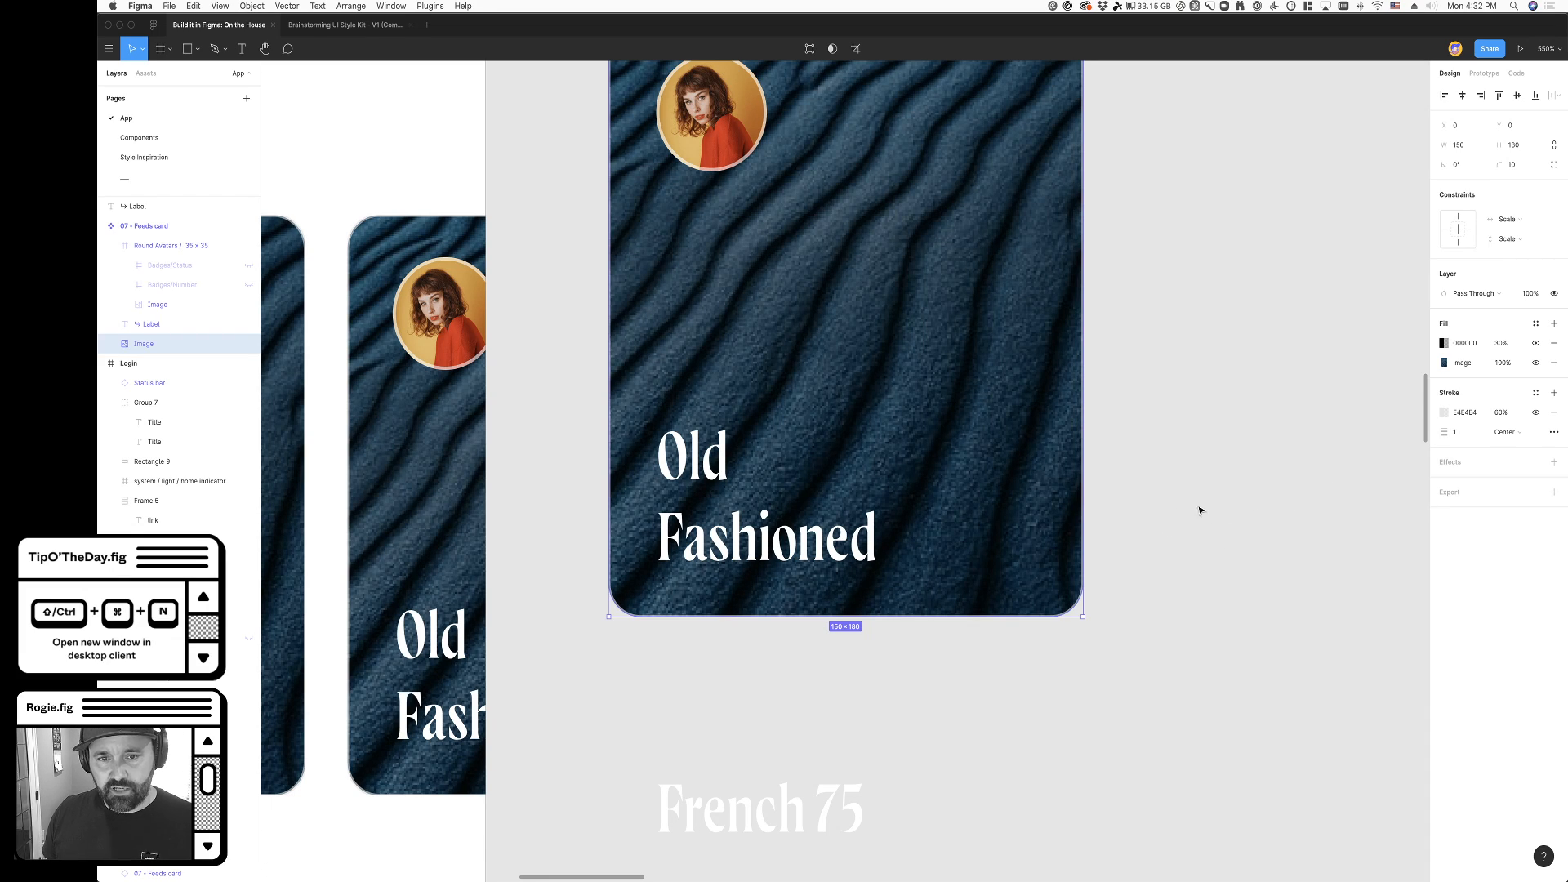
scroll(1254, 500, "up", 3)
left_click(1554, 412)
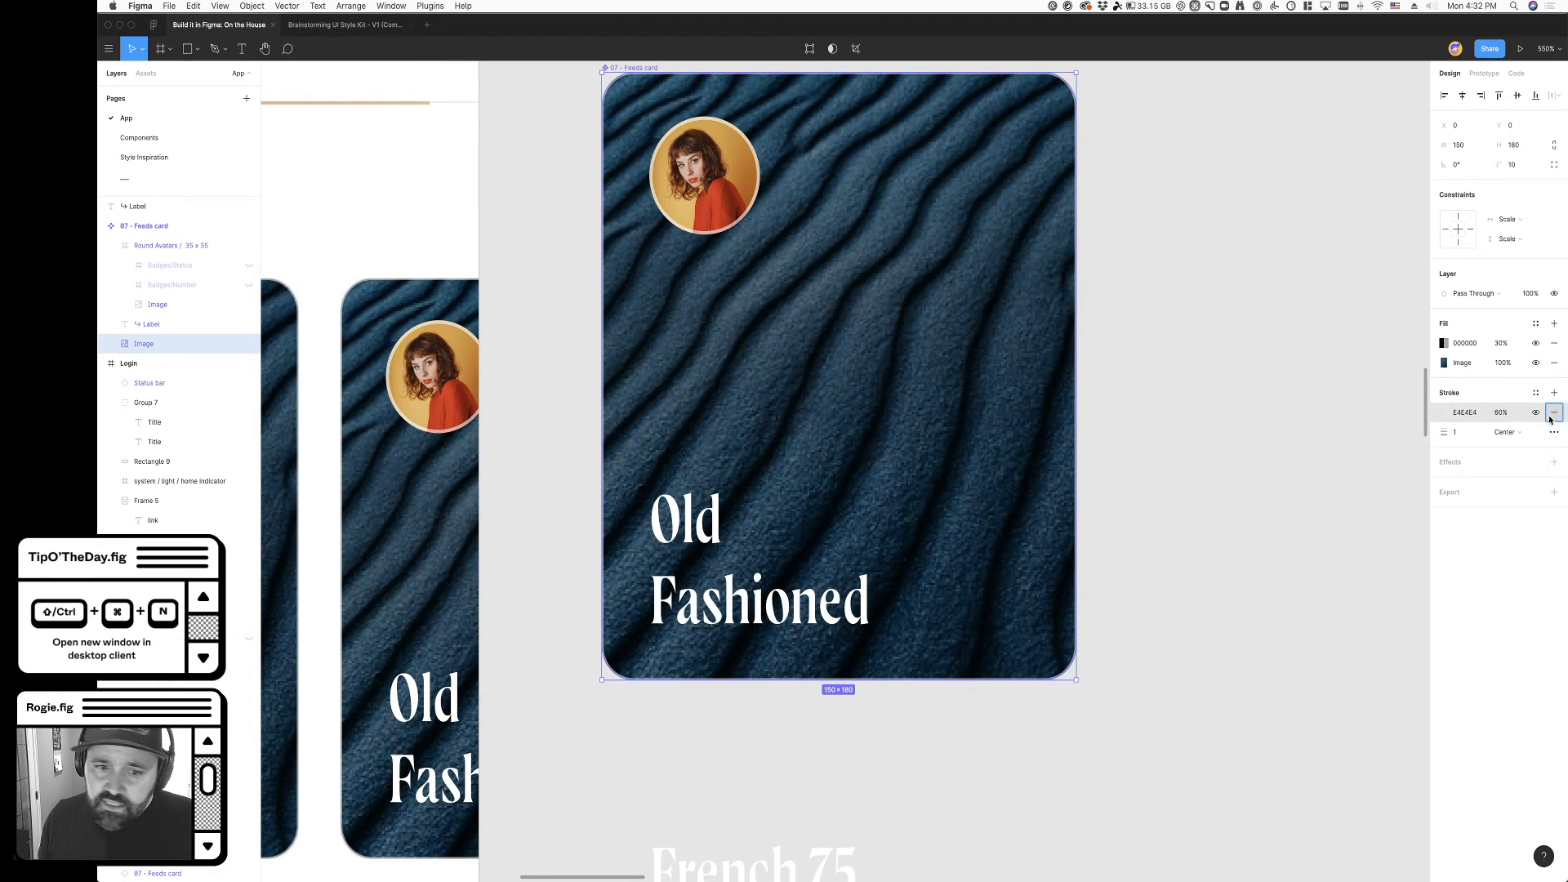
left_click(1170, 760)
scroll(1105, 743, "up", 1)
scroll(1105, 746, "down", 3)
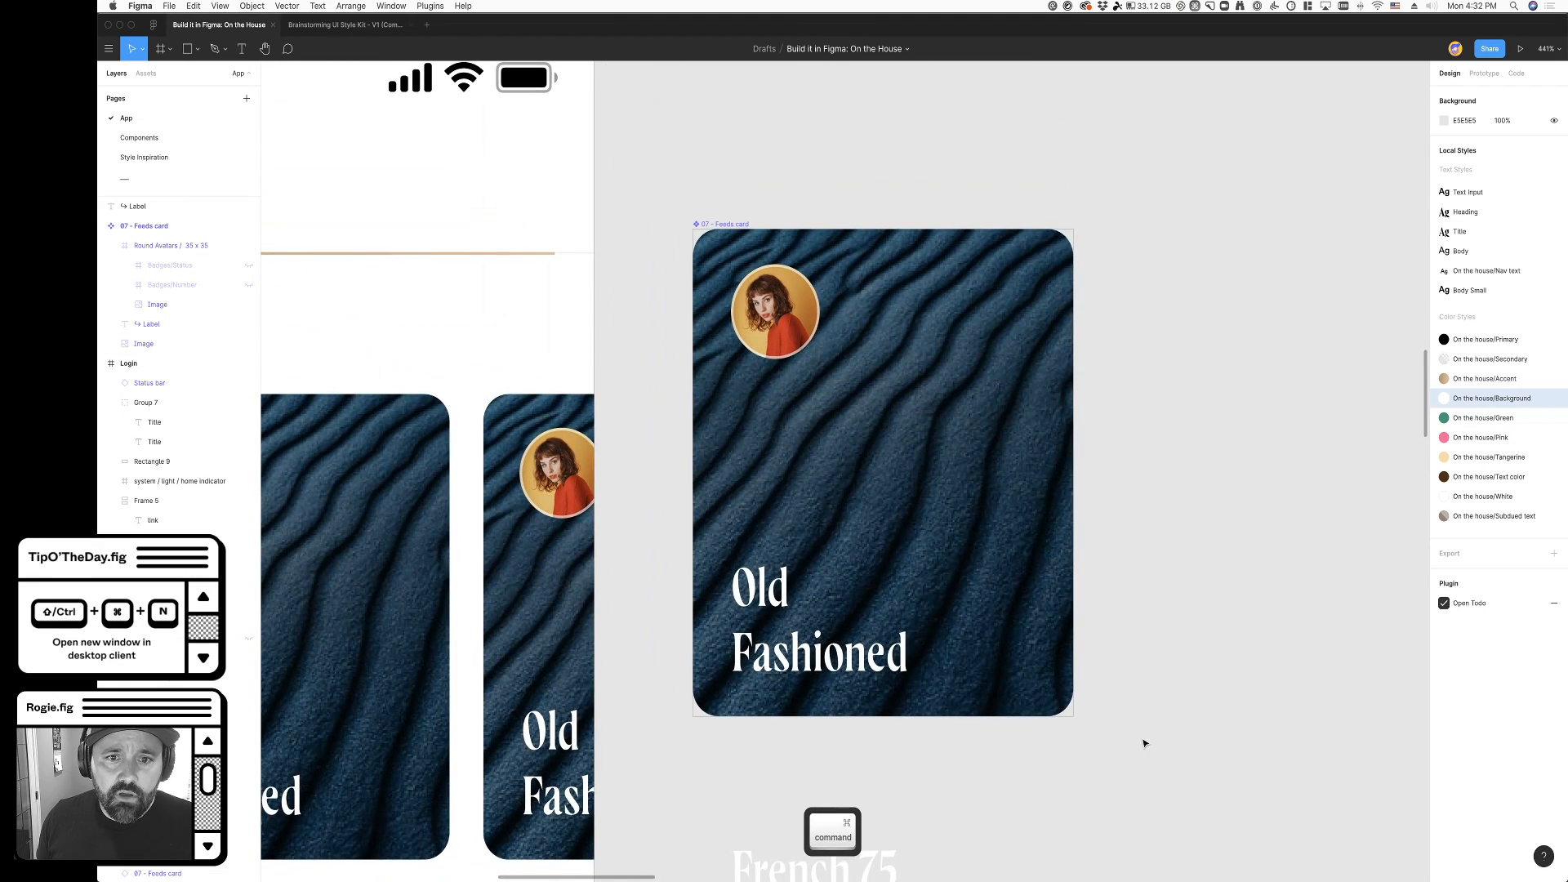
- Try resizing the main feeds card to check how the round avatar scales, and undo the resize
left_click(754, 324)
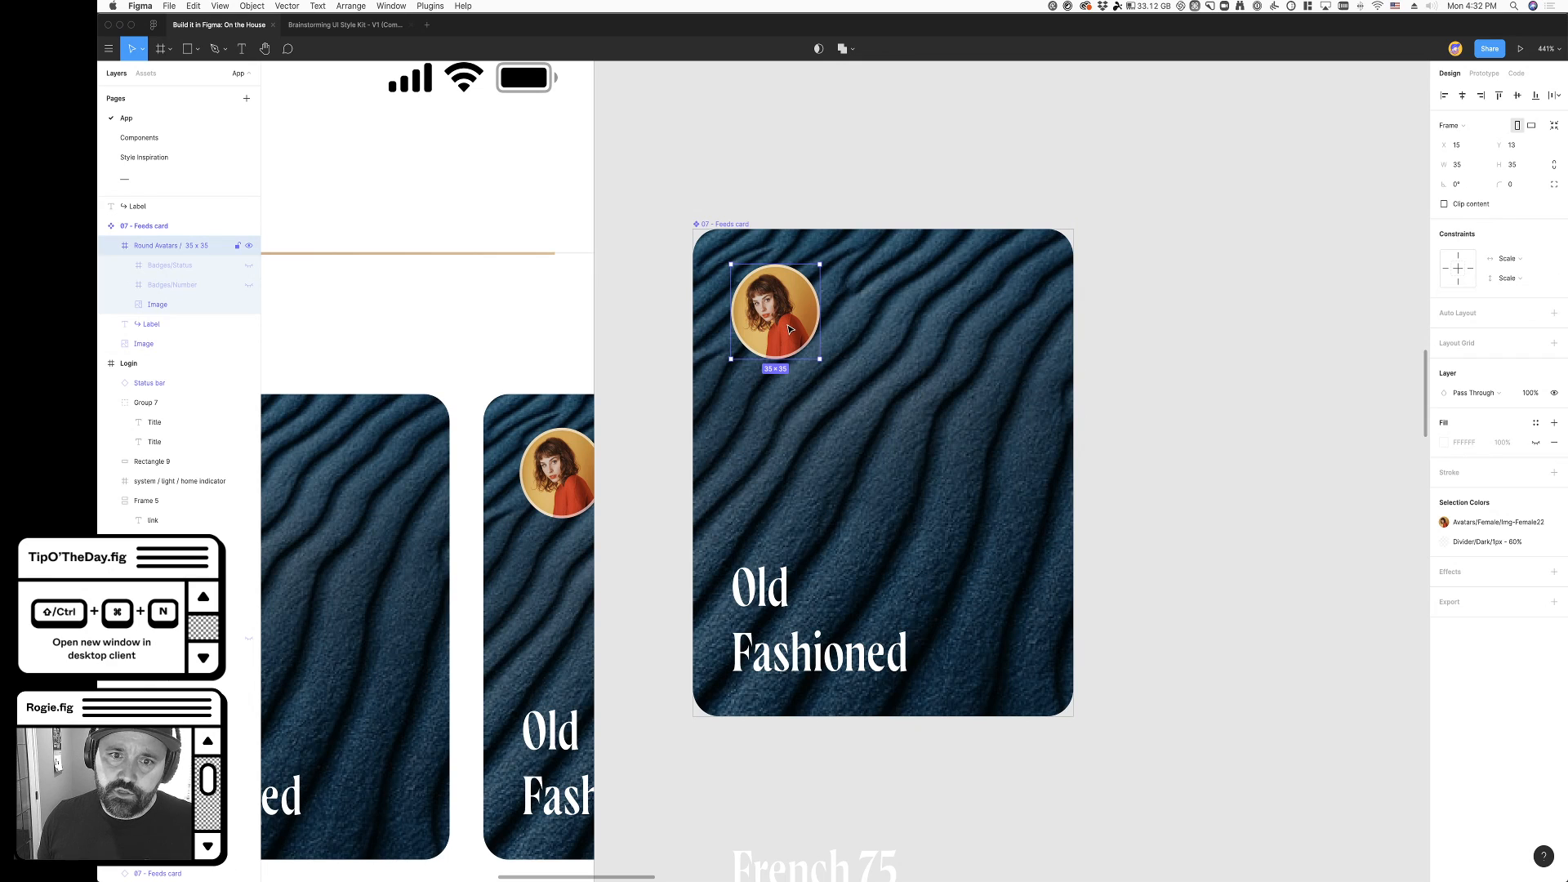
scroll(789, 329, "up", 1)
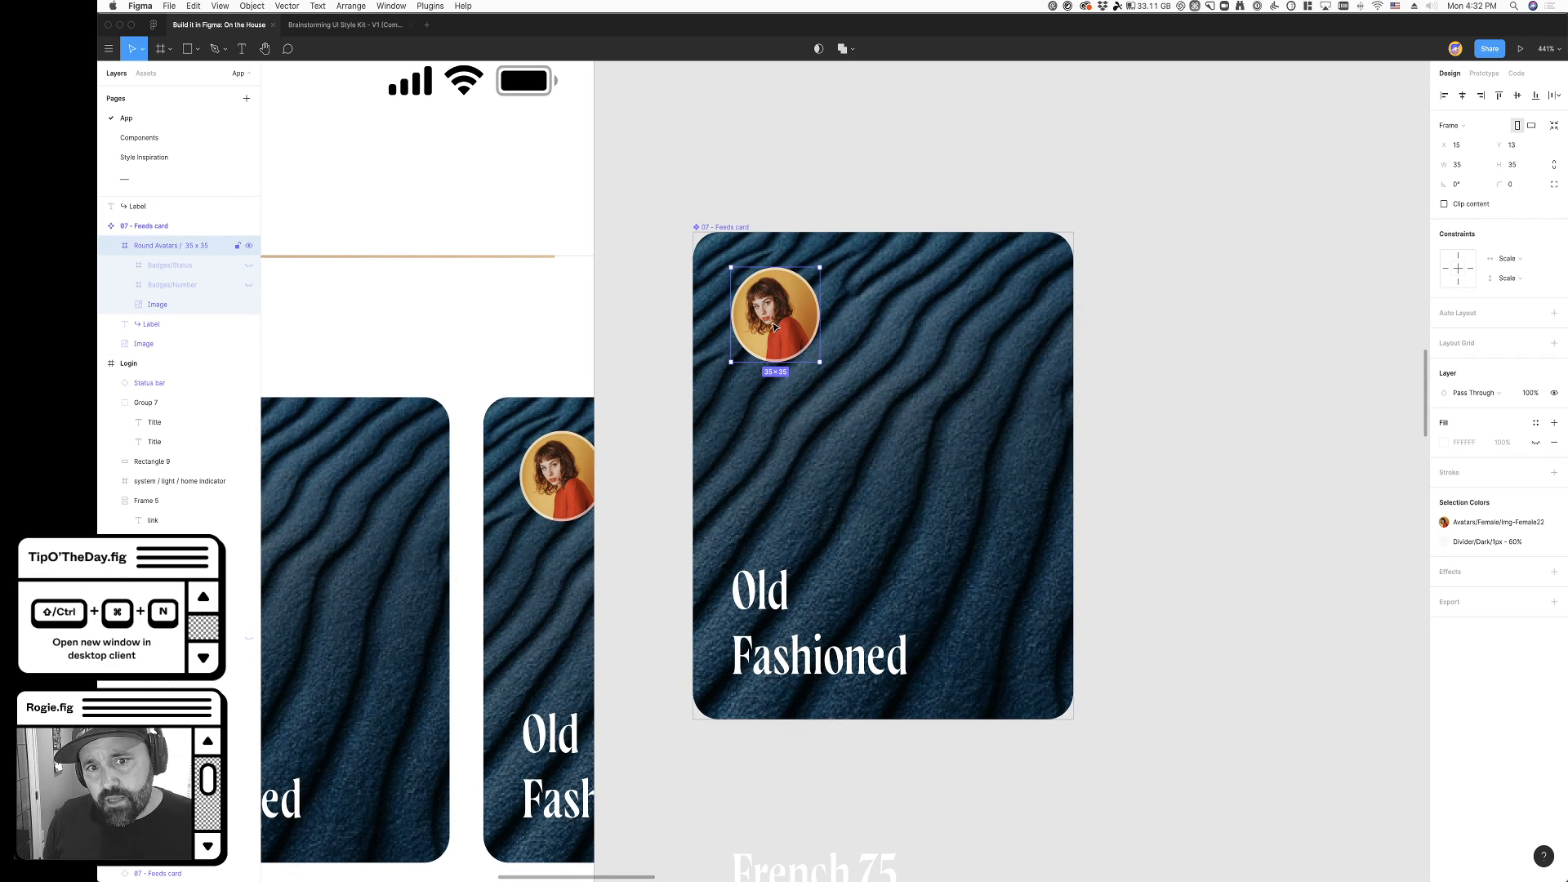
left_click(767, 206)
left_click(737, 229)
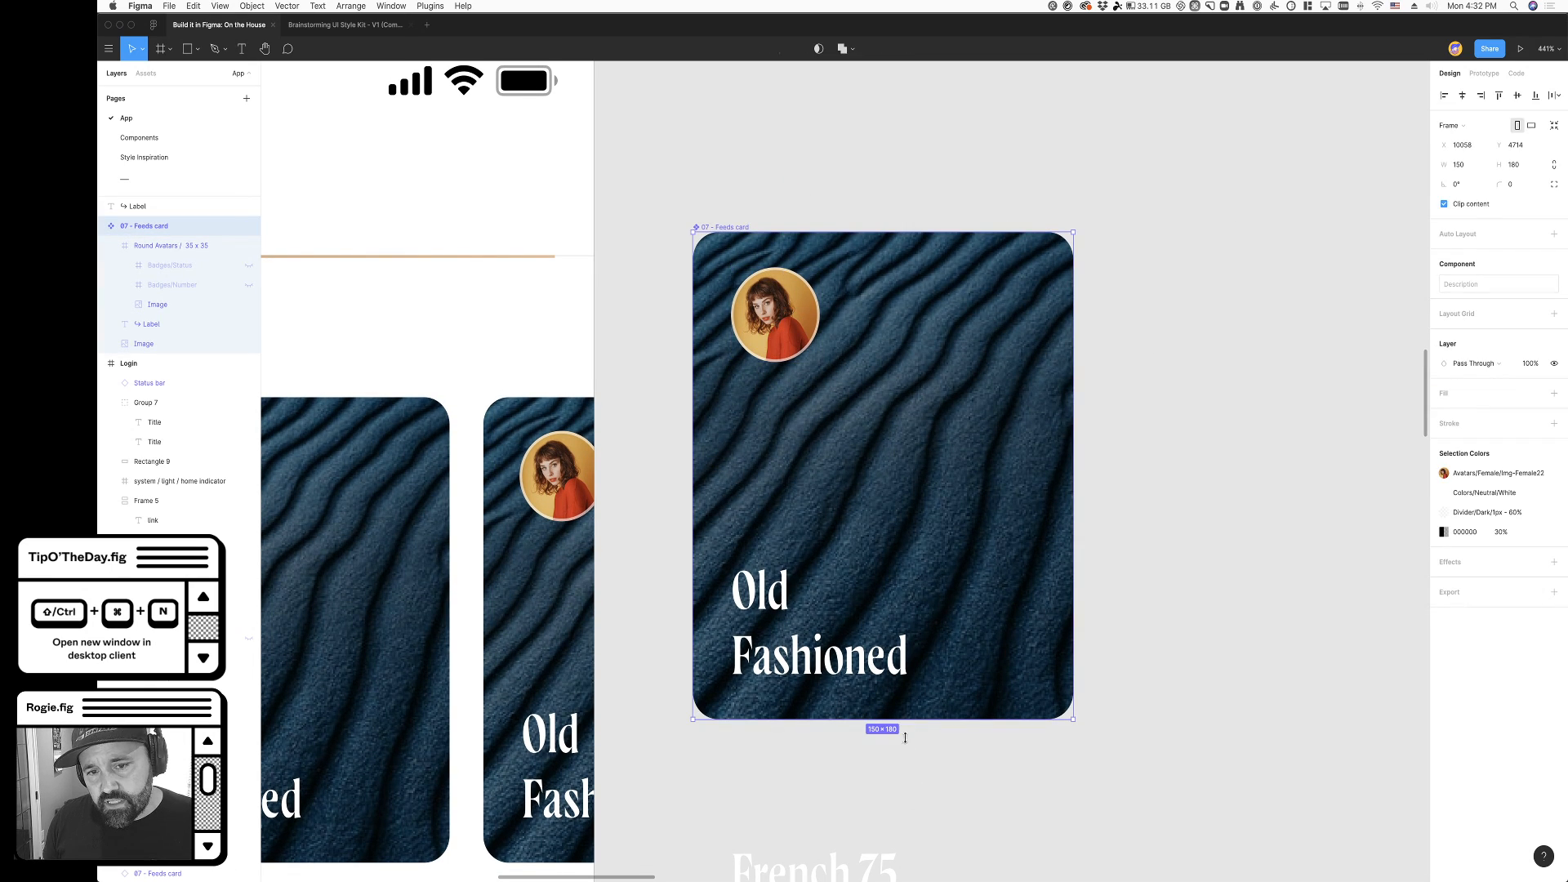
key("super+z")
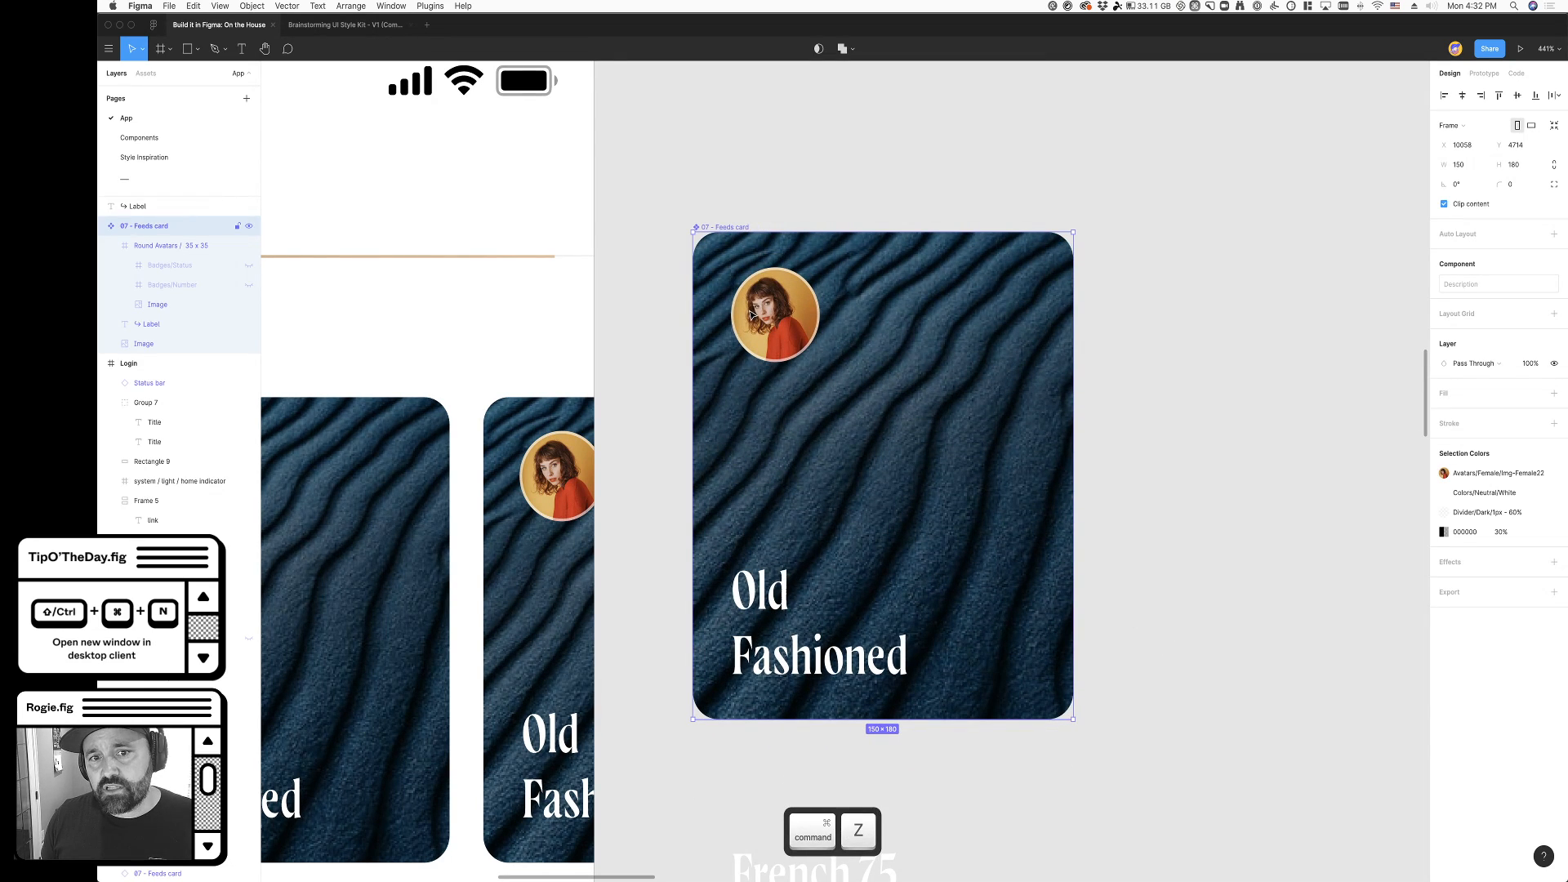
- Set the round avatar's constraints on the main feeds card to Left and Top
left_click(750, 319)
scroll(1382, 245, "right", 1)
left_click(1526, 261)
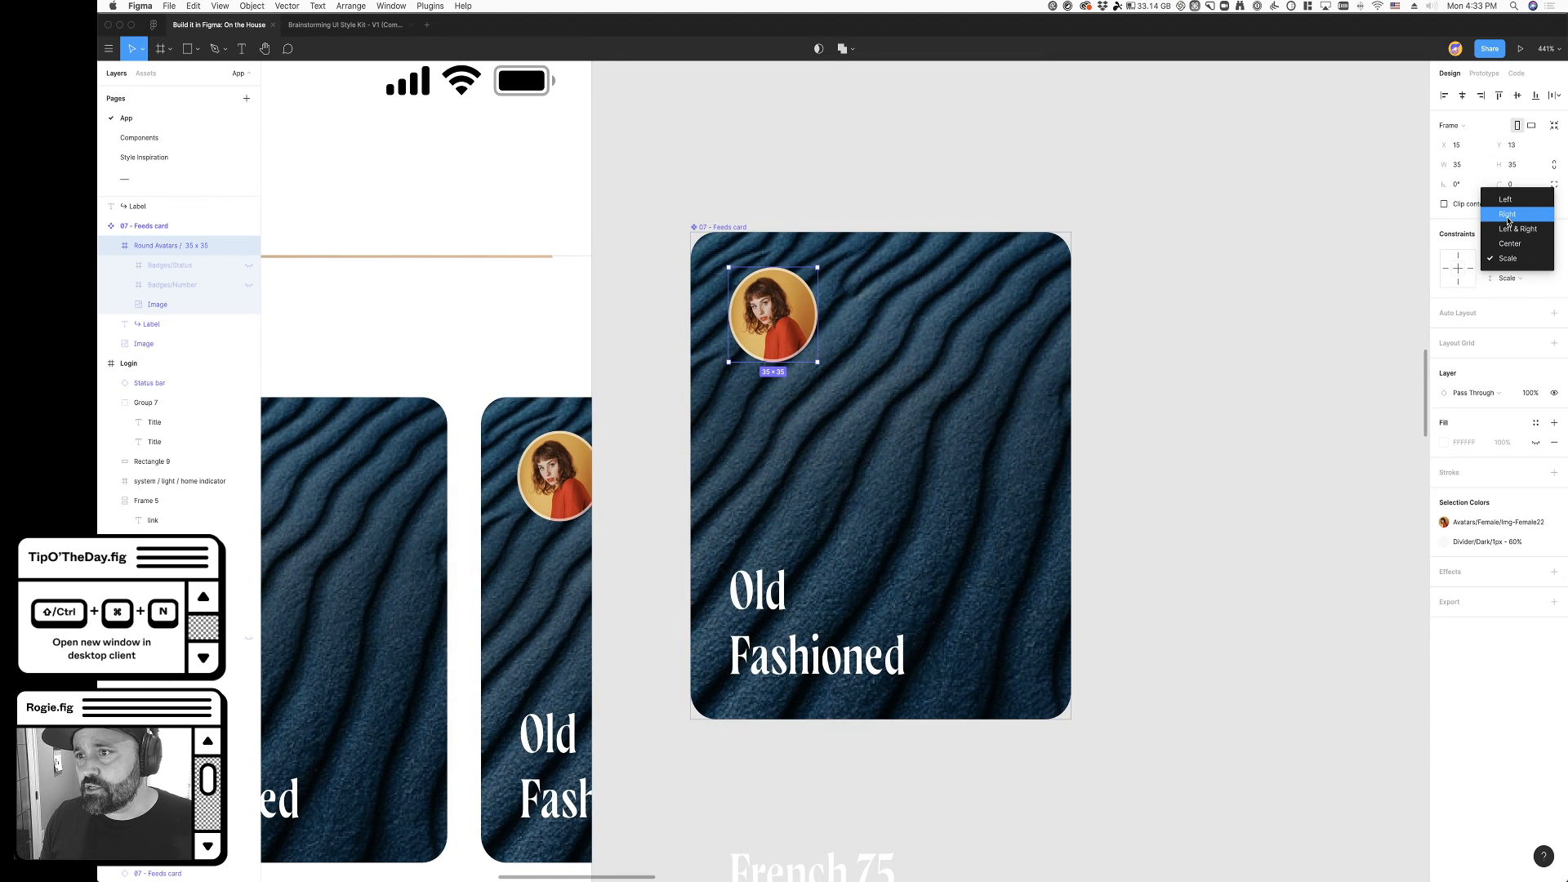
left_click(1507, 200)
left_click(1512, 279)
left_click(1507, 223)
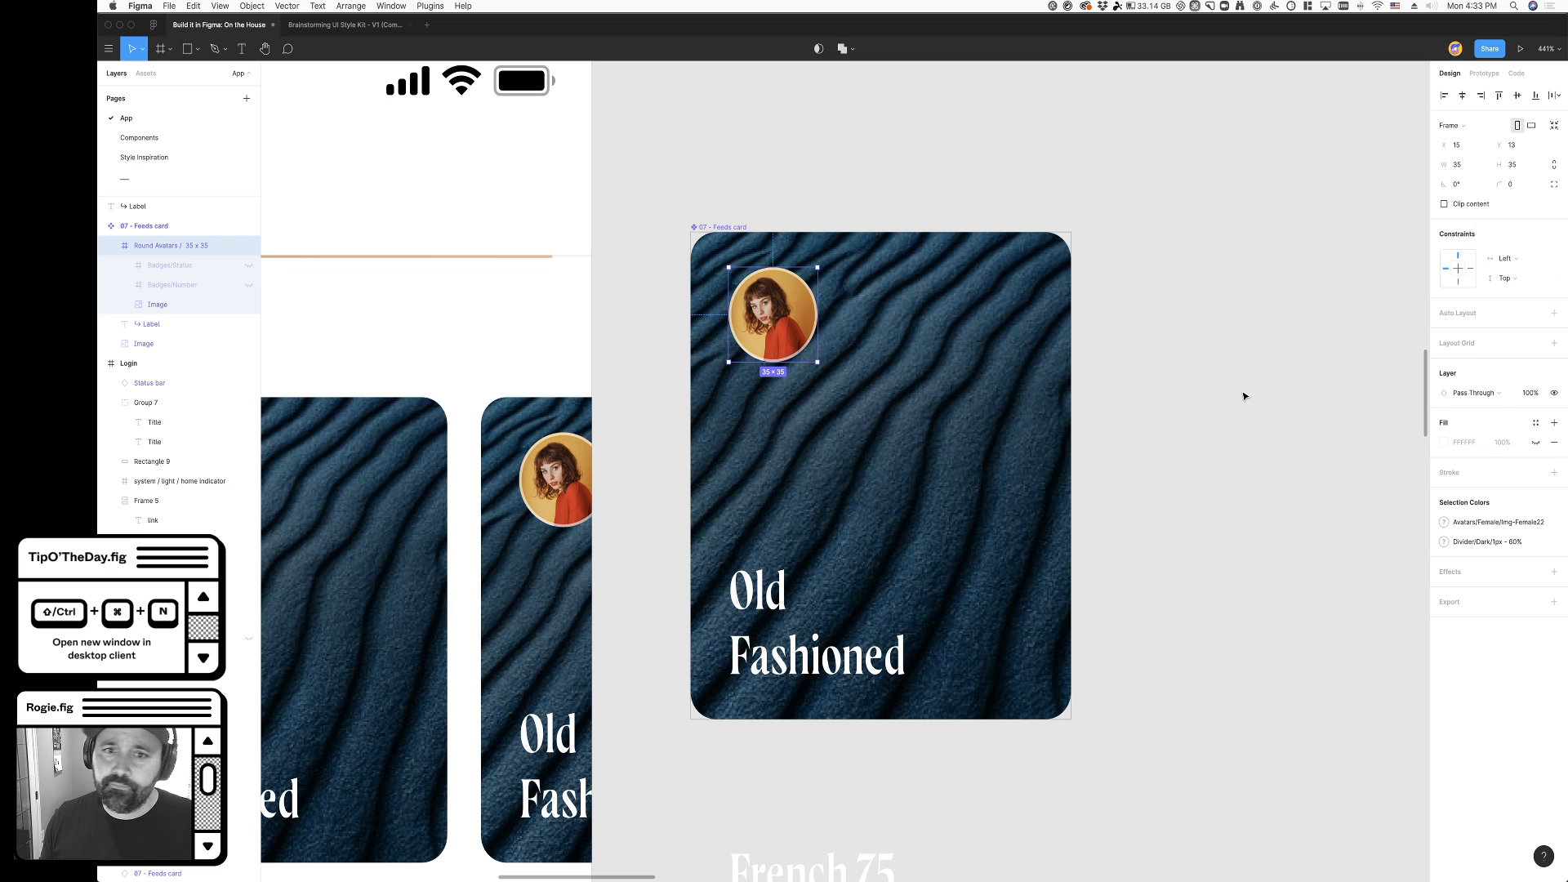
left_click(1243, 395)
- Try resizing the main feeds card to test the avatar's new constraints, and undo the resize
left_click(734, 228)
scroll(945, 201, "left", 1)
scroll(943, 201, "left", 2)
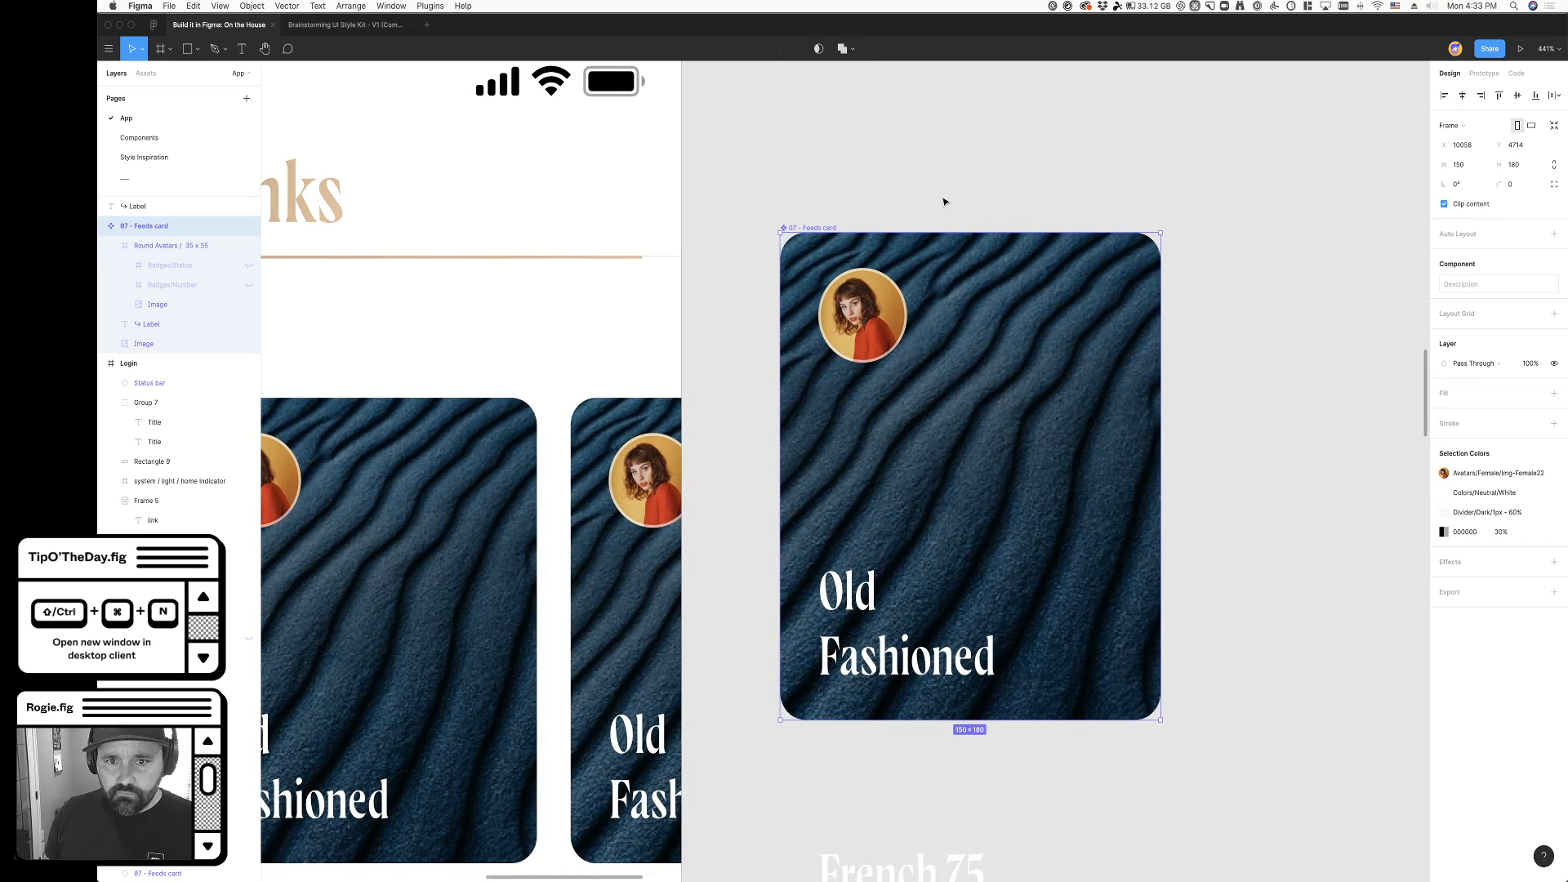
left_click_drag(1155, 716, 1307, 672)
key("super+z")
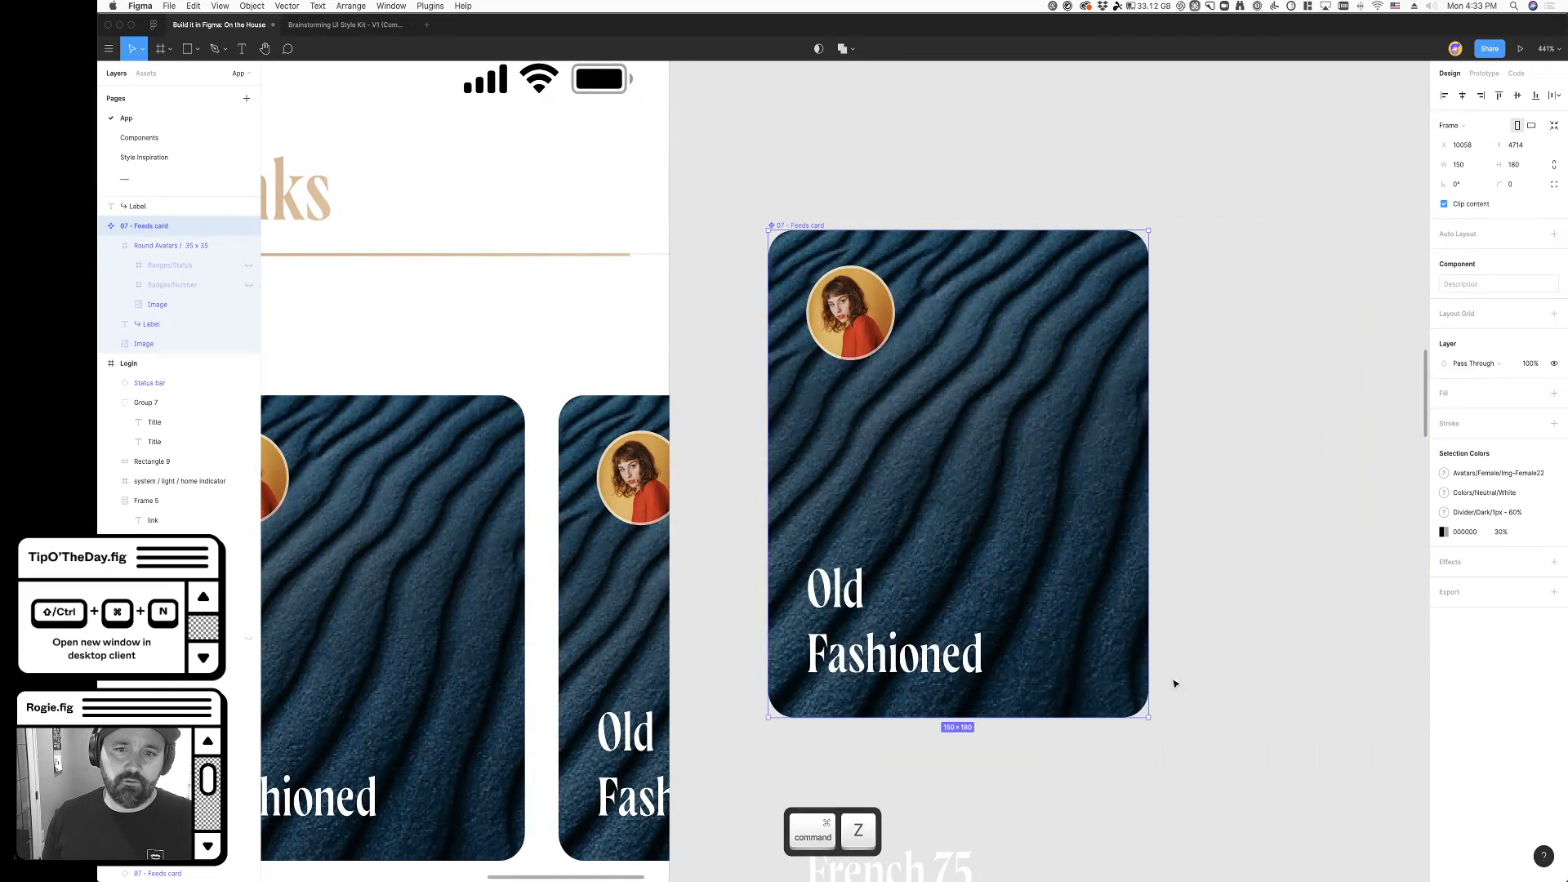
- Examine the avatar image on the main feeds card and the matching cards in the My drinks rows
scroll(940, 653, "down", 4)
left_click(1257, 599)
scroll(1008, 540, "down", 2)
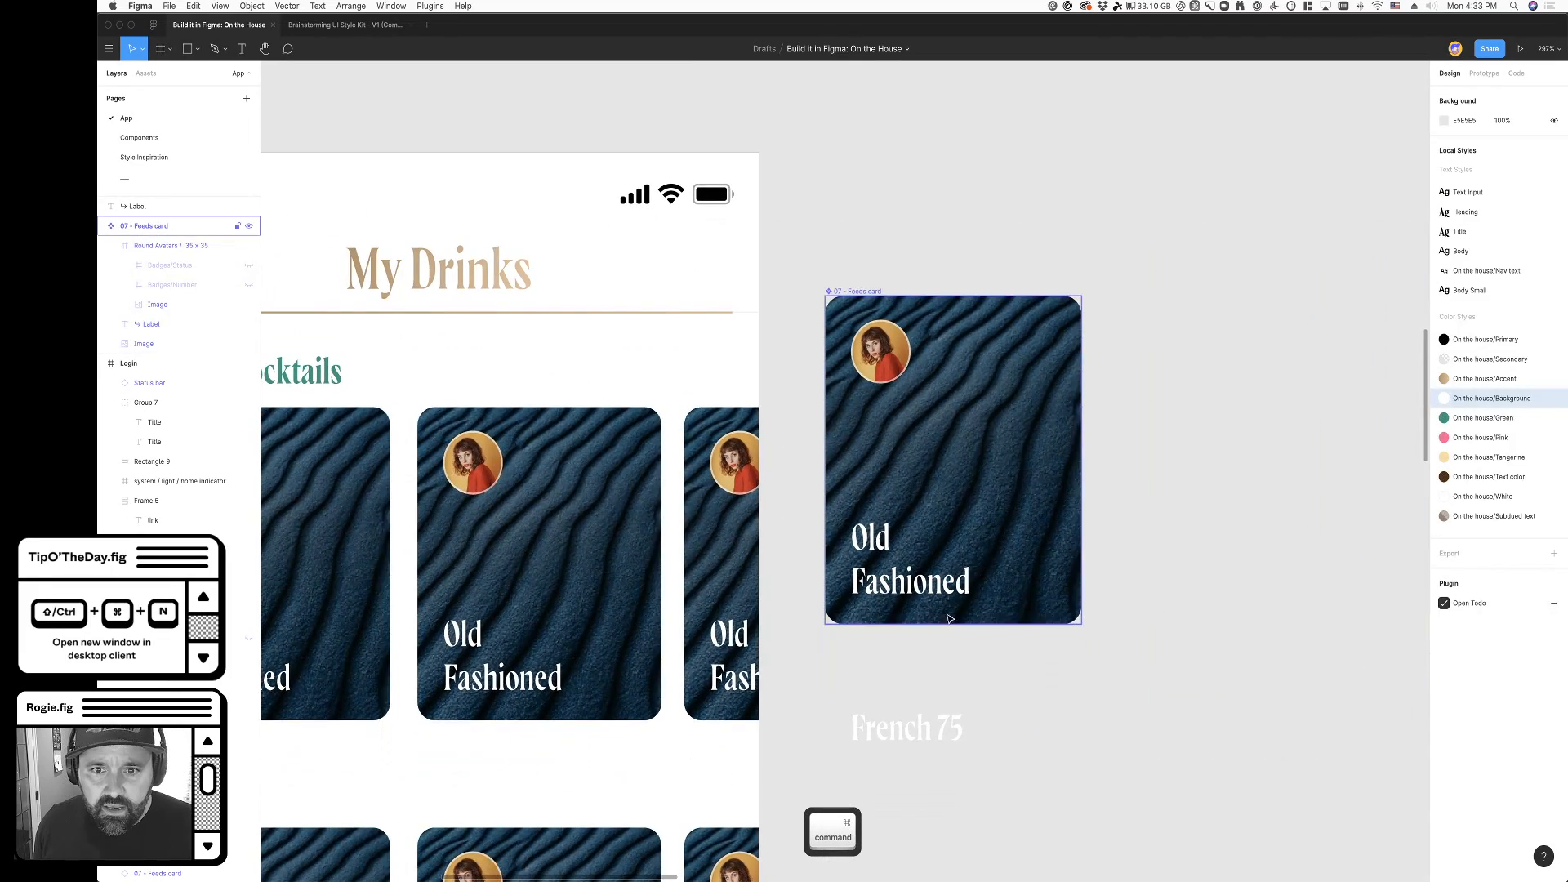
scroll(980, 457, "left", 2)
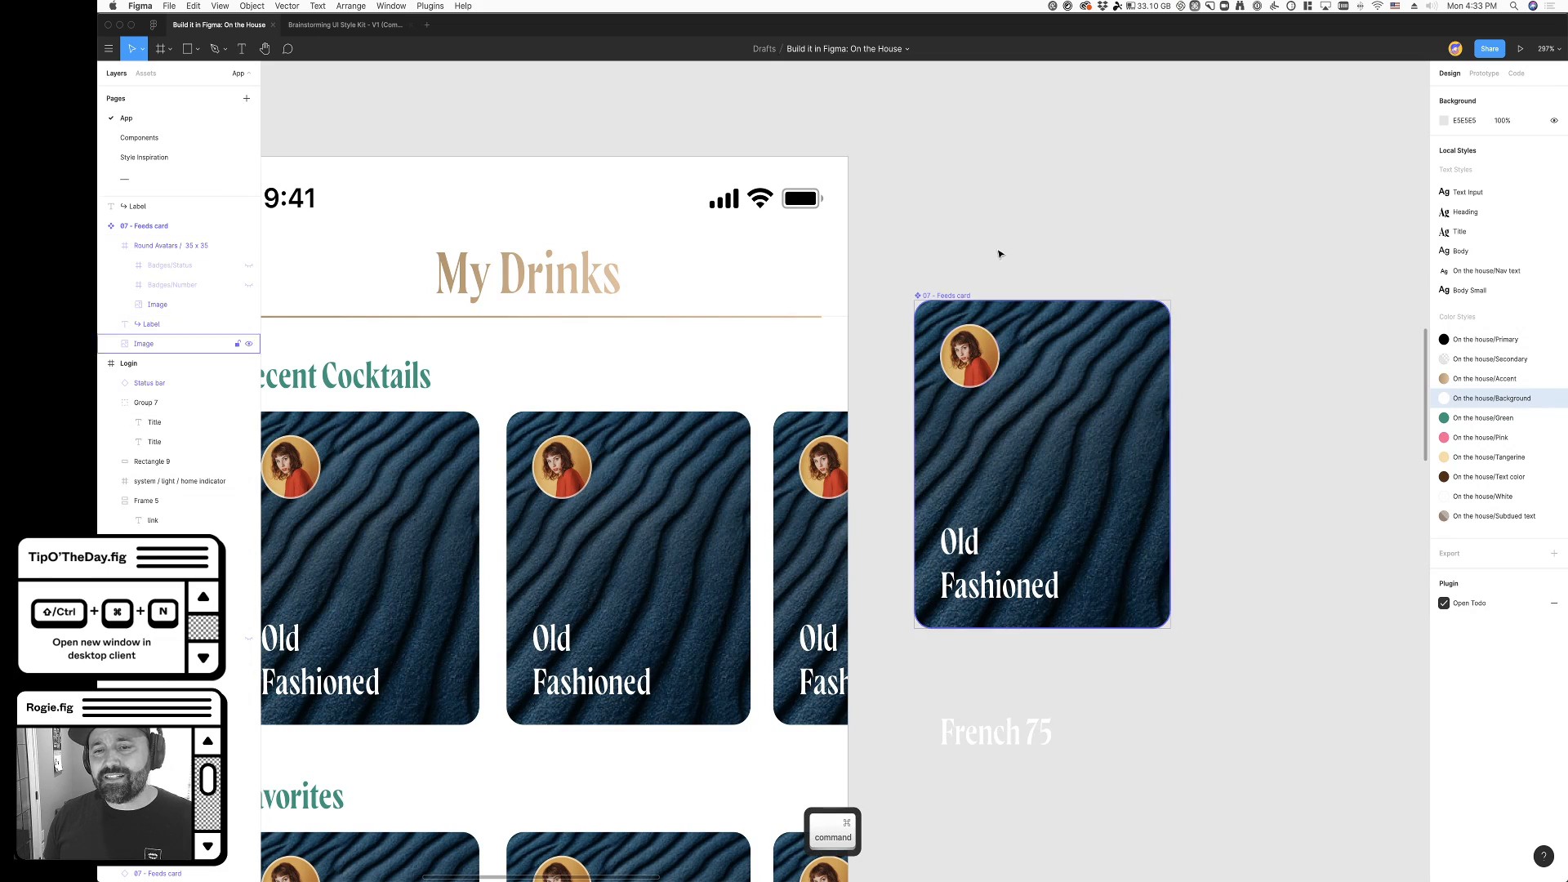
left_click(957, 372, "super")
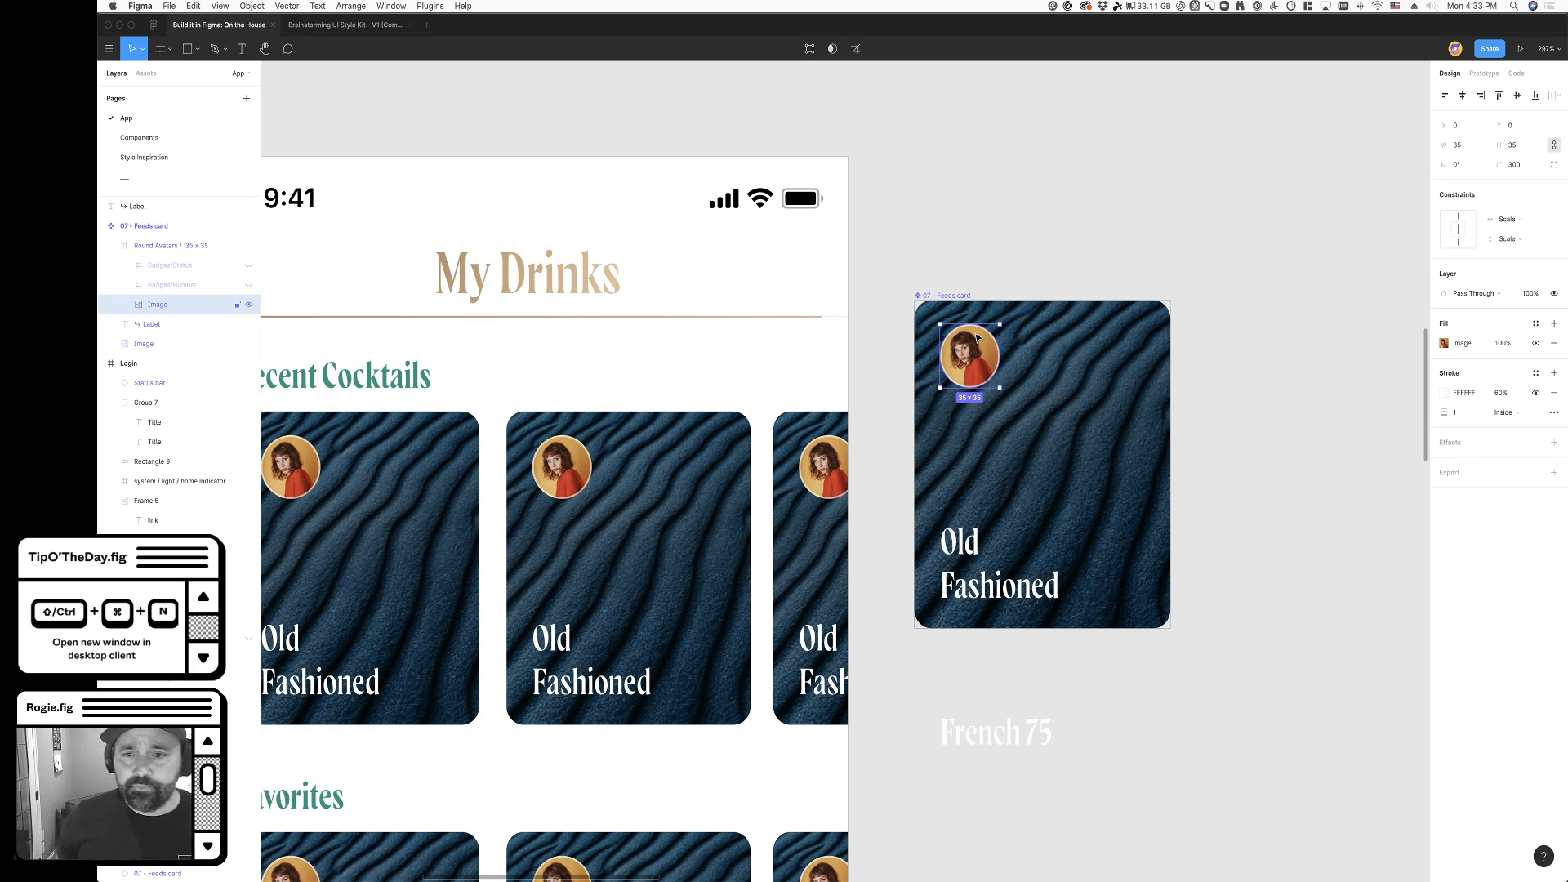
scroll(1203, 623, "right", 3)
scroll(1203, 624, "down", 1)
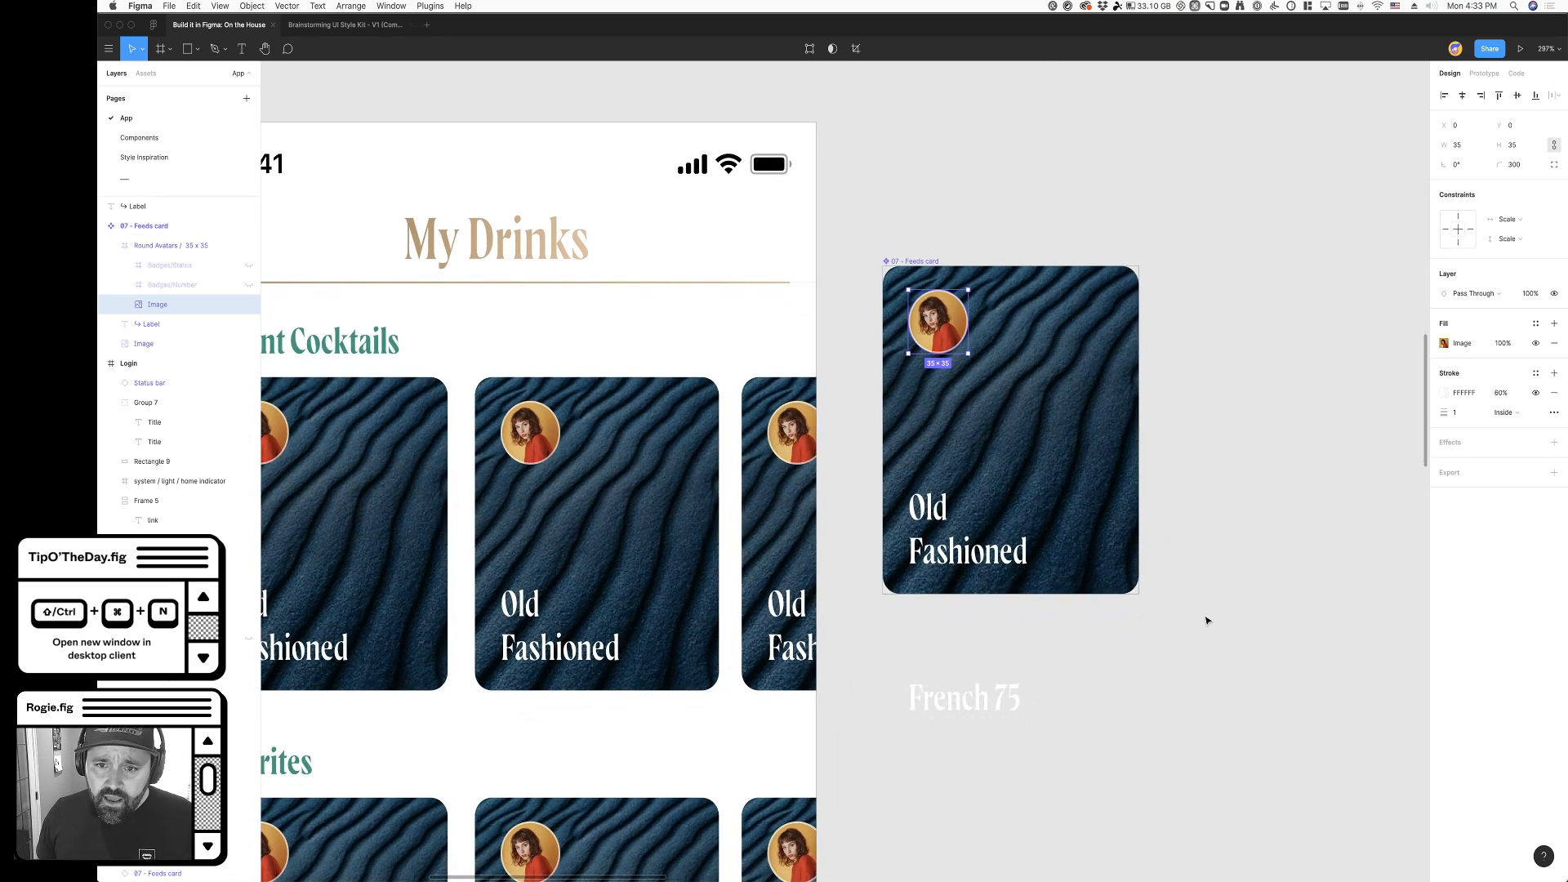
left_click(1169, 555)
scroll(1159, 572, "down", 5)
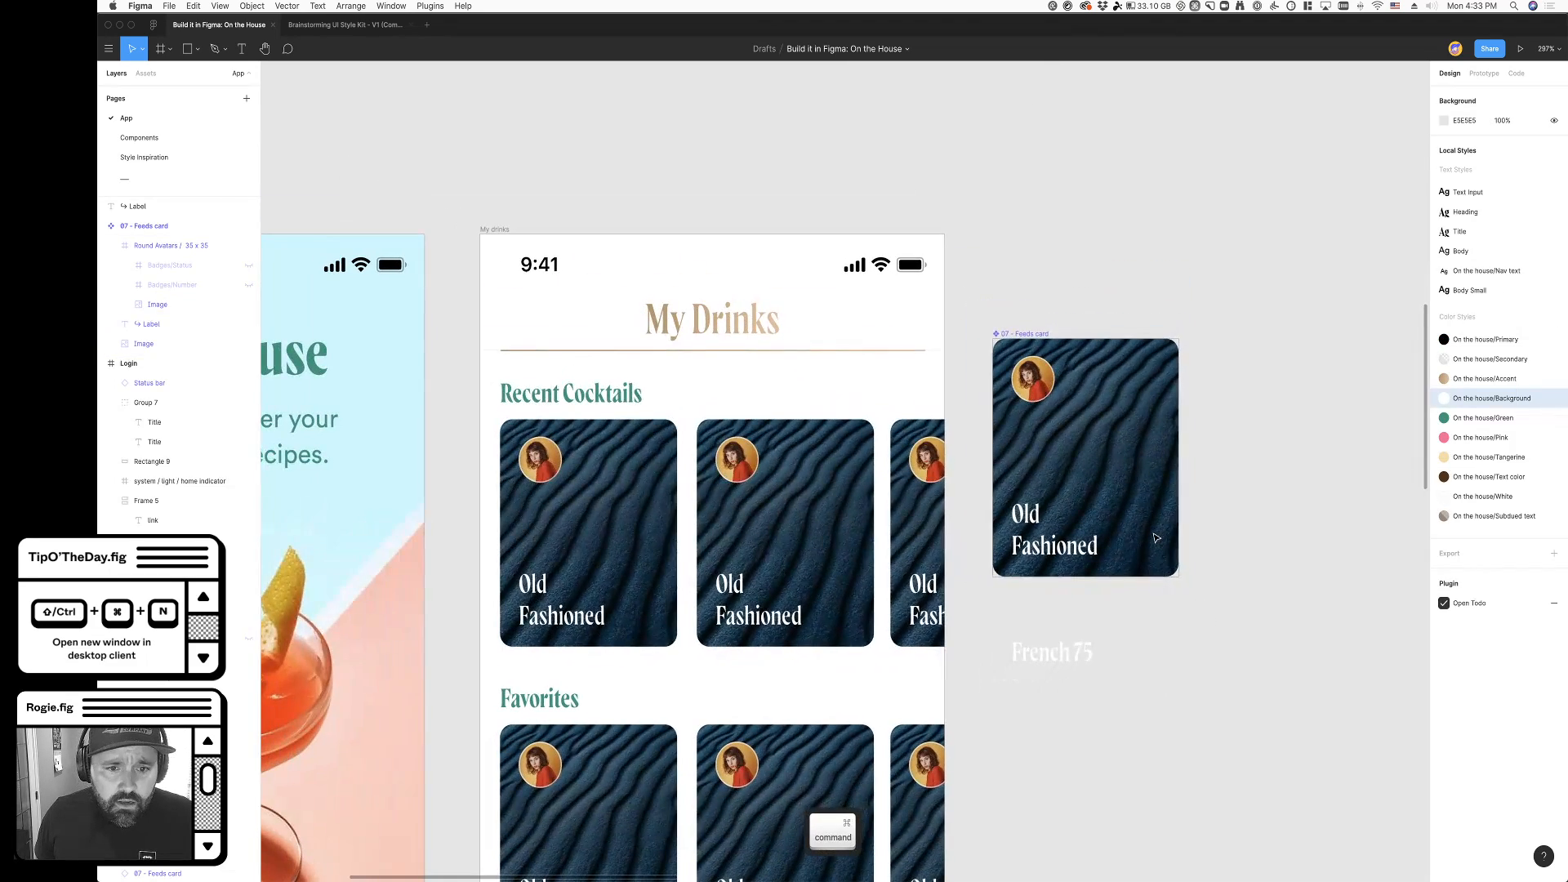
scroll(1148, 638, "down", 2)
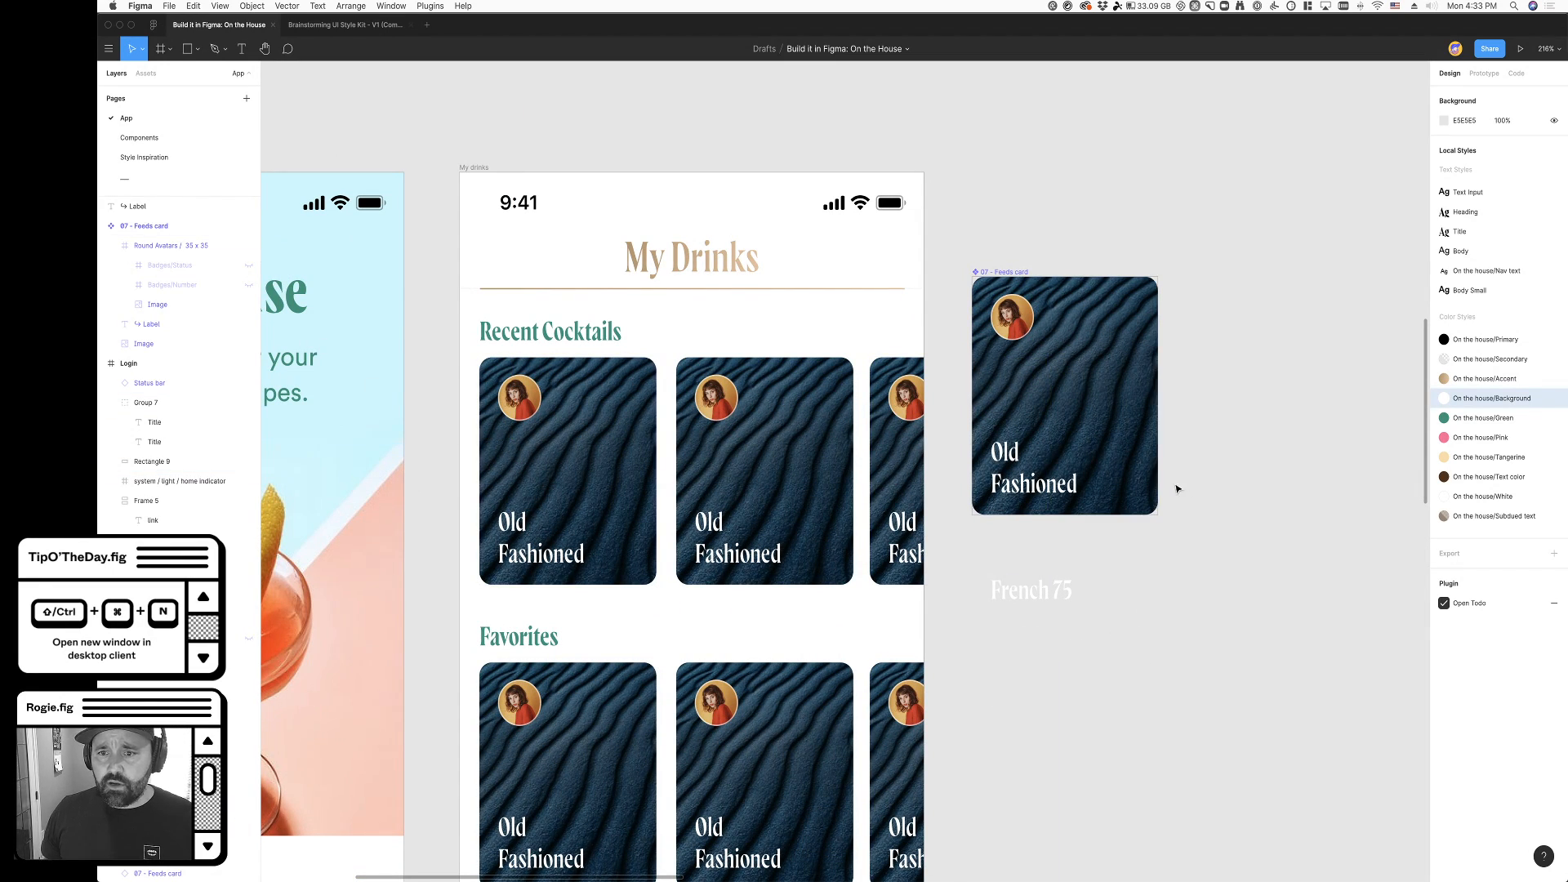
- Rename the main feeds card component as "Cocktail Card"
left_click(991, 271)
key("super+r")
key("shift")
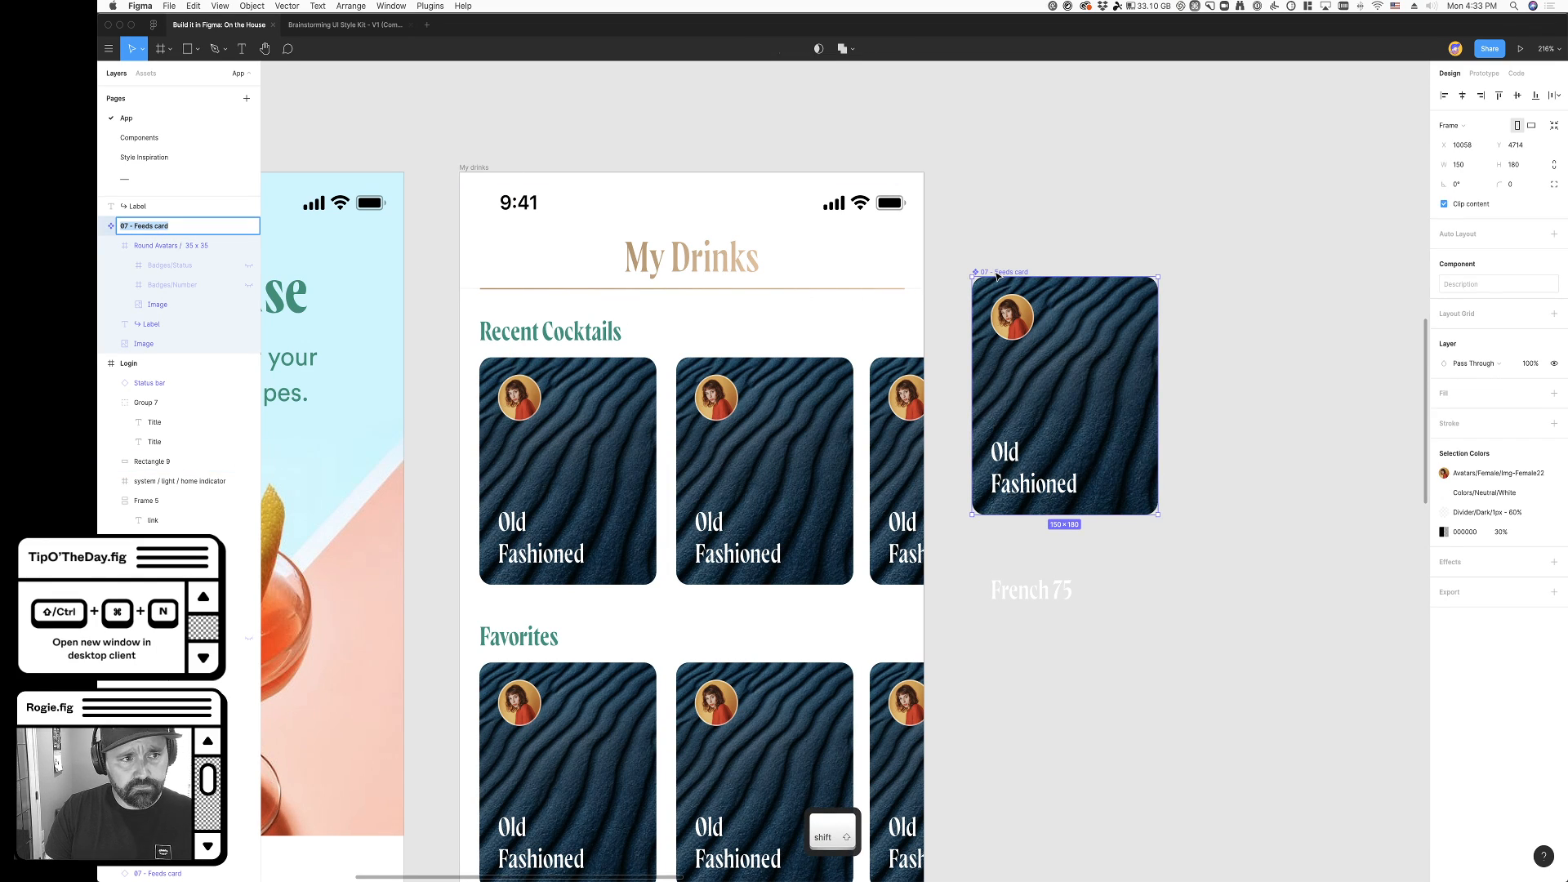
type("Cock")
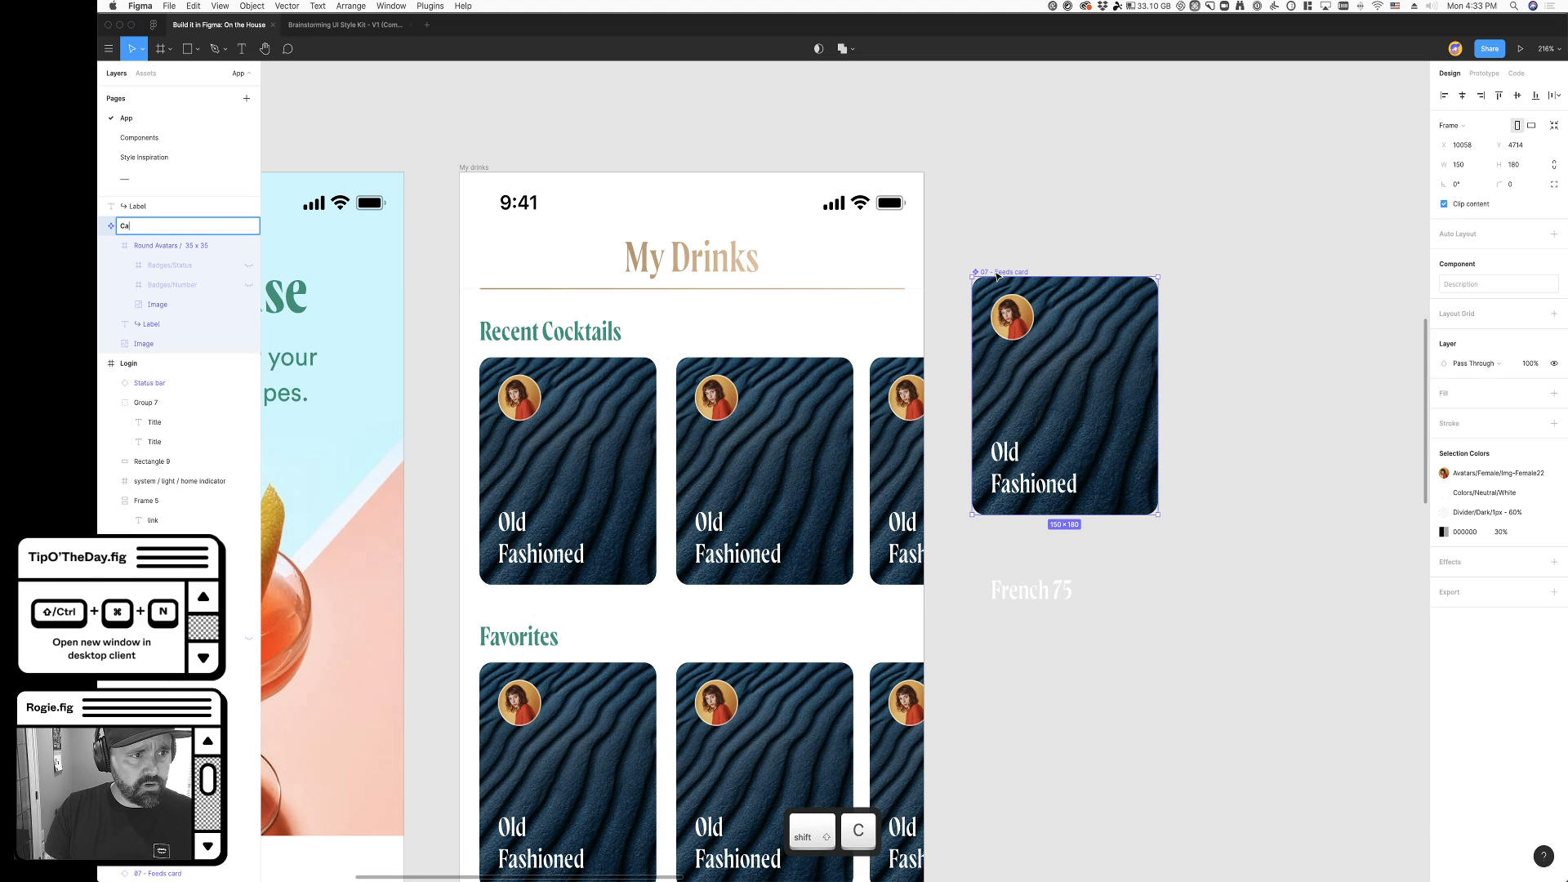
type("tail Card")
key("Return")
left_click(1038, 198)
scroll(1026, 228, "down", 2)
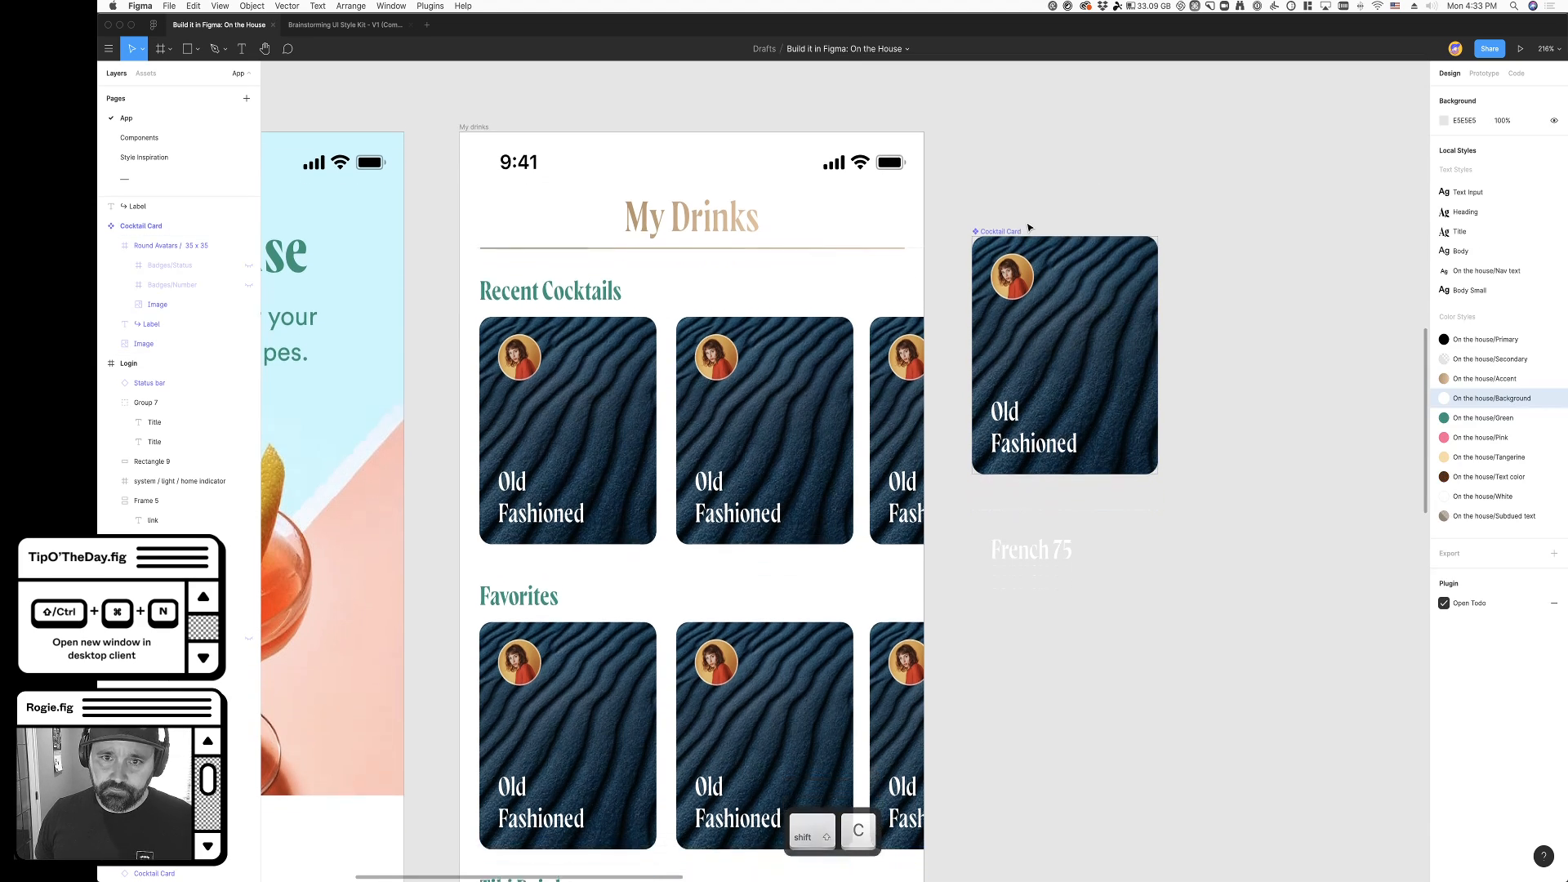
scroll(1164, 552, "right", 2)
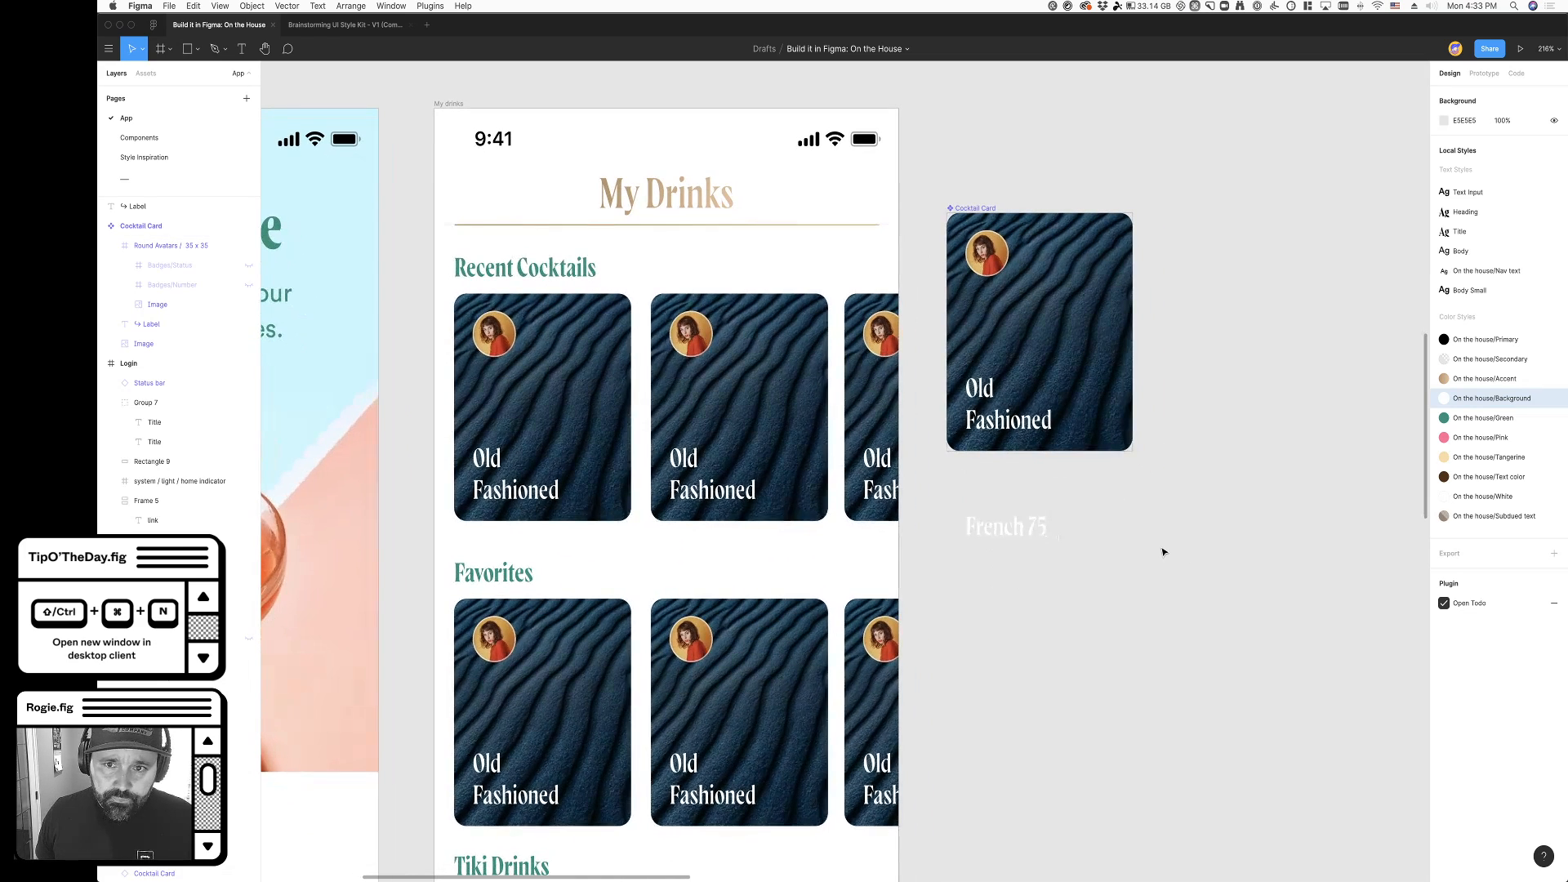
left_click(494, 409)
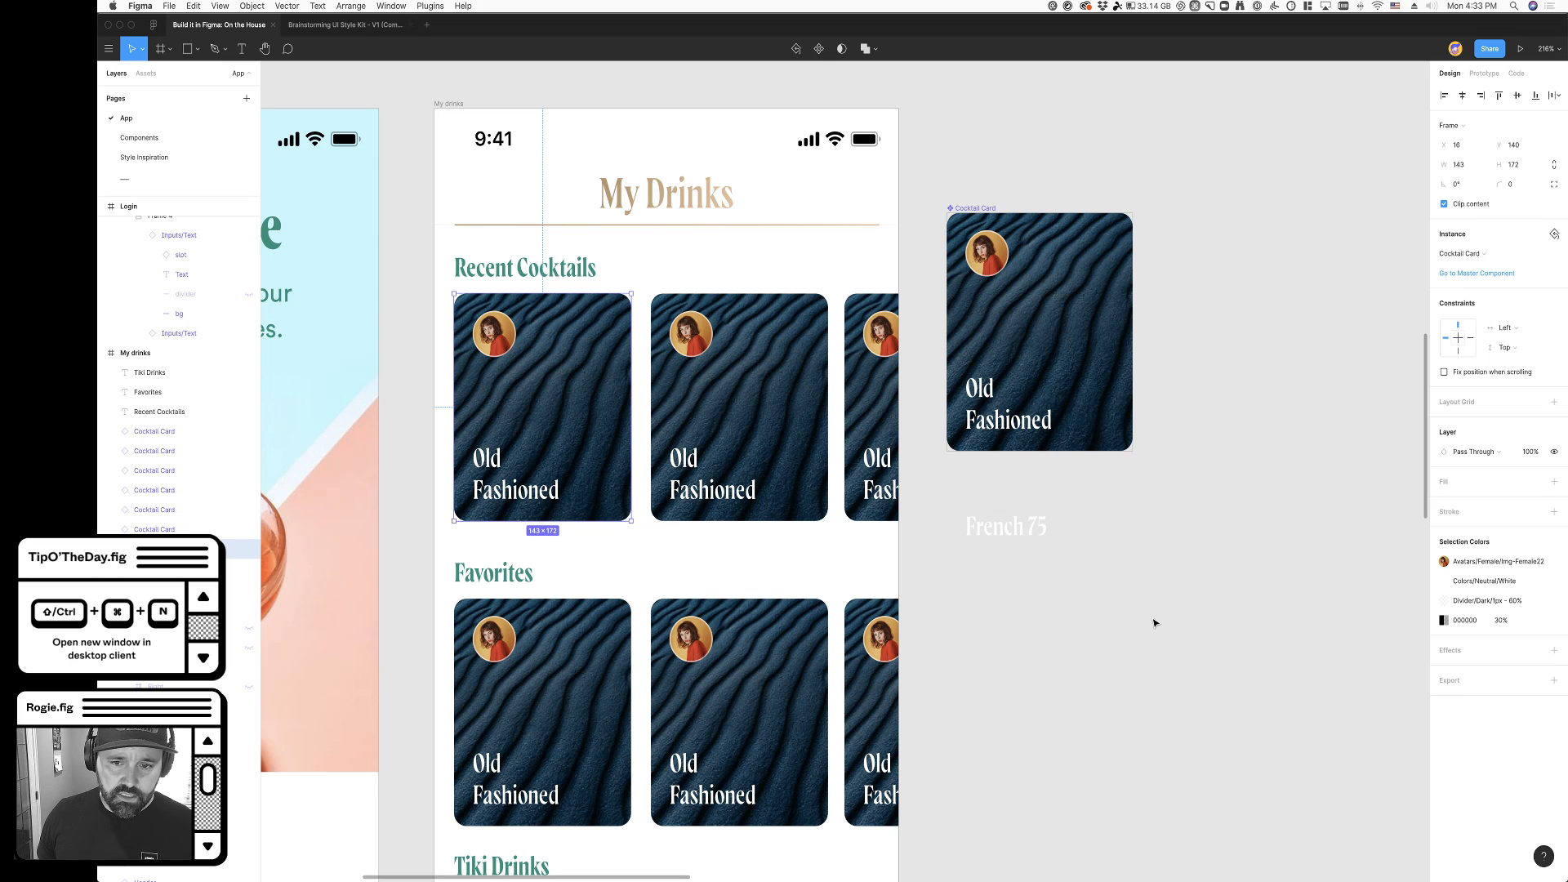
left_click(1104, 672)
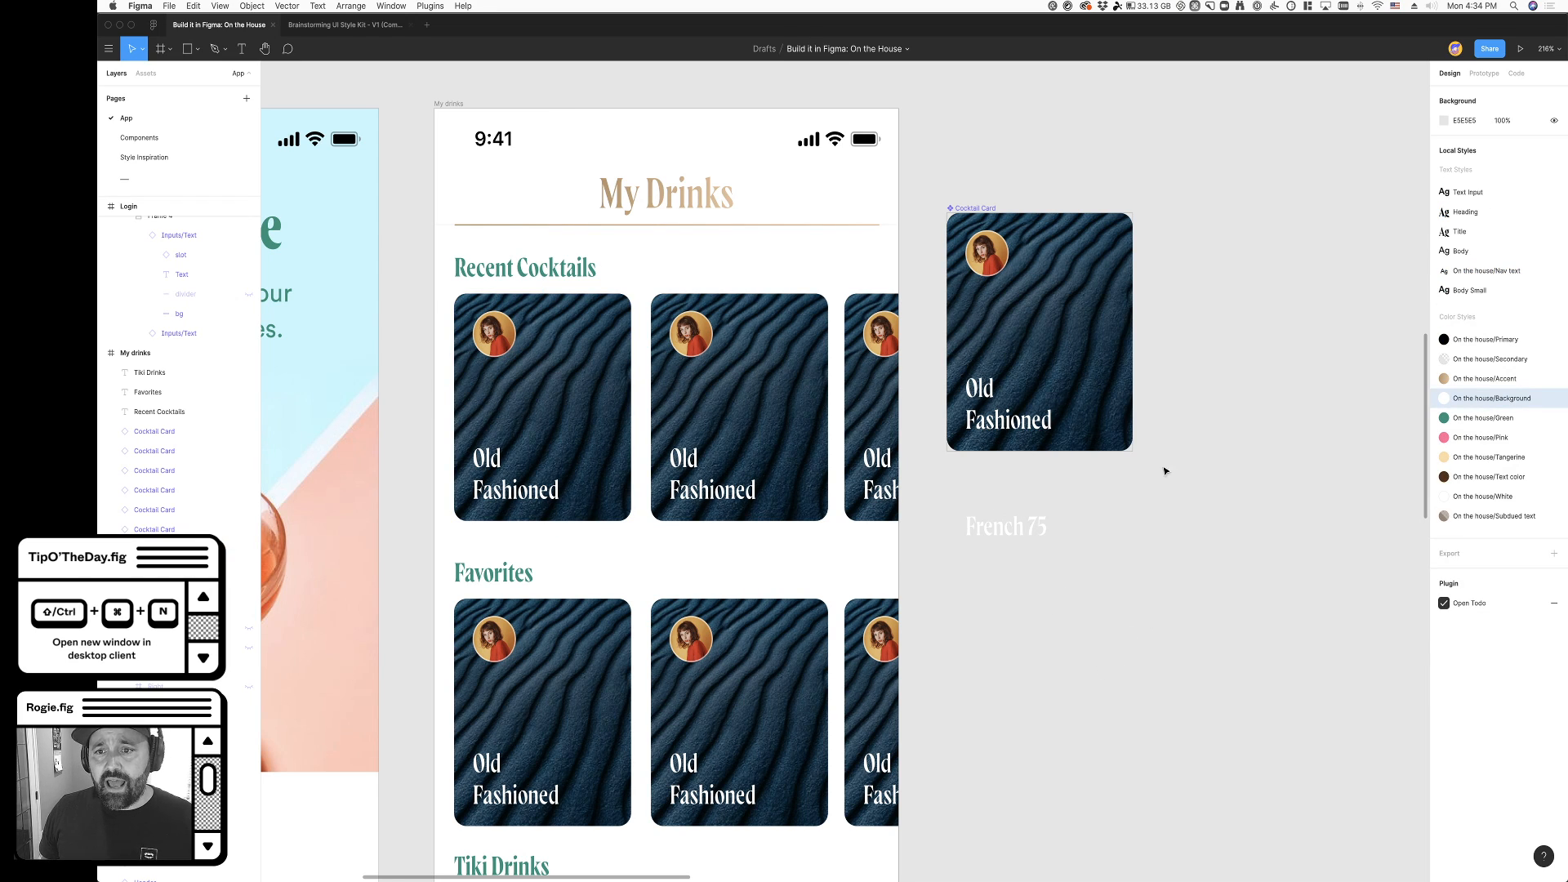
- Add a solid FFFFFF fill to the Cocktail Card's background image and place it beneath the existing overlay and photo fills
left_click(1097, 361, "super")
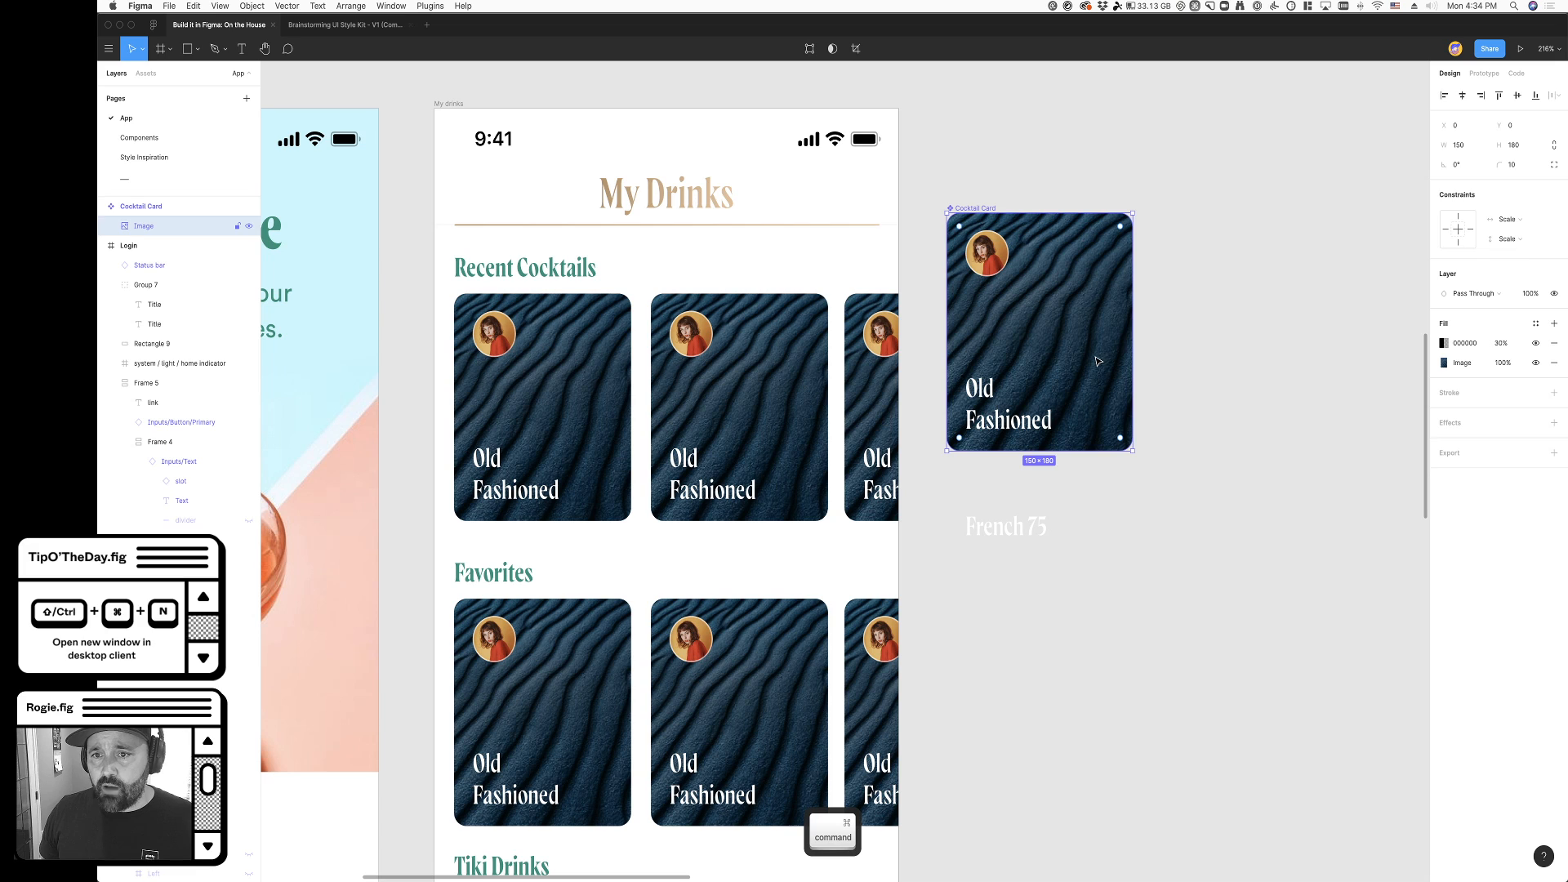
left_click(1554, 323)
left_click(1444, 343)
left_click(1346, 346)
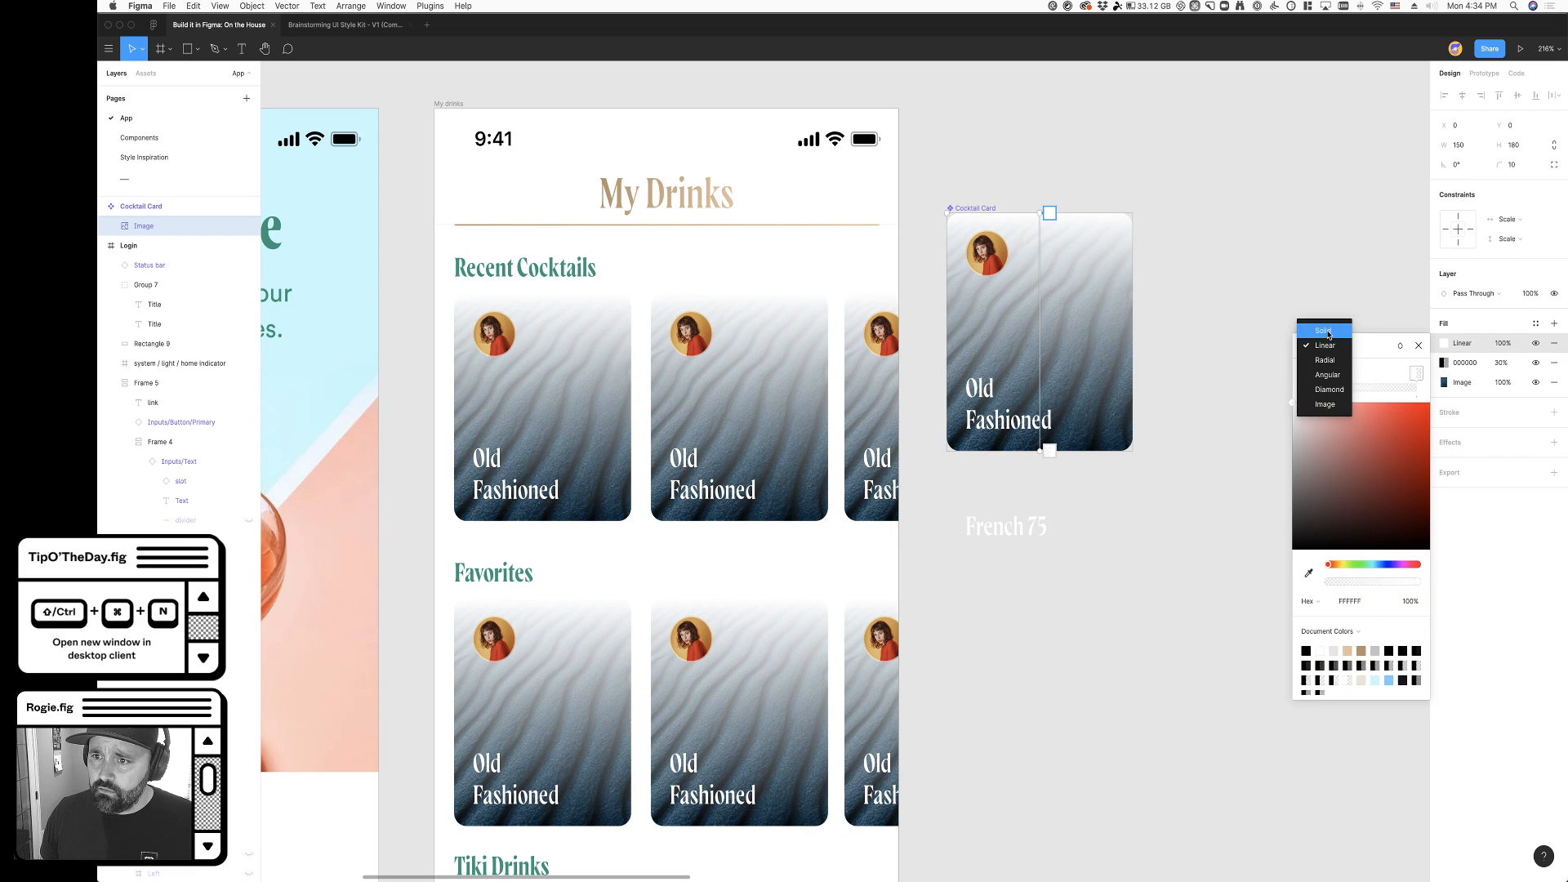
left_click(1323, 330)
left_click_drag(1435, 345, 1438, 397)
- Hide the blue photo fill and the 30% black overlay fill on the Cocktail Card's image, leaving the white fill on
left_click(1536, 362)
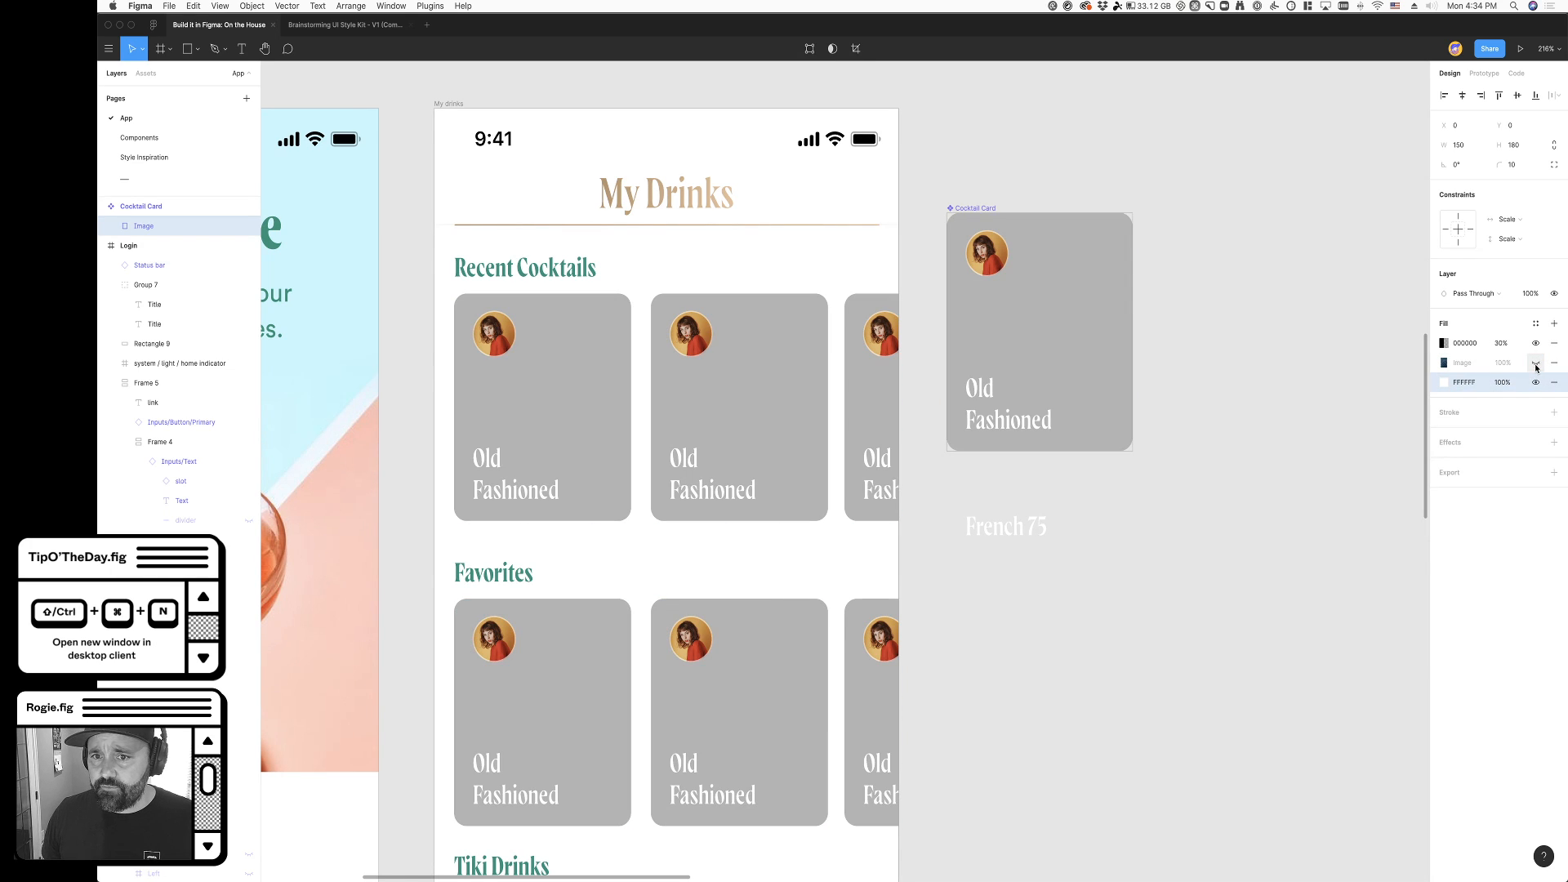
left_click(1238, 525)
left_click(1062, 302, "super")
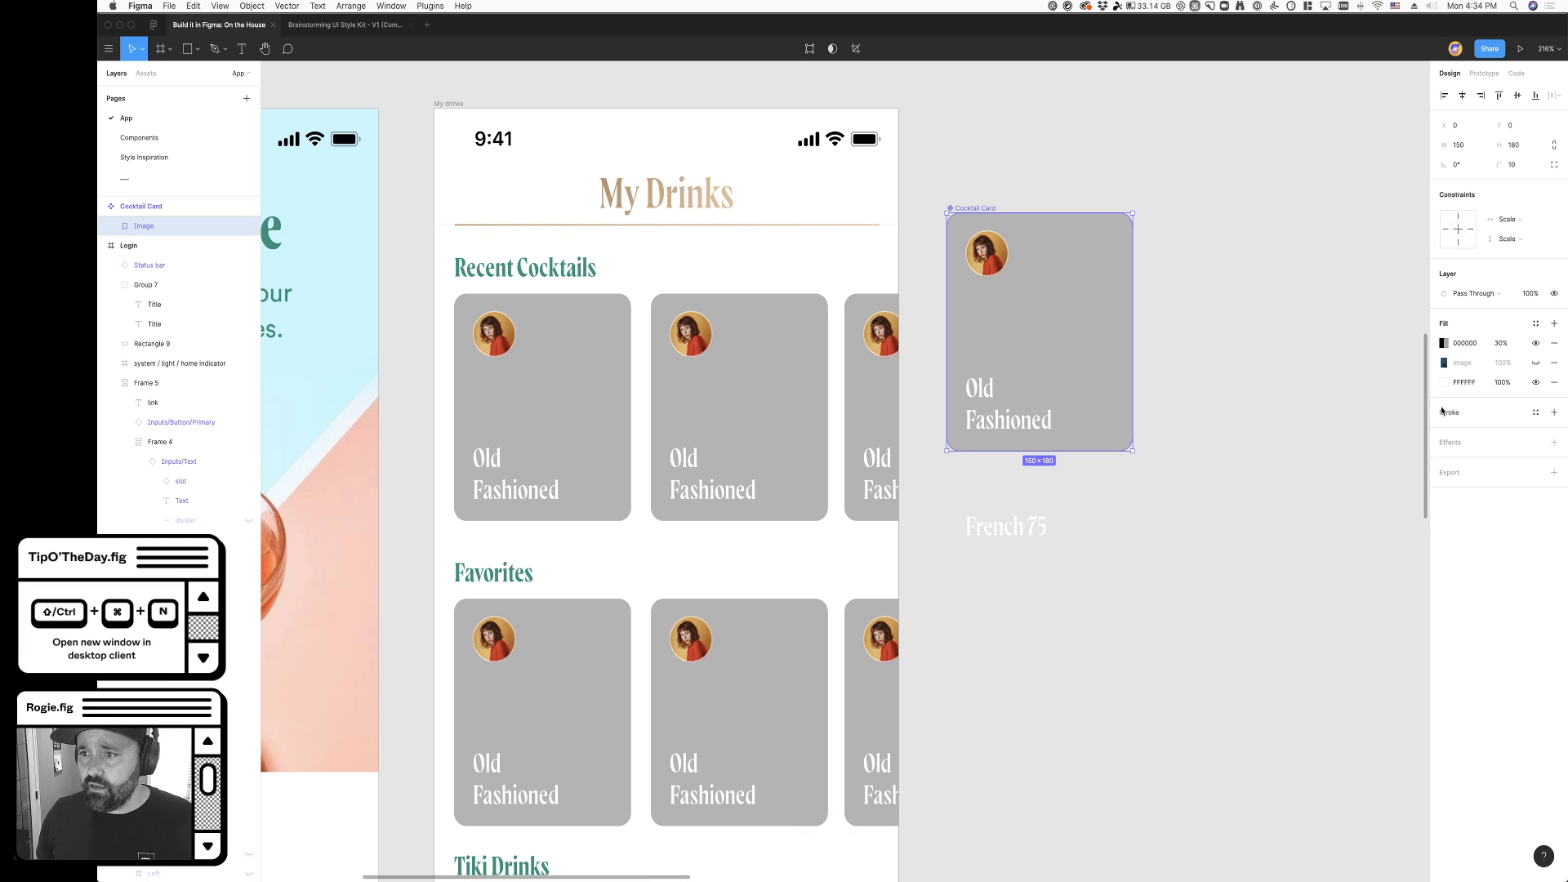
left_click(1535, 343)
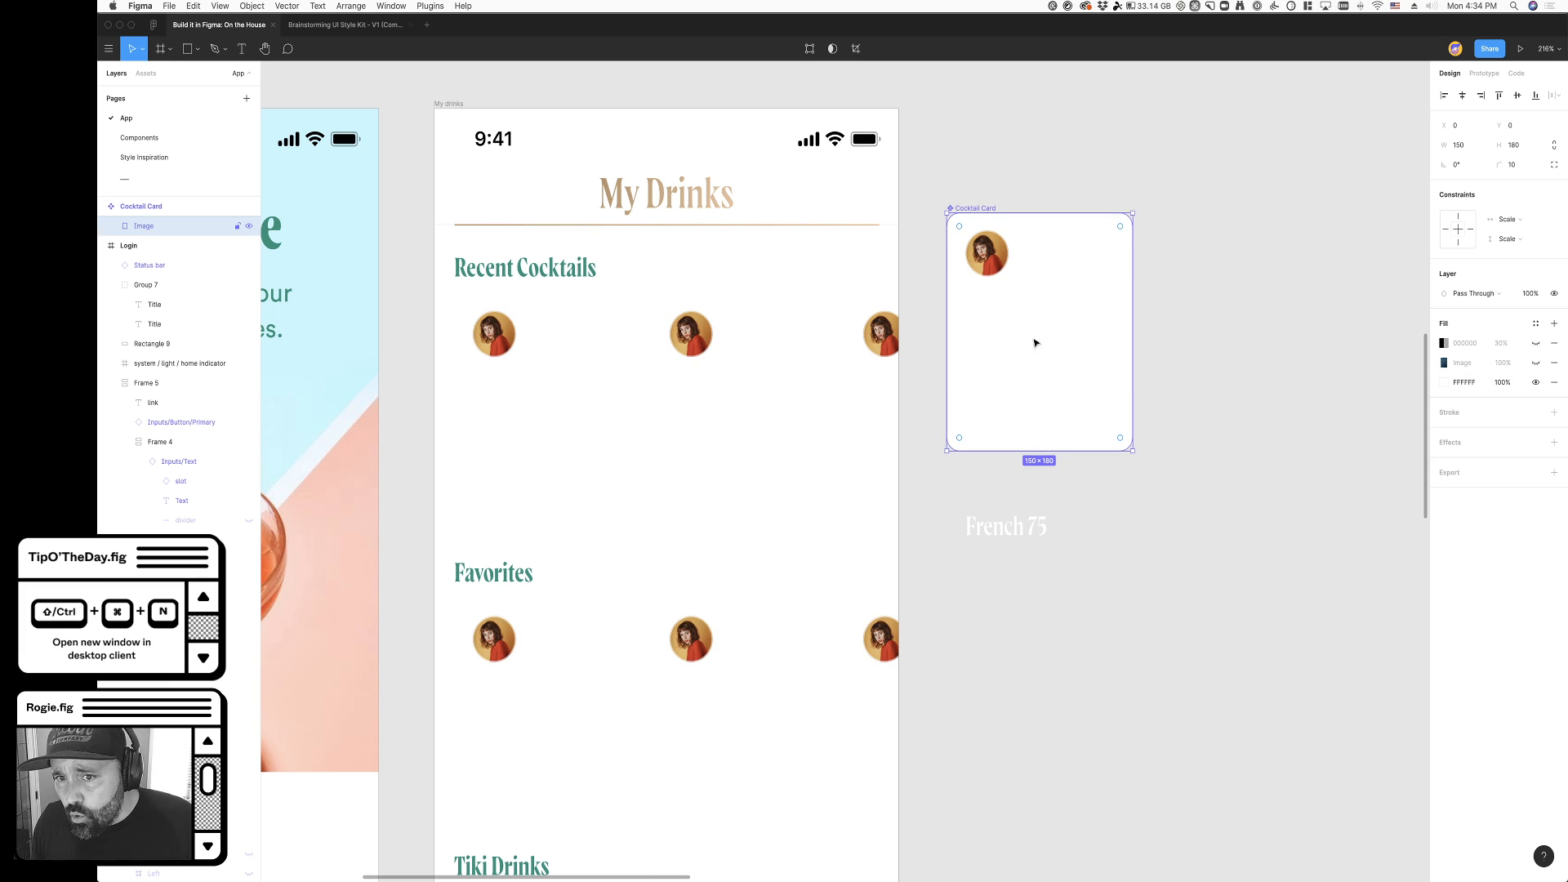
left_click(1535, 344)
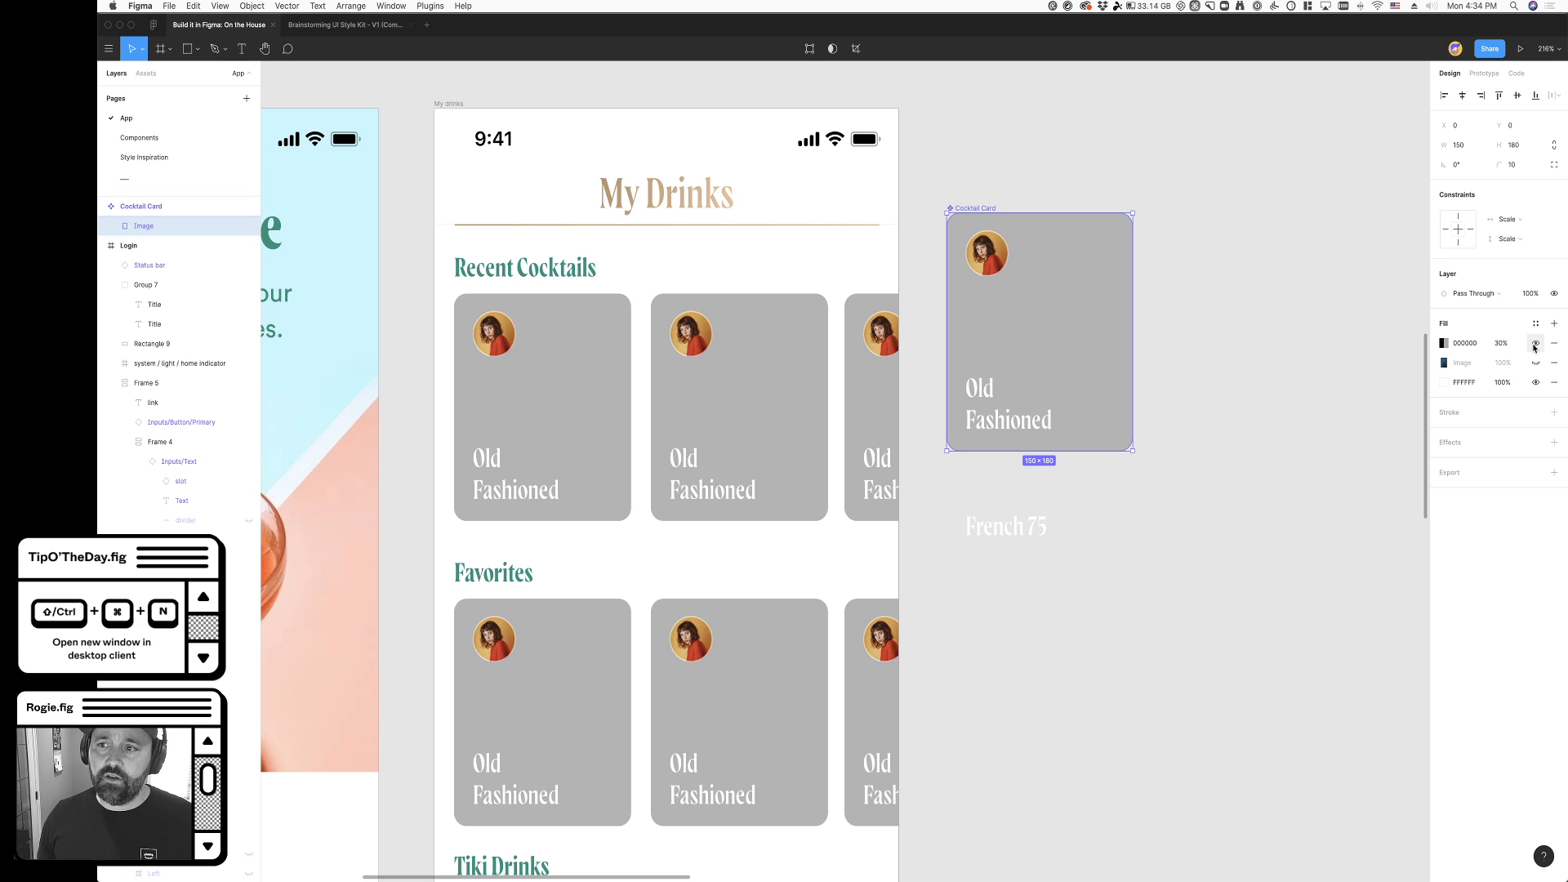
left_click(1536, 343)
left_click(1307, 444)
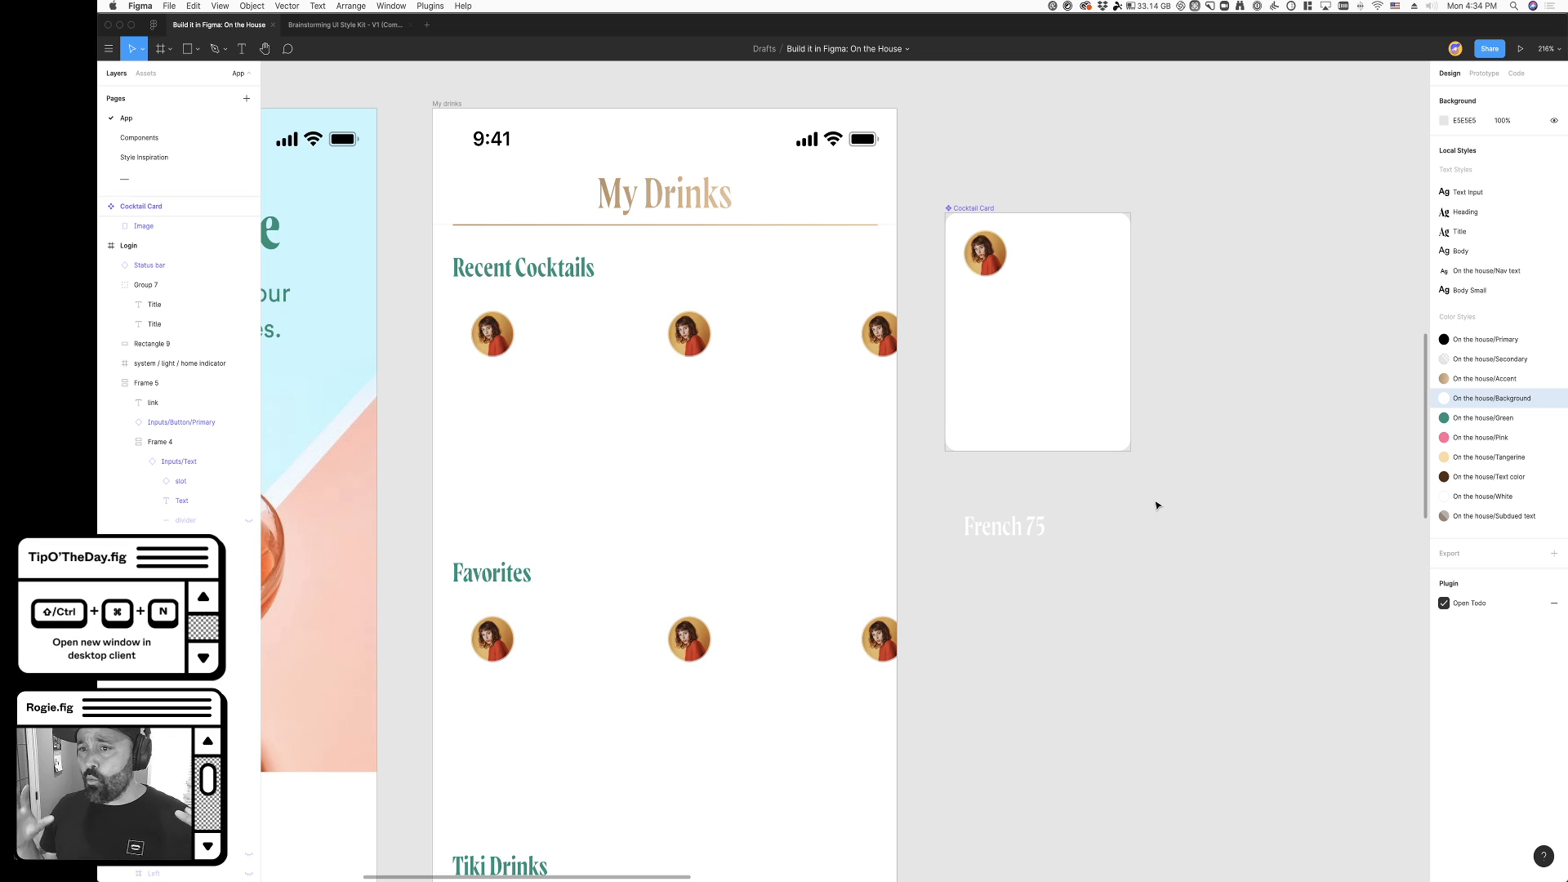
left_click(1003, 422, "super")
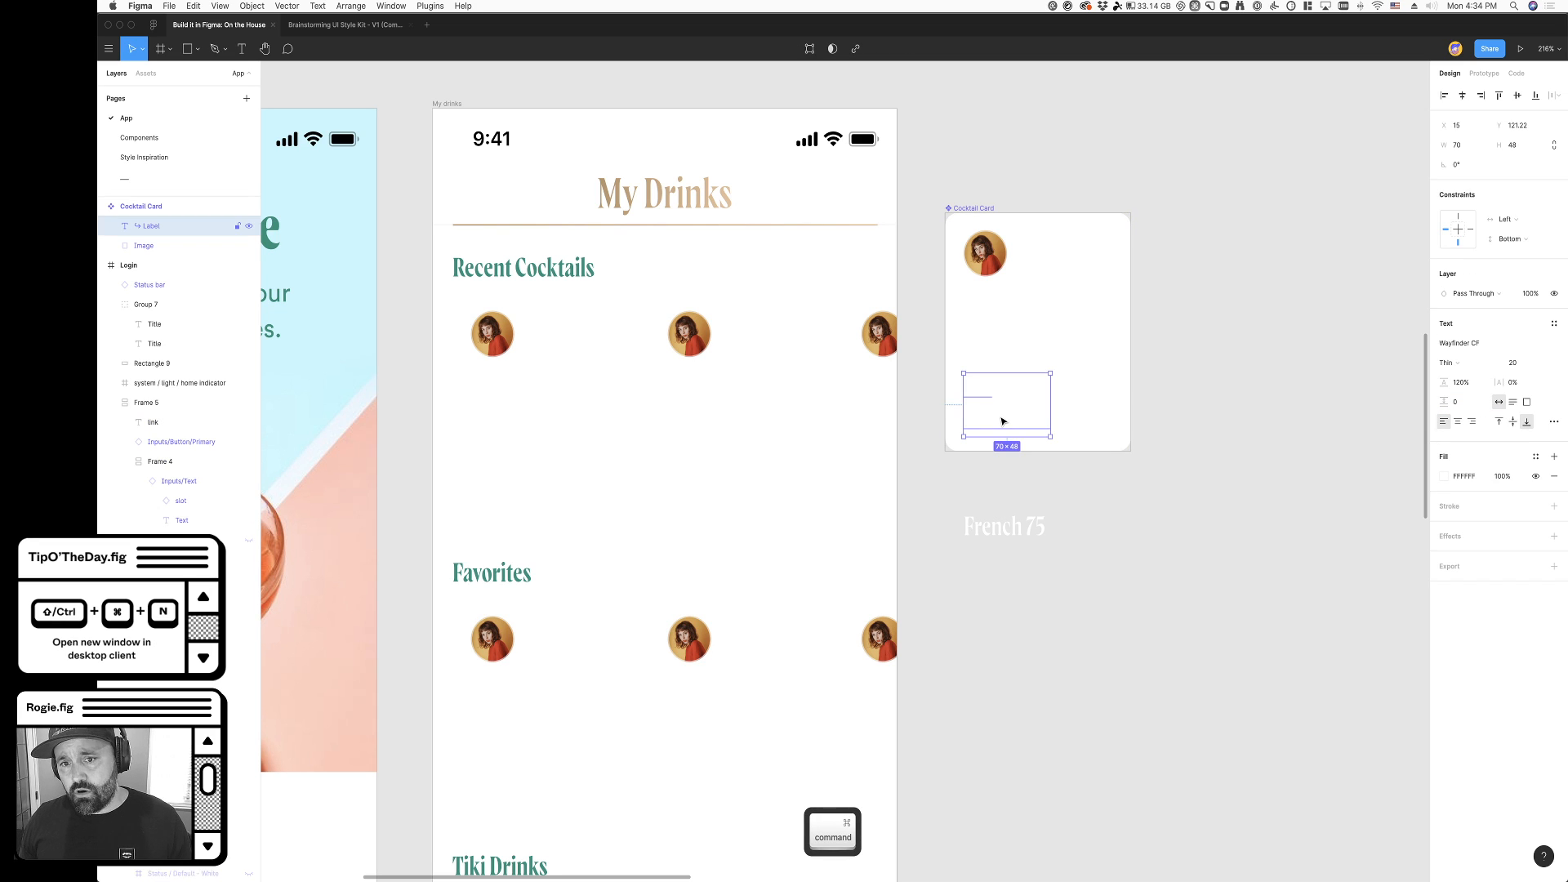
scroll(1219, 521, "down", 1)
left_click(1217, 520)
scroll(1209, 515, "up", 2)
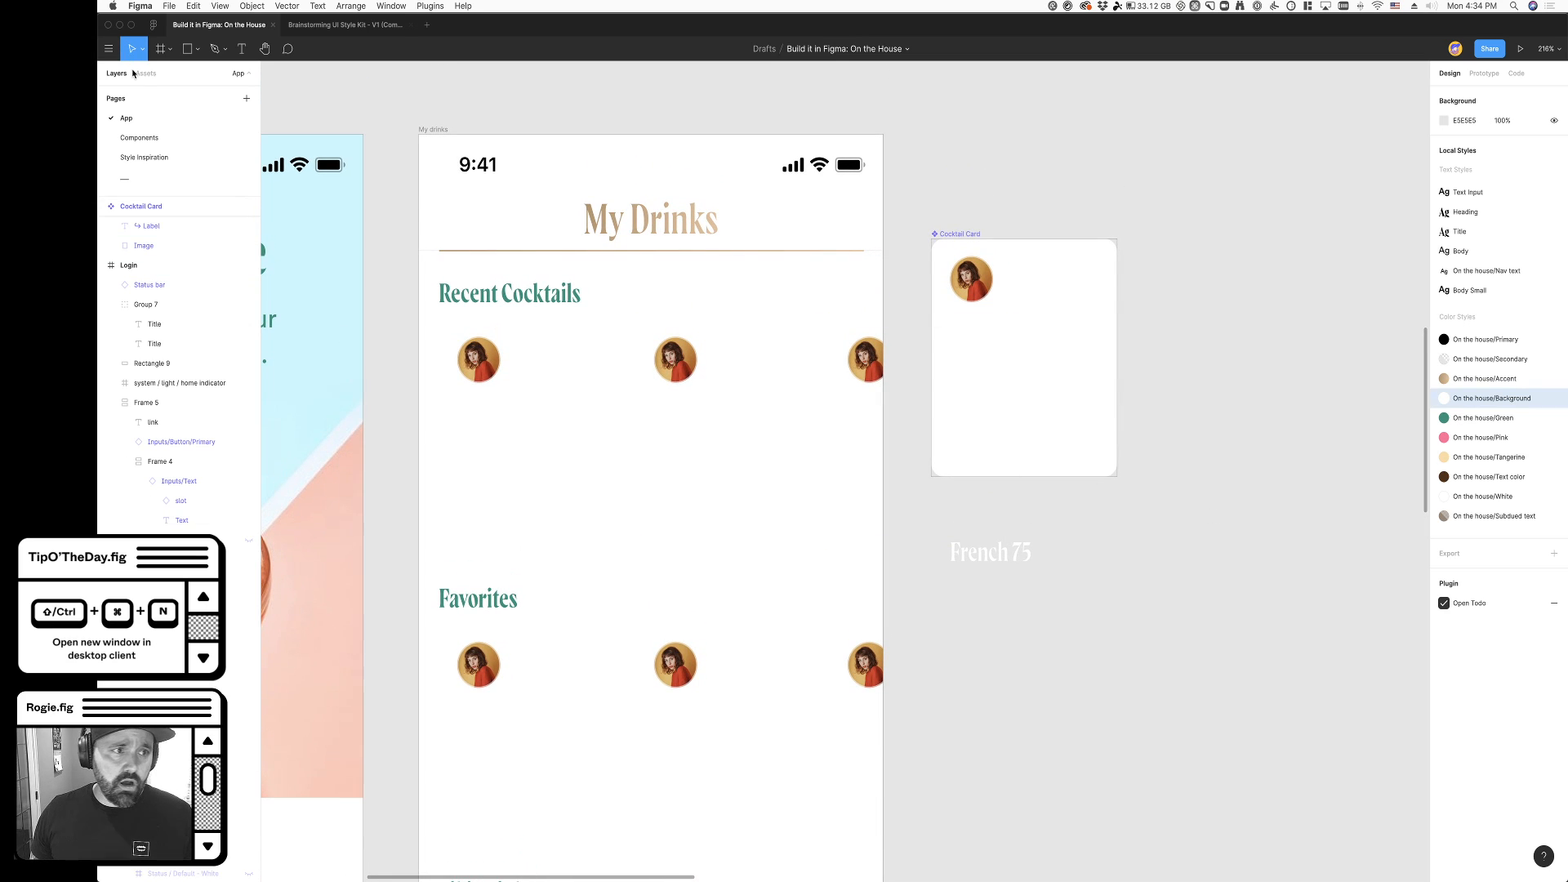
- Copy the image fill of the whiskey glass photo with orange peel from the Photos frame on the Components page
left_click(139, 139)
scroll(630, 395, "up", 3)
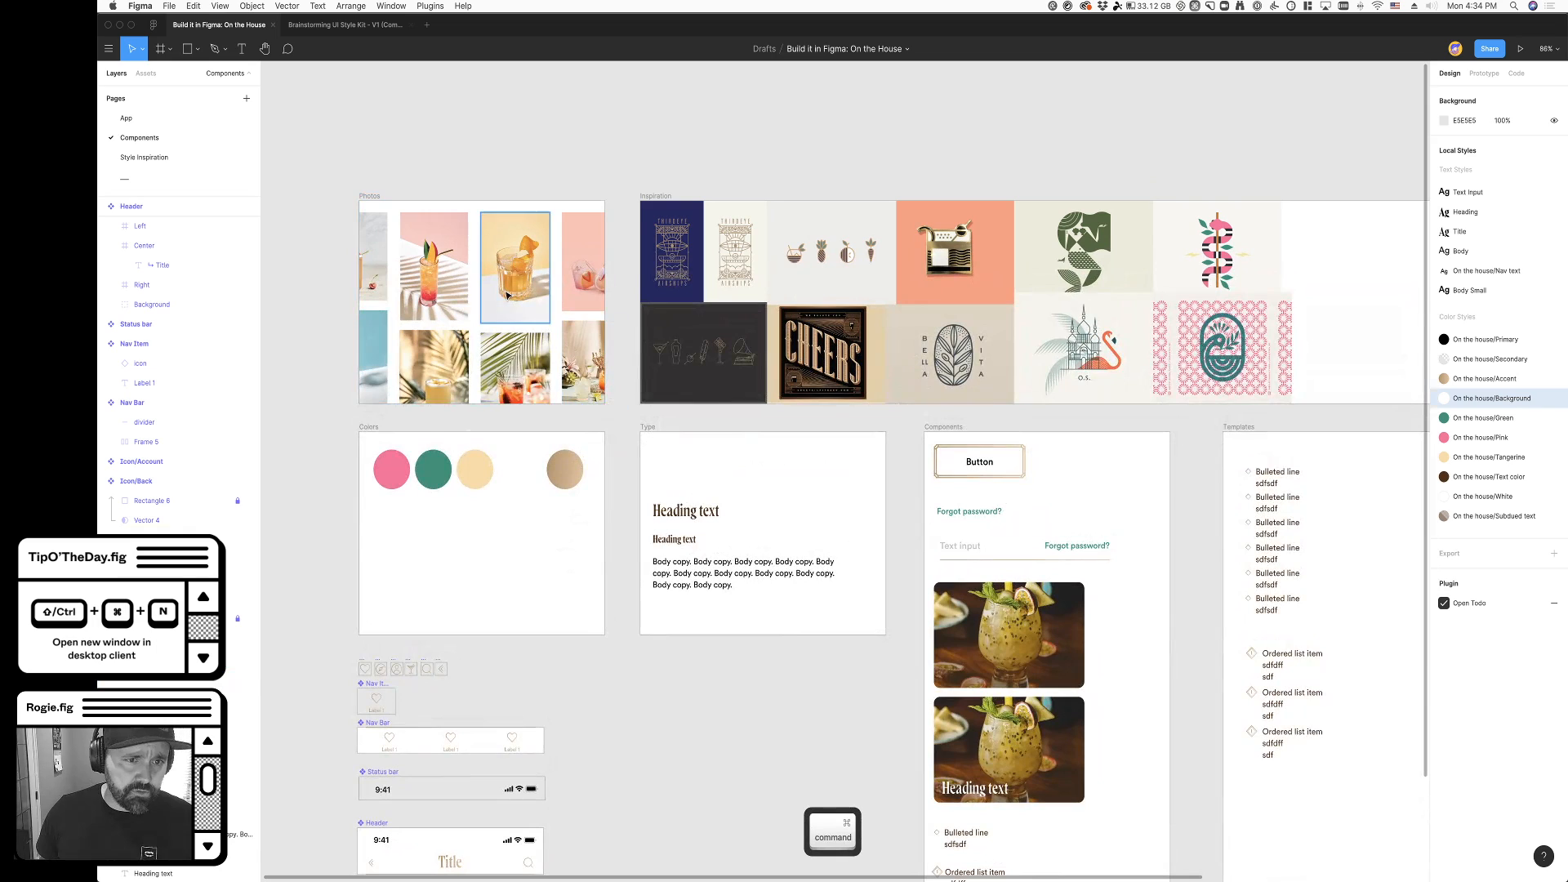
left_click(507, 295)
scroll(531, 327, "left", 1)
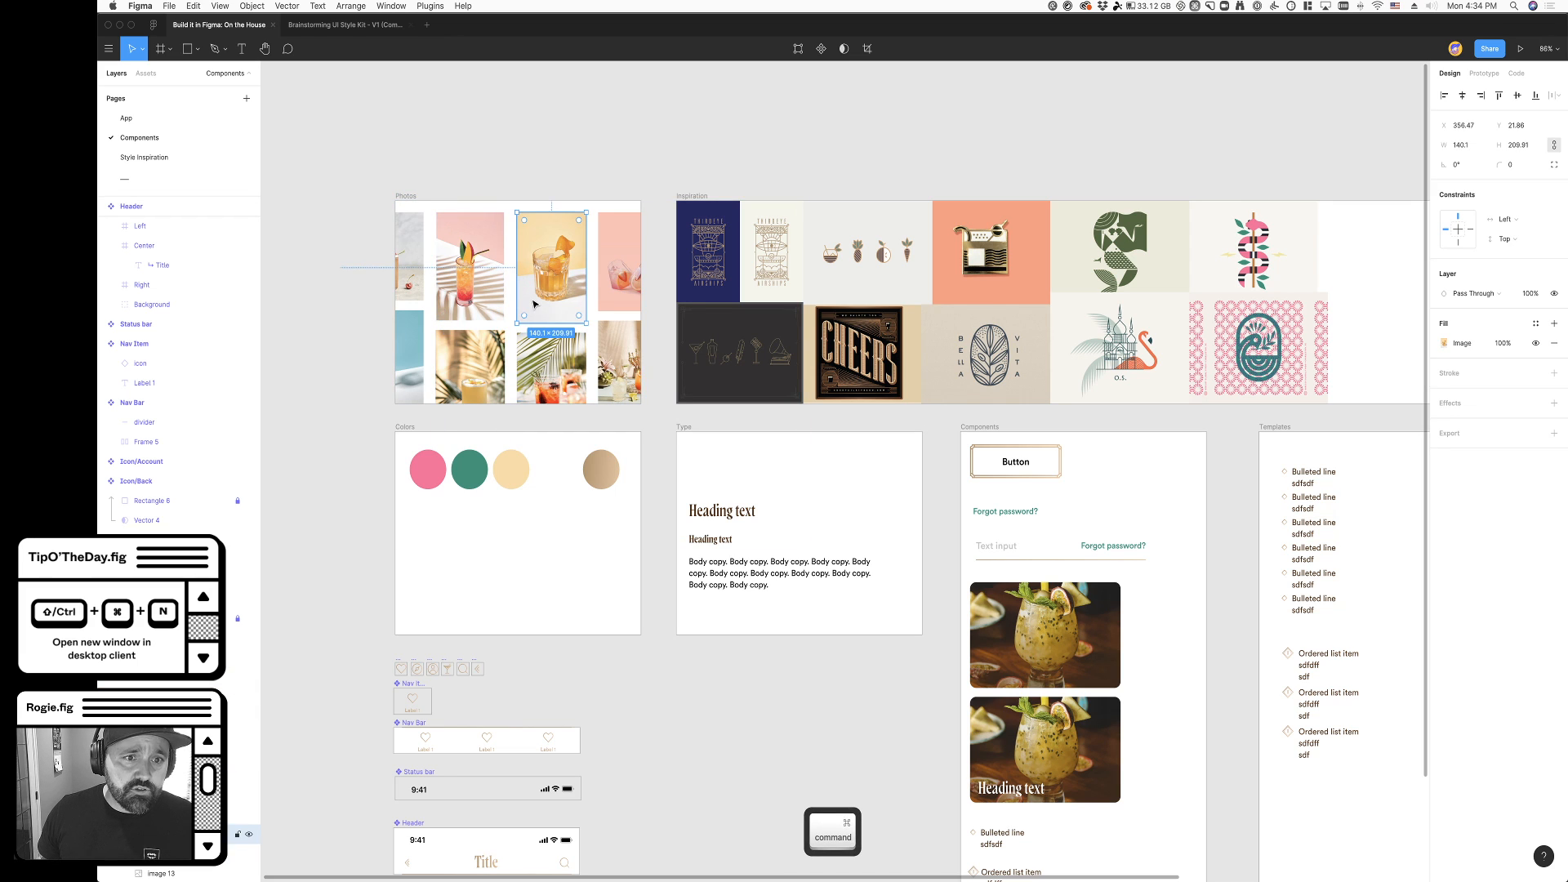
scroll(535, 304, "up", 5)
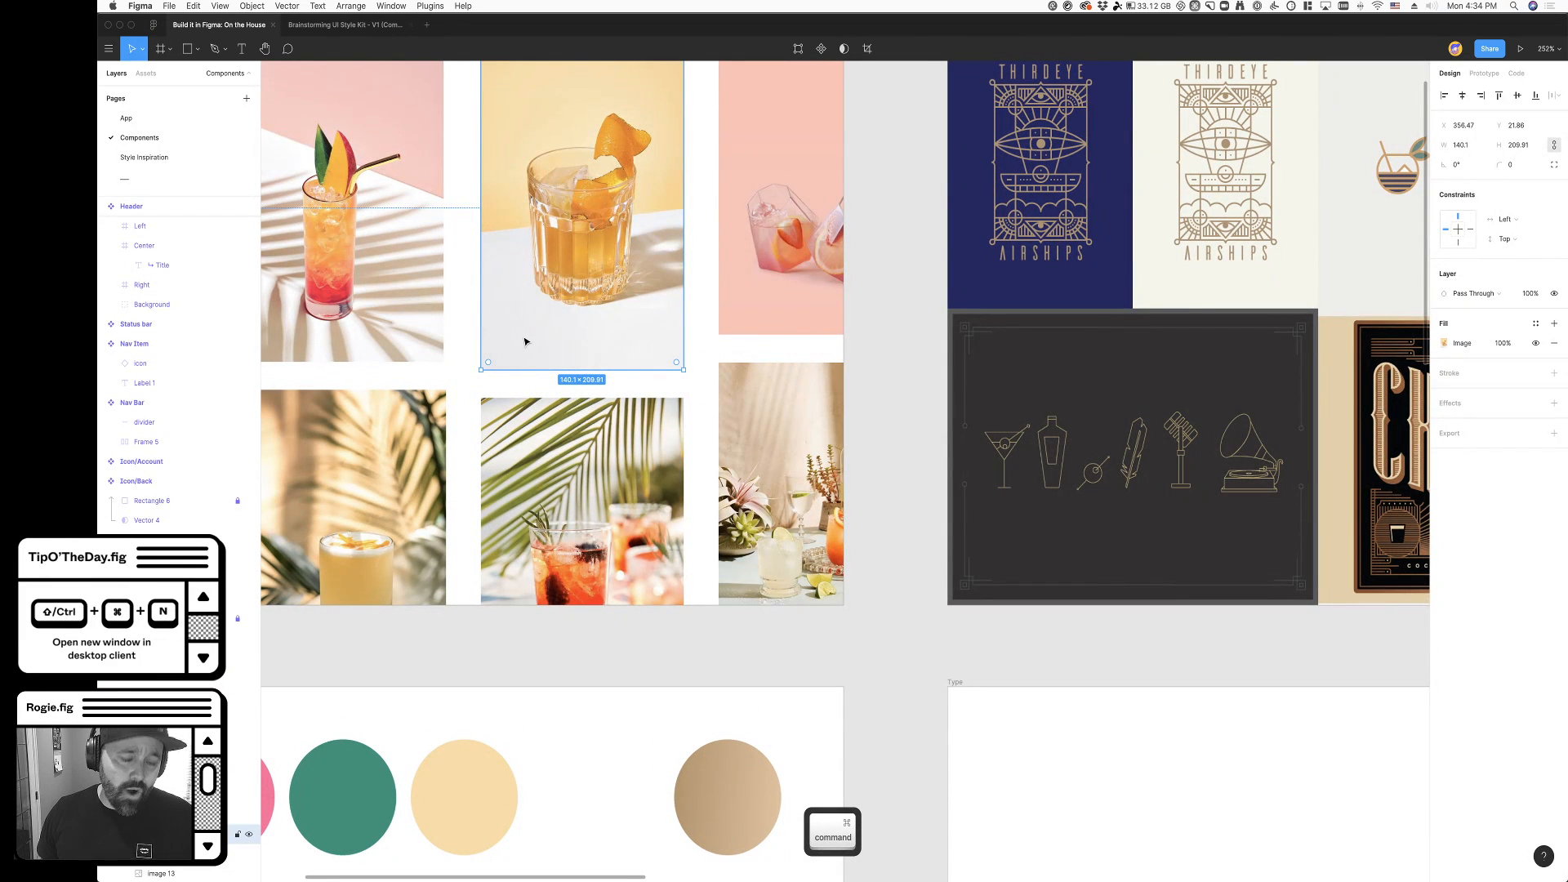
key("super+c")
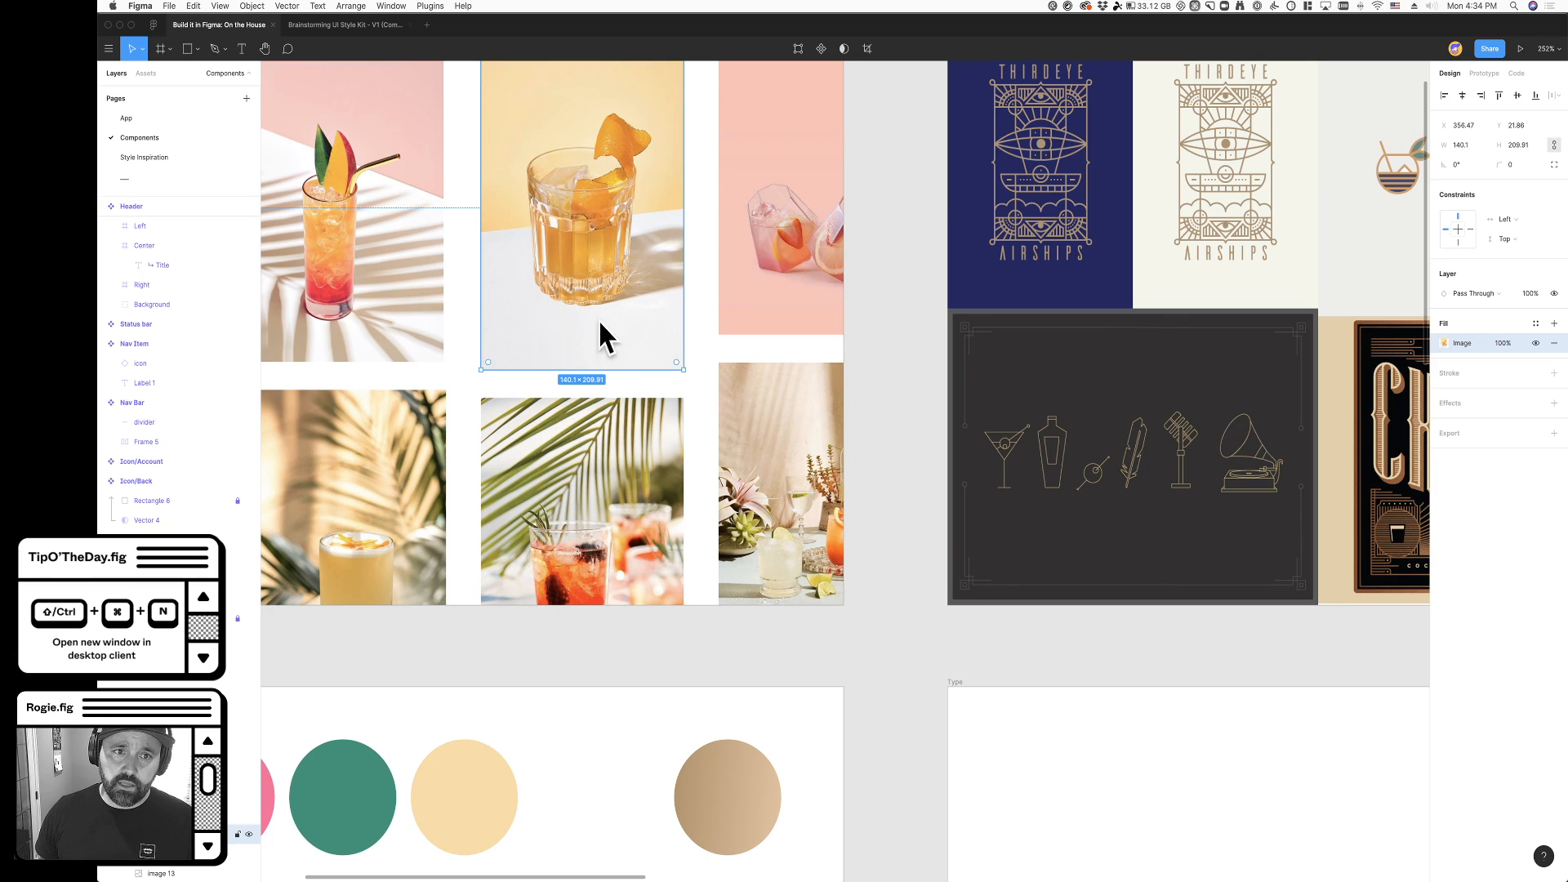
- Paste the copied photo fill onto the Cocktail Card's image on the App page and remove the old blue photo fill
left_click(158, 126)
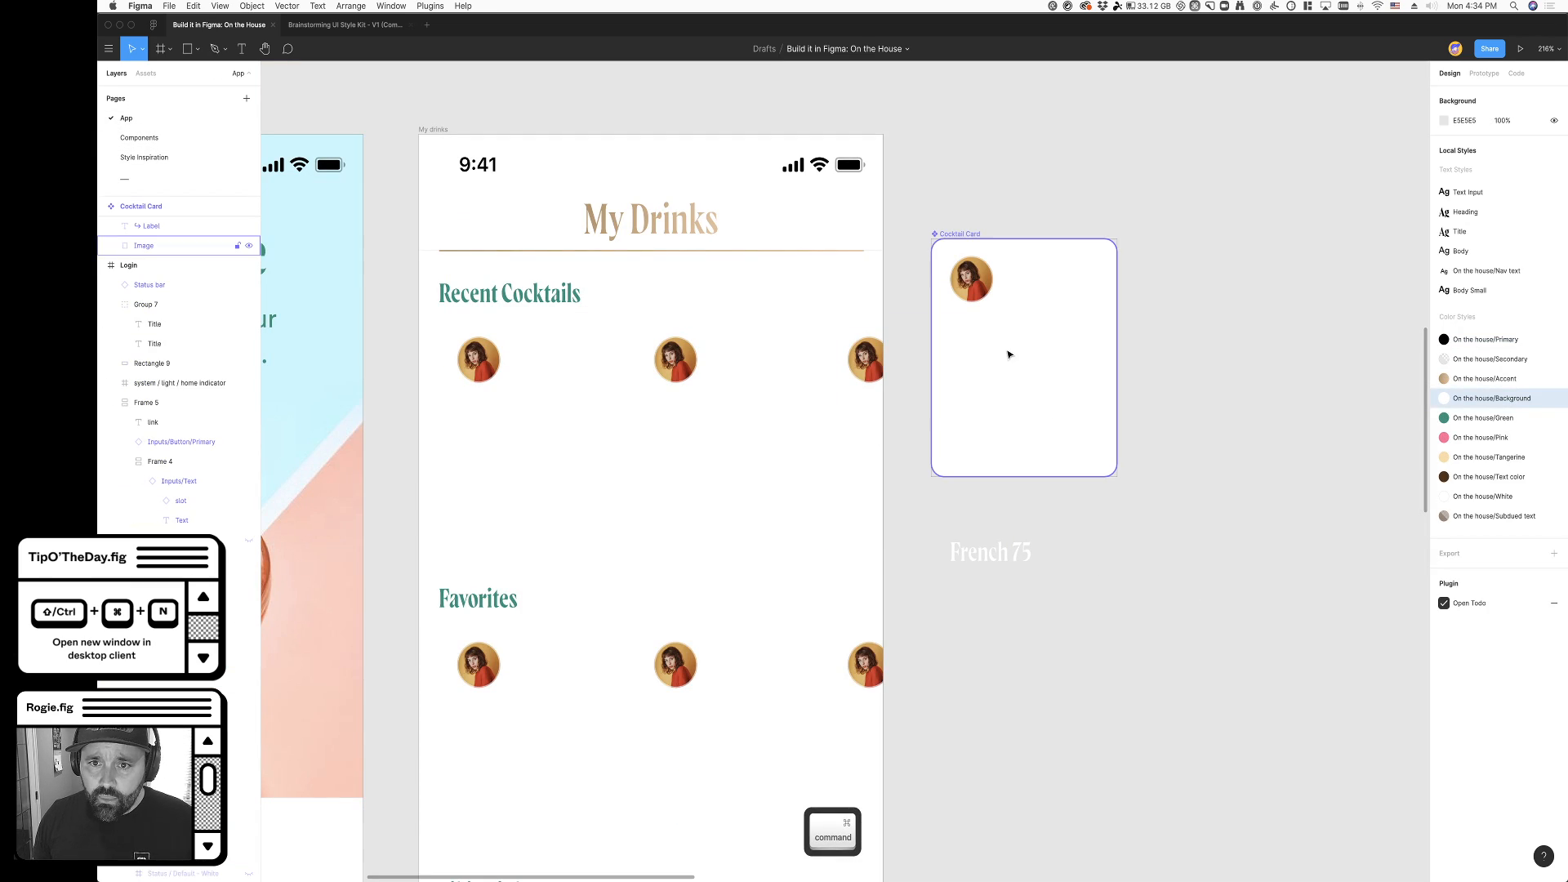
left_click(1016, 372, "super")
key("super+v")
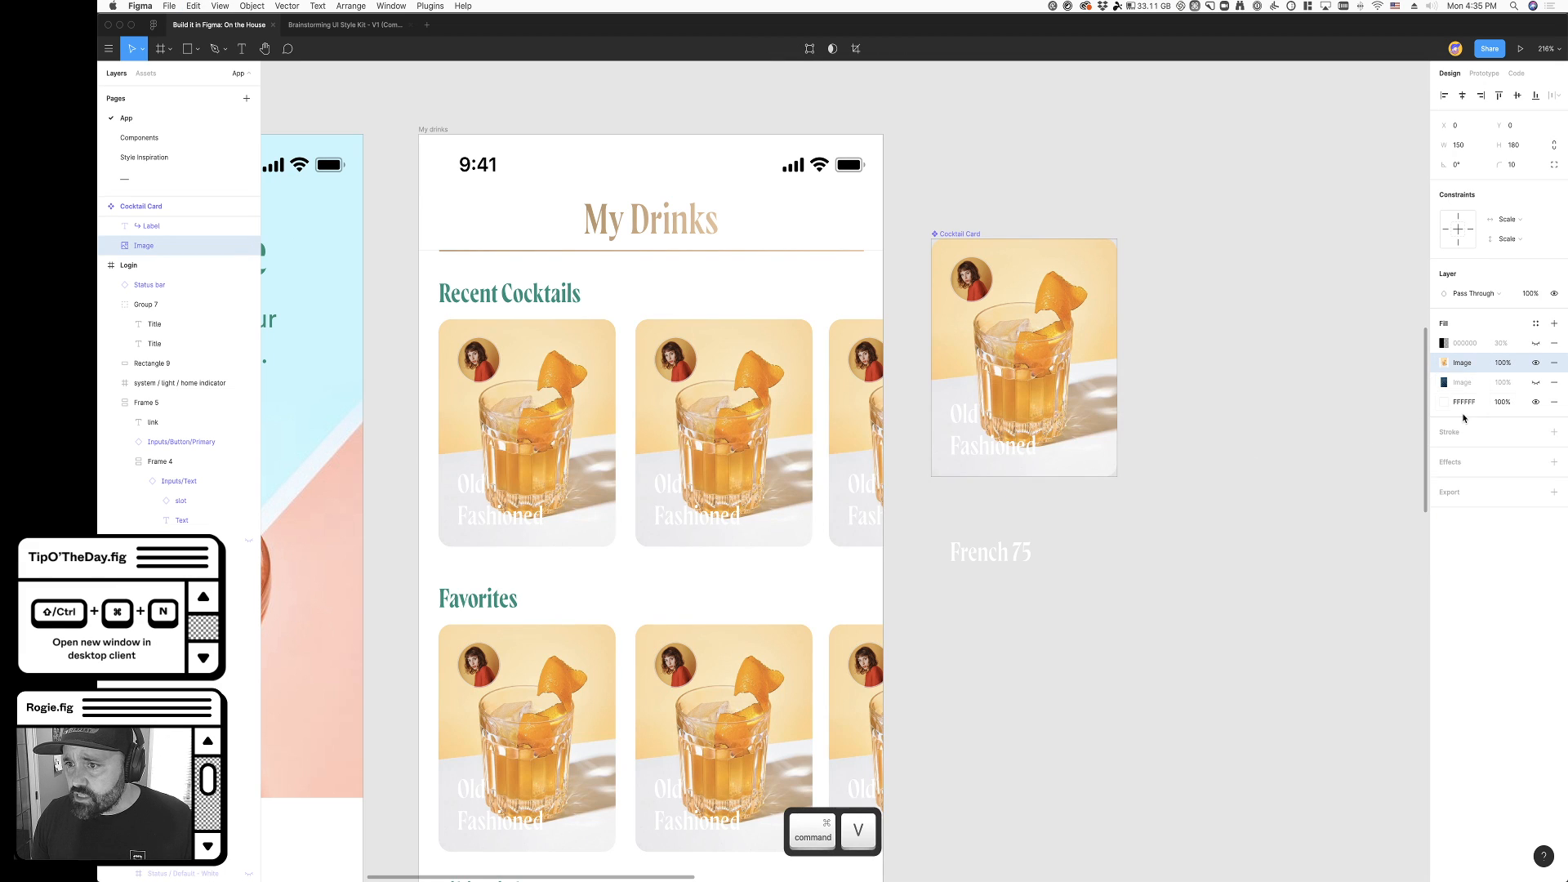
left_click(1553, 390)
left_click(1212, 532)
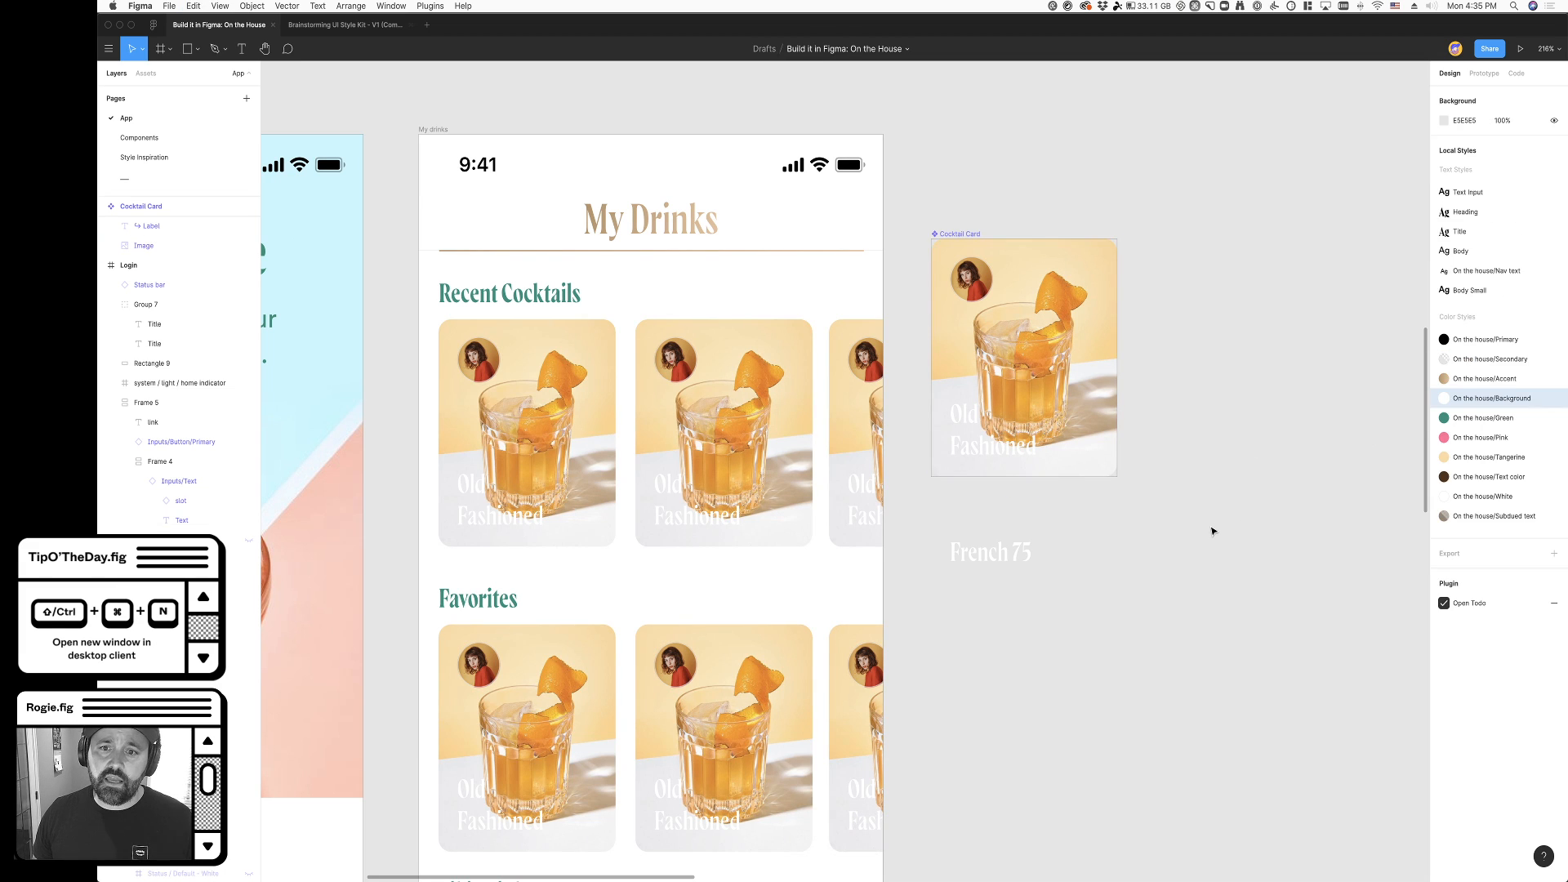
- Crop the Cocktail Card's drink photo by shifting it upward so the glass sits higher in the card
scroll(1212, 532, "right", 3)
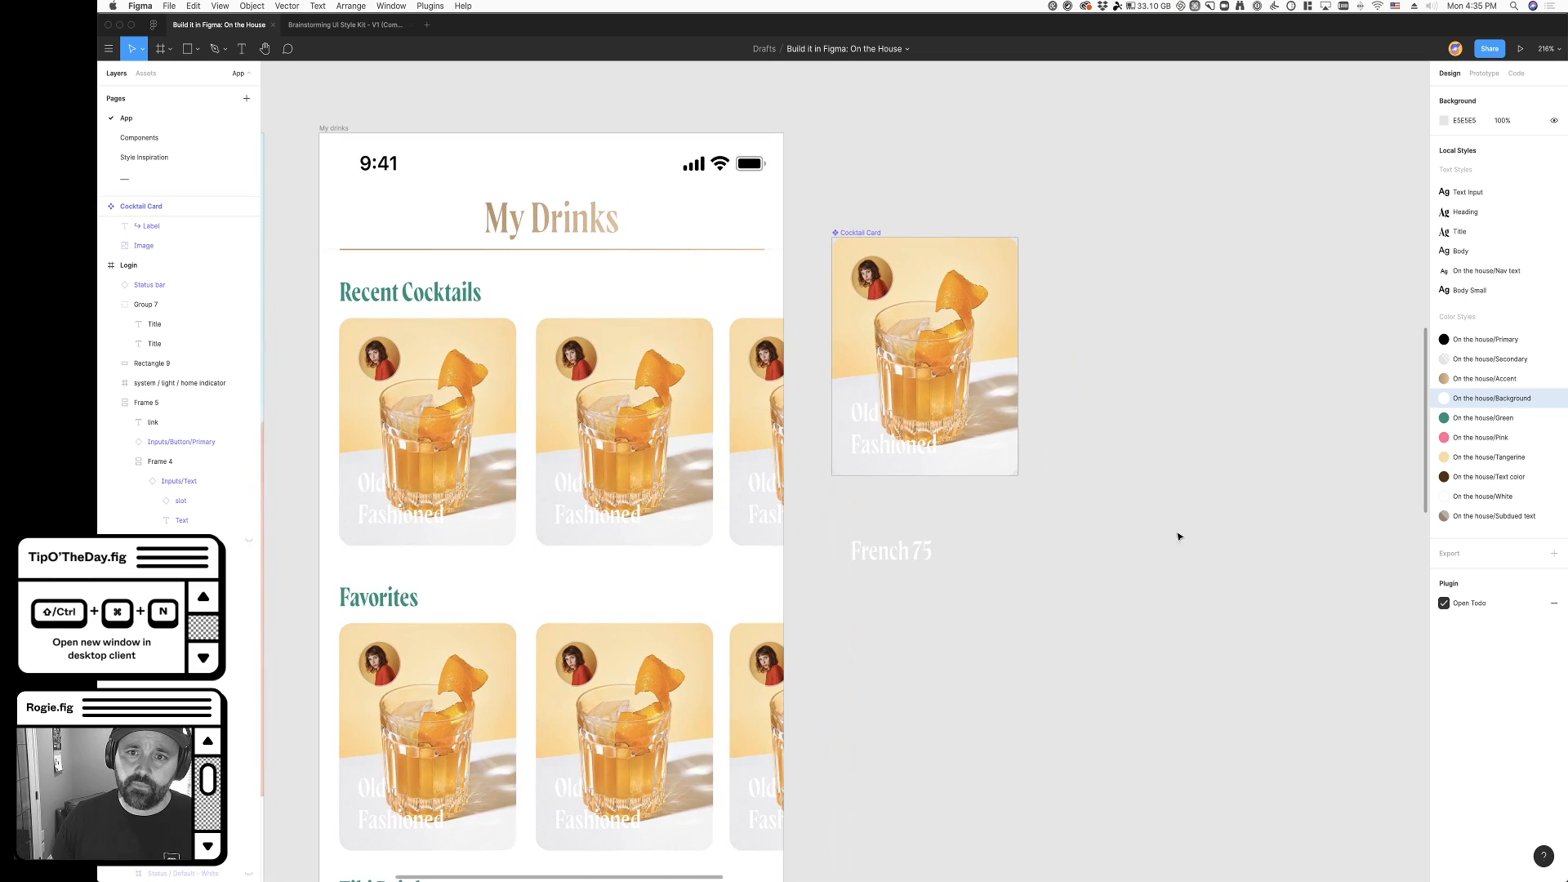
left_click(953, 313, "super")
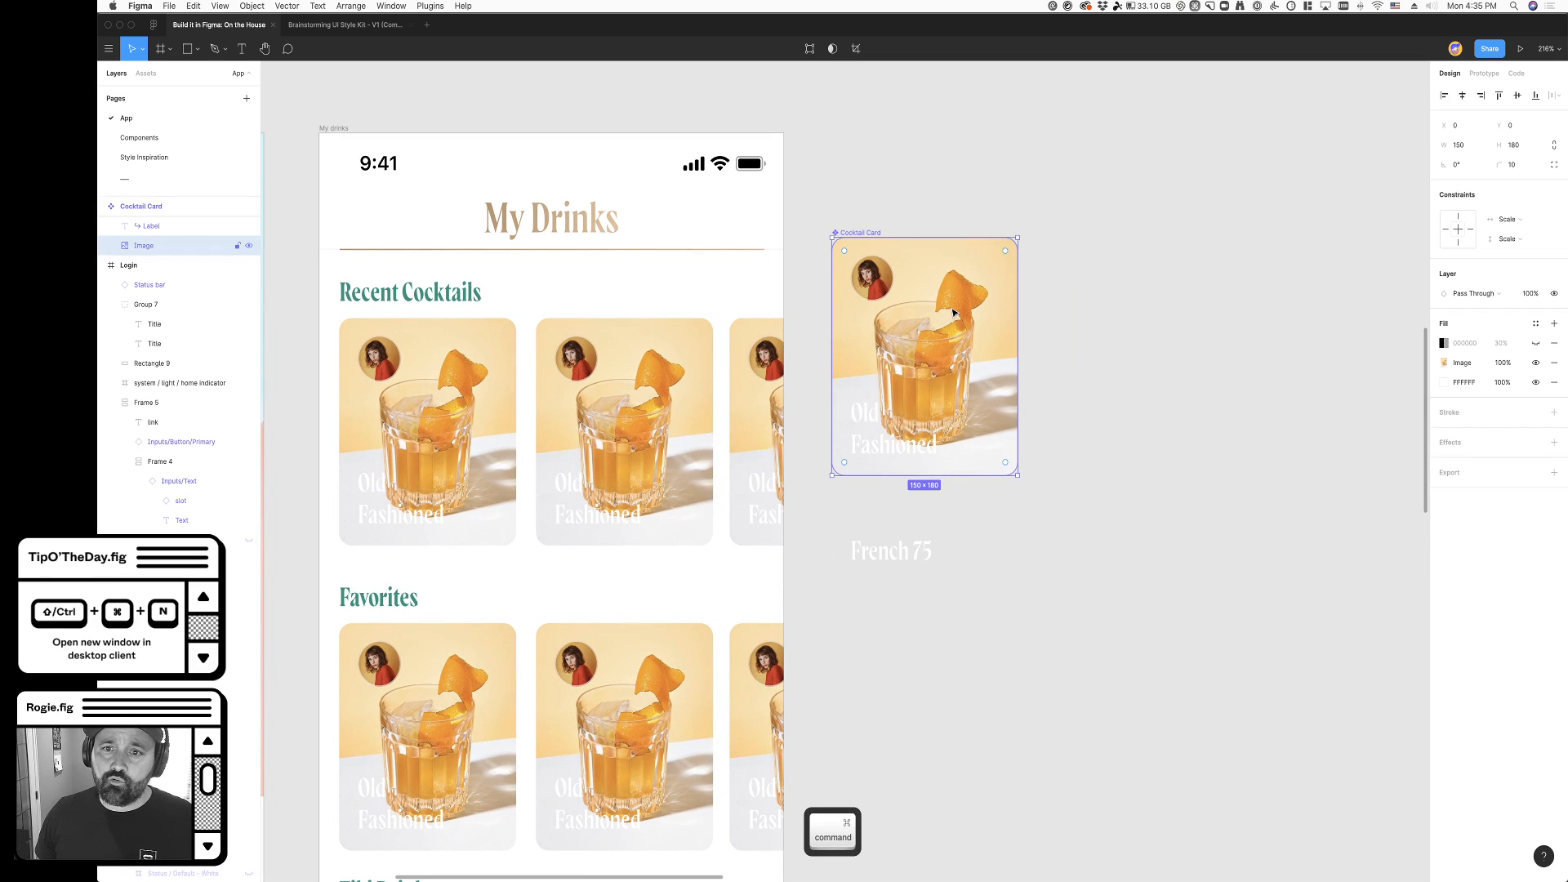
scroll(959, 350, "left", 1)
scroll(969, 351, "right", 1)
double_click(970, 351, "alt")
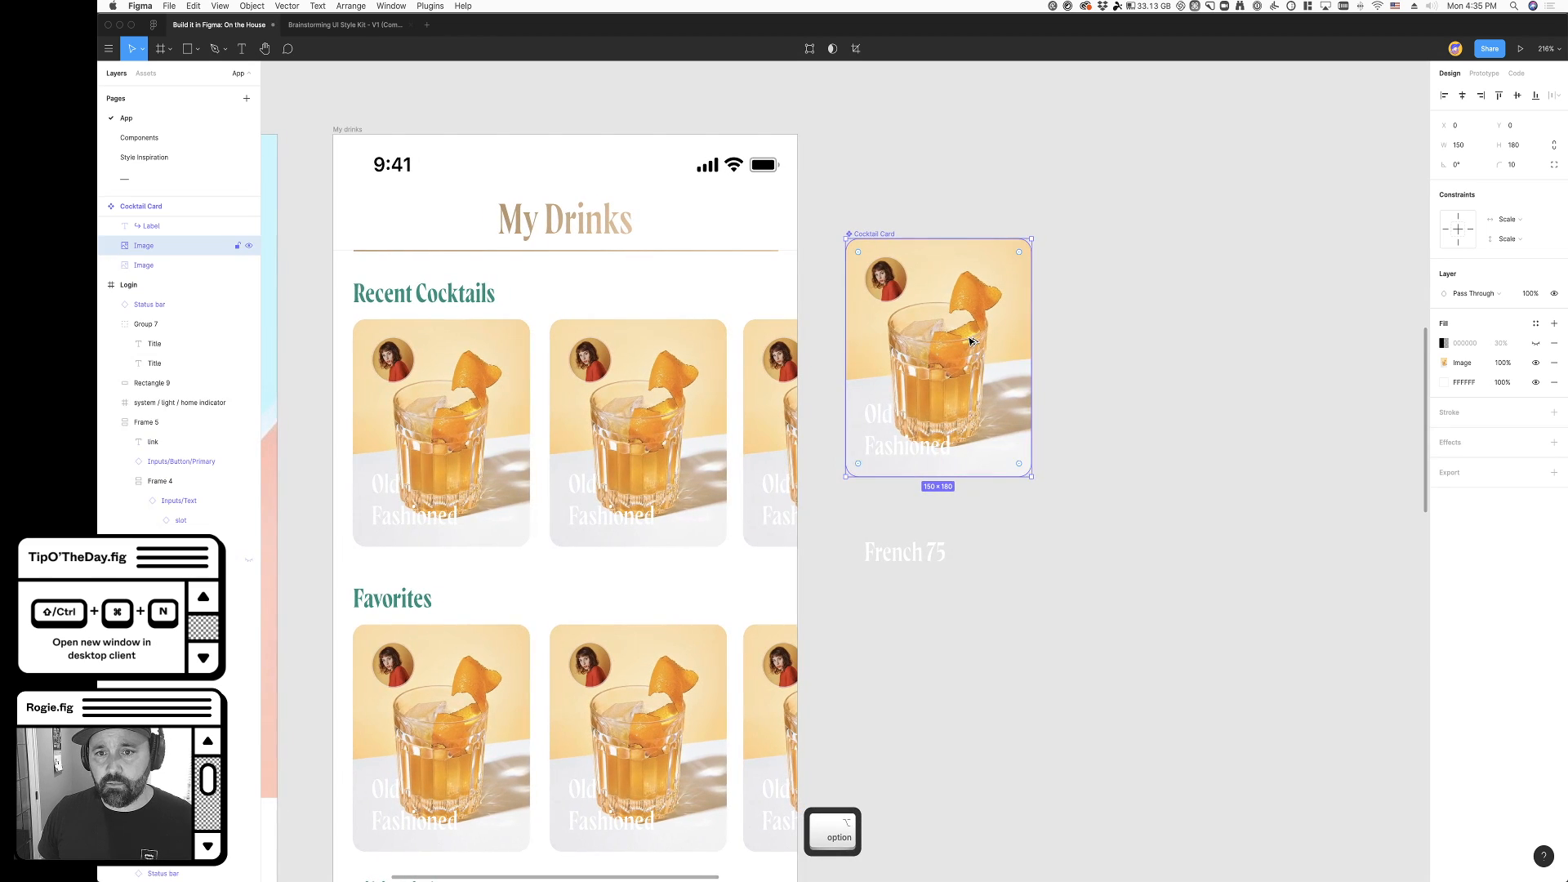
left_click_drag(997, 222, 996, 195)
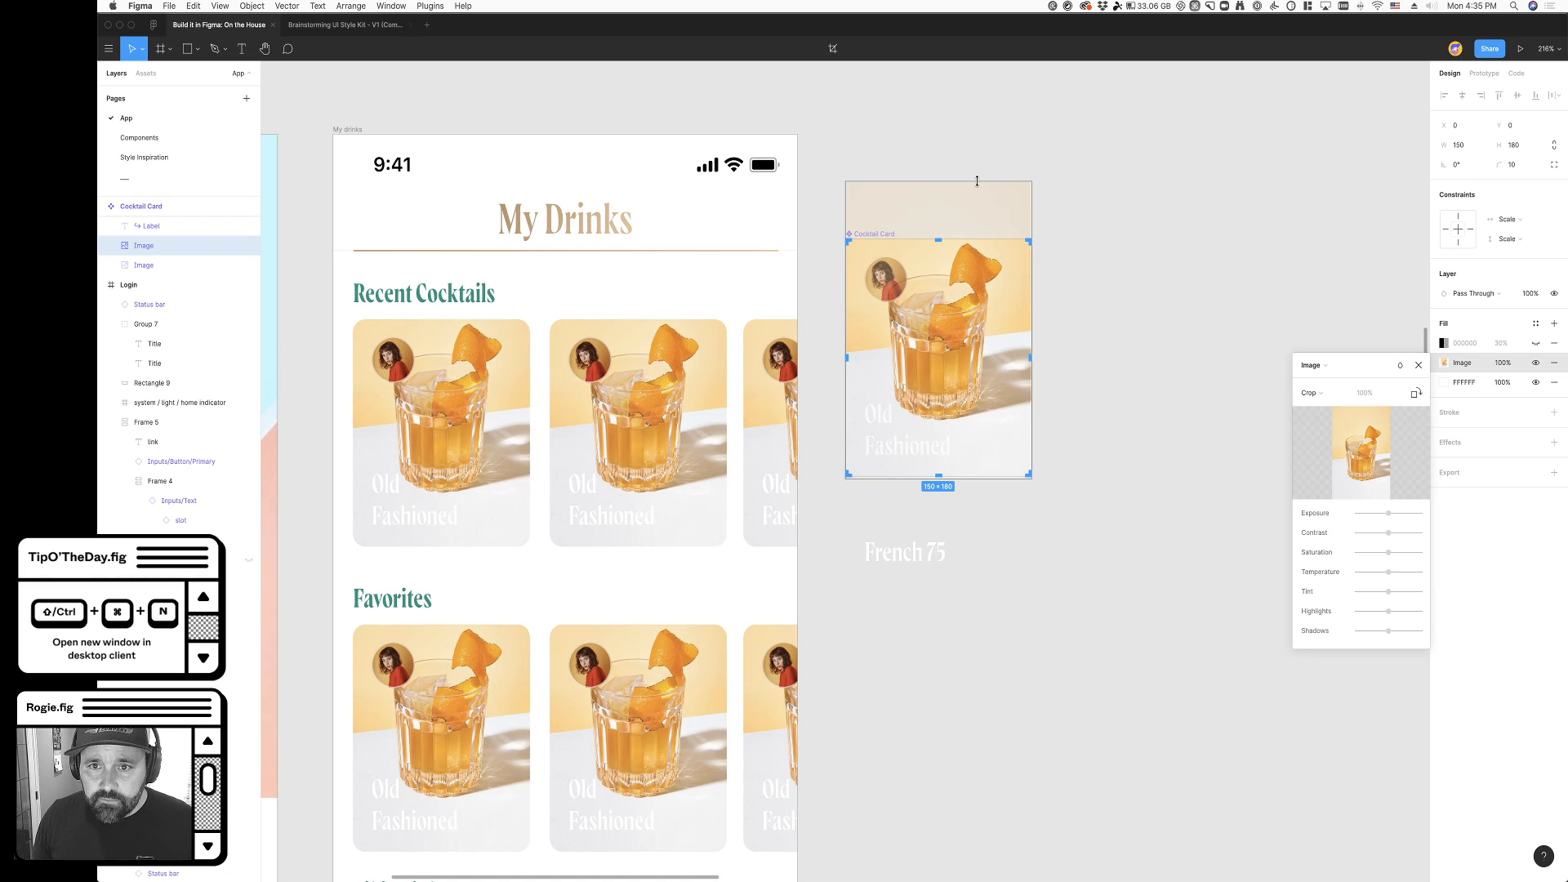
left_click(1171, 389)
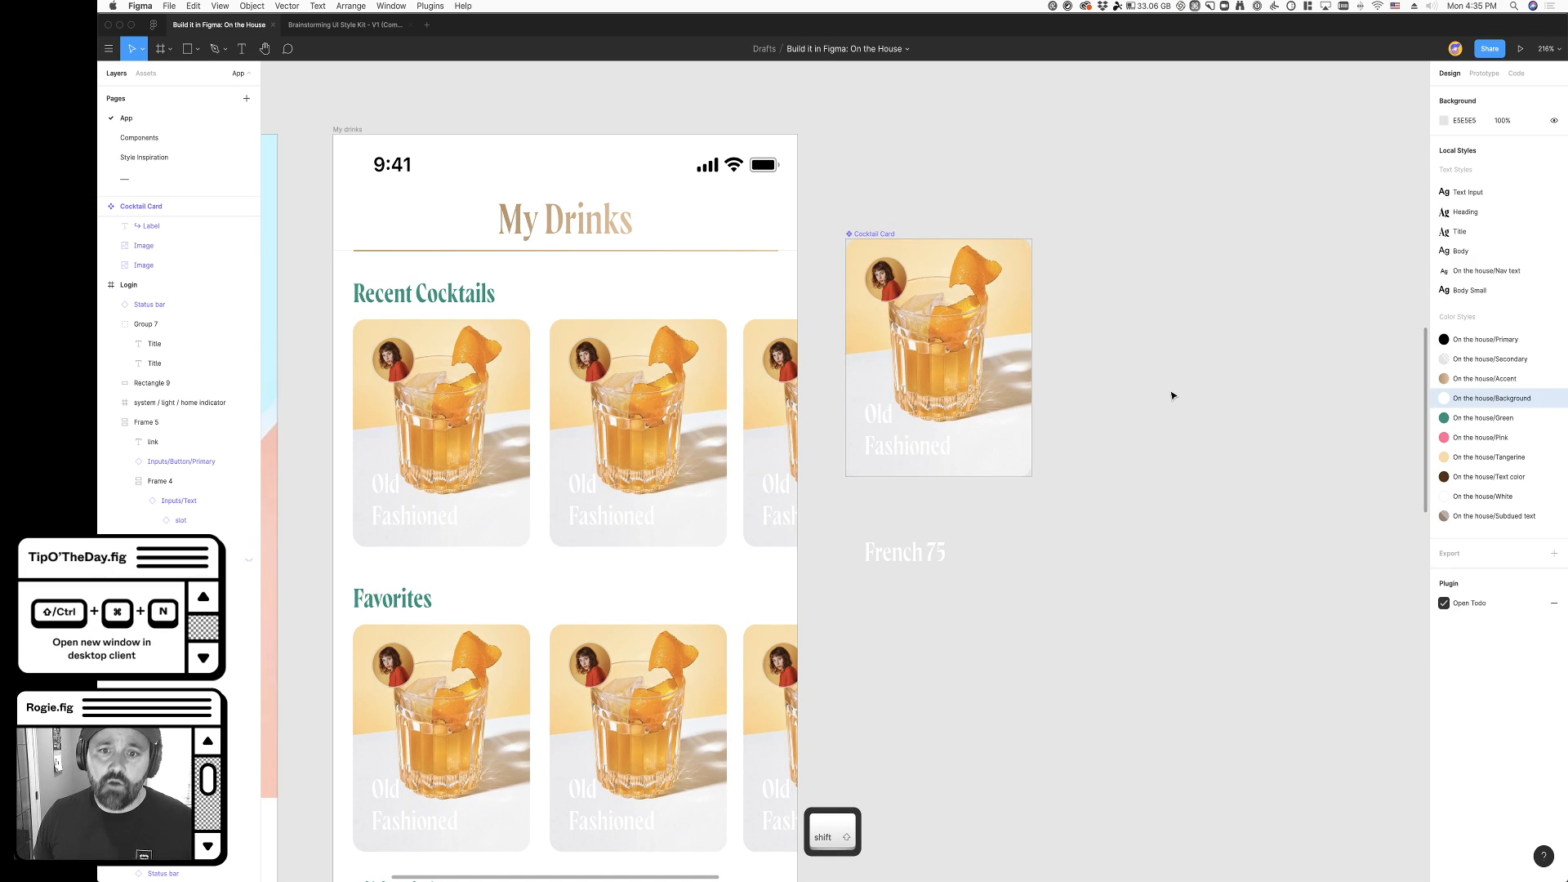
- Show the 30% black overlay fill above the drink photo on the Cocktail Card
scroll(1170, 399, "right", 3)
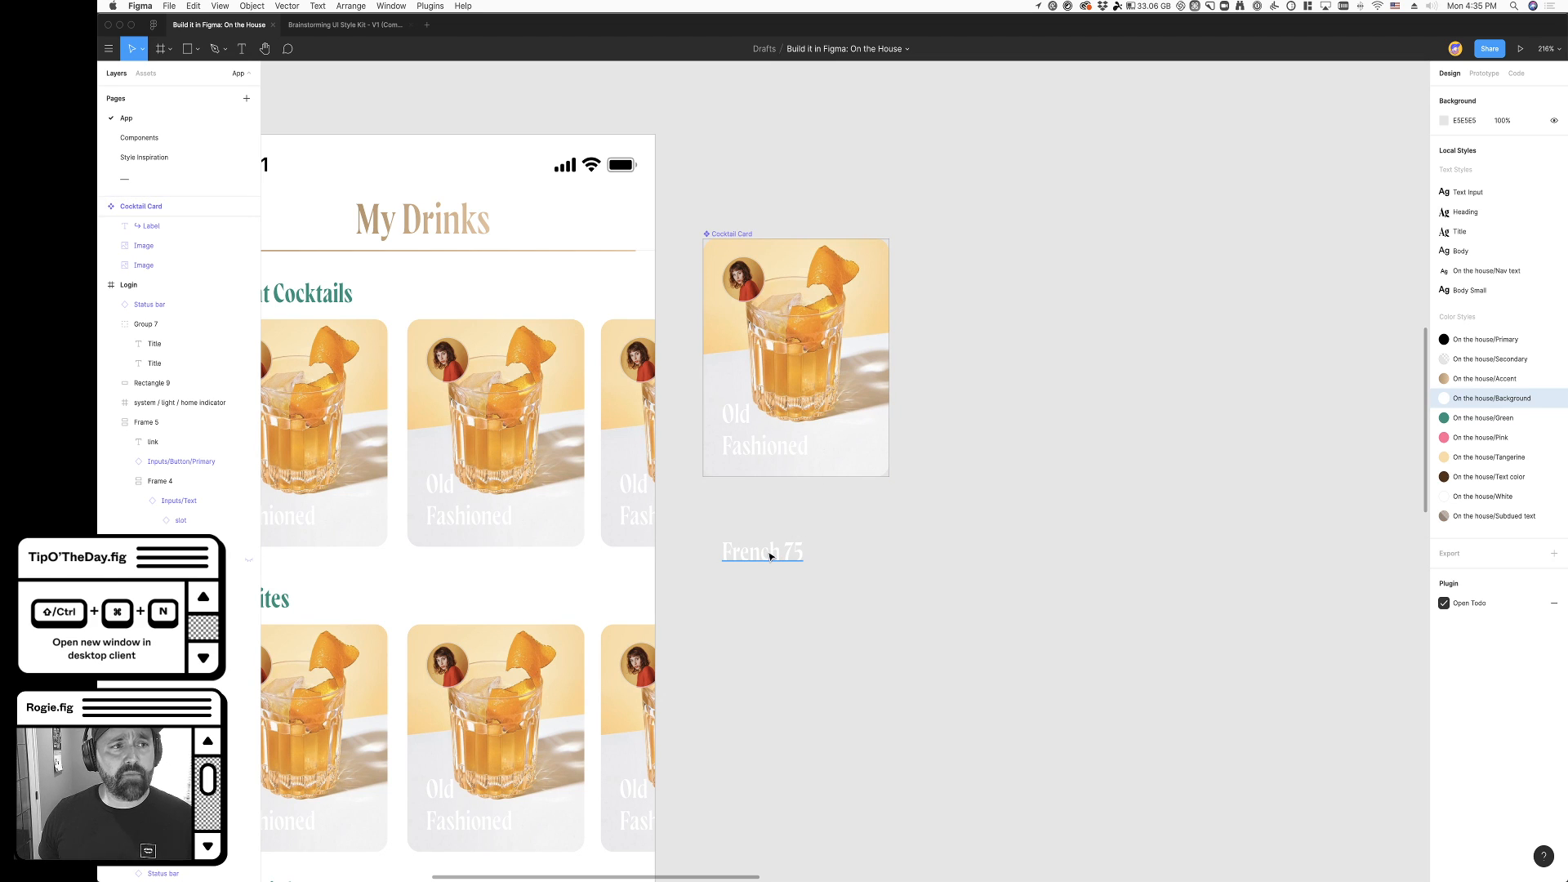
scroll(902, 535, "right", 2)
scroll(860, 517, "up", 1)
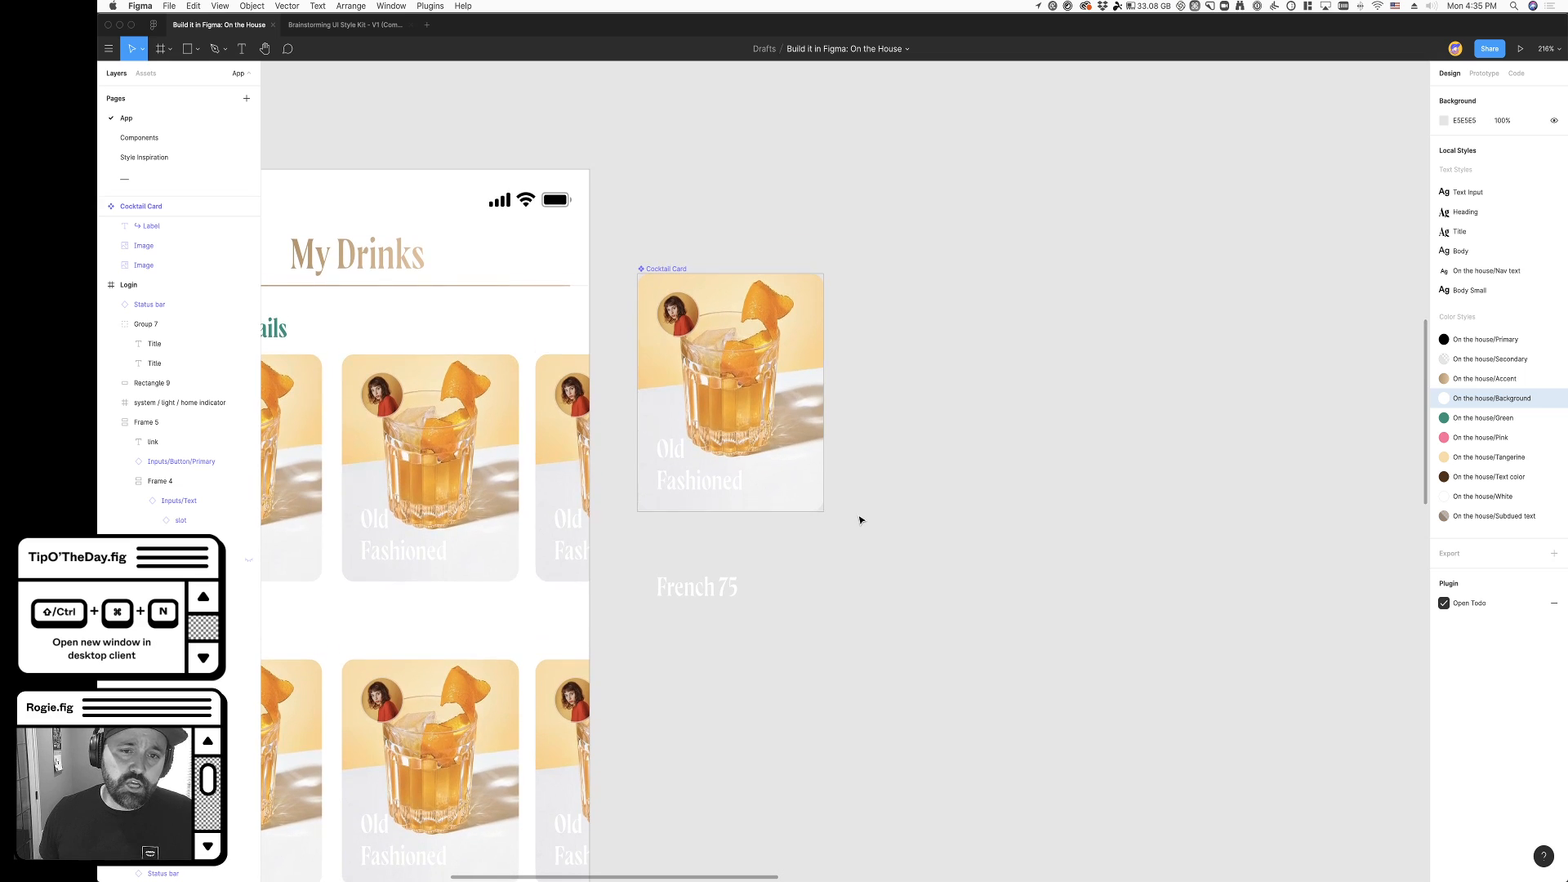
left_click(783, 387, "super")
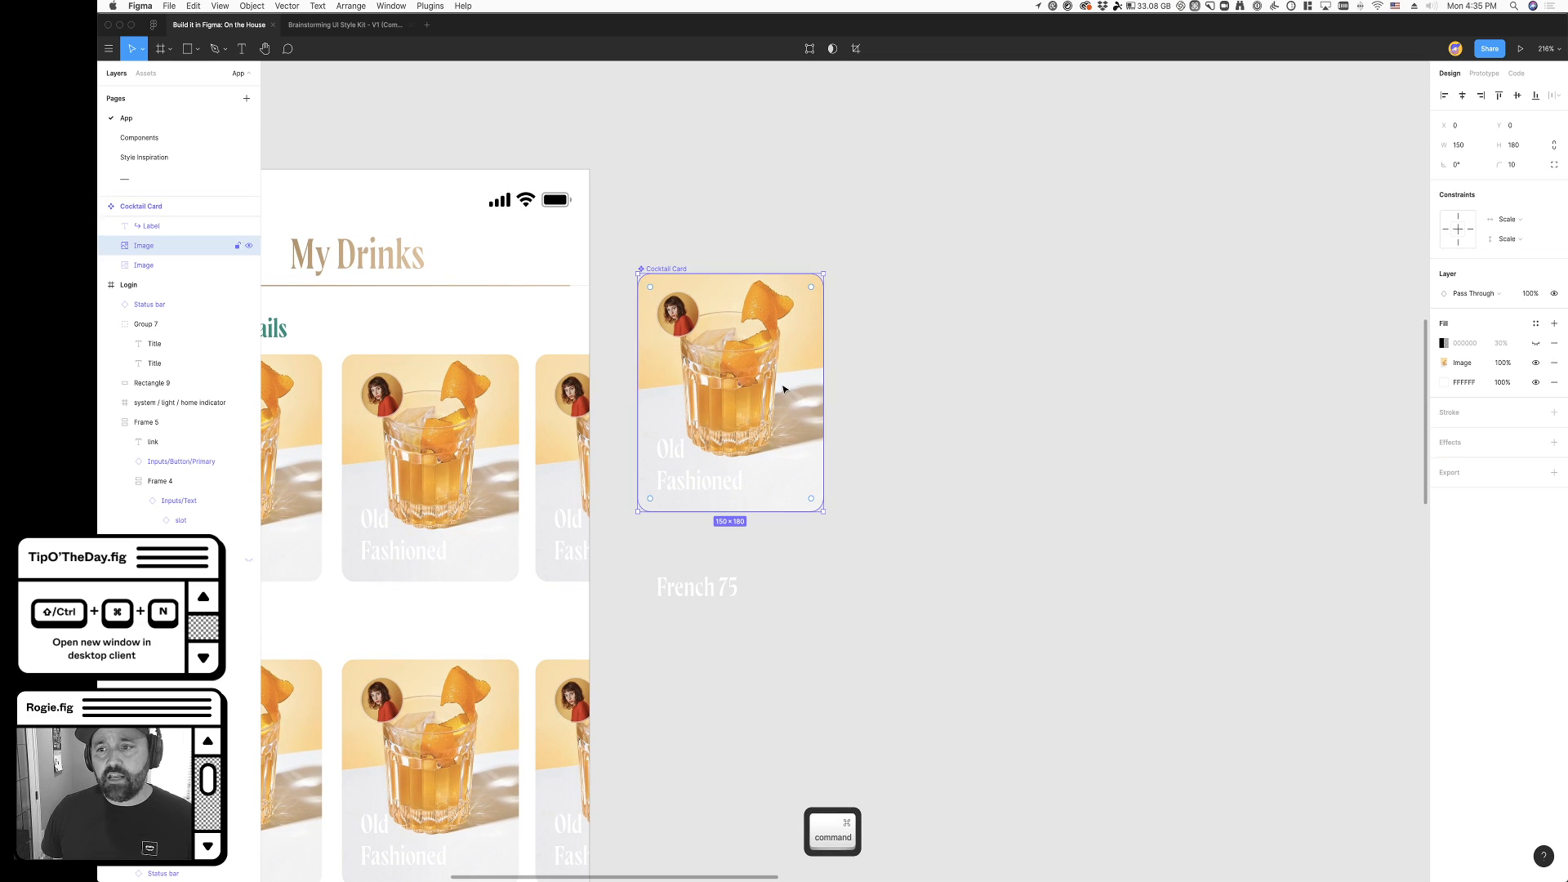
left_click(1536, 345)
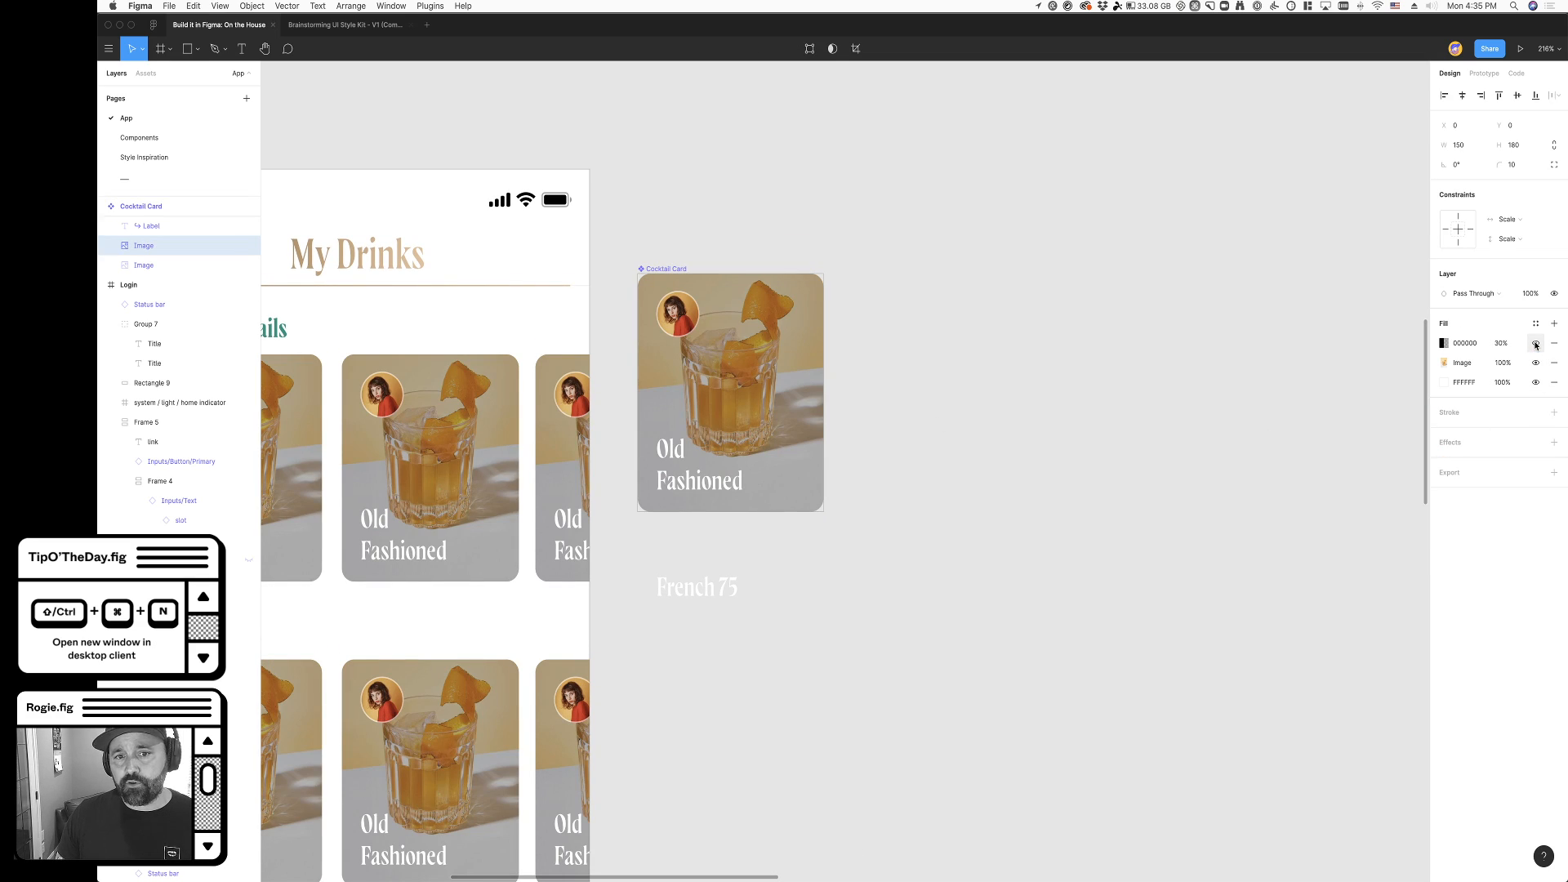
scroll(1069, 560, "left", 2)
scroll(1069, 560, "left", 1)
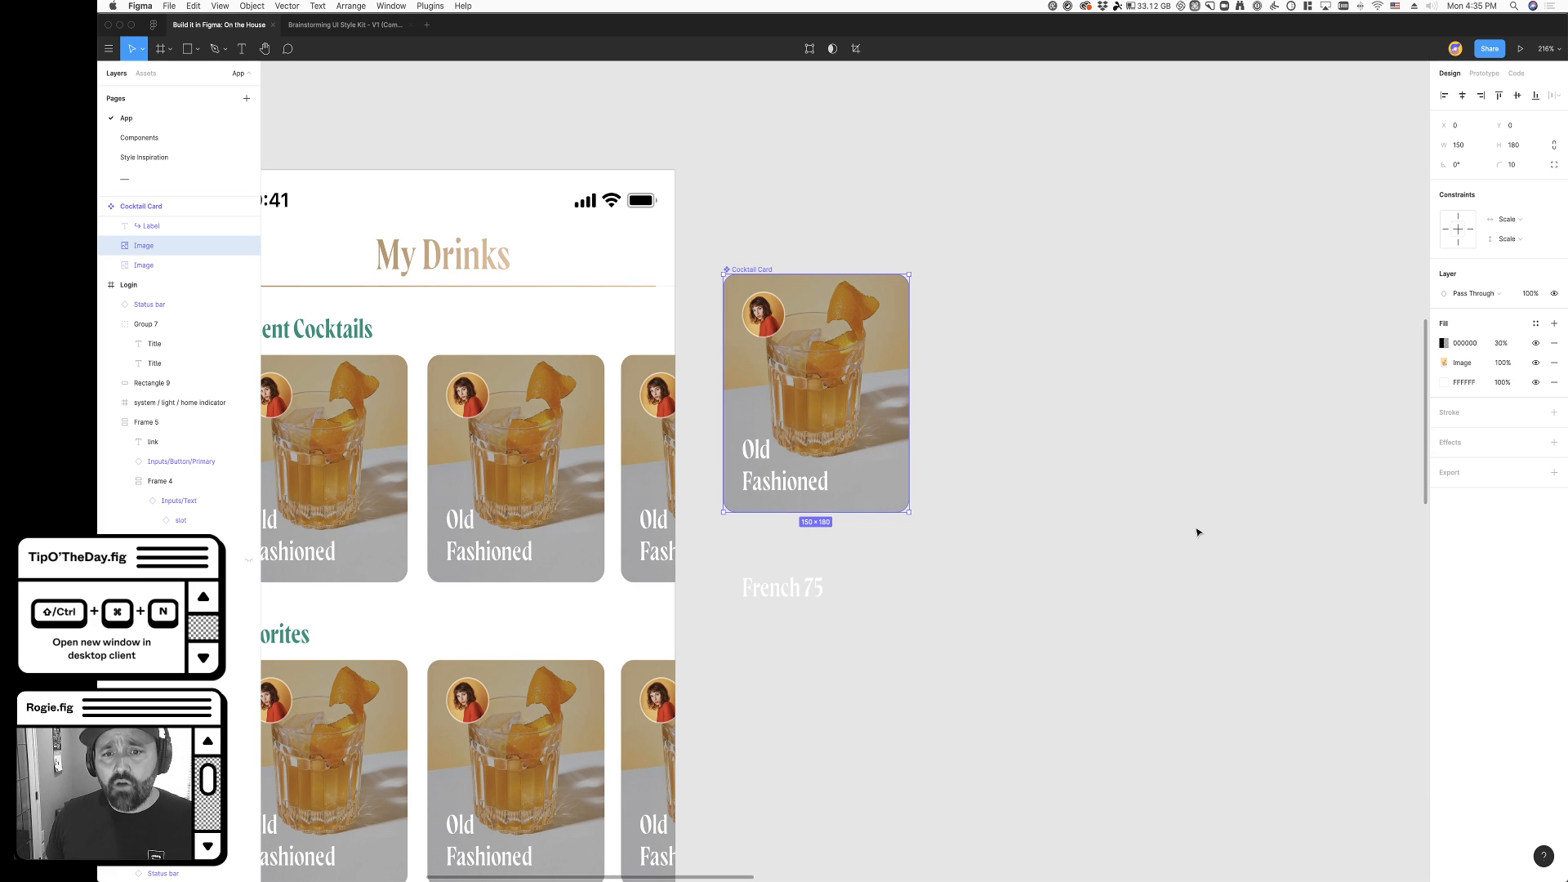
scroll(1184, 532, "right", 1)
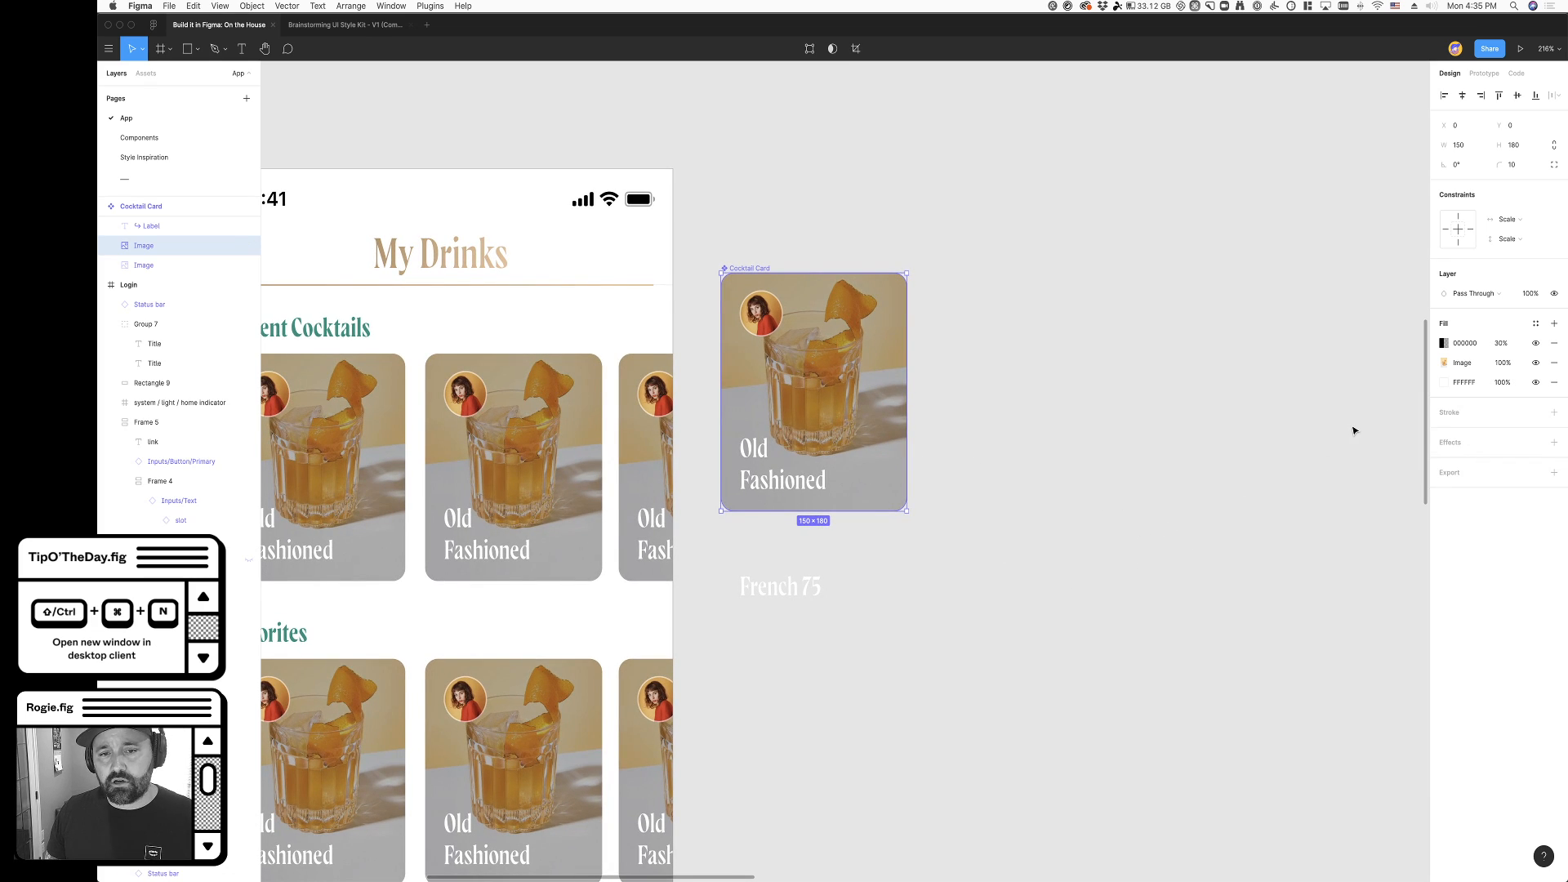
scroll(1143, 502, "left", 5)
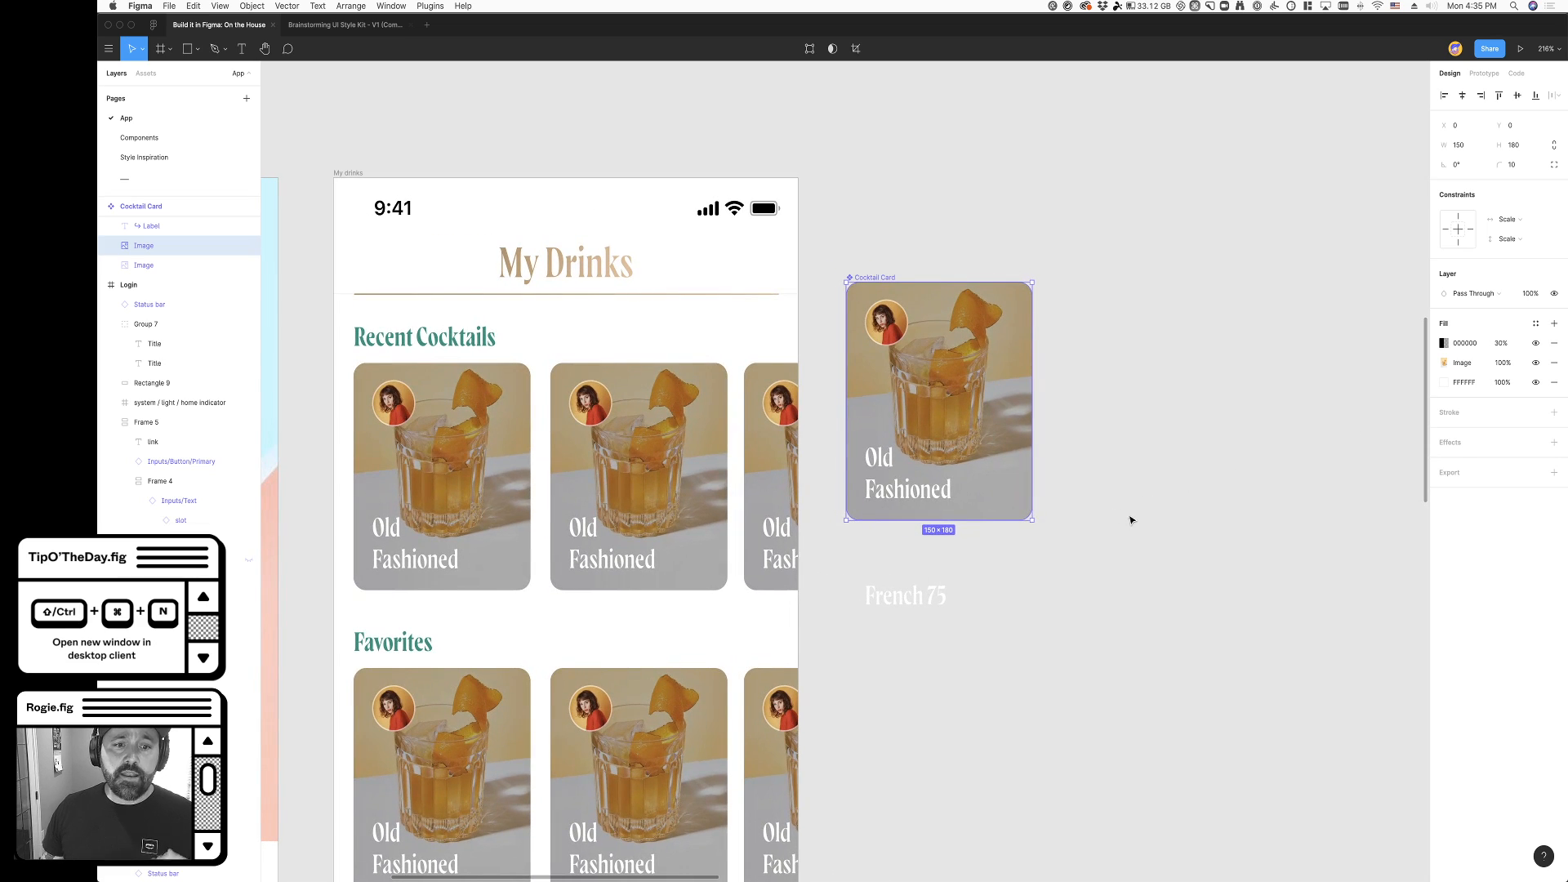
- Try moving the Old Fashioned title down below the Cocktail Card, and undo the move
left_click(1123, 518)
left_click(901, 490)
left_click_drag(901, 490, 899, 566)
key("cmd+z")
left_click(1211, 574)
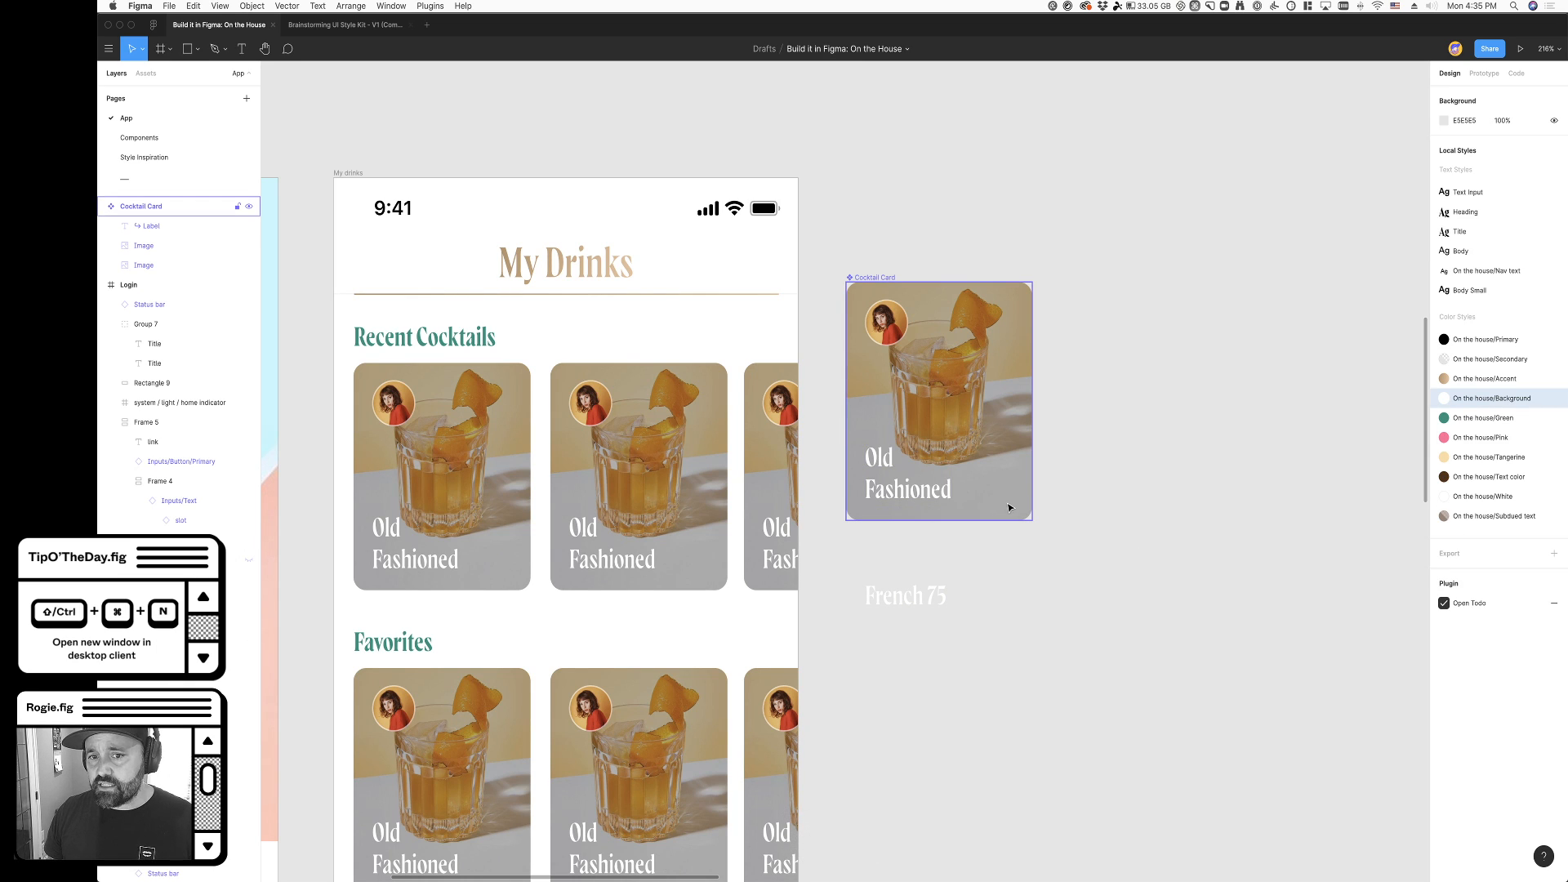
- Set the line height of the Cocktail Card's Old Fashioned title to 100%
left_click(923, 503, "super")
left_click(1468, 386)
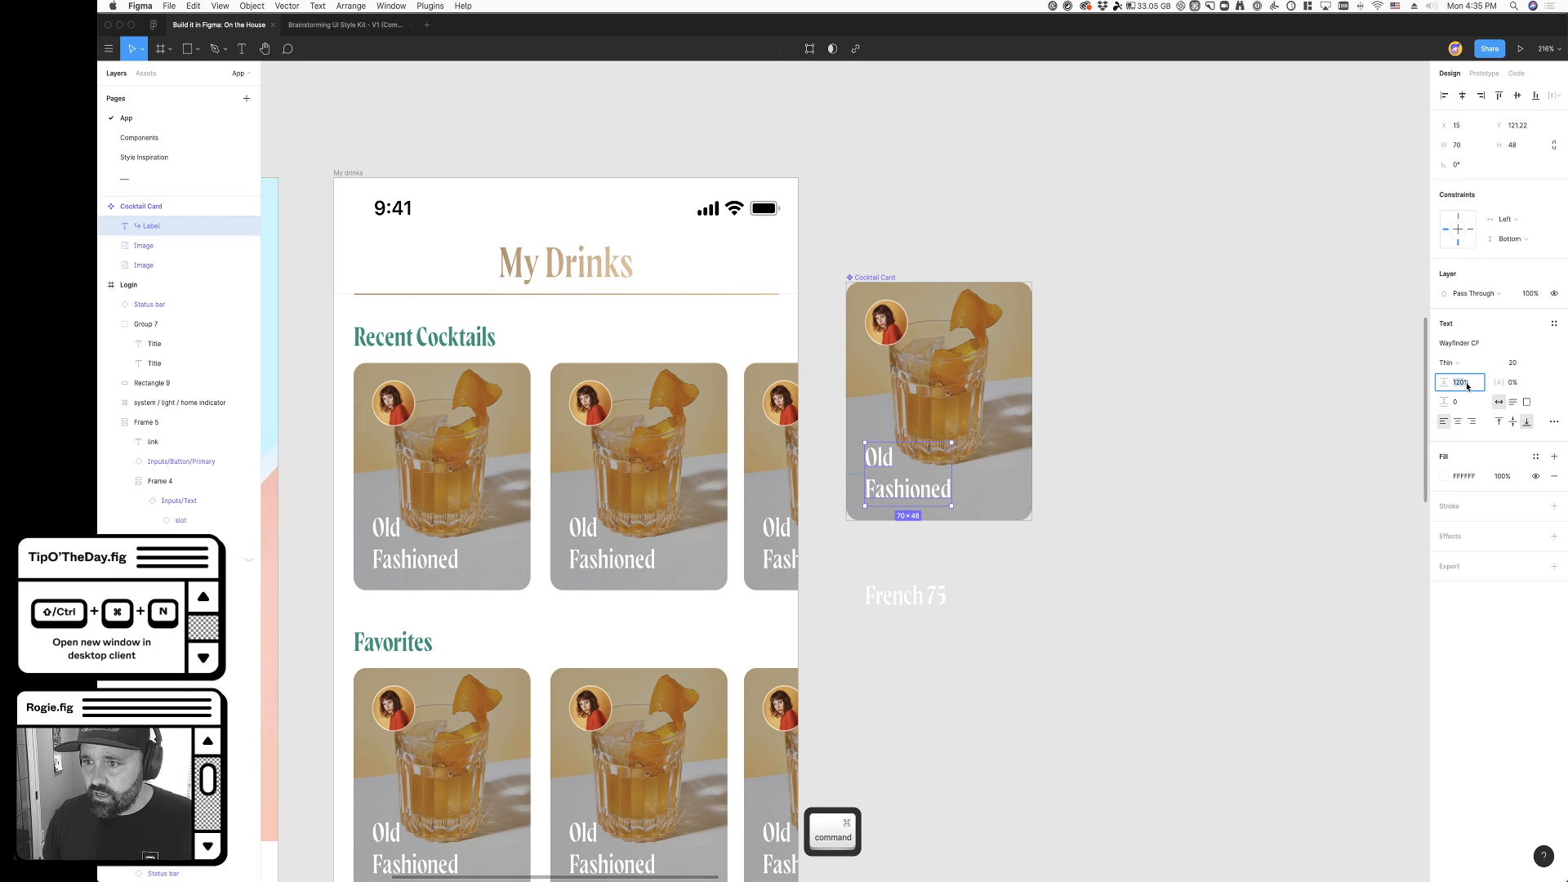
key("shift+Down")
key("shift+Down")
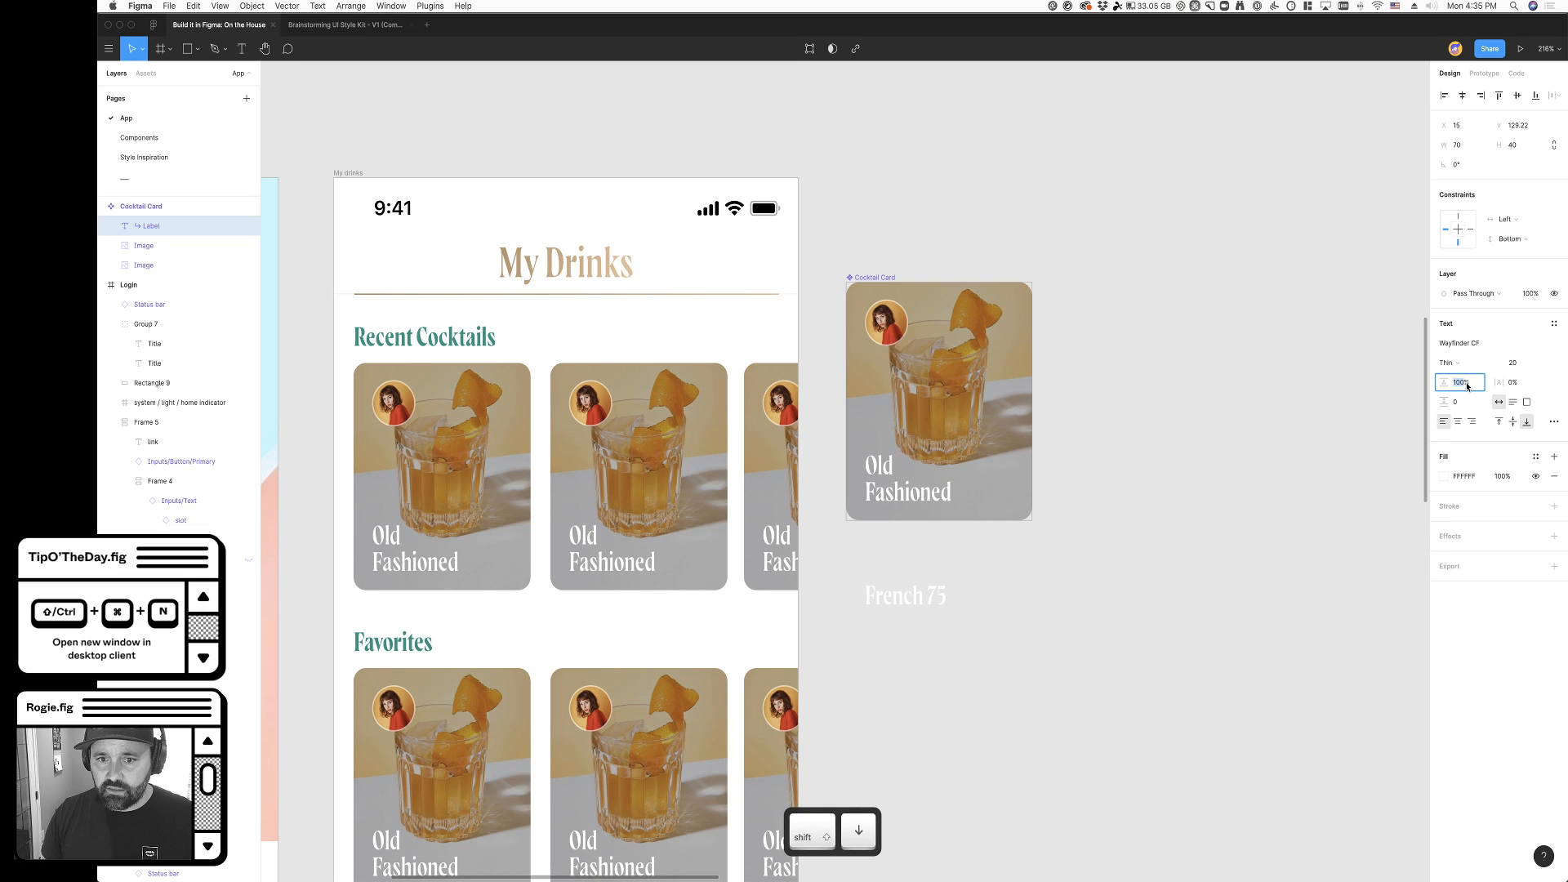
left_click(1225, 502)
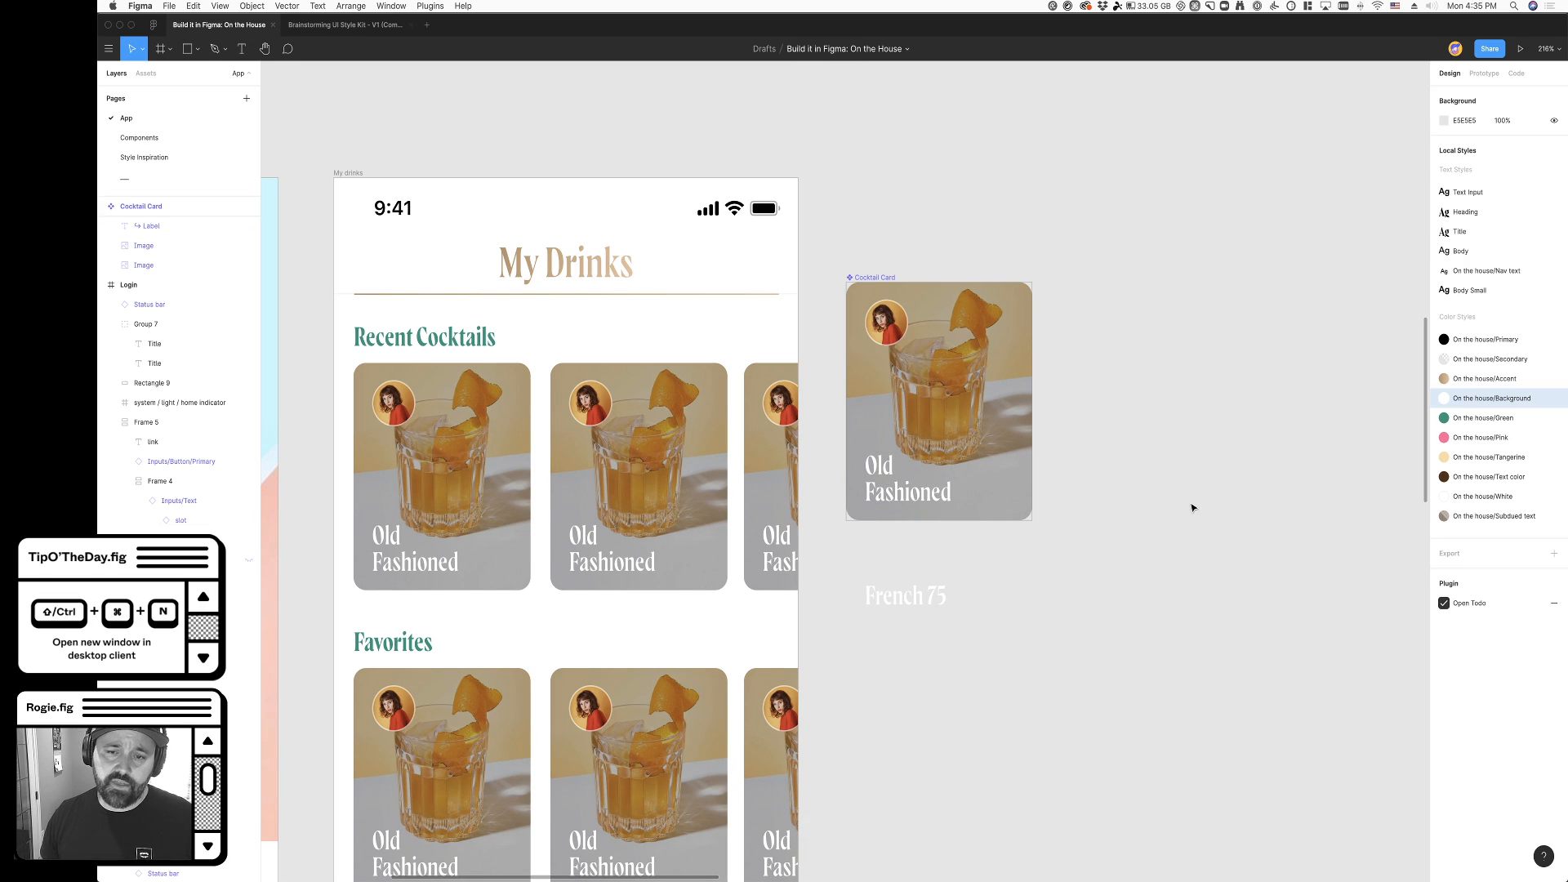
- Change the card image's 30% black overlay to a linear gradient running from transparent at the top to black at the bottom
scroll(1172, 487, "right", 2)
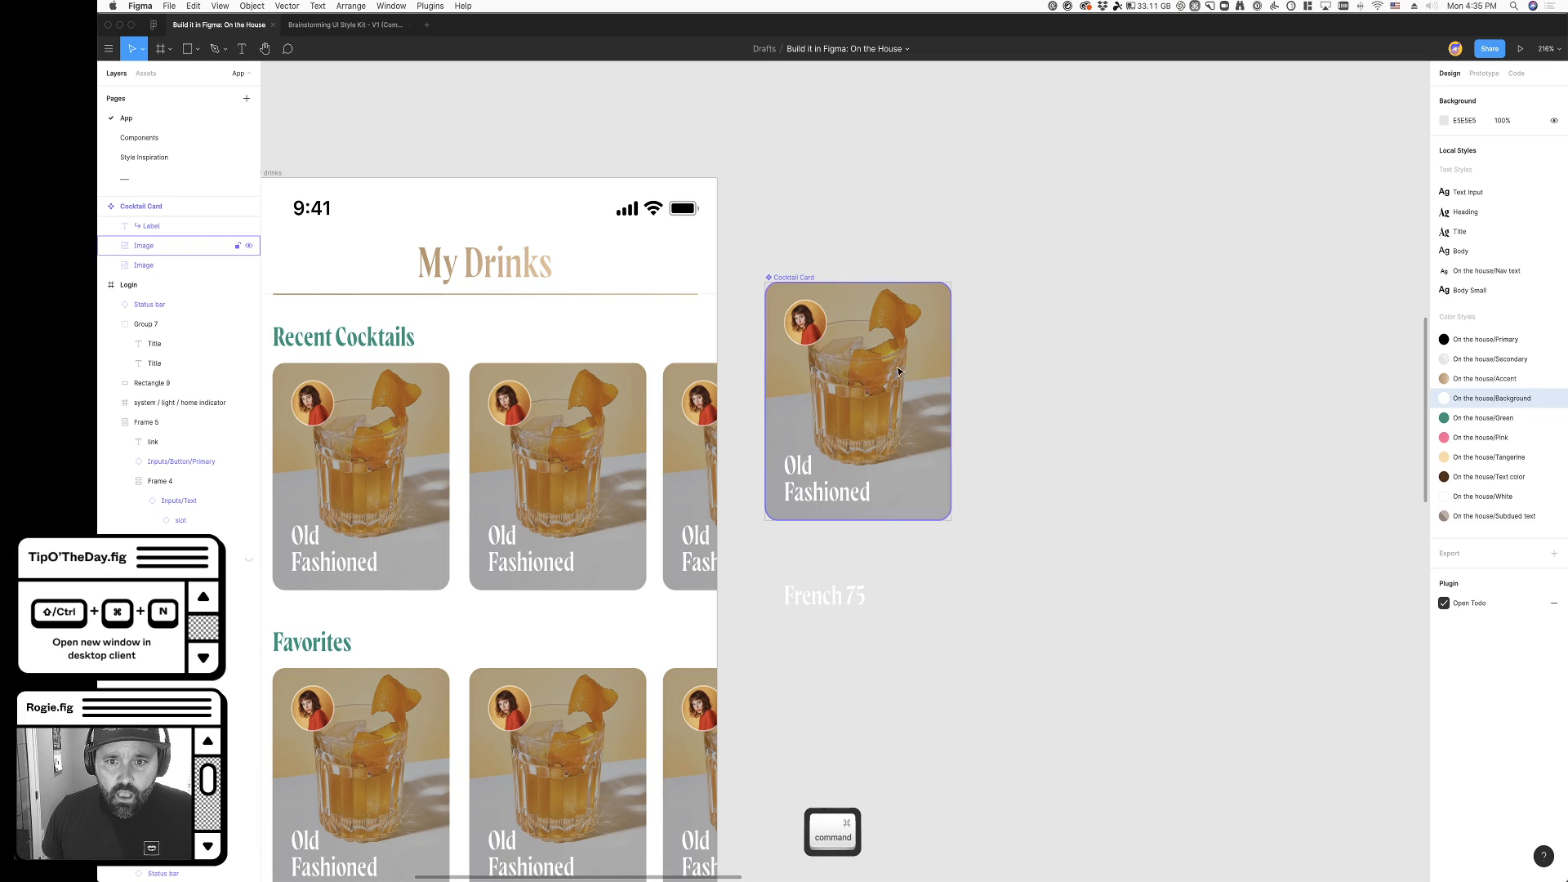
left_click(857, 392, "super")
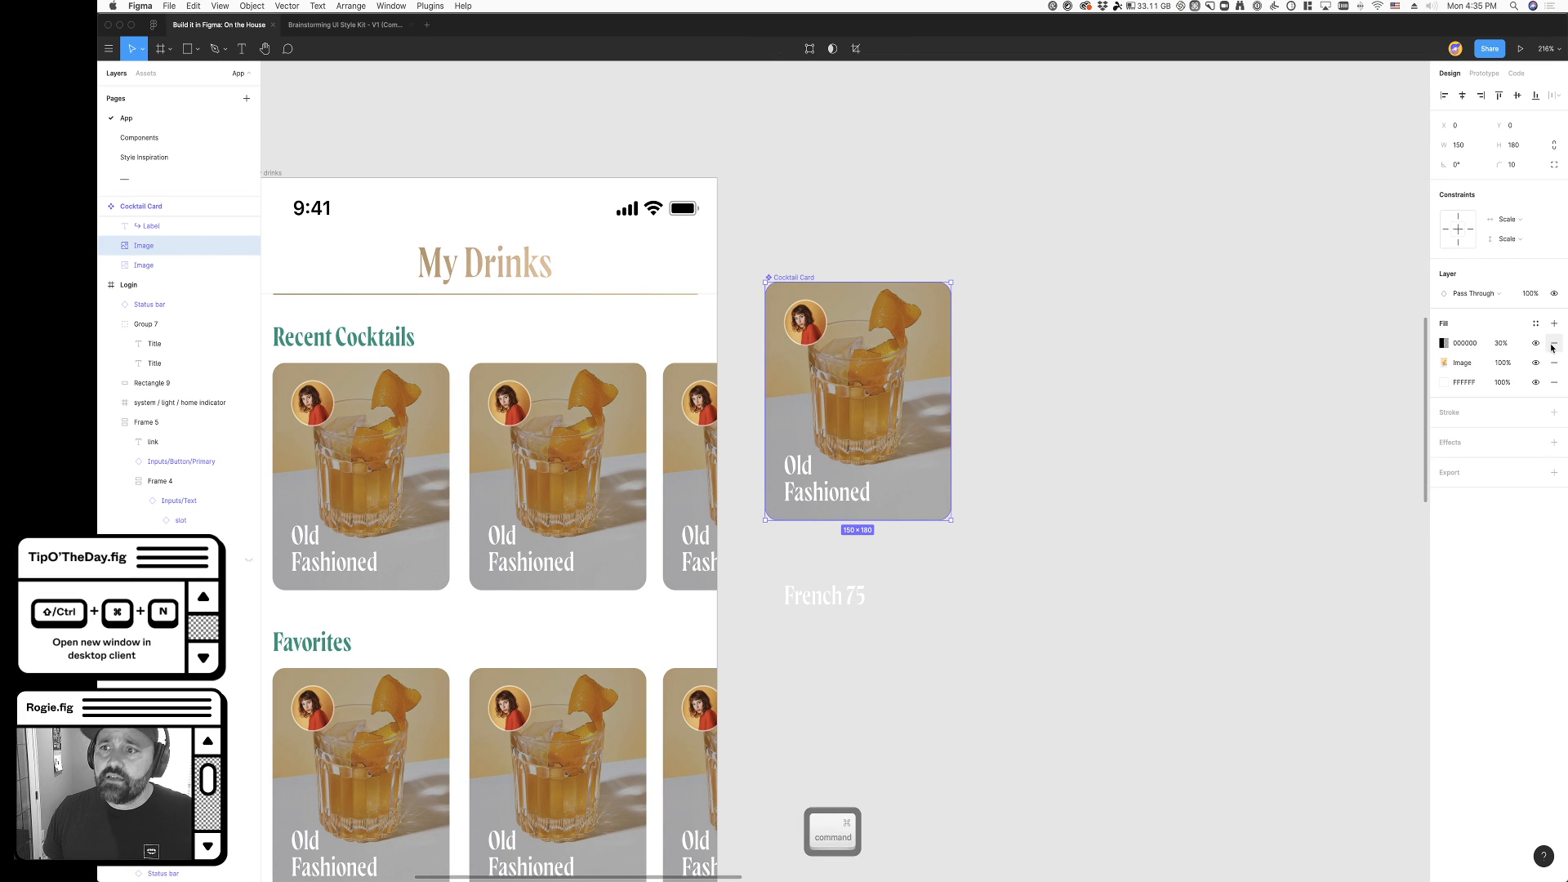
left_click(1441, 349)
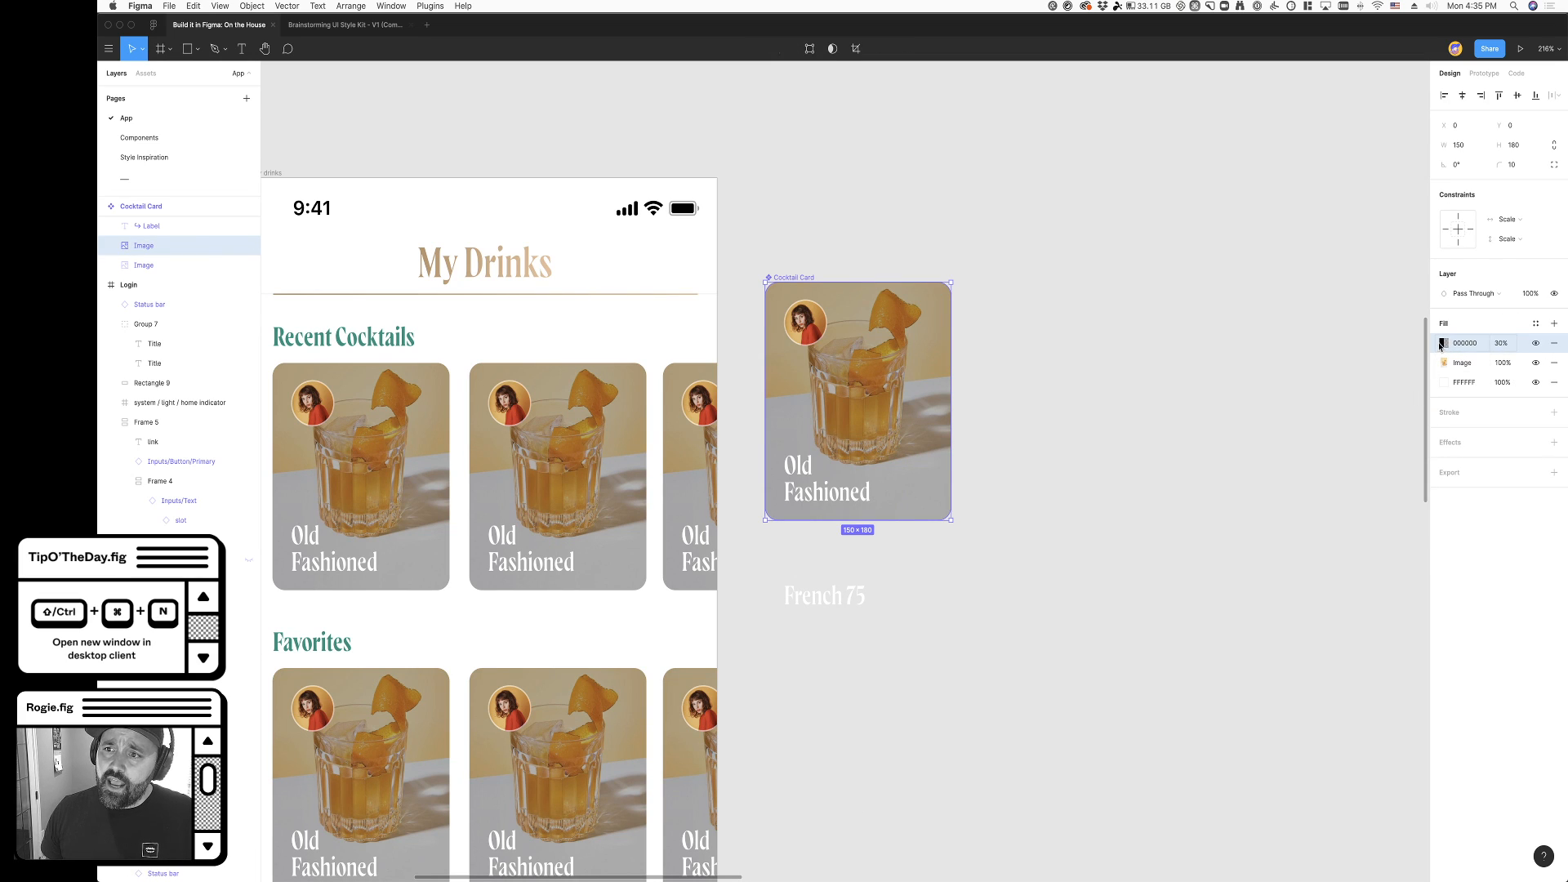
left_click(1442, 346)
left_click(1336, 353)
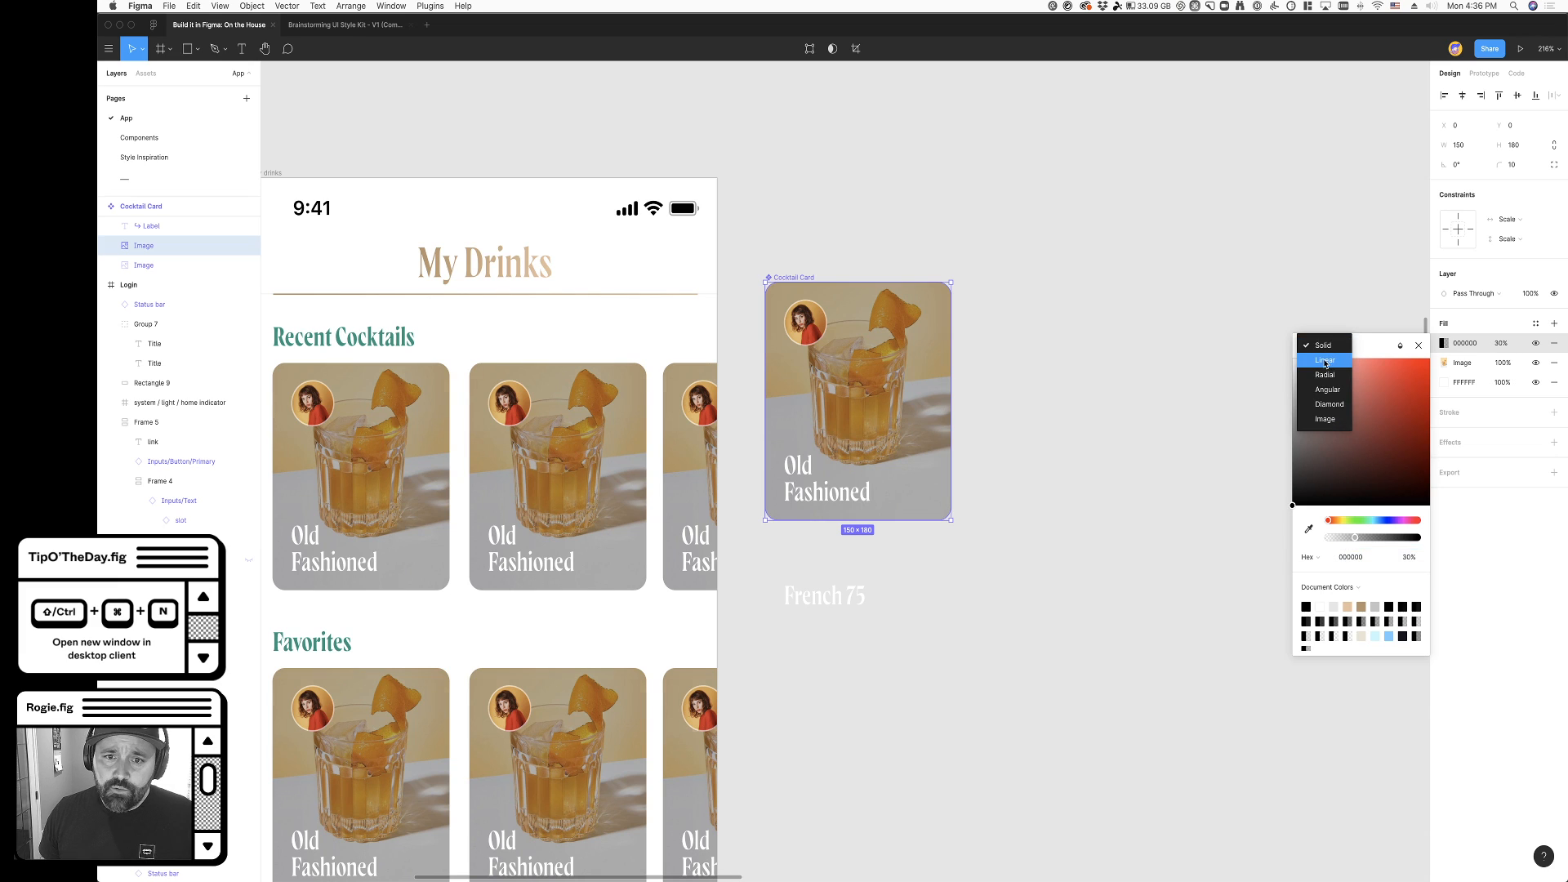
left_click(1317, 362)
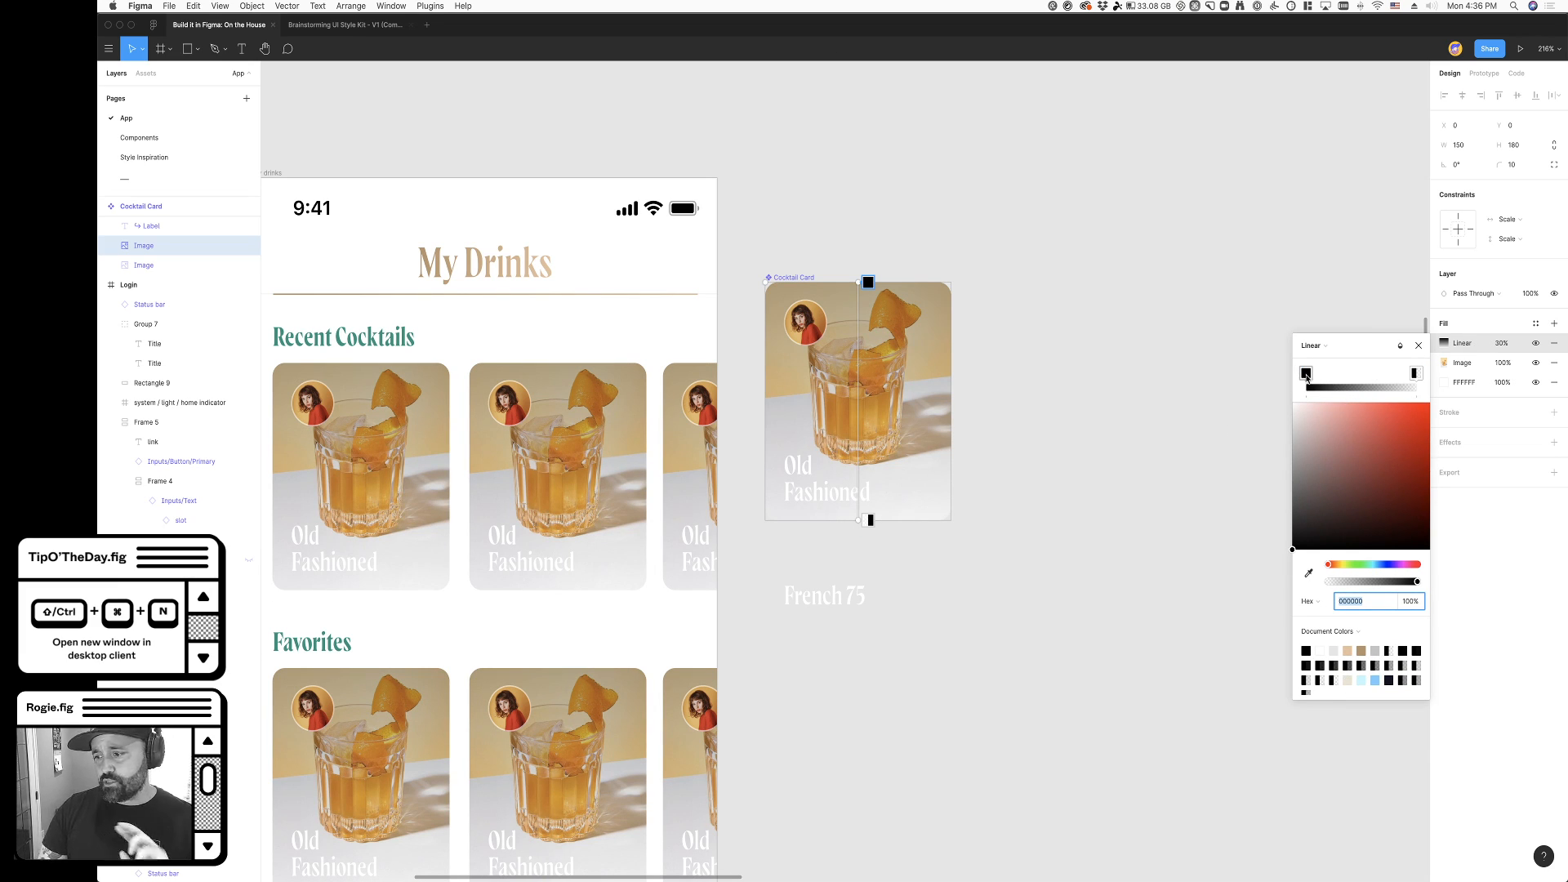
left_click_drag(1306, 377, 1416, 374)
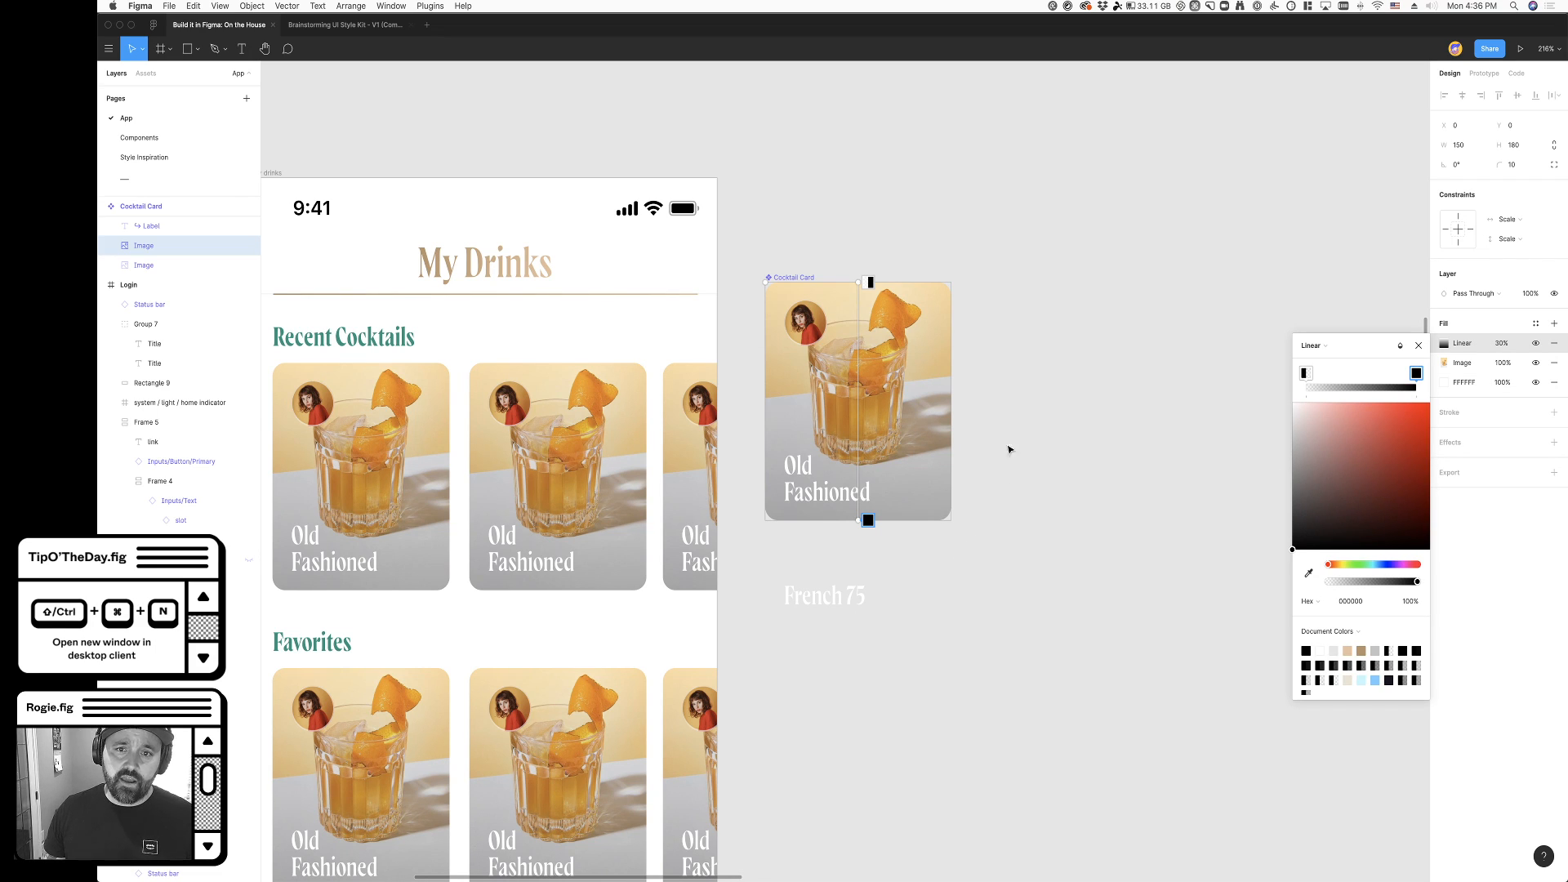
key("Escape")
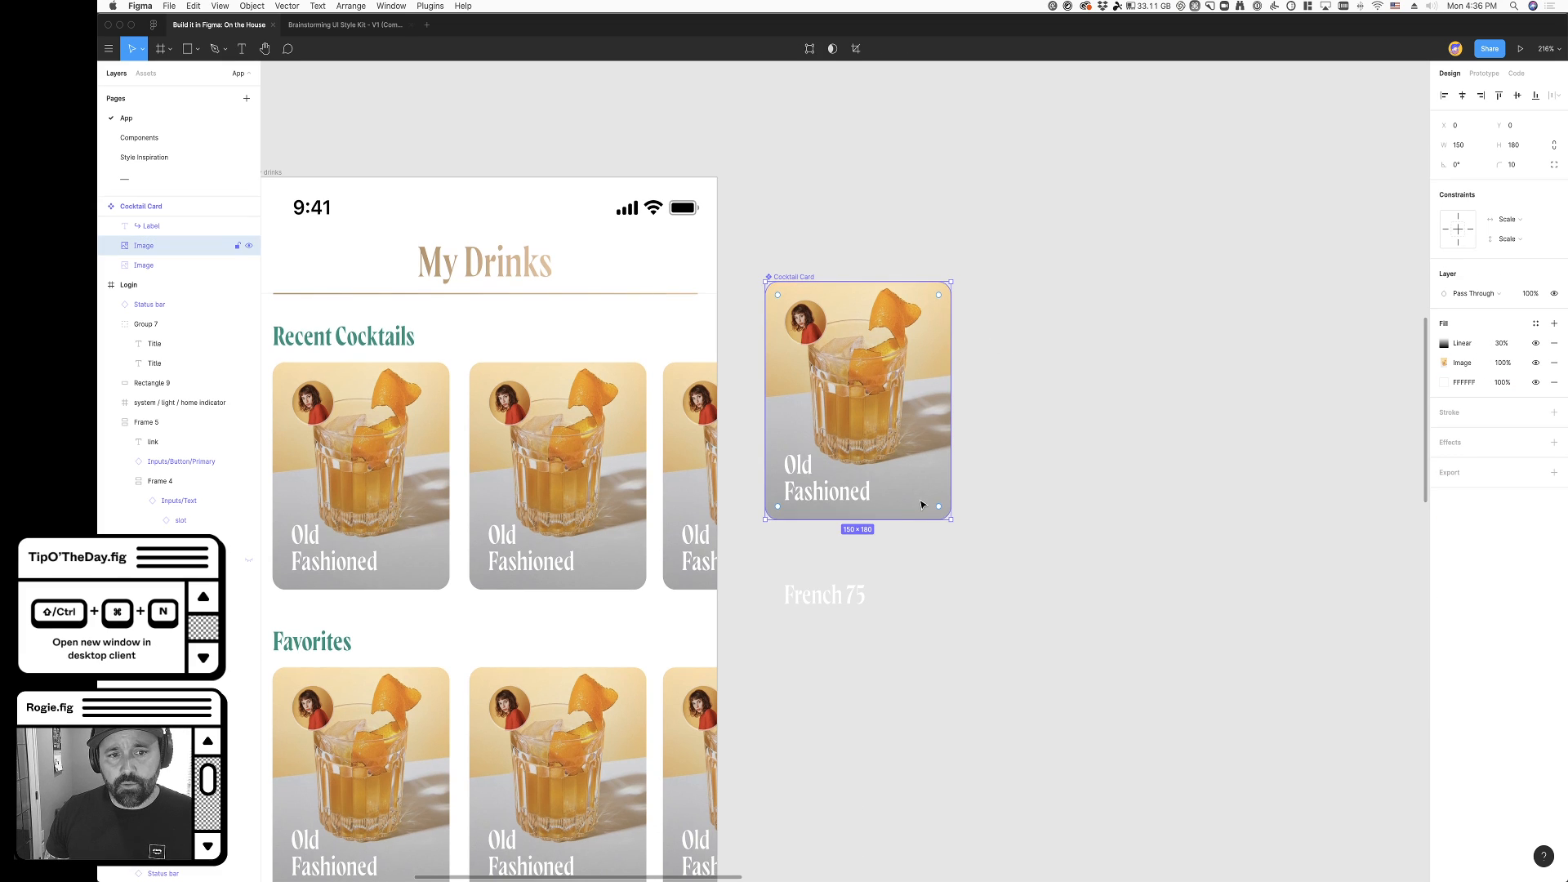
- Move the overlay gradient's transparent stop down to around the middle of the drink glass
scroll(897, 363, "right", 2)
left_click(1461, 345)
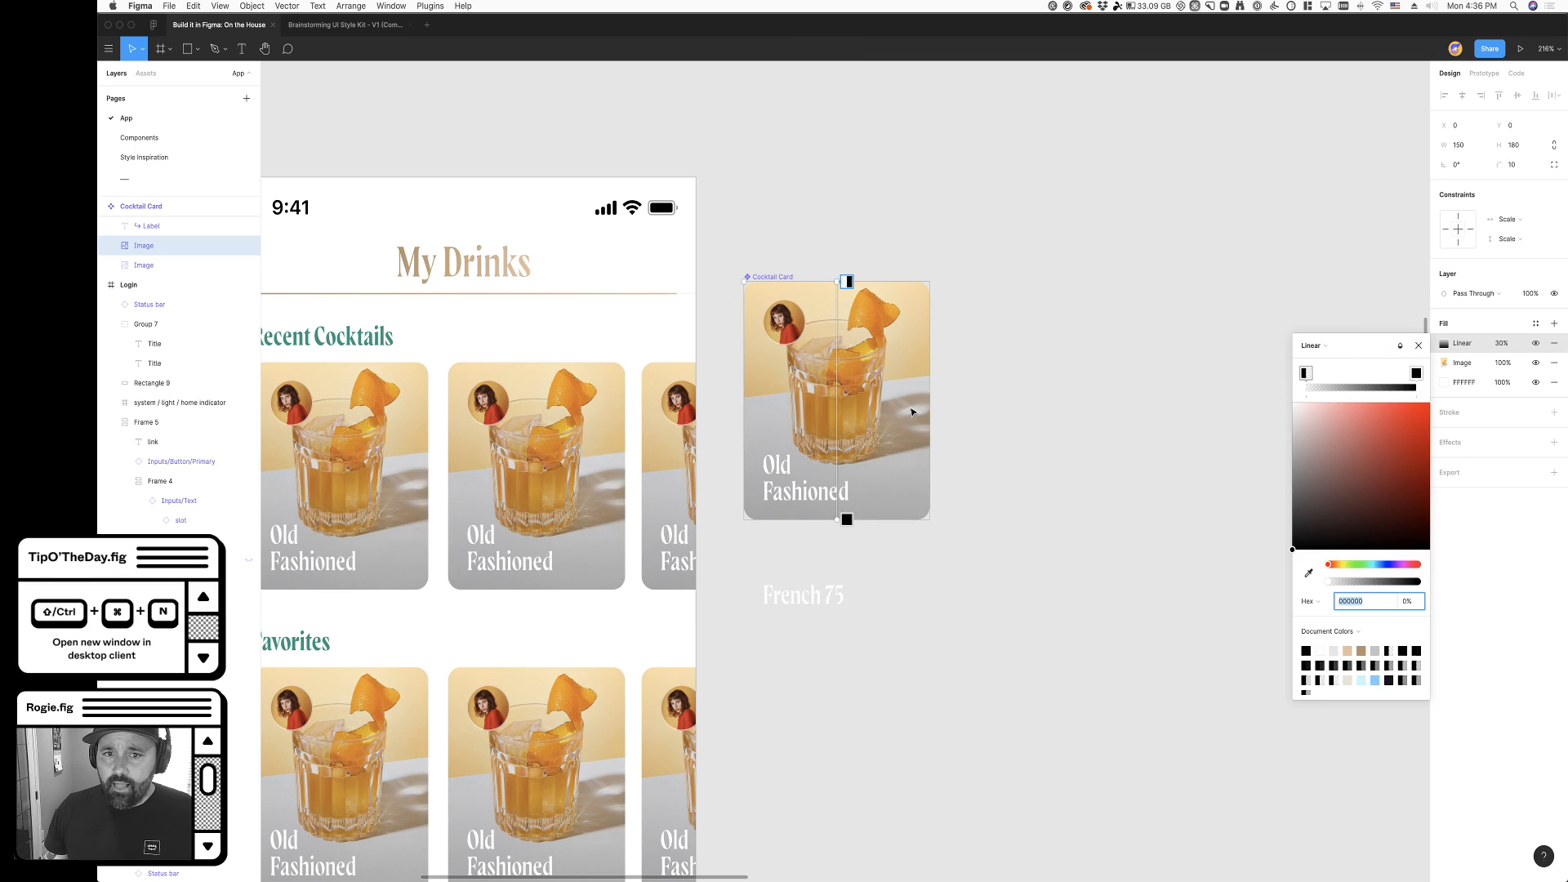
left_click_drag(838, 292, 842, 383)
left_click(993, 500)
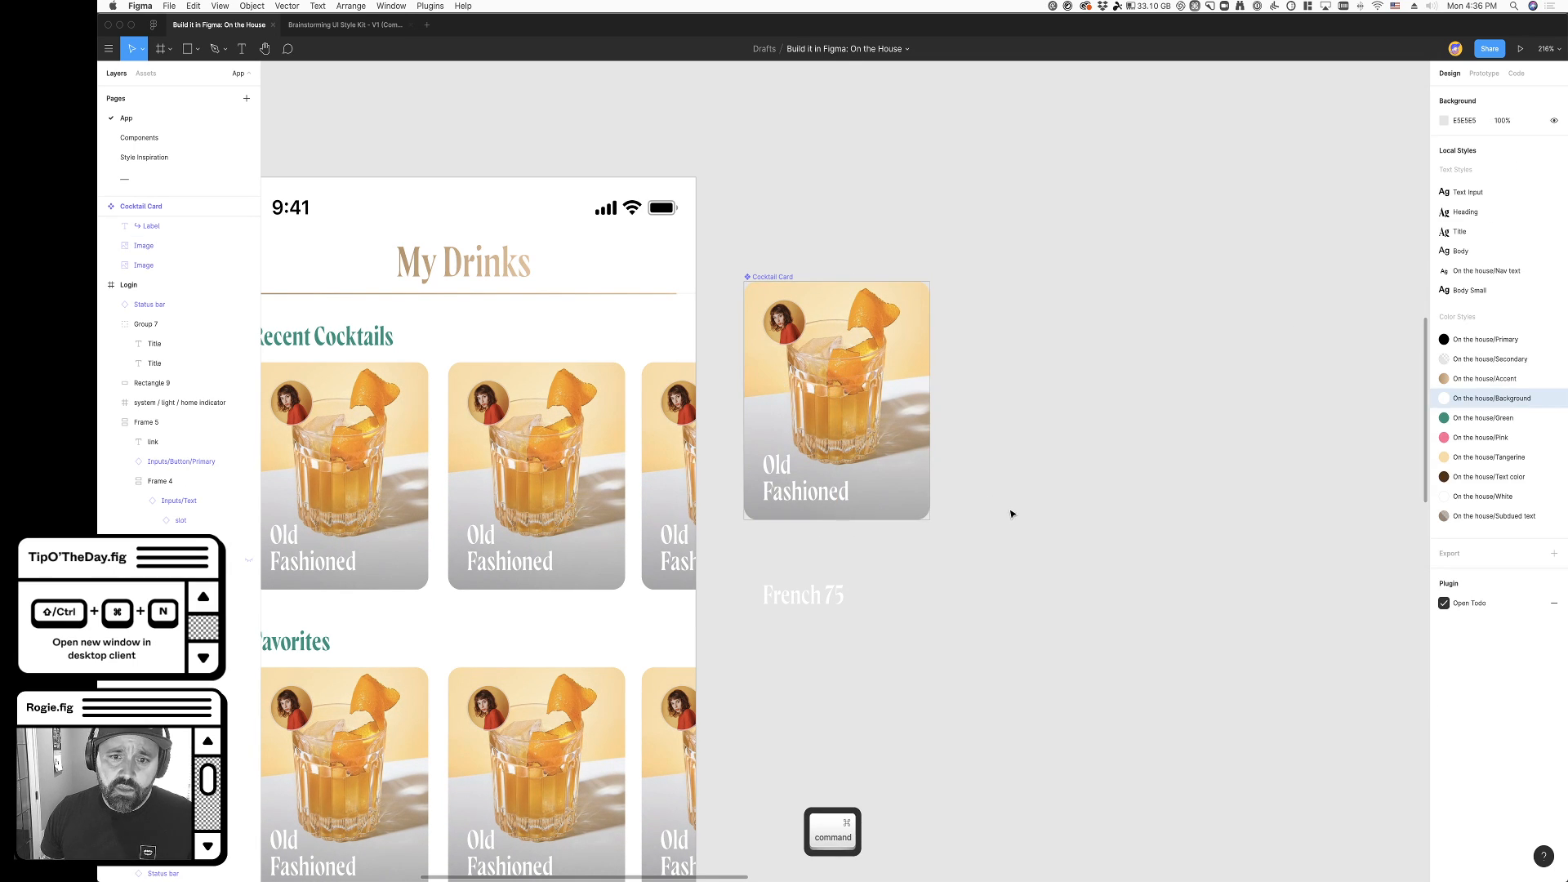
- Raise the opacity of the linear gradient fill on the Cocktail Card's image to 100%
left_click(887, 505, "super")
left_click(1513, 349)
key("shift+Up")
key("shift+Up")
key("shift+Up")
key("shift+Up")
key("shift+Up")
key("shift+Up")
key("shift+Up")
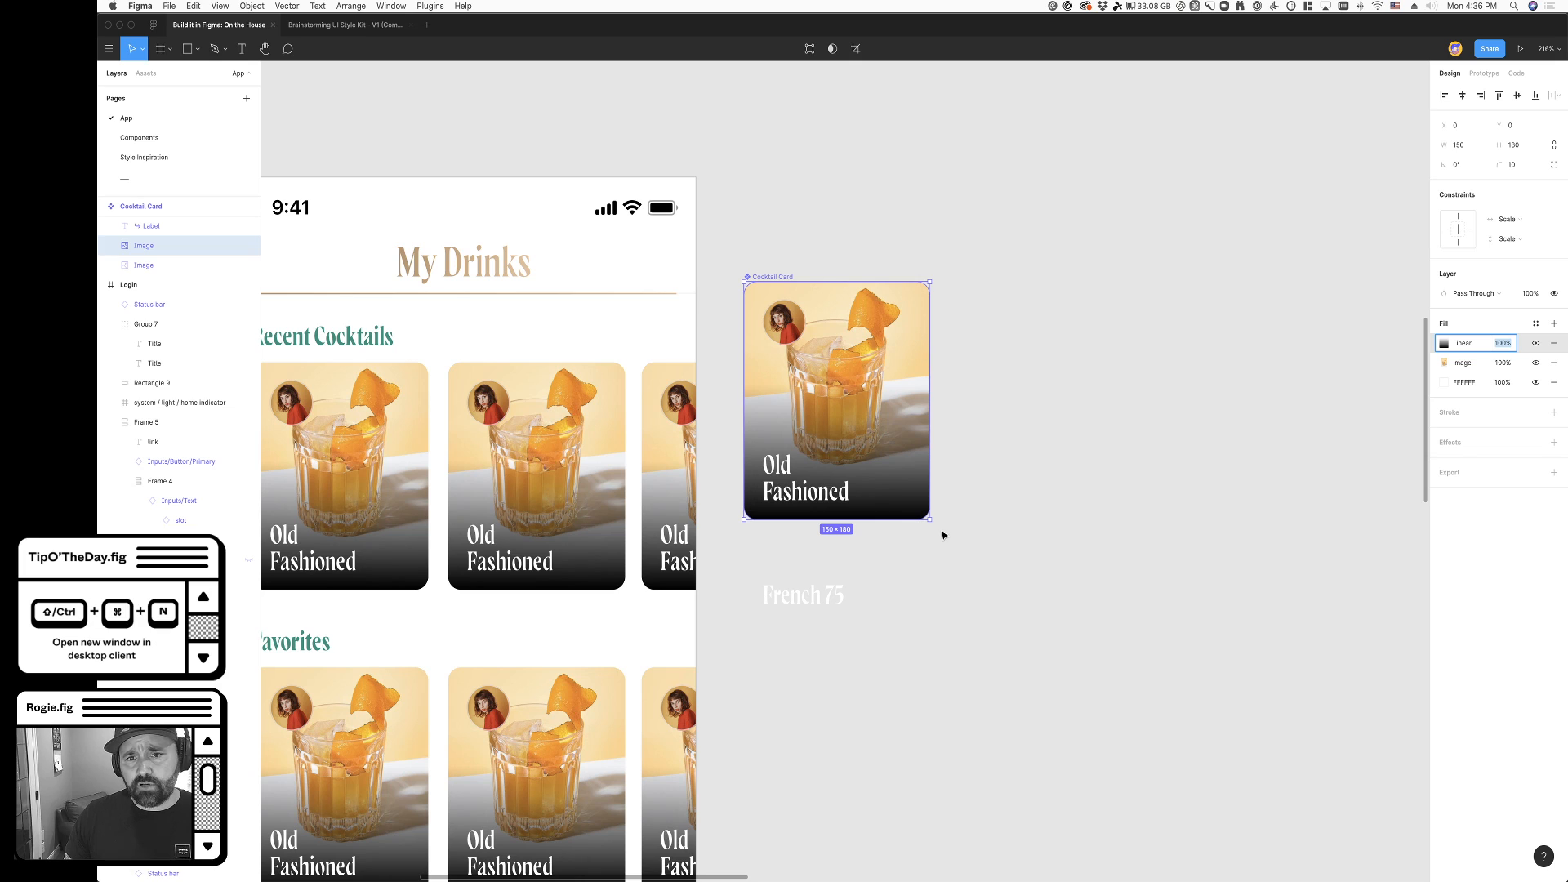
left_click(1047, 527)
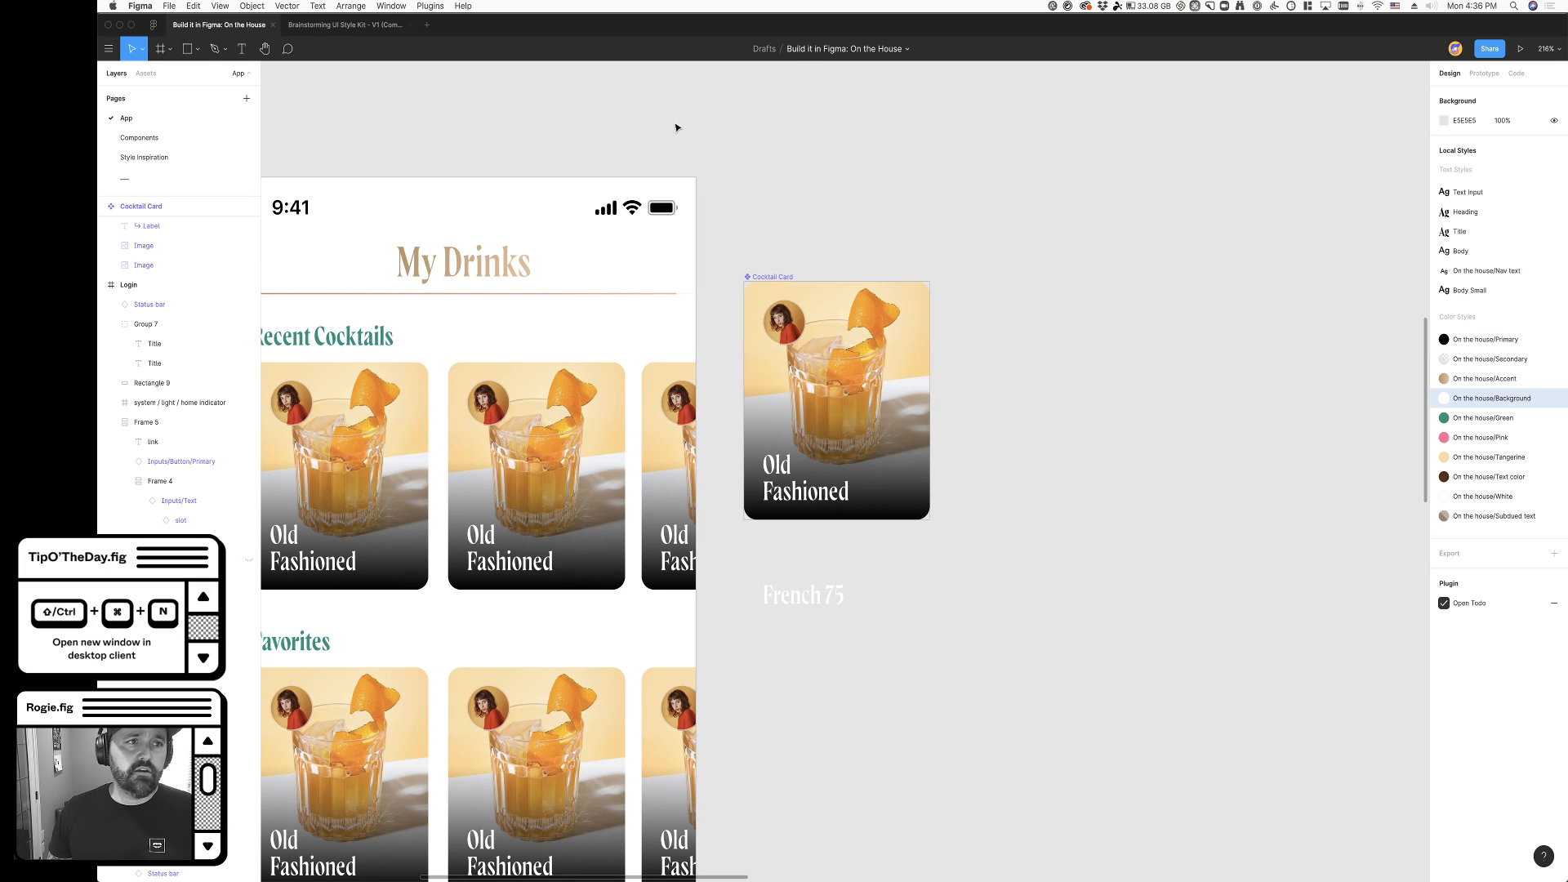
- Search the Figma Community plugins for "easing gradient" and open the Easing Gradient plugin's page
left_click(154, 30)
left_click(160, 107)
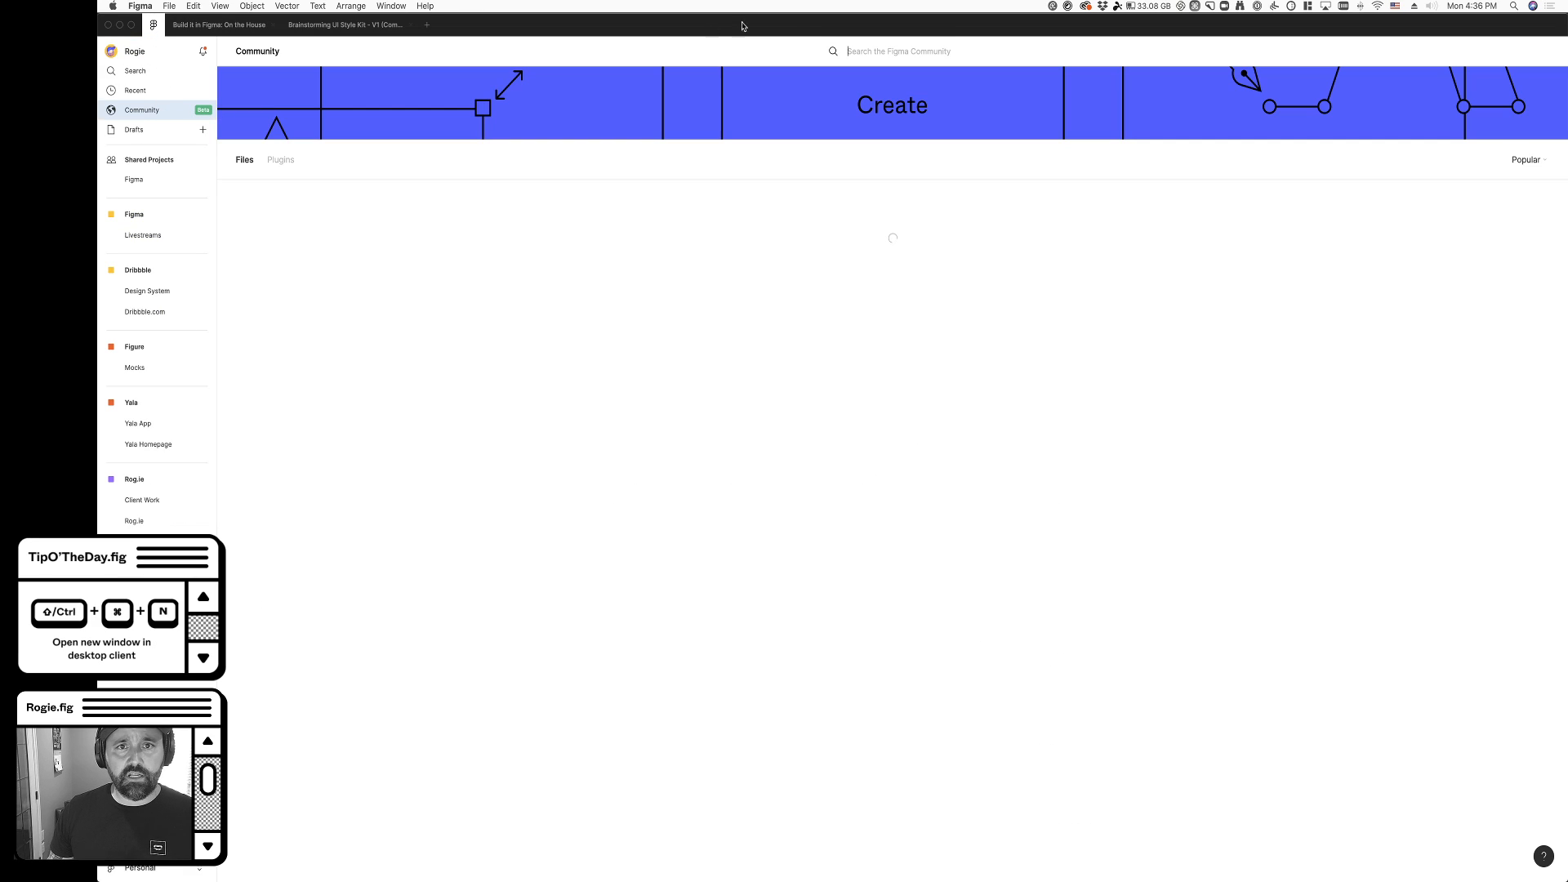
left_click(871, 50)
type("easin")
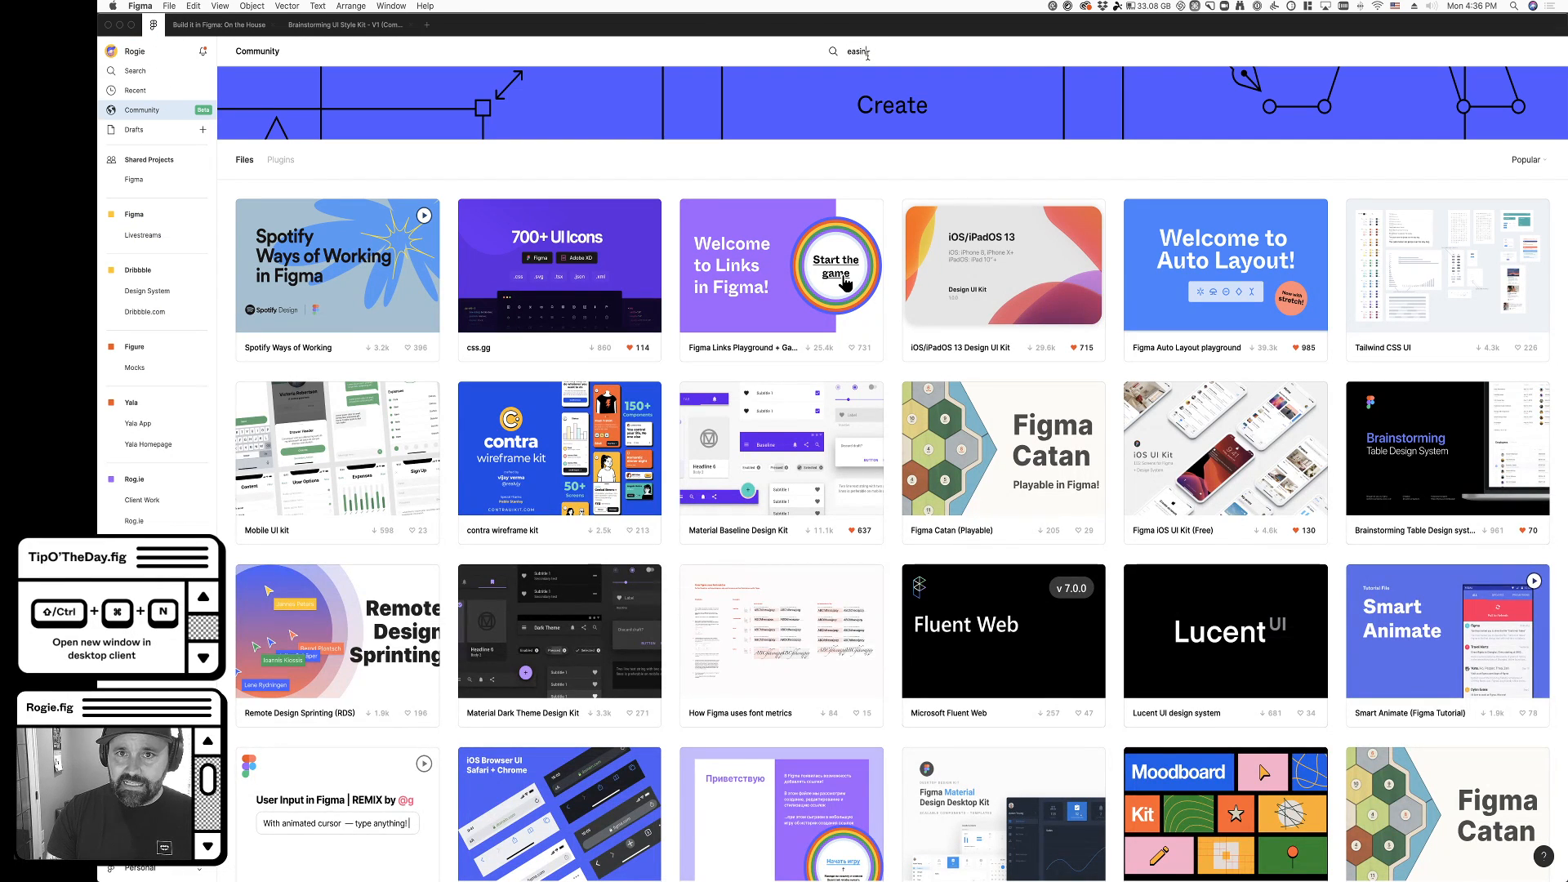
type("g gradient")
key("Return")
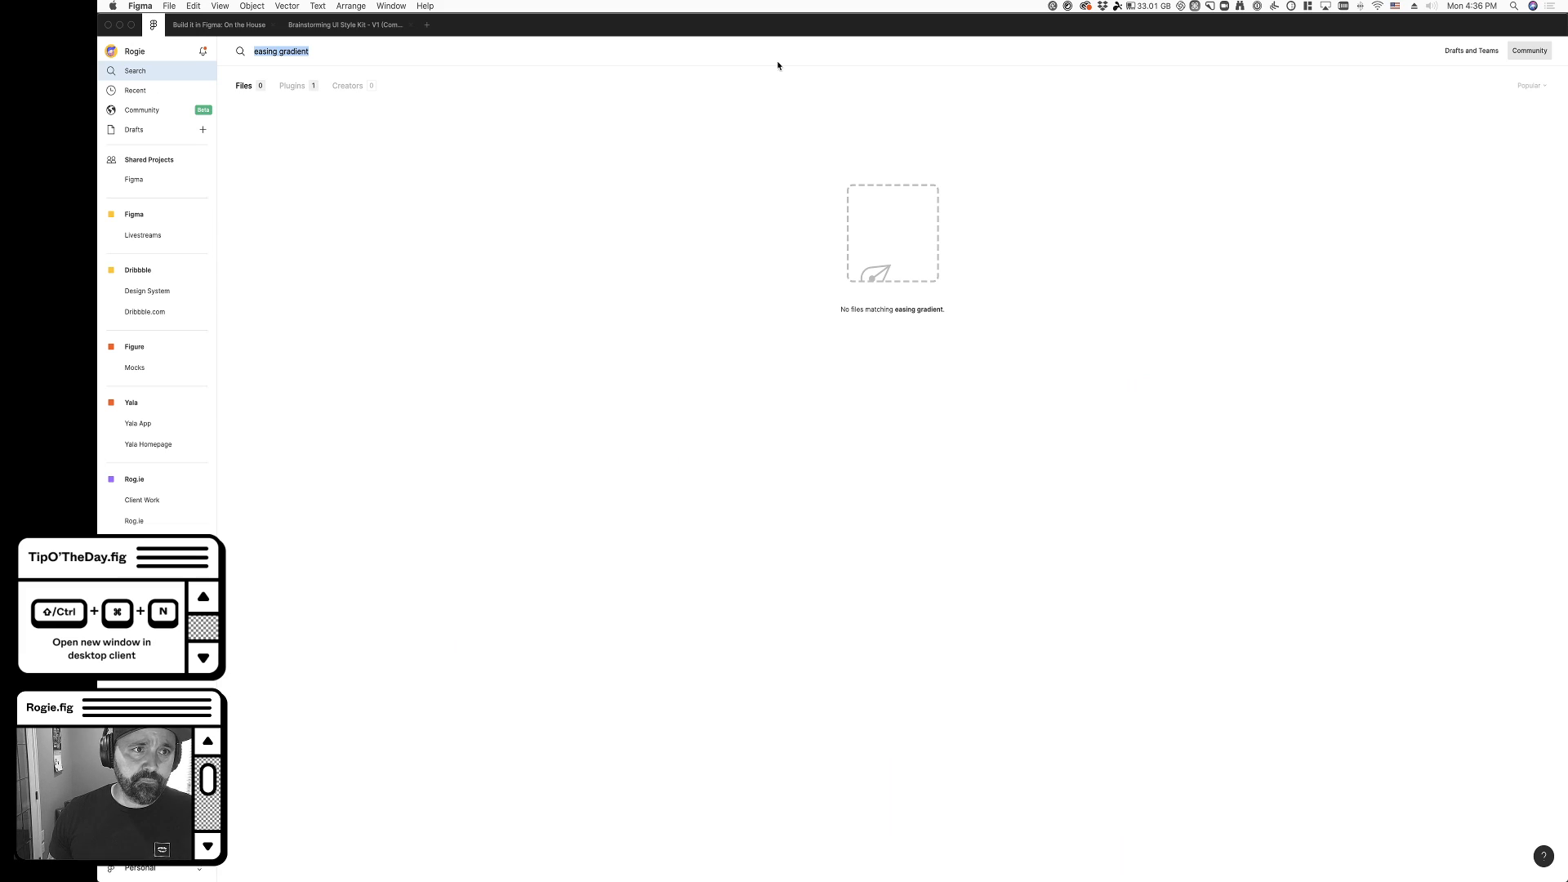
left_click(290, 89)
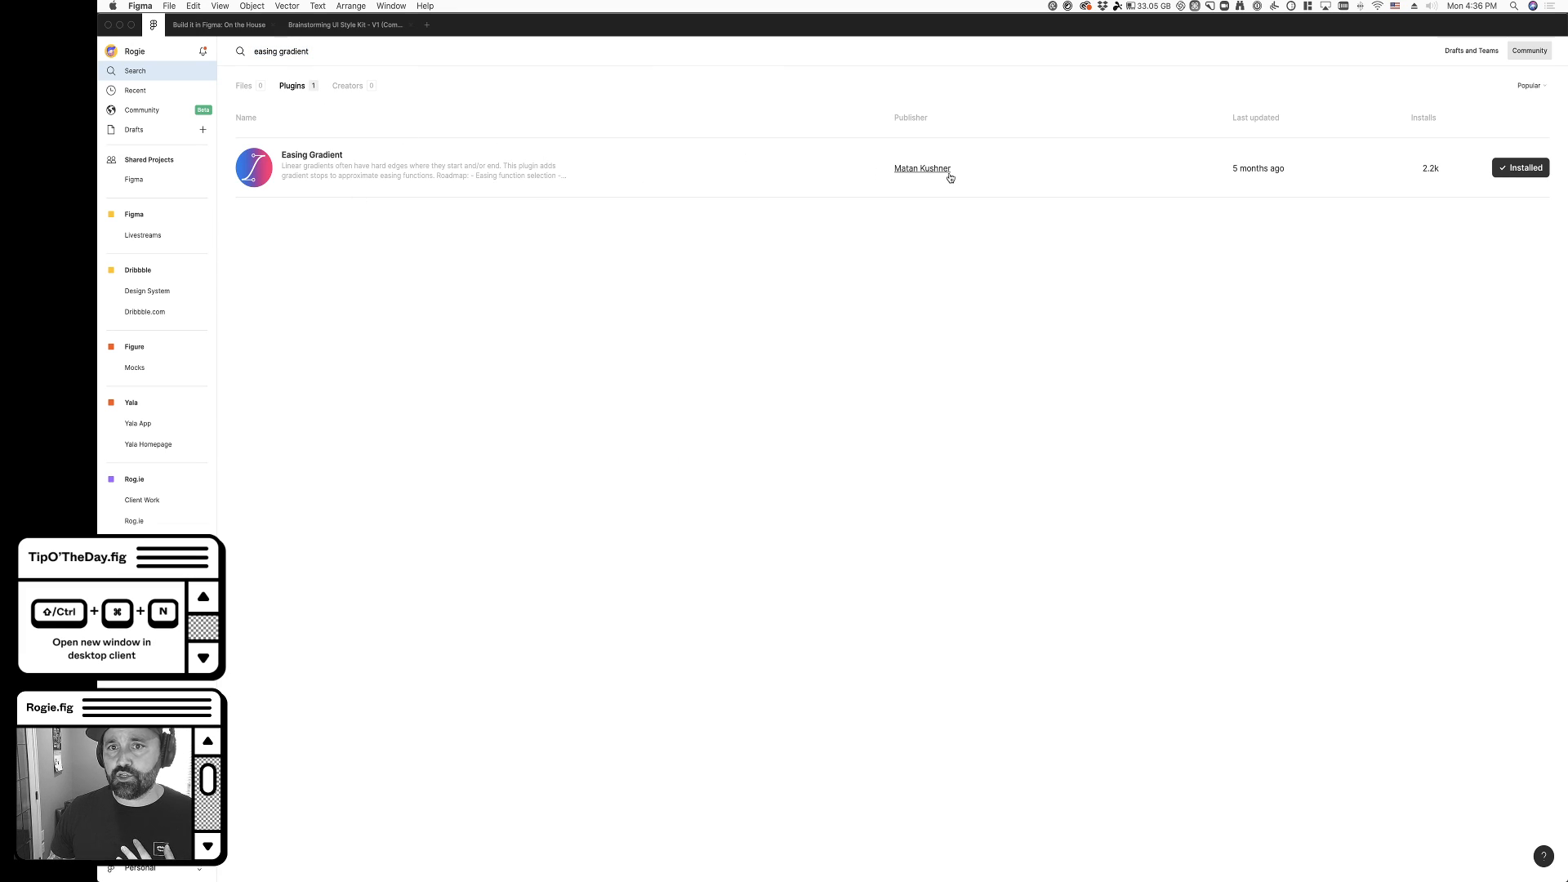
left_click(426, 178)
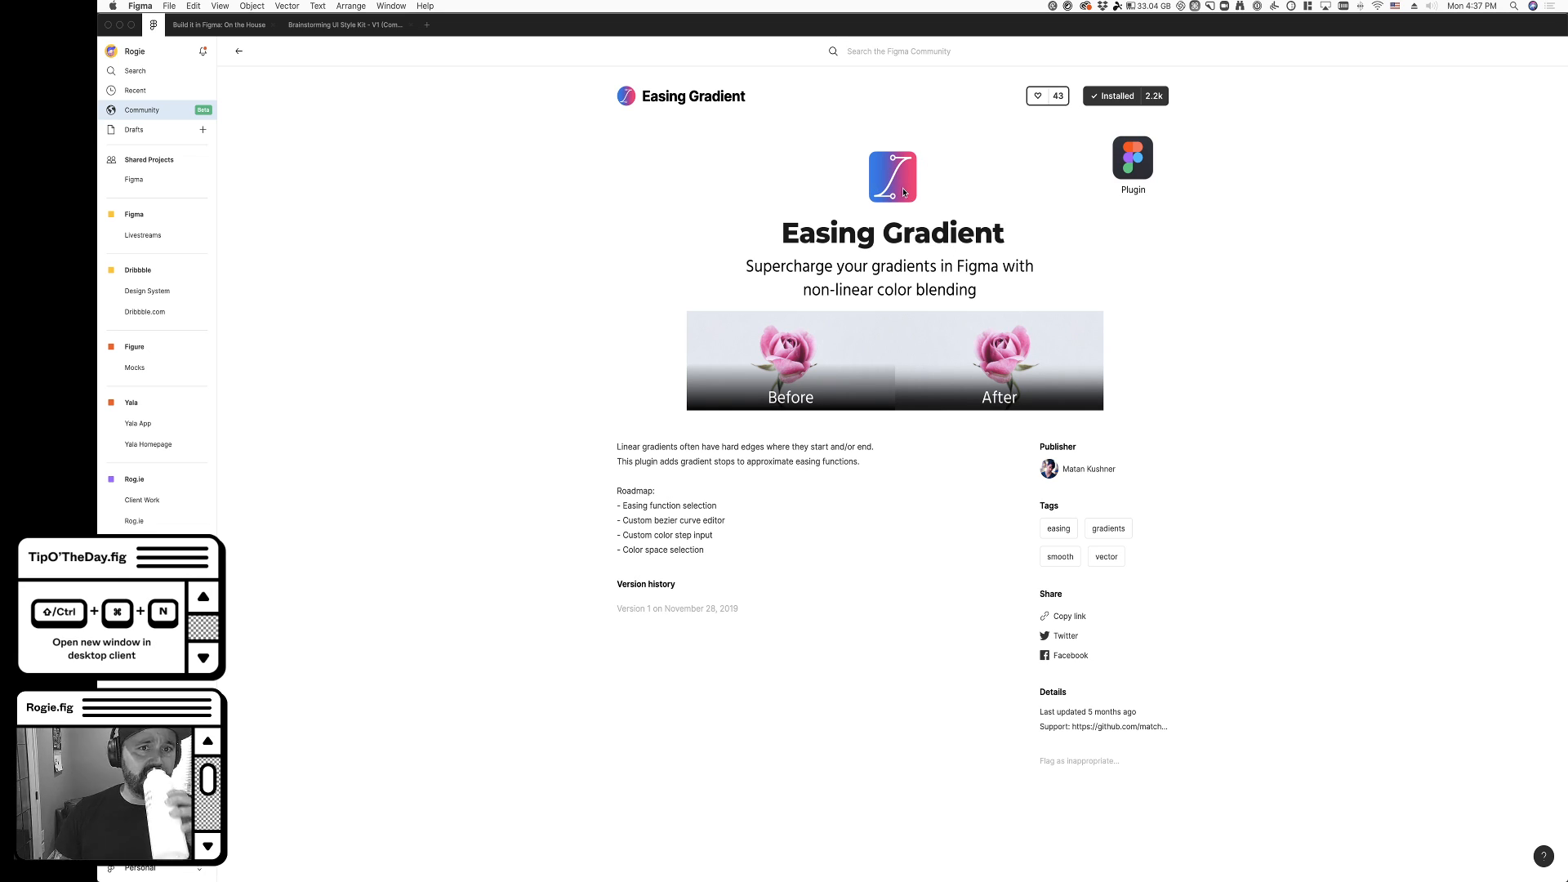
- Examine the roadmap items in the Easing Gradient plugin's description, including the custom bezier curve editor
triple_click(668, 520)
left_click(743, 545)
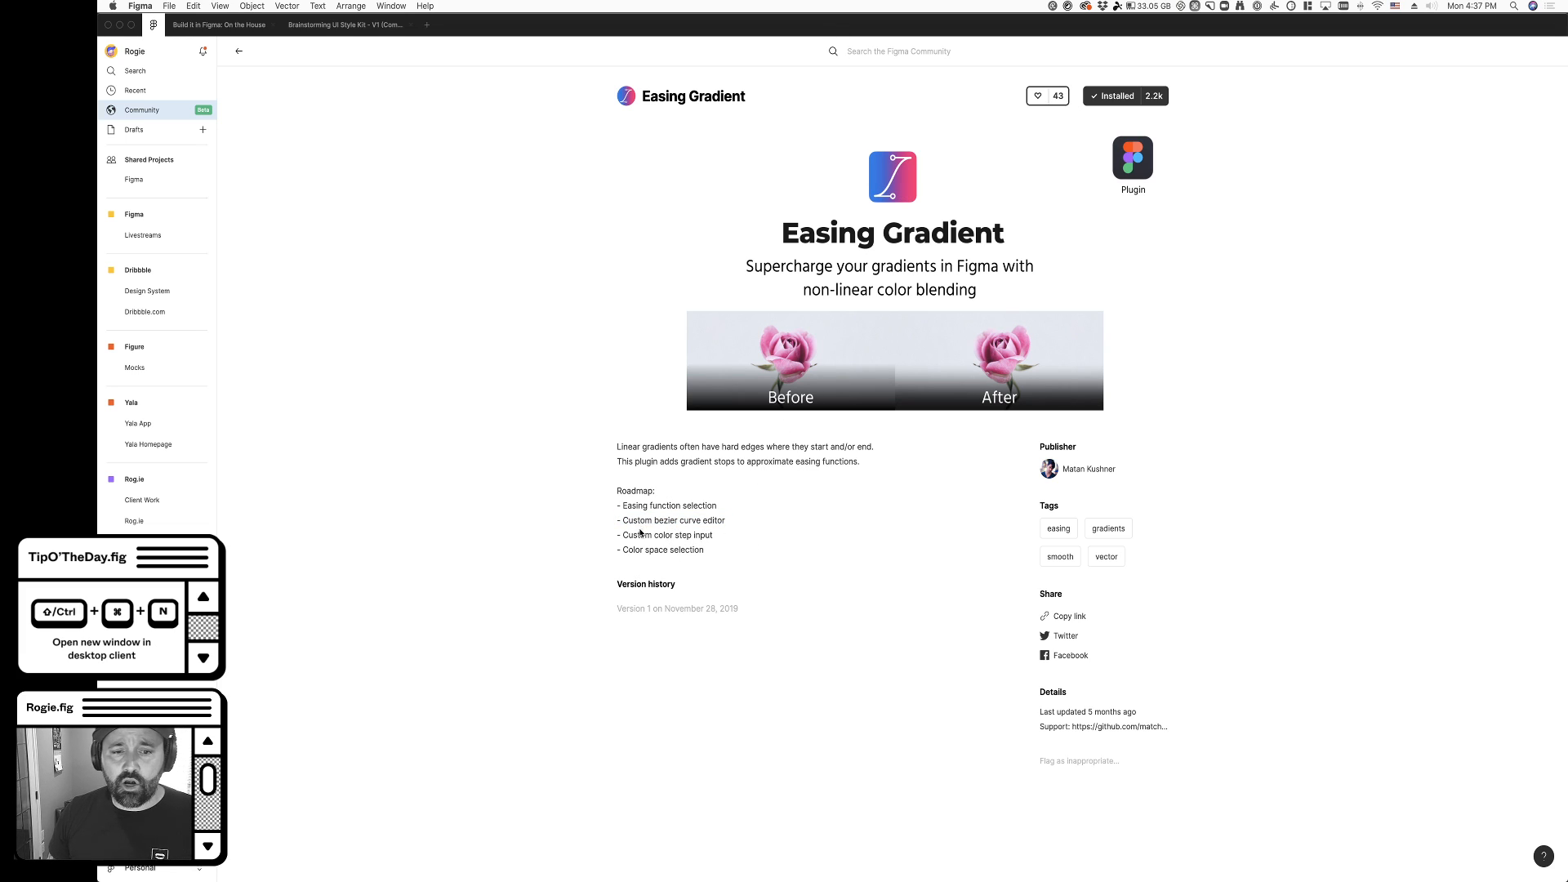
left_click_drag(621, 520, 731, 524)
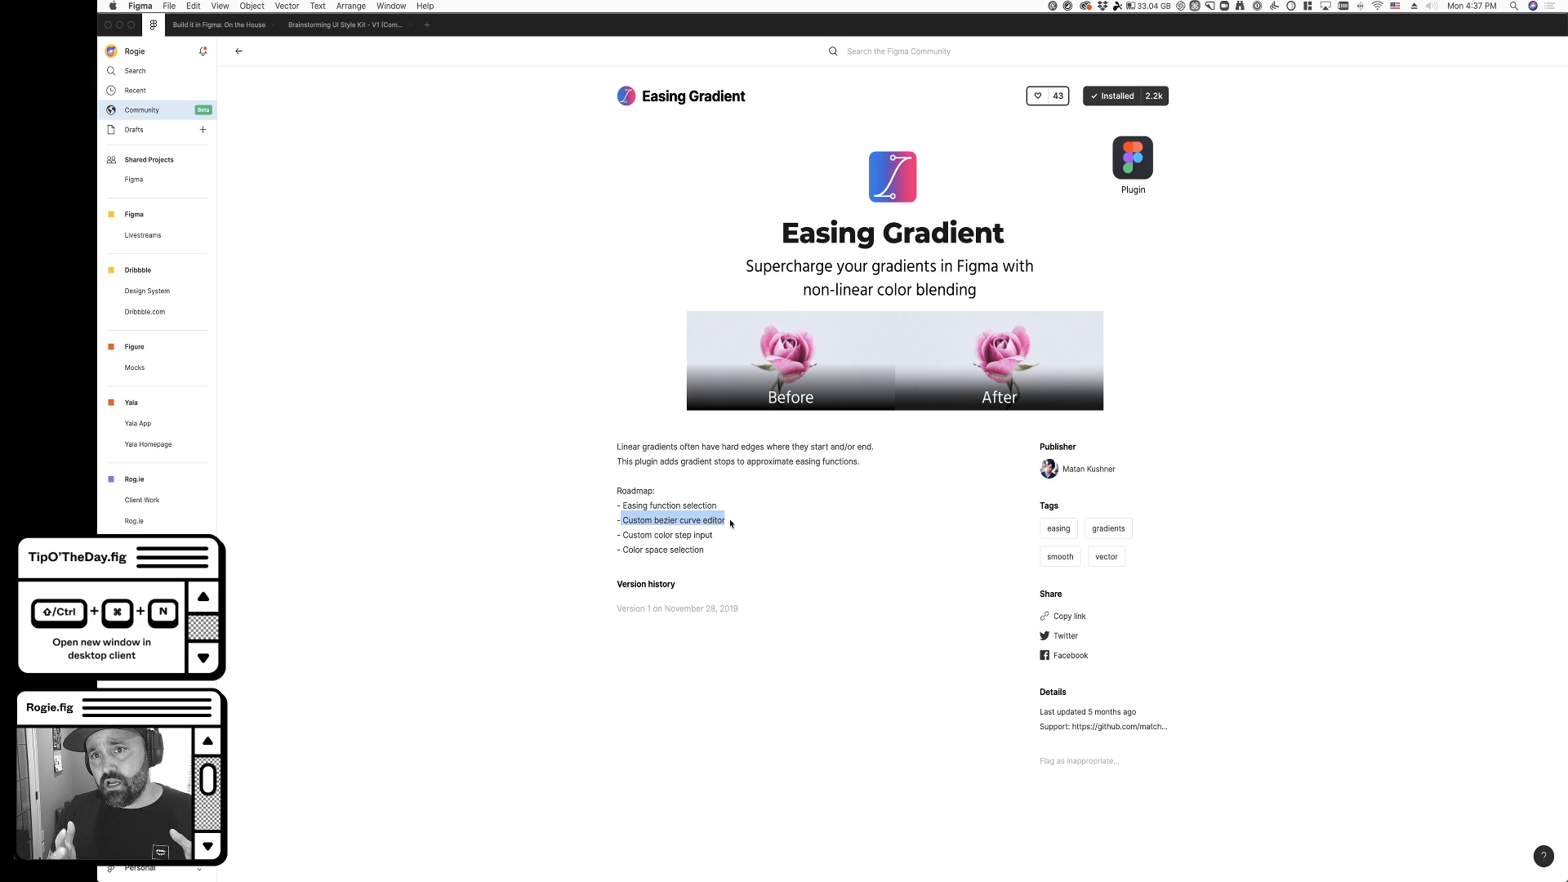
left_click(806, 608)
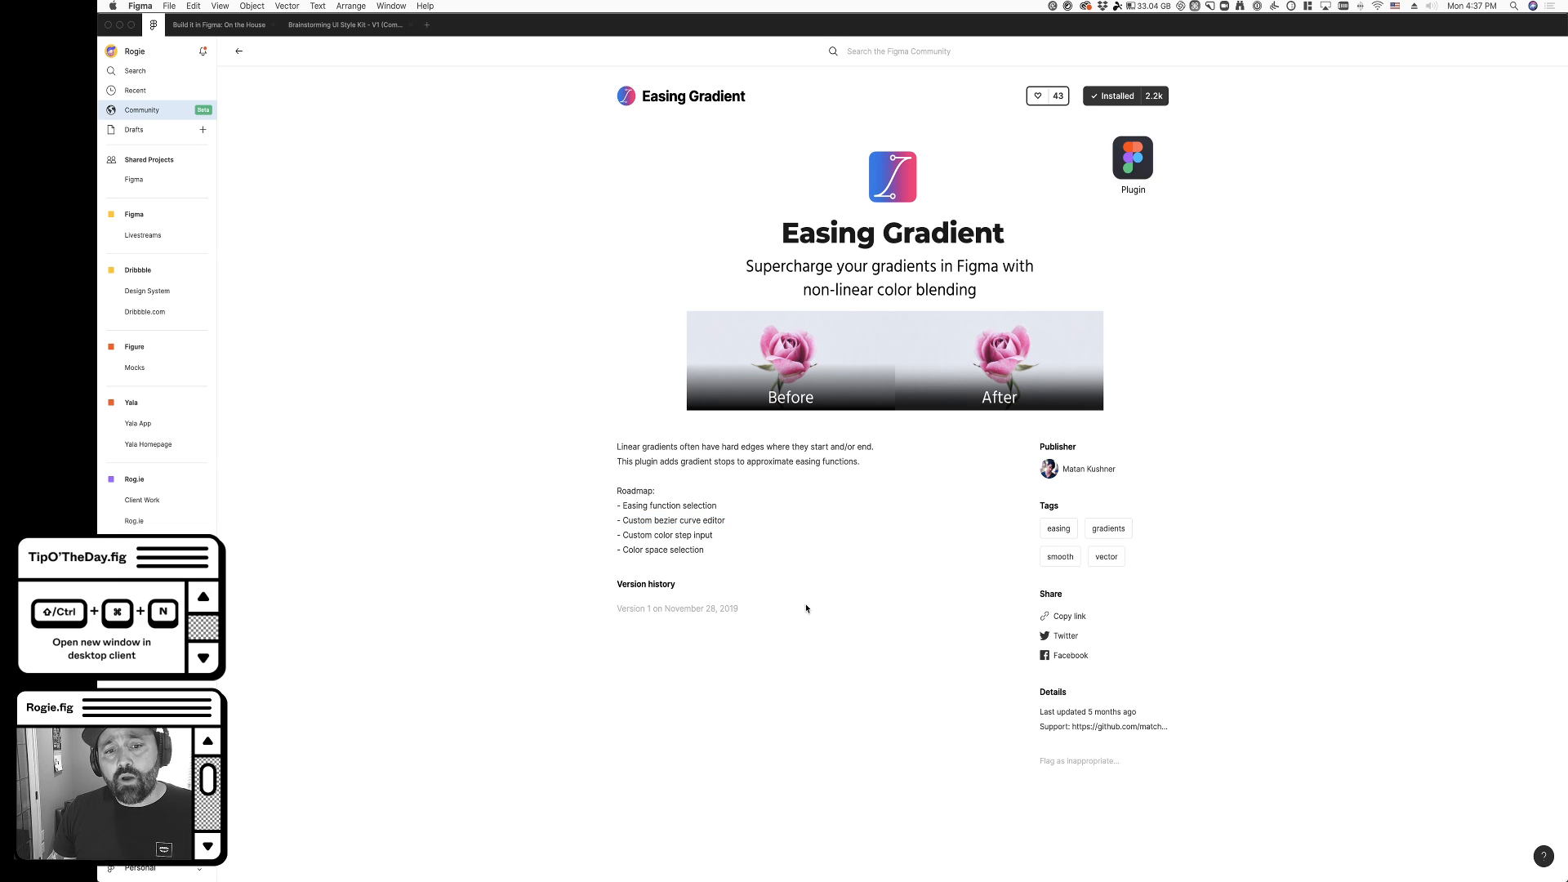
left_click_drag(620, 505, 711, 554)
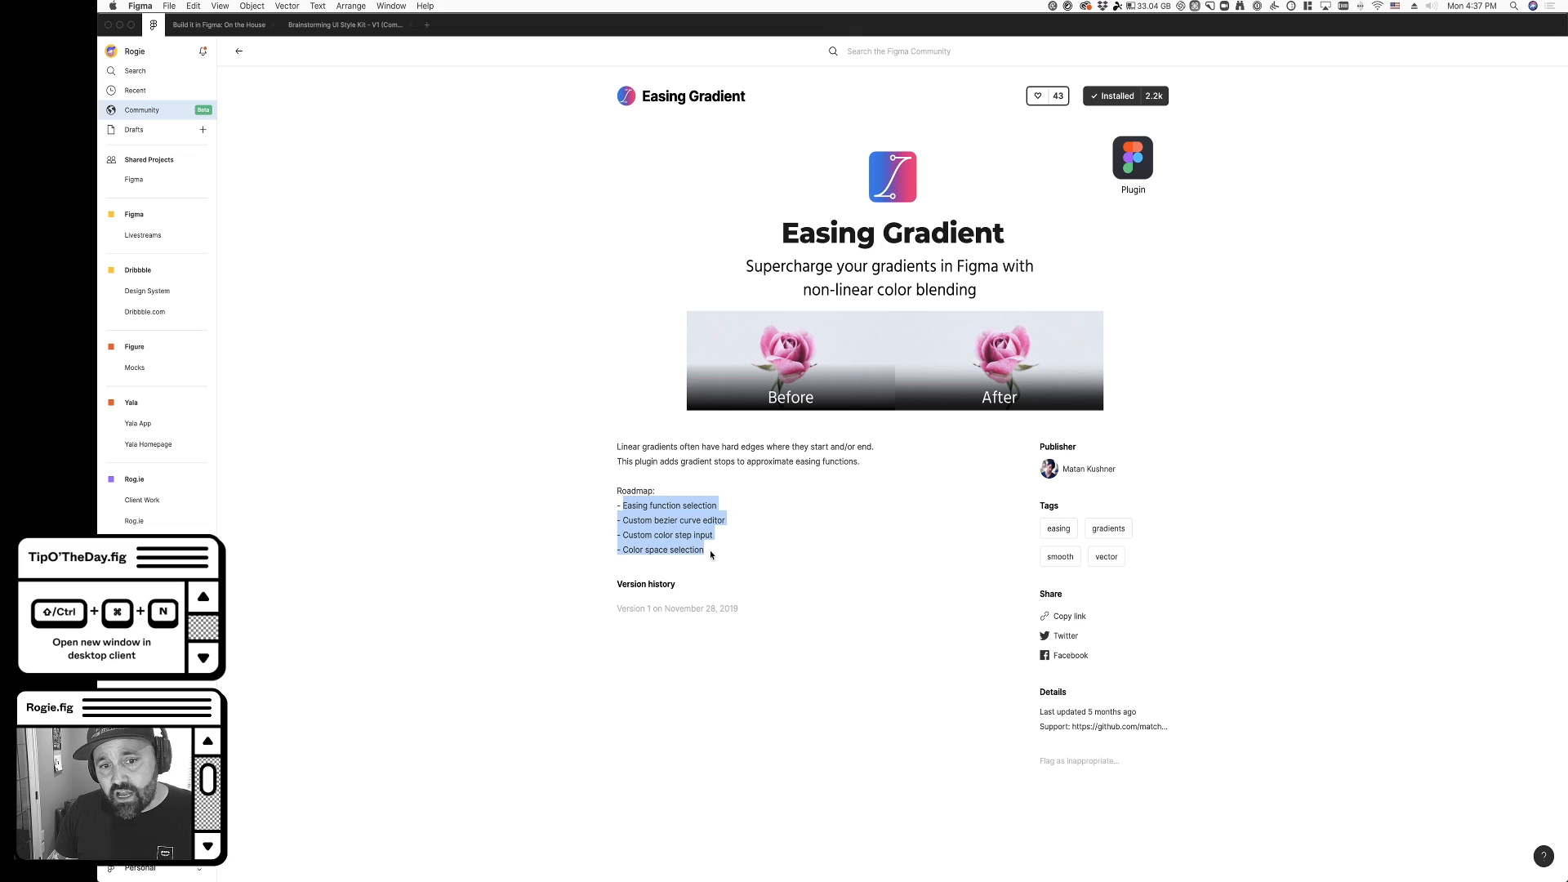
left_click(710, 555)
left_click_drag(623, 506, 703, 547)
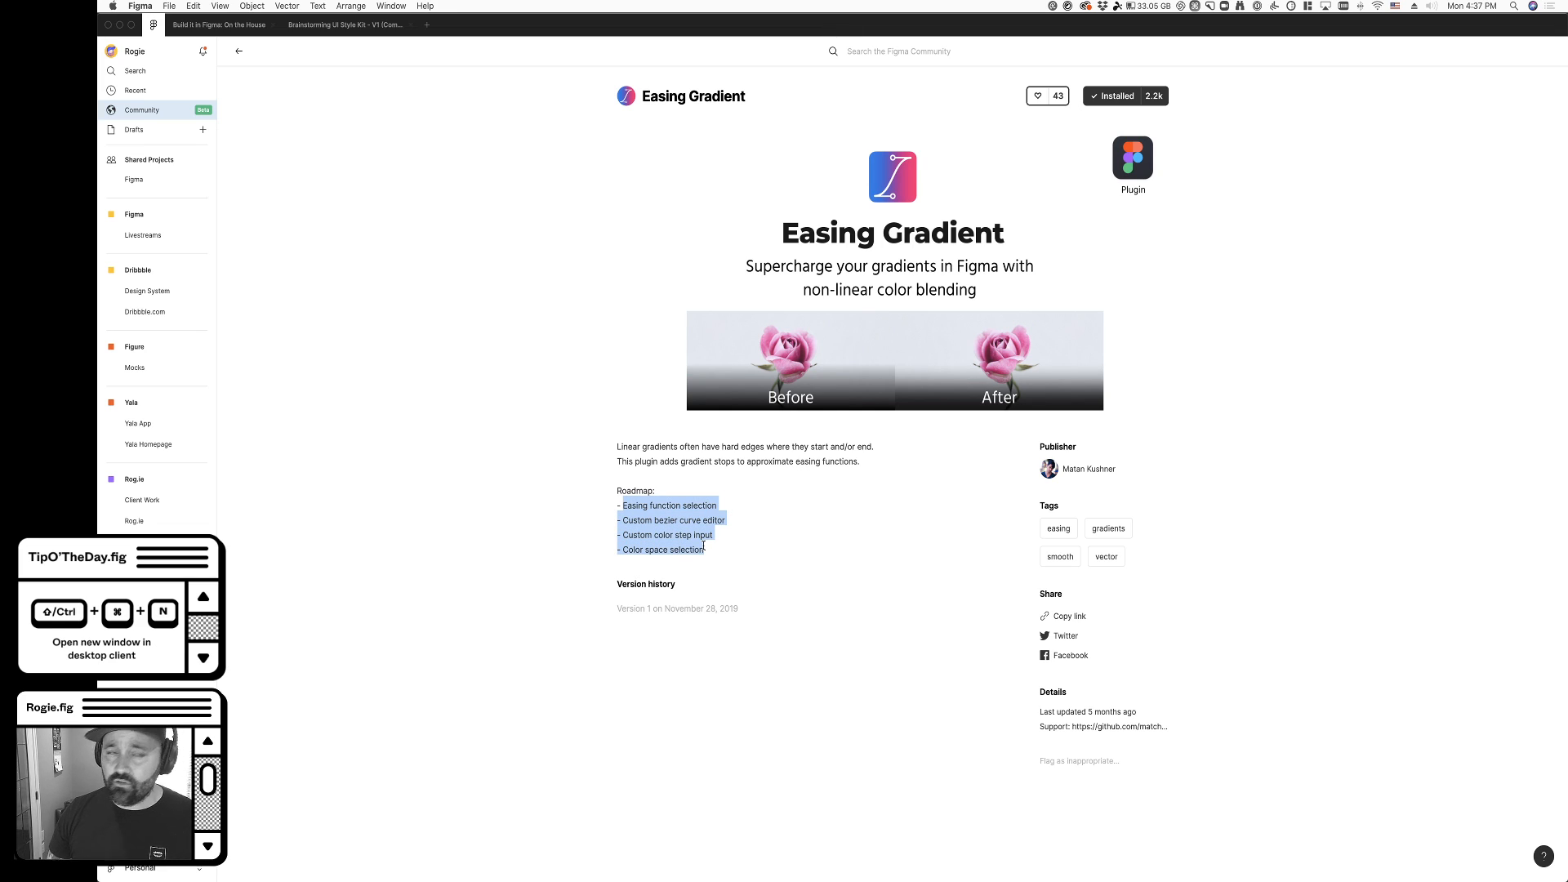
- Copy the share link from the Easing Gradient plugin's page and paste it outside the design file
left_click(219, 24)
left_click(903, 465, "super")
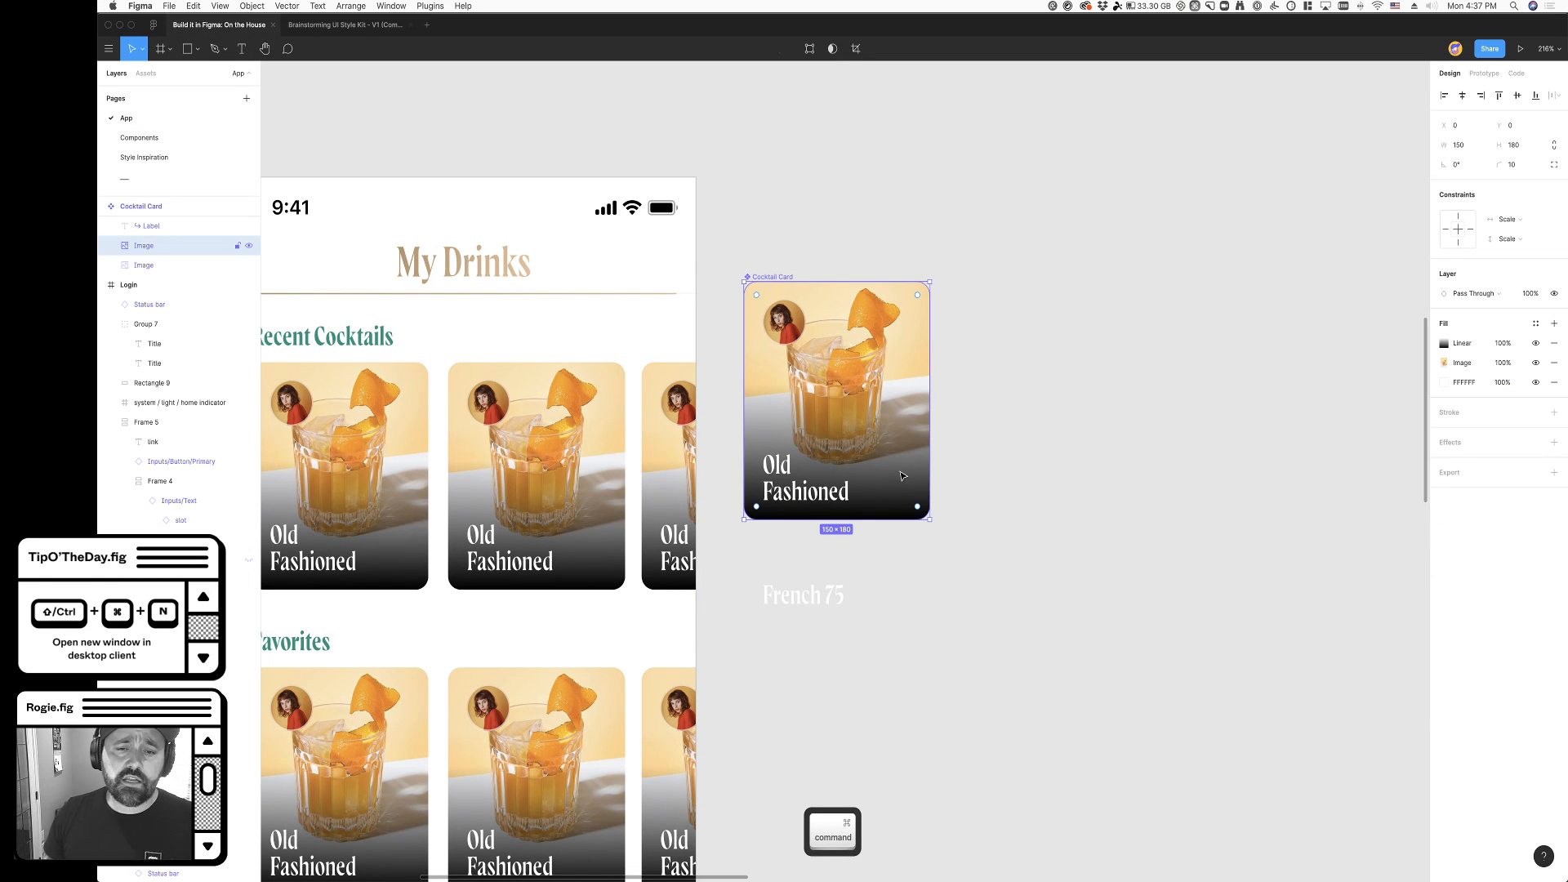
left_click(154, 24)
left_click(1286, 677)
left_click(1066, 616)
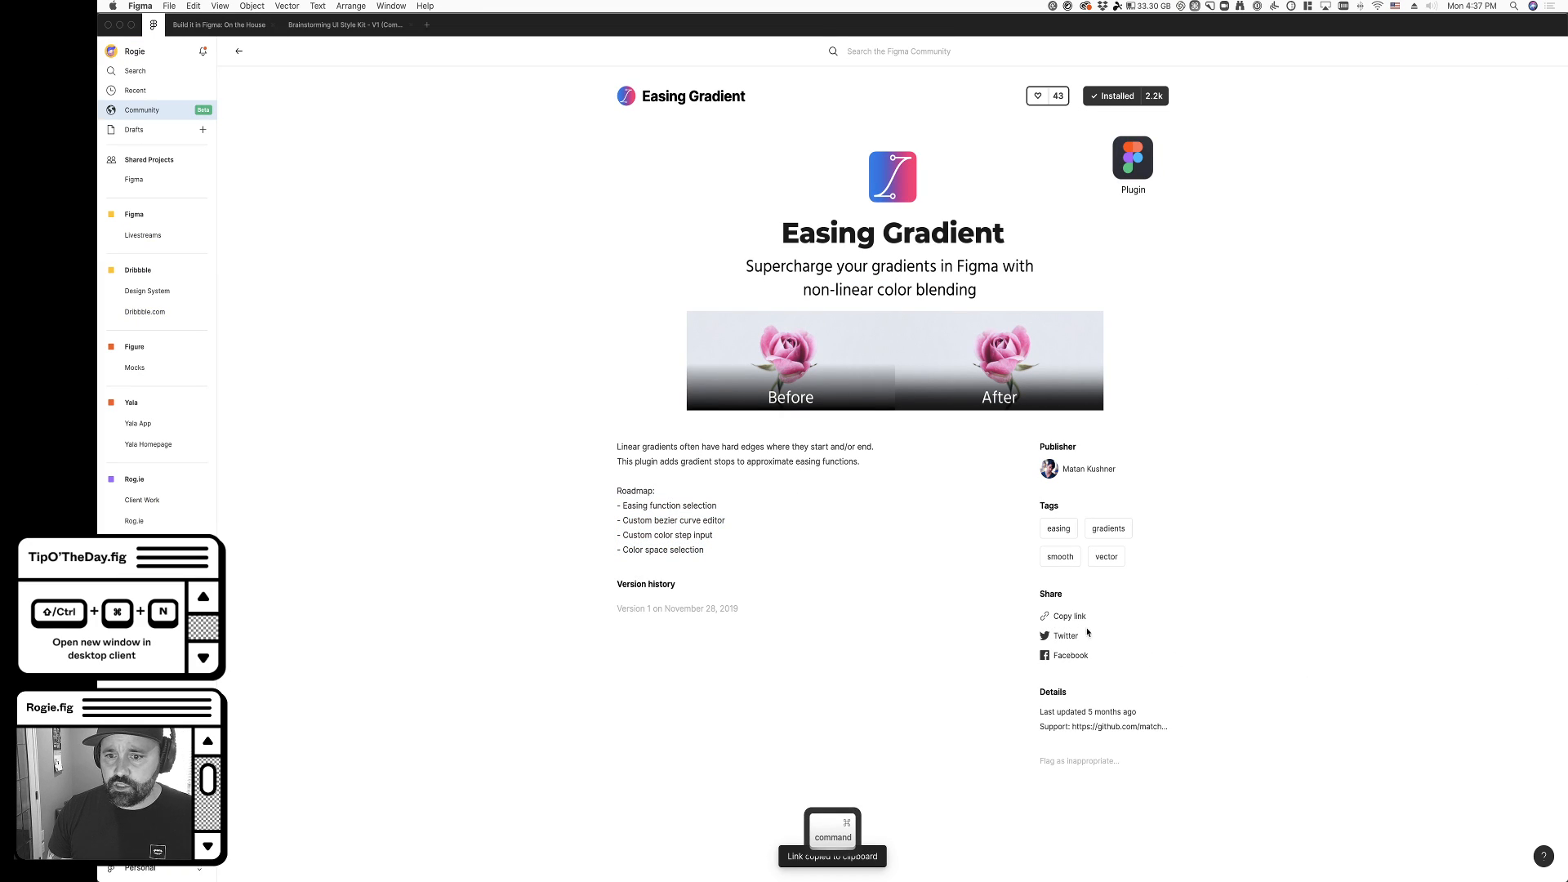
key("super+v")
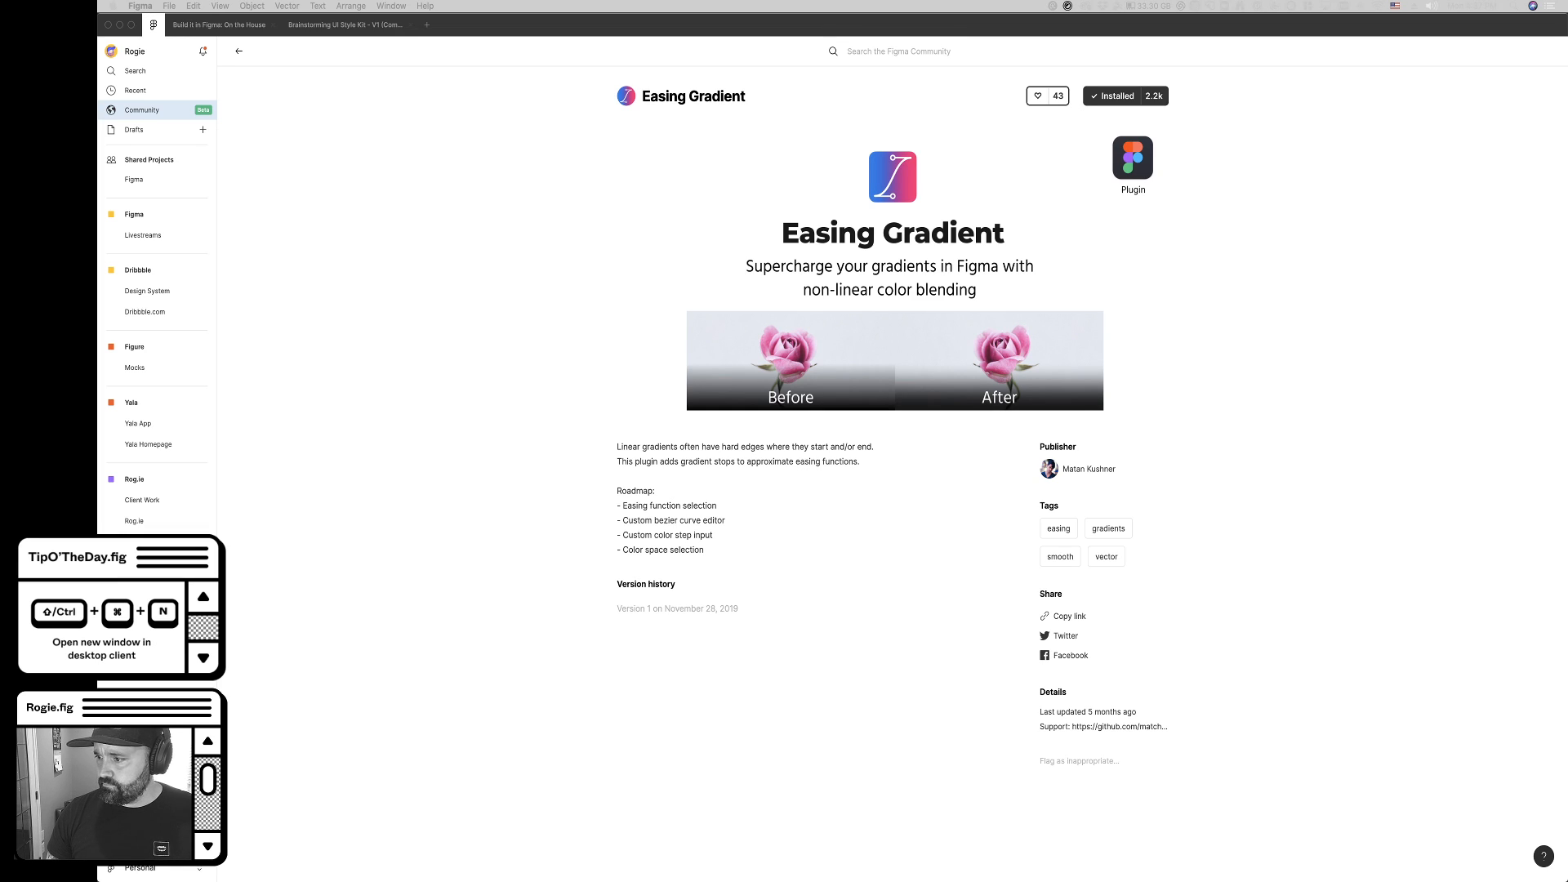
key("super+v")
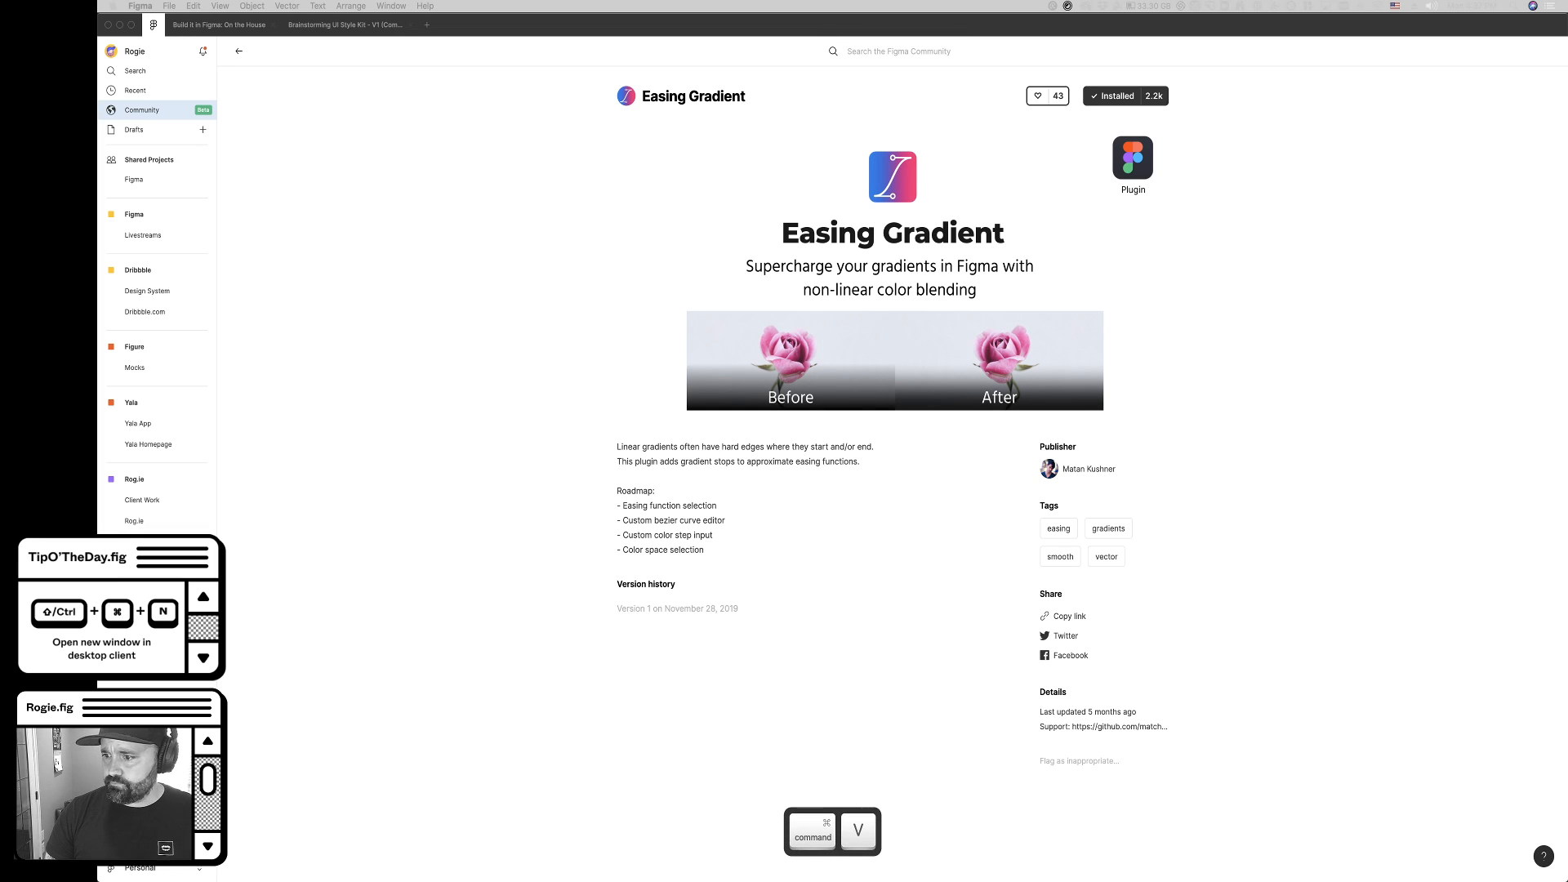
- Try the Easing Gradient plugin on the Cocktail Card's image in the On the House file, and undo it
left_click(226, 26)
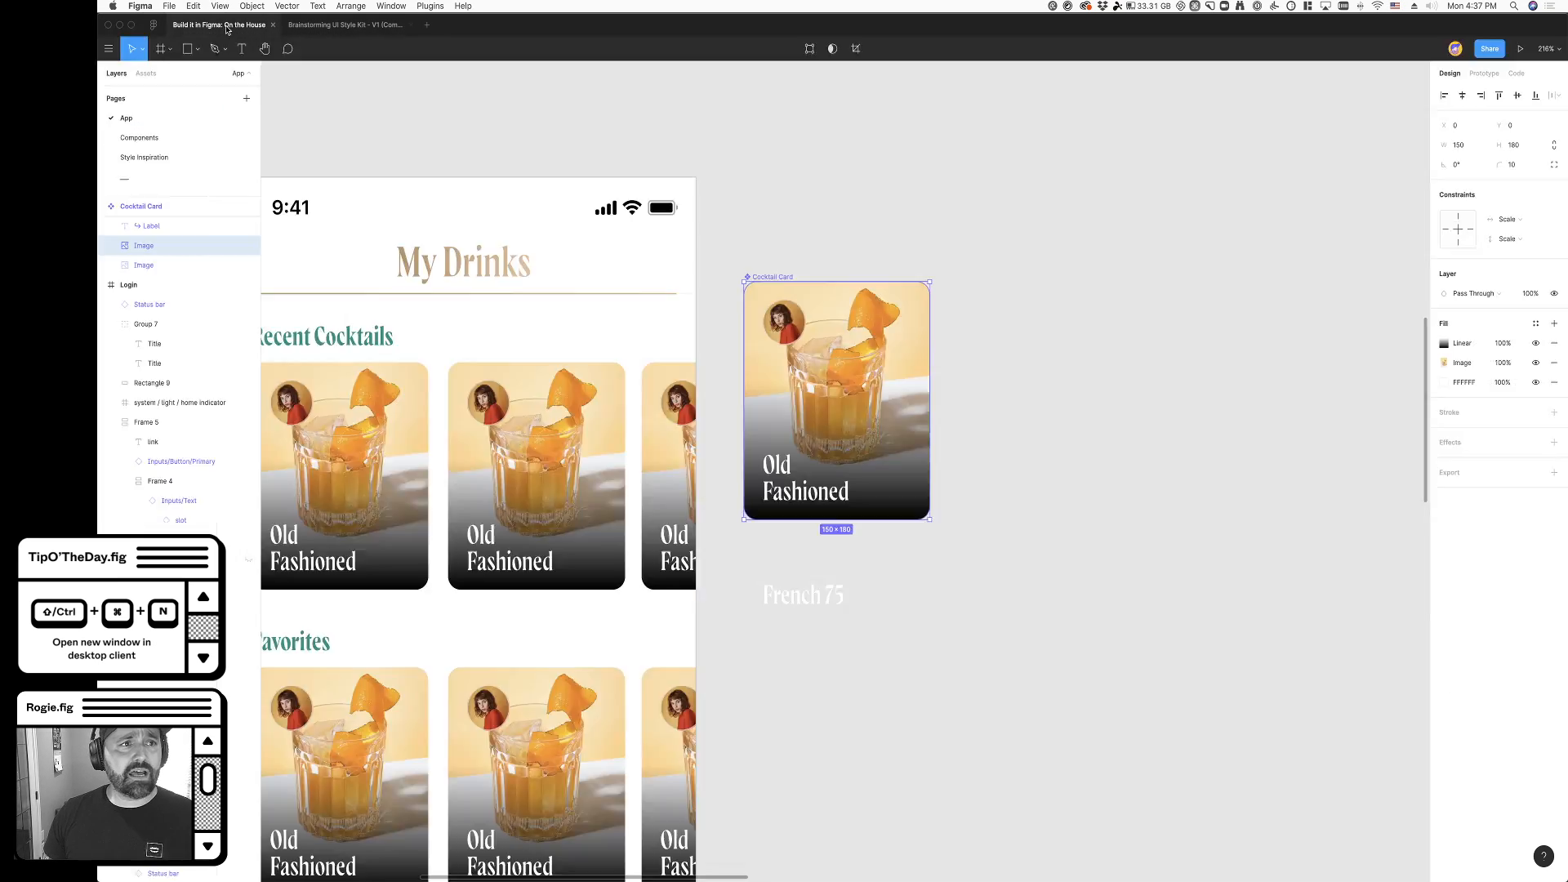
left_click(988, 565)
left_click(863, 474, "super")
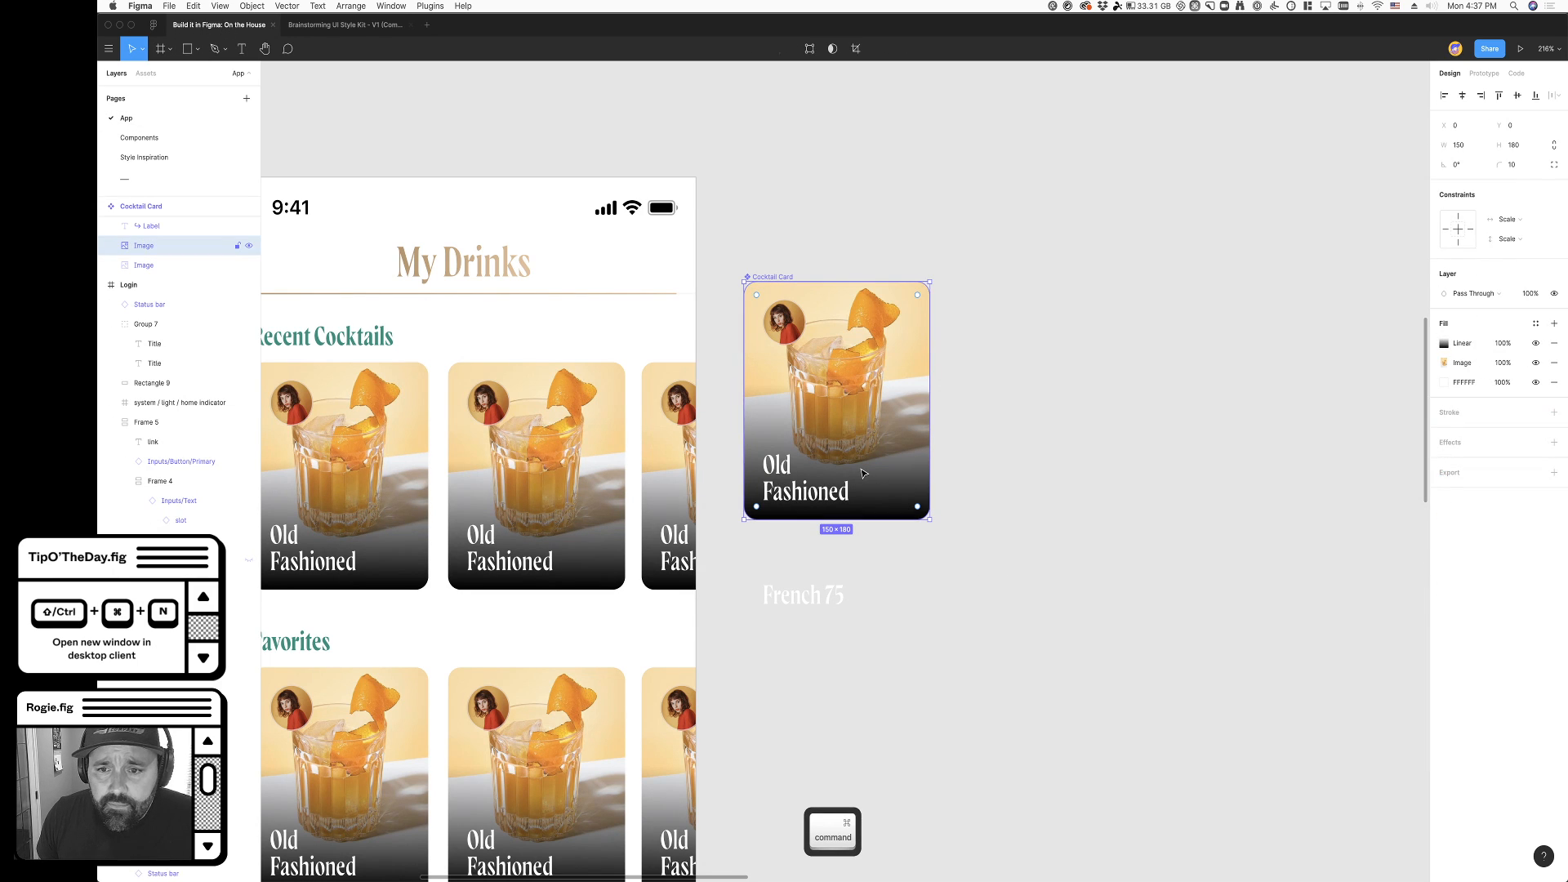
right_click(913, 468)
mouse_move(986, 684)
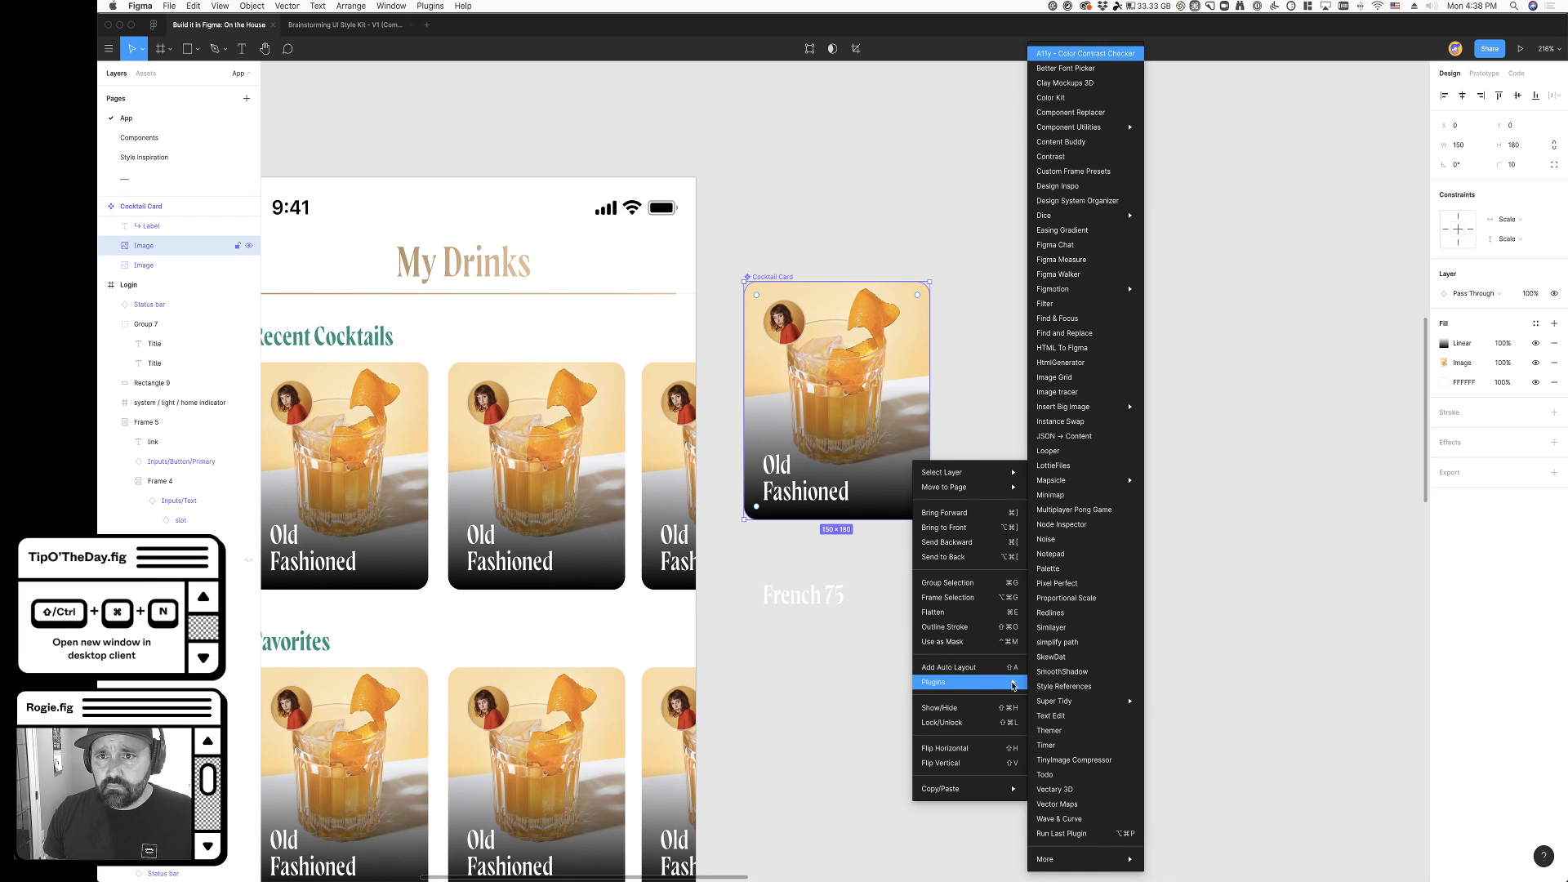
left_click(1062, 231)
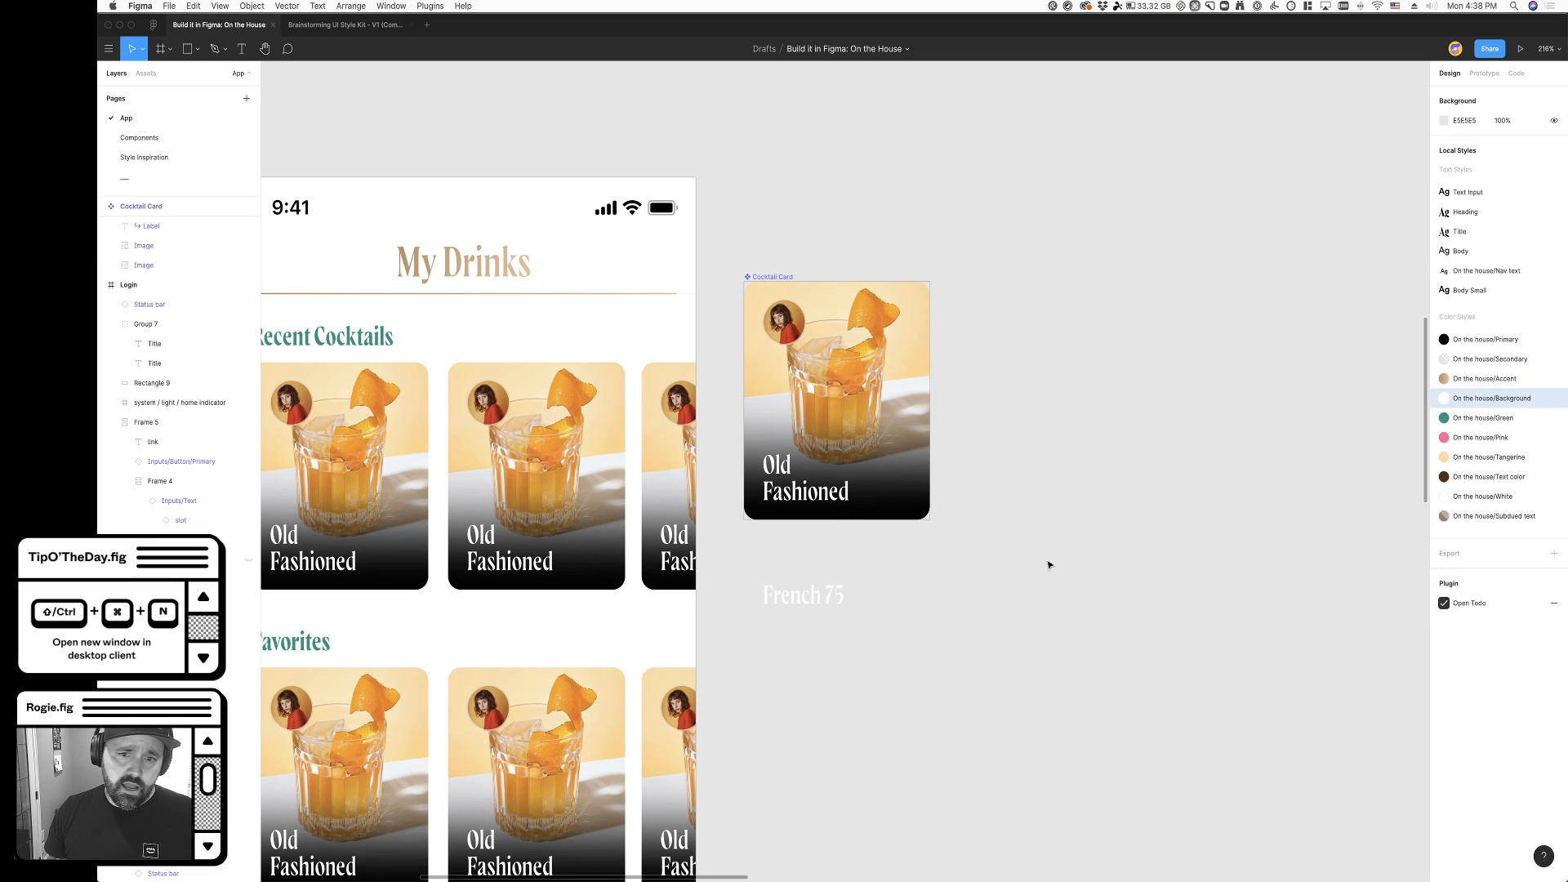
key("super+z")
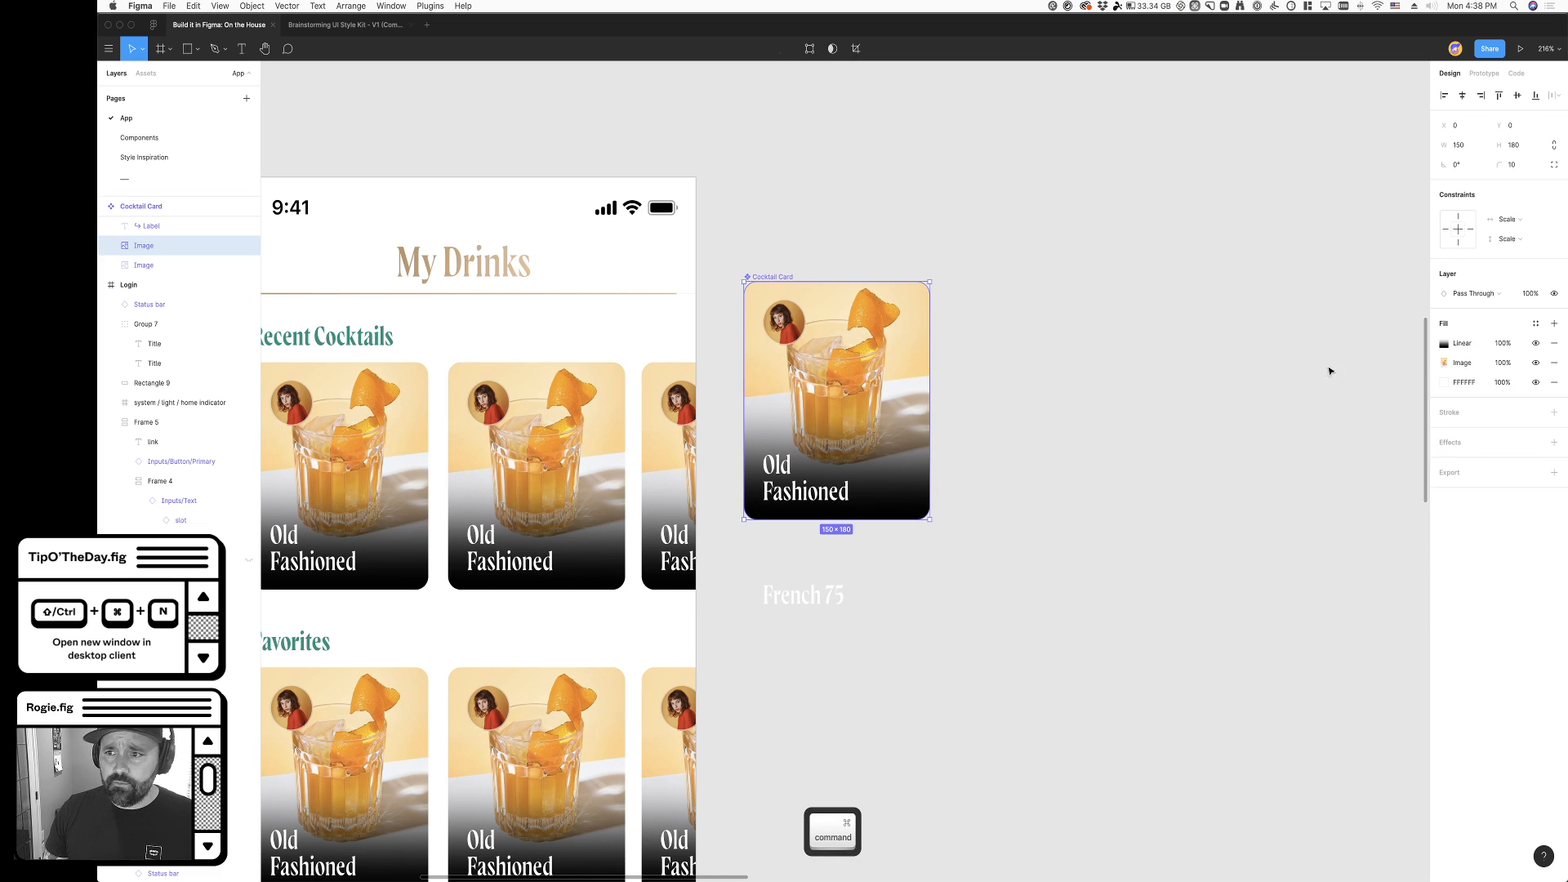
- Cut the linear gradient fill from the Cocktail Card's image, leaving the photo and white fills
left_click(1443, 336)
key("super+x")
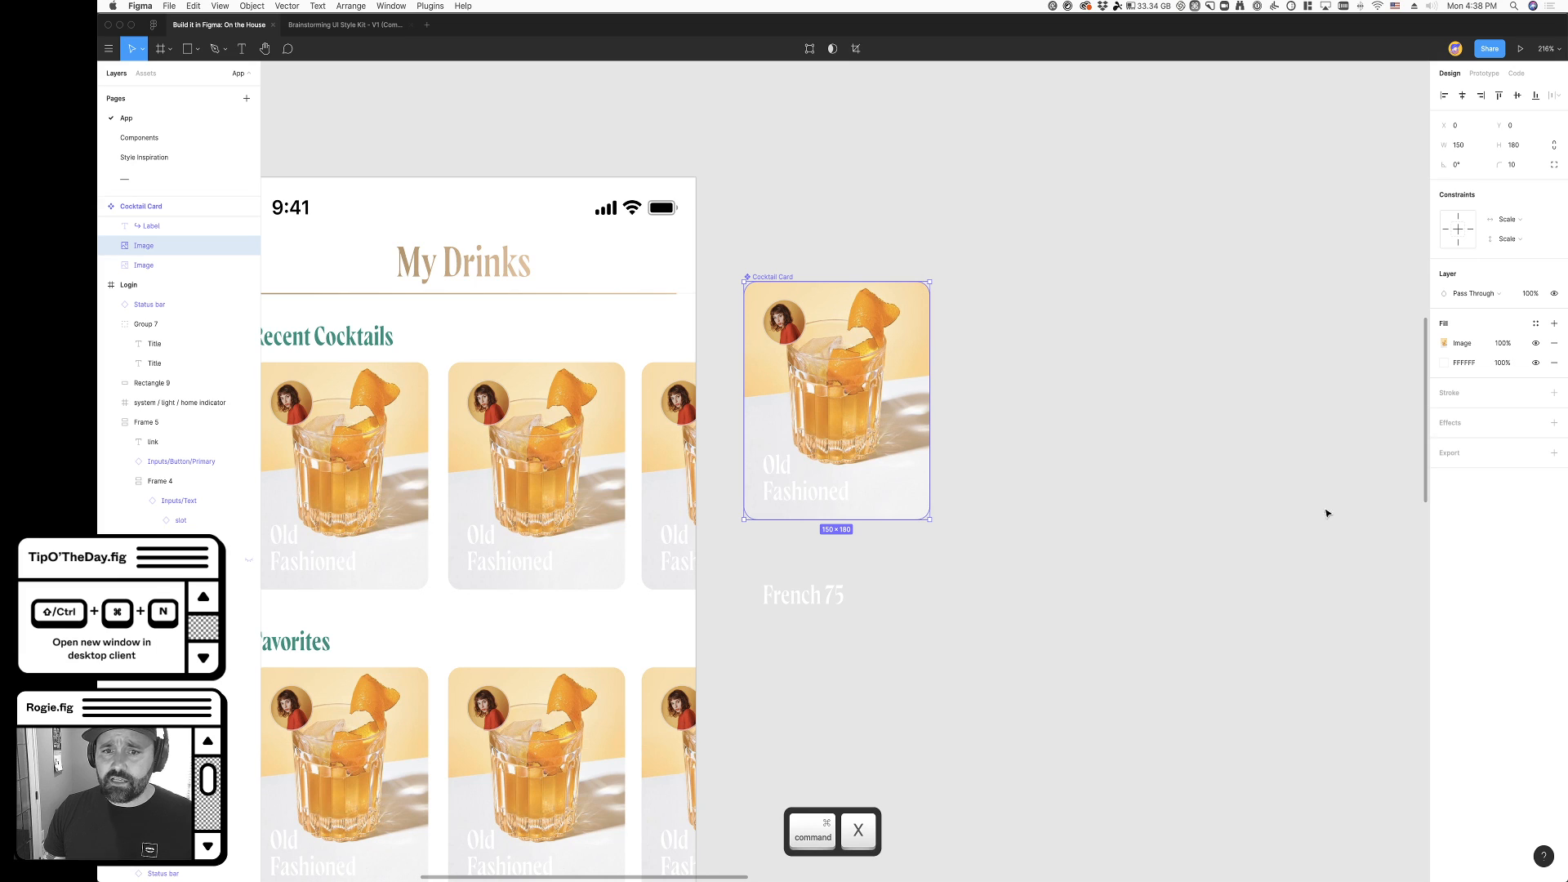
scroll(170, 324, "up", 2)
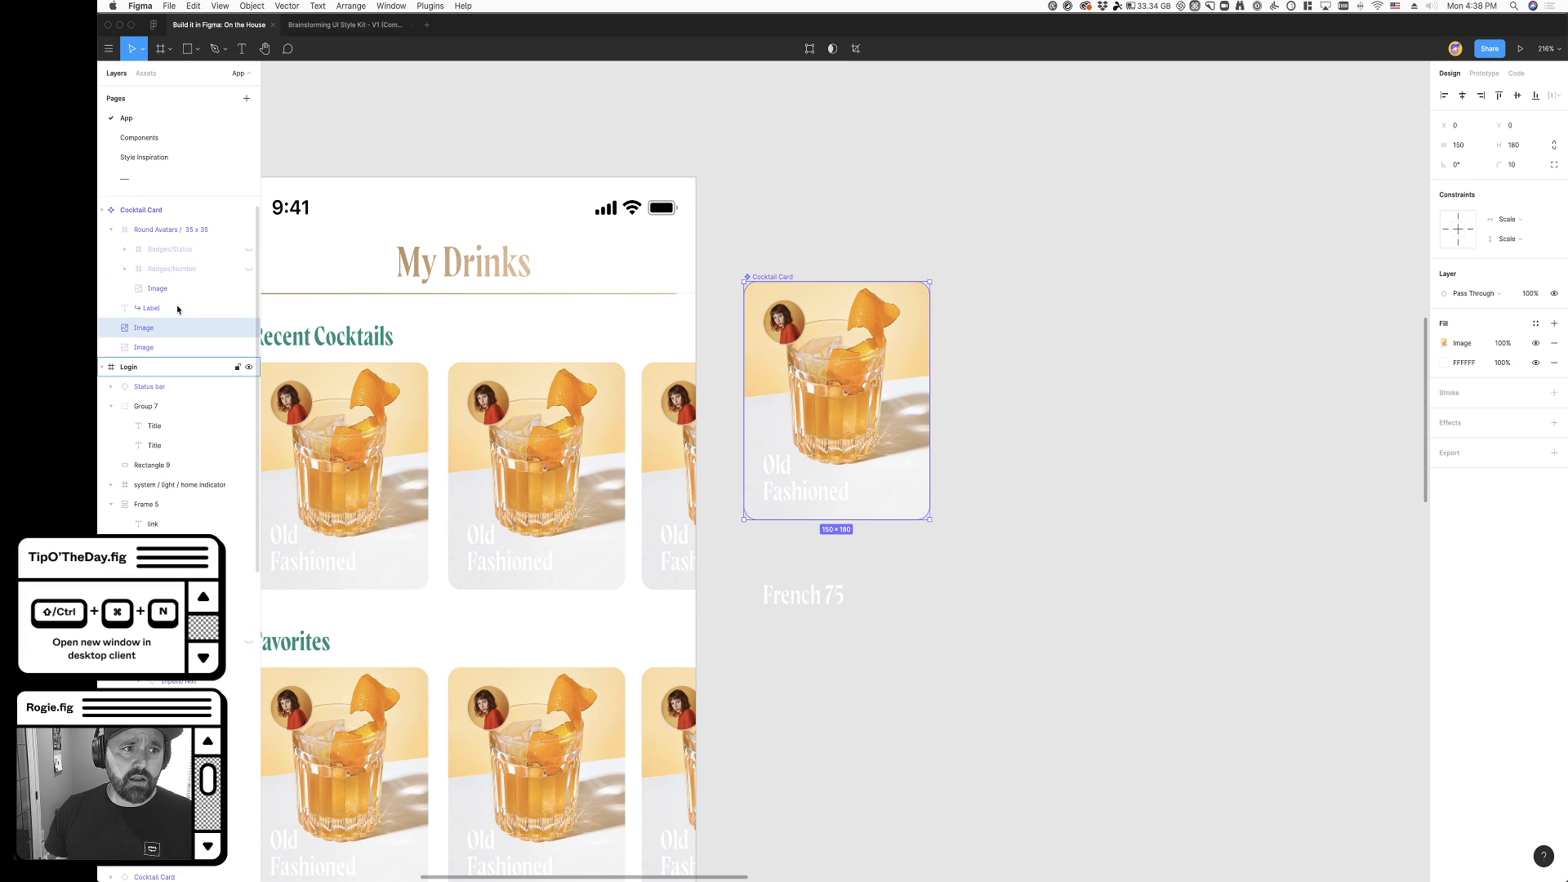
- Delete the lowest Image layer in the Cocktail Card and draw a 150 × 180 rectangle covering the whole card
left_click(159, 348)
key("Delete")
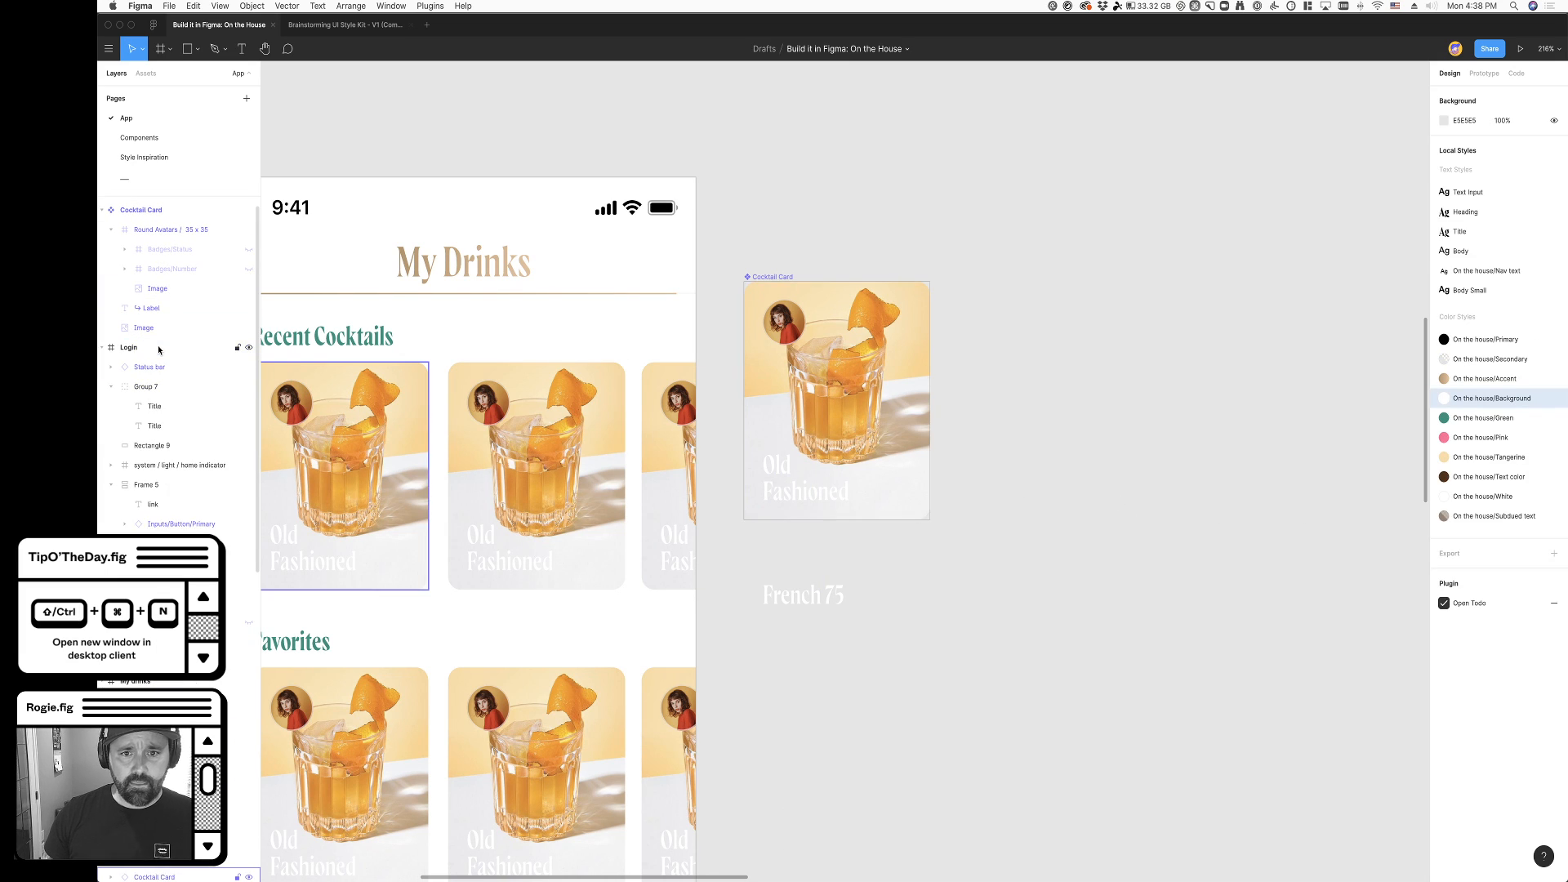
left_click(185, 51)
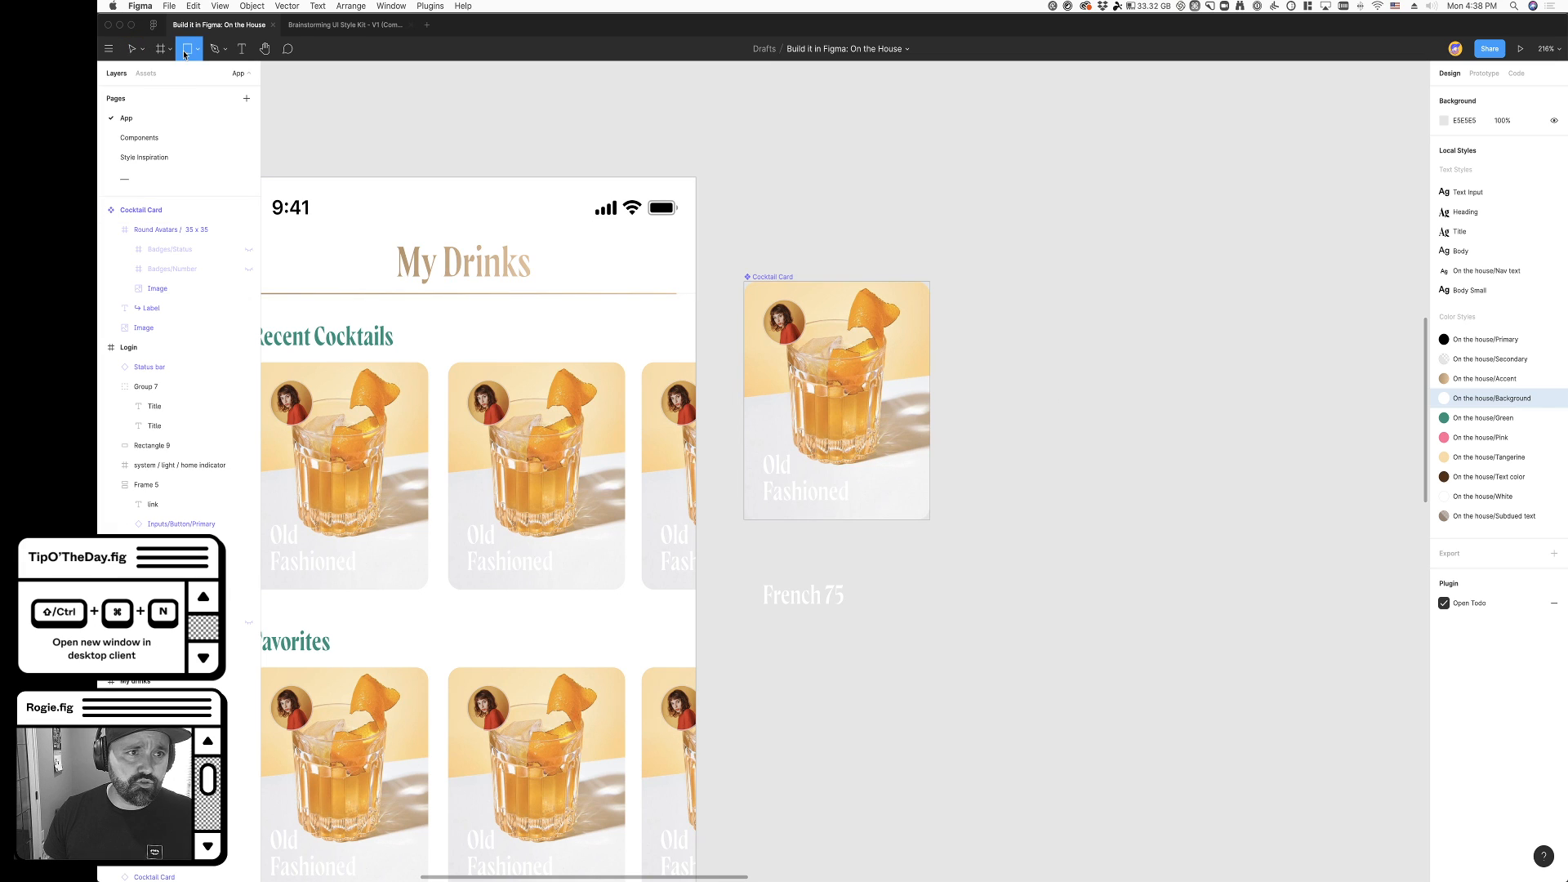
mouse_move(743, 284)
left_mouse_down()
mouse_move(804, 339)
mouse_move(931, 570)
mouse_move(929, 521)
left_mouse_up()
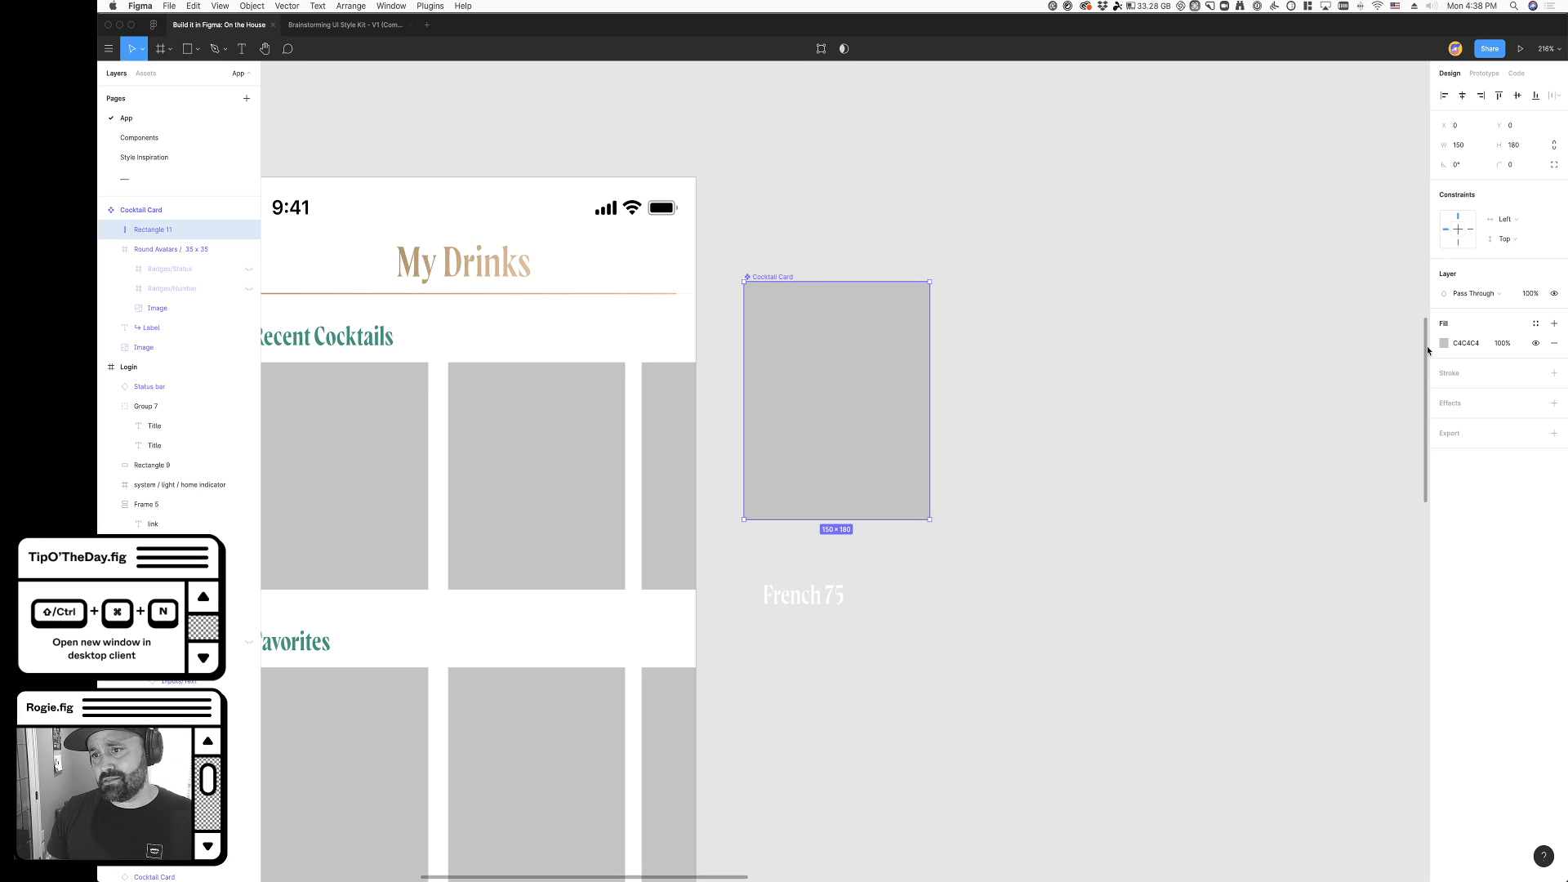
- Replace the new rectangle's grey fill with the copied linear gradient and move the rectangle between the Label and Image layers
key("super+v")
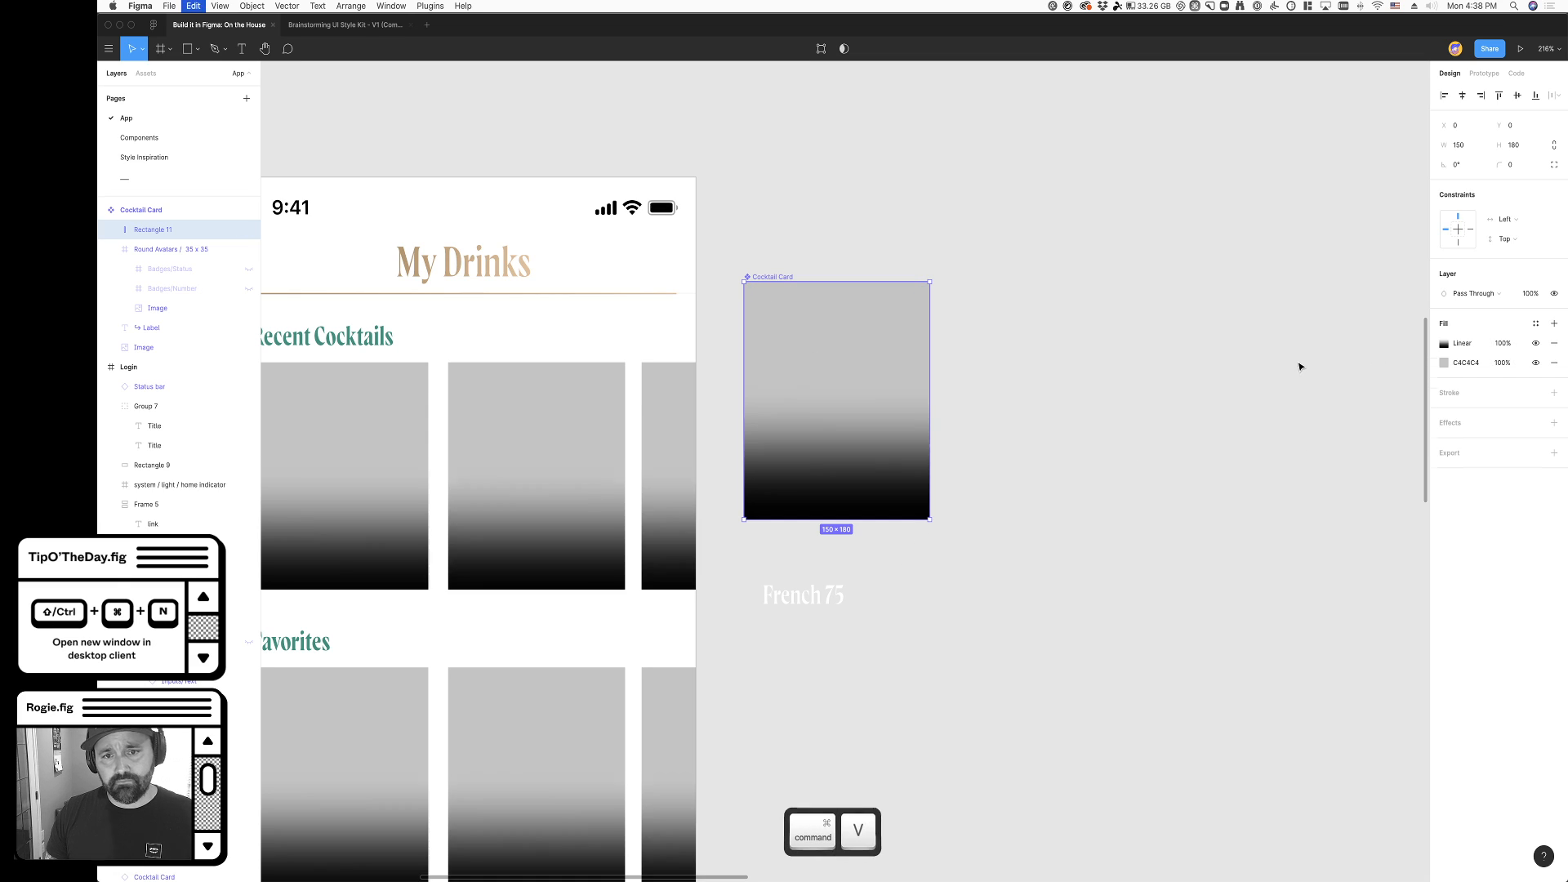
left_click(1211, 462)
left_click(794, 458, "super")
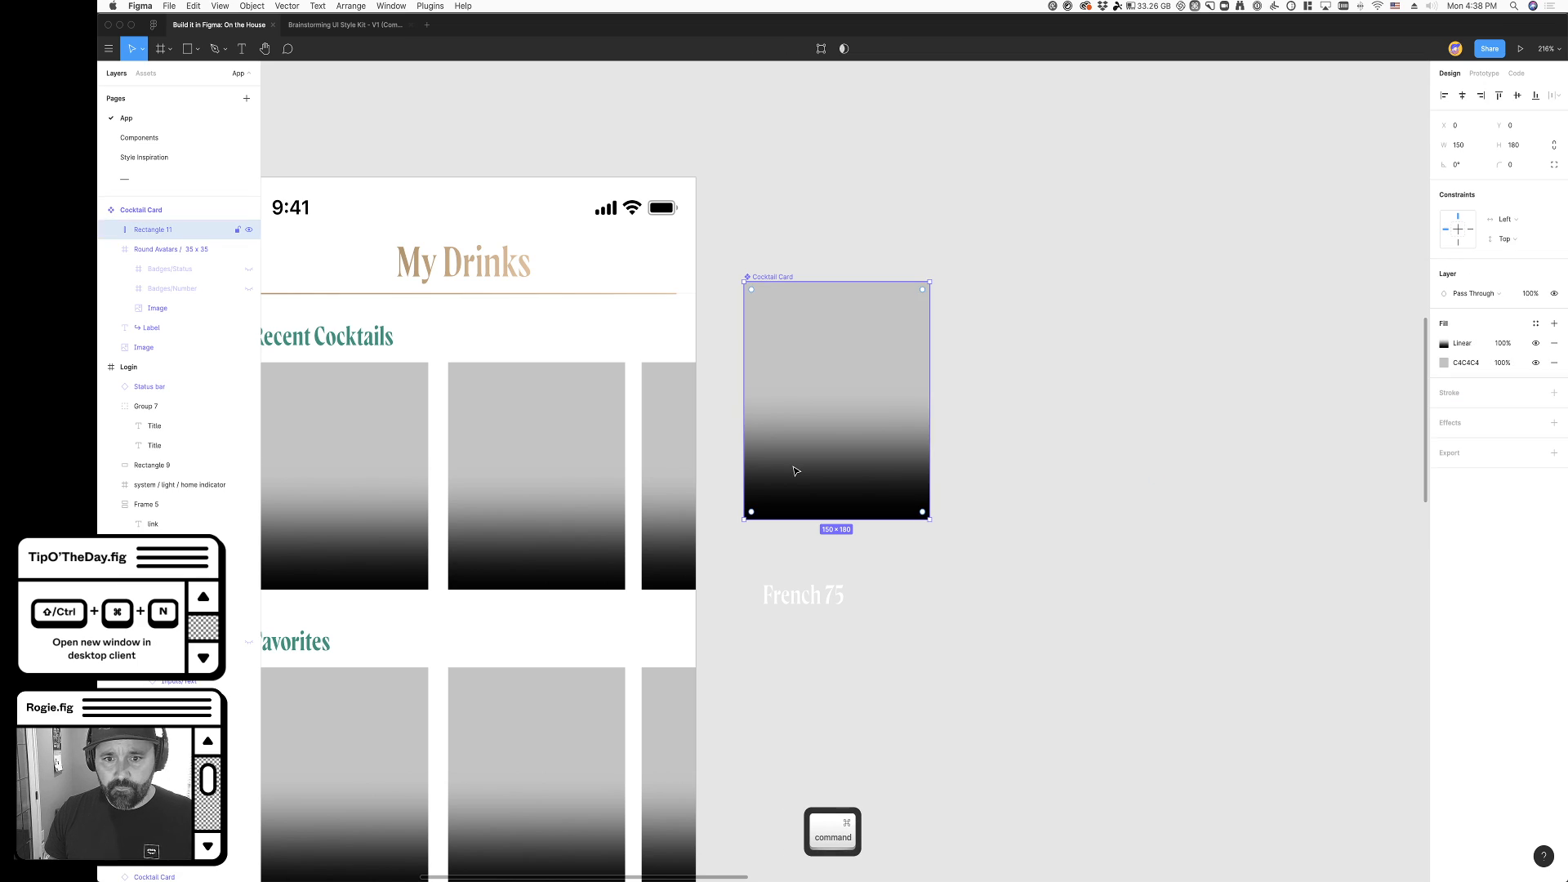
left_click(1536, 362)
left_click(1095, 423)
left_click_drag(142, 228, 157, 337)
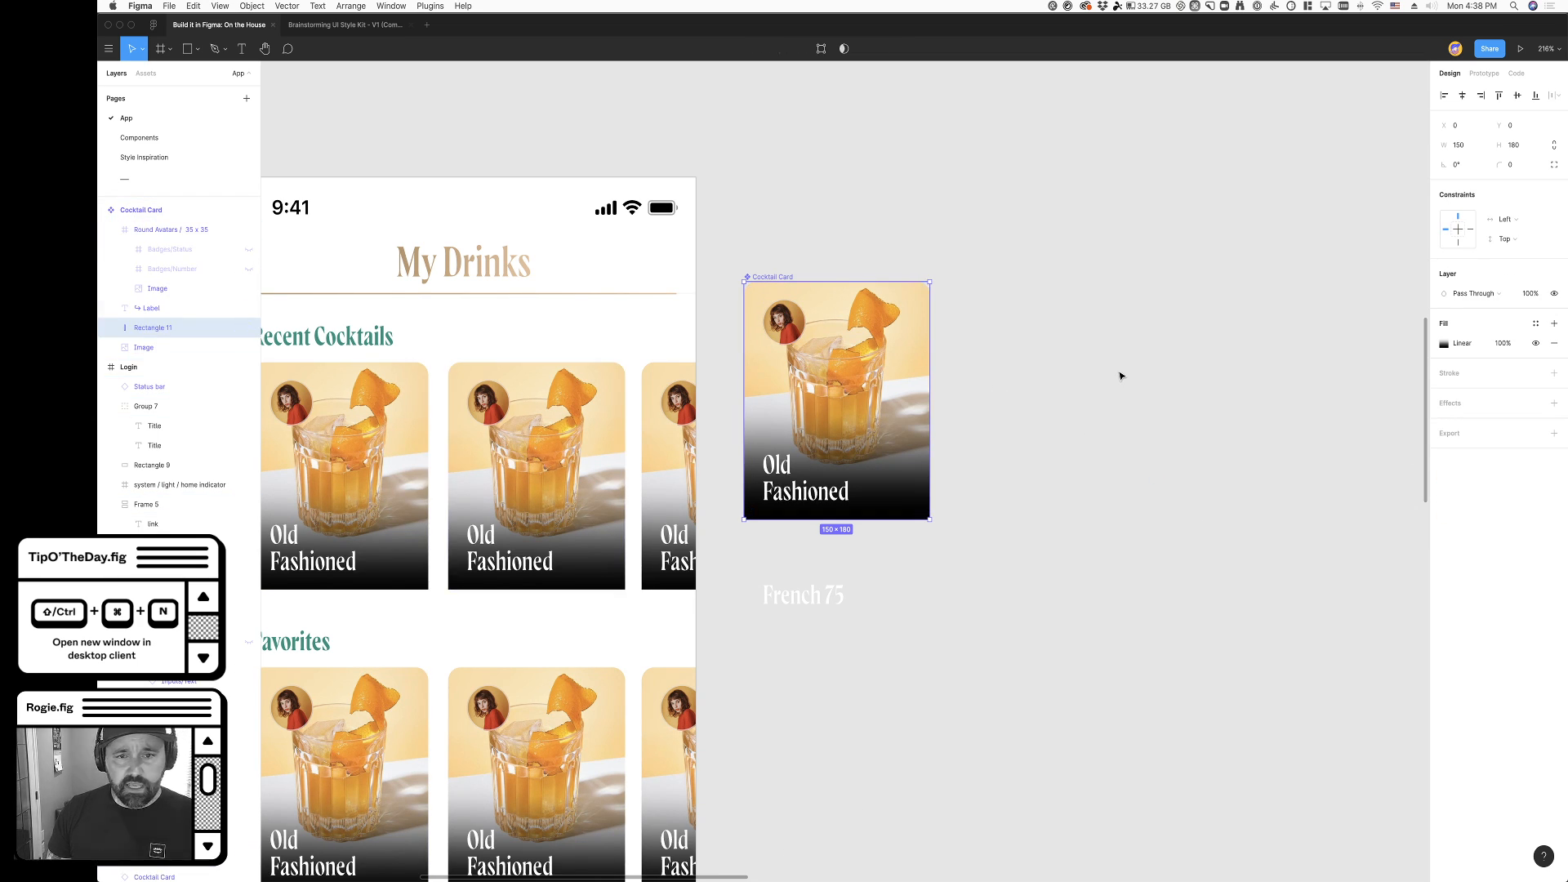
left_click(1103, 371)
- Try to clear the corner radius of the Cocktail Card's Image layer
left_click(766, 282)
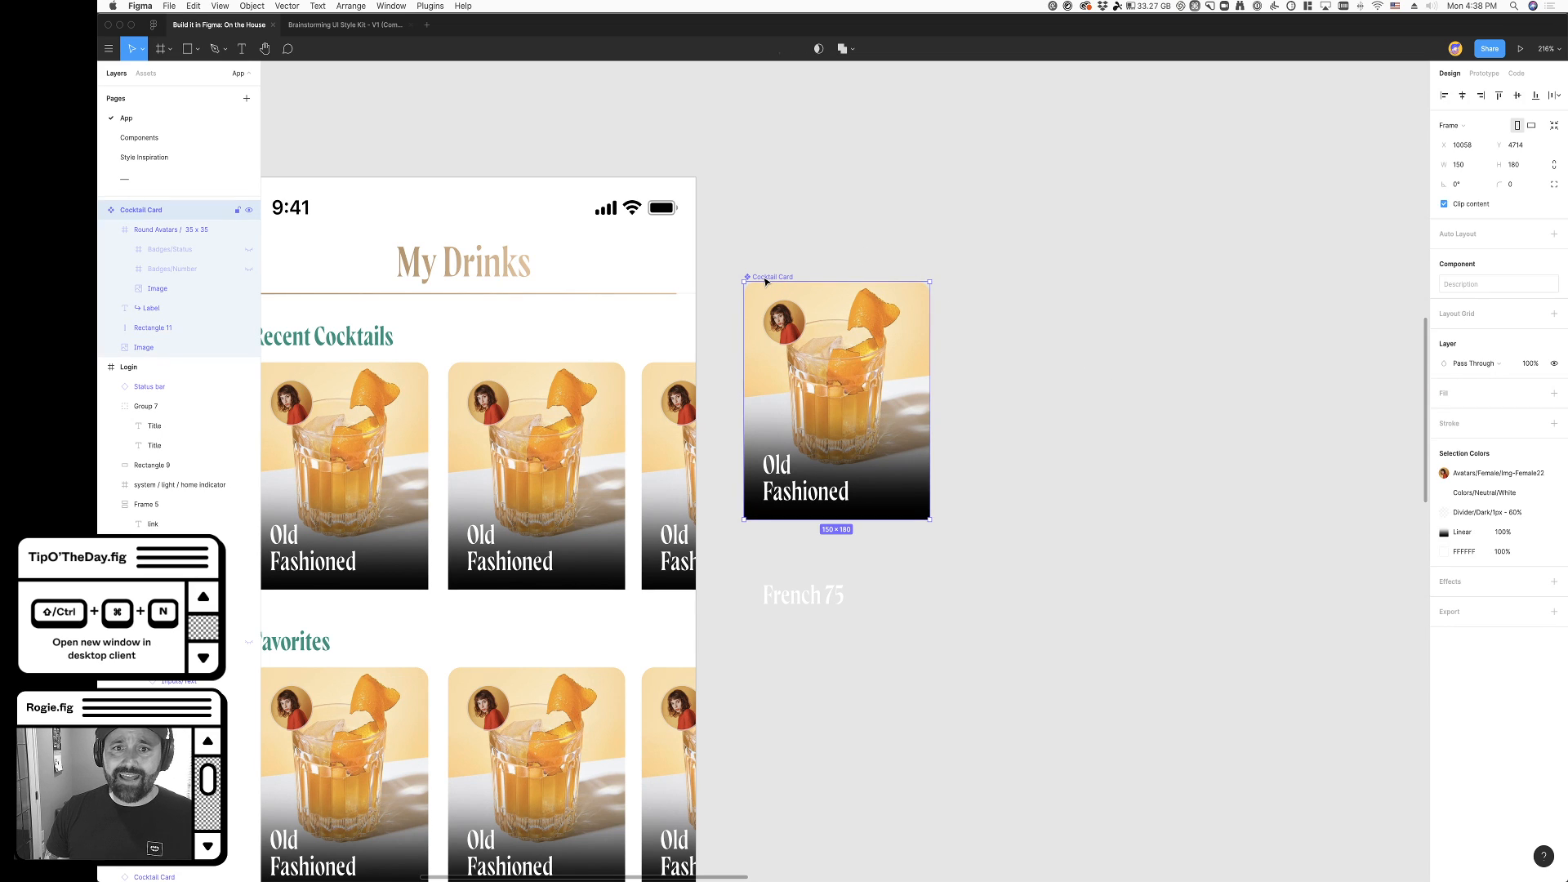
left_click(143, 347)
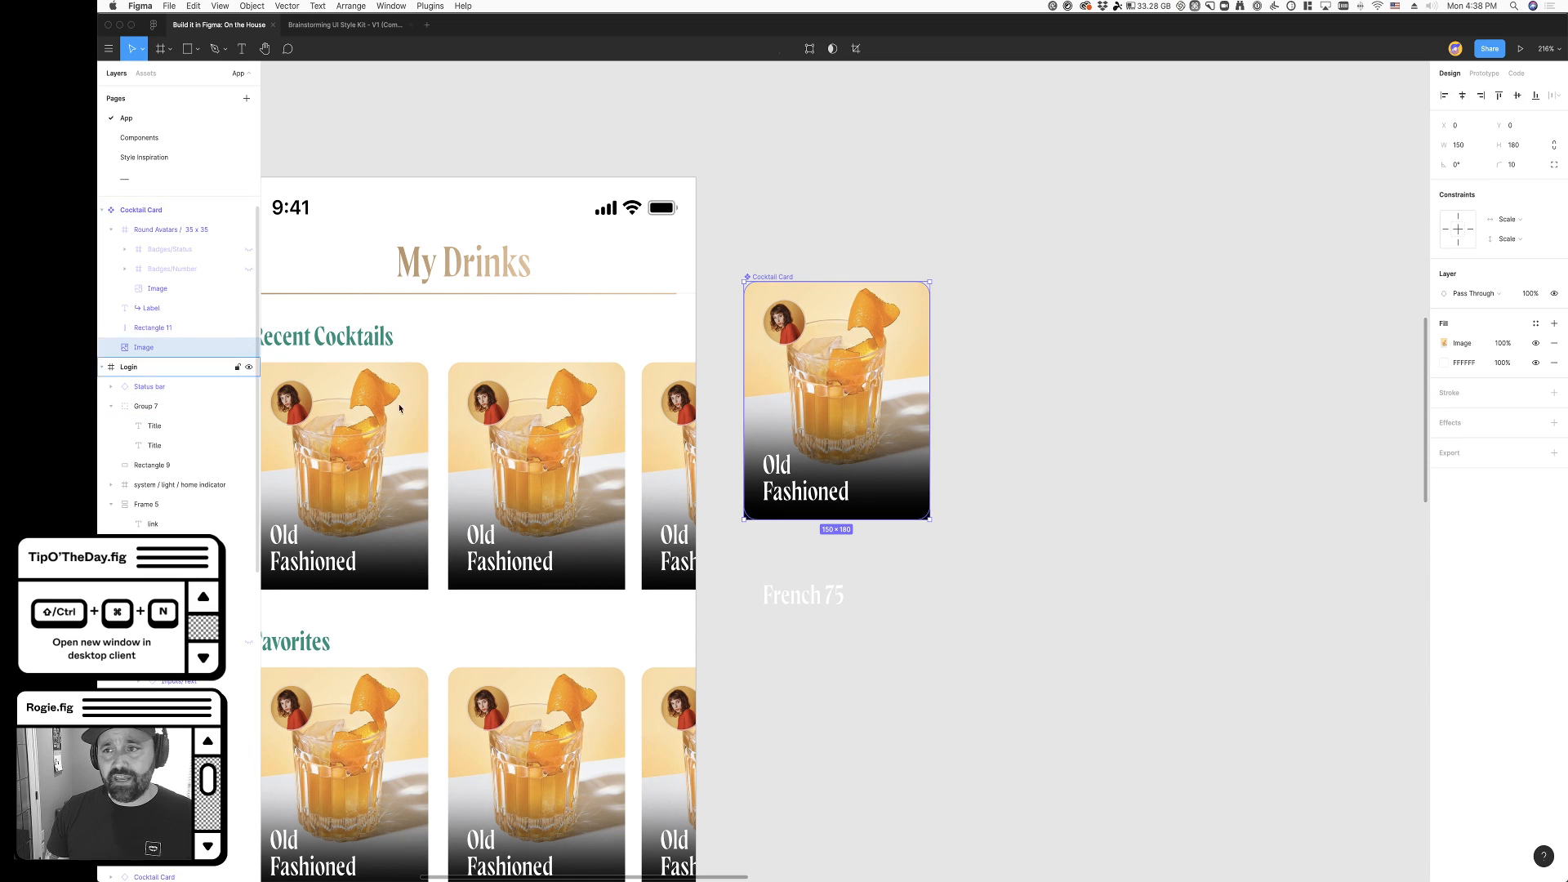
left_click(1527, 167)
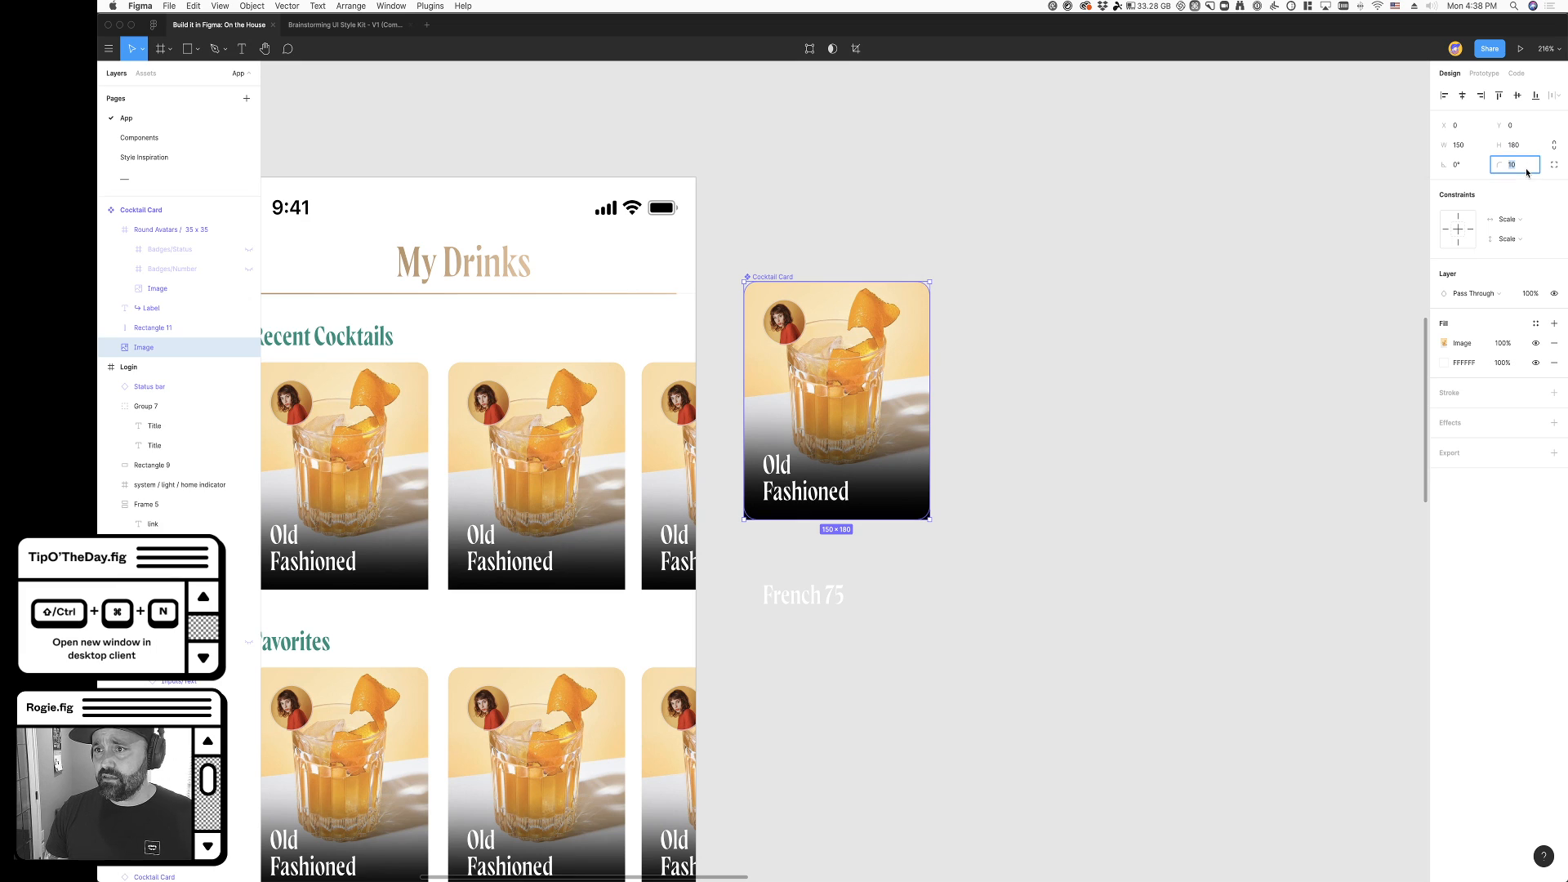
key("super+x")
left_click(1179, 269)
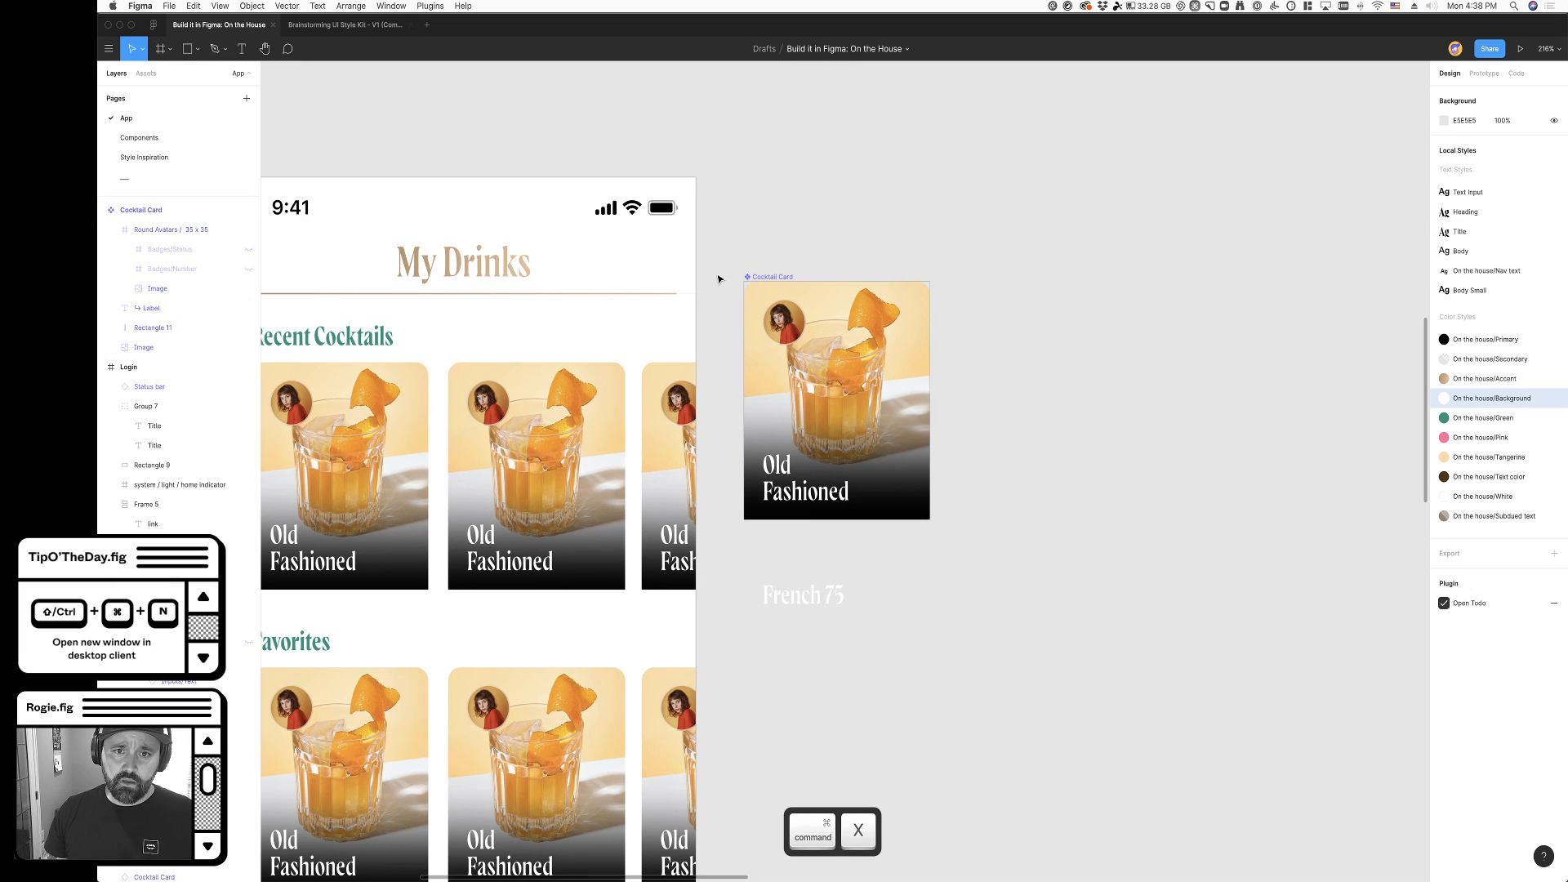
left_click(784, 280)
left_click(1095, 445)
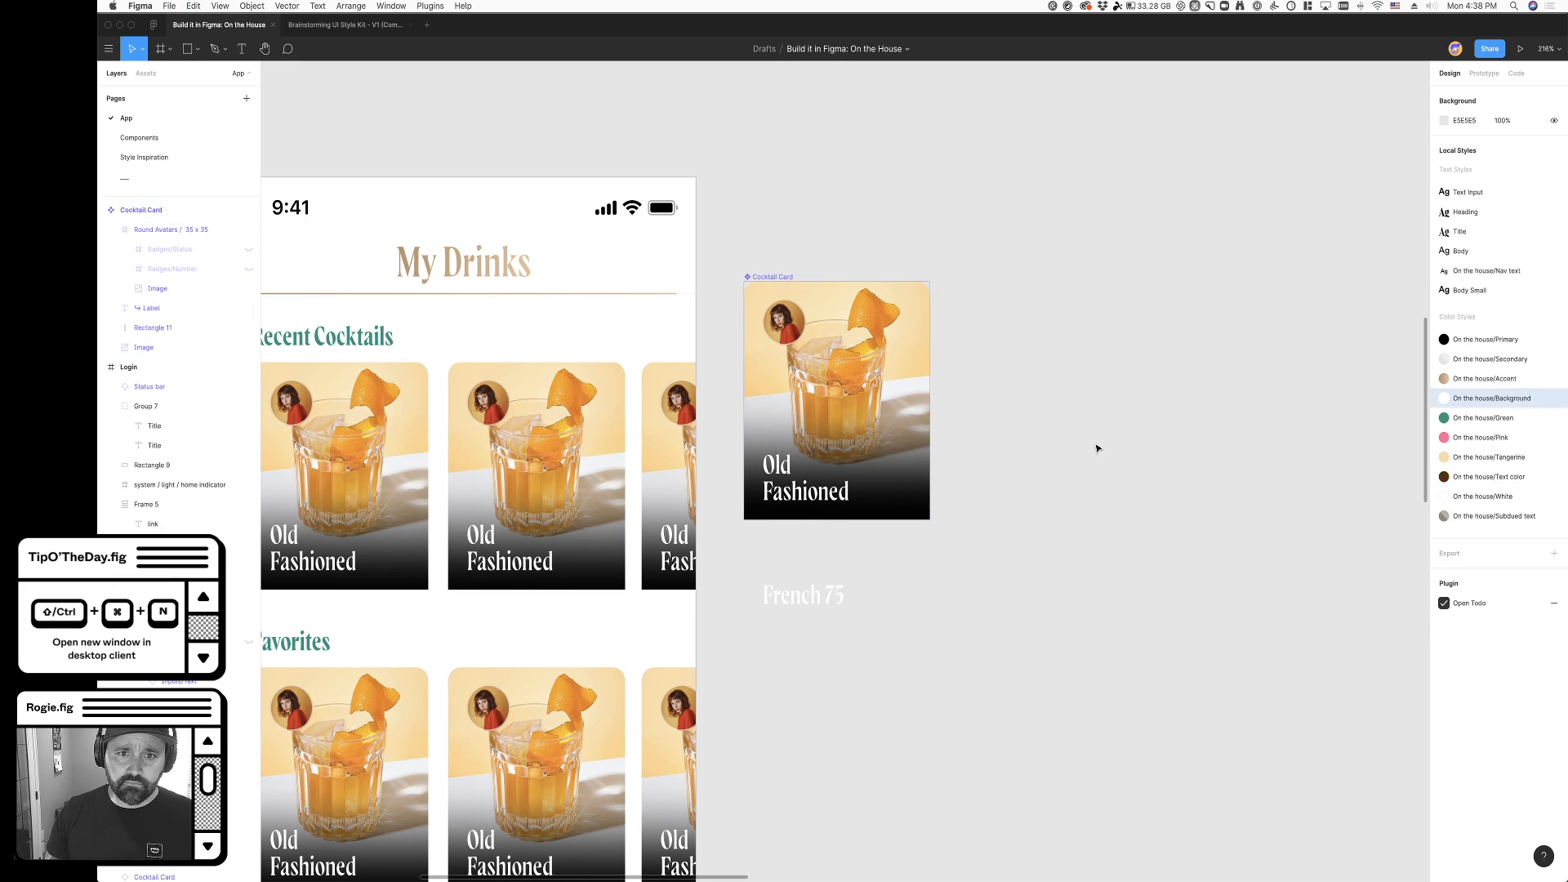
- Set the corner radius of the Cocktail Card's Image layer to 0
left_click(817, 492, "super")
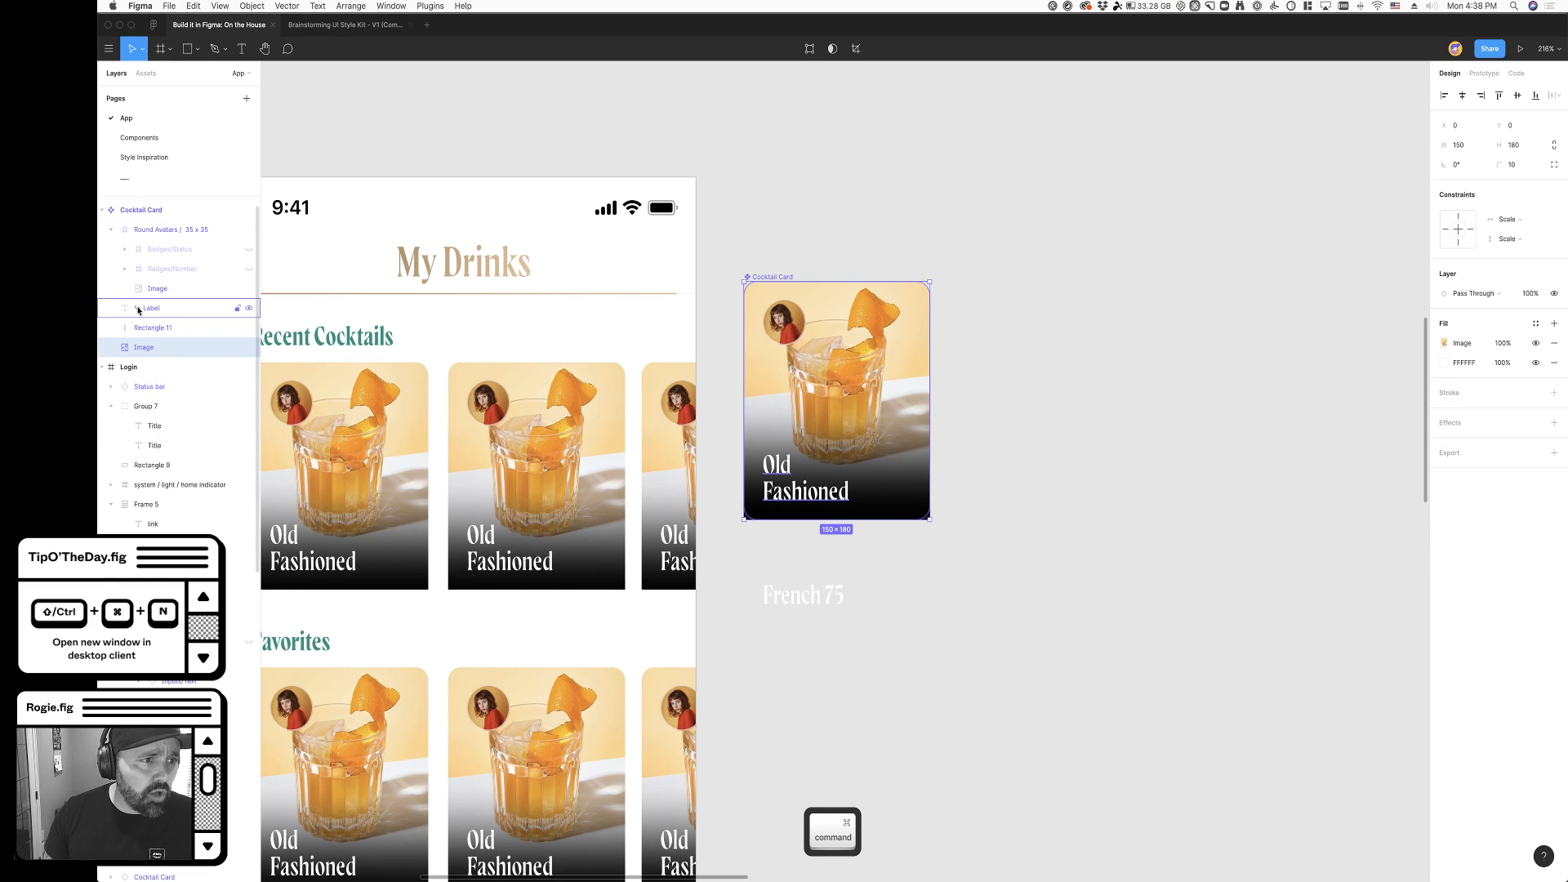
left_click(163, 290)
left_click(155, 349)
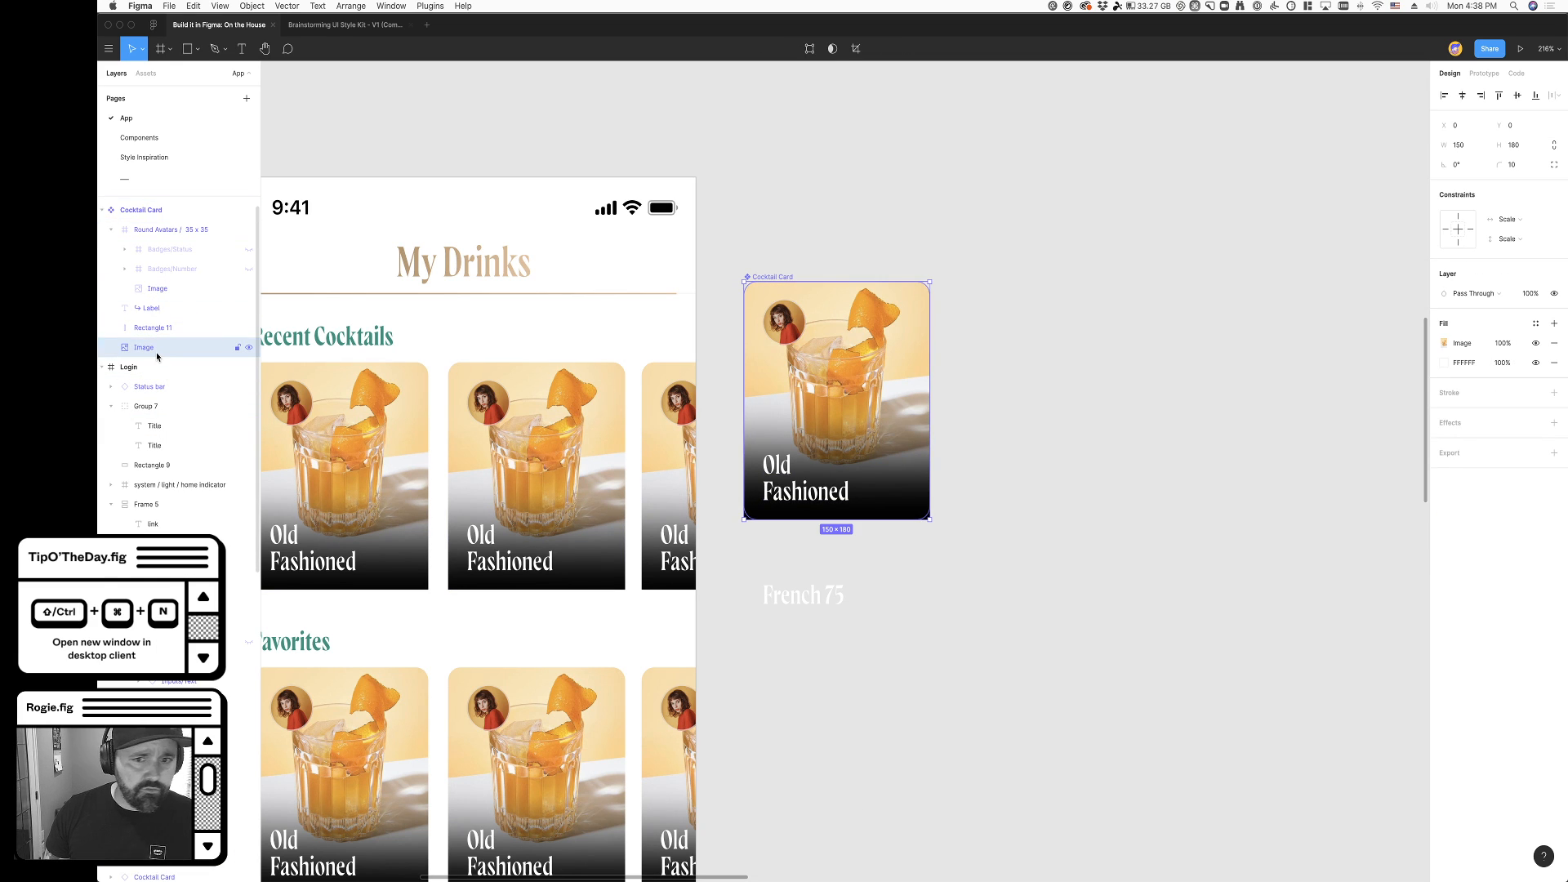
left_click(1518, 169)
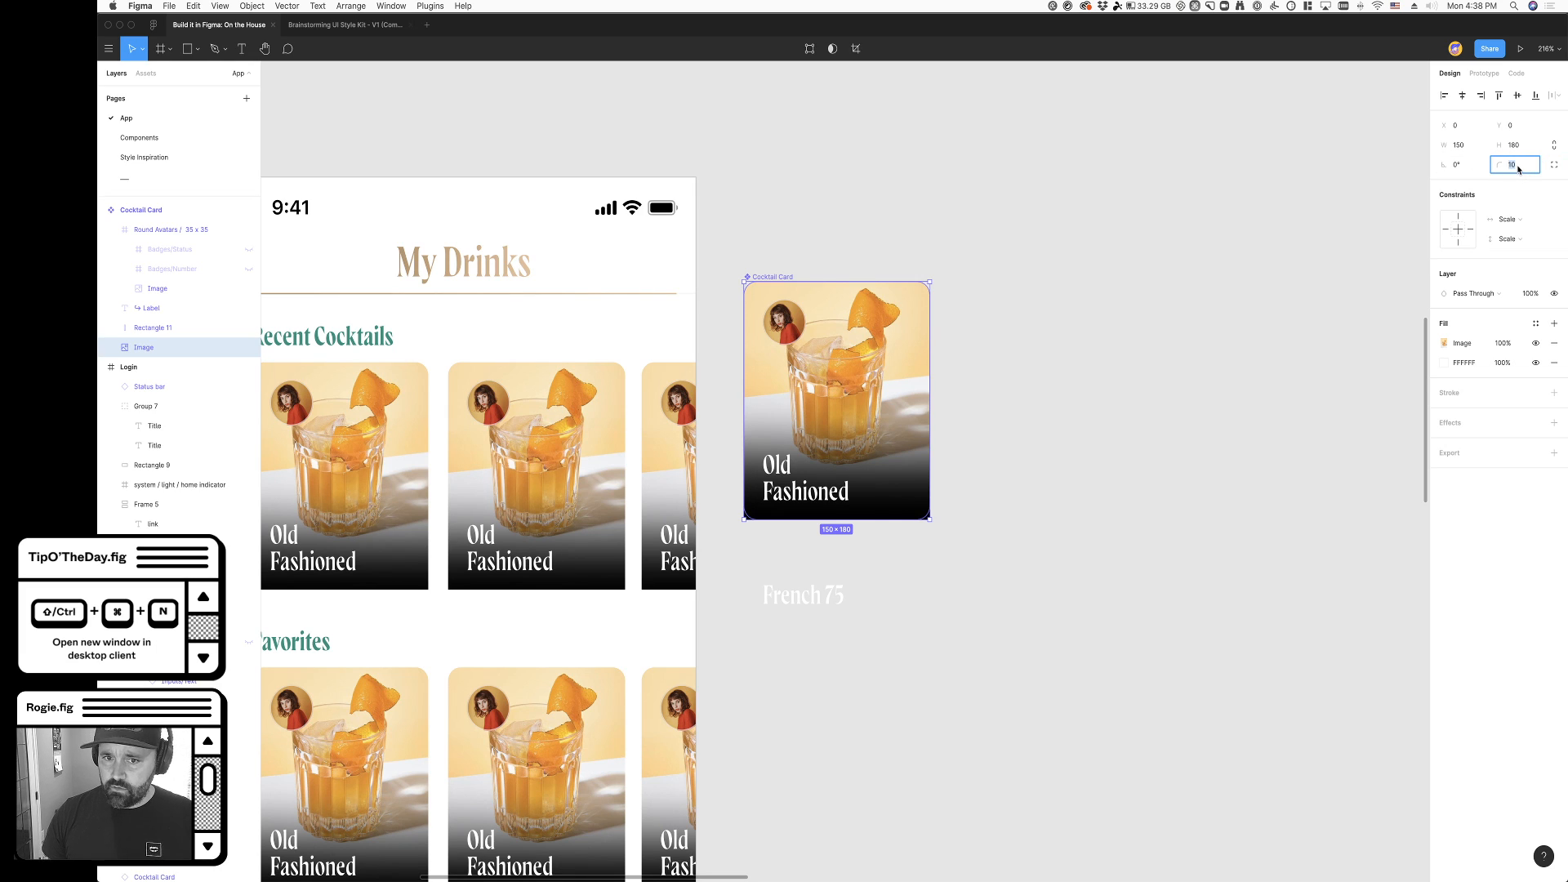
type("0")
key("Return")
left_click(1222, 356)
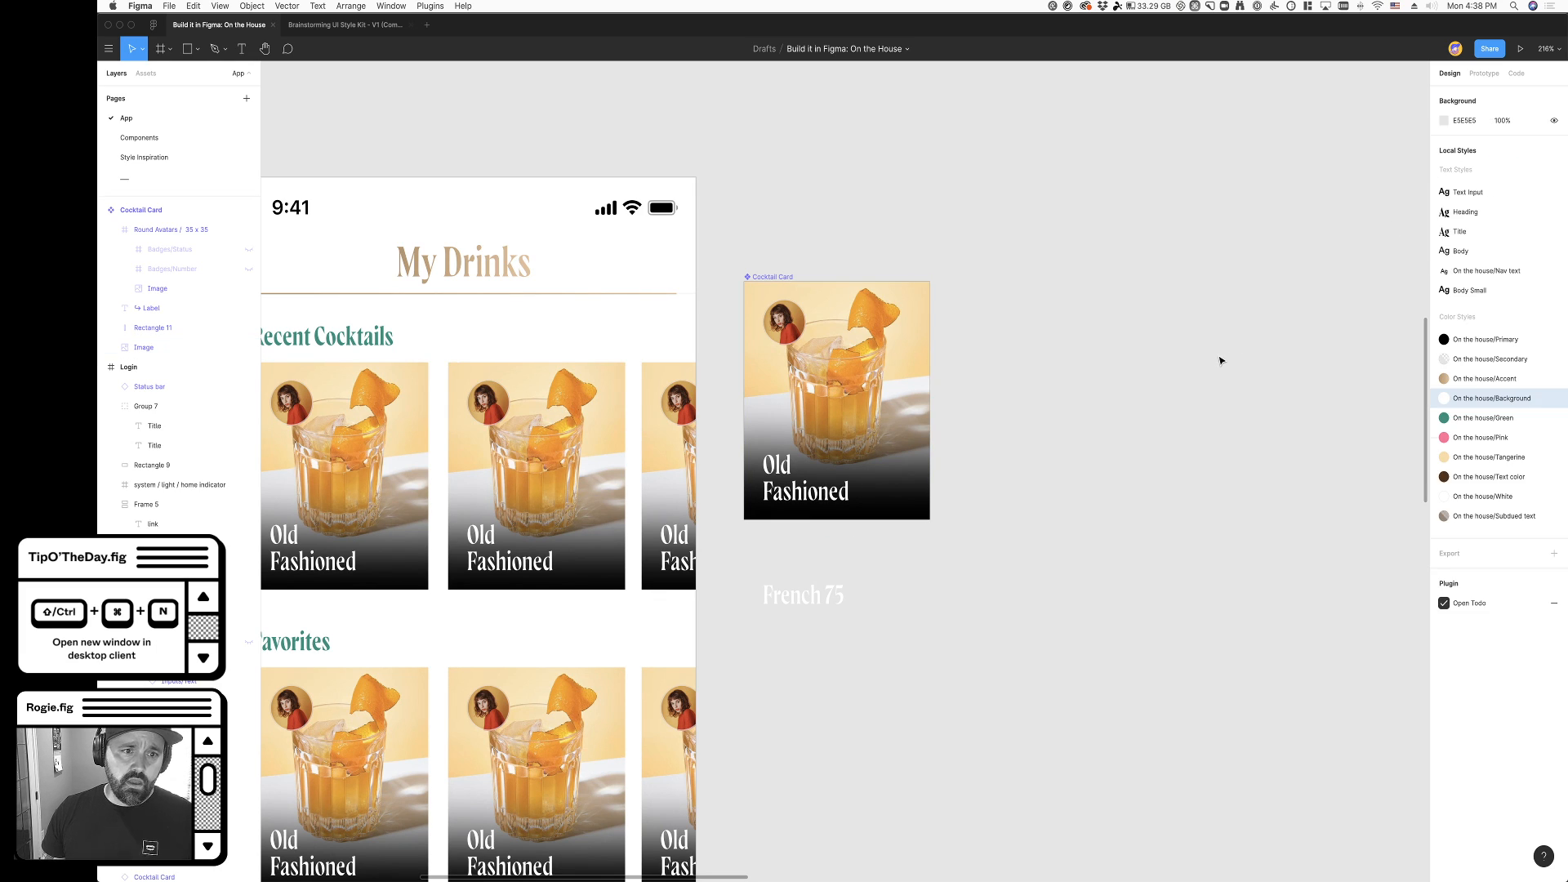
- Examine the gradient-covered cocktail cards, title and nav bar on the My Drinks screen beside the Login screen
scroll(1220, 360, "left", 2)
scroll(1220, 361, "left", 2)
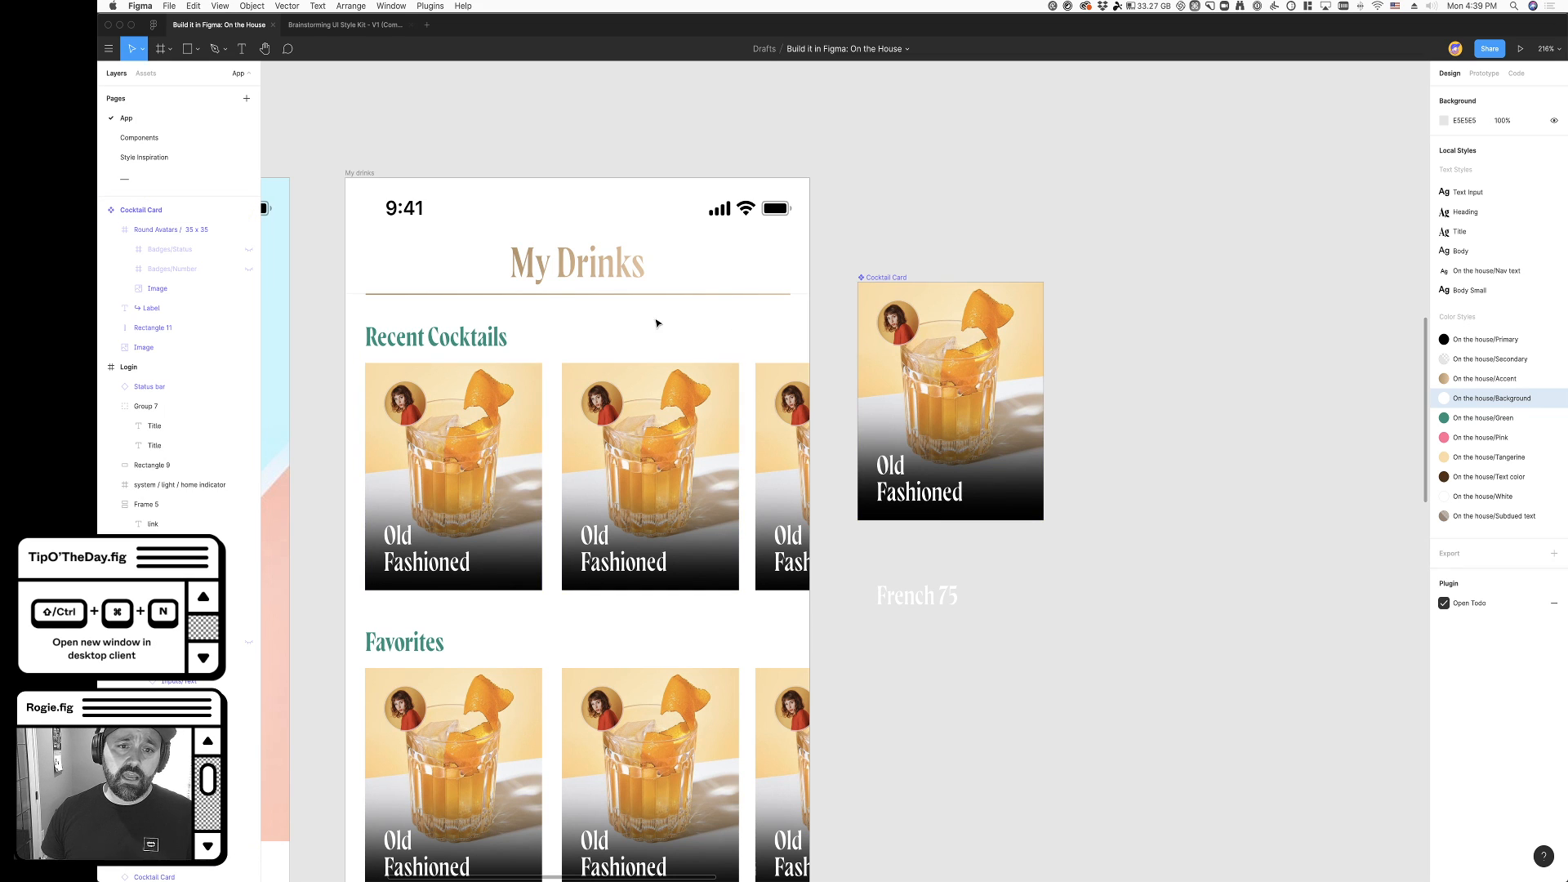
scroll(757, 408, "down", 3)
scroll(794, 569, "down", 1)
scroll(794, 569, "down", 3)
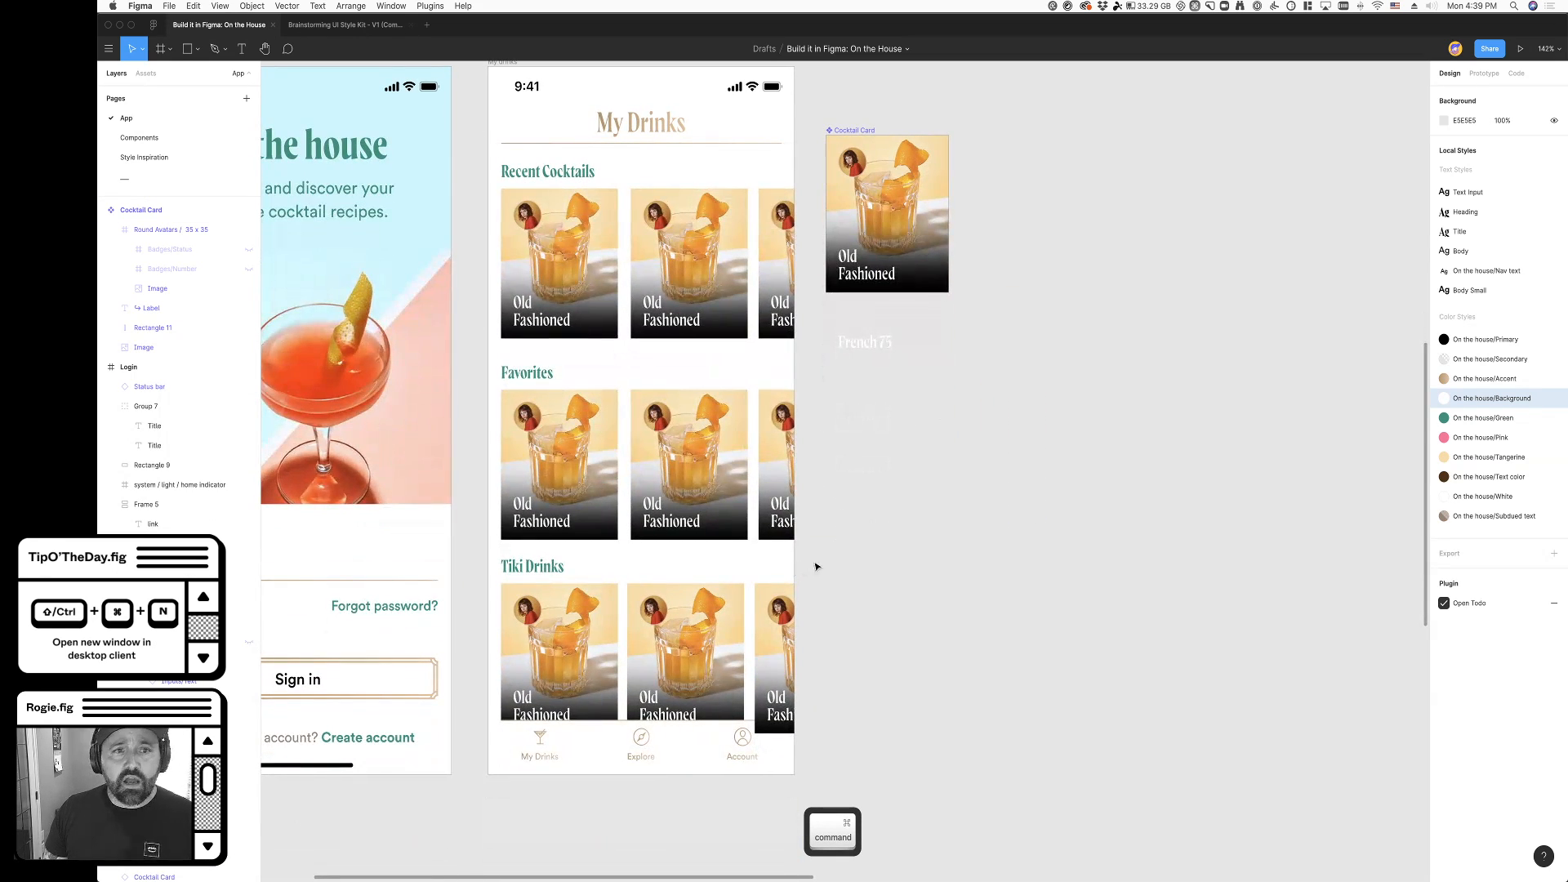
scroll(805, 567, "left", 1)
left_click(699, 125, "super")
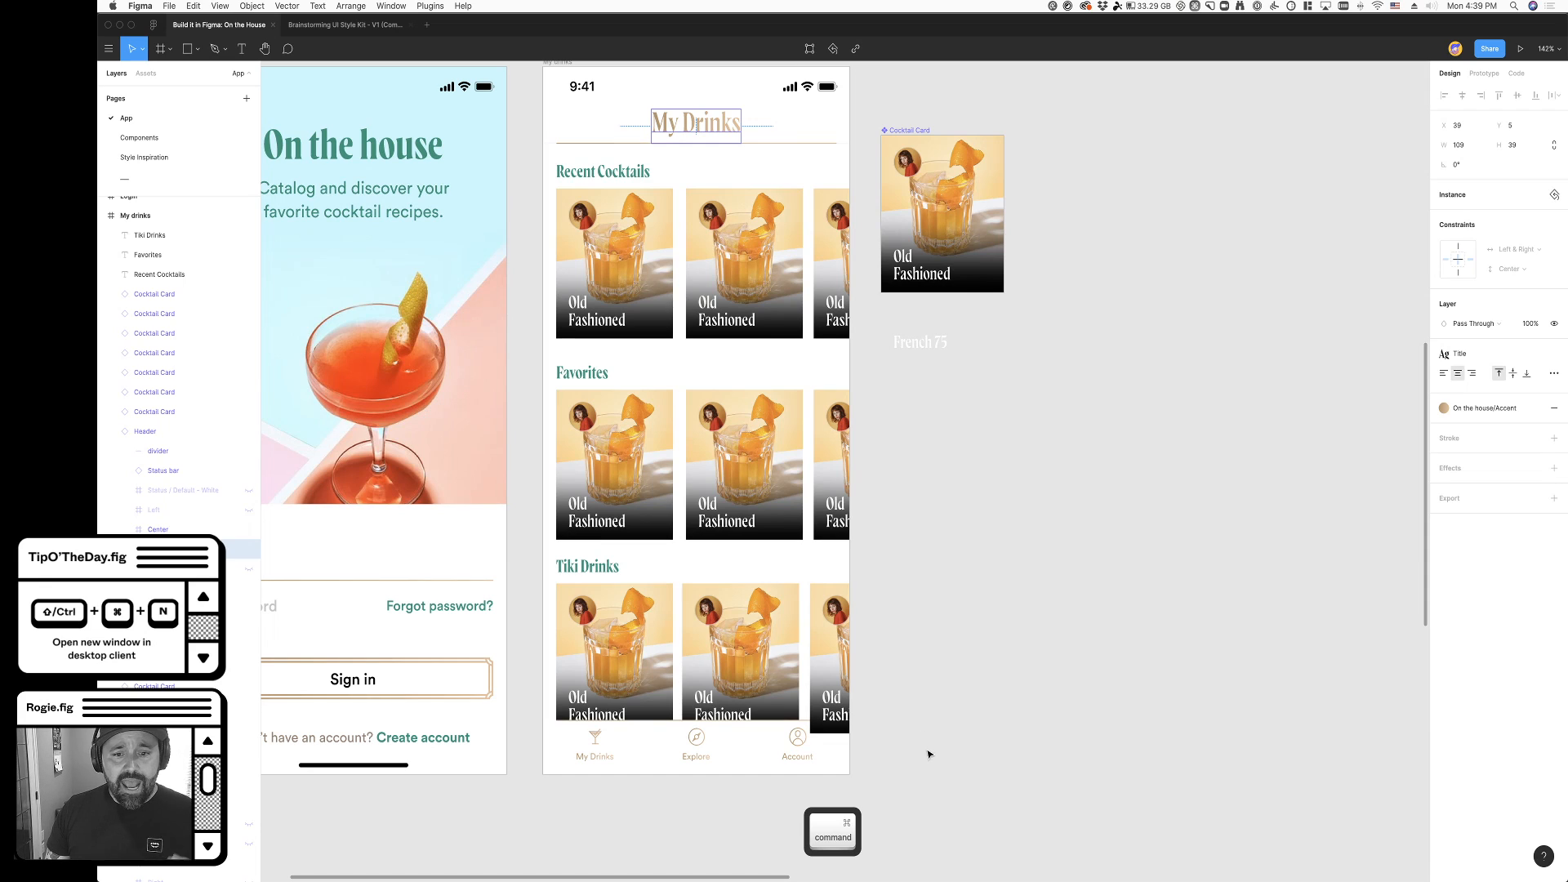
left_click(616, 752)
scroll(939, 604, "up", 3)
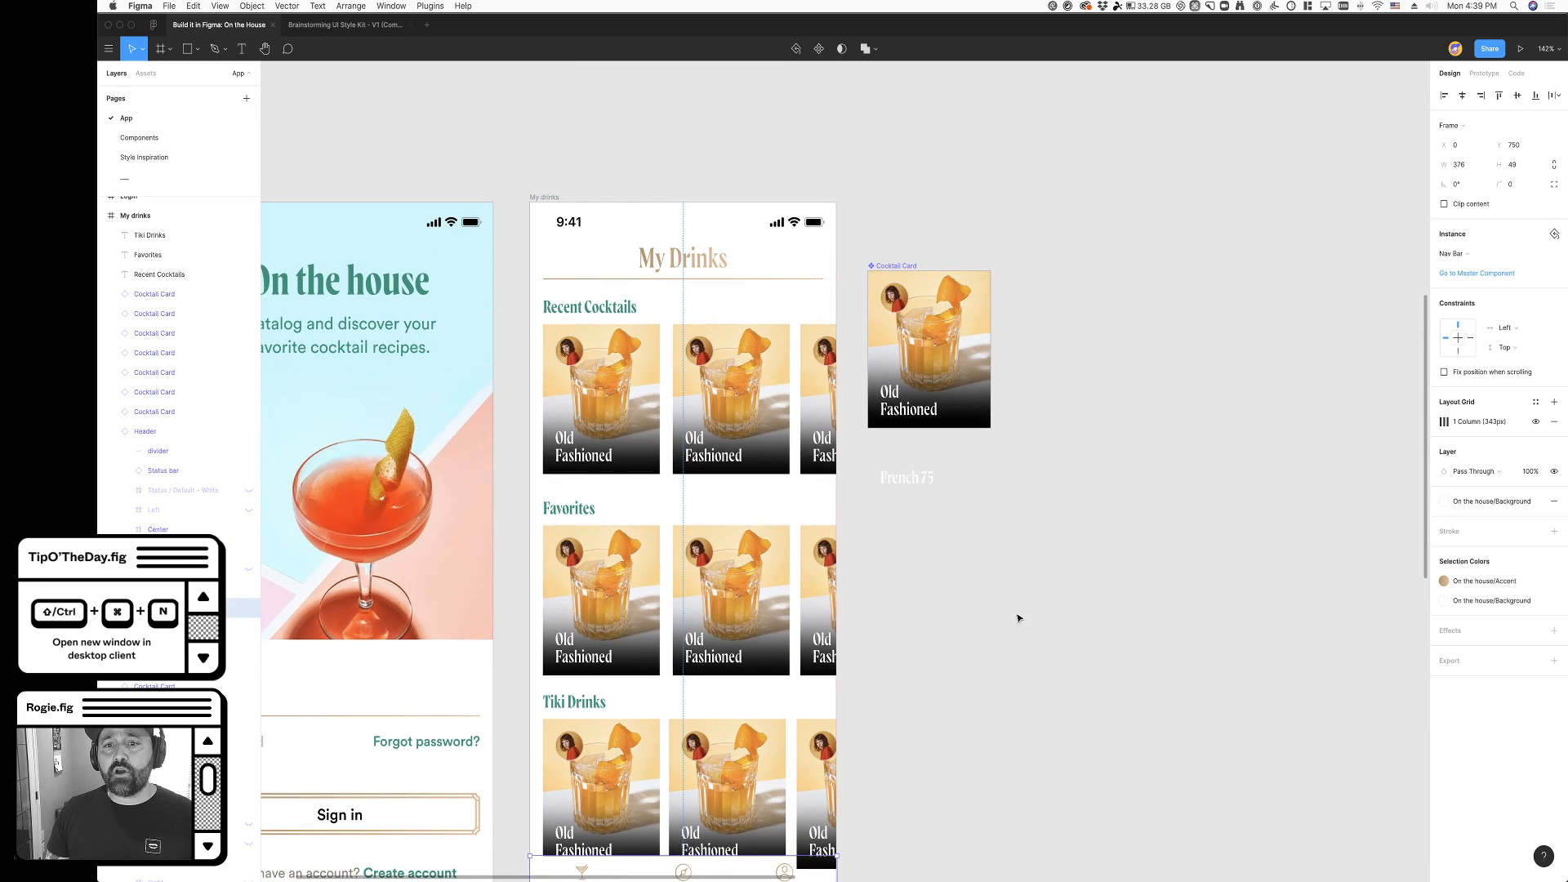
scroll(1037, 421, "up", 2)
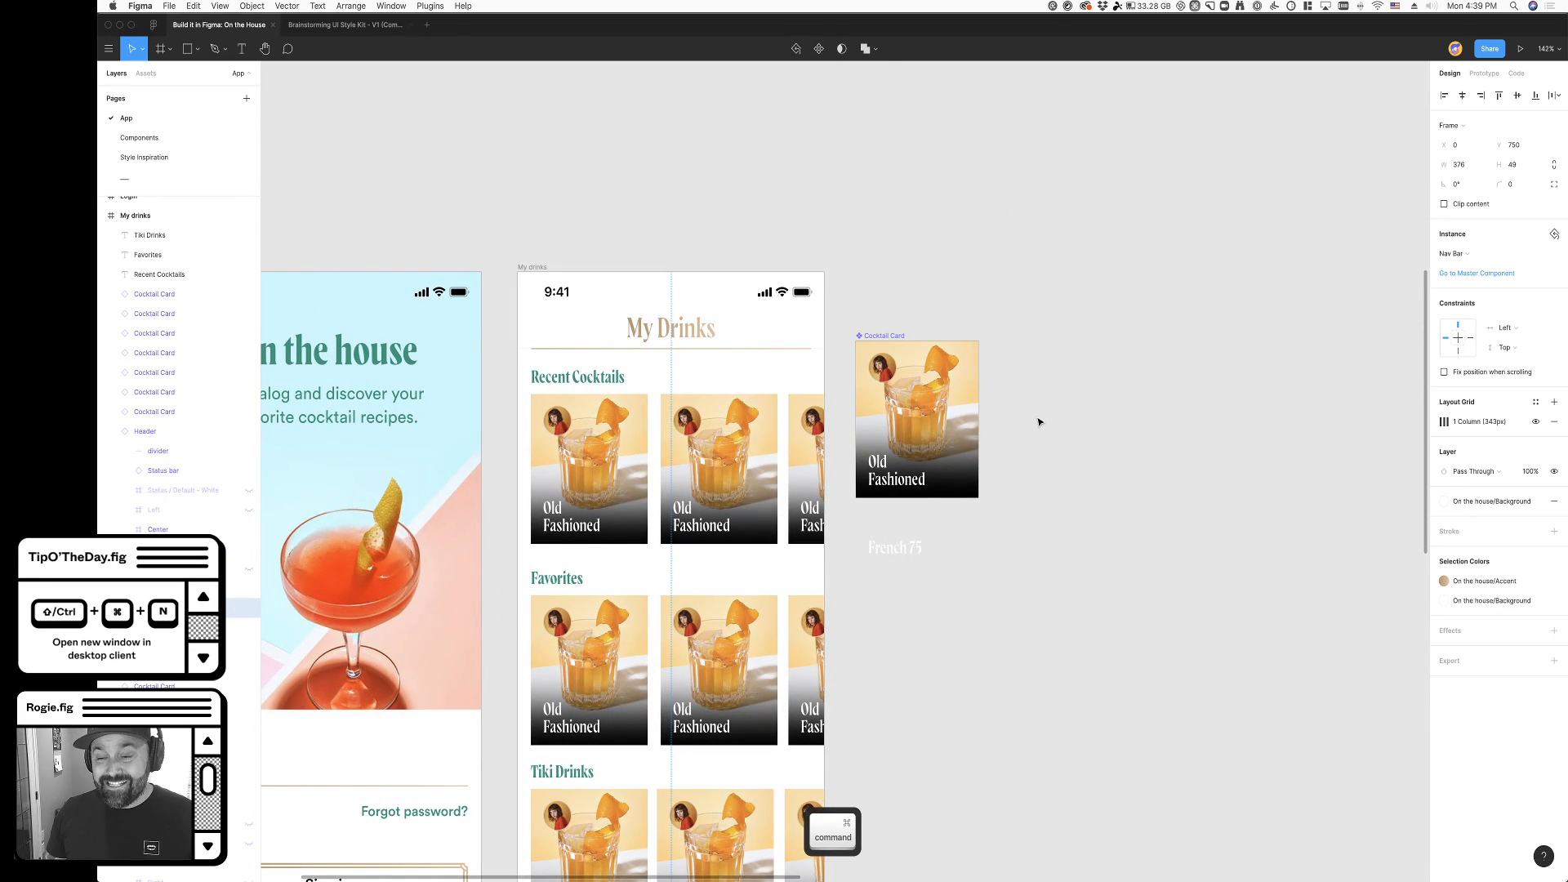
scroll(1027, 449, "up", 5)
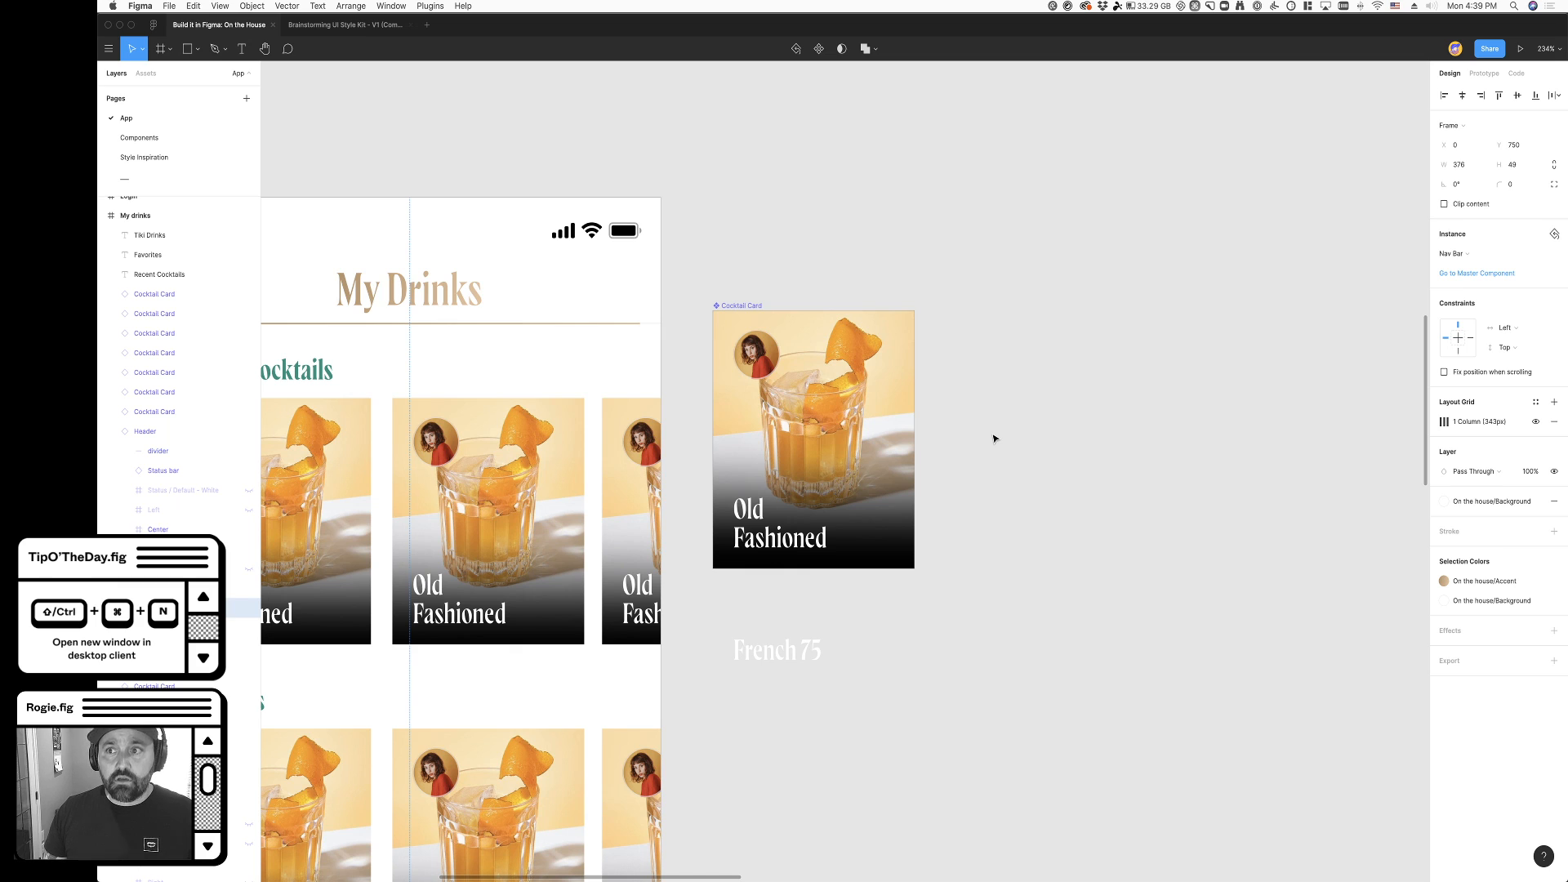
- Inspect the linear gradient's stops on the Cocktail Card's overlay rectangle and close the fill editor
left_click(875, 544, "super")
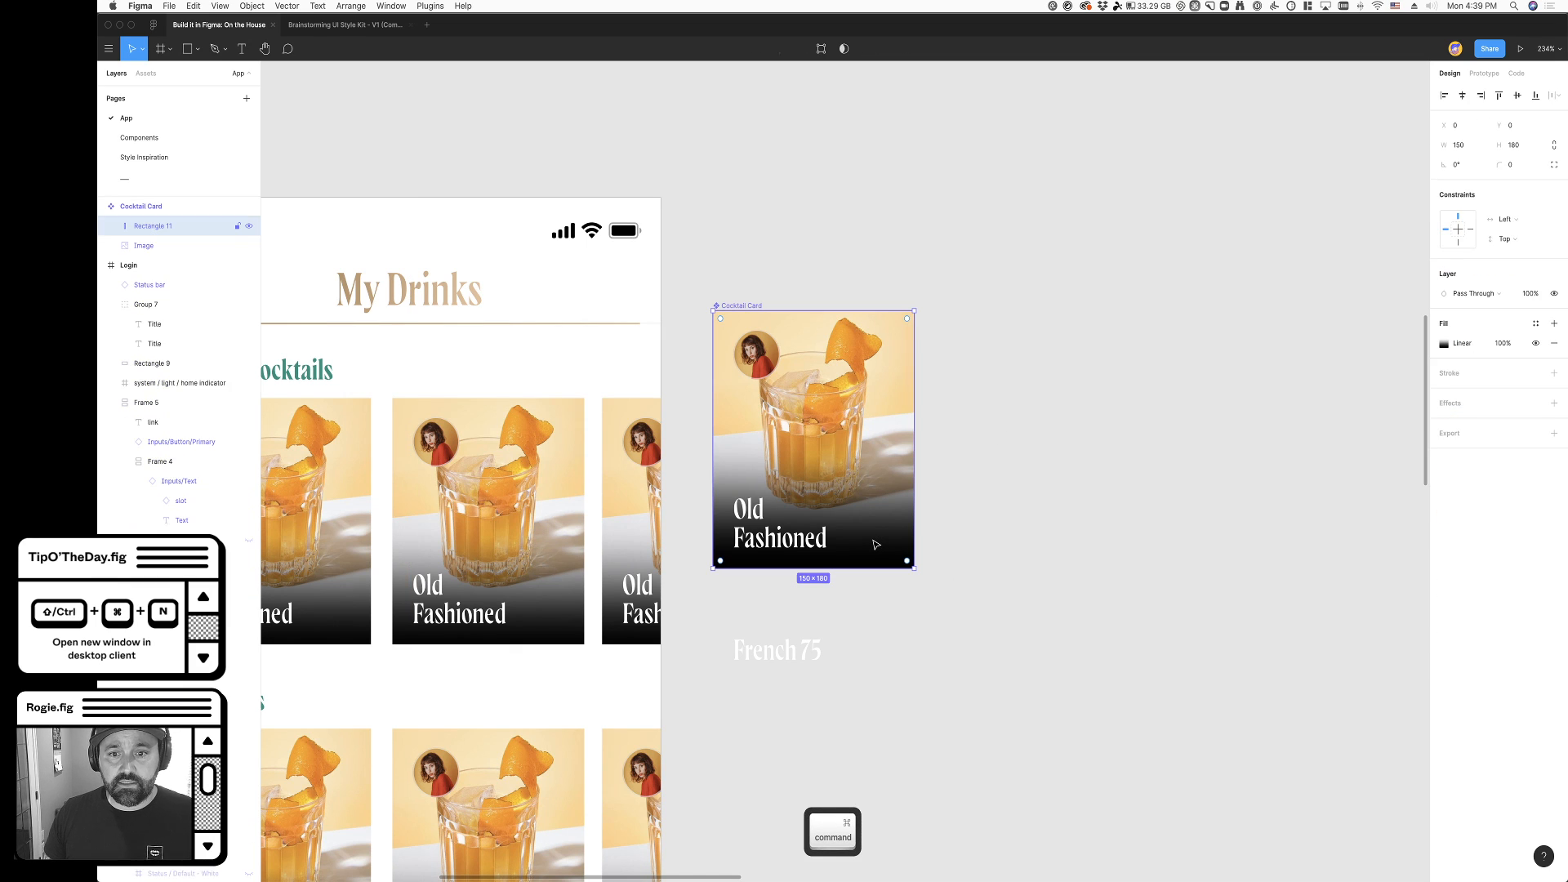
scroll(174, 297, "up", 3)
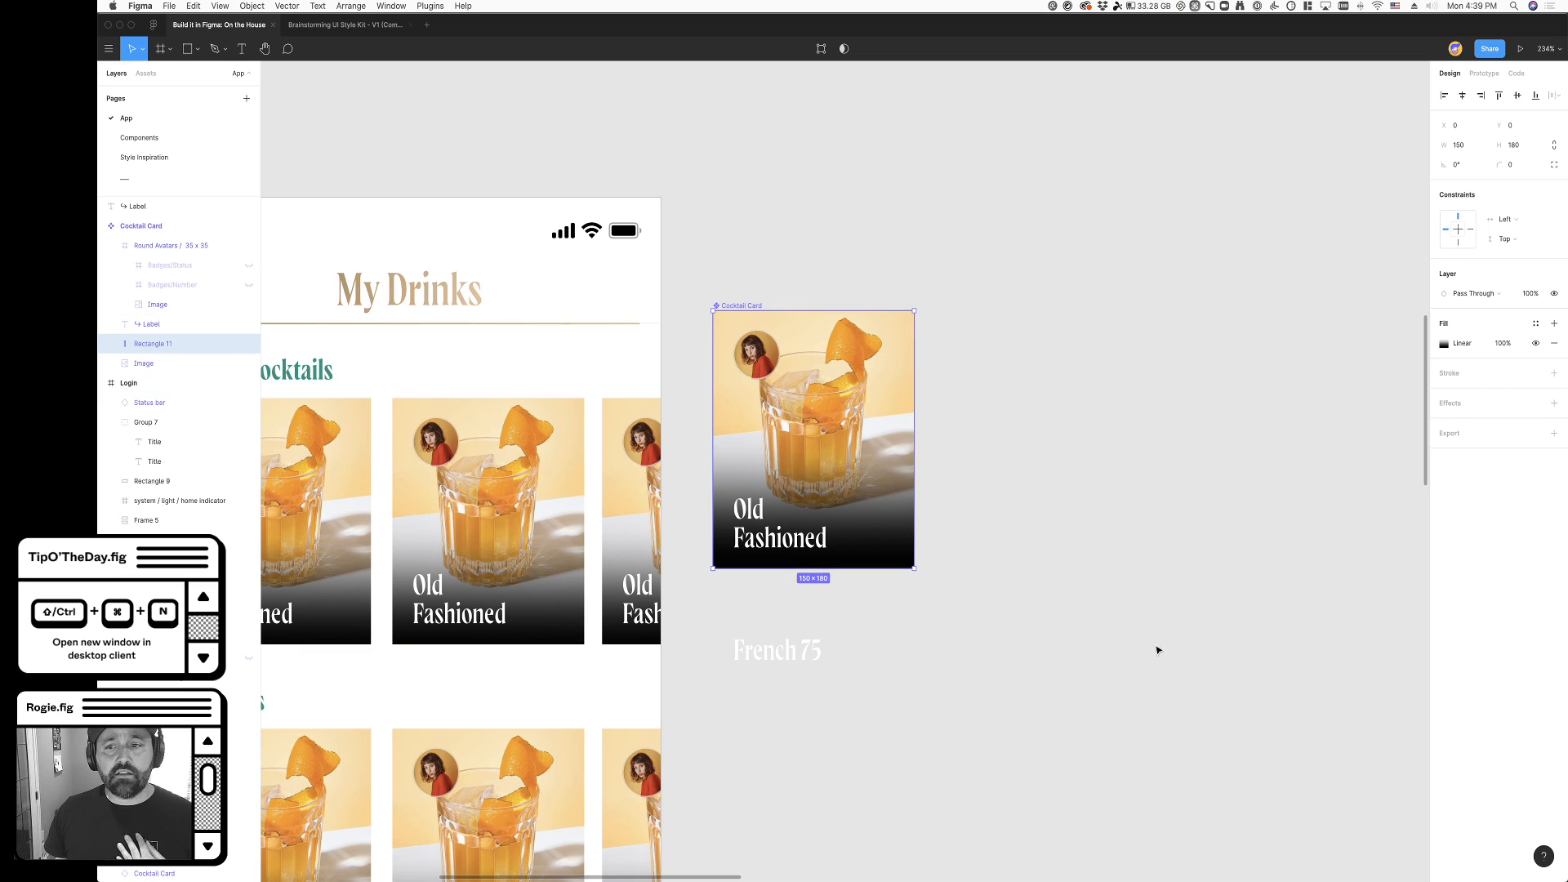
left_click(1139, 564)
left_click(900, 542, "super")
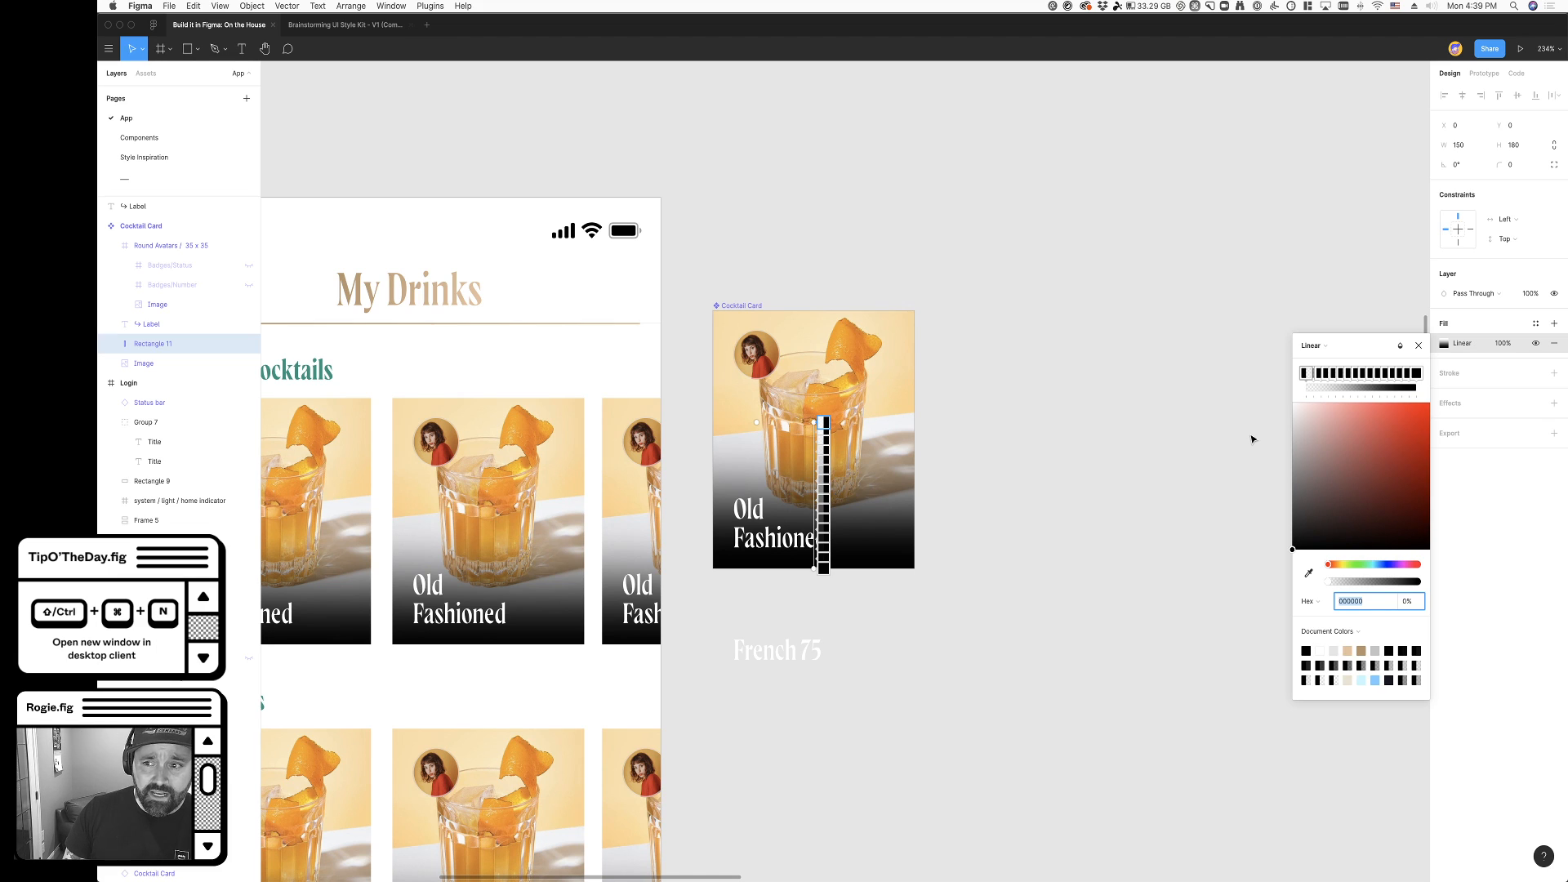
key("Escape")
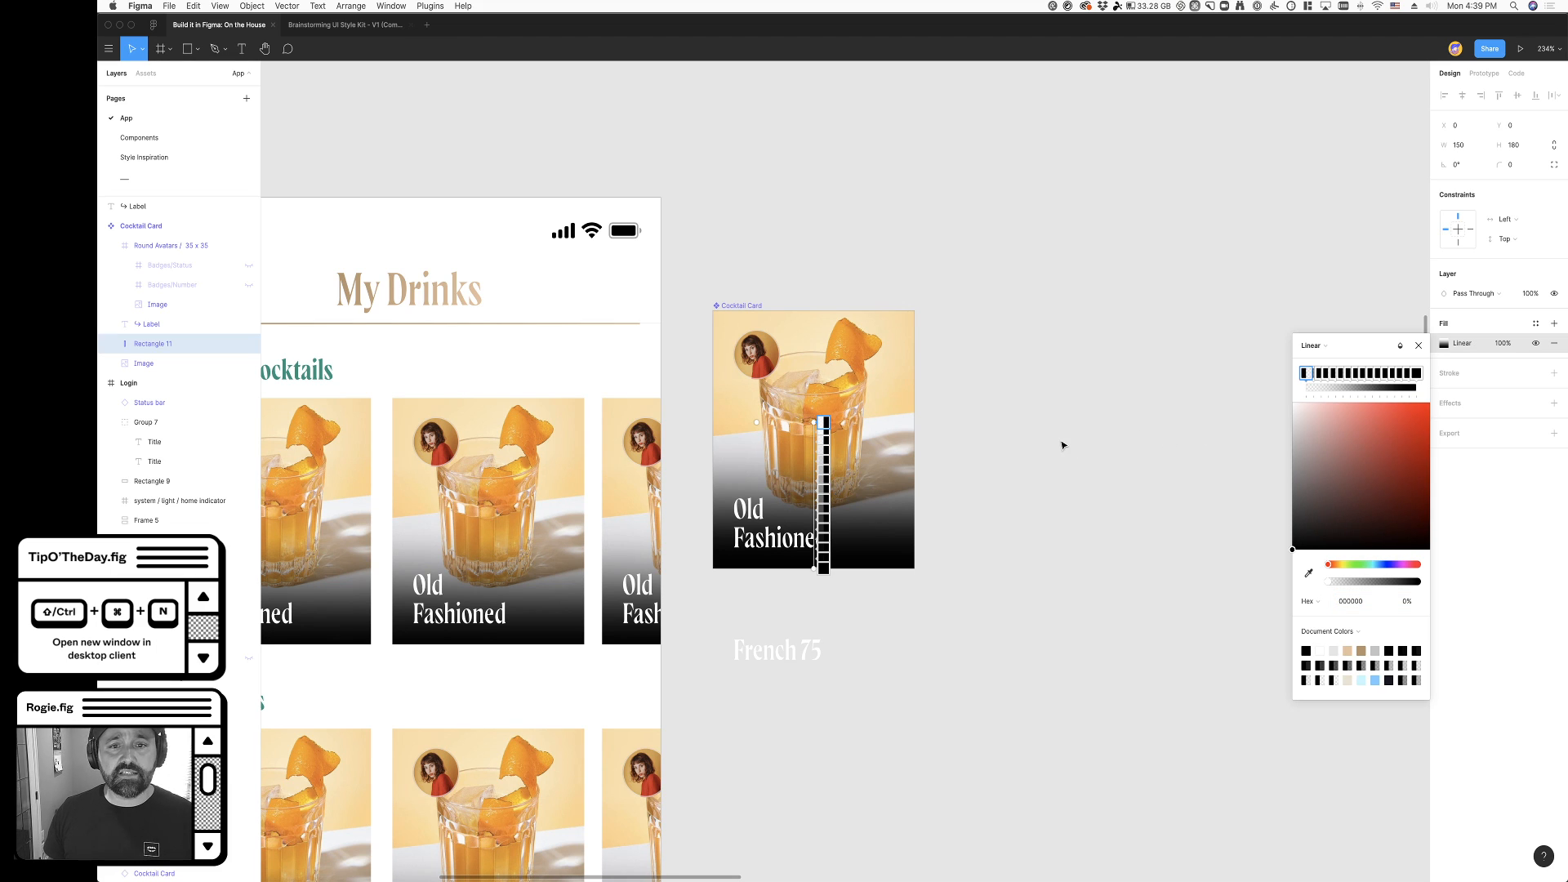
key("Escape")
left_click(864, 448)
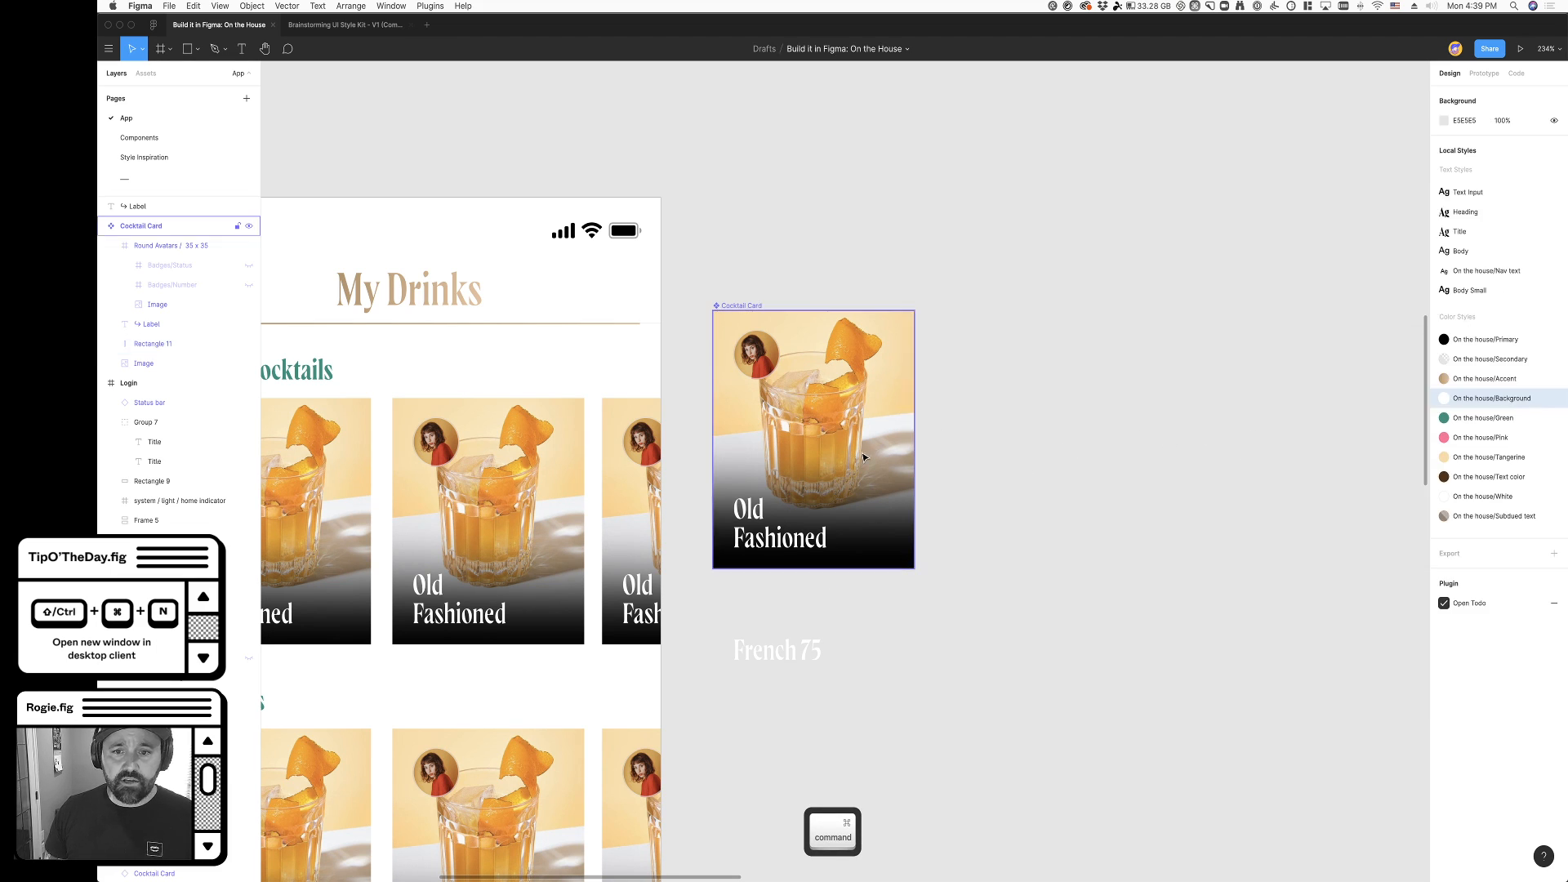
- Try to duplicate the gradient overlay rectangle inside the Cocktail Card
left_click(196, 344)
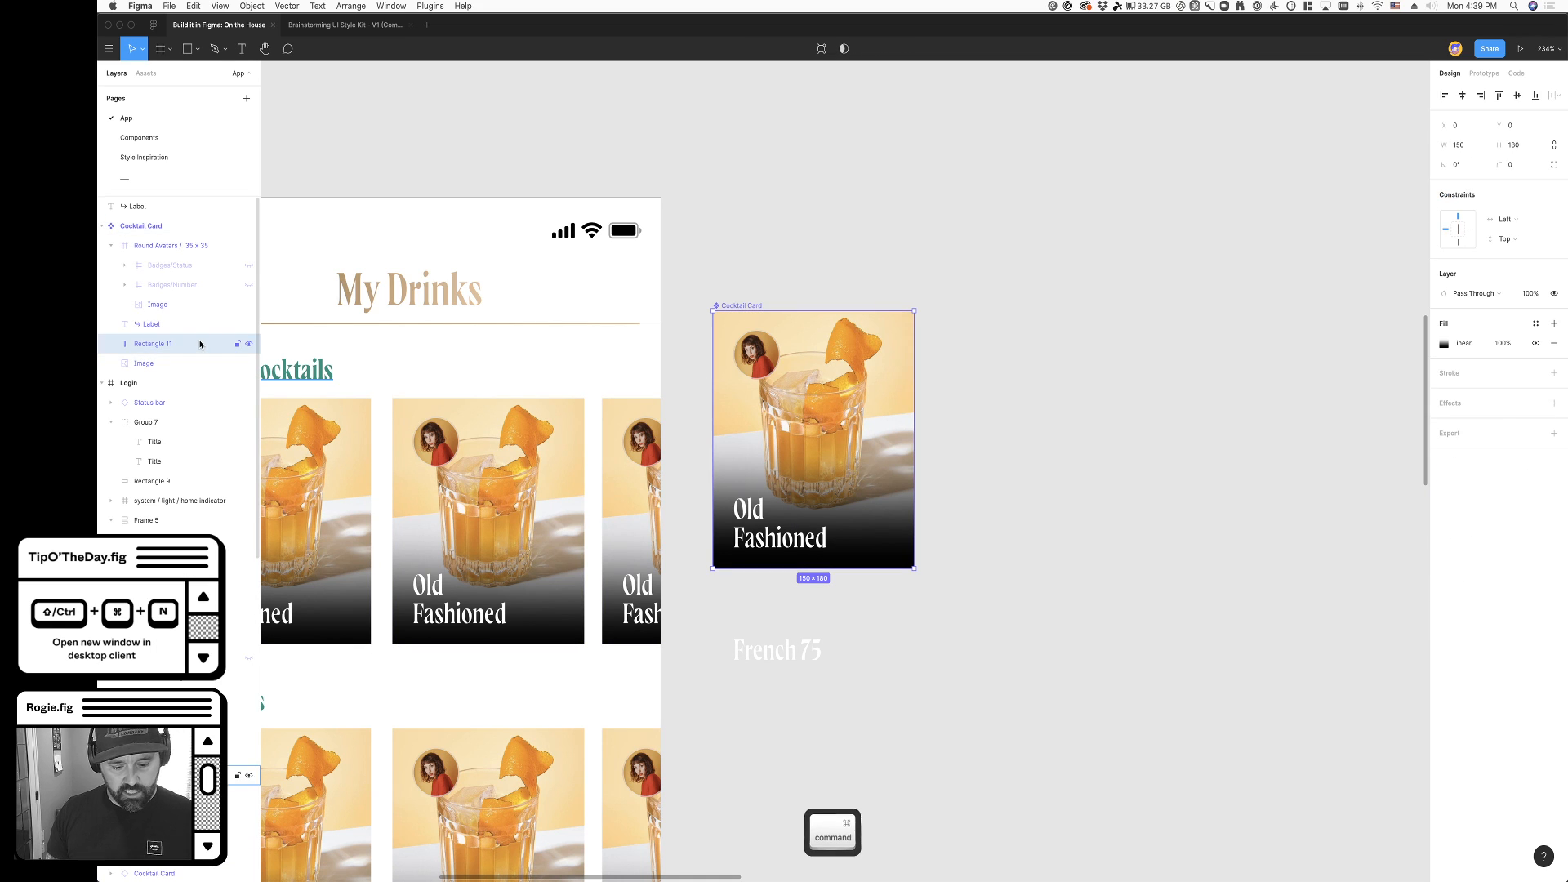
key("super+c")
key("super+v")
key("super+z")
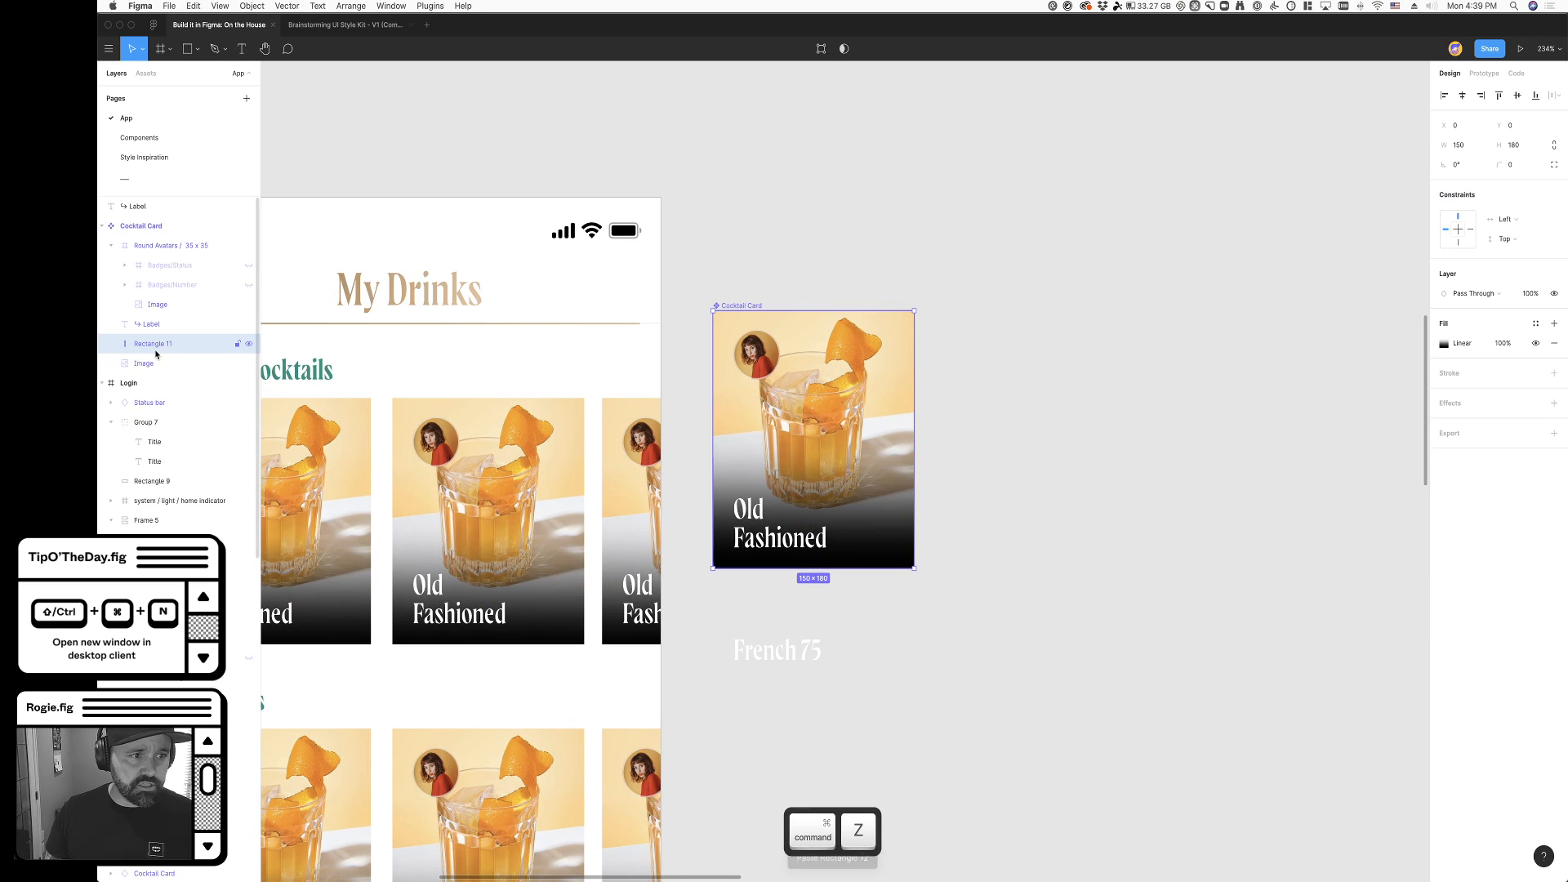
key("super+d")
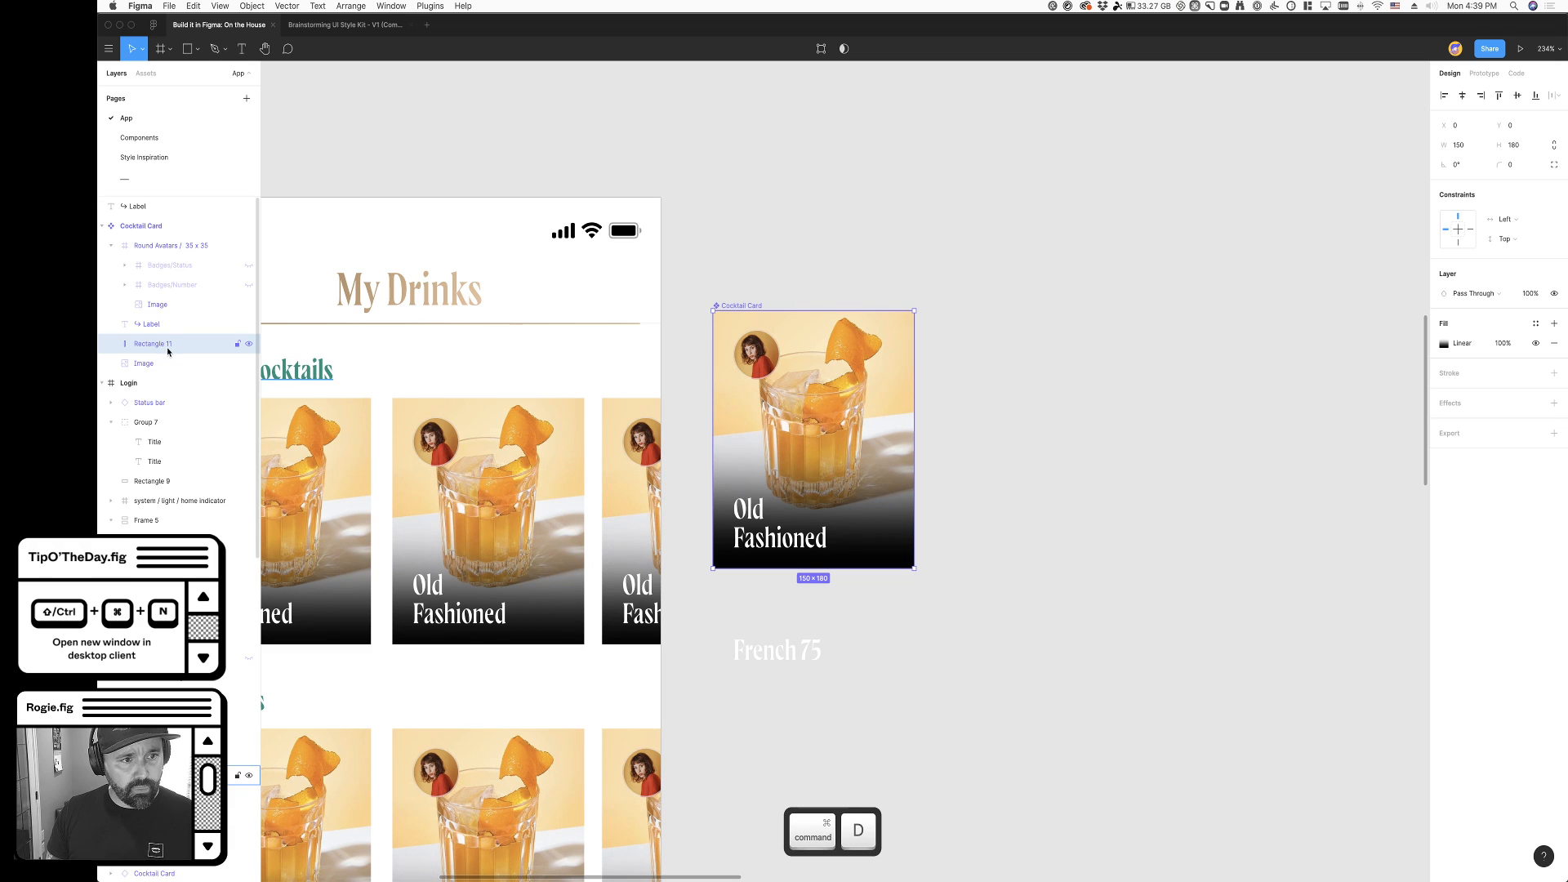
left_click(150, 365)
left_click(155, 349)
key("super+d")
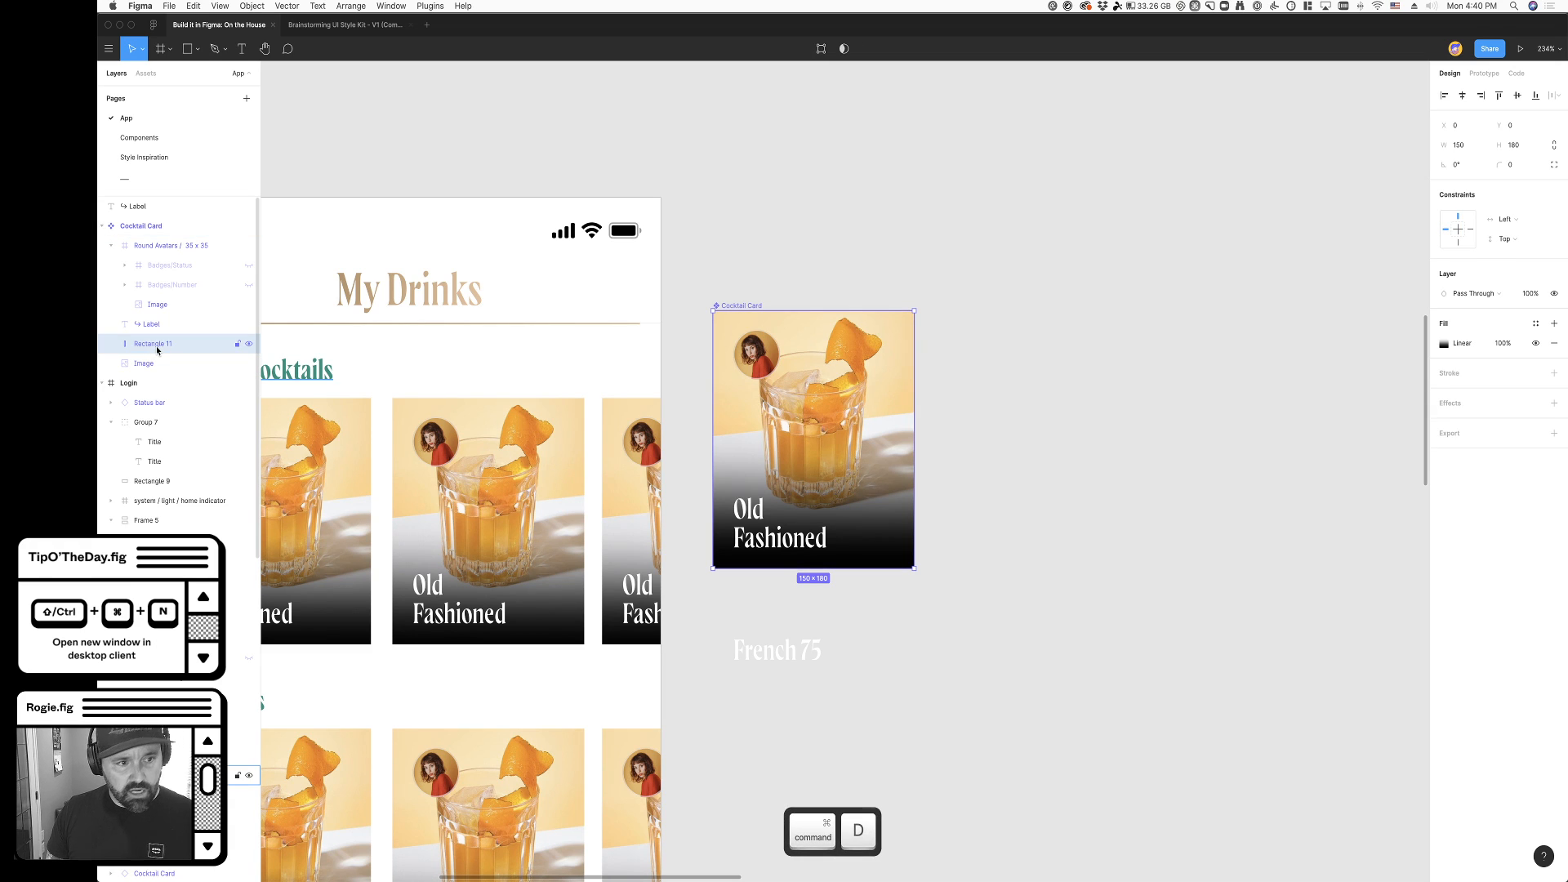
- Paste a copy of the gradient overlay rectangle directly above the original in the Cocktail Card
left_click(940, 447)
left_click(841, 445, "super")
key("super+v")
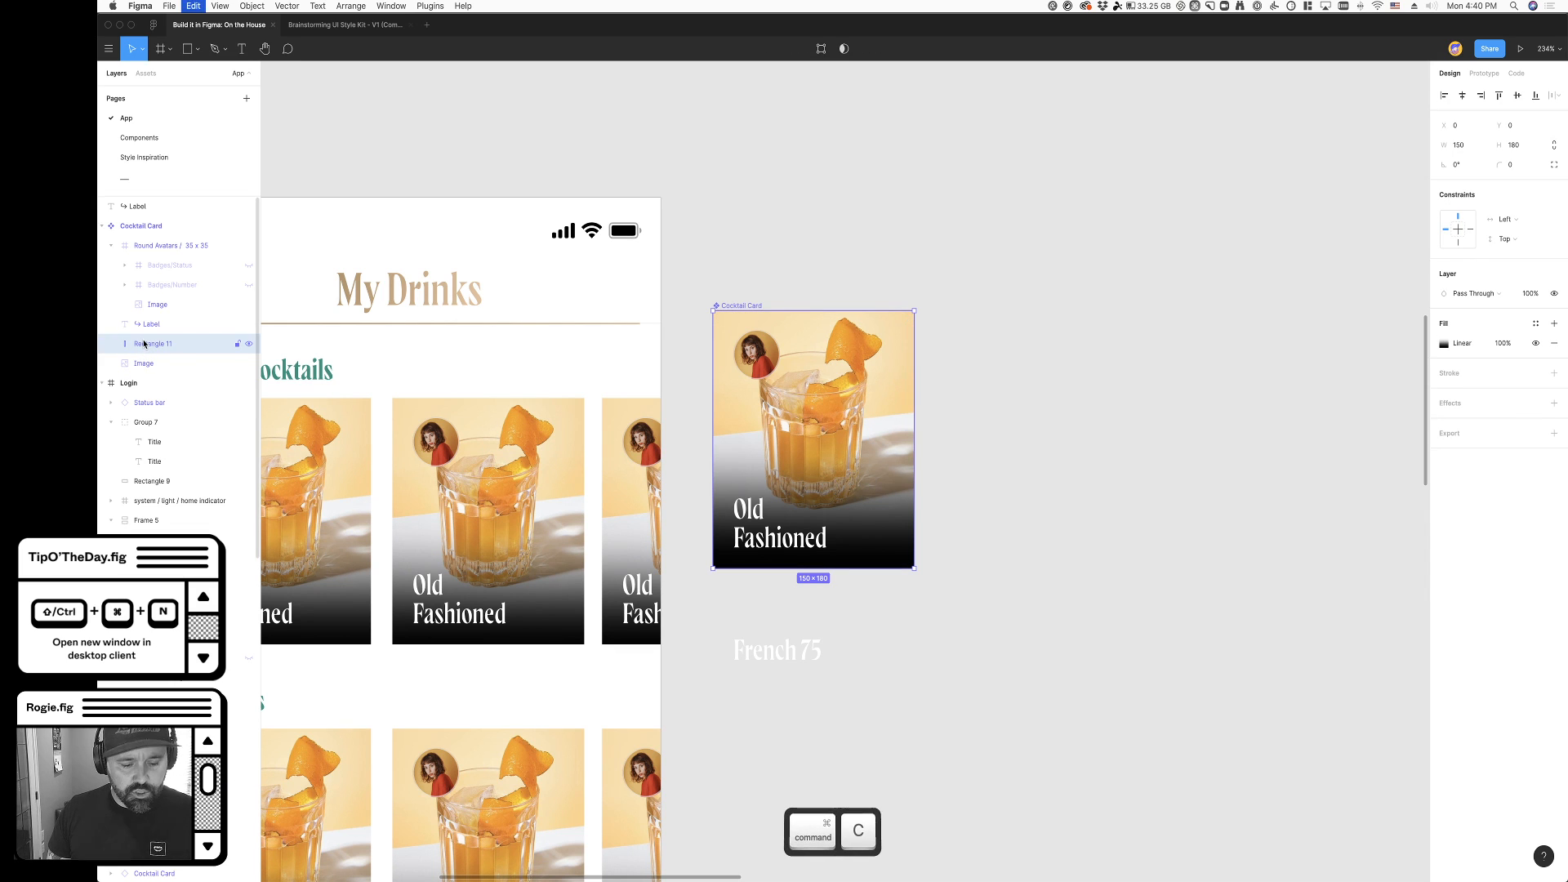
left_click(171, 367)
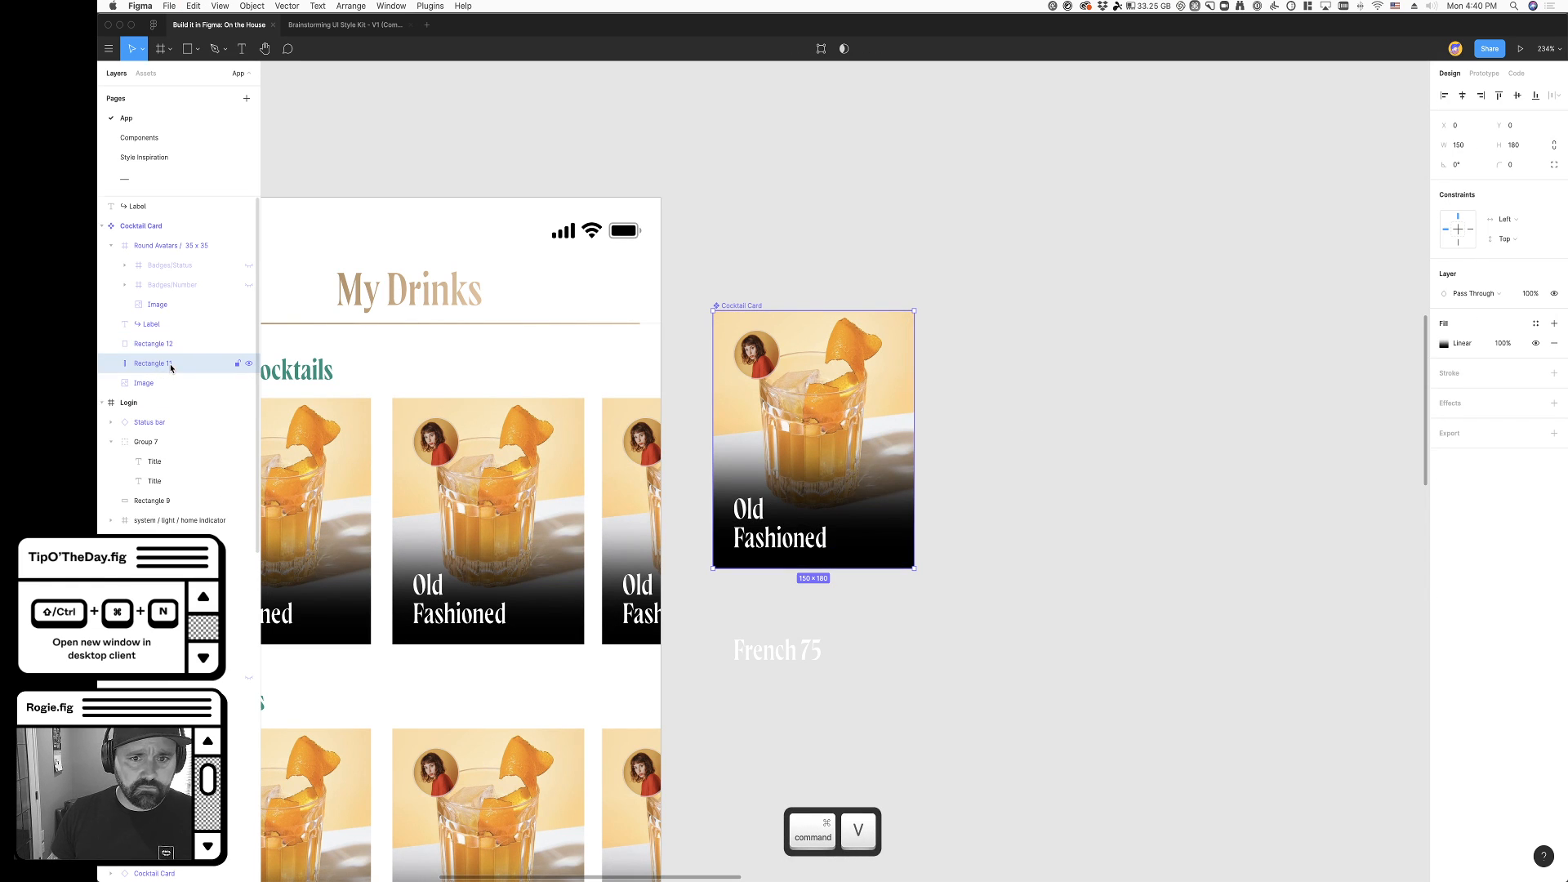
- Replace the gradient fill of the copied upper overlay rectangle in the Cocktail Card with the solid green local colour 099978
left_click(187, 344)
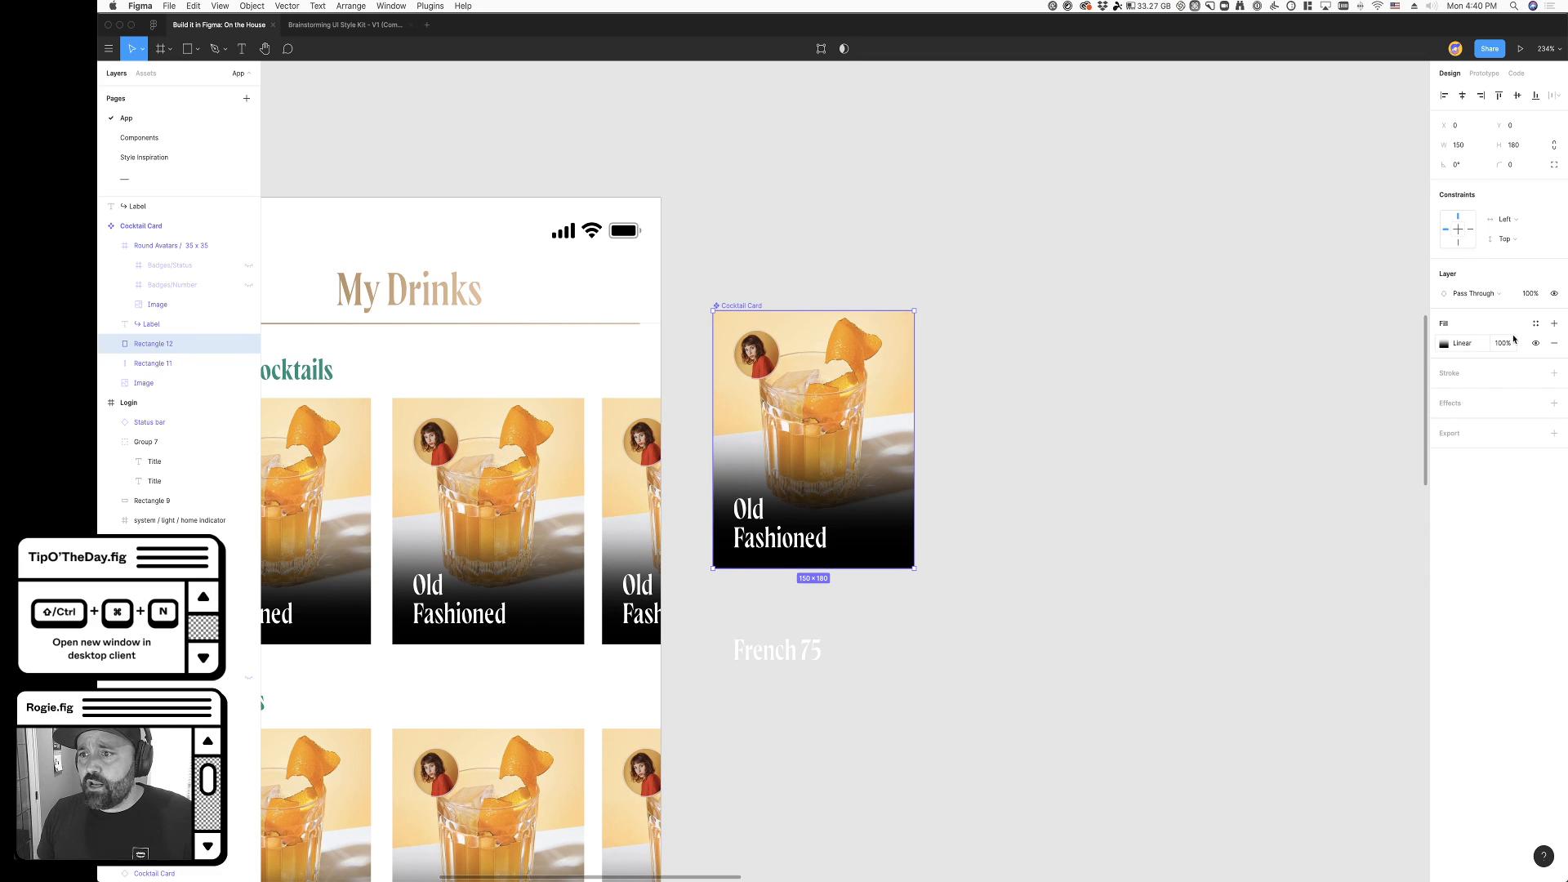
left_click(1554, 343)
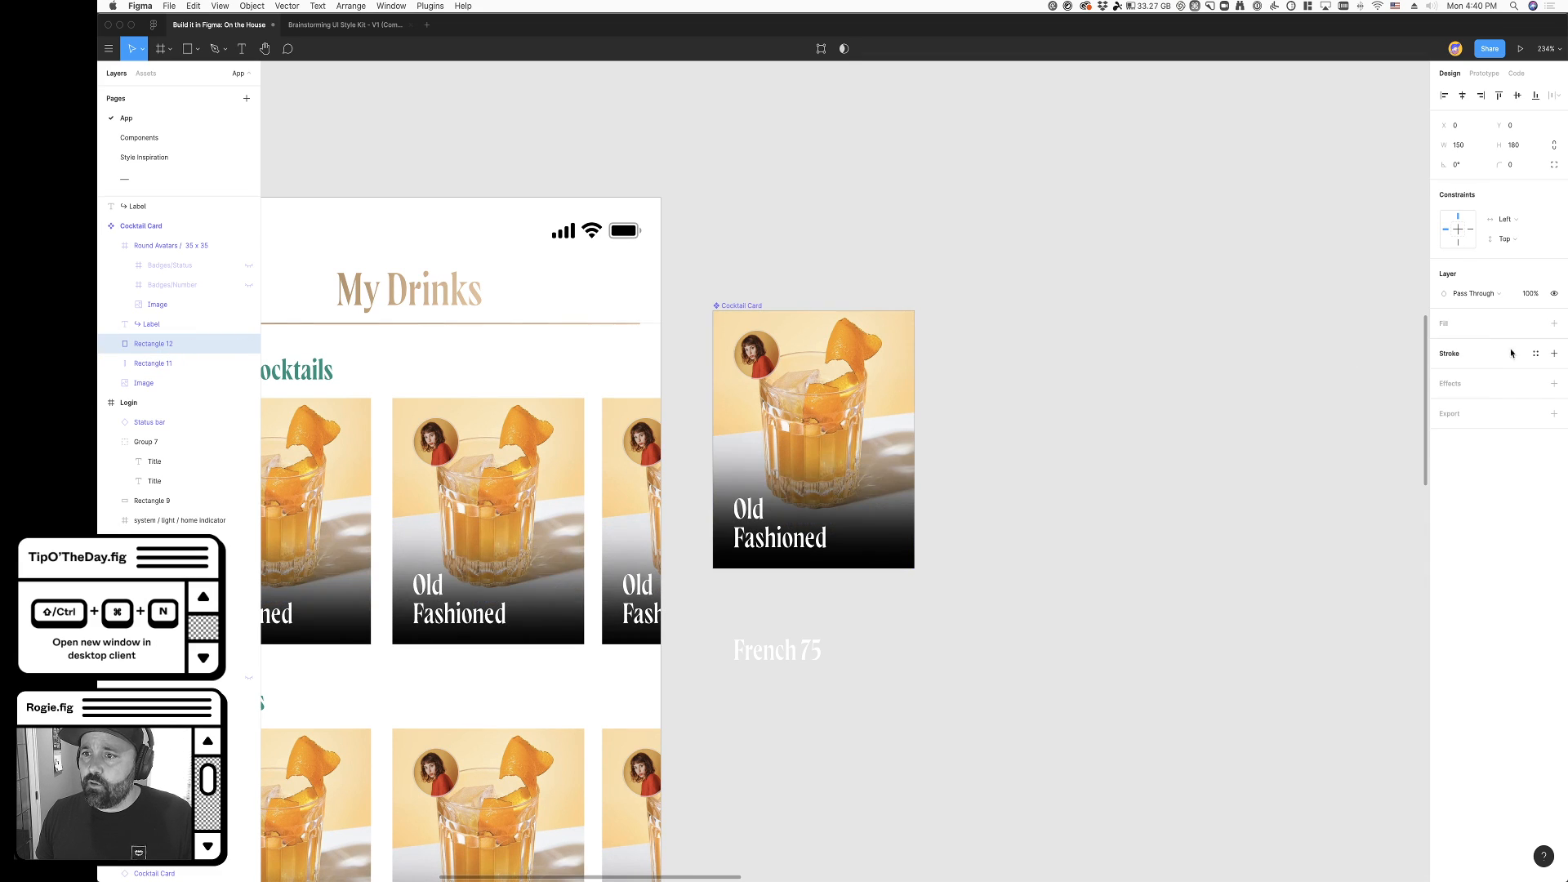
left_click(1554, 324)
left_click(1444, 343)
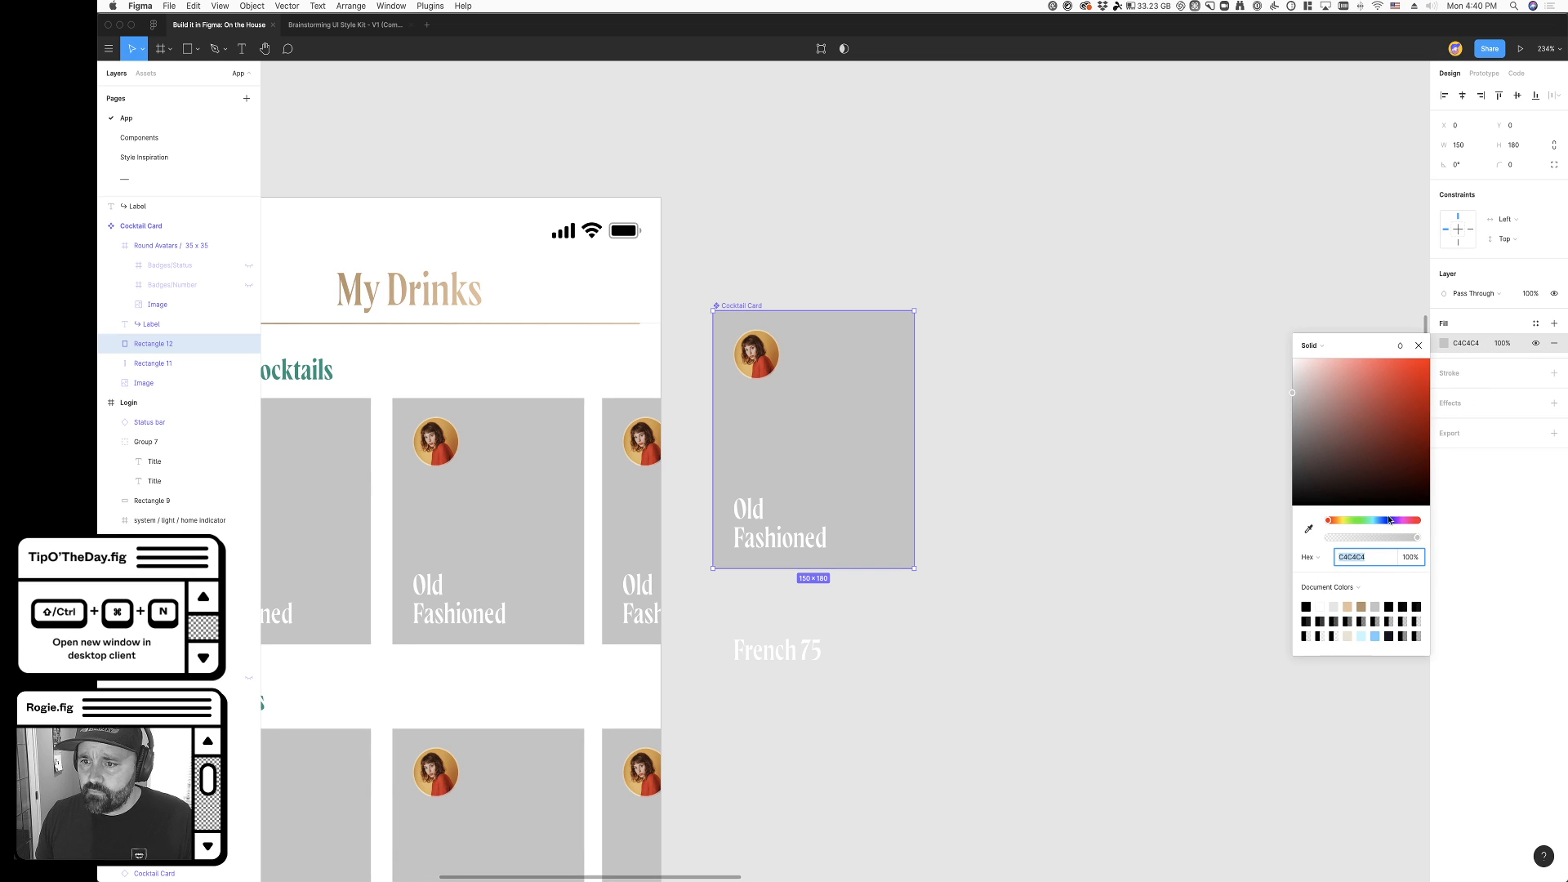
left_click(1333, 593)
left_click(1343, 608)
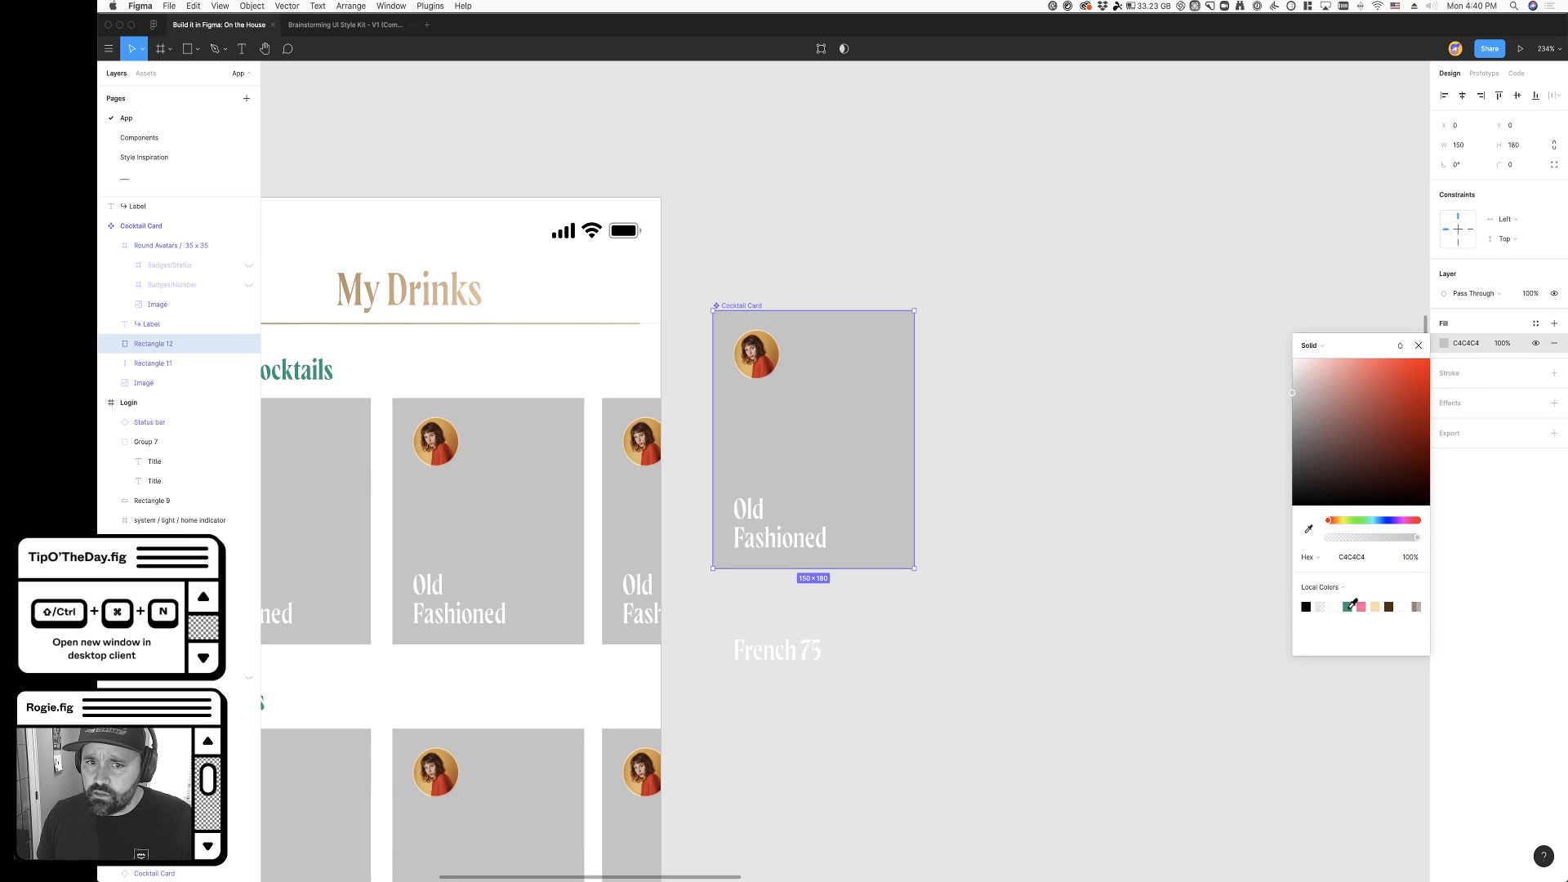
left_click(1348, 606)
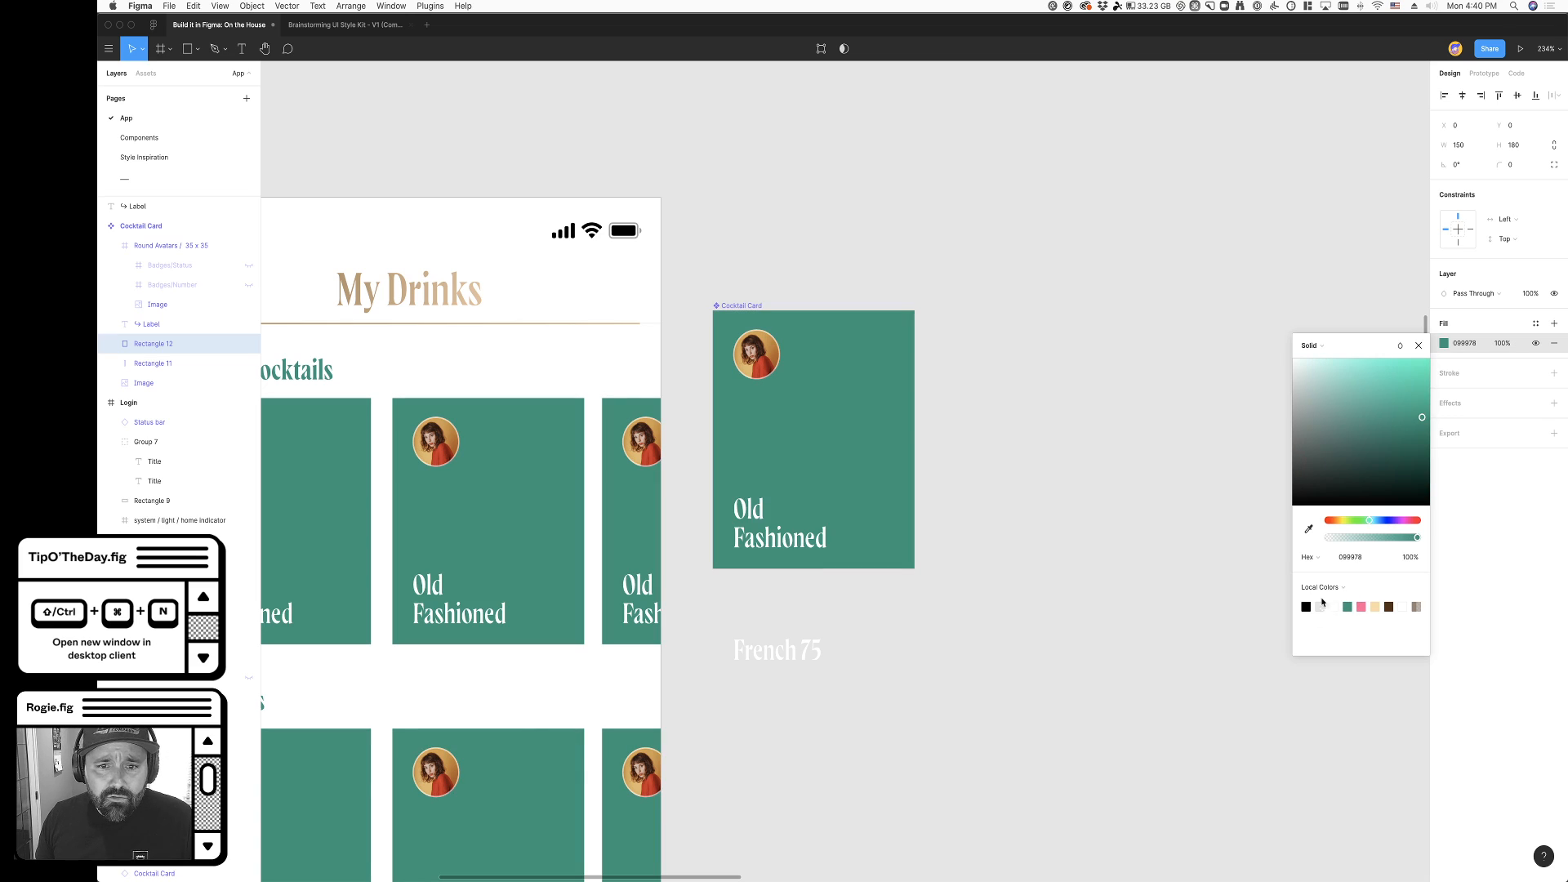
- Group the green rectangle and the gradient rectangle beneath it inside the Cocktail Card
scroll(163, 368, "down", 1)
left_click(147, 361)
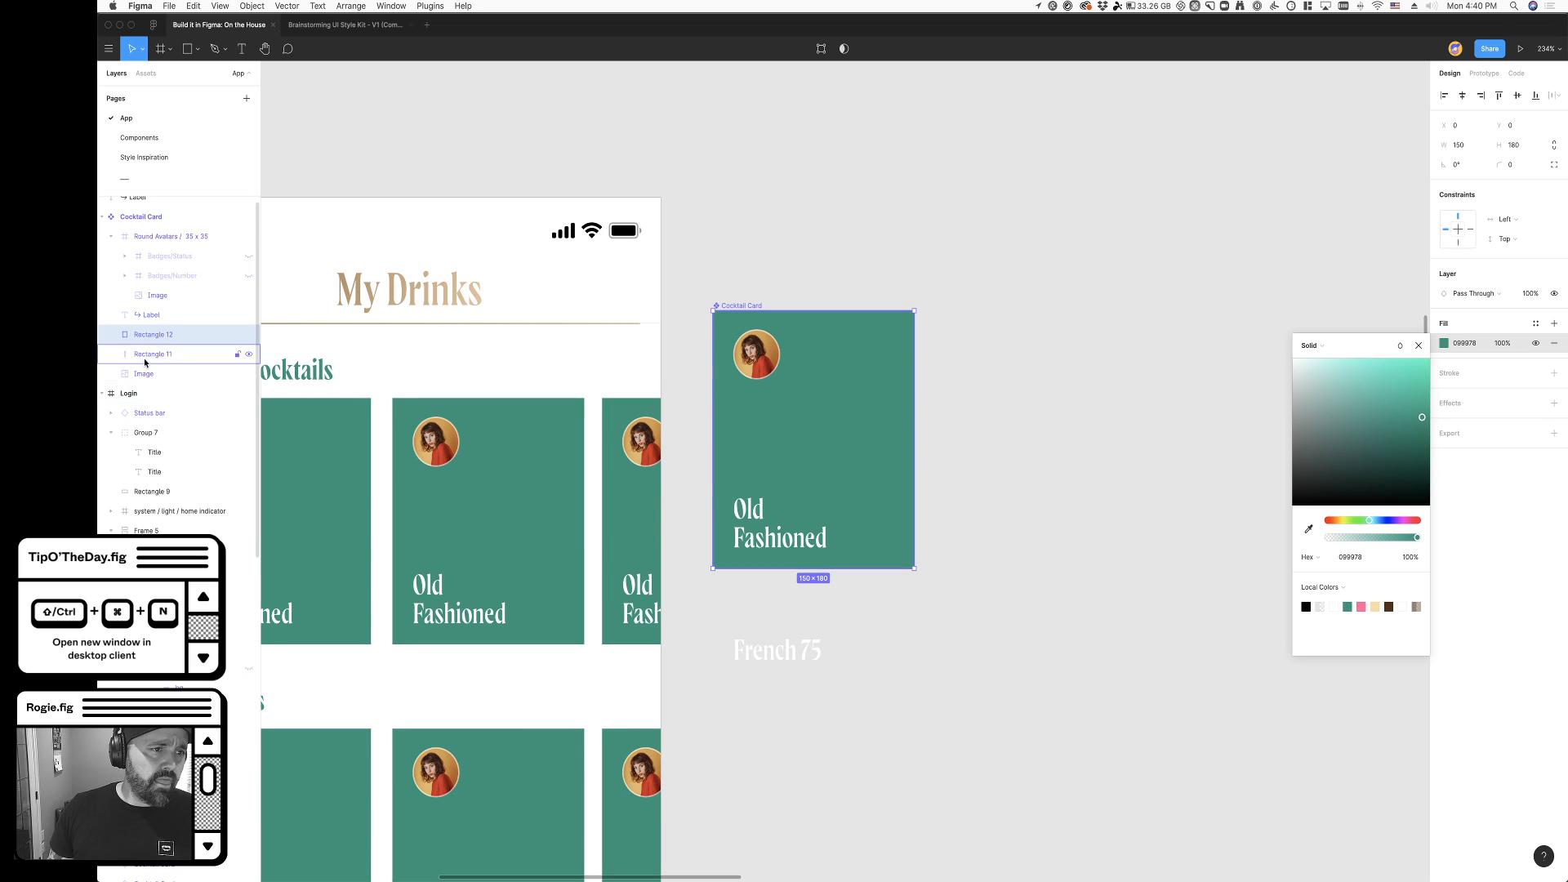
left_click(200, 329, "shift")
key("super+g")
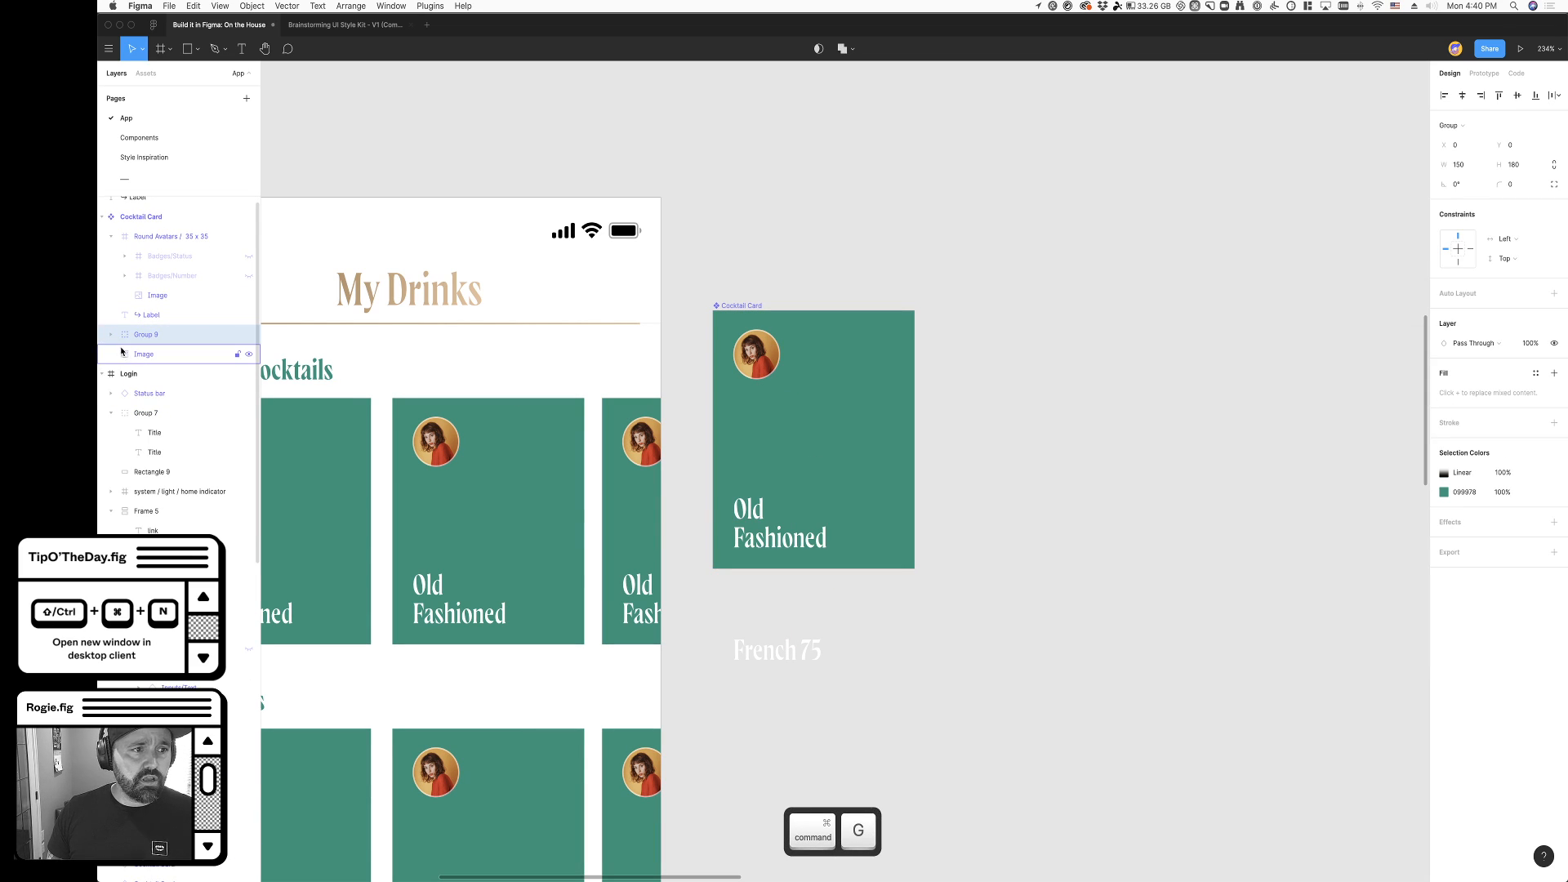
- Use the gradient rectangle in the new group as a mask for the green rectangle and check its gradient stops
left_click(108, 339)
left_click(168, 354)
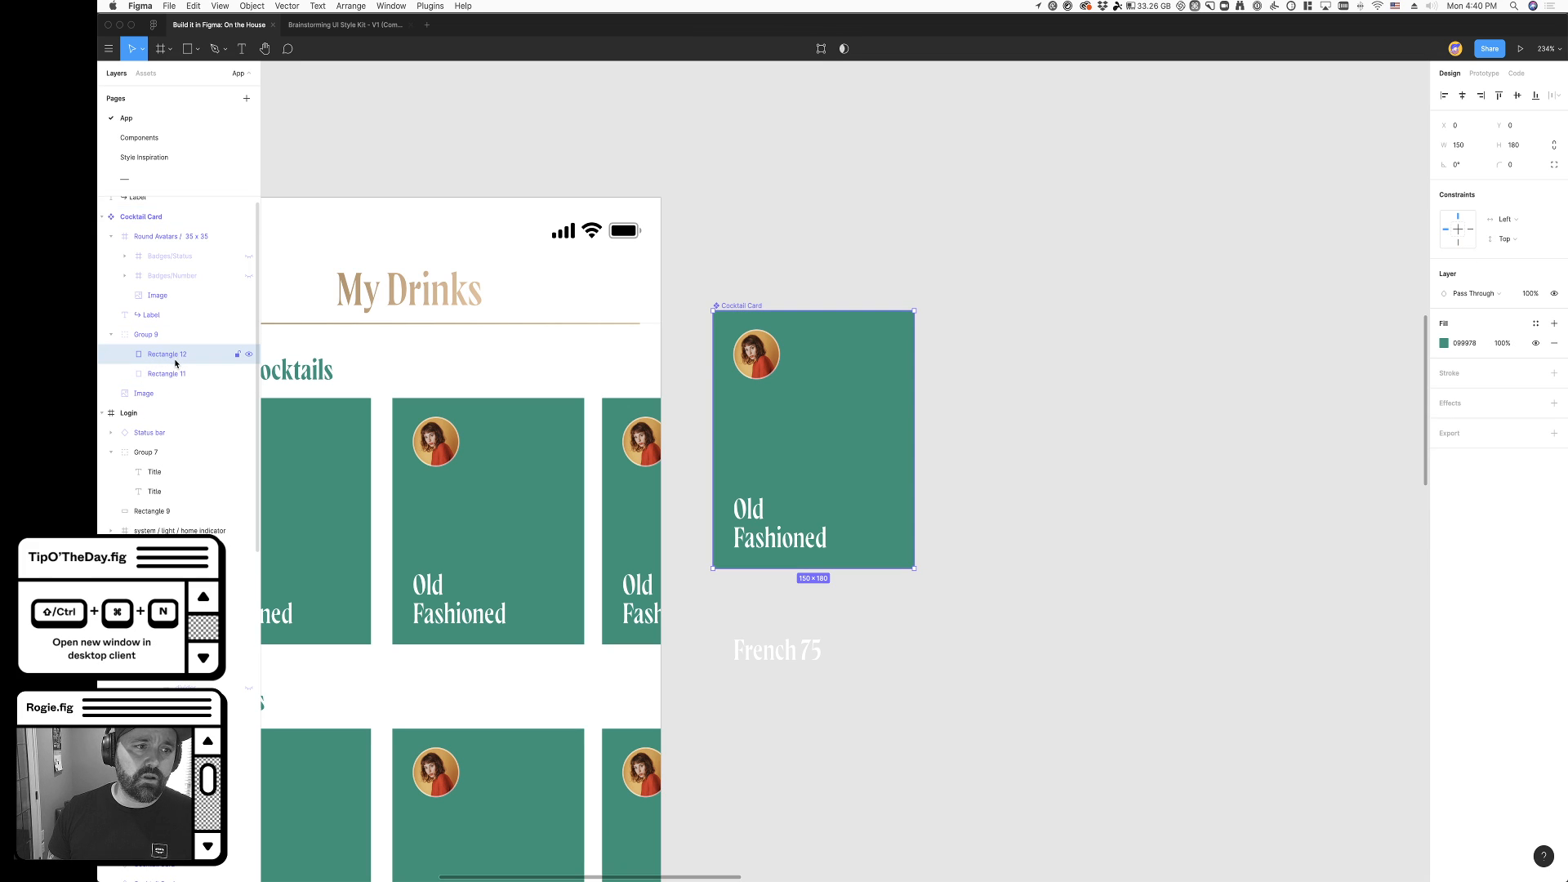
left_click(167, 374)
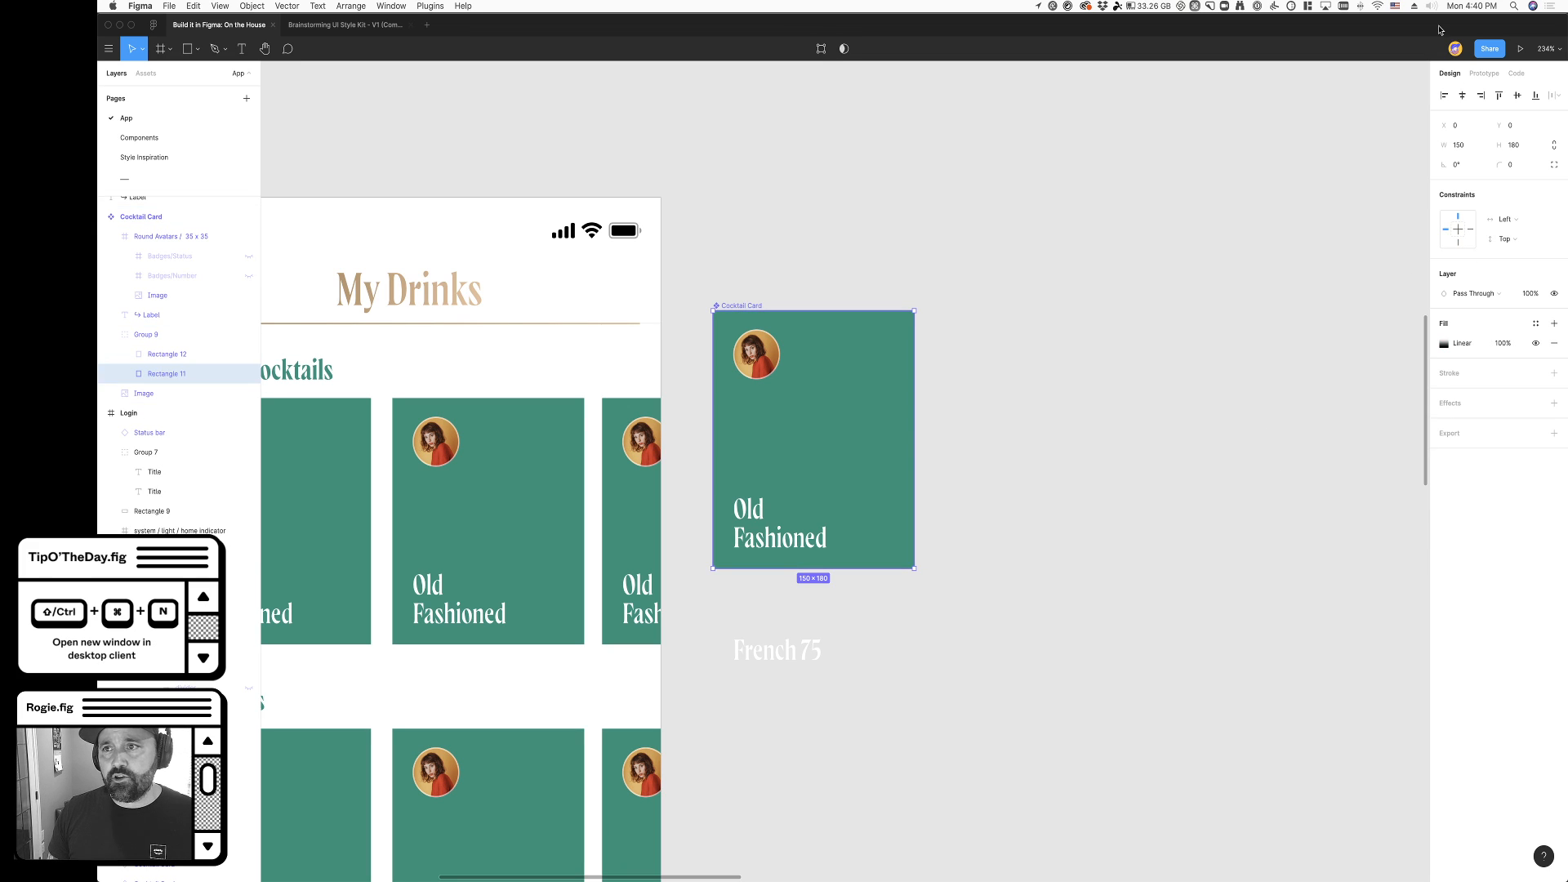
left_click(845, 48)
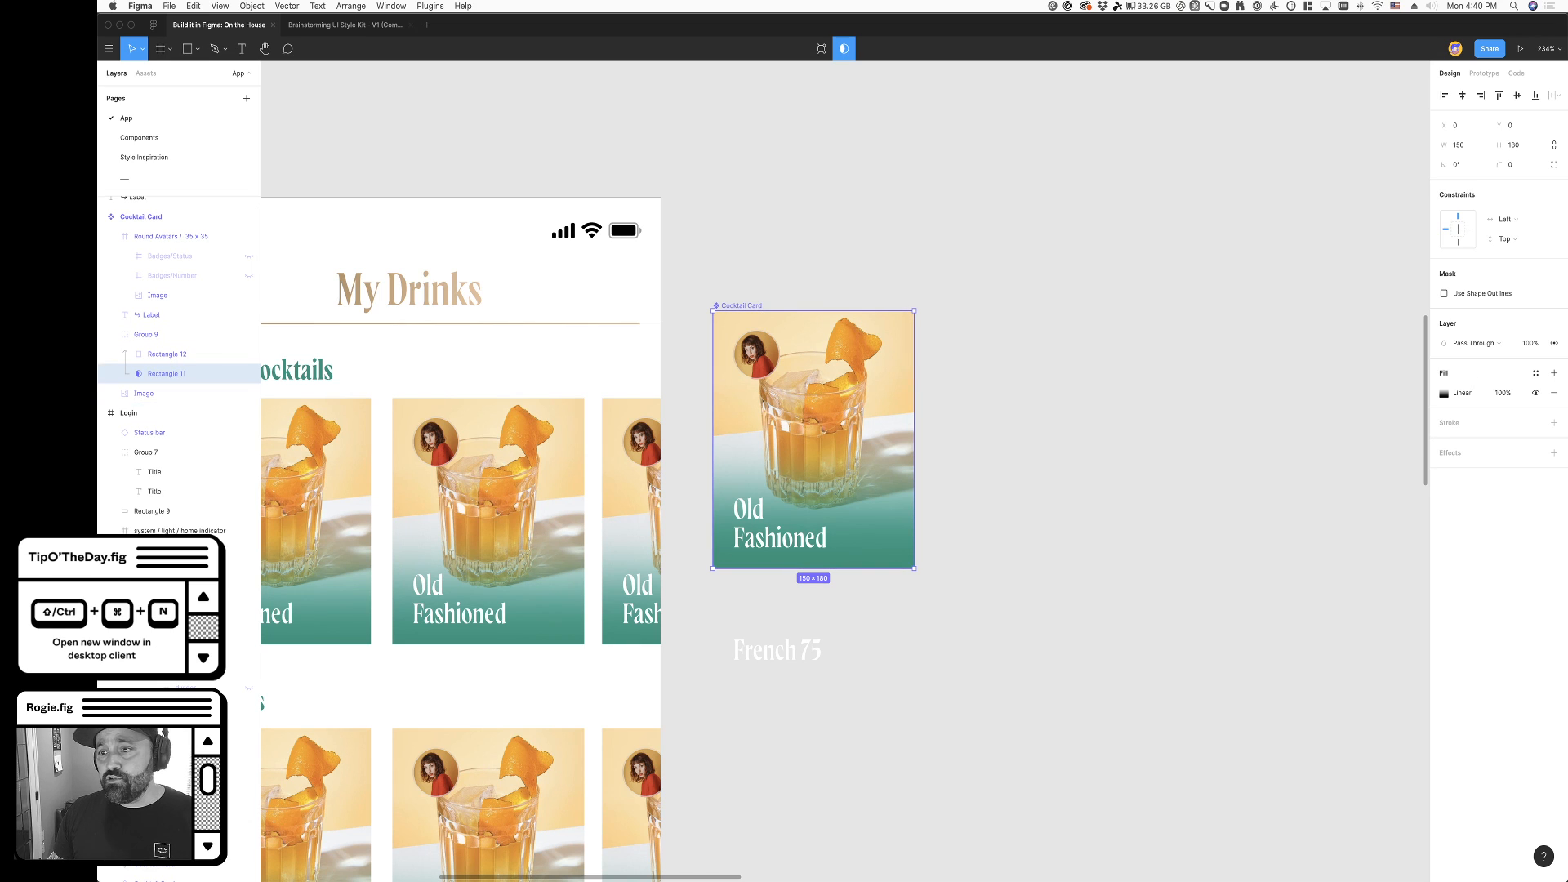
left_click(1443, 394)
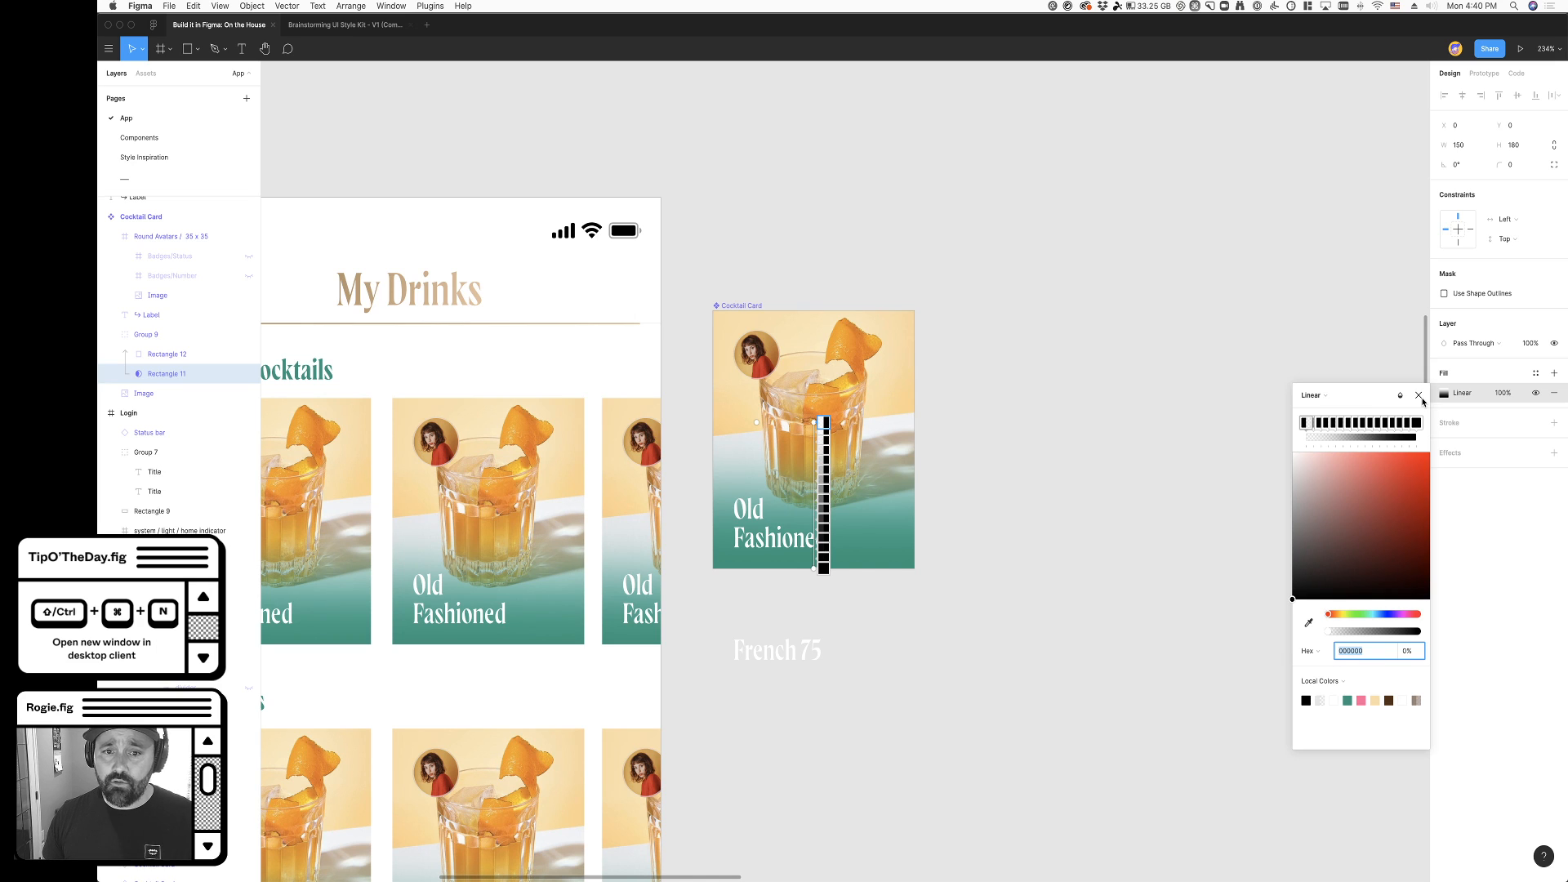
left_click(1420, 396)
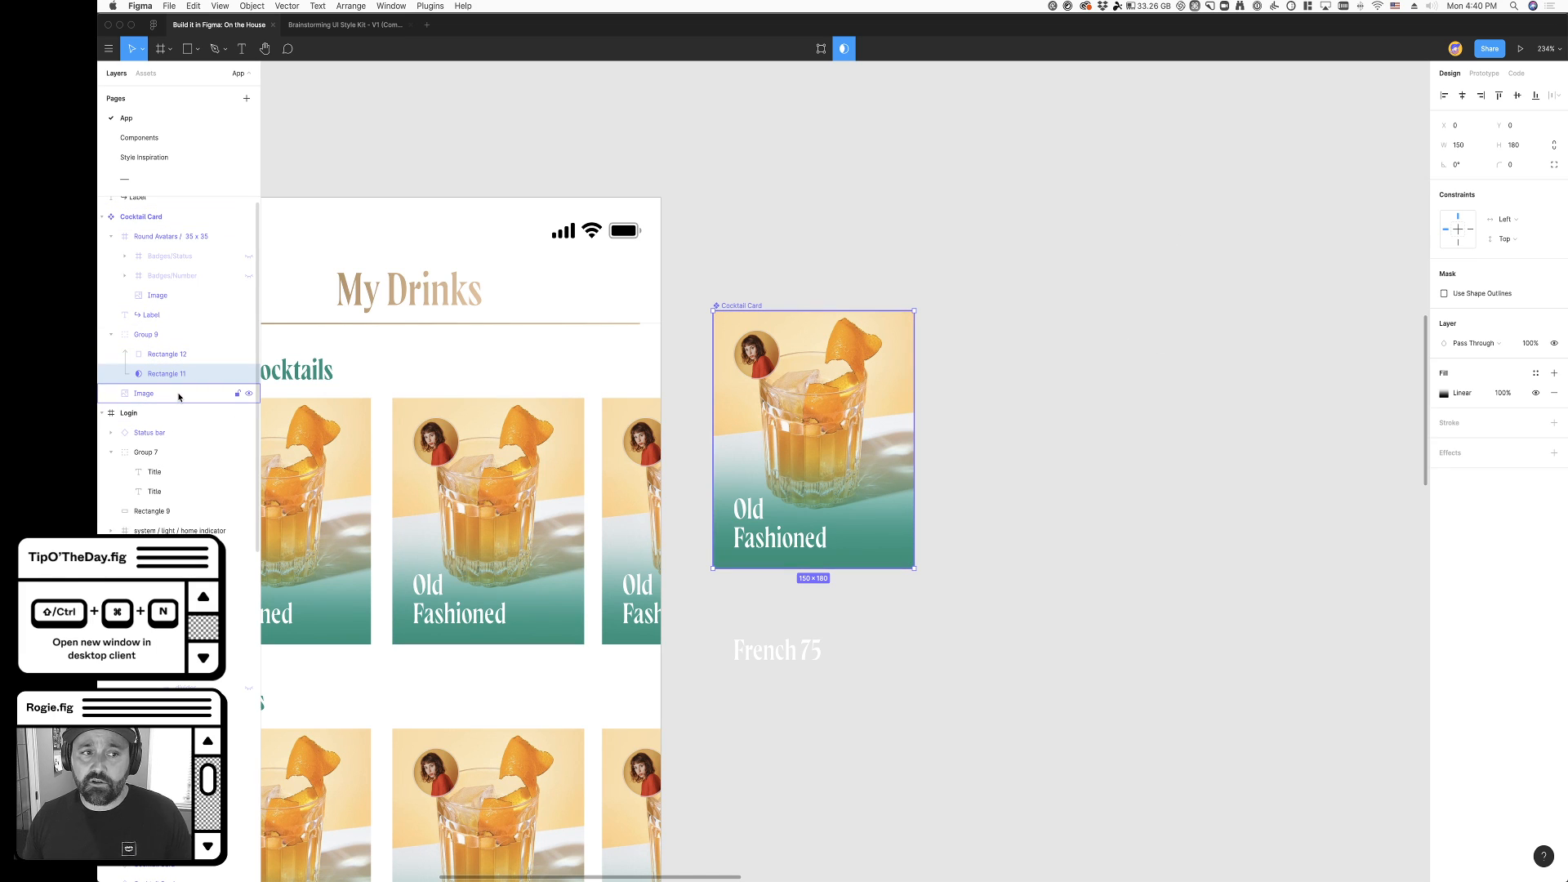
- Collapse the masked group in the Cocktail Card and rename it Overlay
left_click(112, 335)
double_click(147, 335)
type("Overlay")
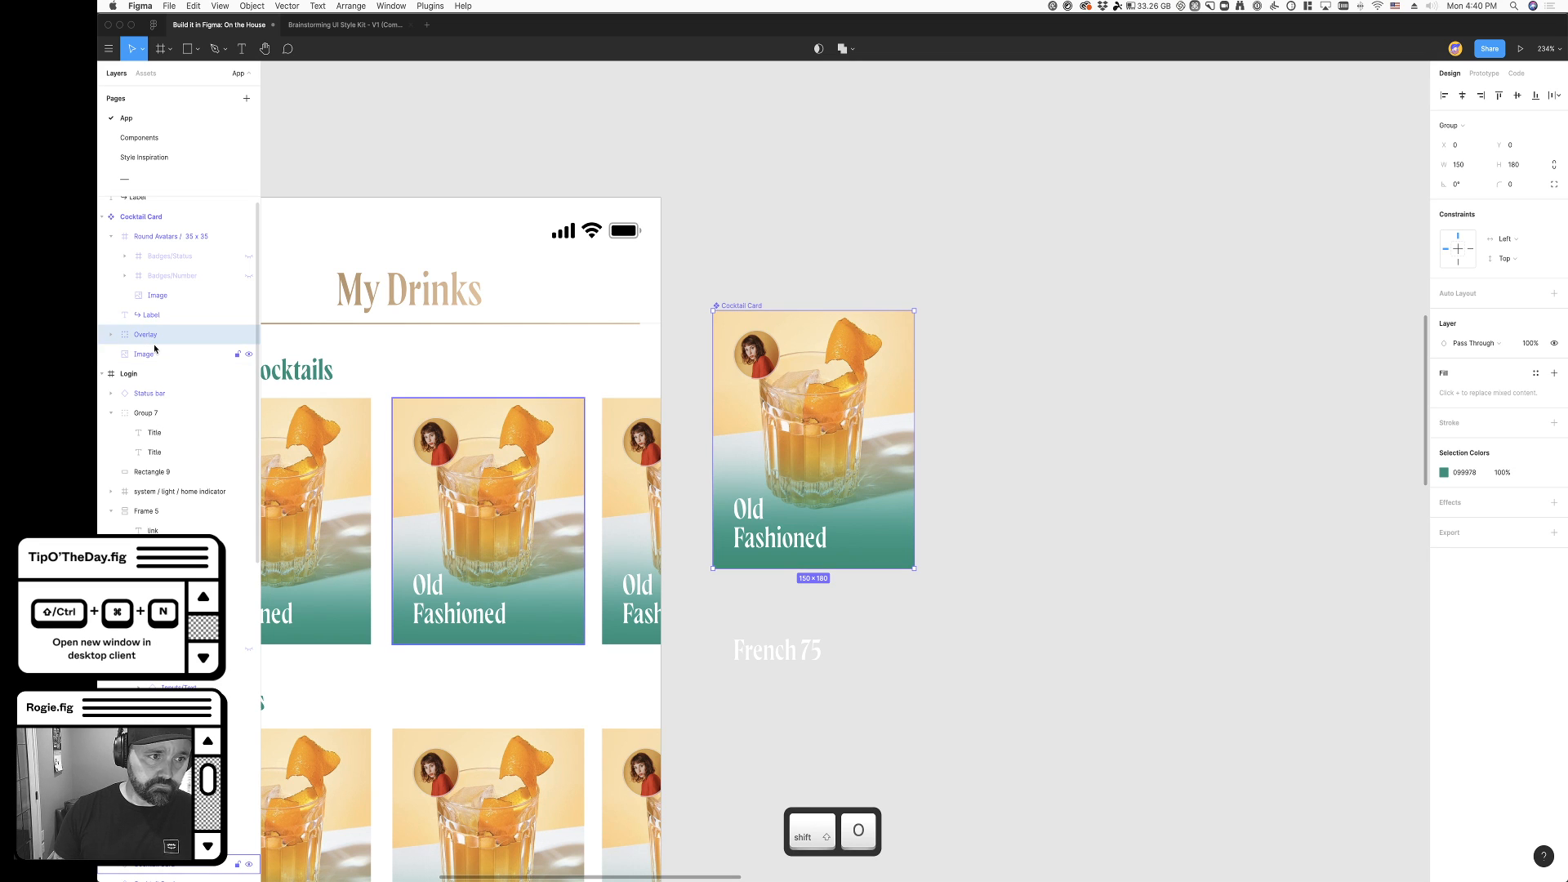
- Check the green overlay on the My Drinks cards and set the Overlay group's layer opacity to 70%
left_click(1186, 518)
scroll(1100, 552, "left", 5)
scroll(985, 660, "down", 5)
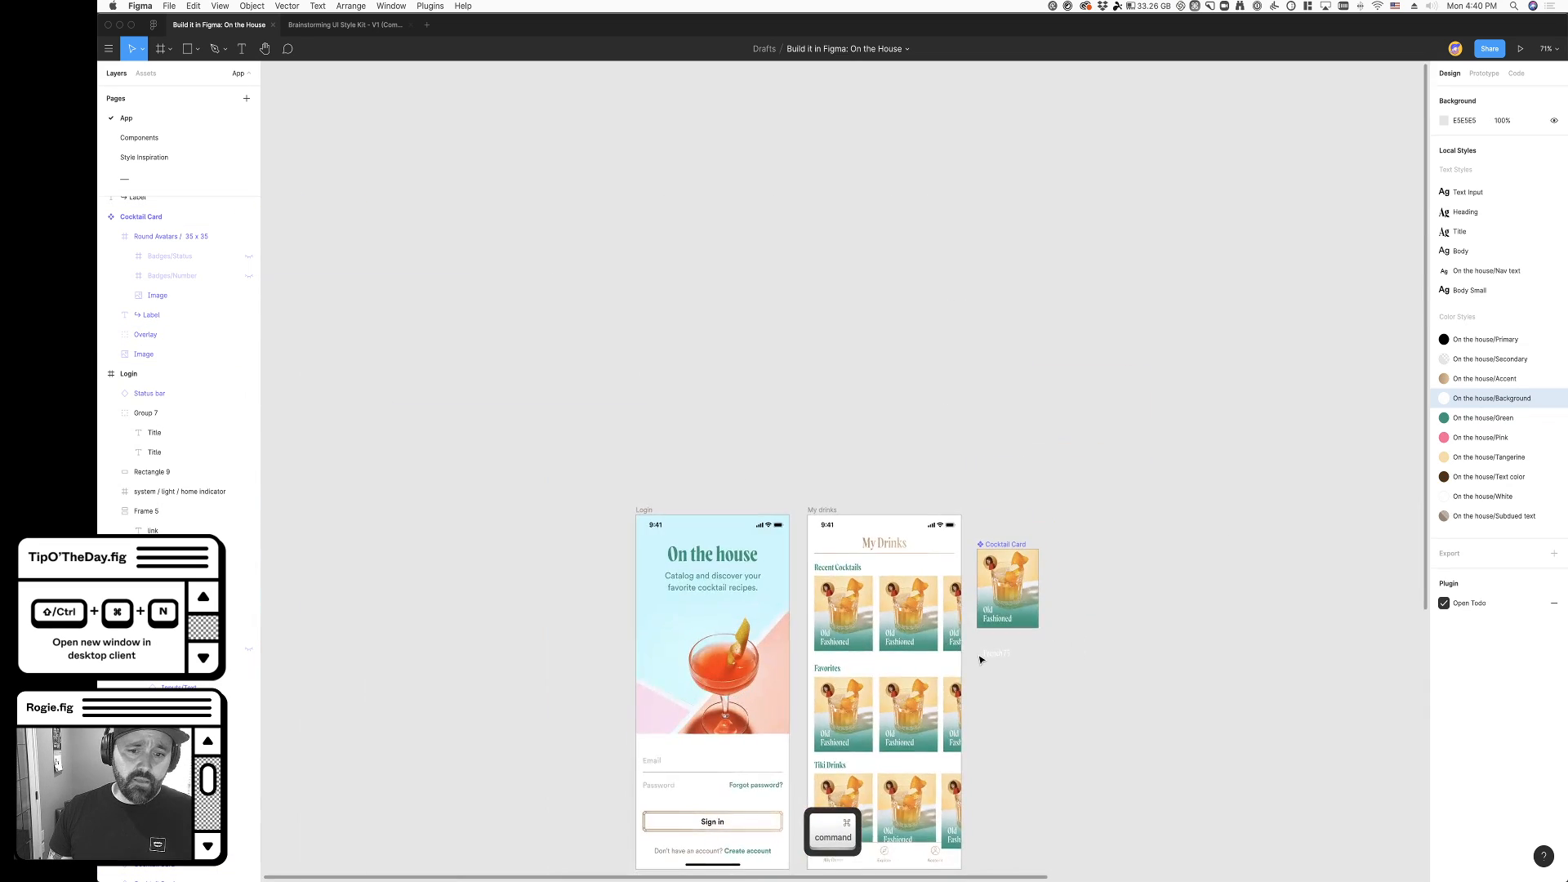
scroll(984, 660, "up", 3)
scroll(985, 661, "down", 1)
scroll(987, 662, "right", 2)
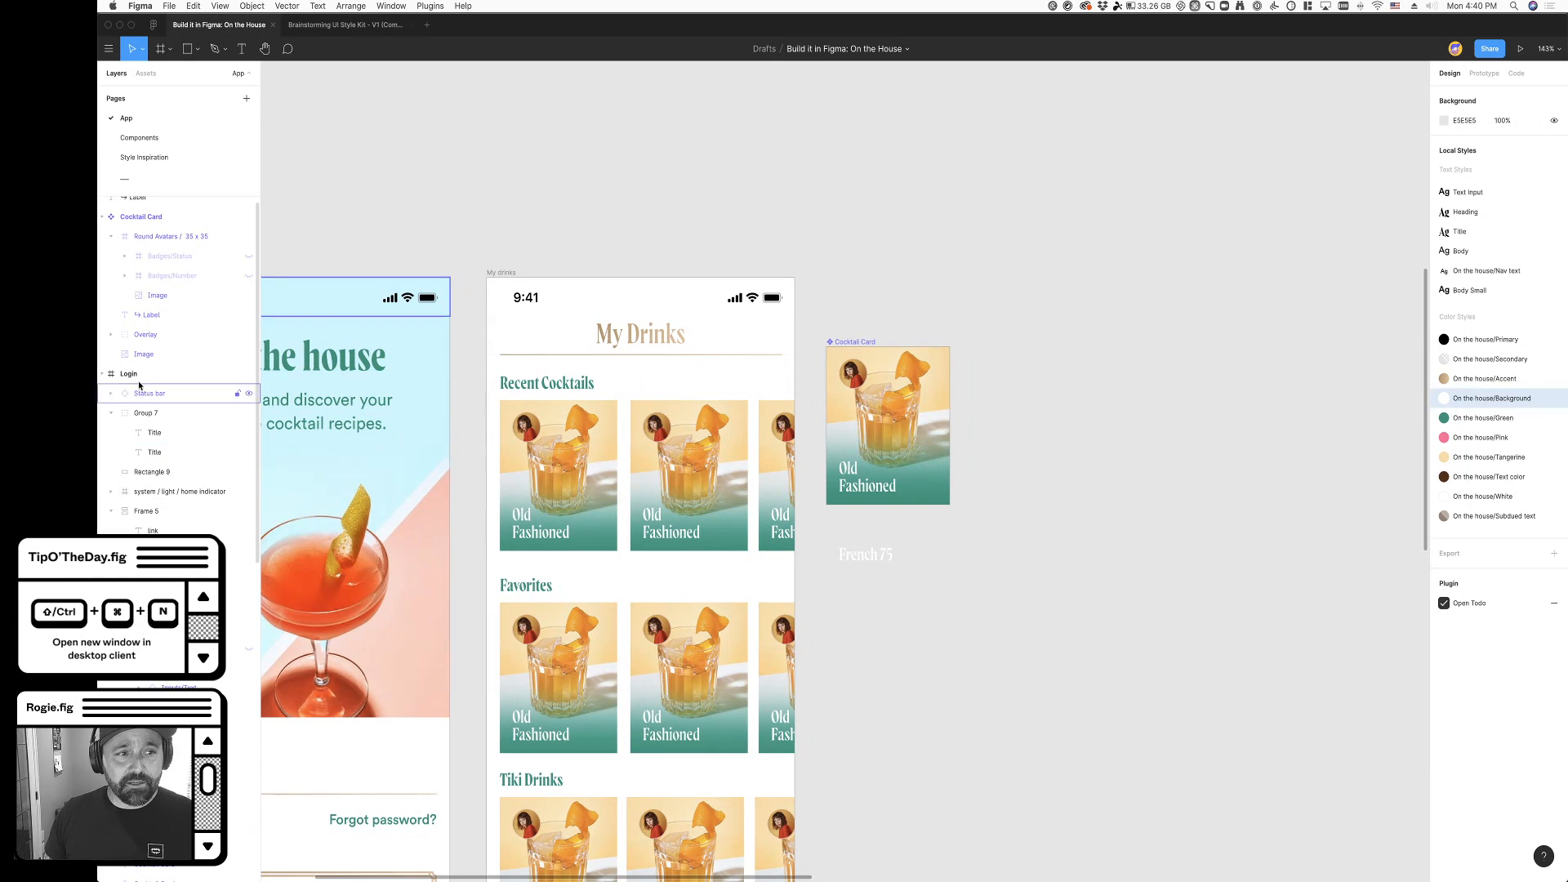
left_click(146, 340)
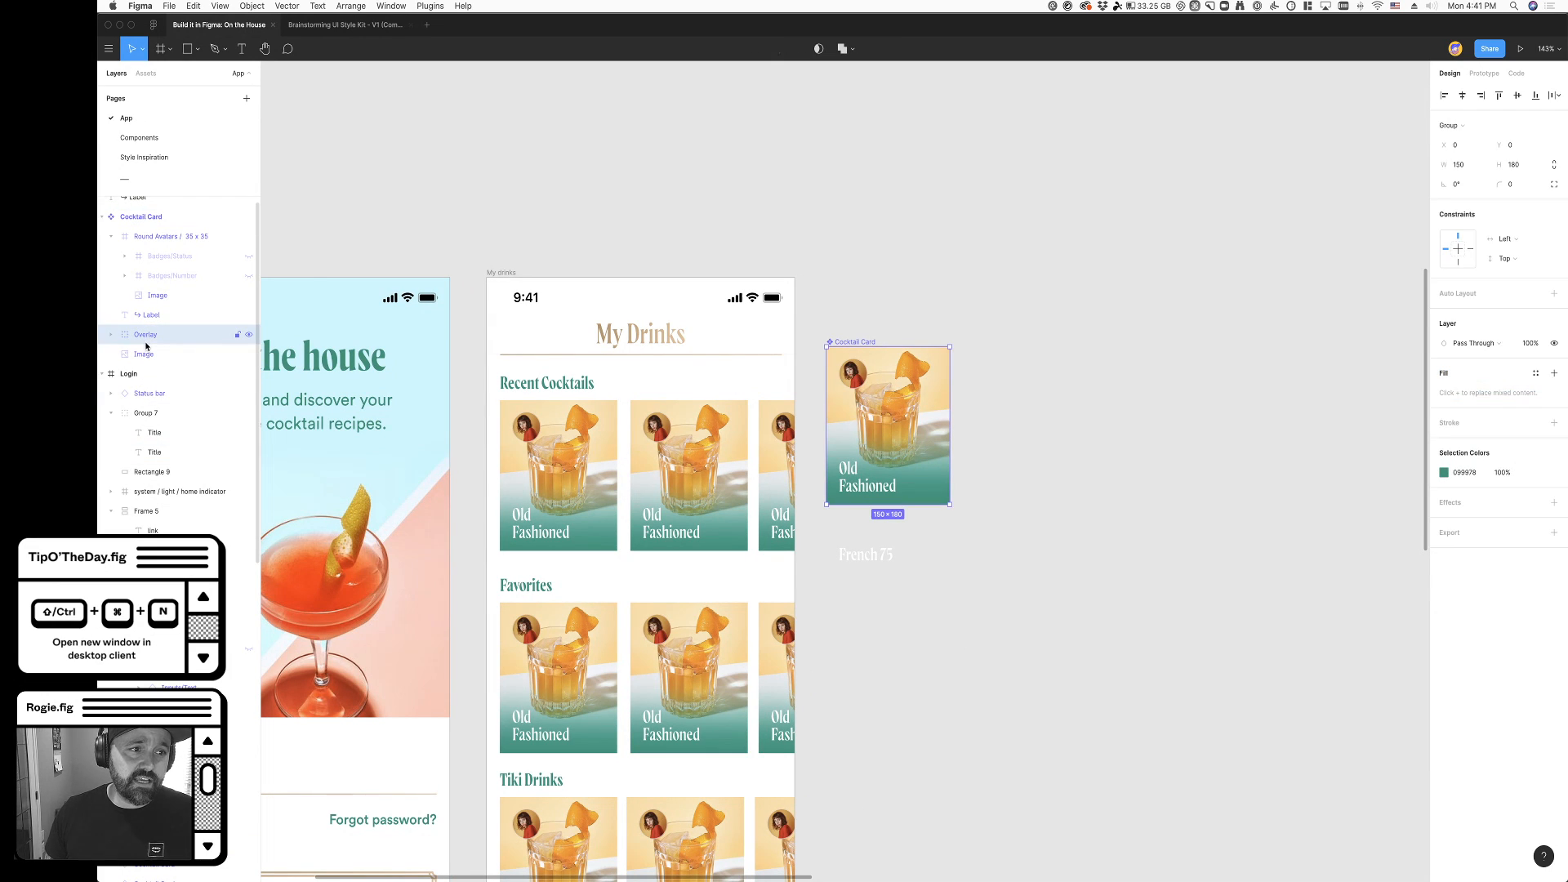
left_click(111, 337)
left_click(1530, 343)
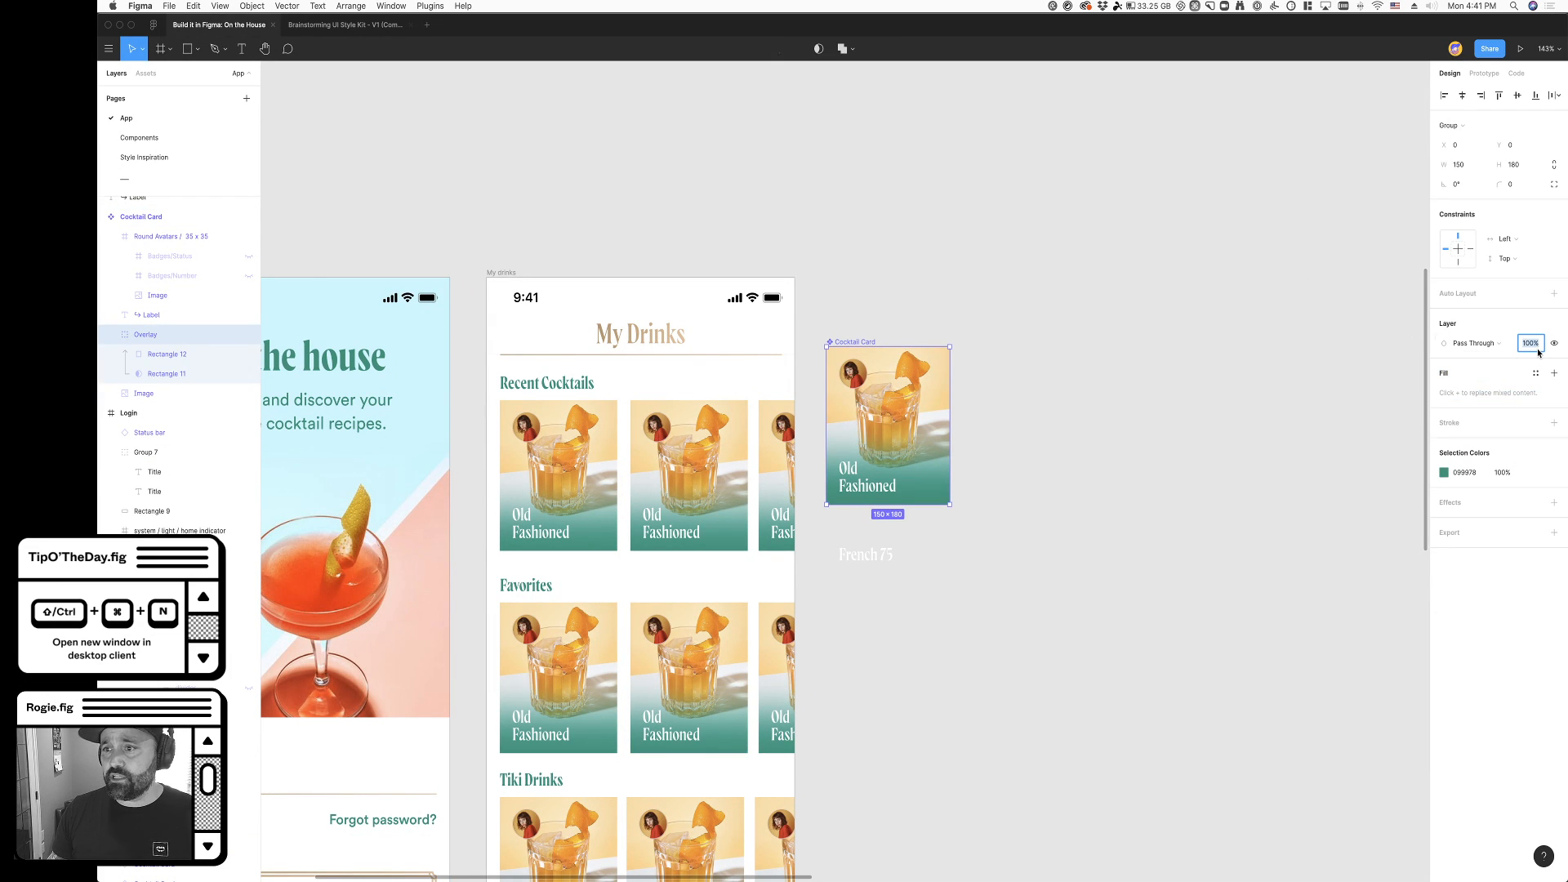
key("shift+Down")
key("shift+Down")
key("shift+Down")
key("shift+Down")
key("shift+Down")
key("shift+Up")
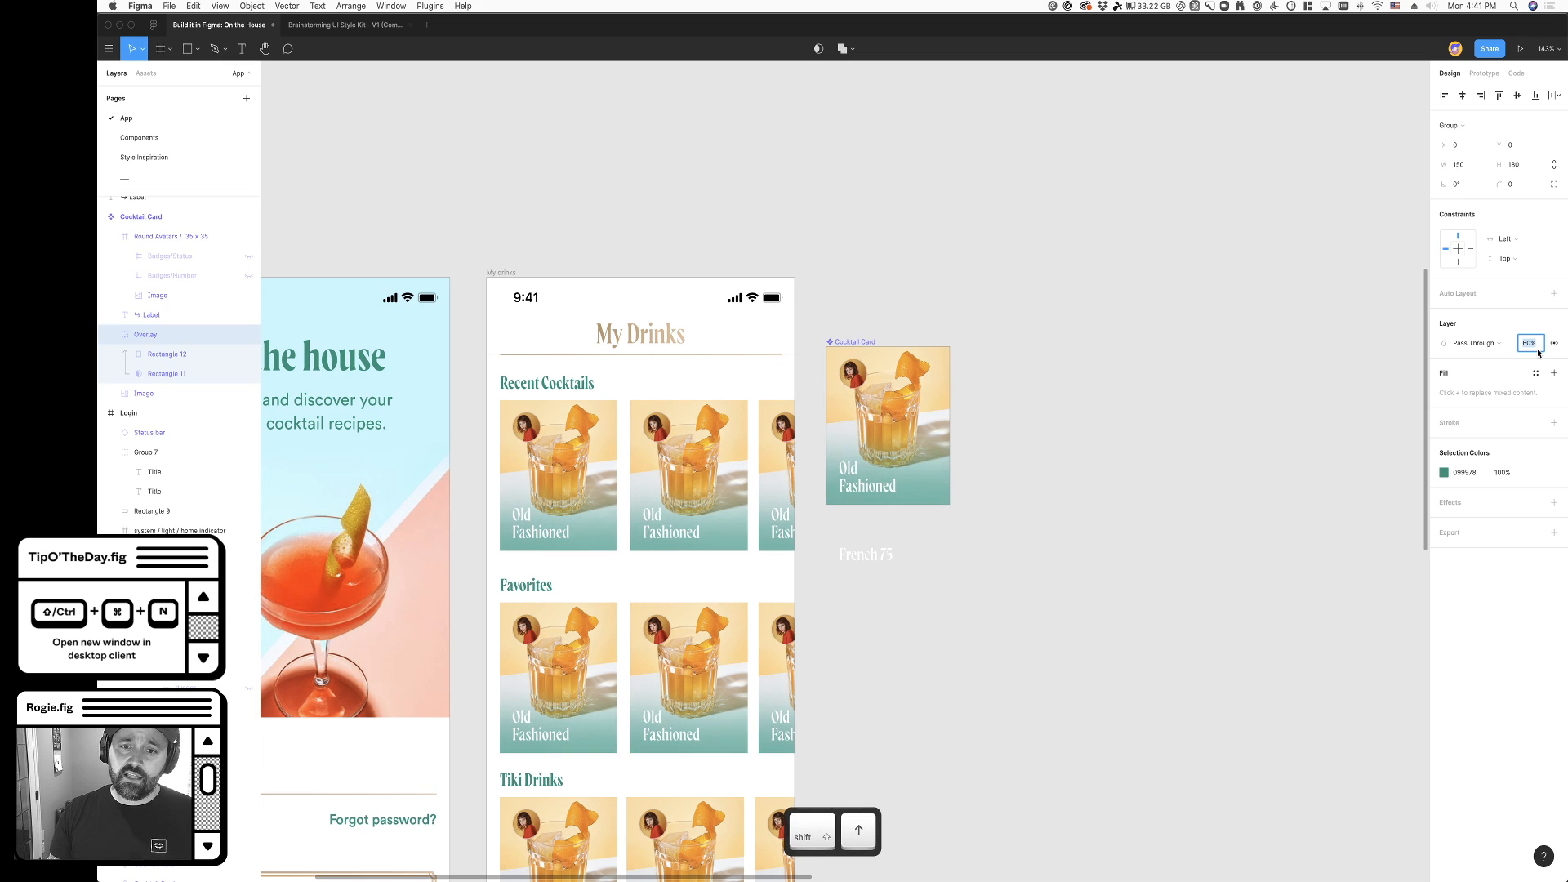
left_click(1031, 474)
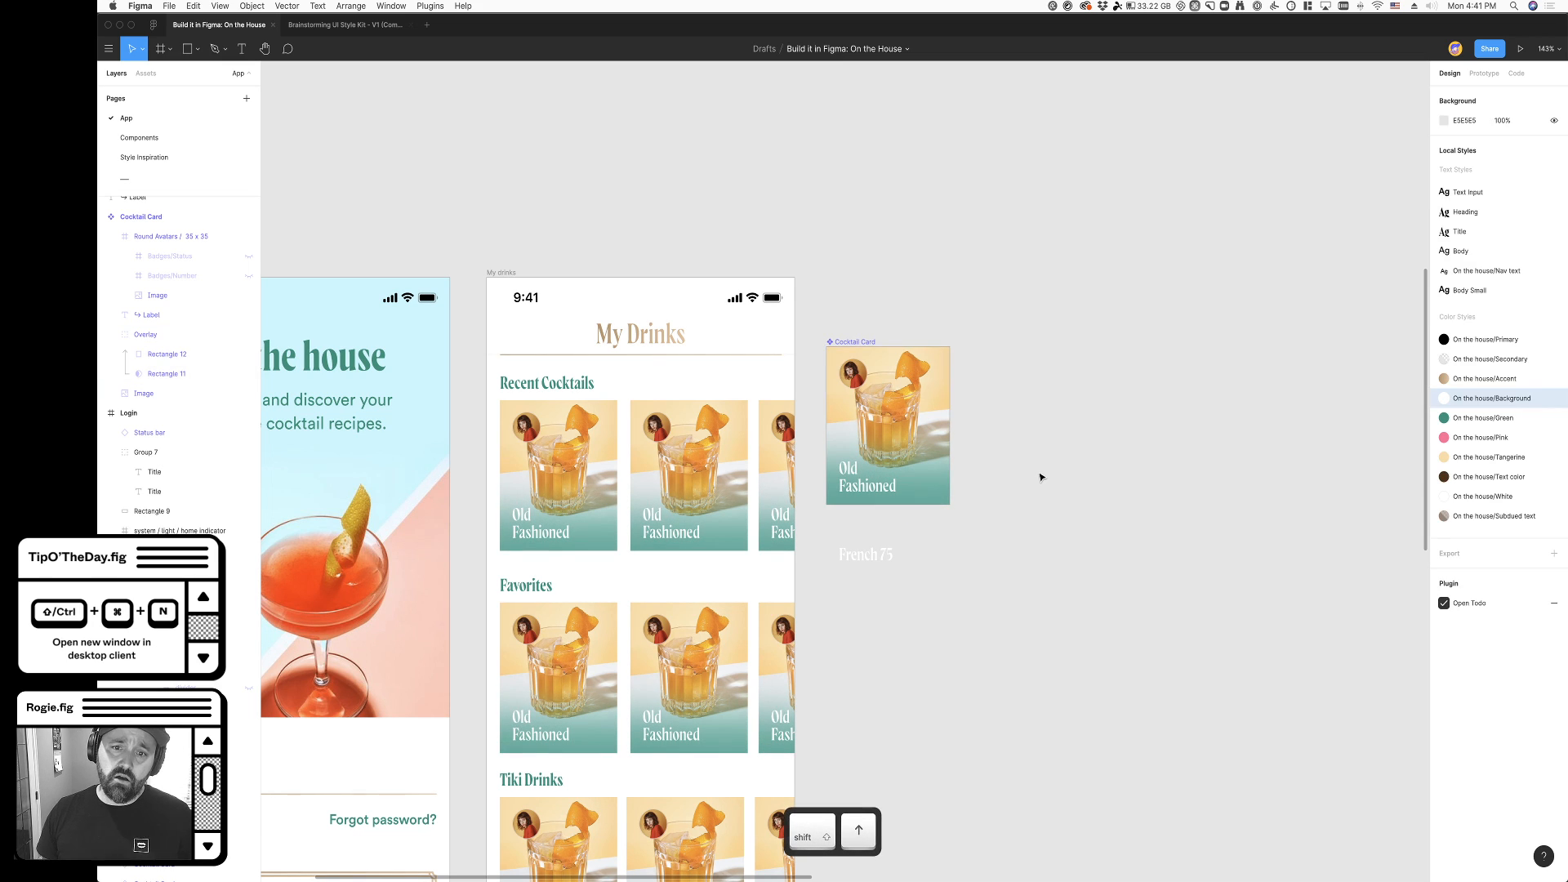
- Try a lower opacity on the mask rectangle's gradient fill and restore it to 100%
left_click(945, 488, "super")
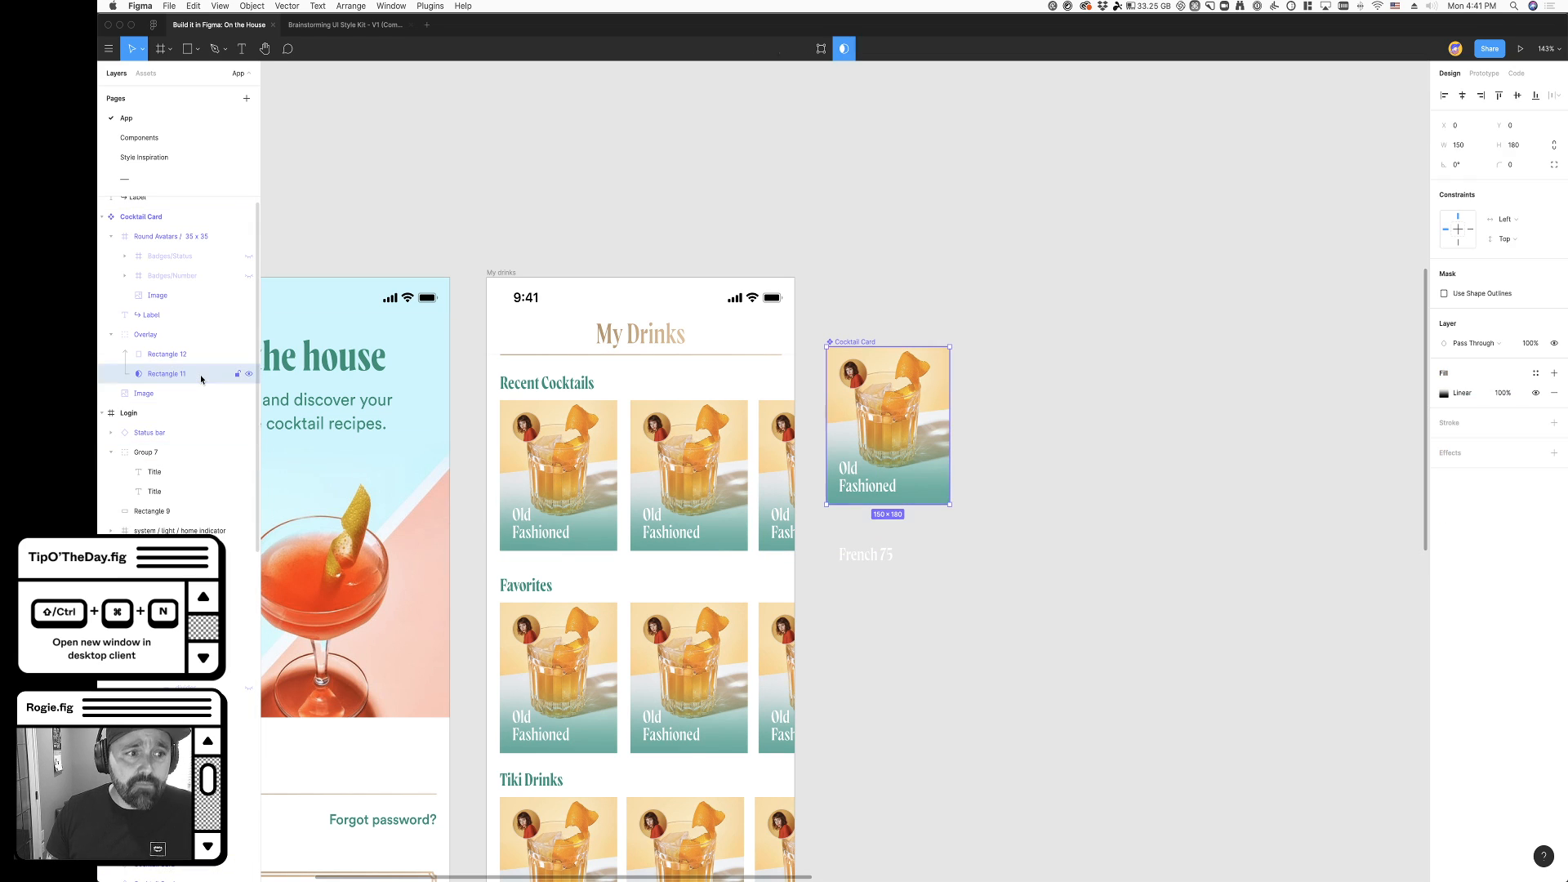
left_click(1444, 393)
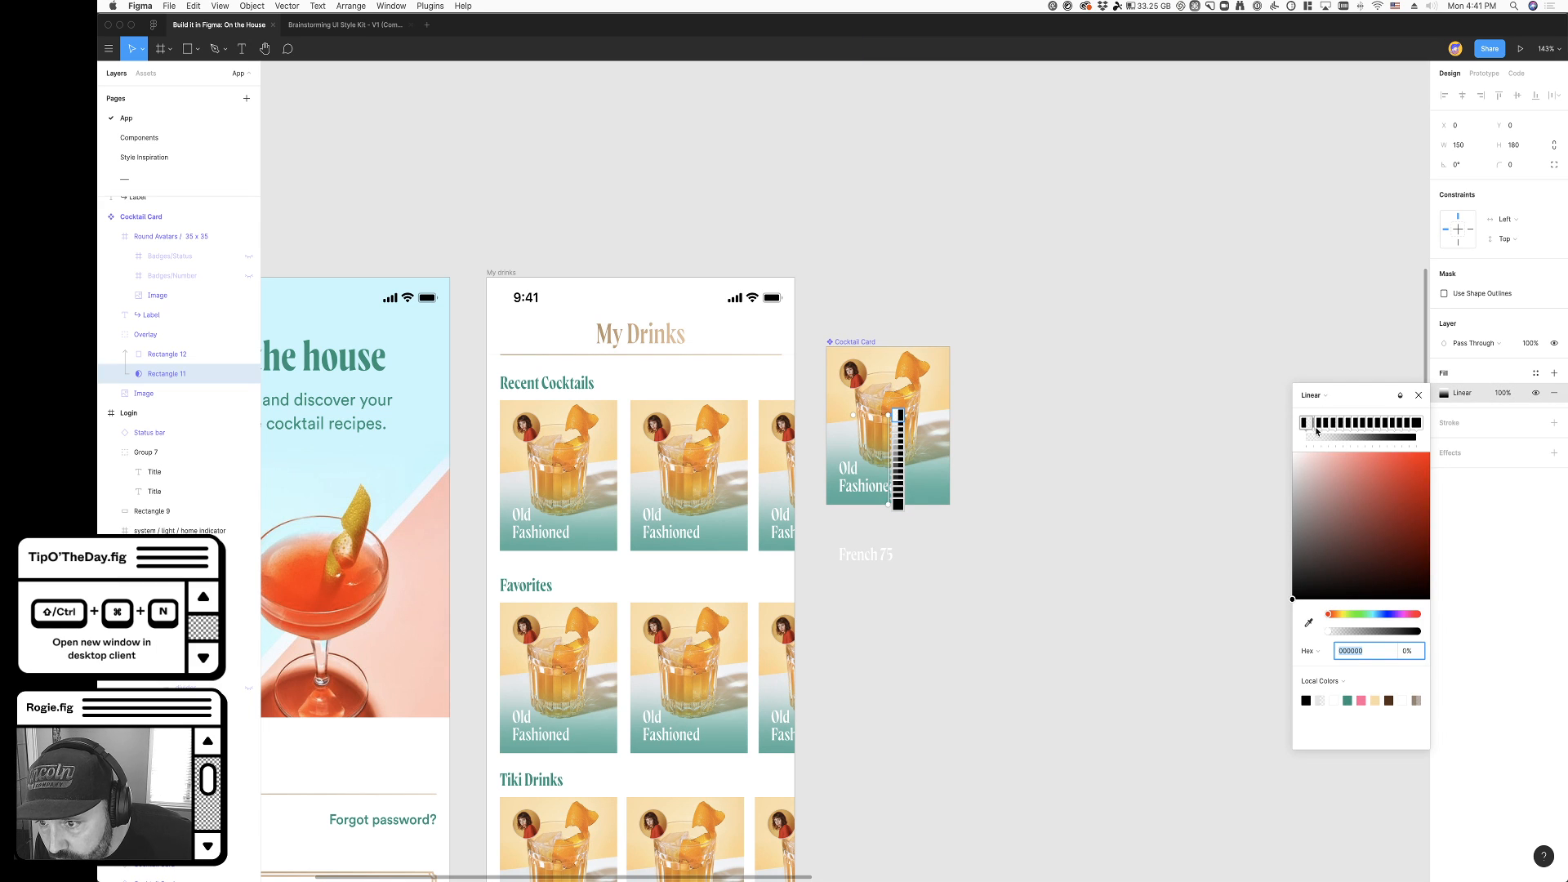
left_click(1505, 394)
key("shift+Down")
key("shift+Down")
key("shift+Down")
key("shift+Down")
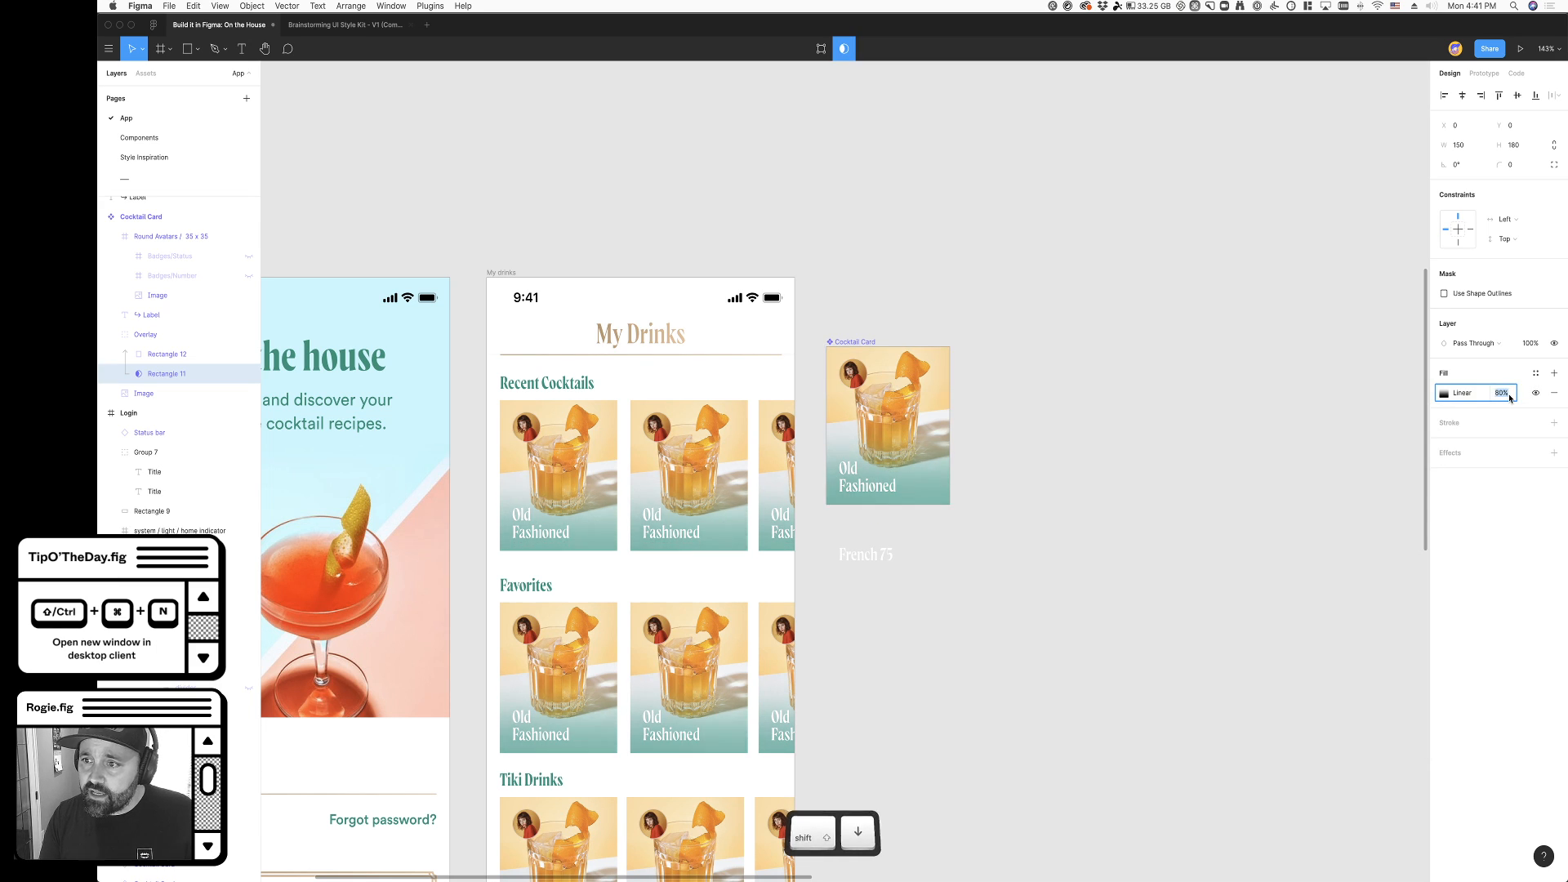
key("shift+Up")
key("shift+Up")
key("shift+Up")
key("shift+Up")
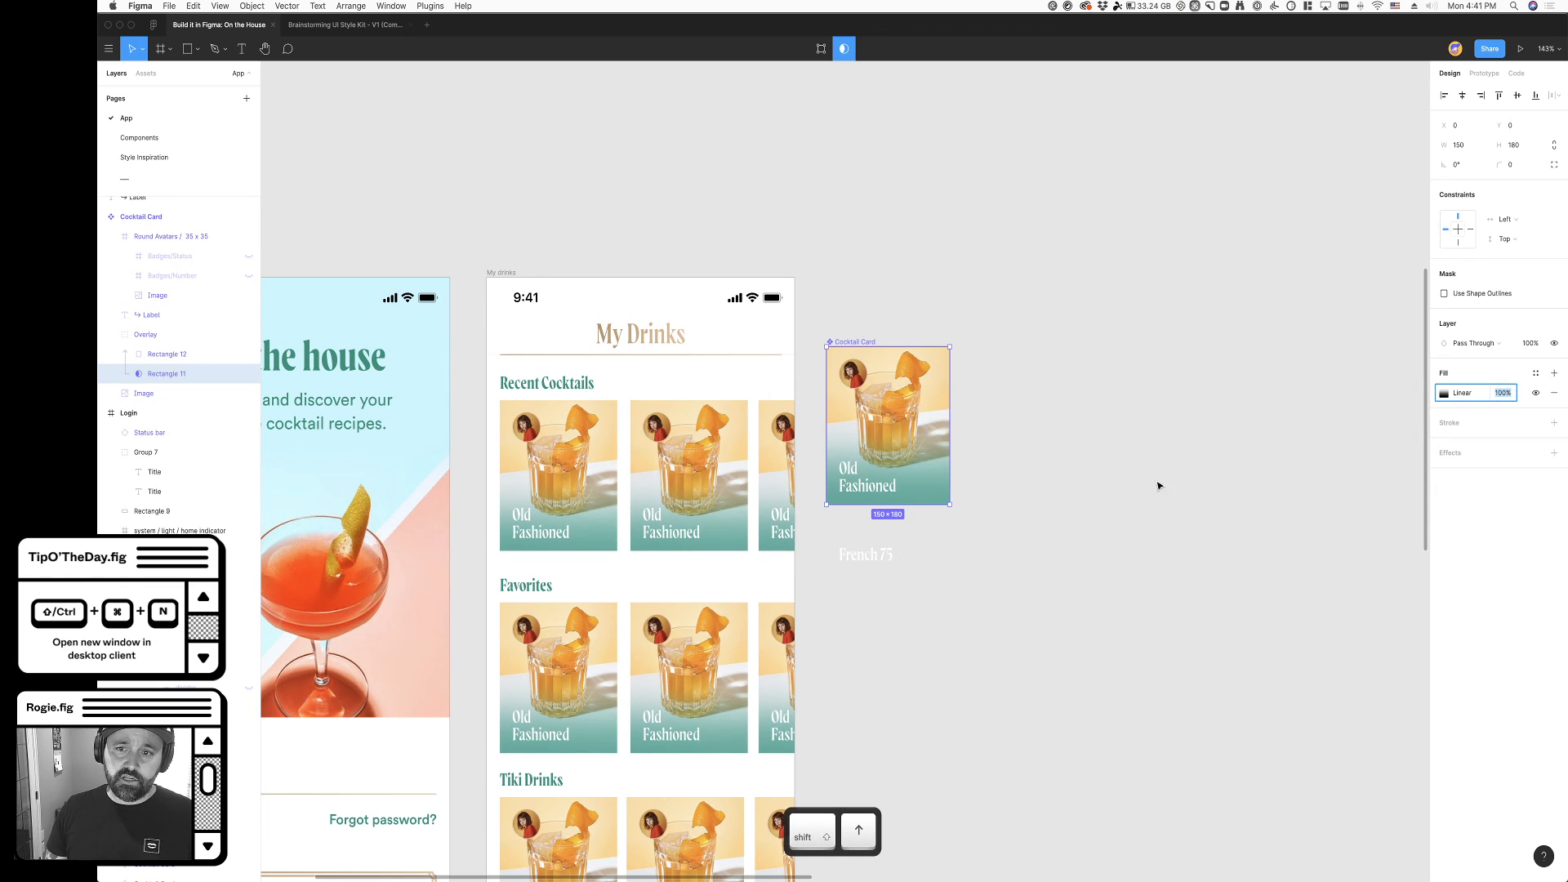
left_click(1203, 539)
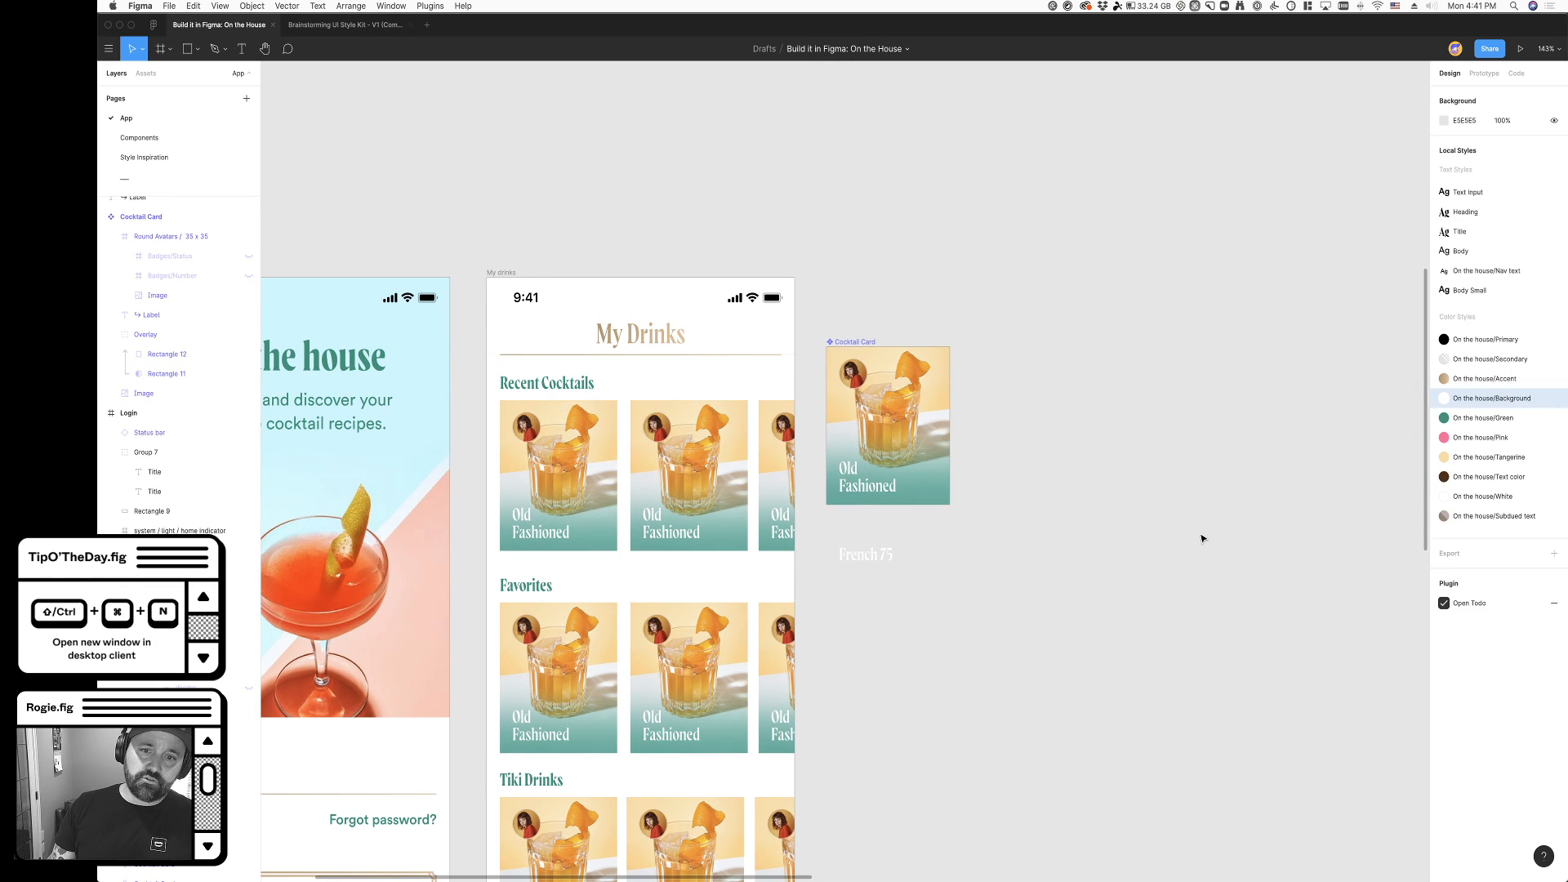
- Try a 0.5 stroke width on the Cocktail Card's round avatar image and return it to 1
scroll(1020, 617, "down", 3)
scroll(1021, 611, "right", 2)
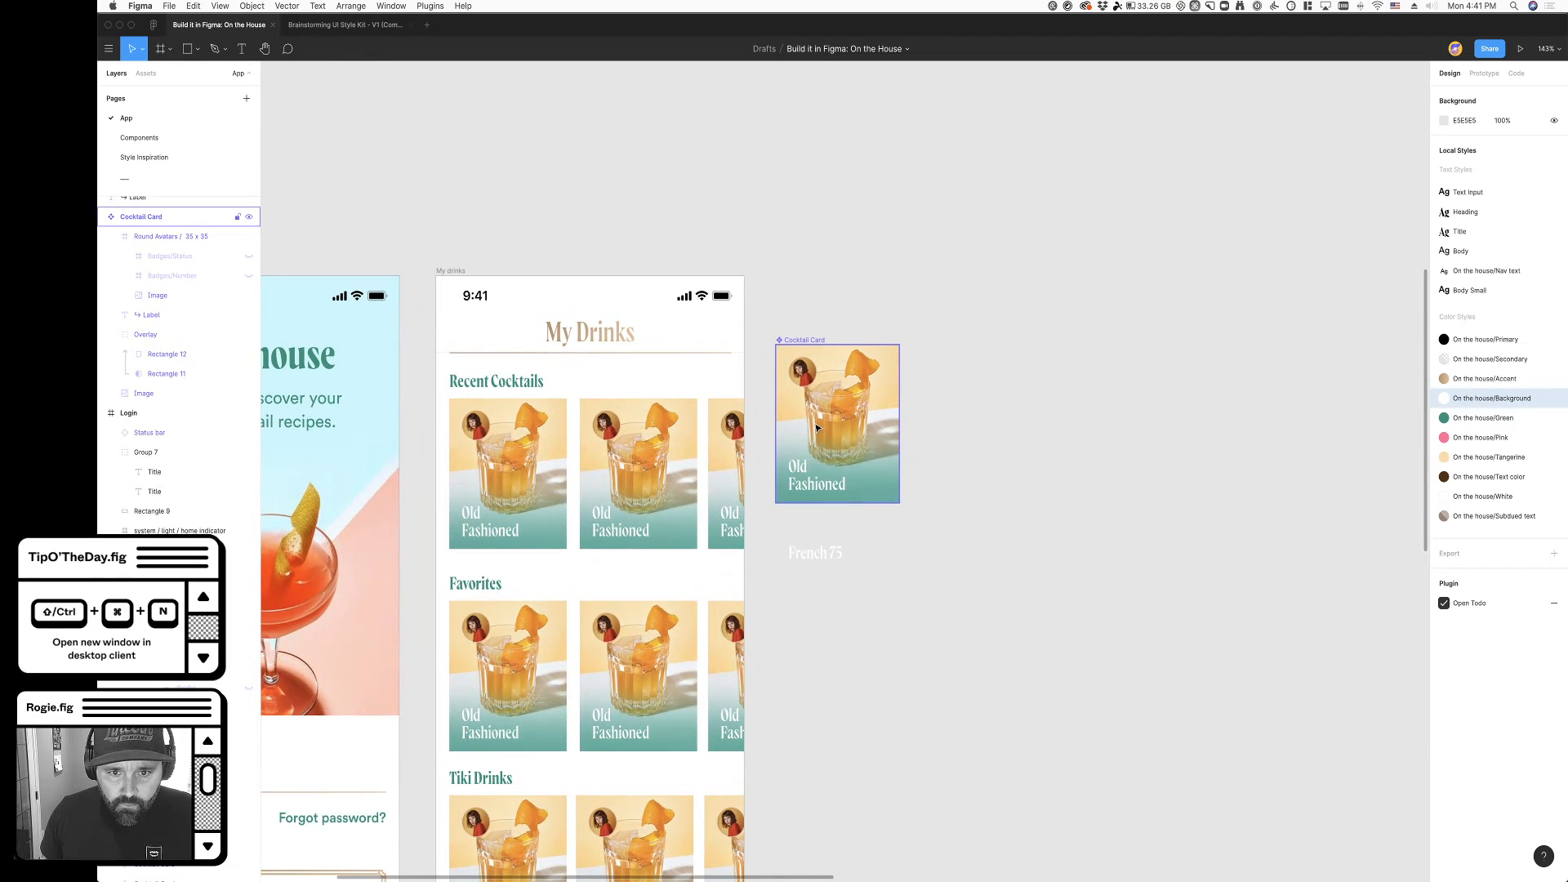
scroll(822, 395, "up", 5)
scroll(822, 395, "up", 2)
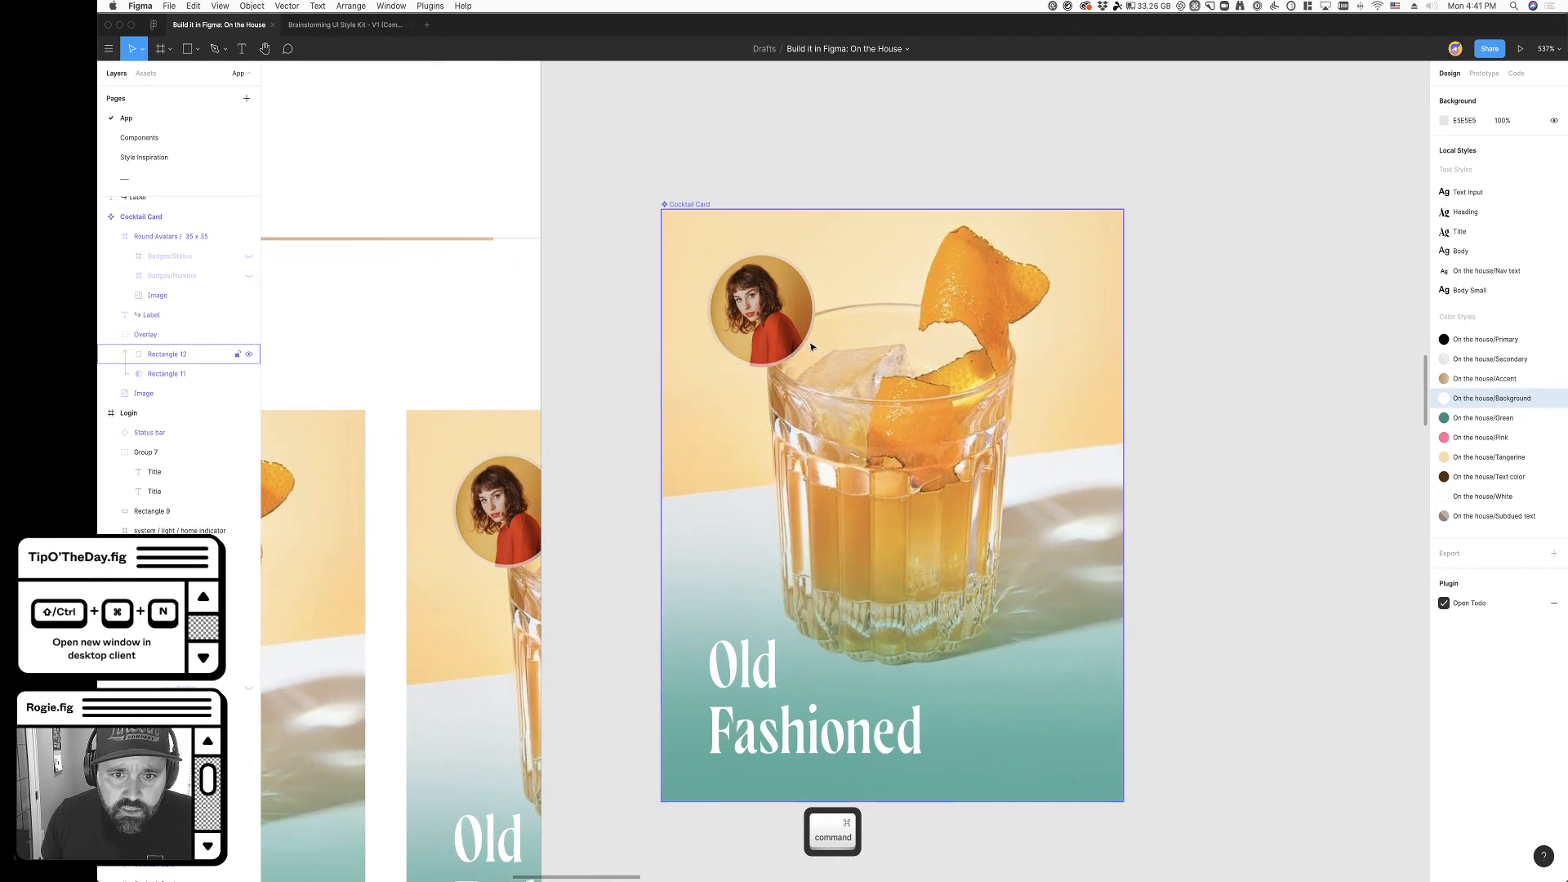
left_click(795, 357, "super")
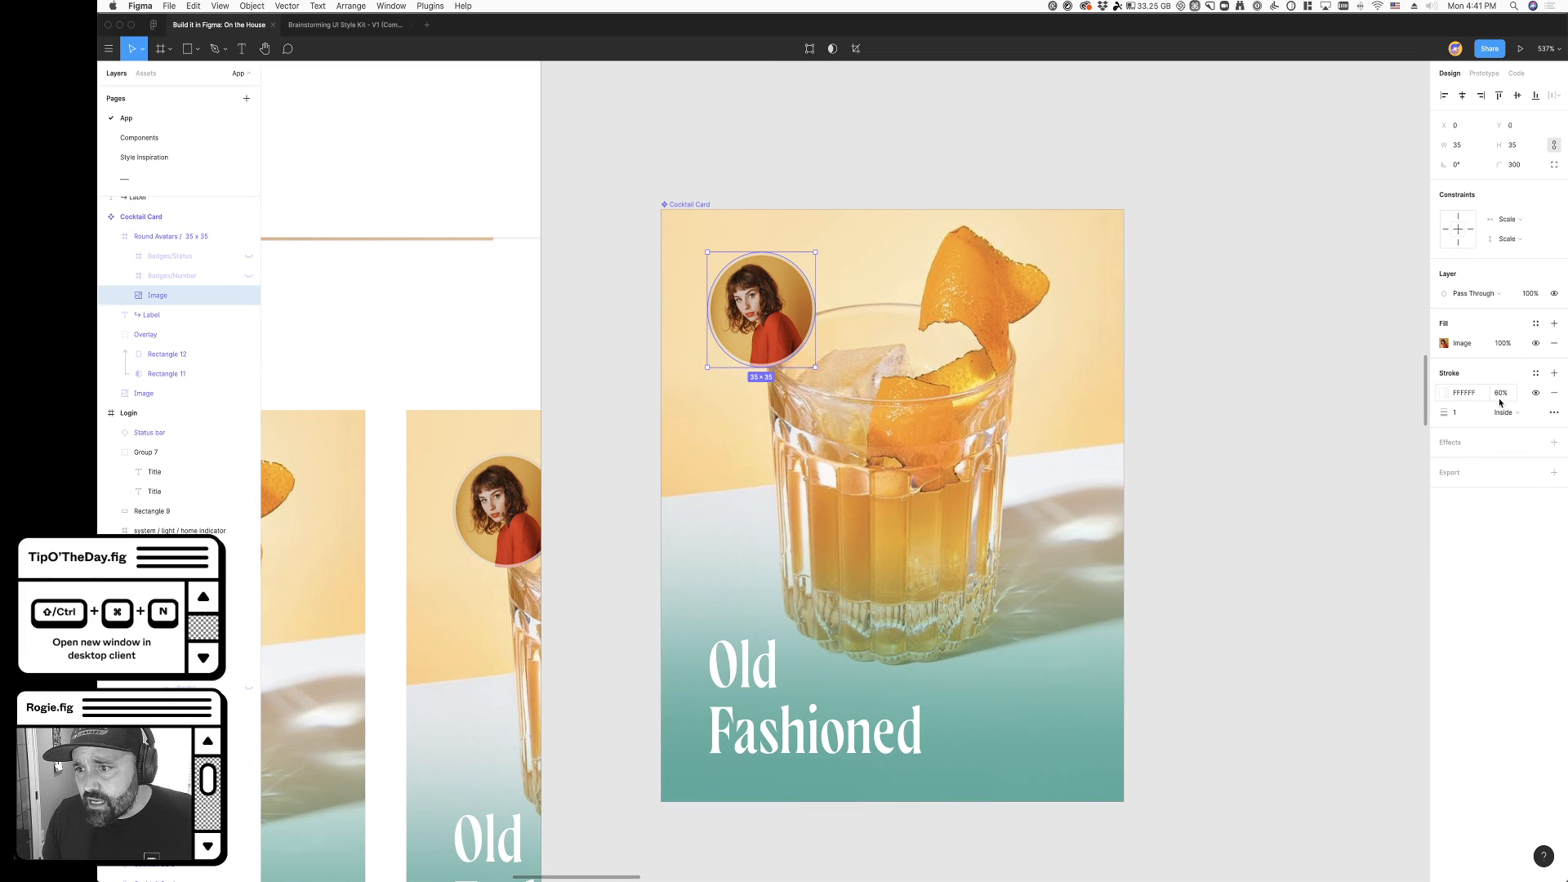
left_click(1471, 415)
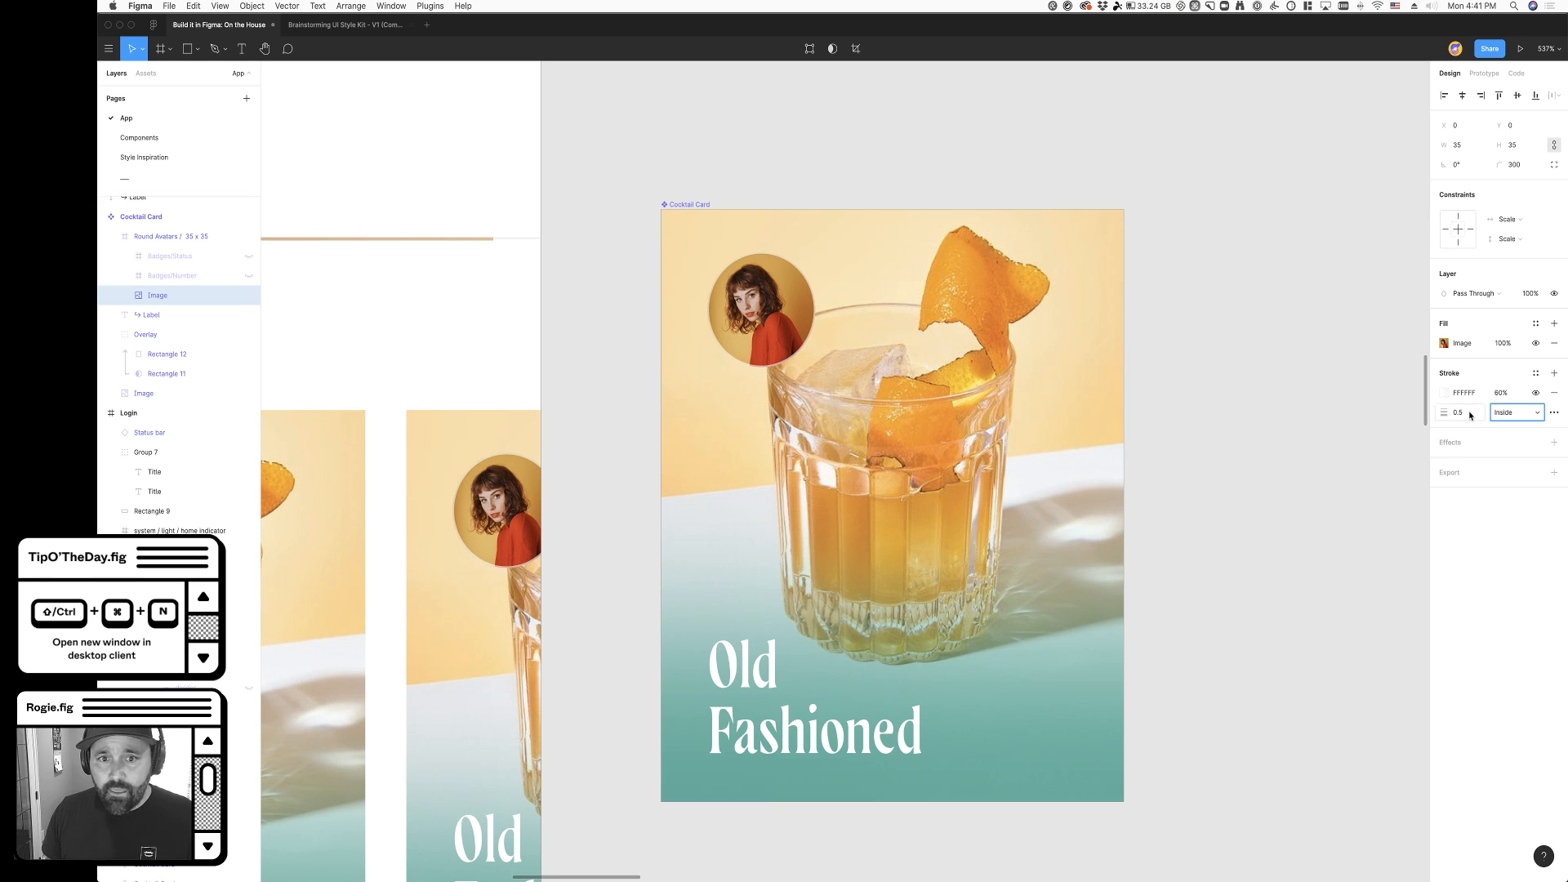
key("Tab")
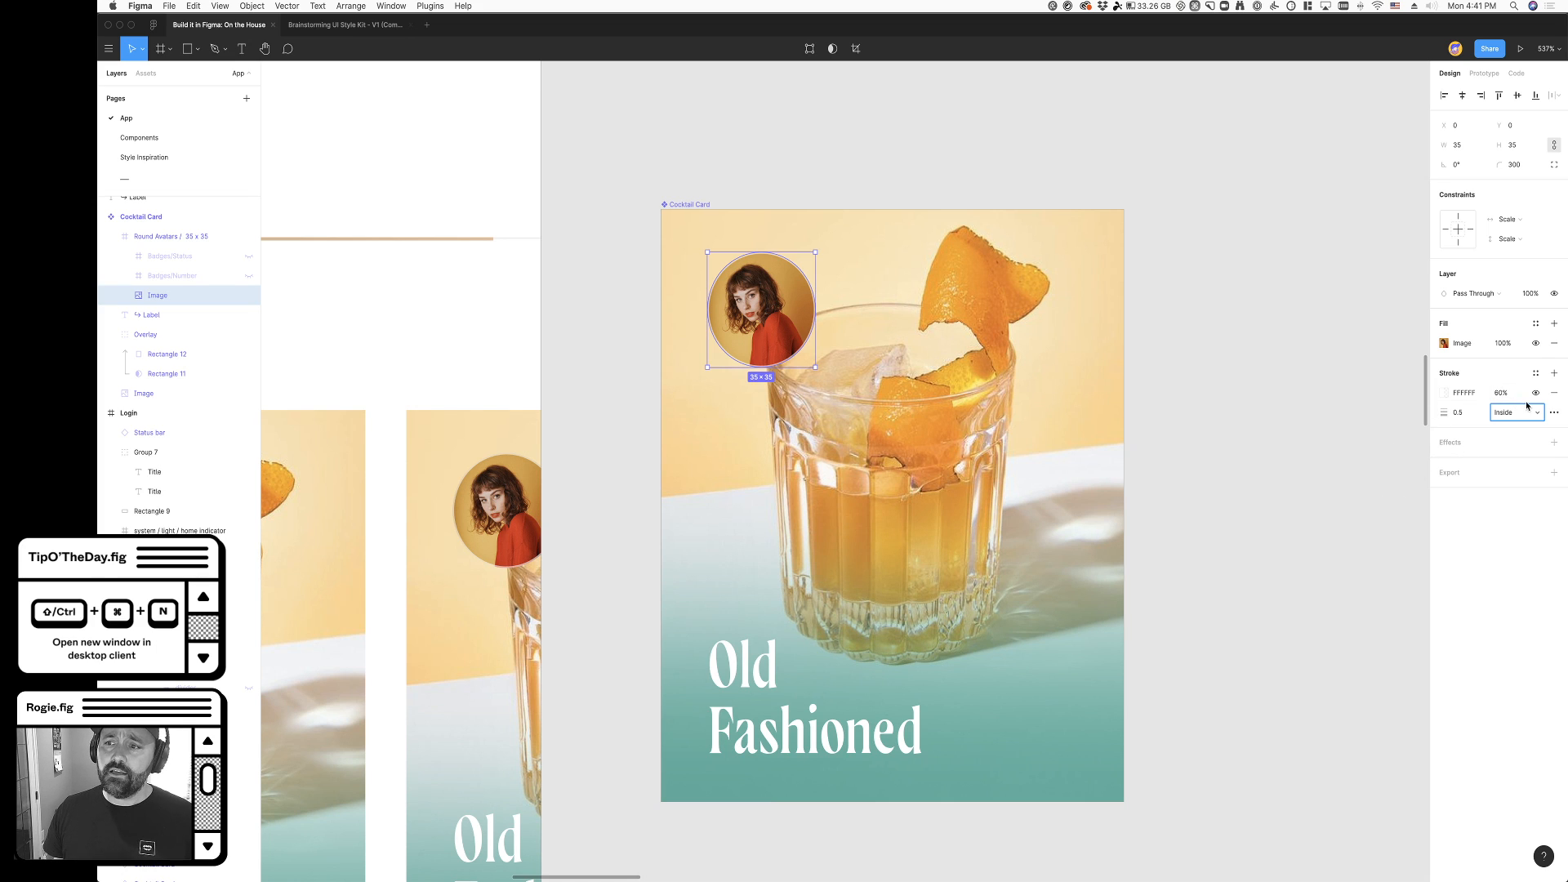
key("shift+Tab")
type("1")
key("Tab")
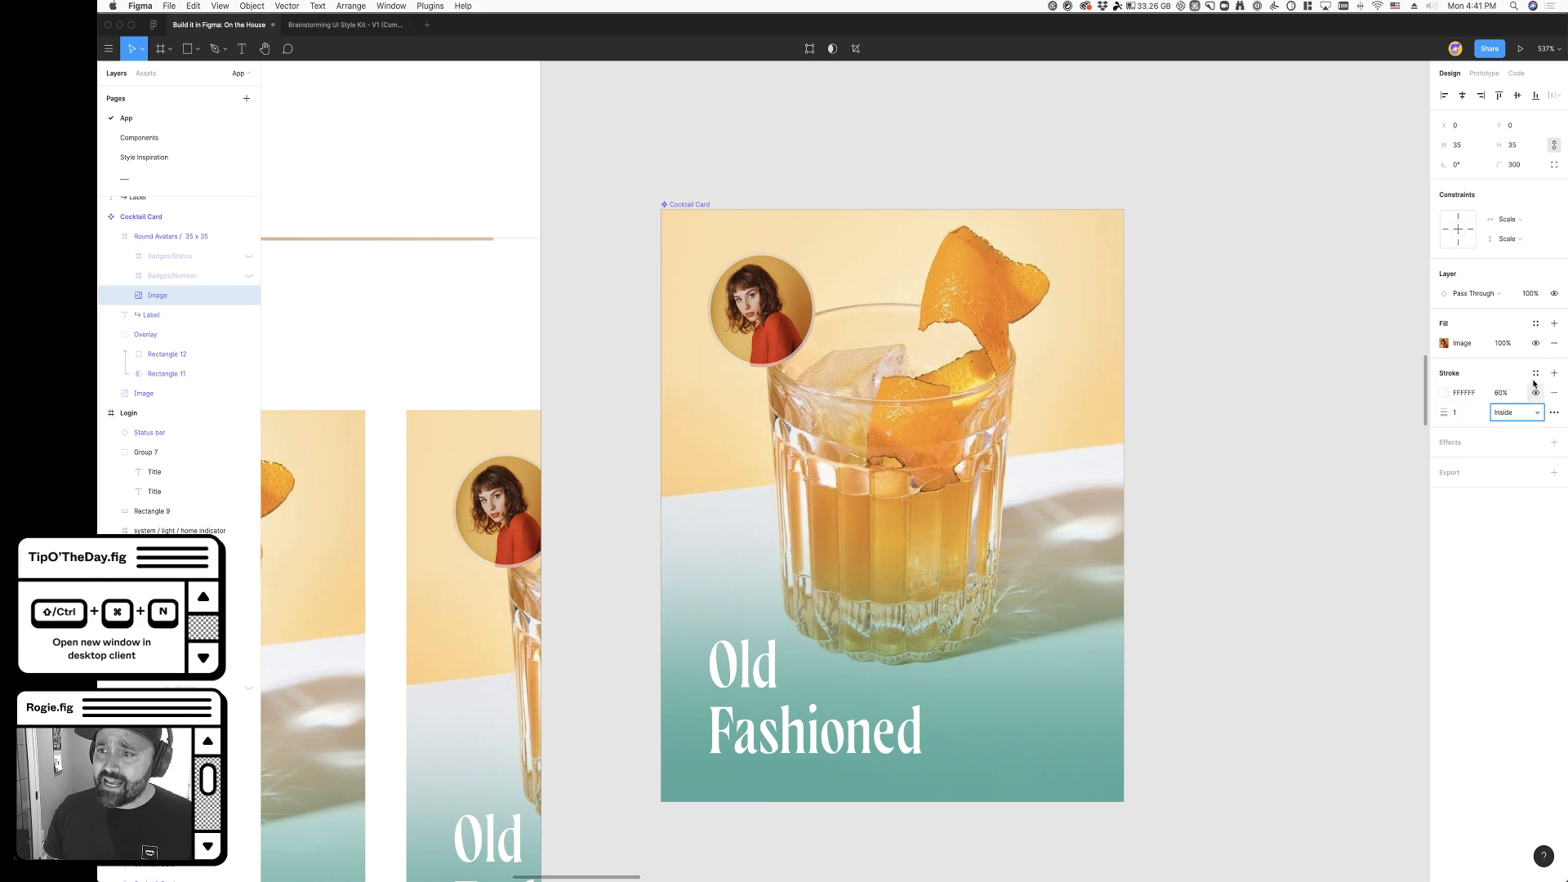
- Apply the On the house/Accent colour style to the avatar image's stroke
left_click(1535, 373)
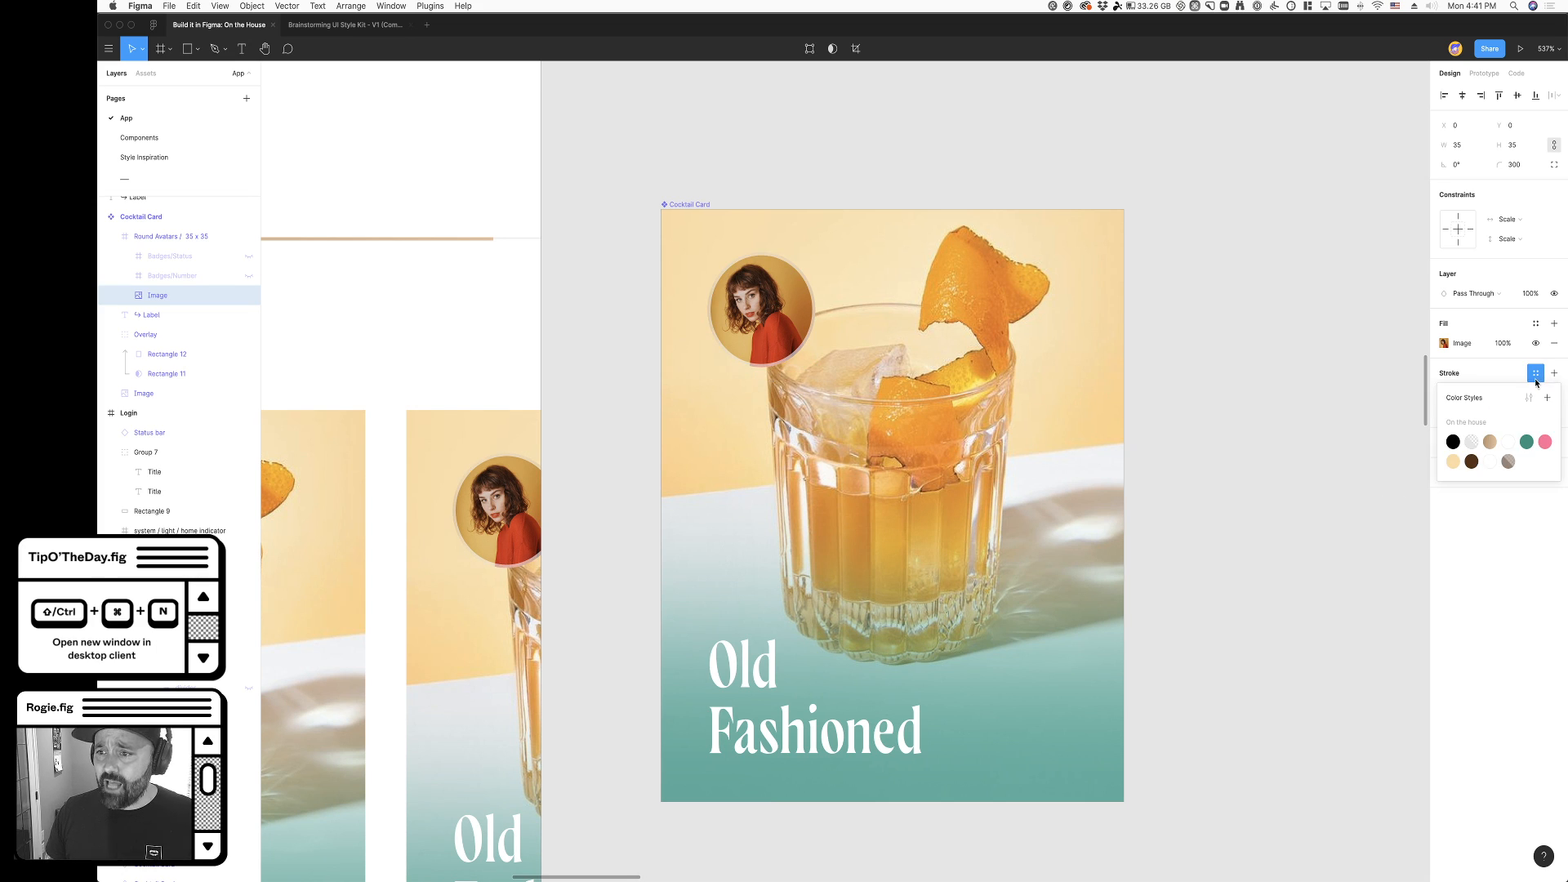
left_click(1489, 442)
left_click(1243, 522)
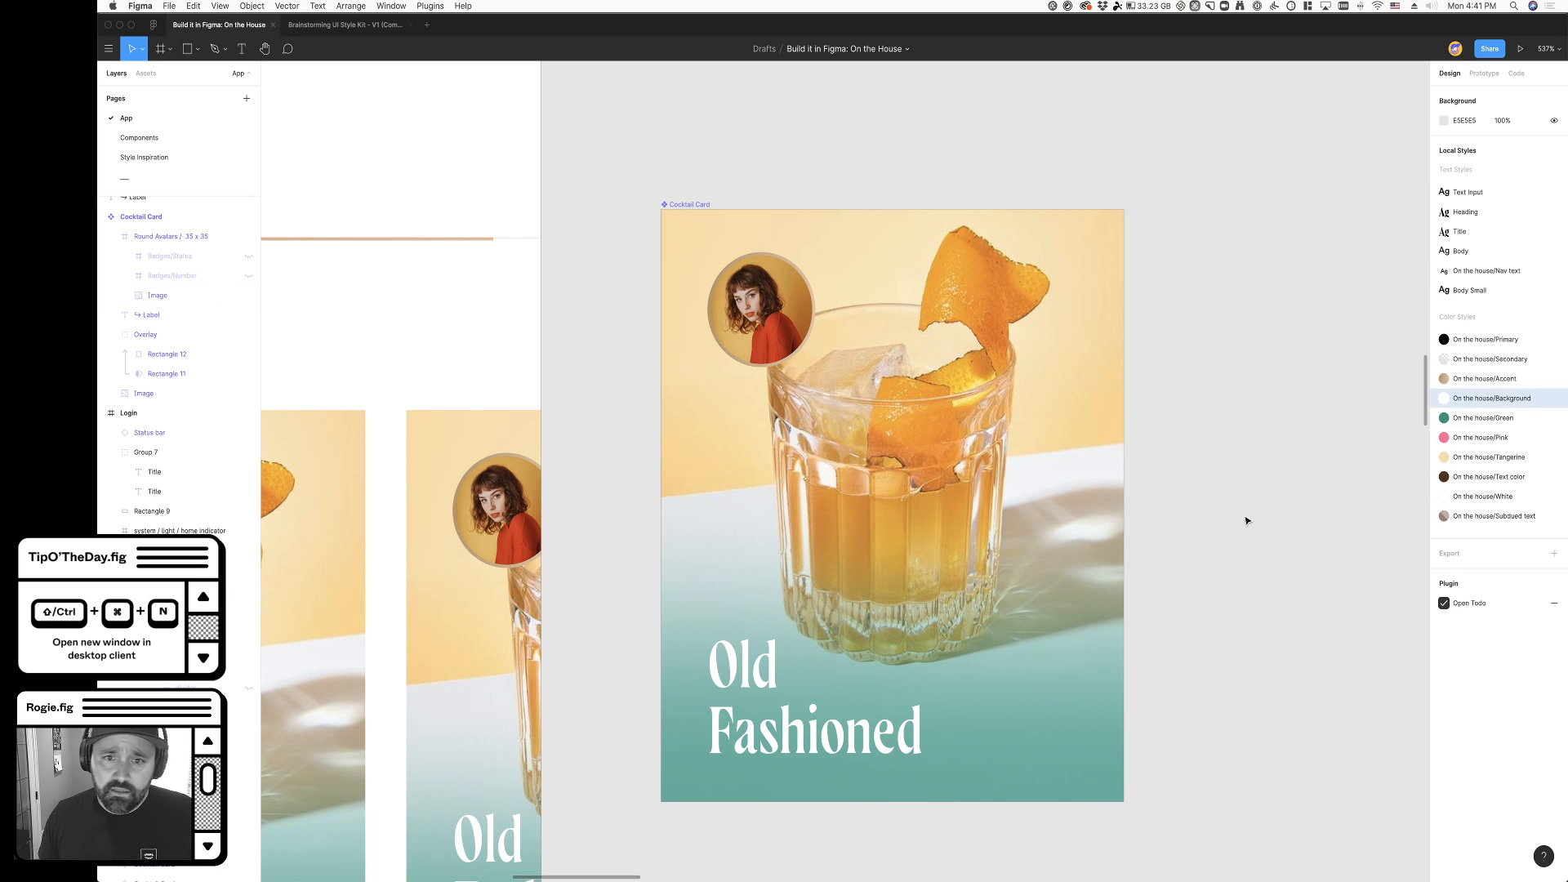
- Align the avatar image's stroke to the outside and set its width to 2
left_click(736, 360, "super")
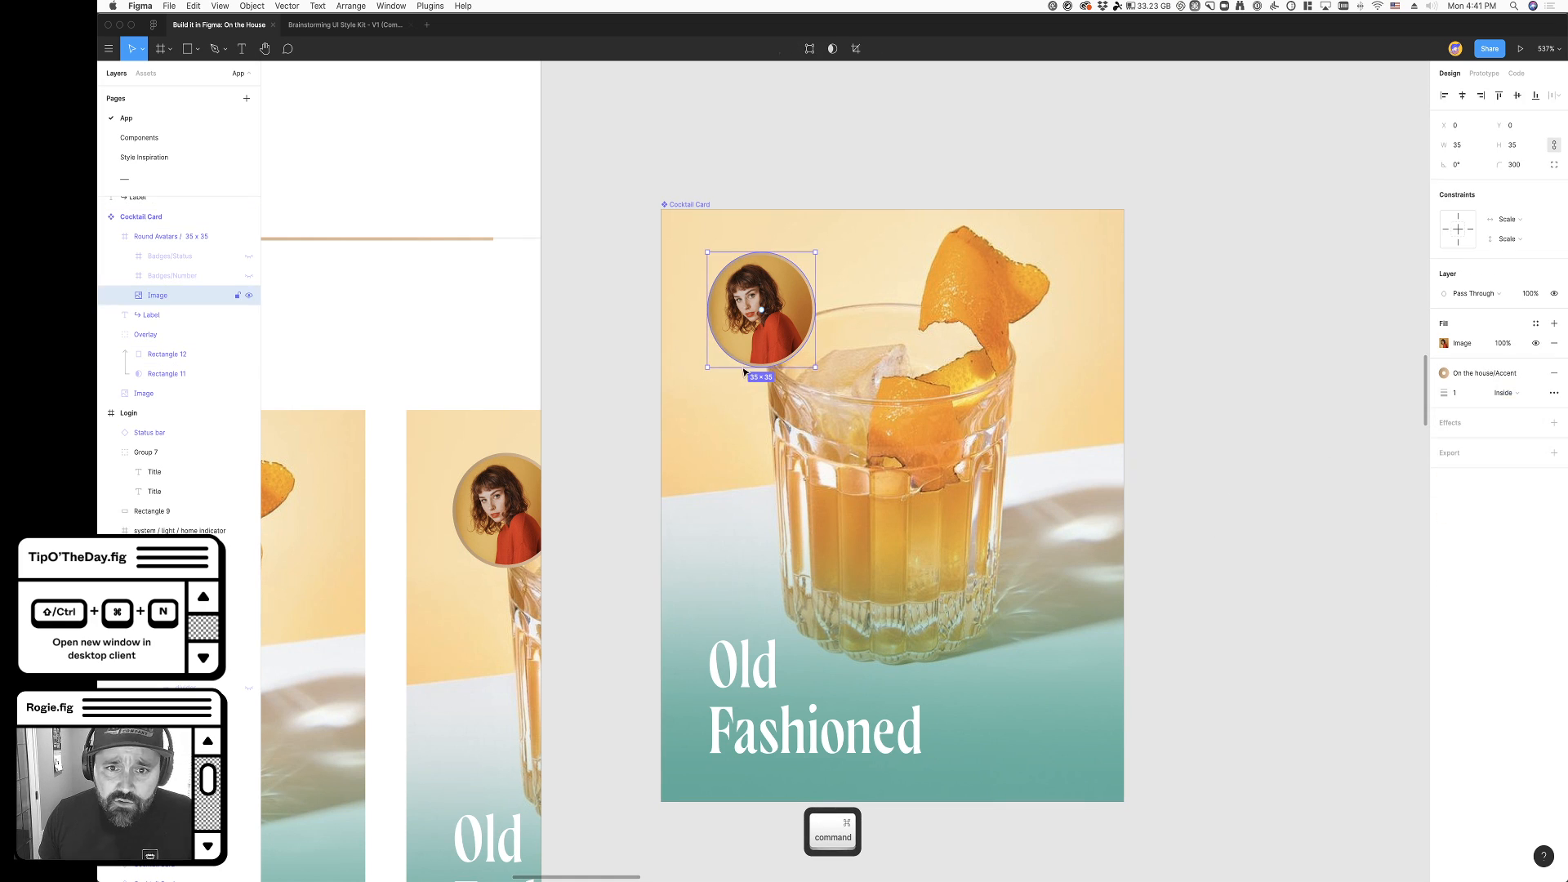
left_click(1505, 393)
left_click(1515, 409)
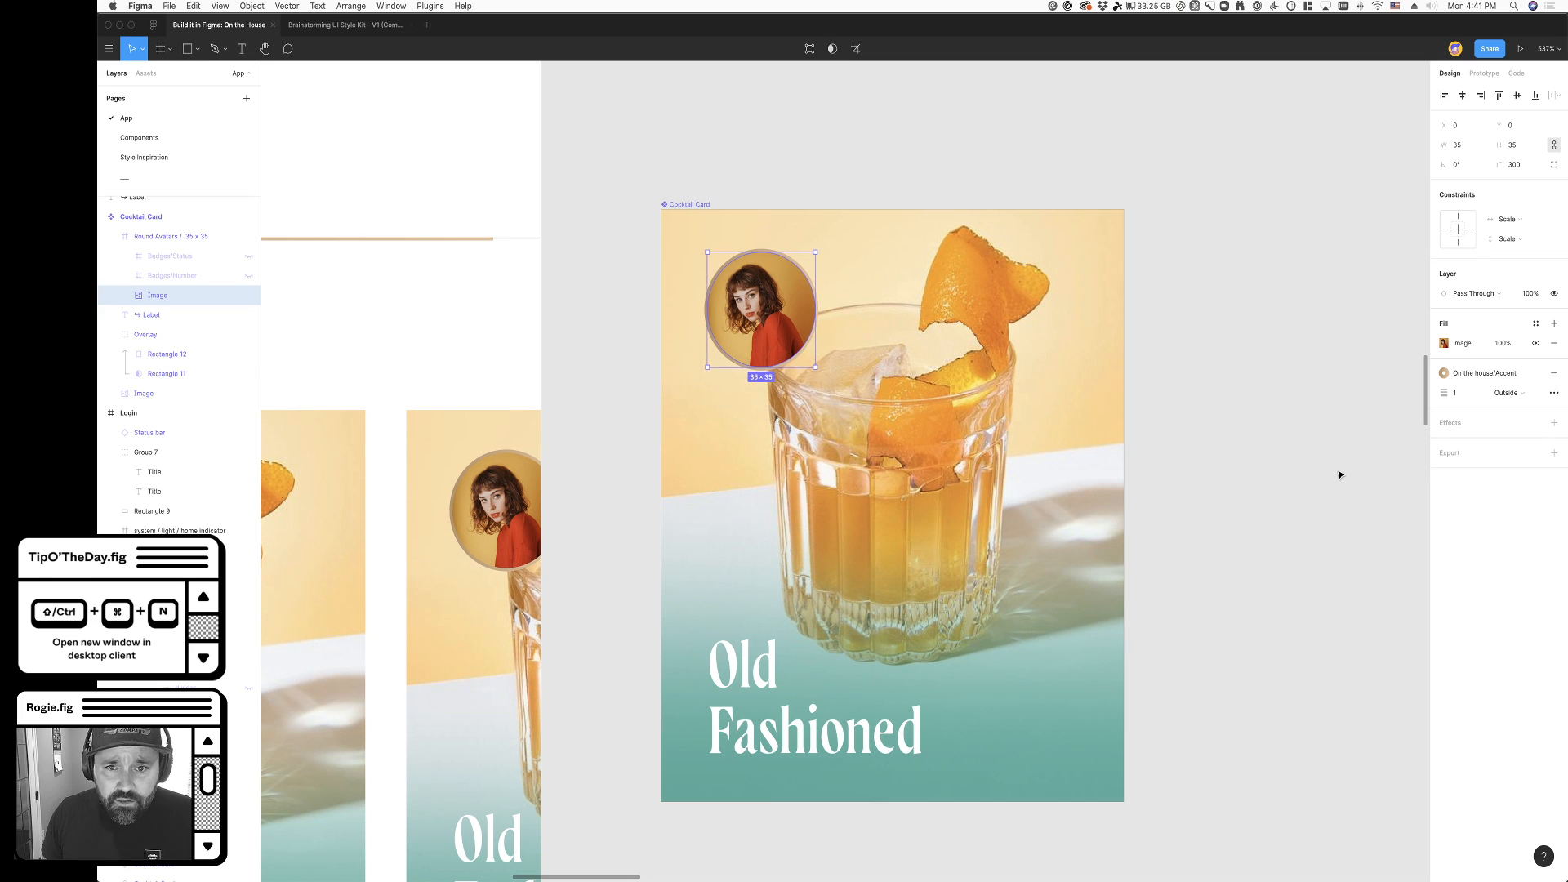
left_click(1456, 394)
type("2")
left_click(1282, 536)
scroll(1270, 536, "down", 5)
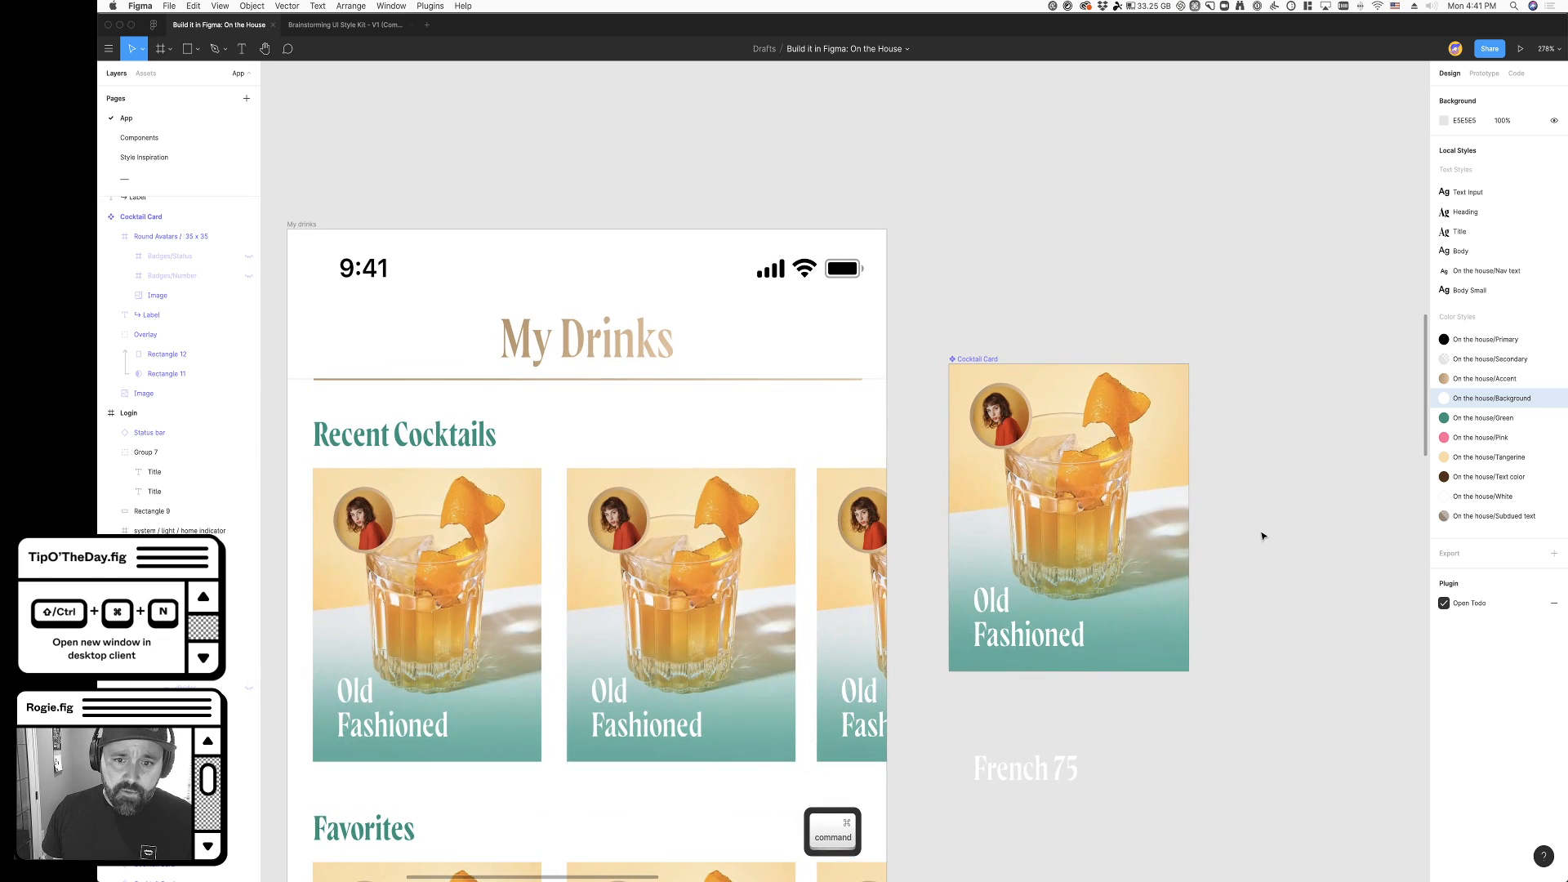
- Try the On the house/Green colour style on the Cocktail Card avatar image's stroke
scroll(1152, 656, "down", 2)
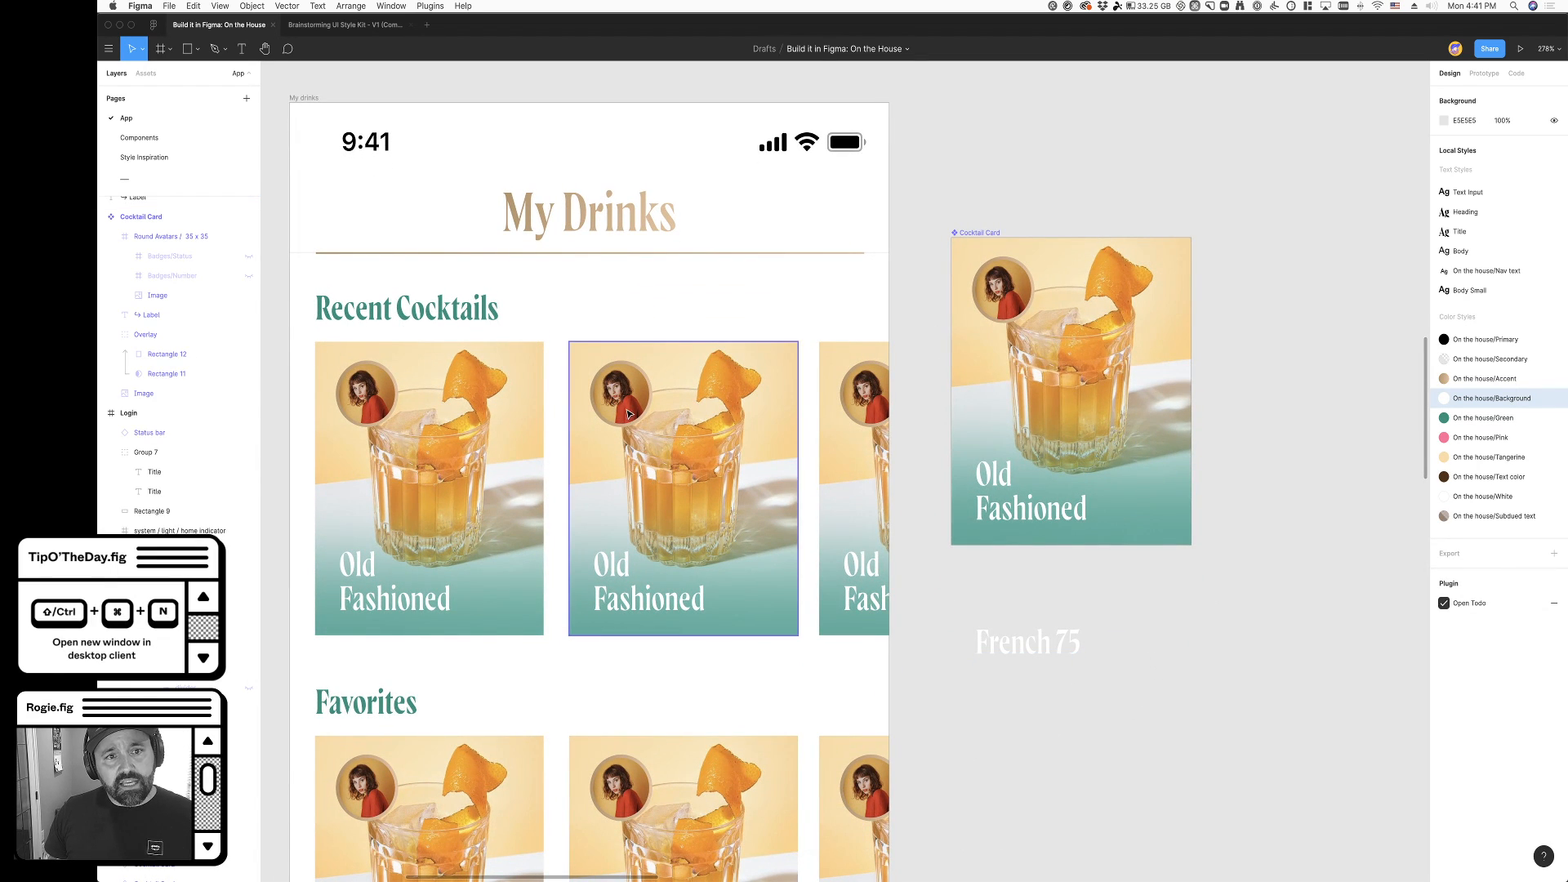
left_click(1002, 290, "super")
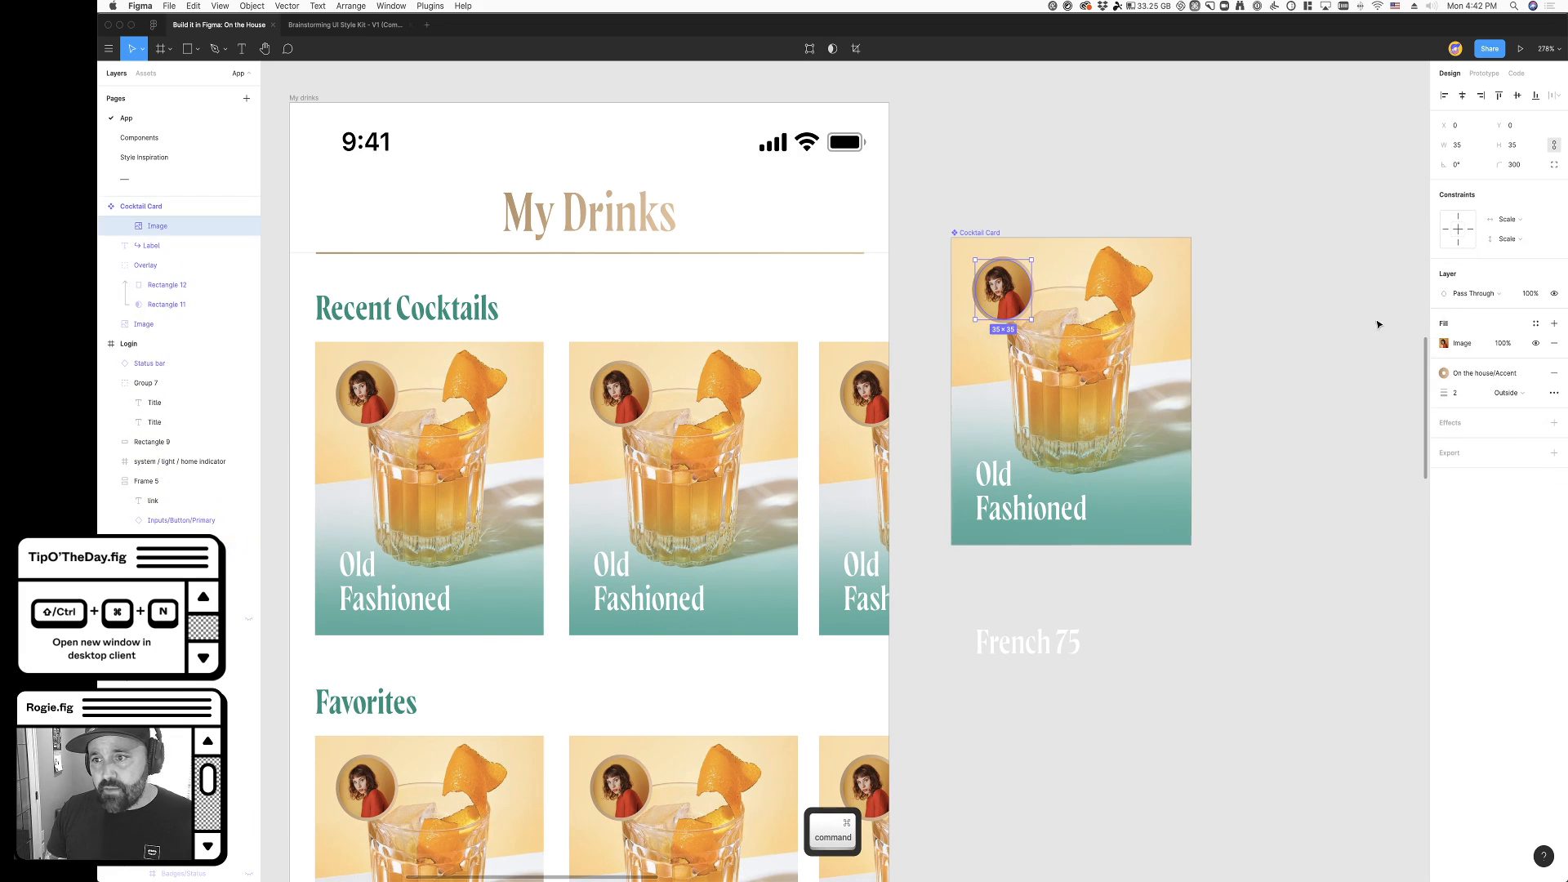
left_click(1470, 373)
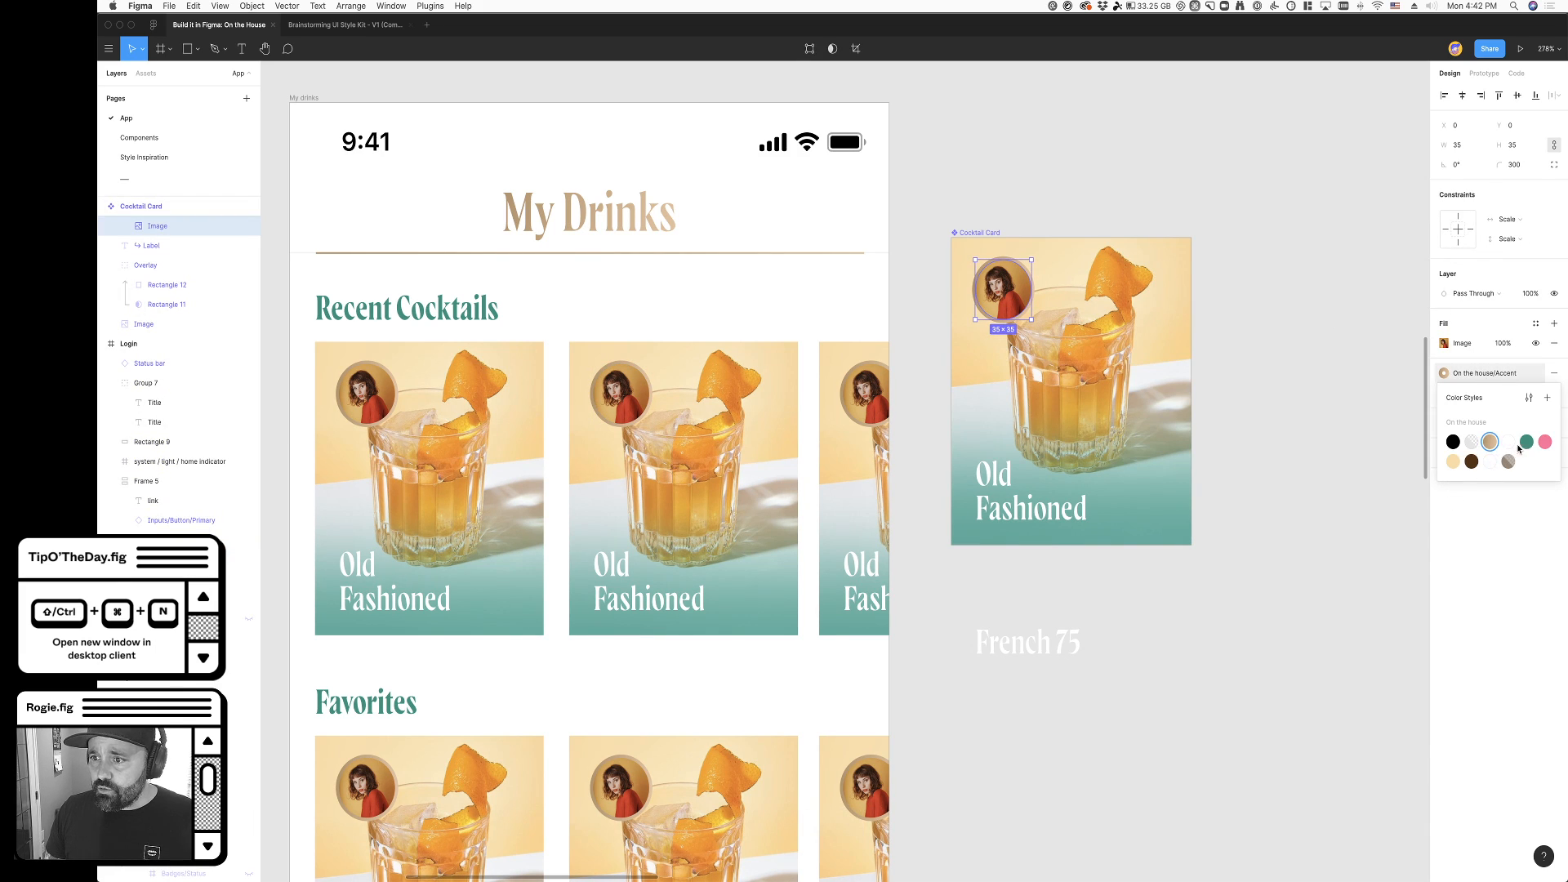
left_click(1526, 442)
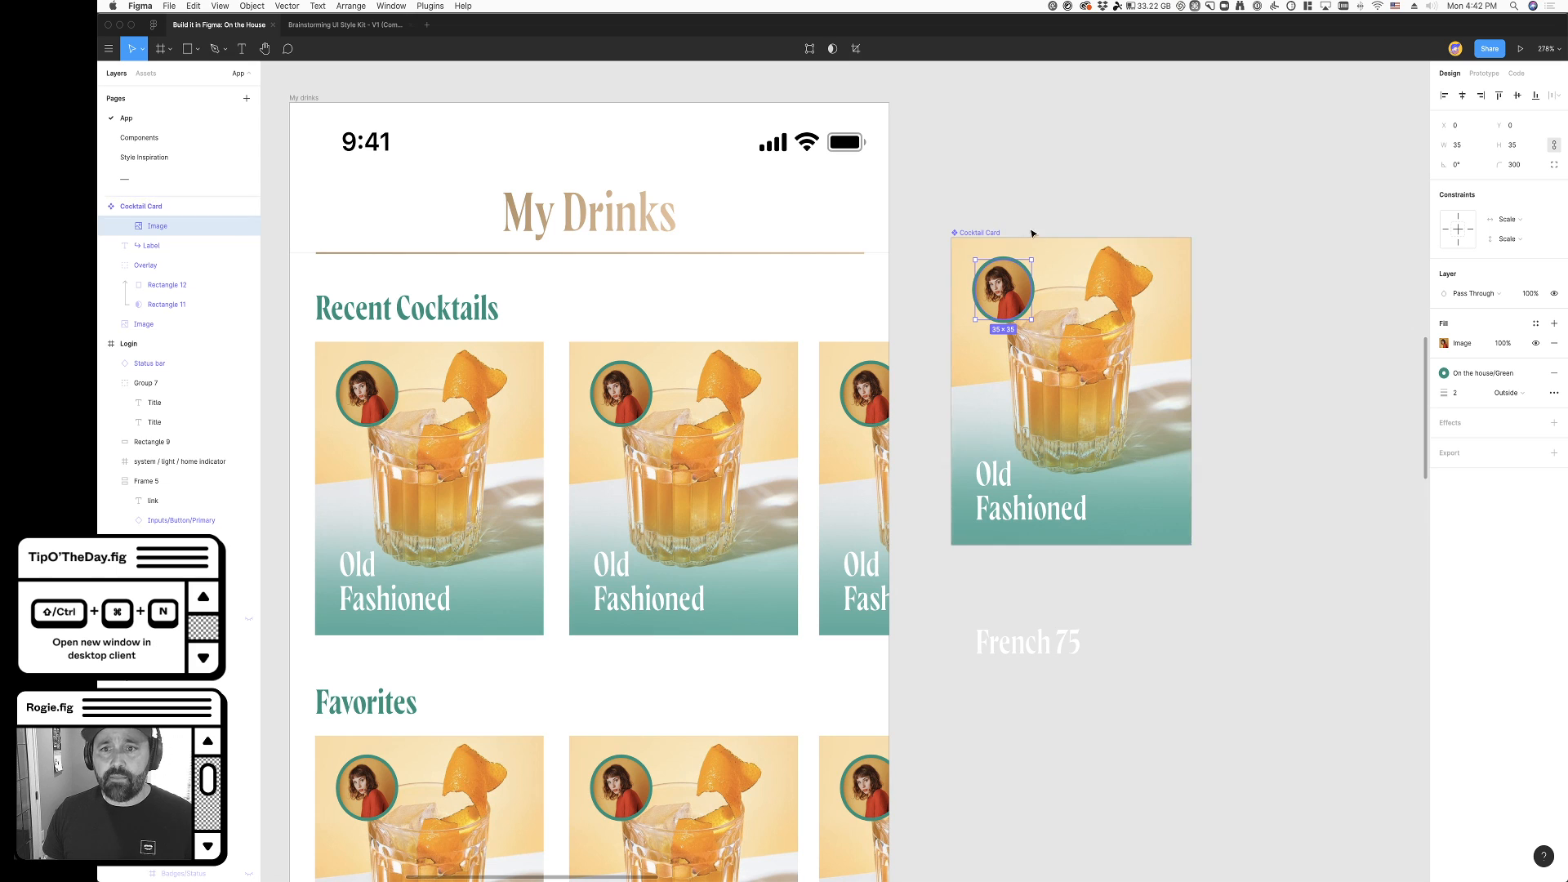
- Undo the colour style, outside alignment and width changes made to the avatar image's stroke
scroll(1024, 229, "up", 5)
key("super+z")
key("super+z")
key("super+z")
key("super+z")
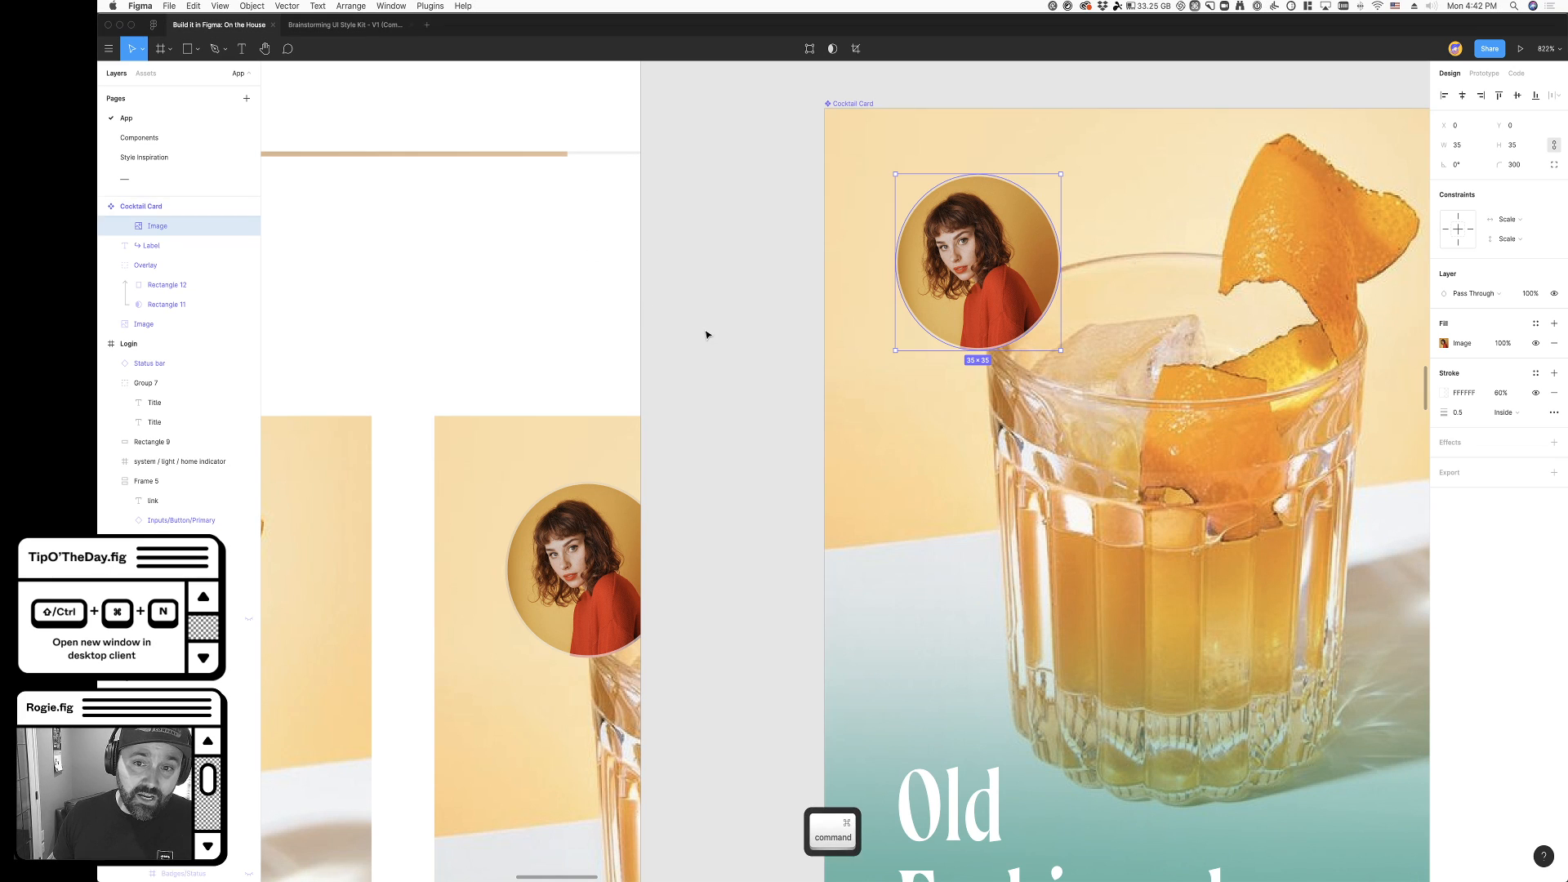
scroll(706, 335, "down", 5)
left_click(1115, 548)
- Review the avatars, gradients and row spacing of the cocktail cards across the whole My drinks screen
scroll(1106, 551, "down", 5)
scroll(1106, 551, "down", 2)
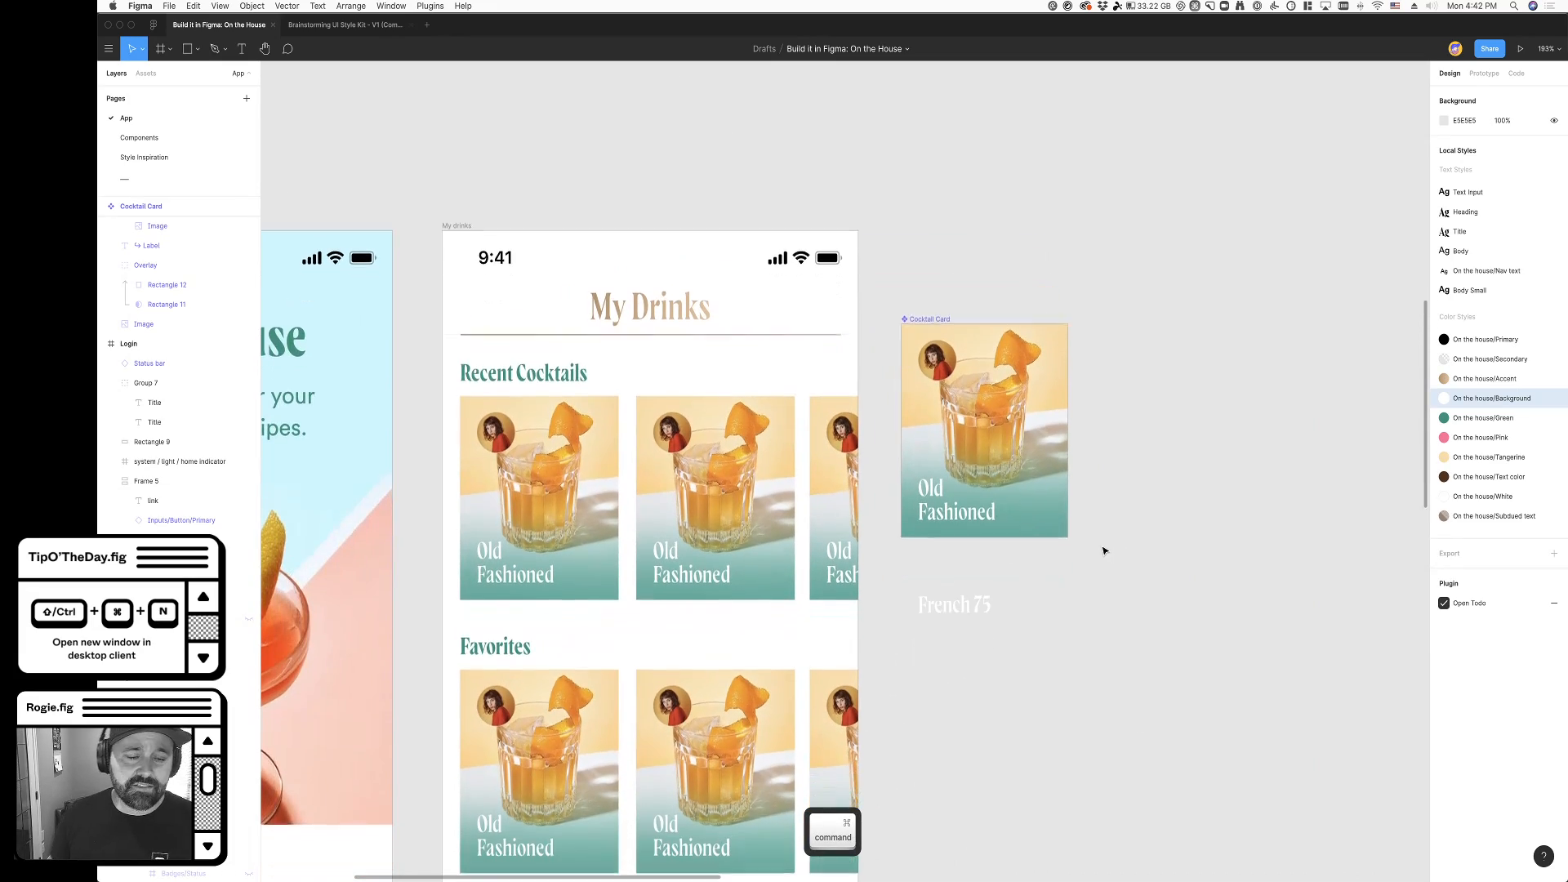
scroll(1102, 547, "left", 3)
scroll(941, 600, "down", 3)
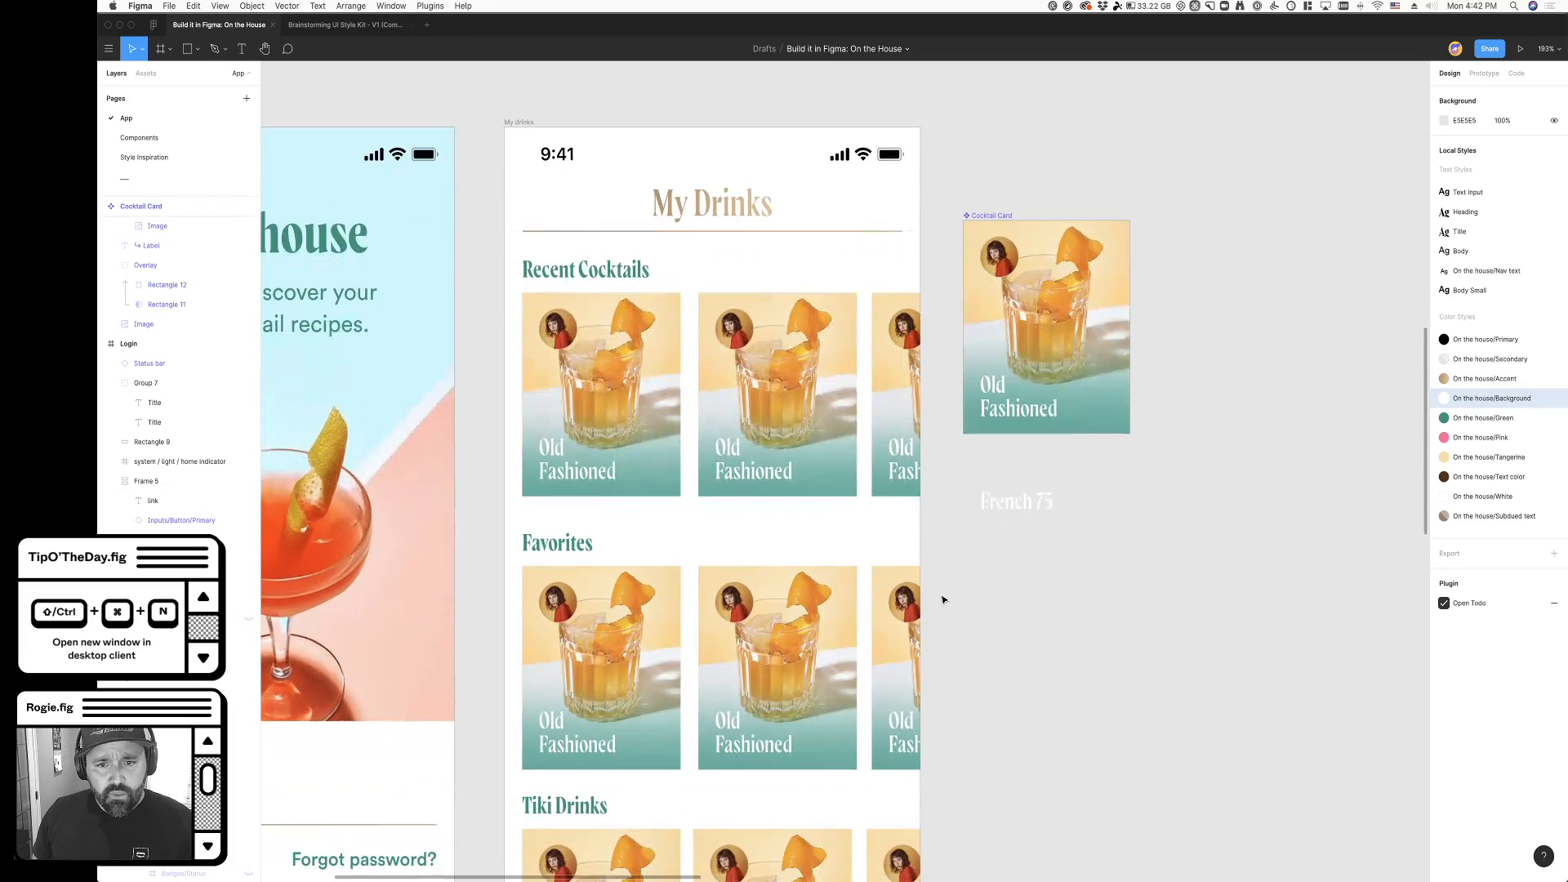
scroll(1061, 621, "left", 3)
scroll(1060, 622, "down", 5)
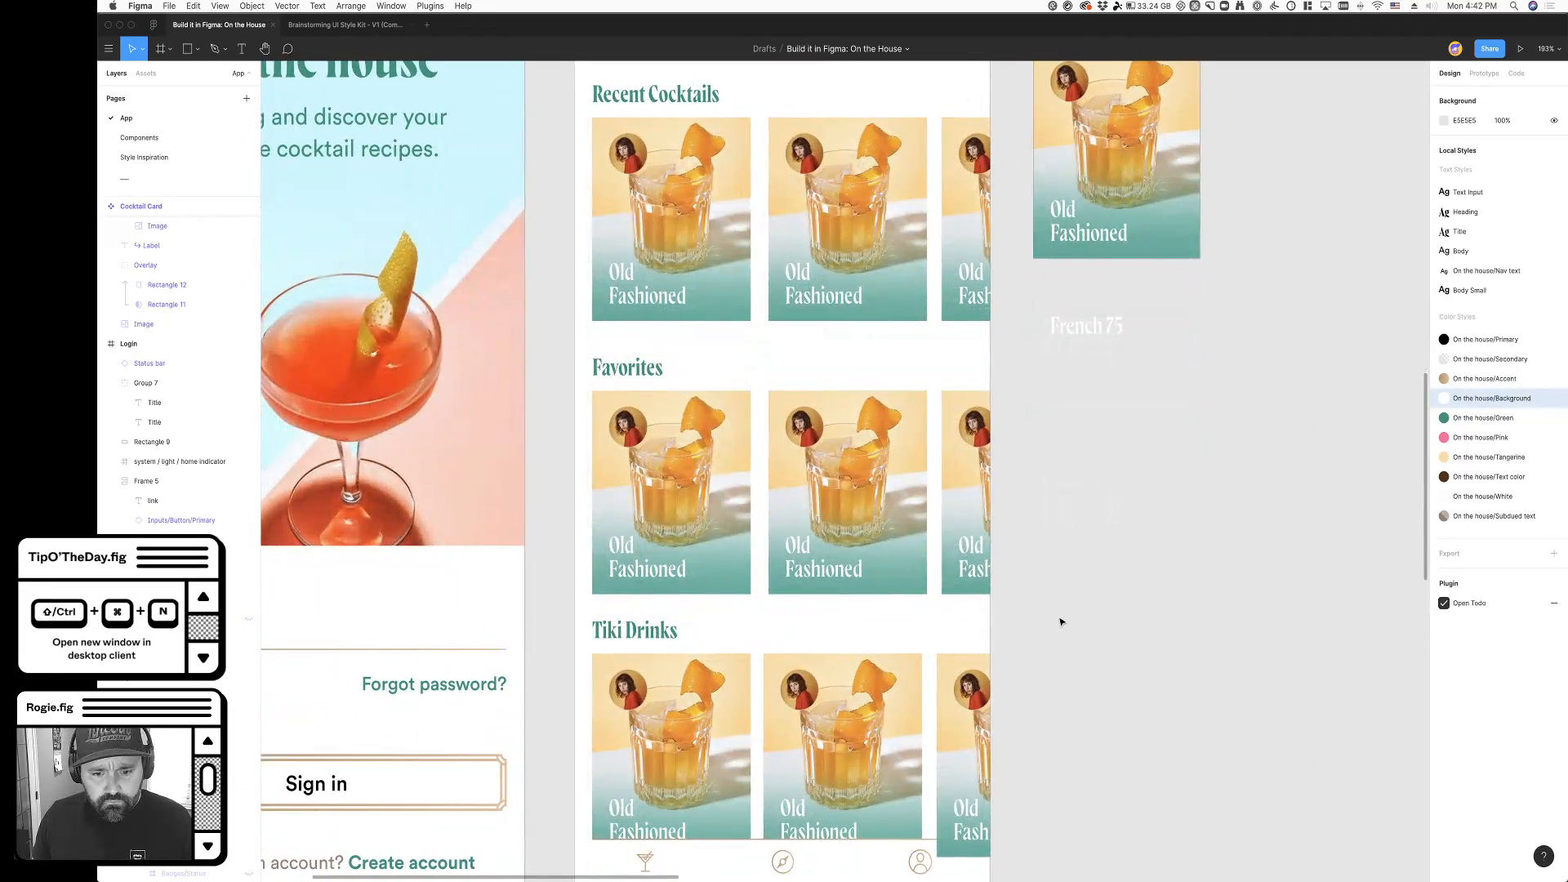
scroll(1059, 623, "down", 5)
scroll(1060, 622, "up", 2)
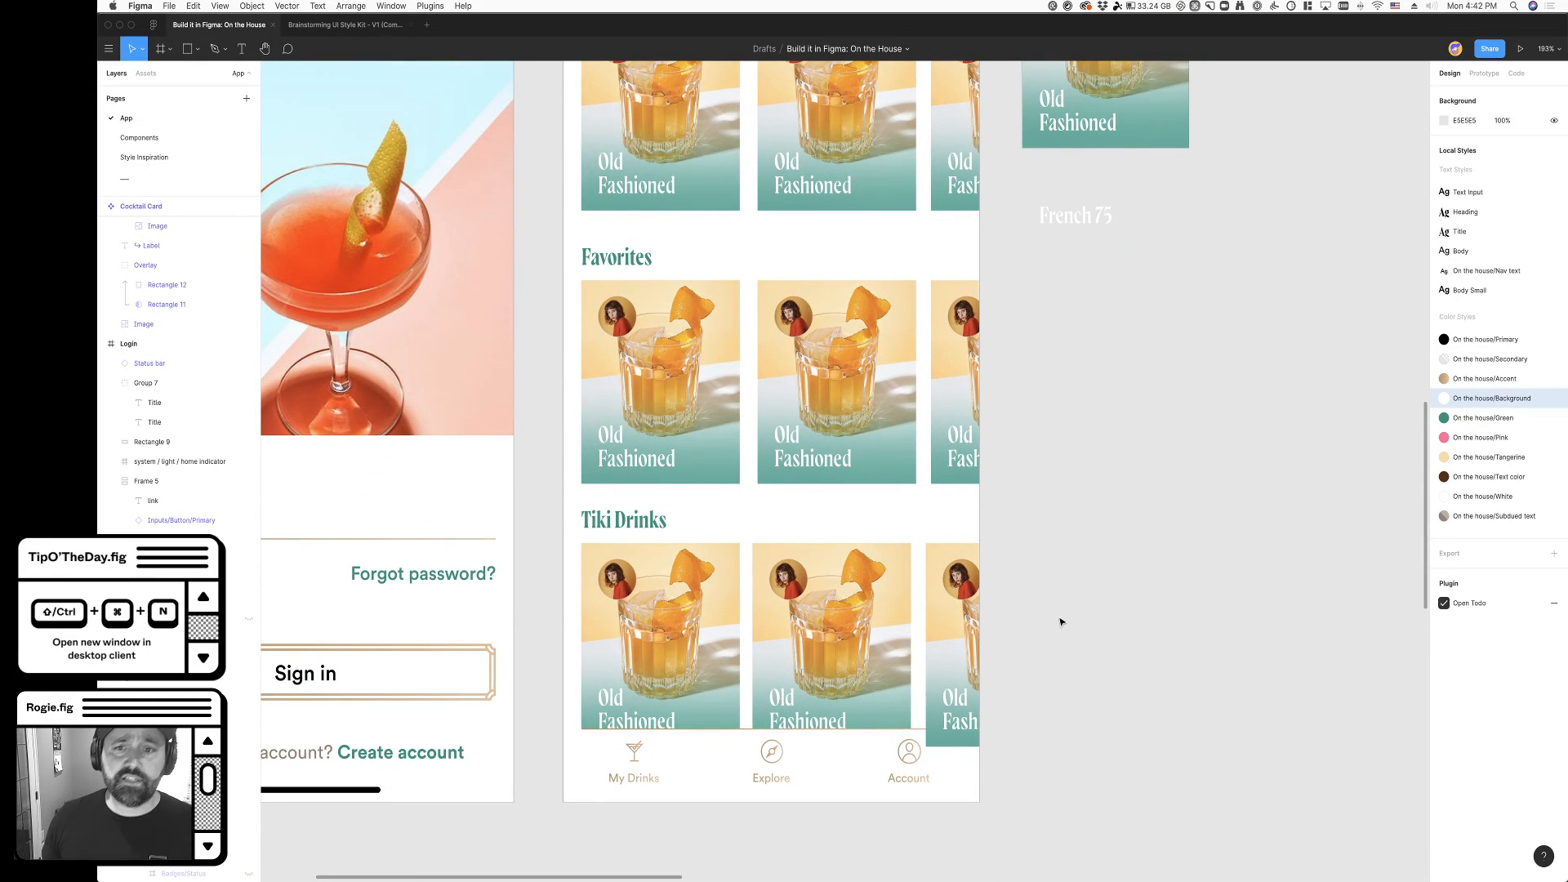
scroll(1060, 623, "up", 8)
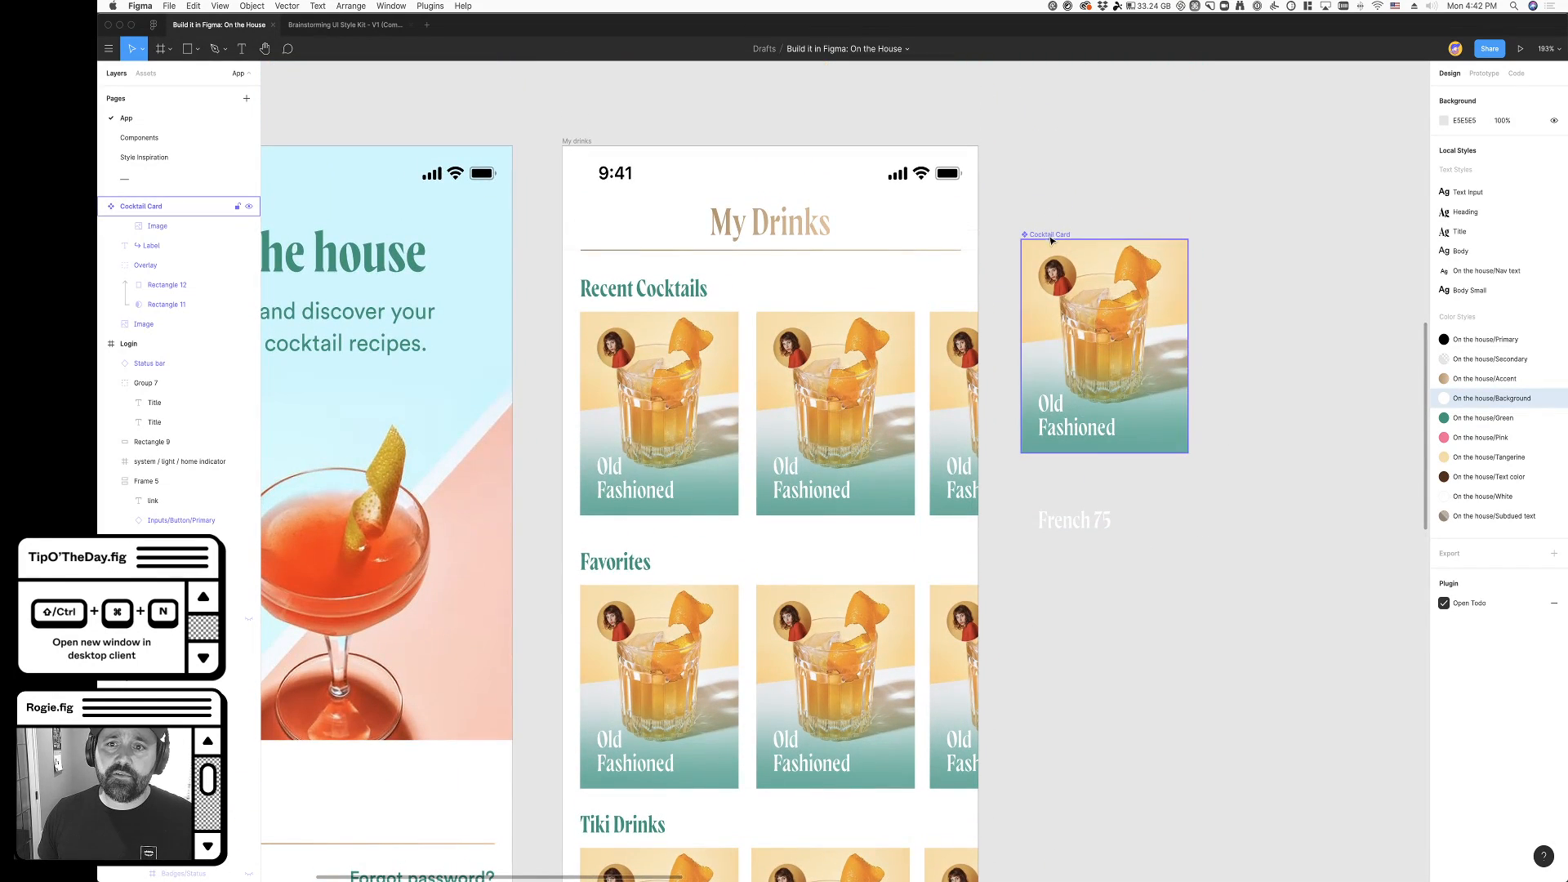
- Move the Cocktail Card main component higher beside the My drinks frame
left_click_drag(1051, 239, 1054, 111)
scroll(1055, 112, "up", 3)
- Wrap the three Recent Cocktails cards in a horizontal auto layout frame with item spacing of 16
left_click(917, 498)
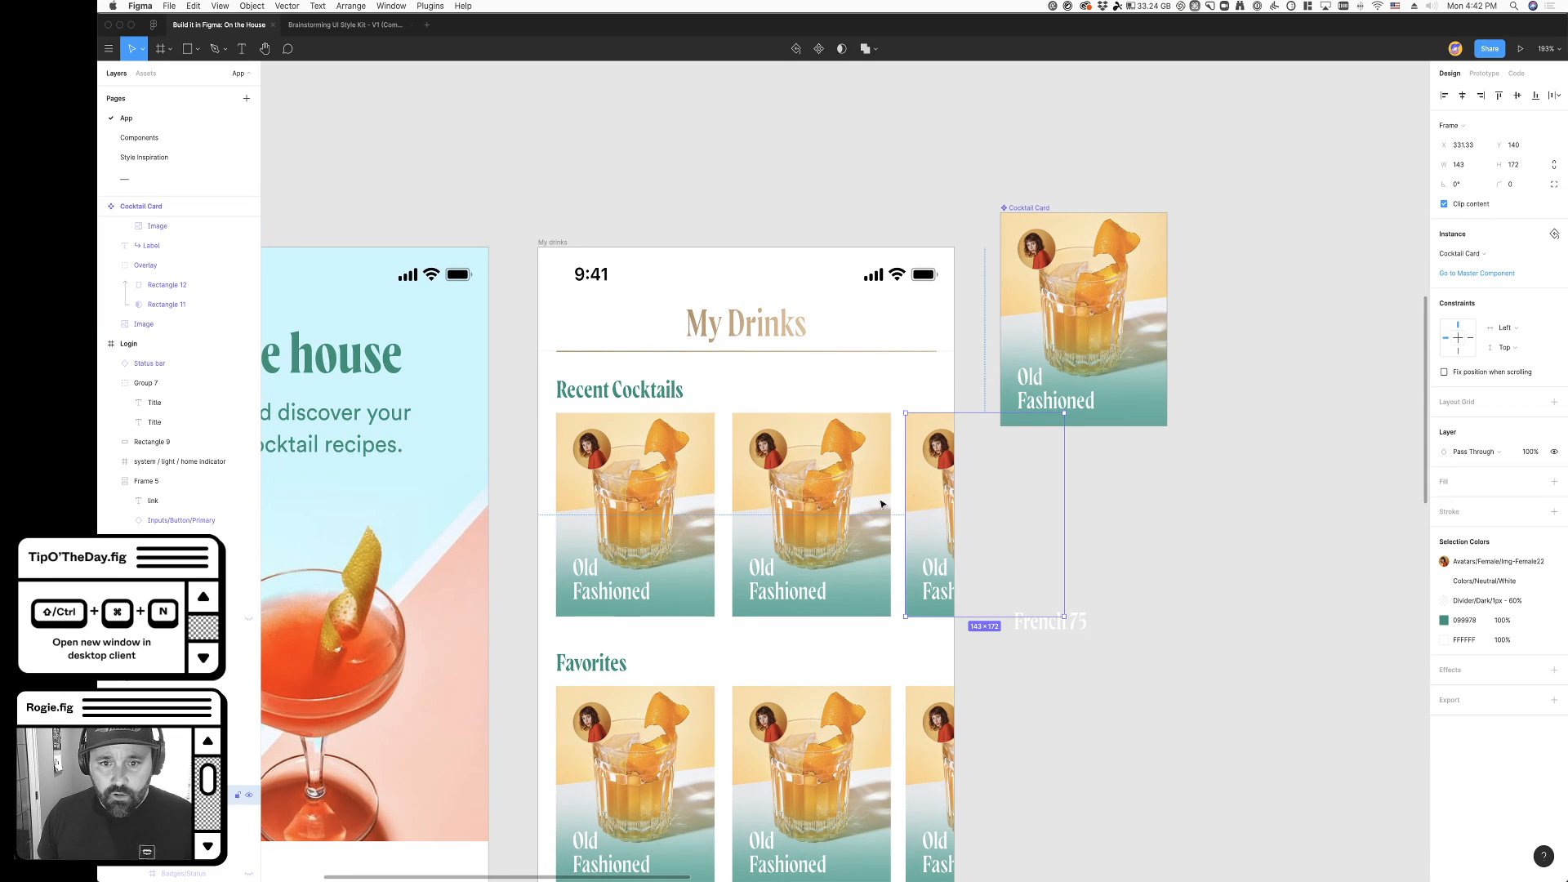
left_click(817, 506, "shift")
left_click(667, 516, "shift")
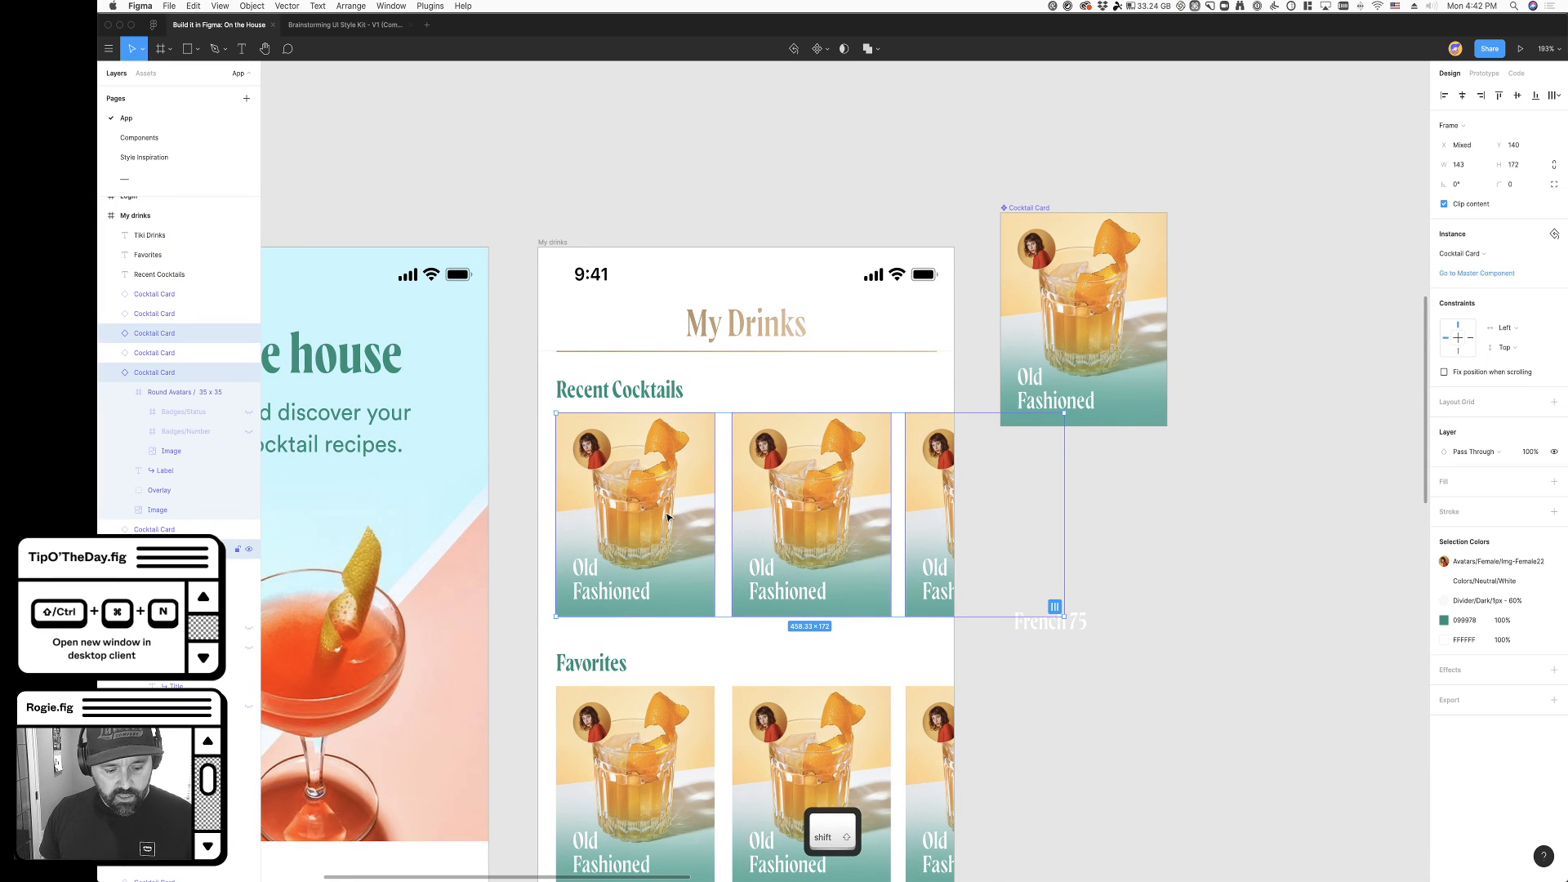
key("shift+a")
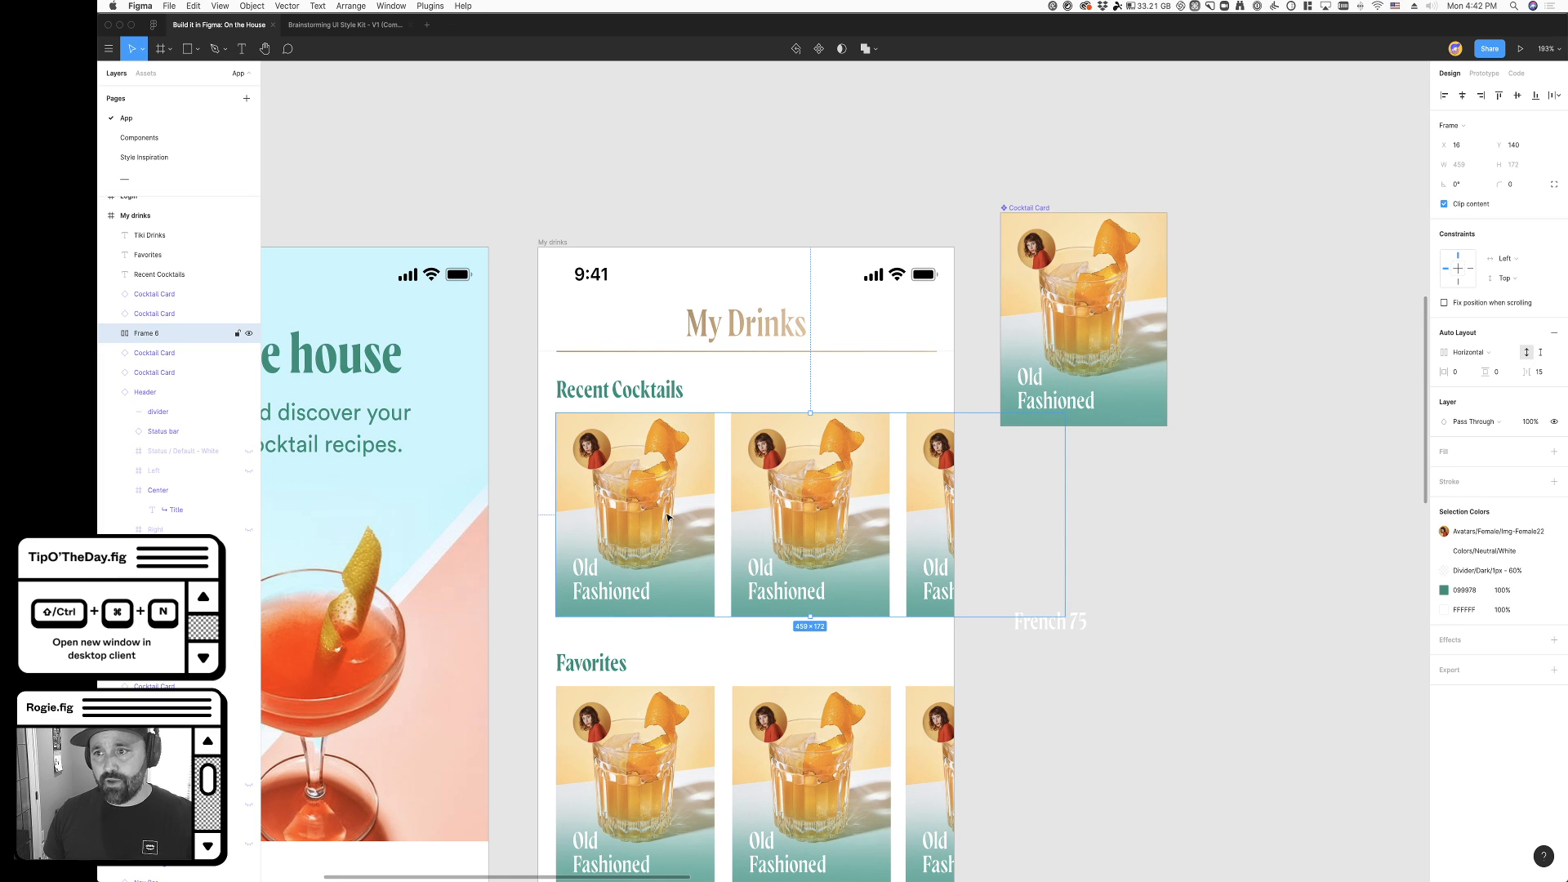
left_click(1544, 377)
type("16")
key("Tab")
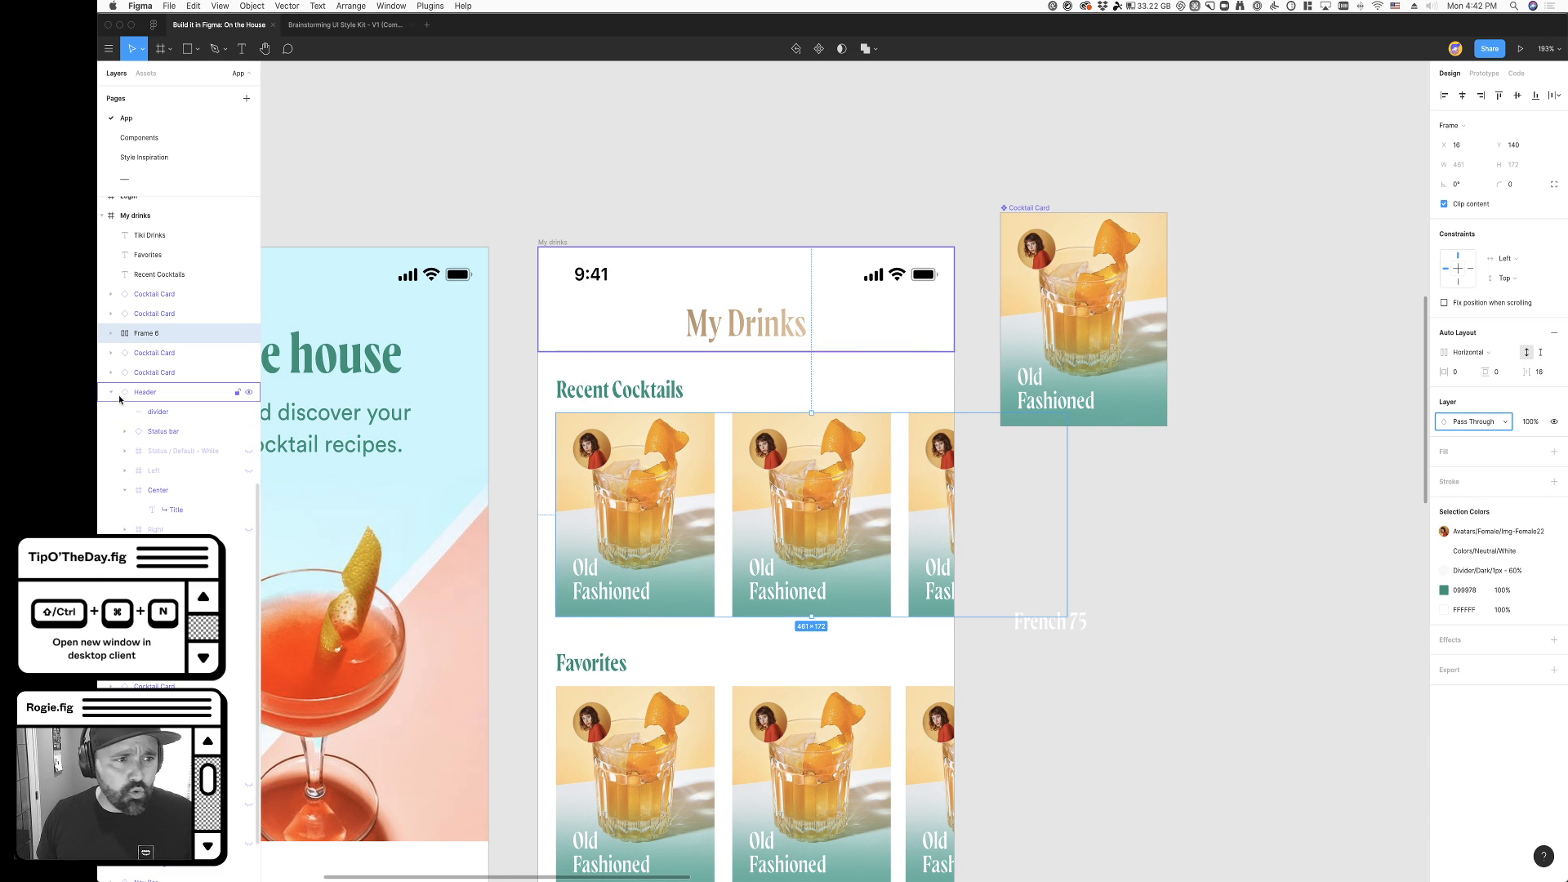
- Align the three cocktail cards inside the new auto layout frame to the top
left_click(112, 333)
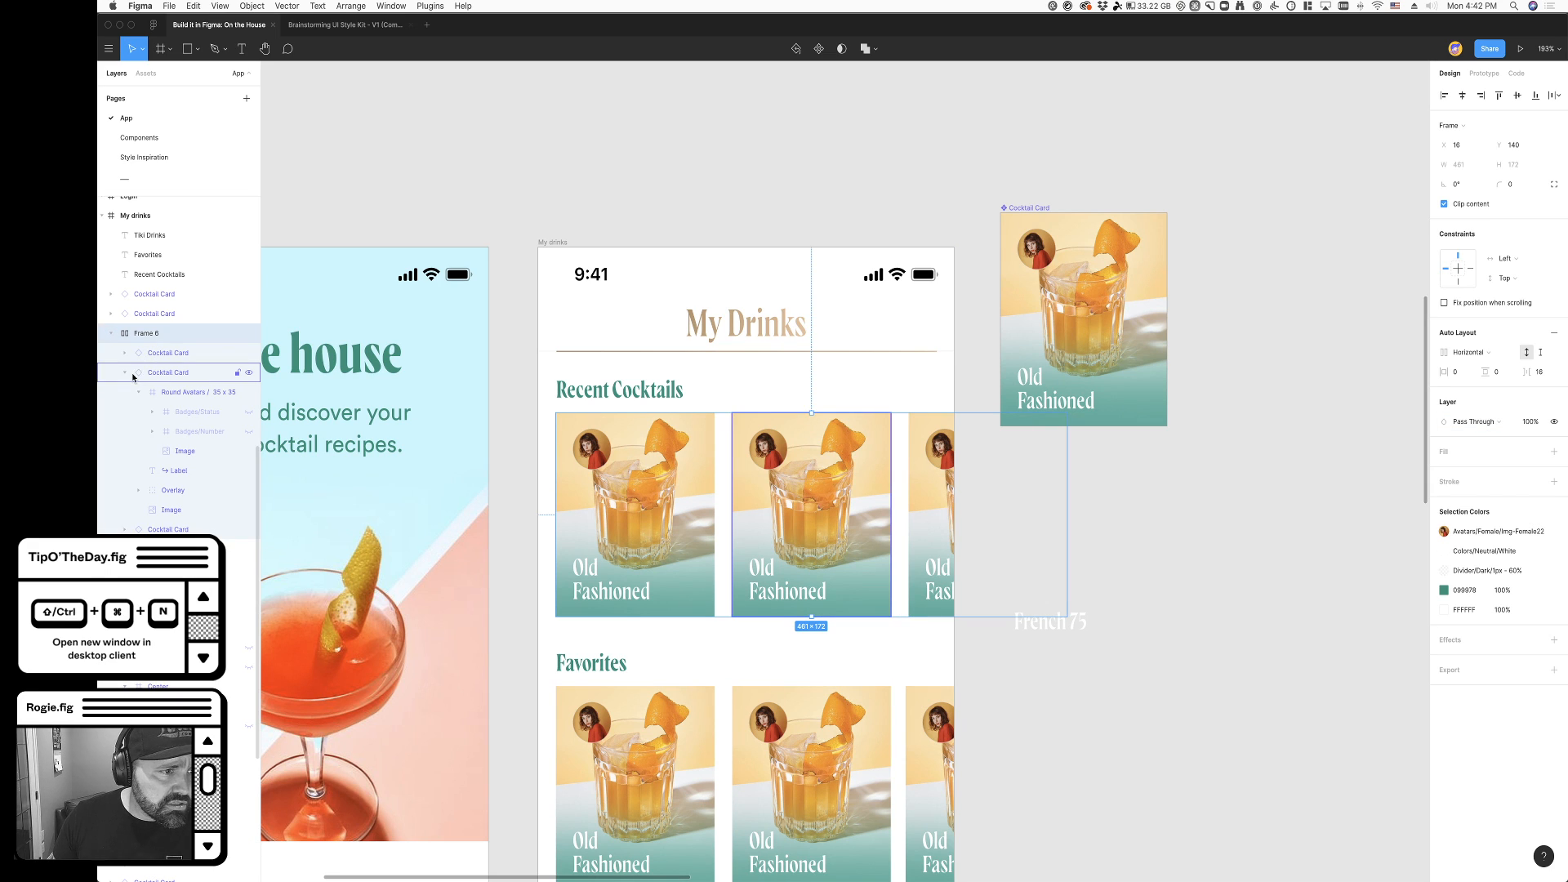
left_click(130, 376)
left_click(120, 374)
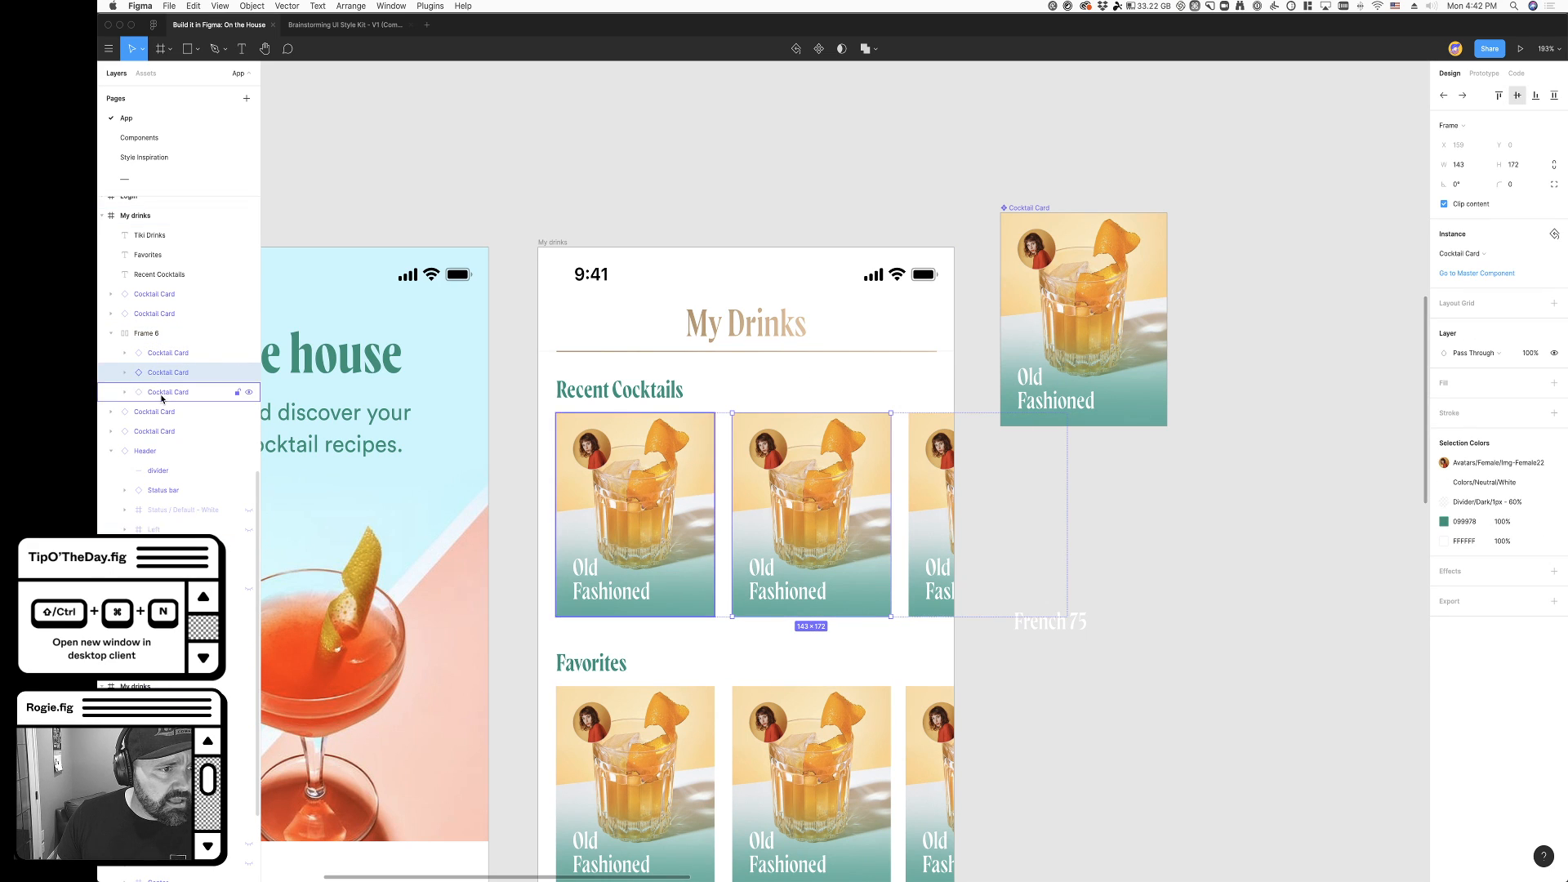
left_click(185, 352, "shift")
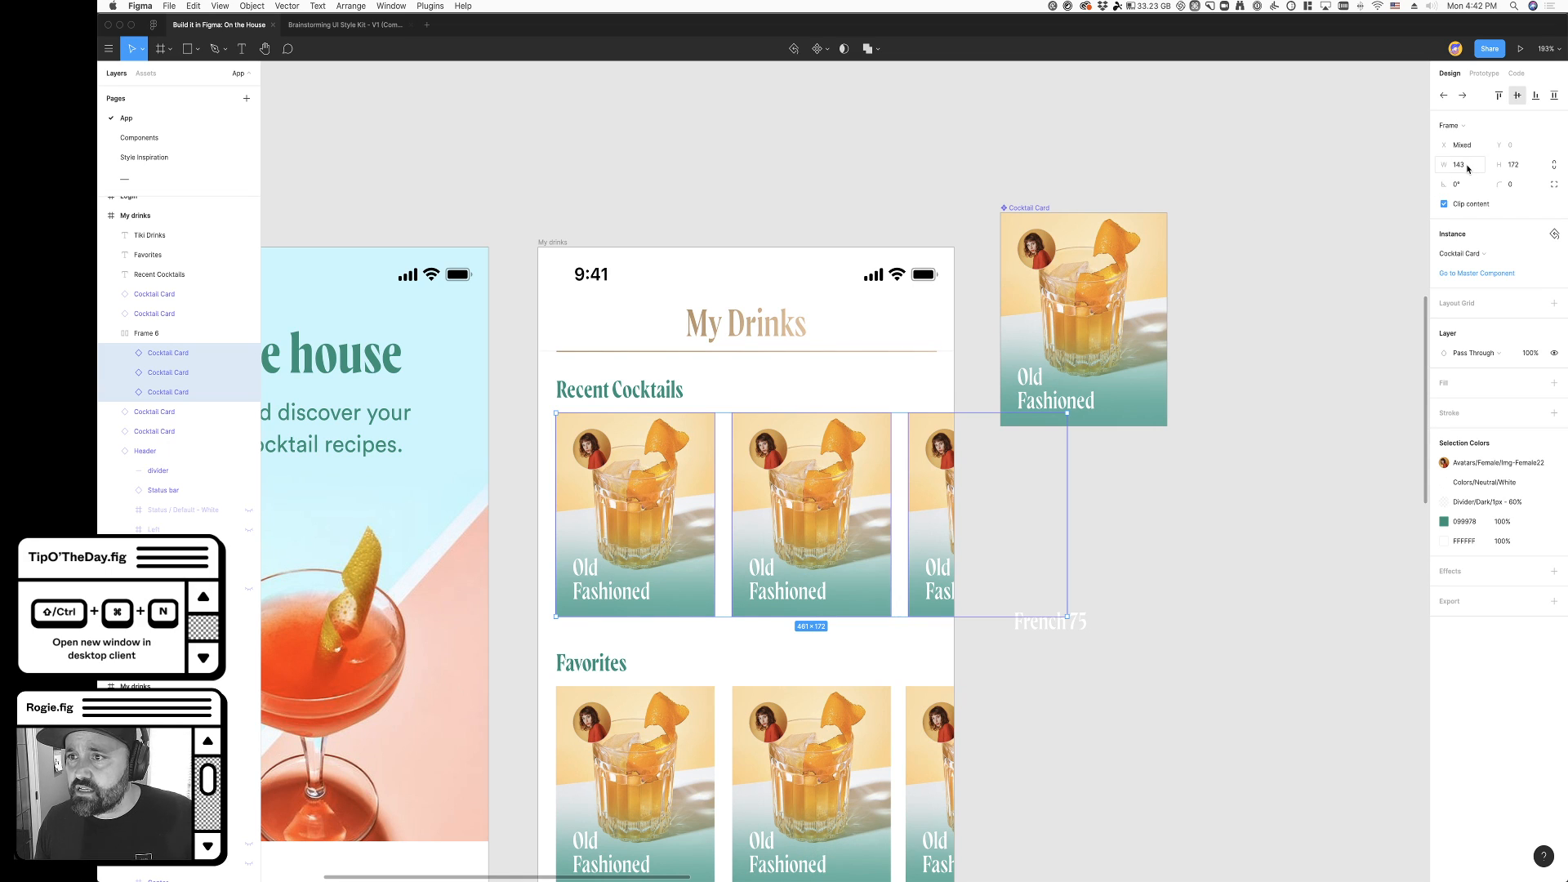
left_click(1501, 96)
left_click(1215, 539)
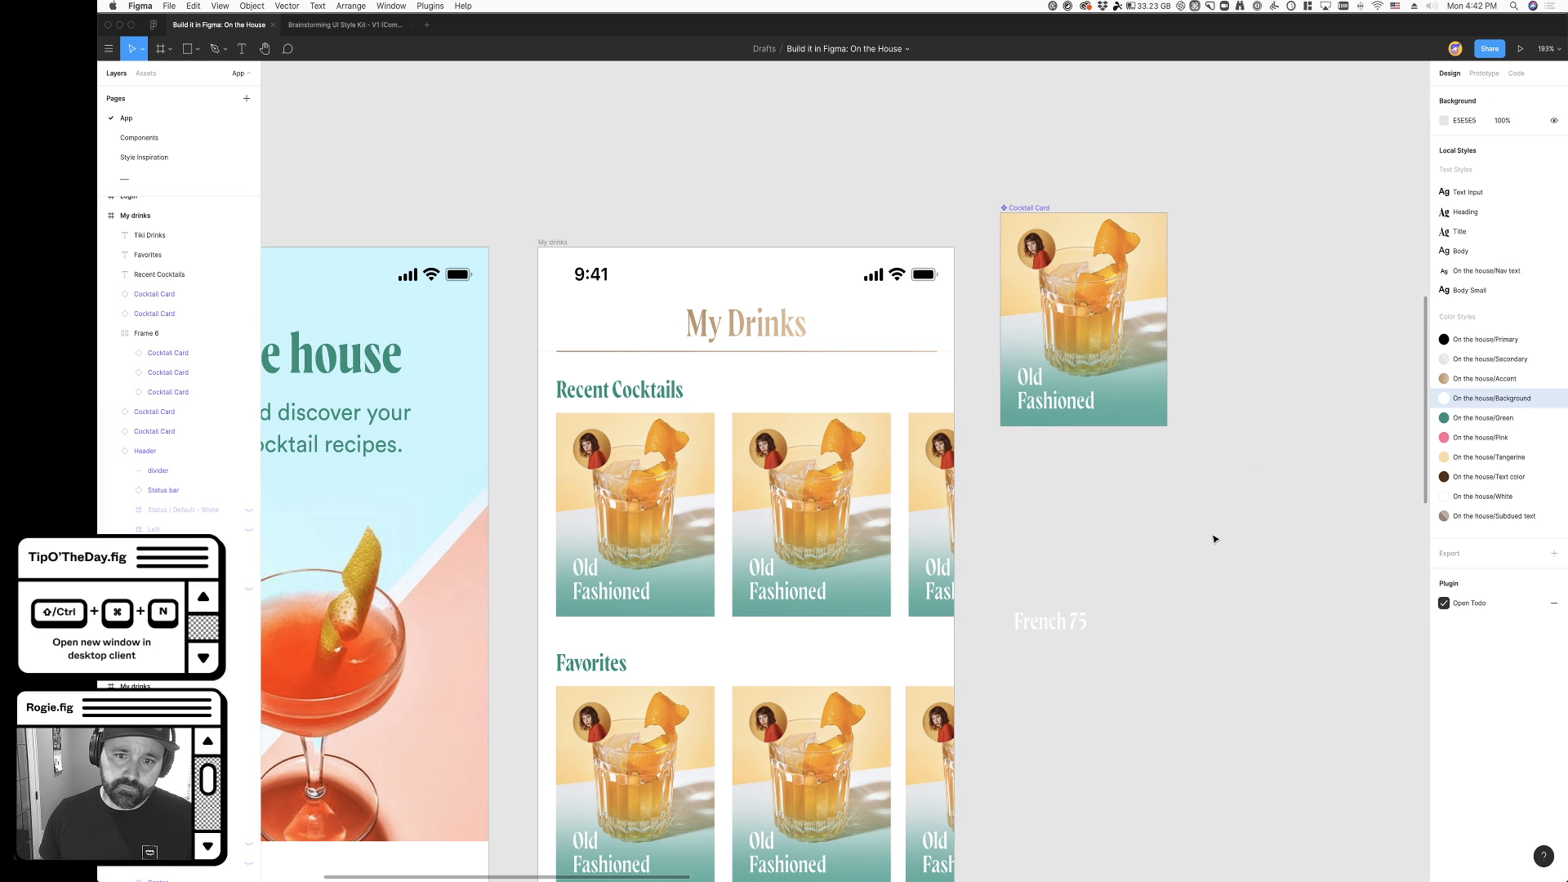
- Apply the Body text style and the On the house/Text color style to the Recent Cocktails heading
scroll(1215, 539, "down", 1)
scroll(1184, 551, "right", 2)
scroll(1158, 564, "down", 4)
left_click(784, 325)
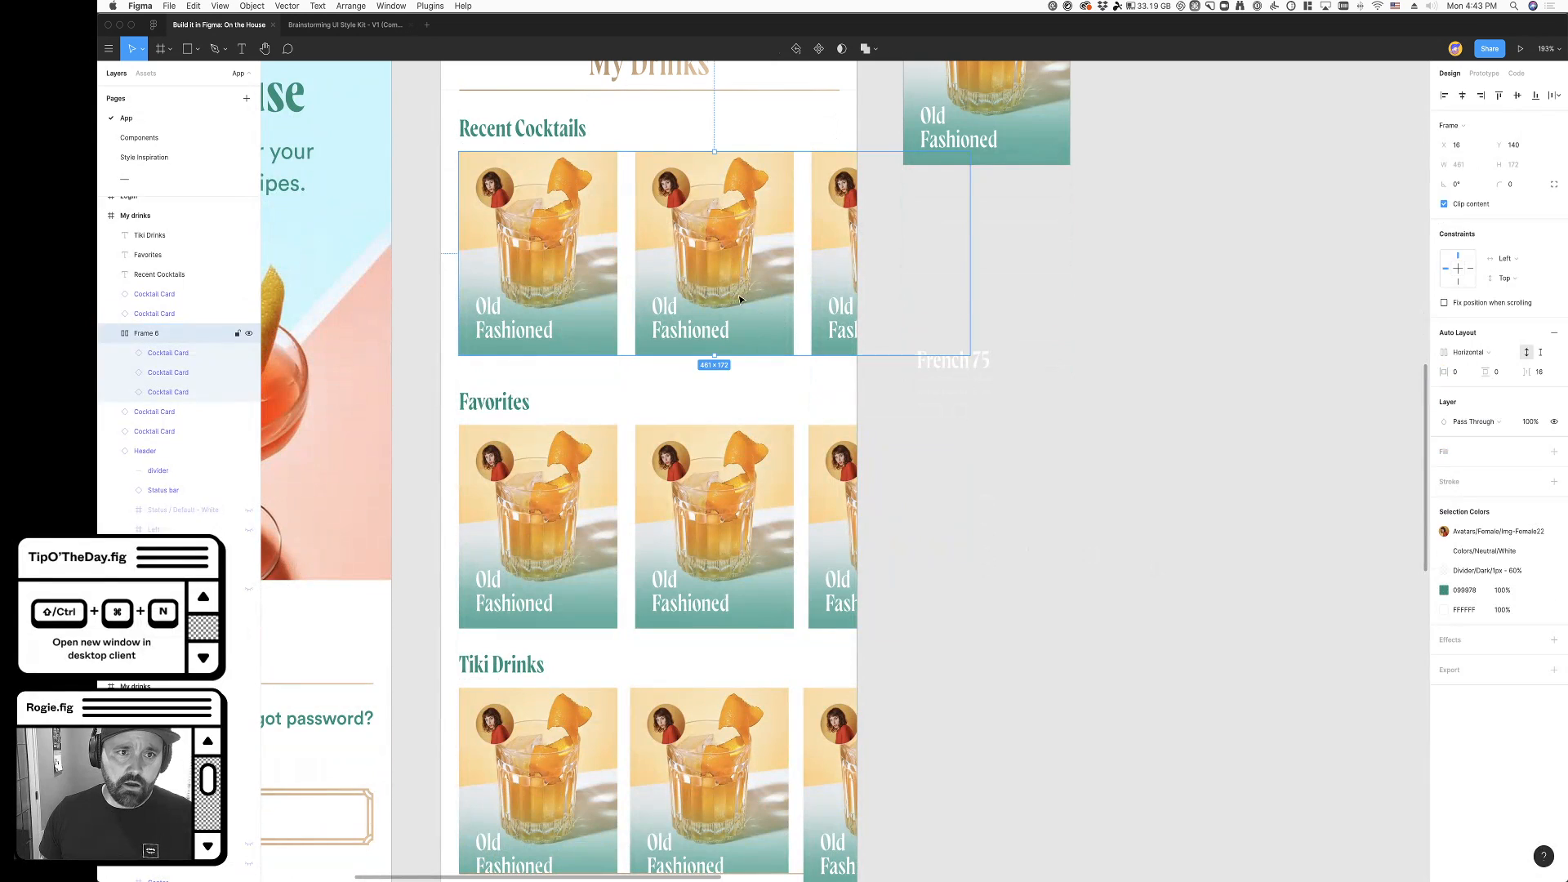
scroll(729, 482, "up", 3)
left_click(514, 229)
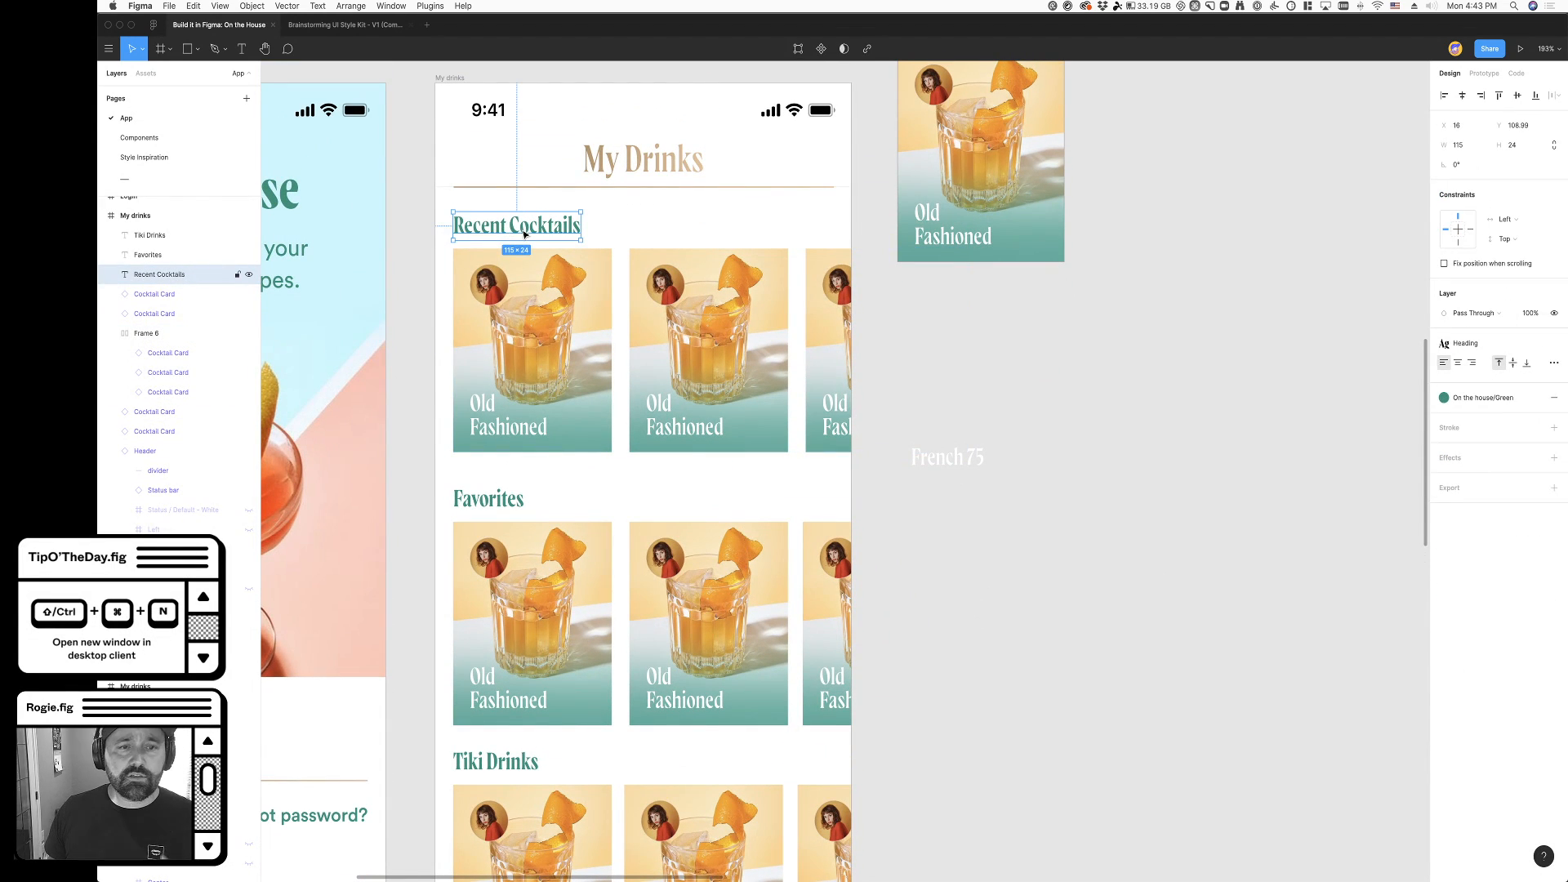
left_click(1482, 355)
left_click(1496, 446)
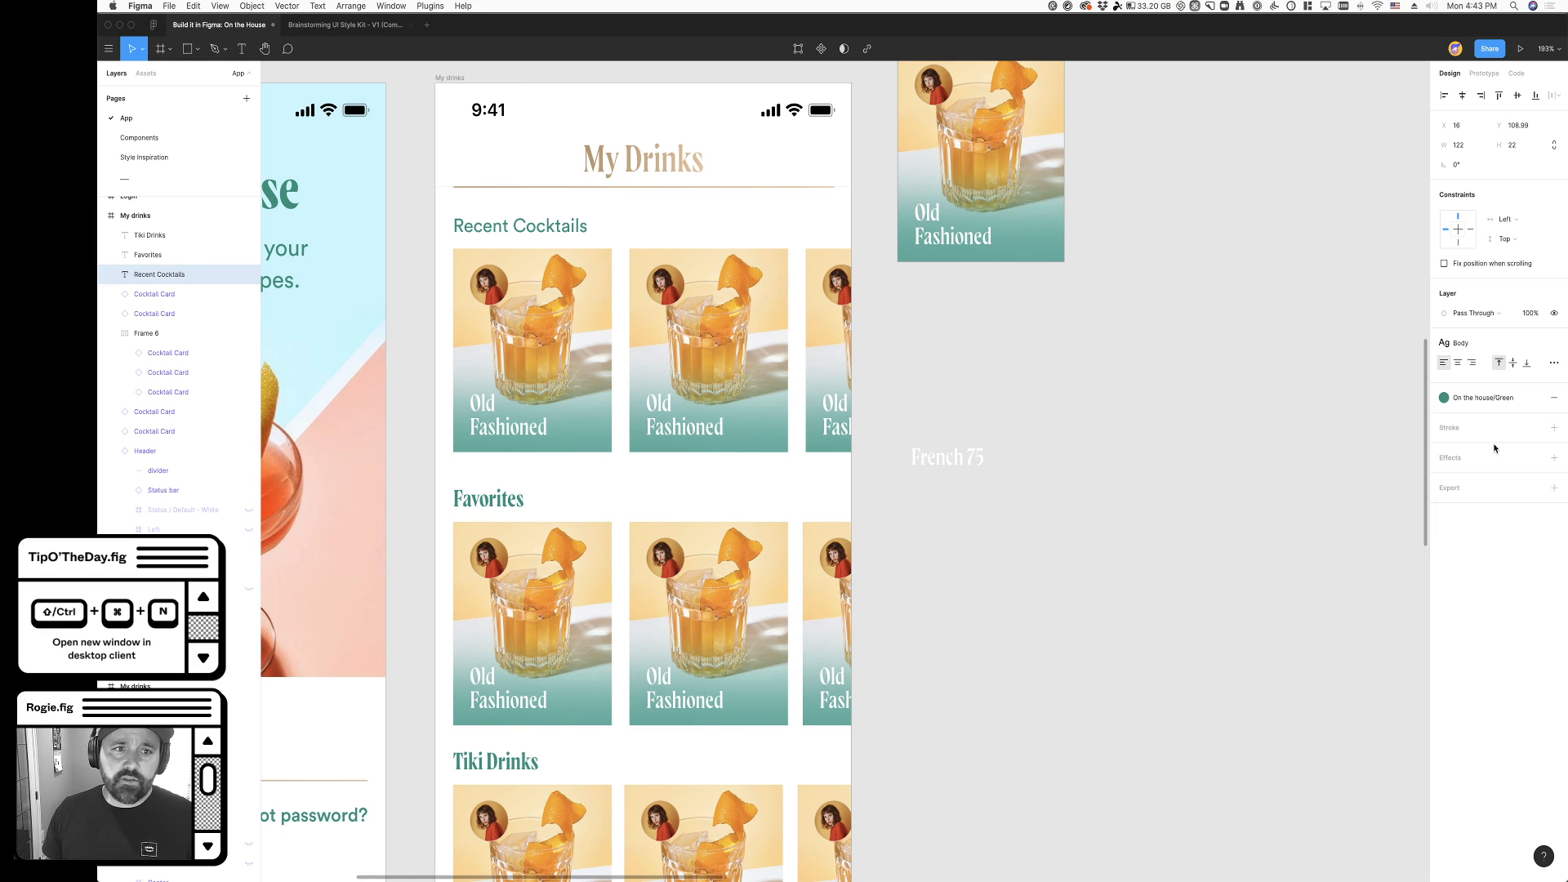
left_click(1503, 400)
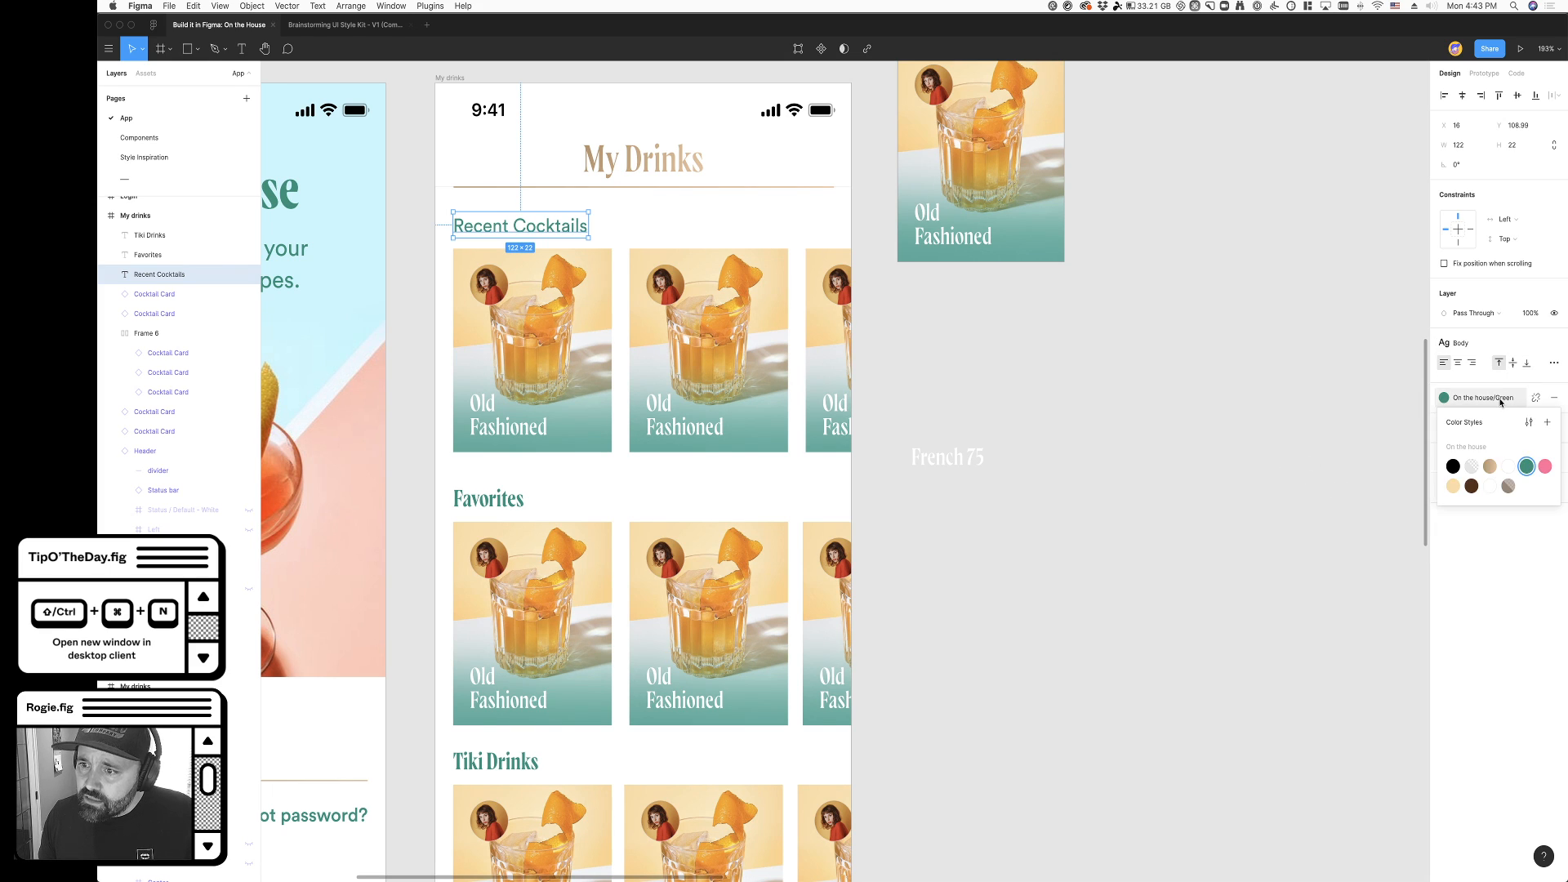
left_click(1472, 487)
- Cut the Favorites and Tiki Drinks headings and all their cocktail cards from the My drinks frame
scroll(979, 502, "up", 1)
left_click(478, 512)
key("cmd+x")
left_click(500, 602)
key("cmd+x")
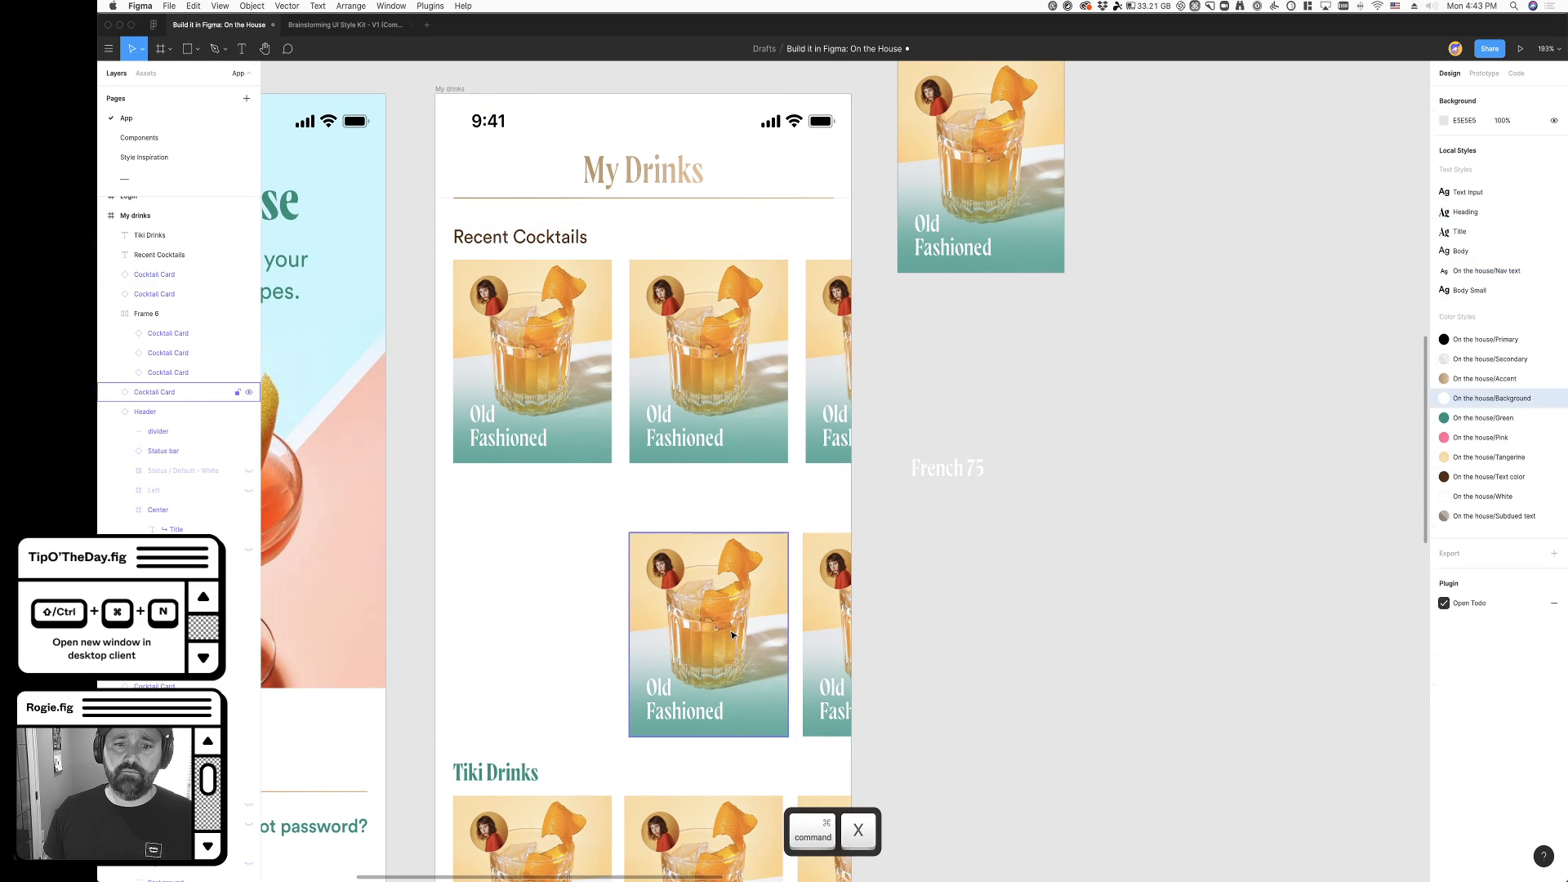
key("super+x")
left_click(825, 629)
key("super+x")
scroll(593, 593, "down", 5)
left_click_drag(477, 507, 815, 646)
key("super+x")
scroll(714, 585, "up", 5)
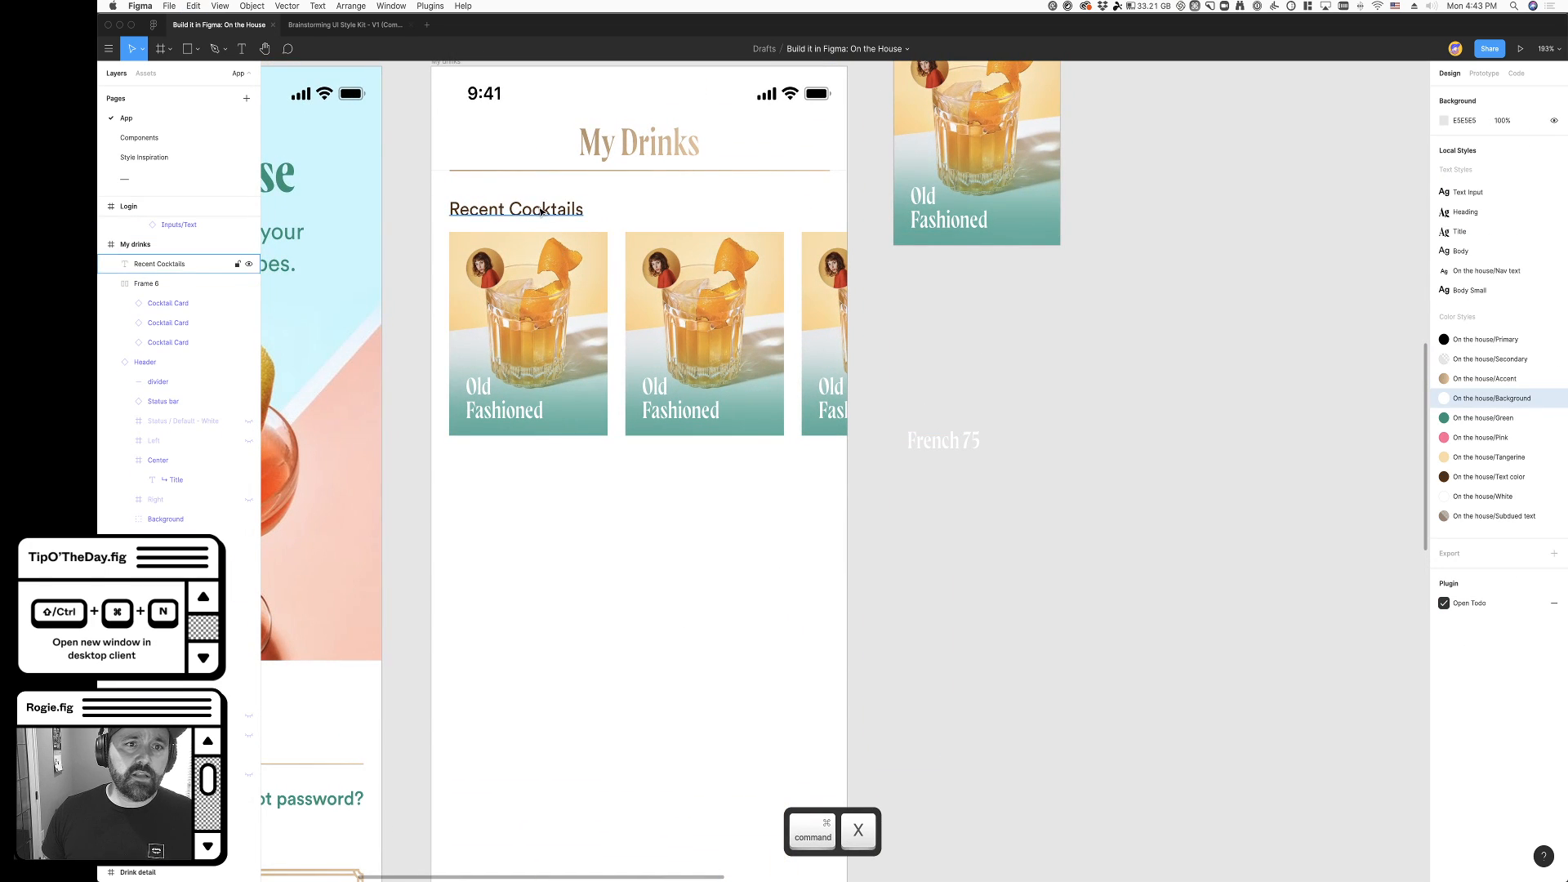
- Wrap the Recent Cocktails heading and its row of cards in a vertical auto layout frame
left_click(705, 333, "shift")
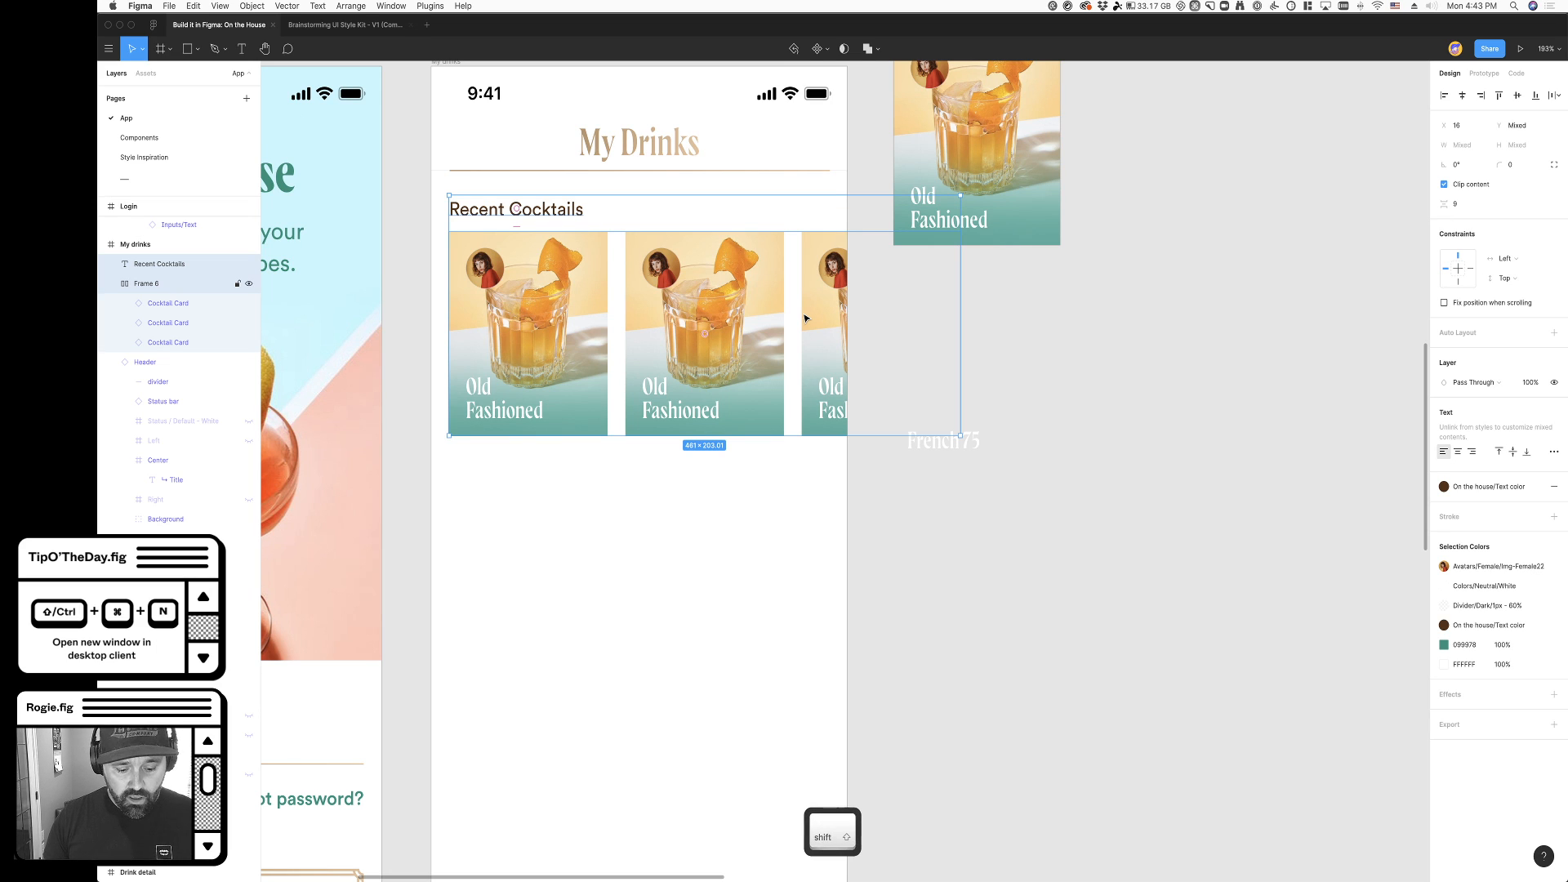
key("shift+a")
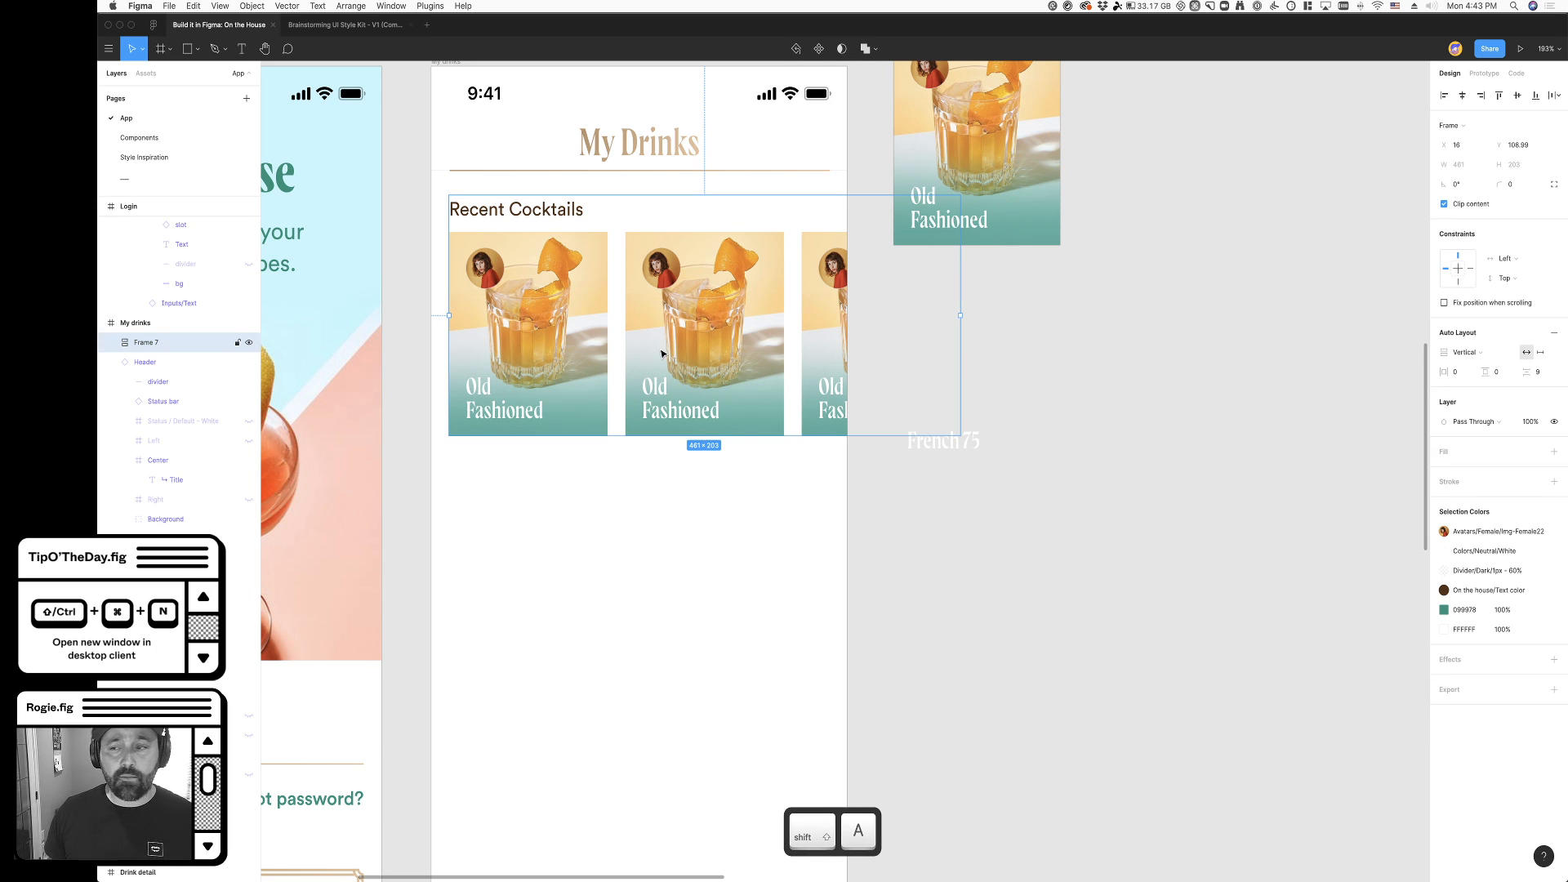
scroll(531, 302, "down", 1)
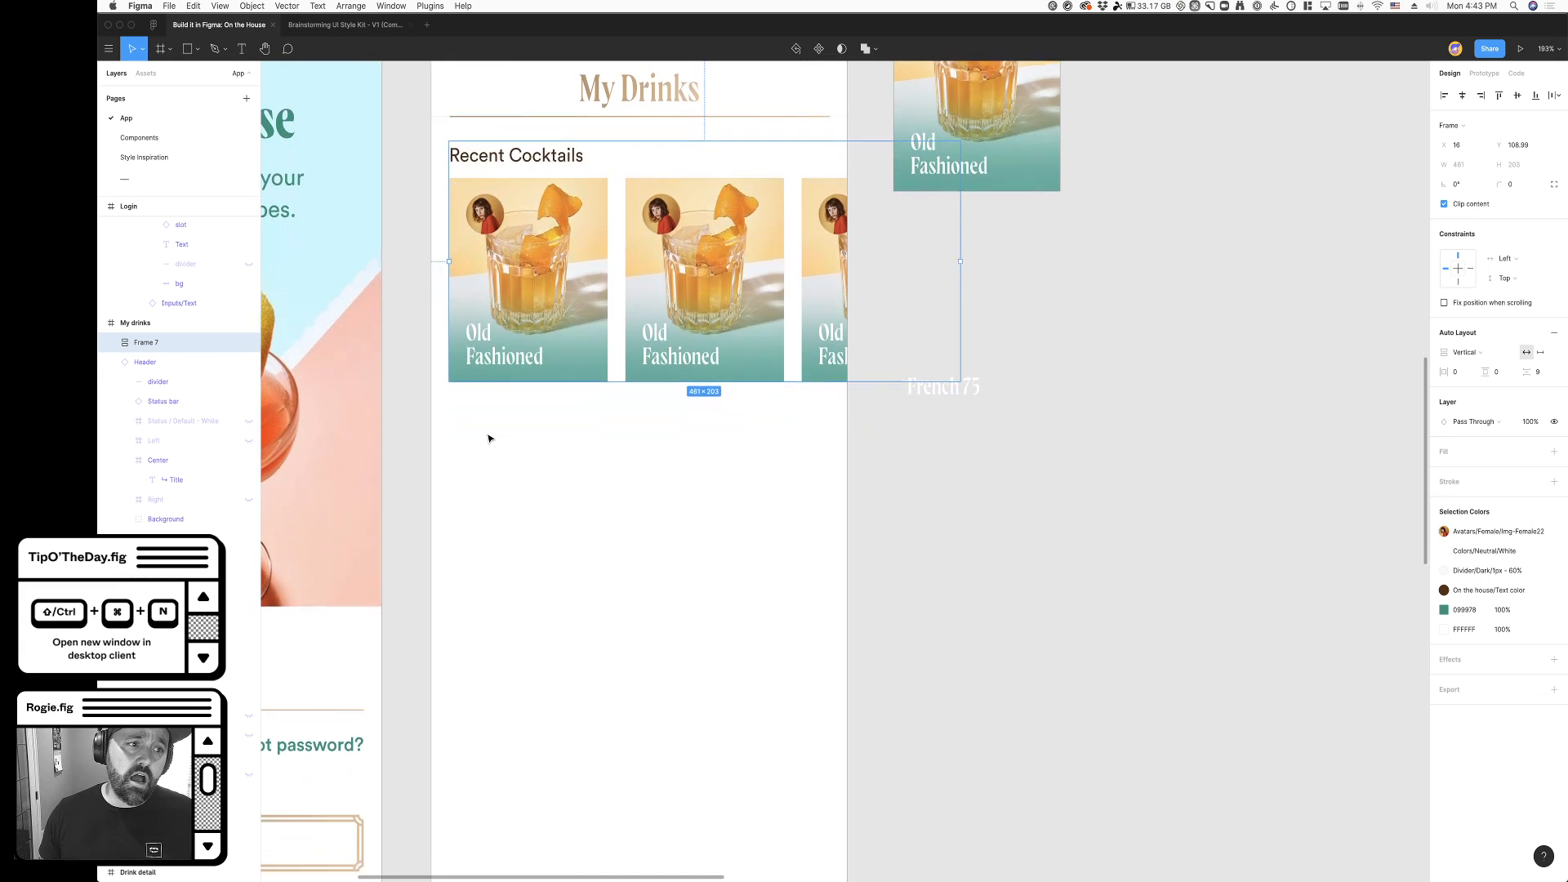
scroll(490, 438, "up", 5)
- Duplicate the Recent Cocktails frame onto the canvas above the My drinks frame and turn the copy into a component
left_click_drag(727, 650, 727, 164)
scroll(770, 205, "up", 3)
left_click(1165, 341)
left_click(454, 196)
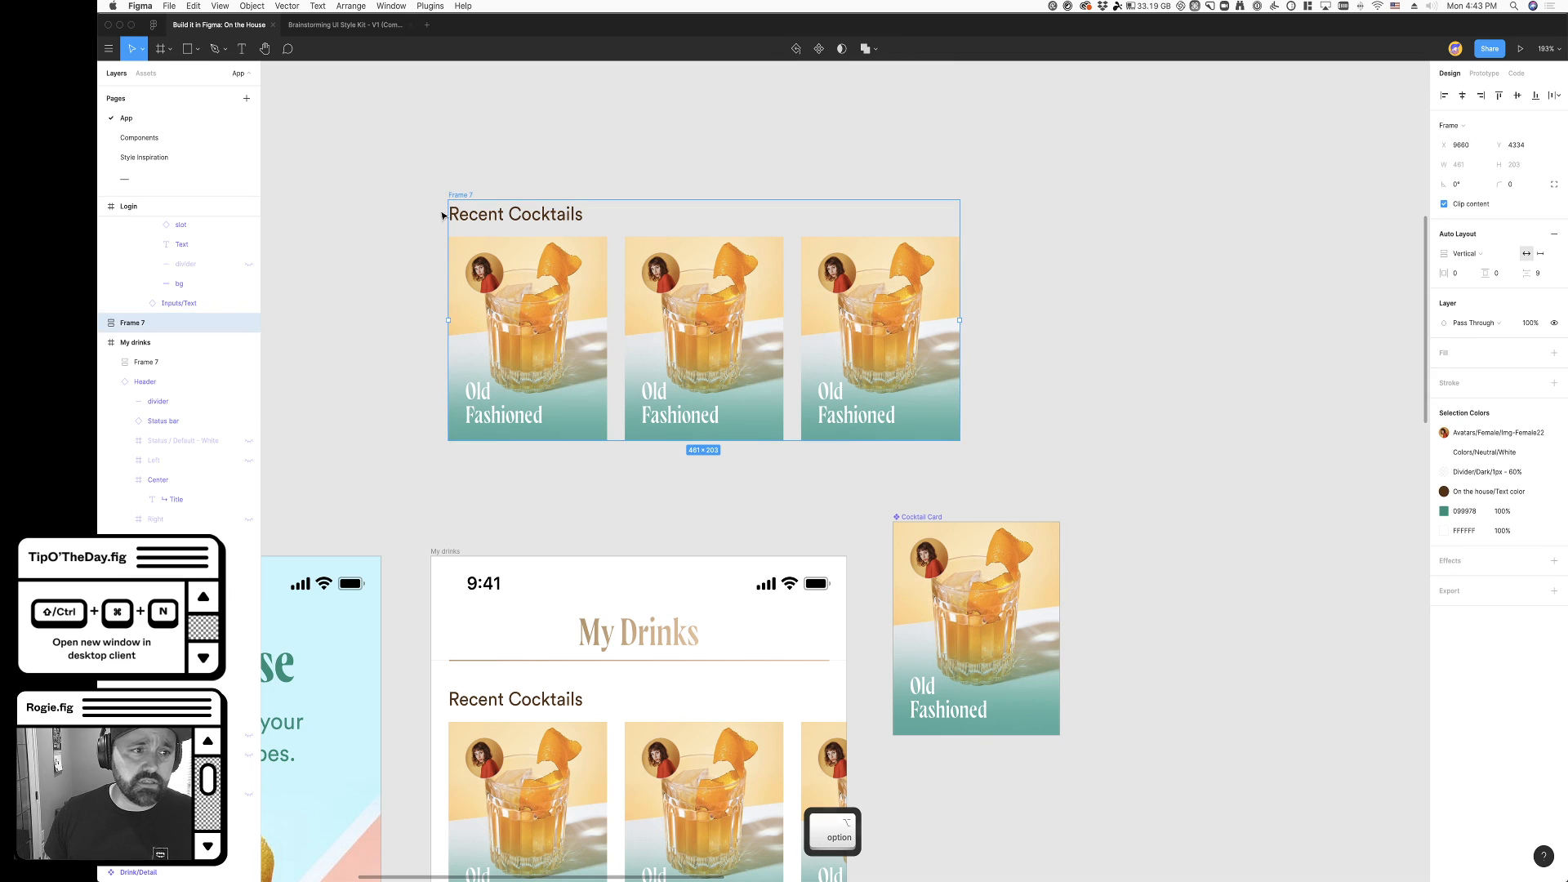
left_click(819, 48)
- Rename the new component as Cocktail Row
key("super+r")
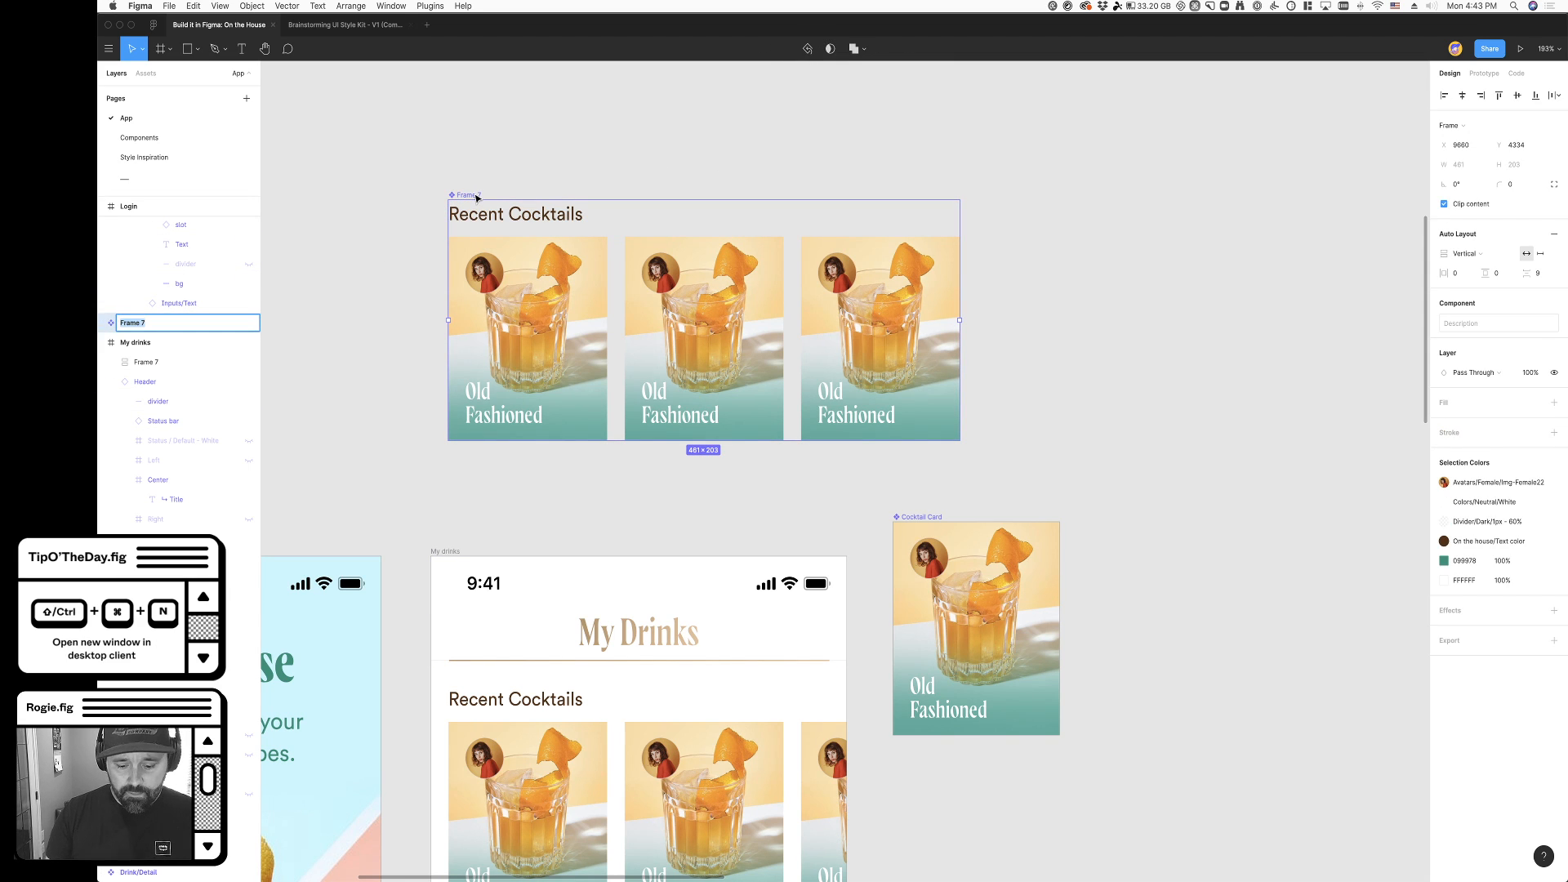
key("shift")
type("Row")
key("Return")
key("super+r")
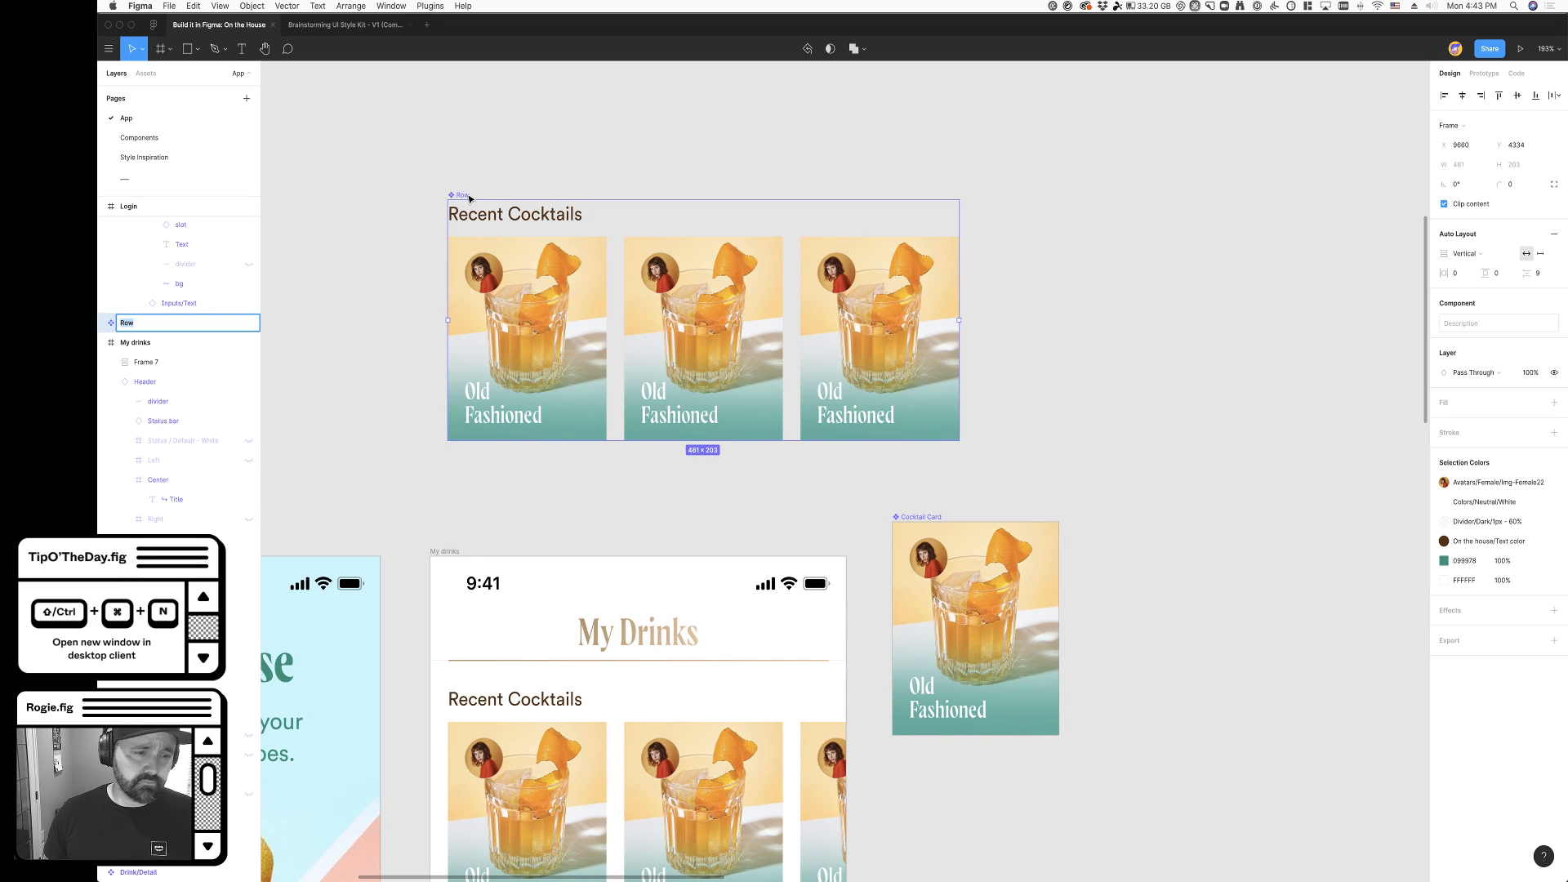
type("Cocktail Row")
key("Return")
- Replace the original Recent Cocktails frame in My drinks with an instance of the Cocktail Row component
scroll(618, 596, "down", 4)
left_click(618, 596)
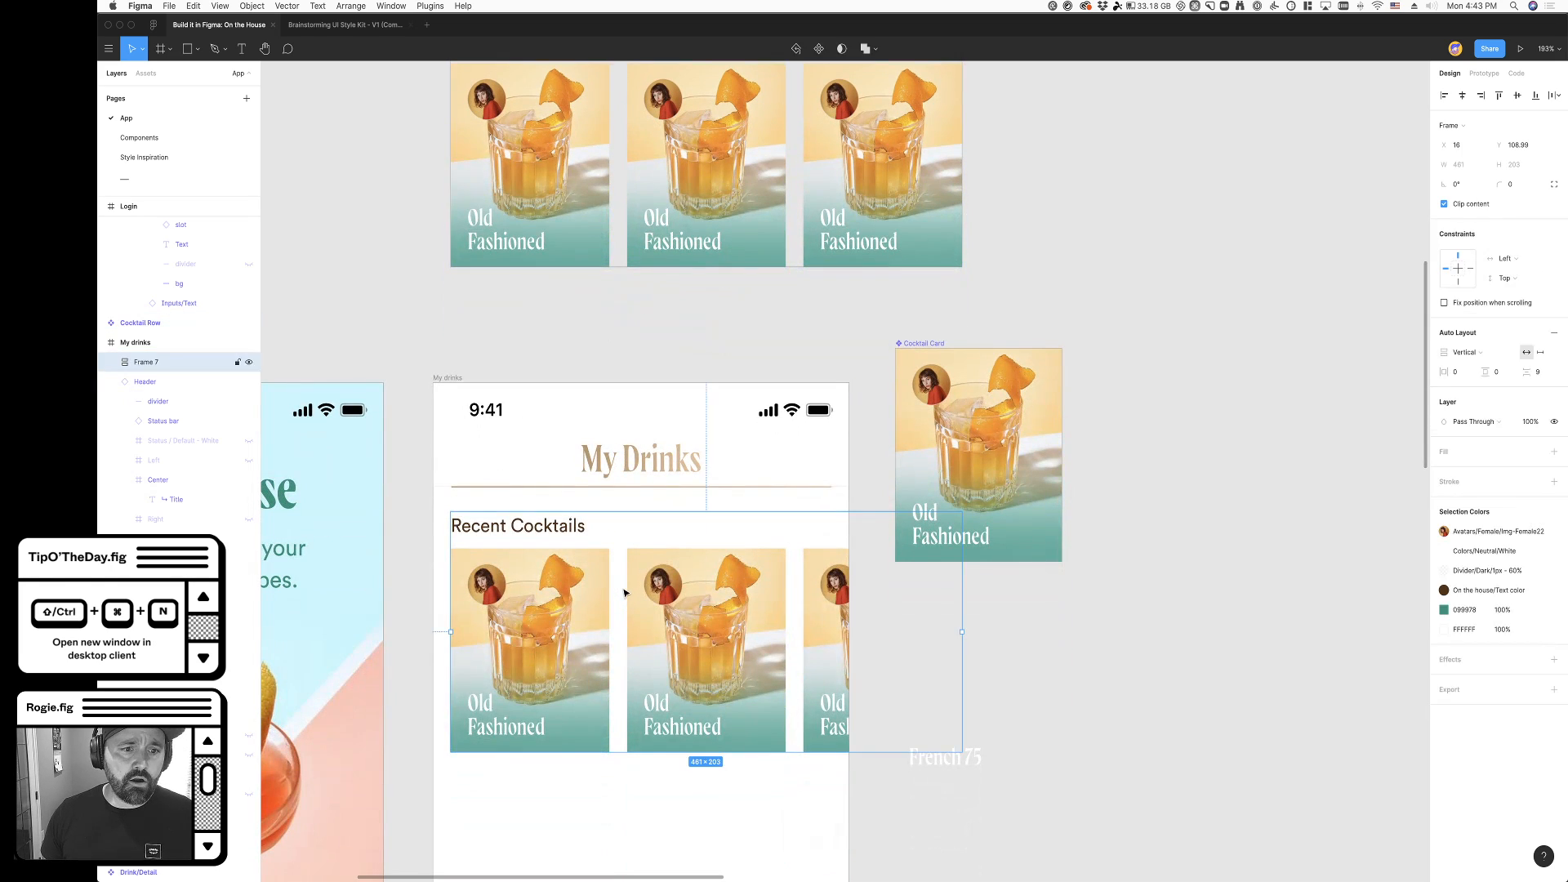
key("Delete")
scroll(603, 448, "up", 3)
left_click_drag(553, 206, 635, 789)
- Duplicate the Cocktail Row instance down the My drinks frame to make three stacked rows
scroll(634, 710, "down", 4)
scroll(635, 780, "down", 5)
scroll(635, 781, "up", 2)
left_click_drag(713, 529, 702, 778)
scroll(695, 764, "down", 1)
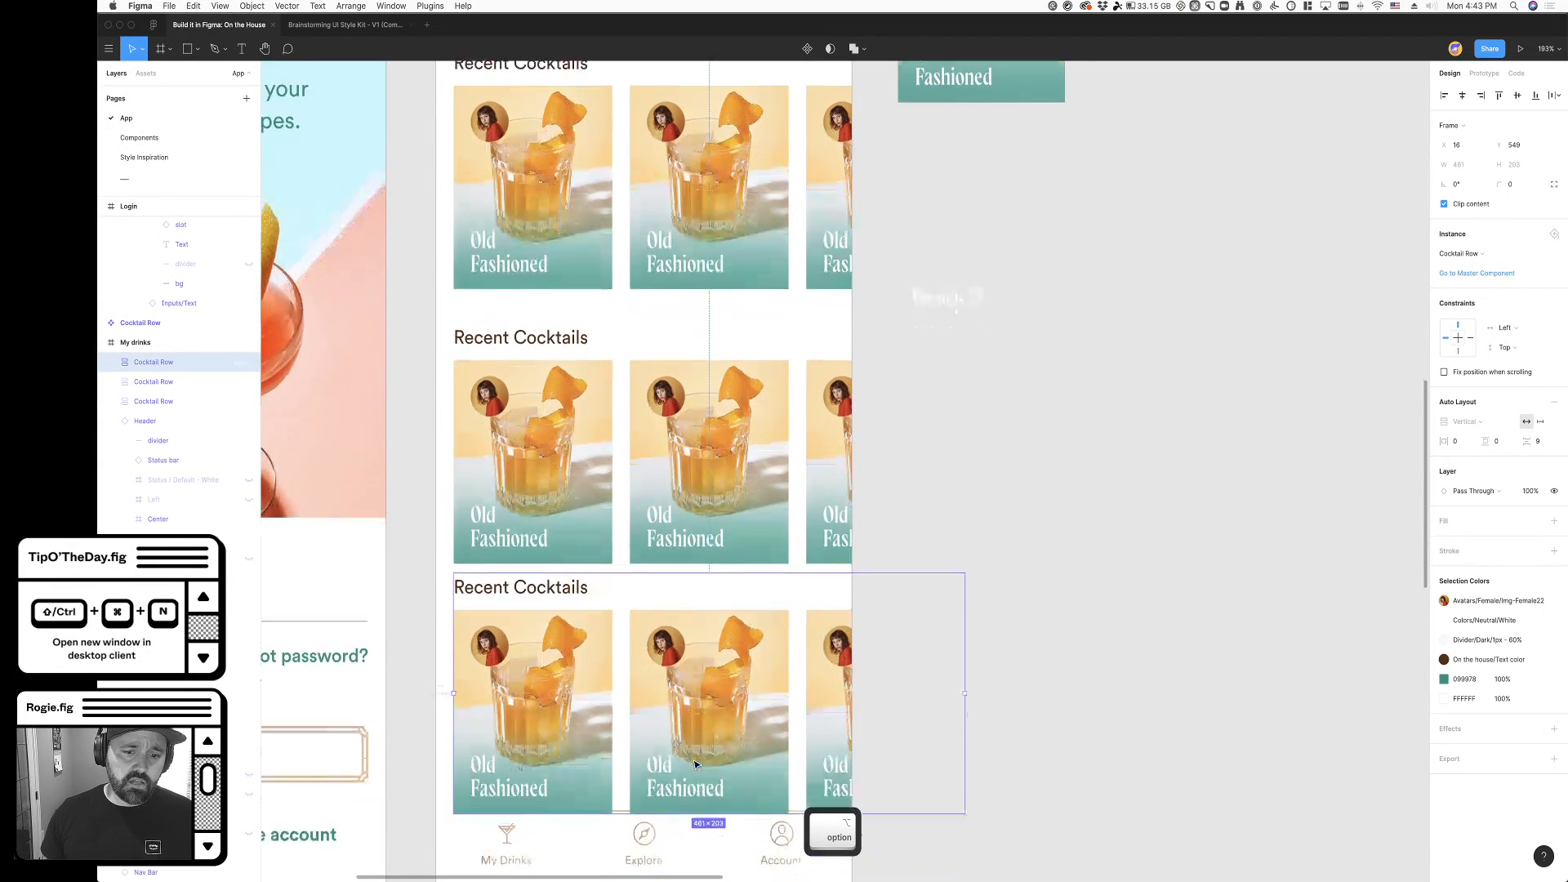
- Wrap the three Cocktail Row instances in one vertical auto layout frame
scroll(695, 764, "down", 3)
left_click(690, 523, "shift")
left_click(685, 285, "shift")
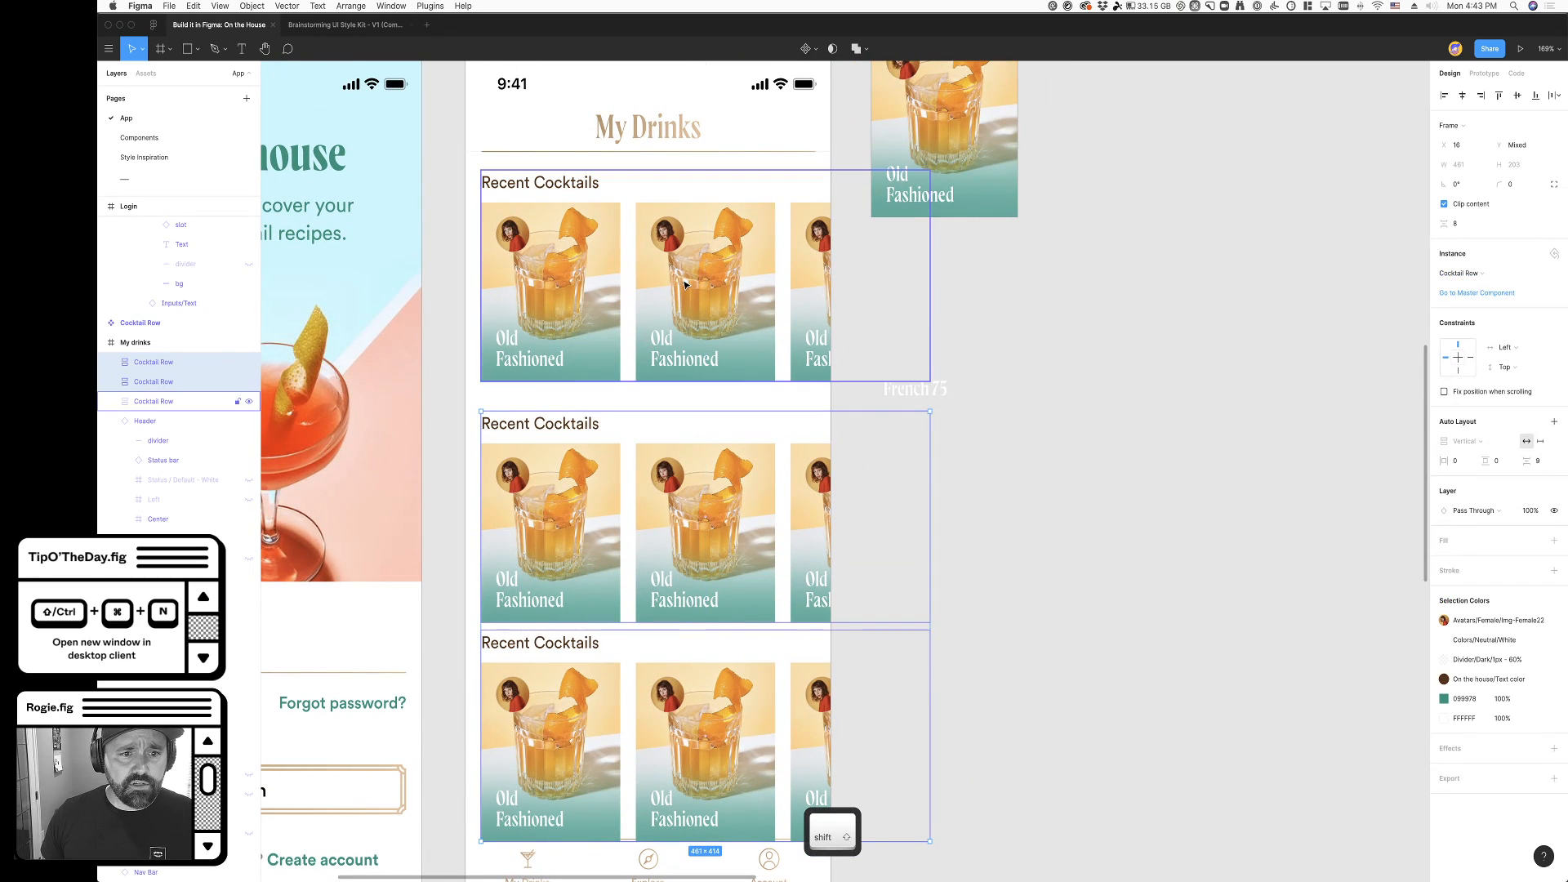
left_click(685, 285, "shift")
scroll(753, 376, "down", 1)
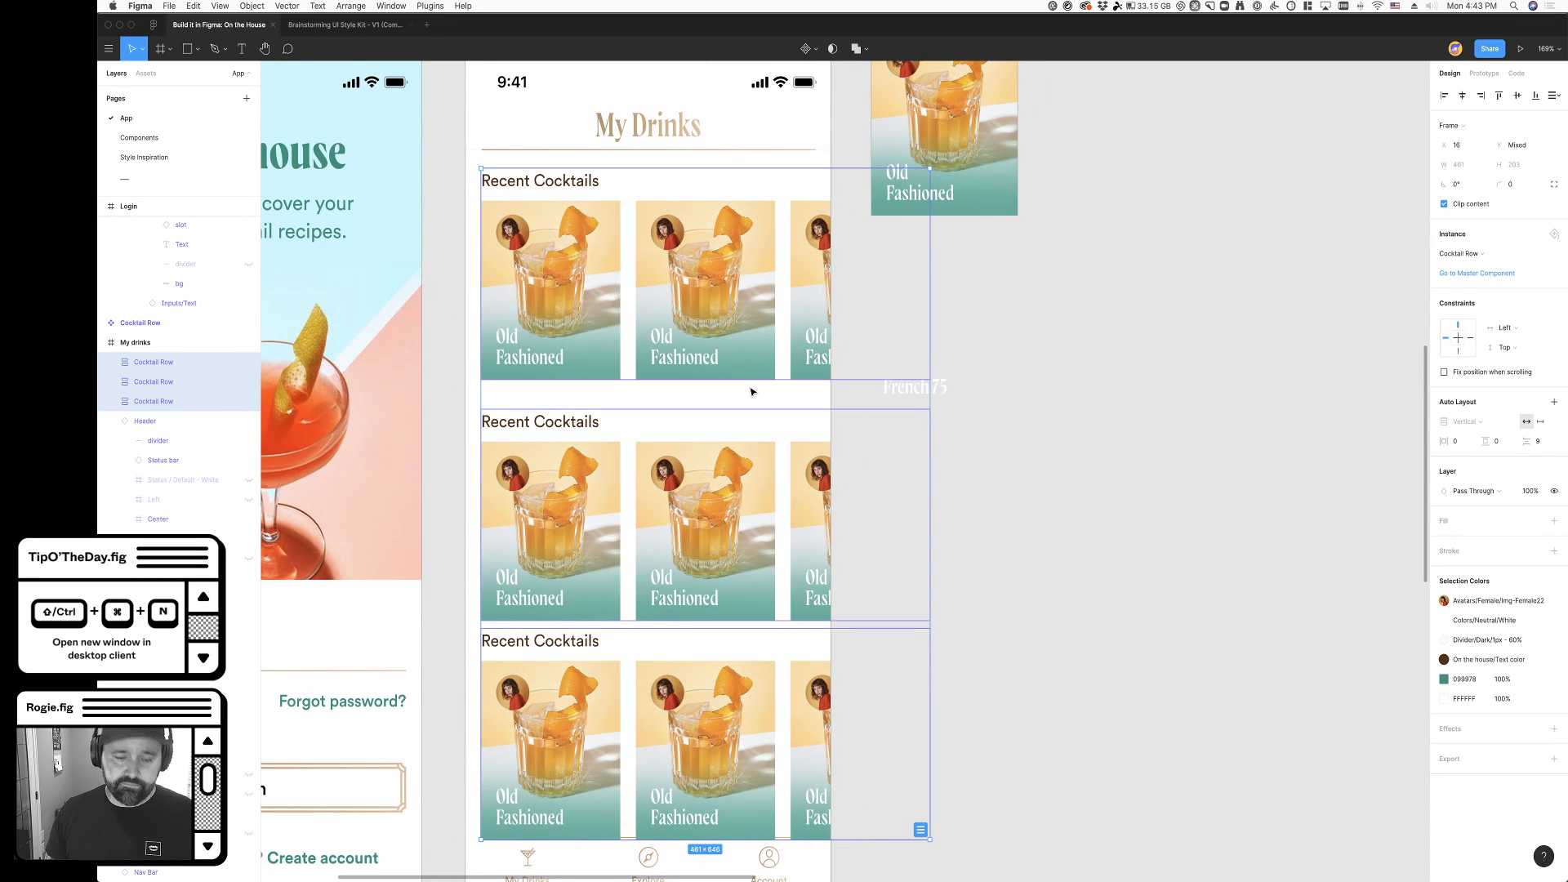
key("shift+a")
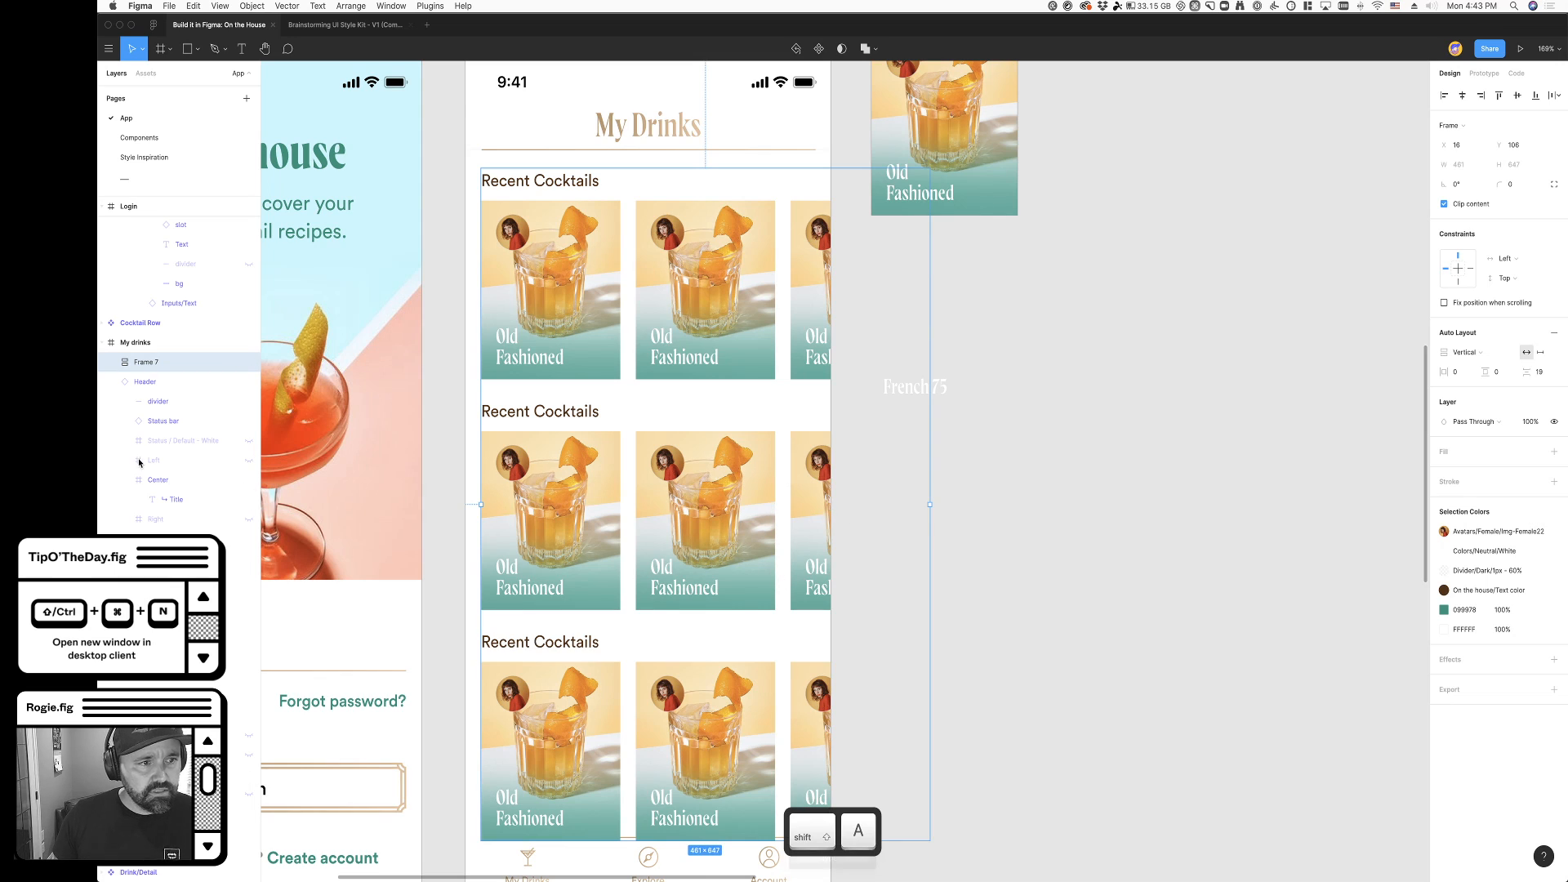
- Rename the auto layout frame holding the three Cocktail Row instances in My drinks as Cocktails
left_click(113, 362)
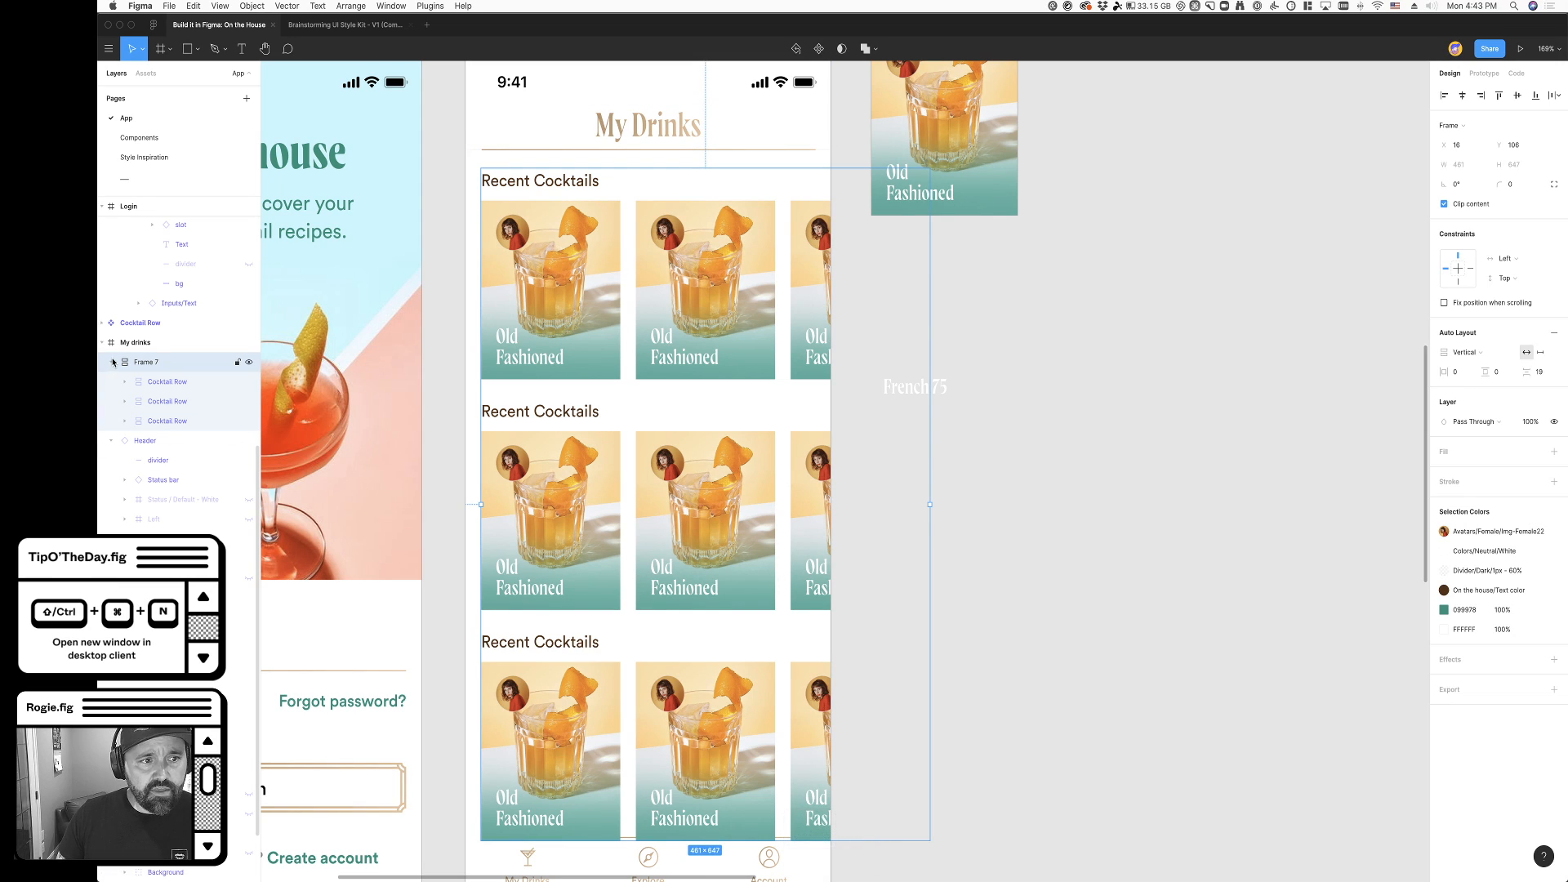
double_click(156, 366)
type("C")
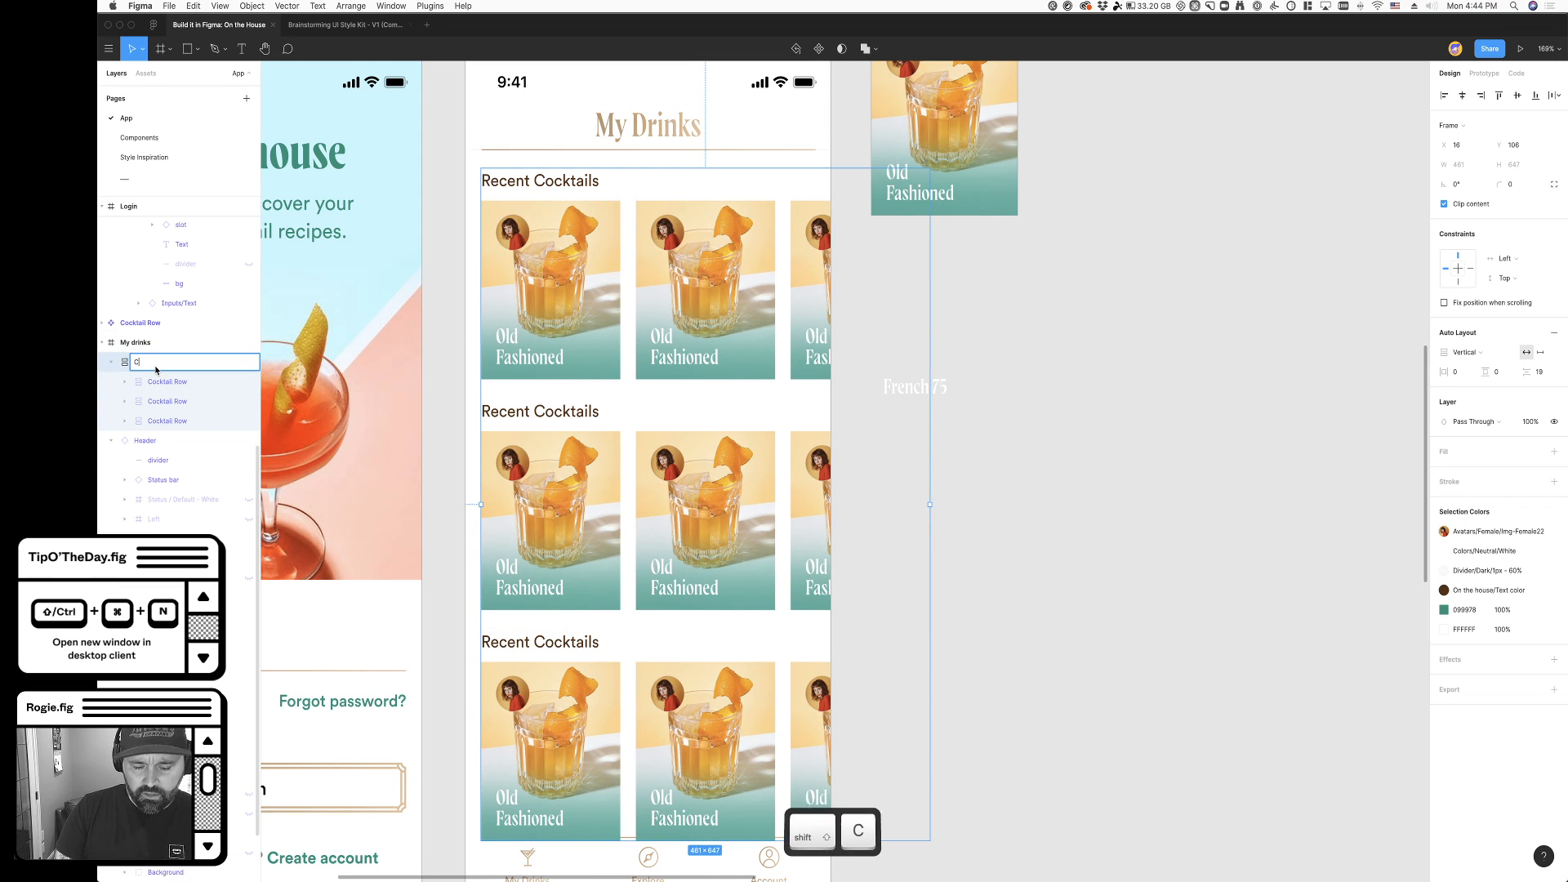
type("ocktails")
key("Return")
- Set the spacing between the rows in the Cocktails auto layout frame to 16, and reduce it further to 8
left_click(1540, 374)
type("16")
key("Tab")
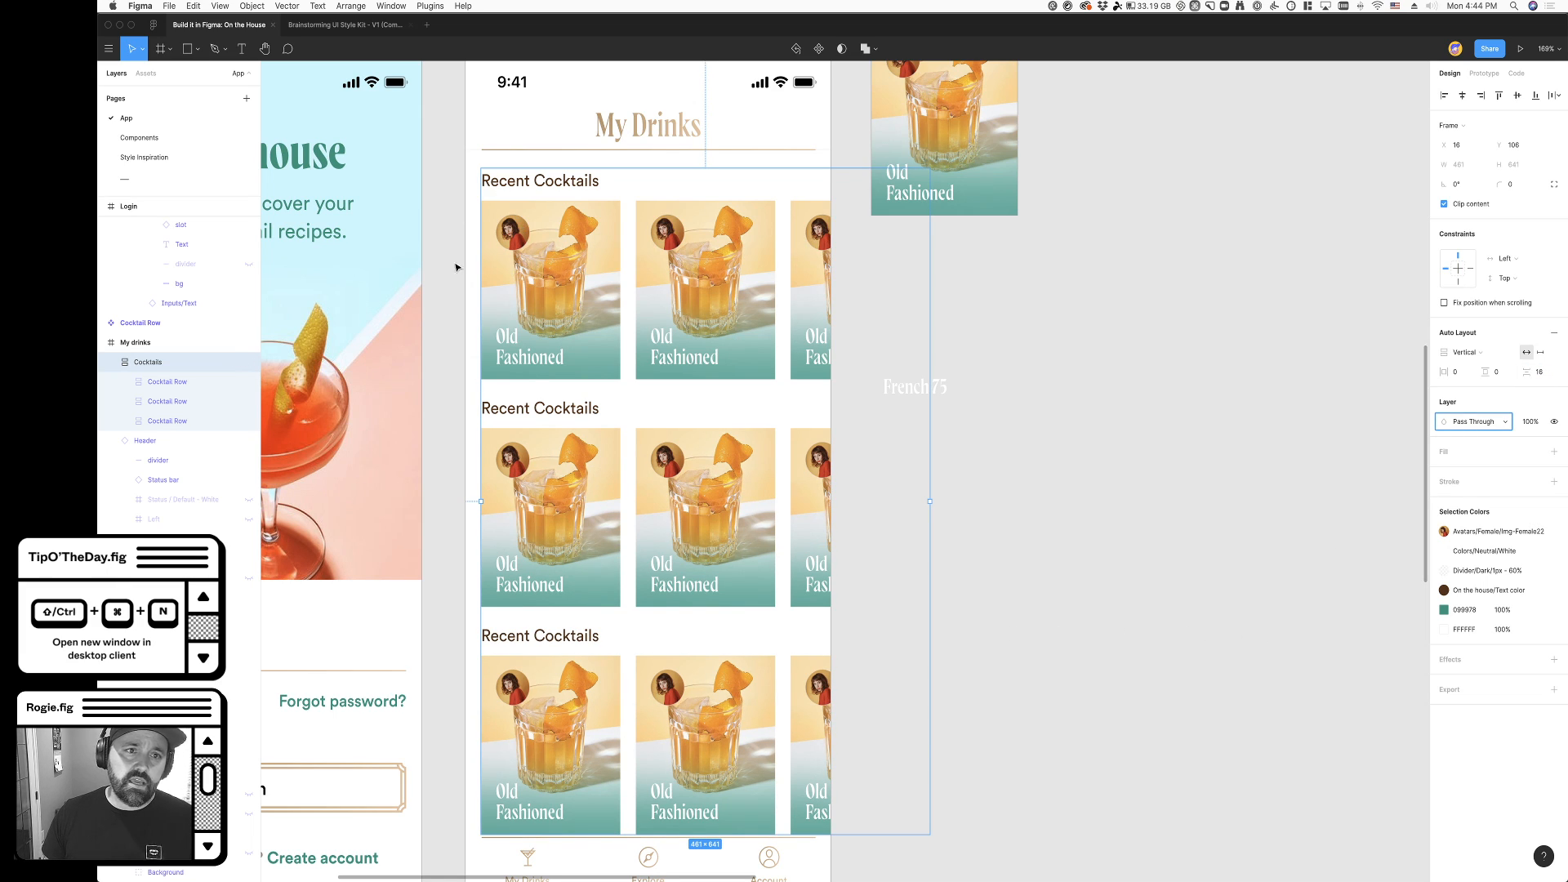
key("Escape")
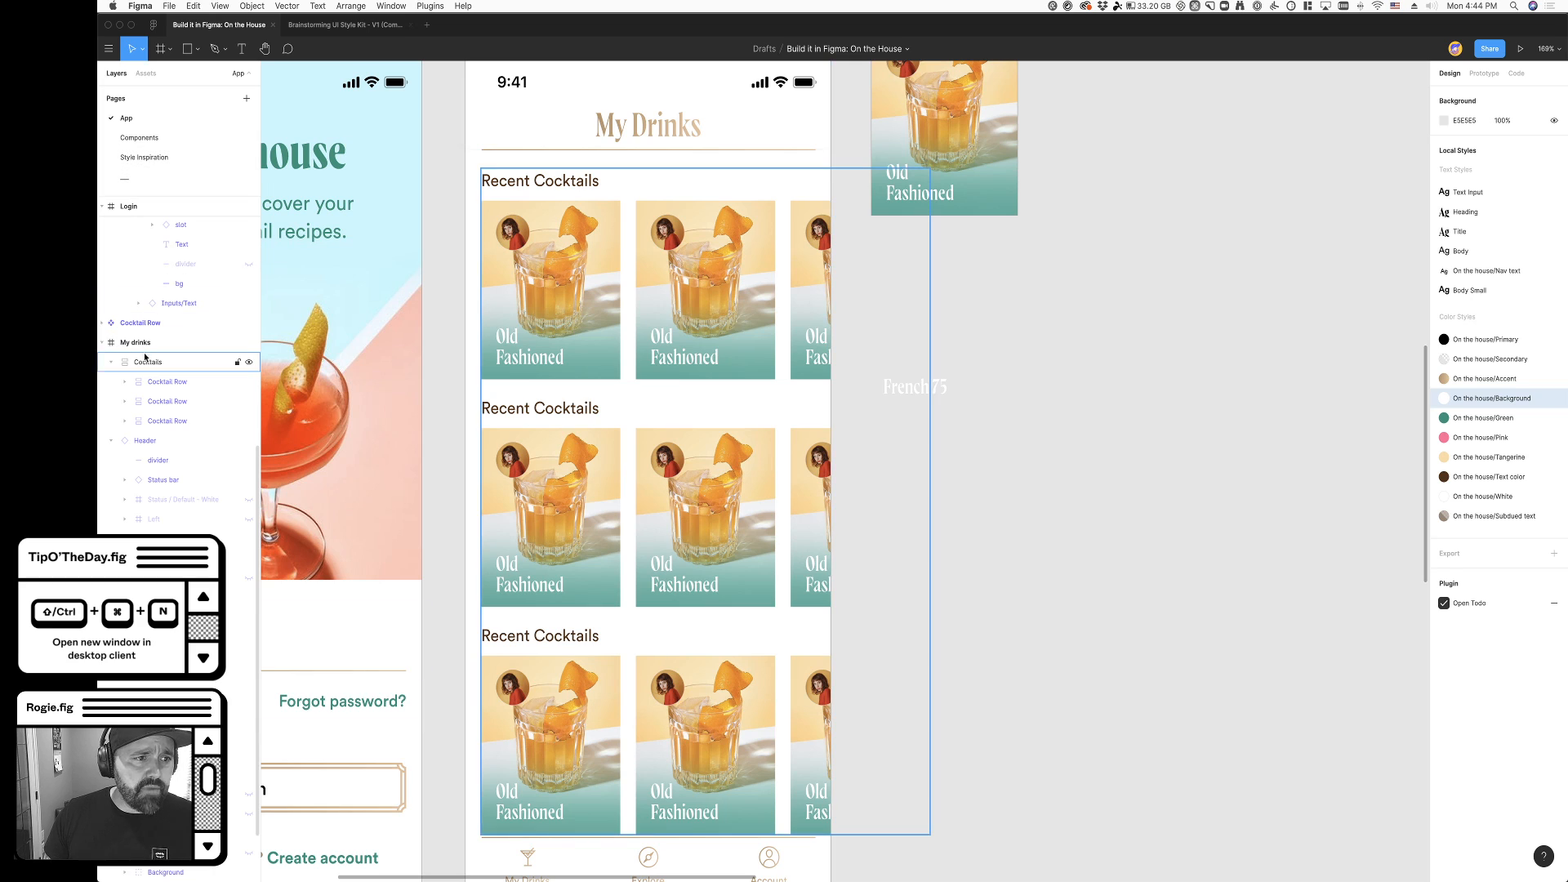
left_click(523, 195)
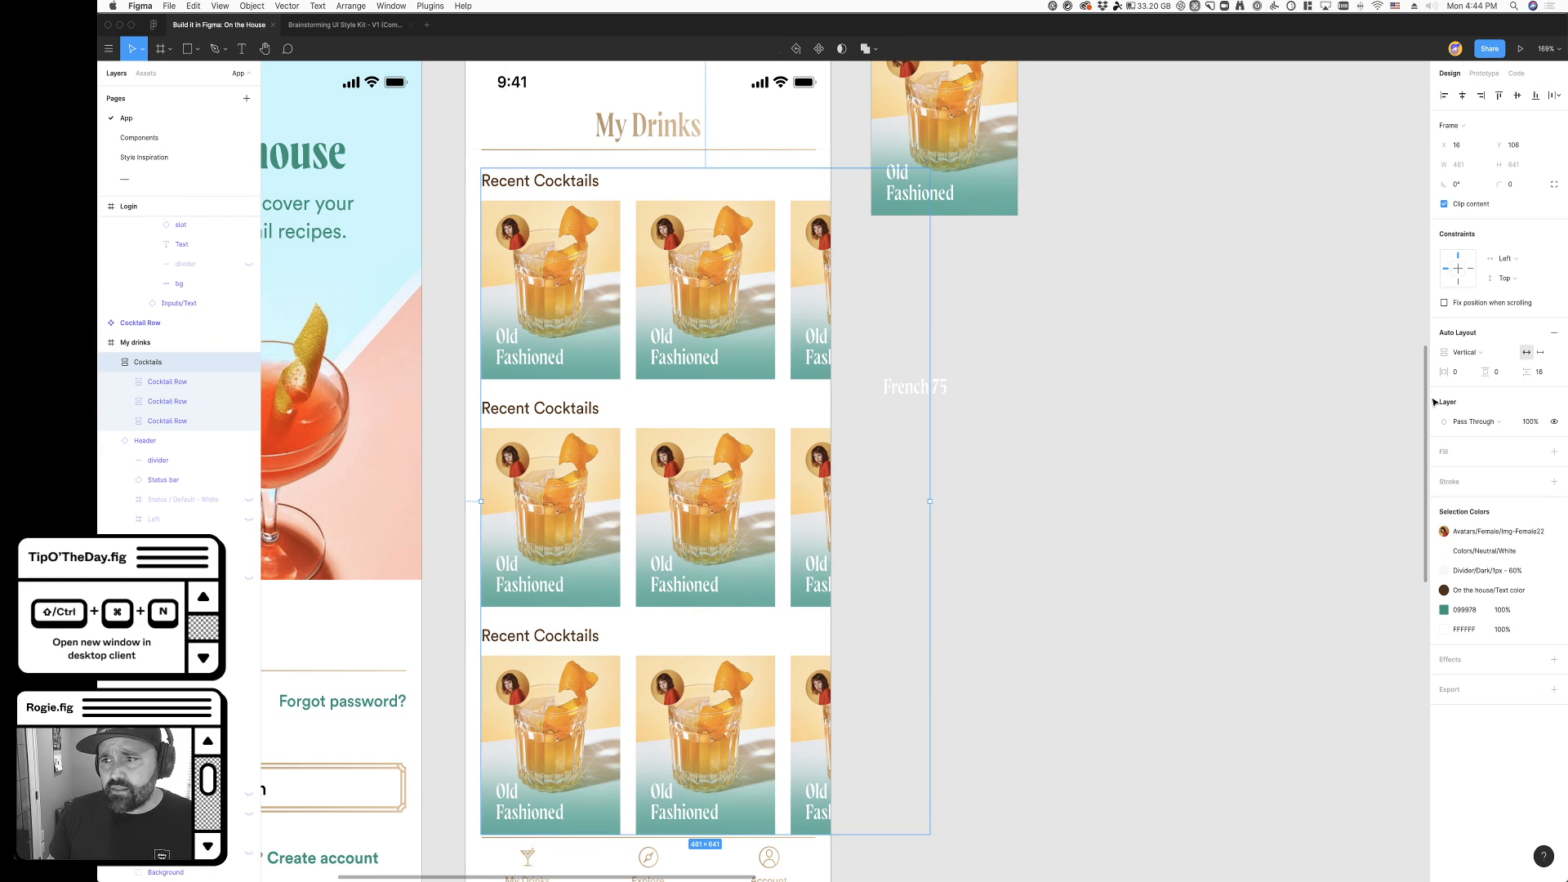
key("shift+Down")
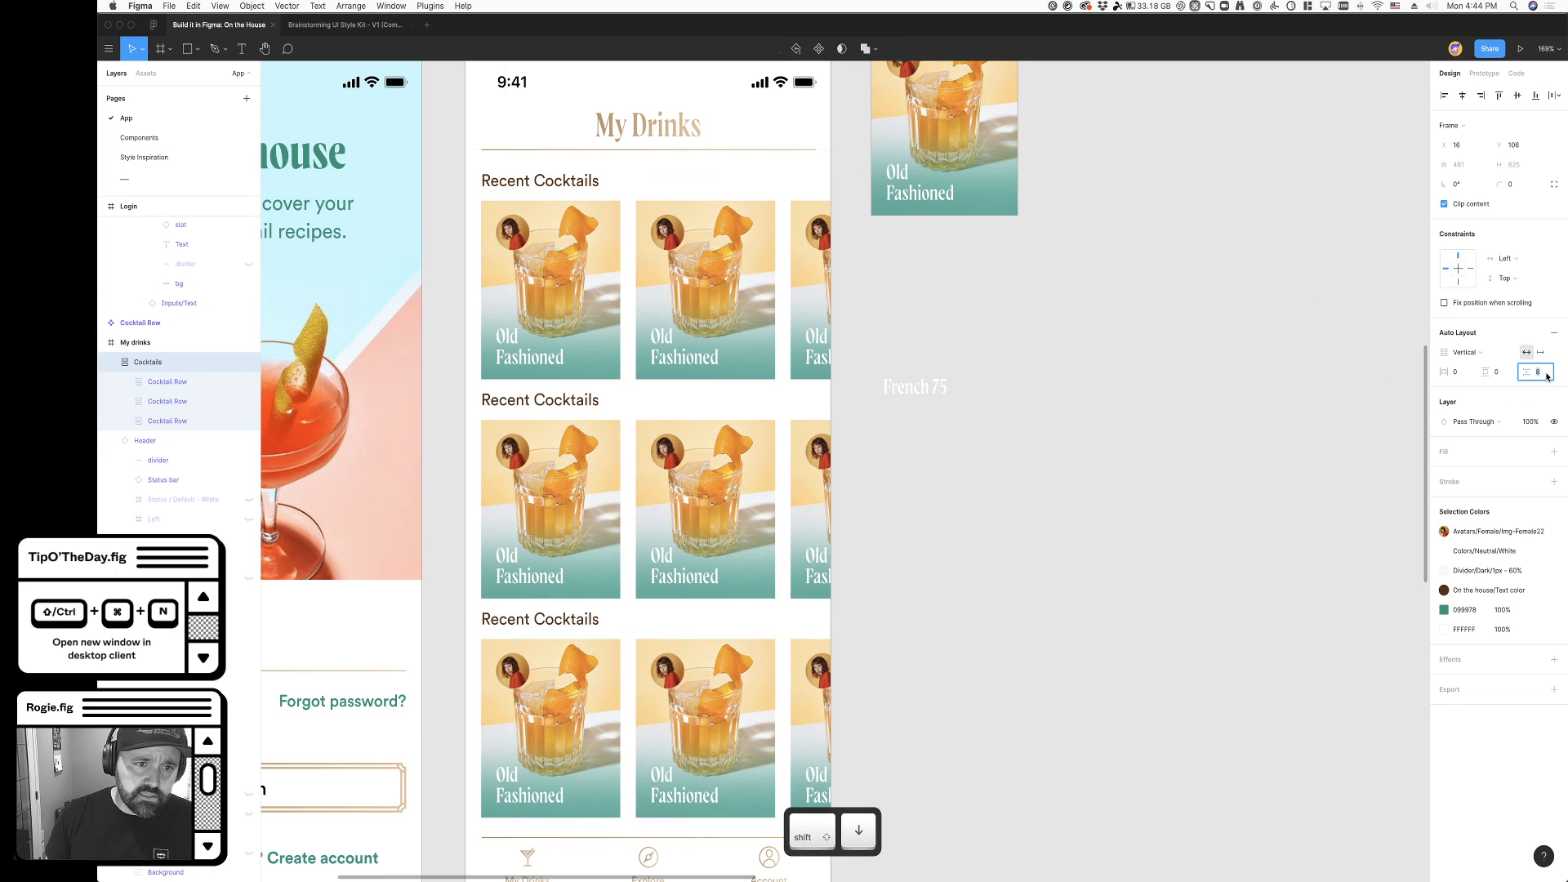
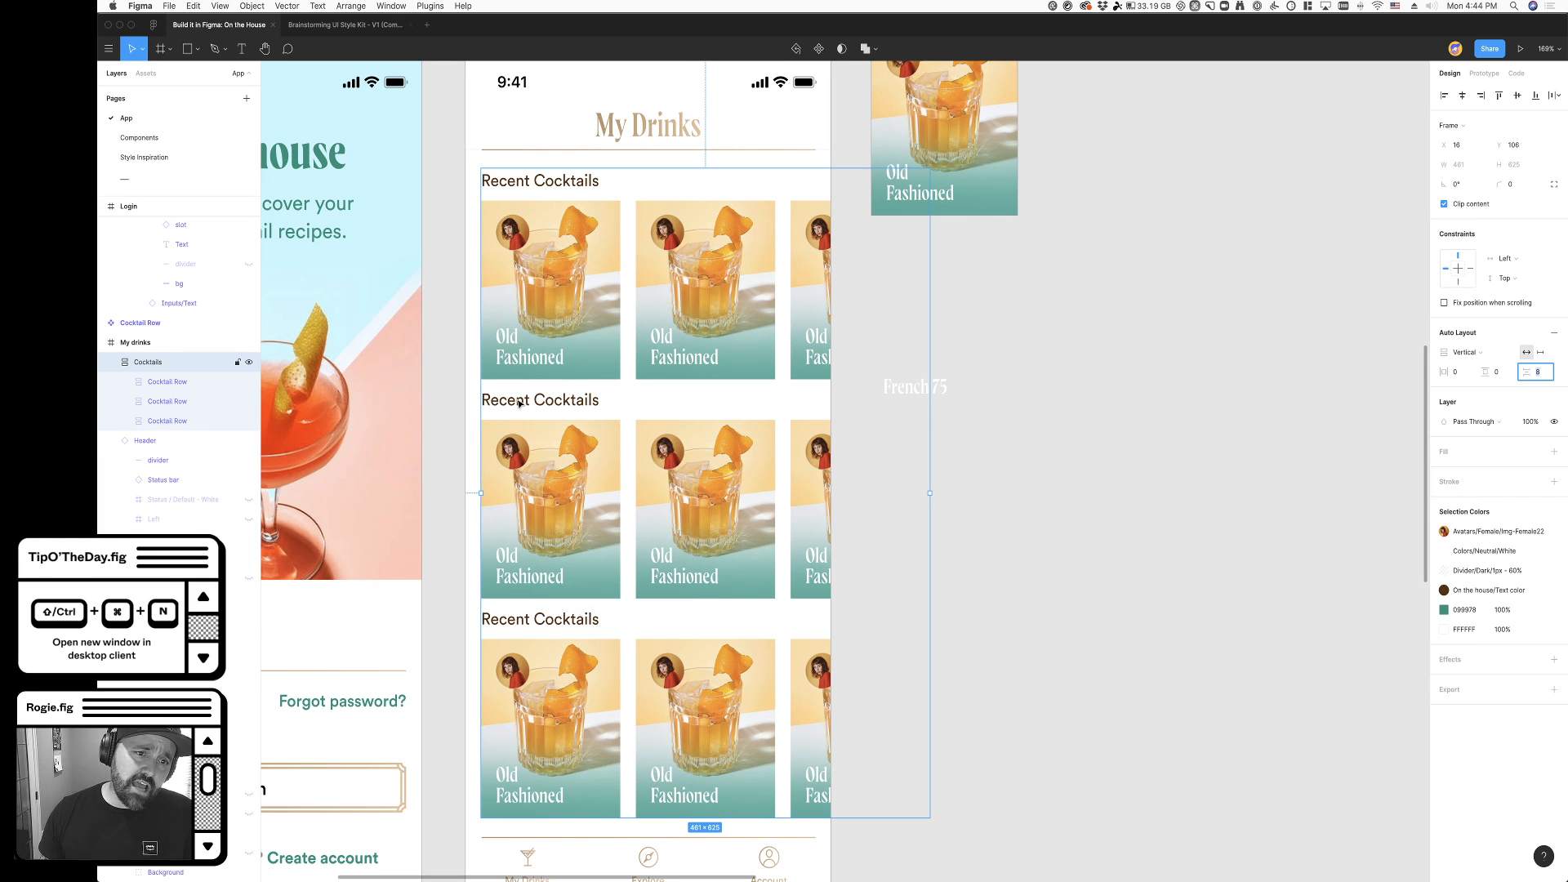
- Move the Cocktails frame up to Y 66 in My drinks and send it behind the Header and Nav Bar
left_click(526, 183, "super")
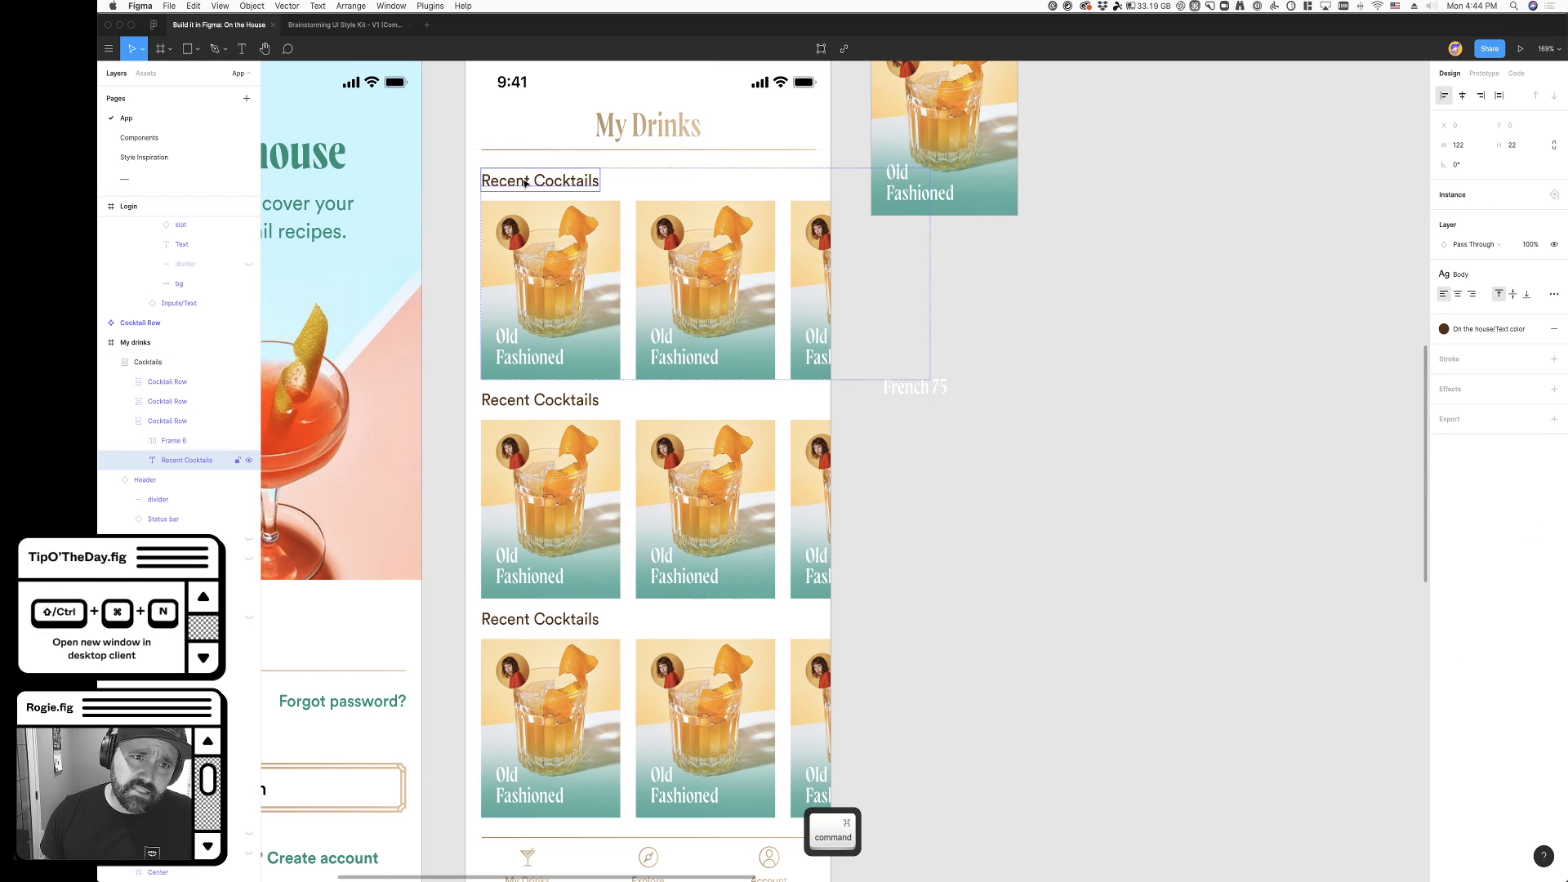
left_click(489, 399, "super")
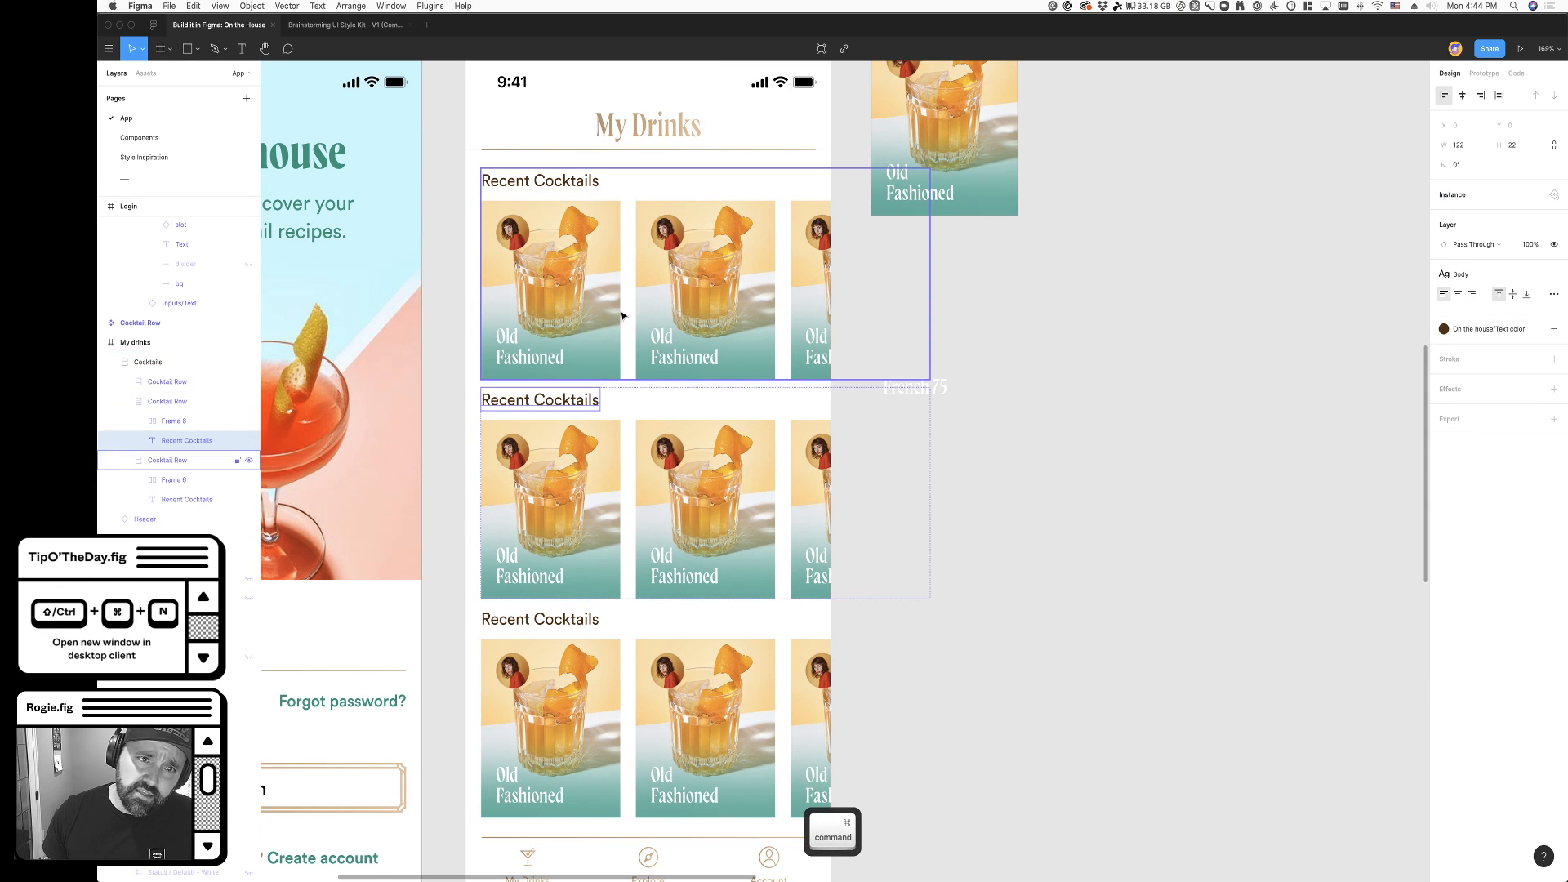
left_click(1075, 450)
left_click(701, 484)
left_click_drag(700, 488, 701, 450)
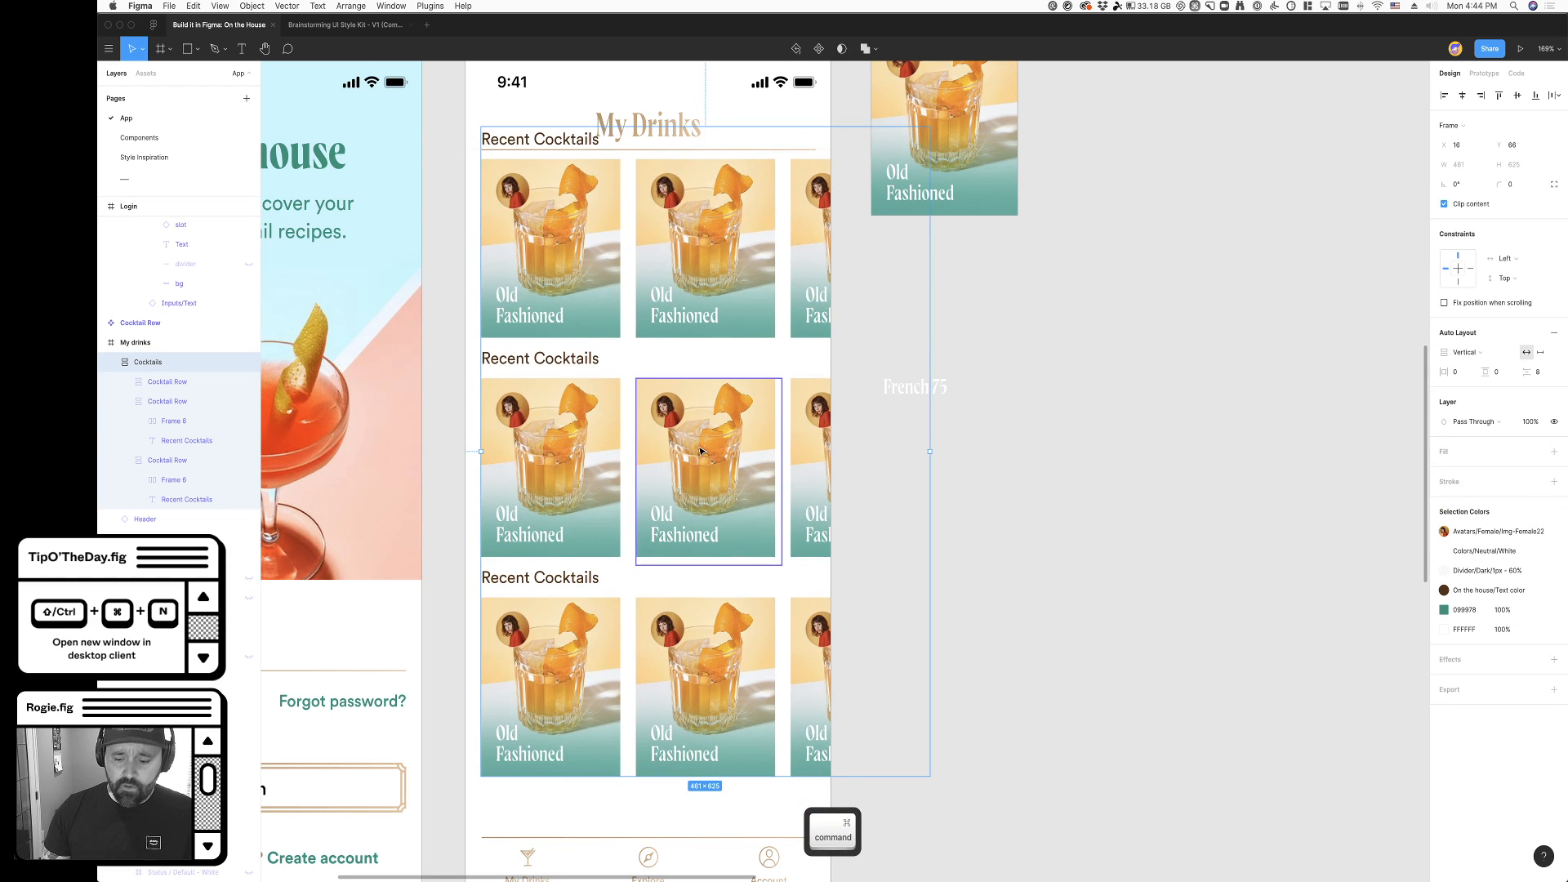
key("super+bracketleft")
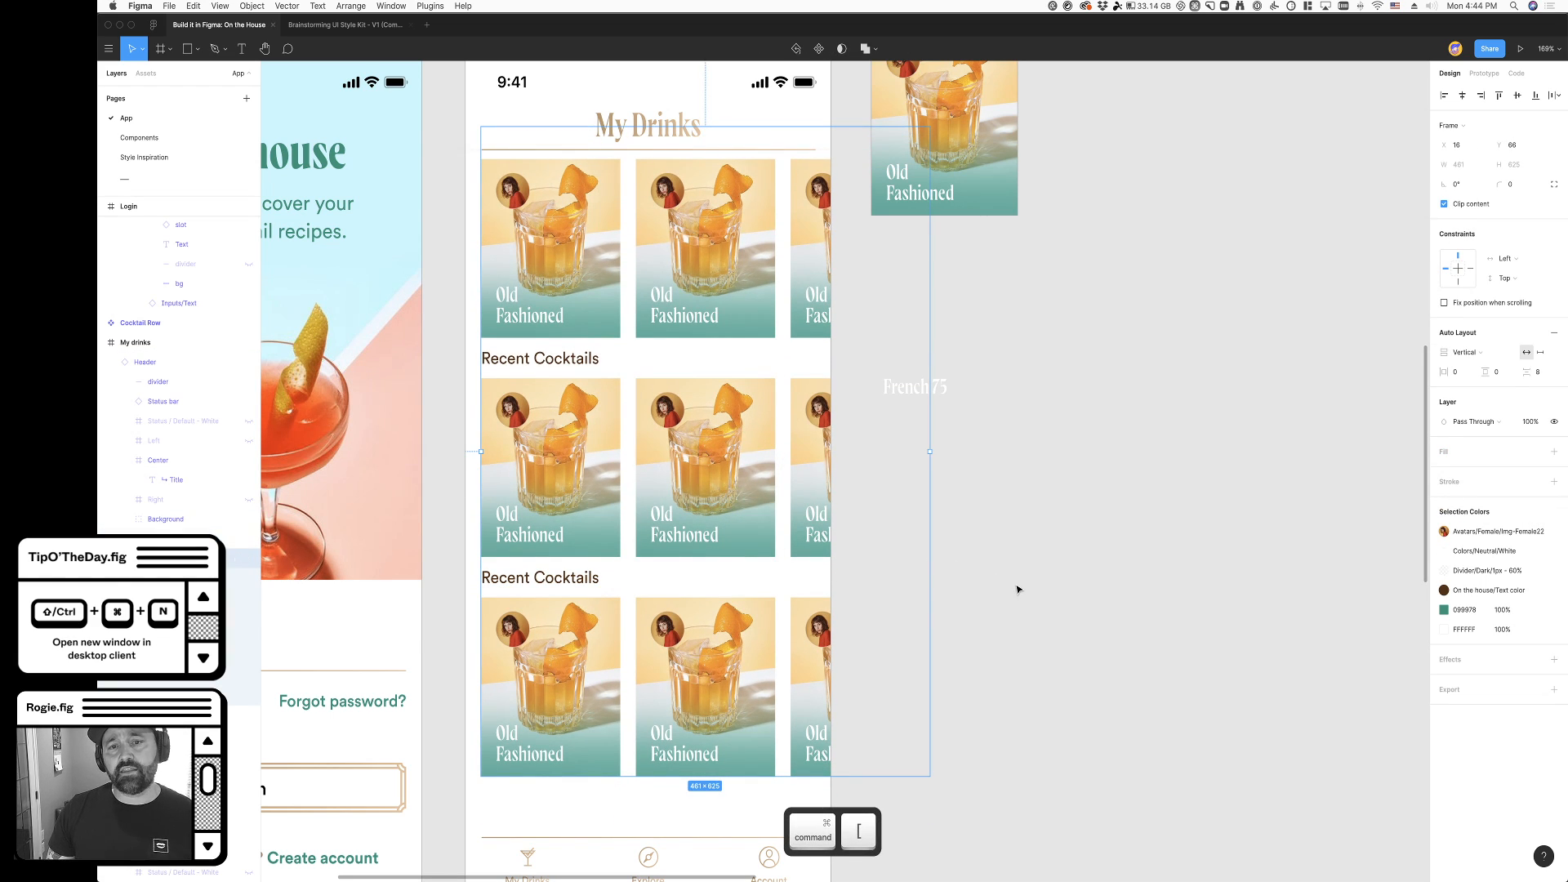
left_click(1017, 589)
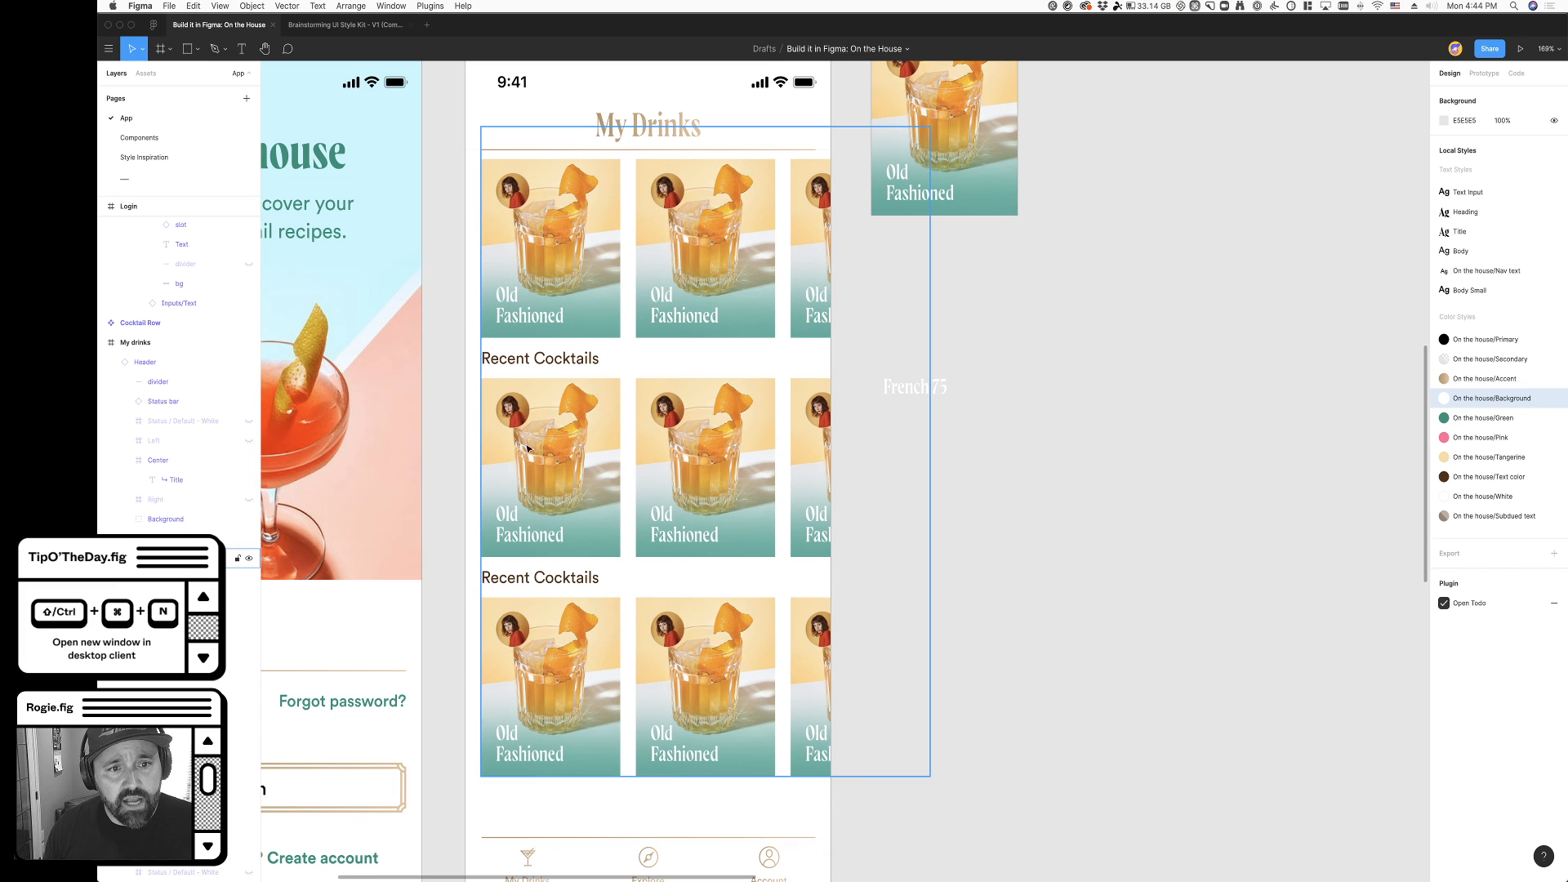
- Change the heading of the third cocktail row in My drinks to "Tiki Drinks"
left_click(539, 358, "super")
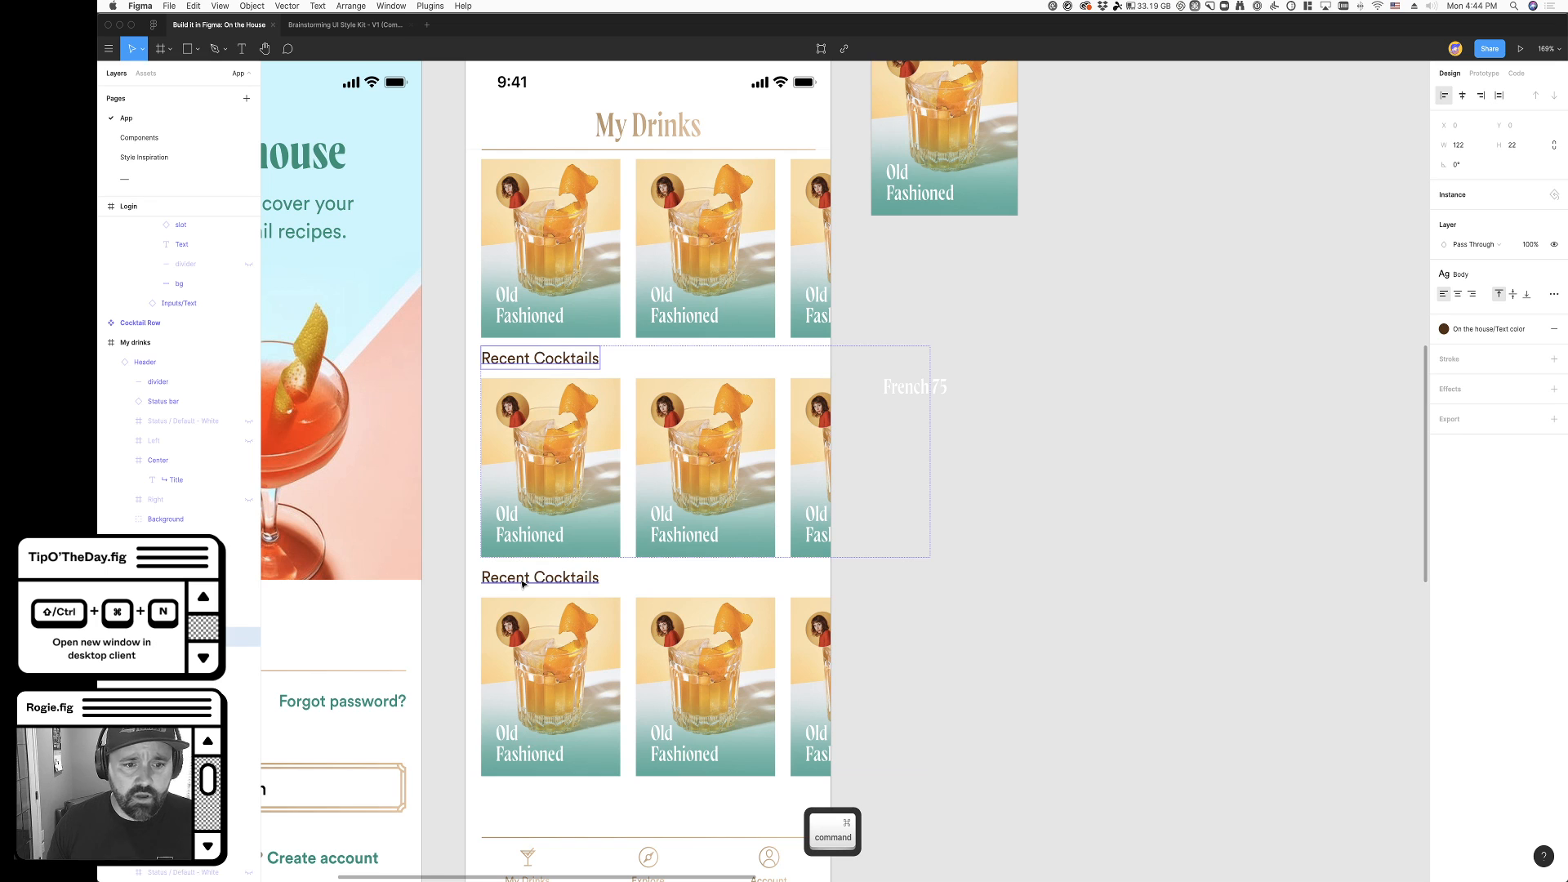
double_click(574, 579, "super")
type("Tiki Drinks")
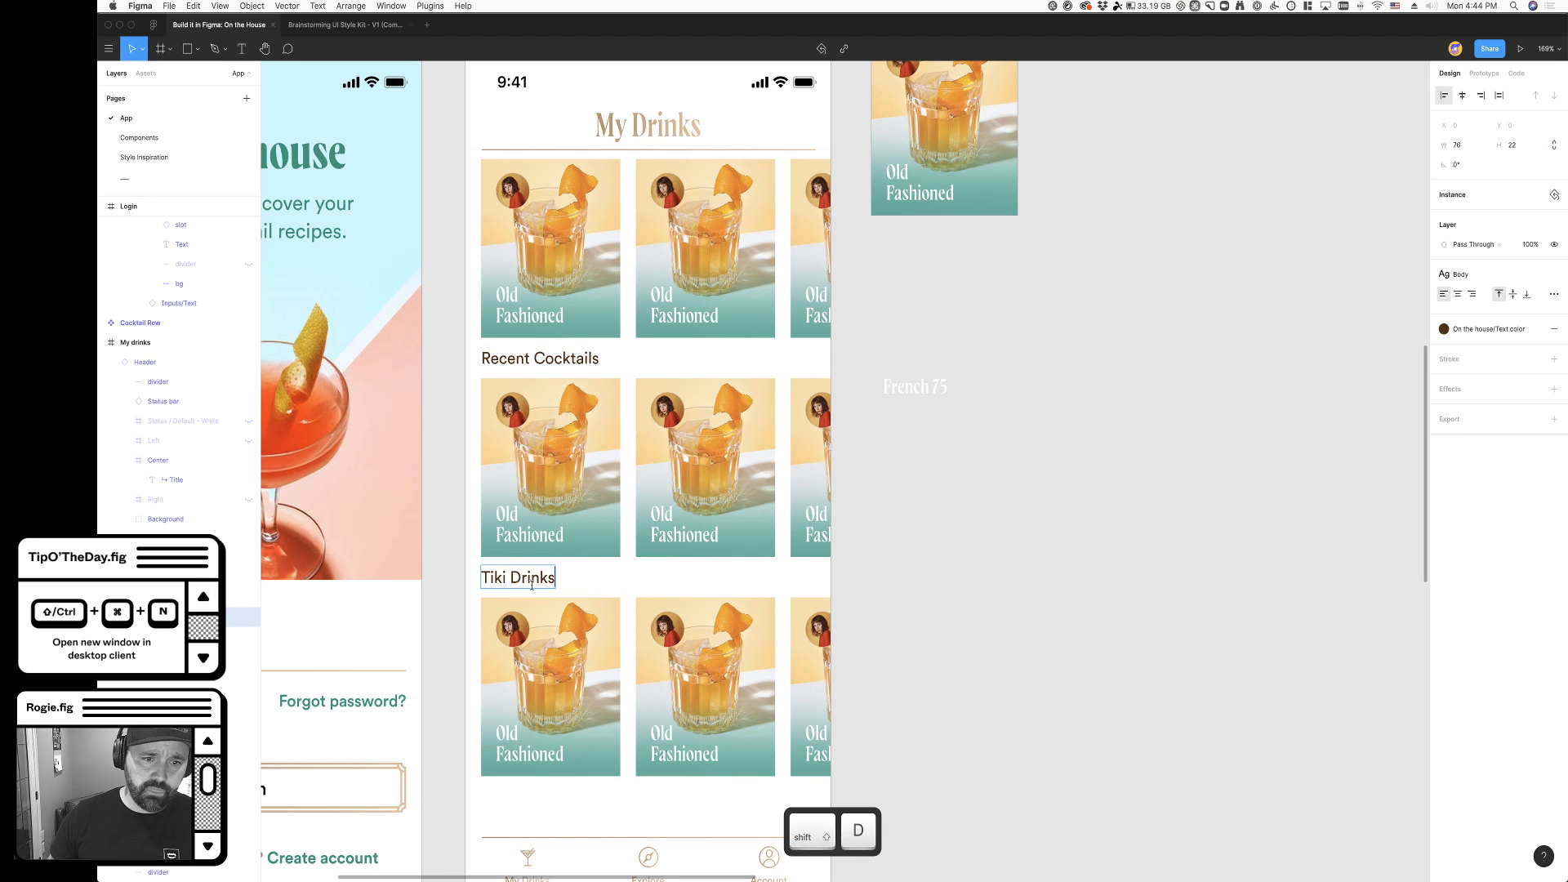
left_click(1075, 602)
- Move the Cocktails frame down to Y 99, below the header divider, and set the spacing between its rows to 32
scroll(868, 633, "up", 2)
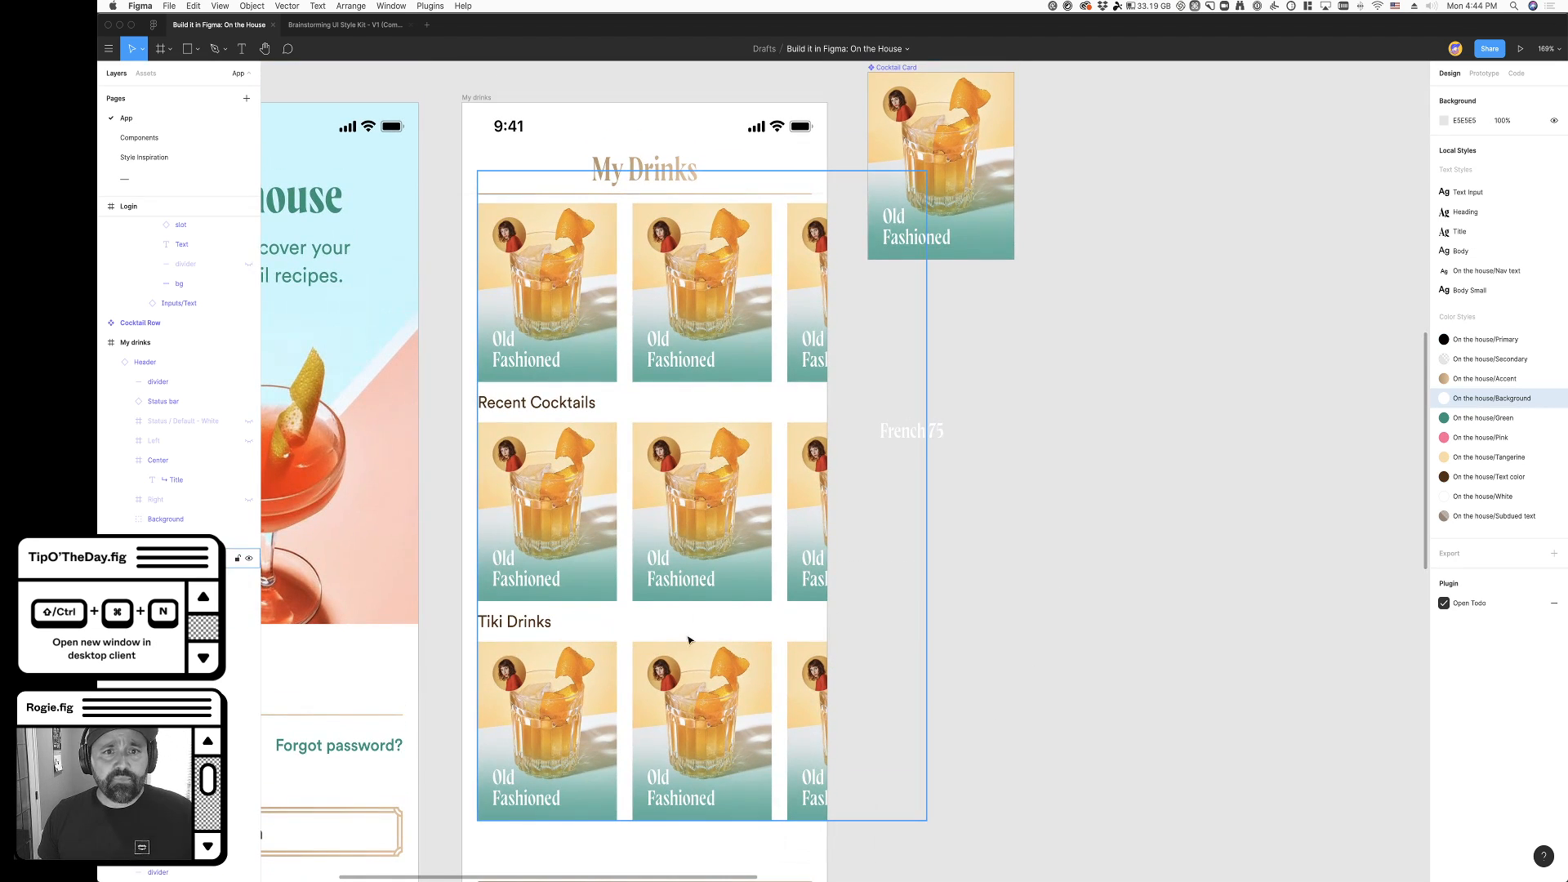
scroll(709, 704, "up", 2)
scroll(686, 719, "down", 4)
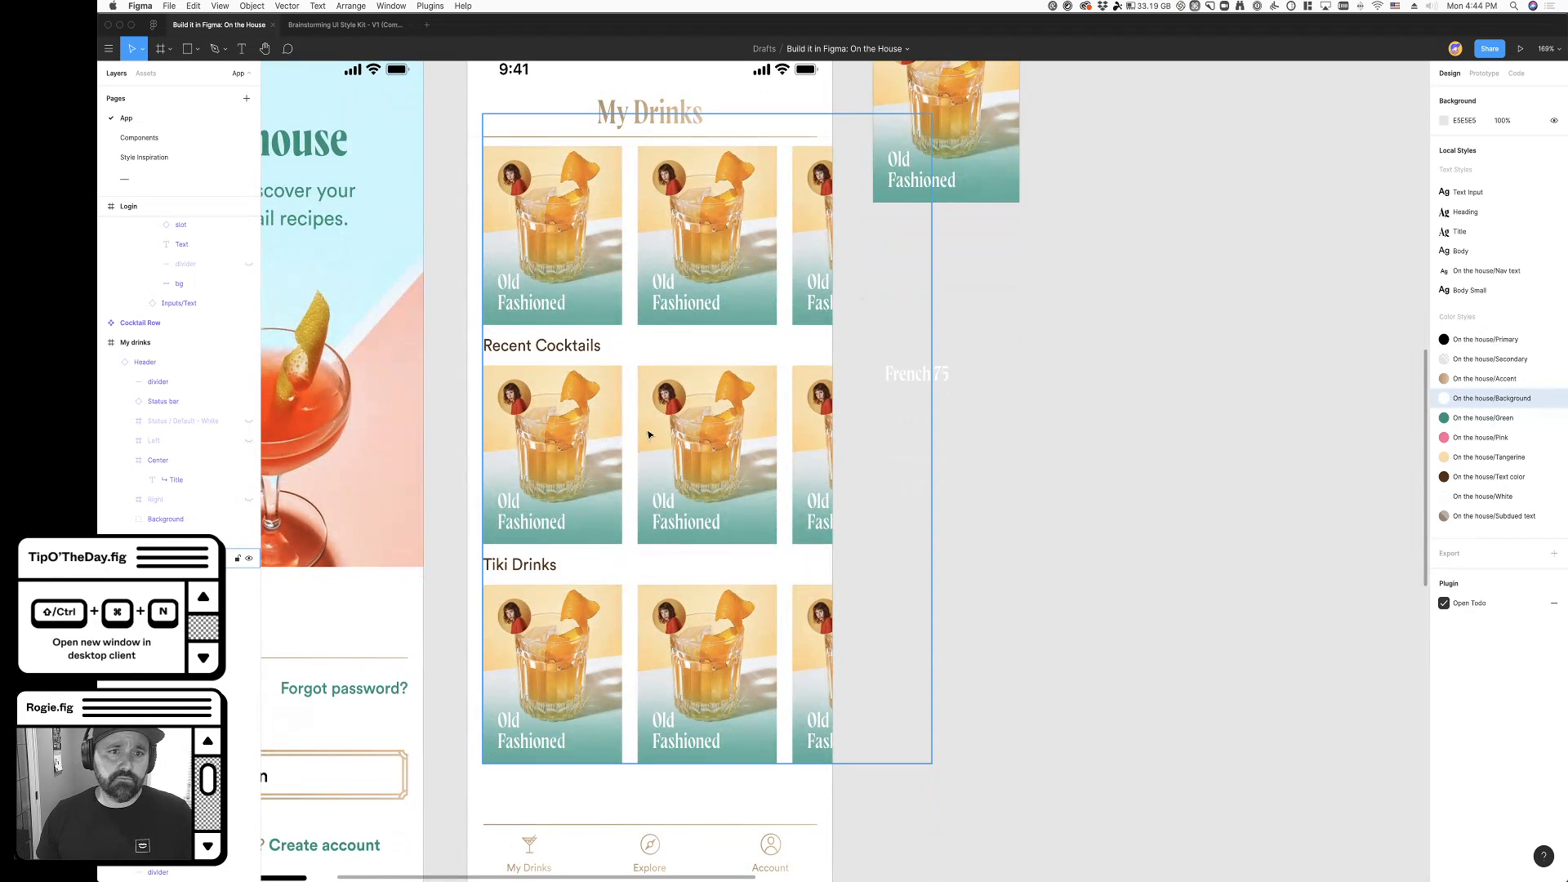
left_click(667, 296)
key("shift+a")
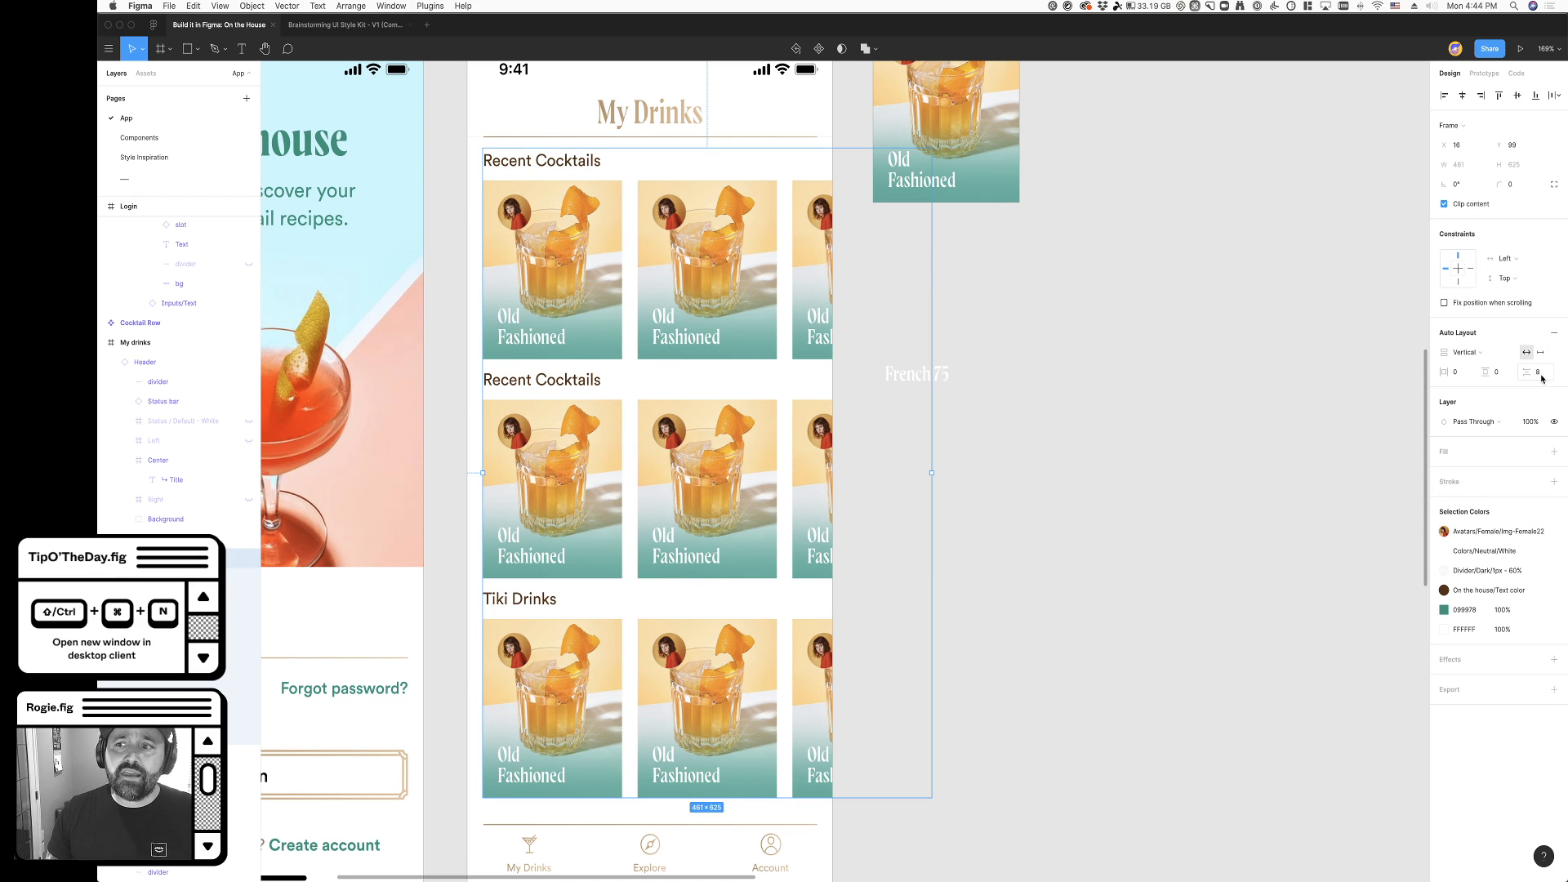
key("shift")
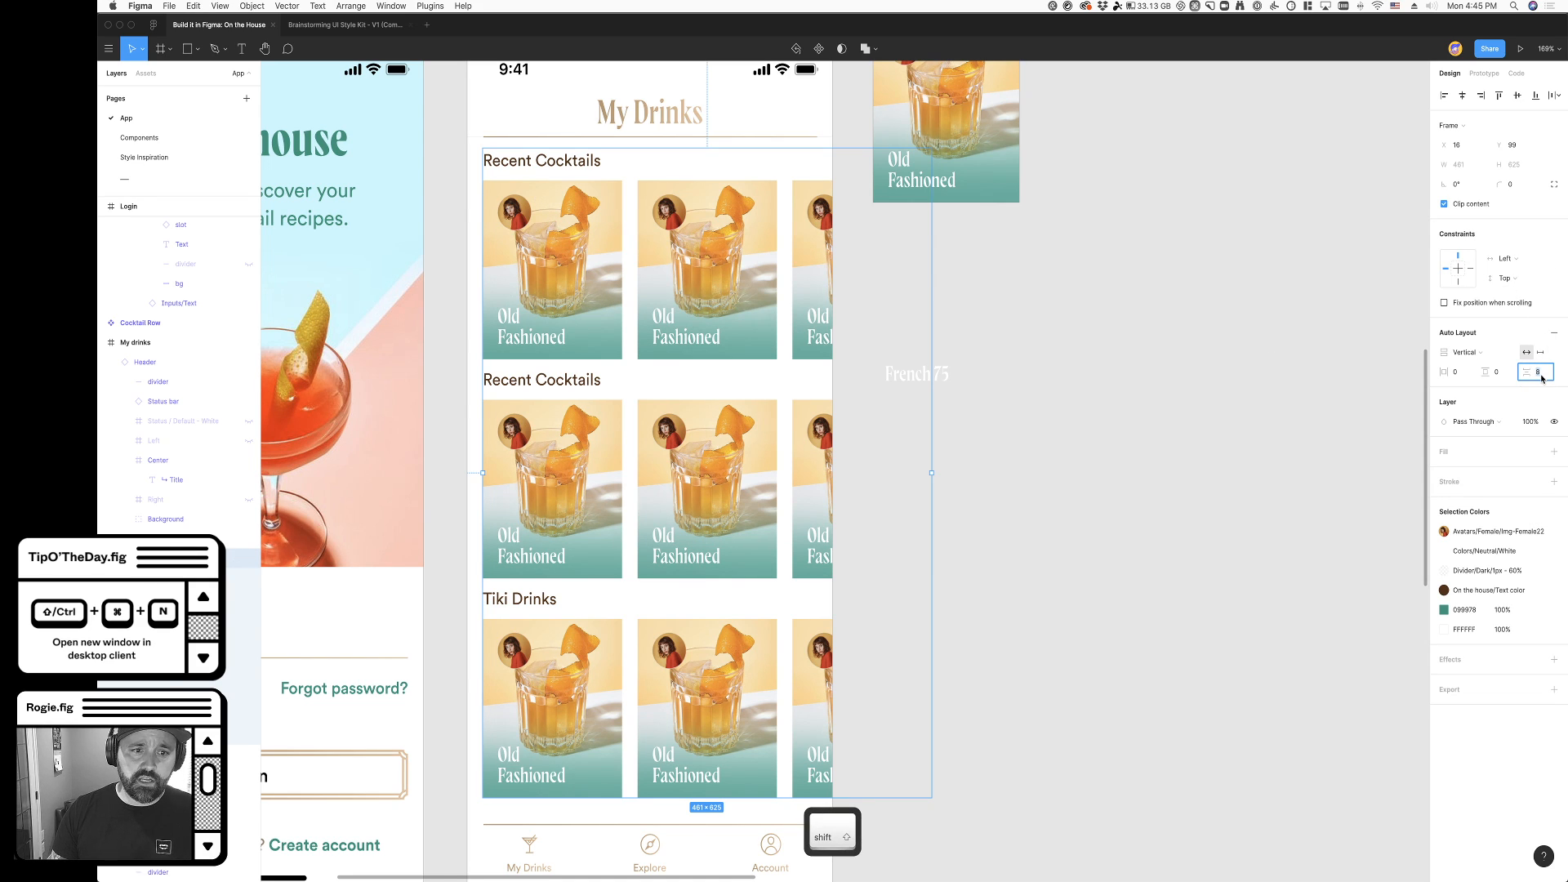
key("shift+Up")
key("shift+Up")
key("shift+Up")
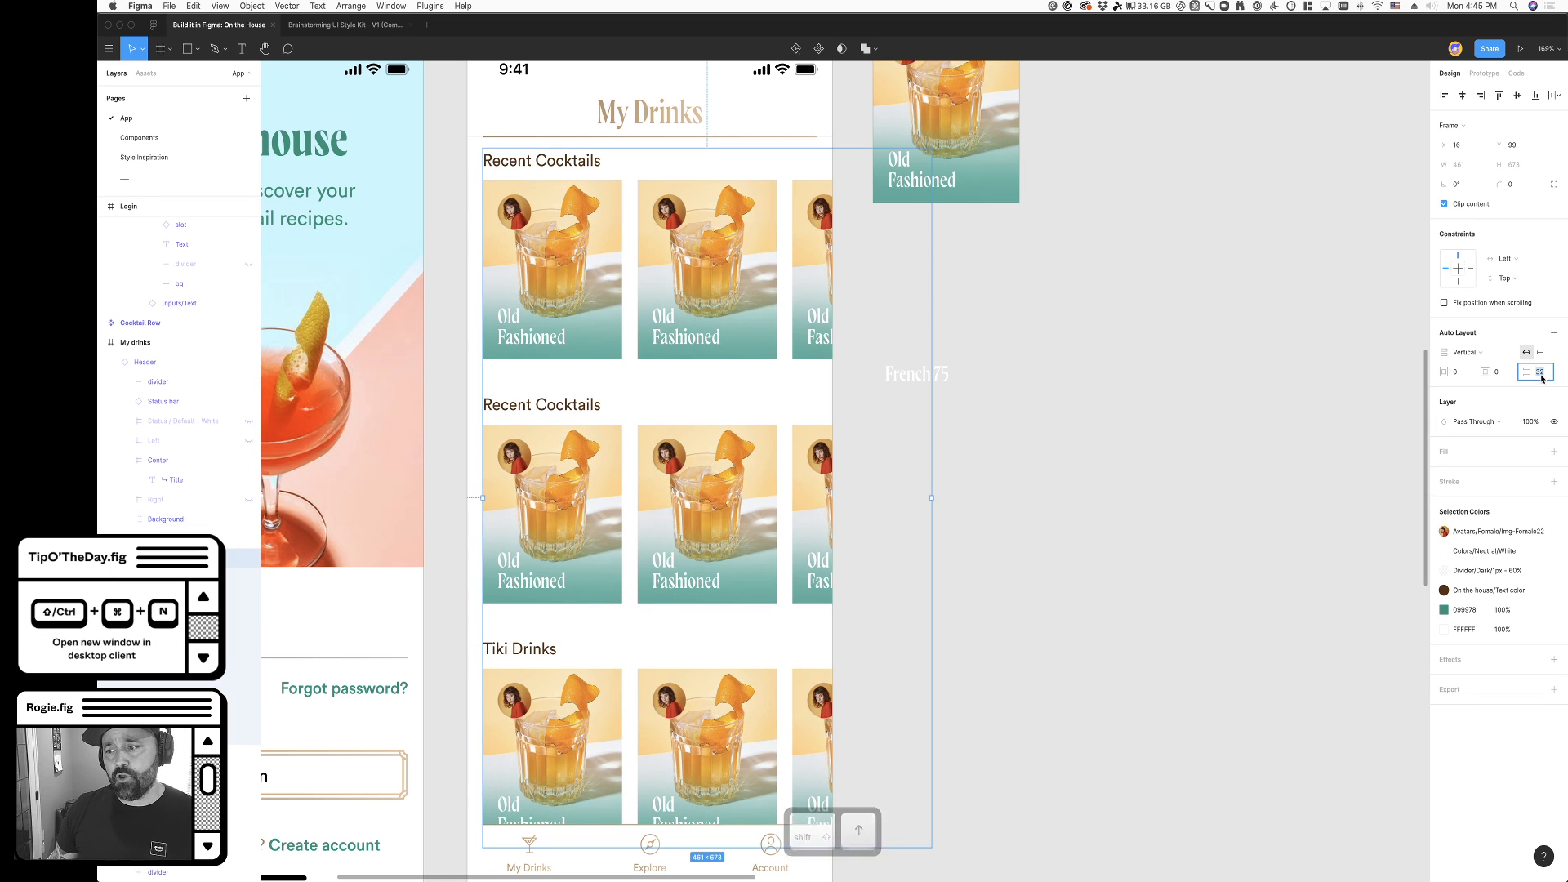
left_click(574, 168, "super")
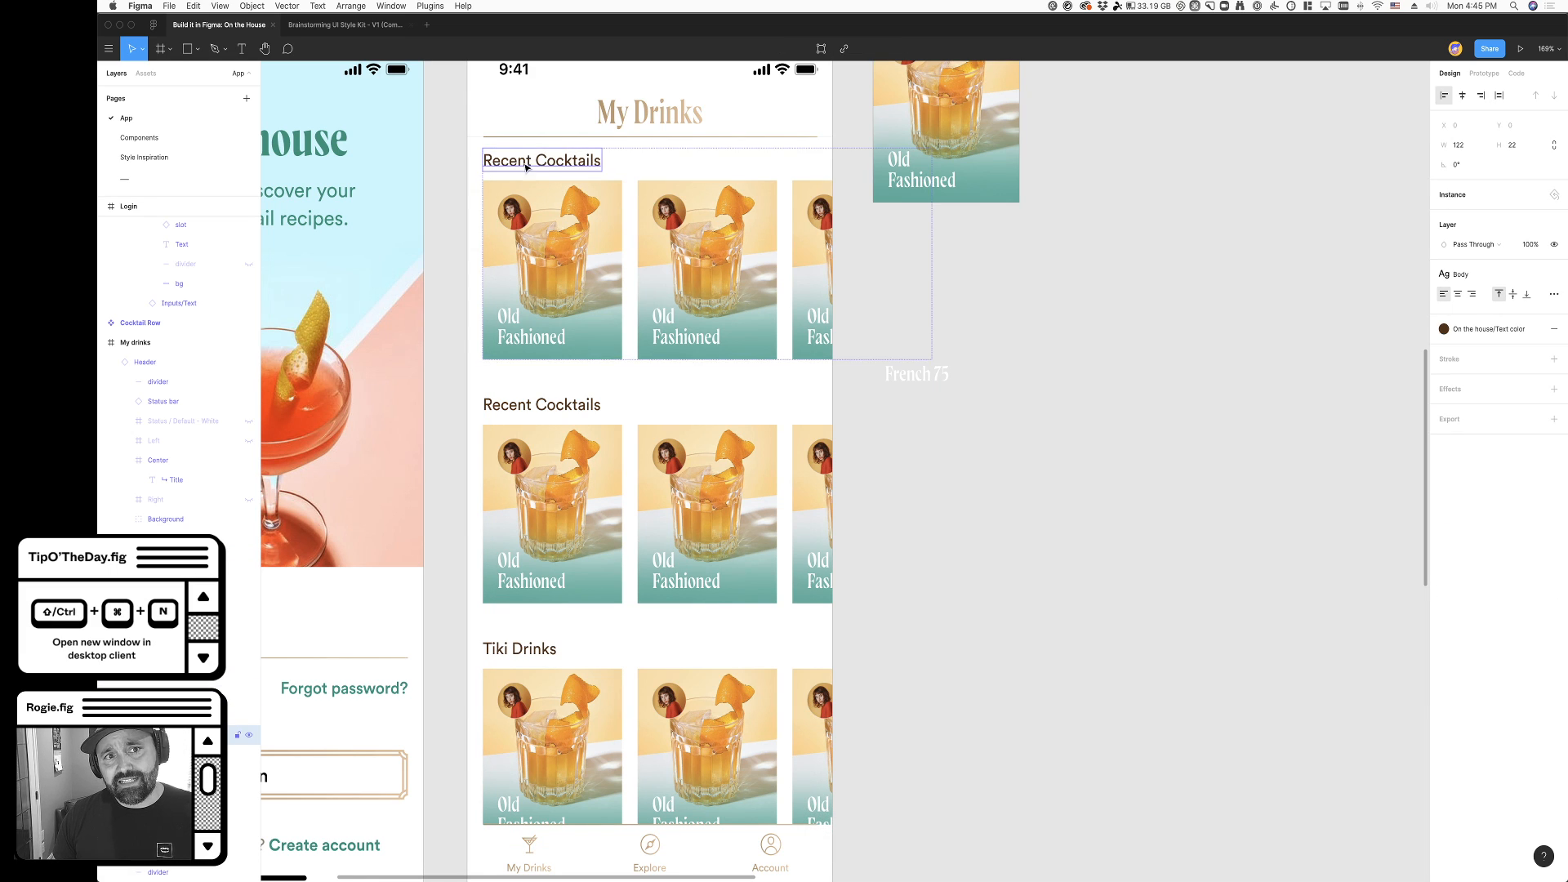
left_click(991, 517)
- Move the Cocktails frame down to Y 108 in the My drinks frame
scroll(972, 521, "down", 3)
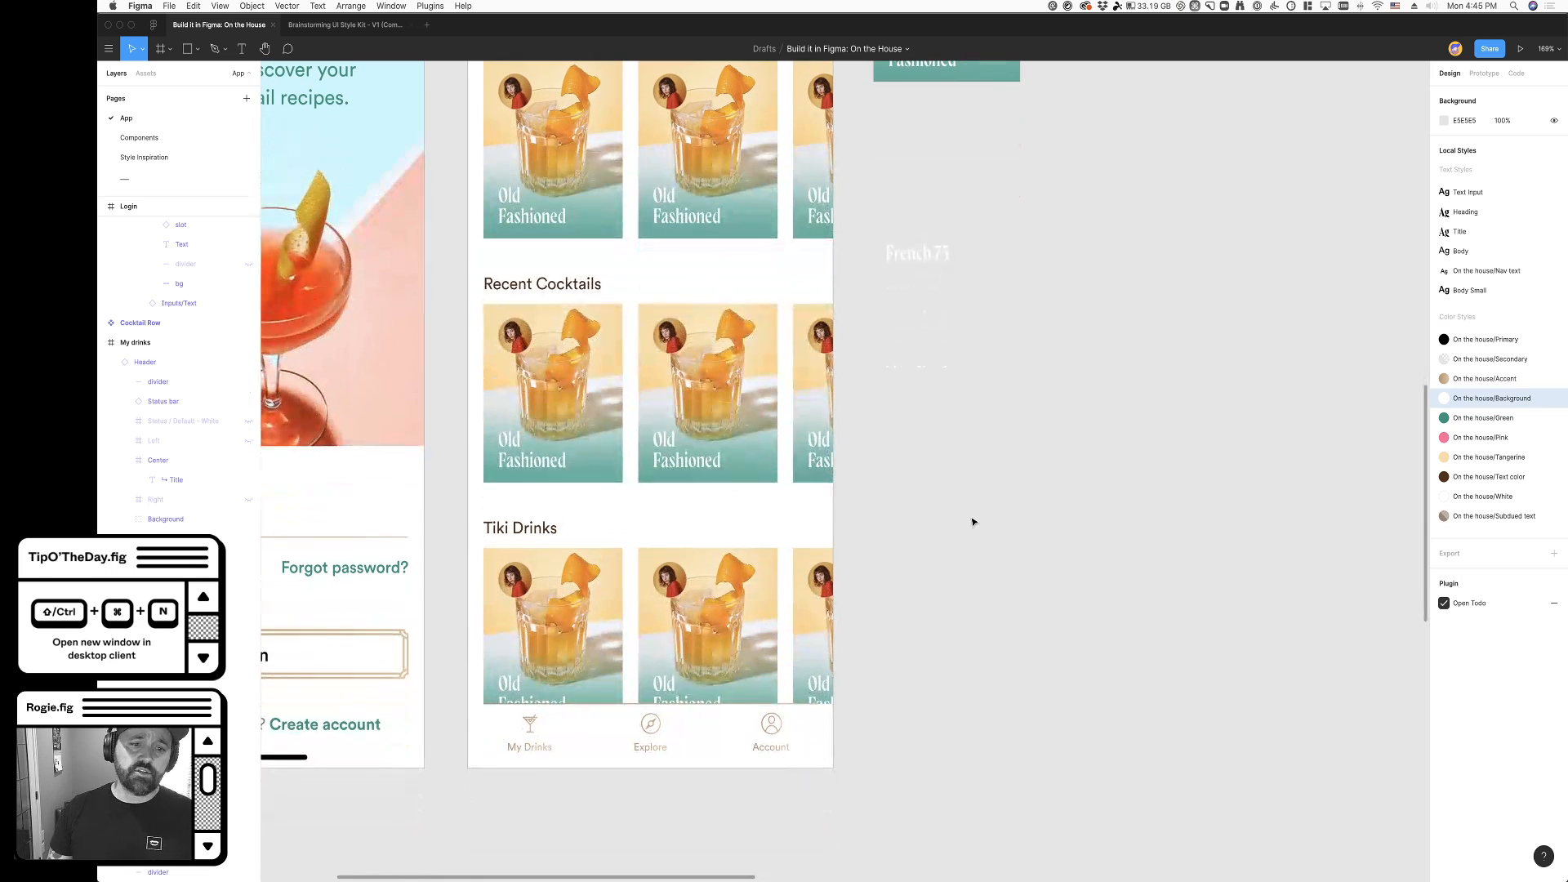
left_click(630, 564)
scroll(696, 562, "up", 3)
scroll(696, 562, "up", 2)
left_click_drag(572, 288, 575, 307)
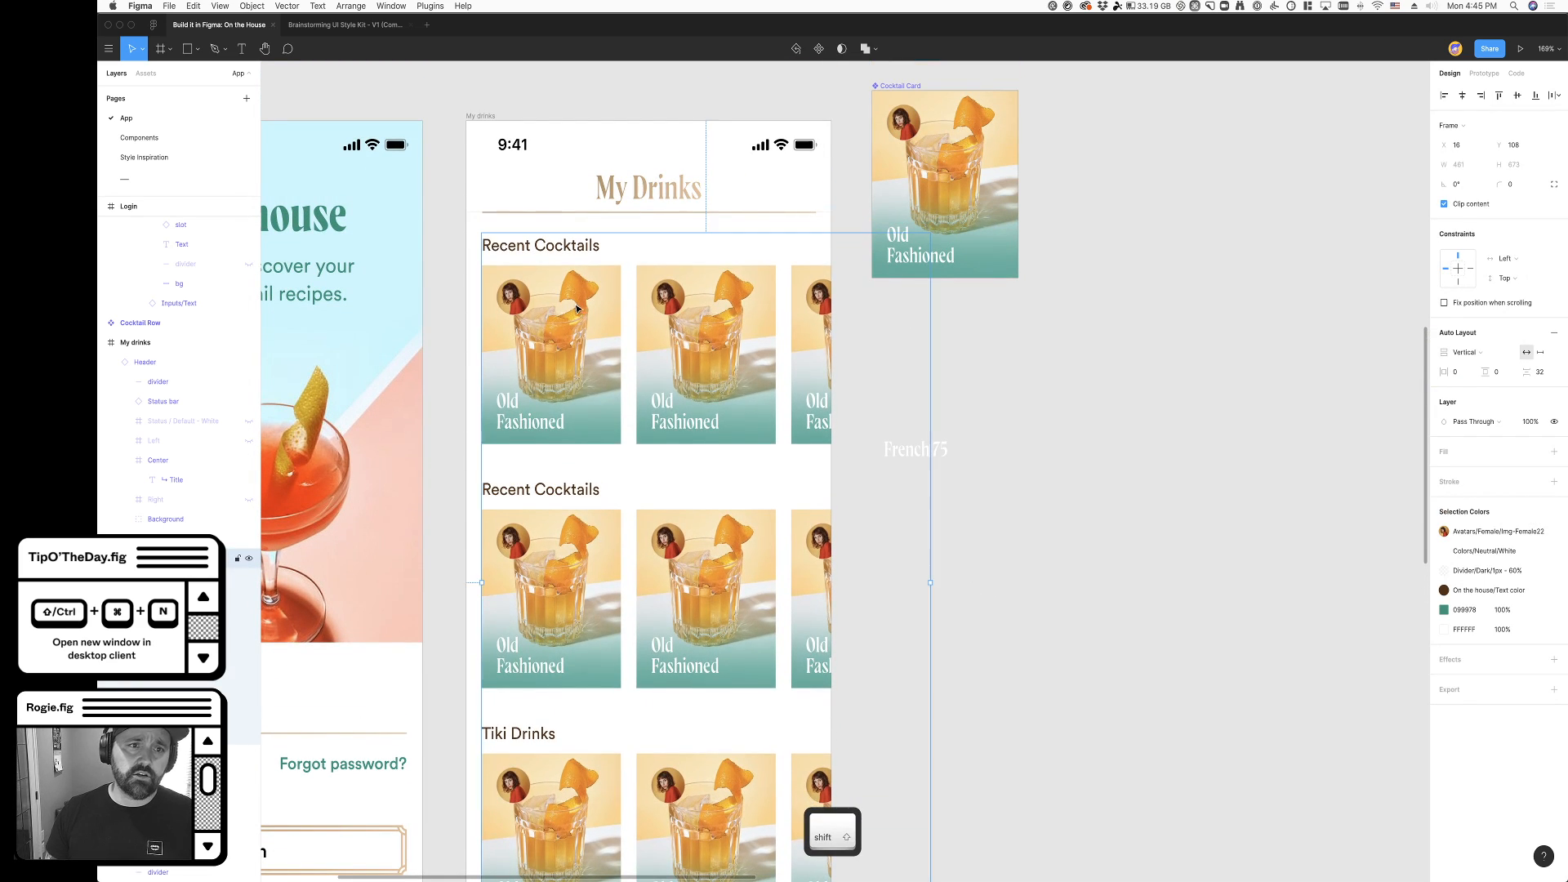
left_click(1137, 553)
- Move the loose French 75 label farther away from the My drinks frame on the canvas
left_click_drag(927, 451, 1036, 409)
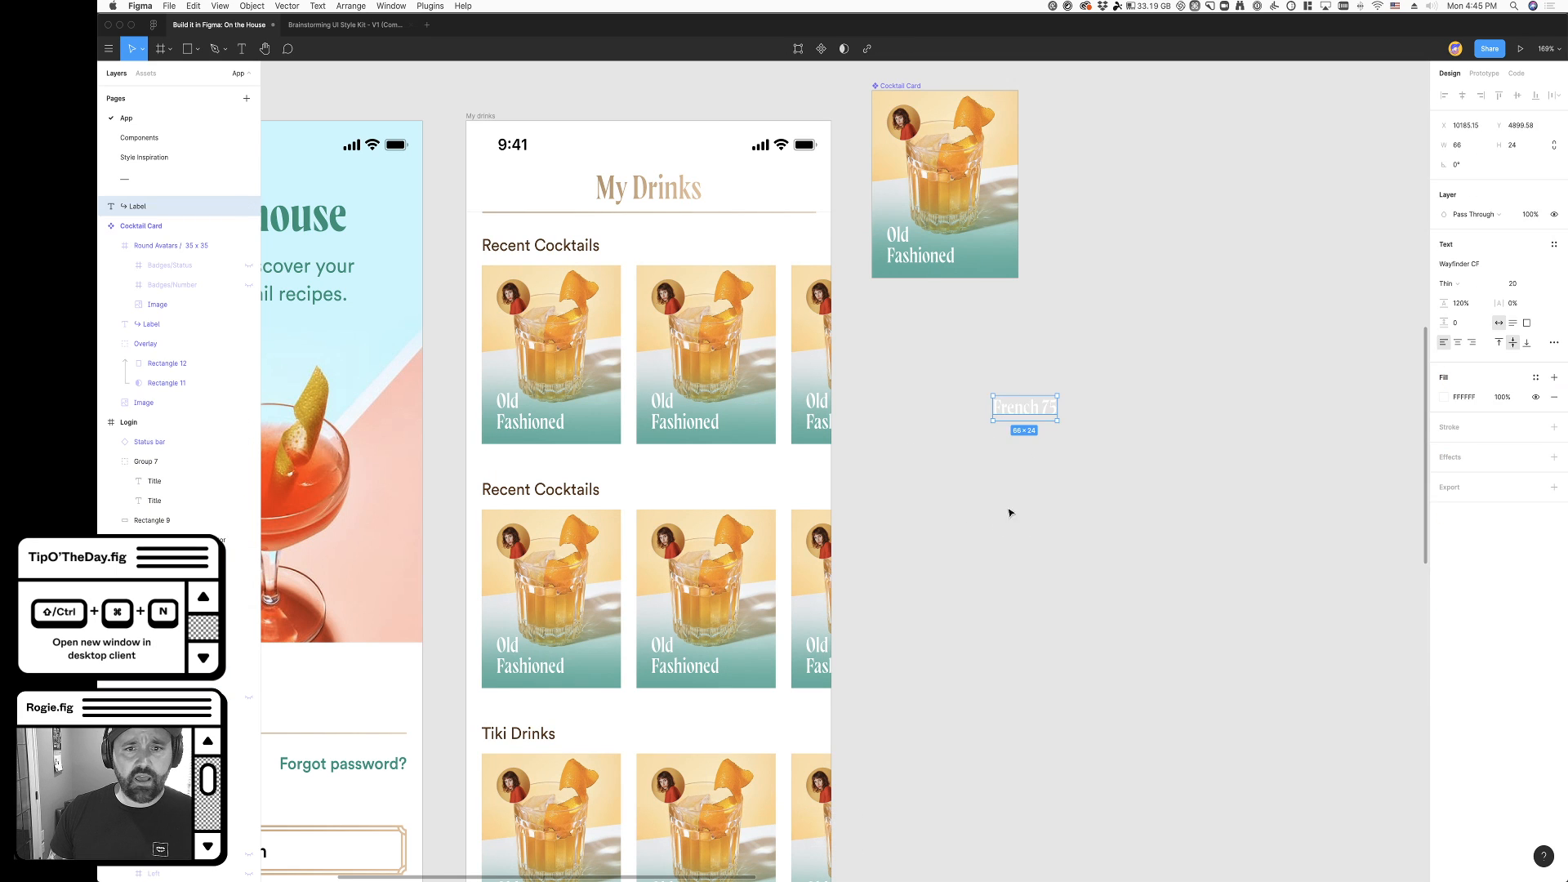
scroll(983, 542, "down", 3)
scroll(977, 547, "down", 2)
scroll(896, 507, "right", 3)
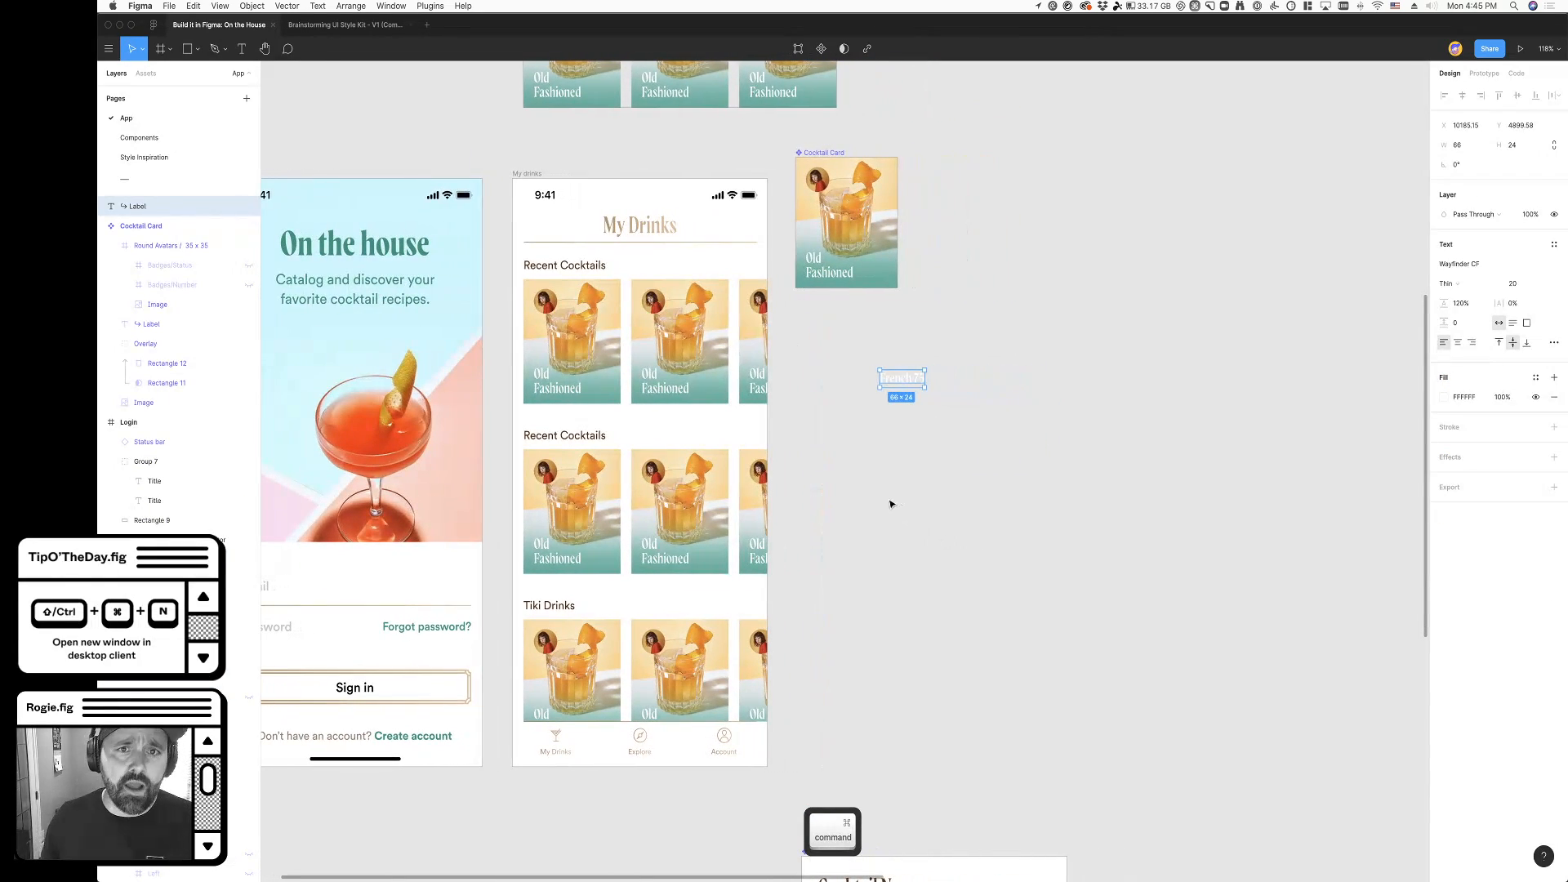
- Duplicate the last Cocktail Card in the Cocktail Row main component twice so the row holds five cards
scroll(889, 505, "up", 2)
scroll(928, 507, "up", 2)
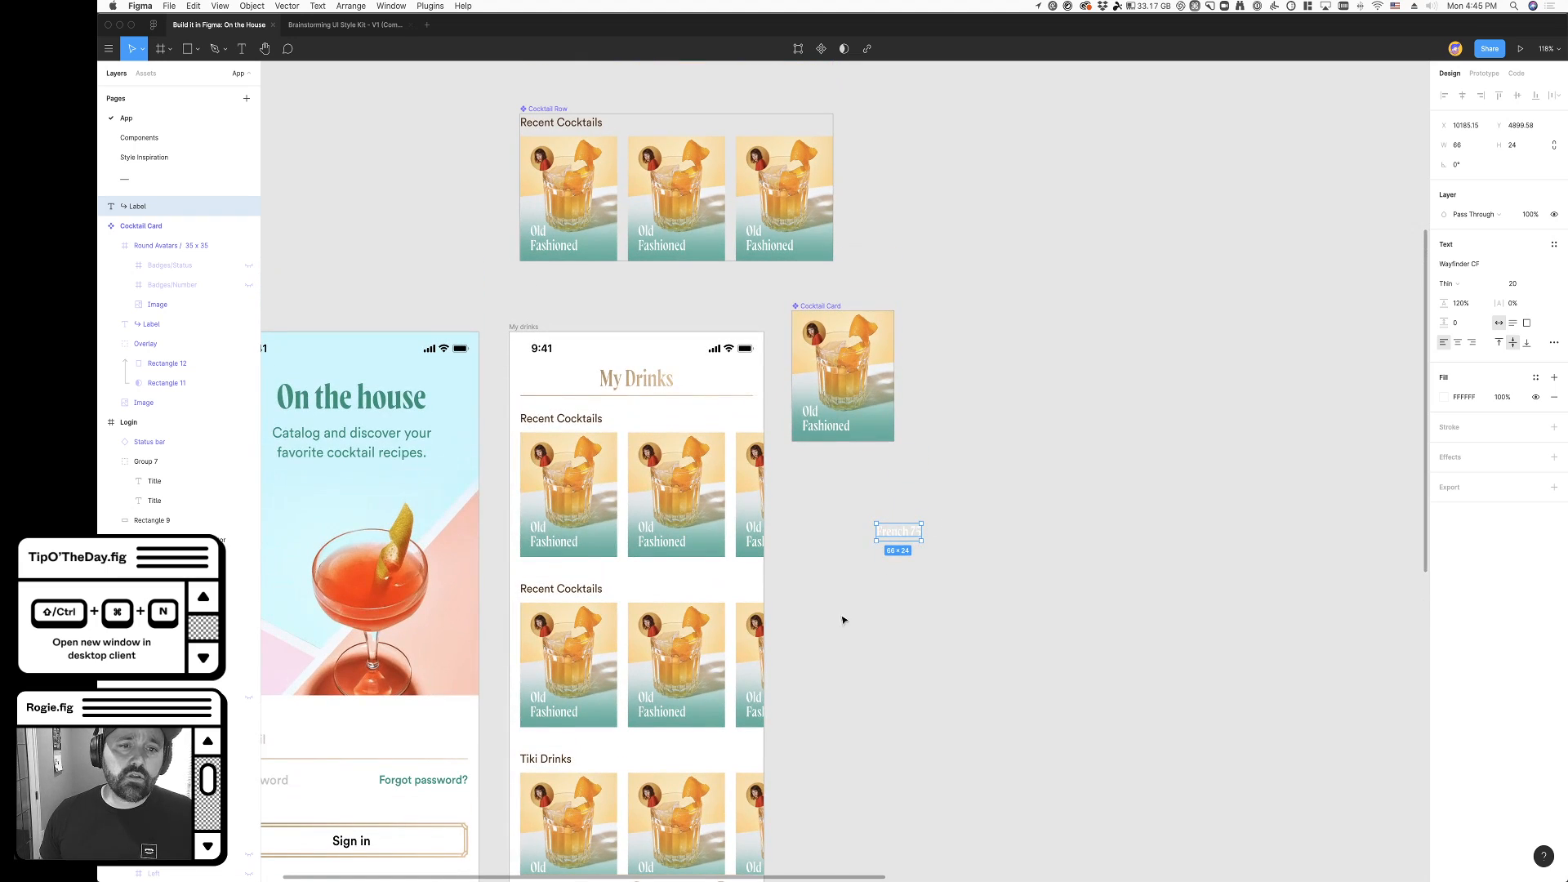
left_click(798, 193)
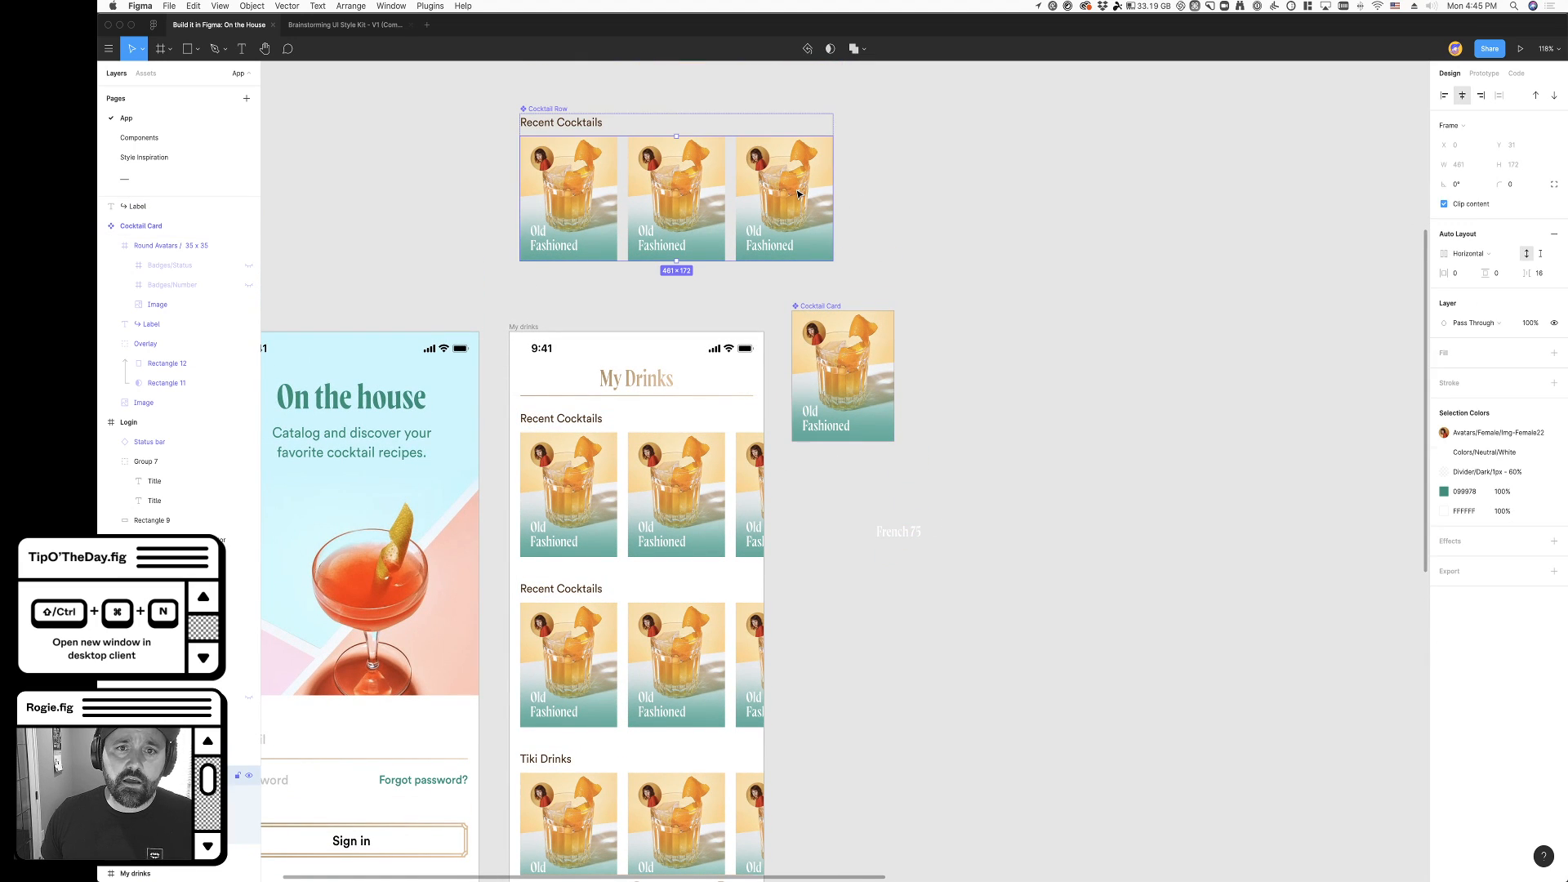
left_click(784, 193, "super")
key("super+d")
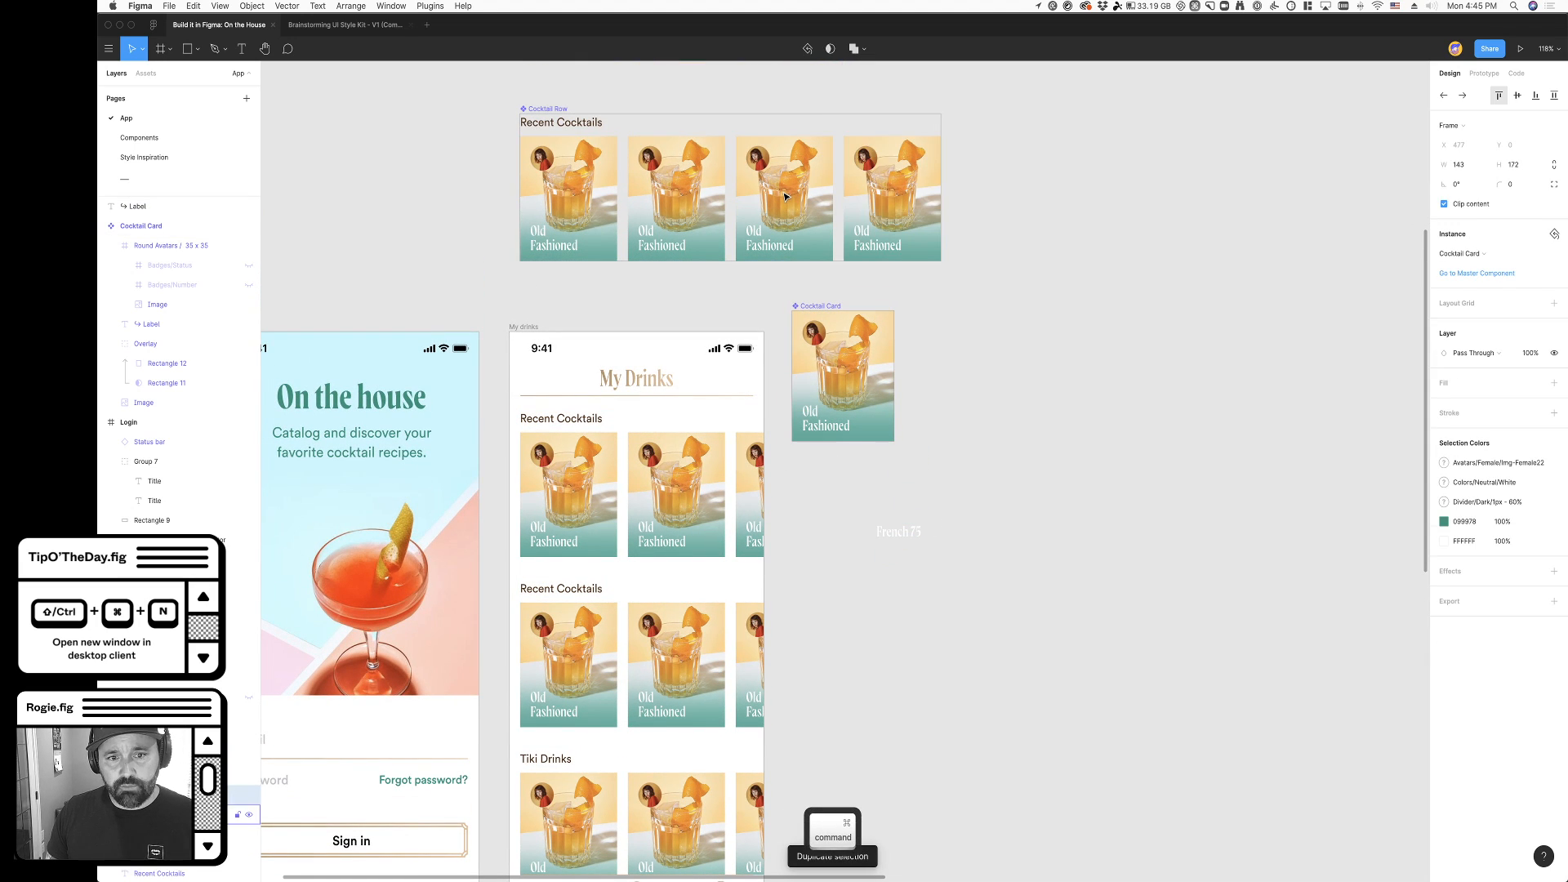
key("super+d")
left_click(1238, 438)
left_click(741, 539)
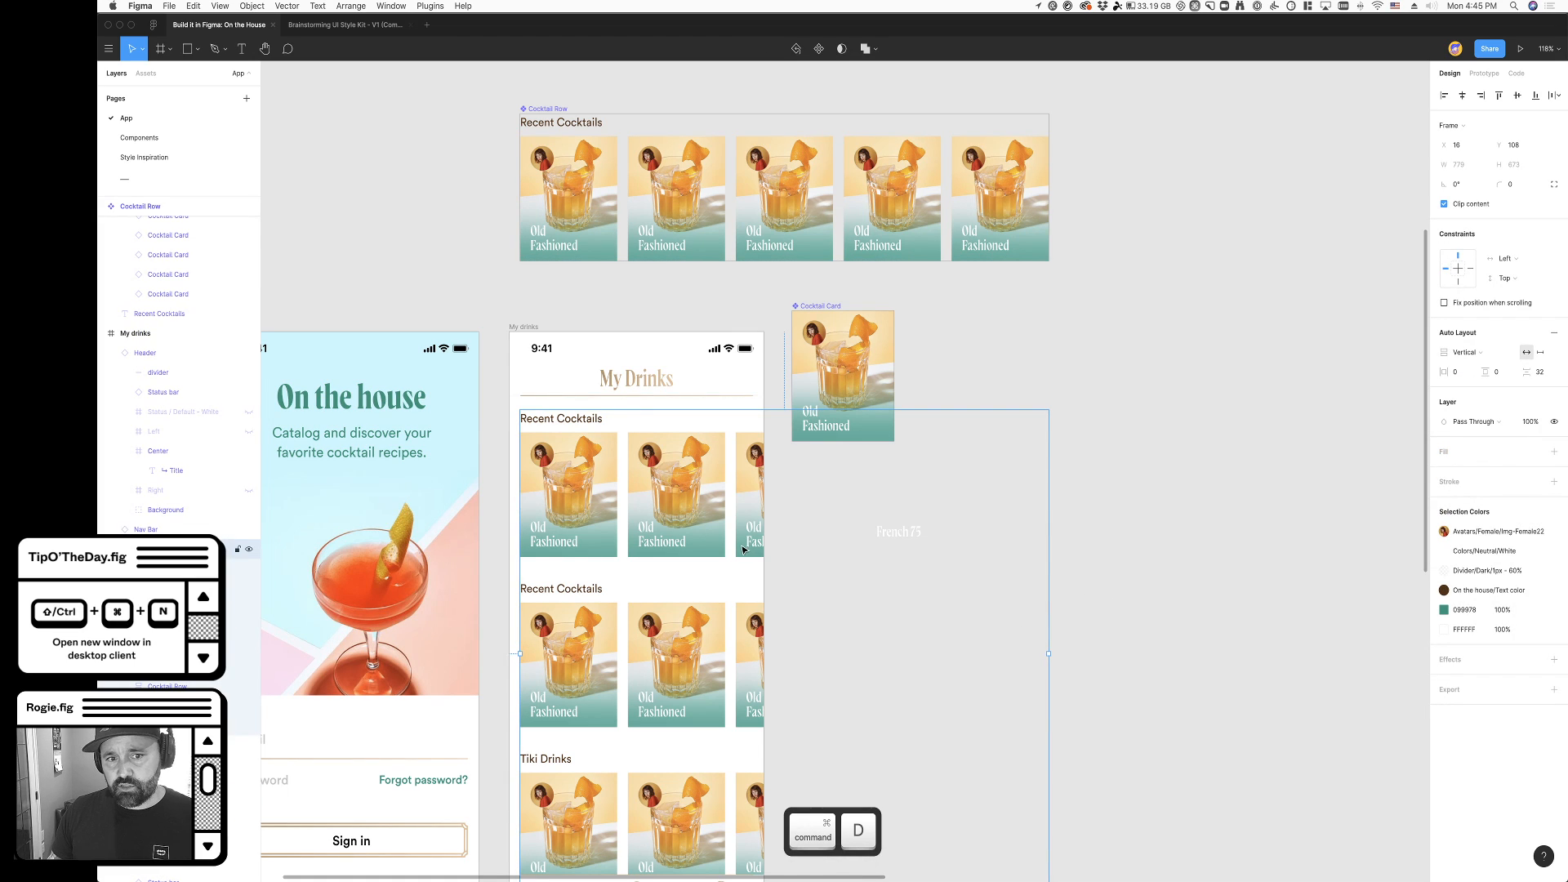
- Turn off Clip content on the My drinks frame to inspect the overflowing cards, and turn it back on
left_click(526, 327)
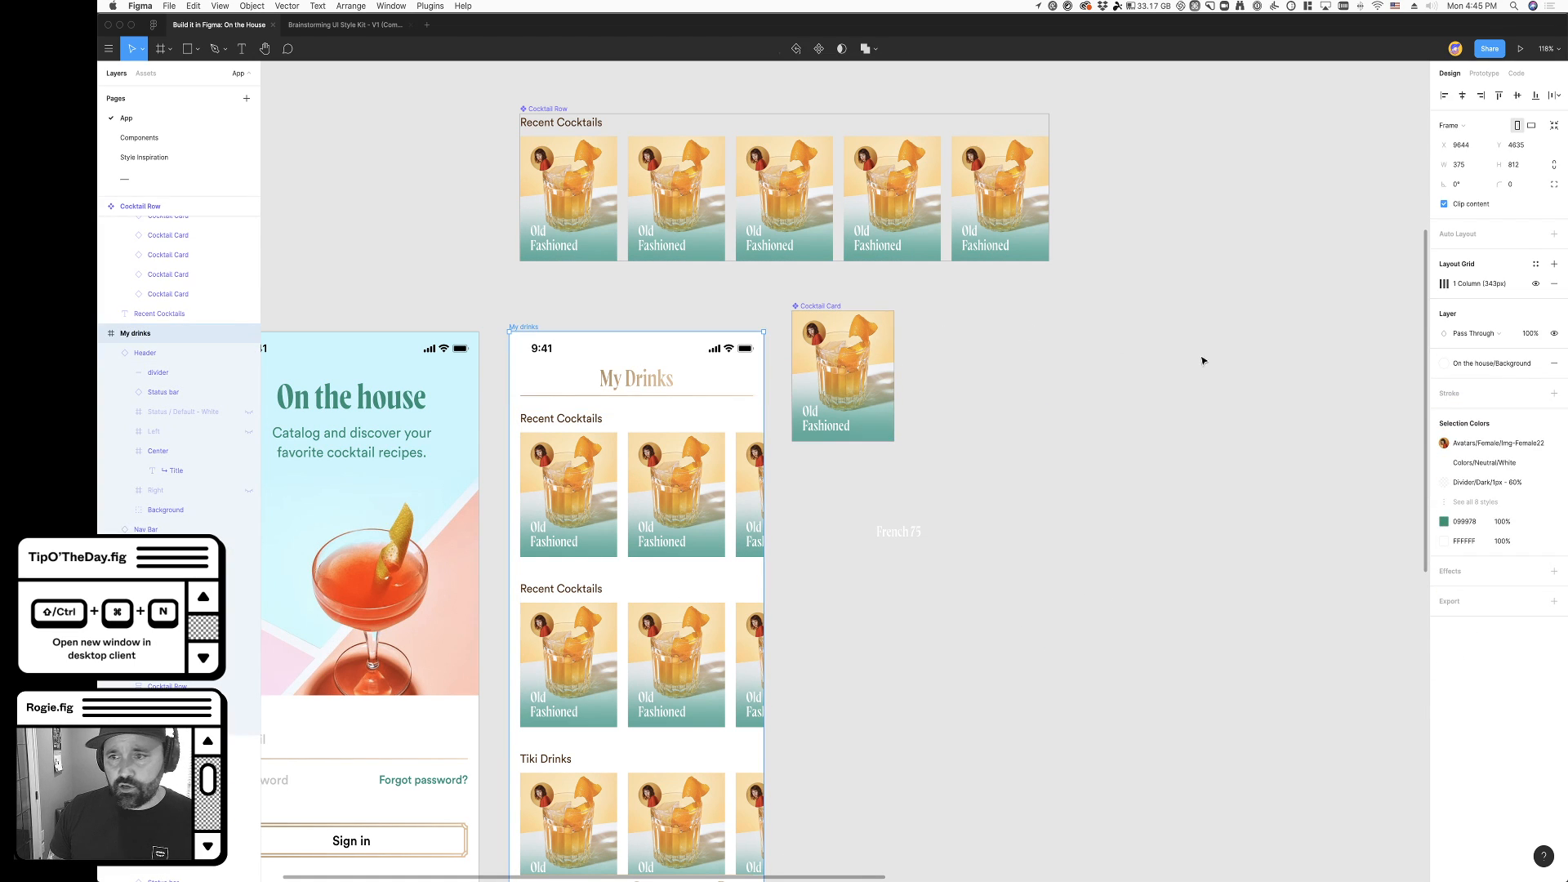
left_click(1444, 204)
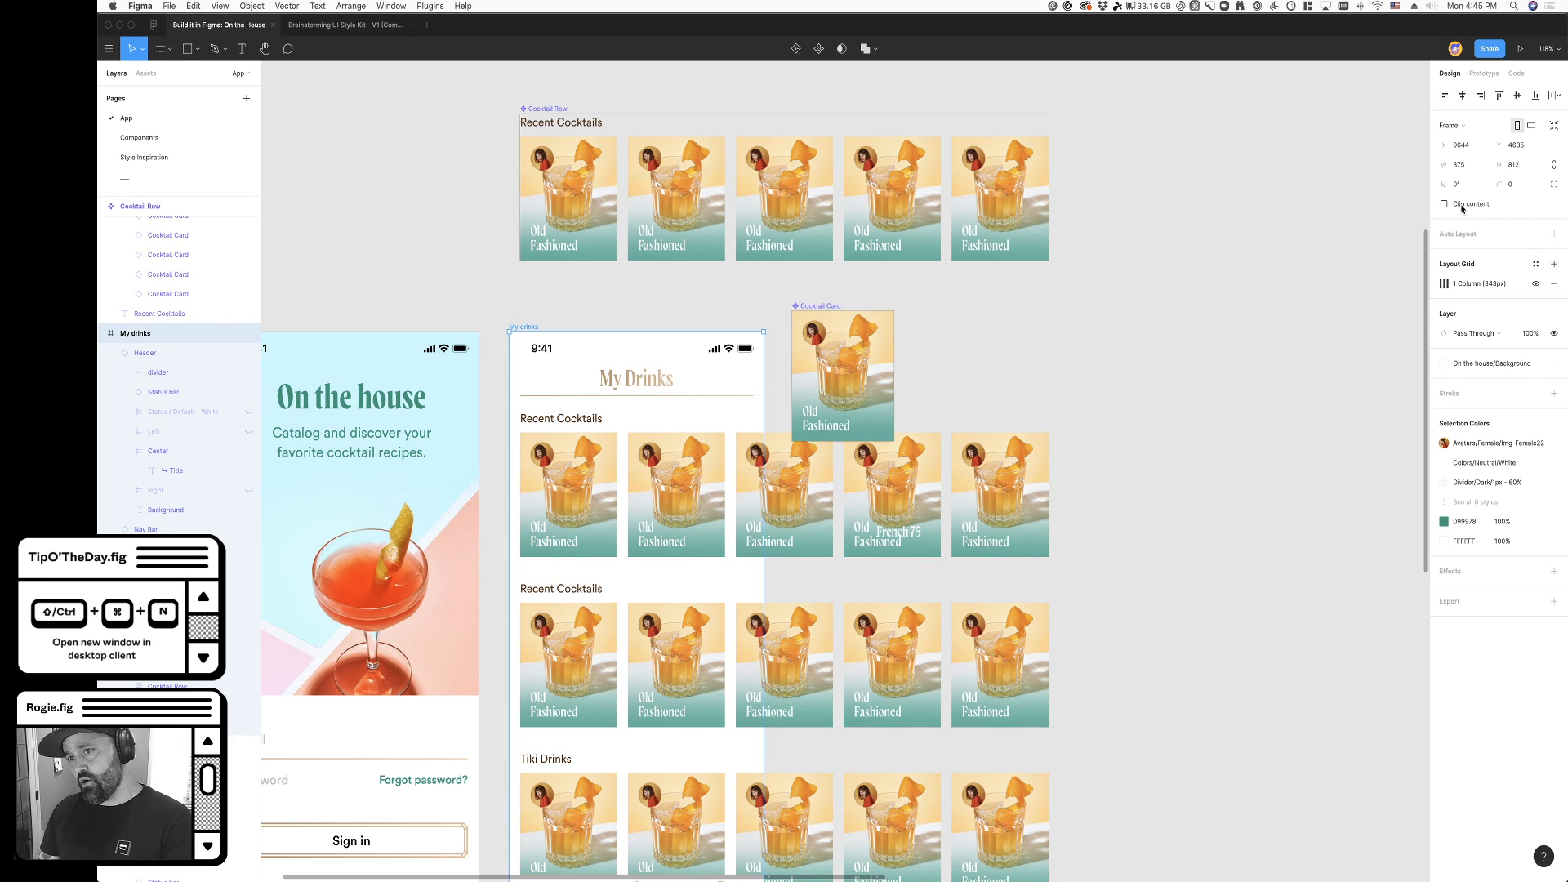
left_click(1462, 208)
left_click(1164, 593)
scroll(914, 734, "down", 3)
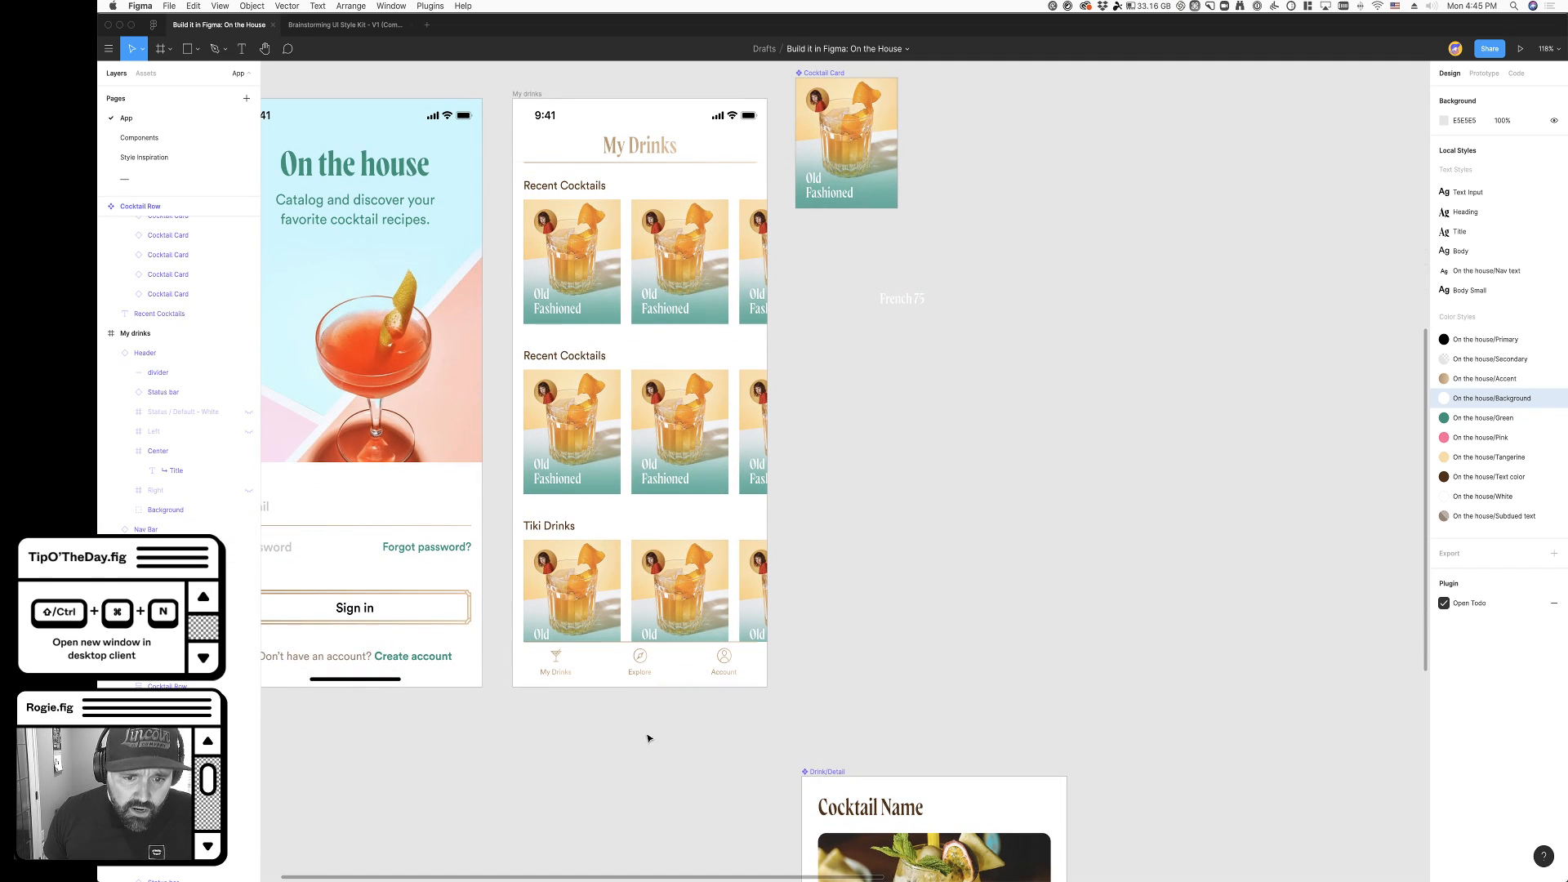
- Move the Cocktails frame down to Y 121.87 so its first row sits farther below the header
scroll(580, 707, "up", 5)
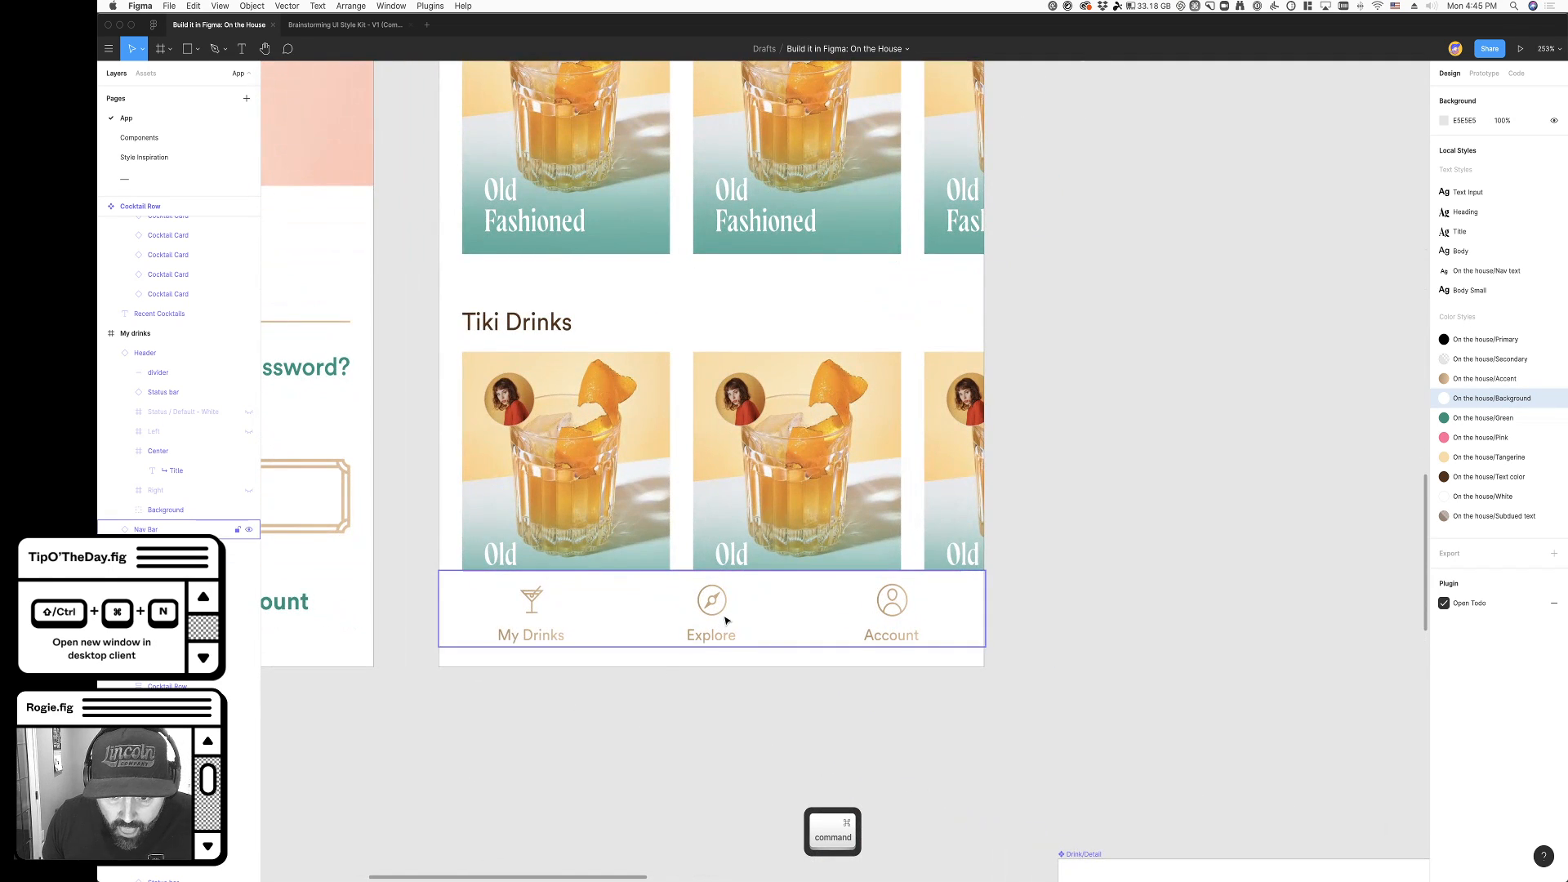
left_click(725, 621)
scroll(723, 695, "up", 1)
left_click(723, 695)
left_click_drag(662, 392, 661, 414)
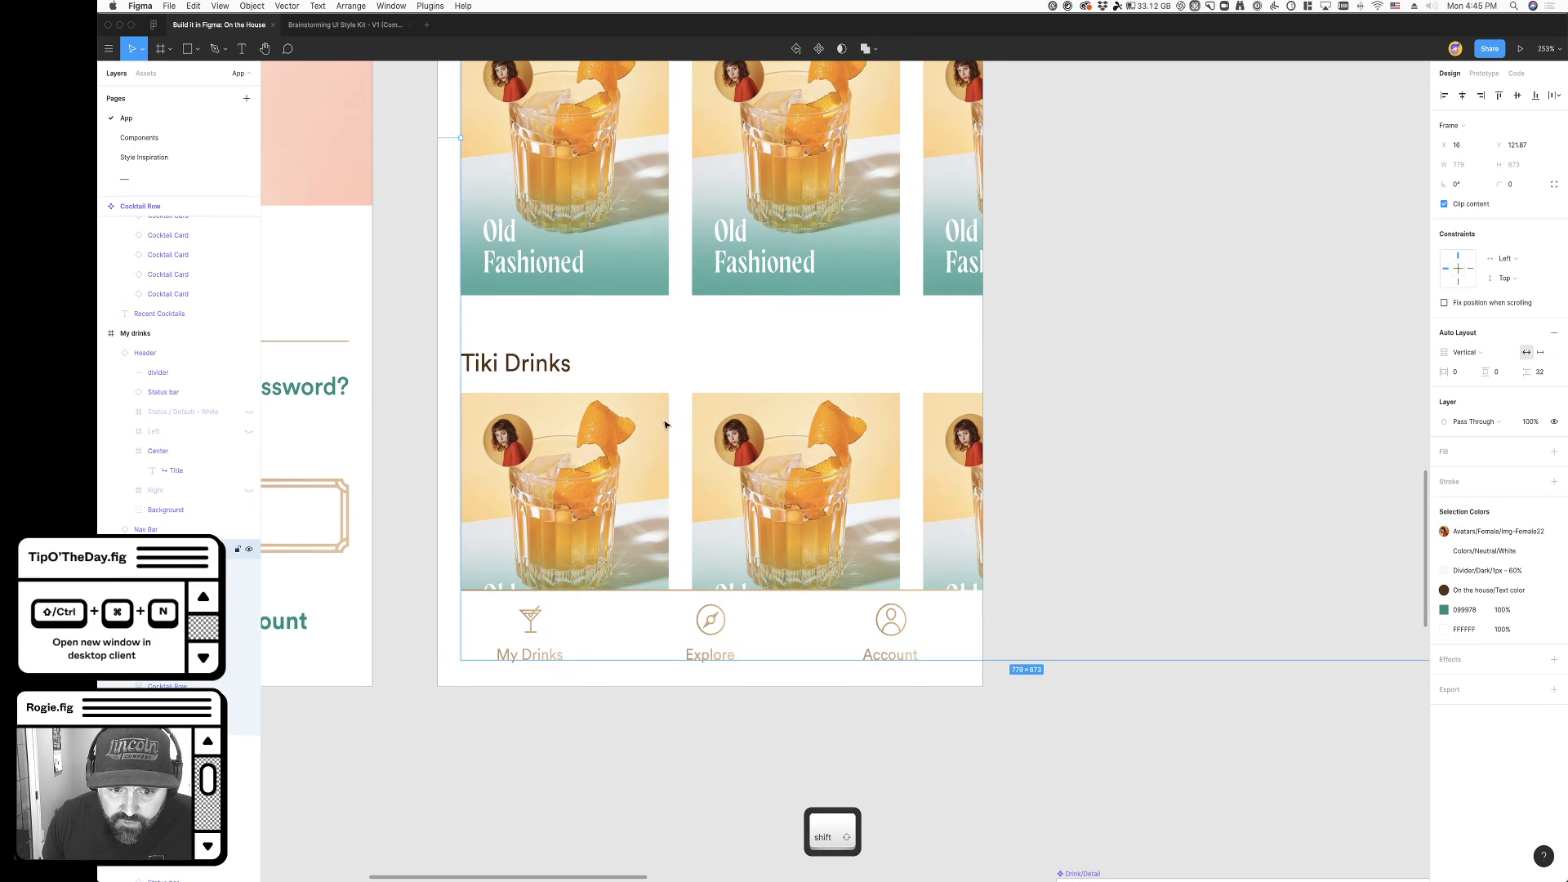
- Stretch the Nav Bar instance down to the lower edge of the My drinks frame, making it 62 high
left_click(724, 636)
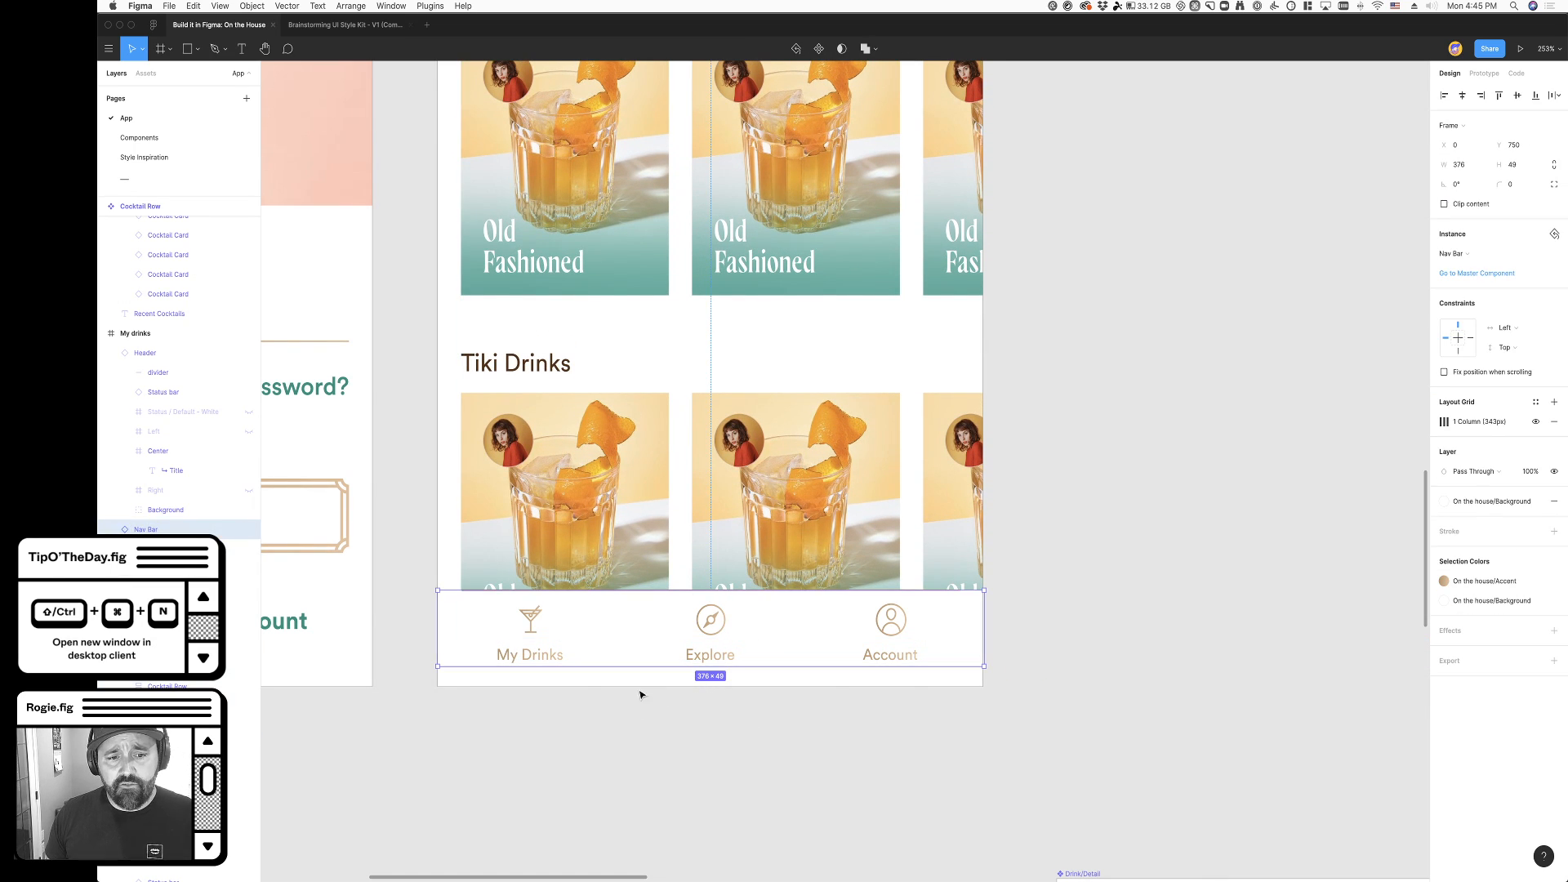
left_click_drag(634, 667, 631, 686)
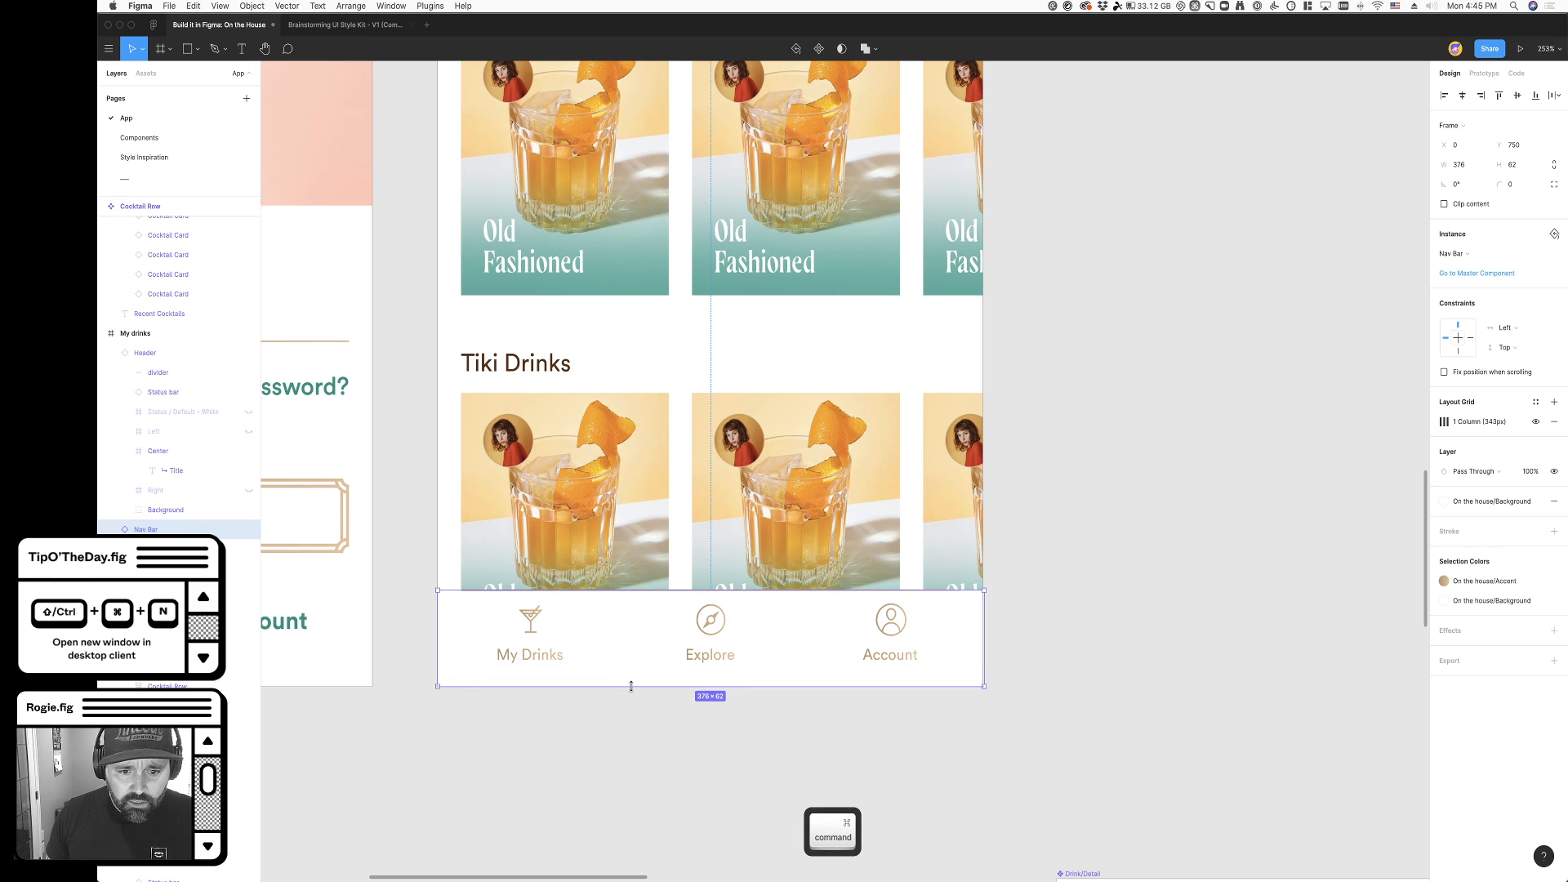
left_click(730, 766)
left_click(703, 493)
left_click(736, 719)
left_click(669, 655)
key("super+z")
key("super+z")
key("super+z")
key("super+z")
key("super+z")
key("super+z")
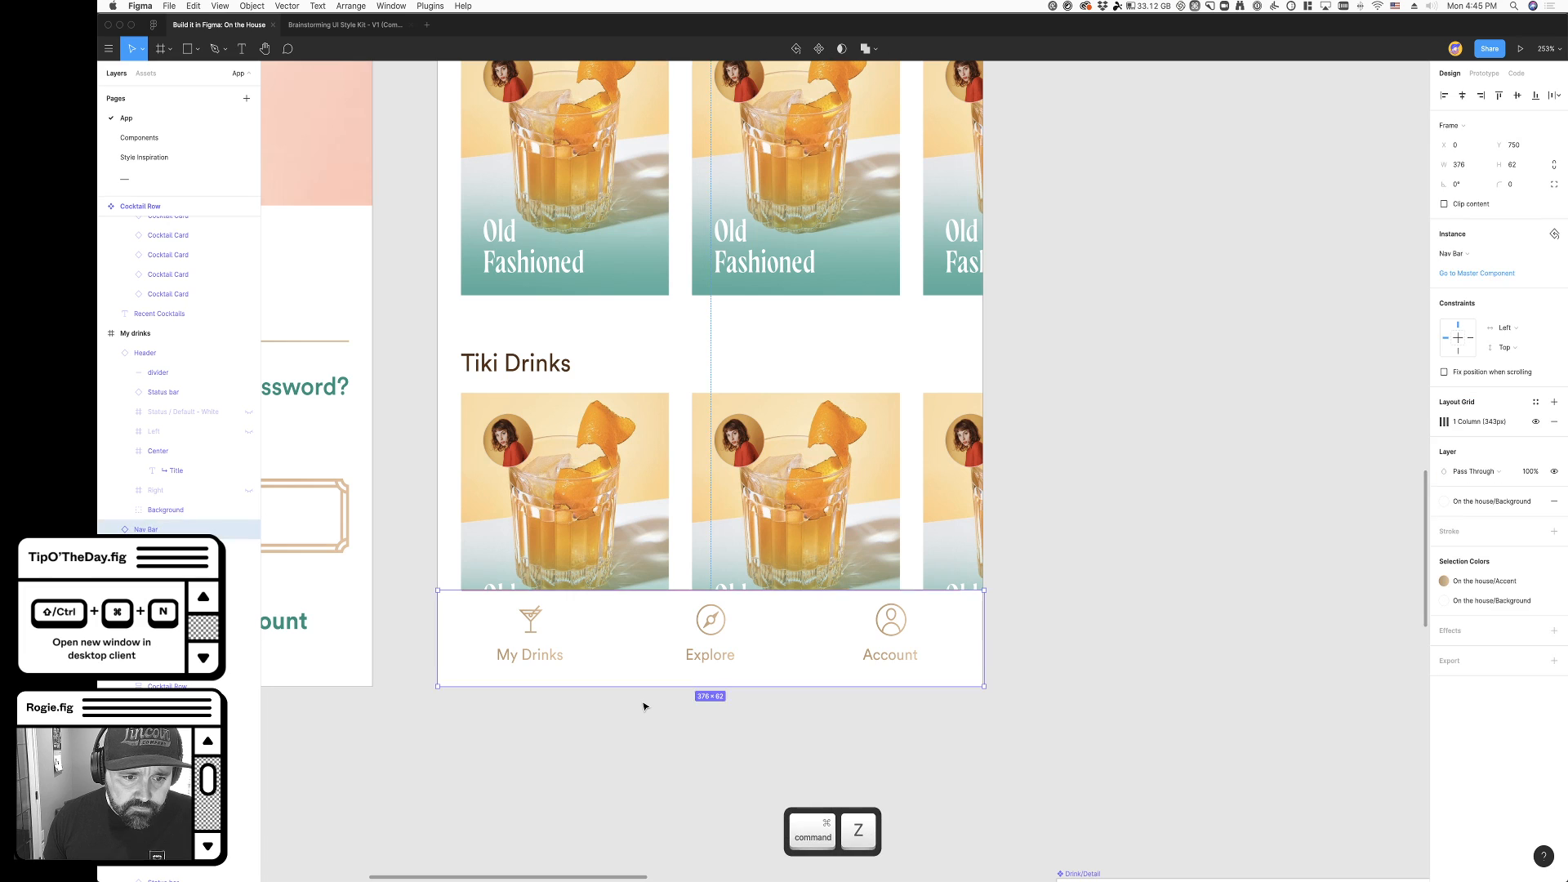
key("super+z")
mouse_move(644, 664)
left_mouse_down()
mouse_move(641, 707)
mouse_move(645, 686)
left_mouse_up()
left_click(1264, 725)
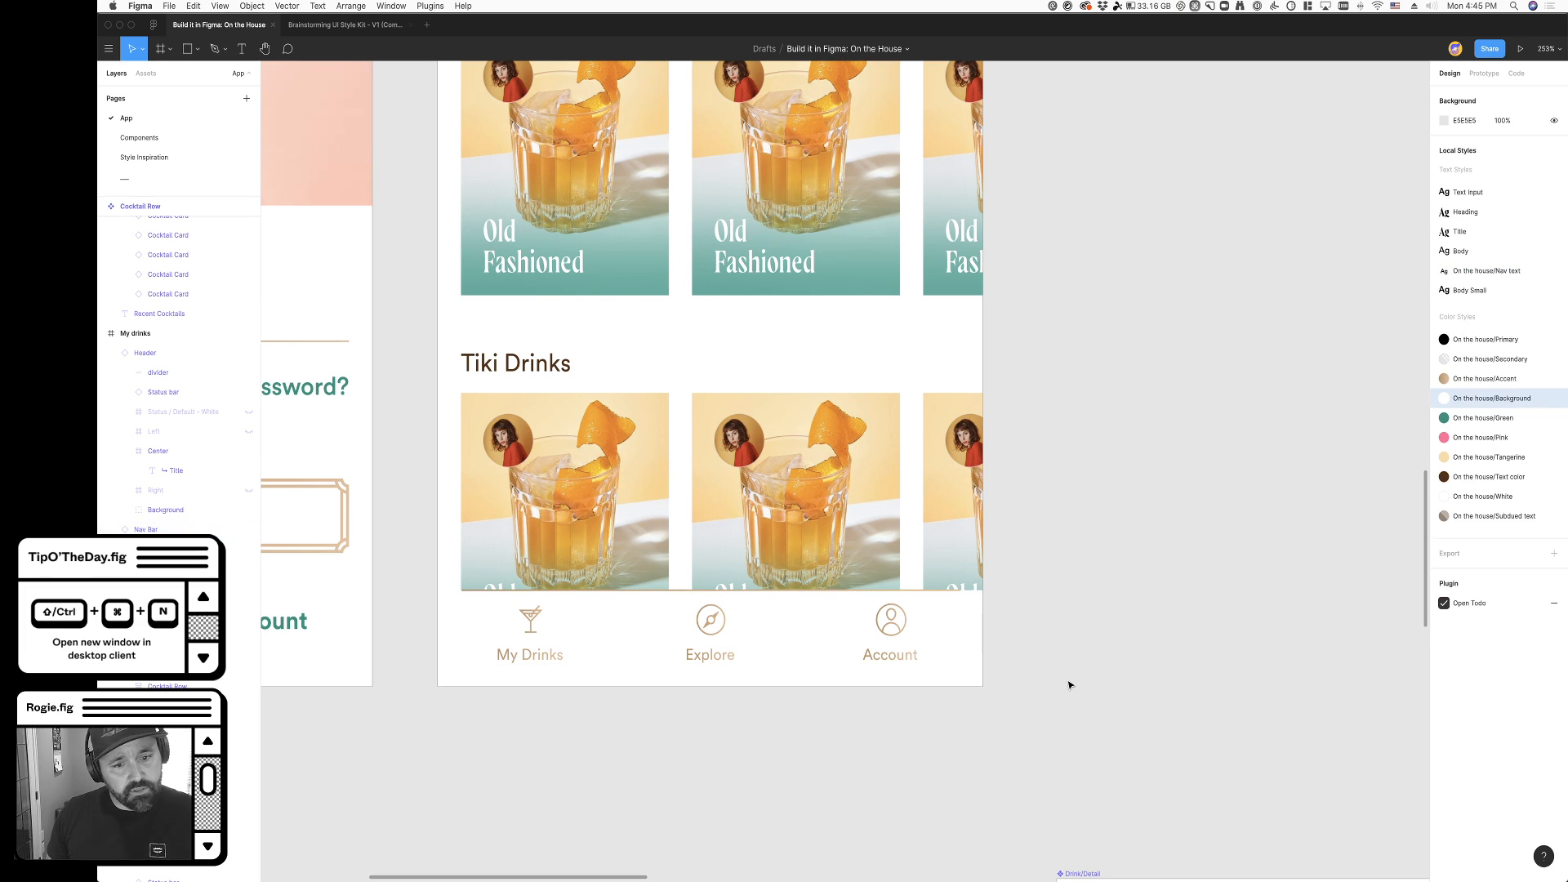
- Move the Cocktails frame up to Y 114 in the My drinks frame
scroll(1043, 694, "right", 2)
scroll(1041, 683, "up", 3)
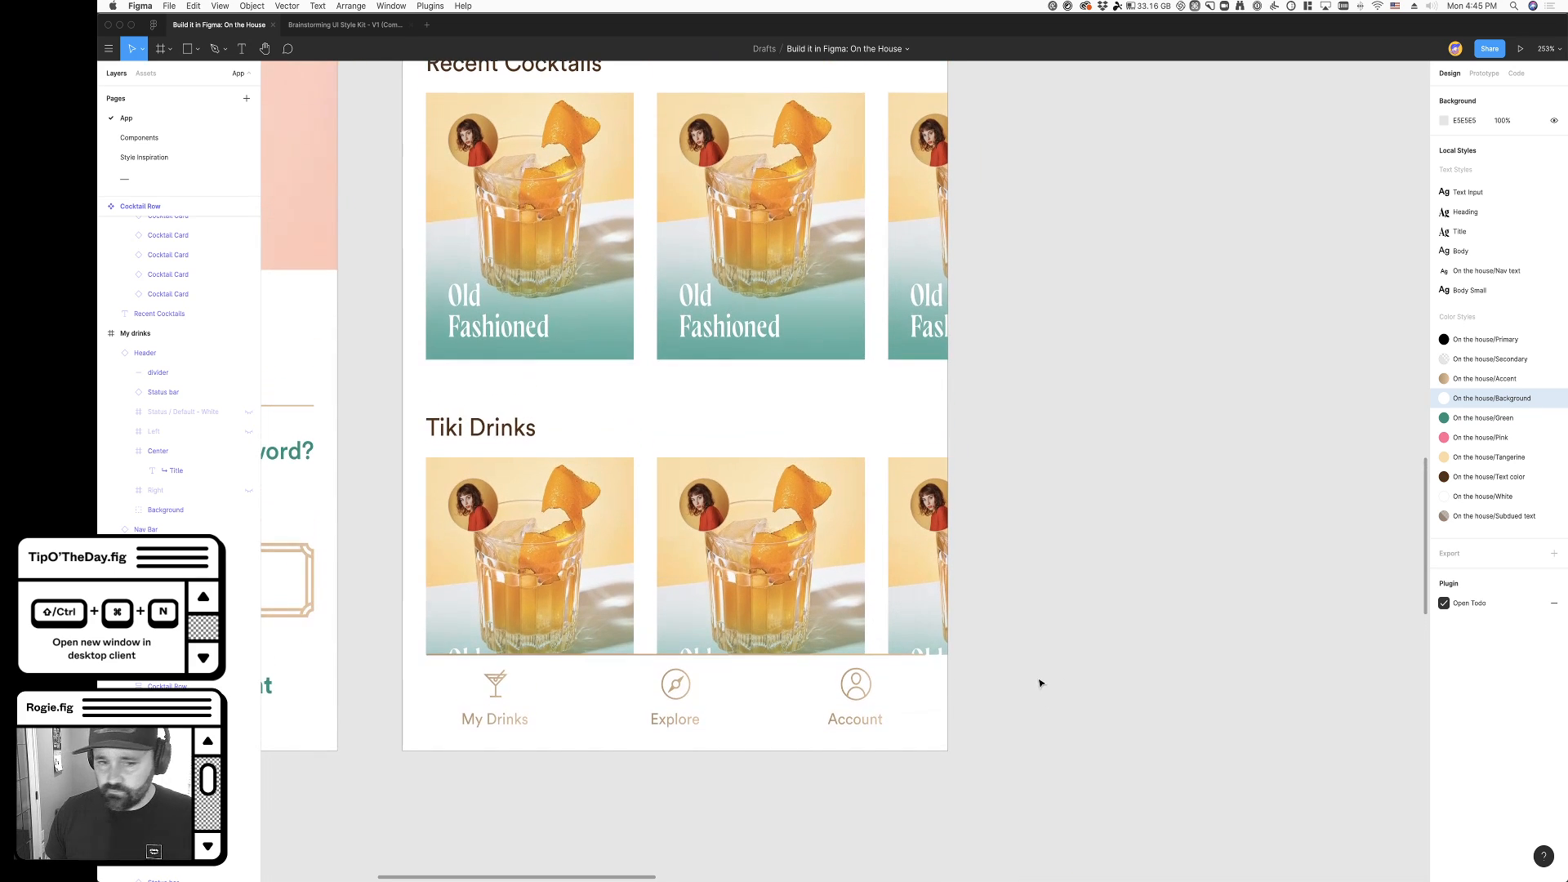
scroll(916, 645, "down", 3)
scroll(972, 621, "up", 2)
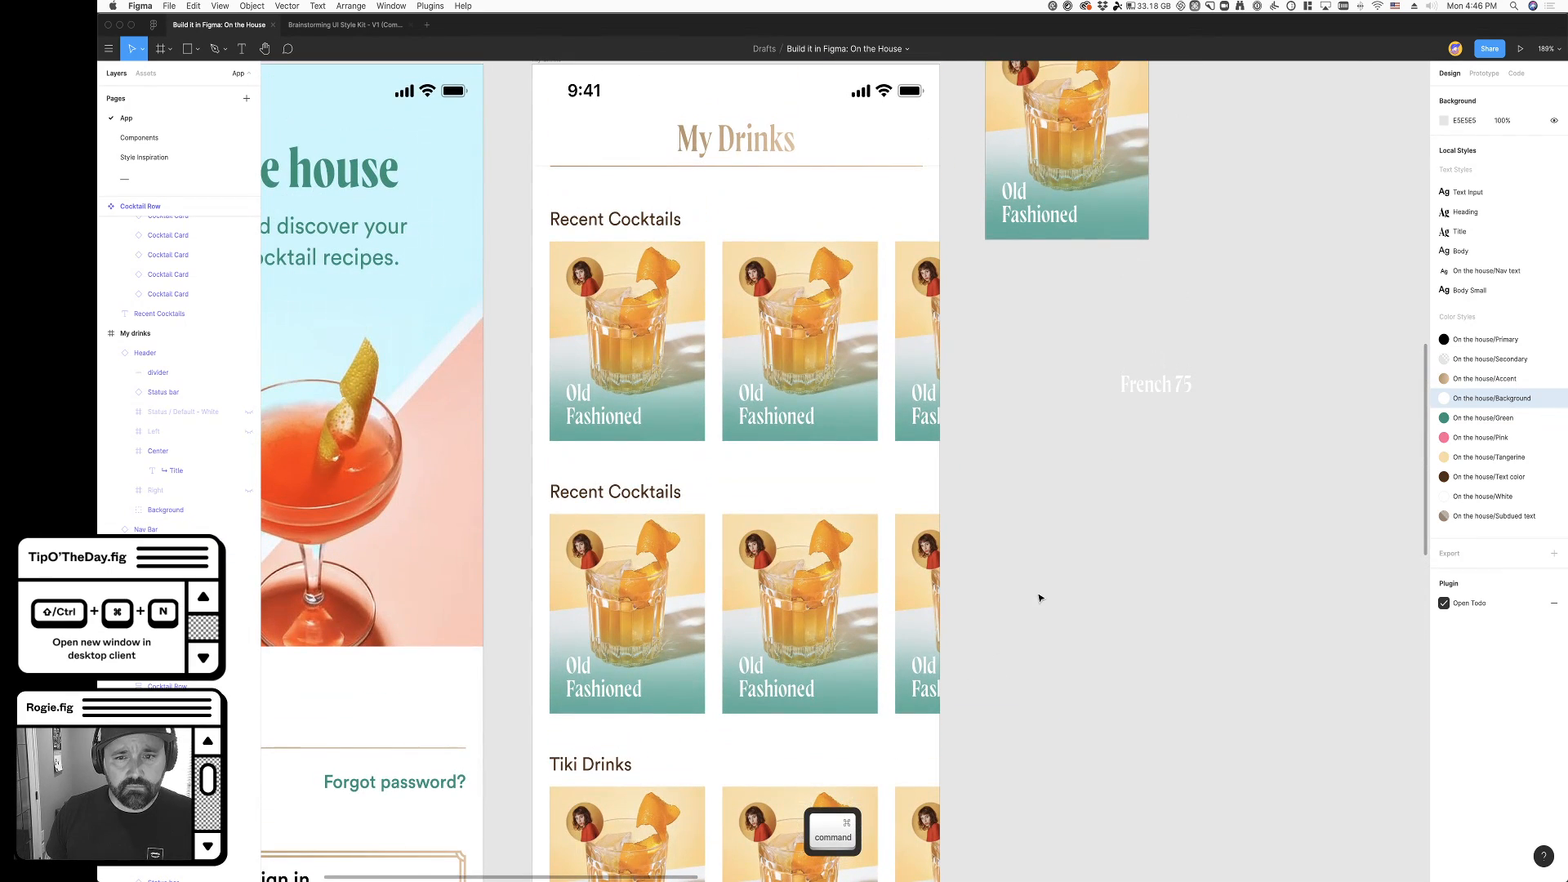
left_click(619, 395)
scroll(623, 397, "down", 1)
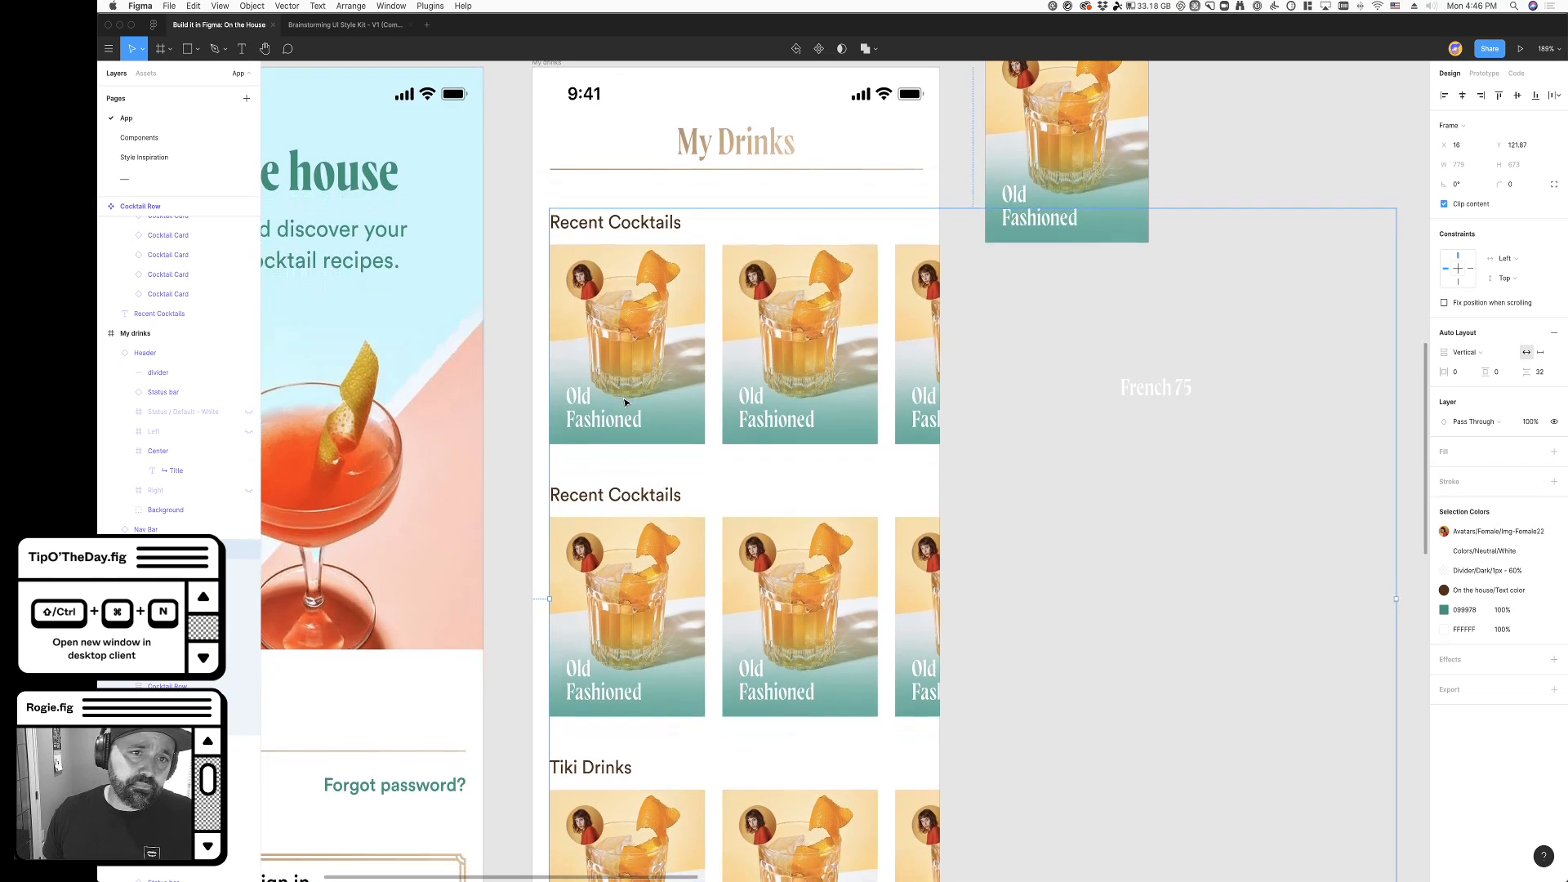
scroll(1124, 490, "down", 5)
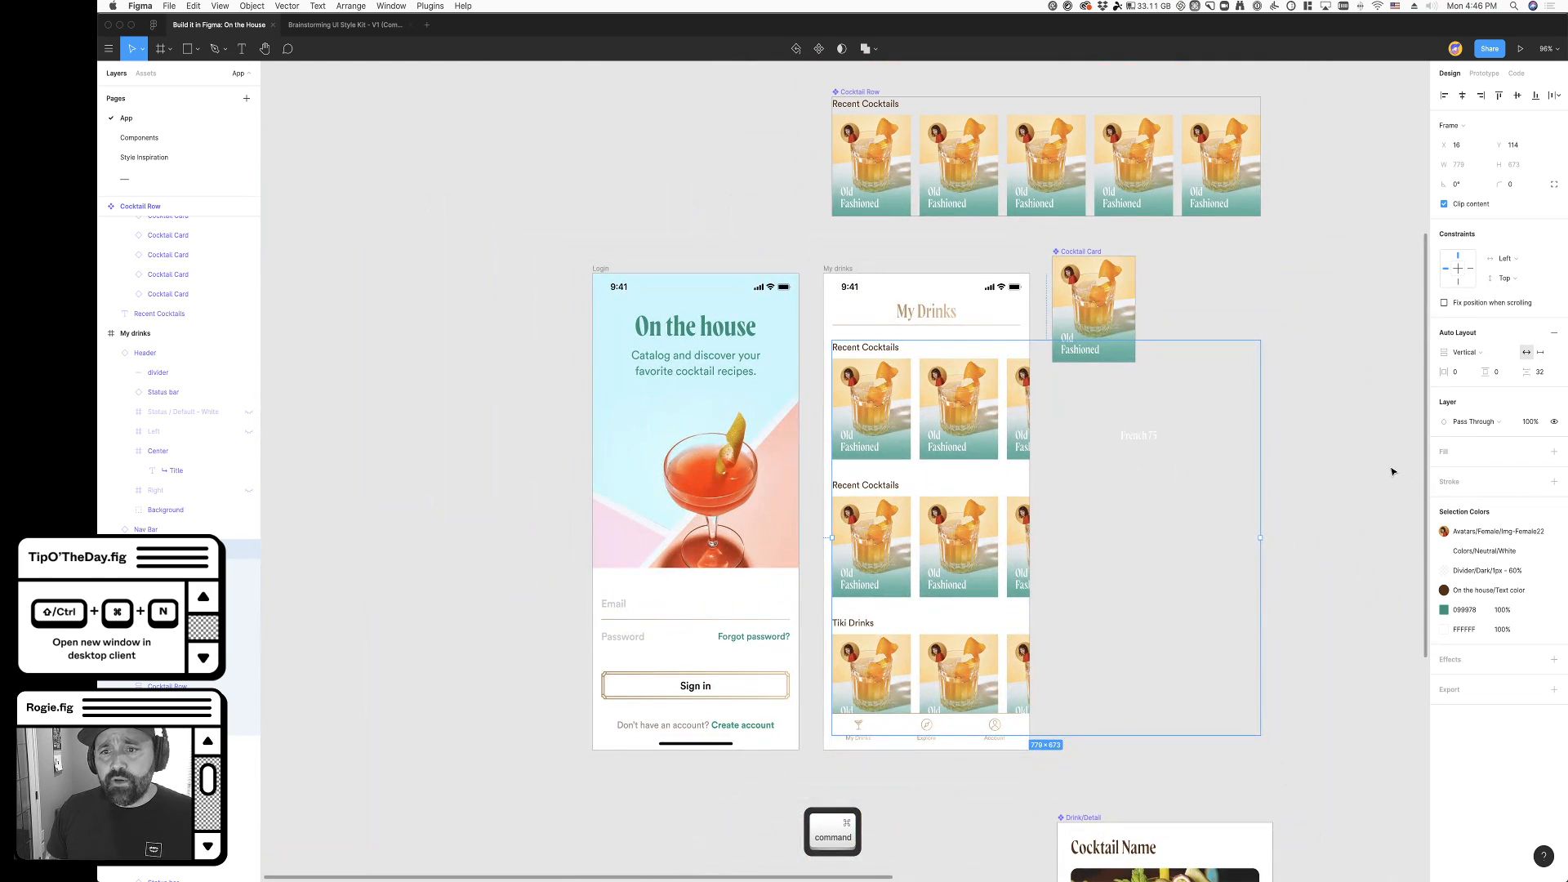
left_click(1254, 491)
- Move the stray white French 75 label up to the empty canvas beside the Cocktail Row component's right end
scroll(1254, 490, "right", 4)
left_click(962, 437, "super")
scroll(980, 522, "up", 2)
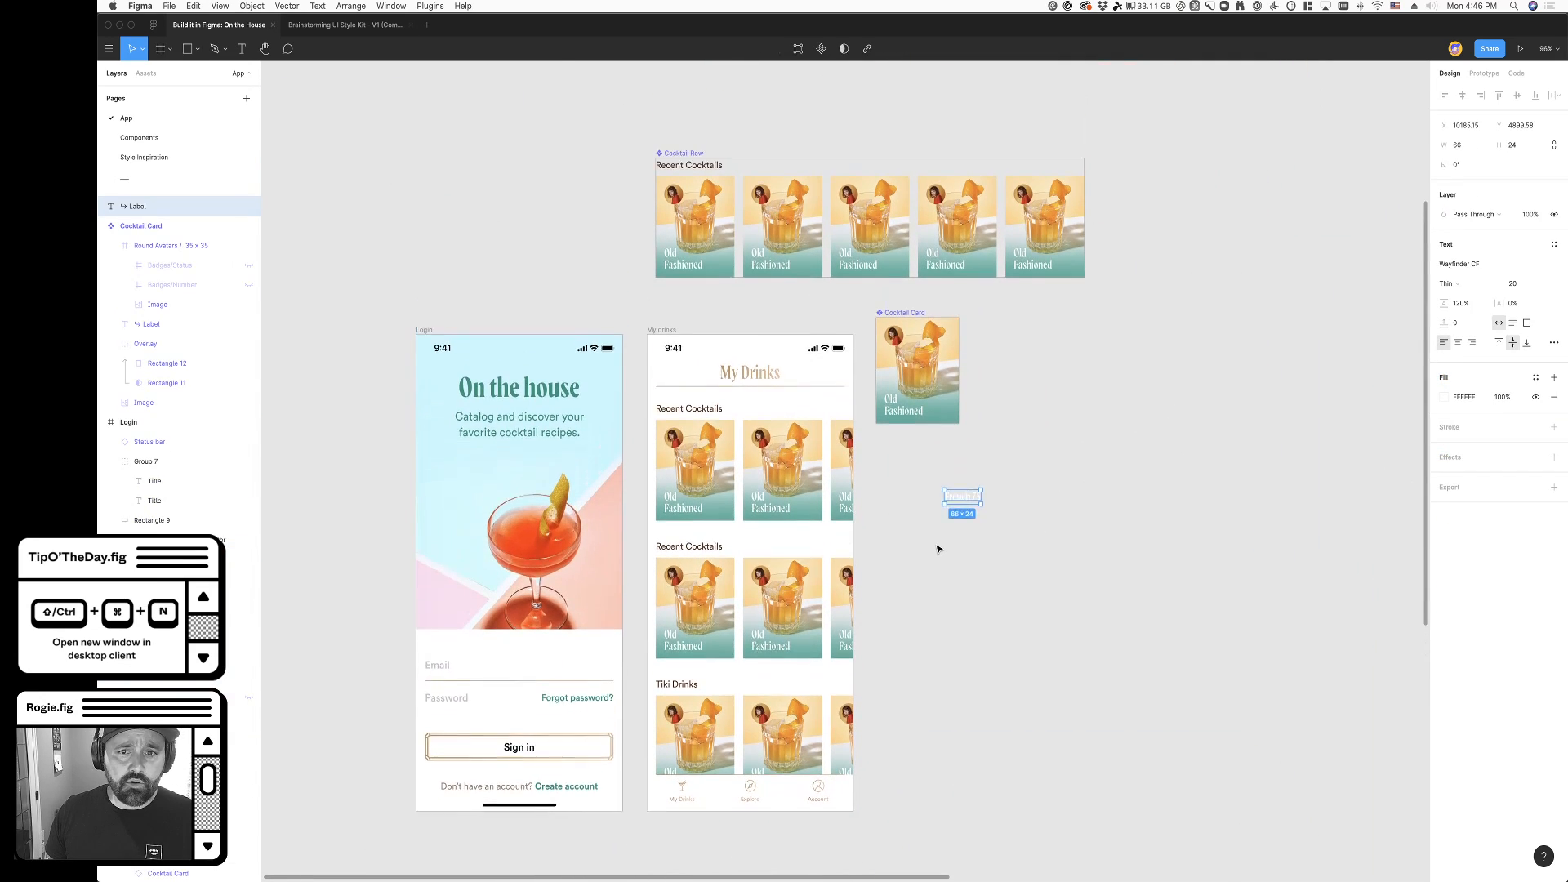
left_click_drag(968, 533, 1146, 248)
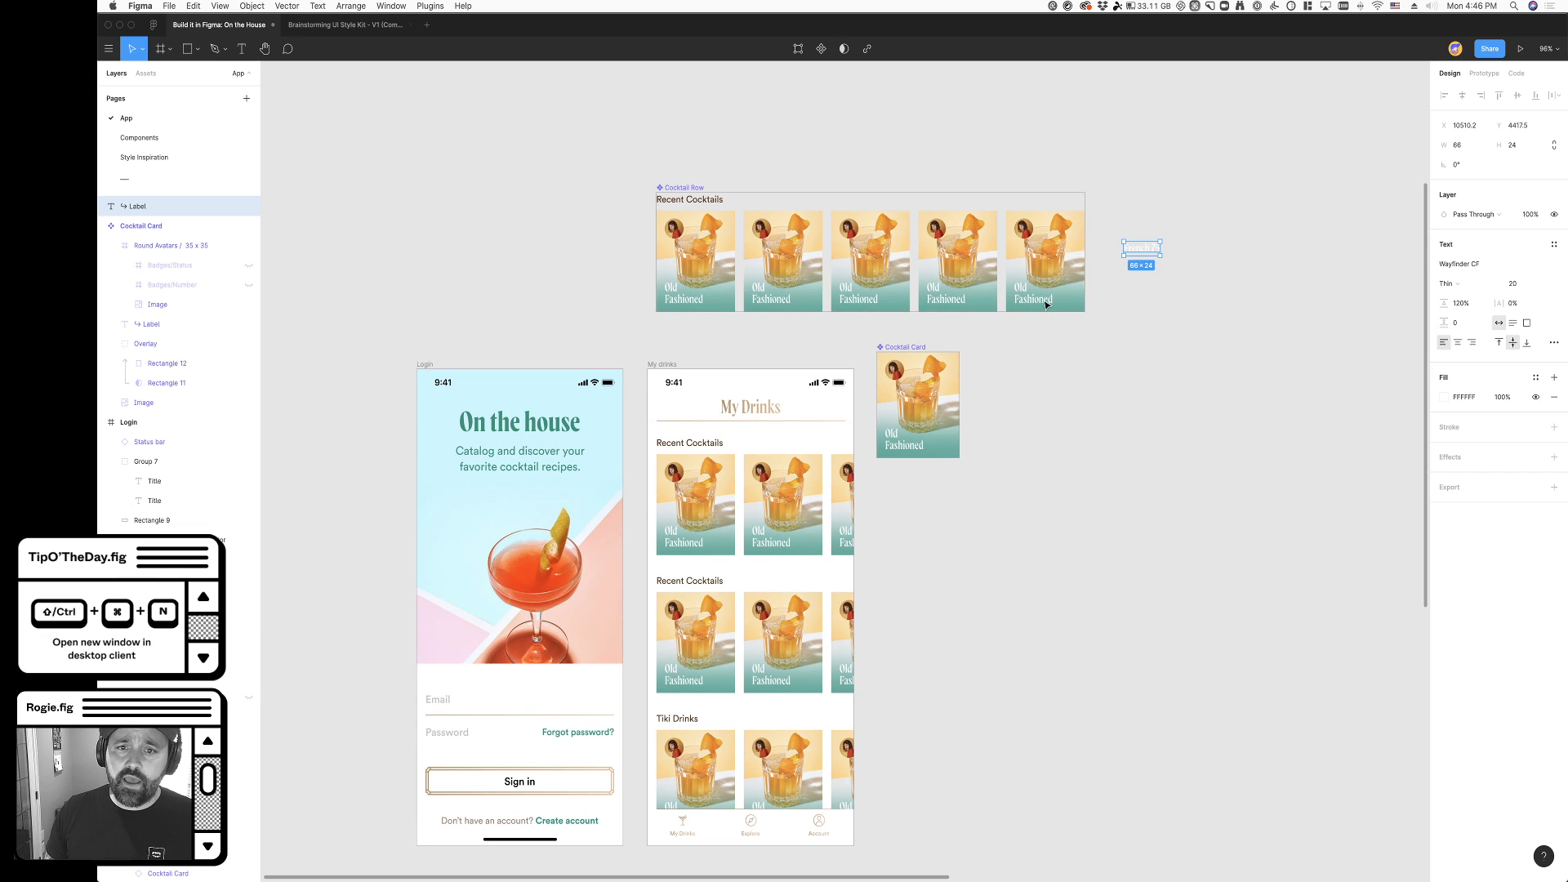
- Move the Cocktail Card component to X 9487, Y 4334, just left of the Cocktail Row component
left_click_drag(907, 354, 592, 190)
scroll(1148, 546, "right", 2)
scroll(1148, 546, "down", 4)
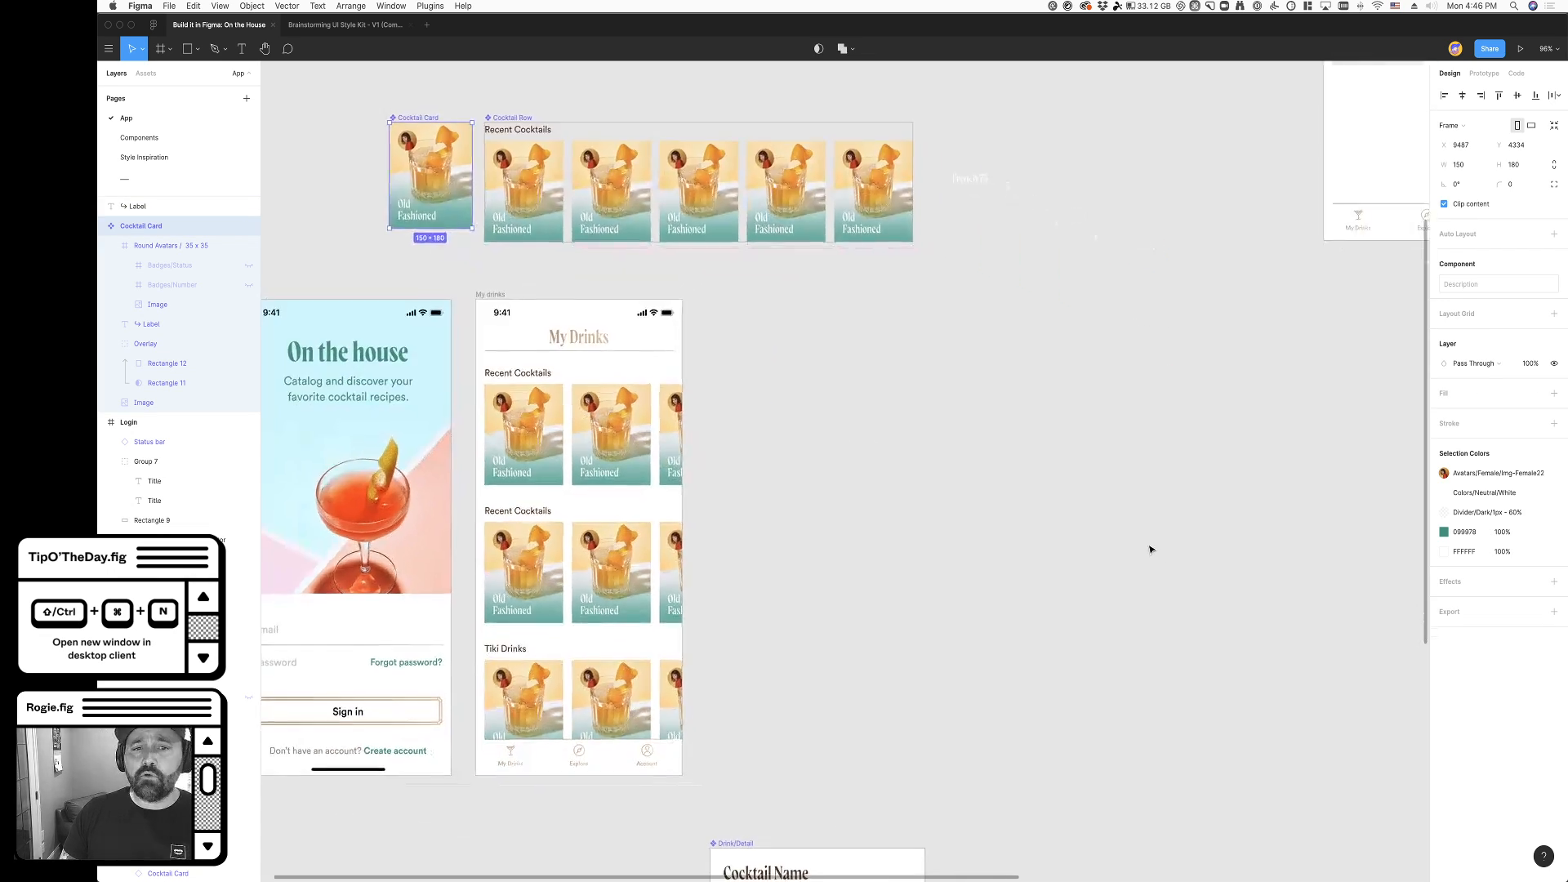
- Move the Drink/Detail component closer to the My drinks frame, and try cutting and pasting it into that frame
scroll(766, 564, "up", 2)
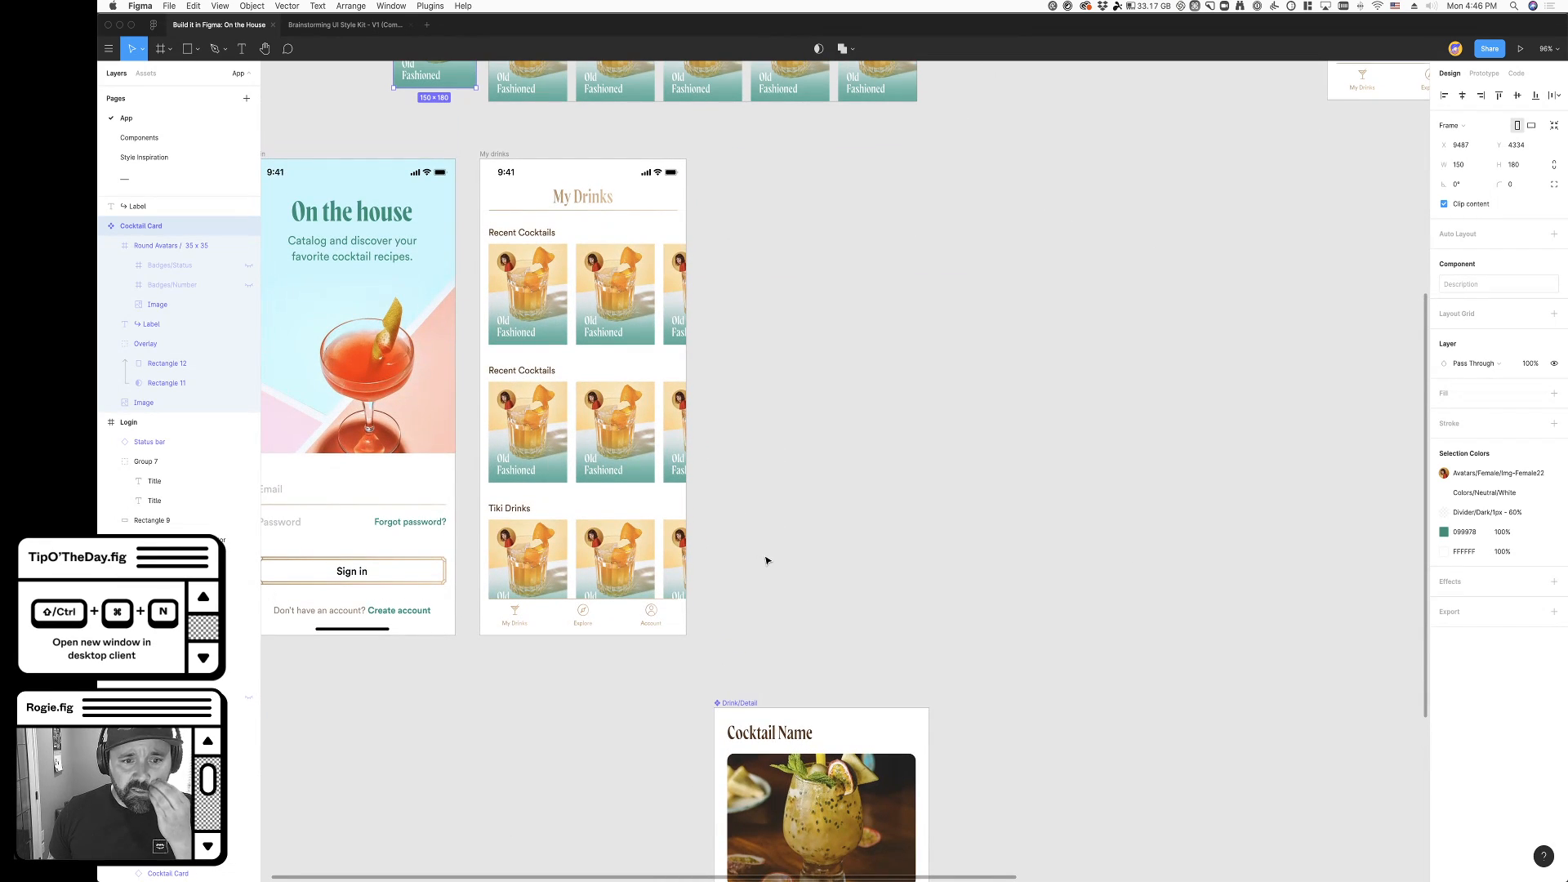
scroll(766, 560, "down", 3)
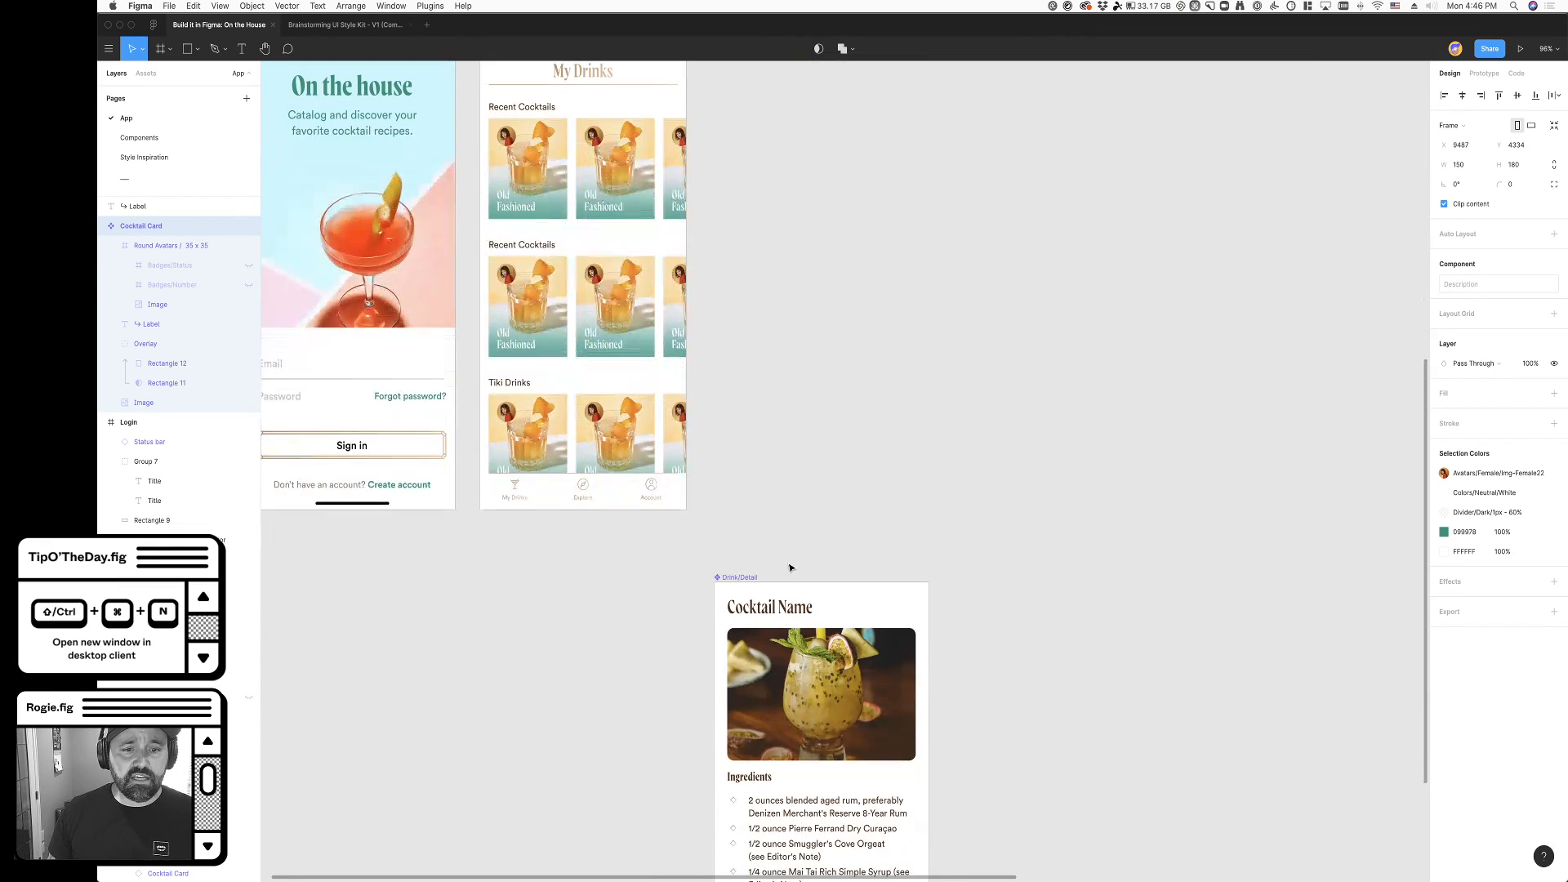
left_click_drag(748, 571, 703, 490)
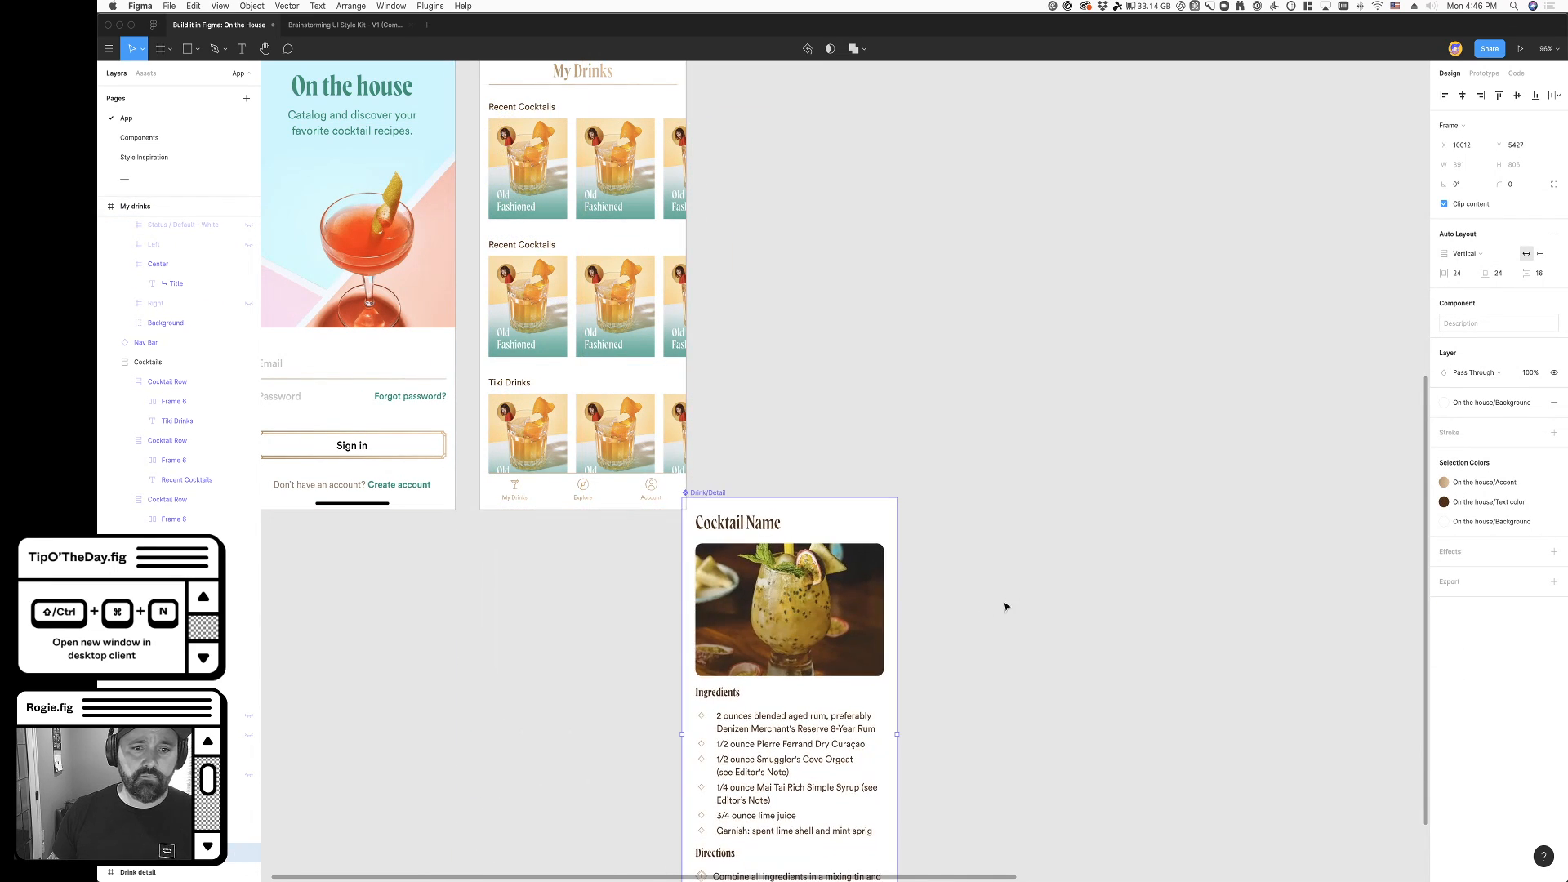
key("super+x")
scroll(671, 318, "up", 3)
key("super+v")
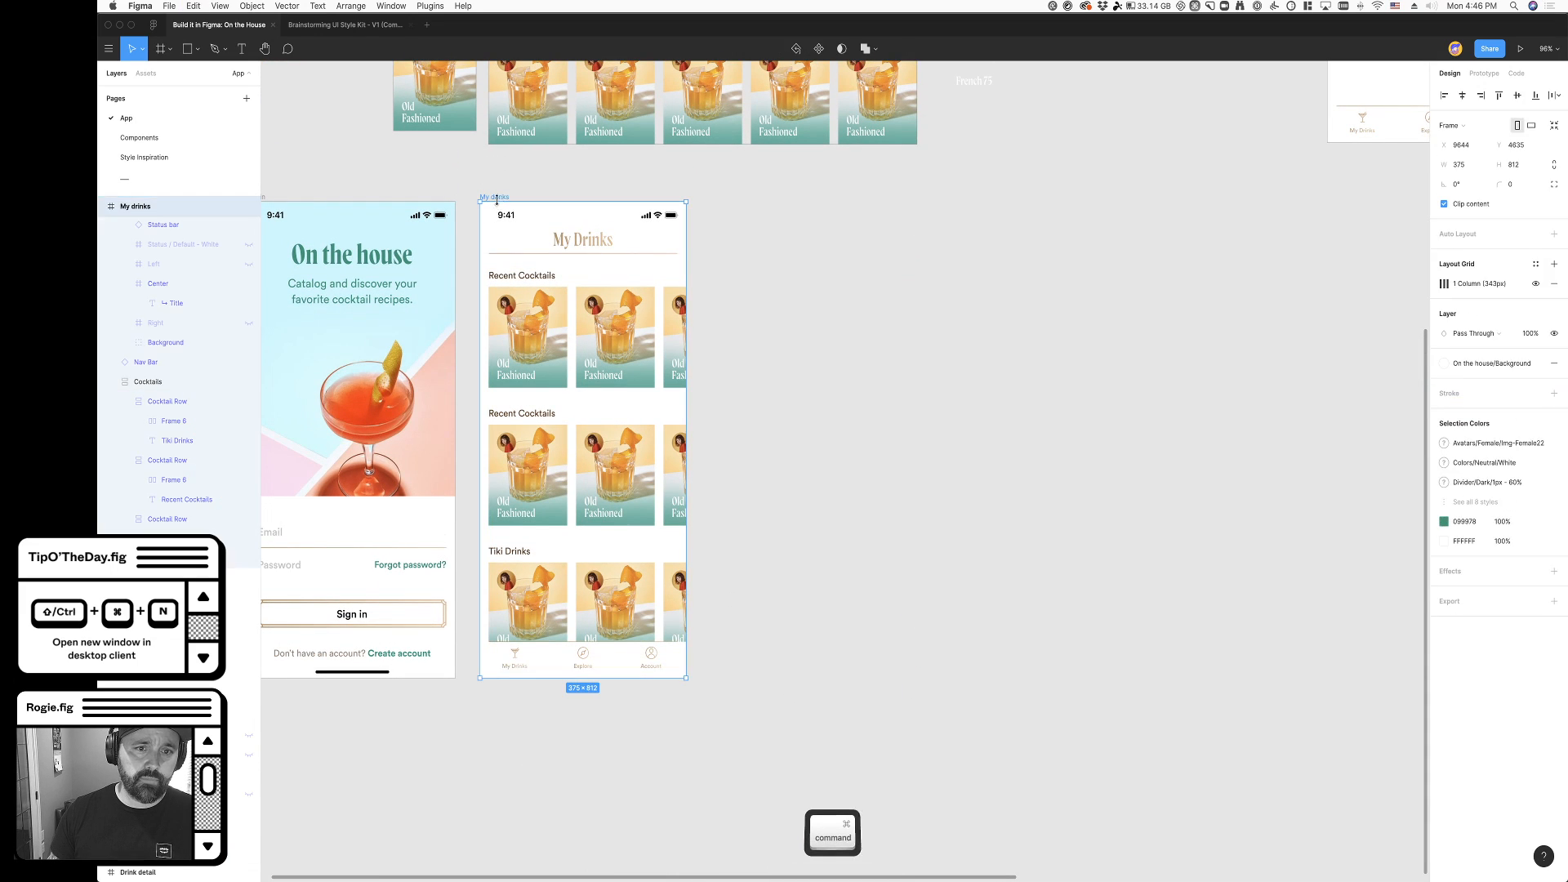
key("super+z")
key("super+z")
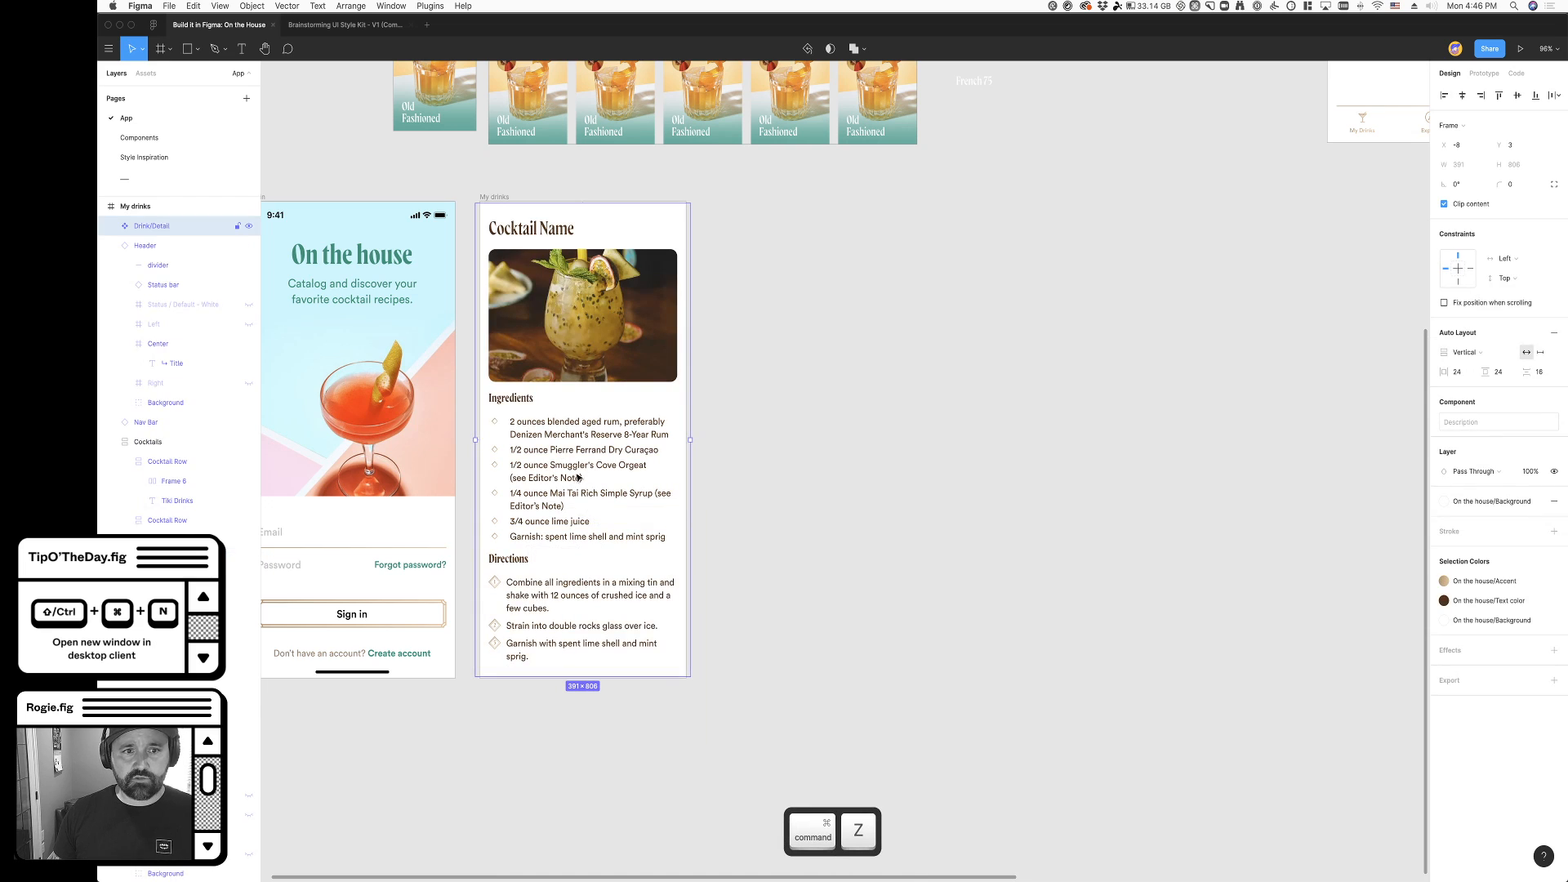
- Move the Drink/Detail component out of the My drinks frame and place it below that frame at X 9644, Y 5511
left_click_drag(568, 313, 1044, 460)
scroll(1076, 614, "down", 4)
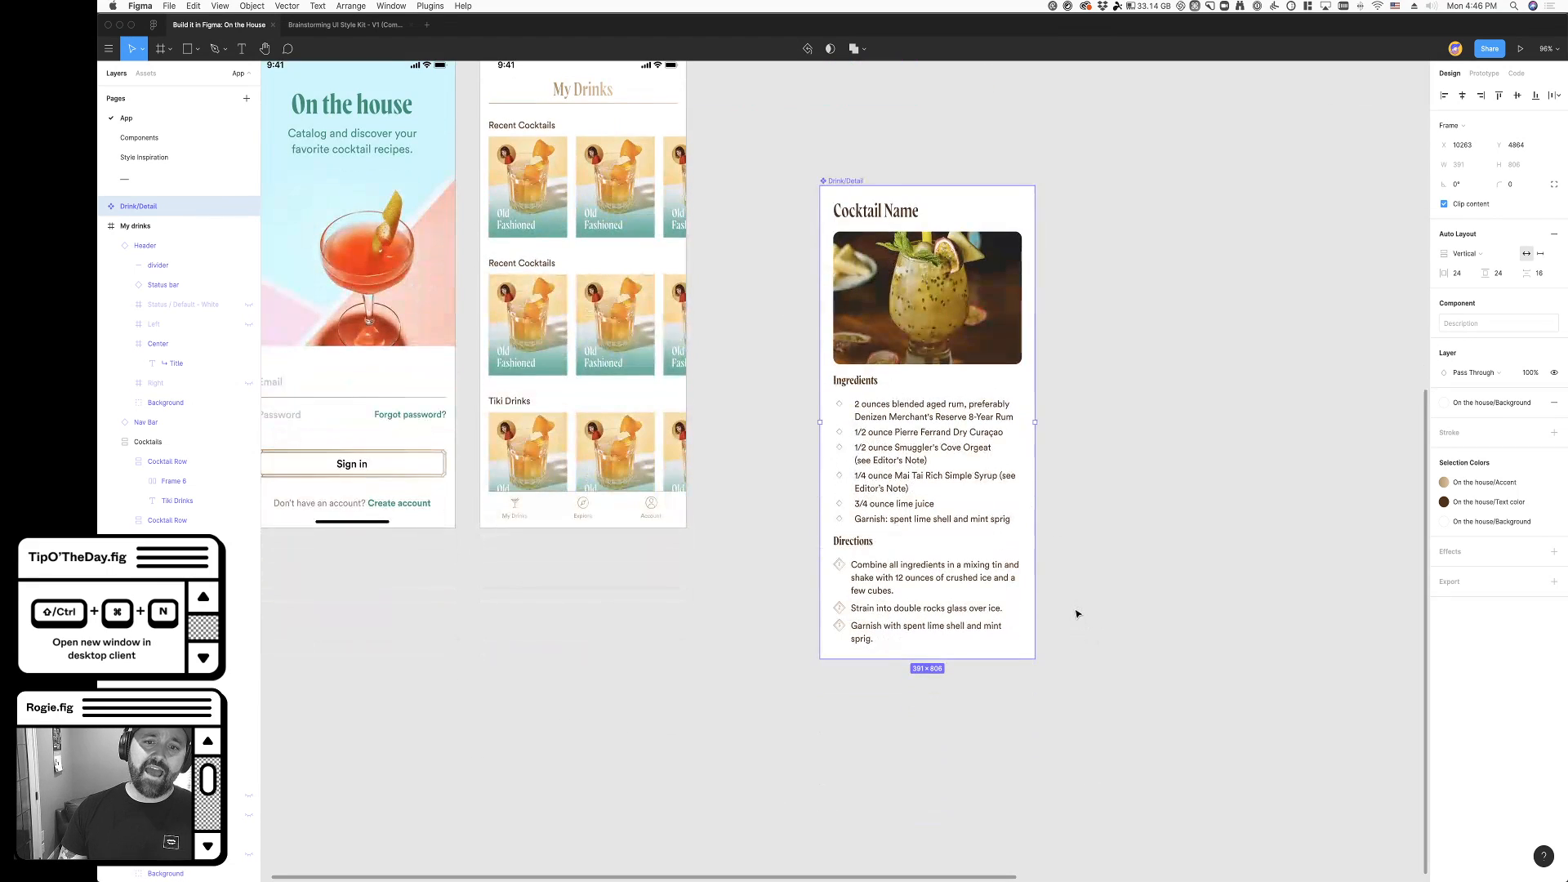
left_click_drag(854, 183, 513, 576)
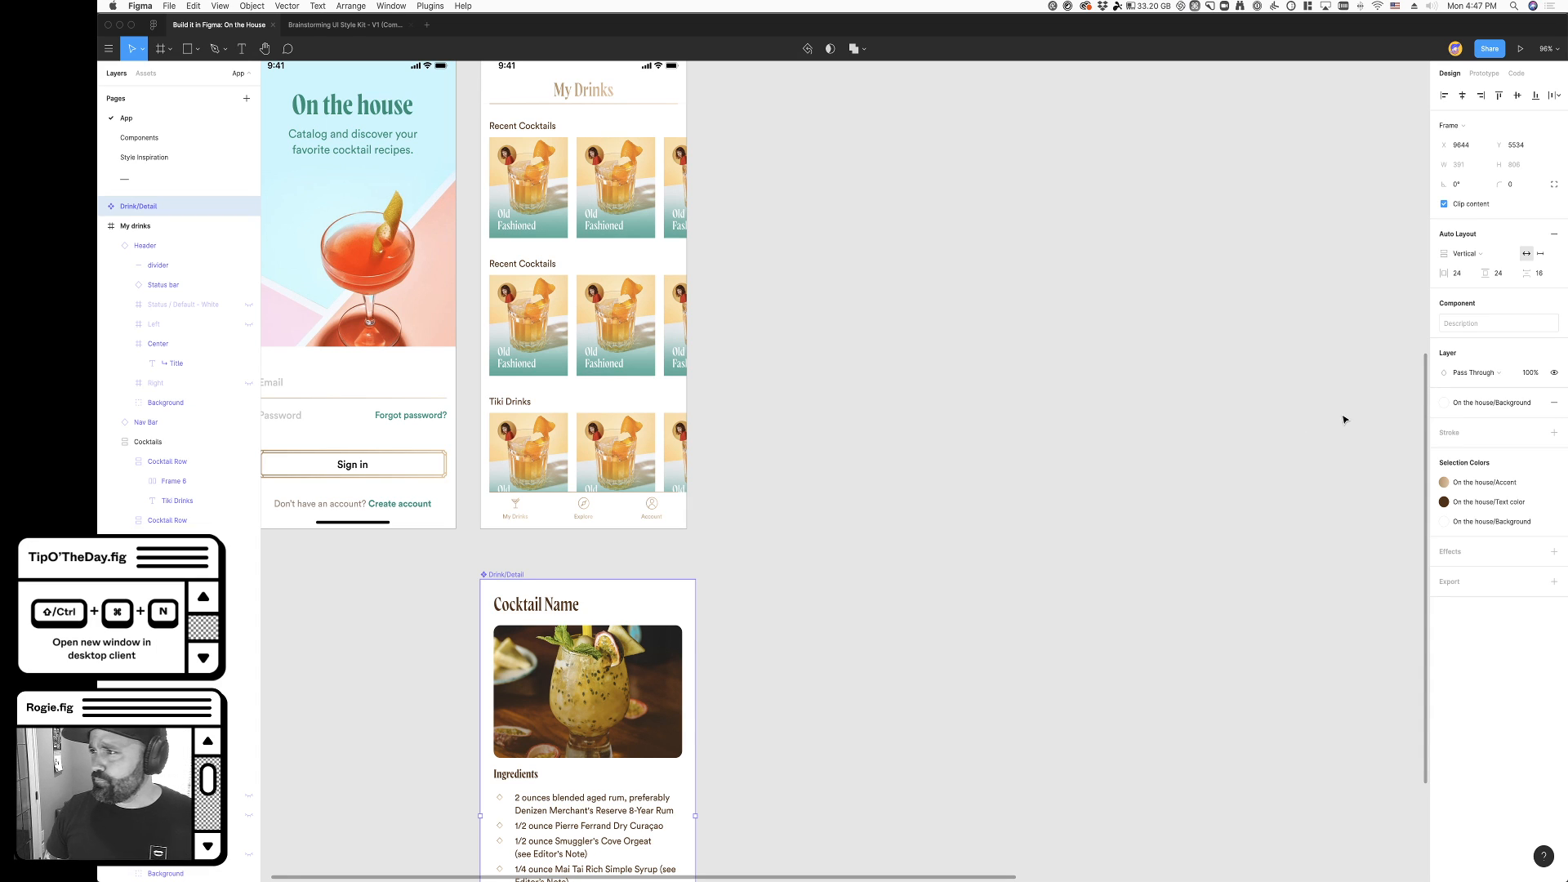
left_click(856, 503)
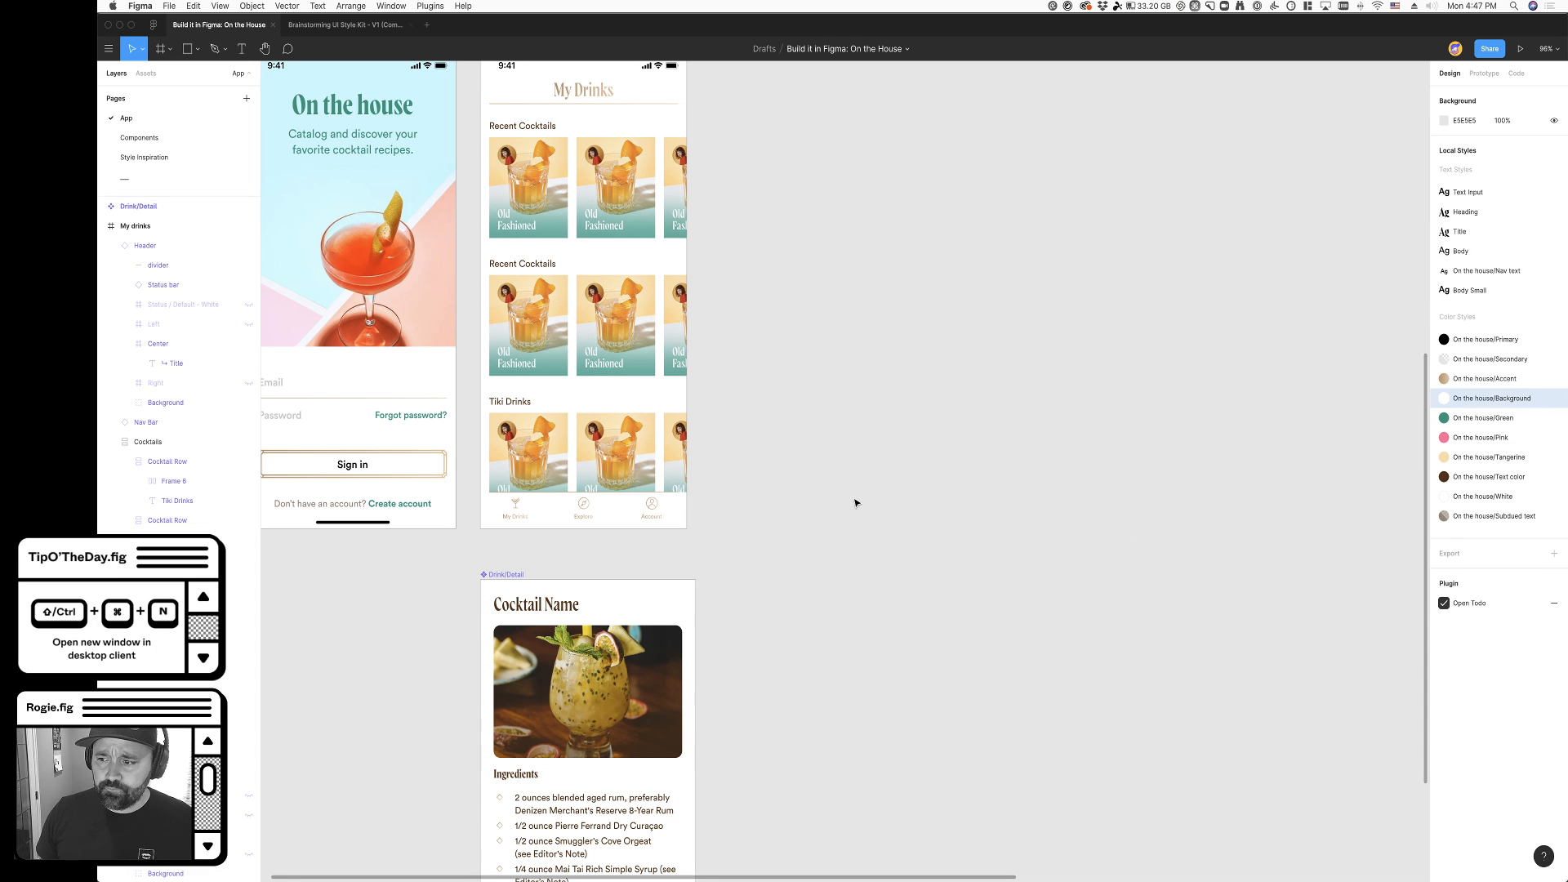
scroll(856, 503, "up", 3)
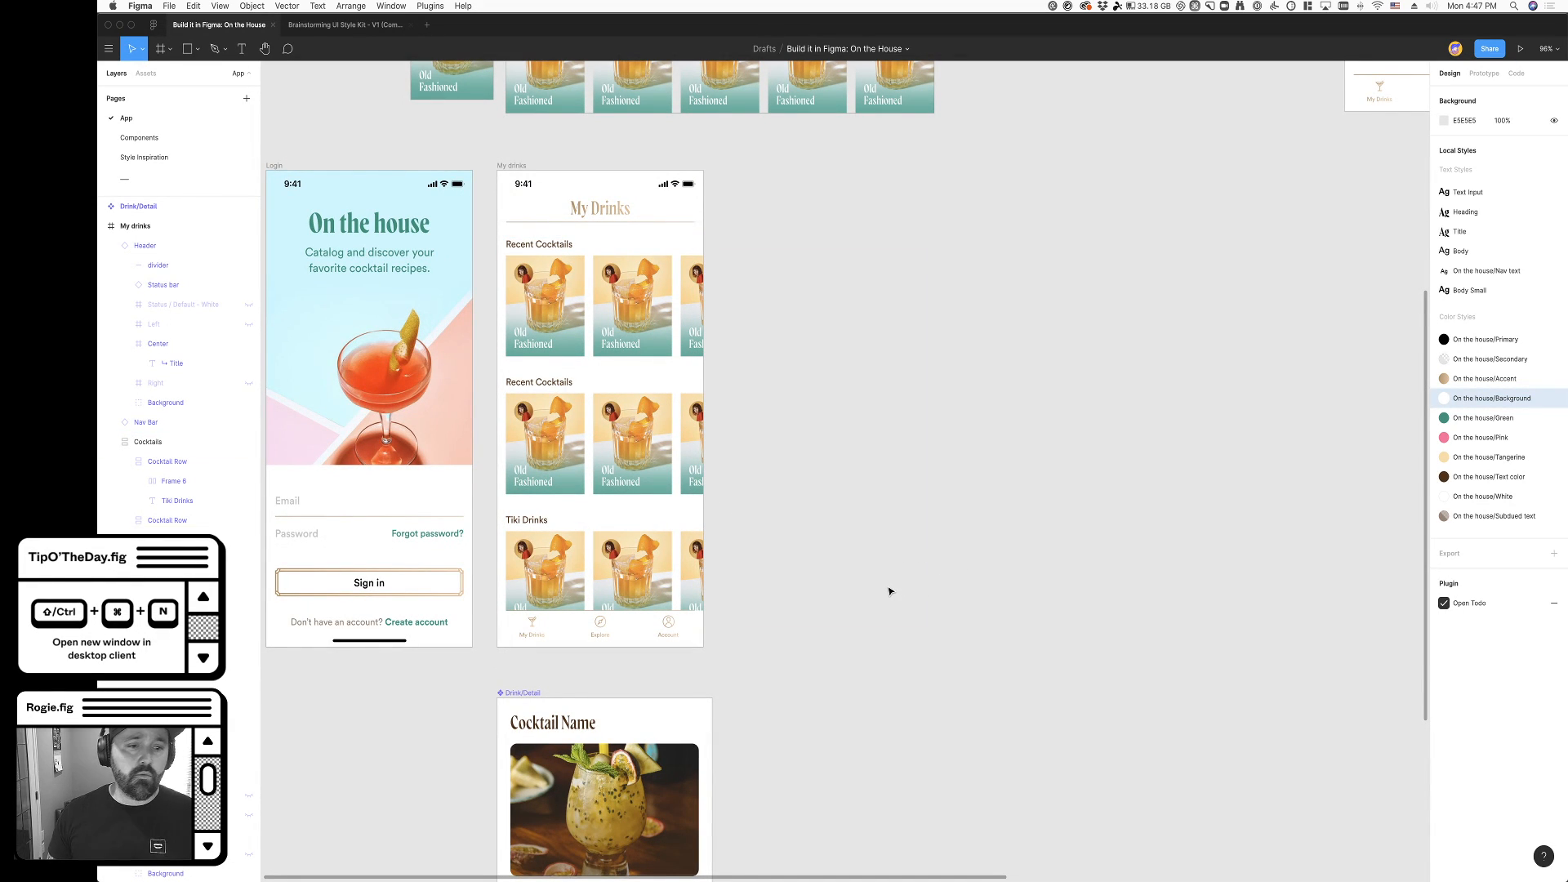
scroll(890, 591, "down", 5)
left_click_drag(522, 505, 524, 492)
scroll(833, 536, "left", 1)
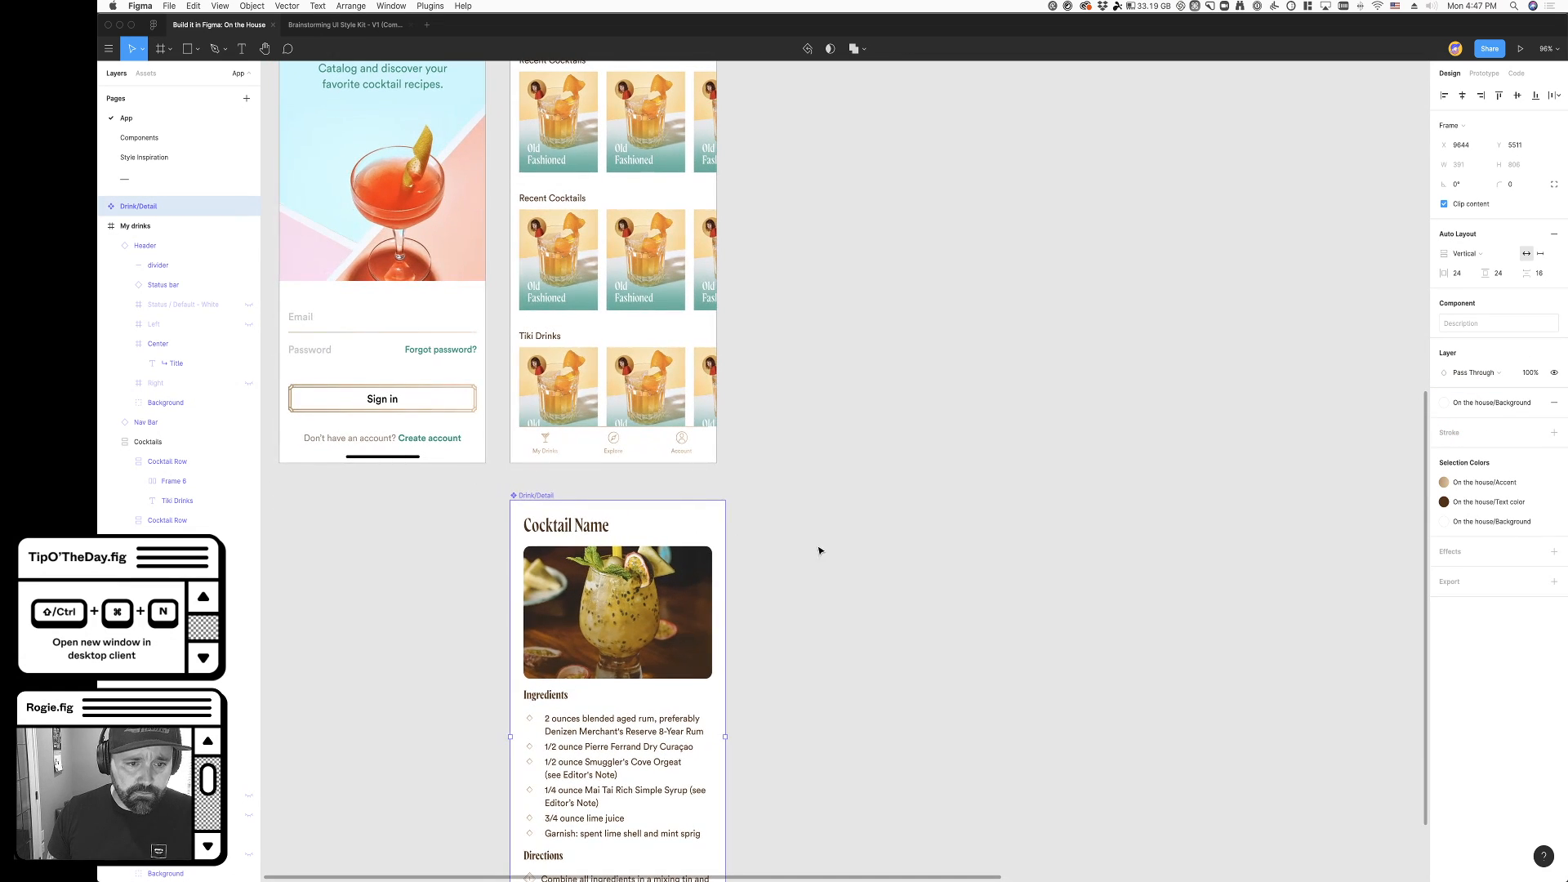
- Resize the Drink/Detail component to 375 wide to match My drinks, and move it up to Y 5469
scroll(798, 581, "down", 3)
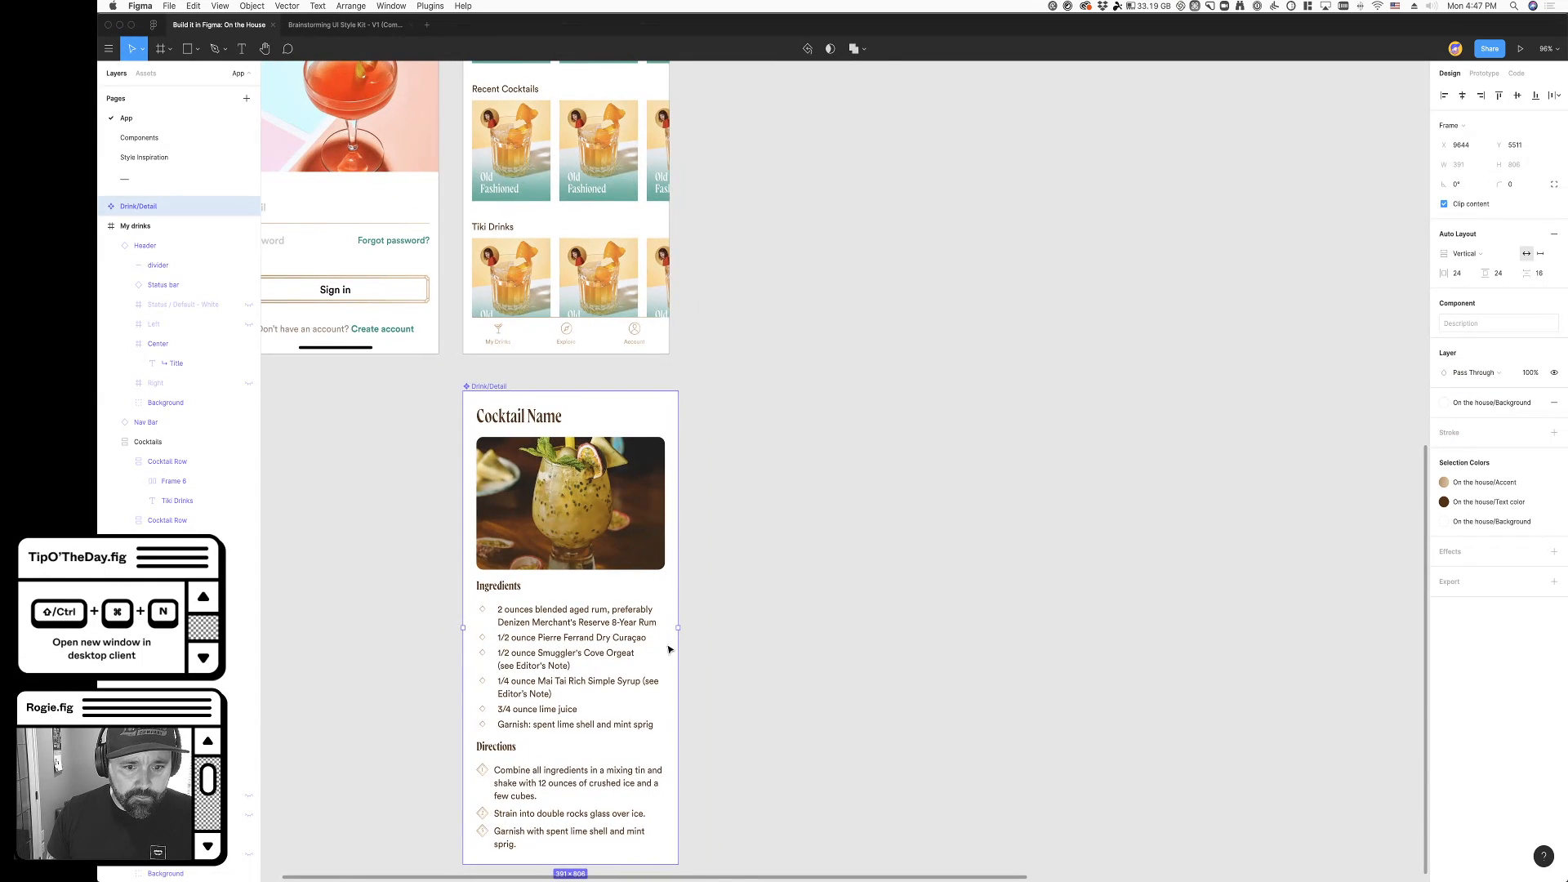
left_click_drag(677, 634, 671, 629)
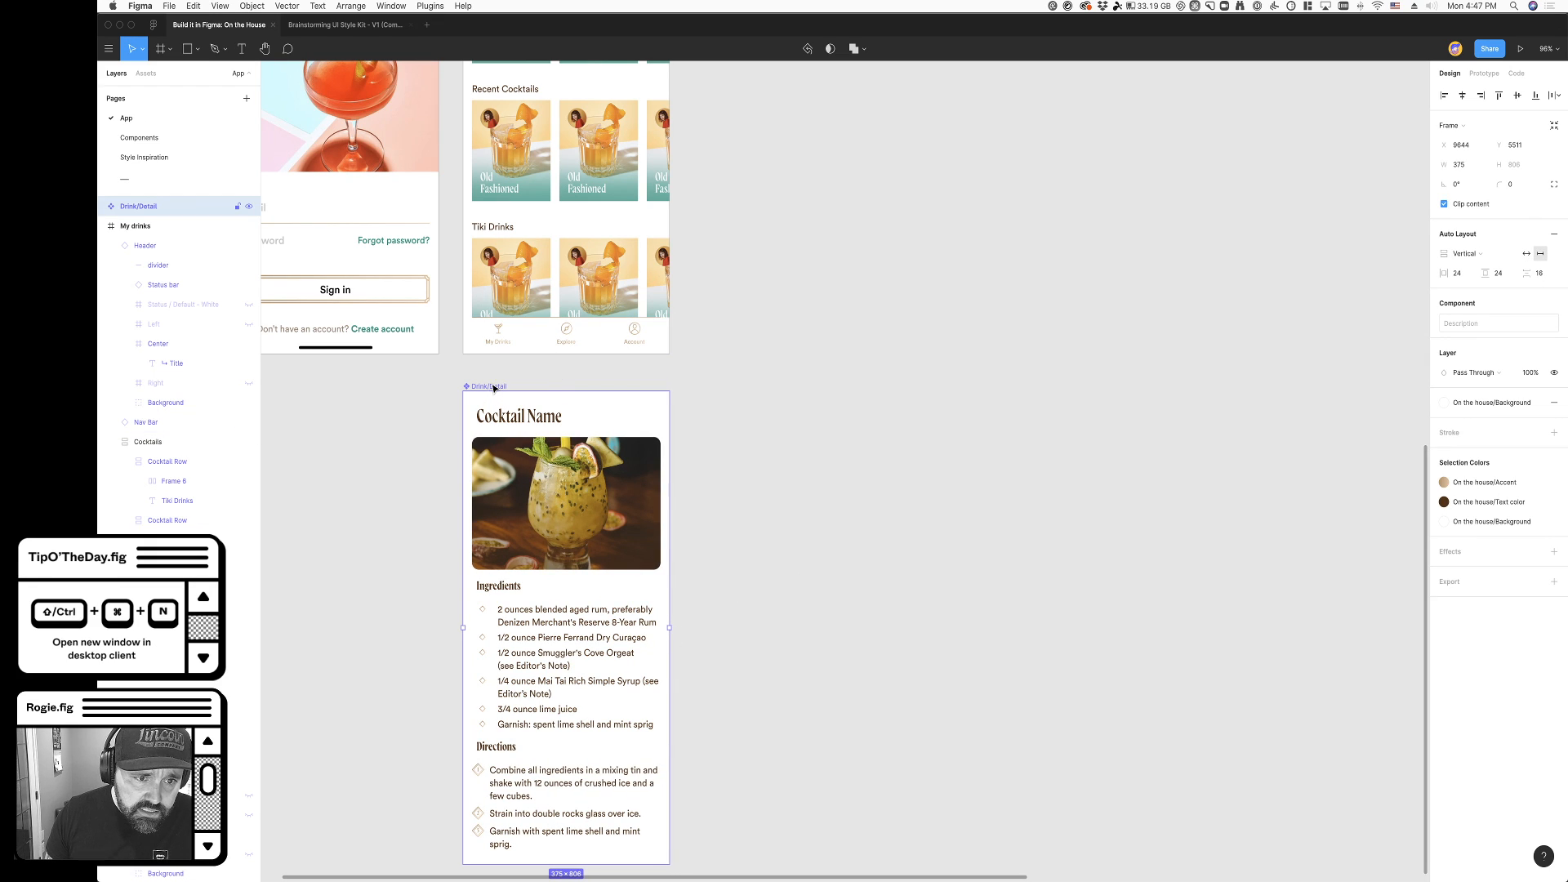
left_click_drag(472, 392, 471, 366)
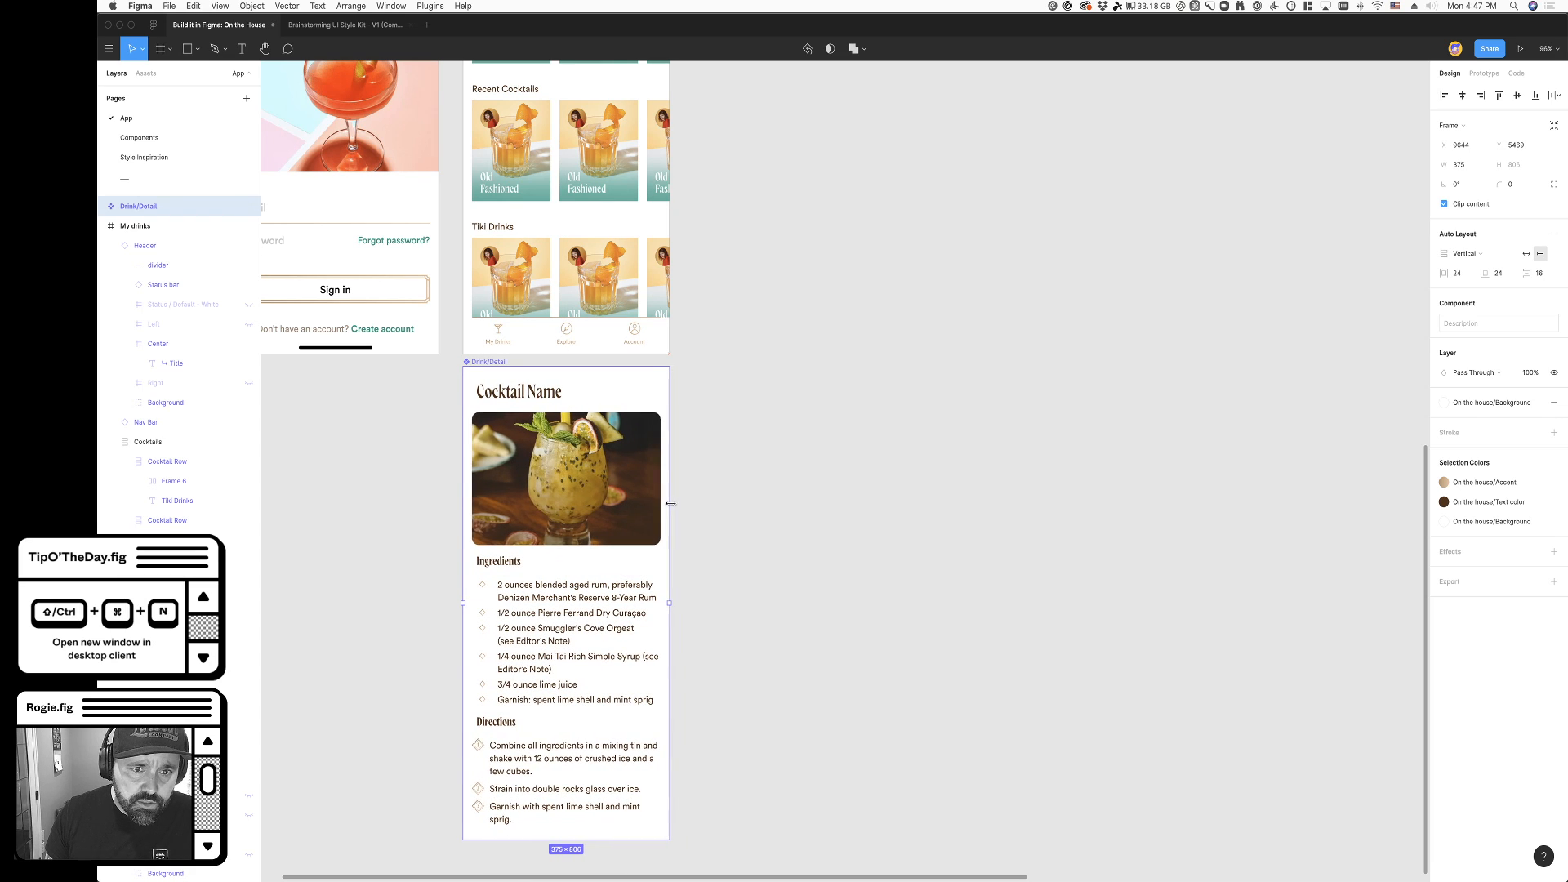
scroll(710, 613, "down", 4)
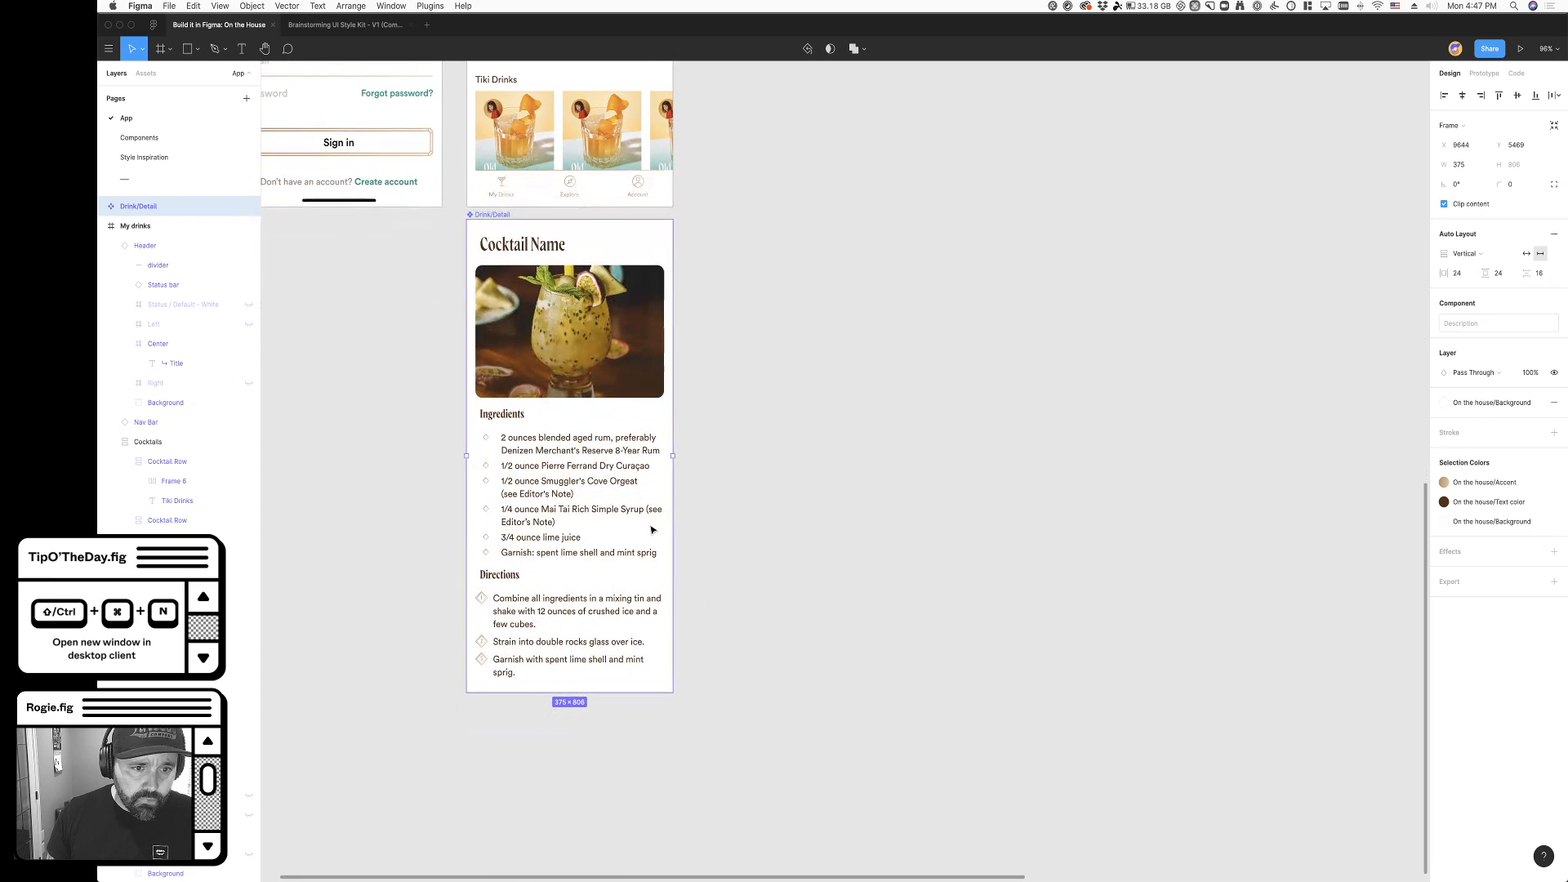
- Try to narrow the Bulleted List of ingredients inside the Drink/Detail component
left_click(518, 435)
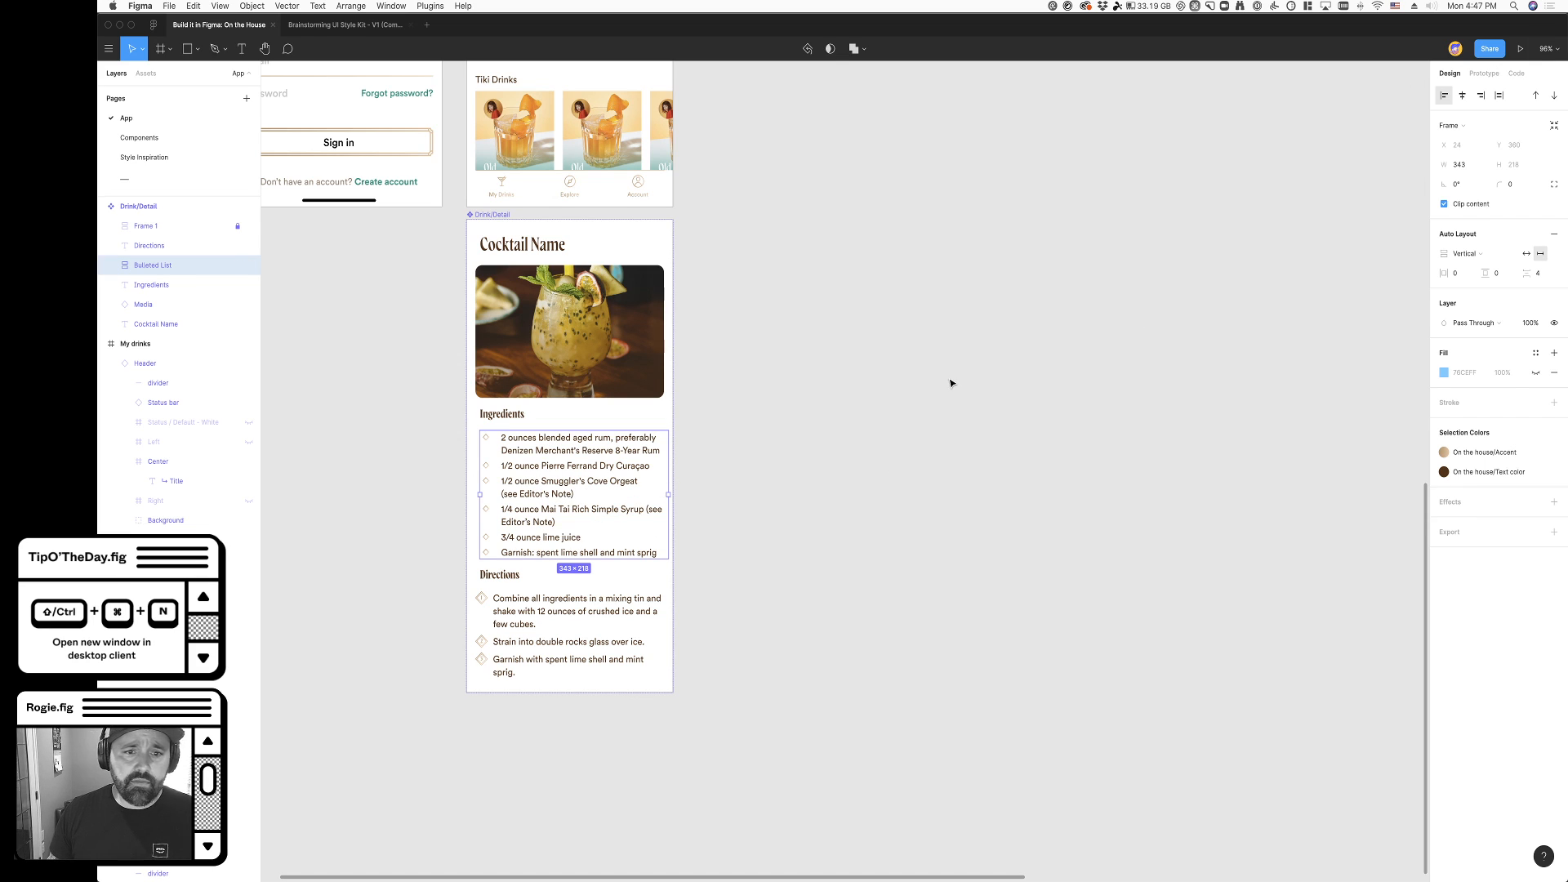
left_click_drag(668, 495, 660, 496)
left_click(718, 322)
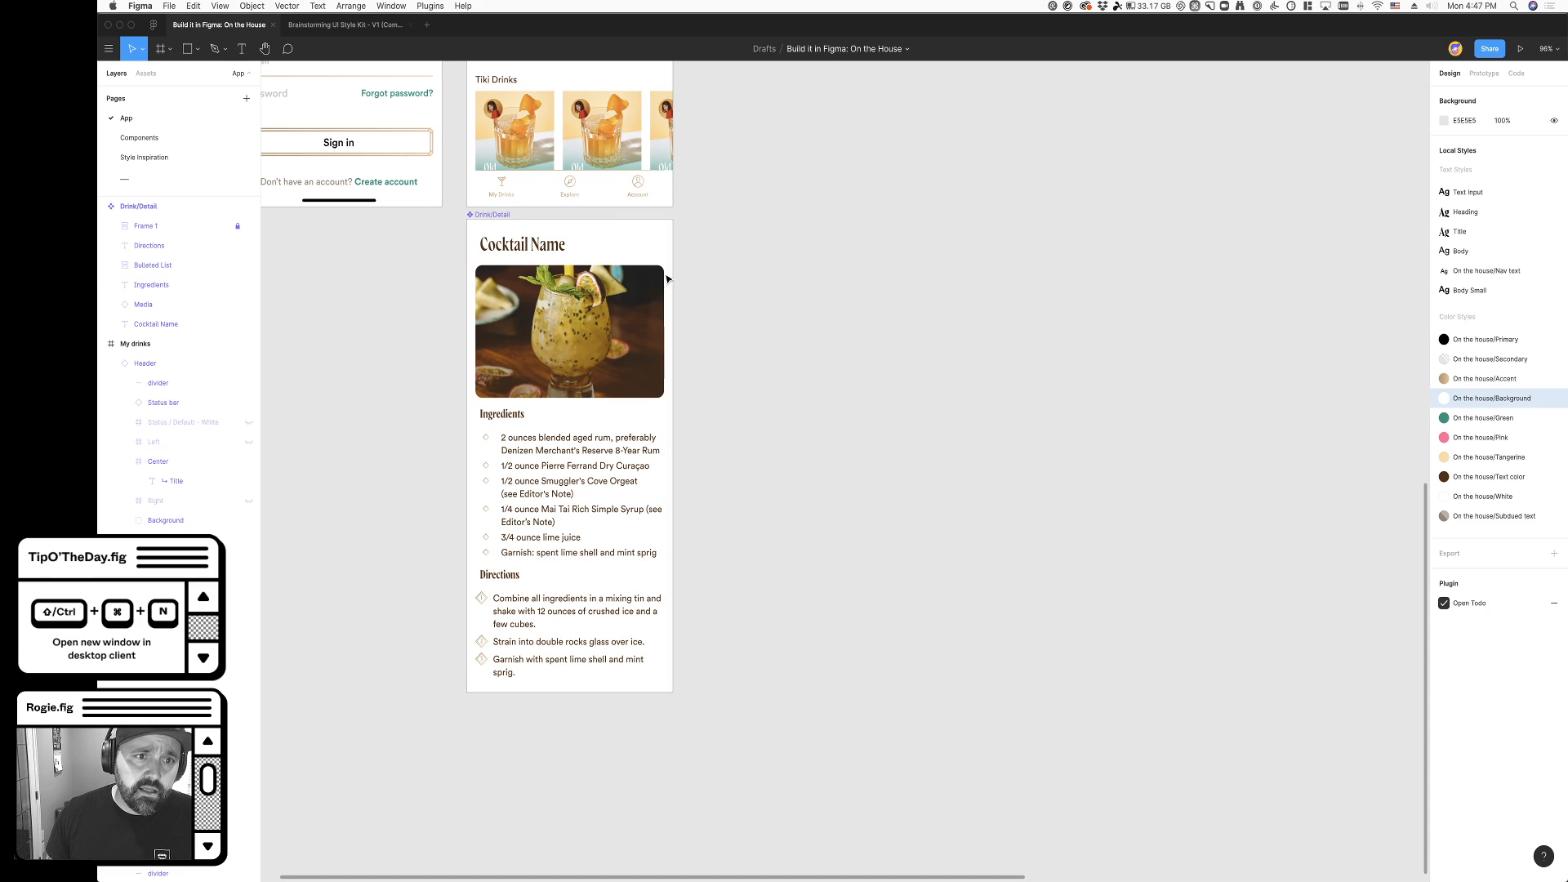
left_click(495, 217)
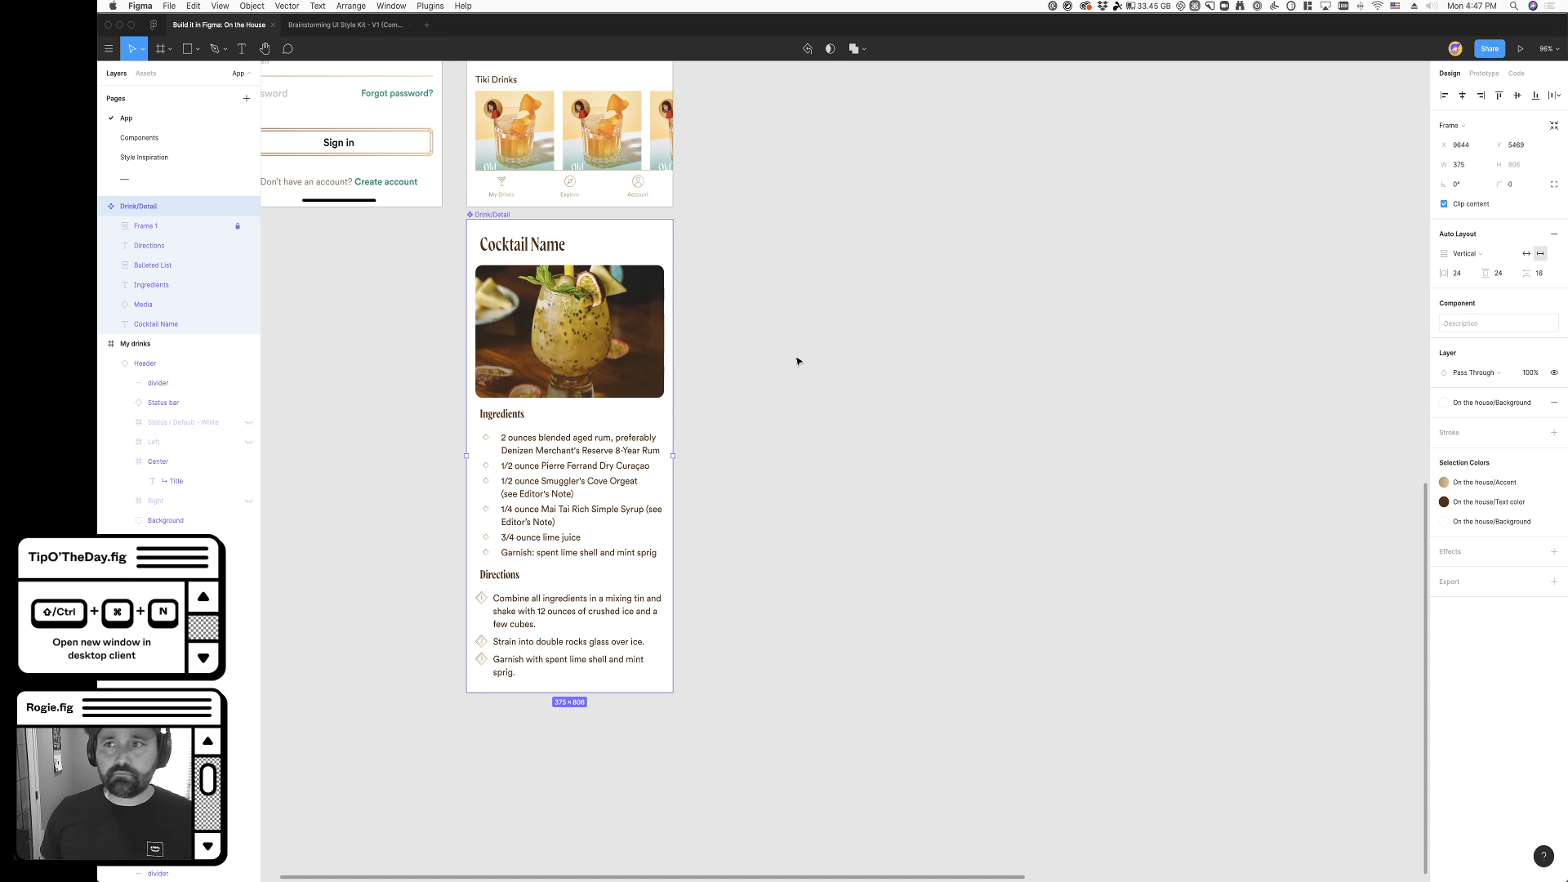
- Place a copy of the Drink/Detail component beside the upper My drinks frame
scroll(798, 360, "up", 5)
scroll(805, 362, "up", 4)
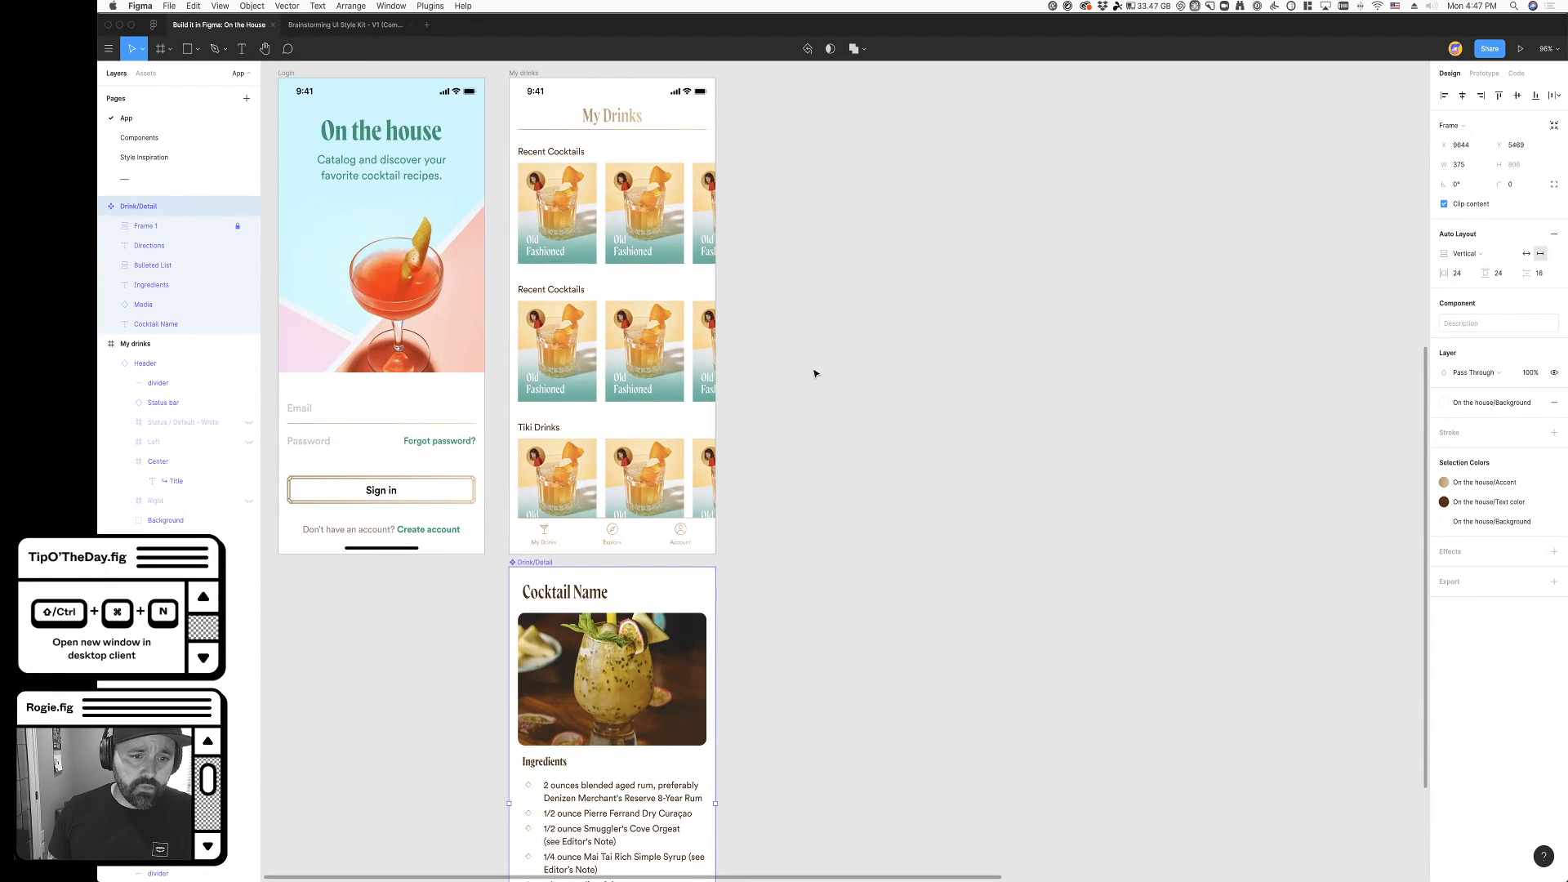
scroll(810, 366, "down", 5)
scroll(813, 368, "down", 1)
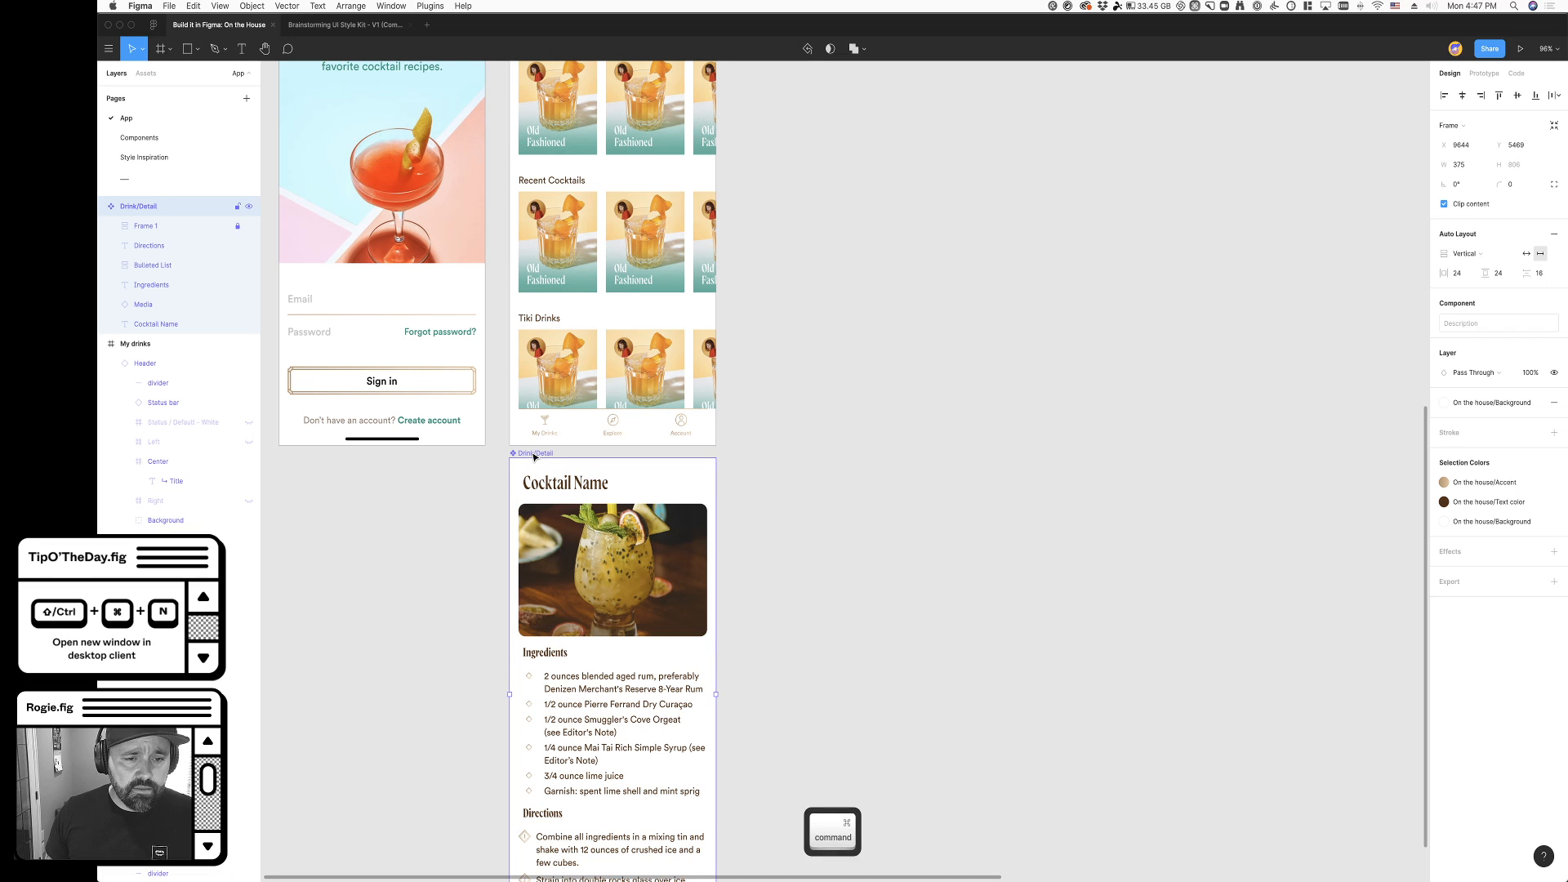
scroll(533, 455, "down", 5)
left_click(613, 501)
left_click_drag(553, 454, 752, 153)
left_click(682, 687)
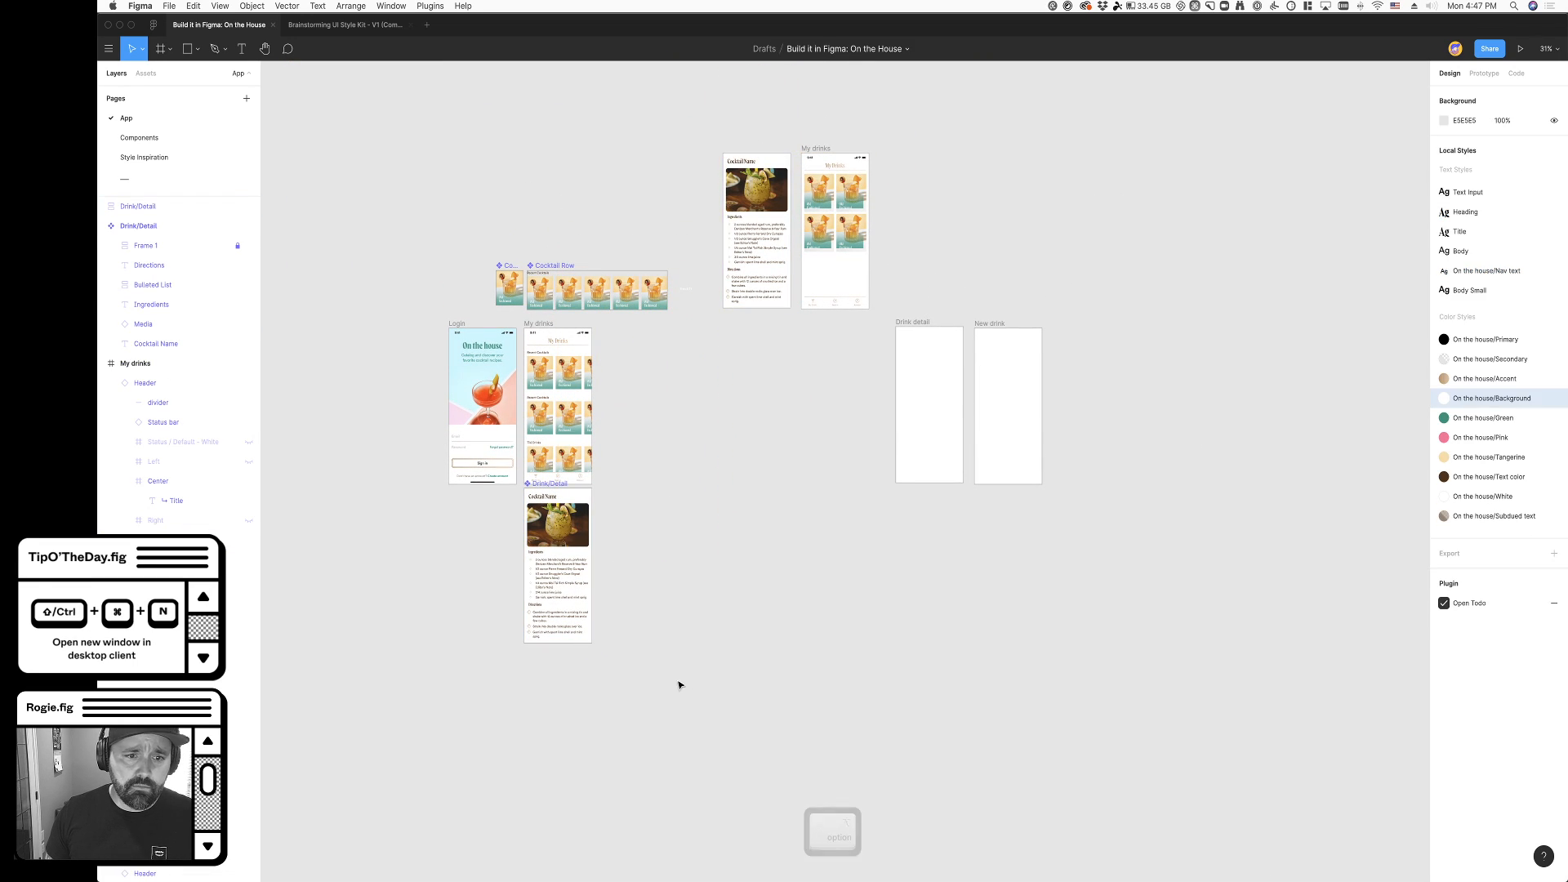
- Undo the placement of the Drink/Detail copy
key("super+z")
left_click(627, 530)
key("super+z")
key("super+z")
key("super+z")
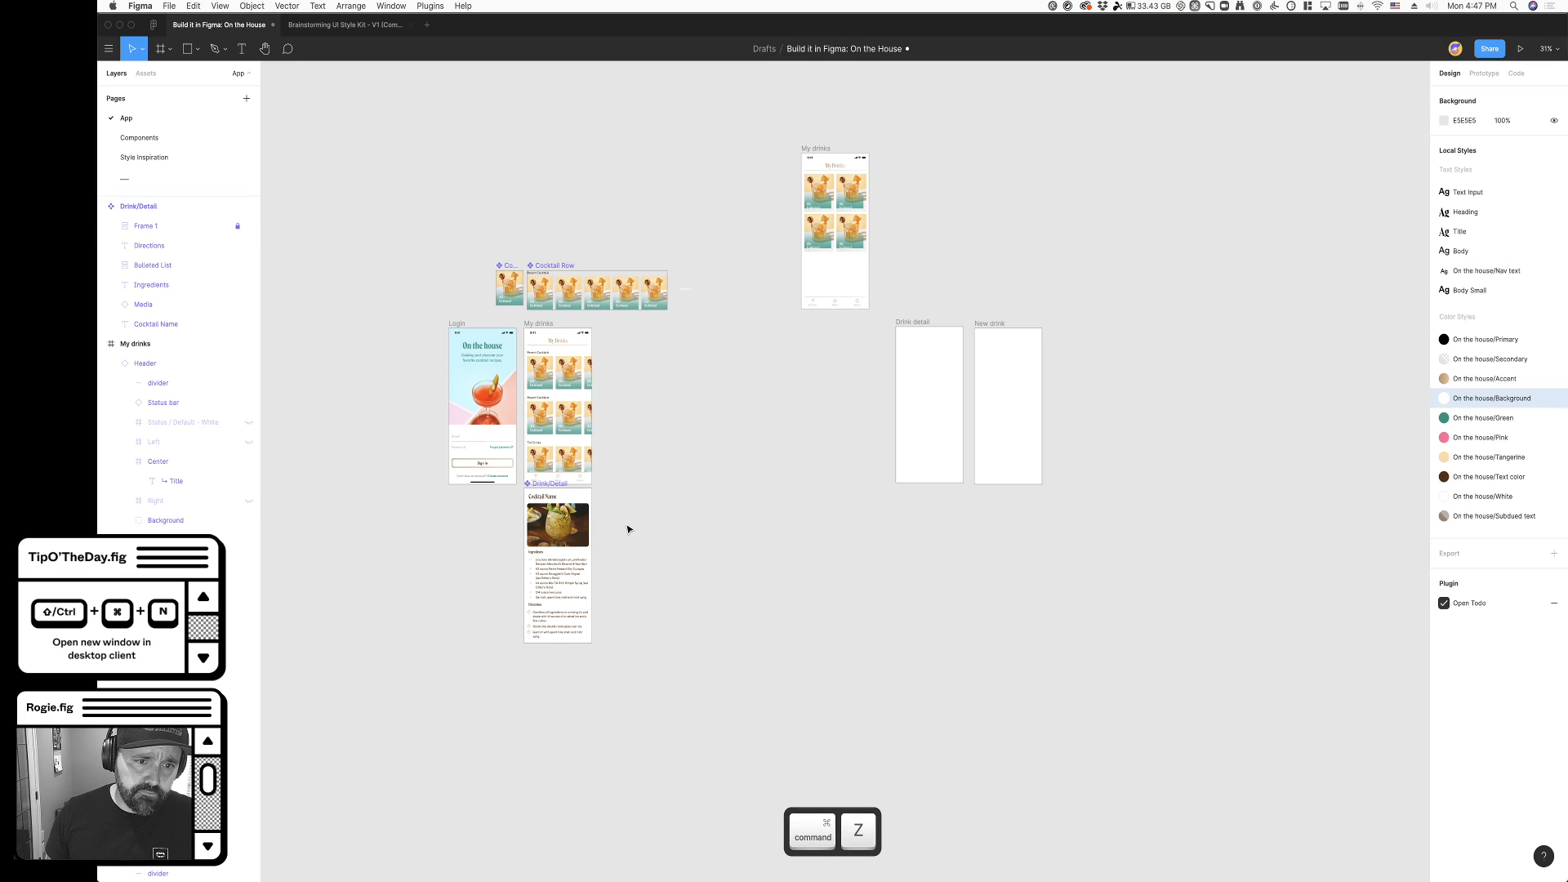
- Move the Drink/Detail component up near the upper My drinks frame, and shift the Login and lower My drinks frames down to Y 4724
left_click_drag(683, 118, 721, 153)
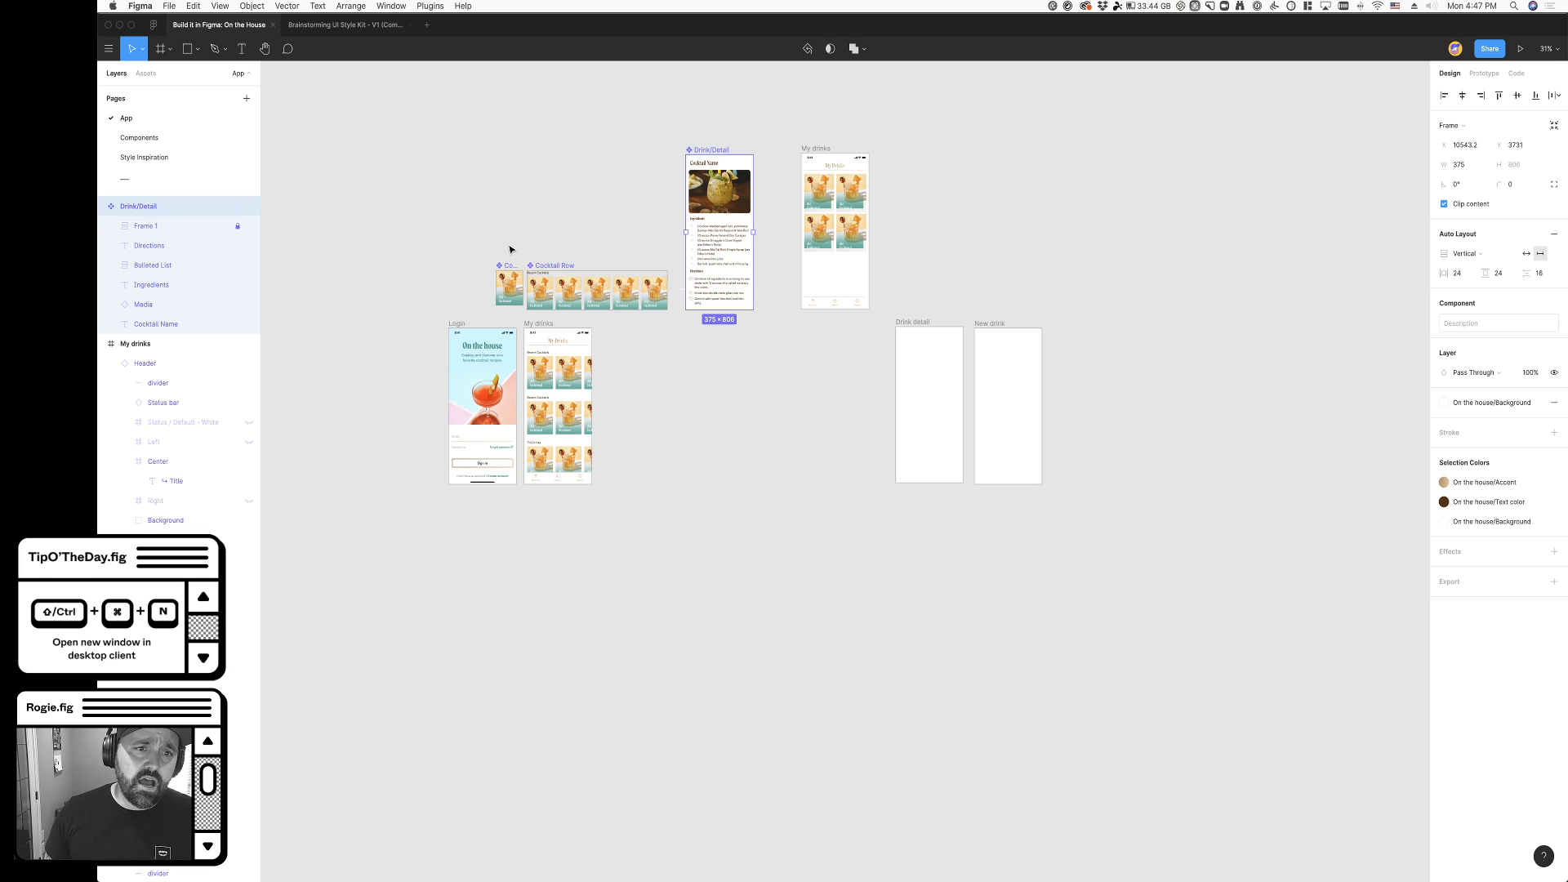
scroll(508, 261, "left", 5)
left_click(627, 325)
left_click(708, 326, "shift")
left_click_drag(710, 328, 712, 346)
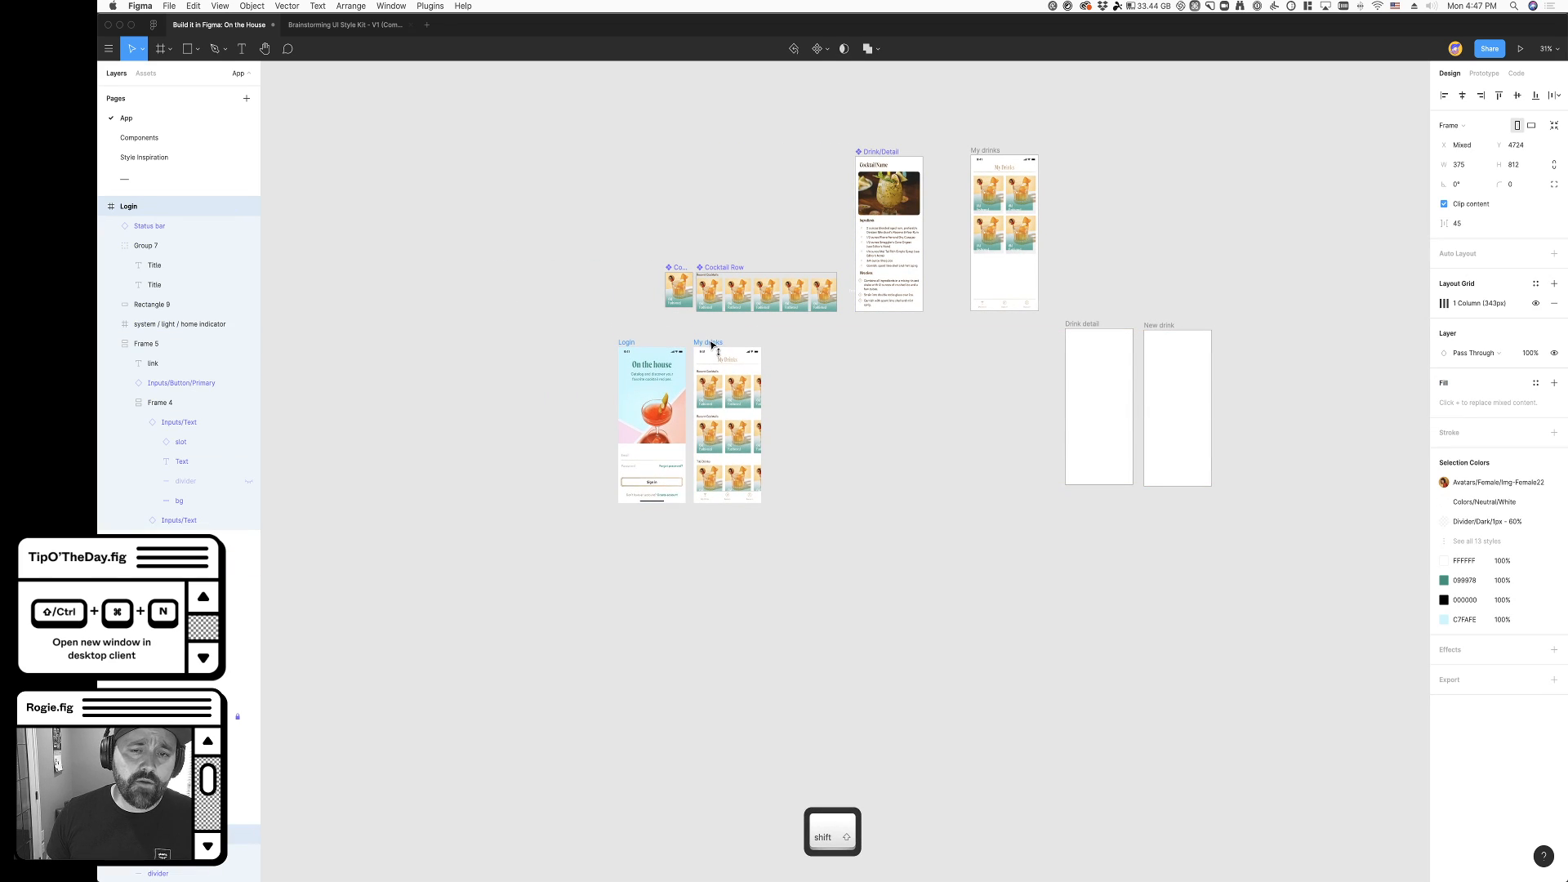
- Place an instance of the Drink/Detail component below the lower My drinks frame at X 9644, Y 5601
left_click_drag(873, 152, 713, 516, "alt")
scroll(808, 525, "up", 10)
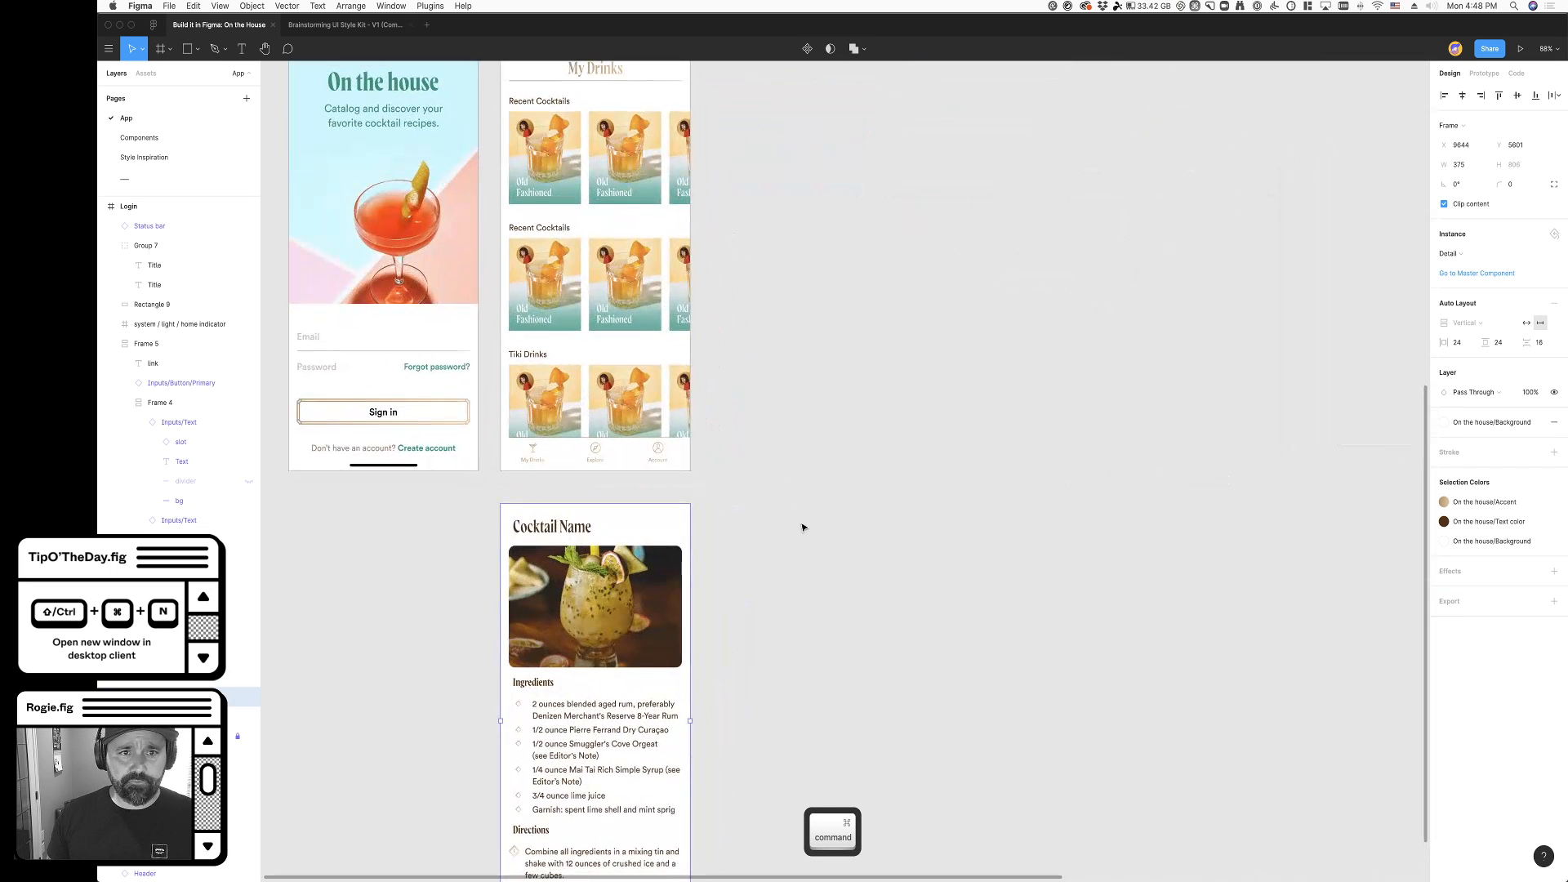
scroll(803, 527, "up", 2)
scroll(739, 526, "down", 5)
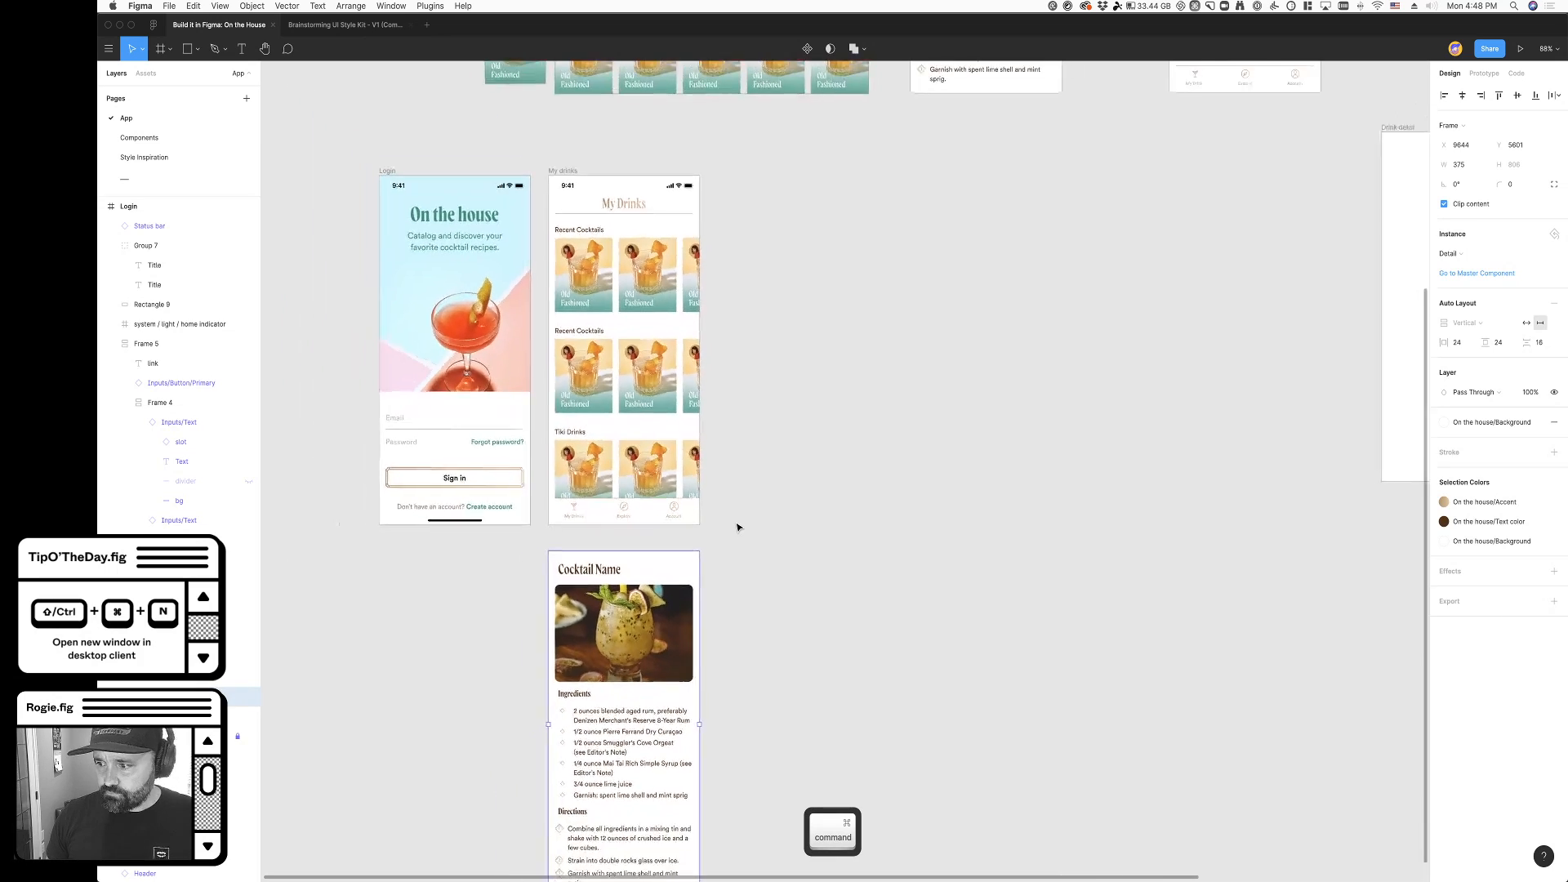
left_click(714, 552)
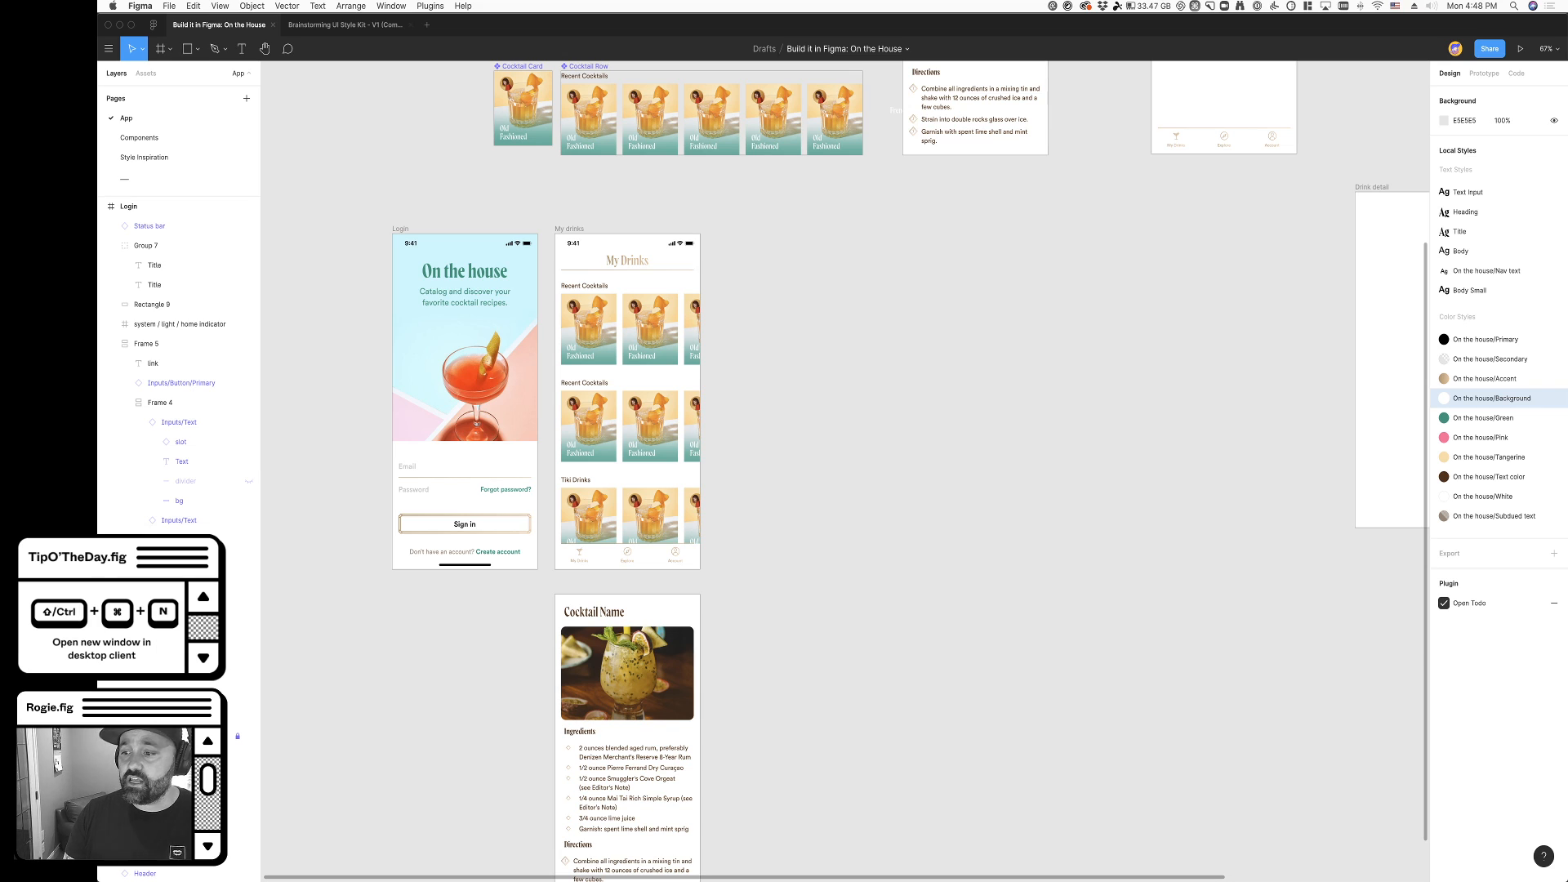
left_click(866, 496)
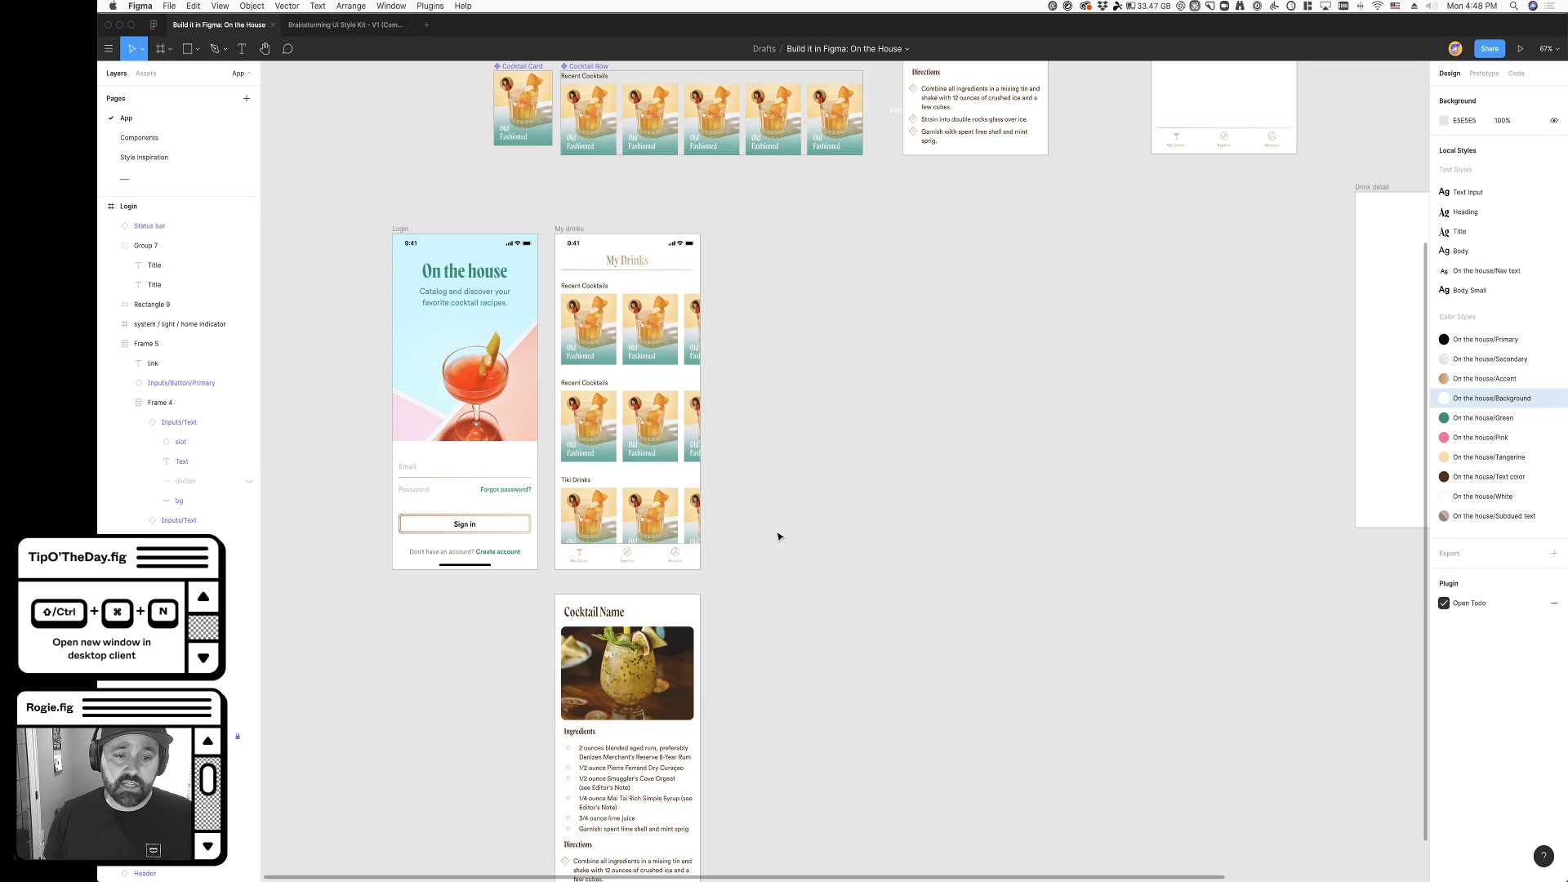
left_click(600, 618)
double_click(618, 325)
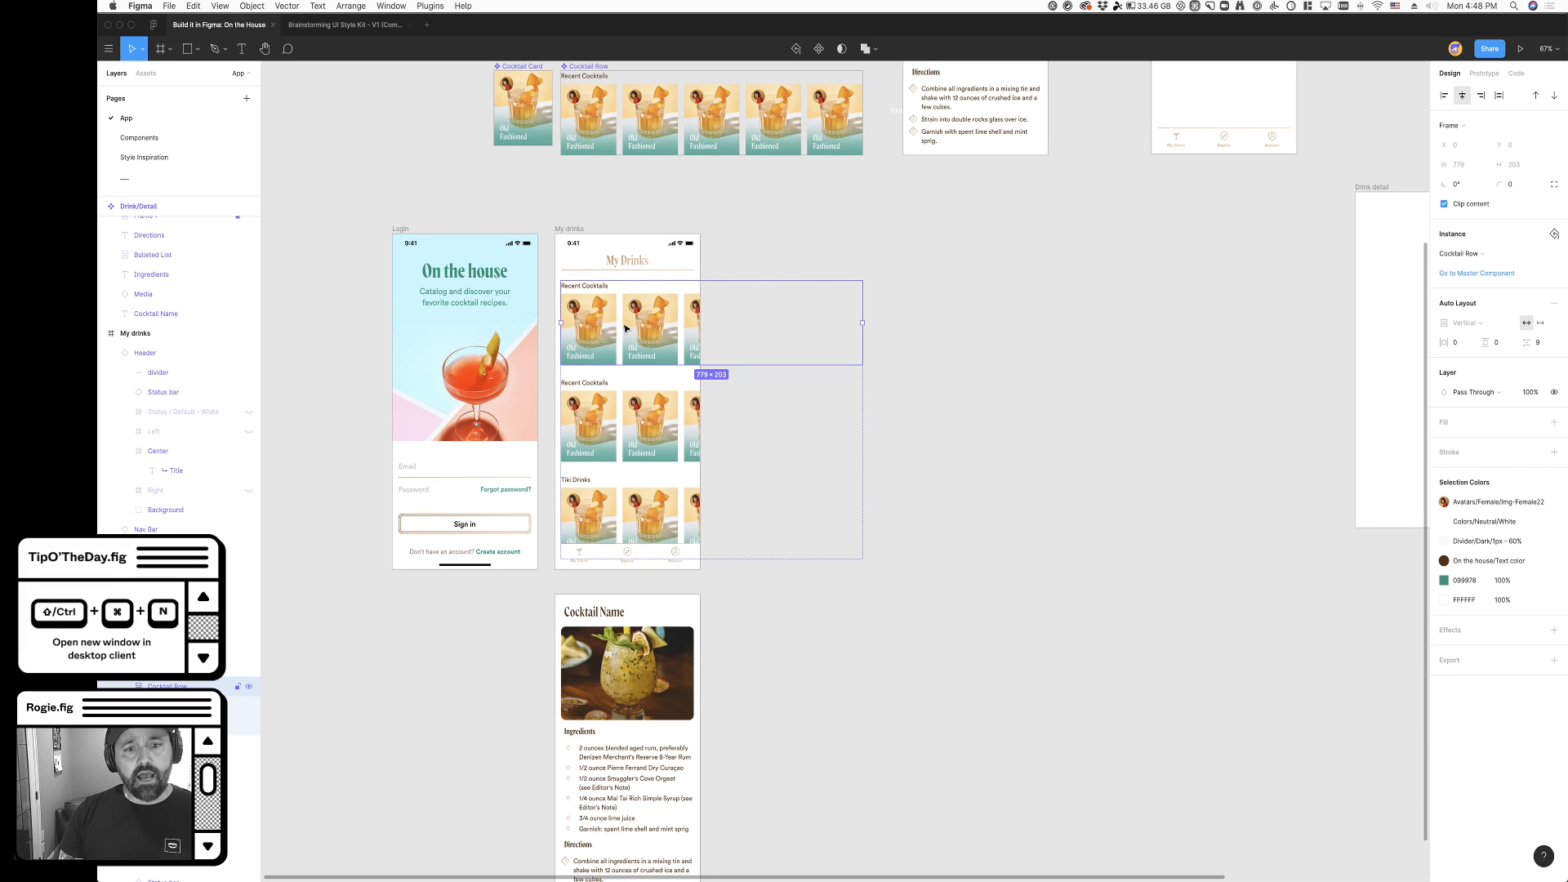
scroll(626, 328, "up", 1)
left_click(956, 504)
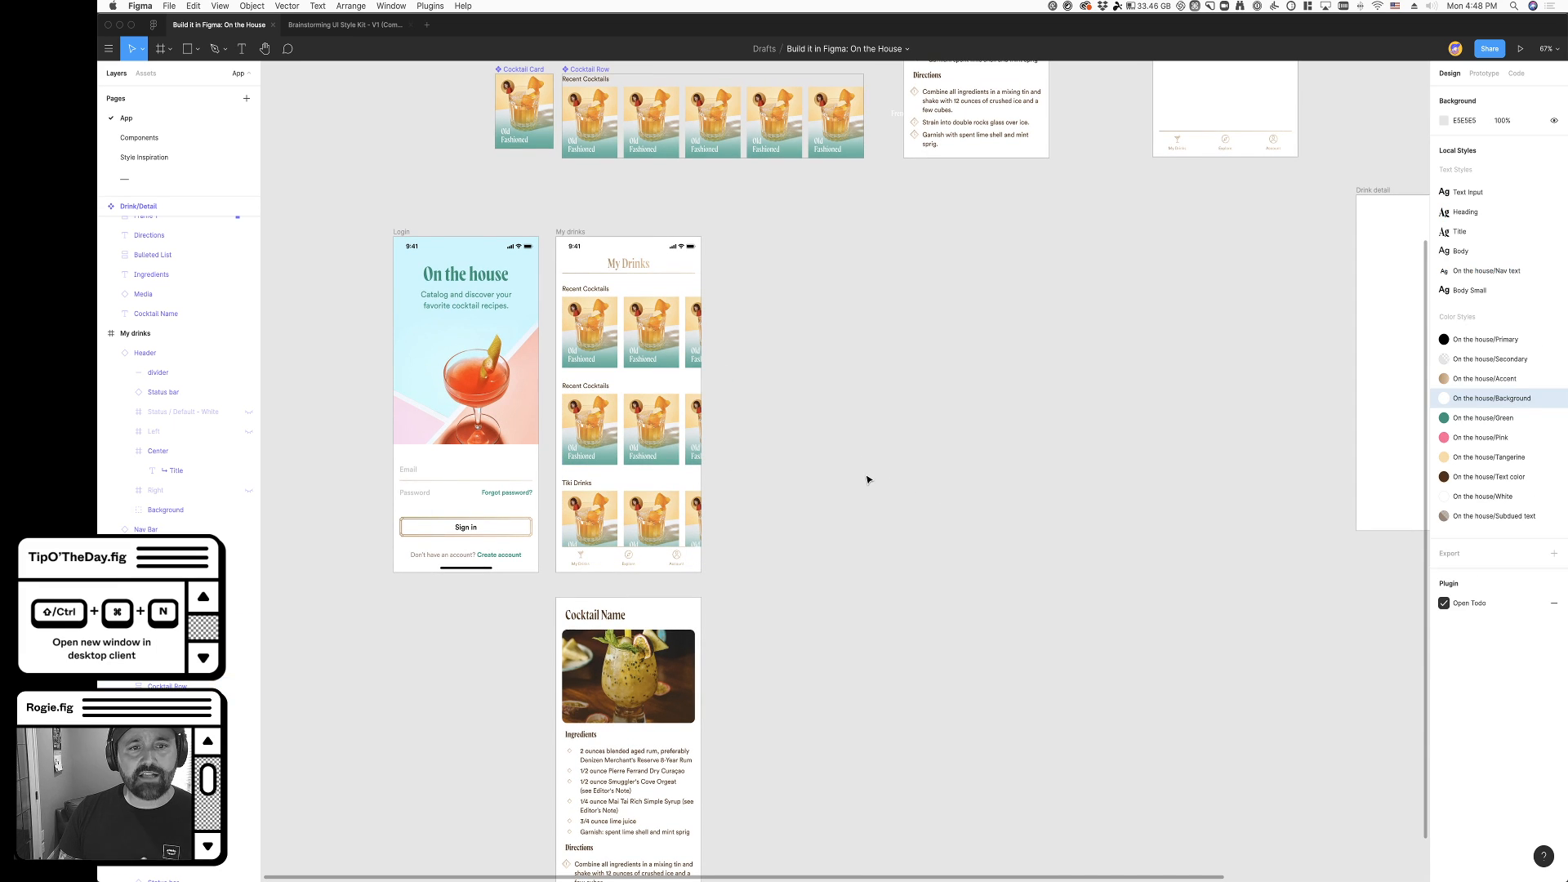
scroll(845, 688, "down", 1)
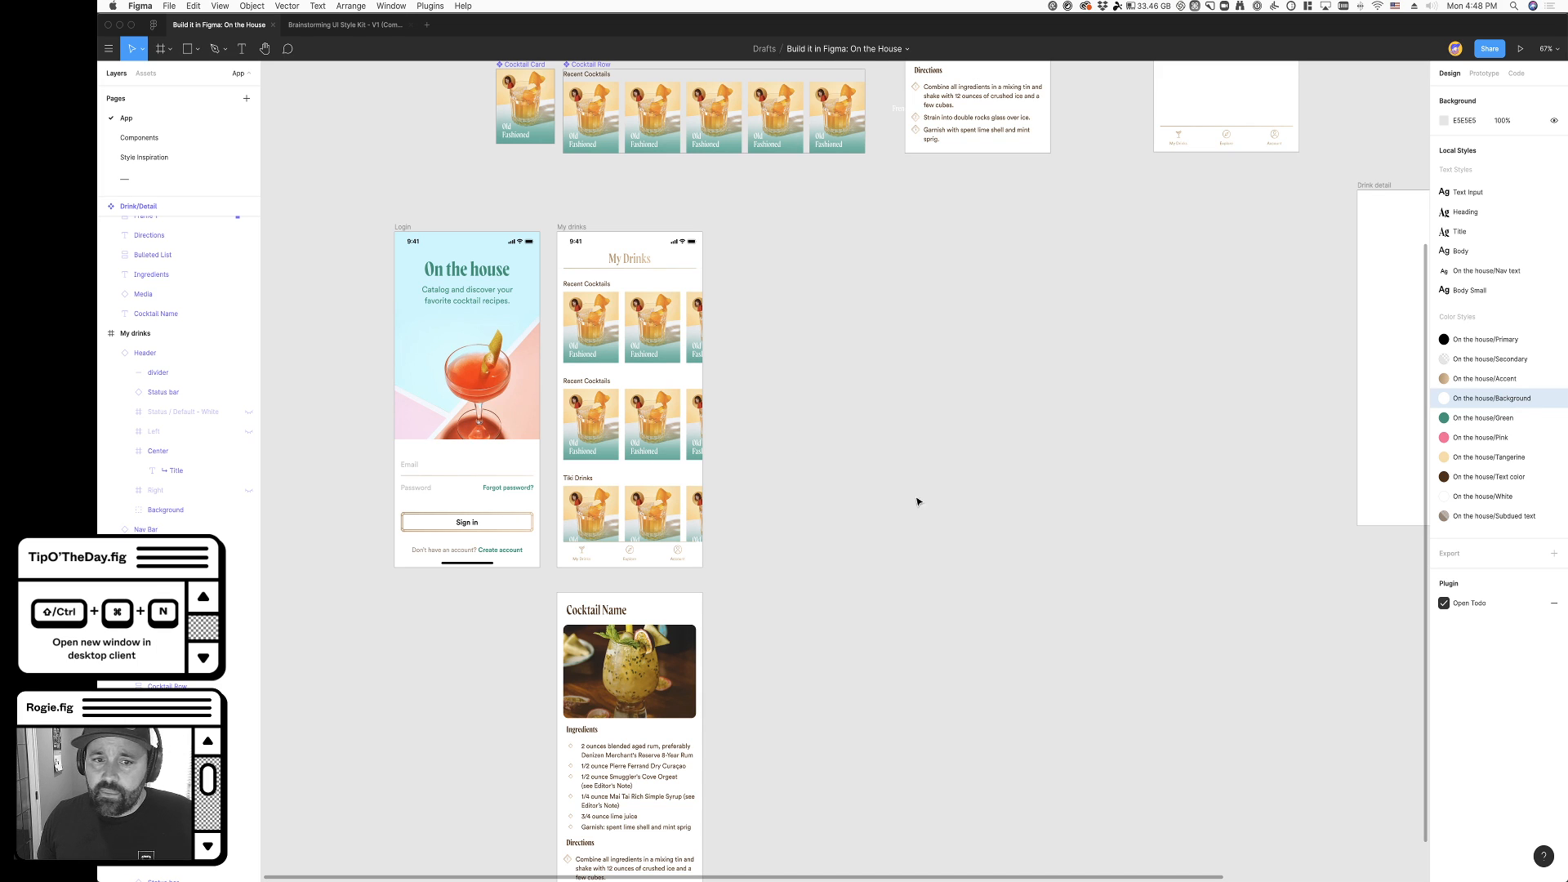
- Open the Todo plugin and mark "Drink card/grid" and "Drink list item?" as completed
left_click(1474, 602)
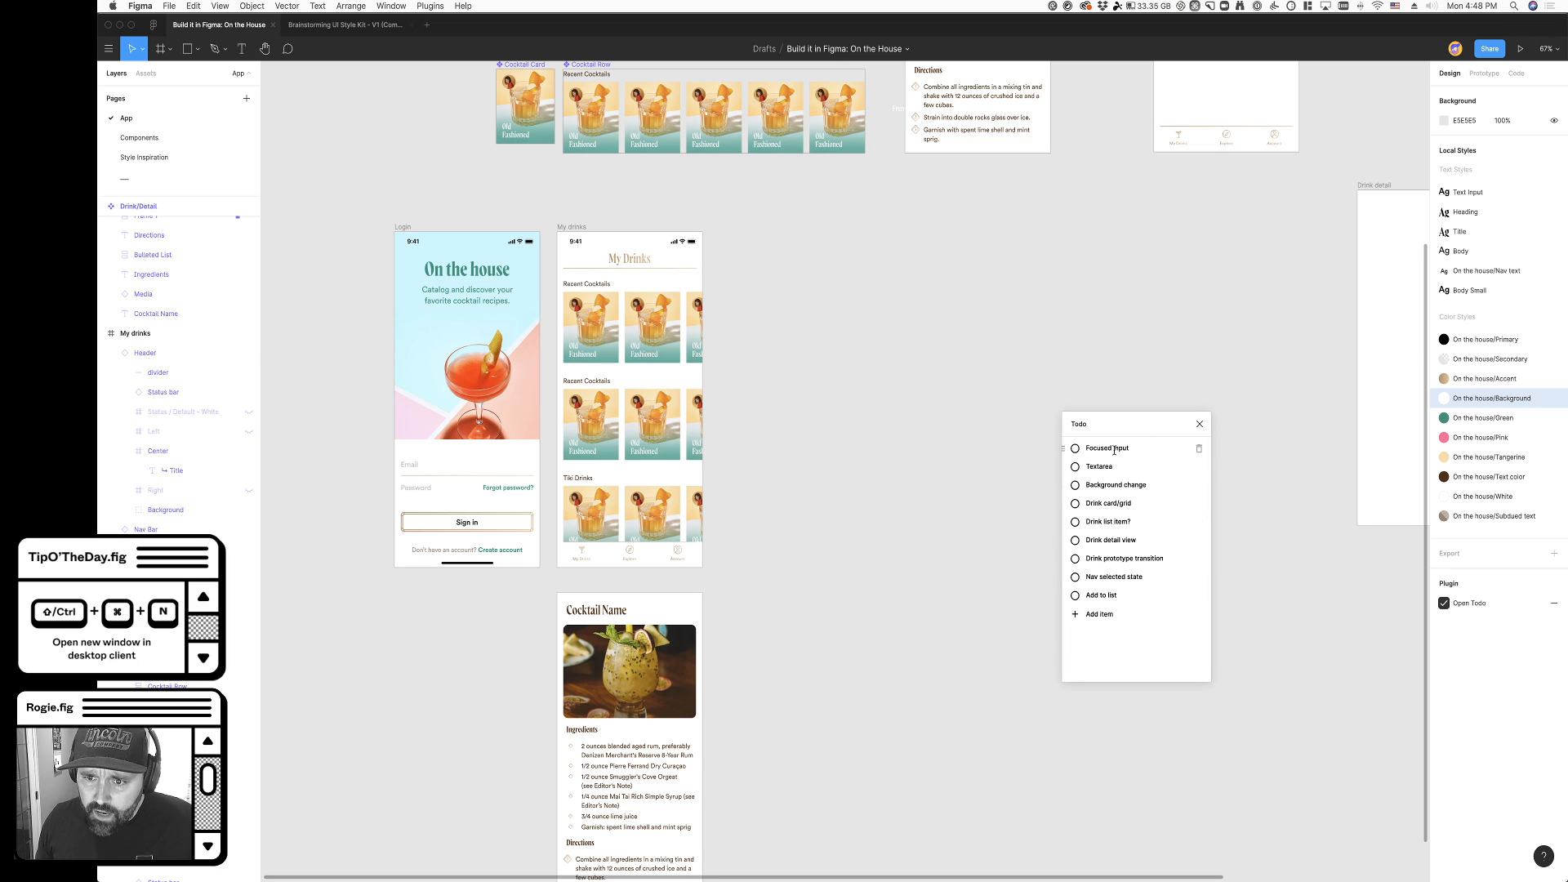
left_click(1075, 504)
left_click(1076, 504)
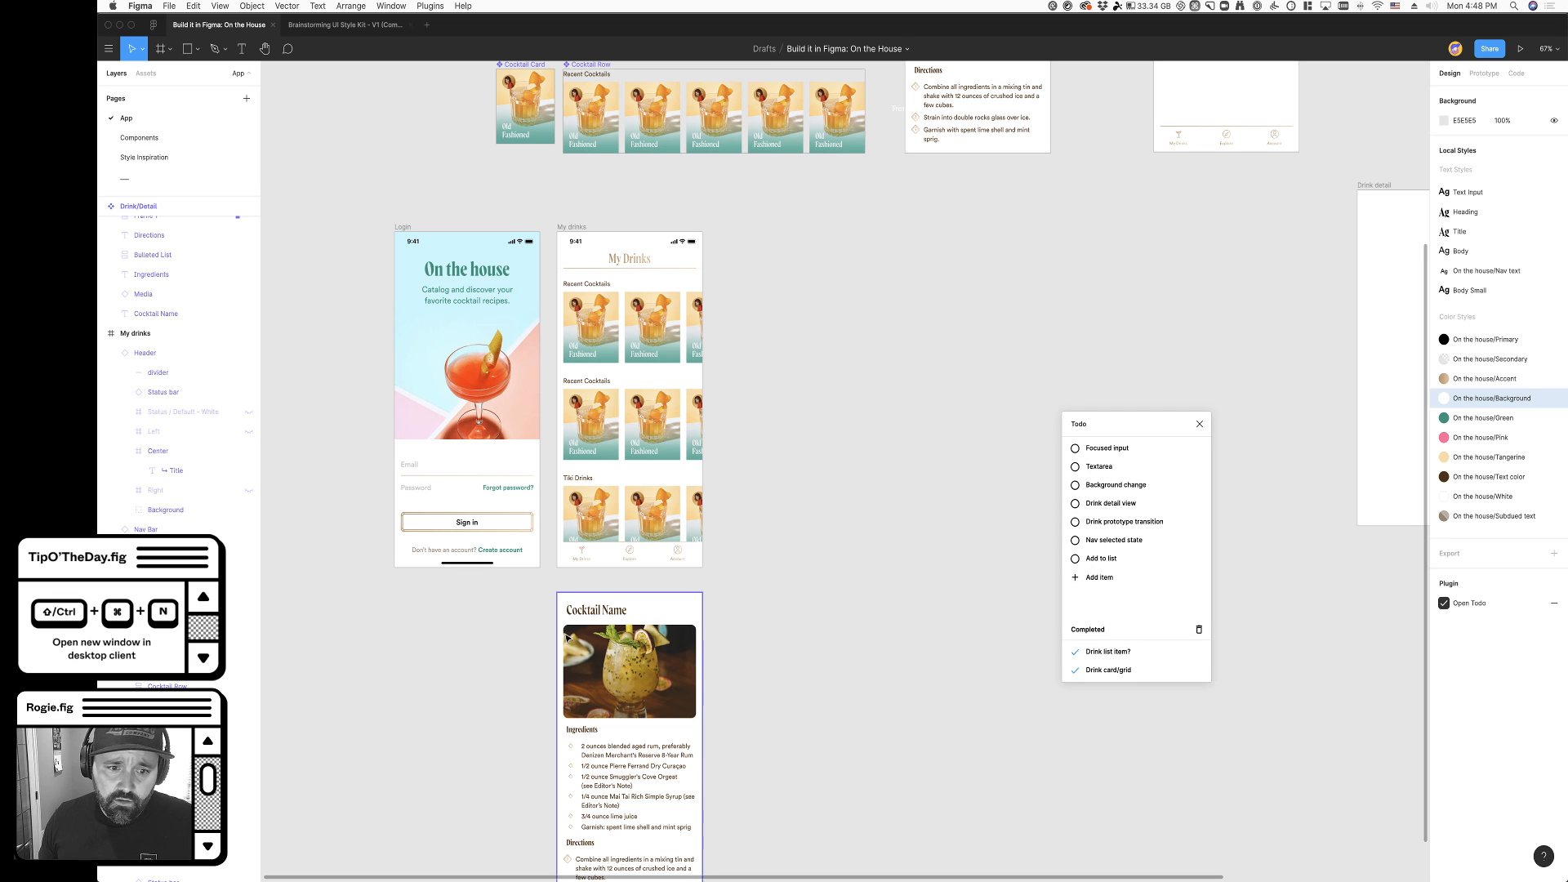
- Mark "Drink detail view" as completed in the Todo plugin and close the plugin
scroll(605, 556, "down", 3)
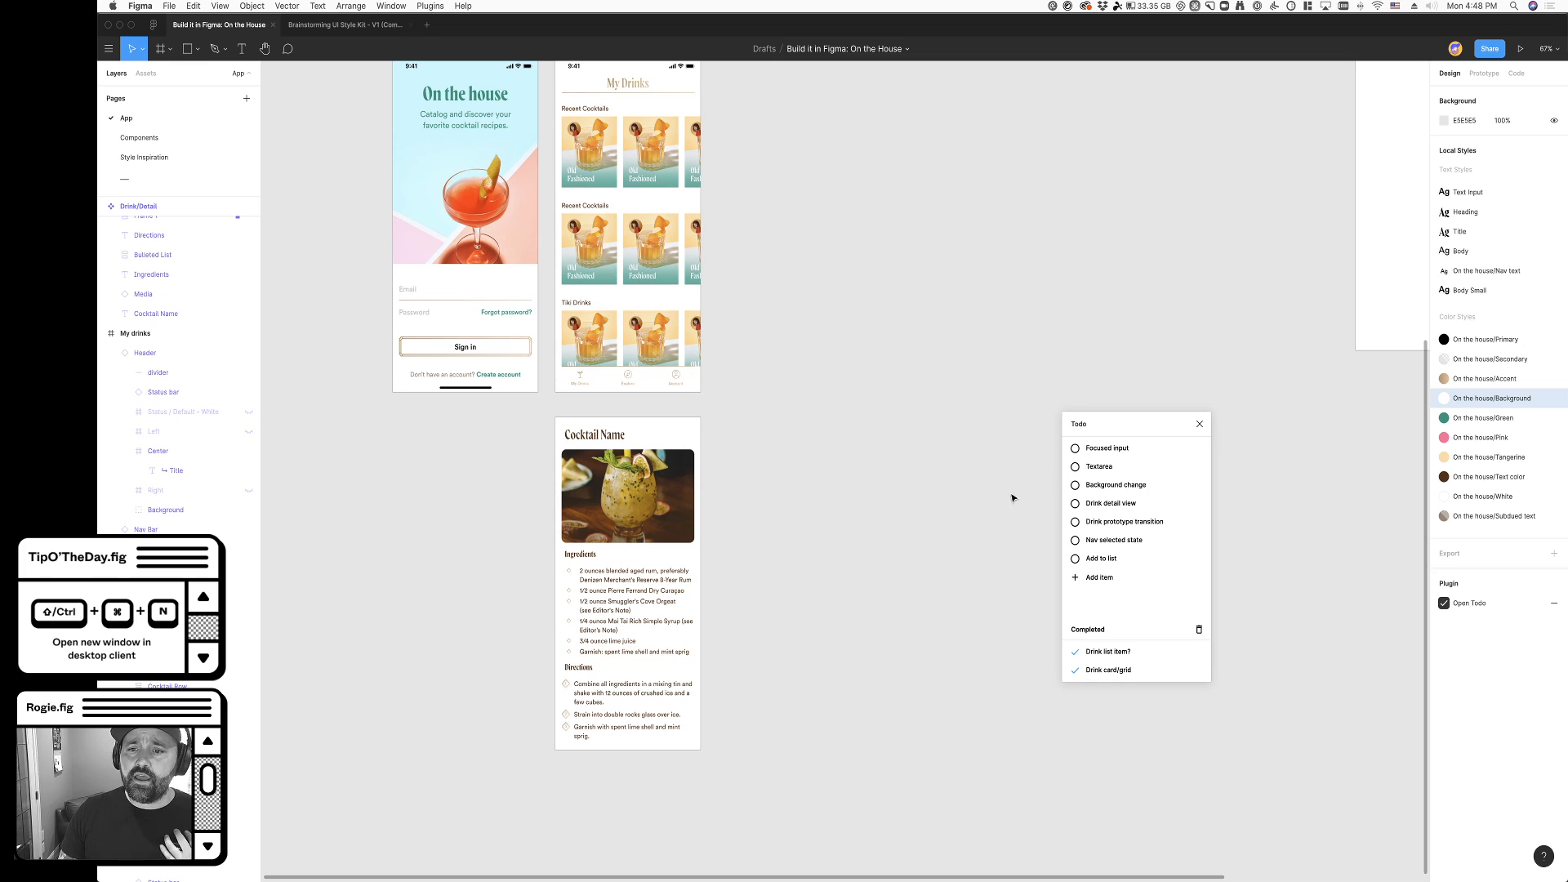
left_click(1076, 505)
scroll(1088, 743, "right", 1)
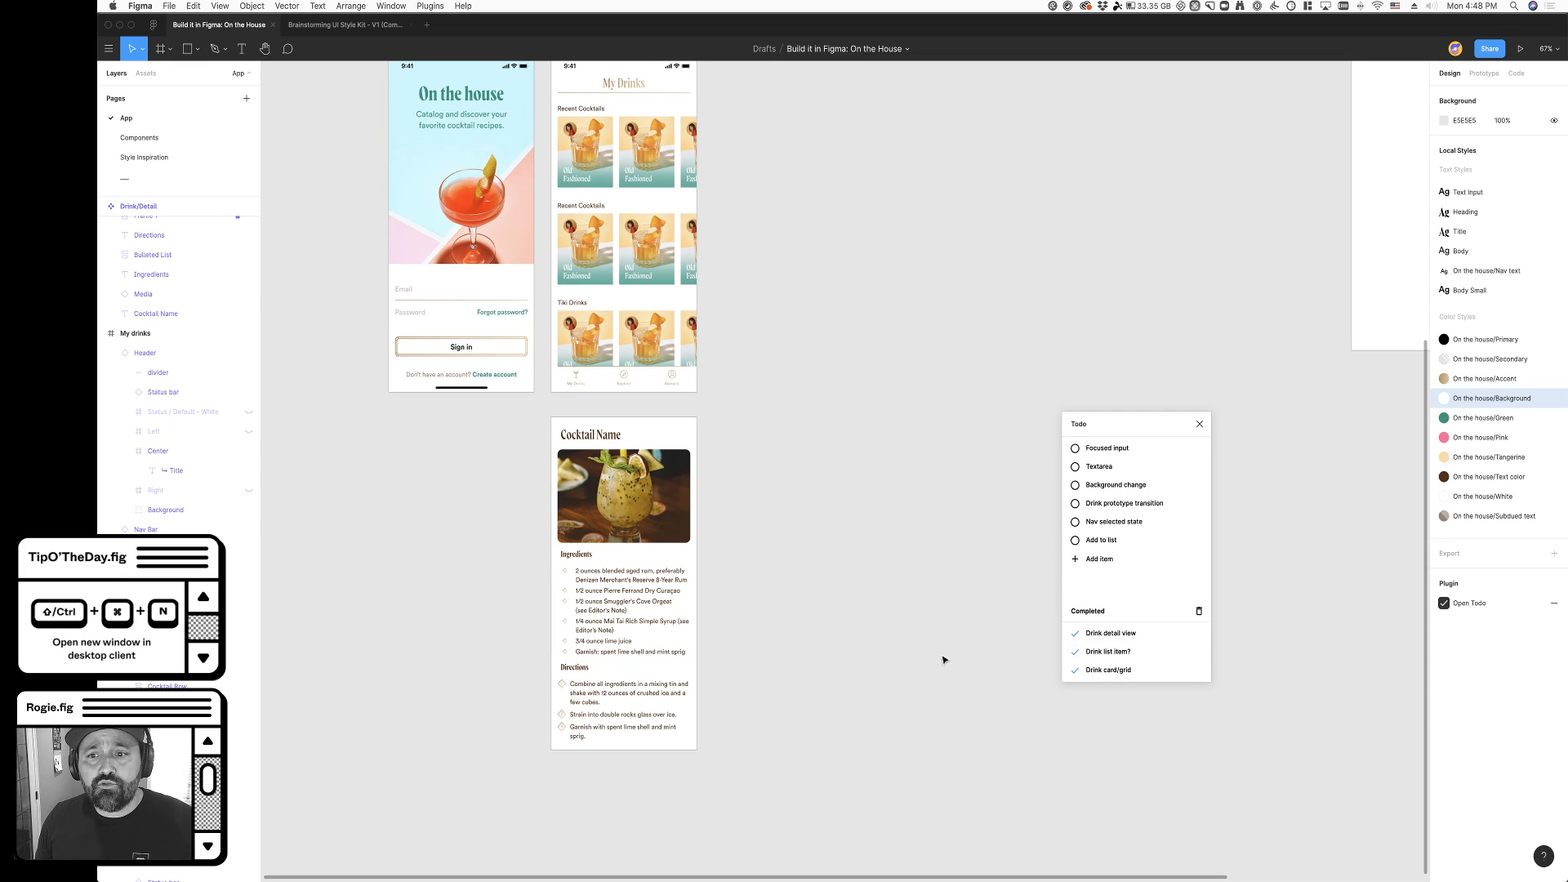
scroll(943, 655, "up", 2)
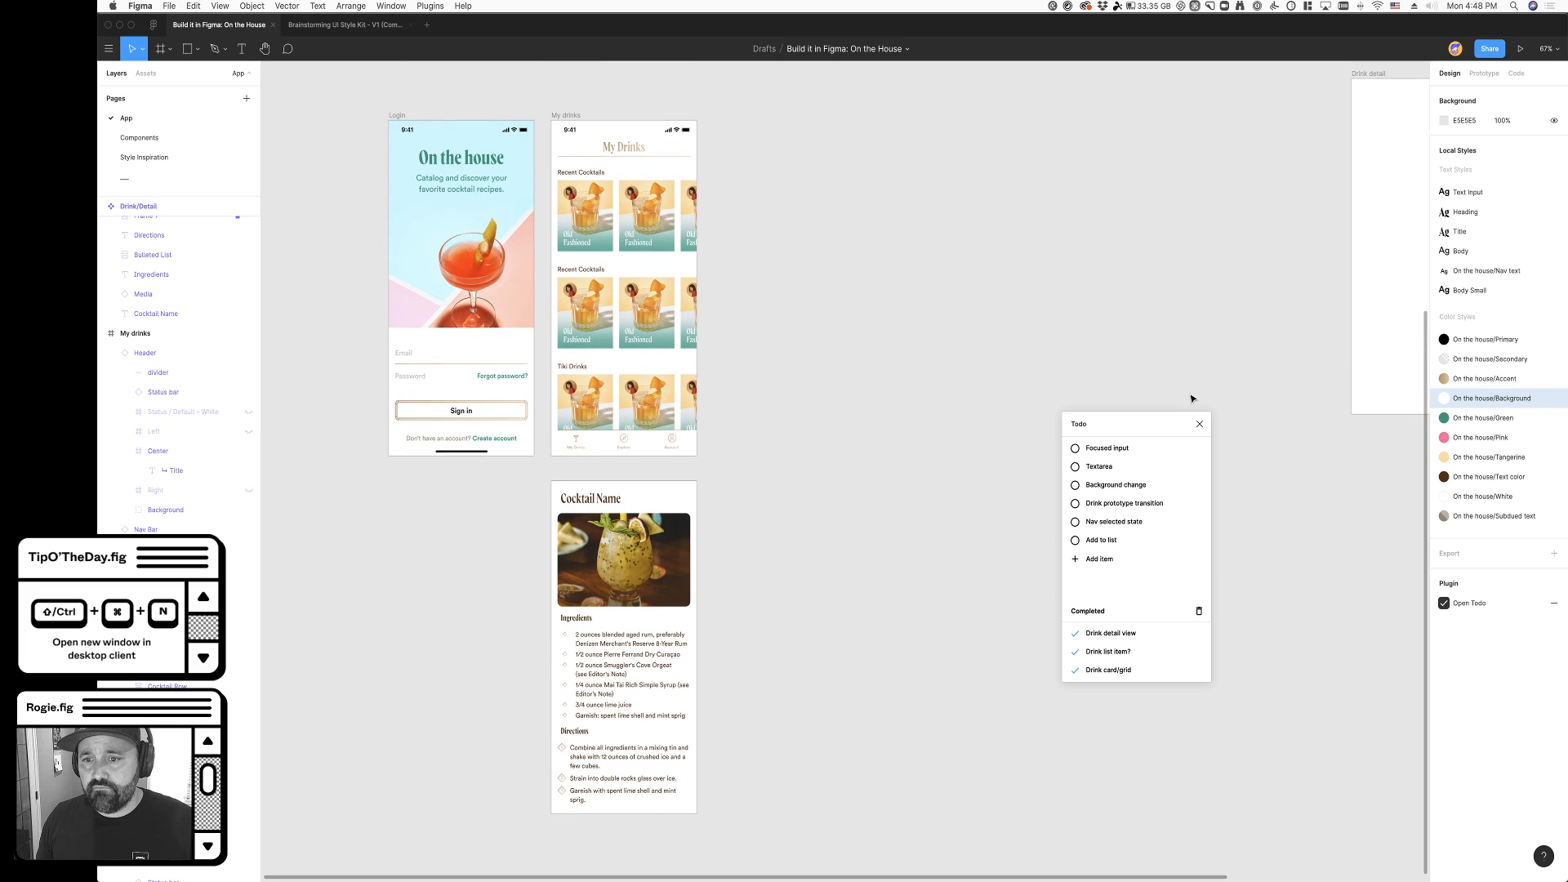
left_click(1200, 425)
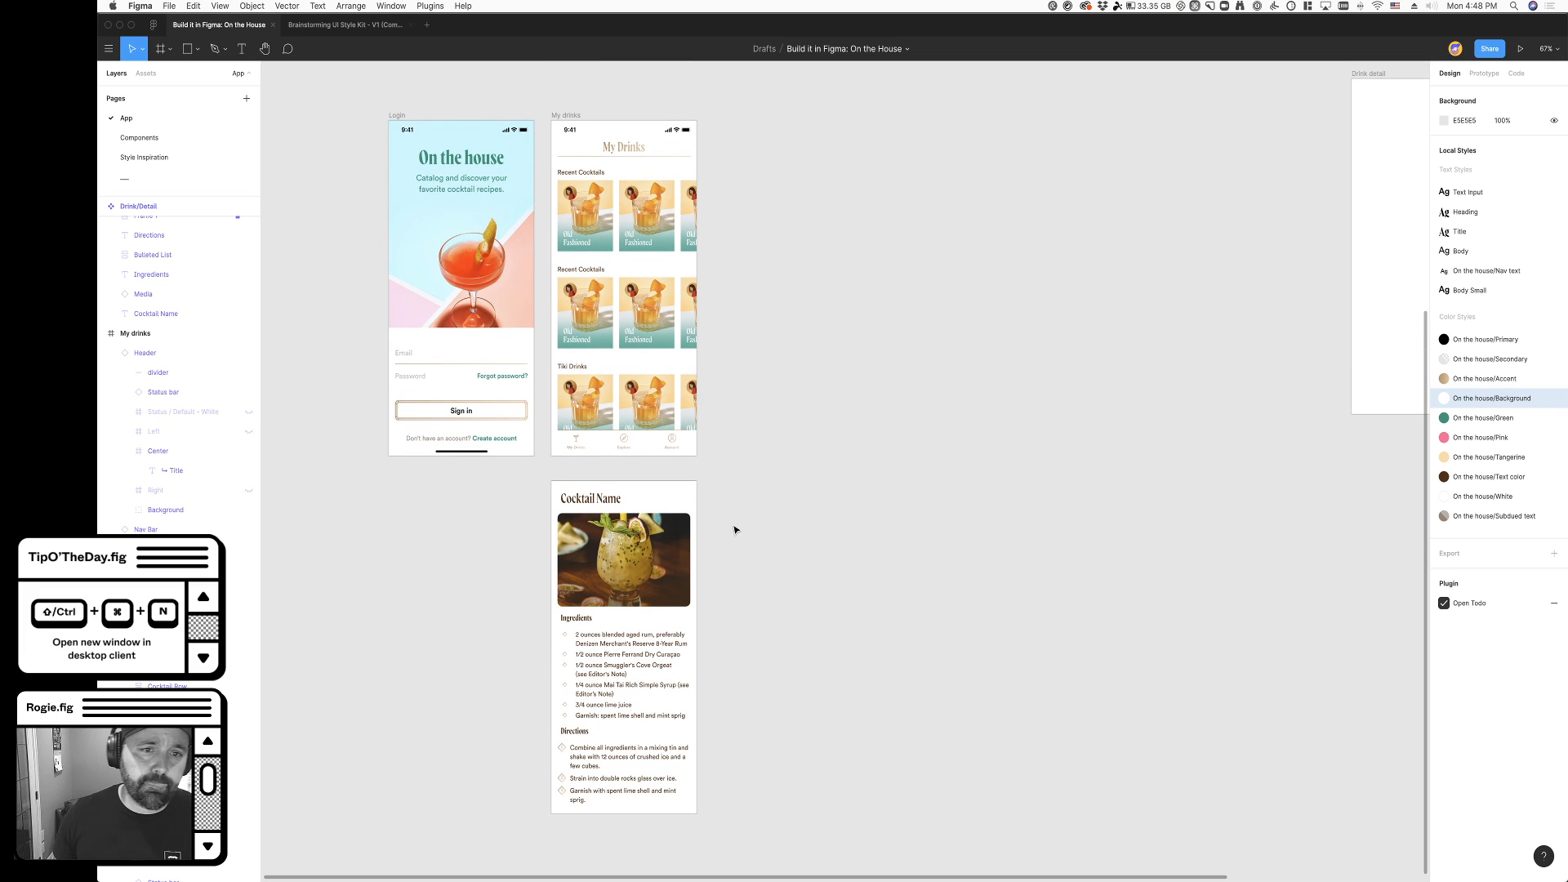
- Create a prototype connection from the first cocktail card in the My drinks frame's top row to the Drink/Detail instance below it
left_click(566, 116)
scroll(620, 147, "right", 2)
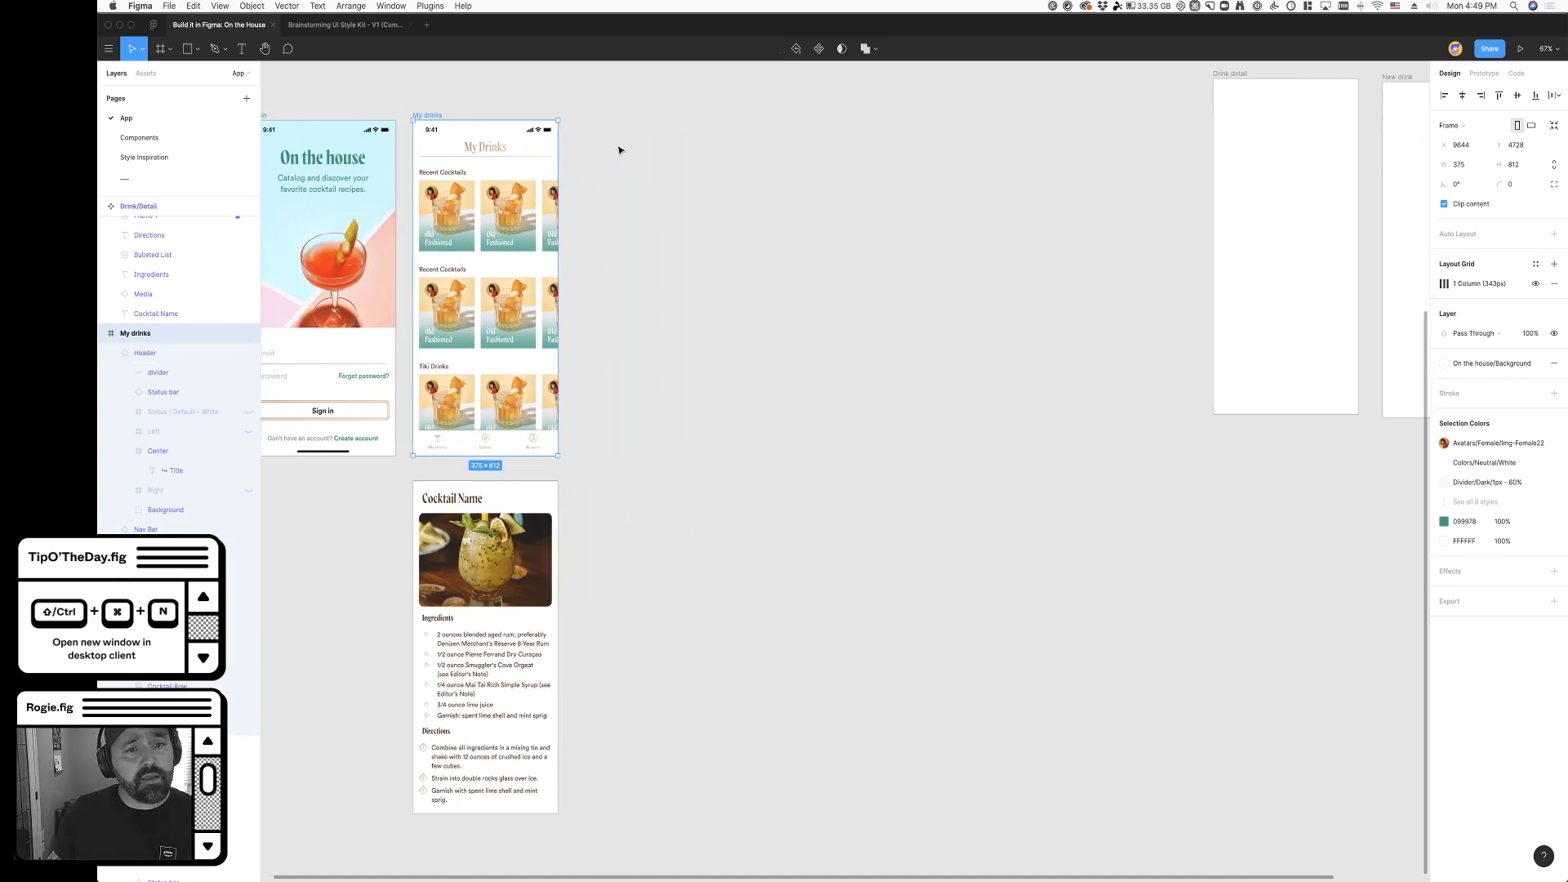
left_click(1483, 73)
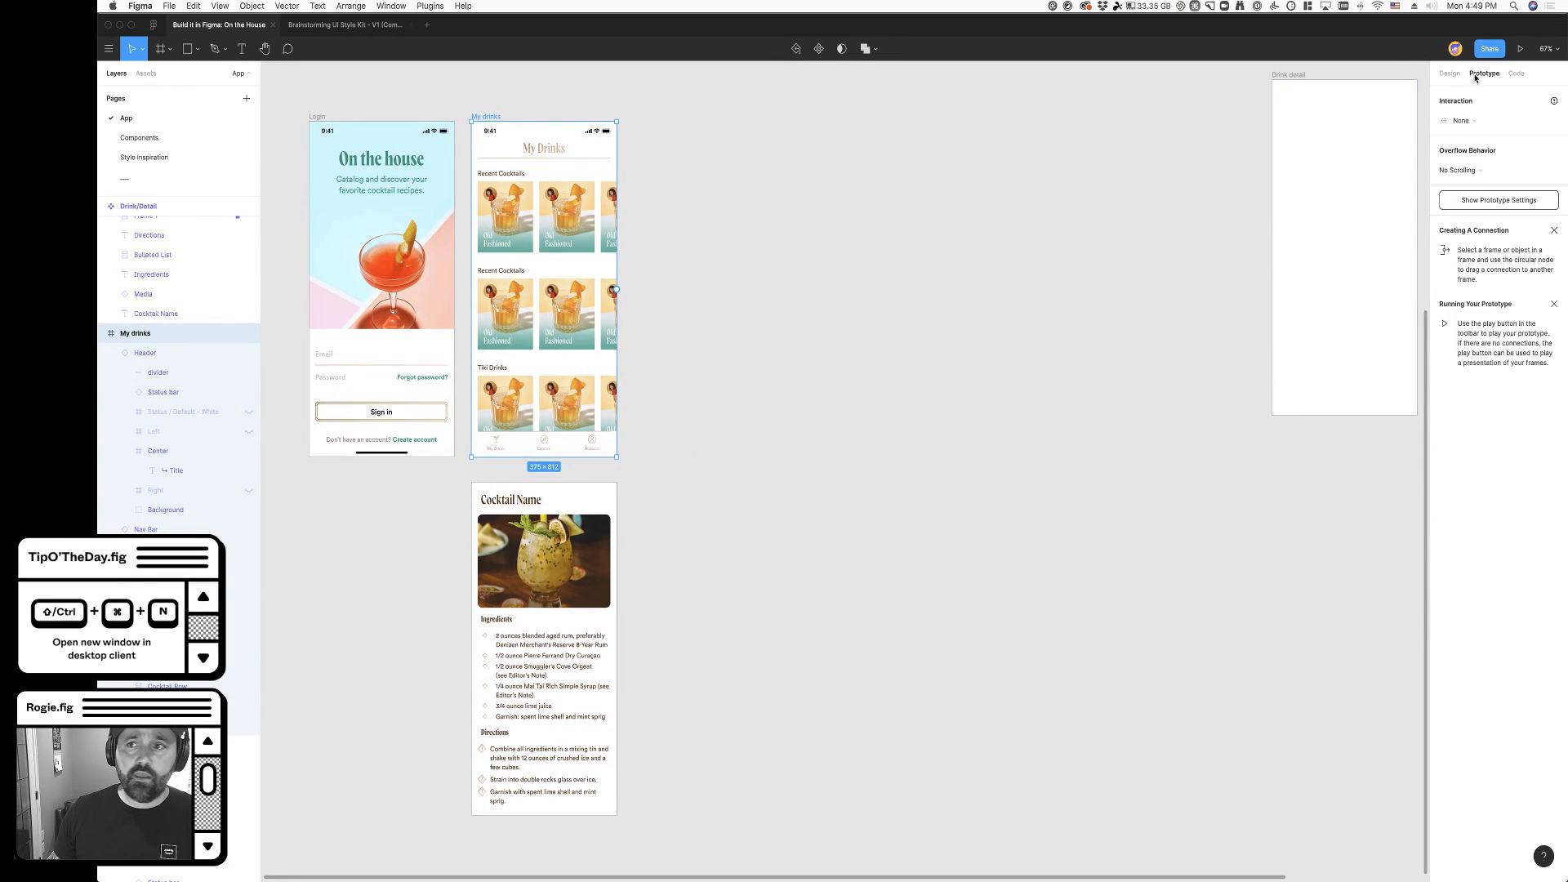
scroll(987, 199, "left", 1)
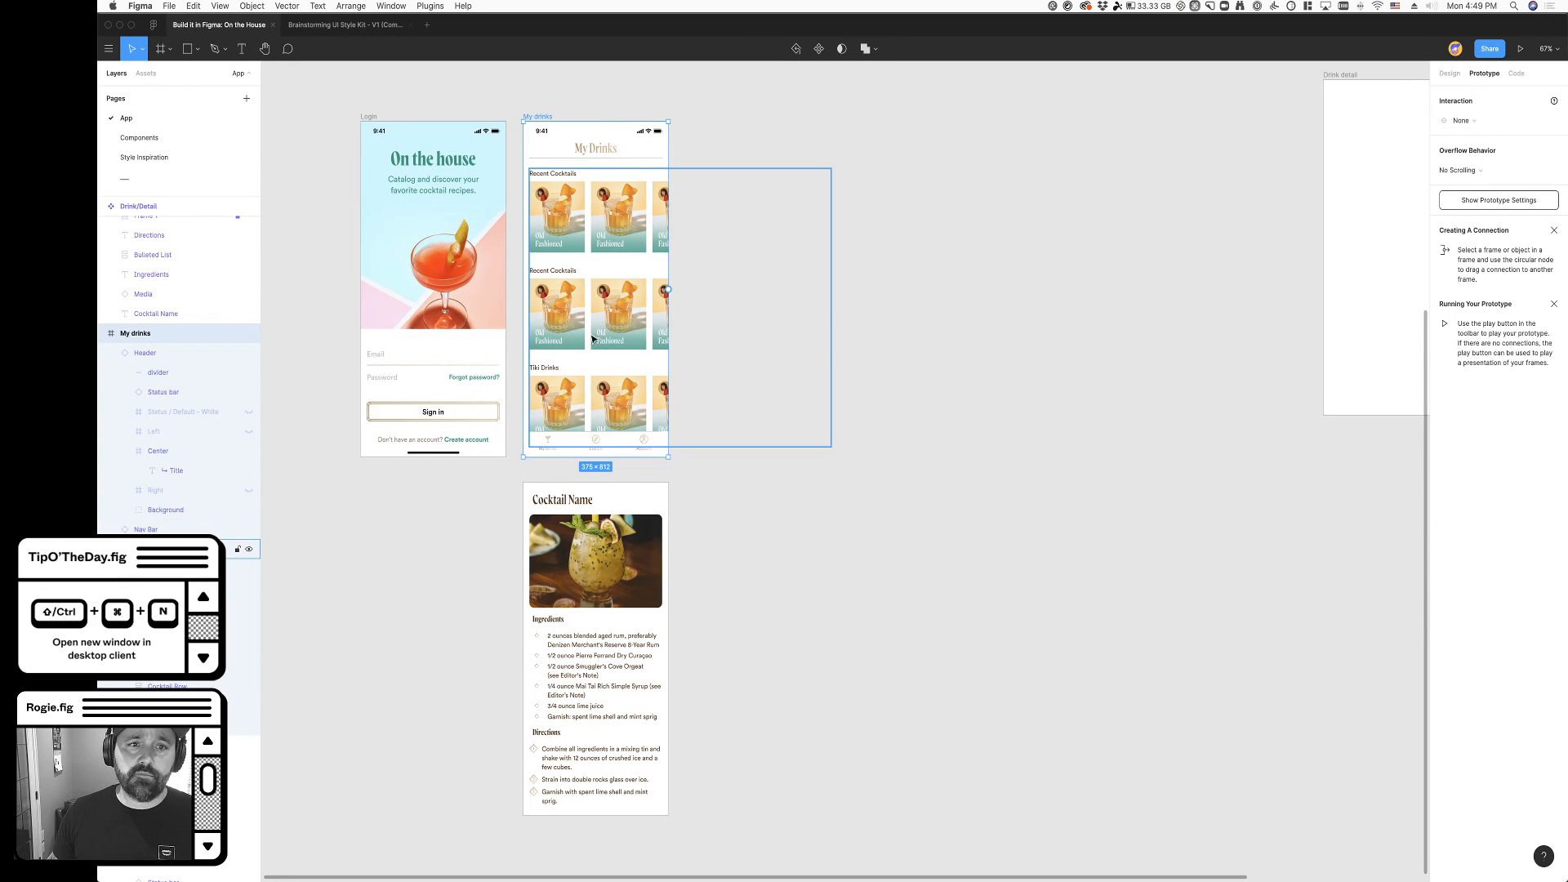
left_click(555, 233)
left_click(558, 235)
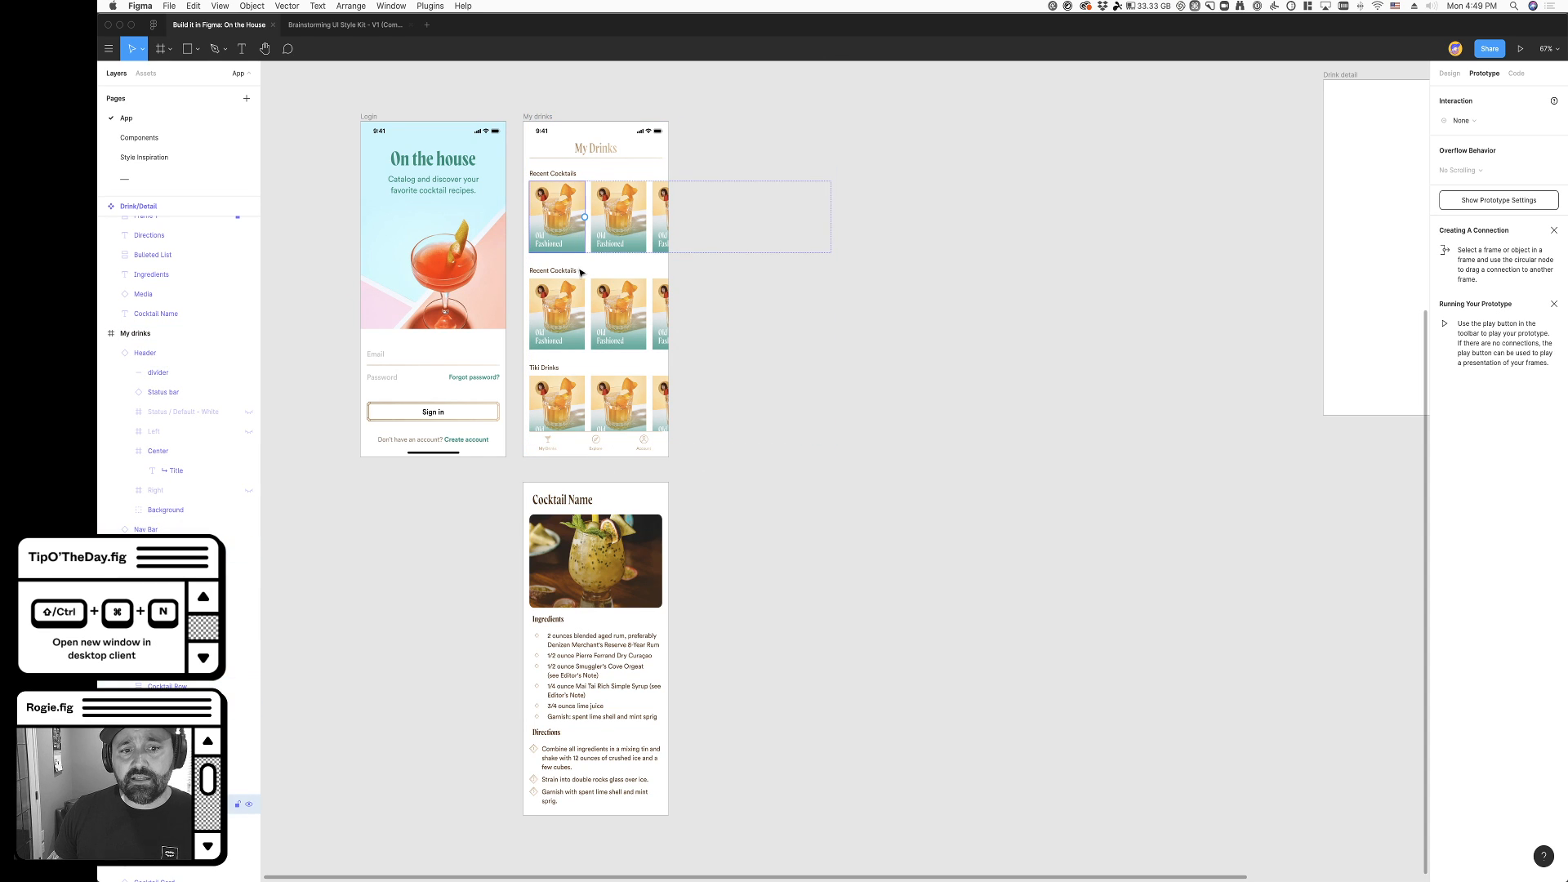
left_click_drag(585, 231, 581, 504)
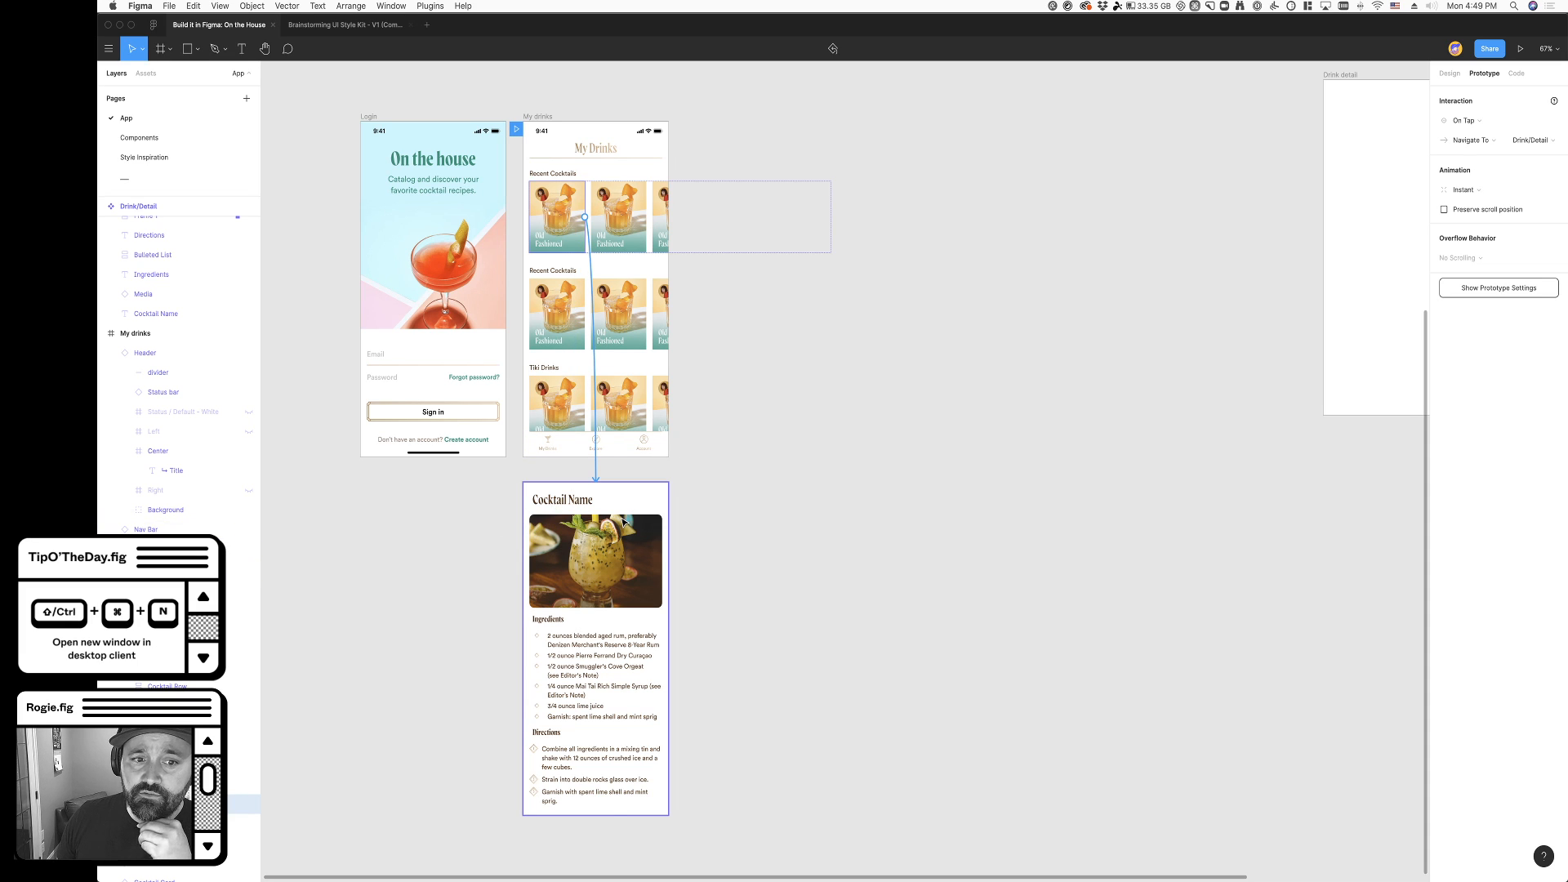
- Change the action of the cocktail card's connection to Drink/Detail to Open Overlay
left_click(623, 521)
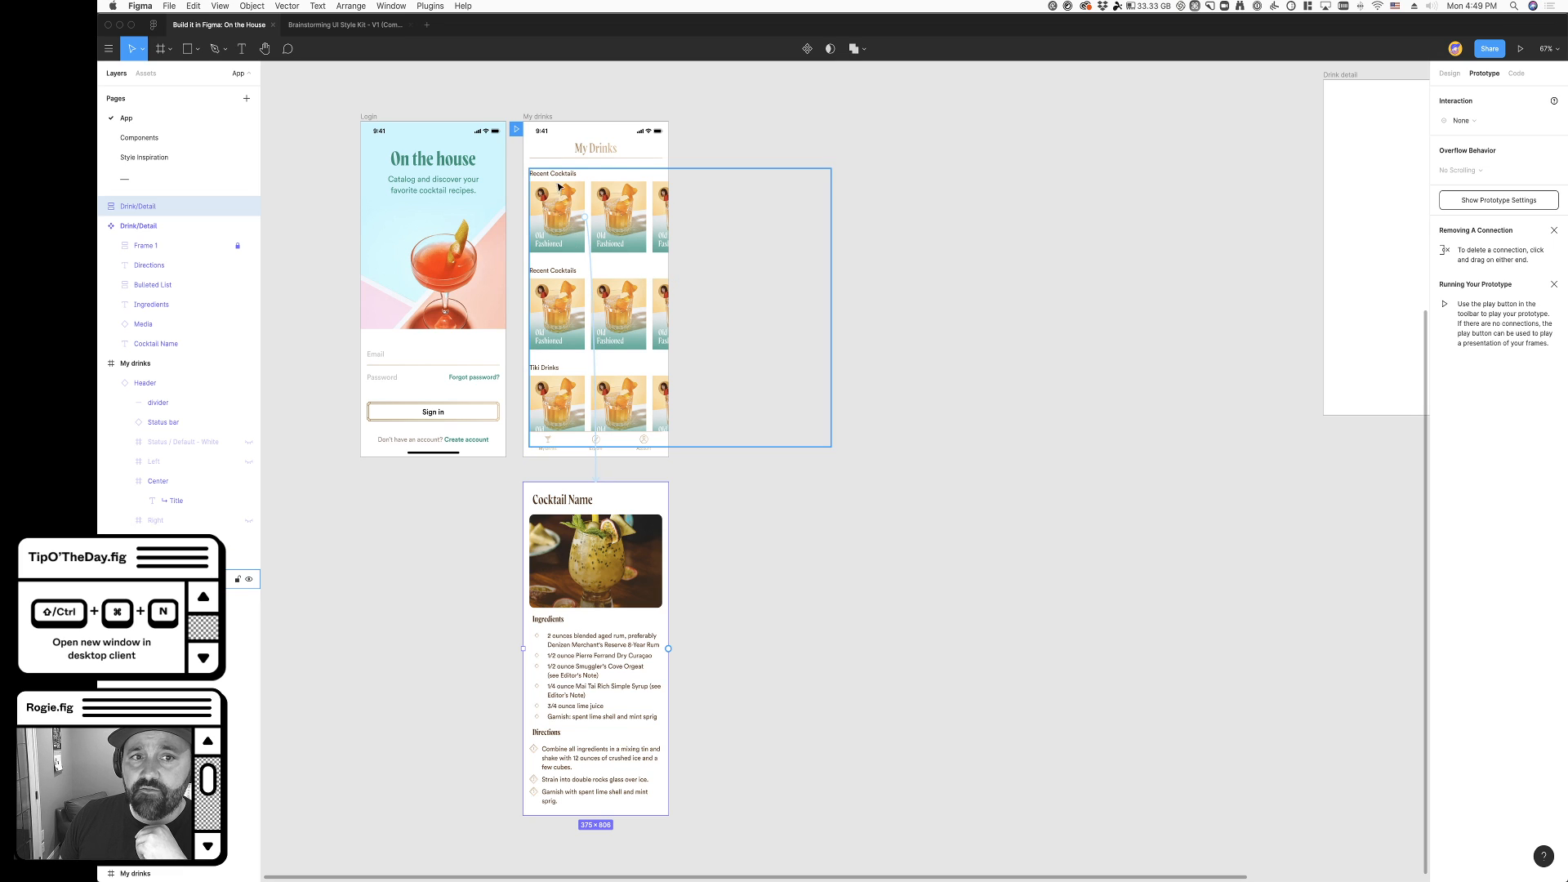
double_click(569, 223)
double_click(569, 223)
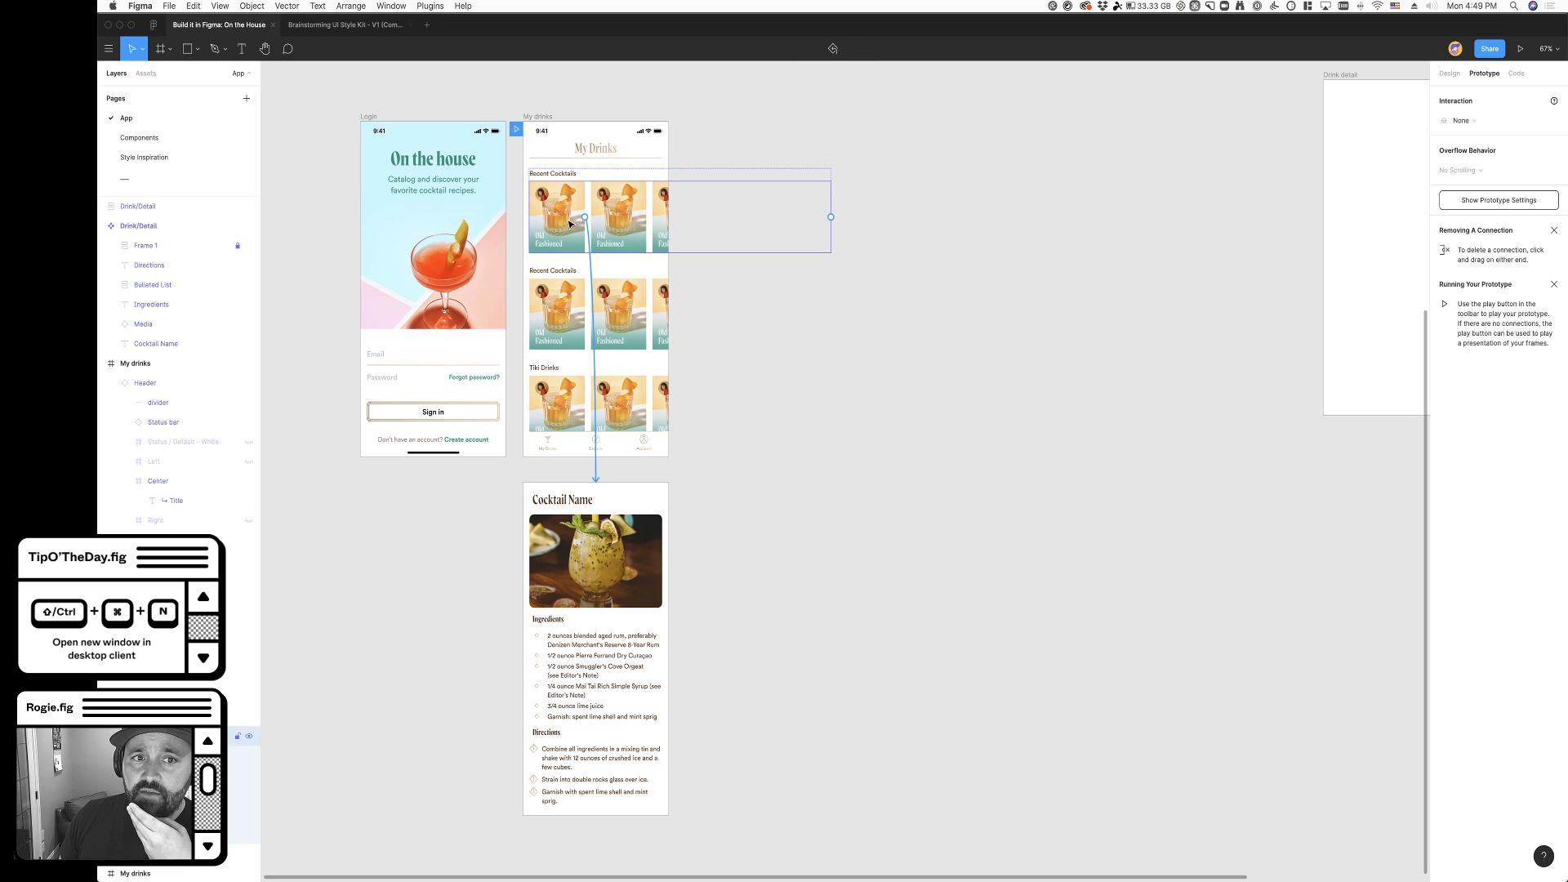
left_click(597, 465)
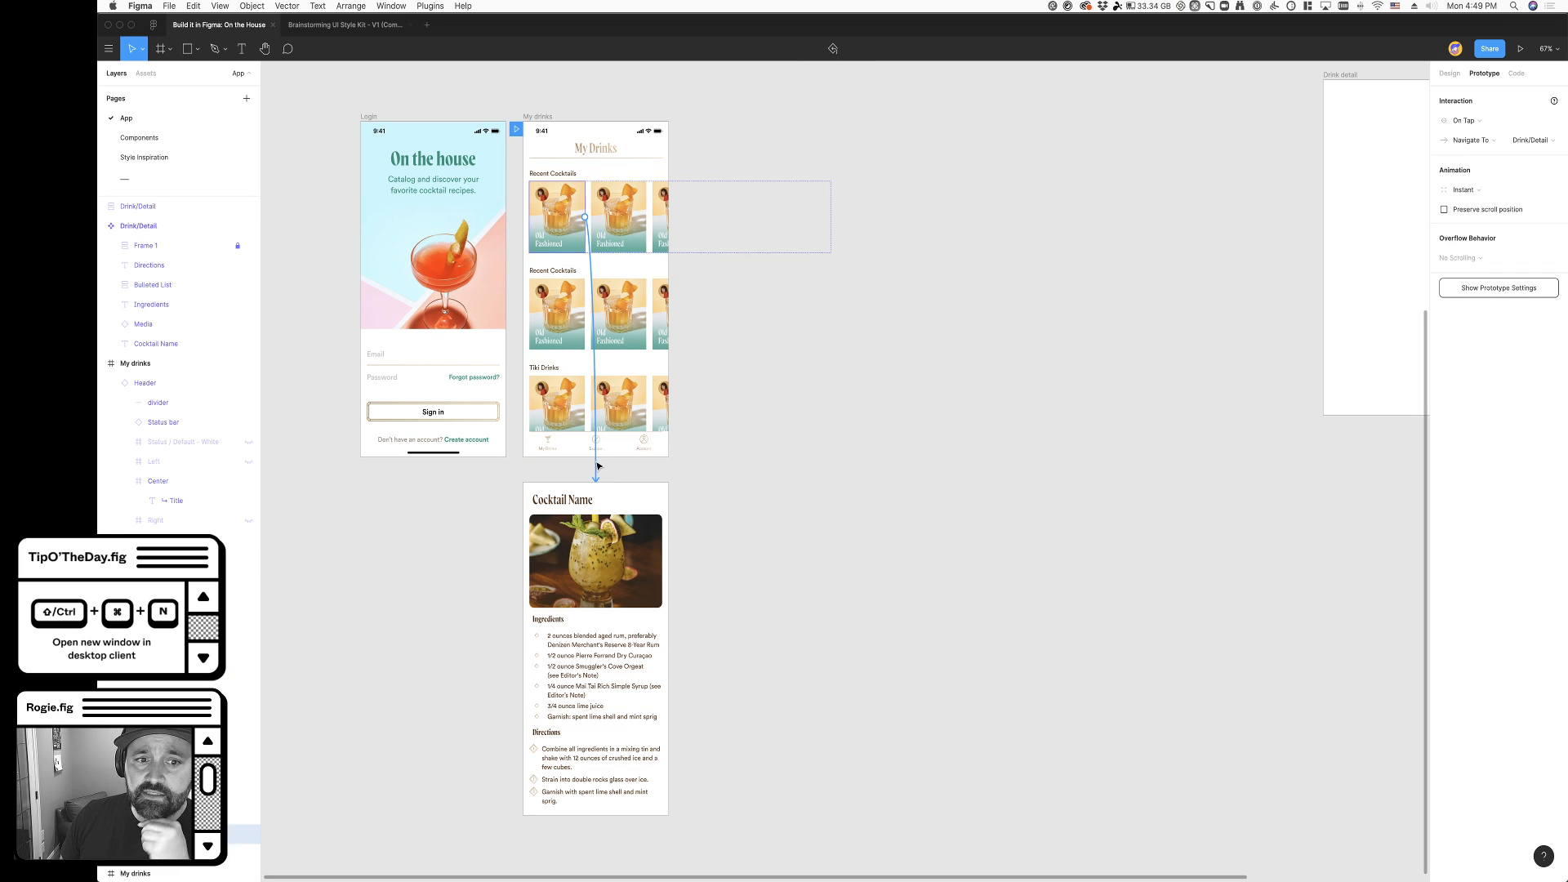
left_click(1474, 141)
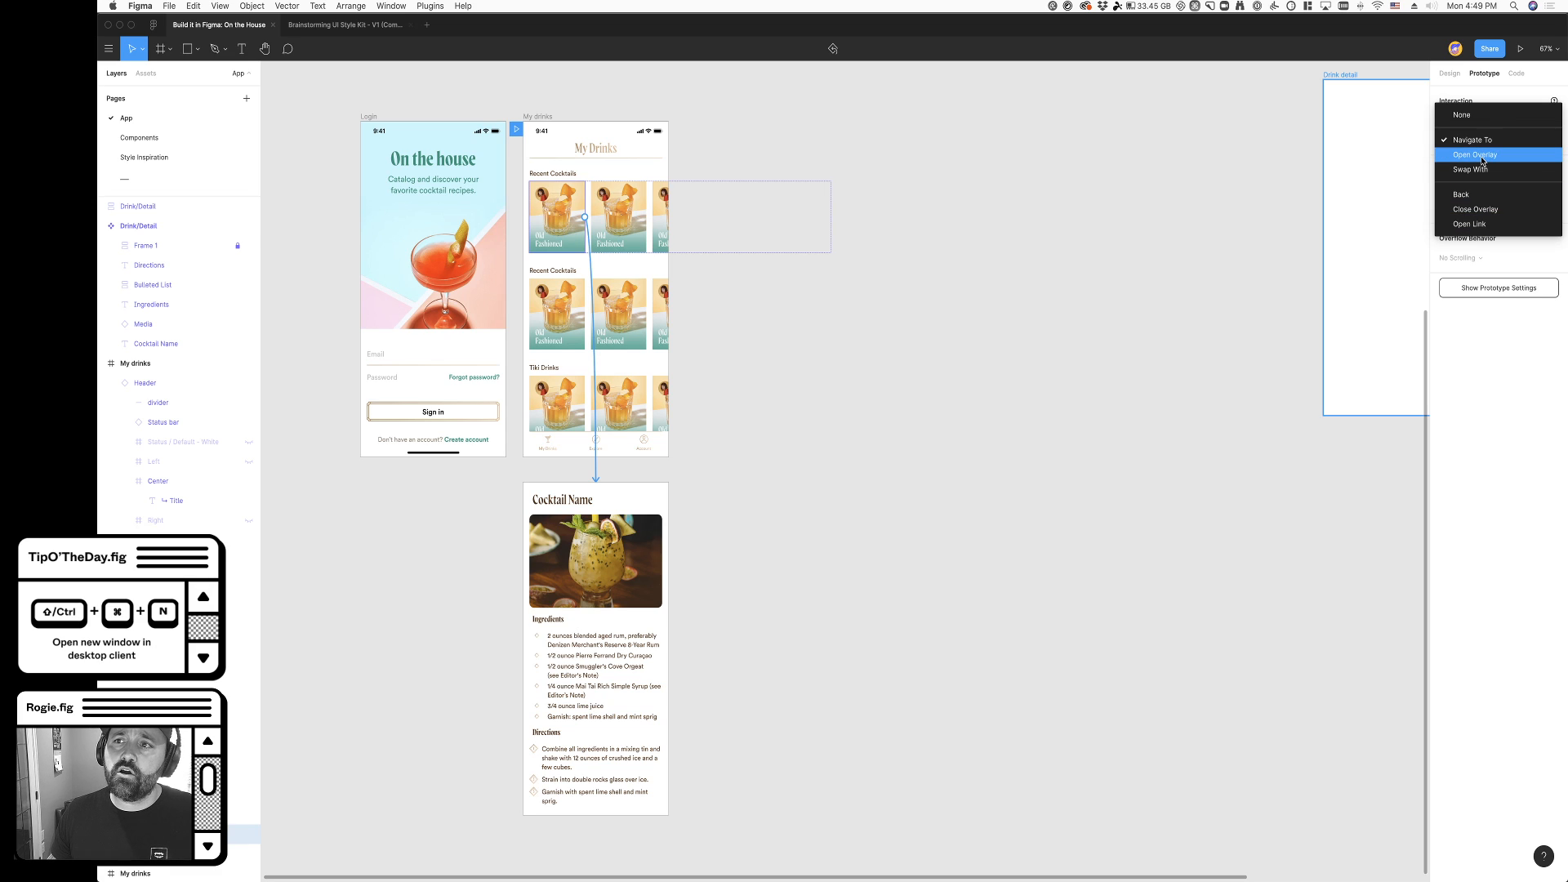
left_click(1482, 161)
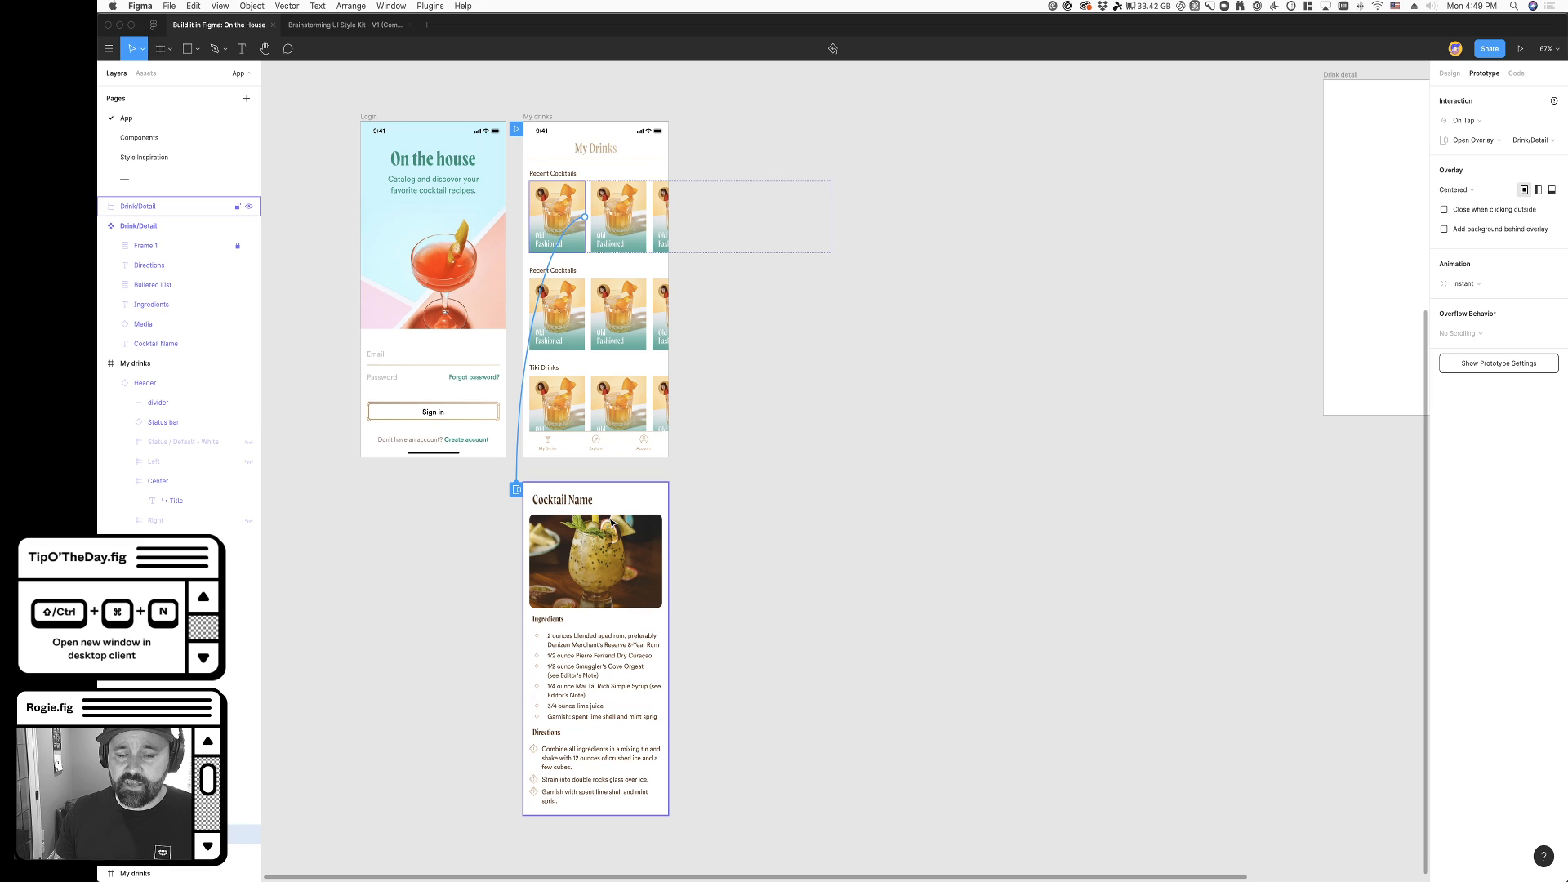
- Set the overlay position to Manual and align it with the My drinks frame's width, just below the header divider
left_click(1487, 192)
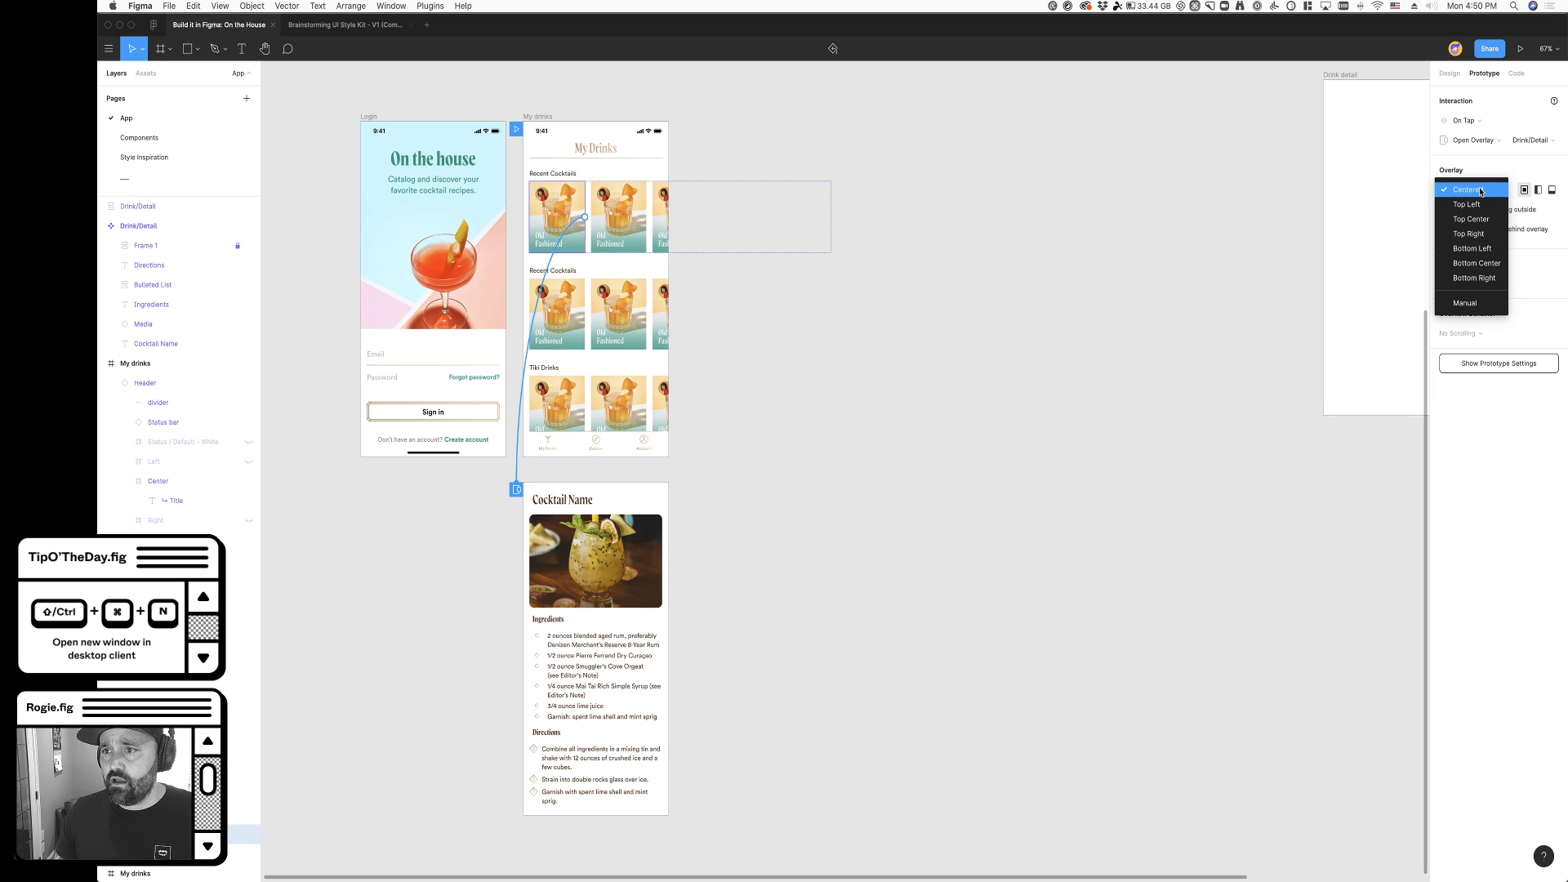
left_click(1466, 303)
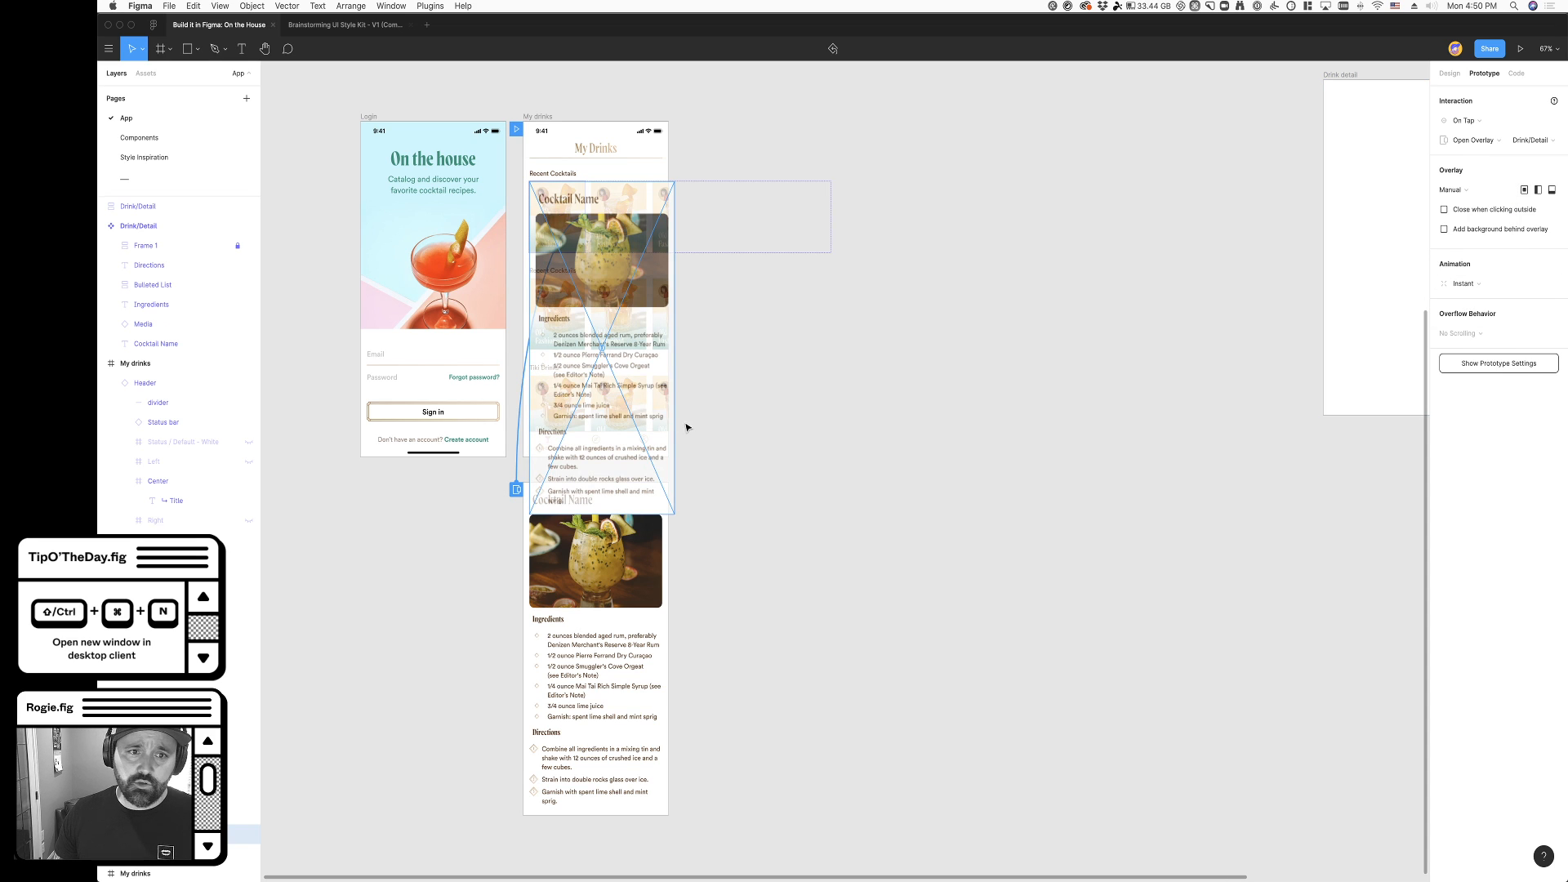
left_click_drag(622, 388, 618, 278)
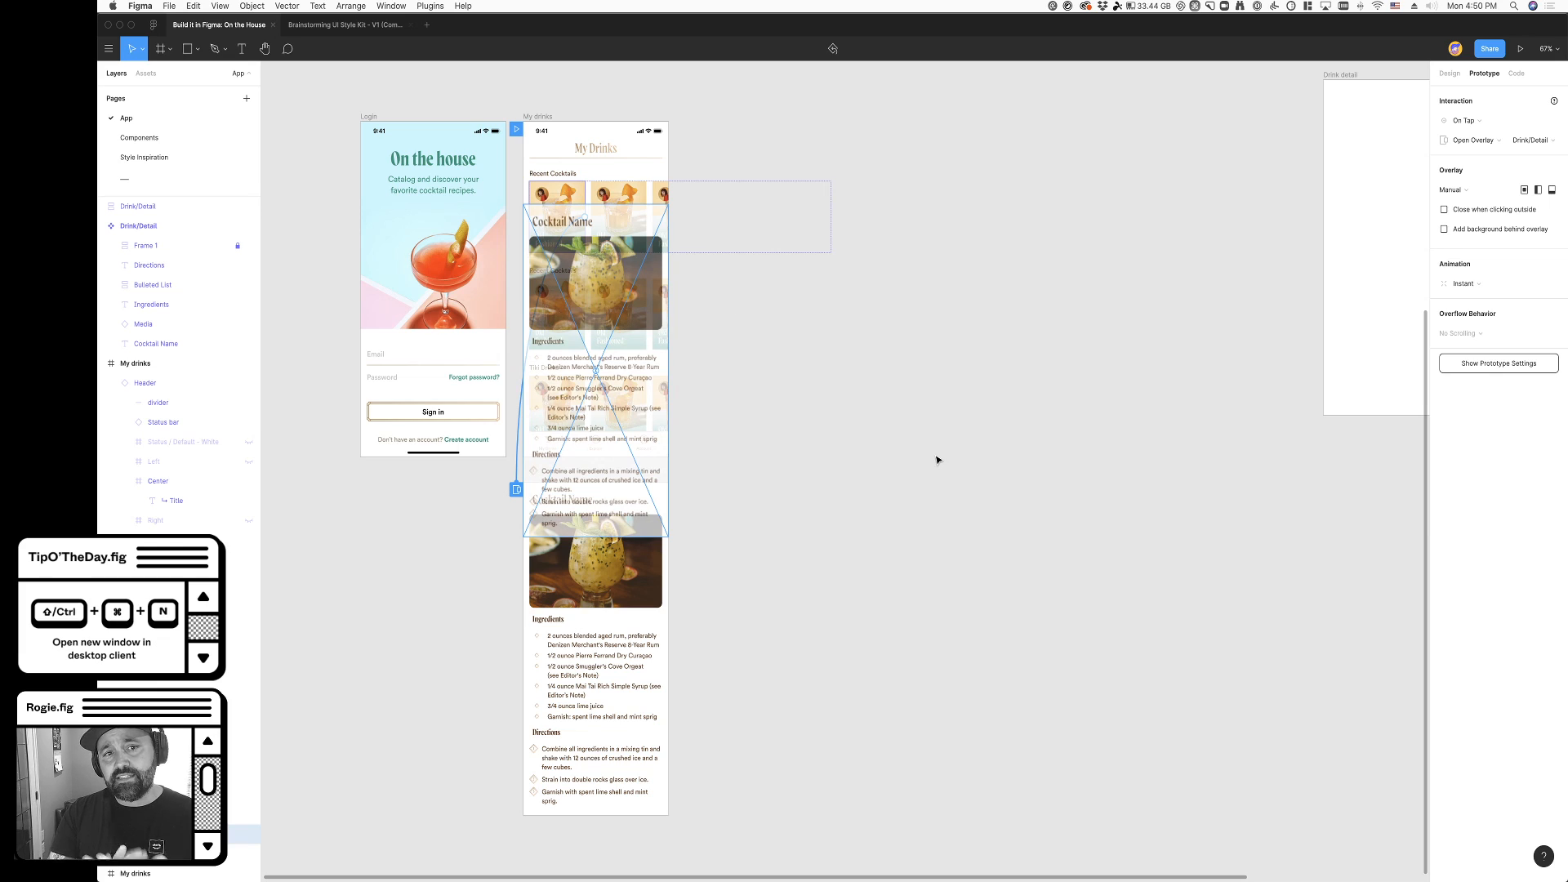
left_click(791, 357)
left_click(561, 246)
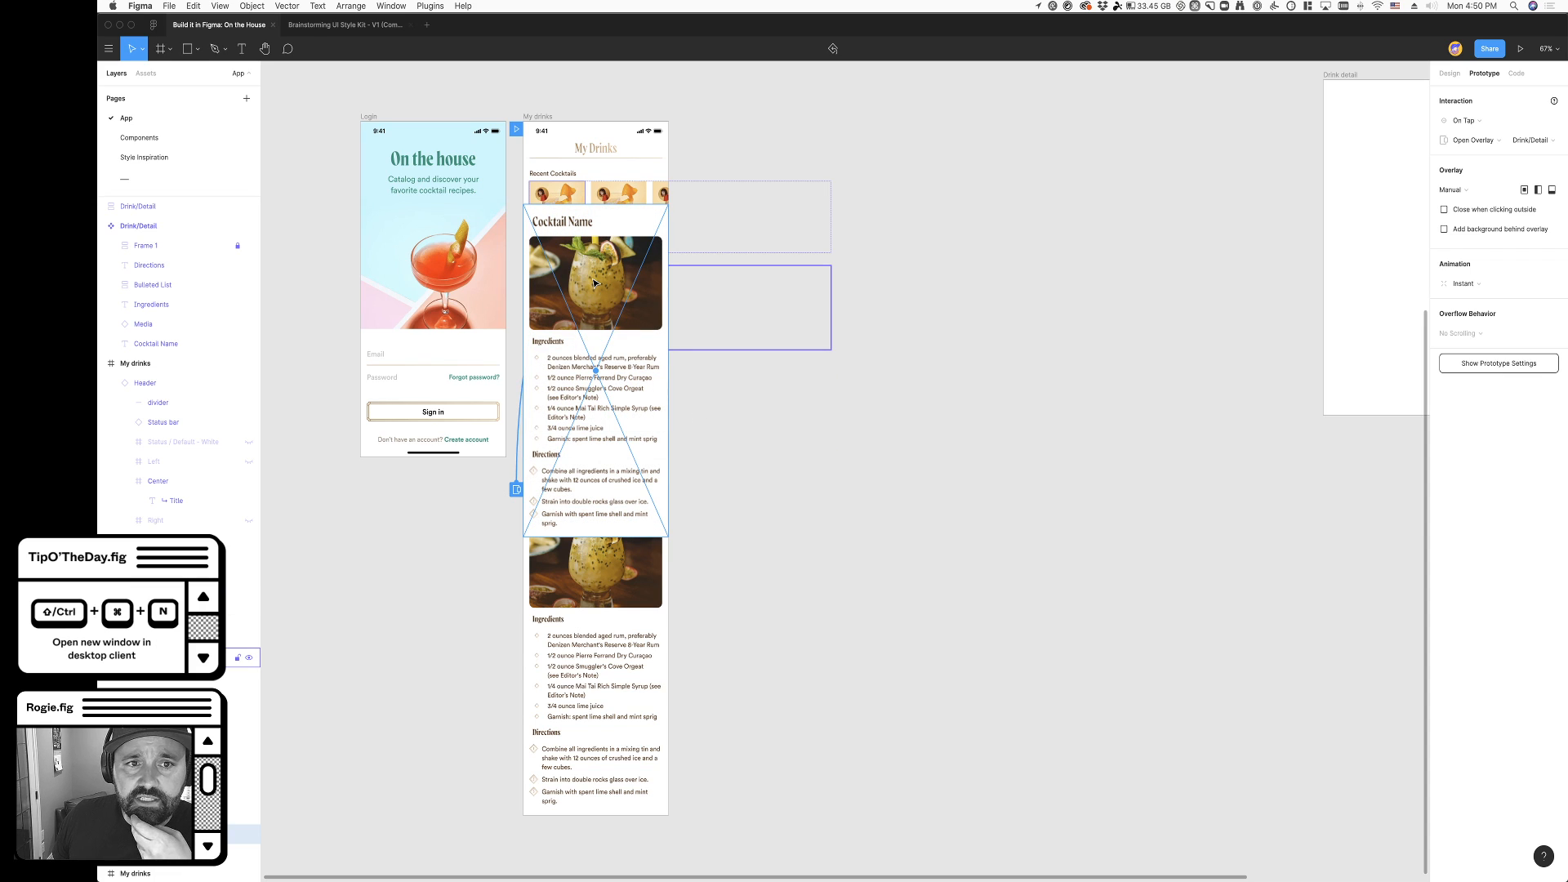
key("shift")
left_click_drag(592, 282, 610, 245)
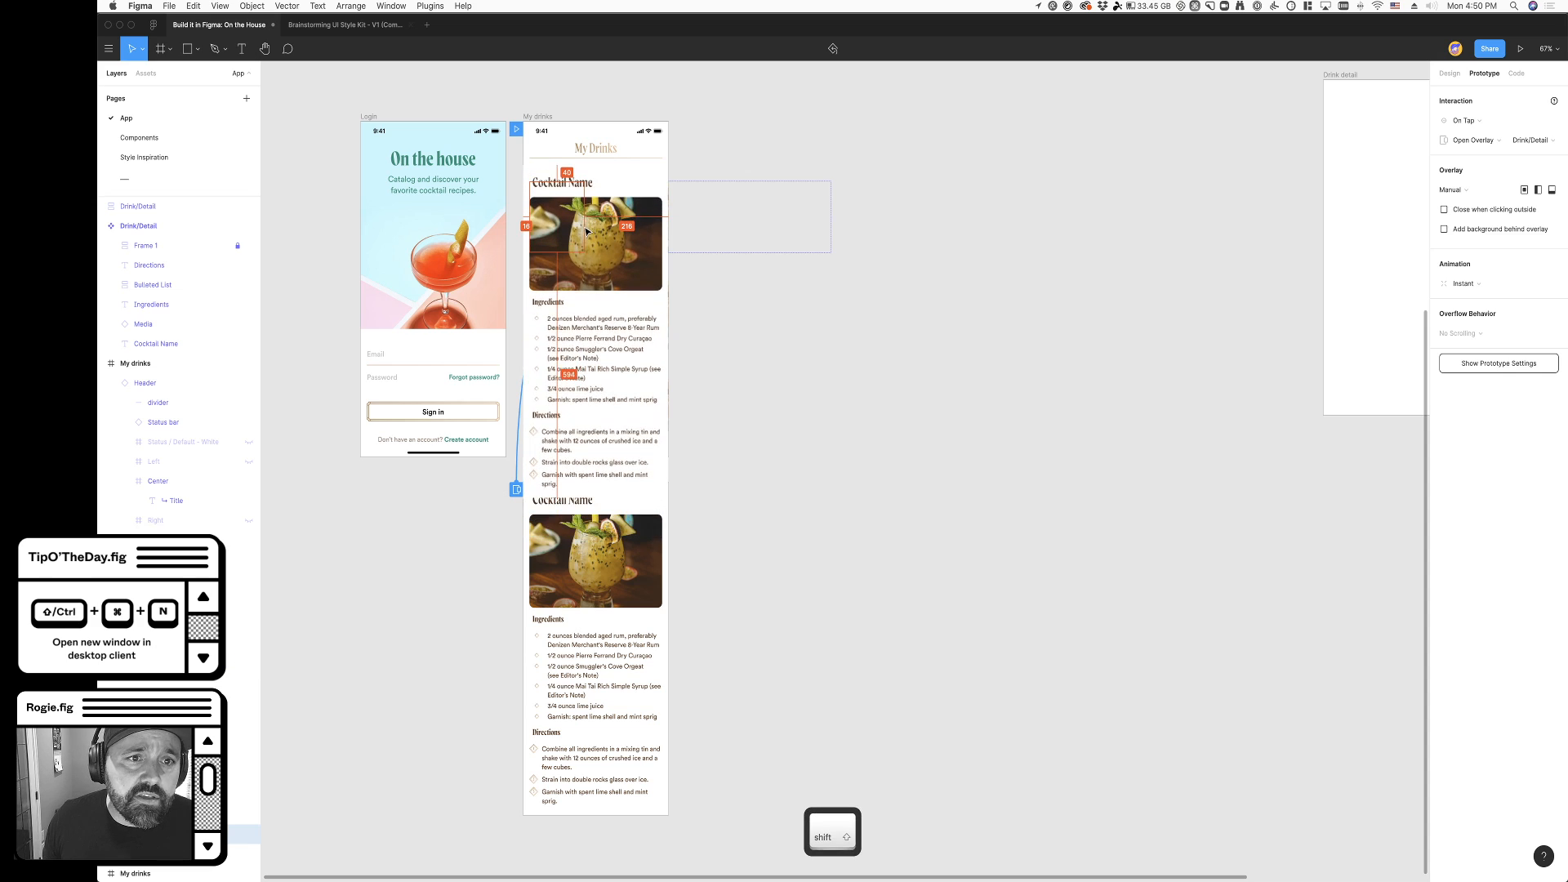
left_click(850, 329)
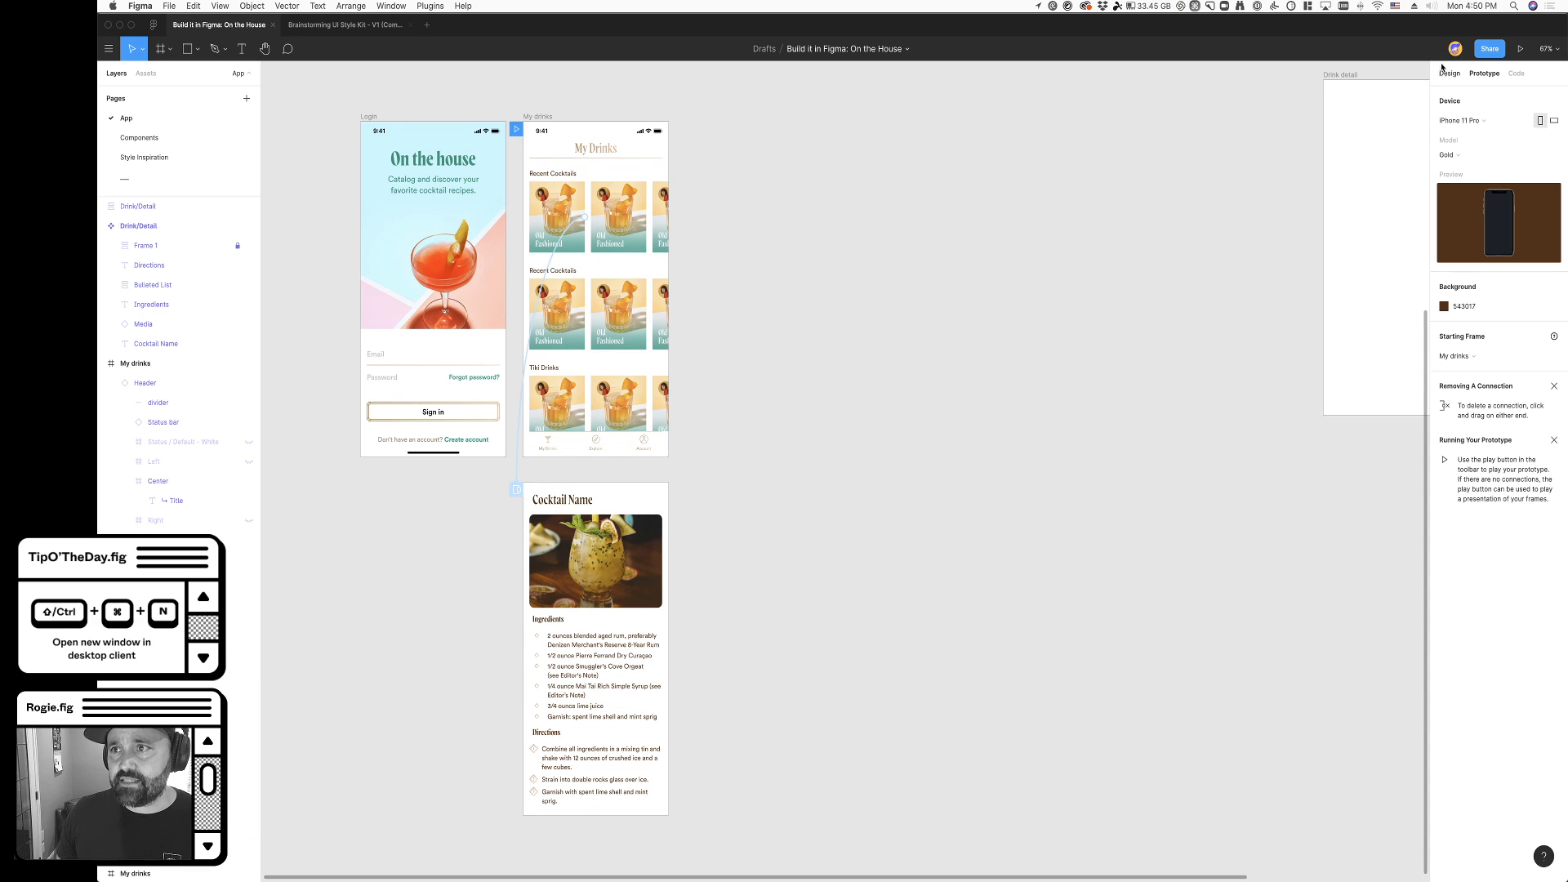
- Run the prototype, close the Brainstorming UI Style Kit file, and test opening the overlay from the first cocktail card
left_click(1519, 49)
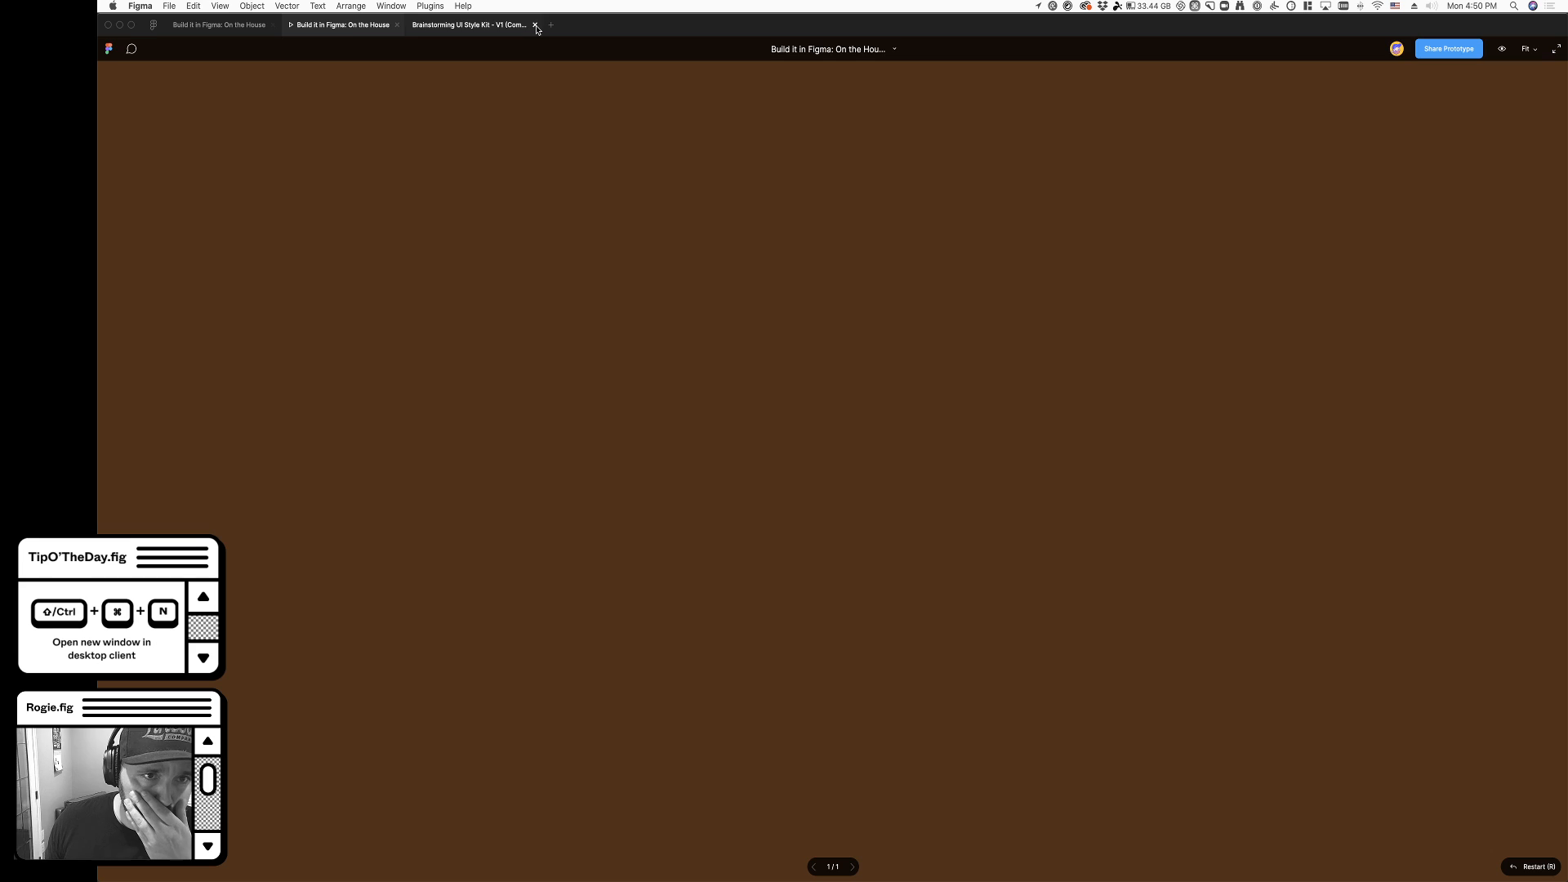
left_click(535, 25)
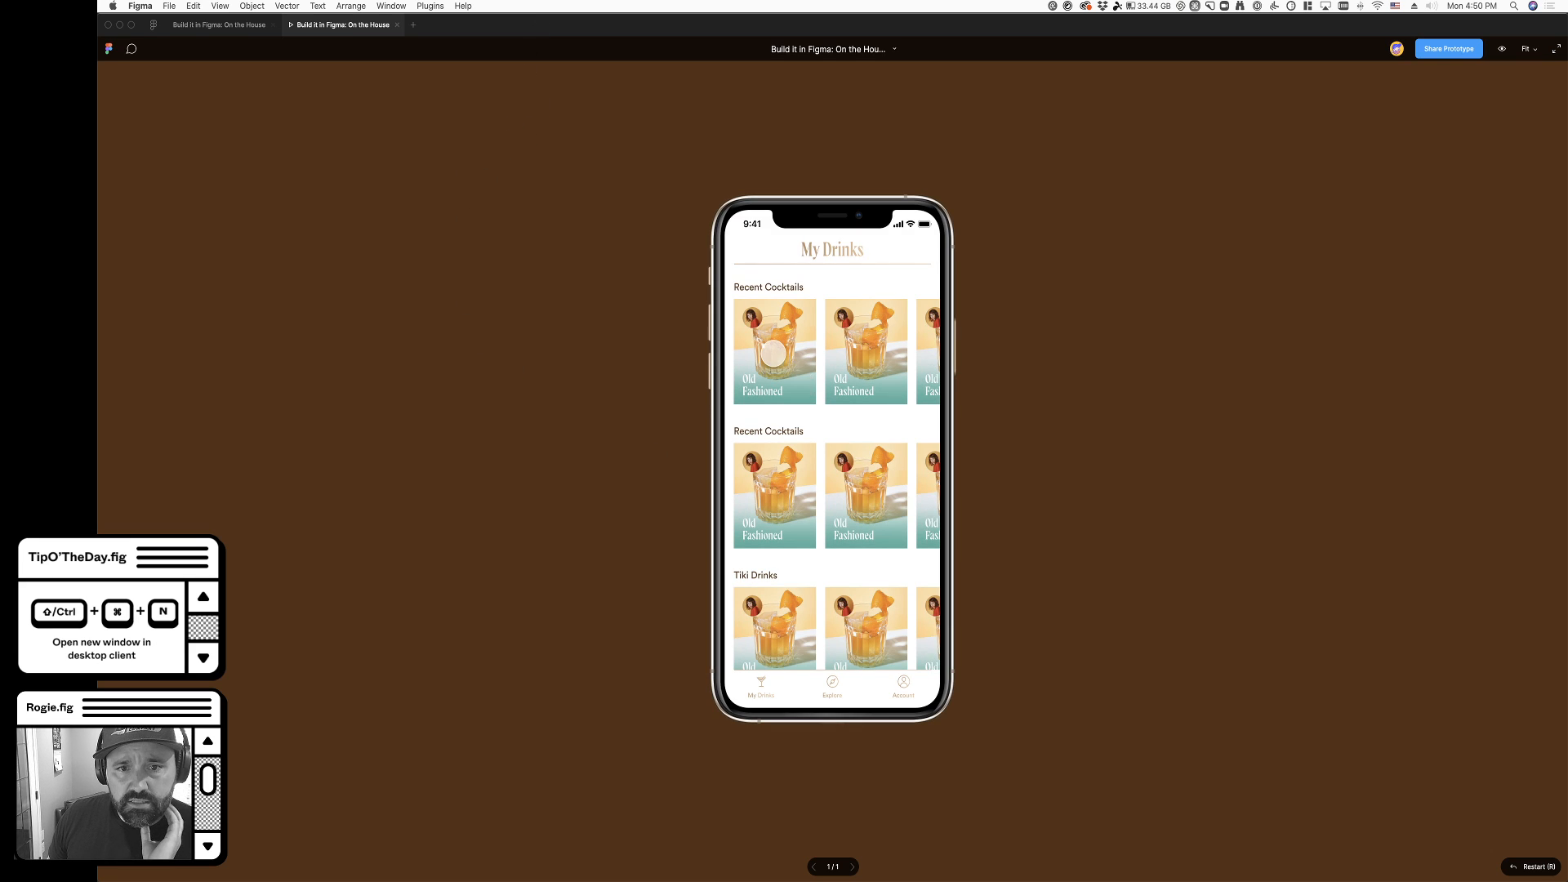
left_click(773, 353)
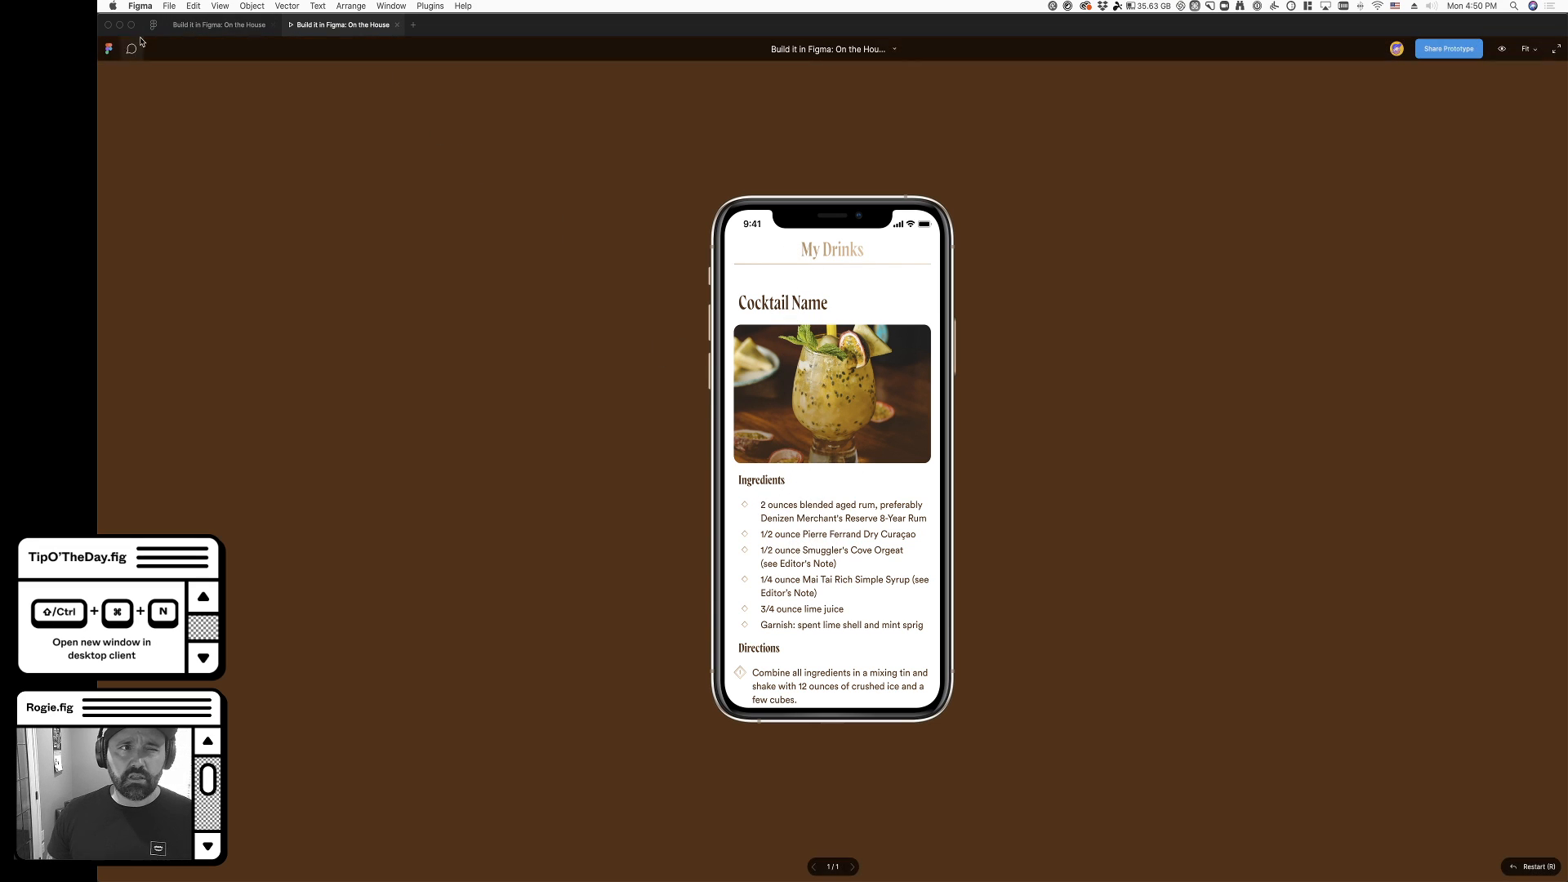
- Return to the design file and add a background behind the card's Drink/Detail overlay in the local green color 099978
left_click(176, 25)
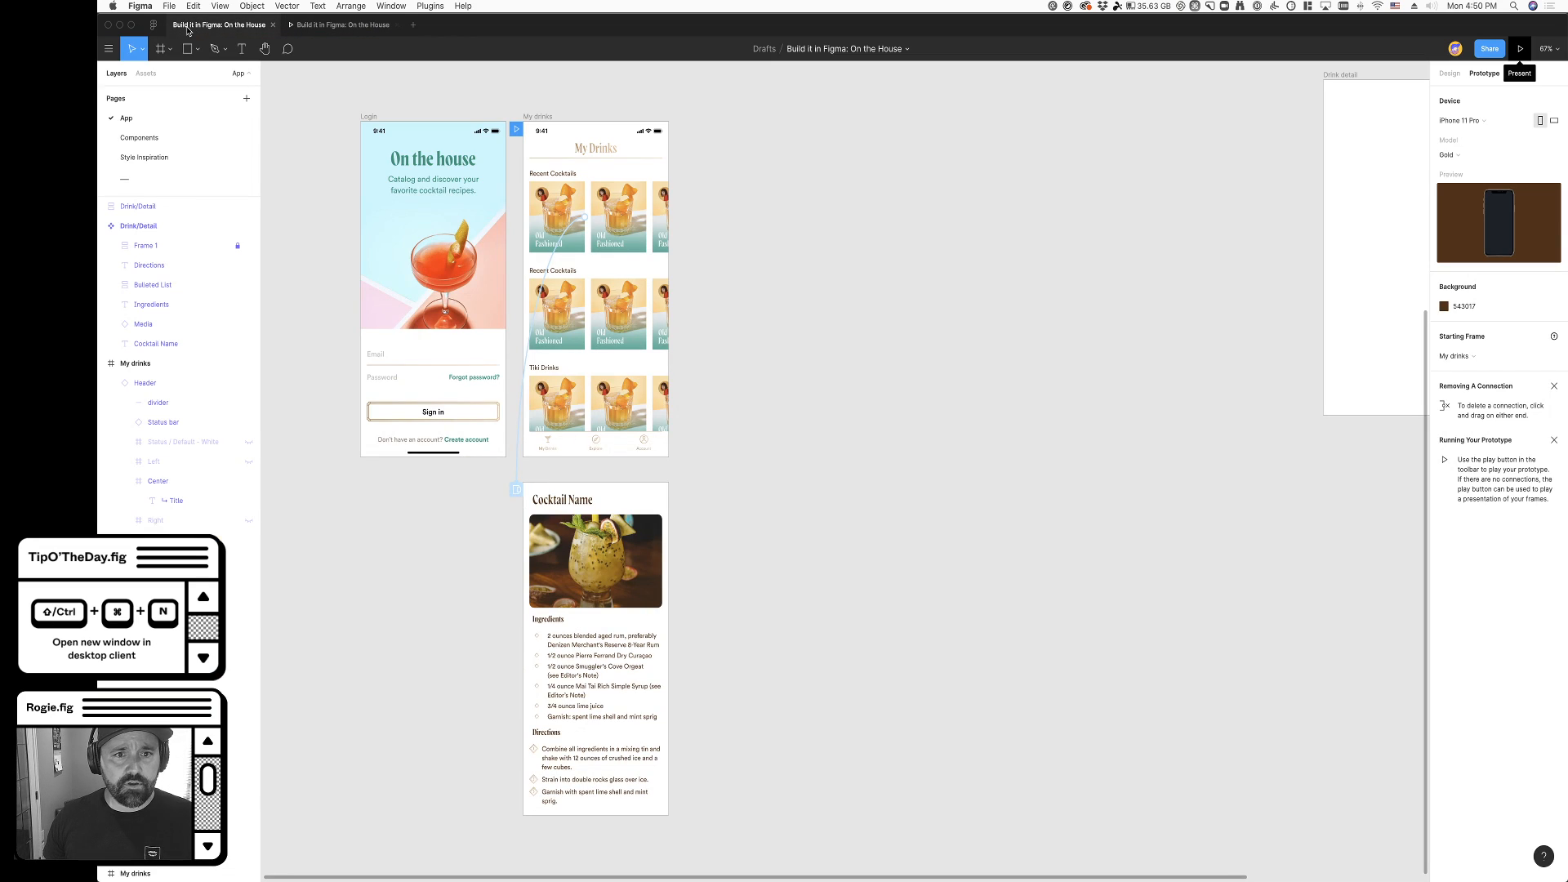
left_click(518, 463)
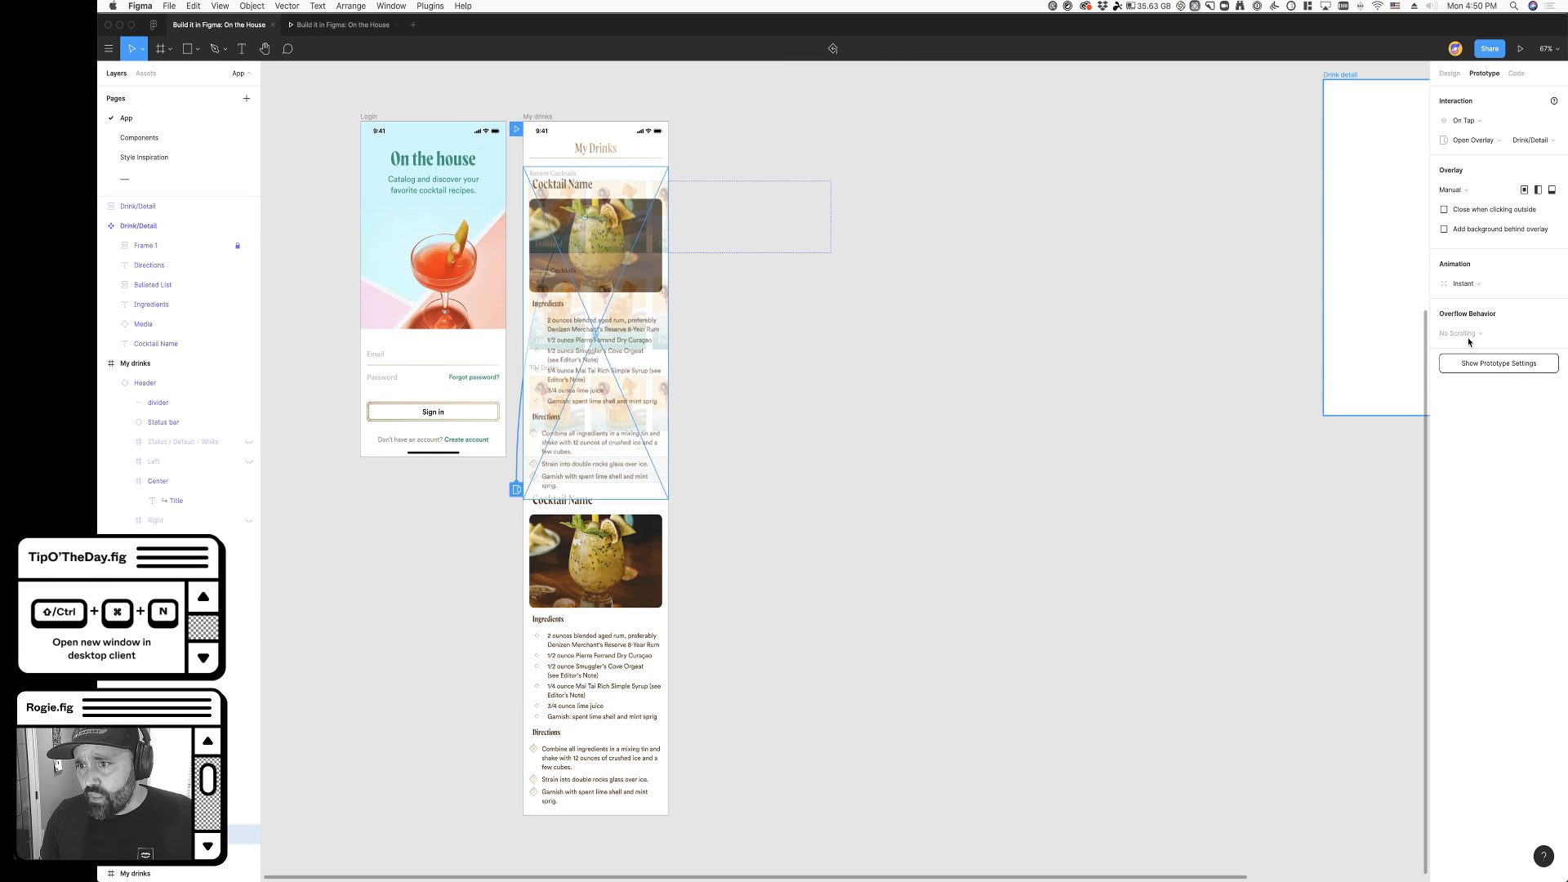
left_click(1444, 231)
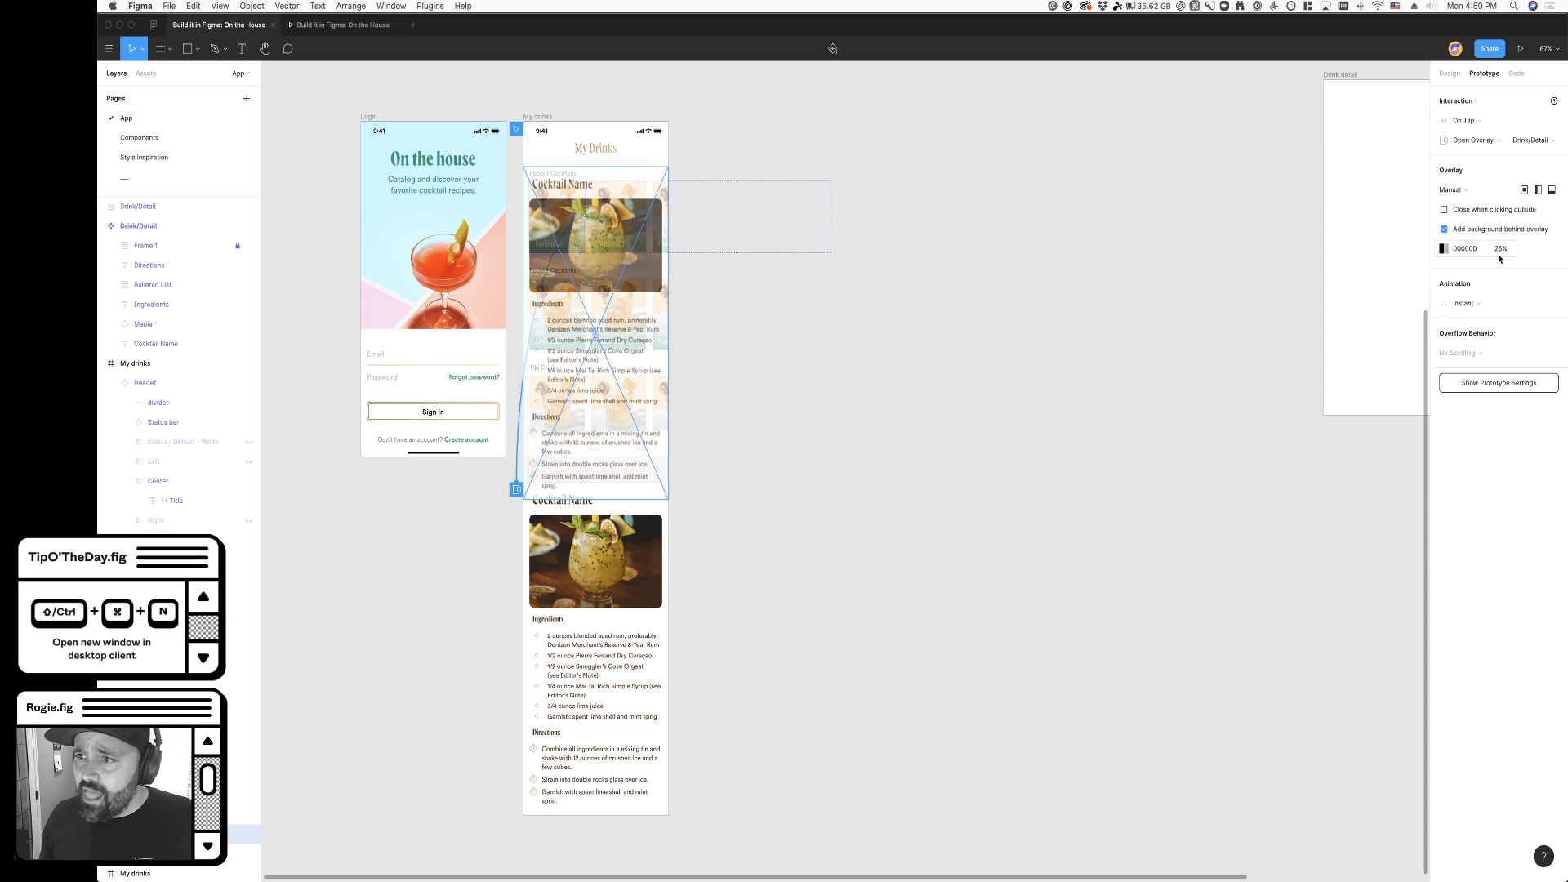
left_click(1441, 249)
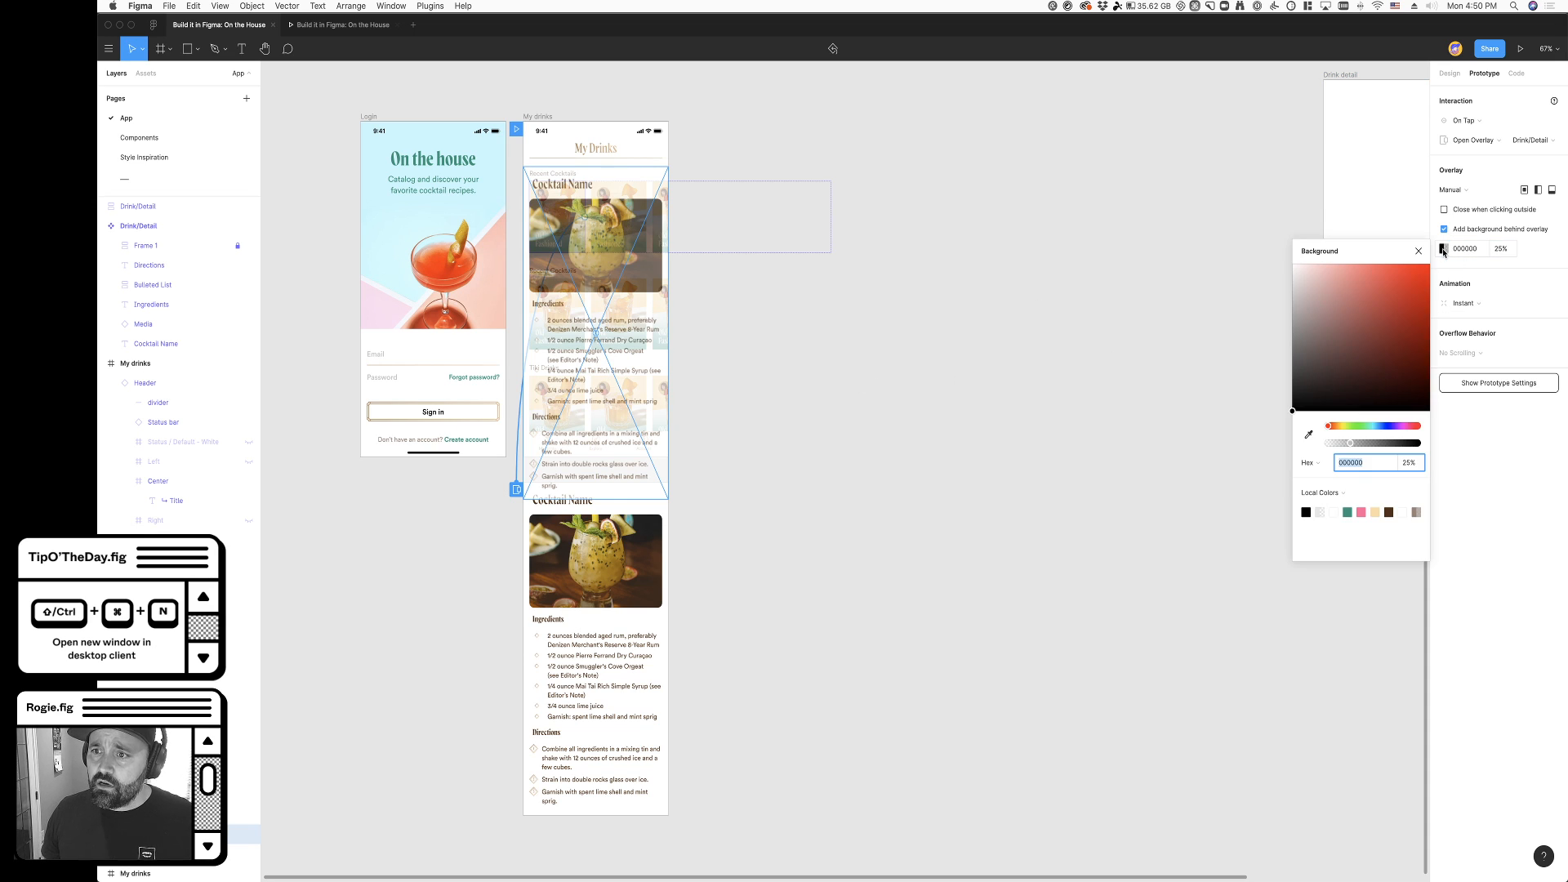
left_click(1348, 512)
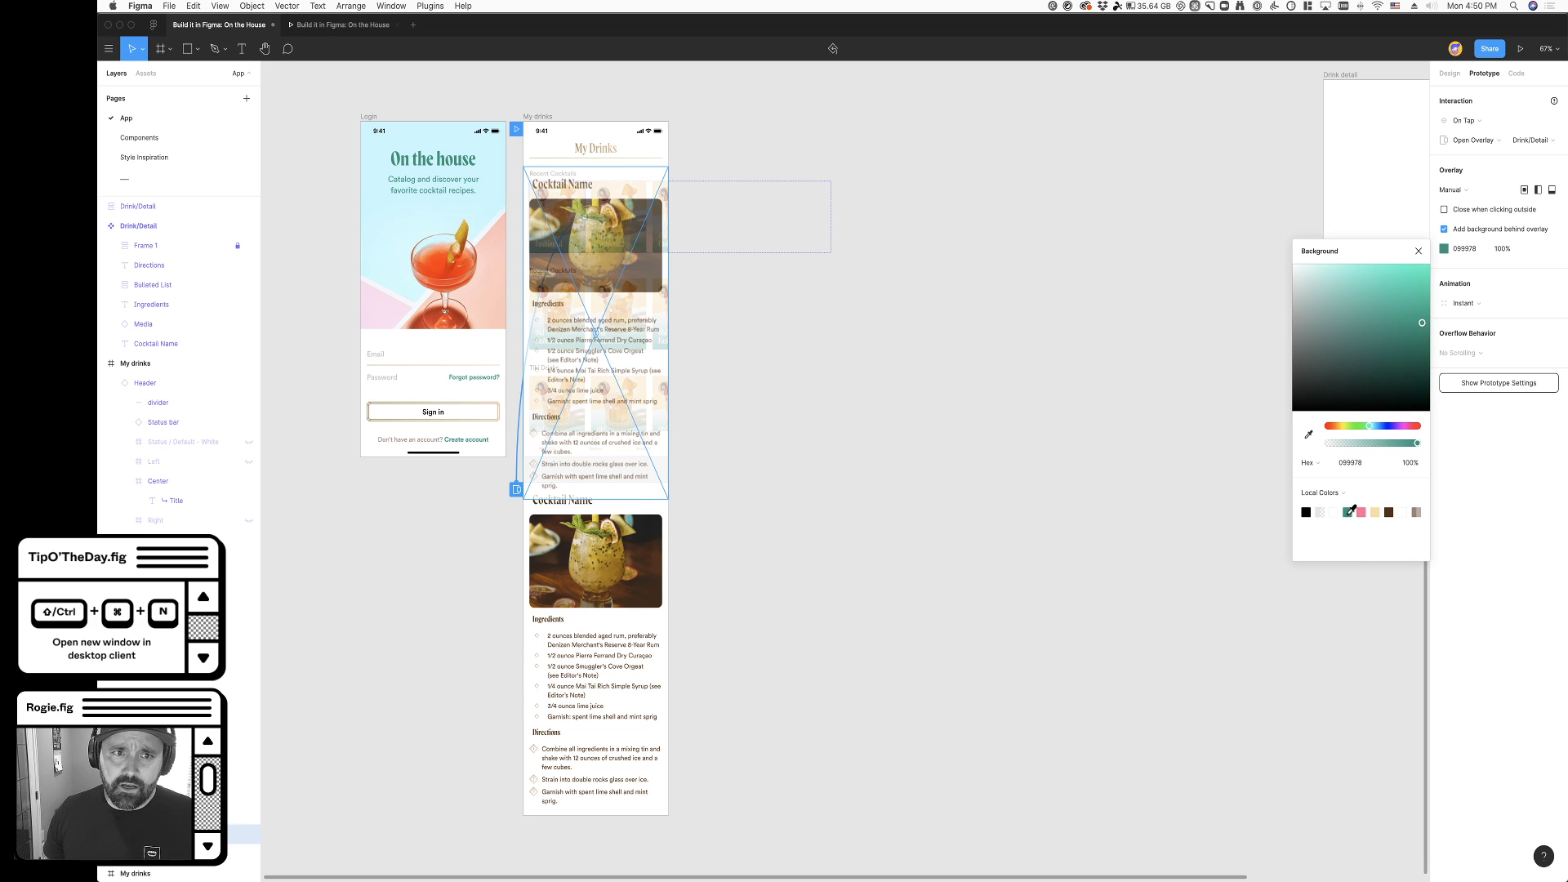
- Set the overlay background's opacity to 40% and make the overlay close when clicking outside
left_click(1502, 249)
key("shift+Down")
key("shift+Down")
key("shift+Down")
key("shift+Down")
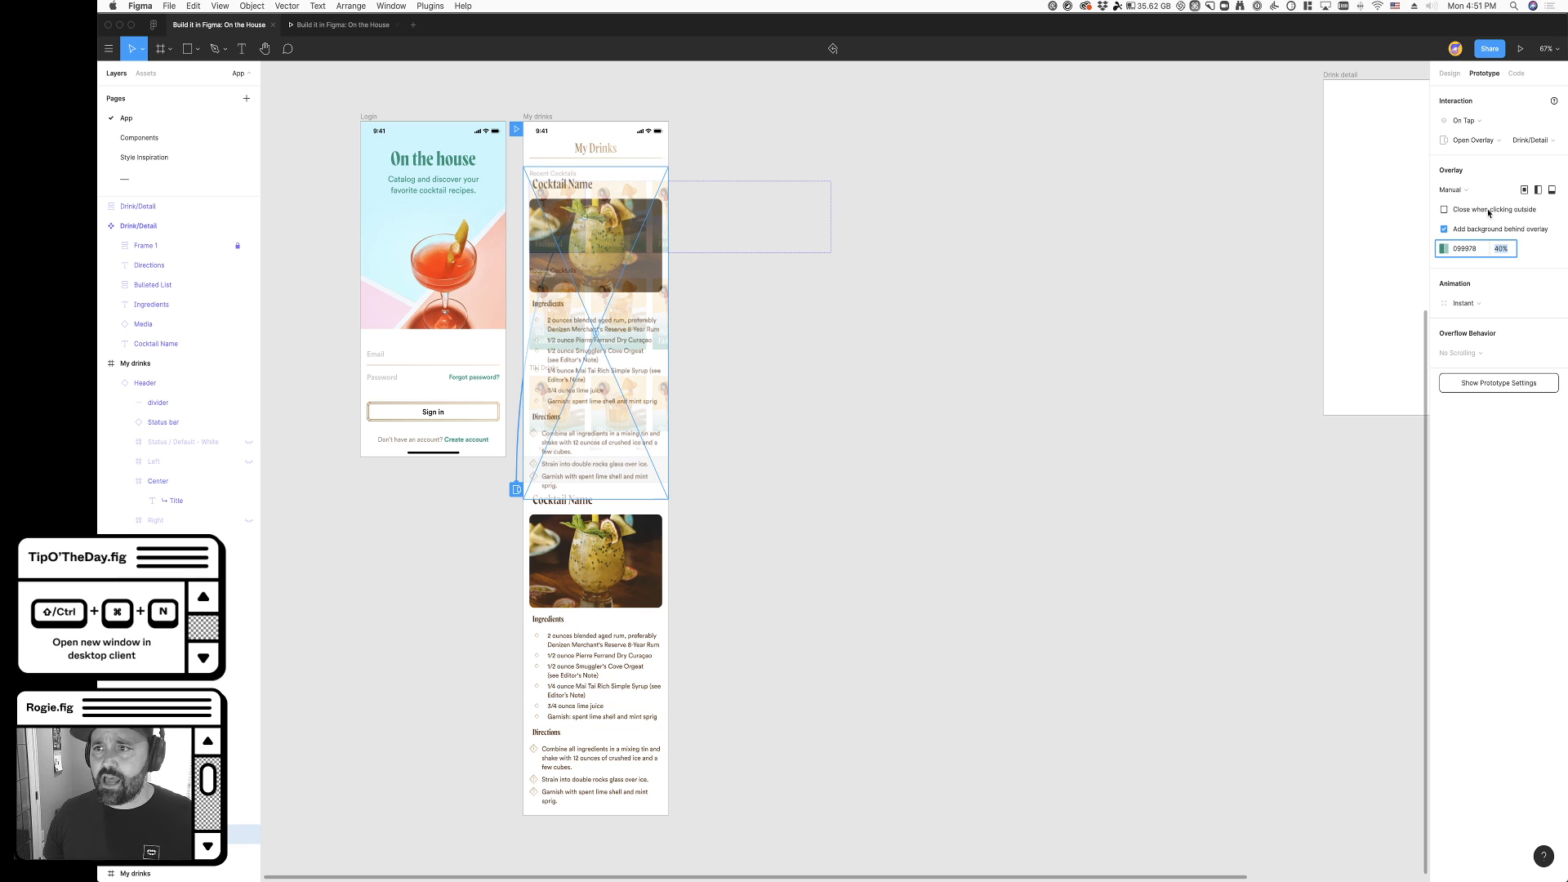
key("Return")
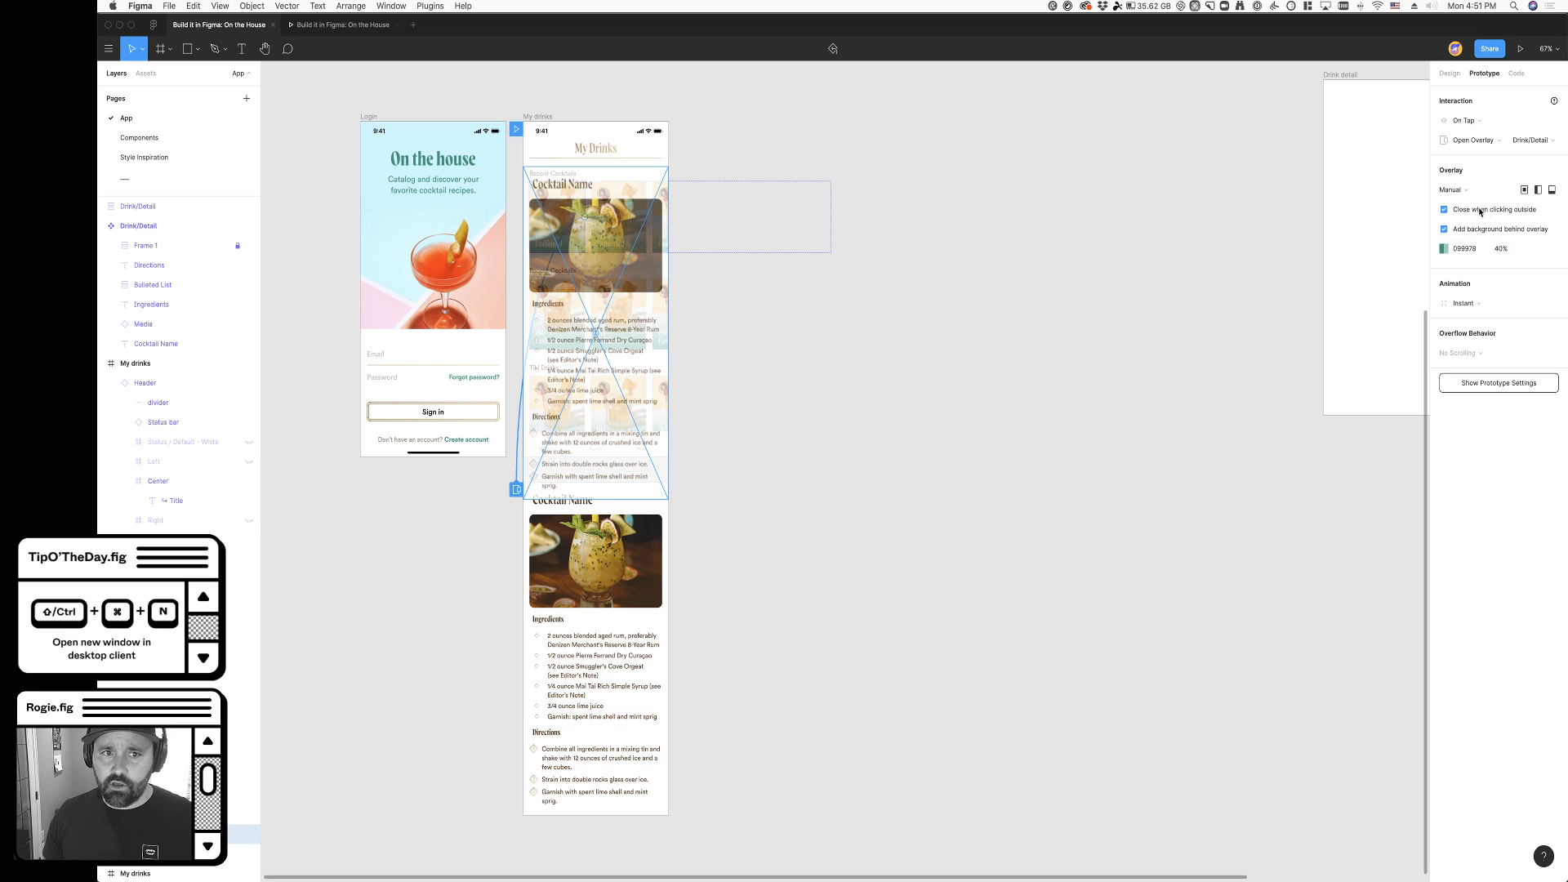
- Test the running prototype by repeatedly opening the first cocktail's detail overlay and dismissing it through the tinted area outside
left_click(353, 27)
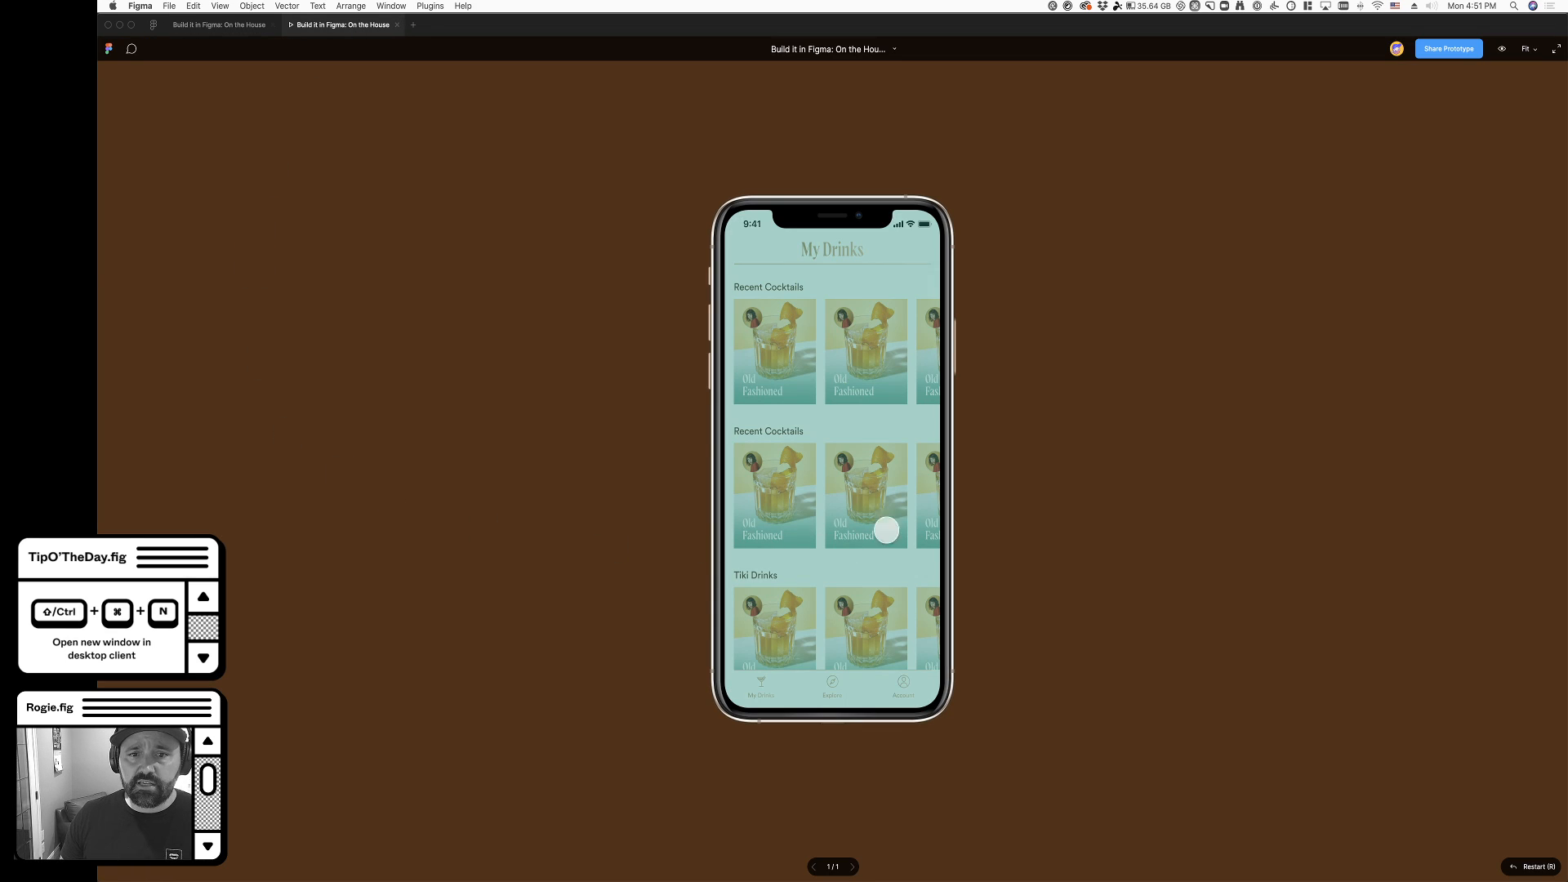
left_click(777, 360)
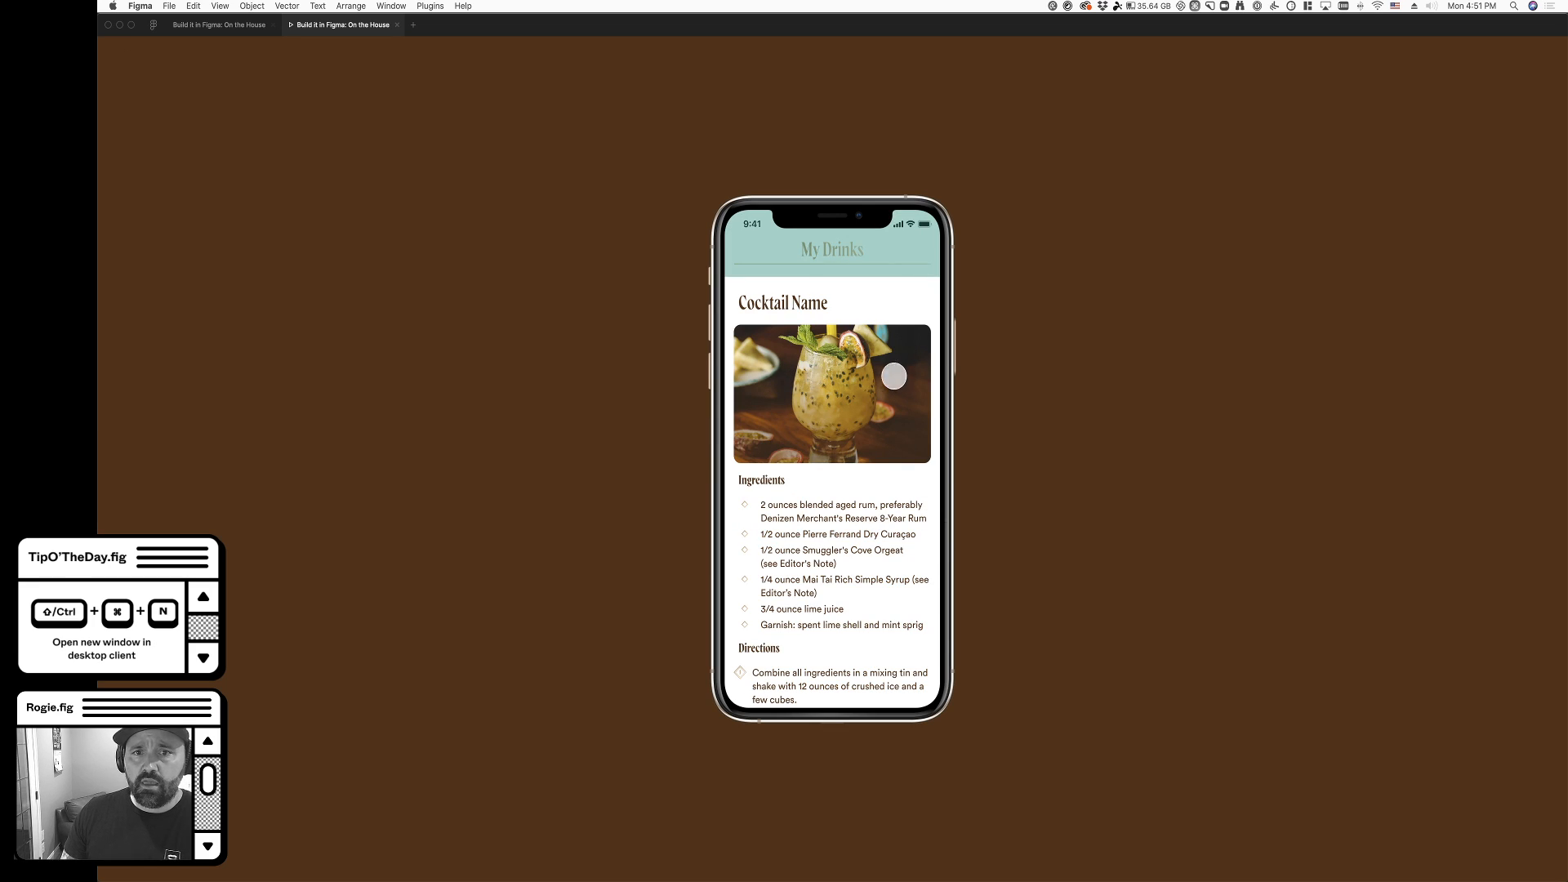
left_click(845, 249)
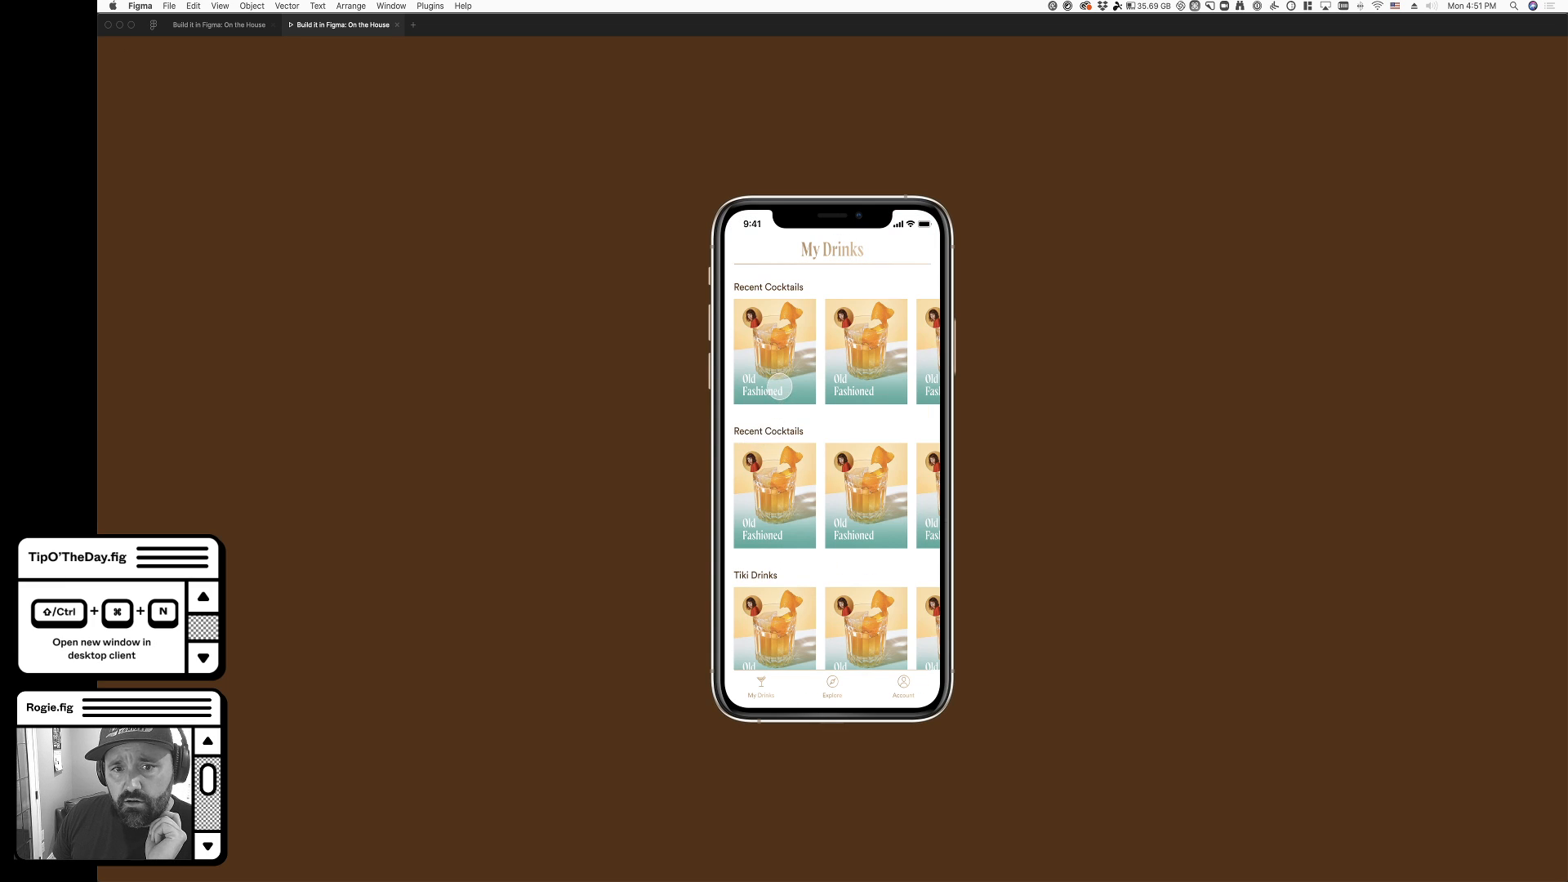
left_click(779, 386)
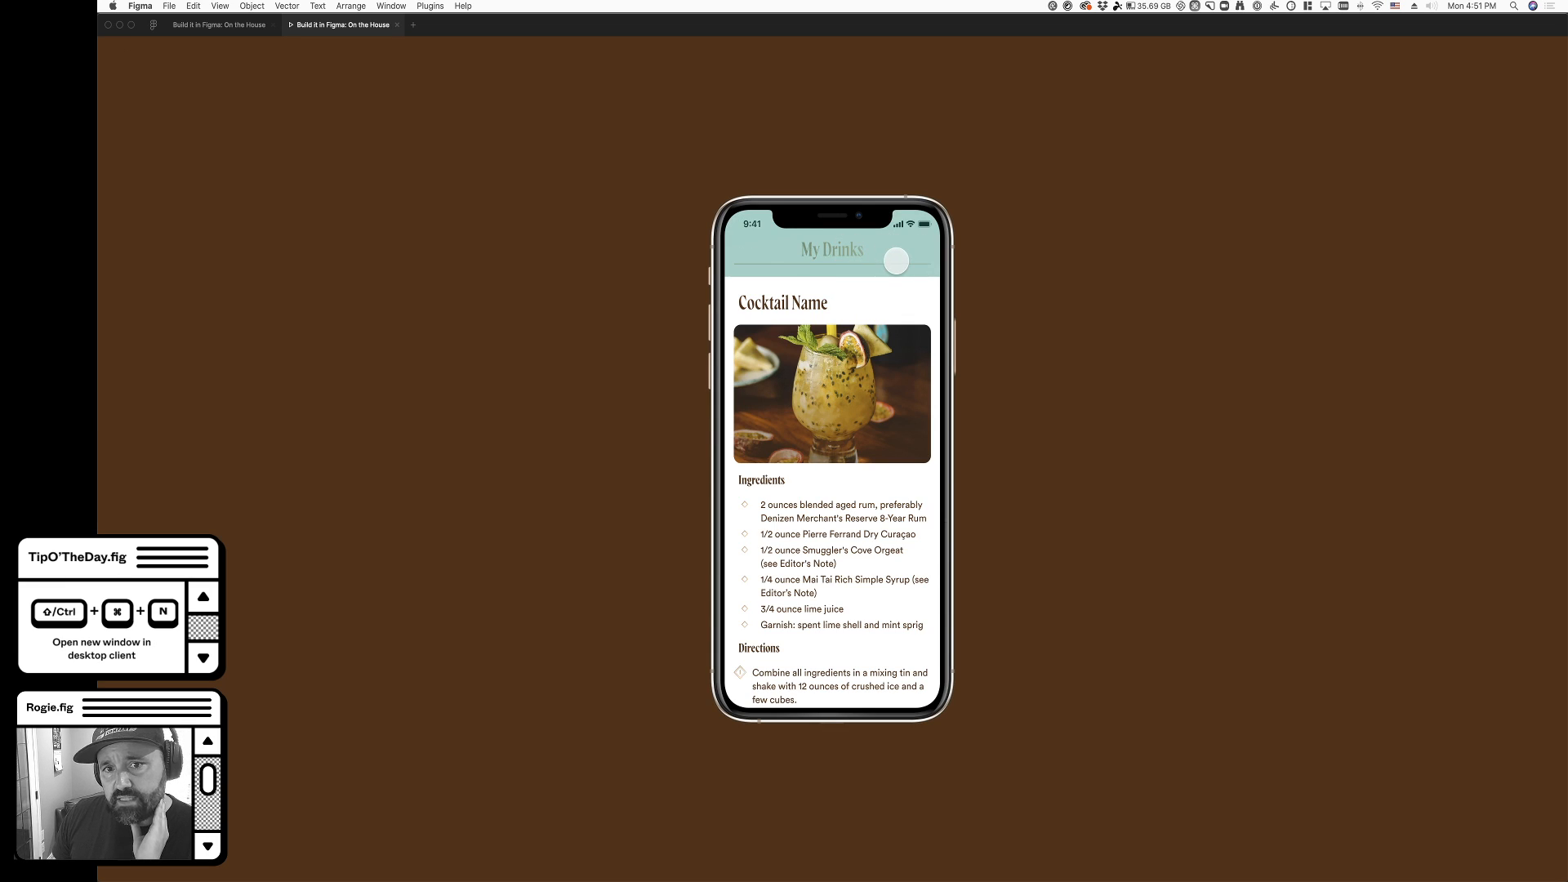
left_click(897, 261)
left_click(780, 370)
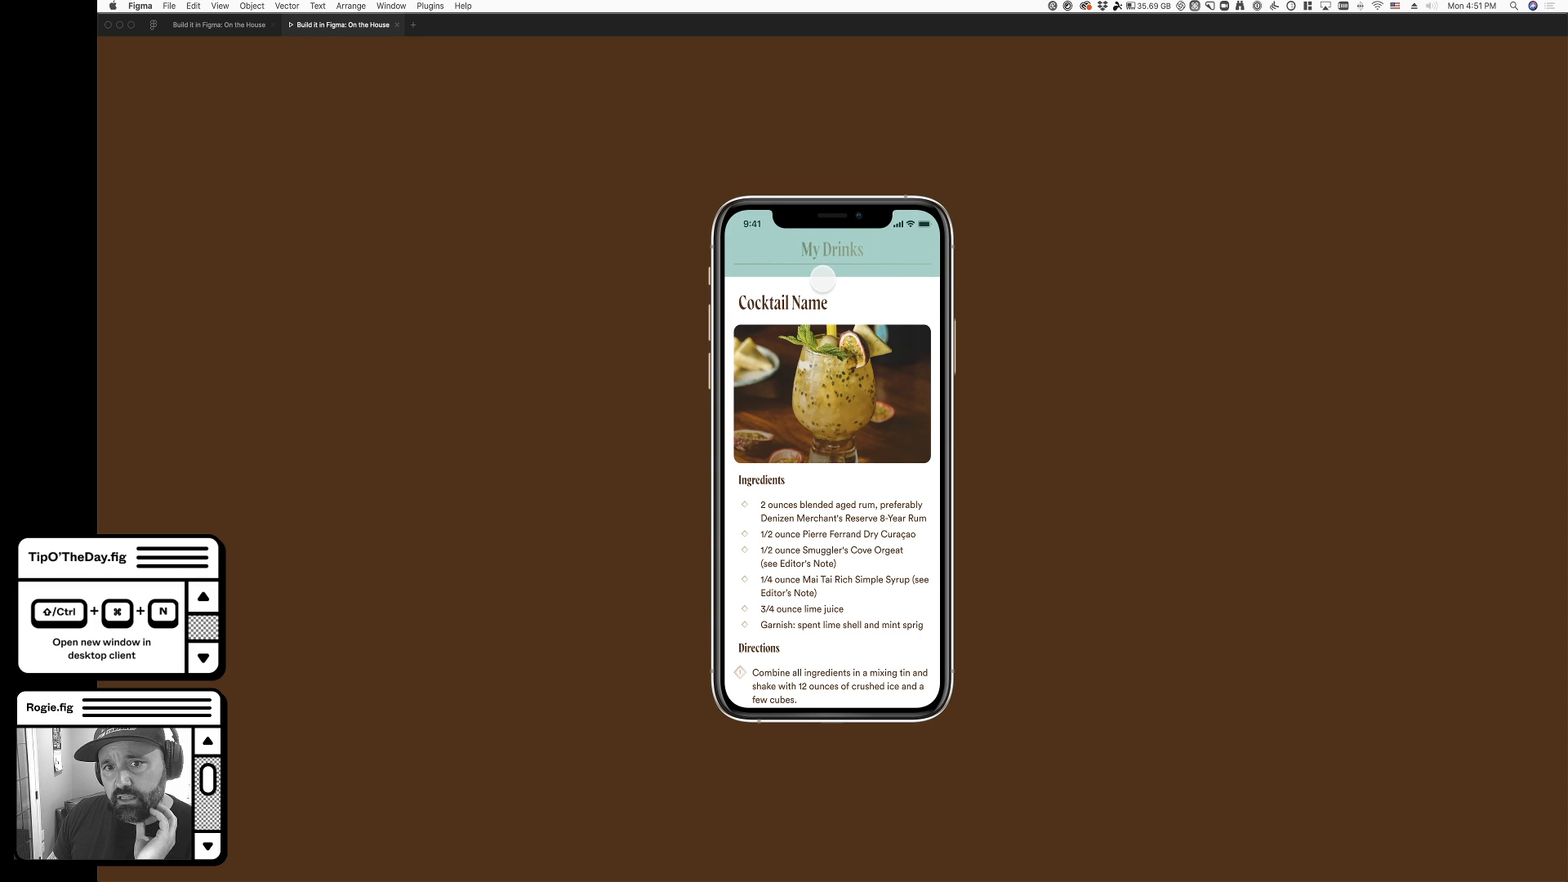
- Raise the overlay background's opacity to 70% and view the tint in the running prototype
left_click(244, 29)
left_click(1505, 250)
key("shift+Up")
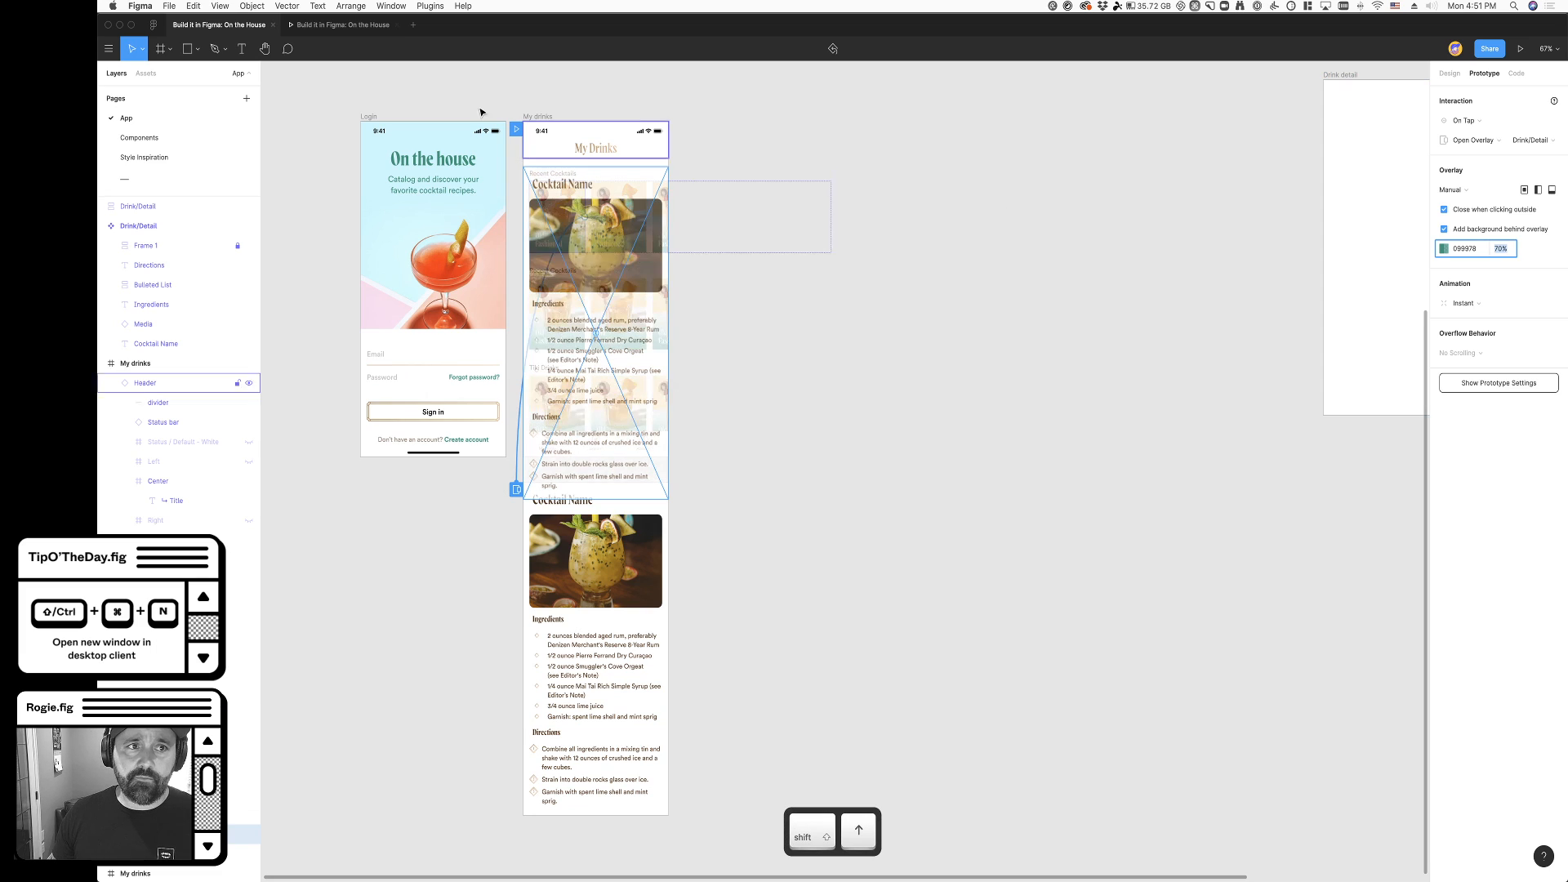
left_click(382, 25)
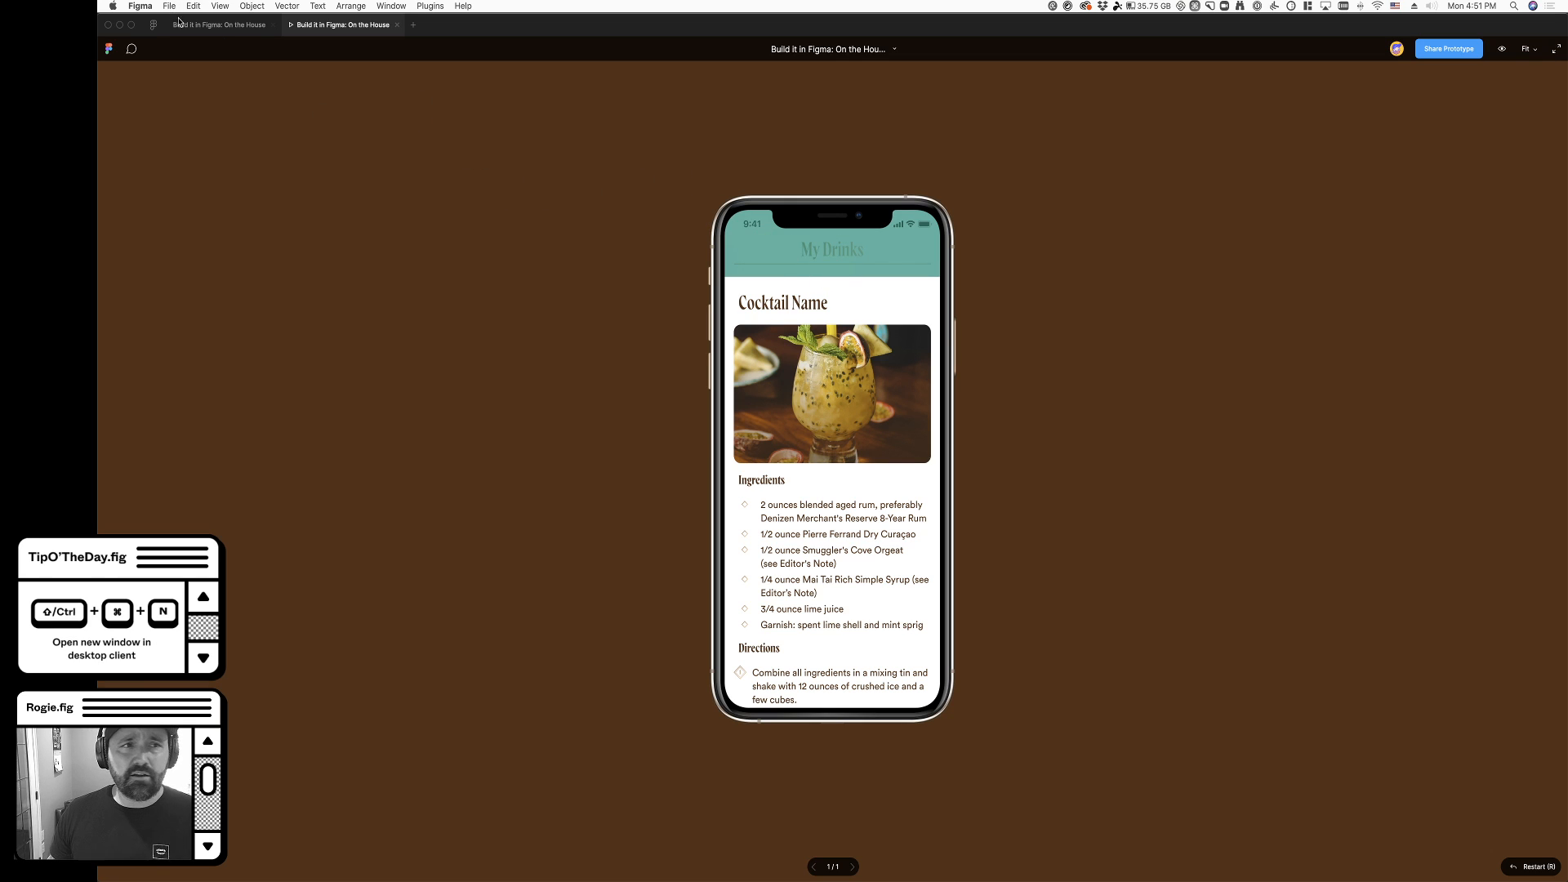
- In the design file, animate the Drink/Detail overlay with Move In, entering upward from below
left_click(211, 26)
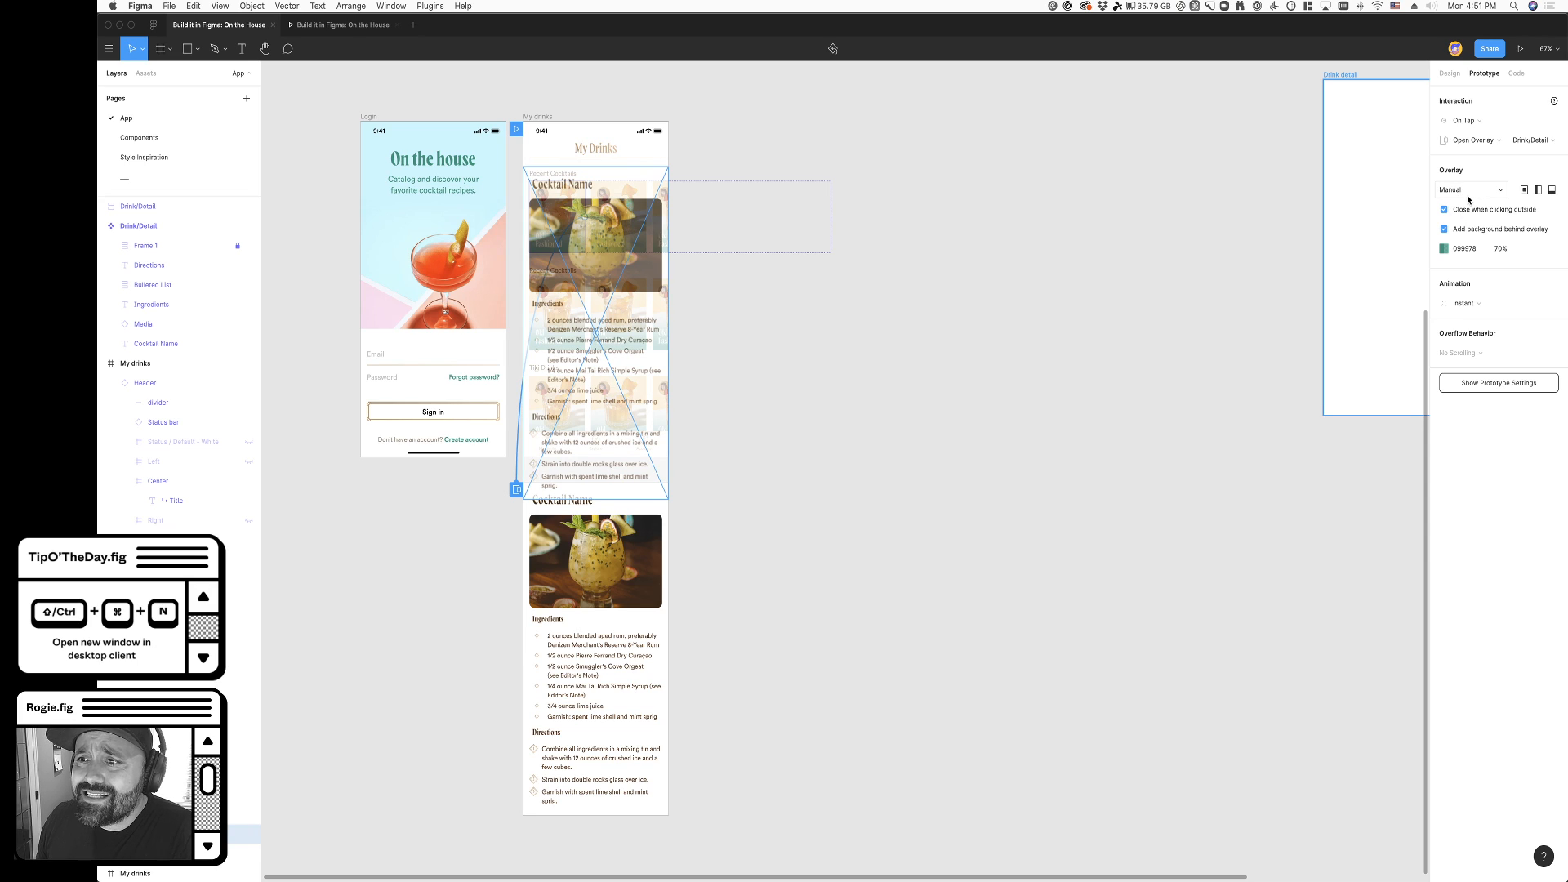
left_click(1473, 311)
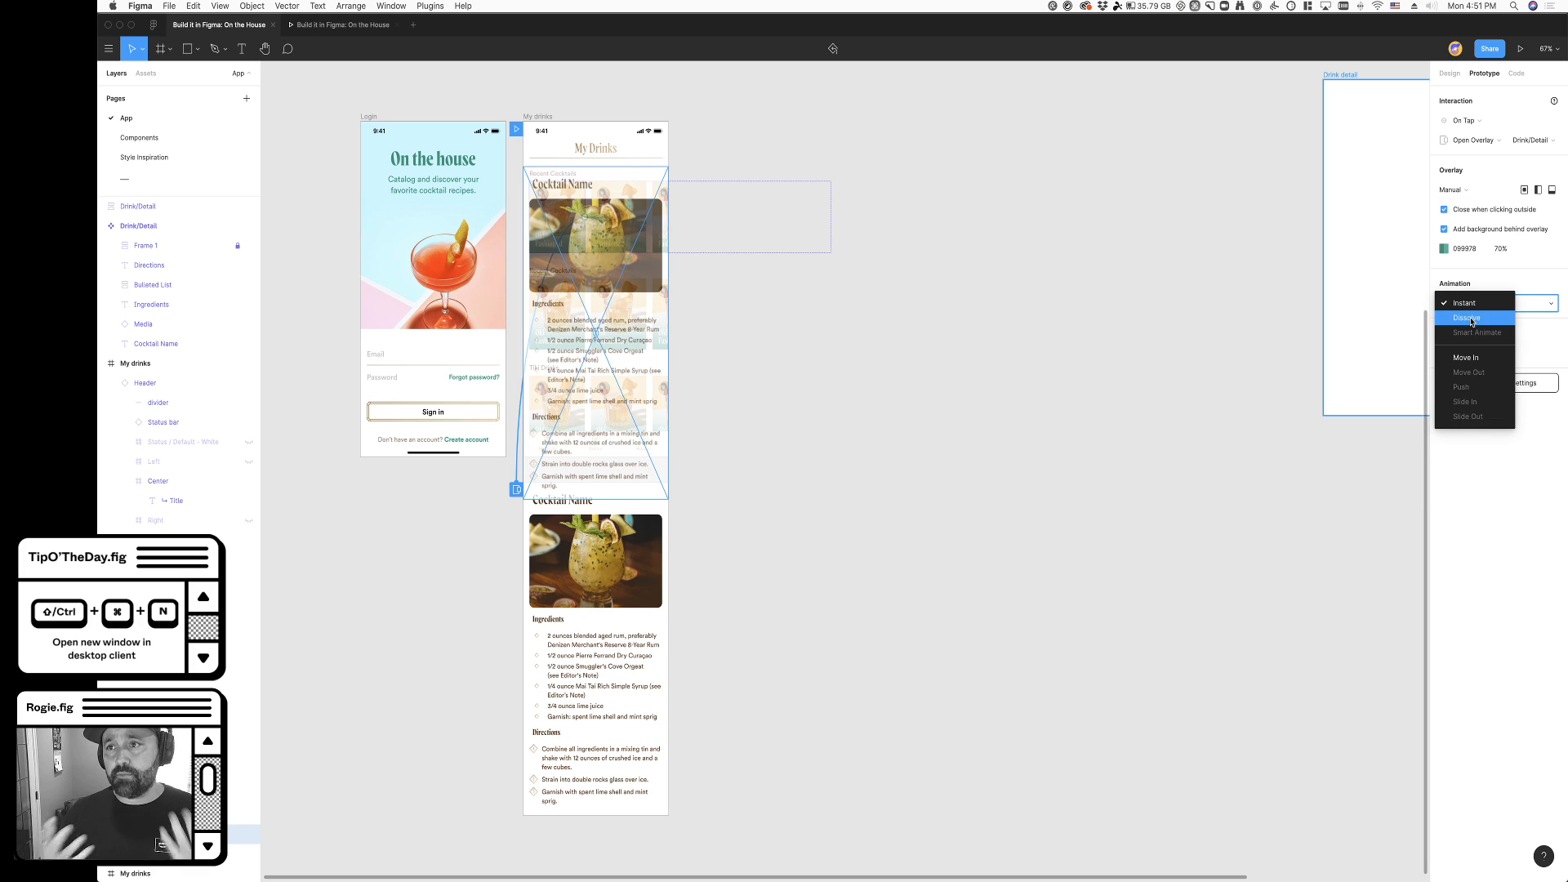
left_click(1470, 358)
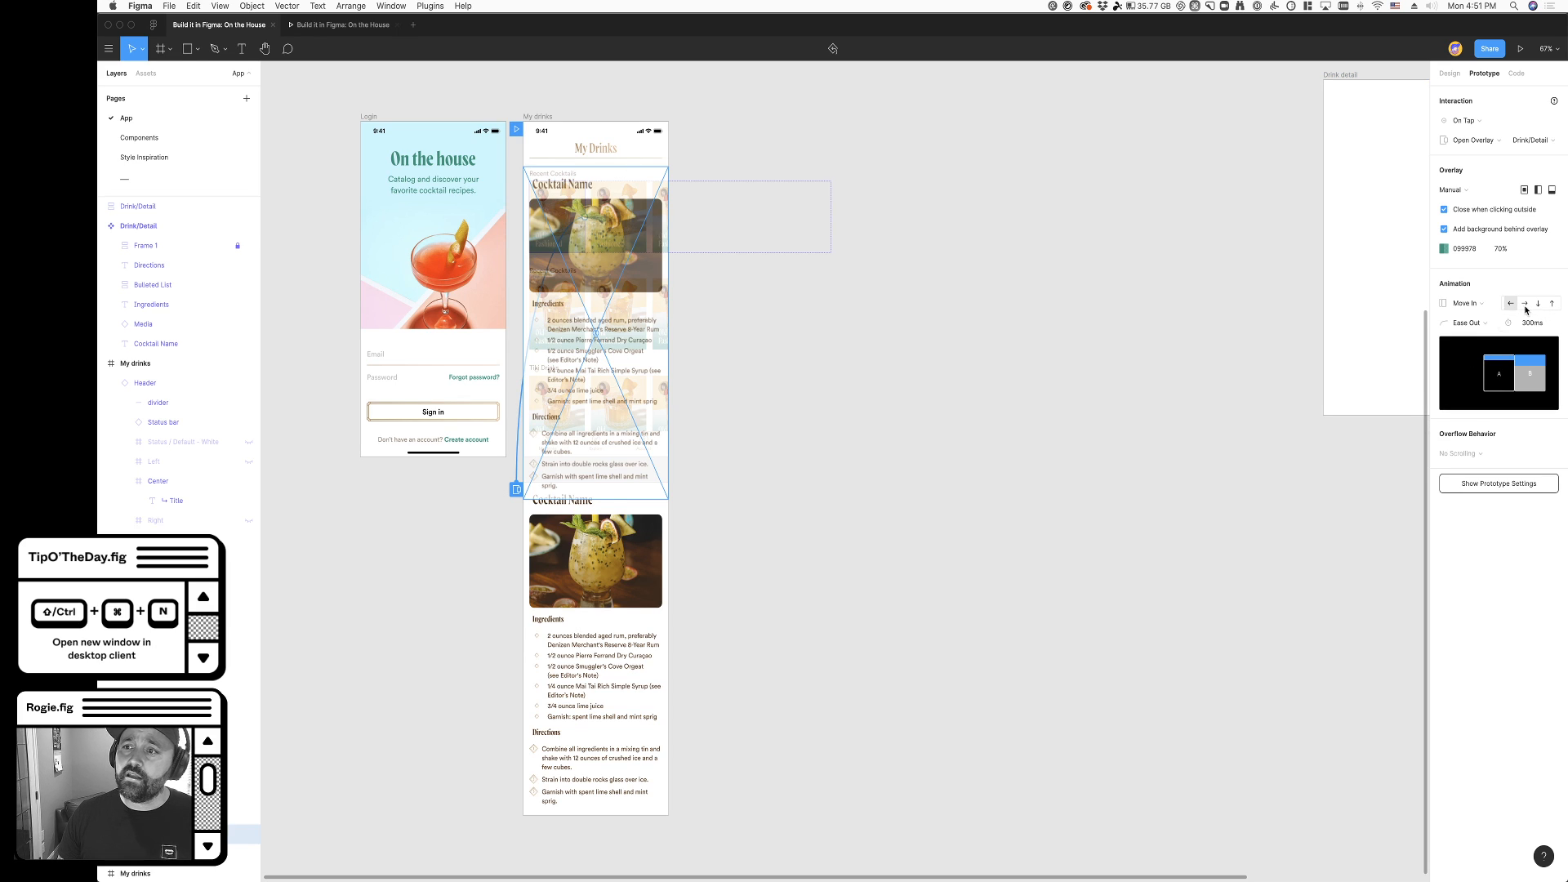
left_click(1521, 307)
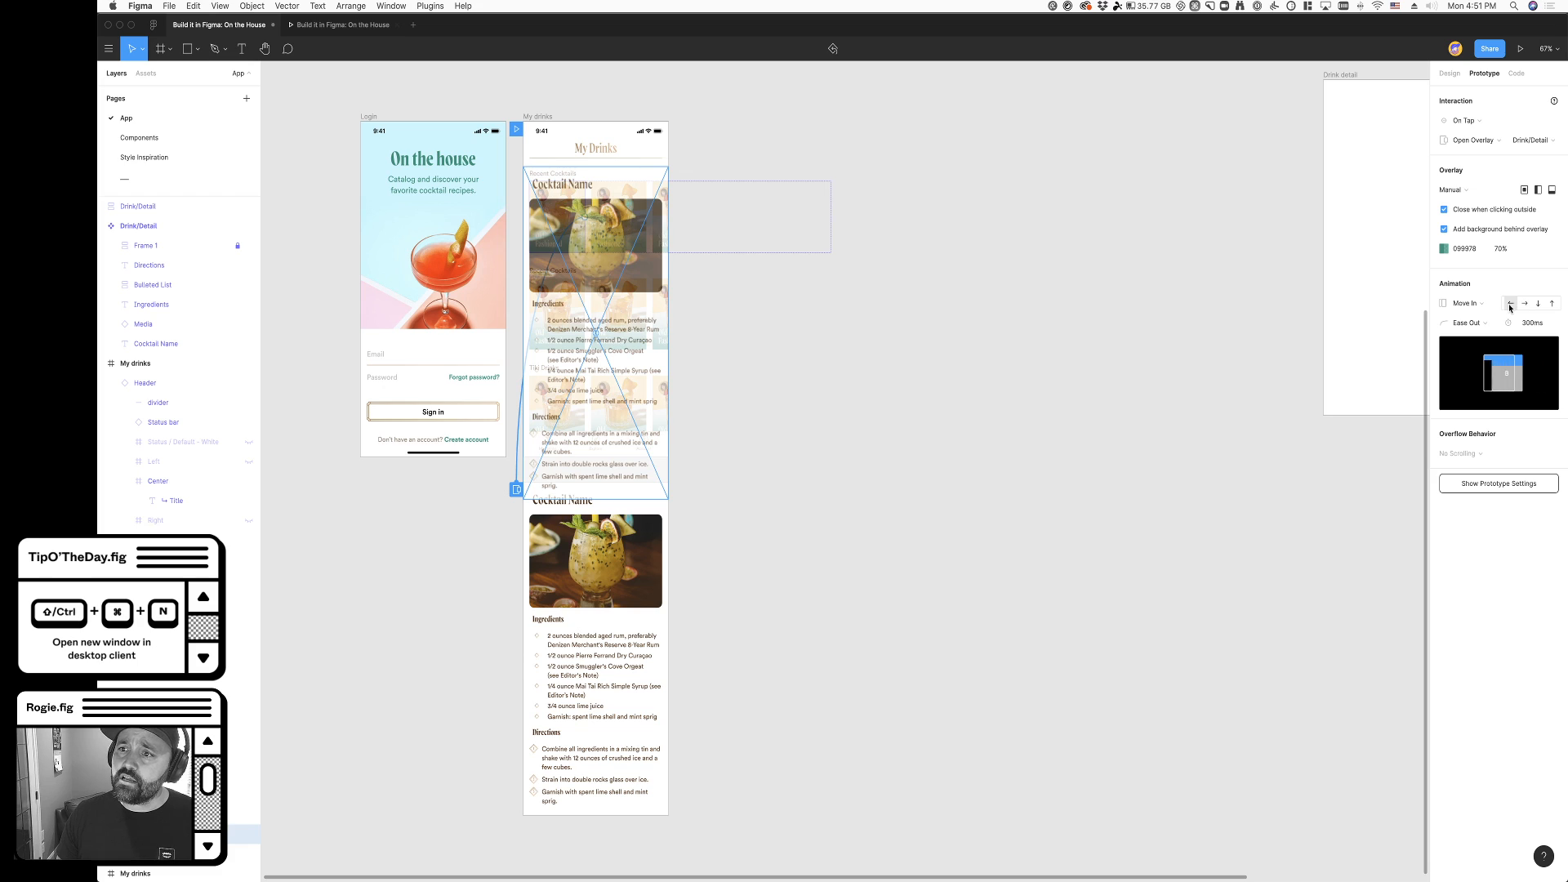
left_click(1511, 305)
left_click(1524, 305)
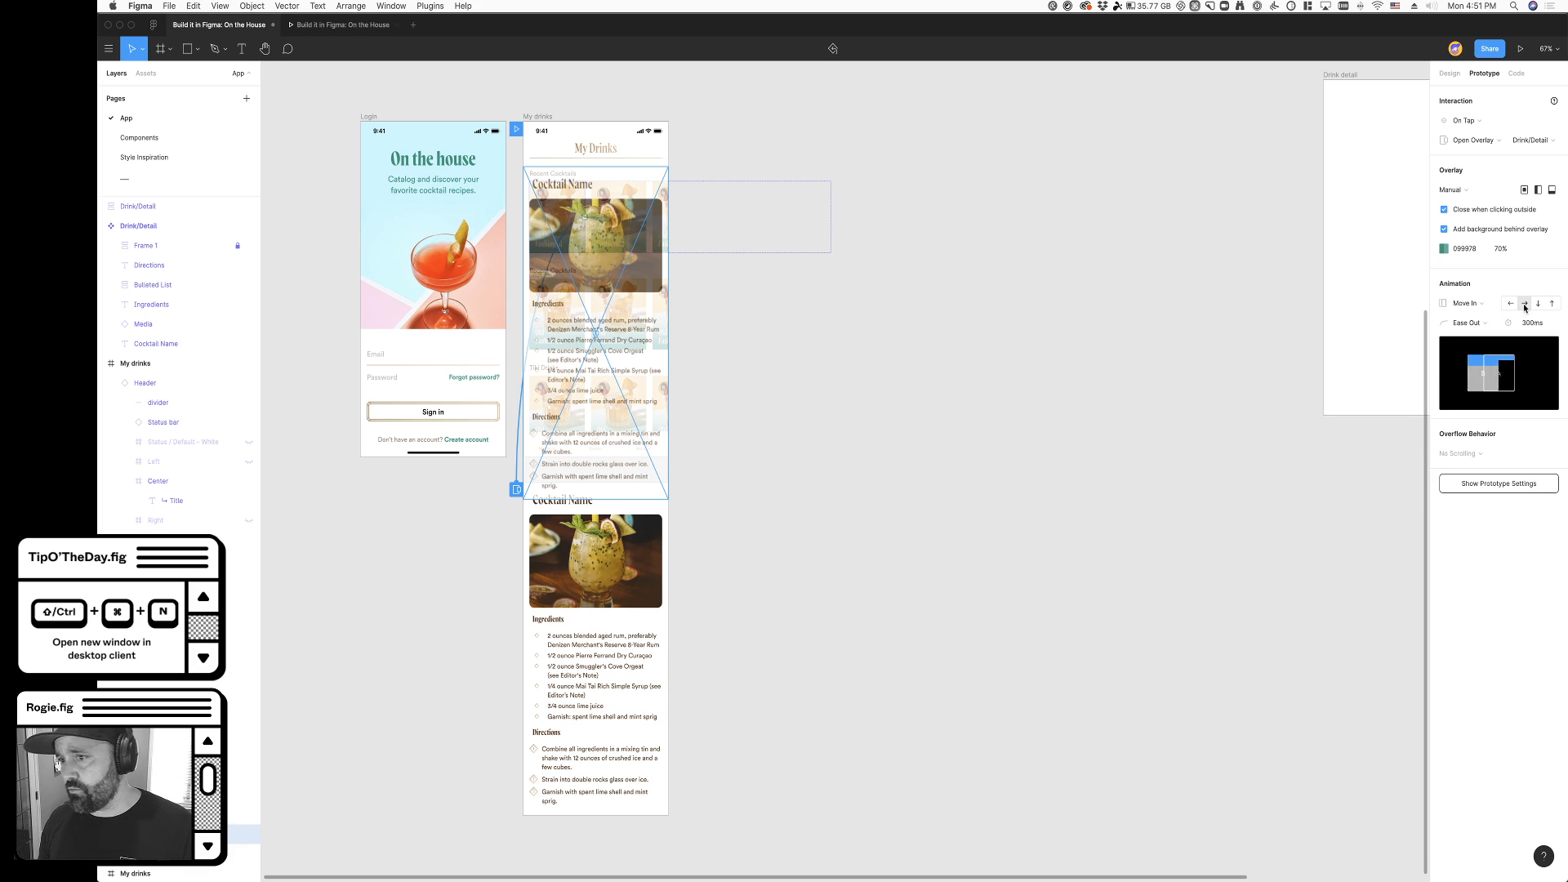
left_click(1552, 307)
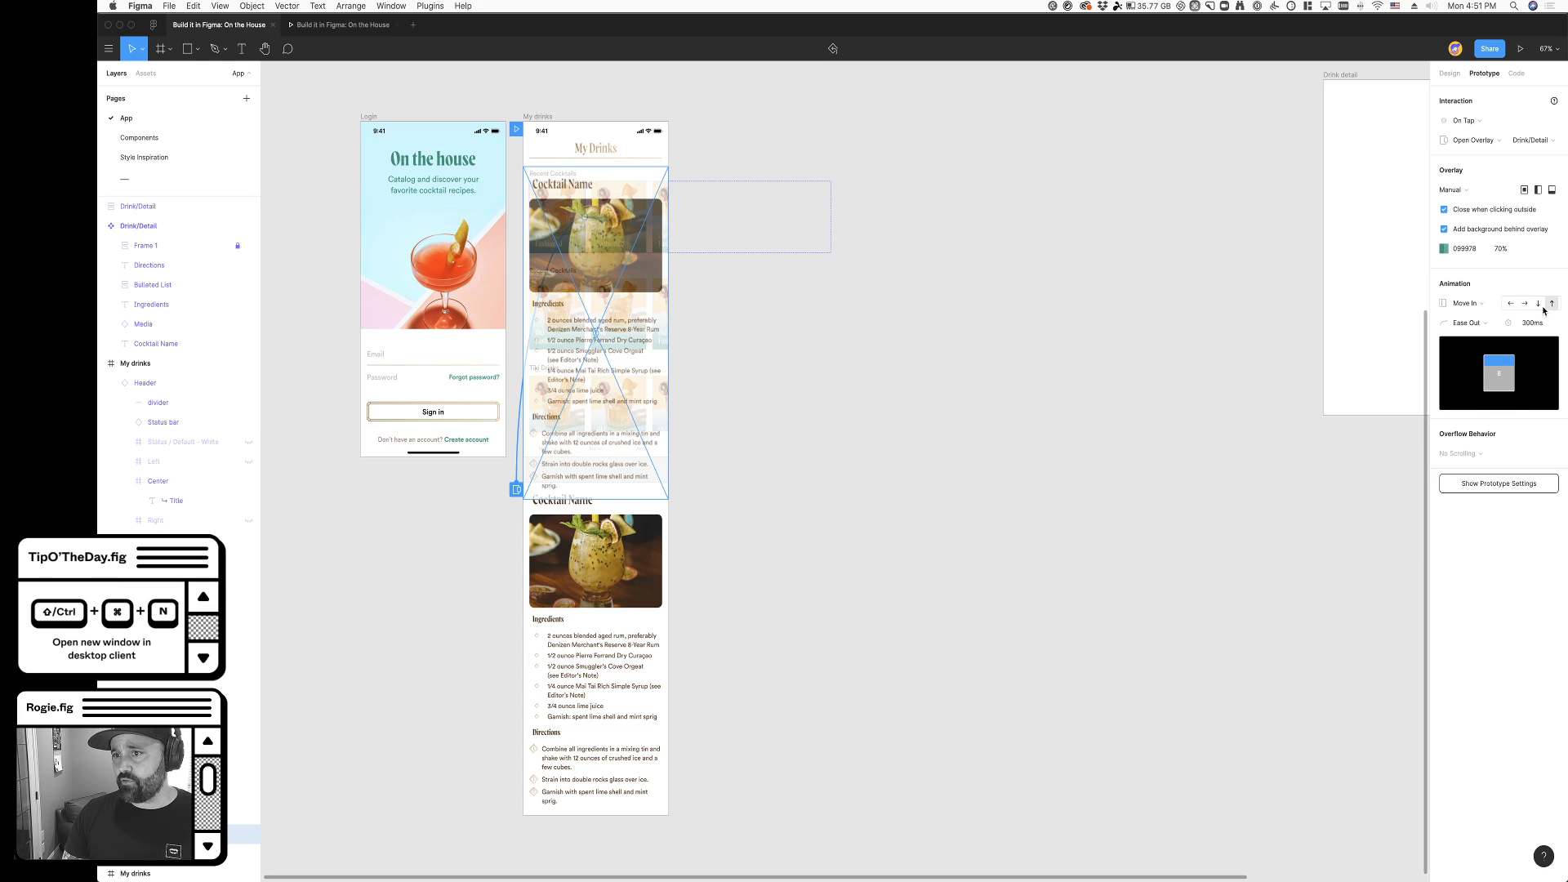
- Test the overlay's entry animation in the prototype by opening and dismissing the first cocktail's detail
left_click(343, 25)
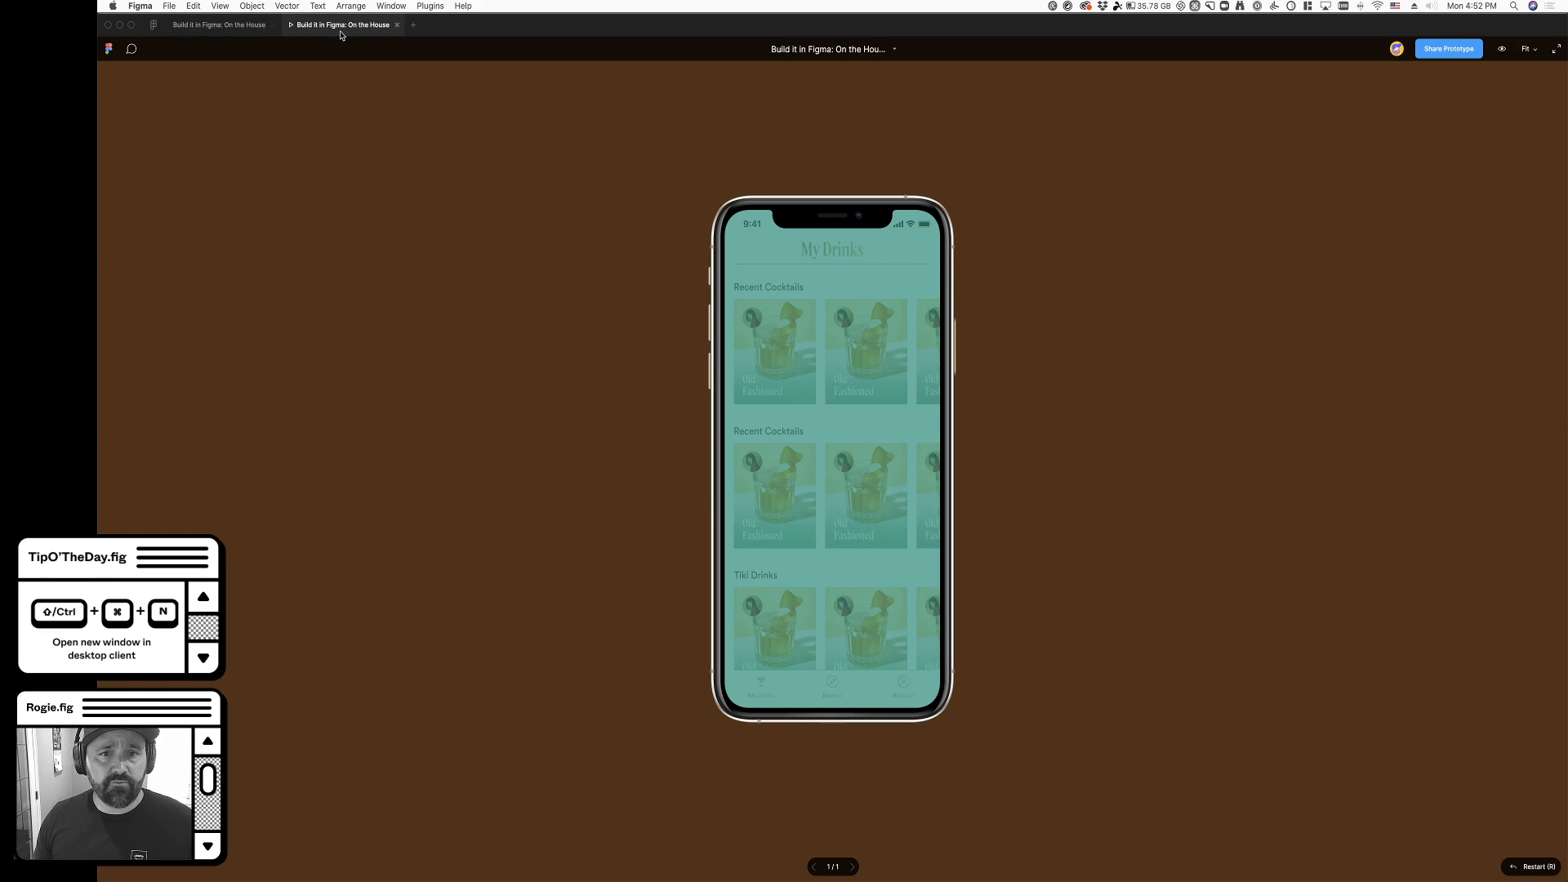
left_click(785, 378)
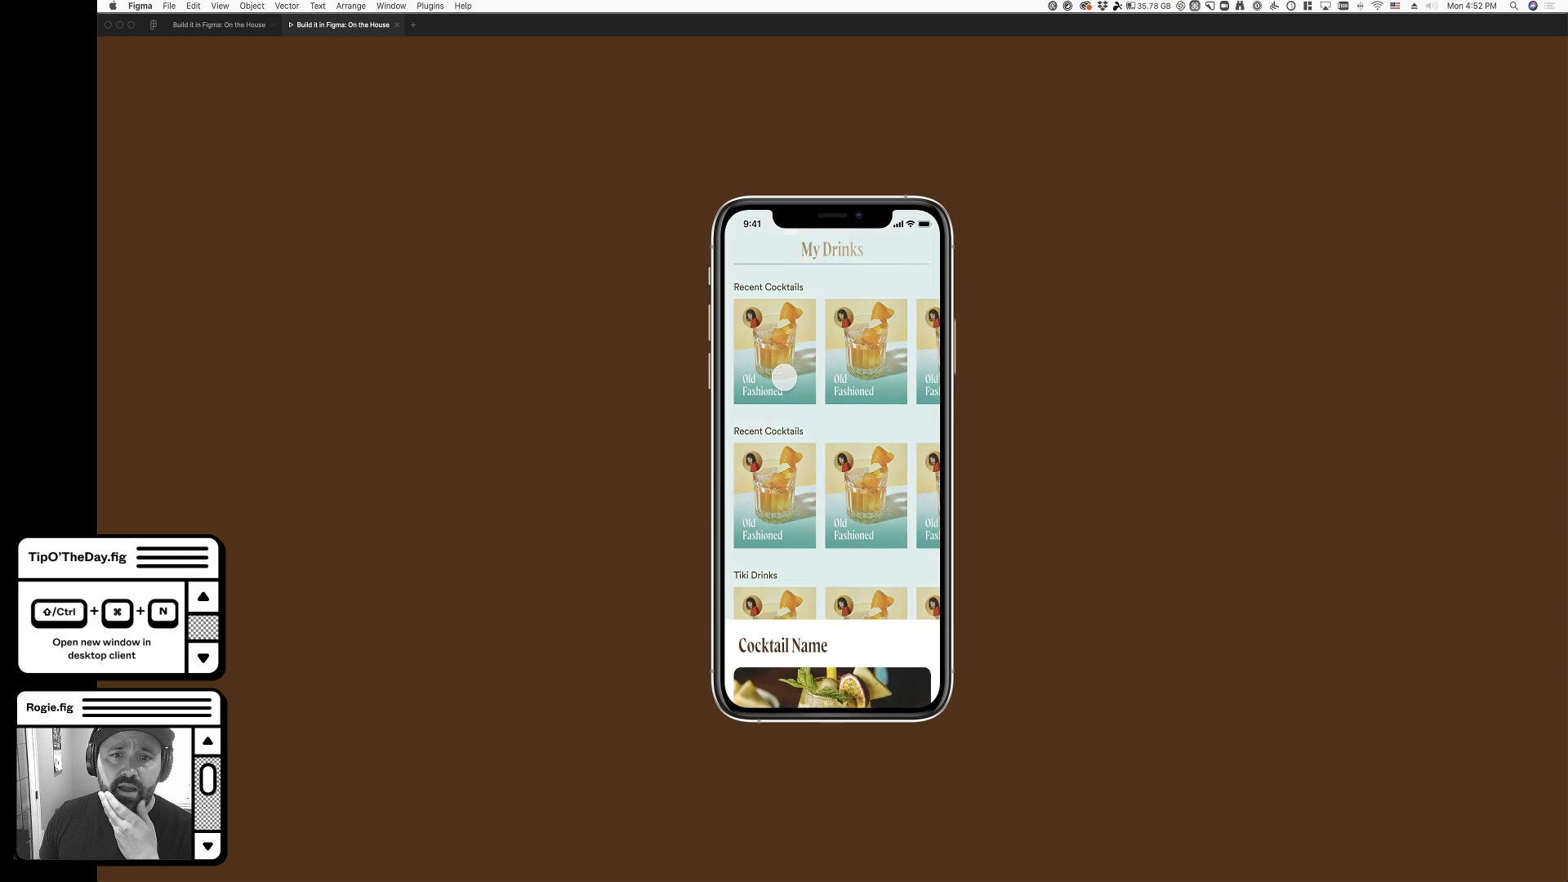
left_click(835, 262)
left_click(788, 318)
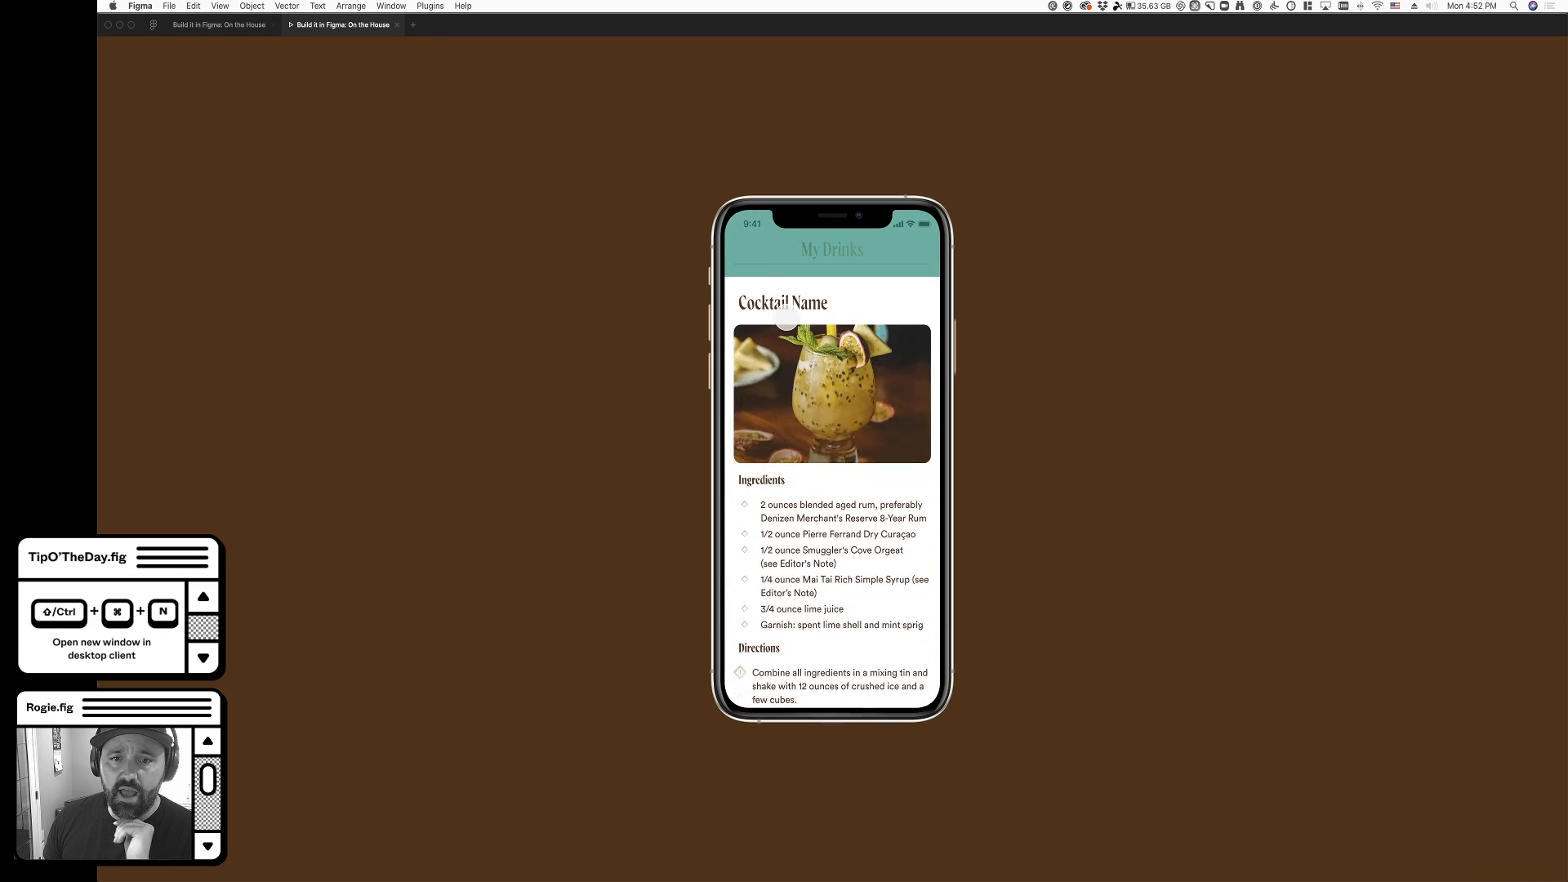
- Set the overlay's Move In animation duration to 150 ms in the design file
left_click(239, 29)
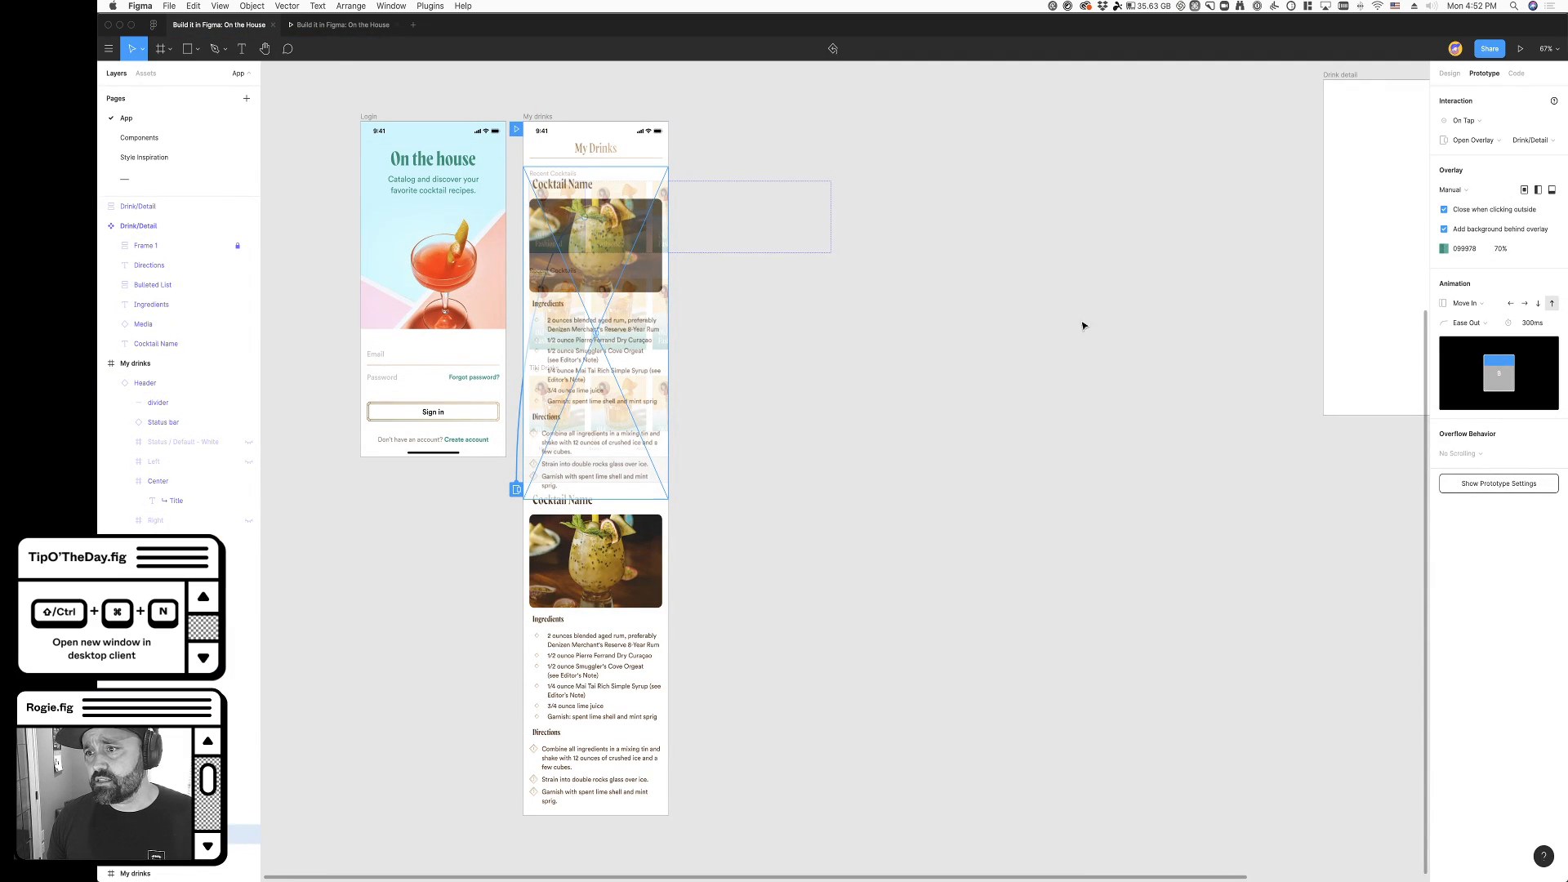
left_click(1538, 321)
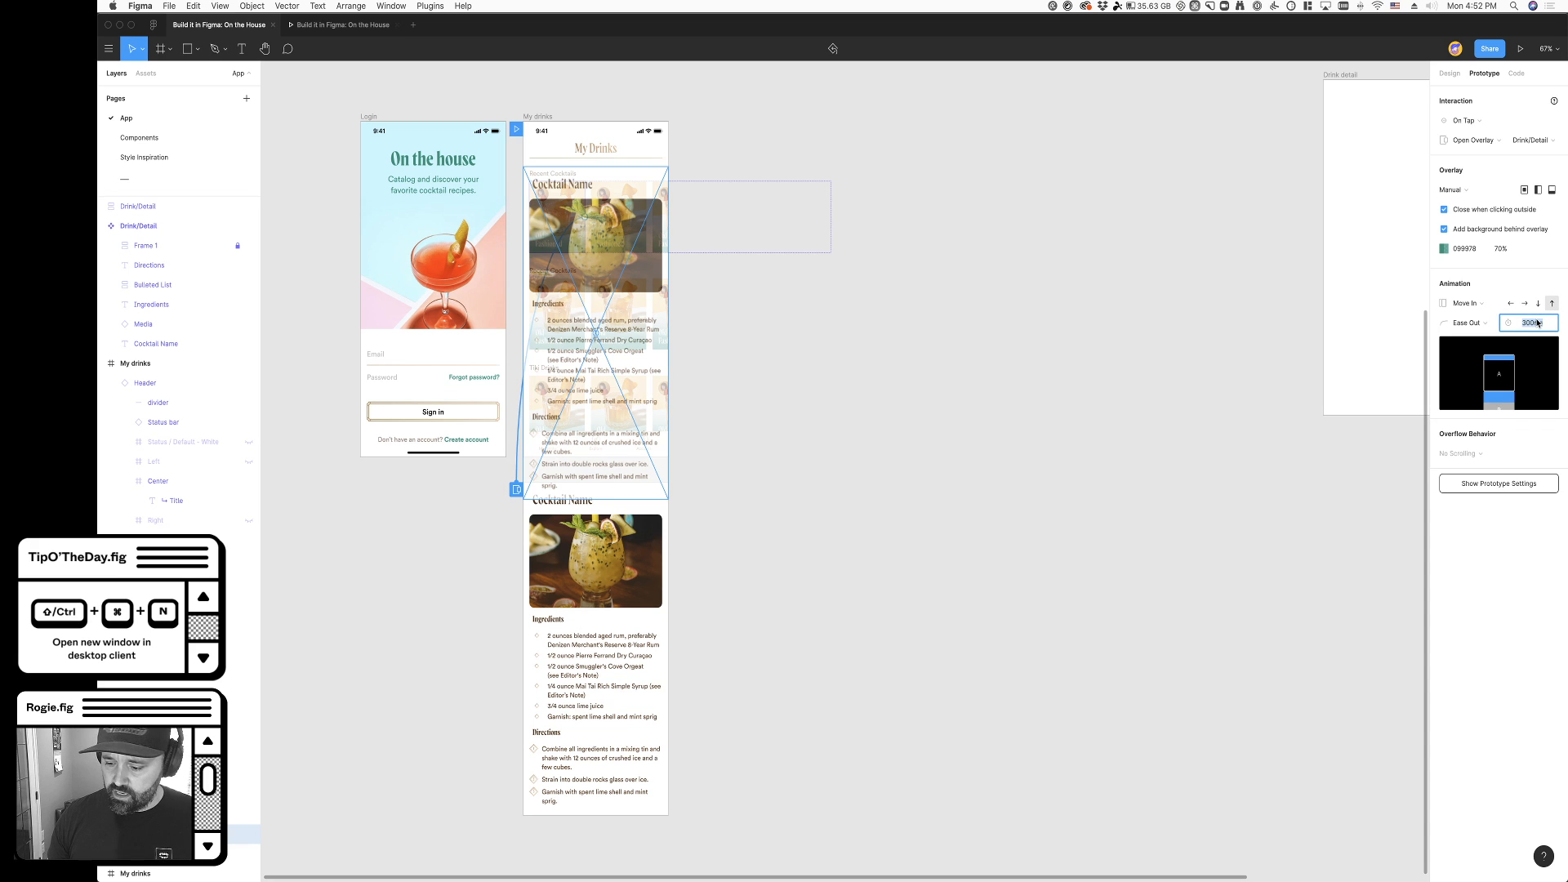
key("Return")
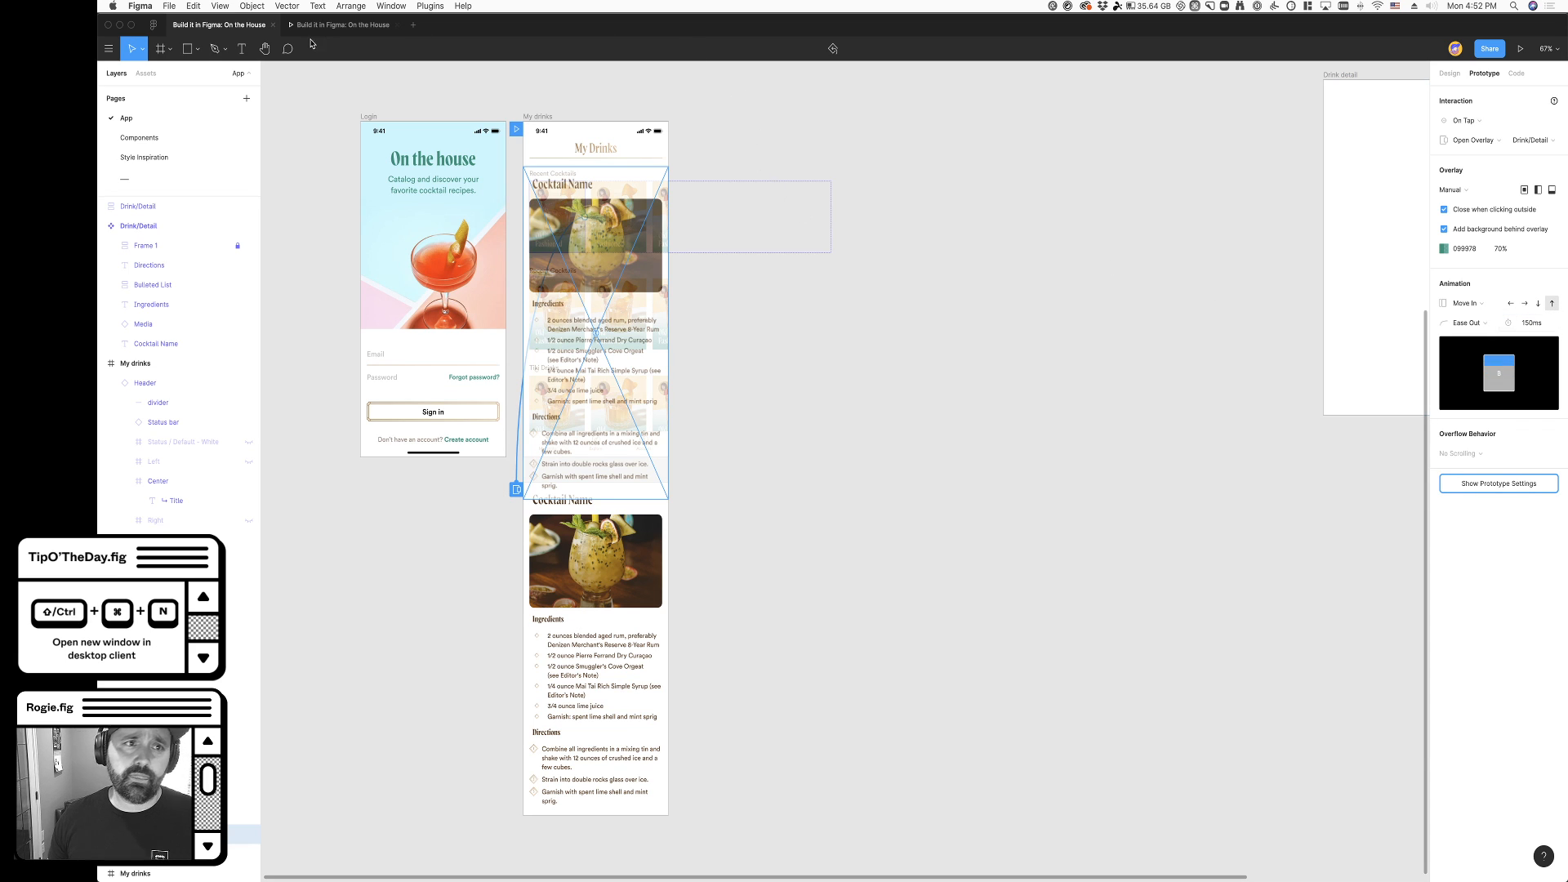
- Test the faster overlay animation in the prototype by repeatedly opening and closing the first cocktail's detail
left_click(335, 24)
left_click(813, 347)
left_click(798, 271)
left_click(774, 342)
left_click(782, 271)
left_click(776, 328)
left_click(791, 250)
left_click(773, 349)
left_click(799, 257)
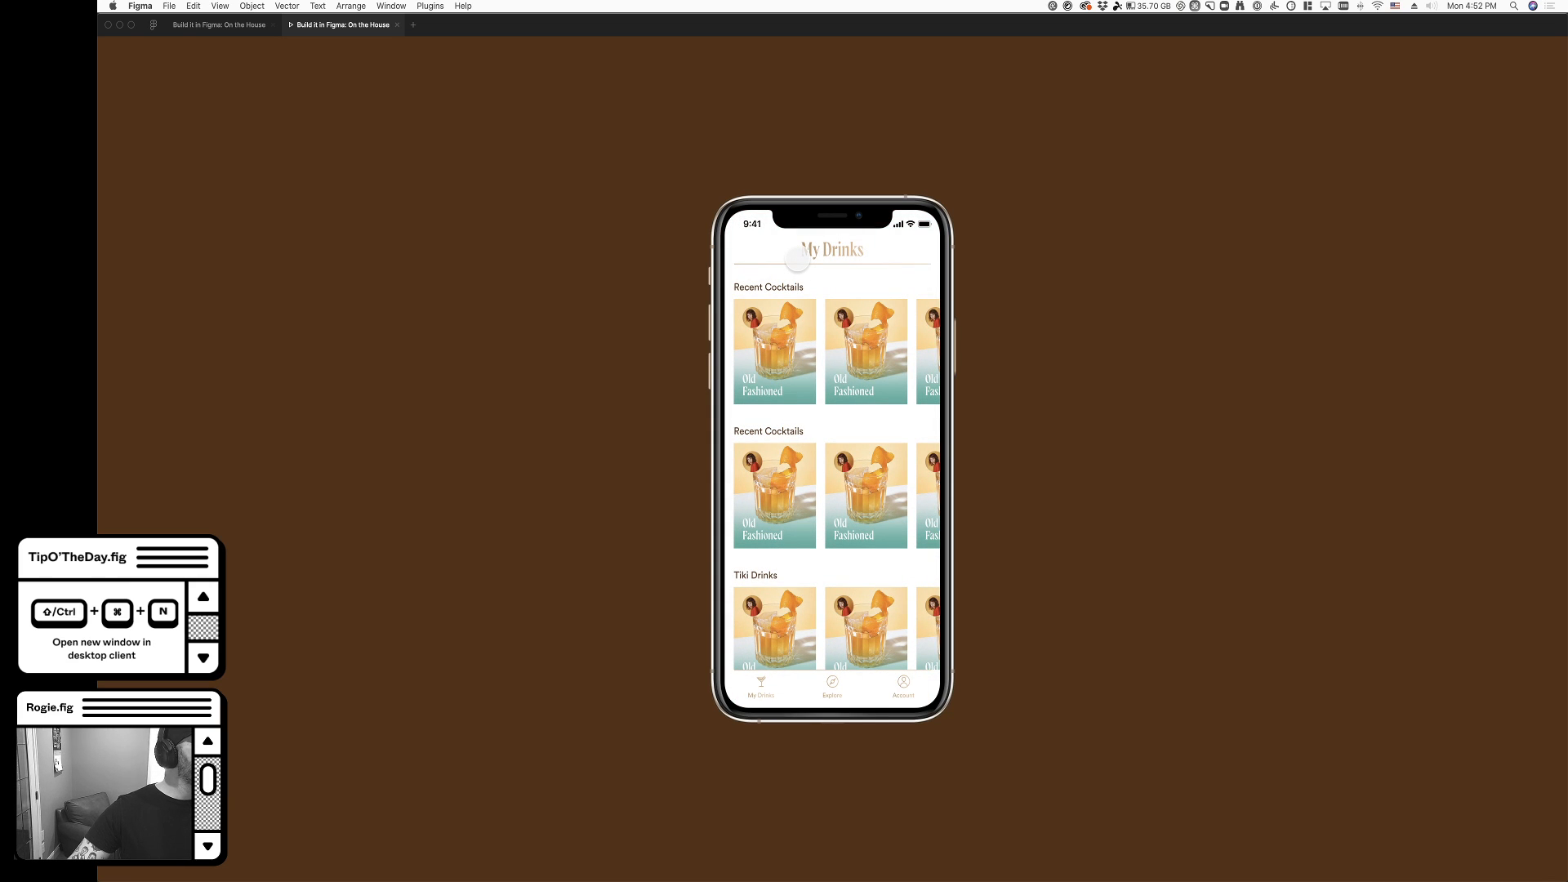
left_click(786, 312)
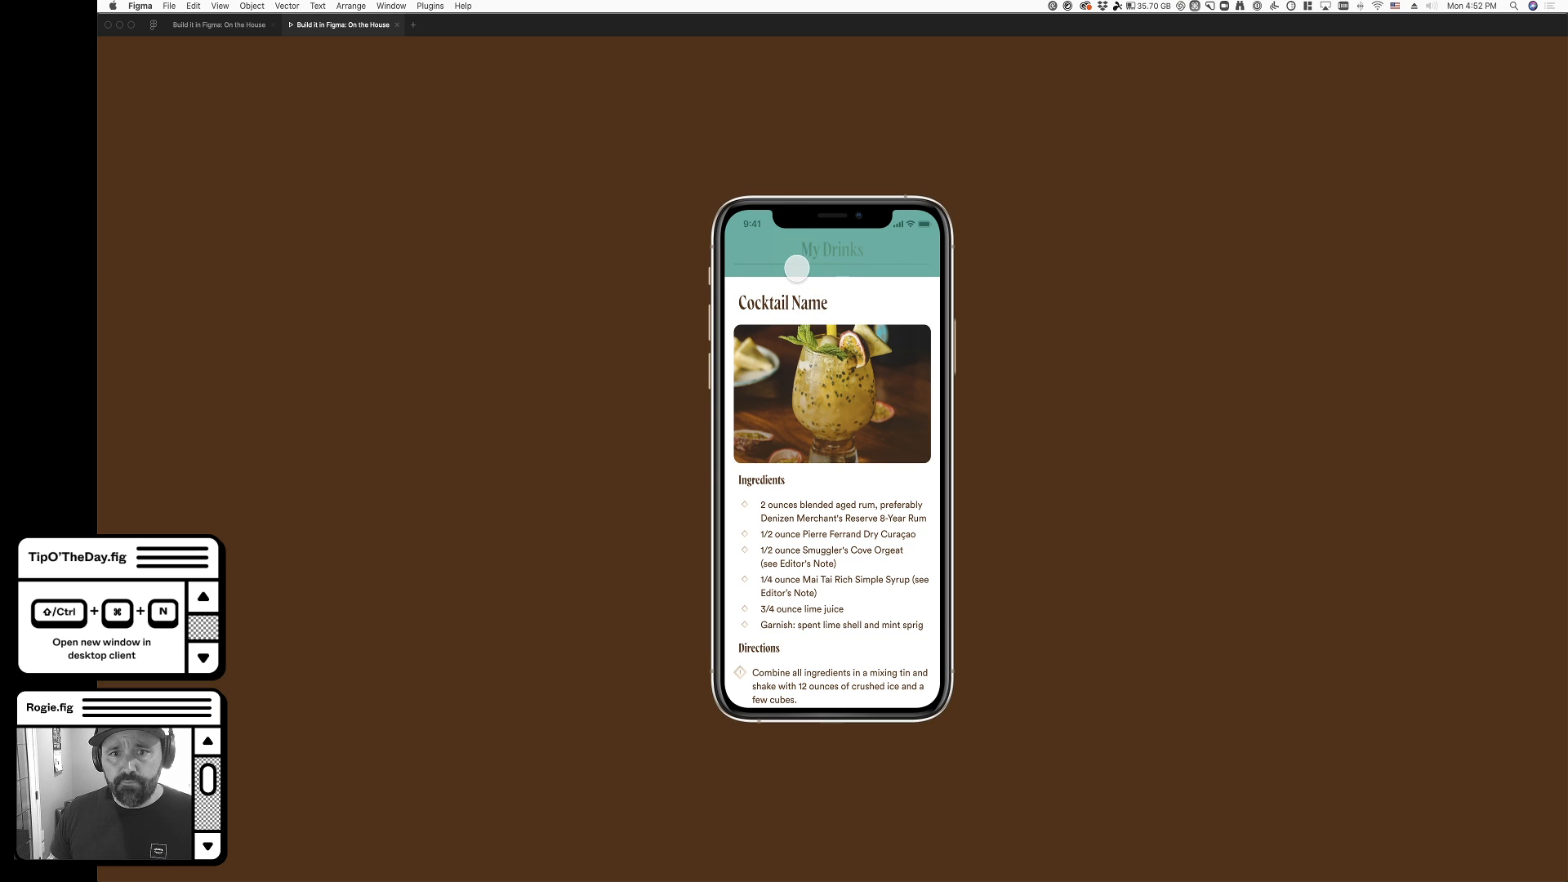
left_click(796, 259)
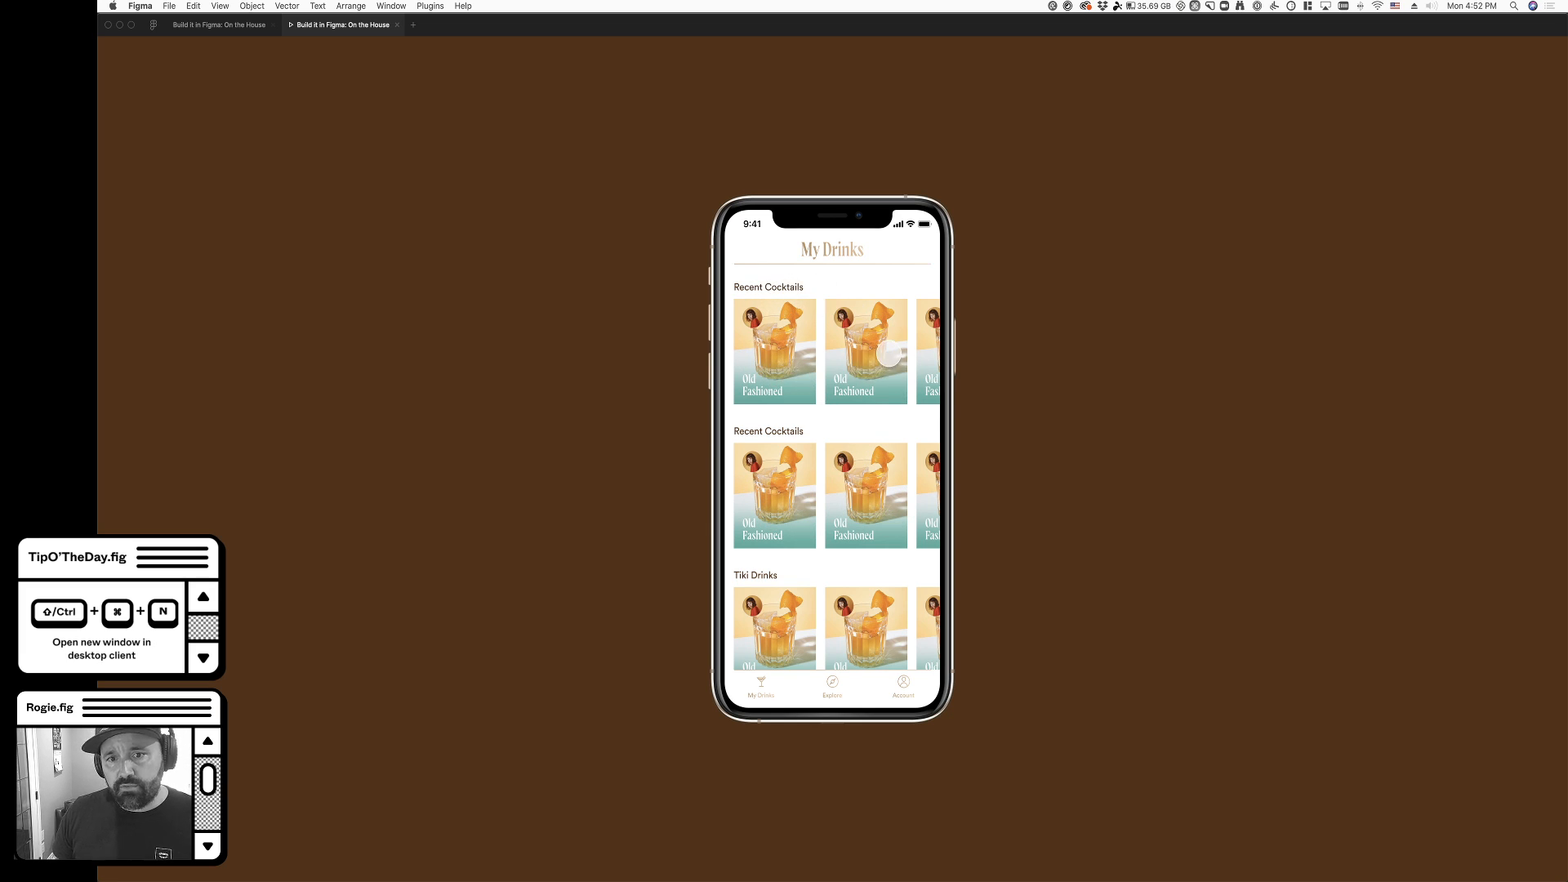
- Rename the second cocktail row's heading on the My drinks frame to "Favorite Cocktails"
left_click(218, 25)
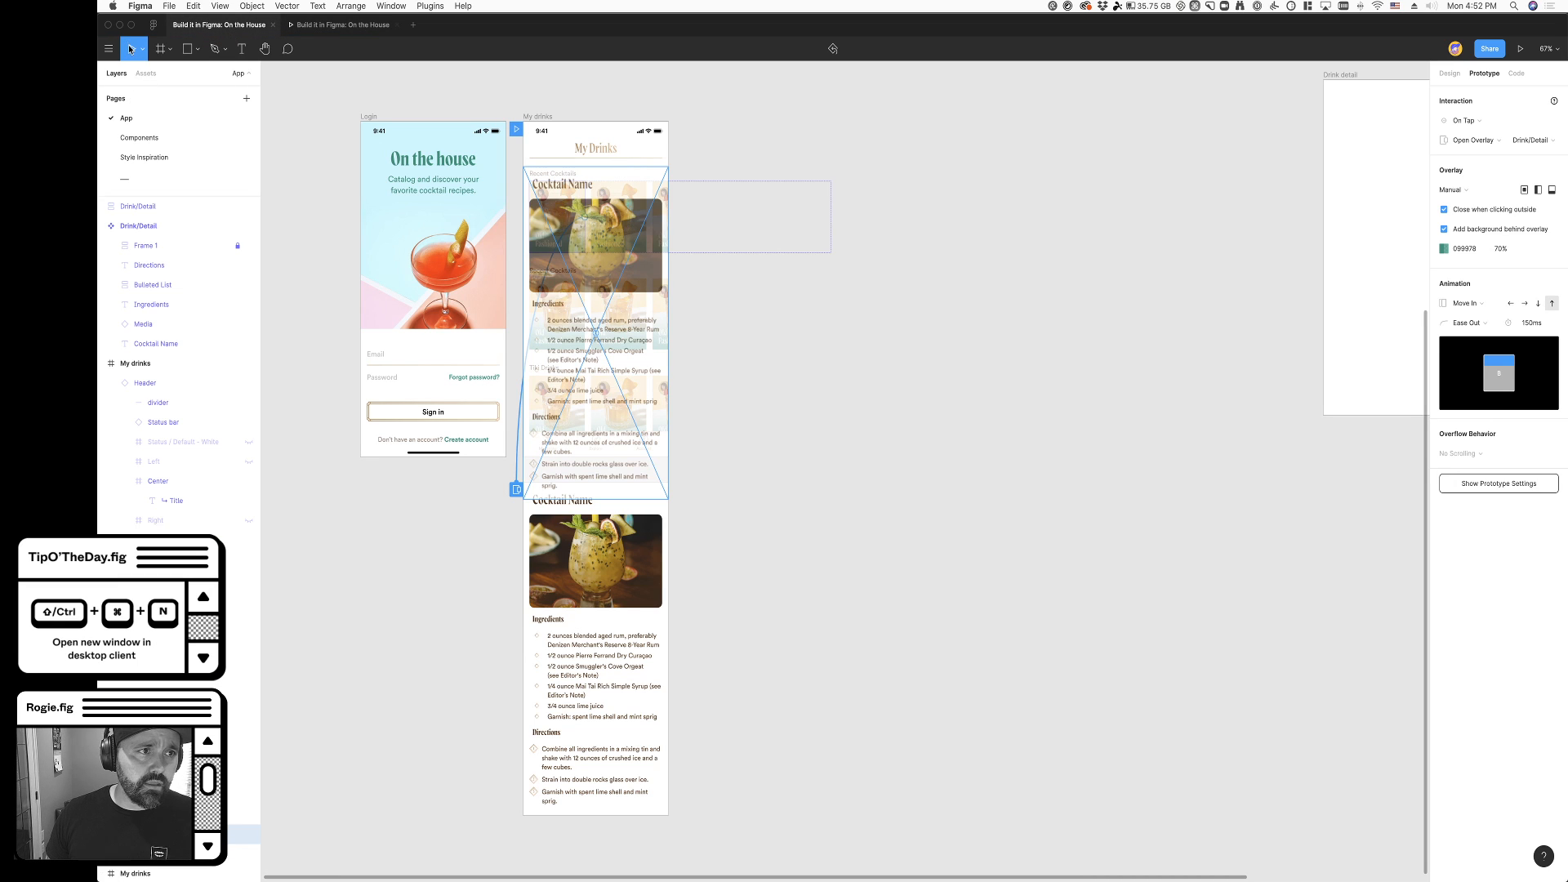
left_click(819, 487)
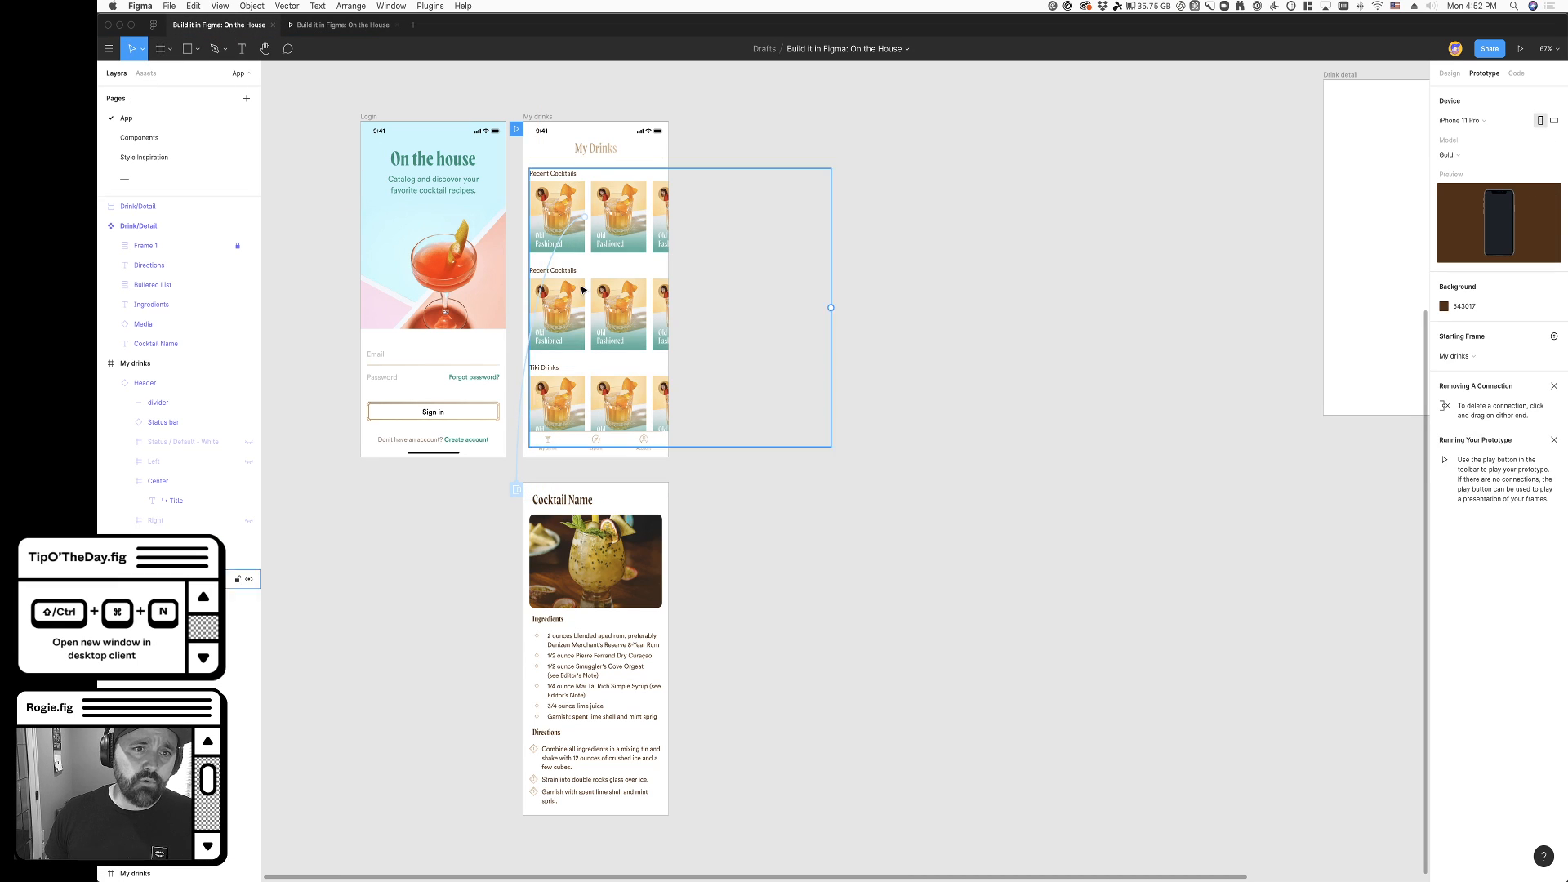
left_click(540, 270, "super")
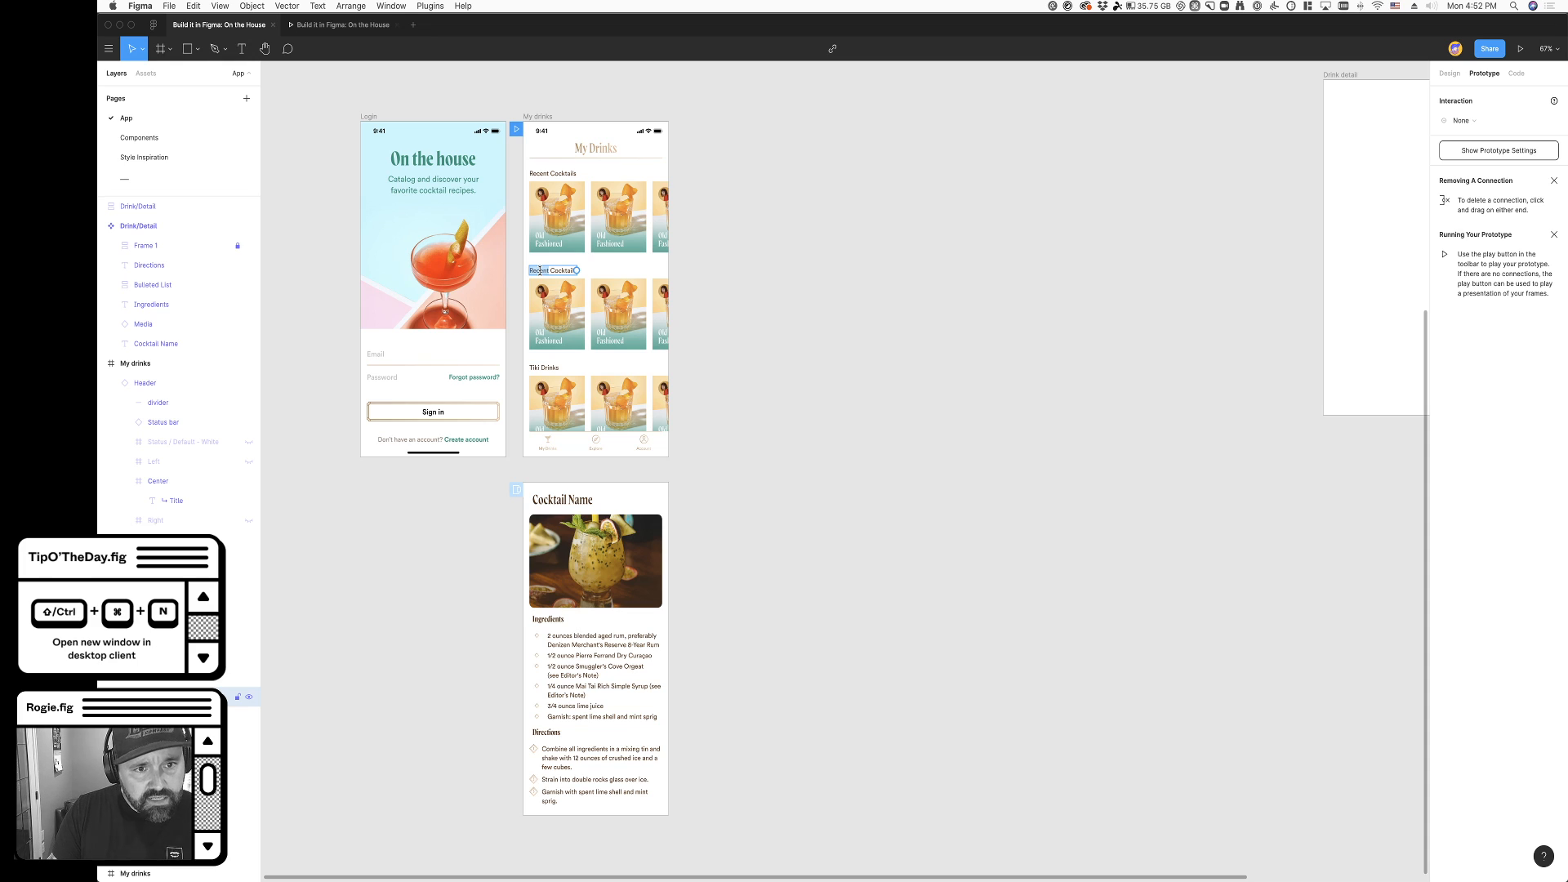
double_click(539, 270)
type("Fa")
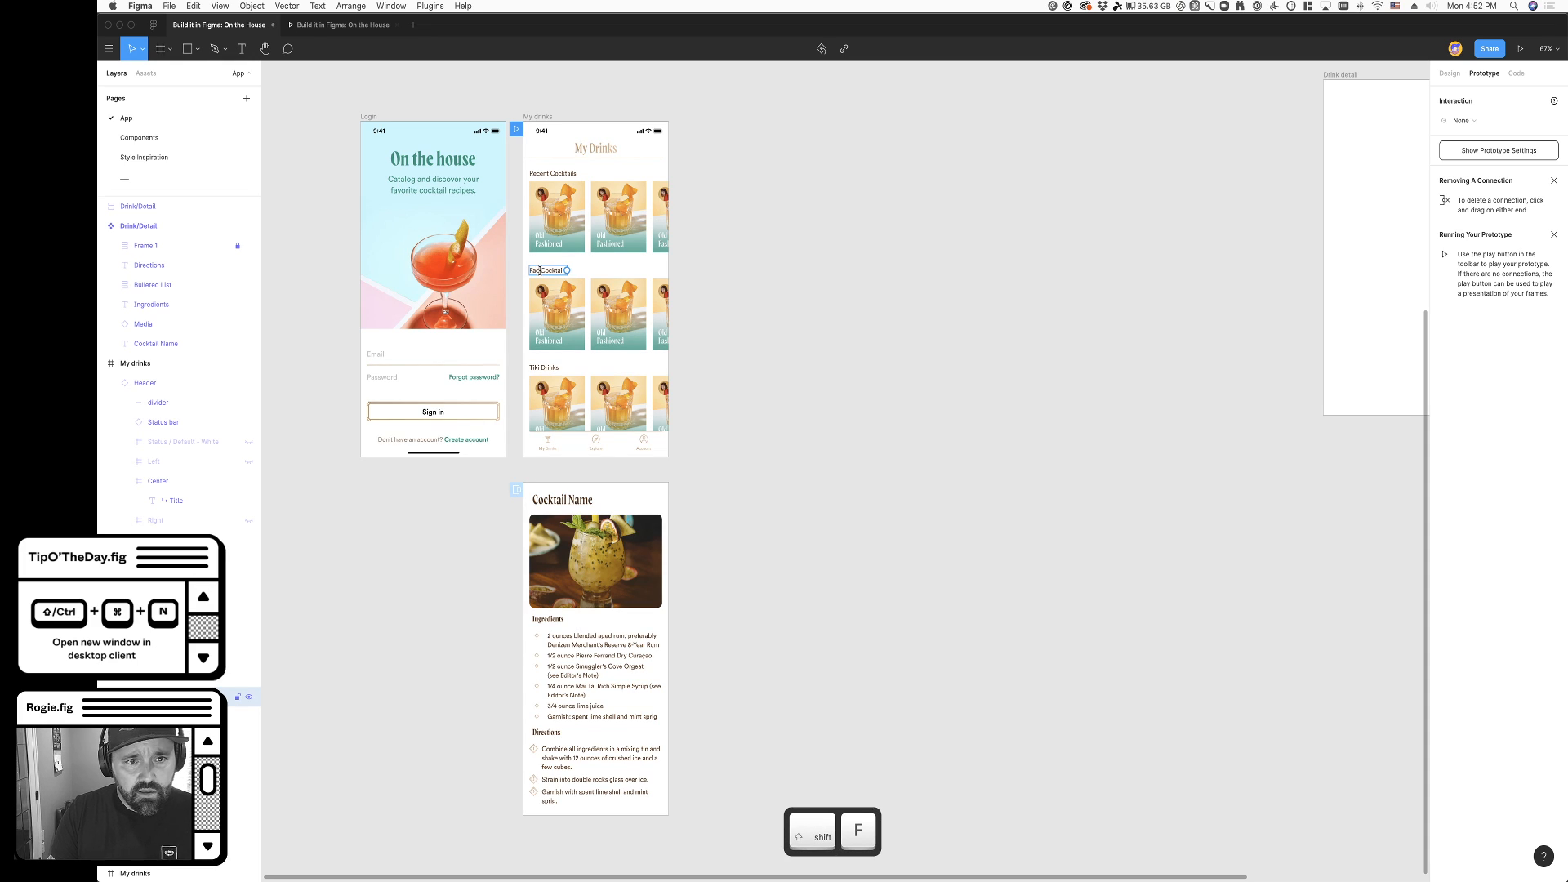
type("vorites")
key("BackSpace")
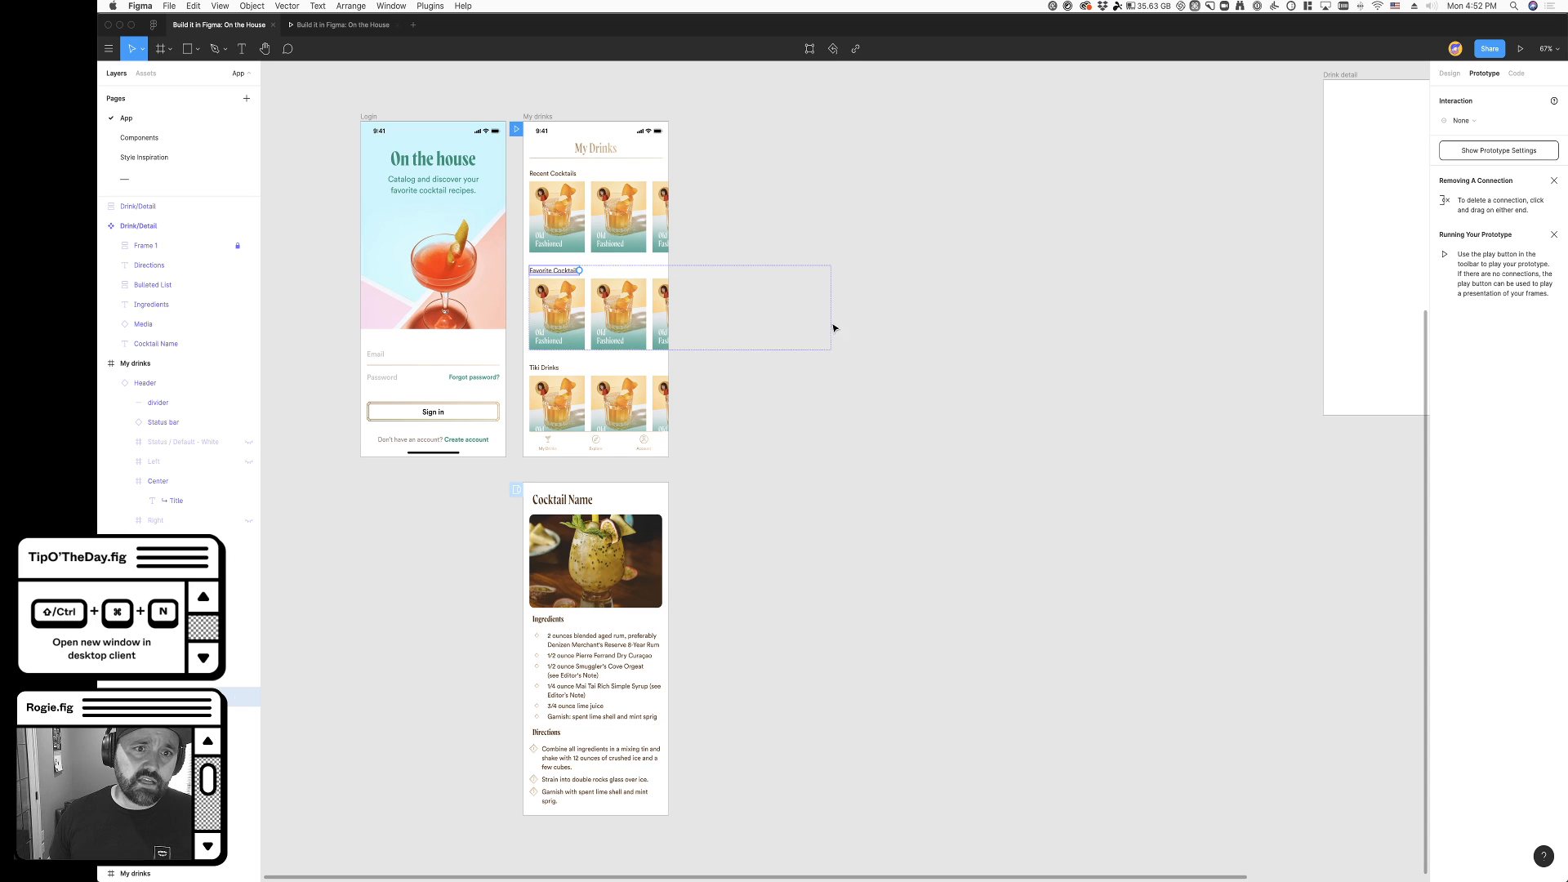
left_click(813, 335)
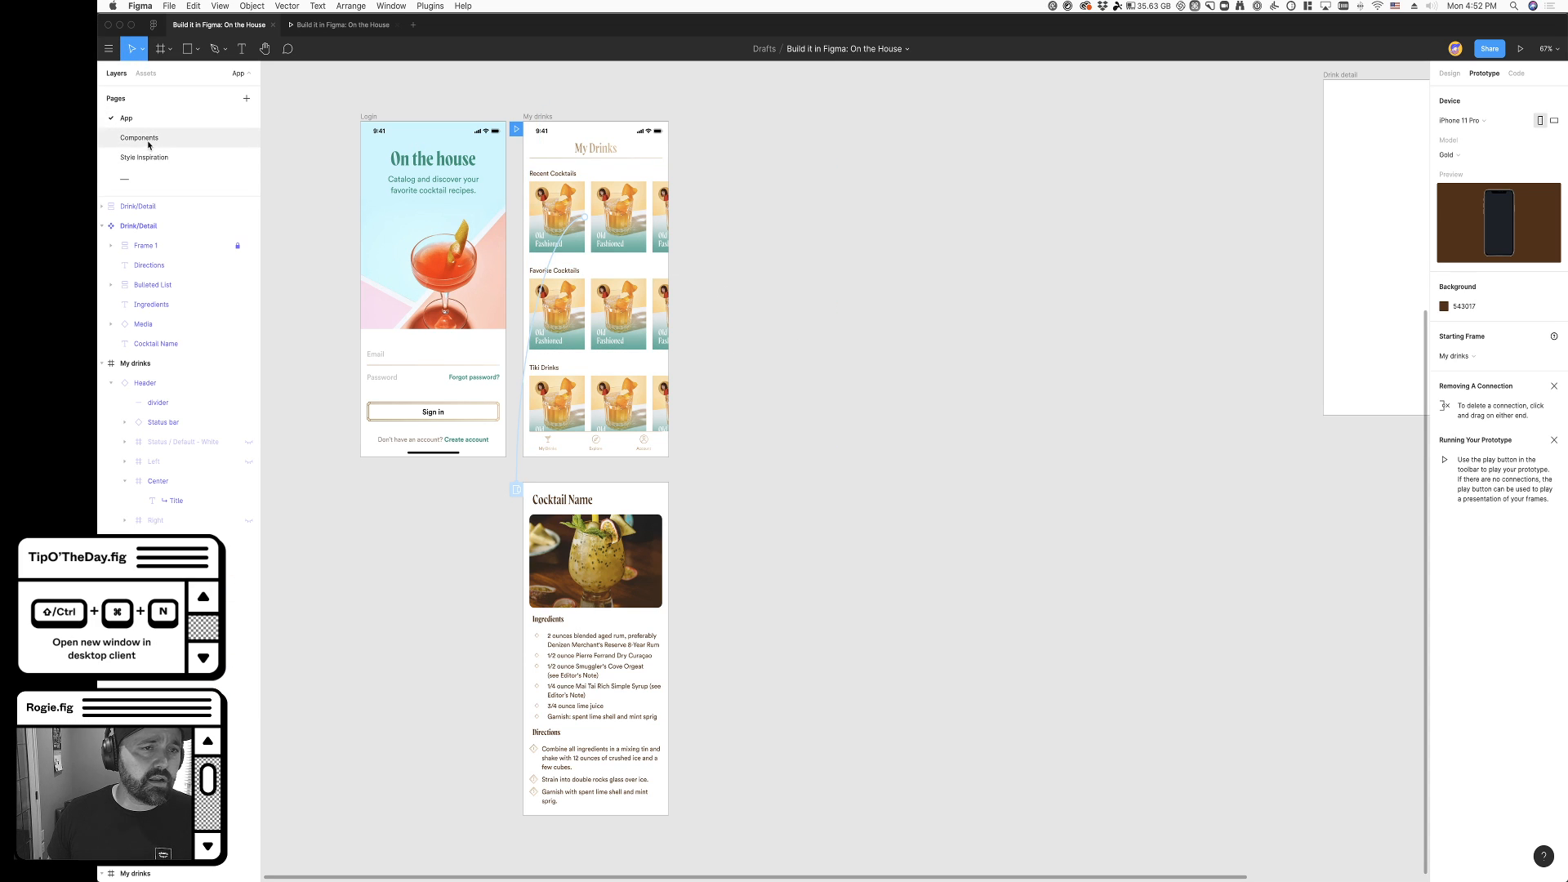
- Copy the image fill of the pink cocktail photo on the Components page
left_click(141, 138)
left_click(777, 273)
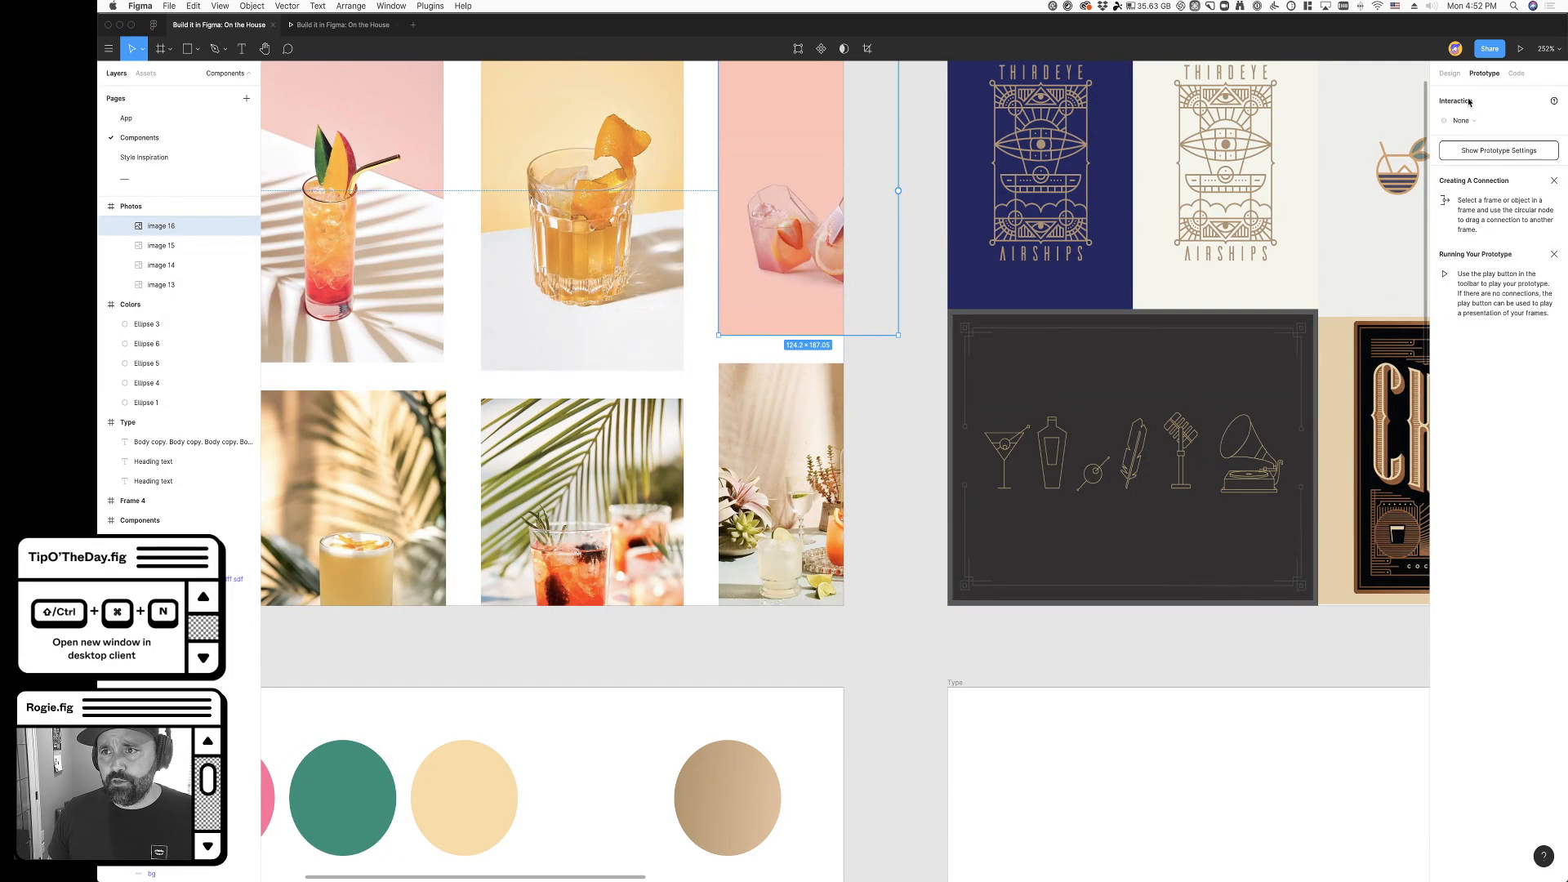
left_click(1449, 73)
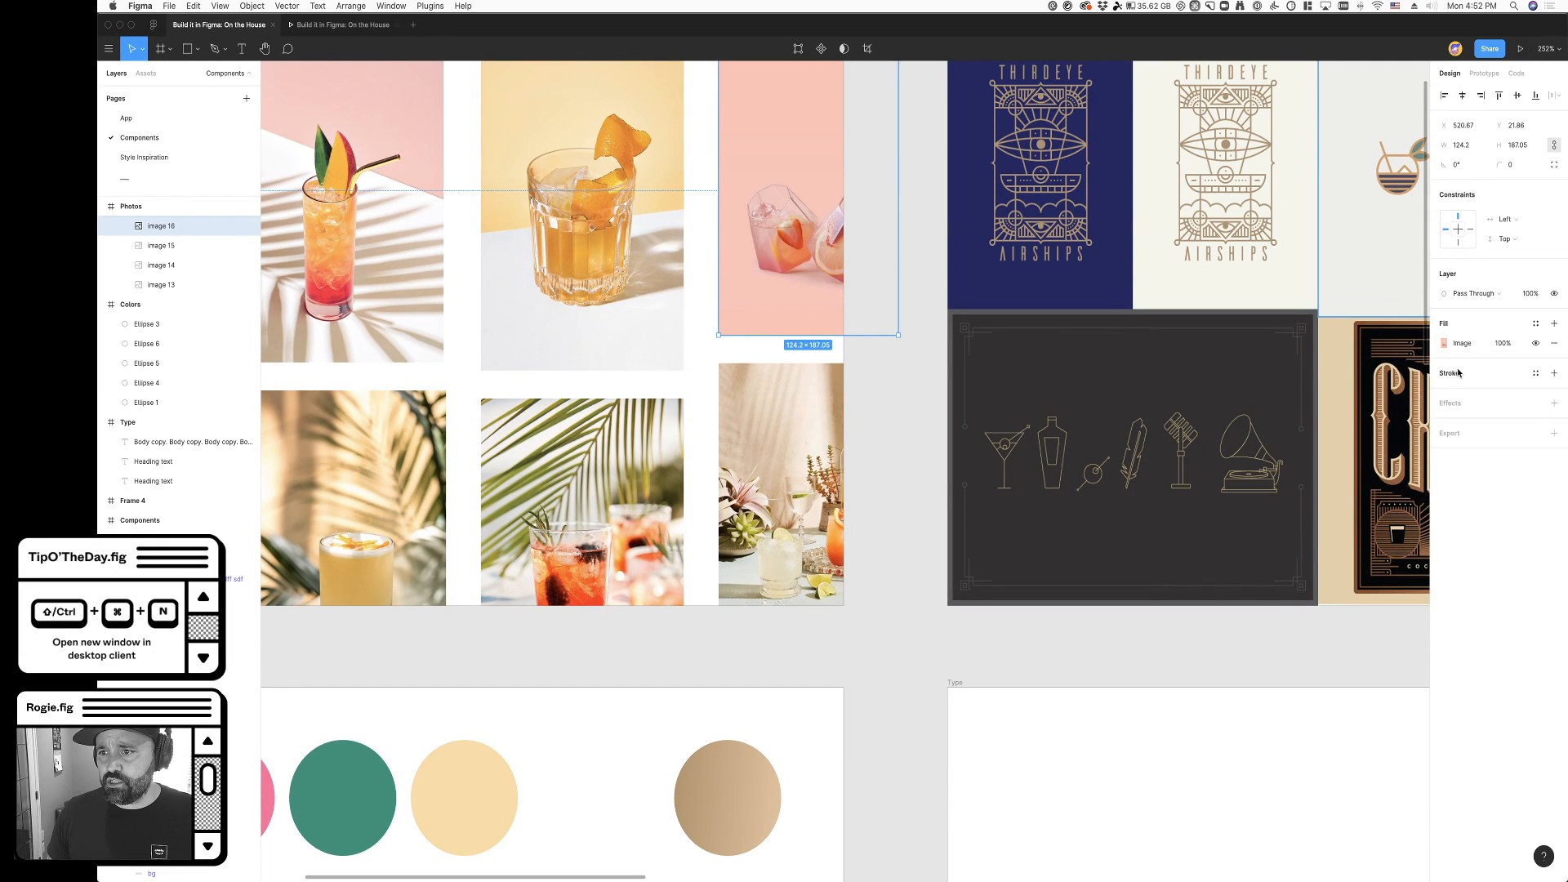
key("super+c")
left_click(346, 25)
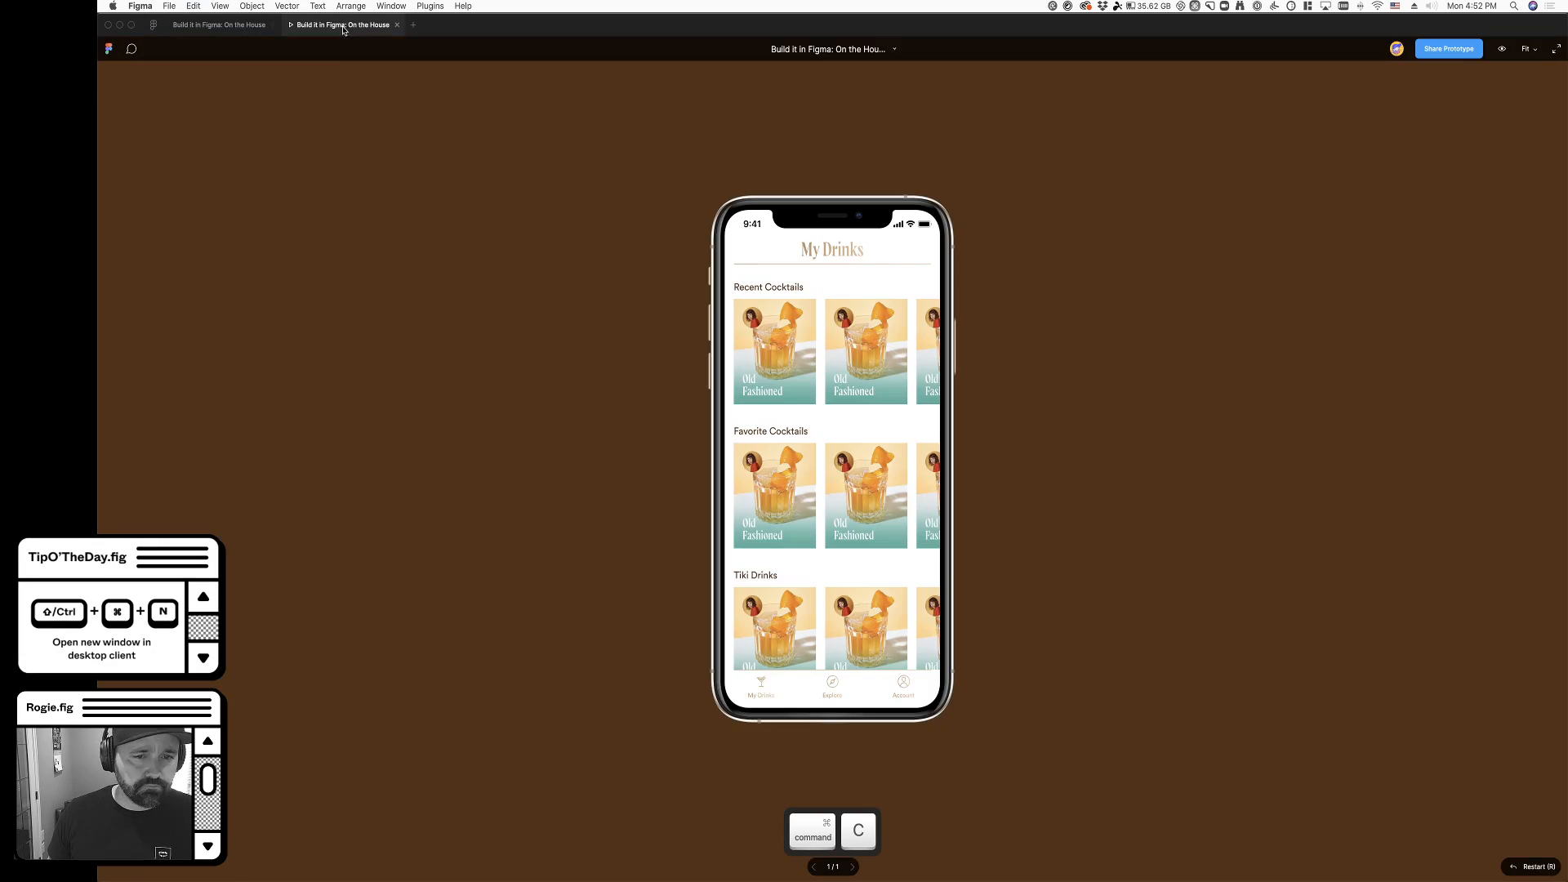
left_click(255, 30)
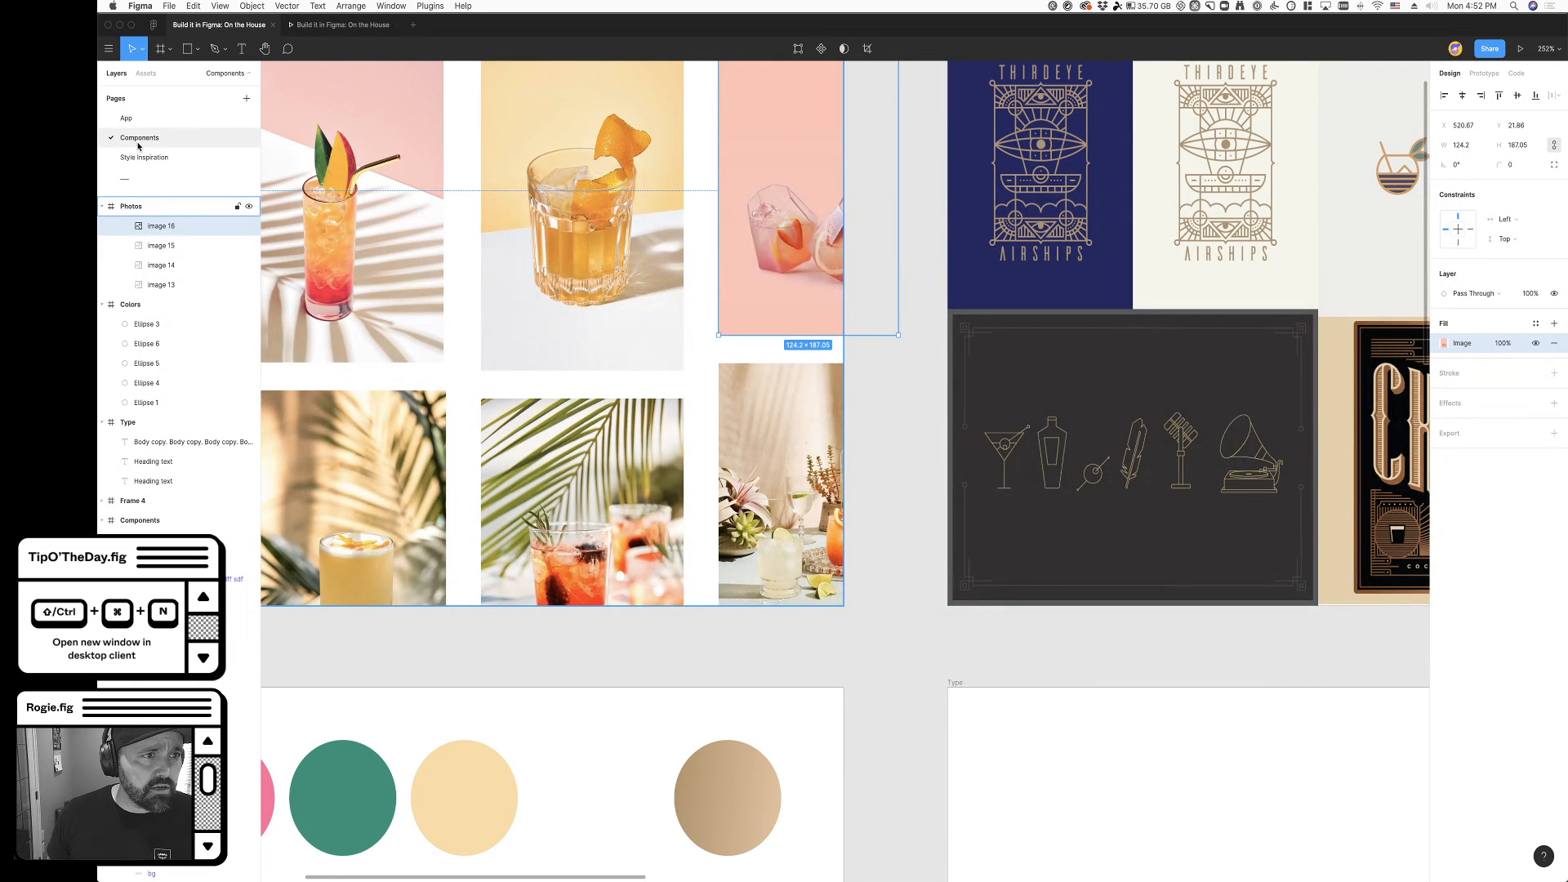
- Try pasting the copied image fill onto the second Recent Cocktails card on the App page, and undo it
left_click(126, 118)
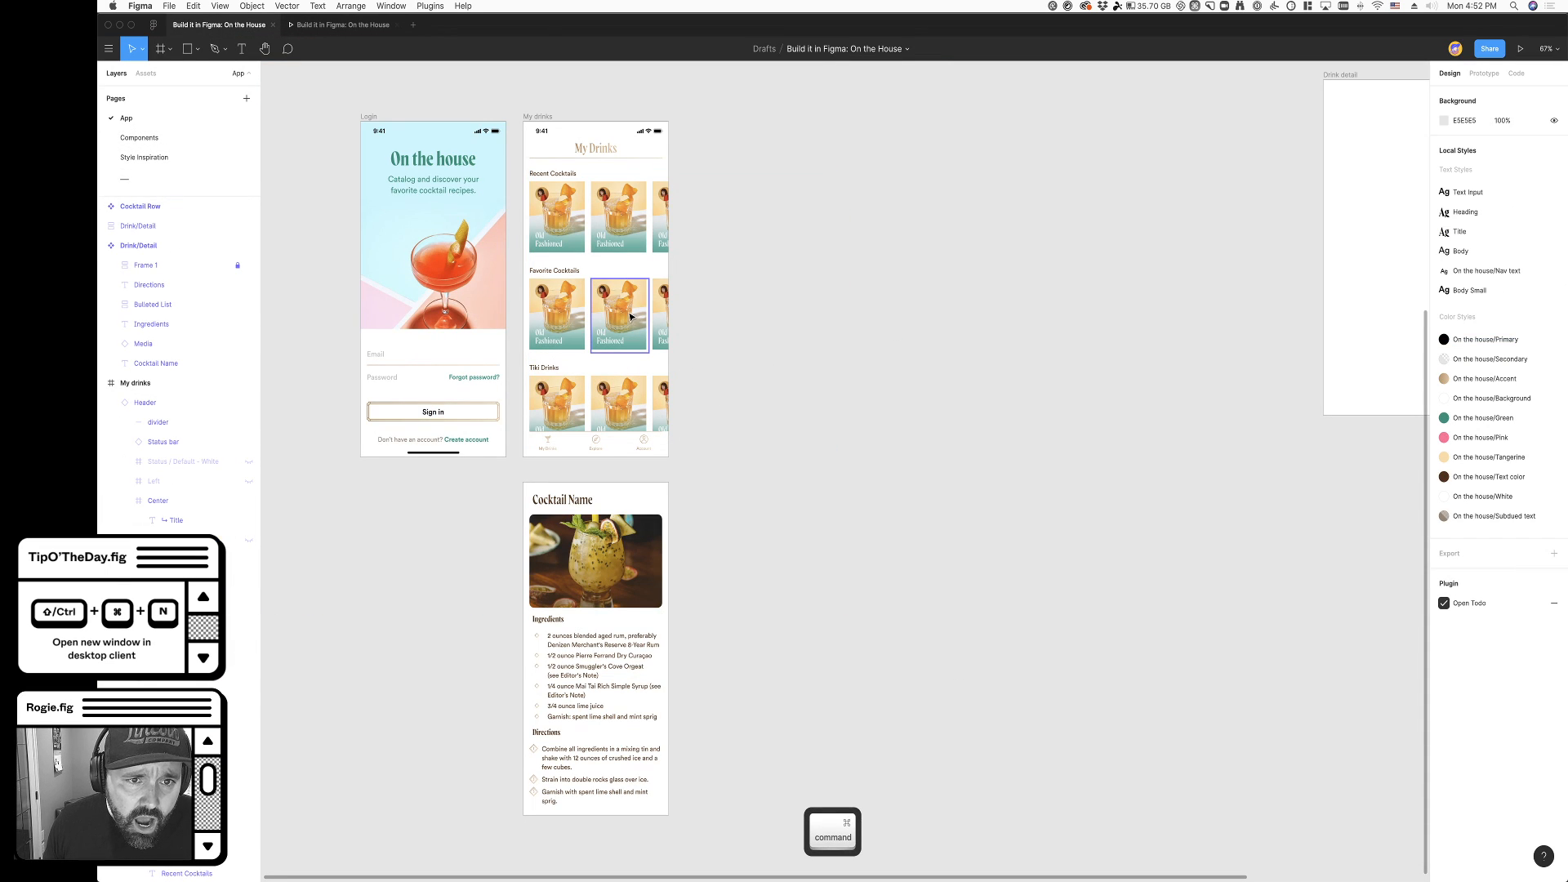
left_click(625, 232, "super")
key("super+v")
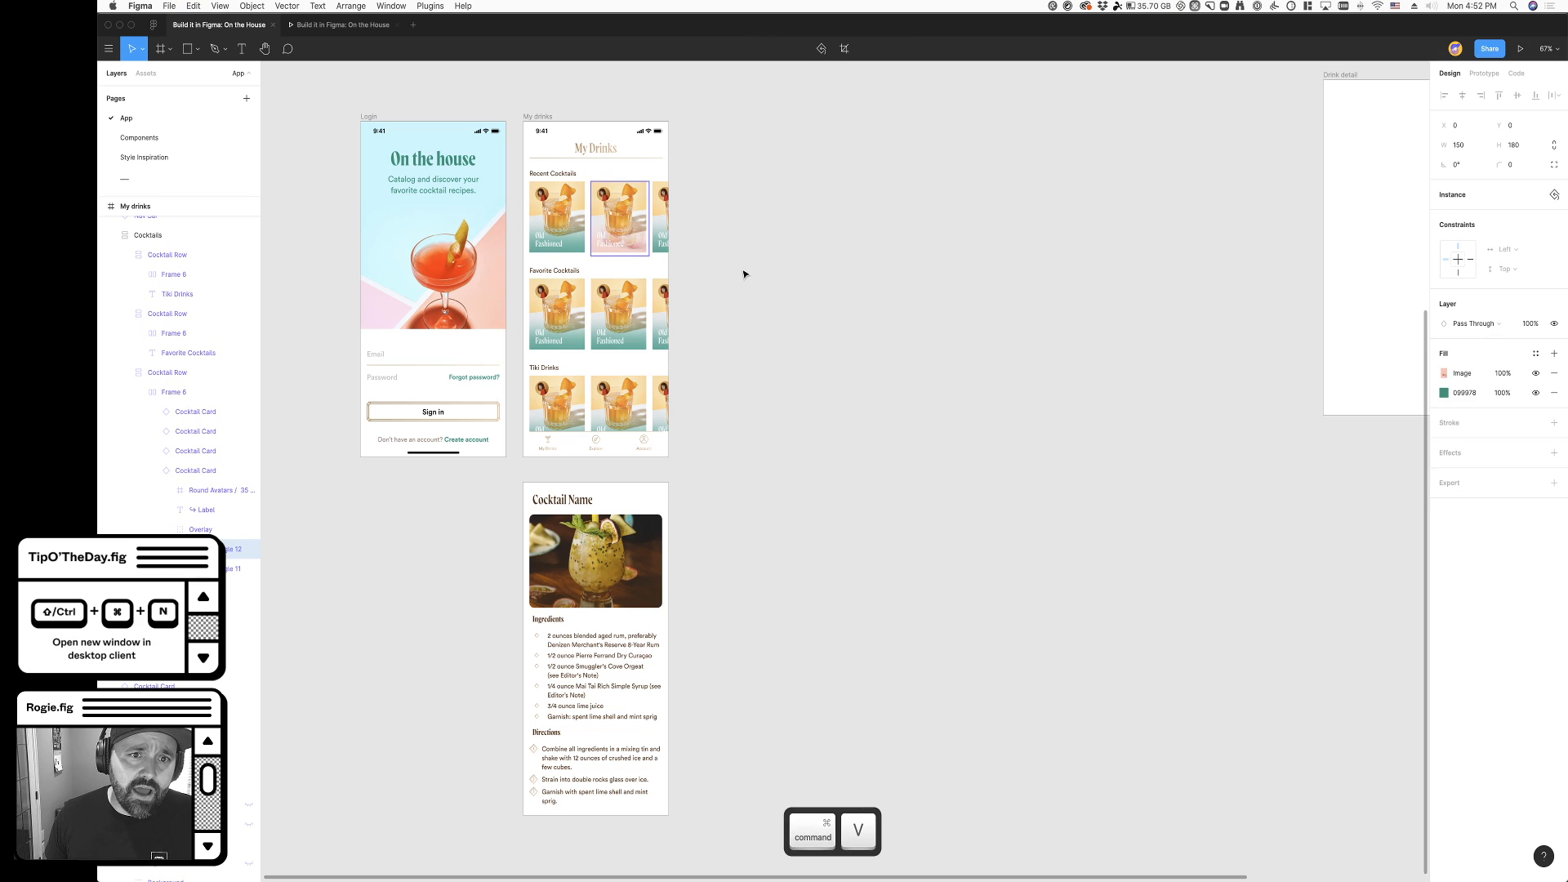
scroll(599, 214, "up", 10)
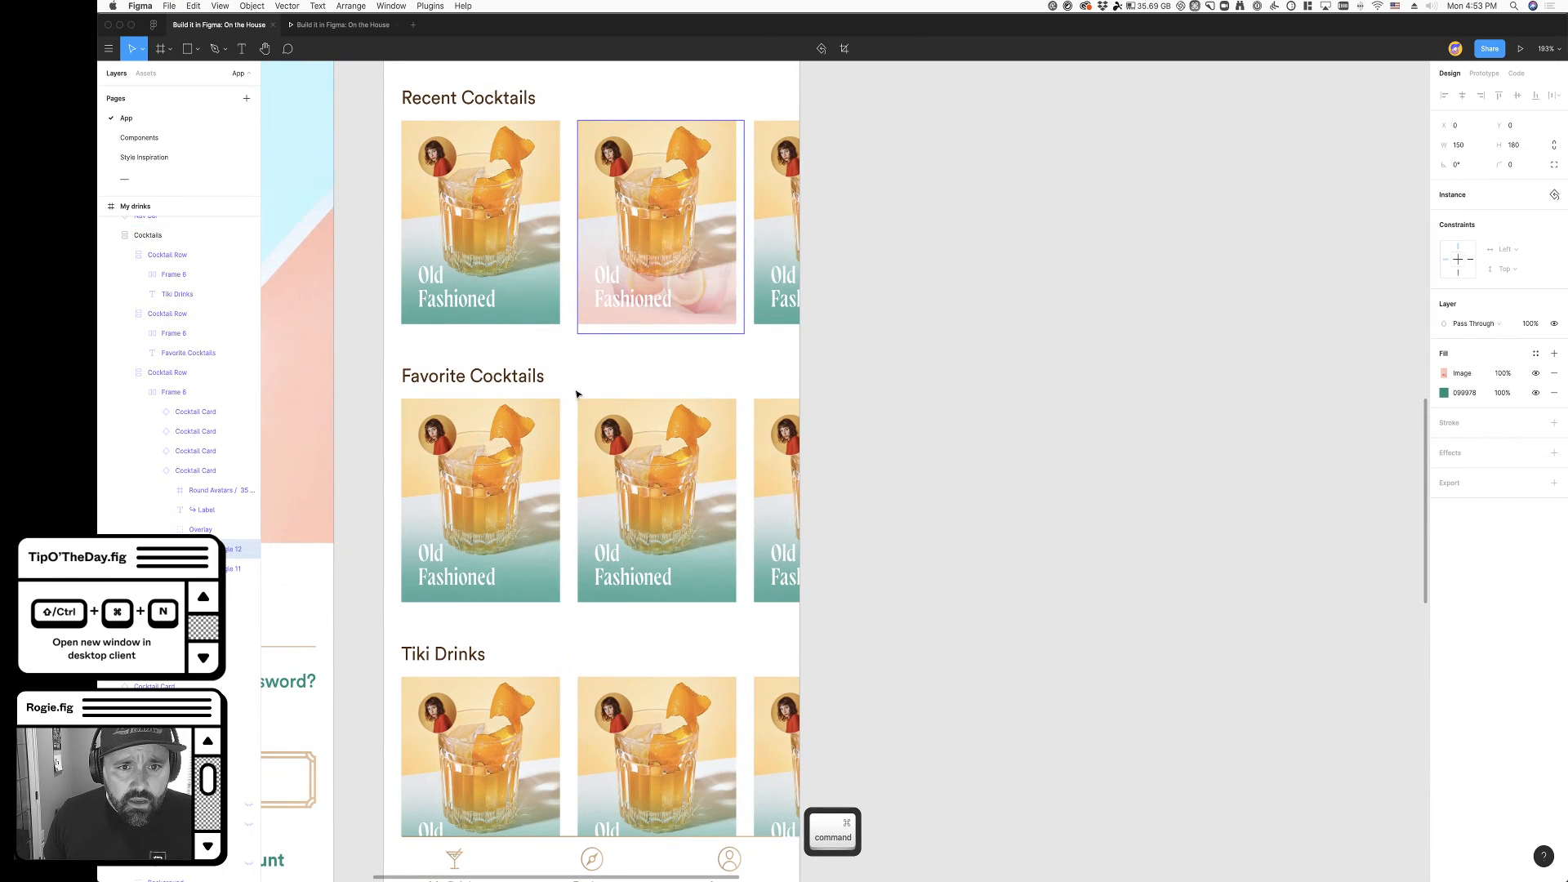
key("super+z")
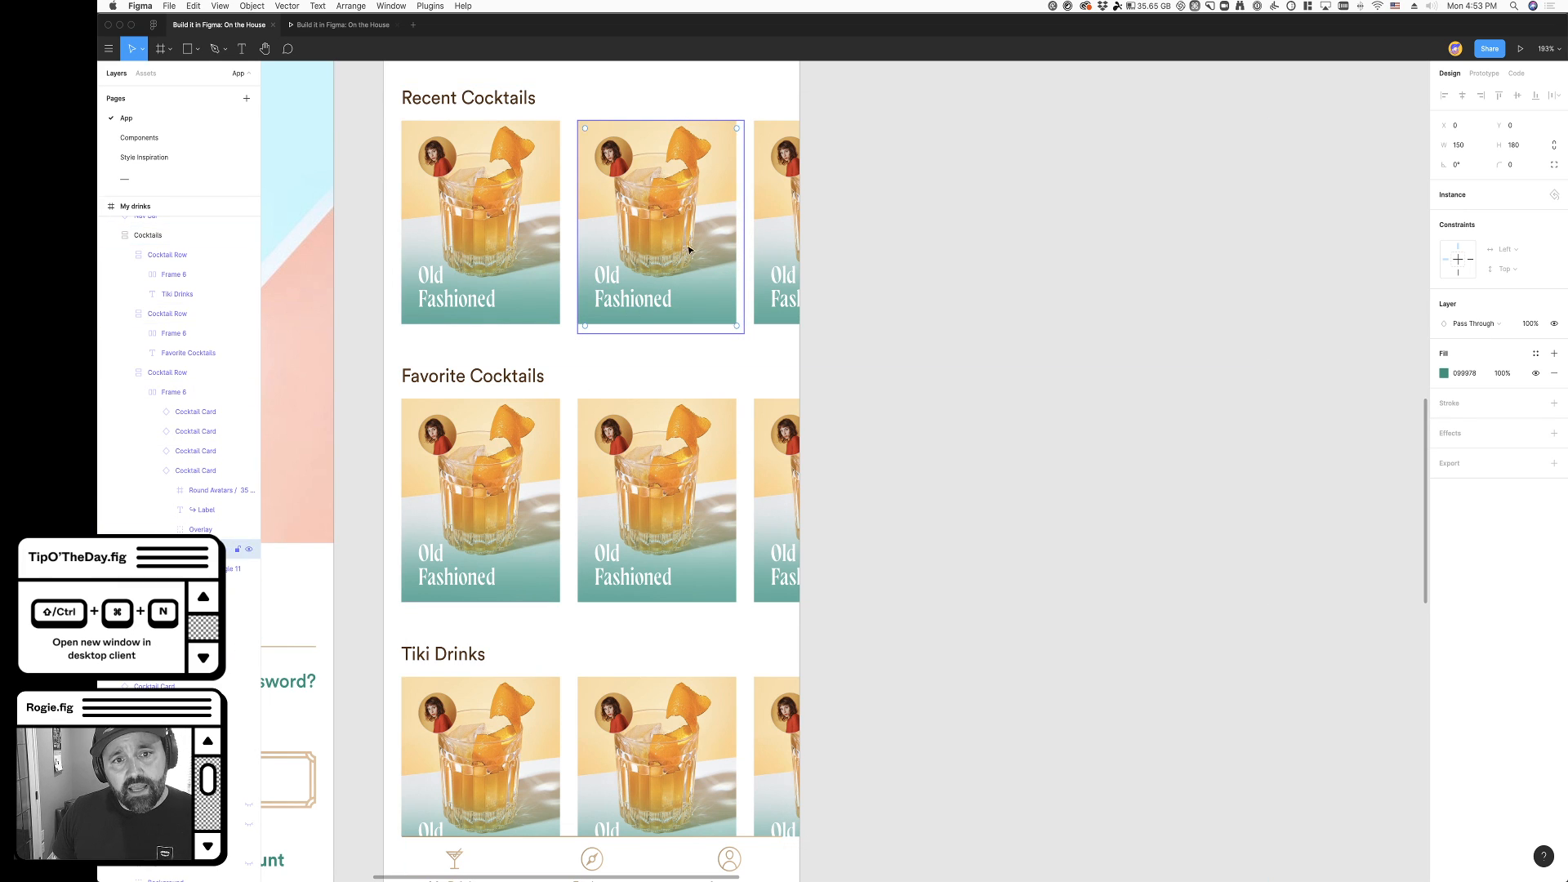
- Lock and collapse the Overlay group inside the main Cocktail Card component
scroll(859, 358, "down", 5)
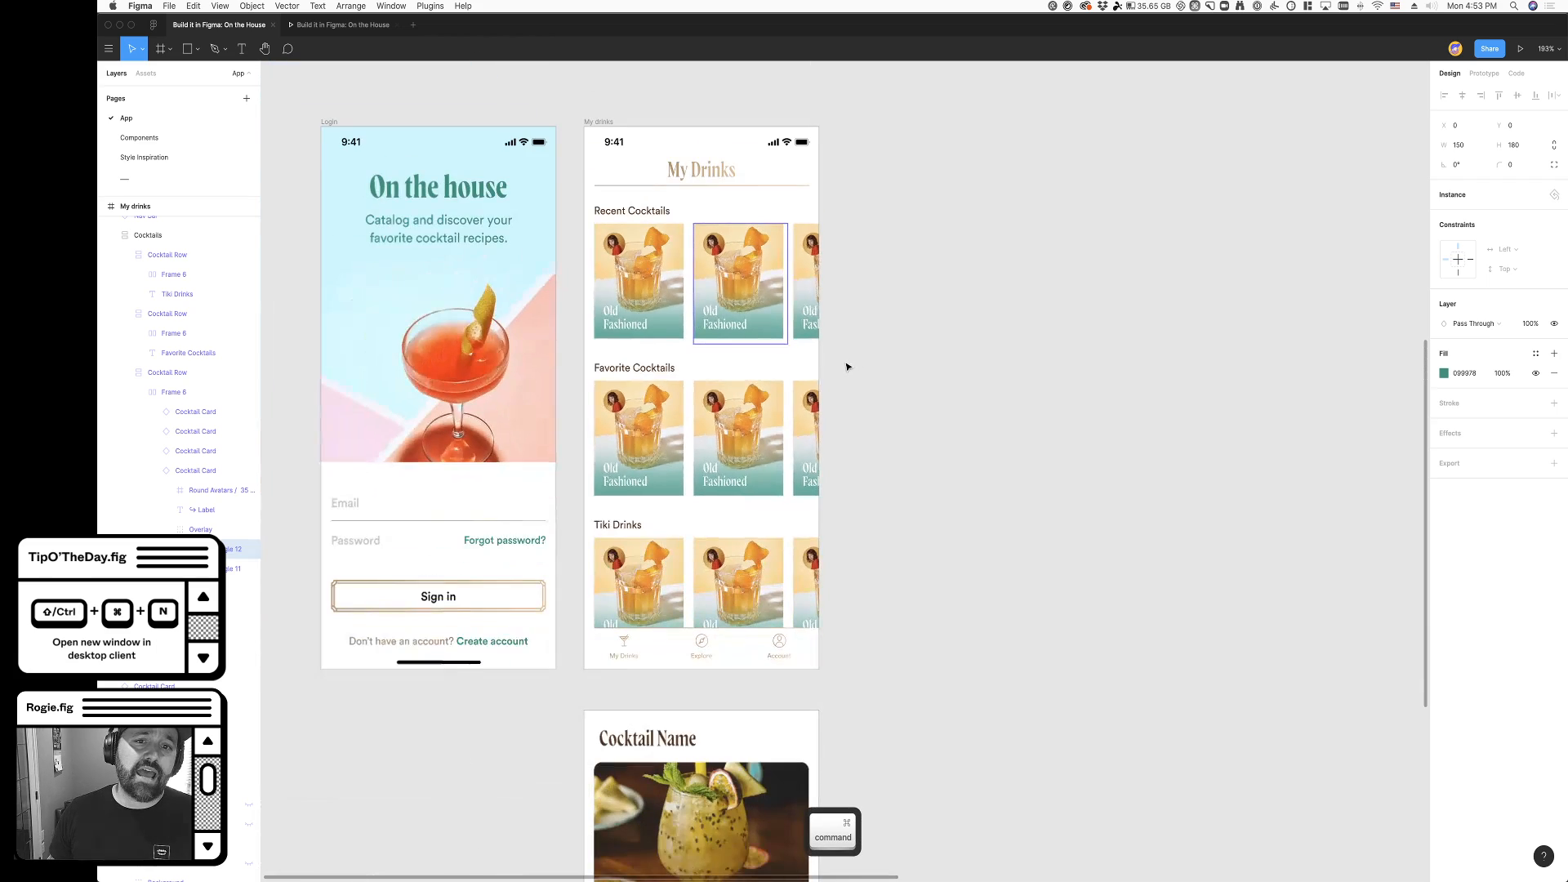
scroll(850, 367, "up", 5)
left_click(519, 294)
scroll(520, 294, "up", 5)
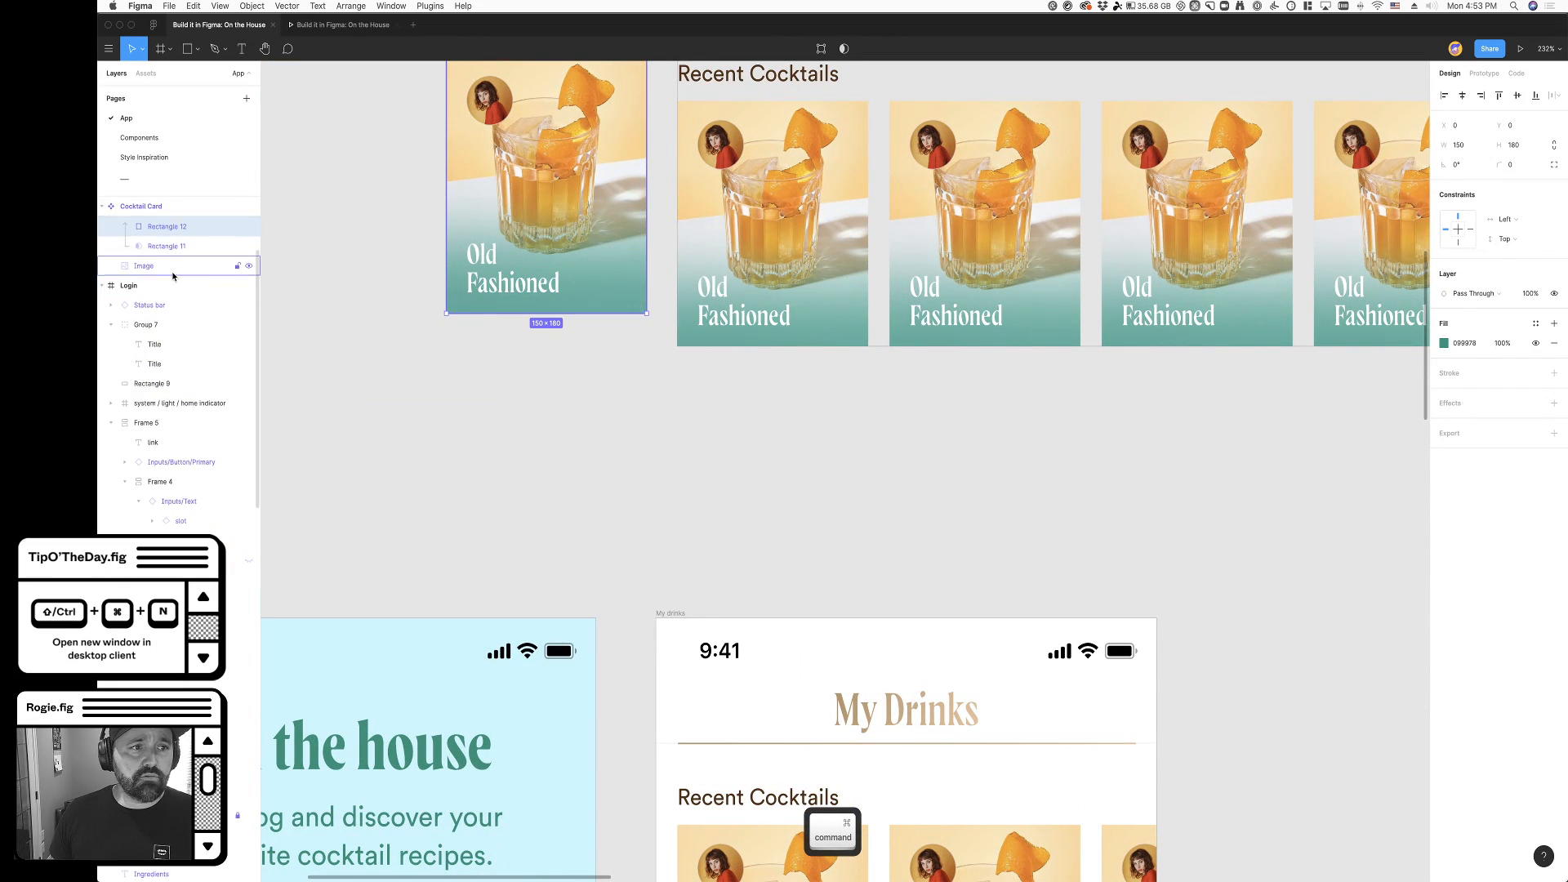
scroll(173, 275, "up", 3)
left_click(115, 318)
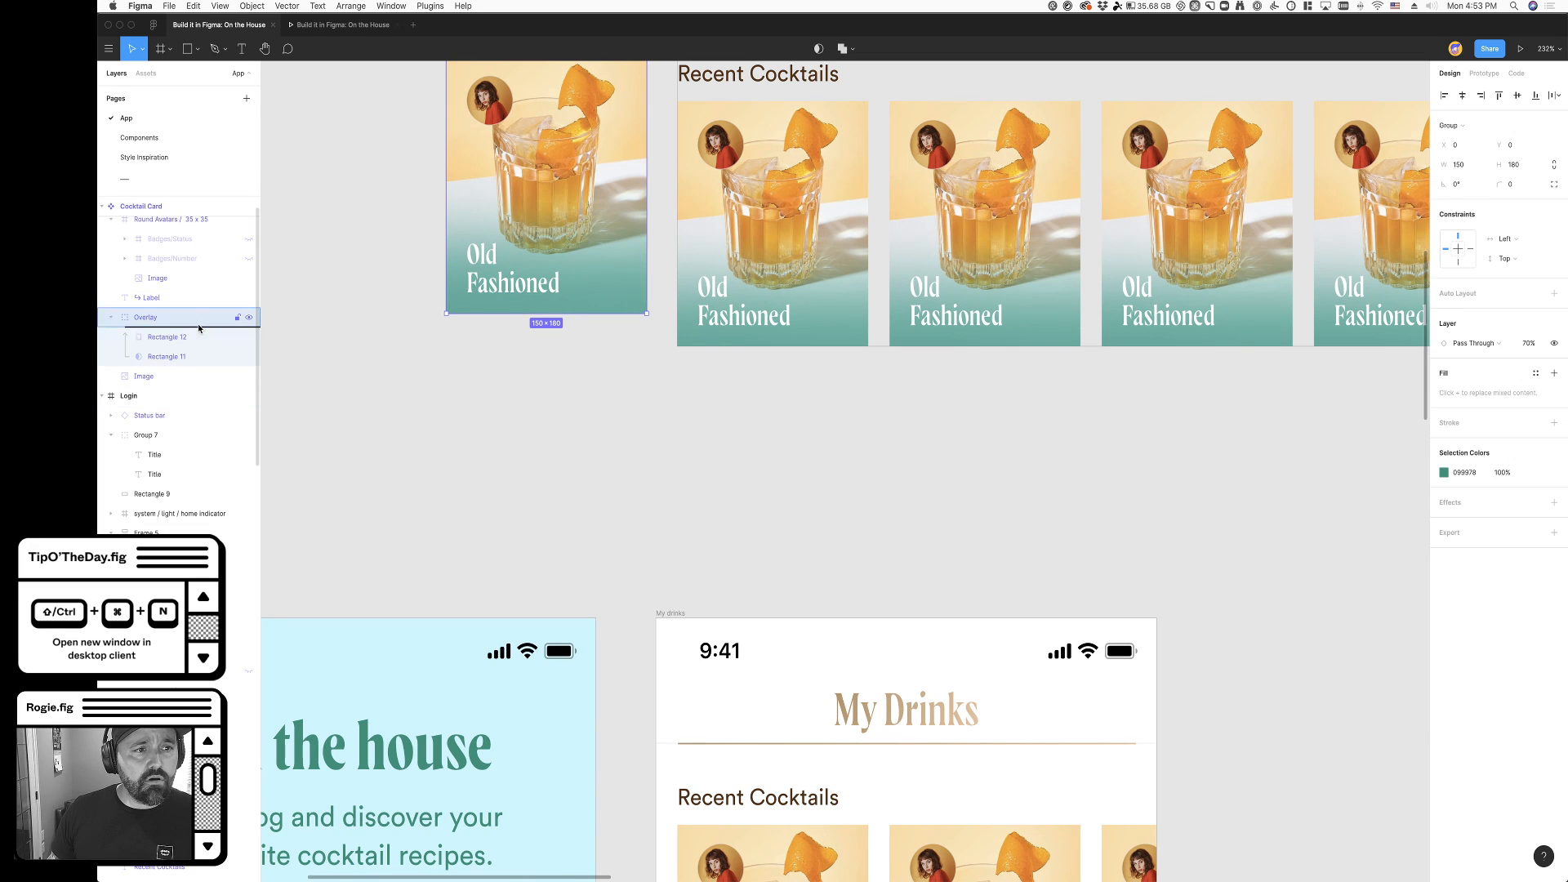
left_click(112, 320)
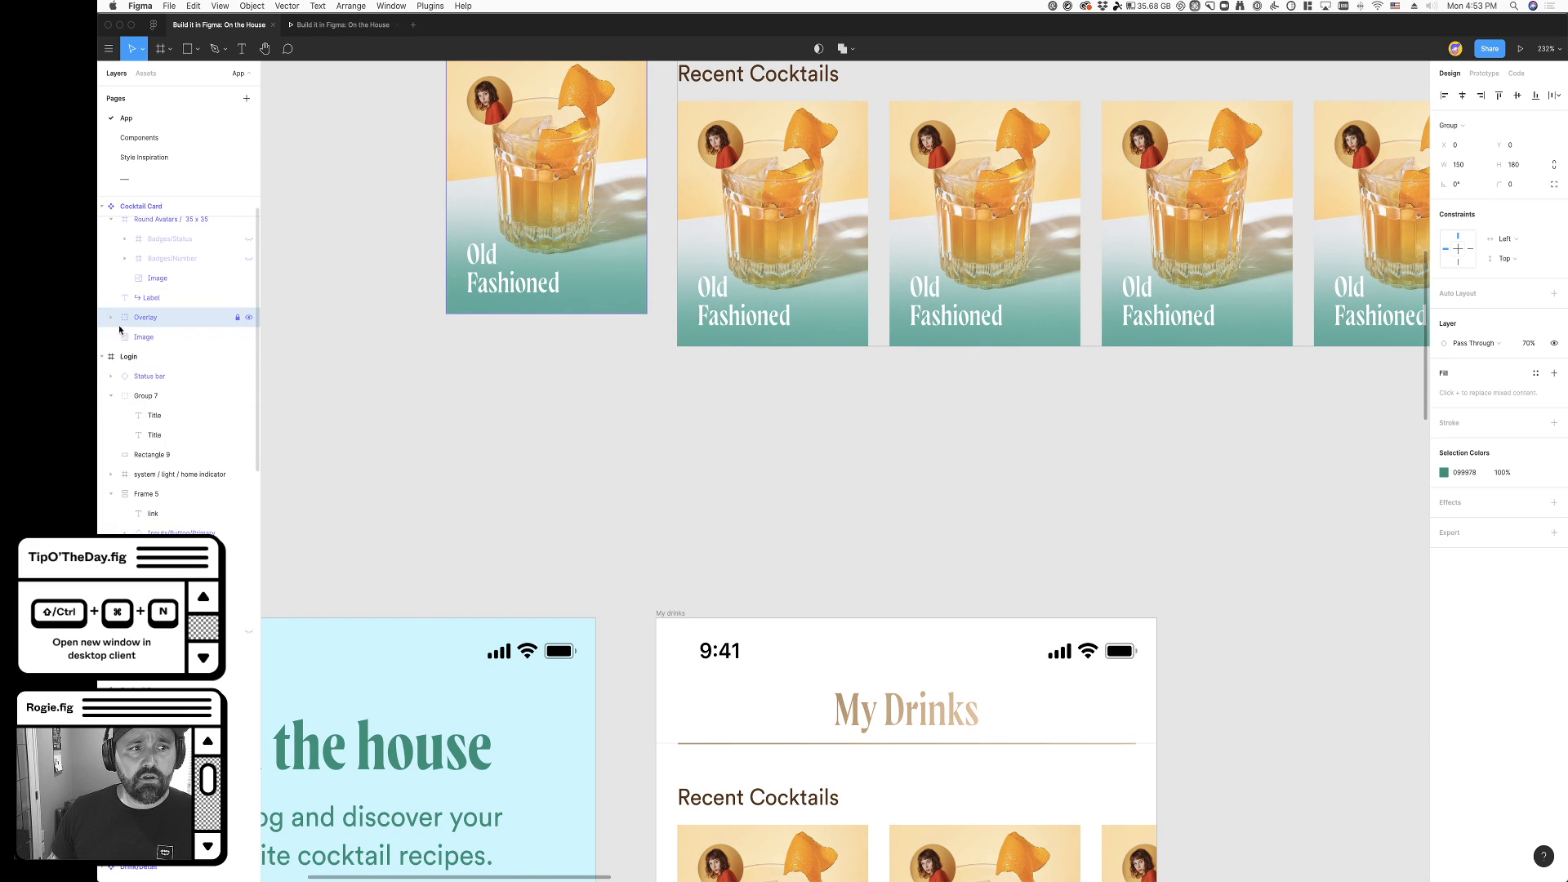
- Paste the copied pink cocktail image fill onto the image of the second Recent Cocktails card in the My drinks frame
left_click(144, 346)
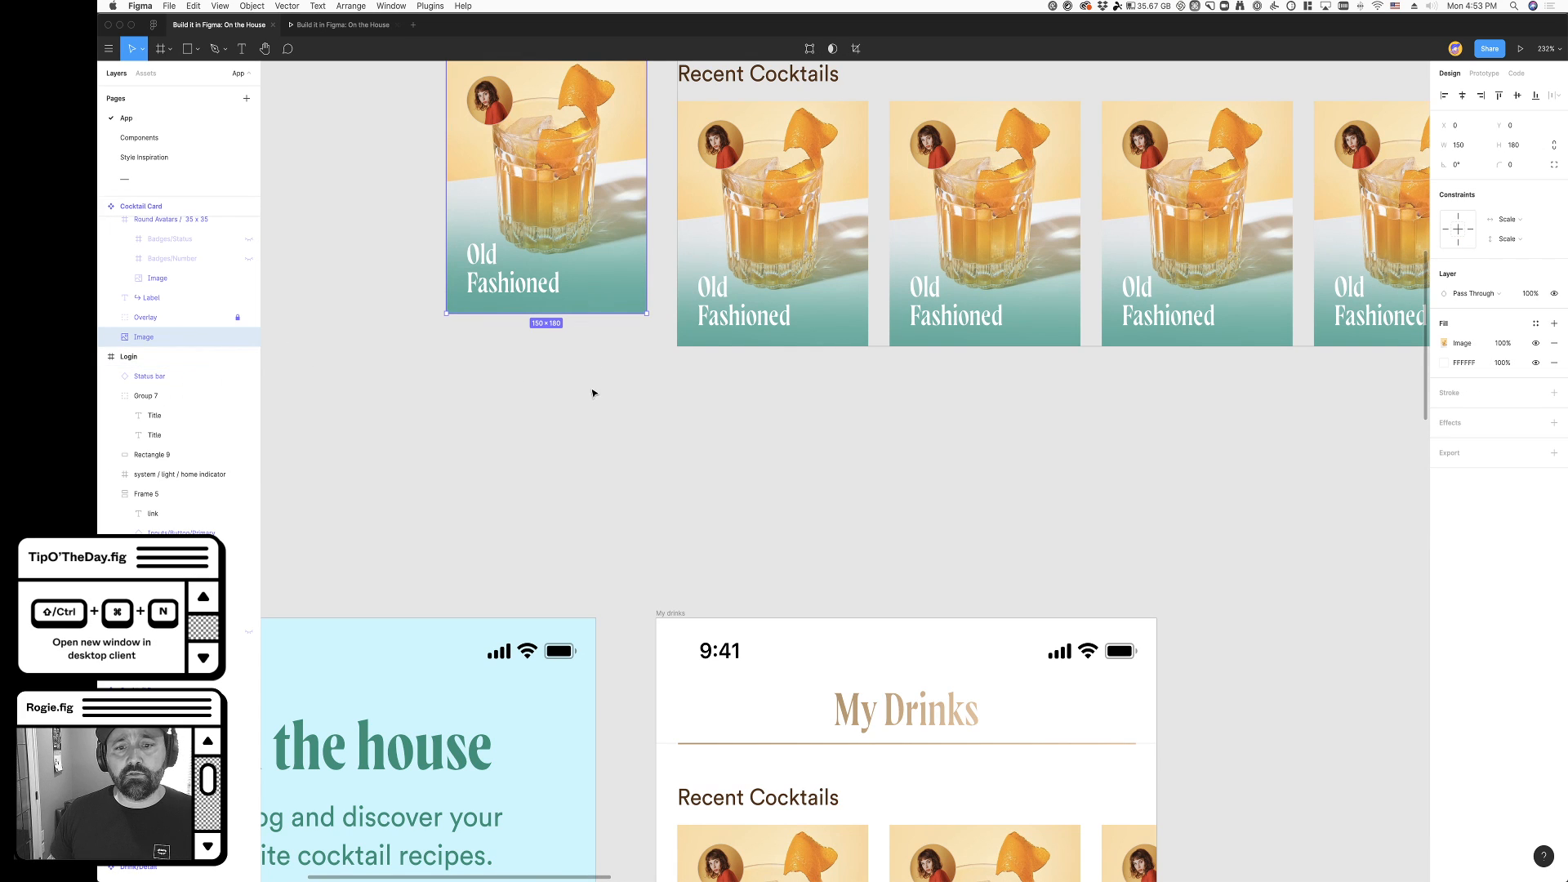
scroll(595, 395, "down", 10)
scroll(817, 457, "right", 3)
left_click(941, 500, "super")
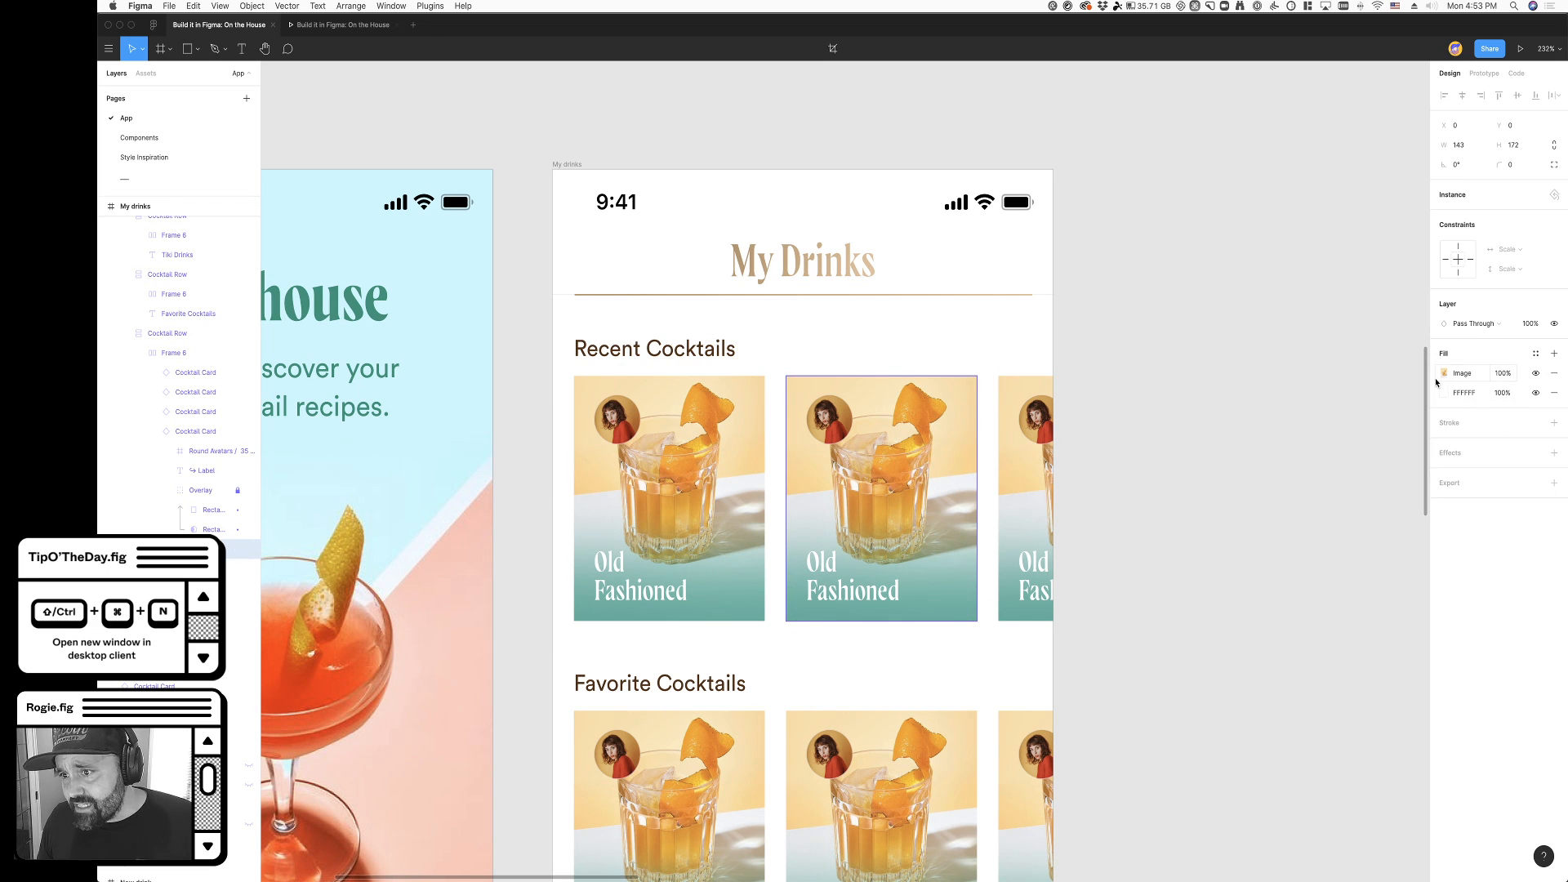
key("super+v")
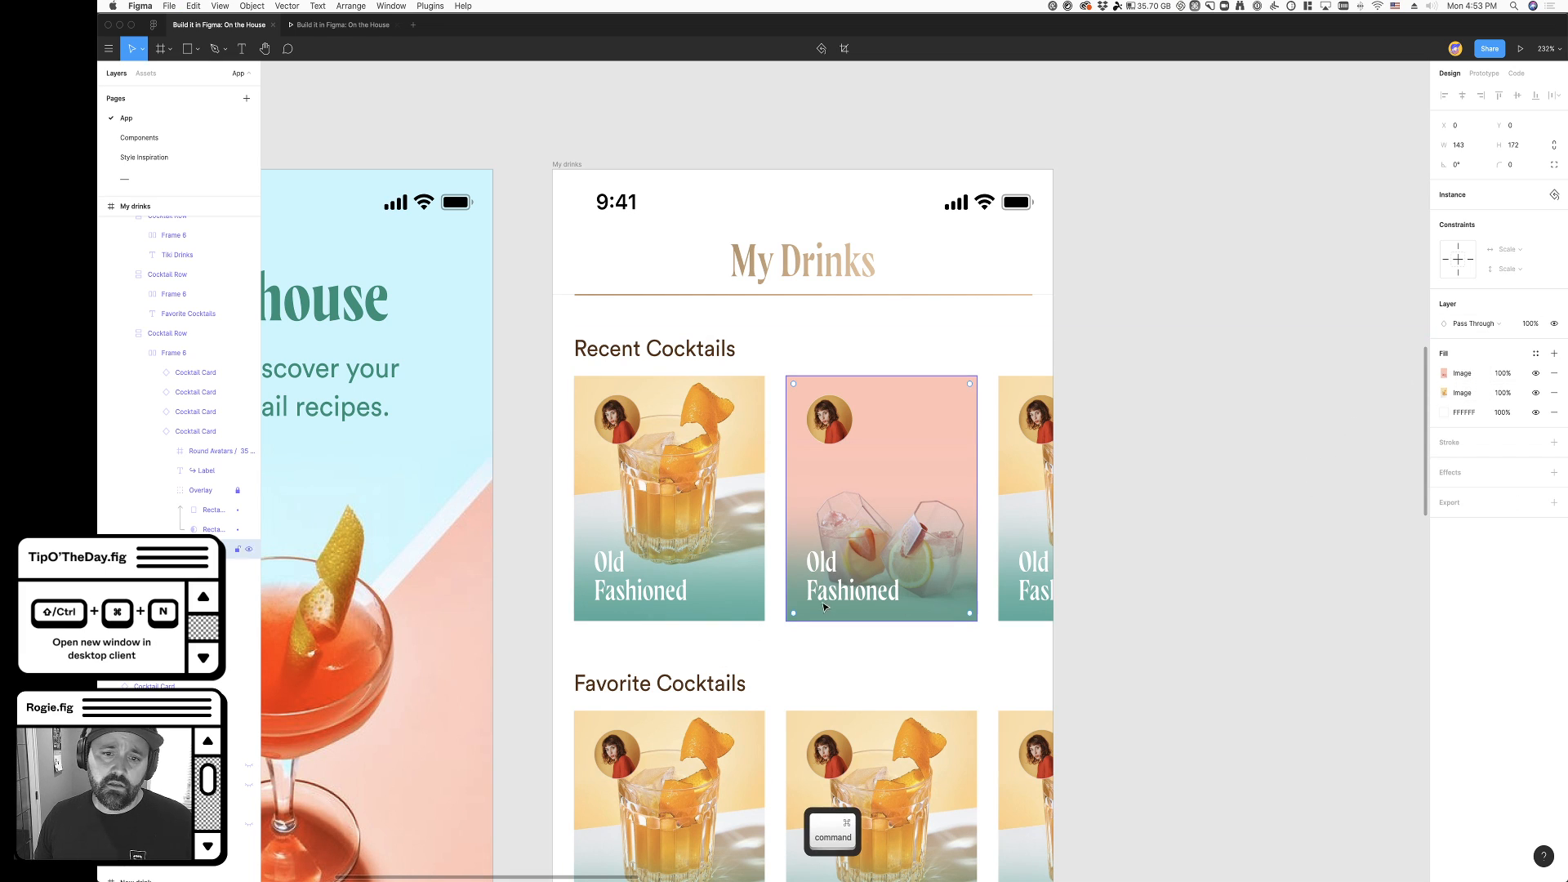
- Change the label of the pink cocktail card in the Recent Cocktails row to "French 75"
left_click(849, 588, "super")
type("Fre")
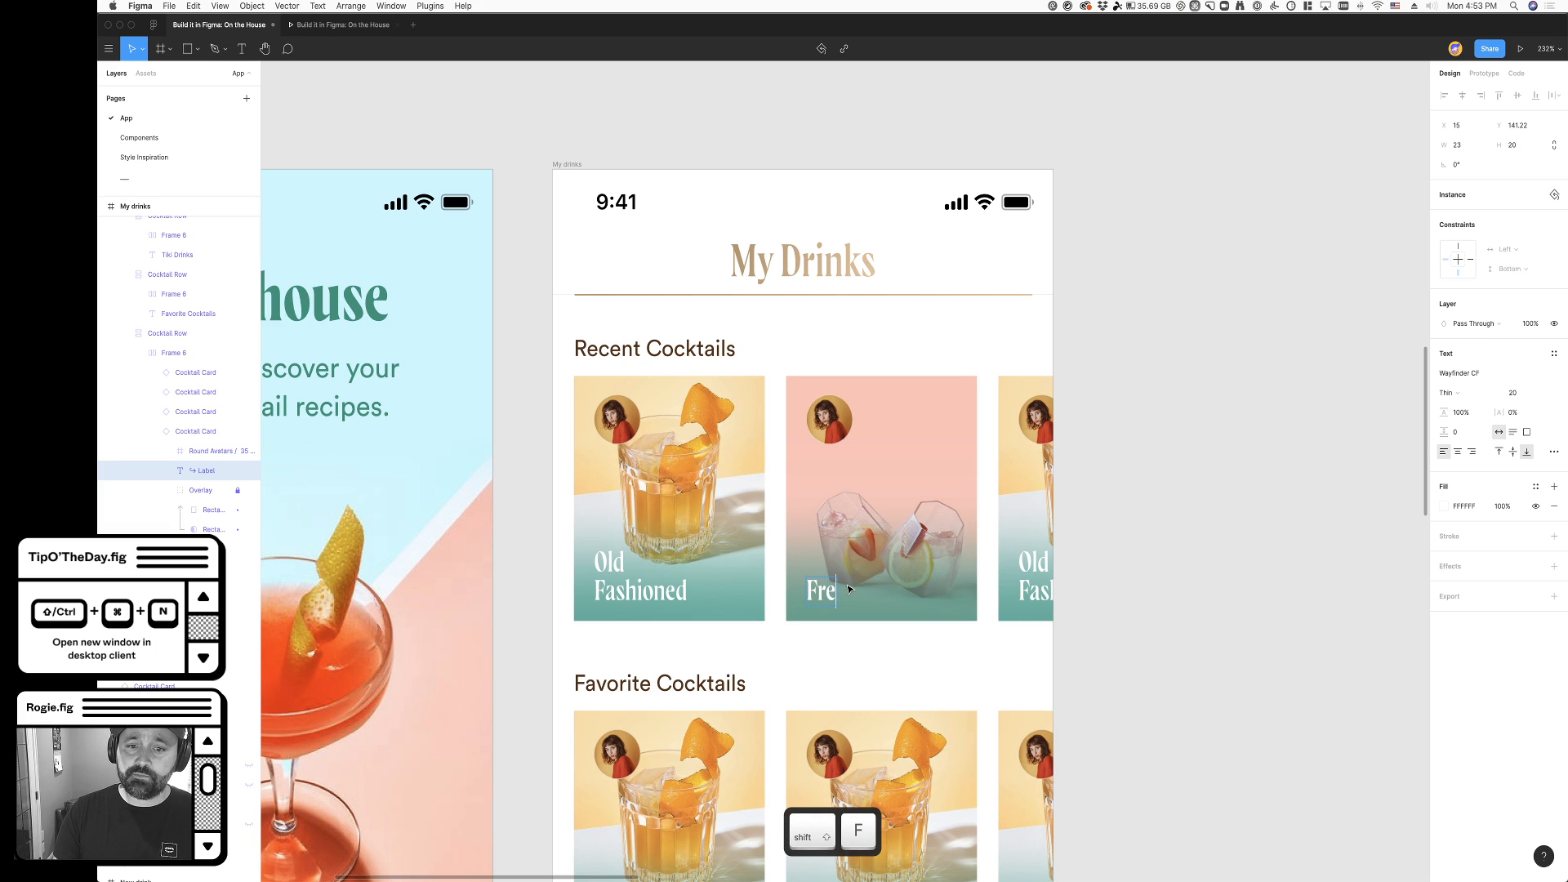
type("nch")
key("BackSpace")
key("BackSpace")
type("nch")
left_click(1166, 554)
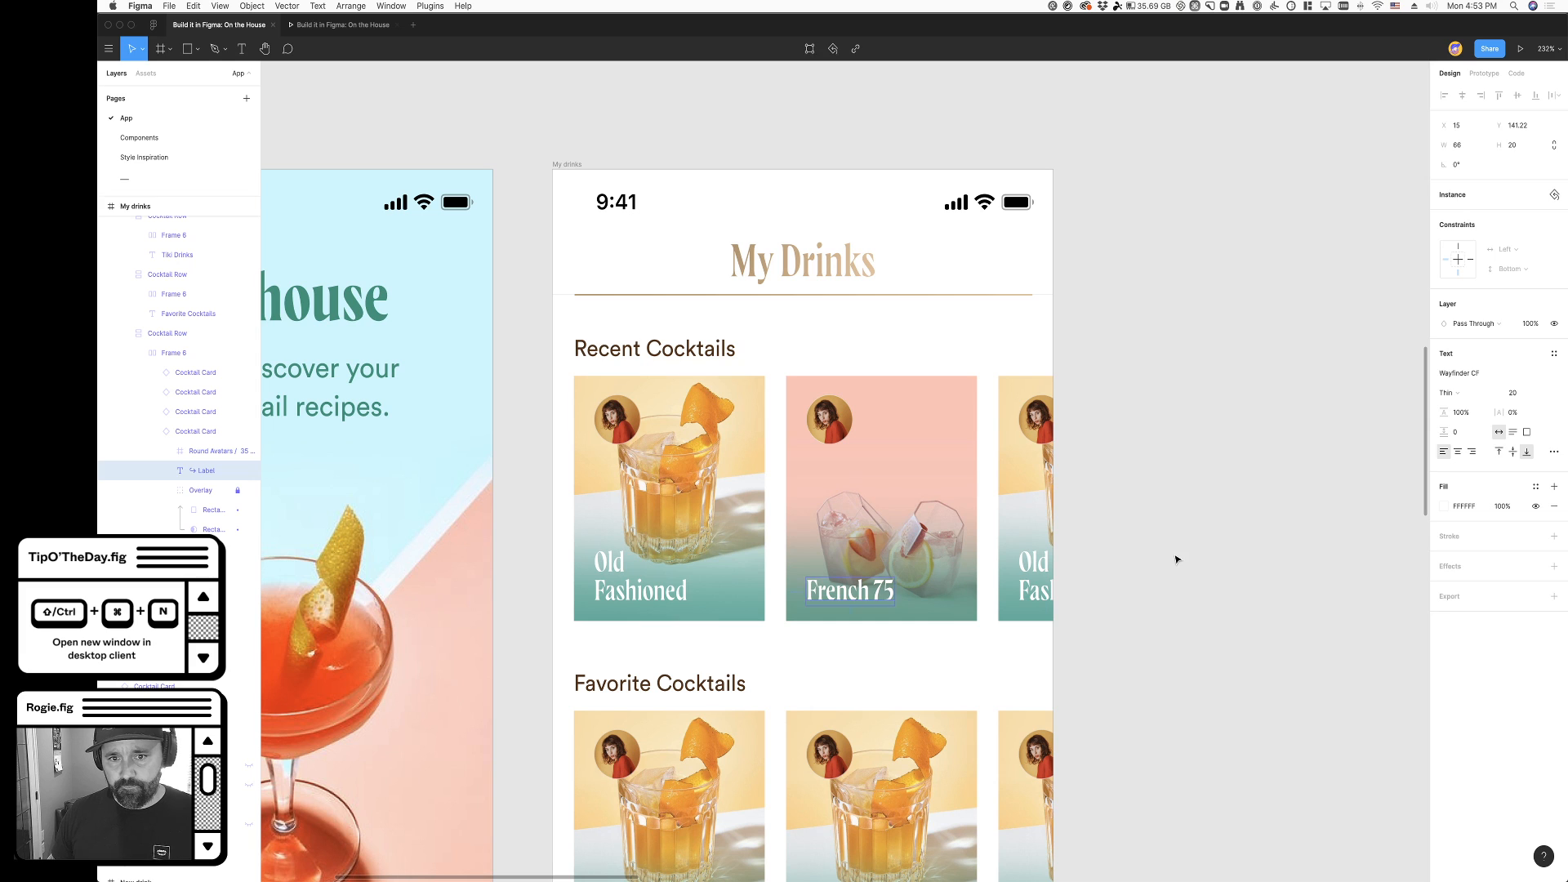
left_click(1172, 556)
- Copy the image fill of the tall red-orange drink photo on the Components page onto the first Favorite Cocktails card in My drinks
scroll(1174, 557, "right", 2)
scroll(1033, 576, "down", 4)
scroll(1018, 571, "right", 1)
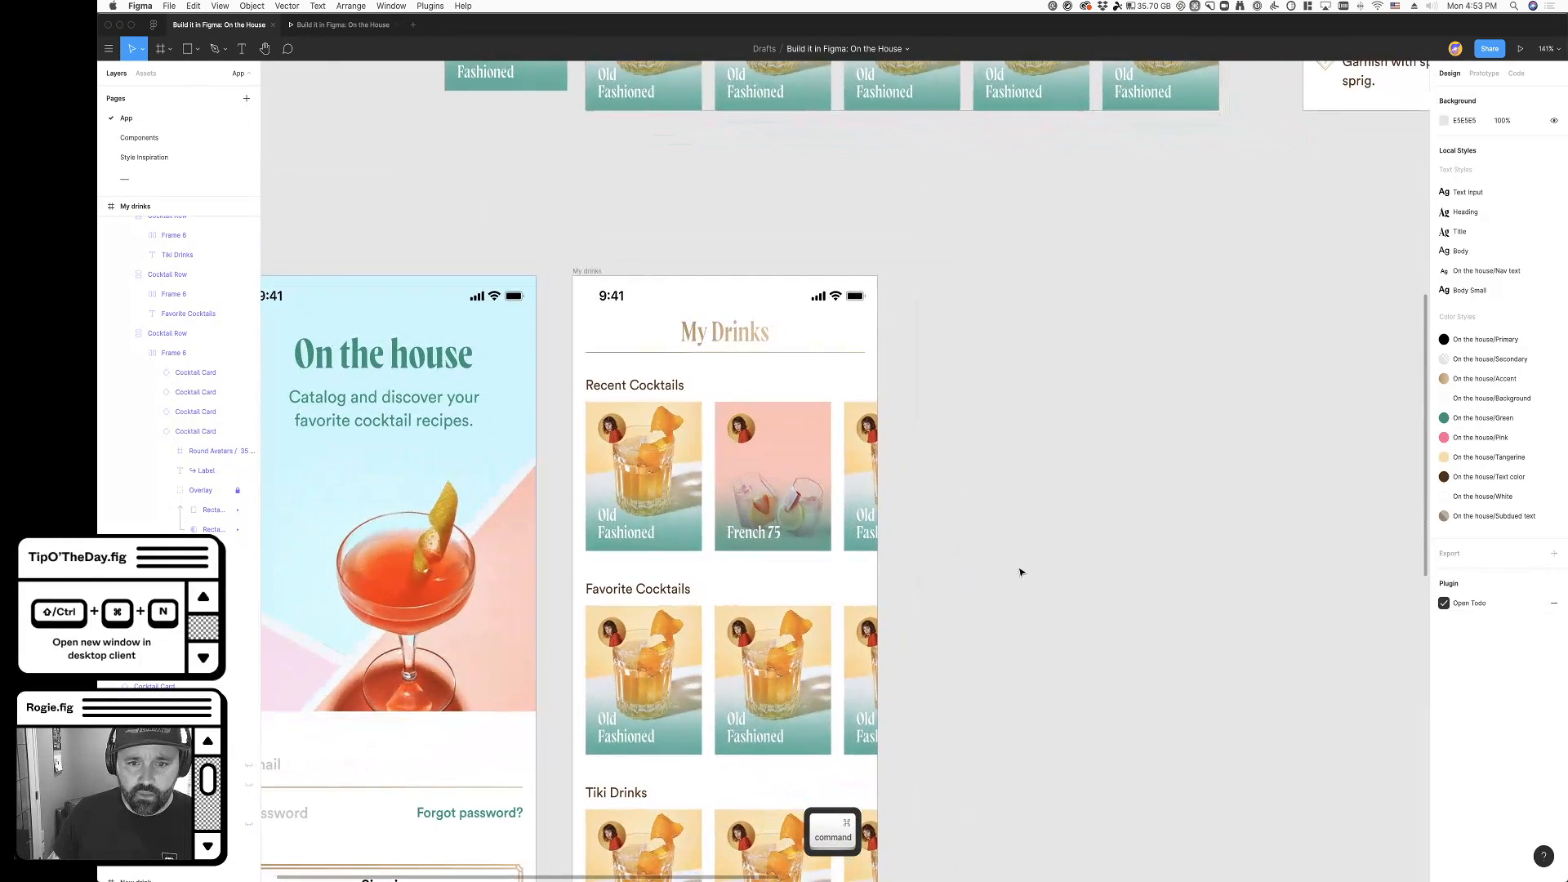
left_click(147, 138)
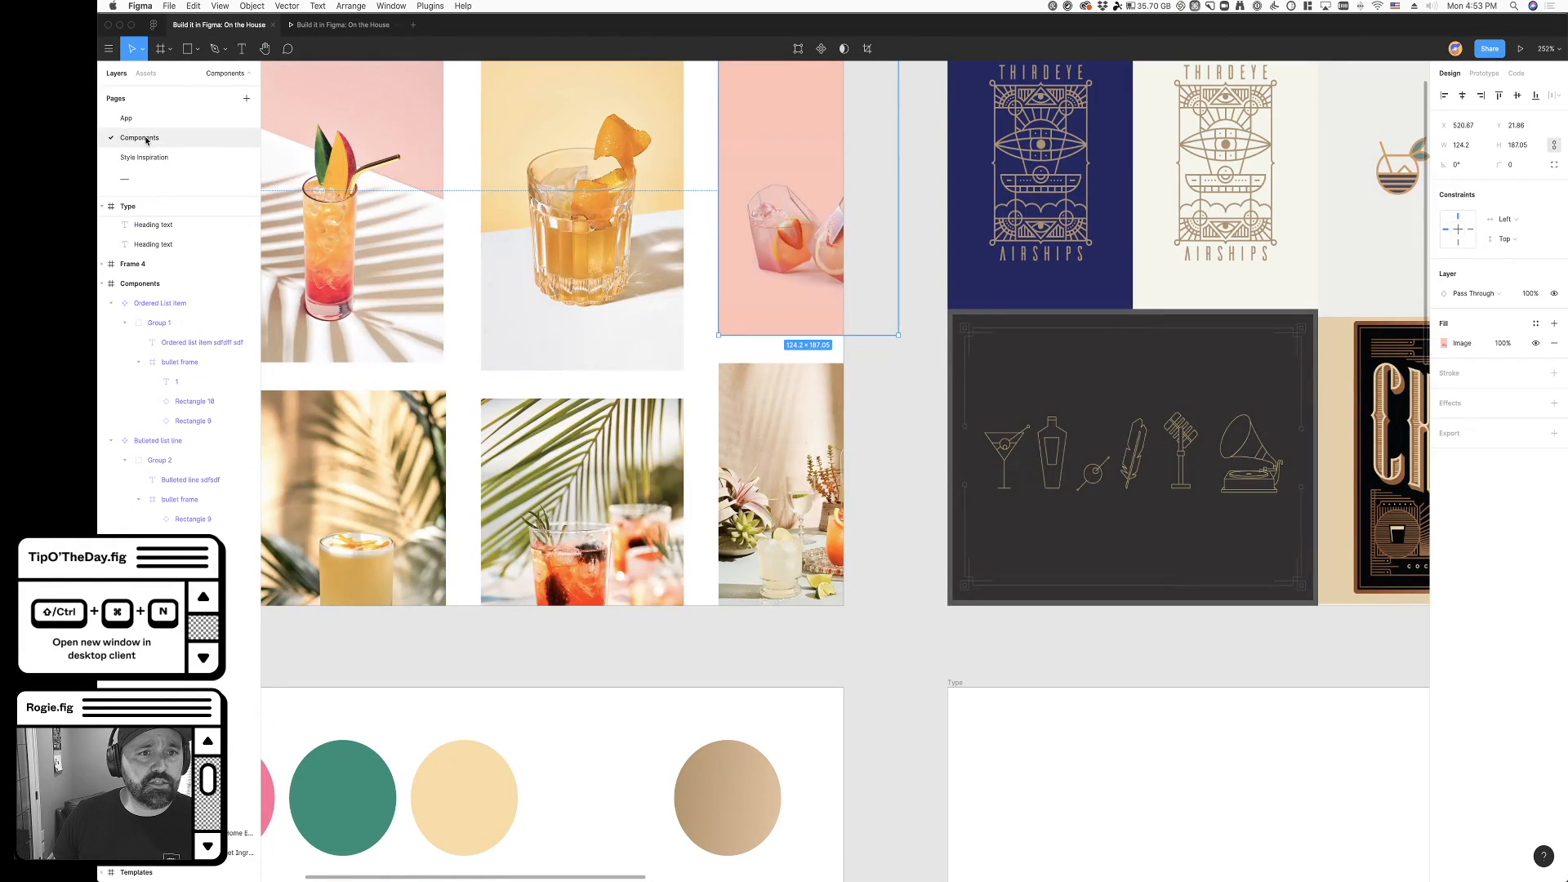
left_click(351, 189, "super")
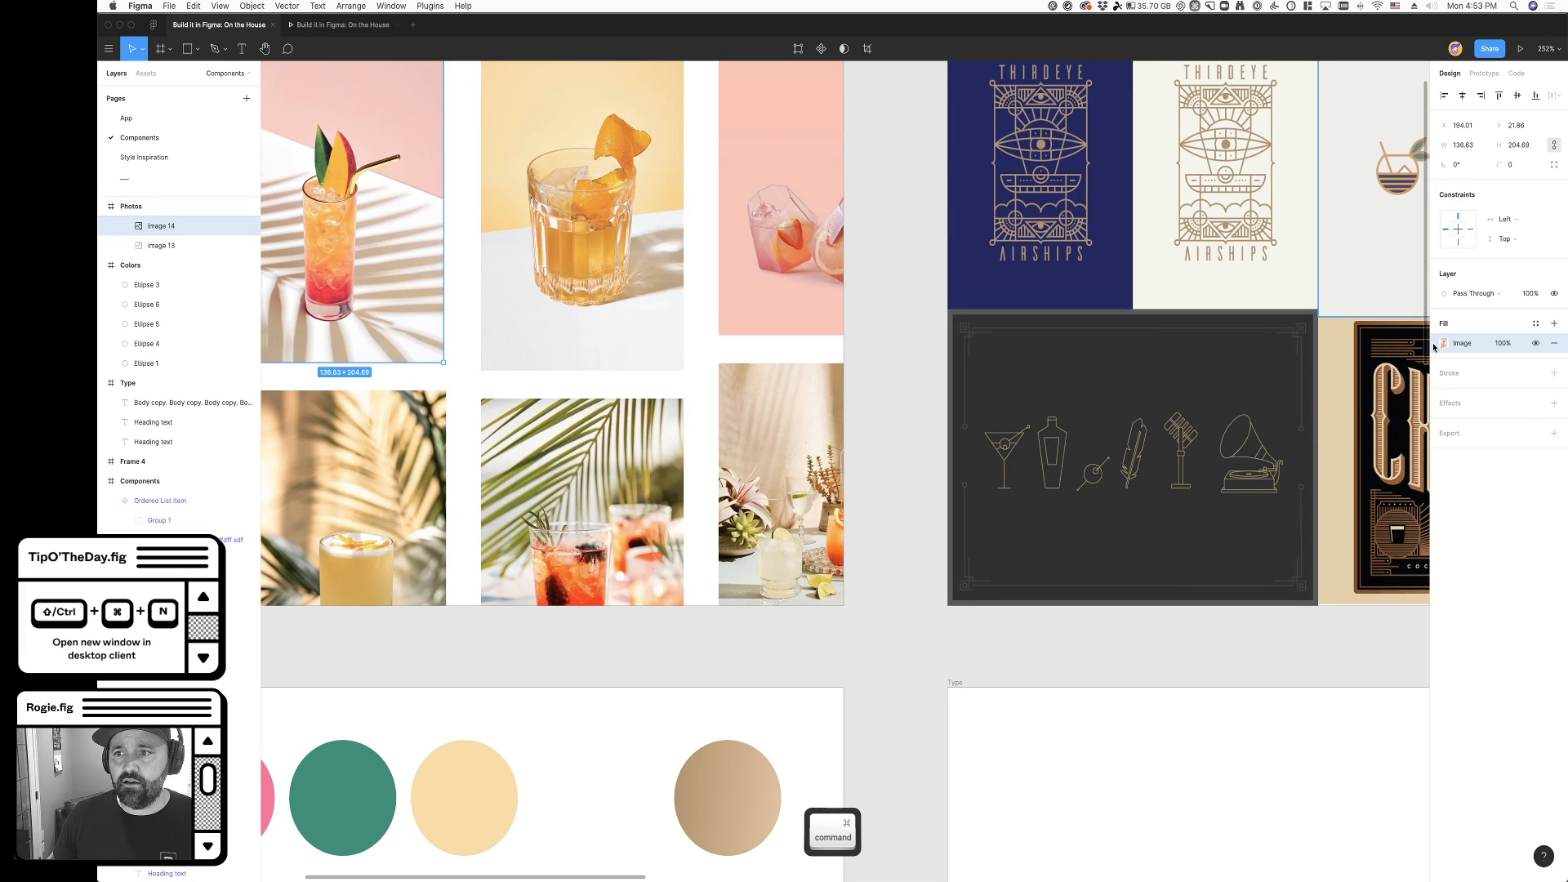
key("super+c")
left_click(143, 120)
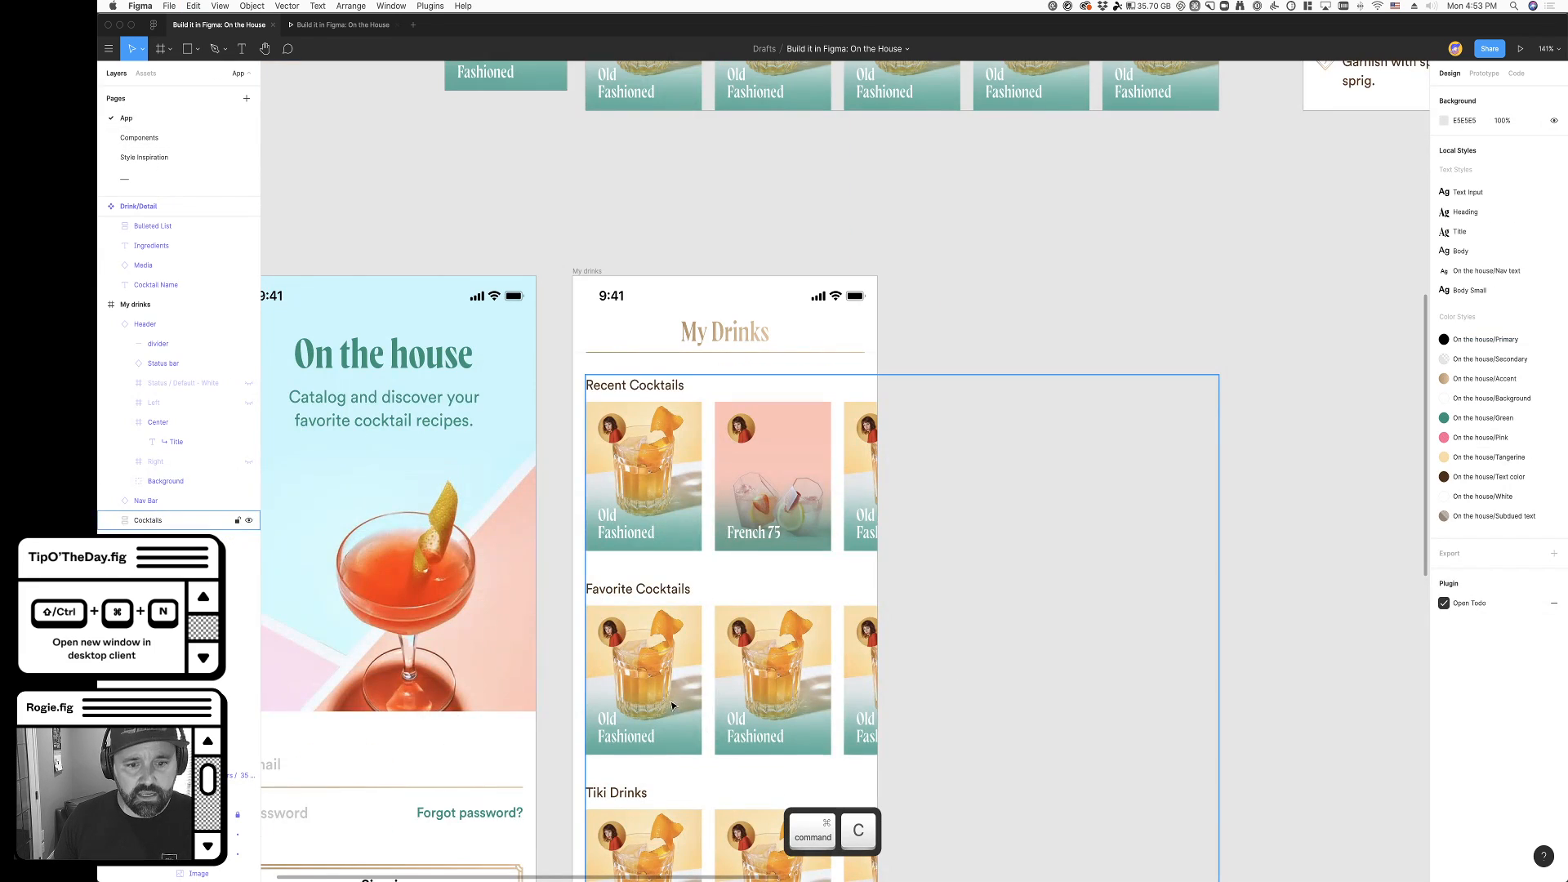
key("super+v")
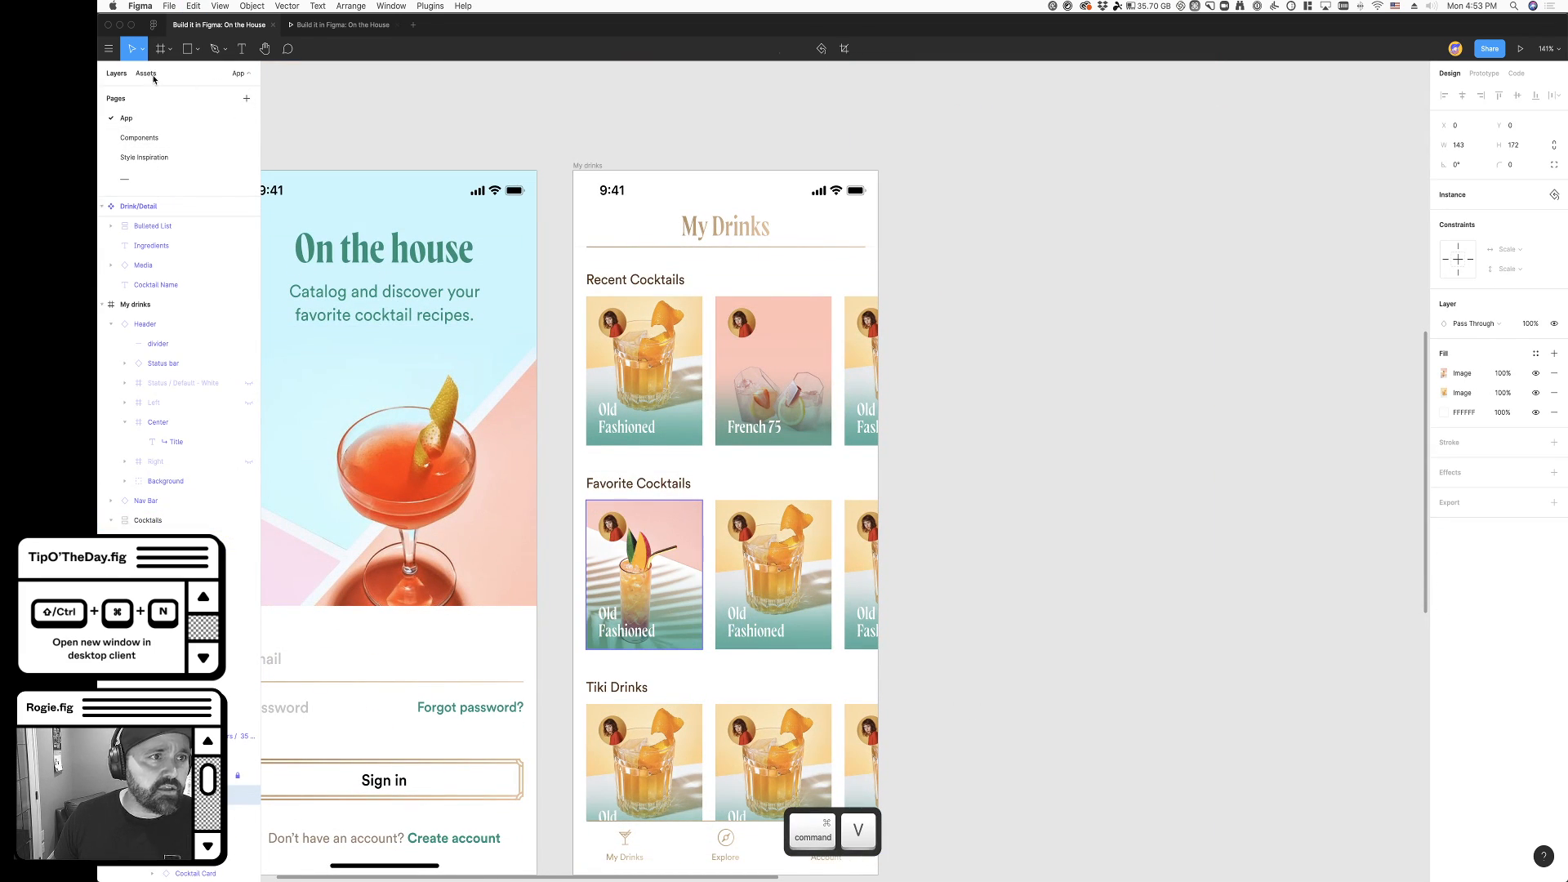
- Copy the image fill of the red drinks photo with palm leaves on the Components page onto the second Favorite Cocktails card
left_click(139, 137)
left_click(607, 495, "super")
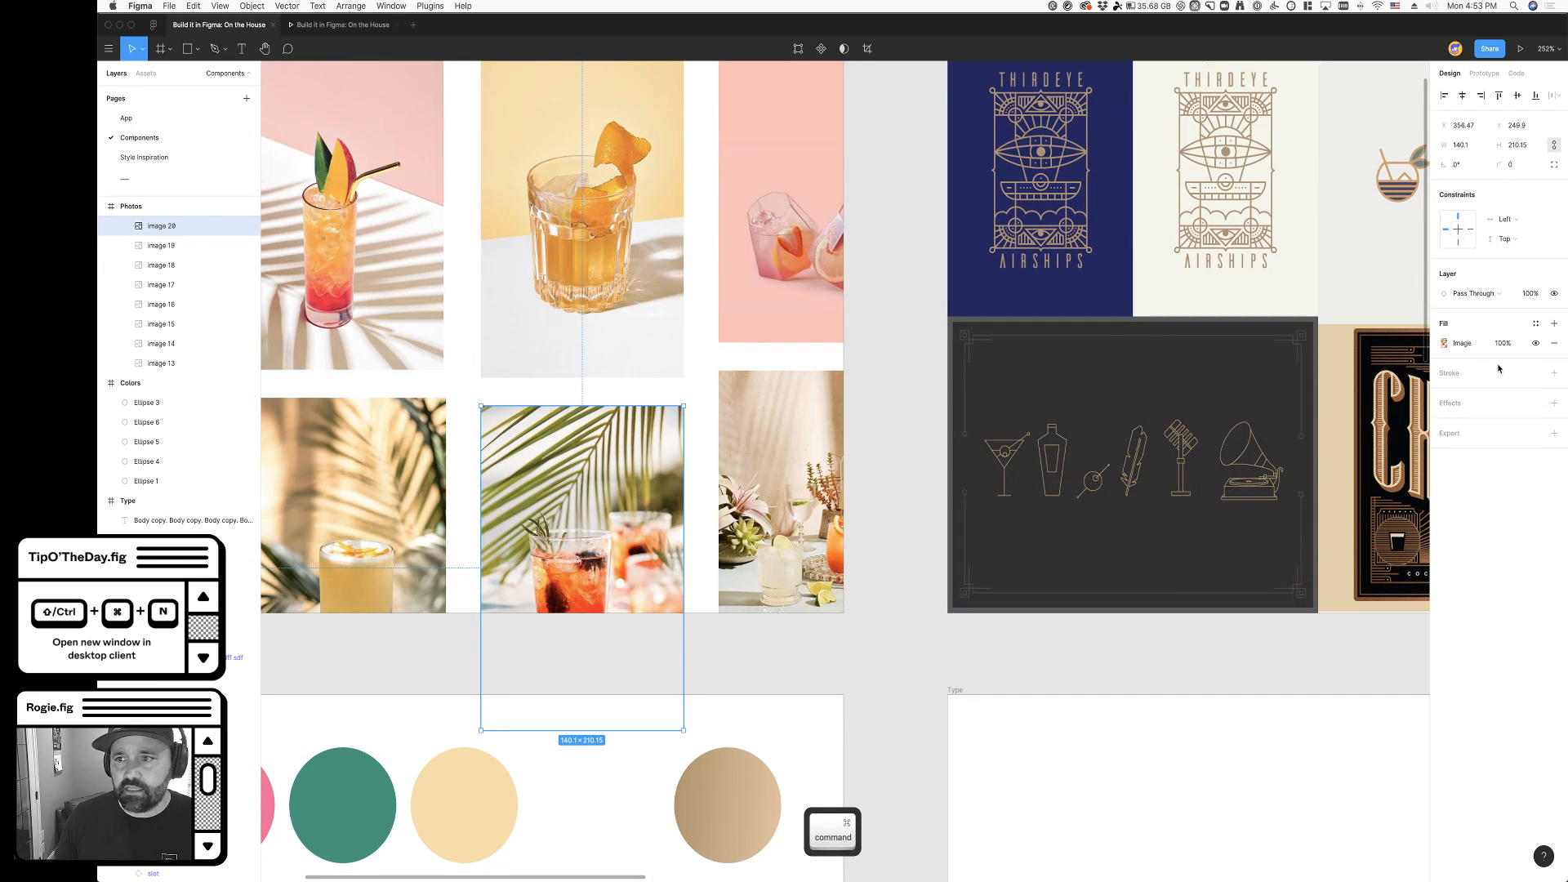
key("super+c")
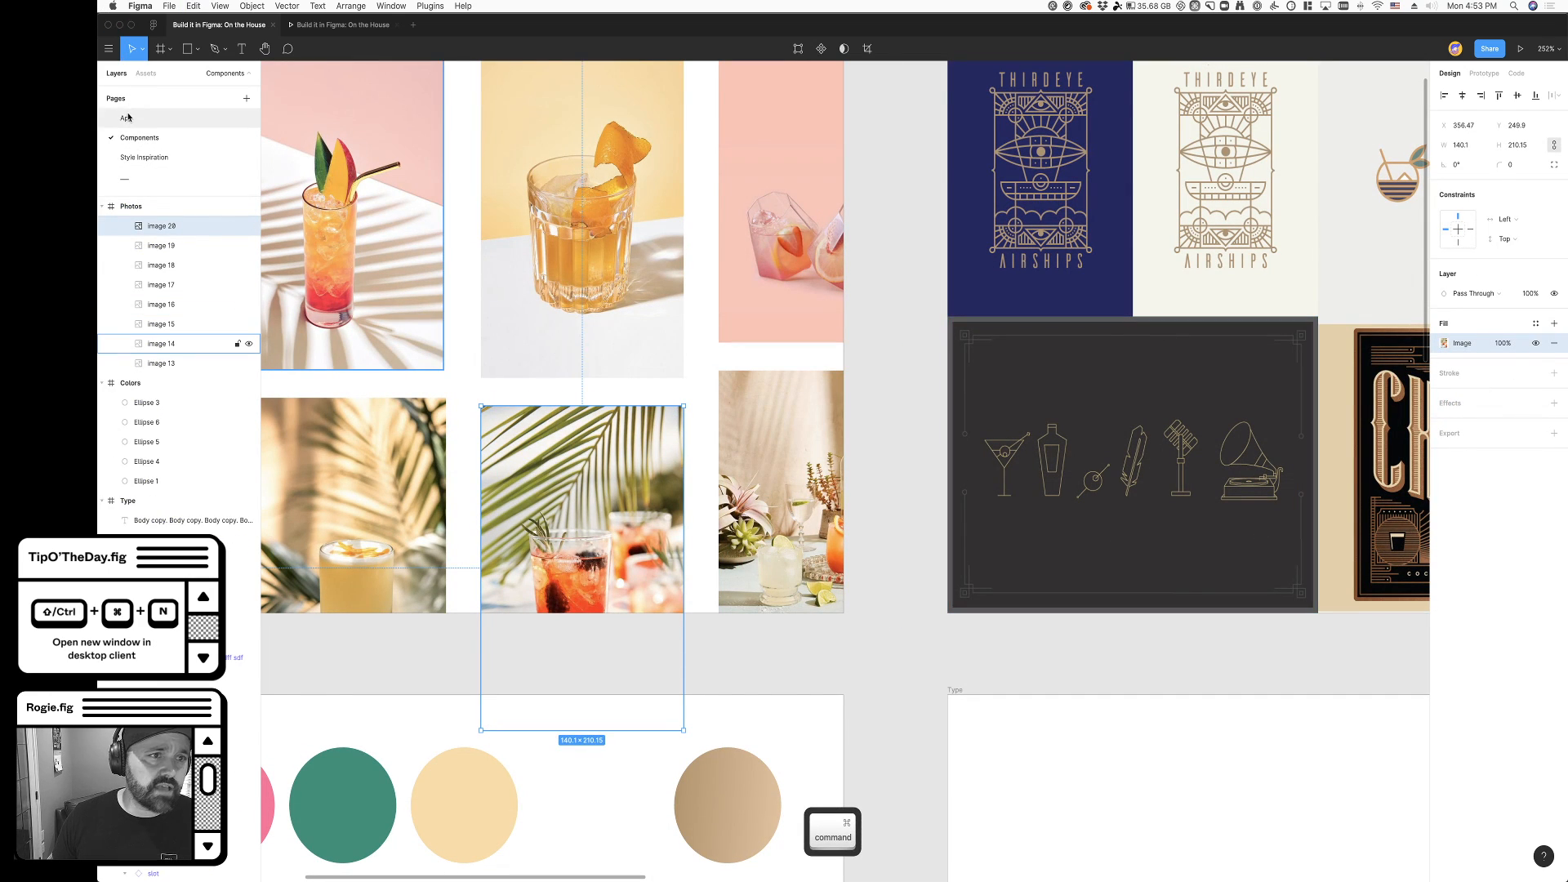
left_click(126, 118)
left_click(773, 572, "super")
key("super+v")
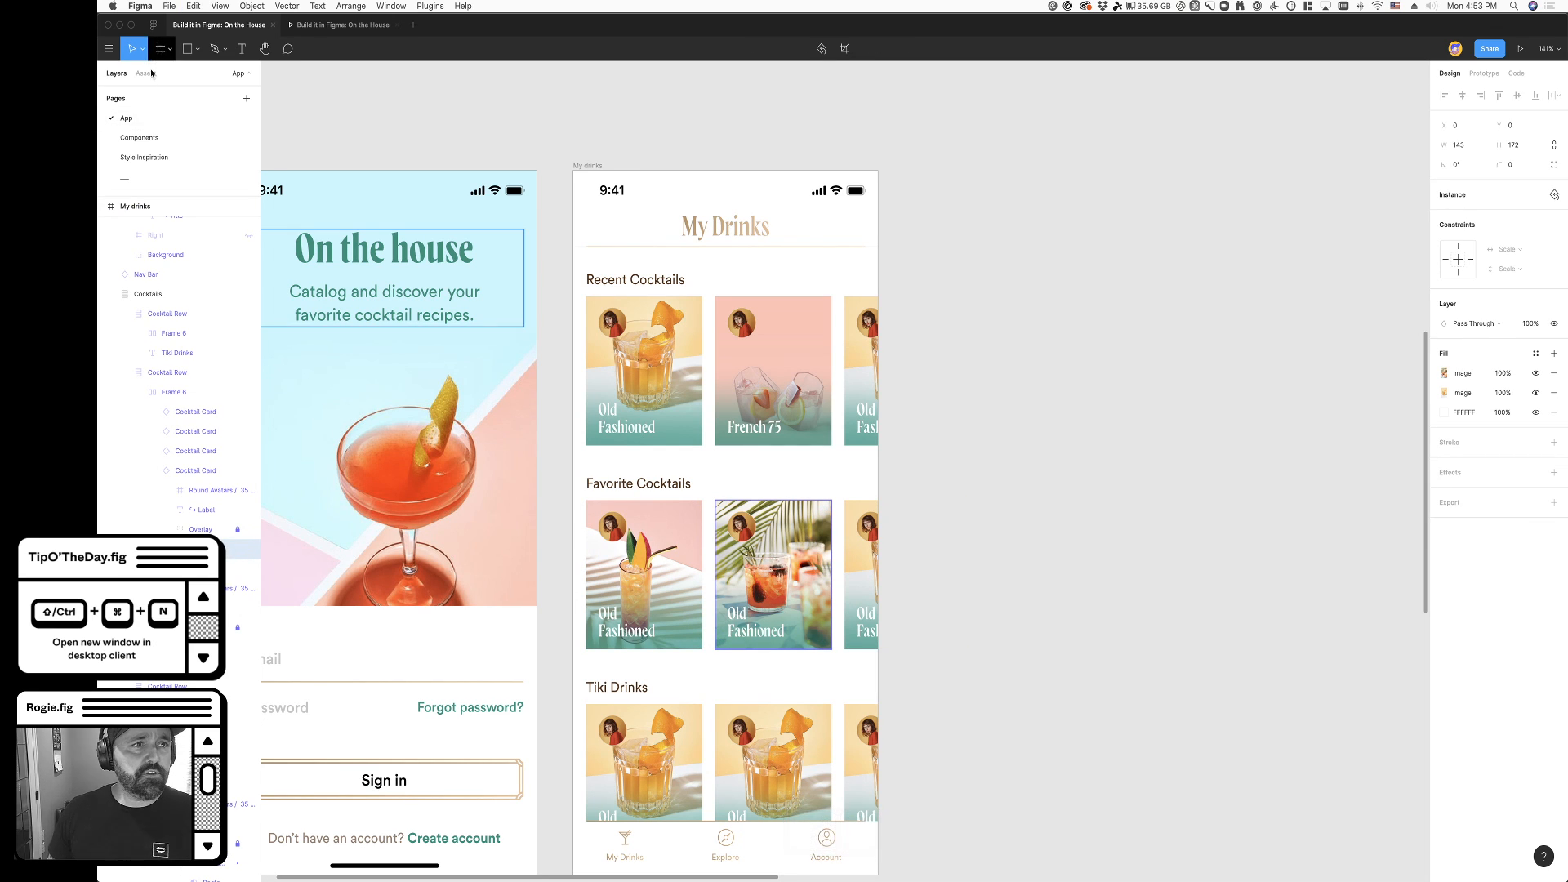
- Copy the image fill of the photo with drinks among potted plants on the Components page onto the first Favorite Cocktails card
left_click(141, 138)
left_click(790, 471, "super")
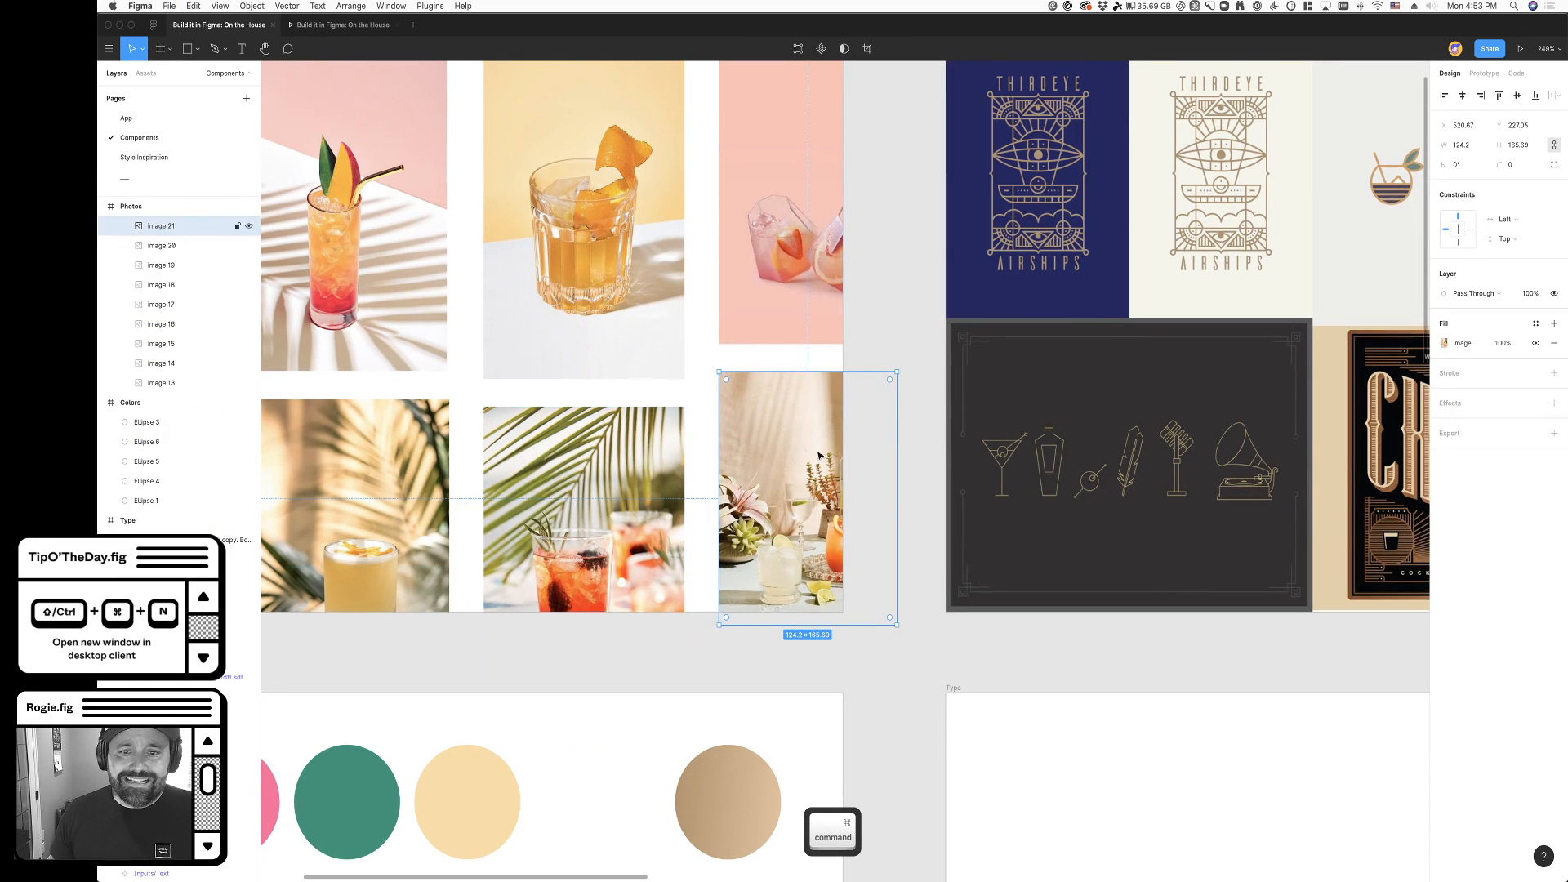
key("super+c")
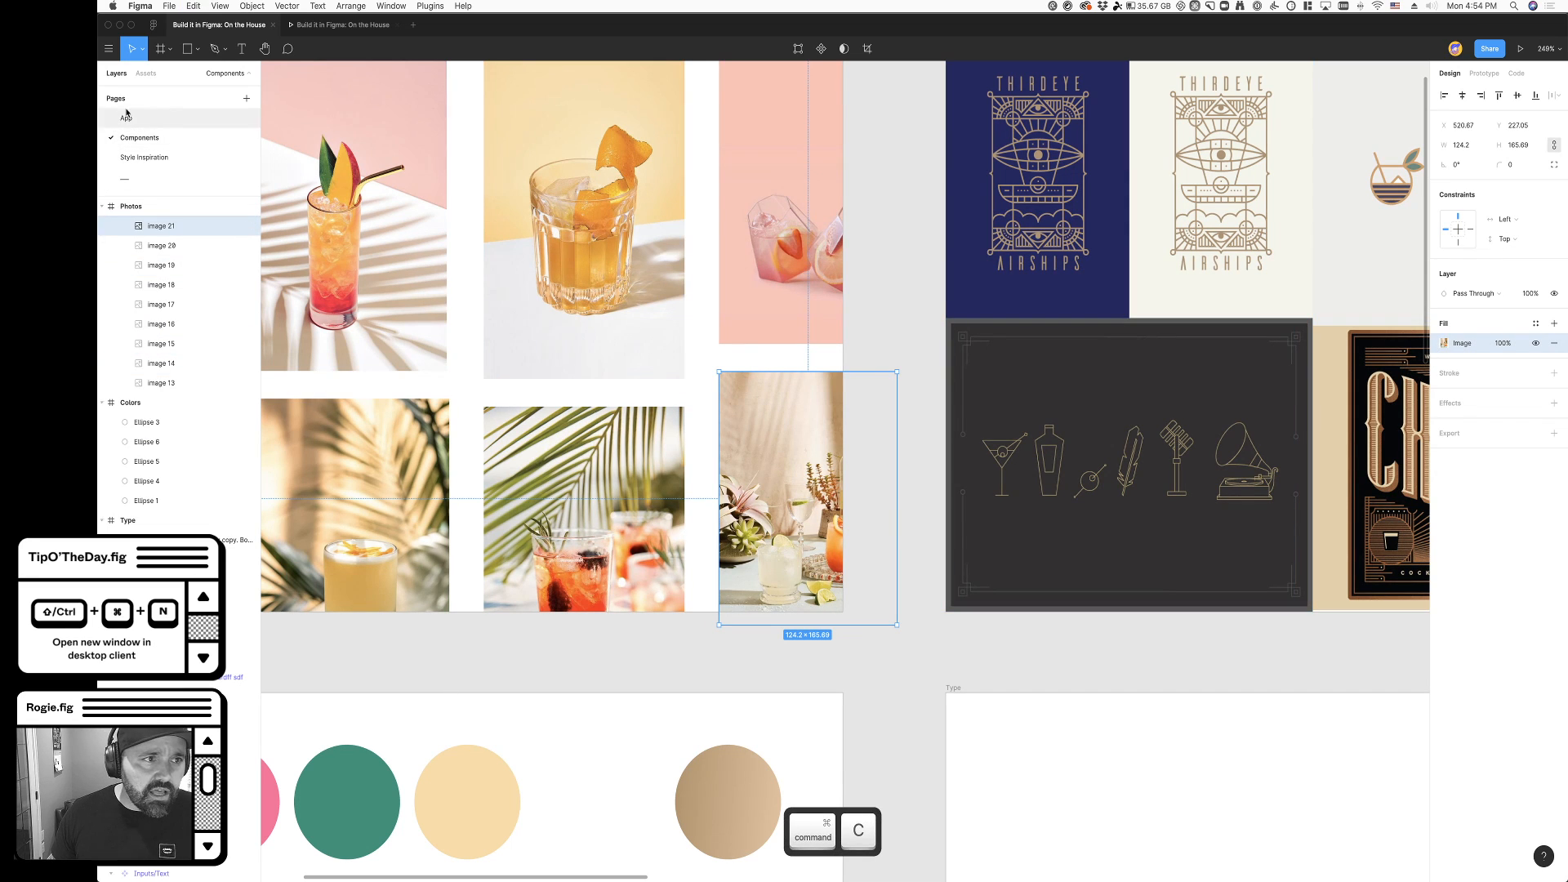
left_click(127, 118)
scroll(796, 641, "down", 2)
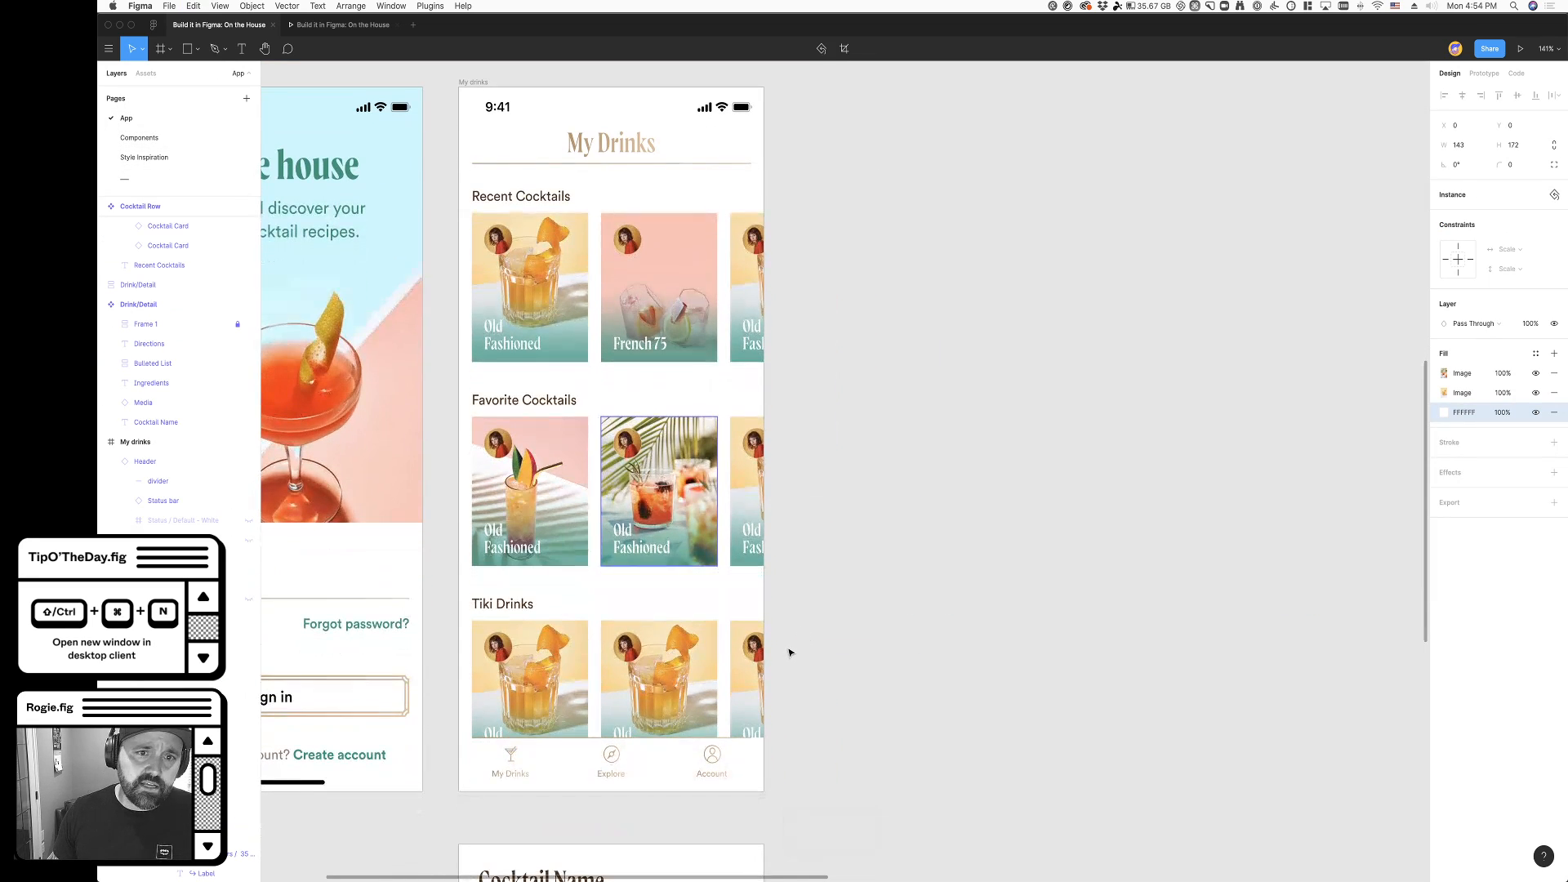
left_click(787, 647)
left_click(481, 490, "super")
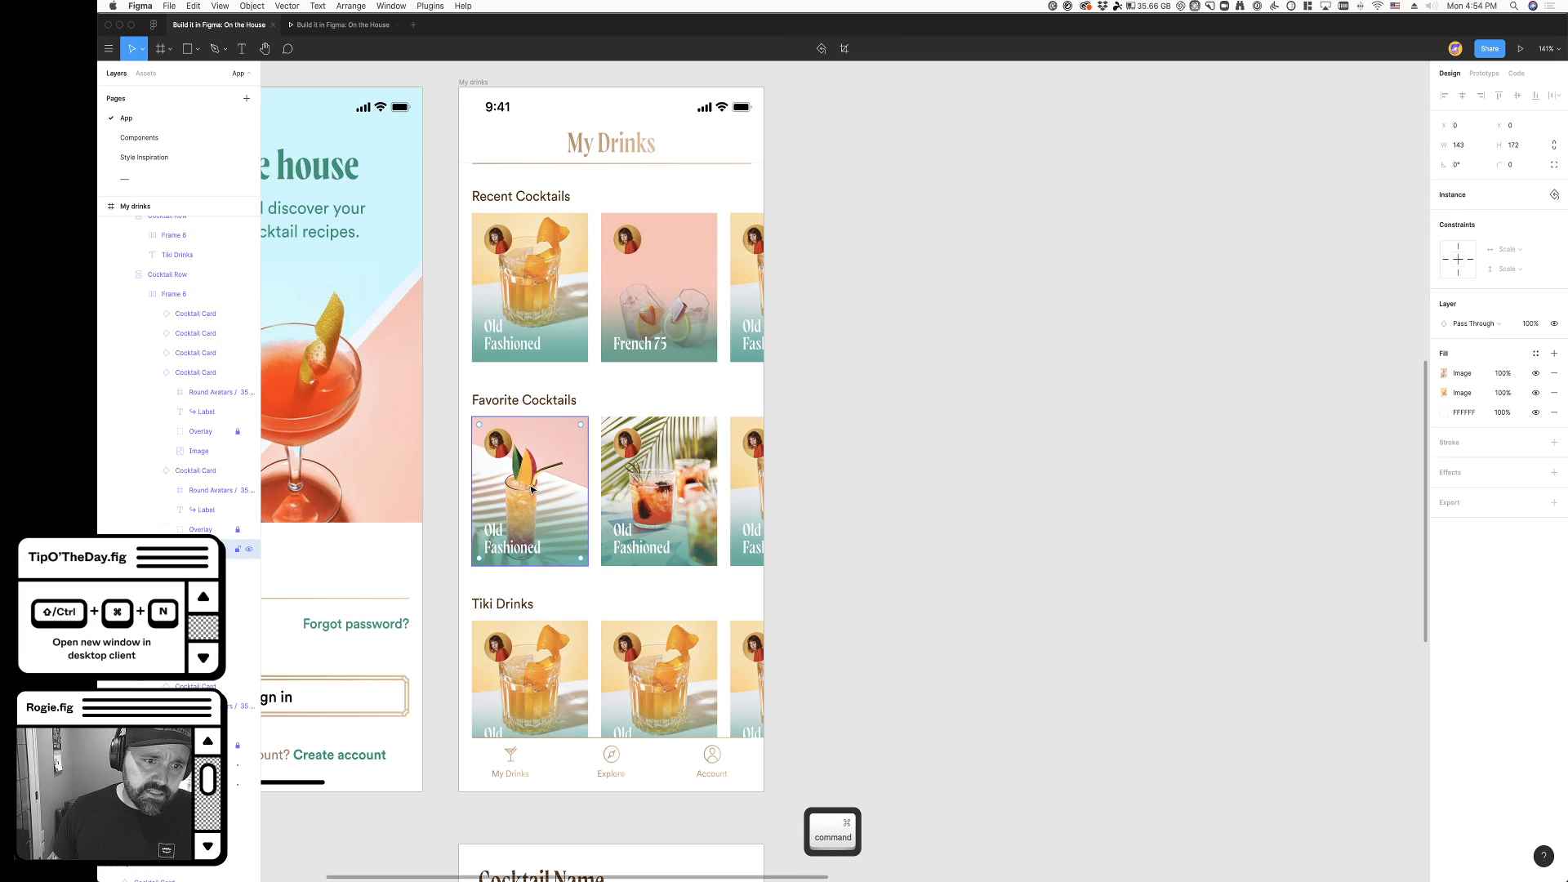
key("super+v")
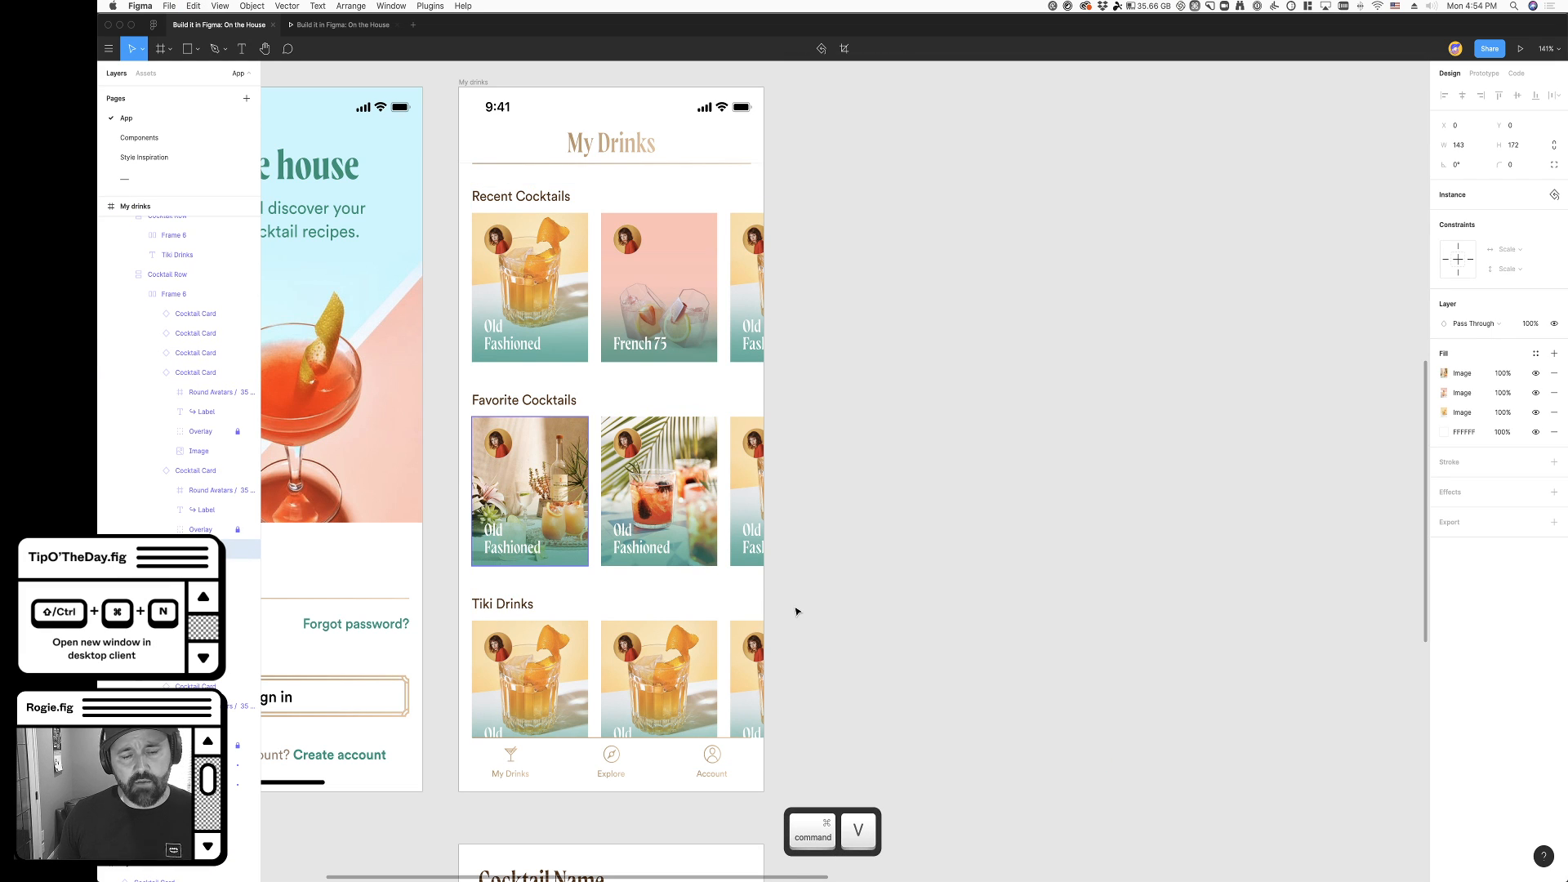
- Change the first Favorite Cocktails card's label to "Breakfast Mimosa"
scroll(473, 549, "up", 3)
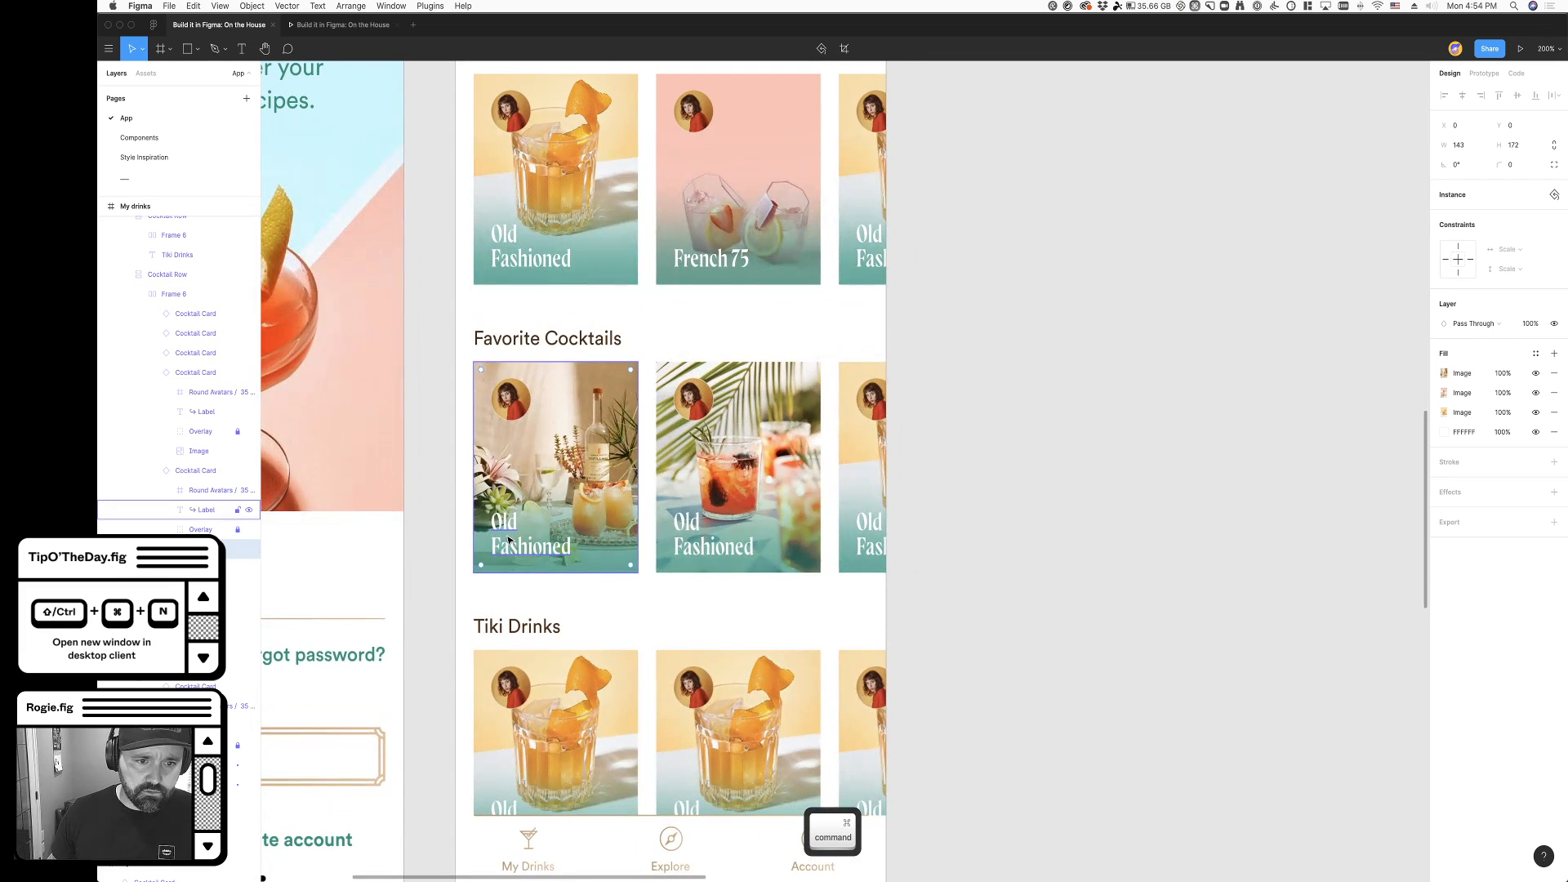
double_click(507, 538)
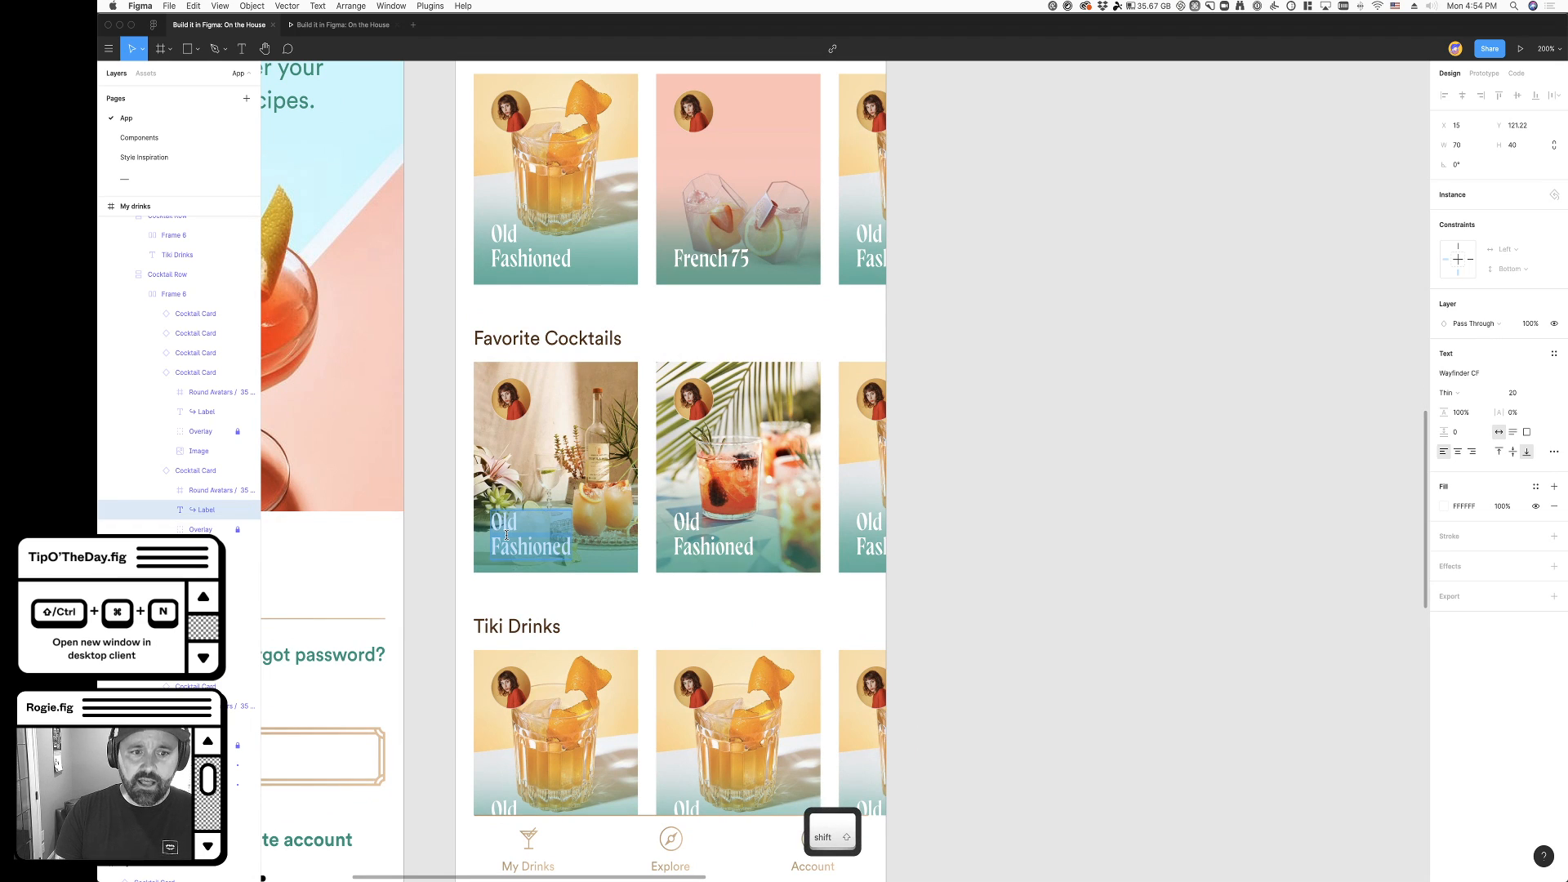
type("Breakfast Mimosa")
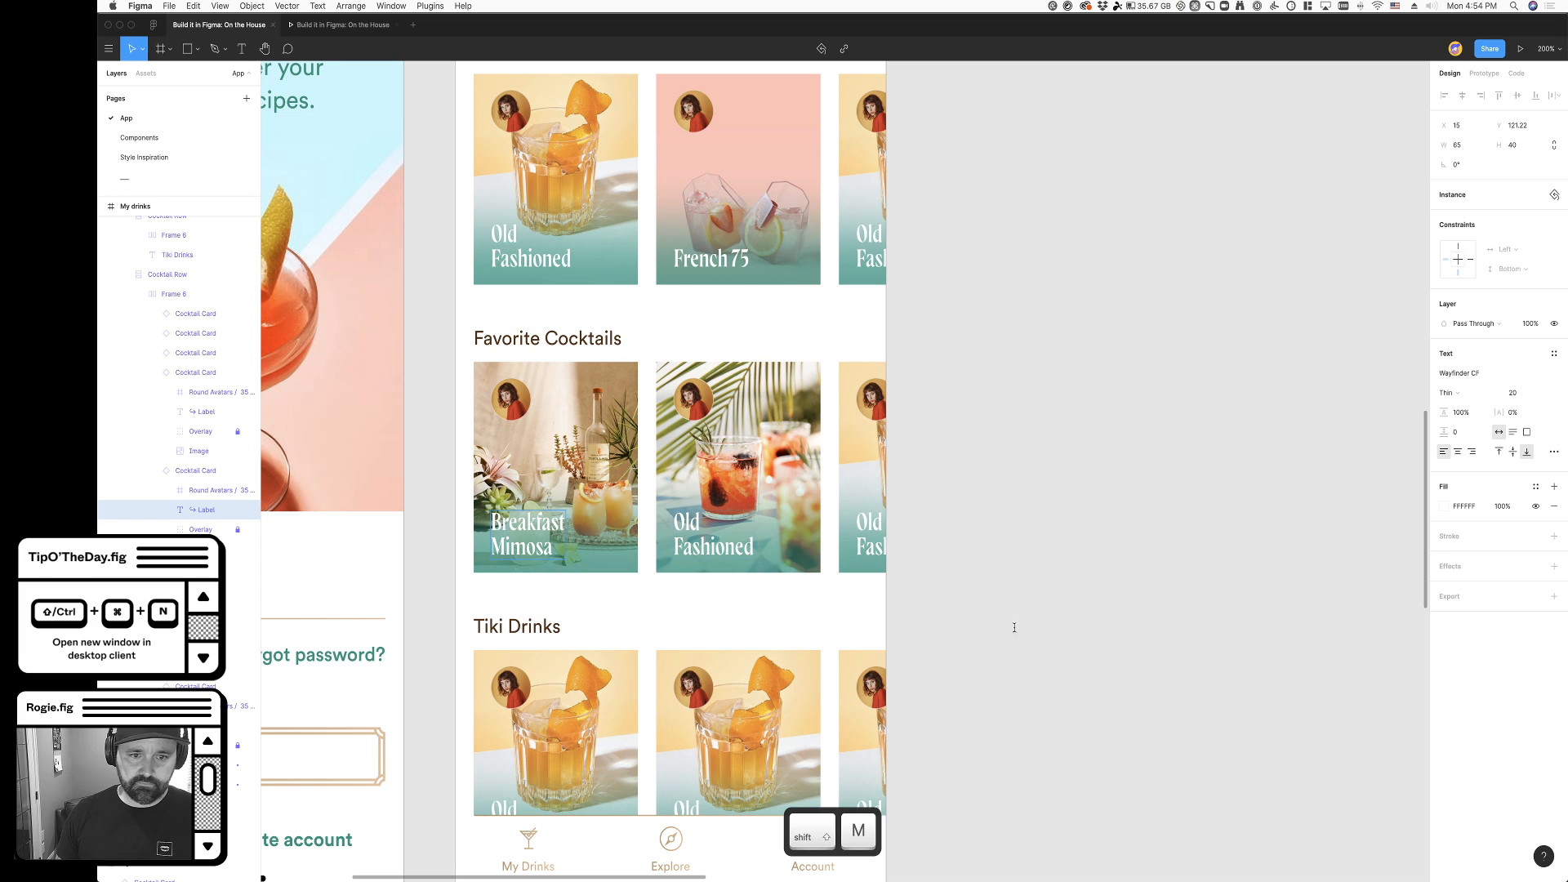
left_click(914, 564)
- Examine the icon components on the Components page, and return to the App page
scroll(568, 576, "down", 3, "super")
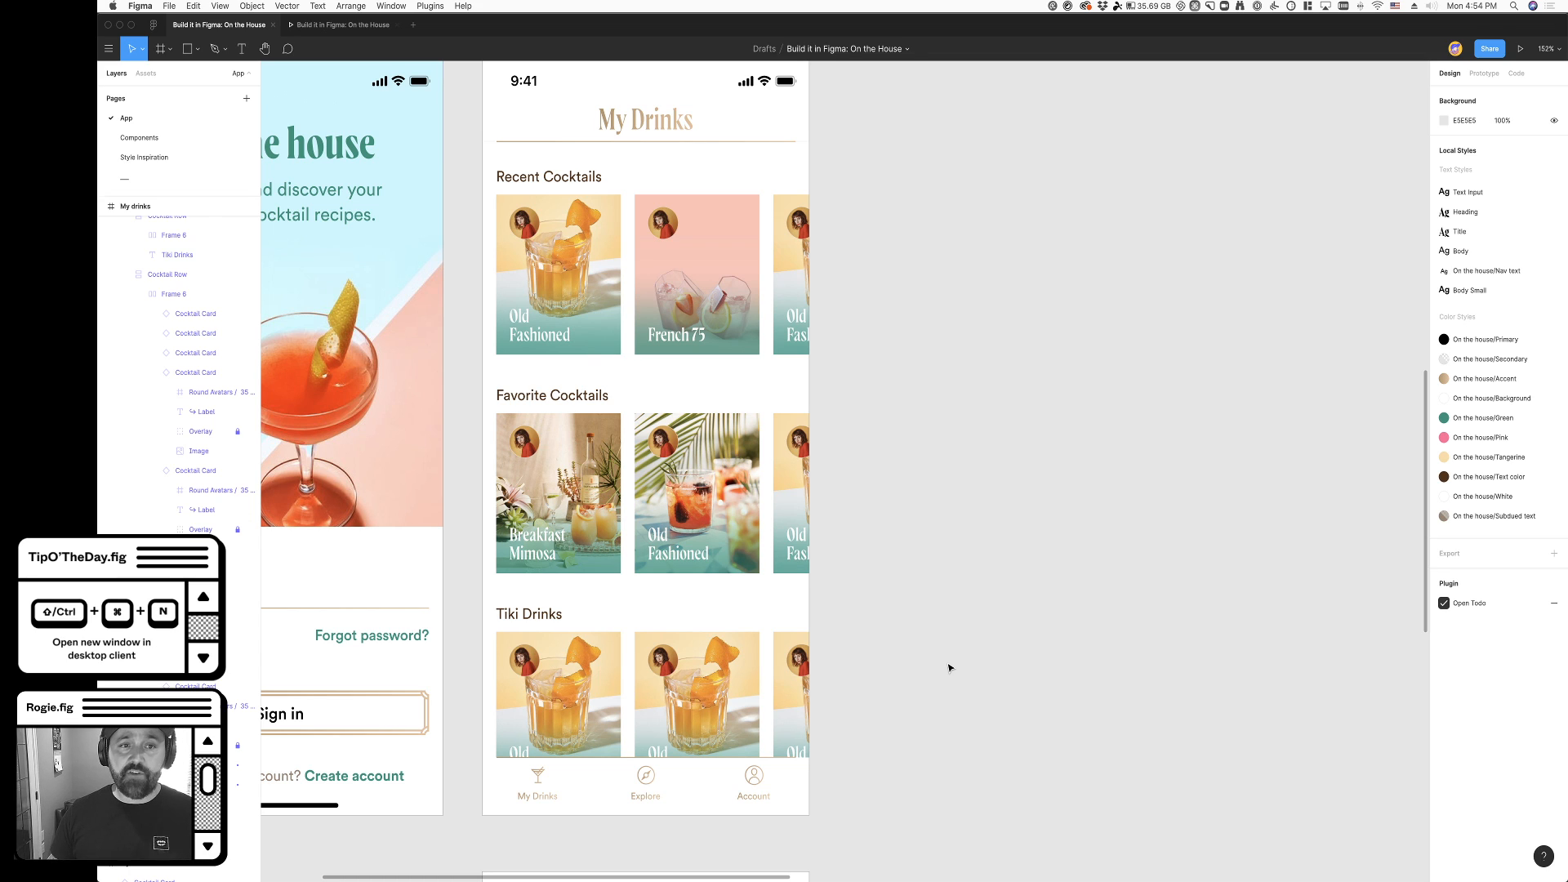
scroll(715, 580, "left", 3)
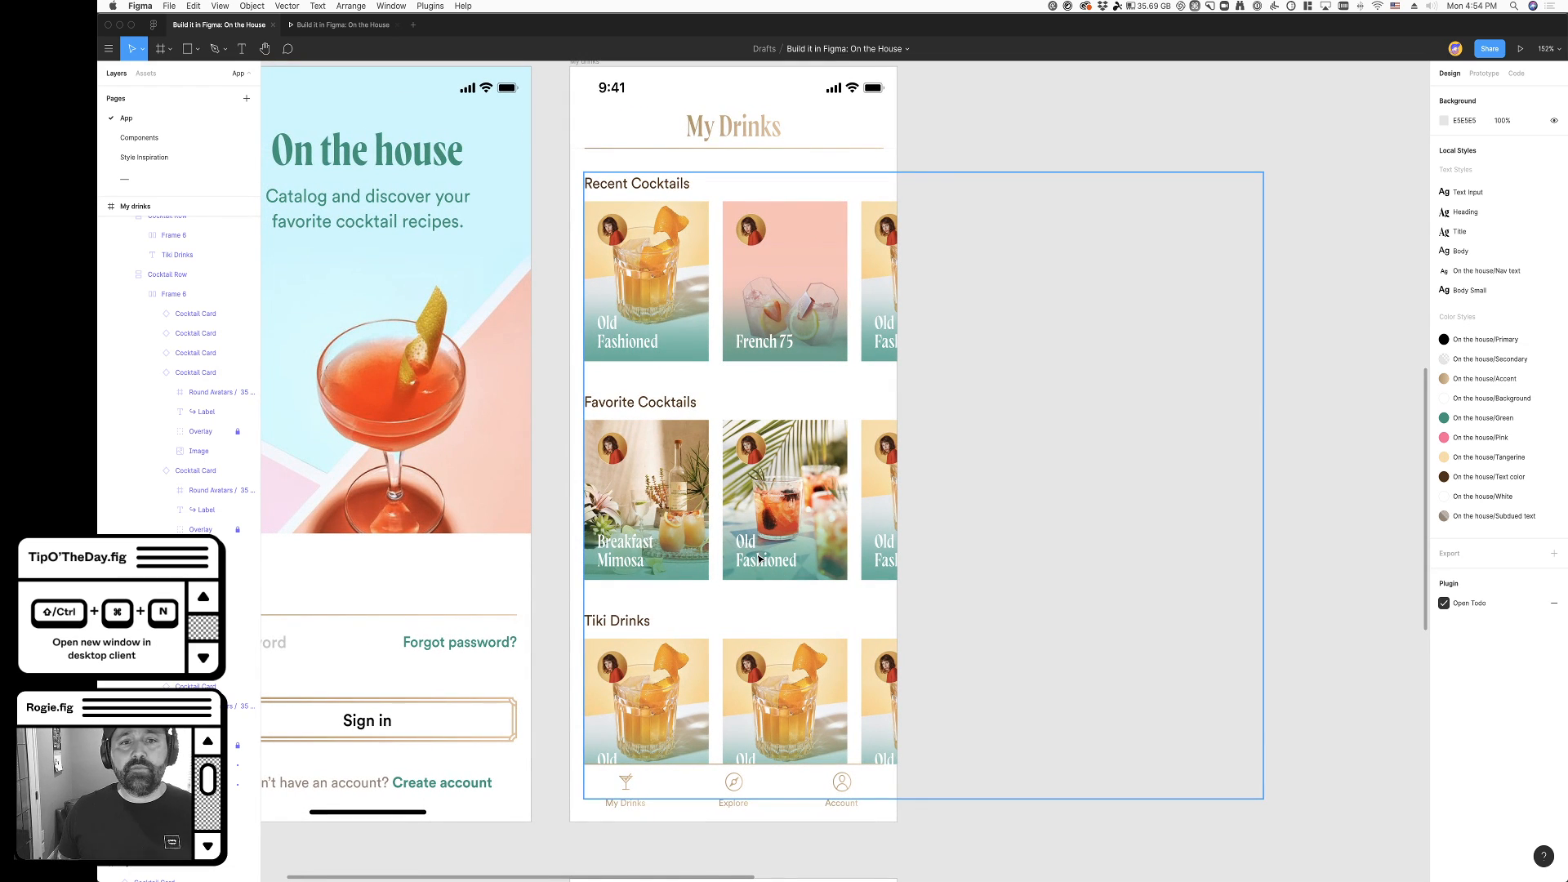
left_click(139, 137)
scroll(667, 397, "down", 10)
scroll(523, 395, "down", 4)
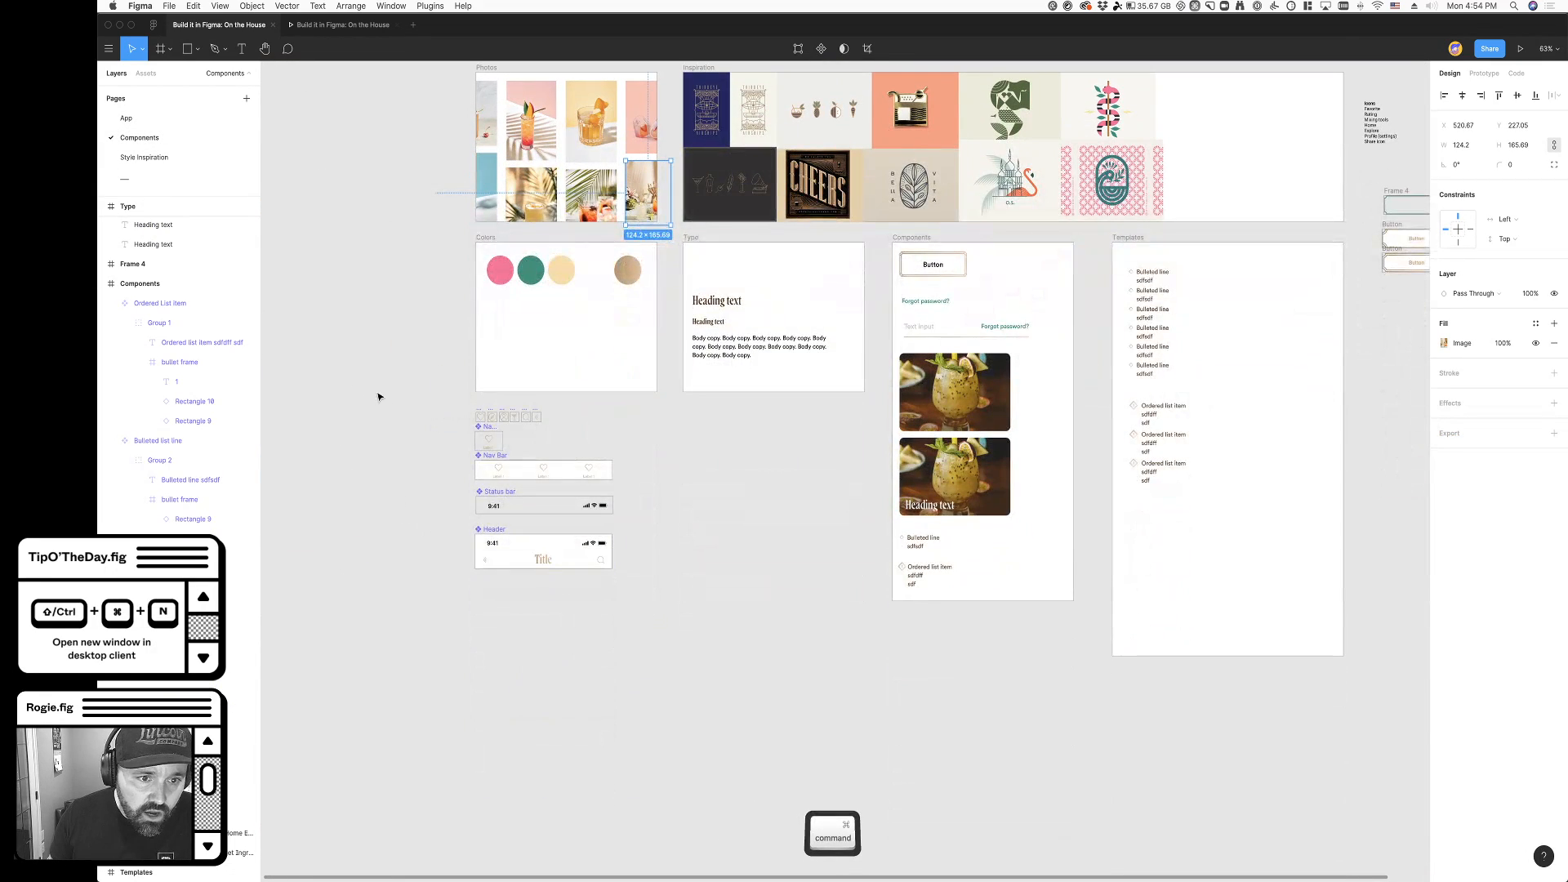
scroll(376, 397, "up", 5)
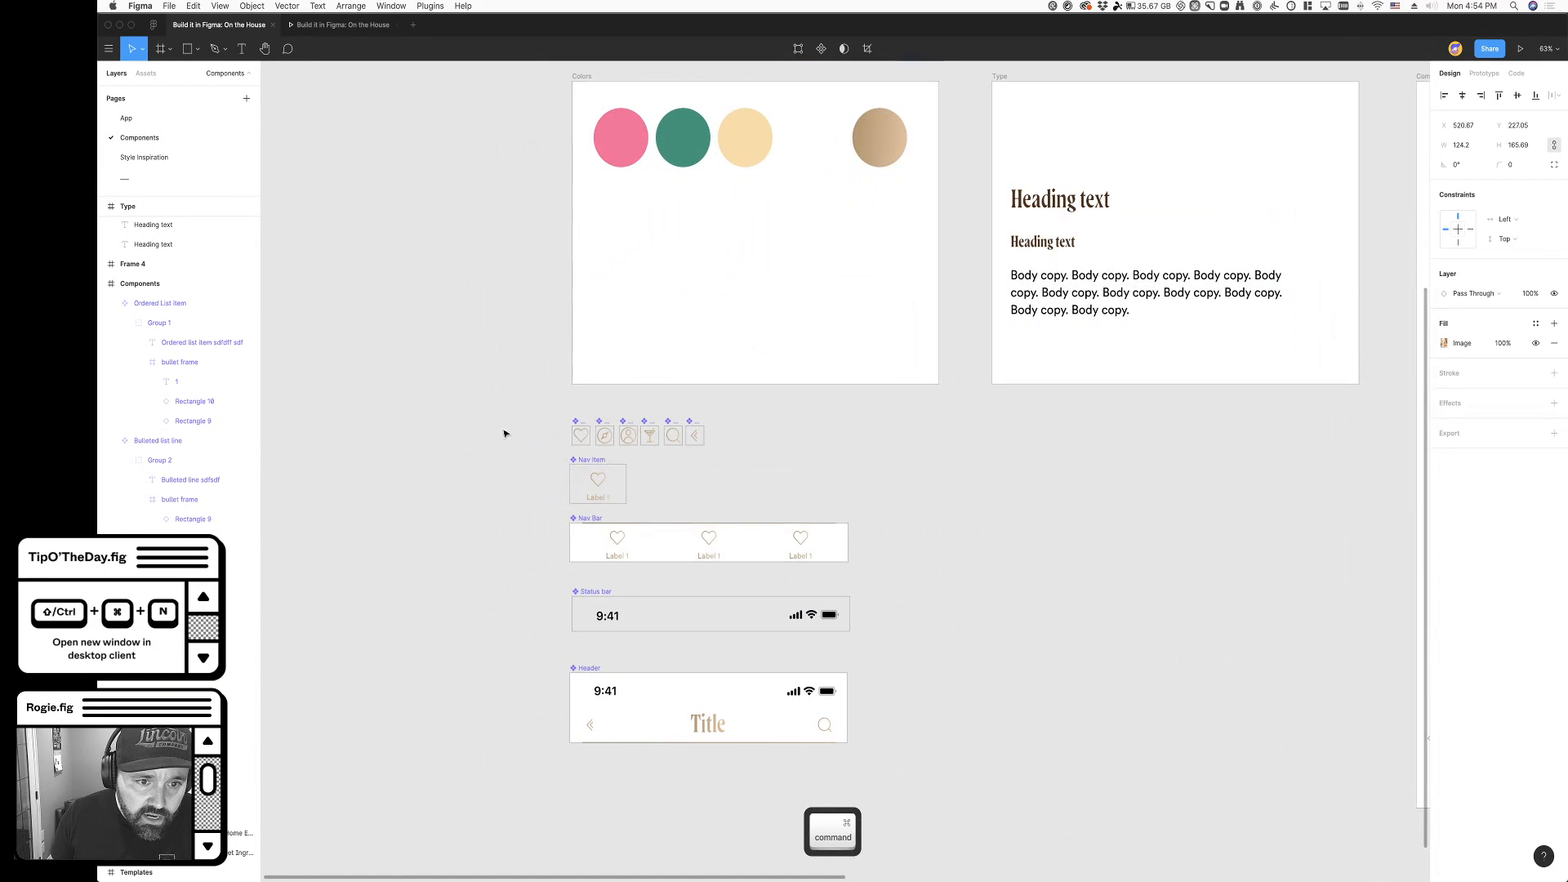
left_click(396, 273)
left_click(132, 118)
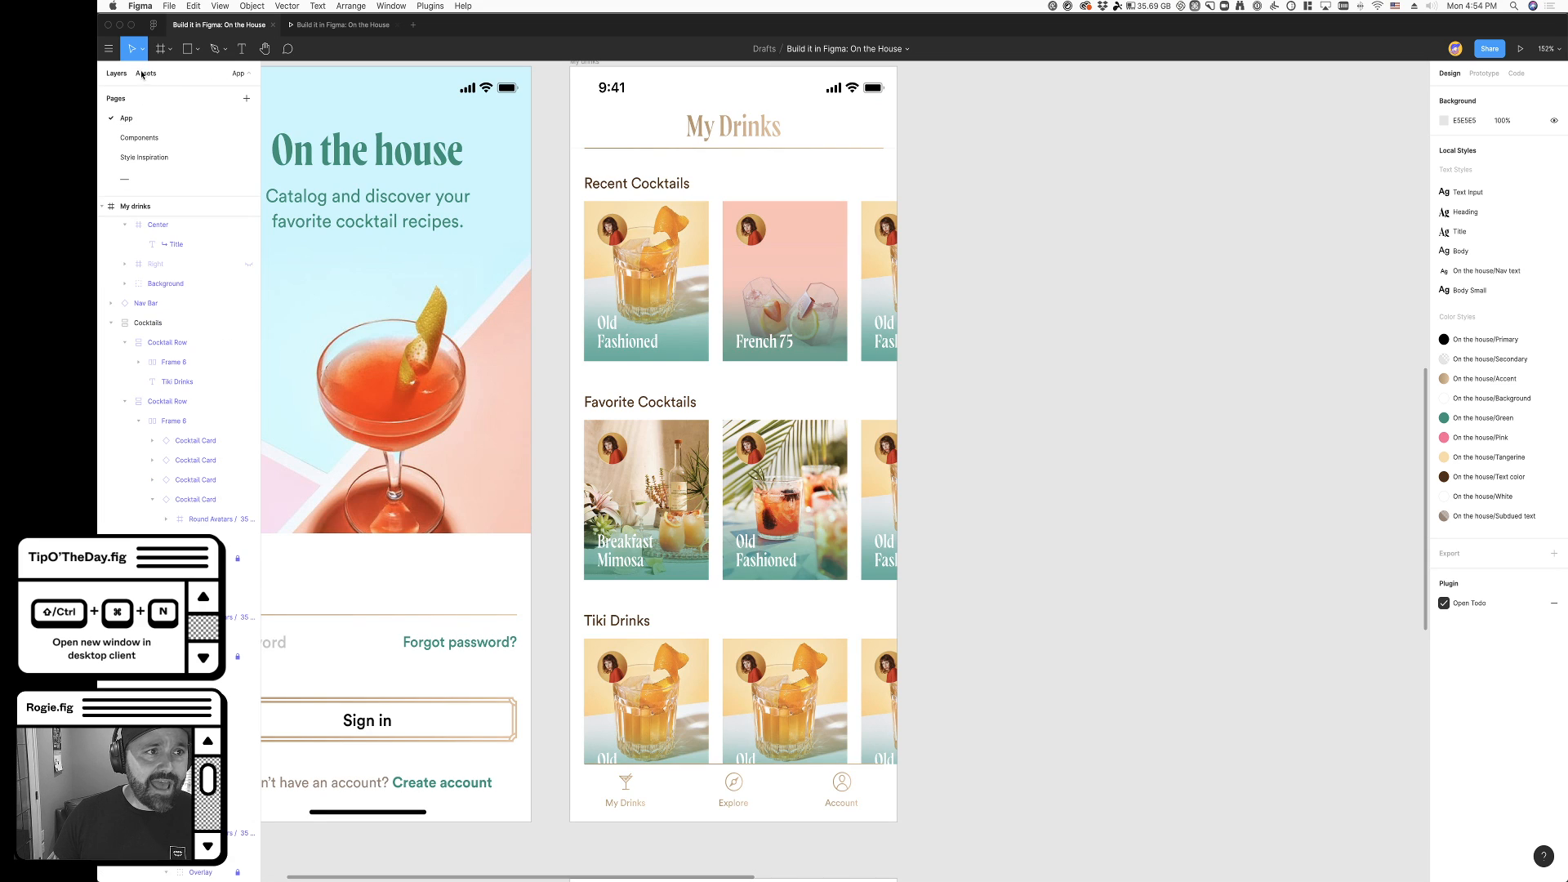
- Search the assets for "heart", place an instance of the Heart icon on the canvas, and cut it
left_click(146, 76)
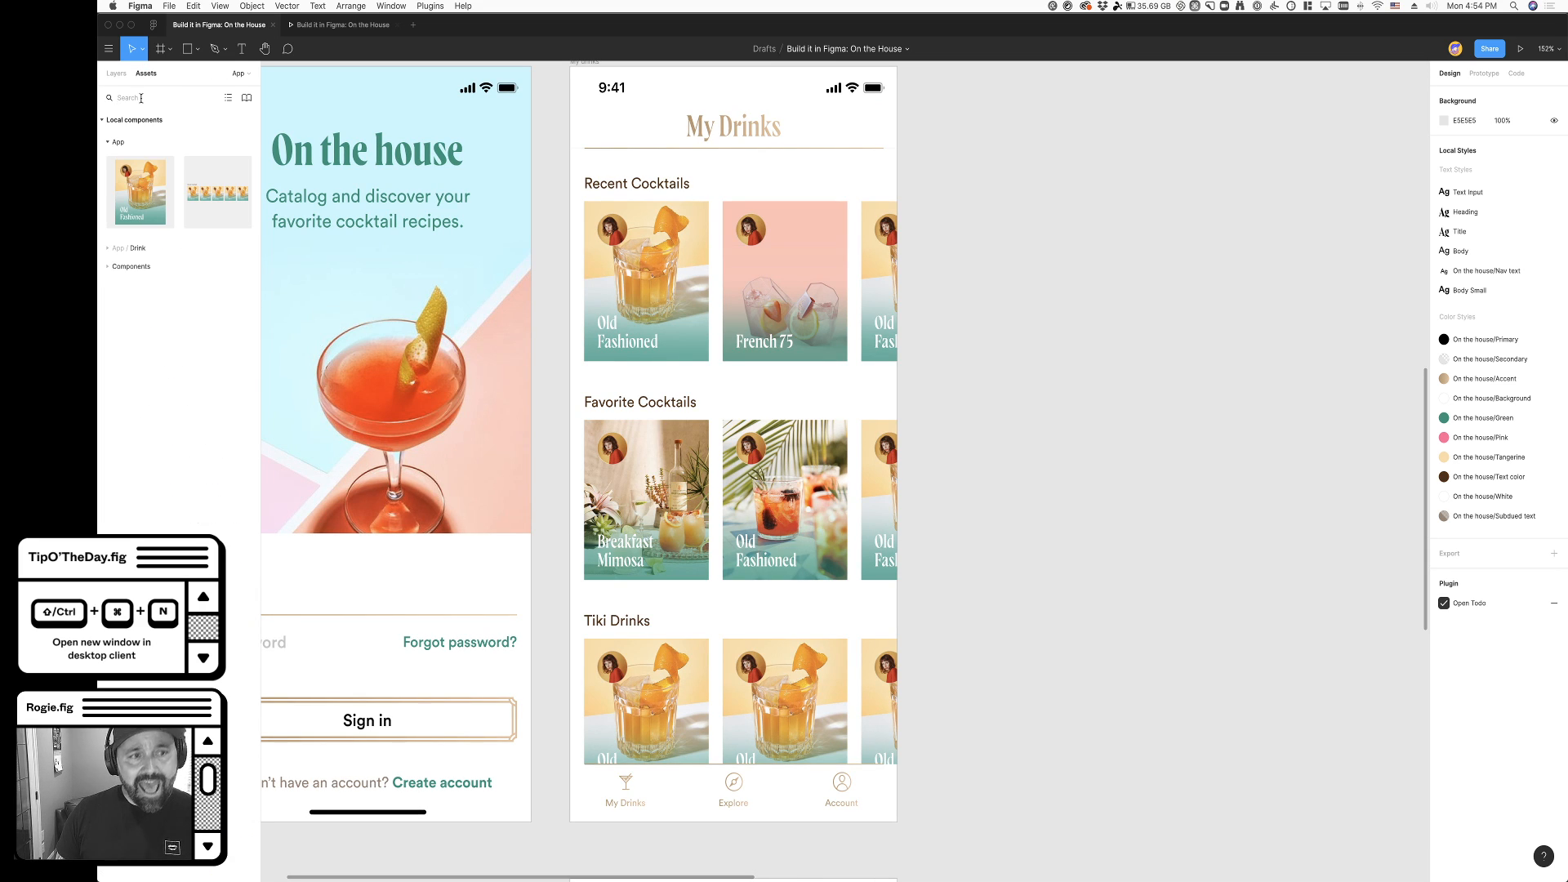
type("heart")
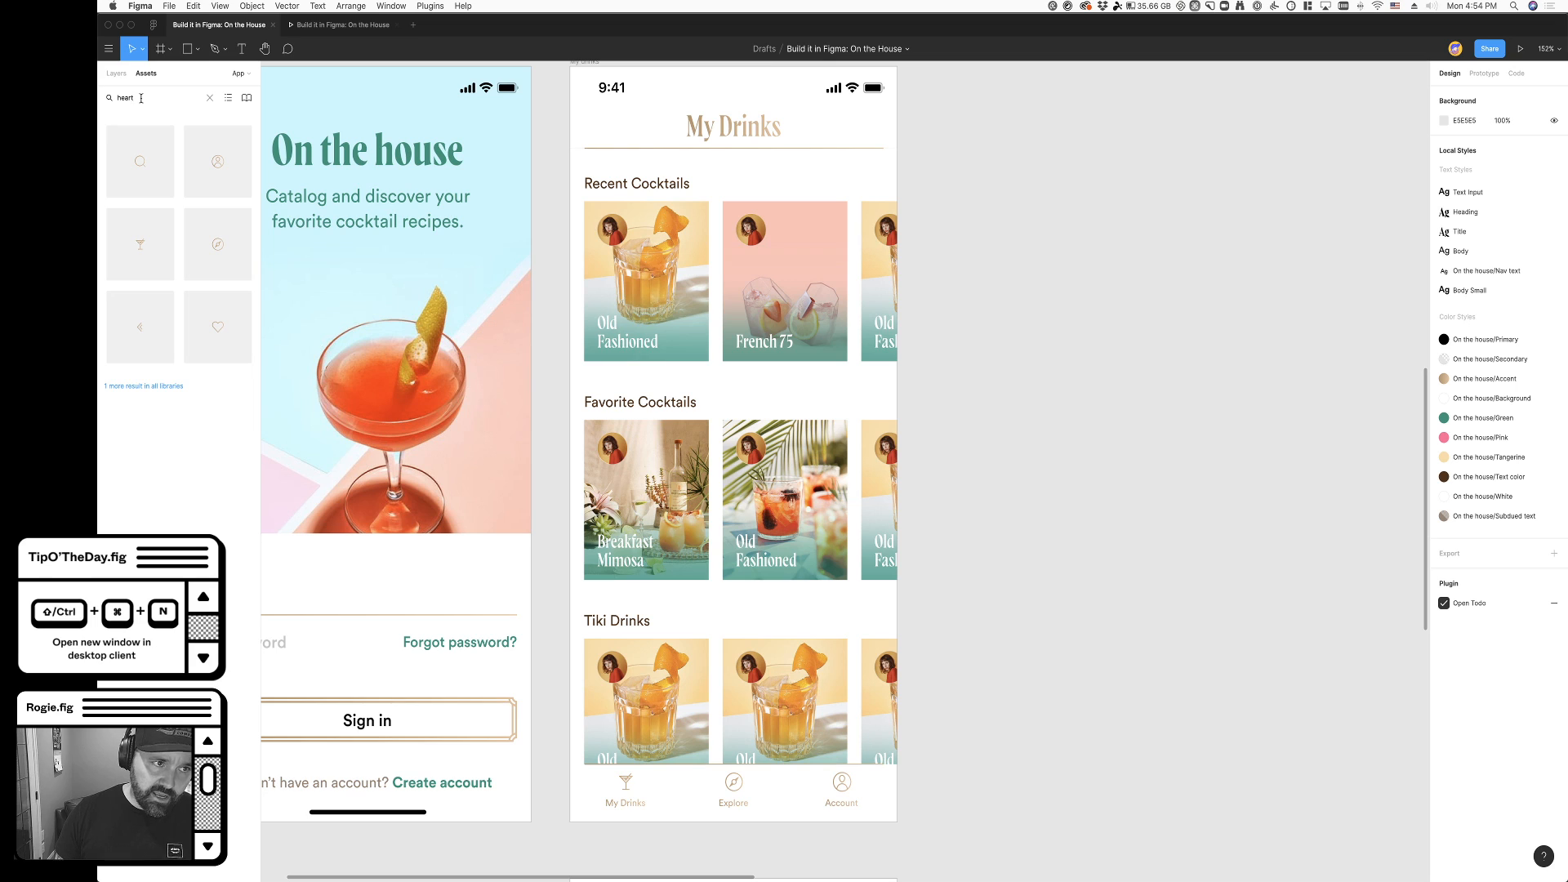
left_click_drag(217, 324, 615, 339)
left_click_drag(739, 392, 1155, 427)
key("super+x")
- Paste the Heart icon into the main Cocktail Card component and place it beside the Old Fashioned label
scroll(939, 448, "up", 10)
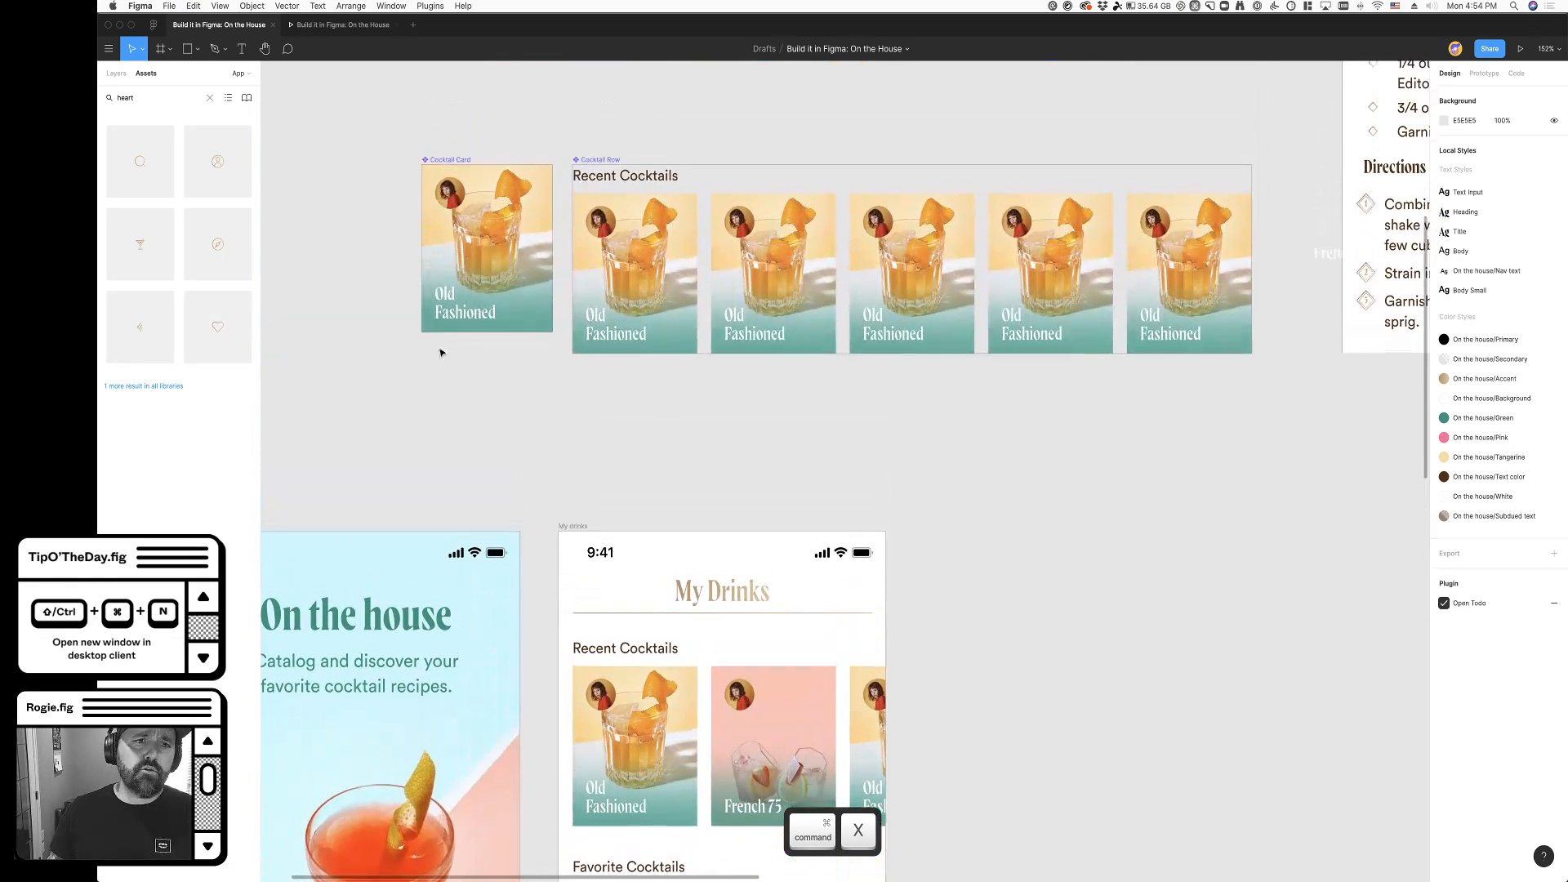
scroll(439, 351, "up", 3)
scroll(385, 308, "up", 5)
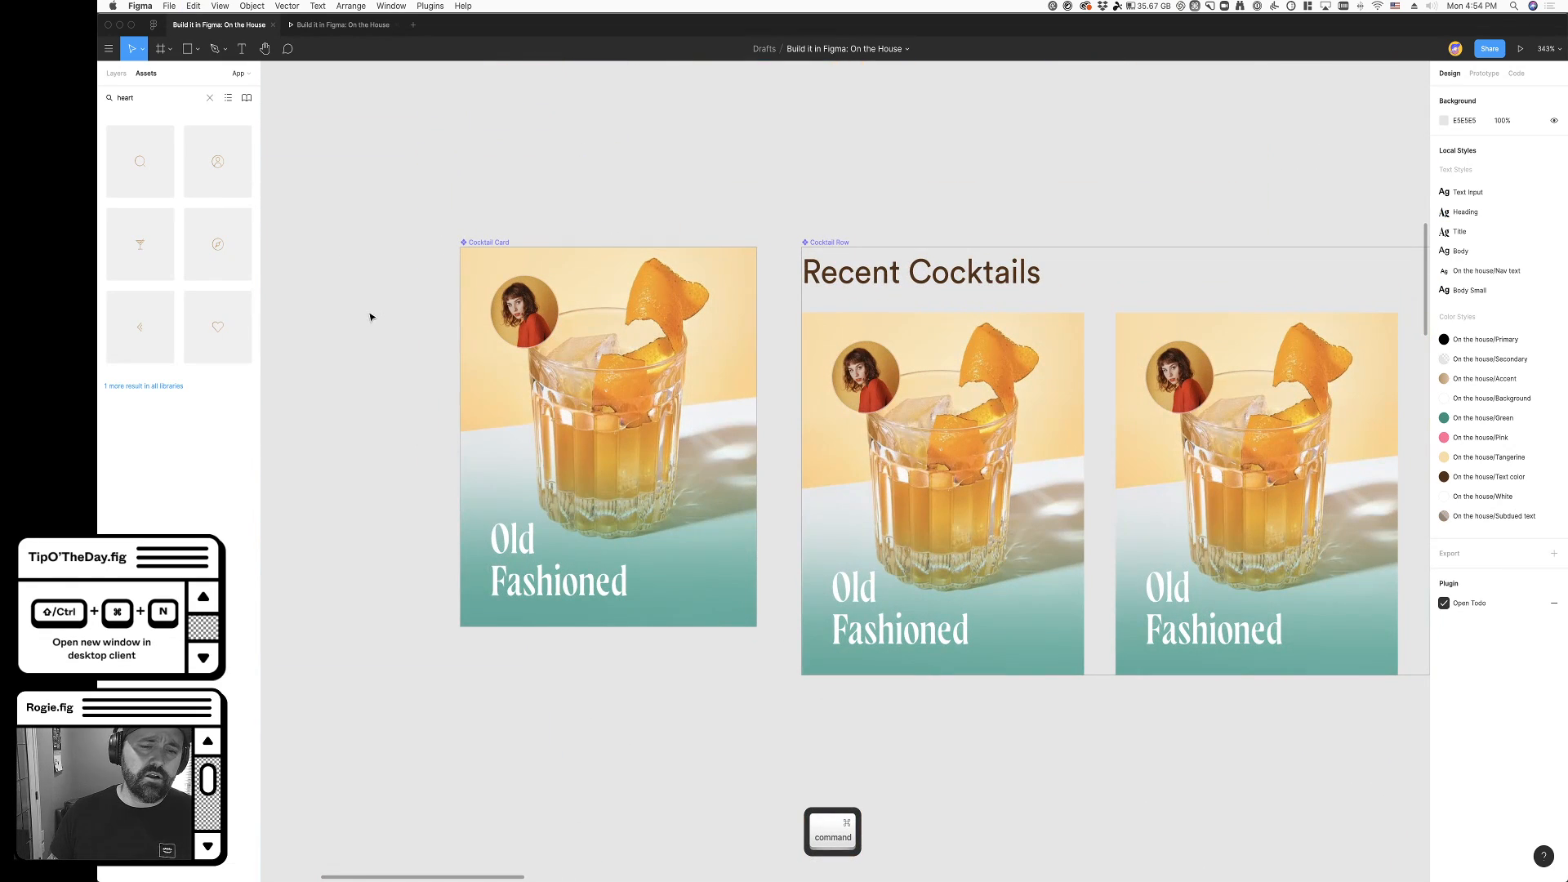
left_click(468, 248)
key("super+v")
left_click_drag(620, 450, 724, 584)
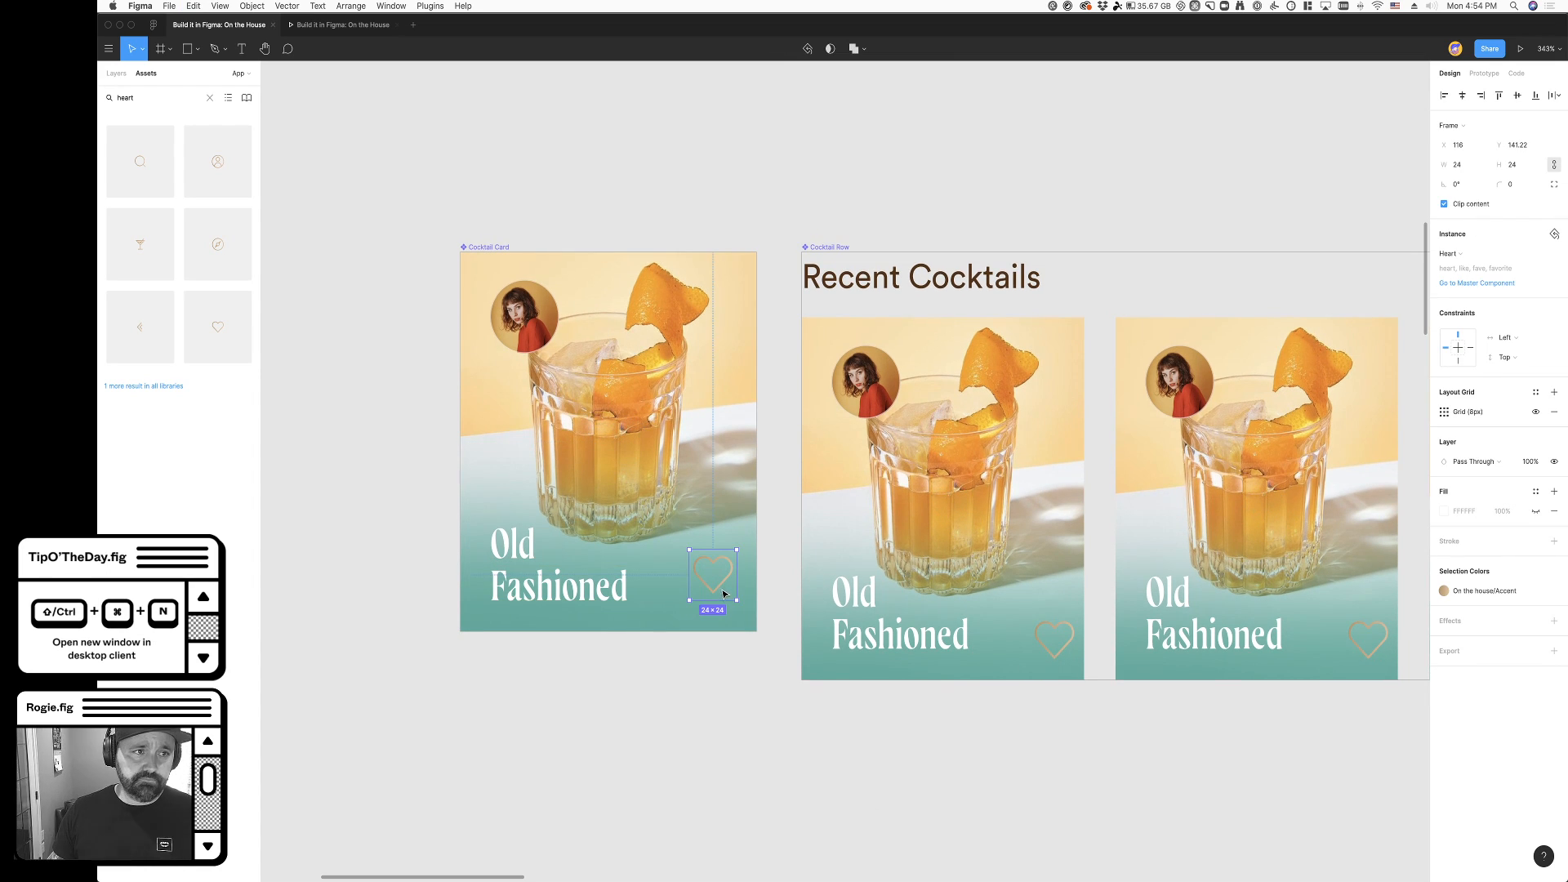
- Move the Heart icon to the Cocktail Card's upper-right corner, inset 8 px from the top and right edges
scroll(623, 571, "right", 2)
scroll(622, 571, "left", 1)
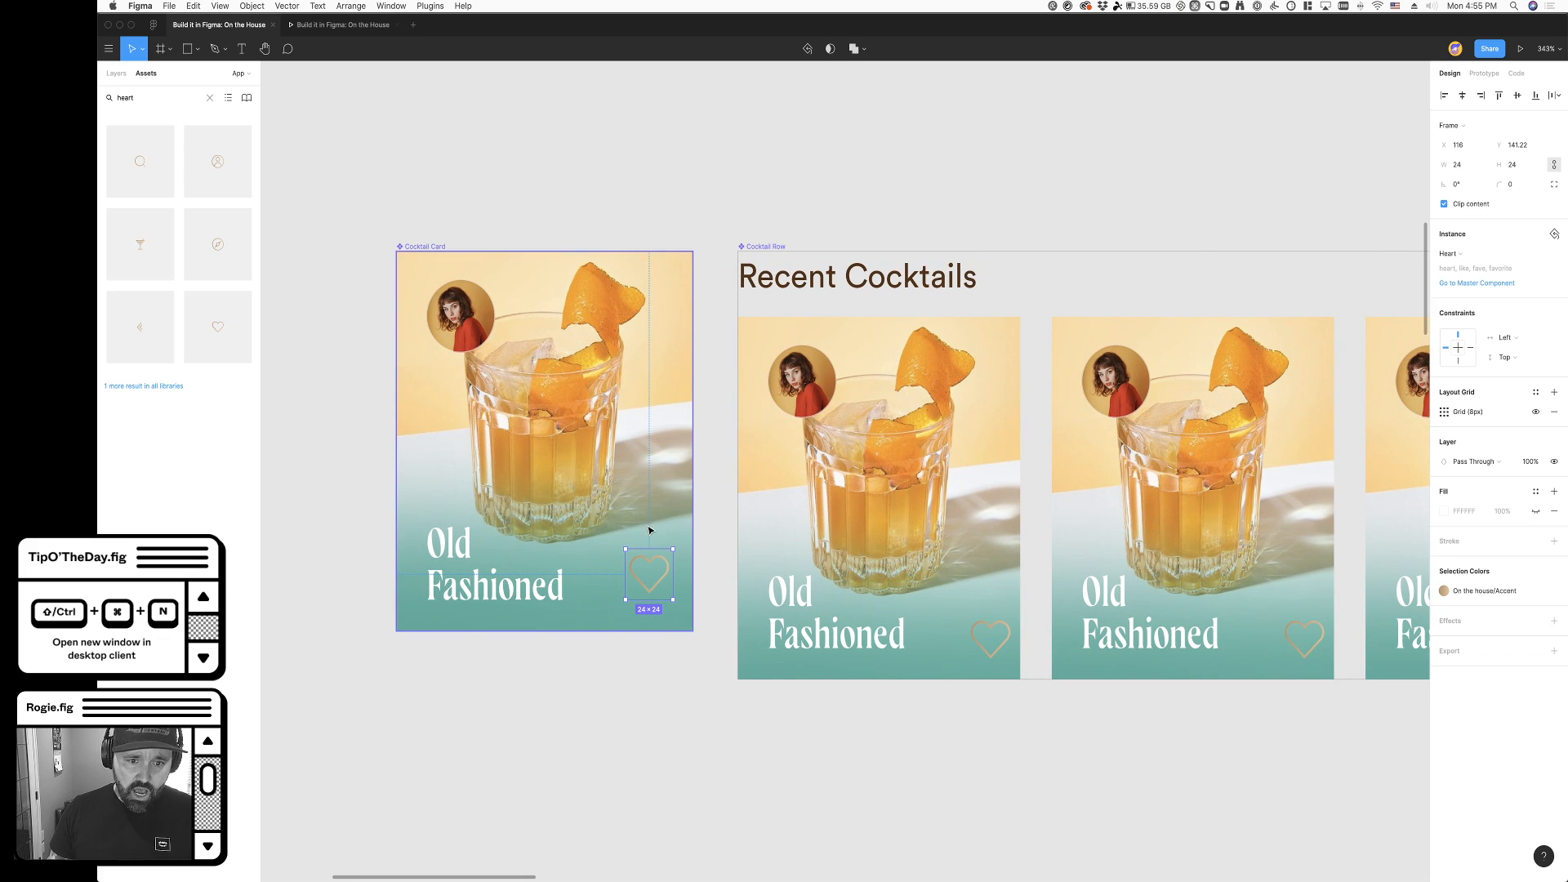
left_click_drag(659, 584, 676, 296)
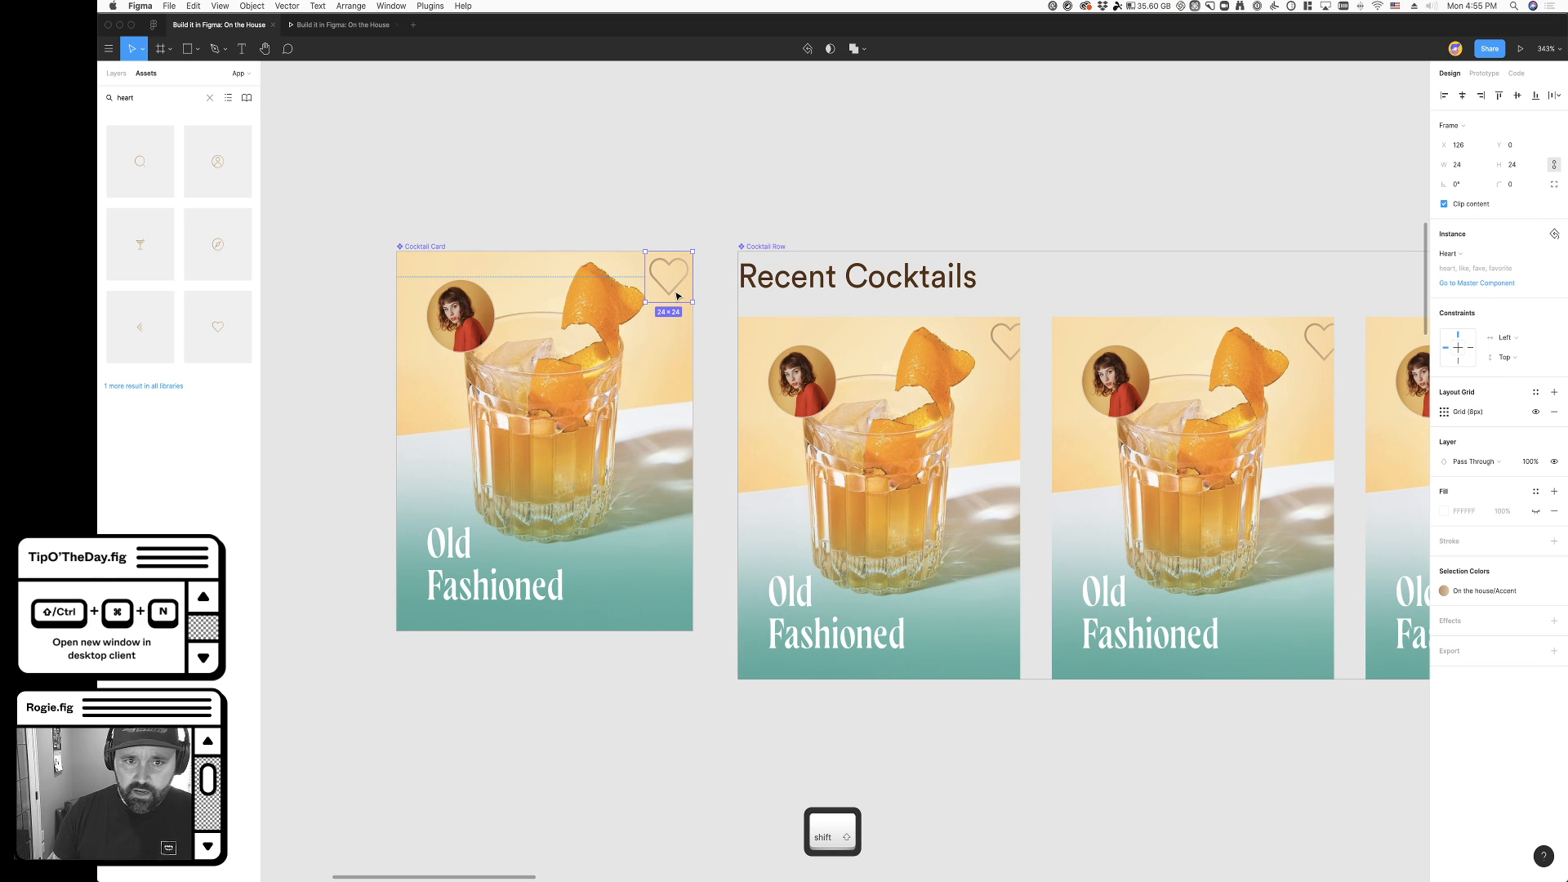
key("shift+Down")
key("shift+Left")
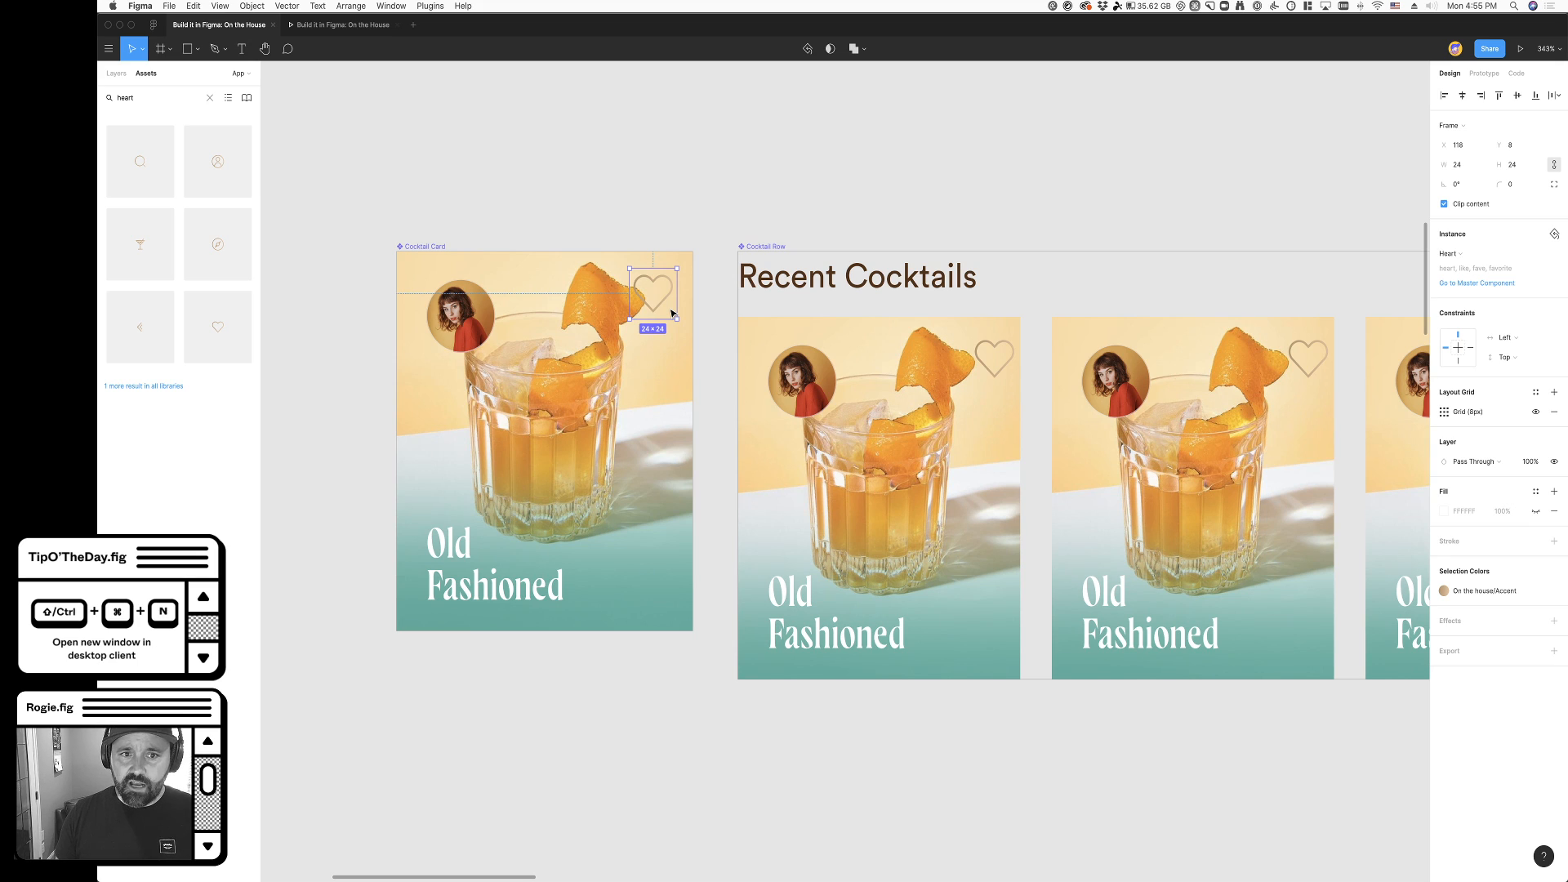
- Add a uniform layout grid with a size of 8 to the main Cocktail Card component
left_click(445, 245)
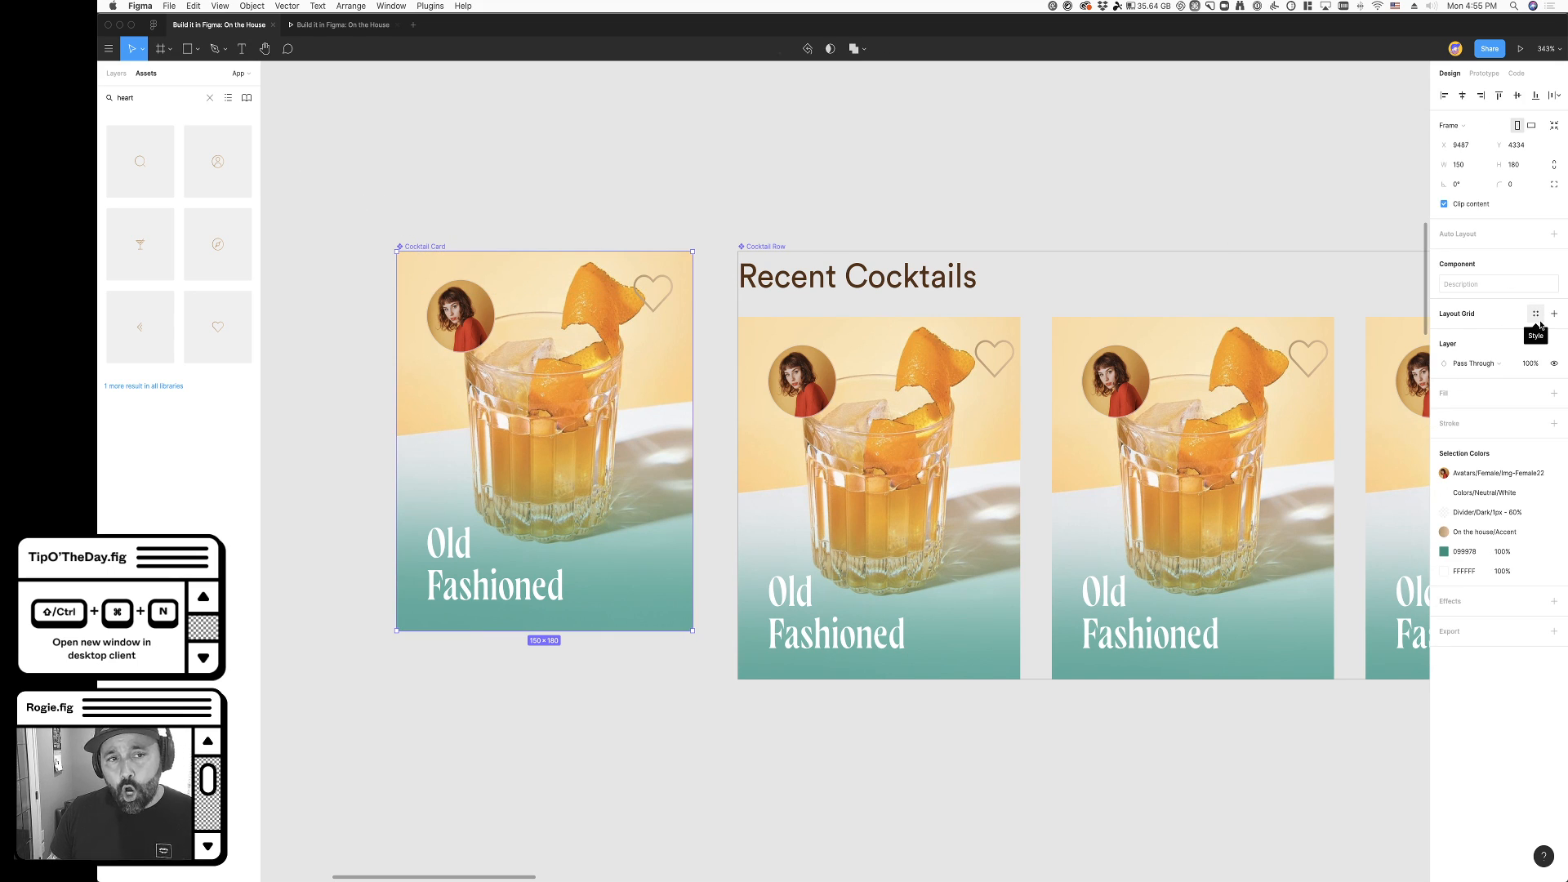
left_click(1536, 316)
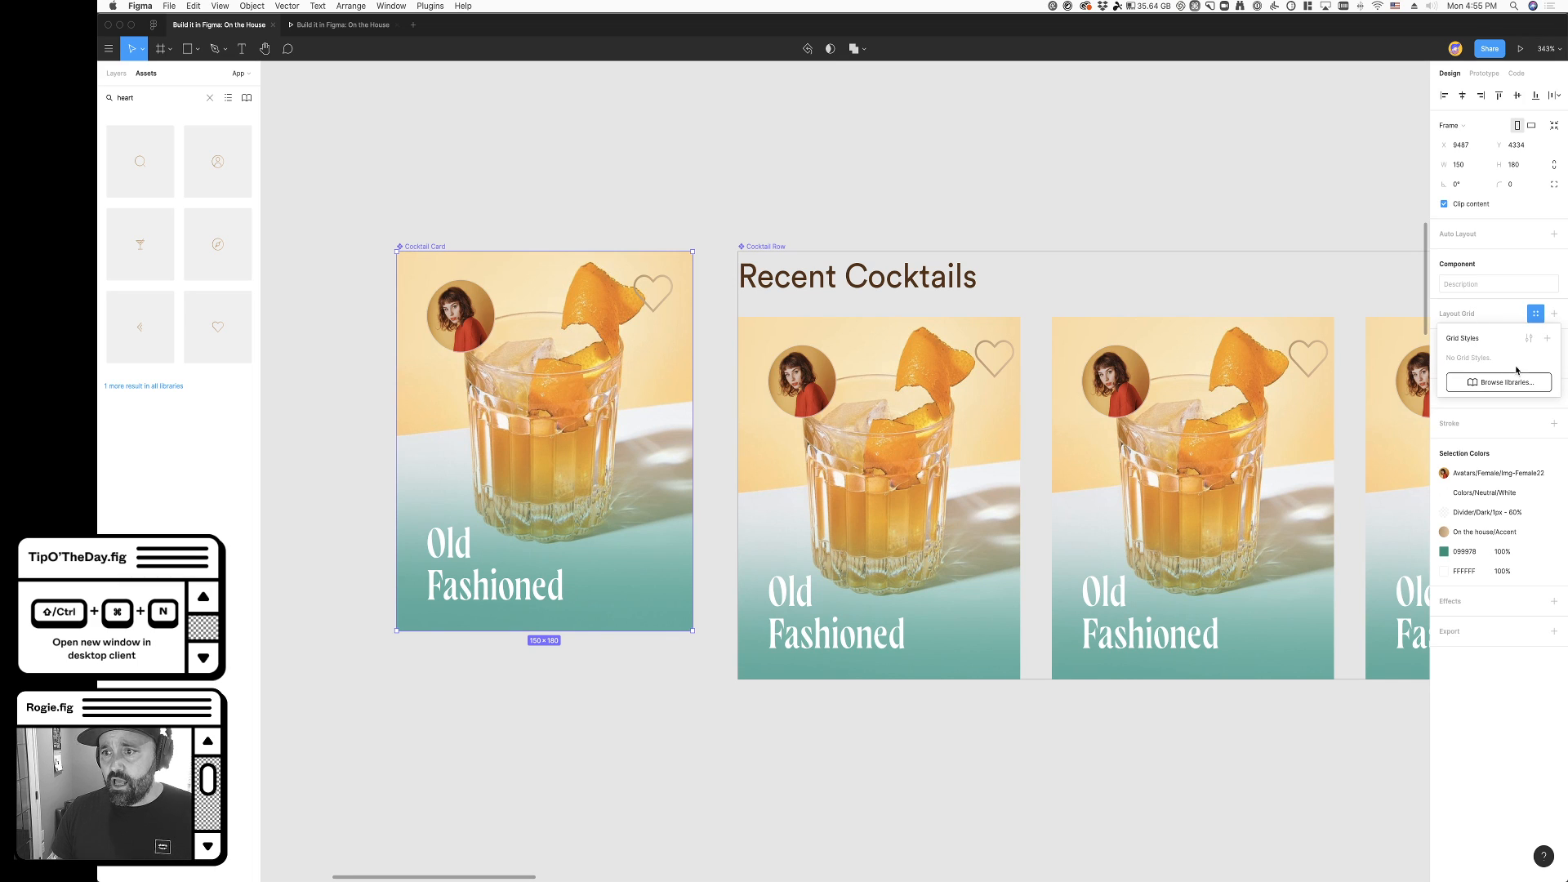
left_click(1554, 314)
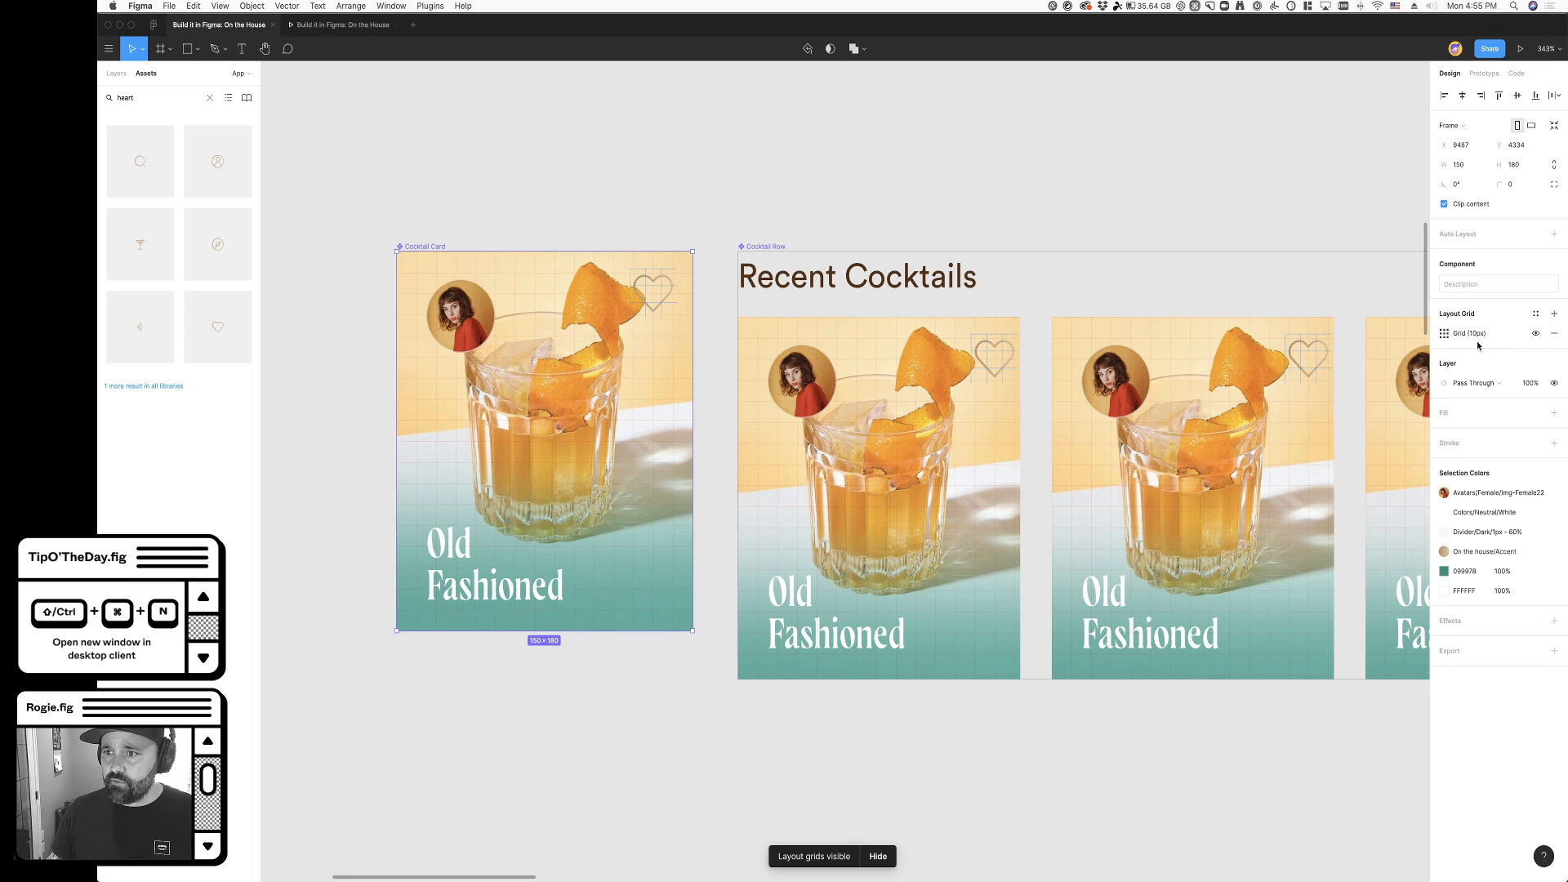
left_click(1443, 334)
type("8")
key("Tab")
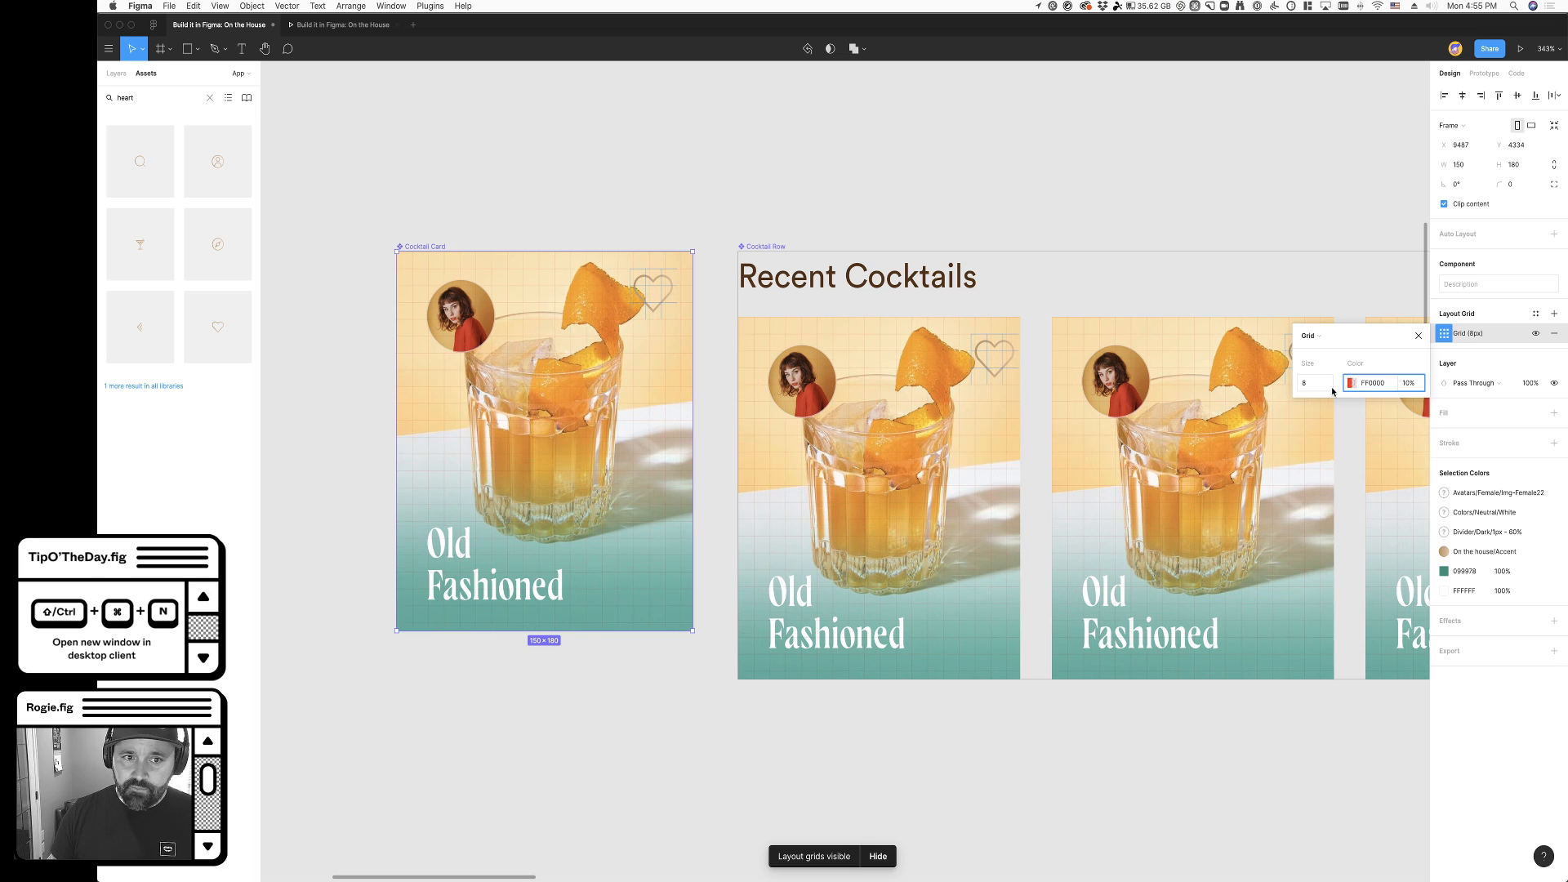
- Set the opacity of the Cocktail Card grid's FF0000 color to 30%
left_click(1352, 387)
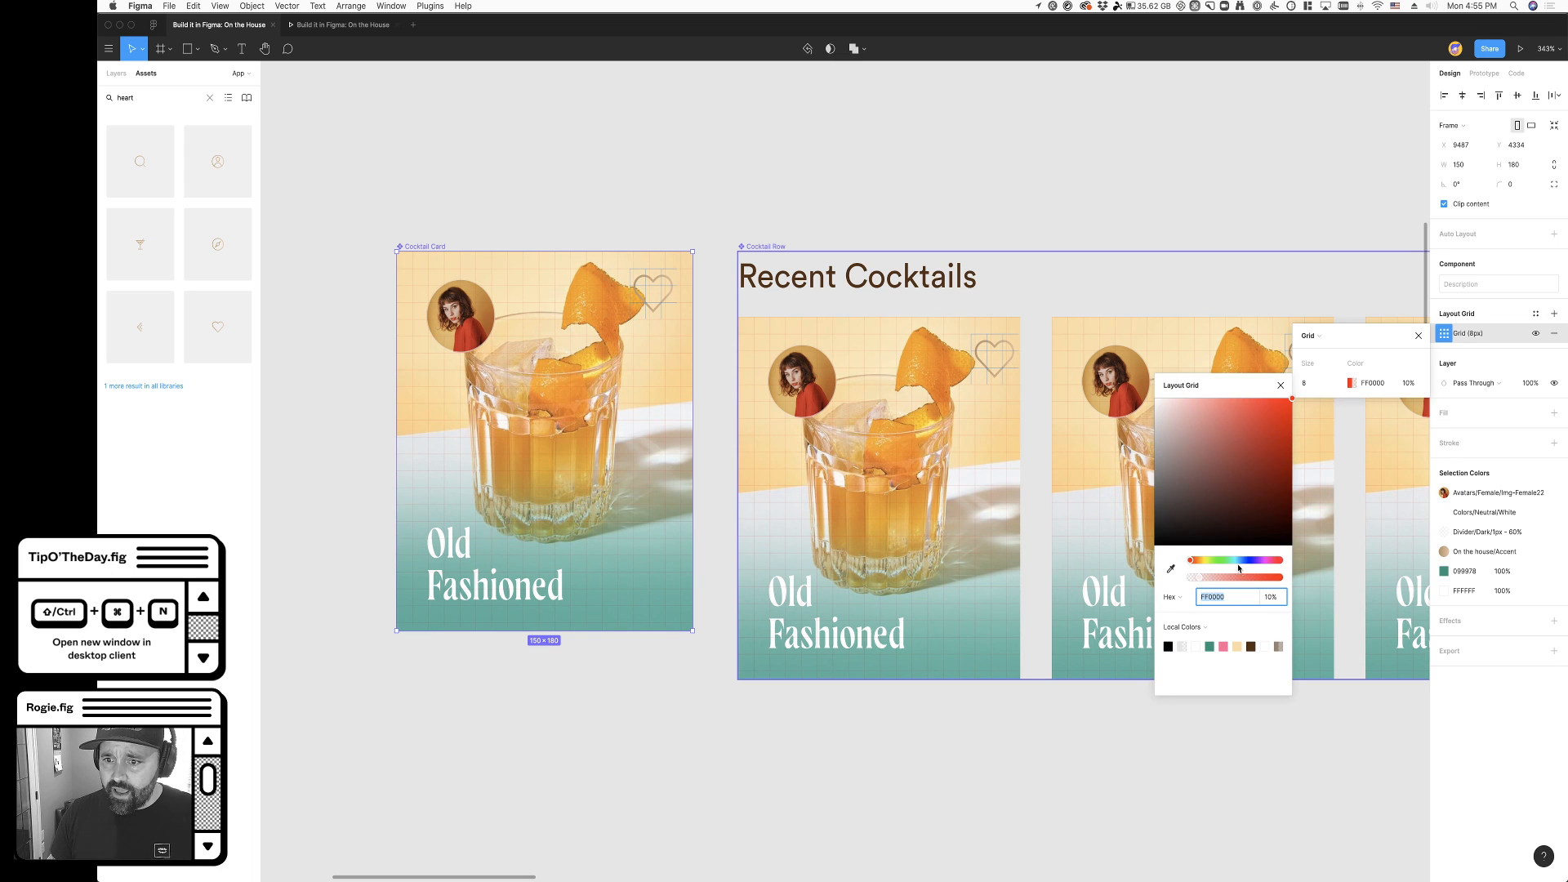
key("shift+Up")
key("shift+Up")
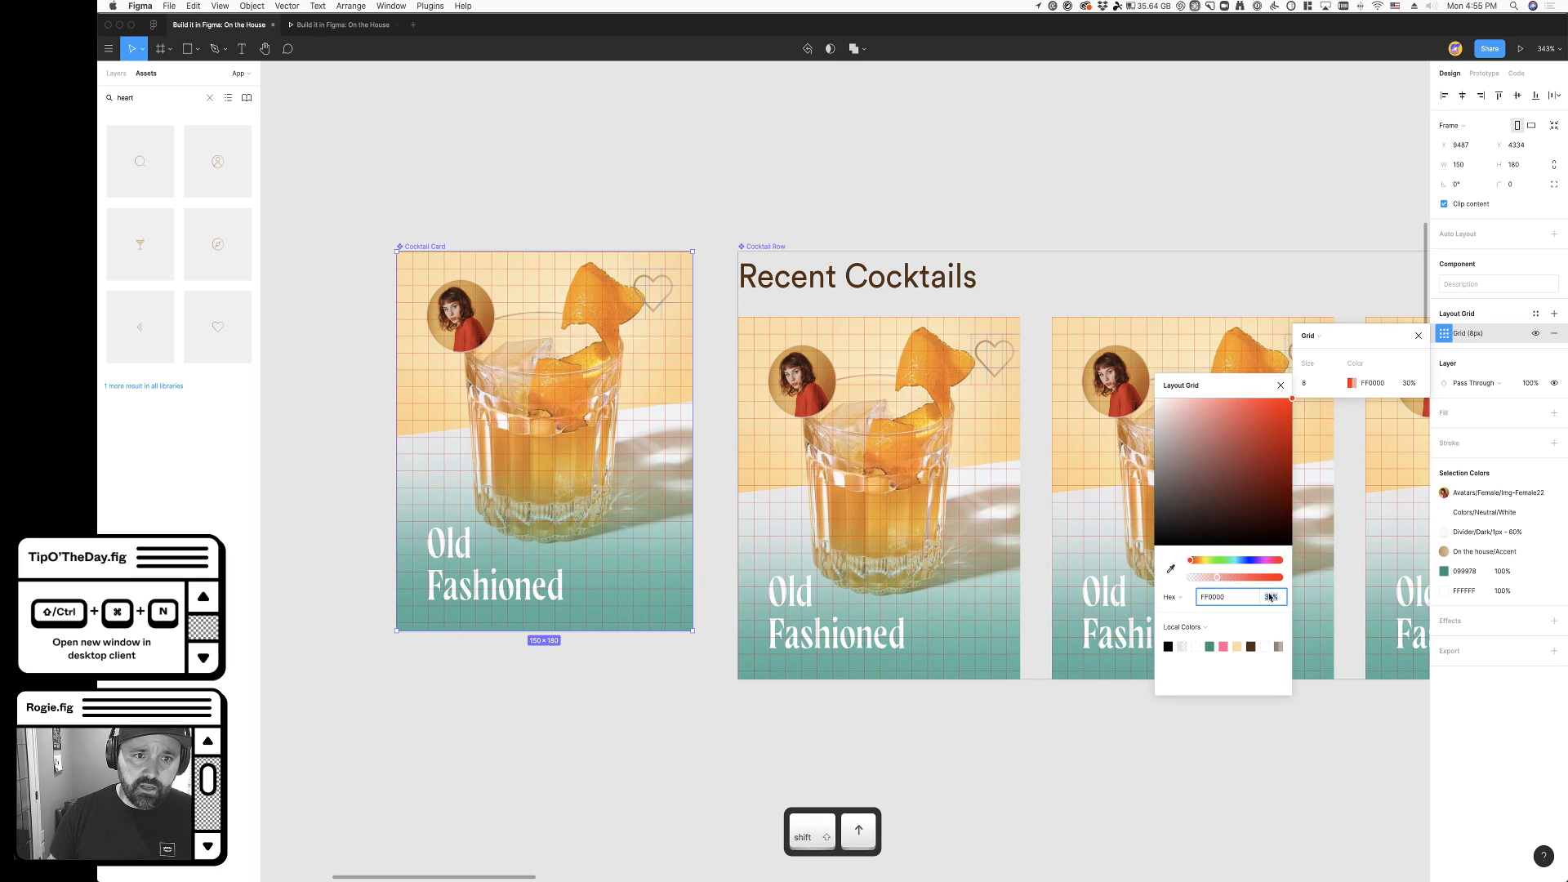
left_click(673, 227)
- Examine the grid on the Cocktail Card component and compare it with the column layout grid of the My drinks frame
scroll(675, 229, "down", 10)
scroll(728, 350, "down", 5)
scroll(774, 358, "up", 5)
scroll(633, 411, "up", 10)
scroll(633, 410, "up", 3)
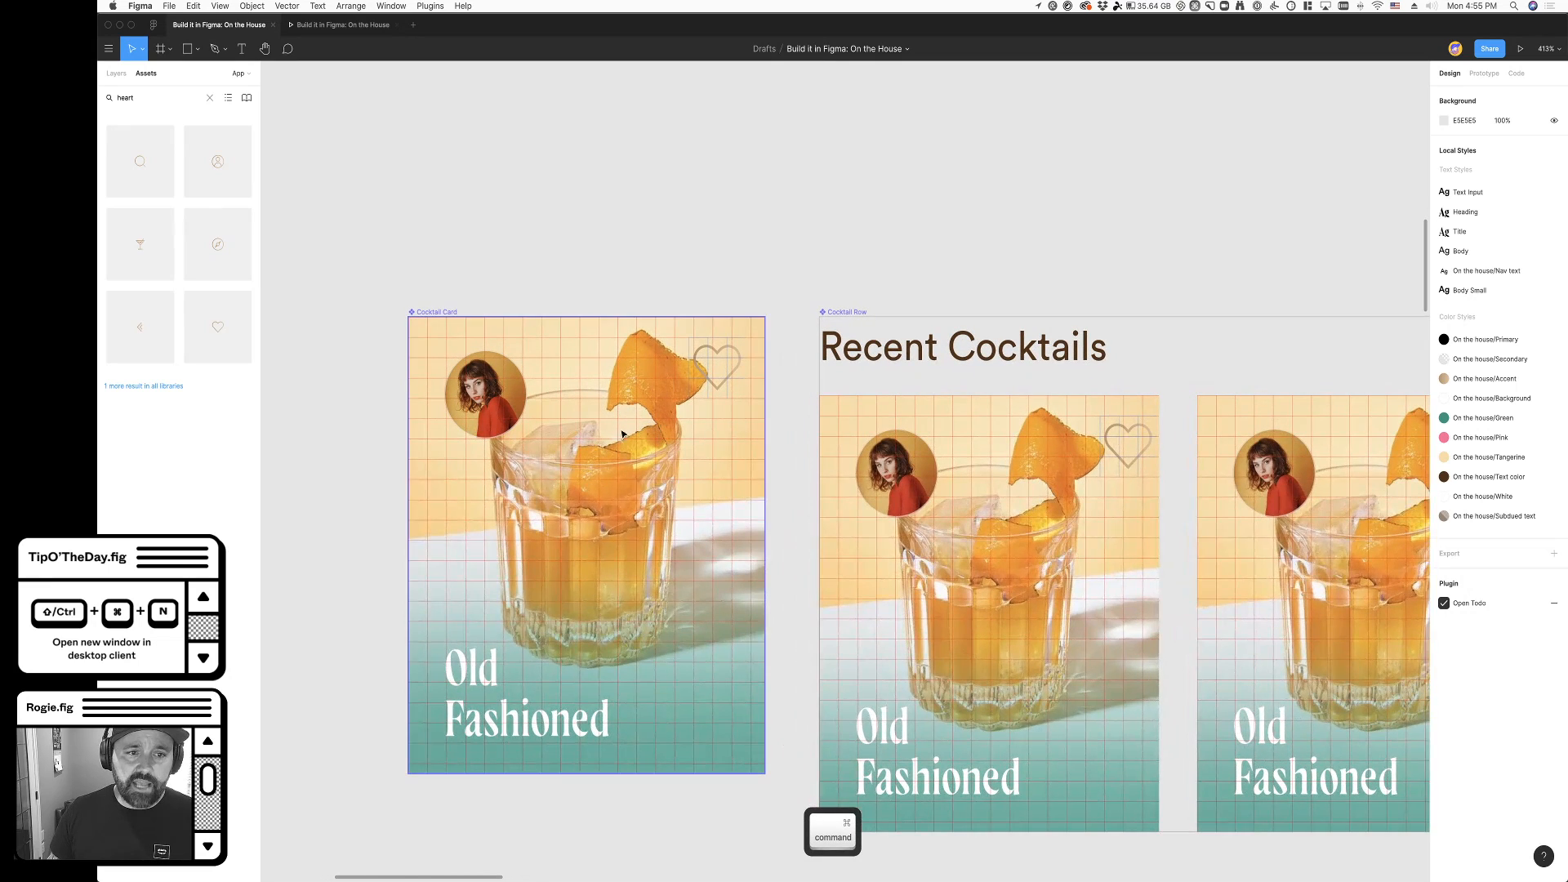
left_click(447, 316)
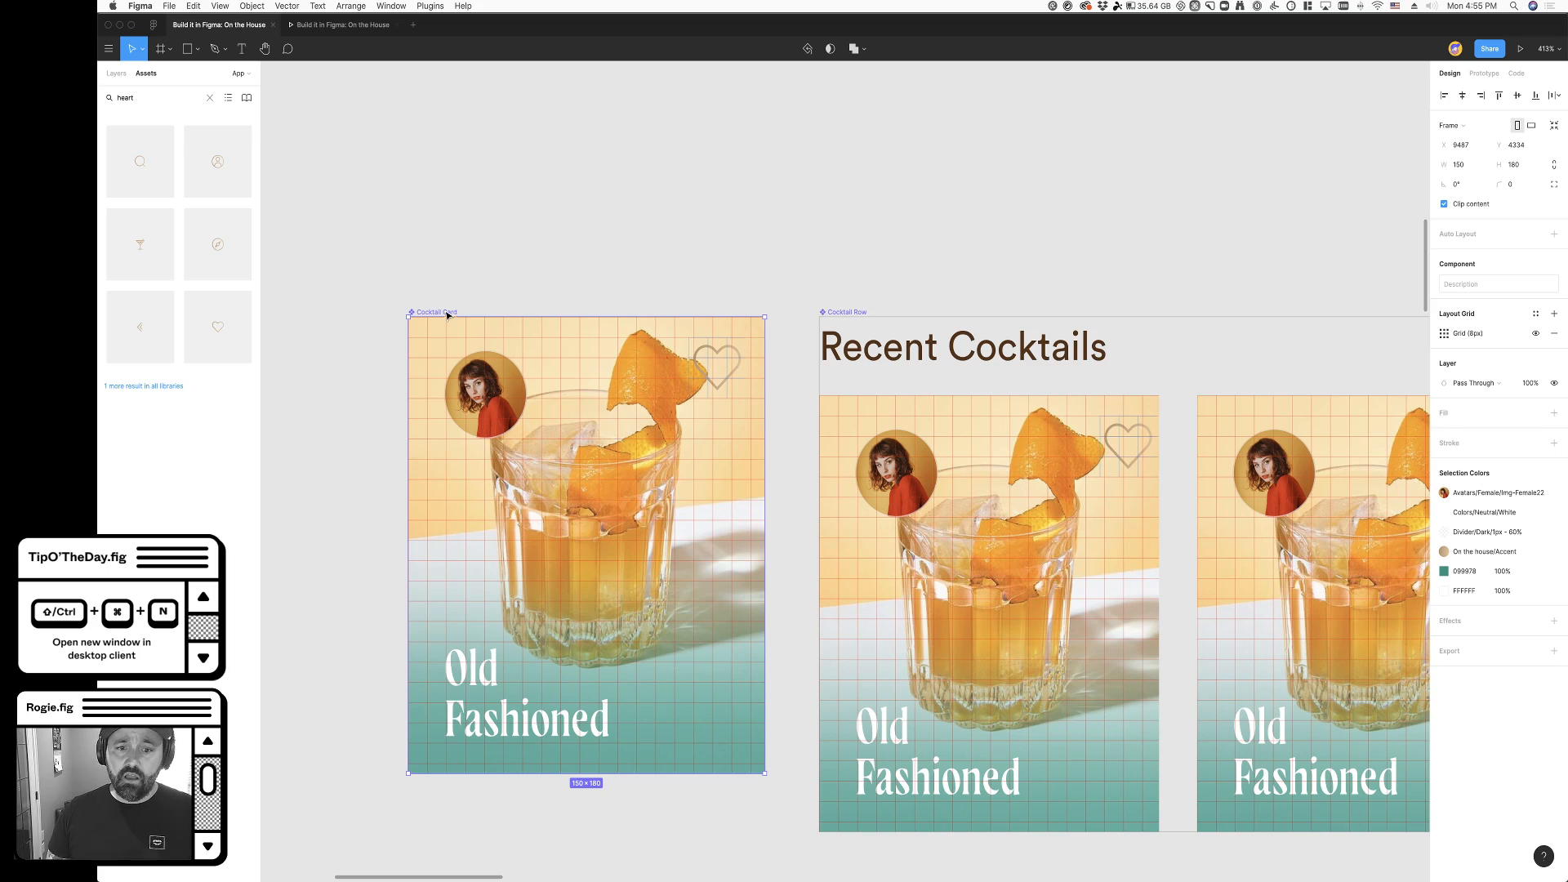
scroll(455, 347, "down", 10)
scroll(477, 302, "up", 1)
scroll(477, 303, "down", 5)
scroll(480, 305, "left", 3)
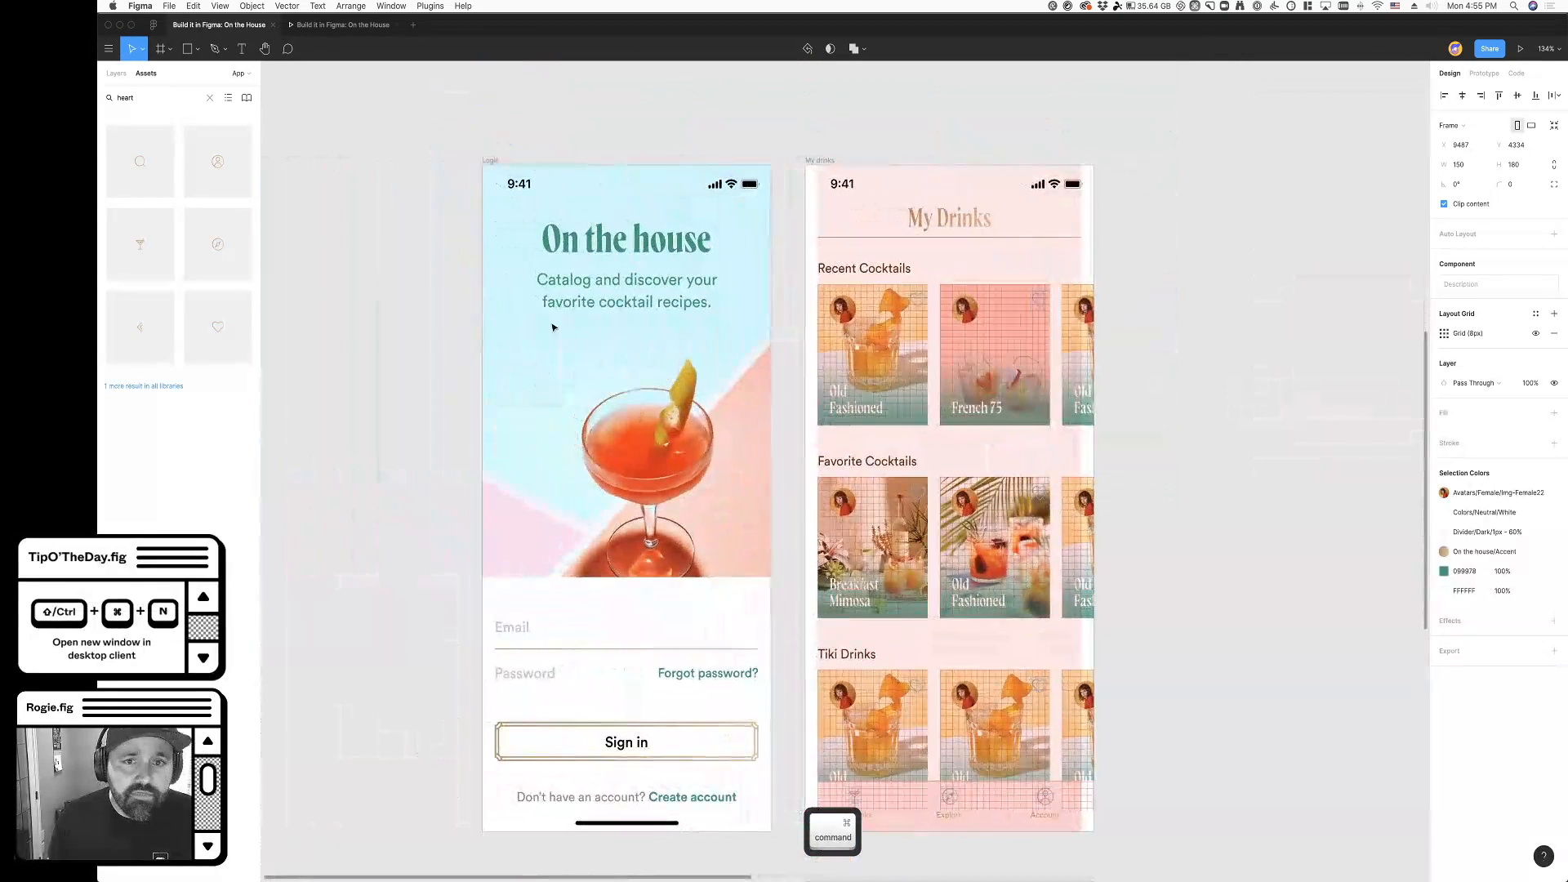
left_click(823, 162)
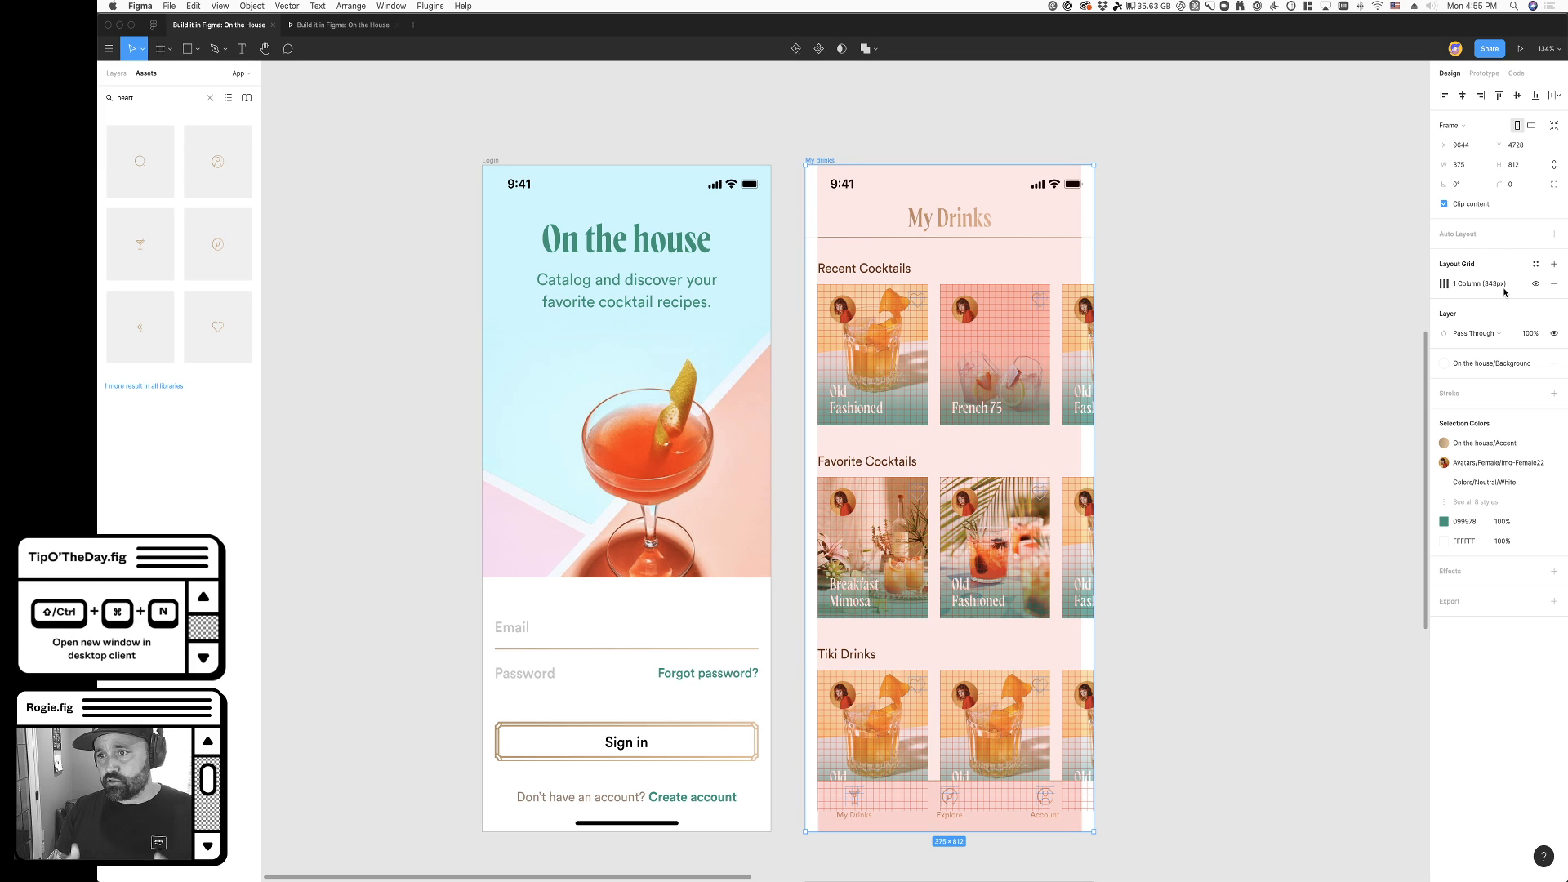
- Hide the 8 px layout grid on the main Cocktail Card component
scroll(996, 256, "up", 6)
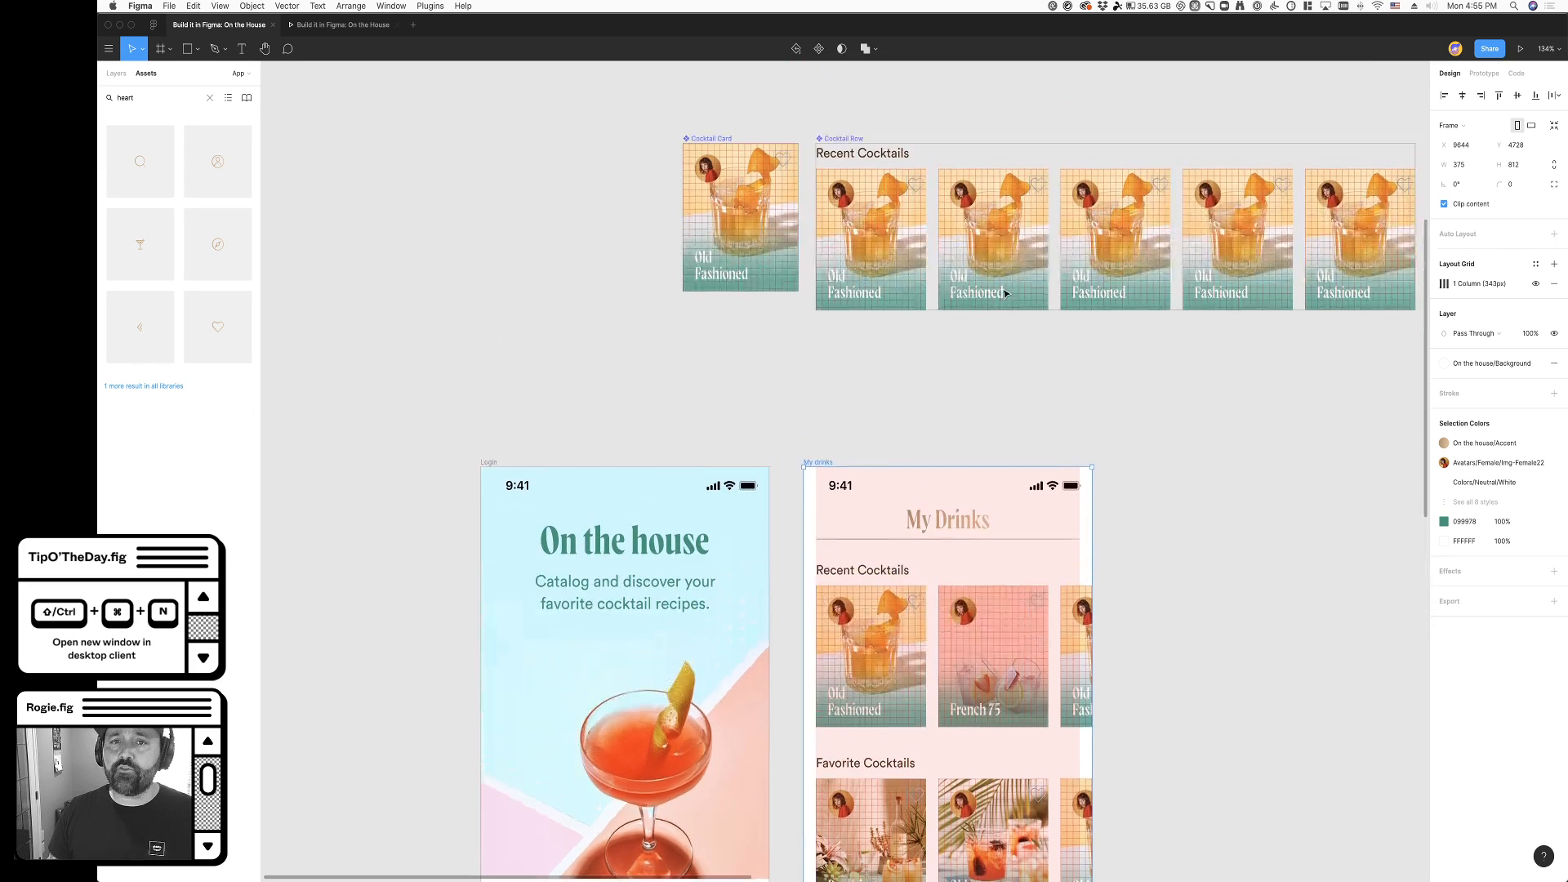
scroll(733, 494, "up", 5)
scroll(733, 493, "up", 1)
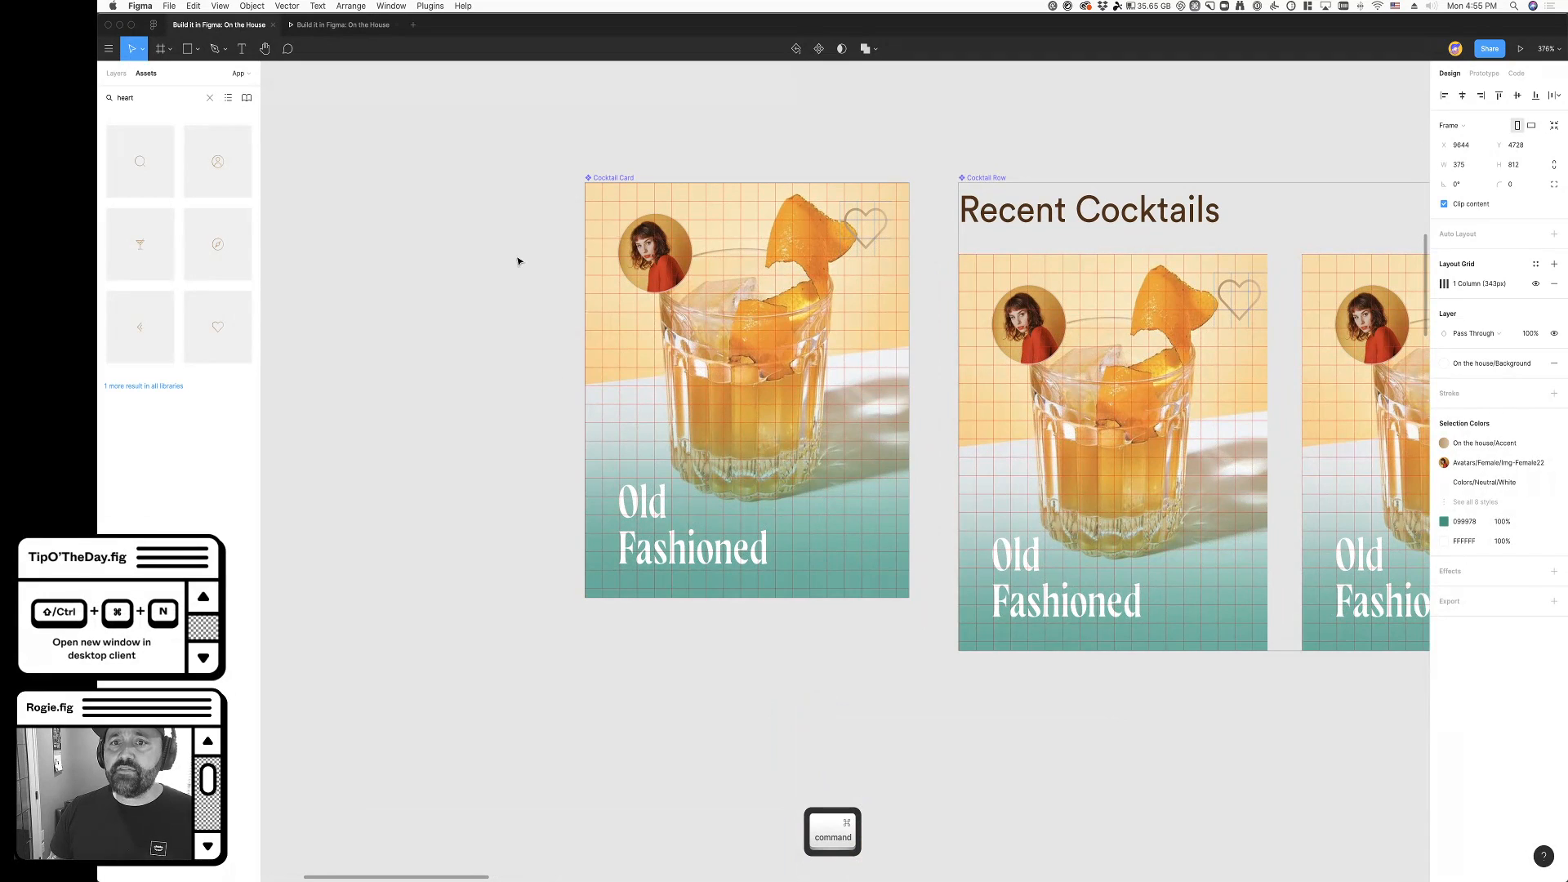
left_click(620, 179)
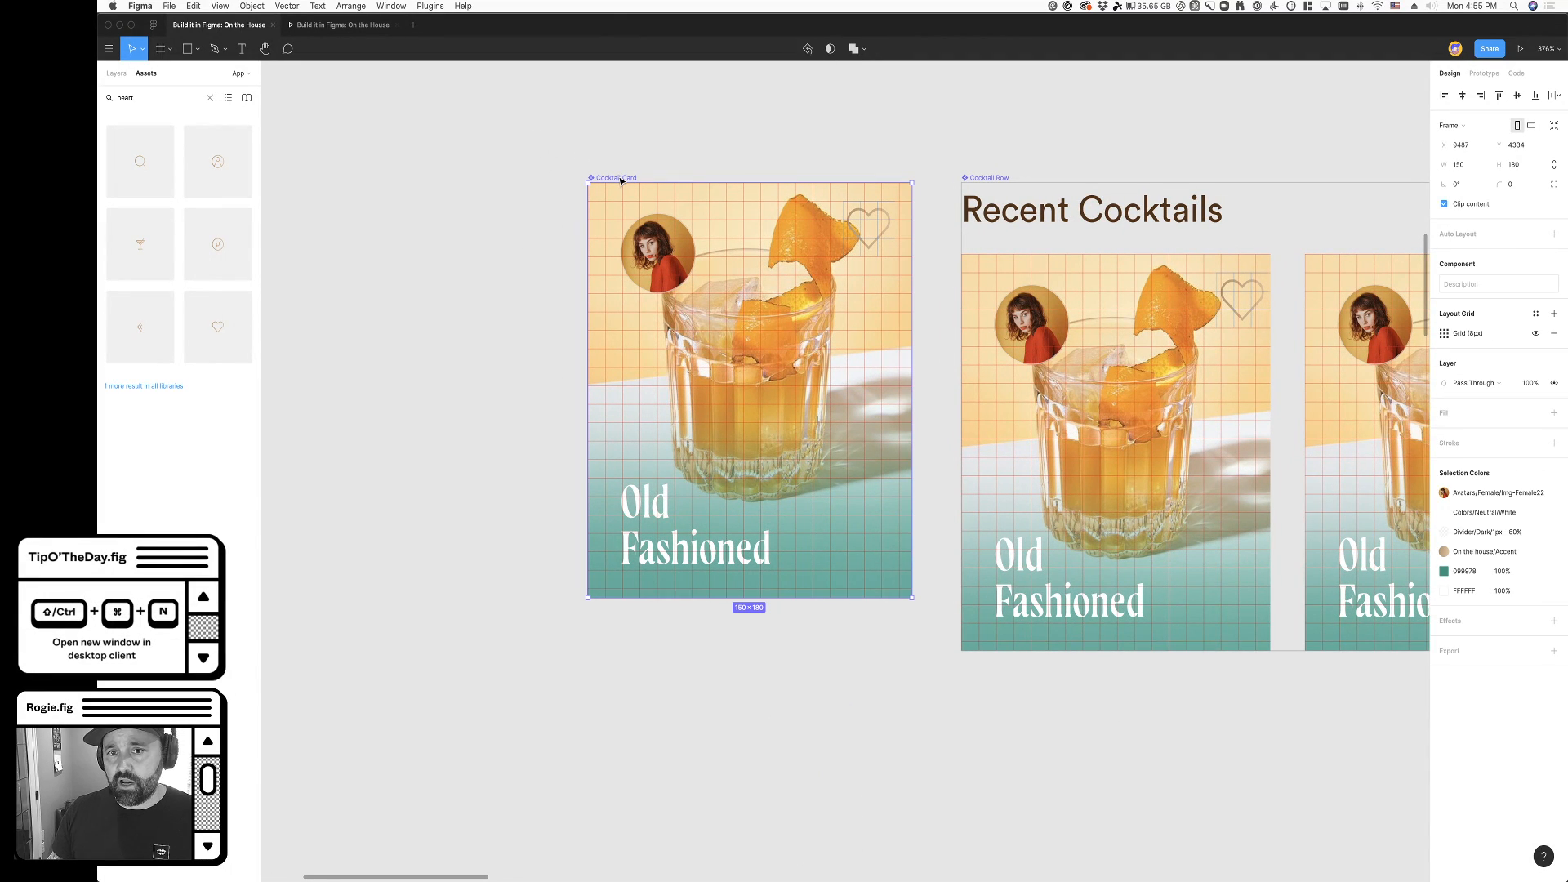
left_click(1535, 334)
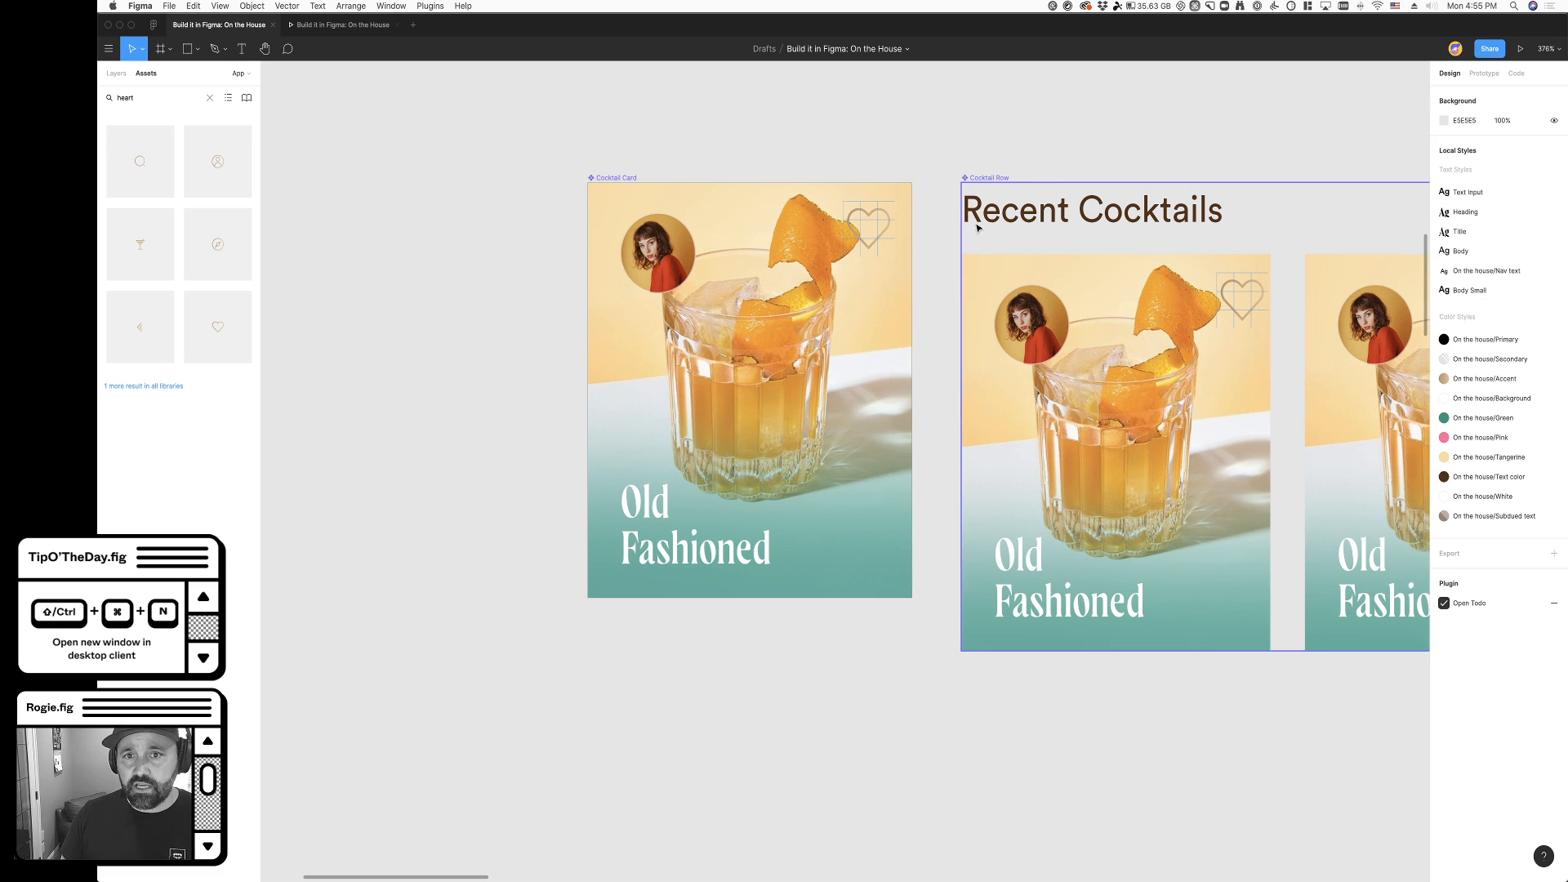
- Select the vector inside the Cocktail Card's heart icon and inspect the icon's layer structure and stroke
left_click(870, 232)
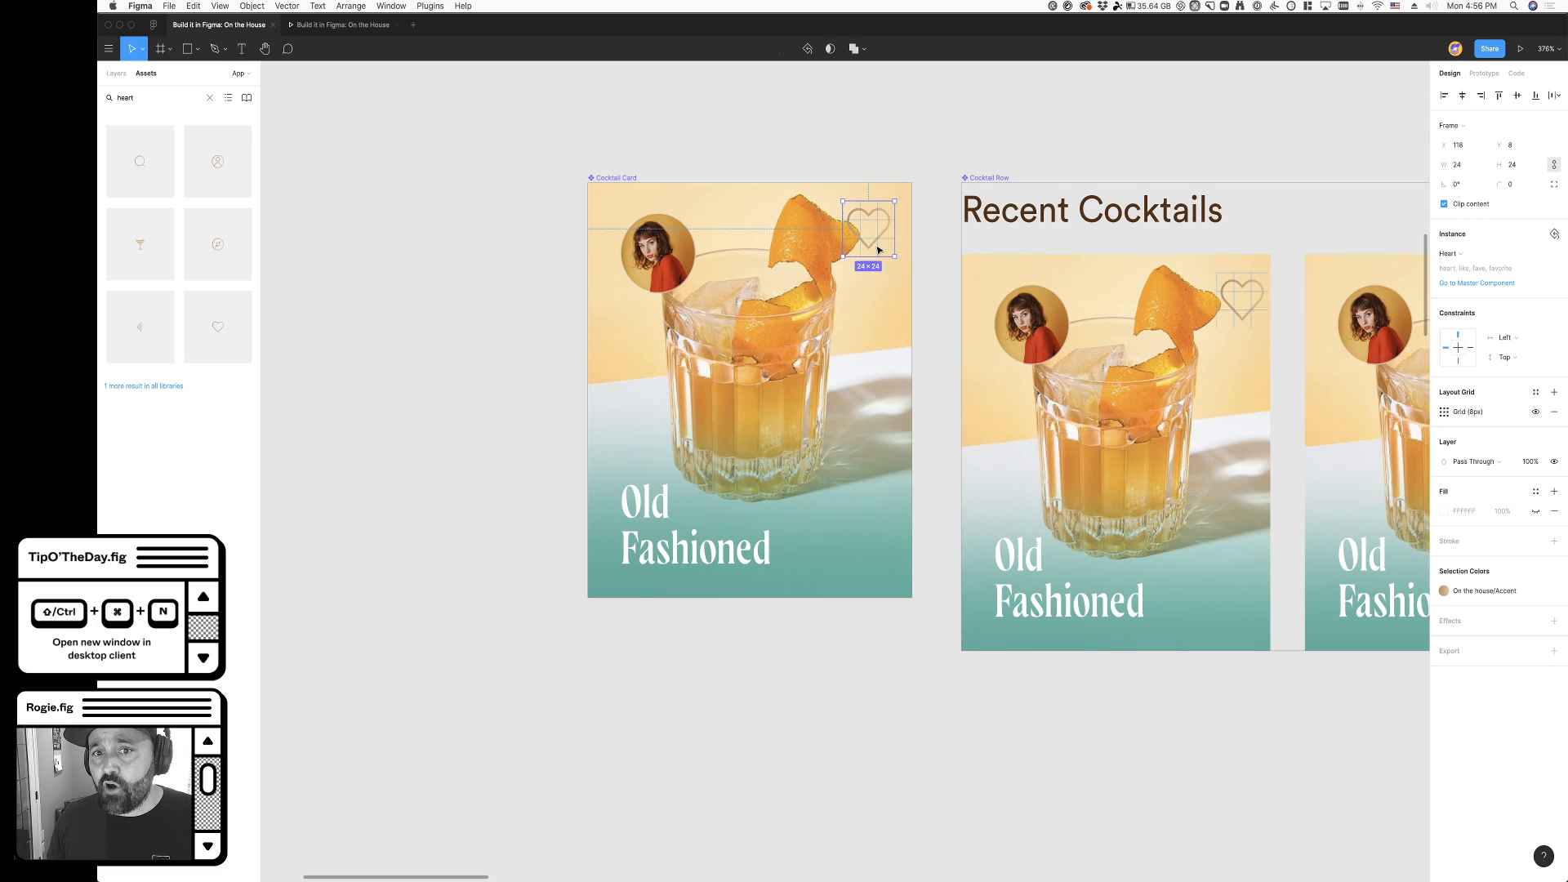
left_click(923, 170)
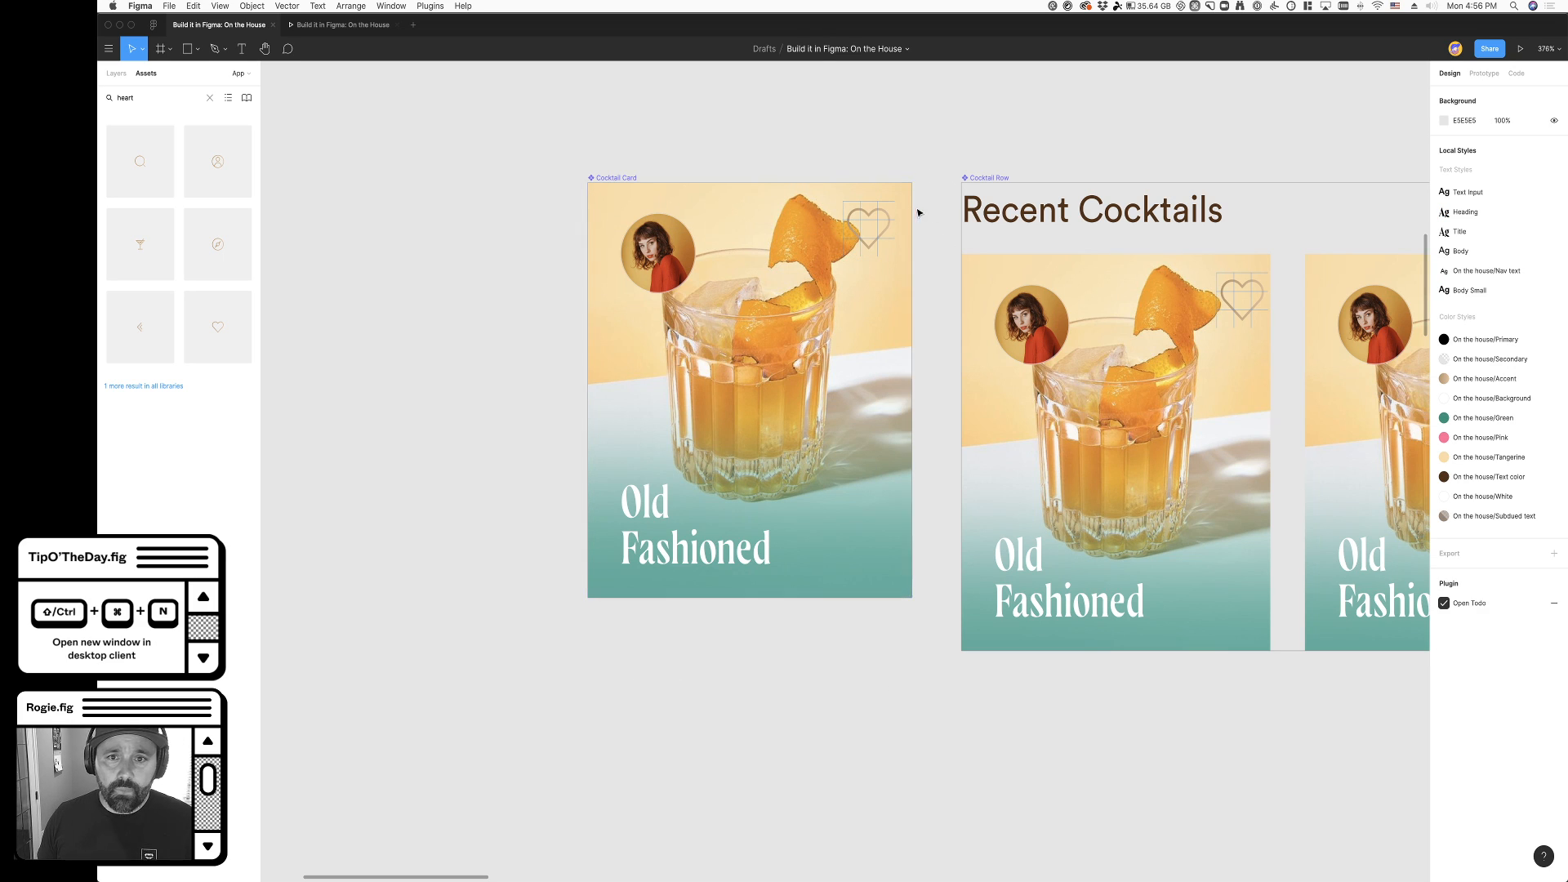
double_click(869, 233)
left_click(875, 240, "super")
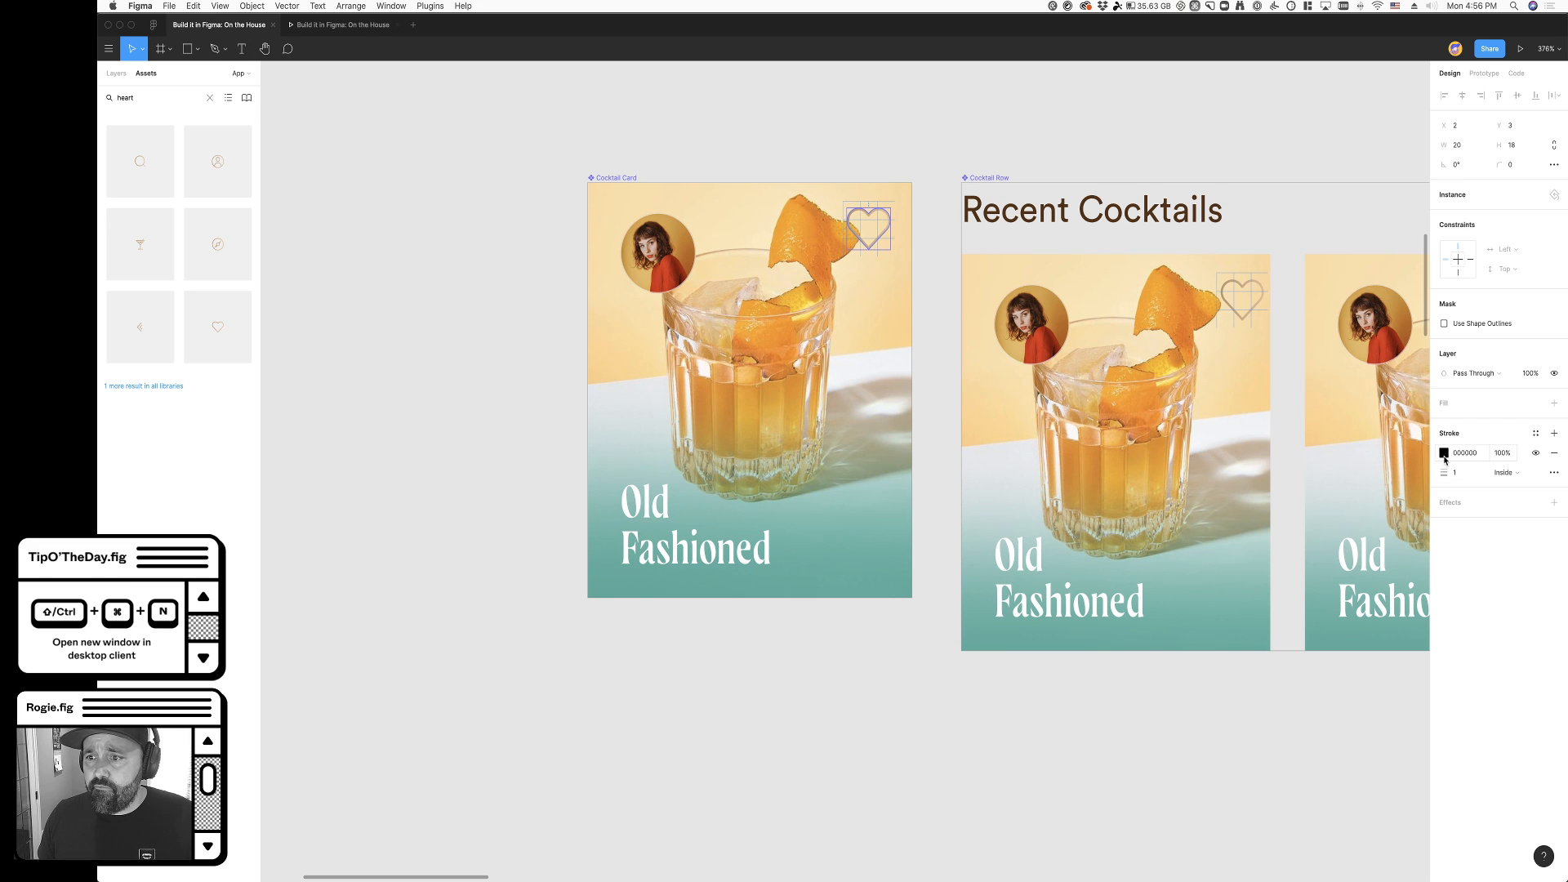
left_click(117, 74)
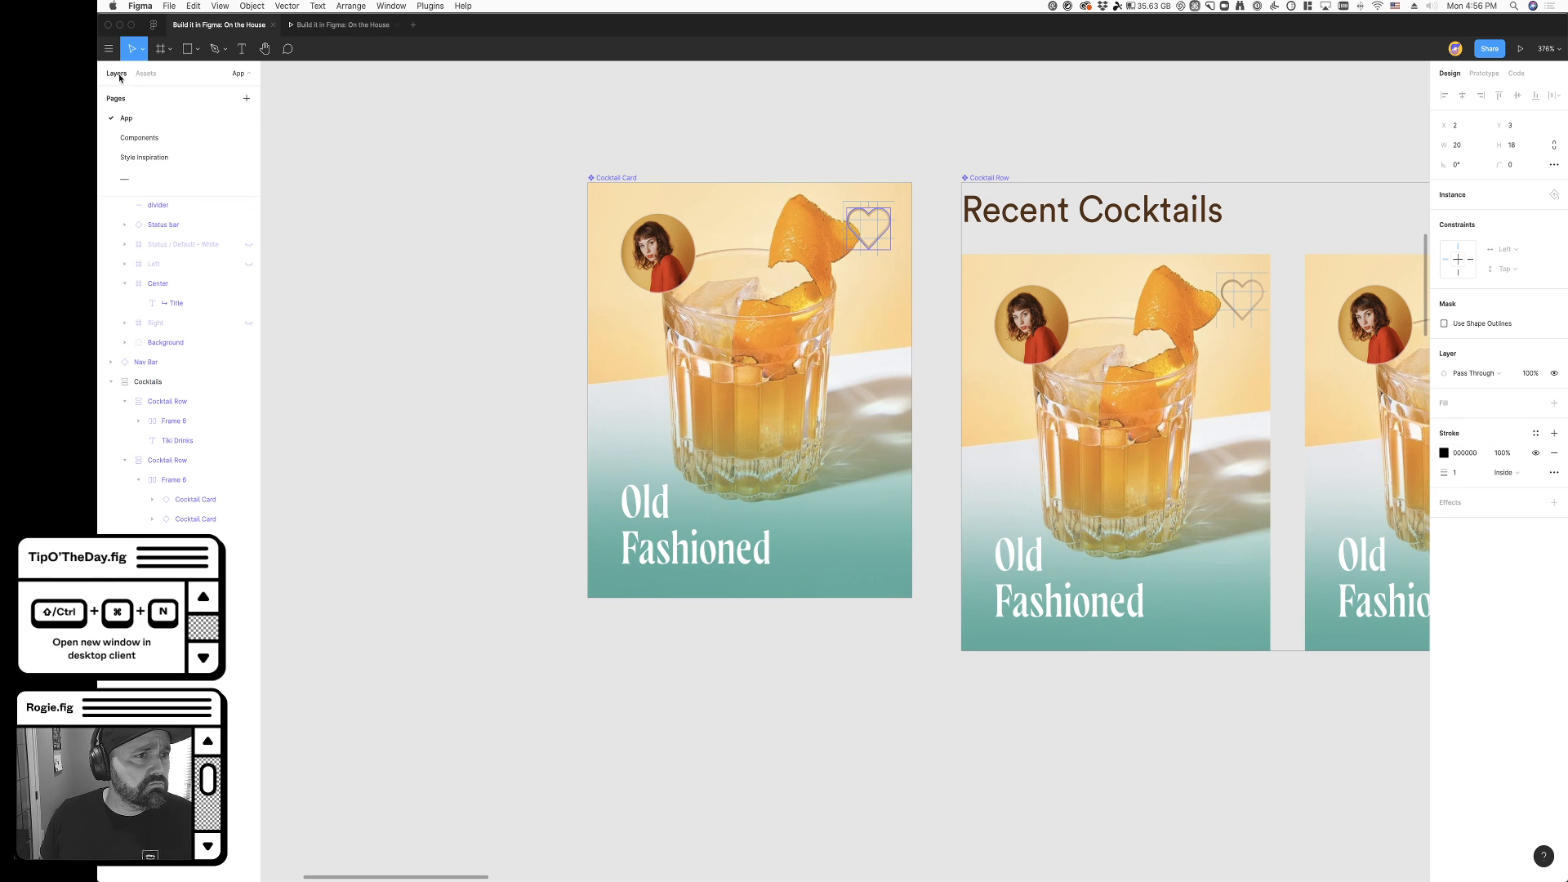
left_click(508, 588)
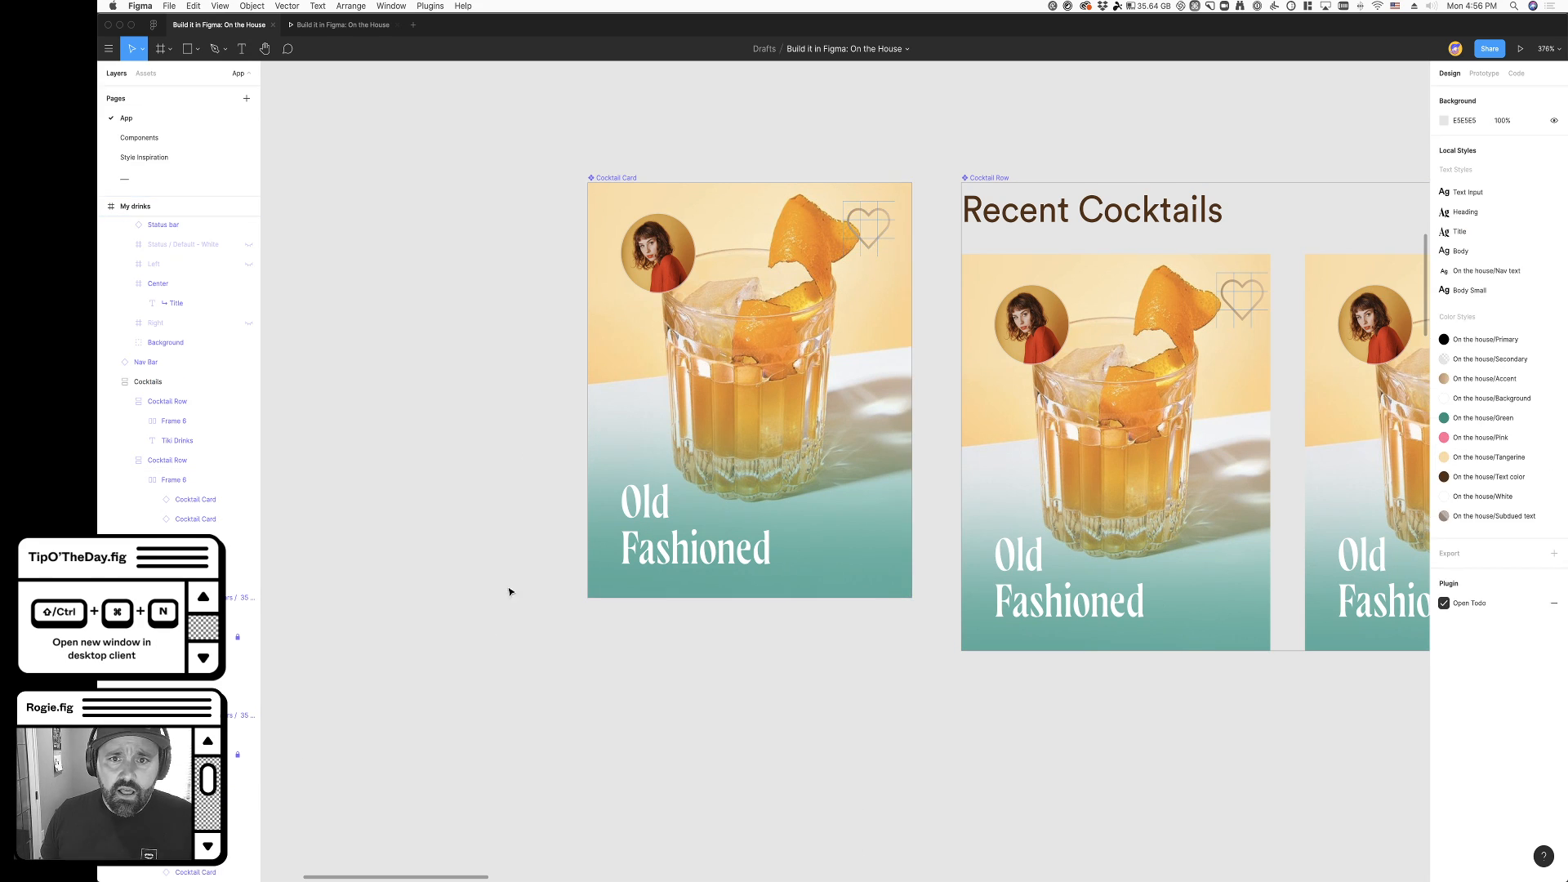
left_click(848, 247, "super")
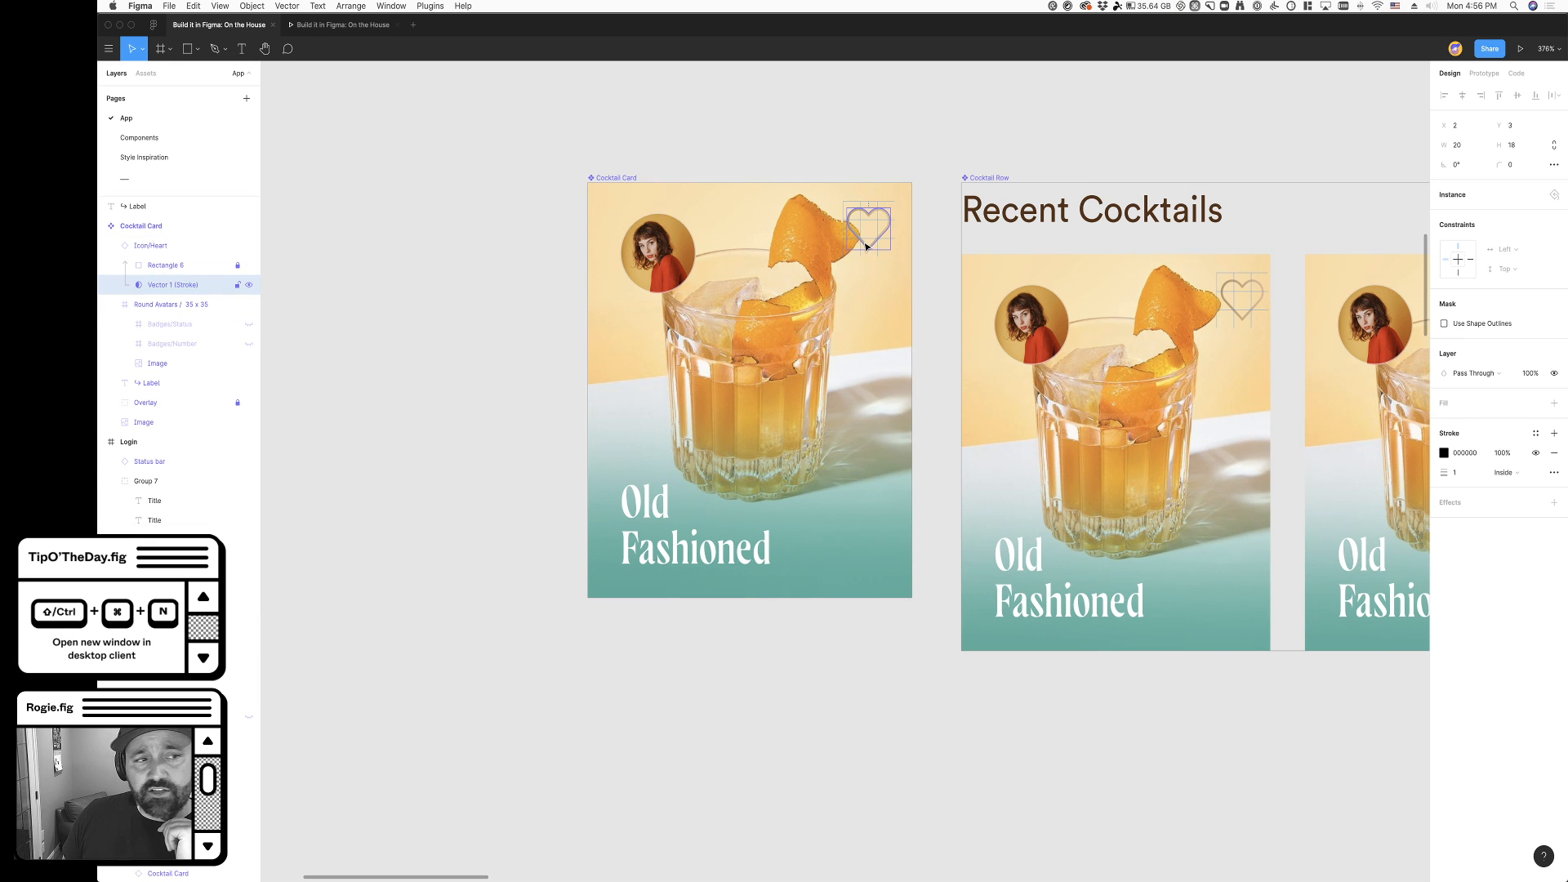
scroll(875, 236, "up", 5)
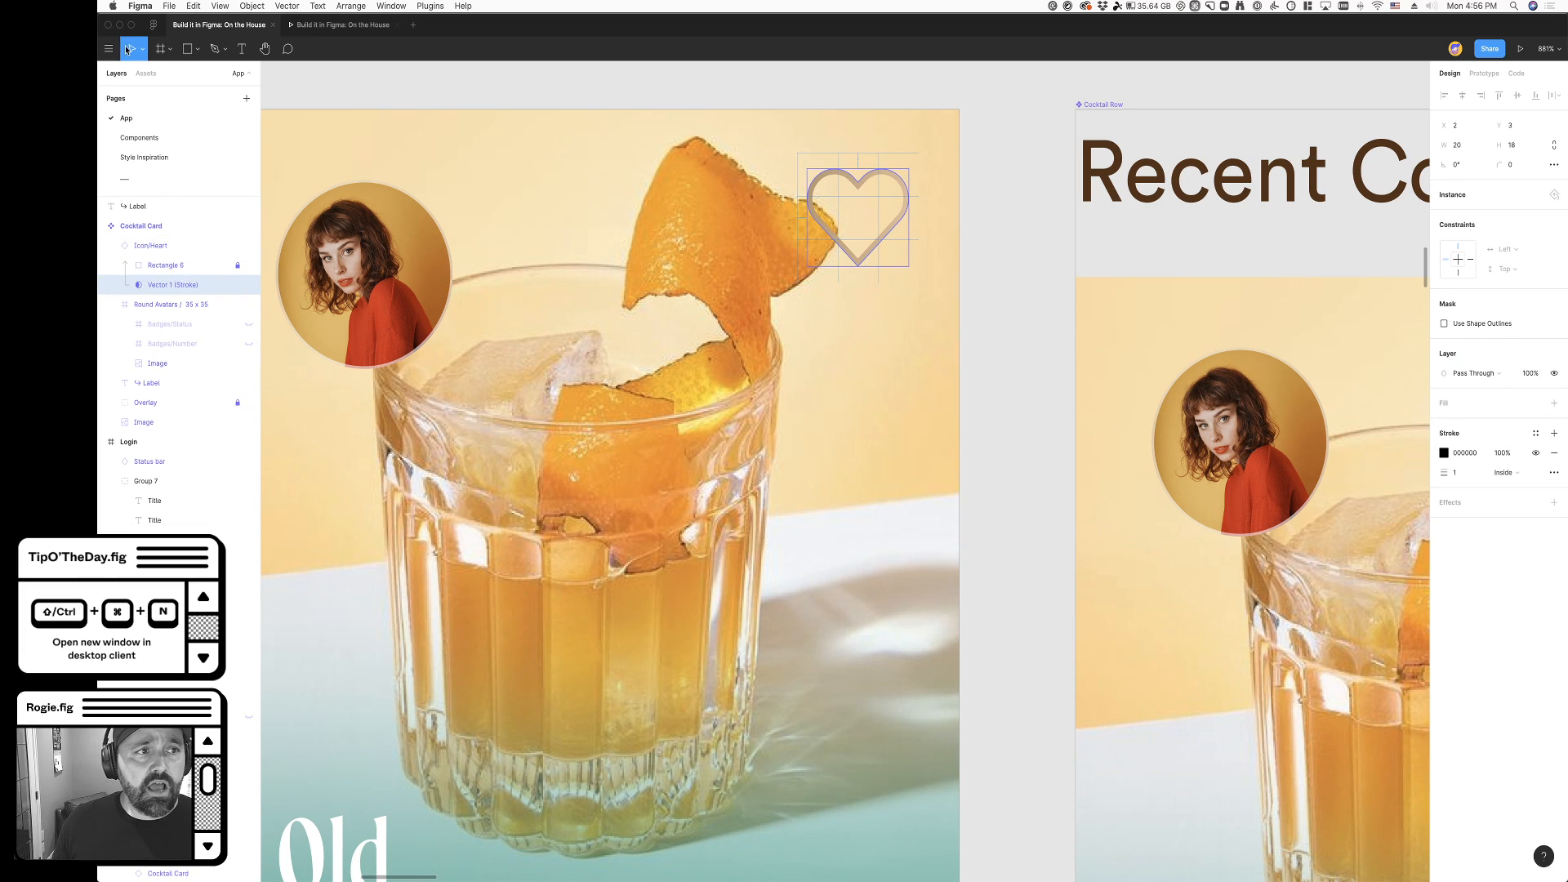
- On the Components page, unlock Rectangle 6 and lock the Vector 1 (Stroke) mask inside Icon/Heart, and return to the App page
left_click(303, 86)
left_click(159, 137)
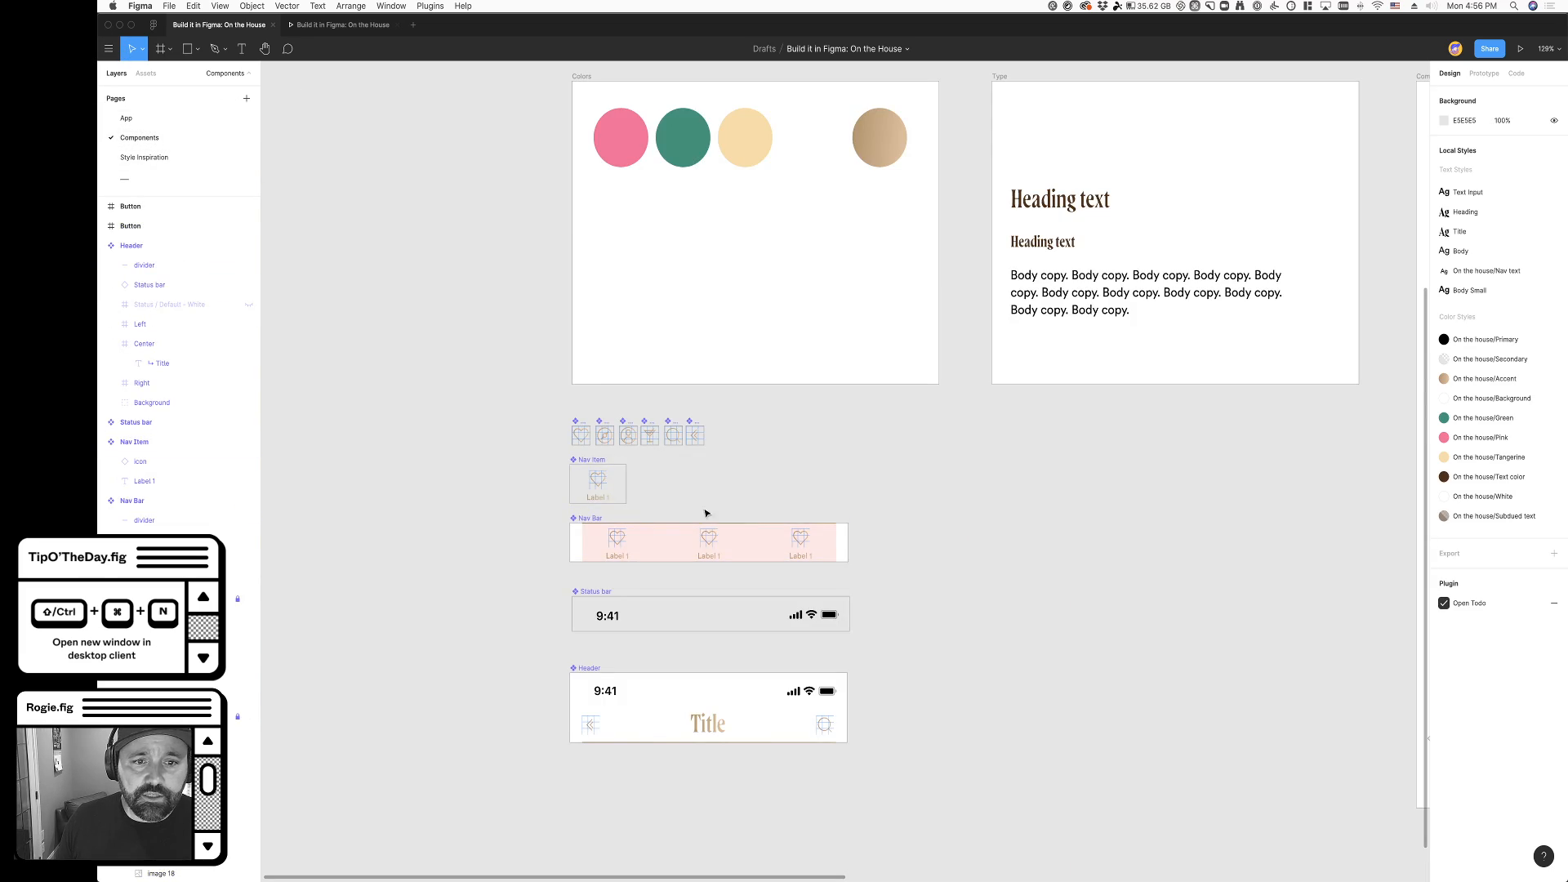
scroll(576, 436, "up", 5)
left_click(525, 299)
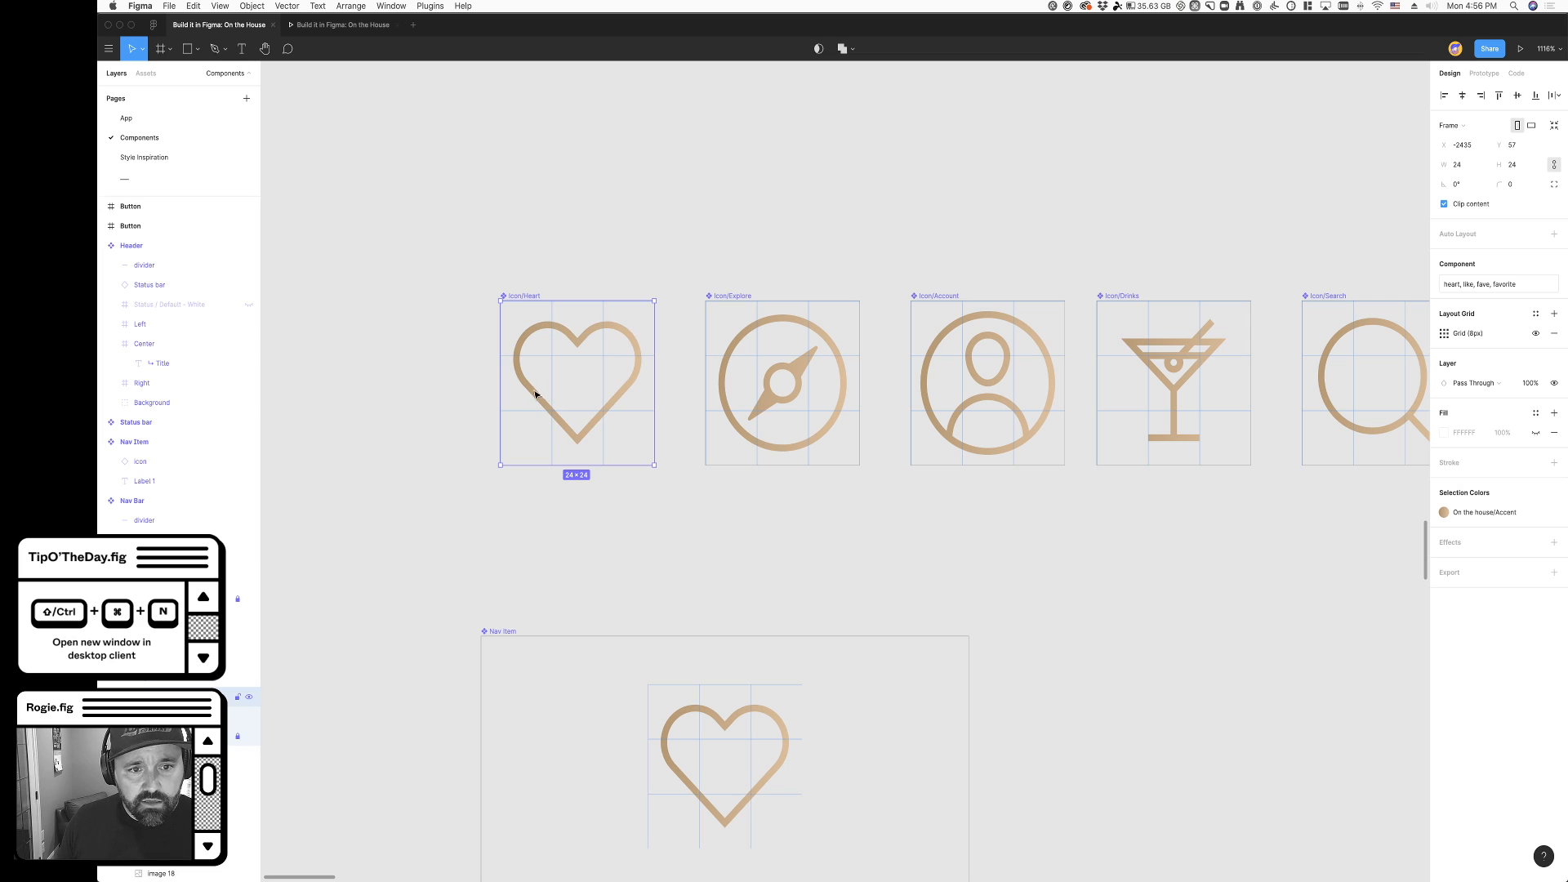
key("Return")
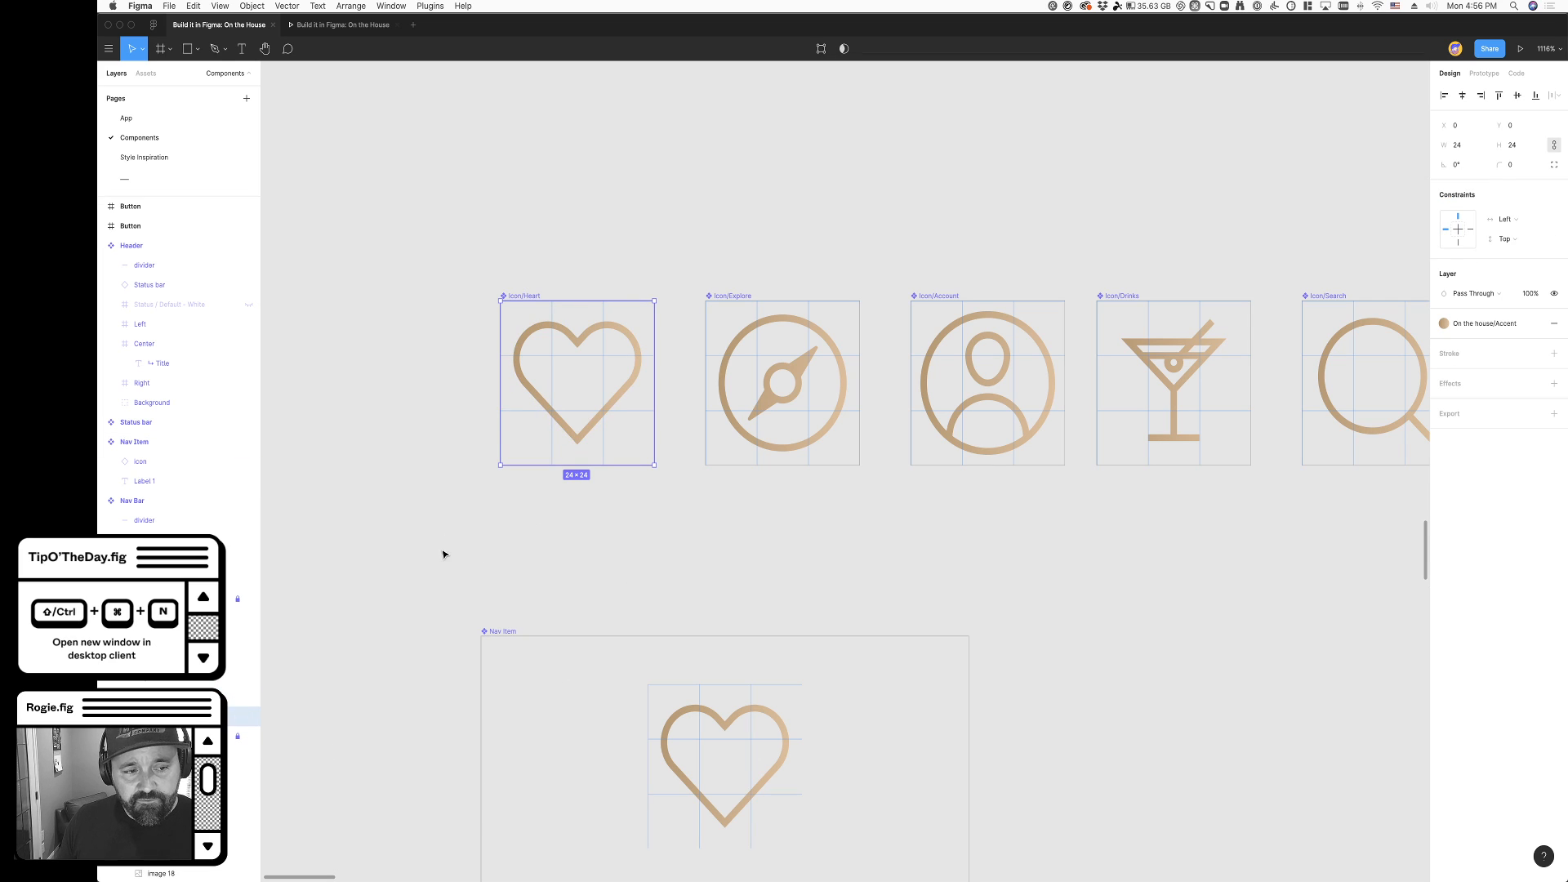
left_click(737, 298)
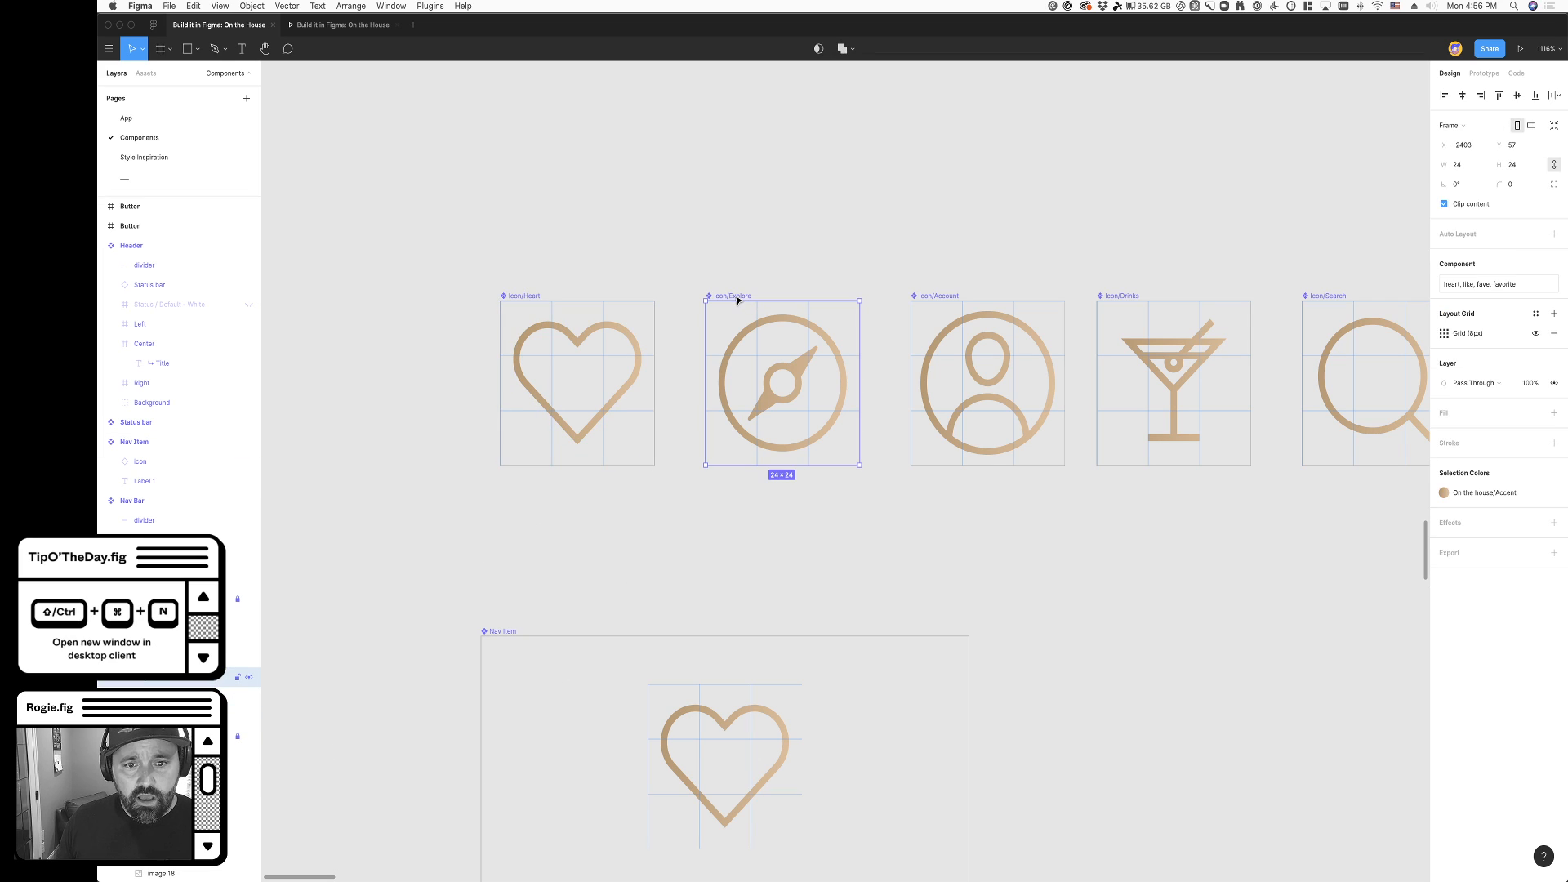
left_click(148, 125)
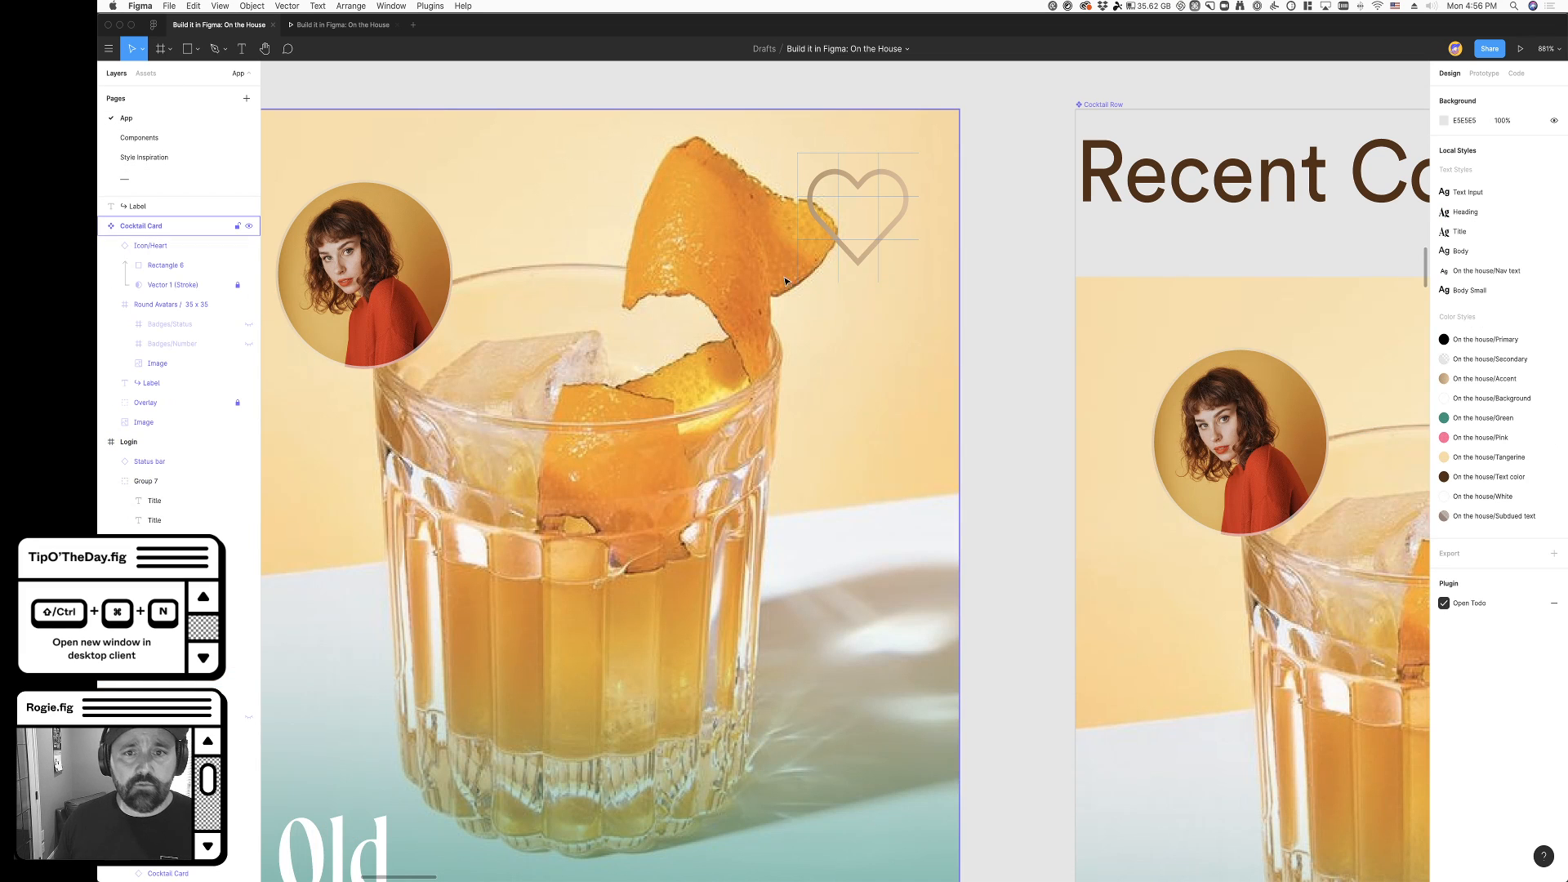
- Apply the On the house/White color style to Rectangle 6 in the Cocktail Card's heart icon
left_click(855, 256, "super")
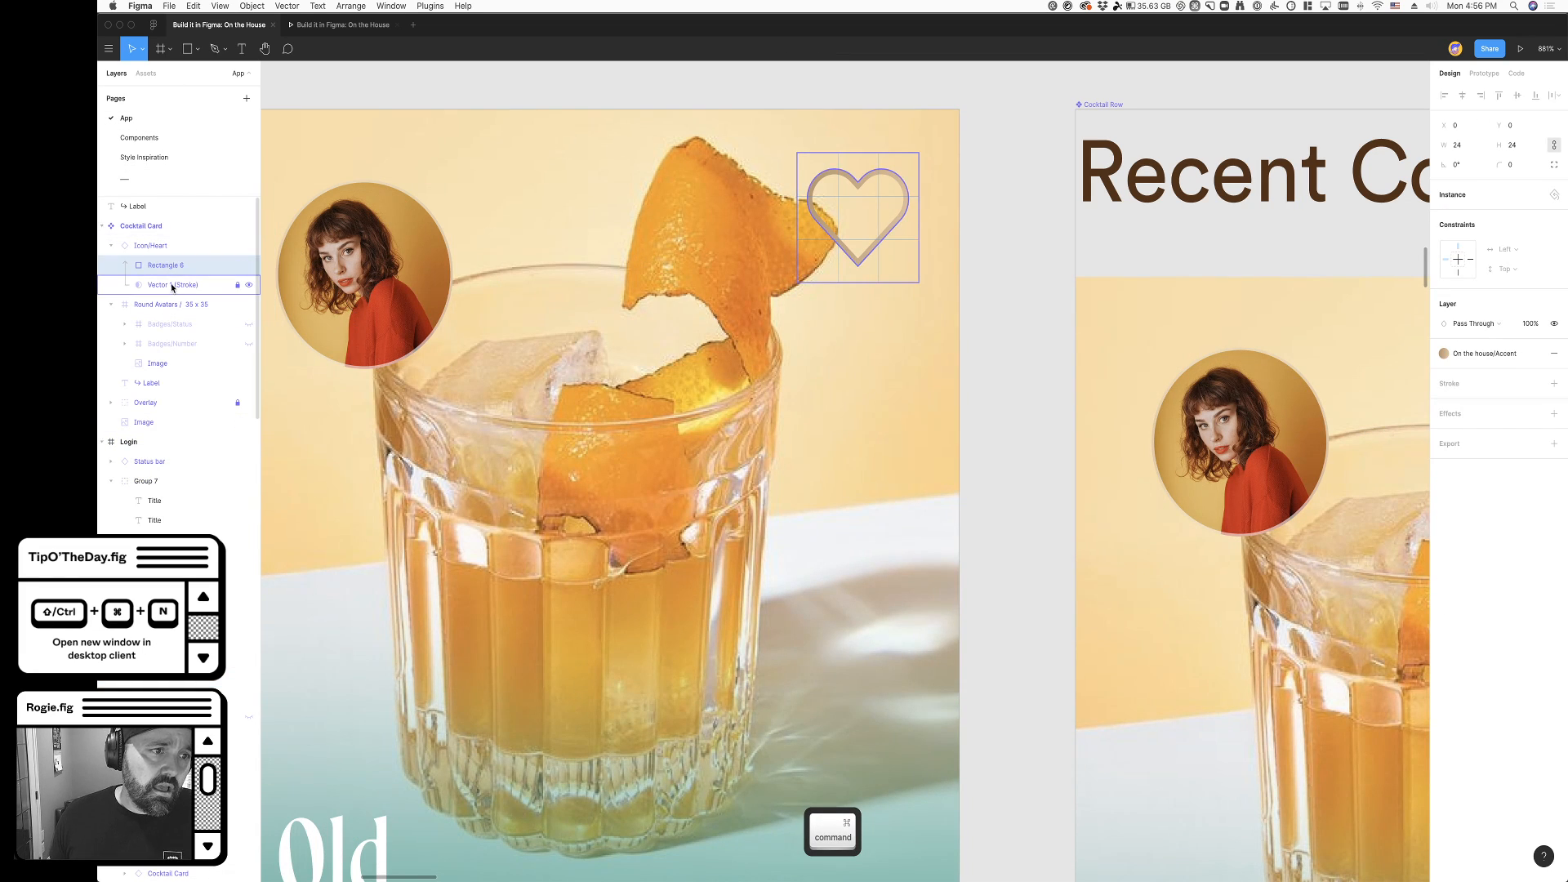
left_click(976, 200)
left_click(890, 249, "super")
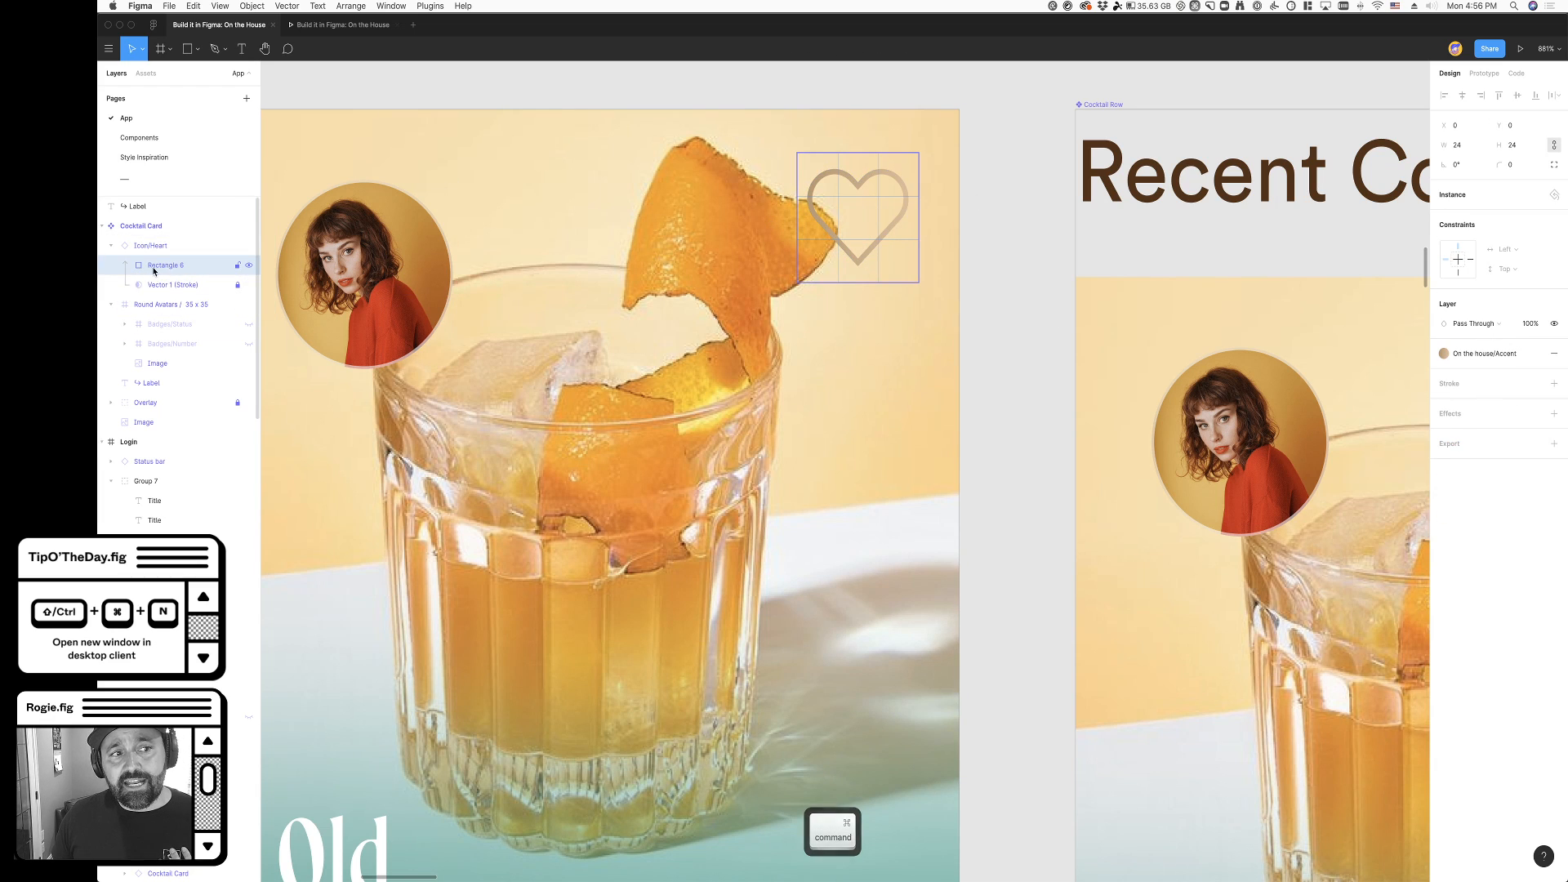
left_click(1462, 353)
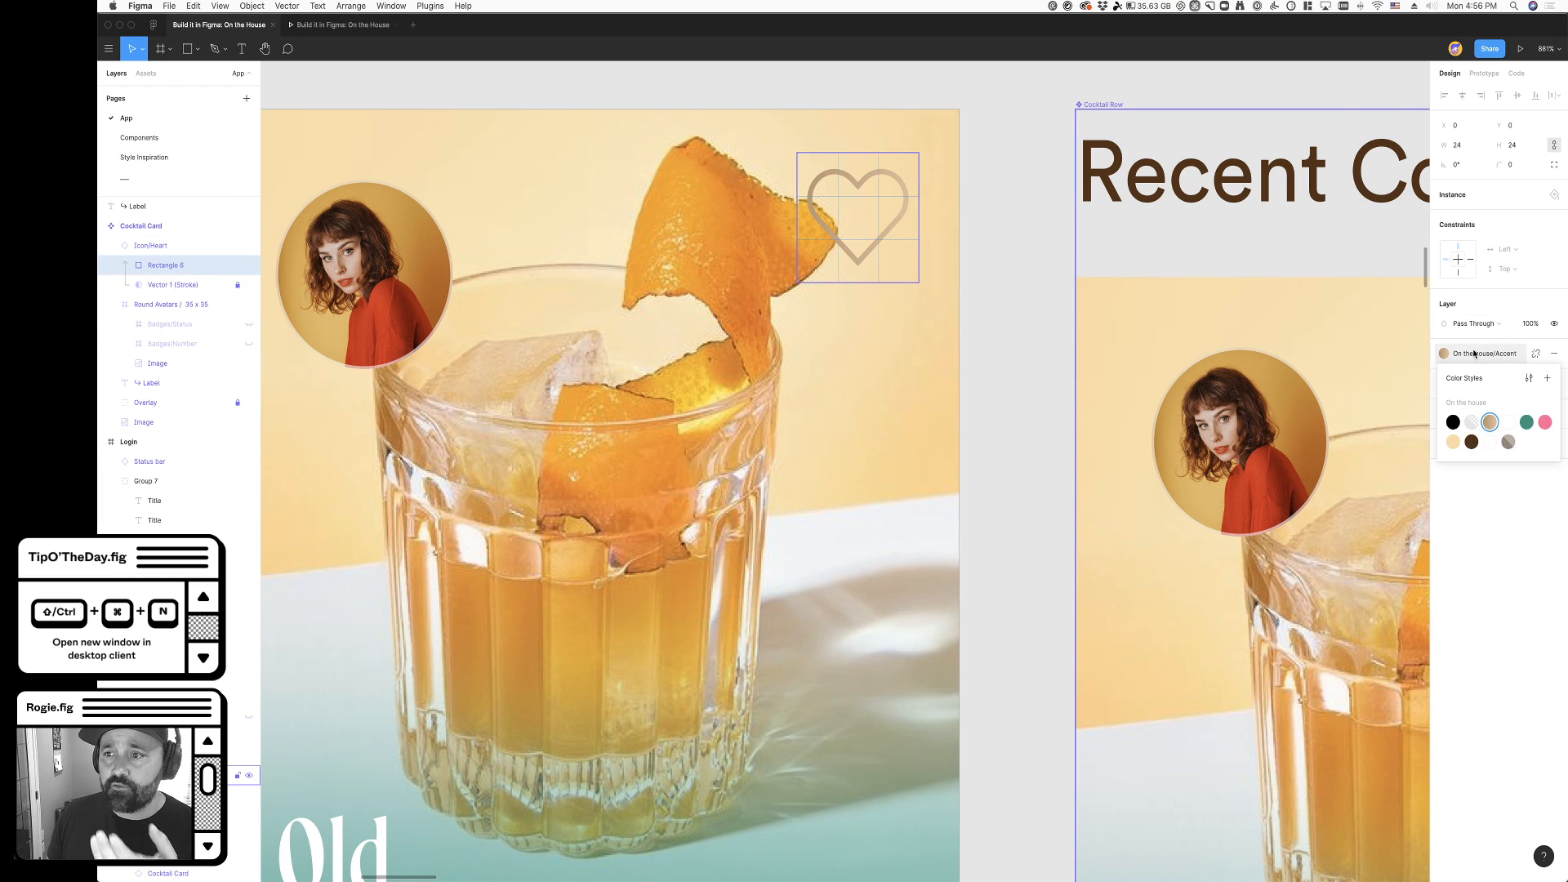
left_click(1489, 441)
left_click(995, 320)
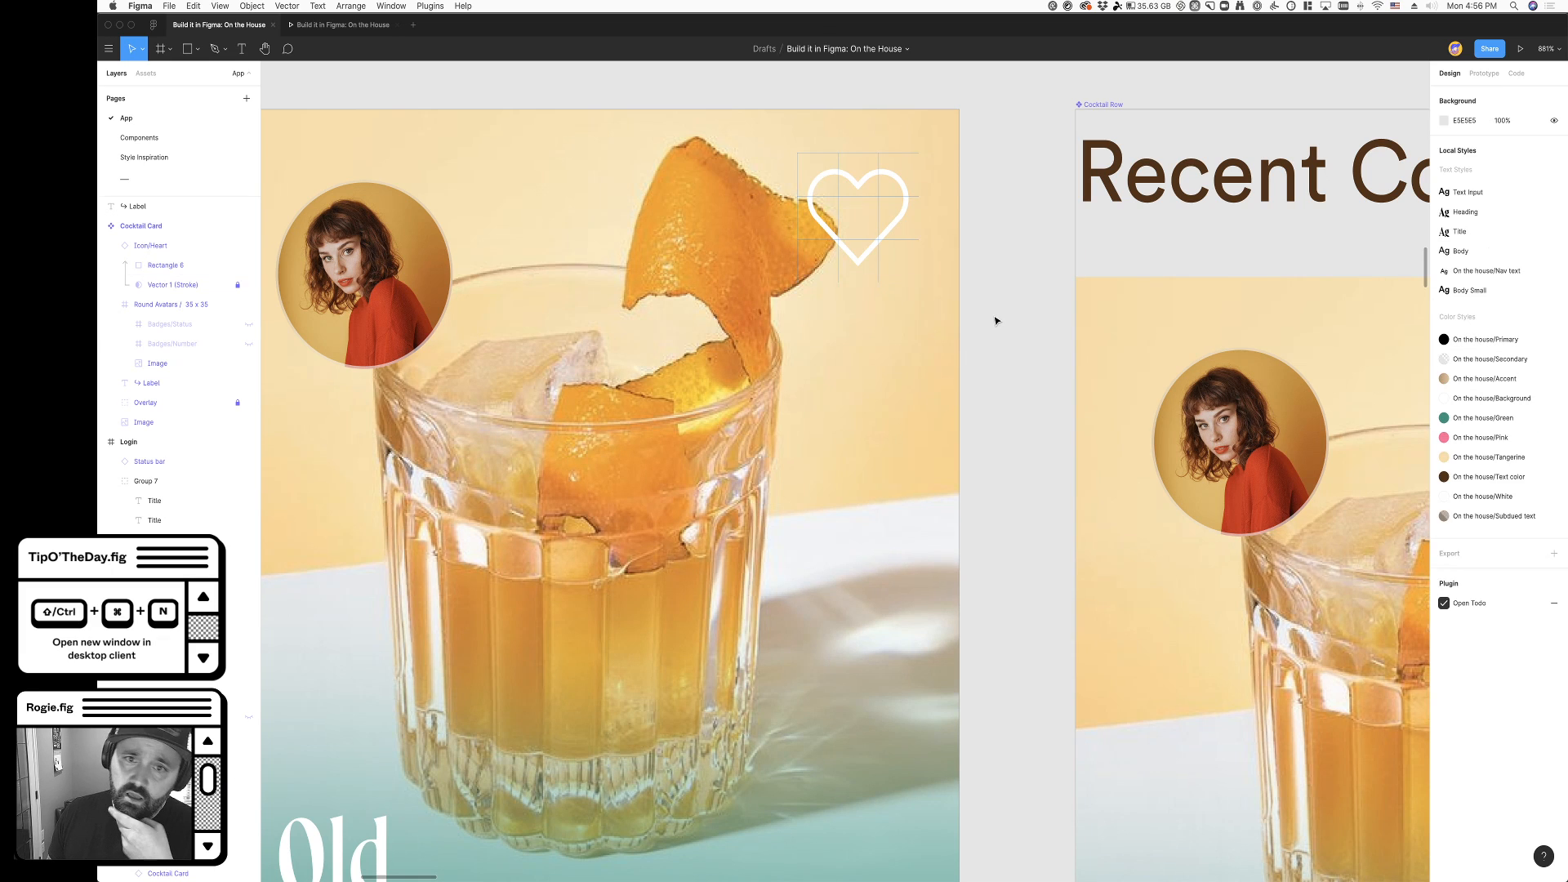
- Hide all layout grids and review the heart icons on the My drinks screen's cocktail cards
left_click(877, 249)
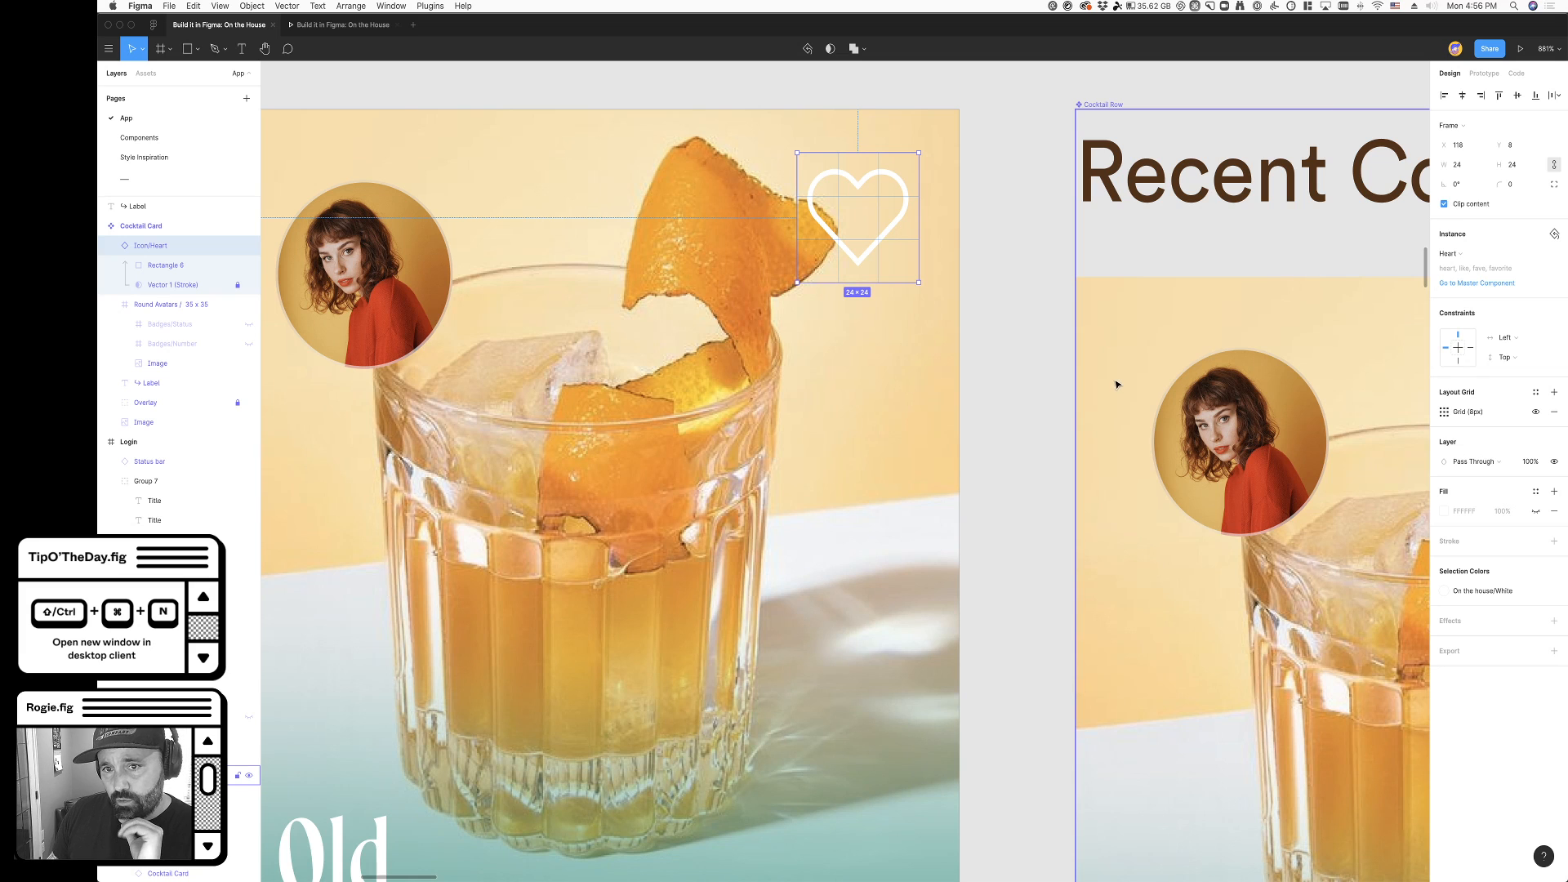
left_click(980, 349)
scroll(983, 352, "down", 1)
scroll(983, 353, "down", 10)
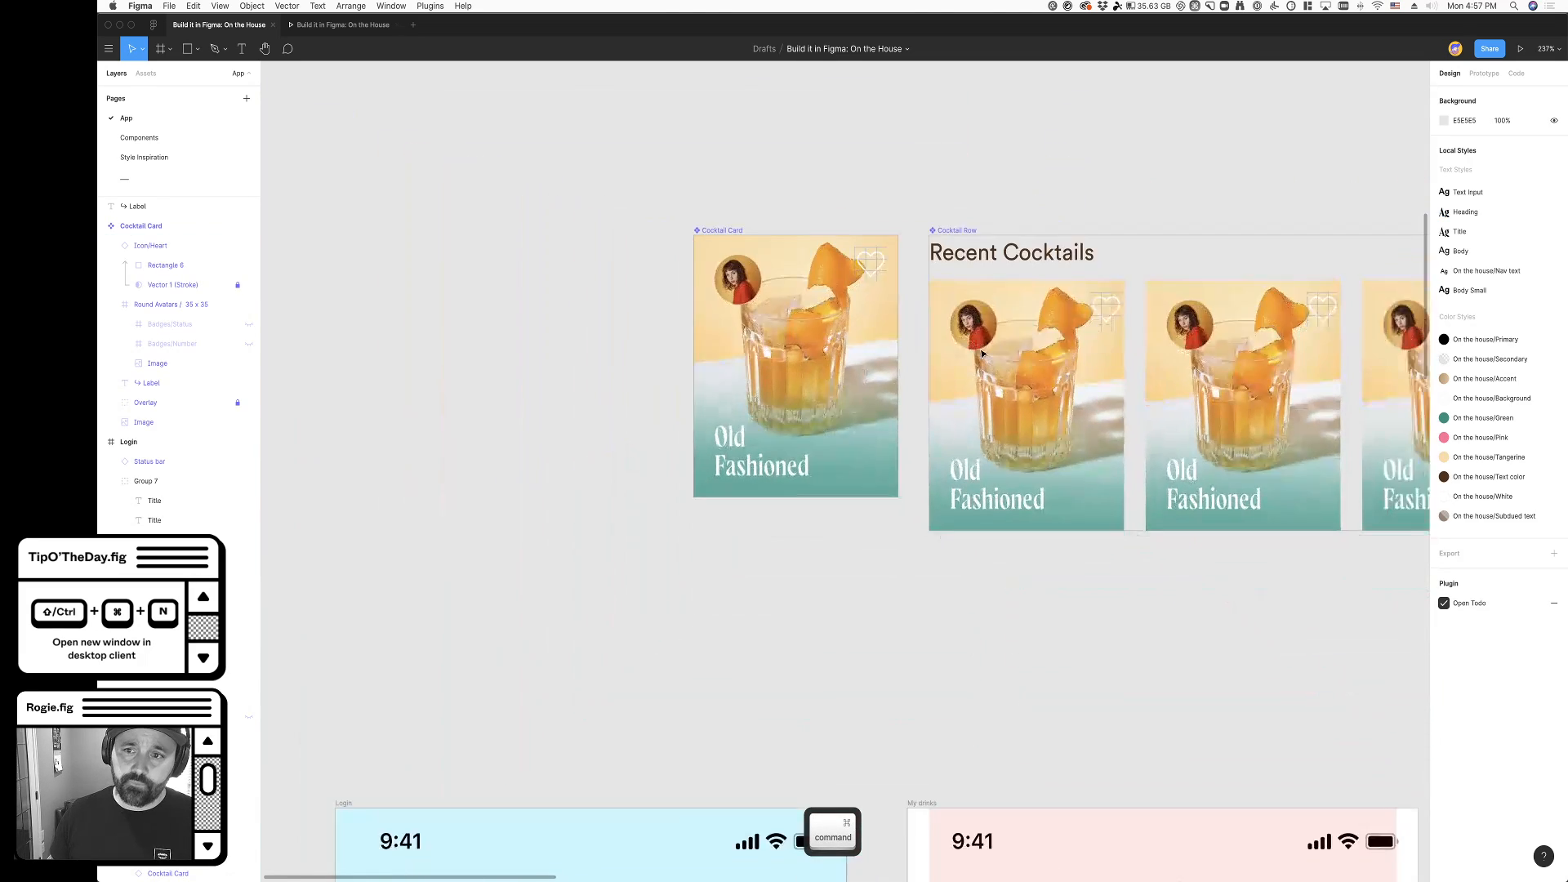
scroll(790, 514, "down", 10)
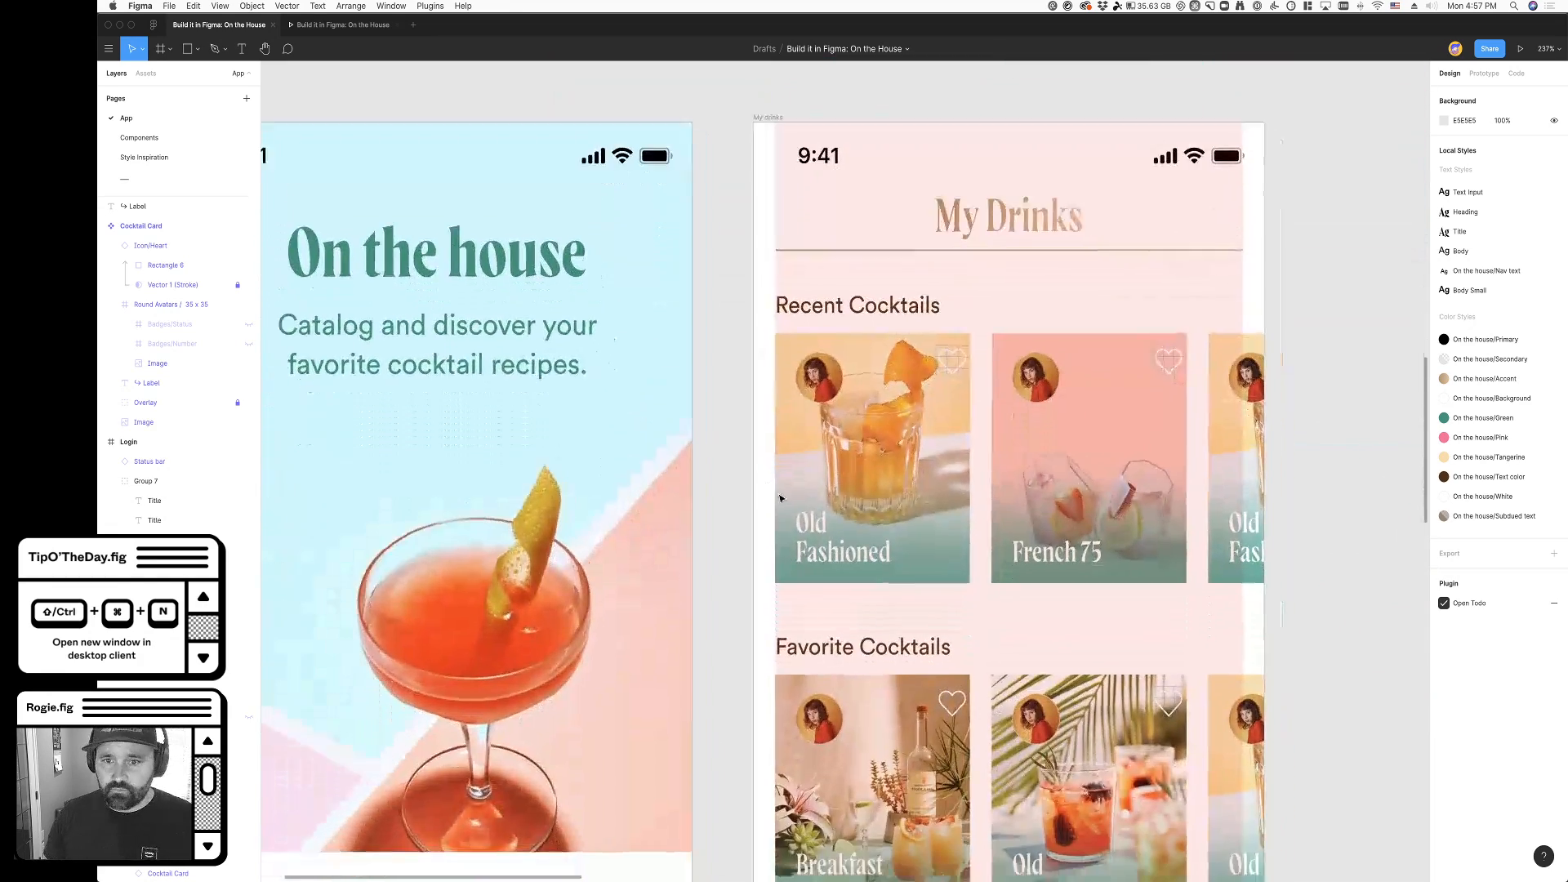
scroll(980, 539, "right", 4)
key("ctrl+g")
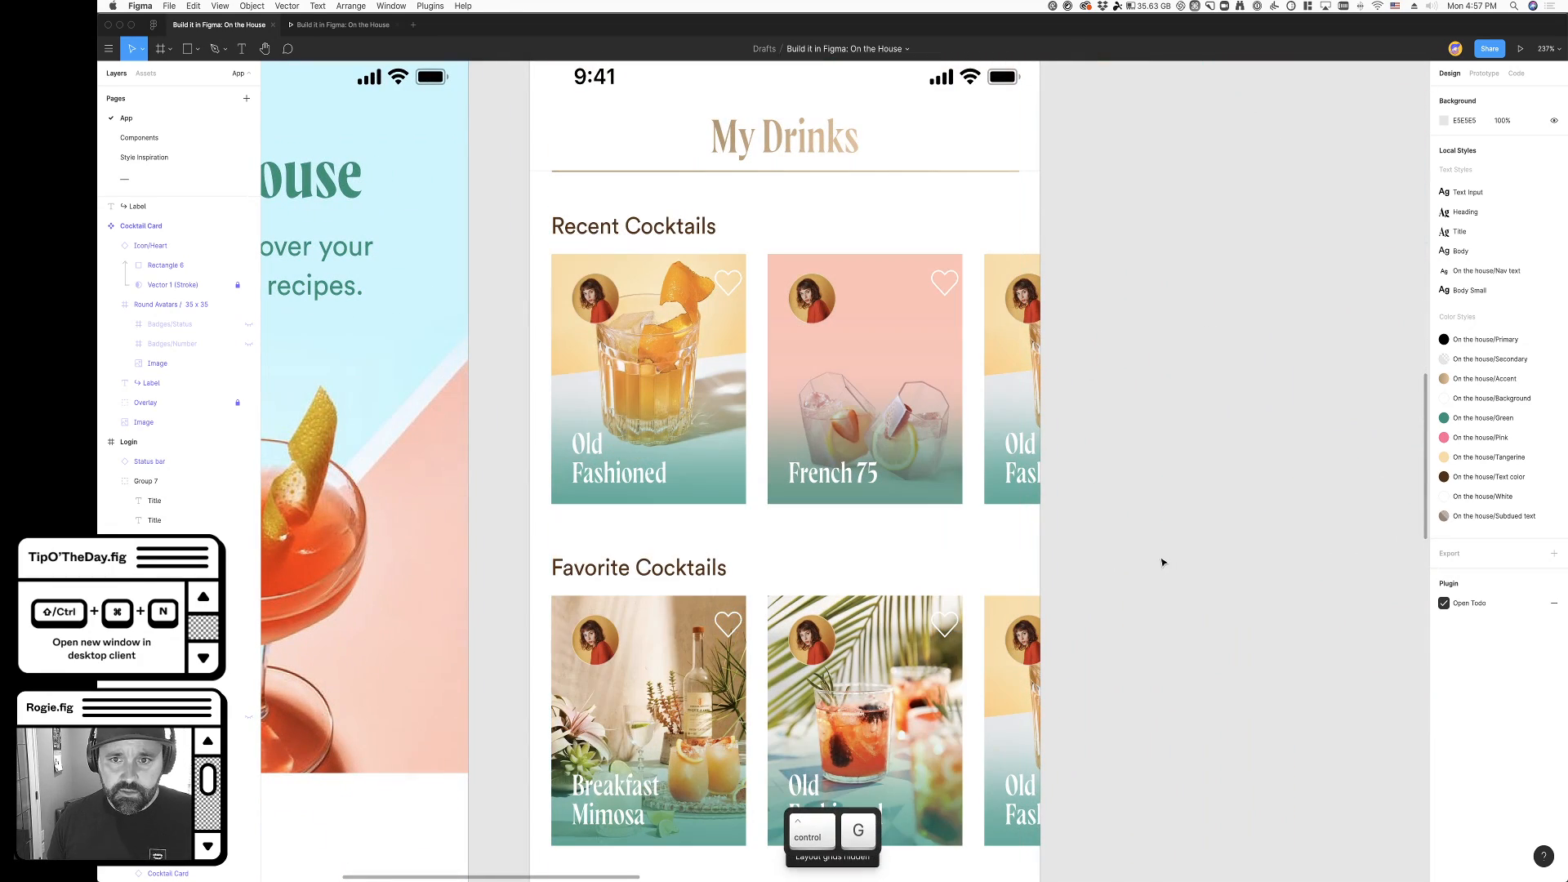
scroll(721, 328, "up", 10)
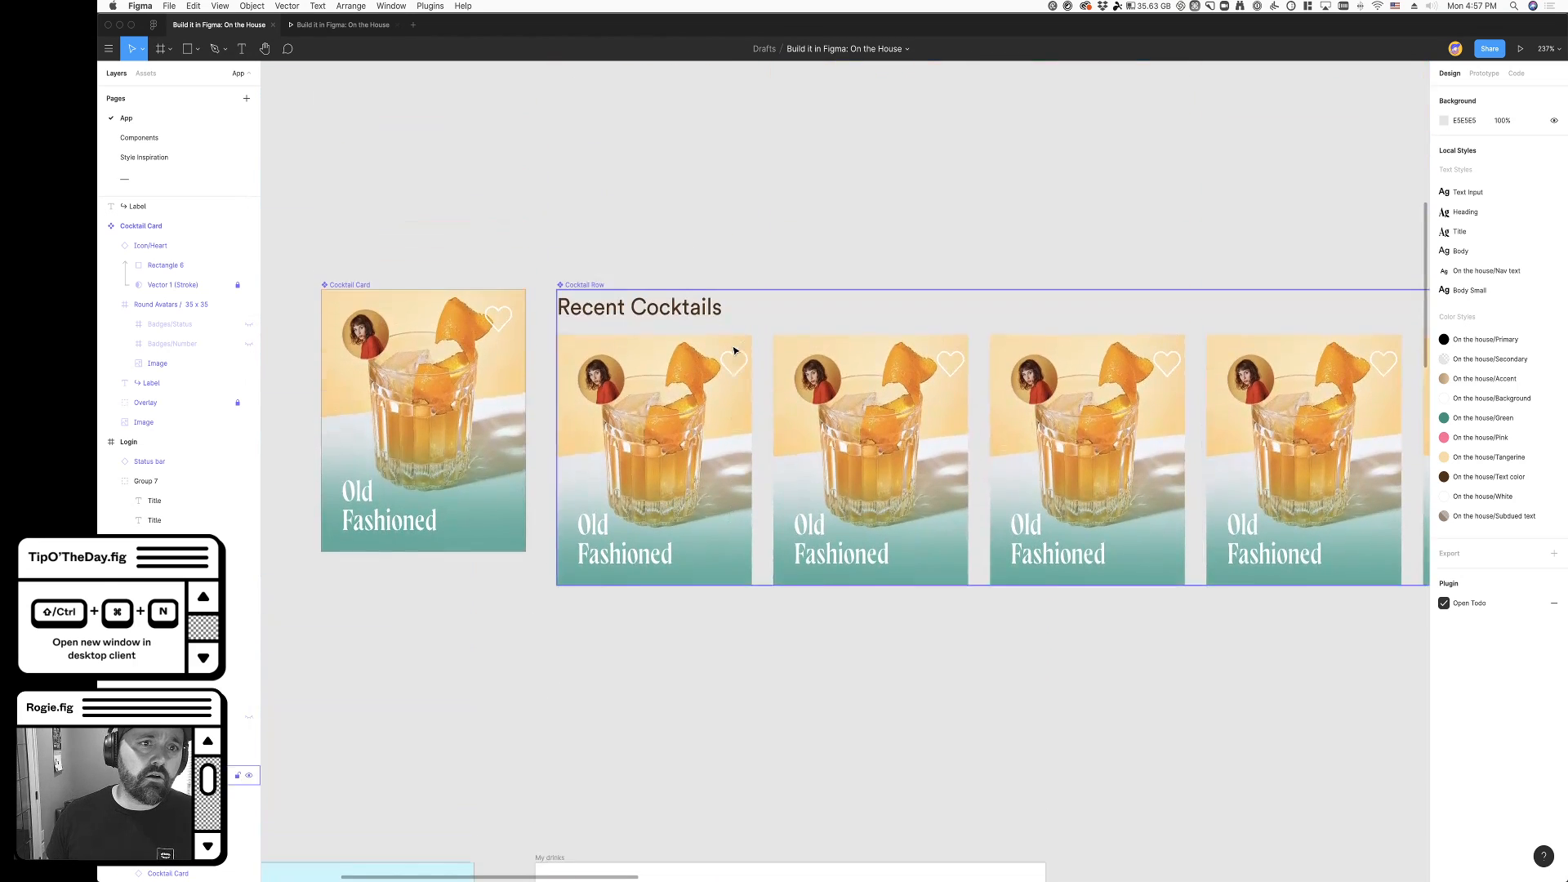
- Set the horizontal constraint of the heart icon in the Cocktail Card component to Right
scroll(733, 351, "up", 2)
left_click(502, 372)
left_click(502, 372)
scroll(490, 374, "up", 5)
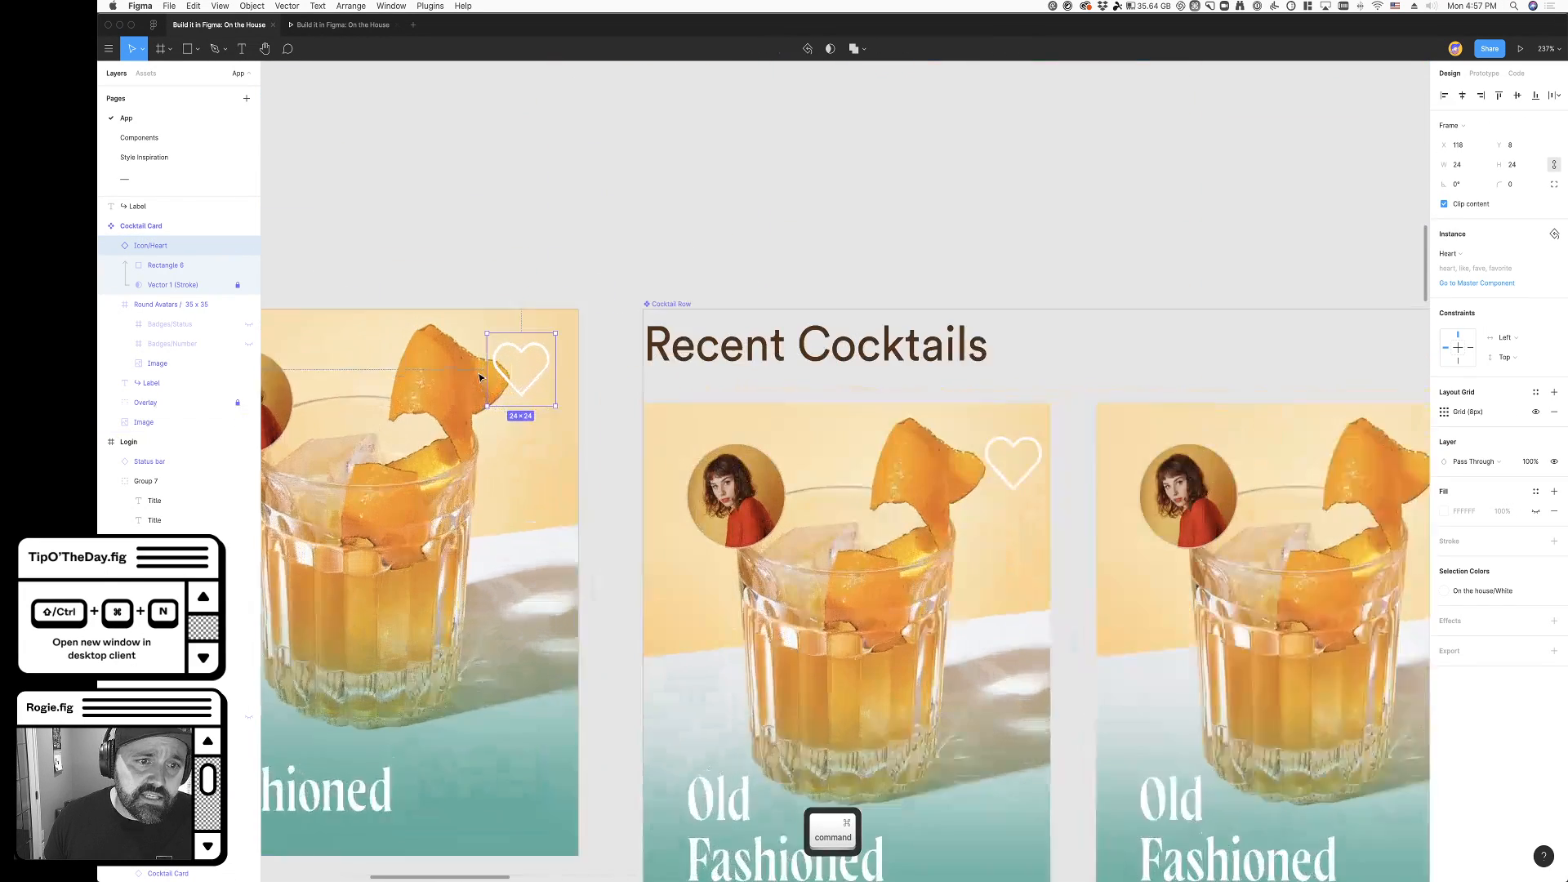
left_click(1505, 338)
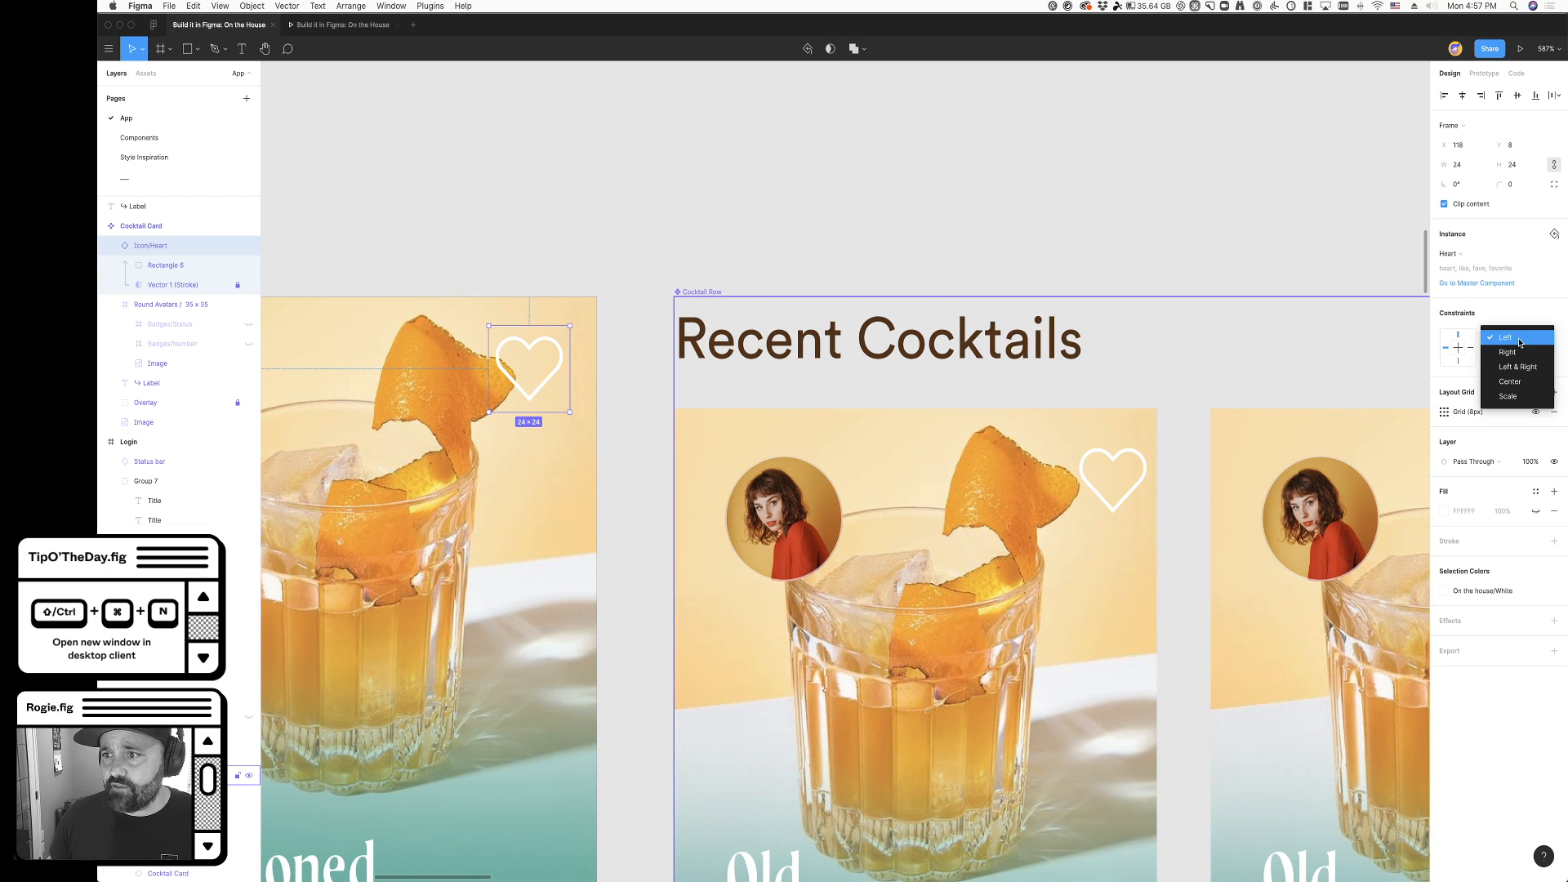
left_click(1507, 357)
left_click(809, 266)
- Show the layout grid on the Cocktail Card component
scroll(606, 250, "down", 3)
scroll(605, 250, "down", 6)
scroll(628, 252, "down", 5)
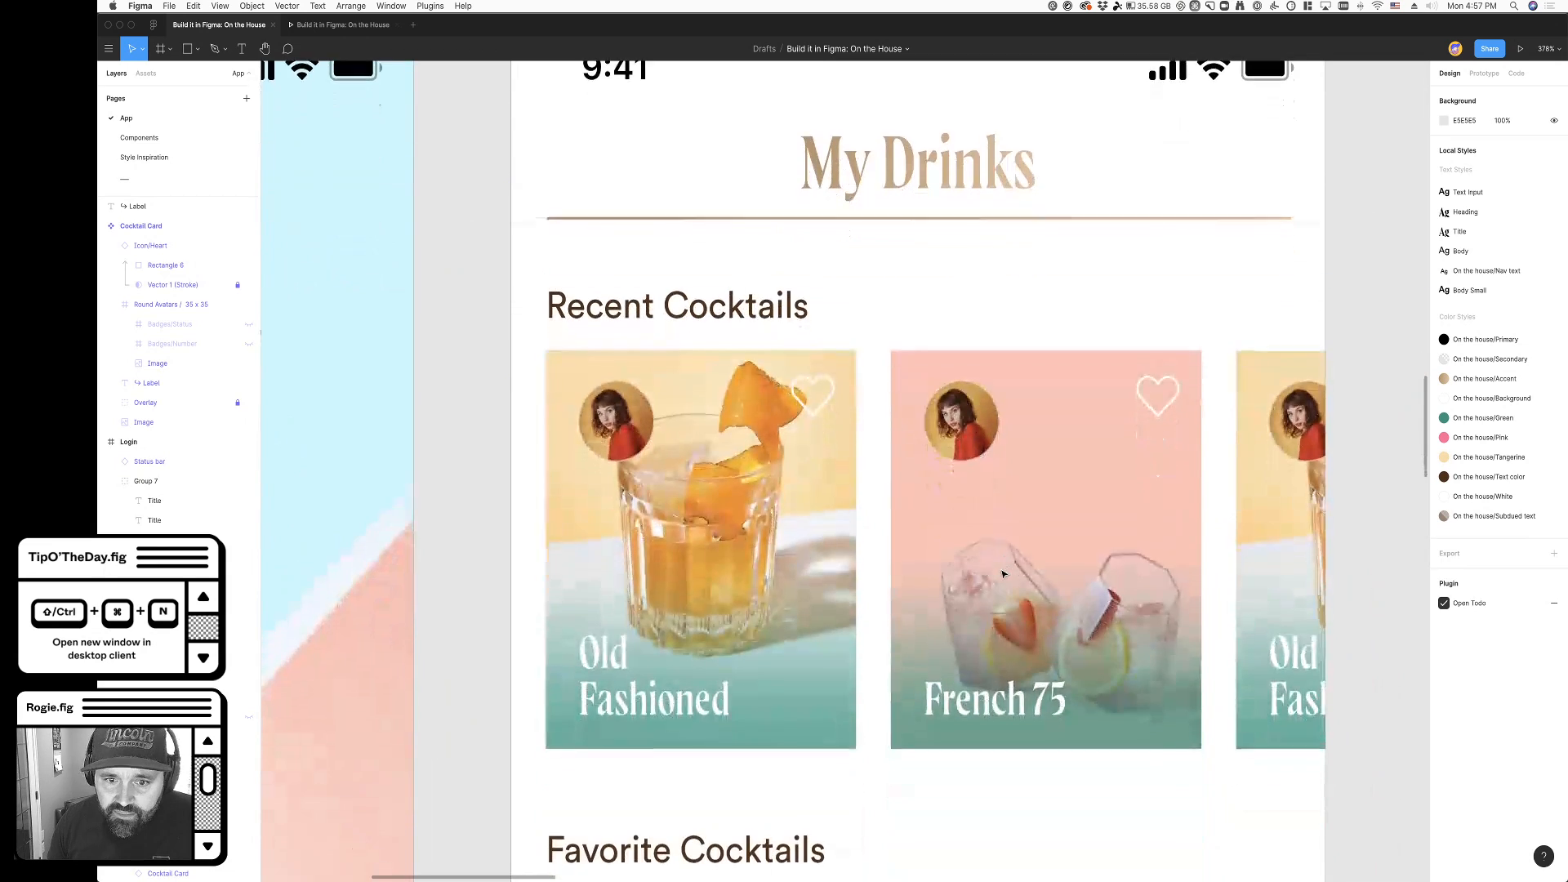
left_click(1125, 450)
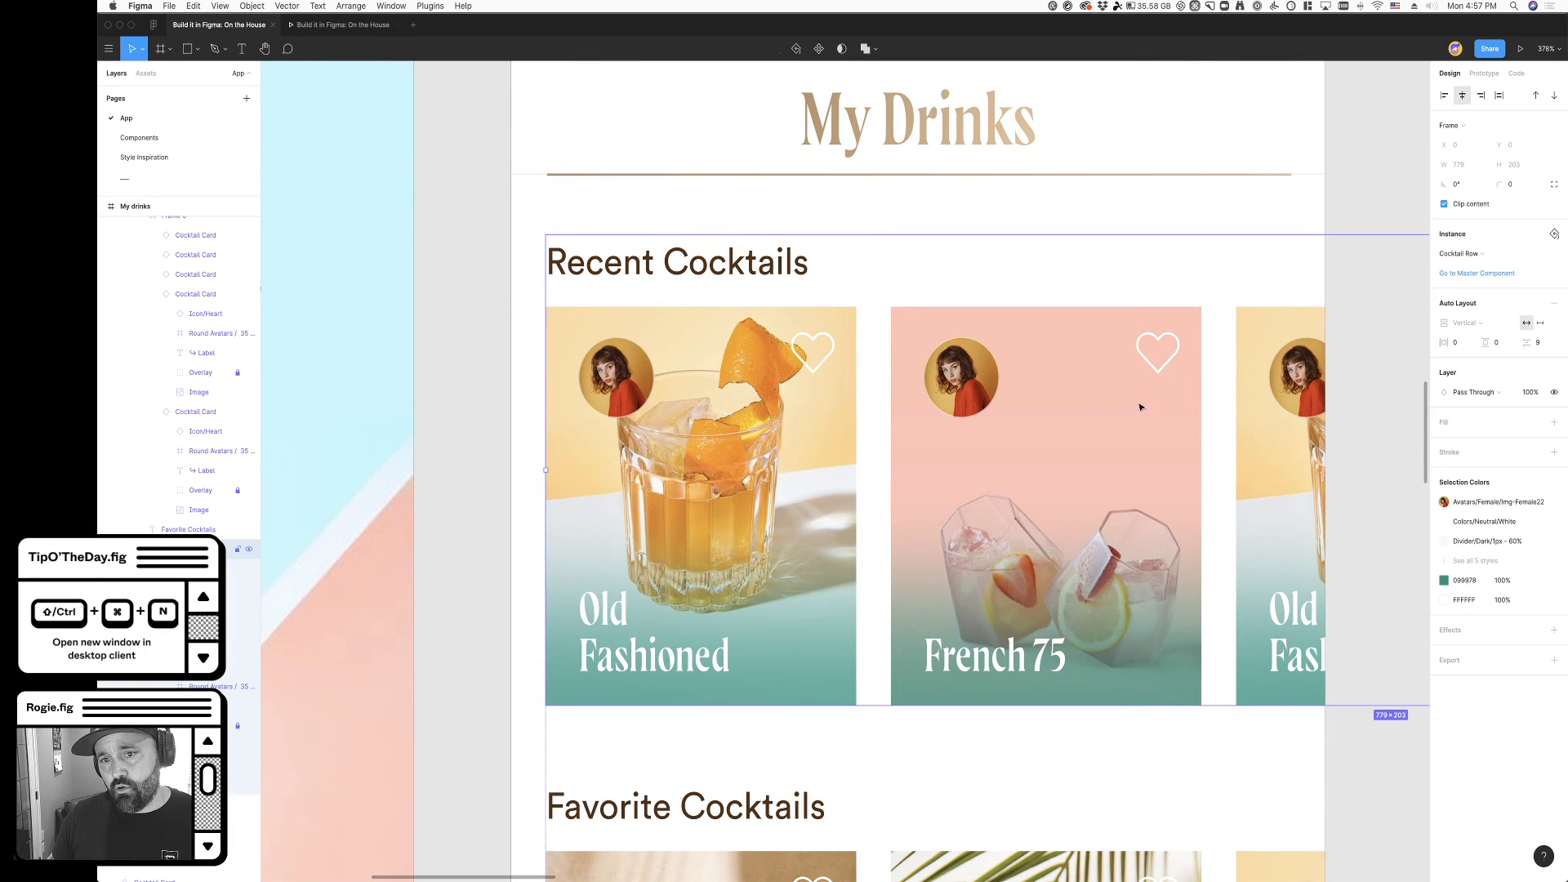
scroll(376, 167, "up", 15)
scroll(379, 171, "up", 6)
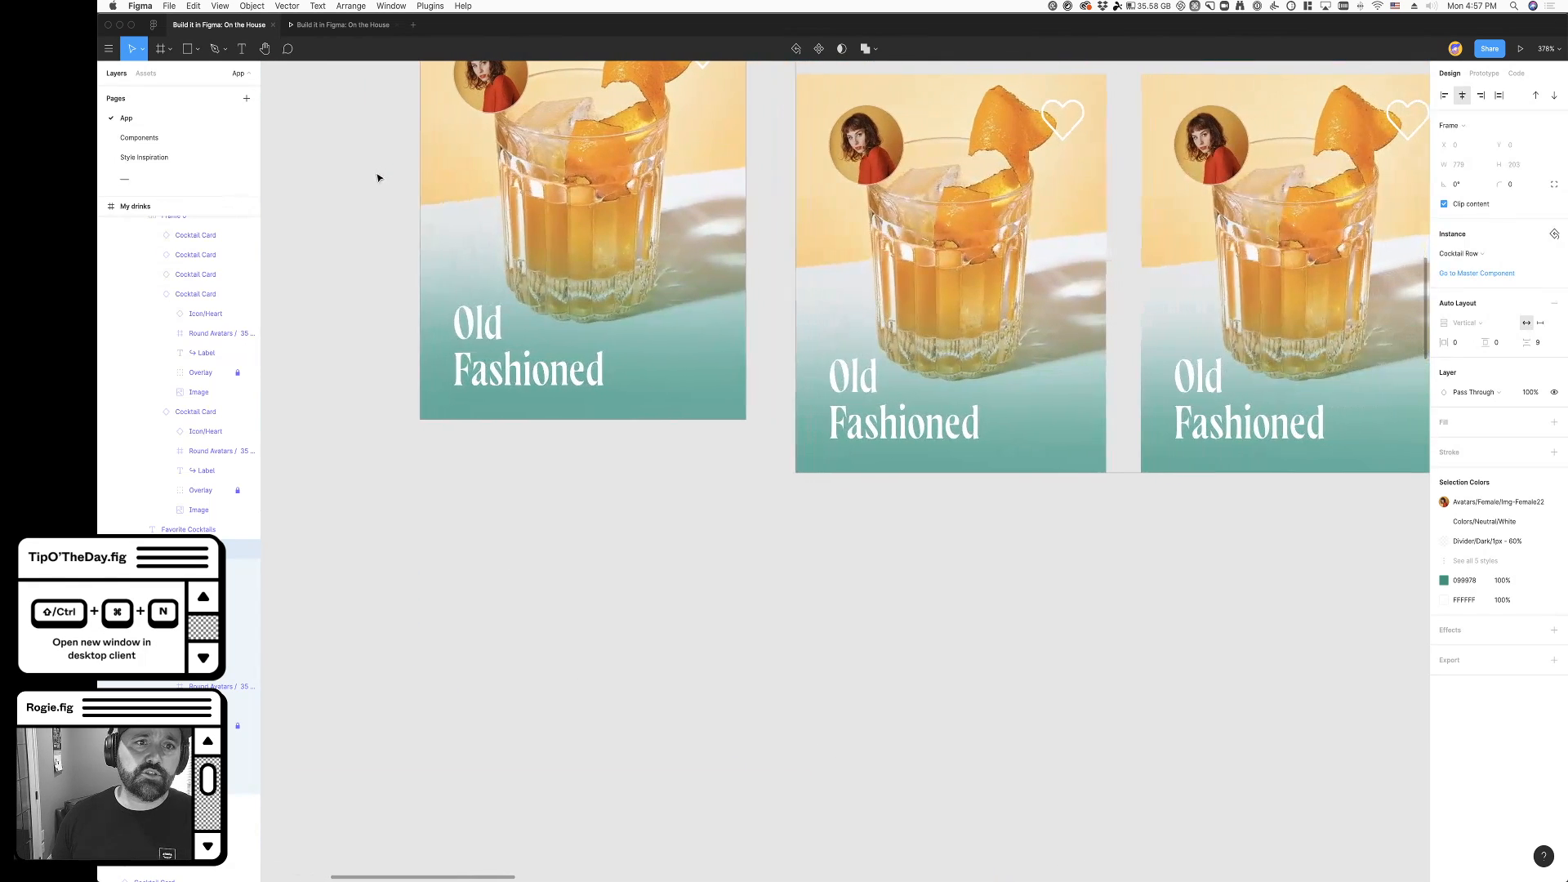
left_click(482, 263)
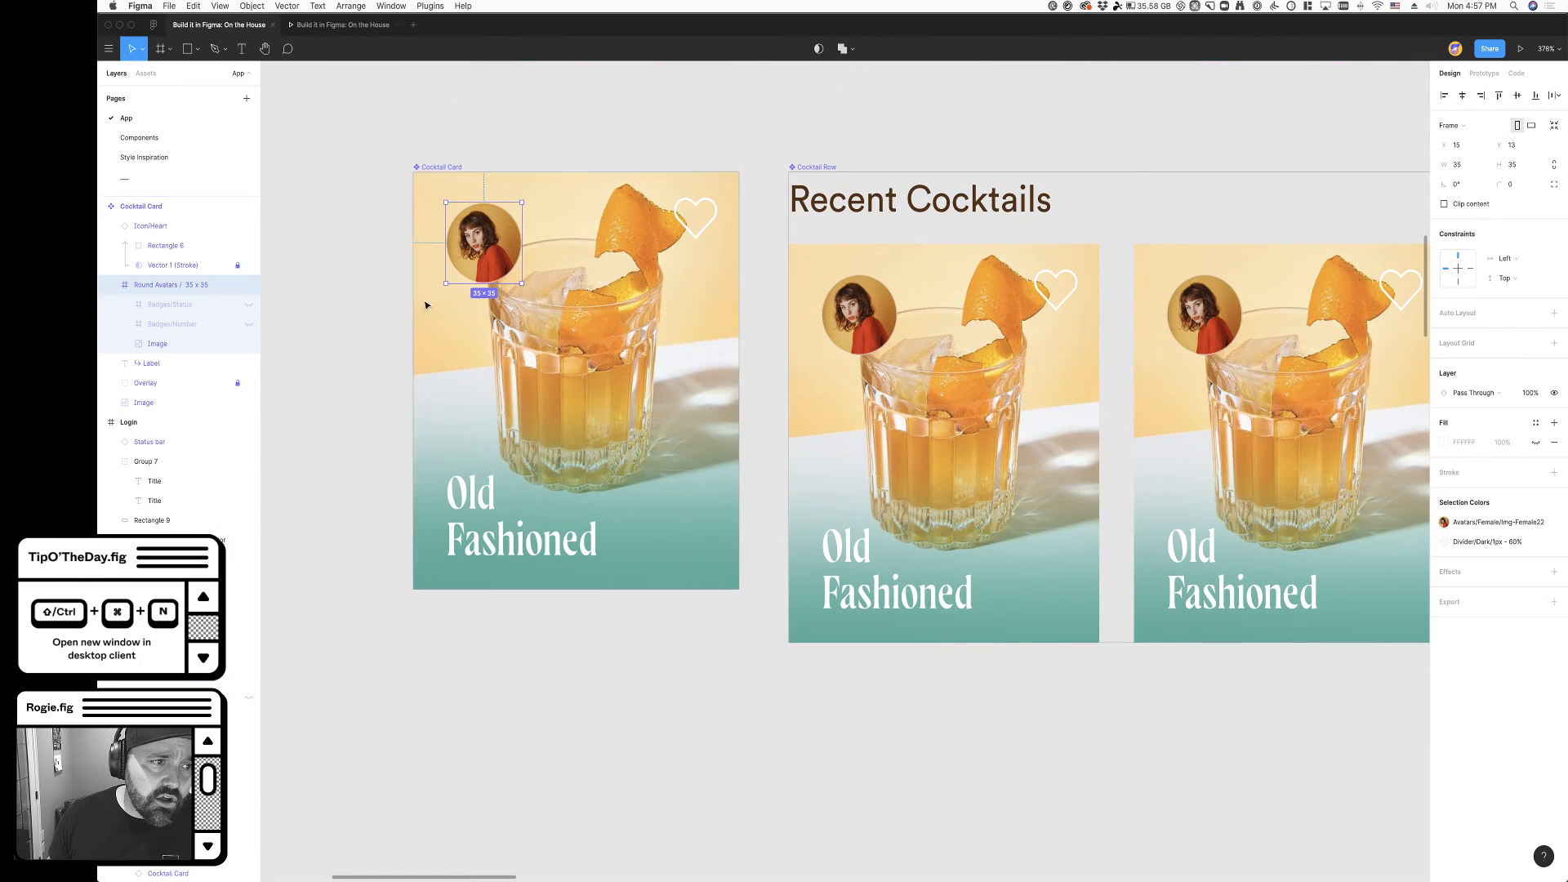
left_click(449, 168)
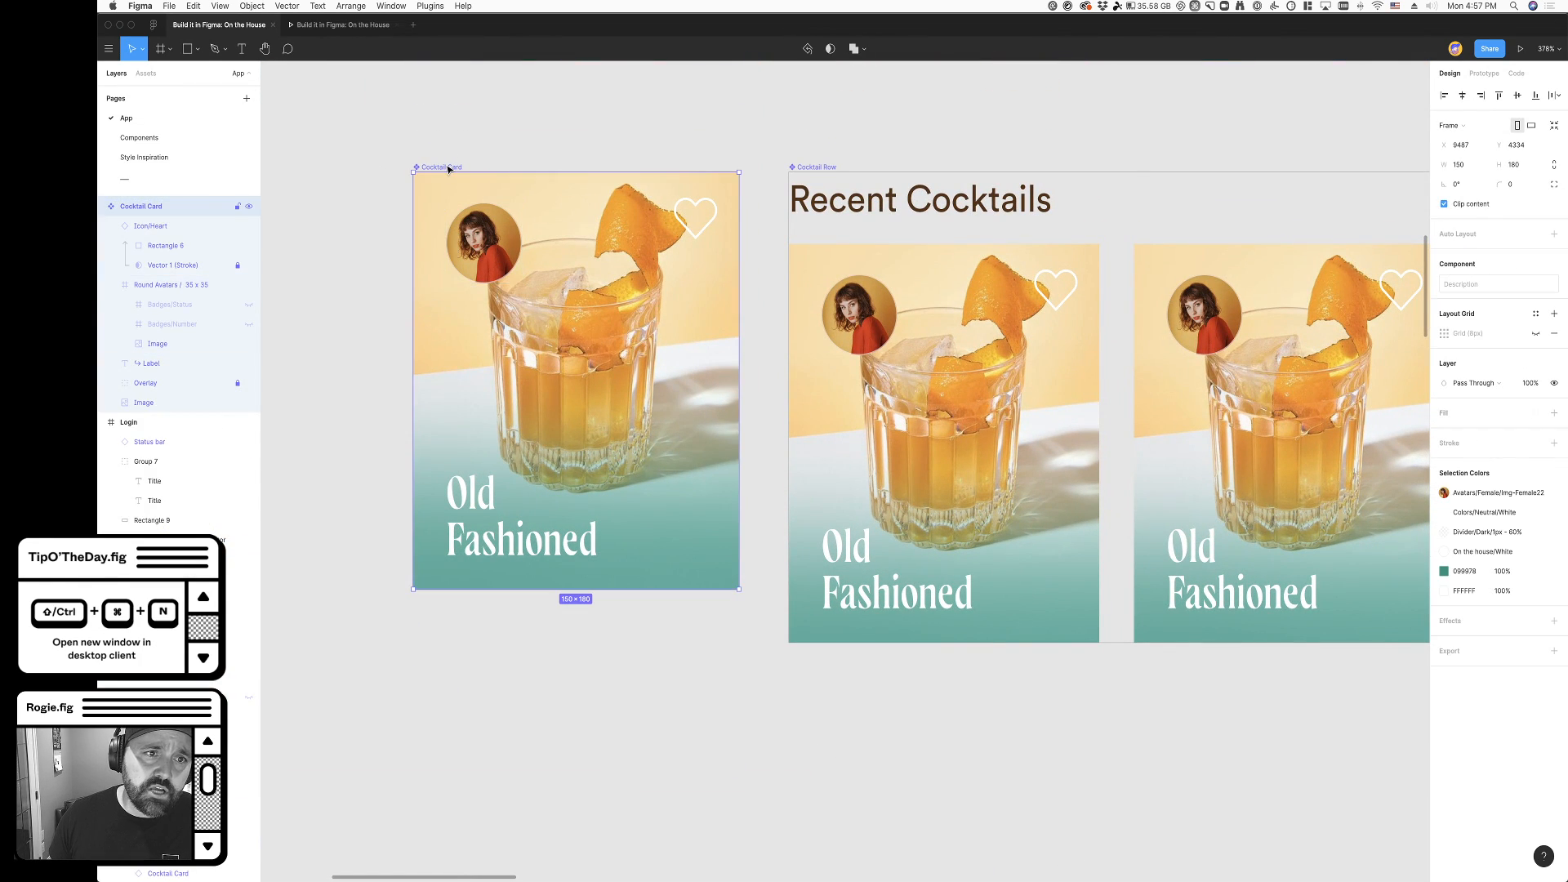
left_click(1535, 333)
- Align the round avatar in the Cocktail Card component to the grid at X 8, Y 8
scroll(418, 235, "up", 5)
left_click(515, 243, "super")
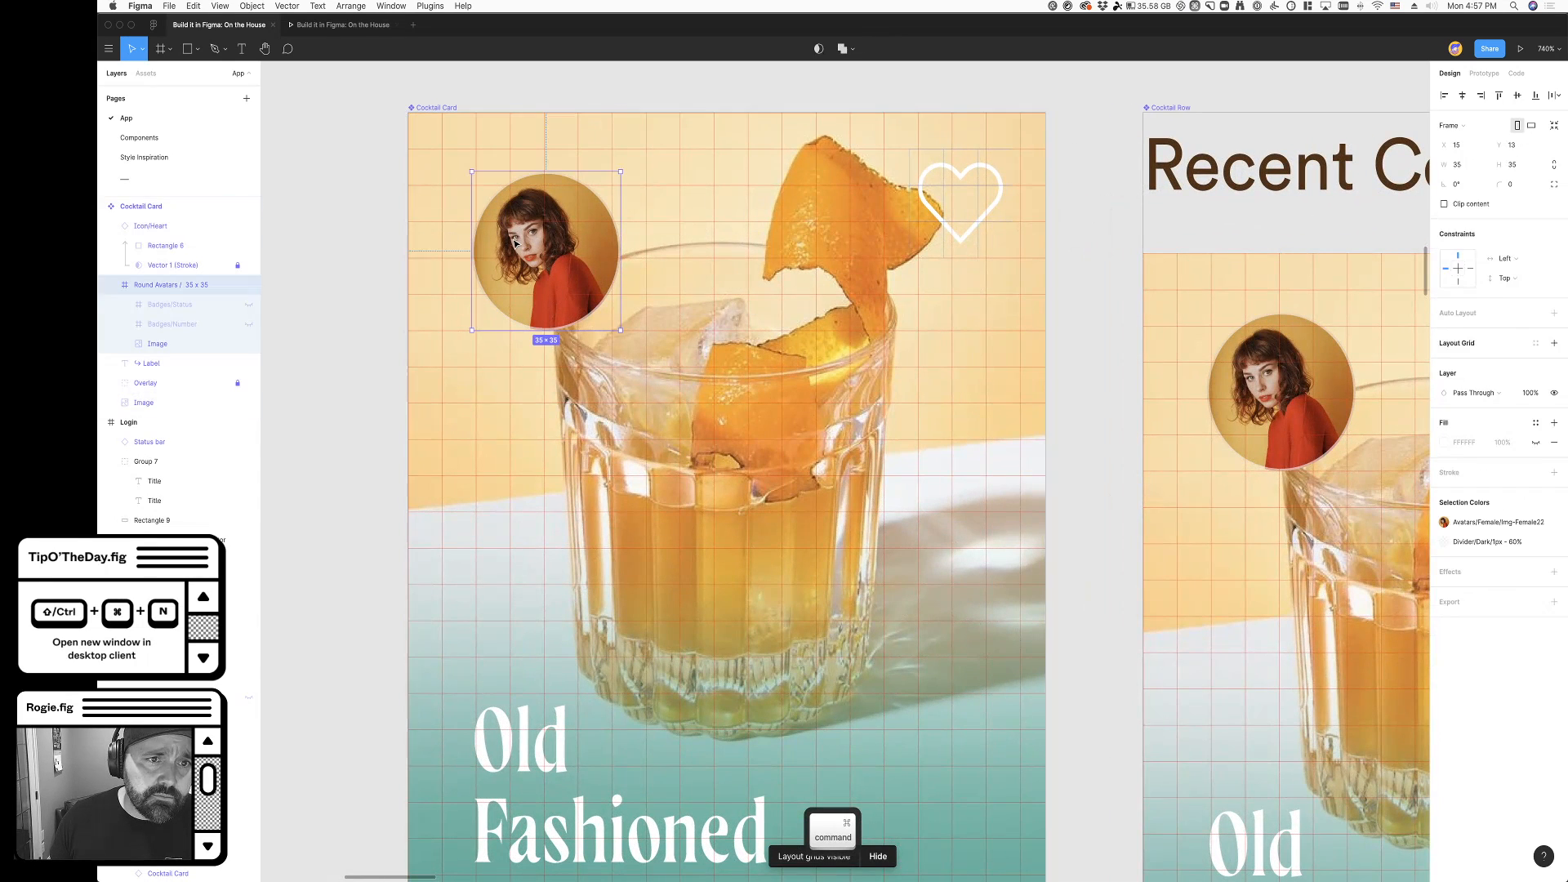
left_click_drag(532, 258, 535, 271)
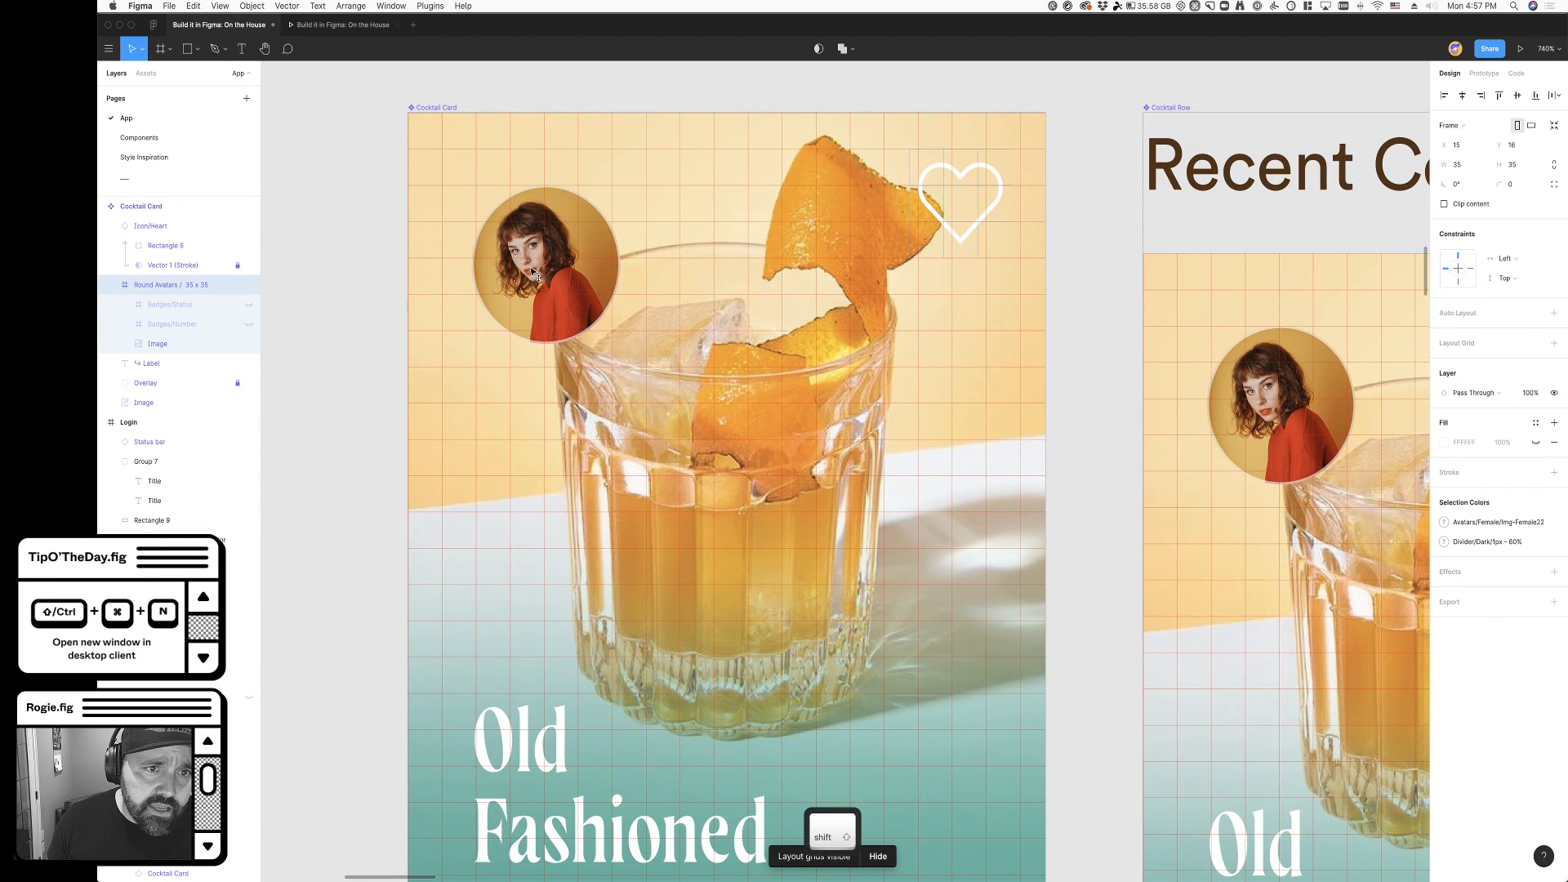
key("Right")
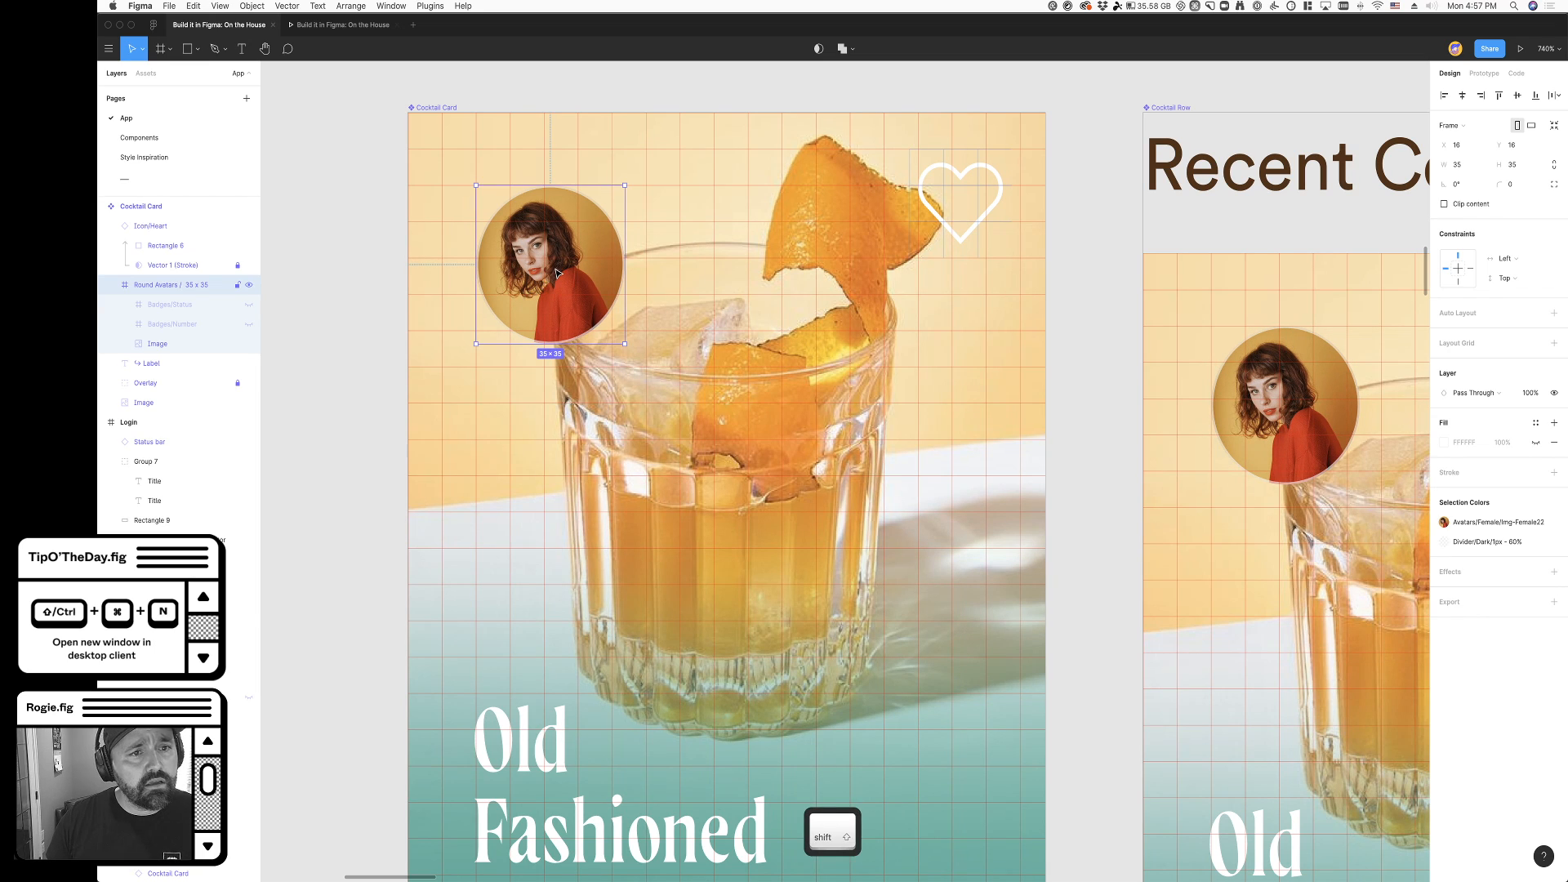
key("shift+Left")
key("shift+Up")
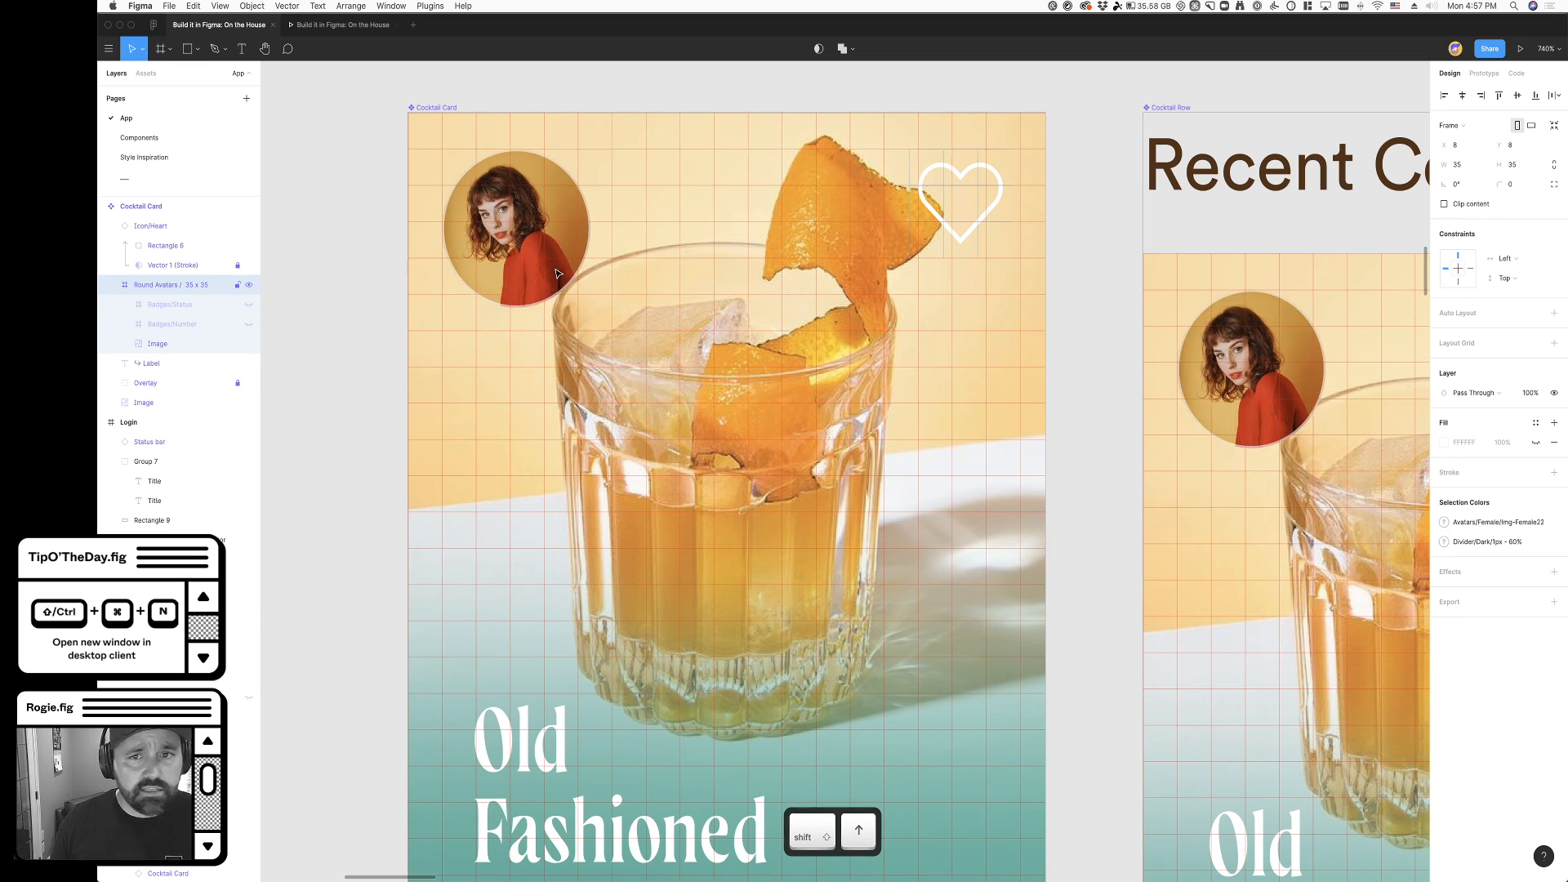
- Align the Old Fashioned label in the Cocktail Card component to the grid at X 8, Y 128, sized 70 × 40
scroll(563, 286, "down", 5)
left_click(549, 537)
left_click_drag(550, 537, 514, 572)
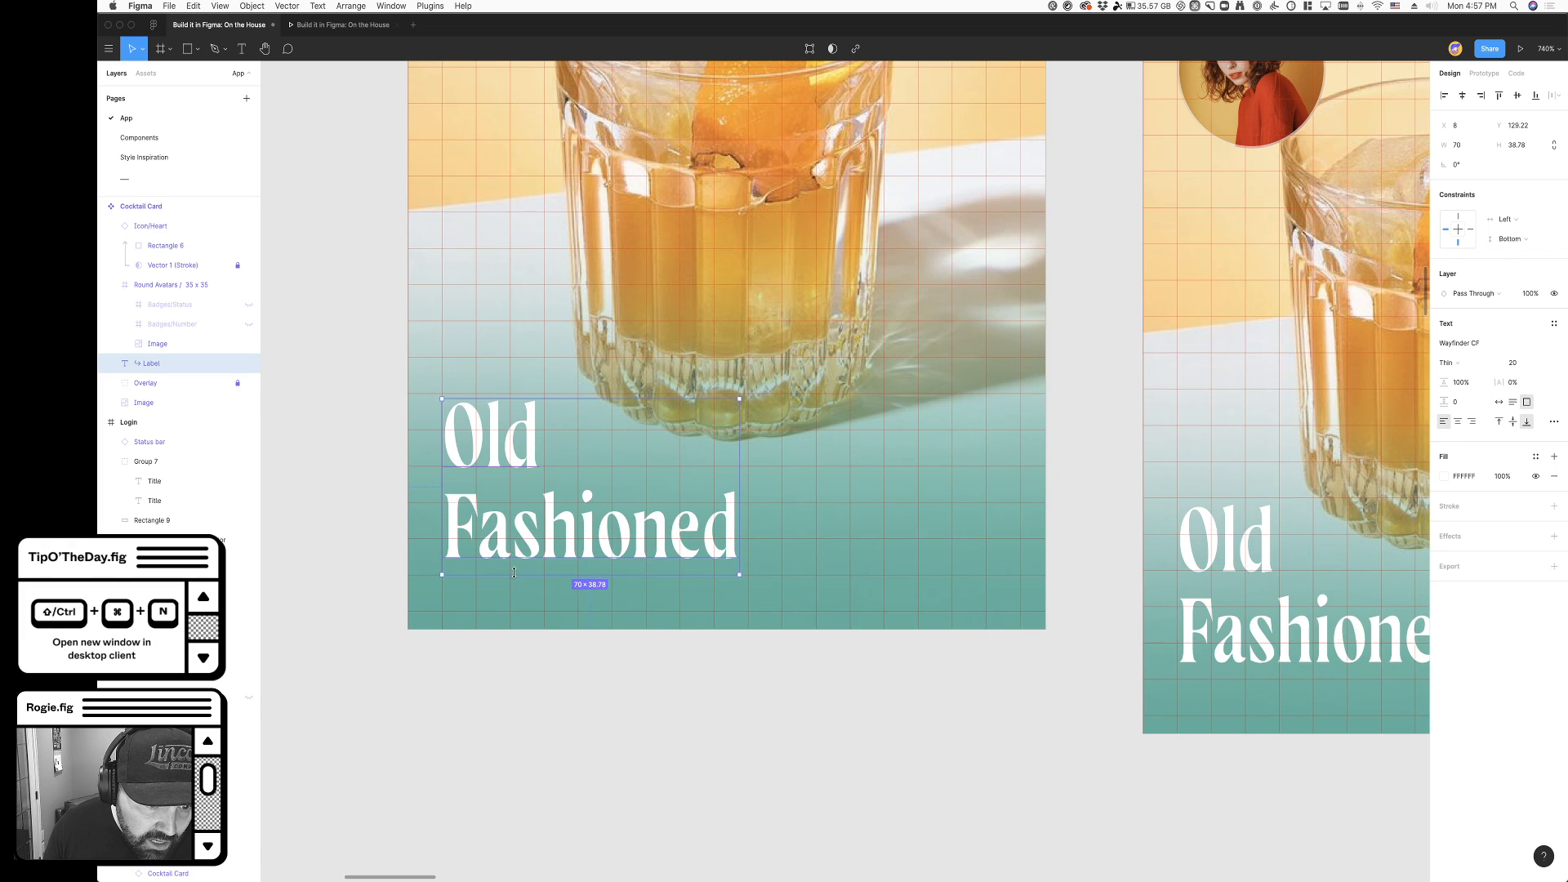
key("super+z")
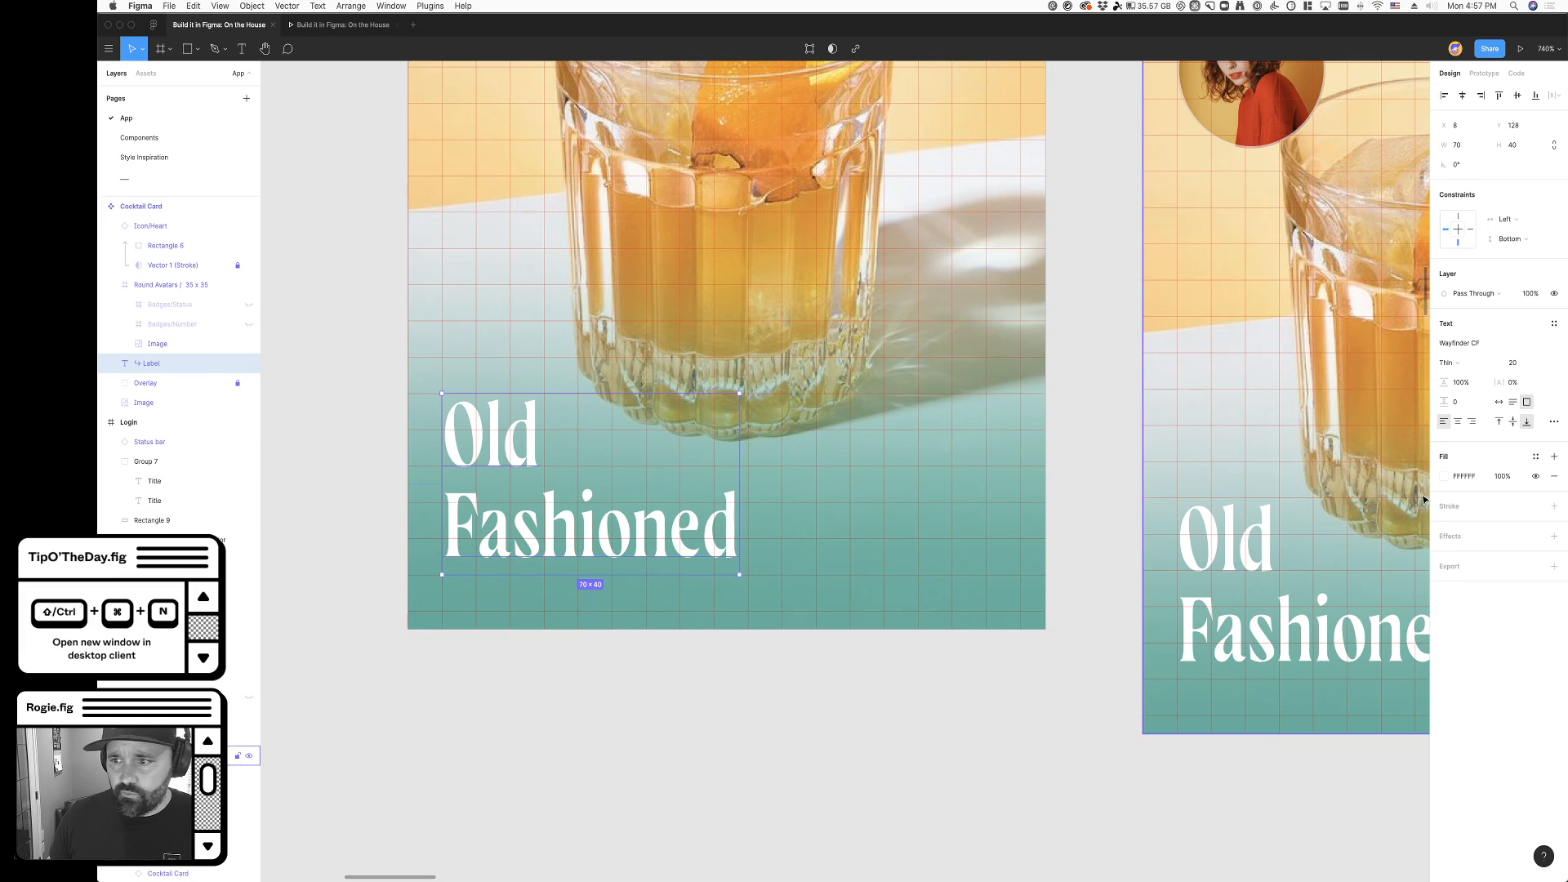
left_click(759, 746)
left_click(545, 551, "super")
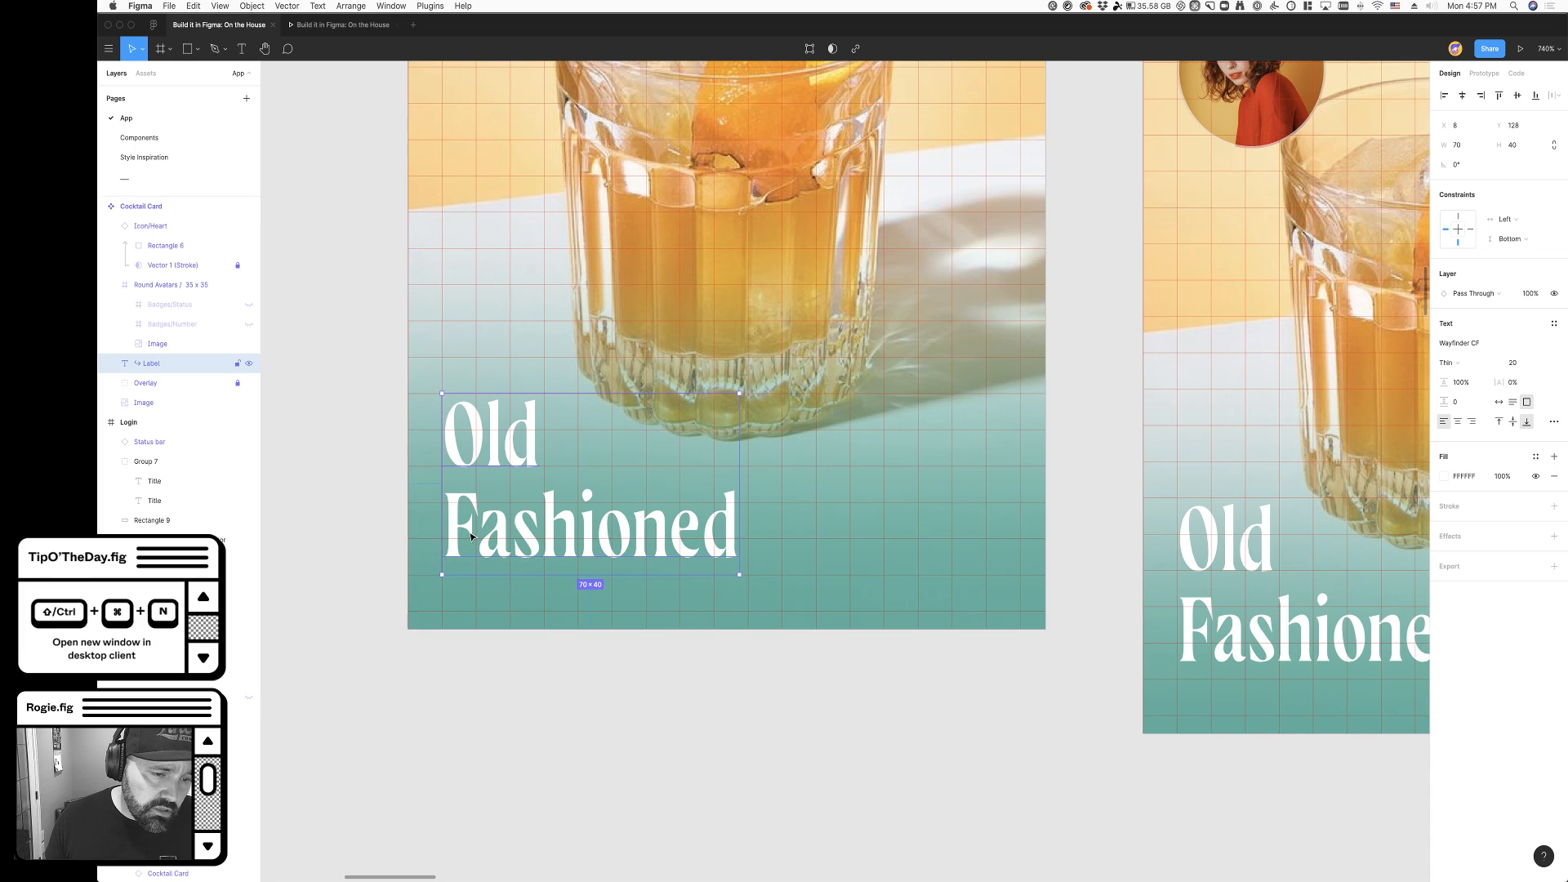
- Lower the Old Fashioned label in the Cocktail Card component to Y 135.17 and deselect it
left_click_drag(492, 546, 510, 580)
left_click(491, 705)
left_click(563, 560, "super")
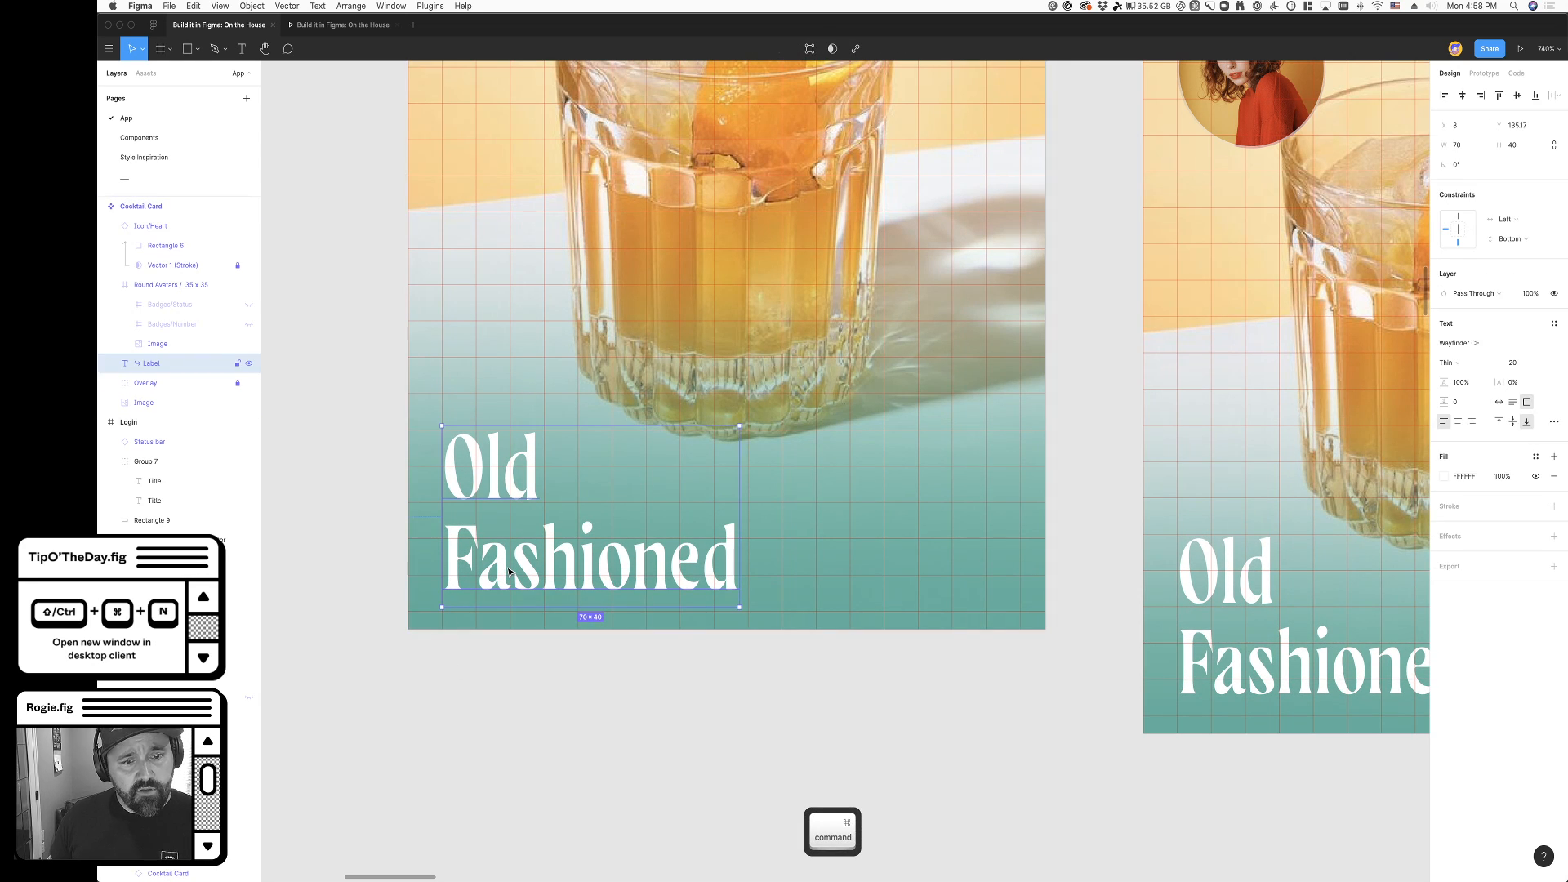
left_click(626, 745)
left_click(548, 578, "super")
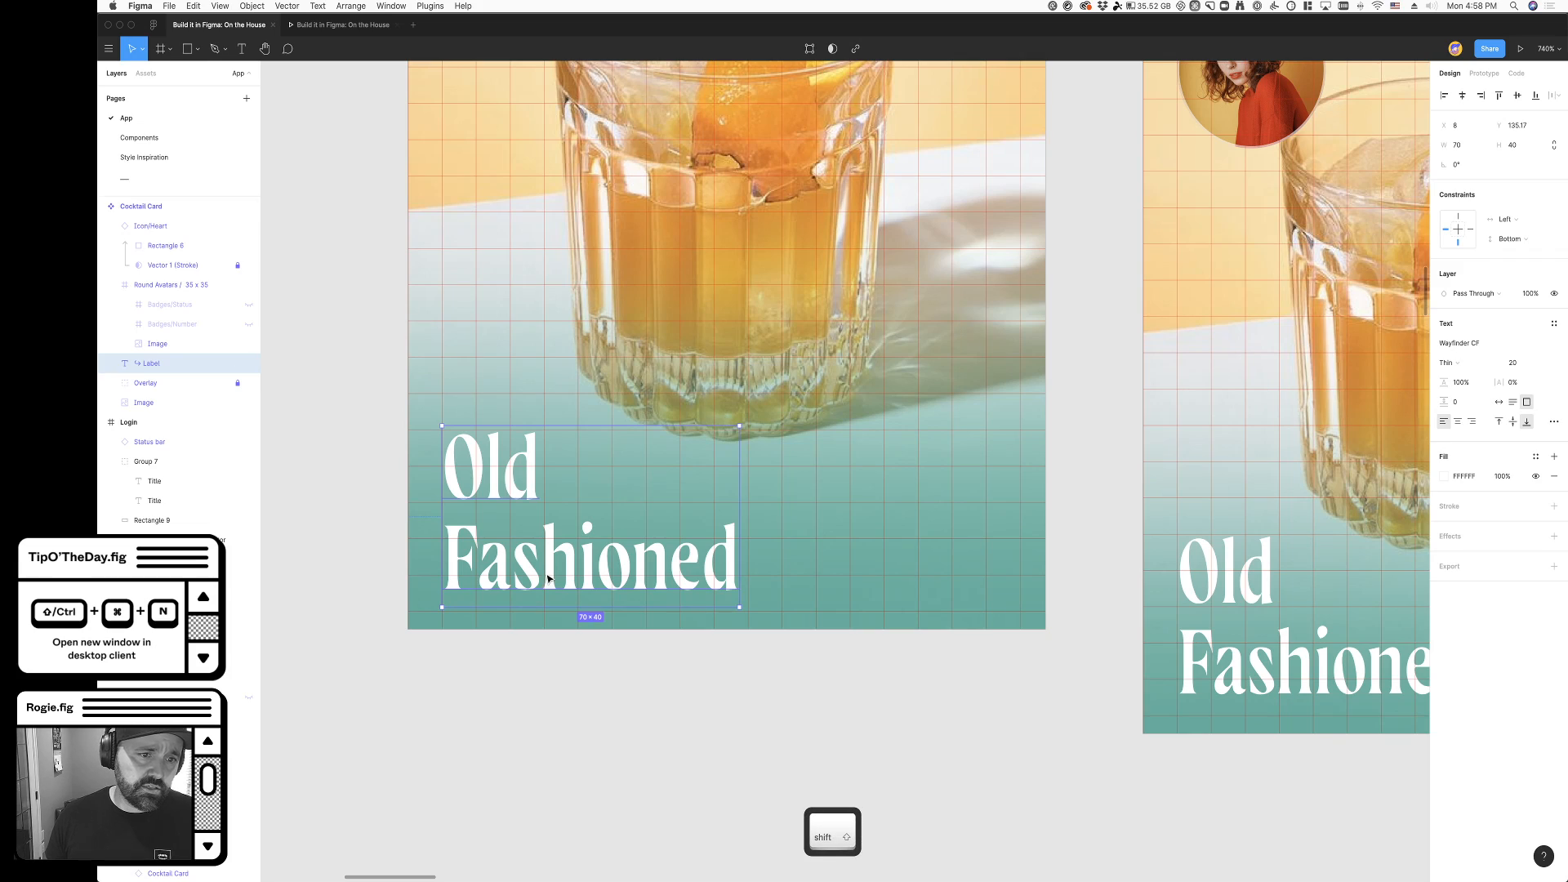
left_click(651, 758)
- Go to the My drinks screen and hide all layout grids
scroll(651, 757, "down", 5)
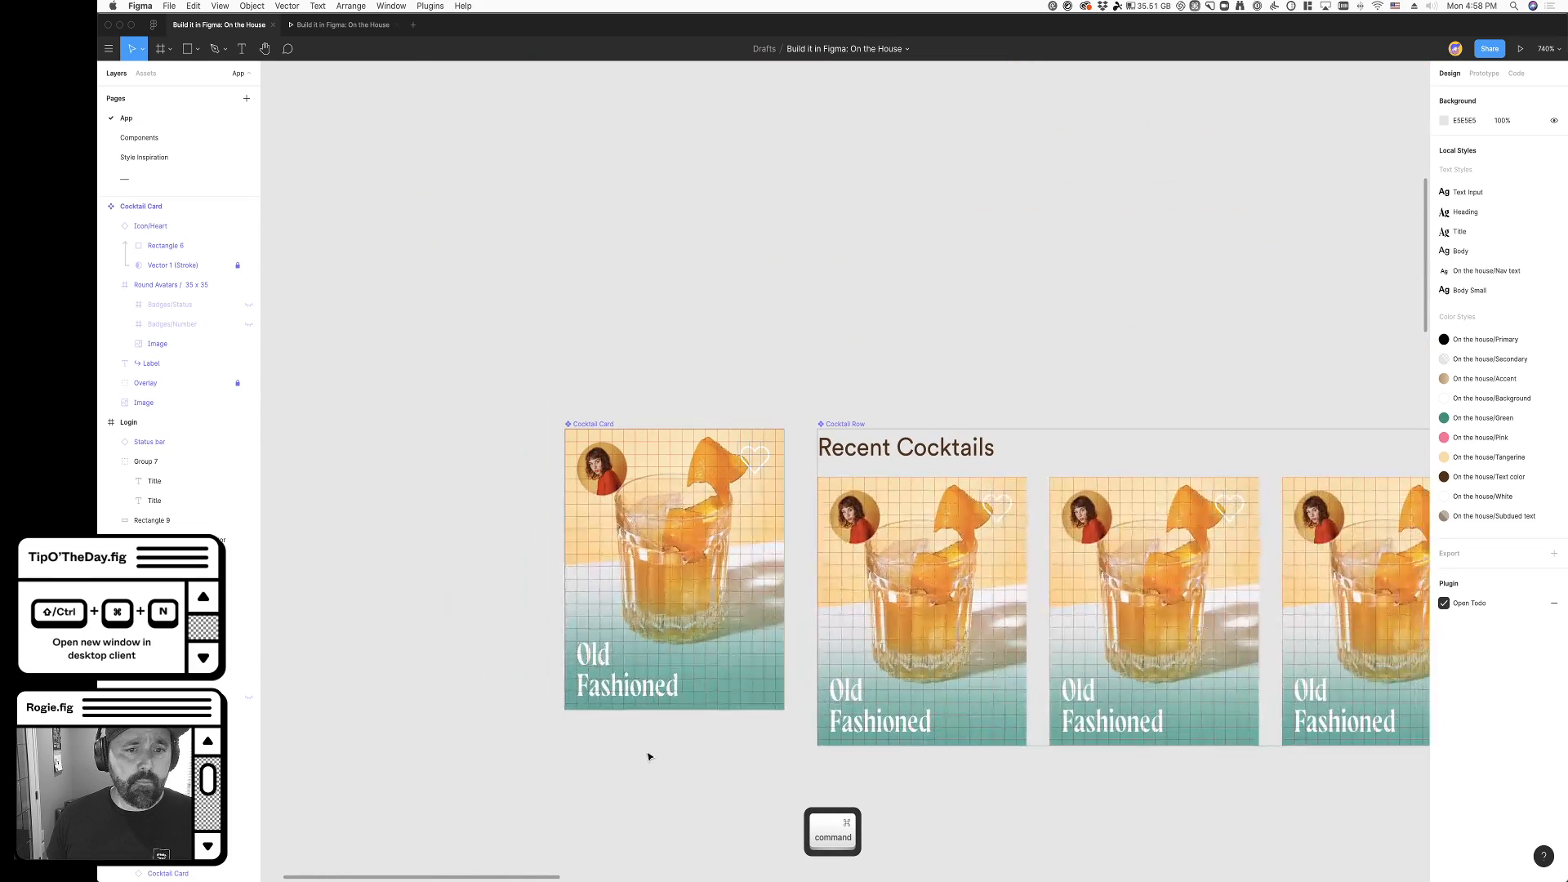
scroll(650, 758, "down", 4)
scroll(650, 758, "right", 2)
scroll(650, 758, "down", 6)
scroll(650, 758, "right", 3)
scroll(638, 764, "down", 1)
scroll(634, 767, "down", 3)
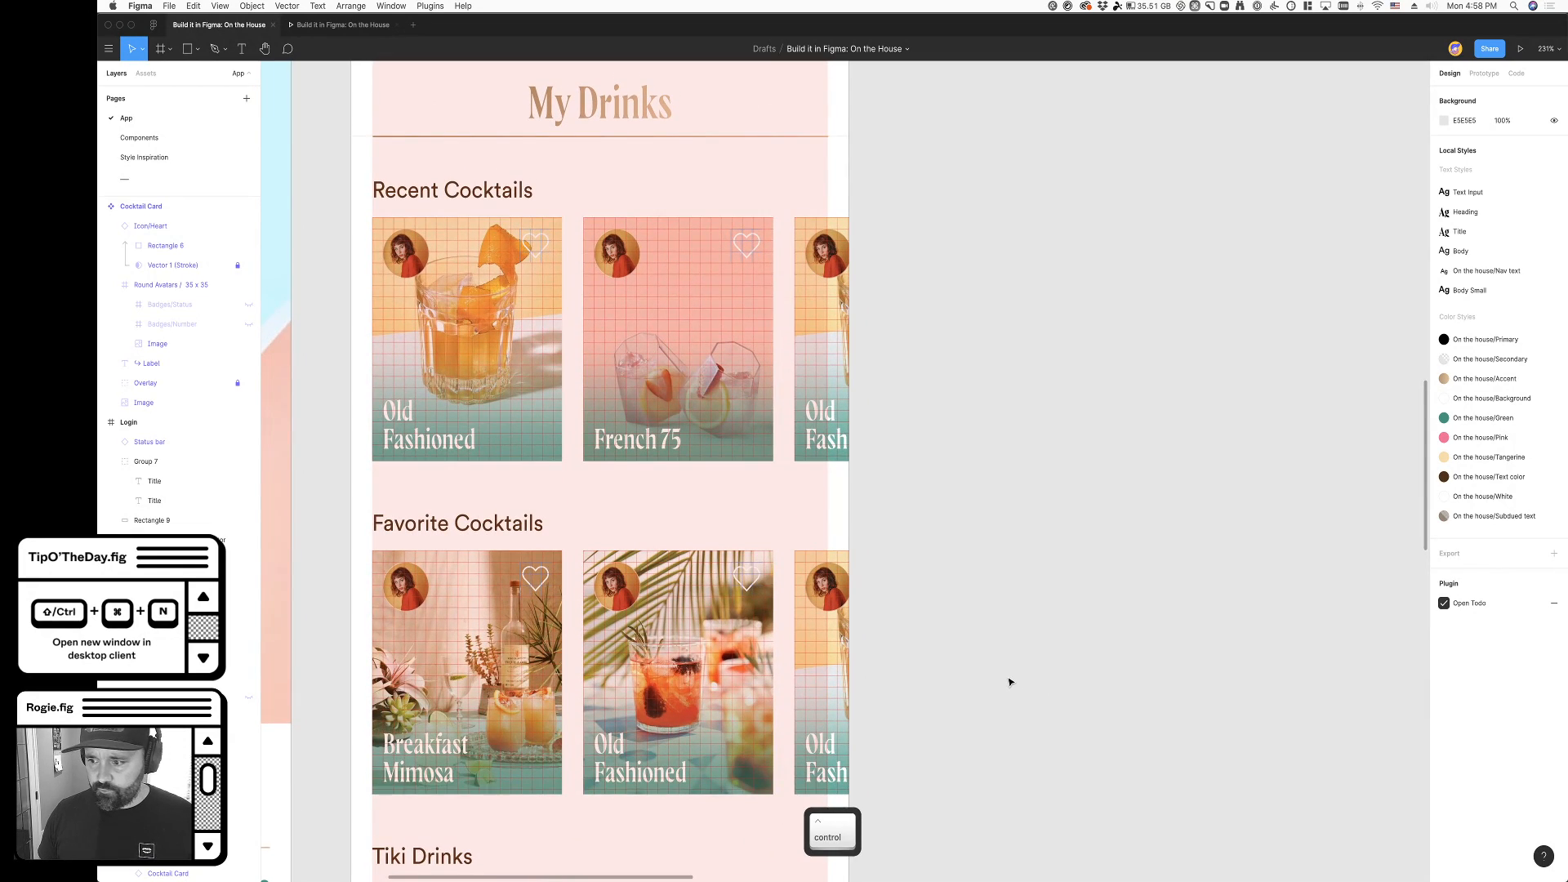
key("ctrl+g")
- Examine the cocktail cards on the My drinks screen and how far the Recent Cocktails row extends beyond it
scroll(1010, 681, "left", 2)
scroll(1010, 682, "up", 1)
scroll(972, 637, "down", 3)
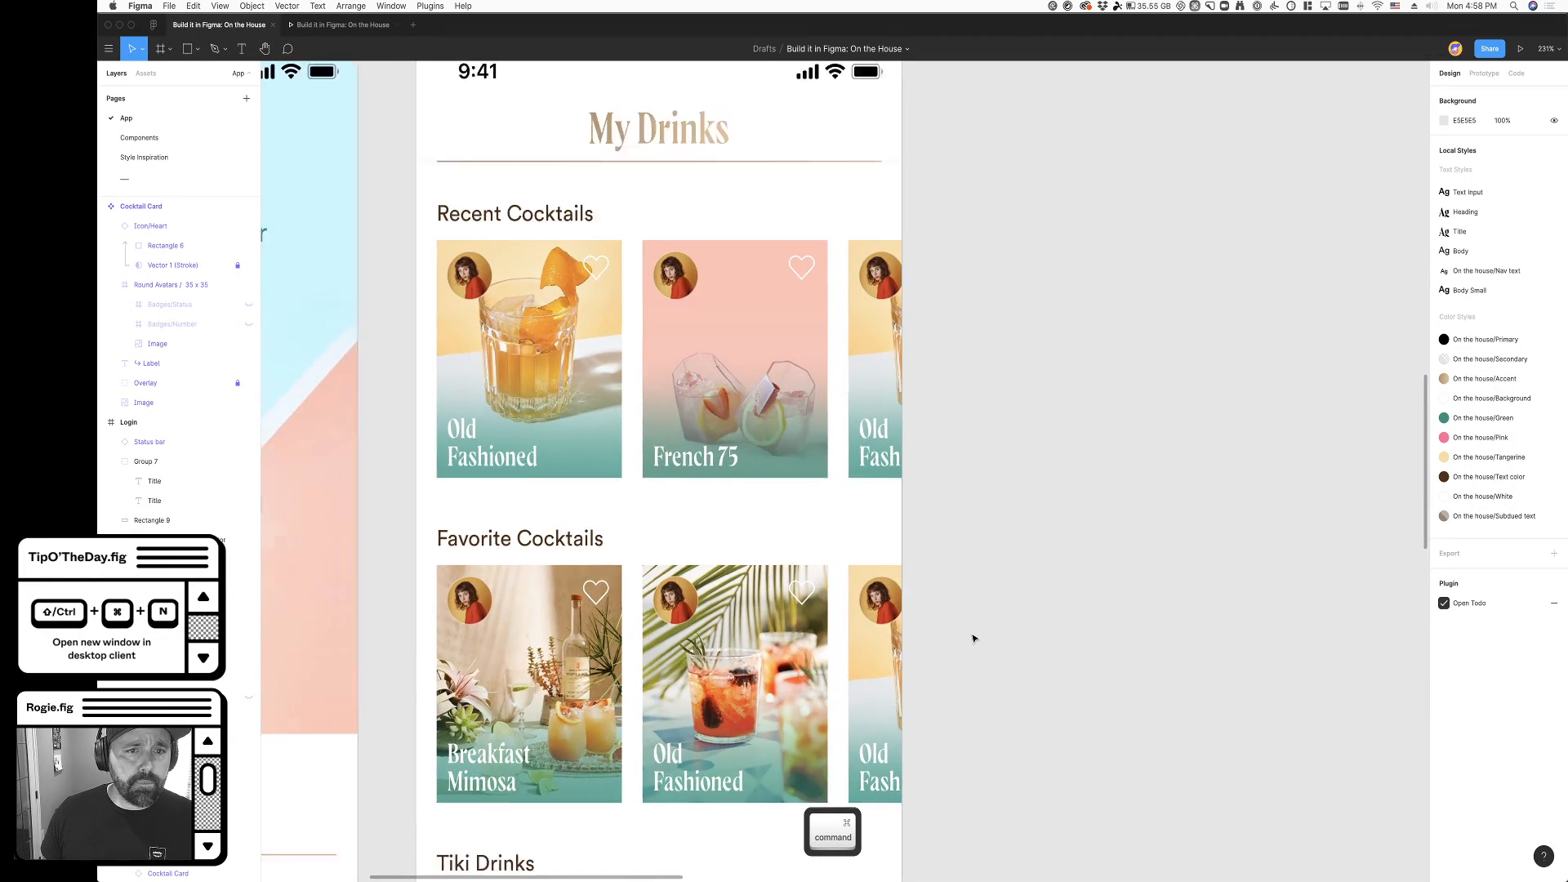
scroll(973, 637, "down", 3)
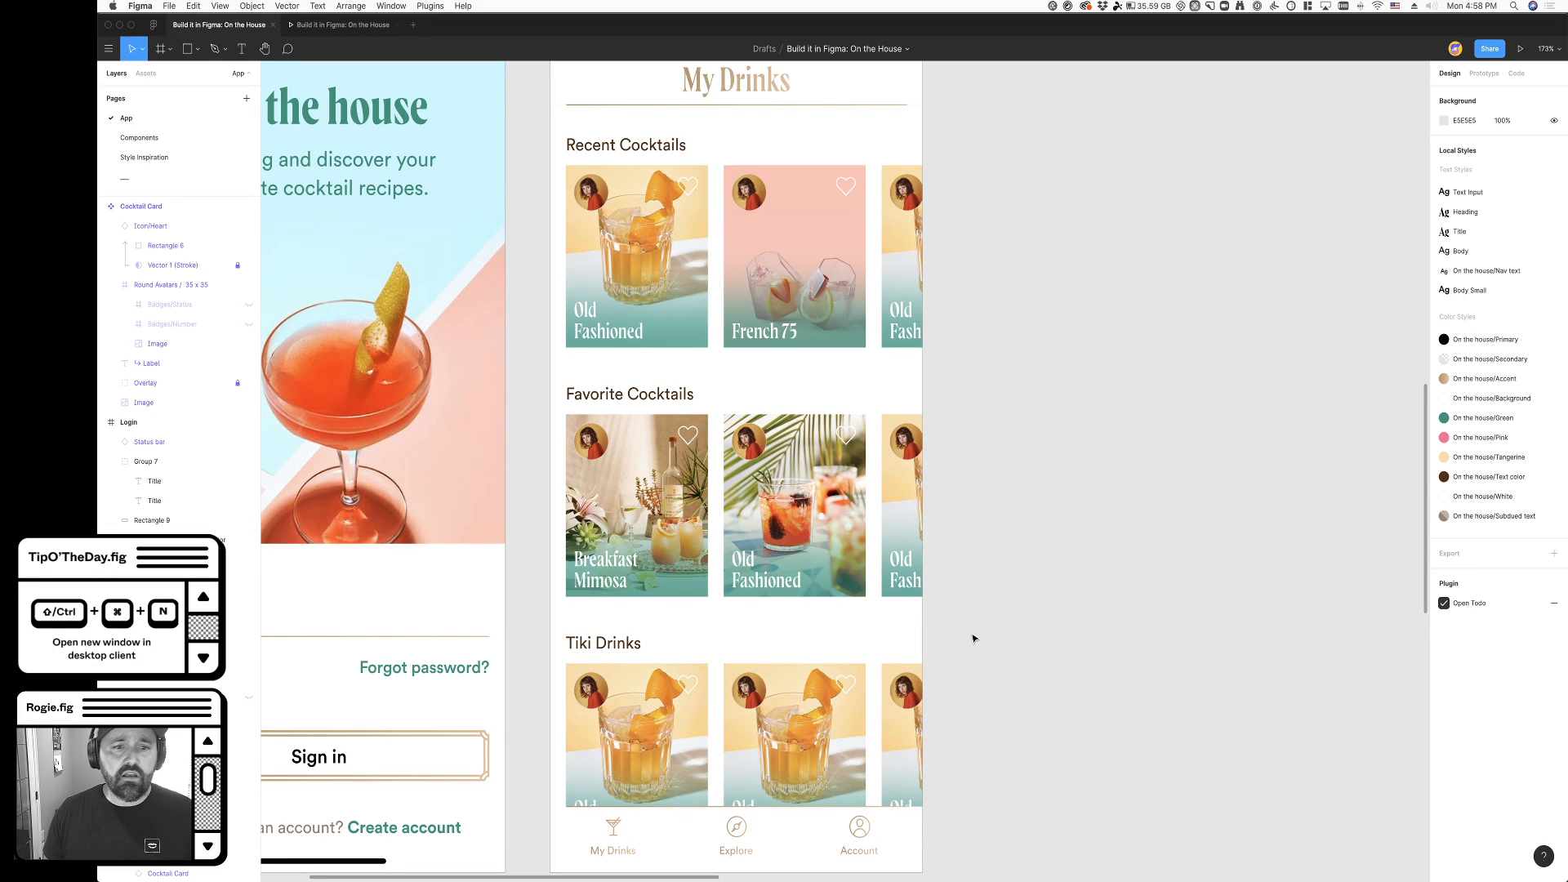
scroll(938, 674, "right", 2)
scroll(930, 676, "down", 1)
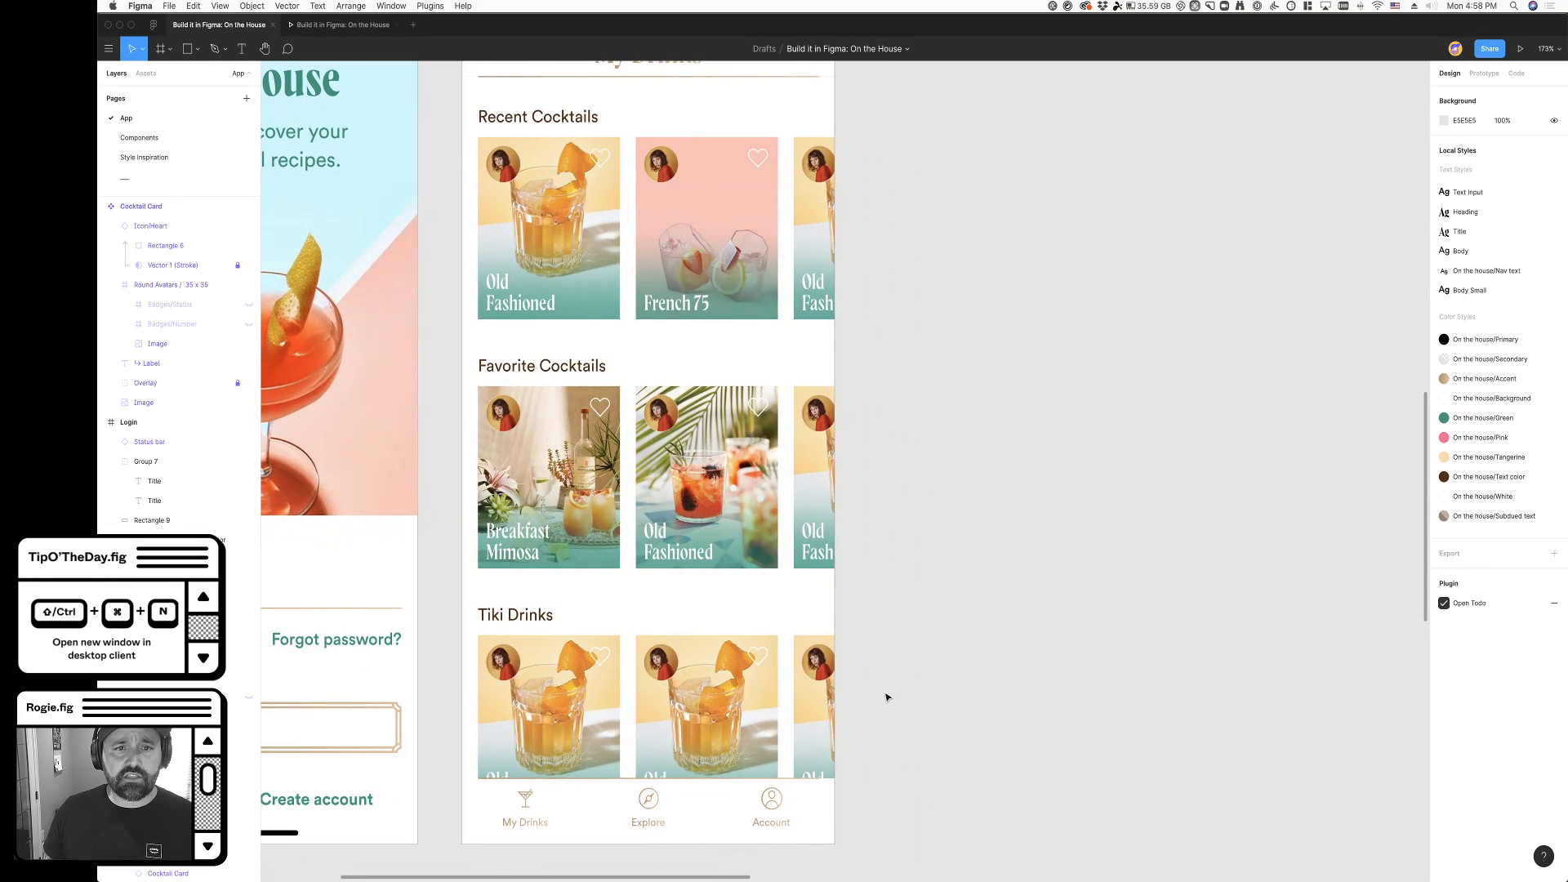
scroll(871, 645, "up", 1)
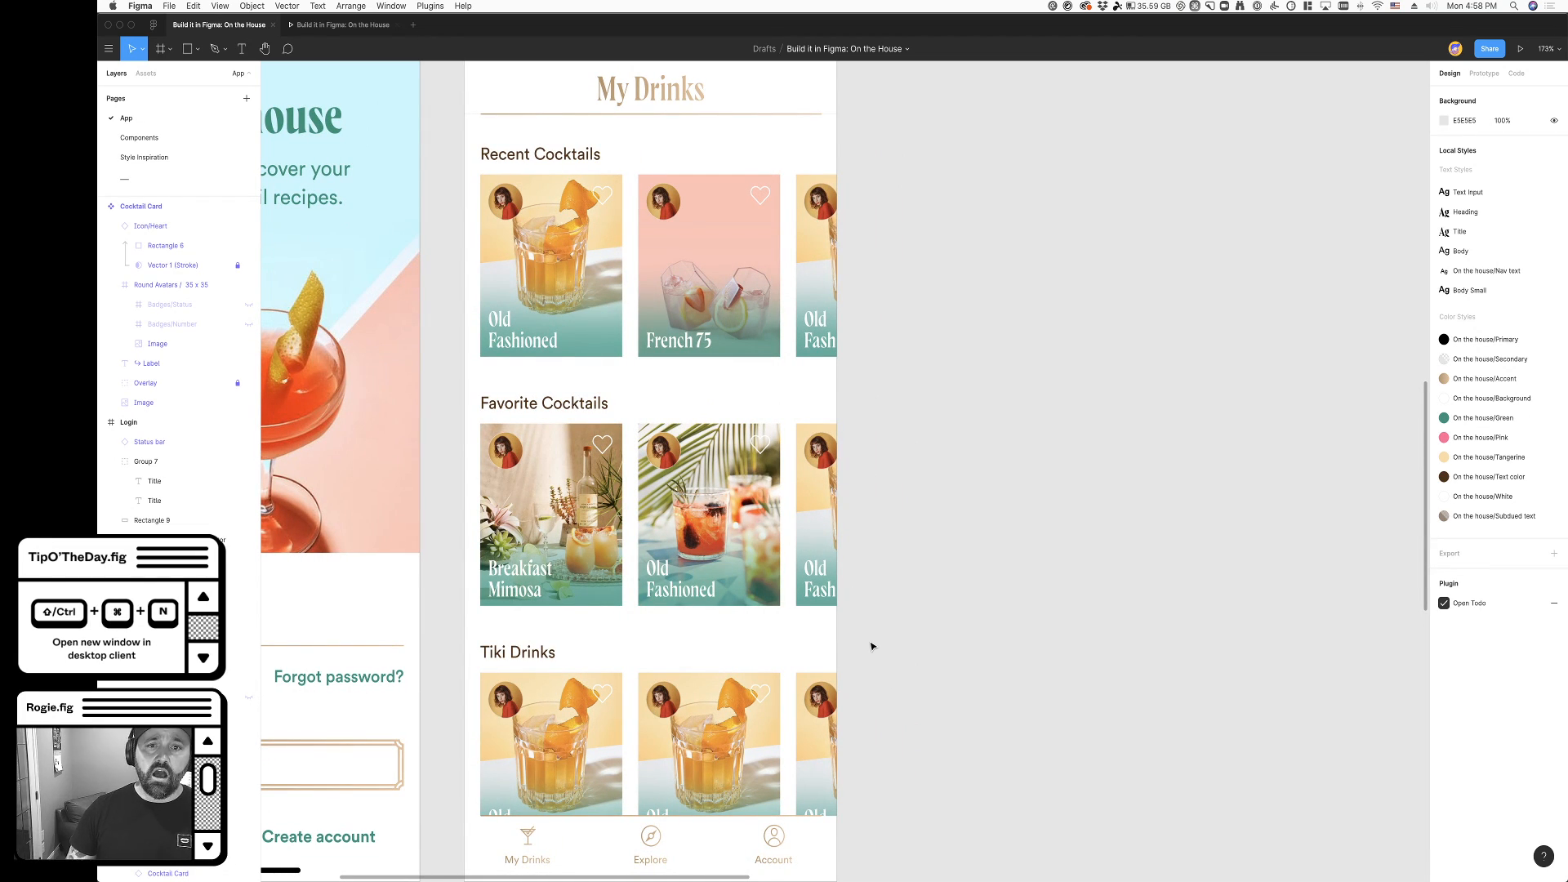
left_click(571, 199)
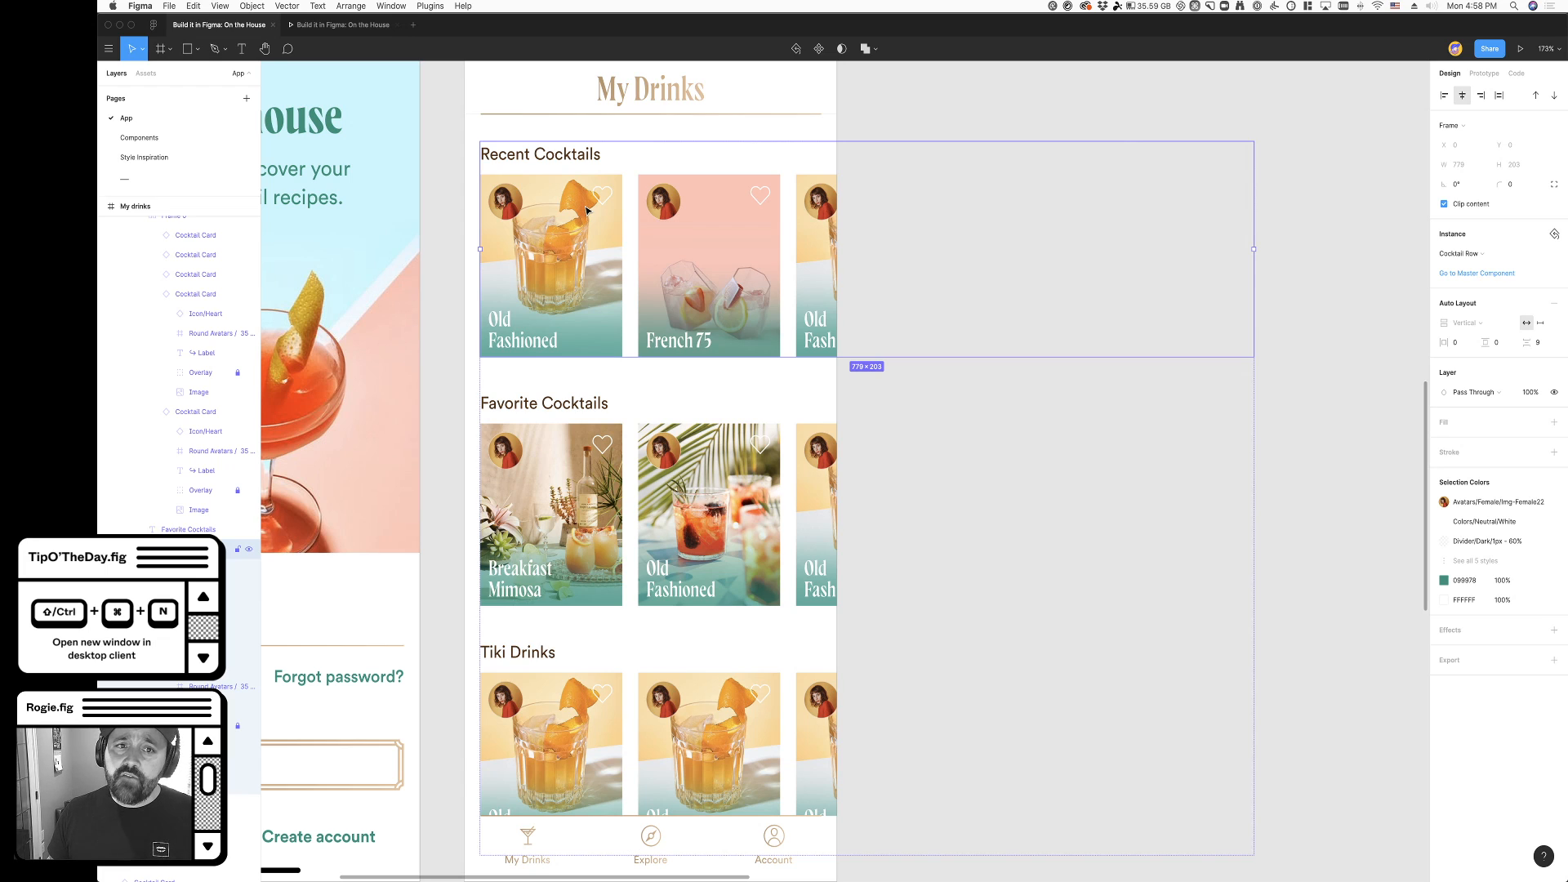
left_click(447, 363)
double_click(582, 264)
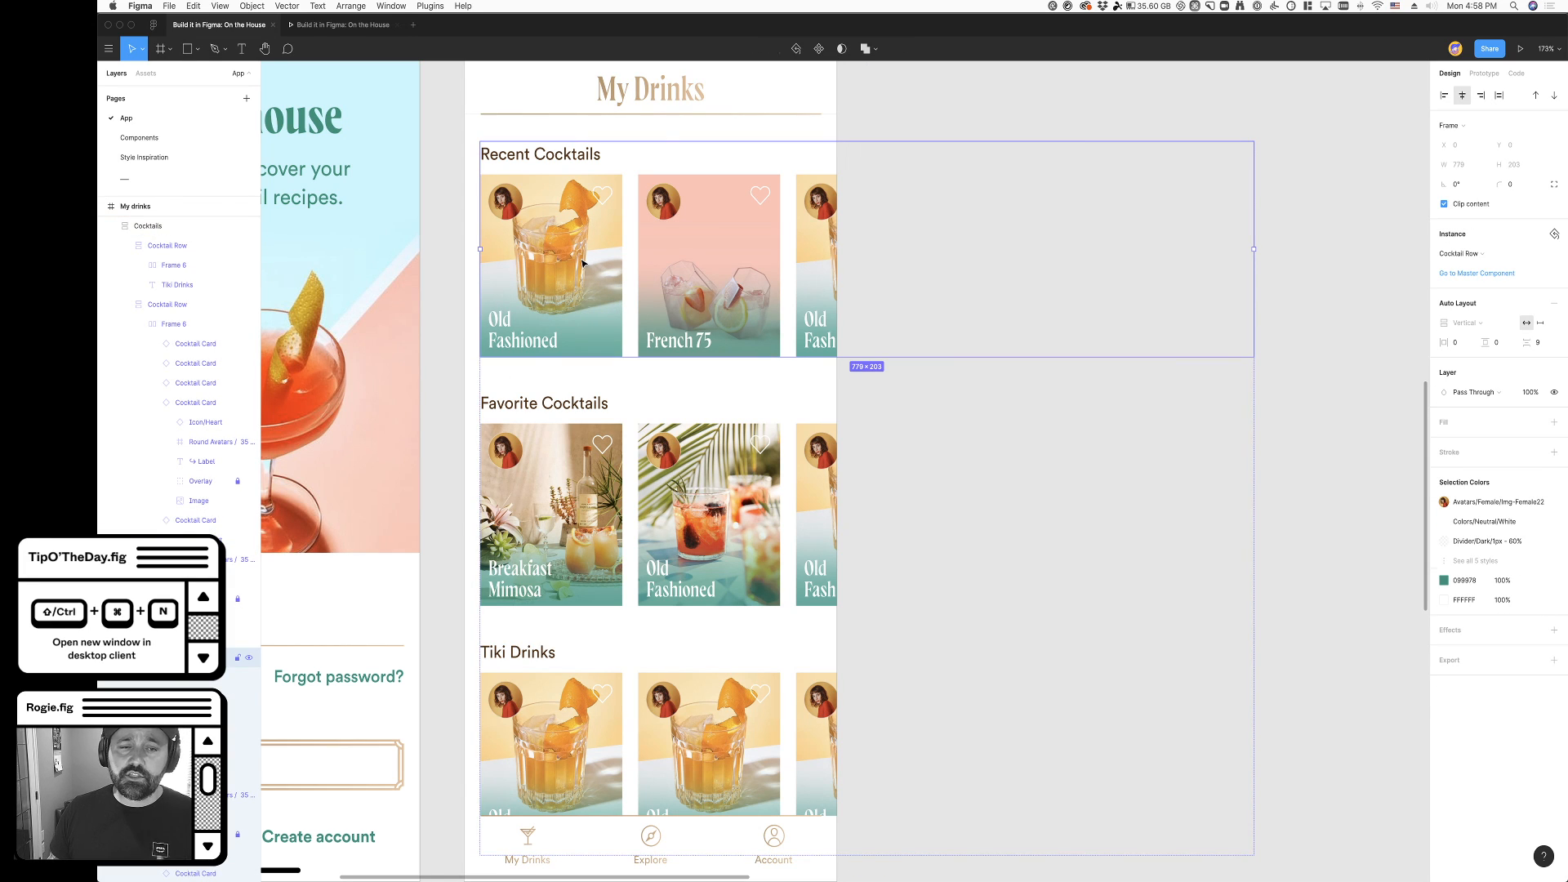
- Remove auto layout from the Cocktail Row main component, keeping it on the nested Frame 6
scroll(582, 264, "up", 10)
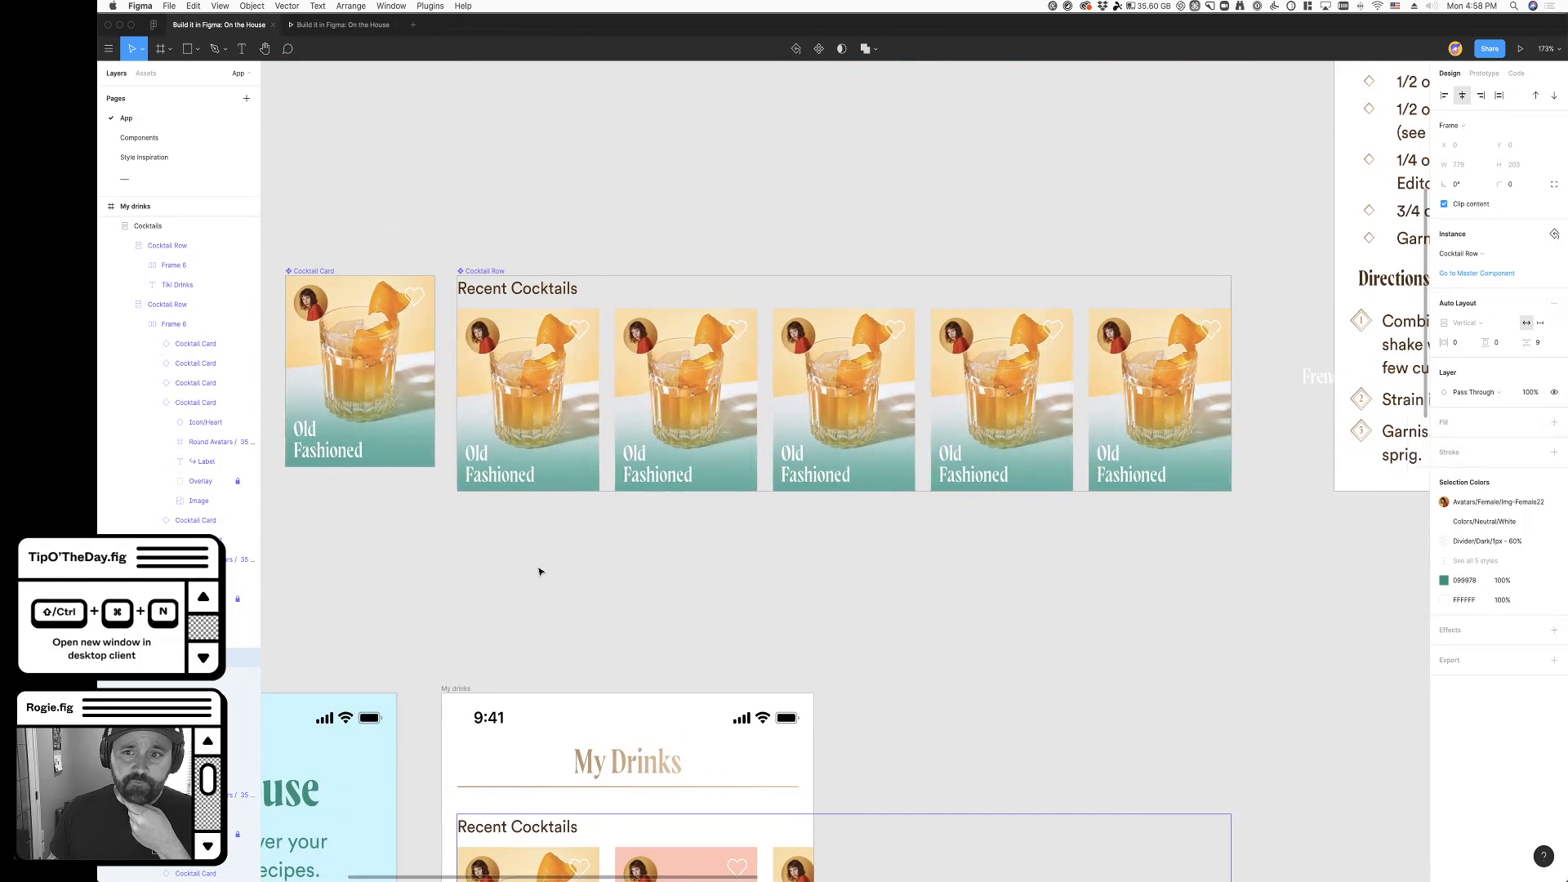
scroll(539, 572, "right", 1)
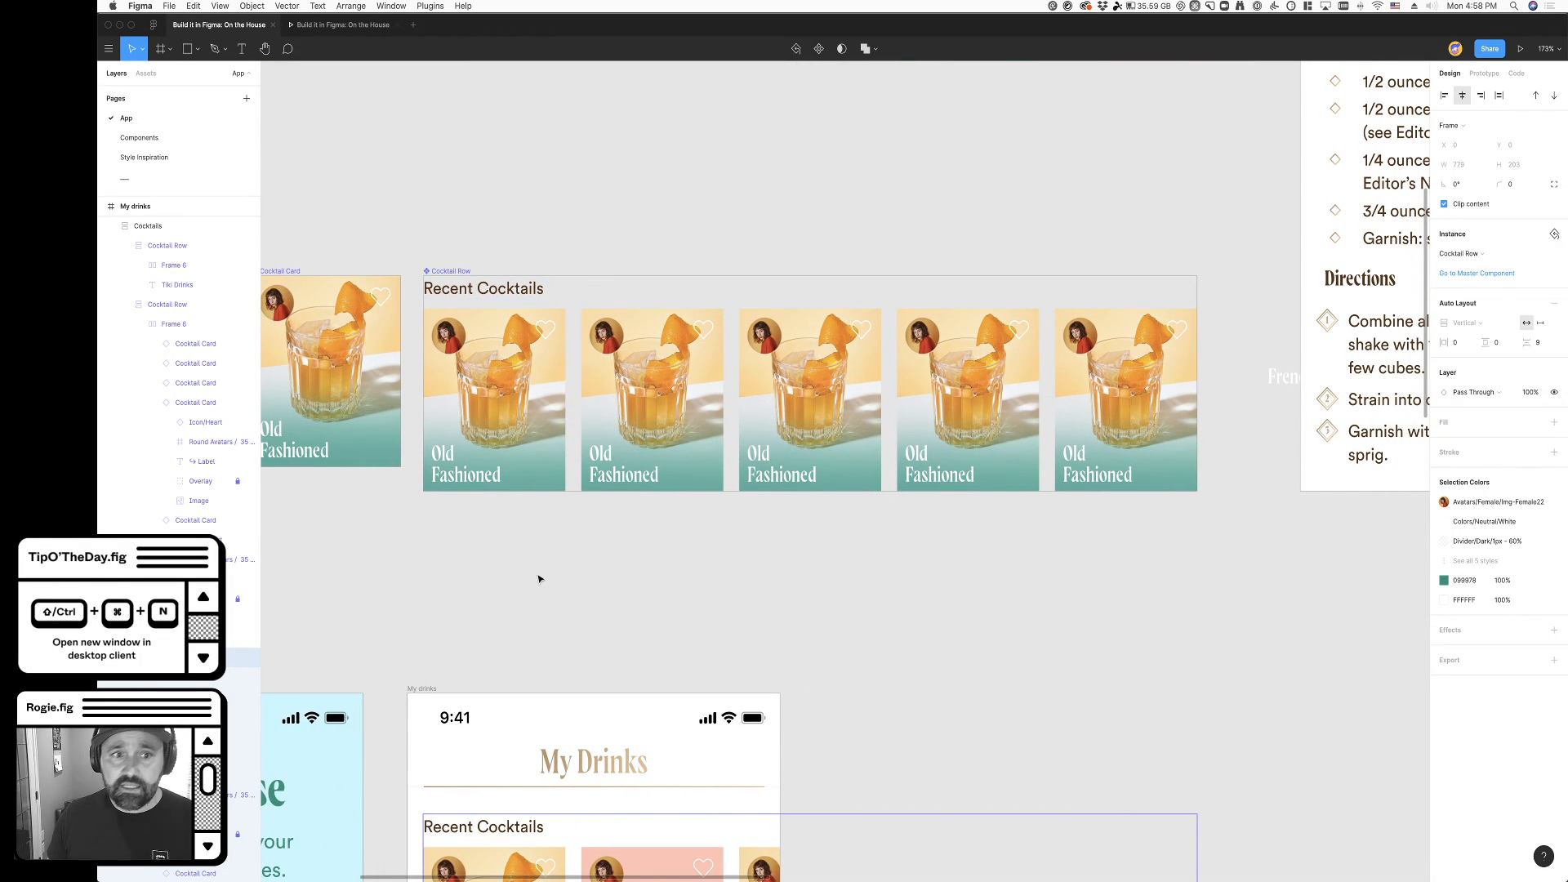
left_click(492, 398)
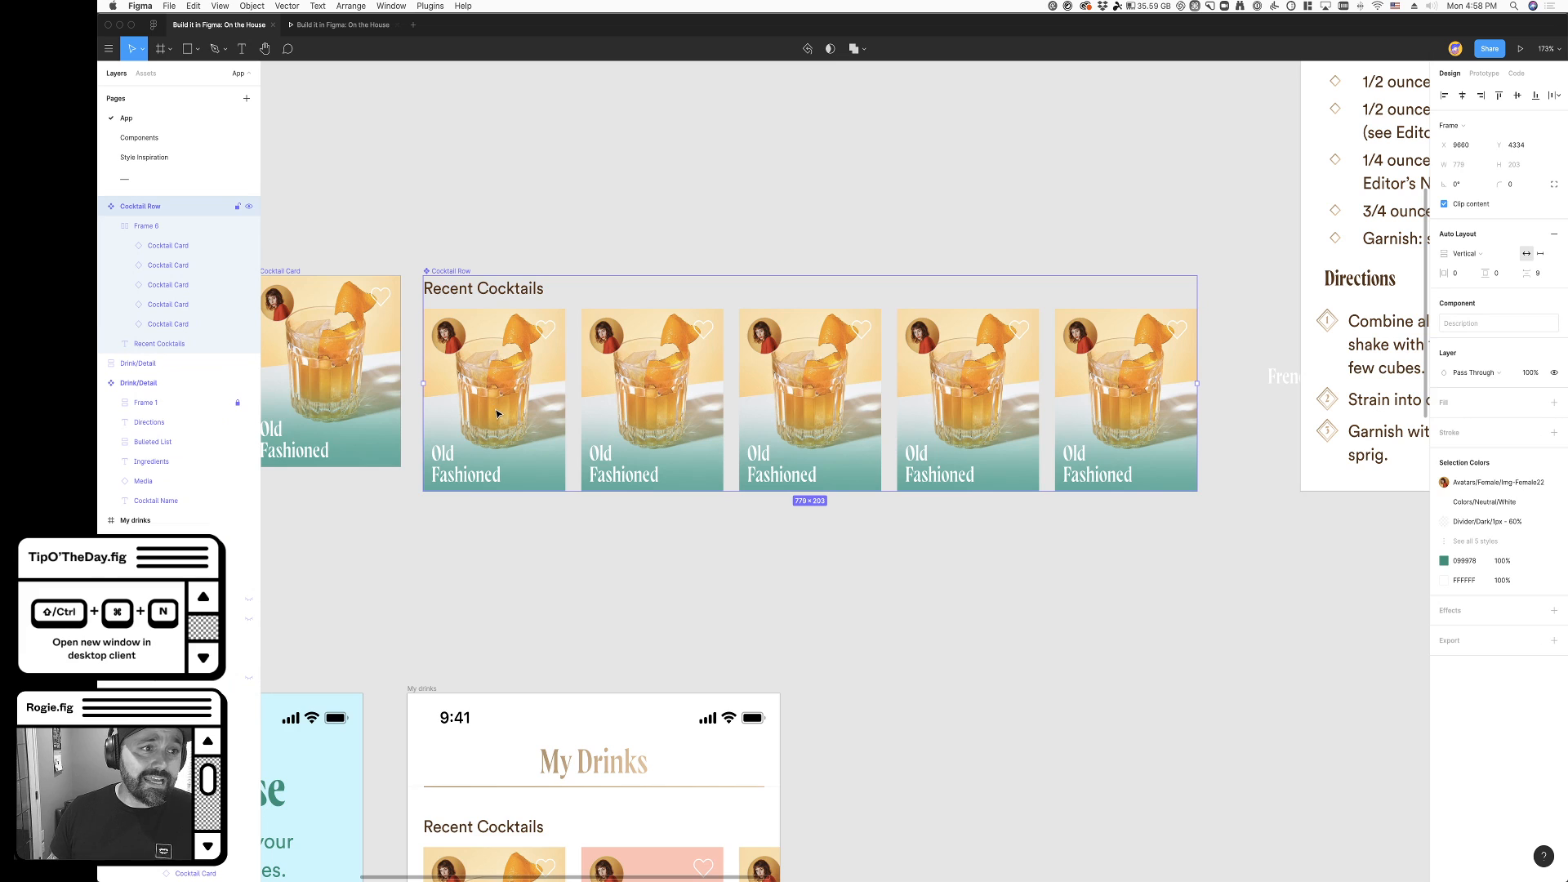
double_click(460, 378)
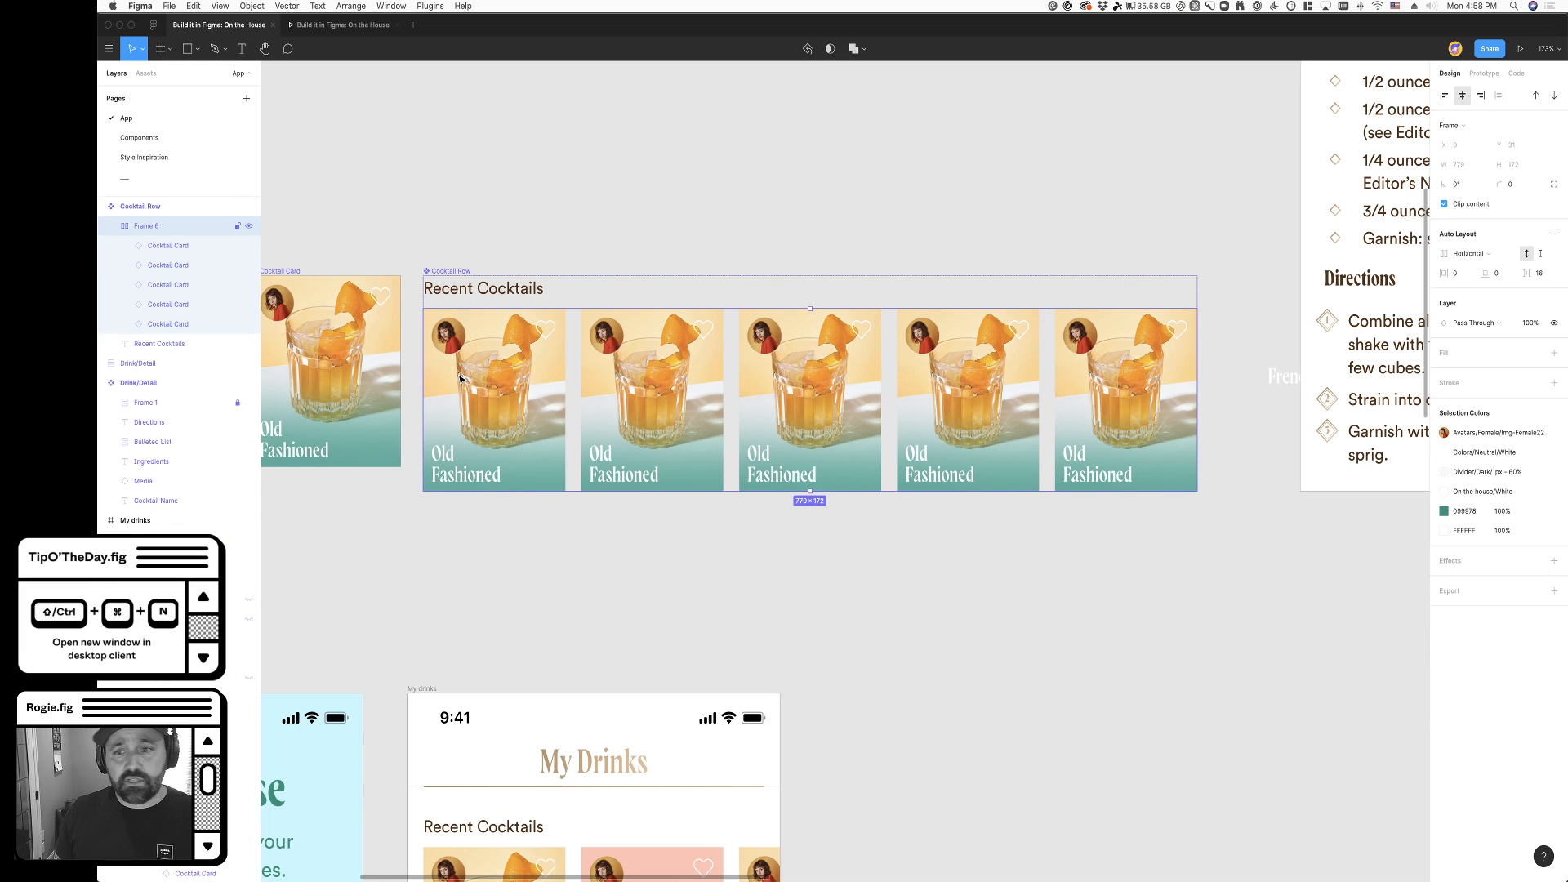
left_click(527, 176)
left_click(457, 272)
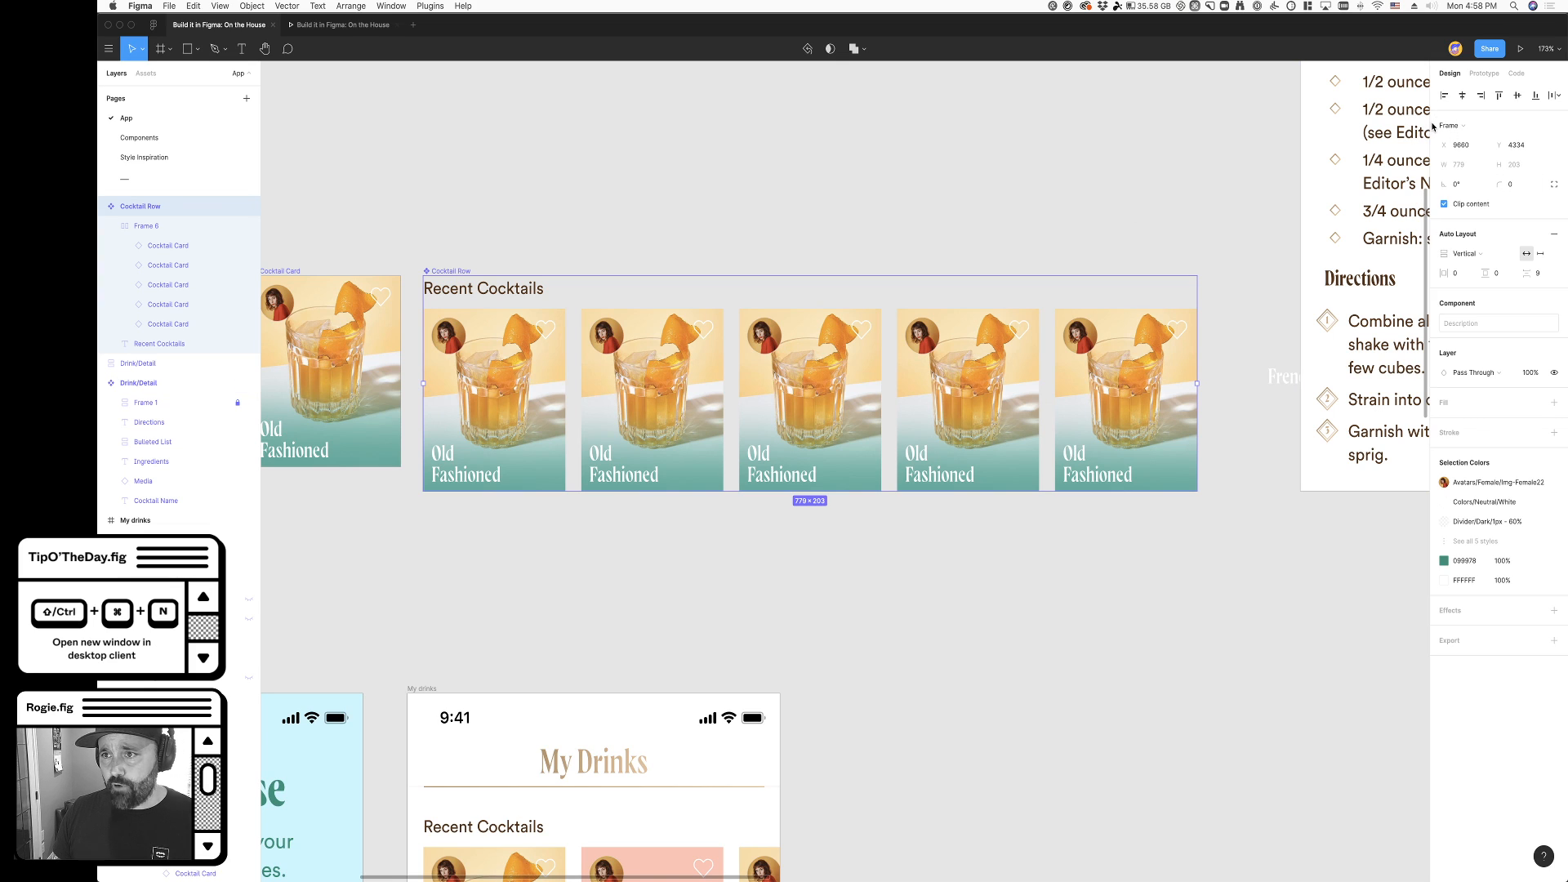
left_click(1554, 234)
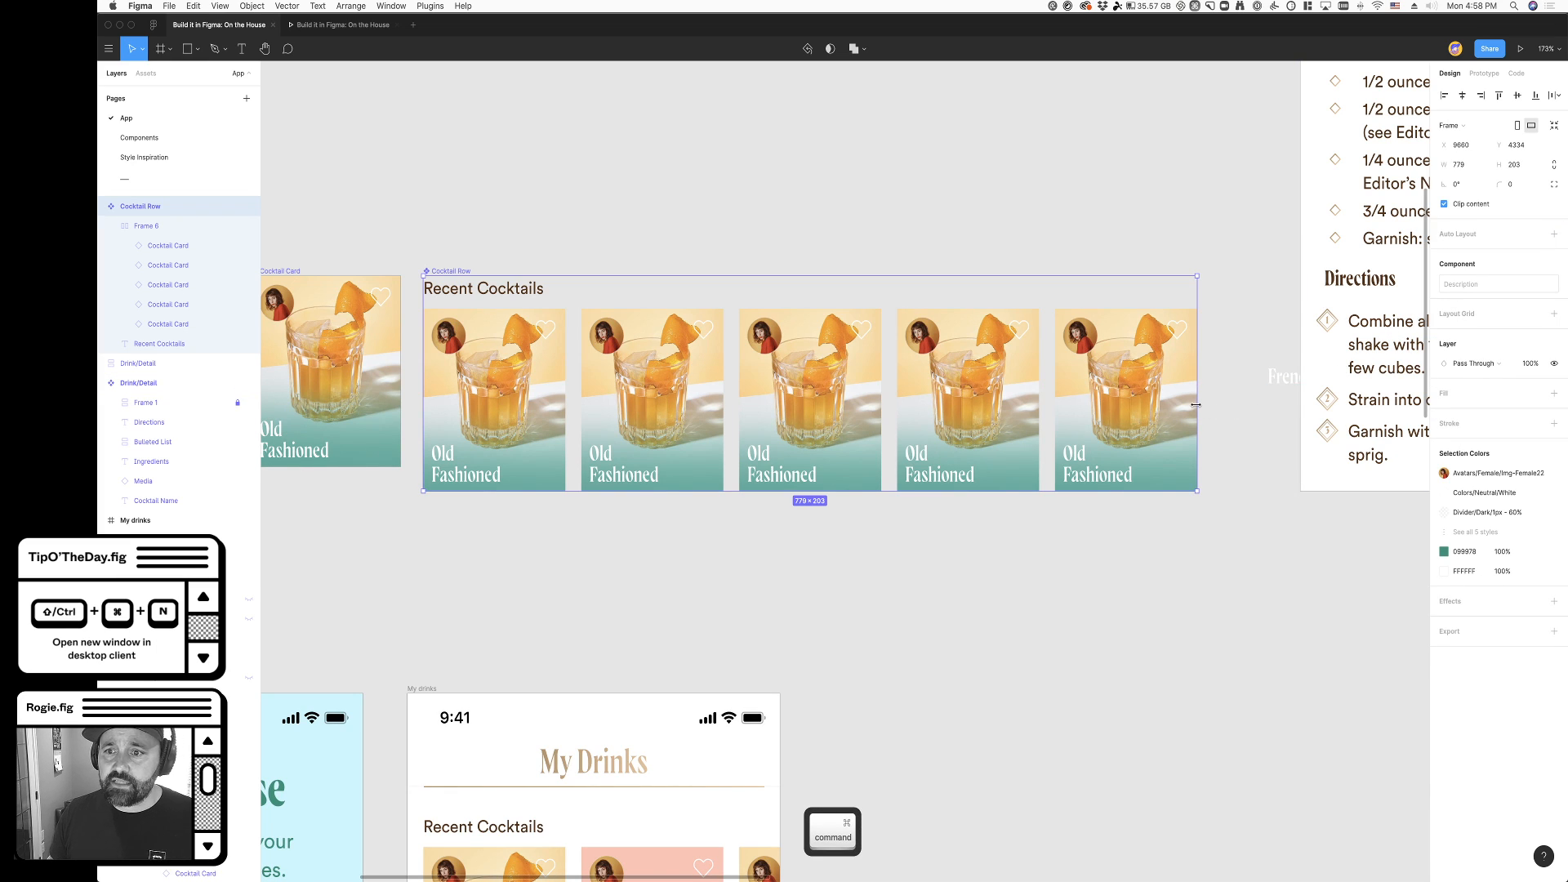
- Narrow the Cocktail Row component to 375 wide and place it above the My drinks screen at X 9644, Y 4476
left_click_drag(1185, 404, 768, 406)
scroll(768, 407, "down", 10)
scroll(458, 150, "up", 8)
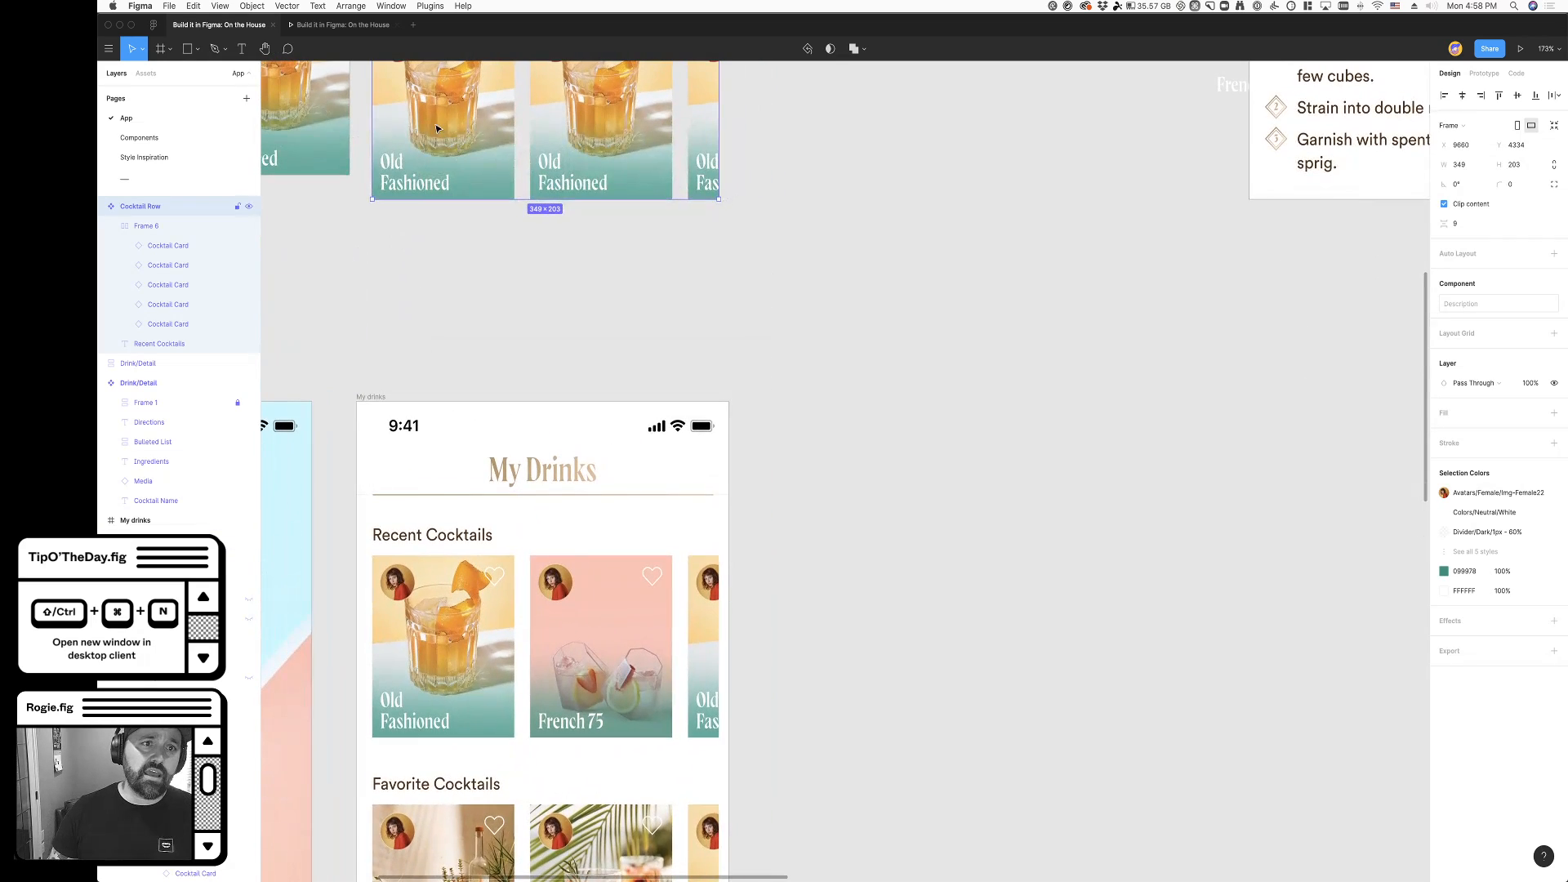
left_click_drag(552, 331, 535, 483)
left_click_drag(703, 493, 730, 494)
left_click(805, 489)
- Check the nested Frame 6 in the Cocktail Row component, and turn off Clip content on the component
scroll(805, 481, "down", 3)
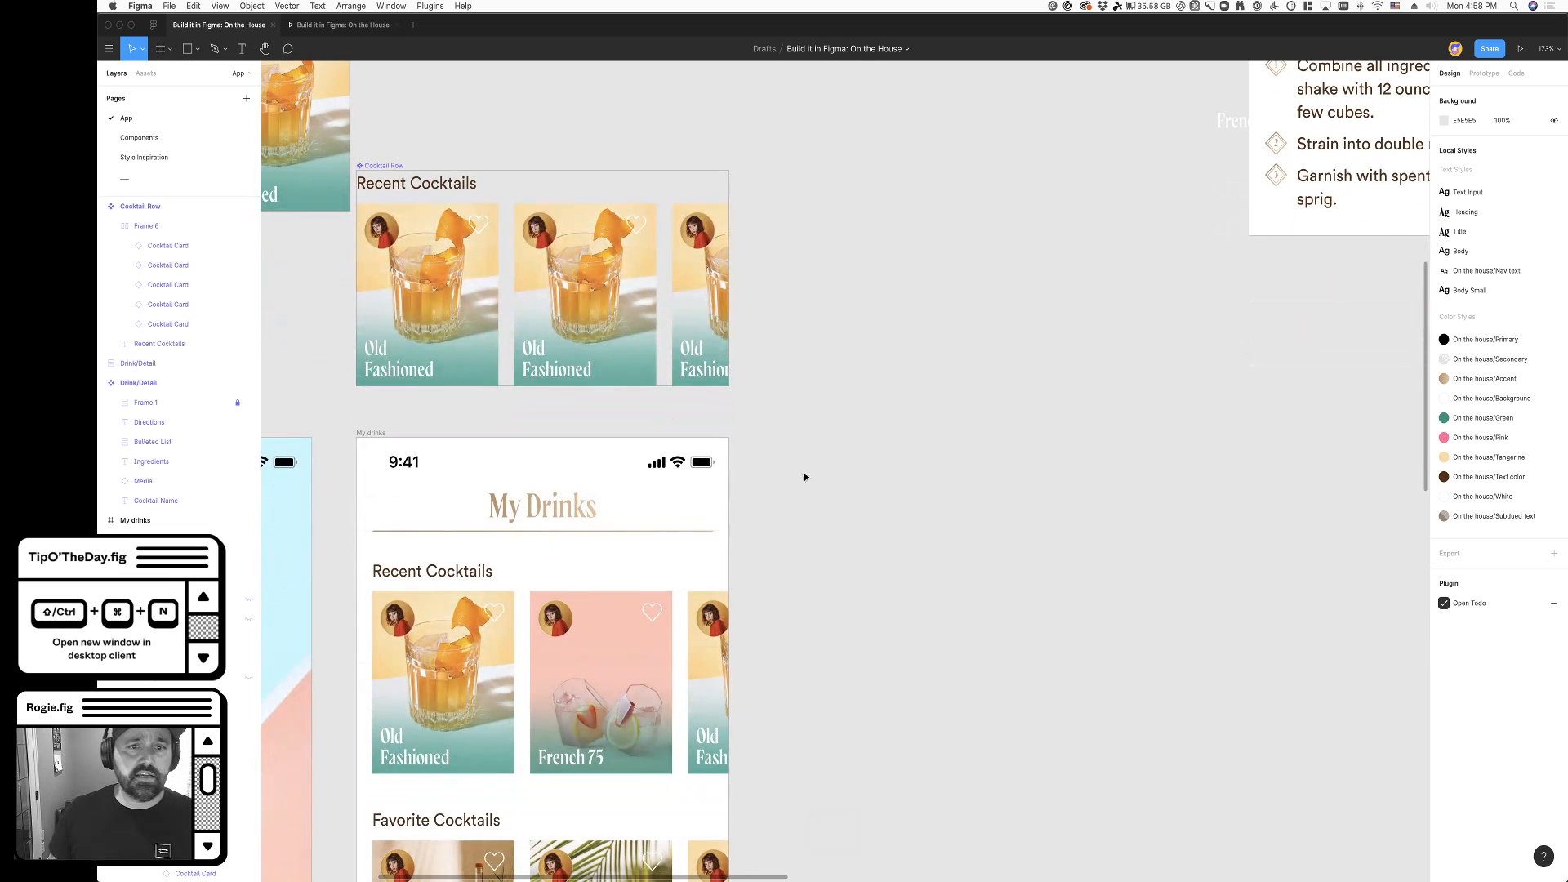
double_click(559, 301)
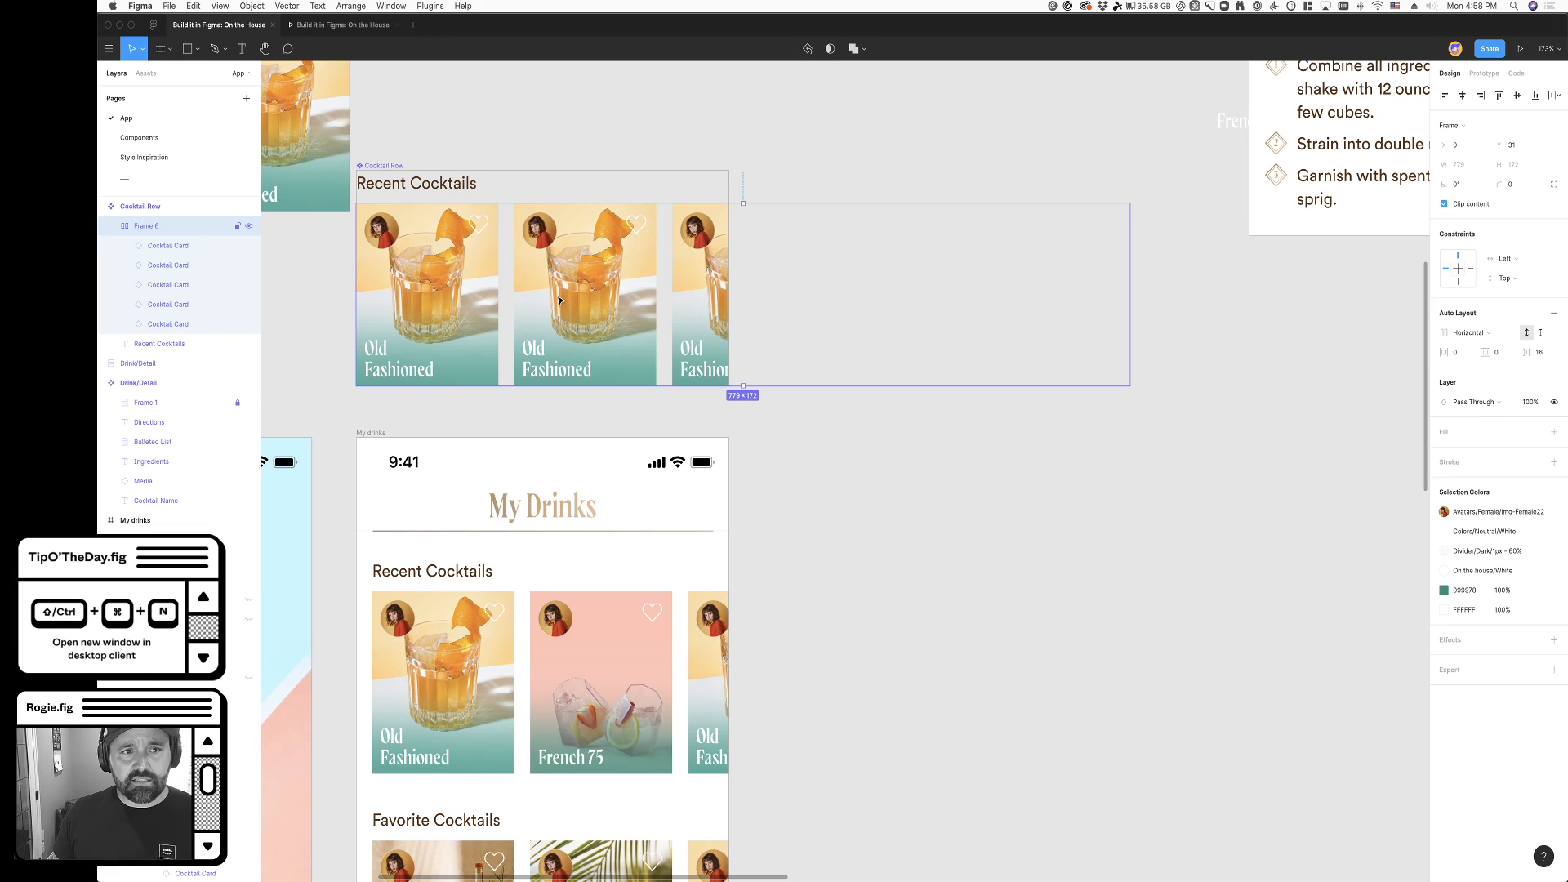
left_click(1313, 338)
left_click(392, 165)
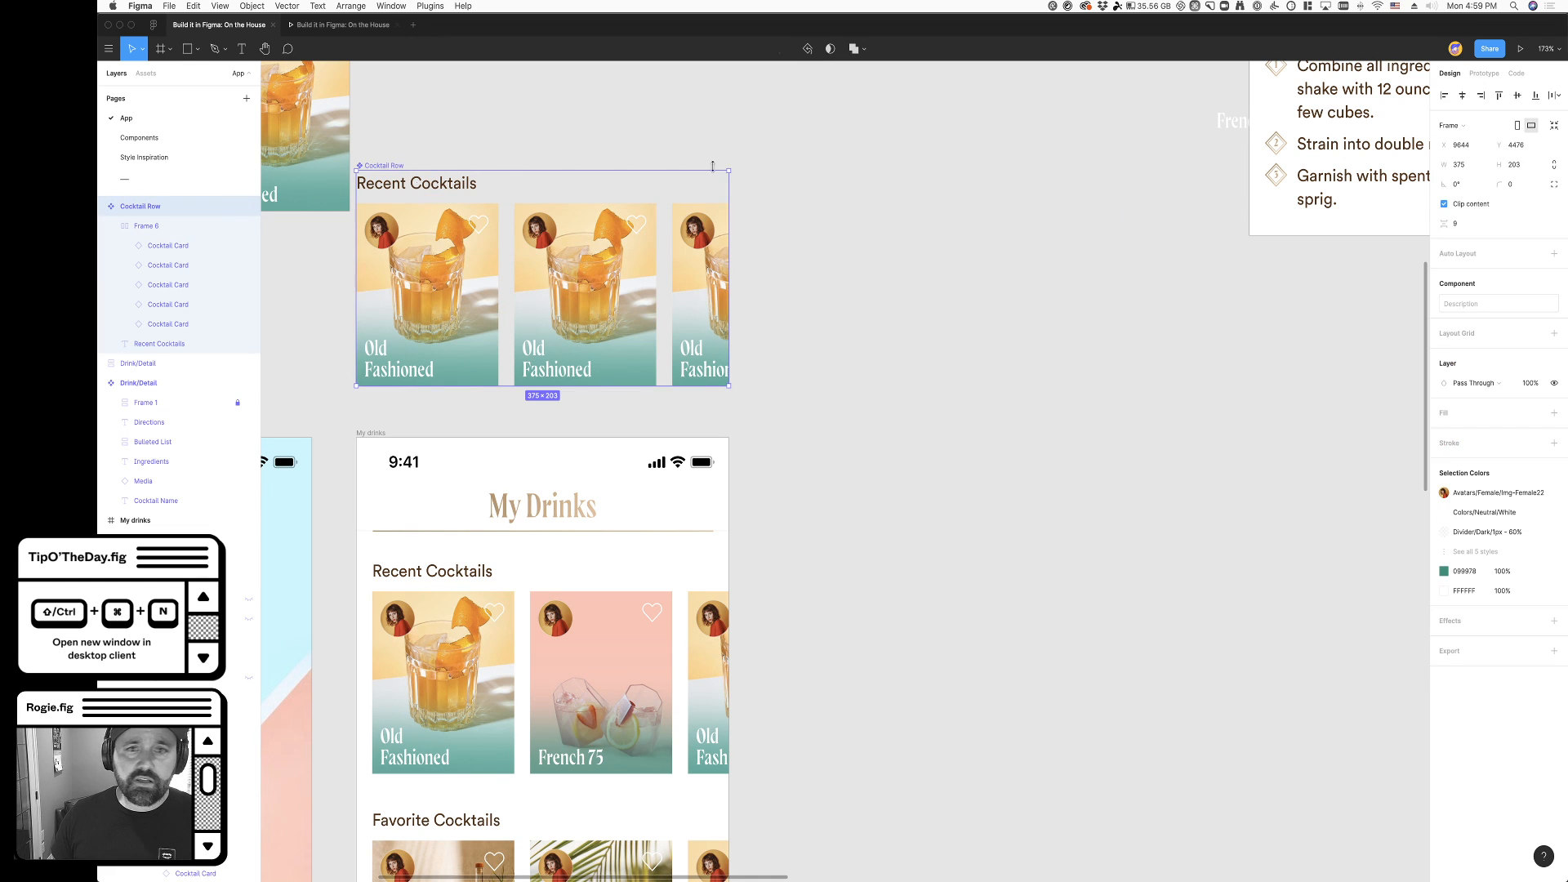
left_click(1456, 206)
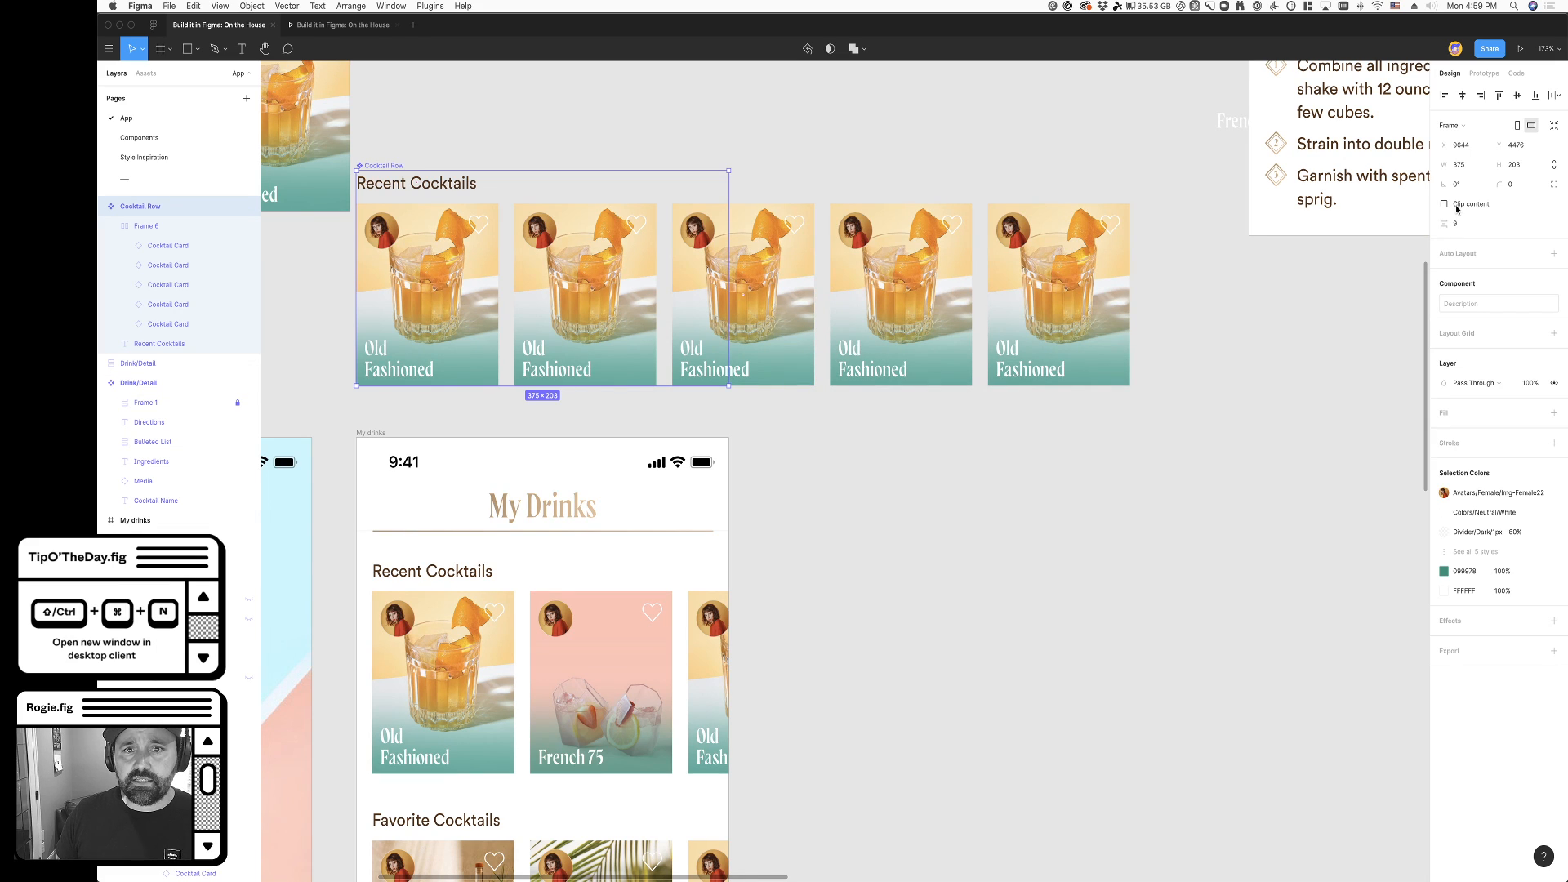
- Turn on Clip content for the Cocktail Row component and set its overflow behavior to Horizontal Scrolling
left_click(1456, 204)
left_click(528, 139)
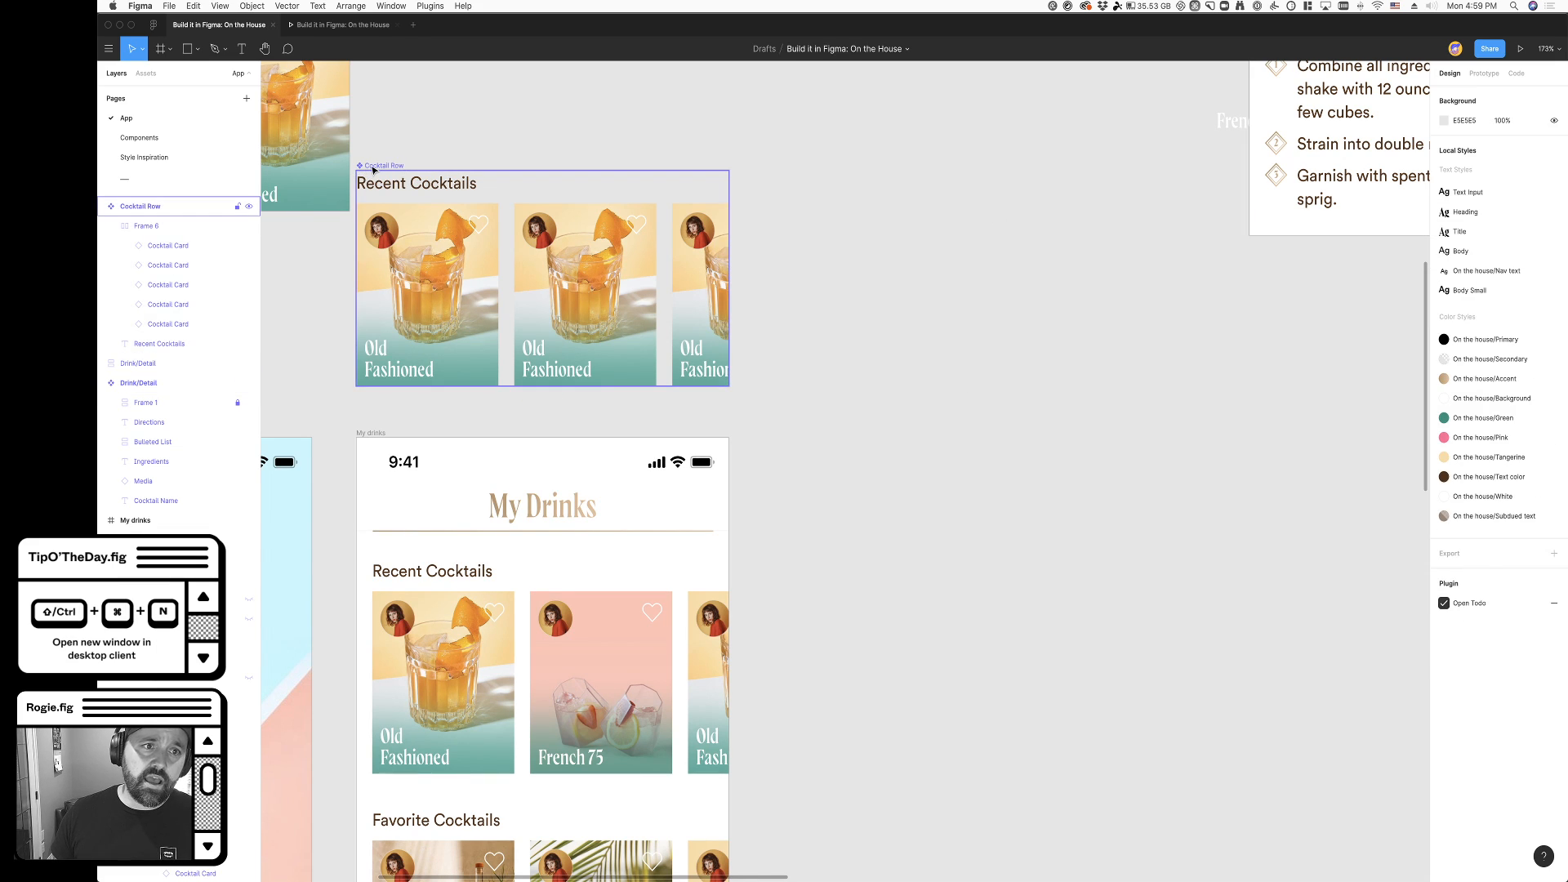
left_click(436, 170)
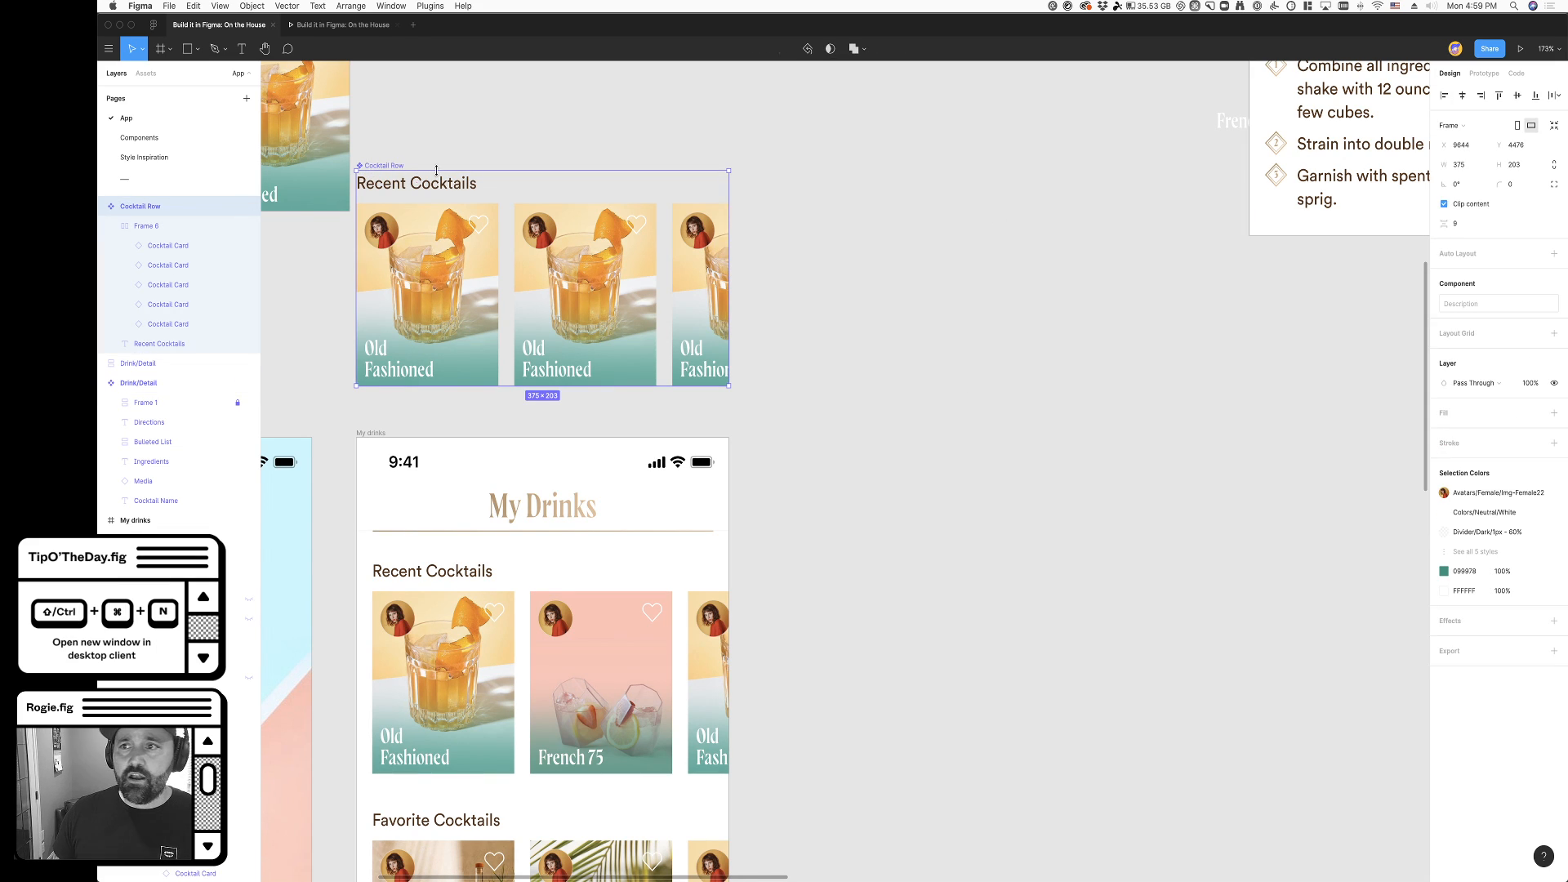
left_click(1483, 73)
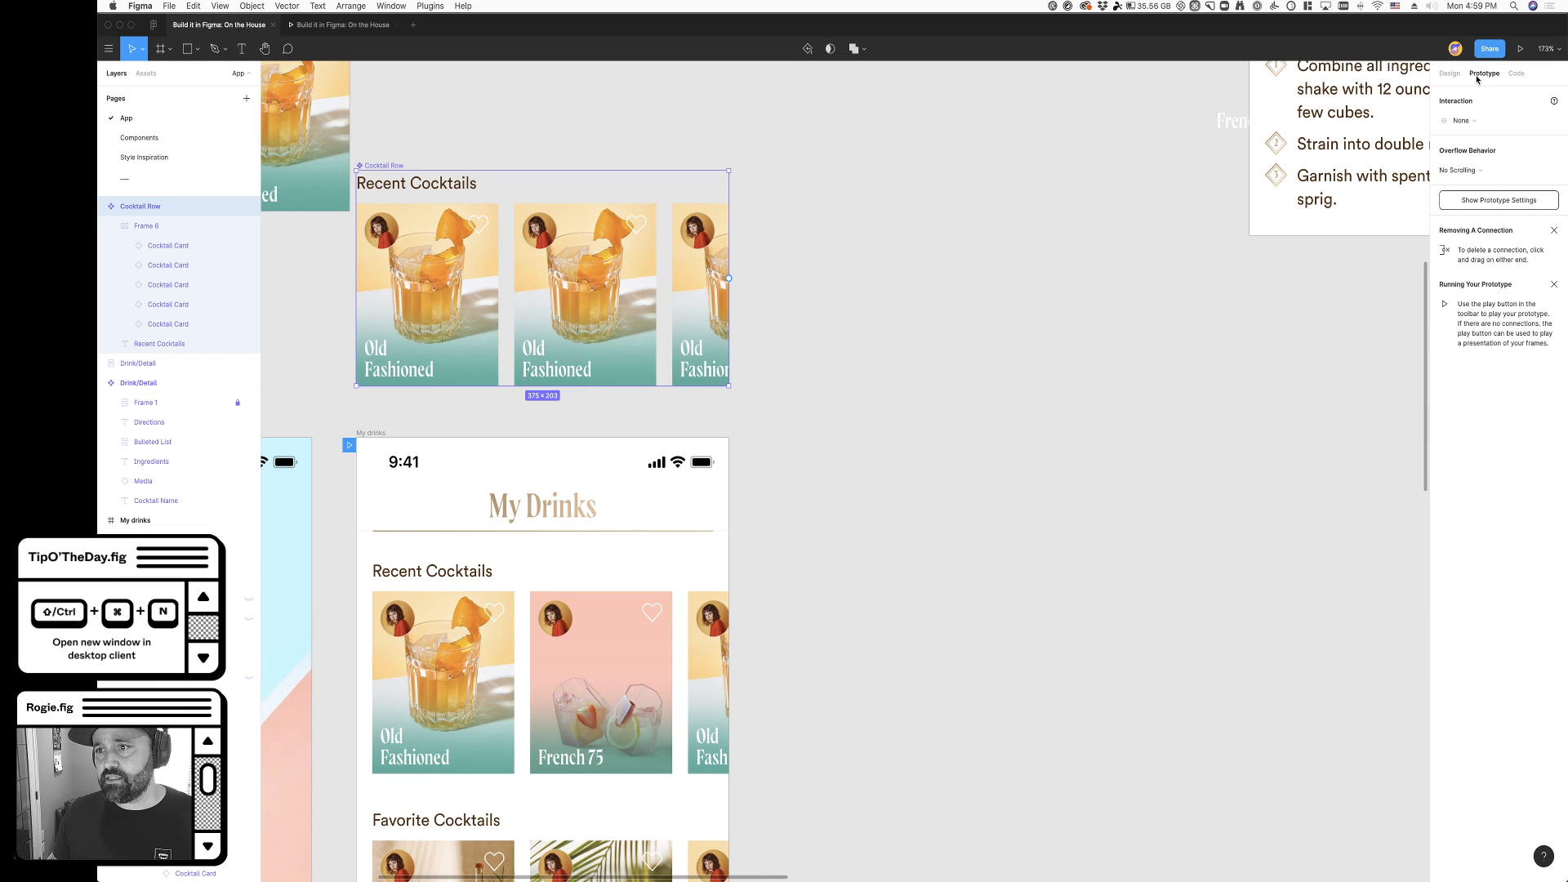
left_click(1469, 173)
left_click(1469, 184)
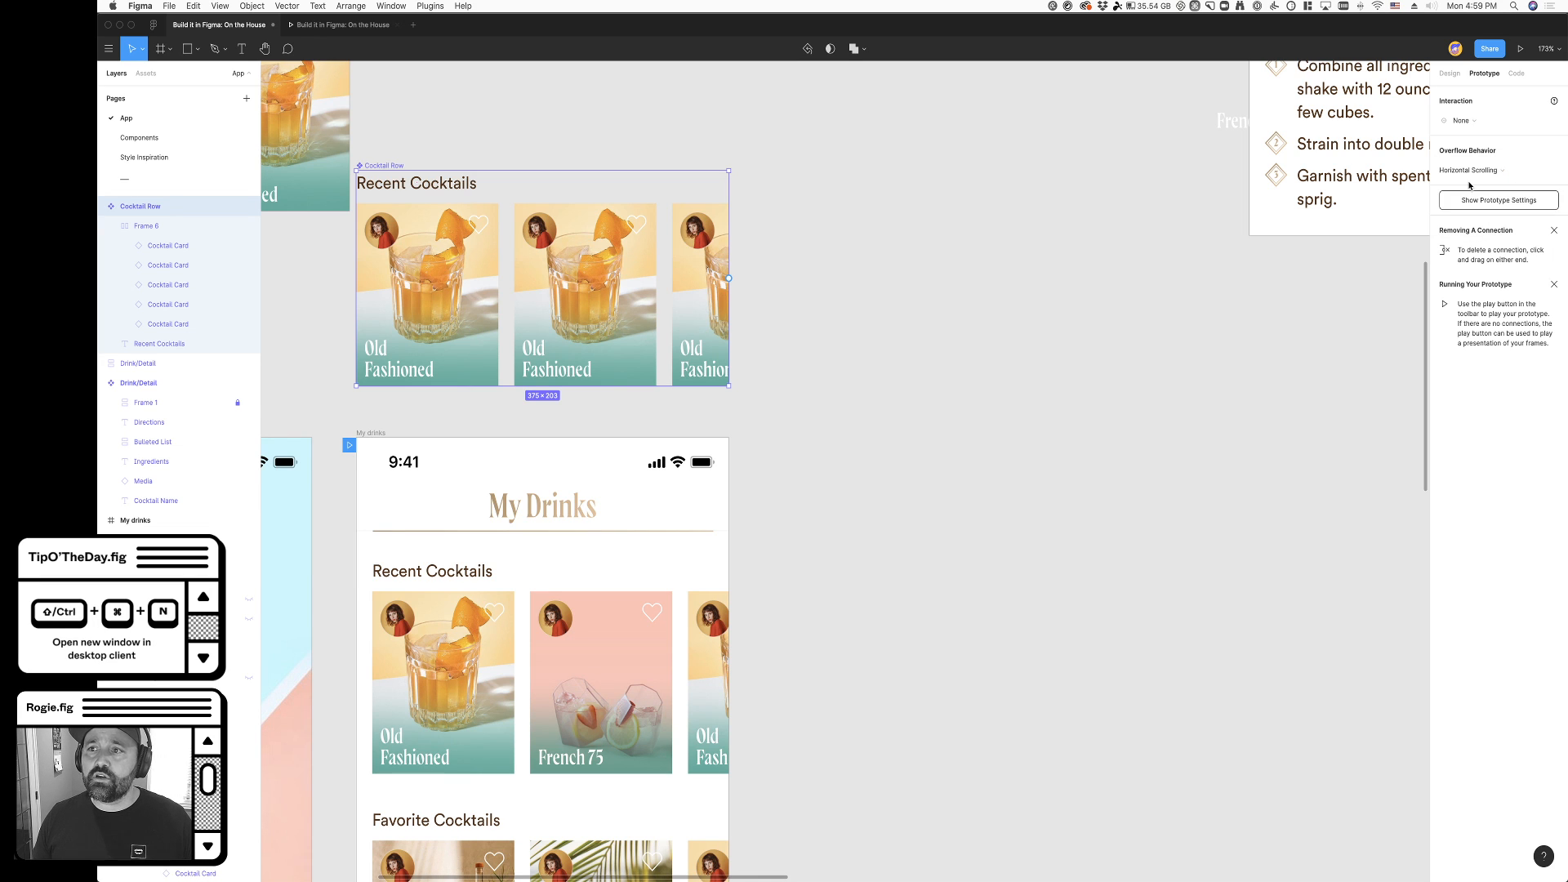
left_click(886, 424)
- Move the Cocktail Card component slightly aside and raise the Cocktail Row component so it sits next to it
scroll(891, 412, "left", 5)
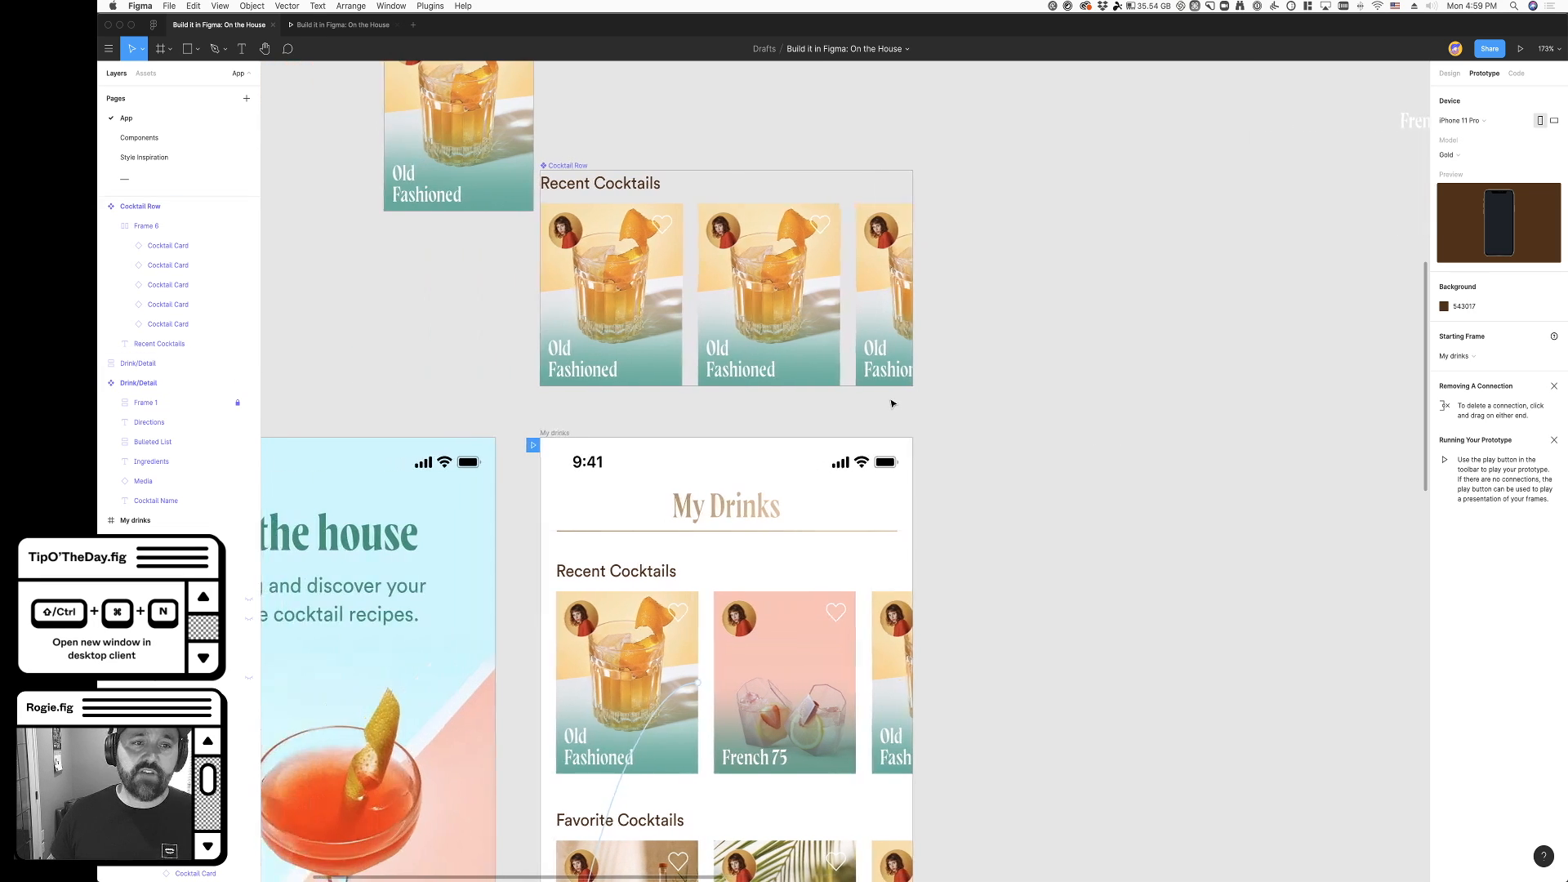
scroll(898, 400, "up", 5)
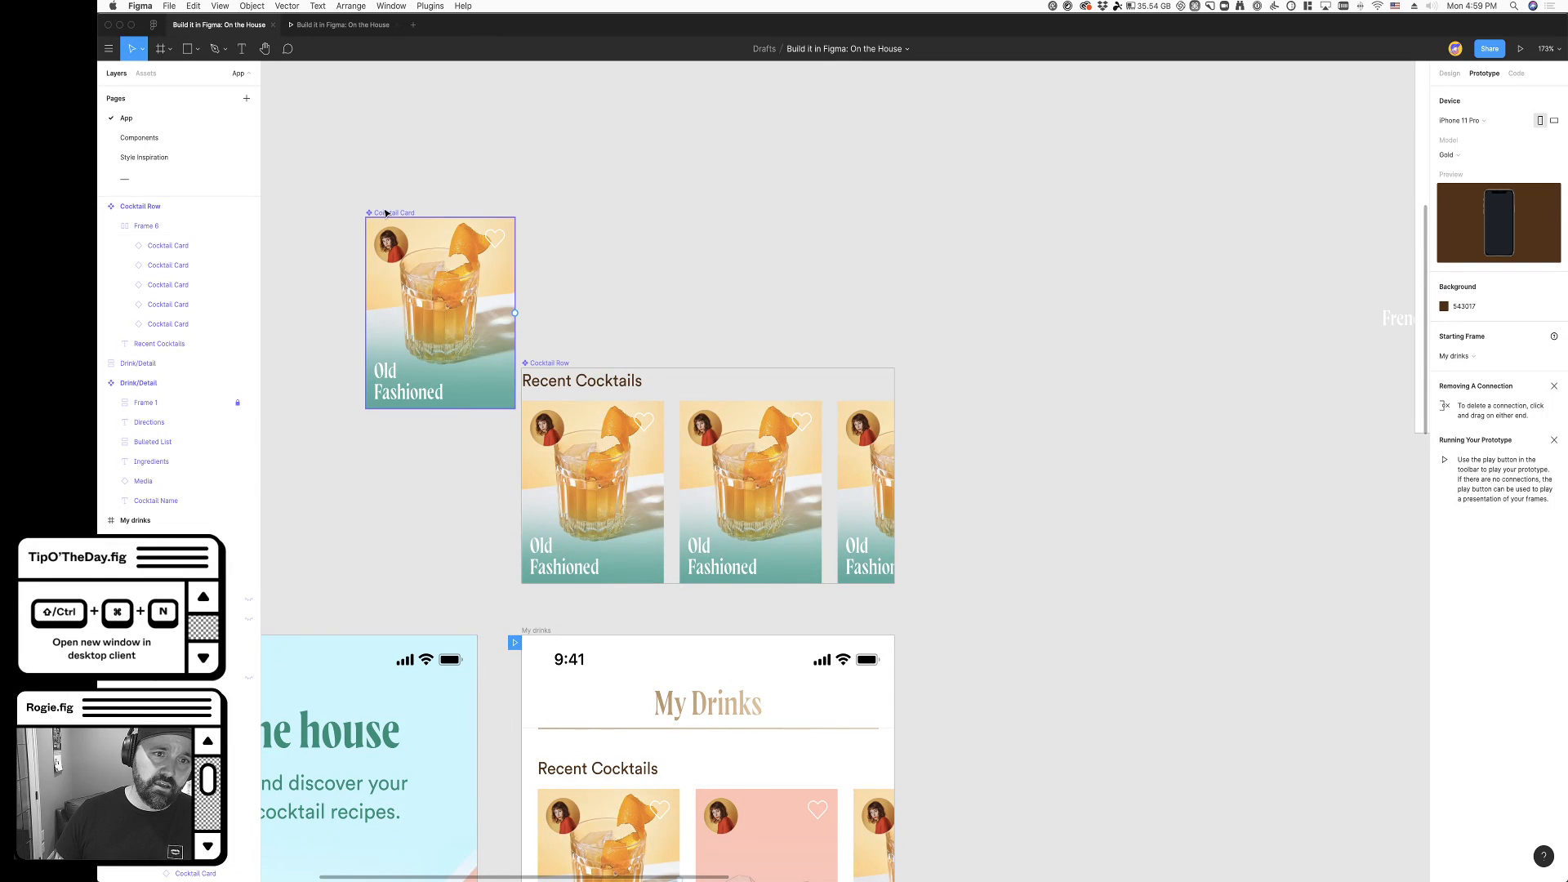
left_click_drag(364, 219, 337, 231)
left_click_drag(547, 360, 543, 207)
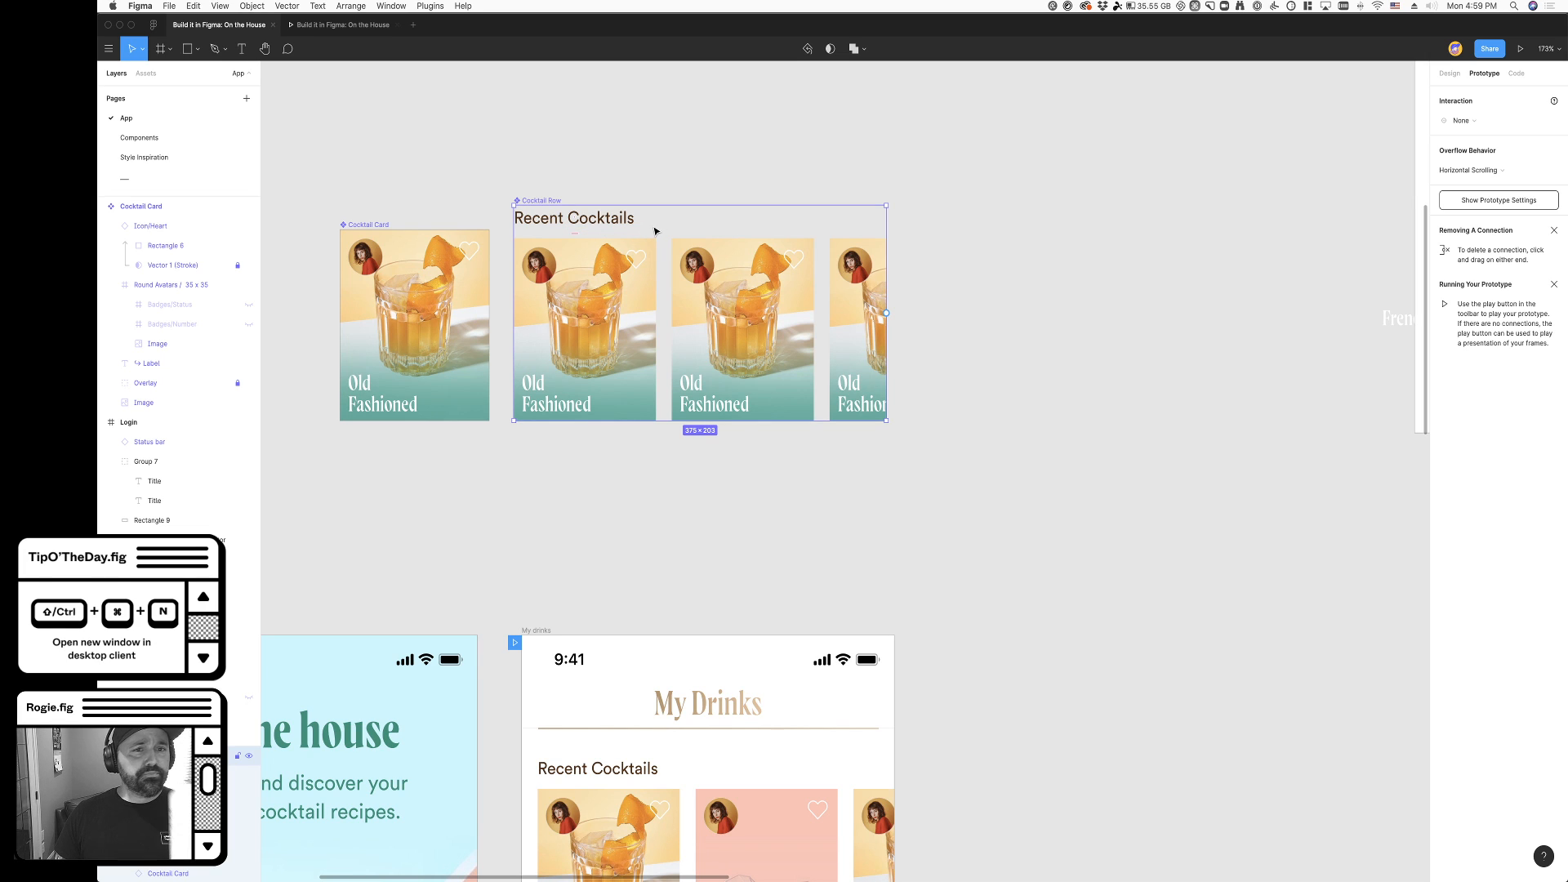
- Fix the position of the Recent Cocktails title when scrolling in the Cocktail Row component
left_click(752, 327)
left_click(523, 201)
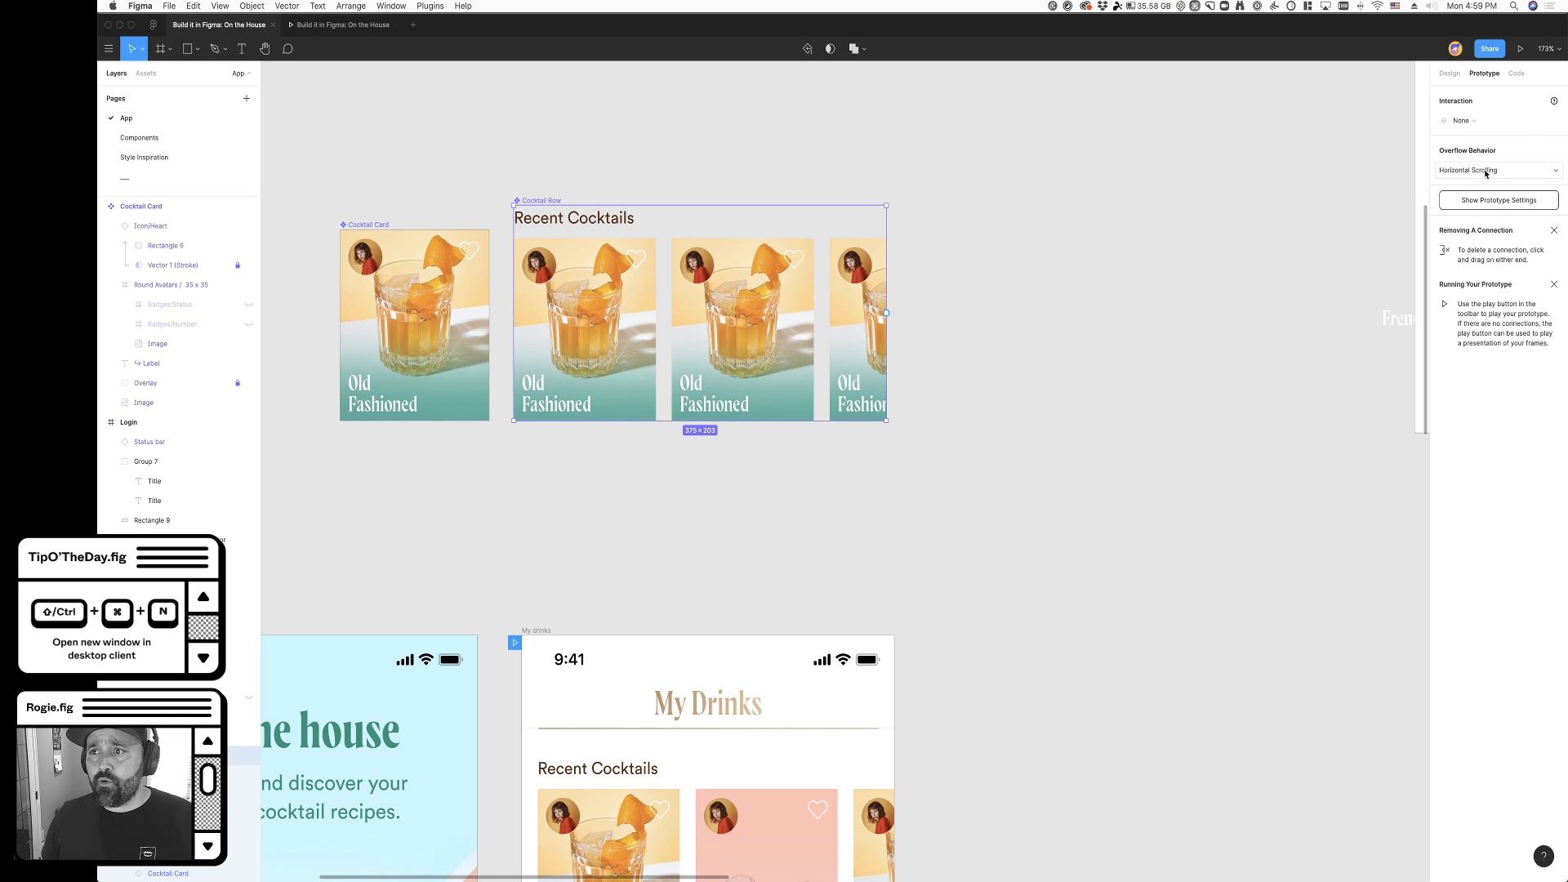
left_click(580, 222, "super")
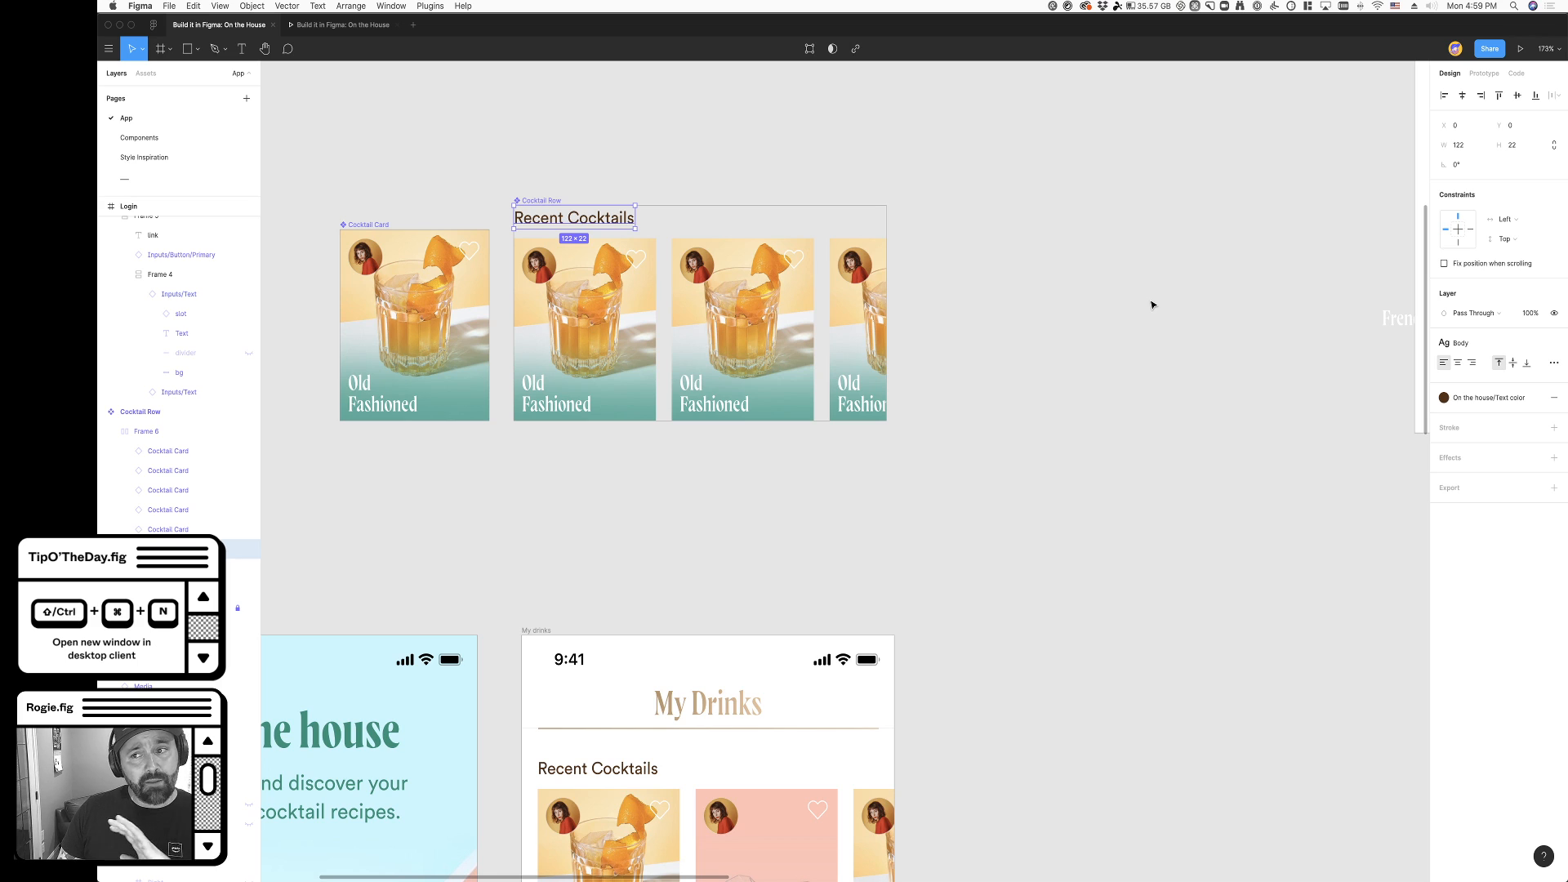
left_click(1444, 263)
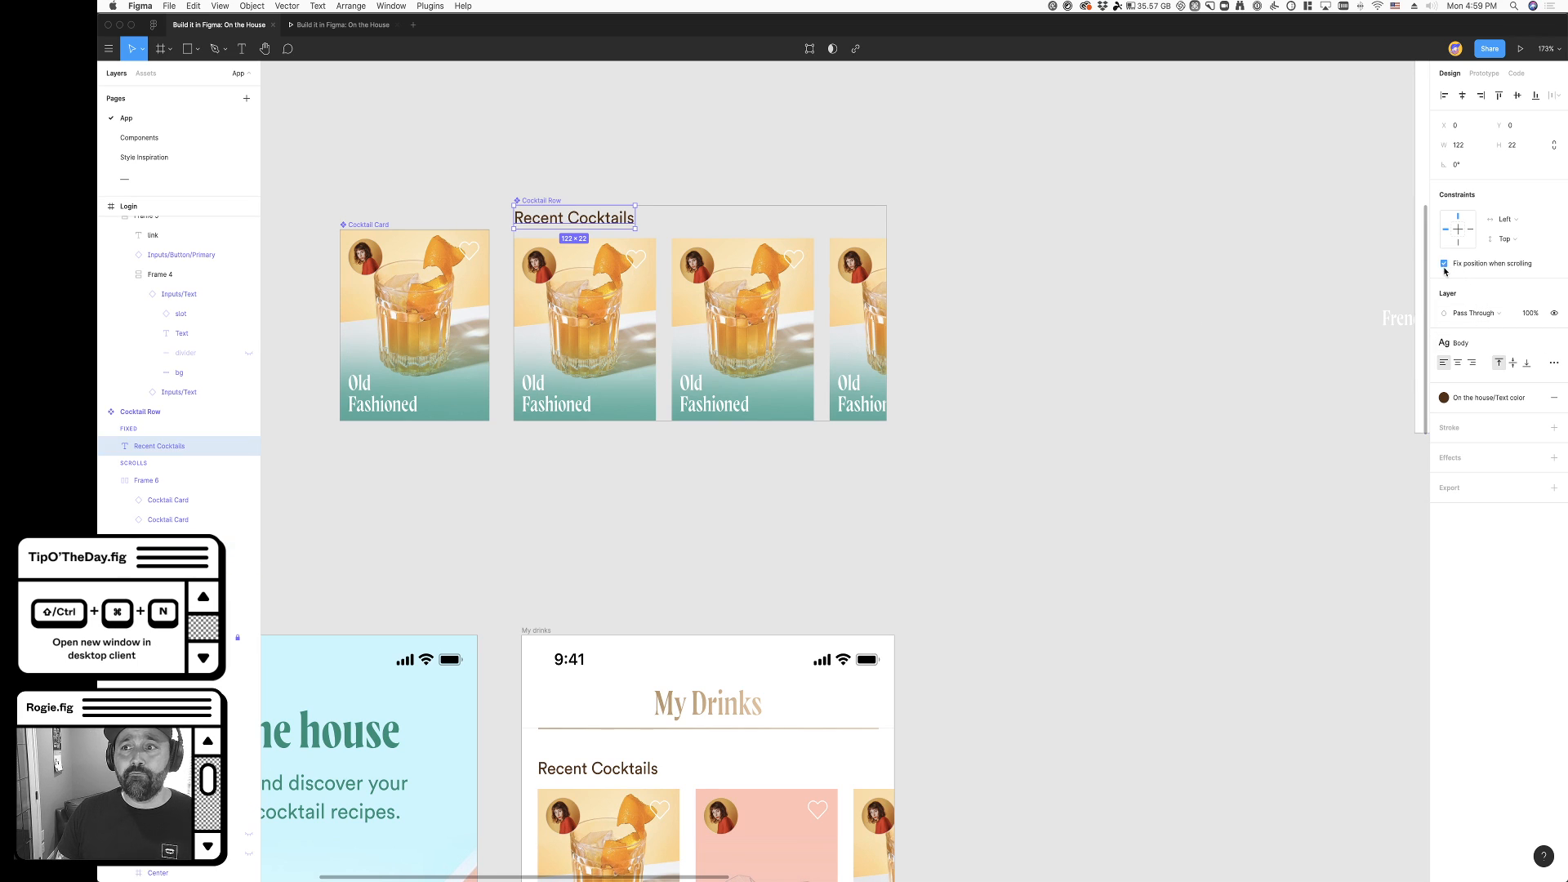
left_click(1147, 385)
- Try moving the Cocktail Row main component down toward the My drinks screen and undo the move
scroll(1020, 411, "down", 10)
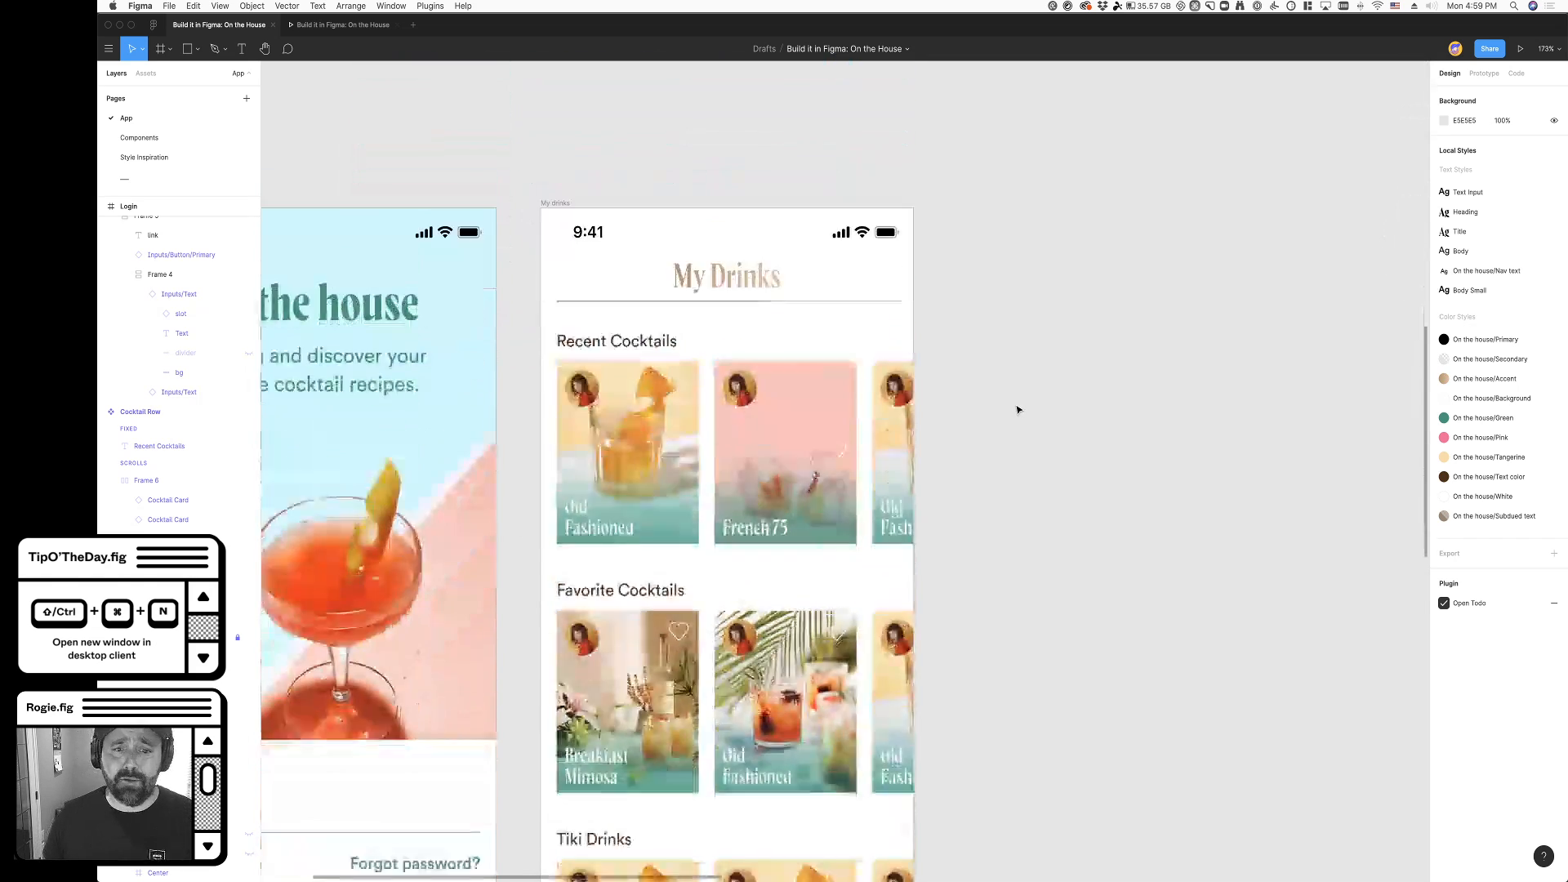
left_click(775, 331)
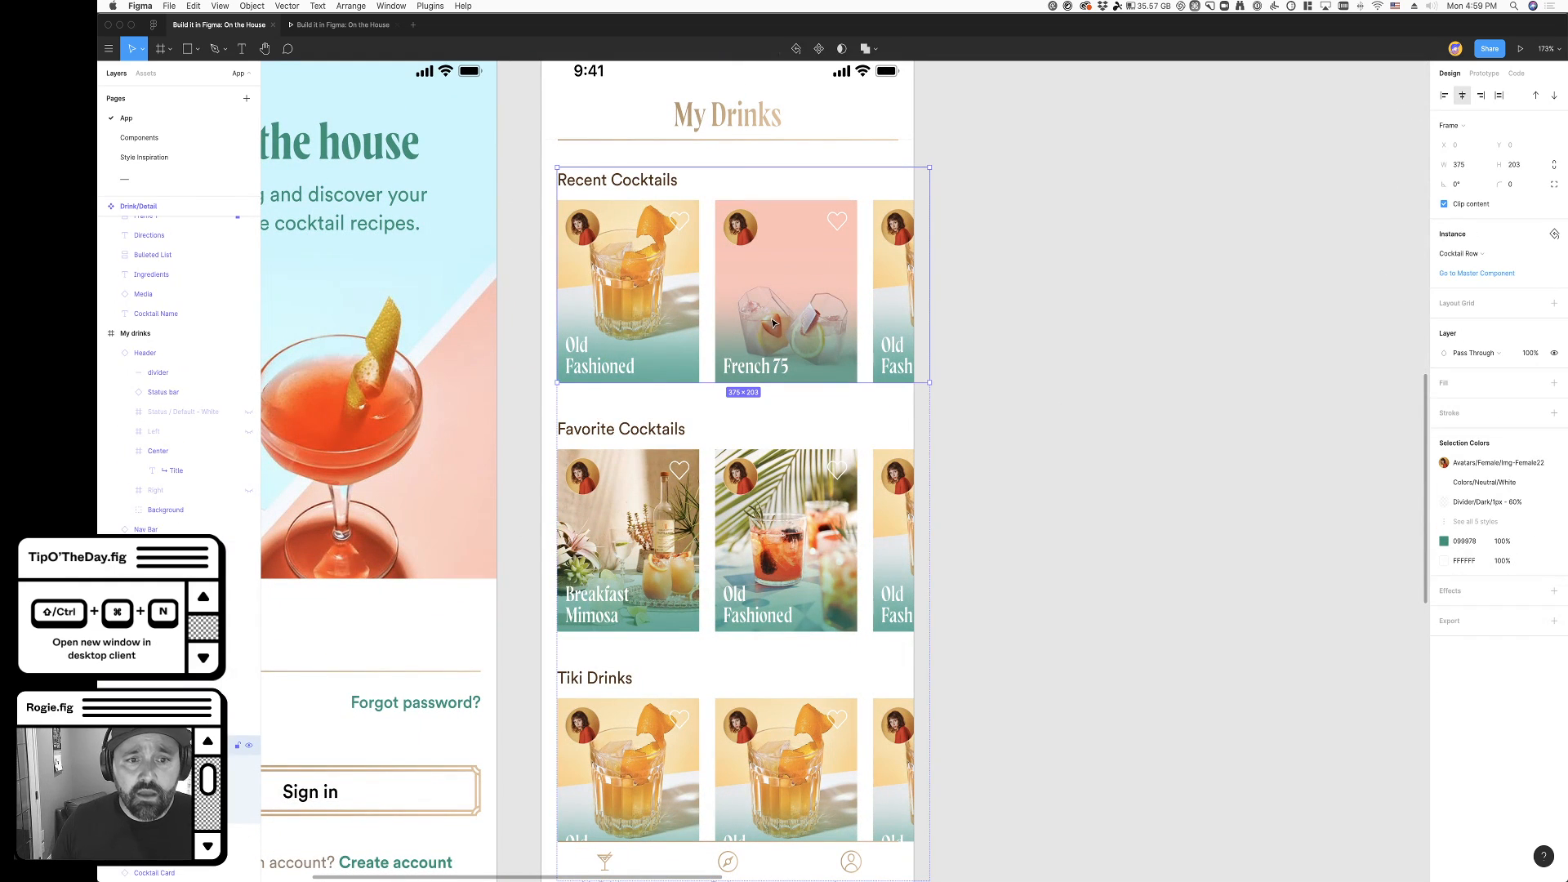
scroll(825, 281, "up", 1)
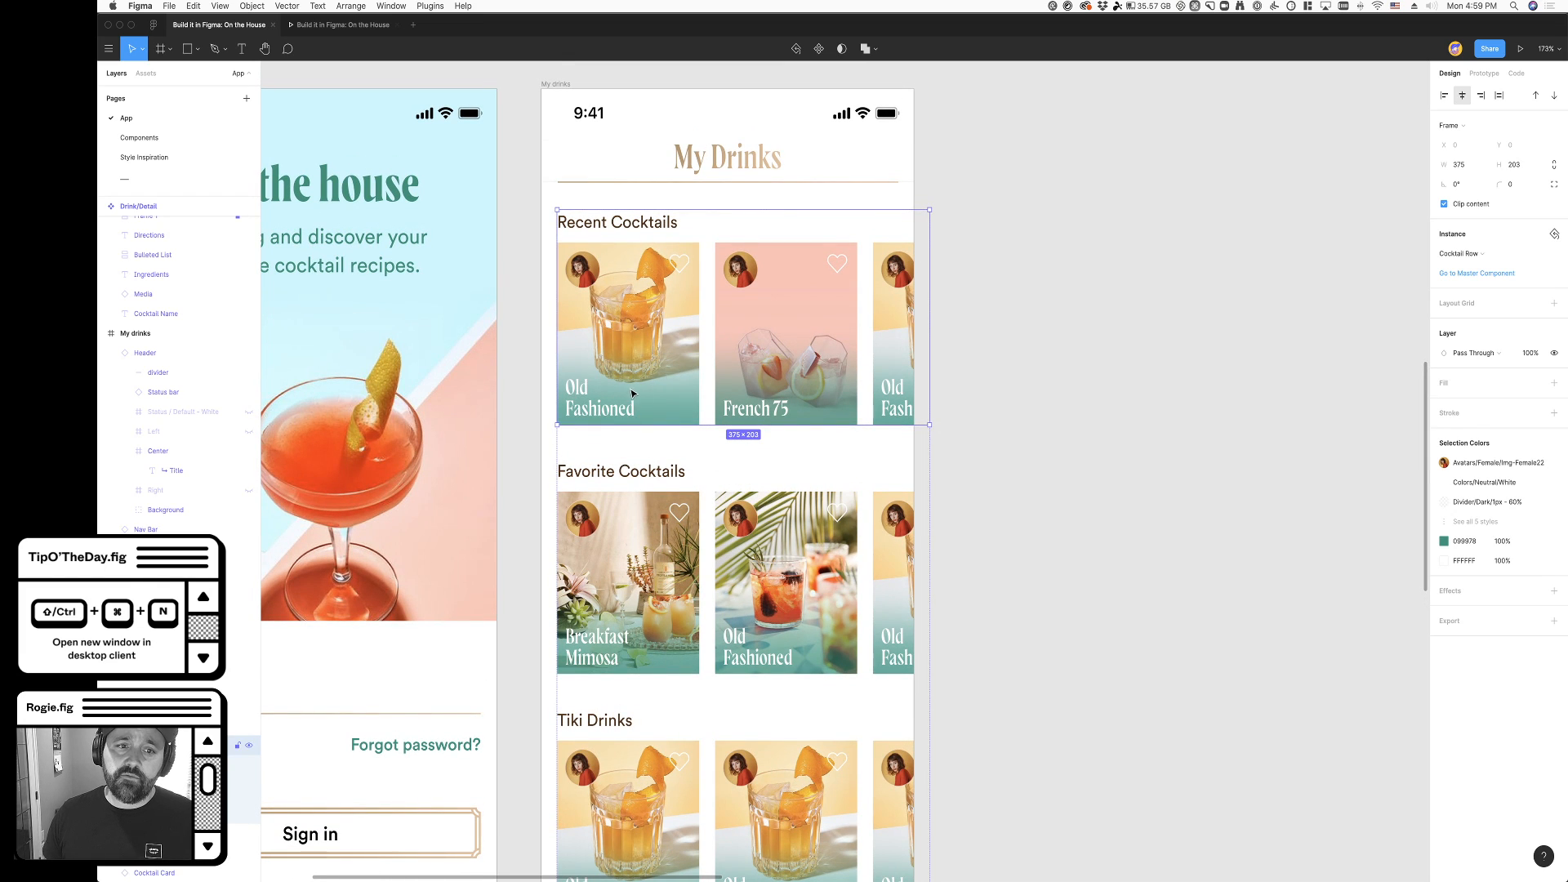
scroll(631, 358, "up", 8)
scroll(631, 358, "up", 1)
left_click_drag(592, 206, 612, 405)
scroll(613, 405, "down", 8)
key("super+z")
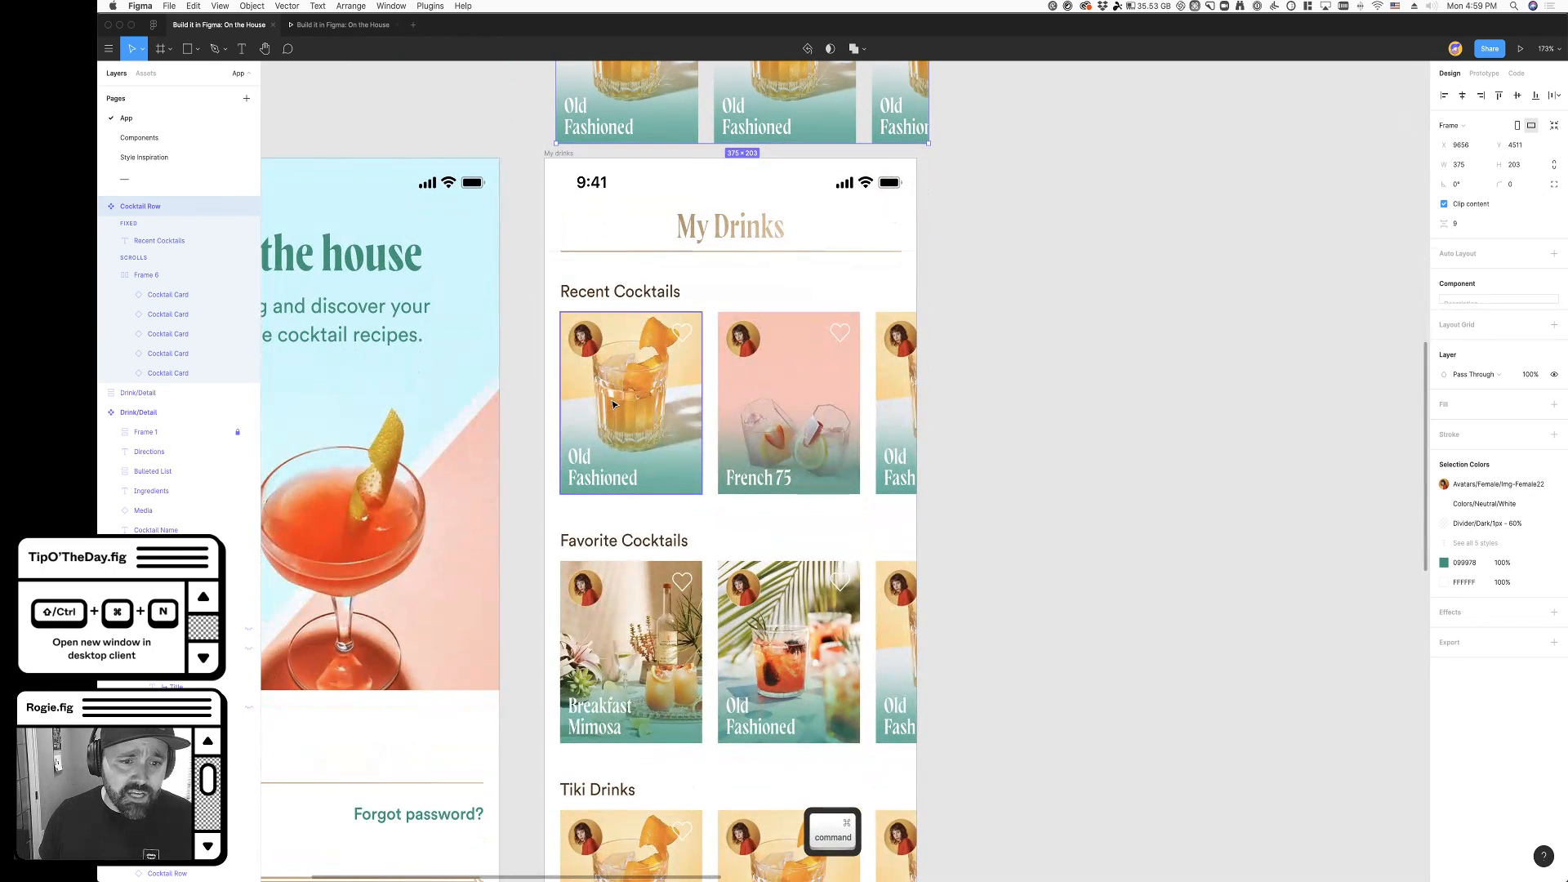
- Move the Cocktails frame on the My drinks screen to the screen's left edge at X 0.5, Y 114
left_click(761, 430)
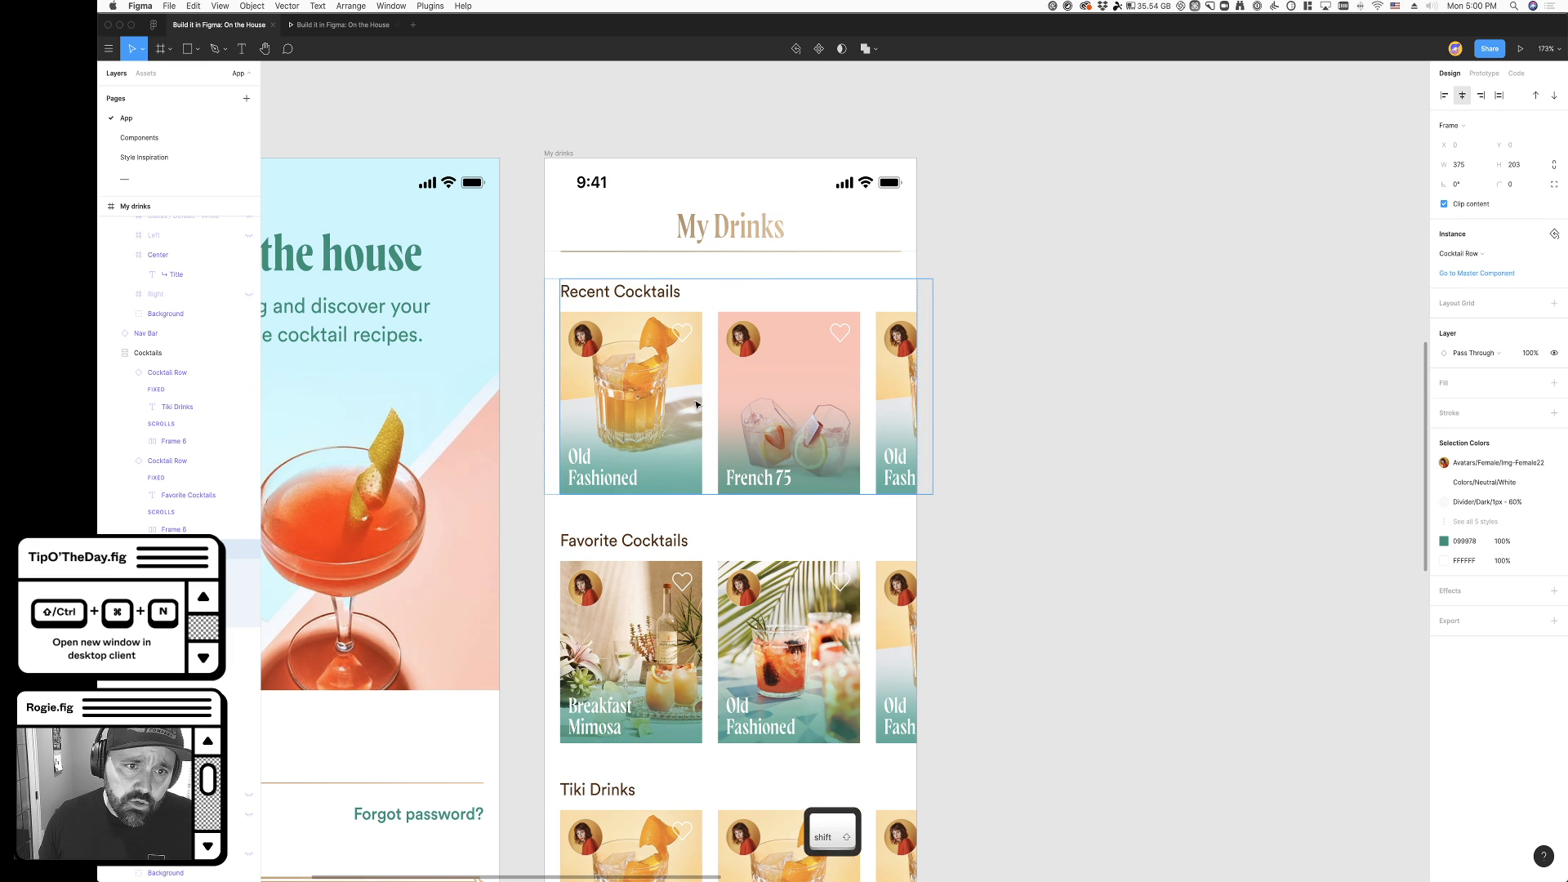
left_click(821, 398, "shift")
left_click(782, 396)
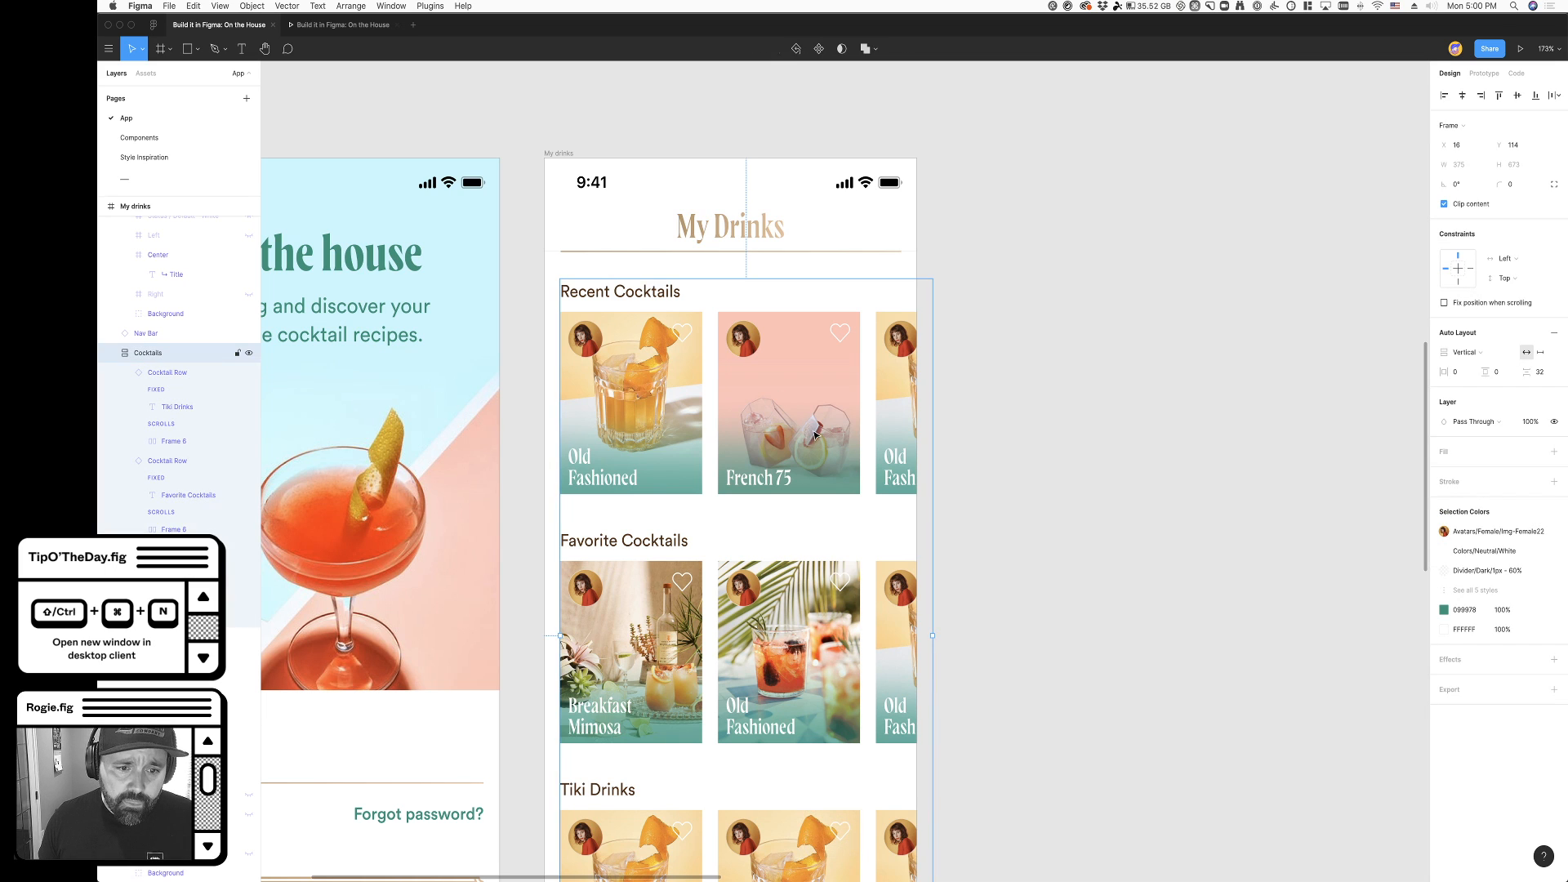
left_click_drag(814, 436, 800, 435)
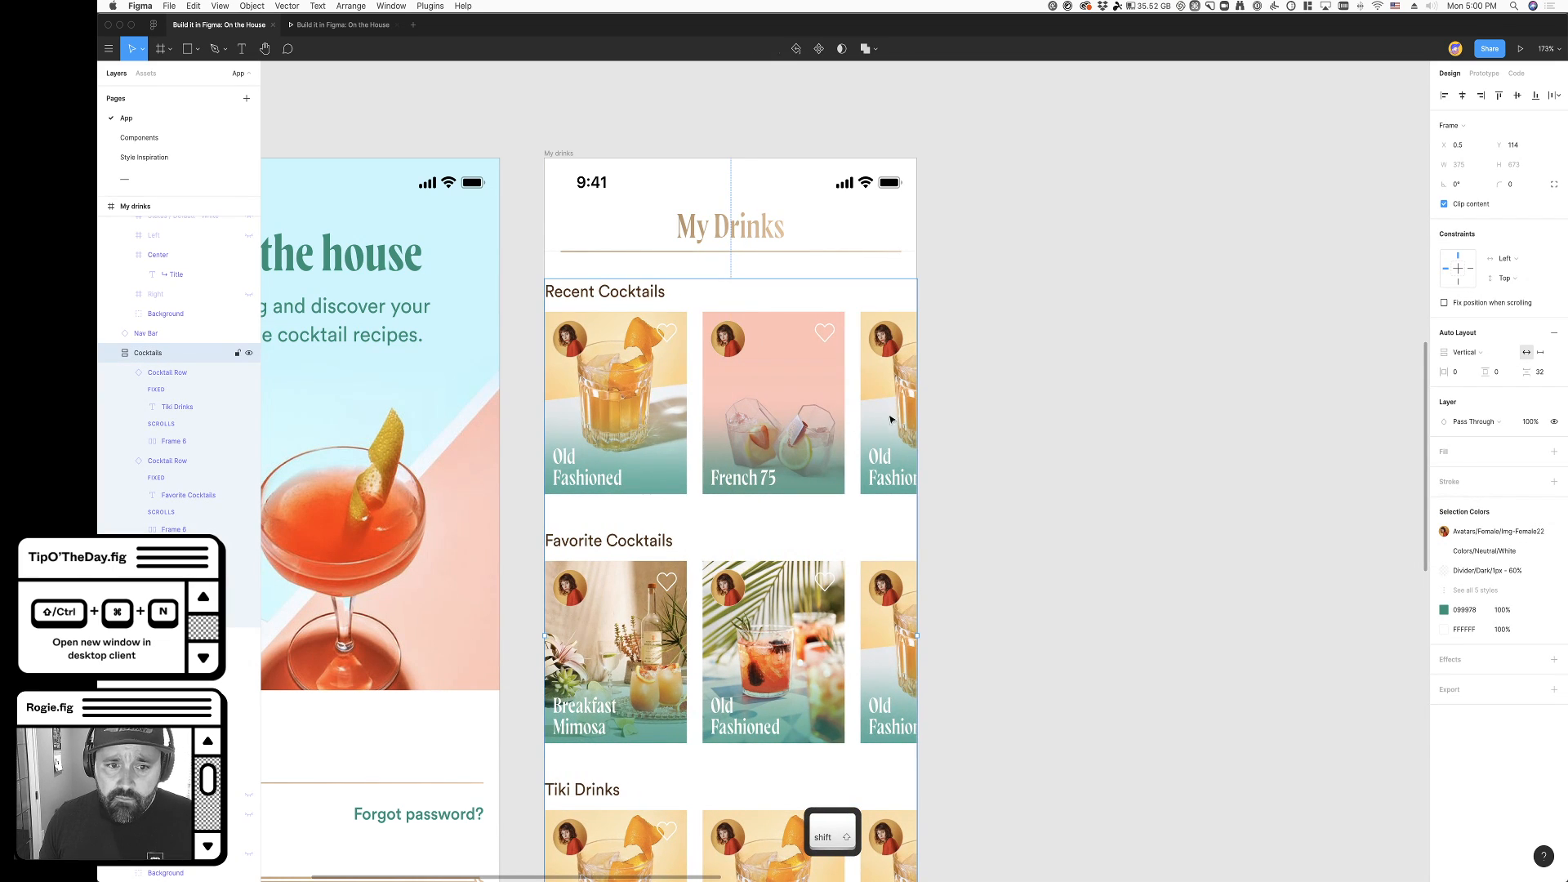
scroll(937, 412, "down", 2)
- Shift the Recent Cocktails title and Frame 6 in the Cocktail Row component right to align with the My Drinks header divider
scroll(961, 378, "up", 10)
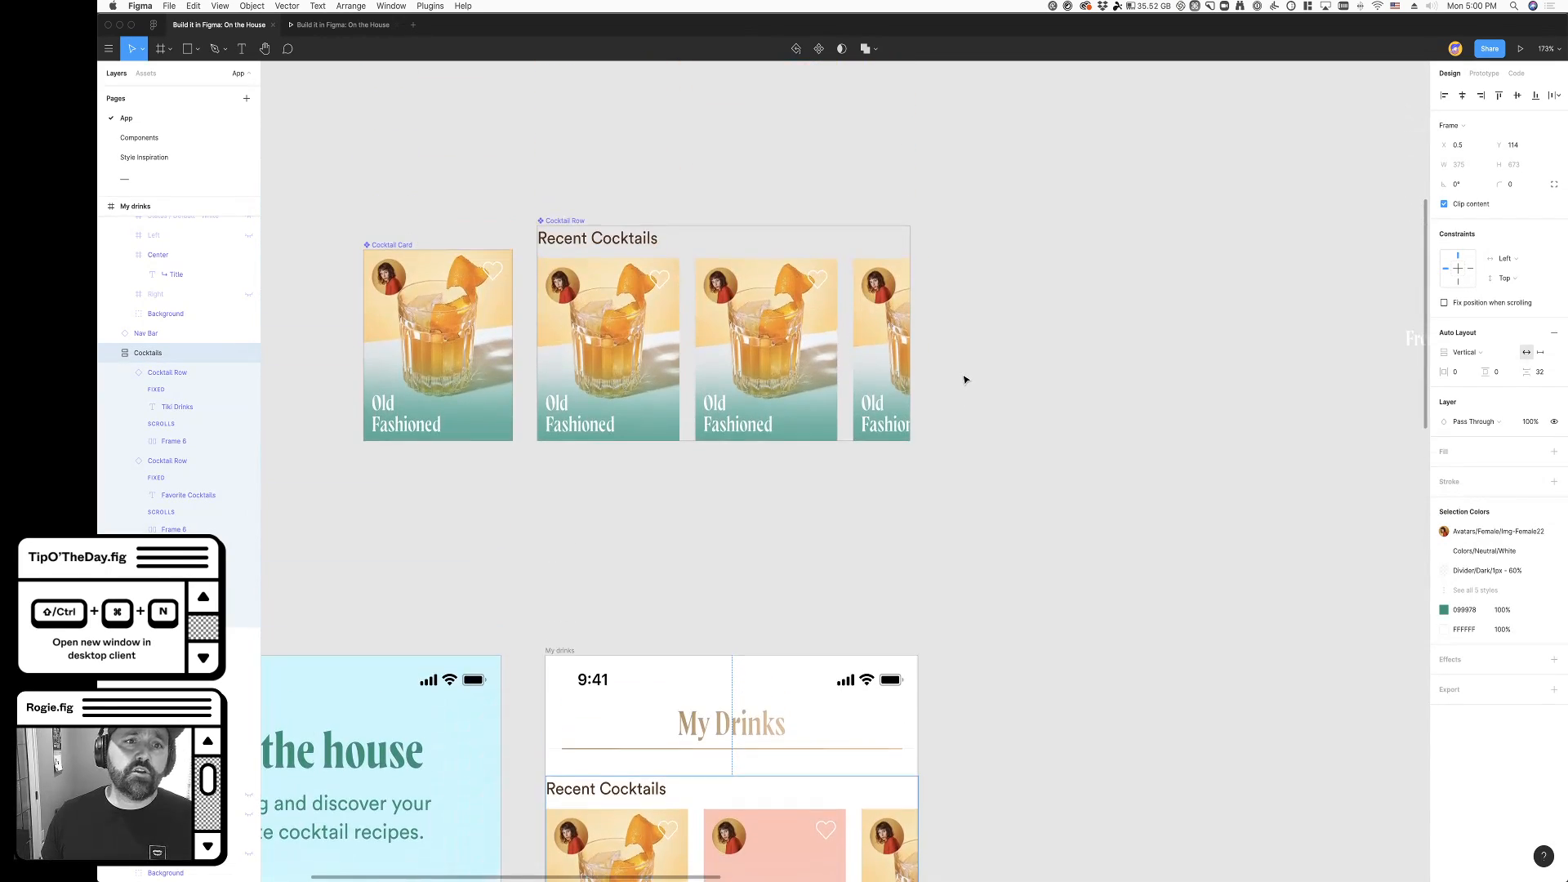
left_click(623, 418)
left_click(584, 263, "shift")
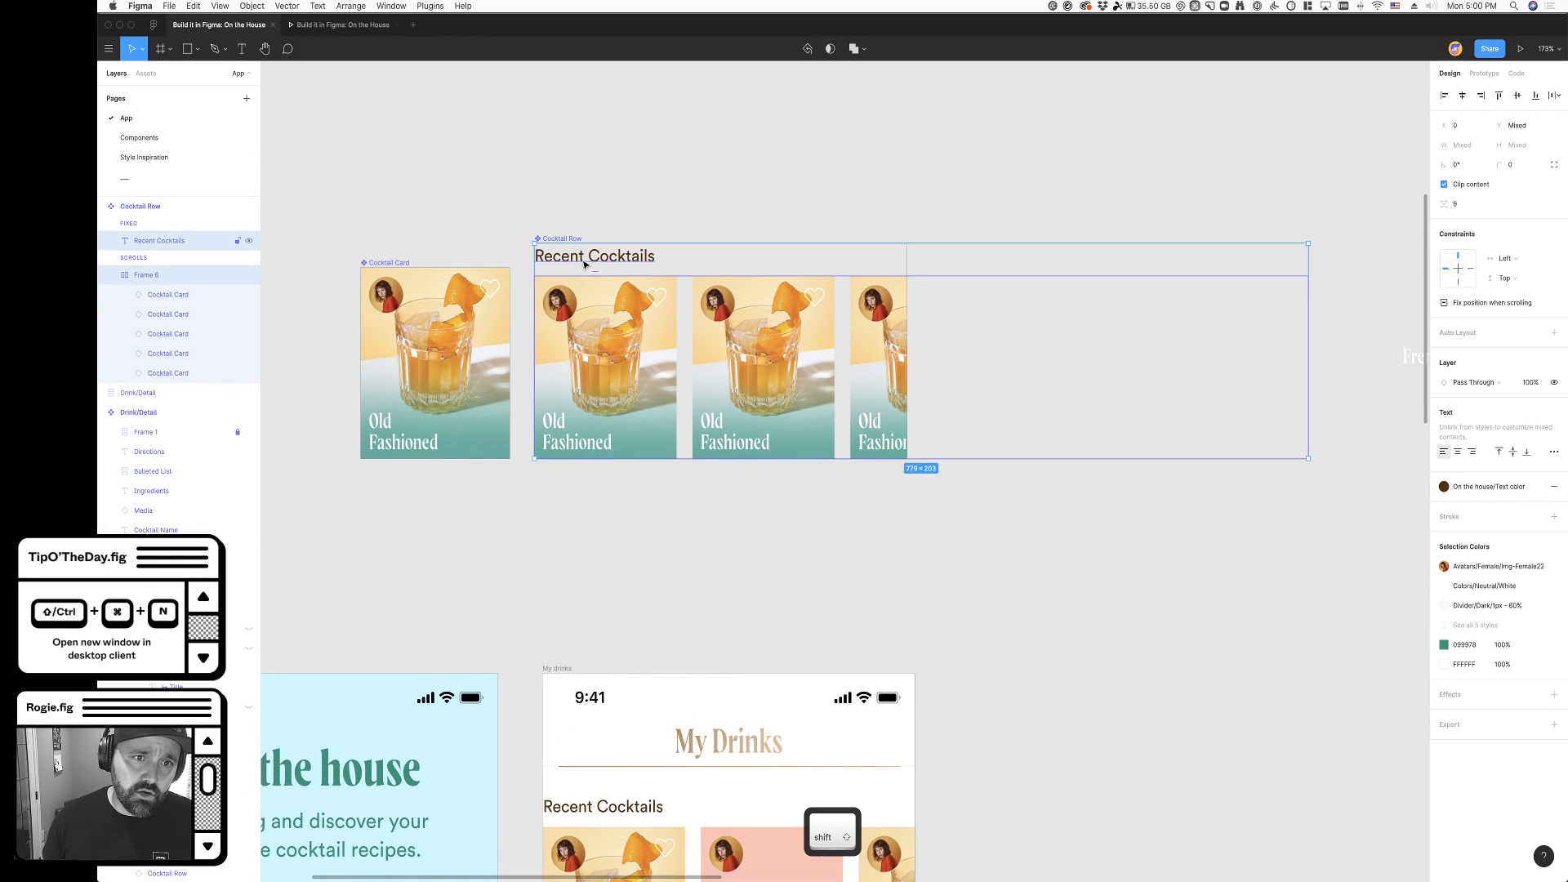
key("shift+Right")
scroll(986, 731, "down", 1)
scroll(985, 731, "down", 9)
left_click(994, 719)
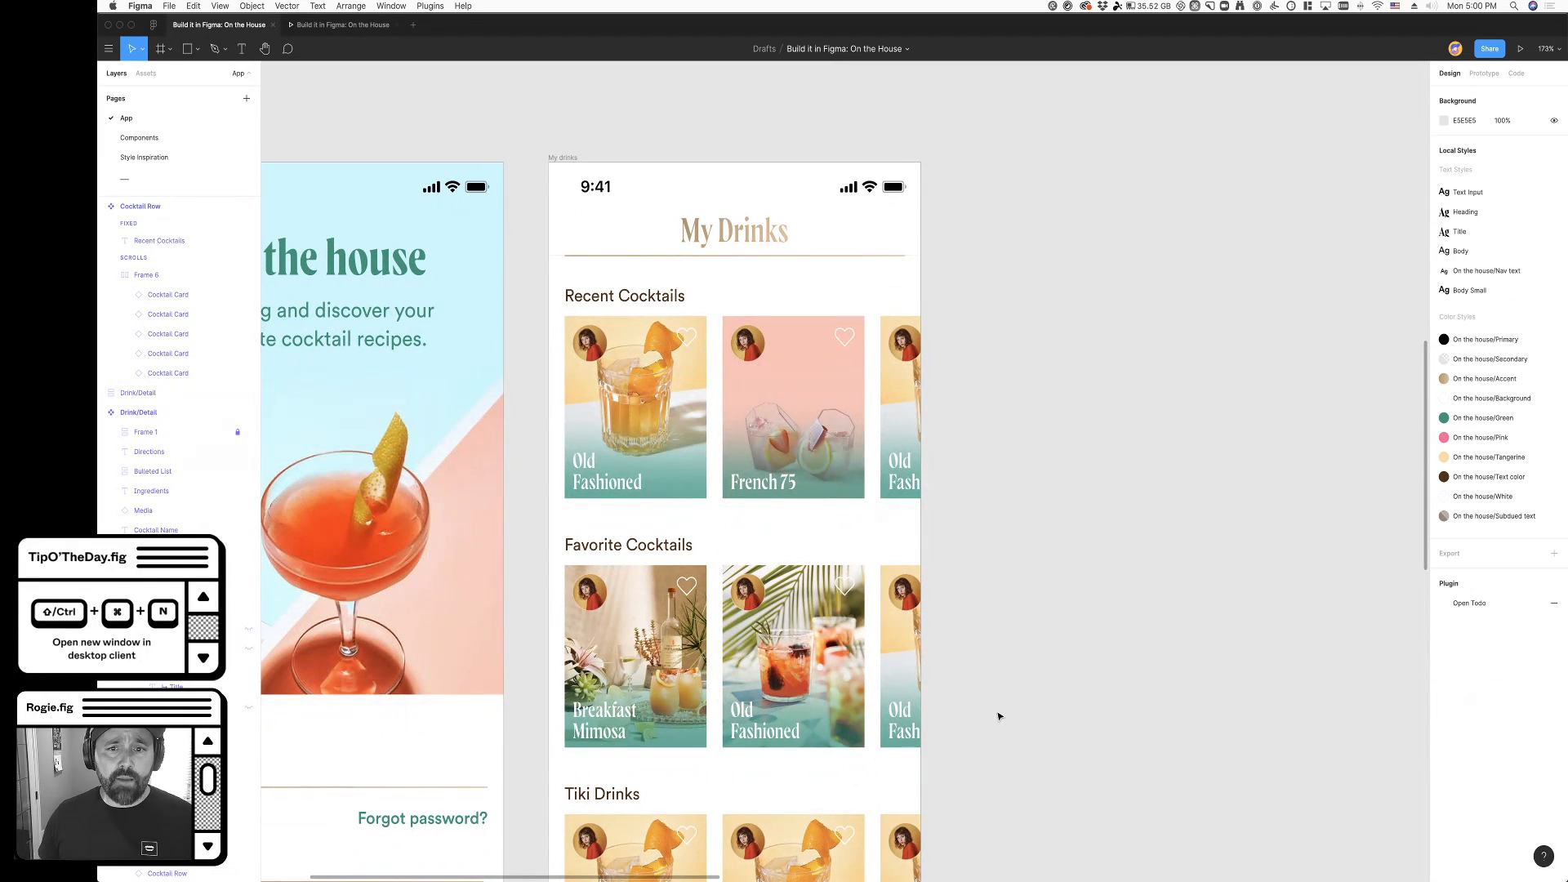
- Run the prototype and swipe the Recent Cocktails row sideways to test its horizontal scrolling
left_click(831, 467)
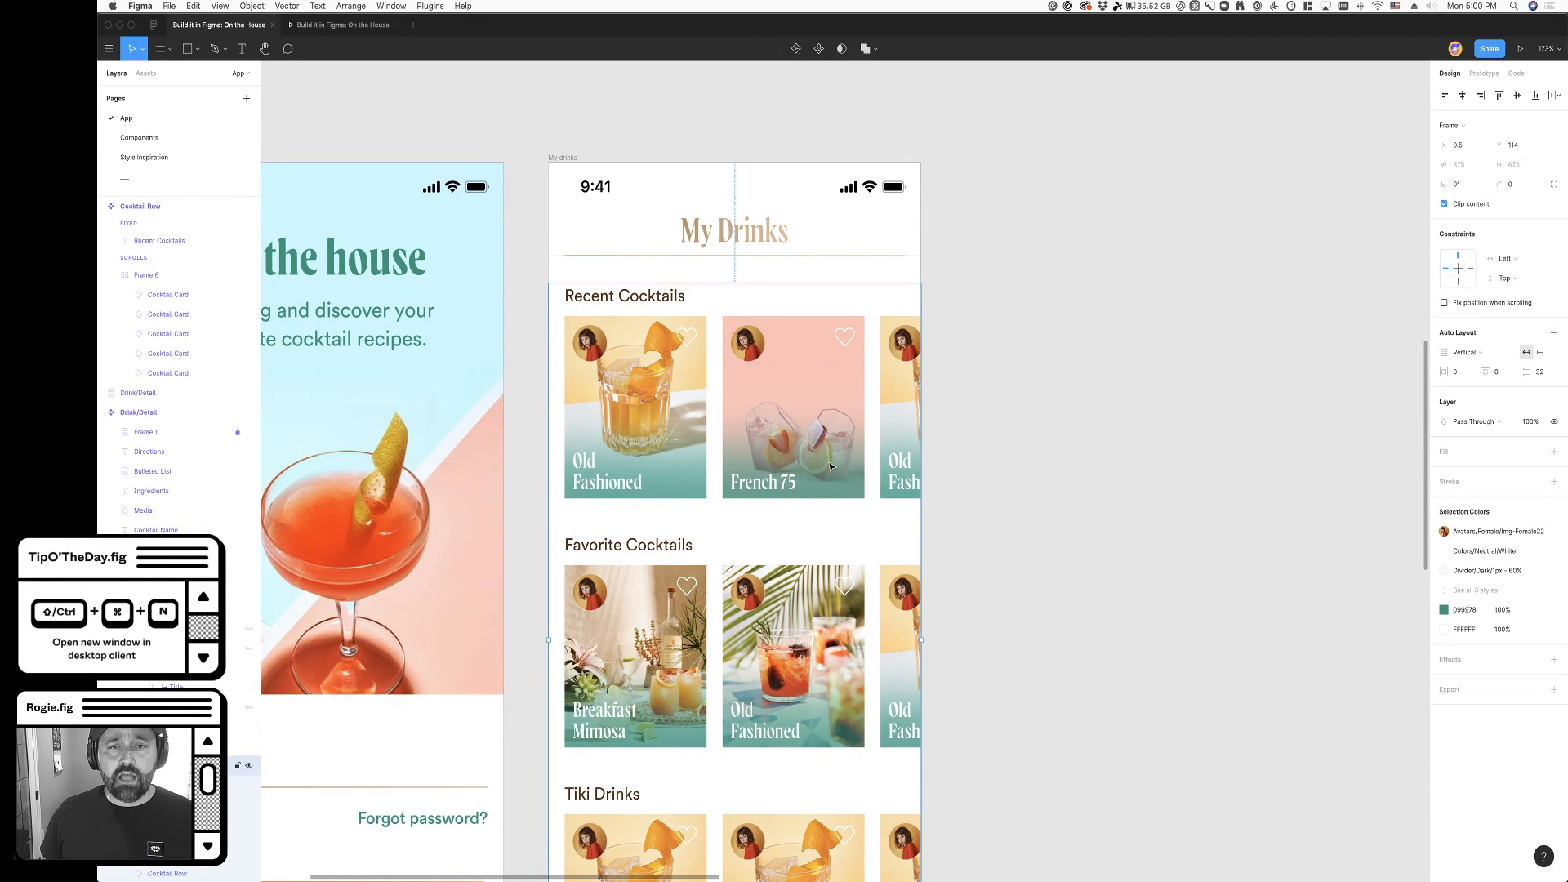
scroll(962, 517, "down", 4)
left_click(1102, 535)
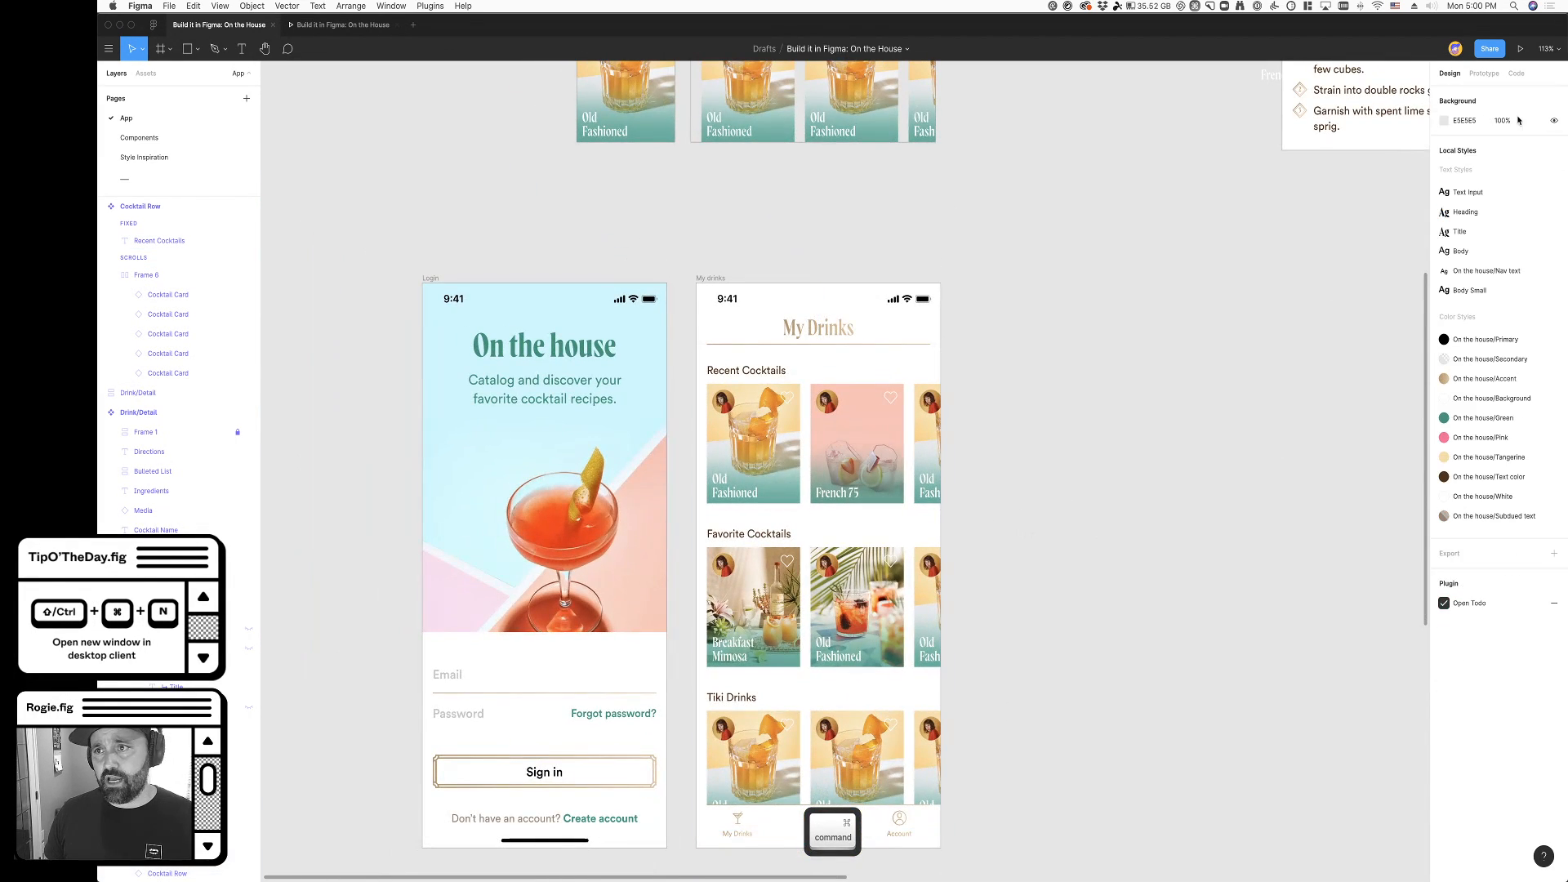
left_click(1519, 49)
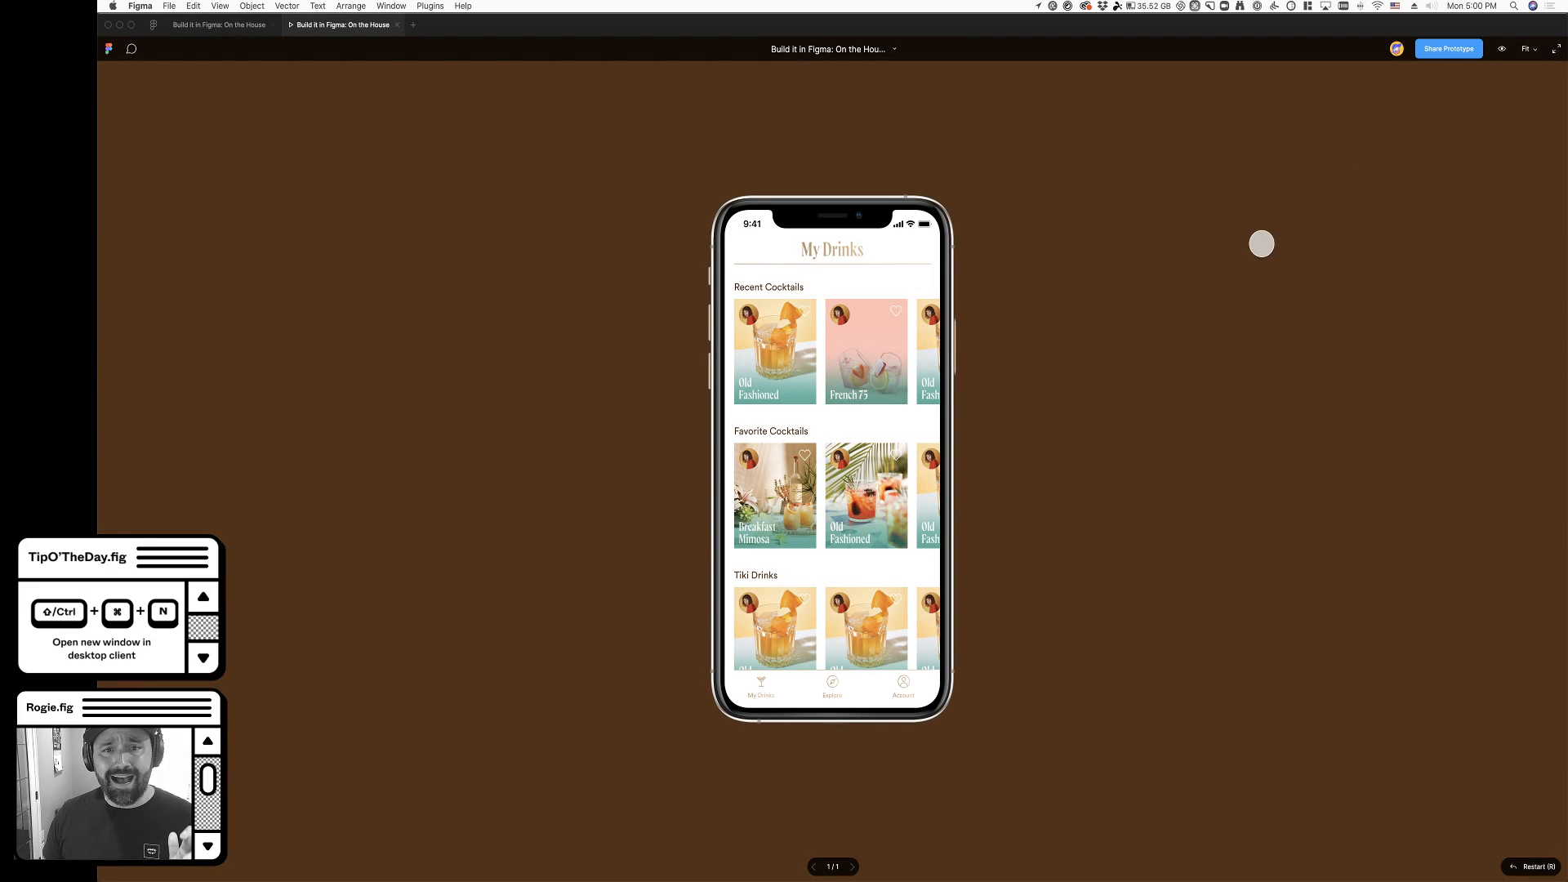
left_click_drag(895, 379, 790, 374)
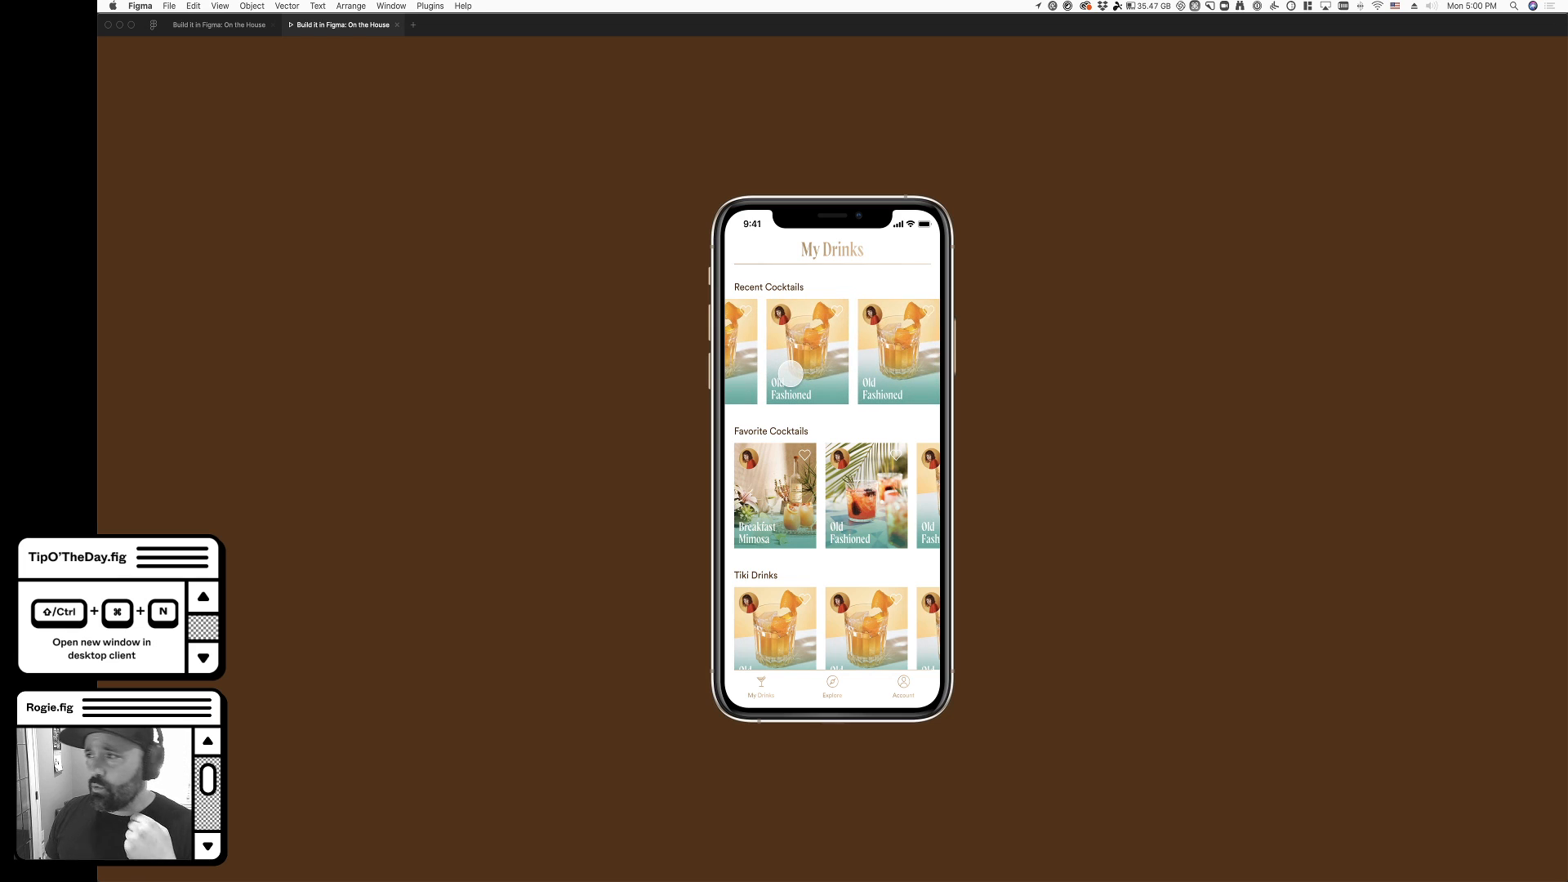
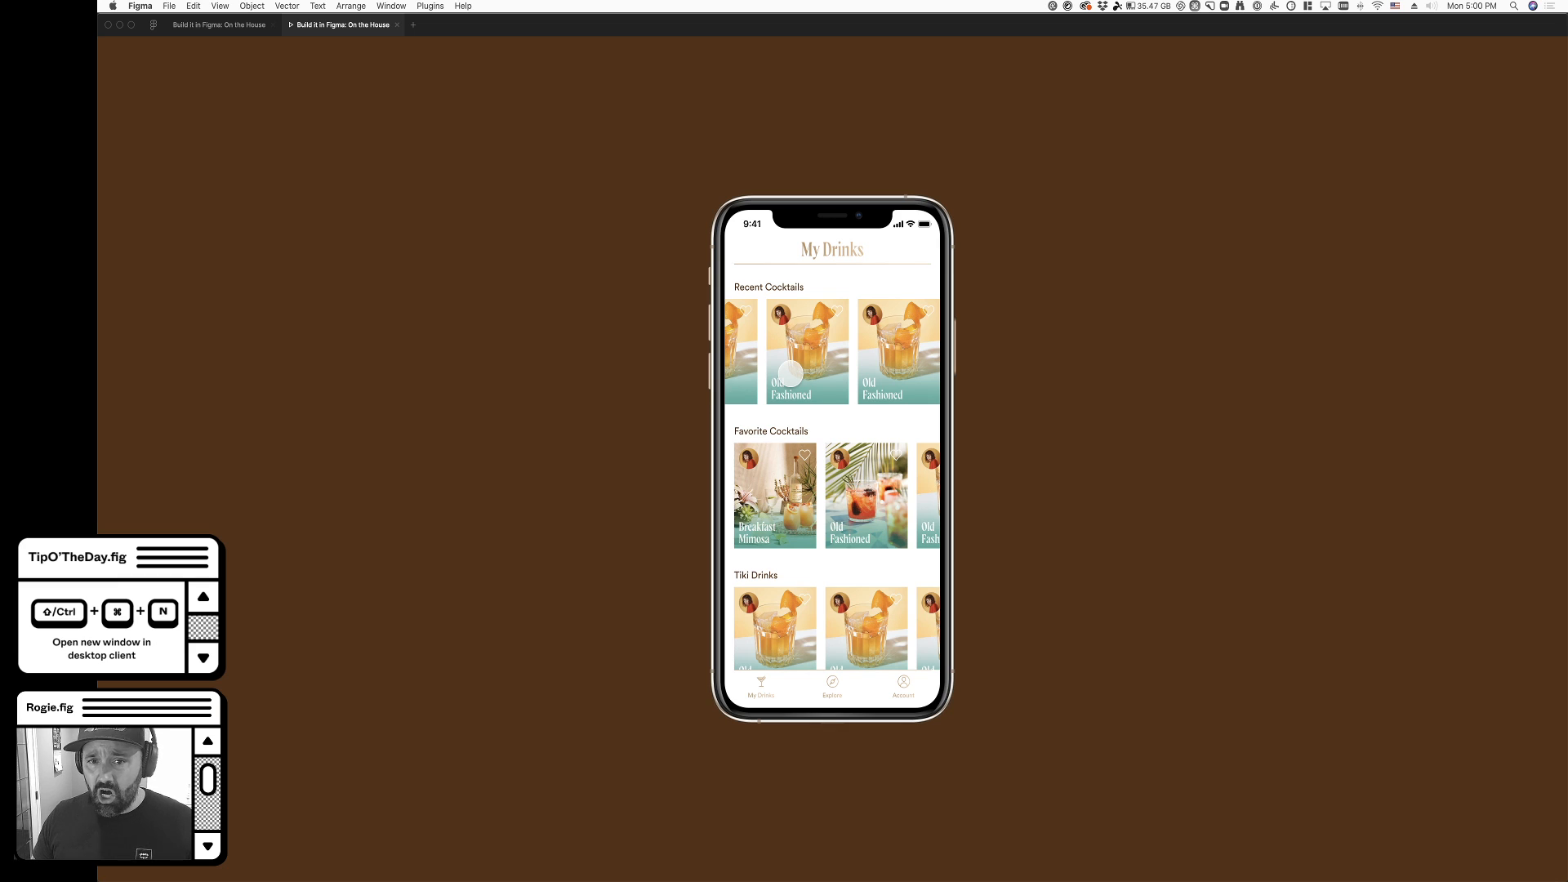
- Swipe the Recent Cocktails and Favorite Cocktails rows in the prototype preview to test their horizontal scrolling
left_click_drag(771, 364, 882, 373)
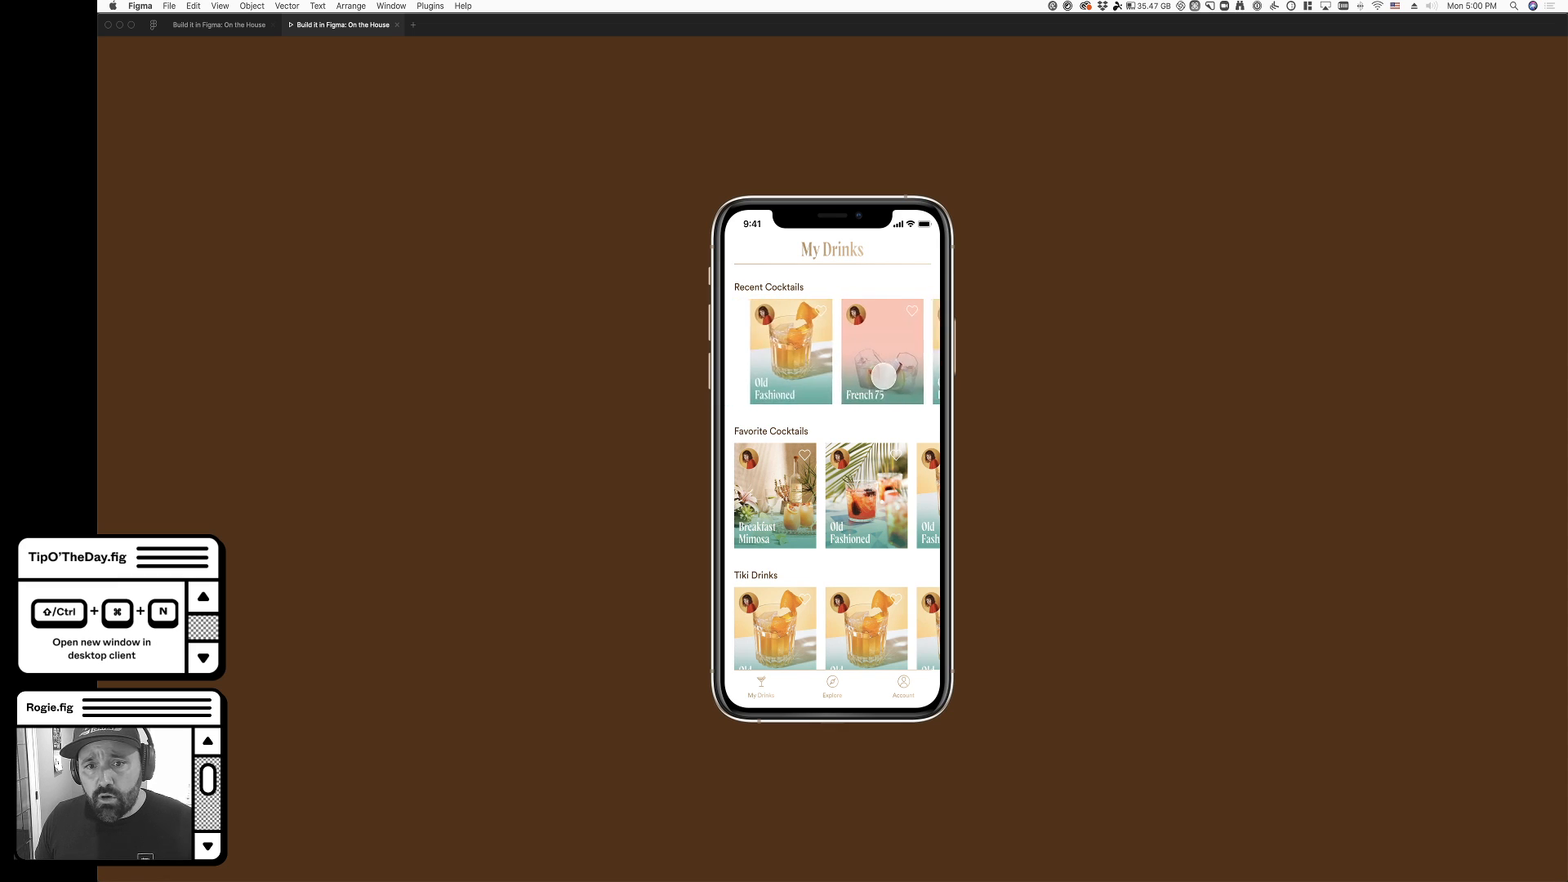
mouse_move(856, 494)
left_mouse_down()
mouse_move(798, 515)
mouse_move(867, 513)
left_mouse_up()
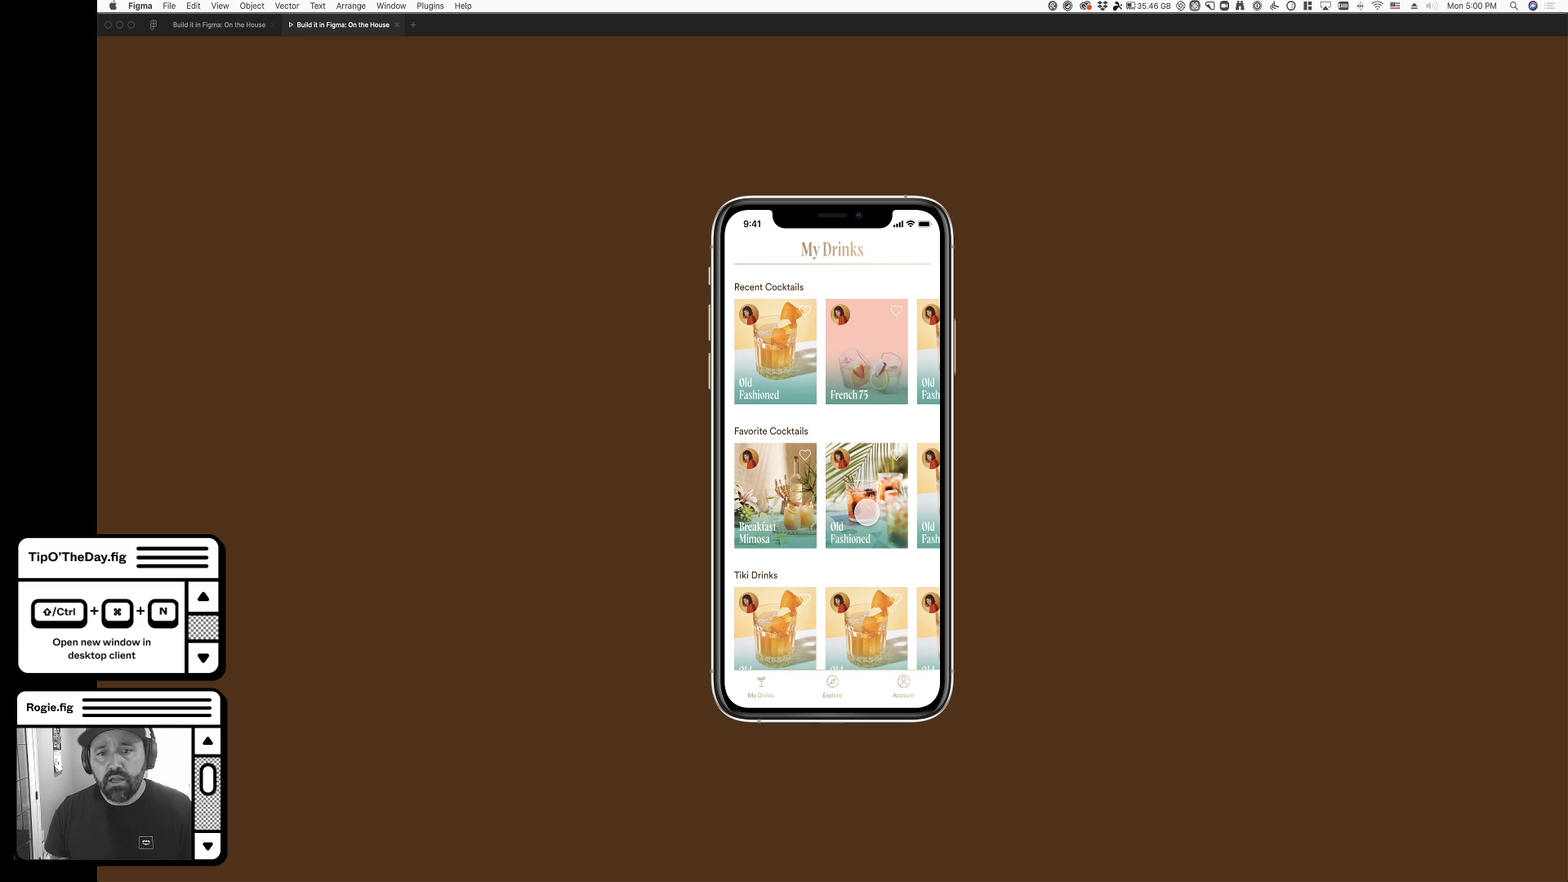
left_click_drag(884, 490, 1063, 541)
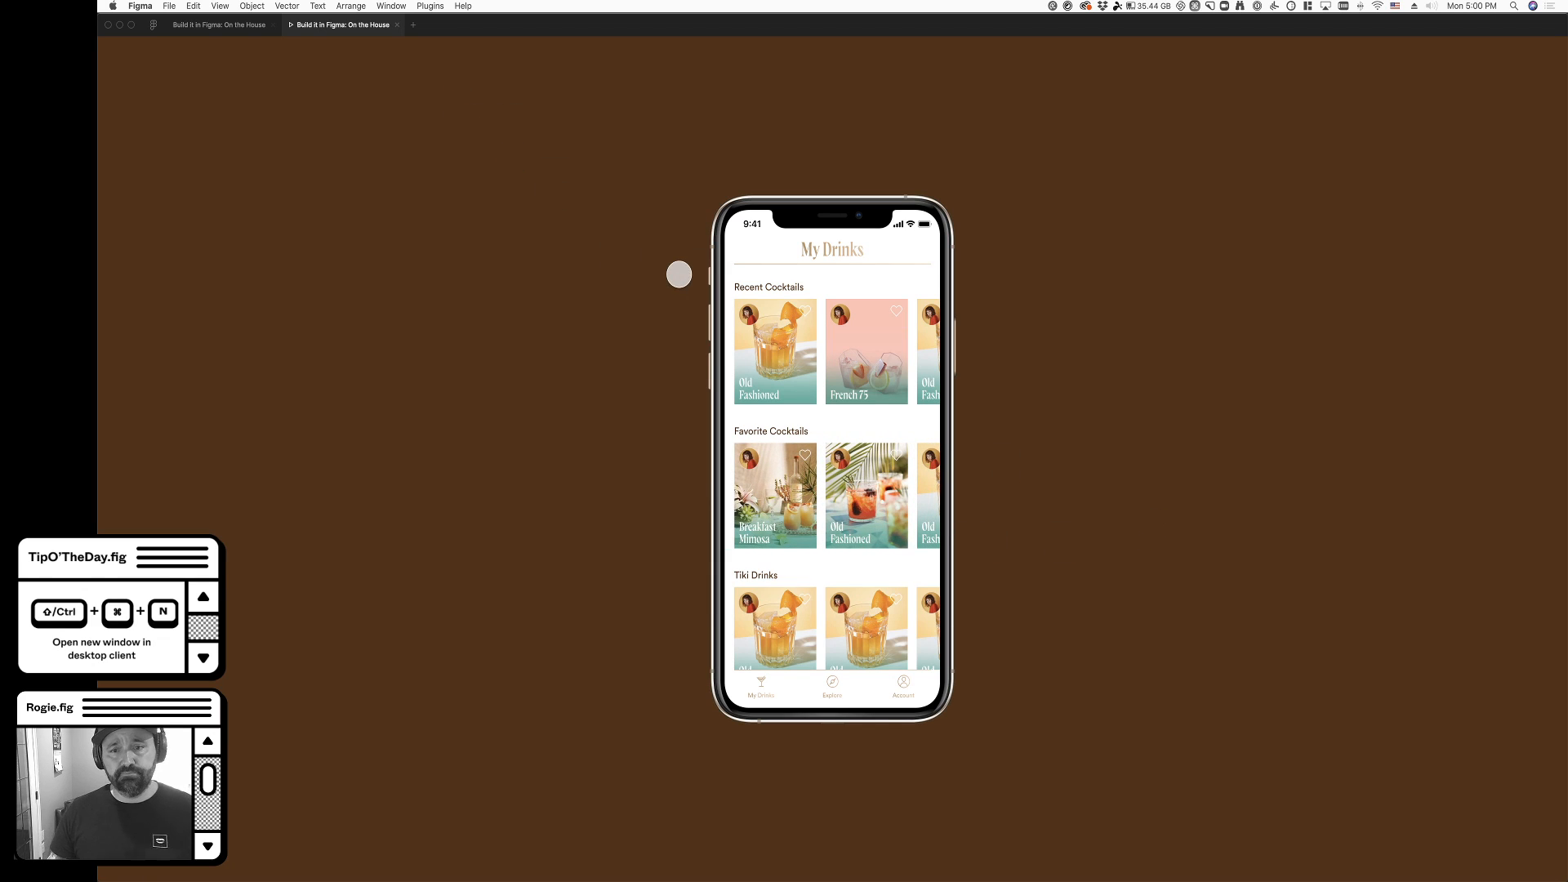
left_click_drag(884, 502, 806, 503)
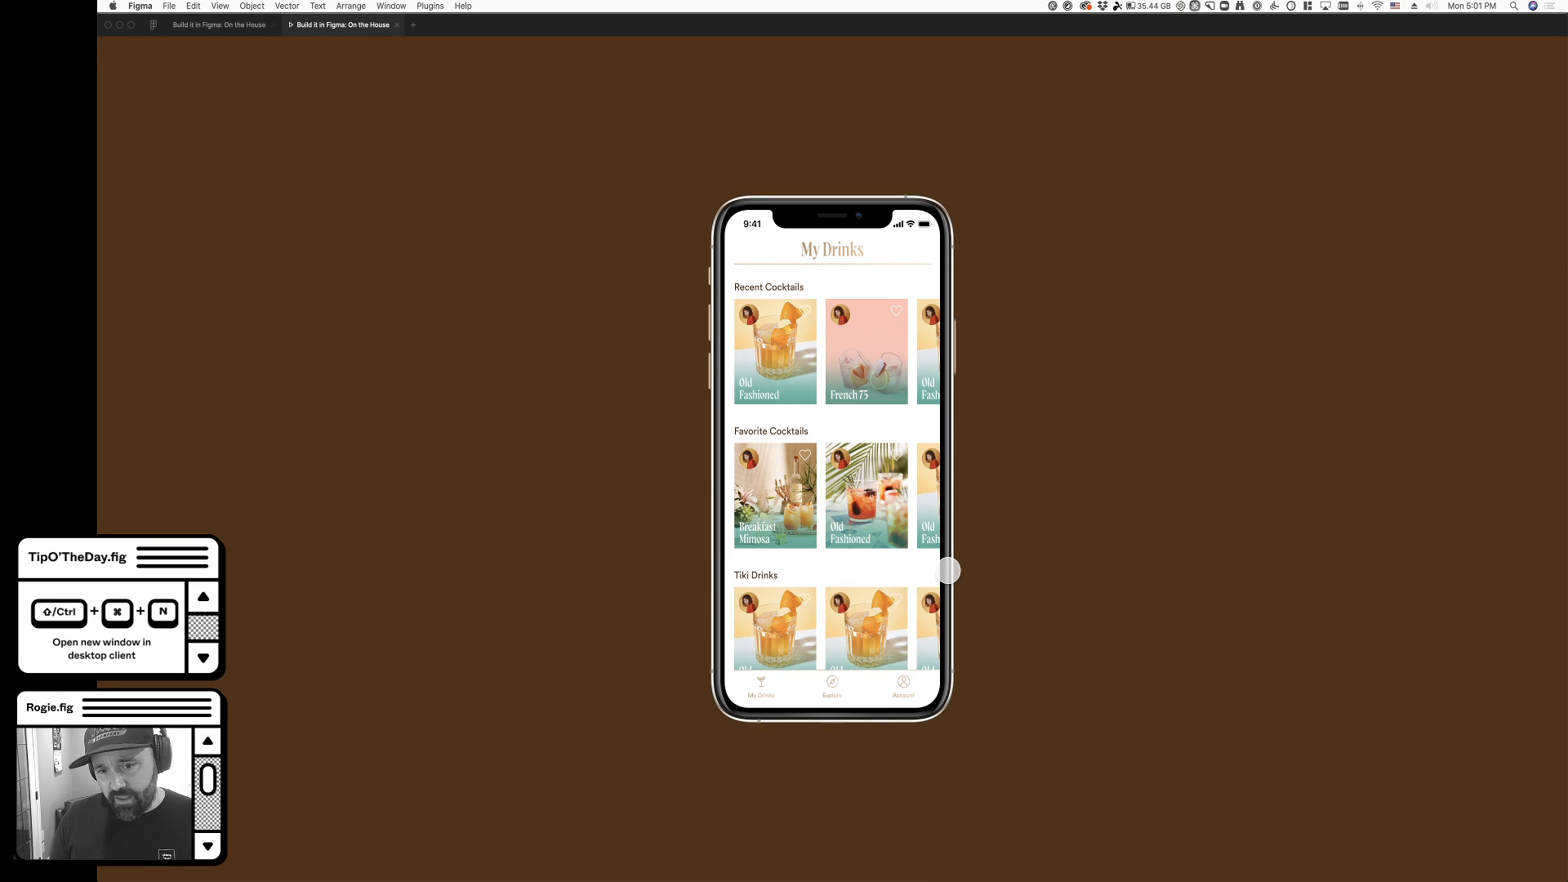
mouse_move(925, 518)
left_mouse_down()
mouse_move(815, 514)
mouse_move(916, 517)
left_mouse_up()
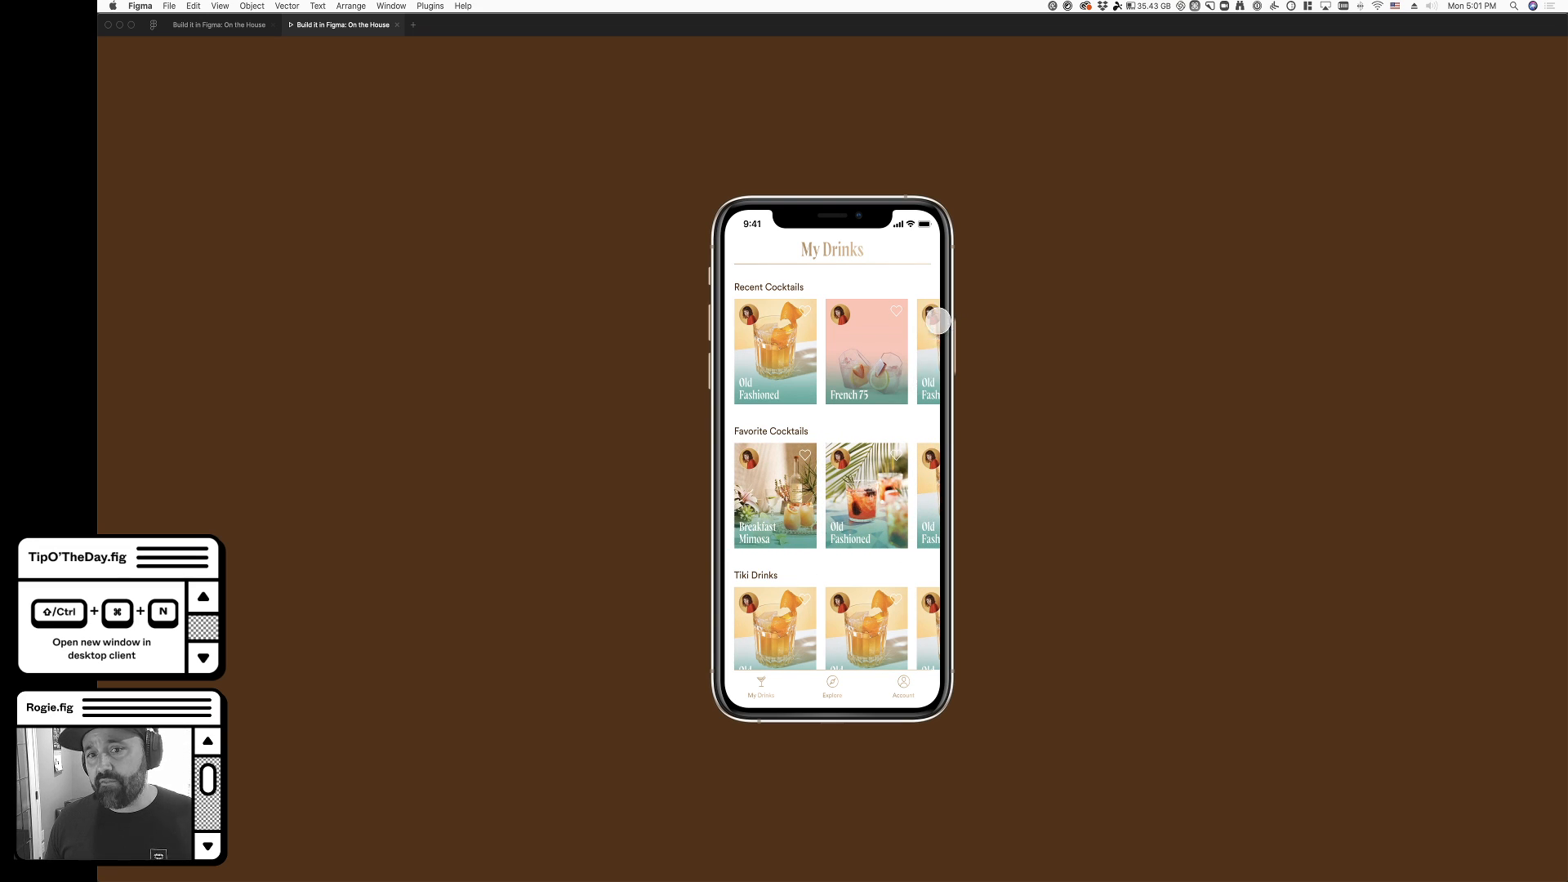
- Return to the design file and duplicate the Tiki Drinks row below the existing rows of the My drinks frame
left_click(219, 24)
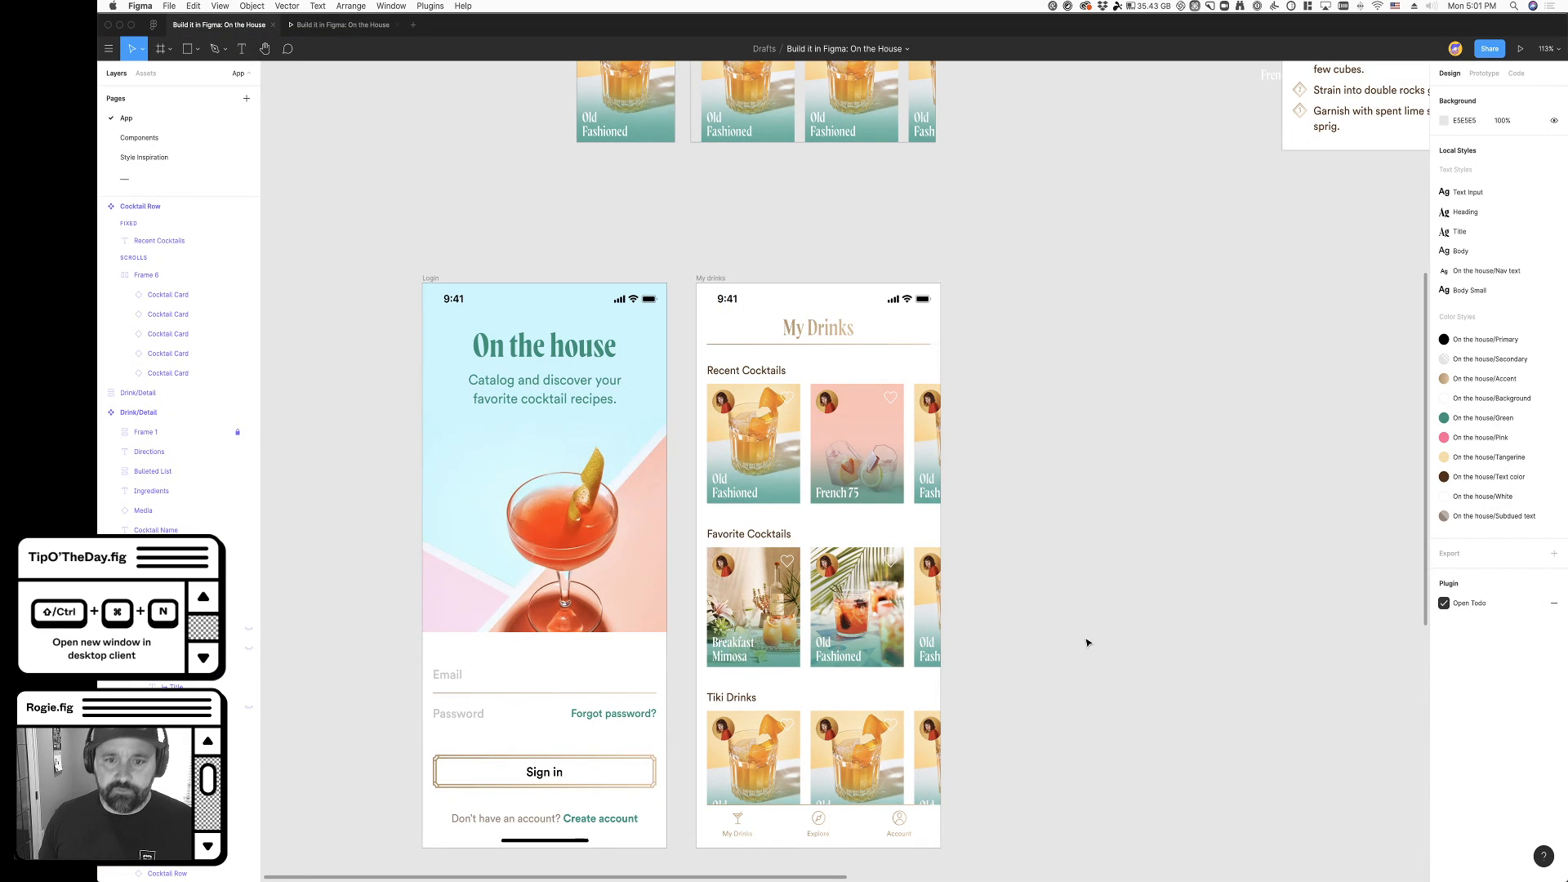
scroll(986, 637, "down", 3)
scroll(986, 637, "right", 2)
scroll(984, 637, "right", 2)
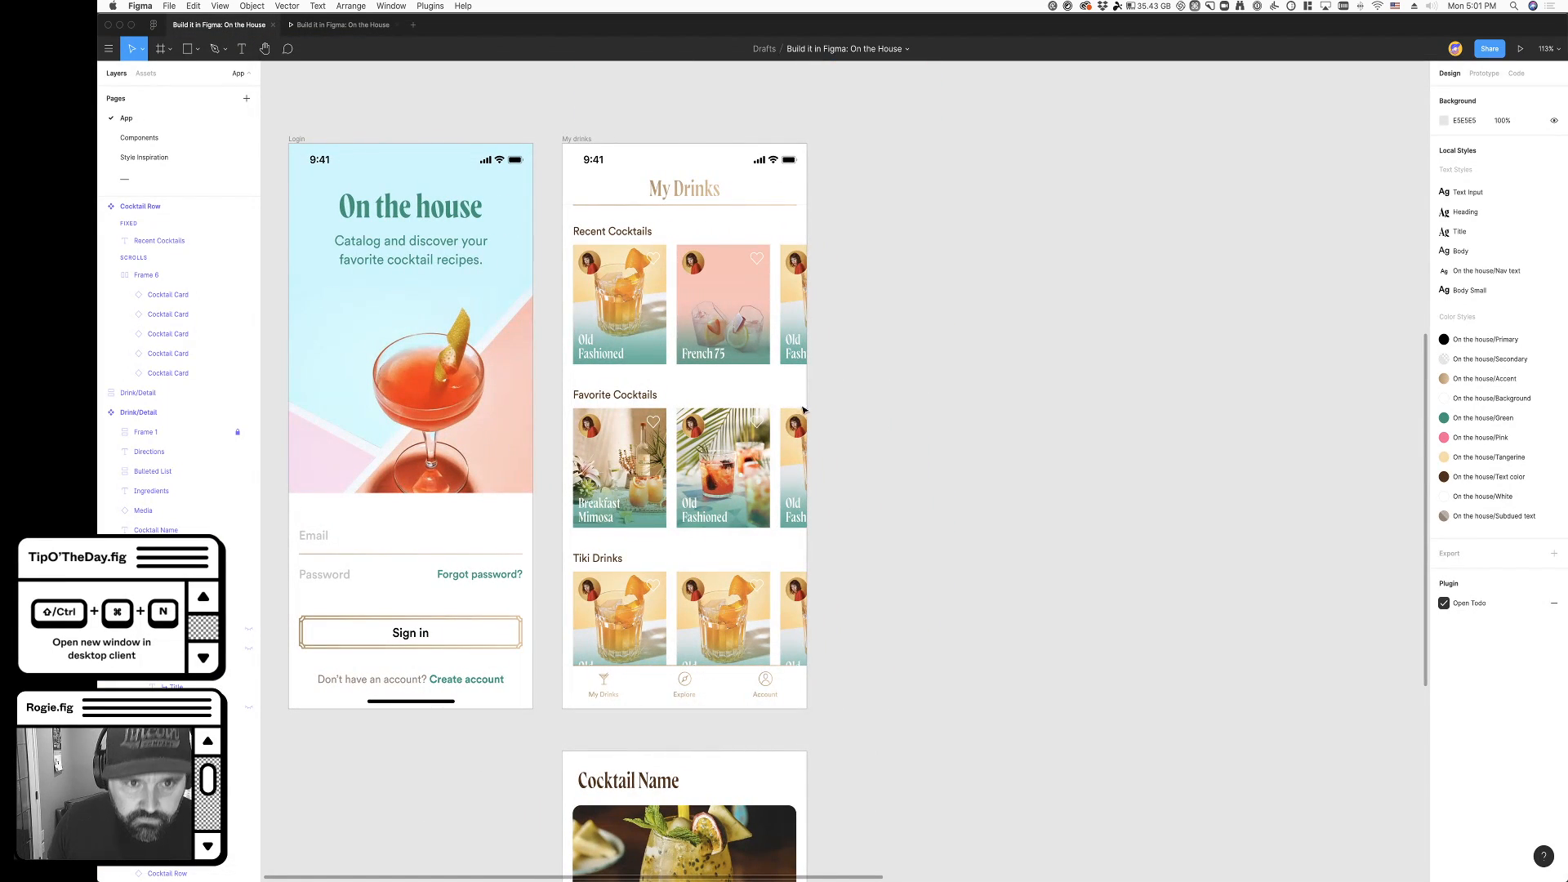
scroll(812, 441, "up", 5)
scroll(822, 421, "down", 5)
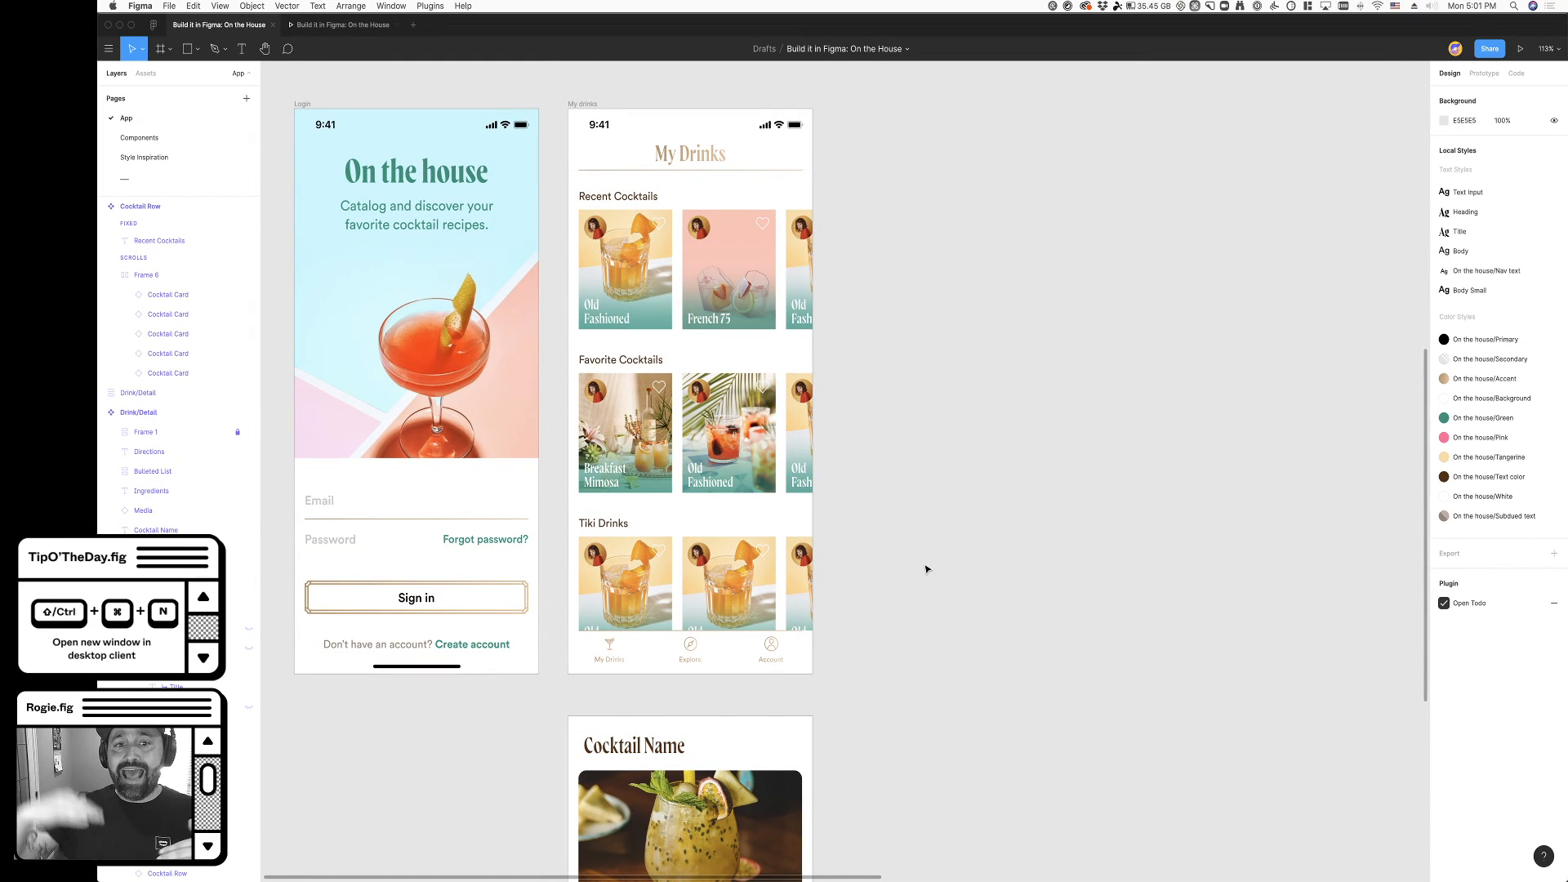
left_click(639, 587)
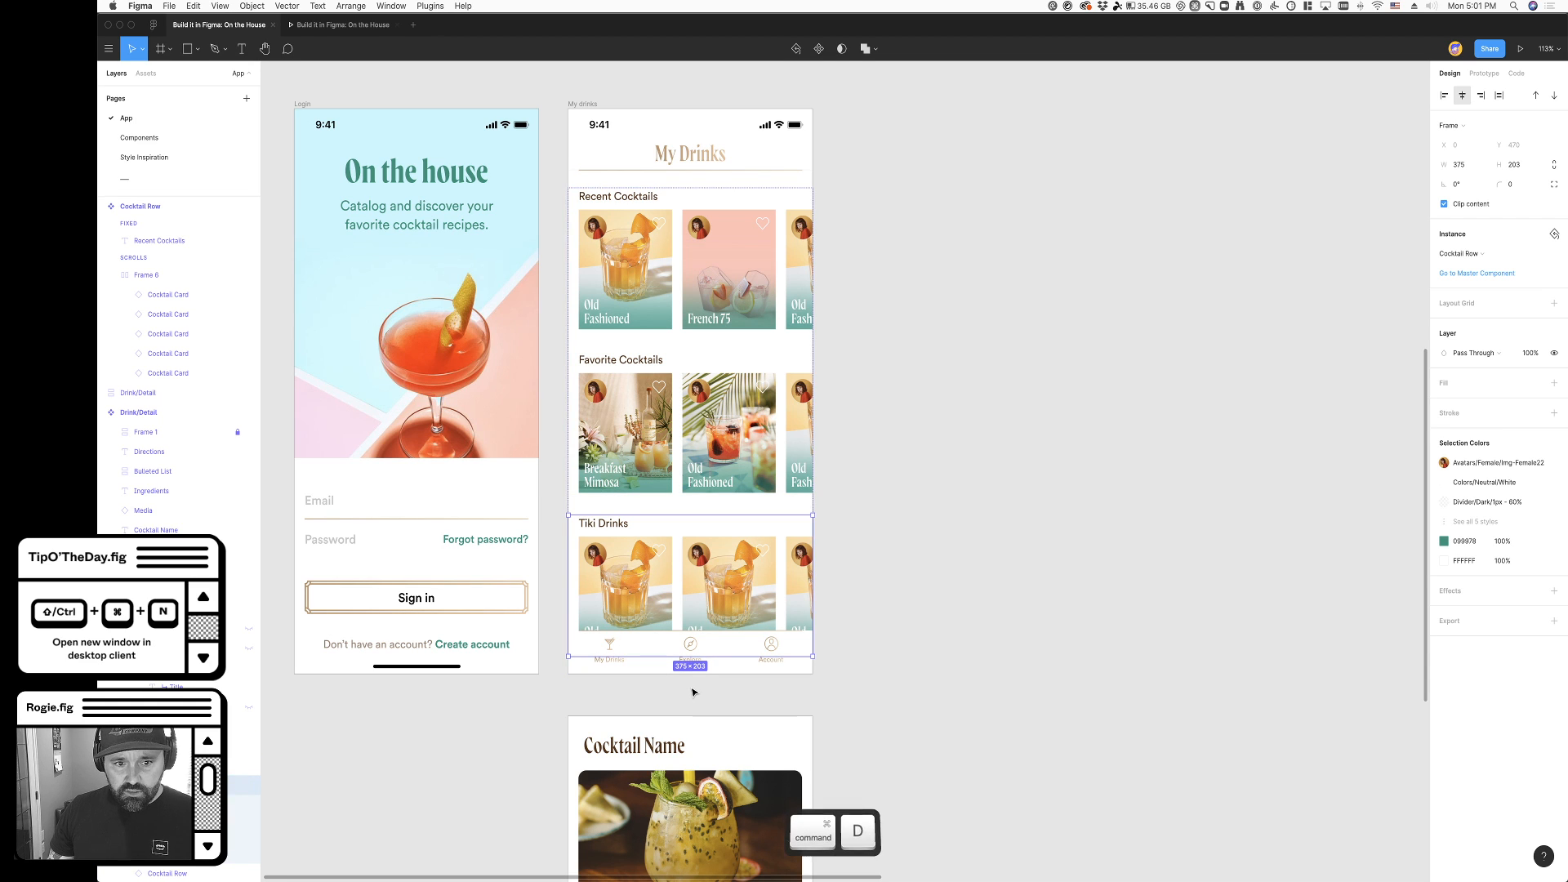
key("ctrl+d")
scroll(938, 758, "down", 3)
scroll(938, 758, "up", 2)
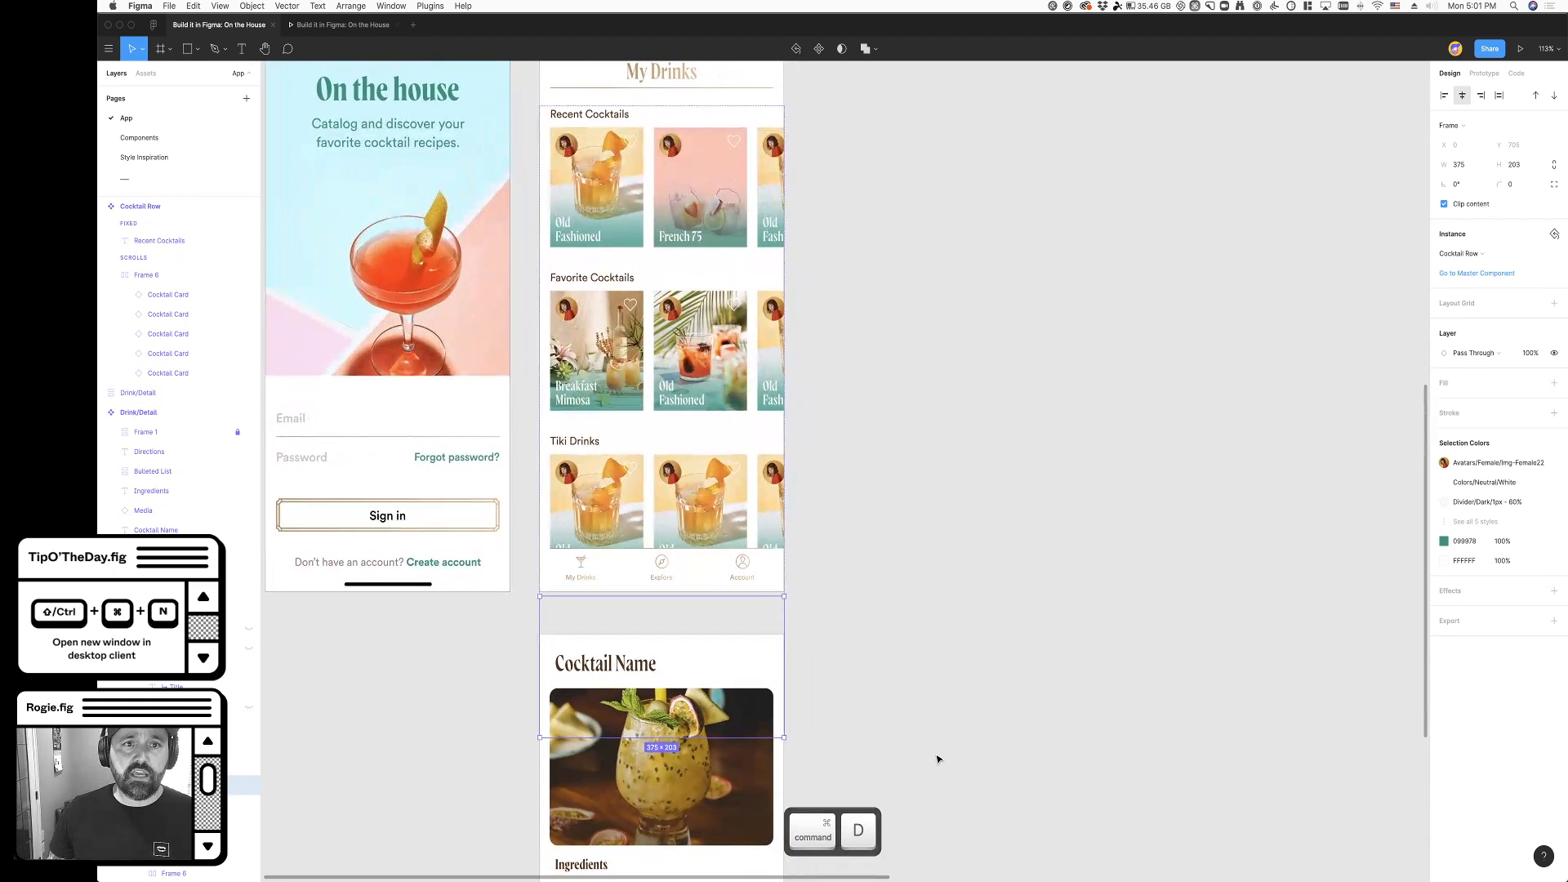
left_click(904, 647)
- Toggle outline view on and off to inspect the content extending beyond the My drinks frame
scroll(904, 650, "down", 4)
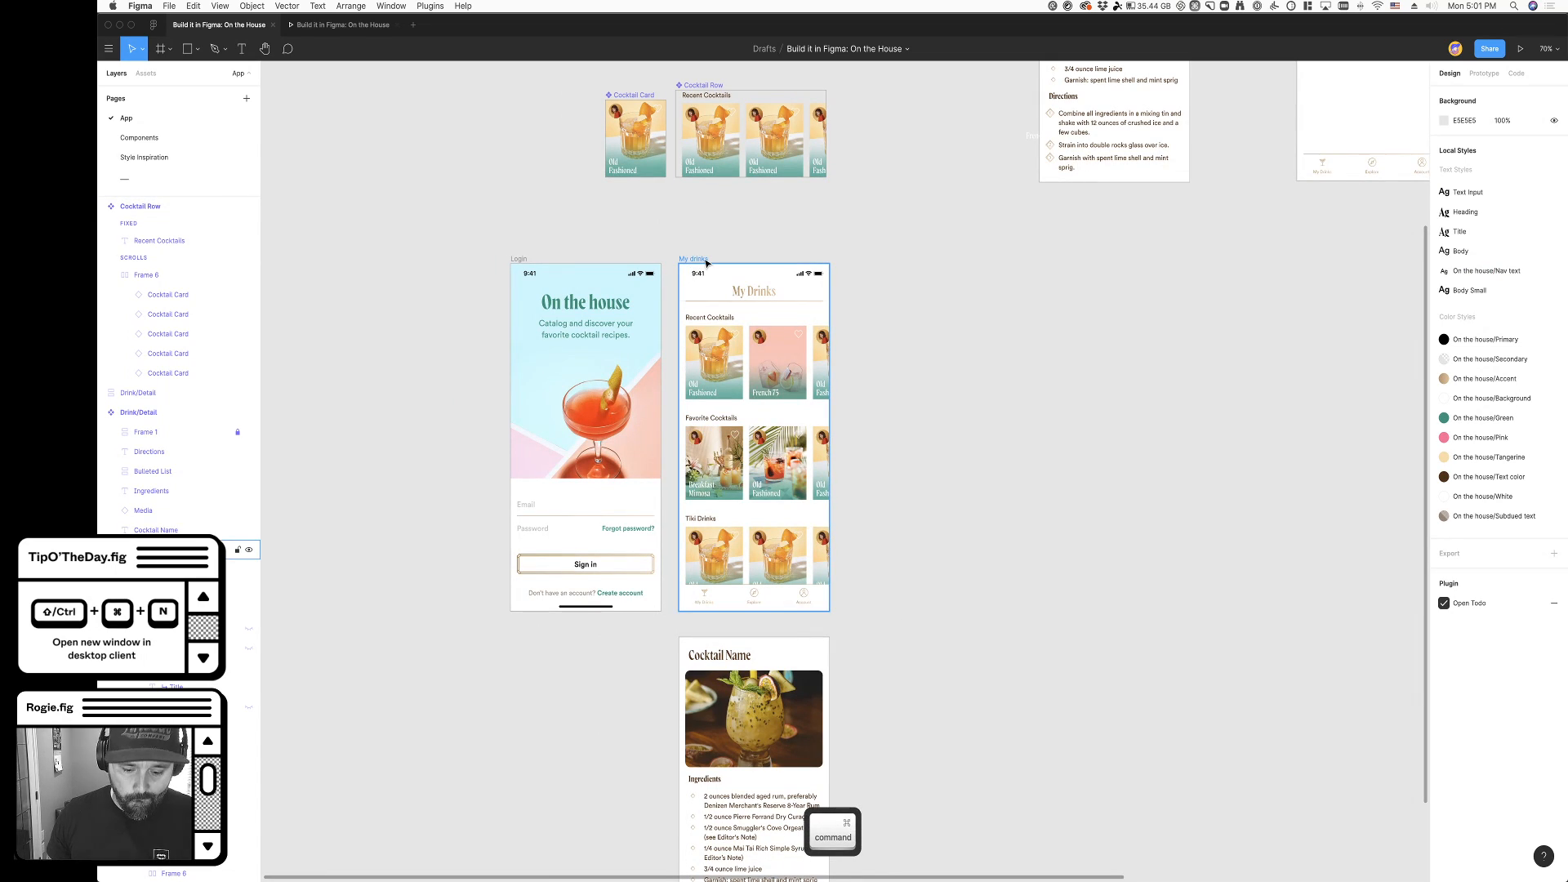
key("ctrl+y")
key("ctrl+y")
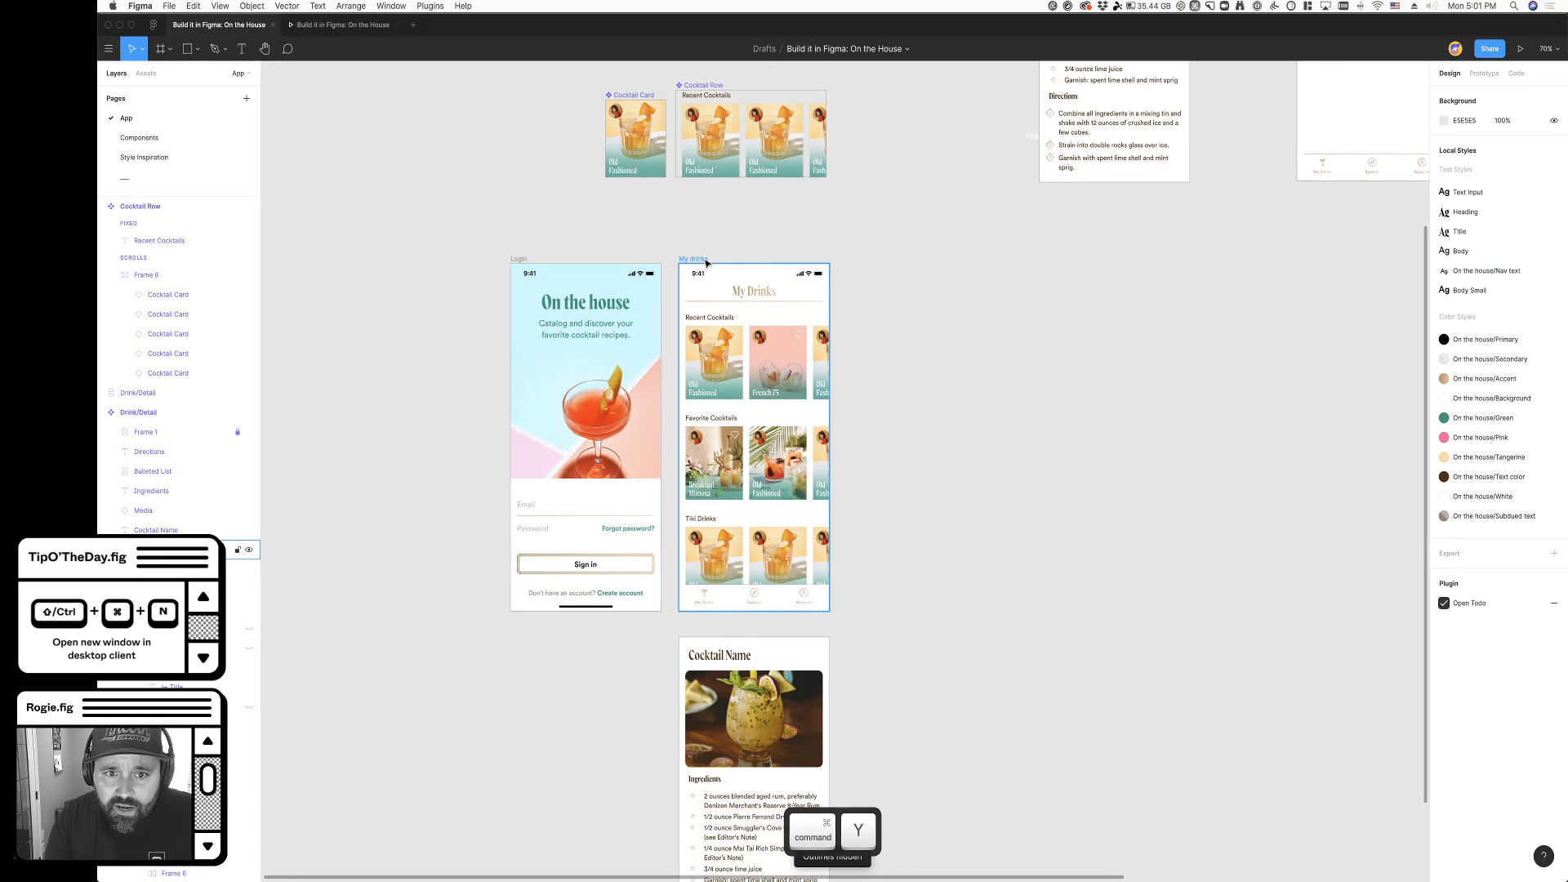
- Turn off content clipping on the My drinks frame and move the Cocktail Name detail frame down clear of the overflowing row
left_click(707, 262)
left_click(1465, 208)
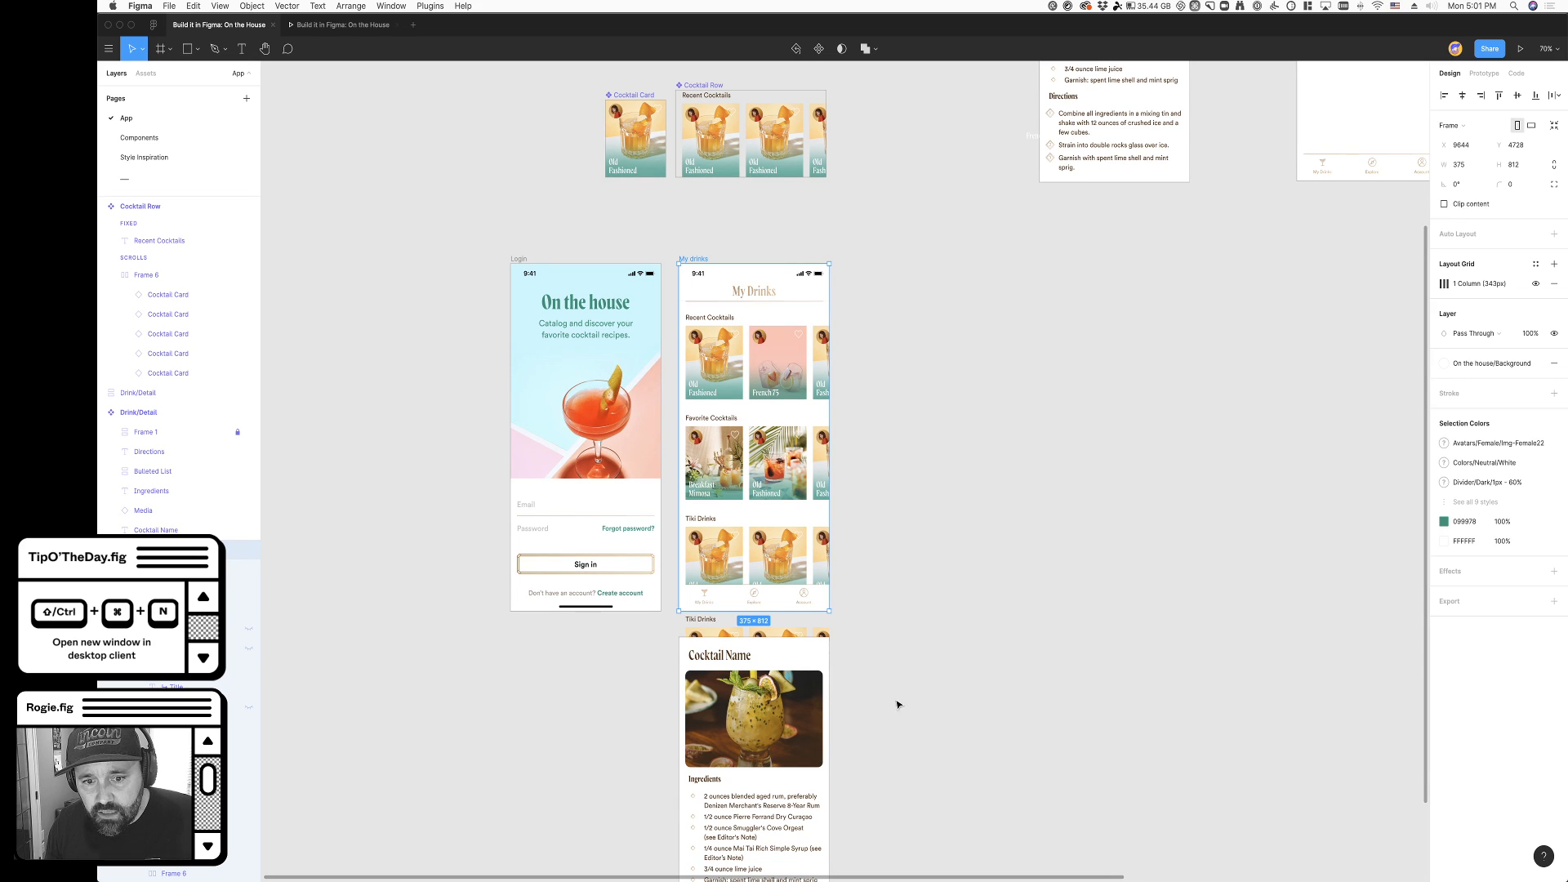
left_click_drag(694, 648, 698, 771)
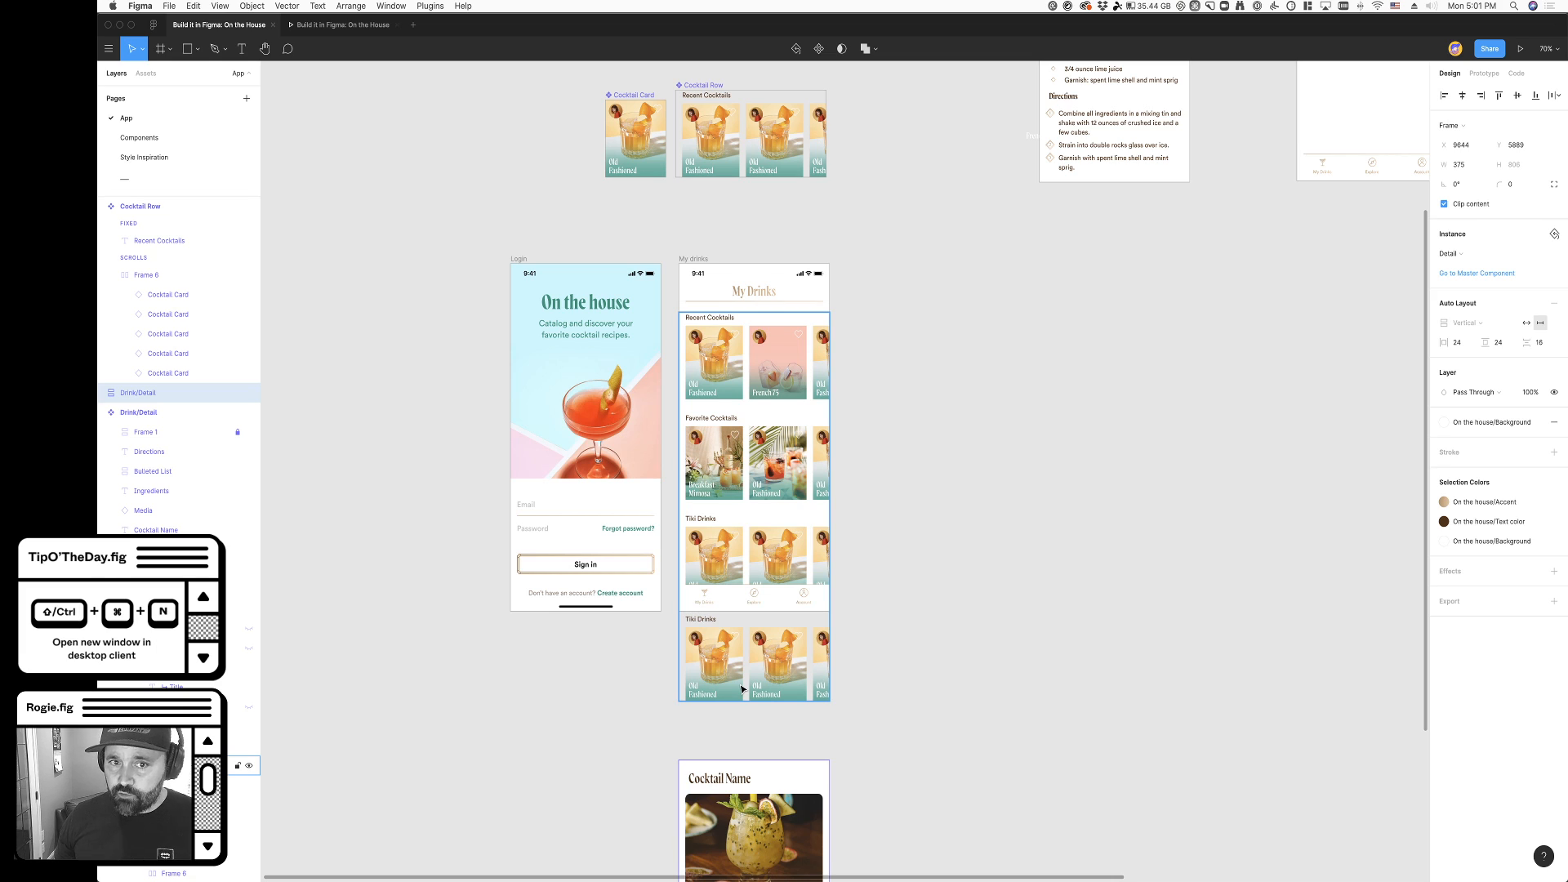
- Turn content clipping back on for the My drinks frame and deselect it
left_click(1147, 325)
left_click(698, 262)
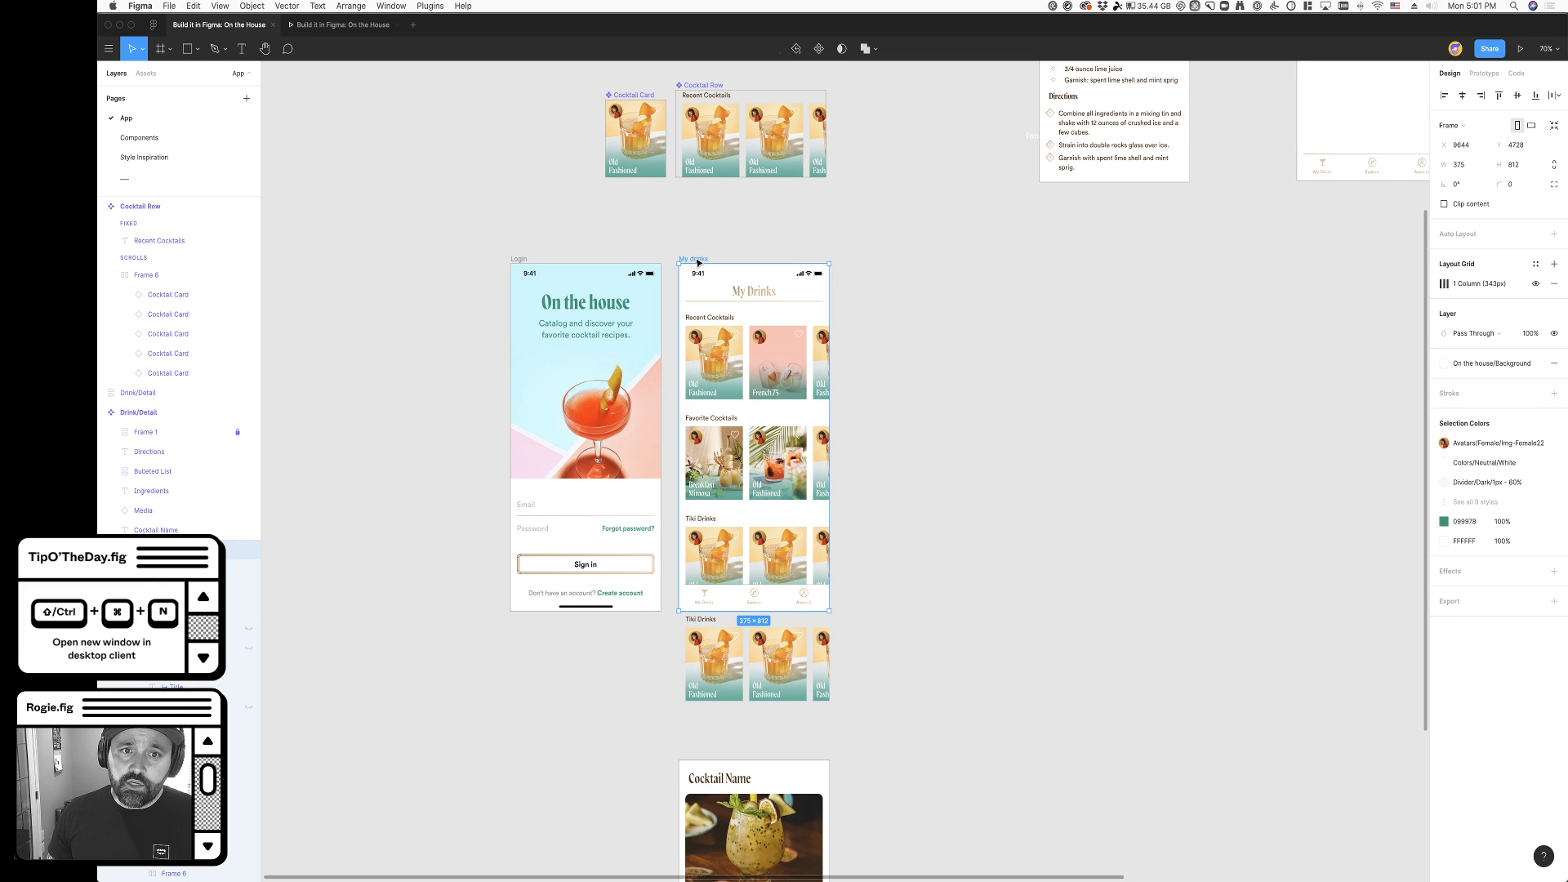
left_click(1458, 206)
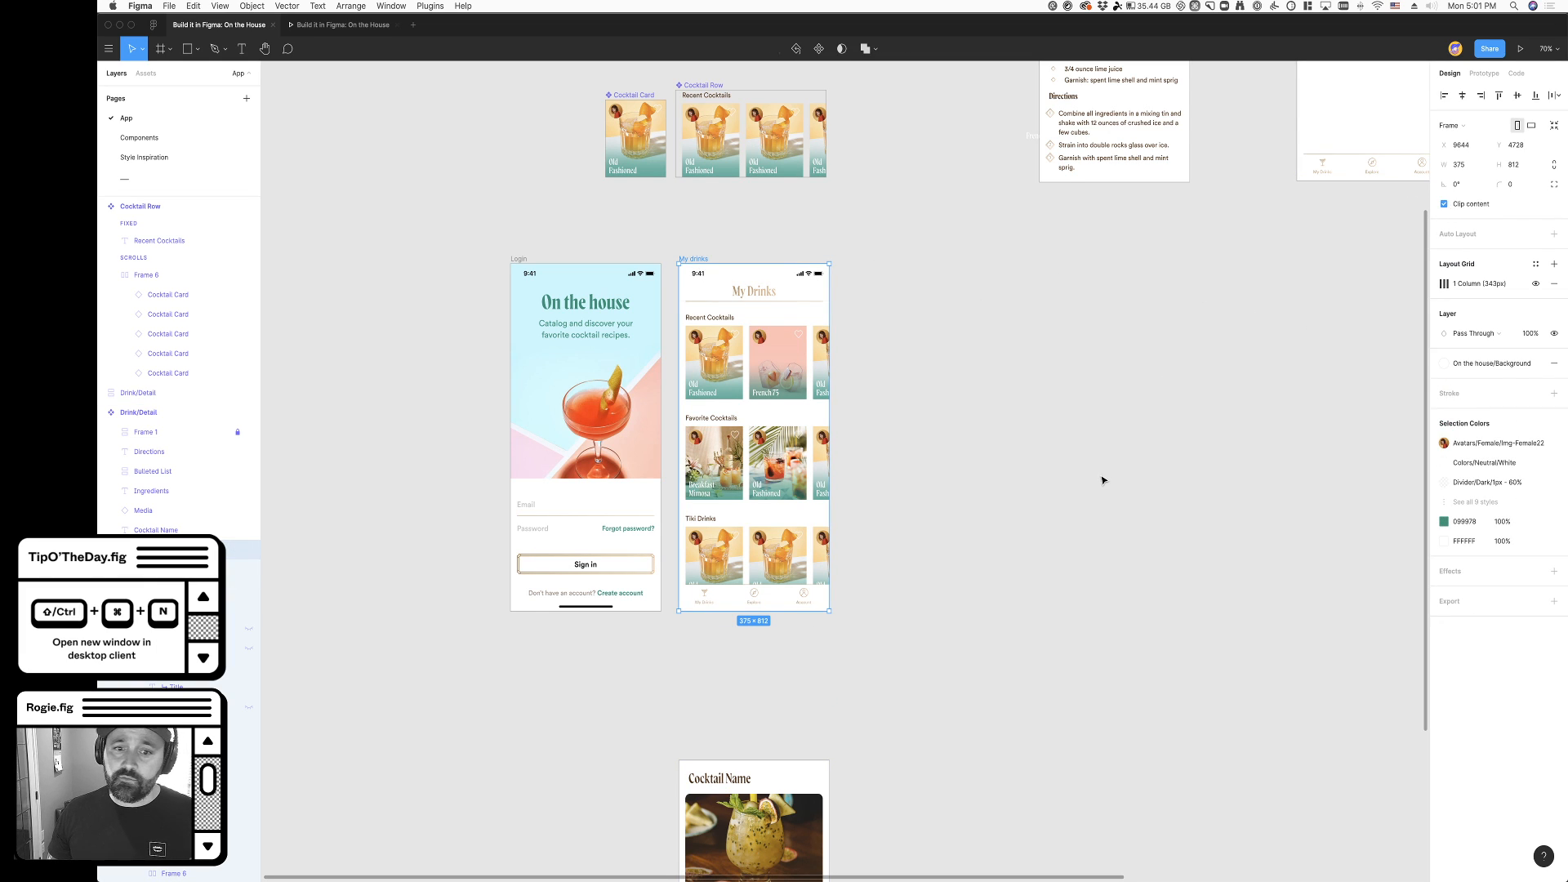
left_click(1104, 482)
- Switch outline view on and off to examine the cocktail rows hidden outside the My drinks frame
key("super+y")
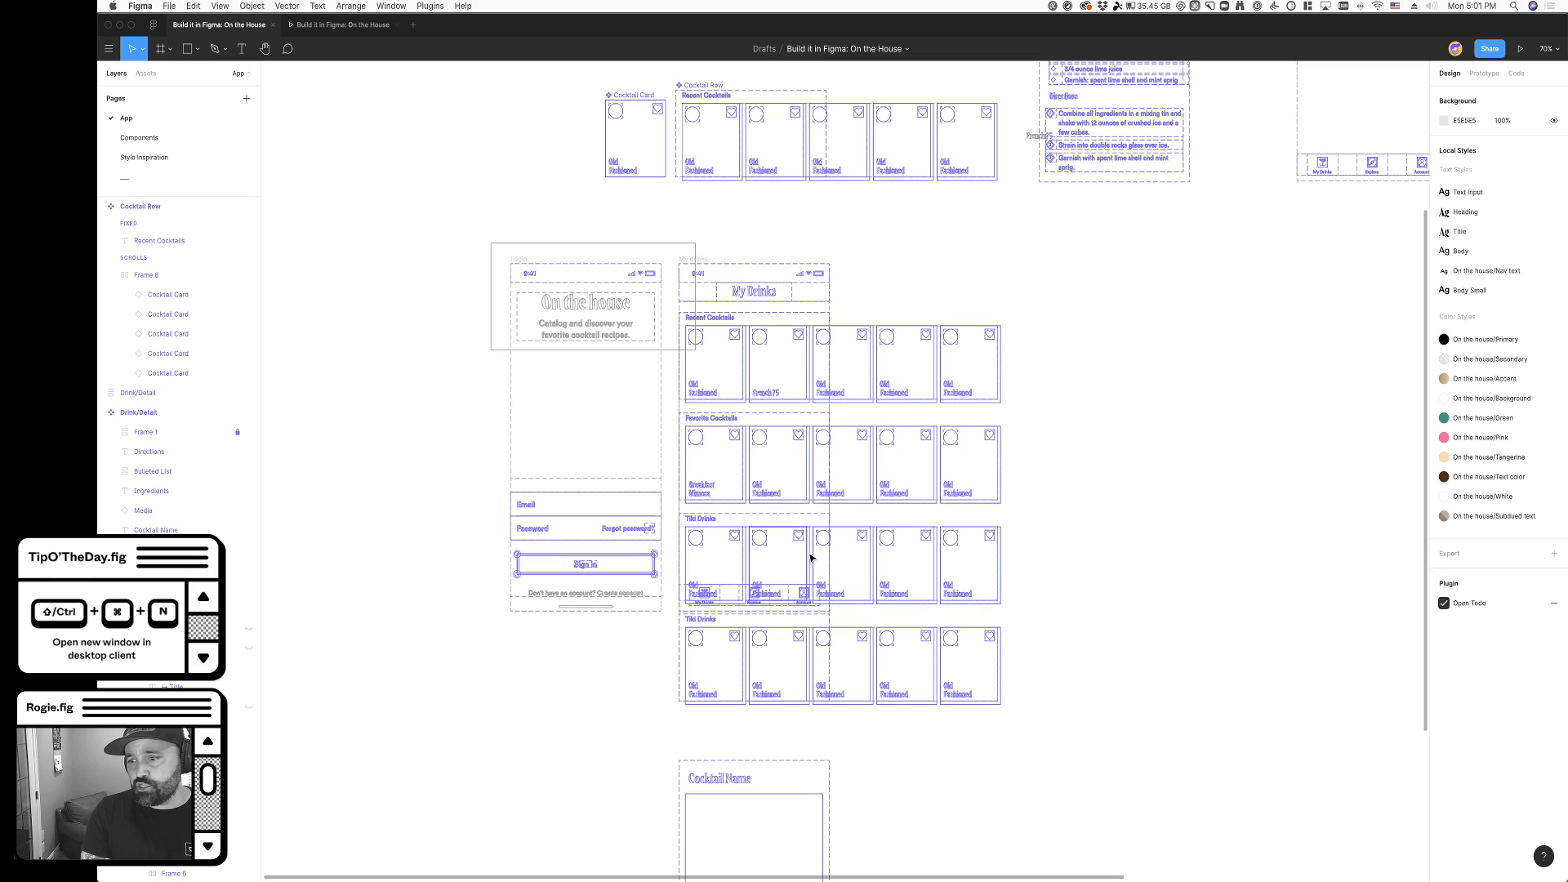
key("super+y")
key("super+y")
key("super+y")
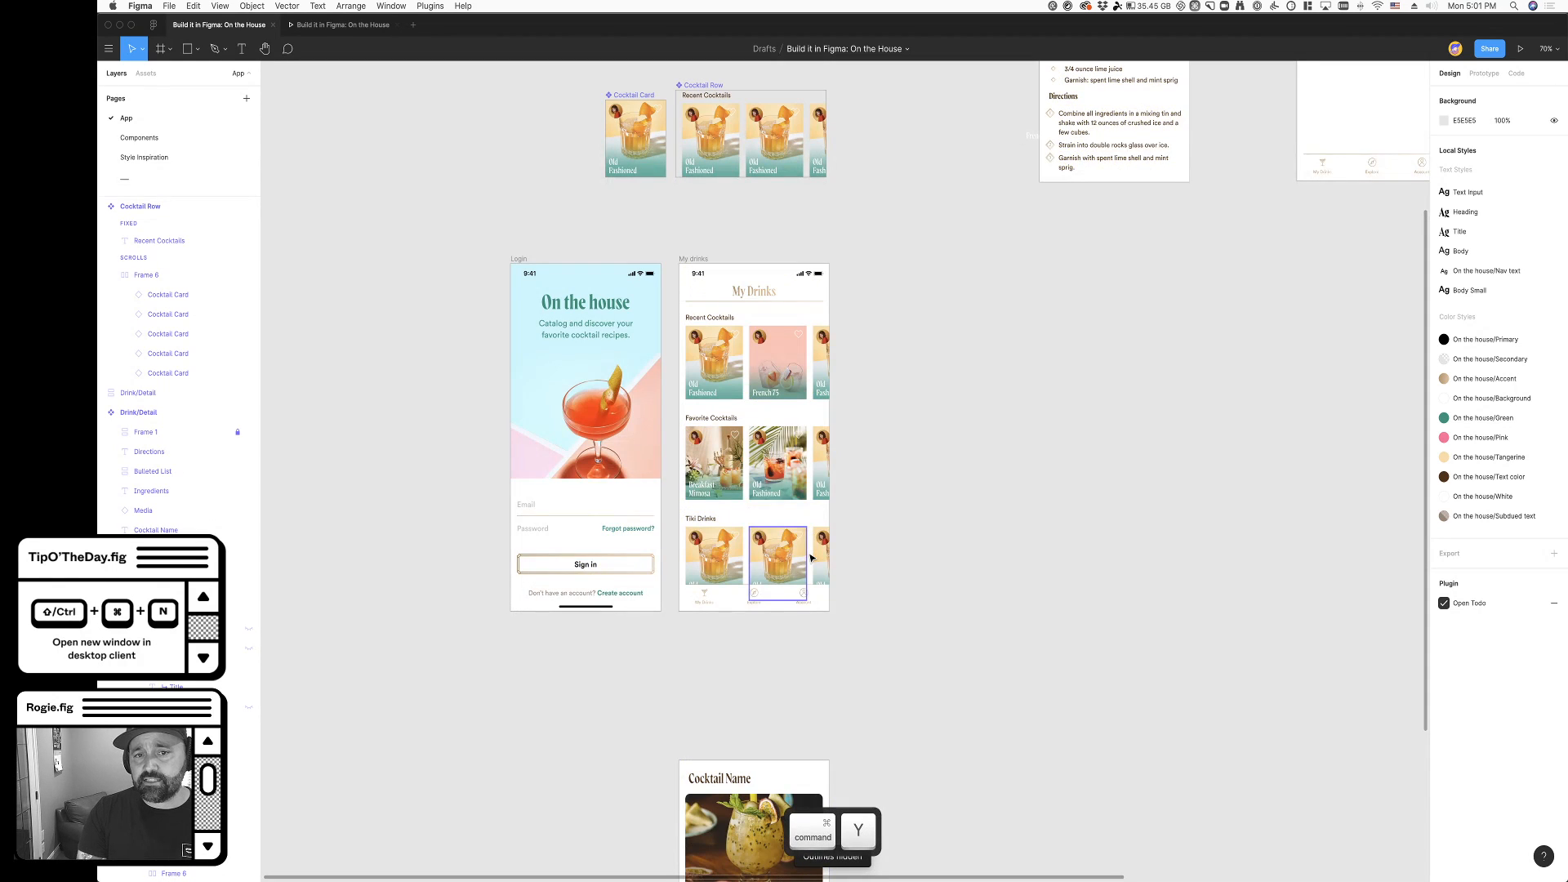
- Check how the My Drinks screen scrolls in the prototype preview, and return to the design file
scroll(829, 560, "up", 2, "super")
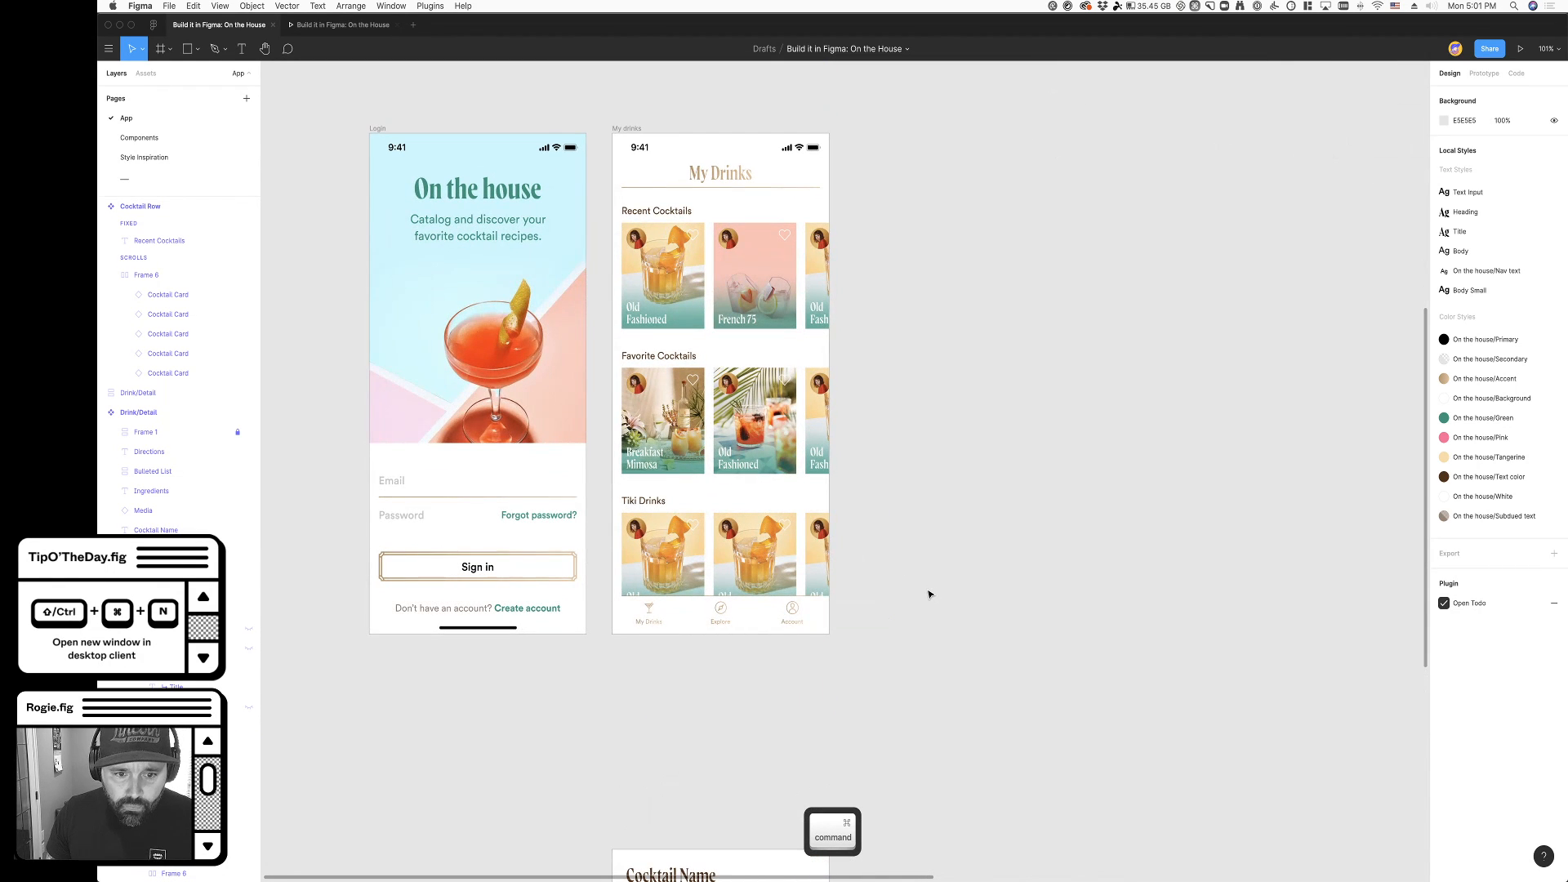
scroll(920, 602, "right", 1)
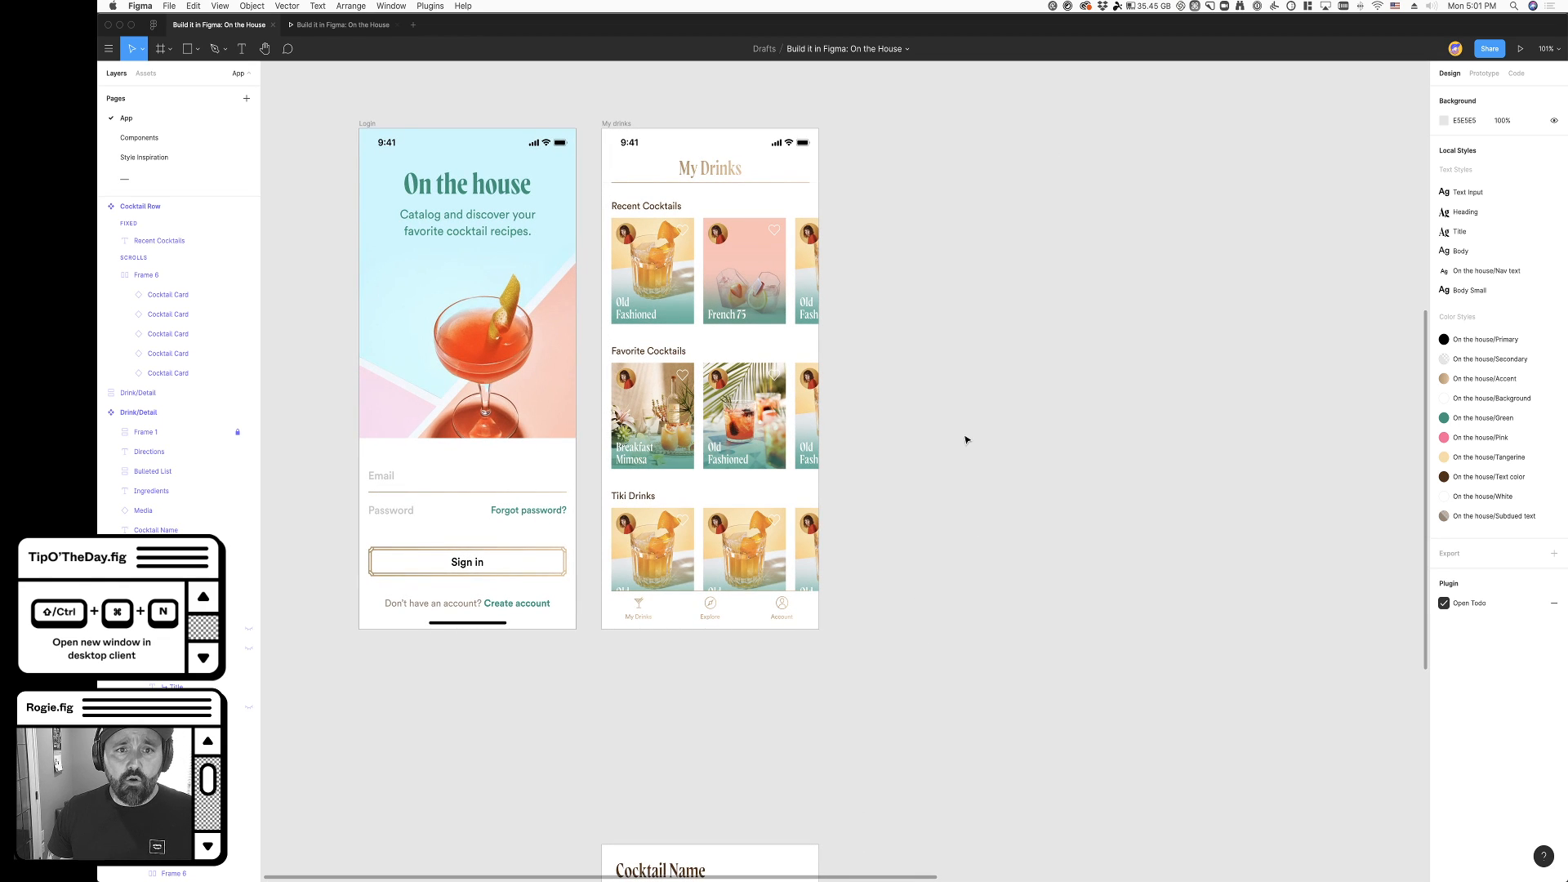
left_click(341, 25)
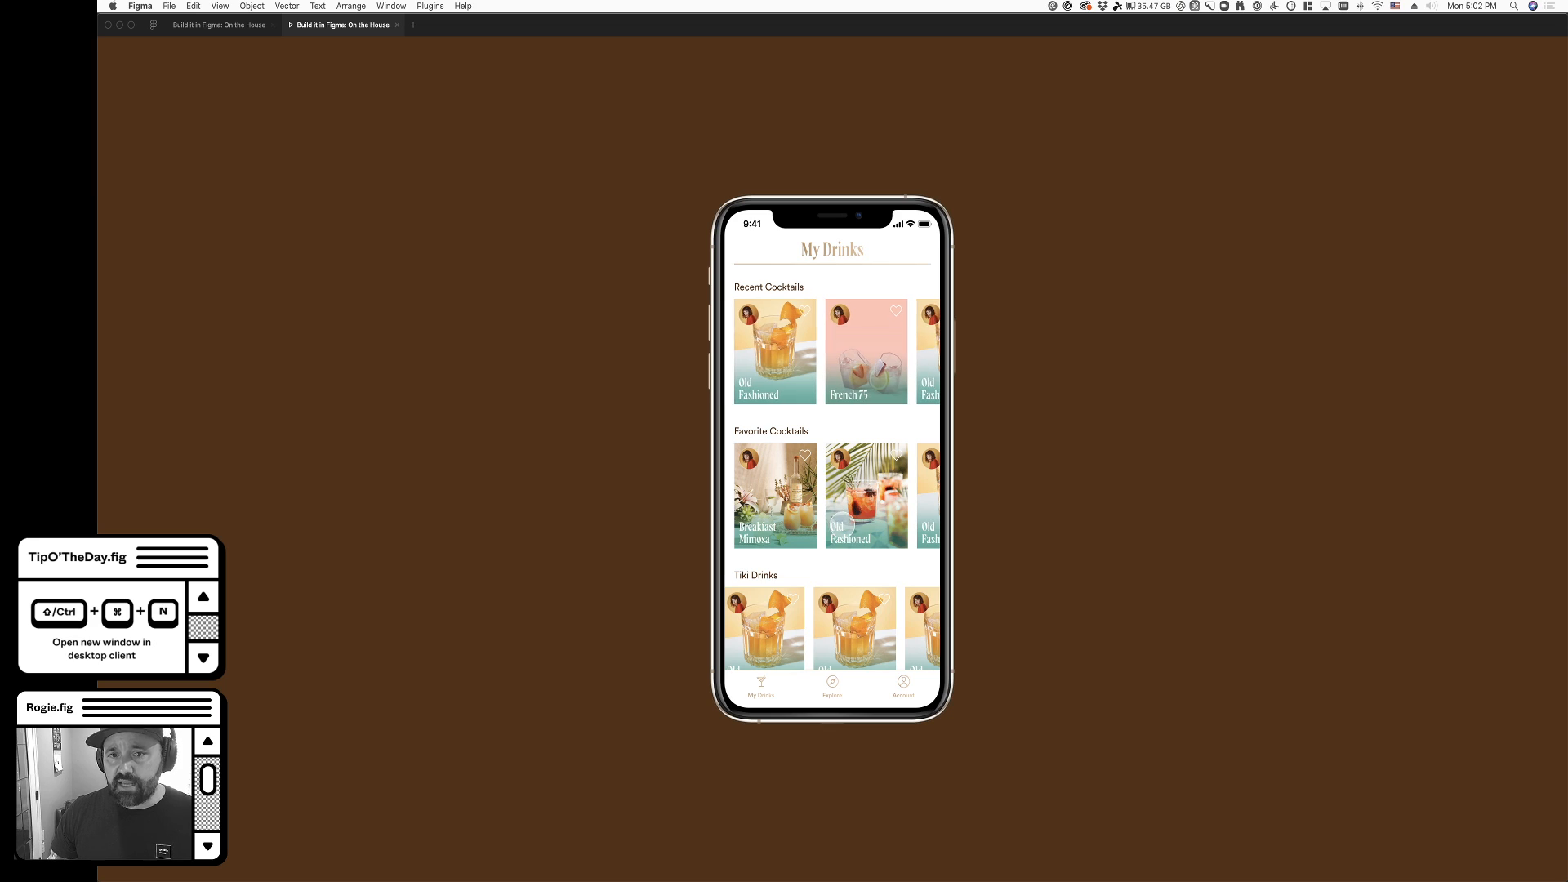
left_click(234, 26)
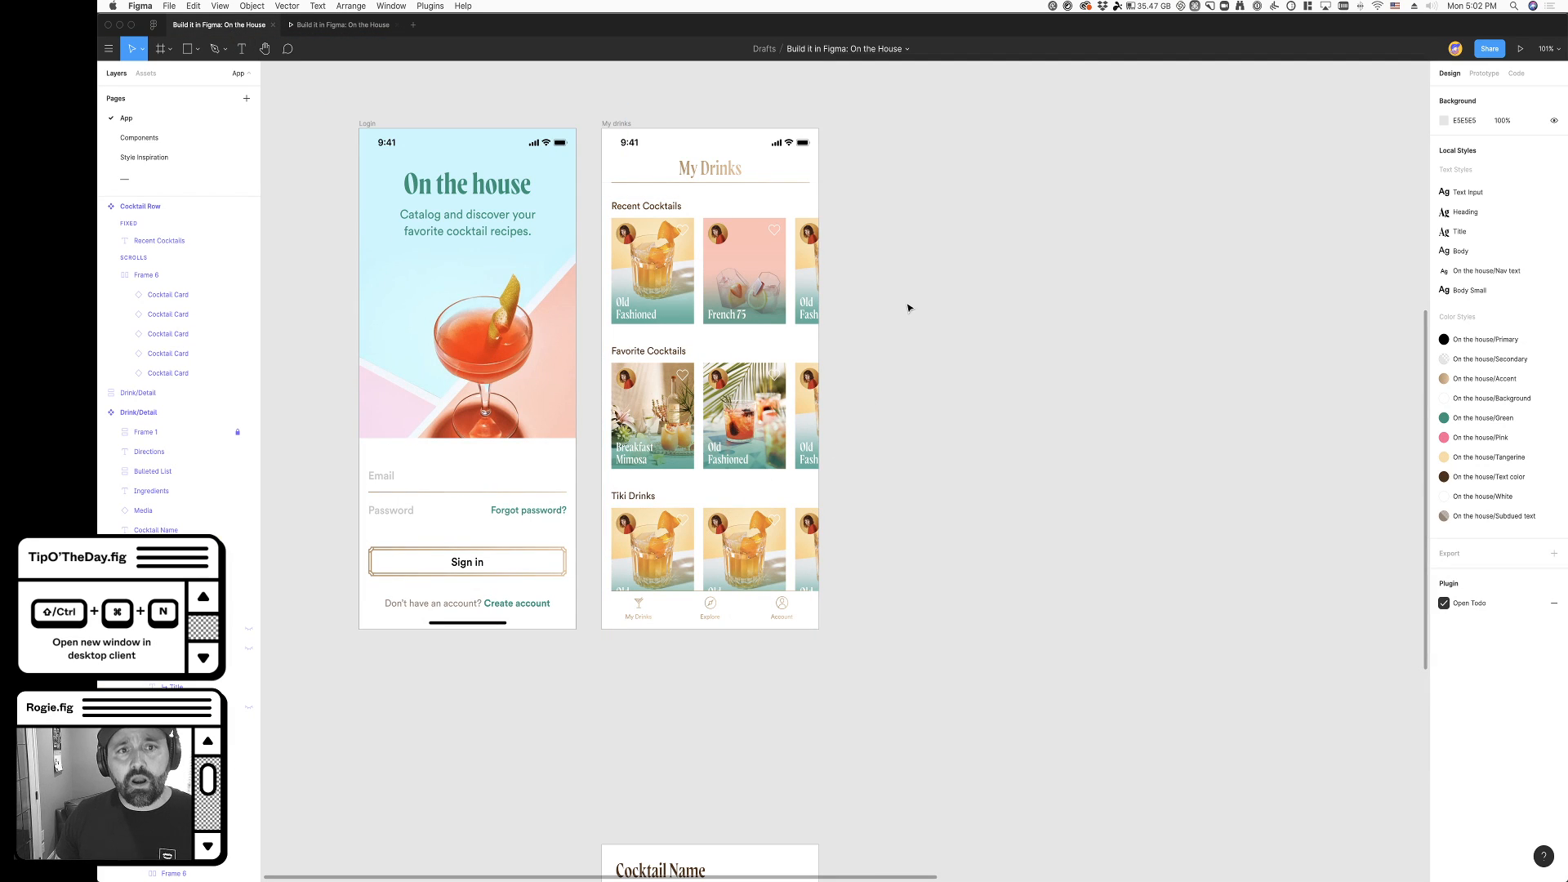
- Set the overflow behavior of the My drinks frame to Vertical Scrolling in its prototype settings
left_click(623, 124)
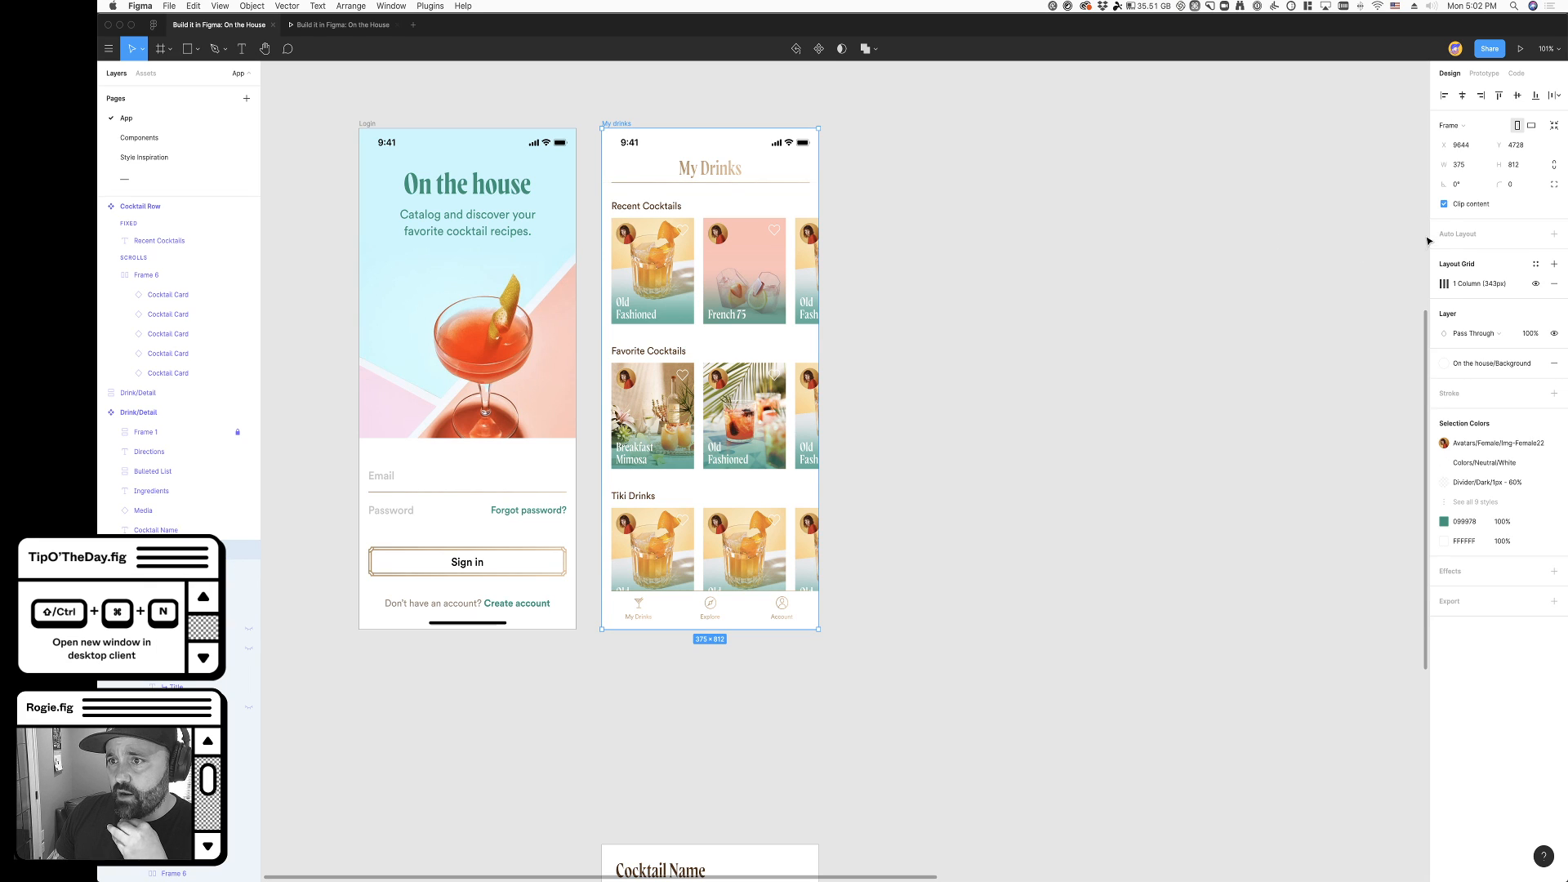
left_click(1484, 73)
left_click(1465, 170)
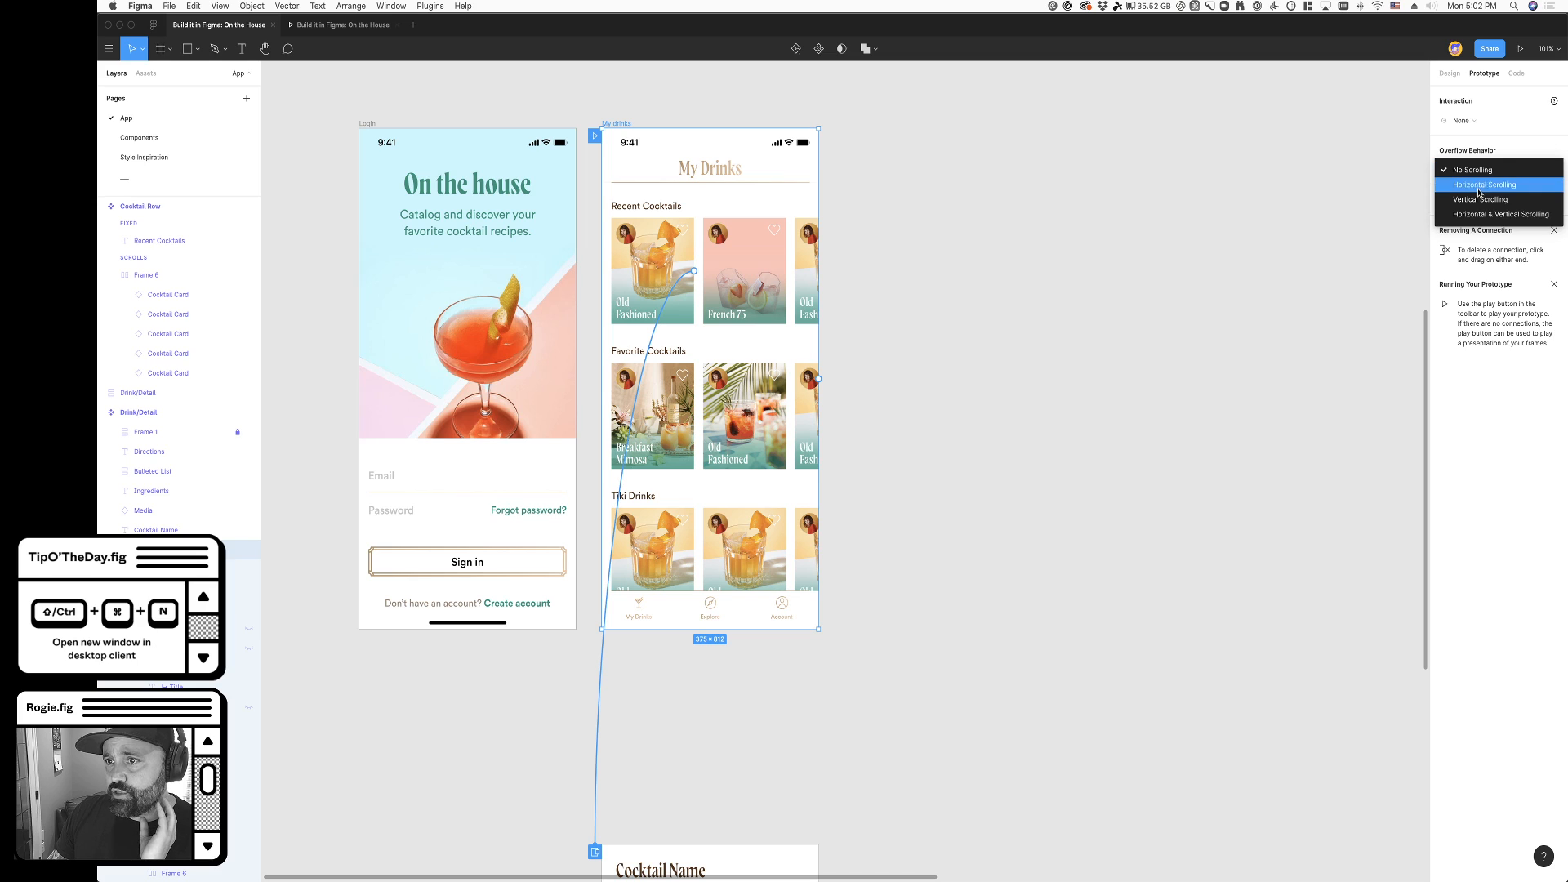
left_click(1481, 200)
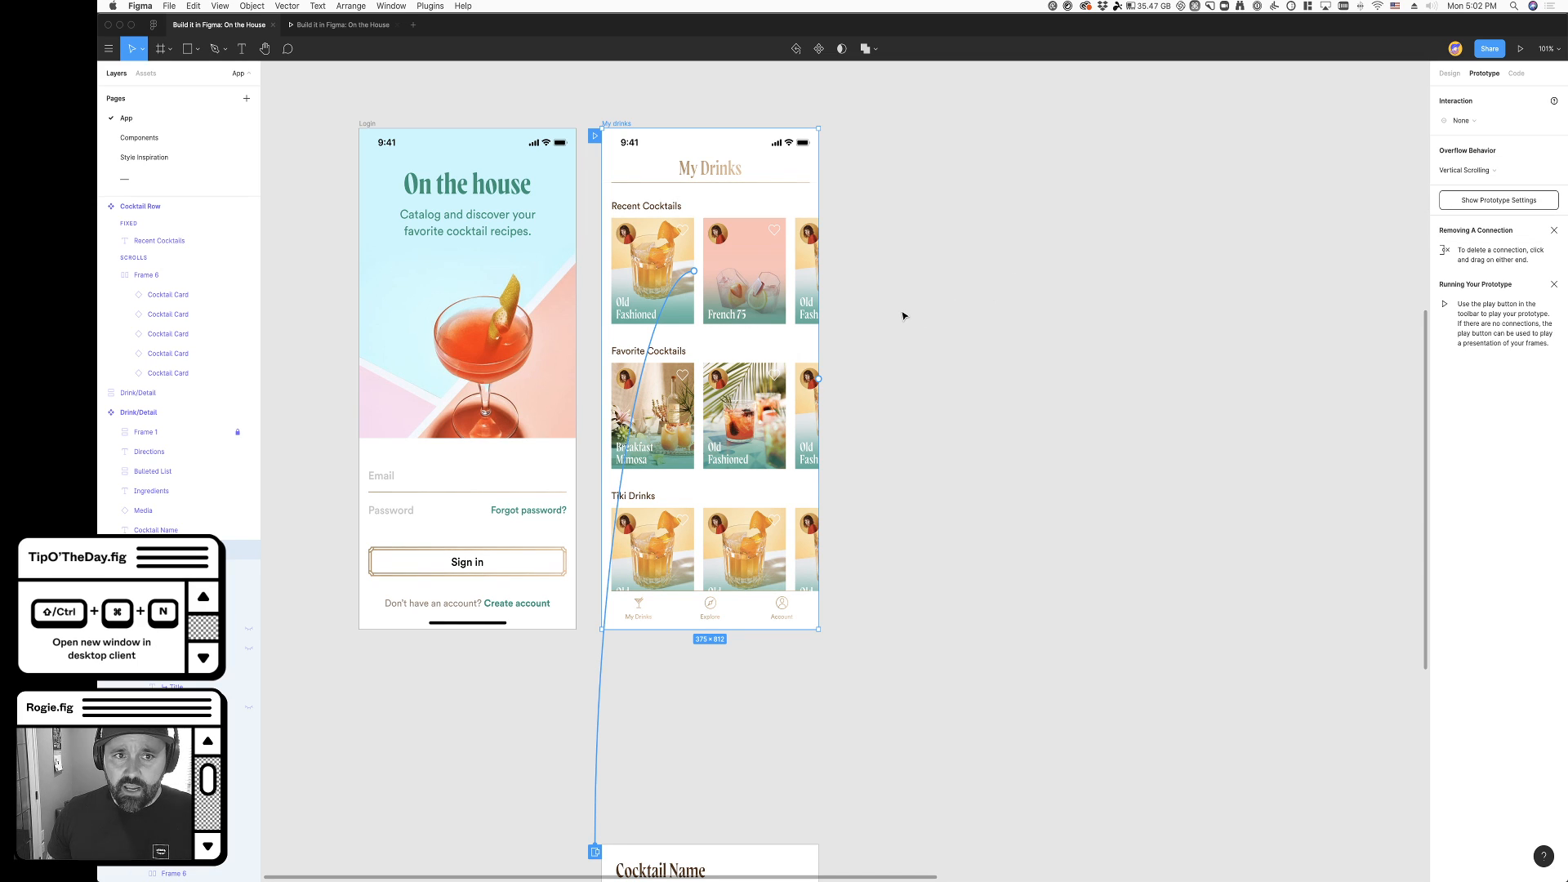
- Scroll the My Drinks screen up and down in the prototype preview to test how the header and navigation bar behave
left_click(349, 31)
scroll(829, 470, "down", 3)
scroll(832, 436, "up", 3)
scroll(833, 435, "down", 3)
scroll(837, 445, "up", 5)
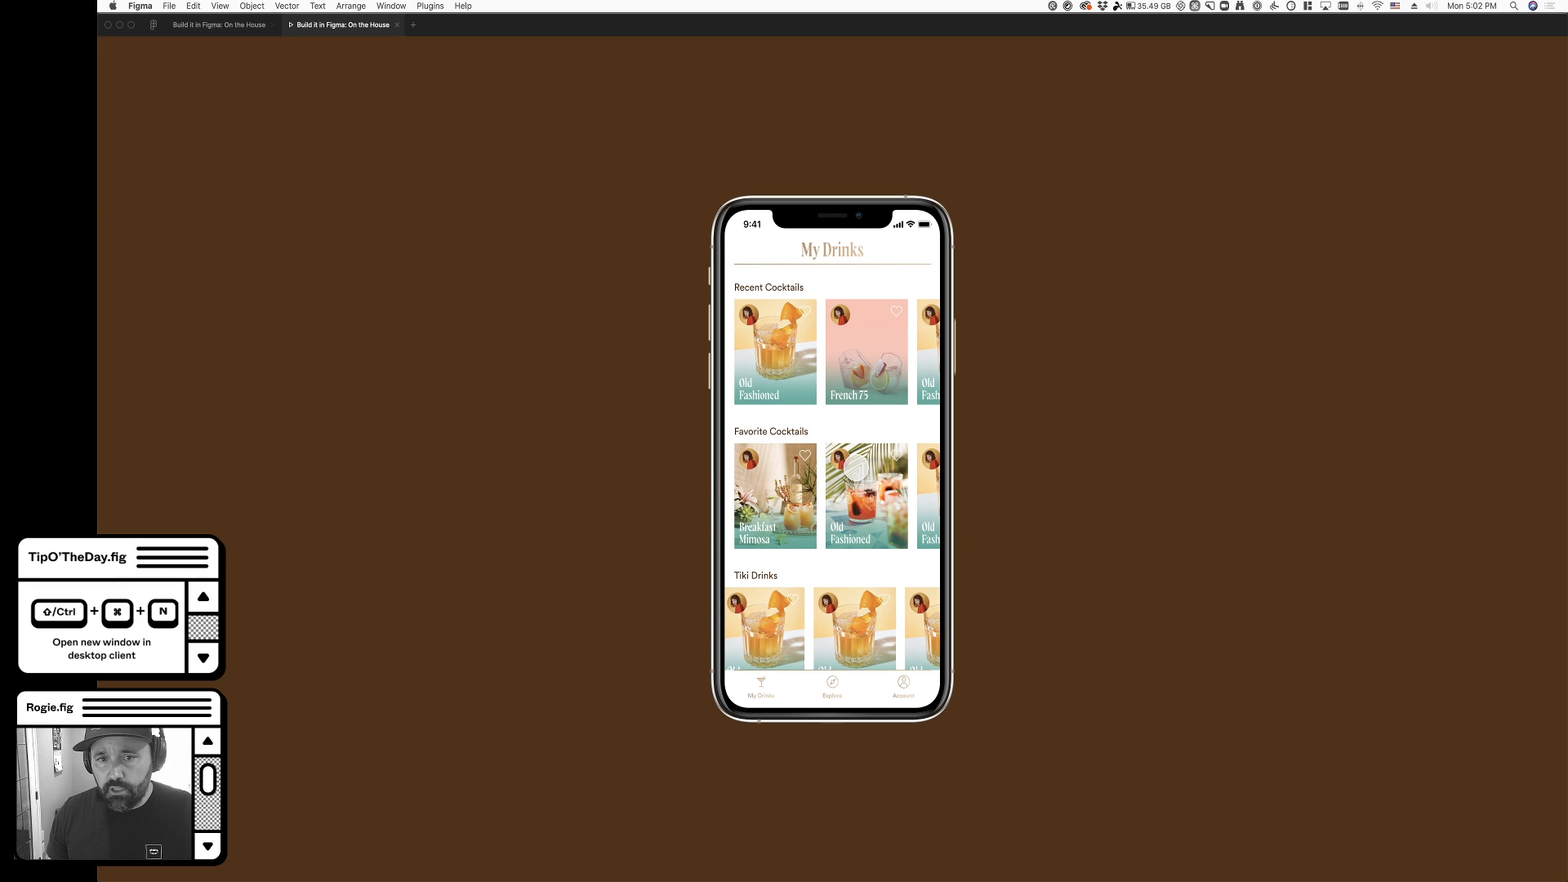
scroll(814, 430, "down", 2)
scroll(815, 430, "up", 2)
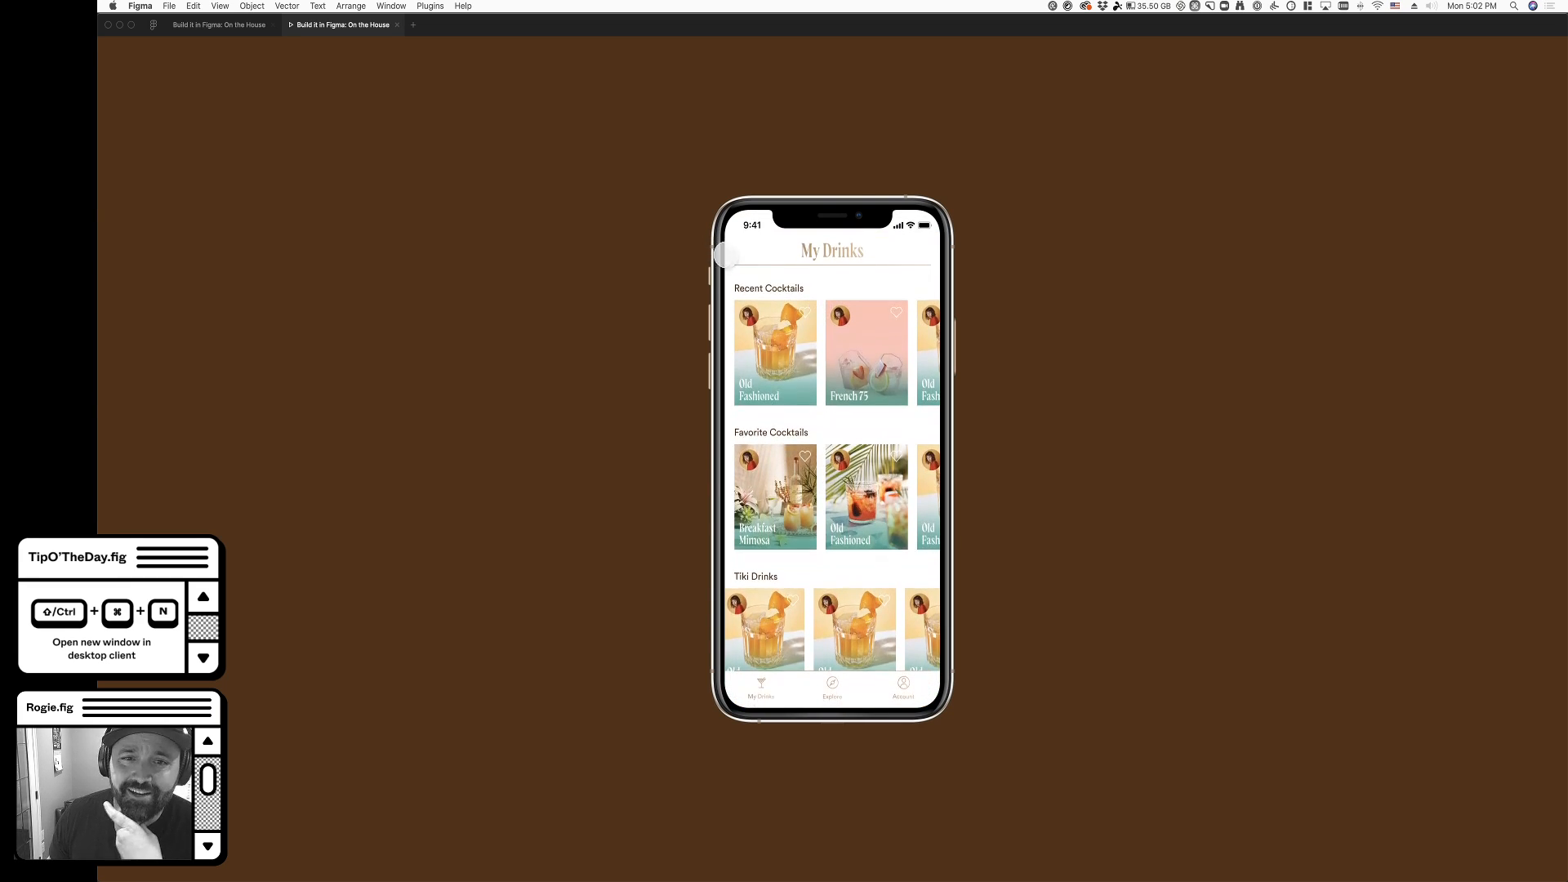
scroll(866, 555, "down", 3)
scroll(883, 580, "up", 3)
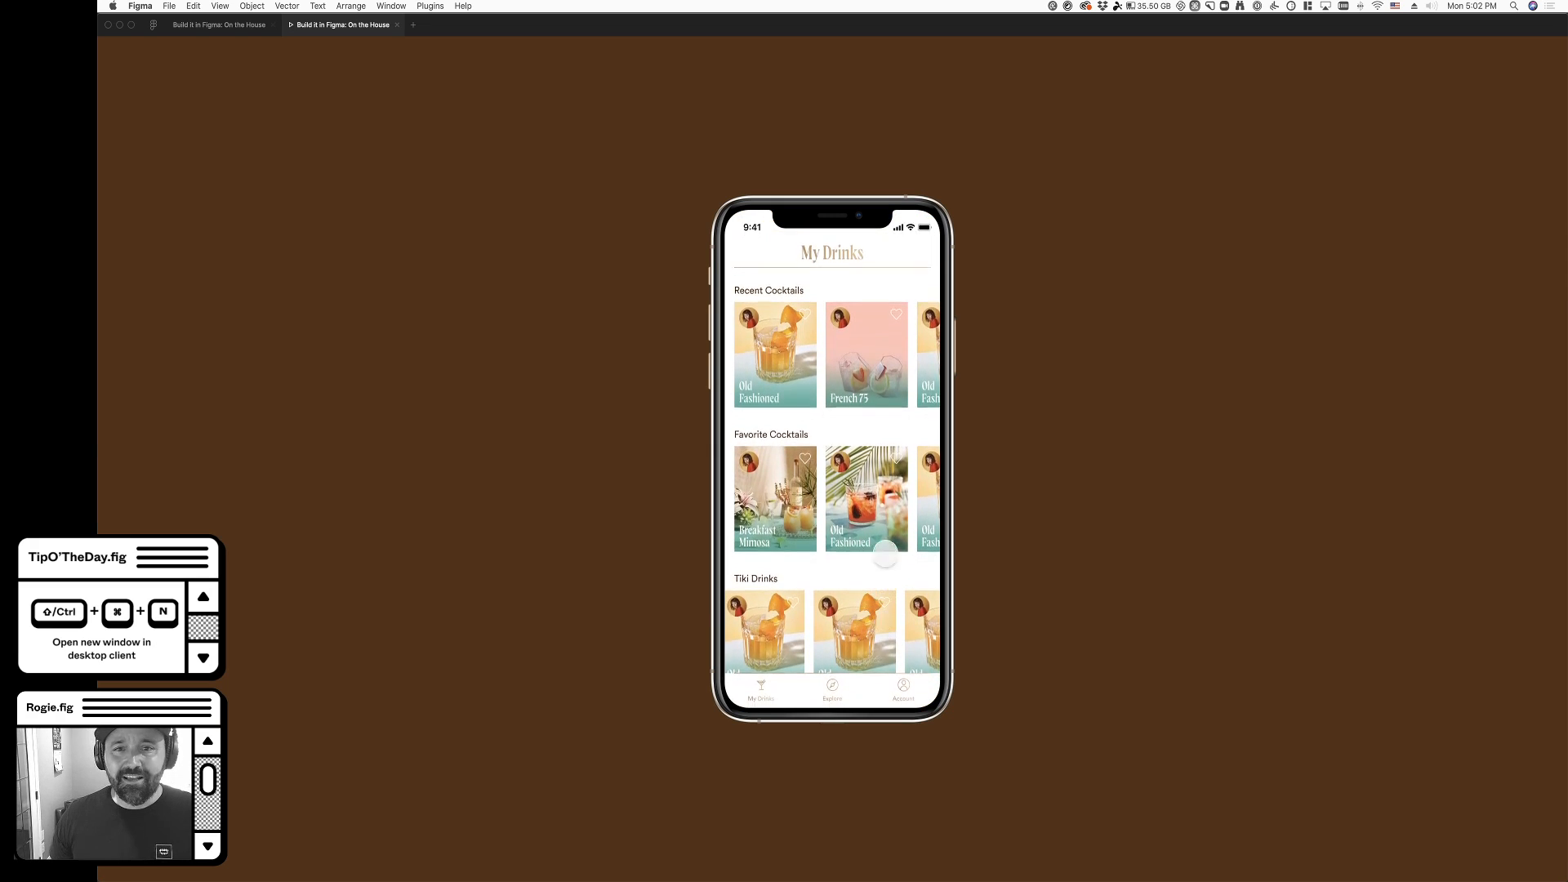
- Back in the design file, fix the position of the My Drinks header when scrolling
left_click(241, 26)
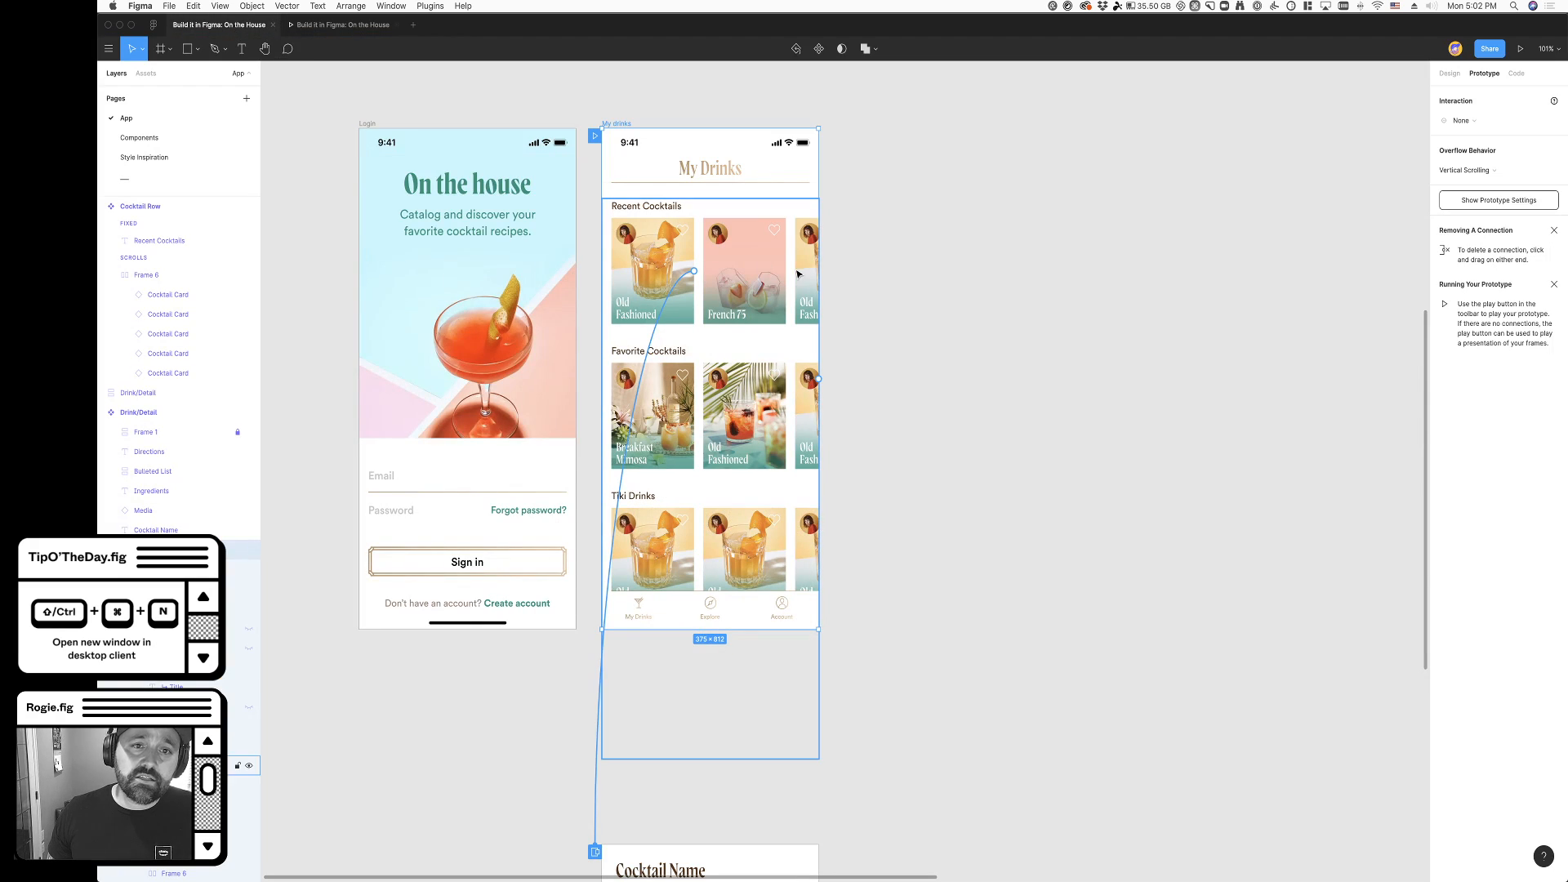
left_click(671, 167)
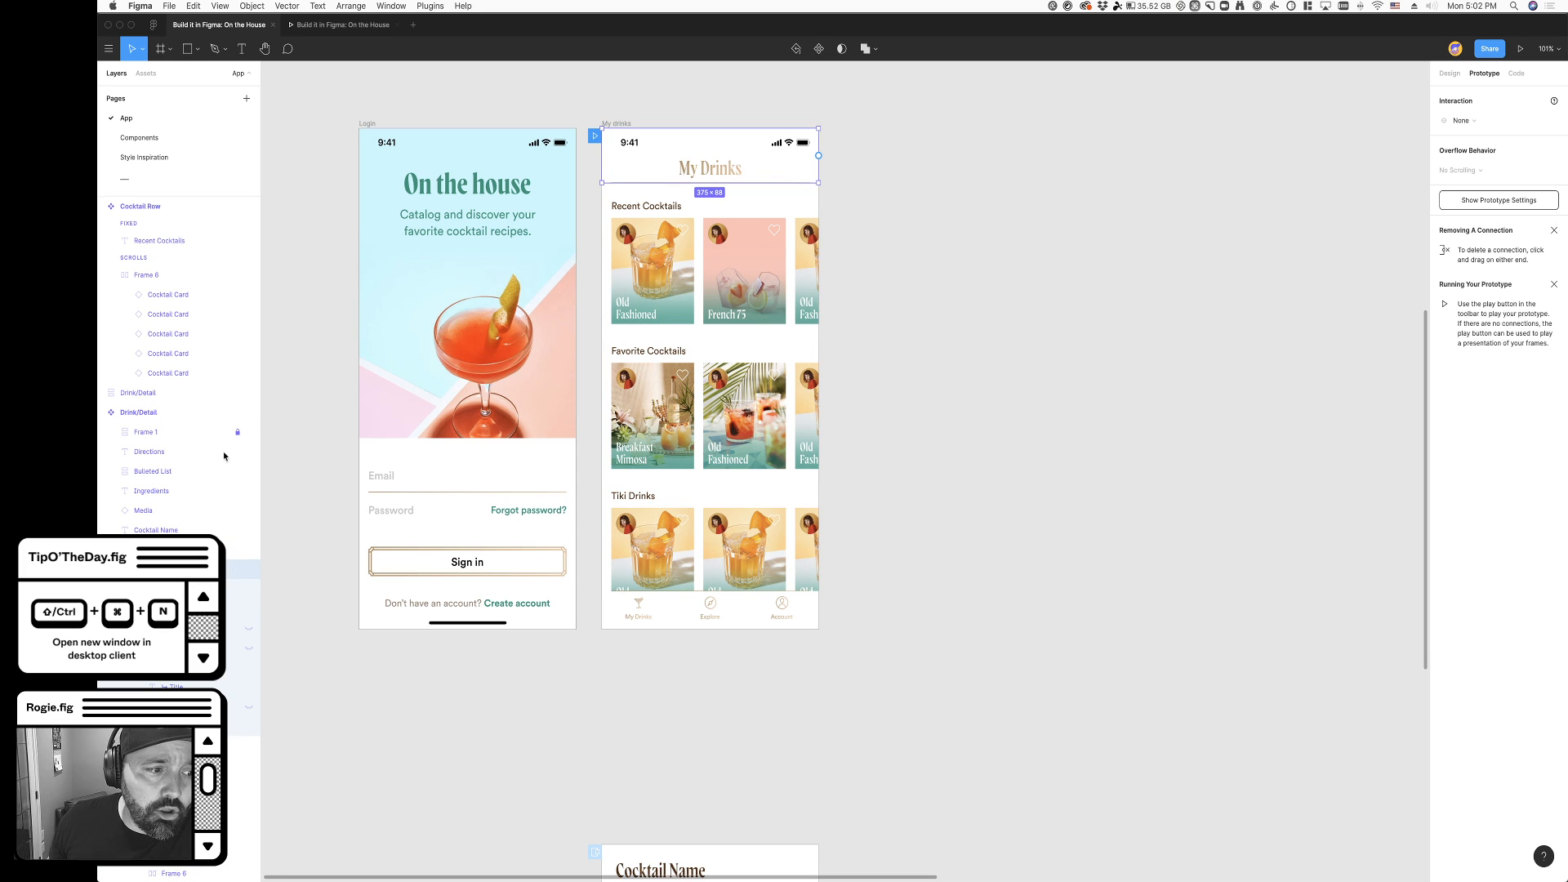
left_click(1451, 73)
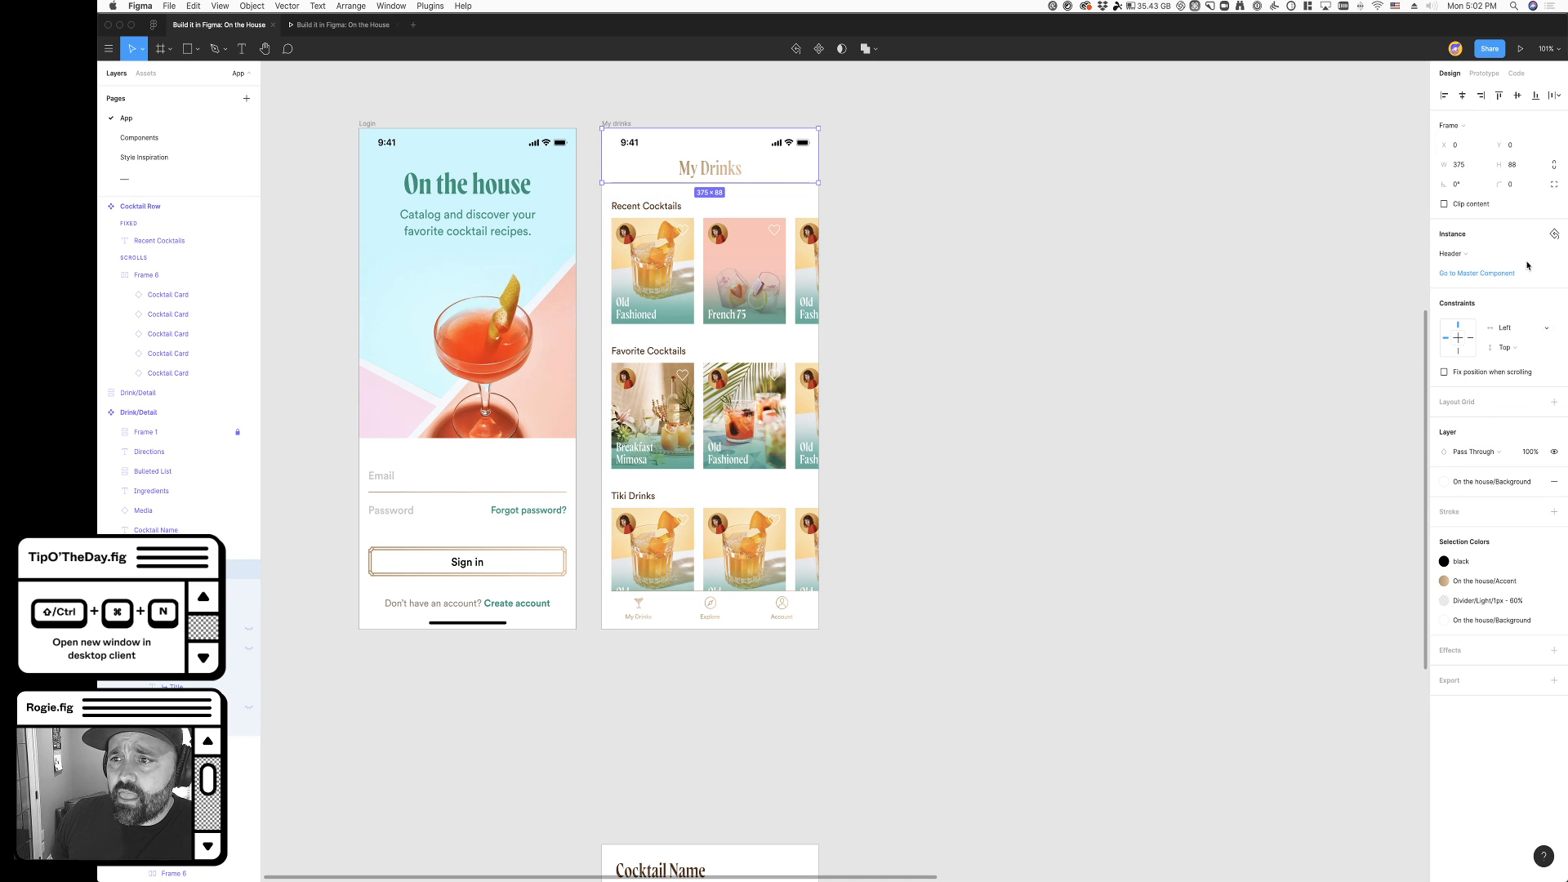
left_click(1474, 79)
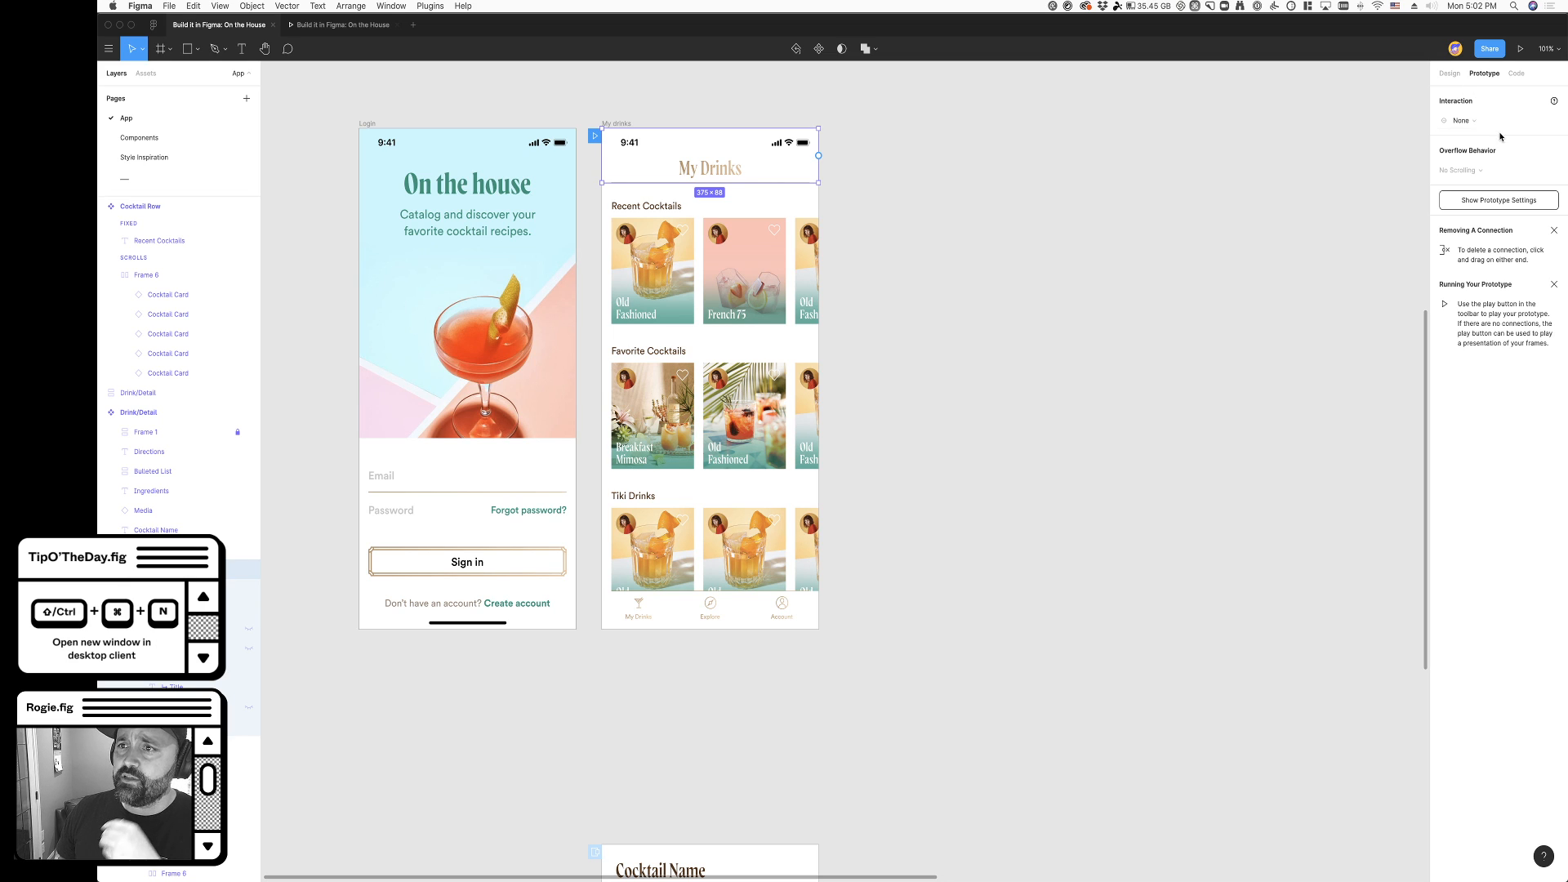
left_click(1447, 73)
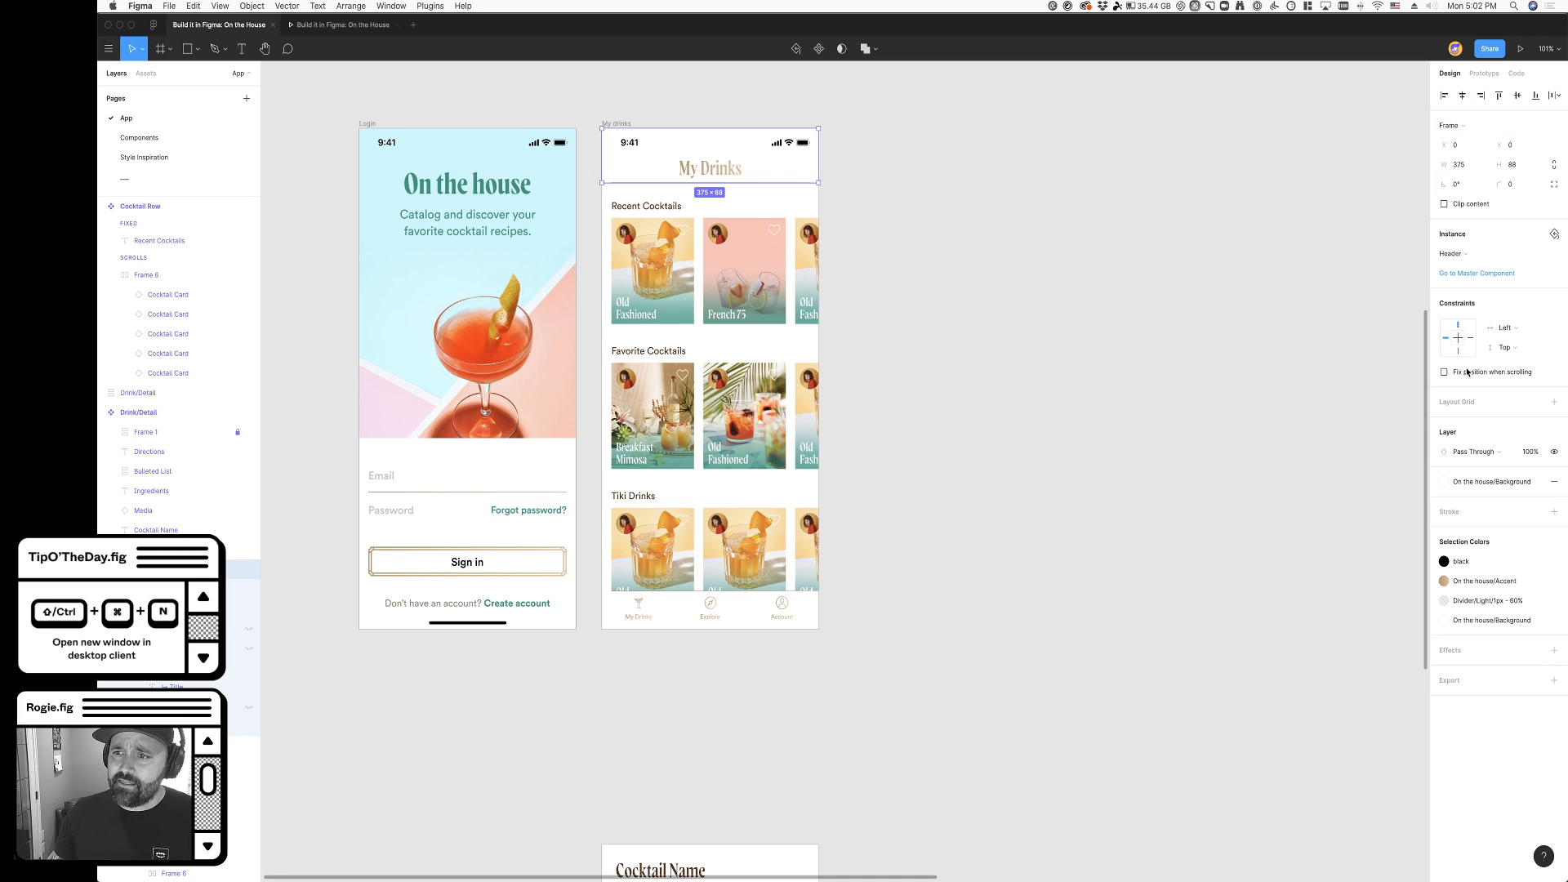
mouse_move(1486, 379)
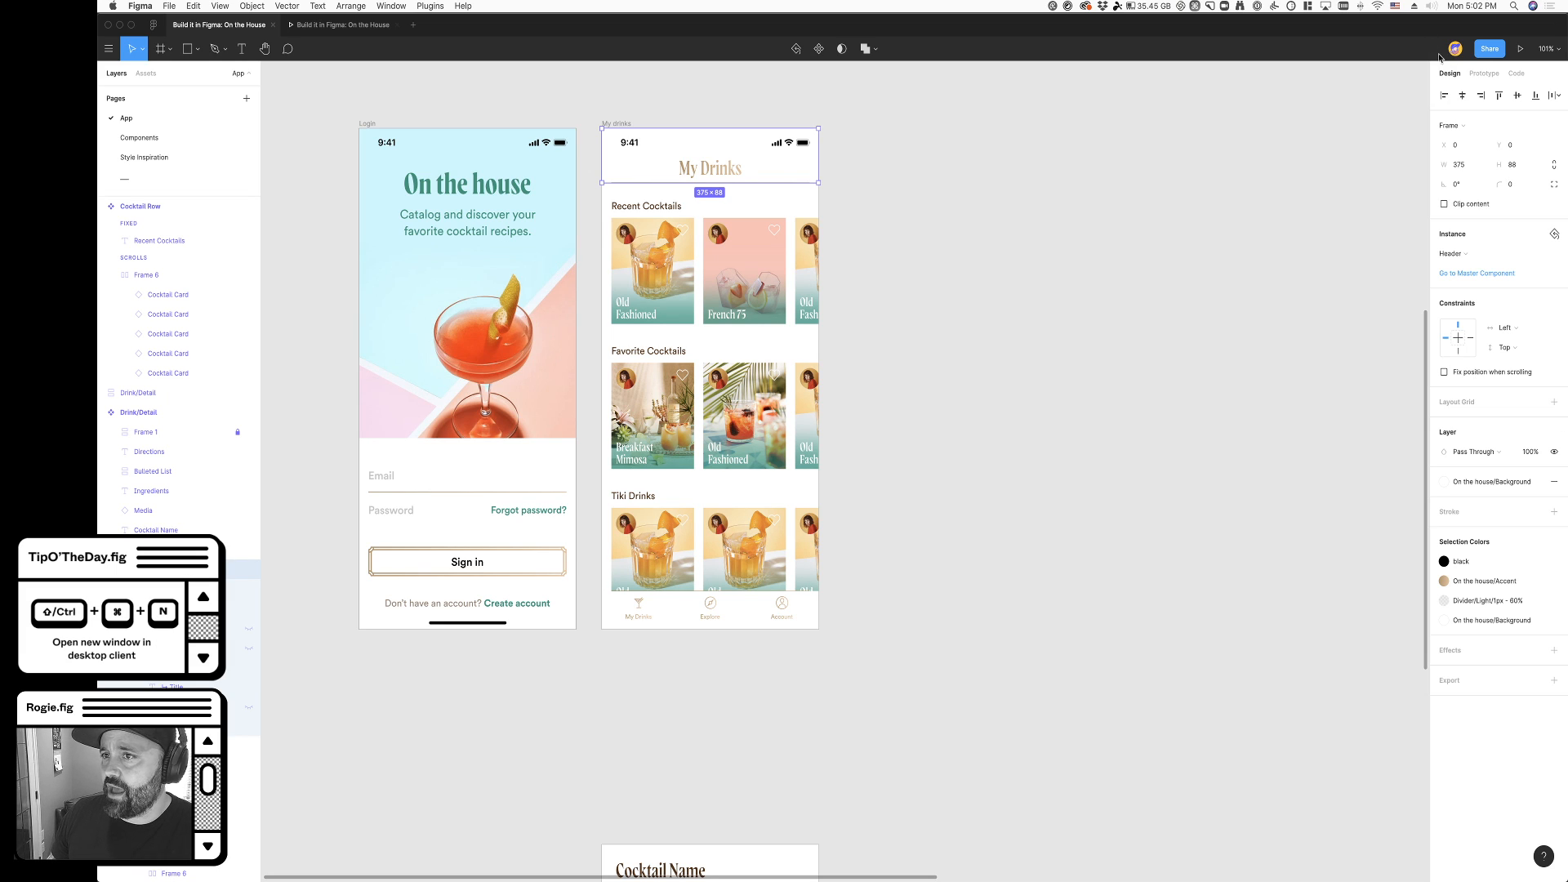
left_click(1444, 373)
- Fix the position of the My Drinks screen's navigation bar when scrolling
left_click(751, 625)
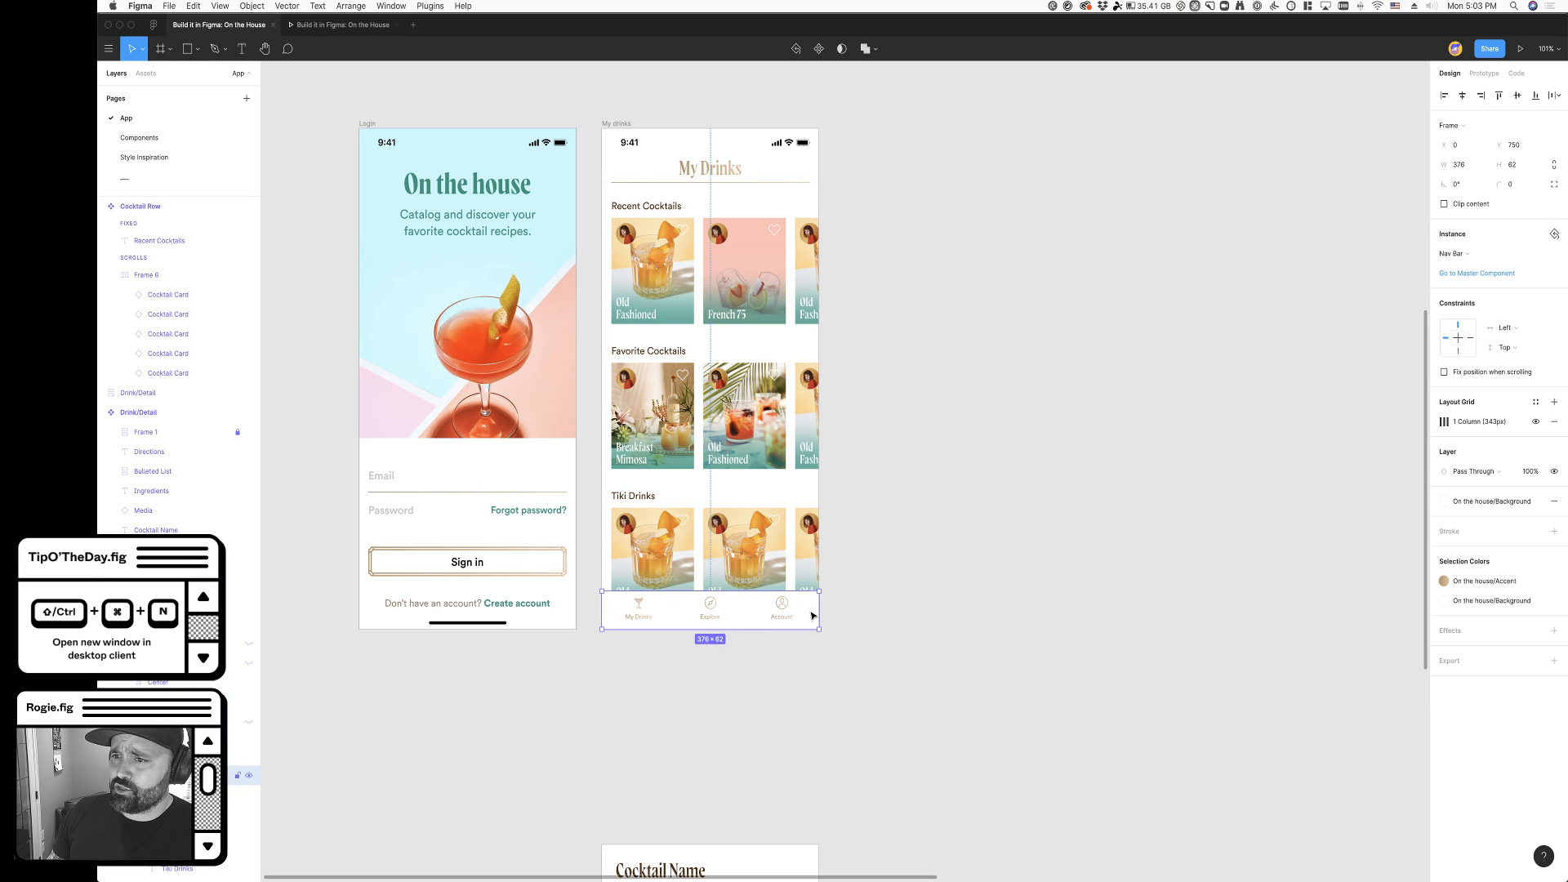
scroll(1233, 553, "left", 1)
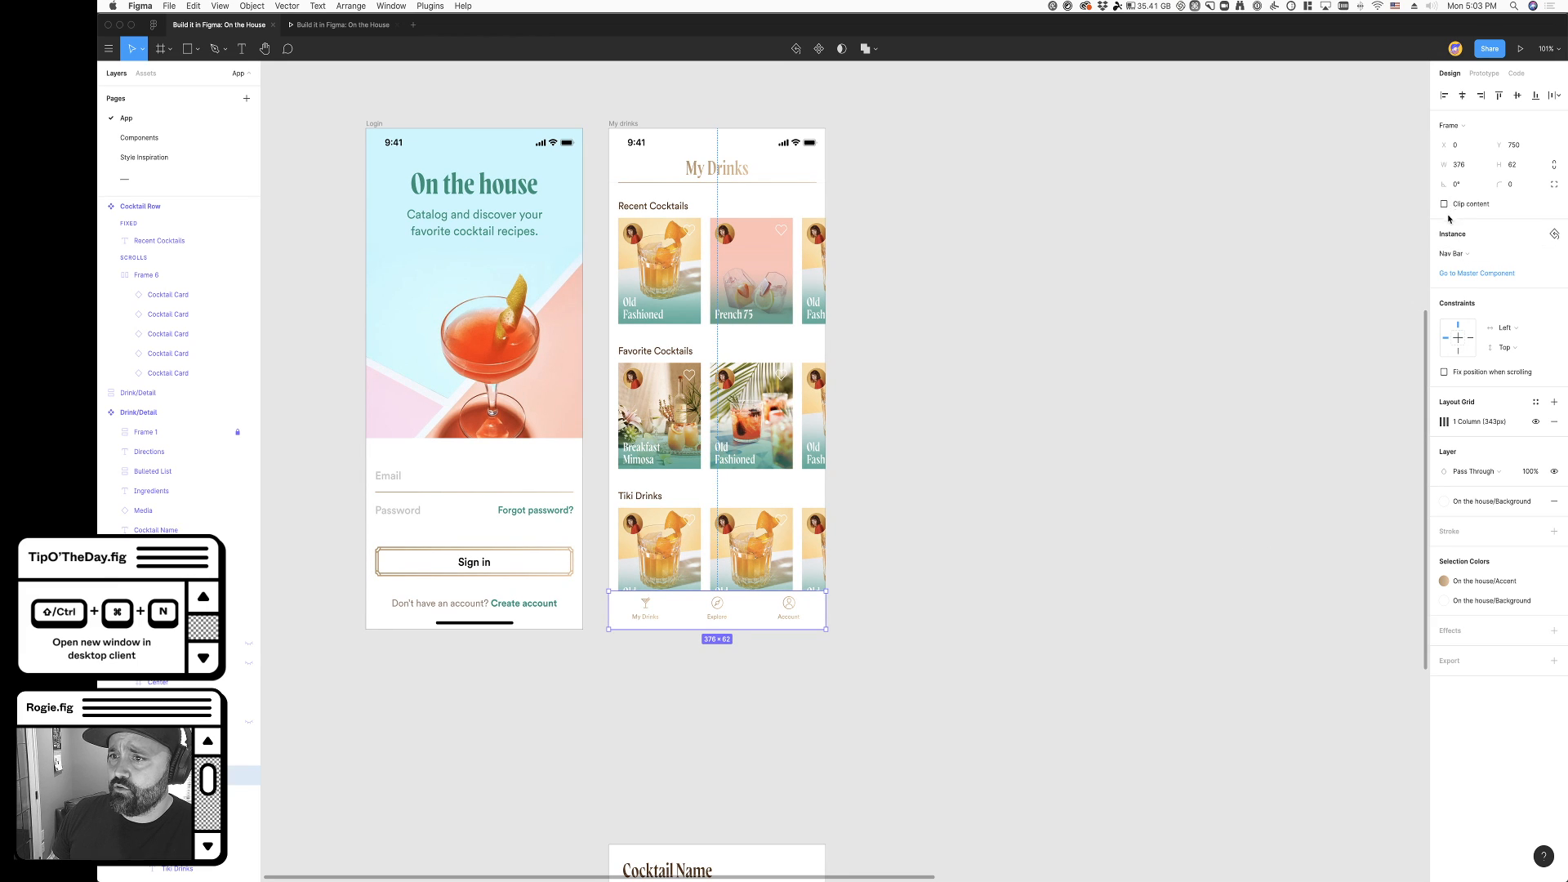
left_click(1197, 355)
- Scroll the My Drinks screen in the prototype preview to check the fixed header, its divider line and the navigation bar
left_click(343, 25)
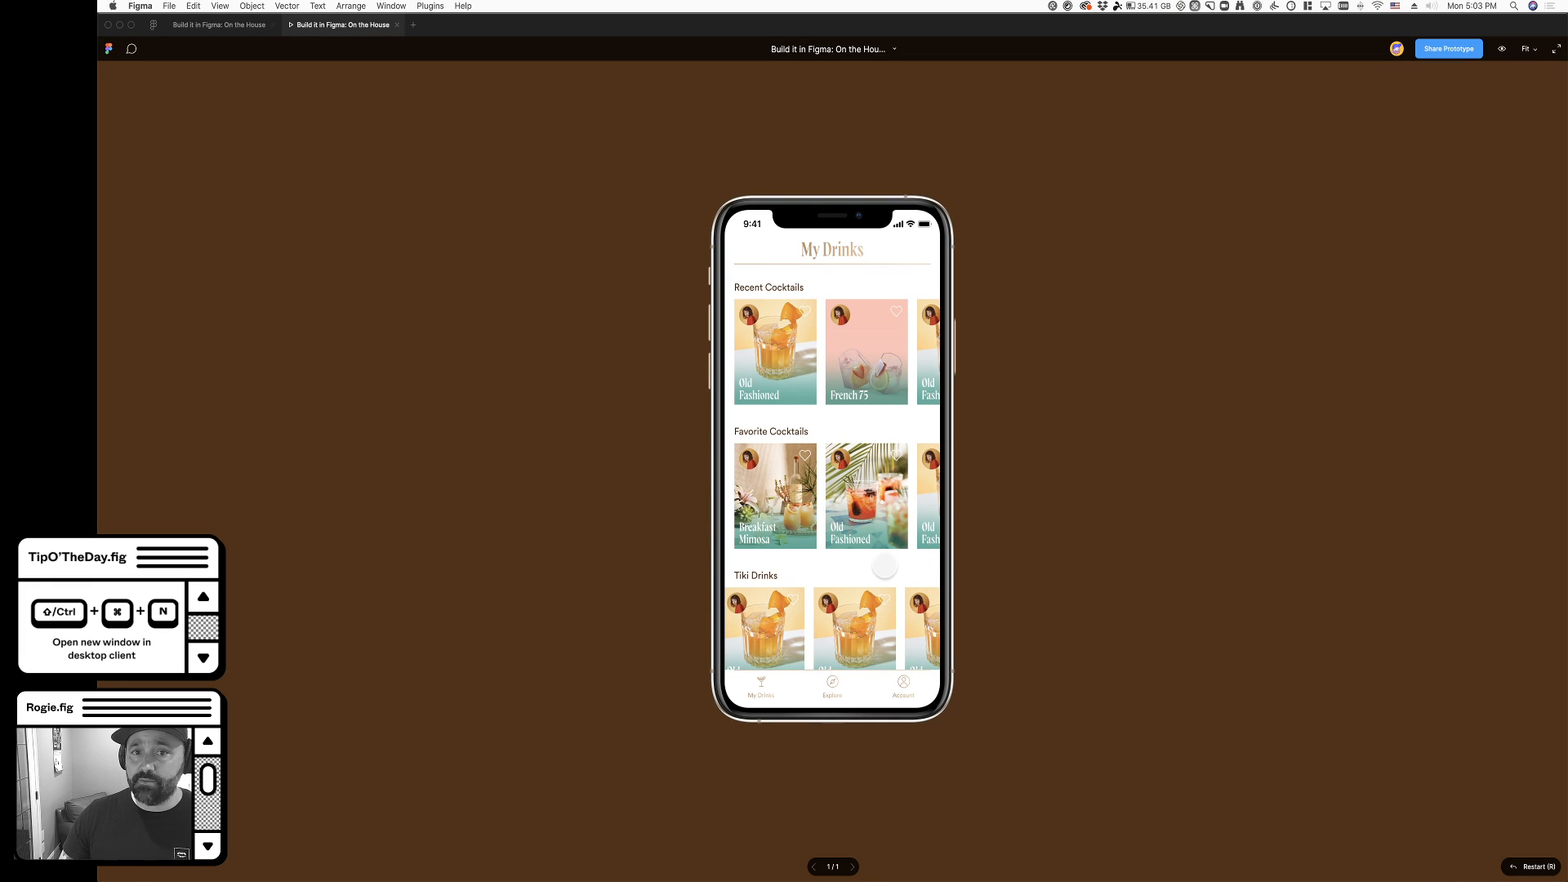
scroll(890, 555, "down", 2)
scroll(867, 502, "down", 3)
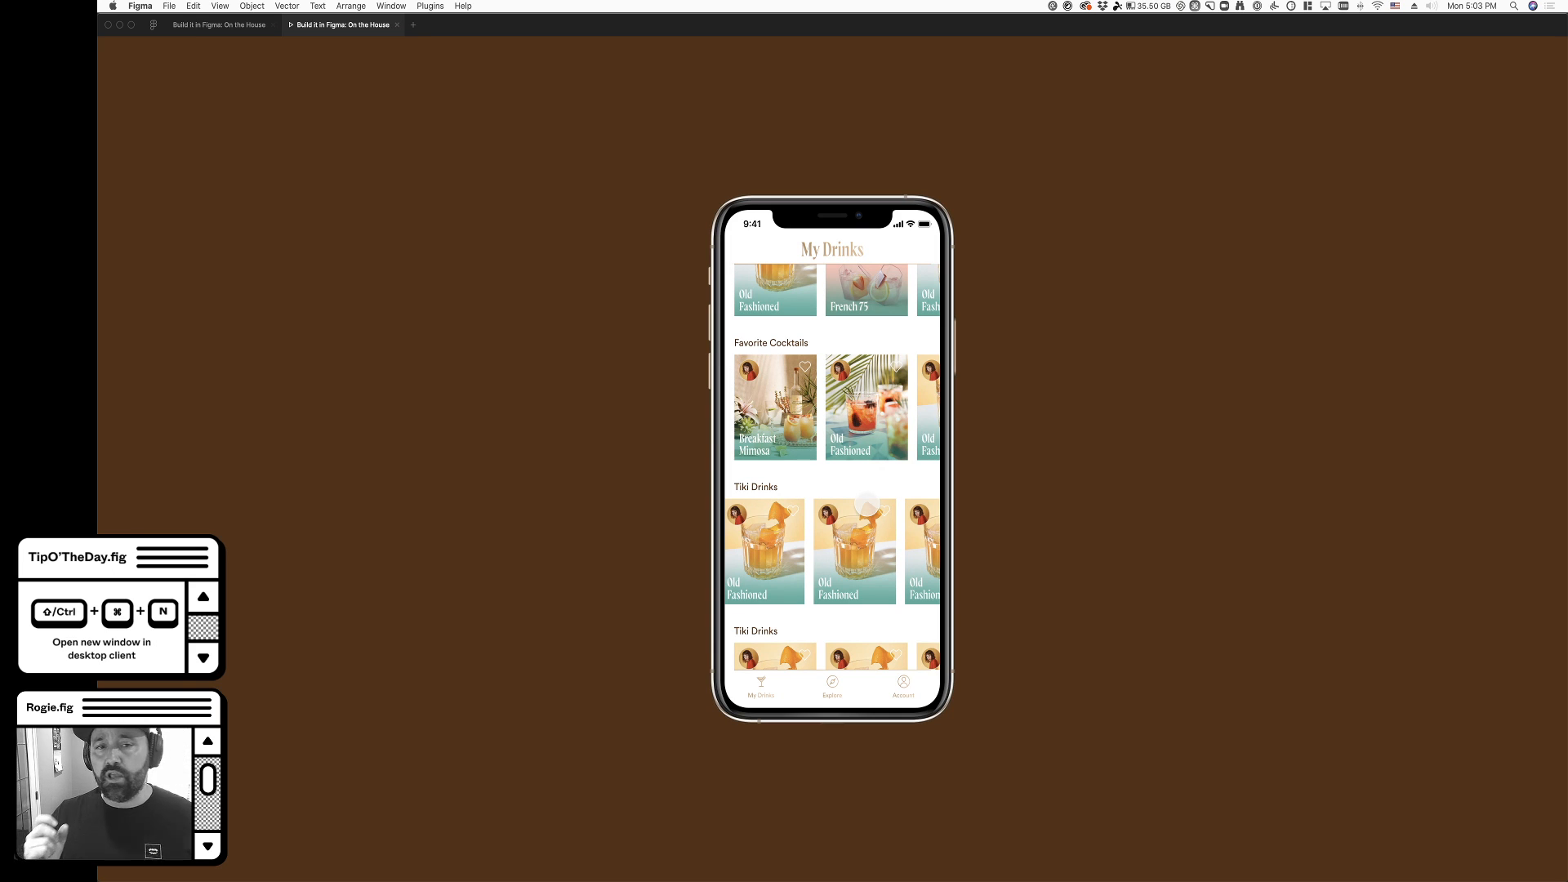
left_click(245, 26)
left_click(329, 29)
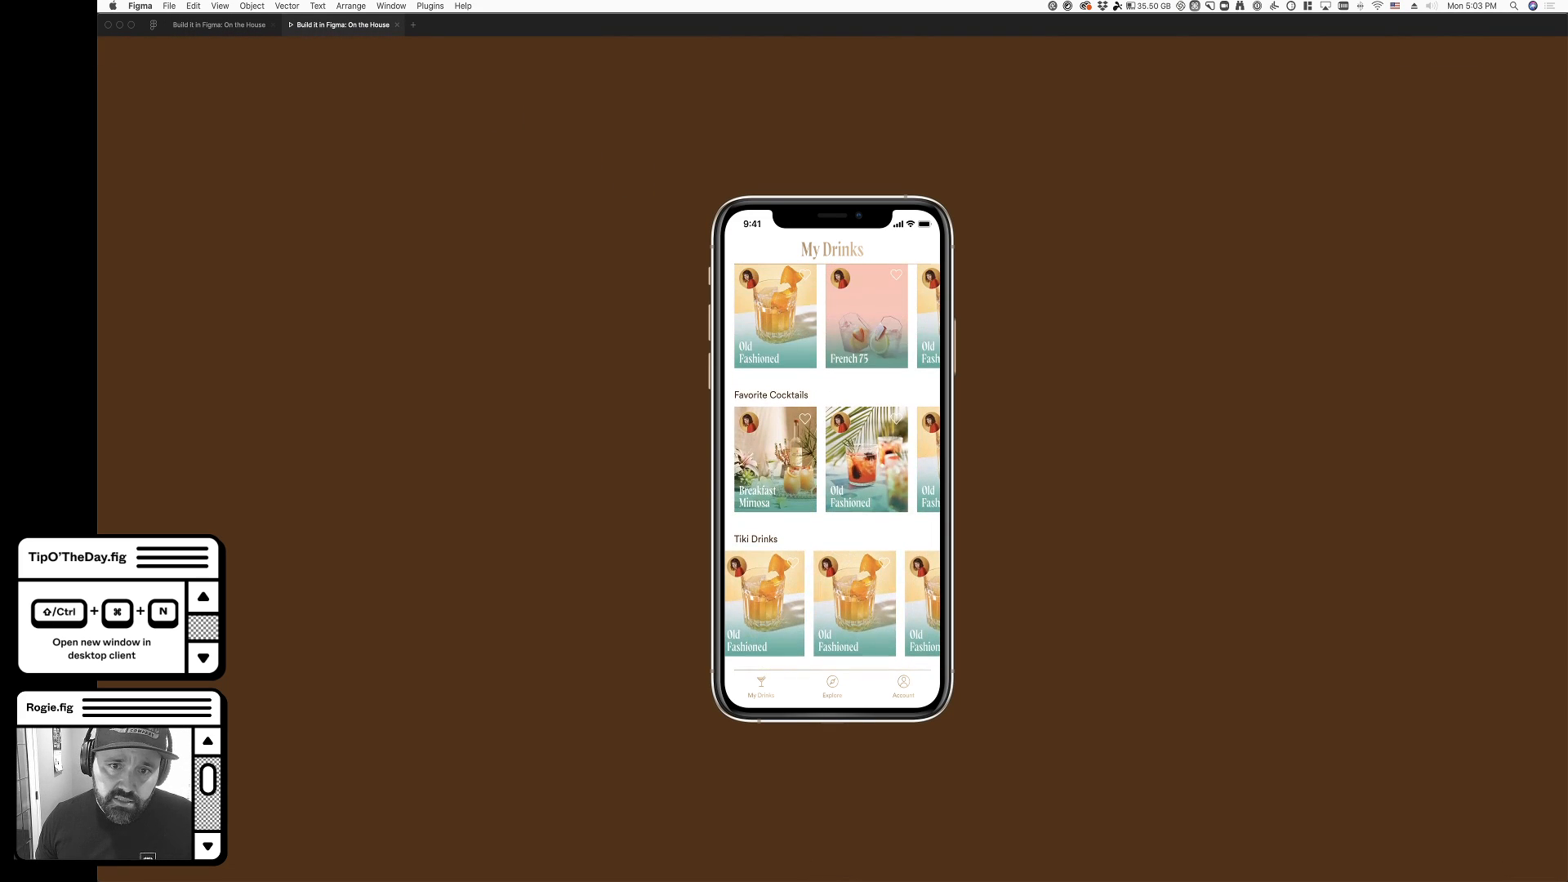
left_click(777, 368)
left_click(819, 250)
scroll(816, 450, "down", 2)
scroll(809, 441, "up", 2)
left_click(756, 335)
left_click(760, 258)
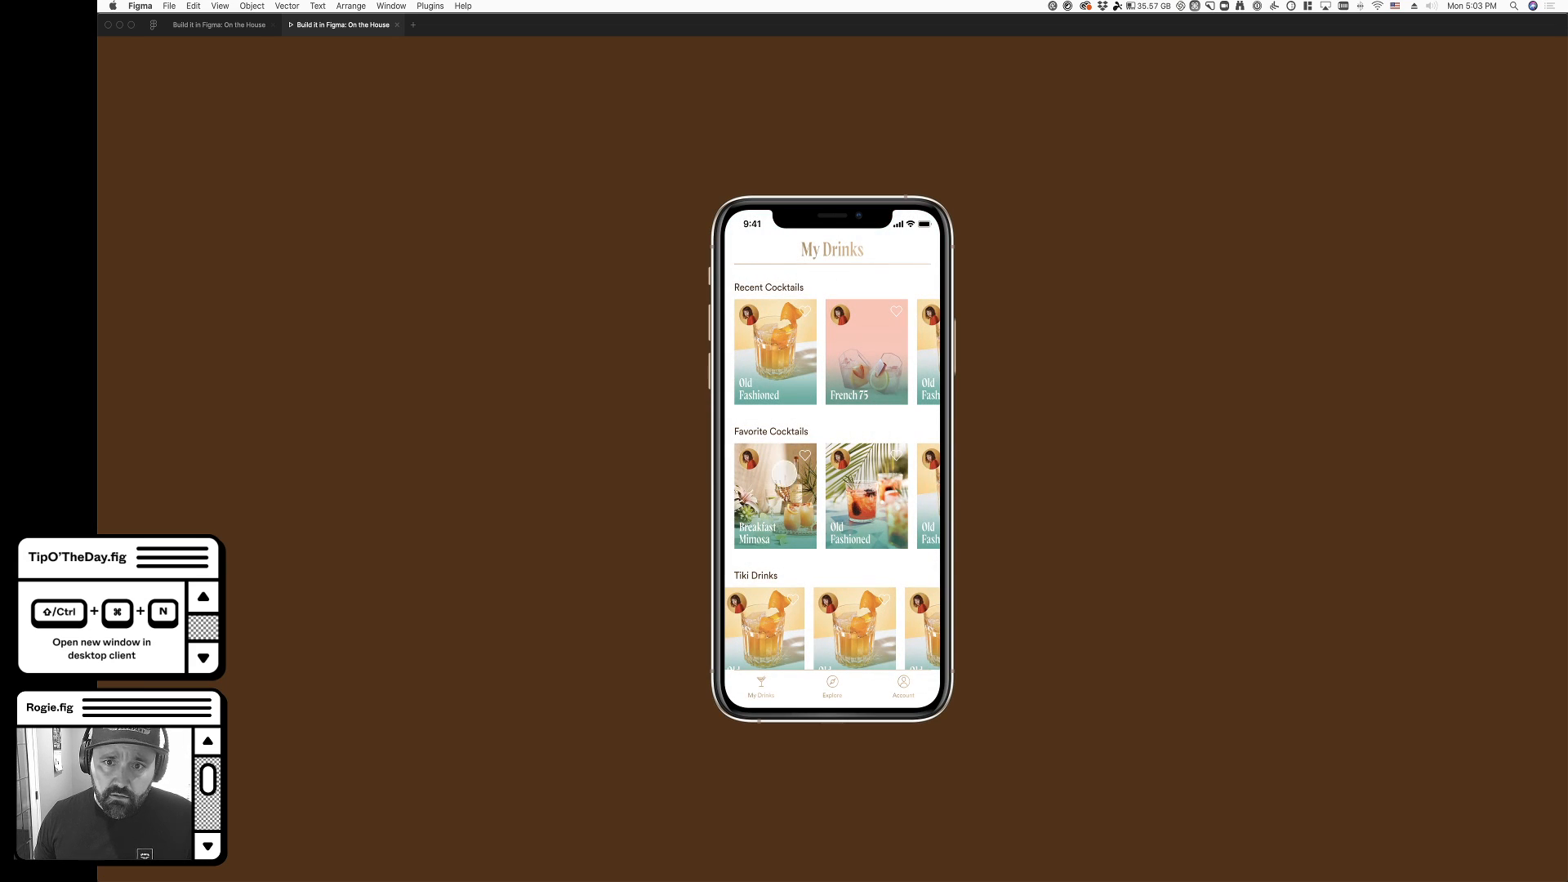
scroll(839, 513, "down", 1)
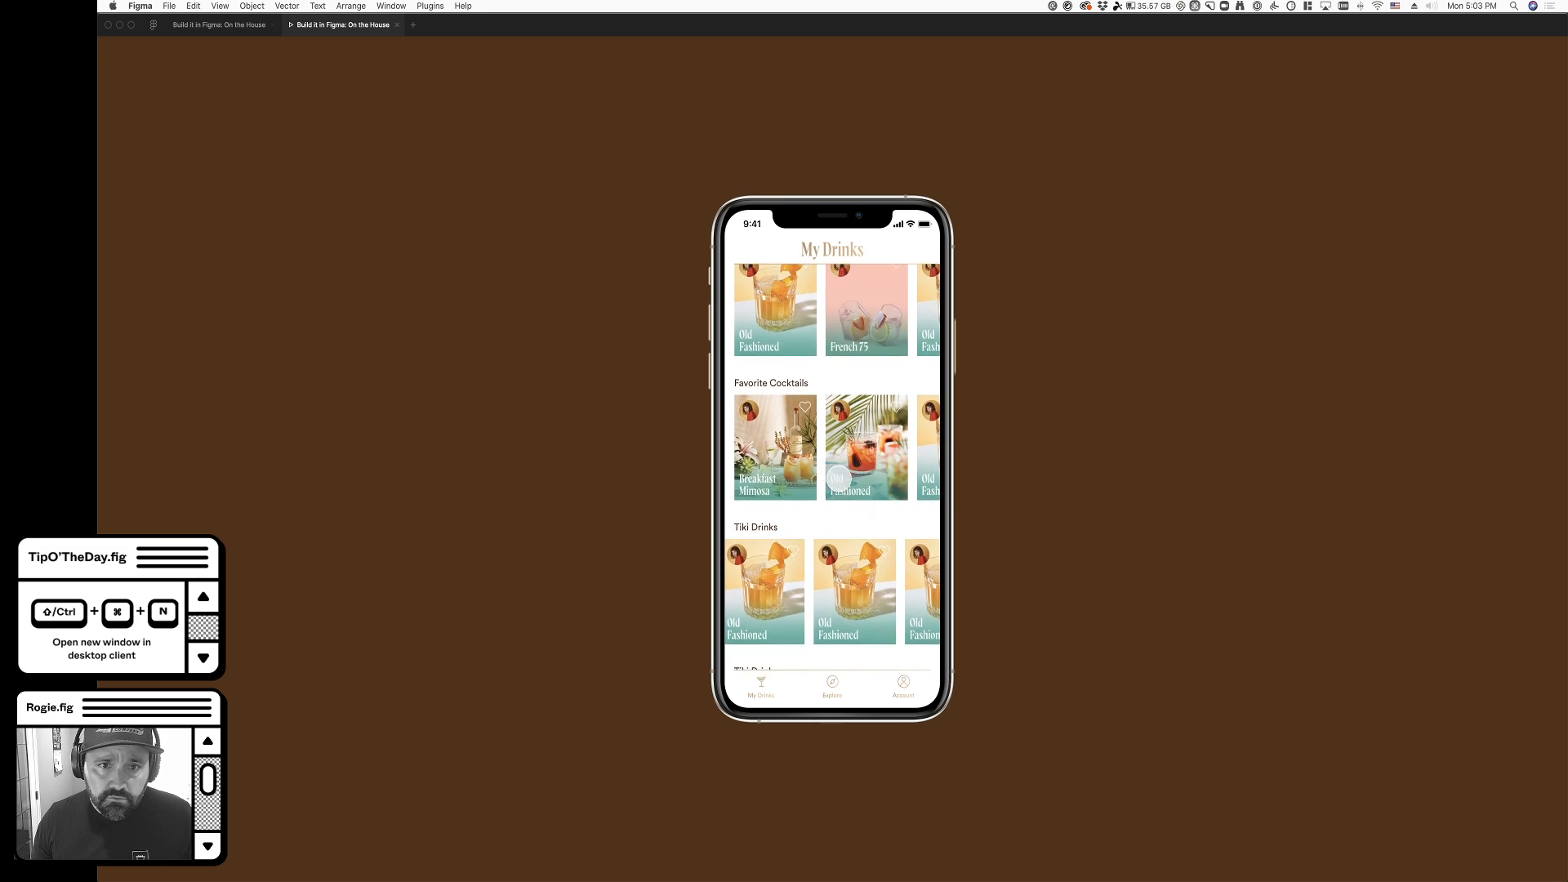
- On the design file's Components page, remove the light full-width divider from the lower edge of the Header master component
left_click(218, 25)
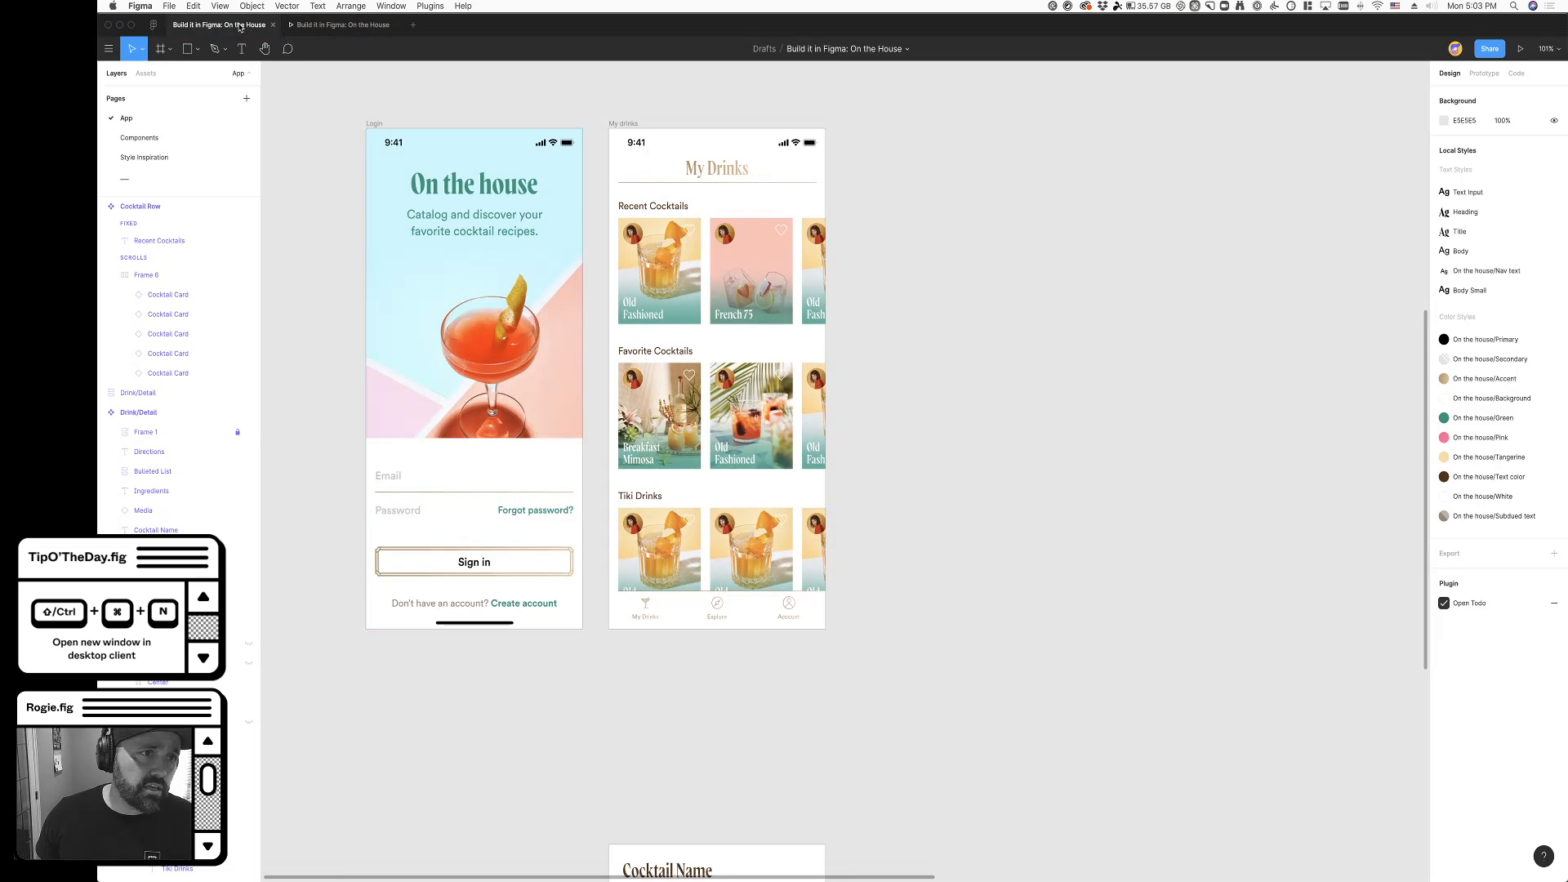
left_click(150, 141)
scroll(614, 529, "down", 5)
scroll(634, 539, "down", 3)
scroll(692, 594, "down", 3)
scroll(577, 708, "right", 1)
scroll(592, 613, "down", 1)
scroll(592, 613, "down", 5)
scroll(594, 609, "down", 5)
scroll(675, 644, "up", 8)
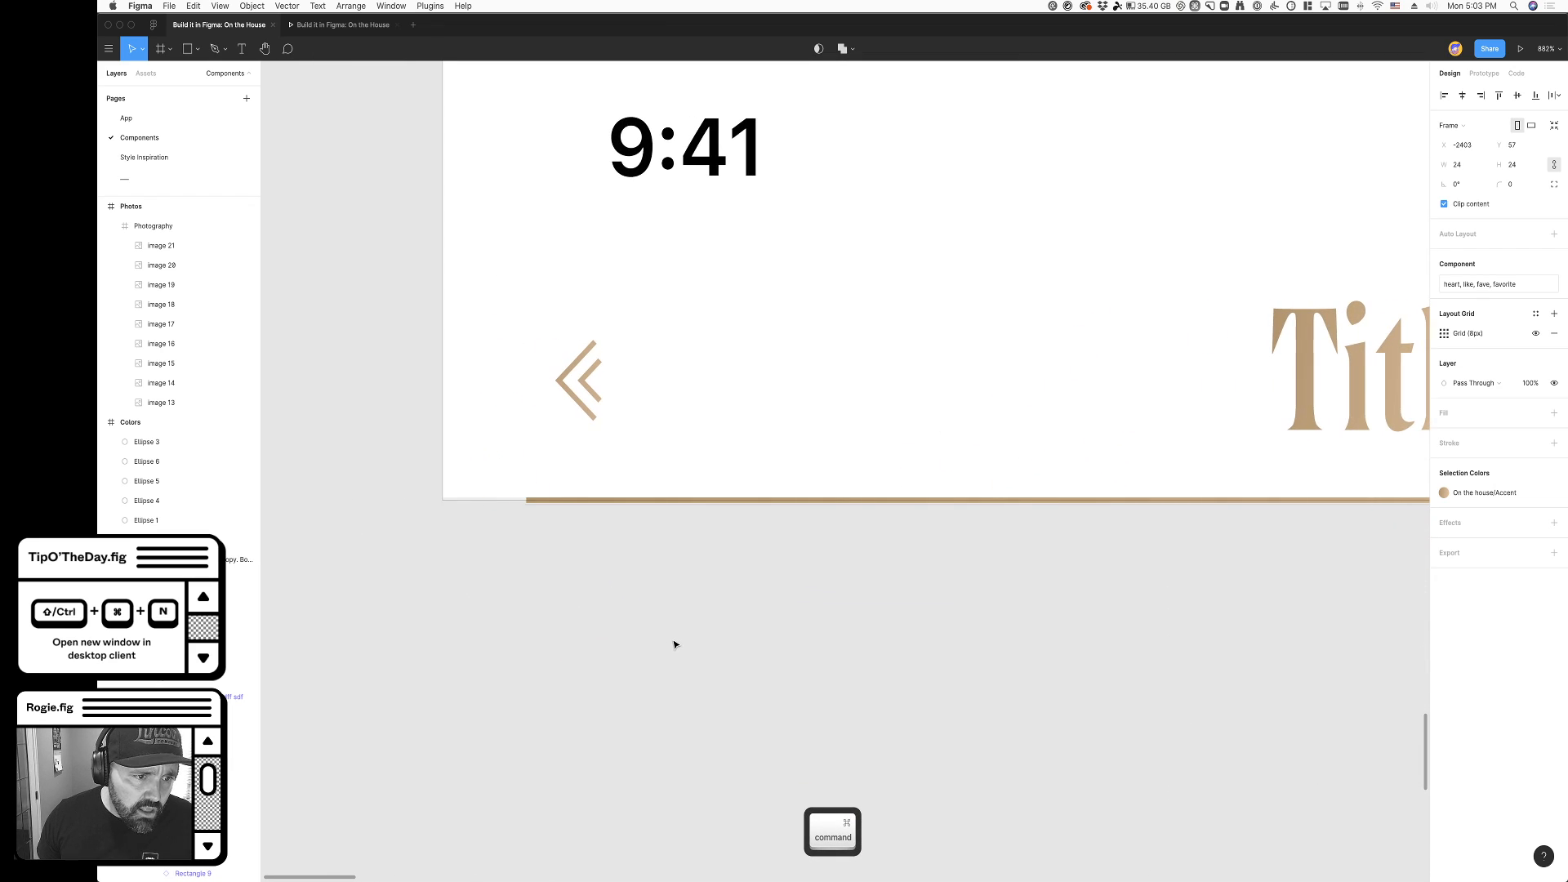
left_click(459, 499, "super")
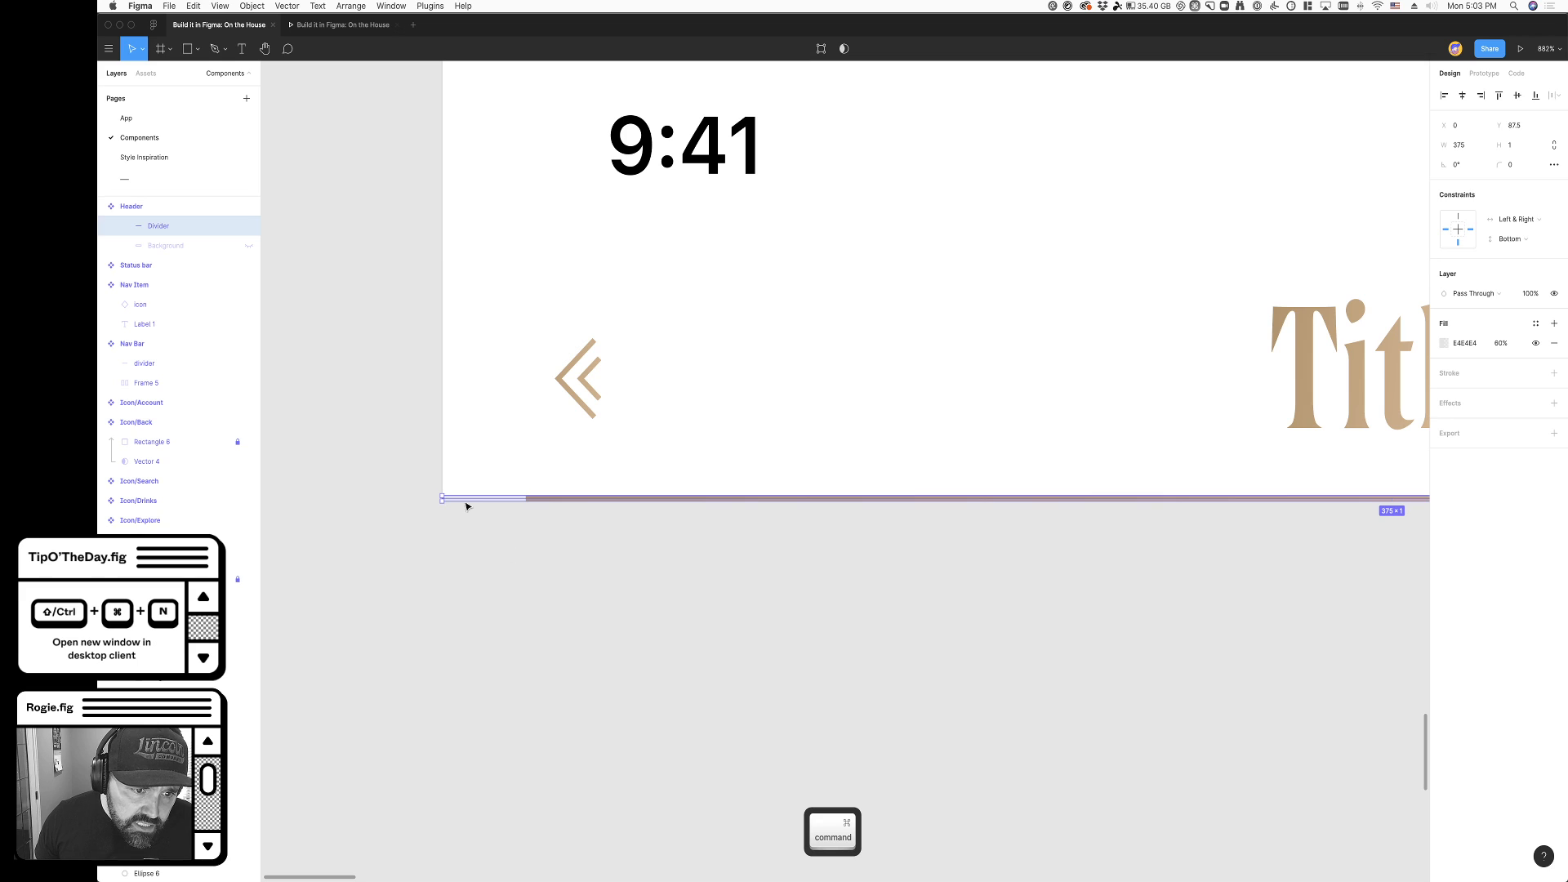
left_click_drag(457, 499, 475, 471)
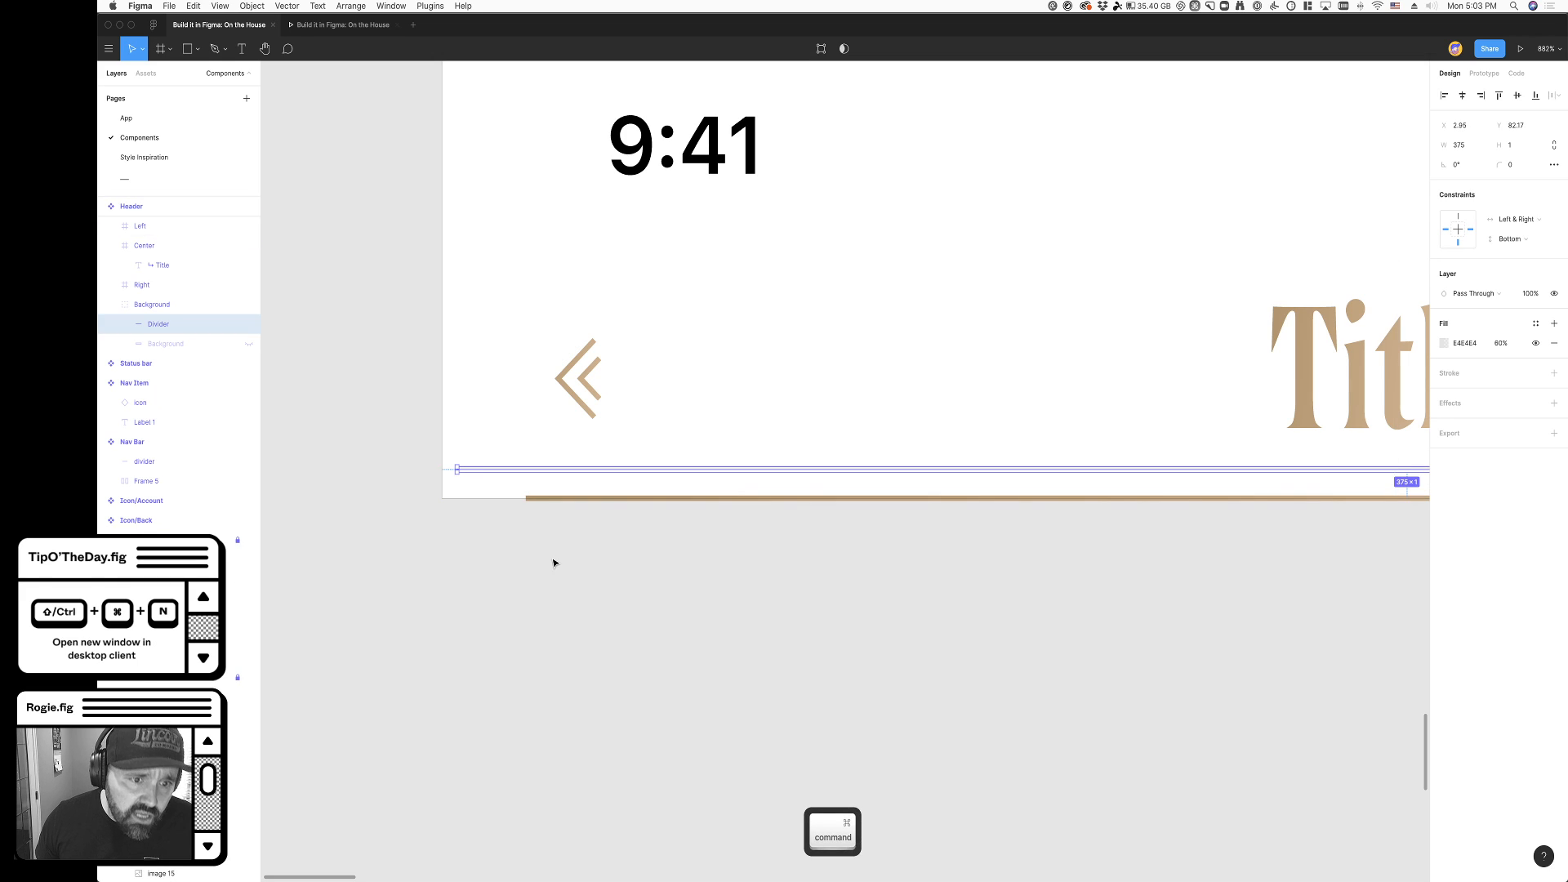
key("super+x")
- Return to the App page and scroll My Drinks in the prototype preview to check the header without the extra divider
left_click(126, 118)
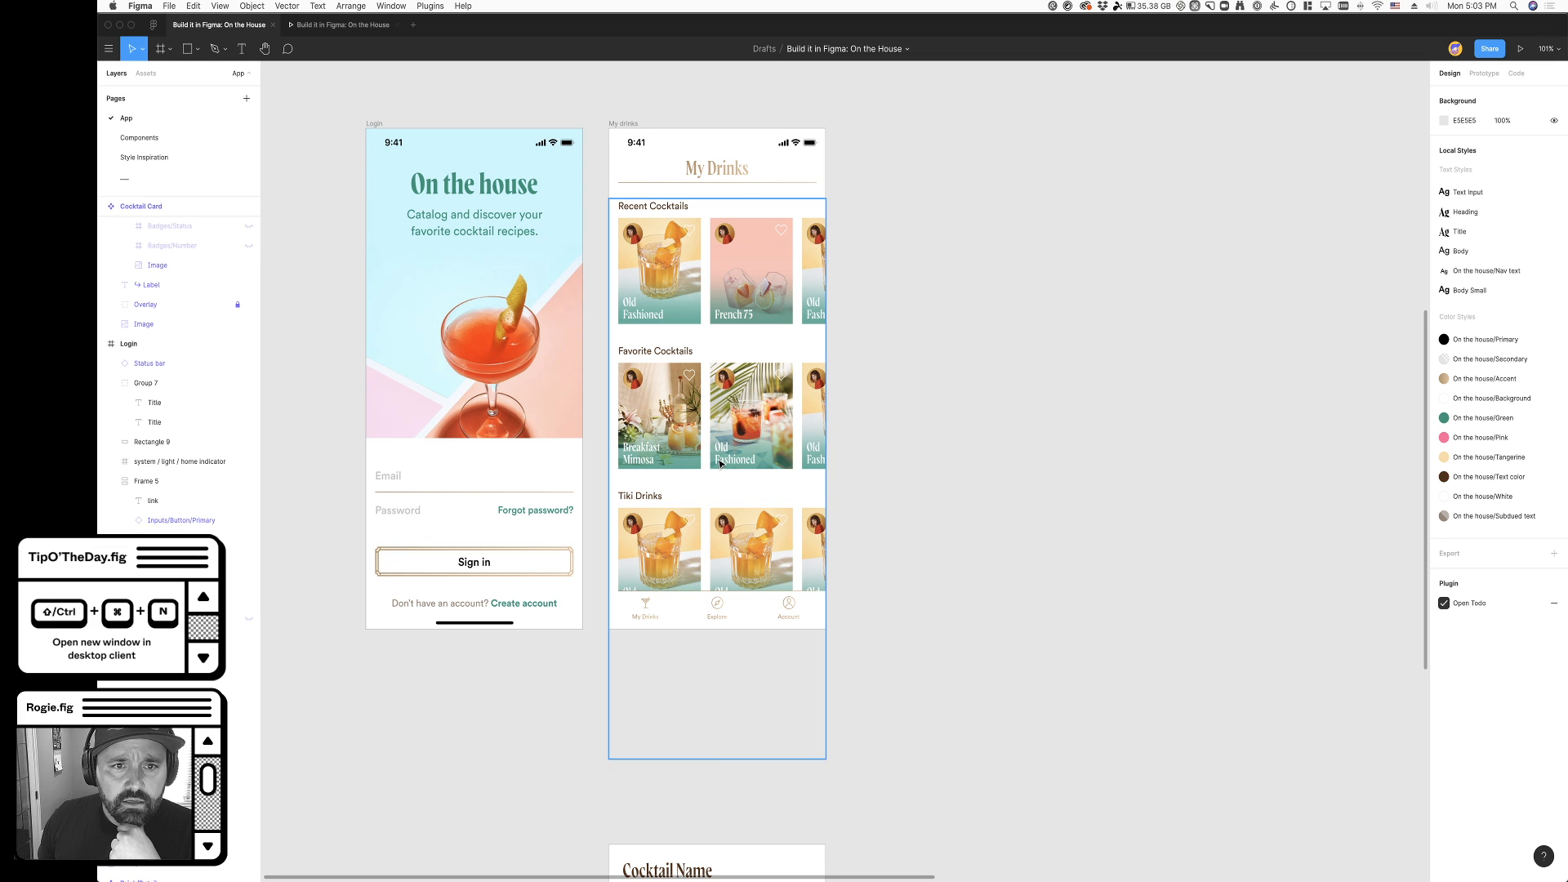
left_click(318, 24)
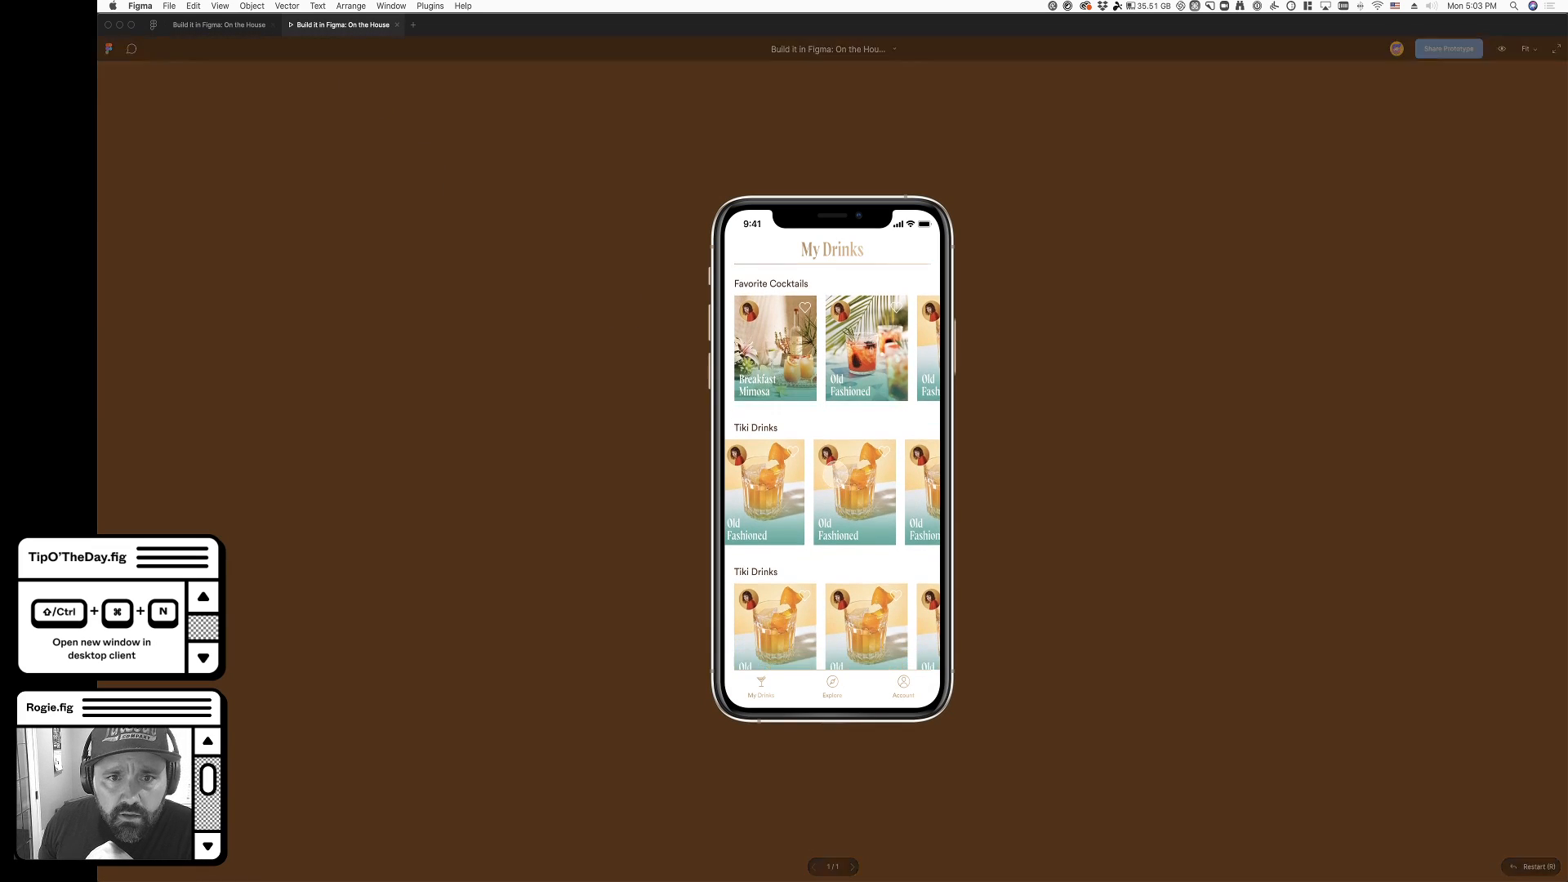
mouse_move(844, 594)
left_mouse_down()
mouse_move(846, 454)
mouse_move(847, 627)
mouse_move(845, 517)
mouse_move(842, 615)
left_mouse_up()
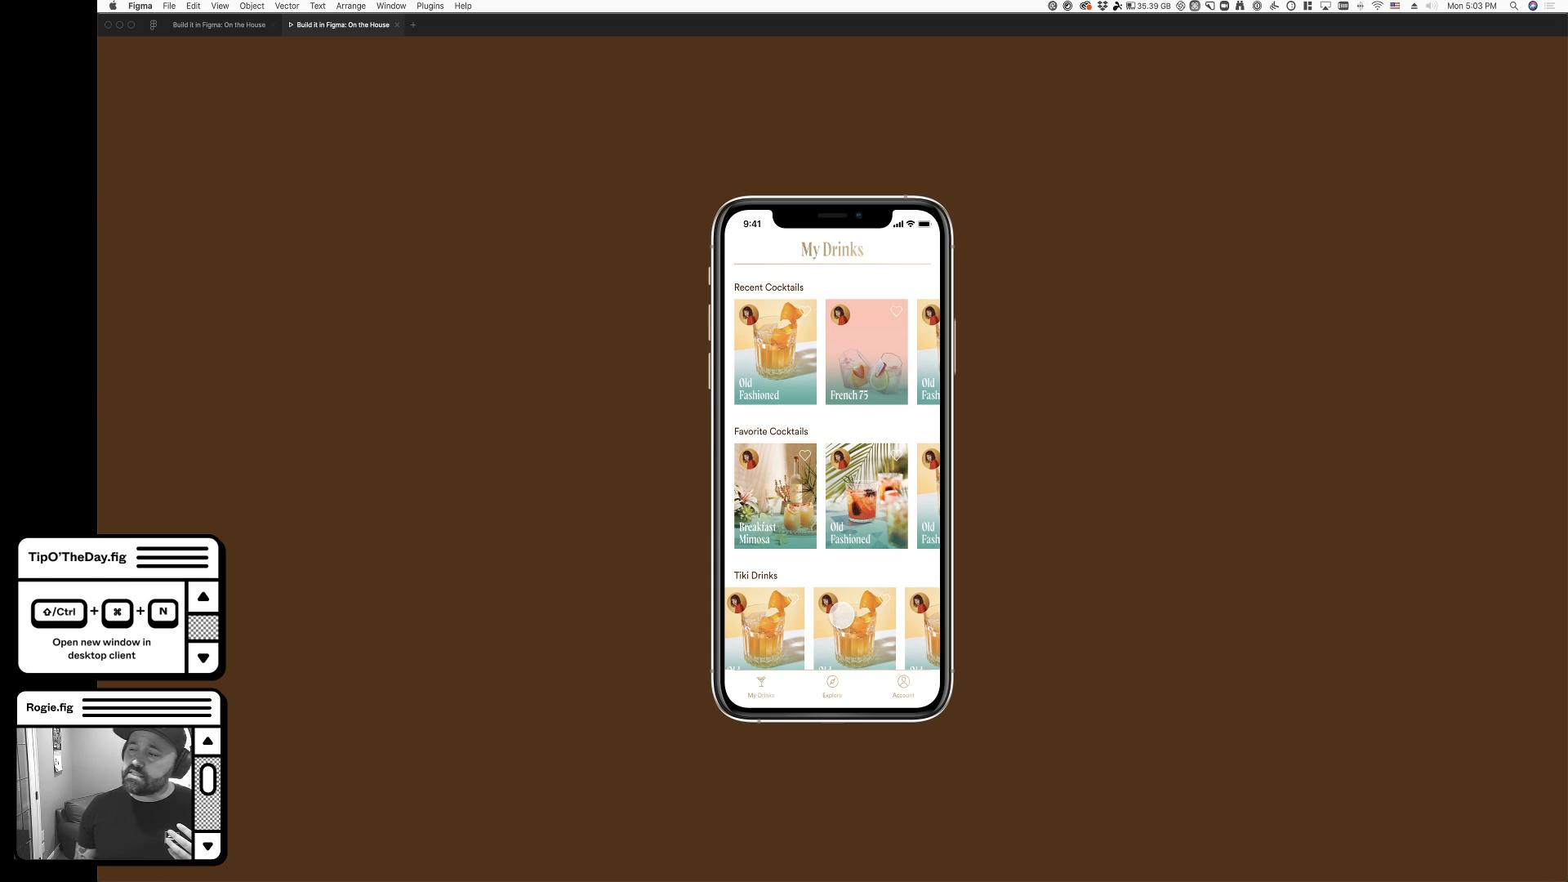
scroll(842, 617, "down", 3)
scroll(815, 520, "up", 3)
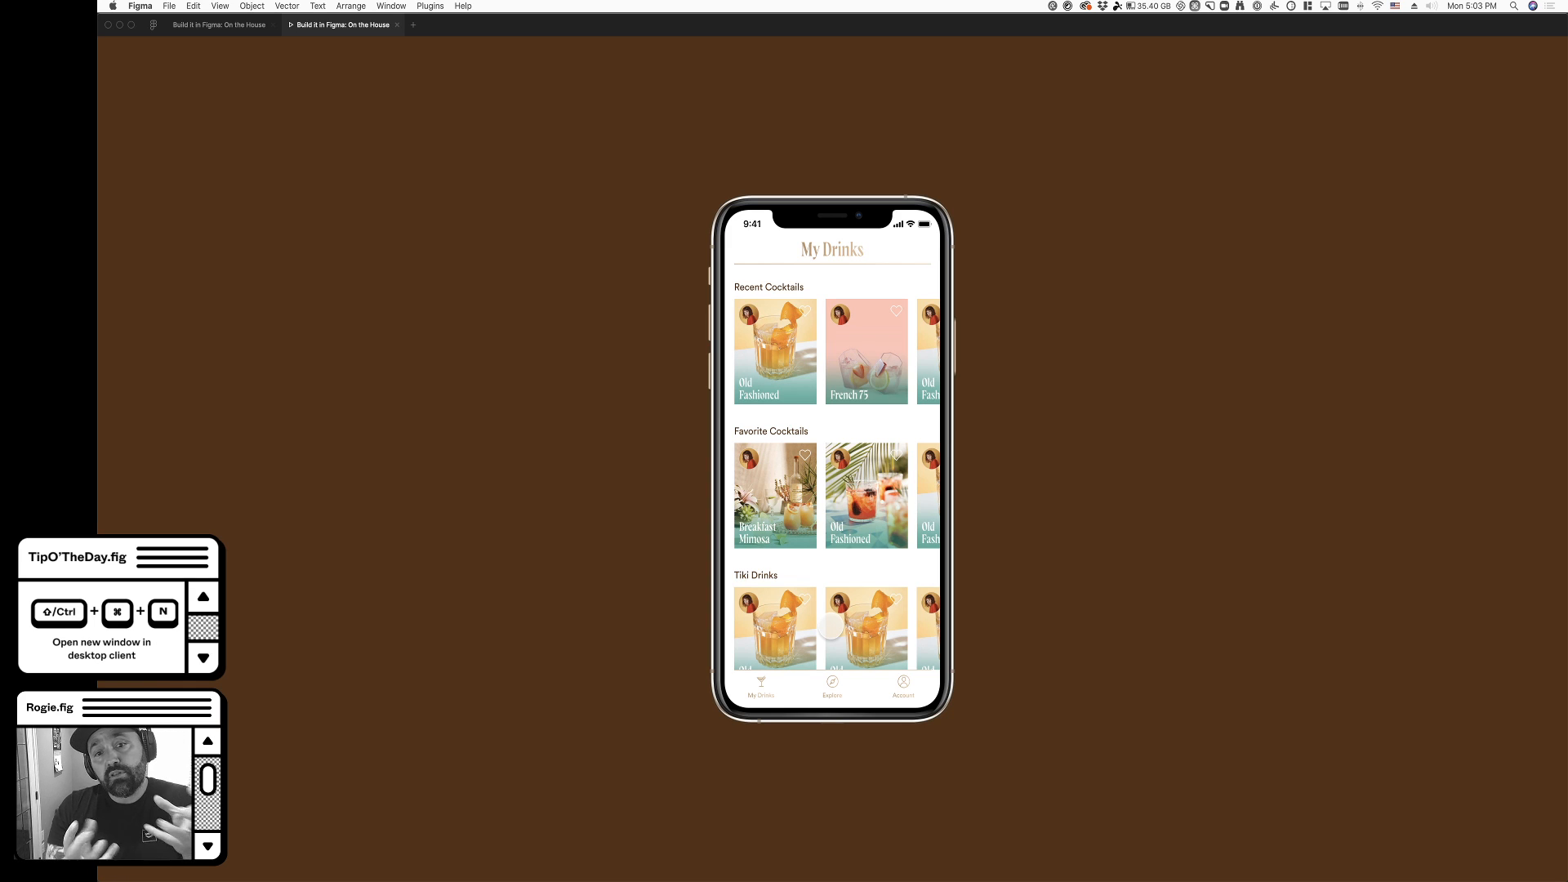
scroll(857, 343, "down", 2)
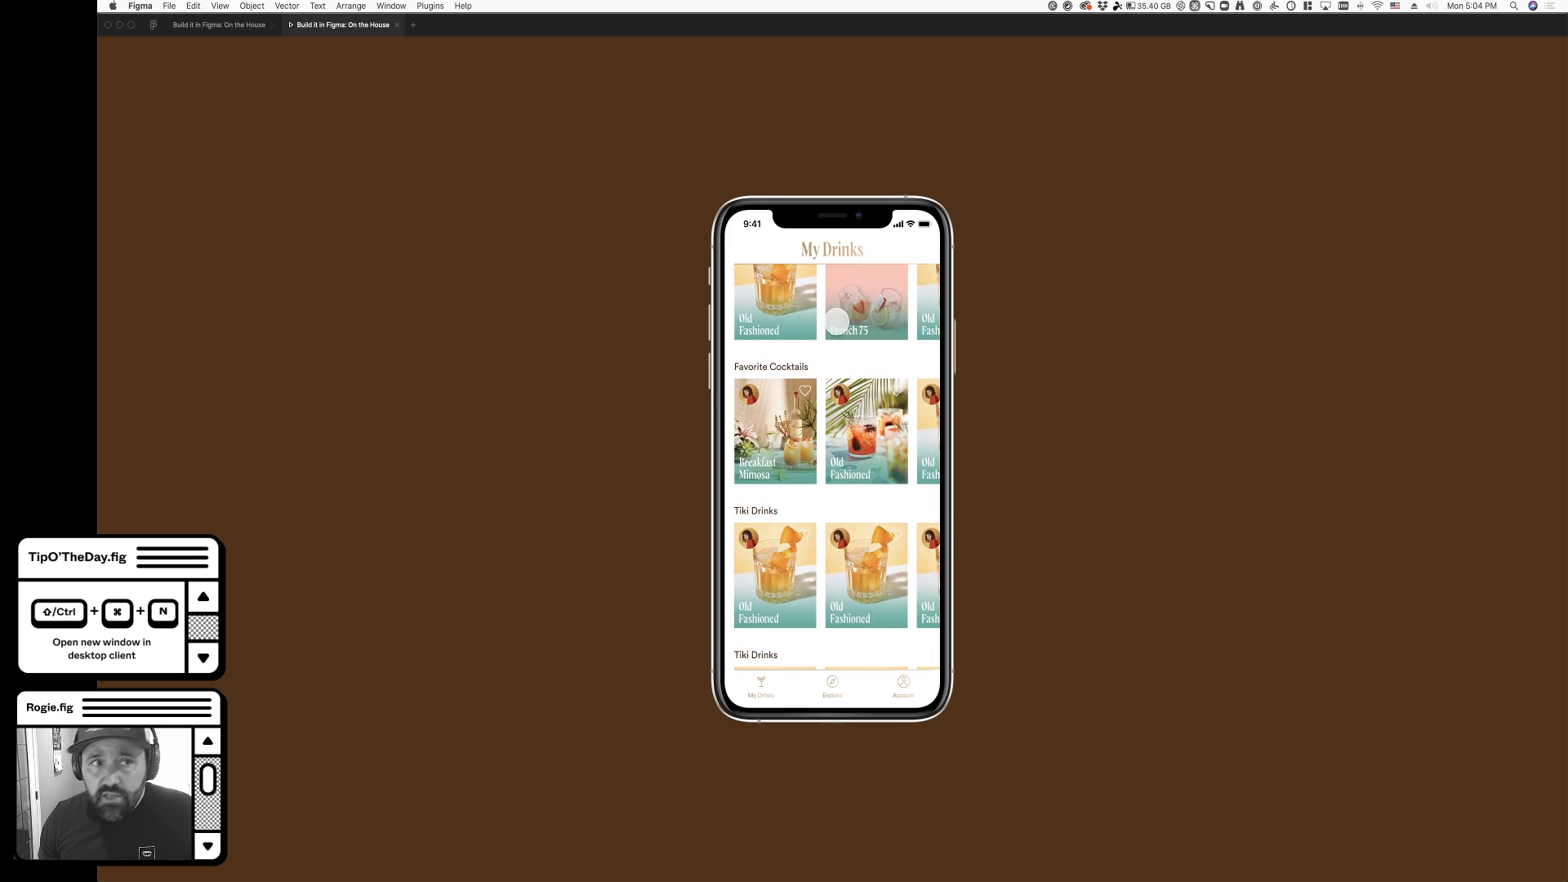
- In the design file, detach the My Drinks header's fill from its color style and set the fill opacity to 90%
left_click(216, 25)
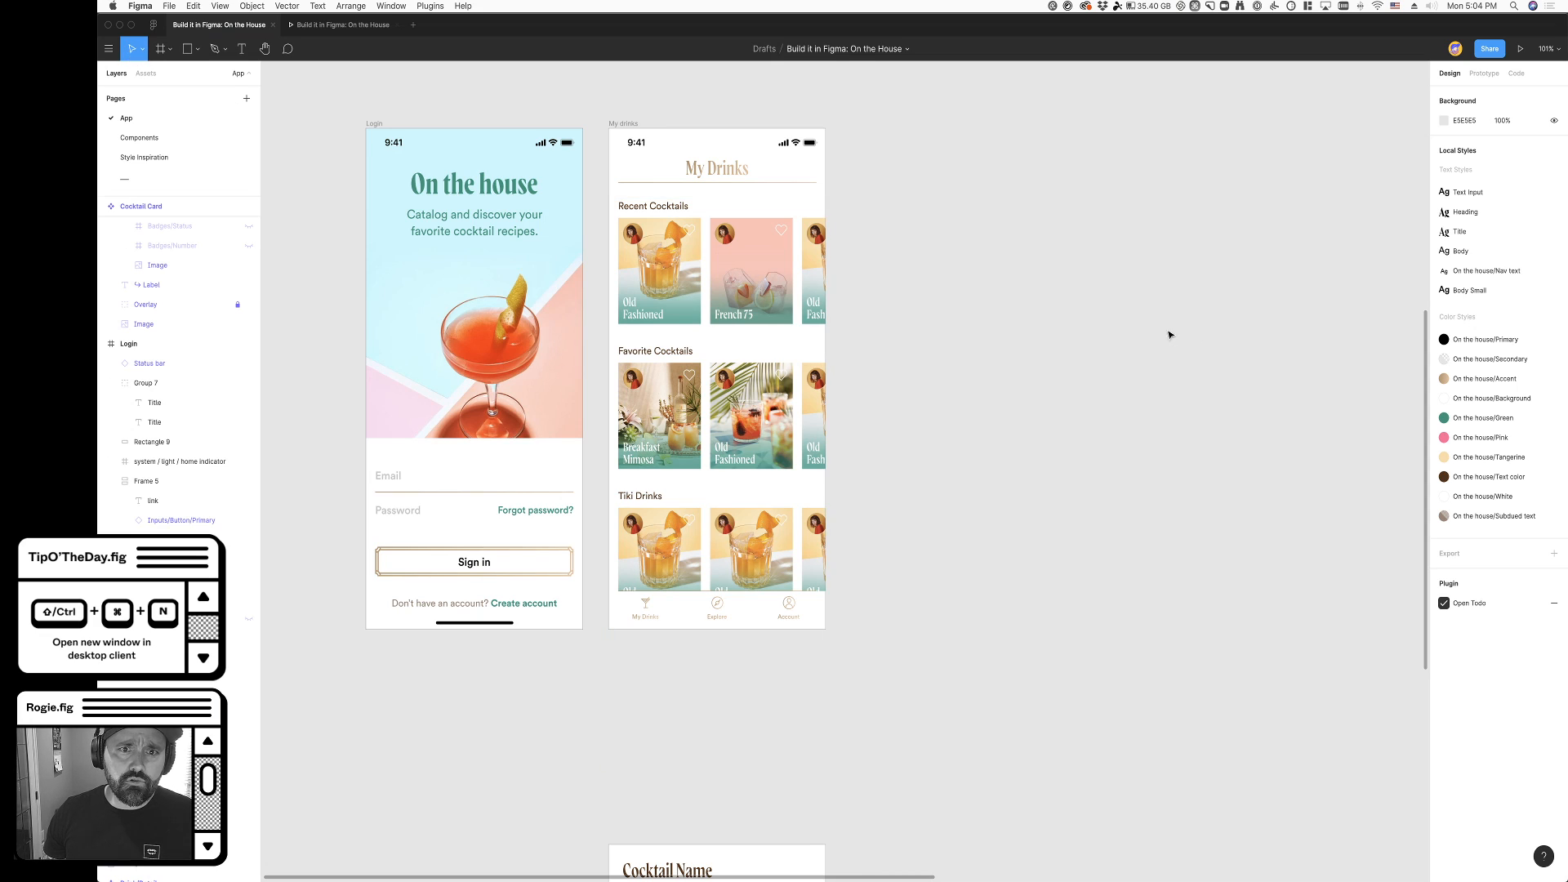
left_click(641, 170, "super")
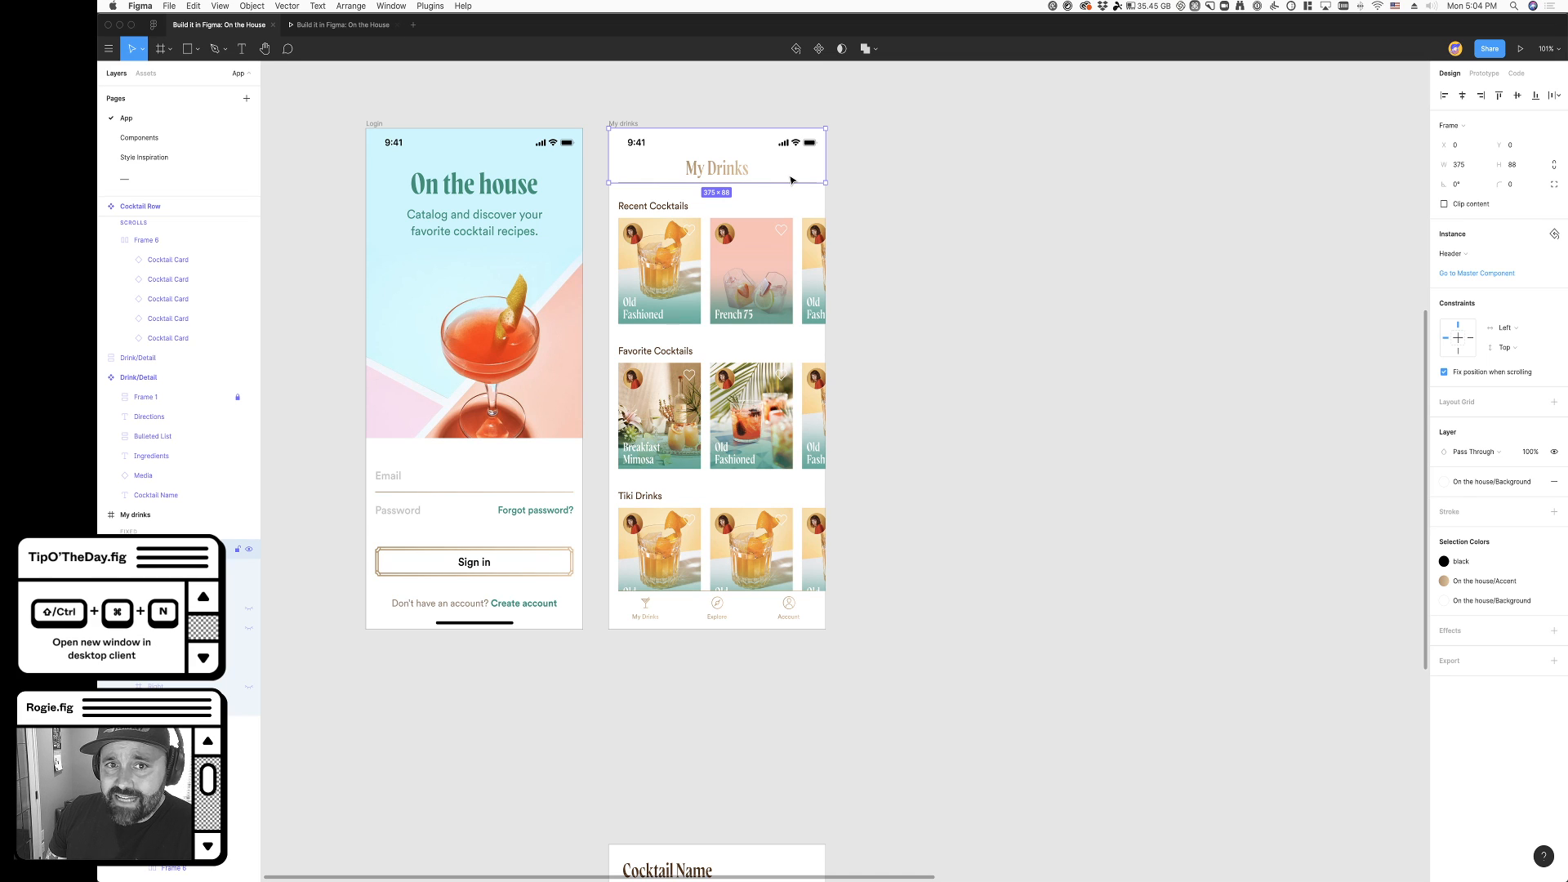
key("super")
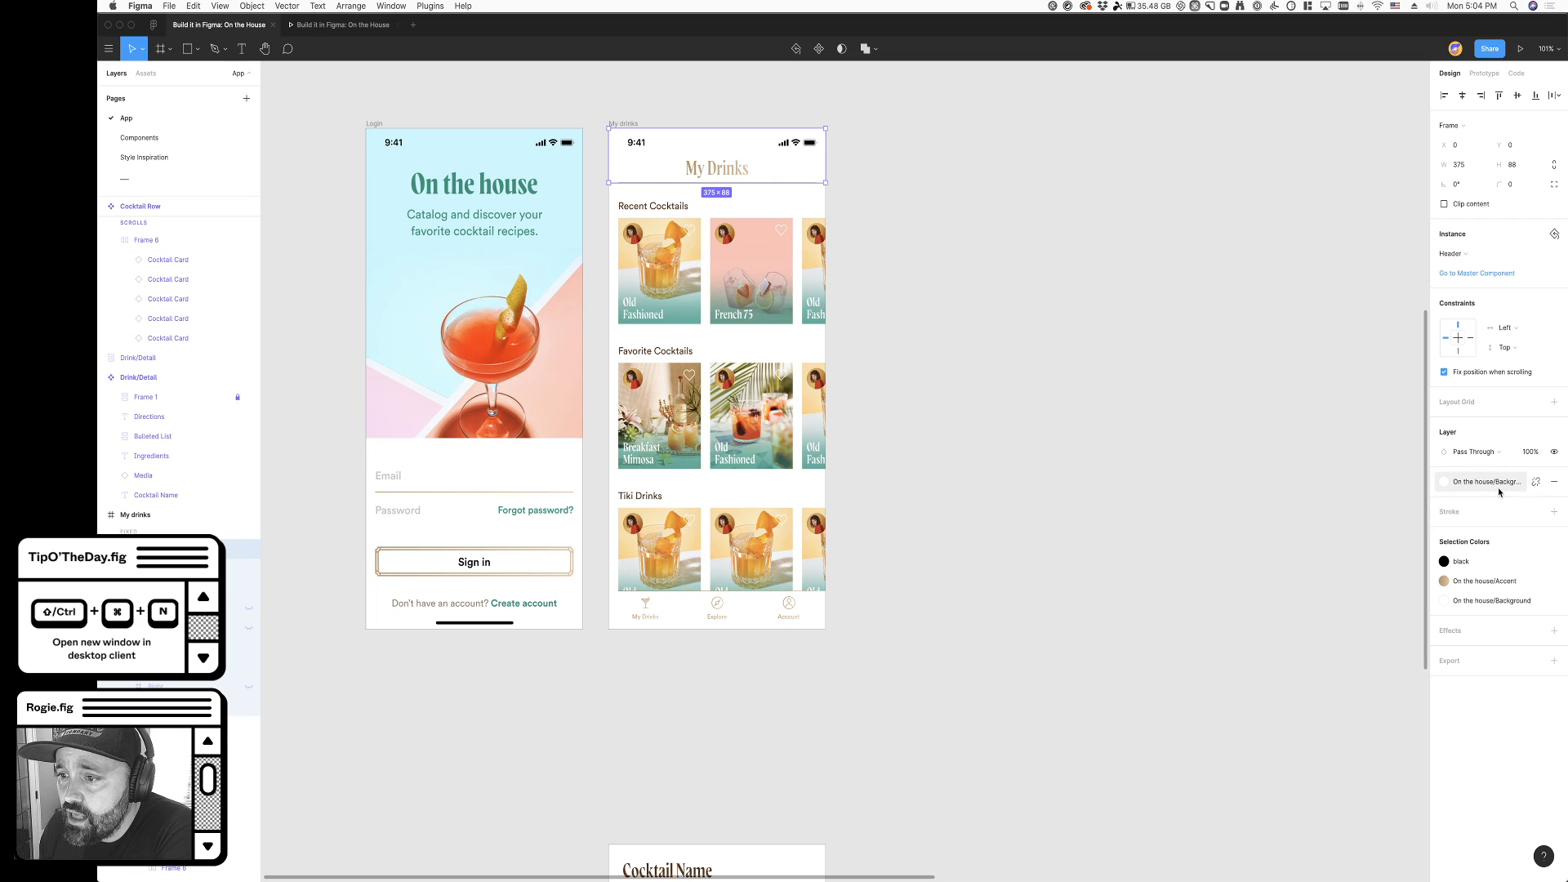
left_click(1536, 485)
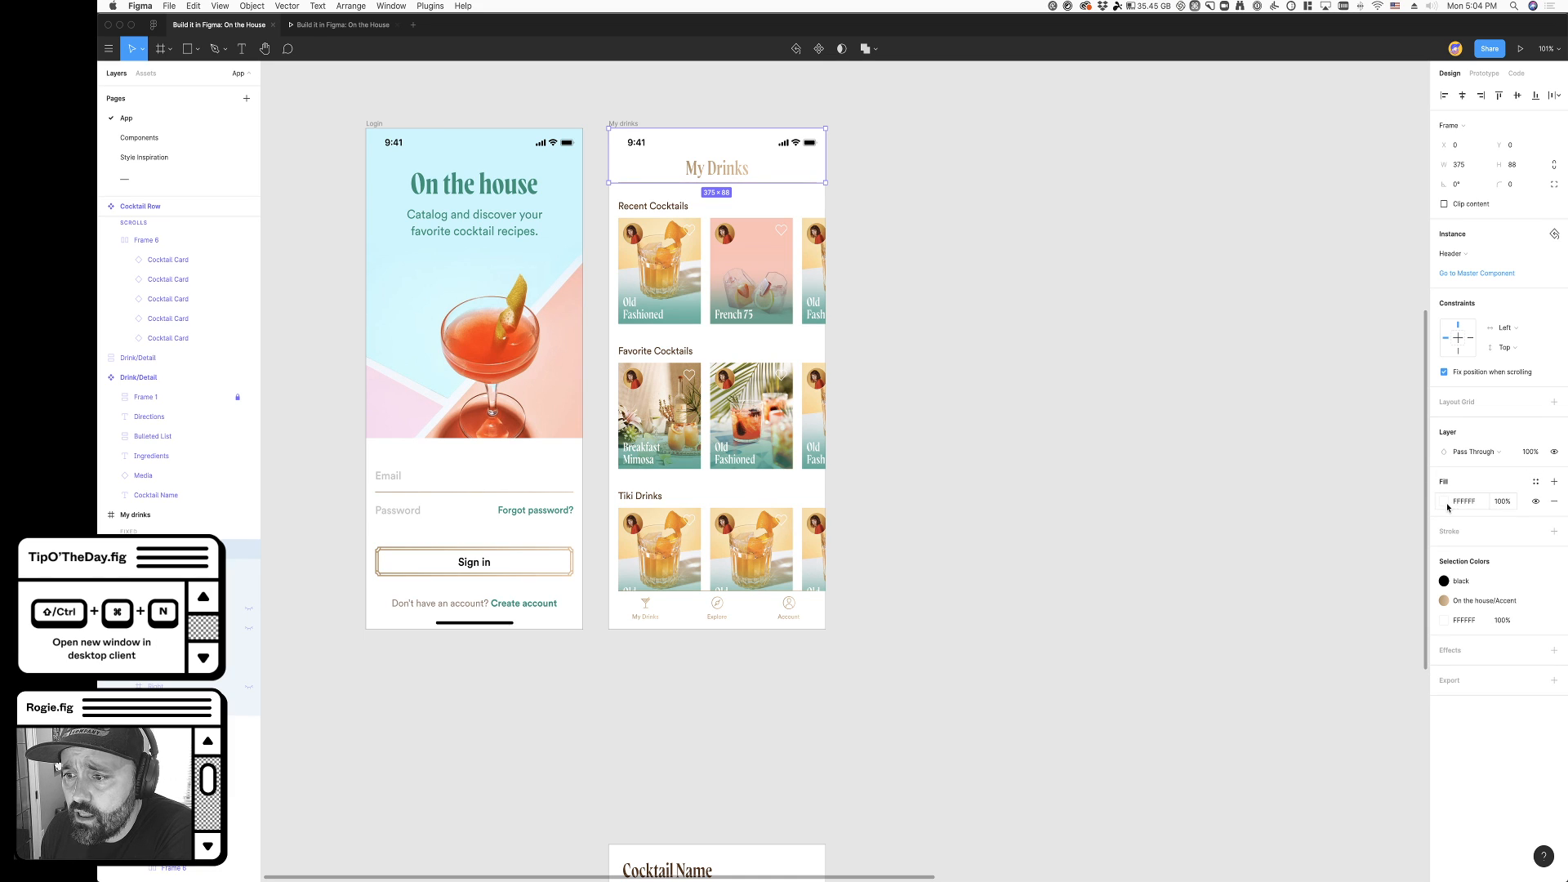
left_click(1497, 503)
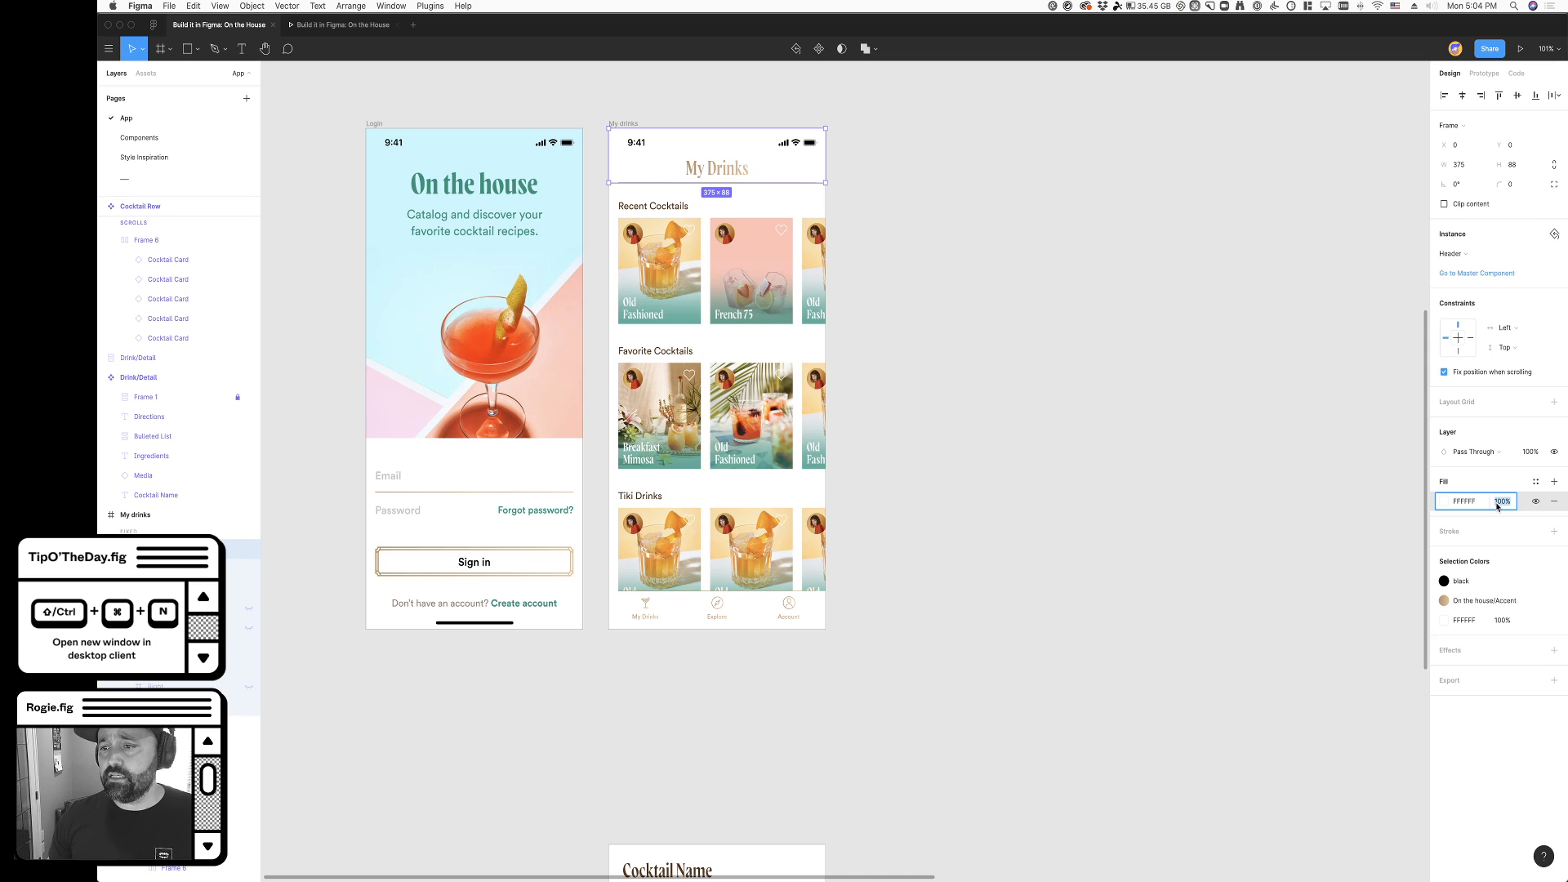
key("shift+Down")
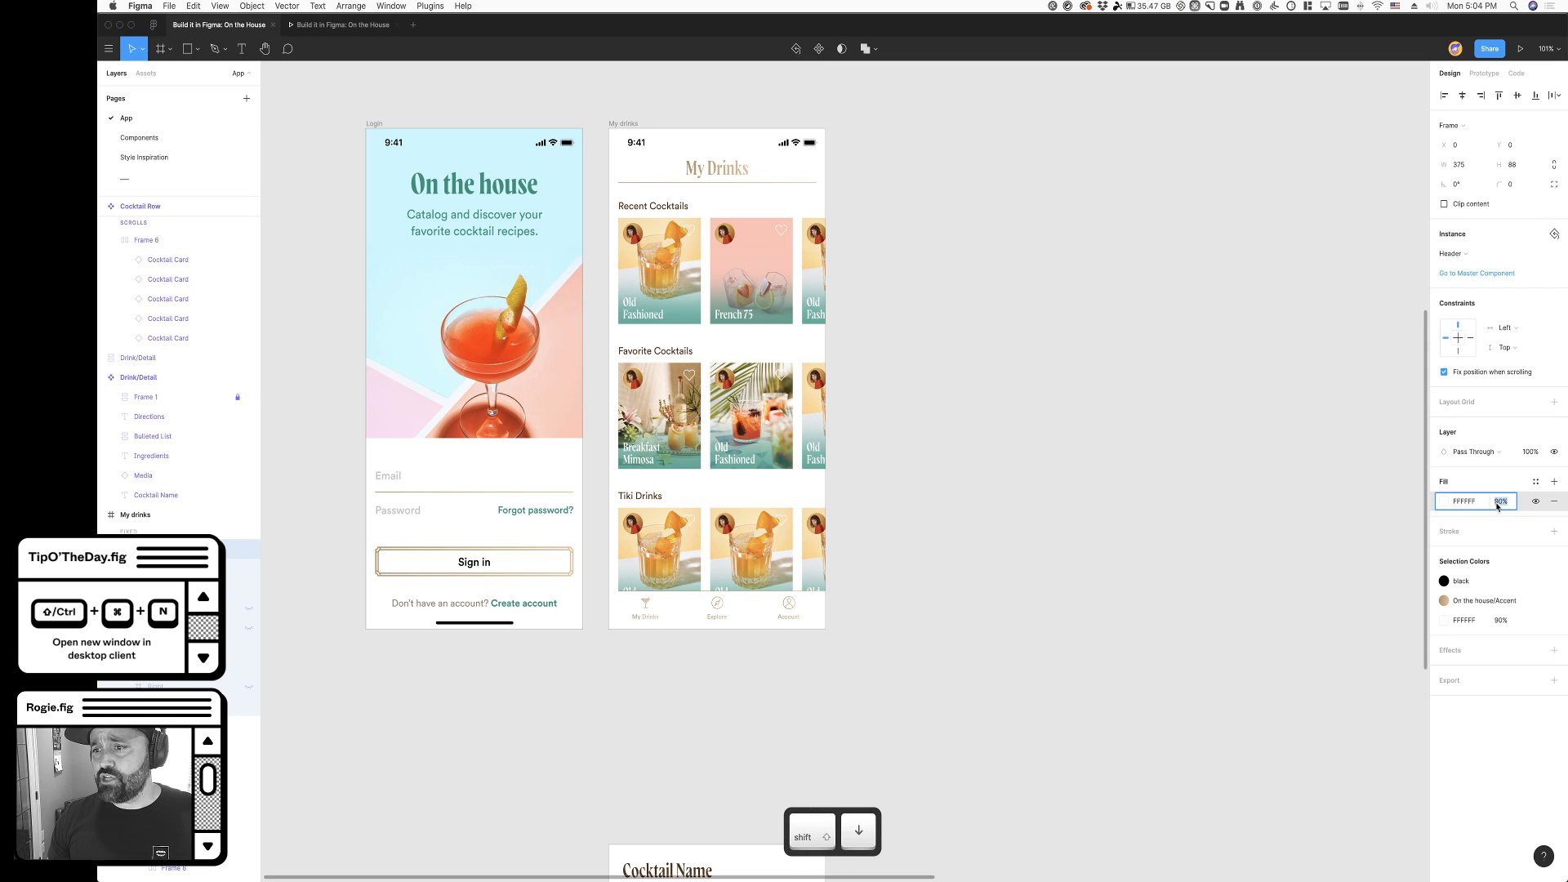
- Add an effect to the My Drinks header and set its type to Background Blur
left_click(1554, 650)
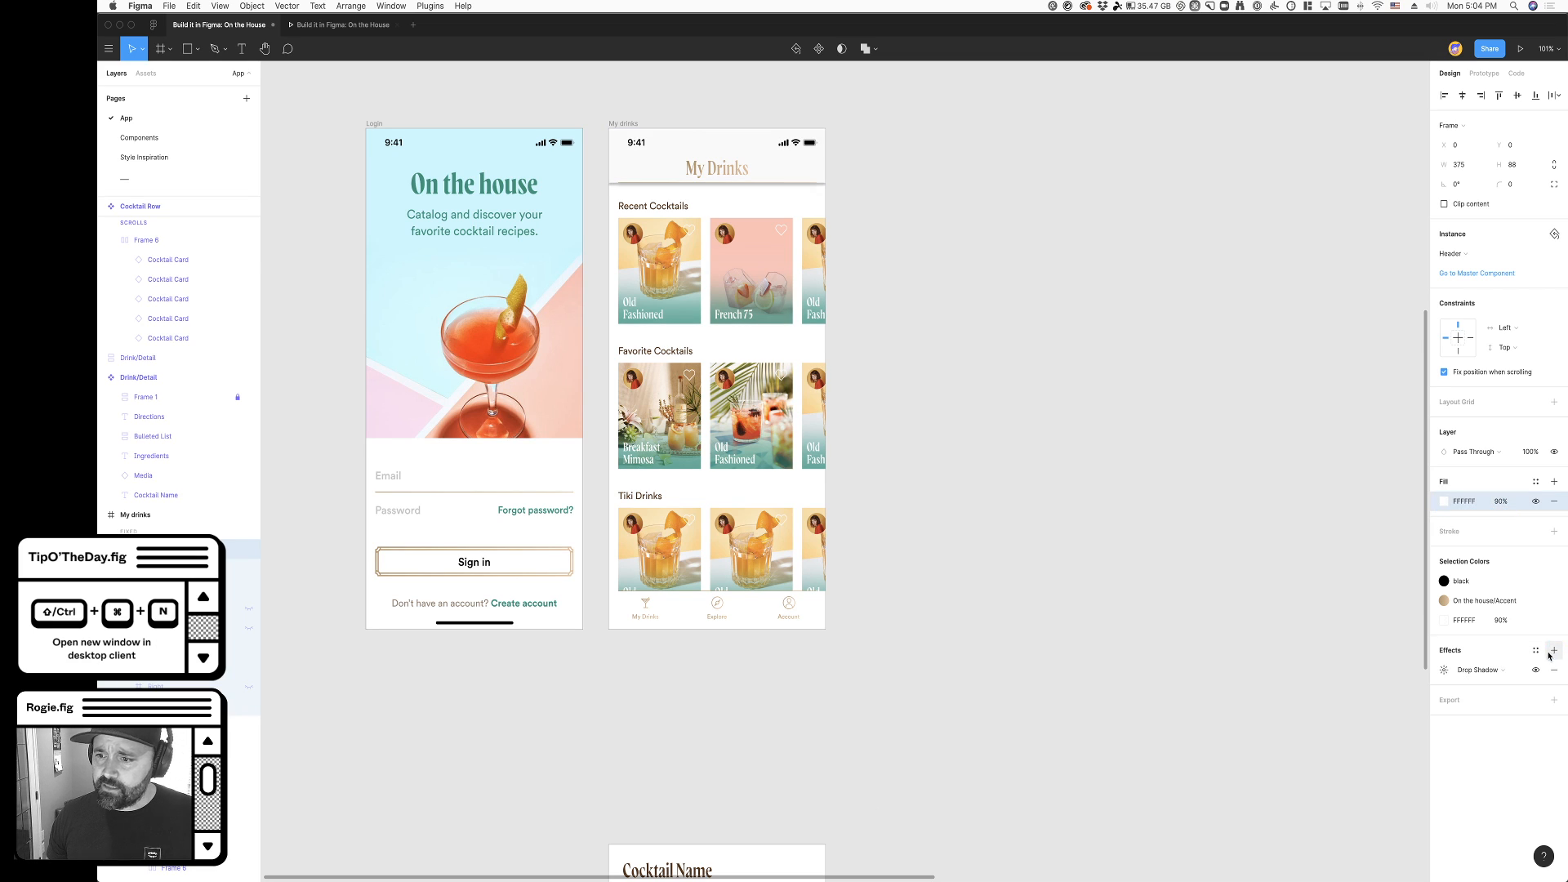
left_click(1485, 673)
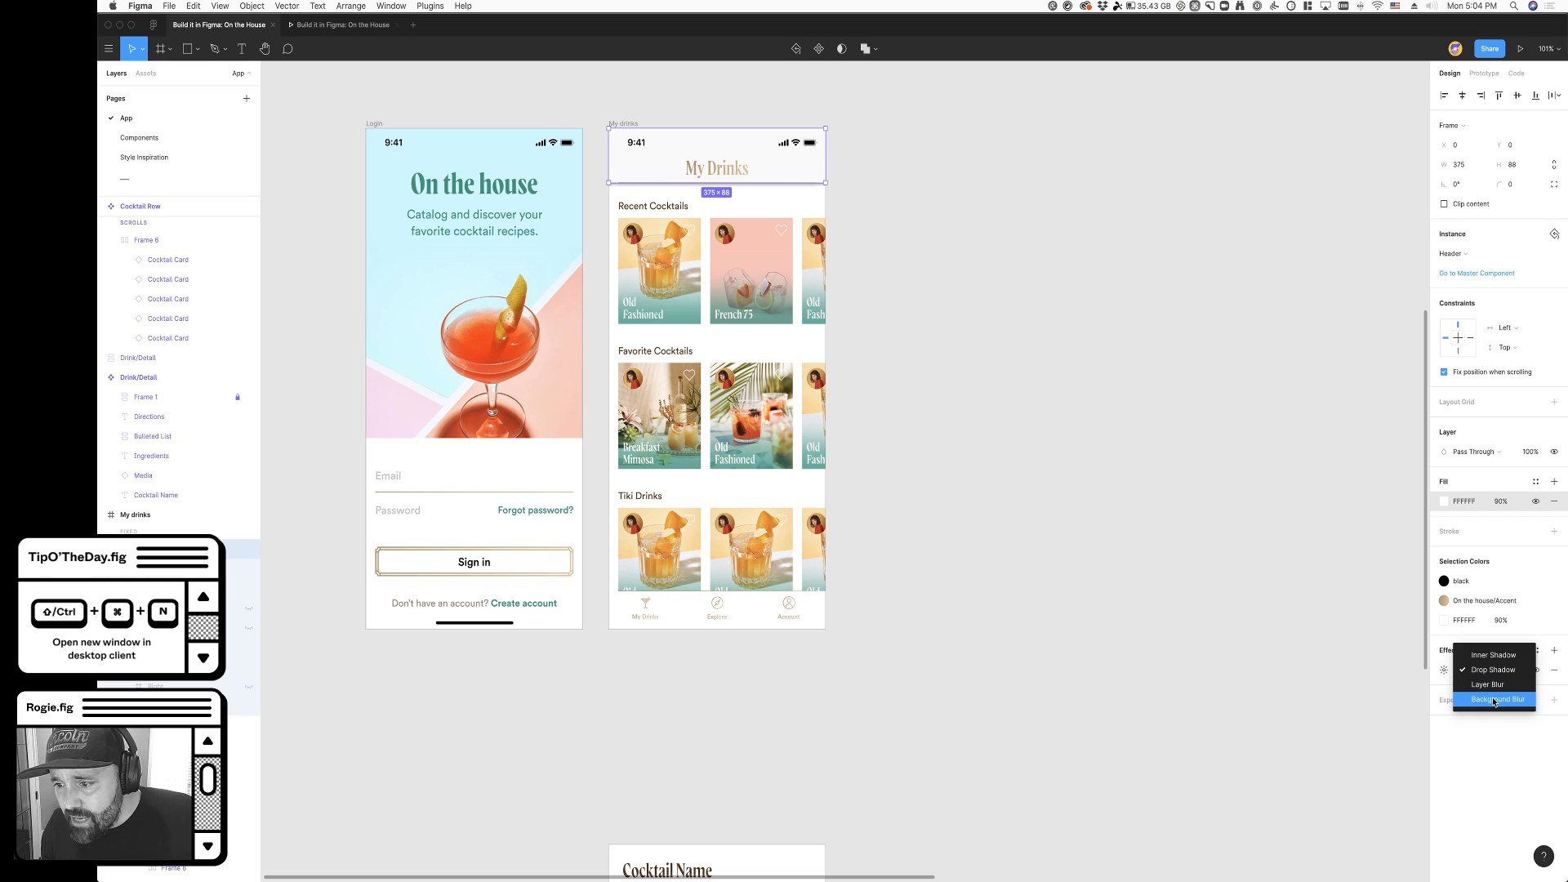
left_click(1490, 688)
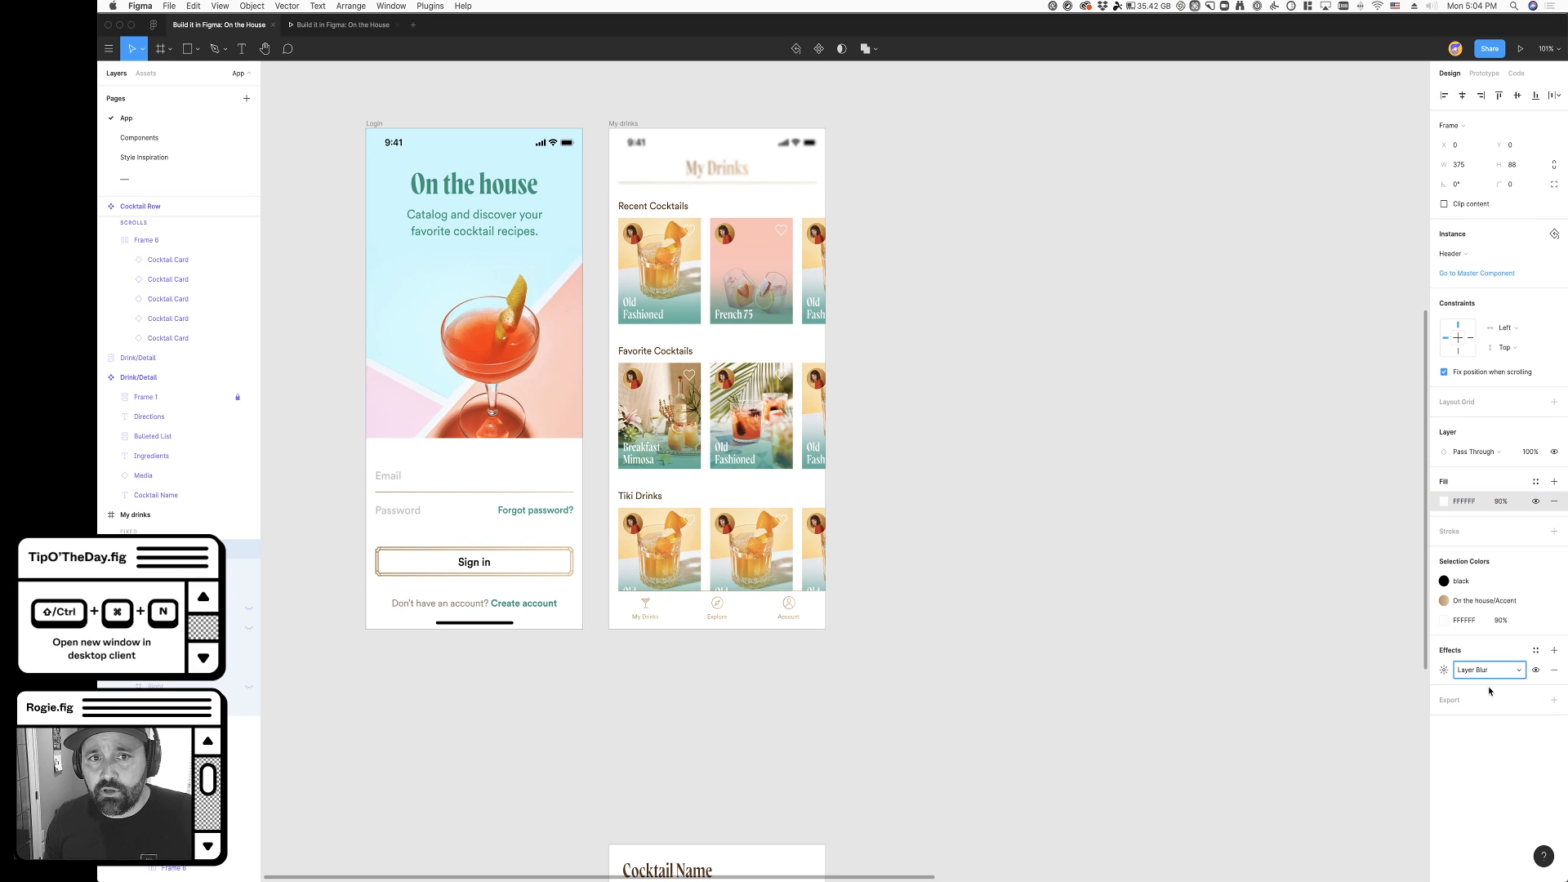
left_click(1488, 669)
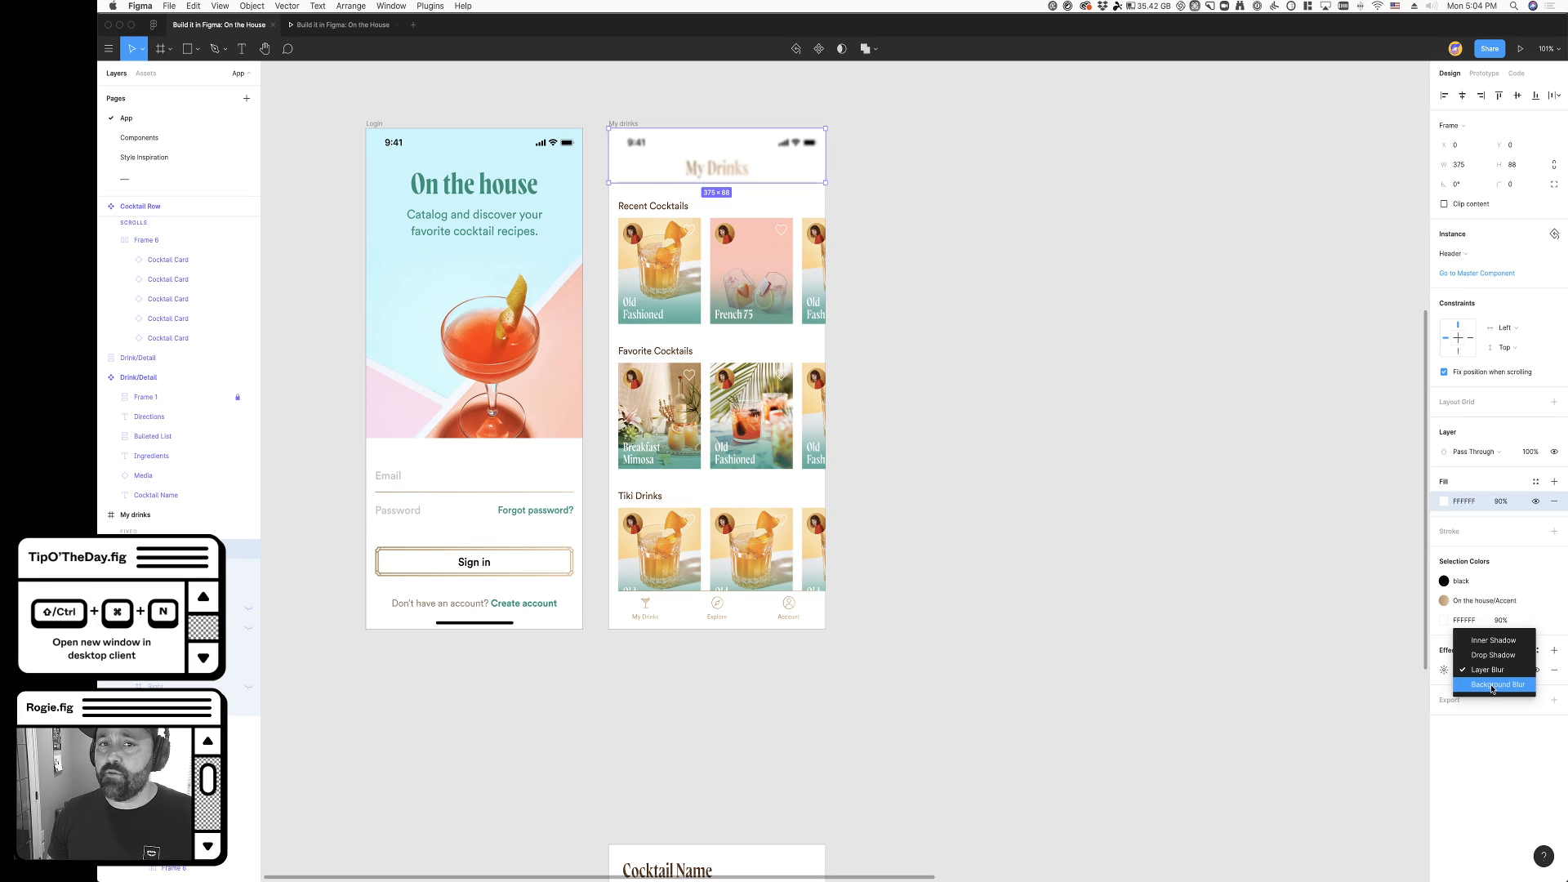
left_click(1491, 689)
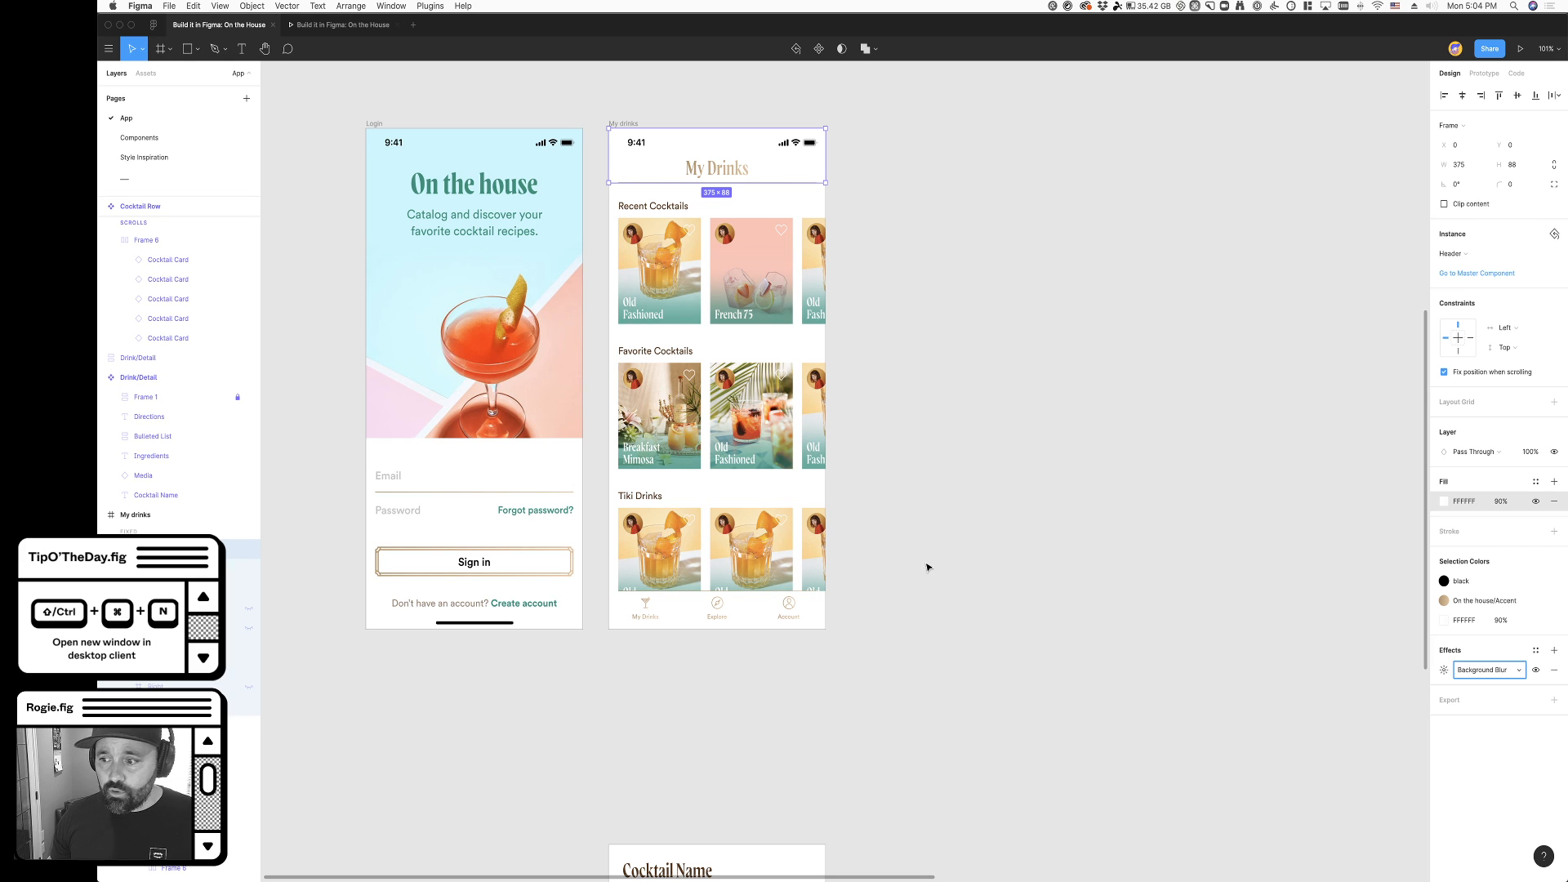
- Try moving the cocktail rows up beneath the header to check the background blur, and undo the move
scroll(926, 567, "up", 2)
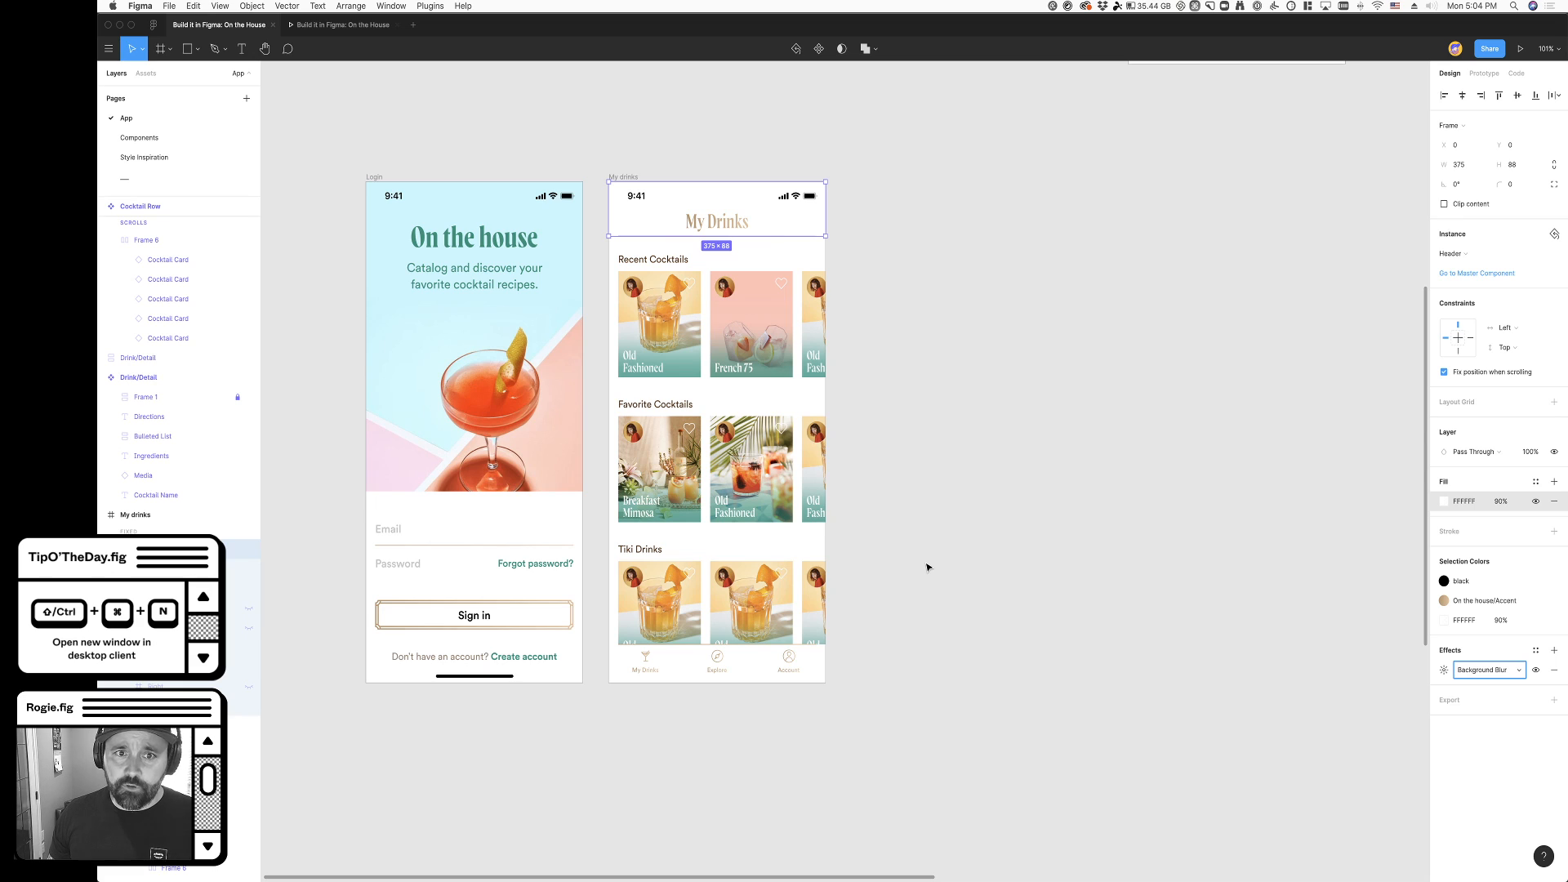
scroll(927, 559, "up", 3)
scroll(747, 341, "up", 4)
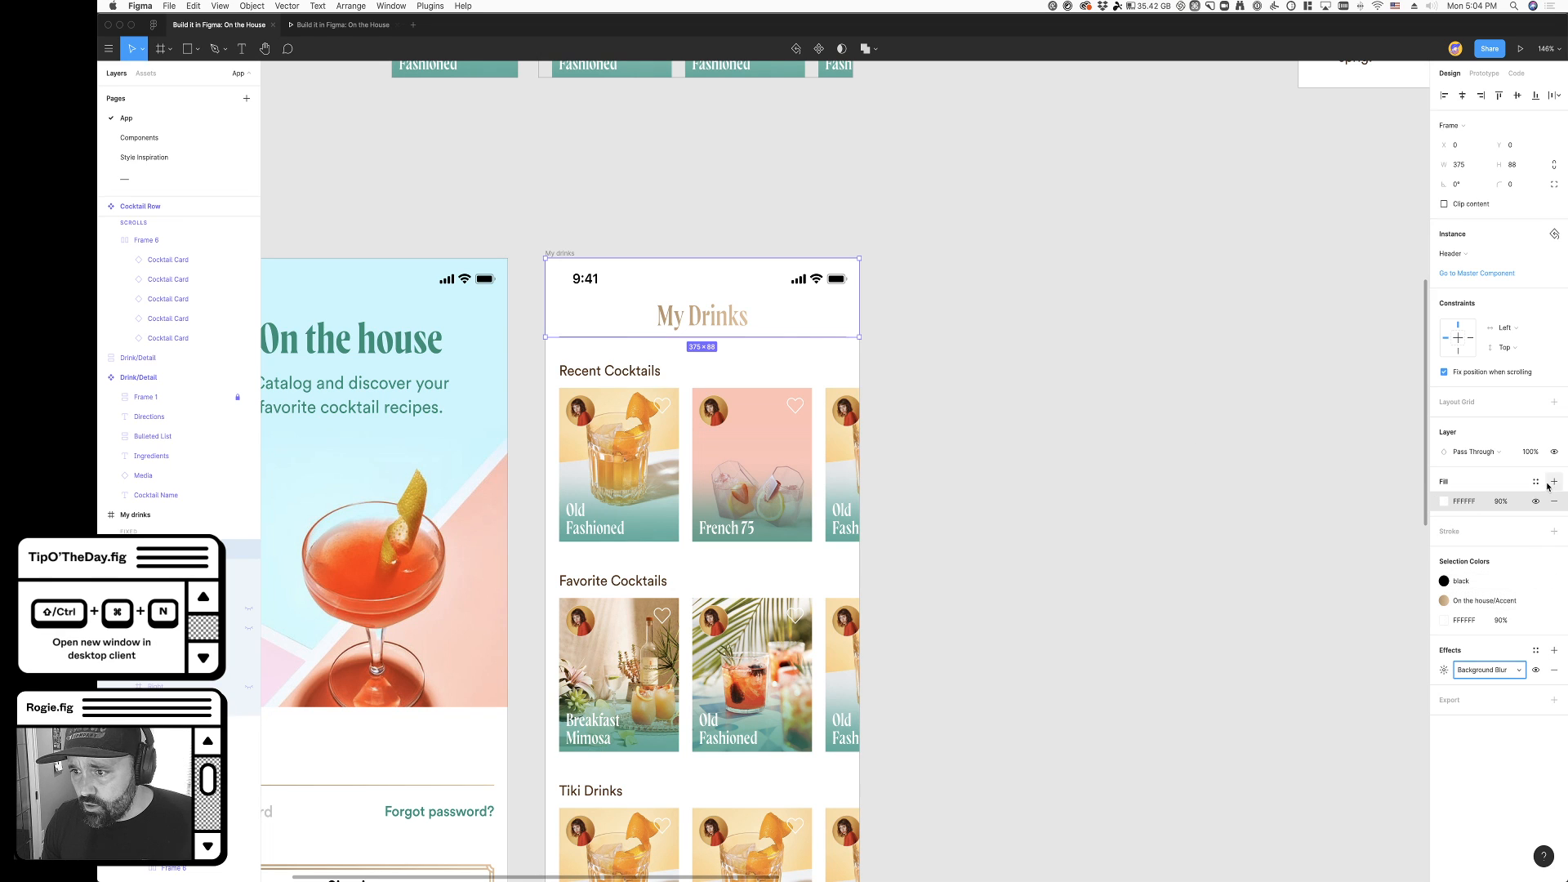
left_click(862, 444)
left_click(679, 516)
left_click_drag(679, 516, 680, 448)
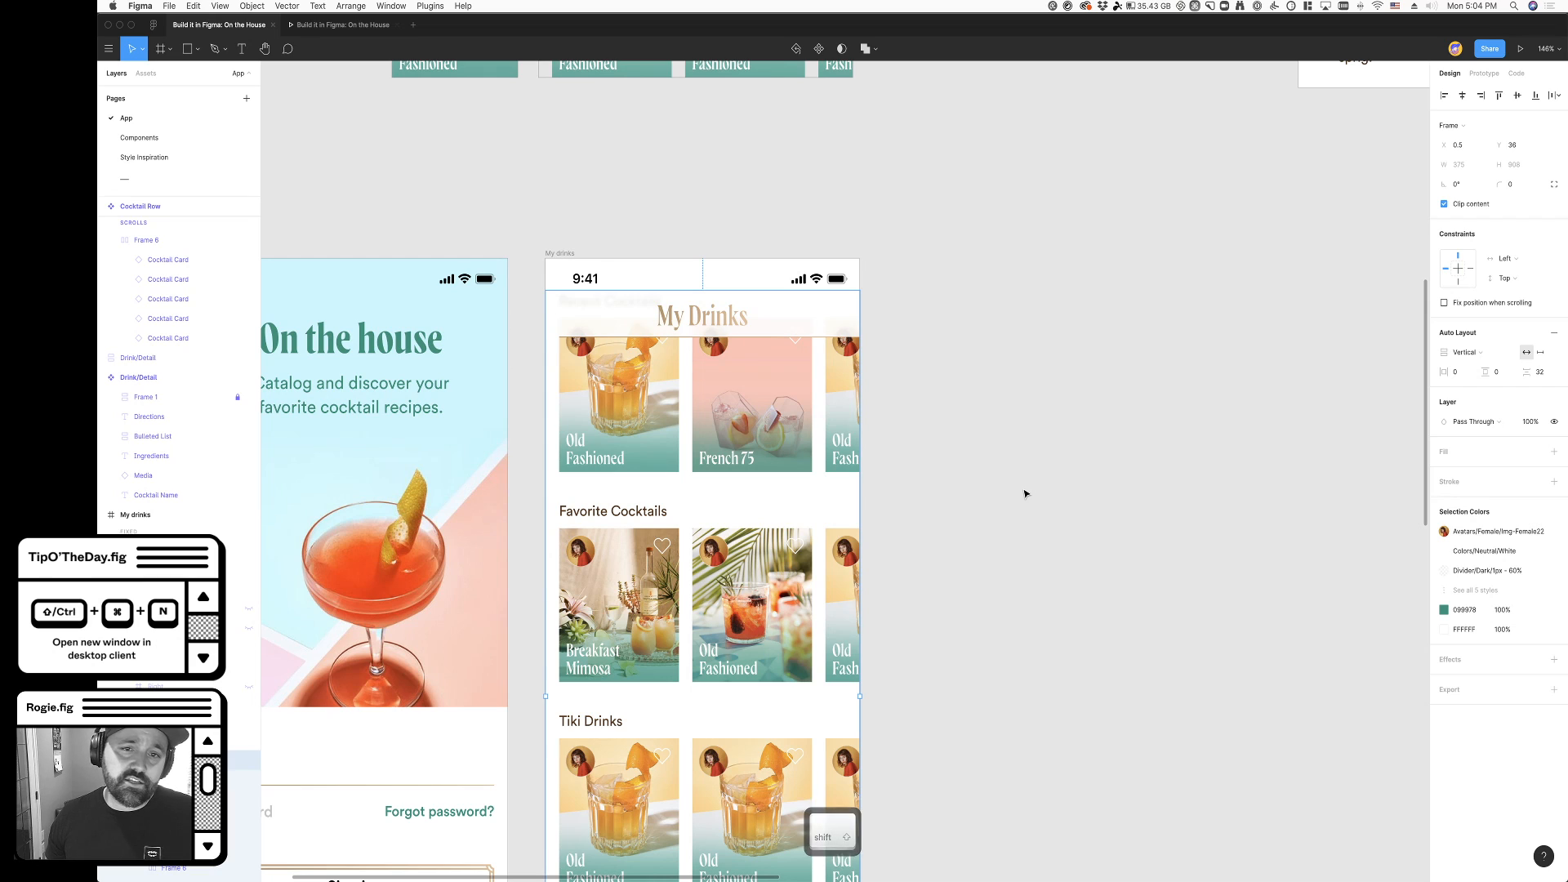
key("super+z")
- Set the My Drinks header's fill opacity back to 100%
left_click(796, 334, "super")
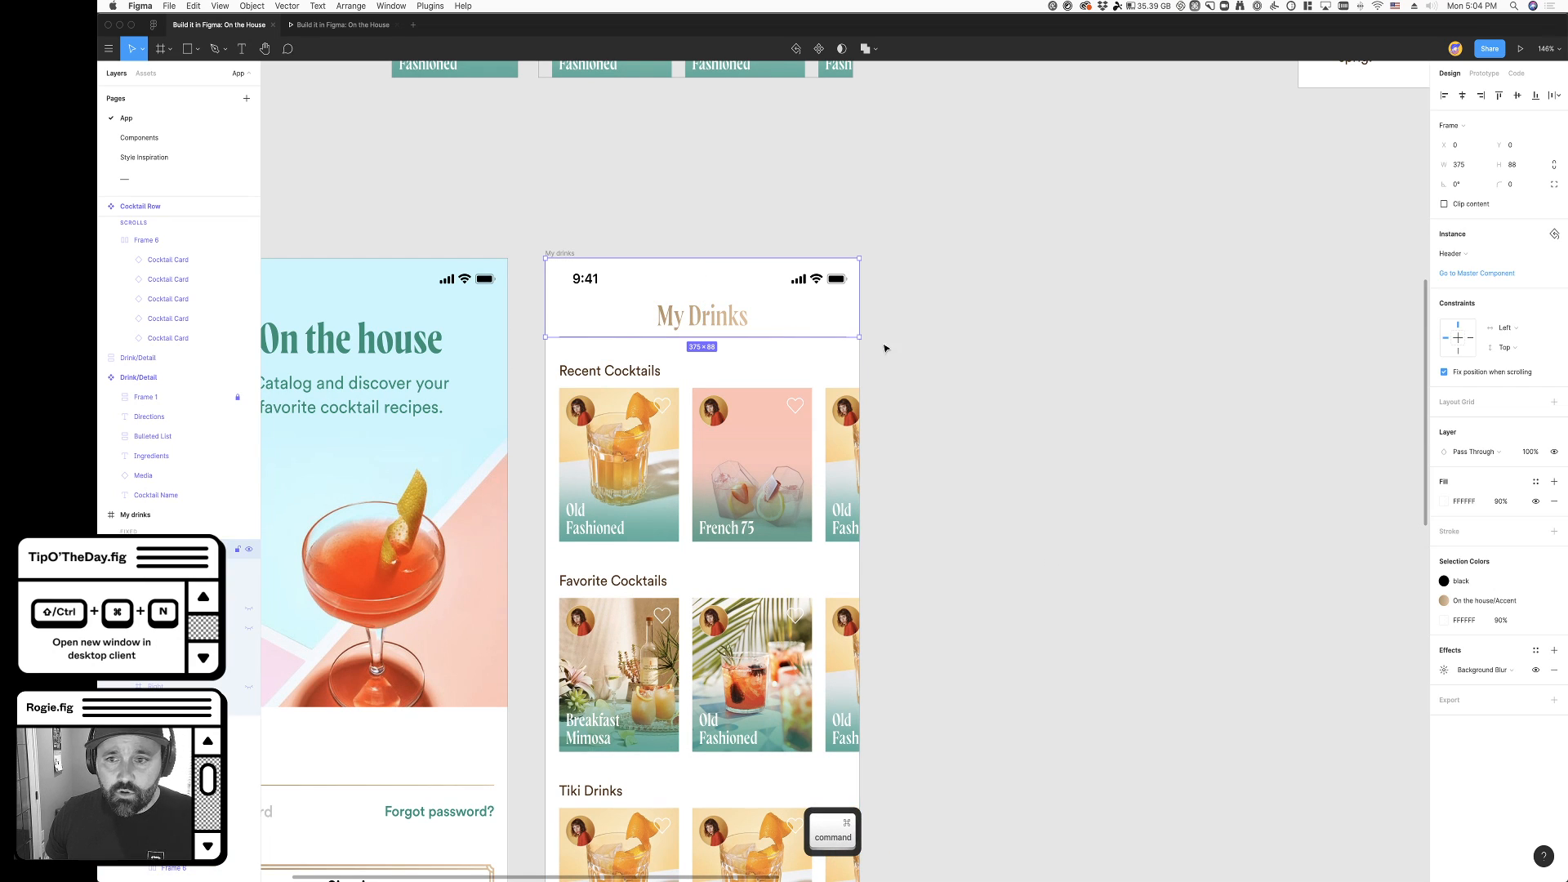
left_click(1500, 501)
key("Tab")
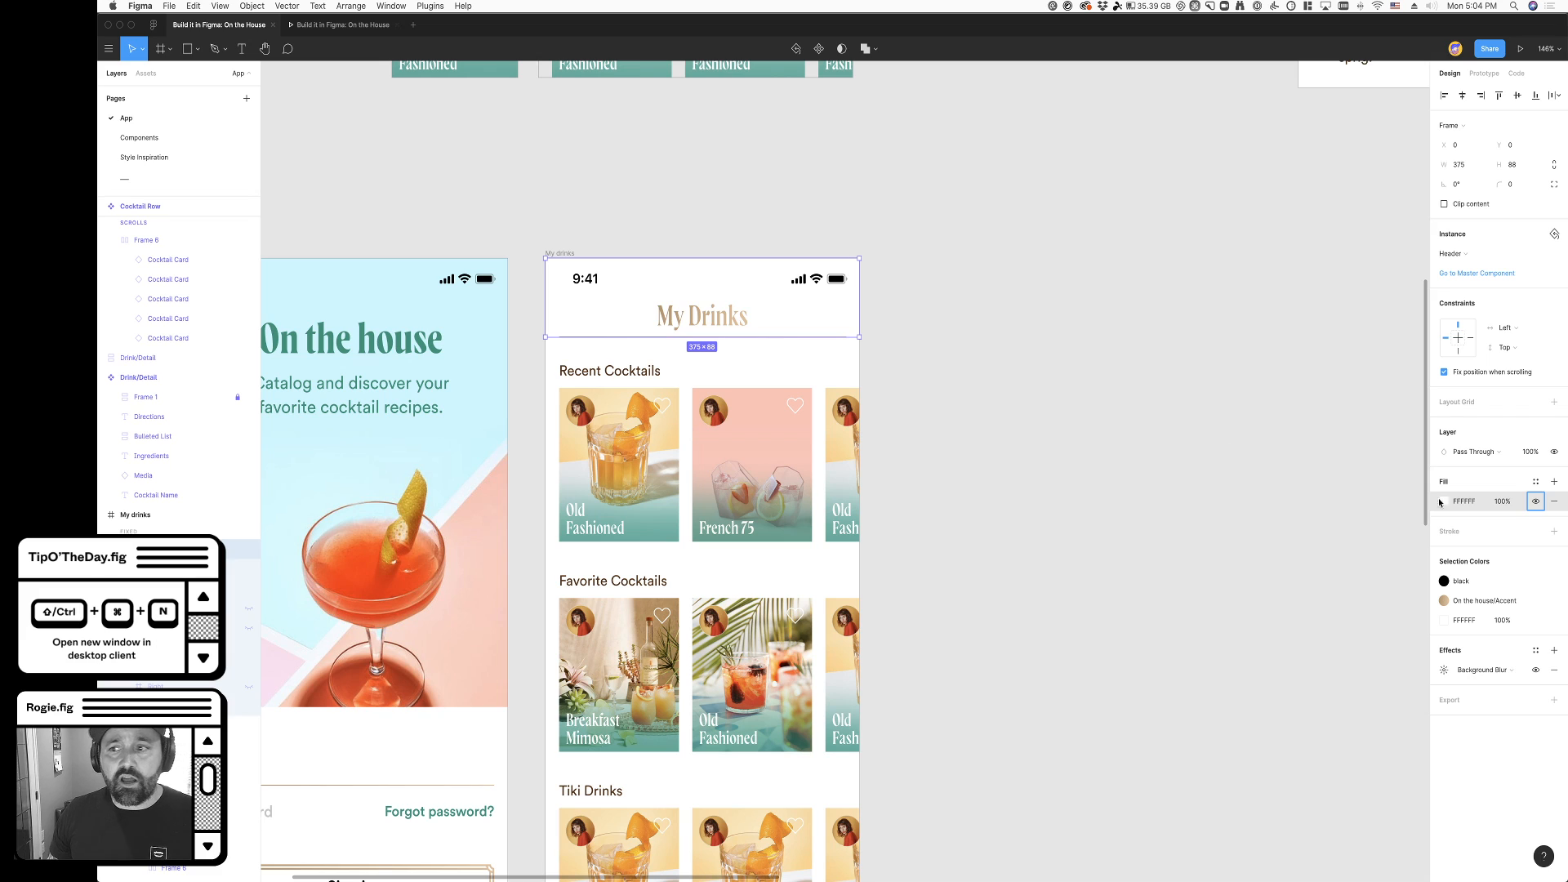
- Try lowering the header's layer opacity to 80%, and undo the change
left_click(1531, 454)
key("shift+Down")
key("shift+Down")
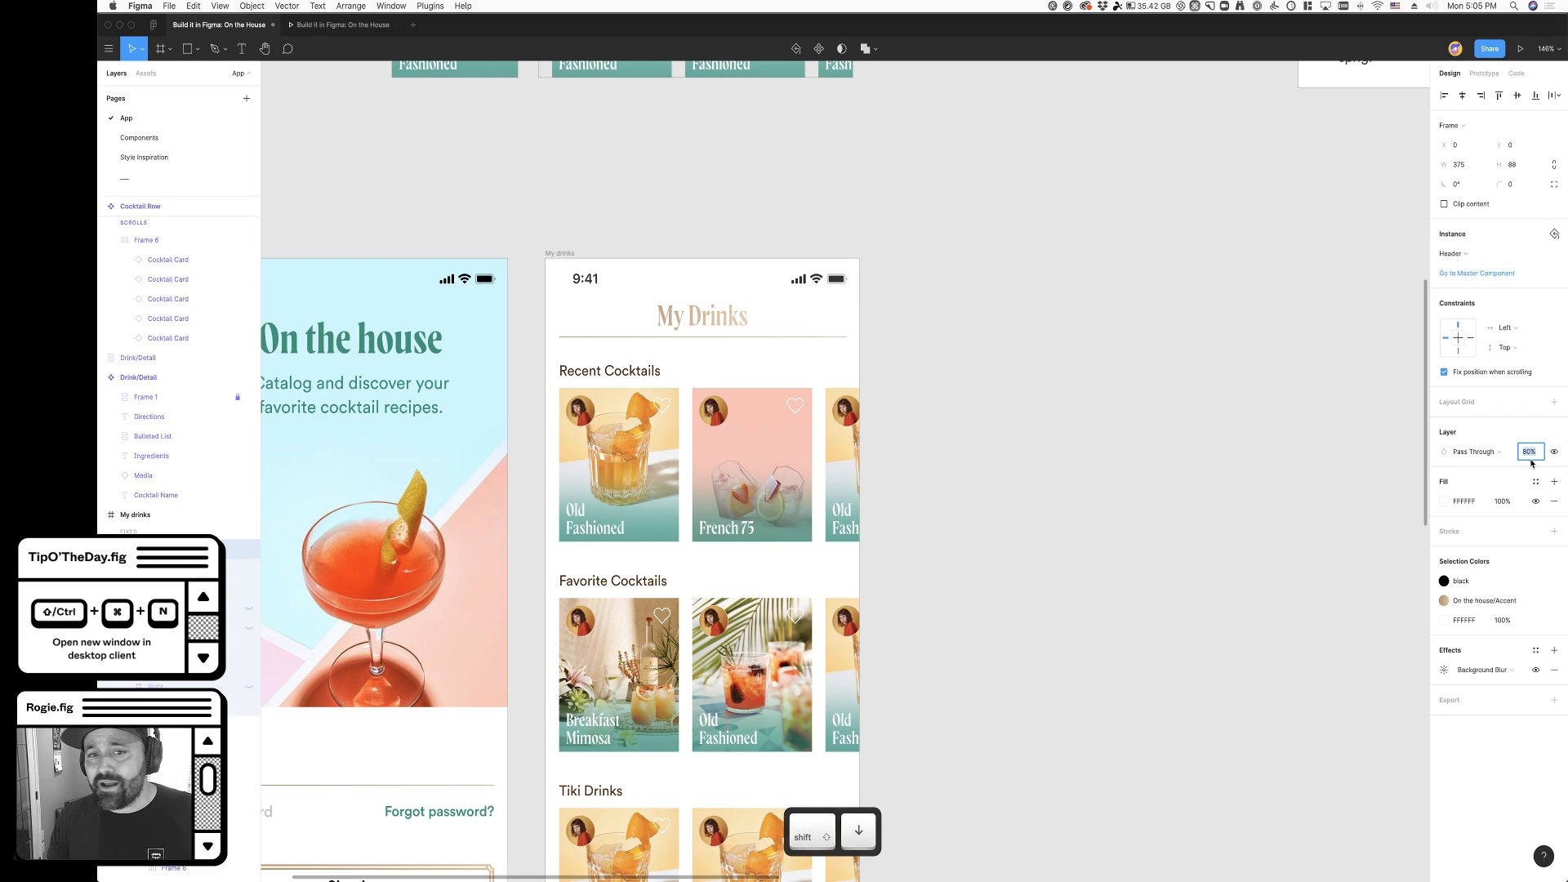
key("super+z")
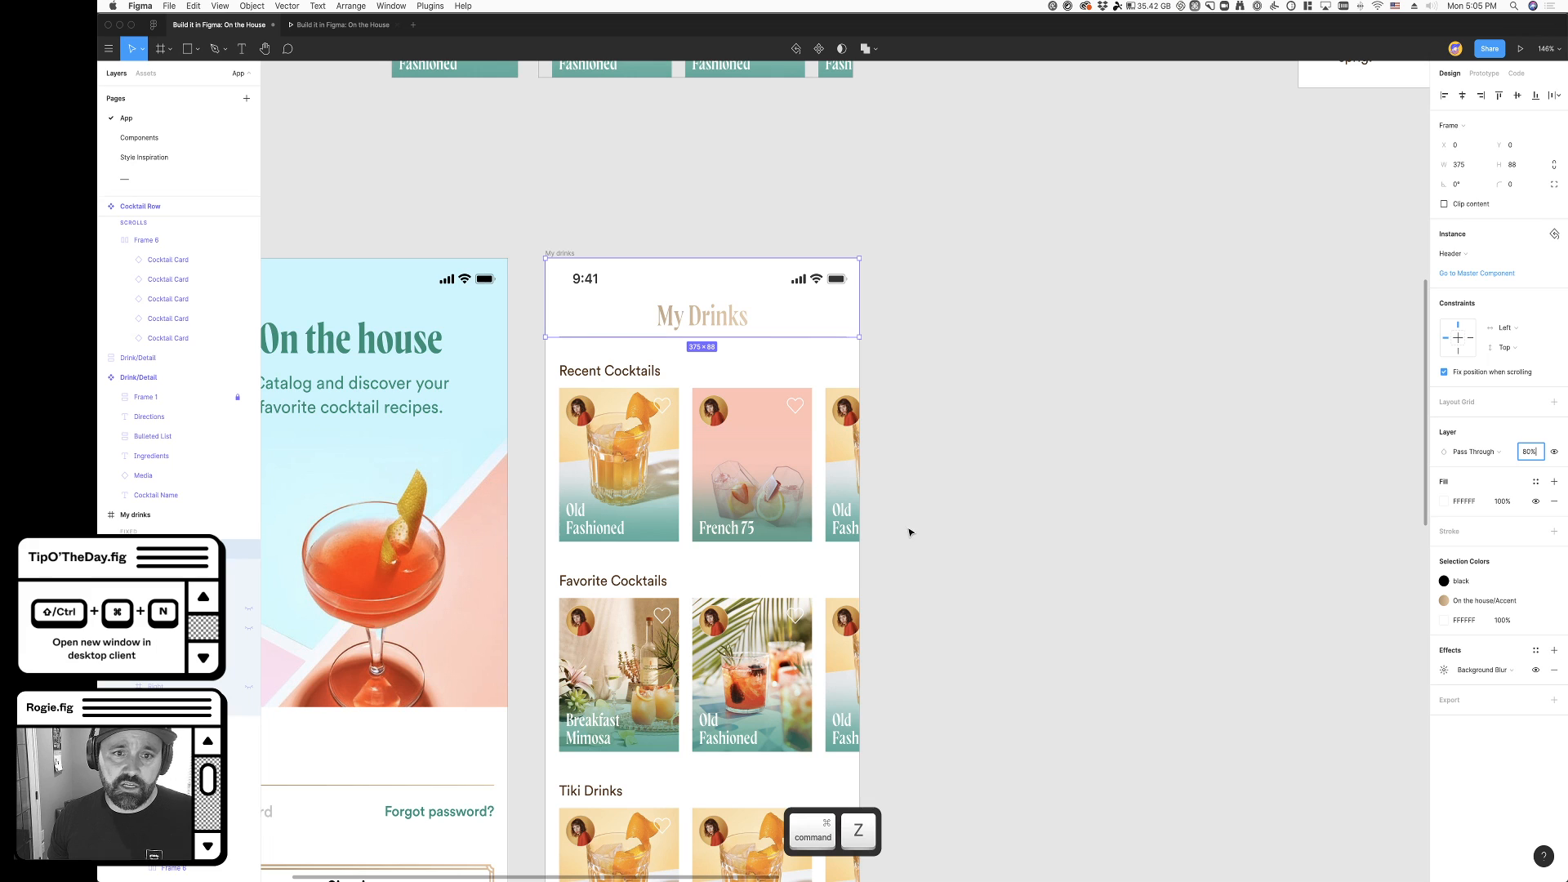
- Draw a rectangle about 378 × 139 over the Recent Cocktails row of the My Drinks screen
left_click(187, 48)
left_click_drag(545, 362, 861, 486)
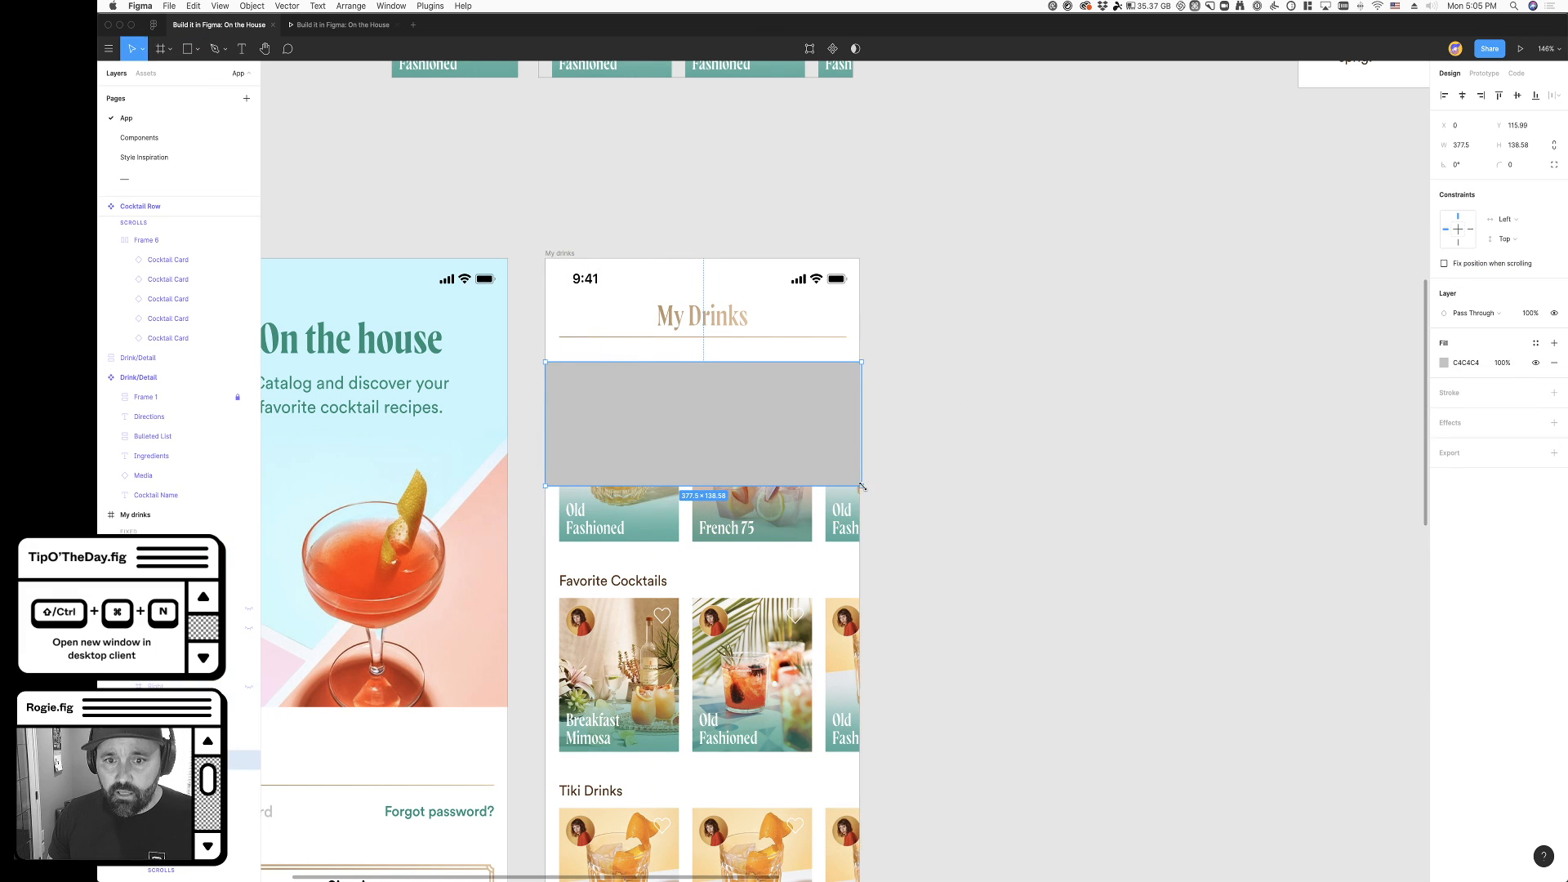
- Add a Background Blur effect to the grey rectangle over the Recent Cocktails row
left_click(1554, 422)
left_click(1507, 441)
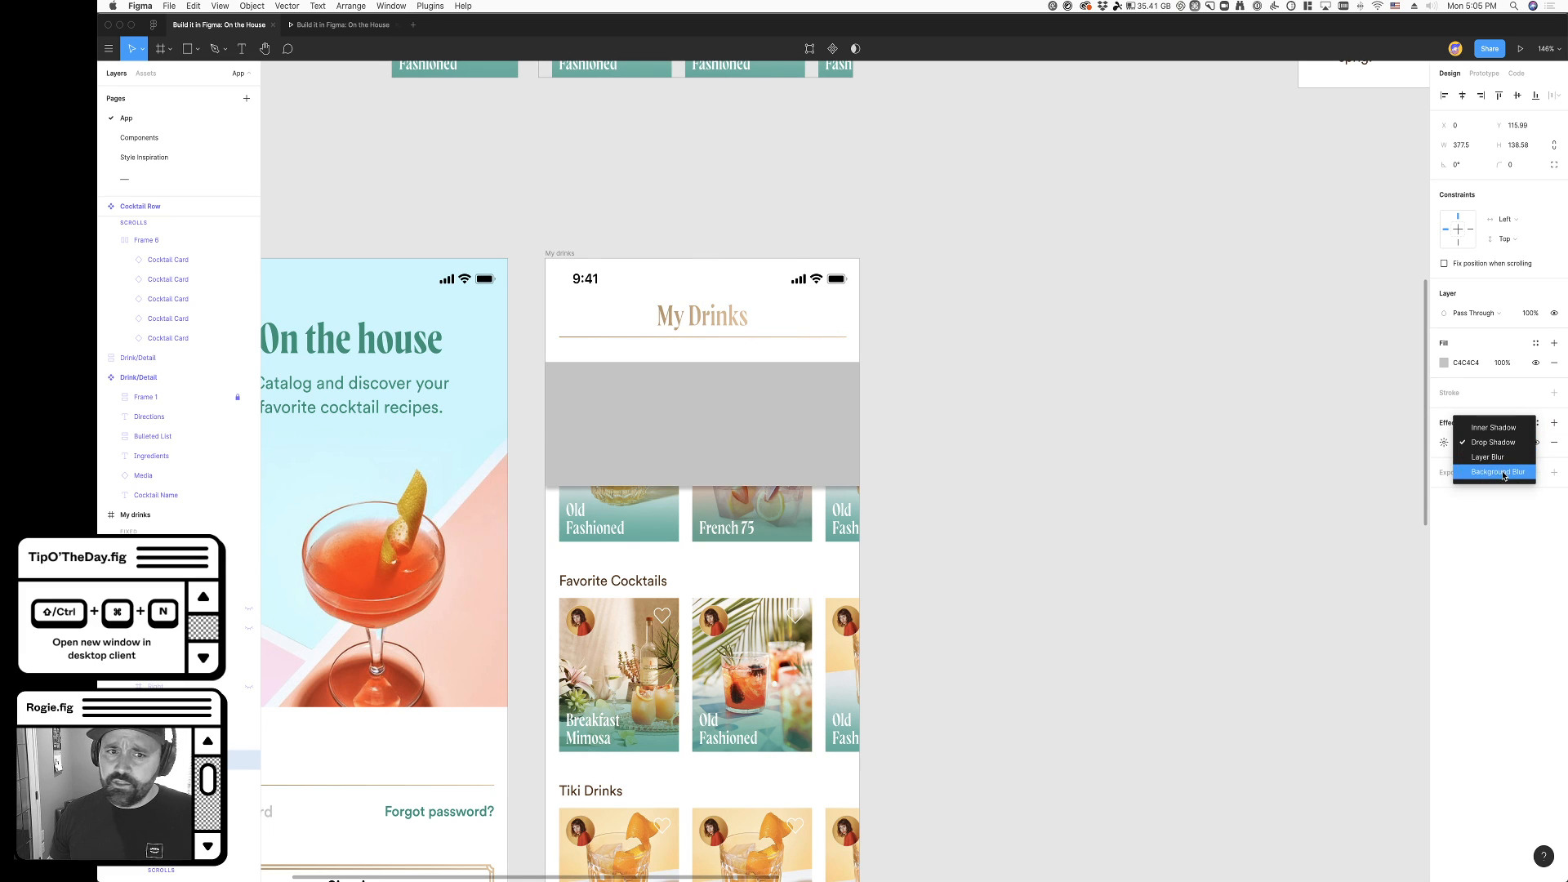
left_click(1499, 472)
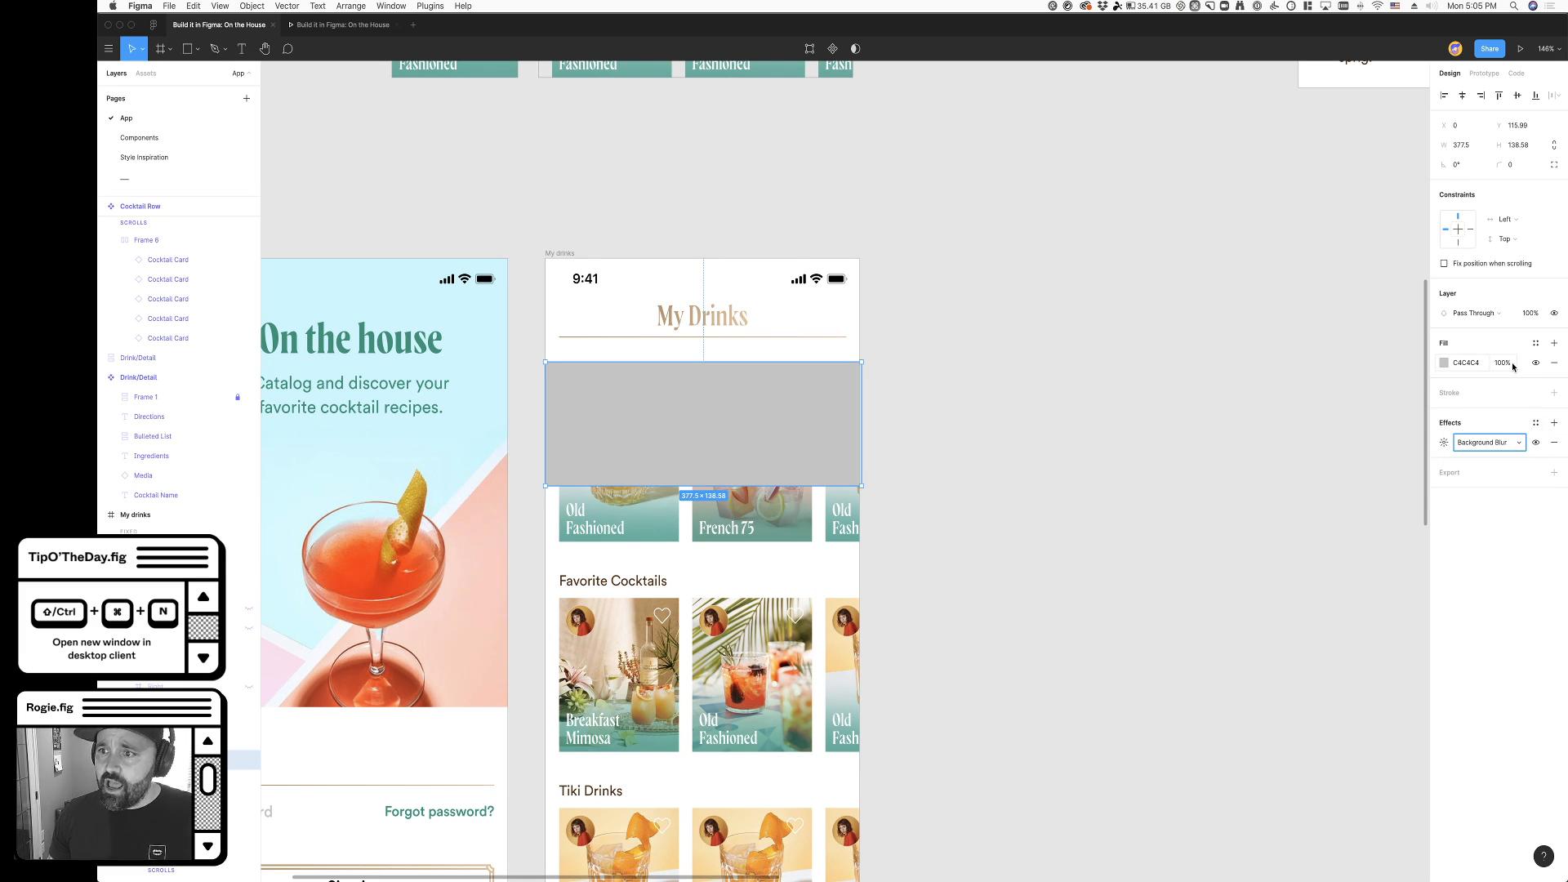
- Set the grey rectangle's layer opacity to 80% and increase its background blur
left_click(1528, 314)
key("shift+Down")
key("shift+Down")
key("shift+Down")
key("shift+Down")
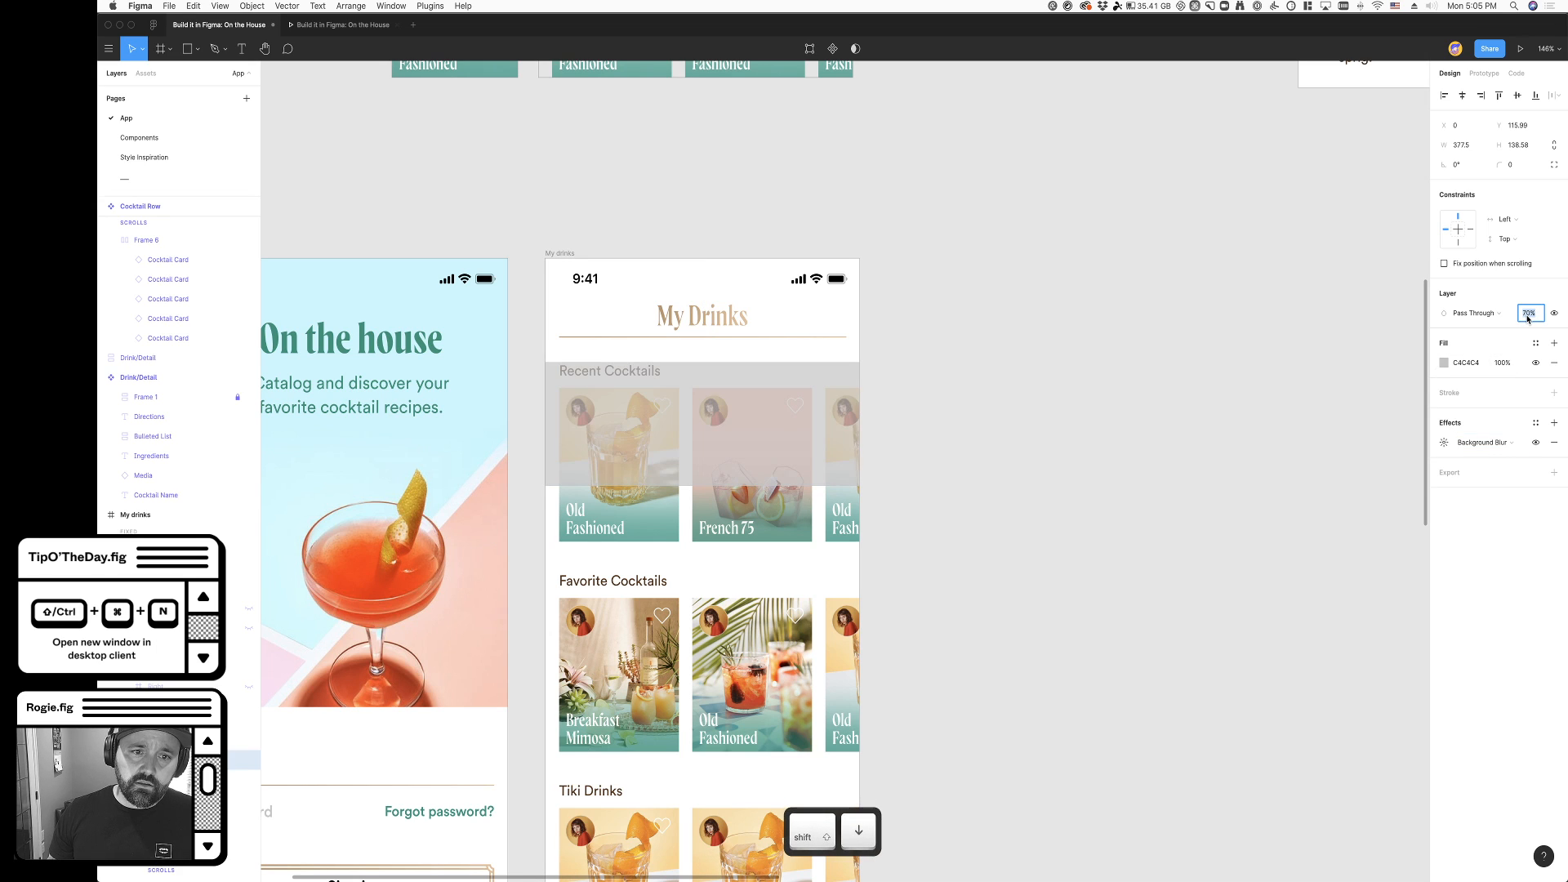
key("shift+Up")
key("shift+Up")
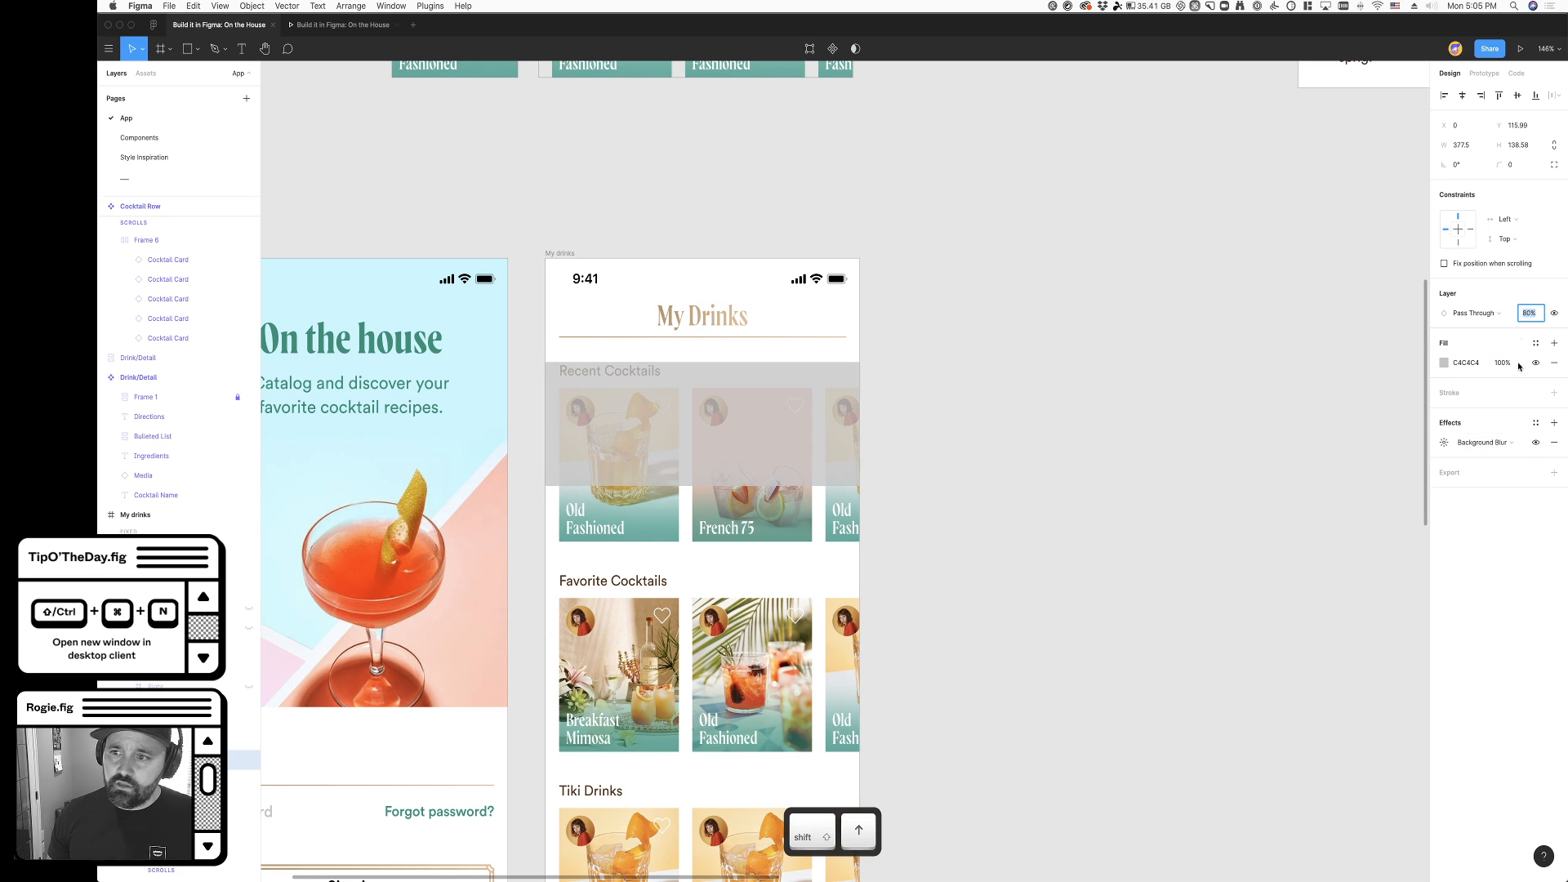
left_click(1444, 442)
key("shift+Up")
key("shift+Up")
left_click(1008, 553)
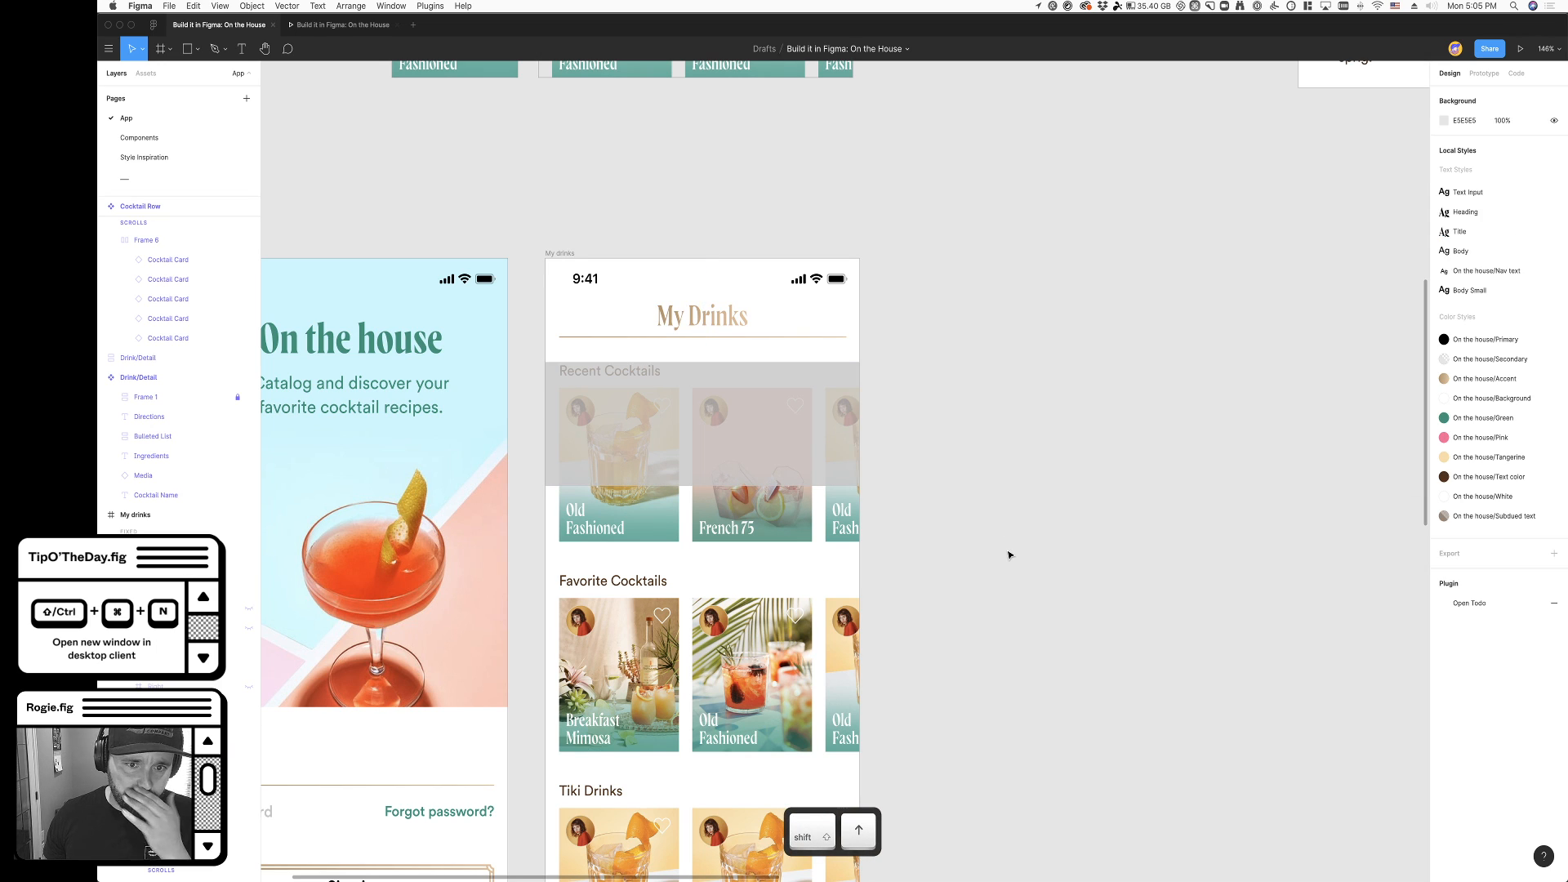
- Set the grey rectangle's layer opacity to 100%
left_click(772, 444, "super")
left_click(1530, 315)
type("100")
key("Tab")
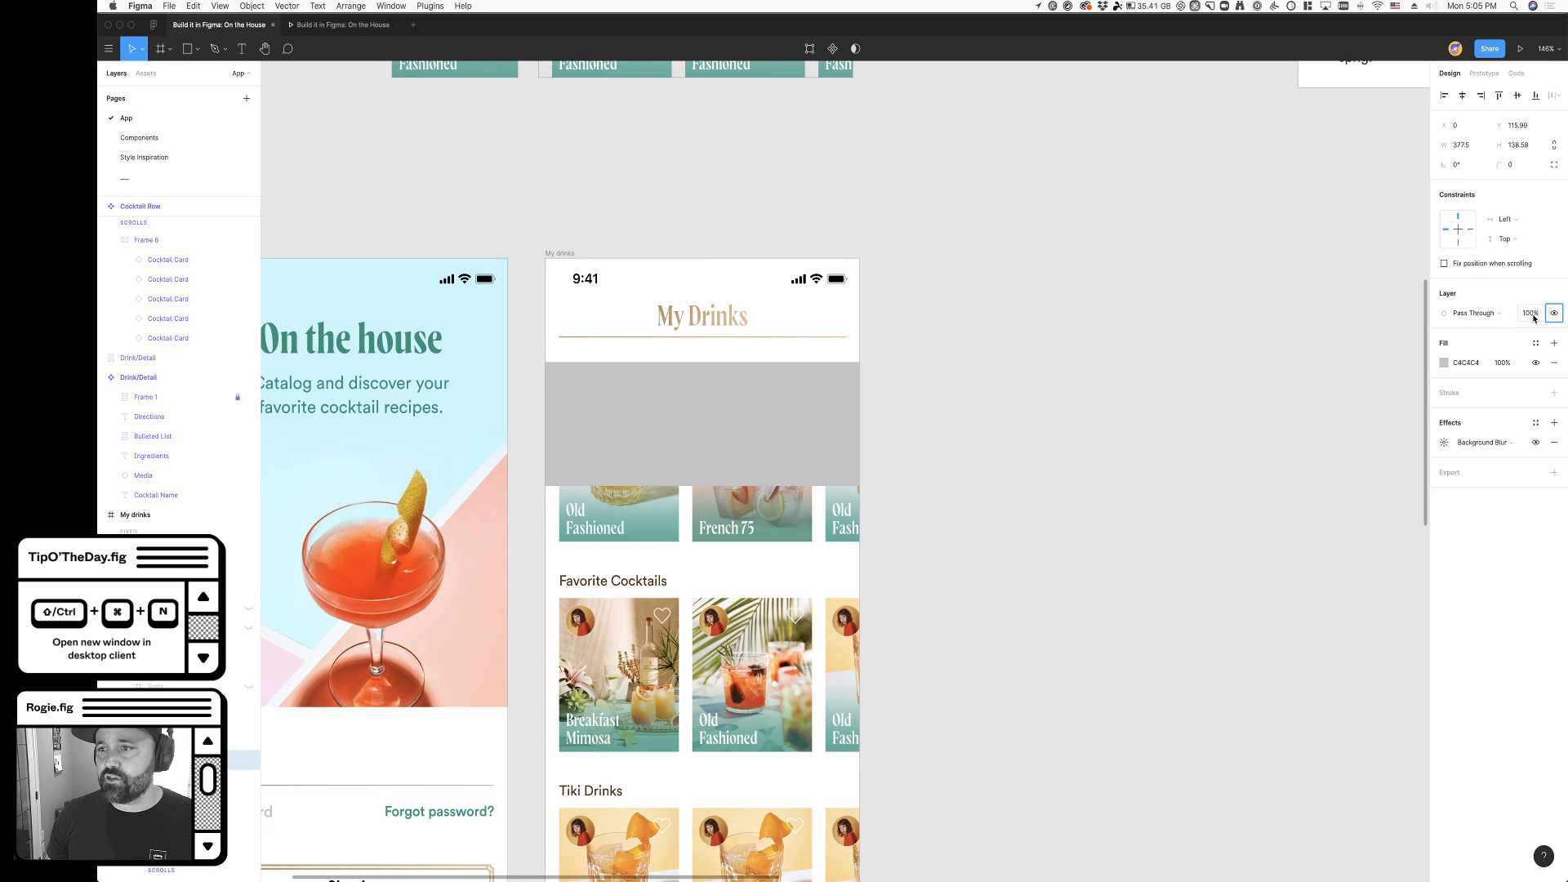
- Reduce the grey rectangle's fill opacity to 50% to test the background blur through its fill
left_click(1504, 366)
key("shift+Right")
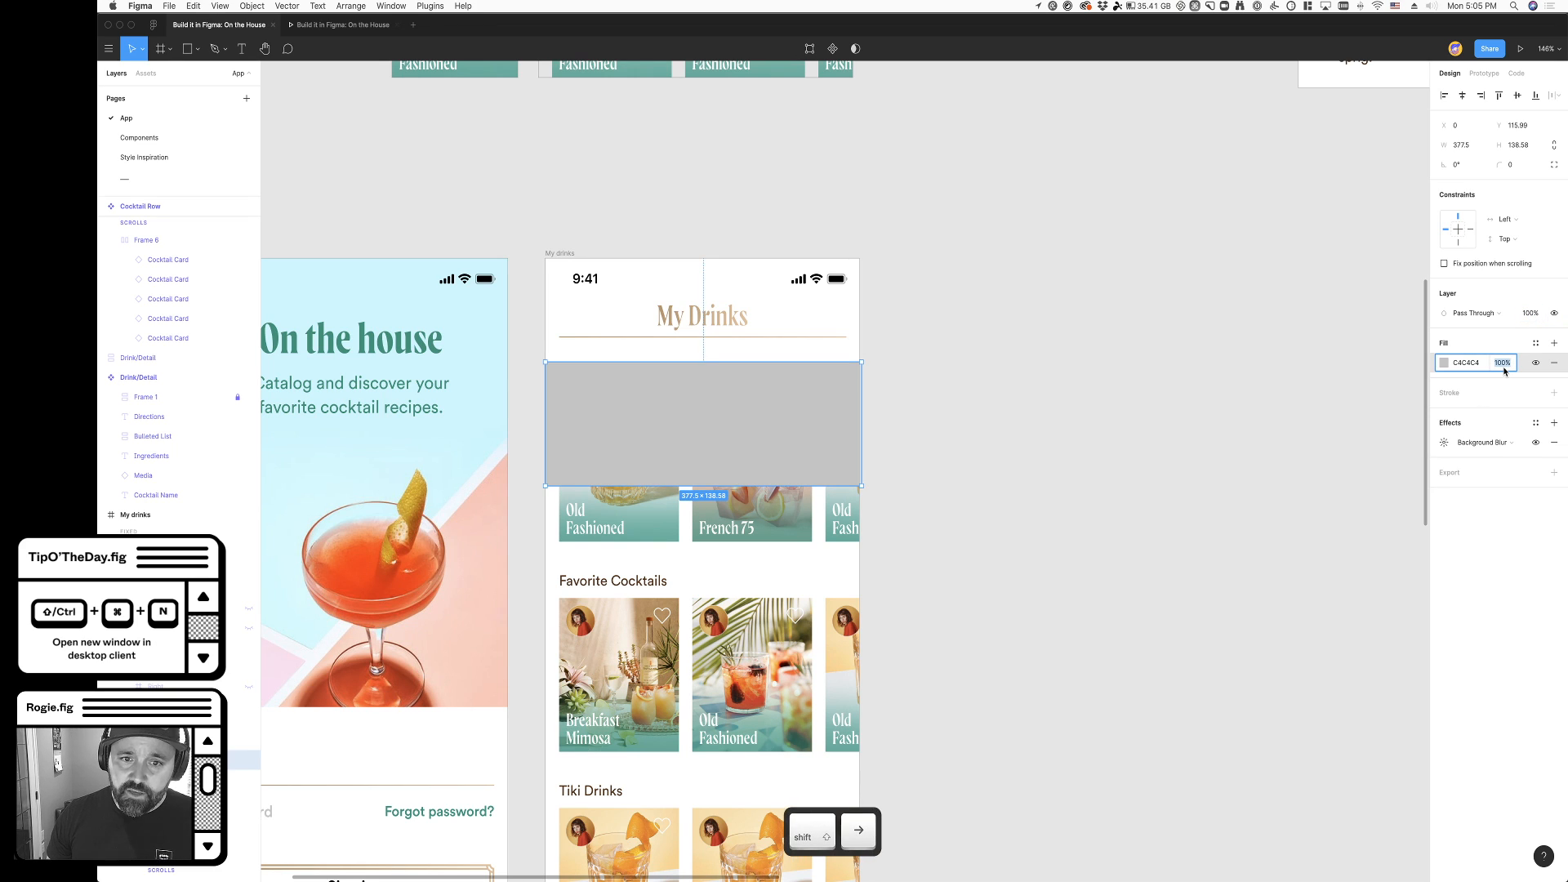
key("shift+Down")
key("shift+Down")
key("shift+Down")
key("shift+Down")
key("shift+Down")
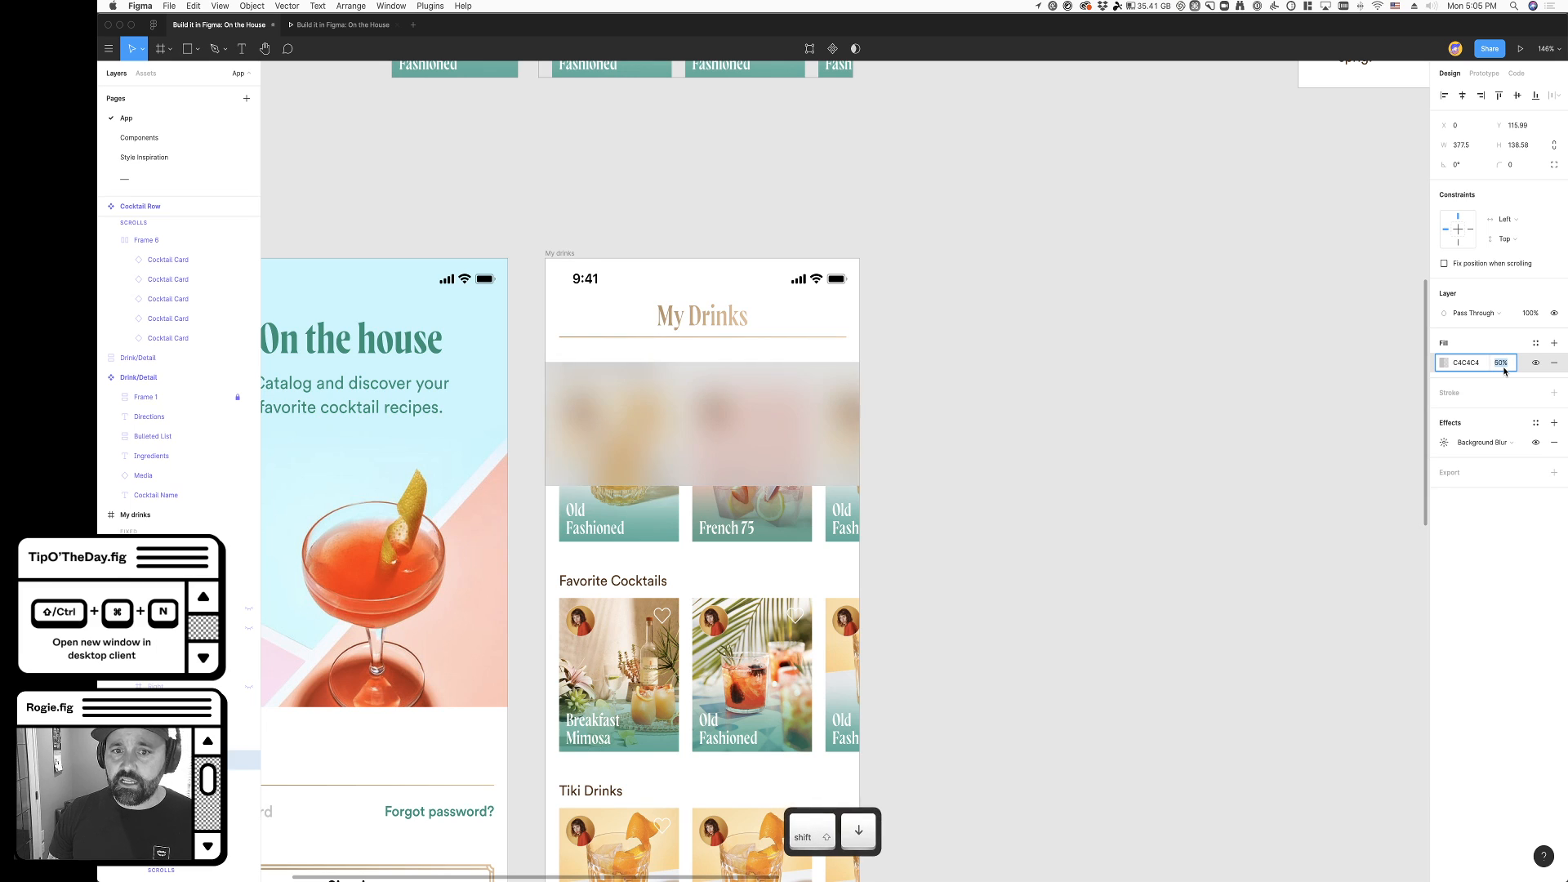
- Remove the grey test rectangle from the My Drinks screen
key("Escape")
key("Escape")
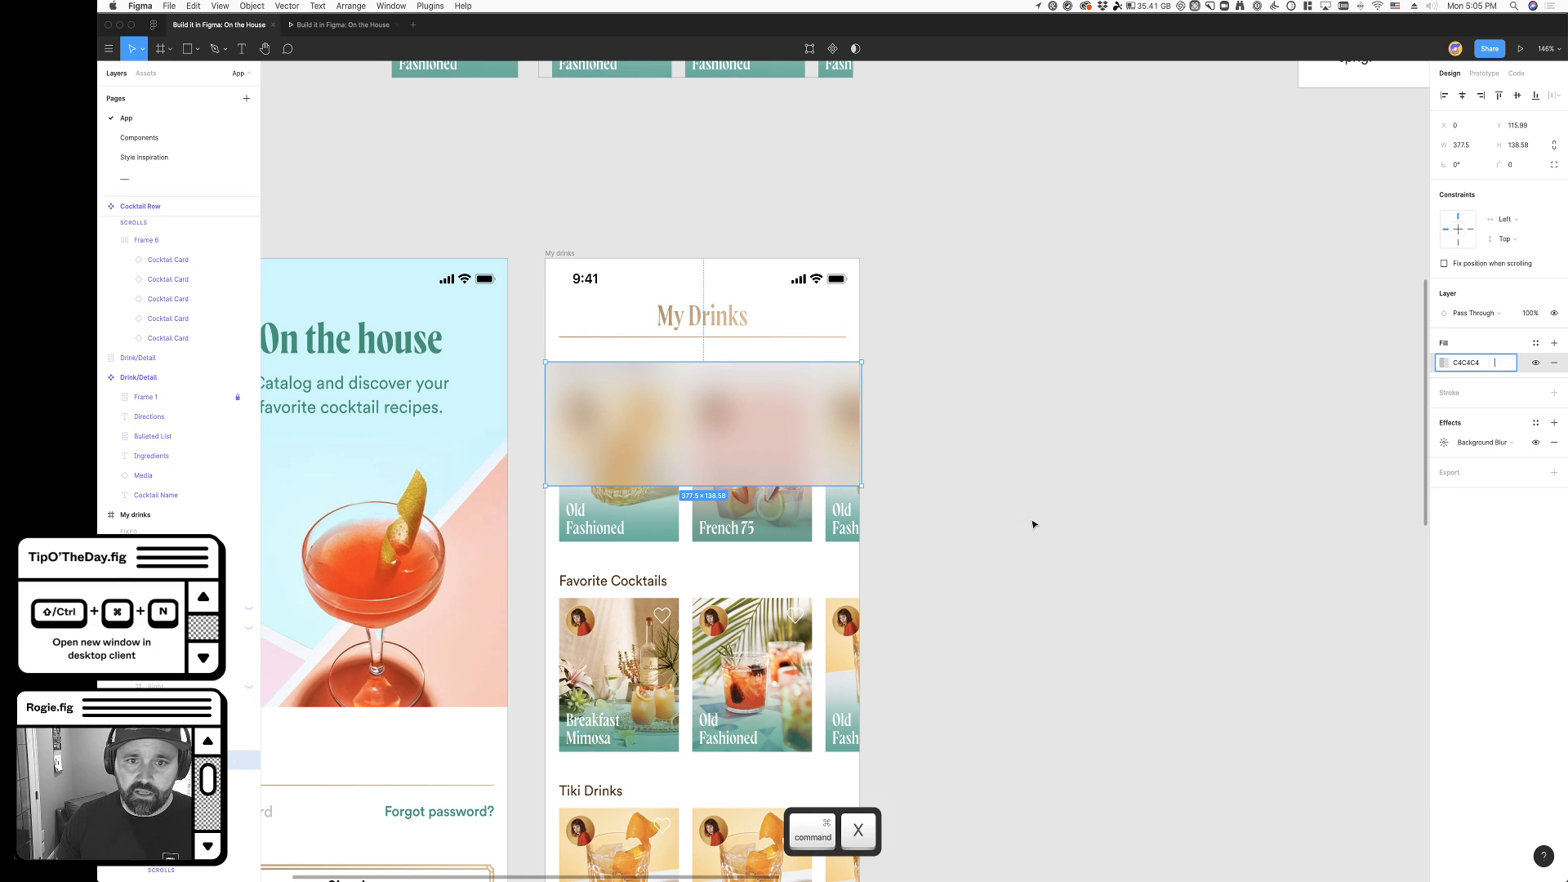
left_click(812, 433)
key("cmd+x")
- Set the fill opacity of the My Drinks header to 70%
left_click(798, 318, "super")
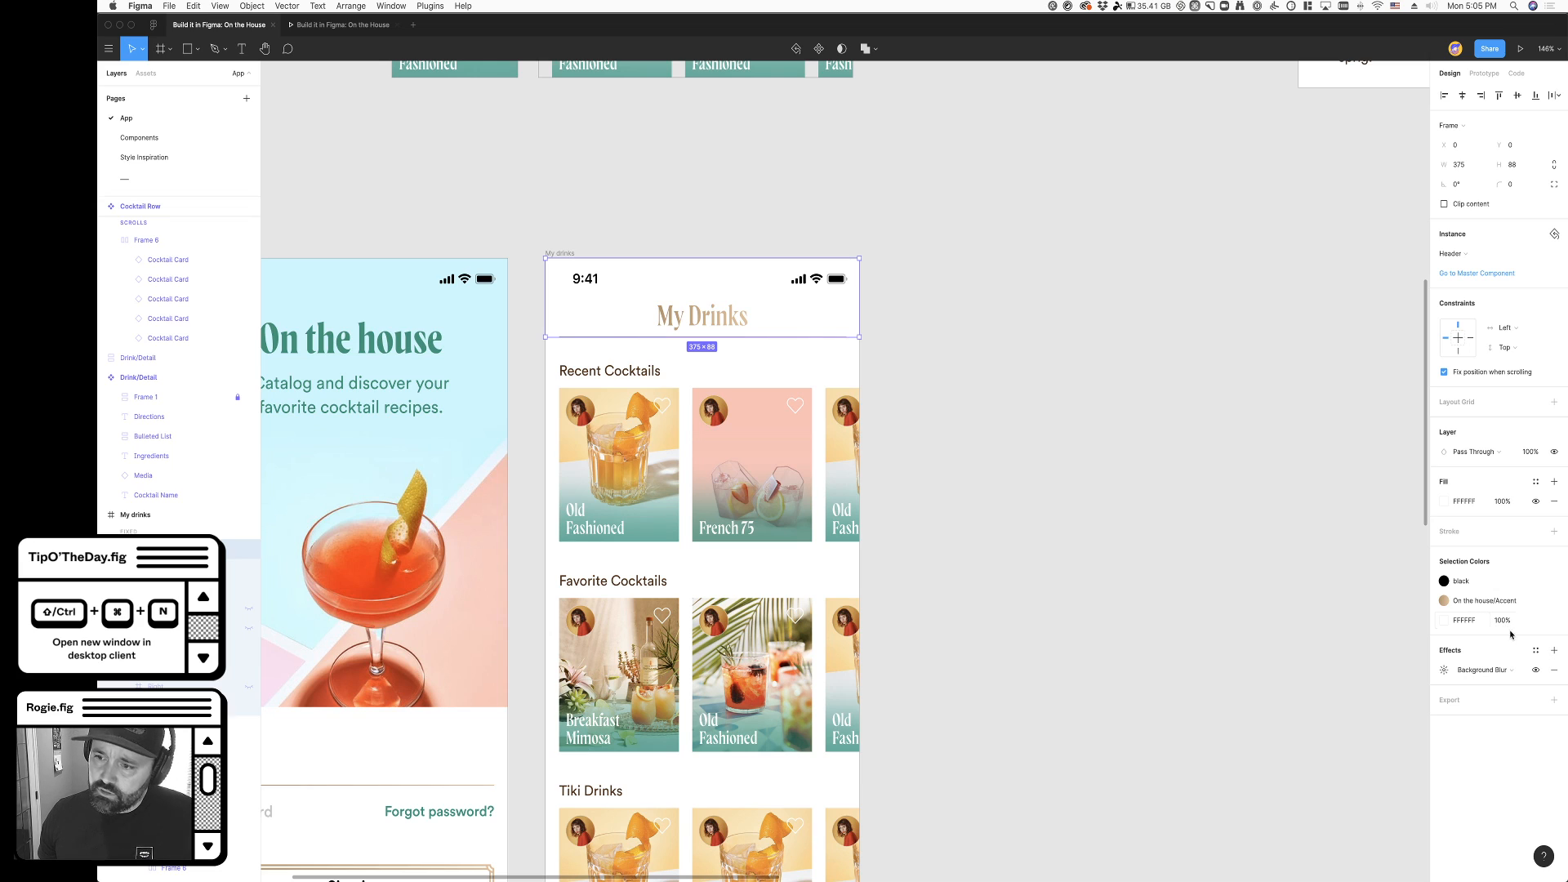
left_click(1507, 502)
key("shift")
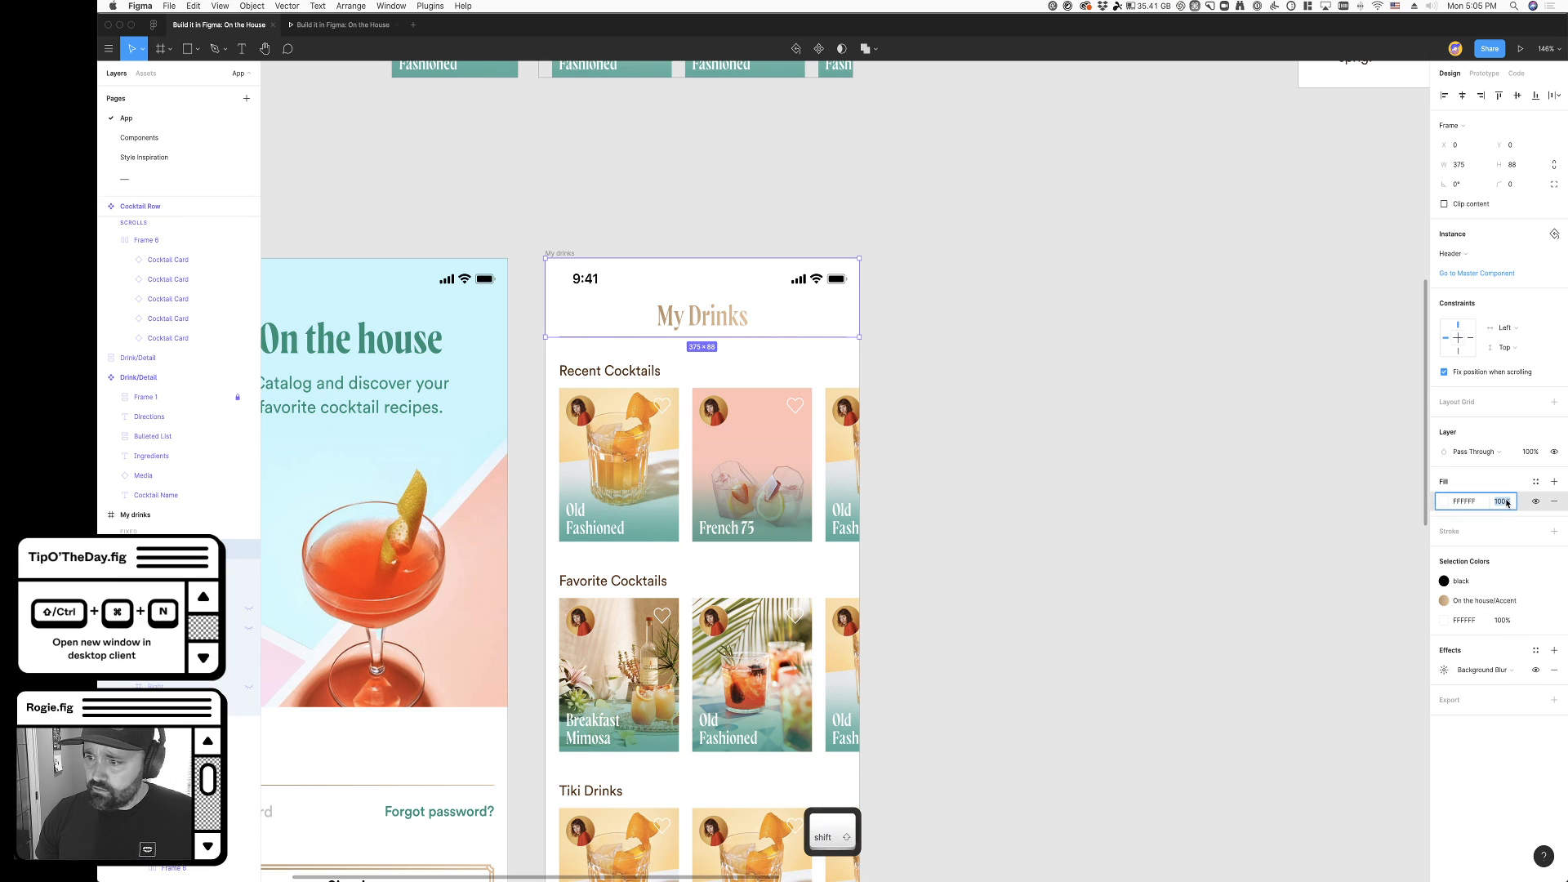
key("shift+Down")
key("shift+Down")
key("shift+Down")
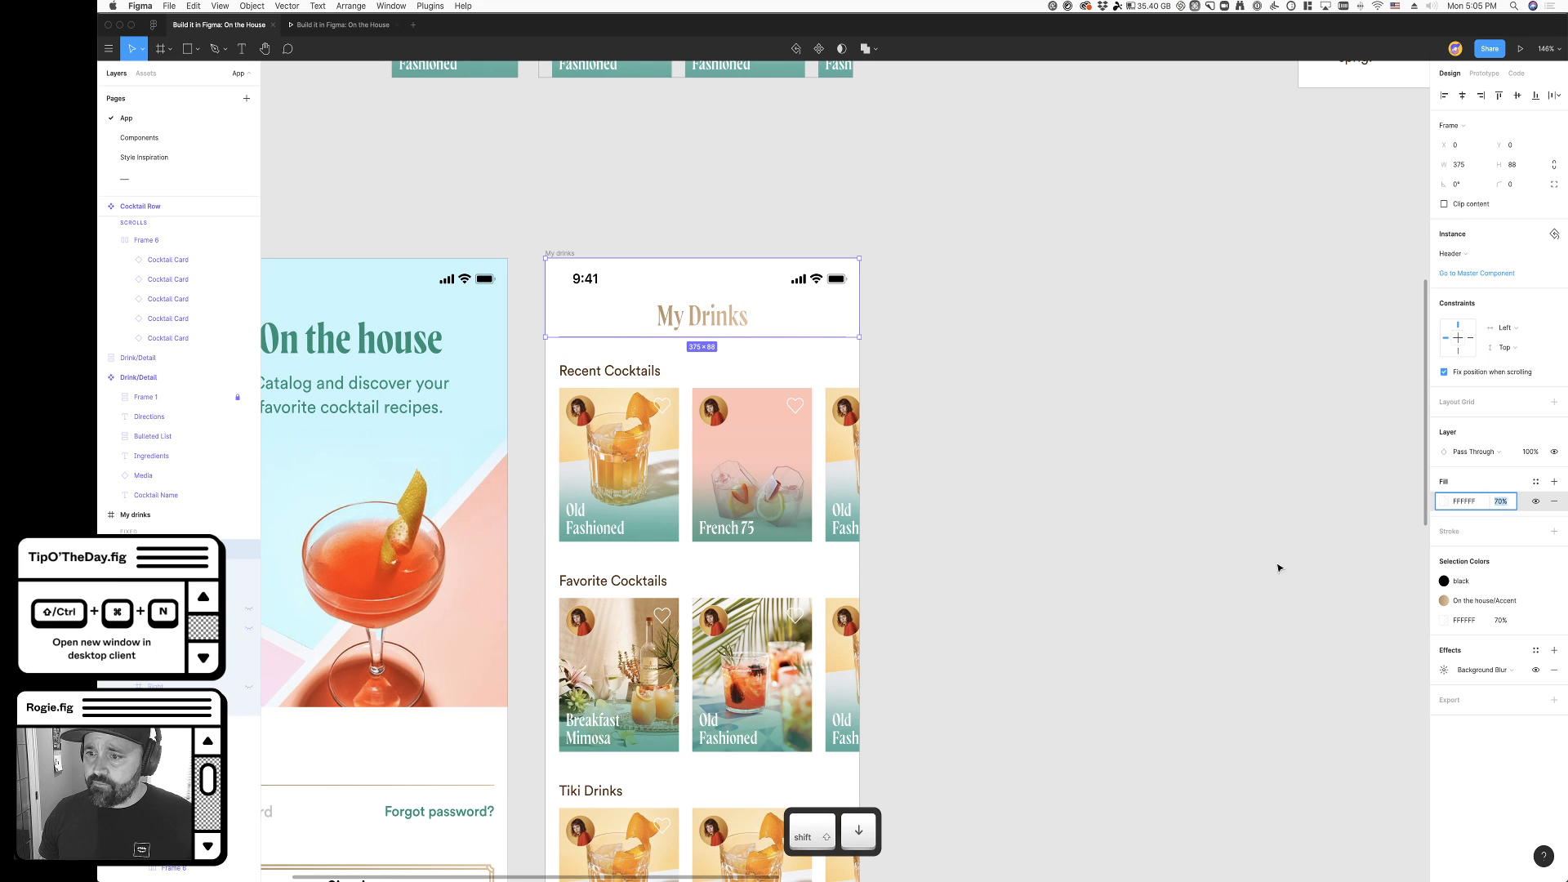
- Detach the navigation bar's fill from the On the house/Background style and set its opacity to 70%
scroll(1266, 576, "down", 5)
left_click(1134, 583)
left_click(651, 507, "super")
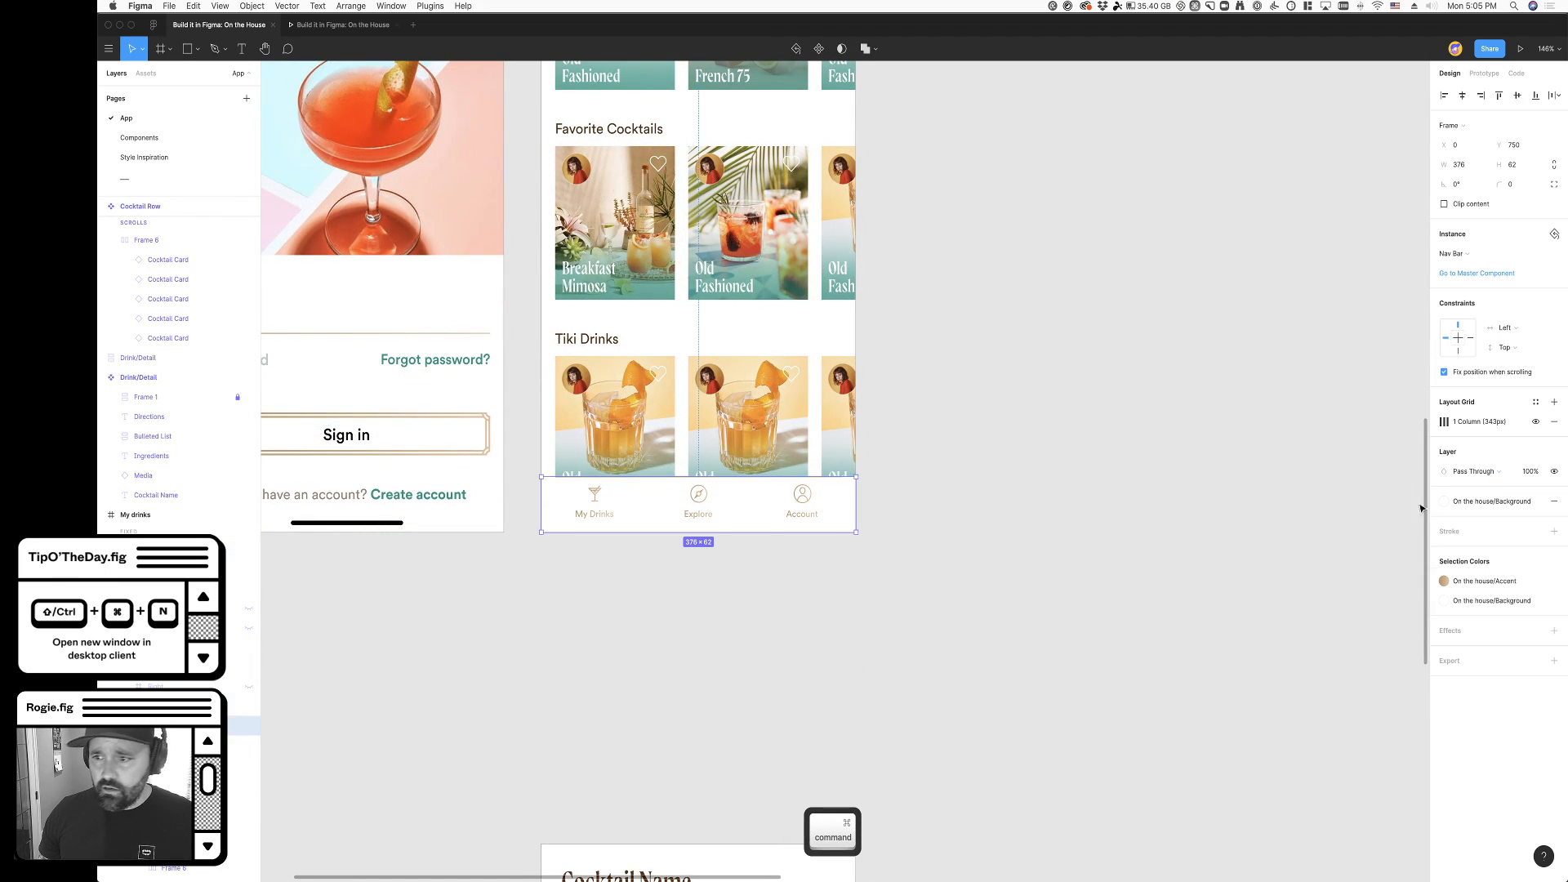
left_click(1536, 500)
left_click(1506, 521)
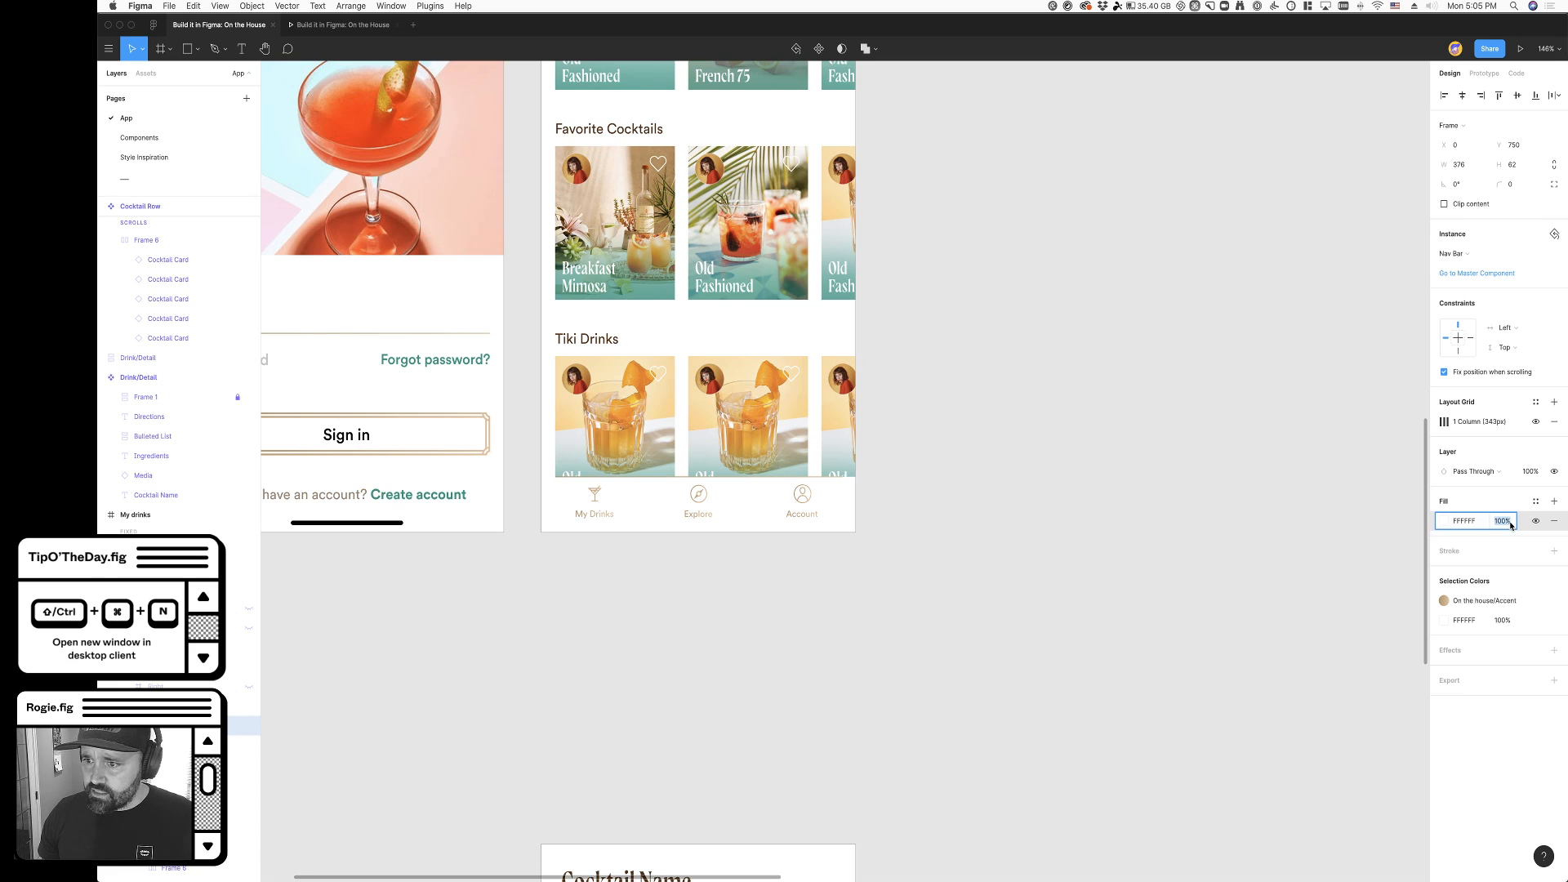
type("70")
key("Tab")
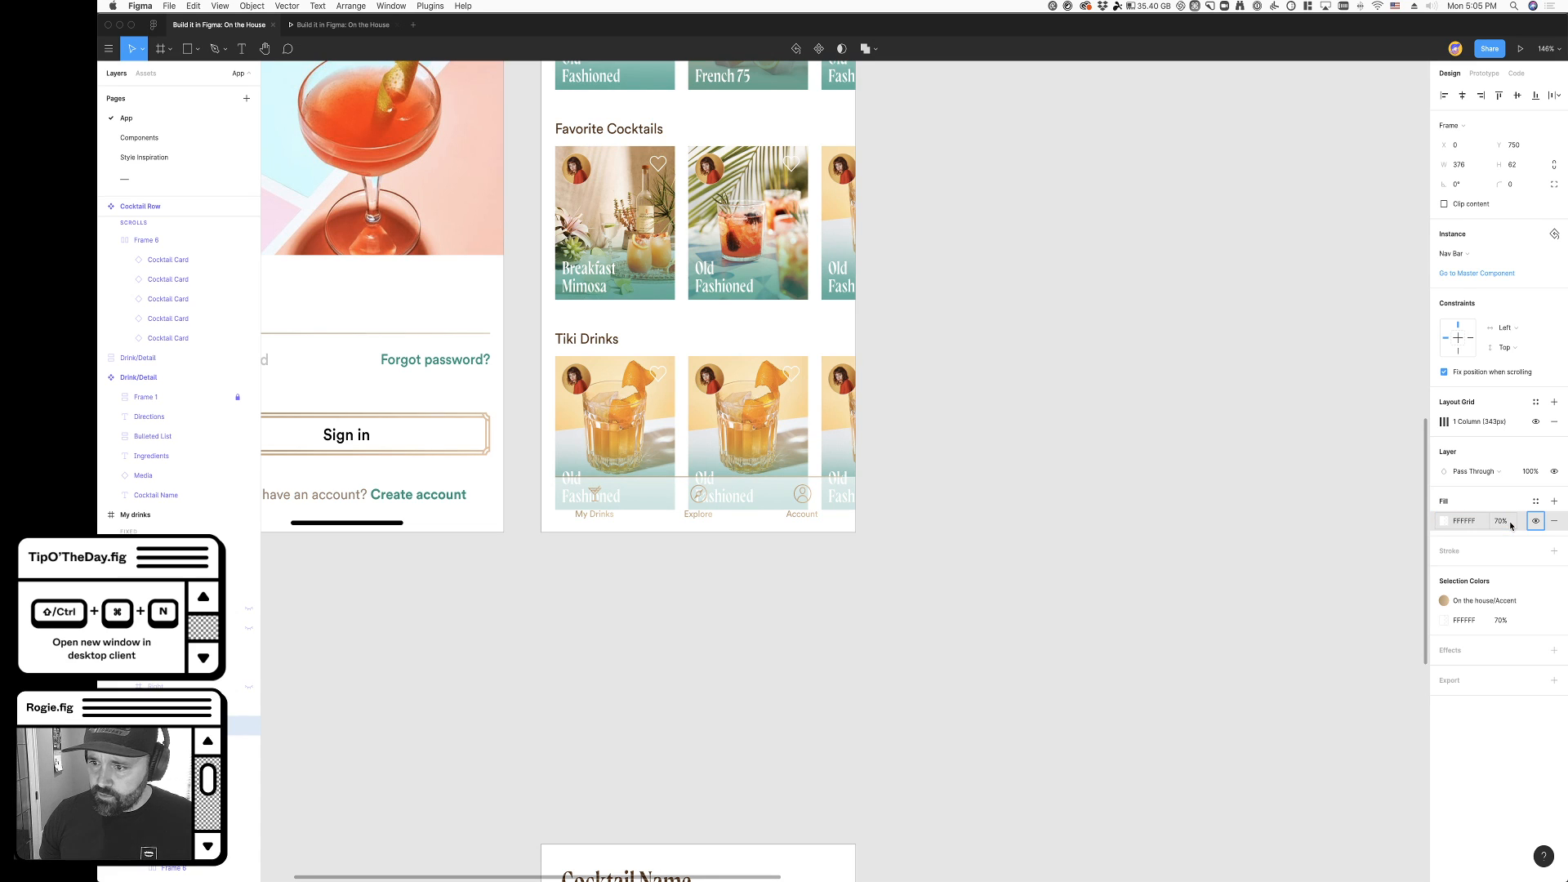
- Add a Background Blur effect to the navigation bar on the My Drinks screen
left_click(1554, 650)
left_click(1482, 670)
left_click(1490, 699)
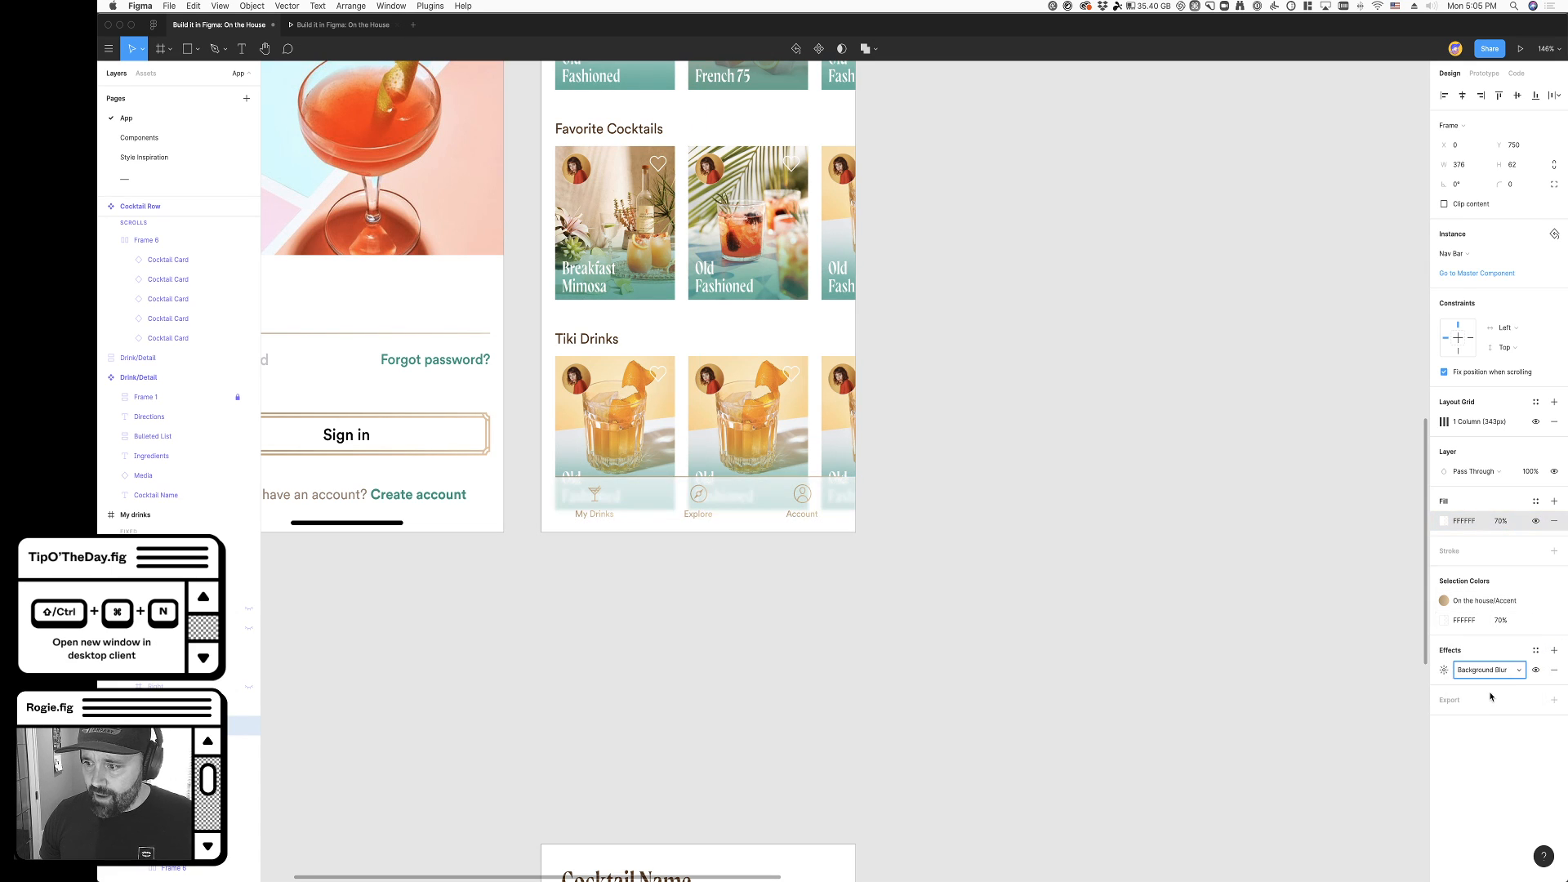
left_click(1221, 628)
- Scroll through the My Drinks prototype to check the translucent header and navigation bar over the cocktail cards
left_click(343, 24)
scroll(845, 453, "down", 3)
scroll(846, 446, "up", 2)
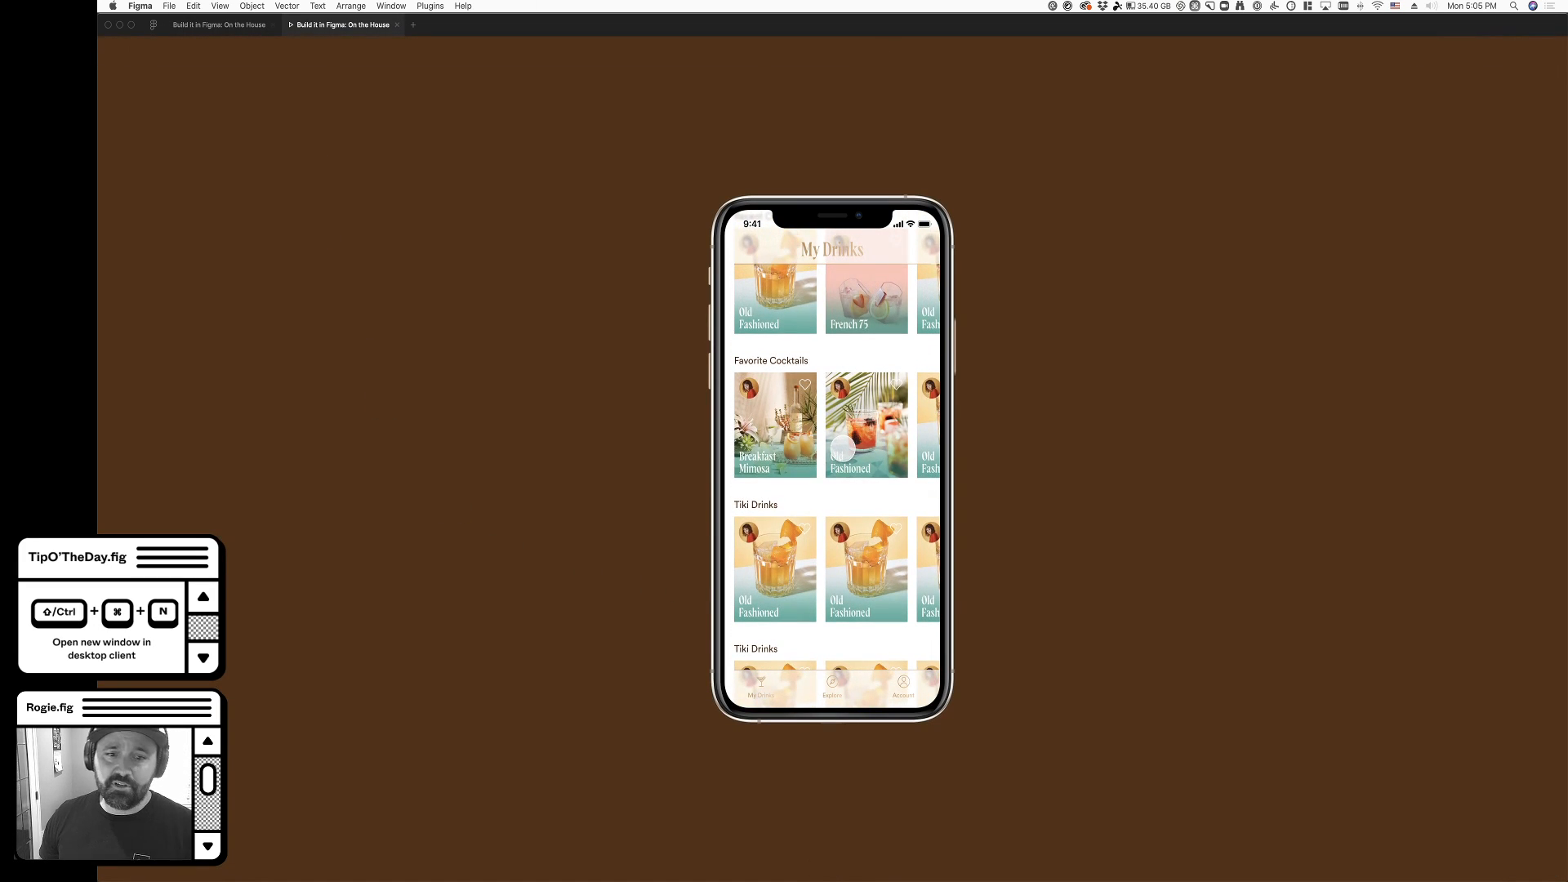
scroll(841, 449, "up", 2)
scroll(842, 457, "down", 2)
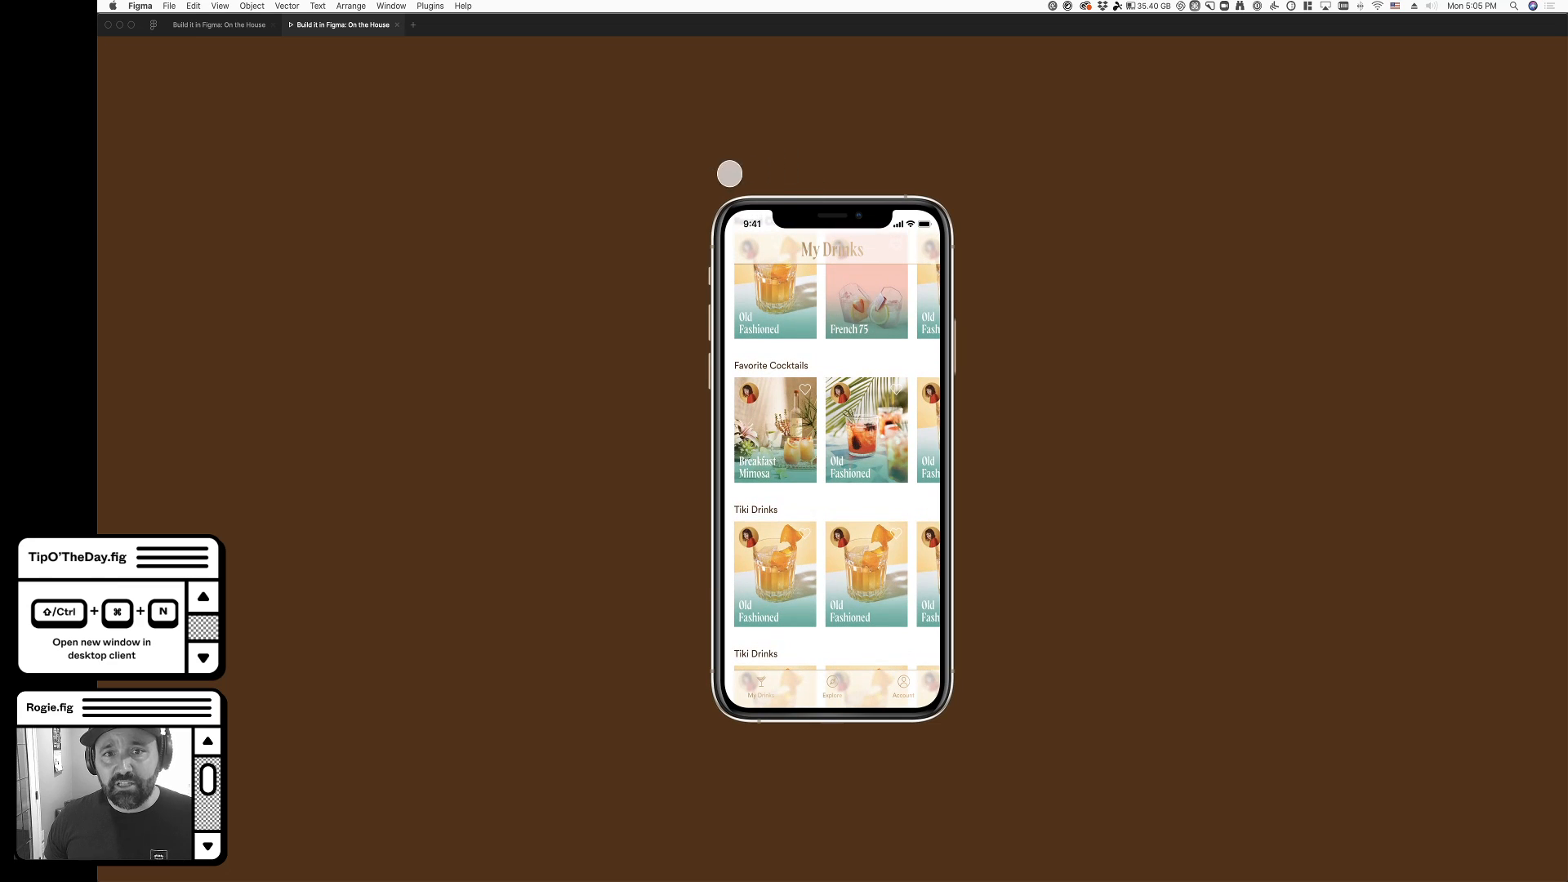
- Return to the design file and increase the navigation bar's background blur to 28
left_click(224, 26)
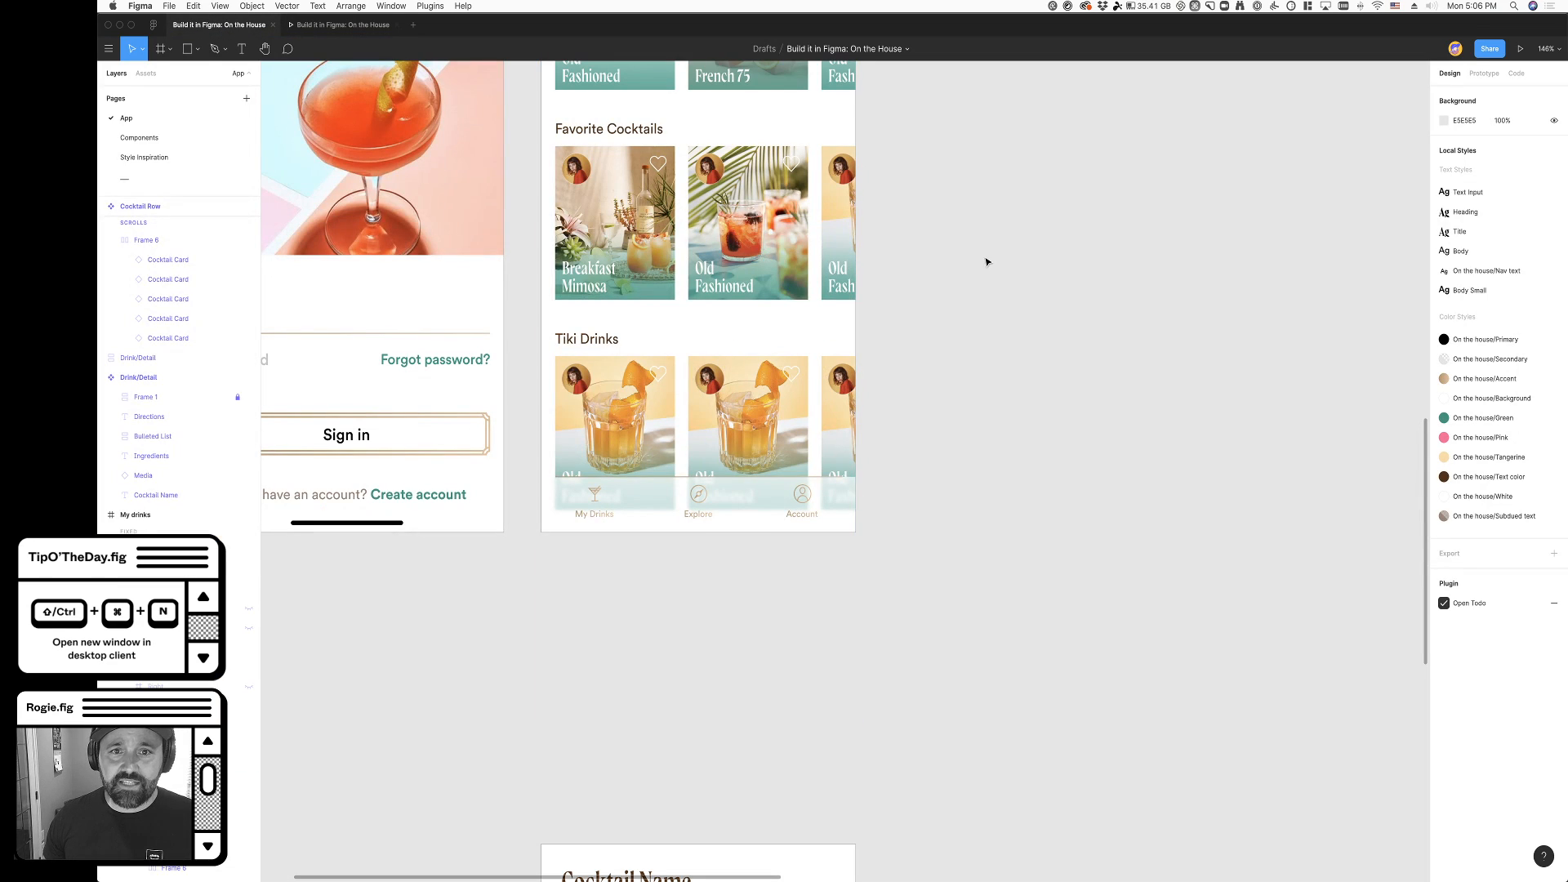
left_click(744, 504, "super")
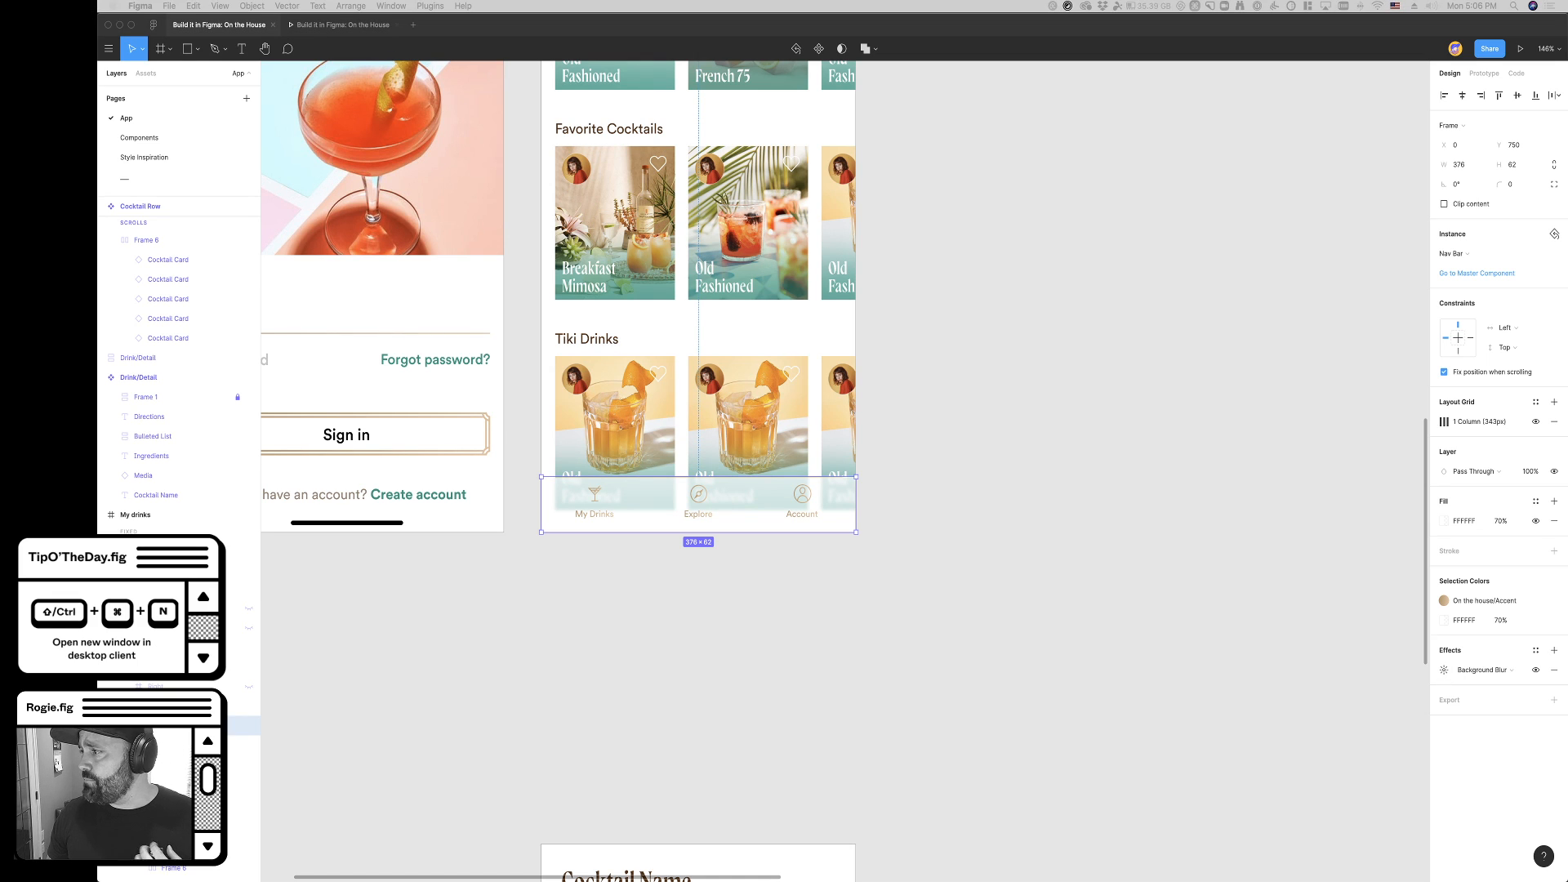
left_click(747, 523, "super")
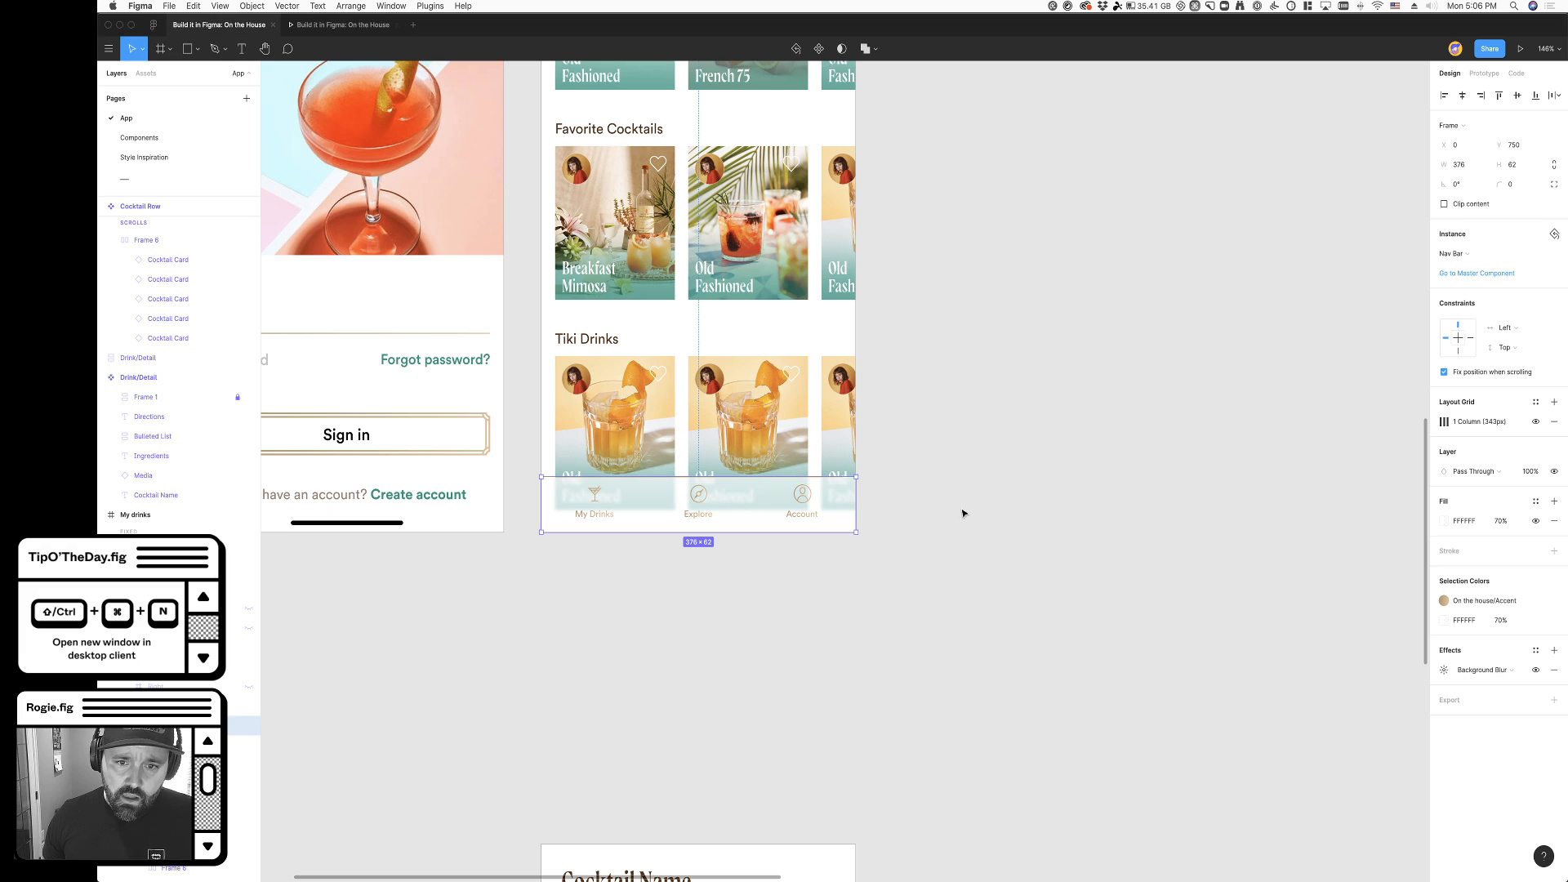
key("super")
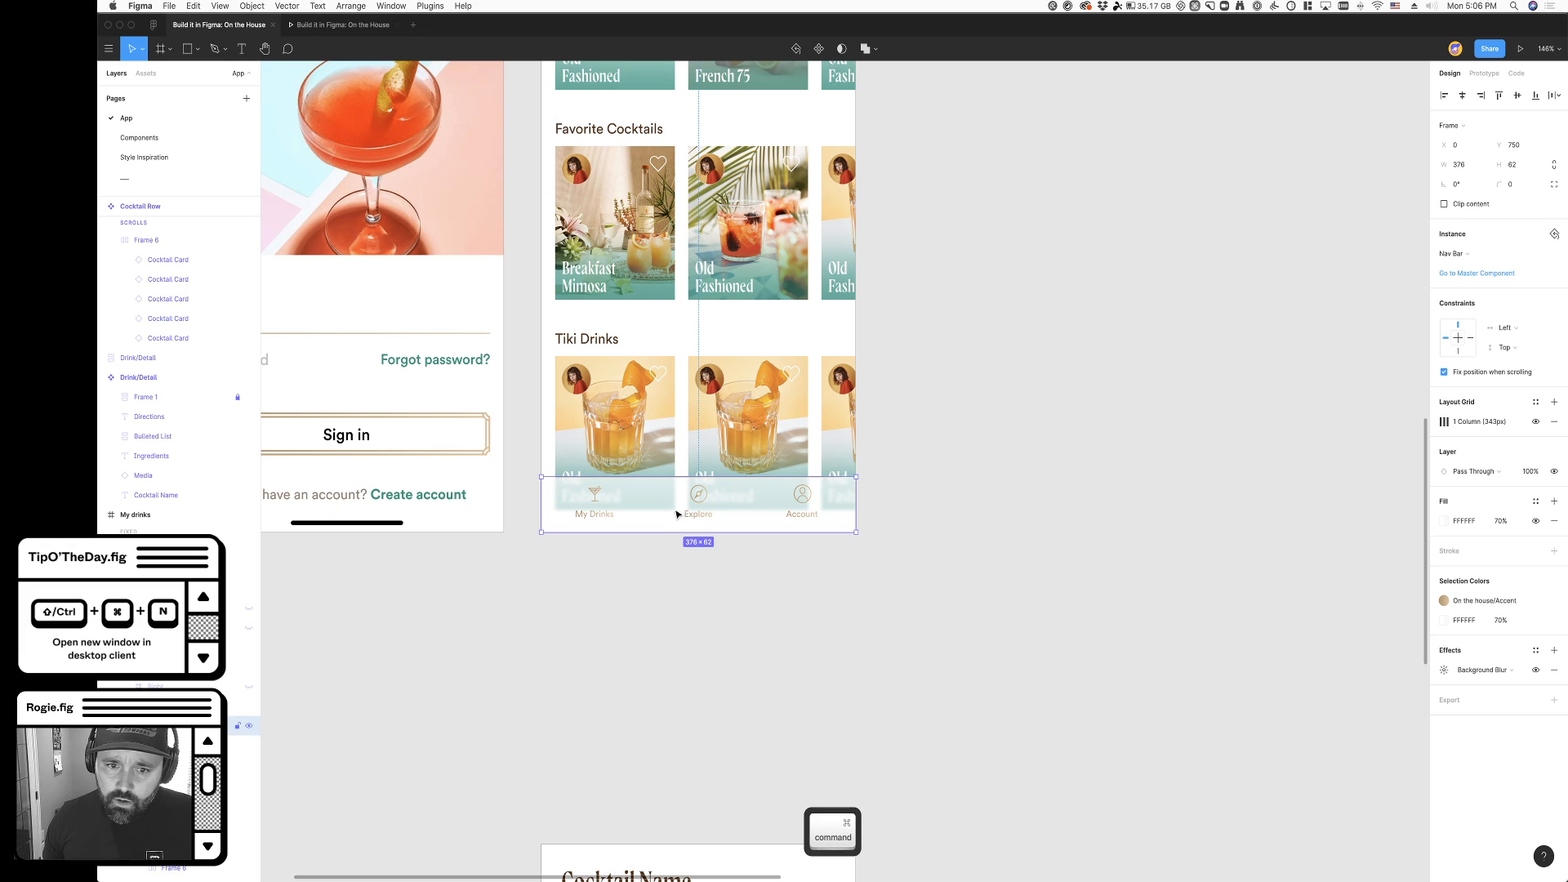
left_click(1444, 670)
left_click(1340, 700)
key("shift+Up")
key("shift+Up")
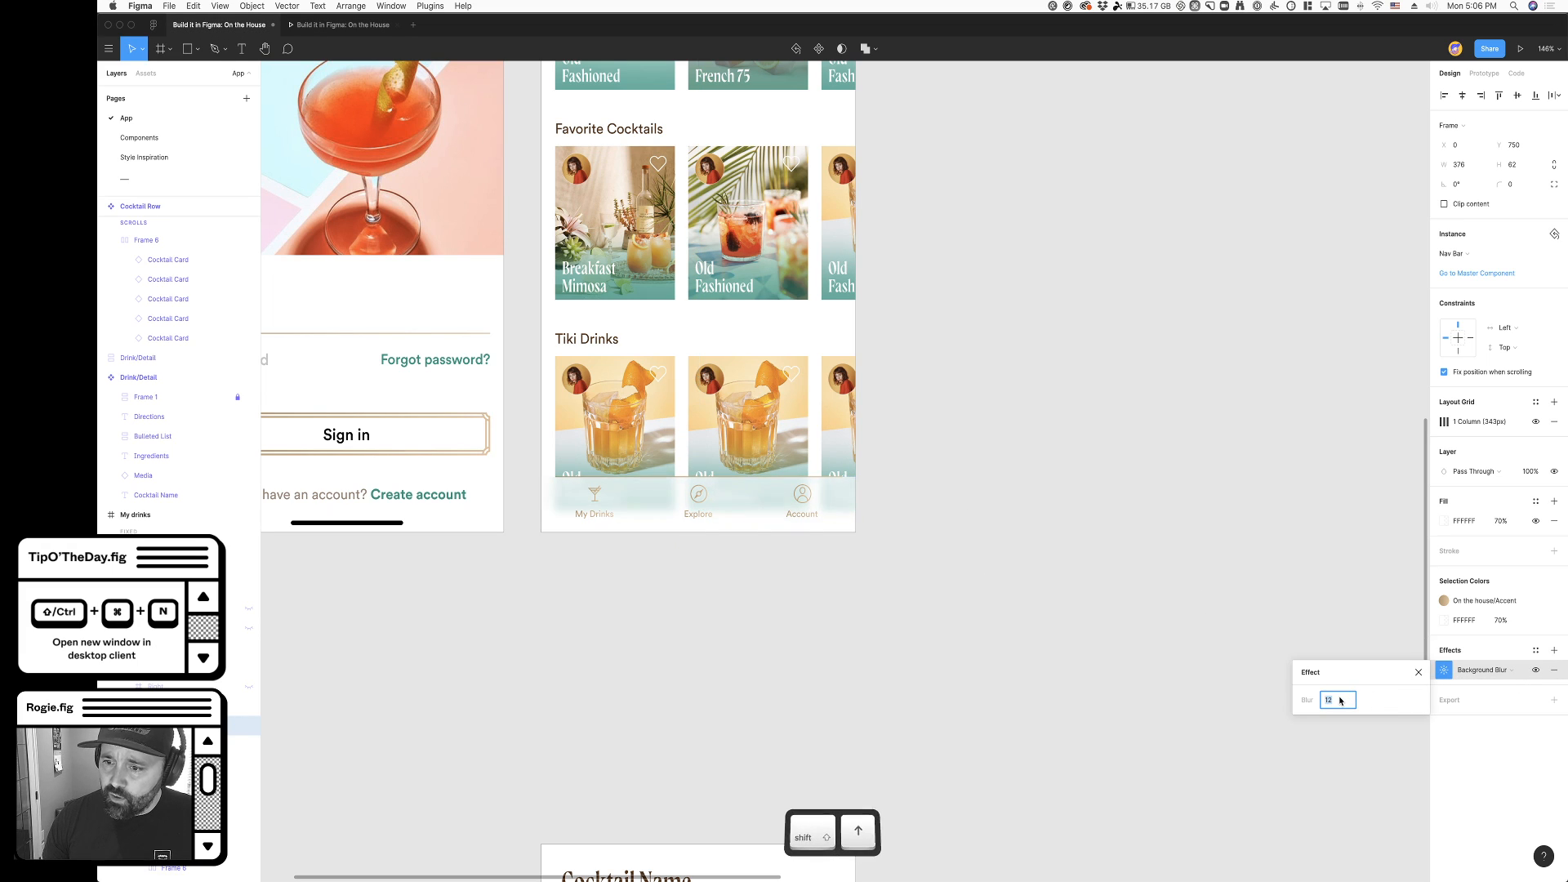
- Raise the opacity of the My Drinks header's white fill to 90%
scroll(944, 263, "up", 5)
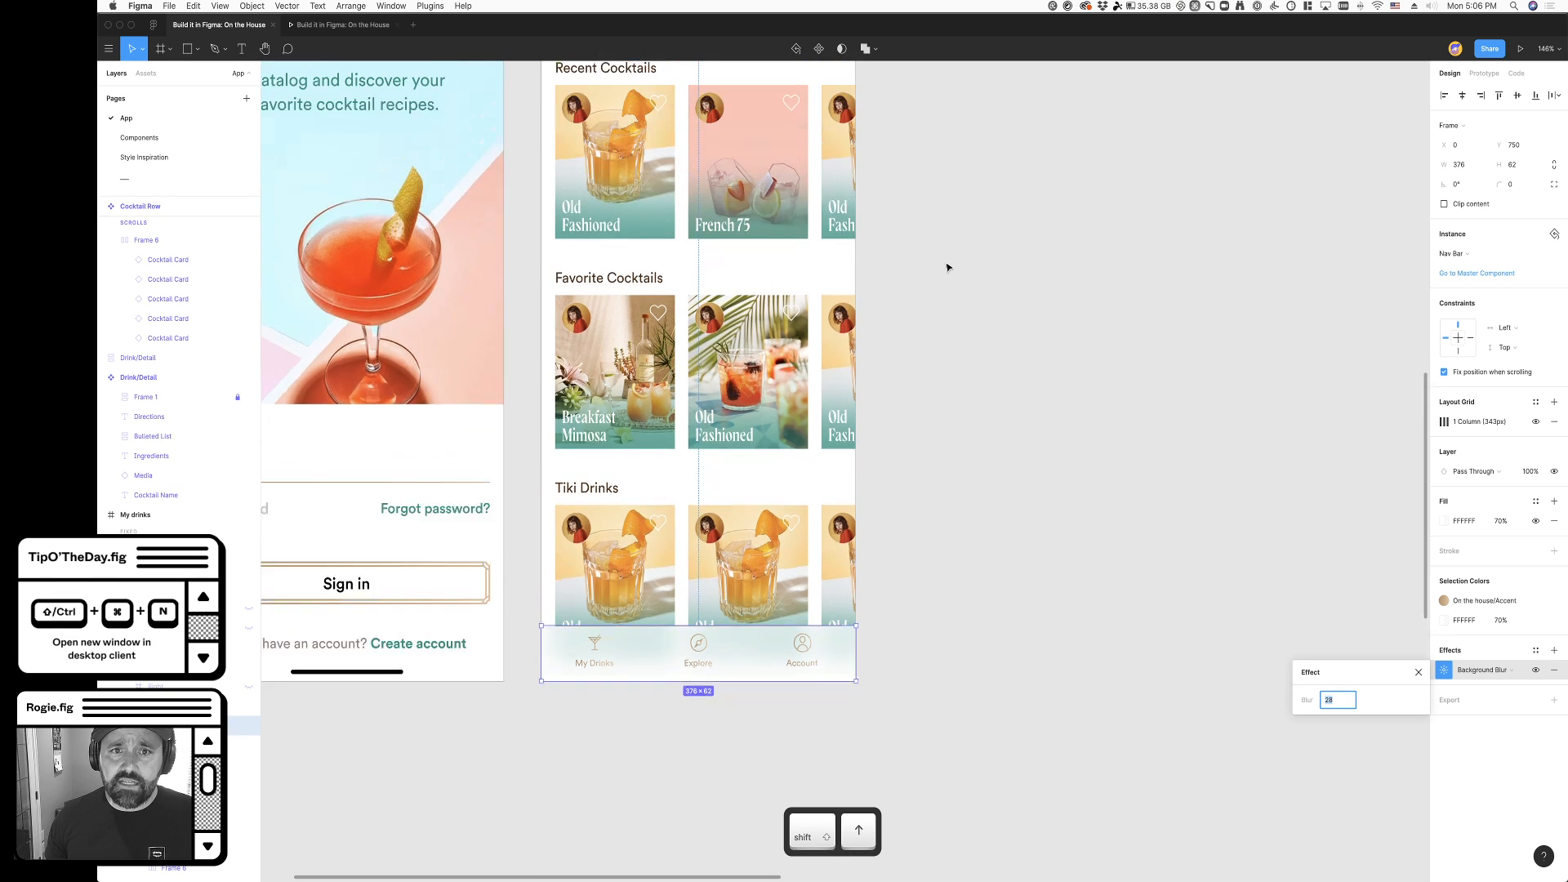
key("super")
left_click(825, 141, "super")
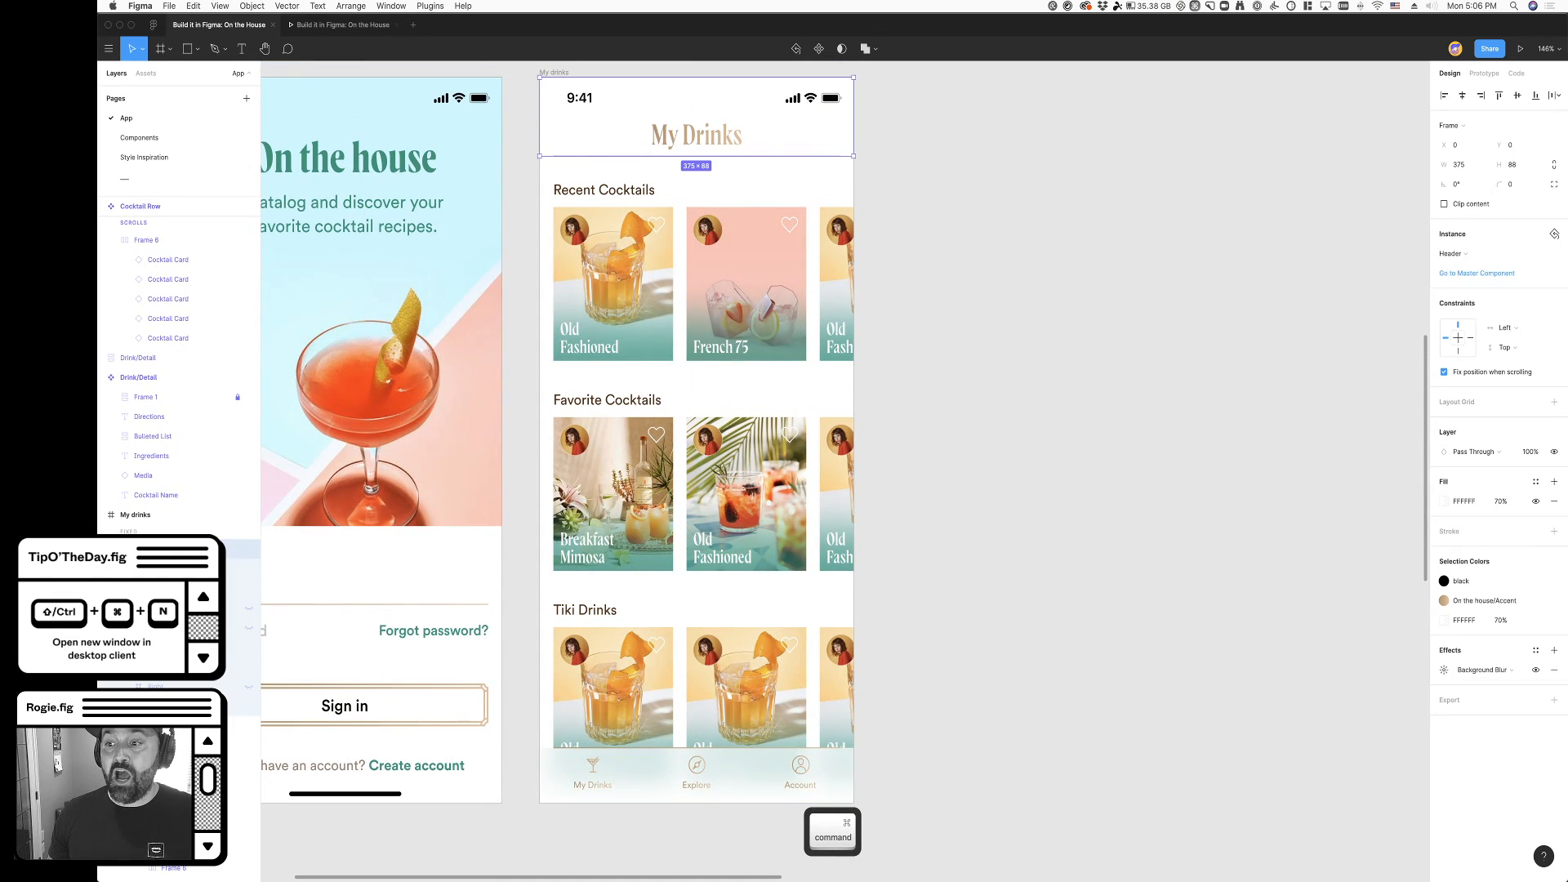
left_click(1502, 621)
key("shift+Up")
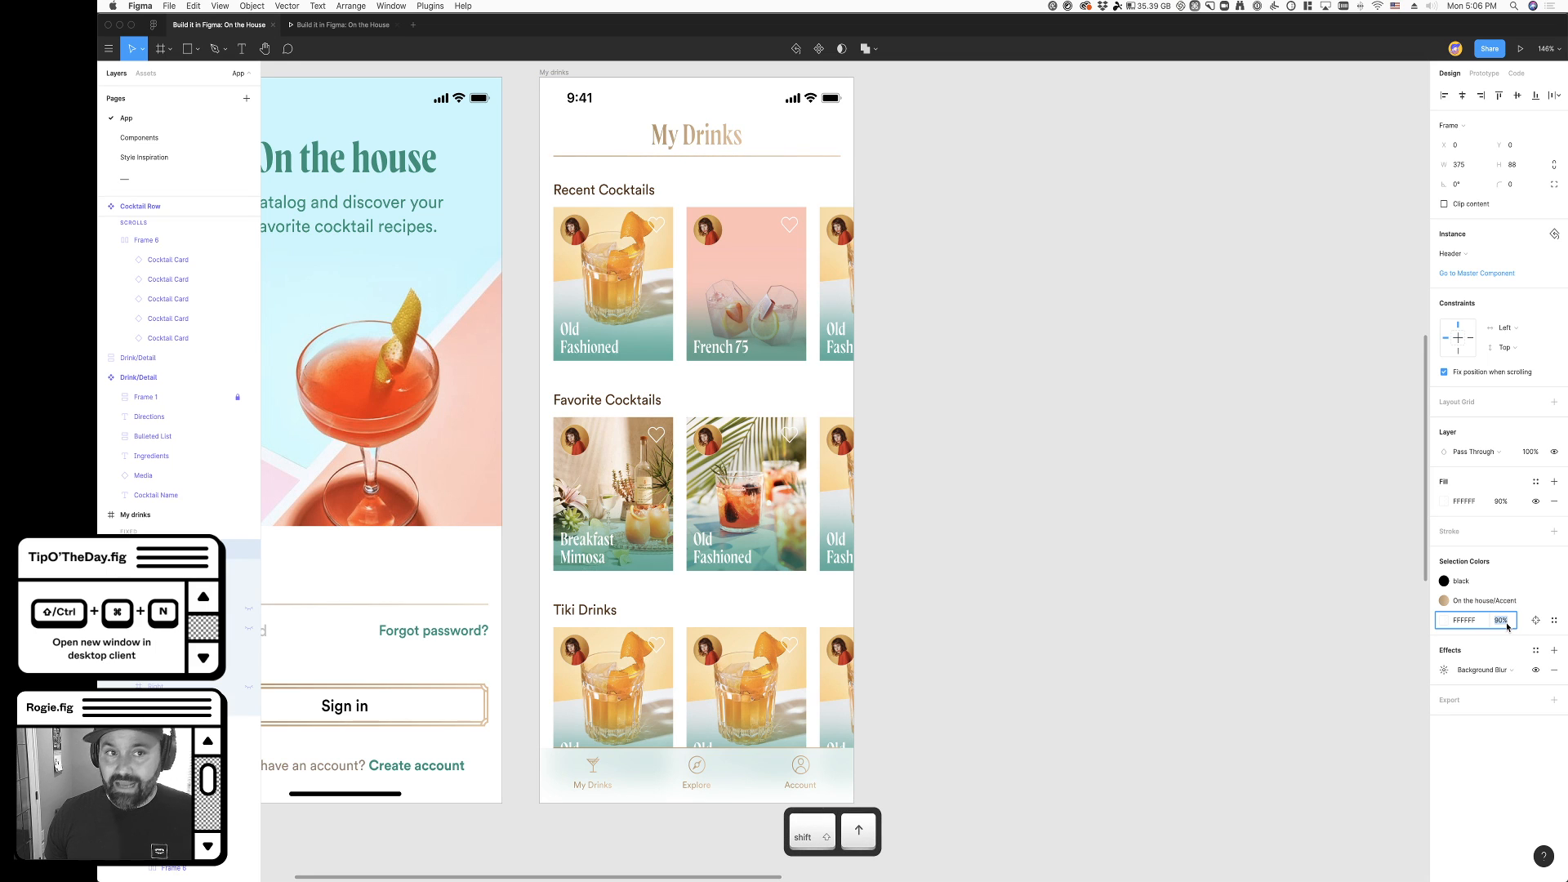
- Scroll the My Drinks prototype and its cocktail rows to examine the blur behind the header and navigation bar
left_click(328, 26)
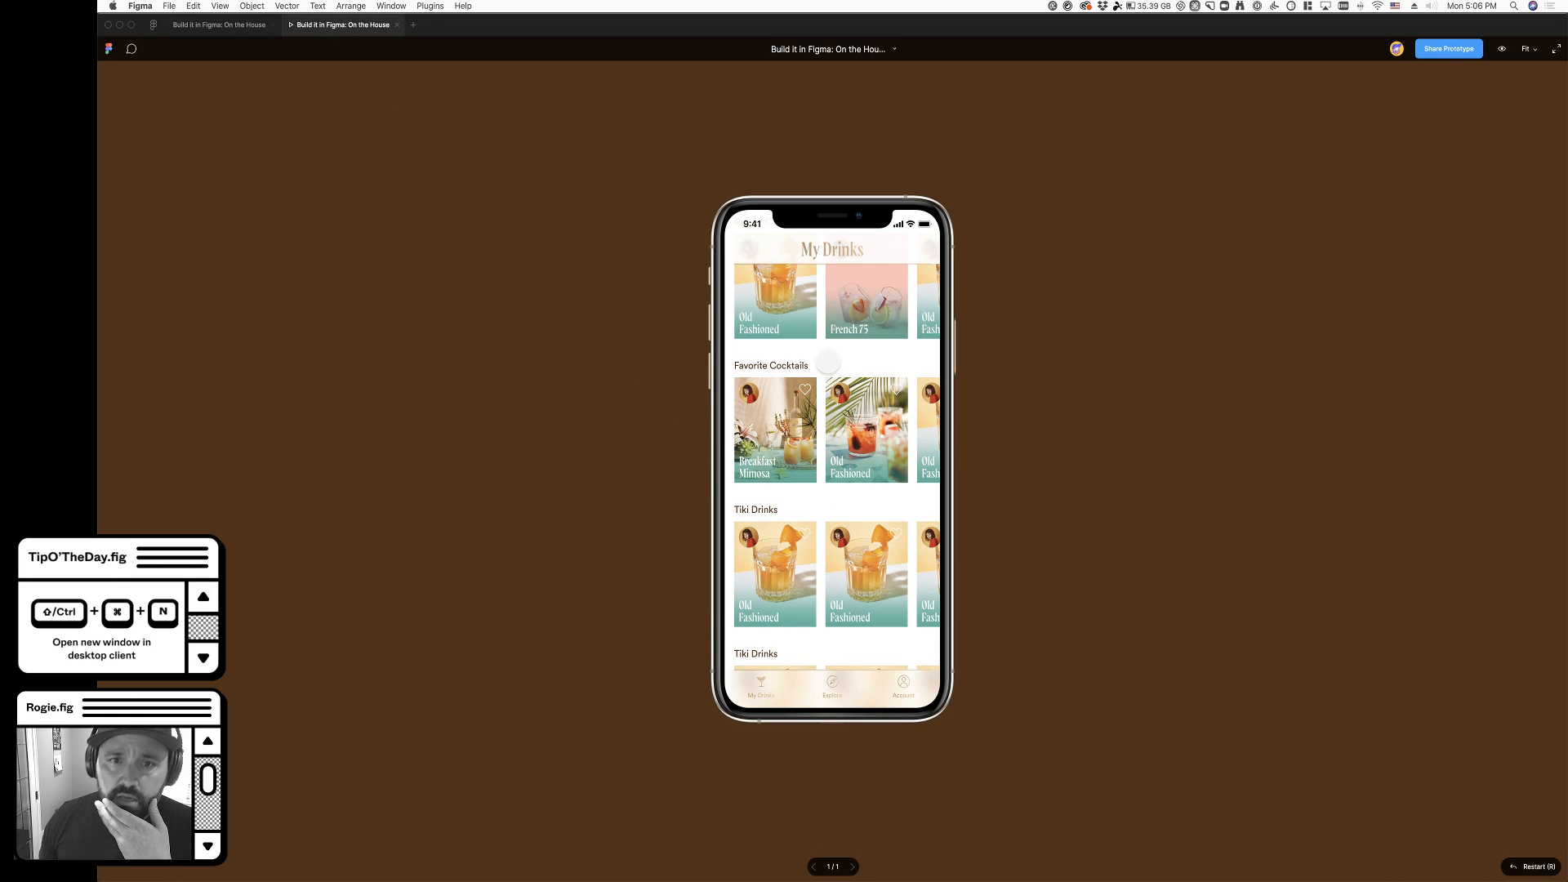
scroll(826, 366, "up", 1)
scroll(819, 382, "down", 1)
scroll(820, 382, "up", 1)
scroll(787, 306, "up", 1)
scroll(785, 306, "down", 1)
scroll(771, 289, "up", 1)
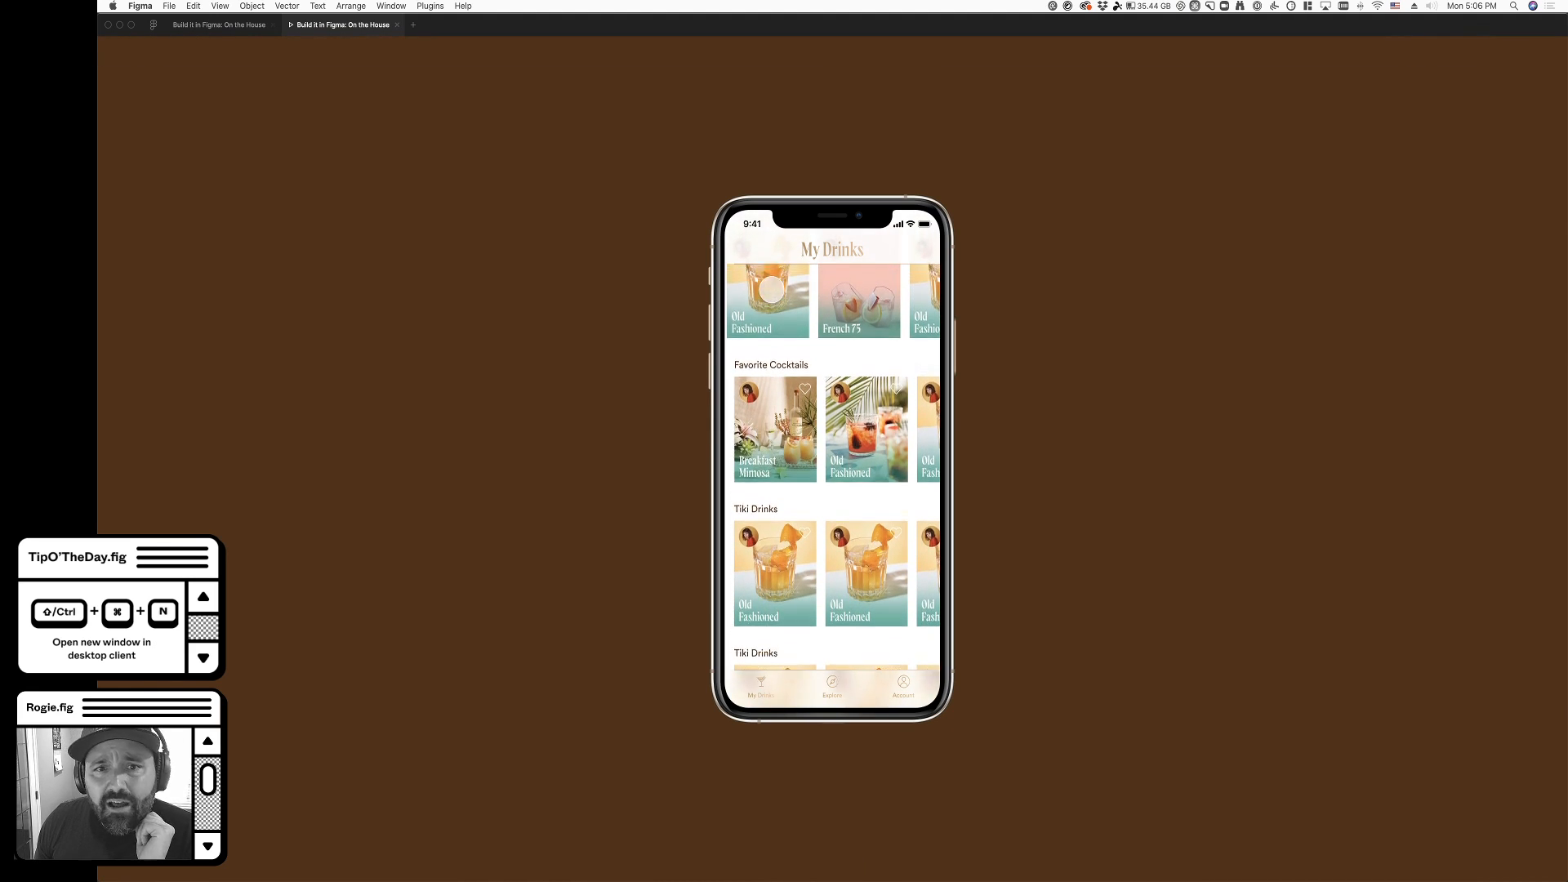
scroll(772, 289, "up", 2)
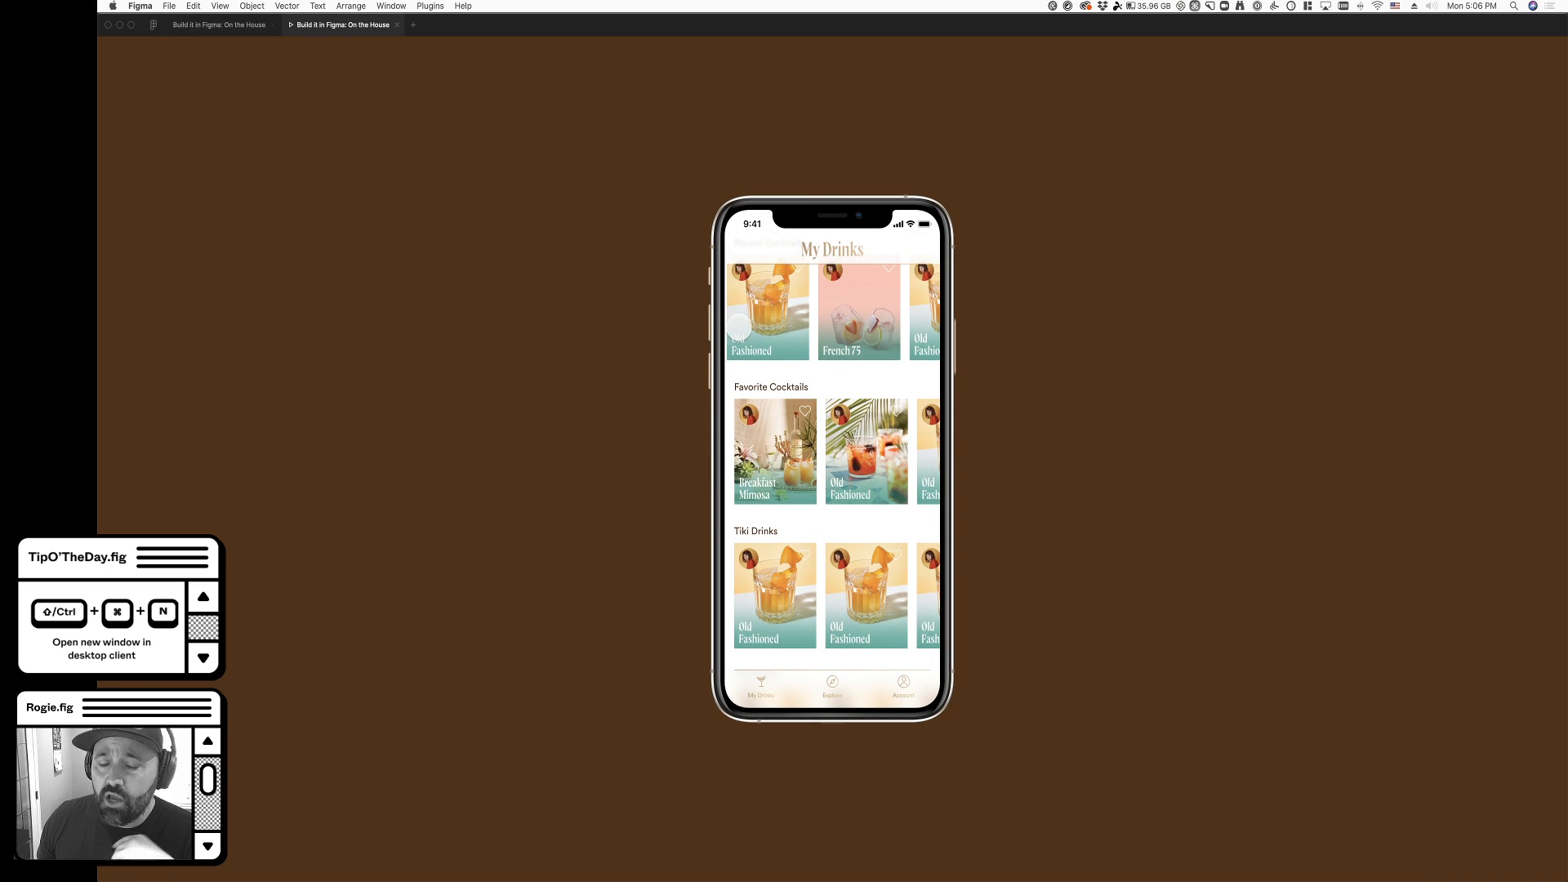
scroll(812, 480, "down", 3)
scroll(812, 480, "up", 4)
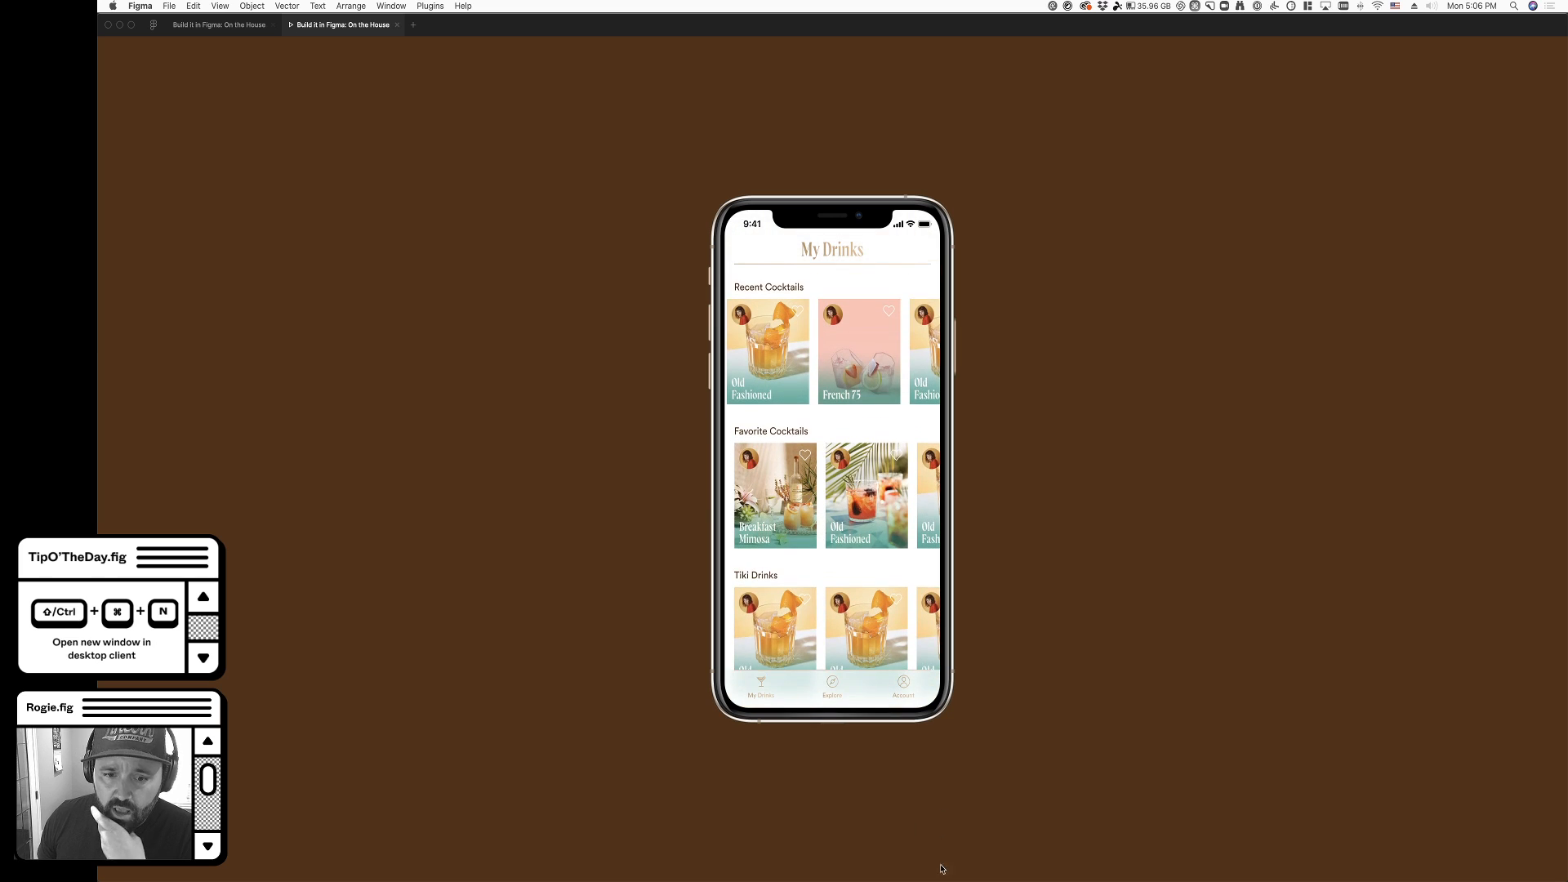
scroll(813, 649, "down", 3)
scroll(813, 649, "up", 3)
scroll(814, 651, "down", 3)
scroll(814, 651, "up", 3)
scroll(814, 650, "down", 3)
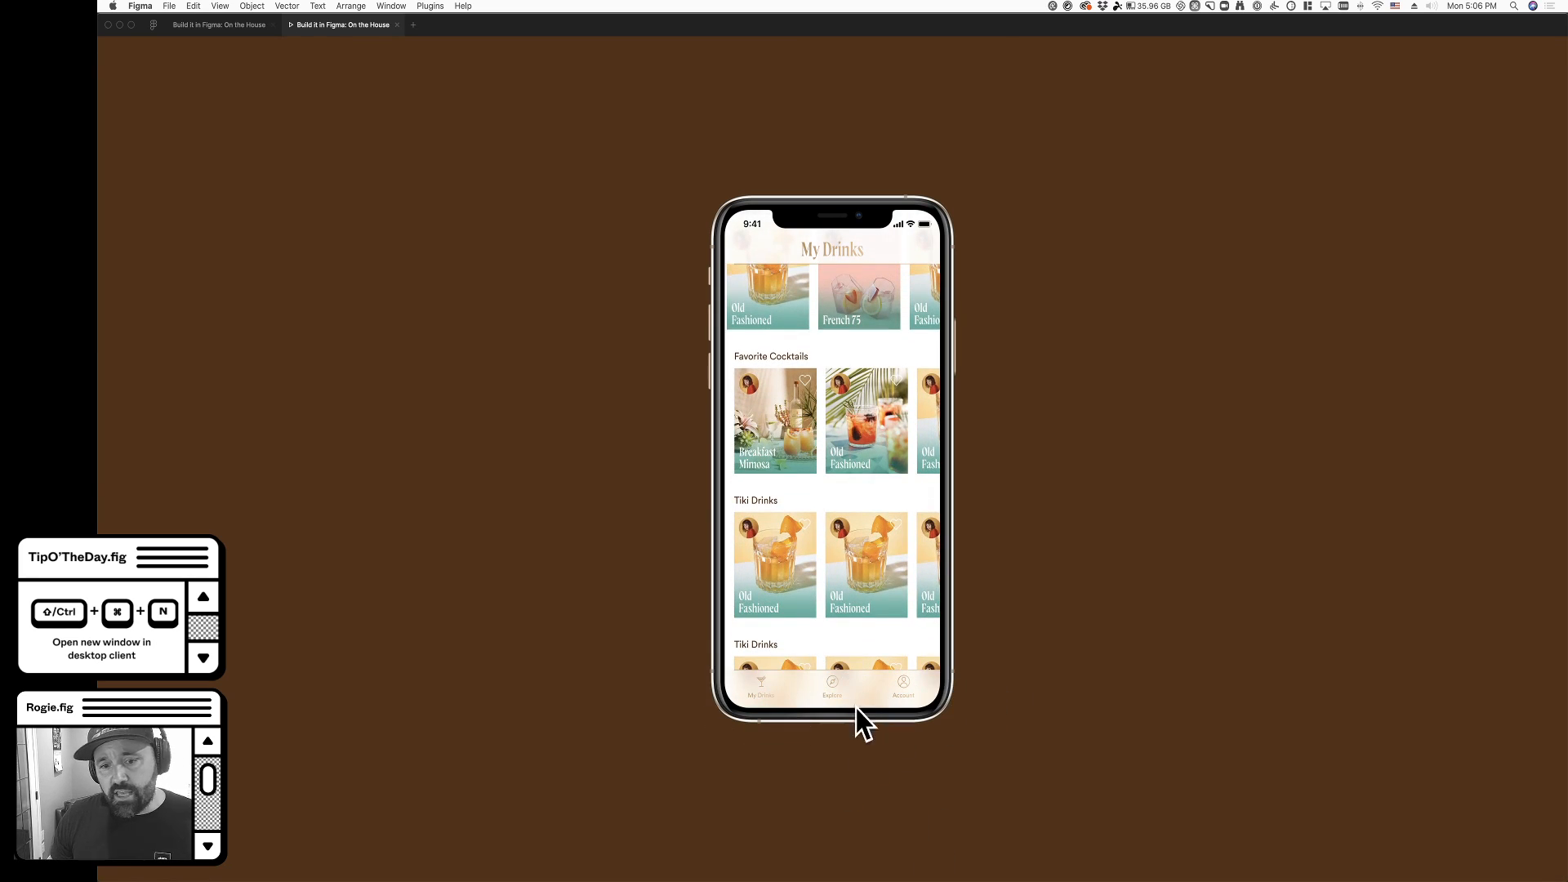
scroll(857, 694, "down", 3)
scroll(867, 624, "up", 2)
scroll(867, 624, "up", 3)
scroll(868, 624, "down", 3)
scroll(849, 352, "up", 3)
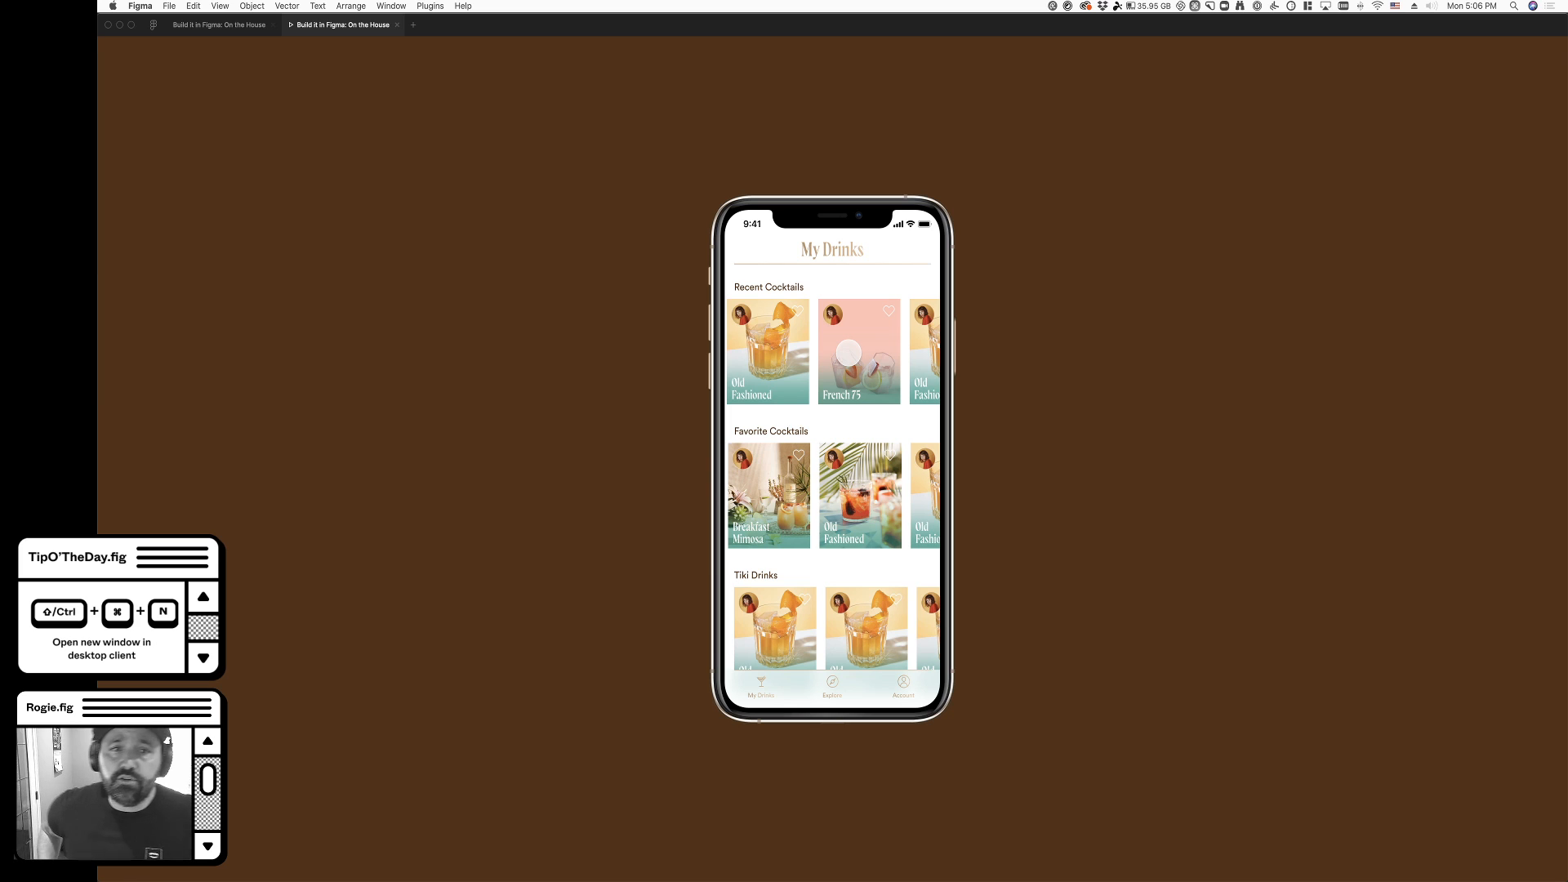
- Return to the design file and undo the header's last fill opacity change
left_click(196, 25)
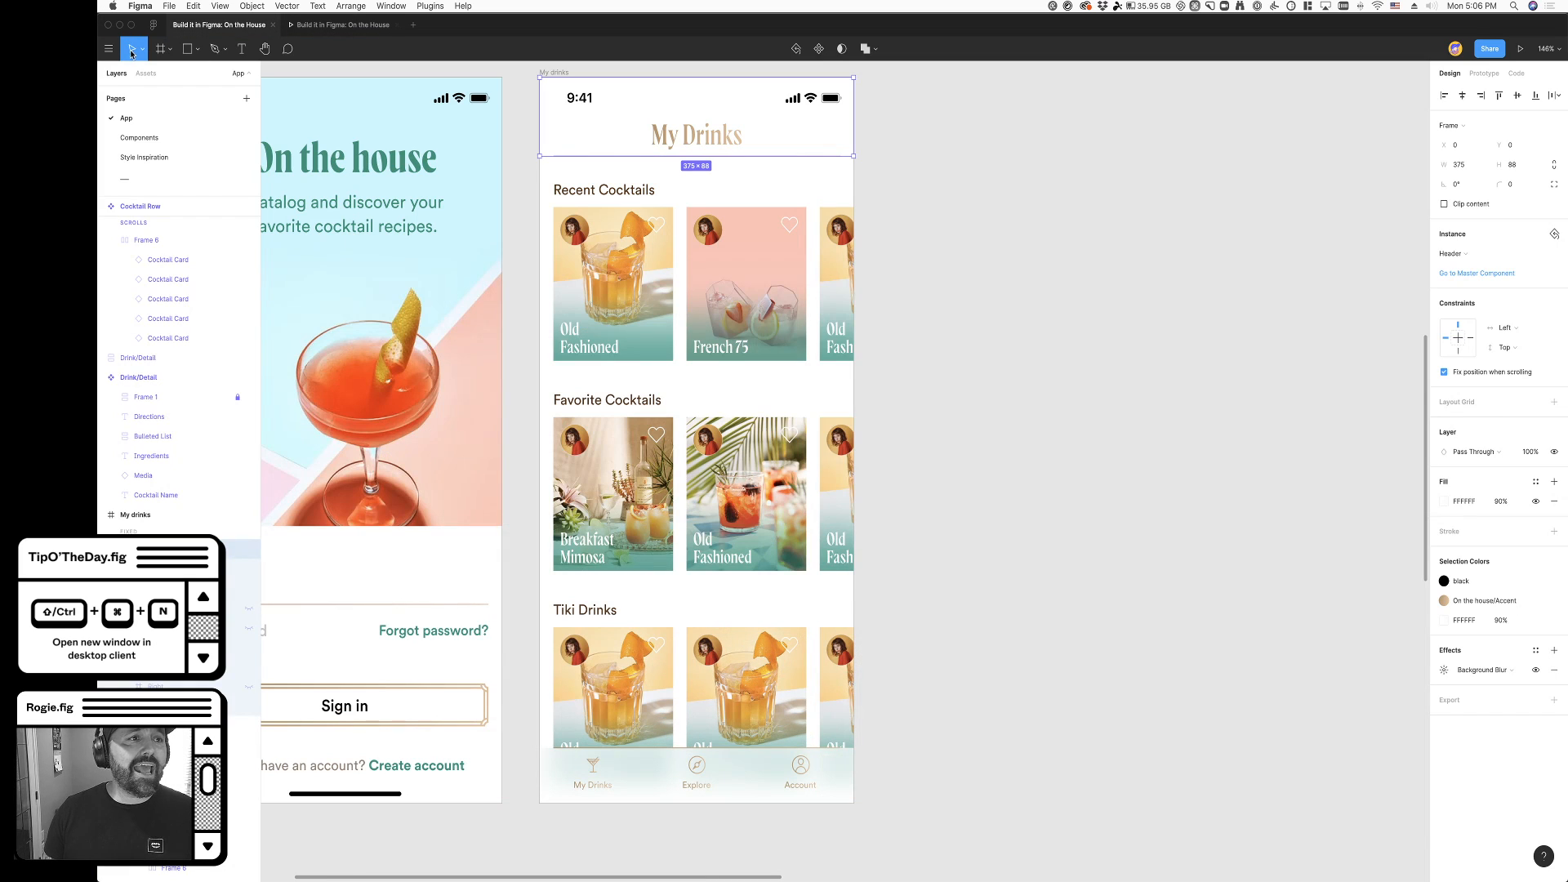
scroll(1208, 776, "down", 1)
key("super+z")
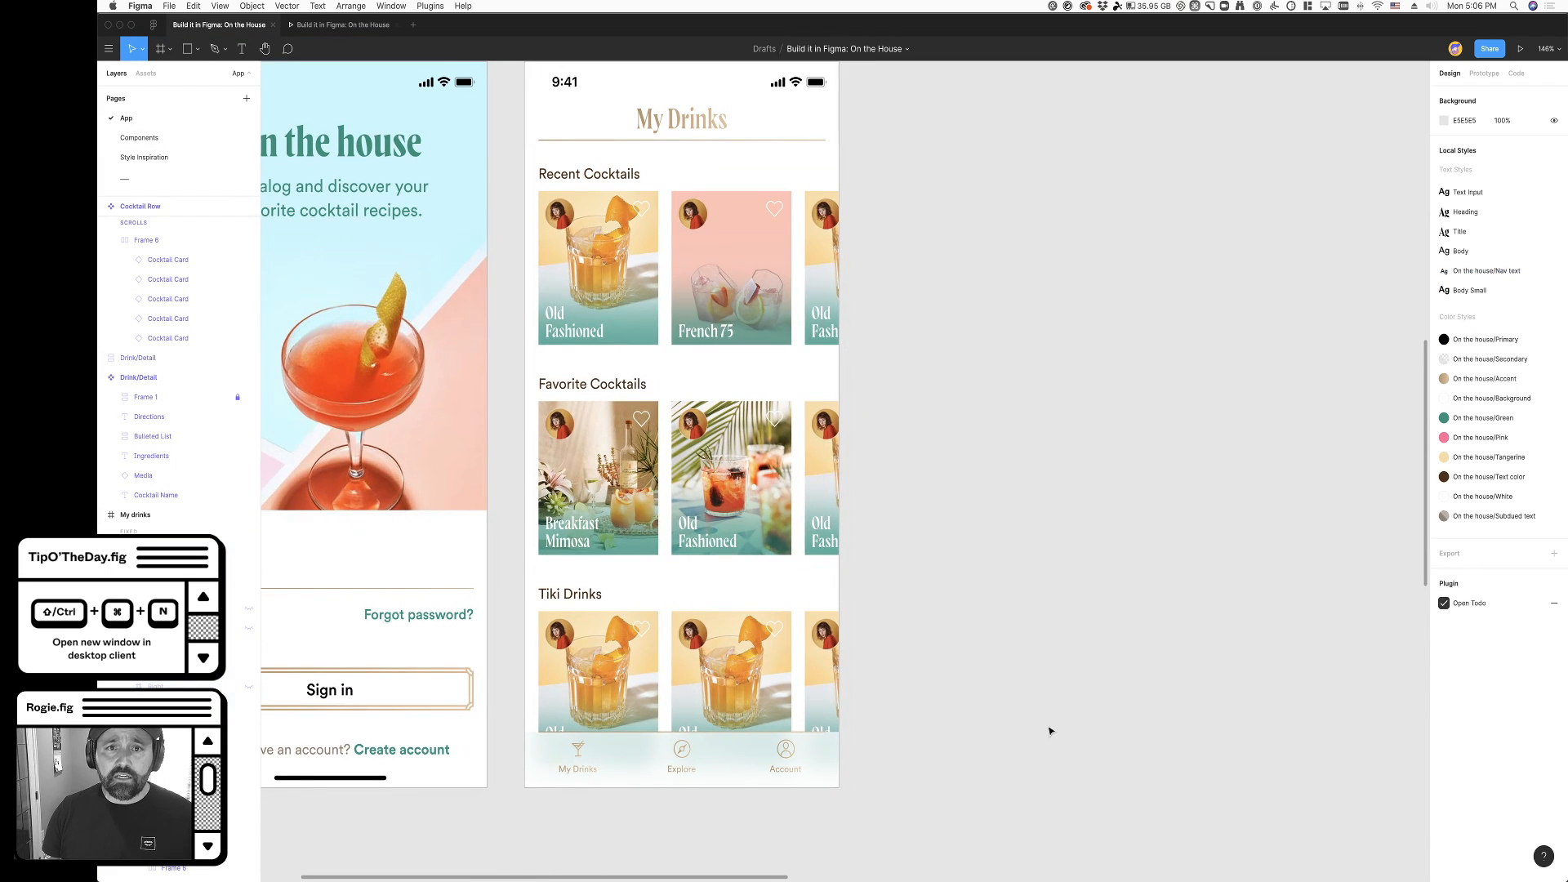
scroll(1105, 742, "up", 5)
scroll(1105, 741, "left", 2)
key("super+z")
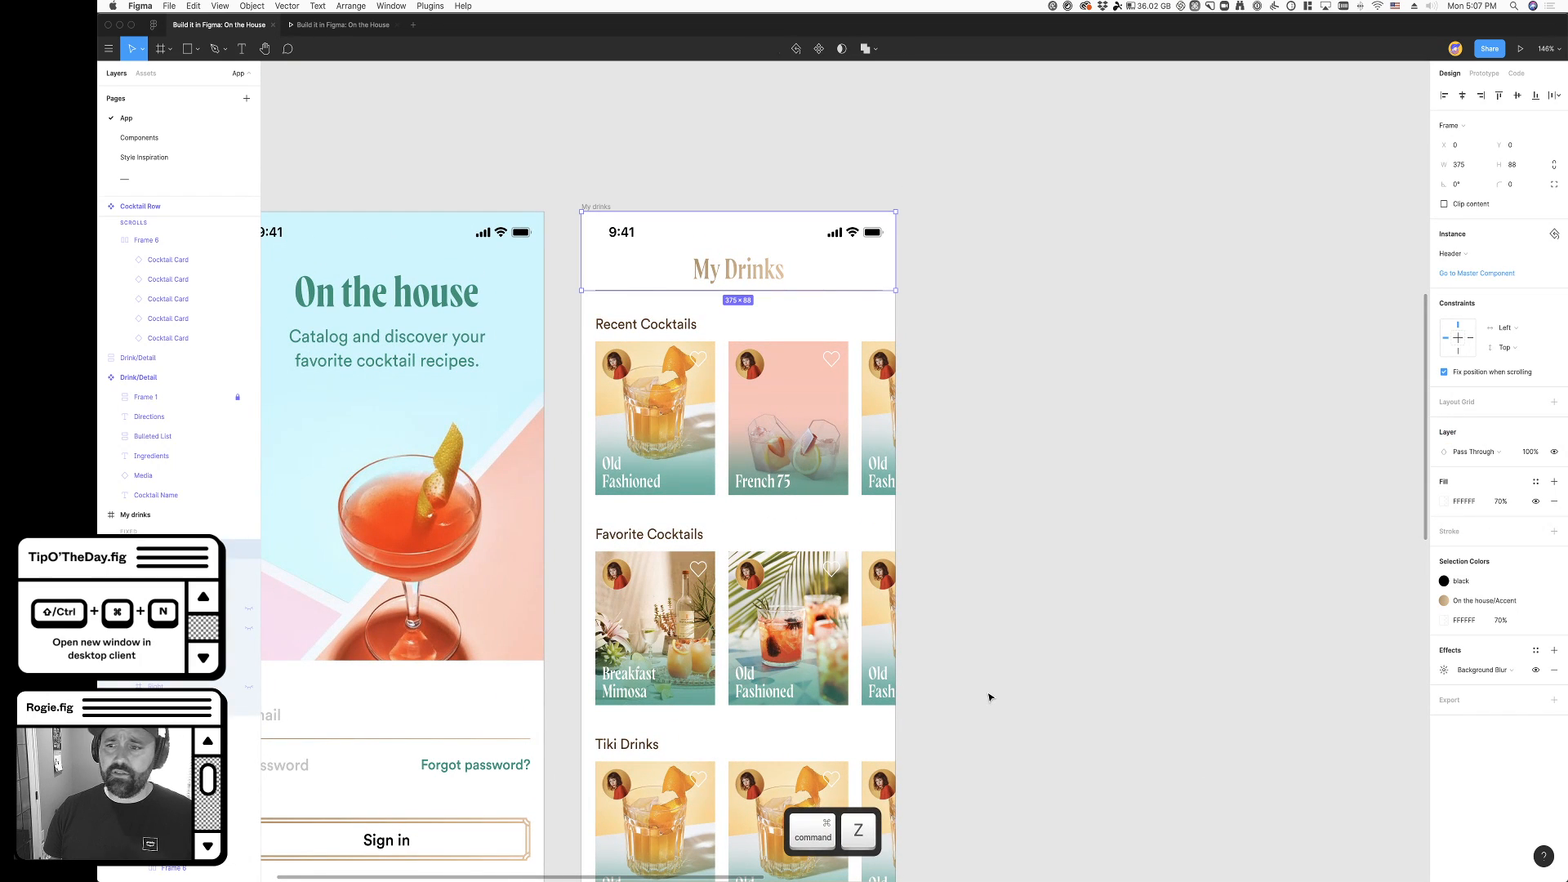
- Undo the navigation bar's background effect and fill opacity changes, back to a 100% white fill without effects
key("super+z")
key("super+z")
key("super+z")
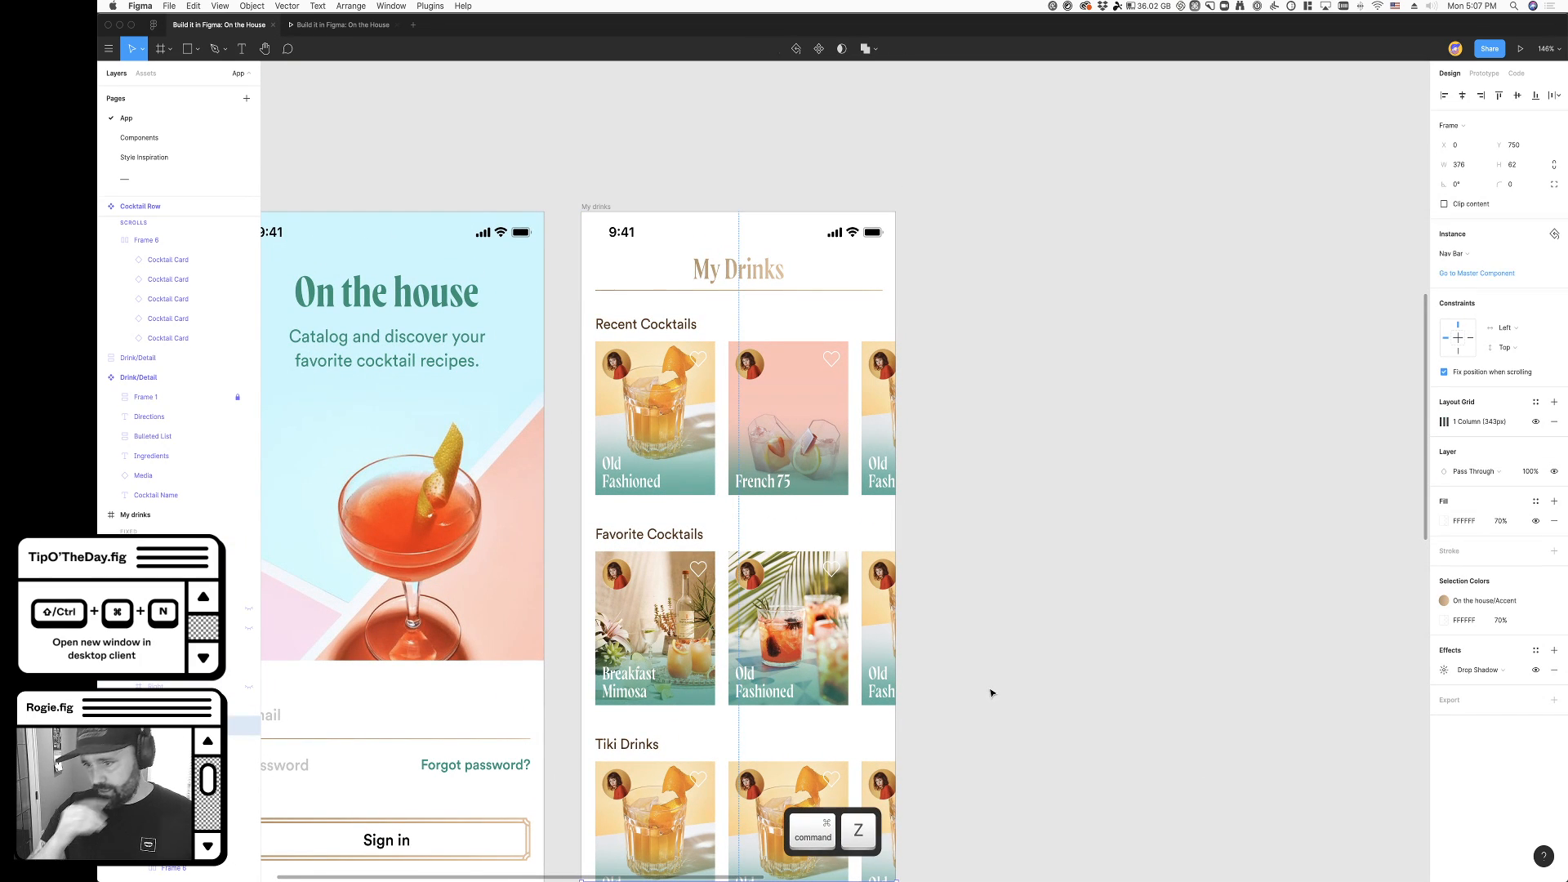
key("super+z")
scroll(980, 719, "down", 5)
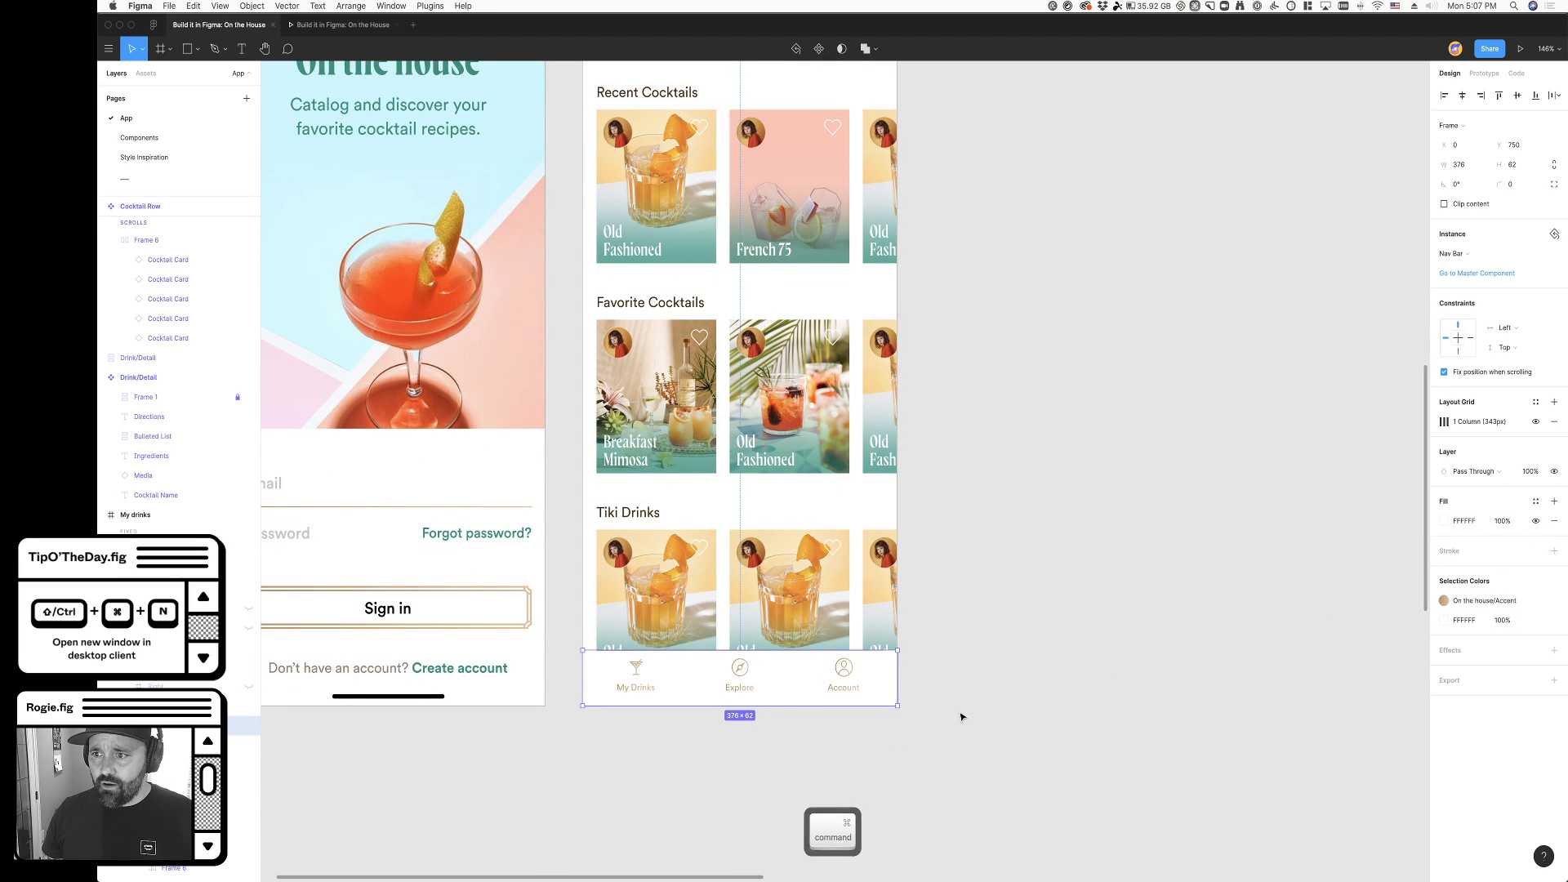
key("super")
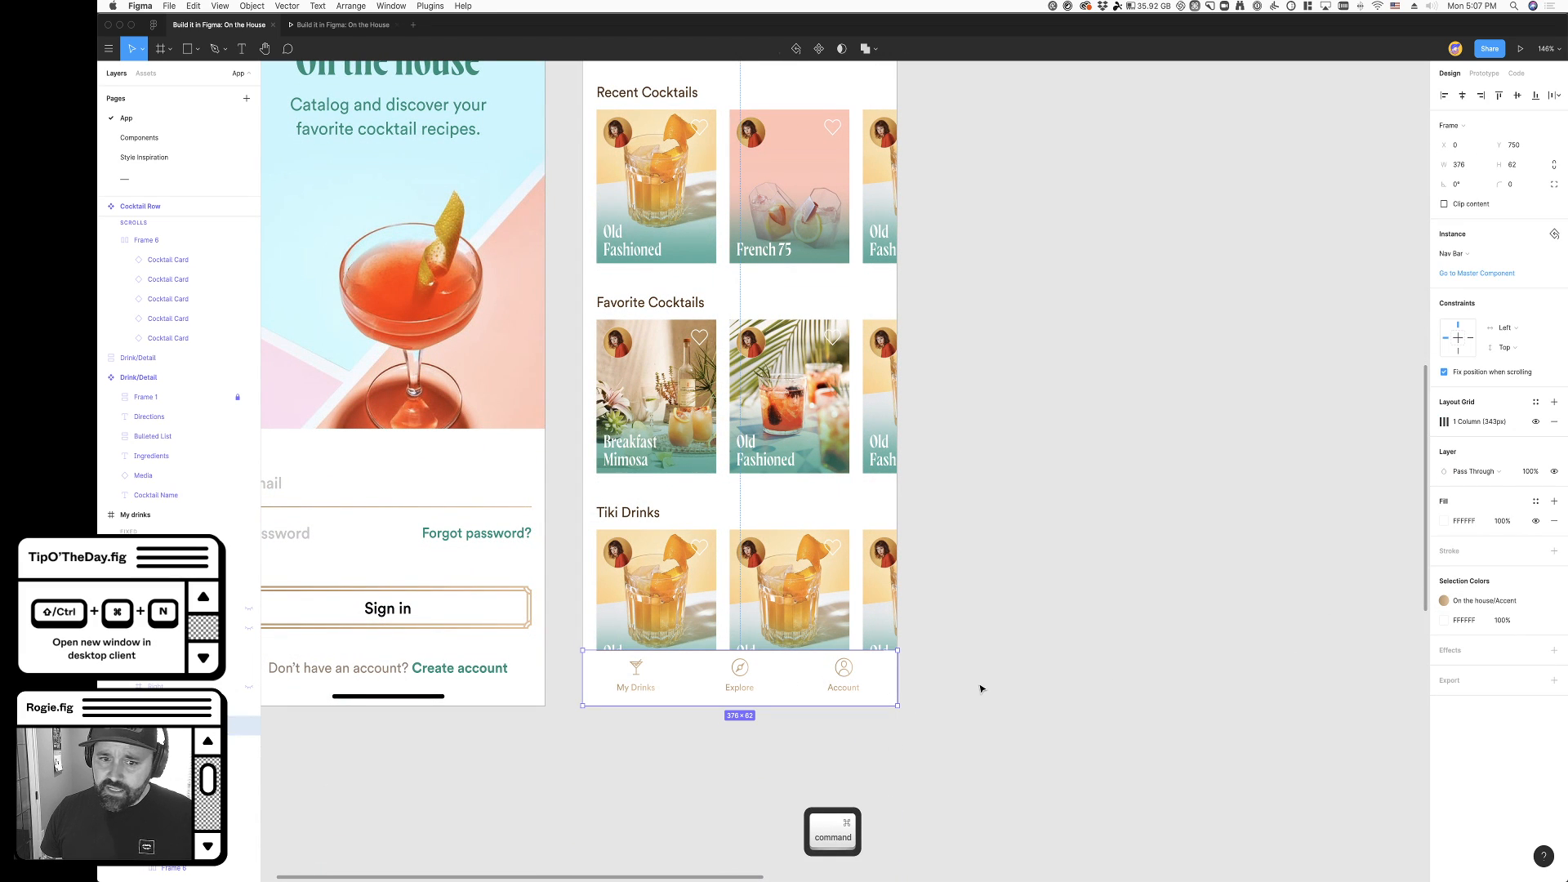
- Undo the My Drinks header's fill opacity changes, back to a 100% white fill
key("super")
key("super+z")
key("super+z")
key("super+z")
key("super+z")
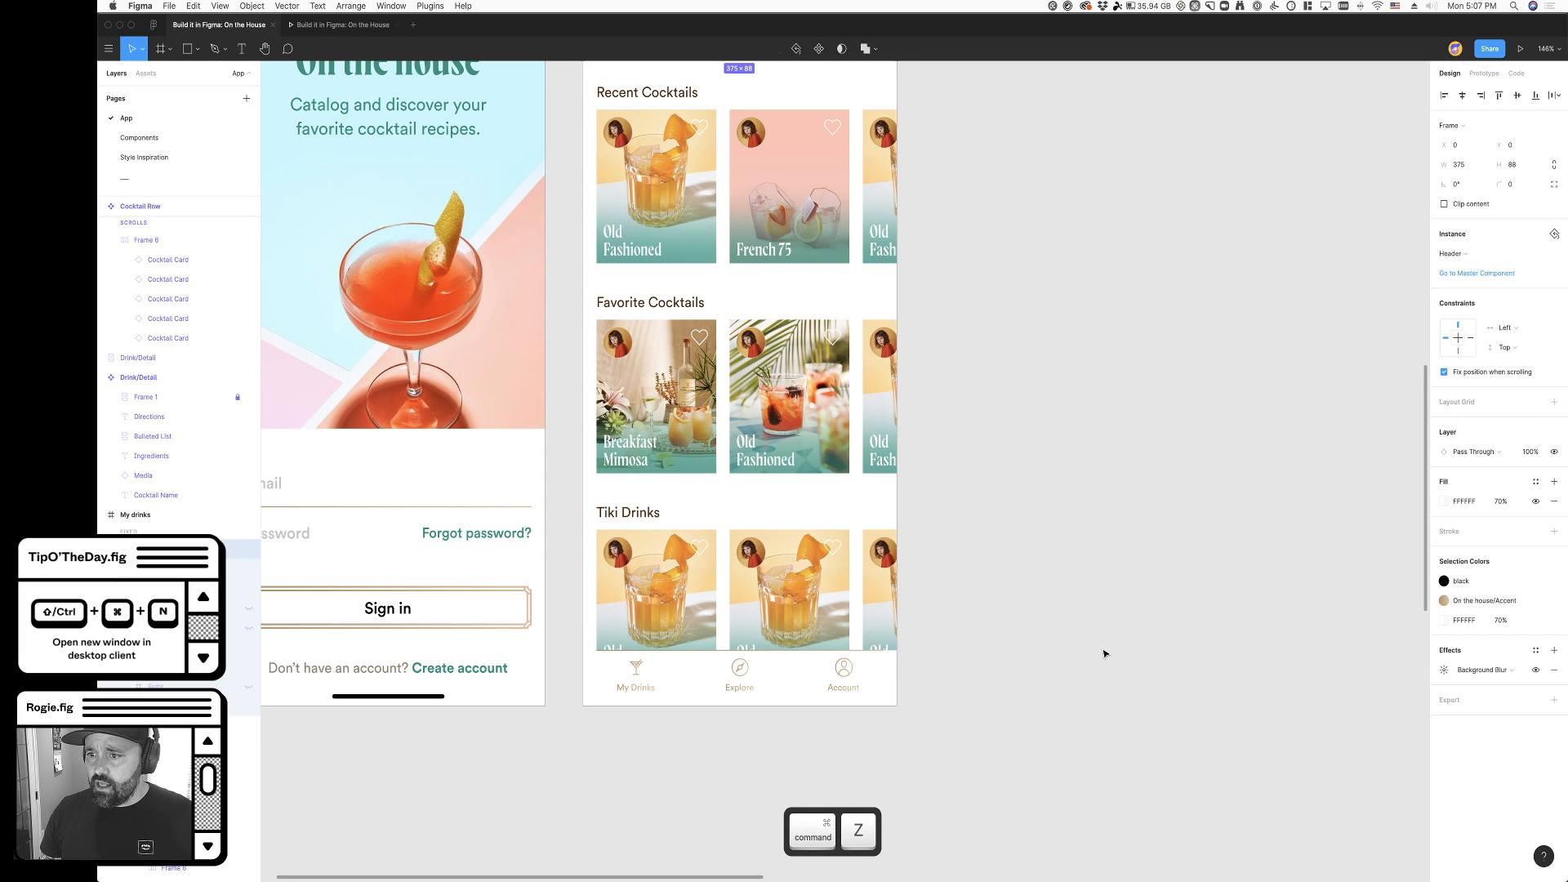
key("super+z")
scroll(1071, 599, "up", 2)
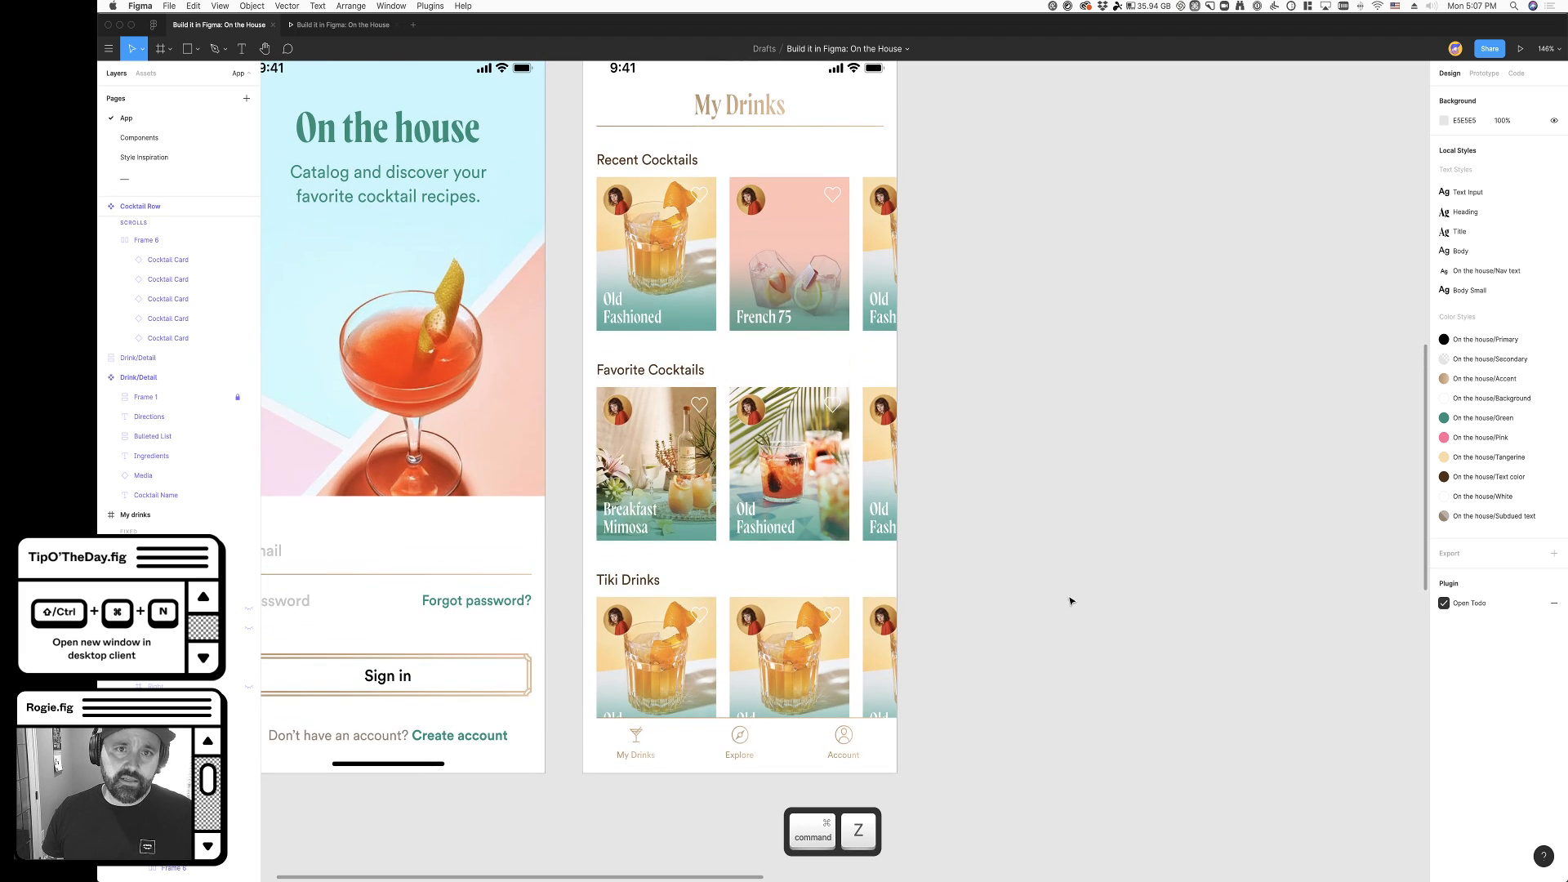
- Remove the background blur effect from the My Drinks header
left_click(799, 761)
scroll(922, 738, "up", 3)
left_click(738, 202, "super")
scroll(1008, 459, "down", 4)
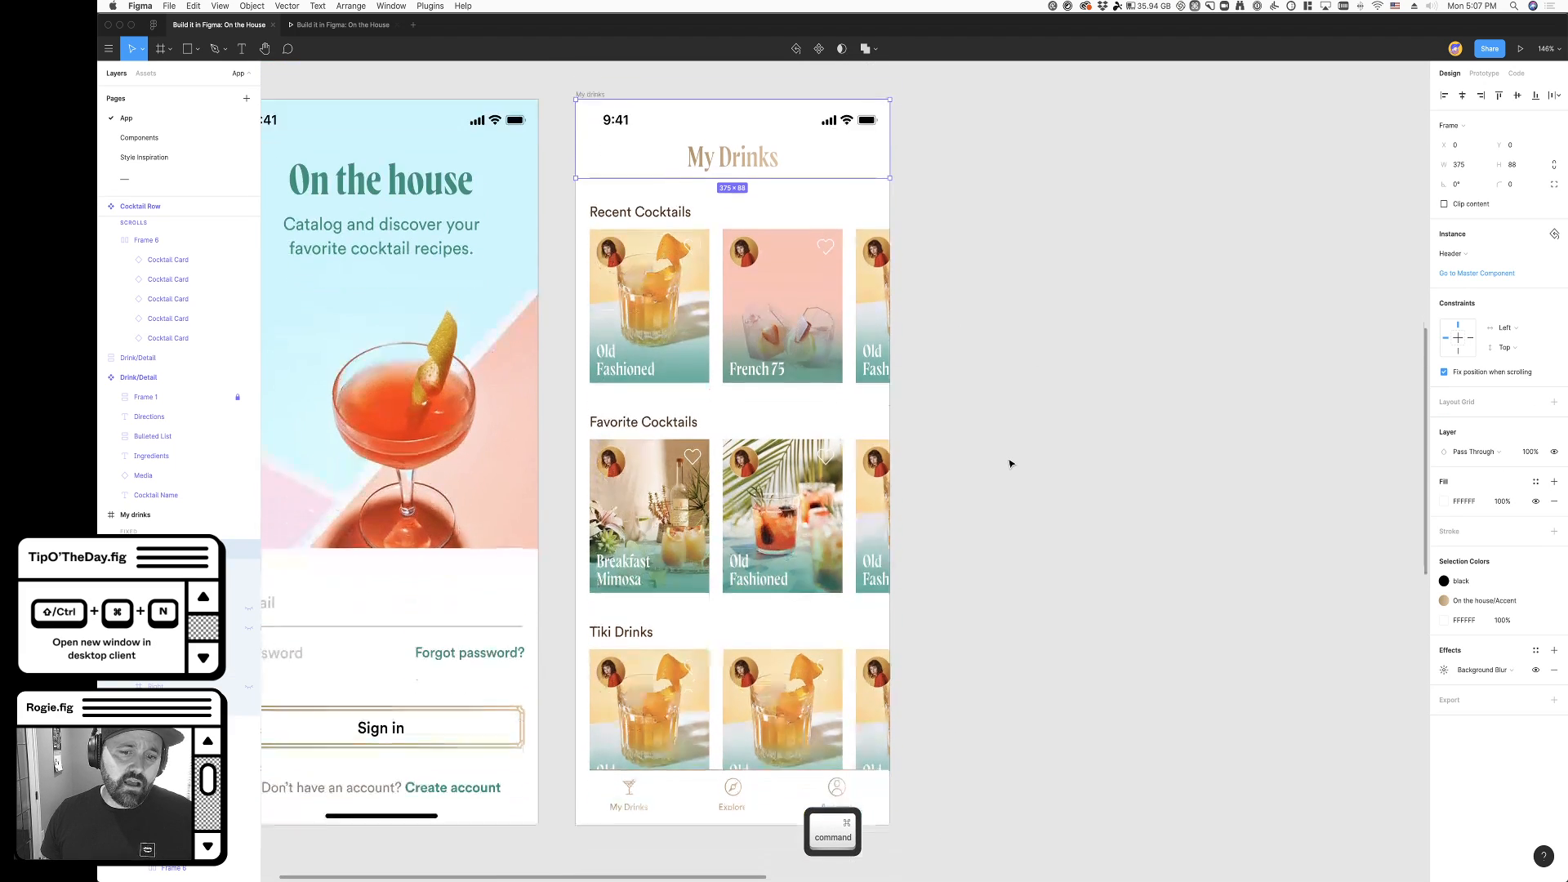
scroll(1009, 459, "up", 3)
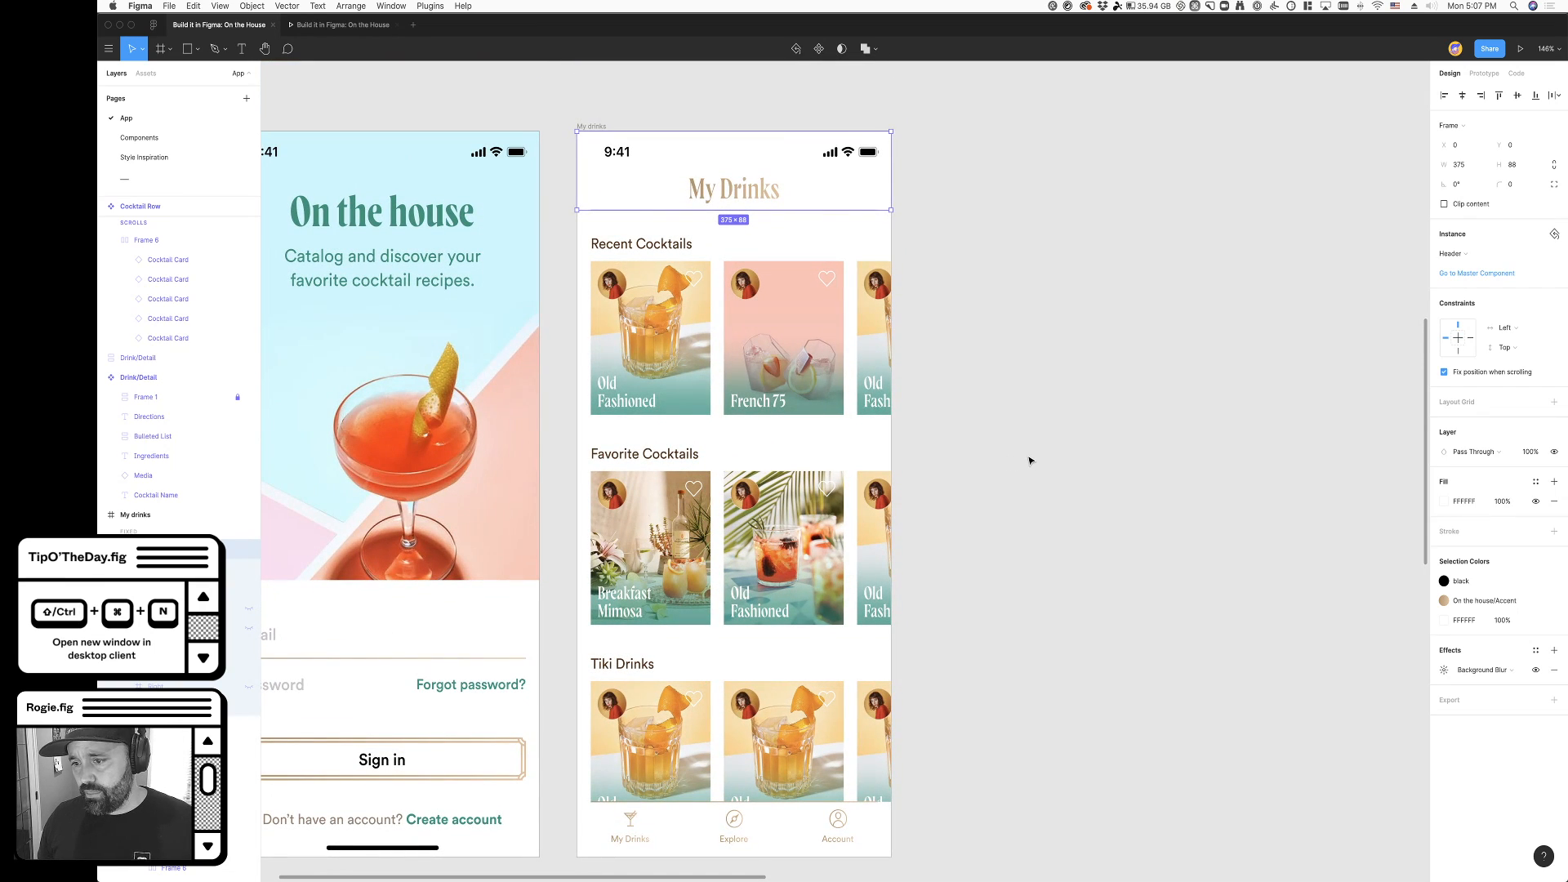
left_click(1553, 672)
left_click(1146, 619)
scroll(940, 597, "down", 2)
left_click(775, 790, "super")
left_click(776, 790, "super")
left_click(1139, 601)
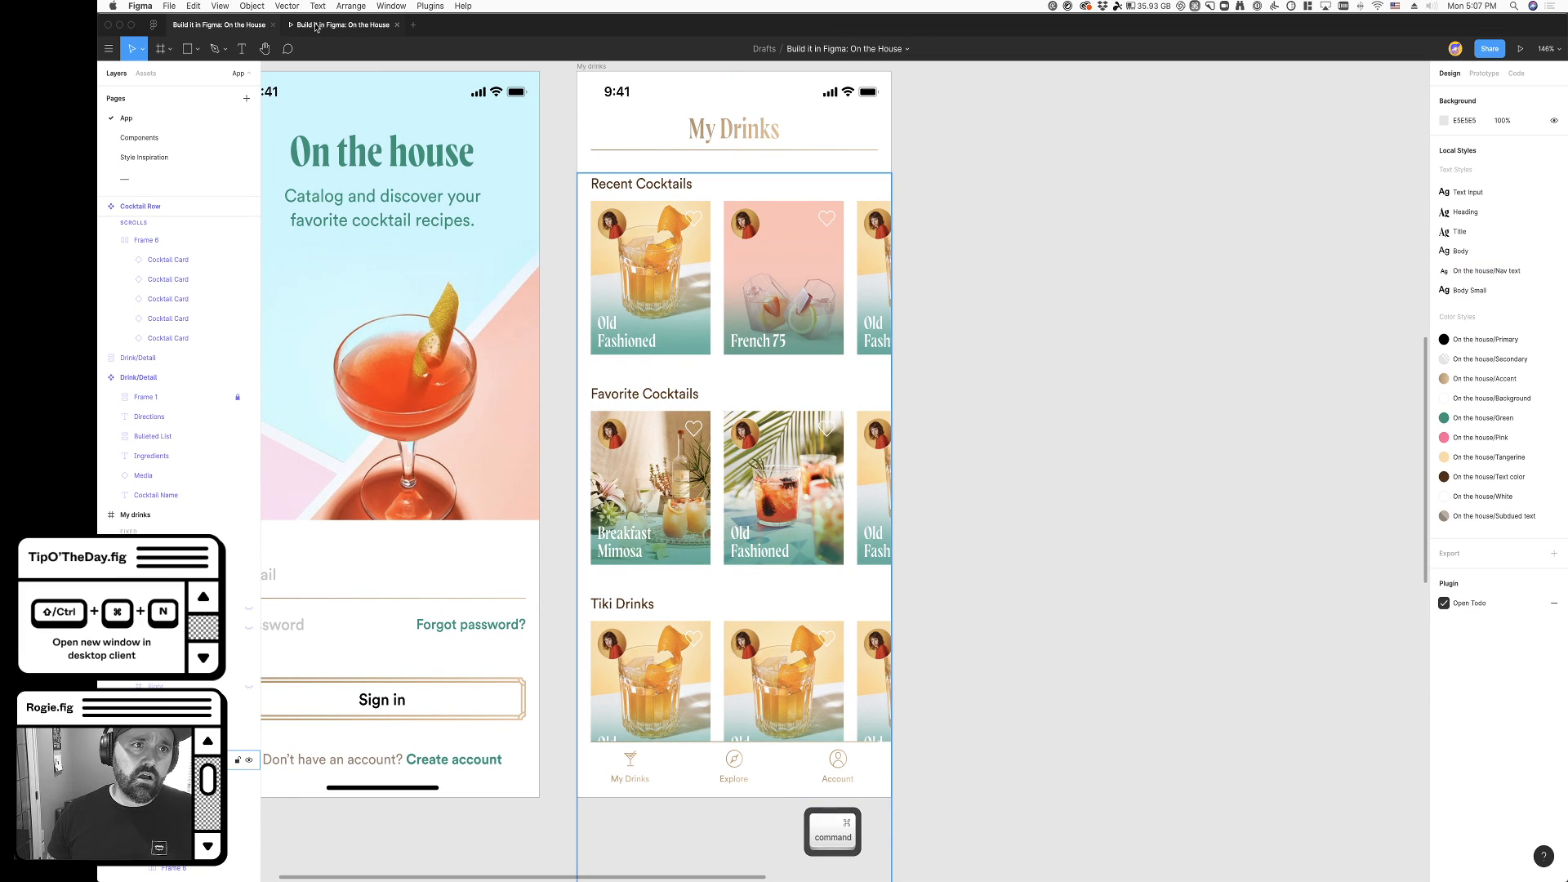
- Scroll the My Drinks prototype and its Recent Cocktails row to examine the opaque header and navigation bar
left_click(322, 26)
scroll(820, 479, "down", 3)
scroll(820, 479, "up", 1)
scroll(821, 478, "up", 2)
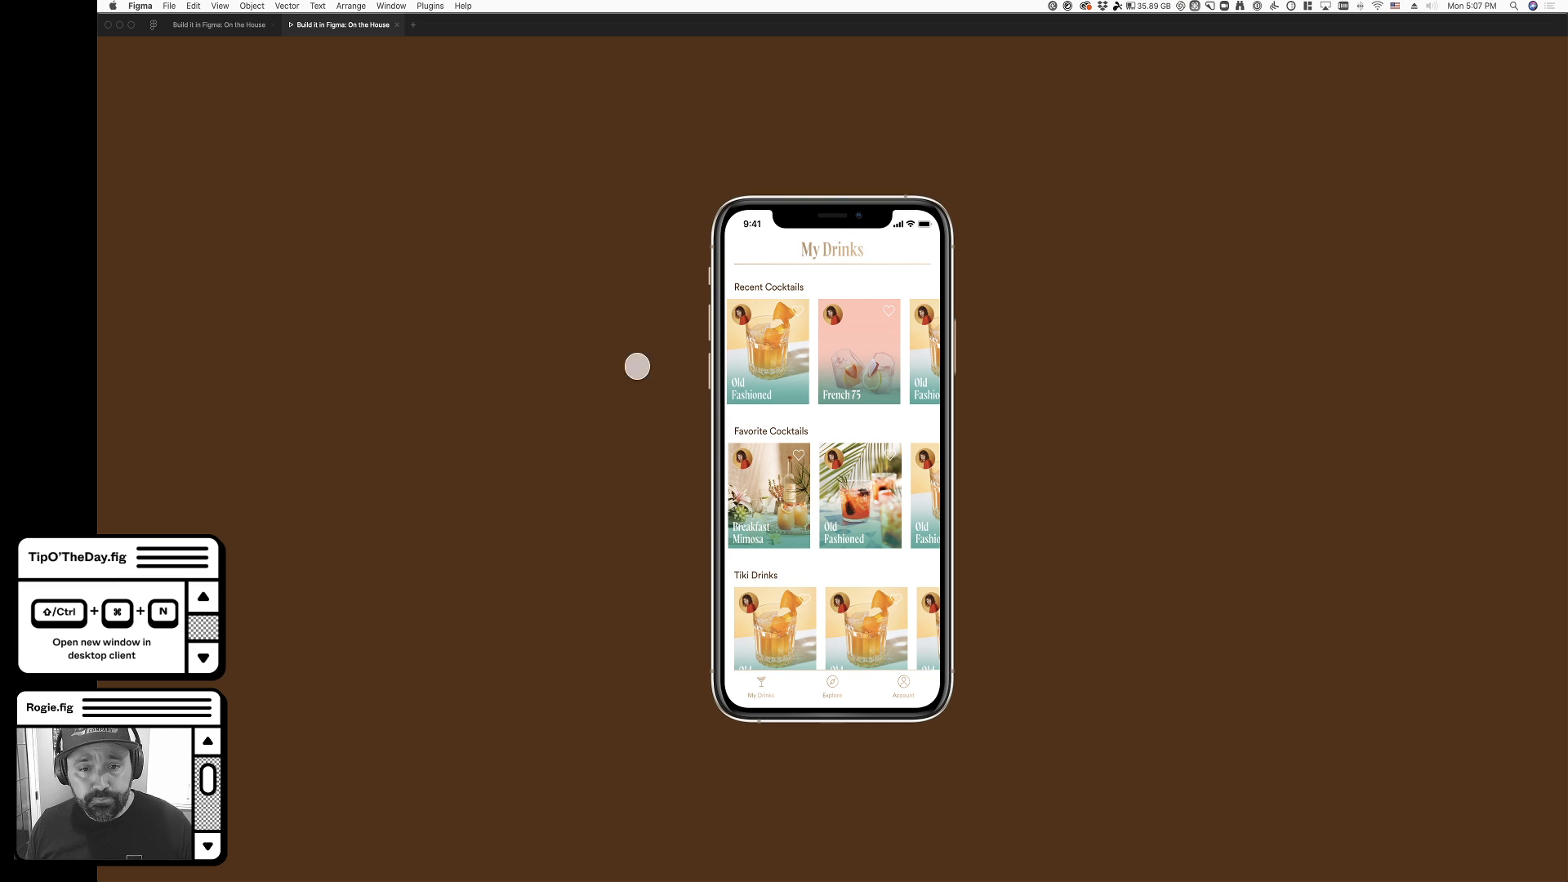
mouse_move(788, 344)
left_mouse_down()
mouse_move(896, 349)
mouse_move(750, 357)
mouse_move(885, 364)
mouse_move(778, 361)
left_mouse_up()
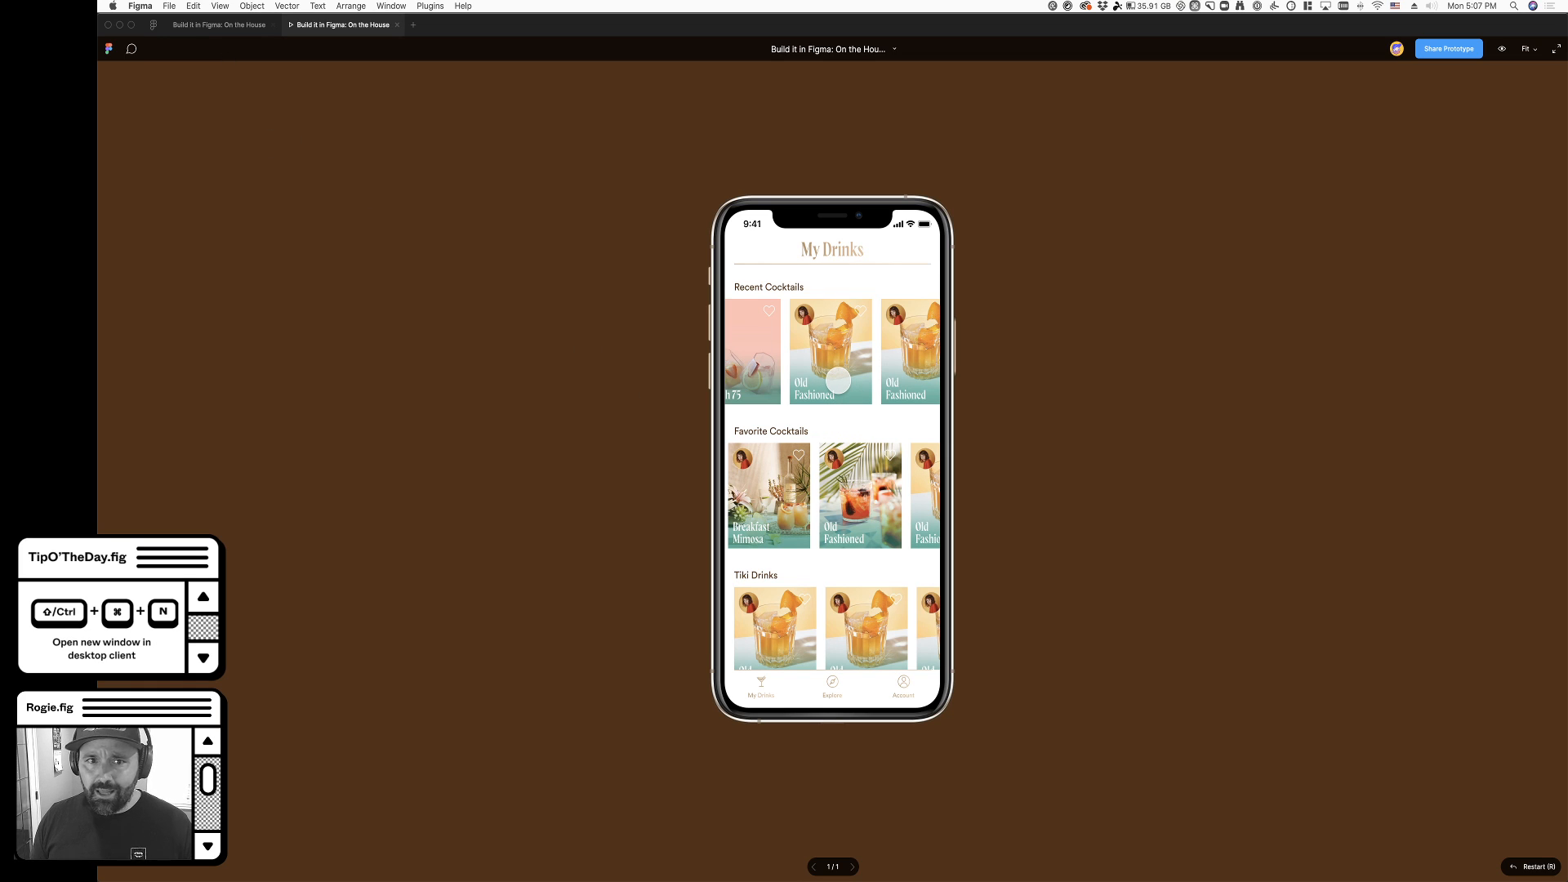
scroll(865, 425, "down", 3)
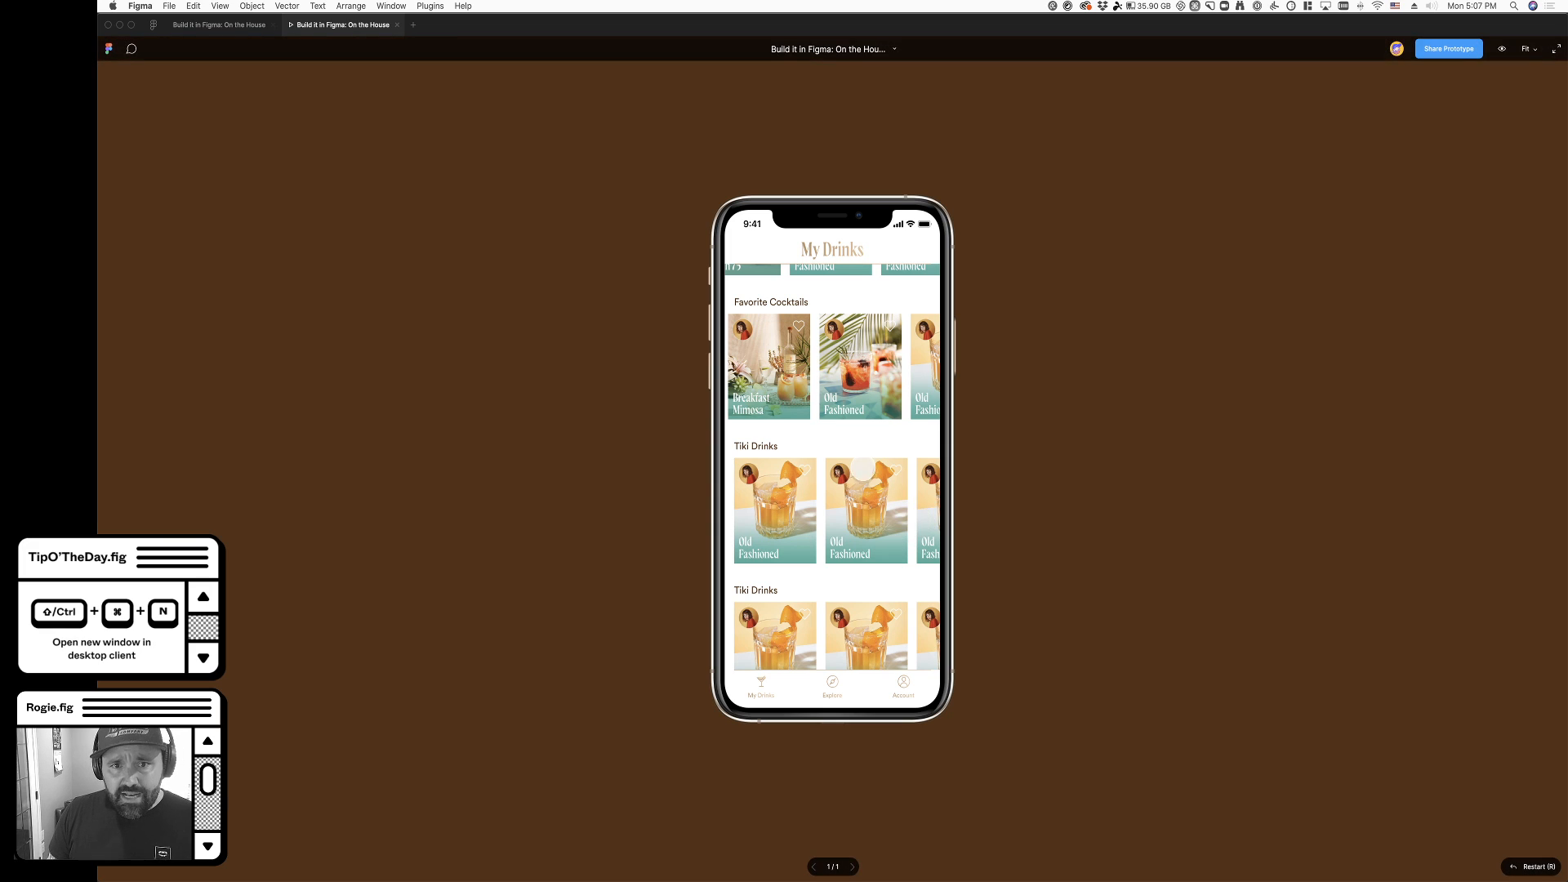
- Return to the design file and mark the todo items "Drink prototype transition" and "Background change" as completed
left_click(210, 25)
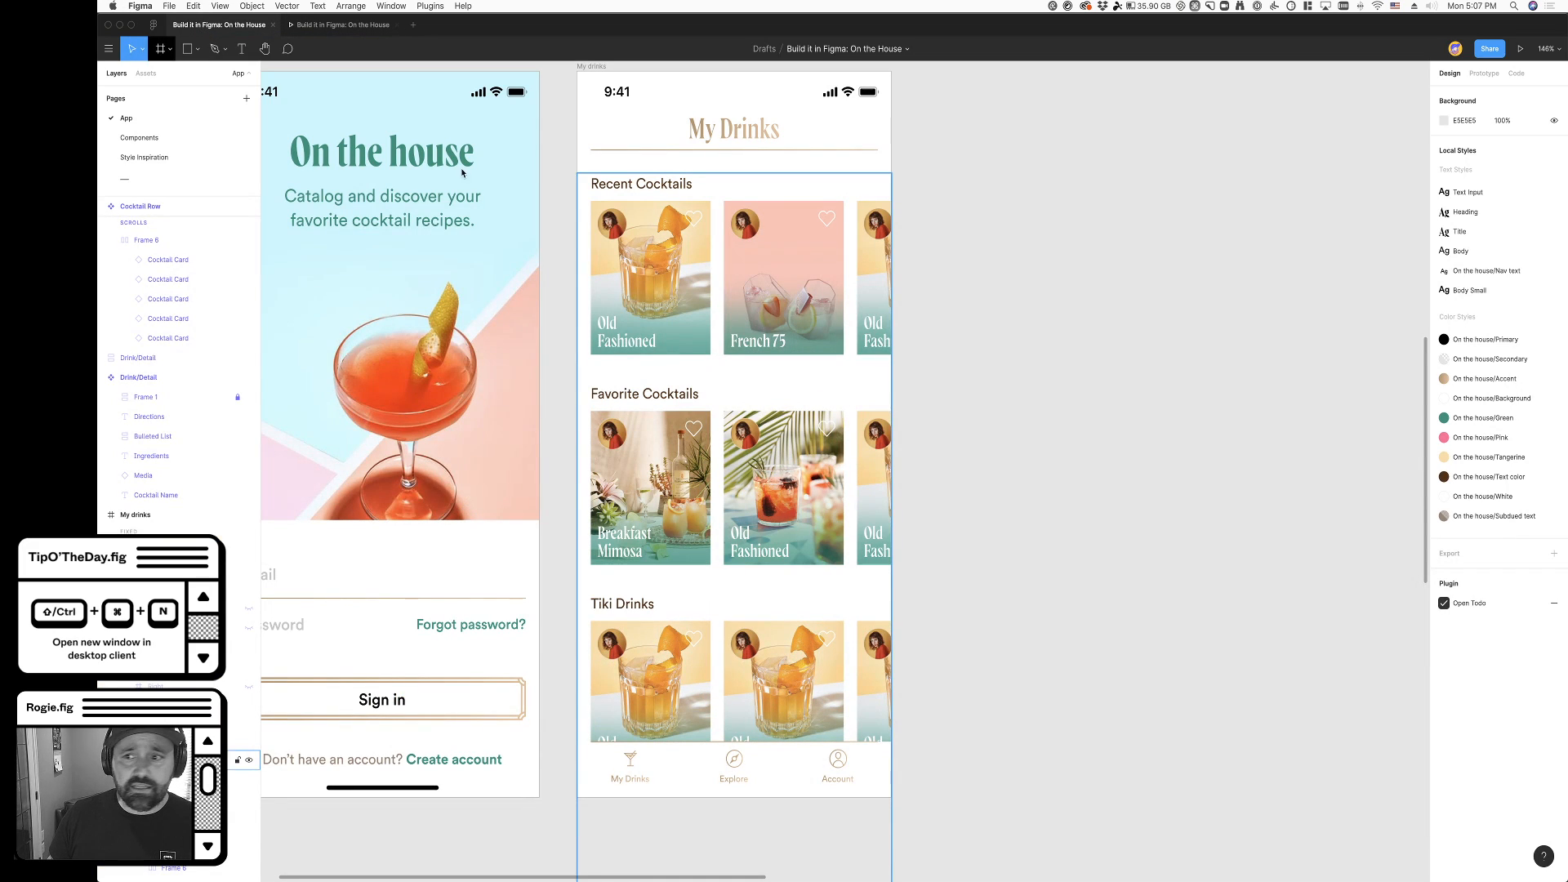
scroll(1066, 466, "up", 2)
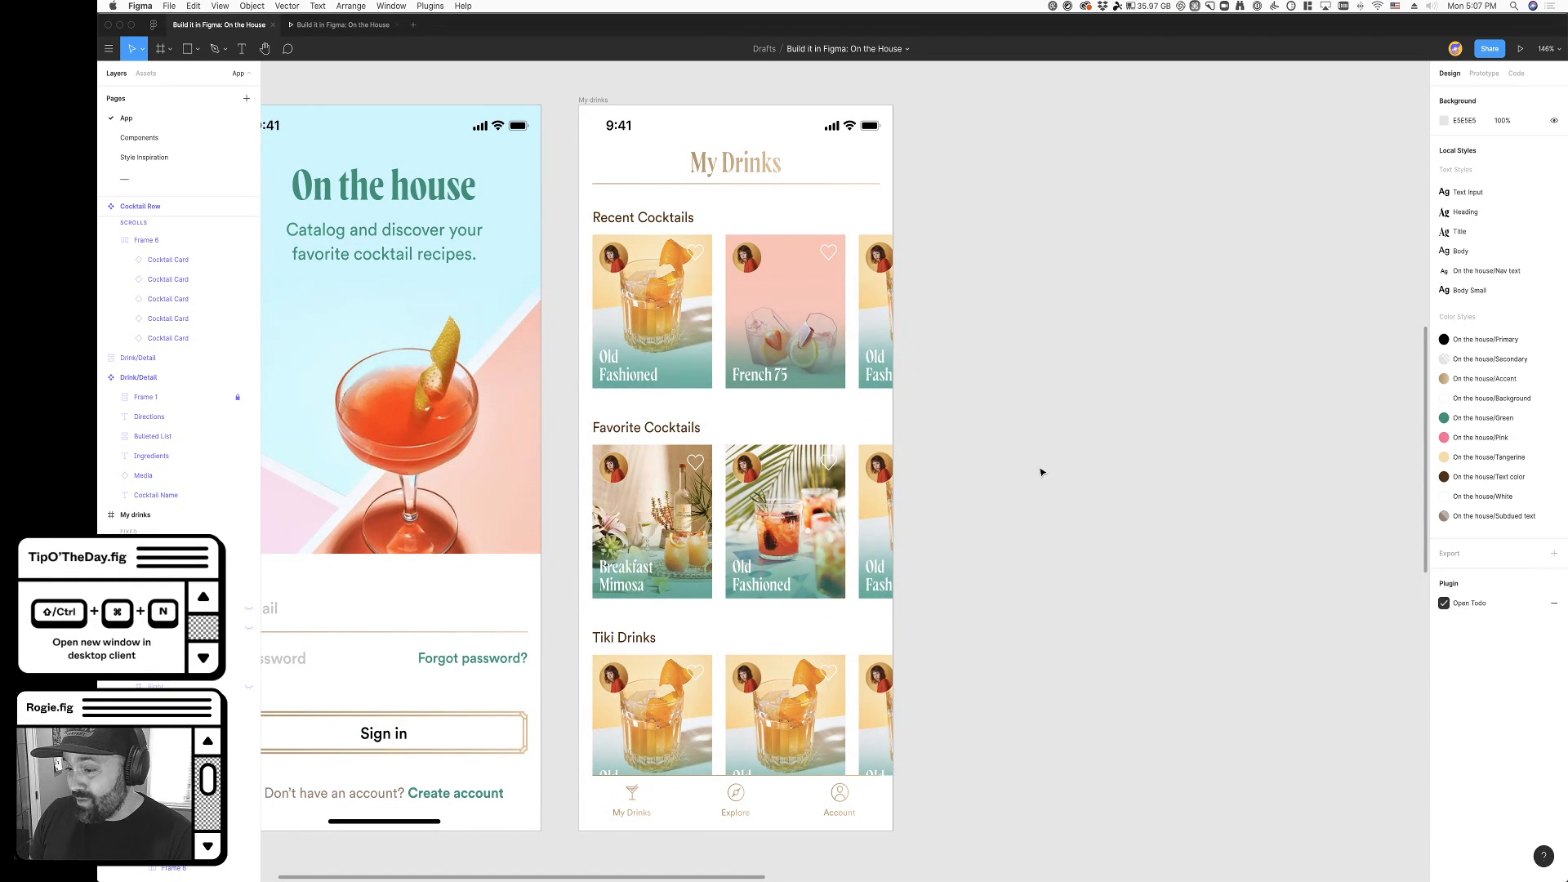
scroll(1042, 476, "right", 1)
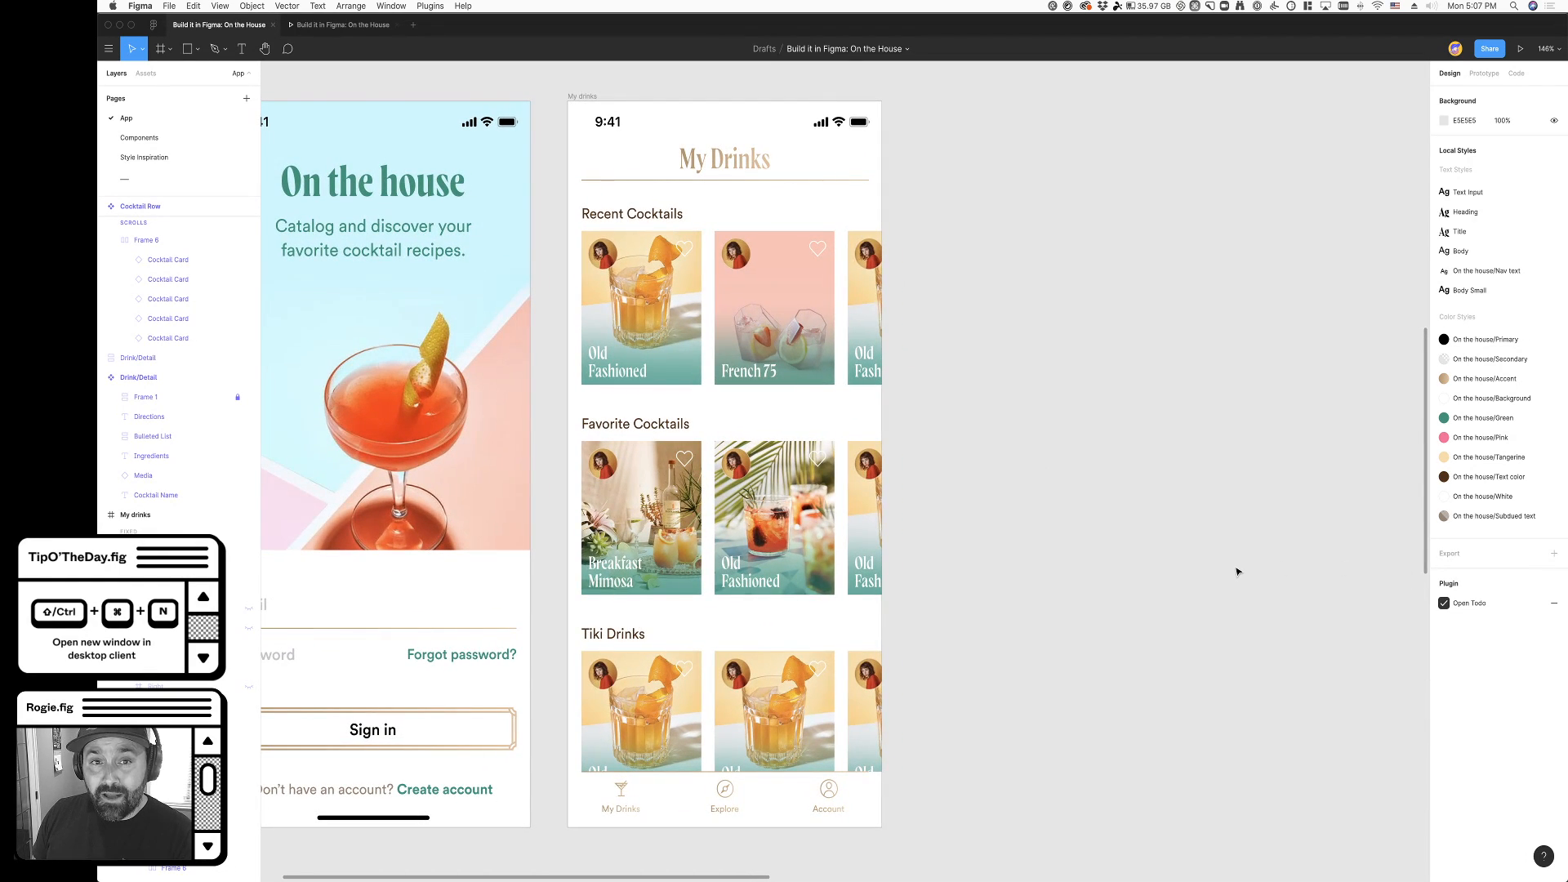
left_click(1478, 603)
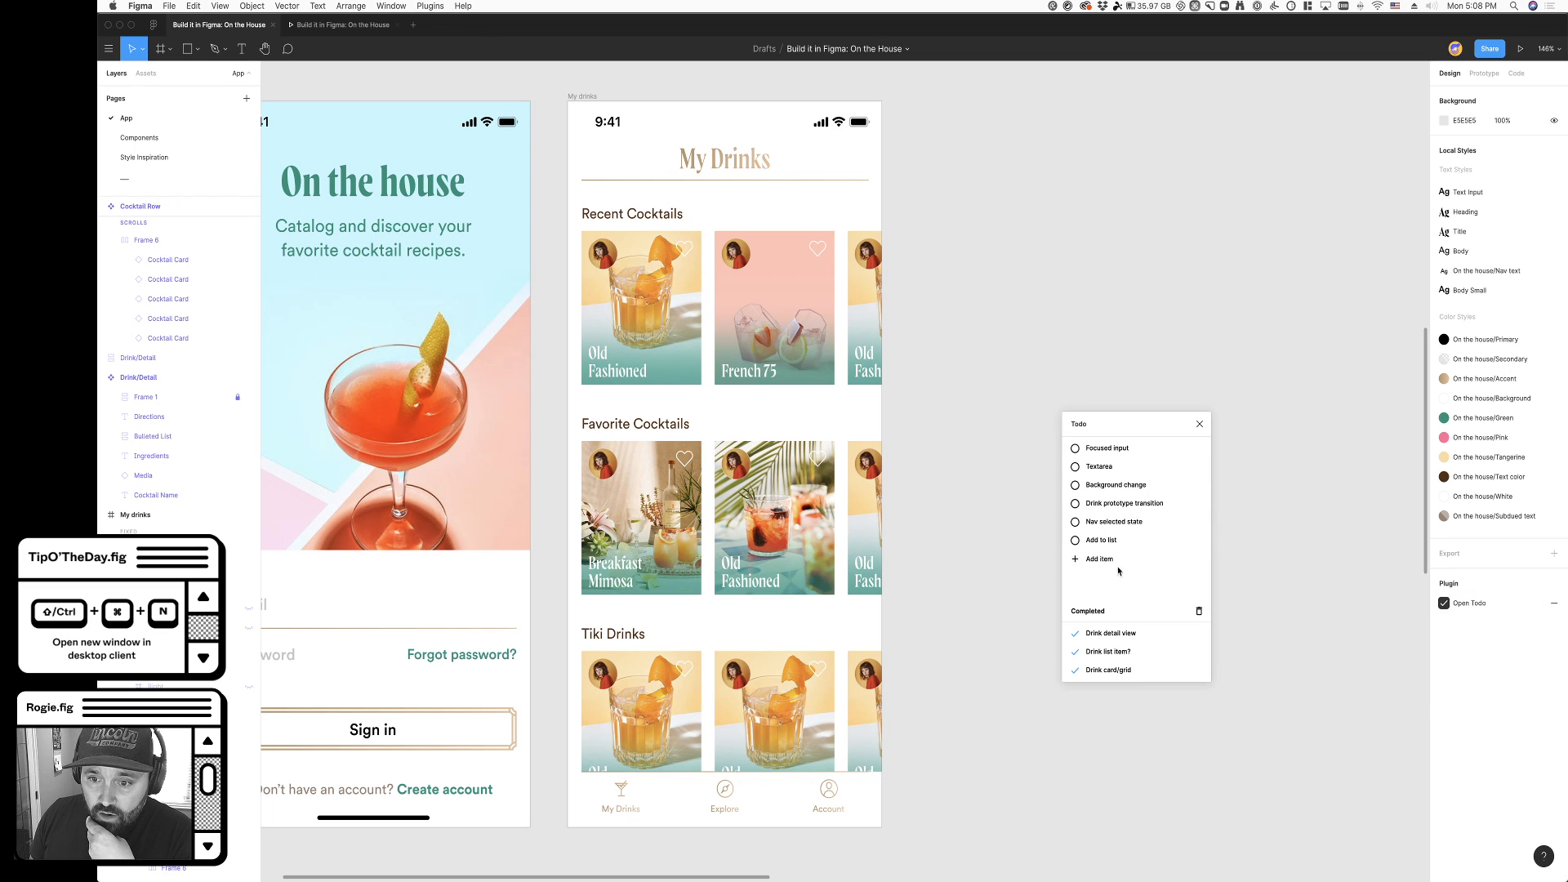
left_click(1075, 504)
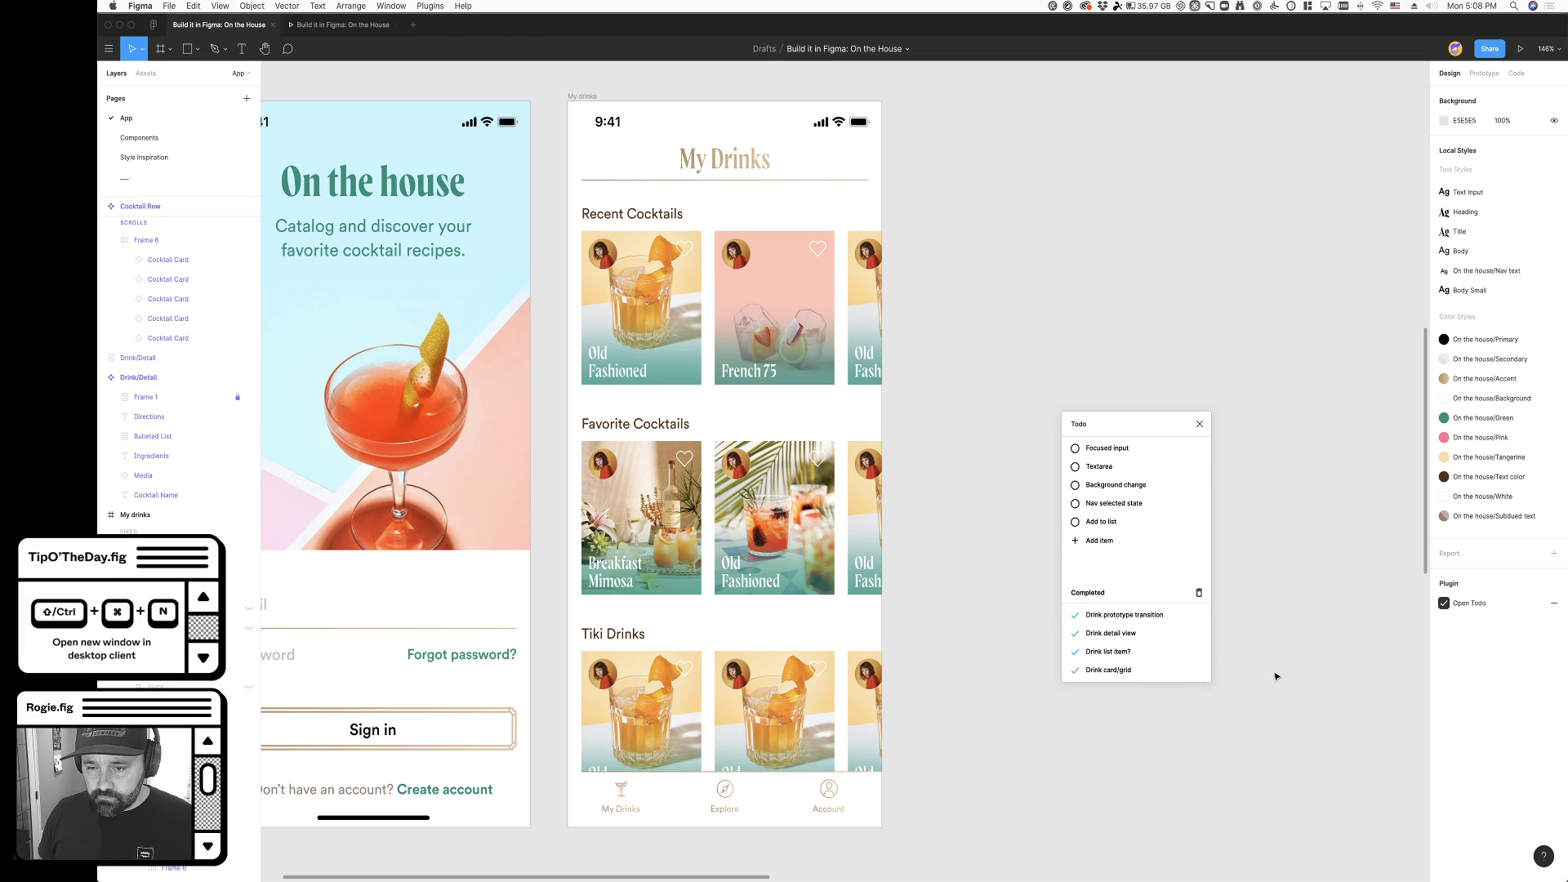
left_click(1074, 485)
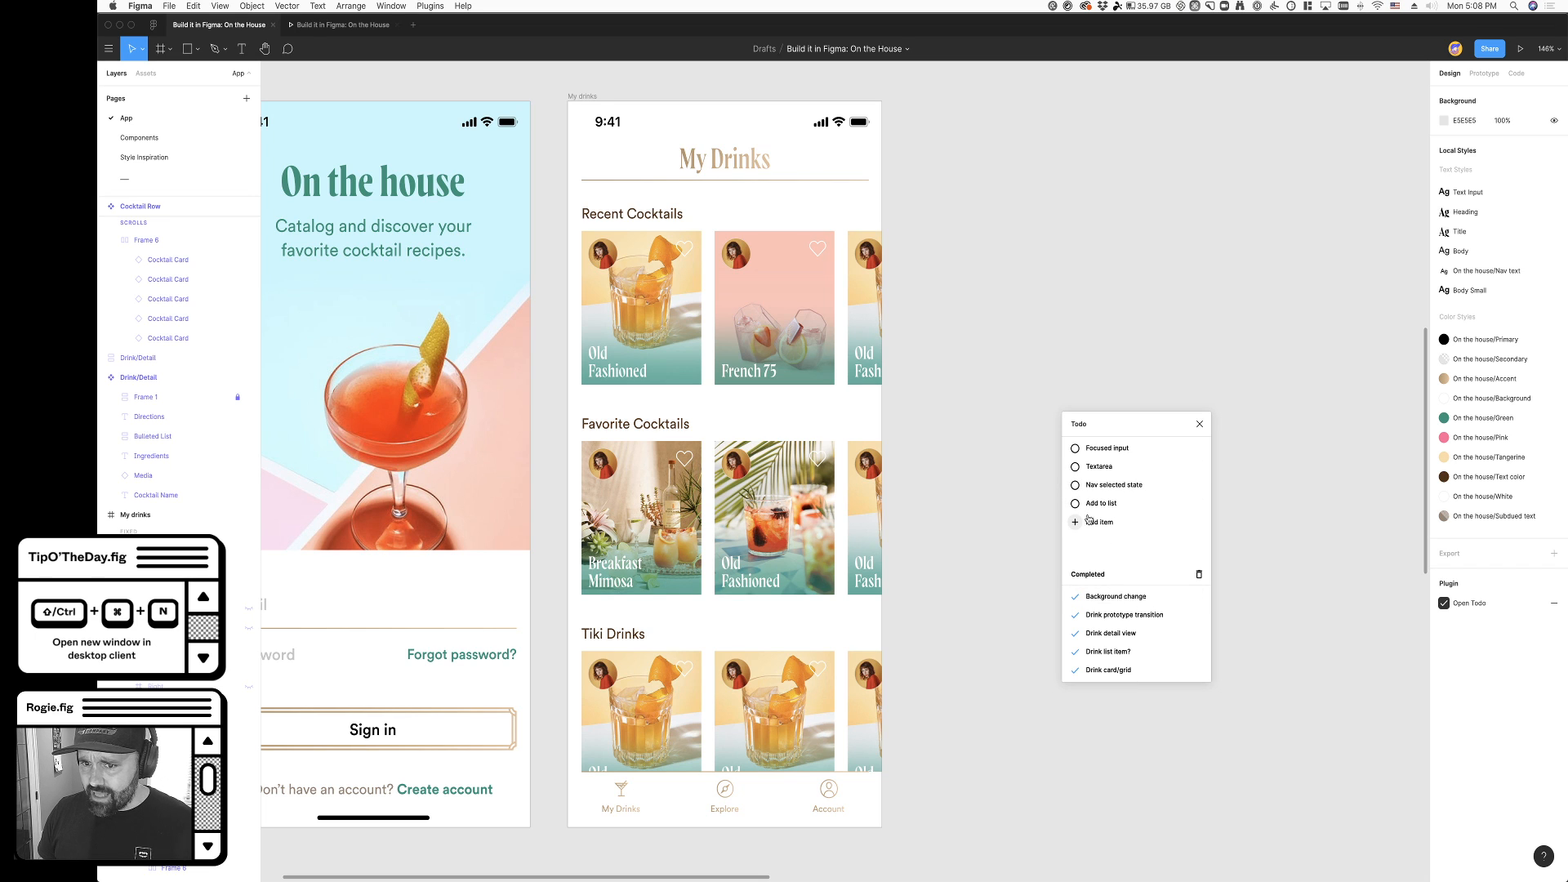
scroll(1026, 454, "left", 3)
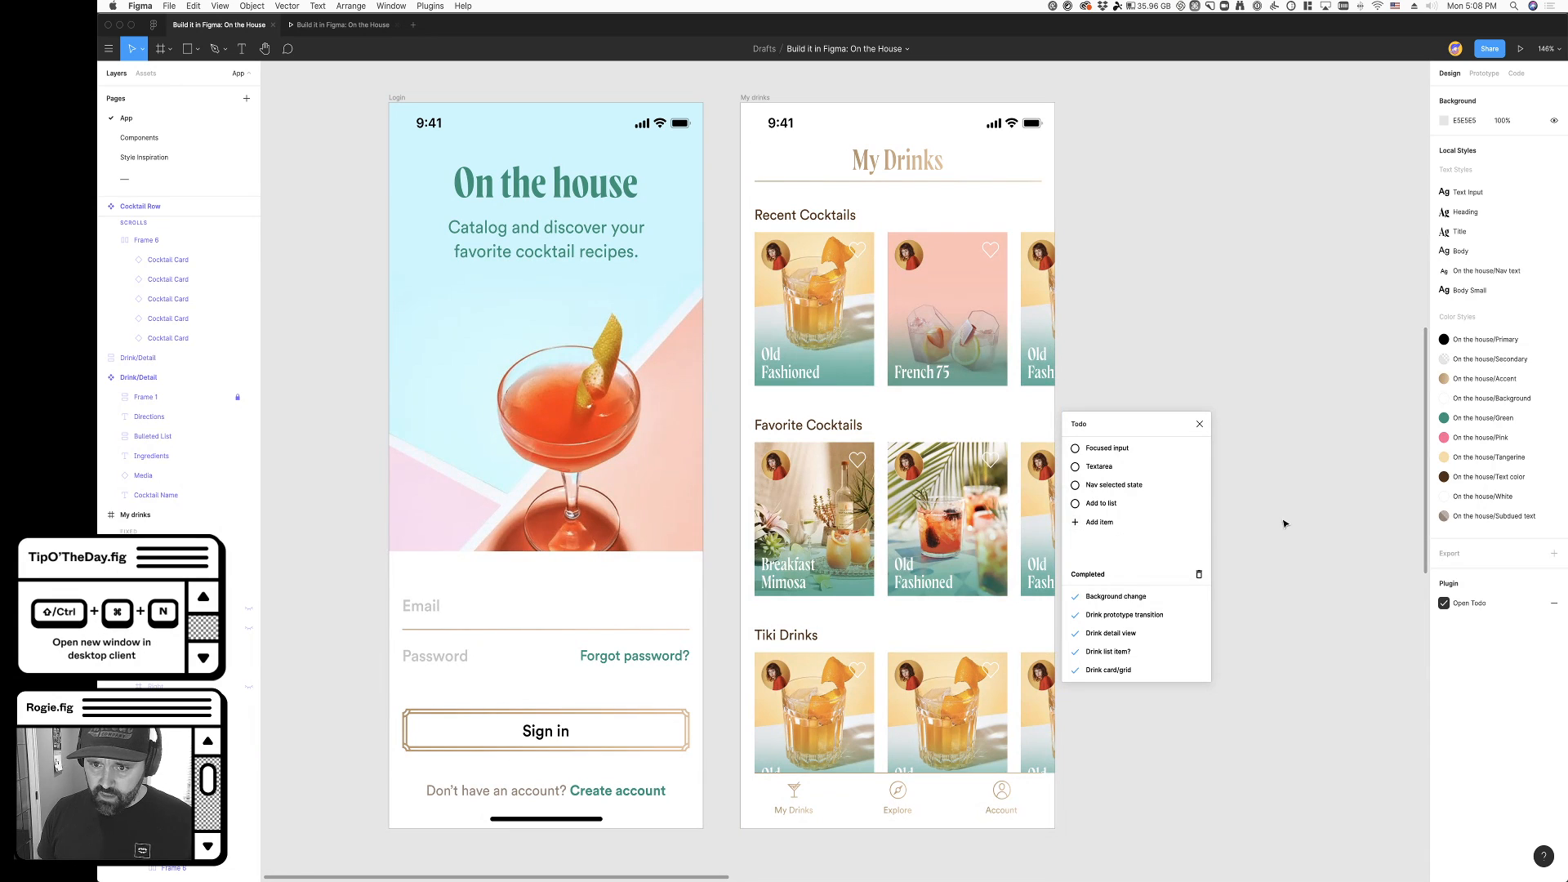
scroll(1286, 524, "right", 1)
left_click(1200, 425)
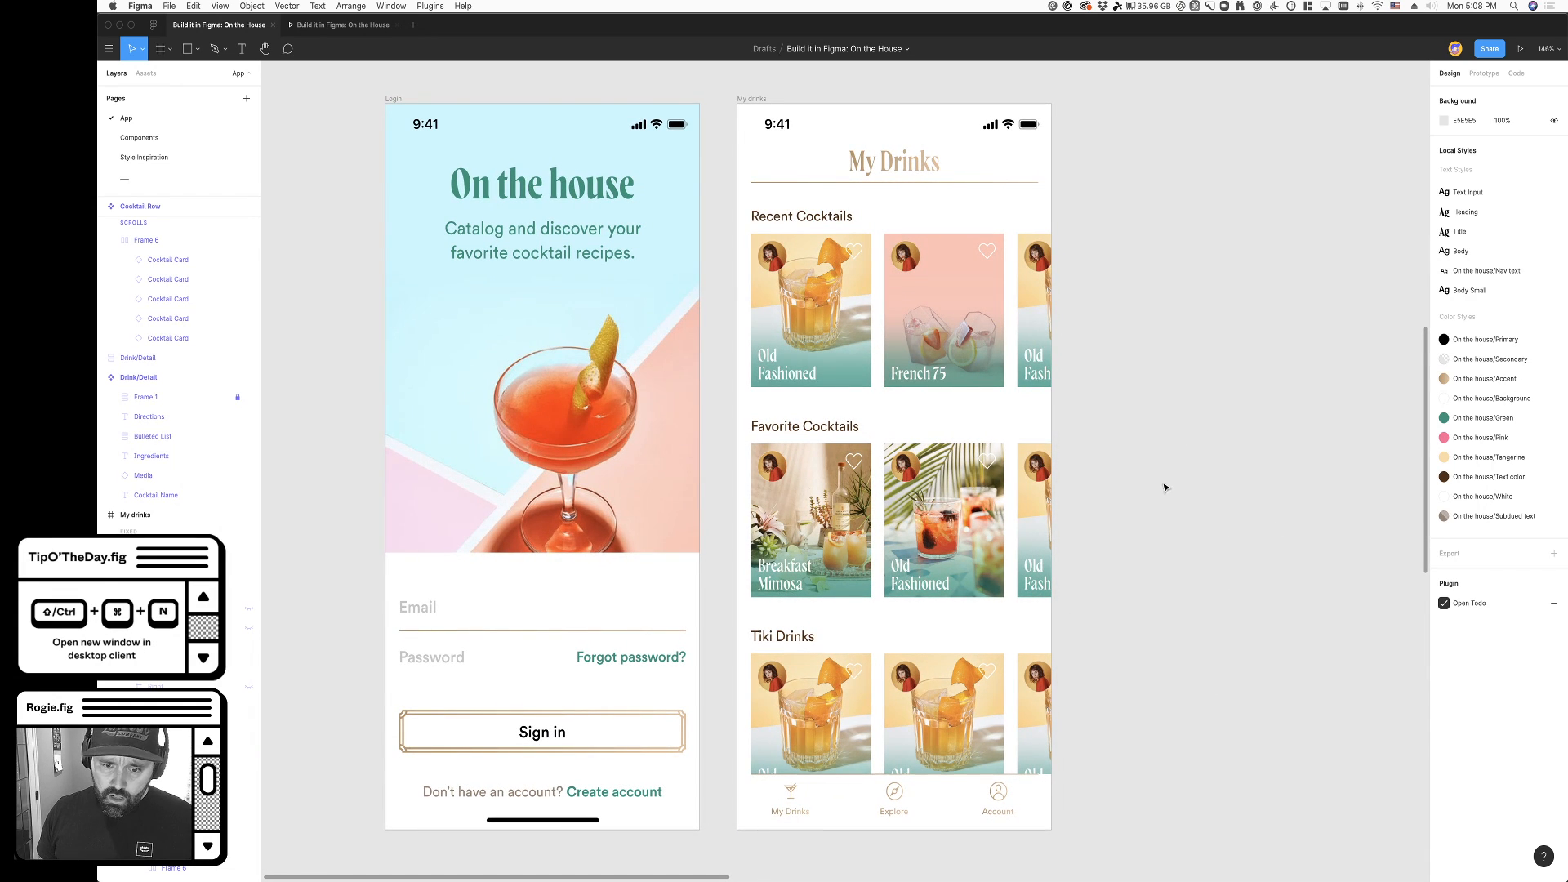
- Try drawing a rectangle just below the My Drinks item of the navigation bar
scroll(1165, 486, "down", 5)
scroll(742, 613, "right", 4)
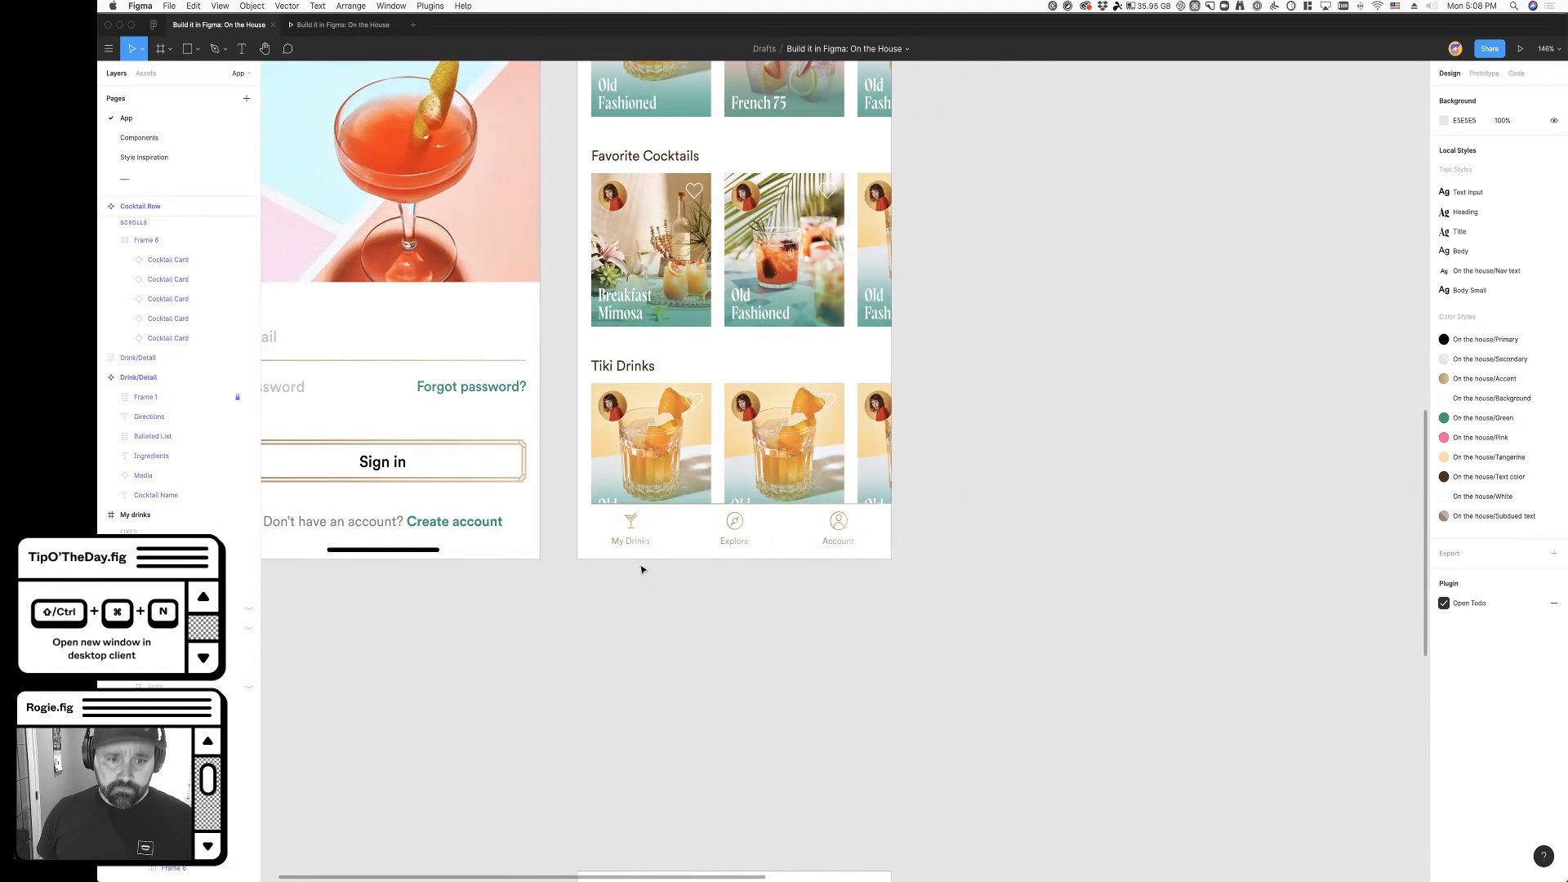
scroll(641, 571, "up", 10)
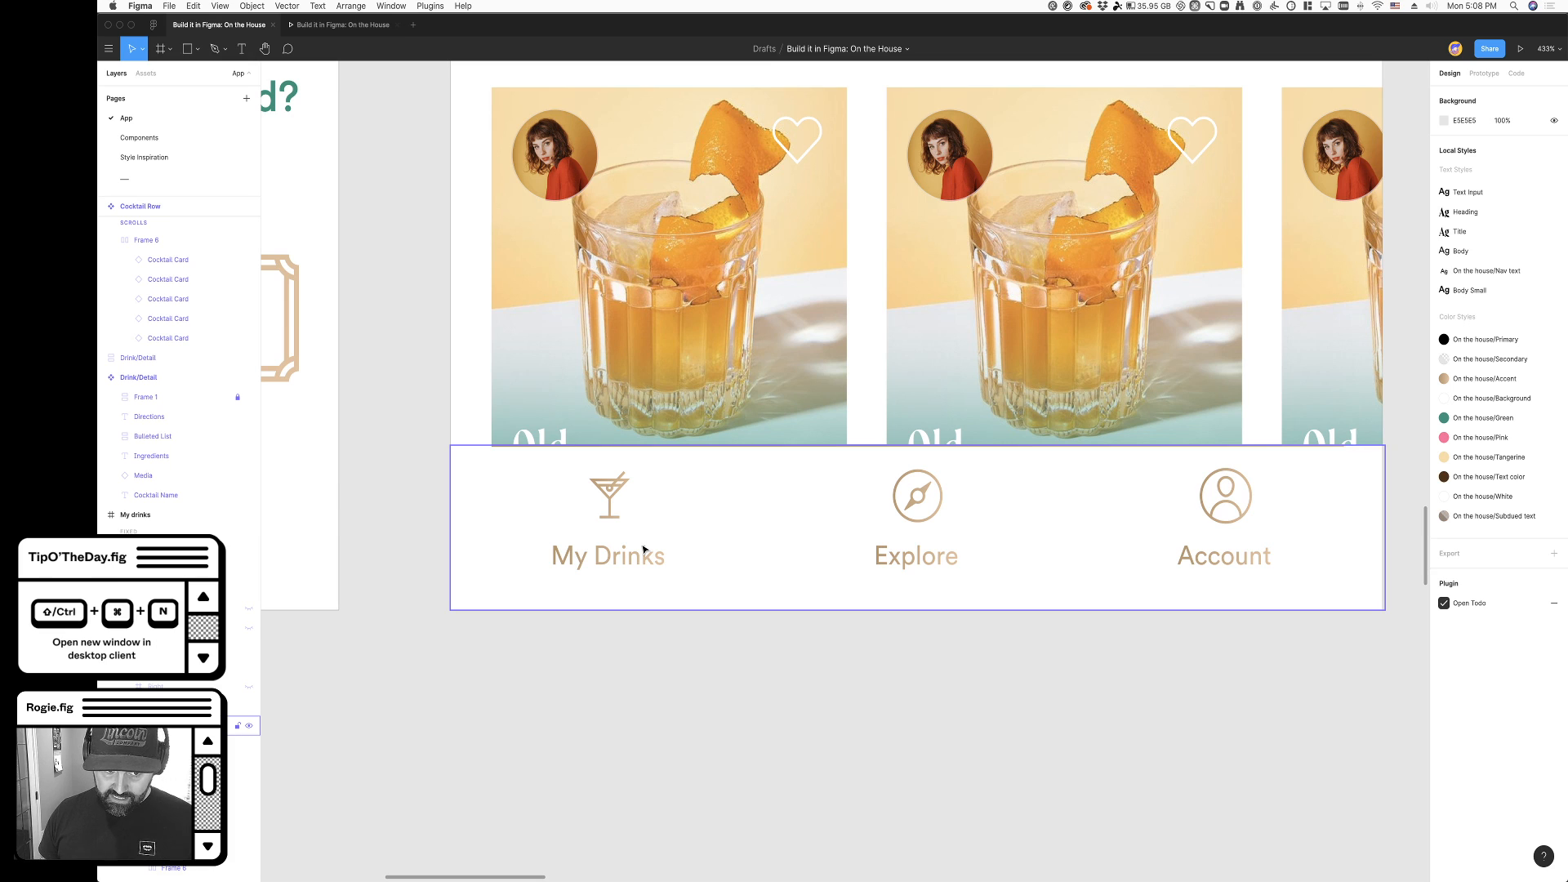
scroll(642, 700, "down", 1)
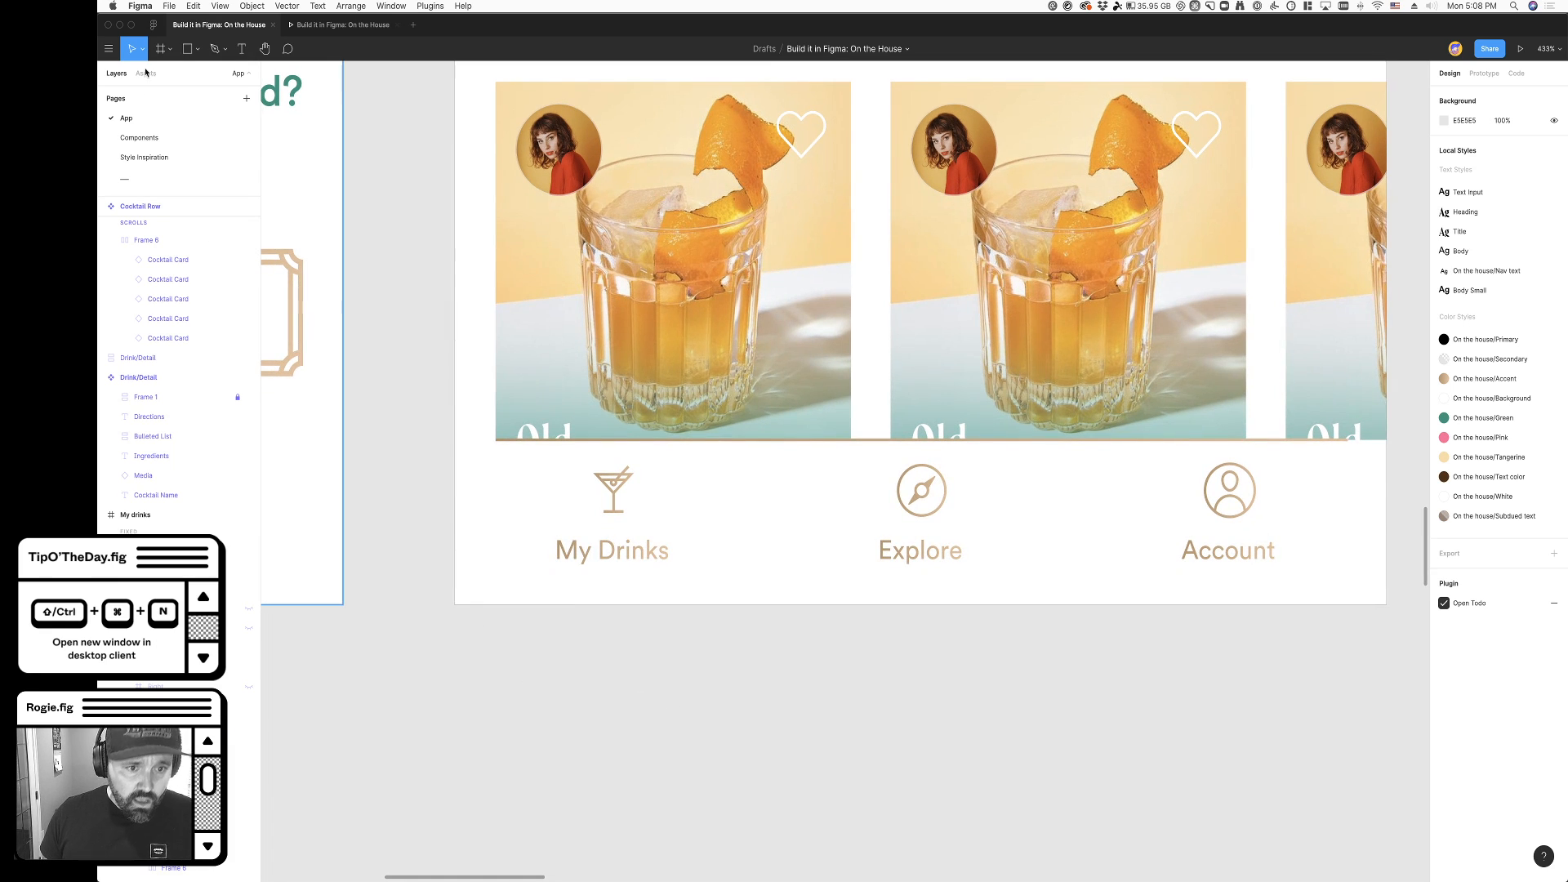
left_click(188, 49)
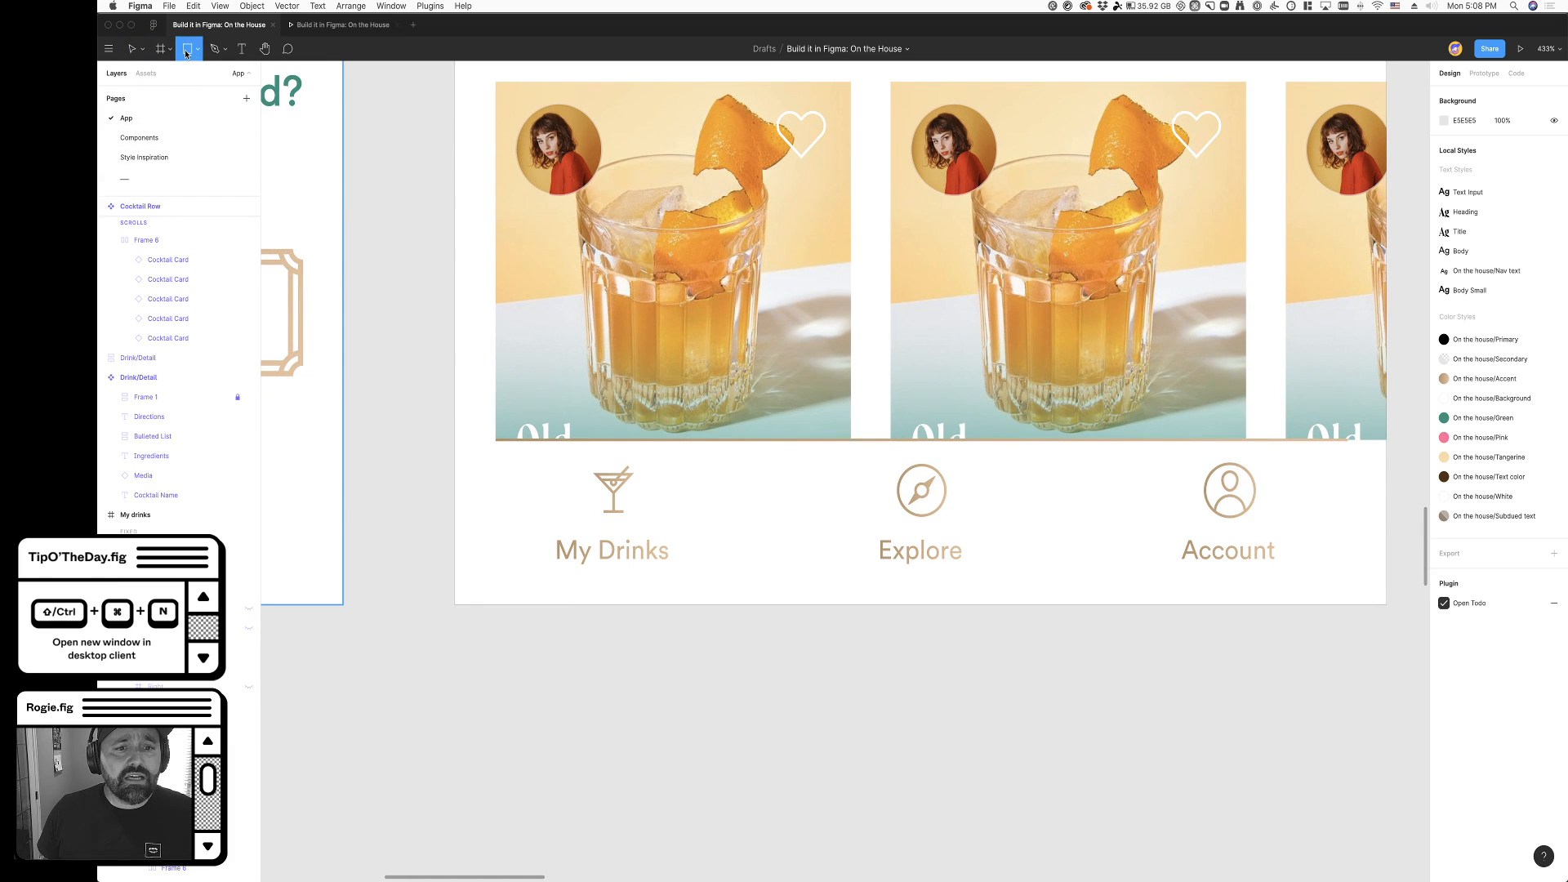
key("shift")
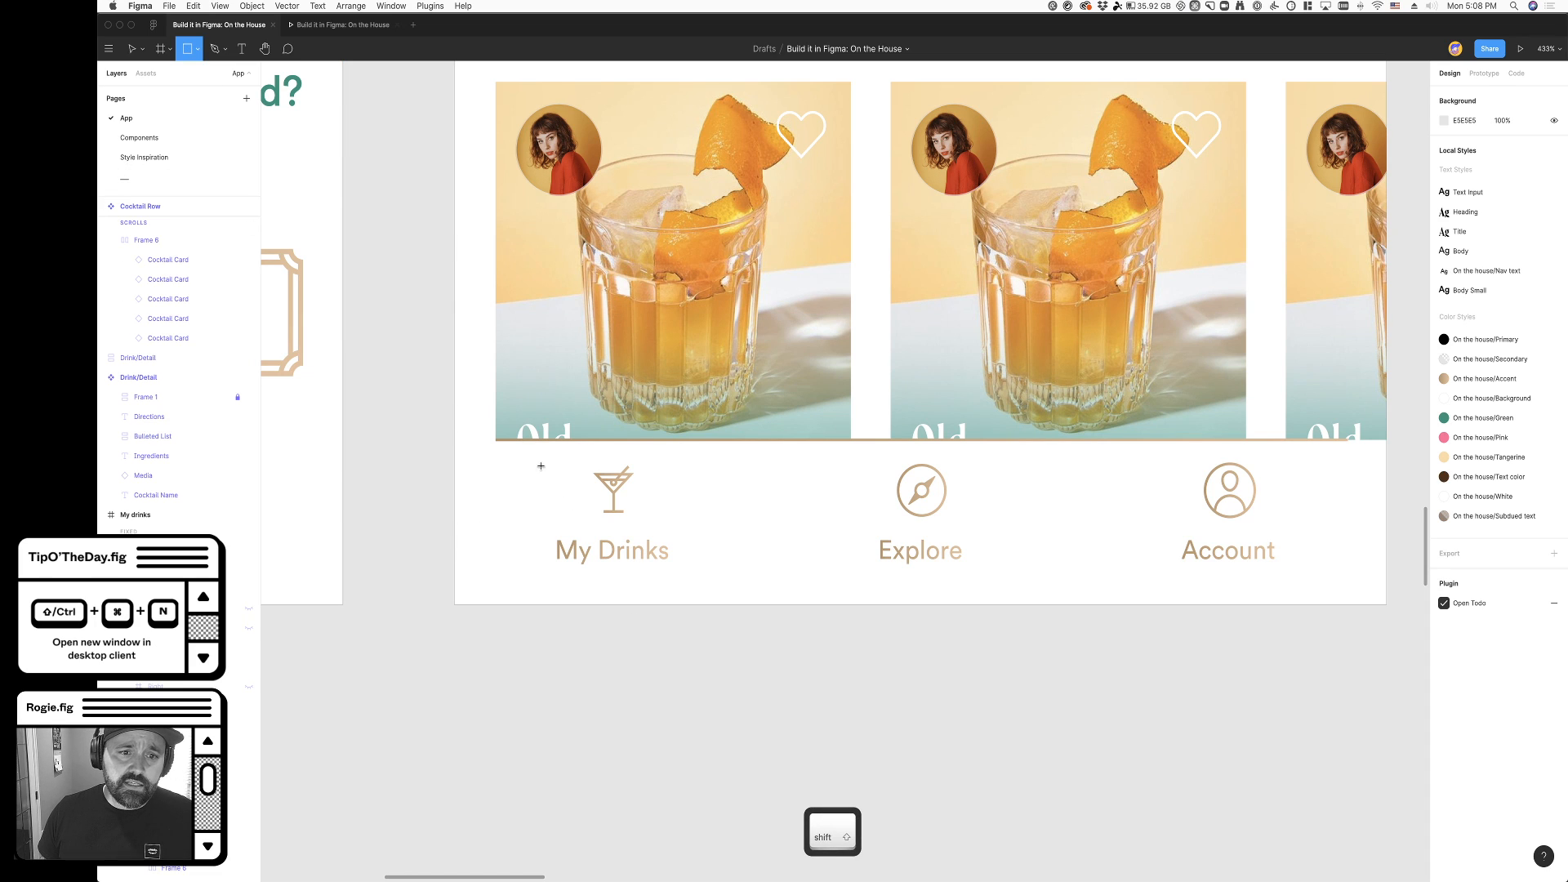
left_click_drag(455, 623, 609, 787)
key("super+z")
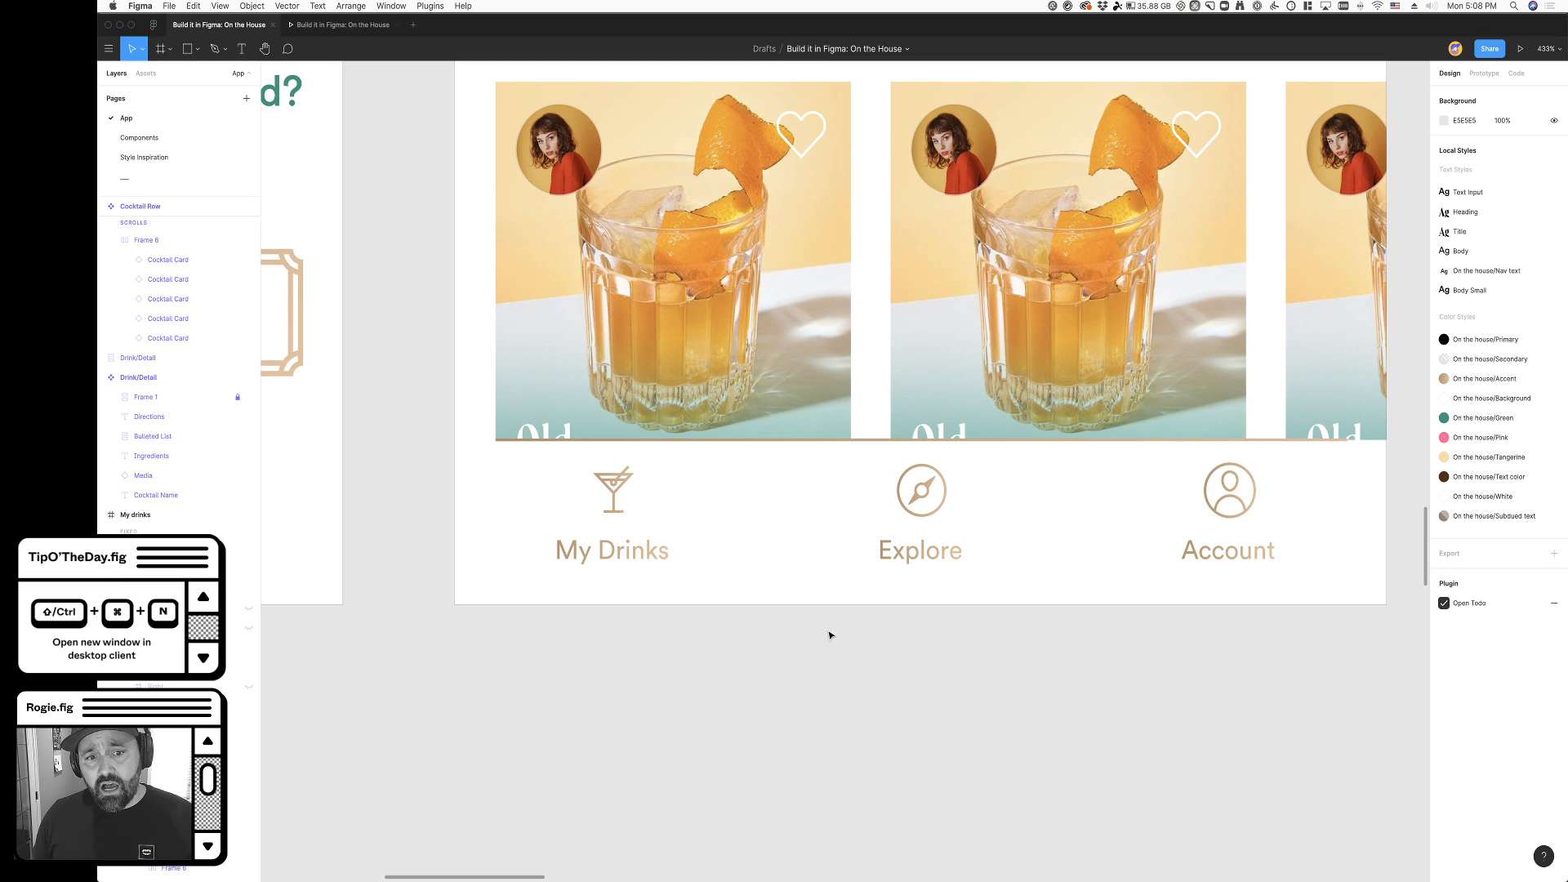
- Try the On the house/Subdued text color style on the navigation bar's Explore label
left_click(624, 559, "super")
left_click(921, 560, "super")
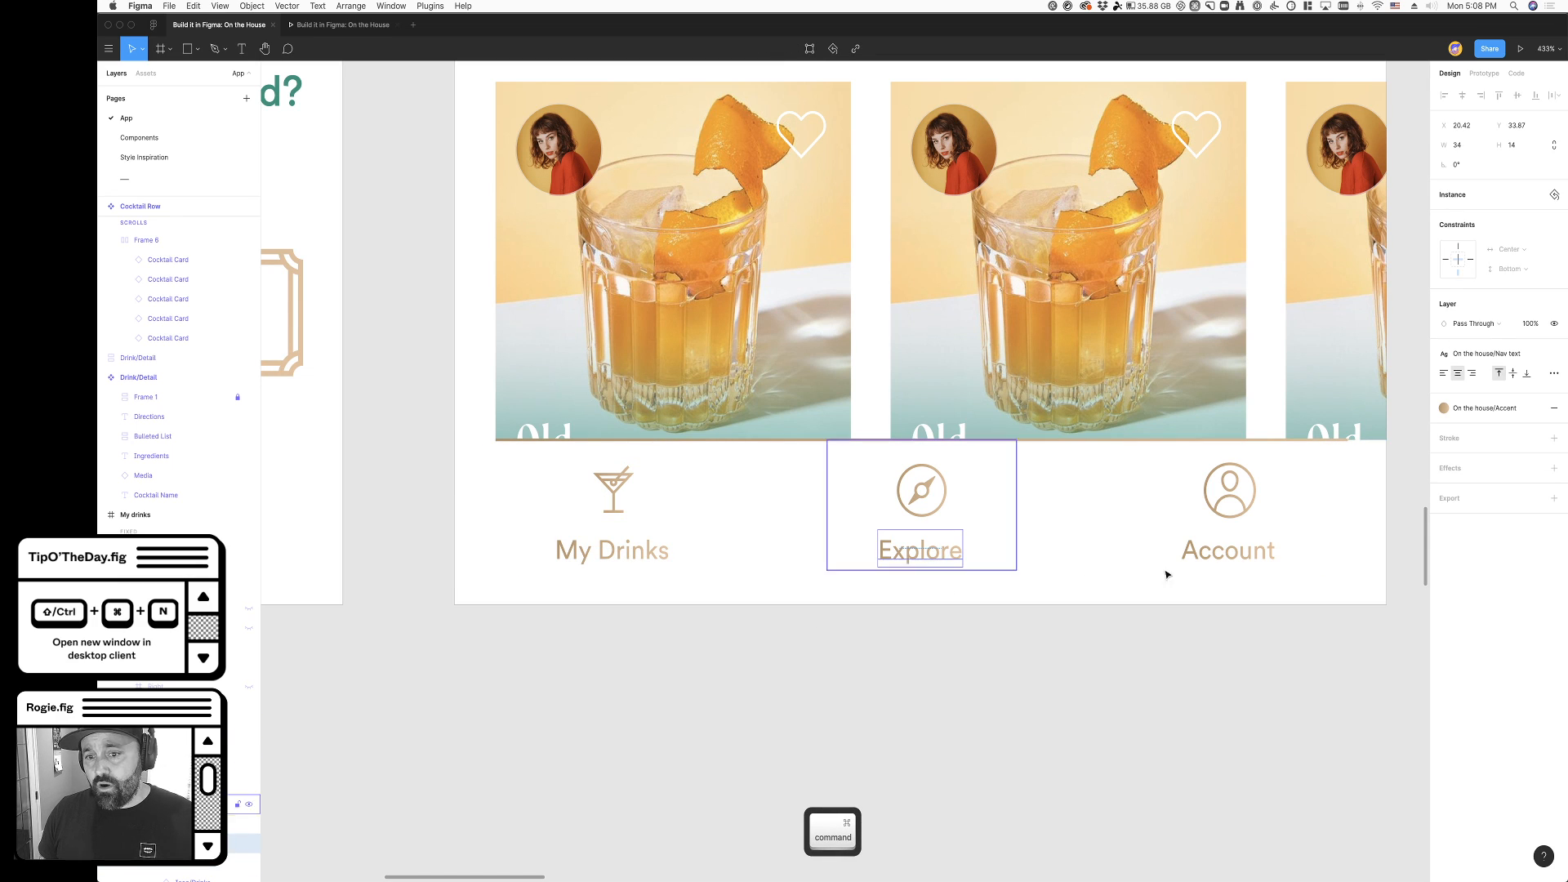
left_click(1506, 415)
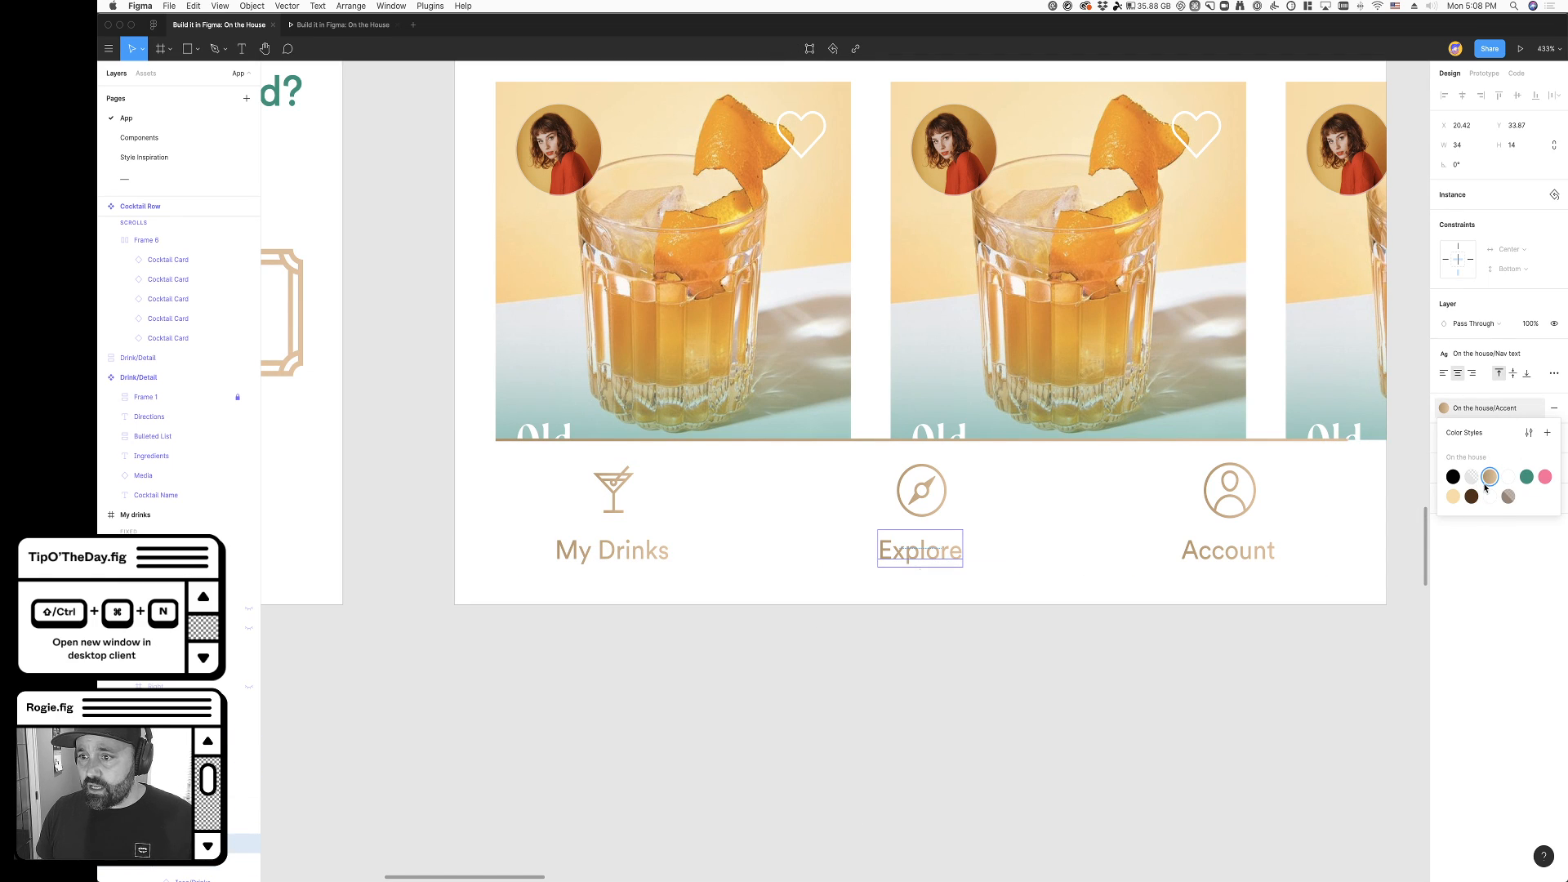
left_click(1507, 497)
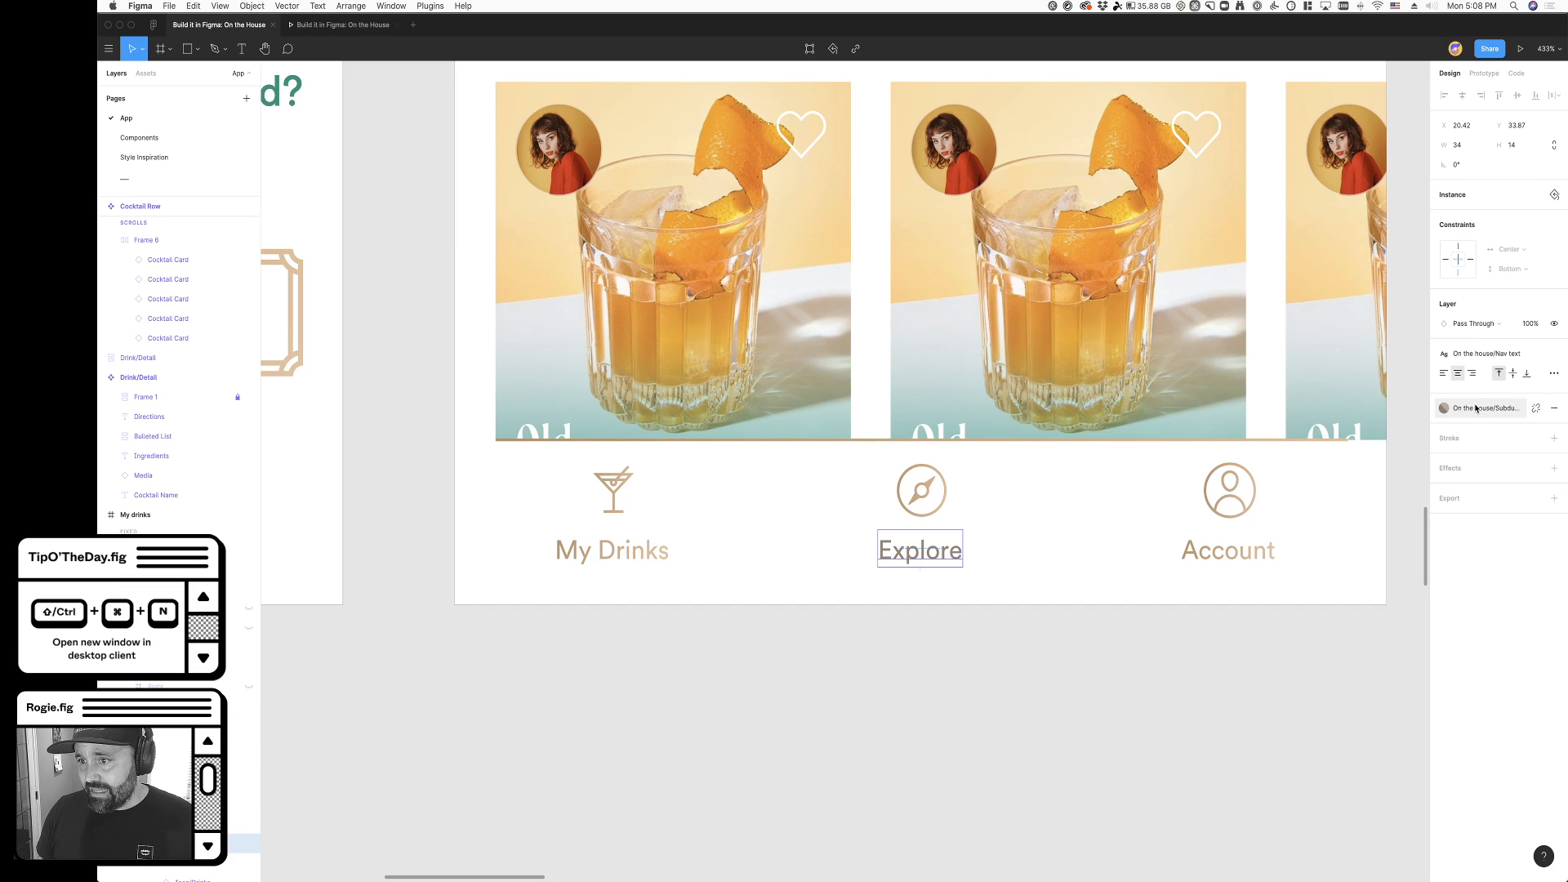
left_click(1472, 476)
key("super+z")
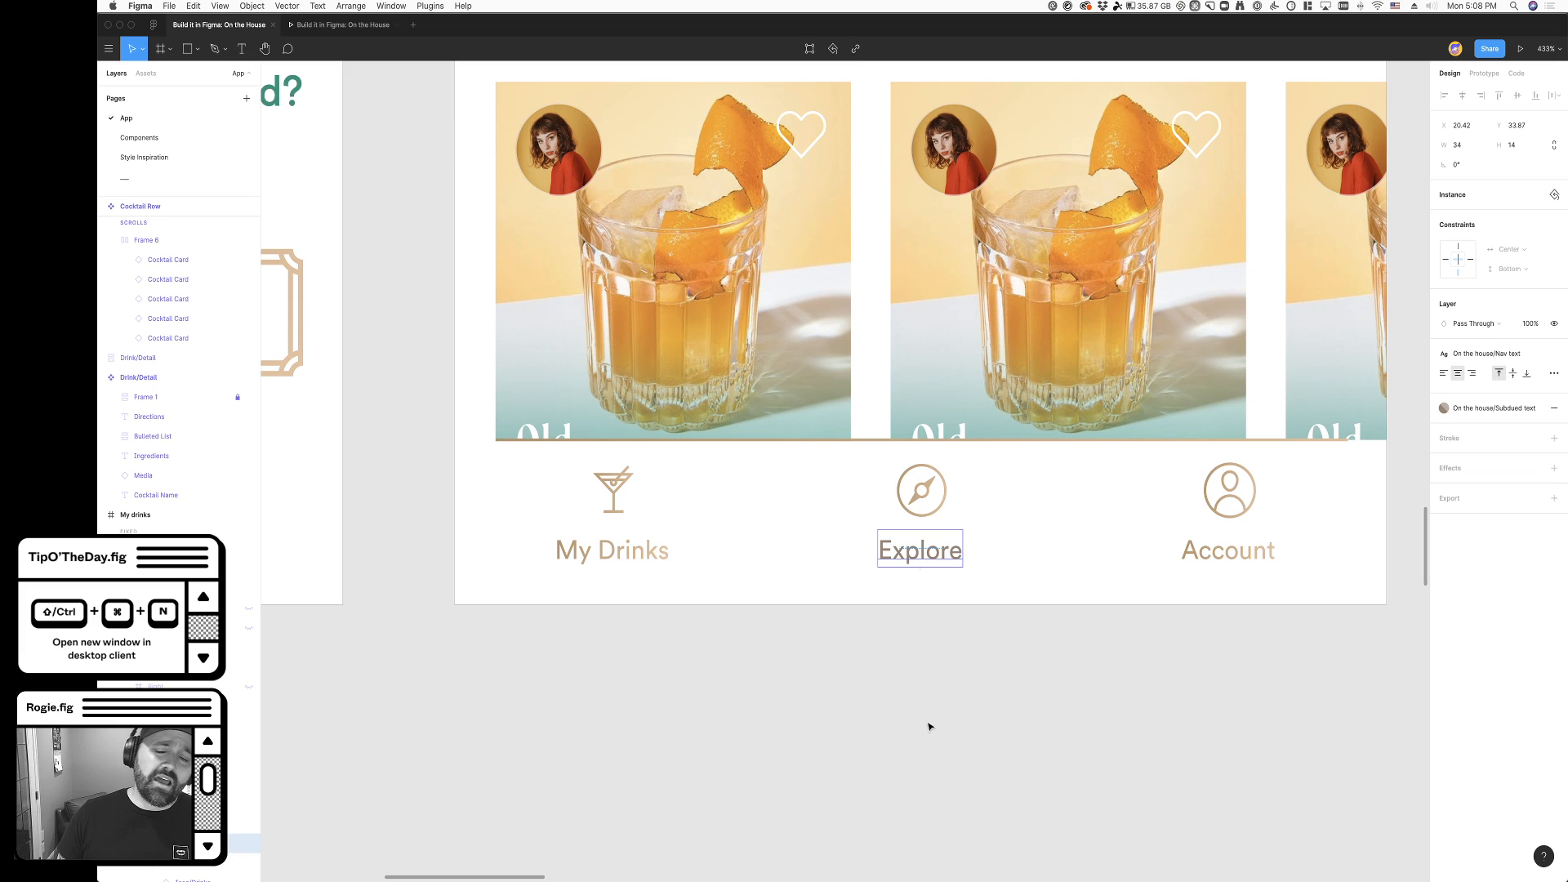
key("super+z")
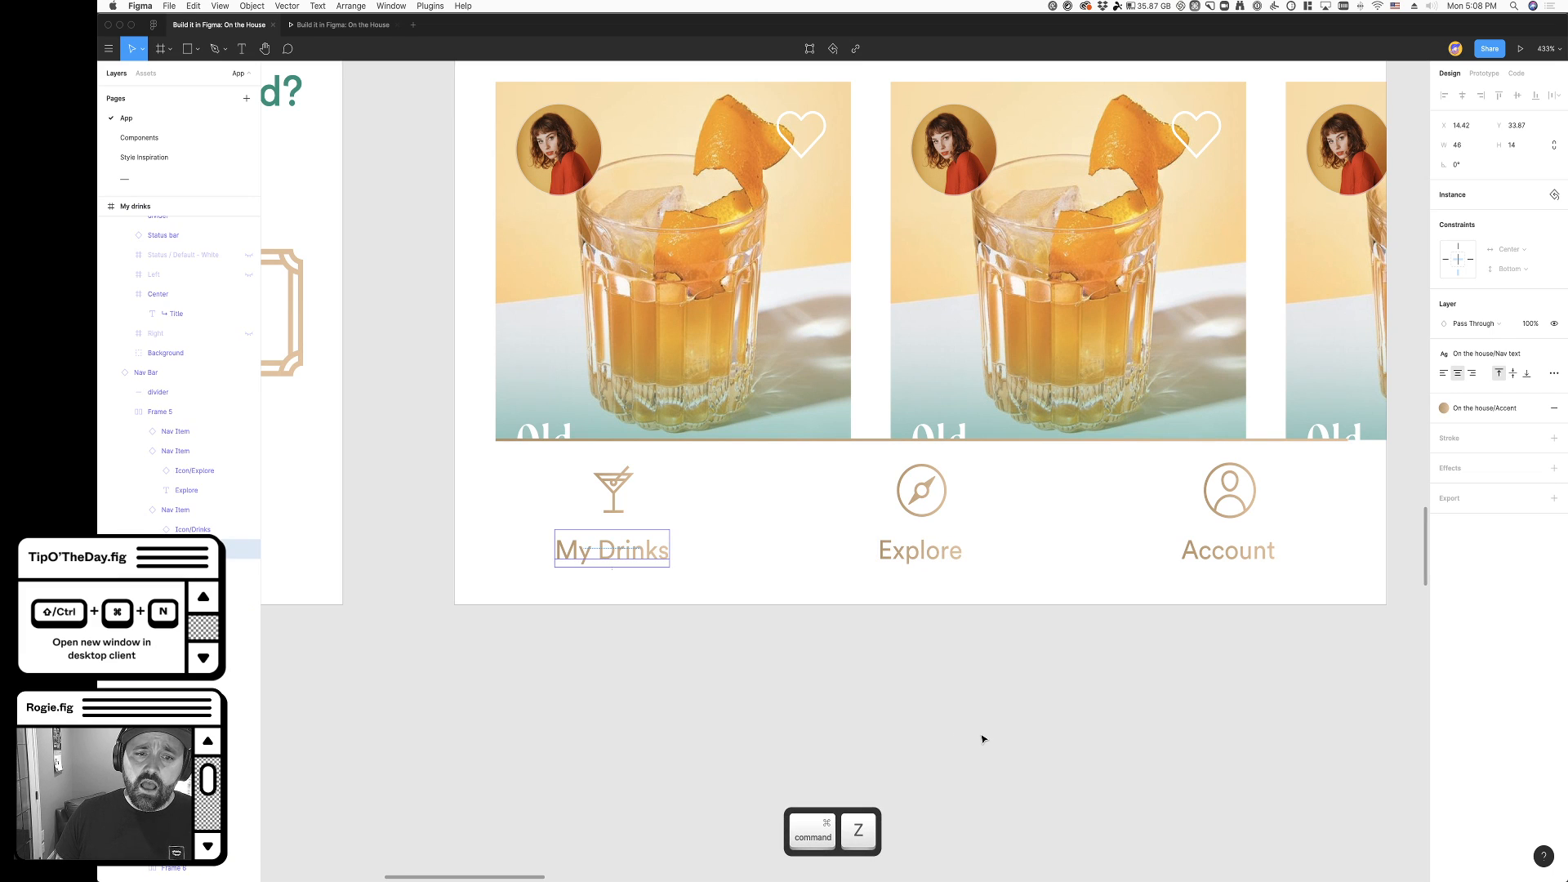
- Try a rectangle about 67 × 76 below the navigation bar, filled with the On the house/Accent color style
left_click(982, 739)
scroll(837, 707, "right", 2)
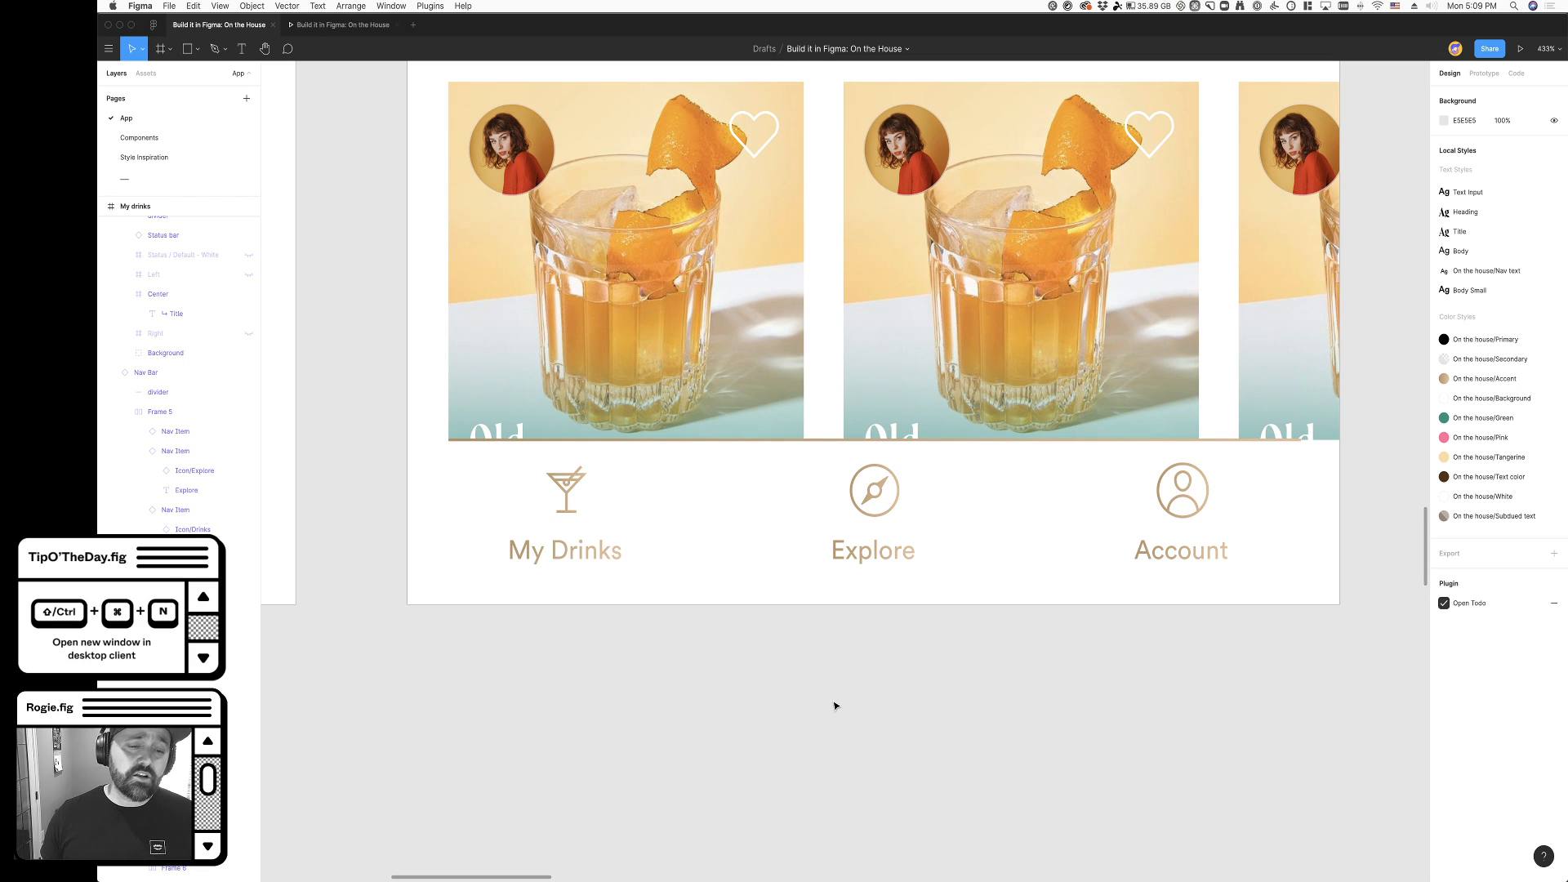
left_click(188, 50)
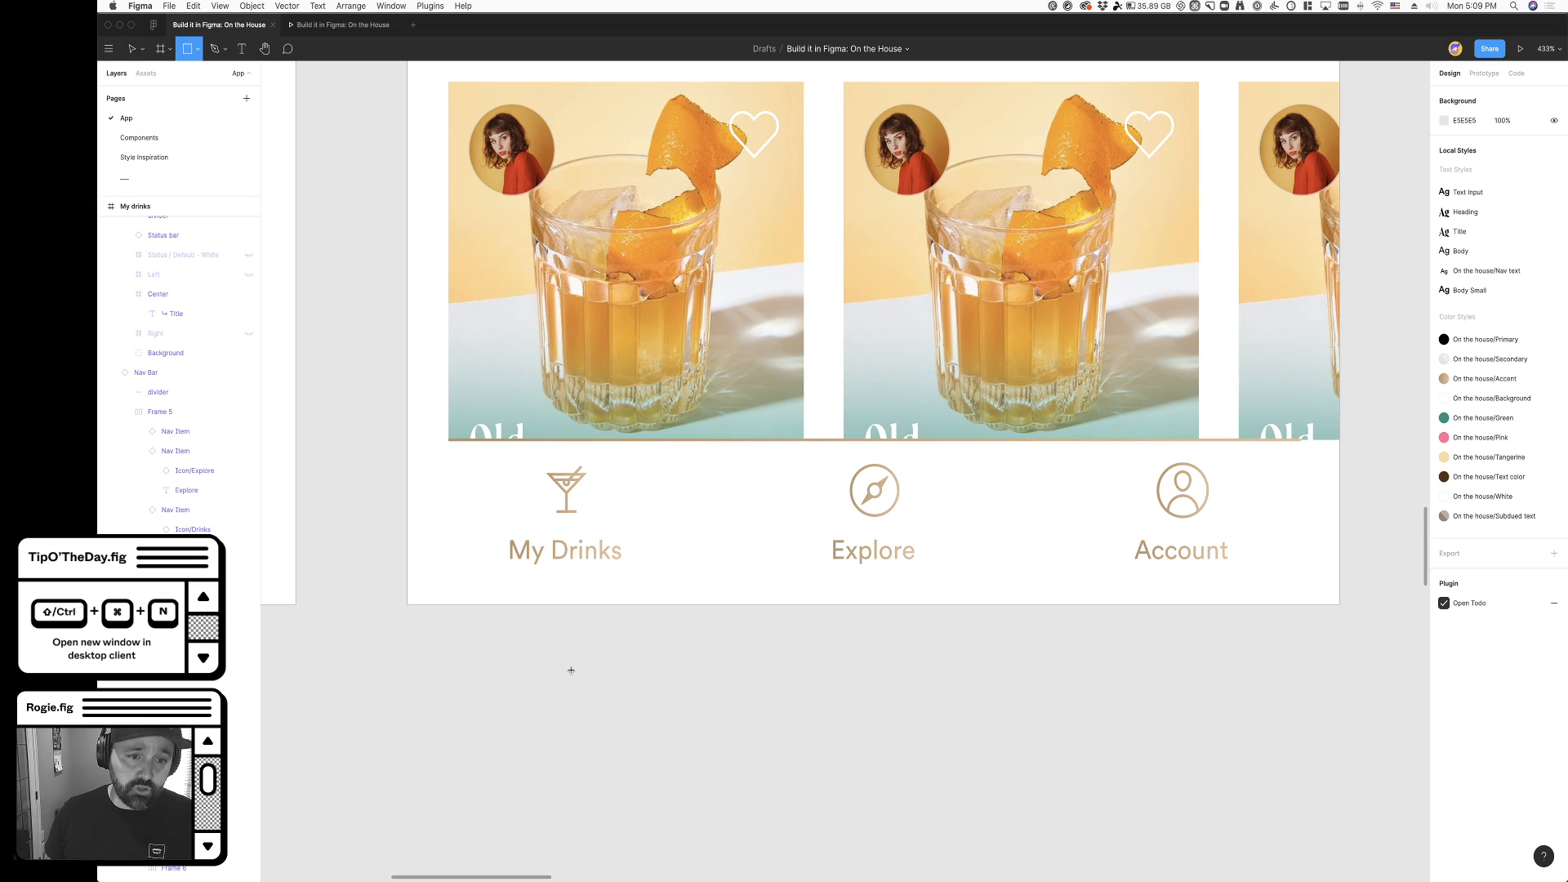
left_click_drag(409, 622, 575, 825)
left_click(1536, 245)
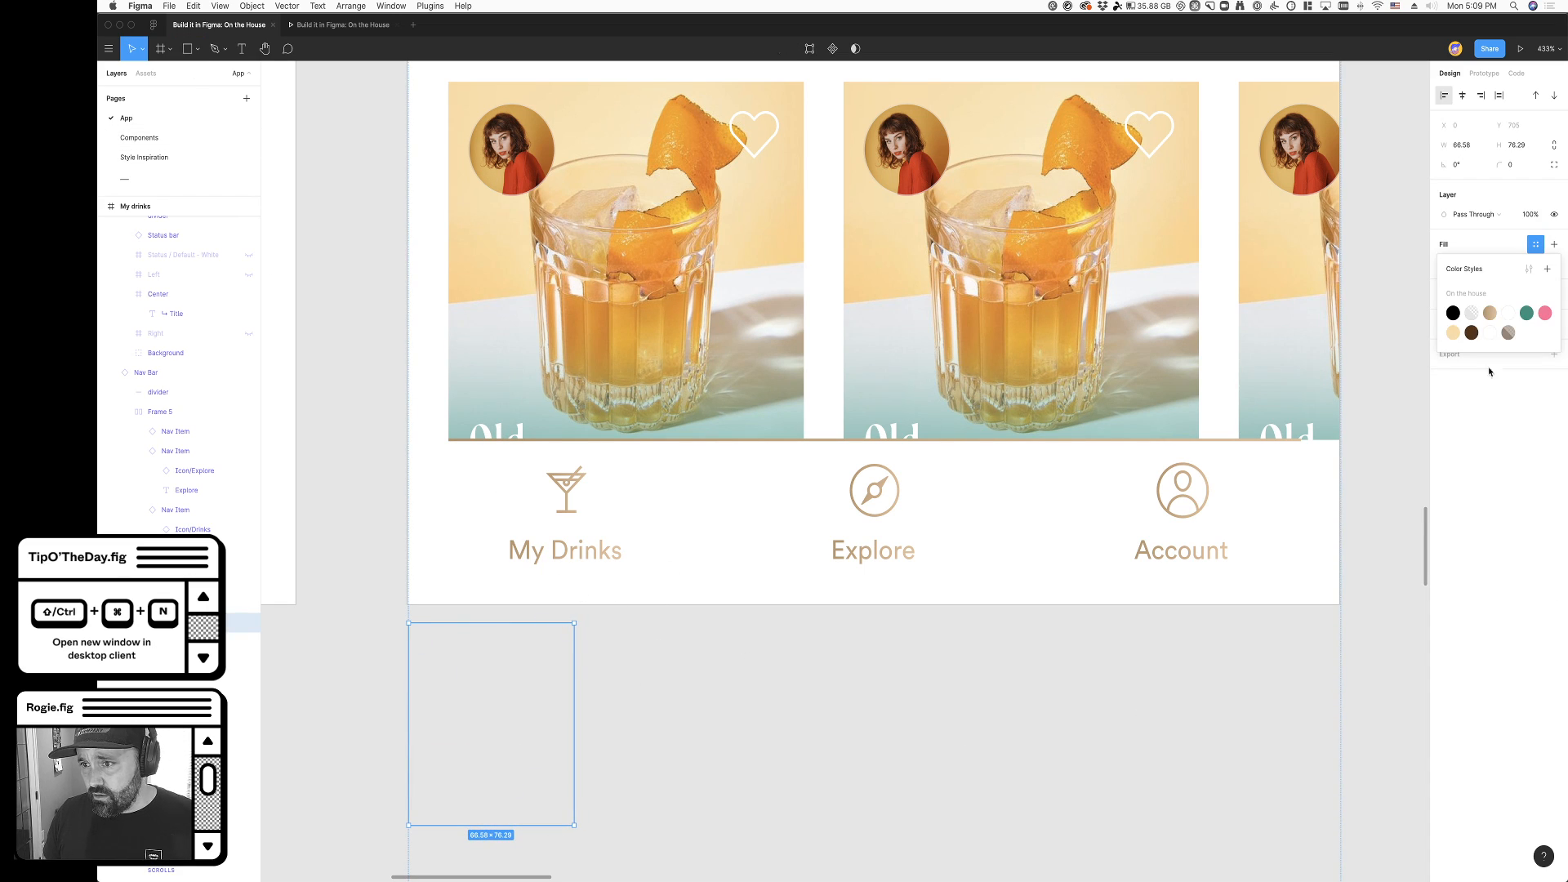
left_click(1488, 314)
left_click_drag(714, 768, 374, 656)
left_click(376, 645)
key("super+z")
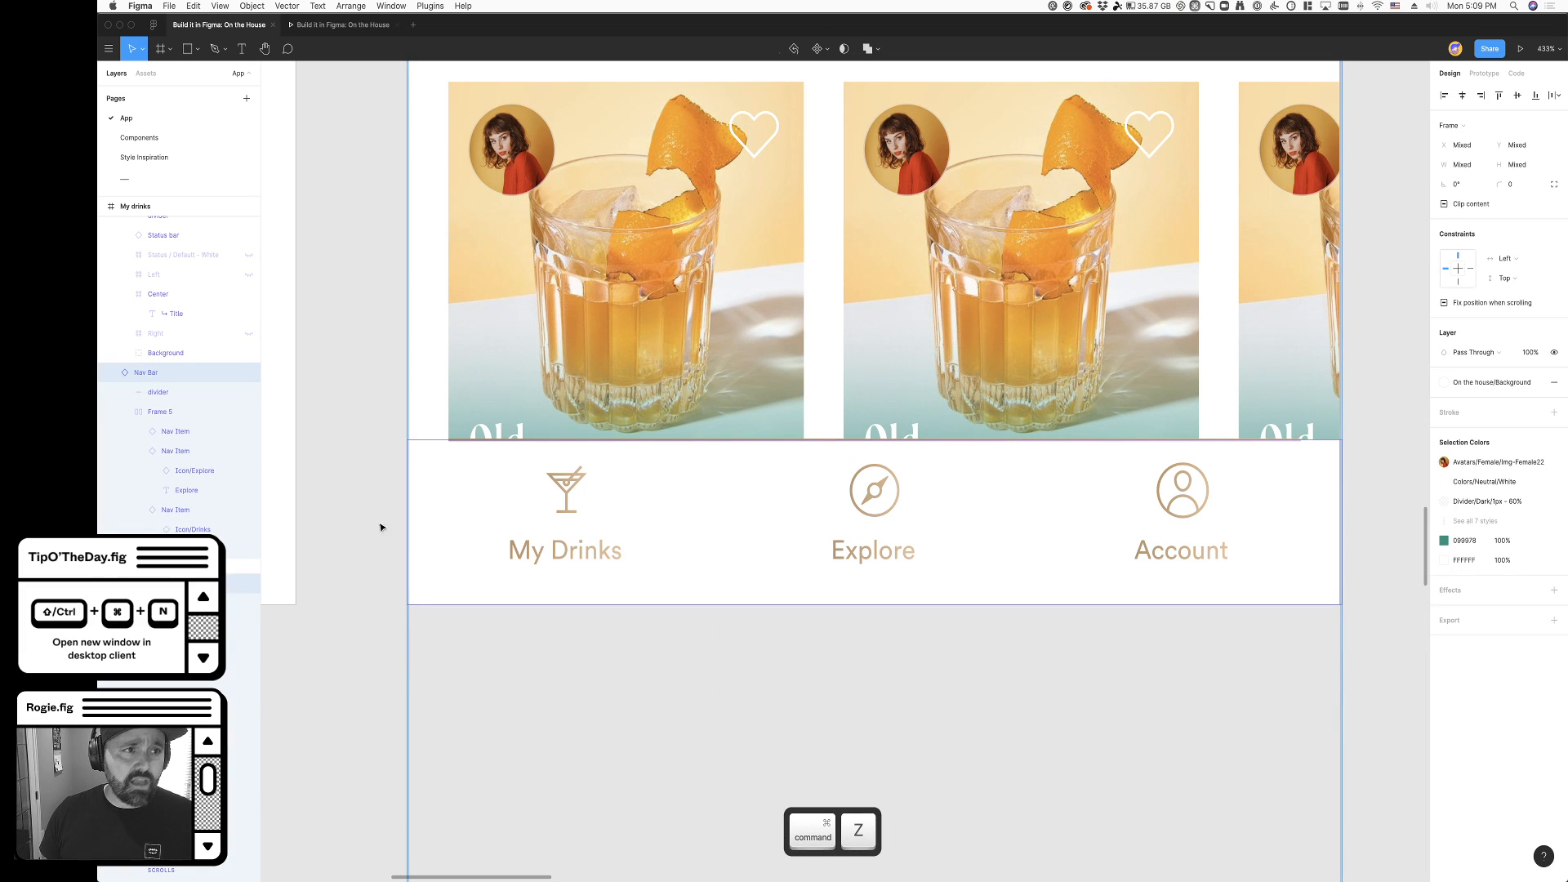
key("super+z")
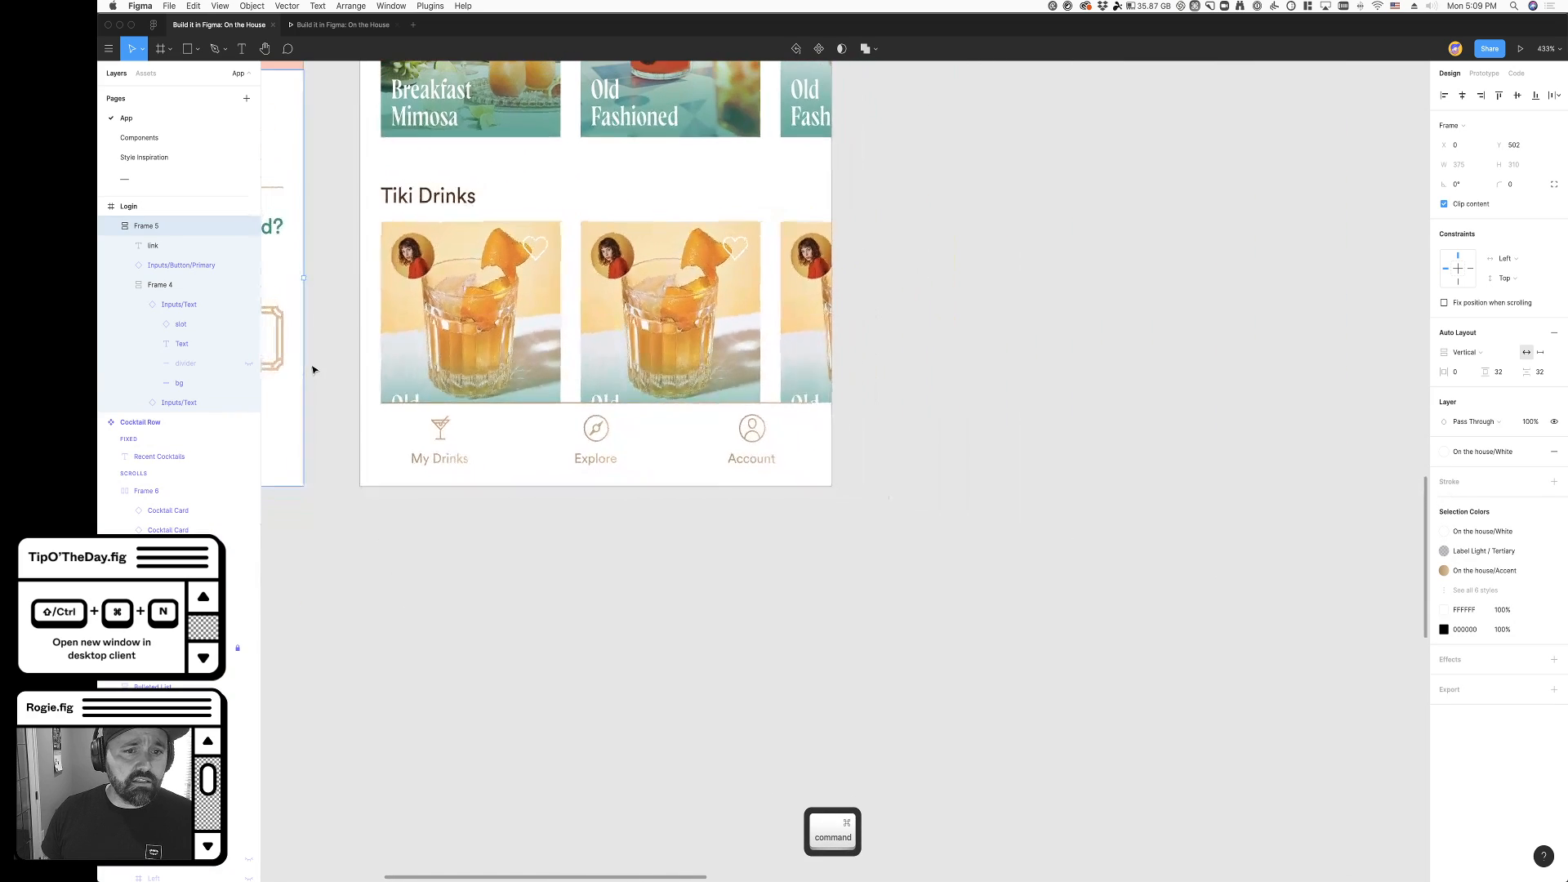
- On the Components page, try placing a second Nav Item beside the original, and cut it again
left_click(147, 144)
scroll(415, 429, "down", 5)
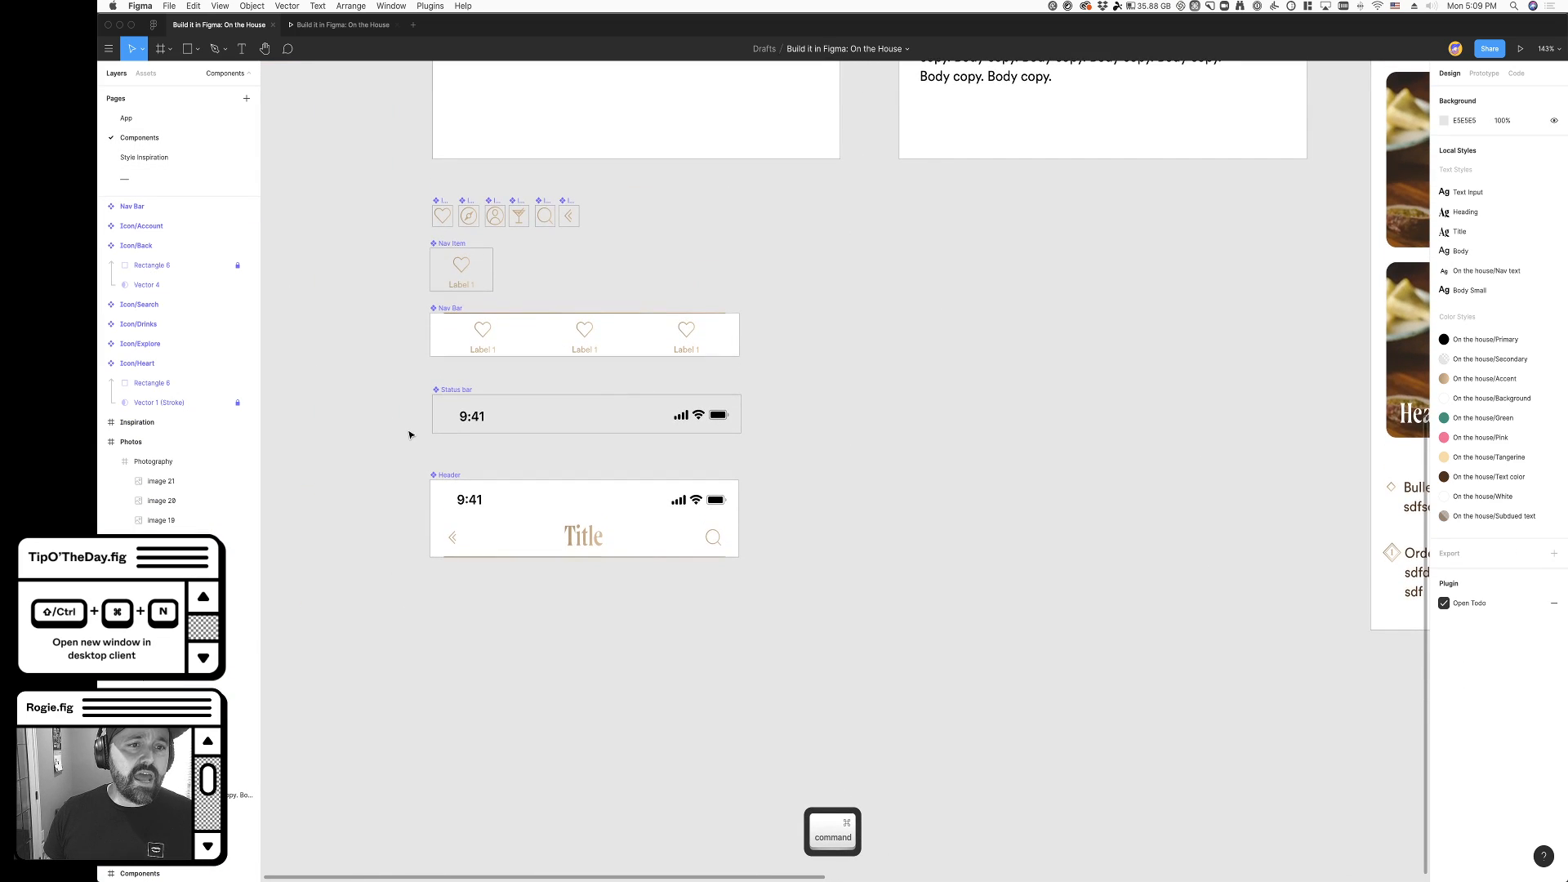
left_click(519, 339)
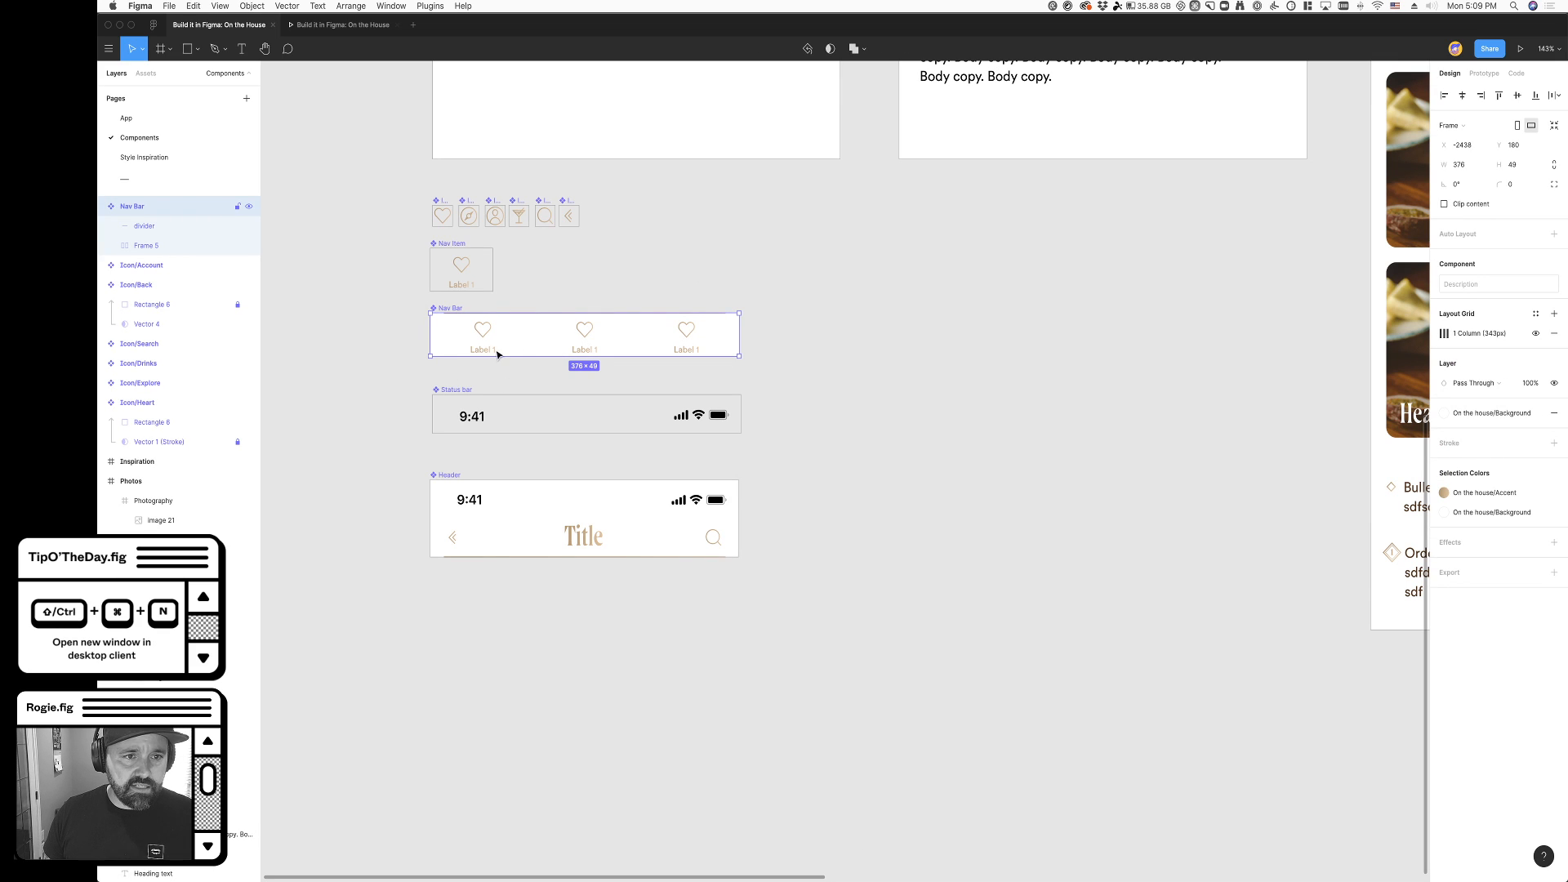
left_click(372, 361)
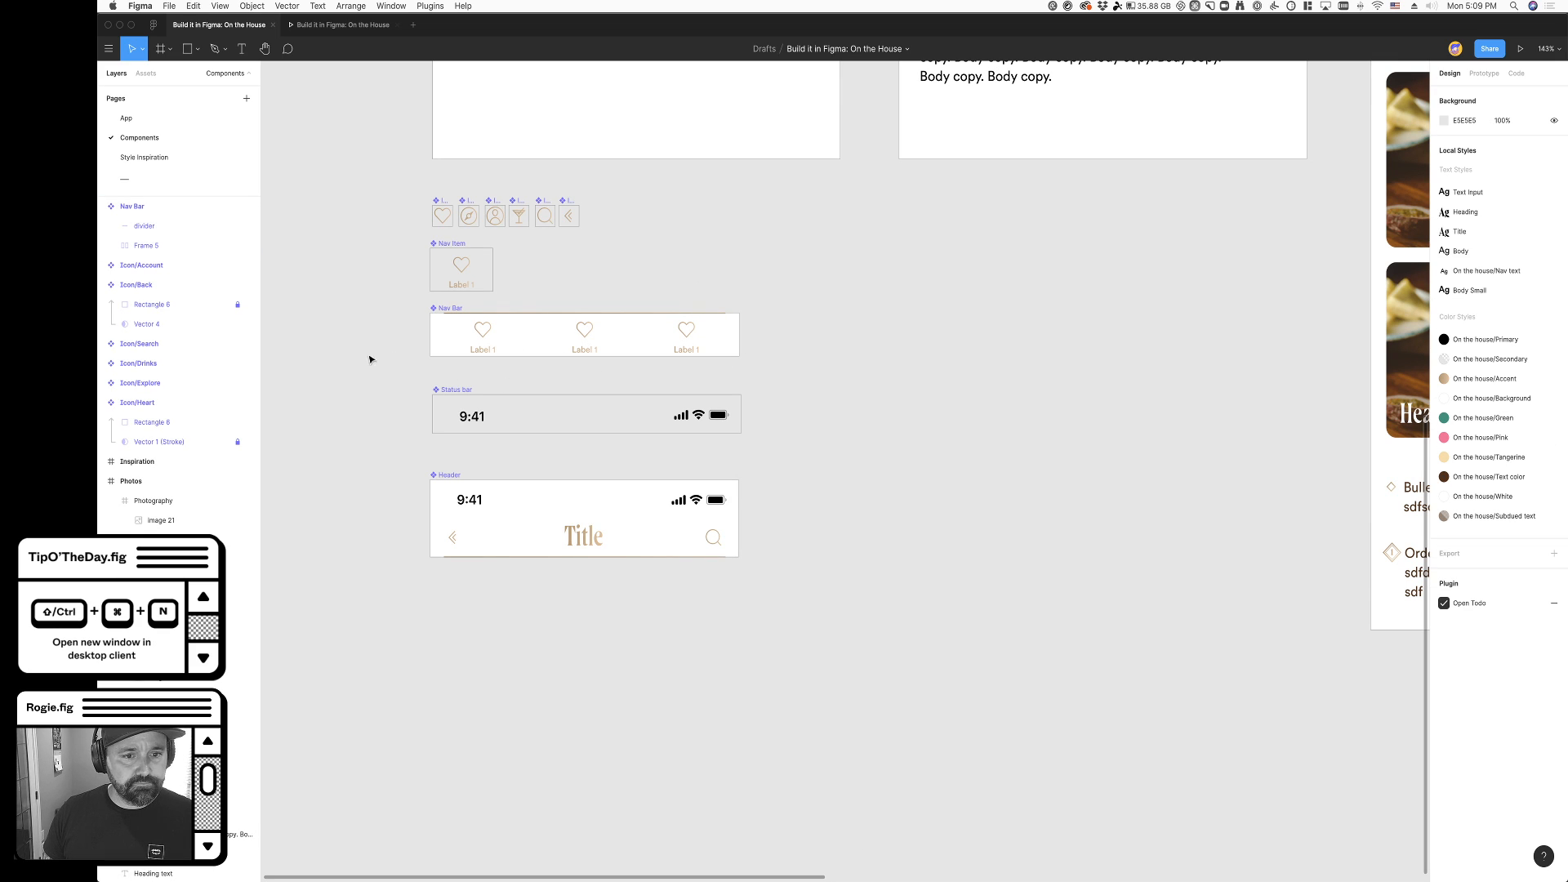
scroll(384, 327, "up", 10)
left_click(511, 216)
left_click_drag(511, 217, 749, 231)
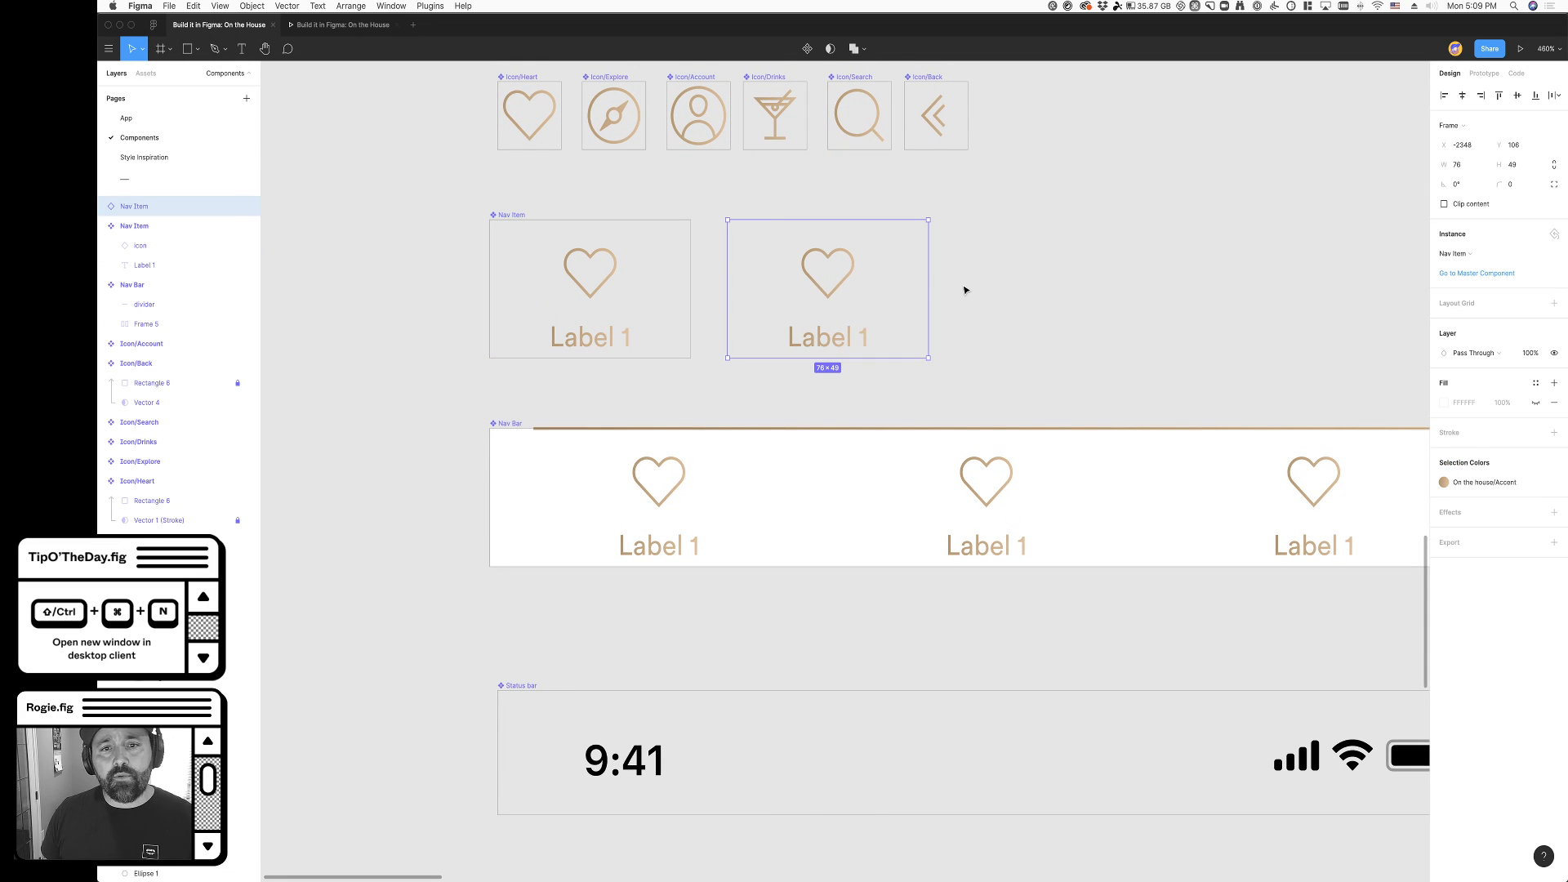
key("super+x")
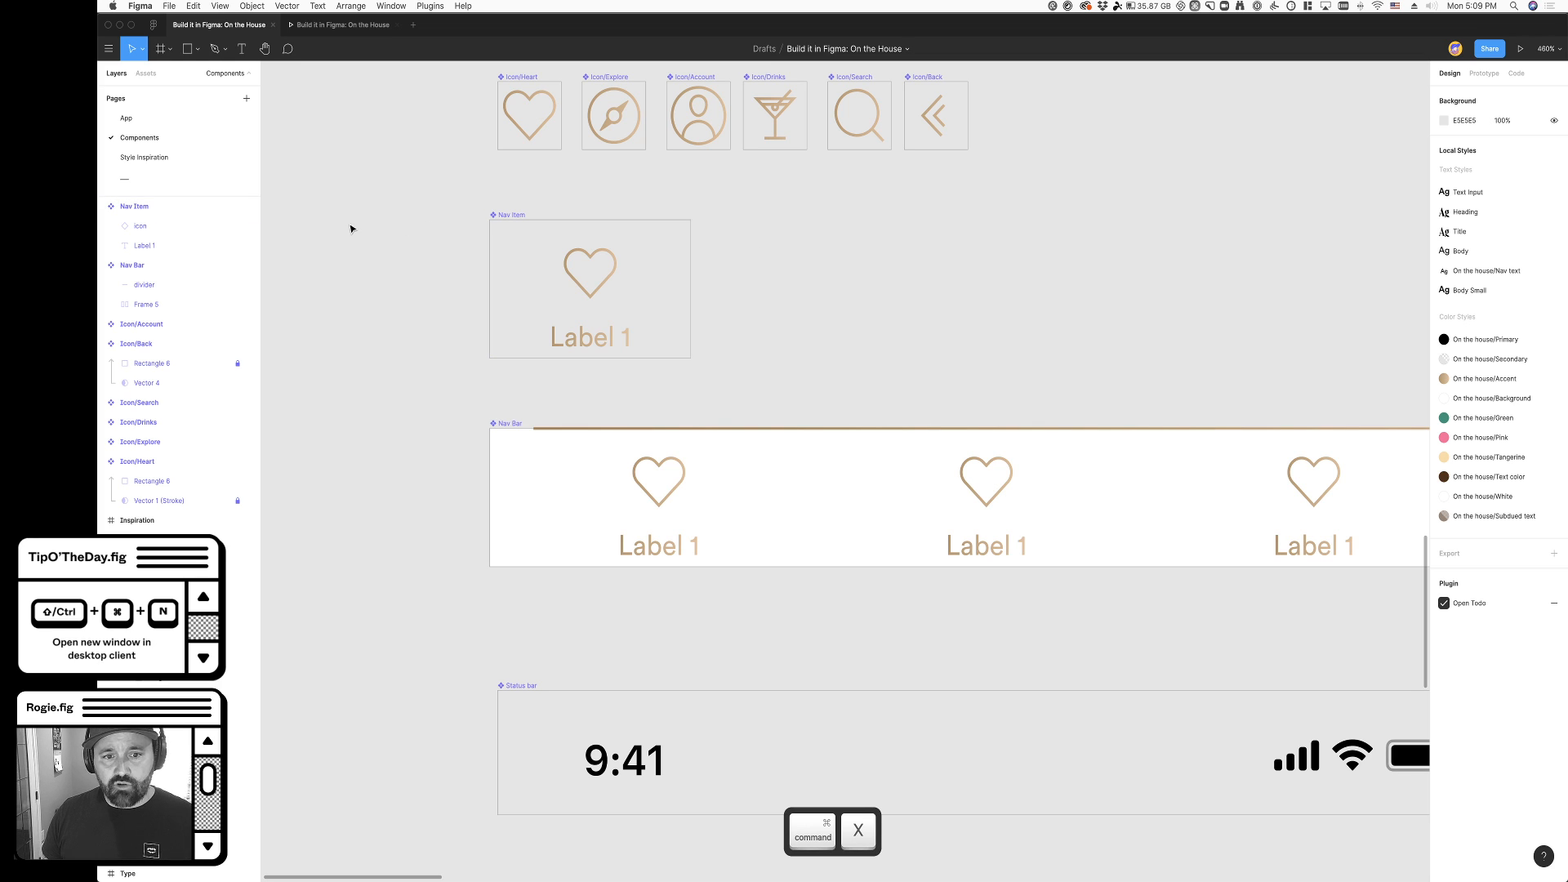
- Return to the App page and detach the My drinks screen's Nav Bar instance from its component
left_click(125, 118)
scroll(422, 468, "up", 5)
left_click(430, 453)
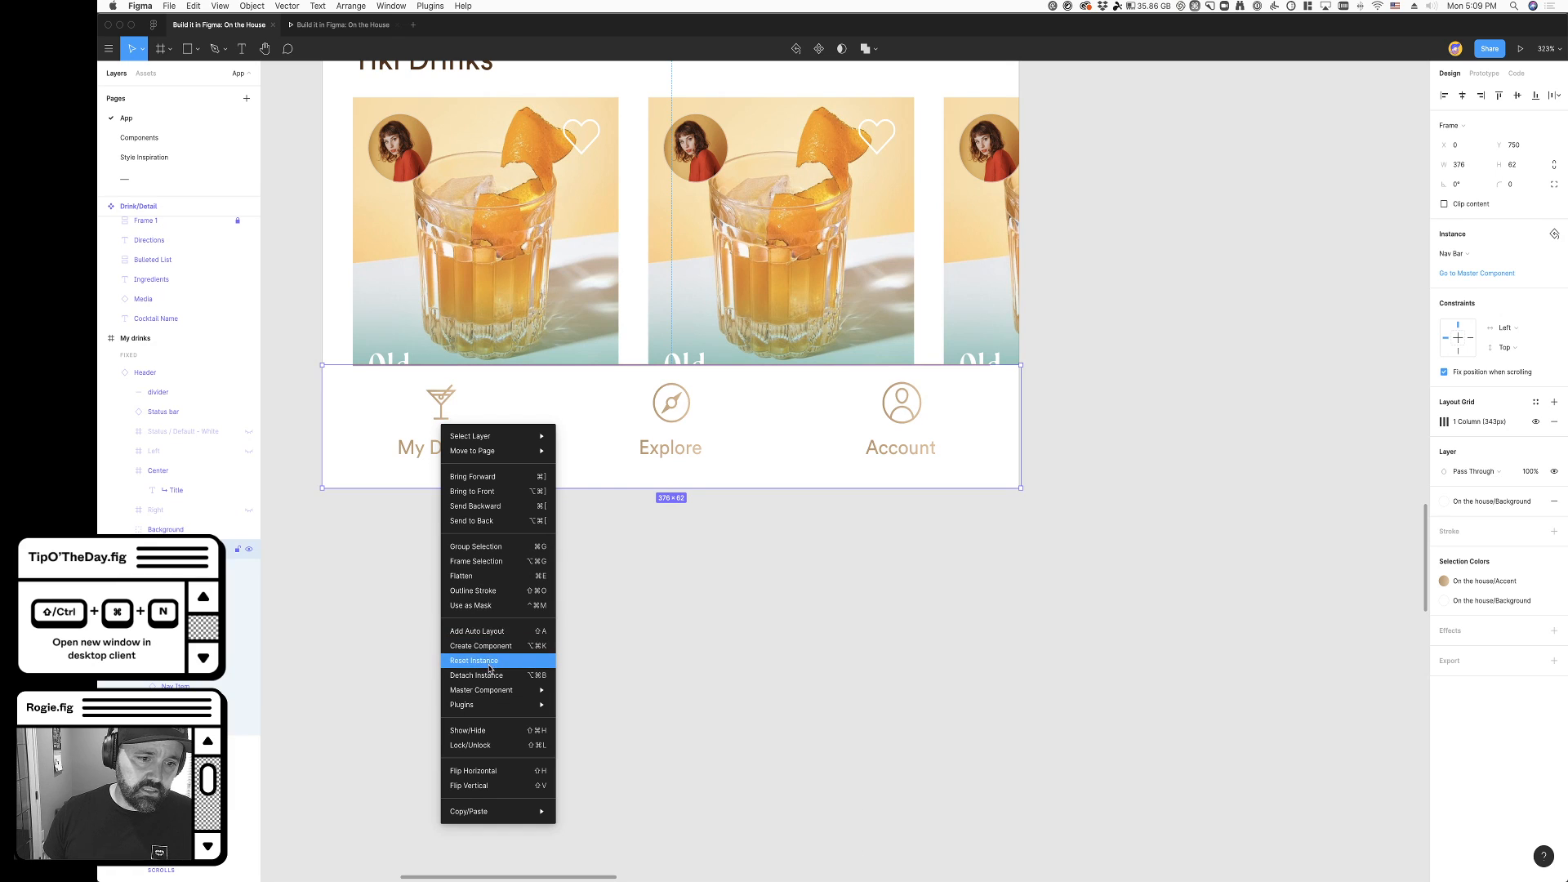
left_click(476, 675)
- Try a rectangle about 78.5 × 61.4 near the navigation bar's My Drinks item, and cut it
scroll(486, 658, "up", 3)
scroll(552, 579, "up", 5)
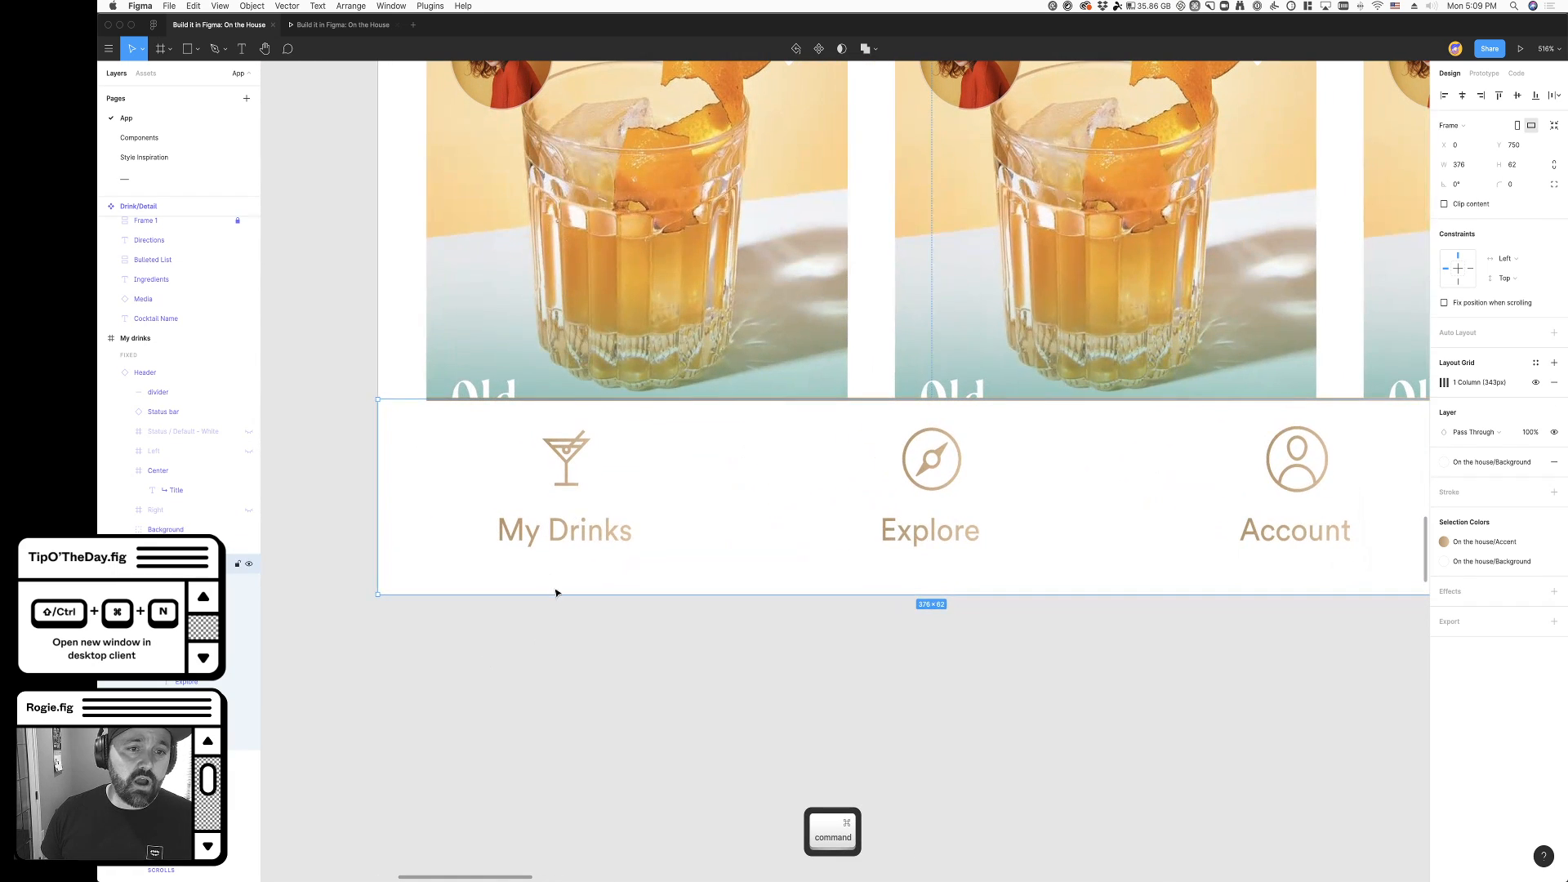
left_click(555, 648)
key("r")
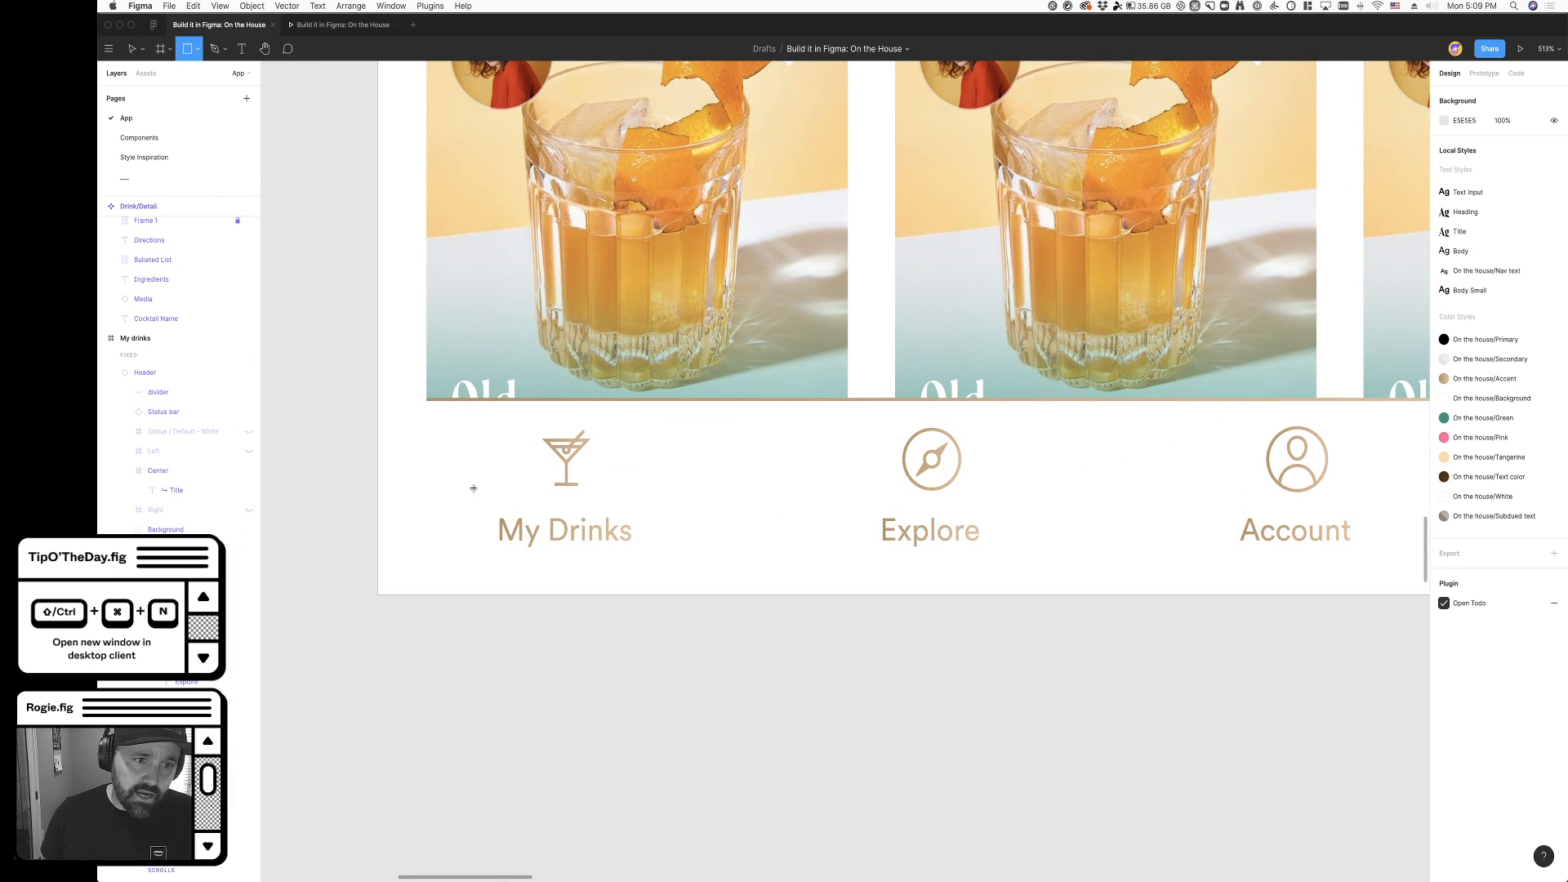
left_click_drag(378, 619, 613, 812)
key("super+x")
left_click(562, 437)
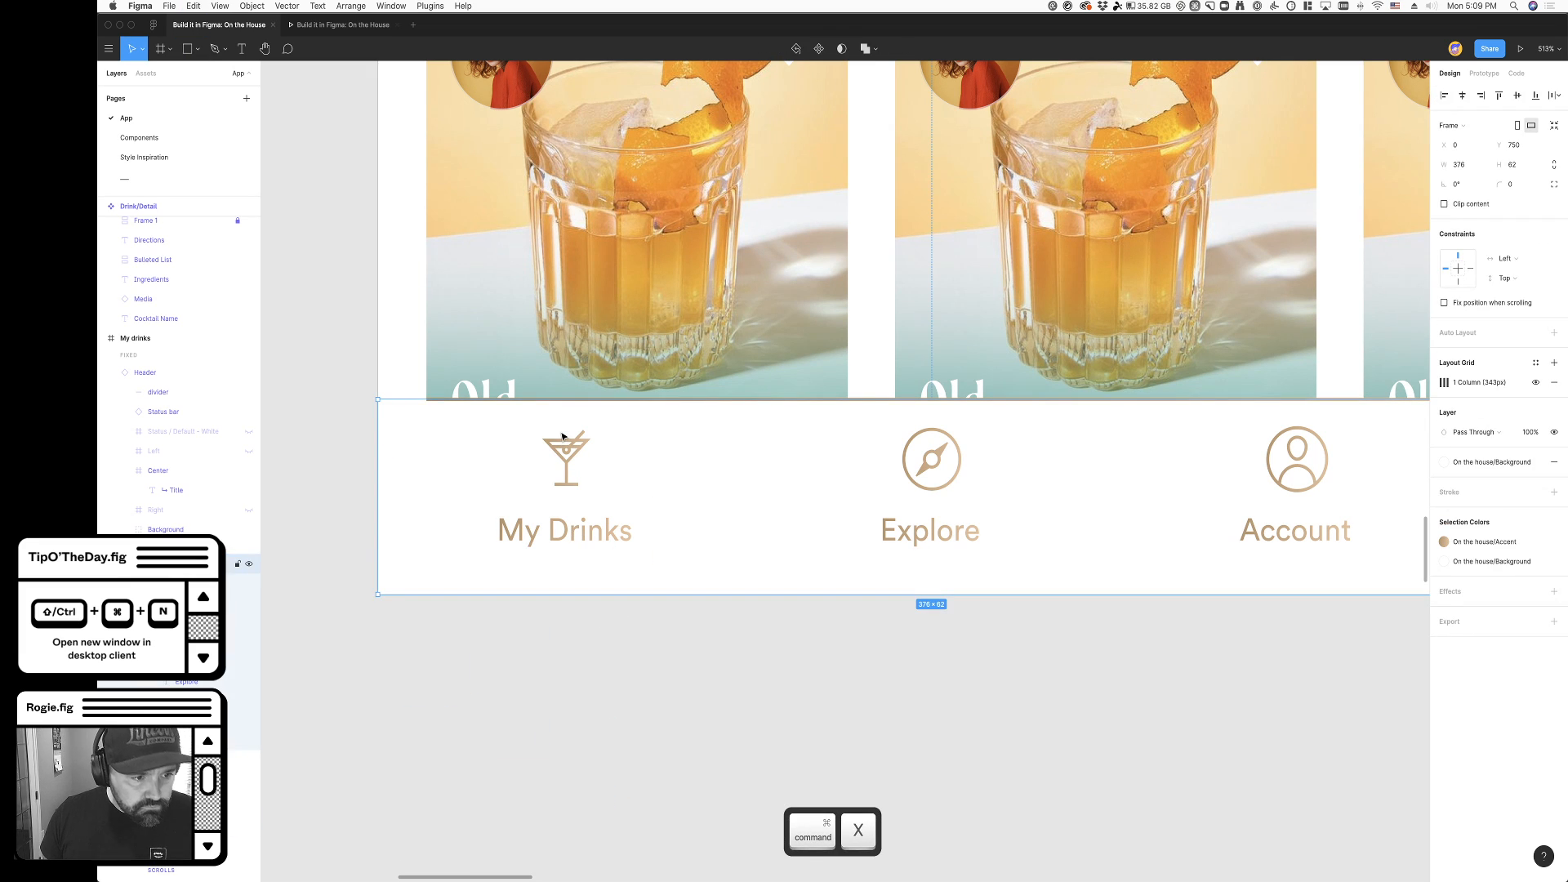
key("super+z")
- Try pasting the cut rectangle with the navigation bar selected, and cut the pasted rectangle
scroll(574, 473, "down", 15)
scroll(577, 487, "down", 5)
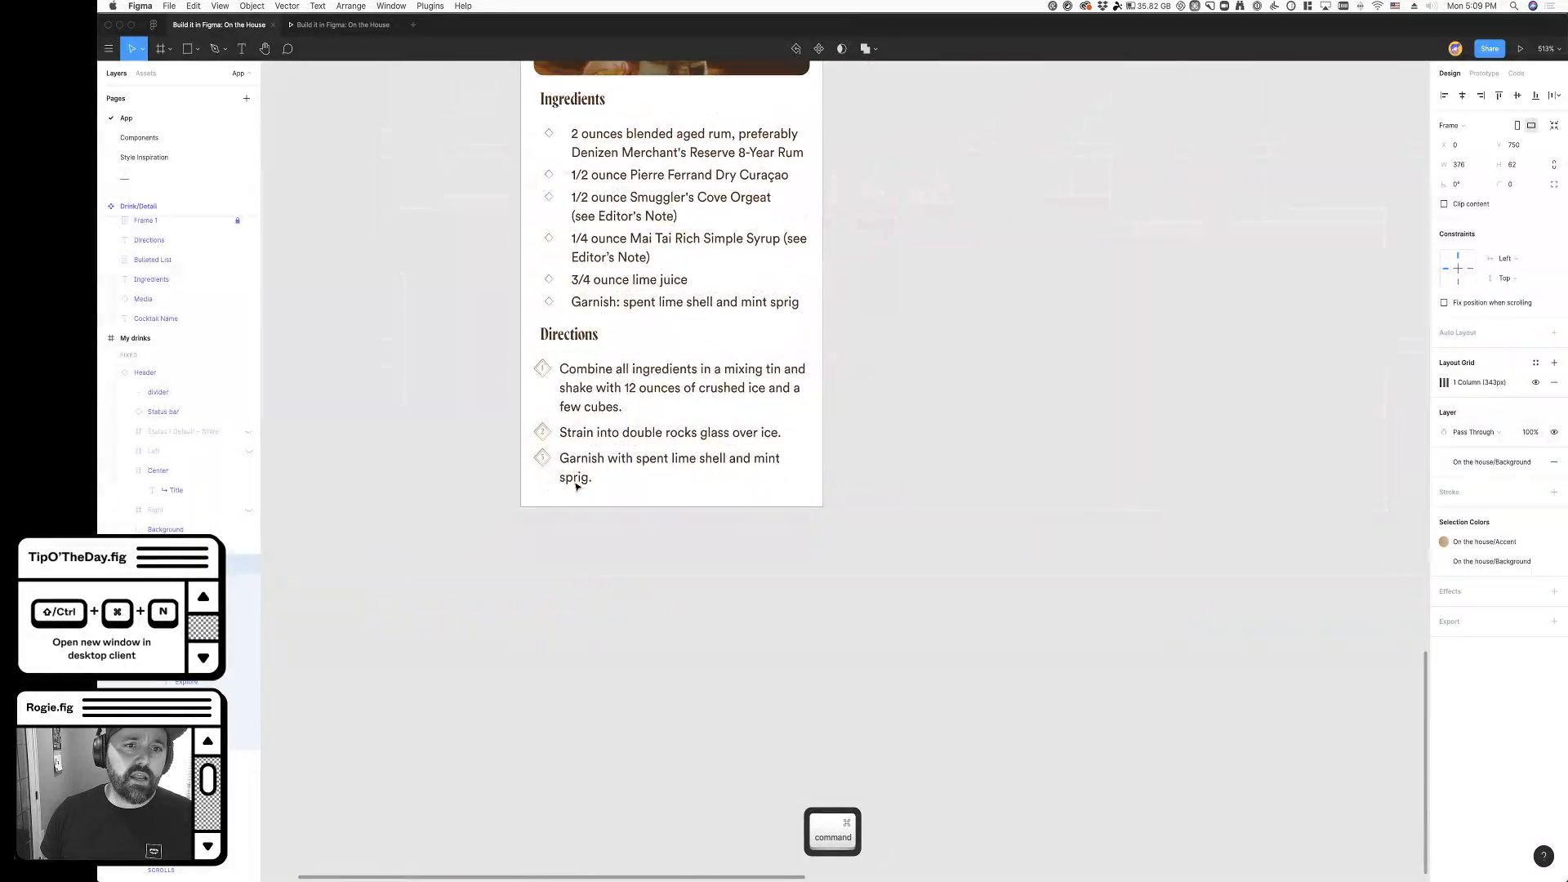
scroll(577, 487, "up", 10)
left_click(576, 486)
left_click(578, 359)
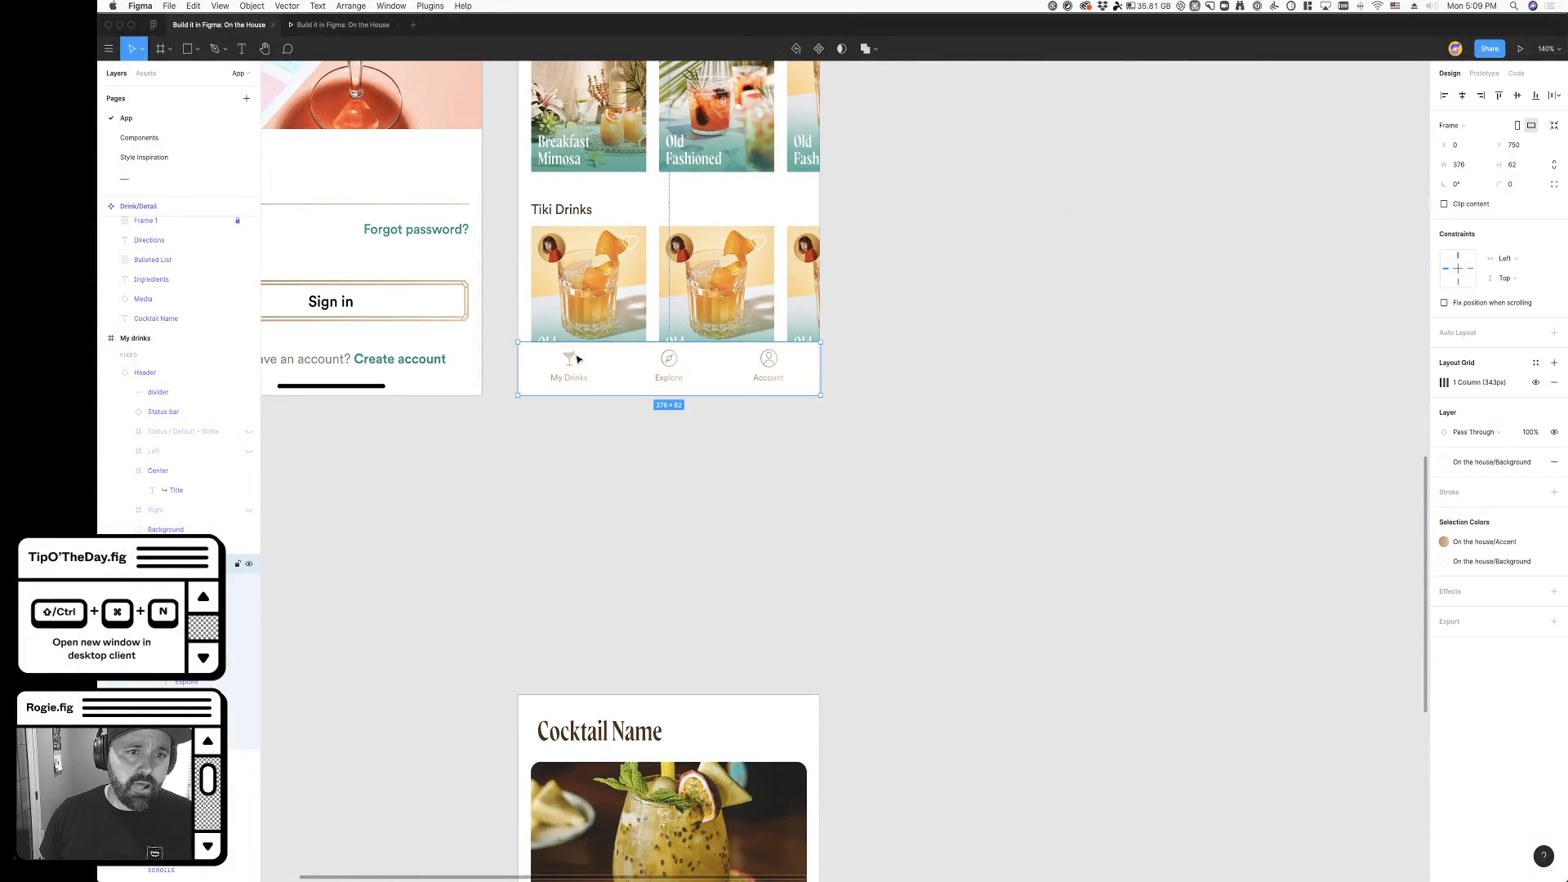
scroll(579, 359, "up", 10)
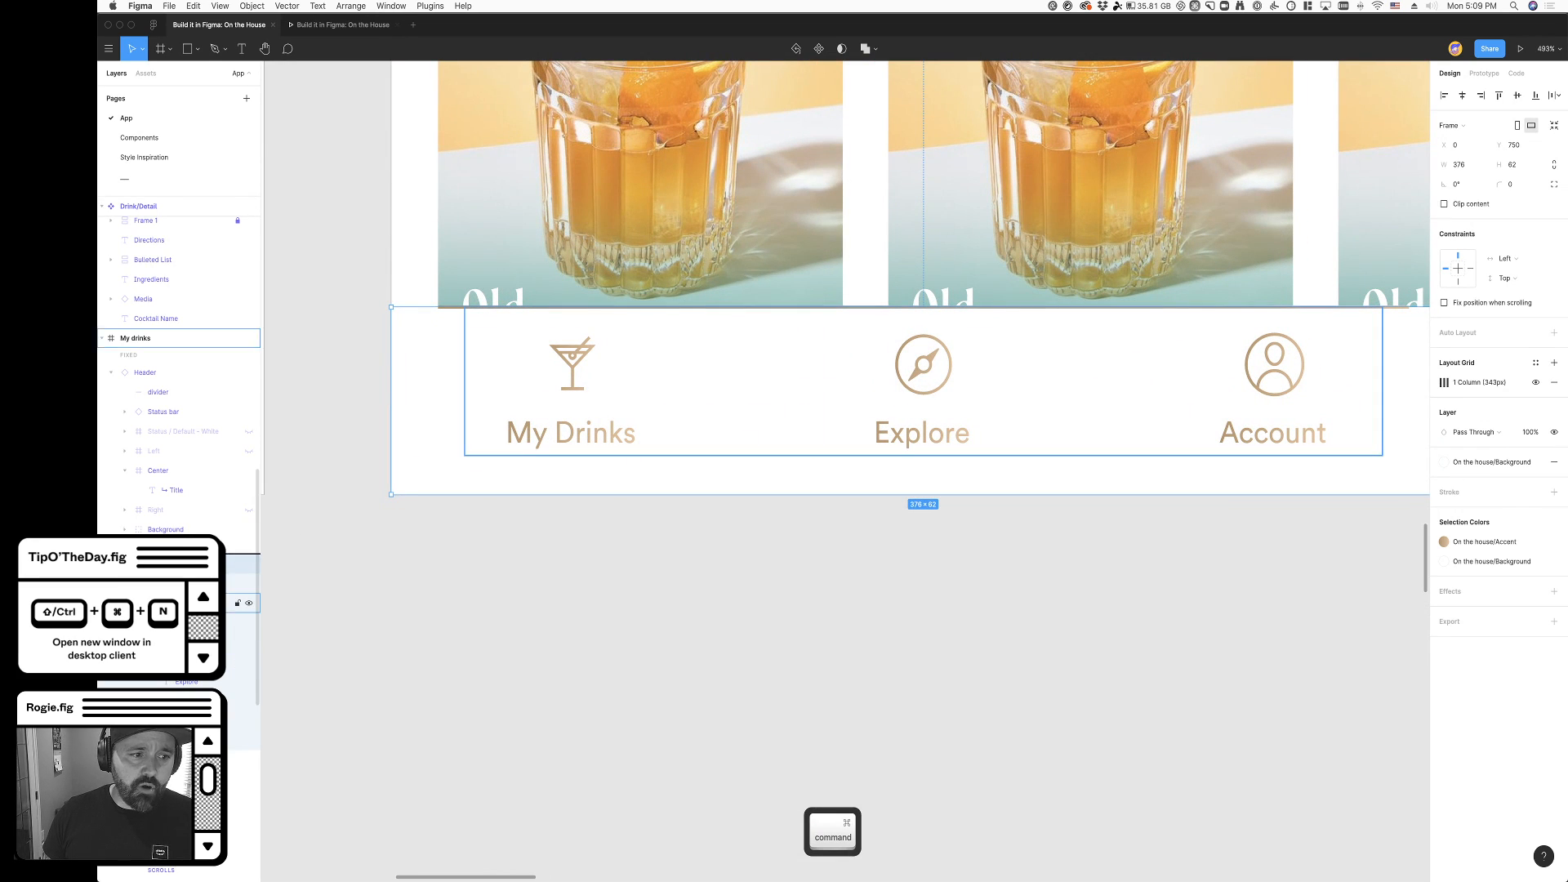
key("super+v")
scroll(606, 648, "down", 3)
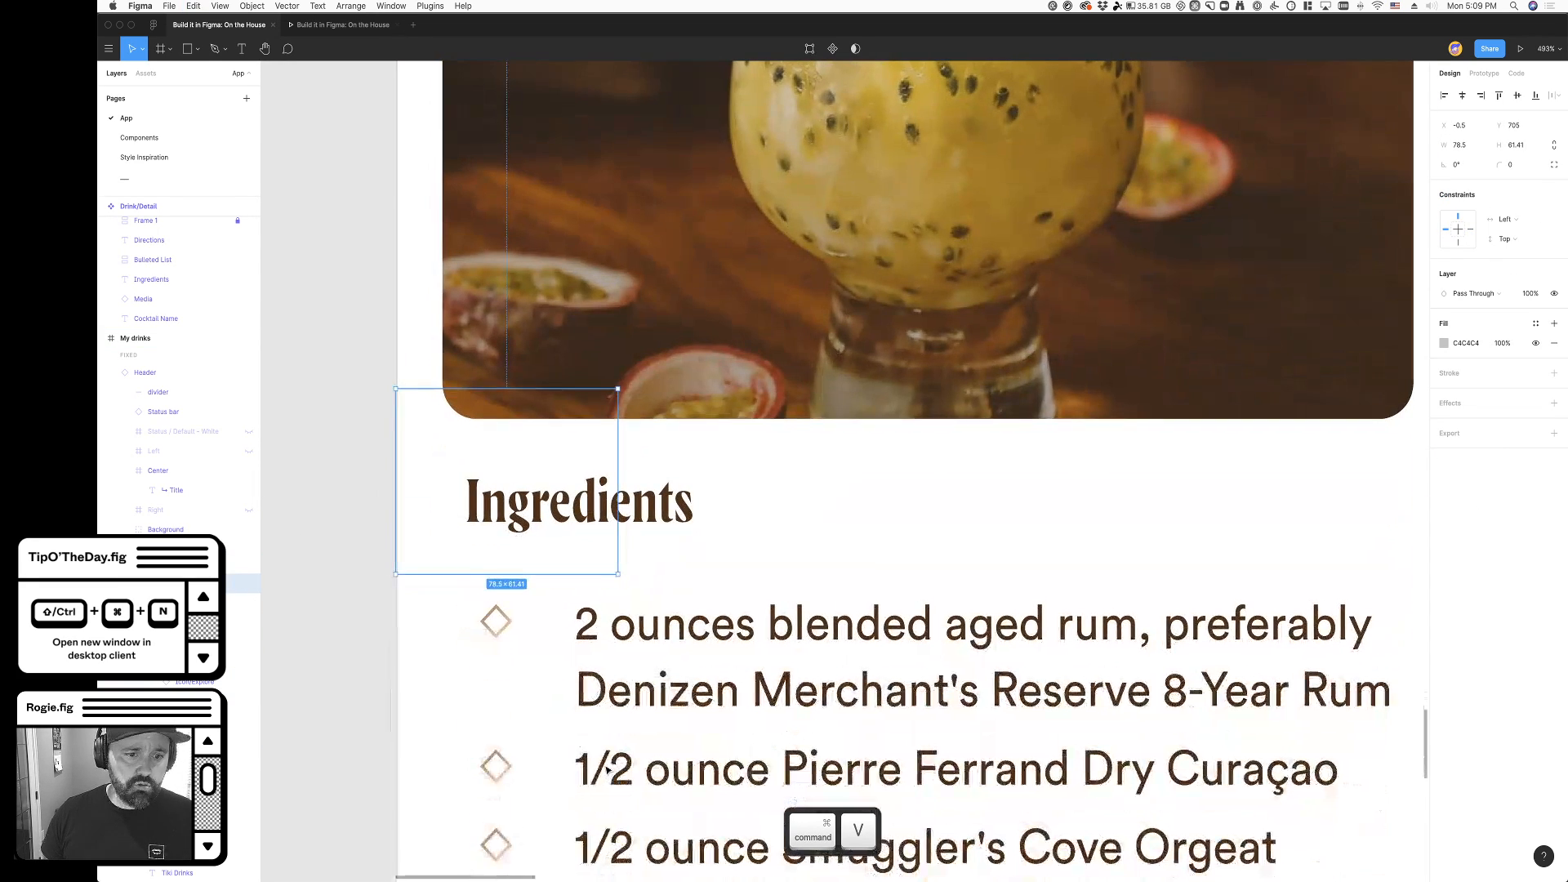
key("super+x")
- Draw a rectangle over the My Drinks item, move it out of the items' auto layout row, and size it to about 54 × 62
scroll(531, 542, "up", 10)
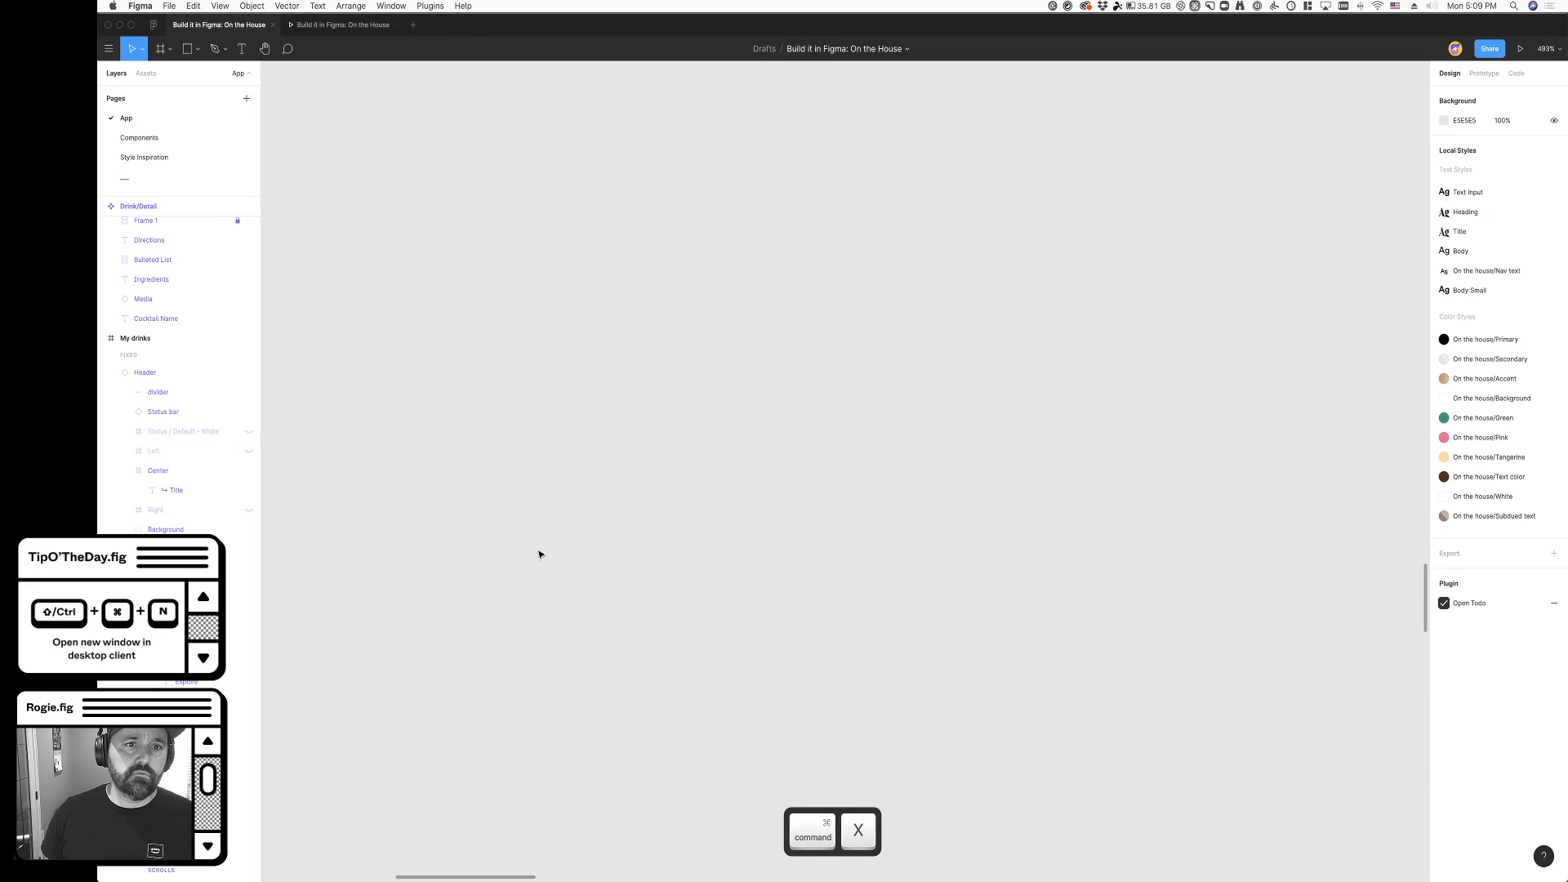
scroll(539, 555, "up", 5)
key("r")
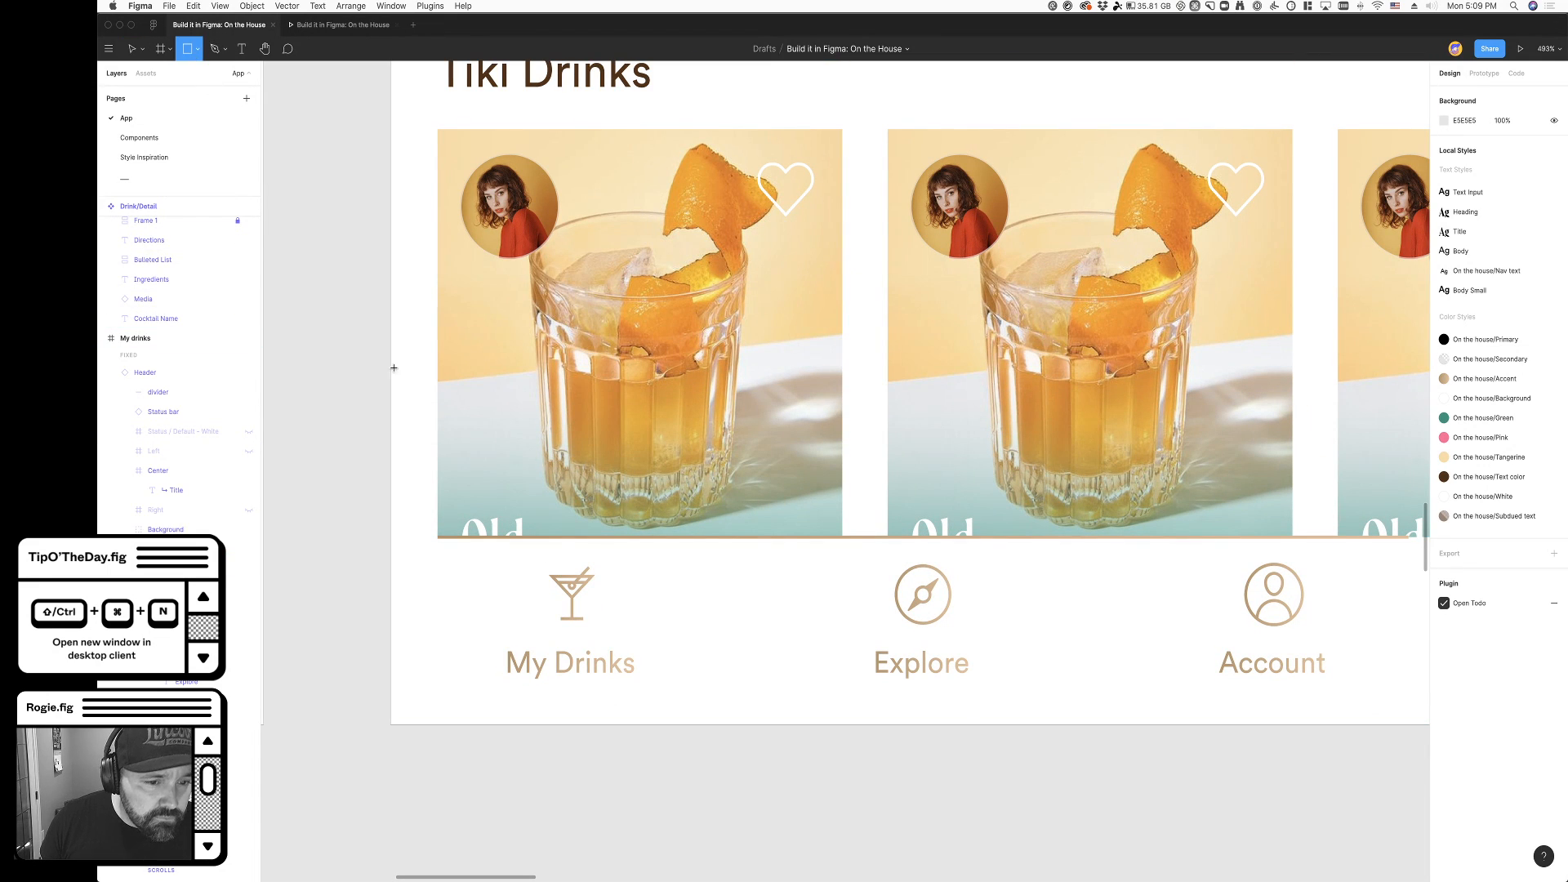
left_click_drag(476, 547, 622, 709)
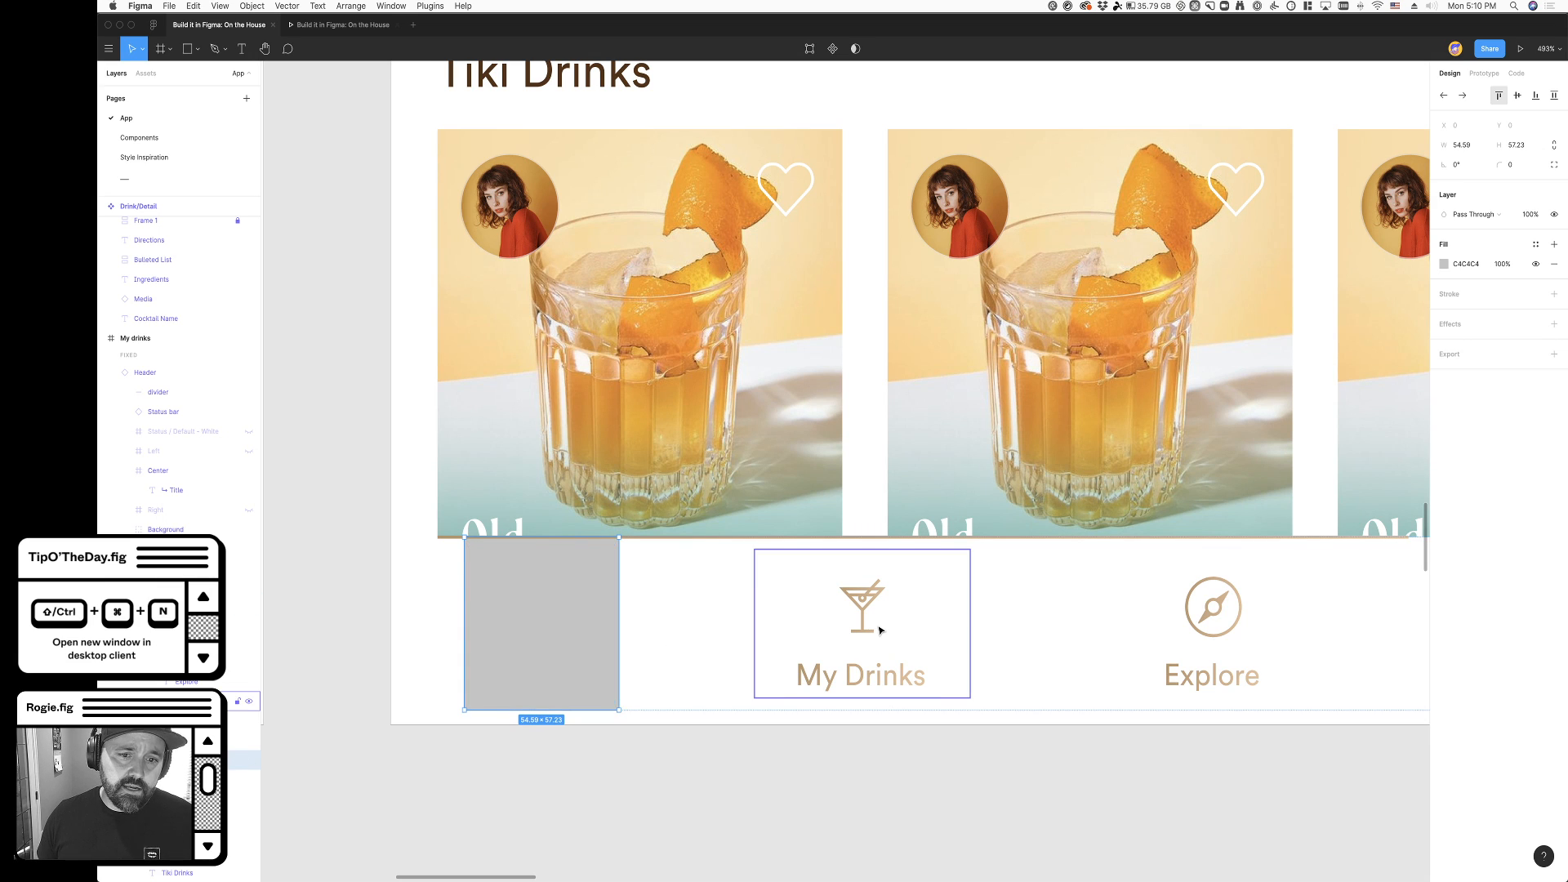
scroll(880, 630, "left", 1)
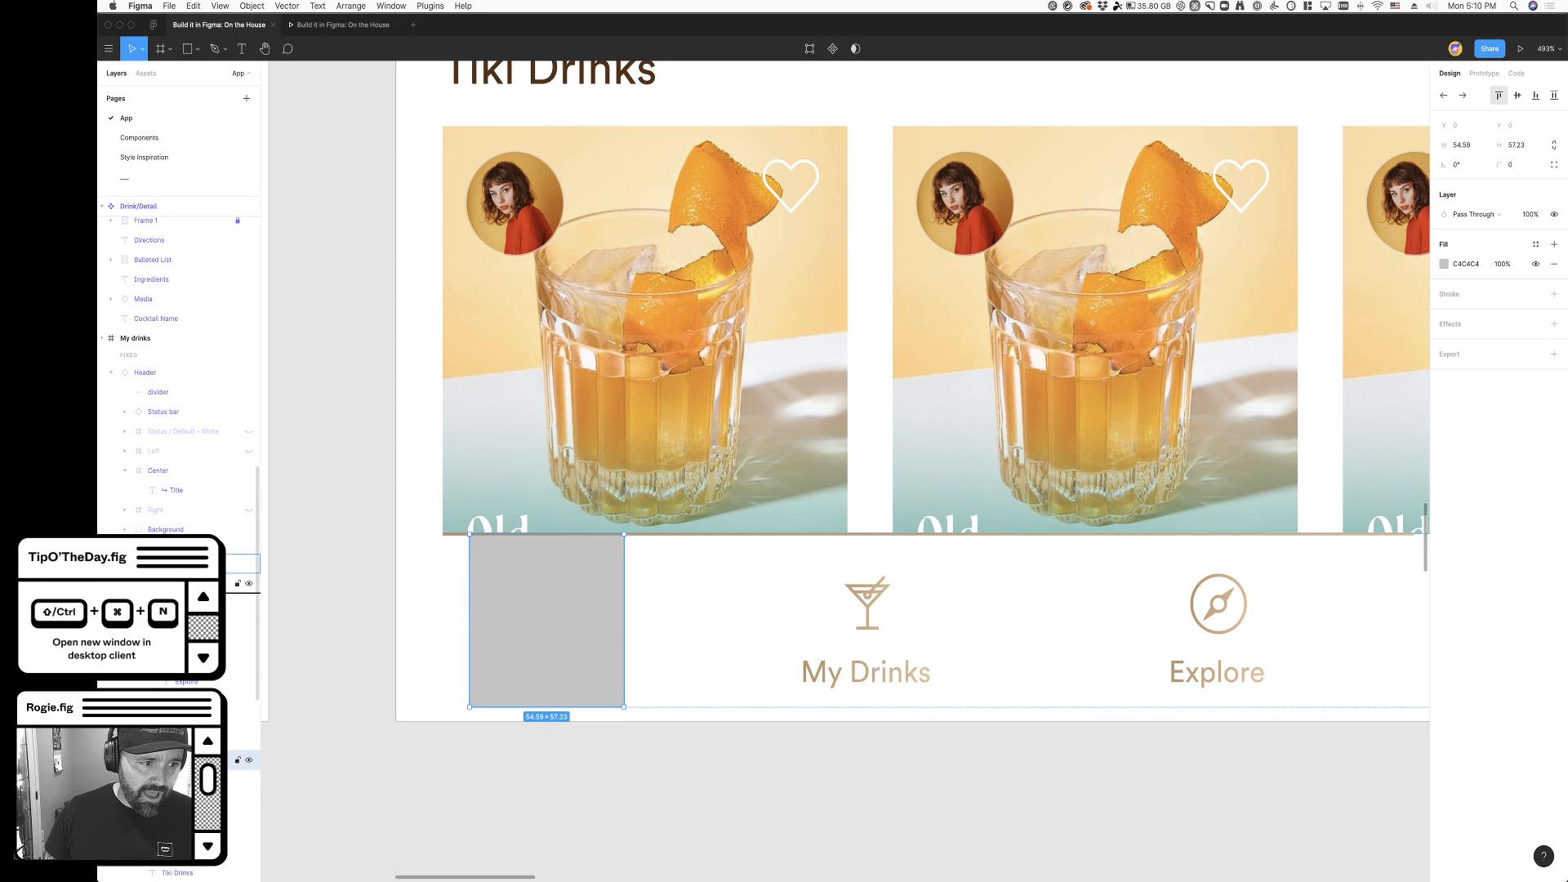
left_click_drag(184, 588, 184, 594)
left_click_drag(529, 634, 568, 634)
left_click_drag(599, 707, 596, 722)
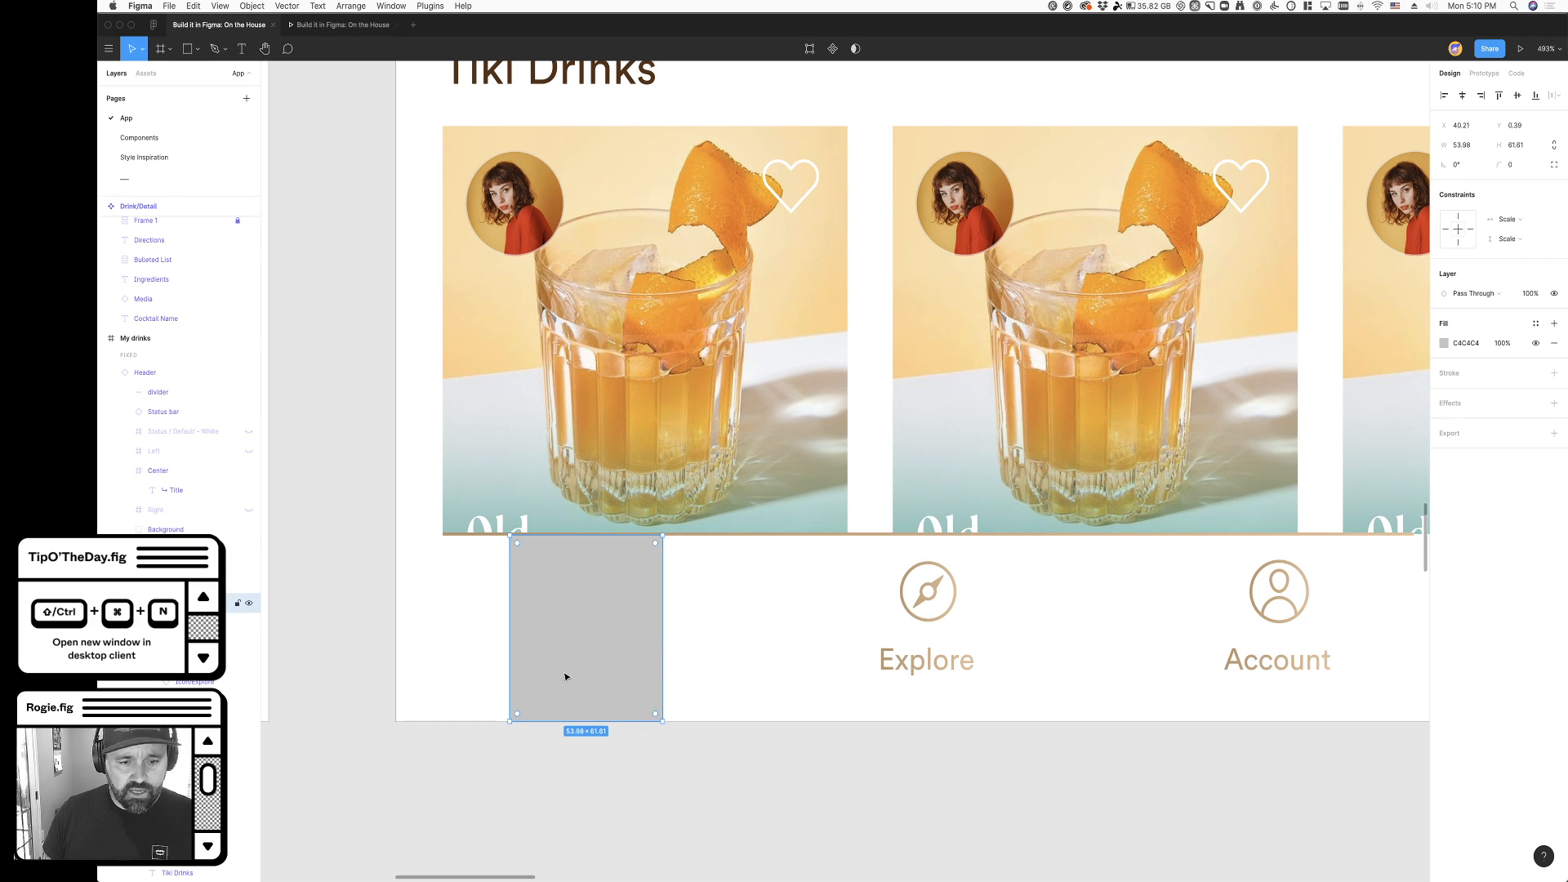
- Fill the rectangle with a detached copy of the On the house/Accent gradient, extending the gradient past its lower-right corner
left_click(1535, 323)
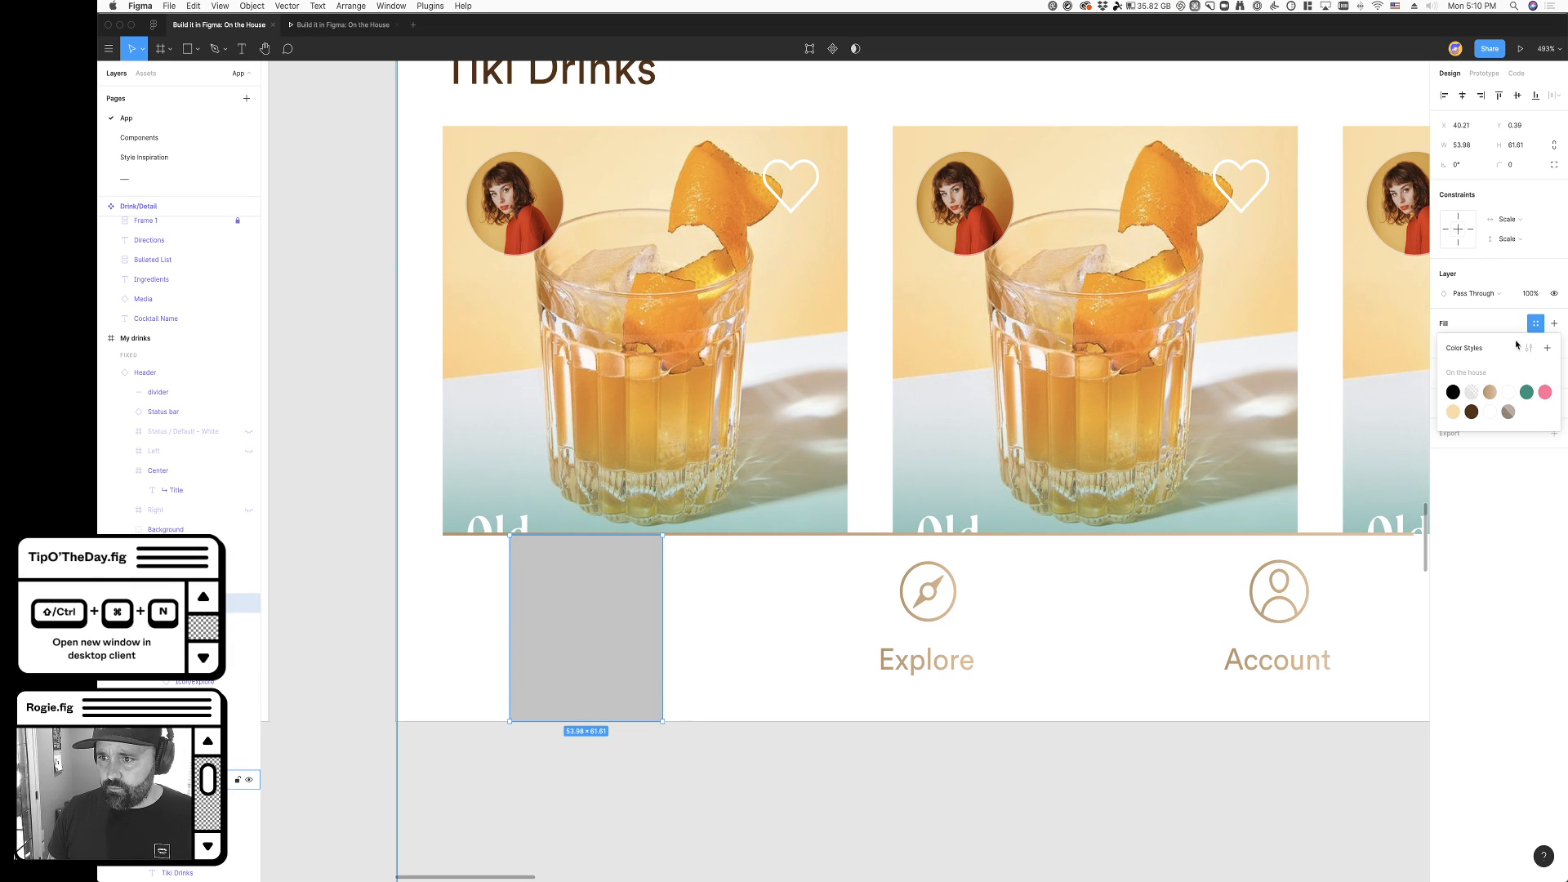
left_click(1490, 392)
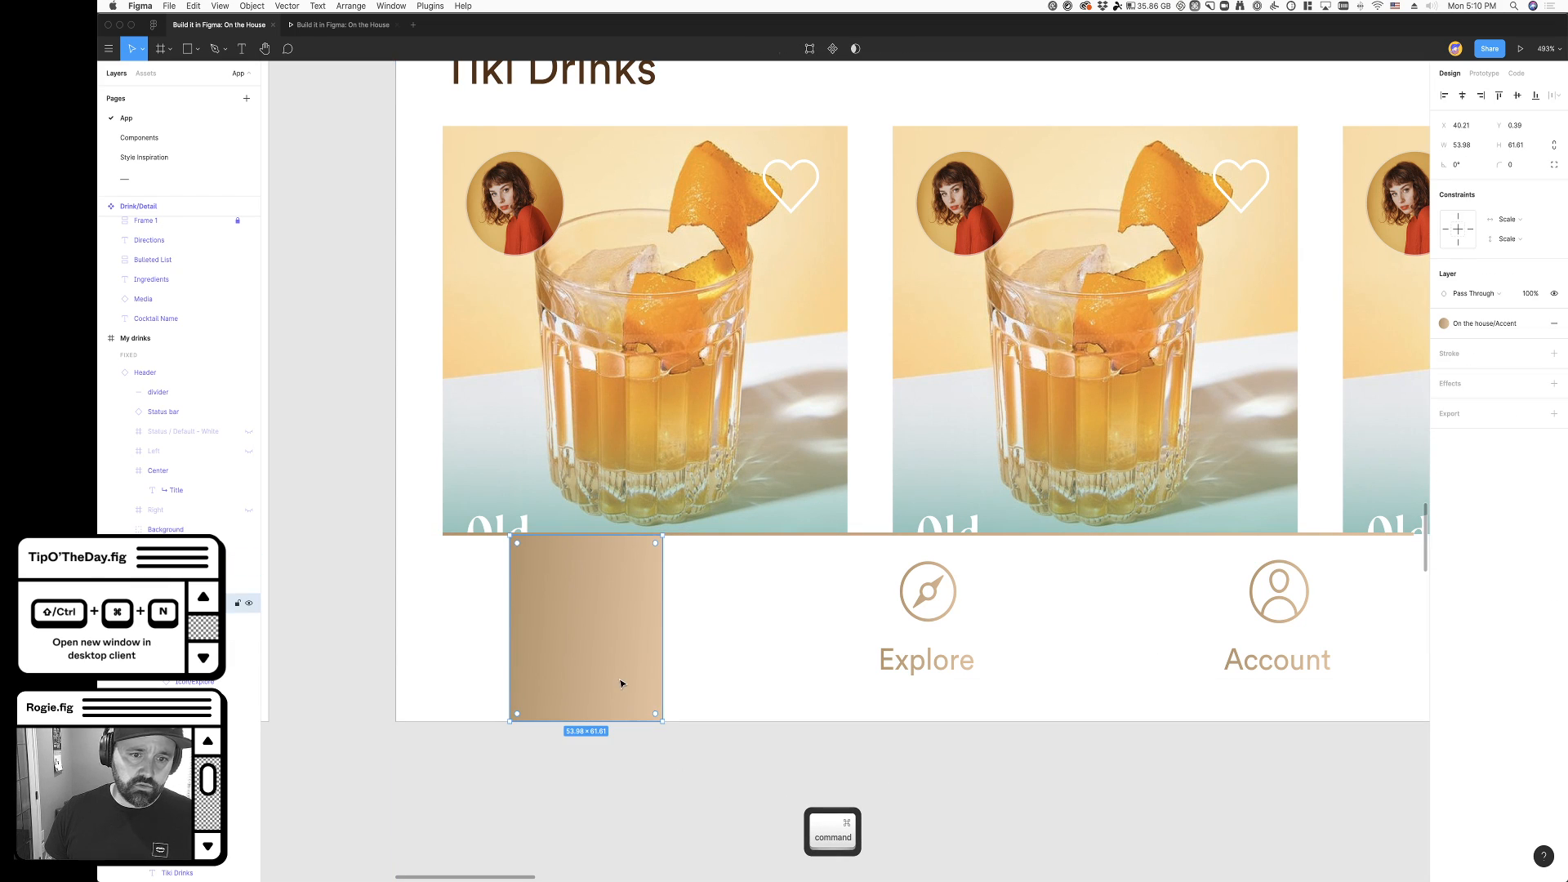
left_click(1482, 323)
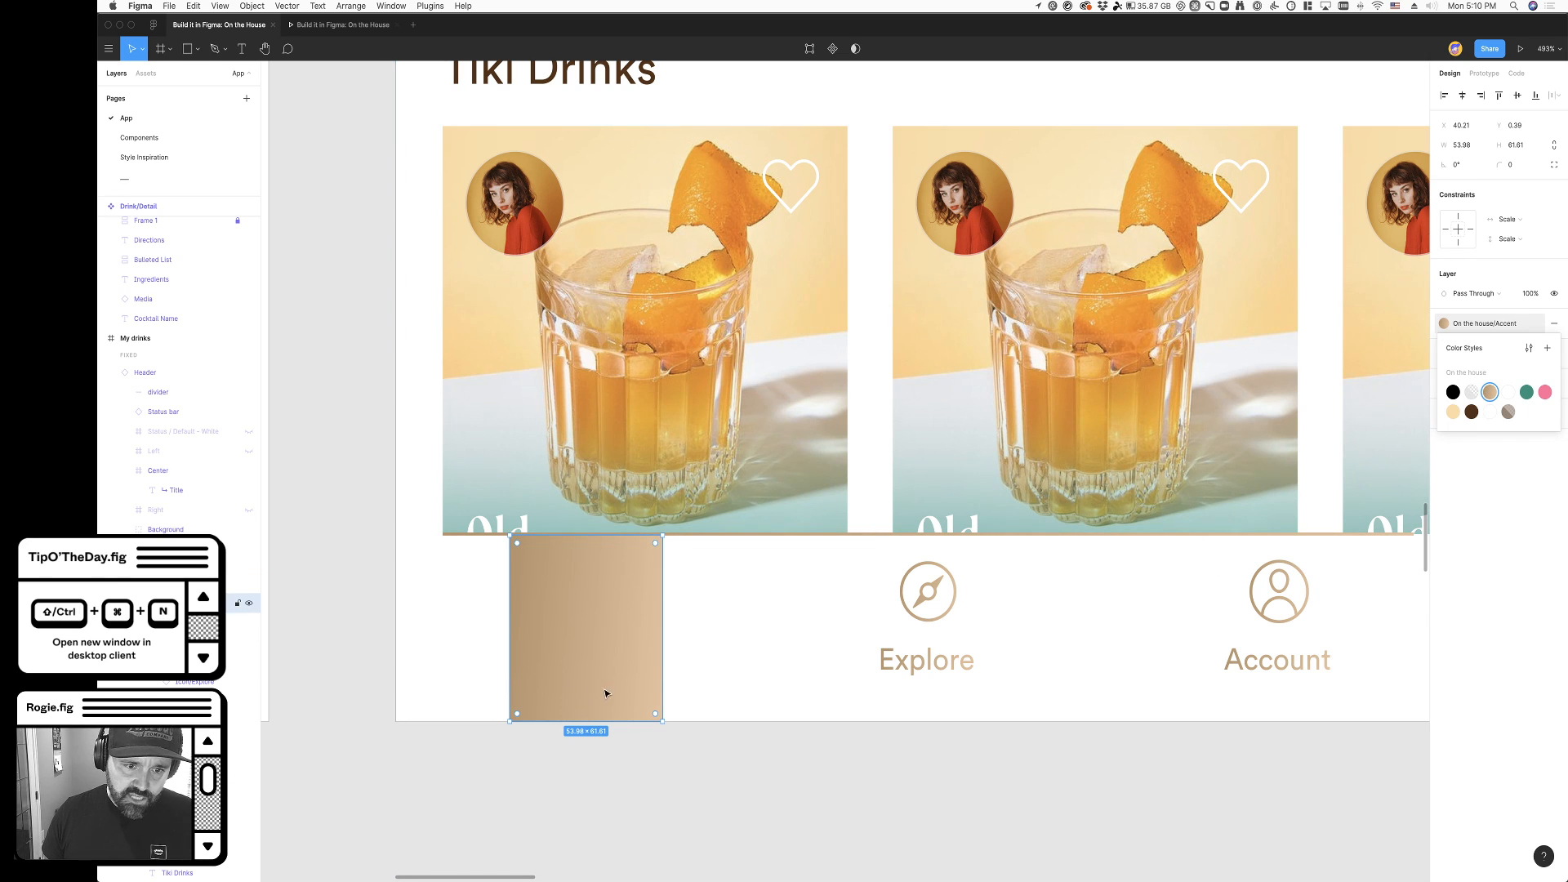
left_click(1536, 324)
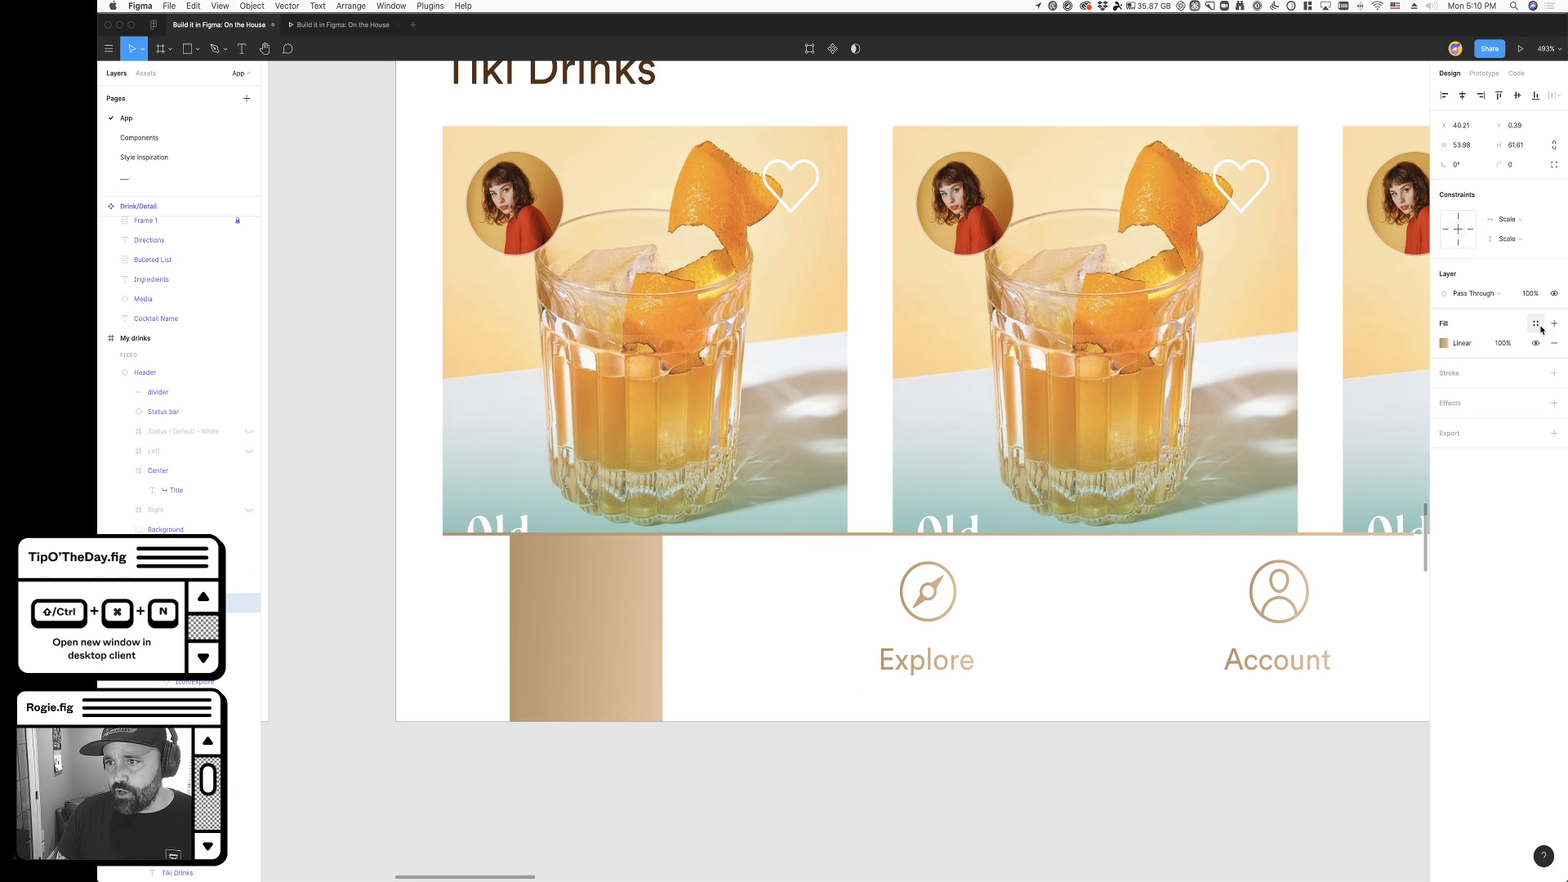
left_click(1443, 344)
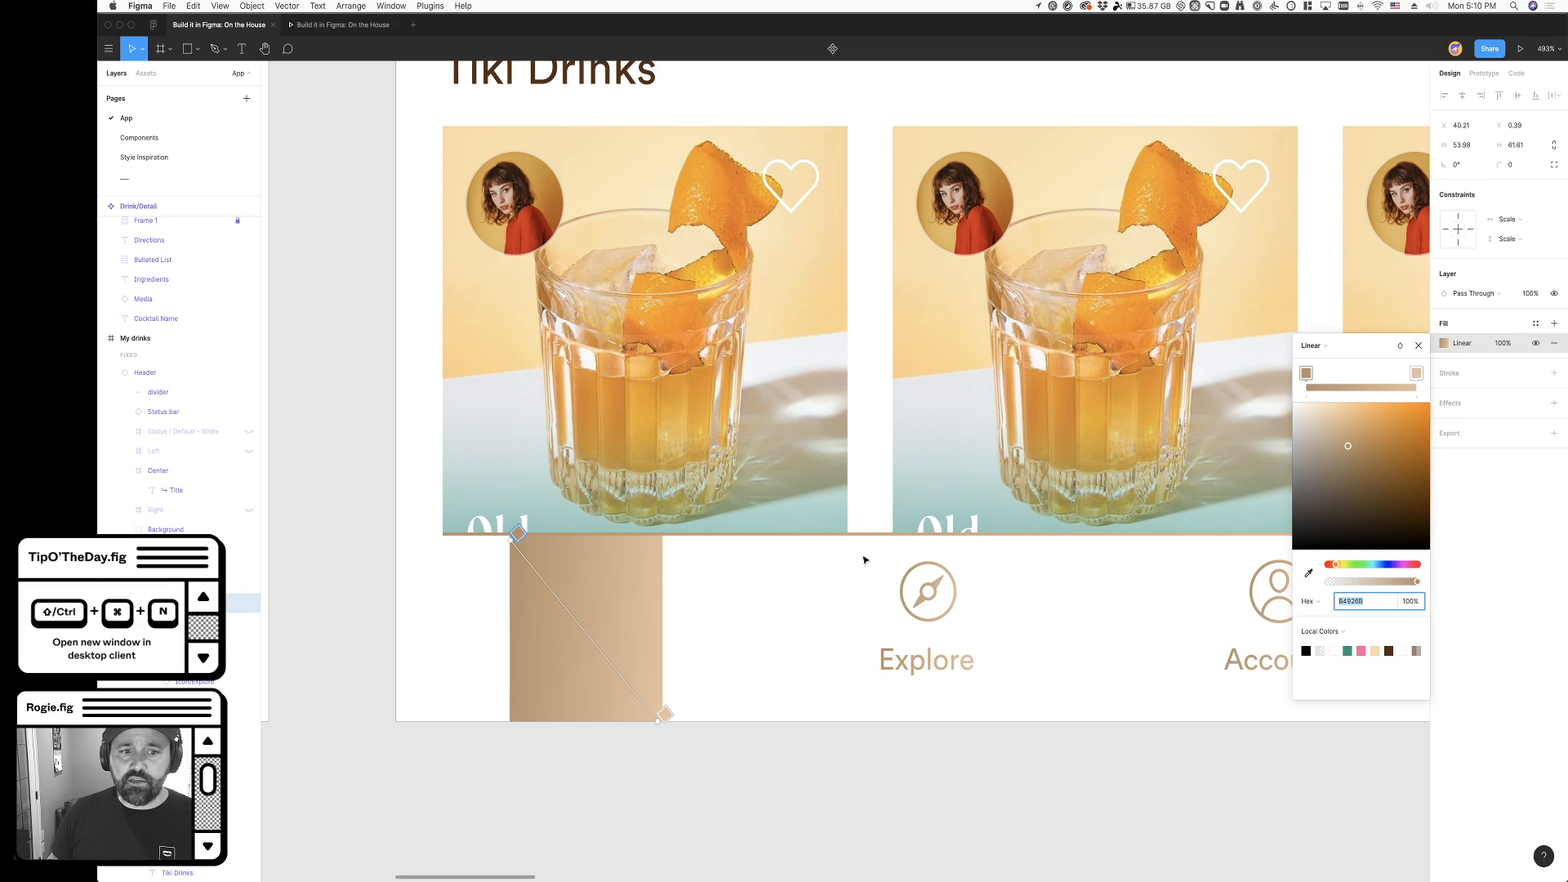
mouse_move(664, 714)
left_mouse_down()
mouse_move(503, 756)
mouse_move(686, 734)
left_mouse_up()
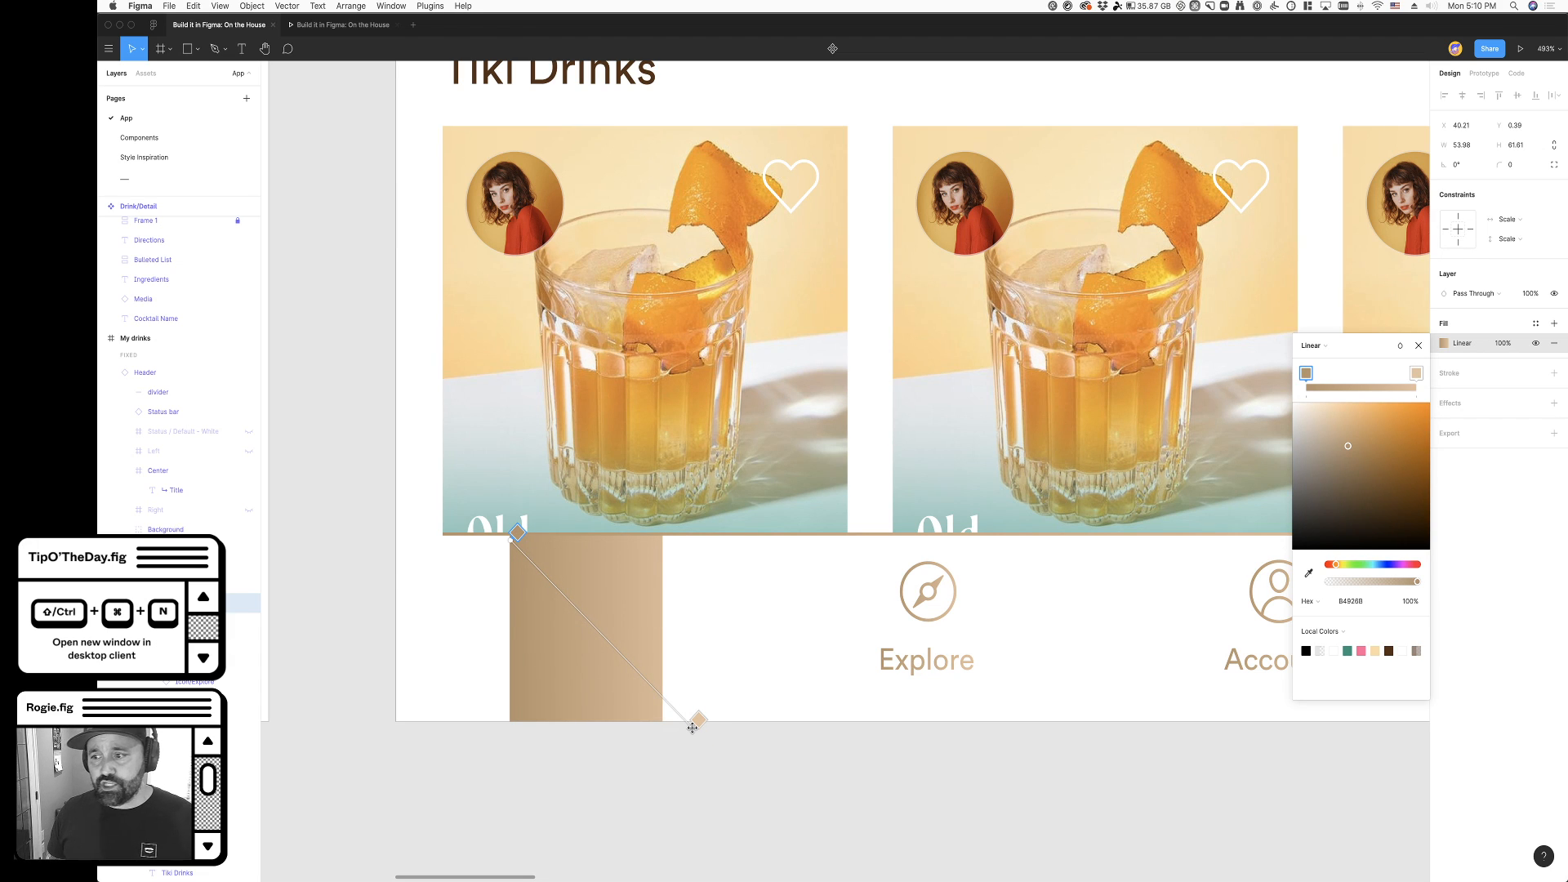
left_click(626, 765)
- Widen the gradient rectangle to about 58 and move it between the My Drinks and Explore items
scroll(626, 769, "down", 5)
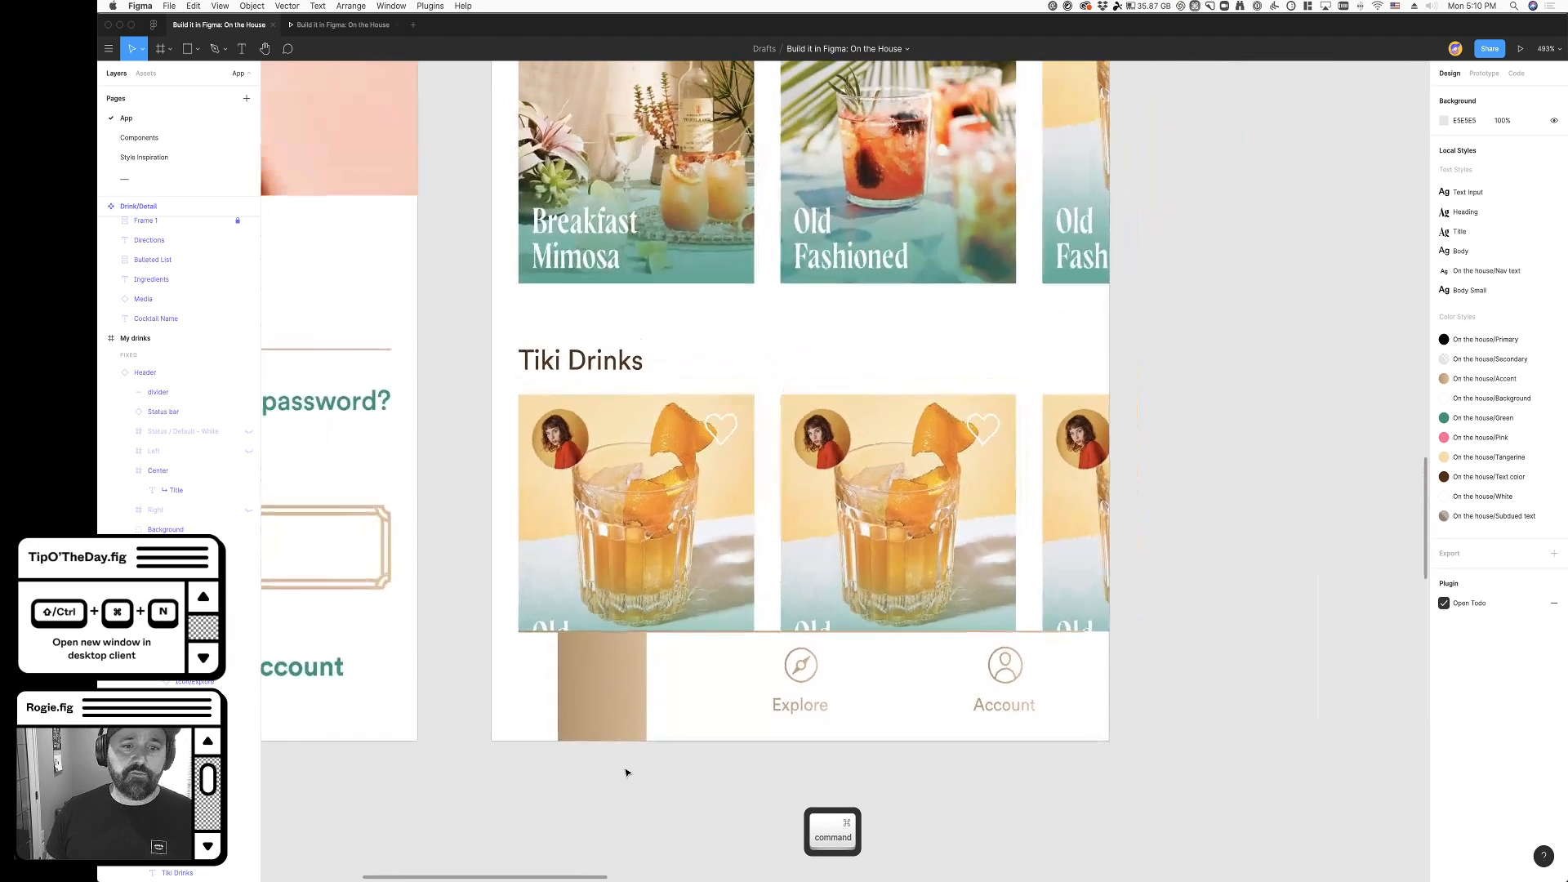
scroll(605, 773, "up", 3)
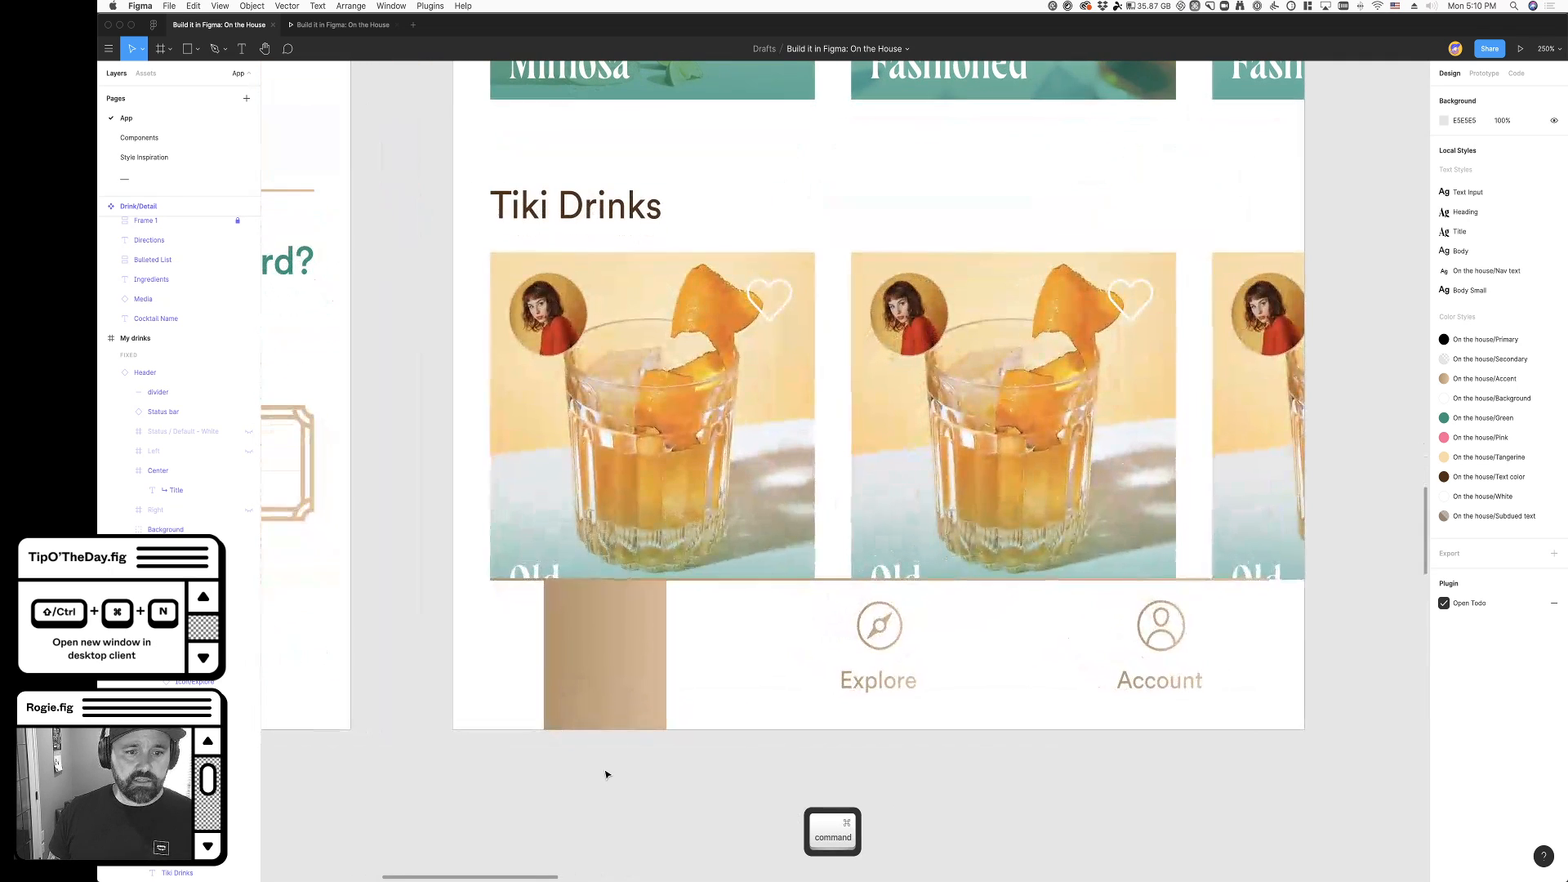
left_click(604, 680, "super")
scroll(604, 680, "down", 2)
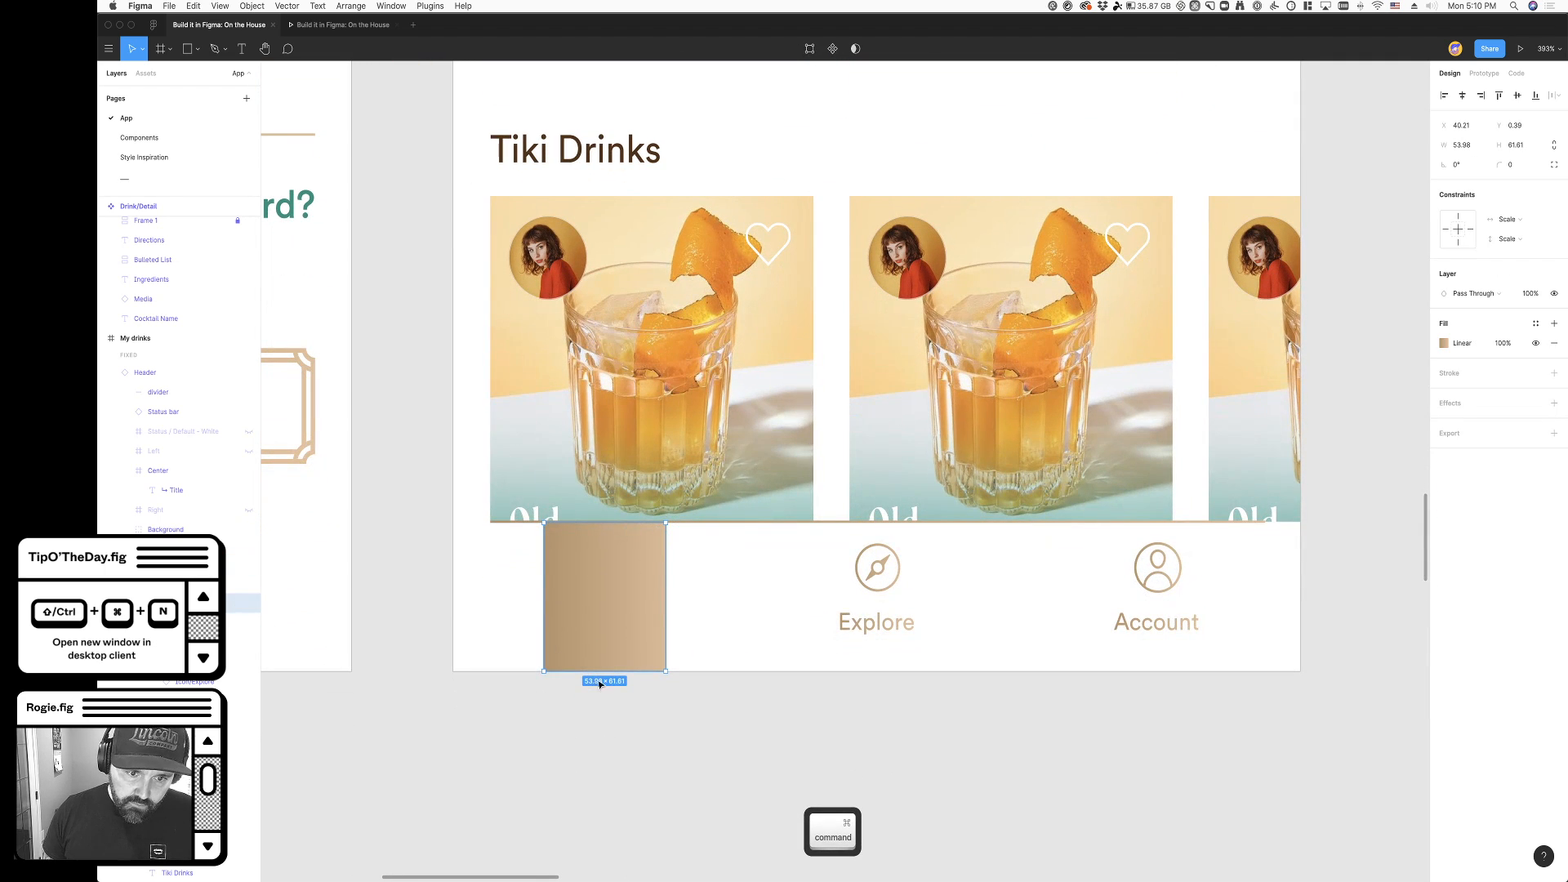
mouse_move(664, 623)
left_mouse_down()
mouse_move(690, 623)
mouse_move(576, 623)
mouse_move(686, 623)
mouse_move(668, 623)
left_mouse_up()
left_click(651, 739)
left_click(572, 608, "super")
left_click_drag(572, 608, 742, 609)
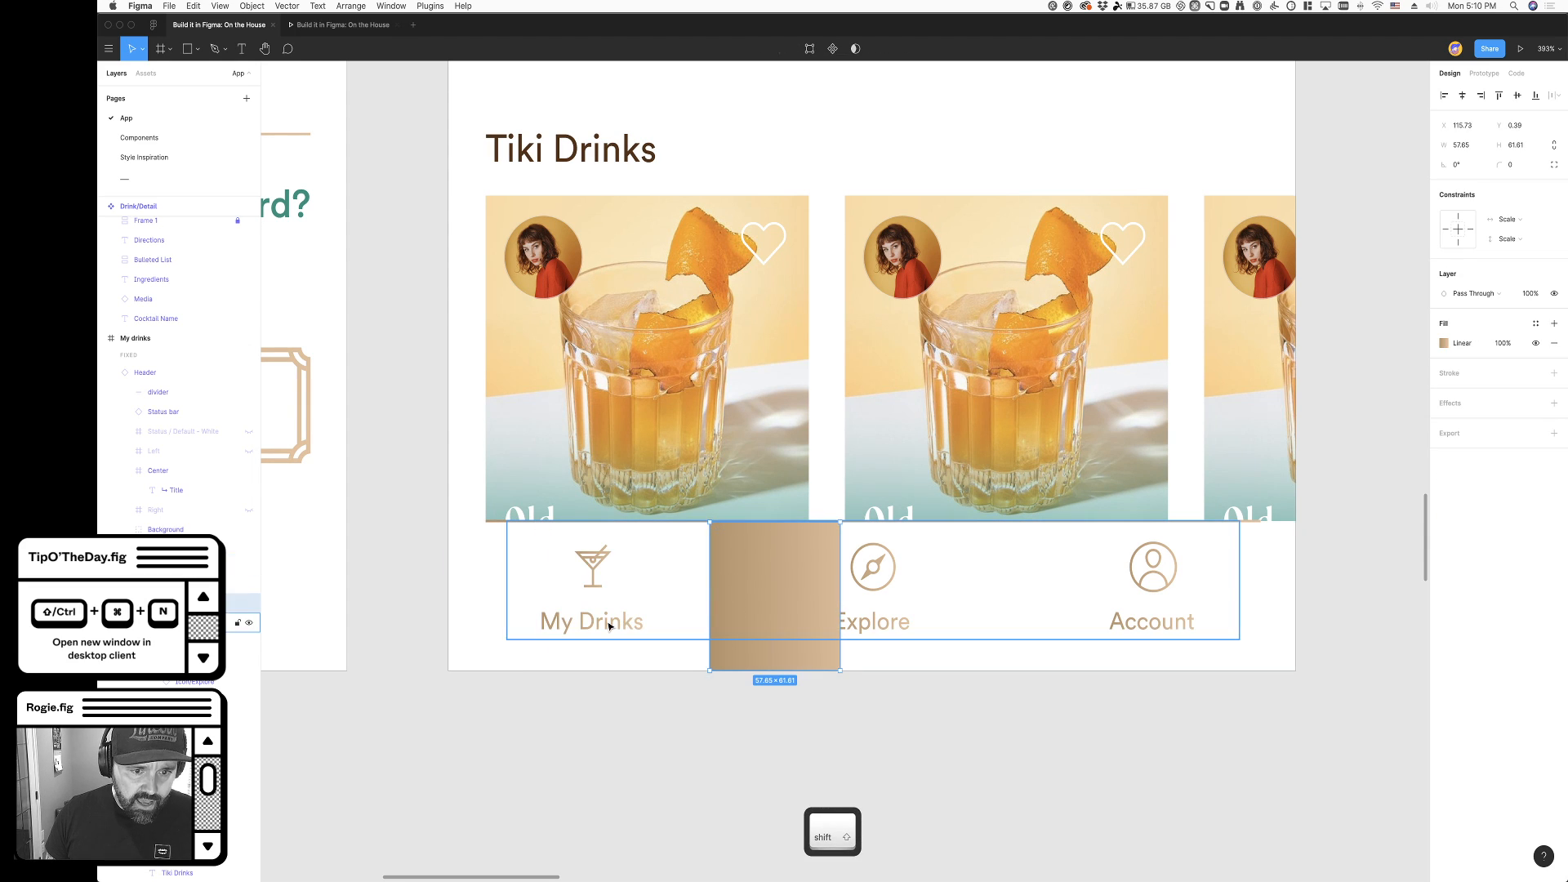
- Copy the My Drinks item and move the gradient rectangle out of the navigation bar onto the canvas below
left_click(604, 625)
key("super+c")
left_click(658, 718)
left_click(763, 629, "super")
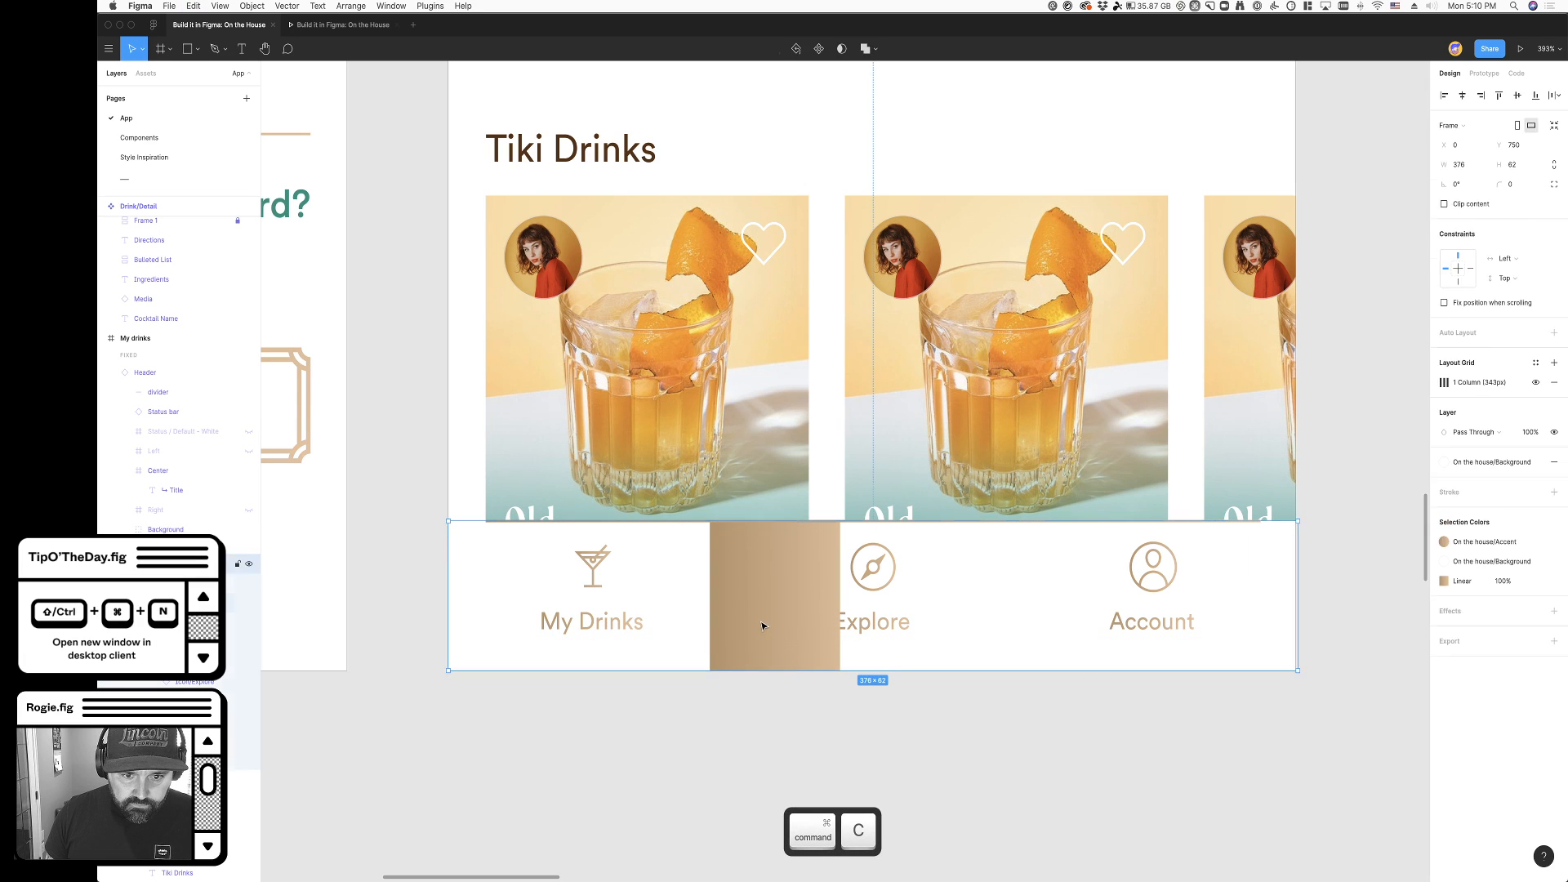
left_click_drag(787, 629, 589, 866)
- Paste a copy of the My Drinks item into the navigation bar outside the auto layout row, just beside the original
key("super+v")
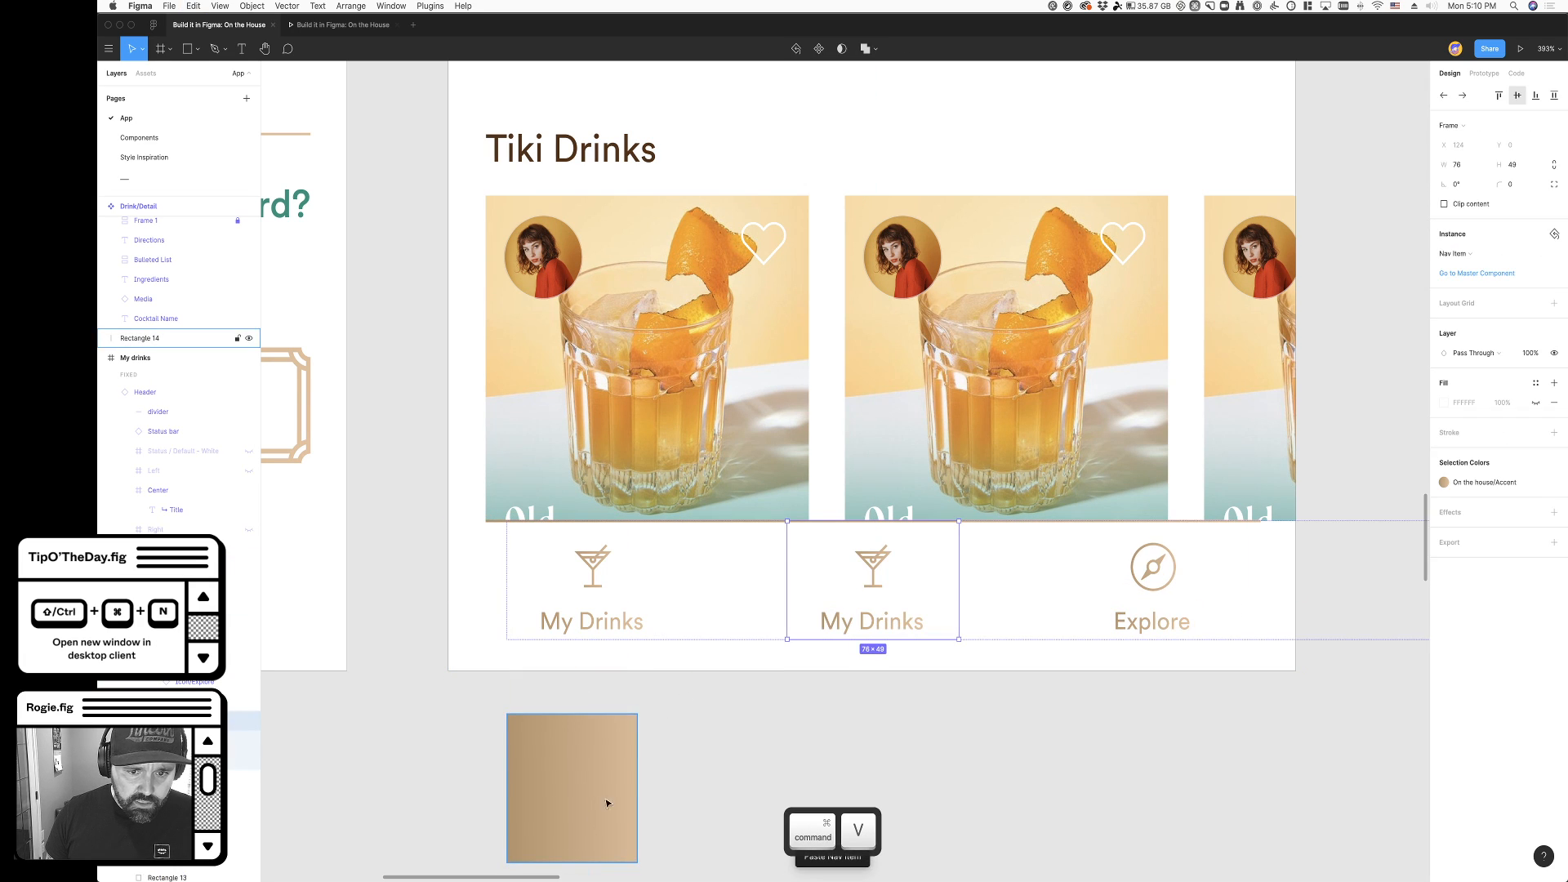
key("super+z")
left_click(584, 599)
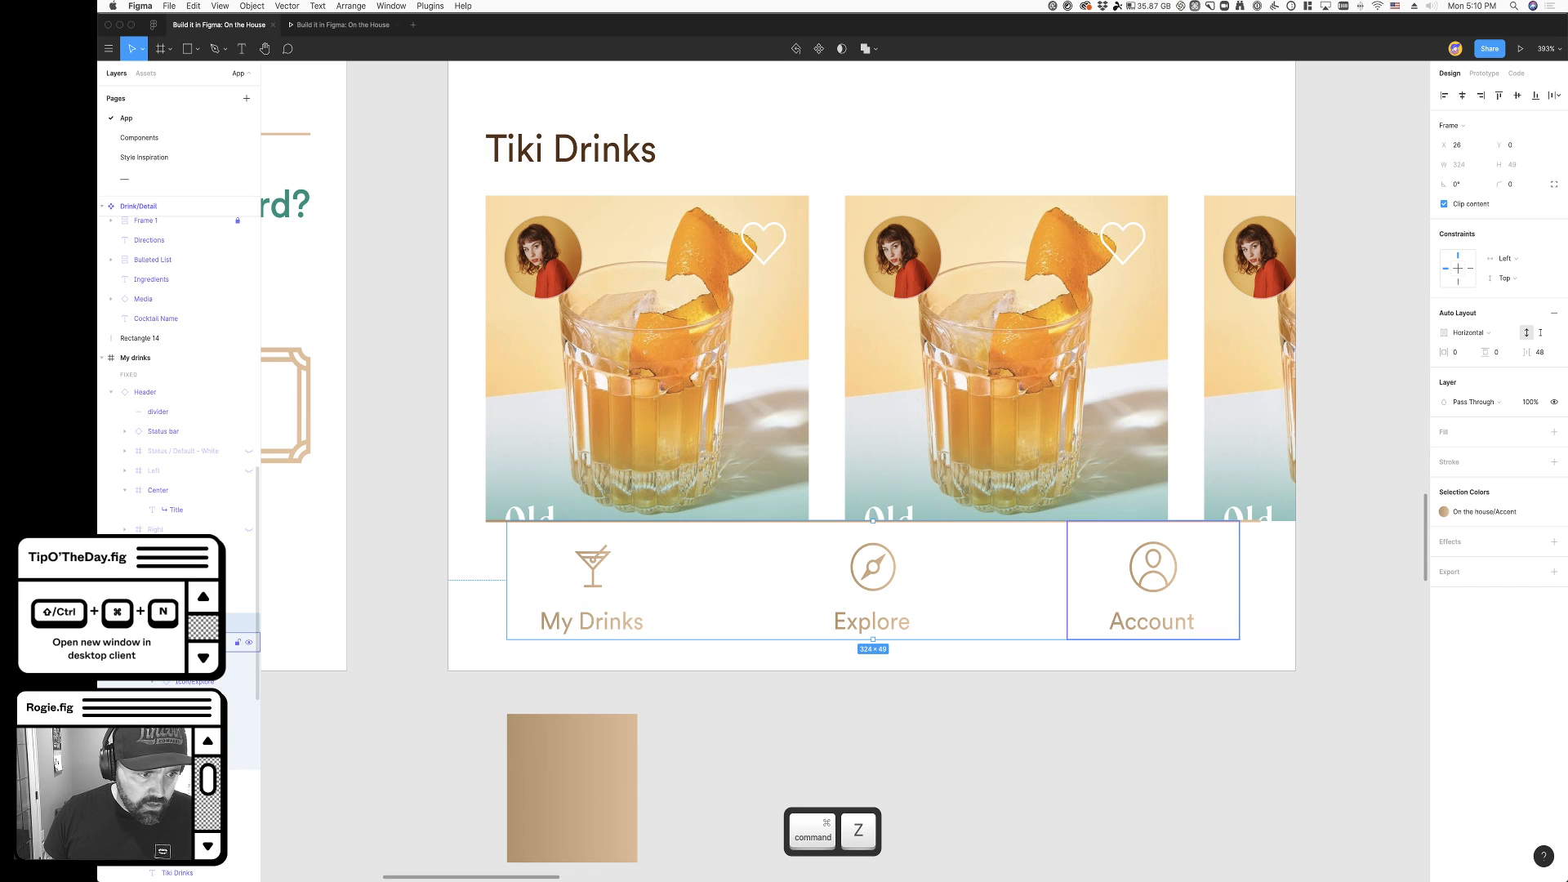
key("super+v")
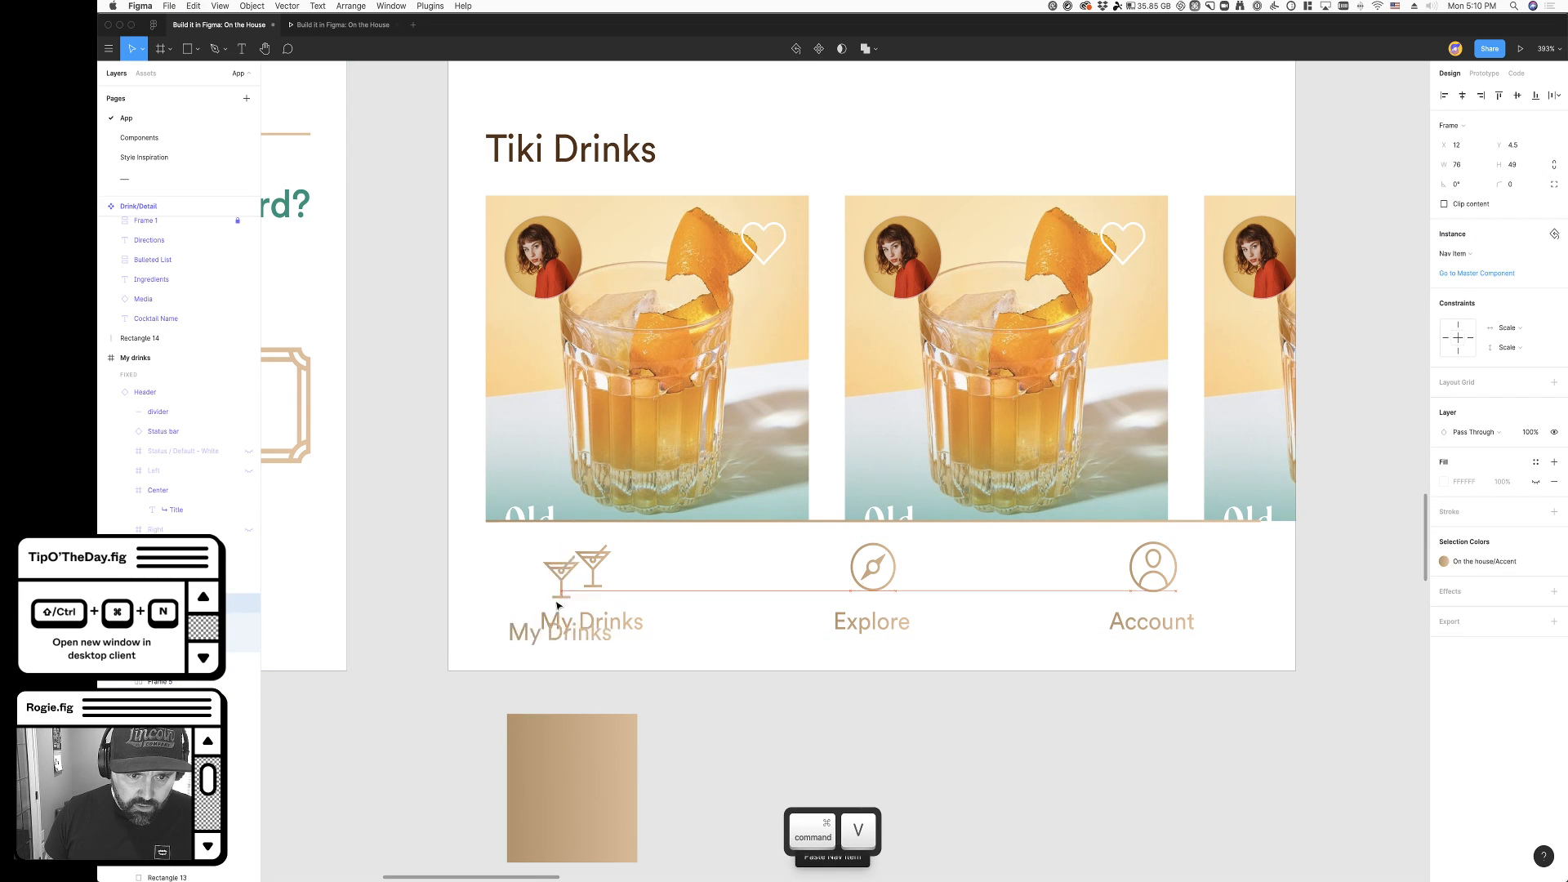
left_click_drag(569, 592, 664, 609)
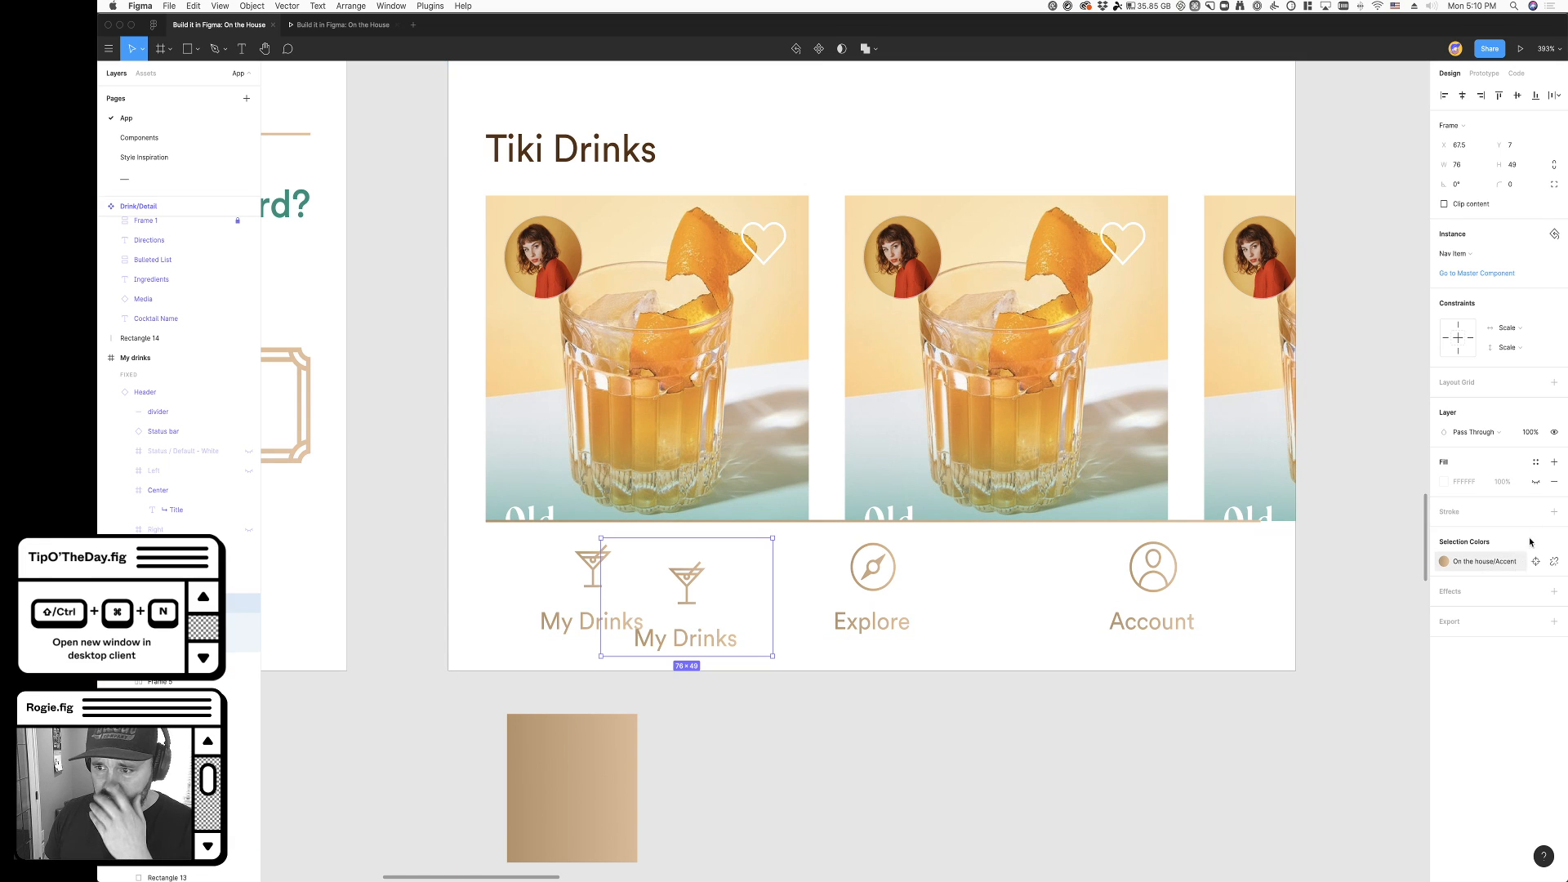
- Fill the pasted My Drinks item with the On the house/Accent color style and move it over the original item
left_click(1536, 463)
left_click(1492, 532)
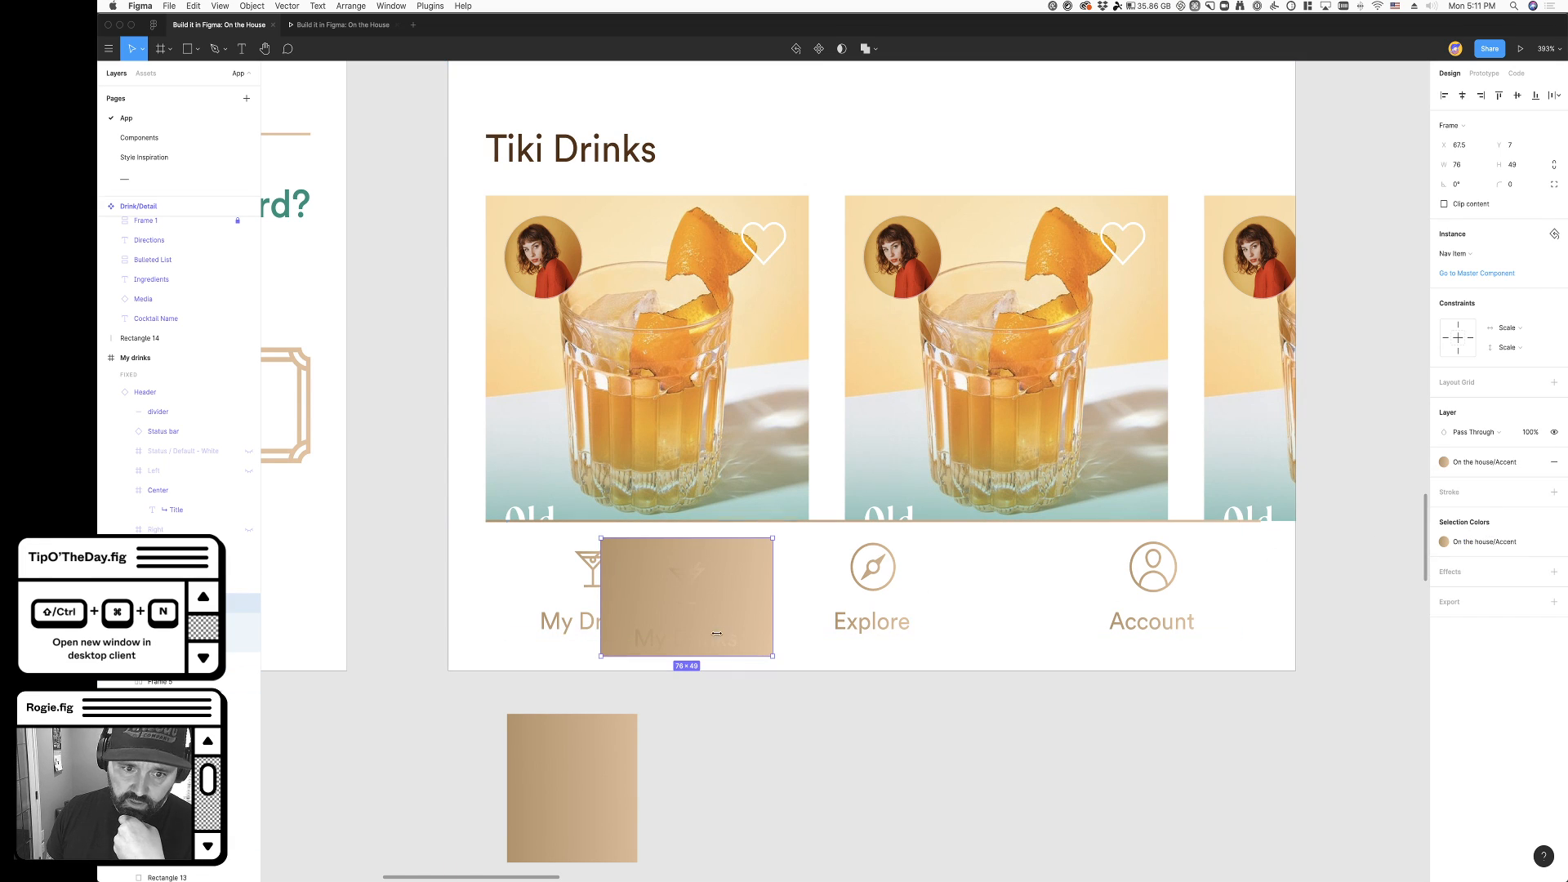
left_click_drag(732, 602, 661, 597)
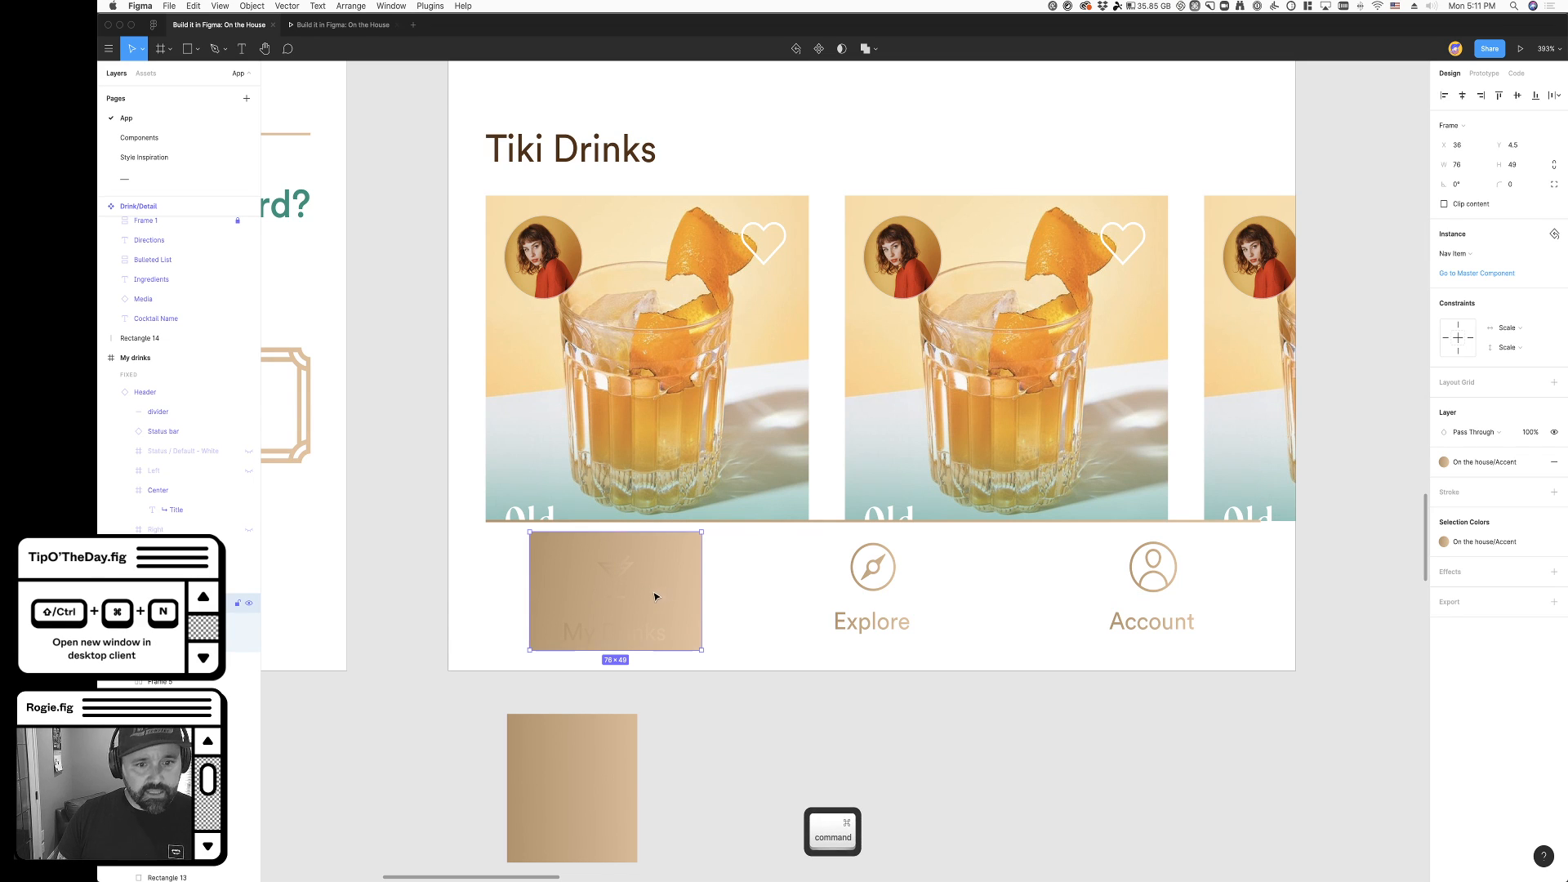
- Apply the On the house/White color style to the text label of the gradient-filled My Drinks item
left_click(621, 583, "super")
left_click(627, 633, "super")
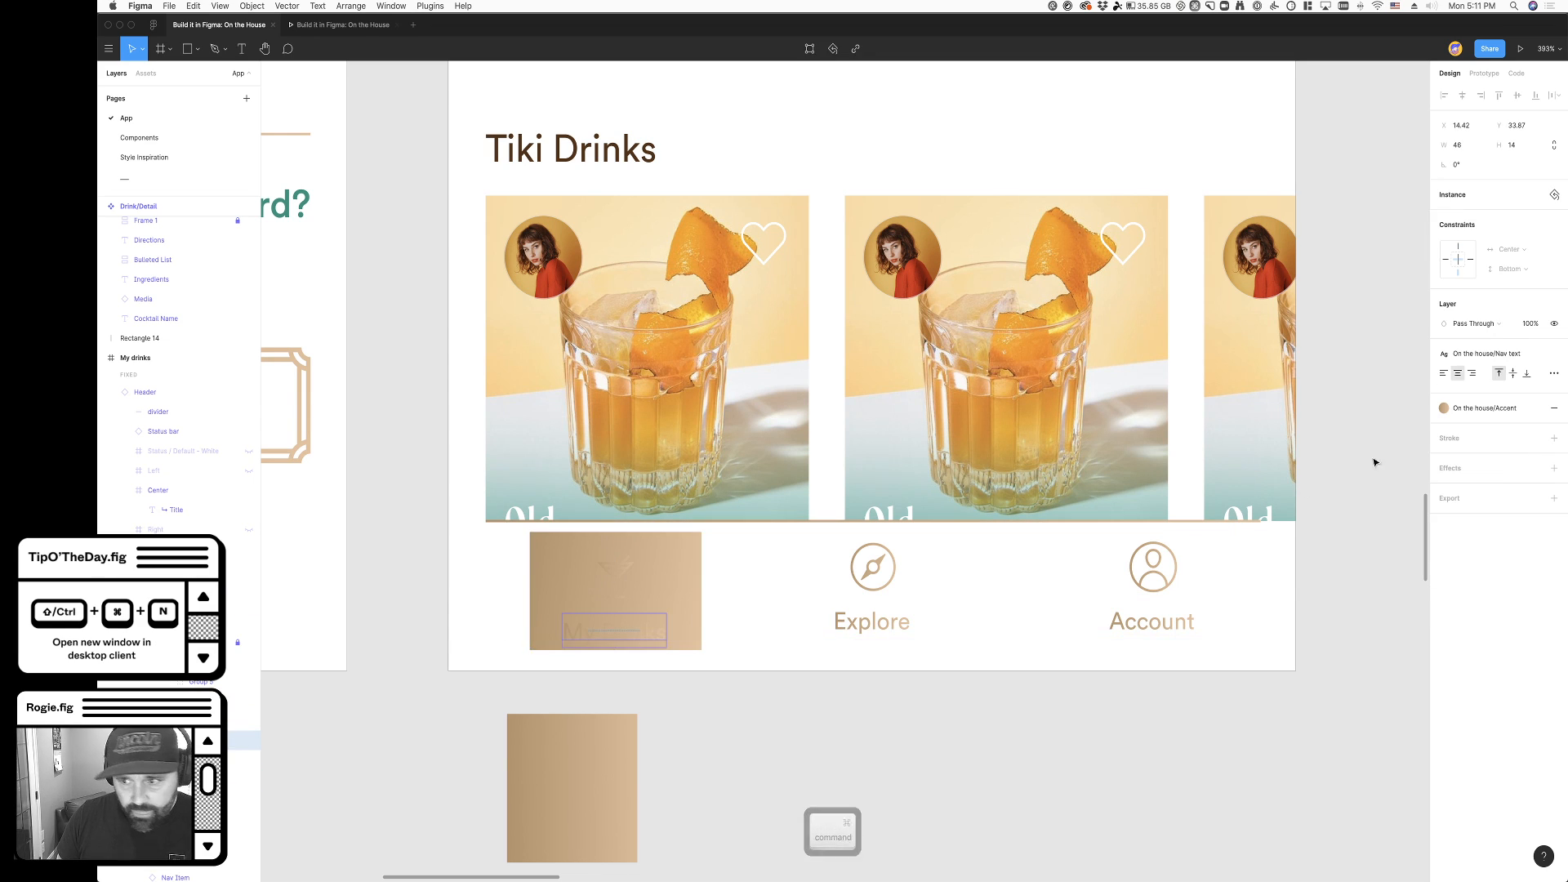
left_click(1485, 408)
left_click(1471, 476)
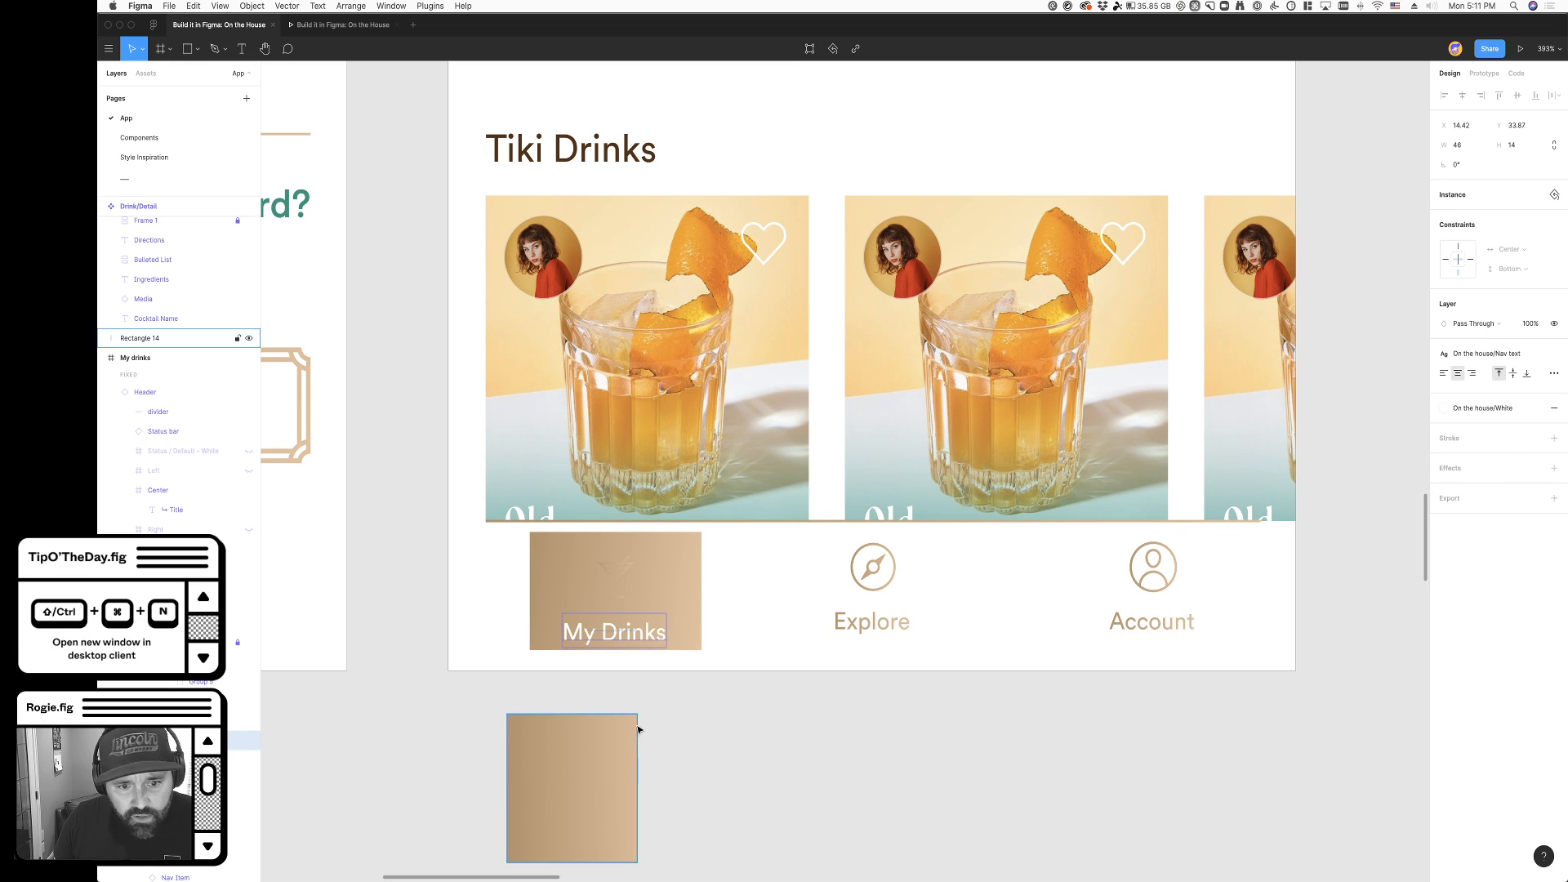
- Recolor the cocktail icon's shape in the gradient-filled My Drinks item with the On the house/White color style
left_click(616, 579, "super")
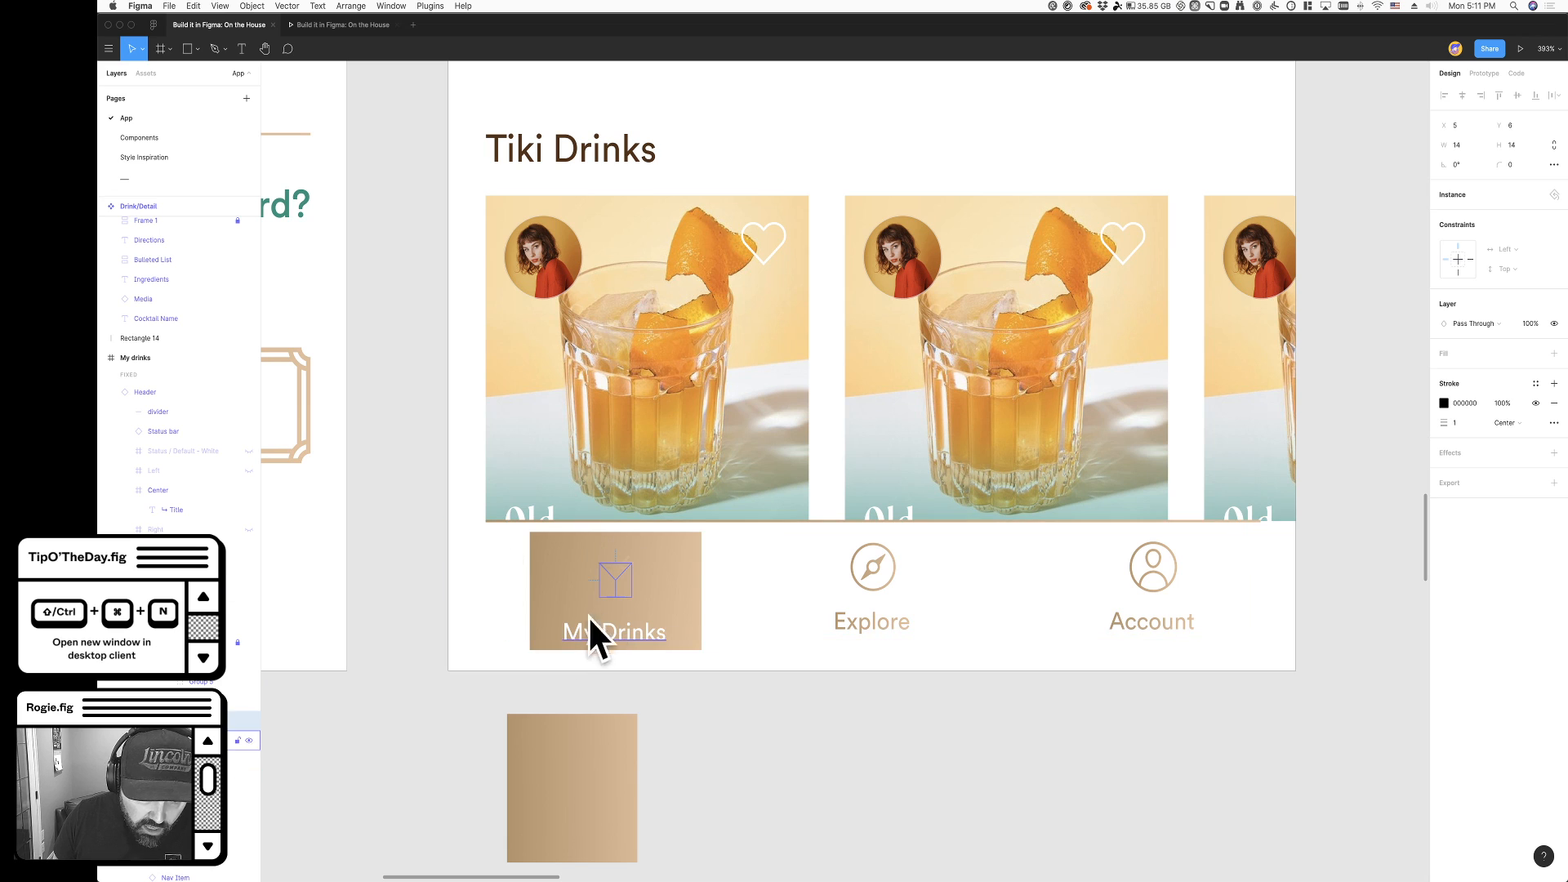
left_click(698, 617, "super")
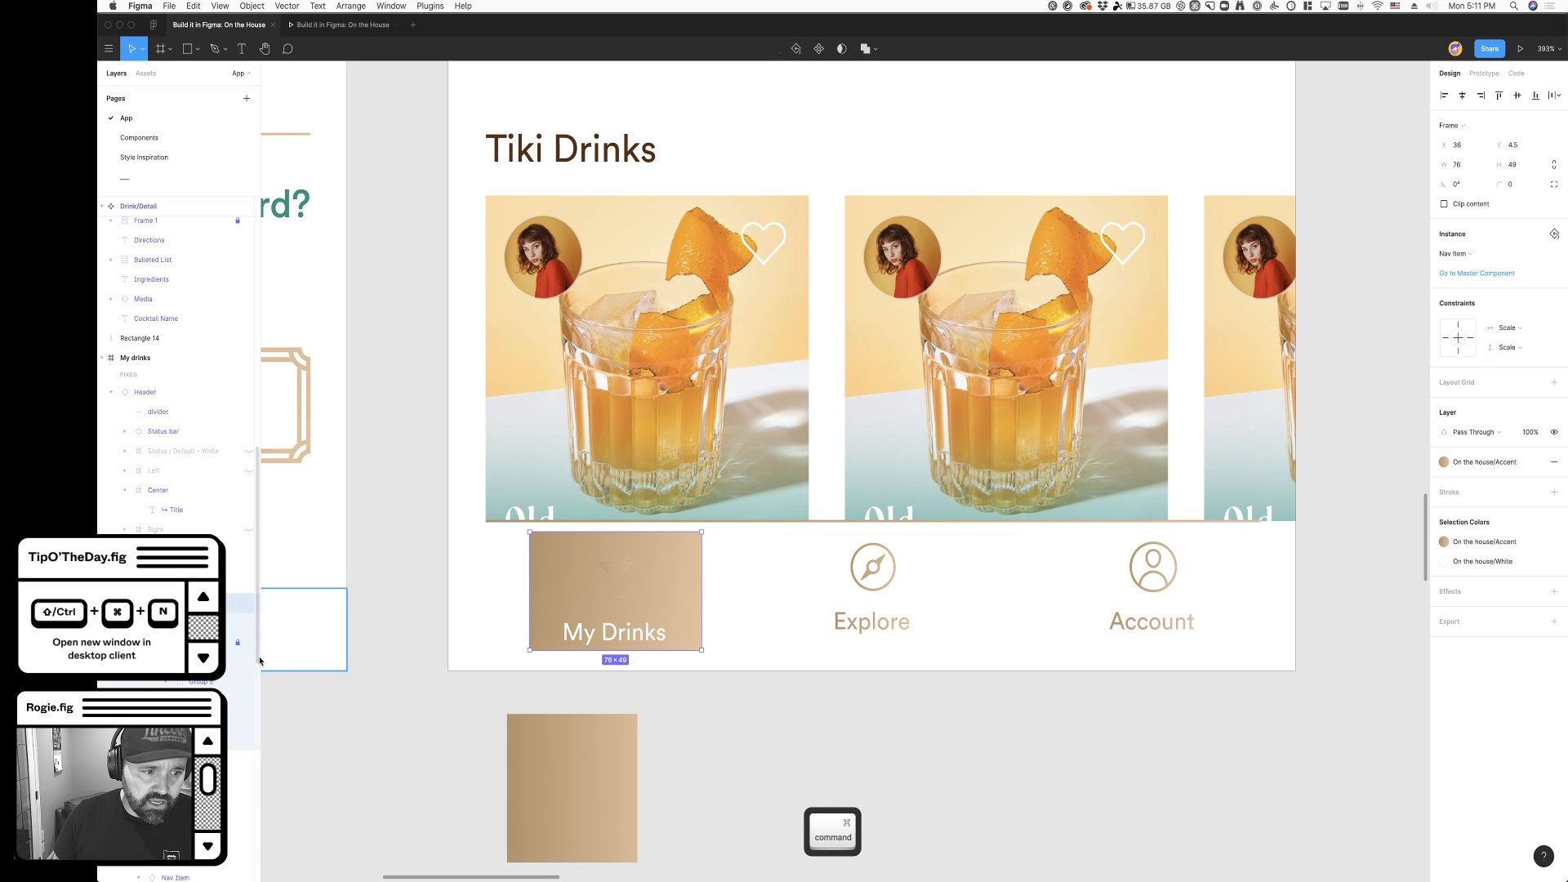
left_click(201, 643)
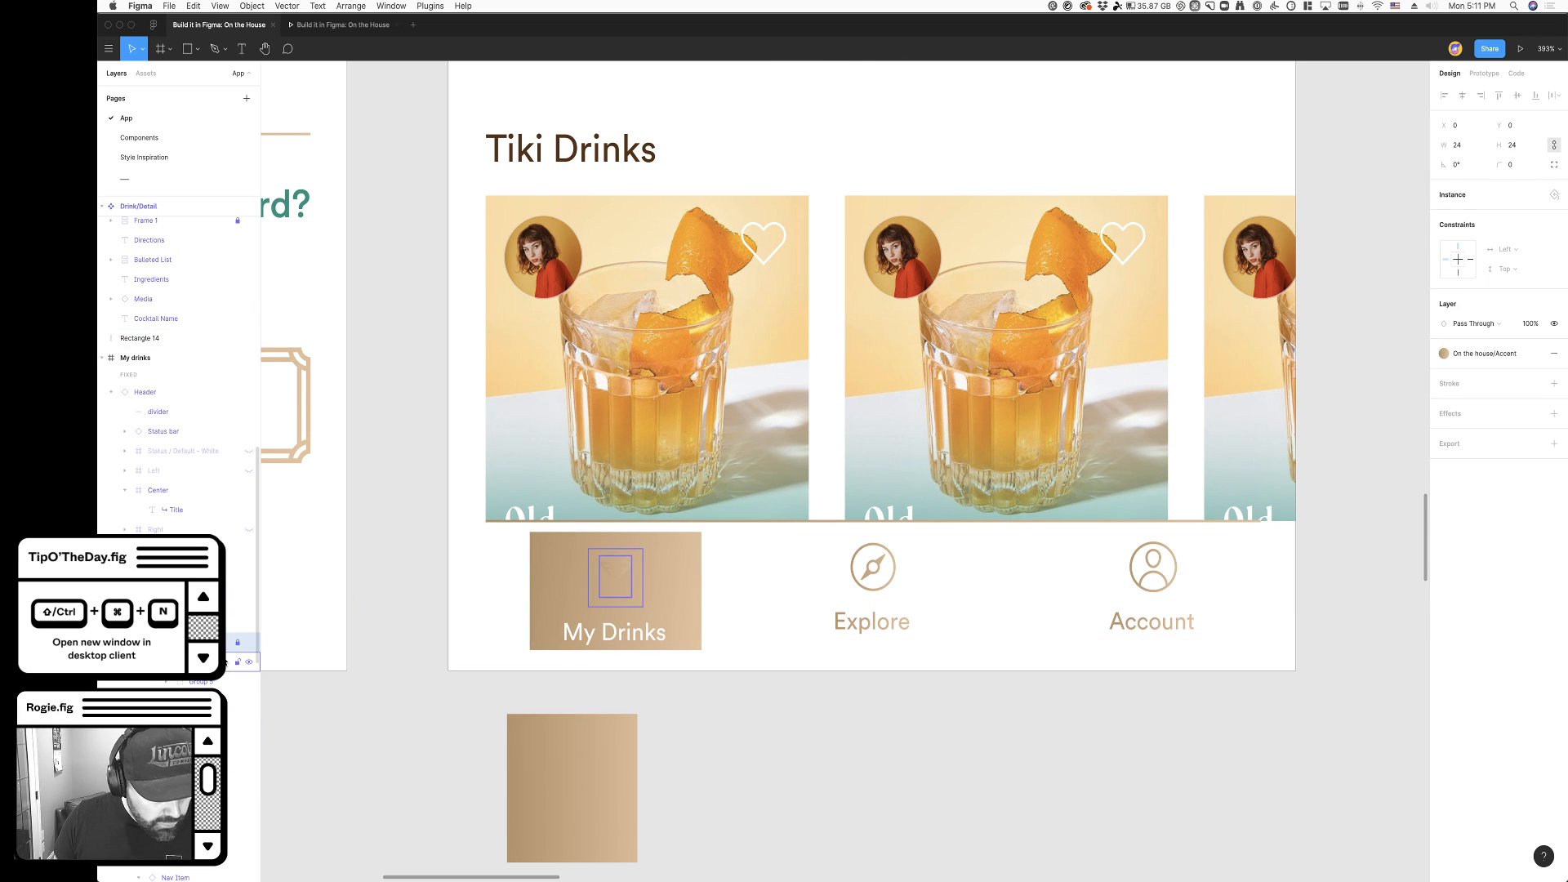
left_click(201, 662)
left_click(211, 701)
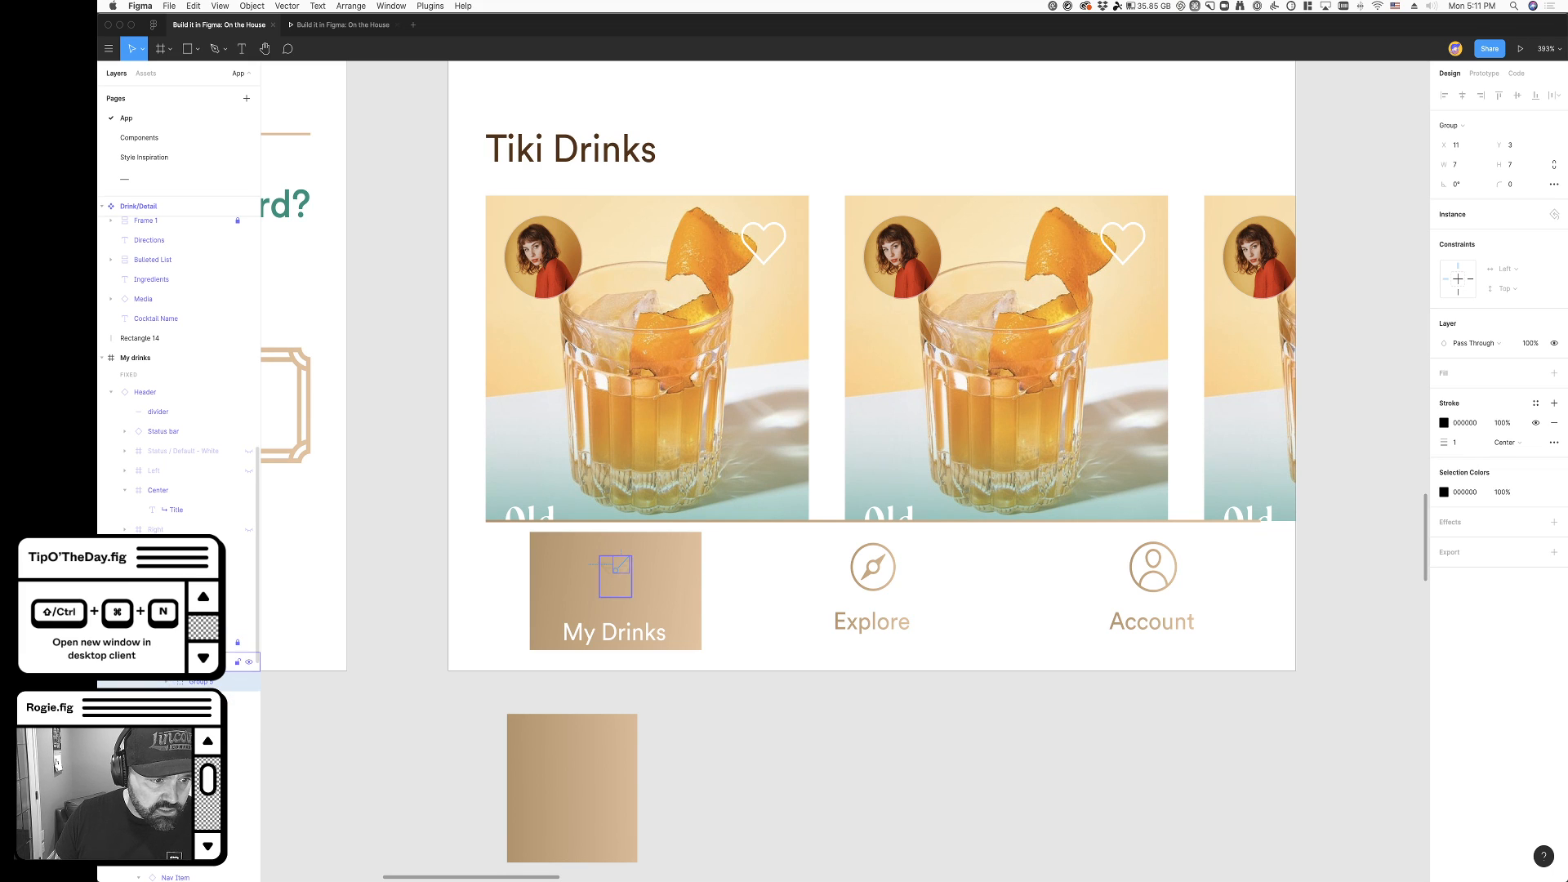
left_click(201, 642)
left_click(1523, 353)
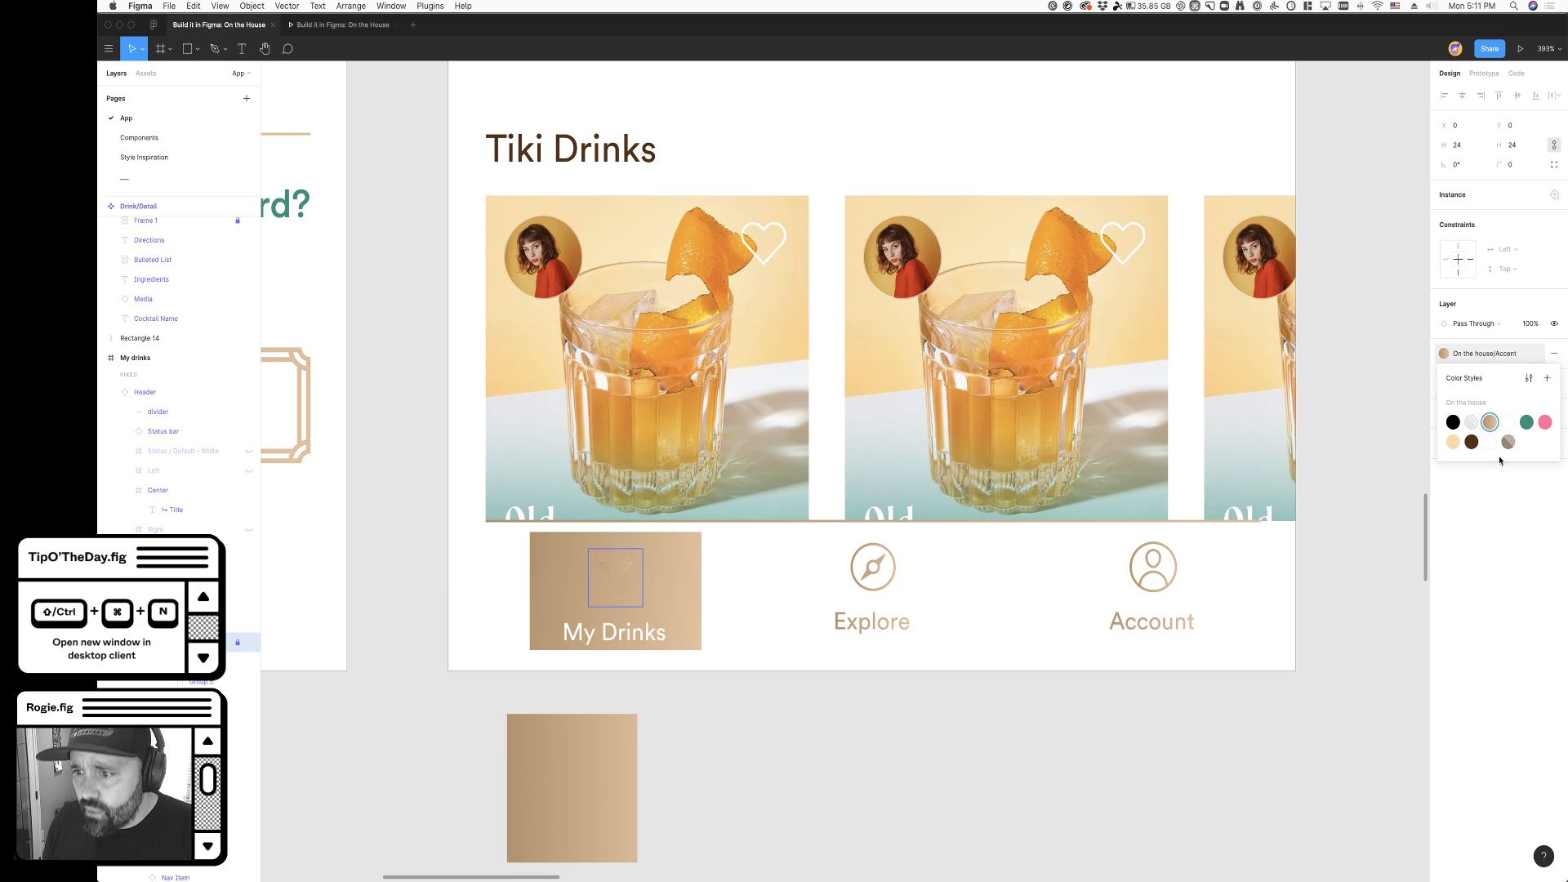
left_click(1491, 447)
left_click(762, 714)
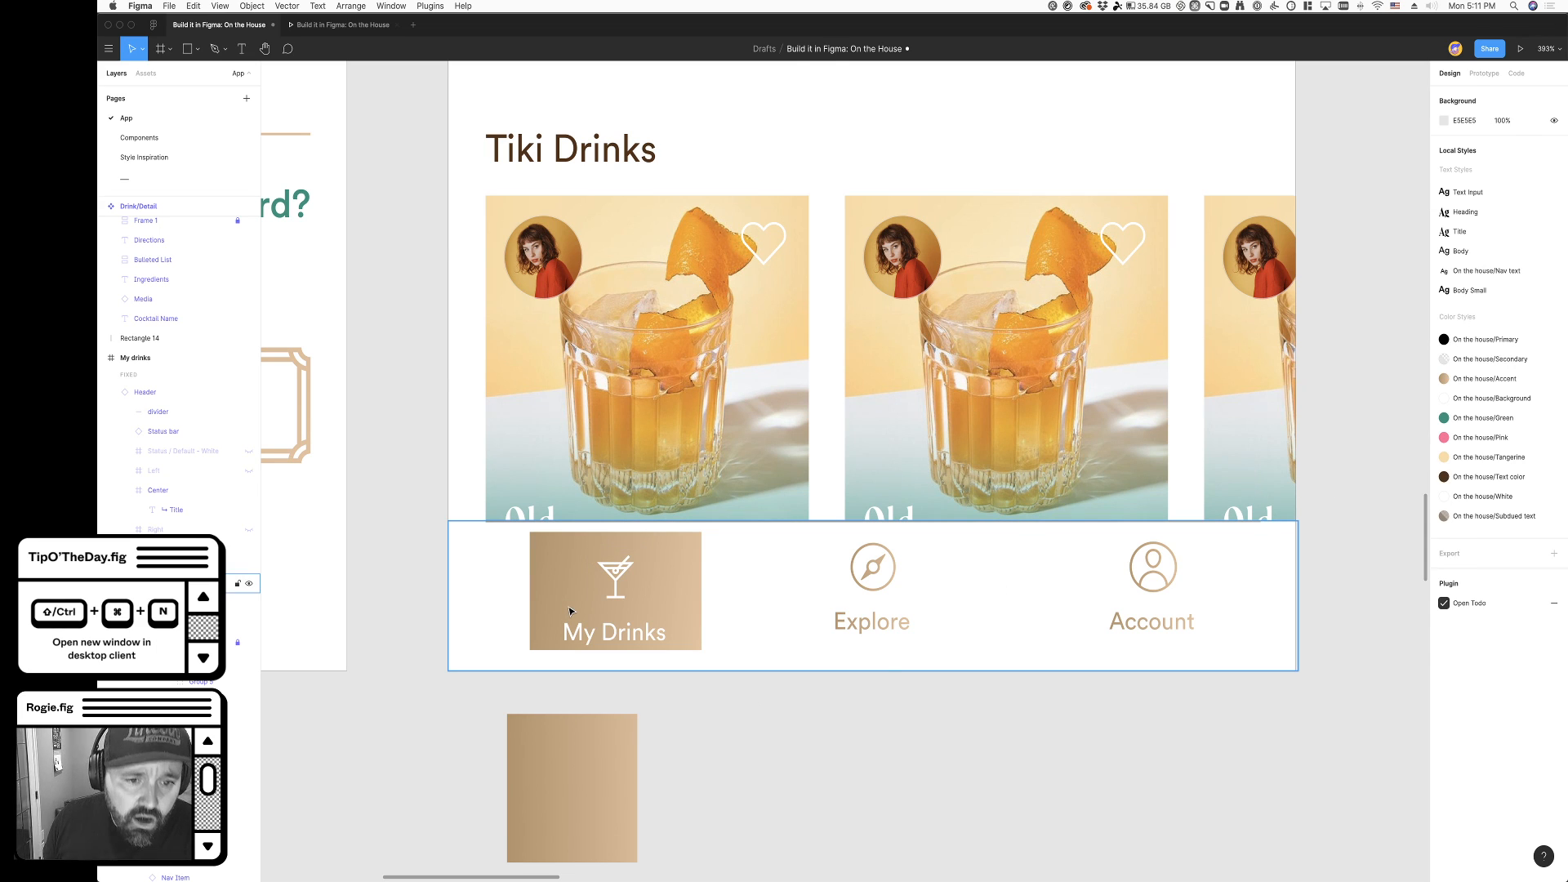
- Try stretching the filled My Drinks item up to the navigation bar's divider, to a height of 54, and undo it
left_click(713, 645)
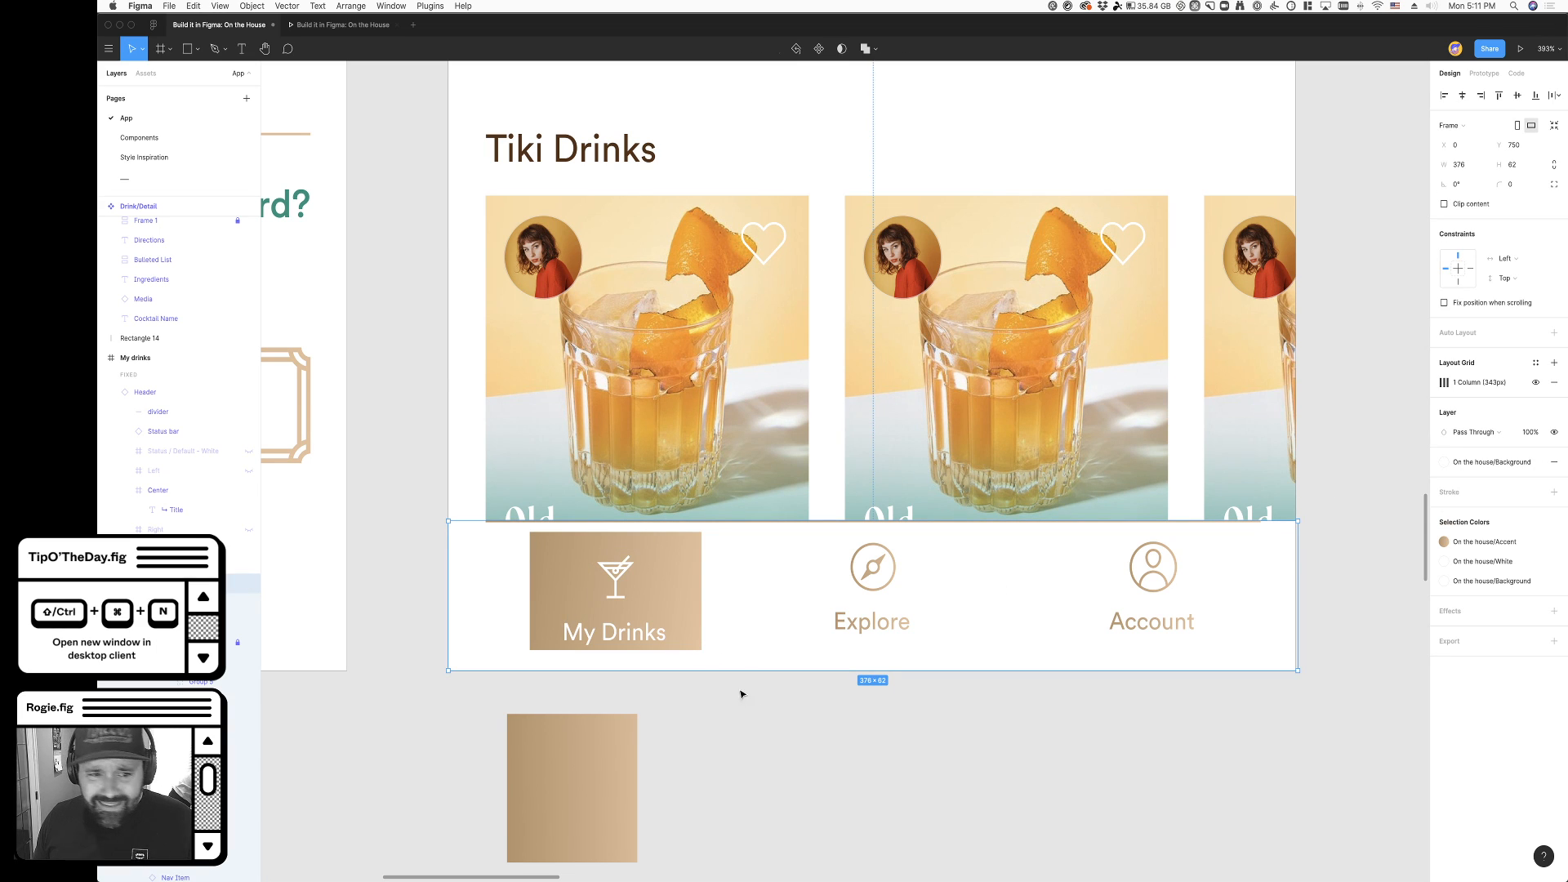
left_click(698, 592, "super")
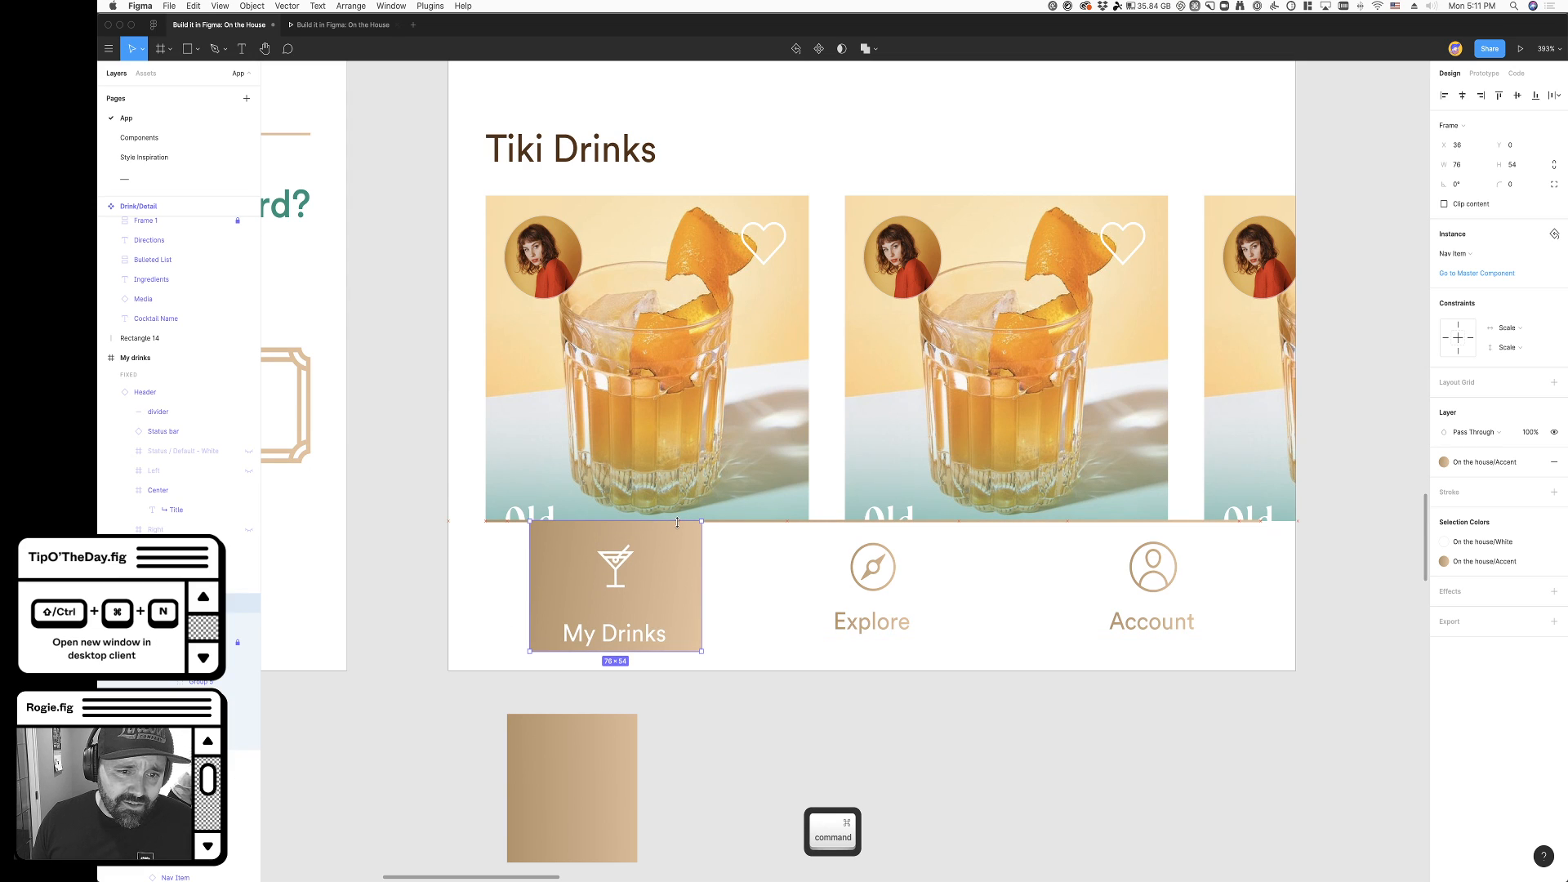
key("super+z")
key("super+z")
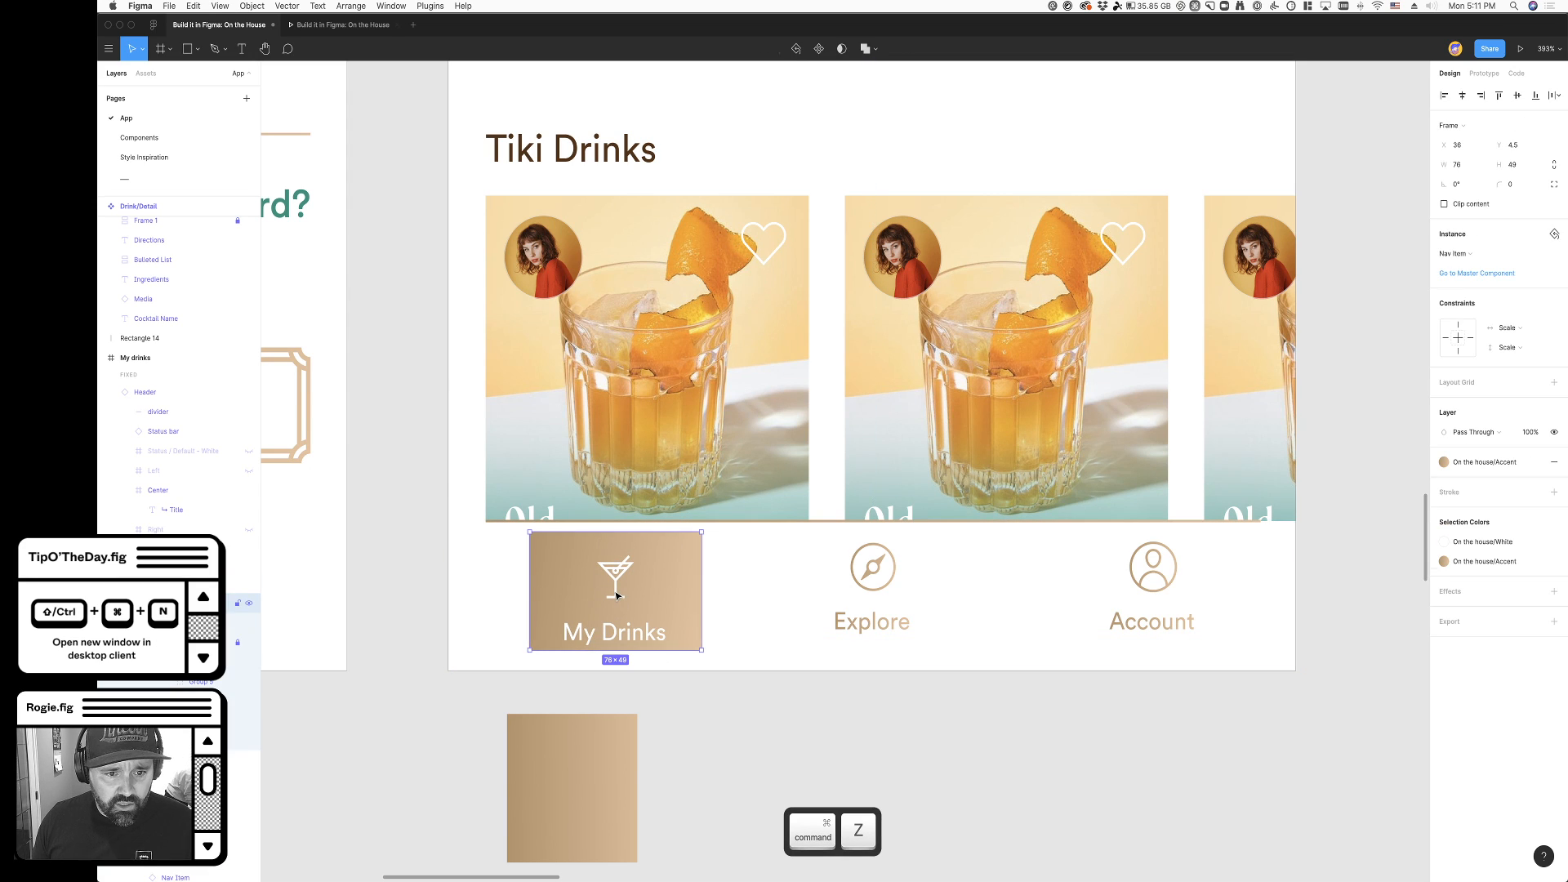
key("super+z")
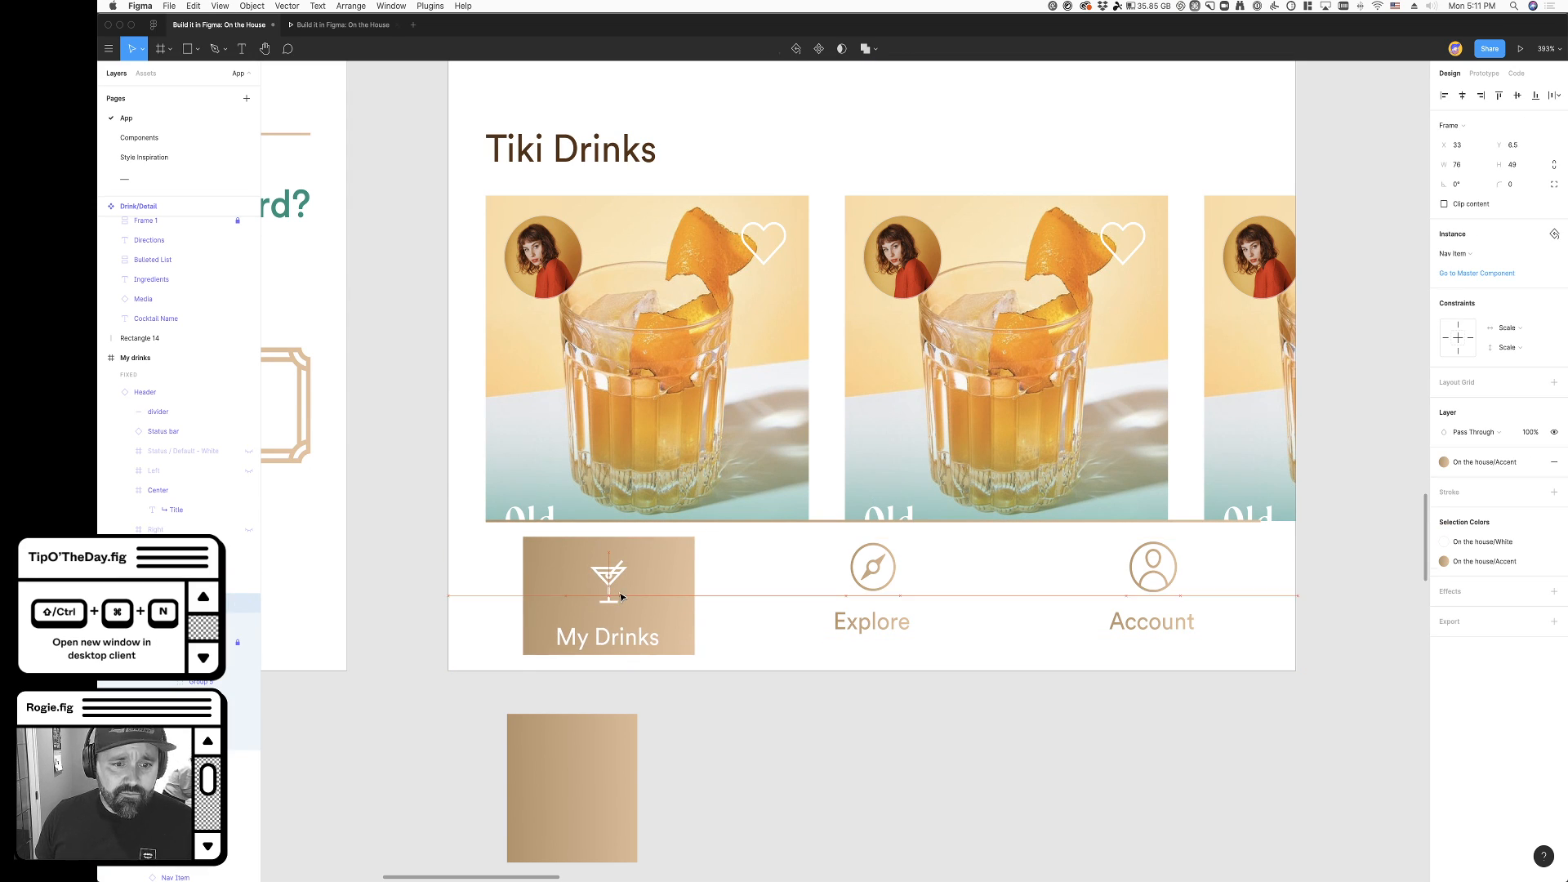
- Move the filled My Drinks item onto the canvas below and paste a copy of the original item into the navigation bar outside the row
left_click_drag(610, 608, 769, 795)
left_click(600, 576)
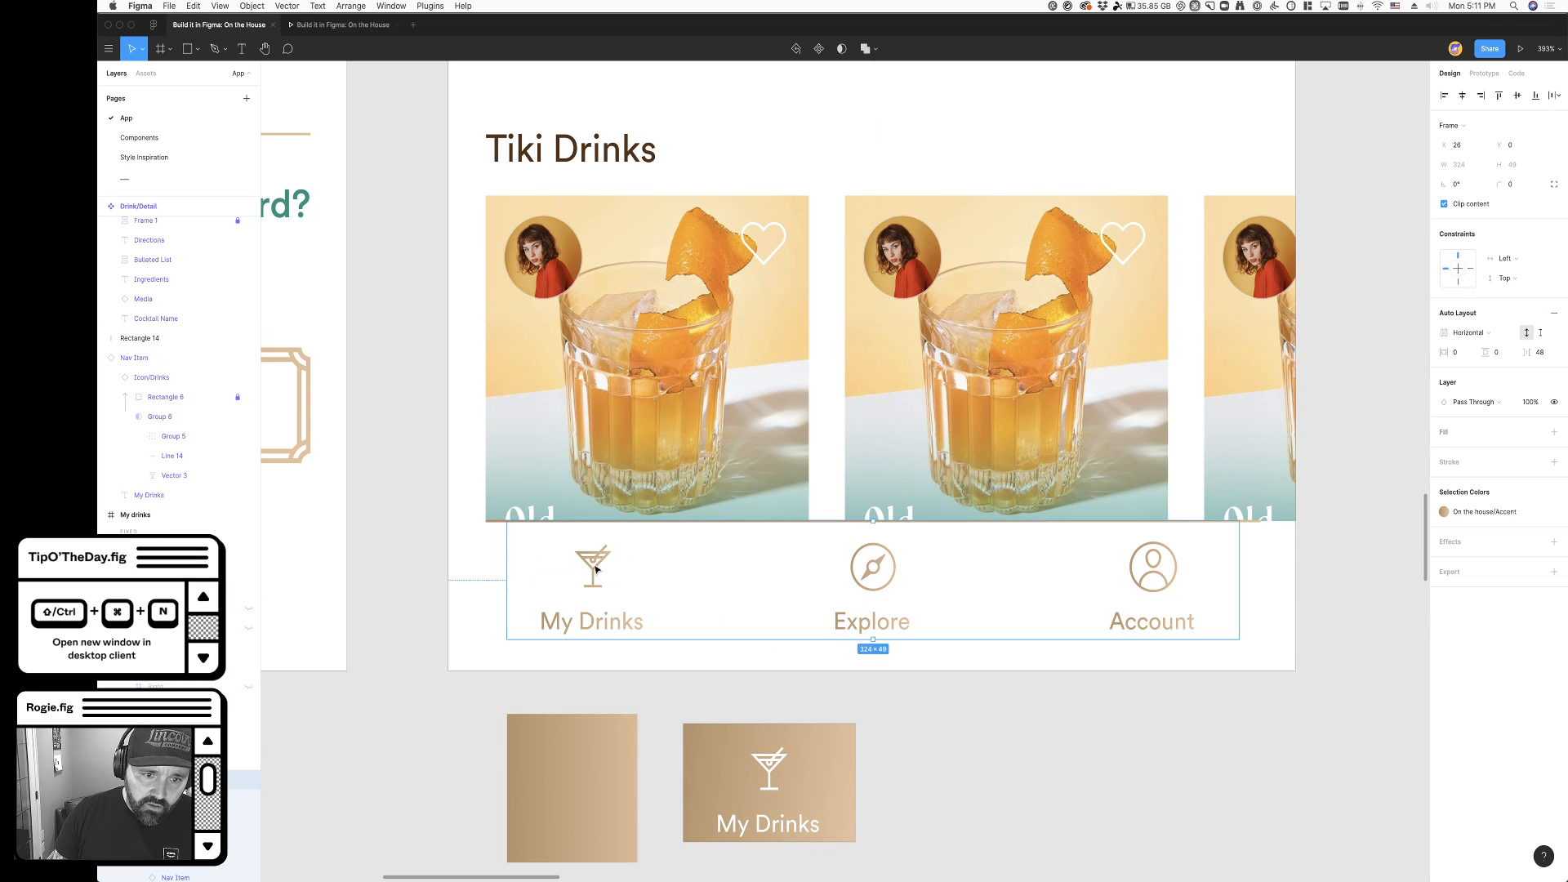
left_click(597, 586, "super")
key("super+c")
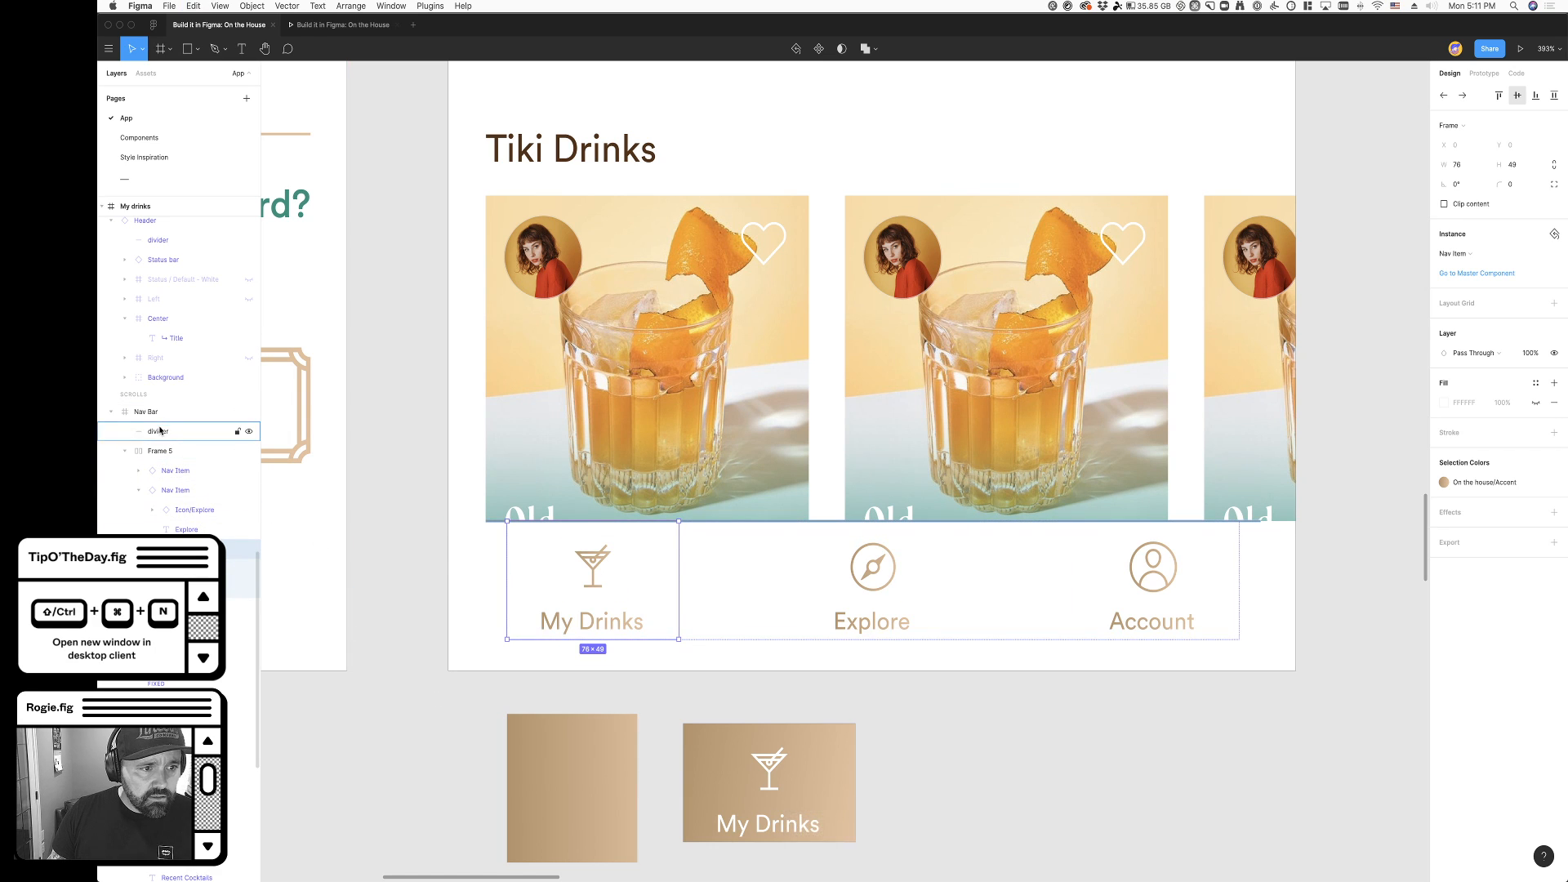
left_click(580, 604)
key("super+v")
key("Right")
key("Right")
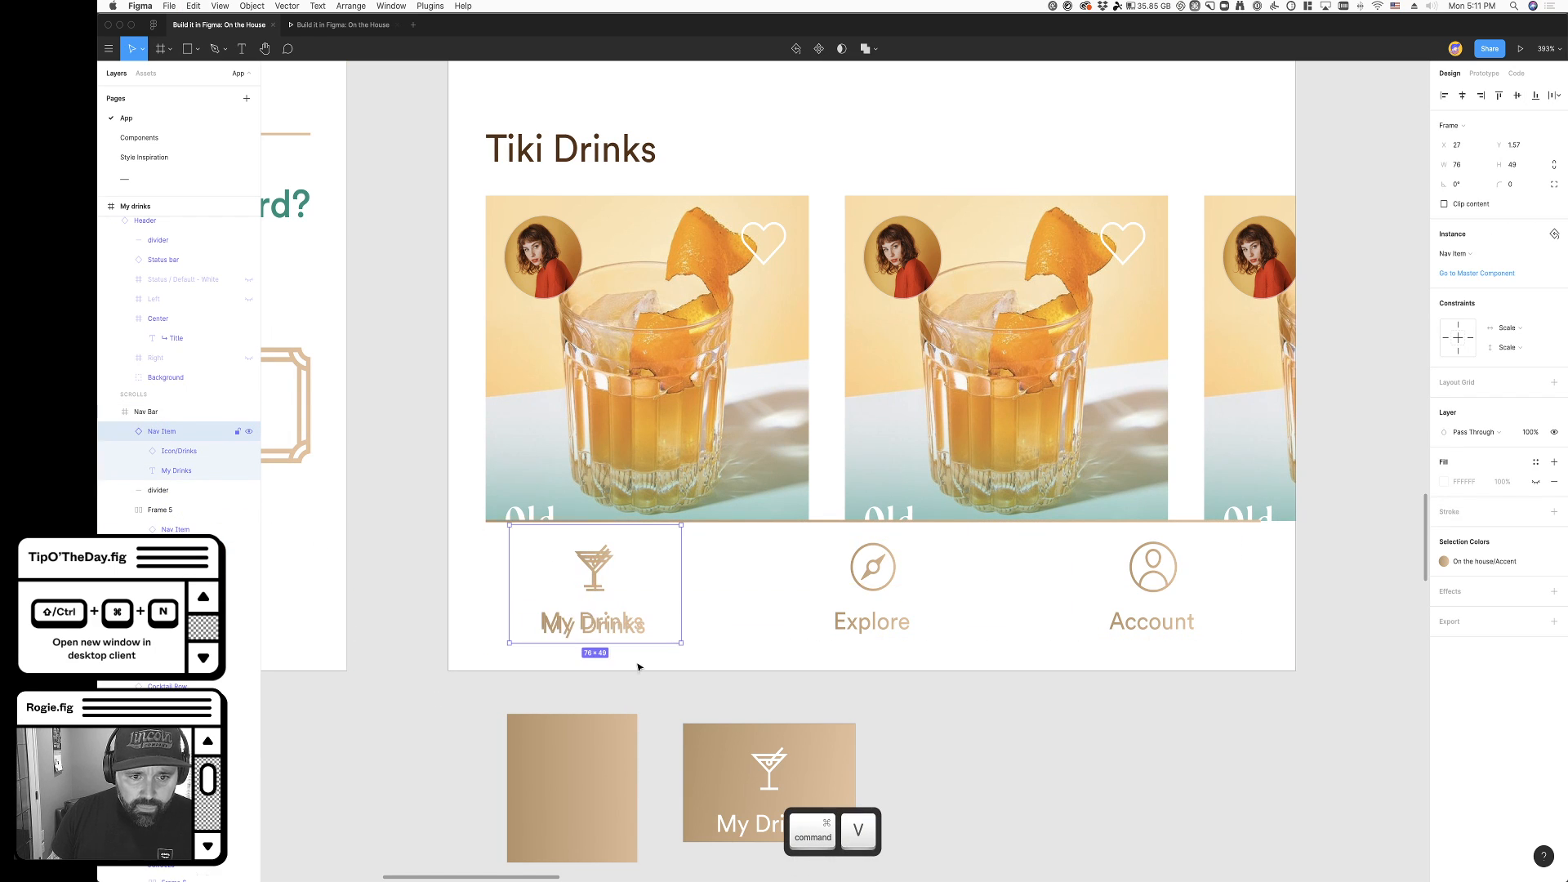
- Show the pasted My Drinks item's FFFFFF fill and give it an inside stroke of 2 in the On the house/Accent style
left_click(1537, 482)
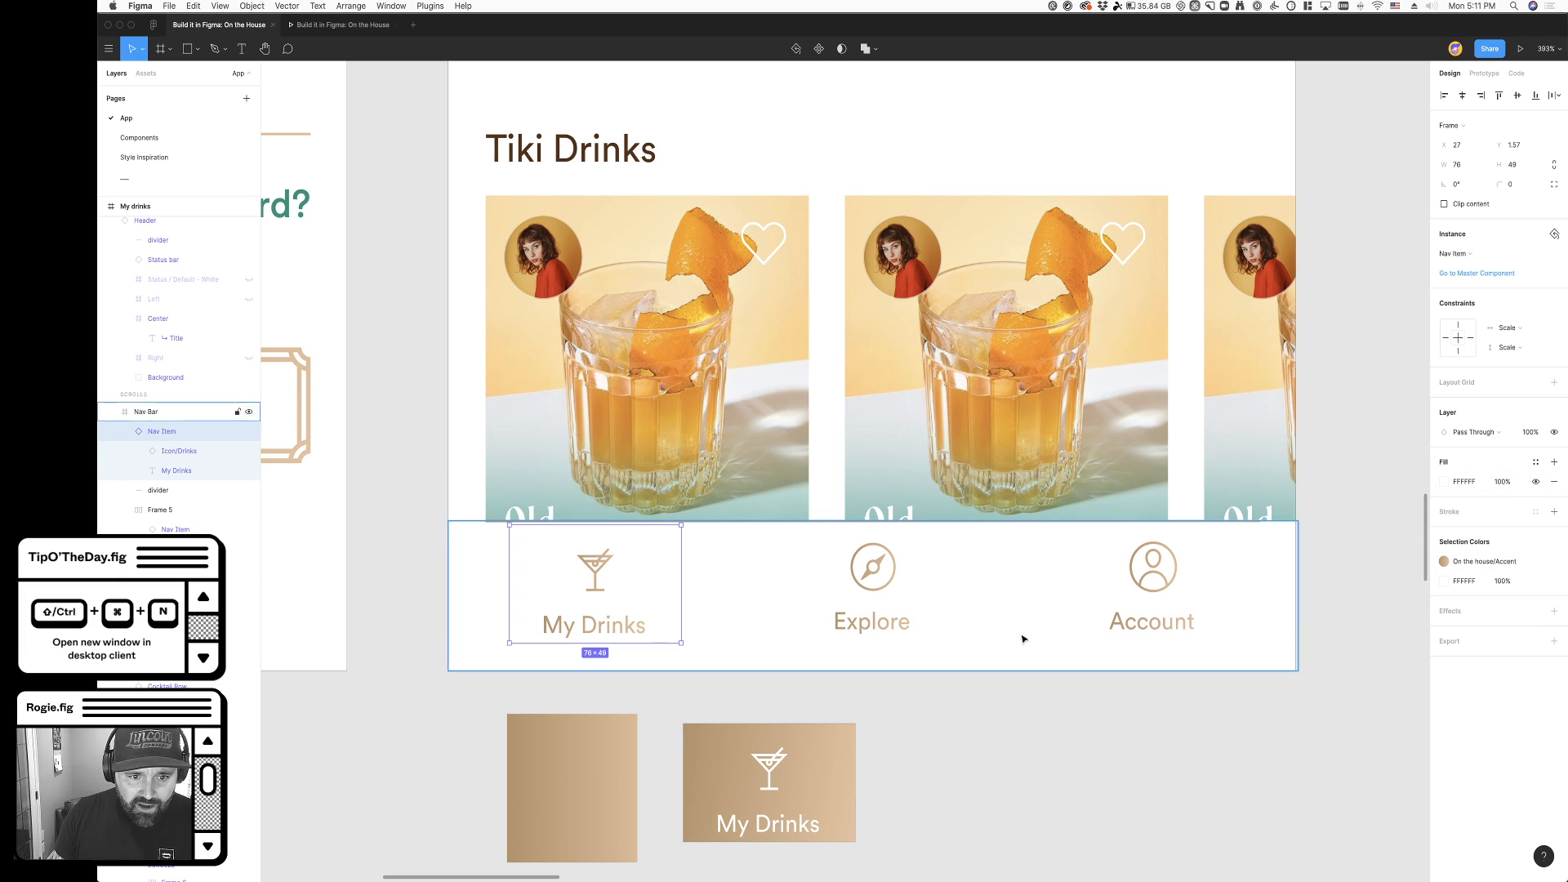
left_click_drag(643, 614, 647, 617)
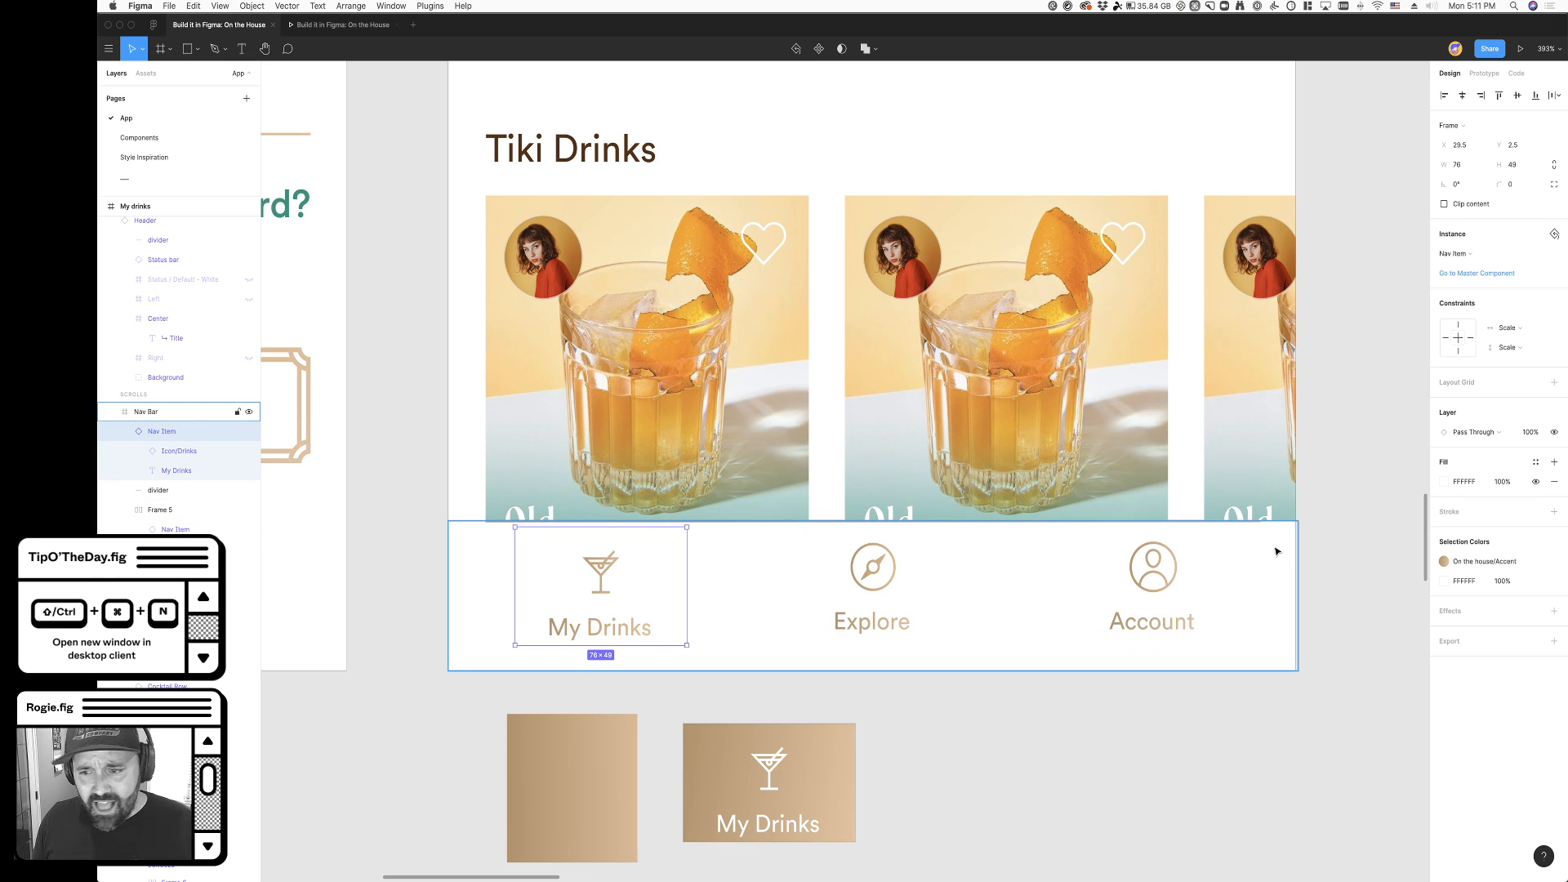
left_click(1554, 512)
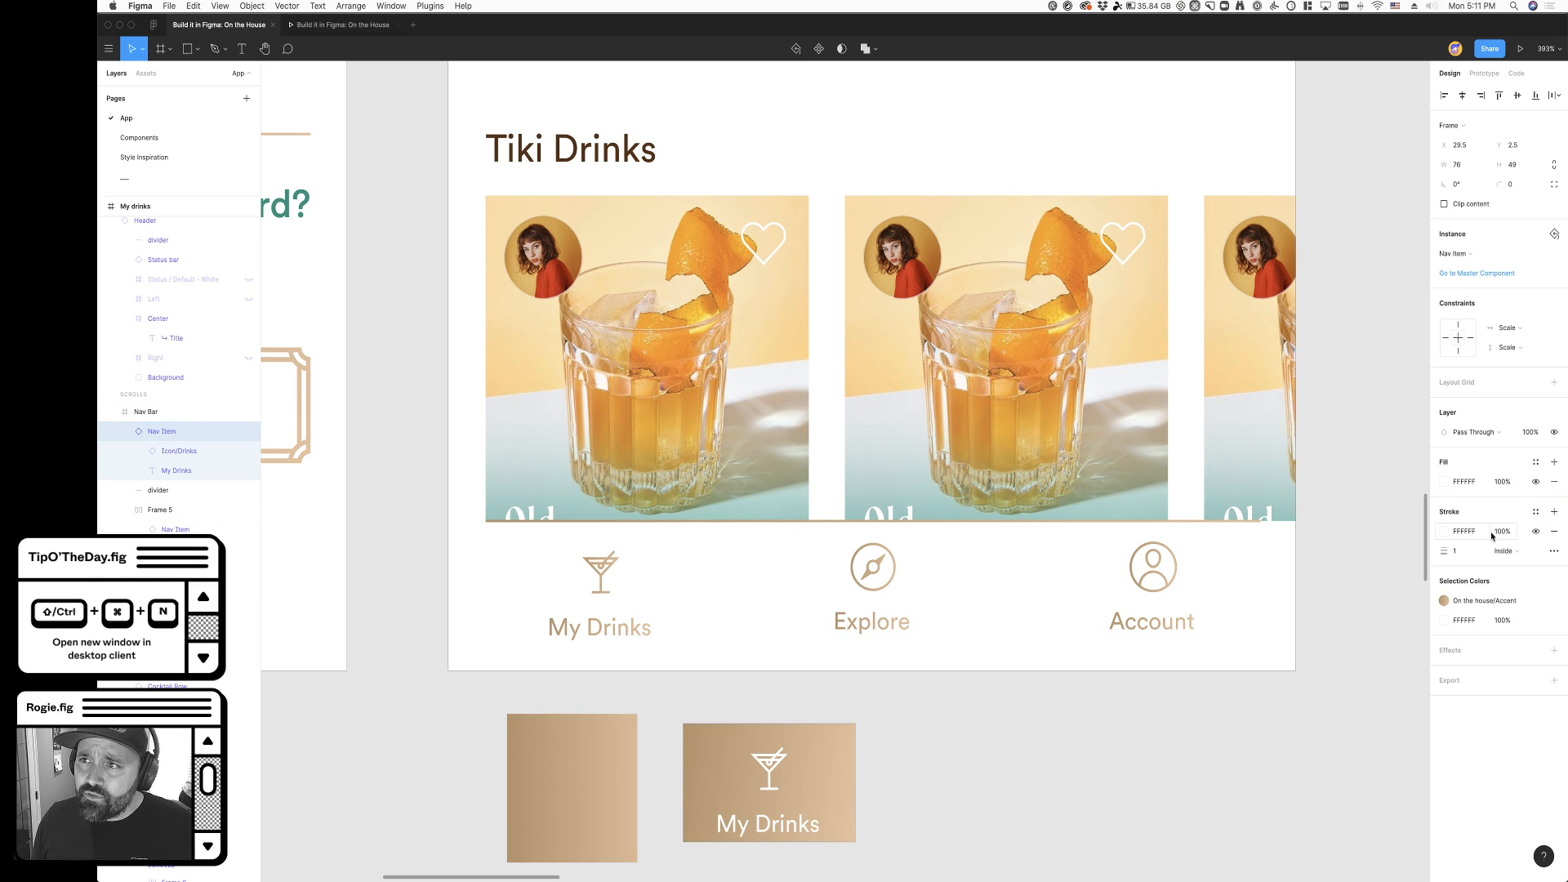
type("2")
key("Tab")
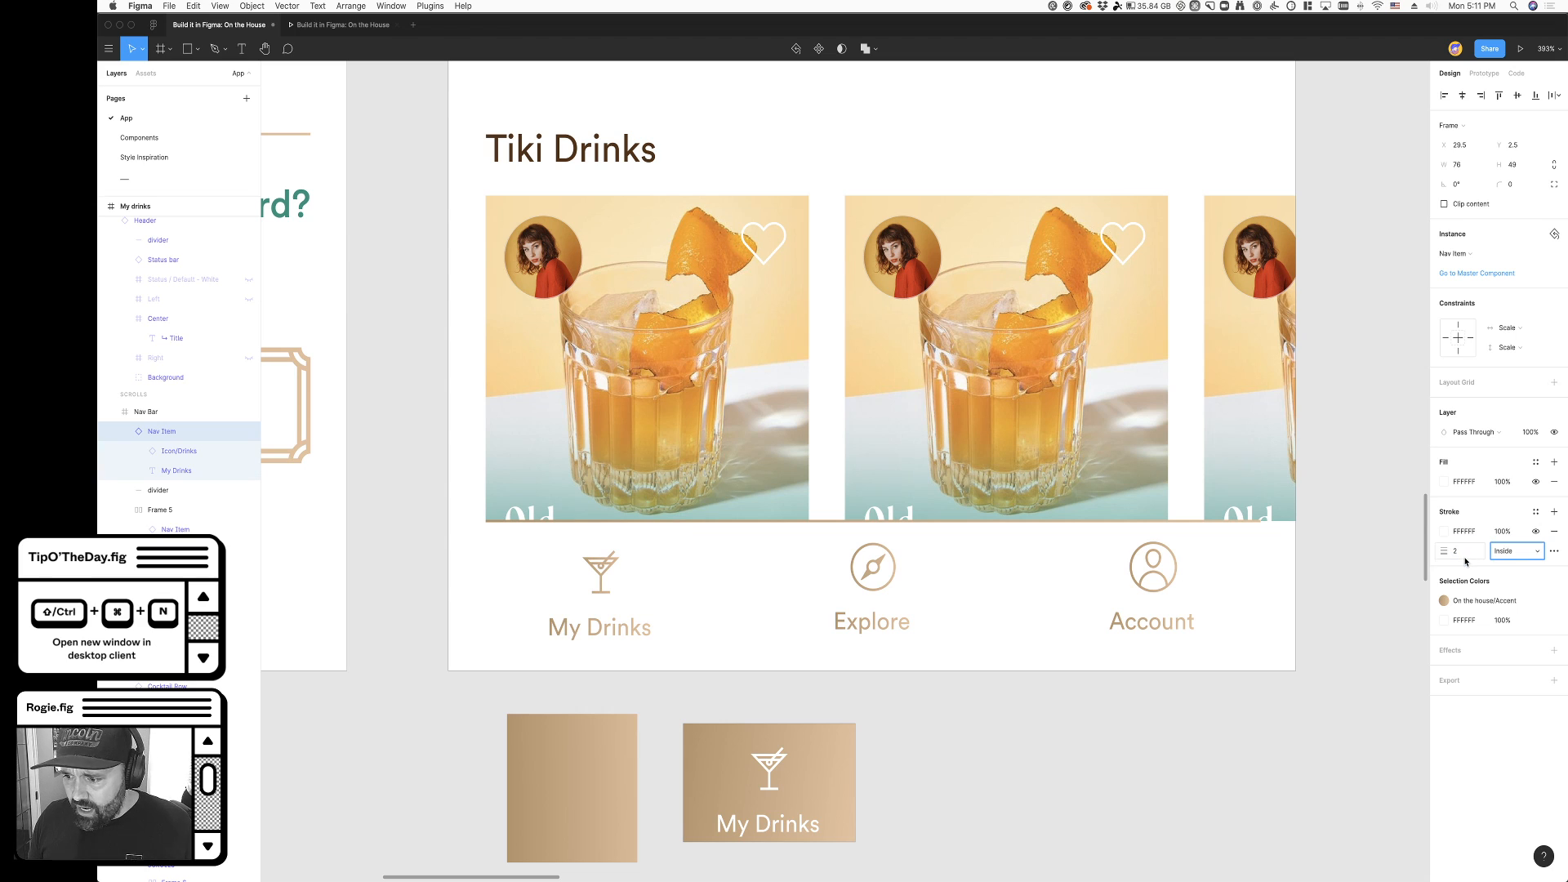
left_click(1535, 511)
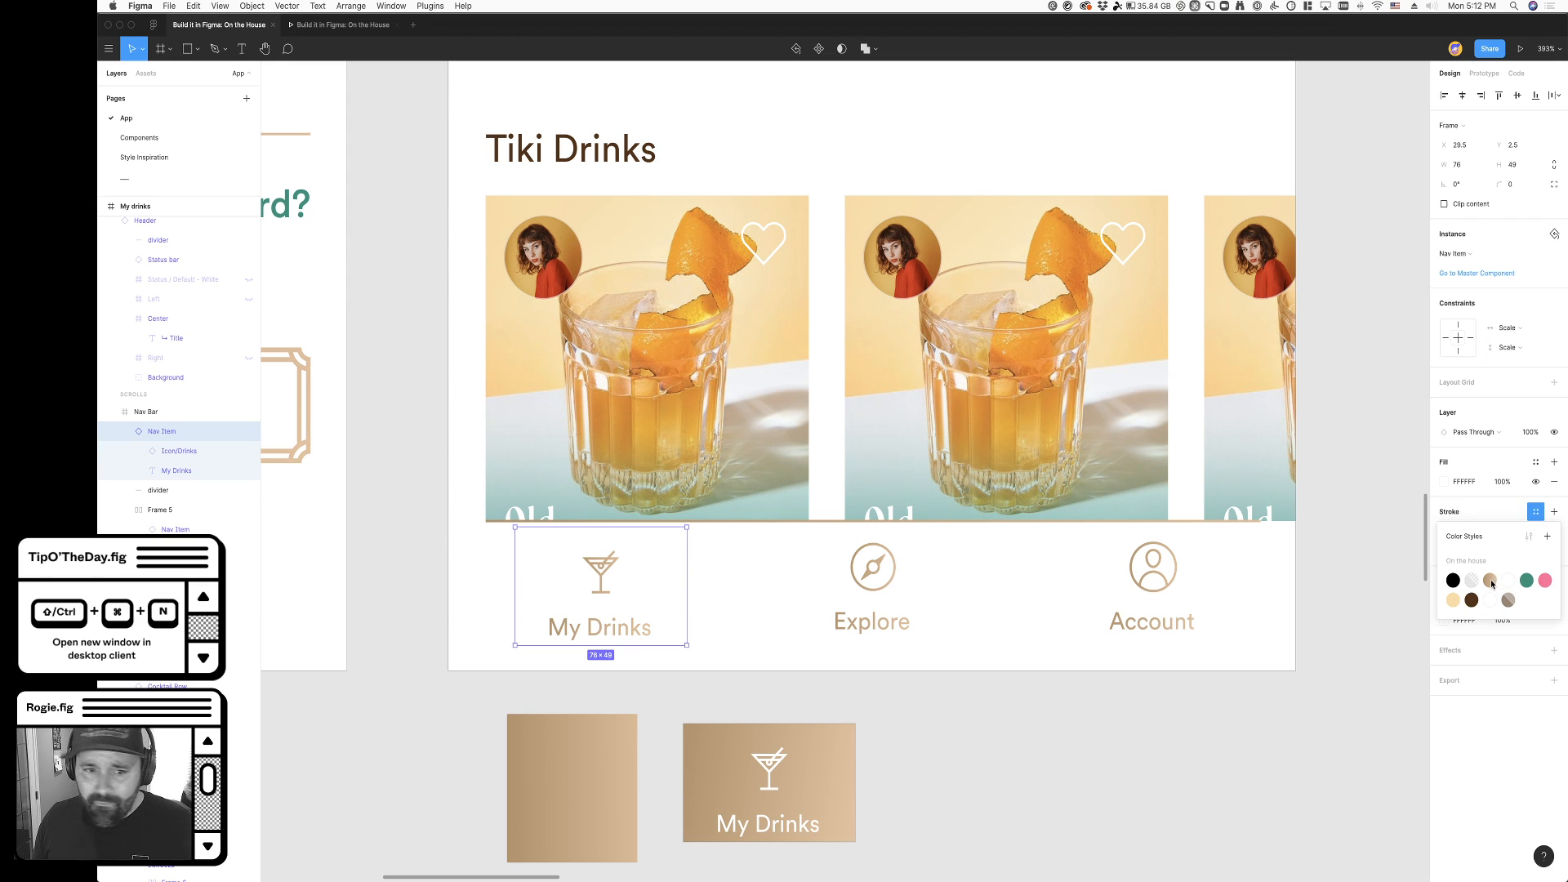
left_click(1492, 580)
left_click(605, 626)
left_click(605, 625)
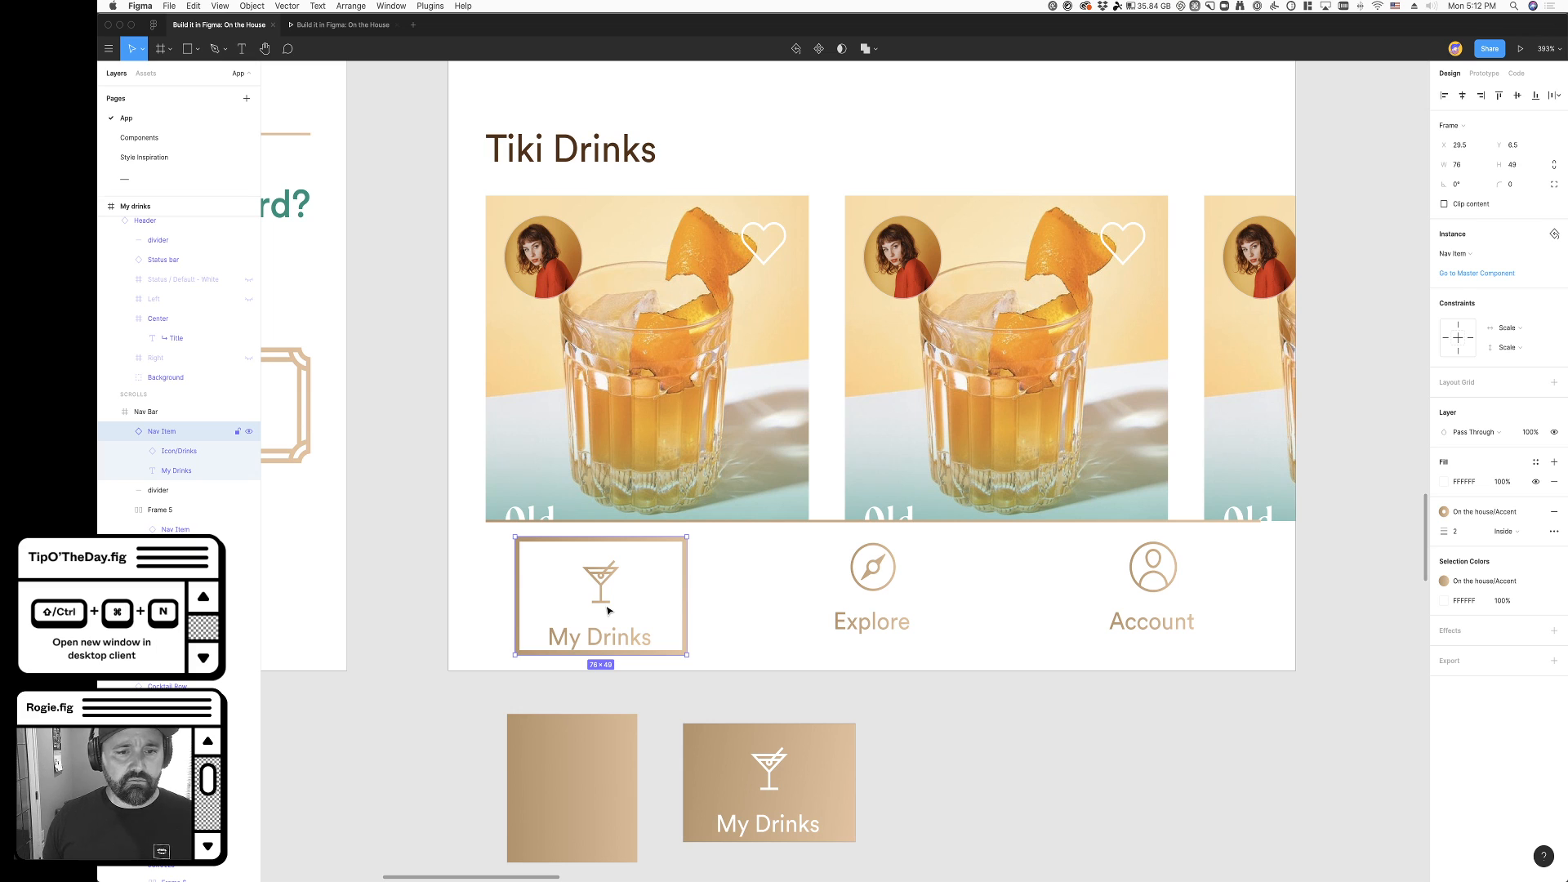
- Remove the outlined My Drinks copy from the navigation bar and the gradient rectangle from the canvas below
key("cmd+x")
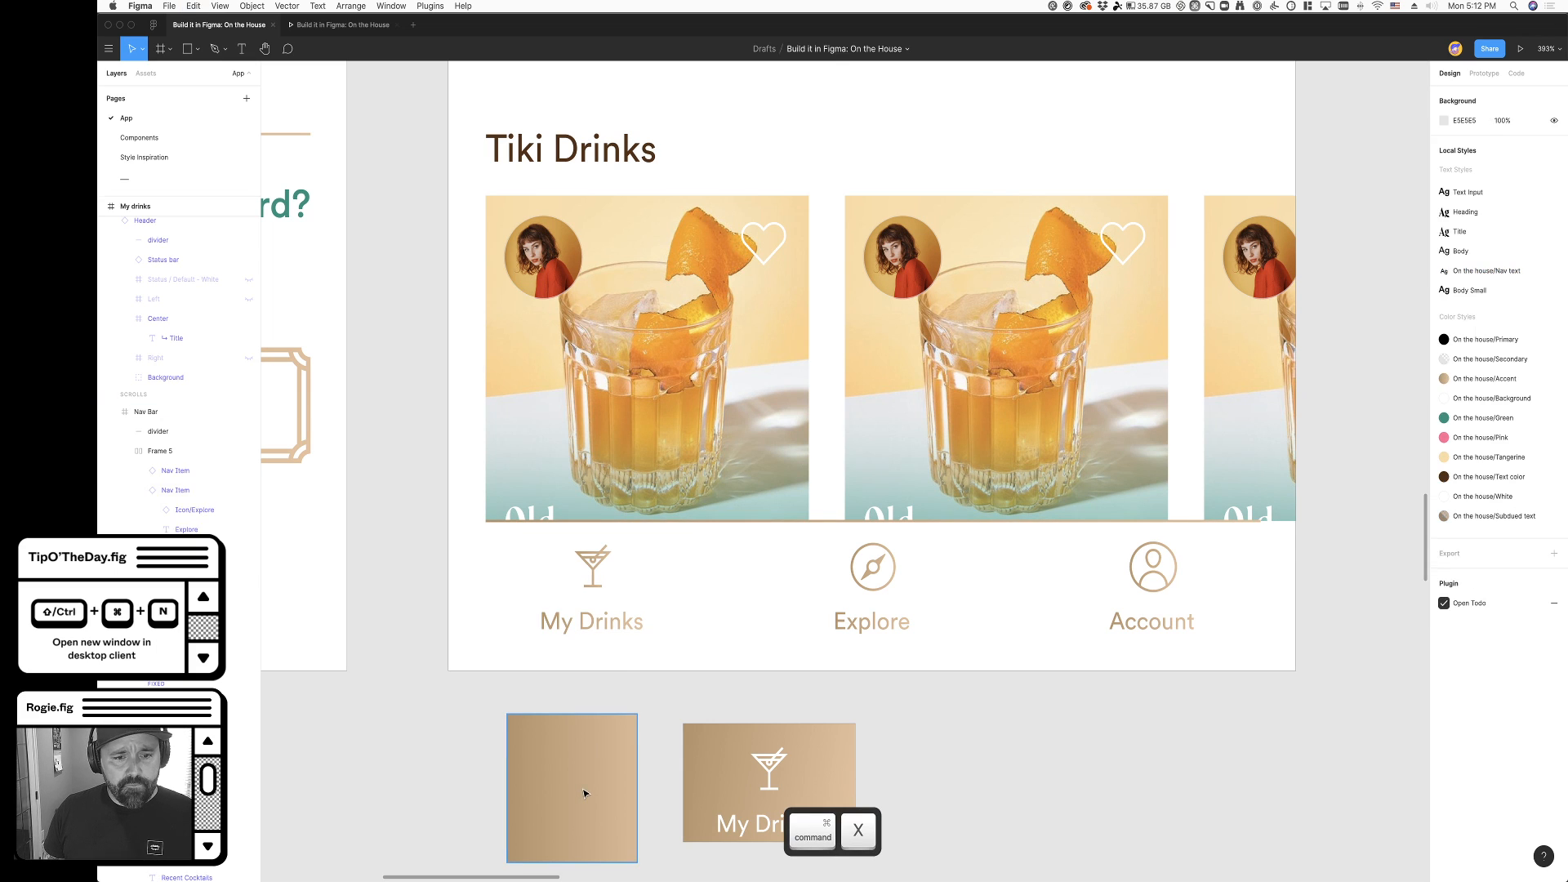
left_click(788, 776)
scroll(783, 780, "right", 2)
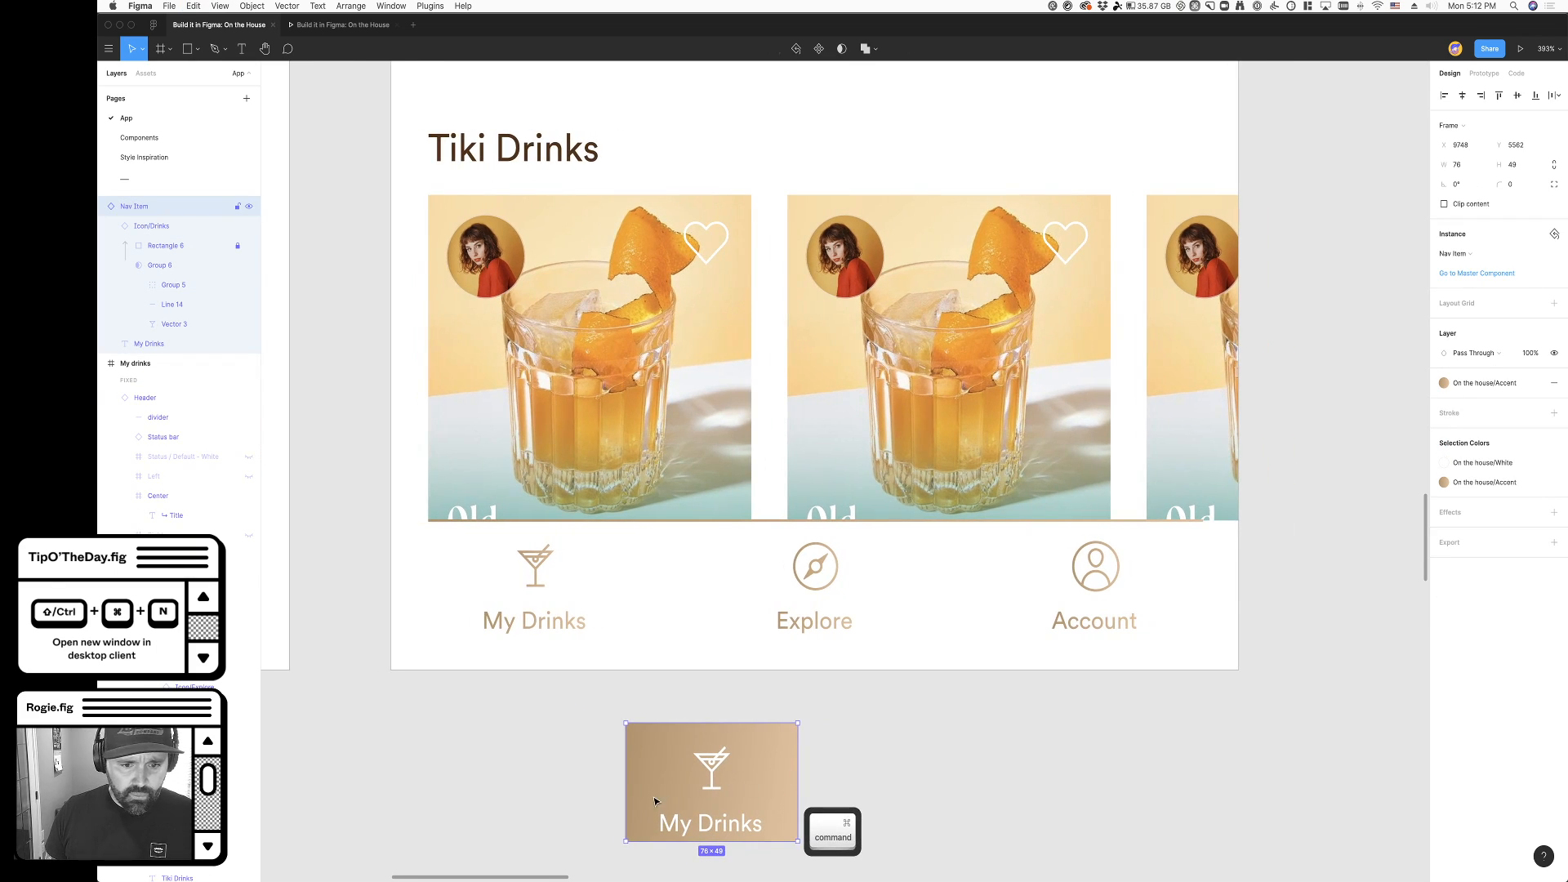
left_click(602, 766)
- Cut the filled My Drinks item, undo the cut, and move the item closer beneath the original My Drinks item
left_click(713, 773)
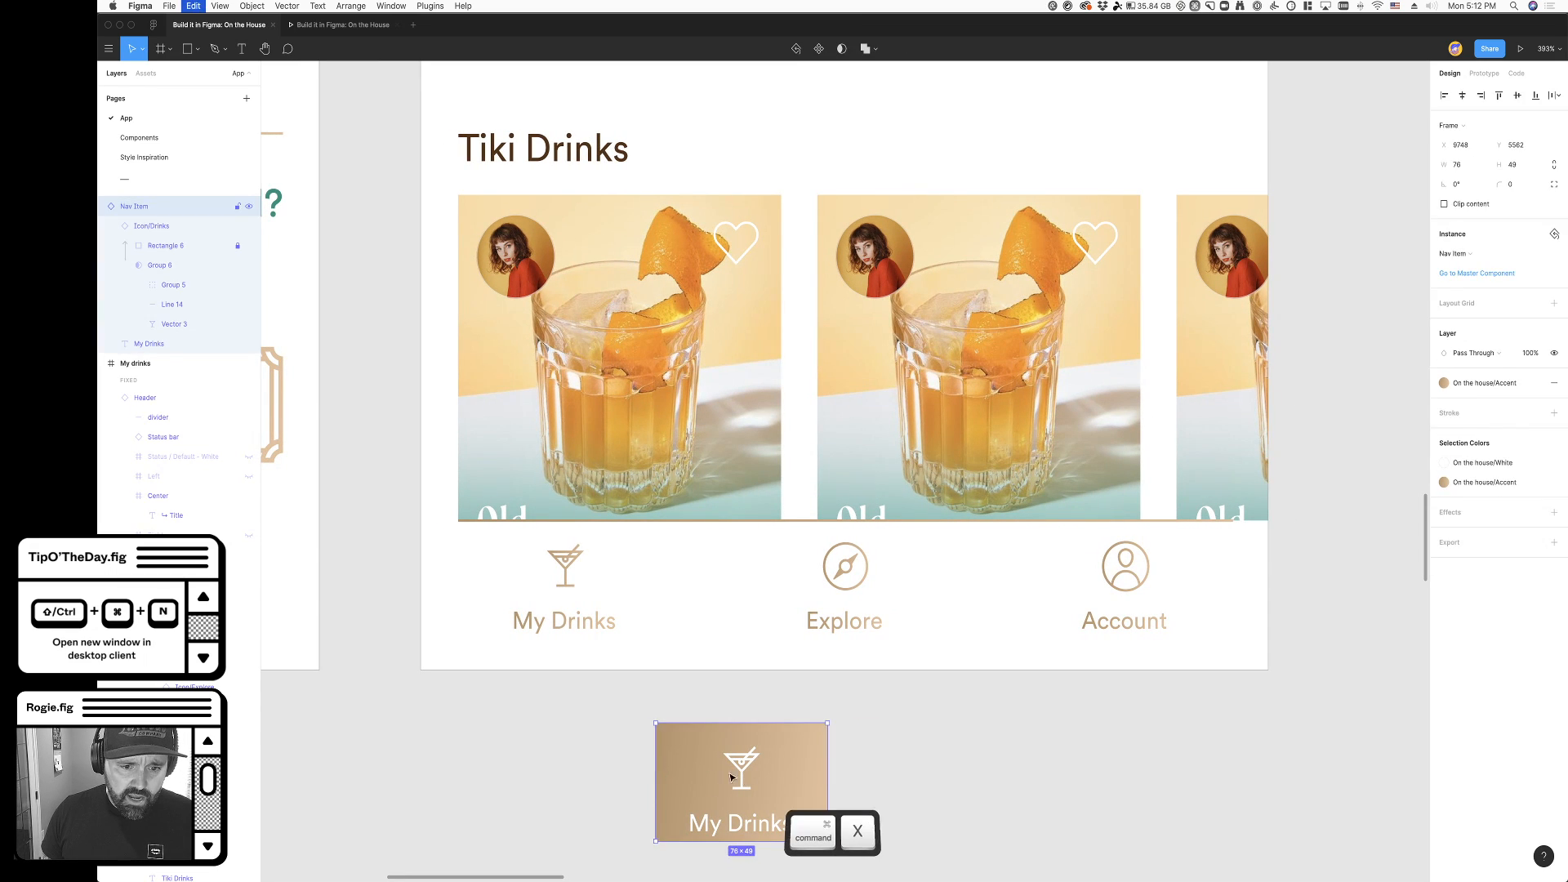
key("super+x")
scroll(558, 770, "left", 2)
key("super+z")
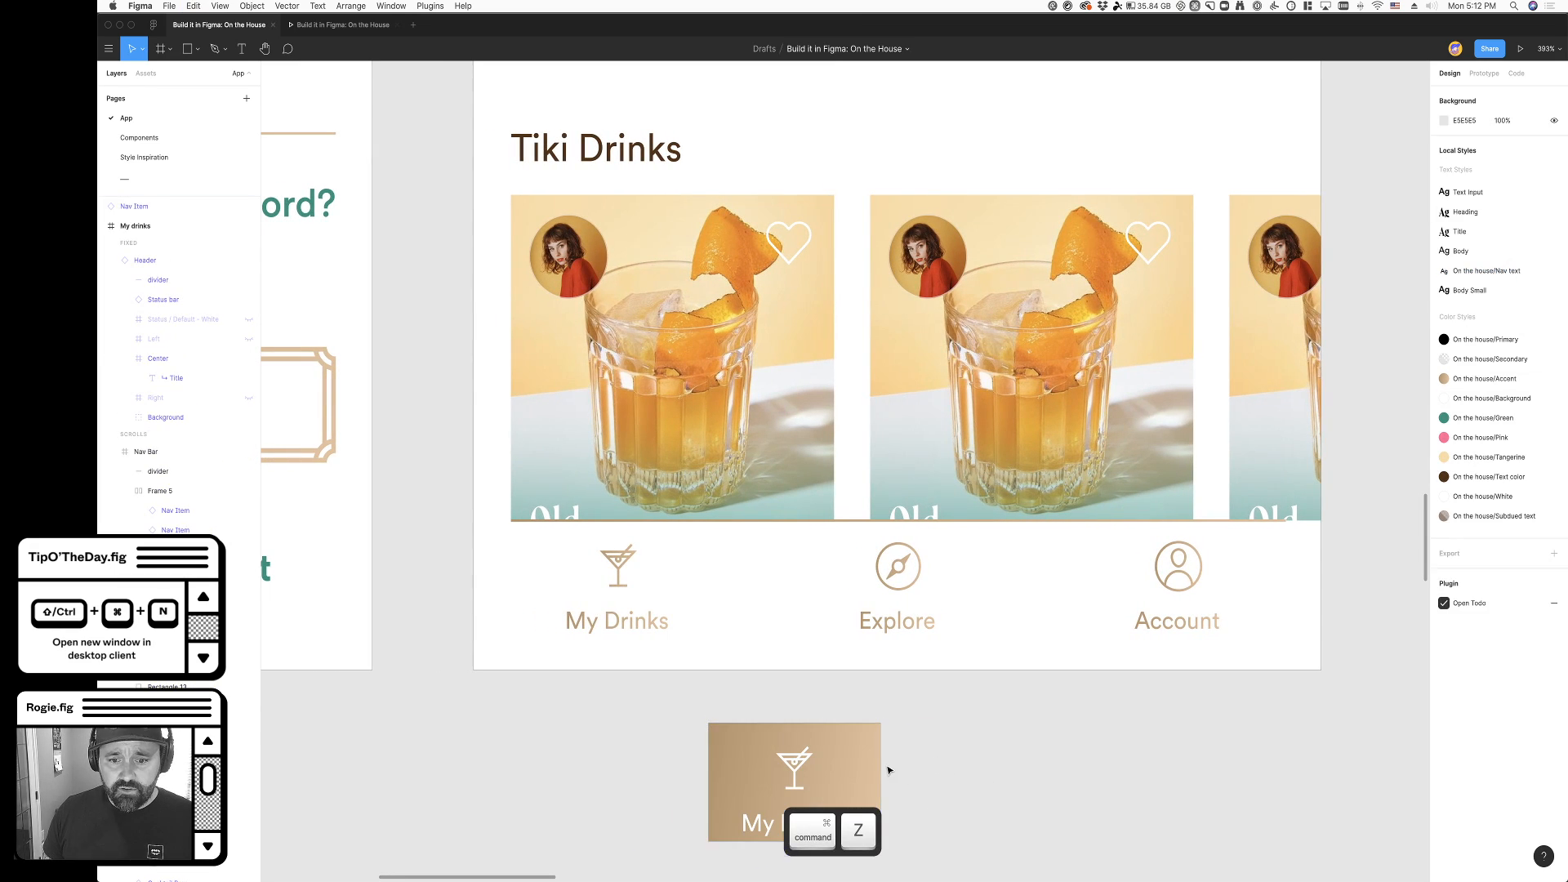
left_click_drag(855, 767, 728, 752)
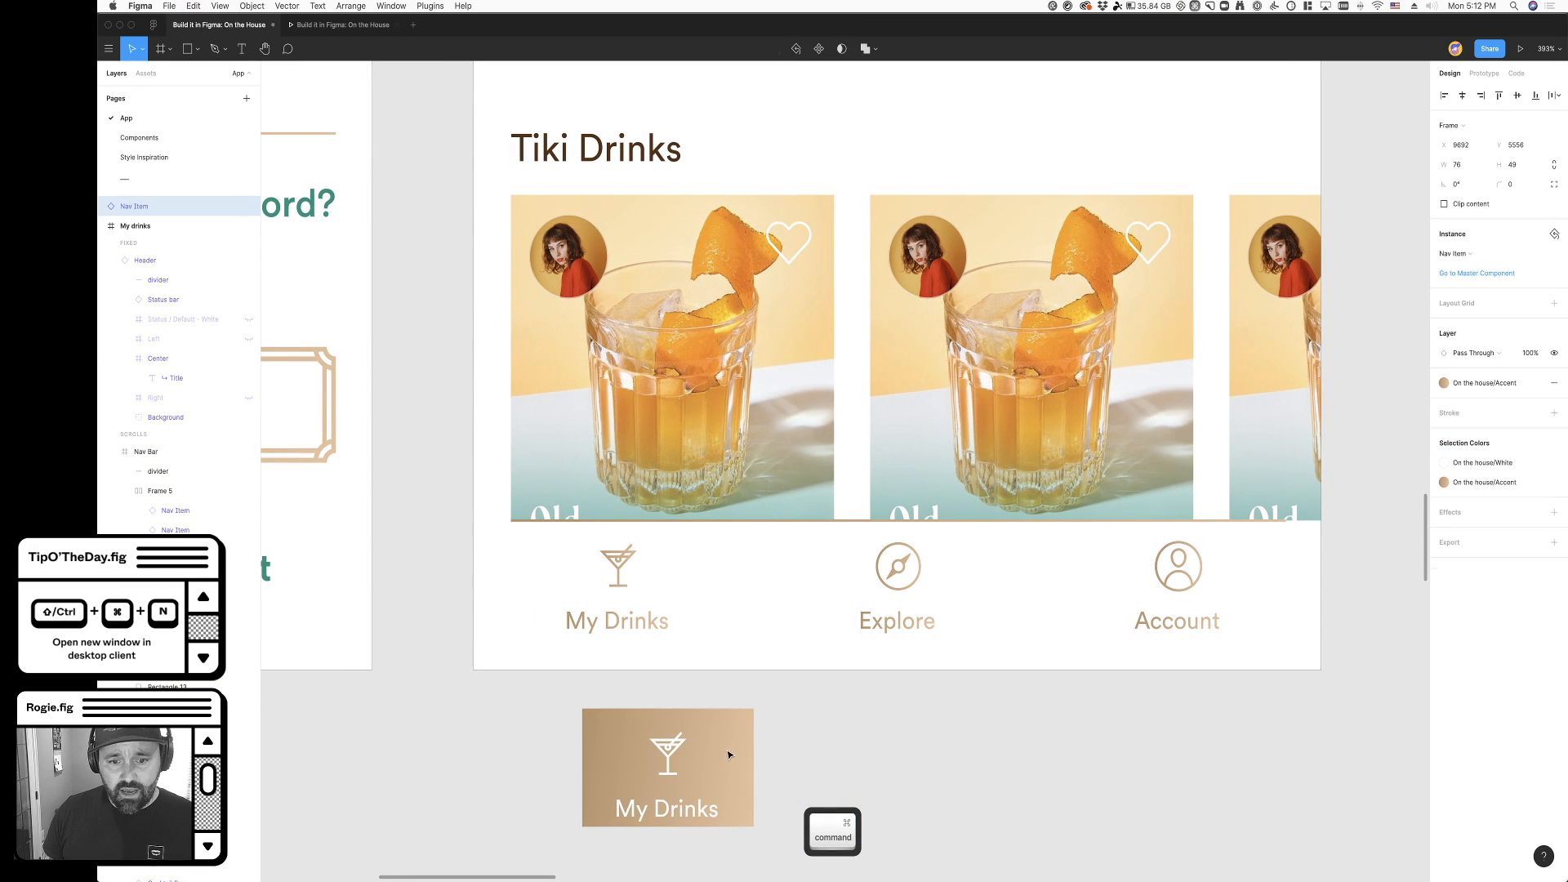
- Shorten the navigation bar's divider to 76 wide, aligned with the My Drinks item, and set its stroke weight to 3
left_click(566, 524, "super")
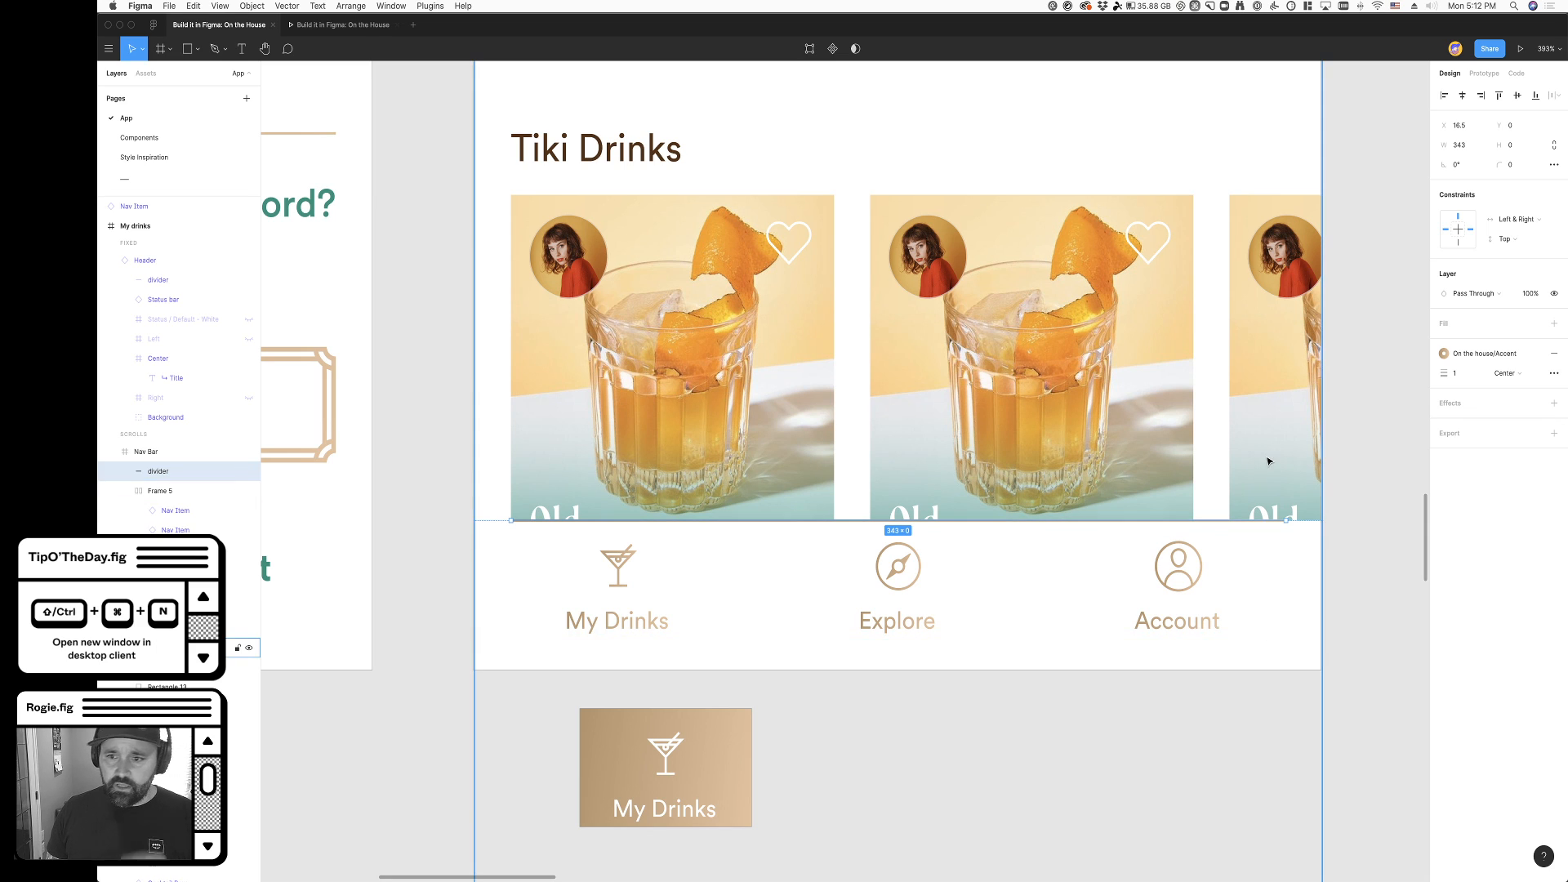
left_click_drag(1286, 521, 725, 542)
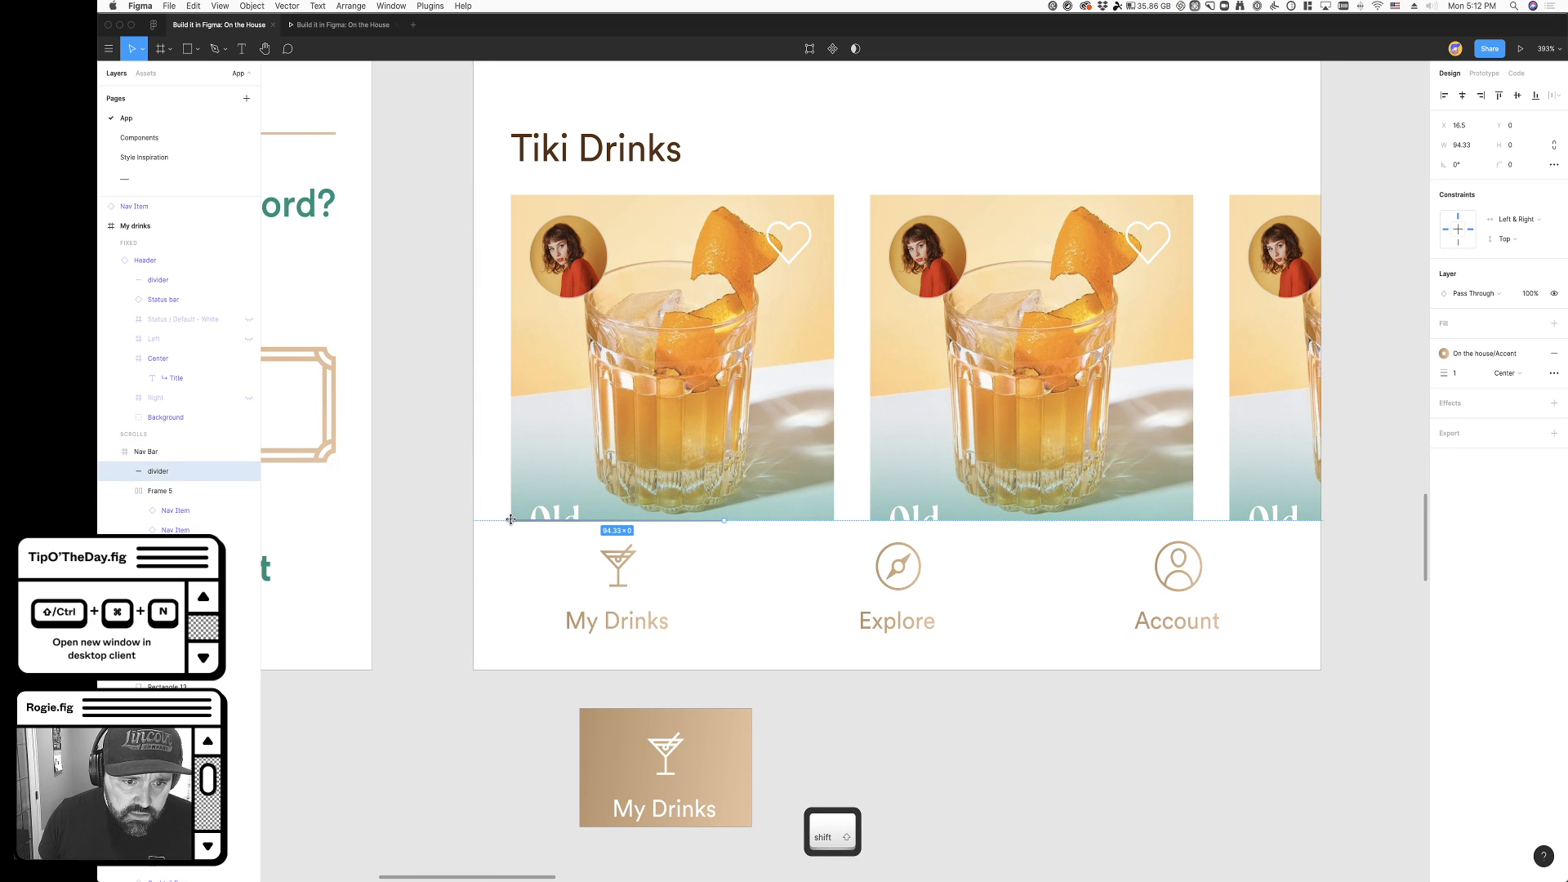
double_click(633, 610)
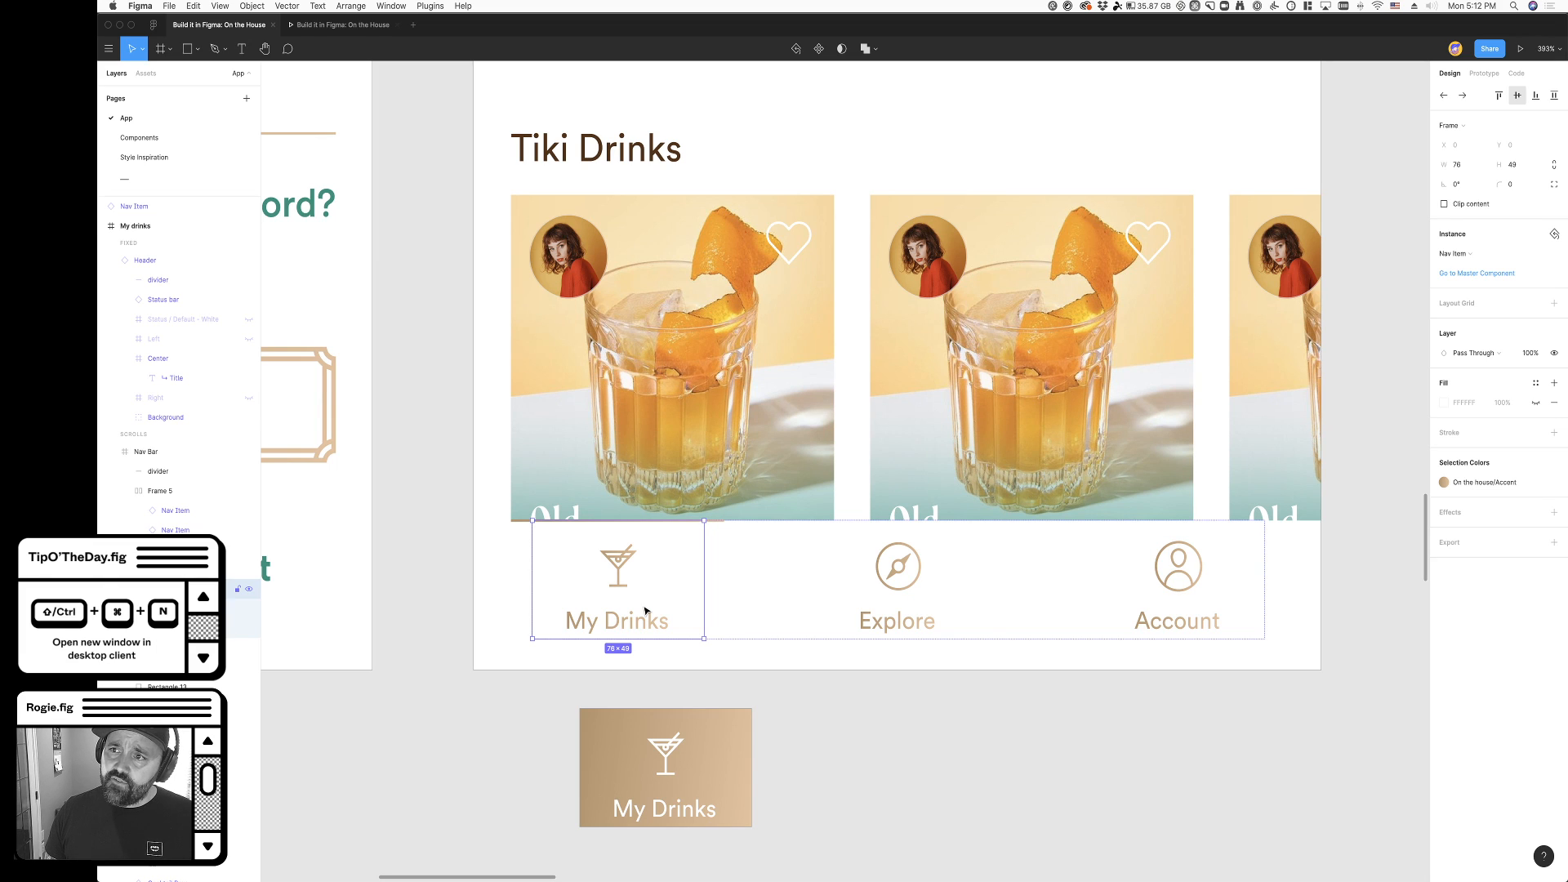
left_click(521, 524, "super")
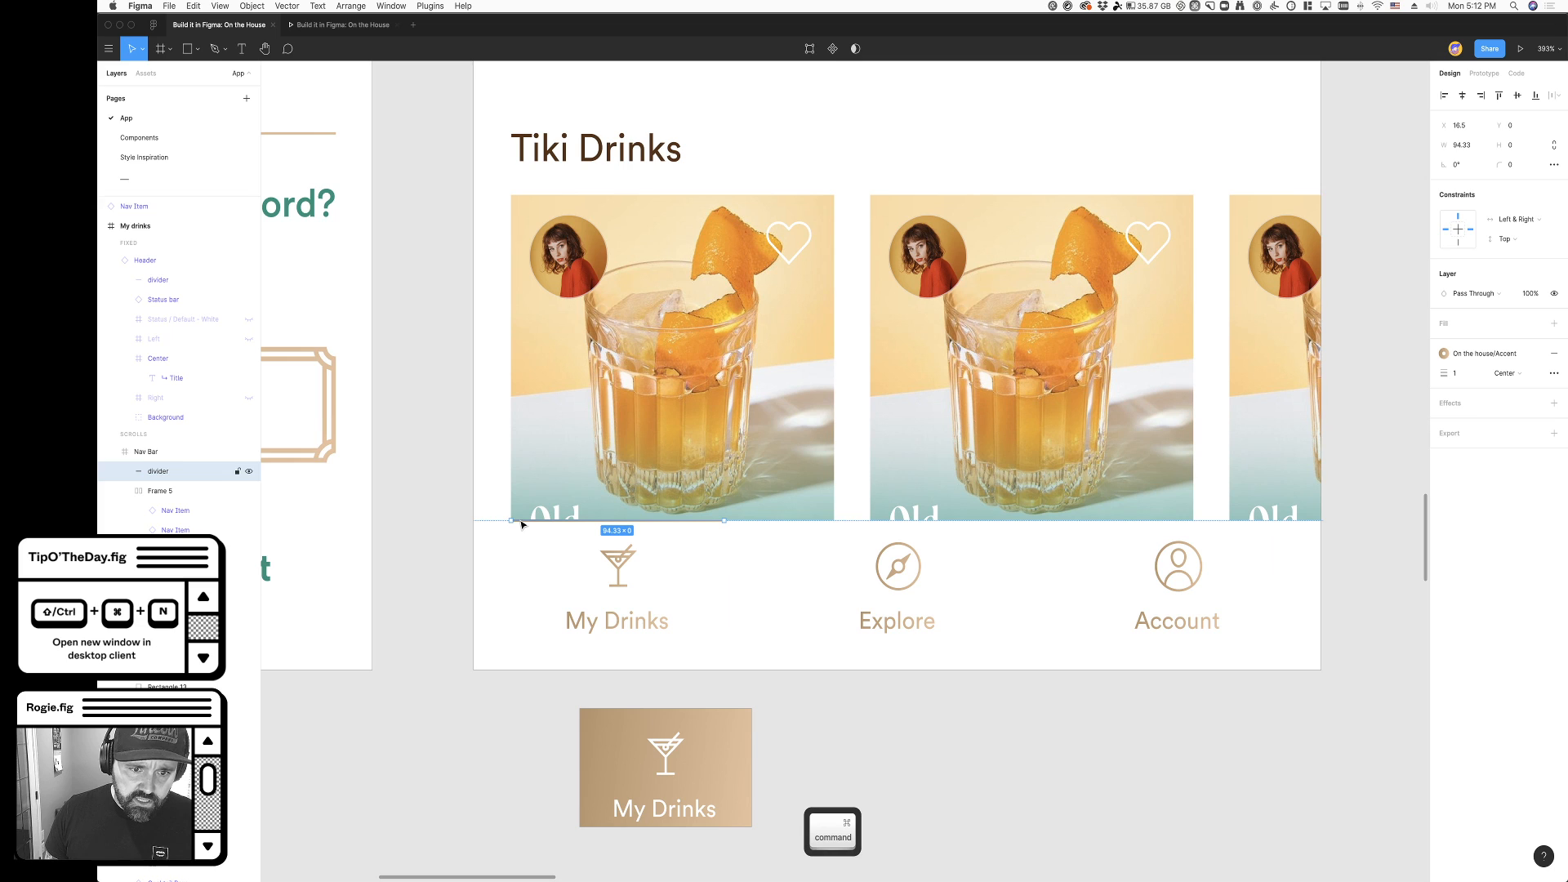
left_click_drag(511, 519, 531, 519)
left_click_drag(722, 522, 704, 523)
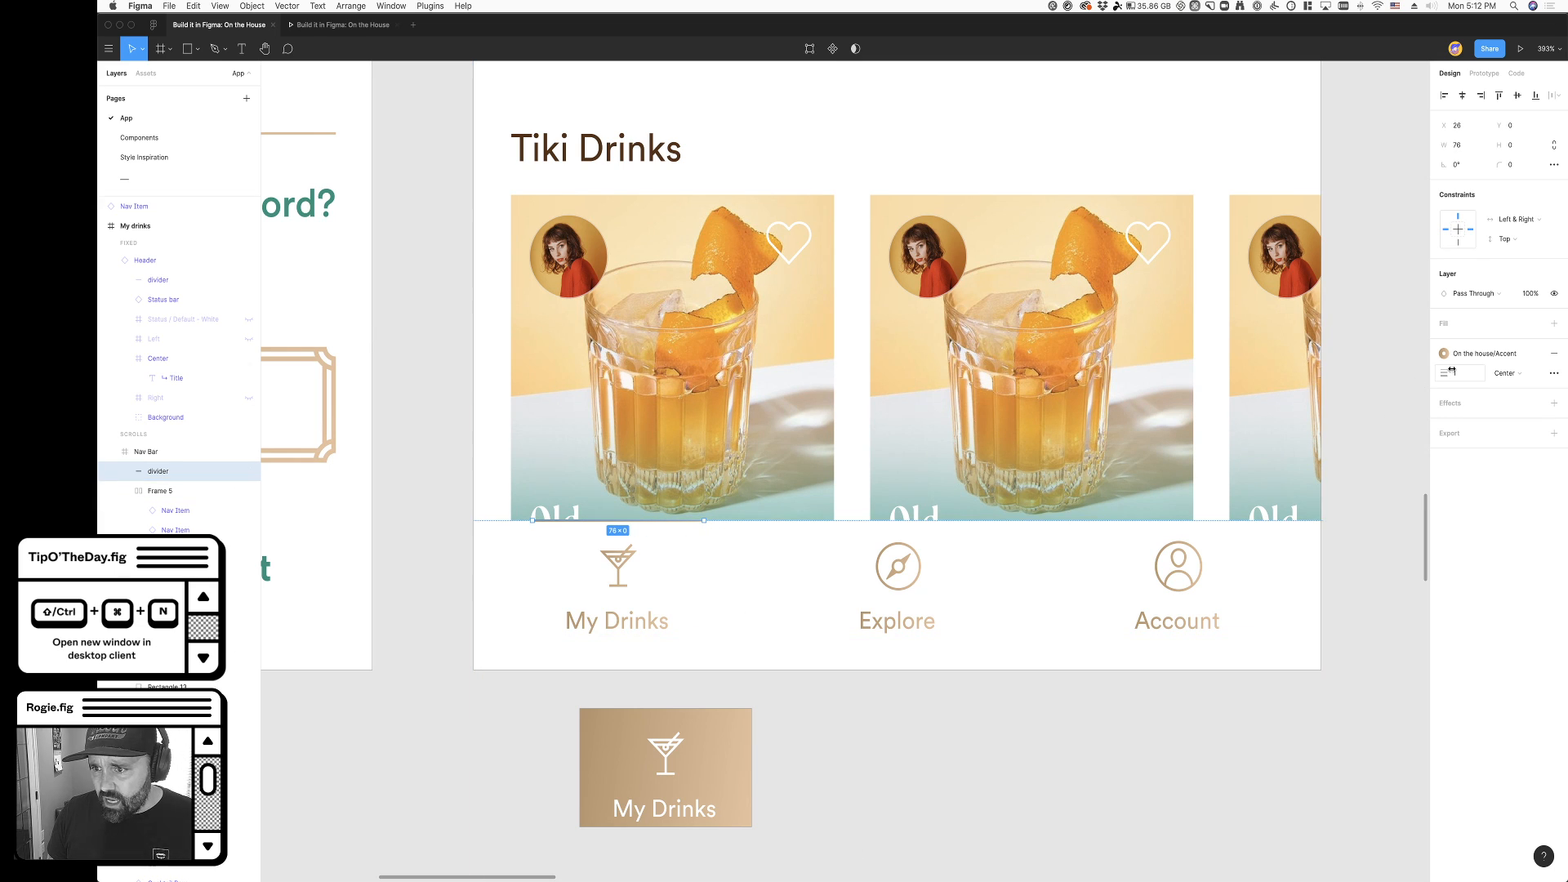
type("3")
key("Tab")
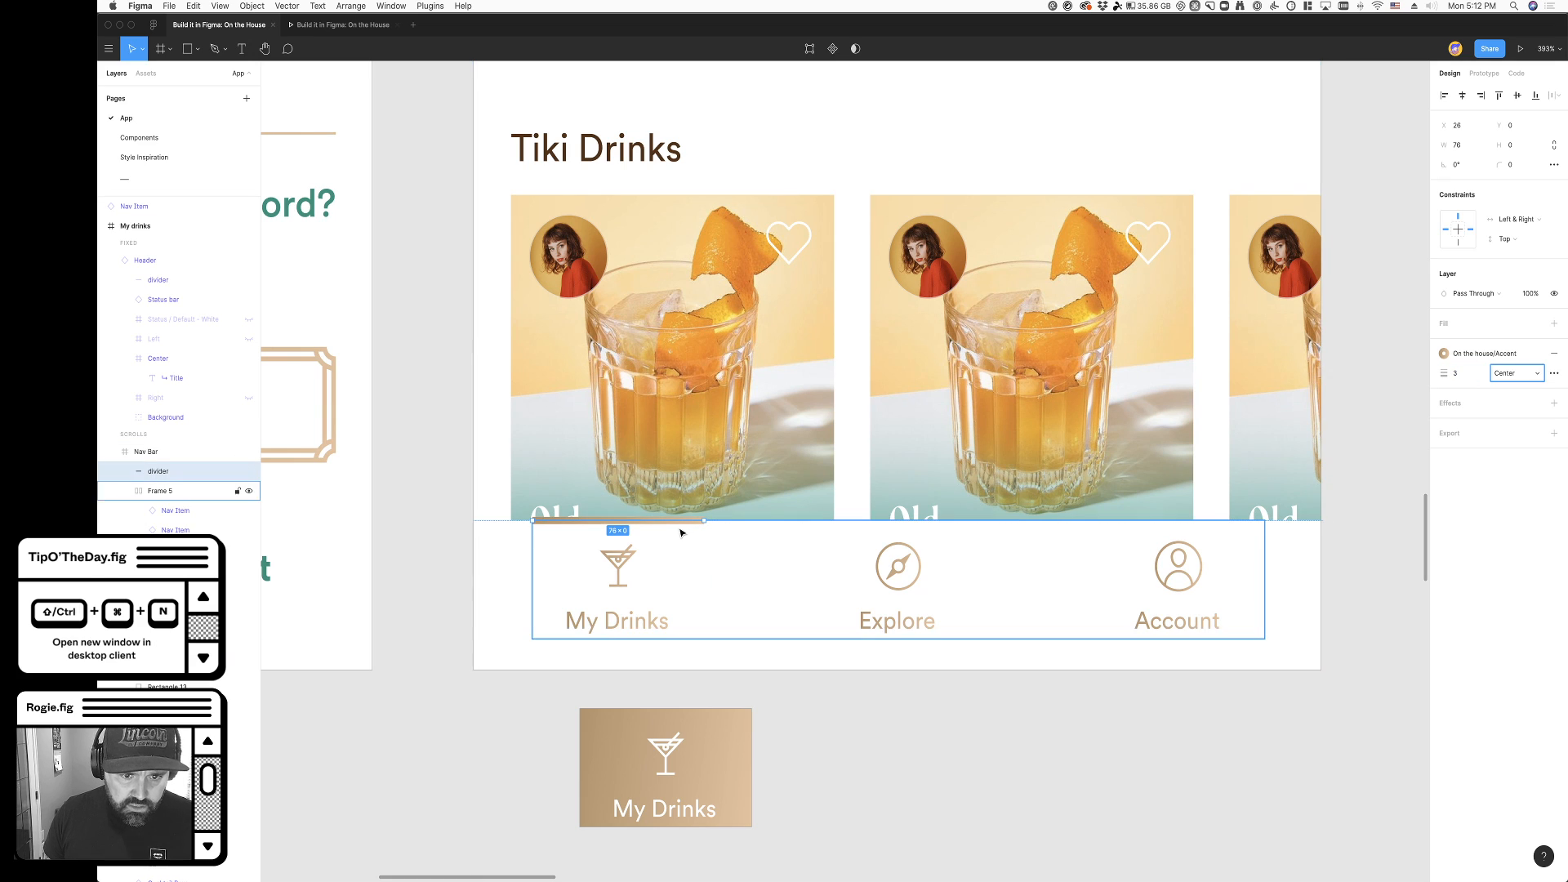
- Try the thickened divider at the navigation bar's lower edge beneath My Drinks, at about Y 60.5
left_click_drag(682, 529, 672, 673)
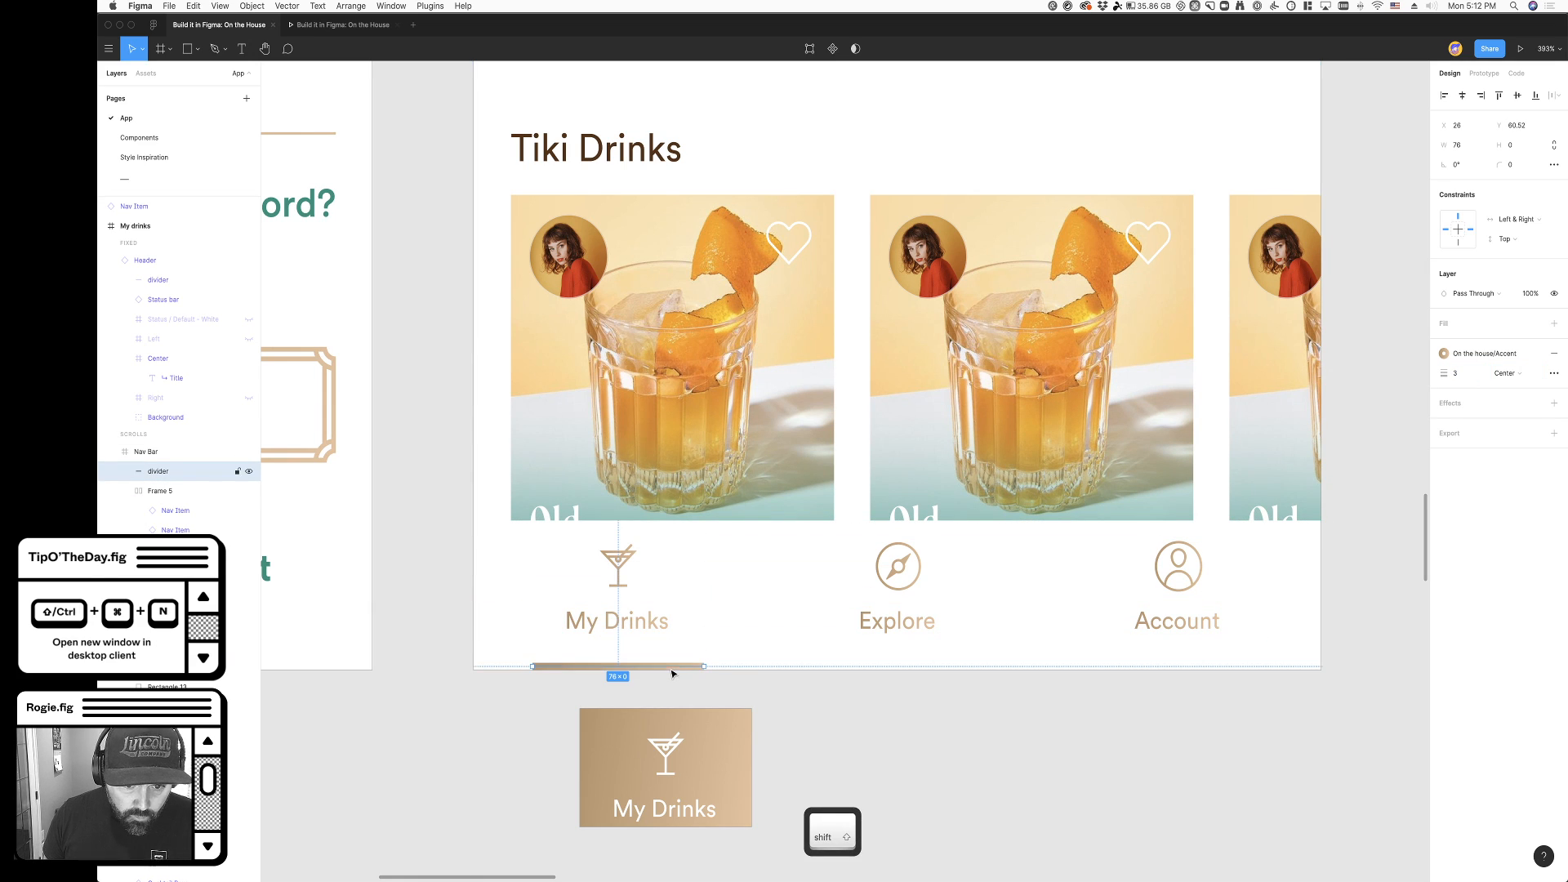
left_click(735, 740)
left_click_drag(659, 668, 662, 601)
key("super+z")
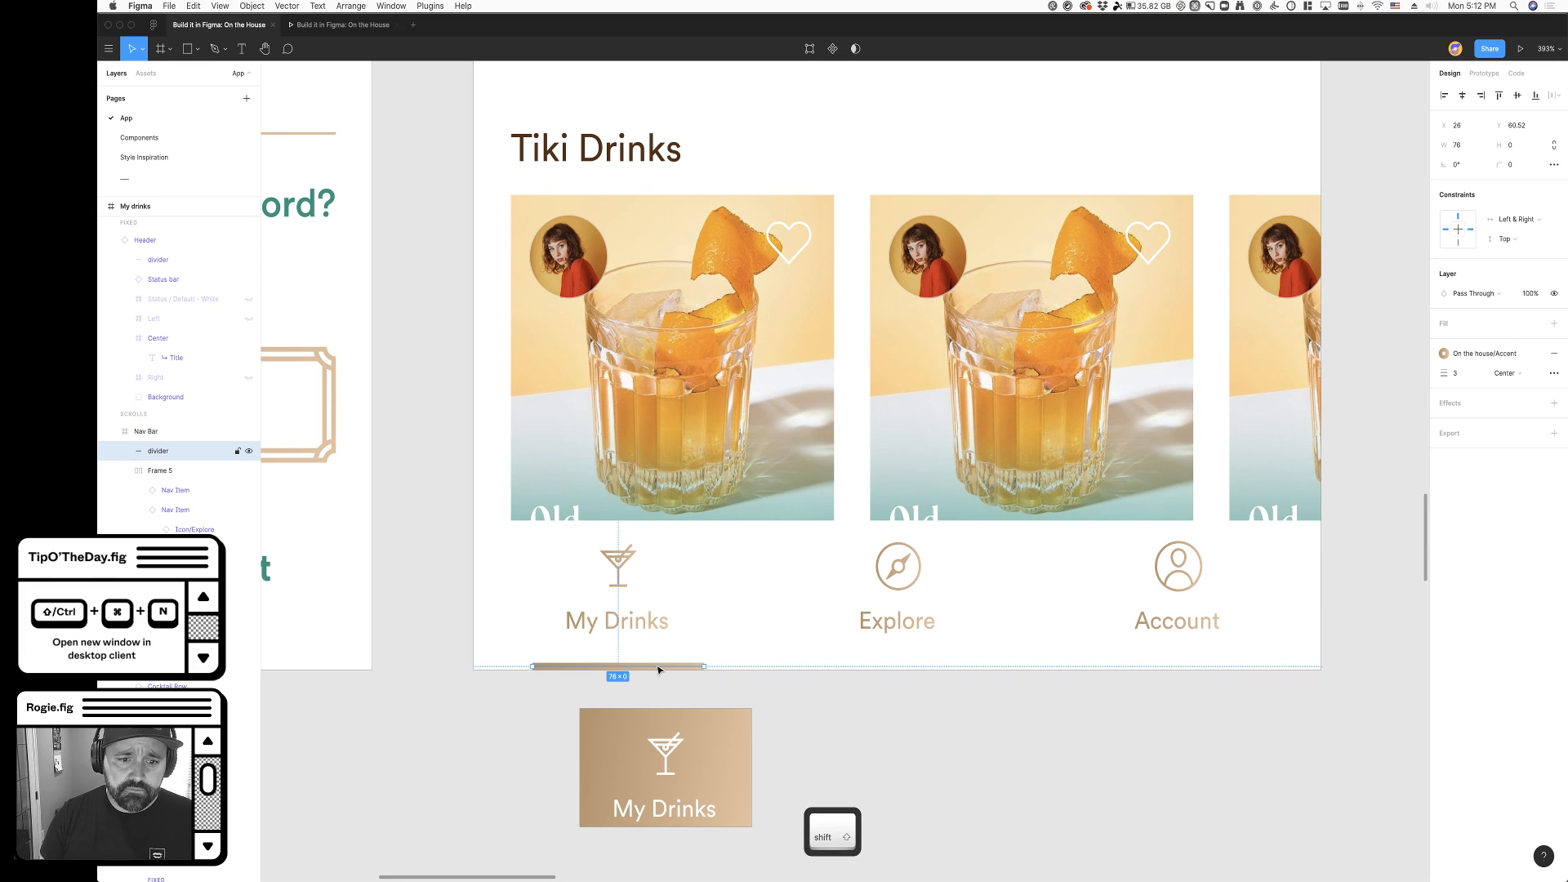
- Move the thickened divider up to just inside the navigation bar's upper edge above My Drinks, at about Y 1.5
key("shift+Up")
key("shift+Up")
key("shift+Up")
key("shift+Up")
key("shift+Down")
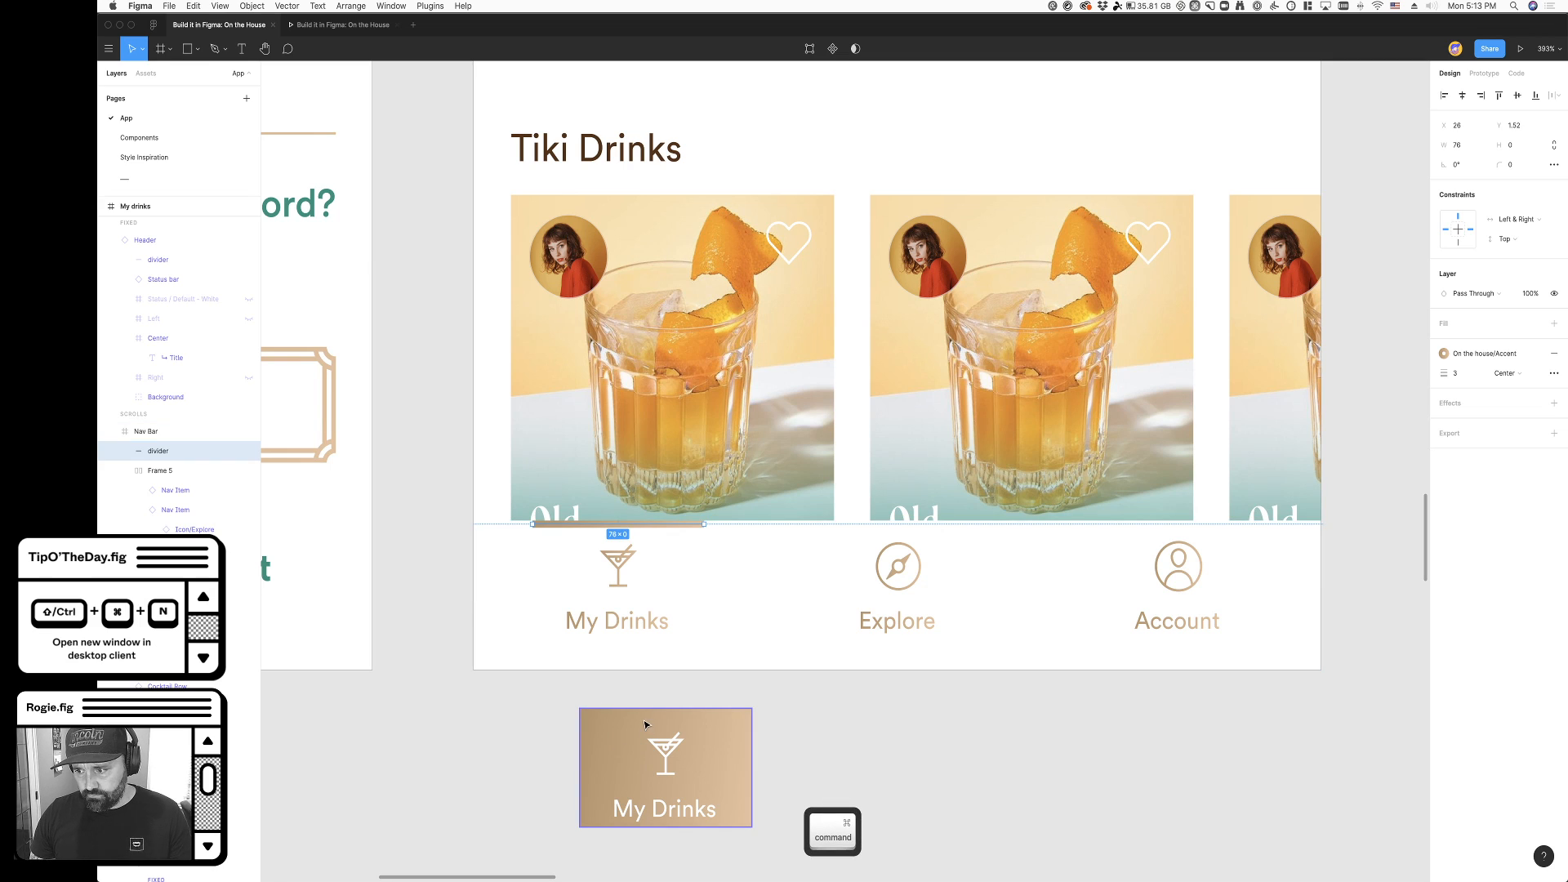
- Undo the experimental divider changes to restore the navigation bar's original thin full-width line
key("super+z")
key("super+z")
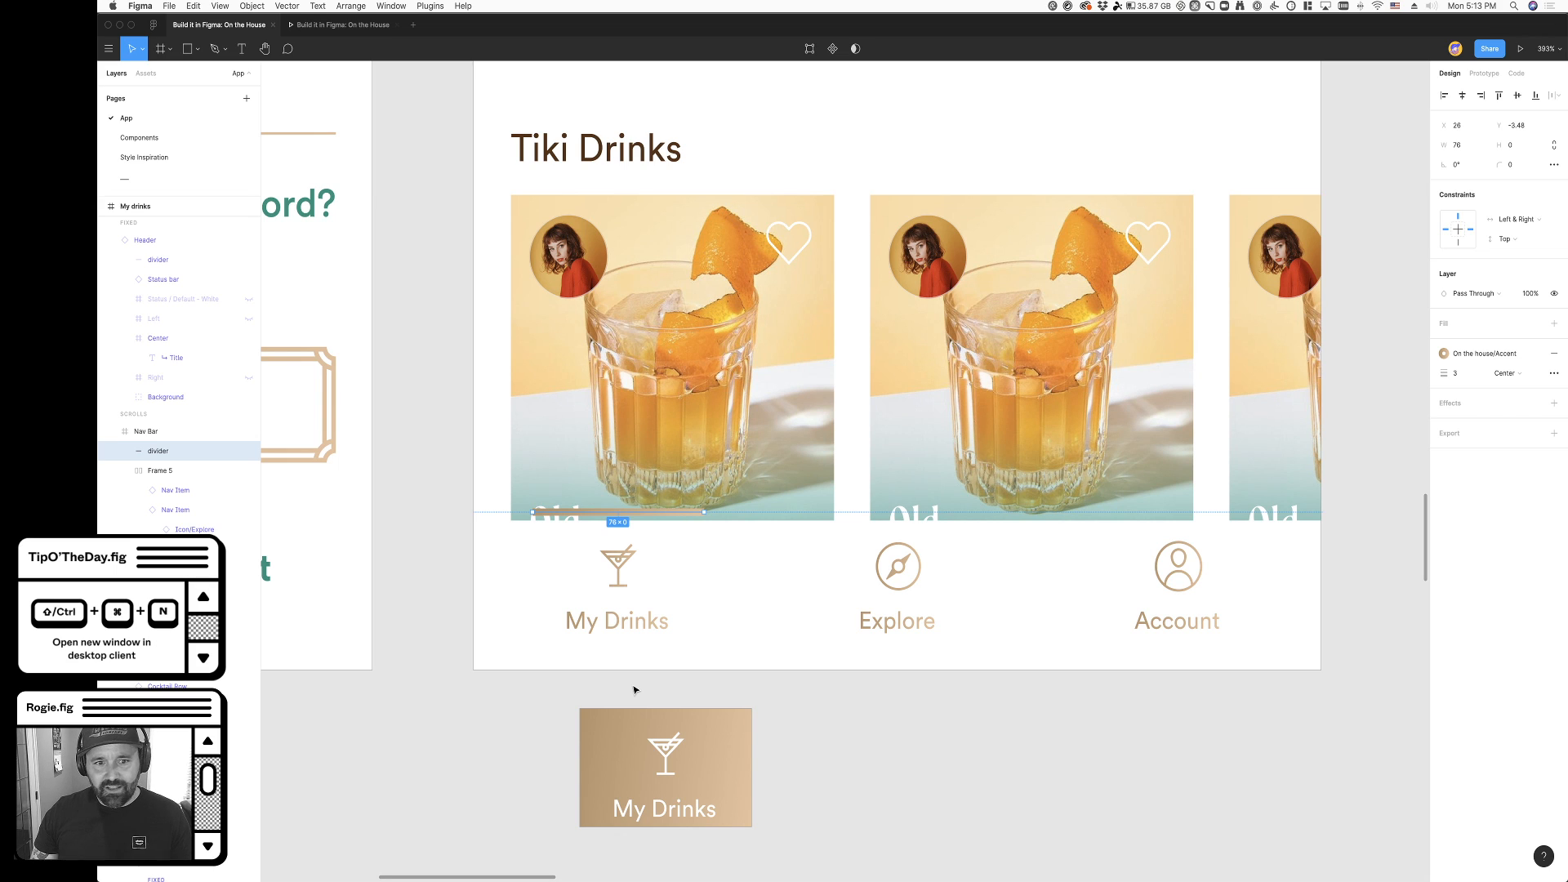
key("super+z")
key("super+z")
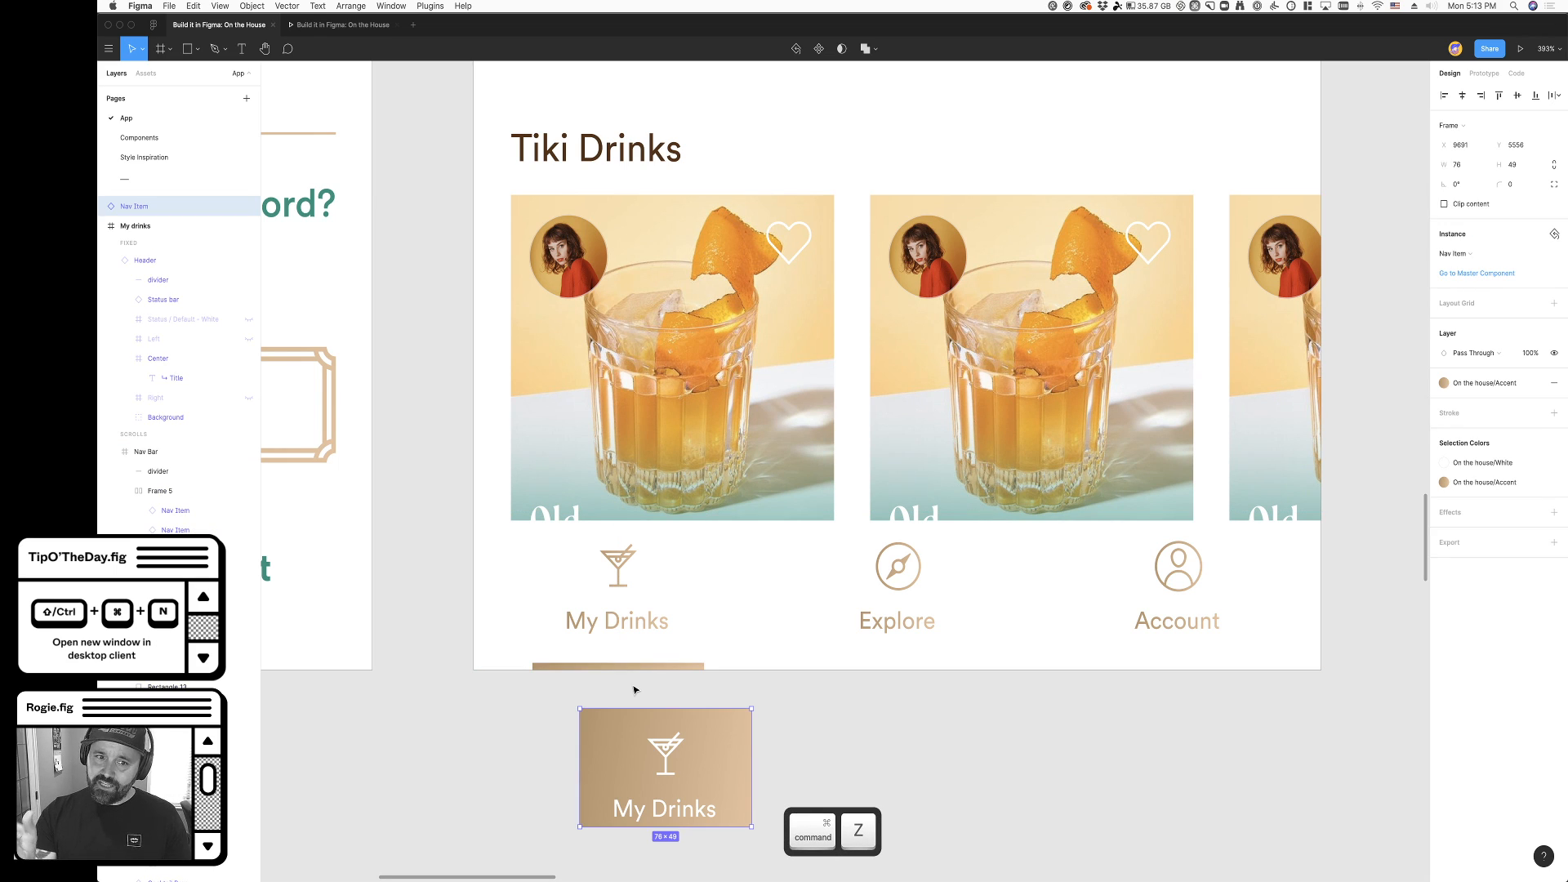
key("super+z")
key("super+z")
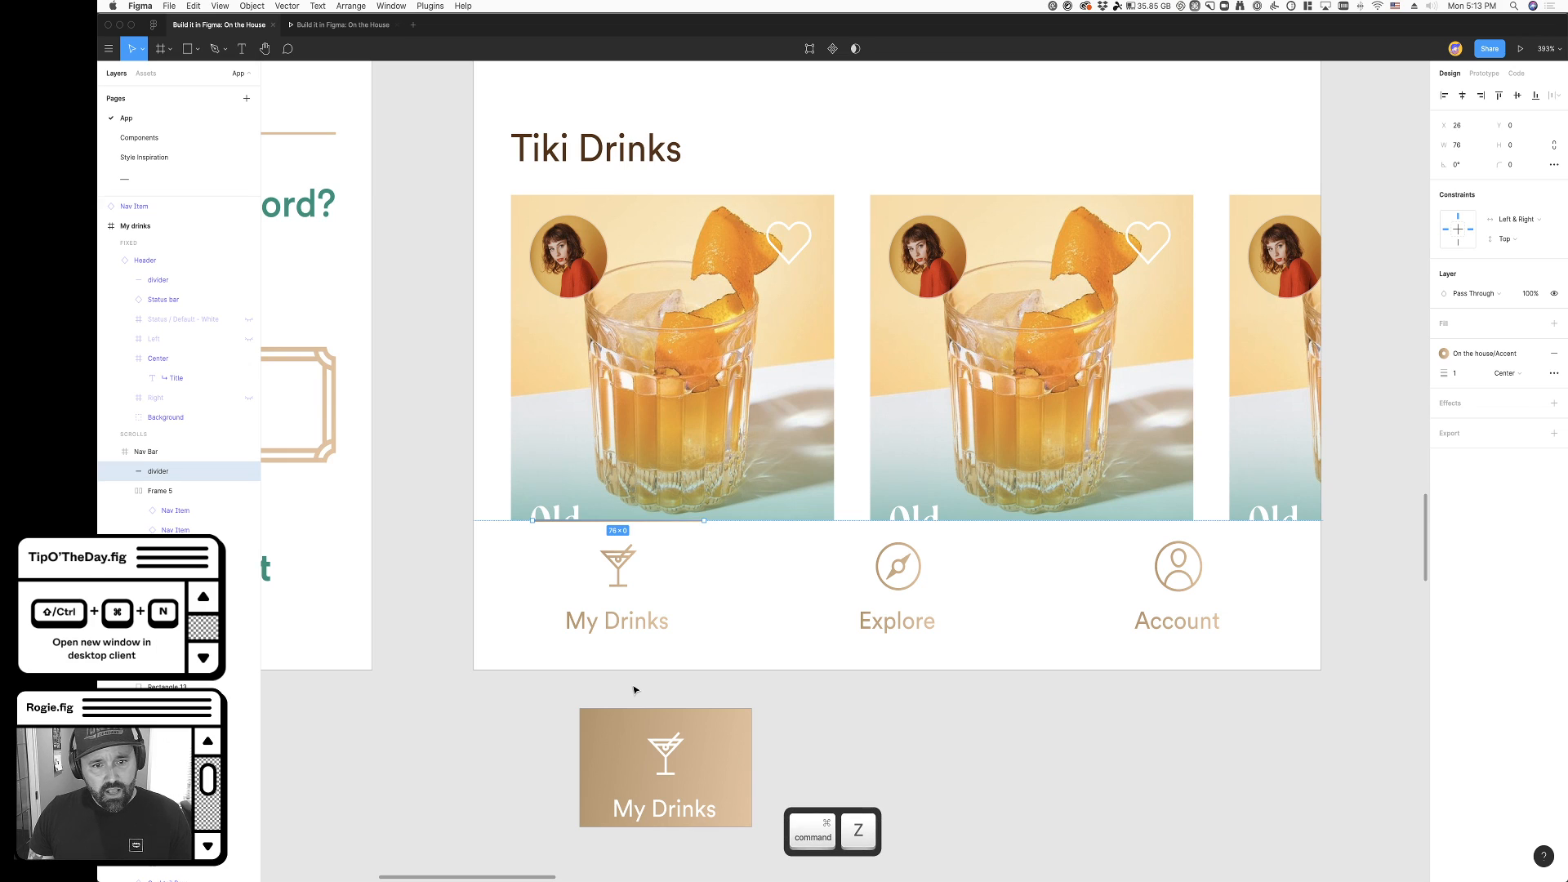
key("super+z")
key("super+z")
key("super+z")
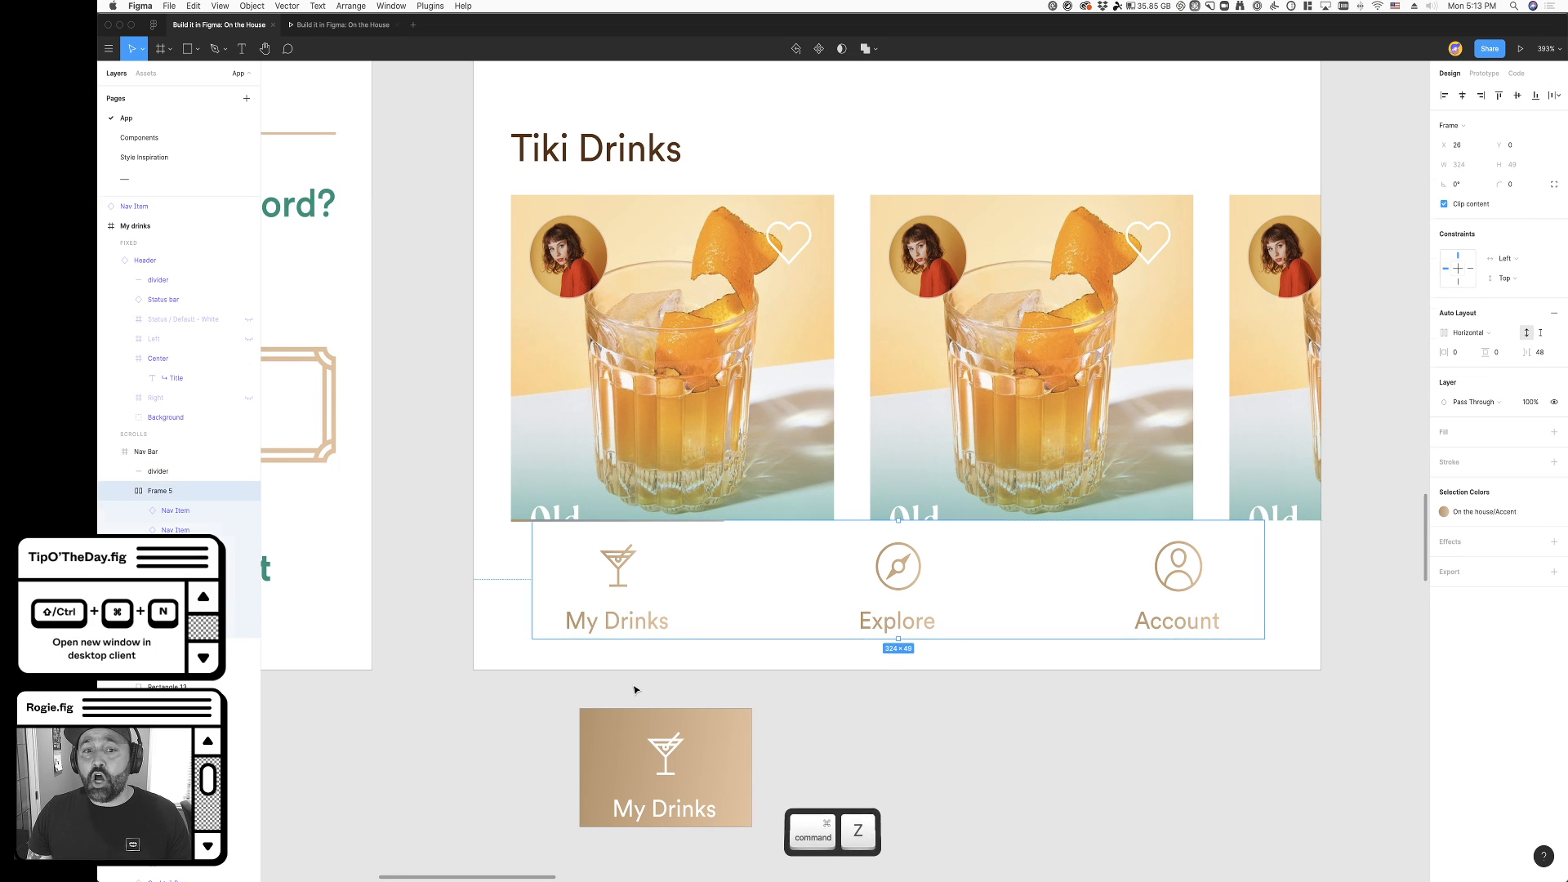
key("super+z")
left_click(941, 727)
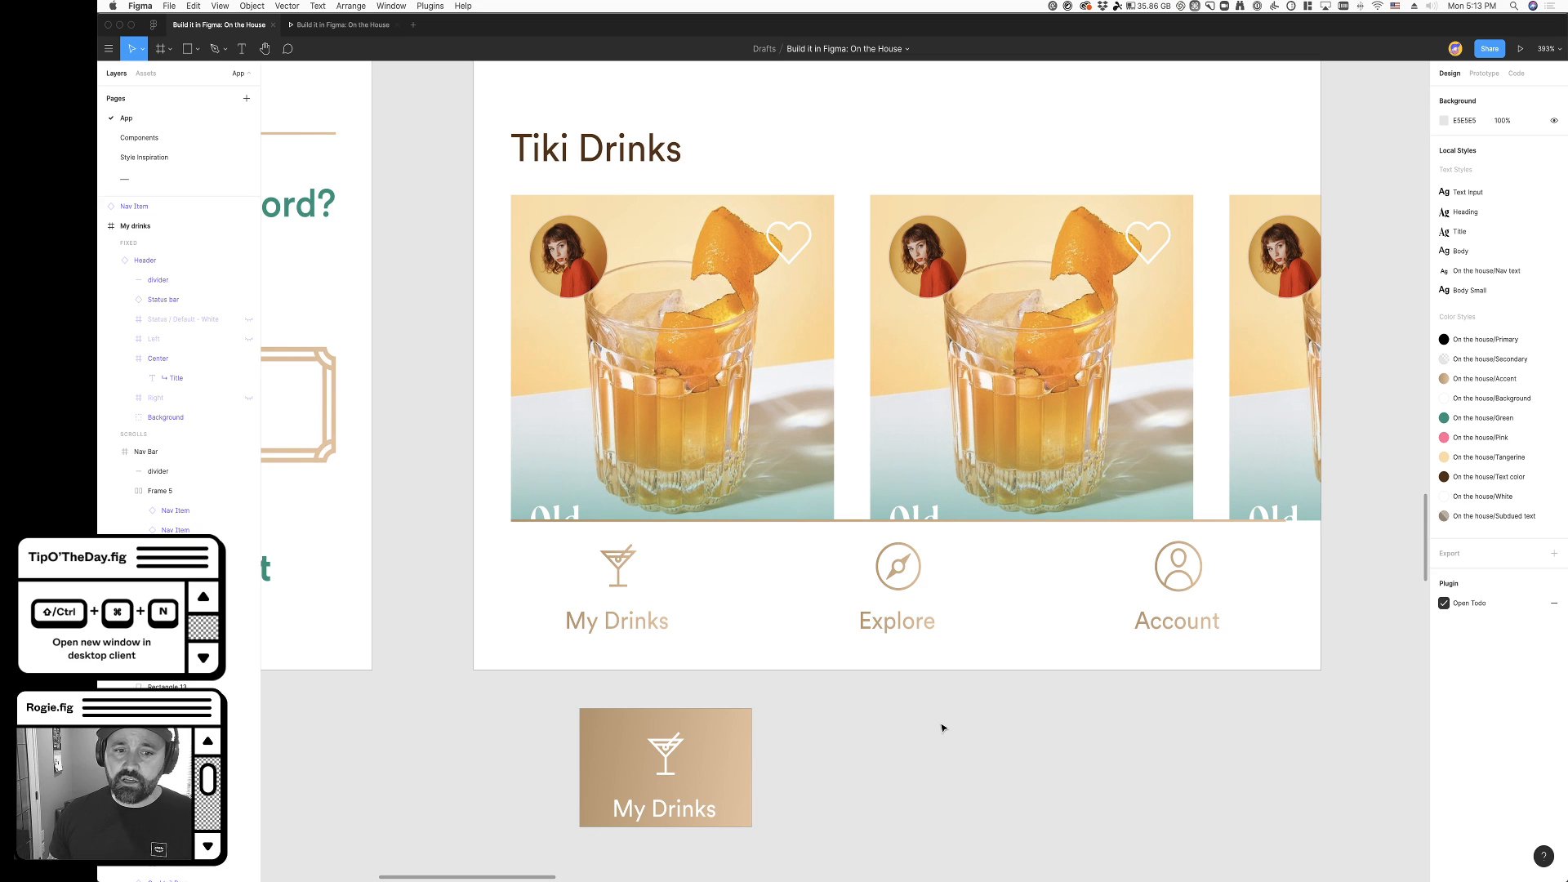
left_click(662, 707, "super")
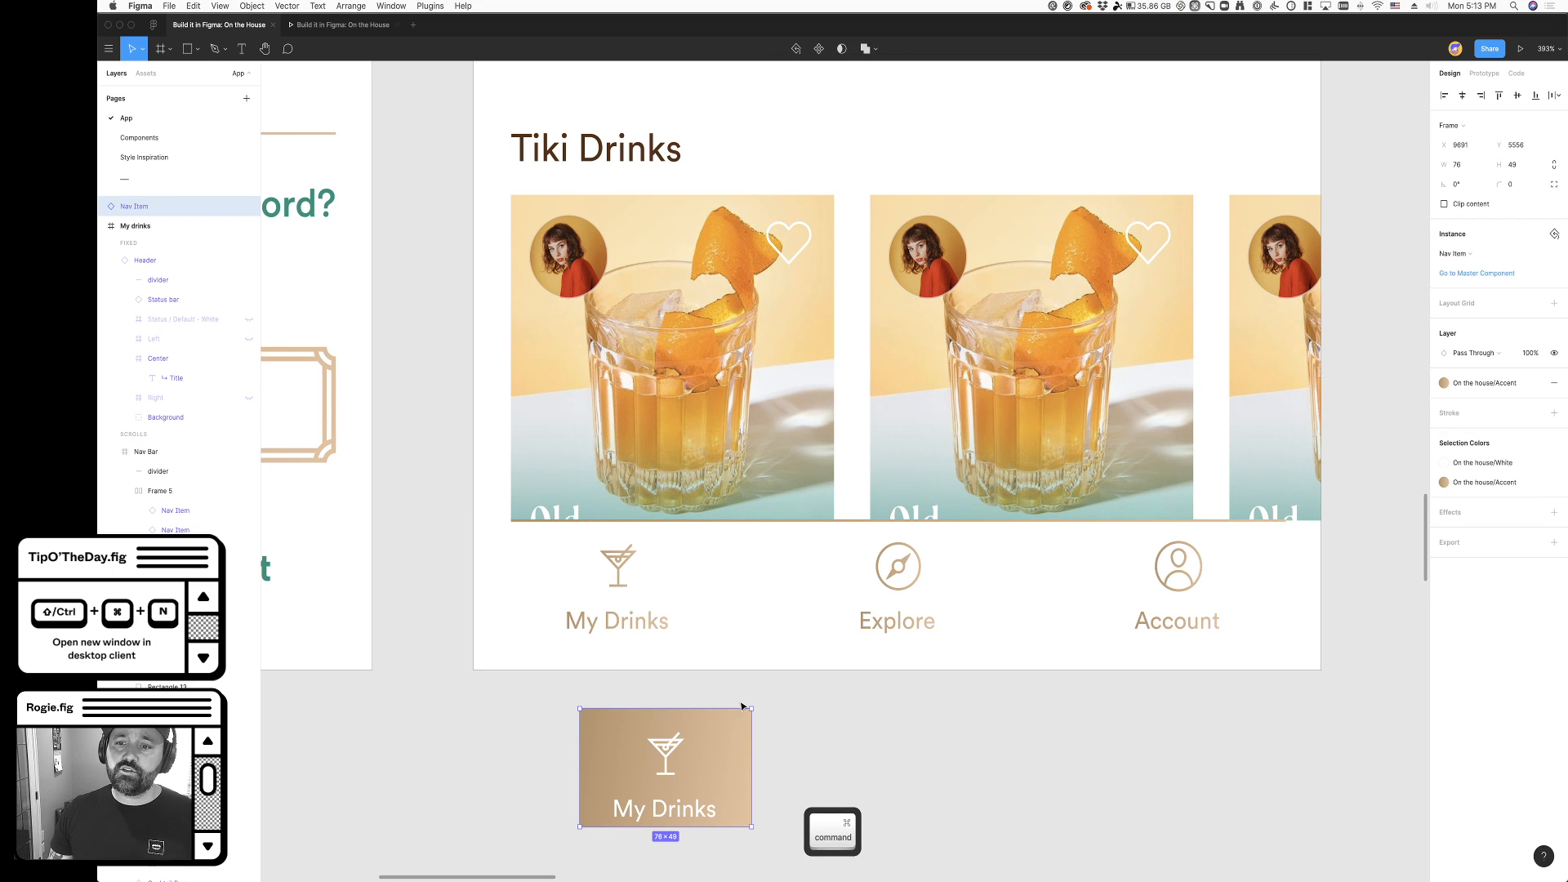
double_click(625, 626)
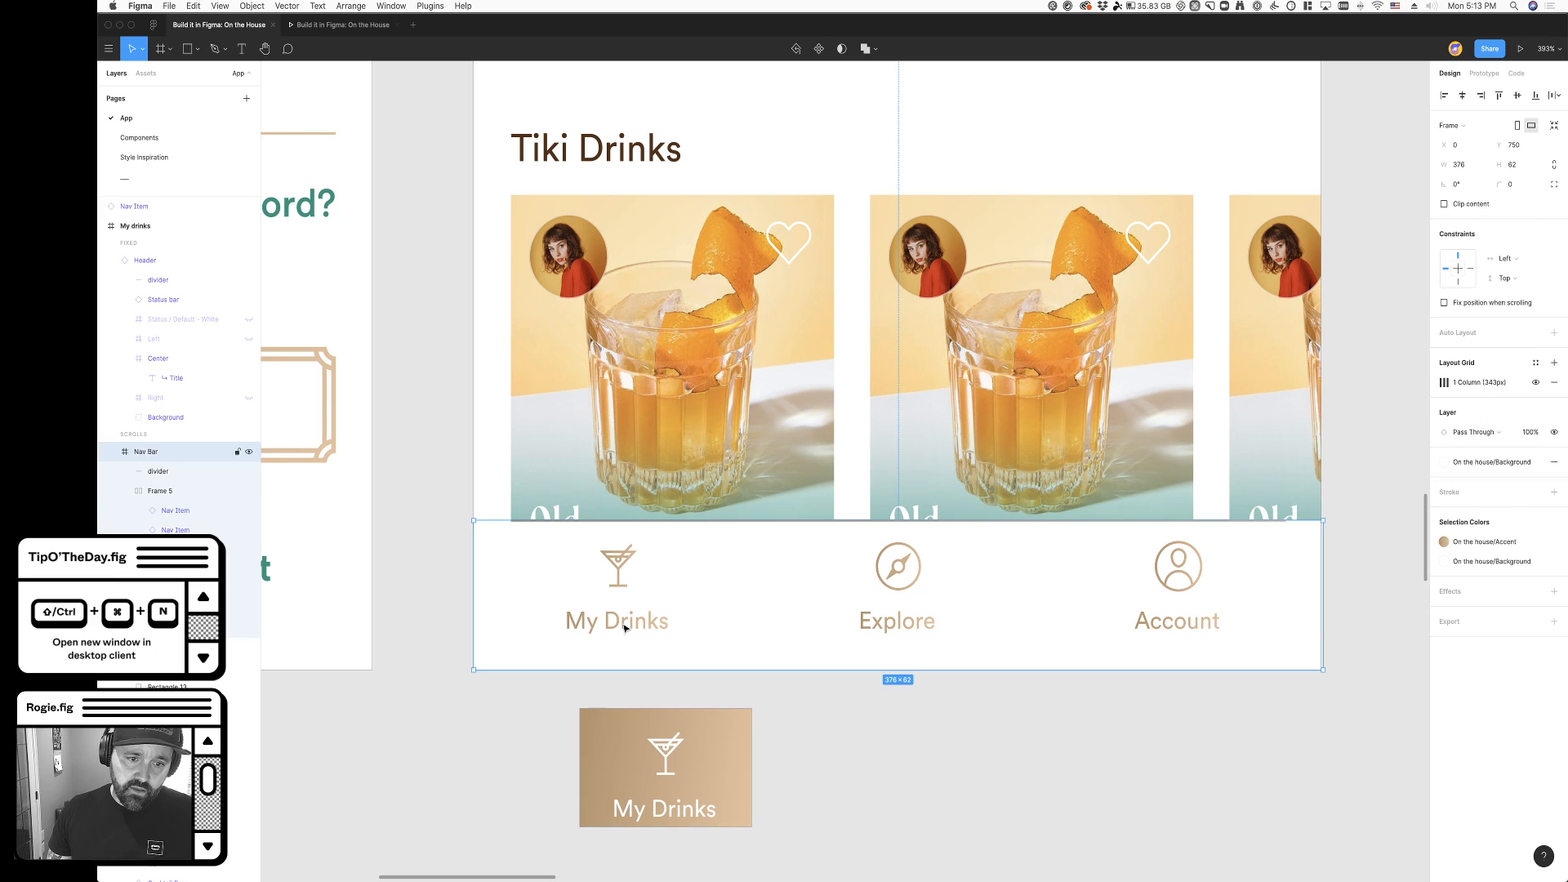
key("Escape")
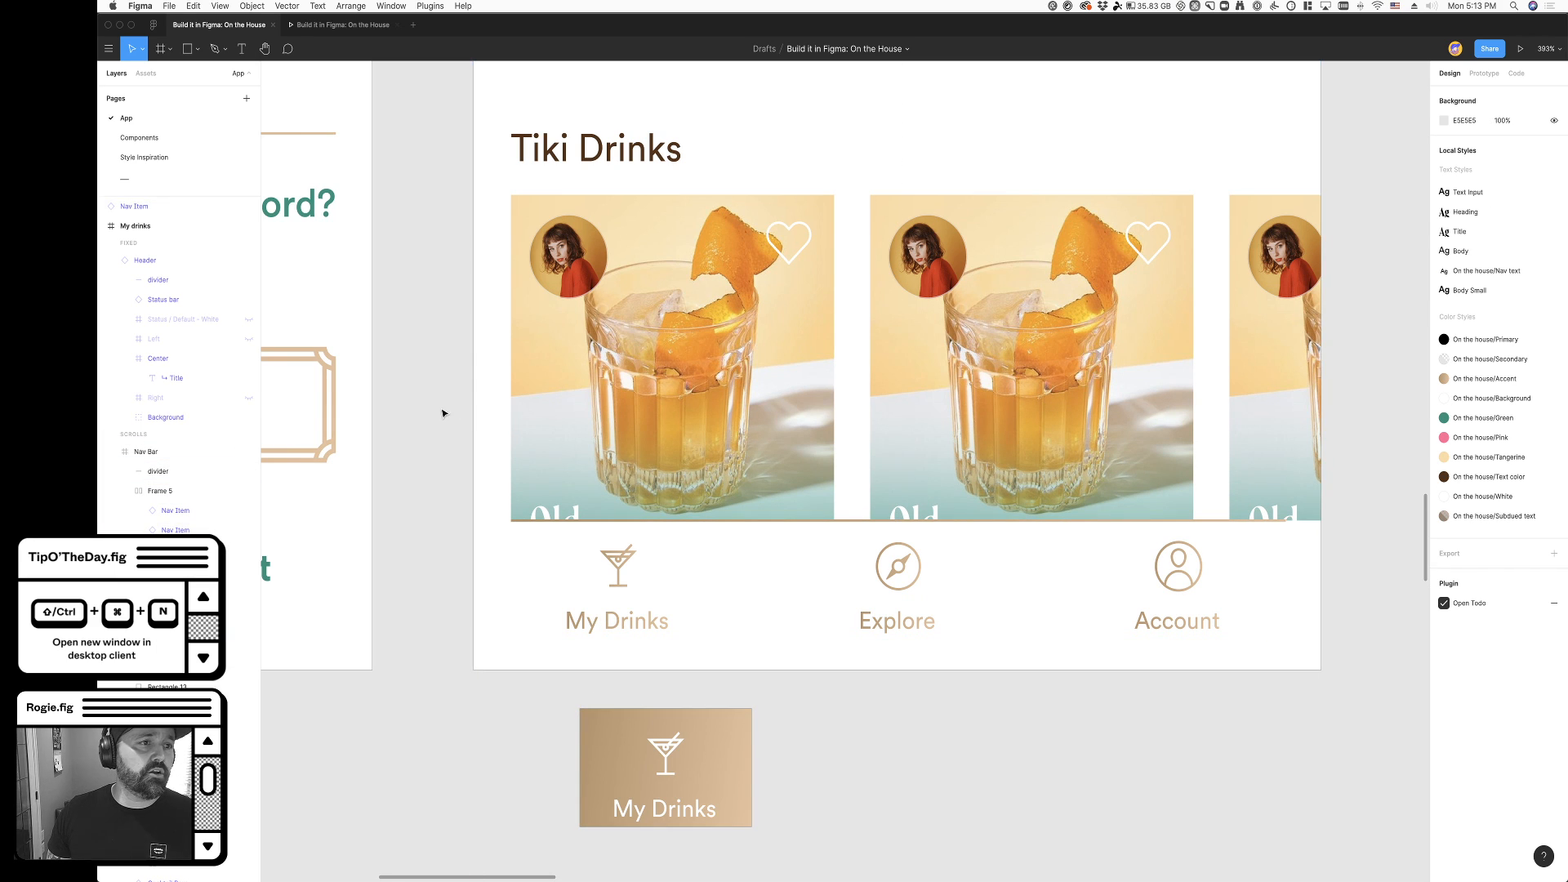
- Copy the back chevron icon from the Components page and return to the App page
left_click(189, 144)
scroll(600, 438, "down", 10)
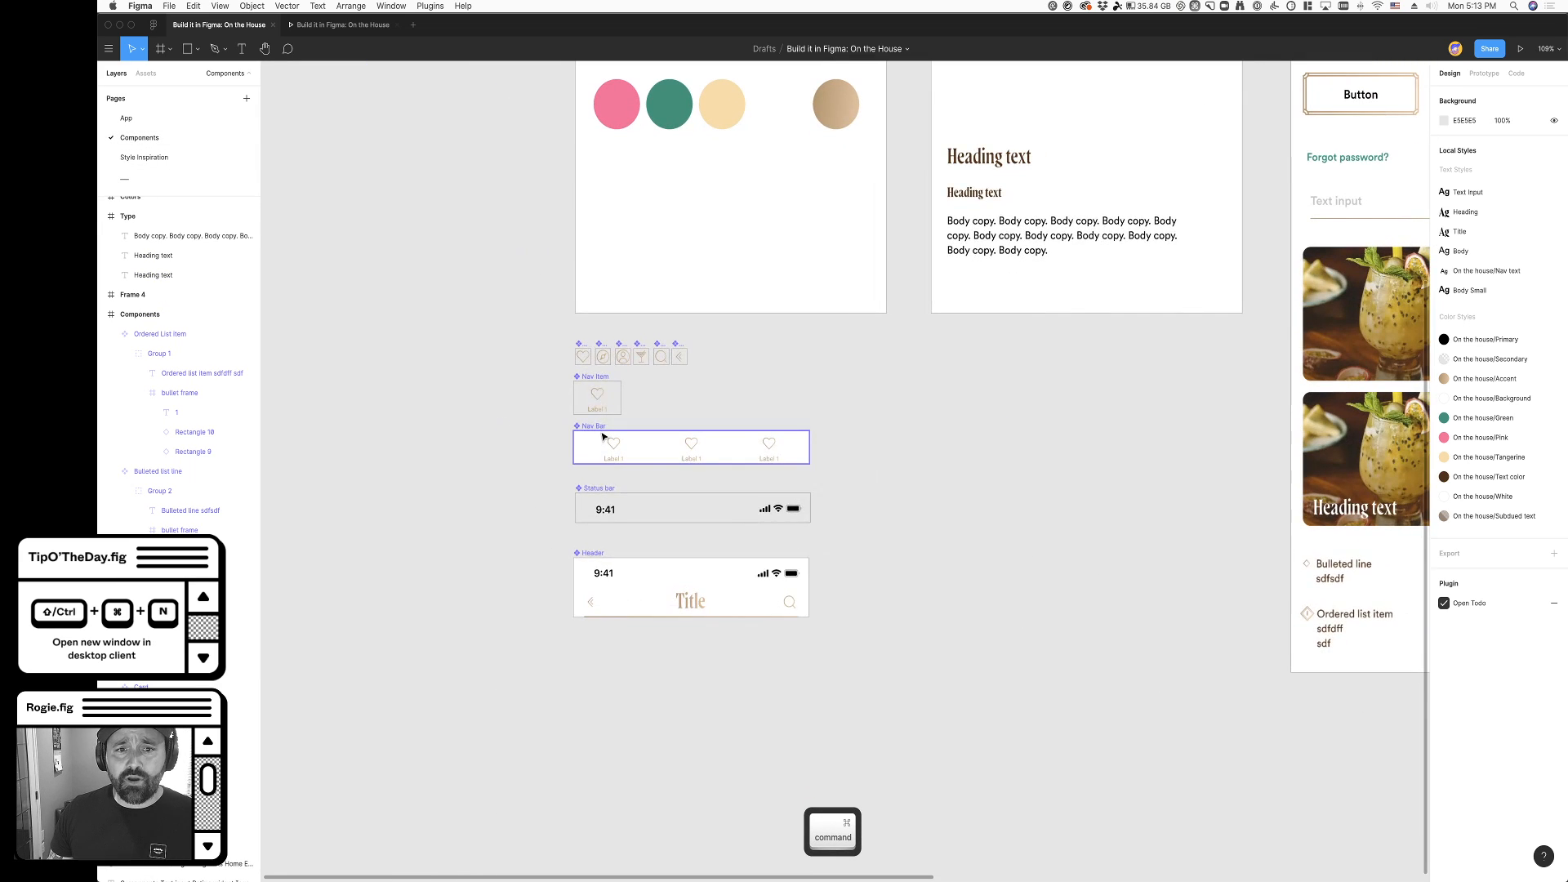
scroll(597, 438, "left", 4)
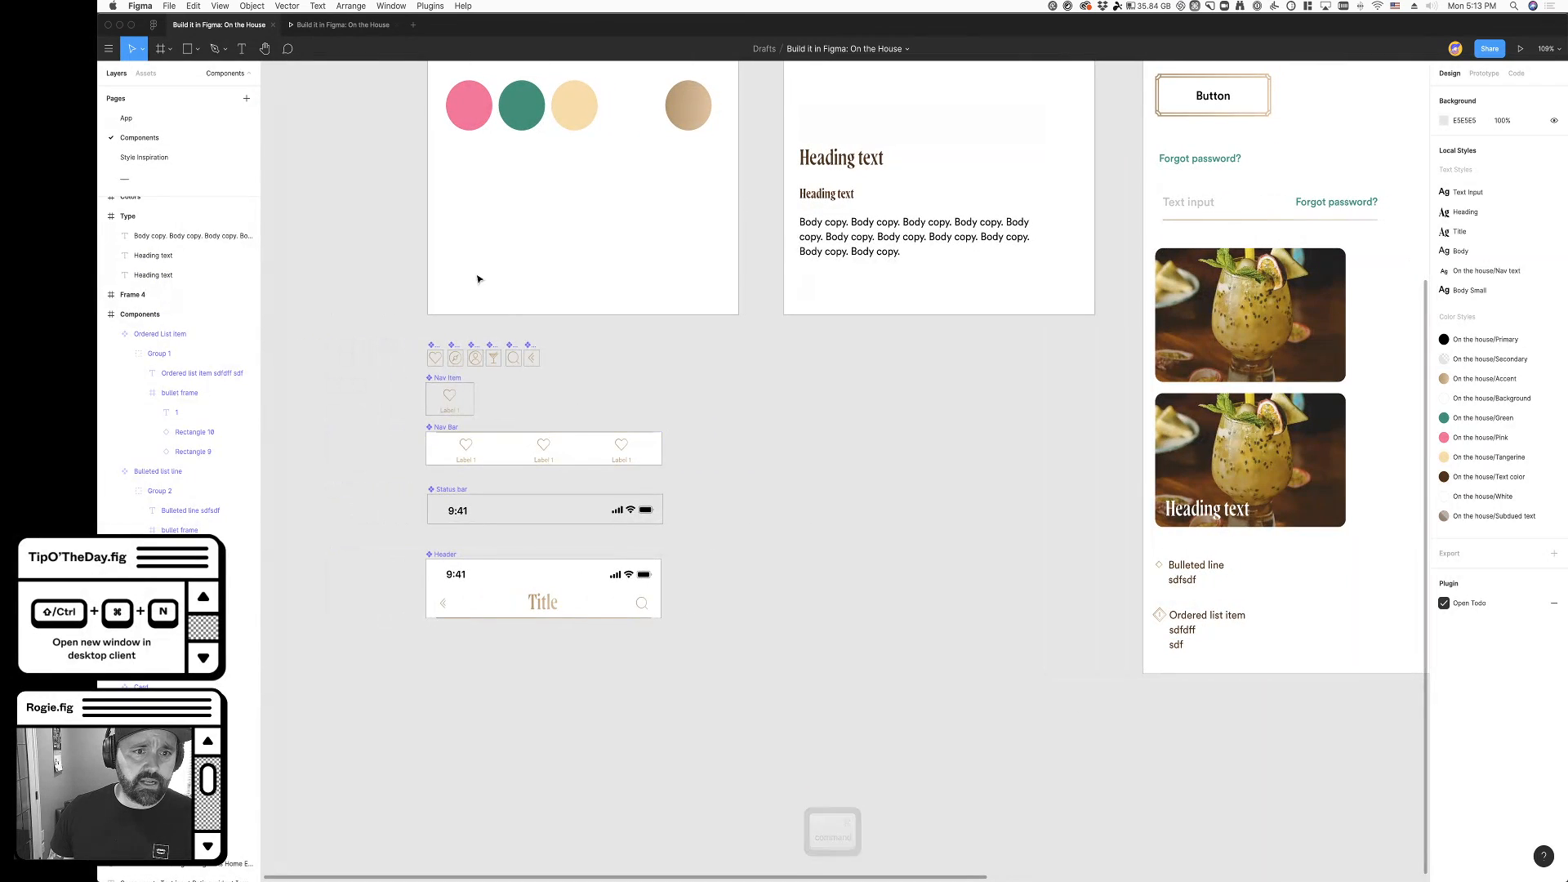
left_click(533, 359)
key("super+c")
left_click(637, 389)
left_click(126, 118)
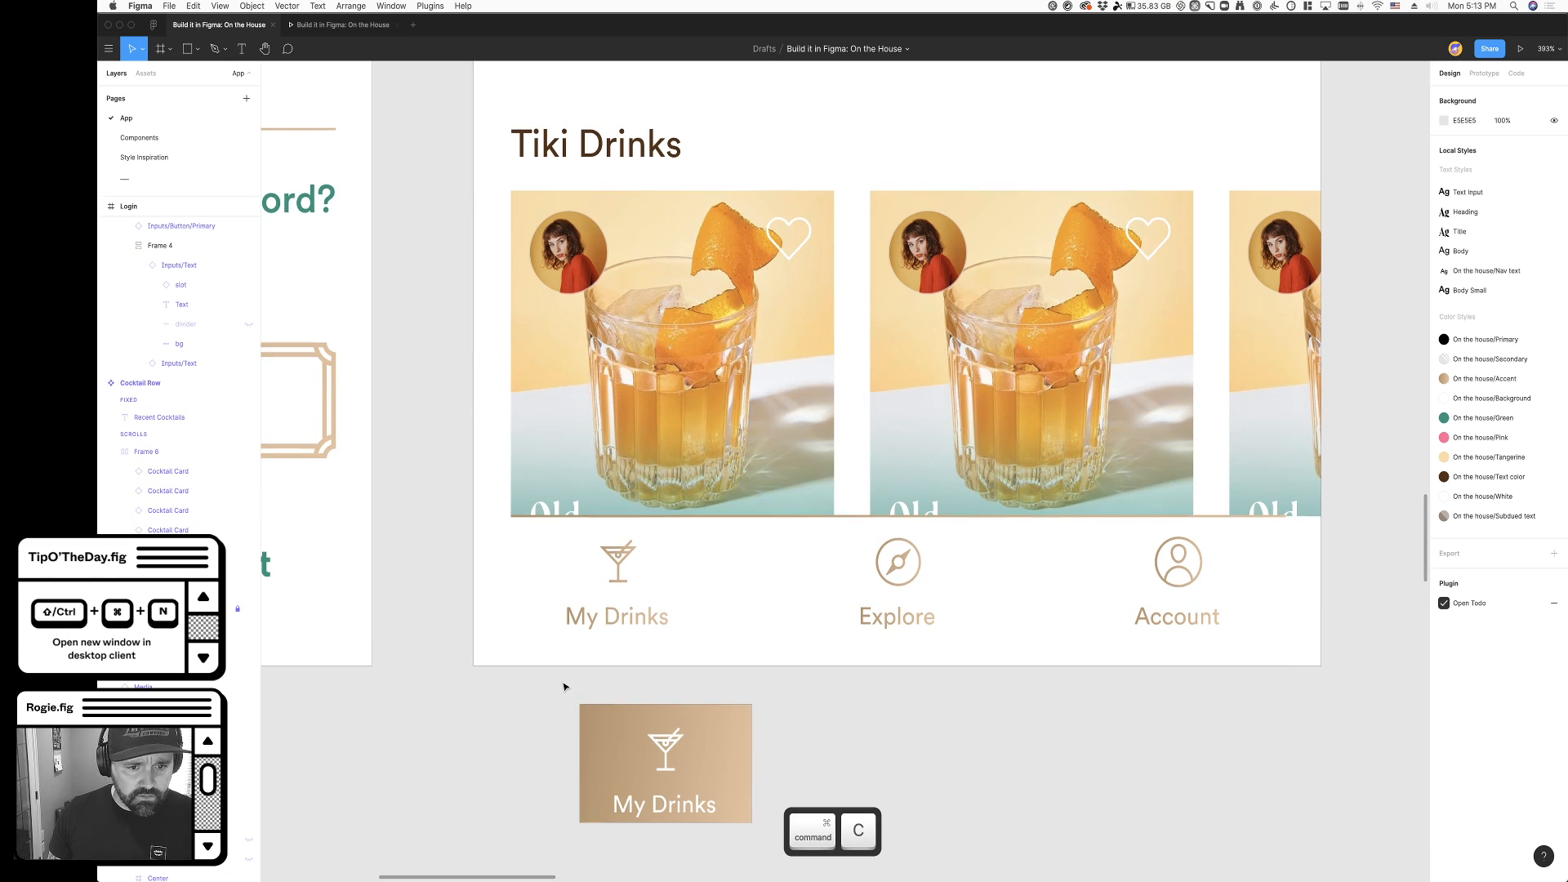
- Paste the back icon into the navigation bar, rotate it to -90°, and place it beneath the My Drinks label
scroll(601, 645, "up", 5)
key("super+v")
left_click_drag(885, 433, 635, 629)
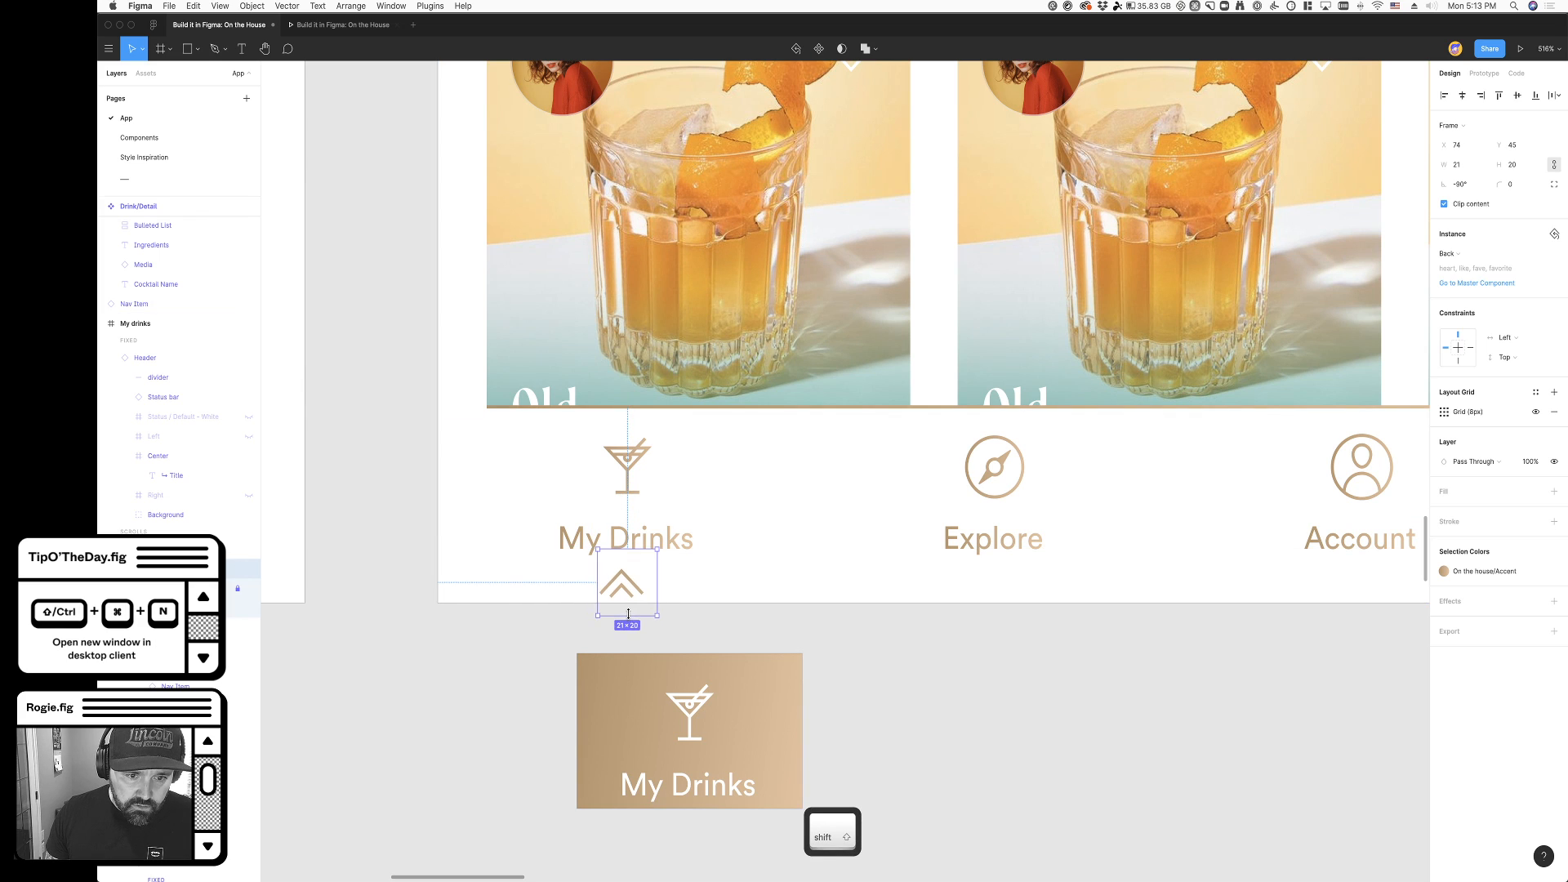
- Undo the first resize of the chevron, try shrinking it to about 8 × 8, and undo that too
key("super+z")
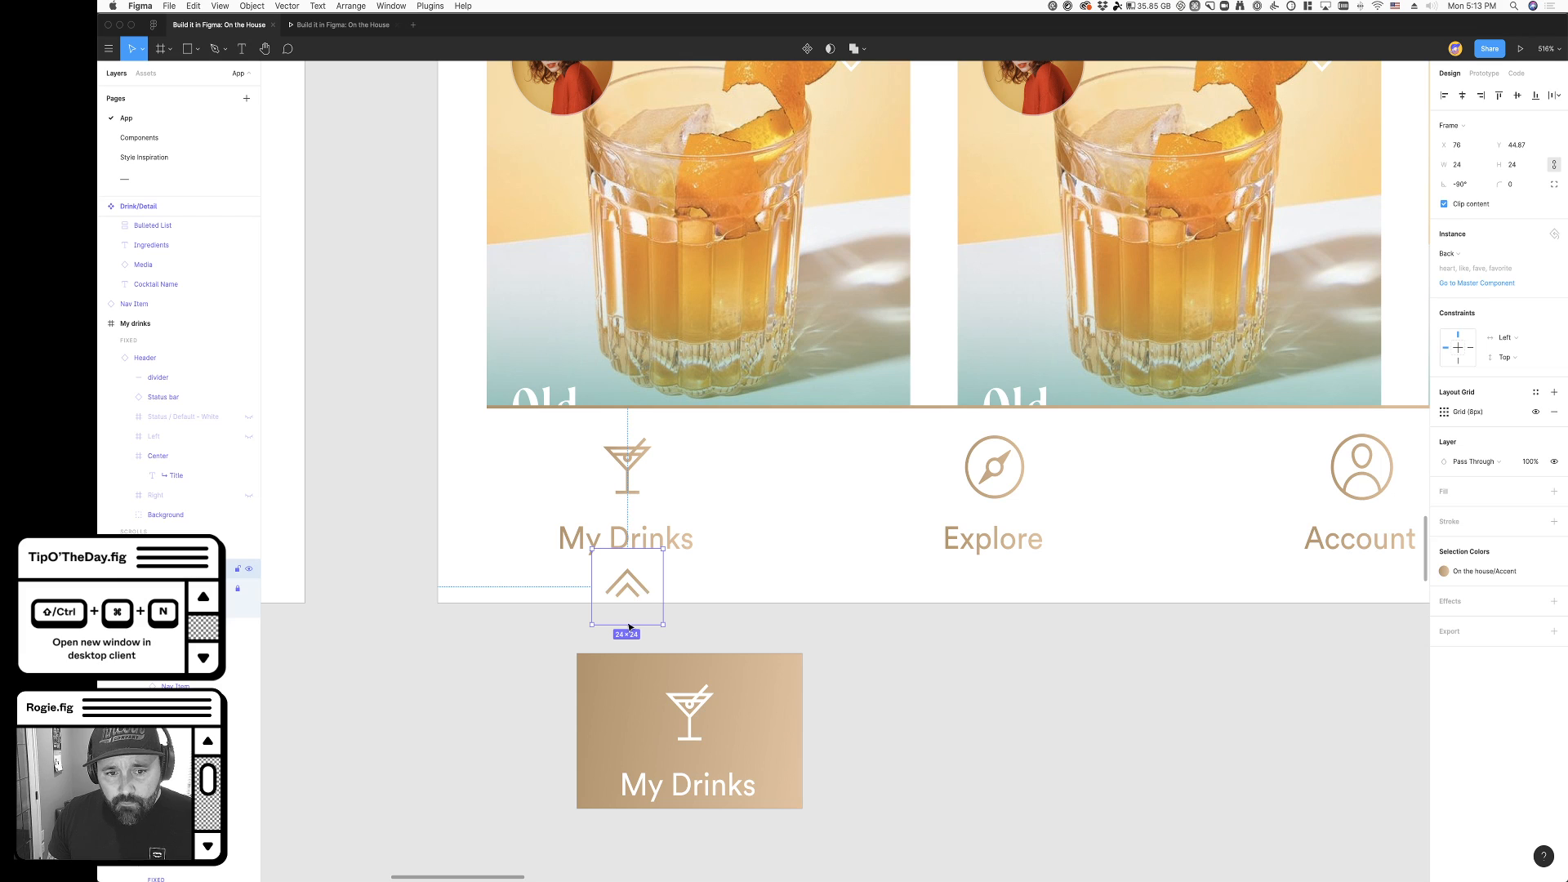
left_click_drag(627, 624, 627, 574)
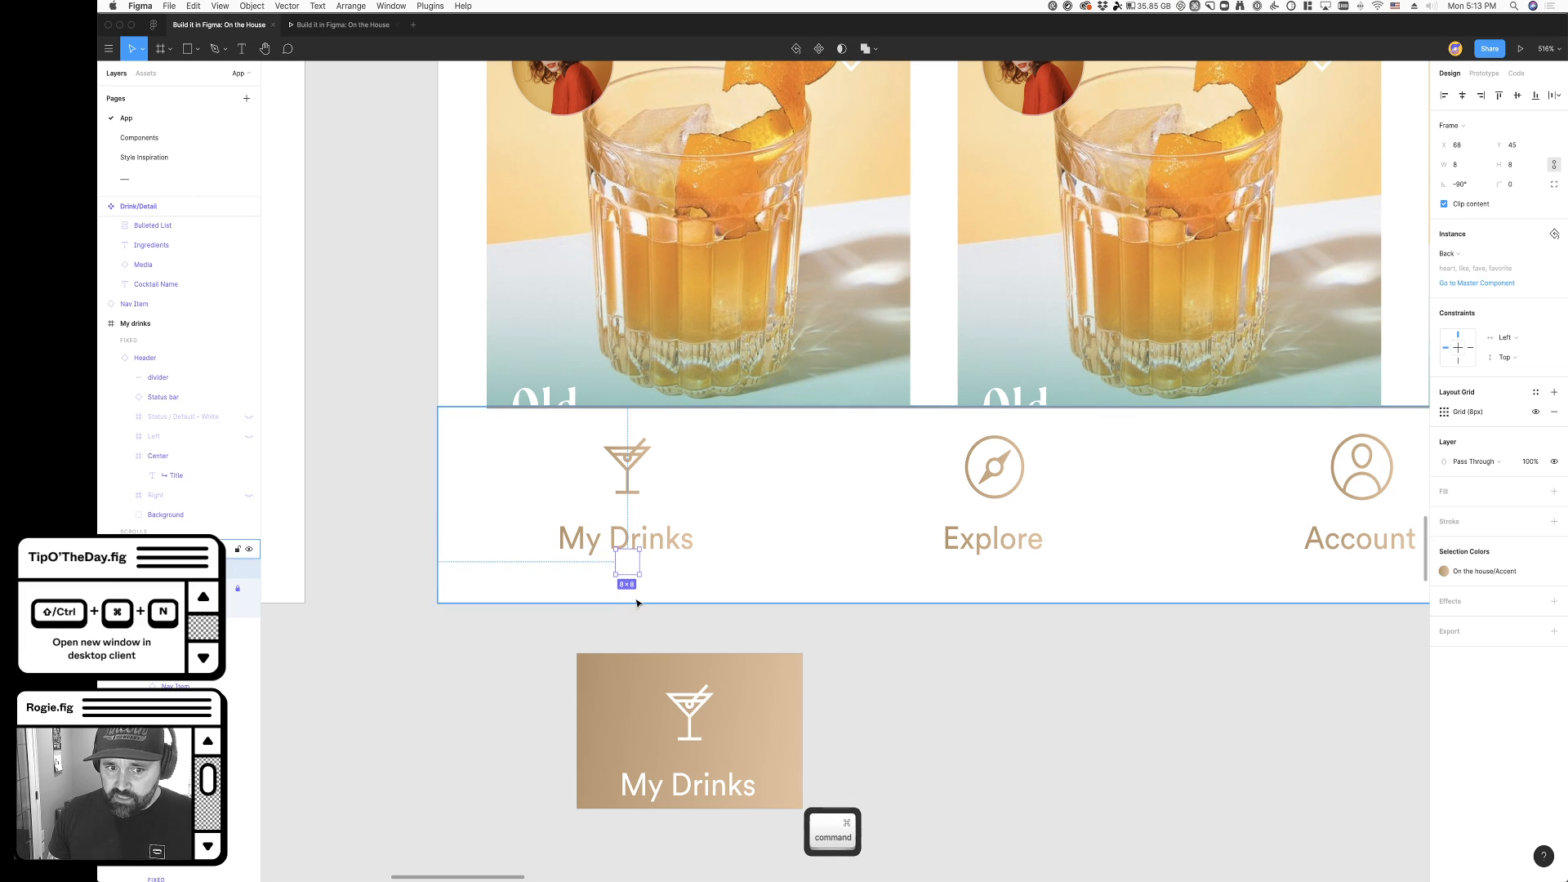
key("super+z")
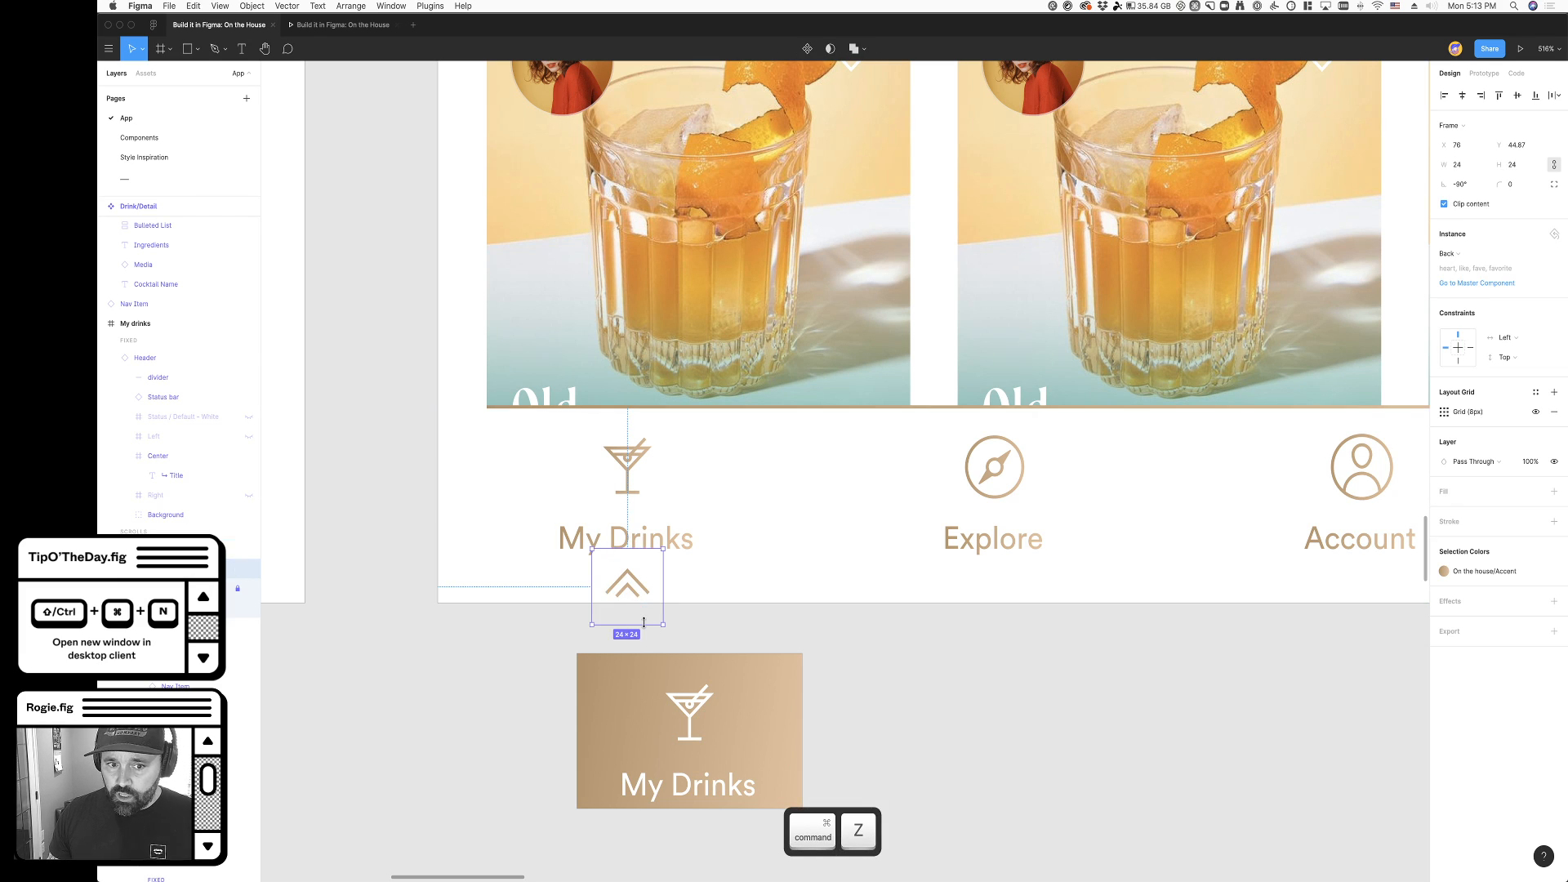
- Set the horizontal and vertical constraints of the chevron vector in the Icon/Back component to Scale and return to the App page
left_click(168, 139)
scroll(547, 304, "up", 5)
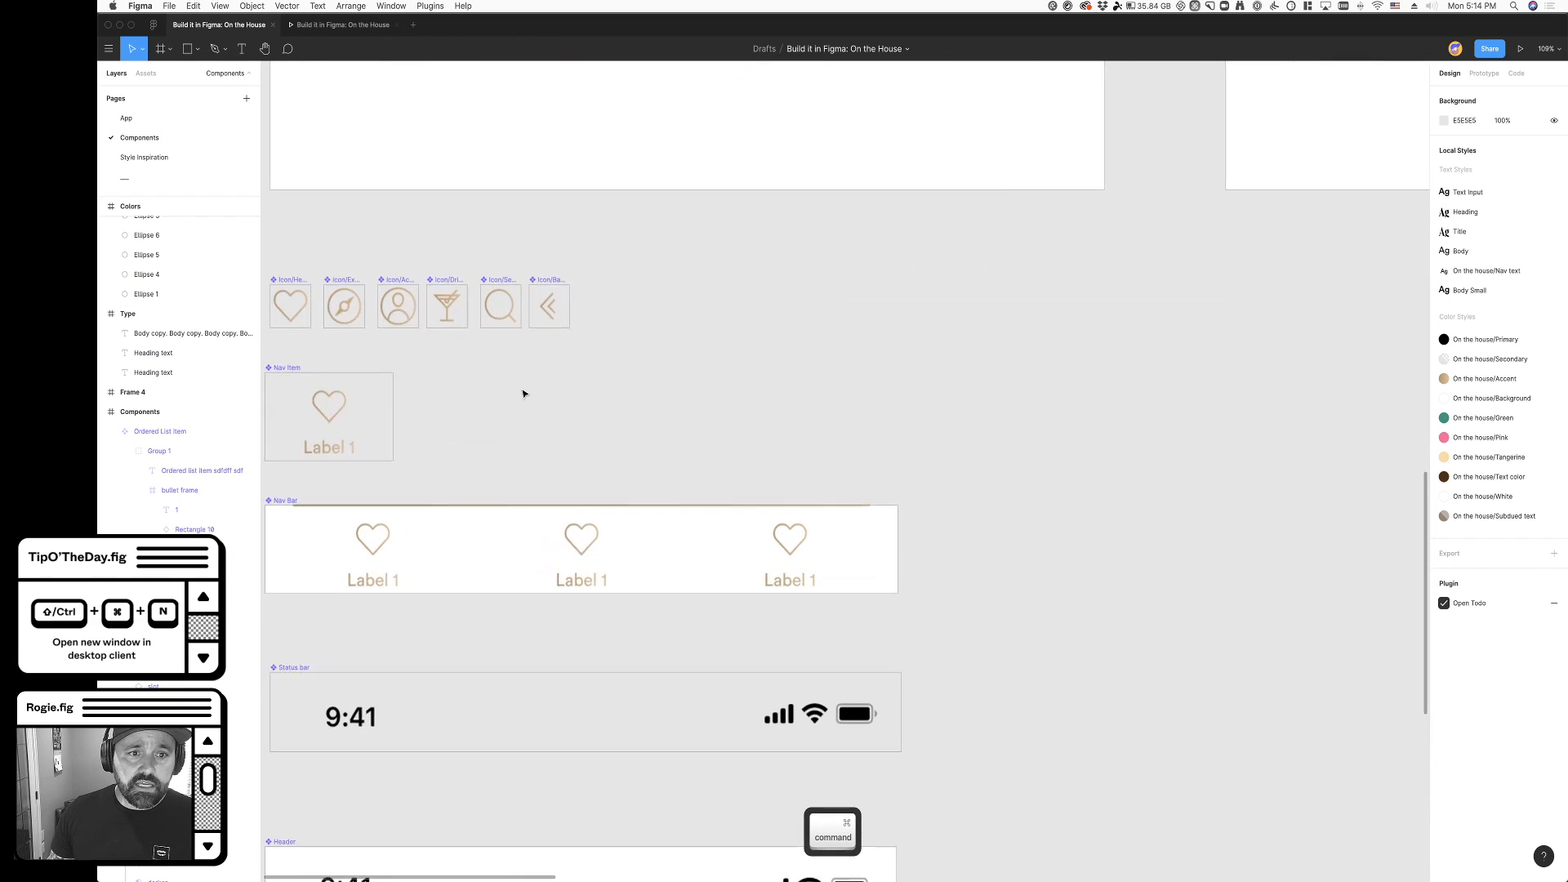
left_click(547, 303, "super")
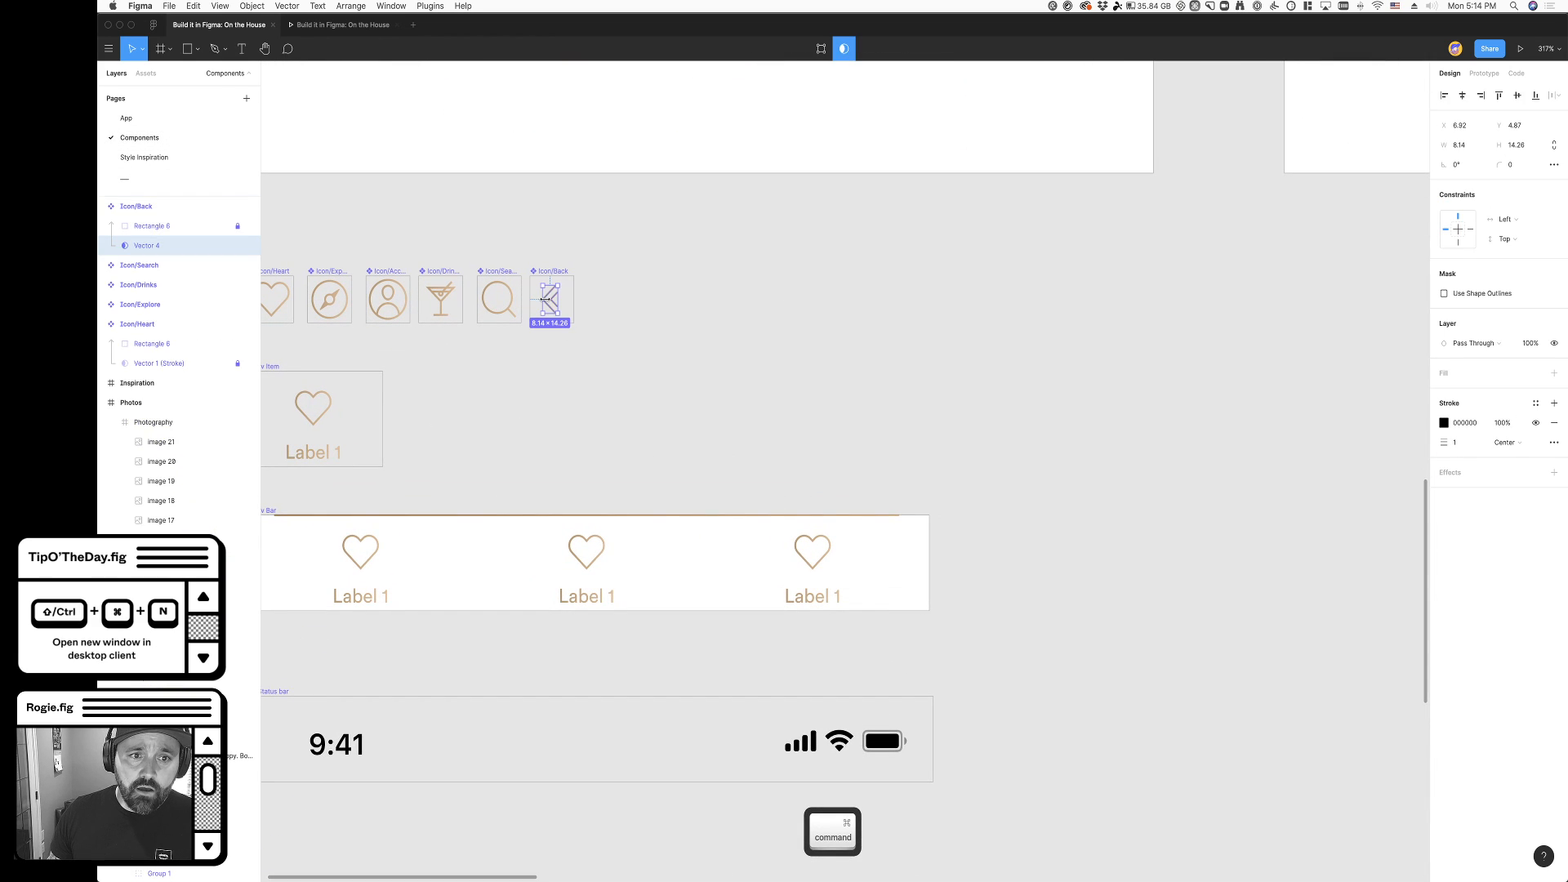
left_click(1524, 231)
left_click(1511, 262)
left_click(1506, 239)
left_click(1516, 282)
left_click(1509, 219)
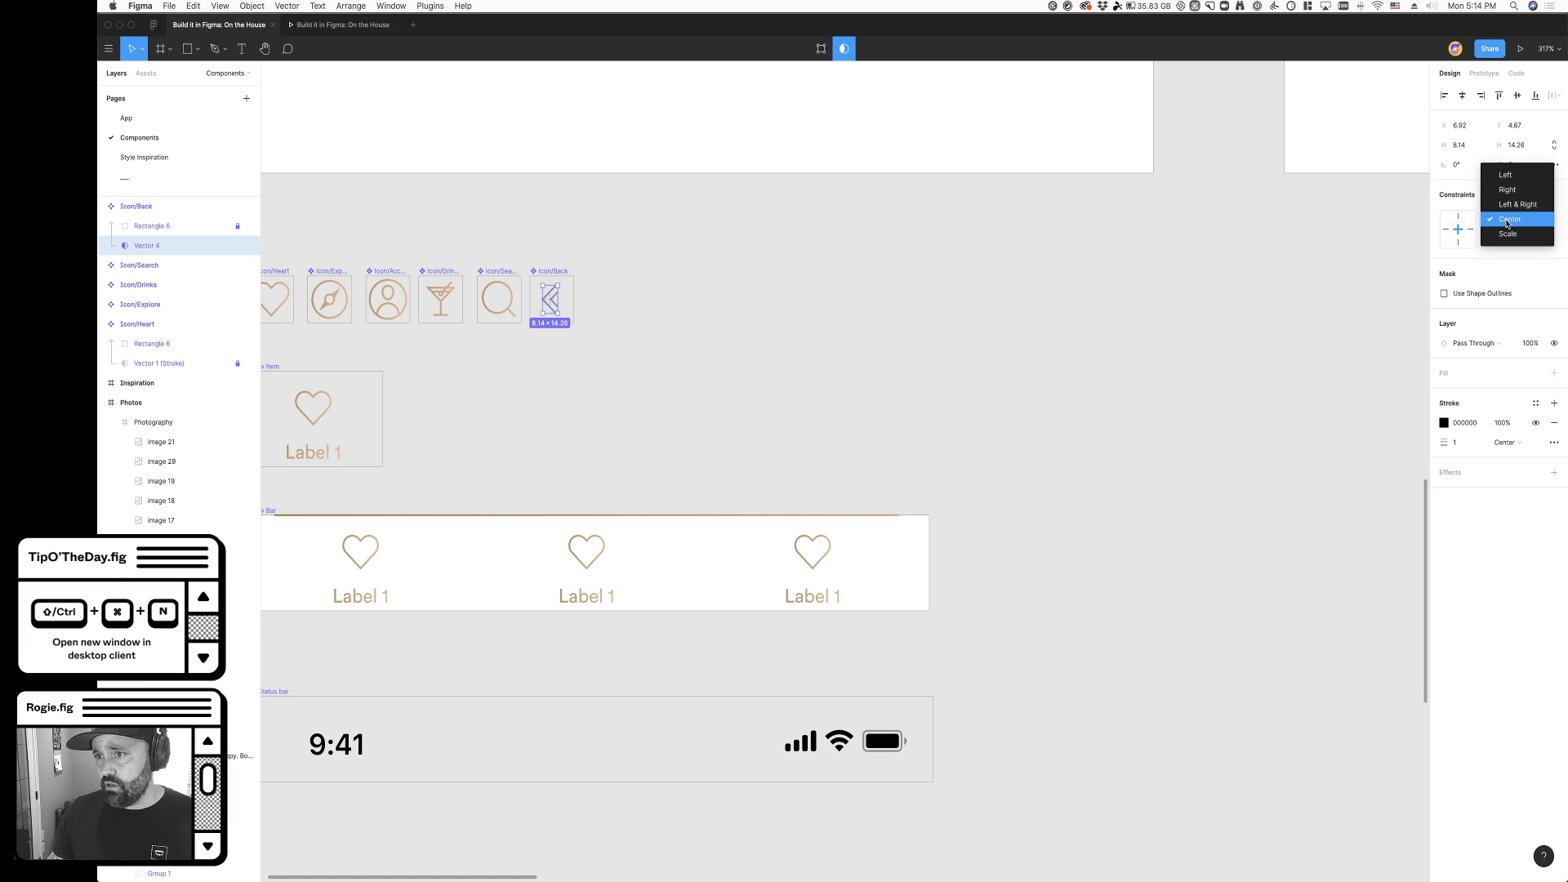
left_click(1509, 235)
left_click(1507, 238)
left_click(1509, 253)
left_click(161, 120)
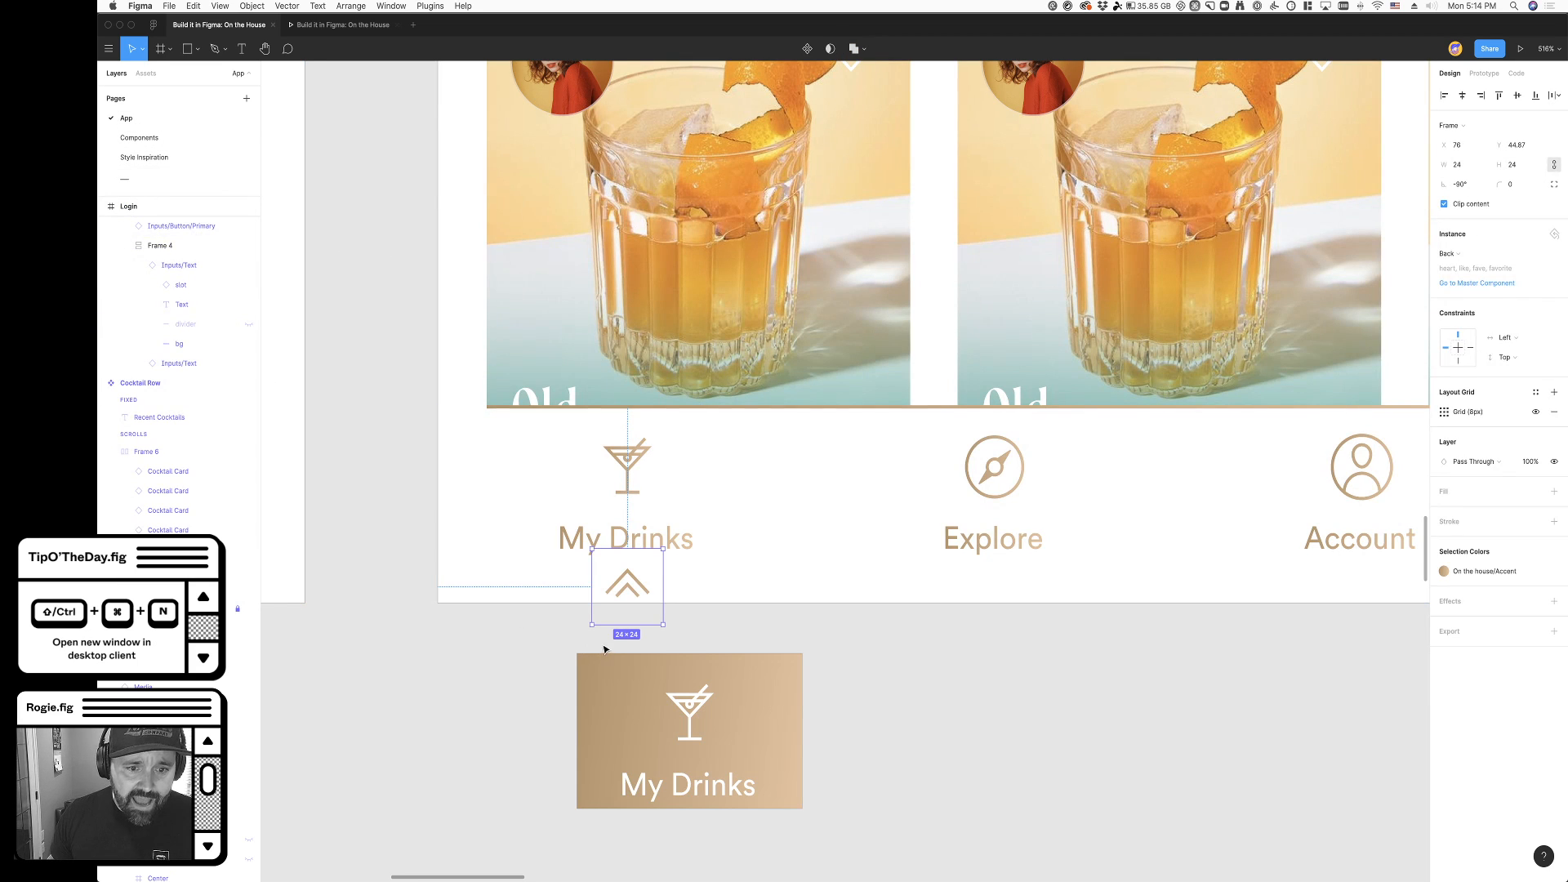
- Shrink the upward chevron beneath My Drinks to about 17 × 18
left_click_drag(626, 625, 626, 605)
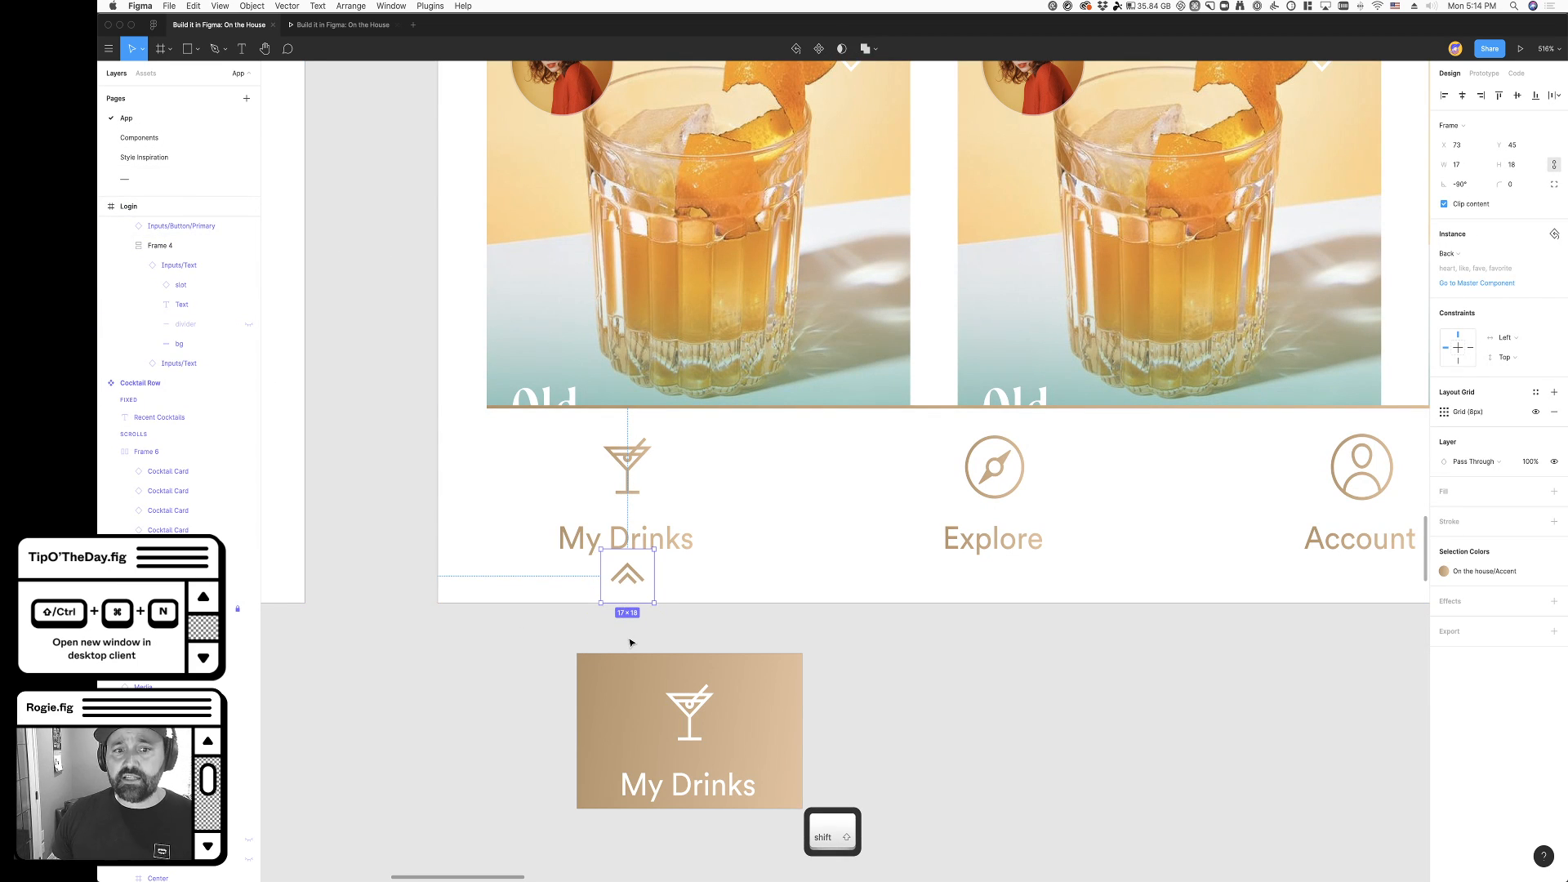
left_click(527, 608)
left_click(635, 580)
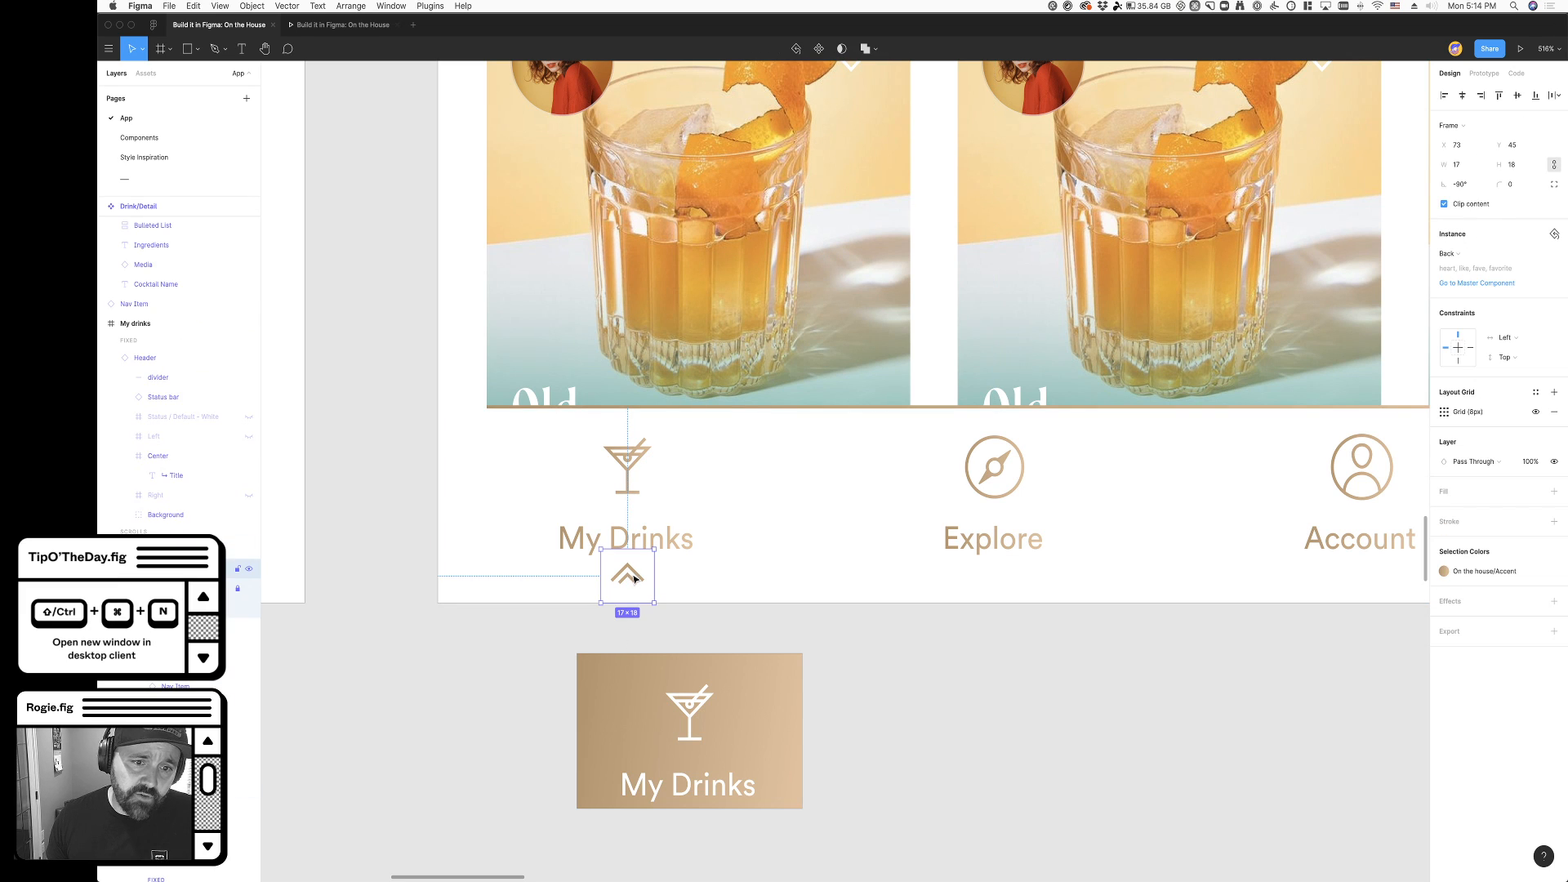
- Try reducing the chevron beneath My Drinks with the Scale tool and undo the change
key("super+z")
key("super+z")
key("super+z")
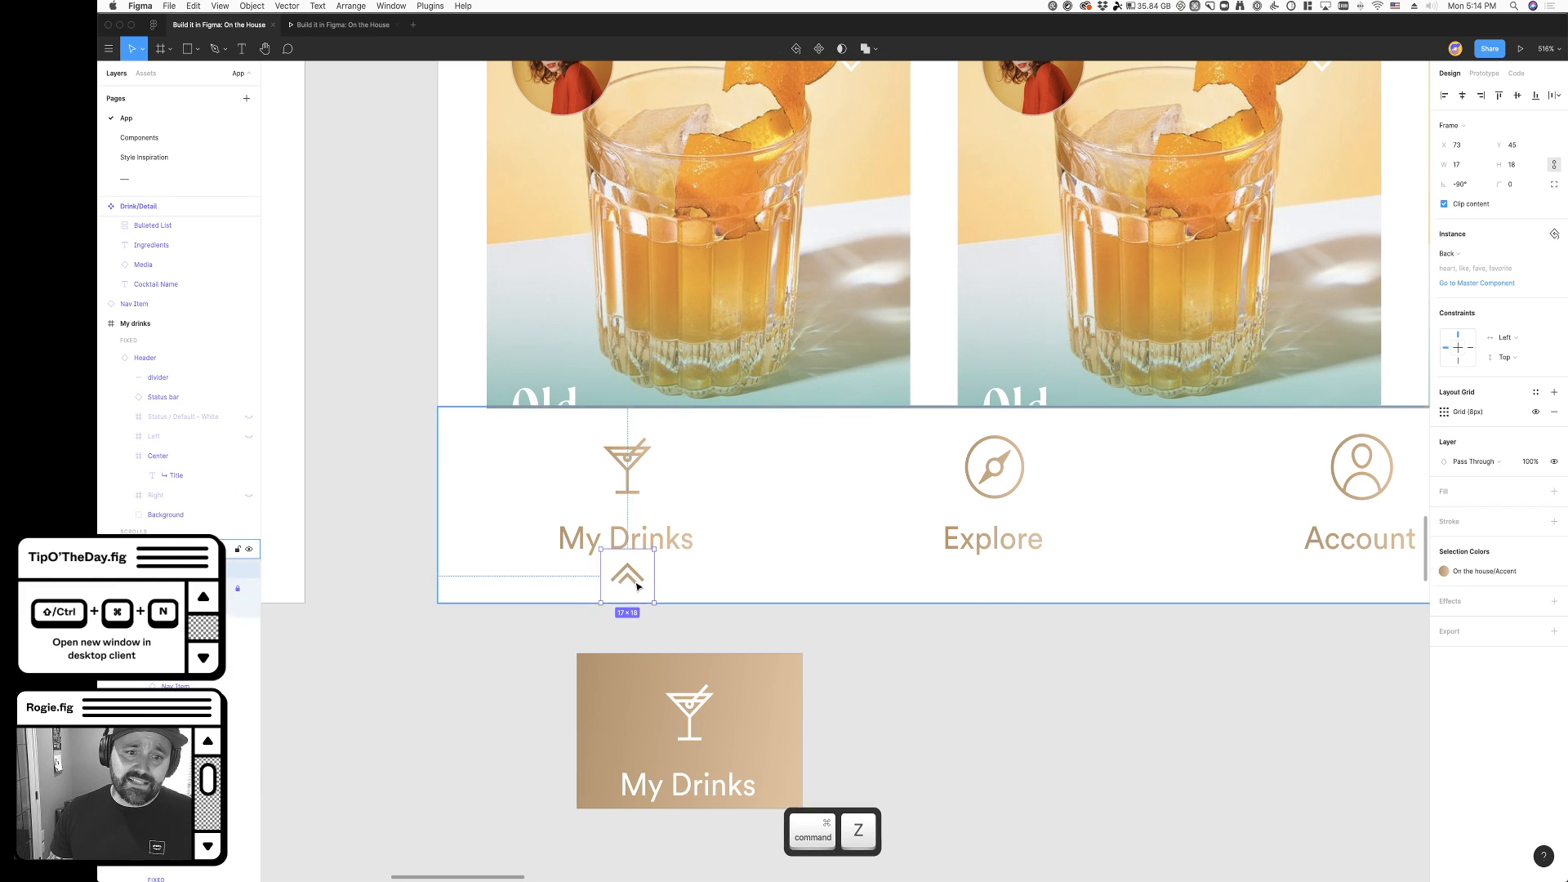
key("k")
left_click_drag(654, 603, 627, 575)
key("super+z")
key("super+z")
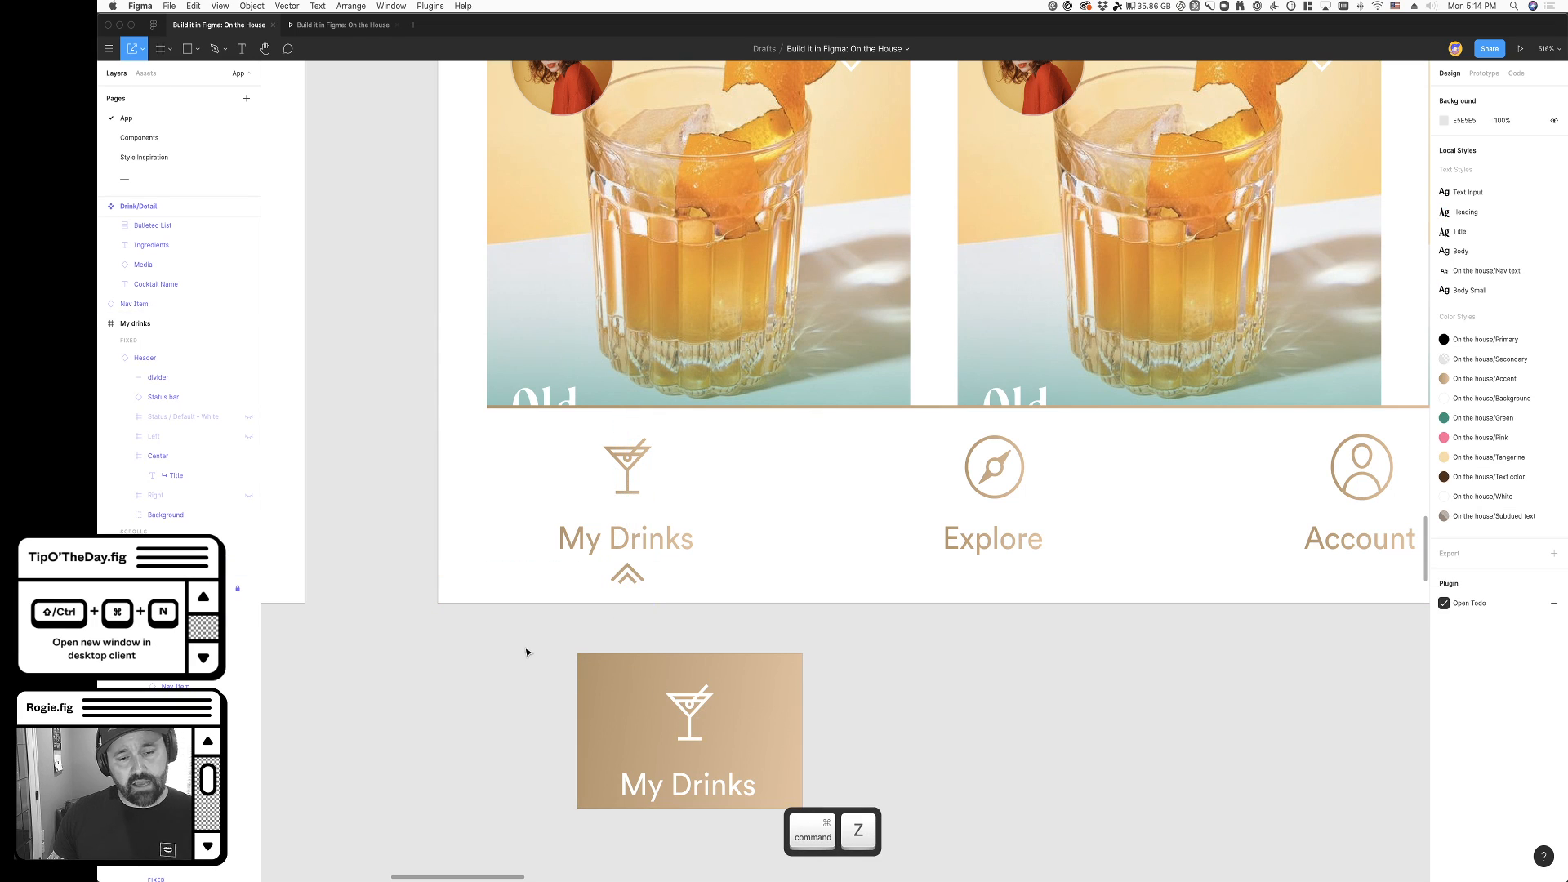
- Scale the chevron beneath My Drinks down to about 13 × 13.76, clear of the label at Y 49
left_click(627, 588)
left_click_drag(627, 549, 627, 562)
- Select the cocktail glass icon inside the navigation bar's My Drinks item
scroll(560, 651, "right", 4)
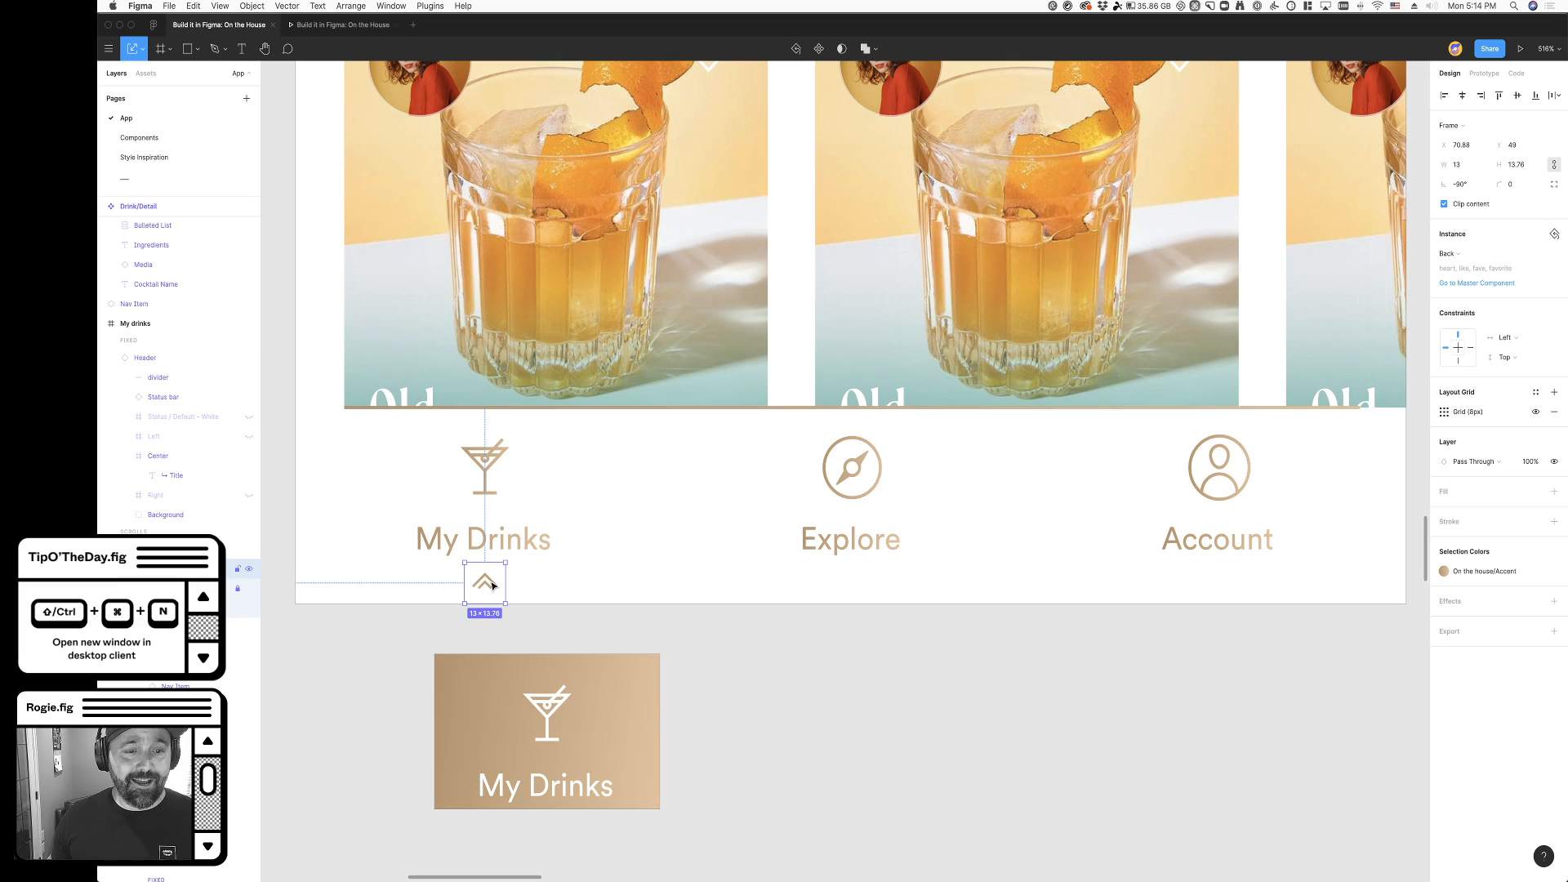
left_click(486, 472)
left_click(486, 478)
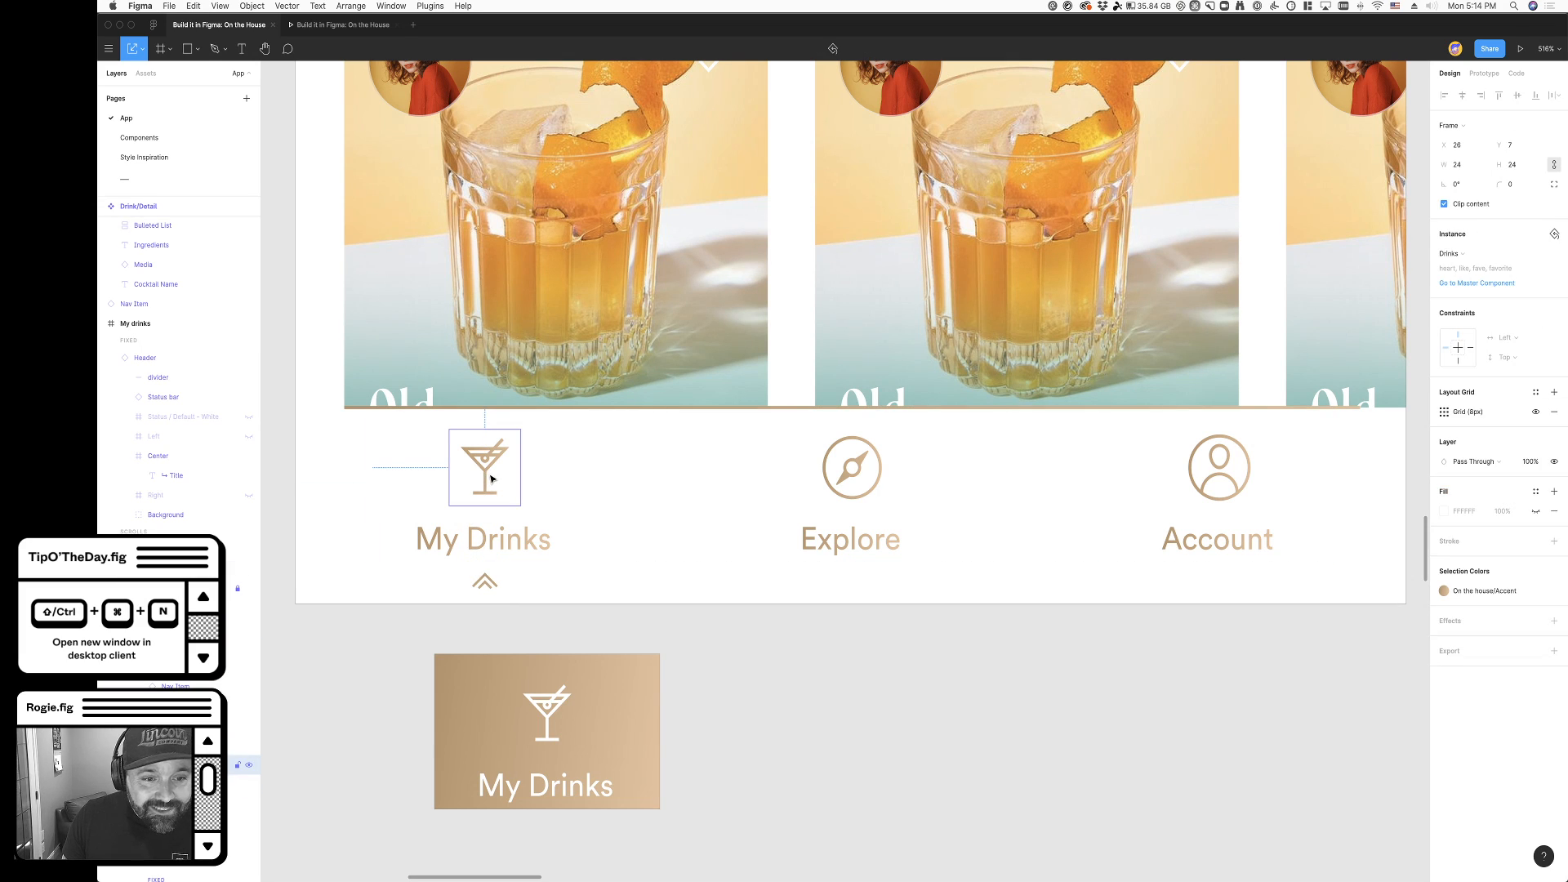
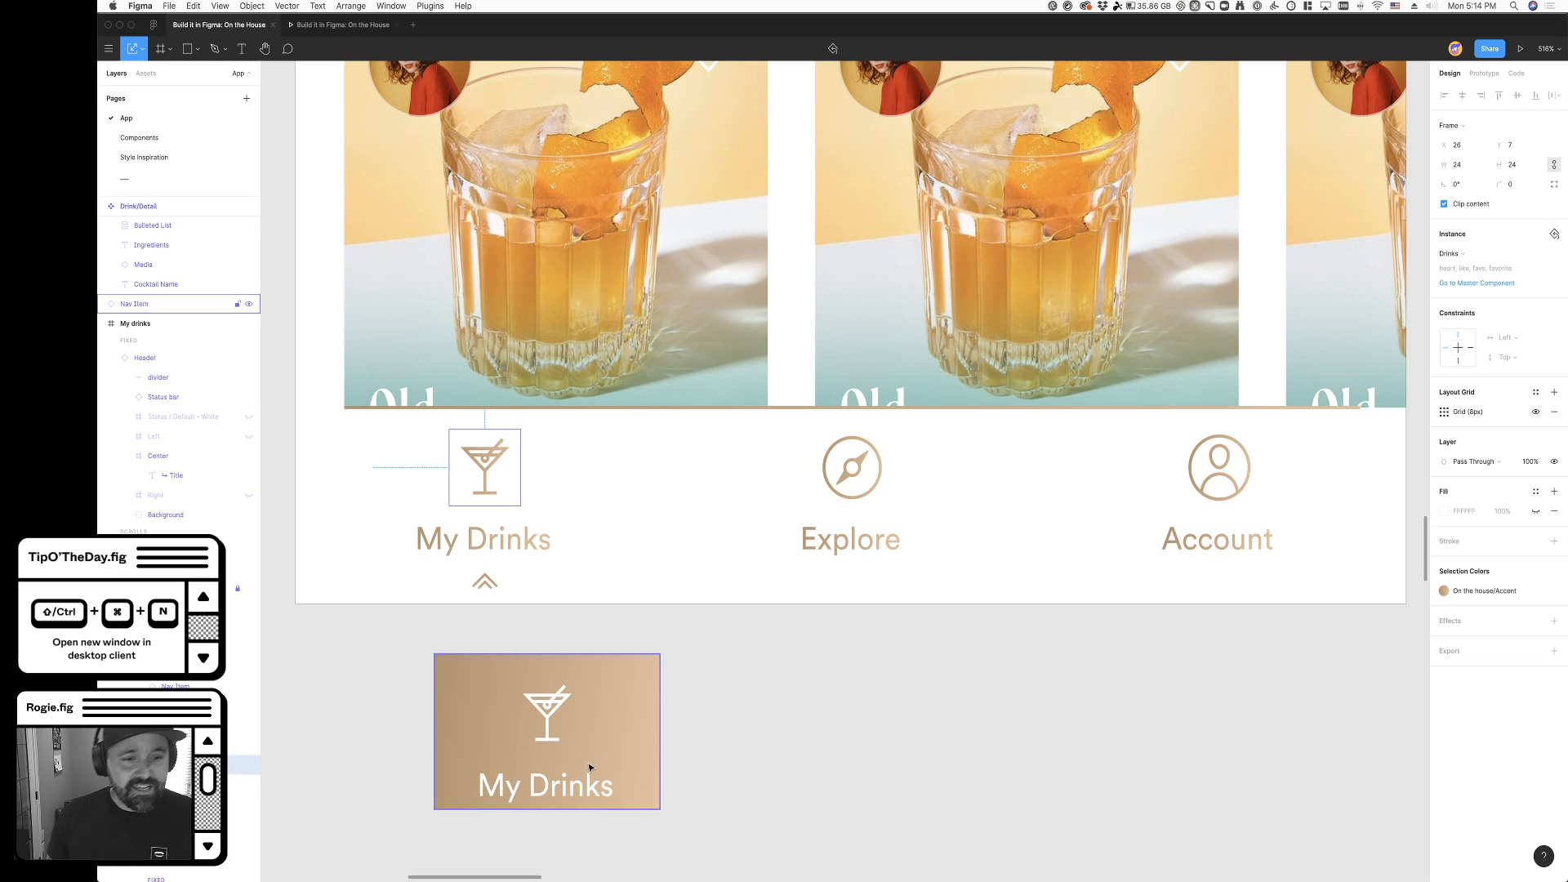
- Cut the filled gradient My Drinks variant from the canvas beneath the My drinks screen
left_click(476, 636)
left_click(606, 788)
key("super+x")
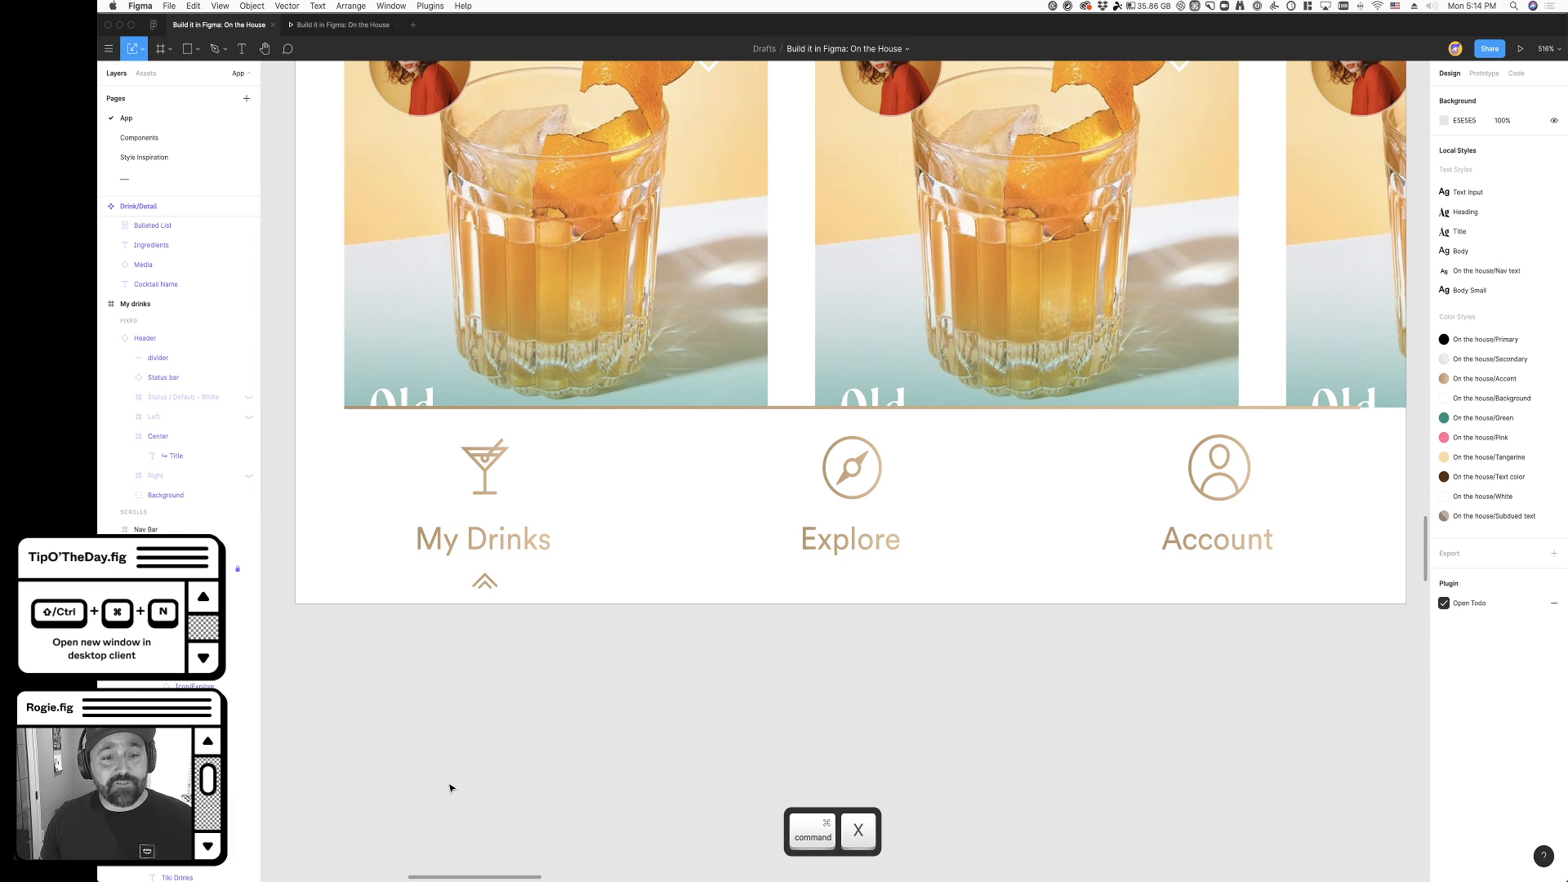
- Examine the navigation bar's My Drinks, Explore and Account items with the small chevron indicator in place
scroll(450, 787, "up", 1)
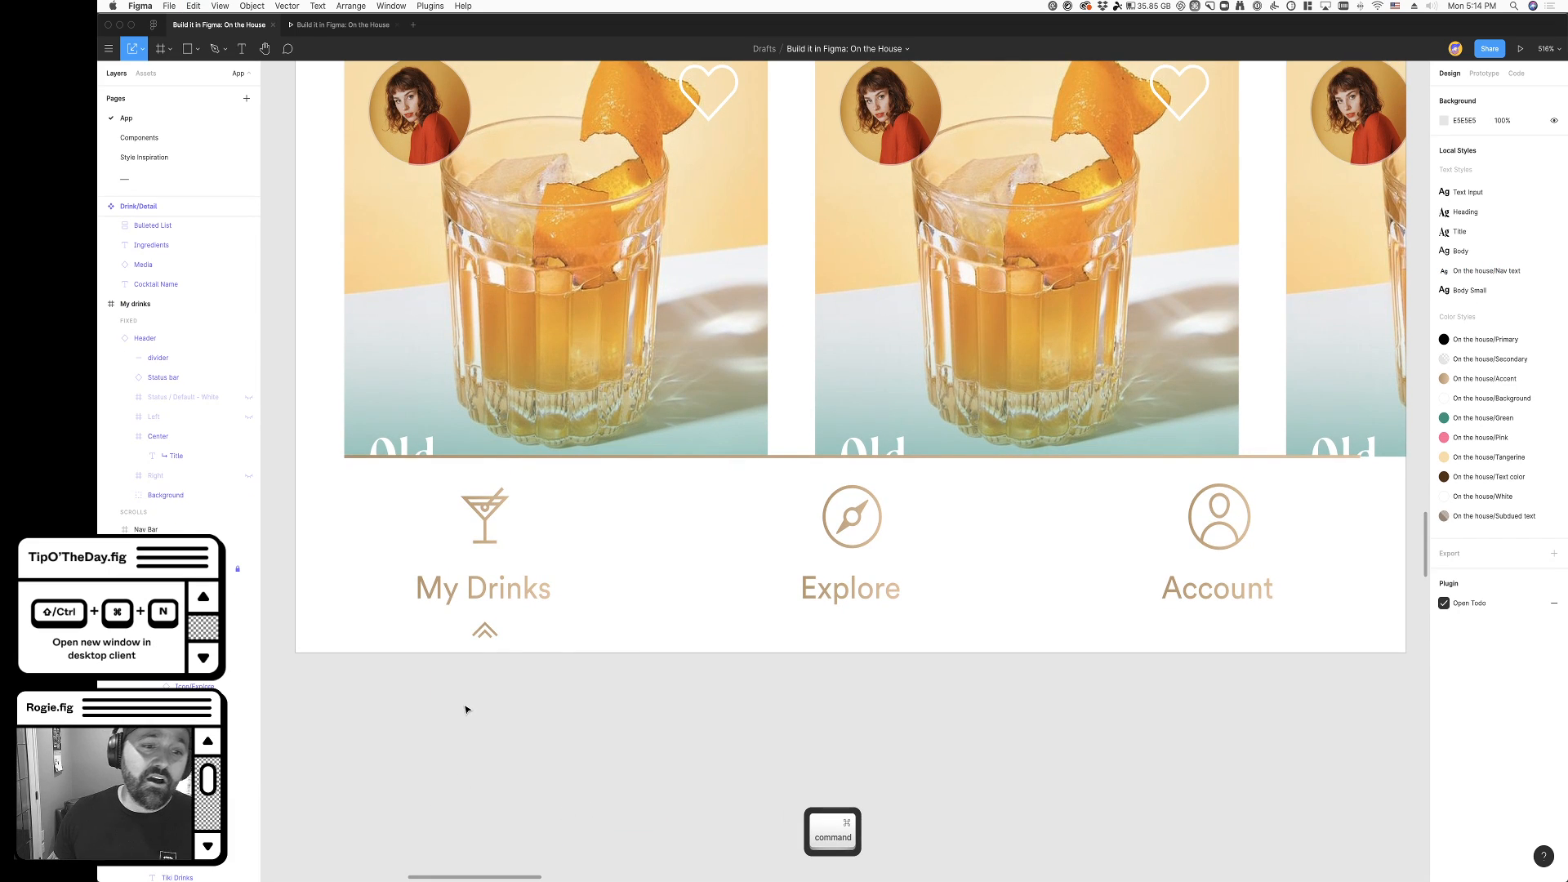
scroll(465, 709, "up", 3, "super")
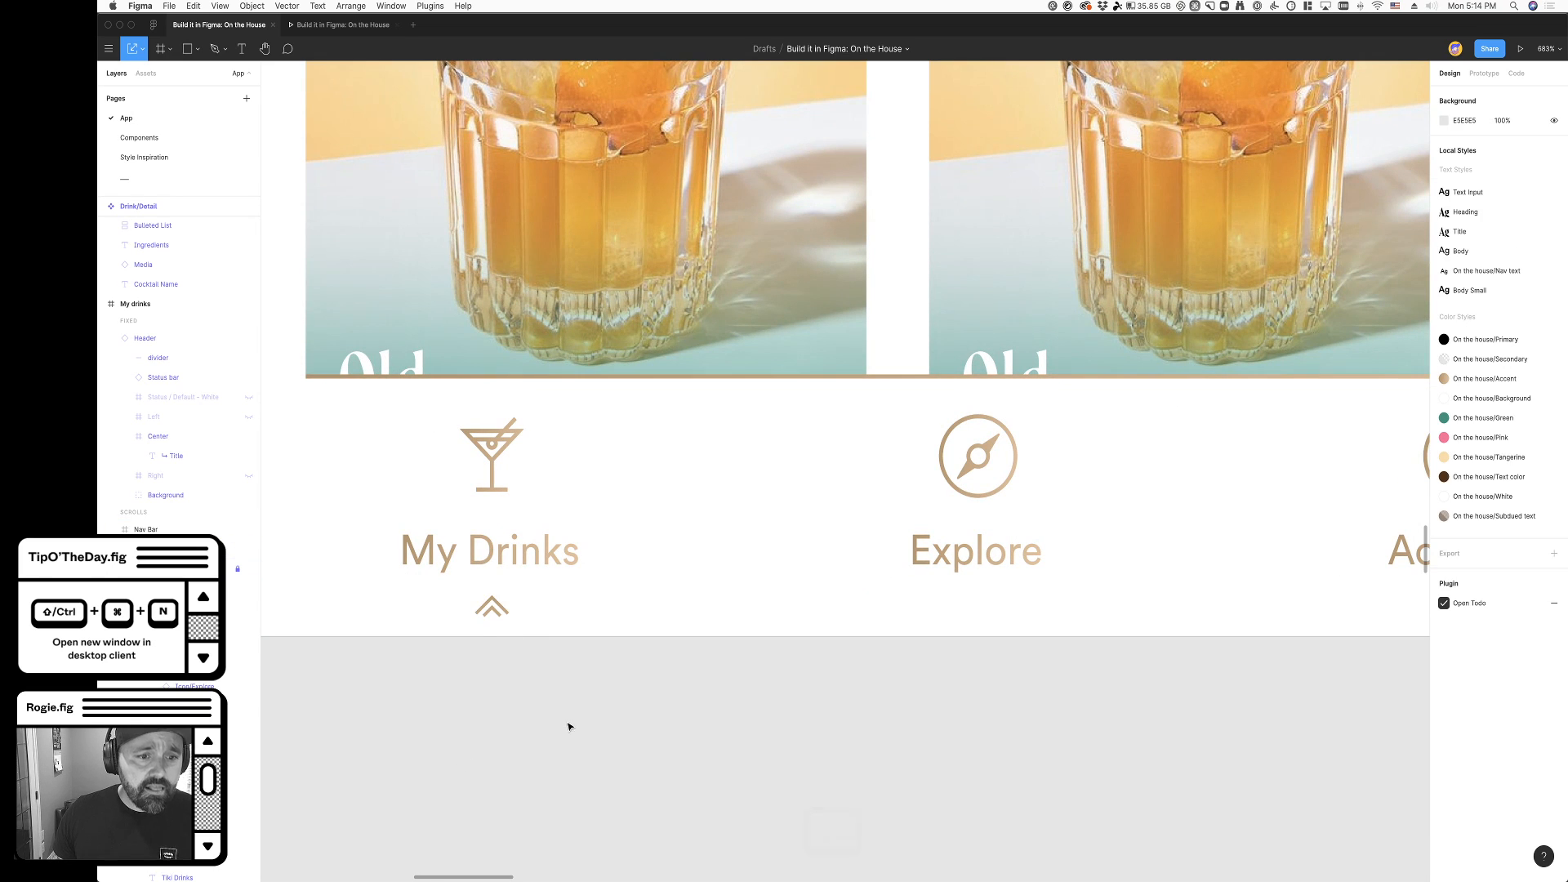
scroll(571, 724, "down", 4, "super")
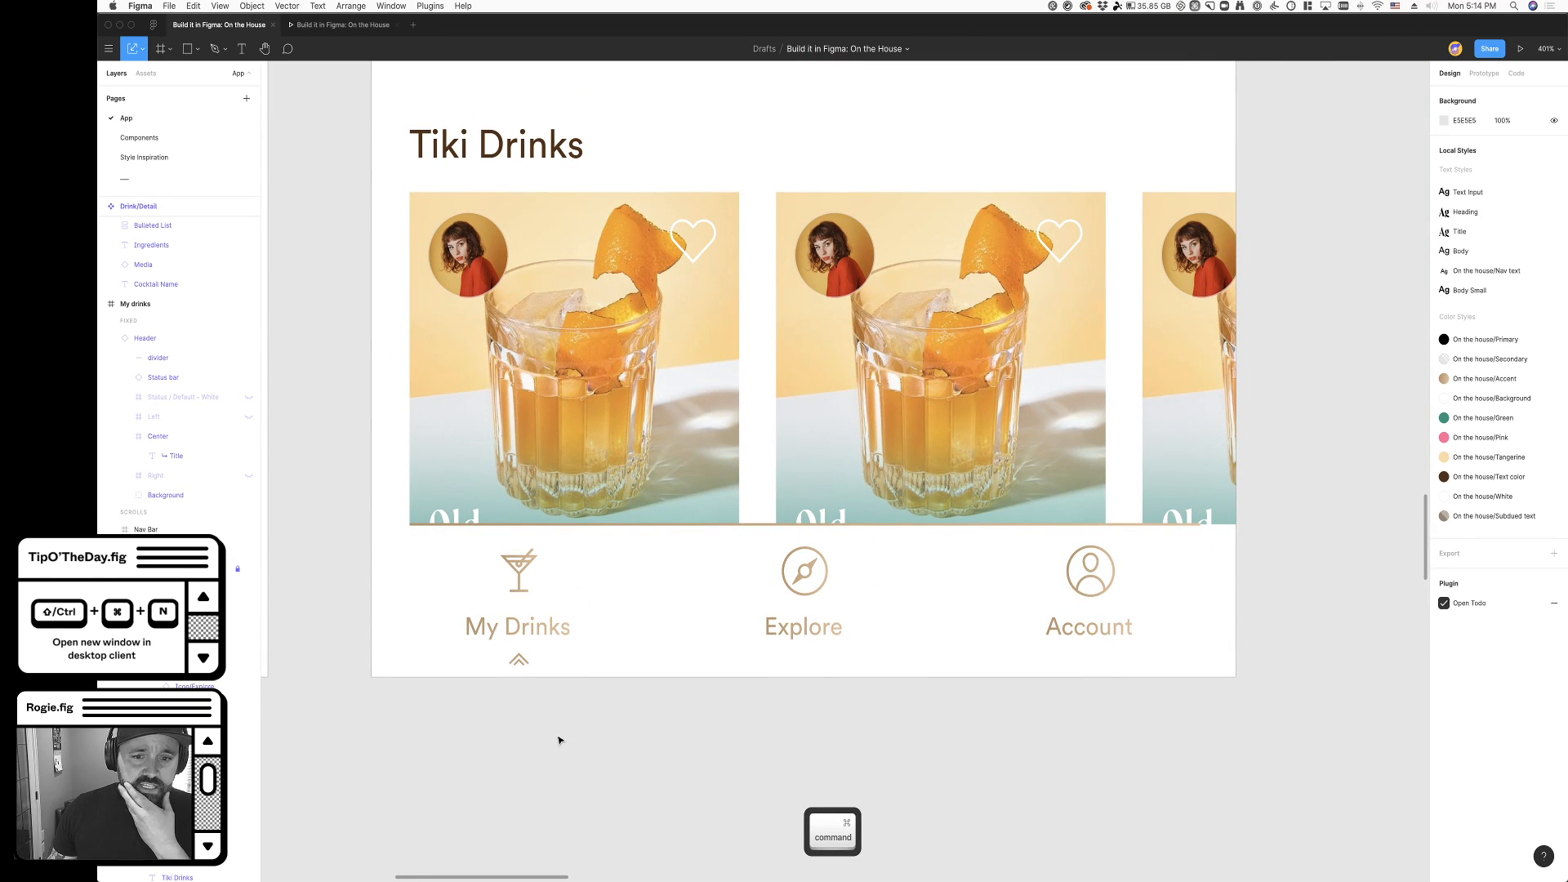
scroll(560, 739, "down", 2)
scroll(560, 739, "right", 2)
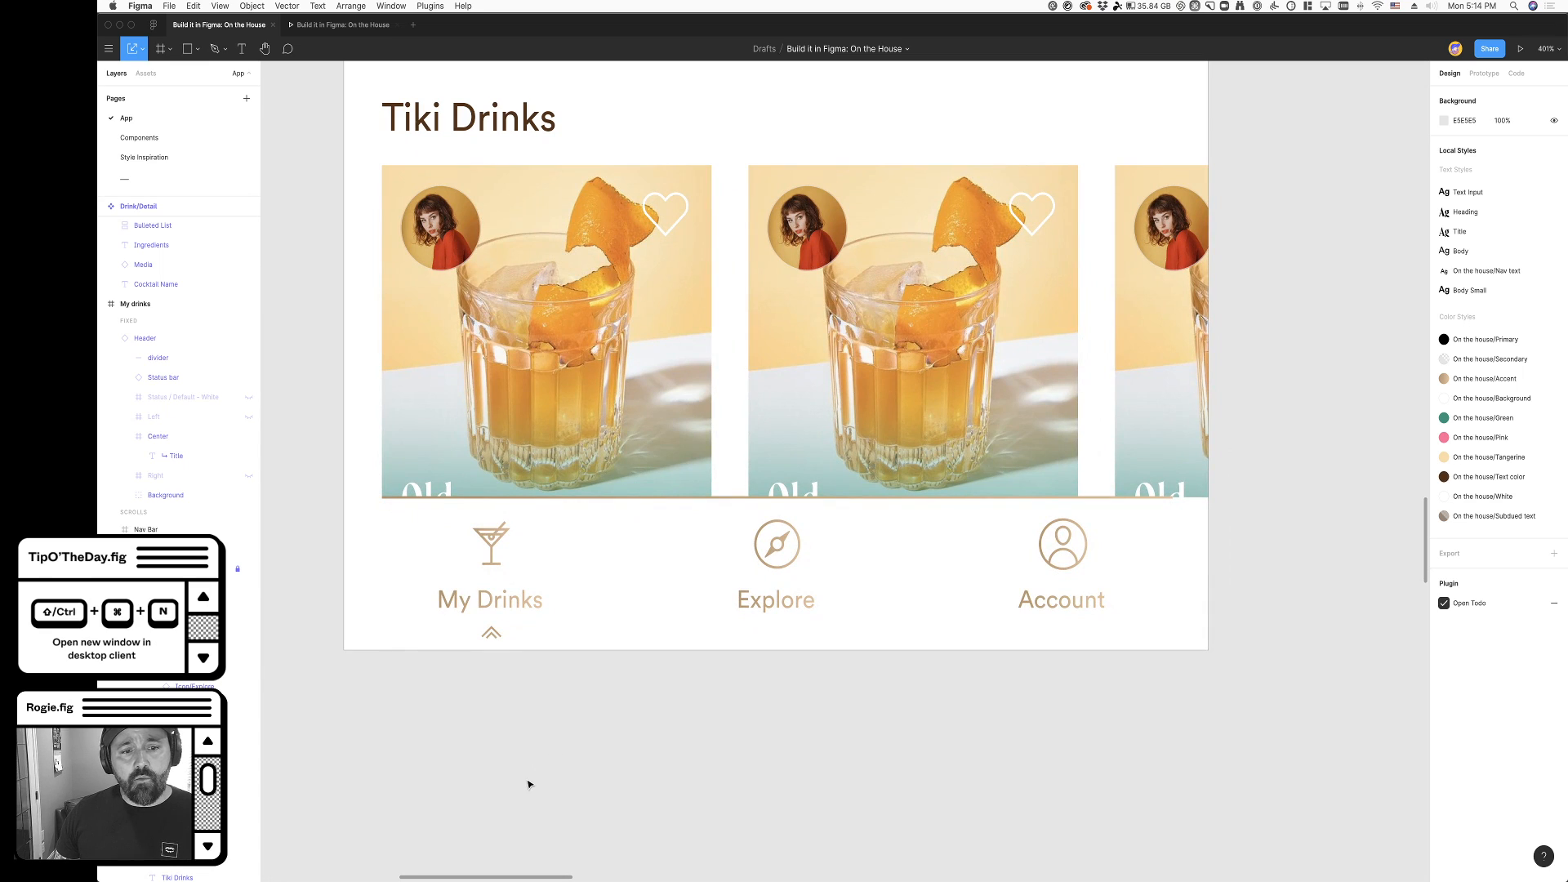
double_click(772, 611)
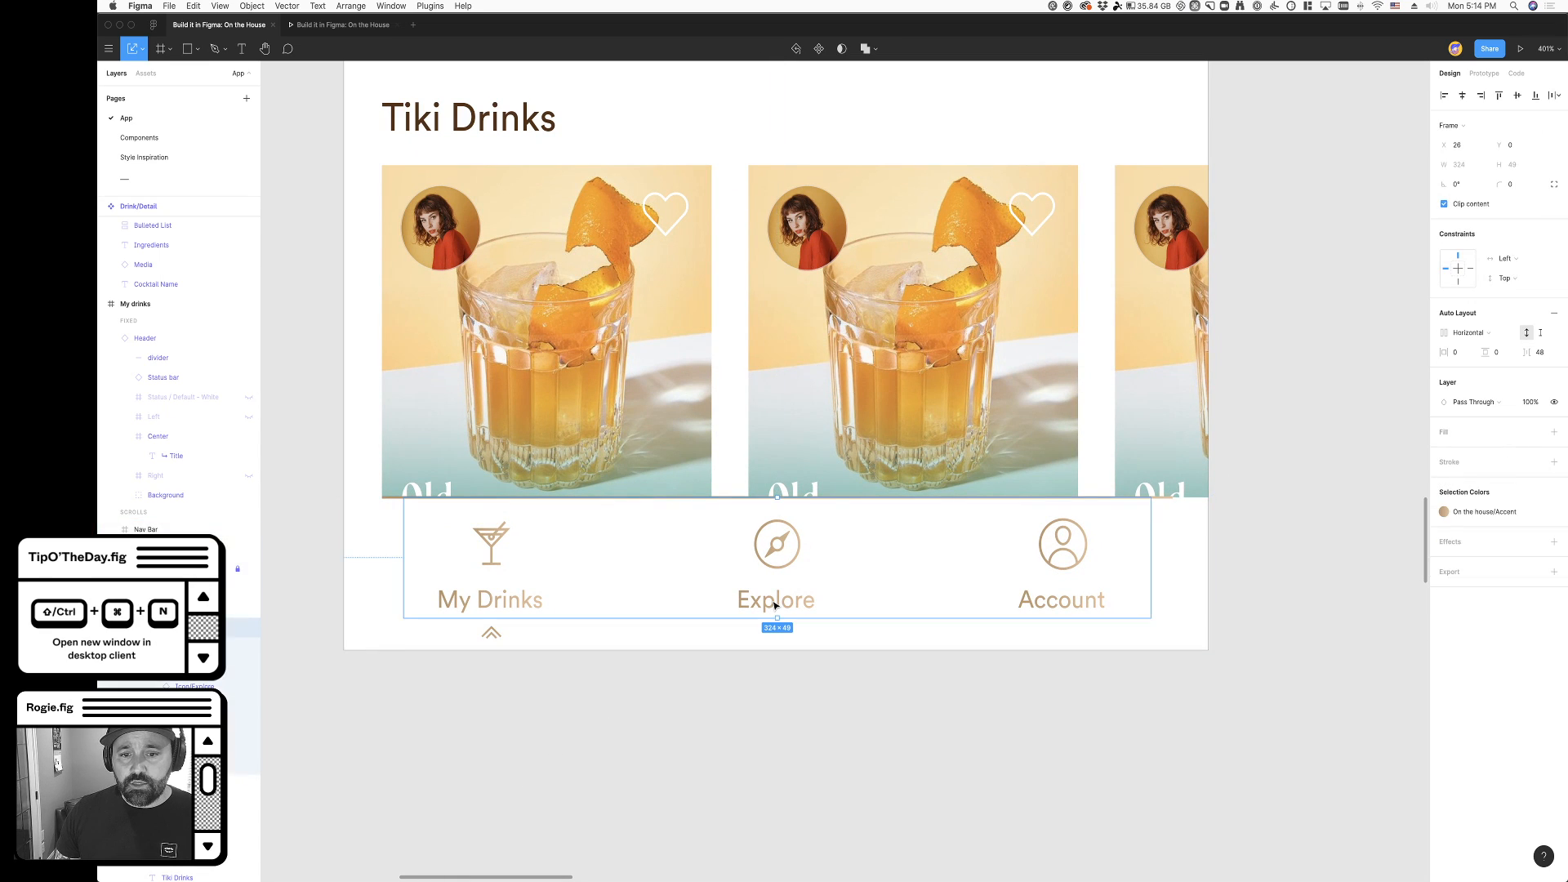
left_click(1075, 572)
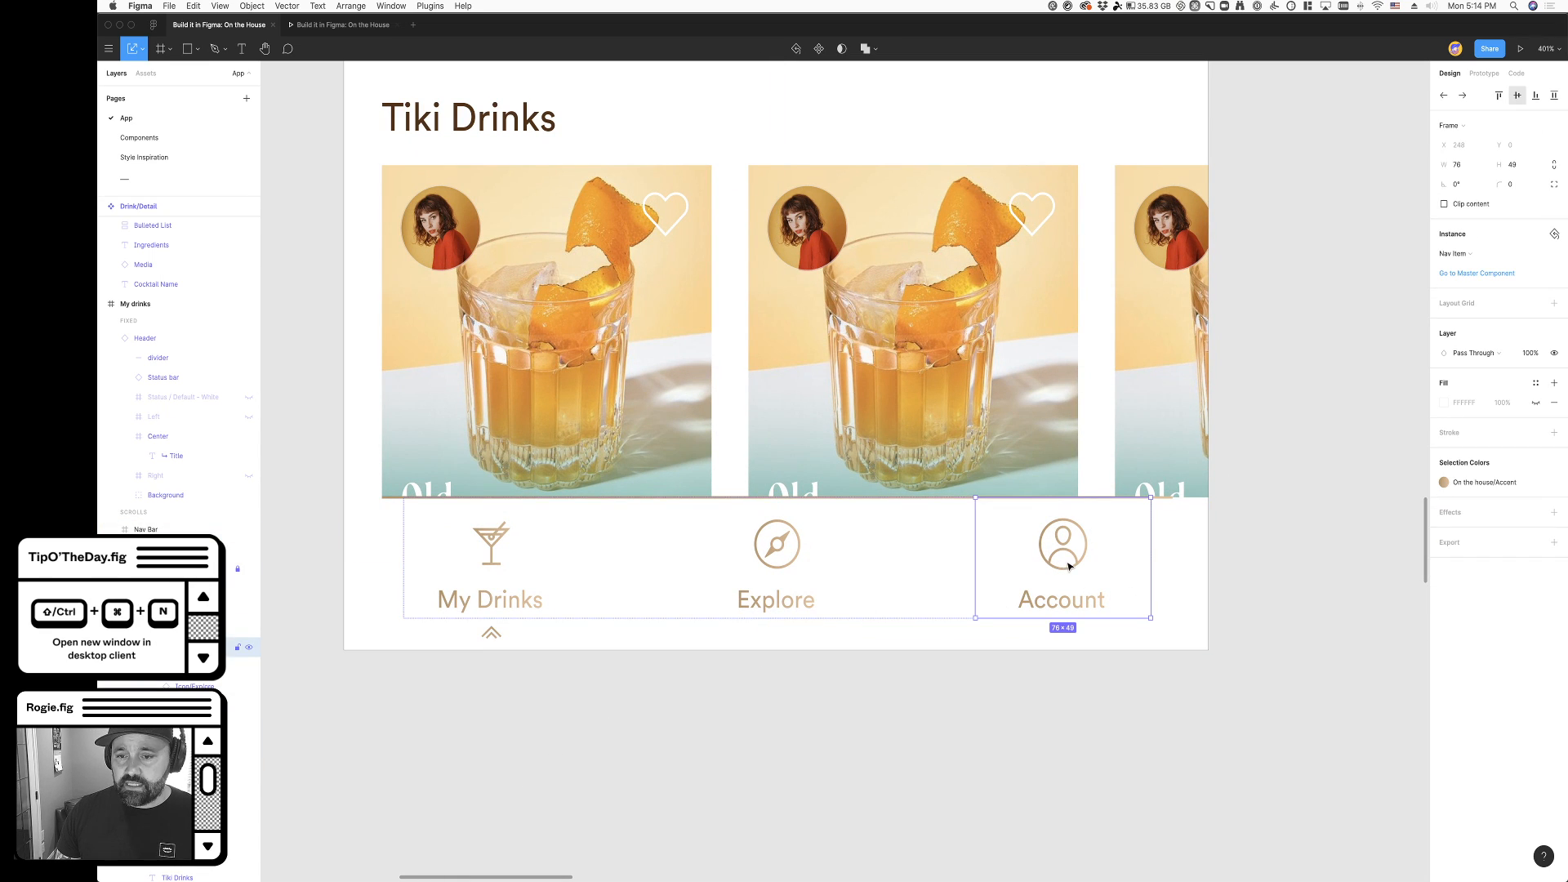
double_click(1072, 566)
left_click(1082, 567, "super")
left_click(968, 789)
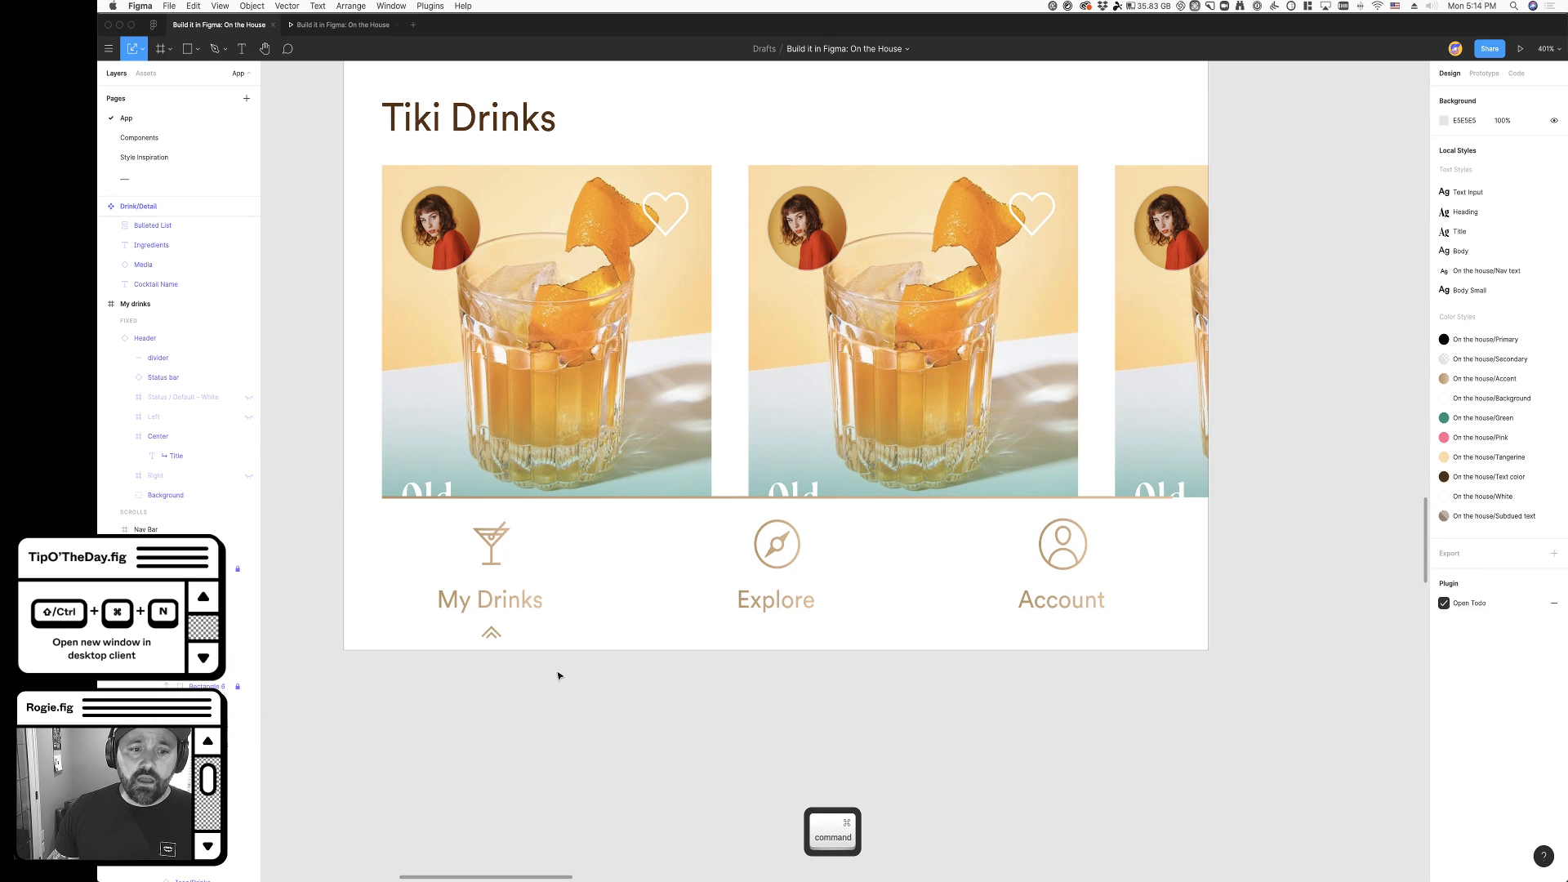
- Cut the chevron from beneath My Drinks and paste it into the Nav Item component on the Components page
left_click(490, 633, "super")
key("super+x")
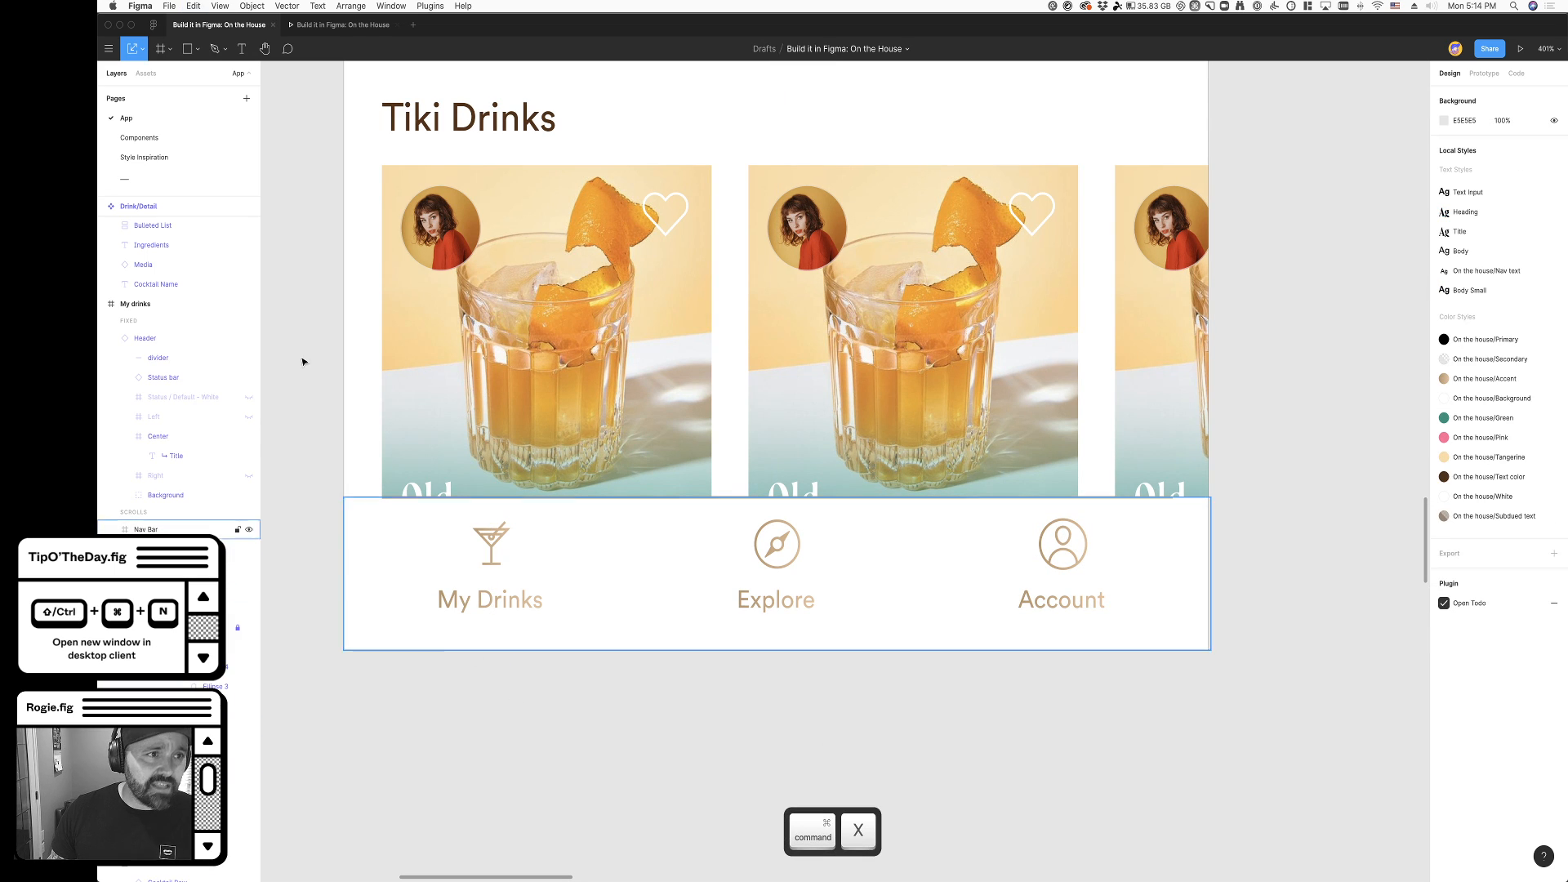
left_click(139, 137)
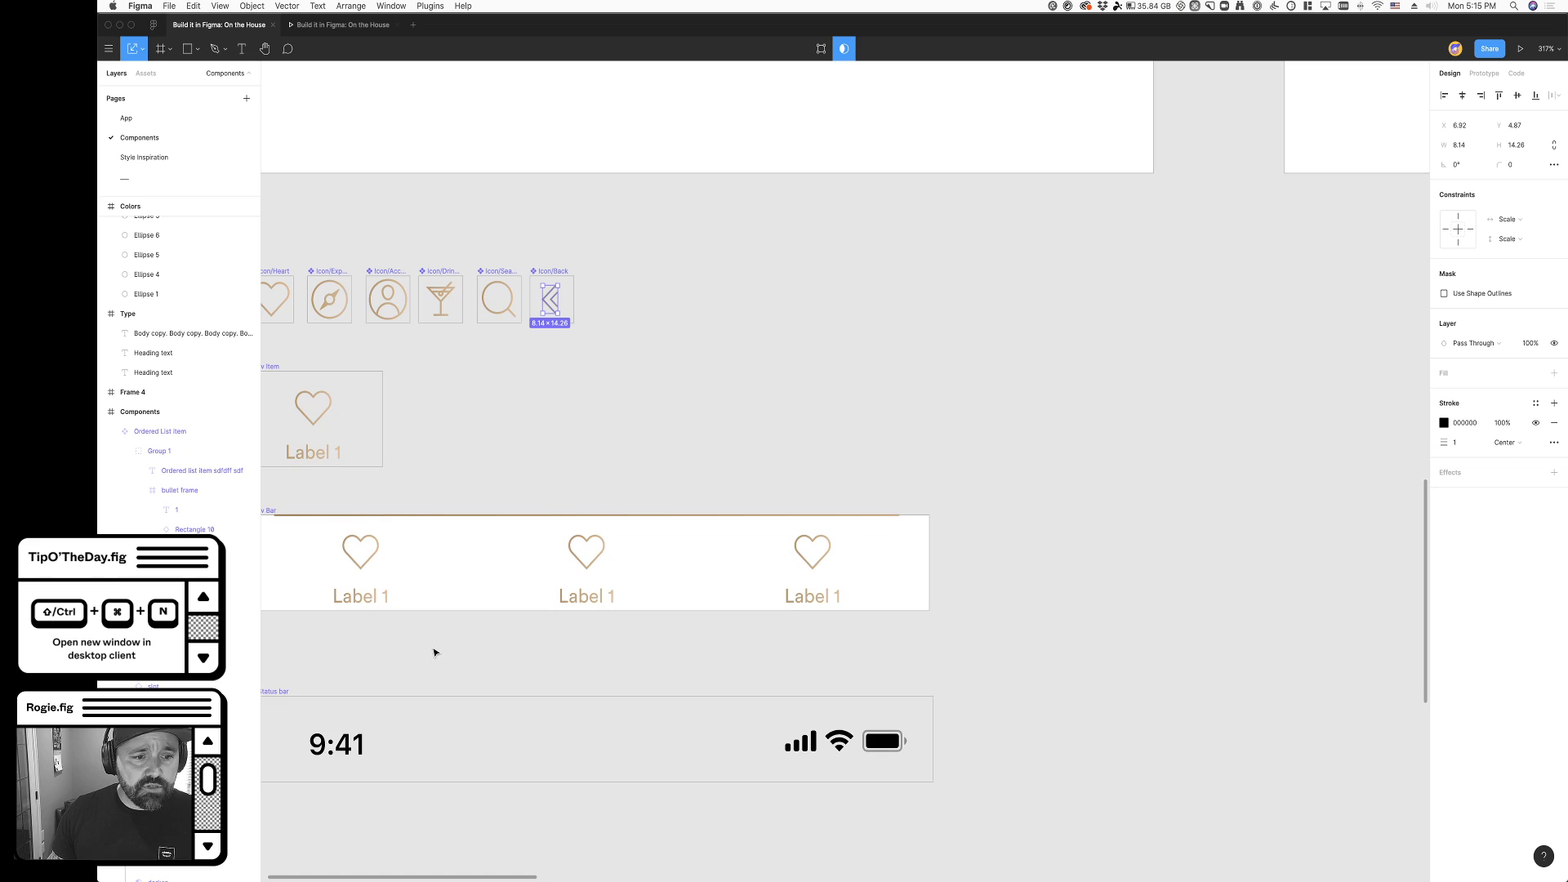
scroll(433, 651, "up", 3)
scroll(384, 471, "up", 5)
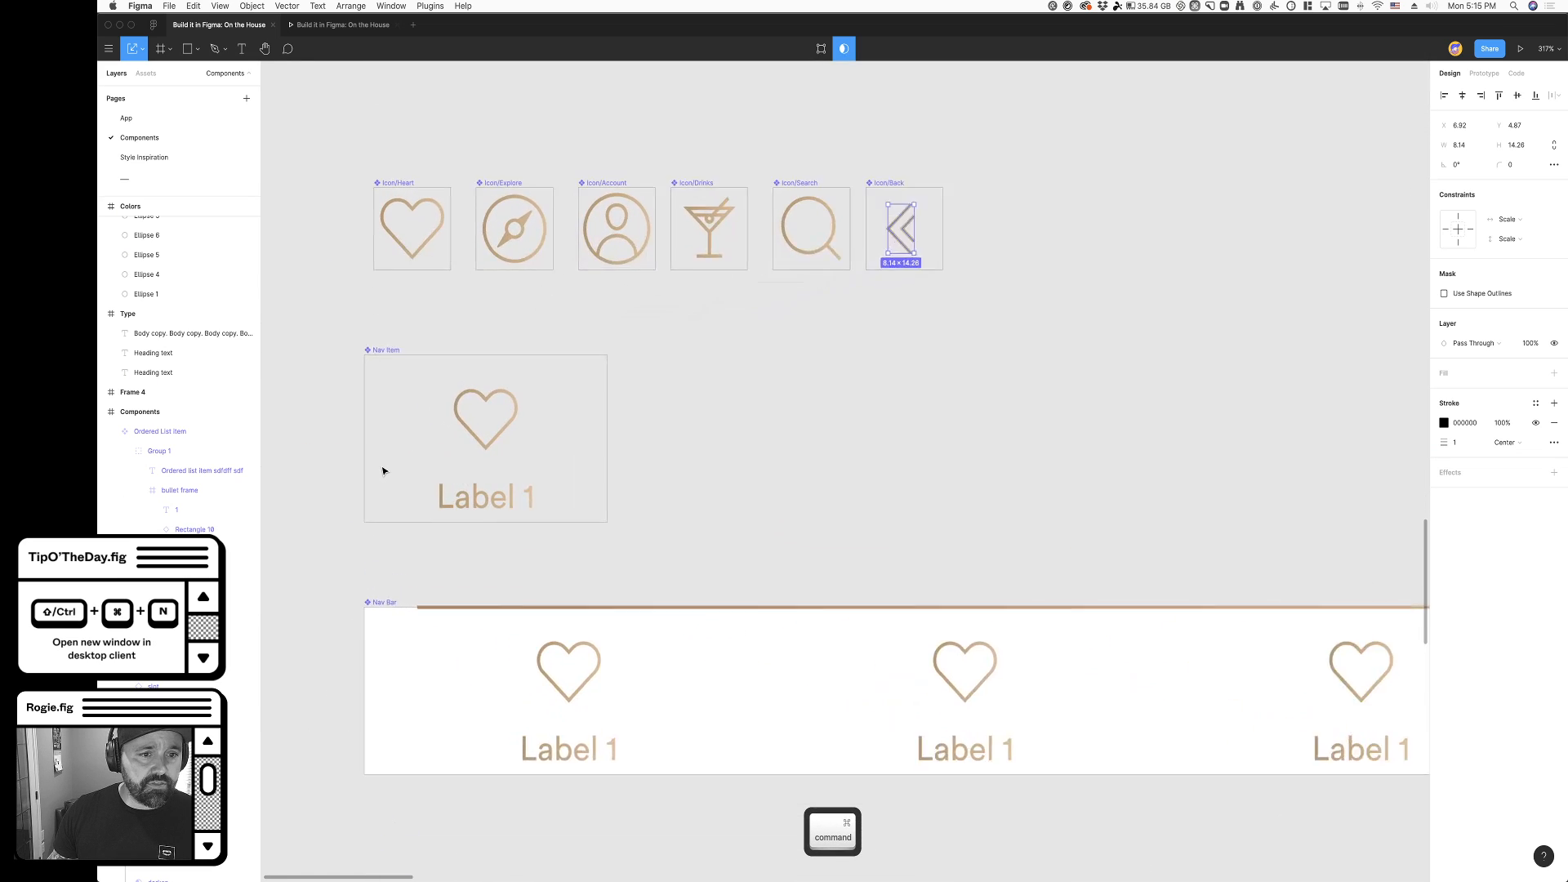
key("Escape")
left_click(379, 327)
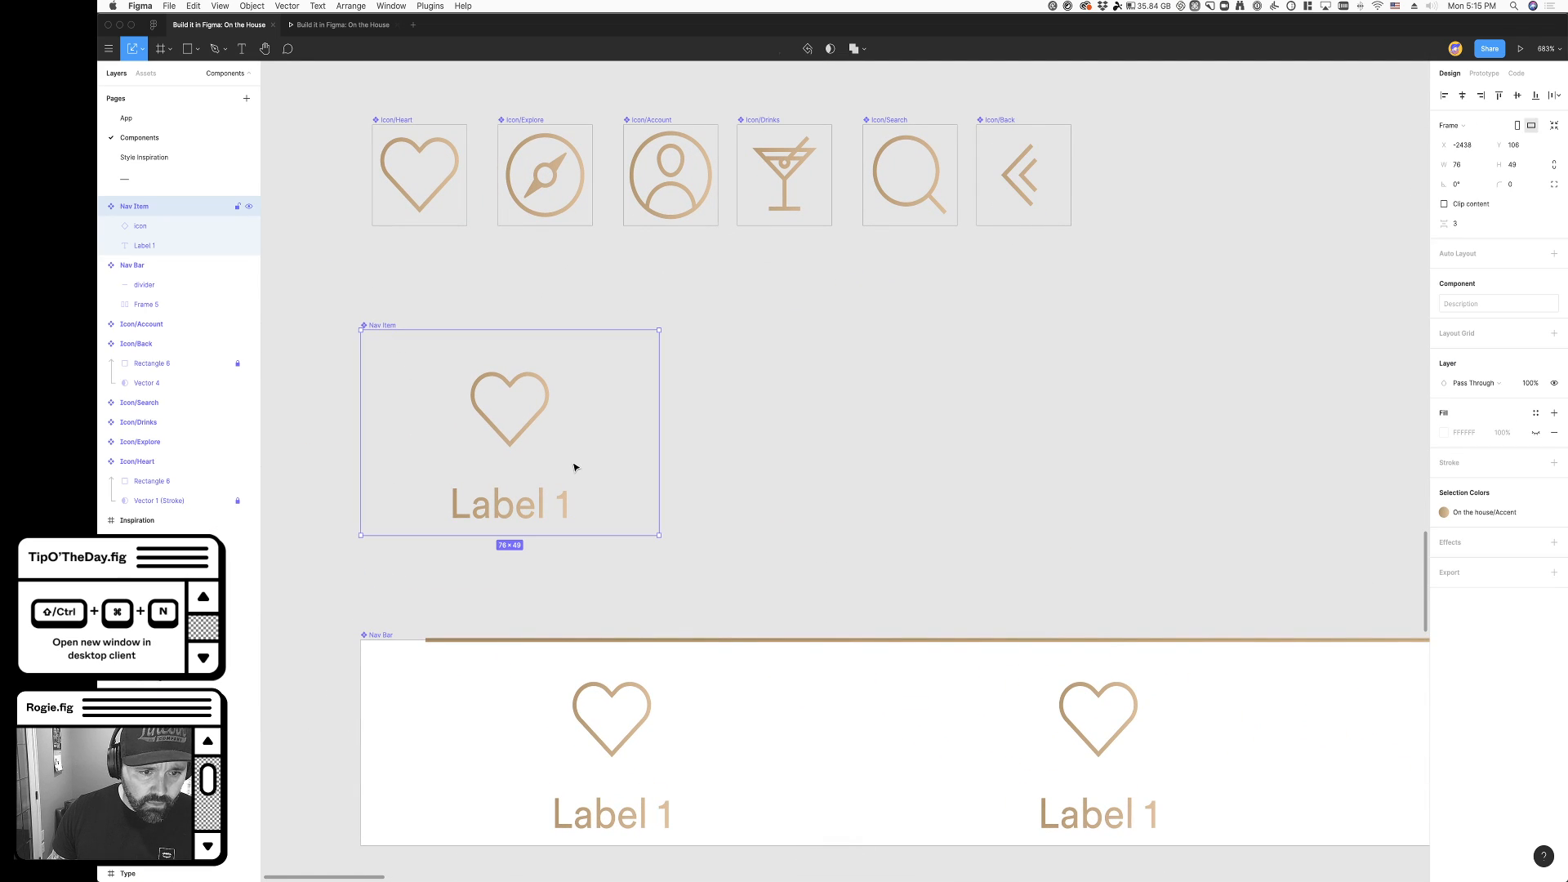
scroll(567, 478, "down", 2)
left_click(380, 334)
left_click(372, 200)
key("super+v")
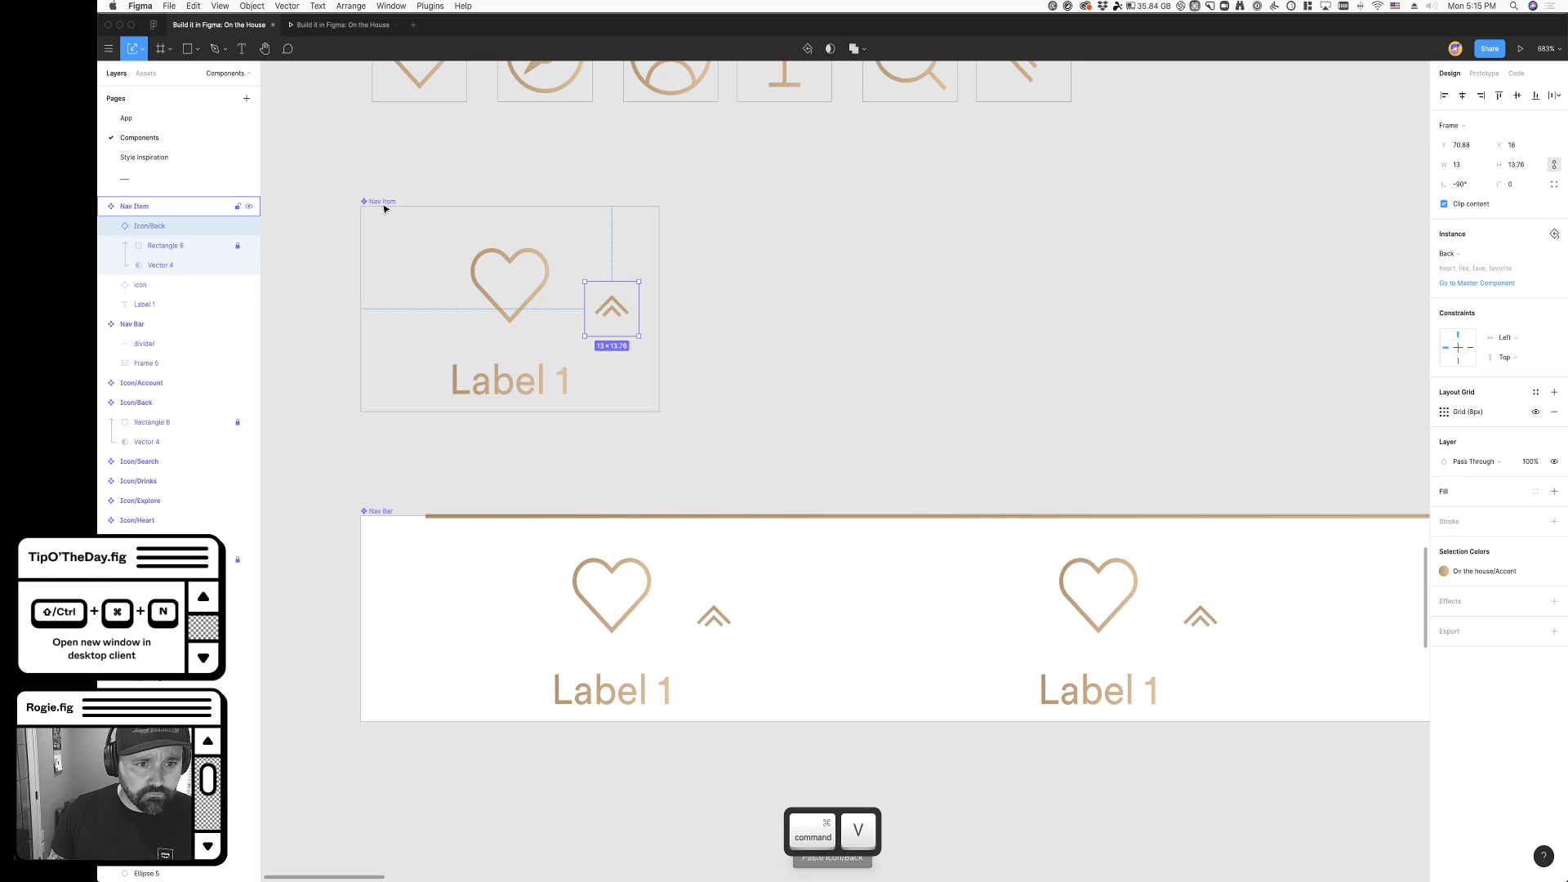
- Extend the Nav Item component downward to 76 × 58, leaving its icon and label in place
left_click(376, 201)
left_click_drag(497, 411, 497, 451)
key("super+z")
left_click(413, 193)
left_click(384, 202)
key("super+z")
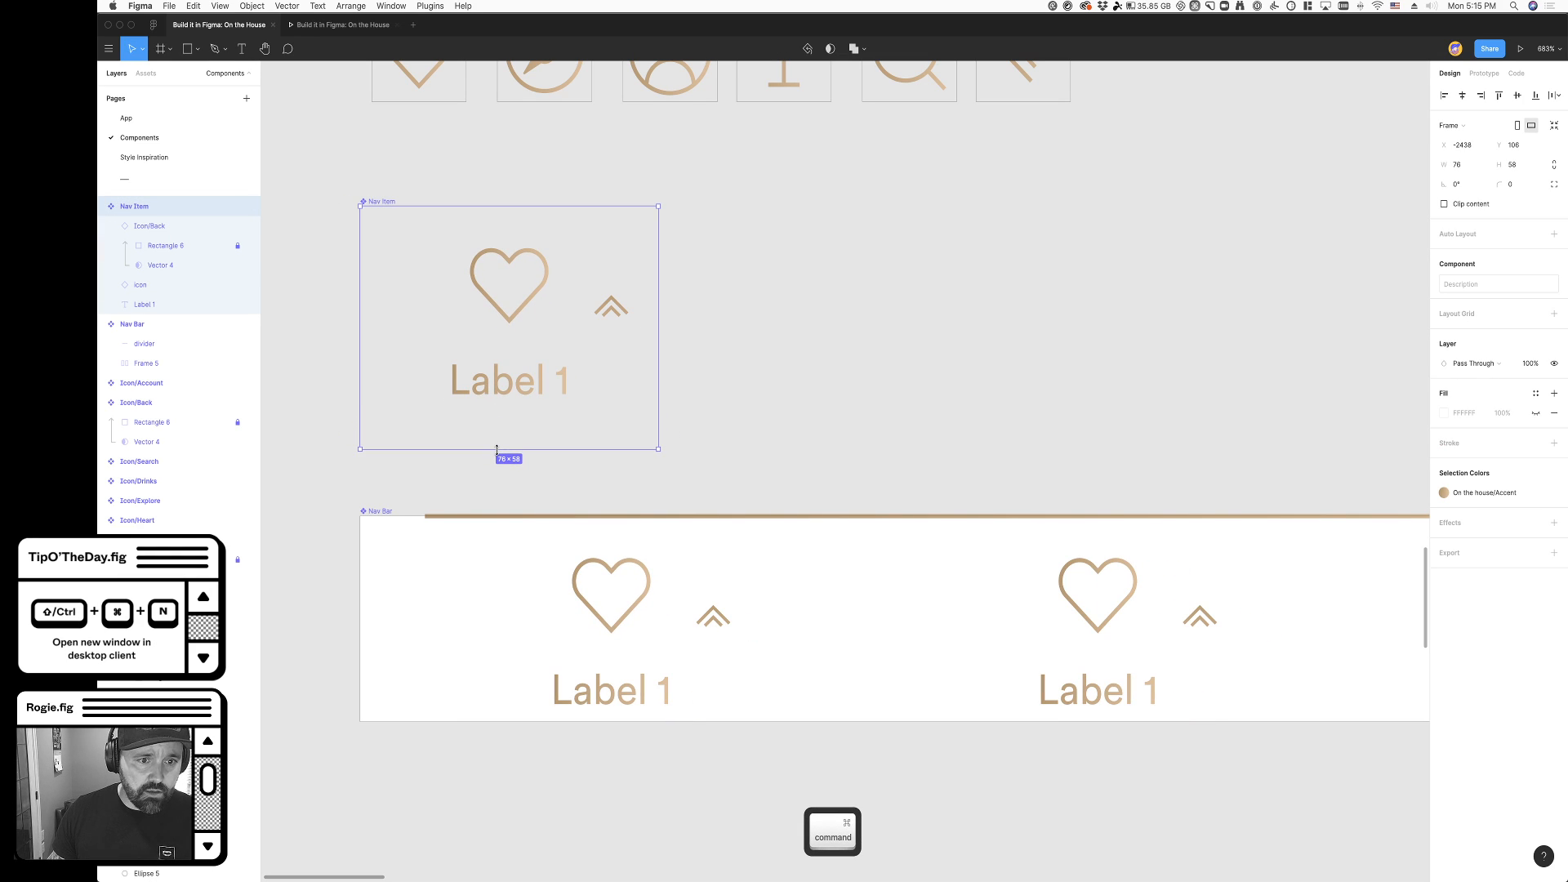
- Check the effect of the Nav Item resize on the App page's navigation bar and return to the Components page
left_click(721, 479)
left_click(126, 119)
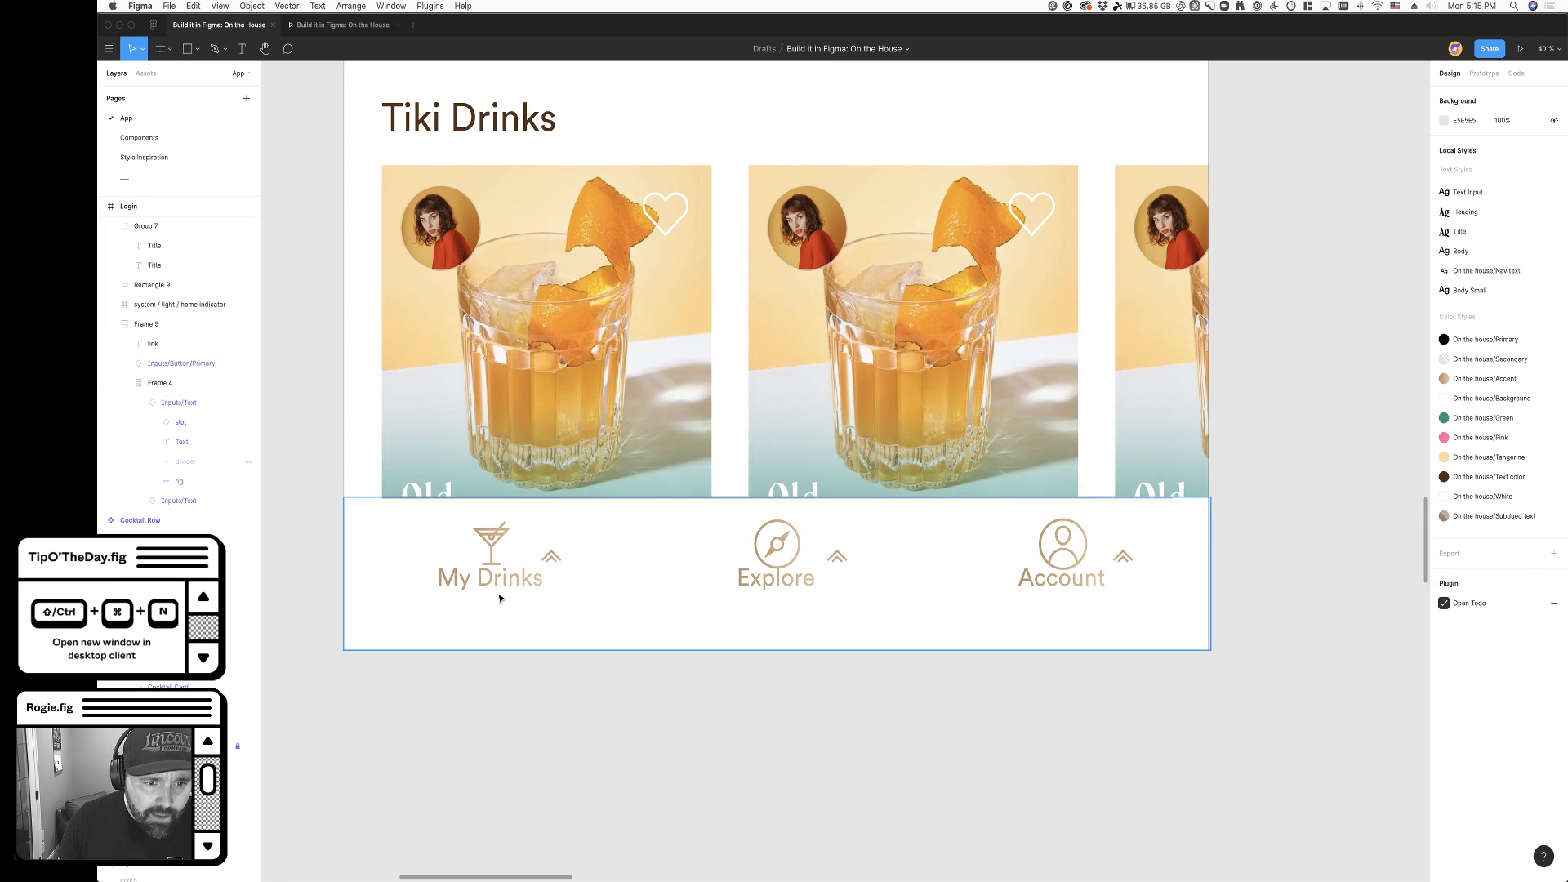
left_click(500, 599)
left_click(139, 137)
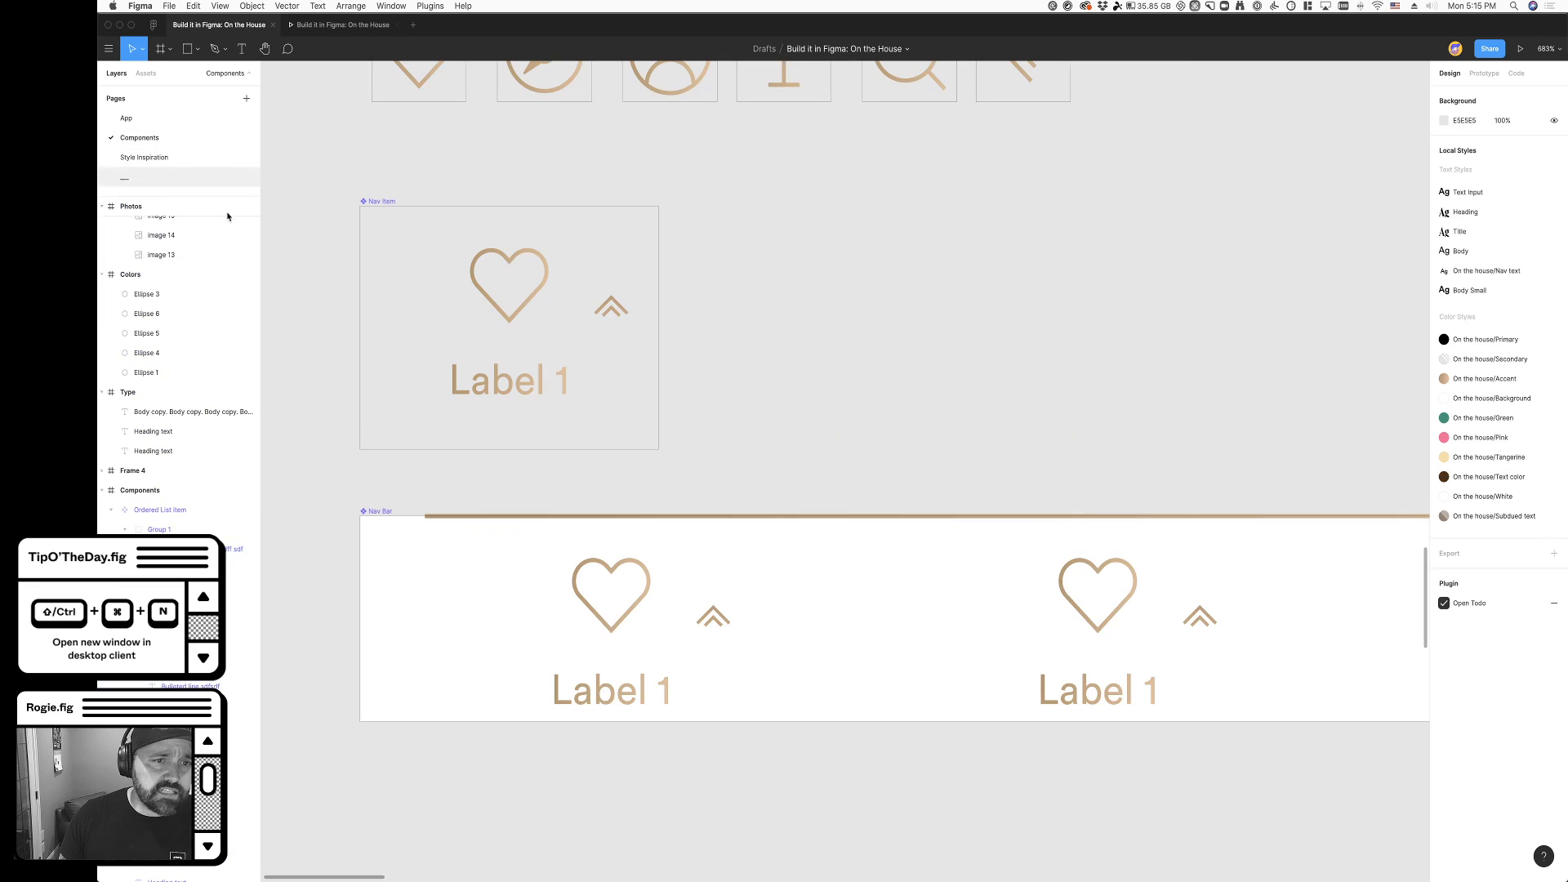
- Increase the Nav Item component's height to 62
left_click(391, 201)
left_click_drag(521, 449, 519, 464)
left_click(703, 455)
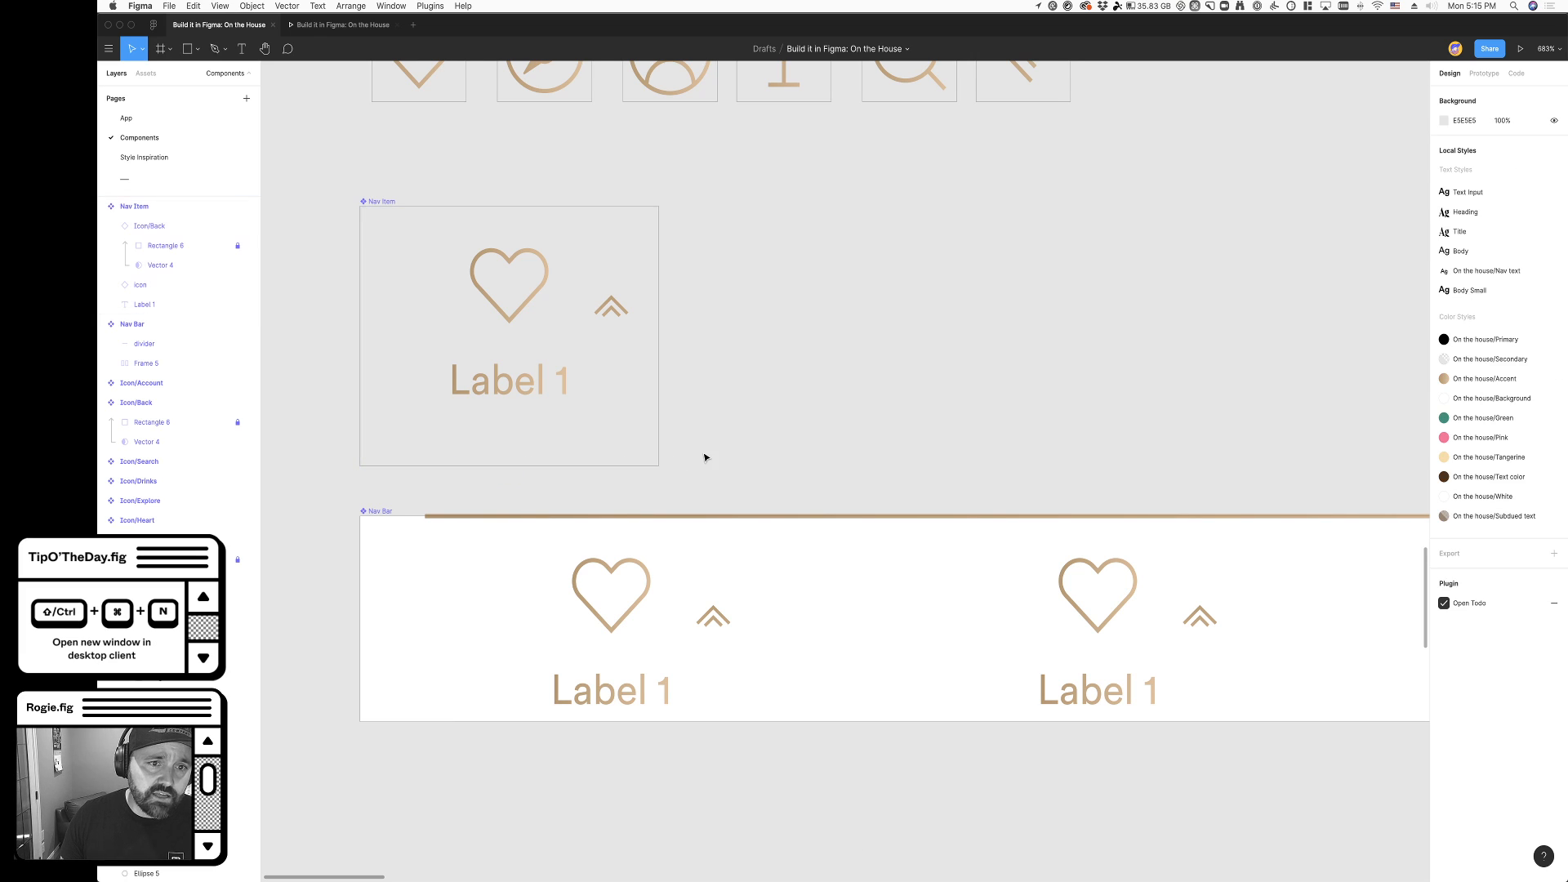
- Move the chevron beneath Label 1 in the Nav Item component, at Y 49, and centre it horizontally
left_click(617, 314)
left_click_drag(616, 314, 516, 440)
left_click(697, 438)
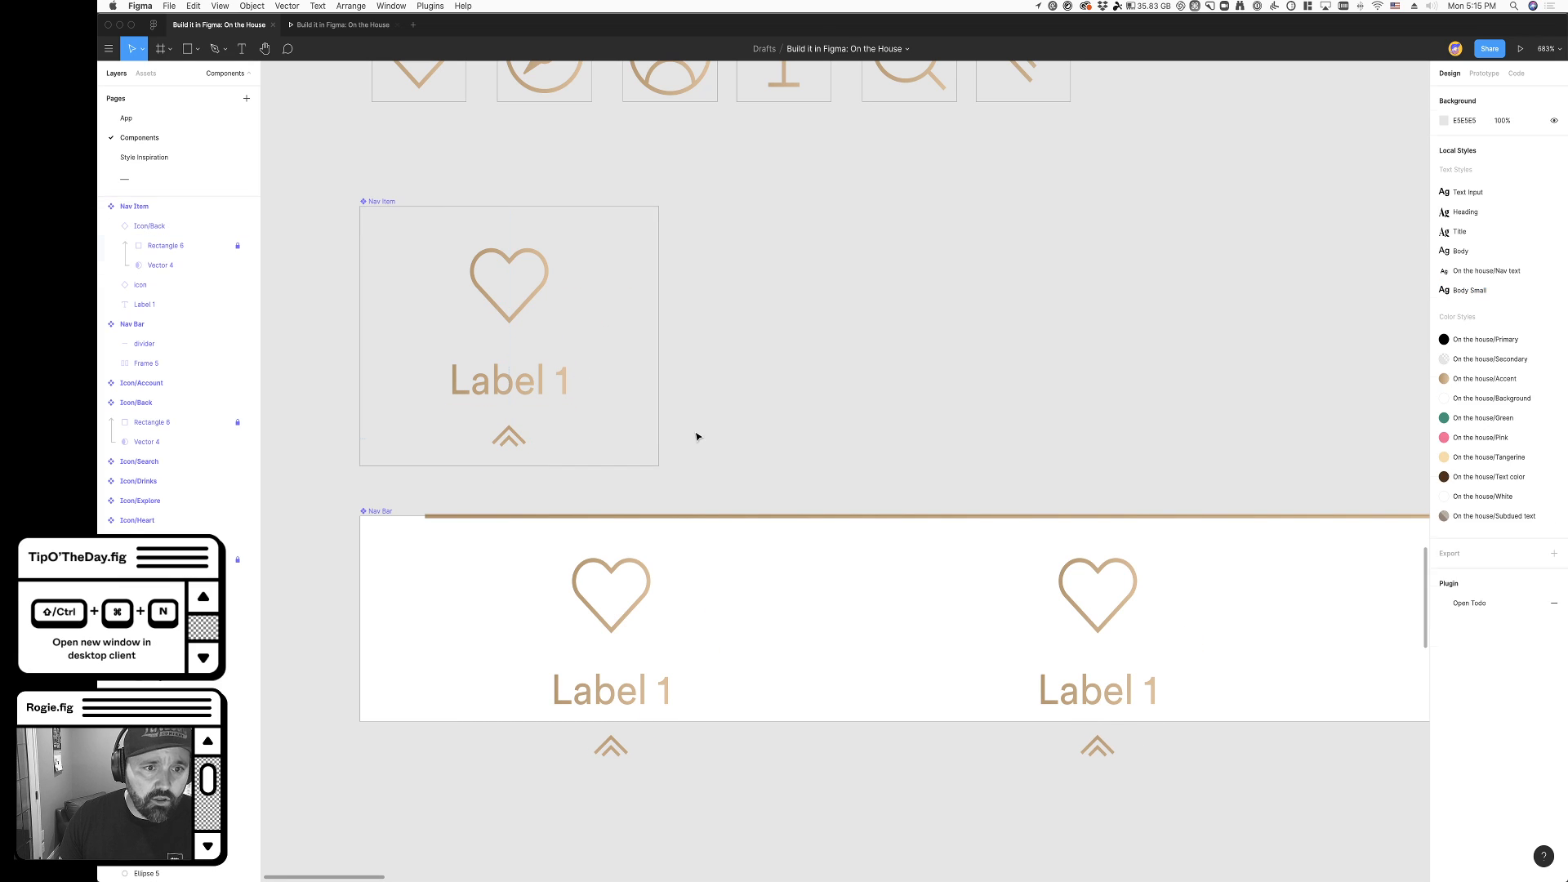
left_click(517, 448)
left_click(1463, 96)
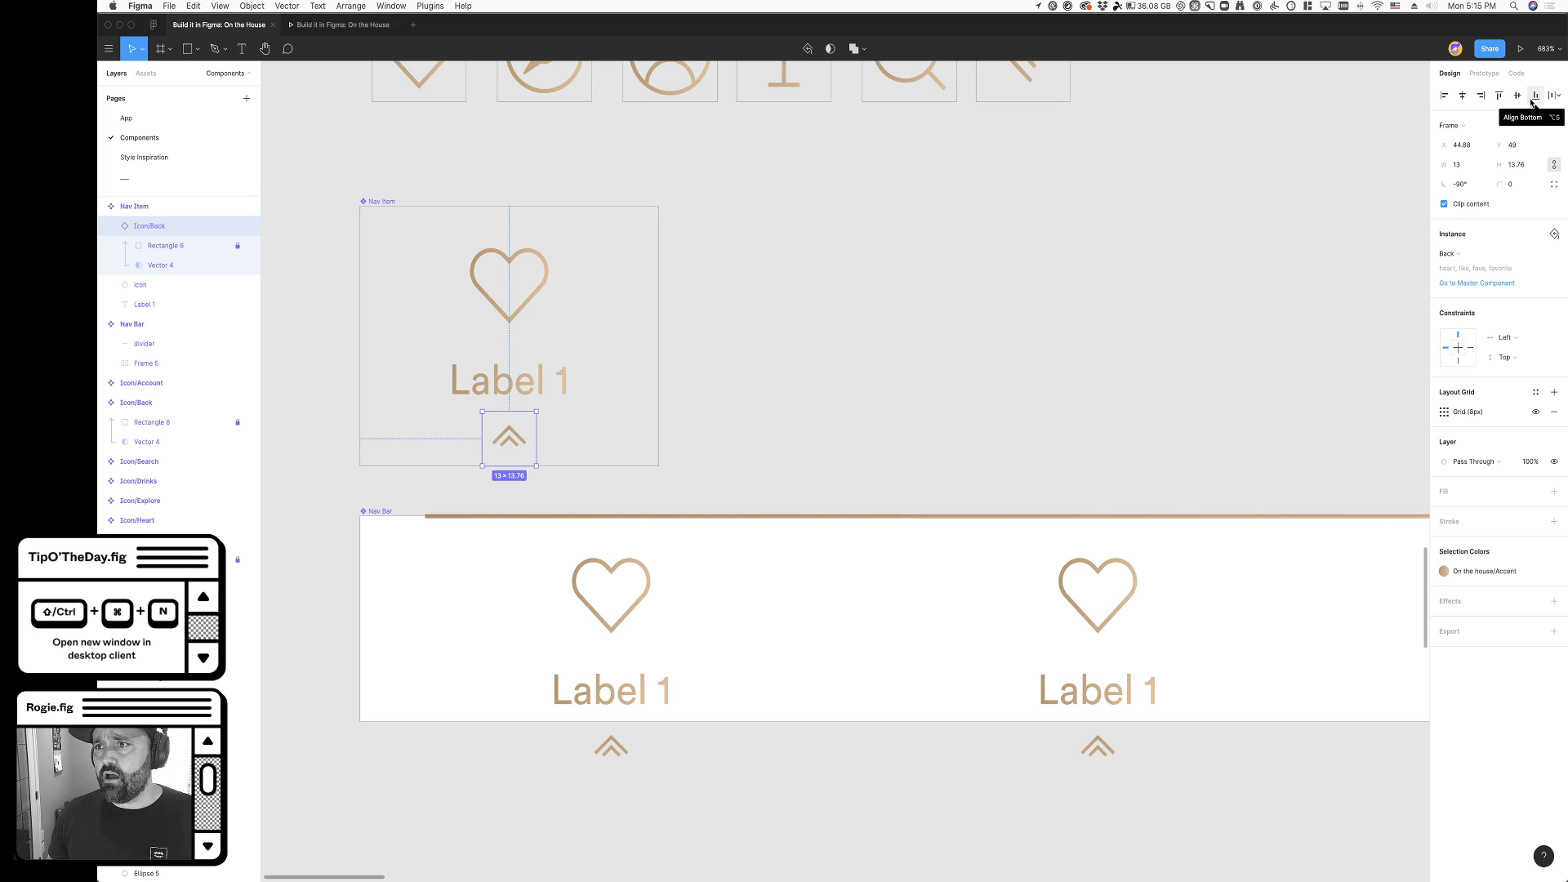
left_click(953, 375)
- Collapse and hide the Icon/Back chevron layer in the Nav Item component
left_click(508, 445)
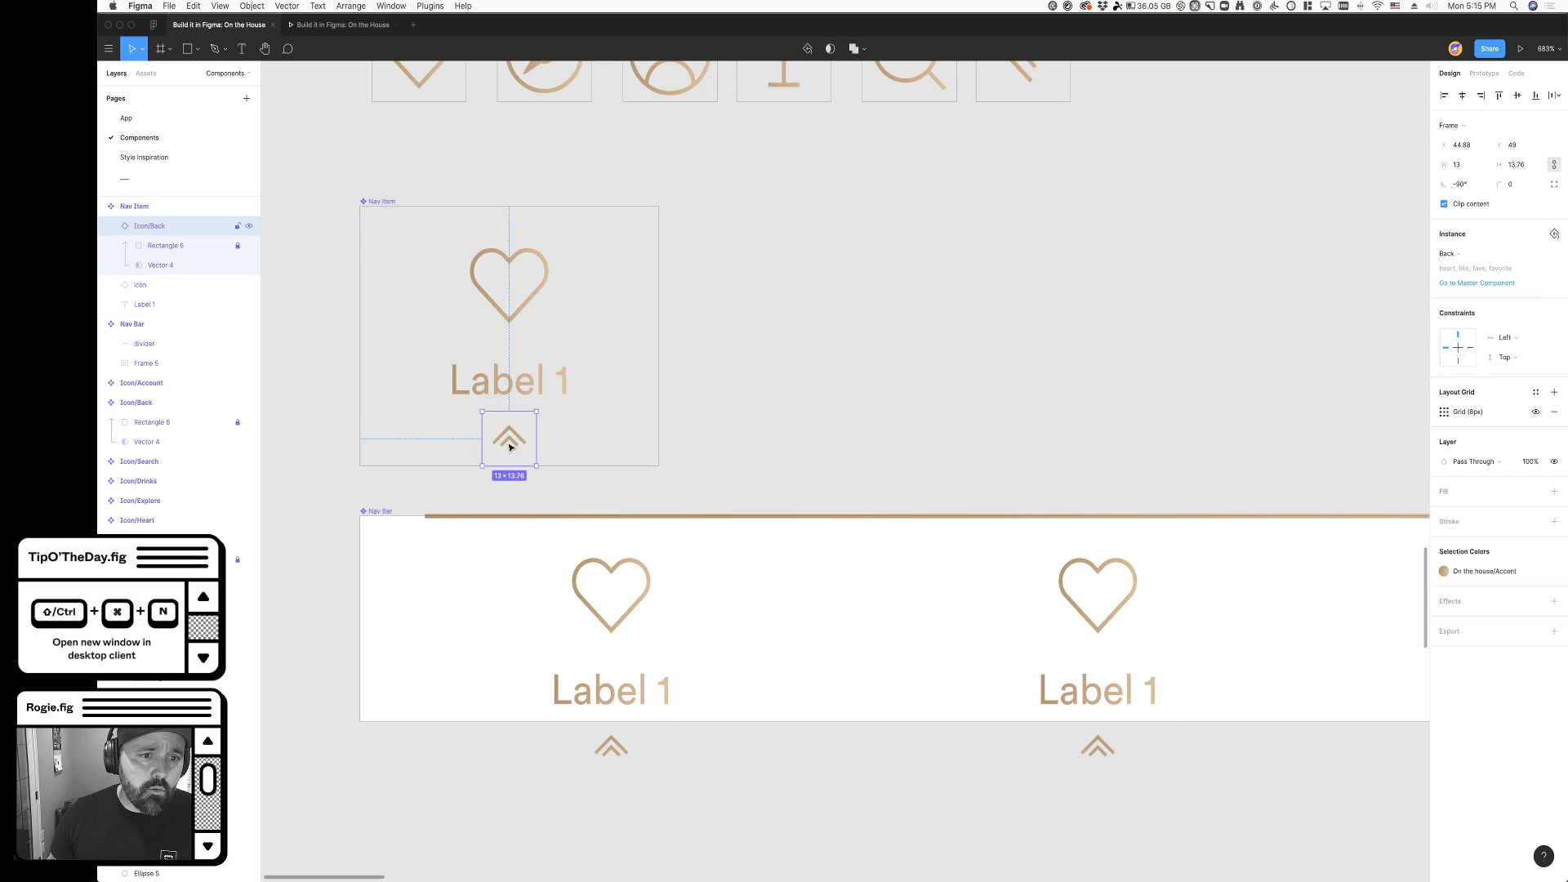
left_click(112, 227)
scroll(205, 269, "up", 2)
left_click(249, 288)
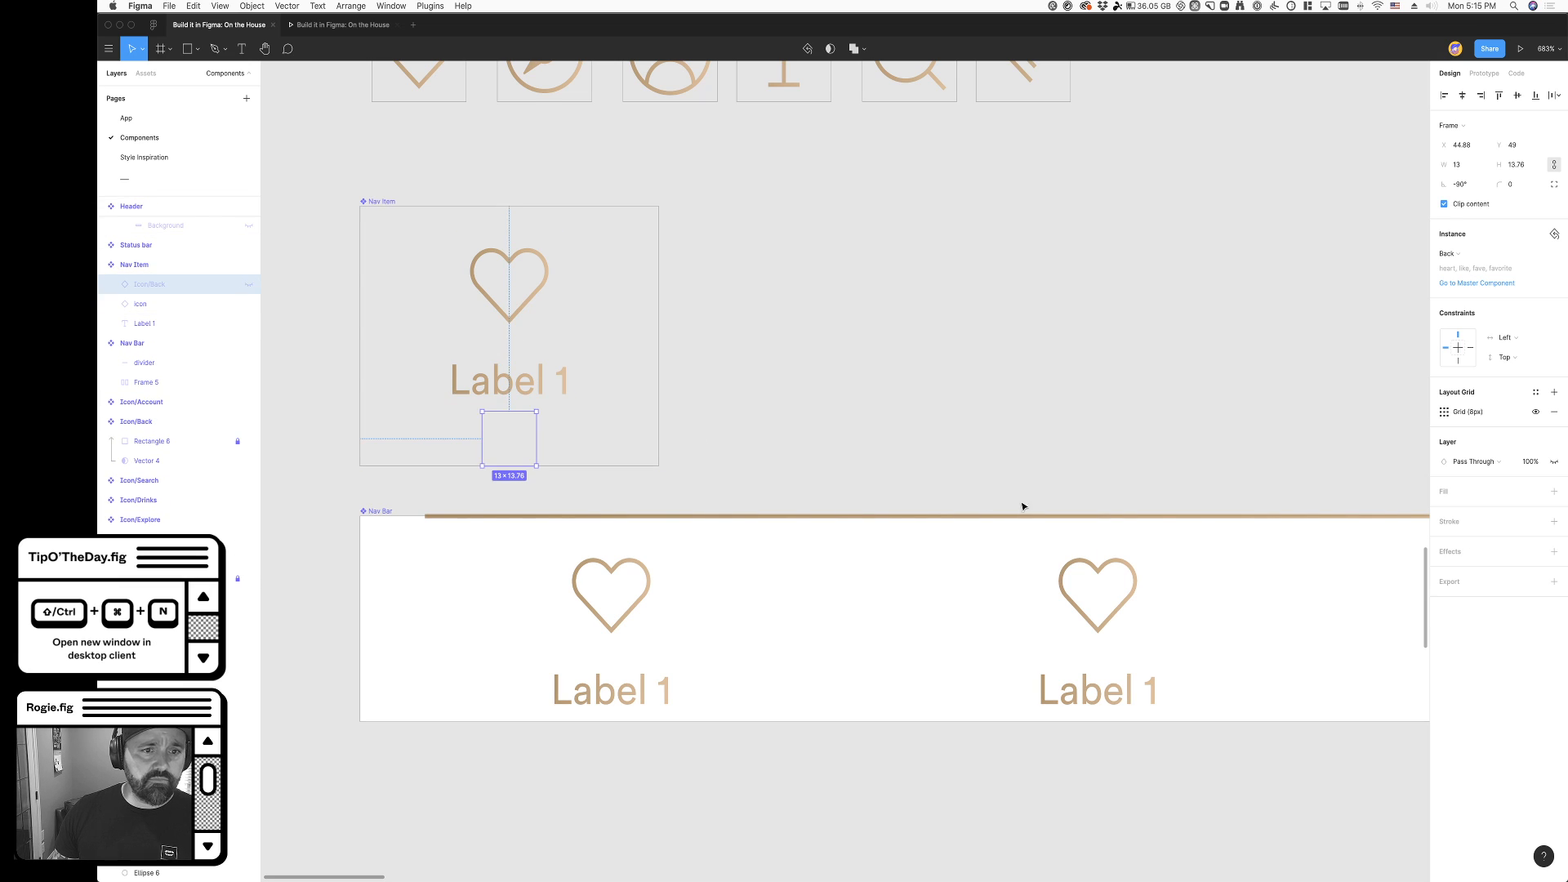
left_click(955, 472)
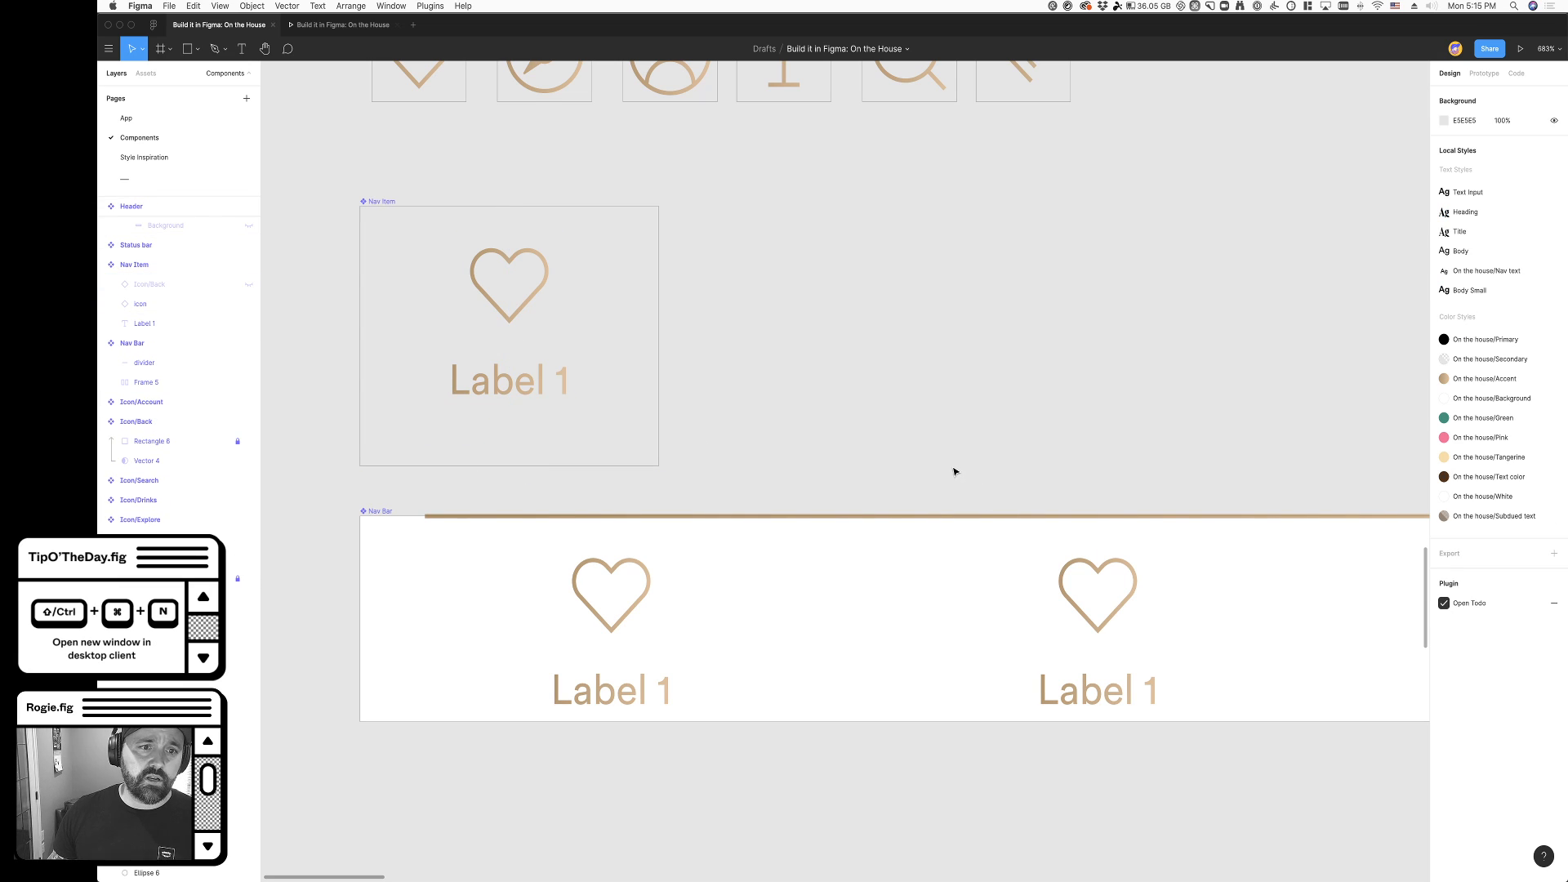
- Inspect the settings of the label and heart icon inside the Nav Item component
left_click(507, 396, "super")
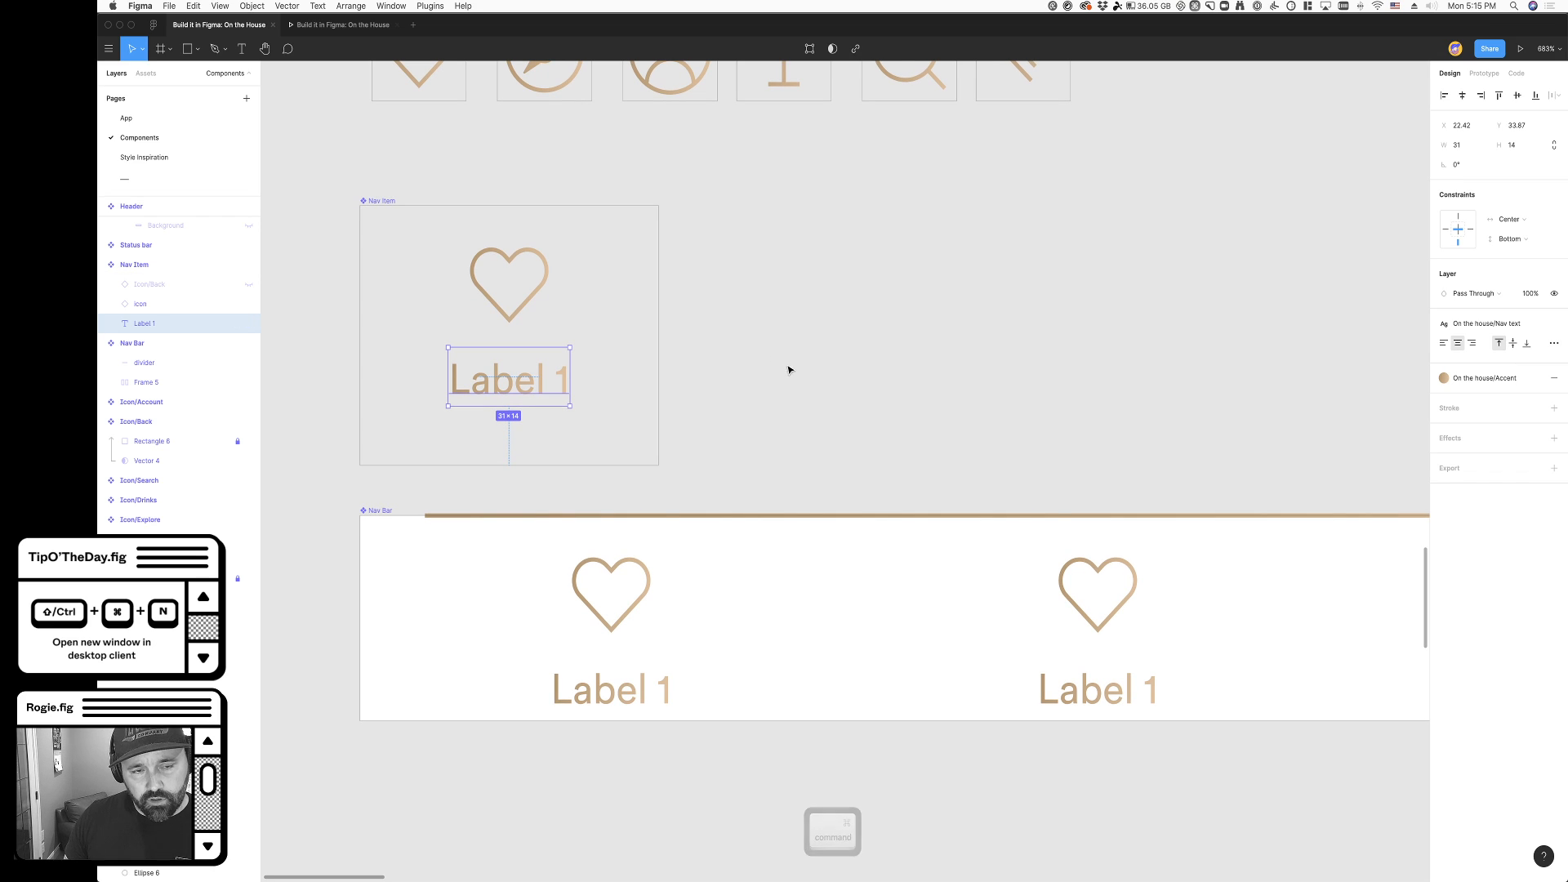
left_click(732, 337)
left_click(523, 315, "super")
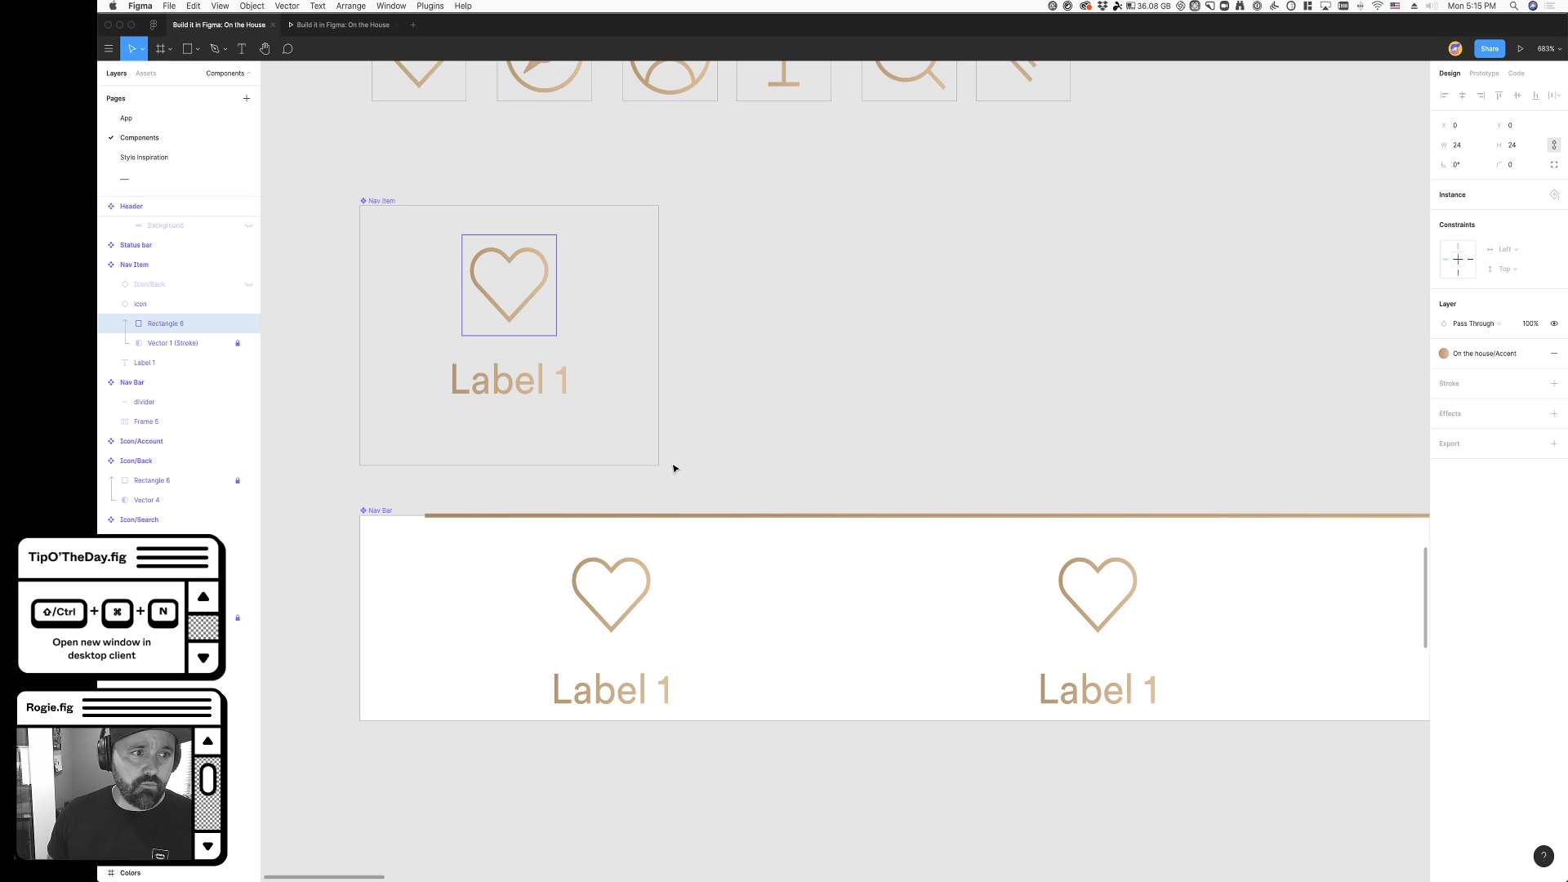
left_click(790, 435)
- Extend the Nav Bar component's height to 62 to match the Nav Item component
scroll(788, 438, "down", 5)
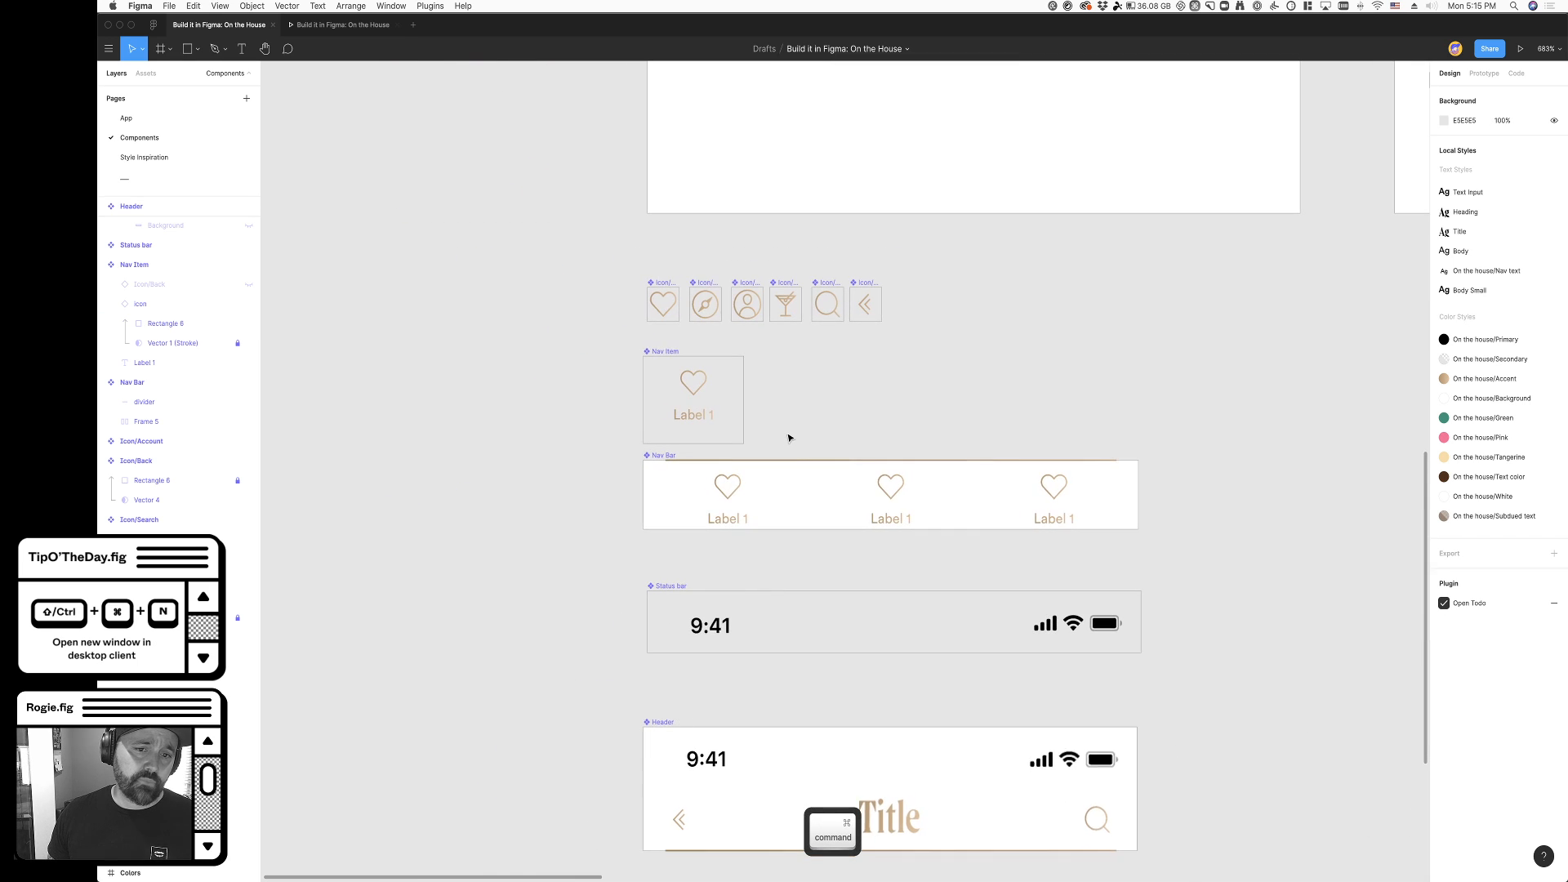
scroll(468, 548, "down", 3)
scroll(468, 548, "up", 2)
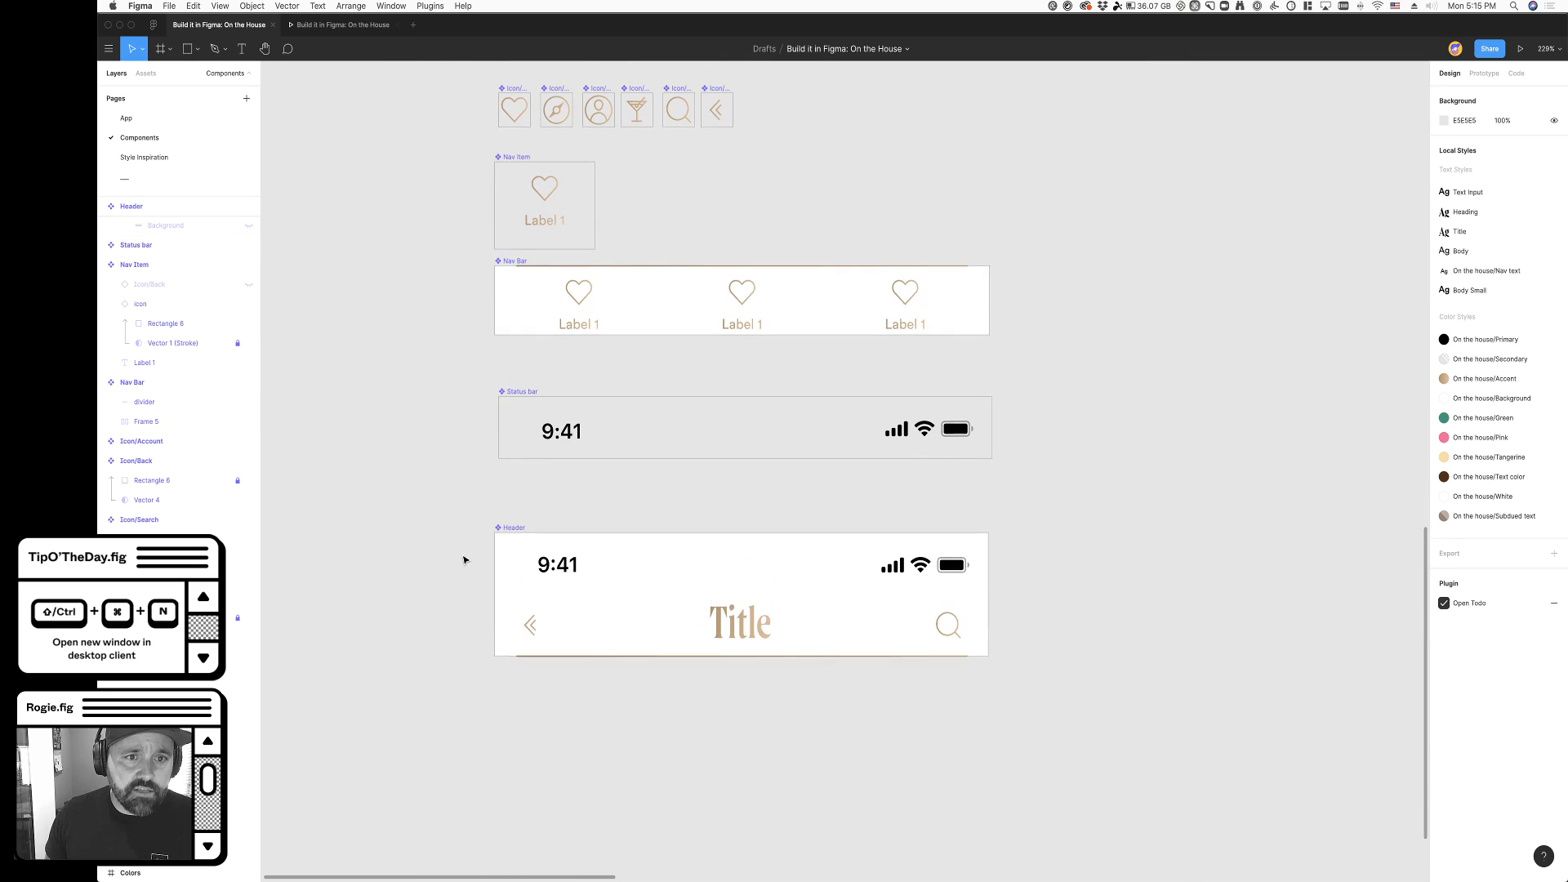
left_click(636, 314)
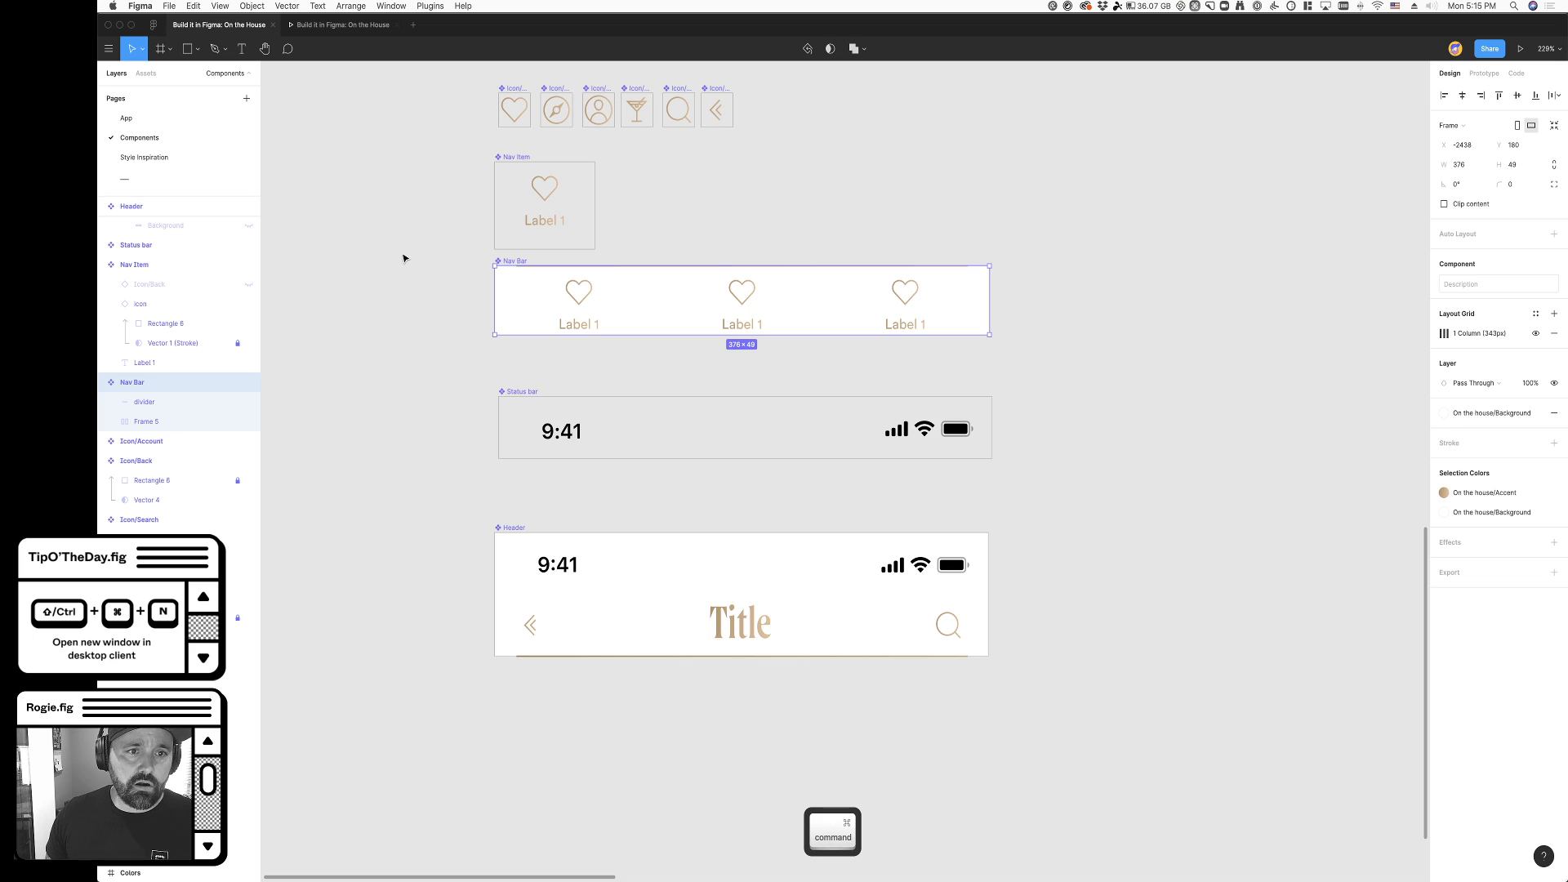
scroll(528, 304, "up", 2)
left_click(568, 300)
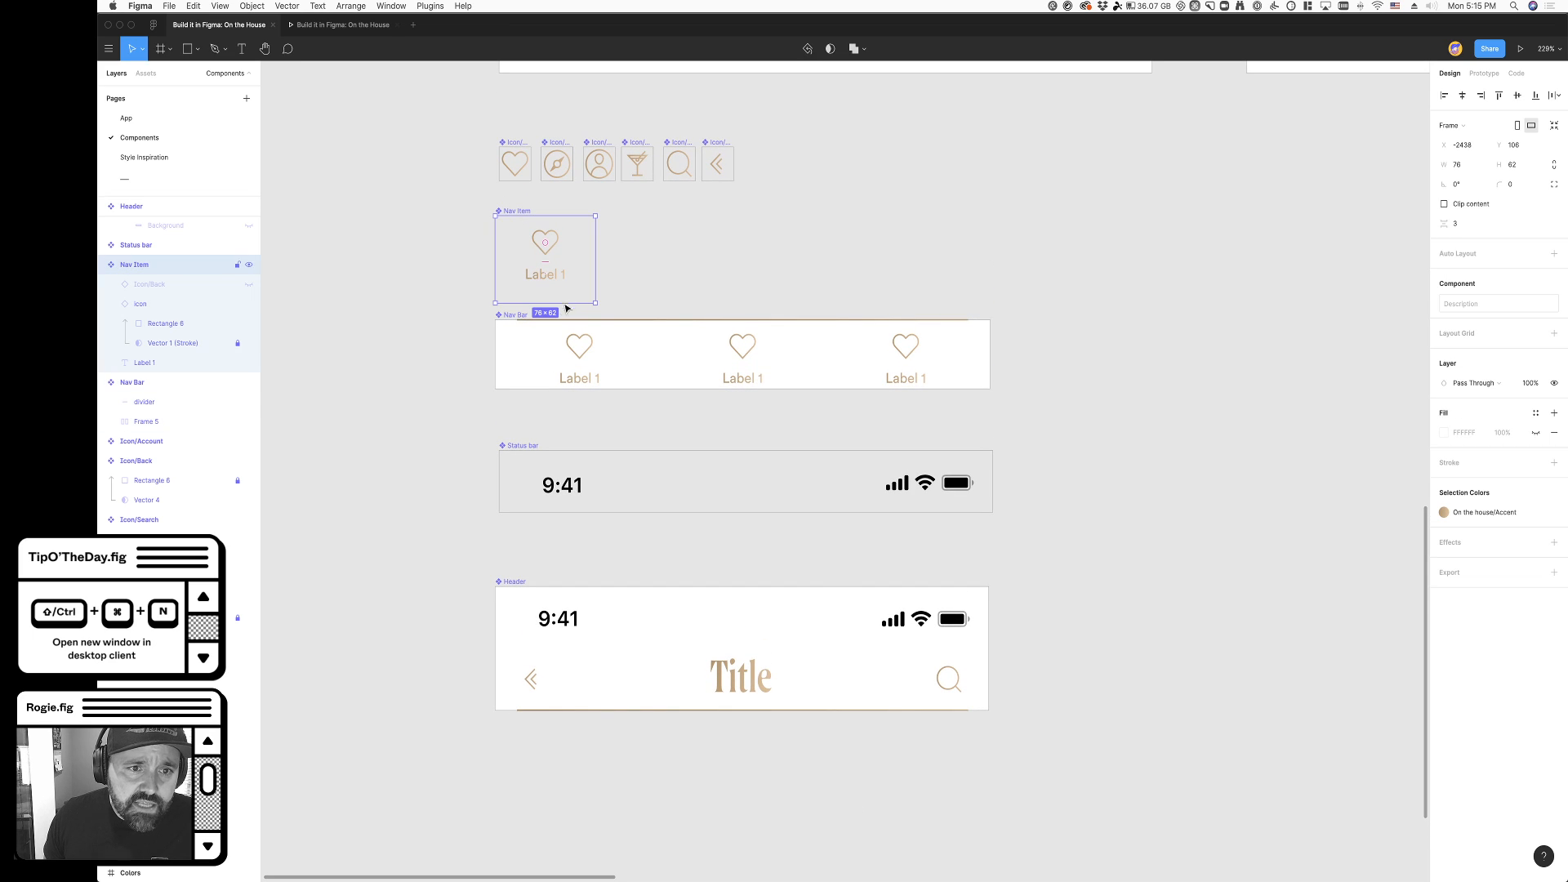
left_click(741, 259)
left_click(513, 319, "super")
left_click_drag(705, 387, 701, 406)
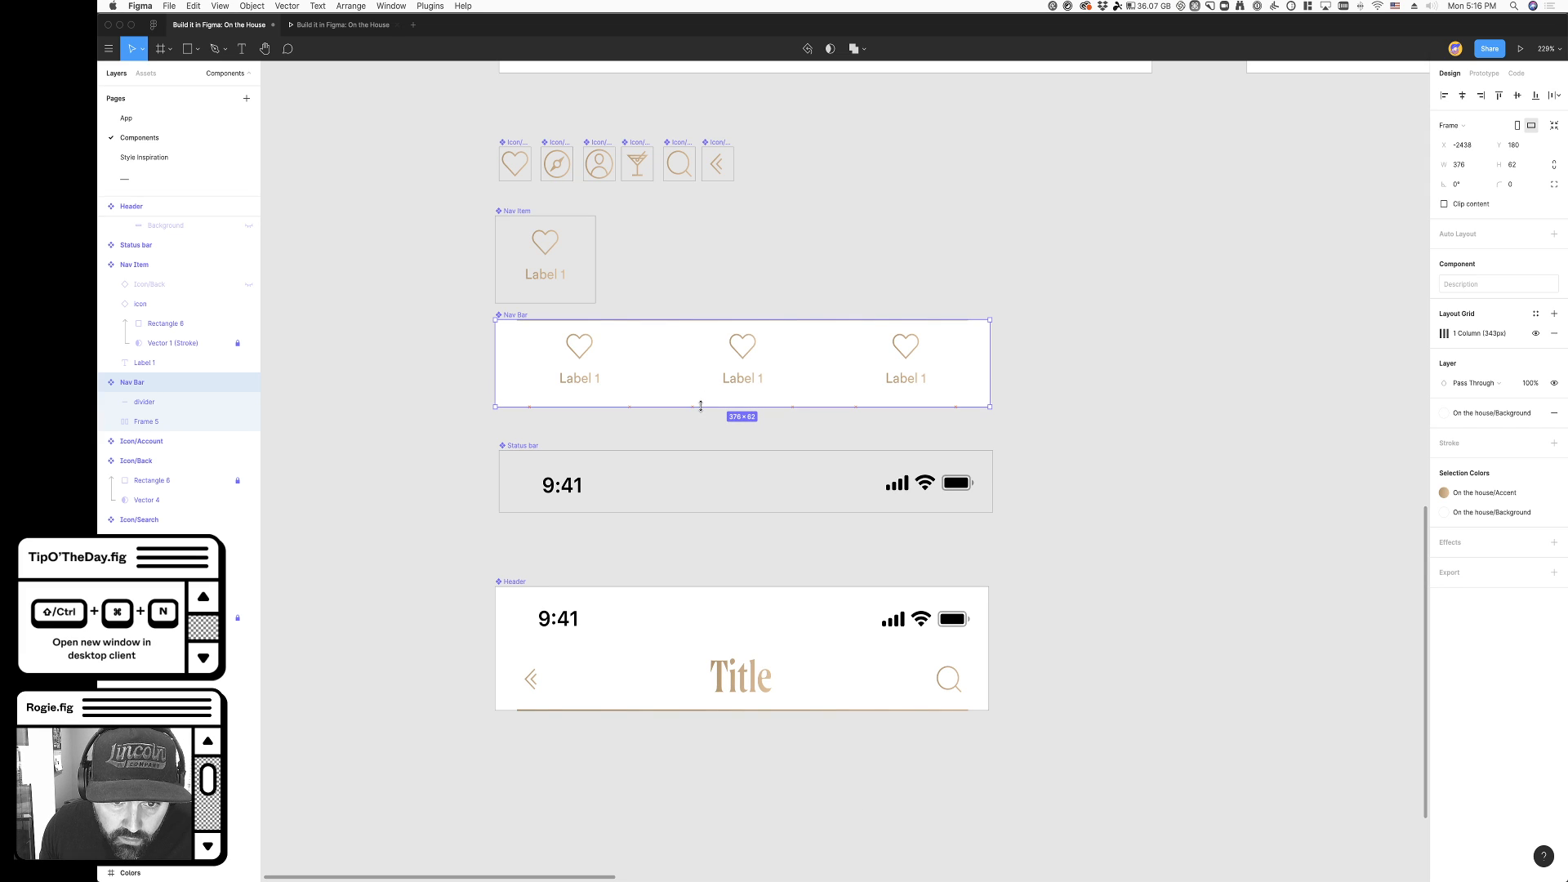
left_click(734, 306)
- Copy the Nav Bar component and move the App page's existing bar out of the My drinks screen onto the canvas below
left_click(620, 358)
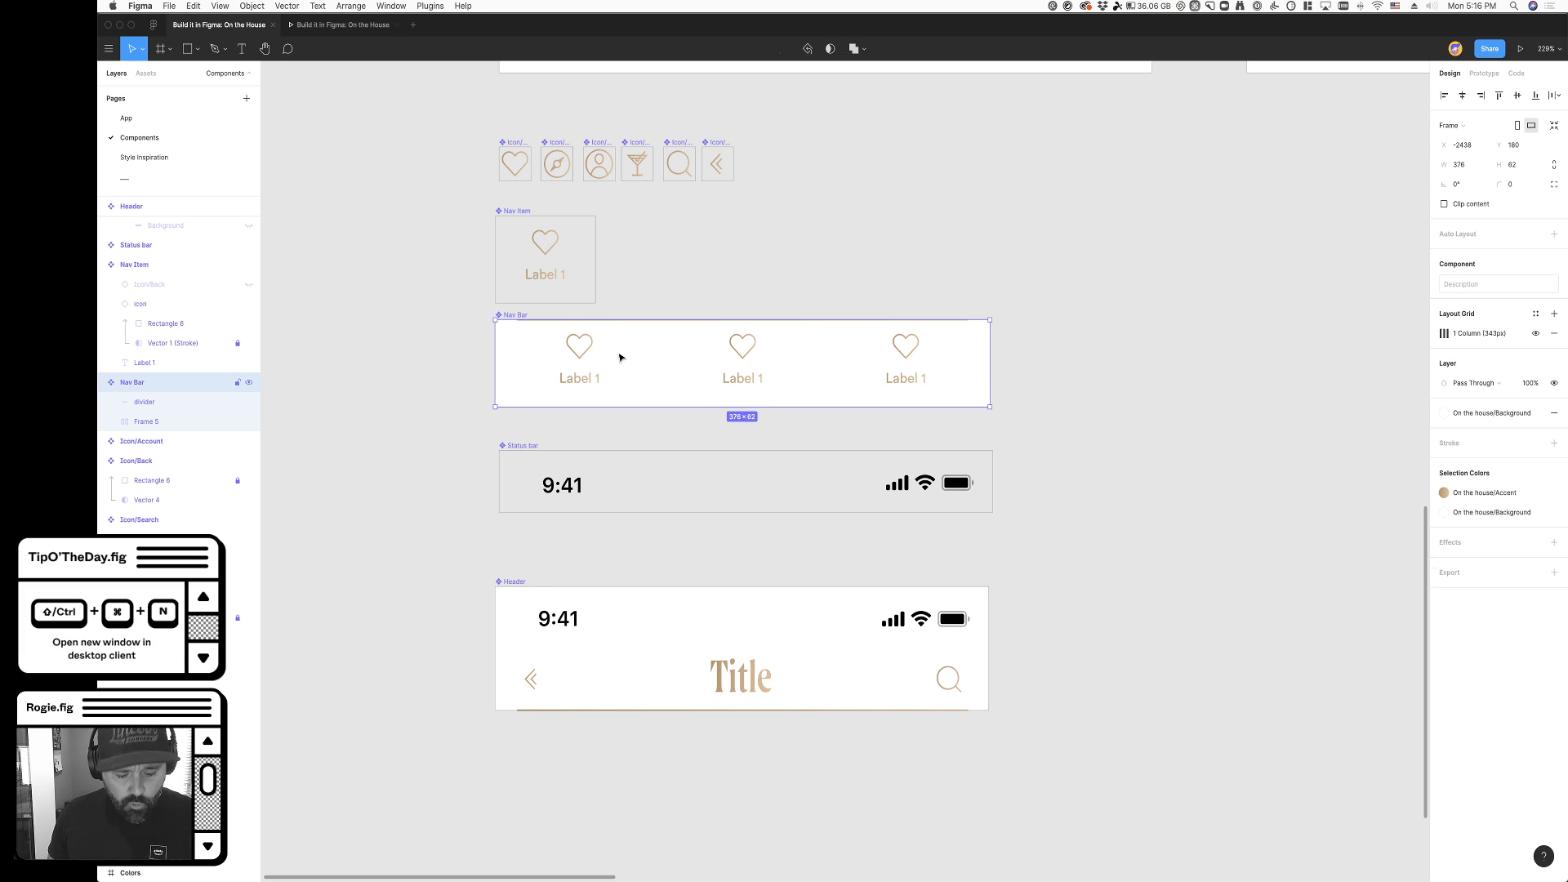
key("super+c")
left_click(126, 118)
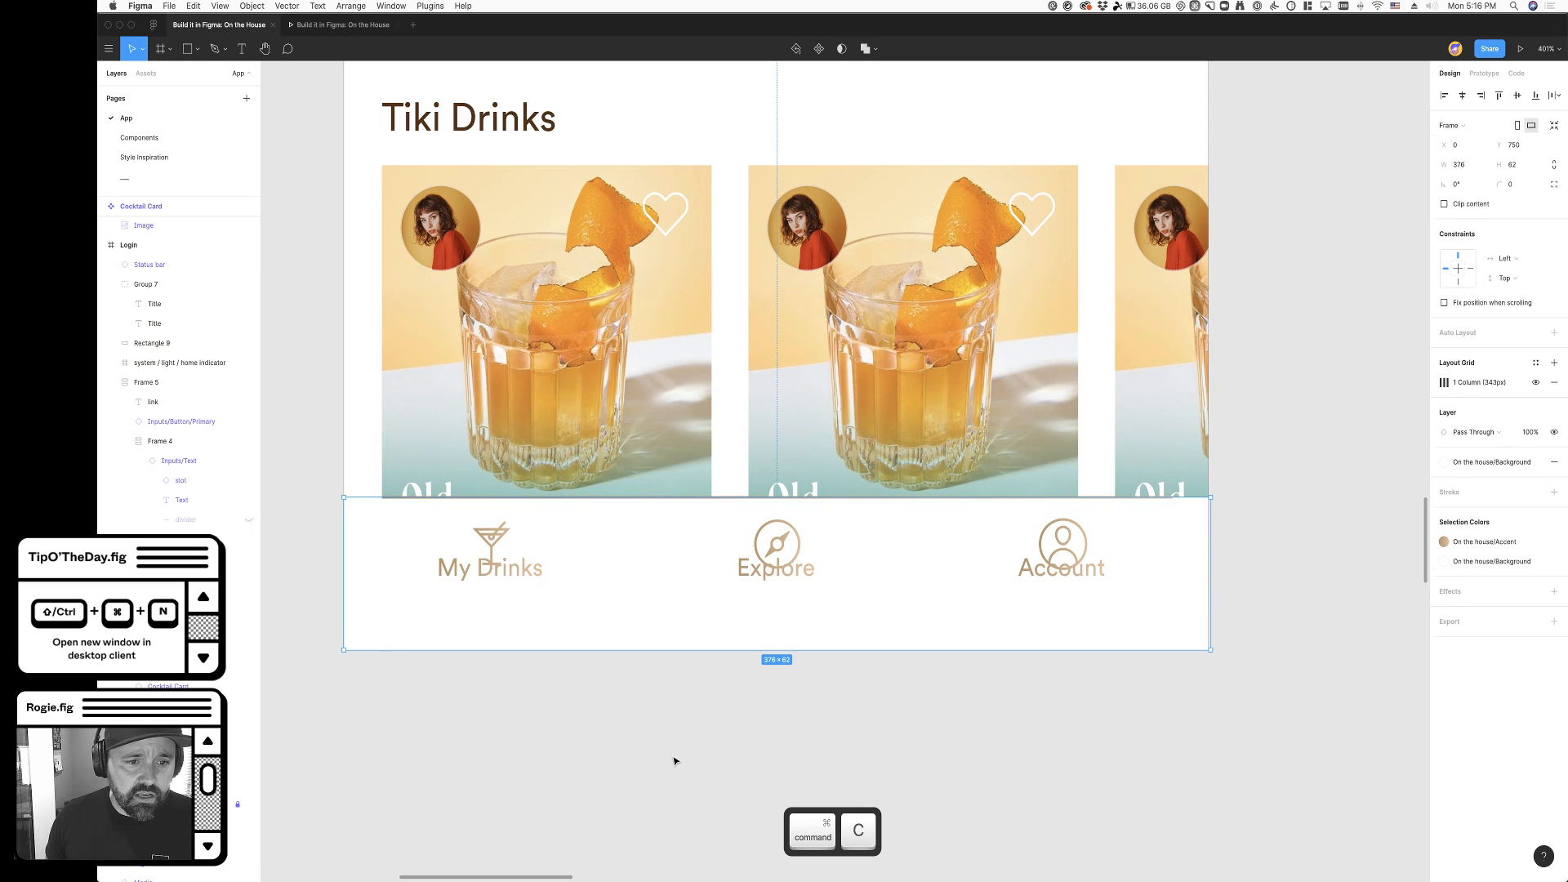
scroll(542, 602, "down", 5, "super")
left_click_drag(506, 566, 699, 701)
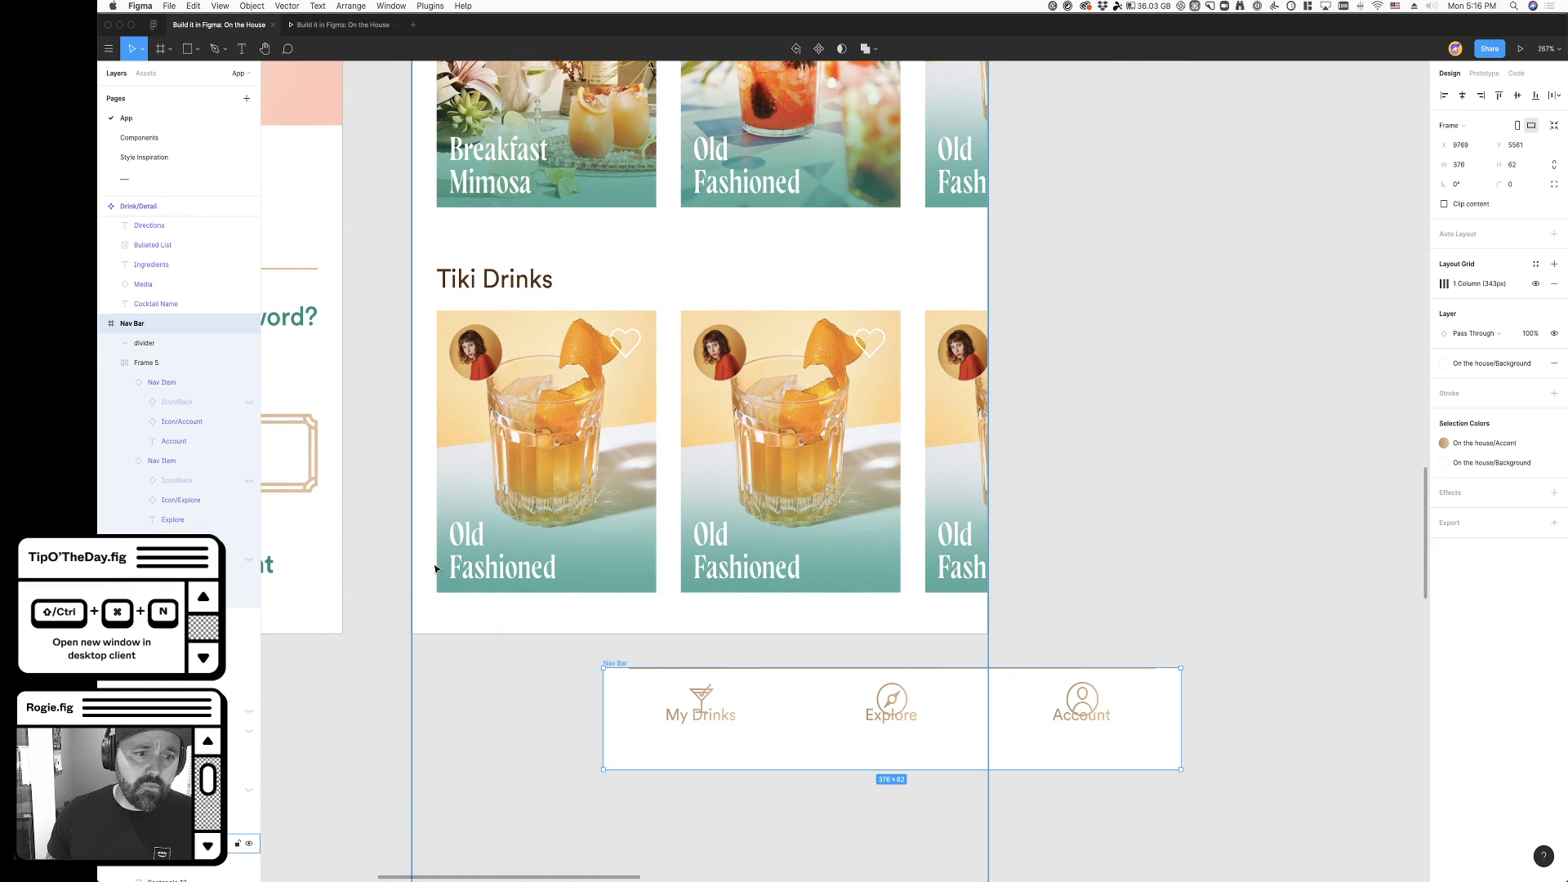
- Try to paste the copied Nav Bar into the My drinks screen and undo the attempt
left_click(488, 361)
key("super+v")
scroll(727, 522, "up", 3)
key("super+z")
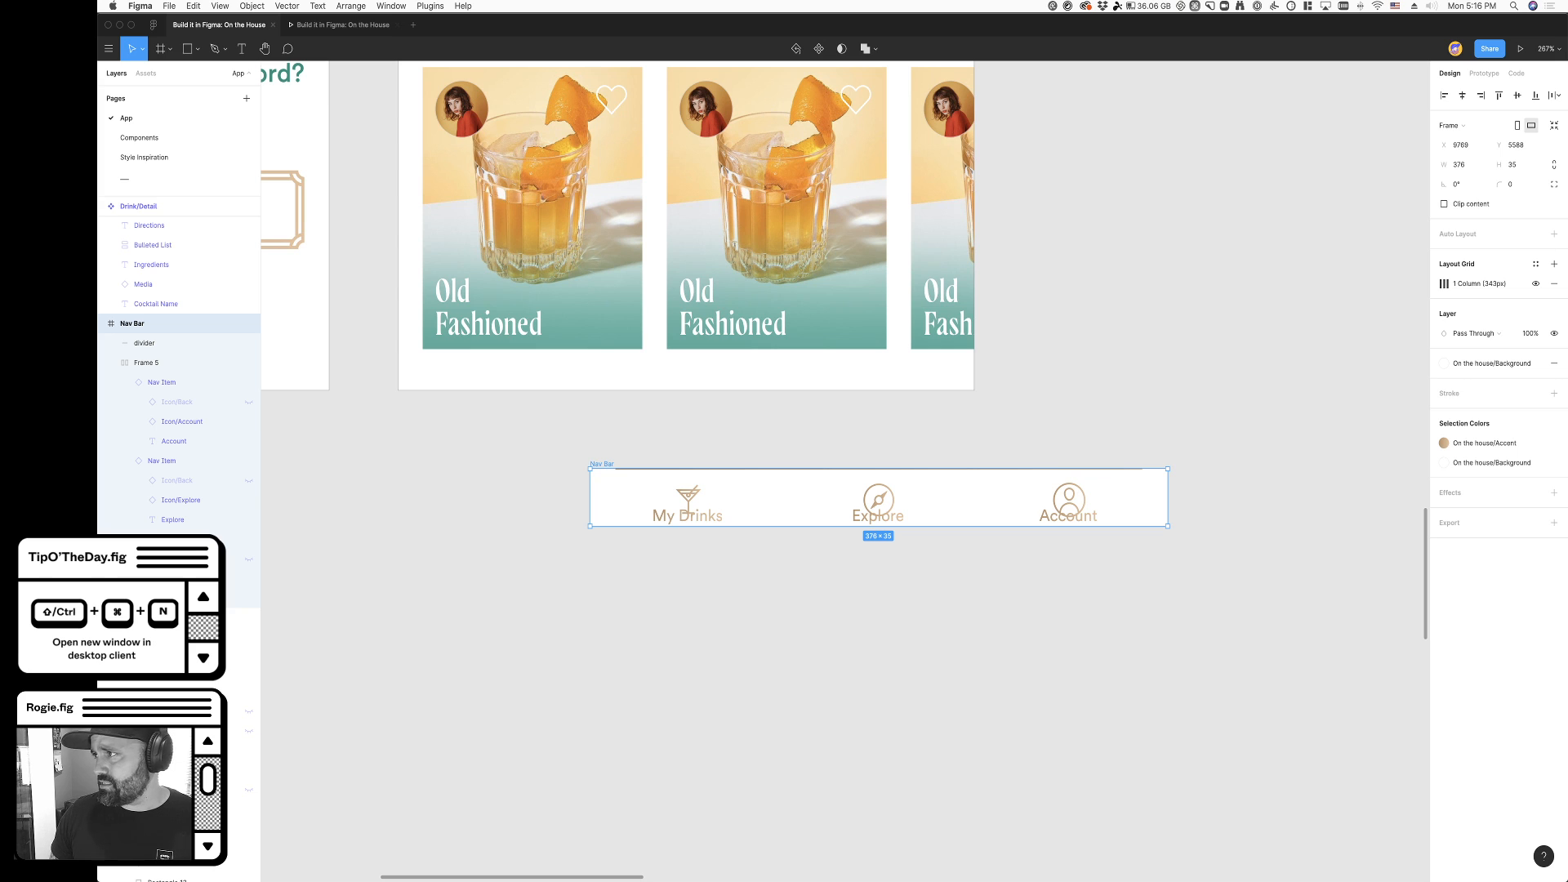
- Cut the old Nav Bar from the canvas below the My drinks screen
scroll(689, 470, "up", 2)
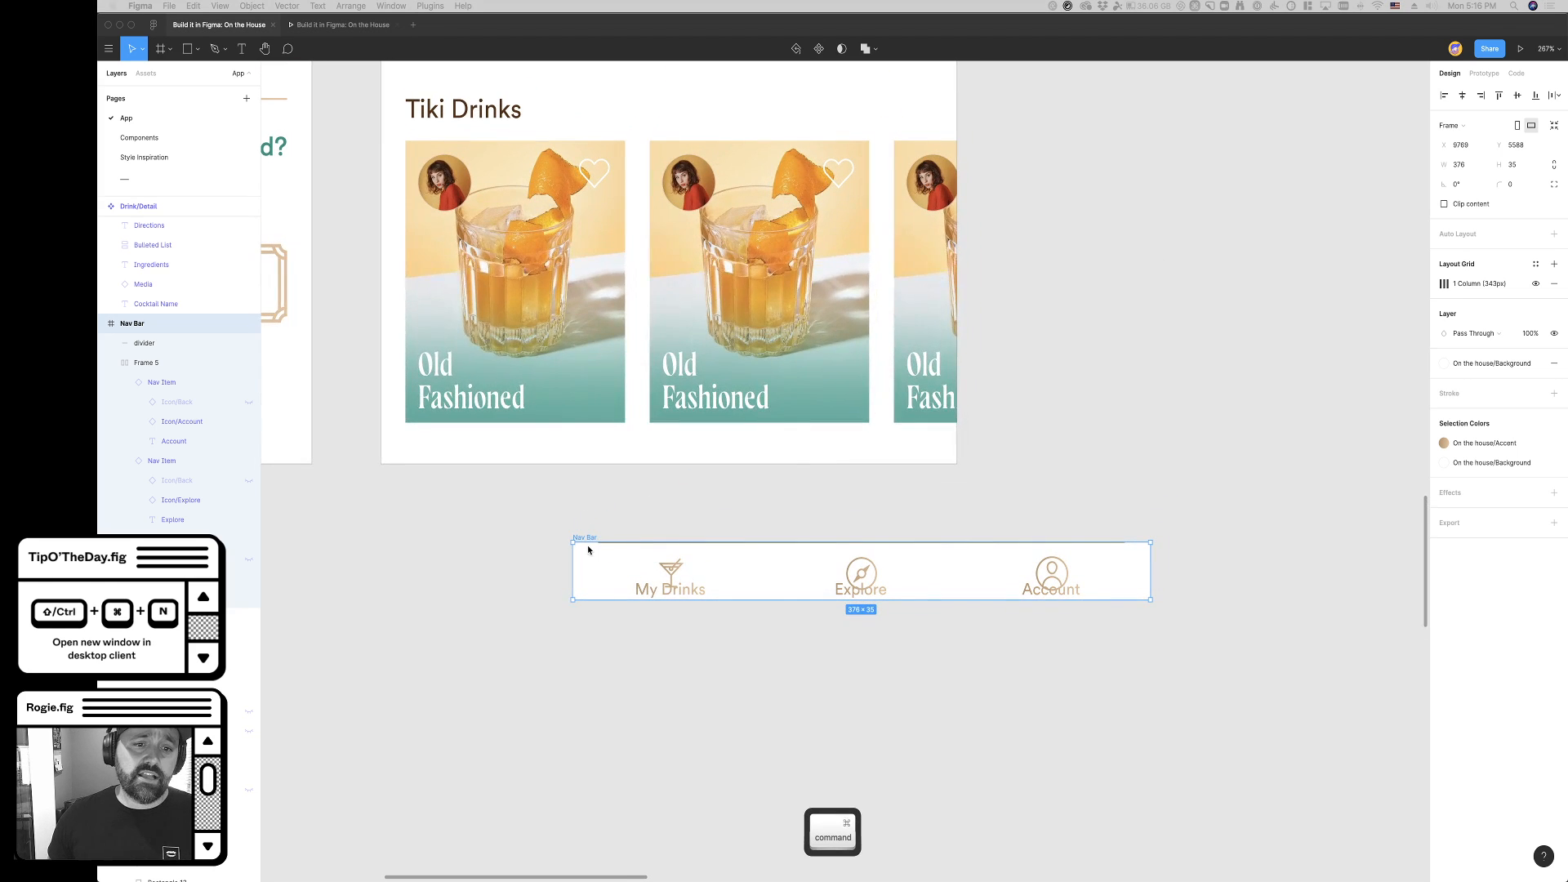
key("super+x")
scroll(586, 539, "down", 5)
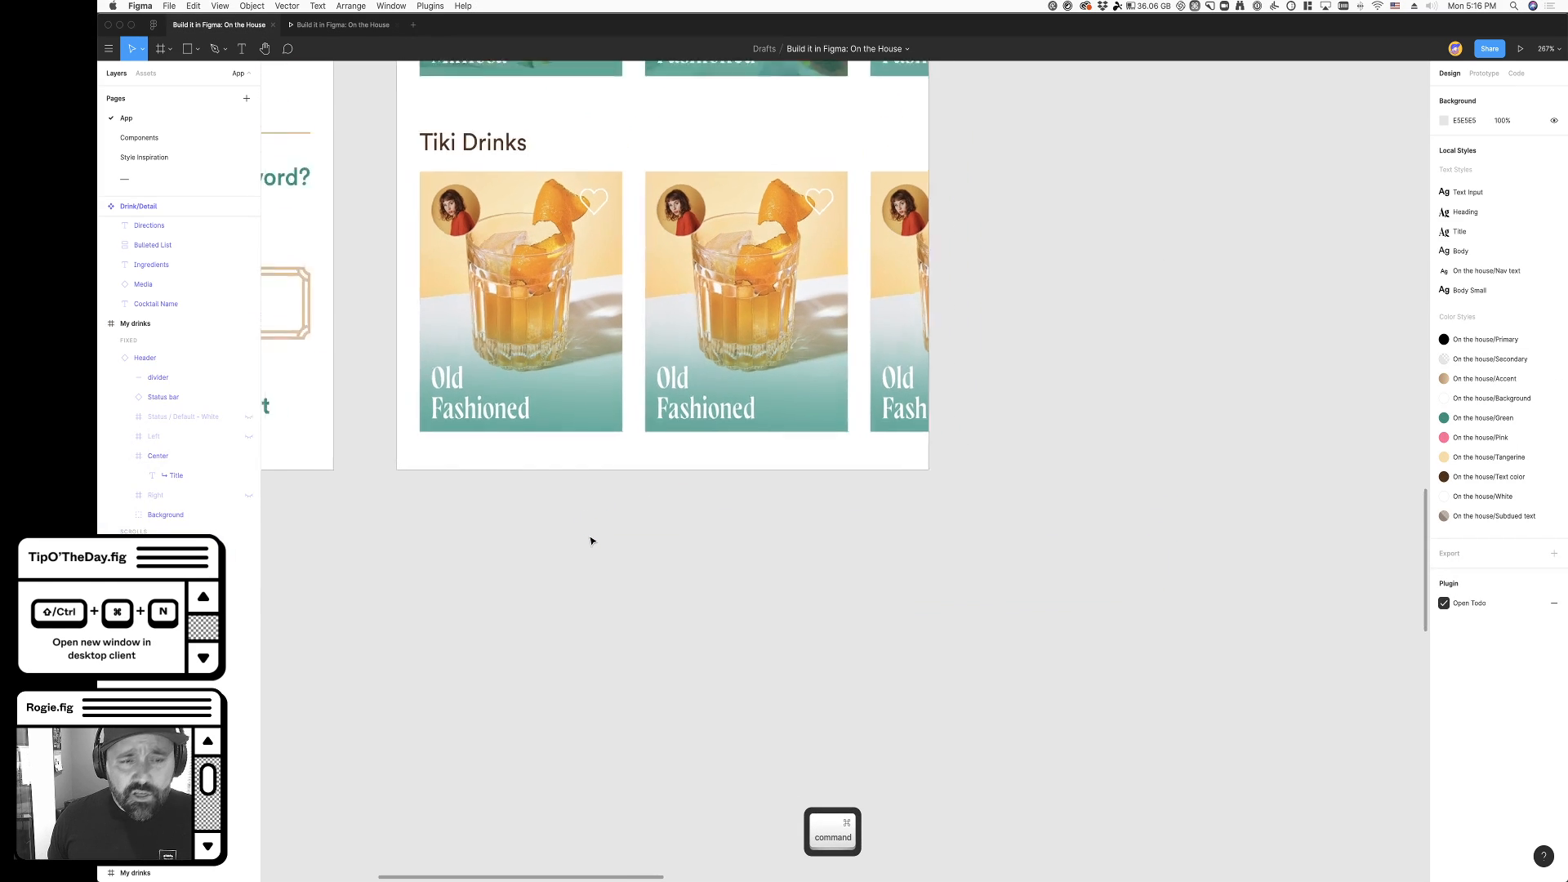
- Paste the generic Nav Bar into the My drinks screen and align it with the screen's bottom edge
scroll(585, 539, "up", 1)
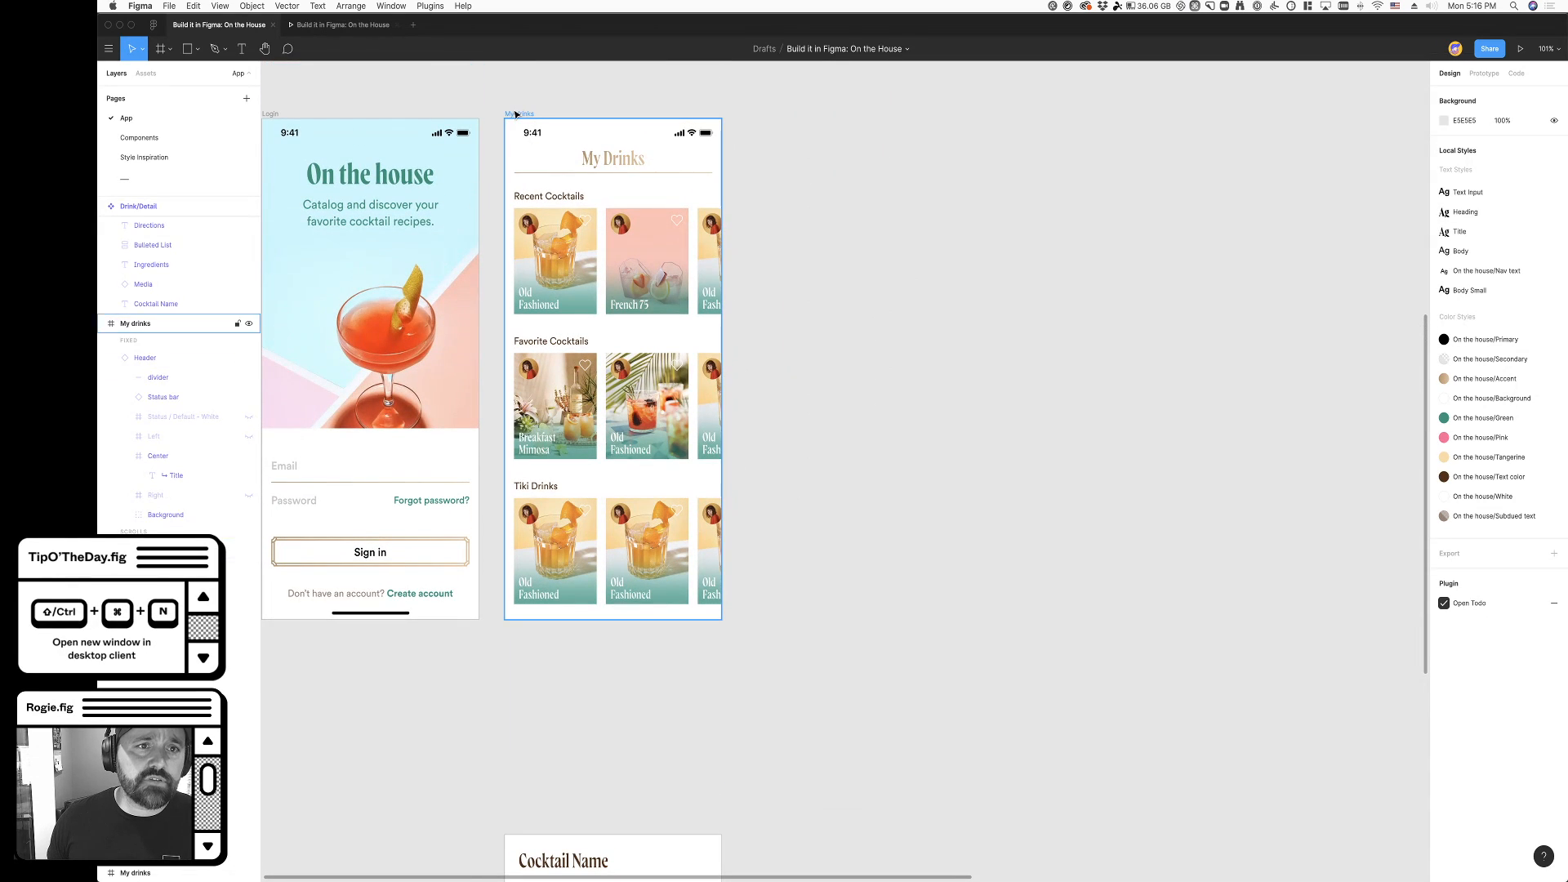
key("super+v")
left_click(1535, 95)
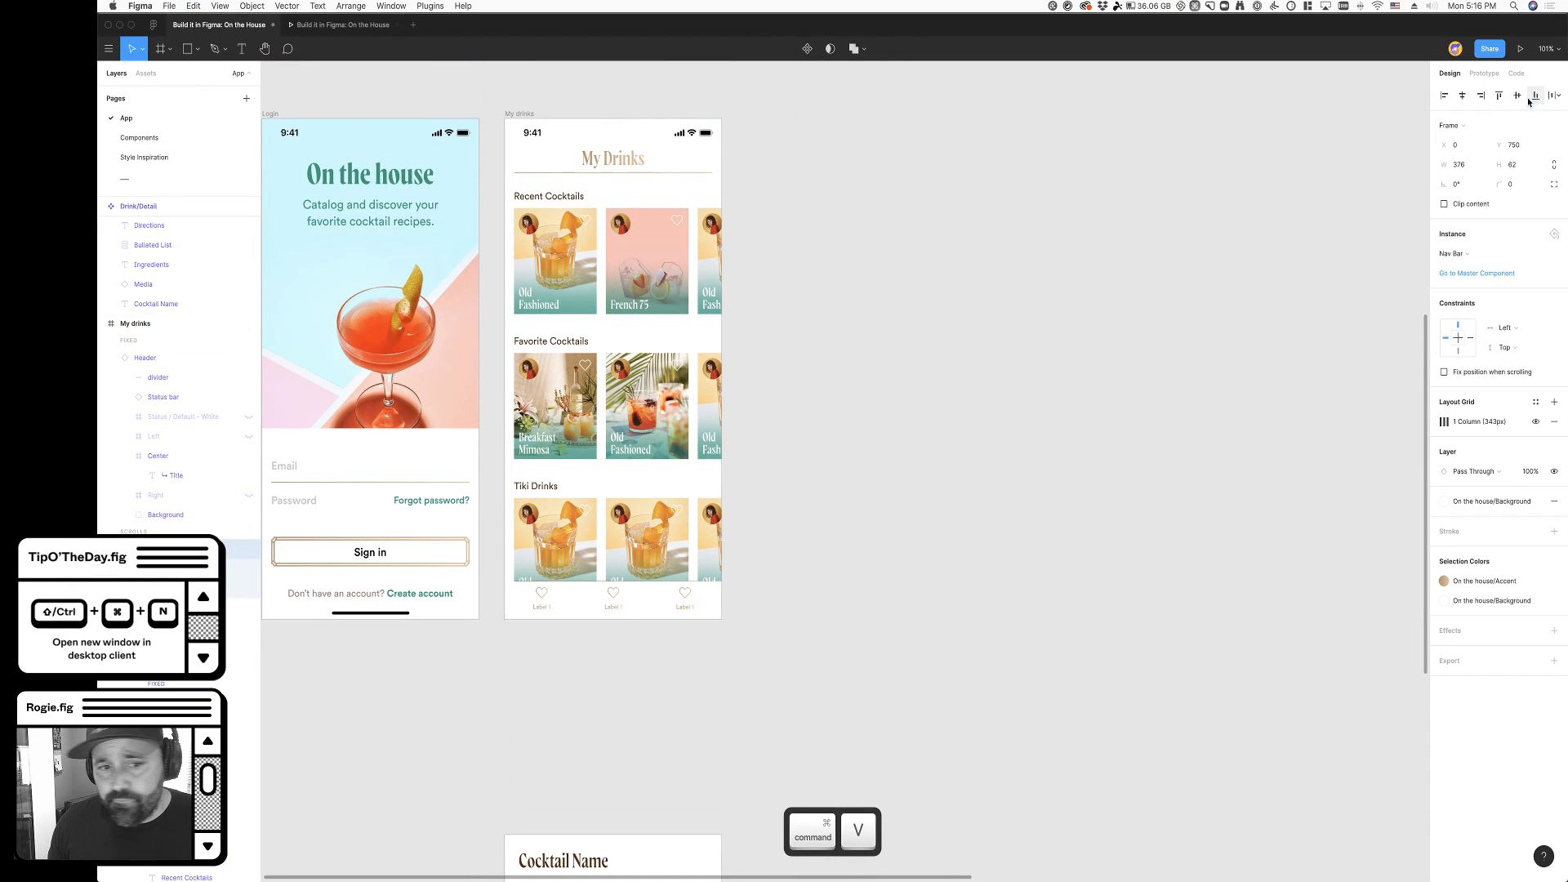
scroll(530, 620, "up", 5)
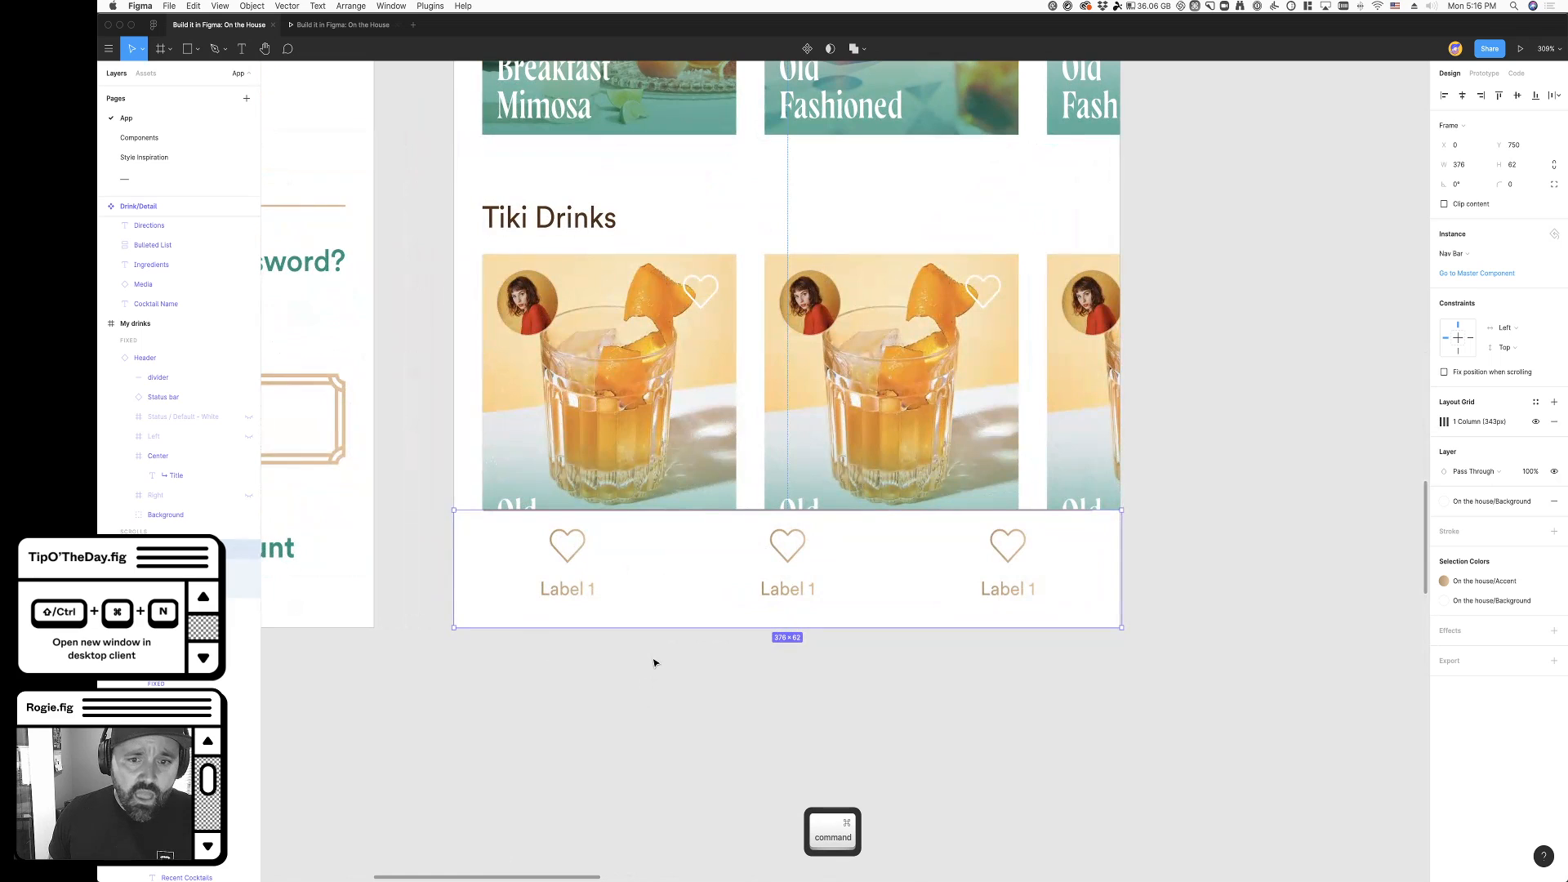
- Change the first nav item's label to My Drinks and open the middle item's label for editing
double_click(548, 594, "super")
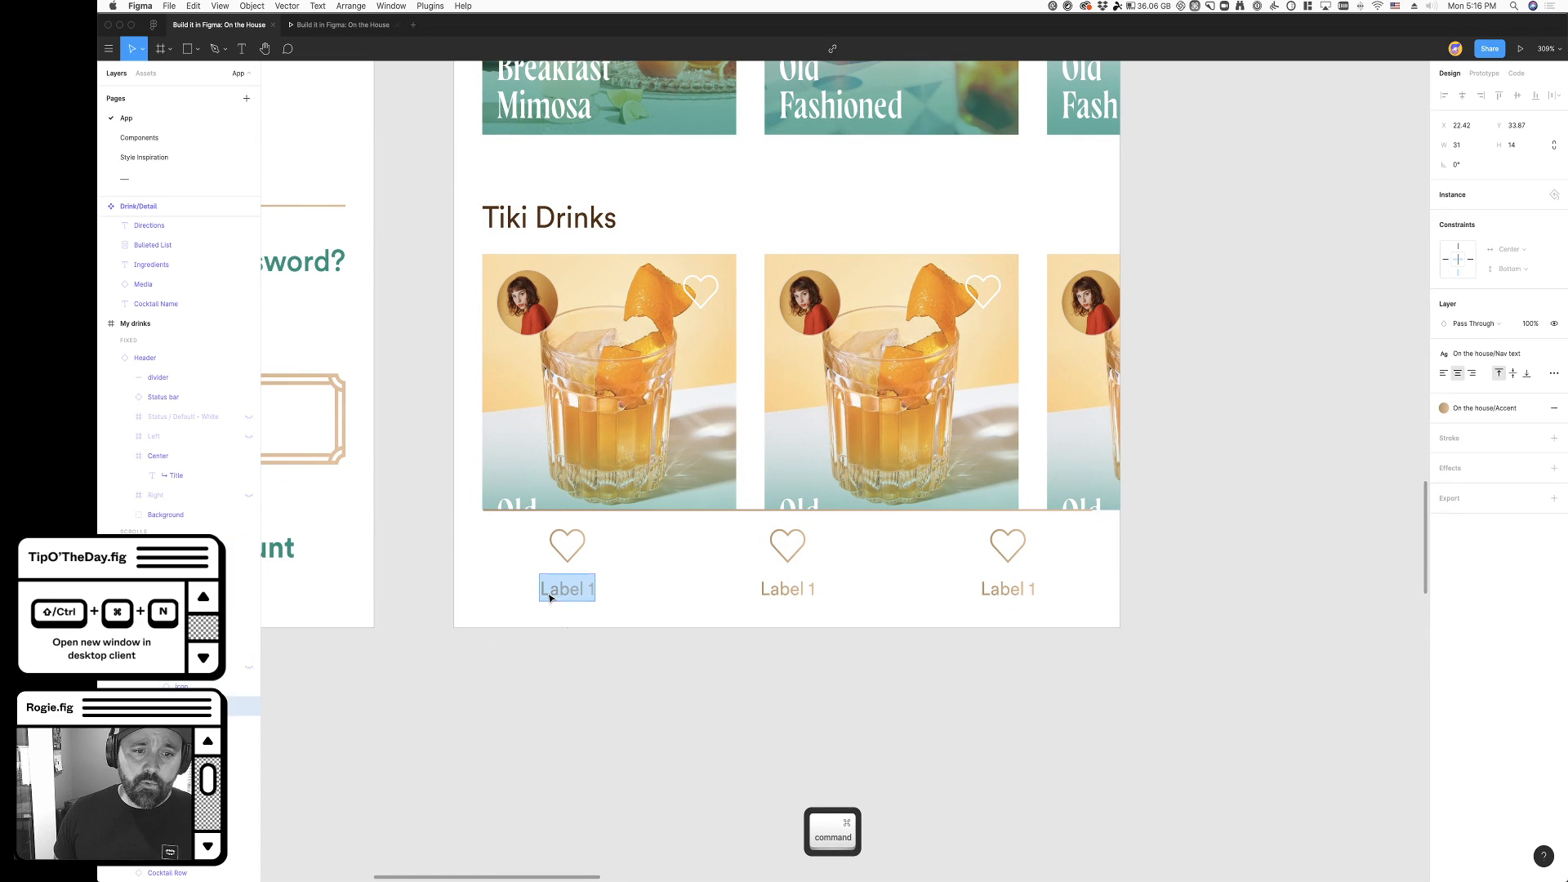
type("My Drinks")
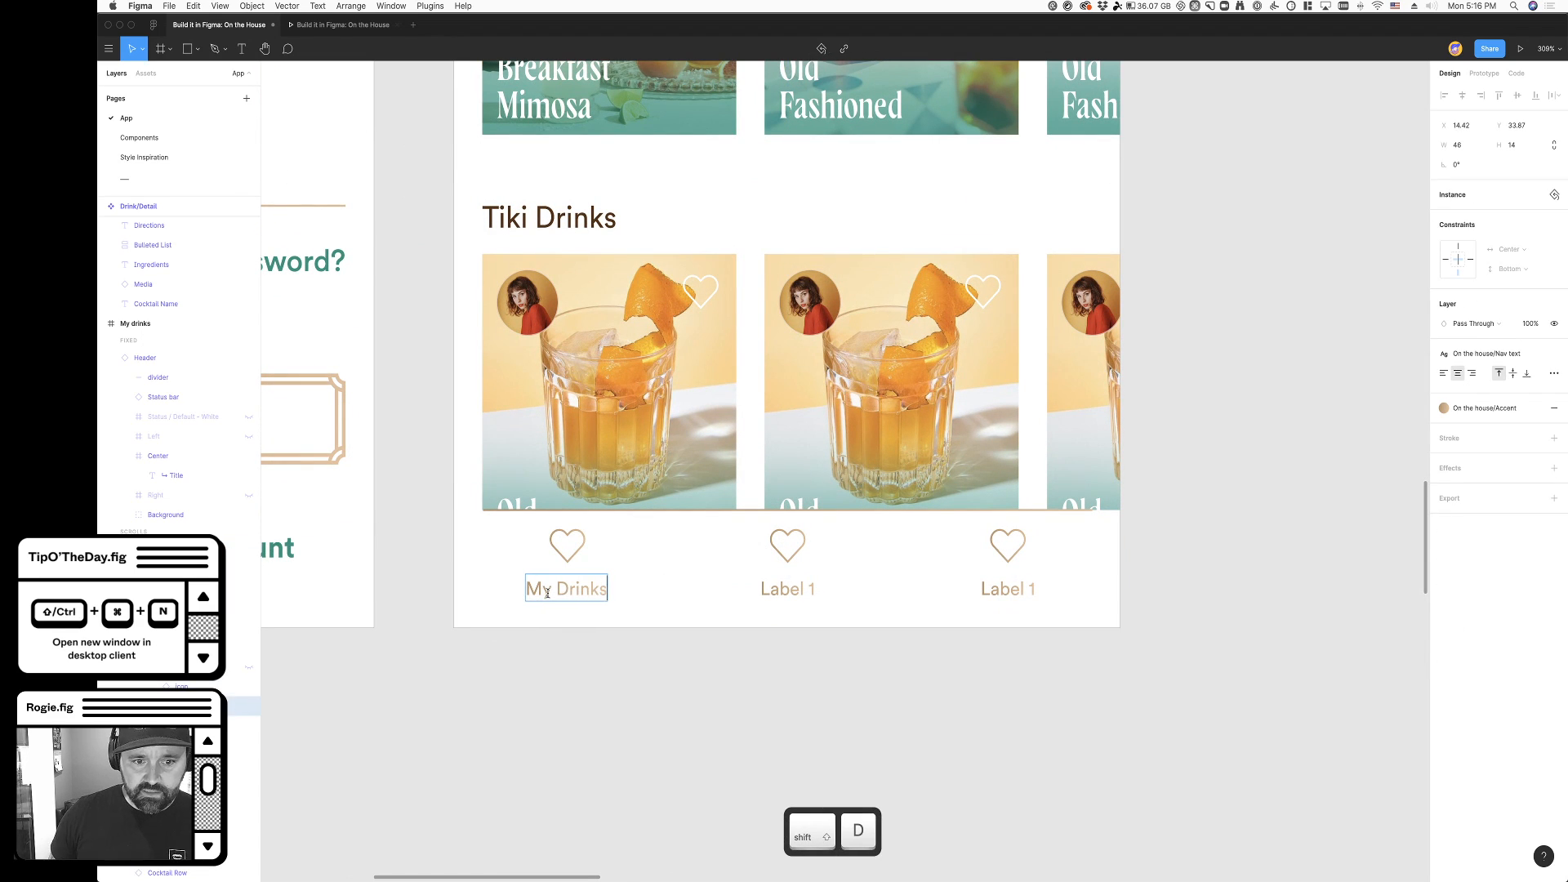
double_click(796, 592, "super")
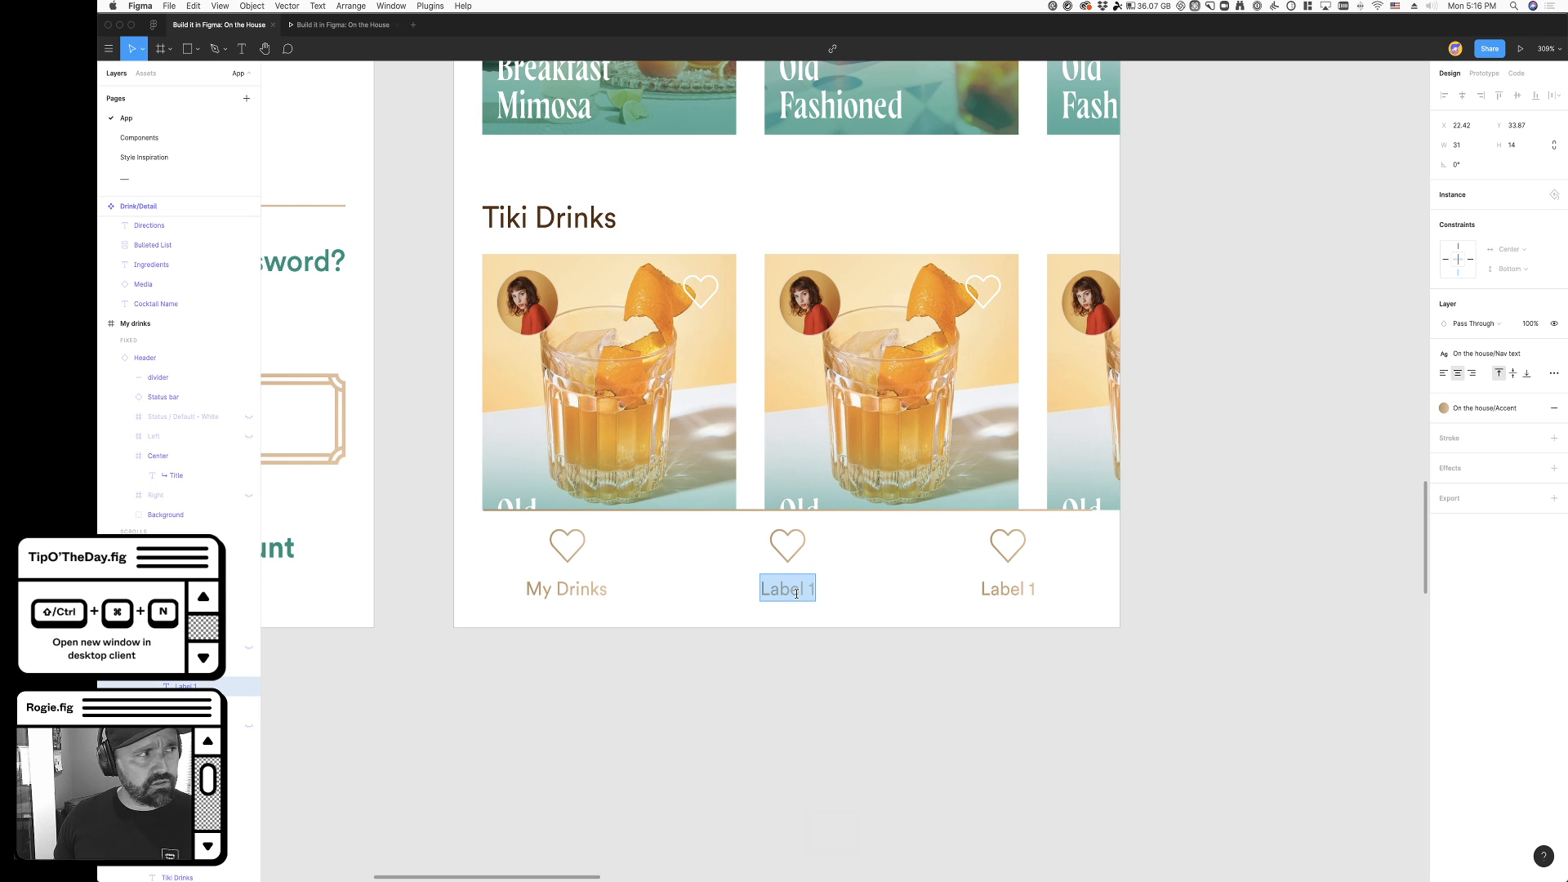
- Copy the finished Nav Bar with custom icons and labels from the other My drinks screen beside the Drink/Detail component
scroll(748, 529, "down", 3)
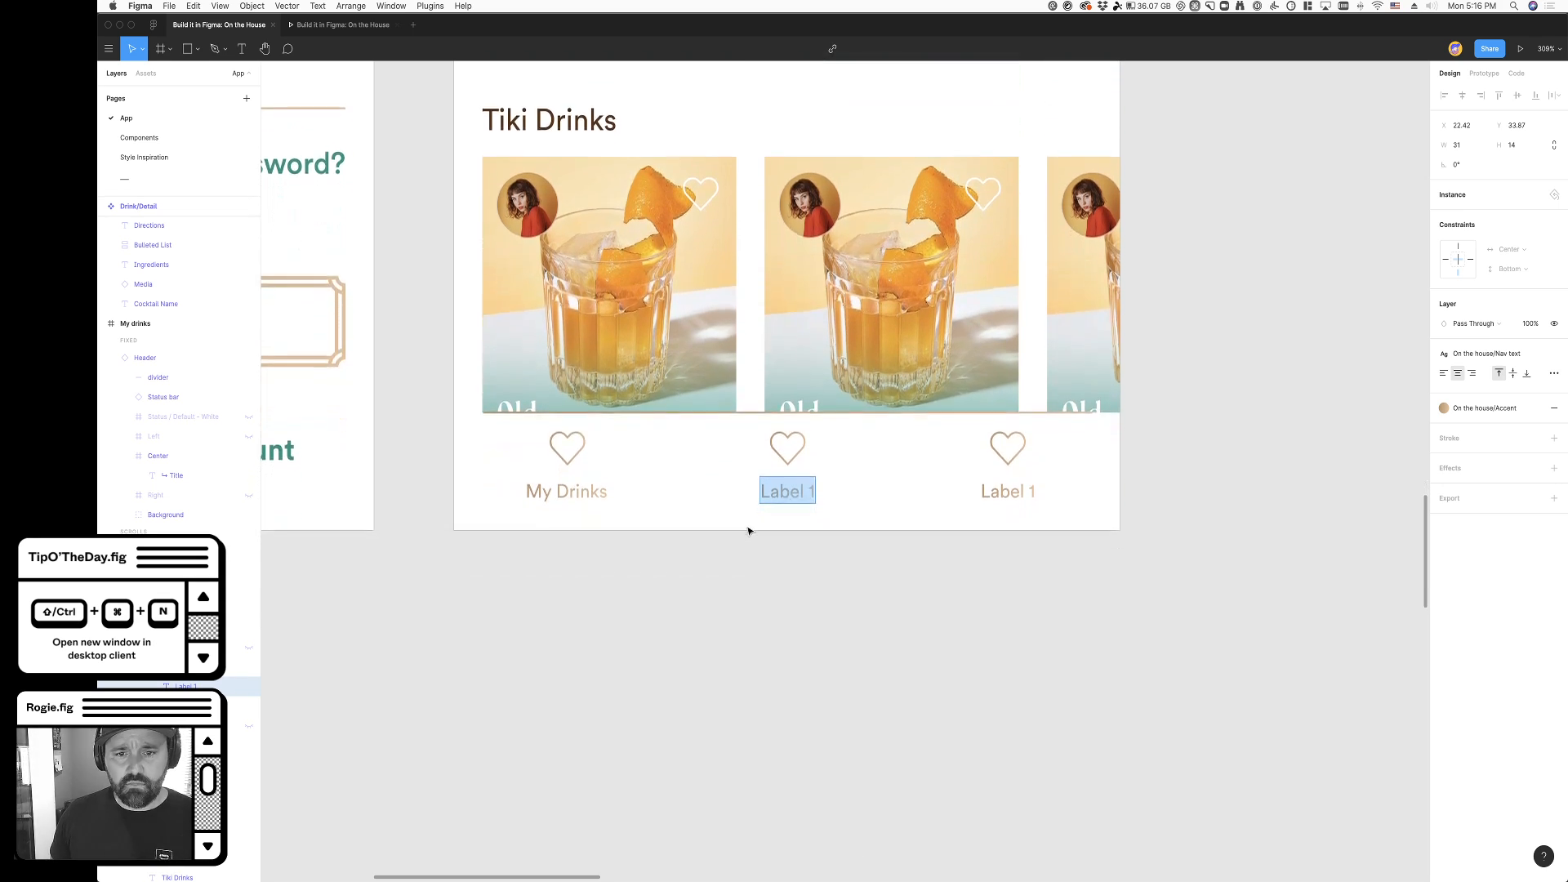
scroll(816, 555, "down", 2)
scroll(735, 571, "right", 3)
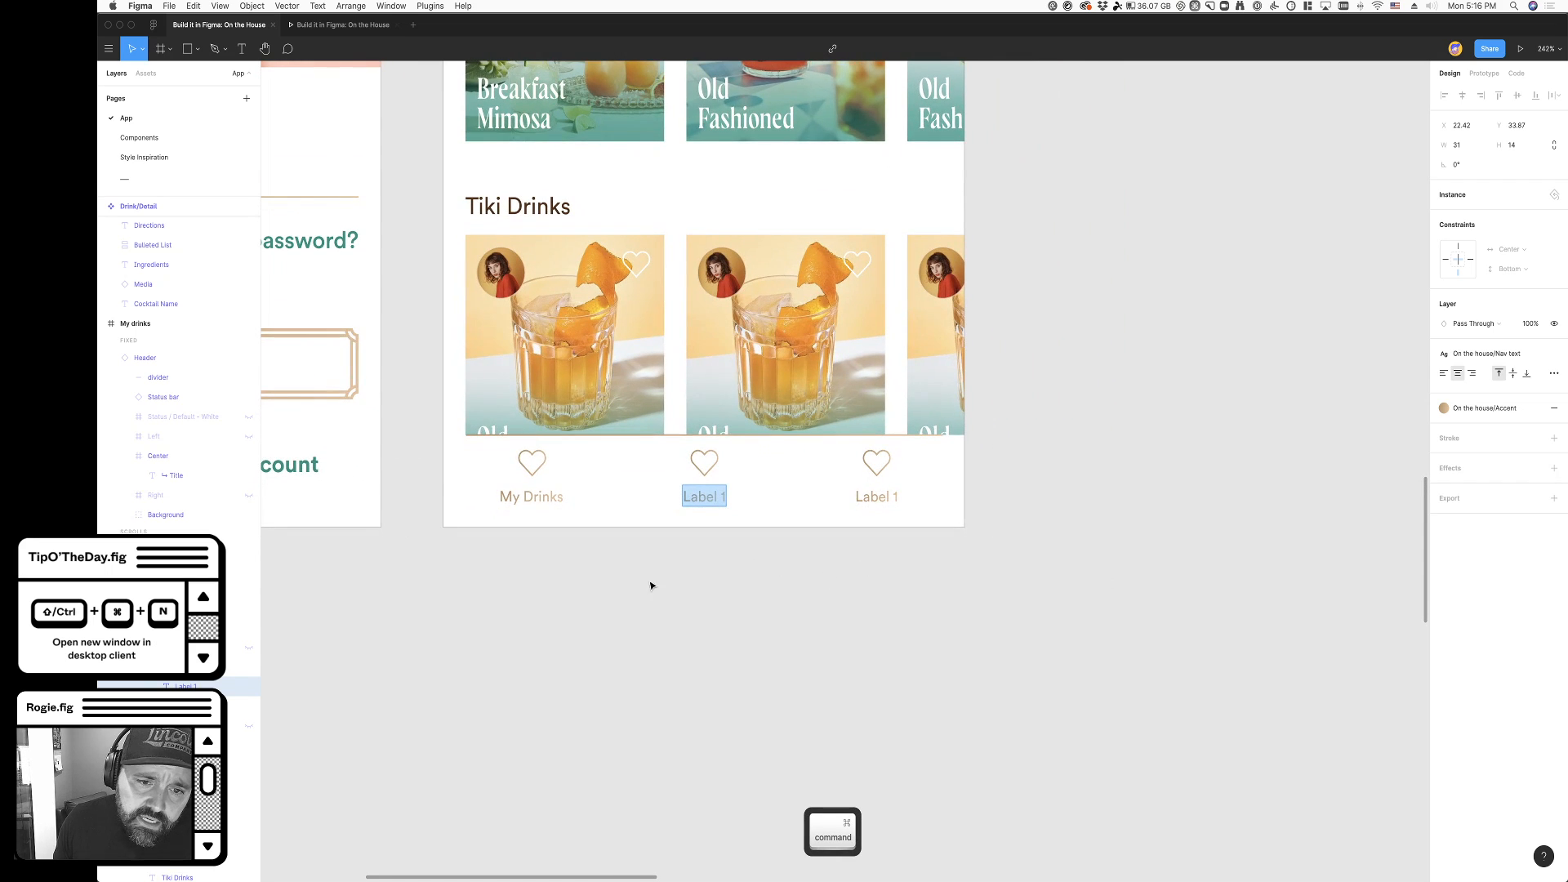
scroll(670, 585, "down", 2)
scroll(678, 585, "up", 1)
scroll(776, 627, "down", 10)
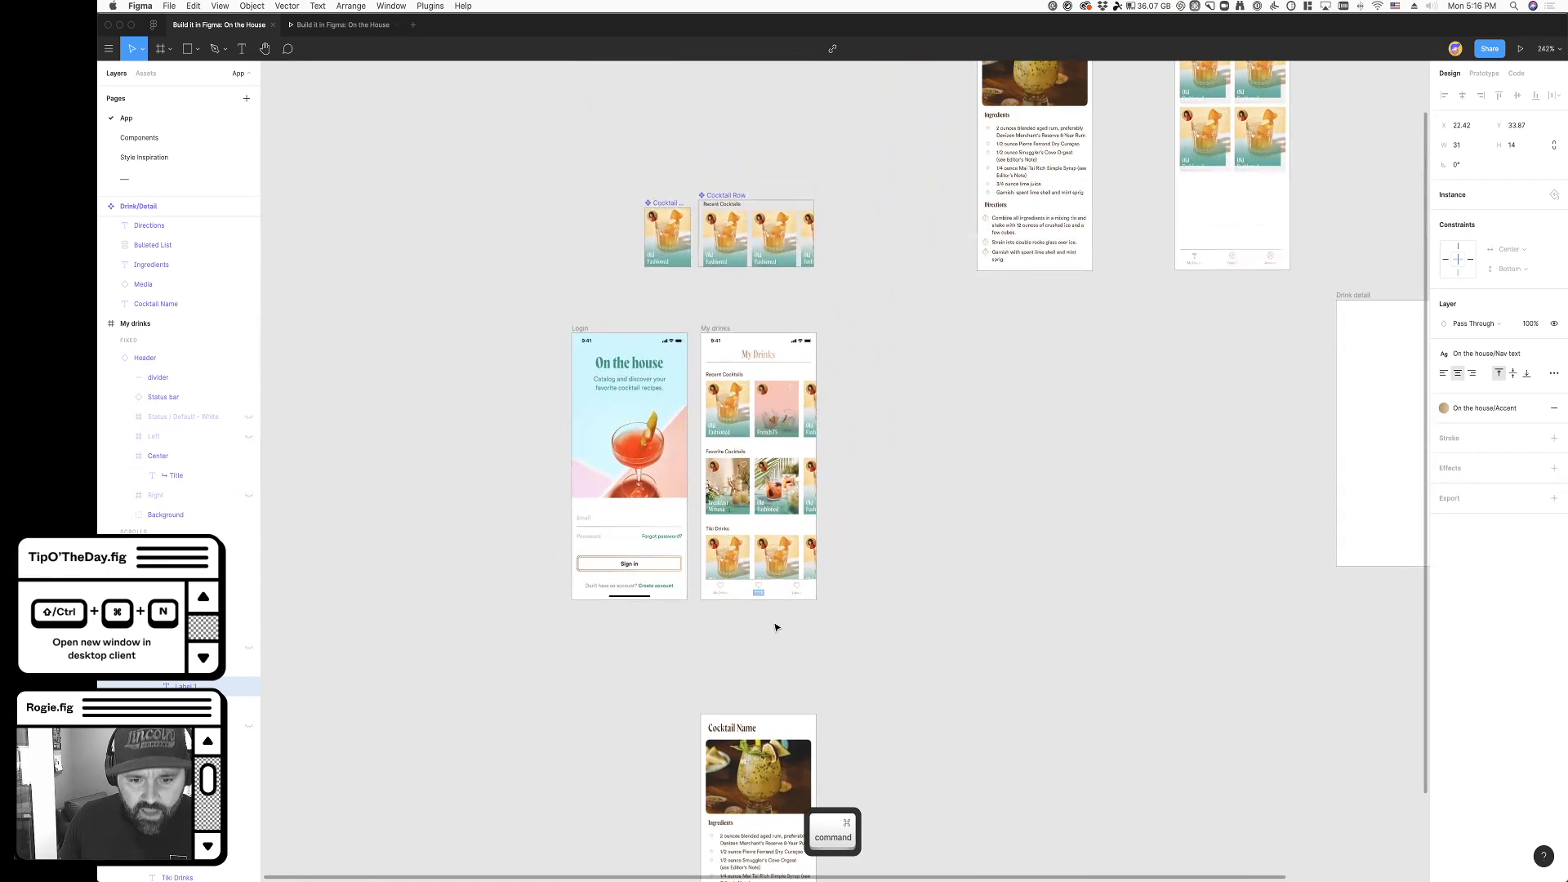
scroll(767, 604, "up", 2)
scroll(769, 602, "up", 2)
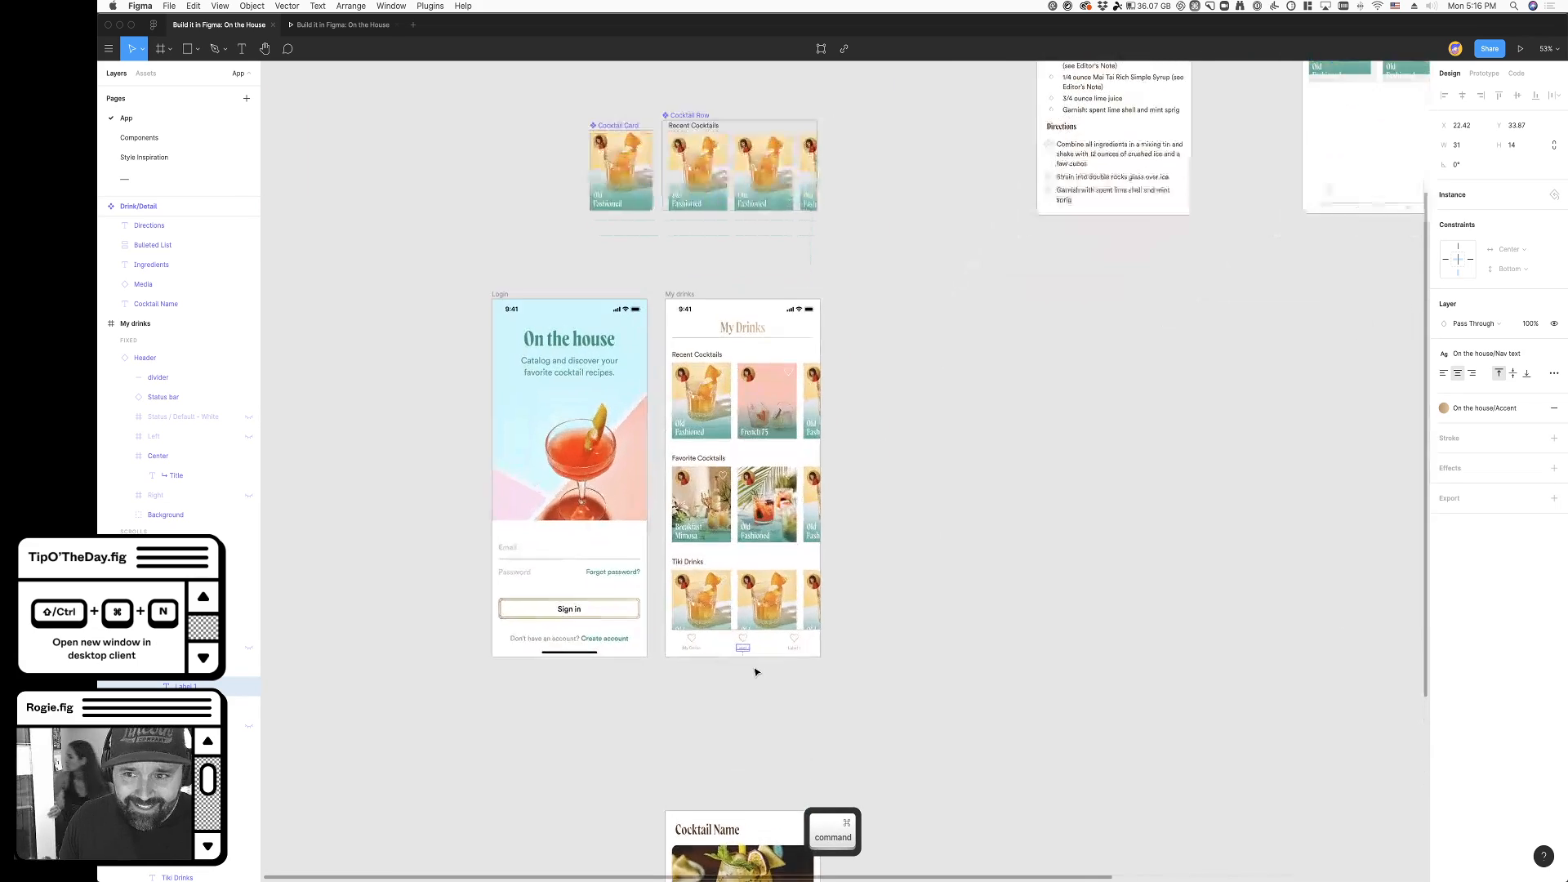
scroll(1015, 490, "right", 5)
left_click(1217, 190)
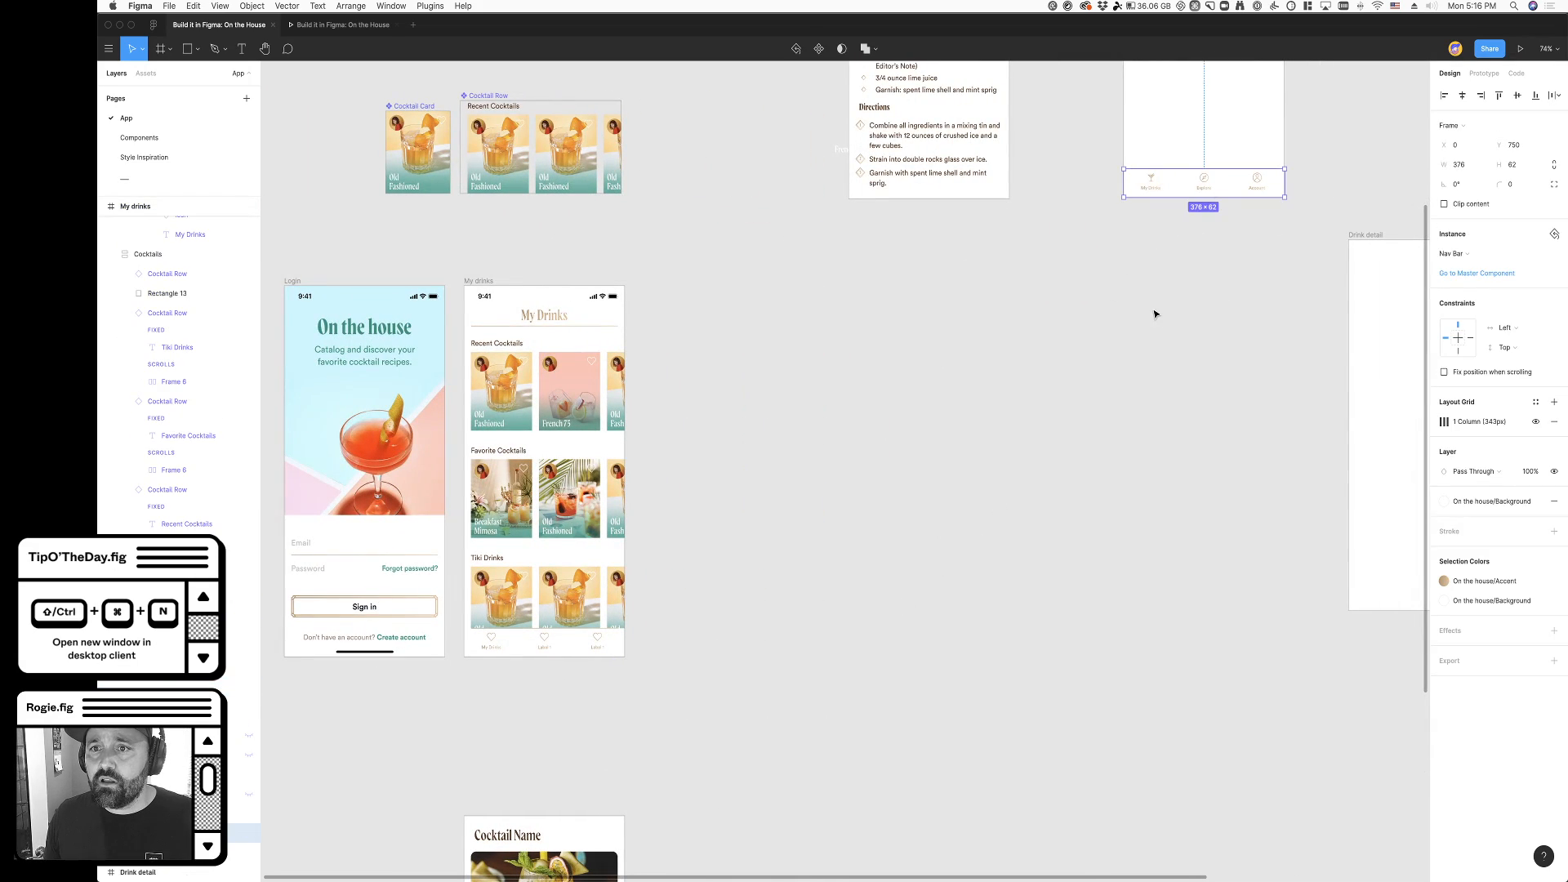
scroll(1151, 327, "up", 5)
scroll(1062, 572, "right", 3)
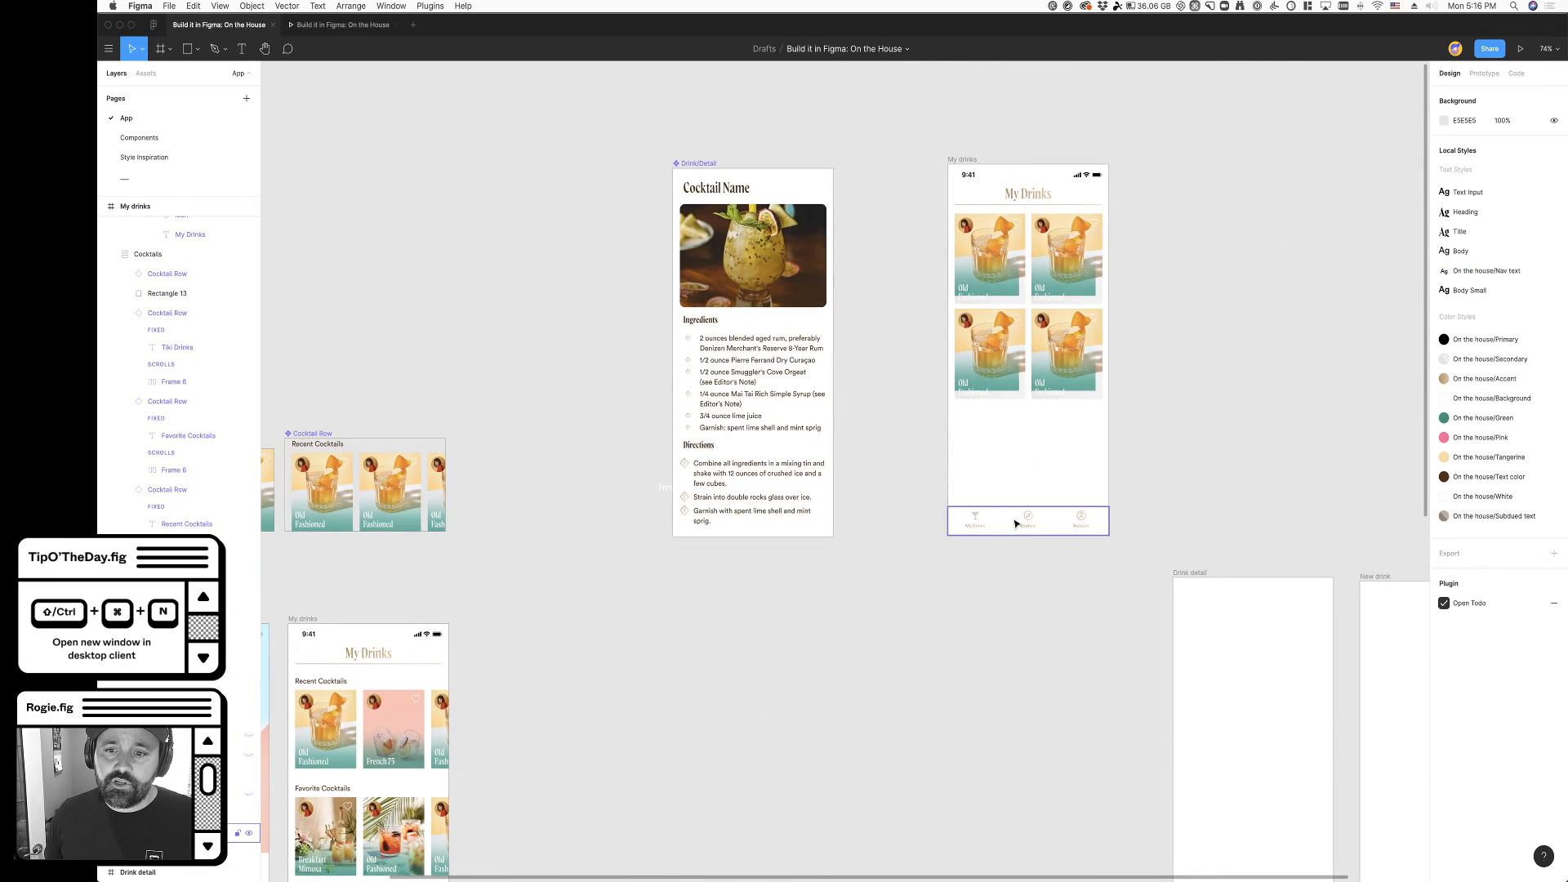
key("cmd+c")
- Delete the Nav Bar with heart icons from the My drinks screen next to the Login screen
scroll(735, 669, "down", 5)
scroll(735, 670, "left", 3)
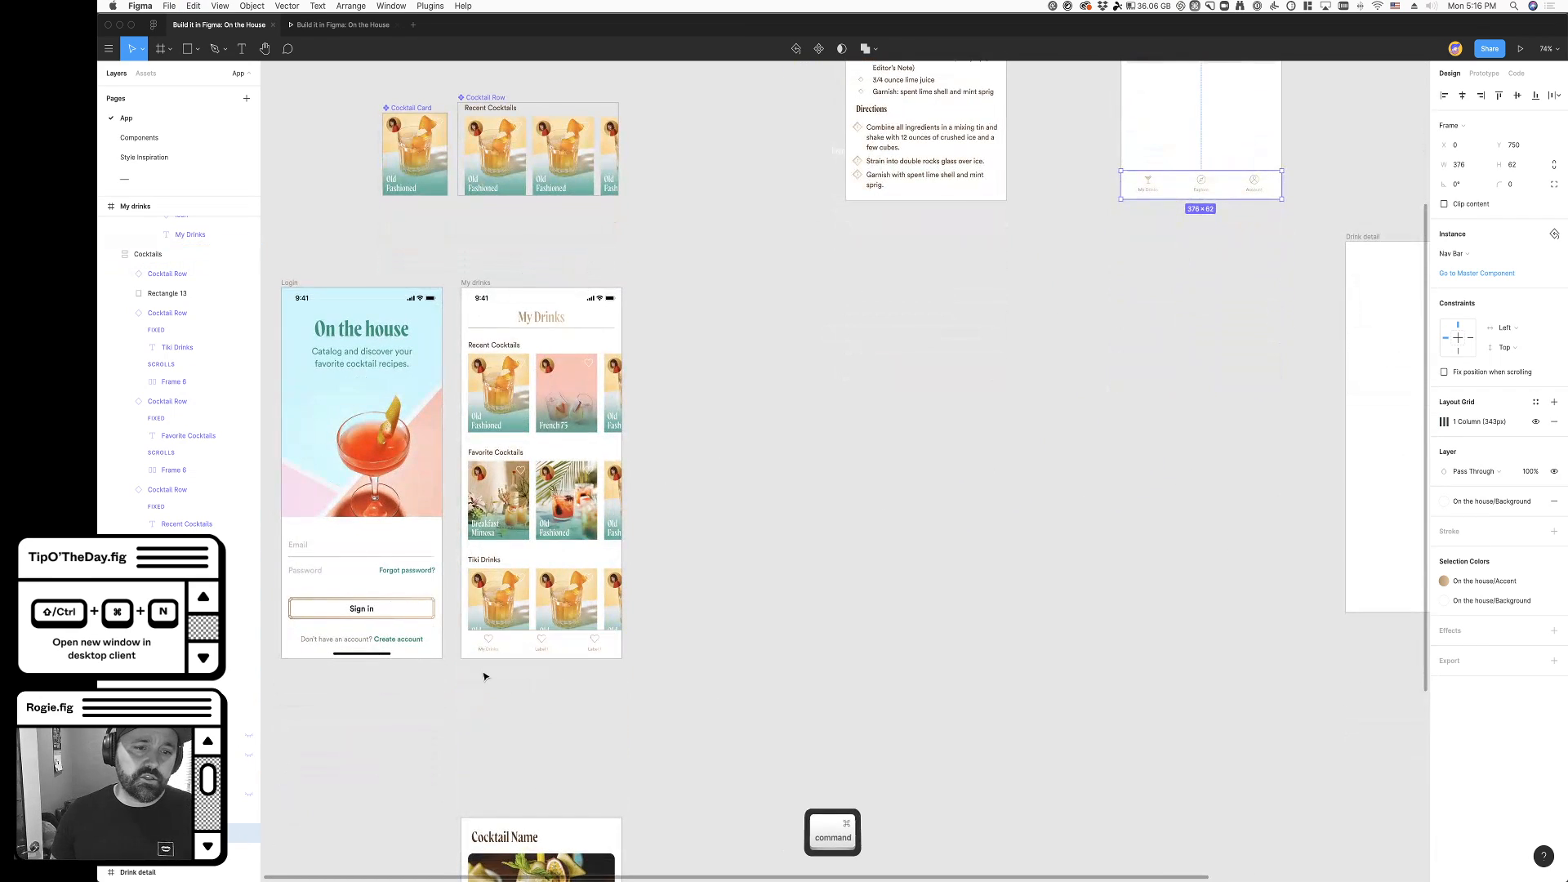
scroll(482, 669, "up", 5)
left_click(535, 611)
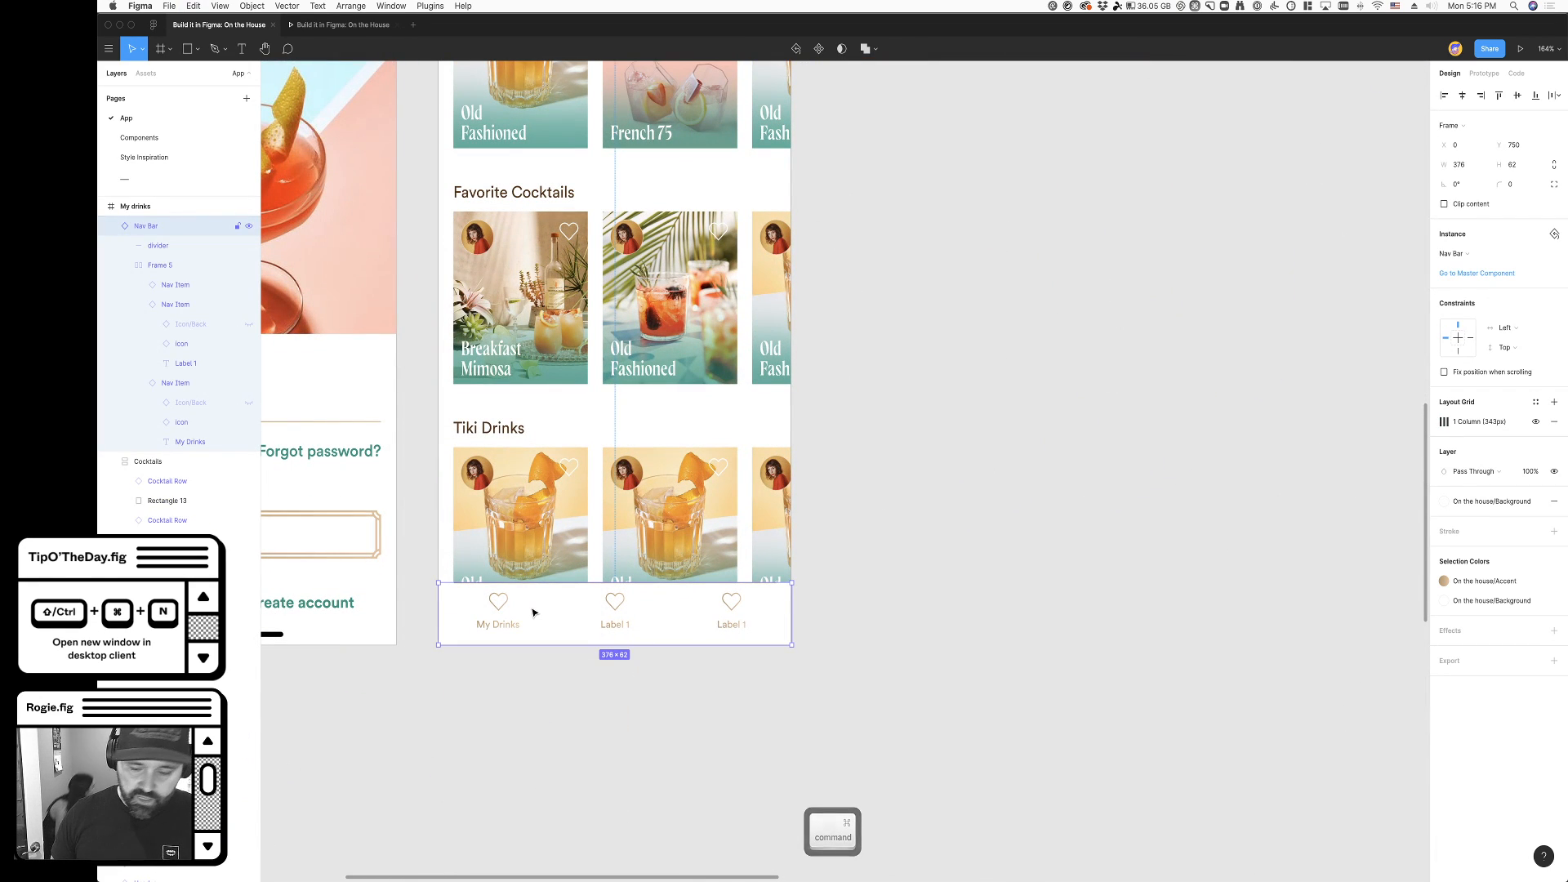
key("Delete")
- Paste the copied Nav Bar along the bottom edge of the My drinks screen and fix its position when scrolling
key("super+v")
left_click_drag(881, 483, 653, 622)
left_click(1444, 95)
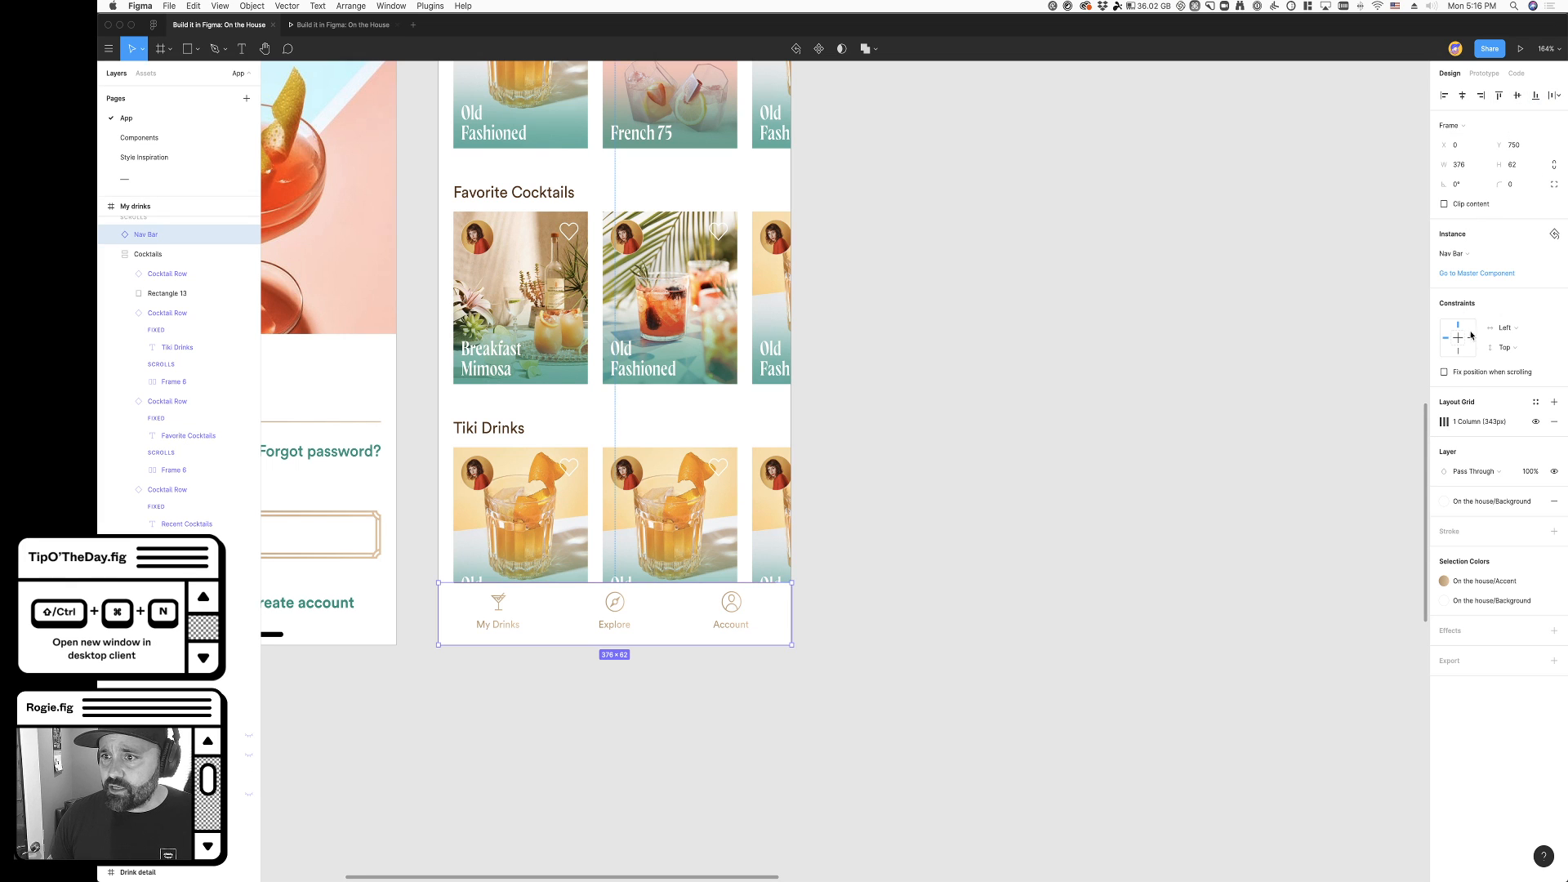
left_click(1462, 374)
- Show the hidden Icon/Back chevron in the My Drinks nav item
scroll(588, 684, "up", 5)
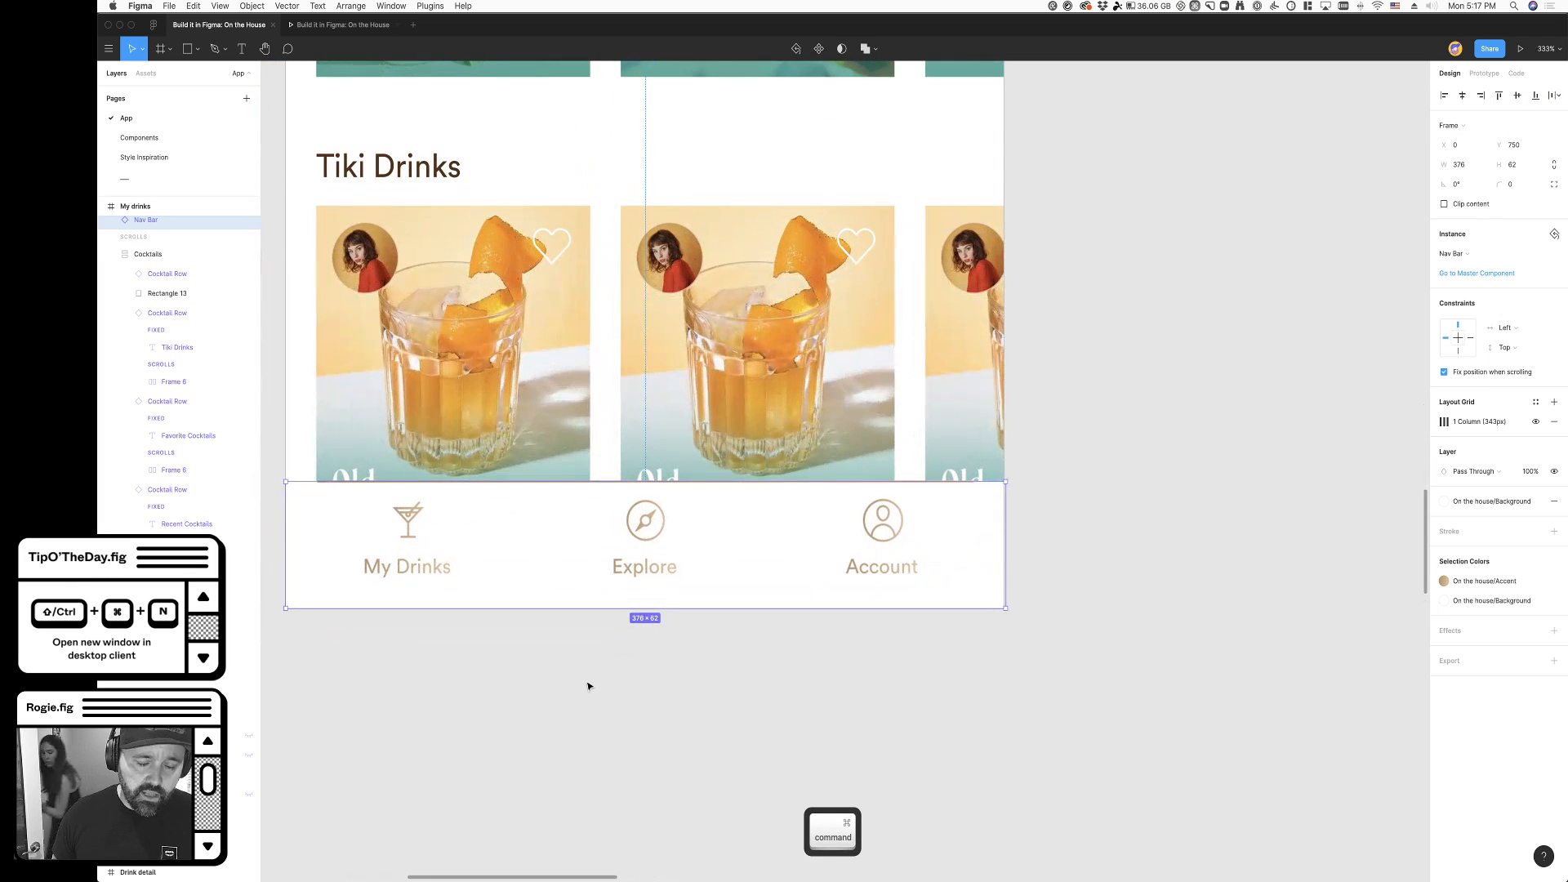
double_click(405, 571)
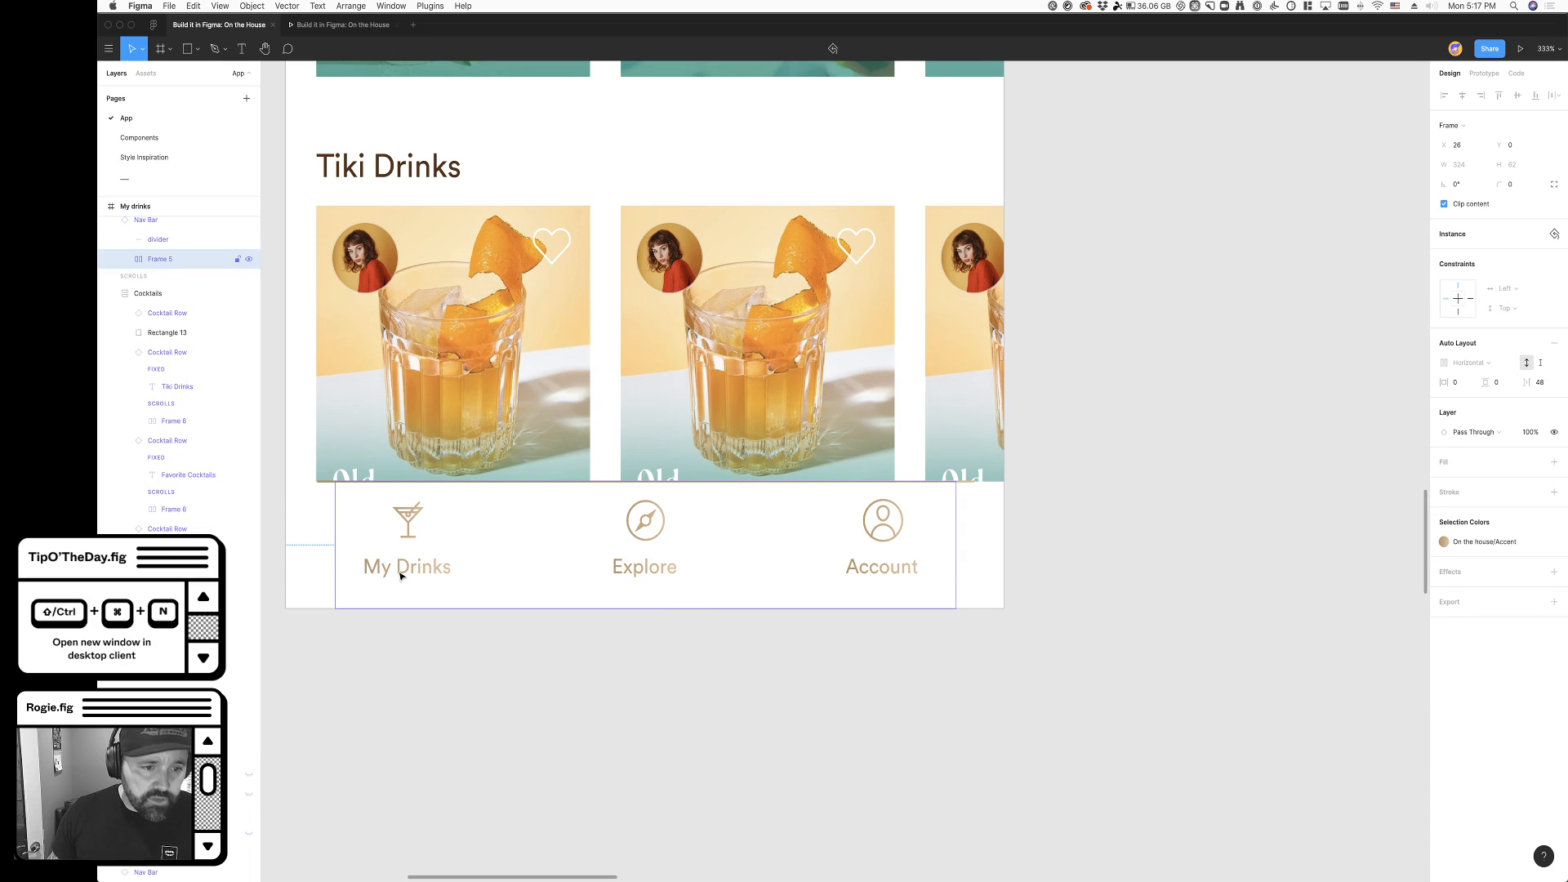
double_click(407, 572)
double_click(408, 575)
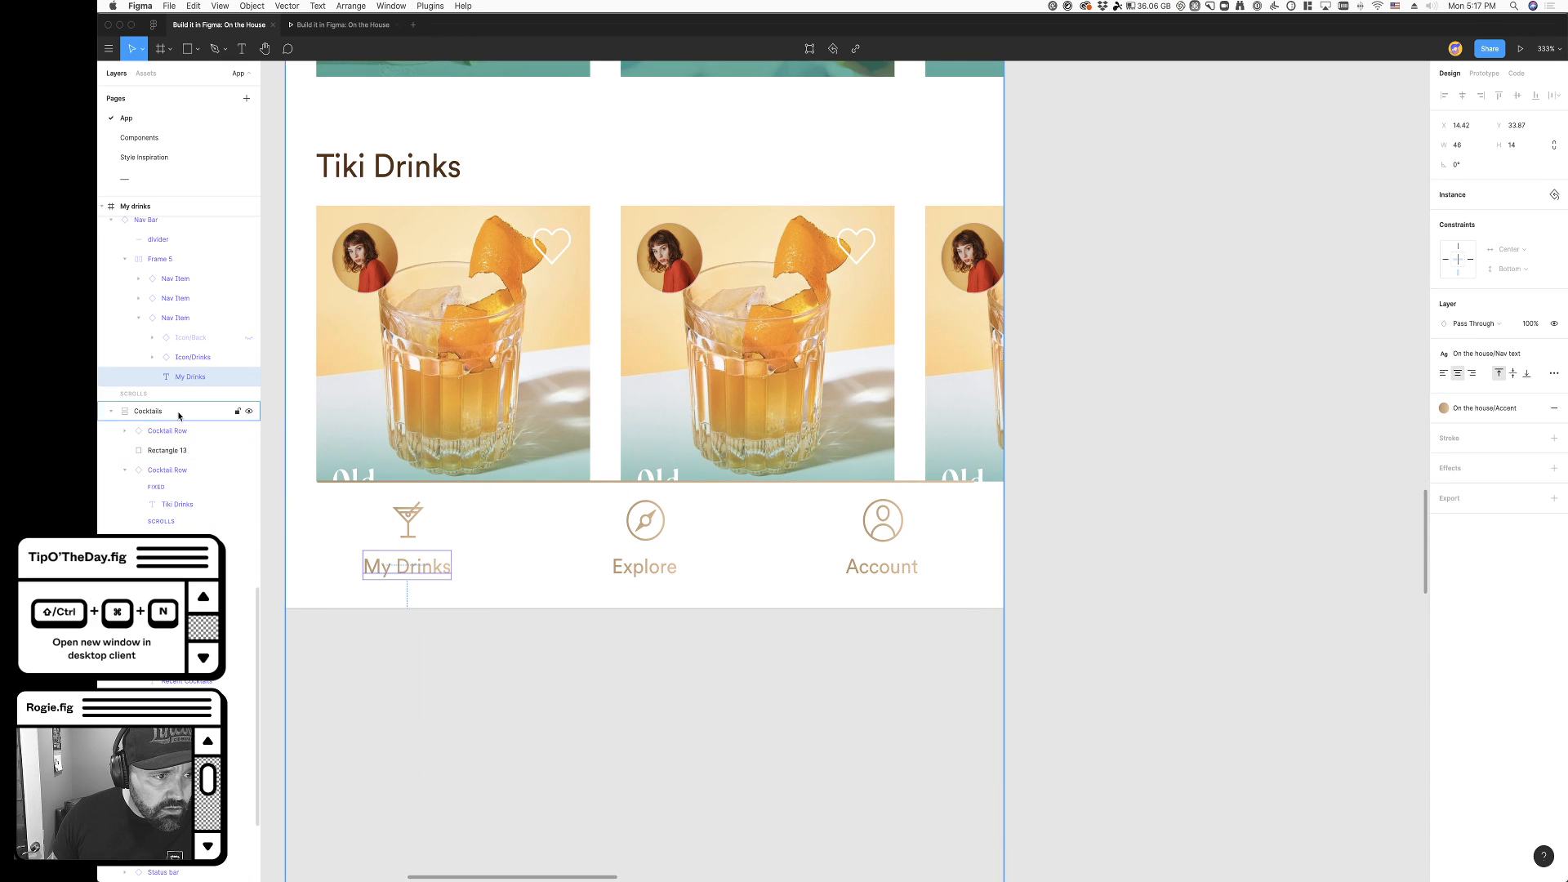
left_click(248, 337)
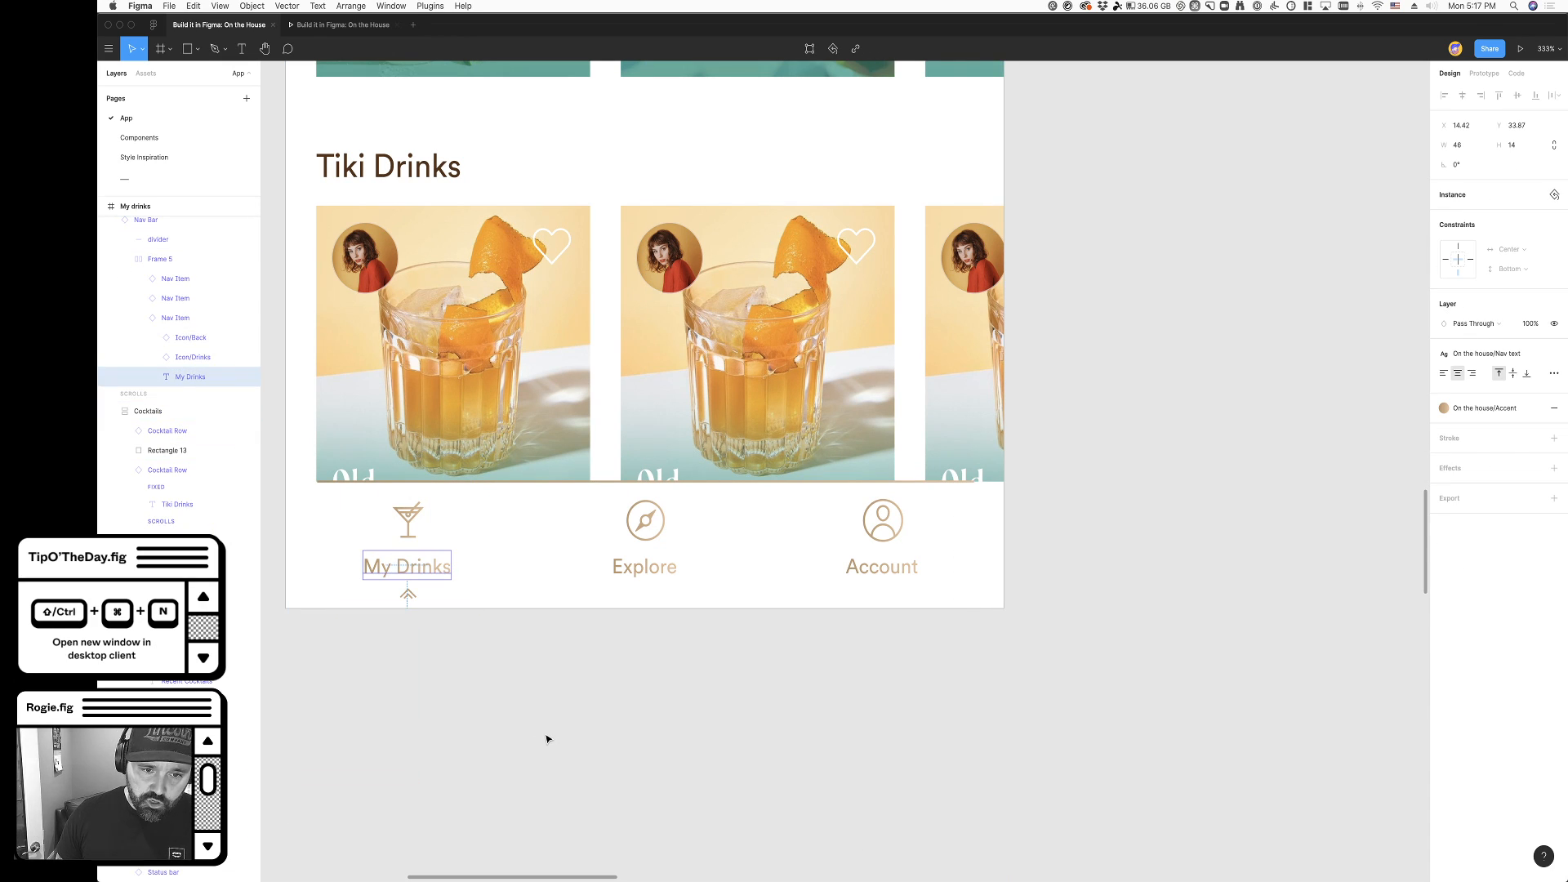
- Apply the On the house/Subdued text color style to the Explore and Account labels in the nav bar
left_click(650, 576, "super")
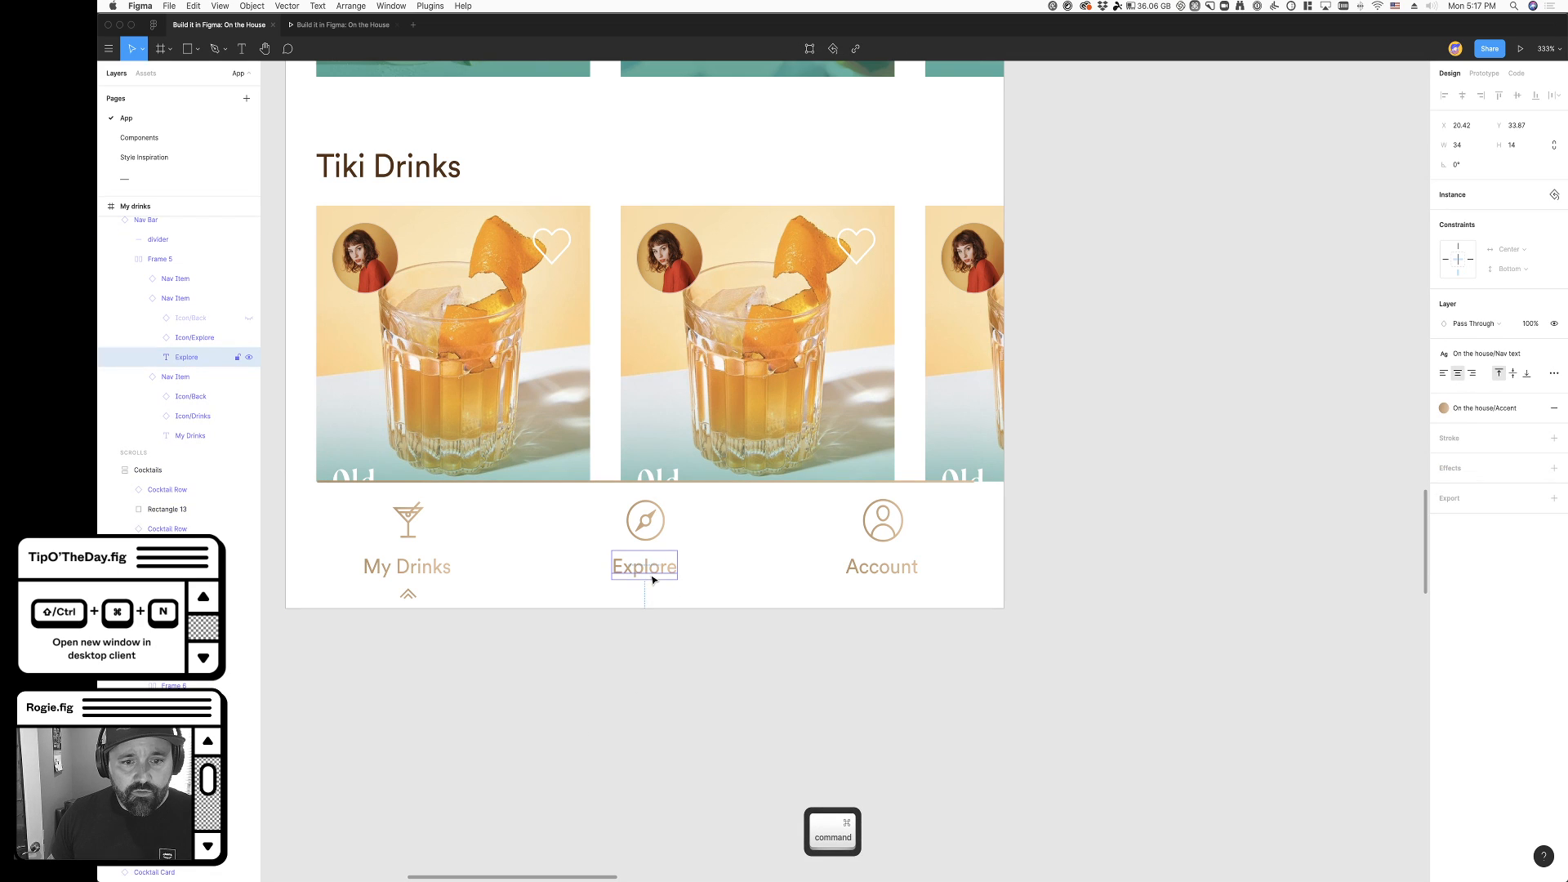
left_click(843, 577, "shift+super")
left_click(910, 576, "shift+super")
left_click(893, 724, "super")
left_click(657, 570, "super")
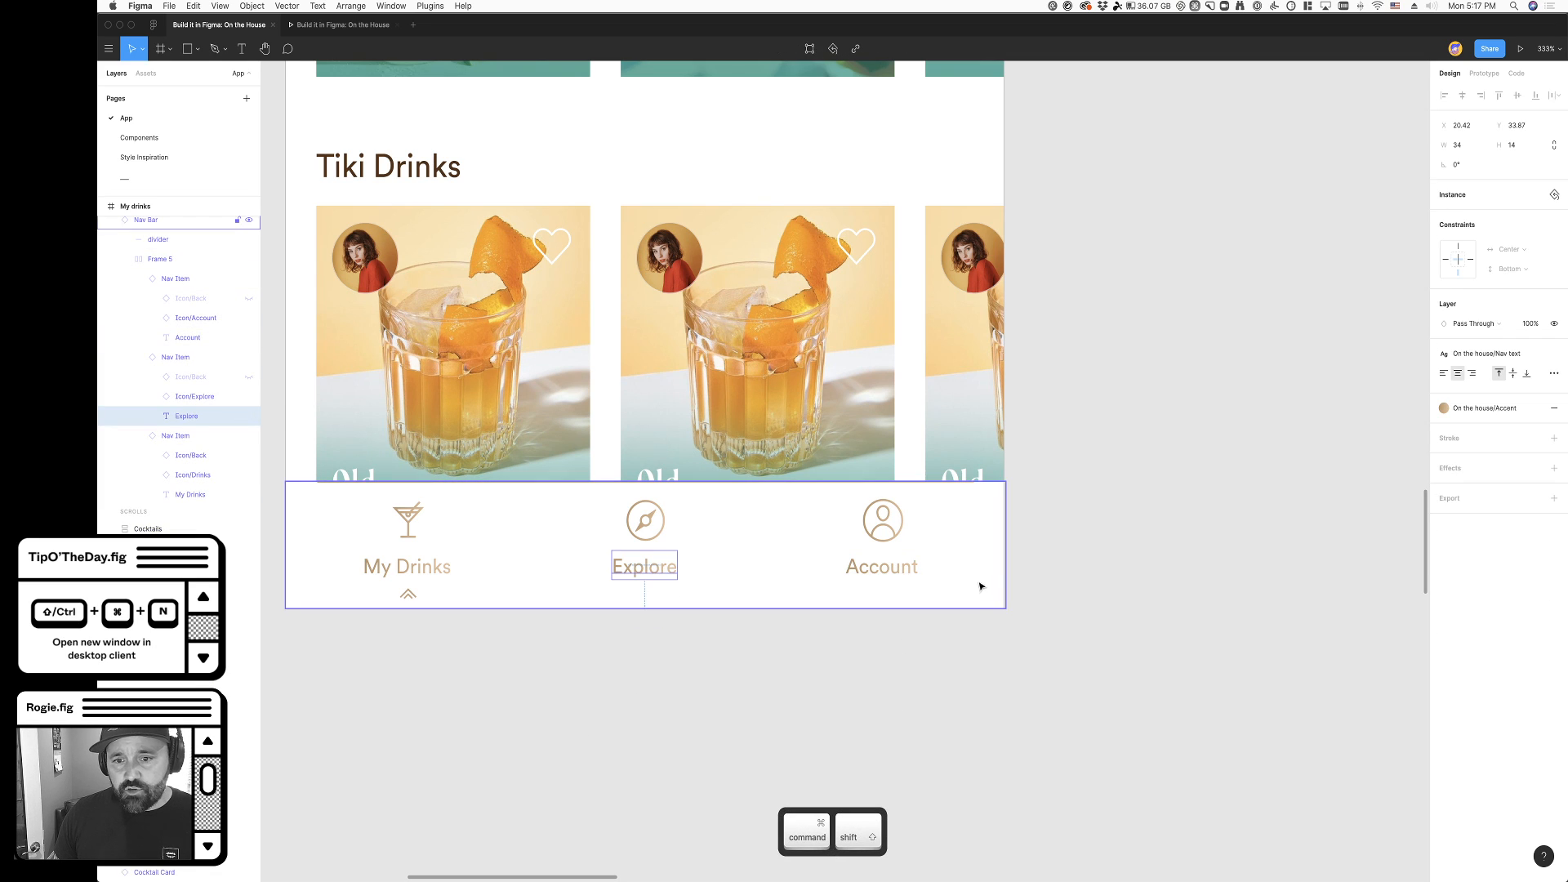
left_click(913, 575, "shift+super")
left_click(1511, 410)
left_click(1508, 499)
left_click(658, 630)
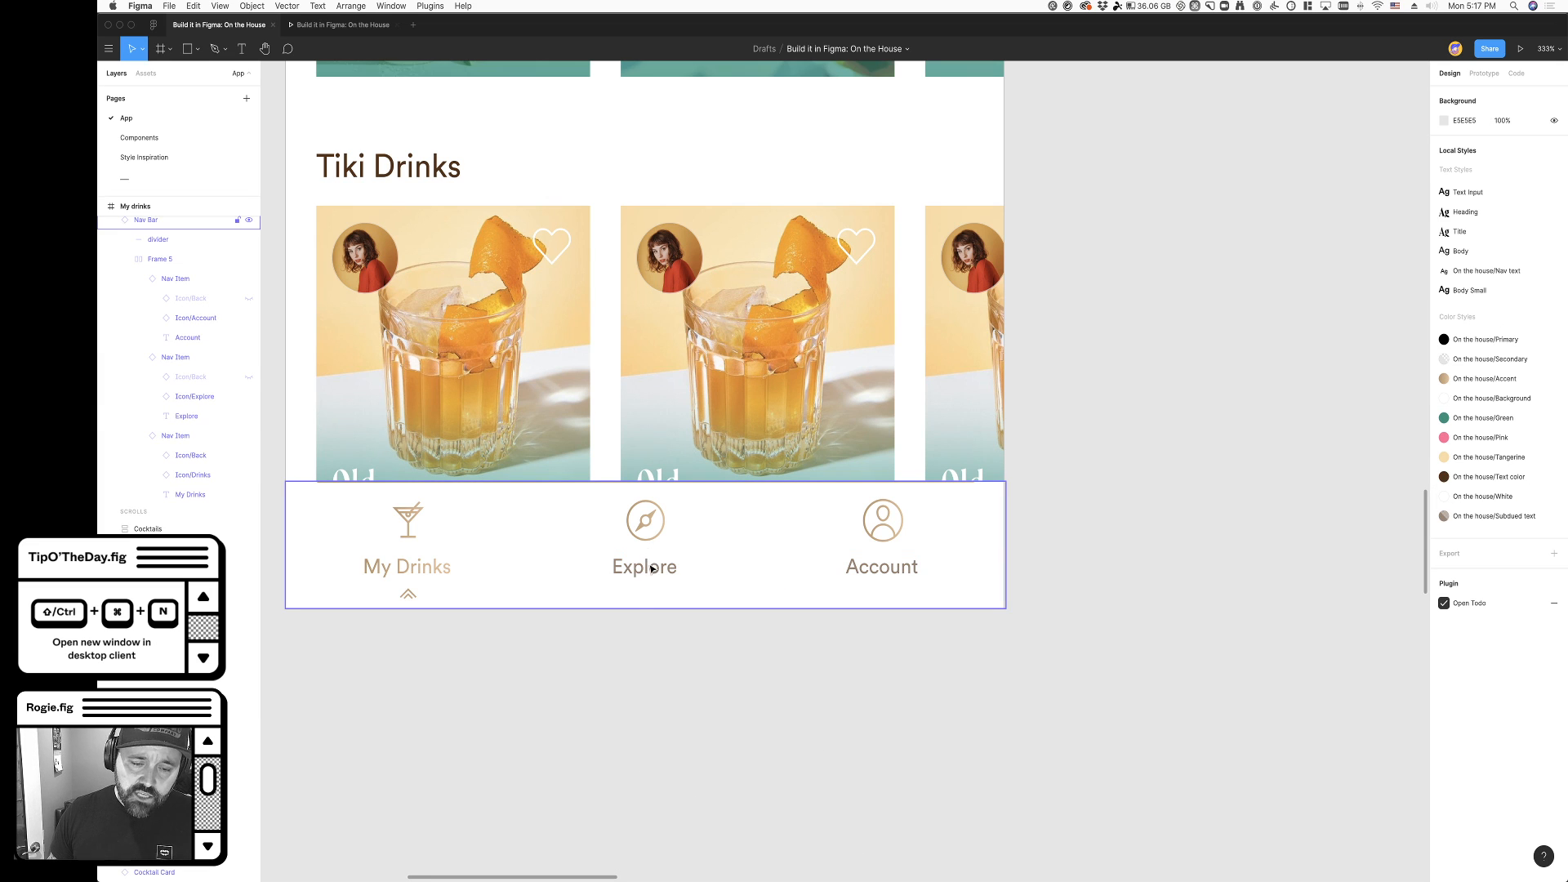
- Change the fill of Rectangle 6 inside the Explore icon to the On the house/Subdued text color style
scroll(652, 569, "up", 5)
left_click(631, 470, "super")
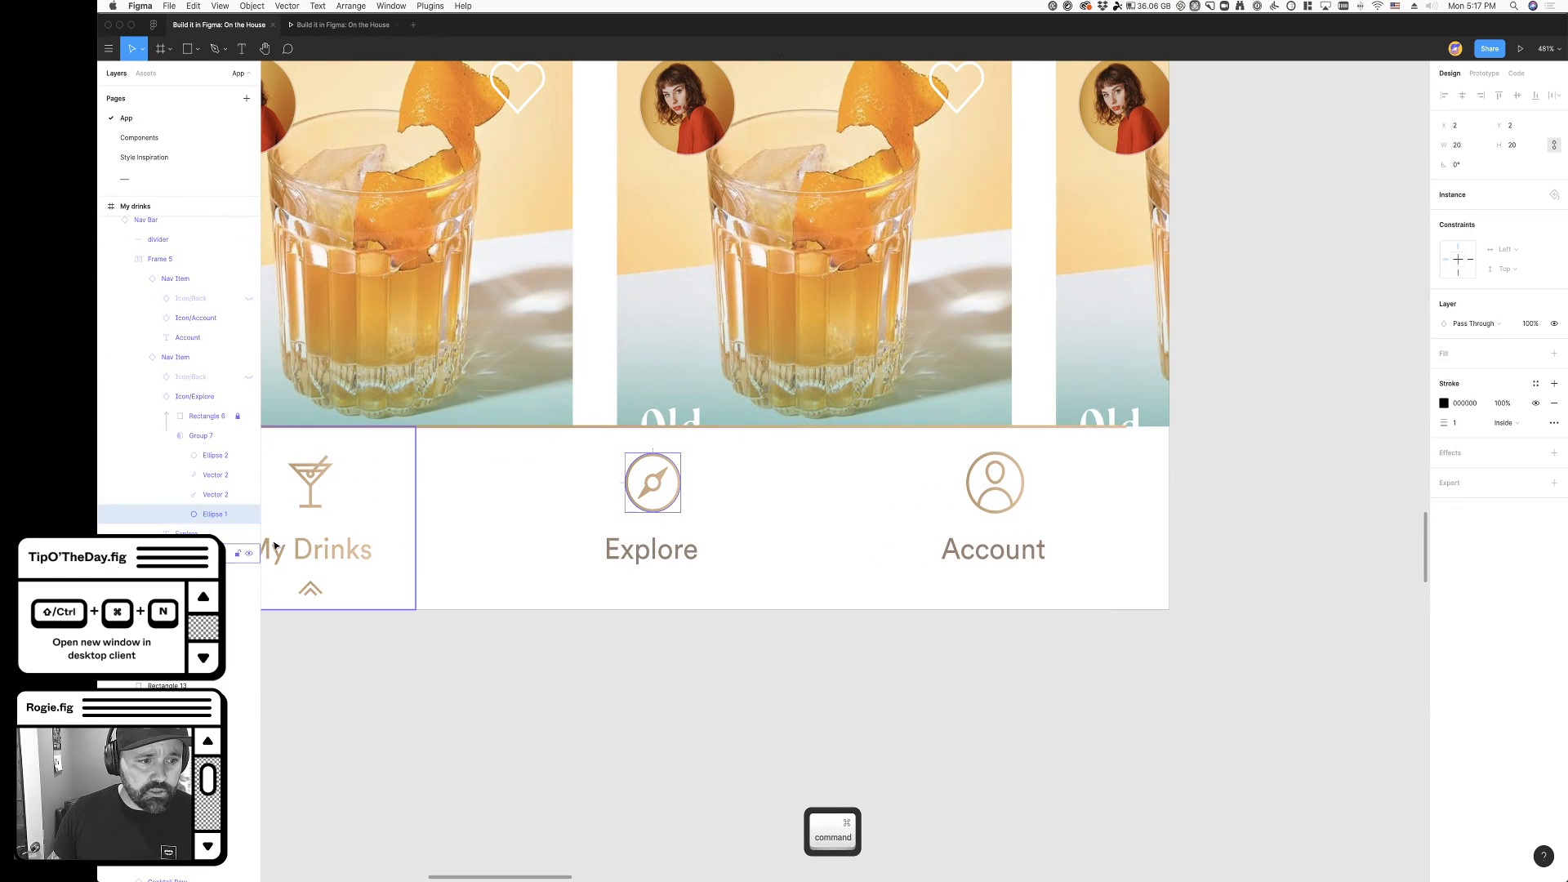
left_click(205, 416)
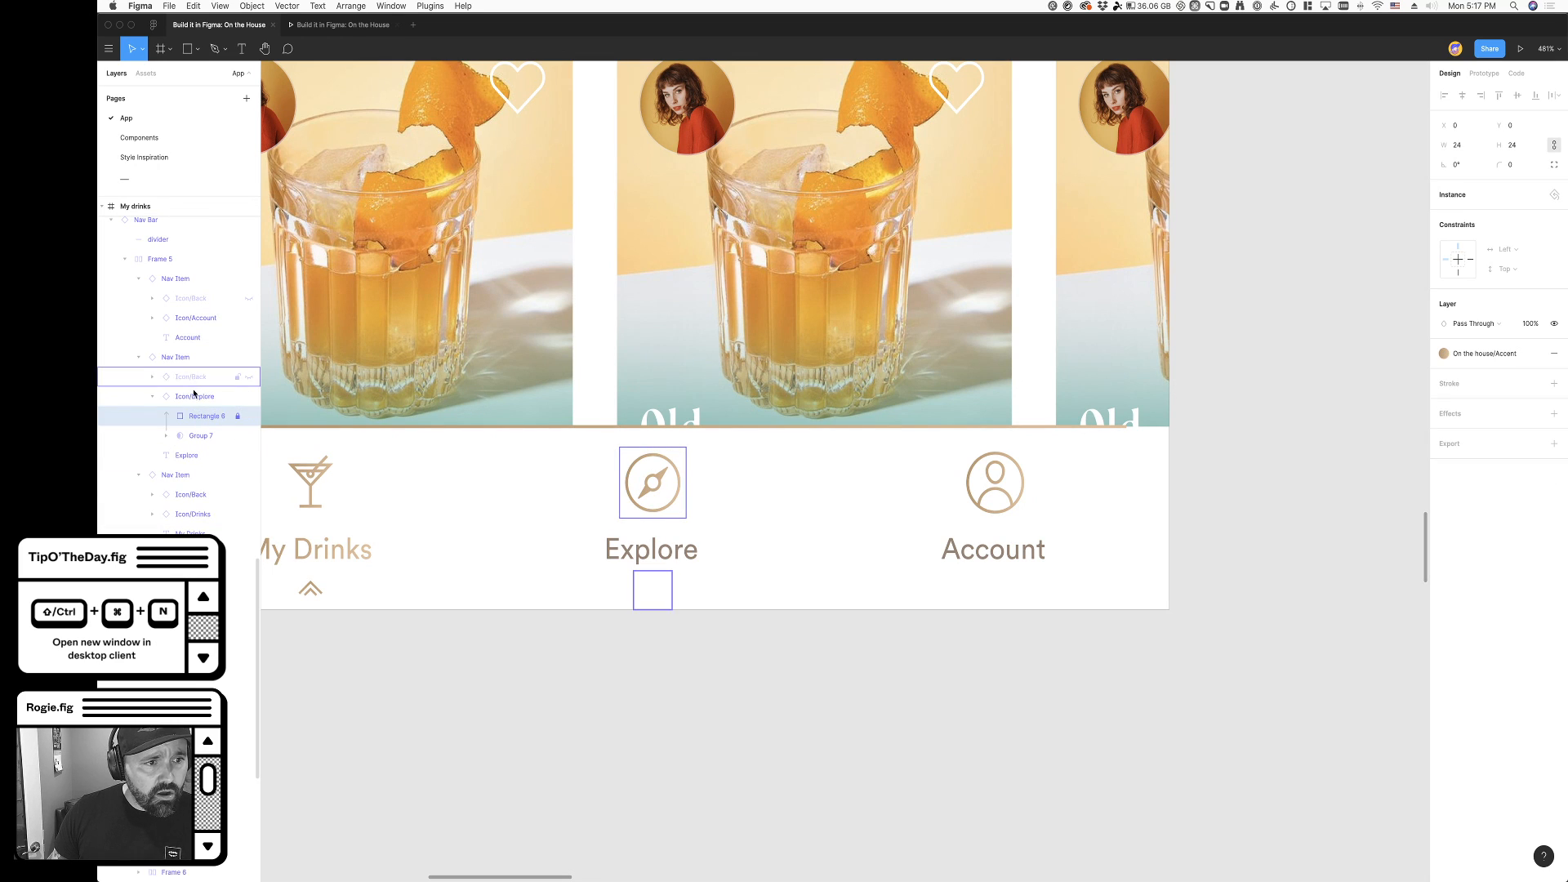
left_click(1493, 355)
left_click(1508, 443)
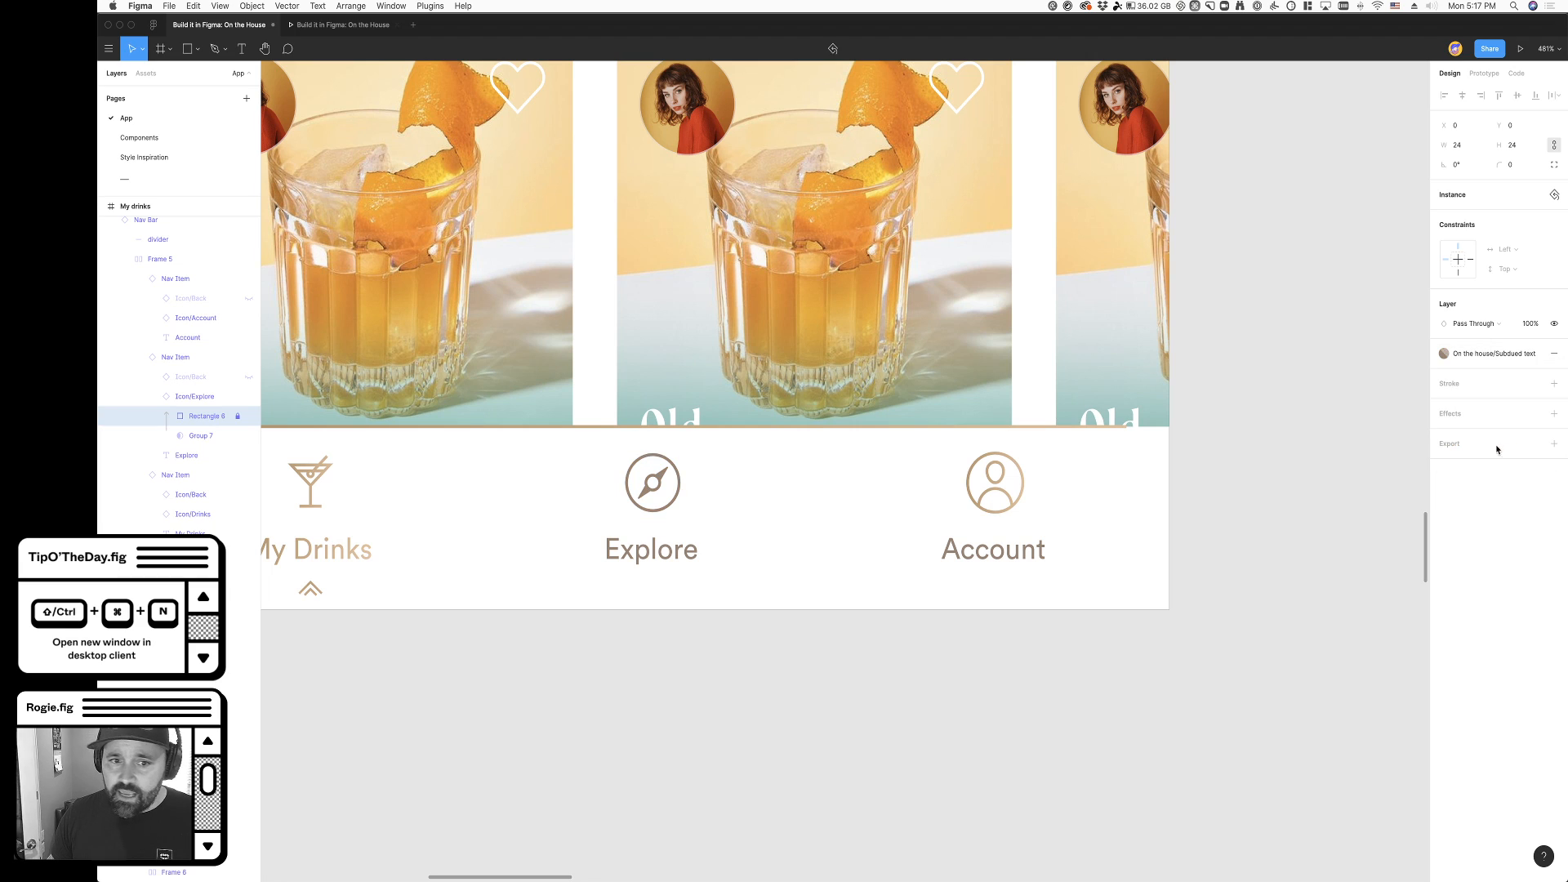
- Change the fill of Rectangle 6 inside the Account icon to the On the house/Subdued text color style
scroll(861, 688, "right", 1)
double_click(986, 506)
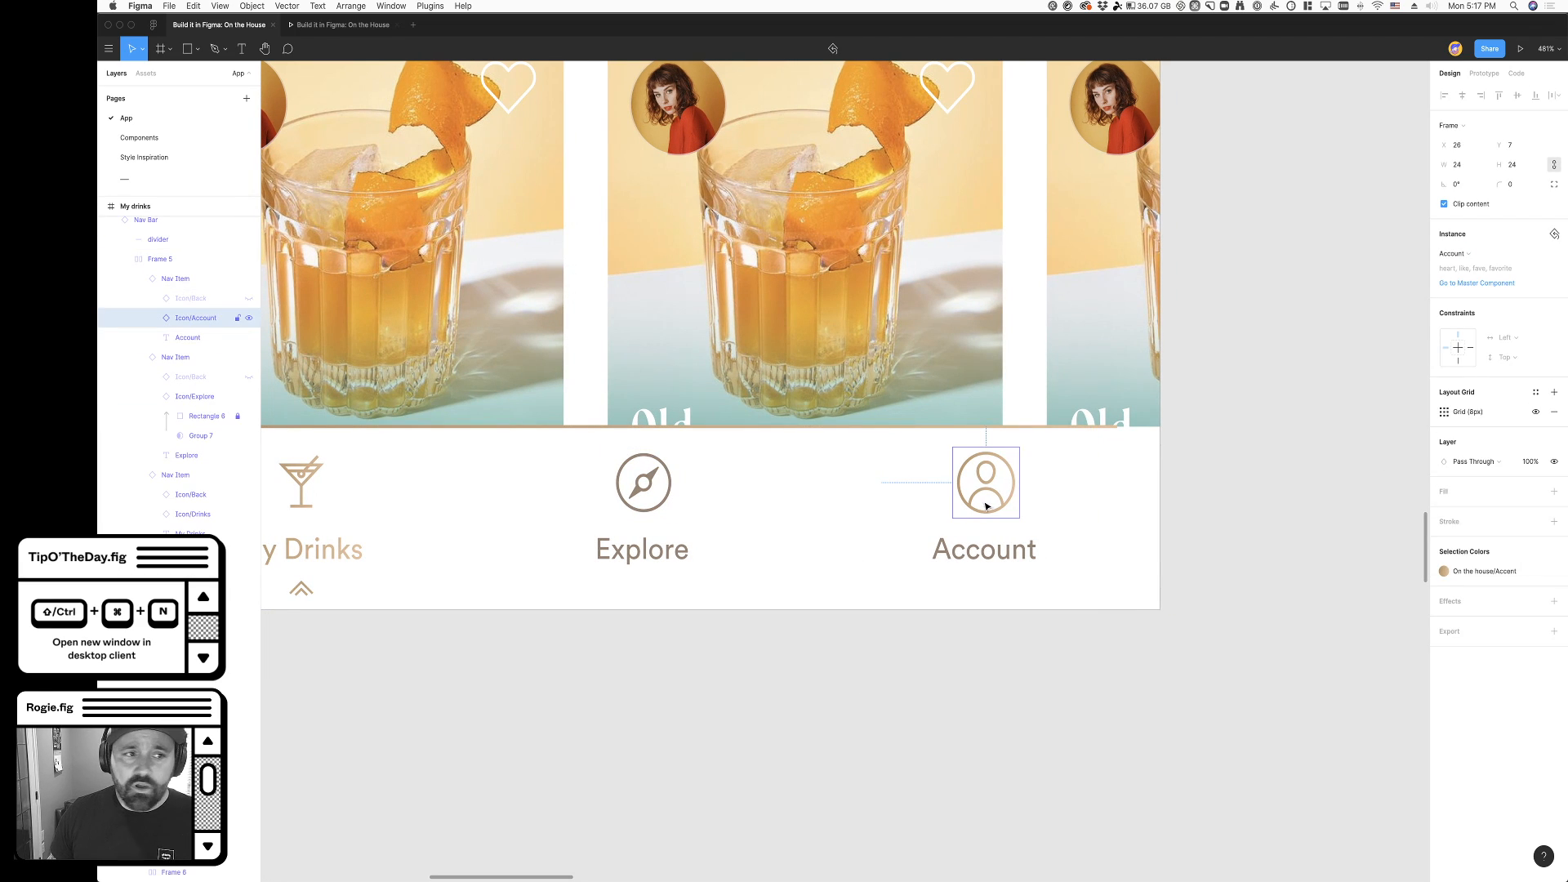
left_click(152, 318)
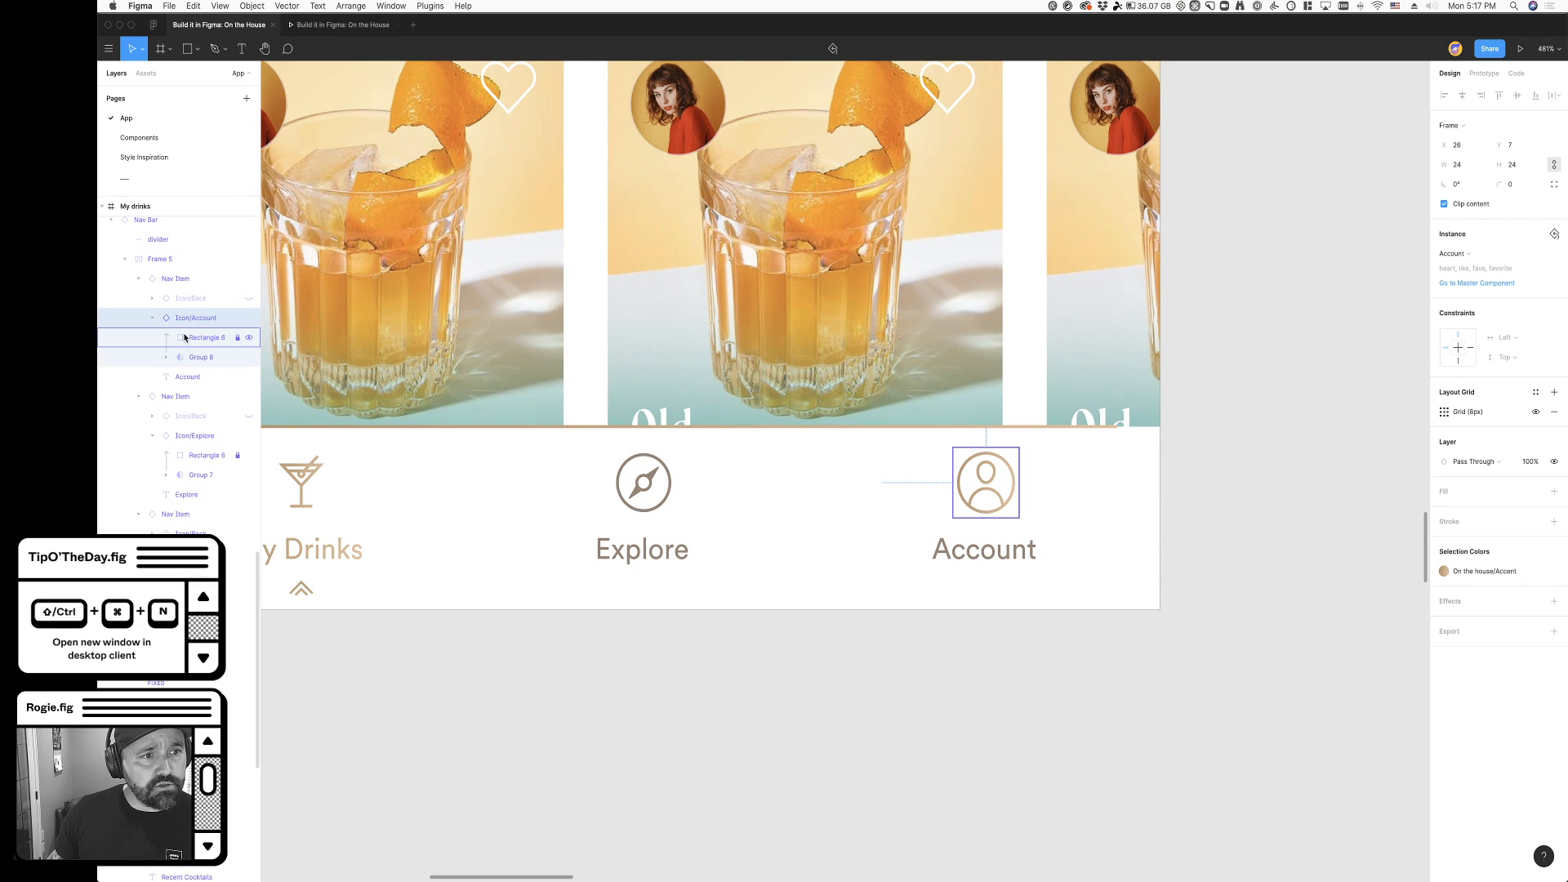
left_click(190, 338)
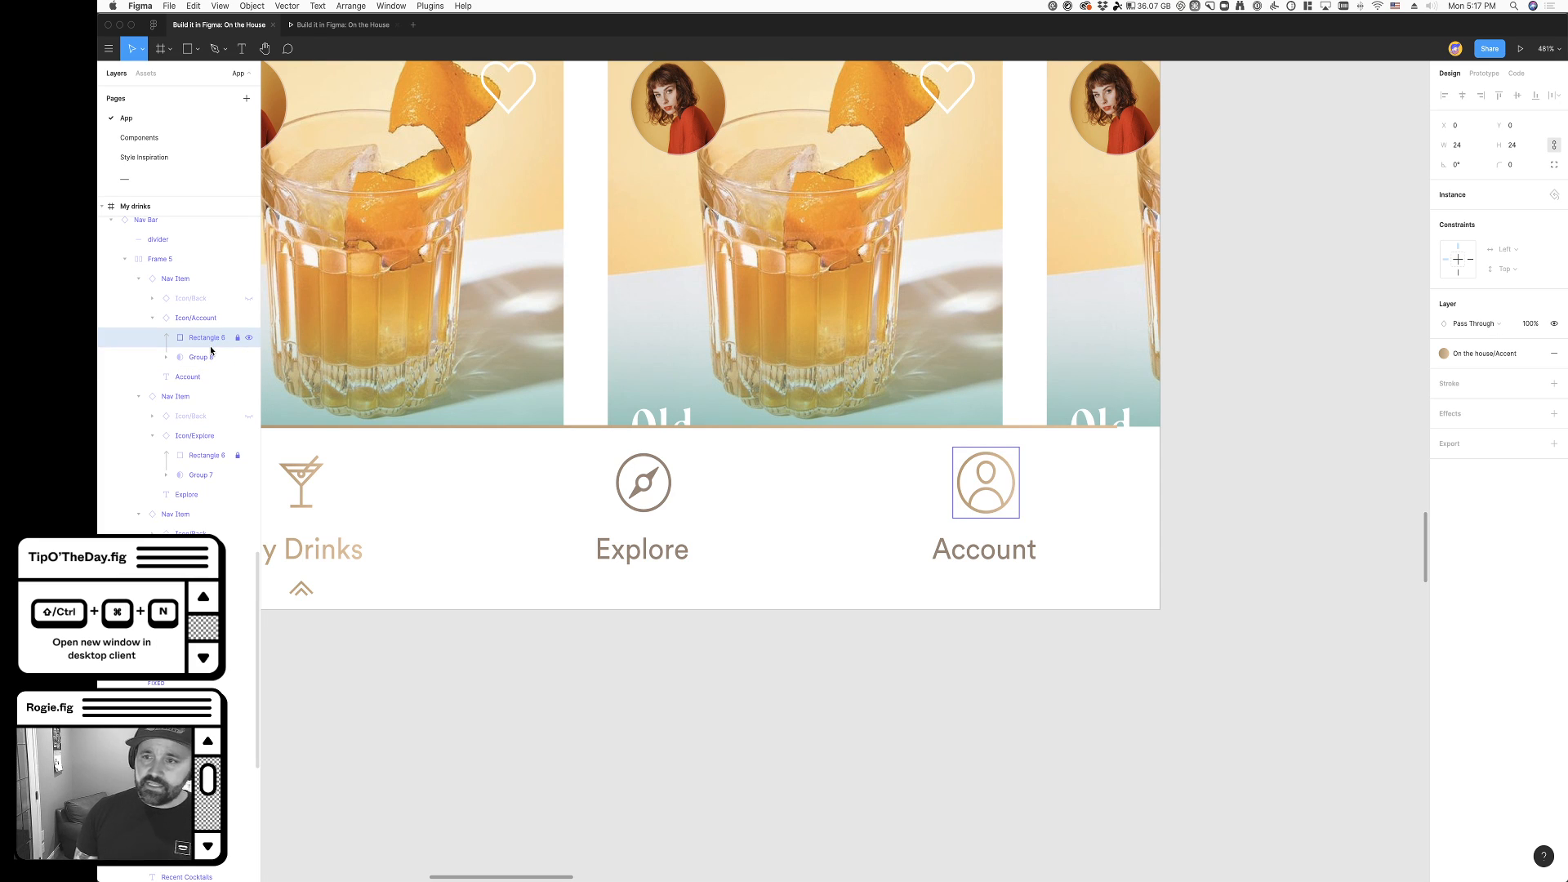
left_click(1470, 354)
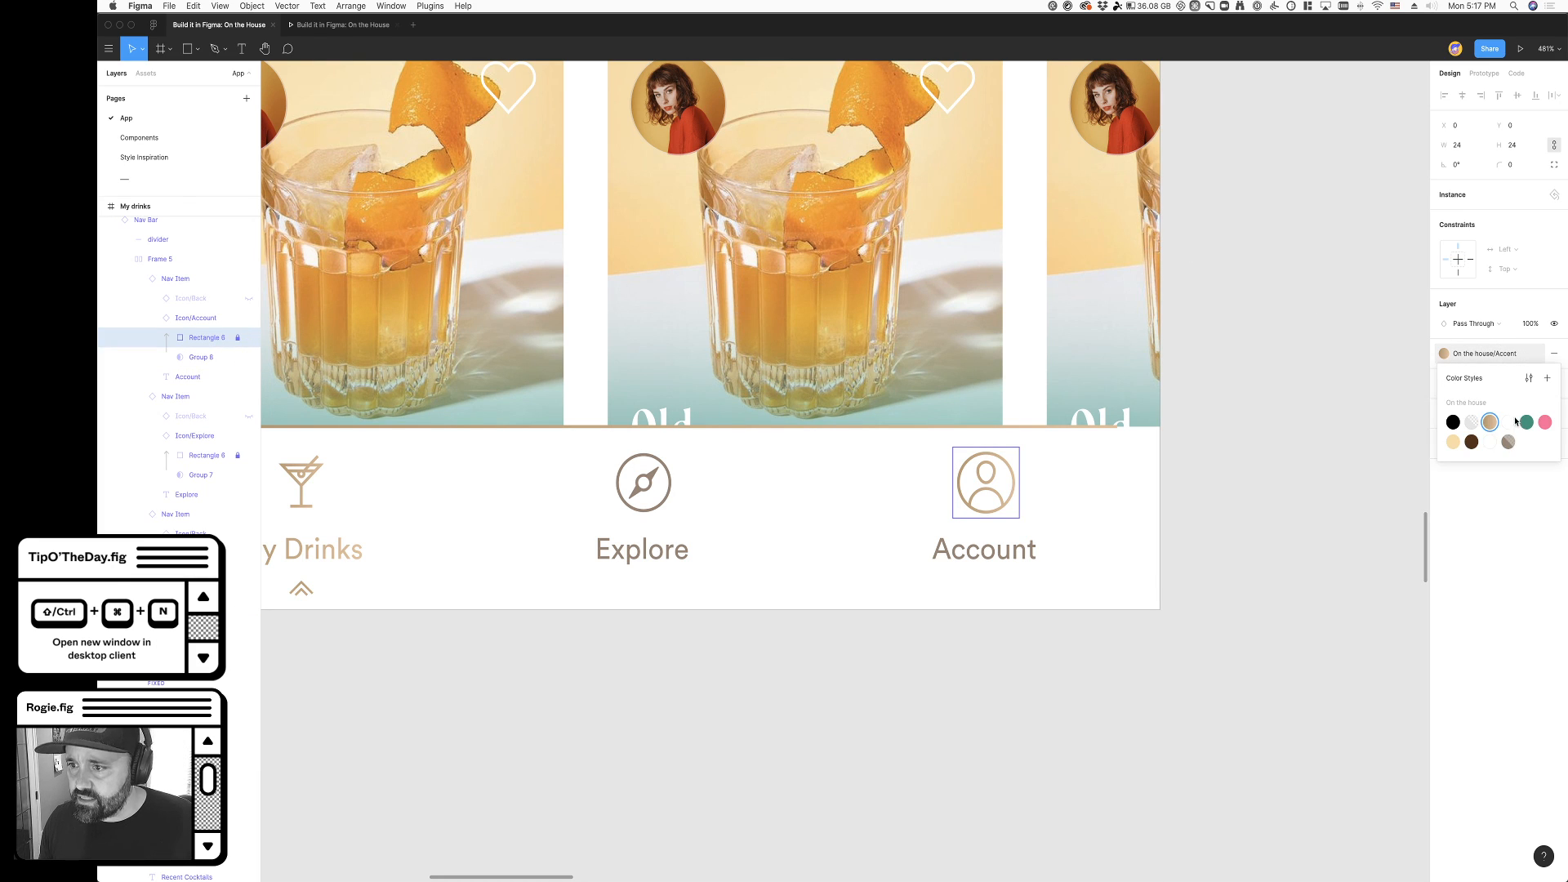
left_click(1514, 450)
left_click(1277, 478)
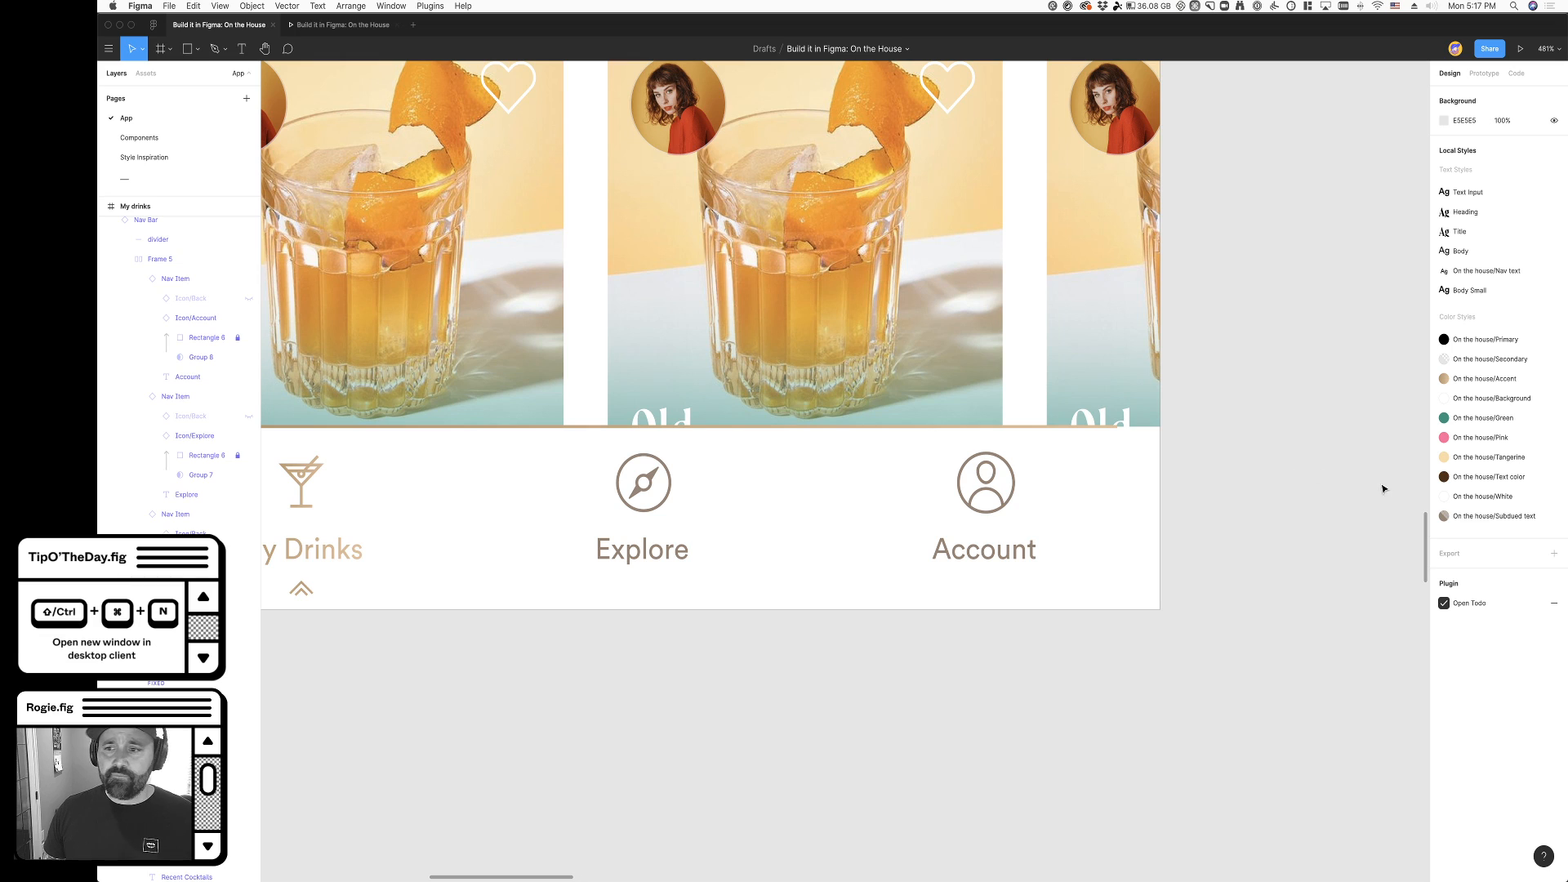
- Lower the opacity of the On the house/Subdued text color style
left_click(1554, 517)
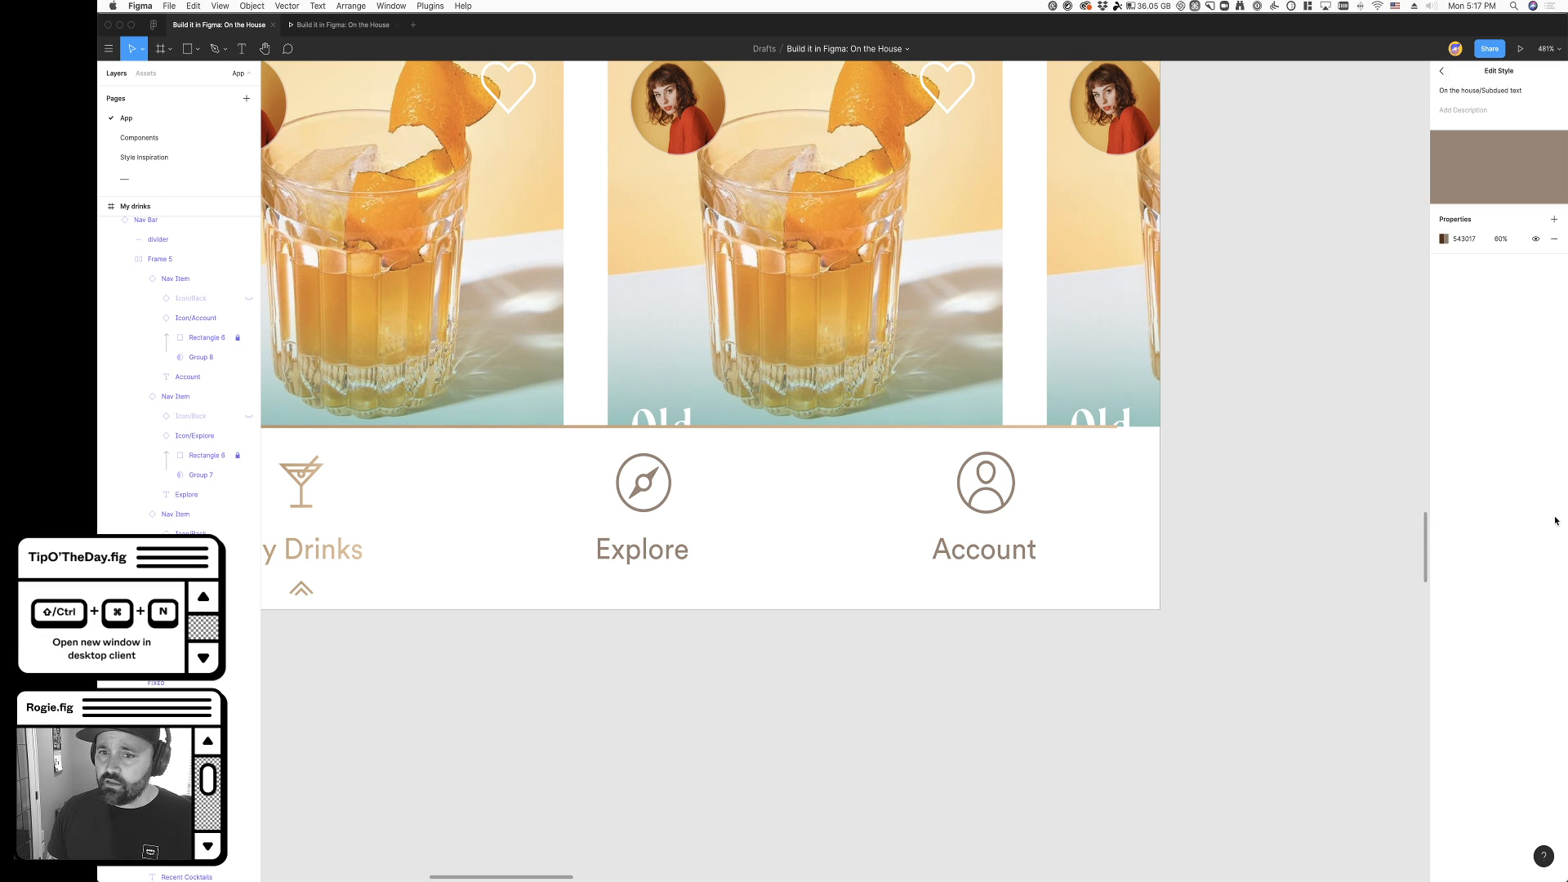
left_click(1501, 239)
key("shift+Down")
key("shift+Down")
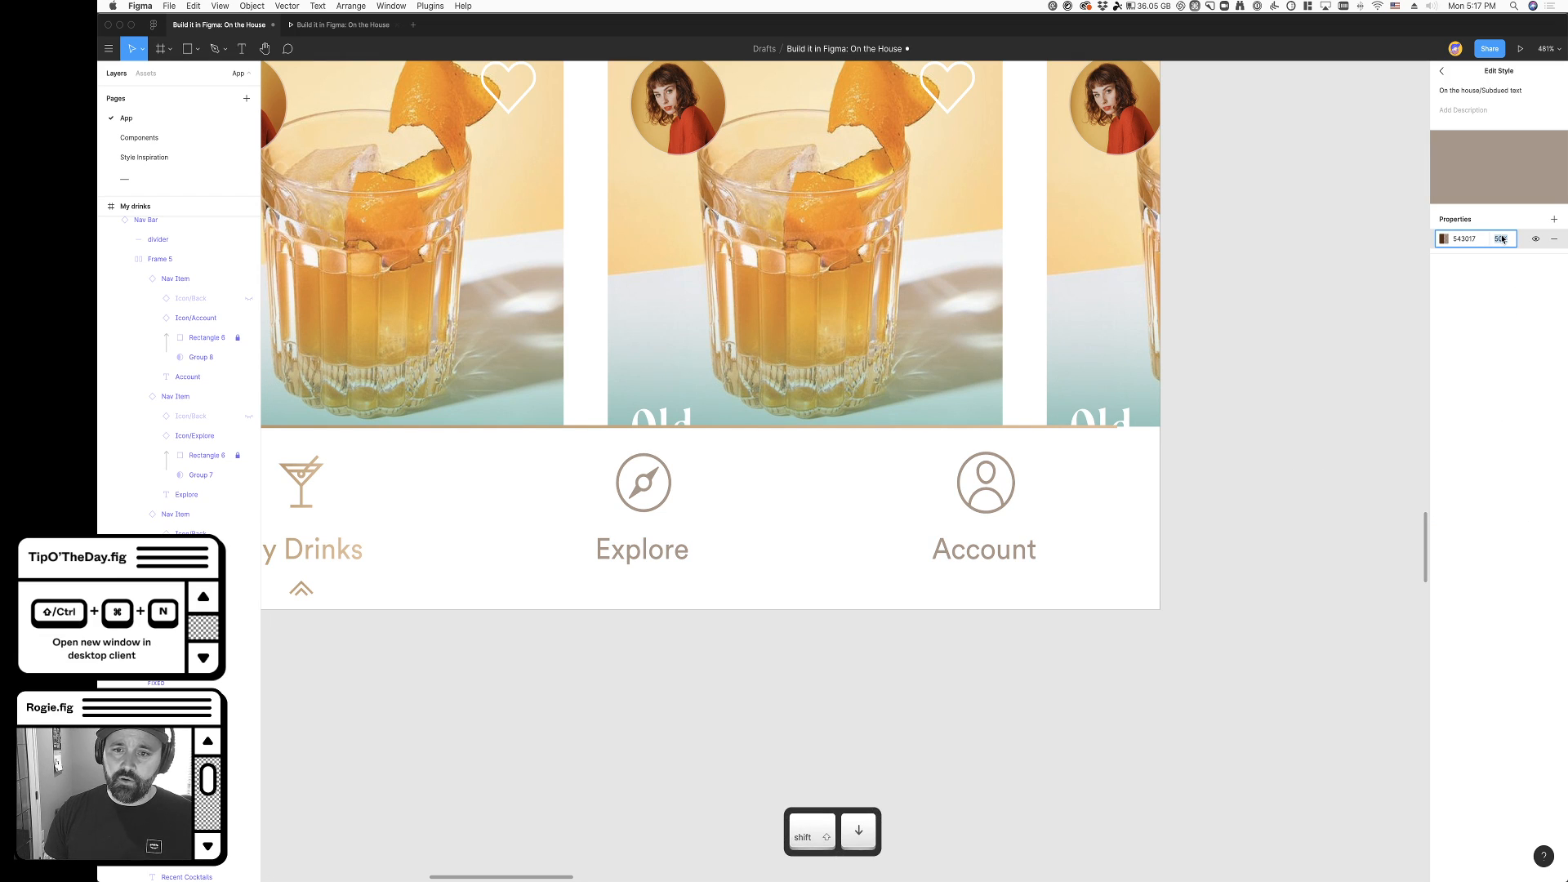
left_click(1242, 403)
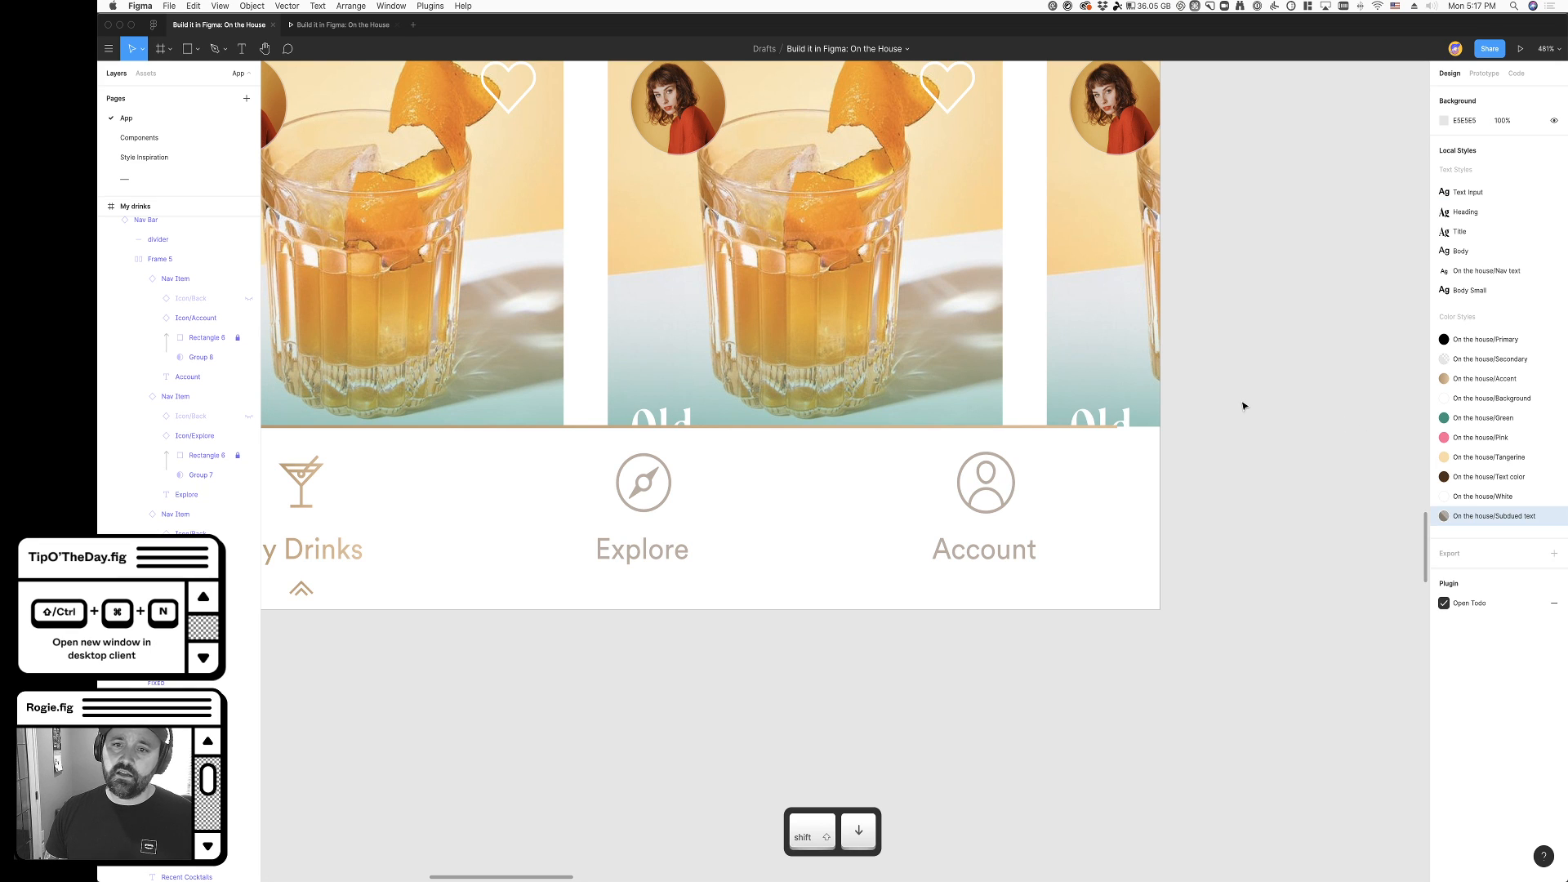
scroll(1242, 404, "down", 5)
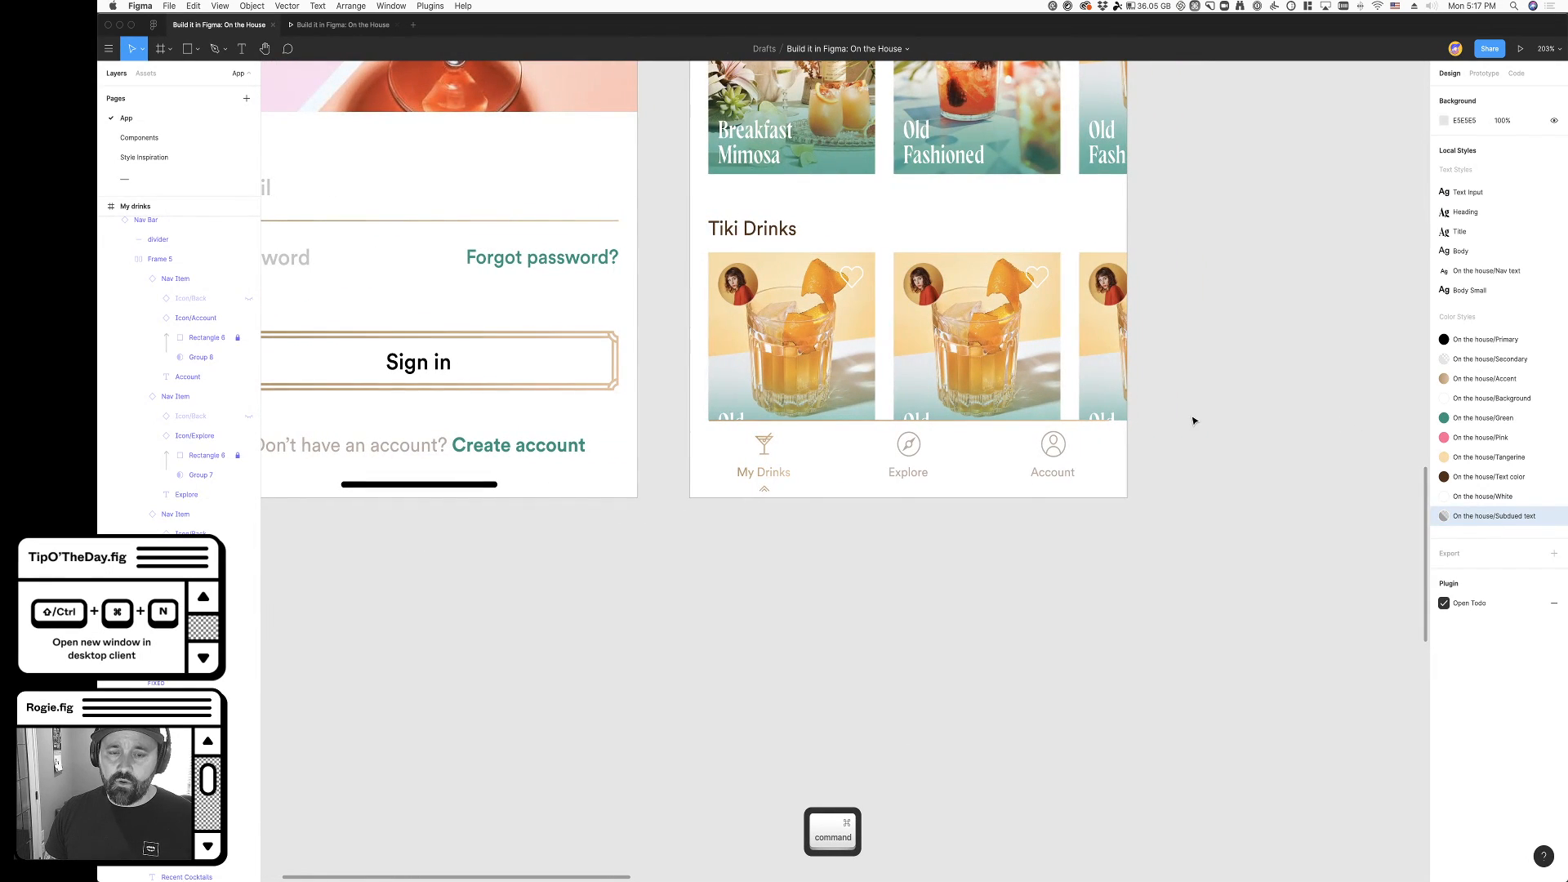
scroll(1194, 420, "right", 2)
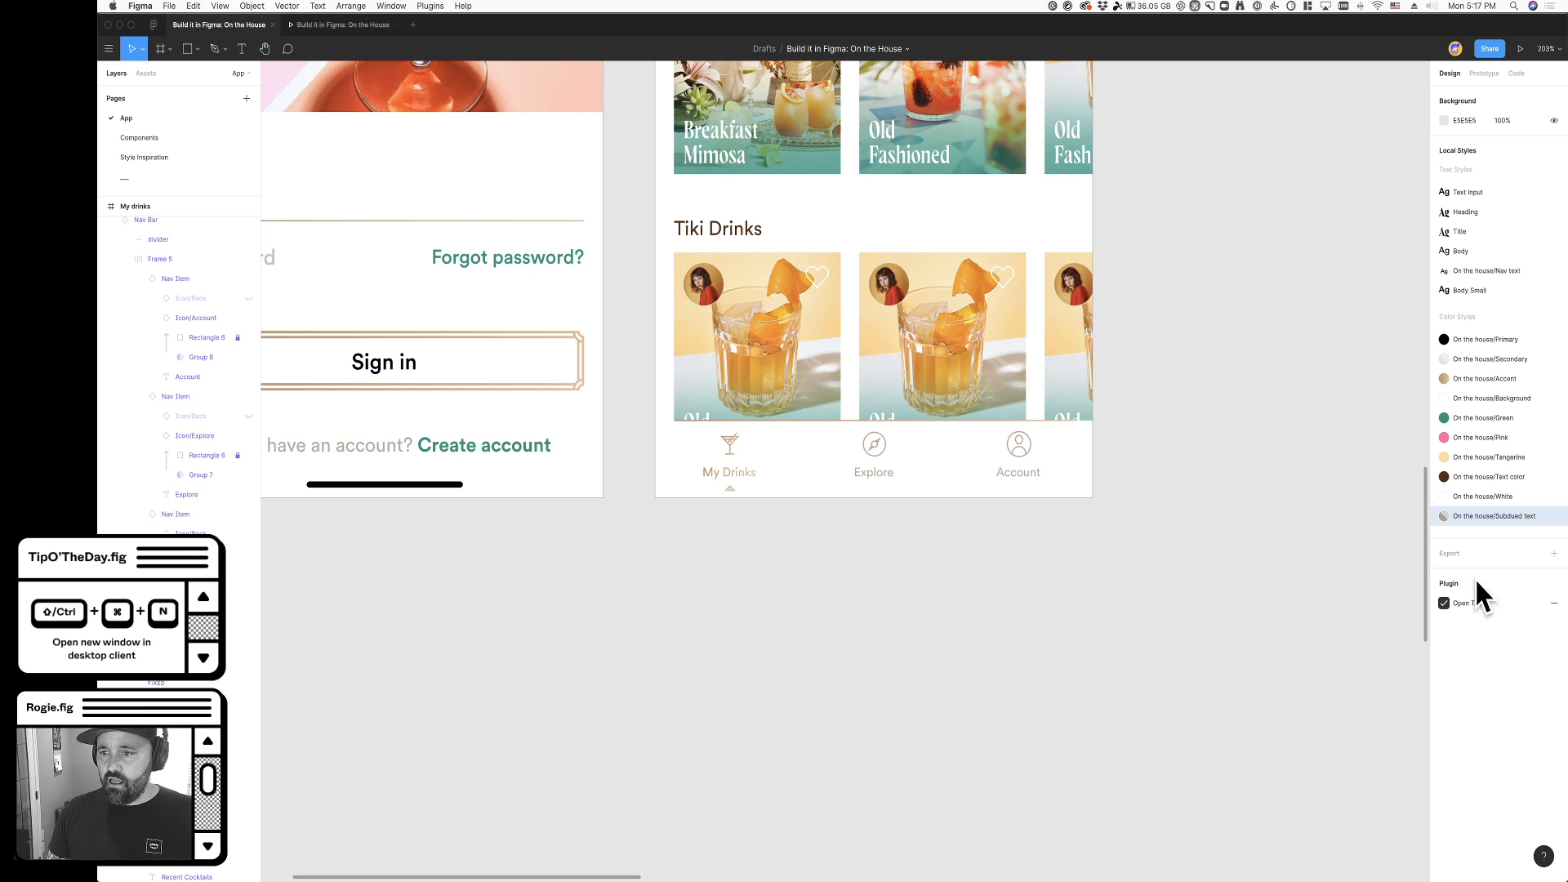
- Set the opacity of the On the house/Subdued text color style to 30%
left_click(1553, 516)
left_click(1511, 240)
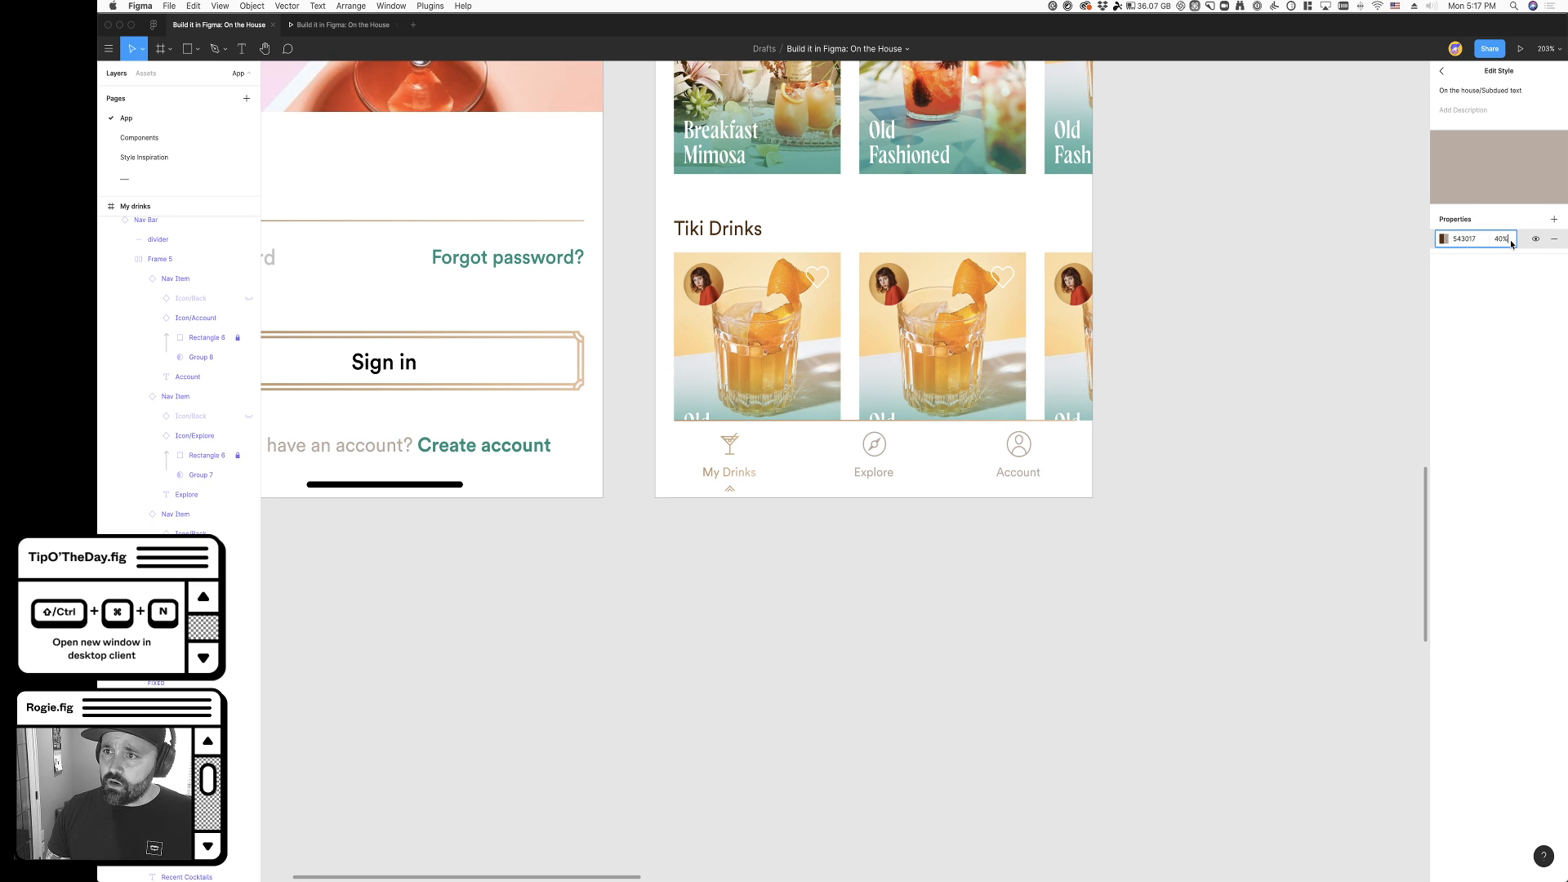
key("shift+Down")
key("shift+Down")
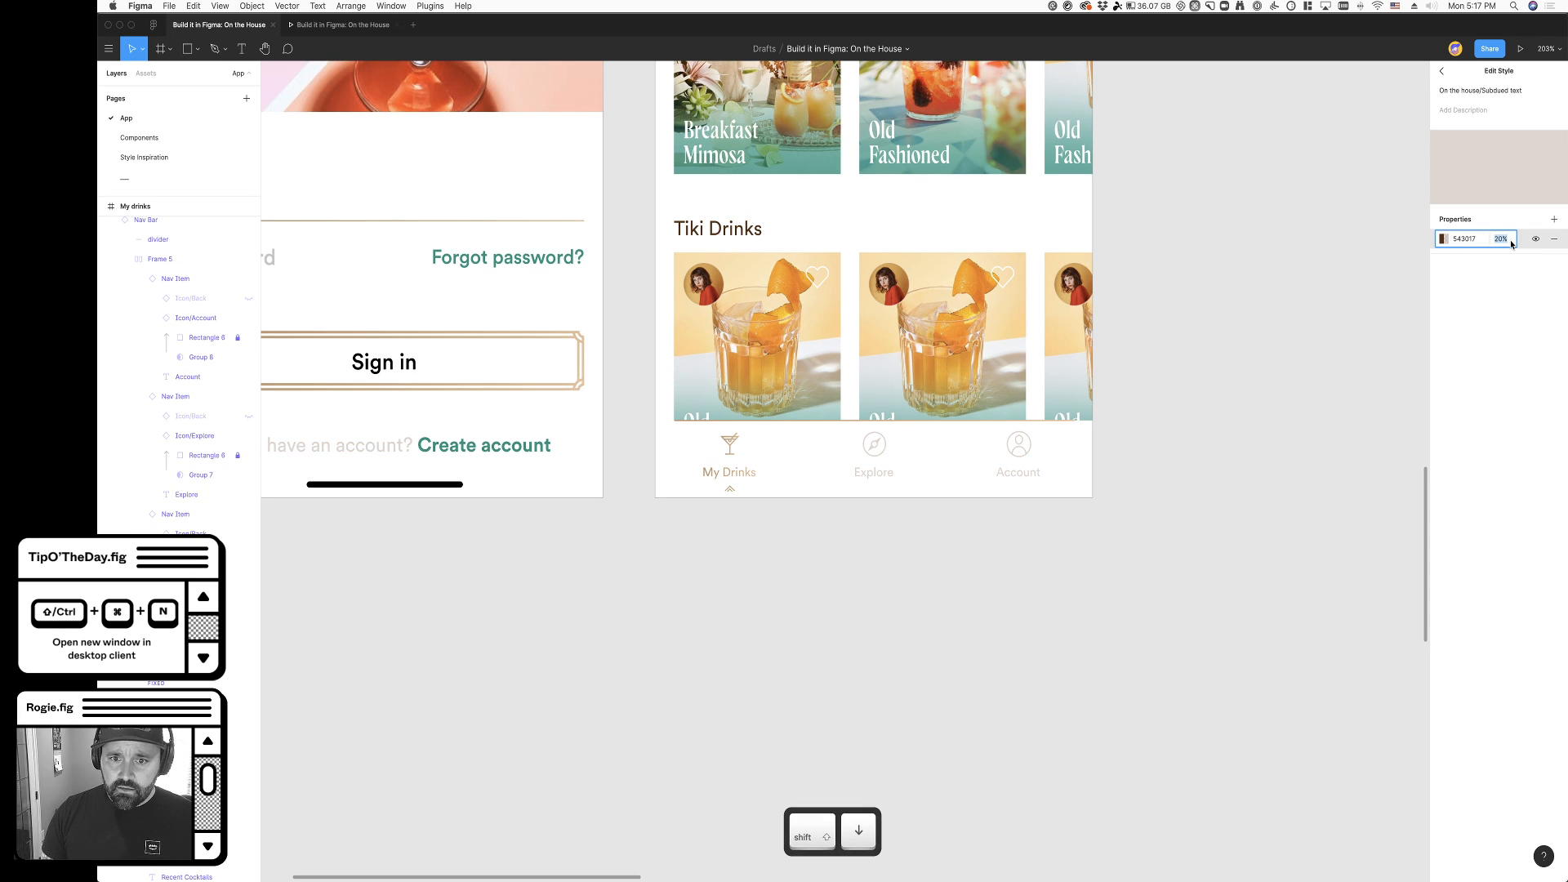
key("shift+Up")
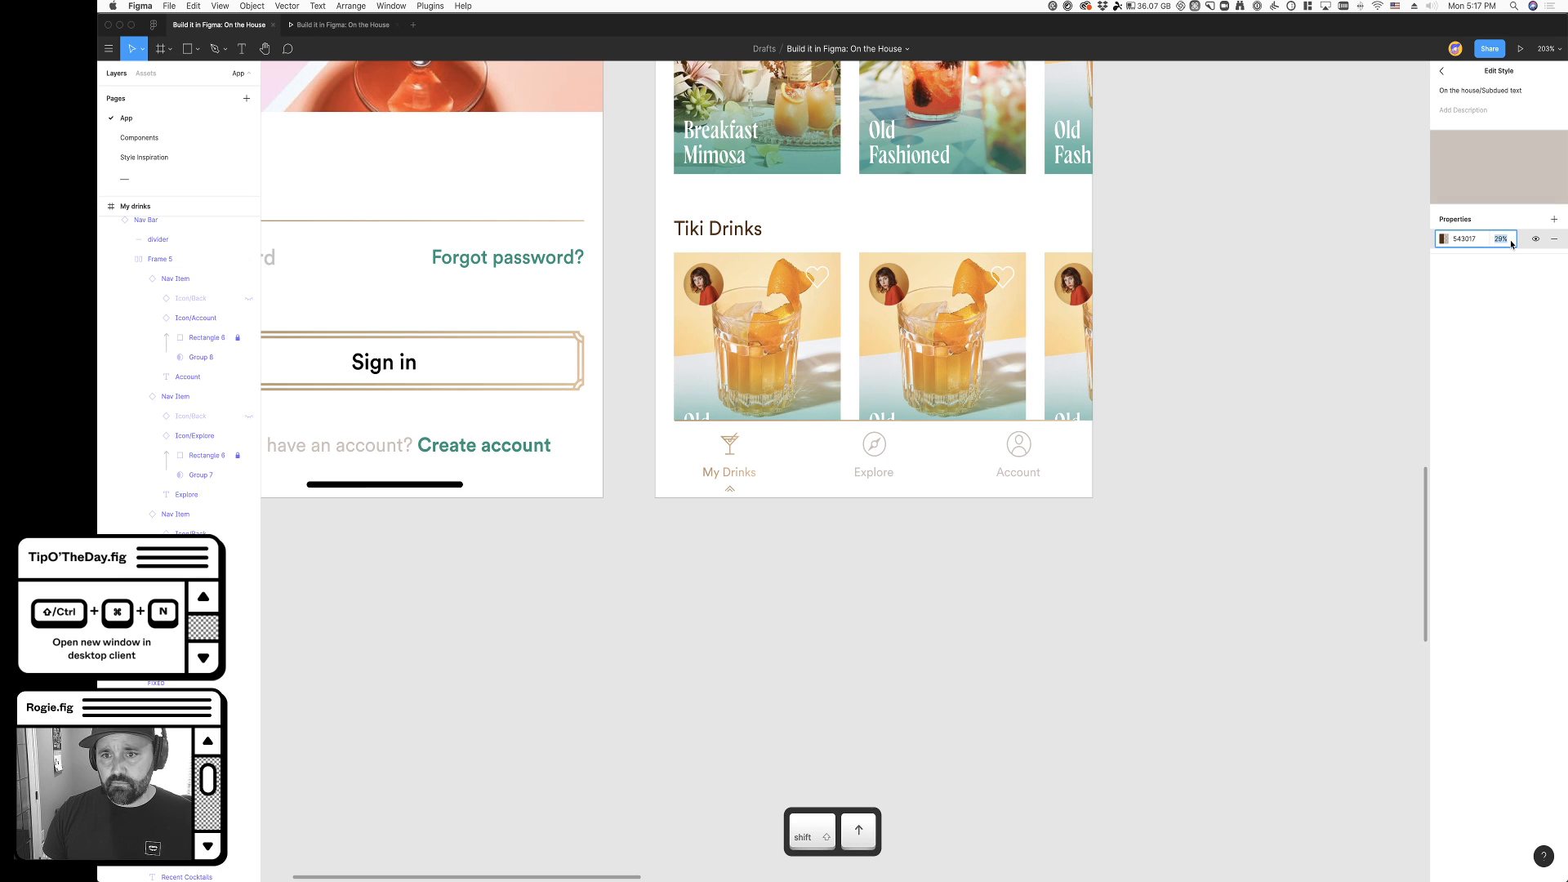
left_click(1134, 549)
scroll(930, 577, "down", 5)
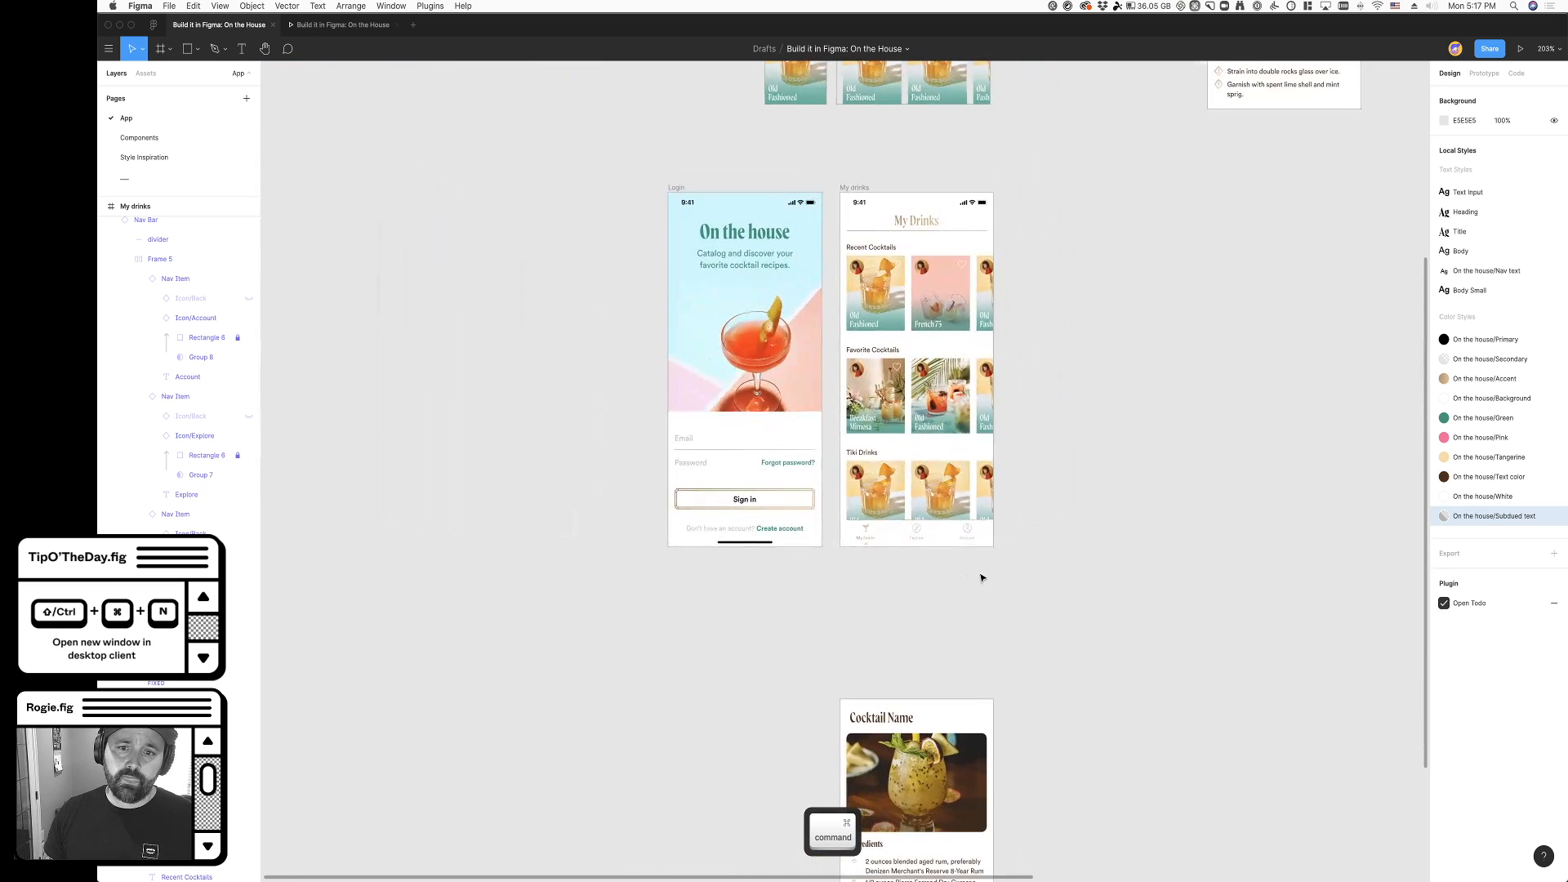
scroll(982, 578, "right", 3)
left_click(690, 713)
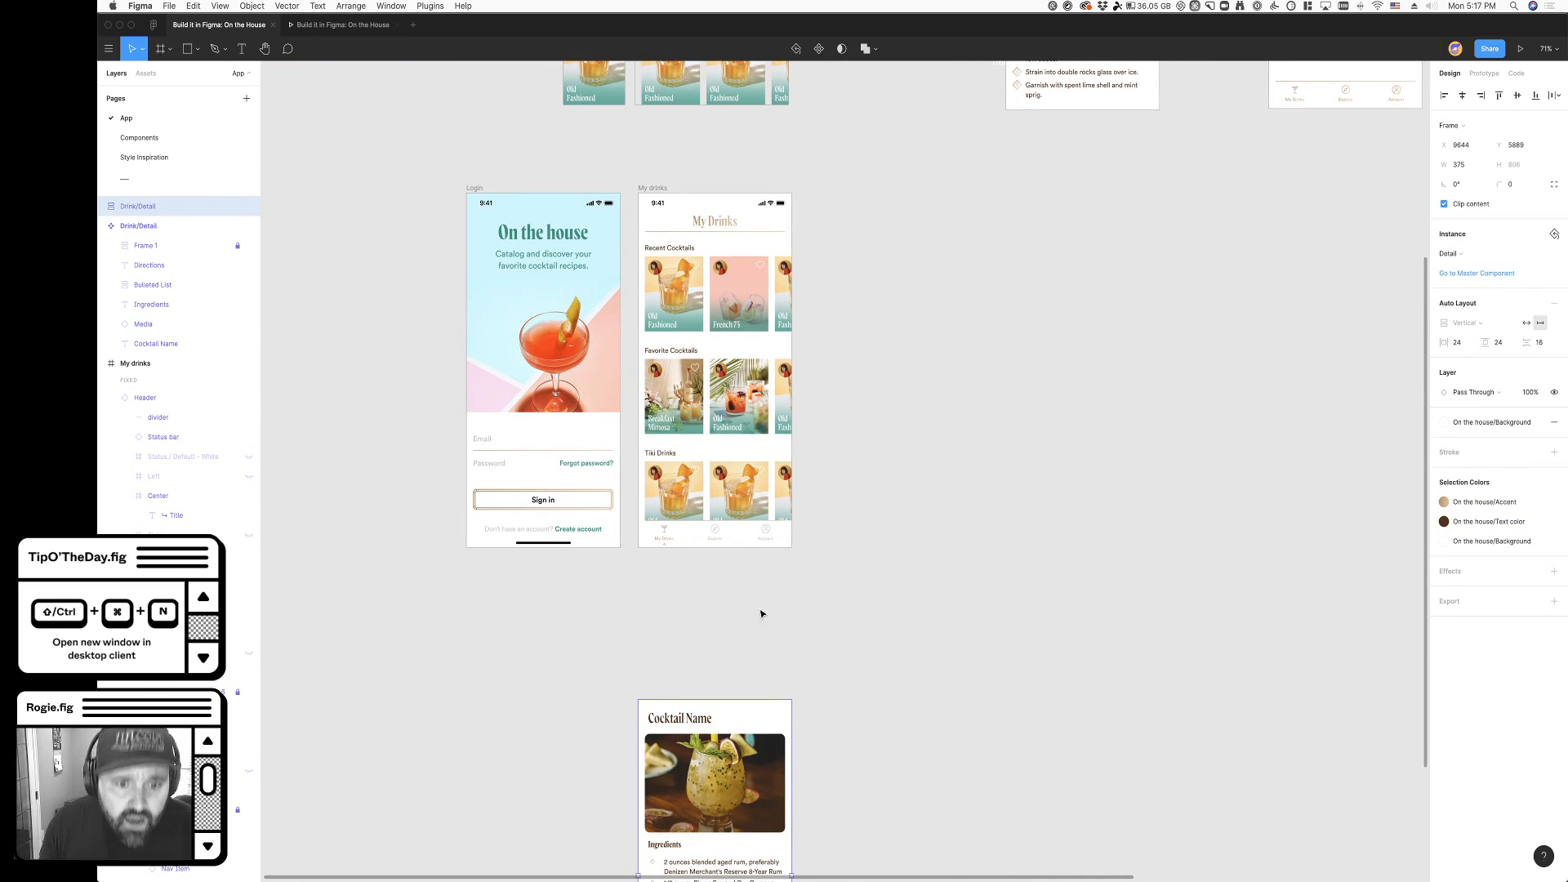
scroll(764, 613, "down", 3)
scroll(763, 612, "left", 1)
scroll(741, 557, "right", 1)
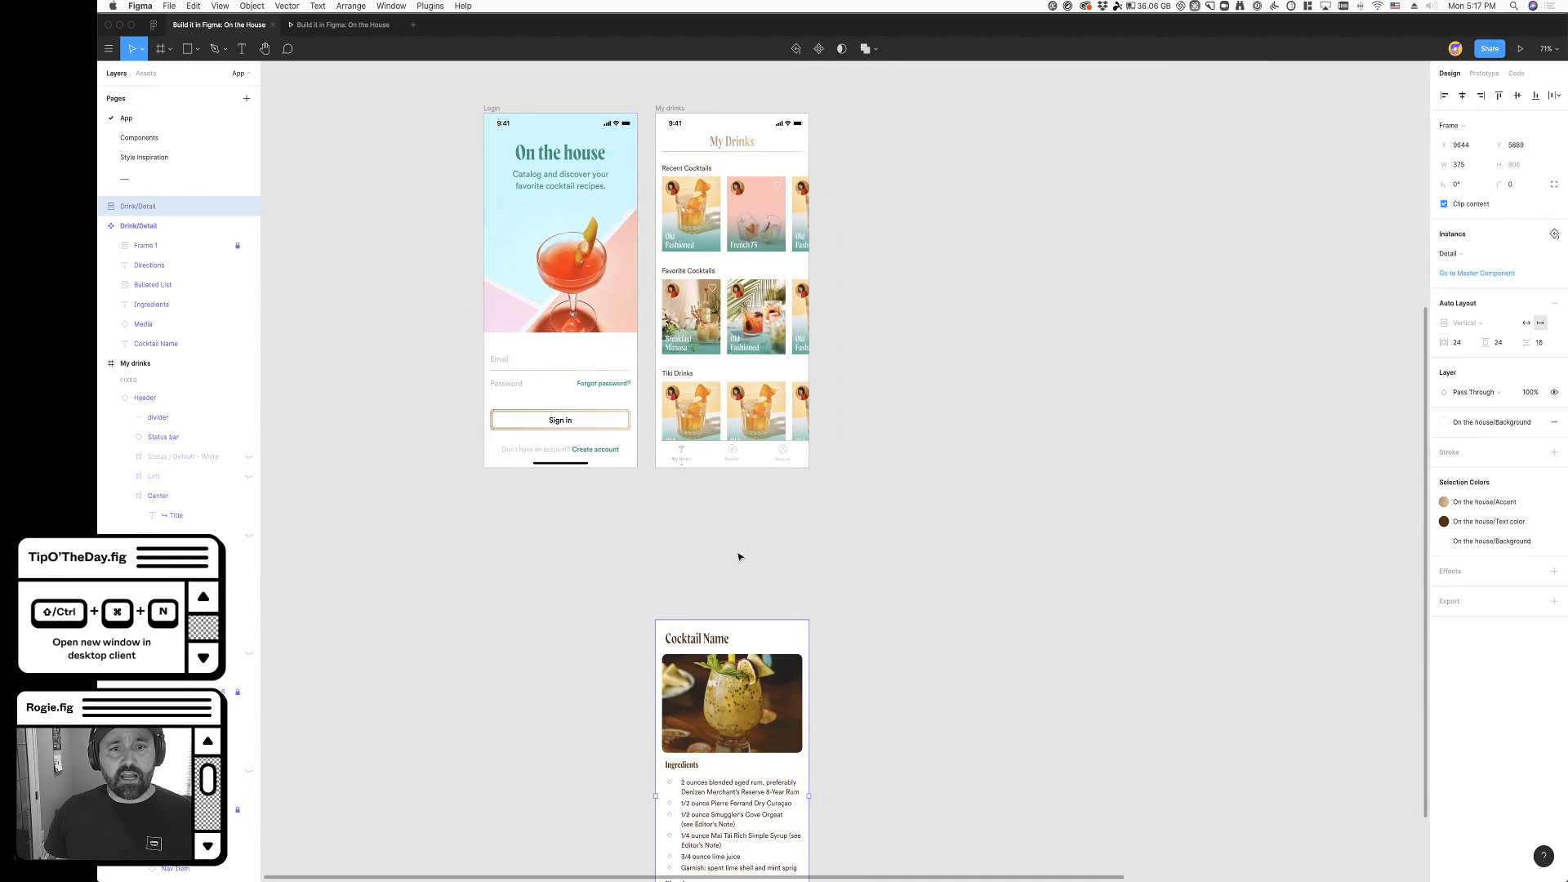
double_click(684, 459)
left_click(890, 561)
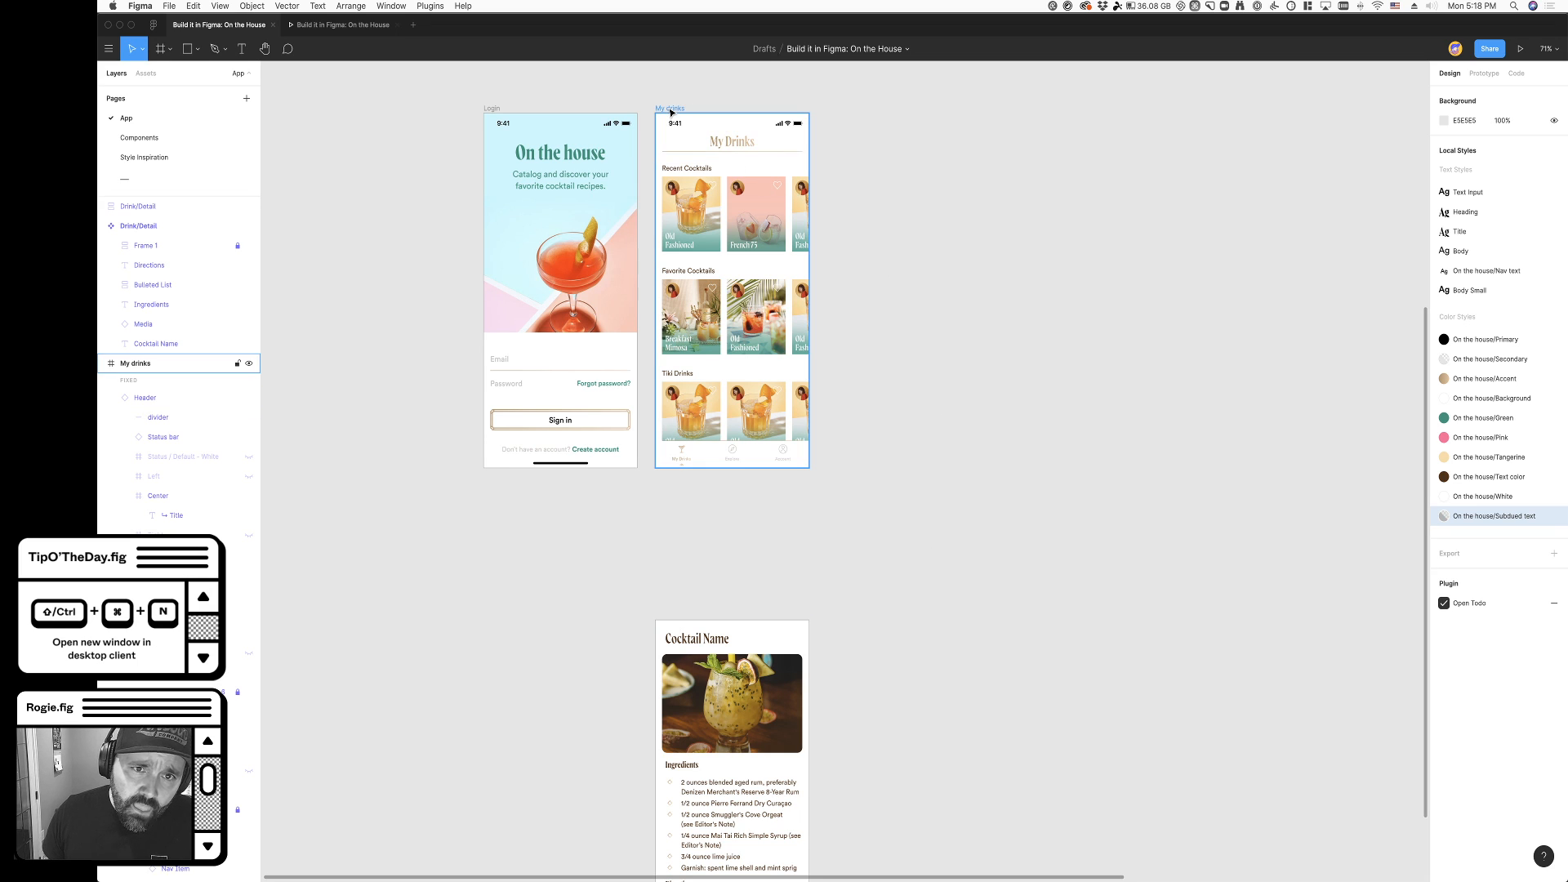
scroll(679, 129, "up", 2)
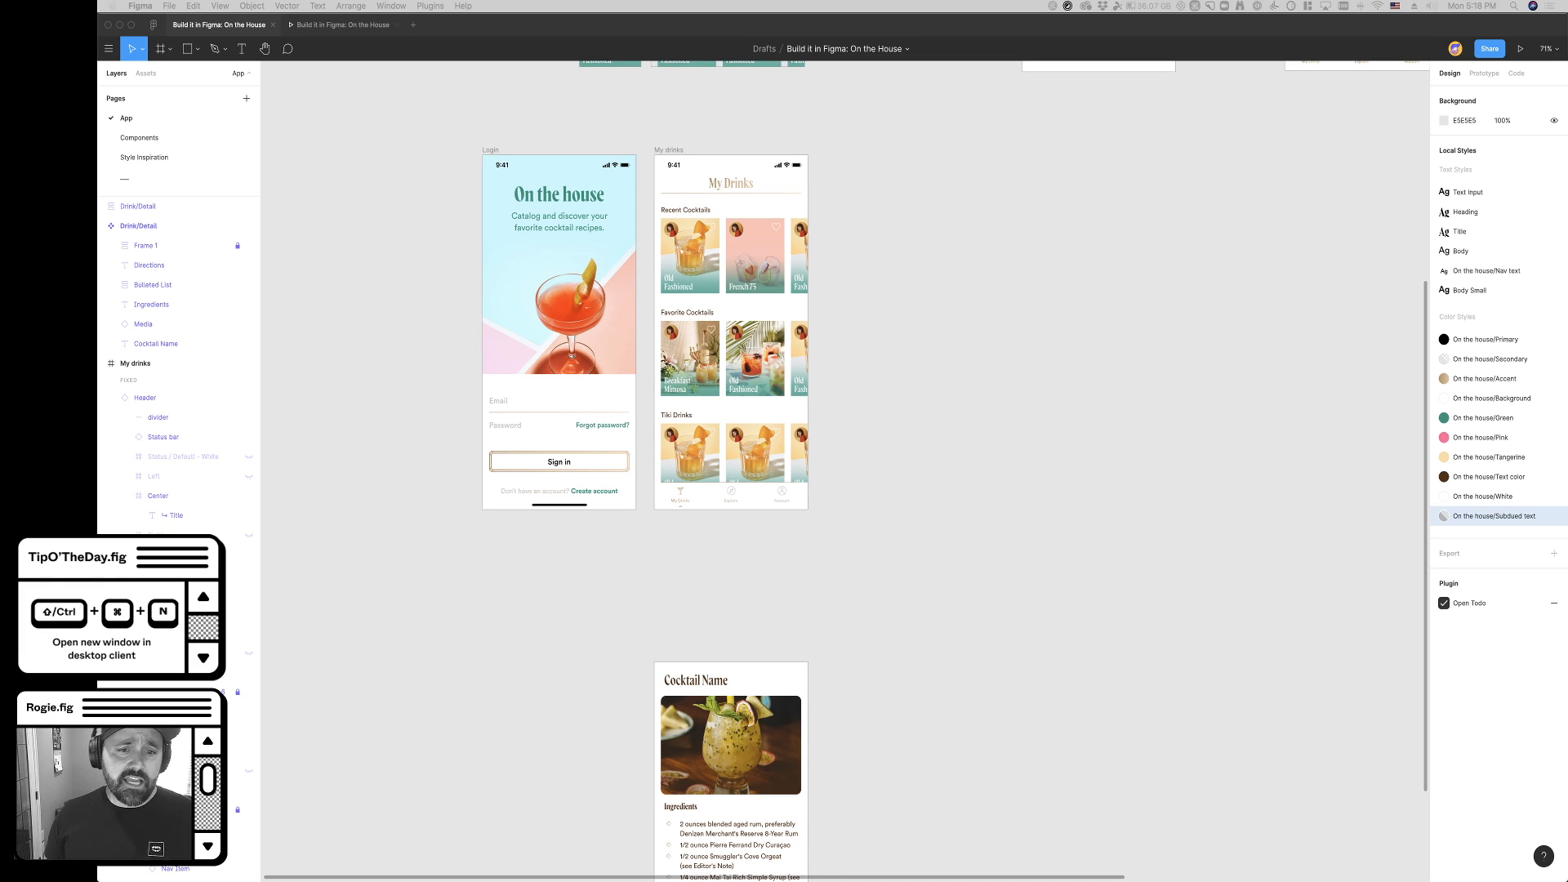
scroll(699, 475, "up", 1)
left_click(822, 657)
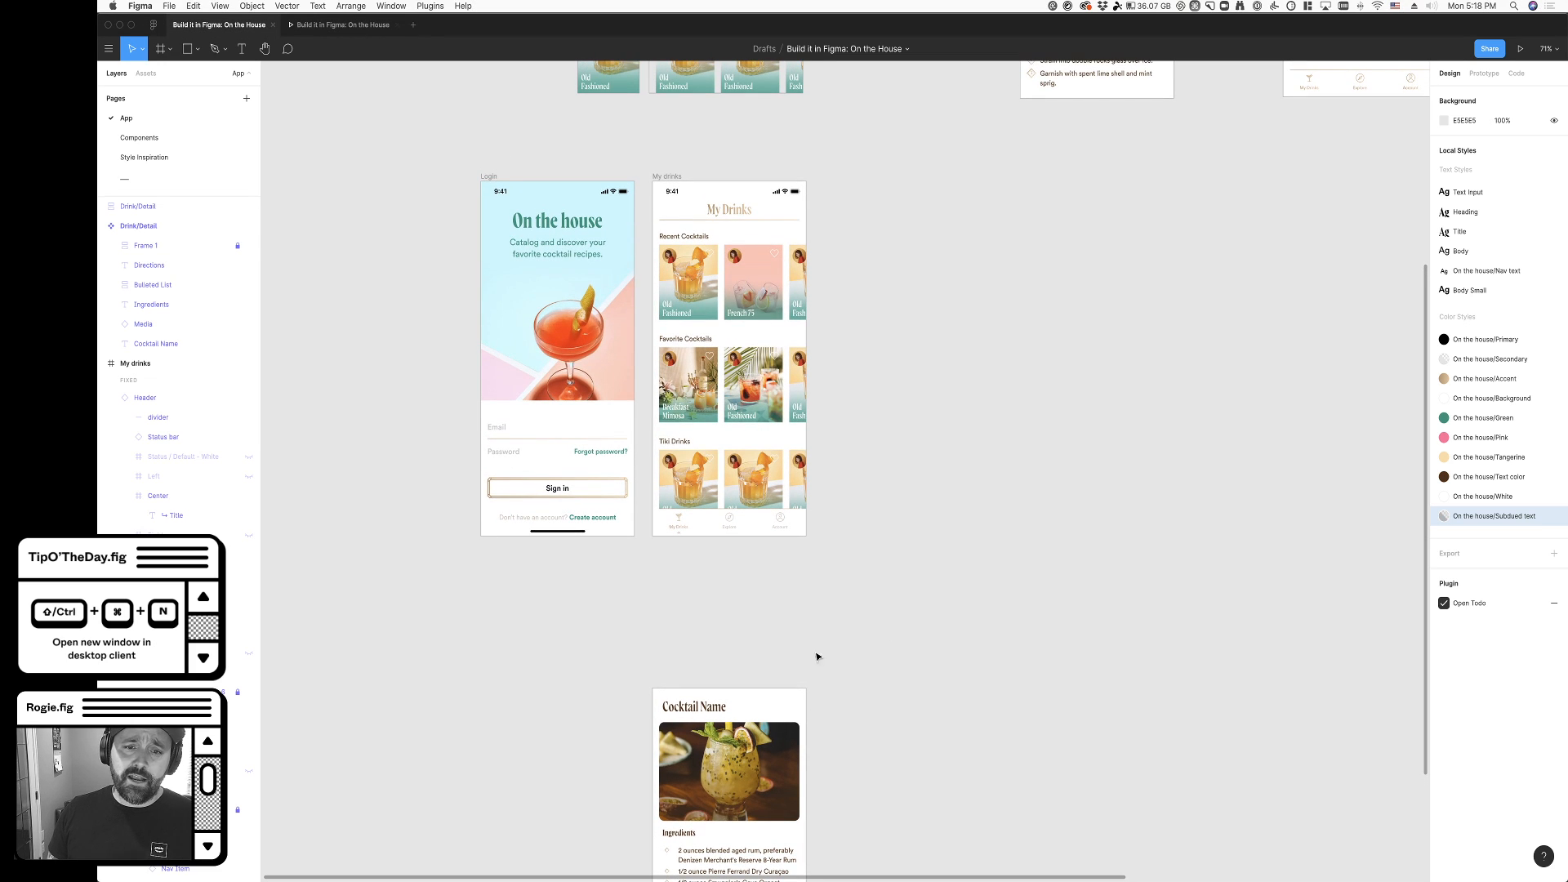
scroll(801, 607, "up", 5)
scroll(802, 607, "down", 5)
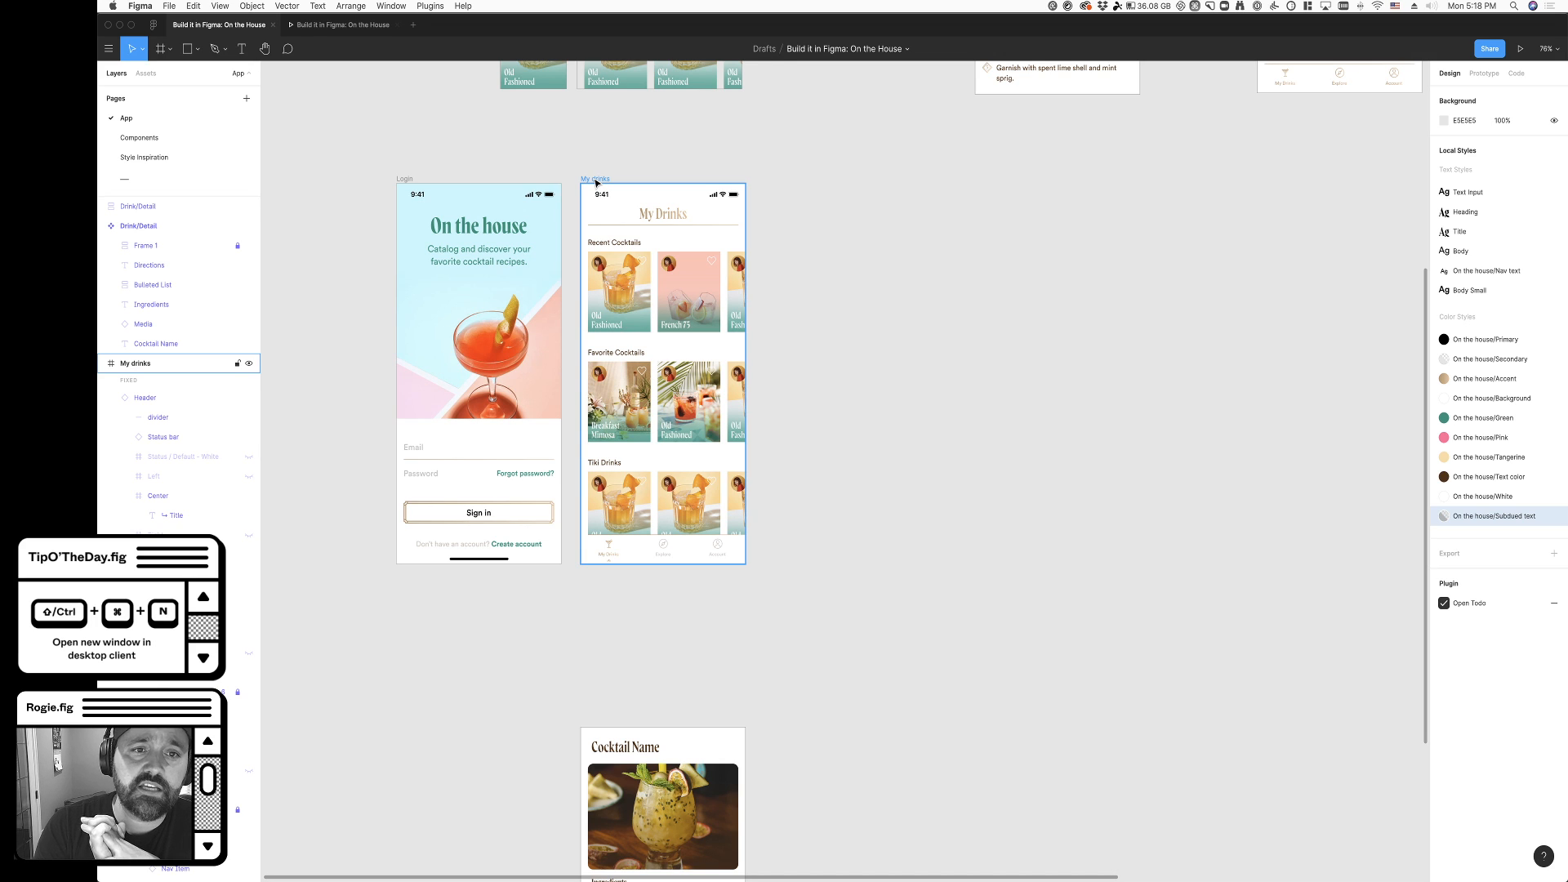
- Duplicate the My drinks frame and place the copy directly beside the original
left_click_drag(596, 183, 773, 187)
scroll(998, 285, "right", 2)
left_click(978, 357)
- Inspect the My Drinks and Explore items in the duplicated frame's navigation bar
scroll(721, 605, "up", 5)
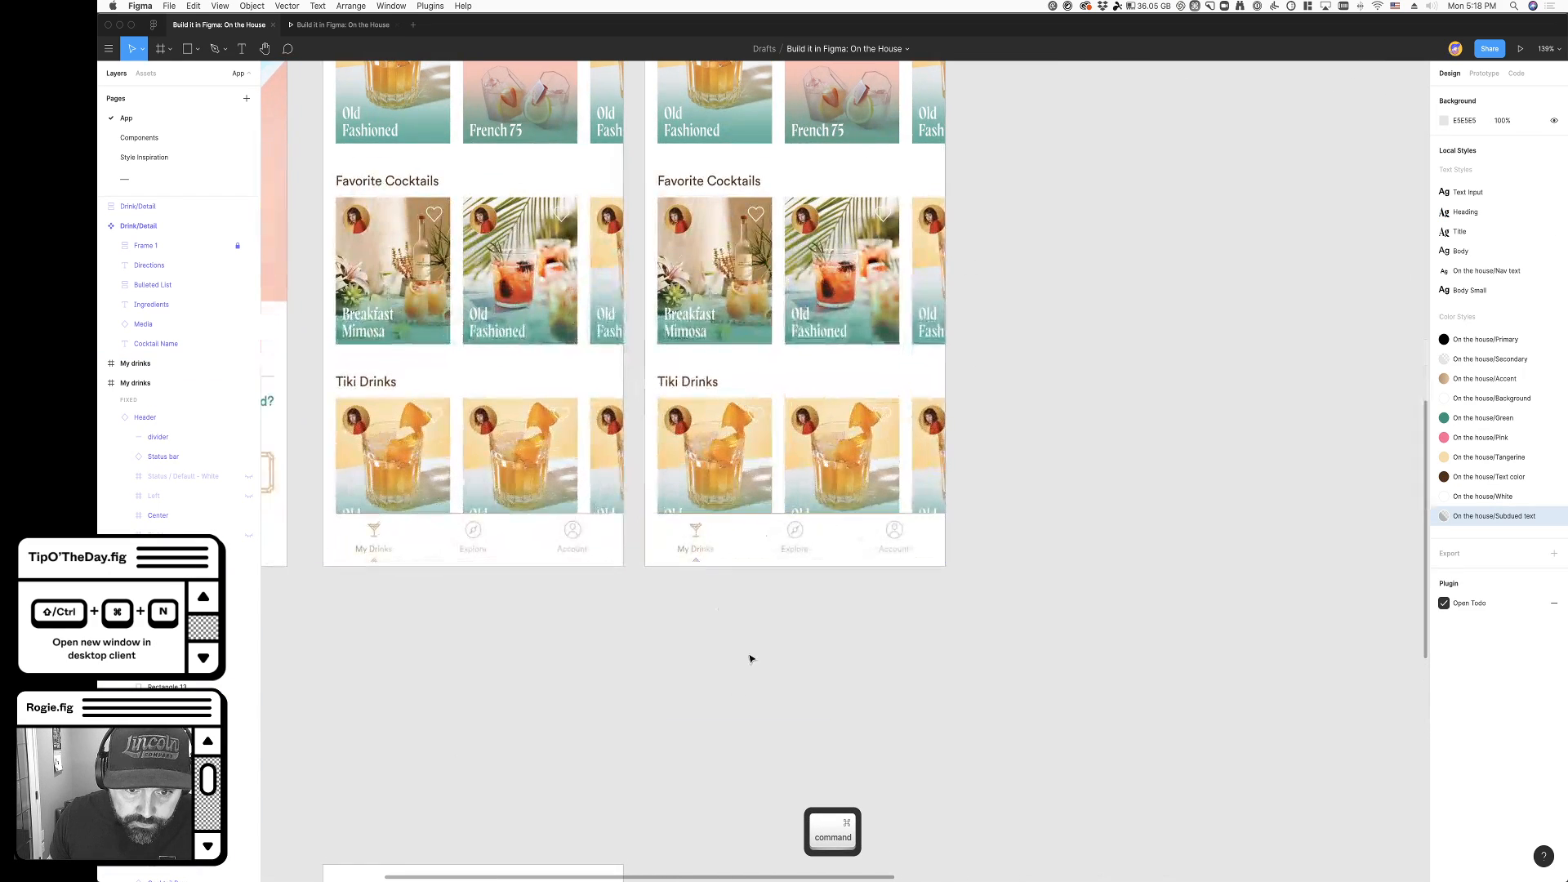
scroll(715, 629, "up", 1)
scroll(715, 641, "up", 1)
scroll(714, 641, "right", 1)
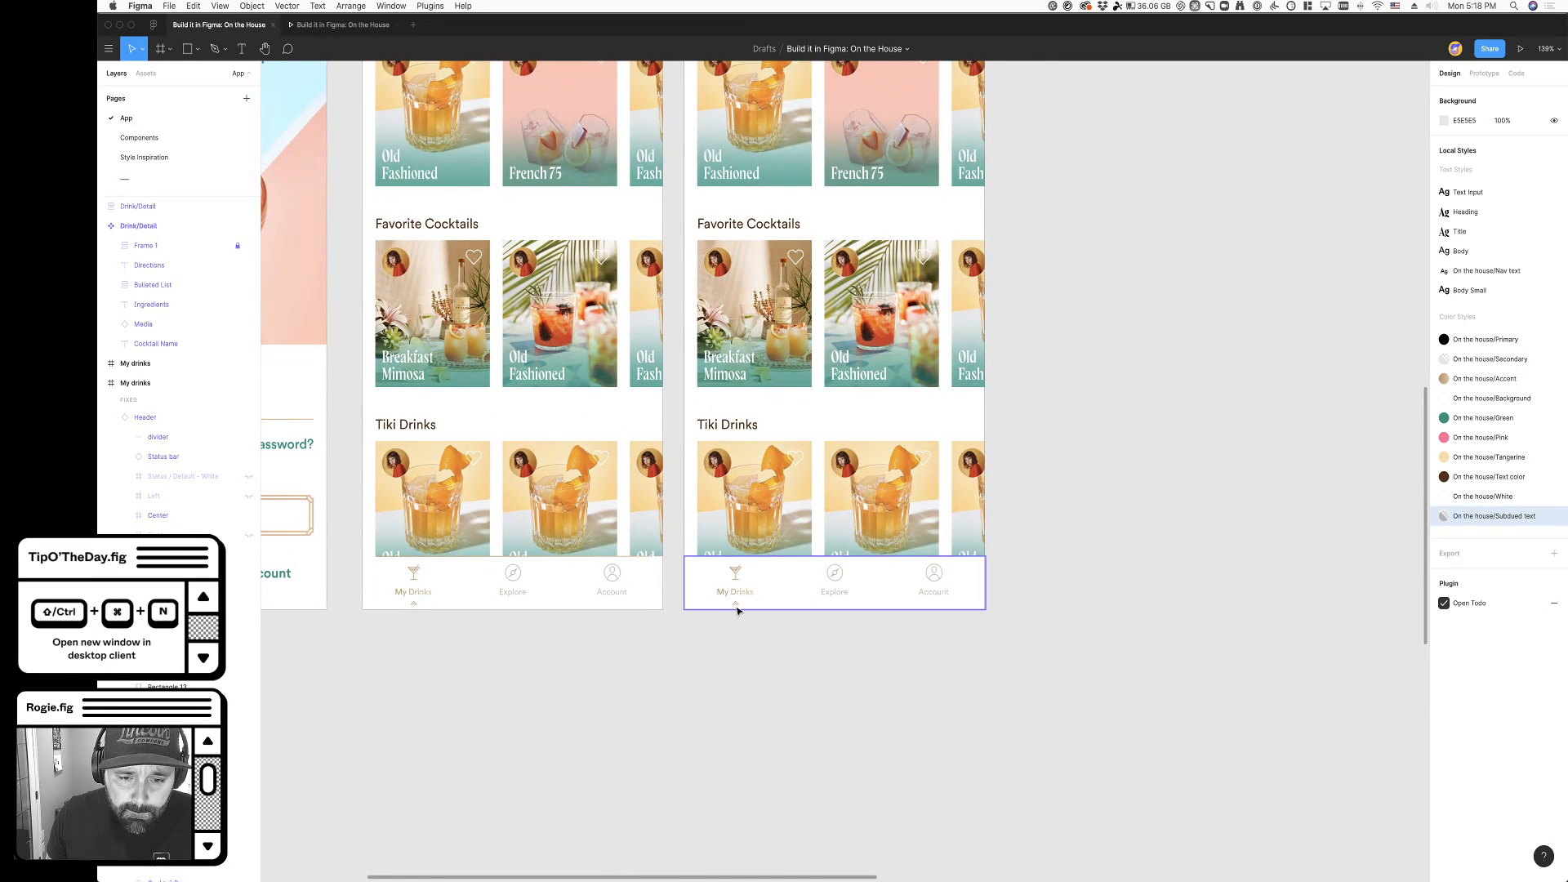
left_click(736, 605)
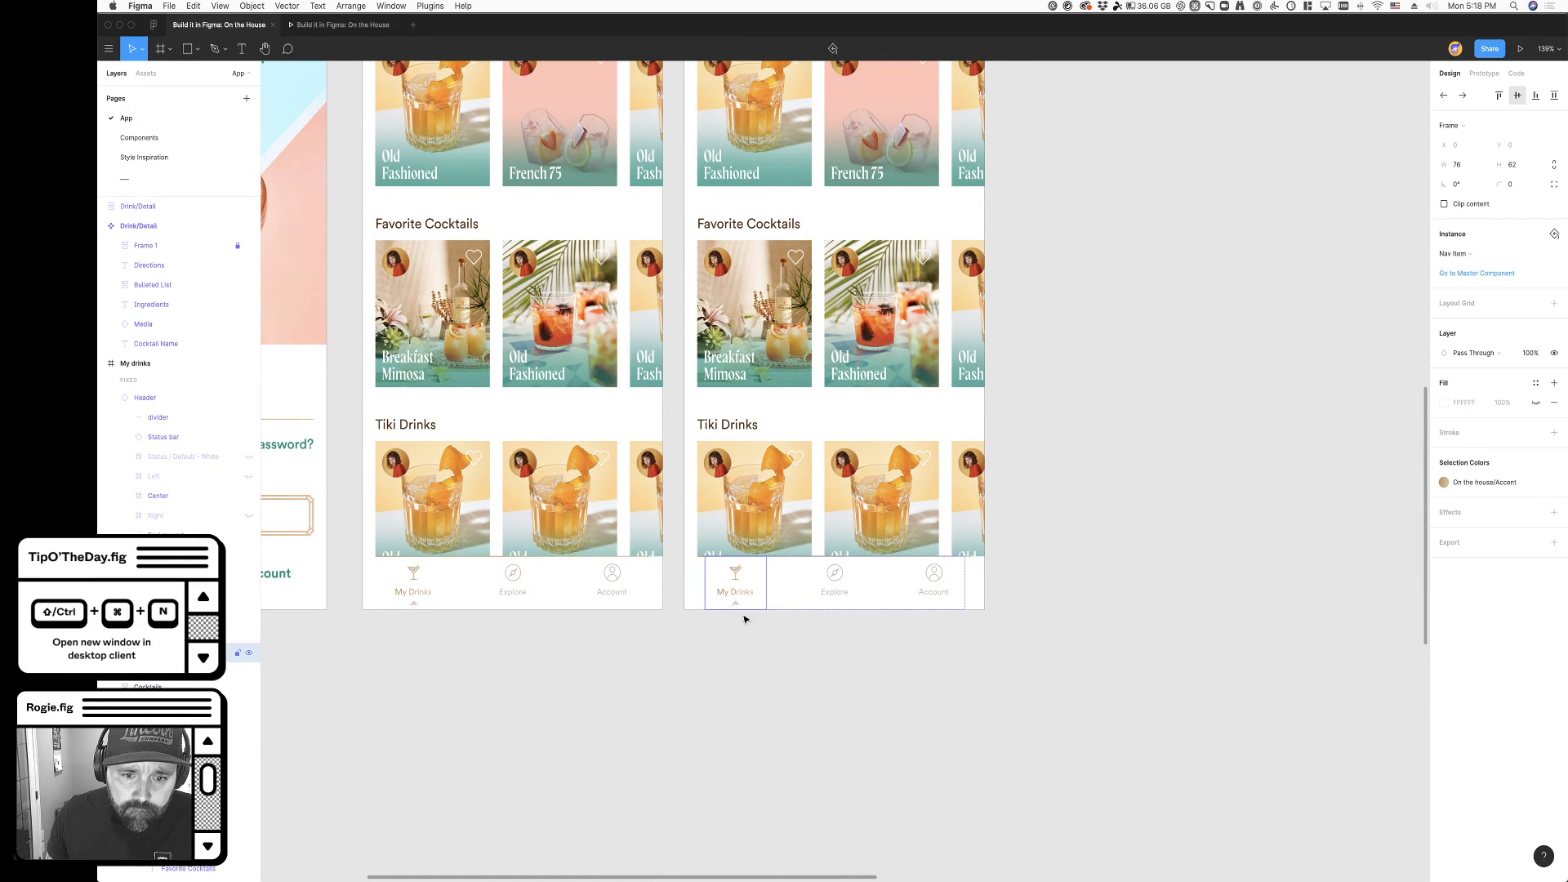
left_click(853, 604)
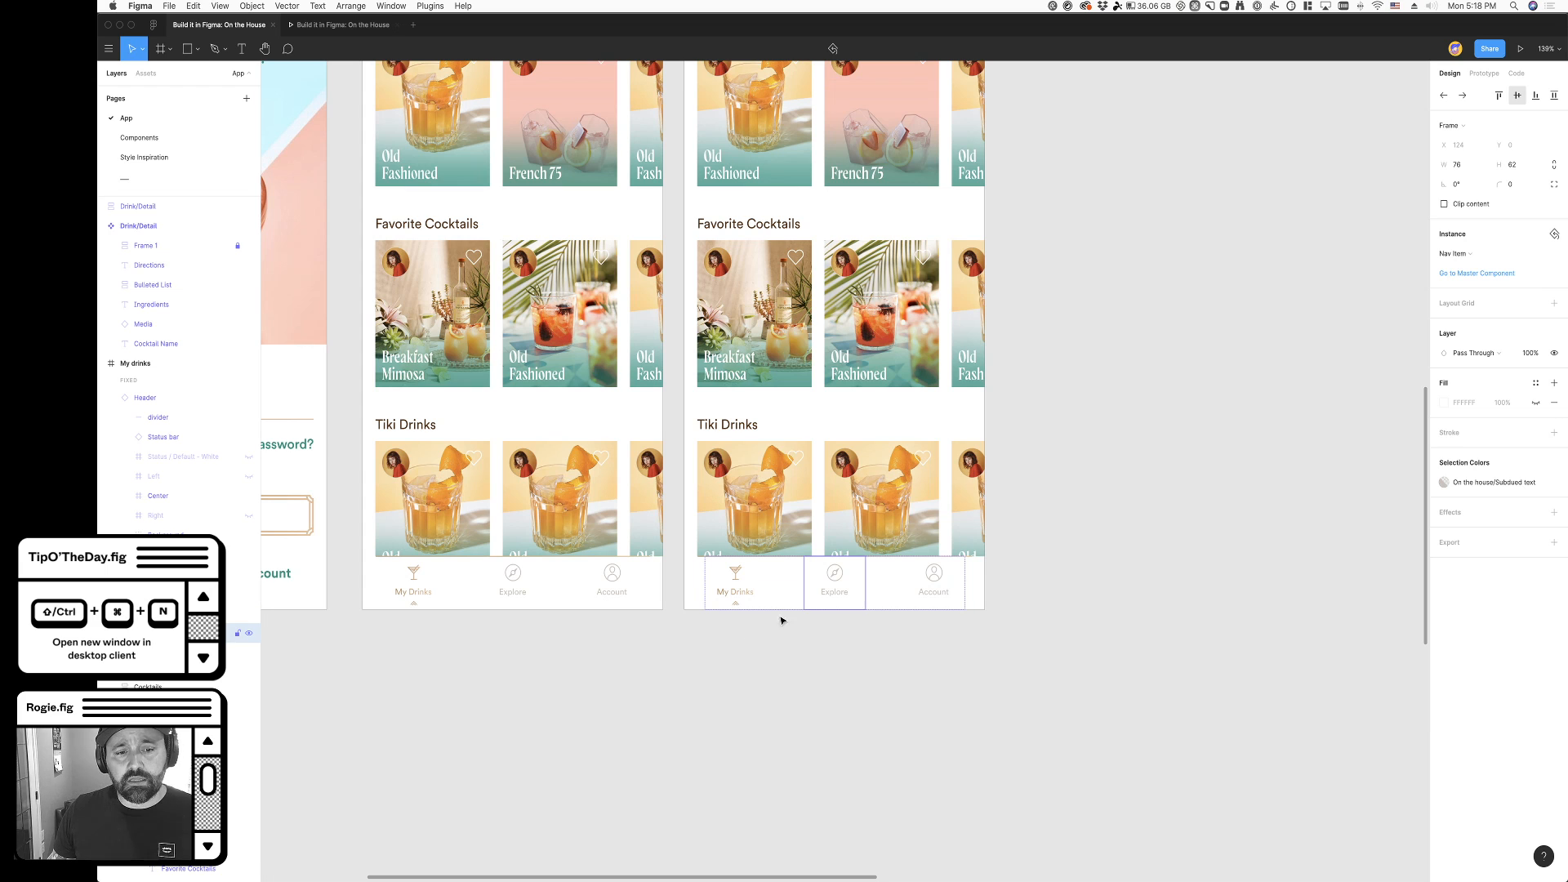
- Change the header title of the duplicated My drinks frame to Explore
scroll(857, 740, "up", 5)
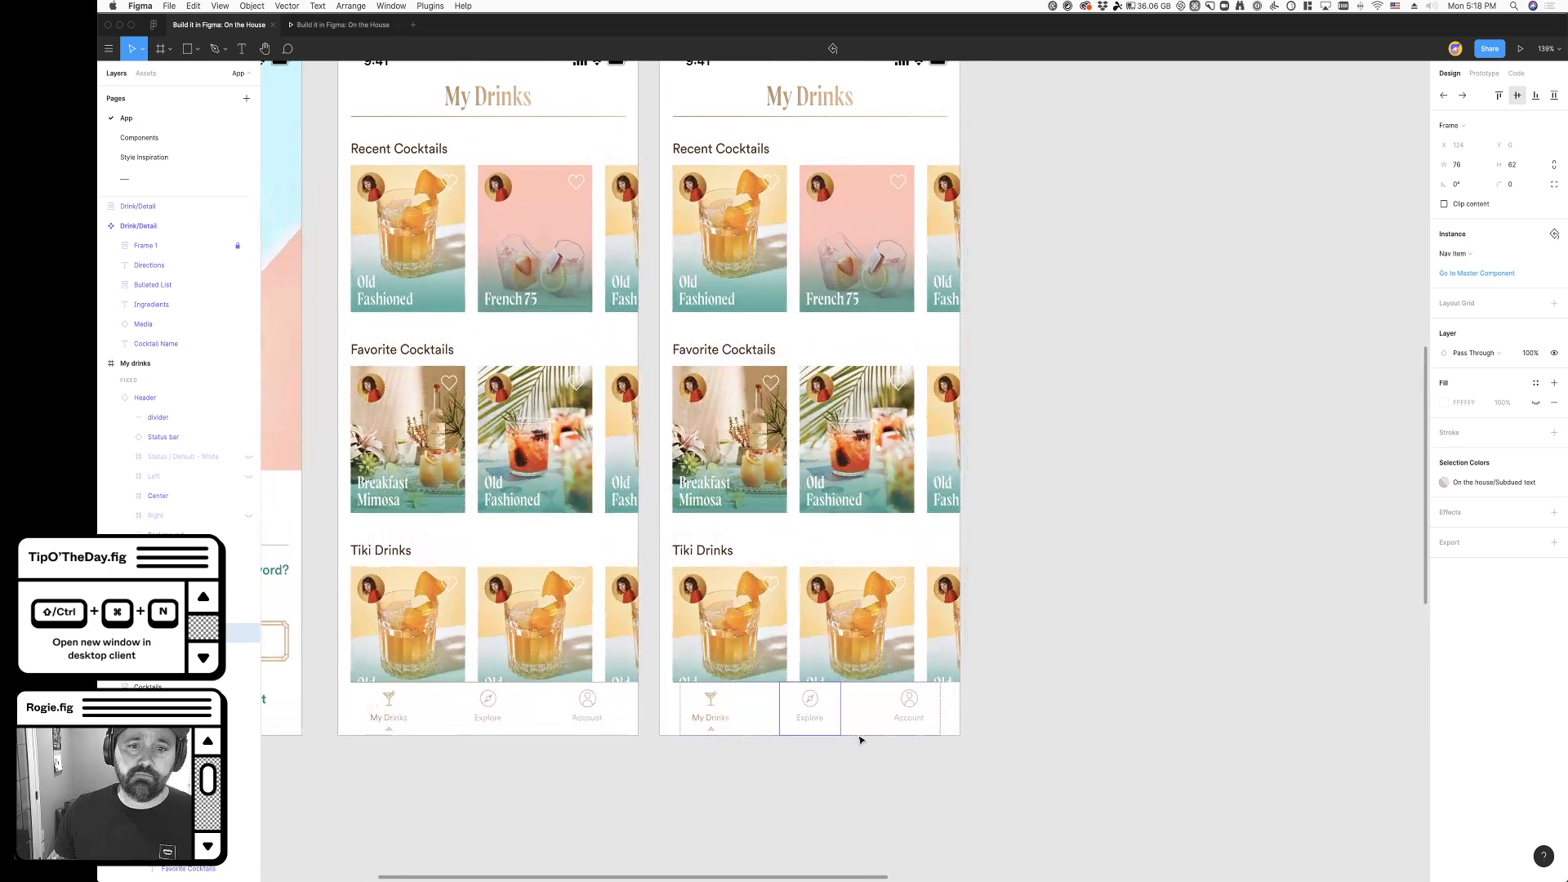
double_click(819, 205, "super")
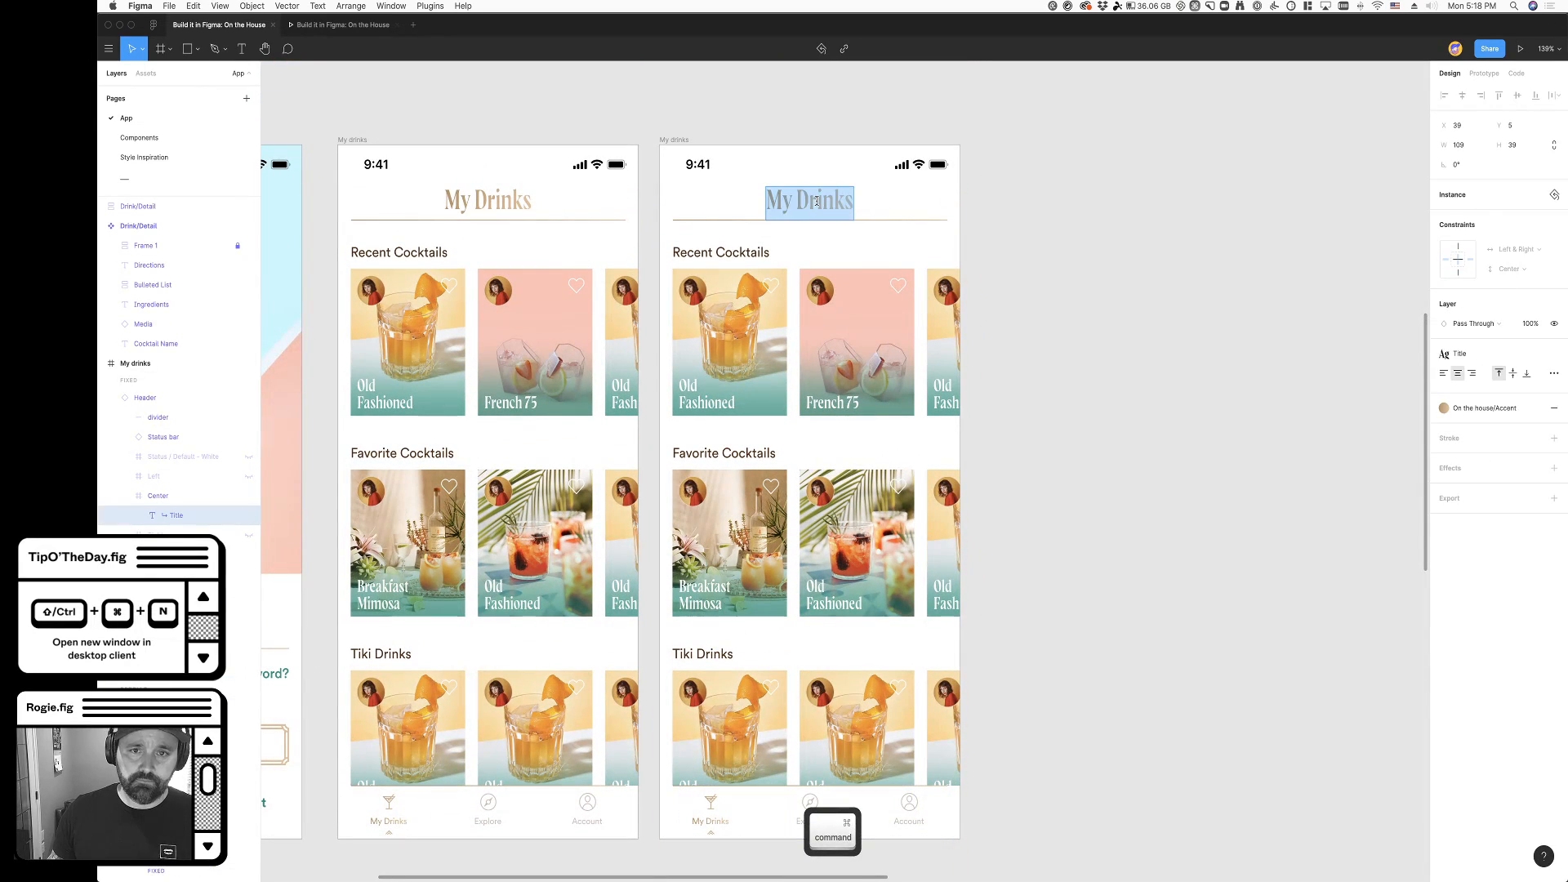
type("Explore")
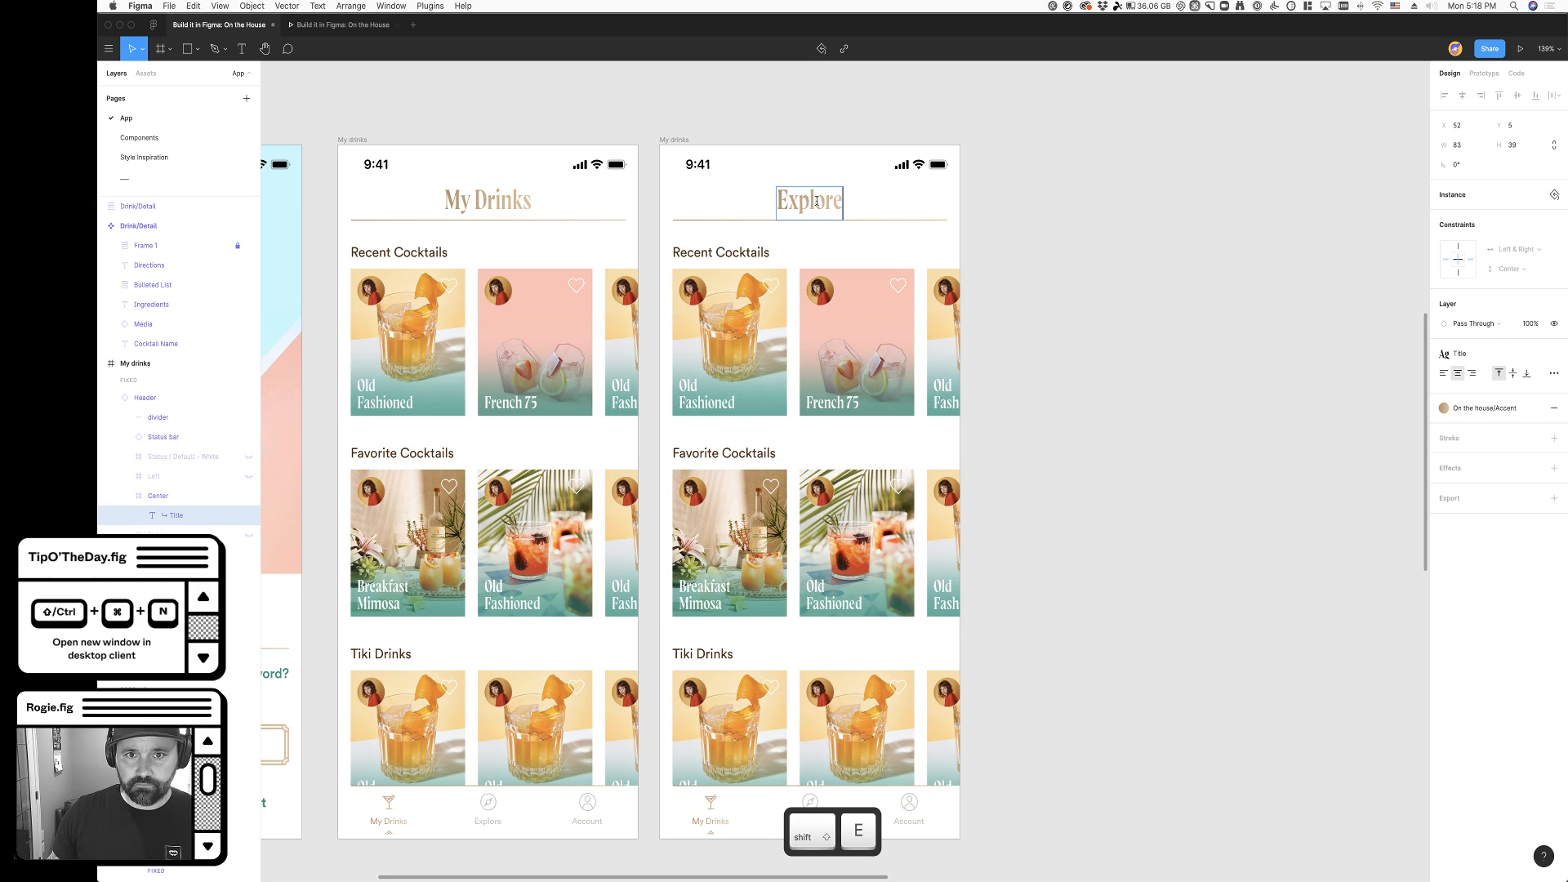
left_click(1055, 395)
scroll(1051, 488, "down", 2)
scroll(874, 817, "down", 5)
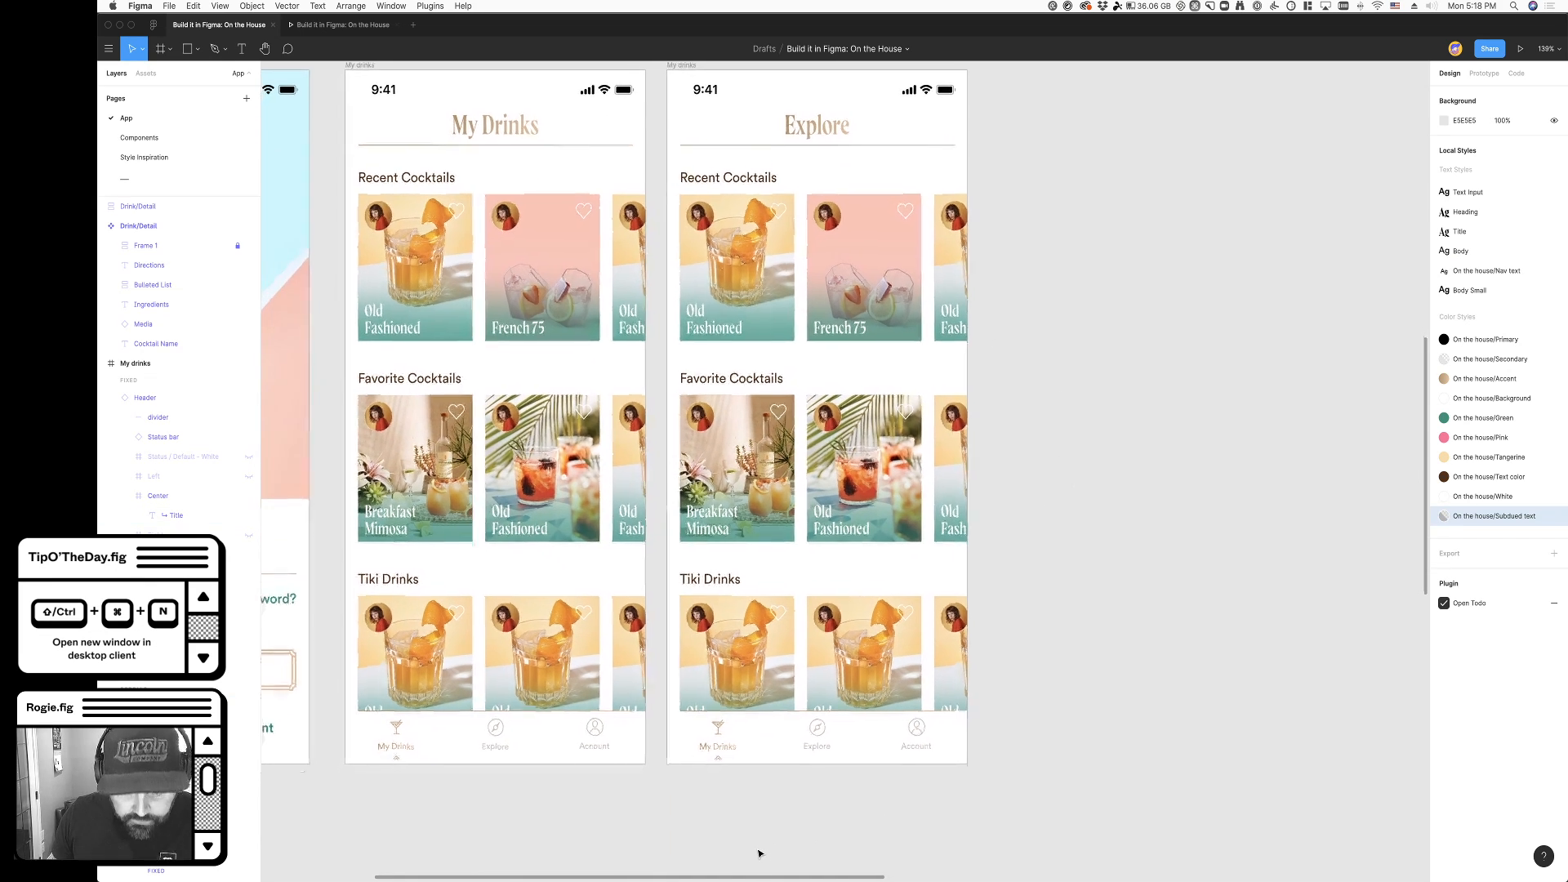
scroll(678, 670, "right", 3)
scroll(590, 526, "left", 1)
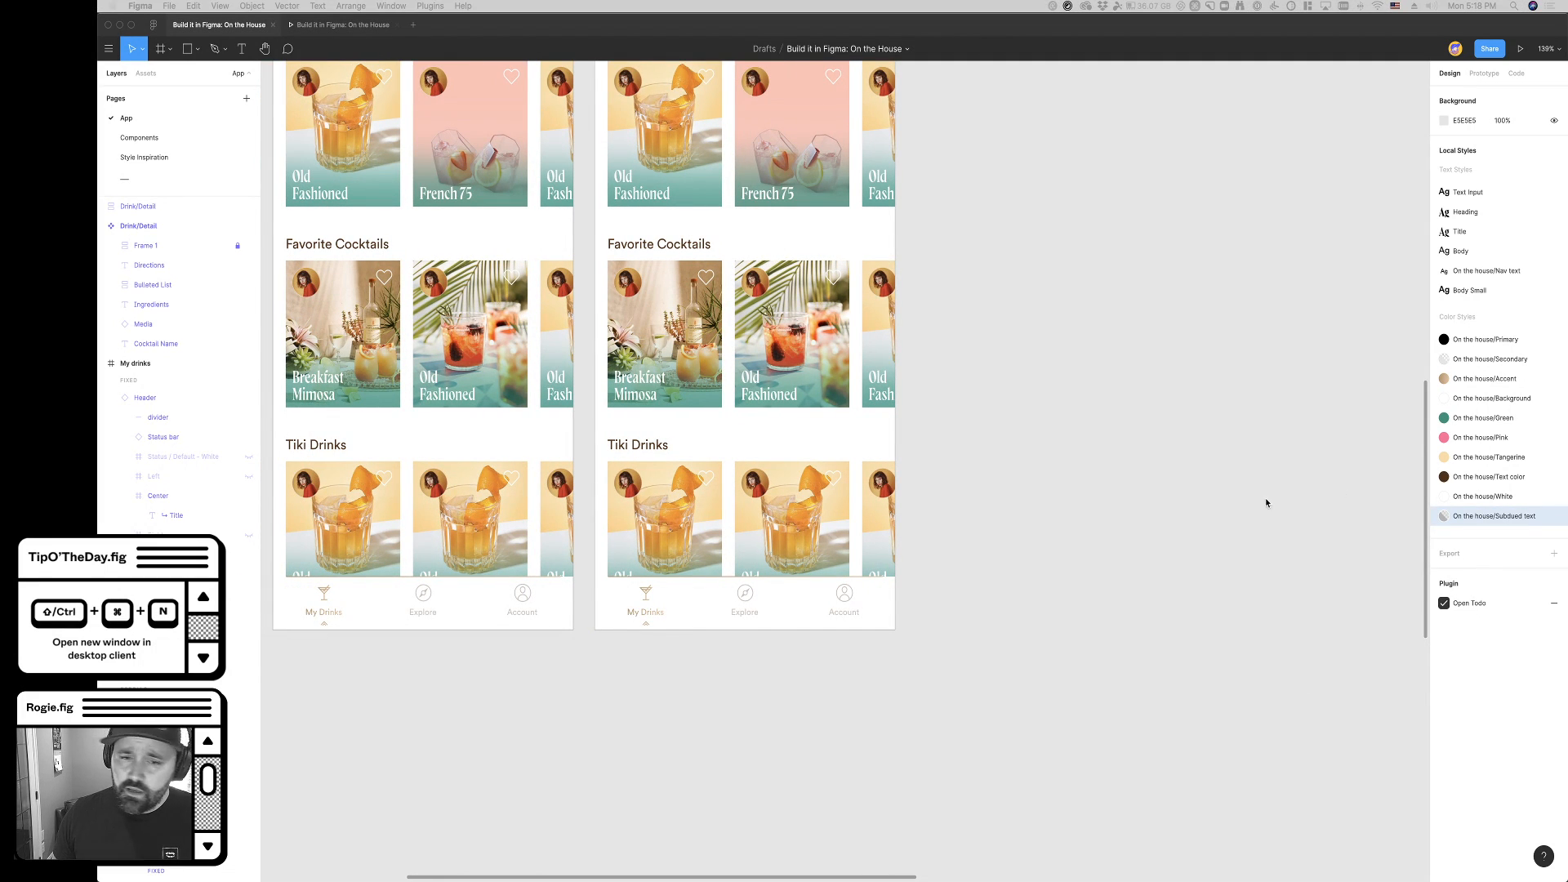
scroll(699, 665, "down", 1)
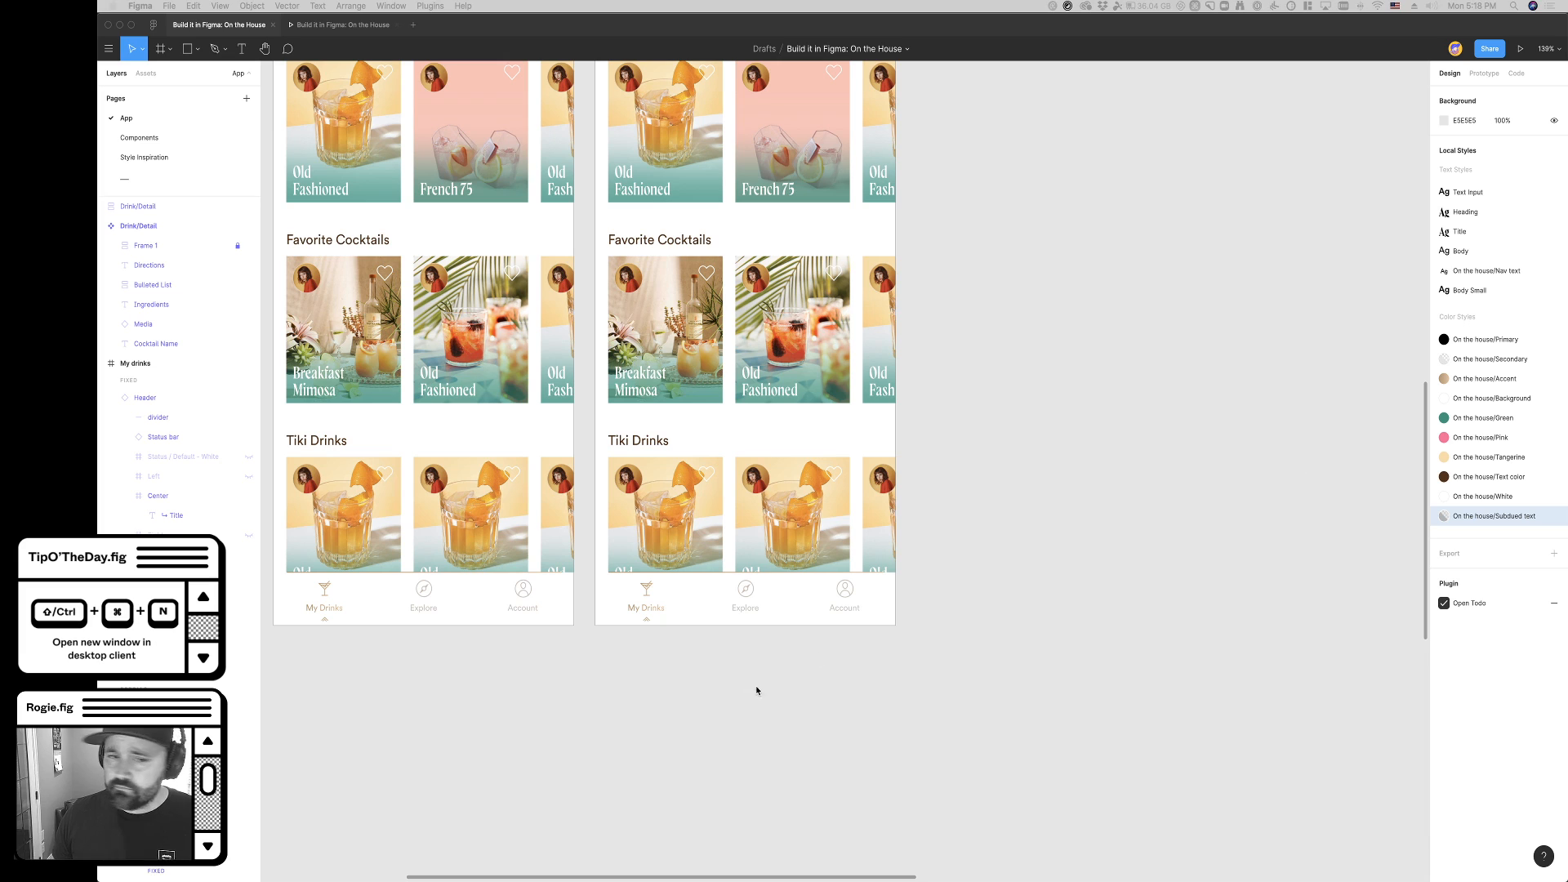
scroll(676, 678, "down", 2)
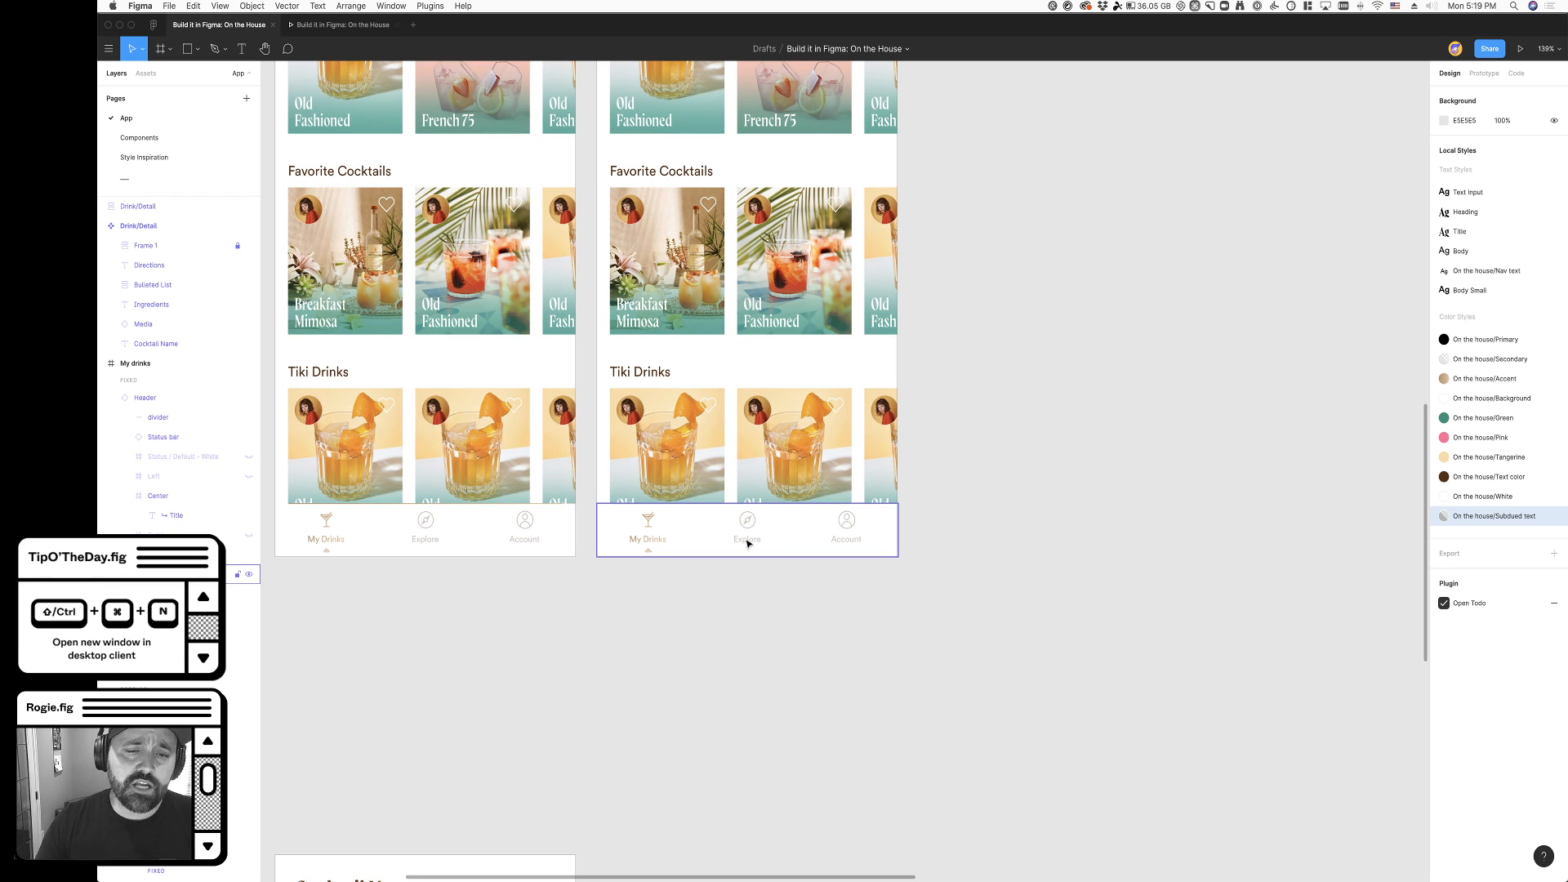
scroll(748, 543, "down", 5)
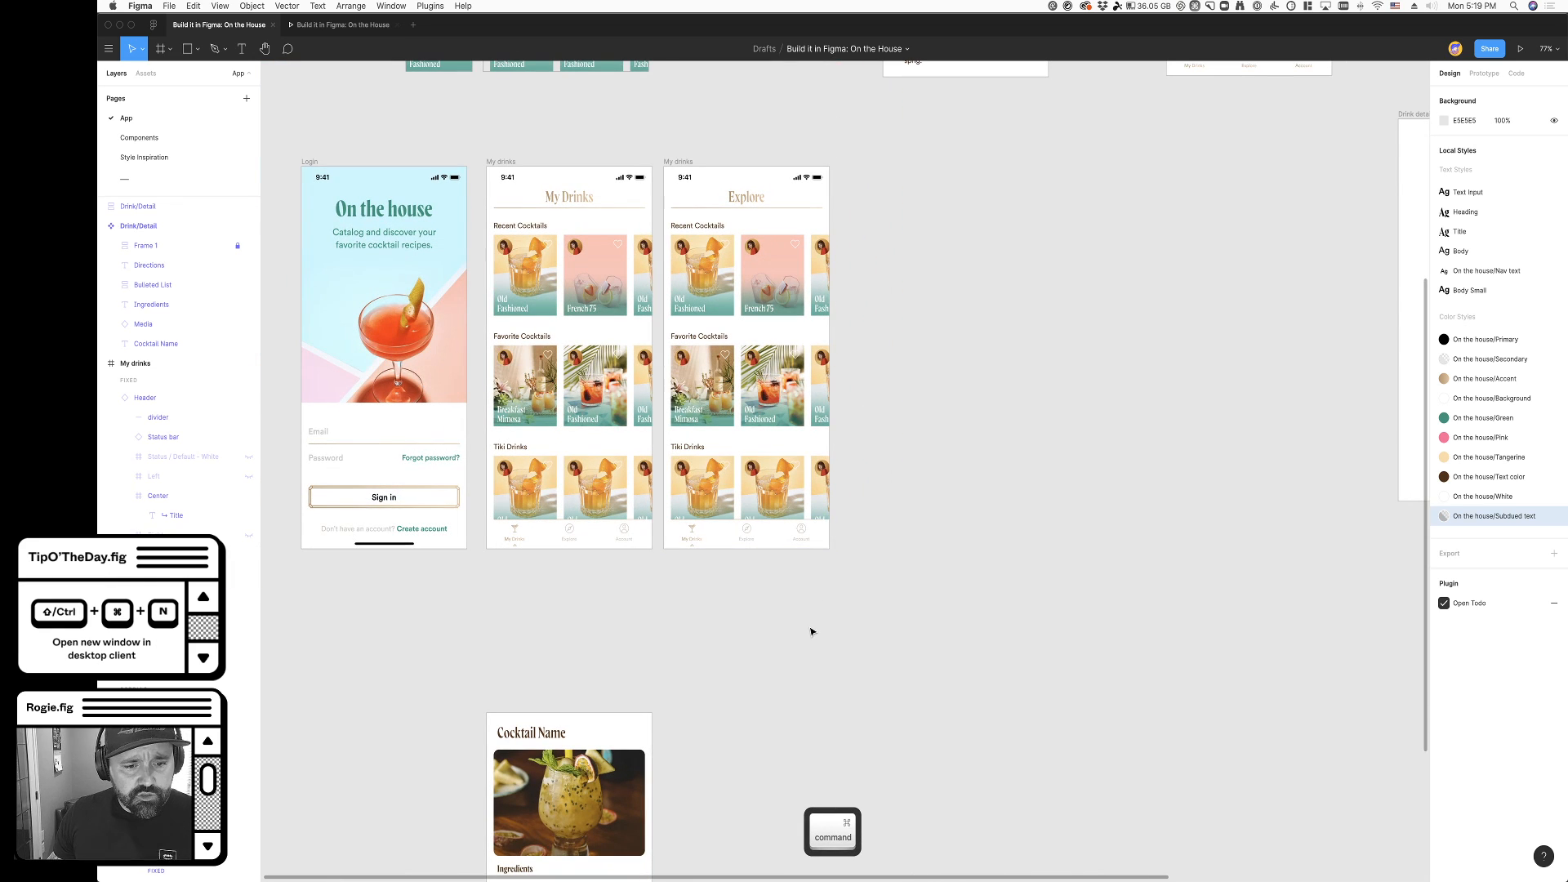
left_click(528, 786)
scroll(843, 721, "down", 3)
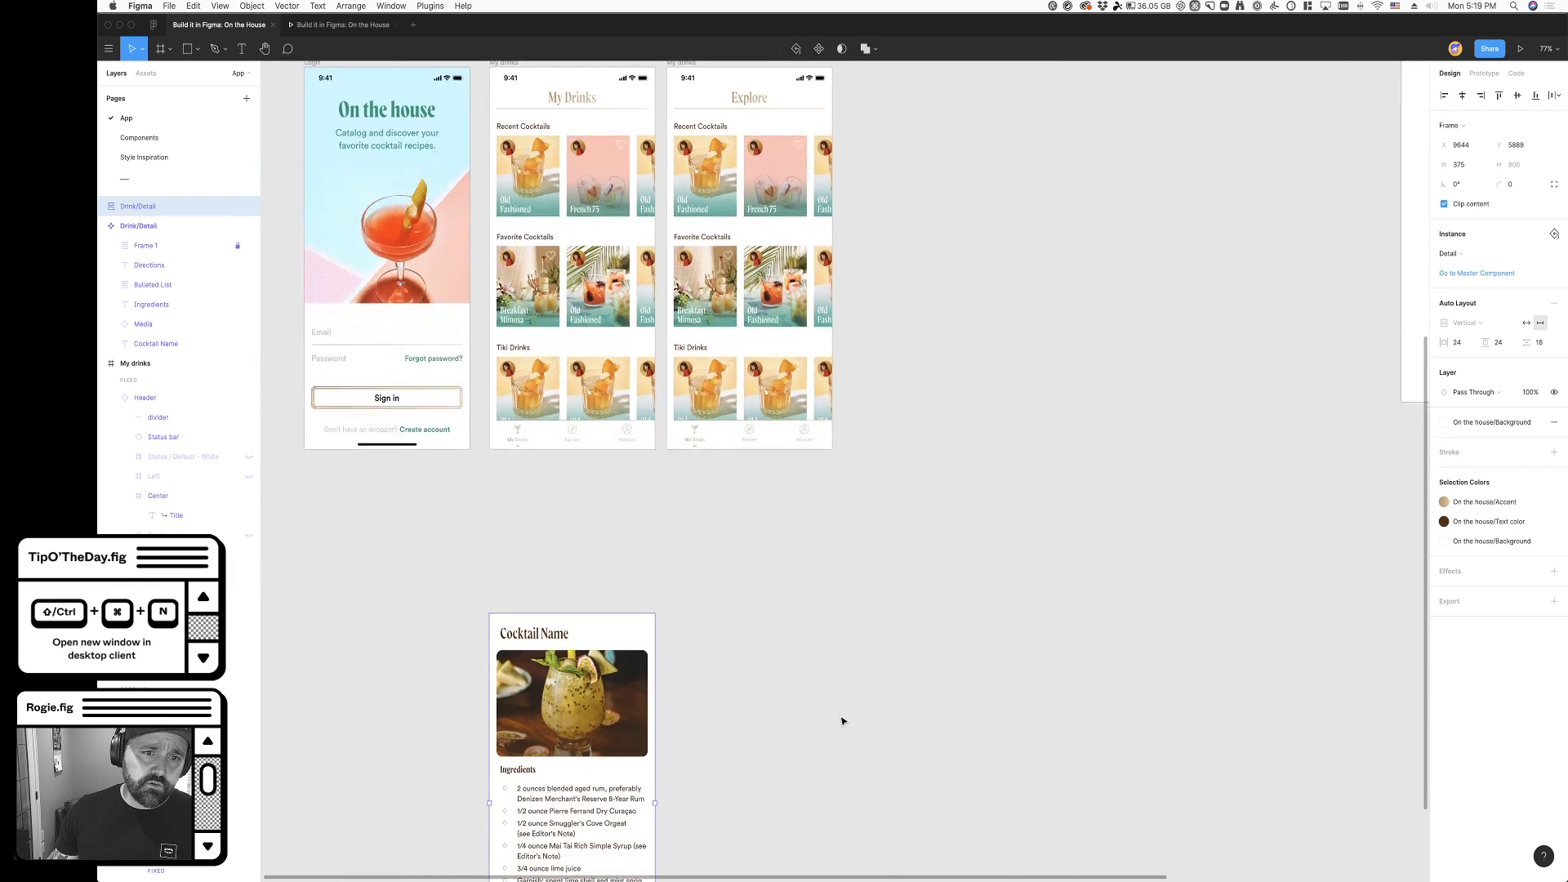
scroll(819, 710, "left", 3)
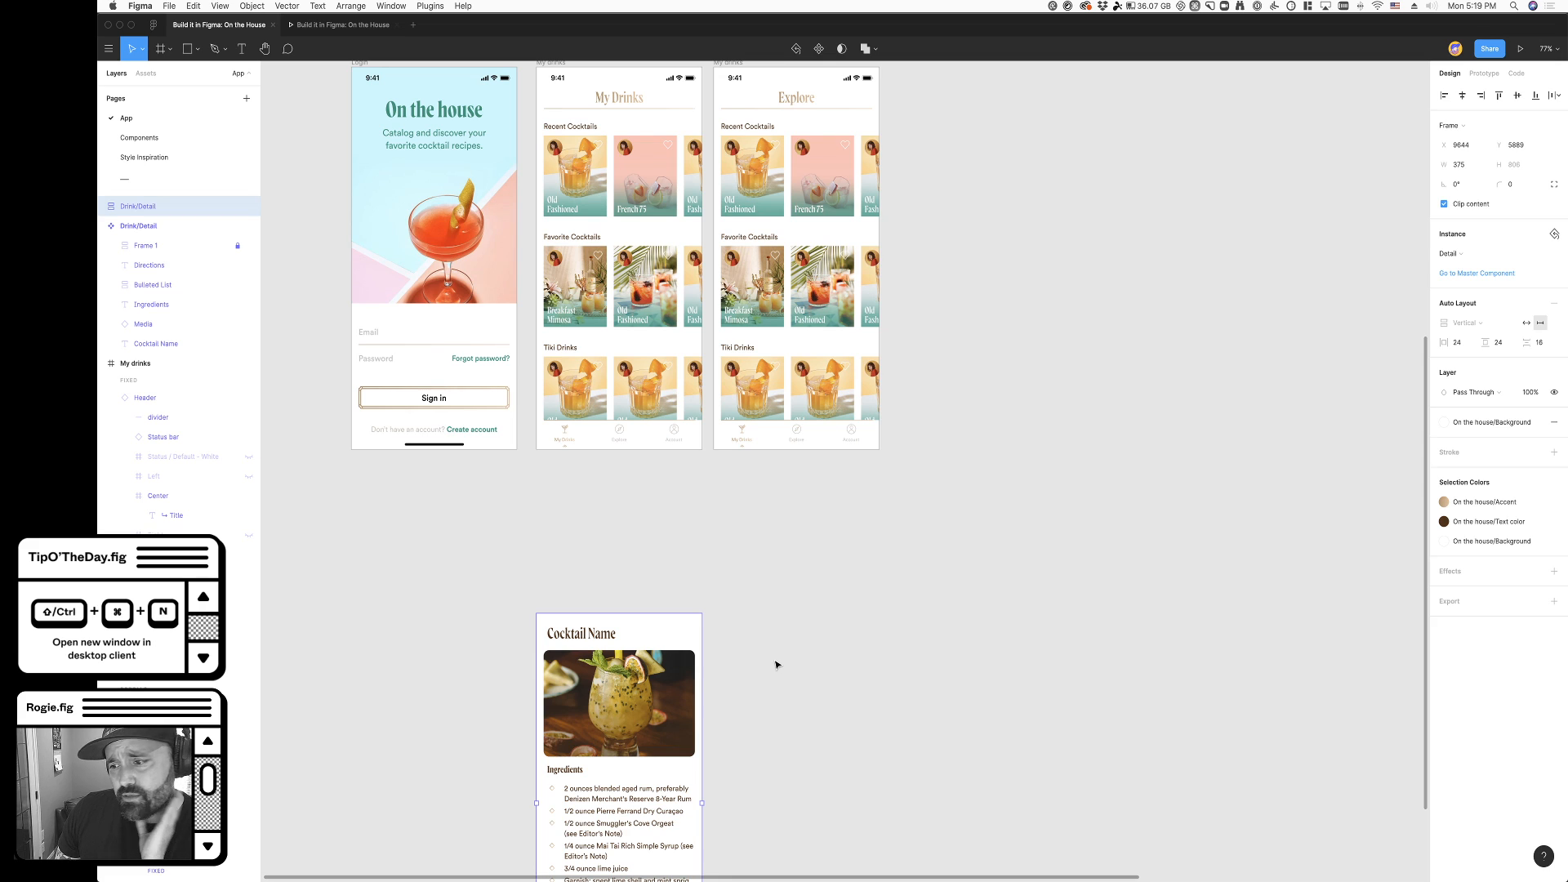
scroll(781, 667, "up", 2)
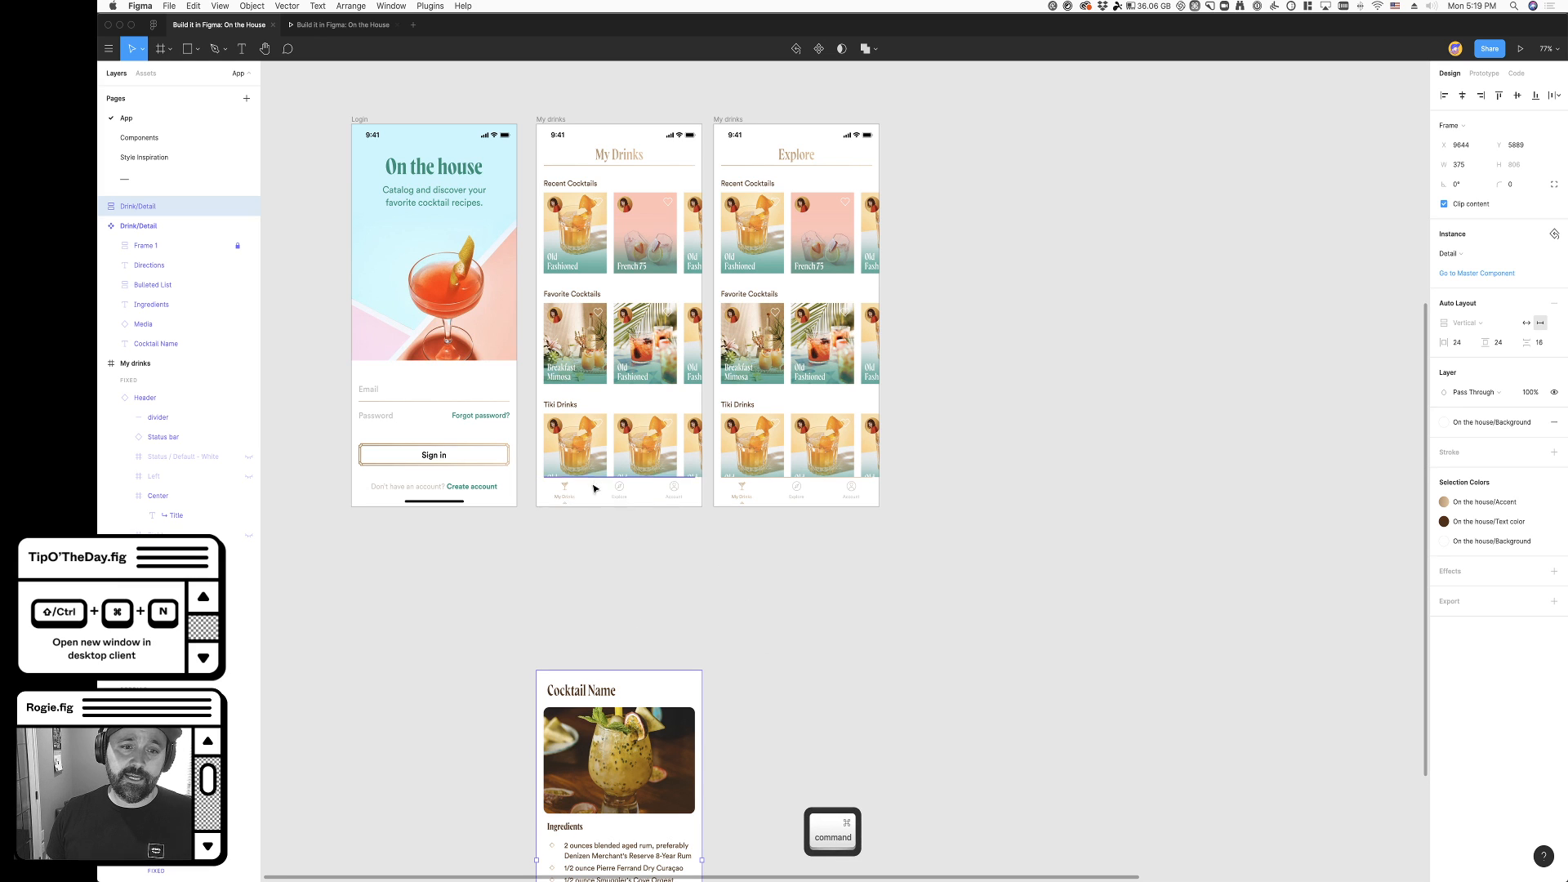
- Try to cut the chevron from the original frame's My Drinks nav item, and try to drag it out
scroll(585, 495, "up", 8)
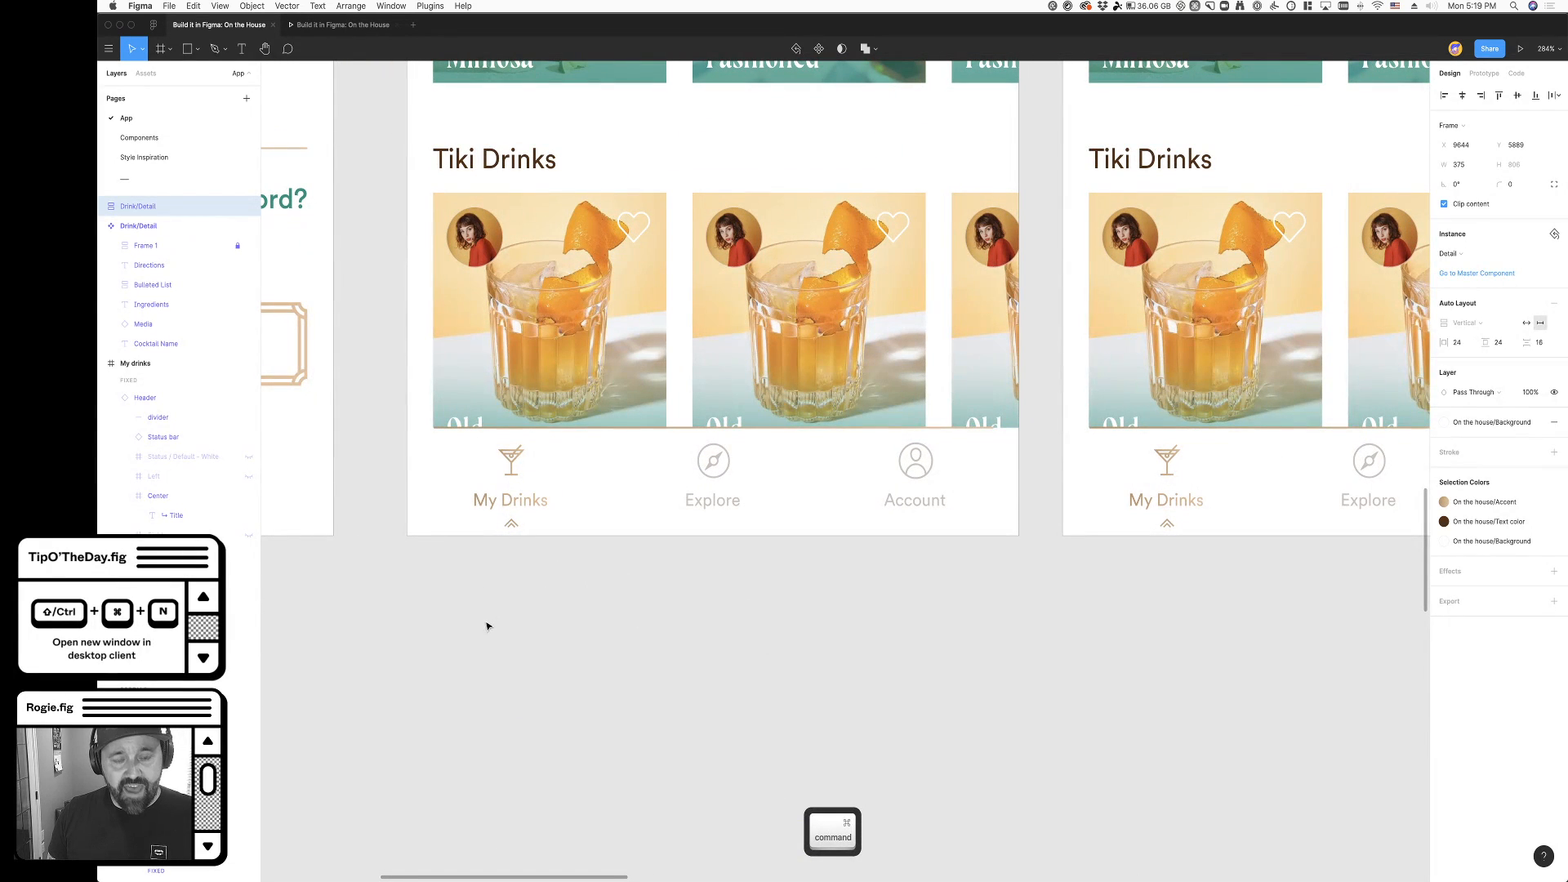
left_click(511, 527)
double_click(513, 529)
double_click(512, 528)
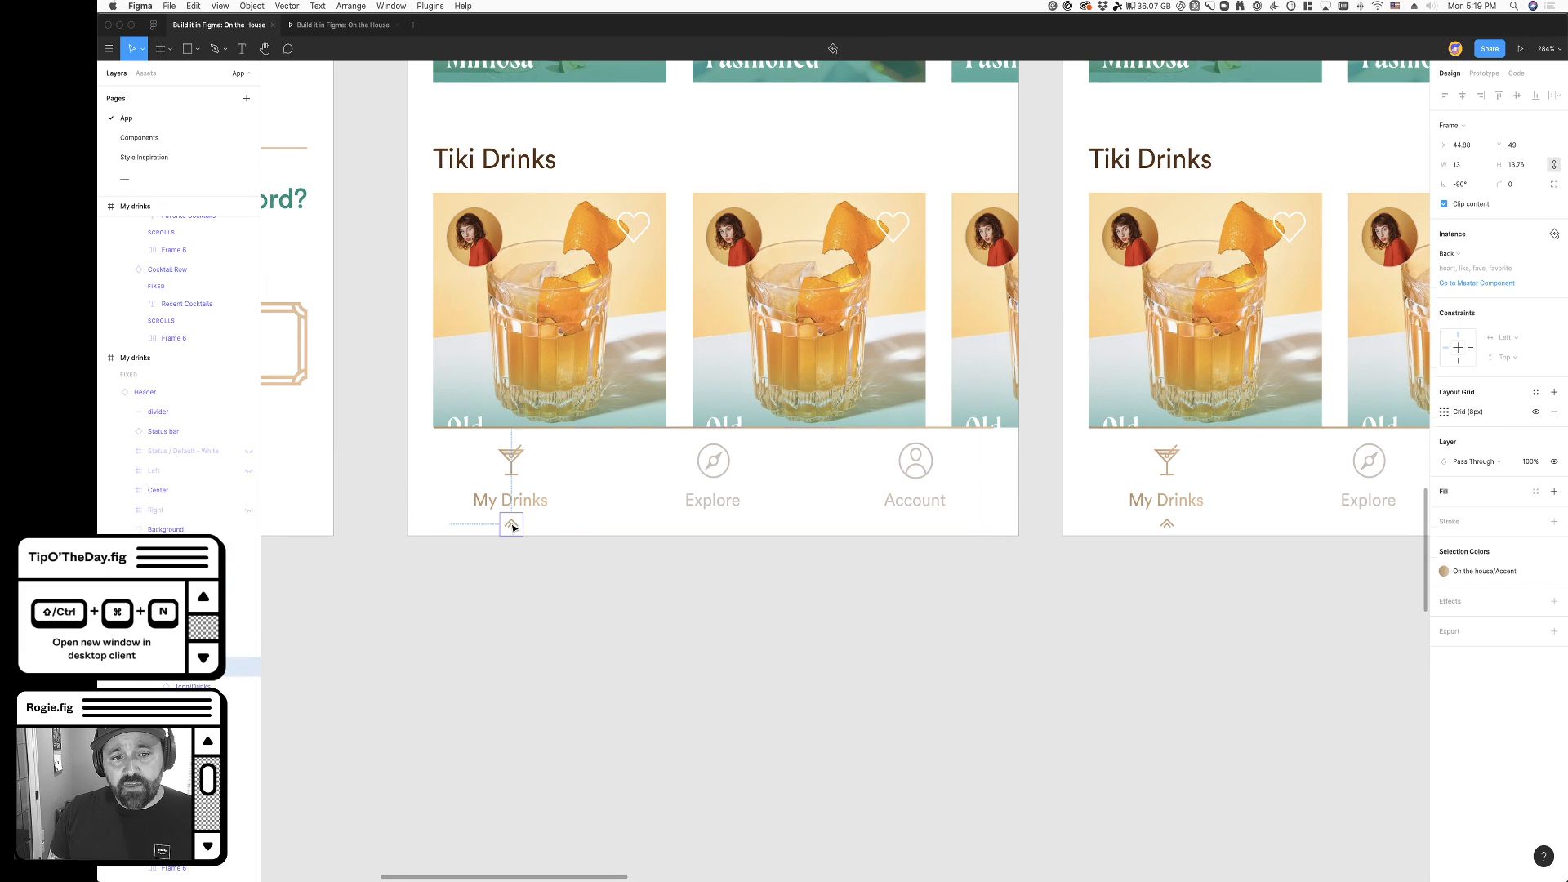
key("super+x")
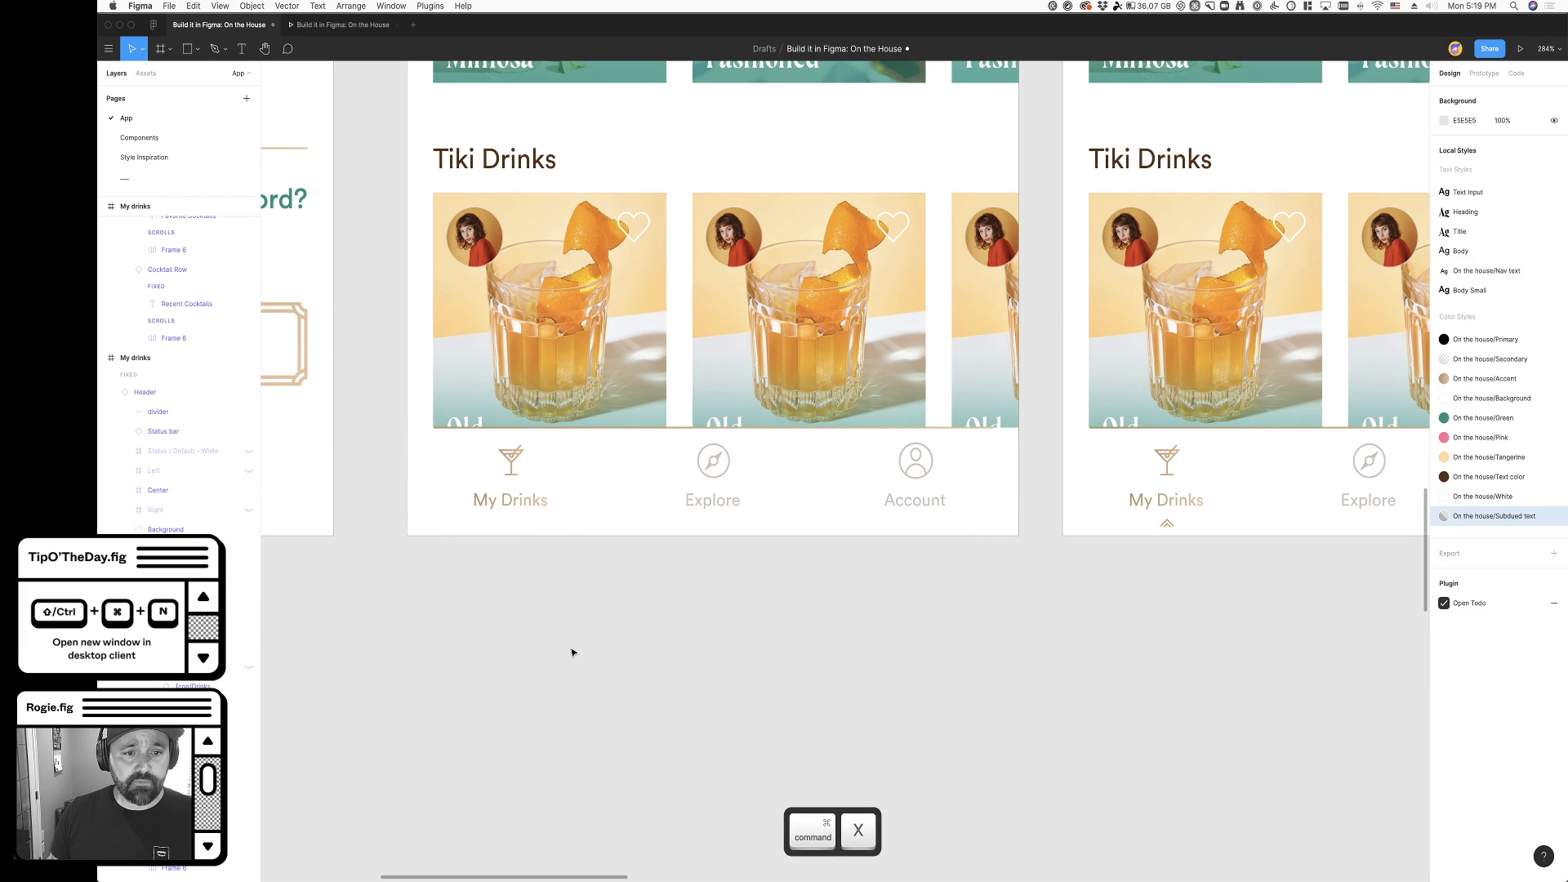
key("super+z")
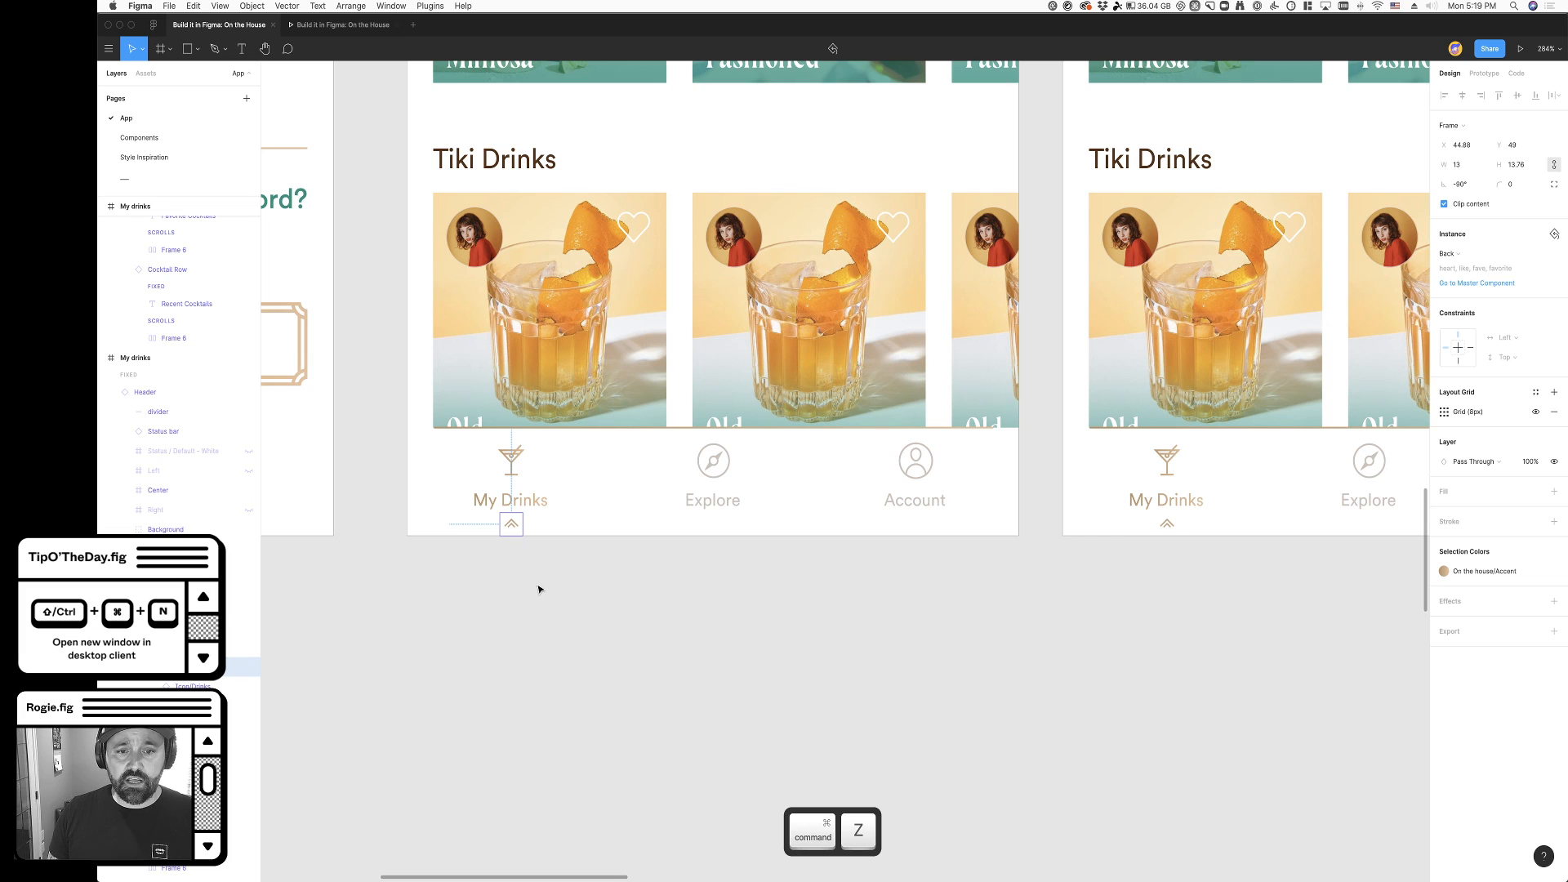
left_click_drag(513, 525, 577, 539)
key("super+z")
- Copy the My Drinks nav item's chevron onto the canvas below the original frame and duplicate it beneath Explore
left_click(508, 521)
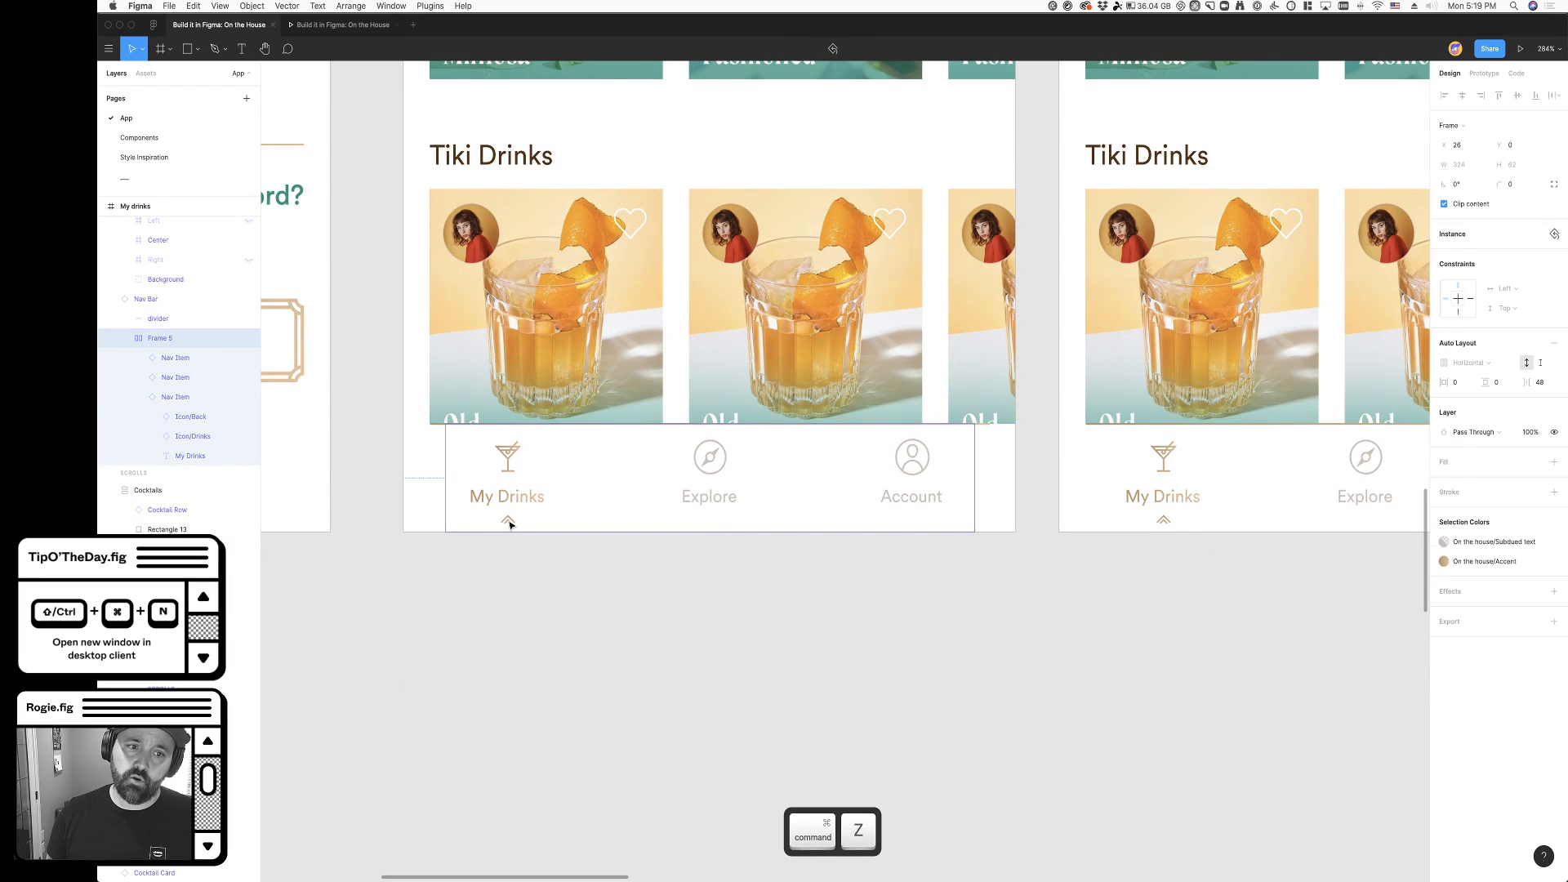
left_click(509, 524)
left_click(509, 524)
key("super+c")
key("super+v")
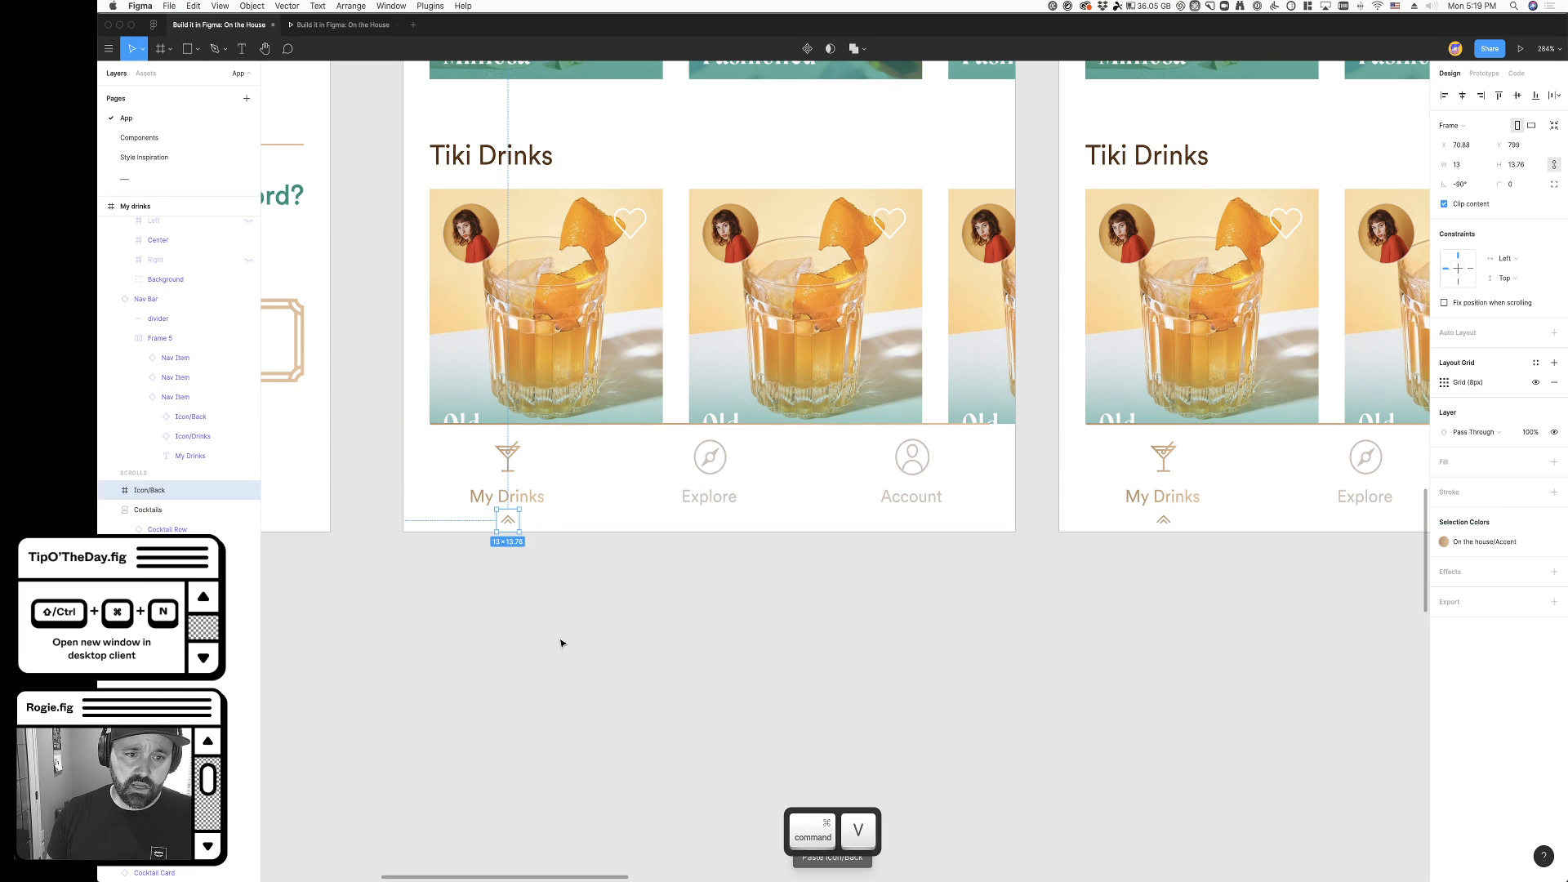
left_click_drag(508, 520, 712, 596)
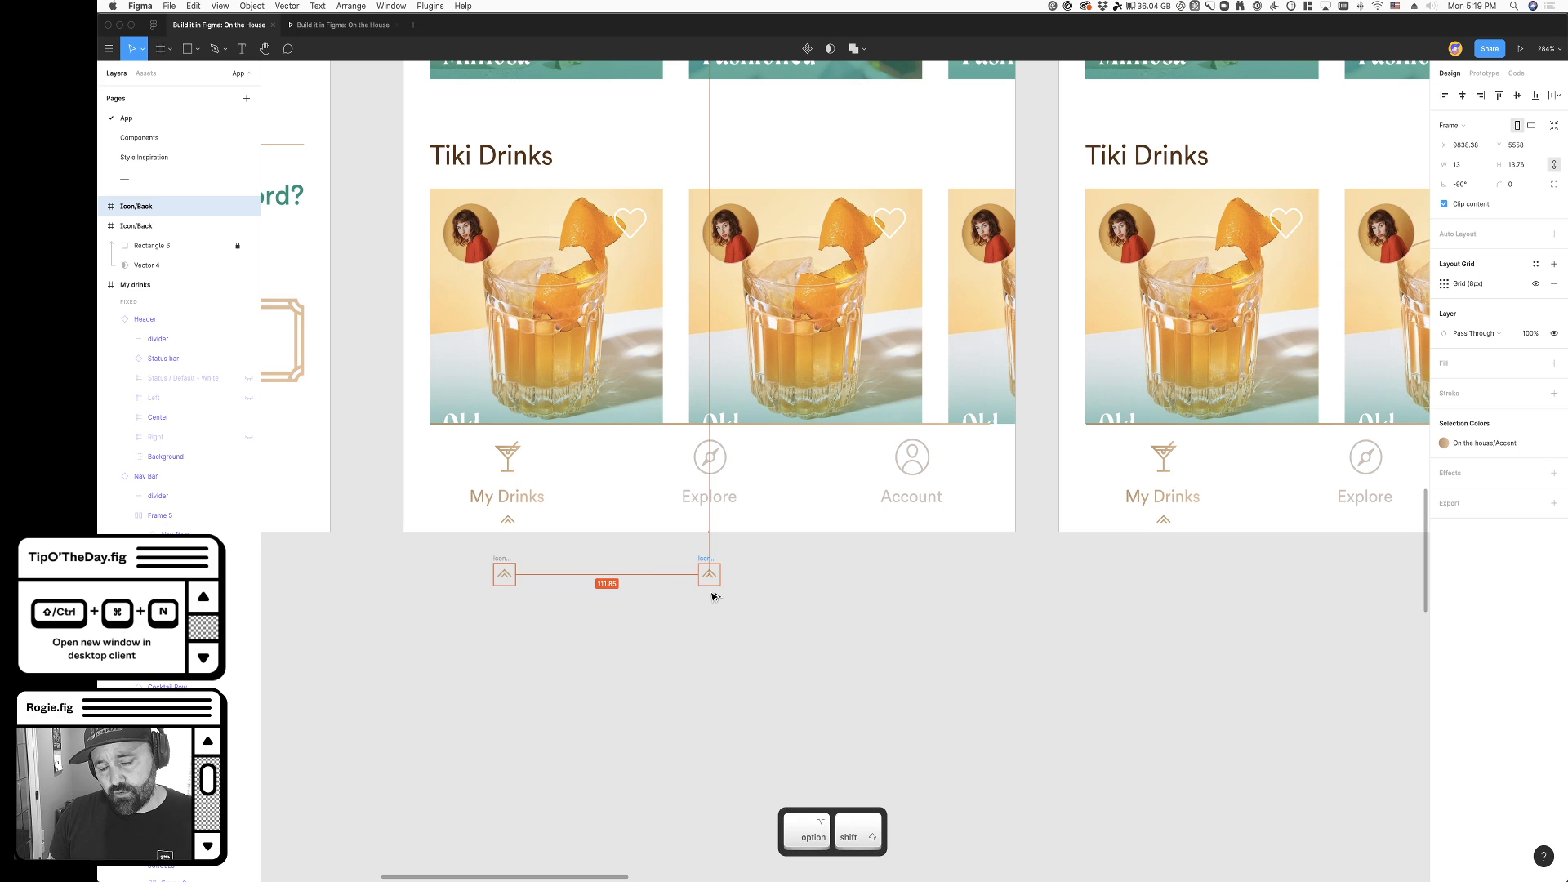
- Cut the loose chevron copy beneath My Drinks and select the remaining one beneath Explore
left_click(504, 574)
key("super+x")
left_click(706, 587)
left_click(683, 550)
left_click(705, 564)
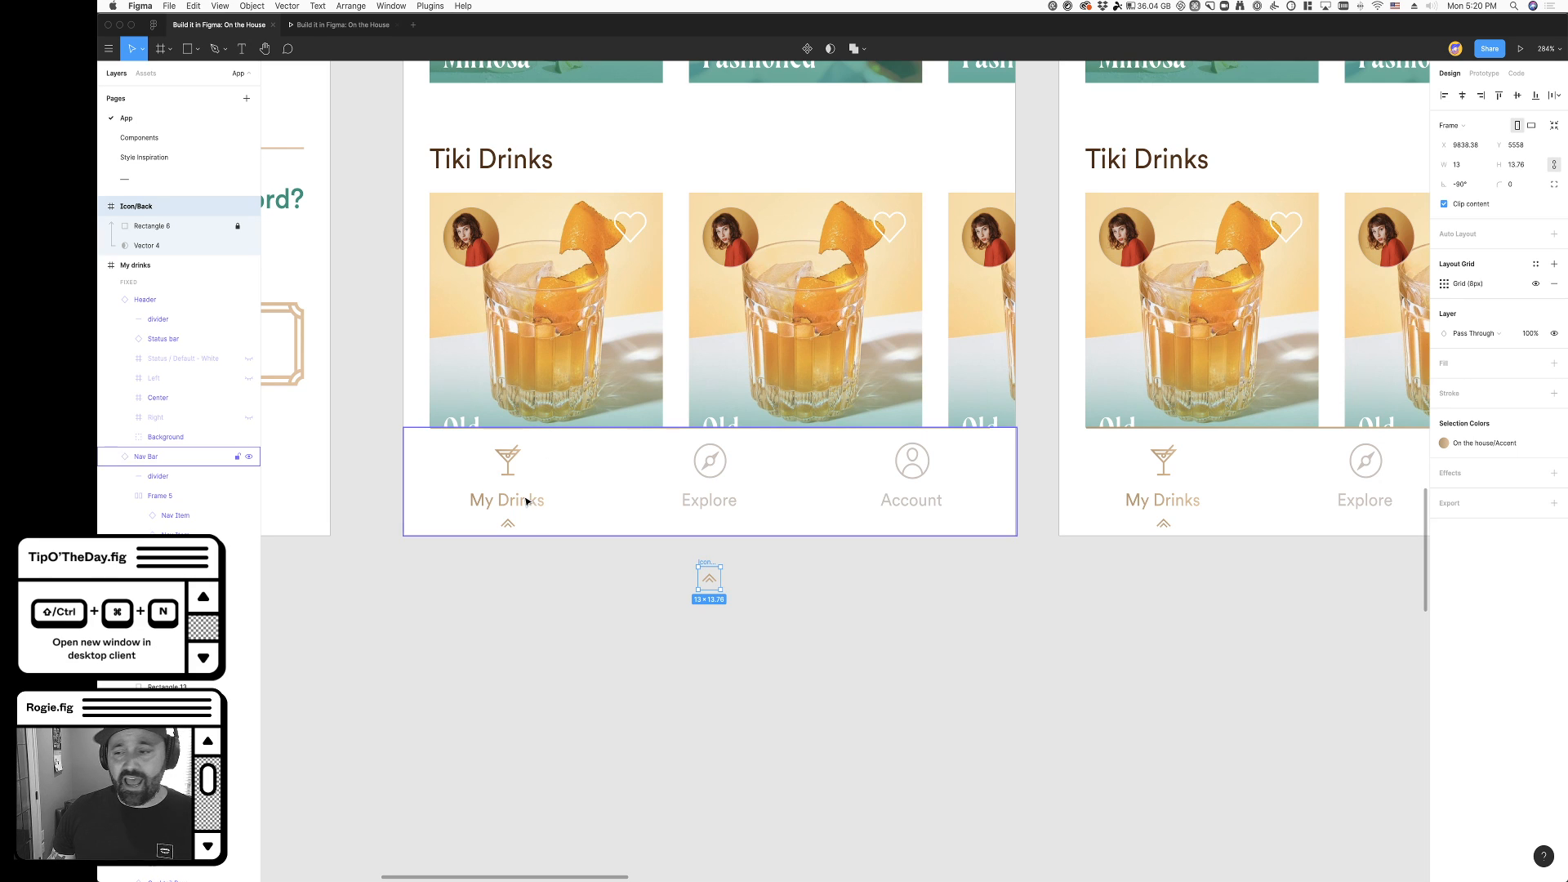
- Select the small circle inside the My Drinks cocktail icon in the original frame's navigation bar
key("super")
left_click(508, 456, "super")
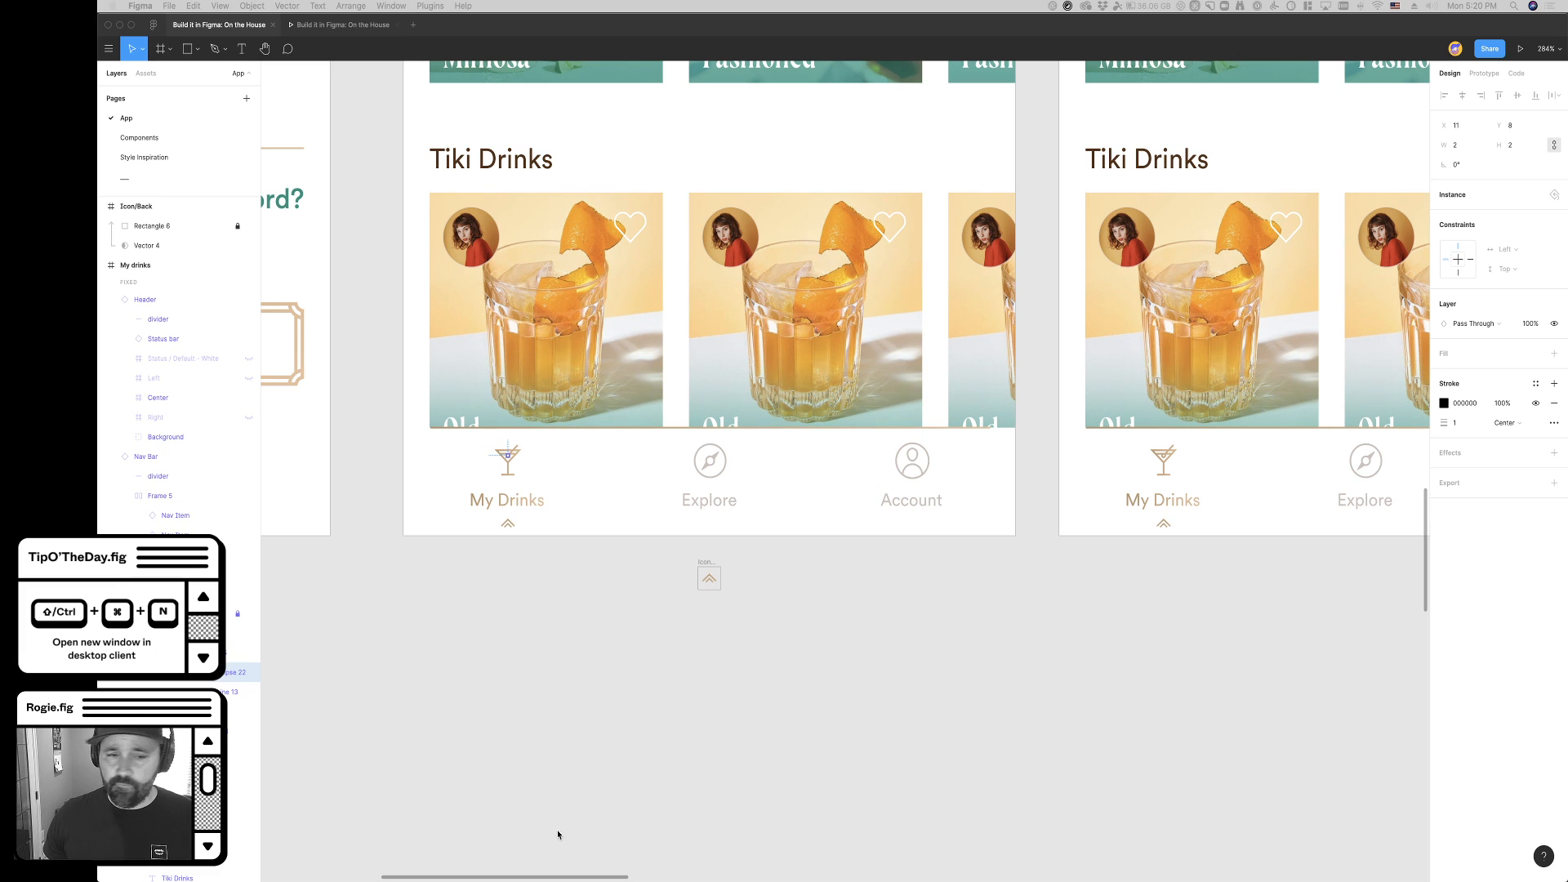
left_click(653, 762)
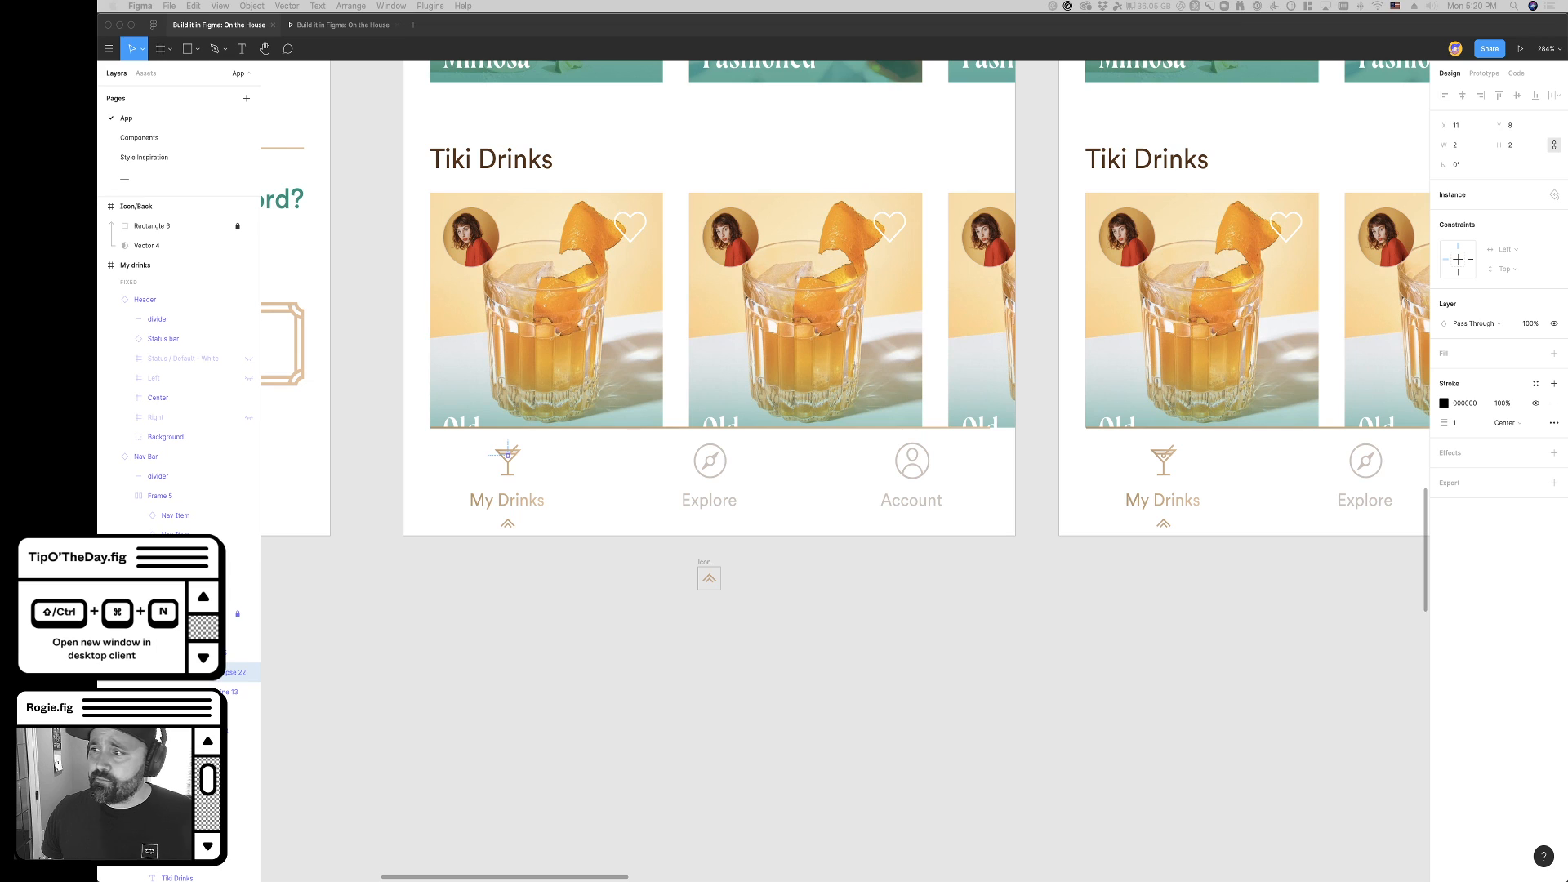
- Examine the loose chevron frame on the canvas and the navigation bar of the original My Drinks frame
left_click(814, 608)
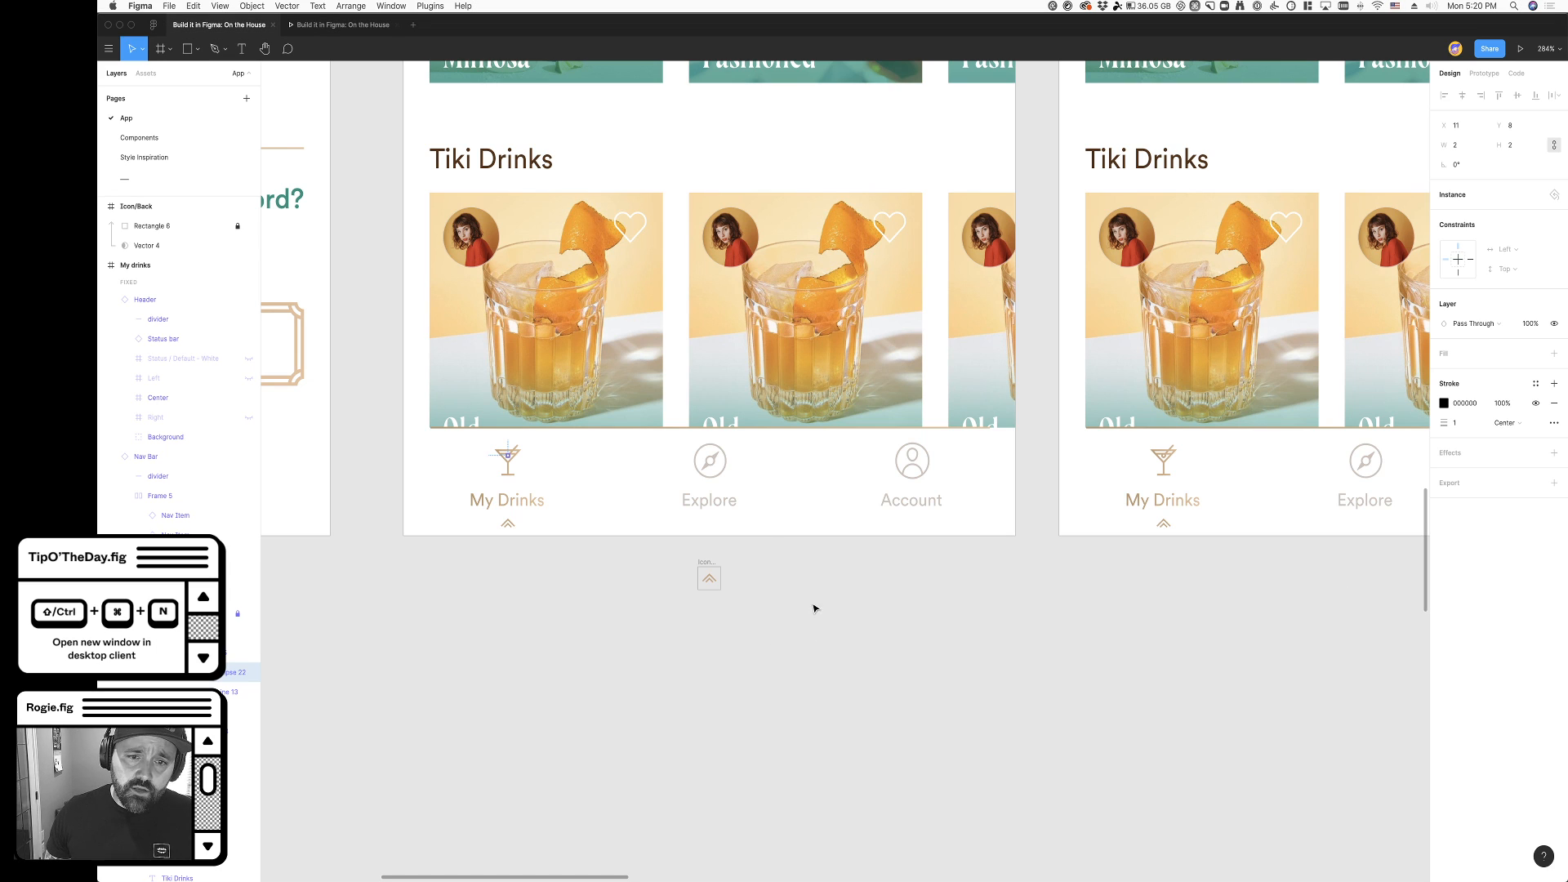
left_click(707, 576)
left_click(819, 651)
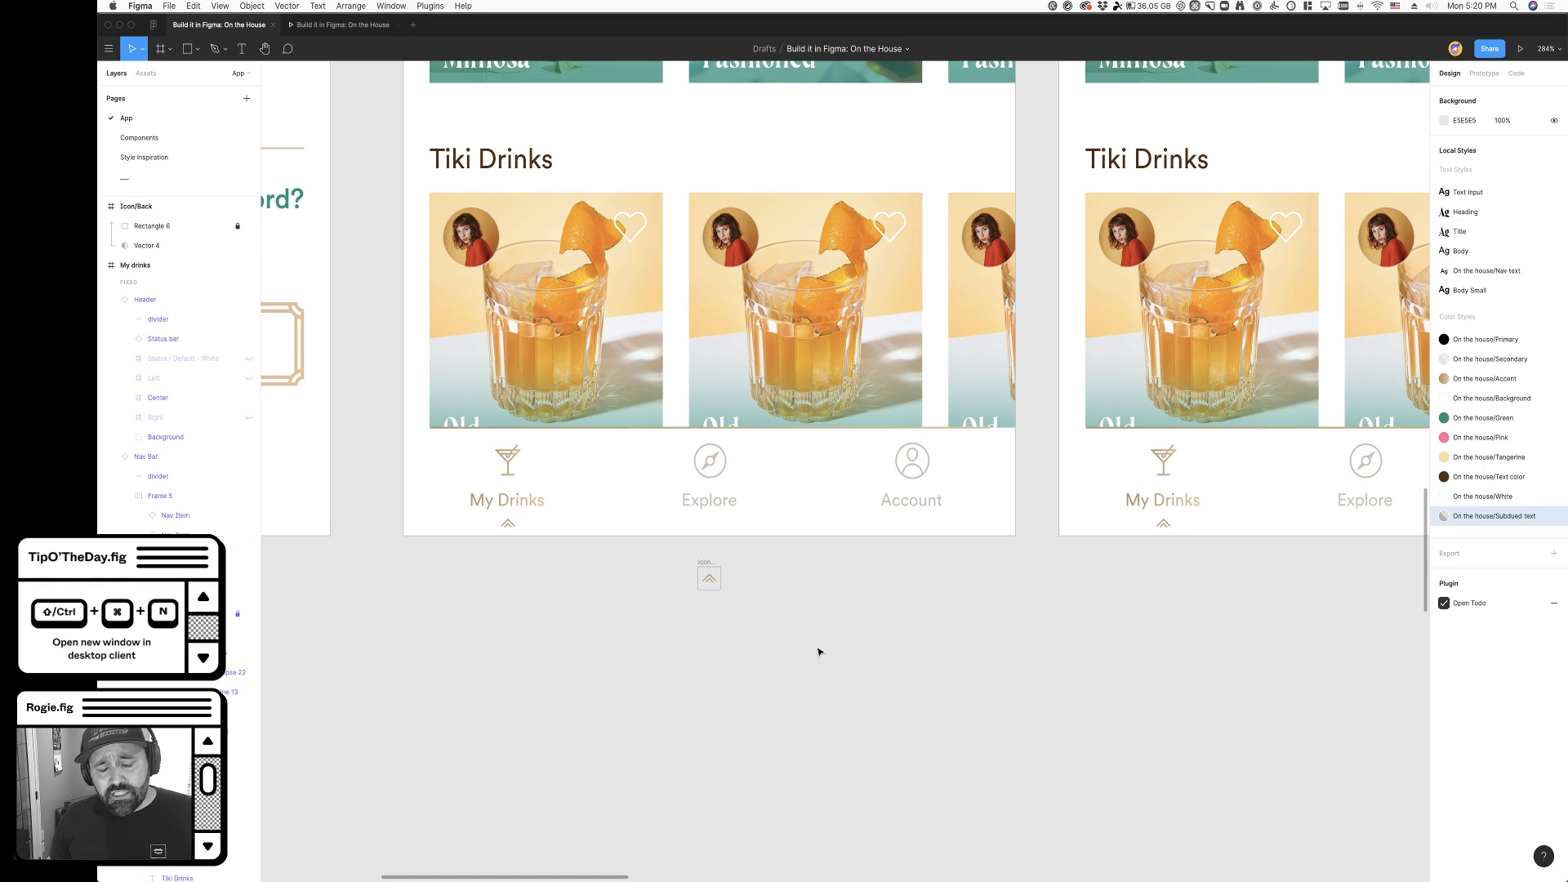
left_click(709, 565)
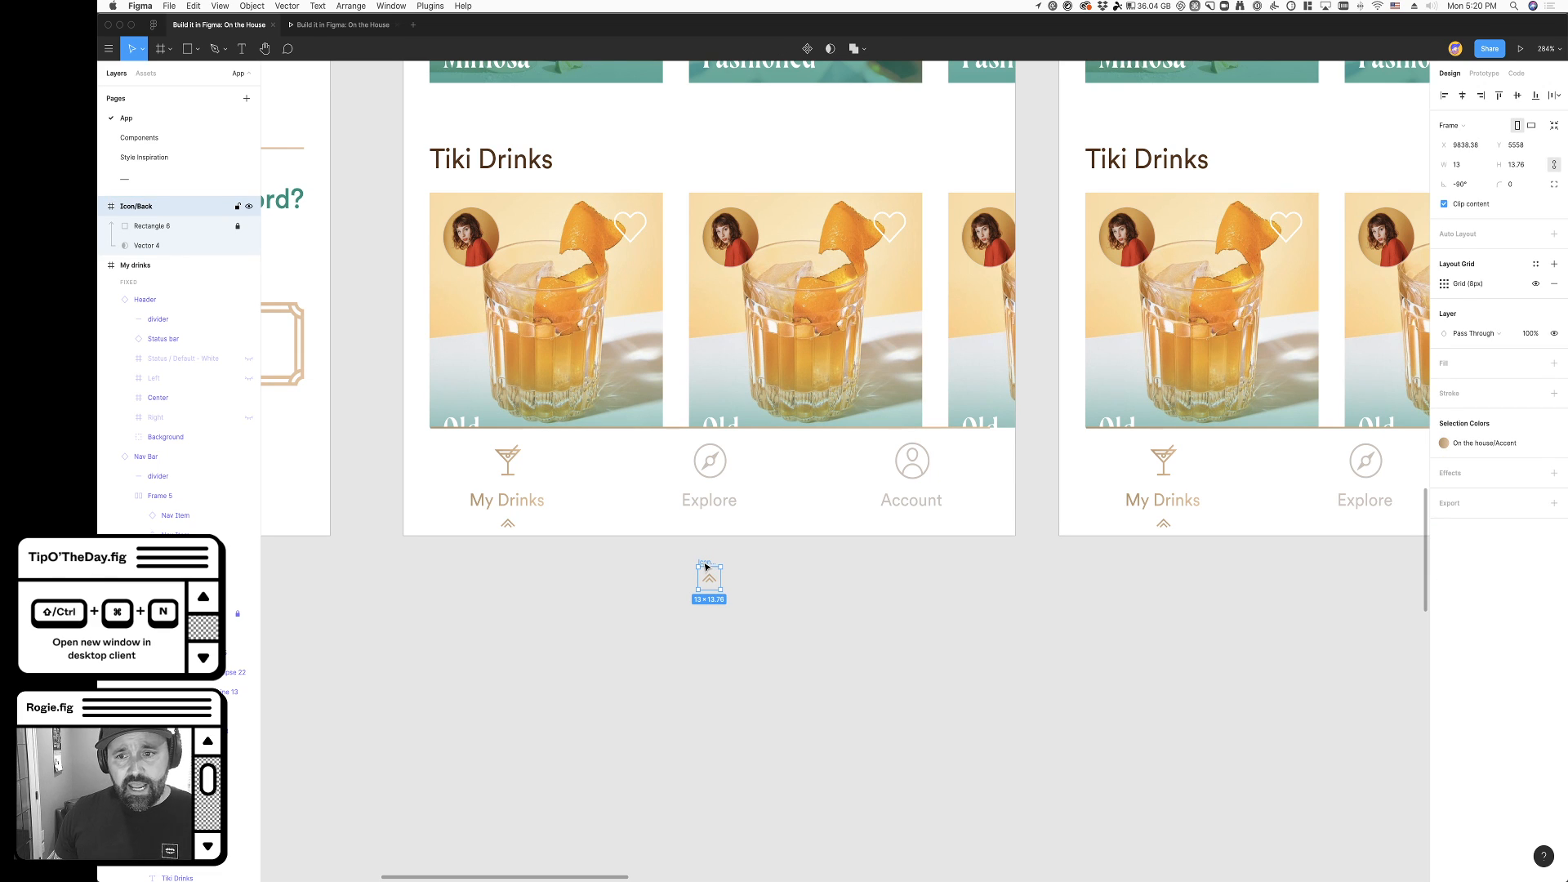
scroll(851, 539, "right", 3)
left_click(762, 623)
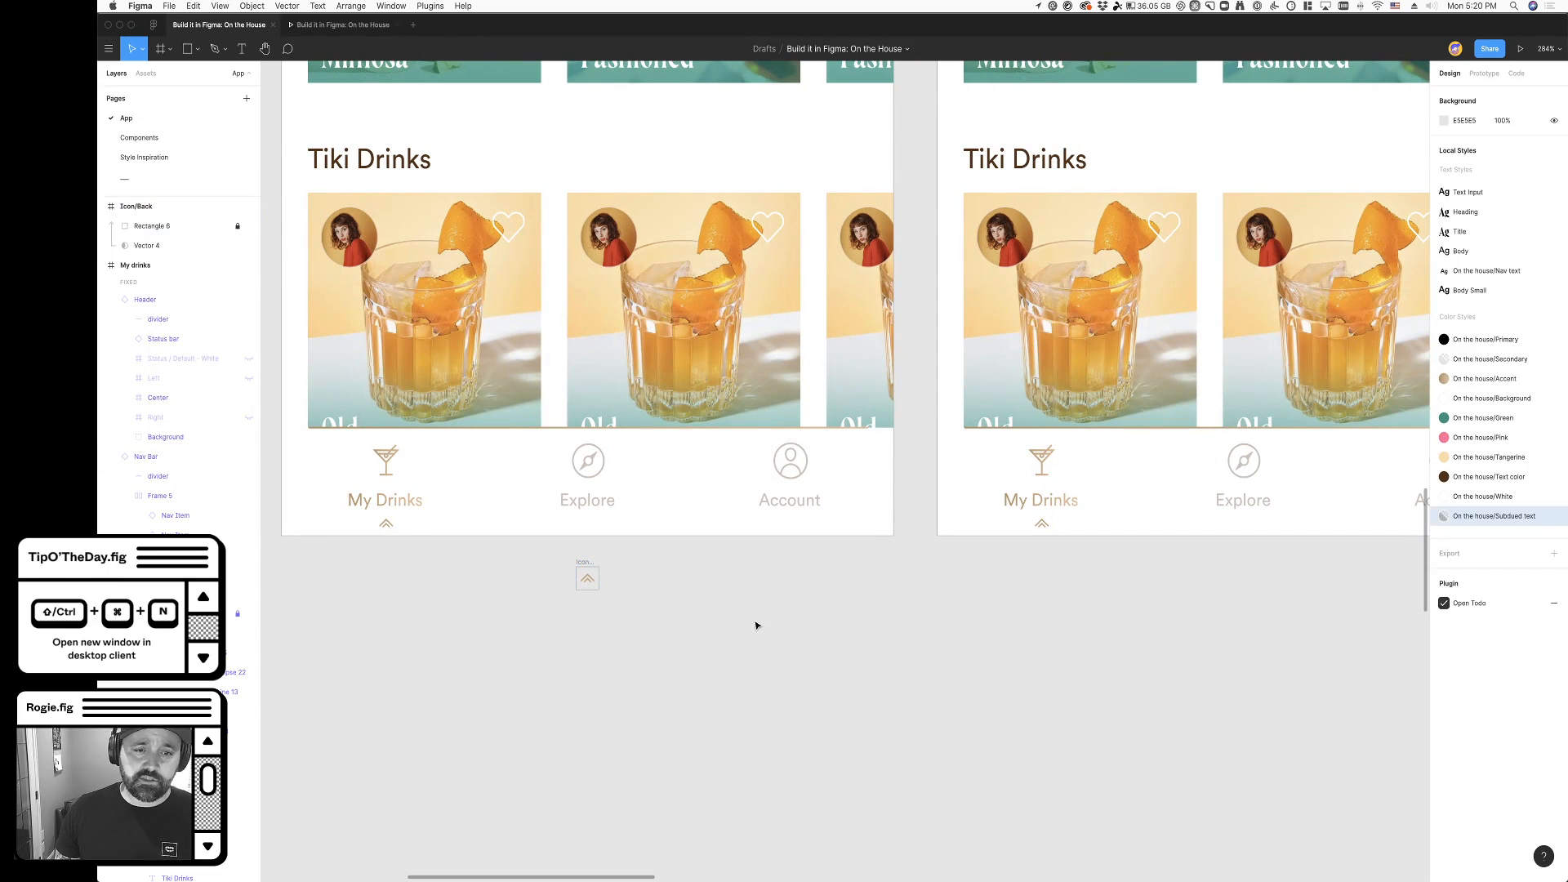
scroll(749, 622, "down", 5)
left_click(577, 581)
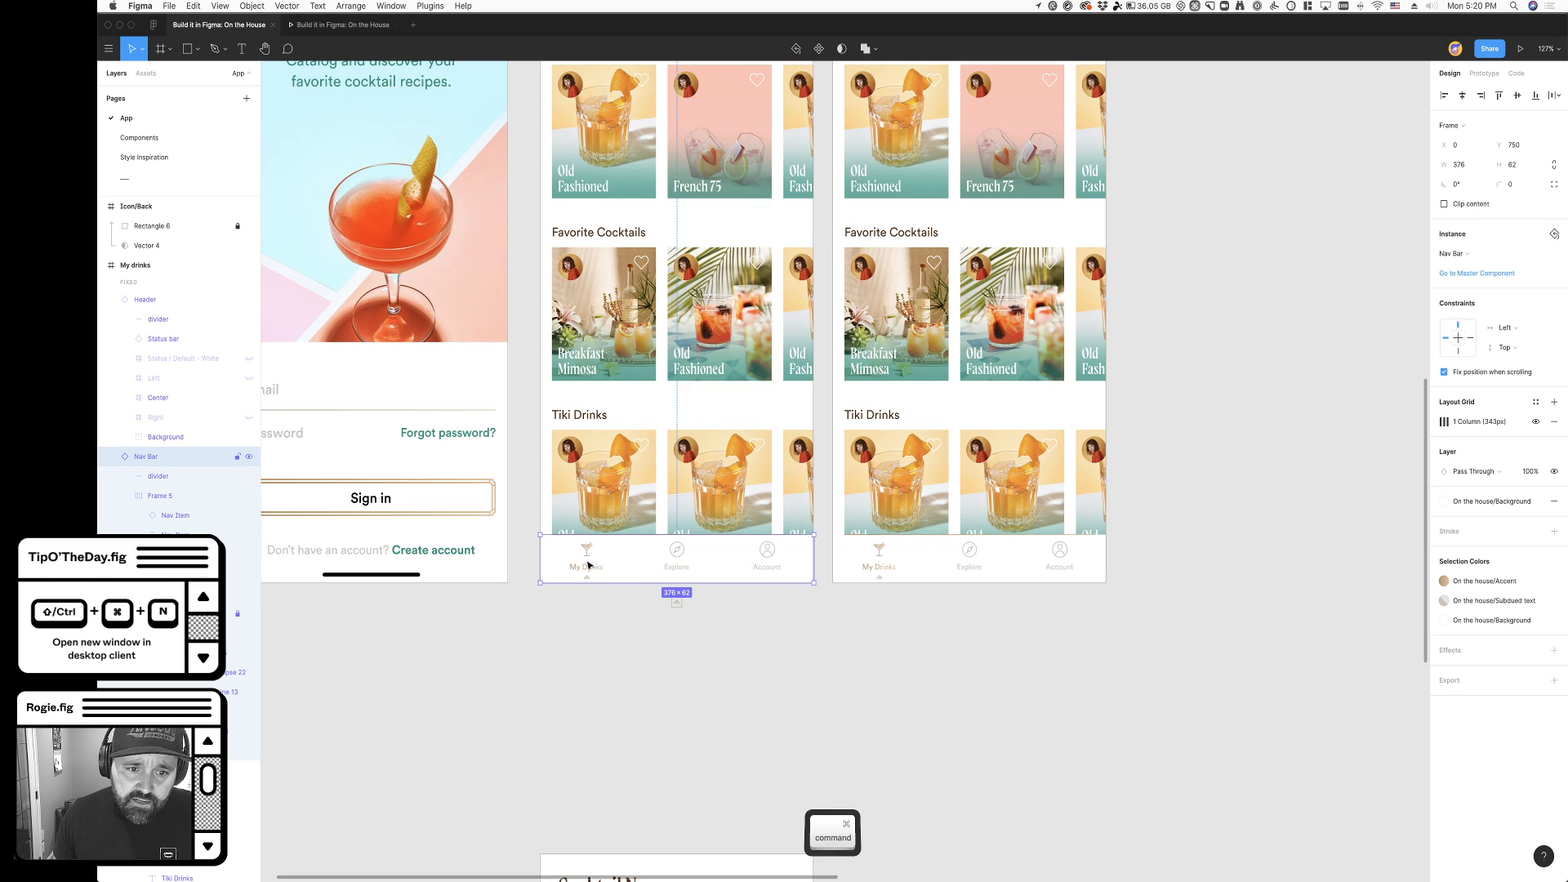
scroll(588, 552, "up", 5)
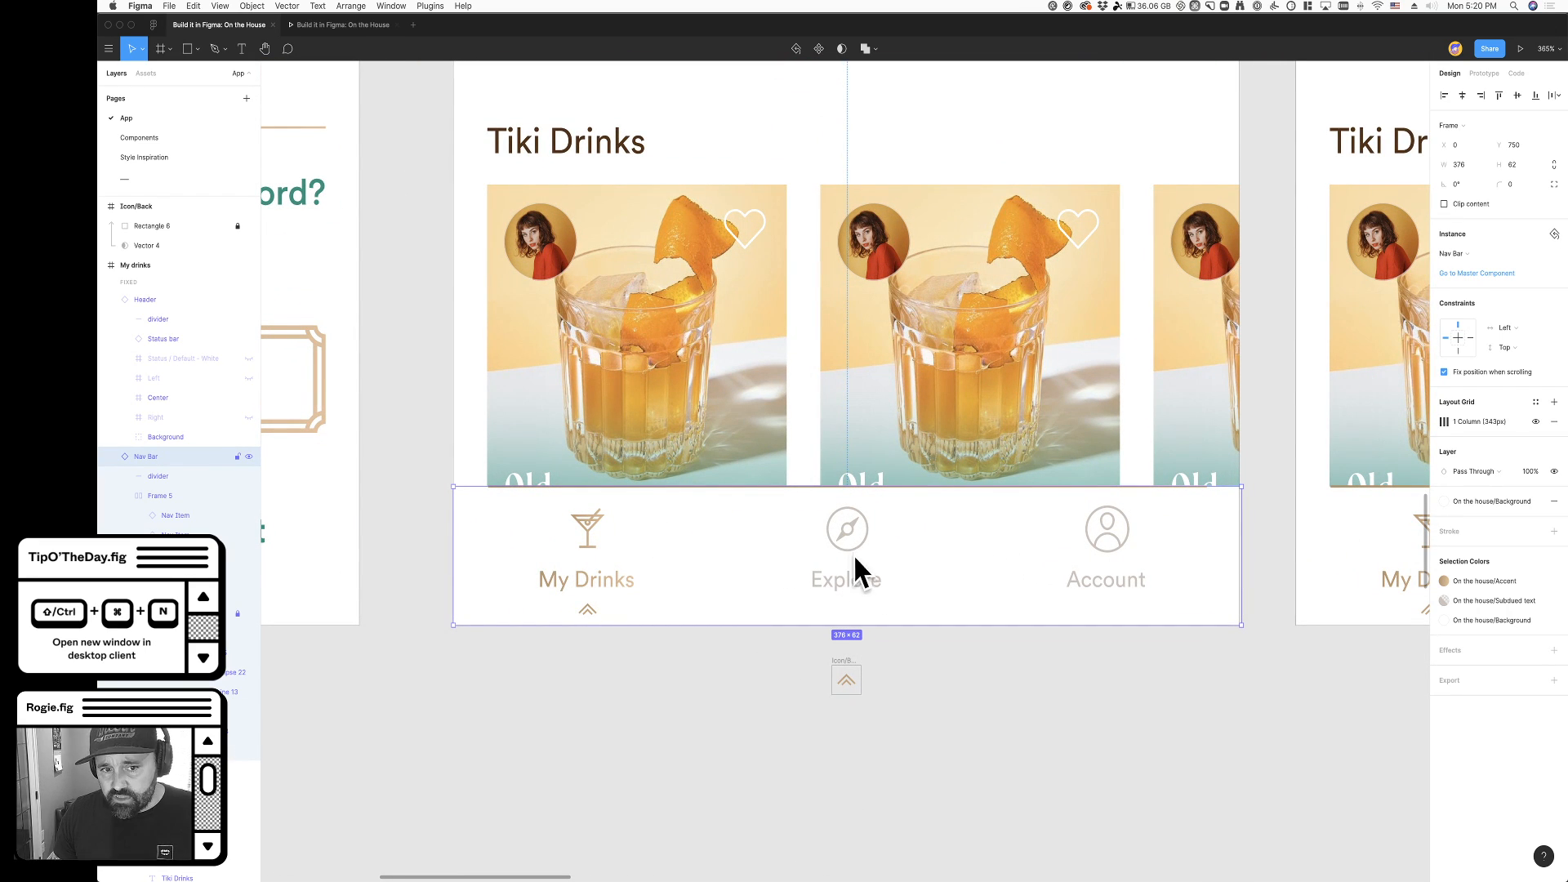
left_click(729, 650)
- Darken and mute both gradient stops of the On the house/Accent colour style, to about A68D71 and D6B798
scroll(662, 725, "down", 3)
scroll(796, 721, "down", 5)
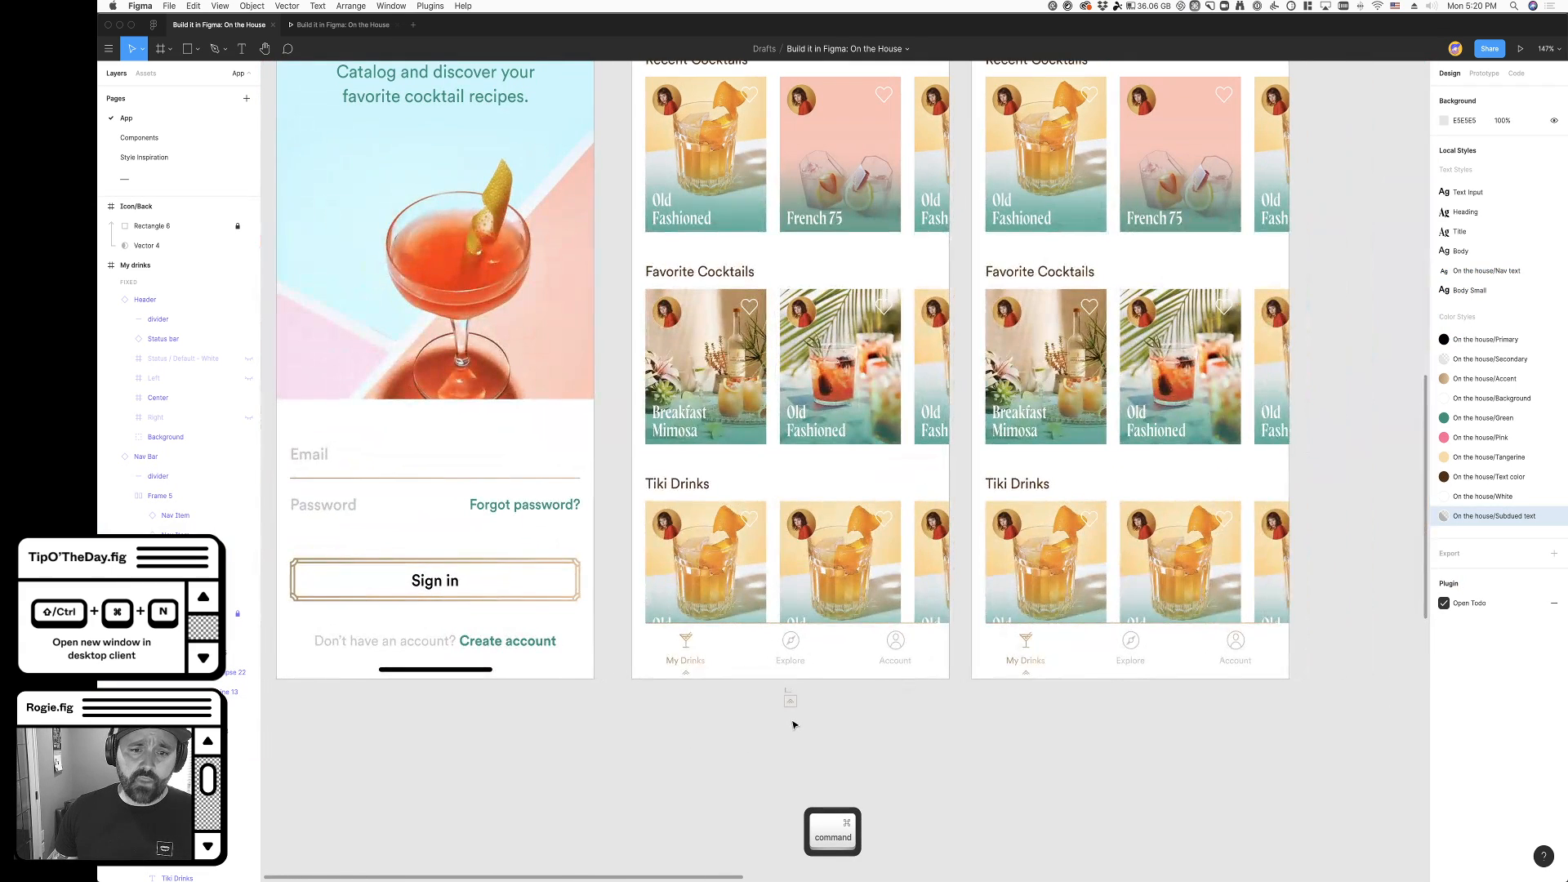
scroll(817, 725, "right", 1)
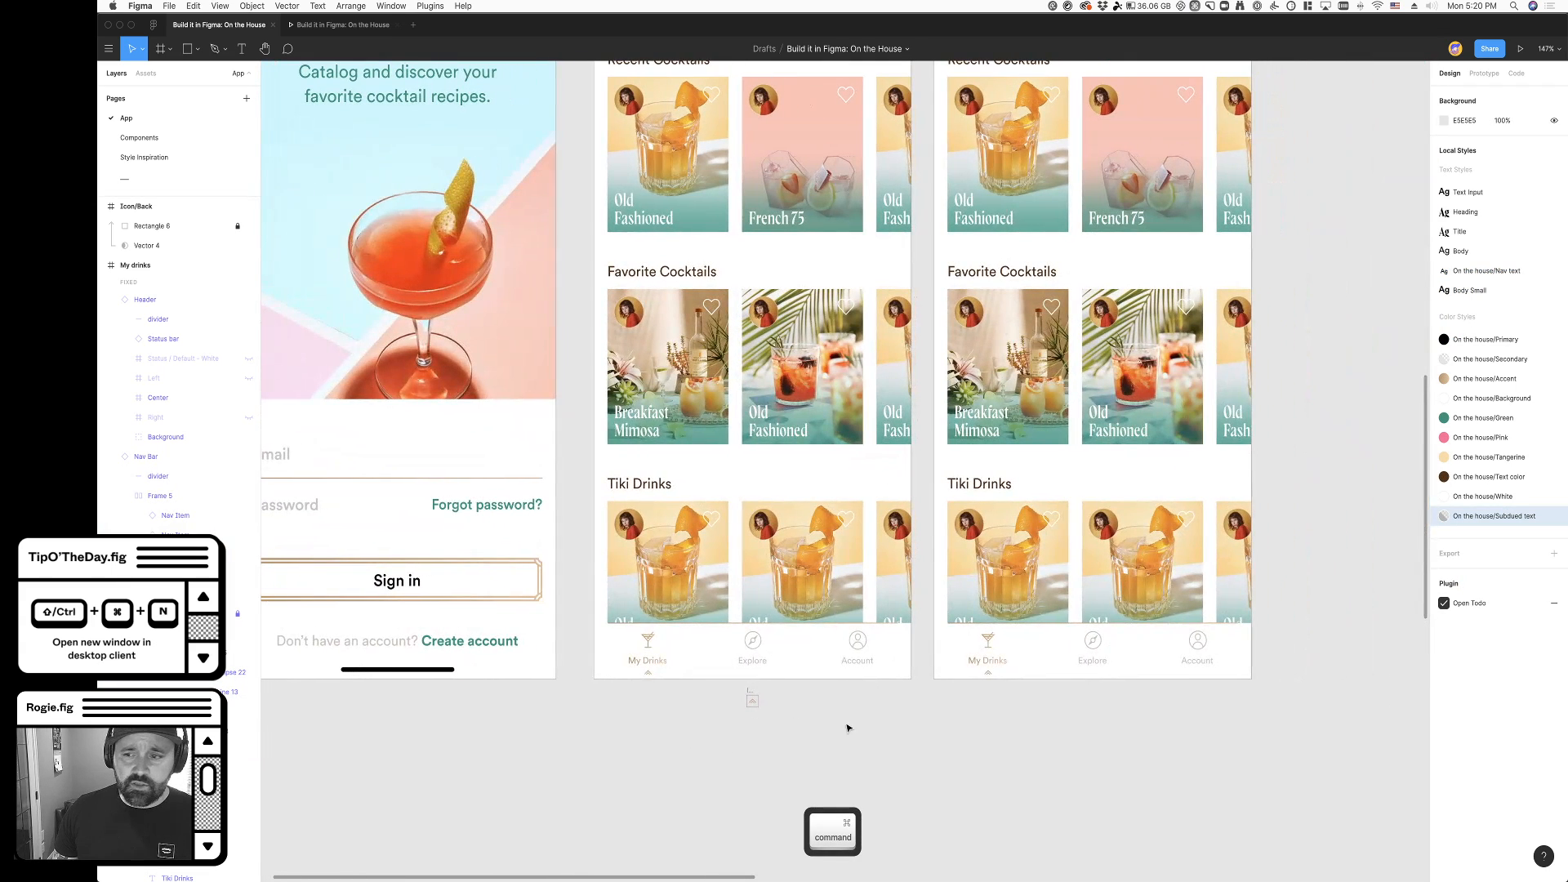
left_click(1547, 379)
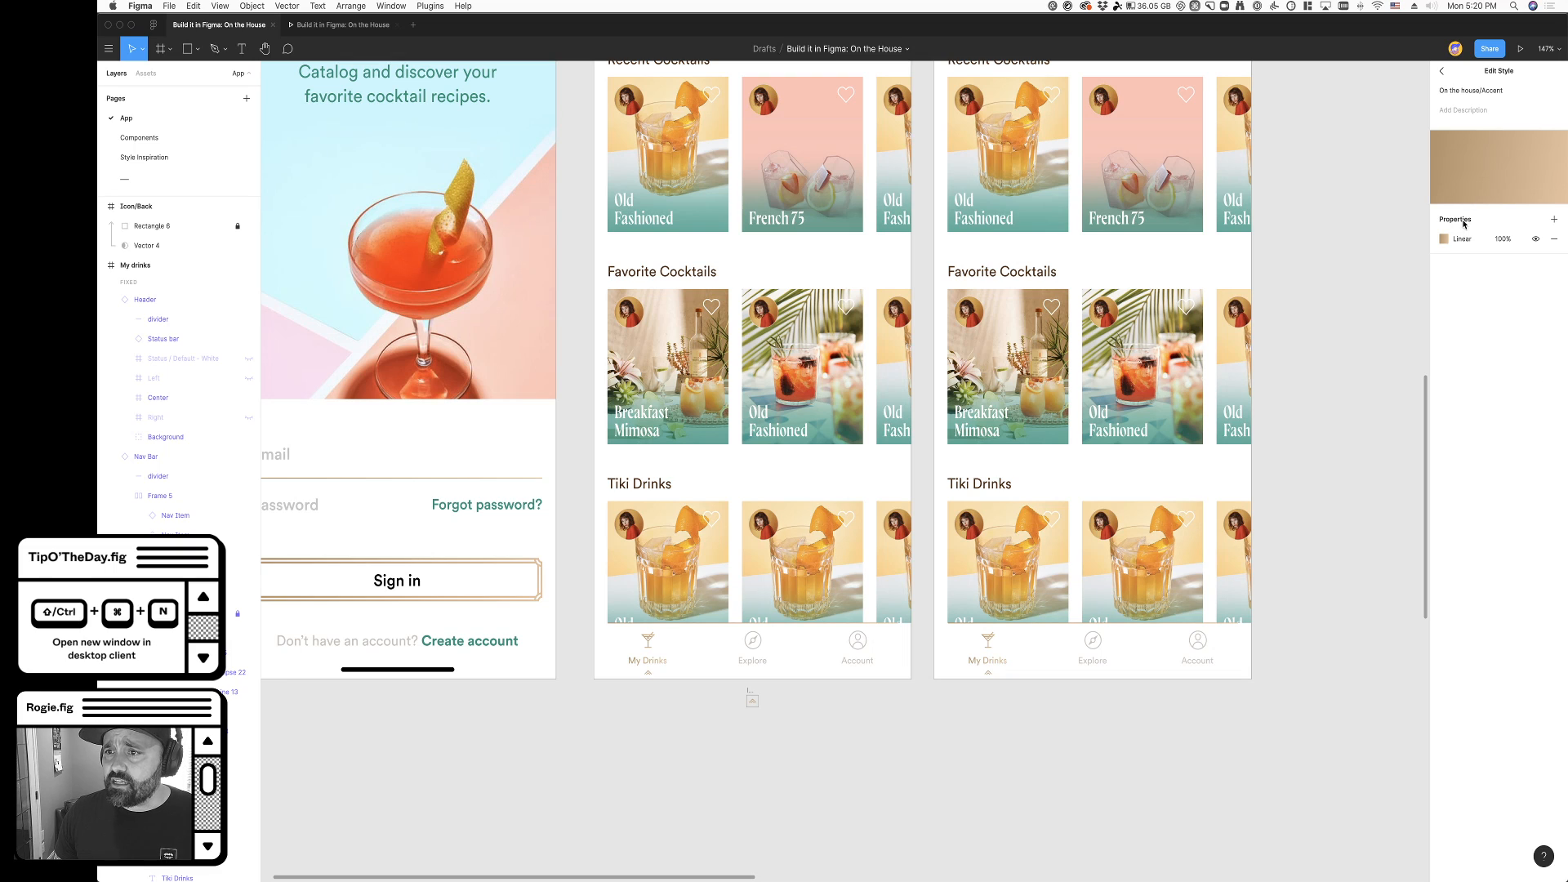
left_click(1444, 238)
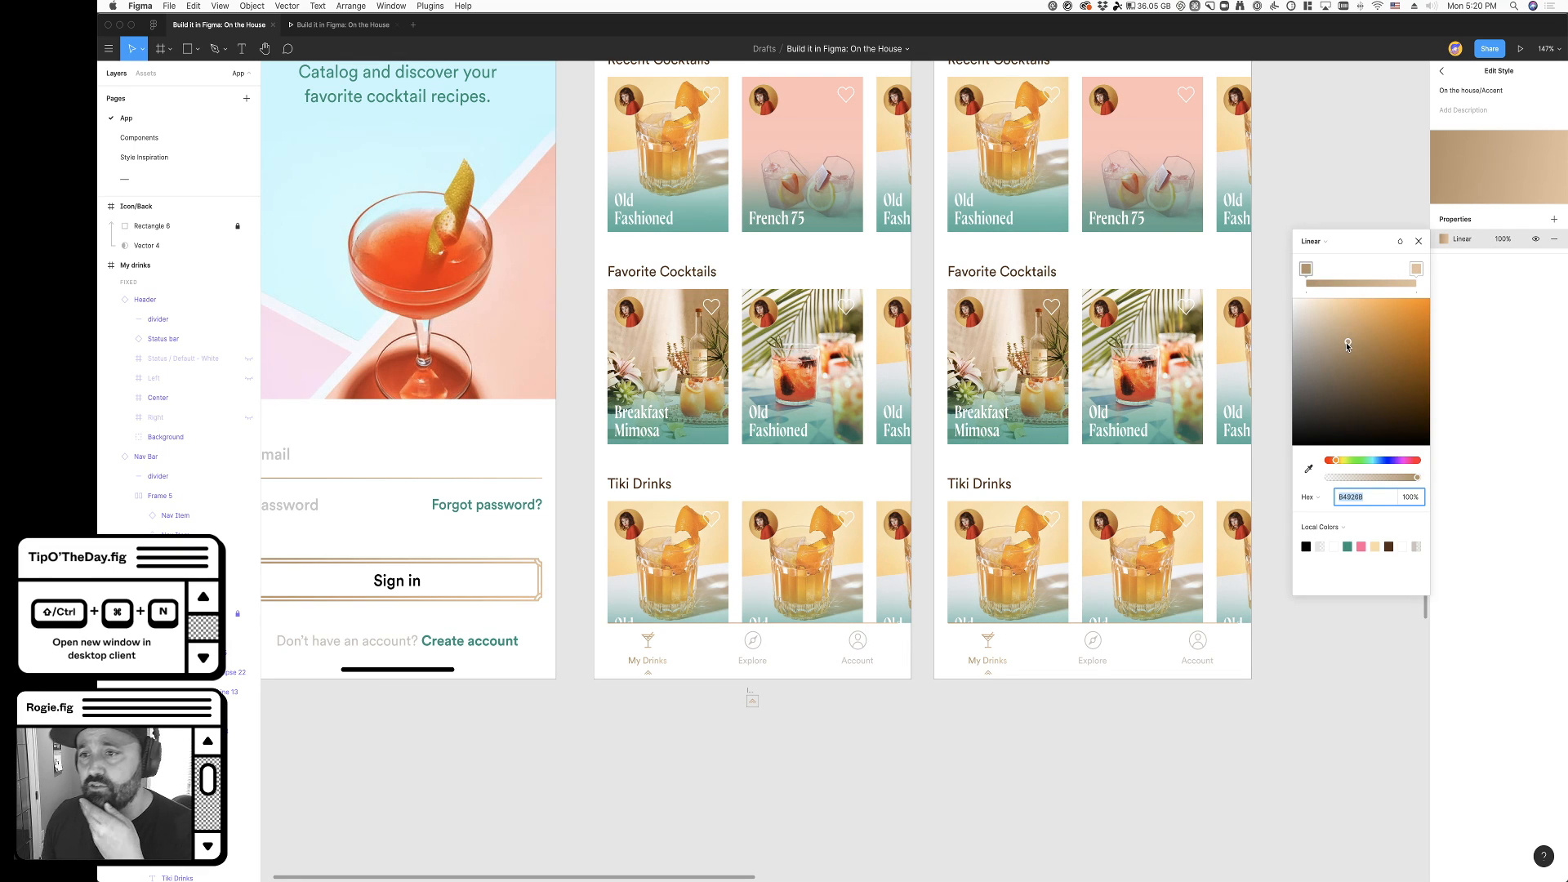
left_click_drag(1347, 345, 1339, 356)
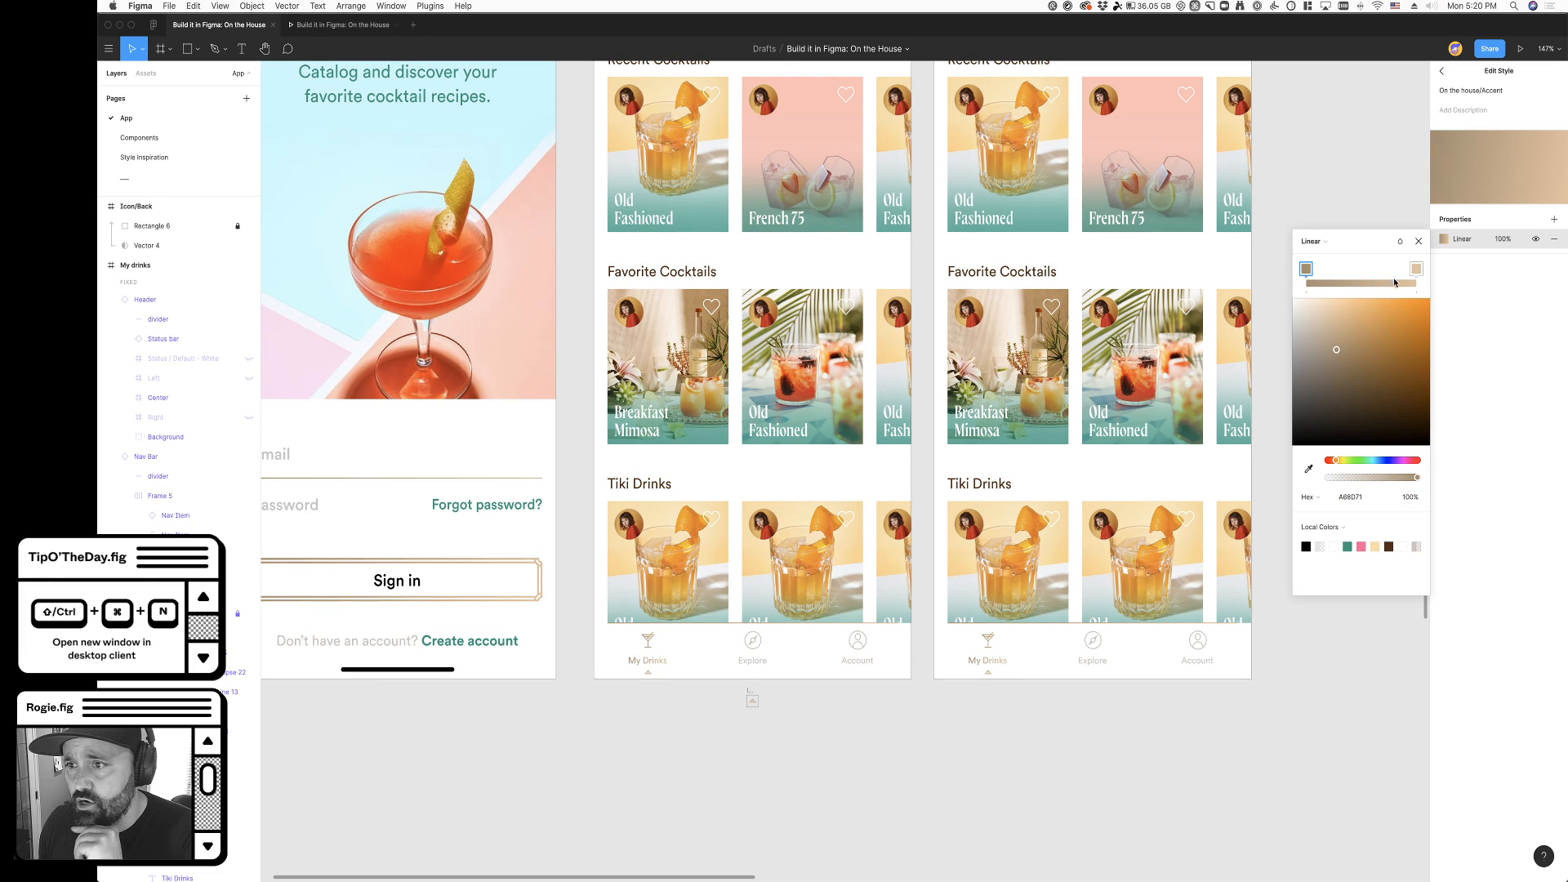
left_click(1416, 269)
left_click_drag(1332, 313, 1330, 325)
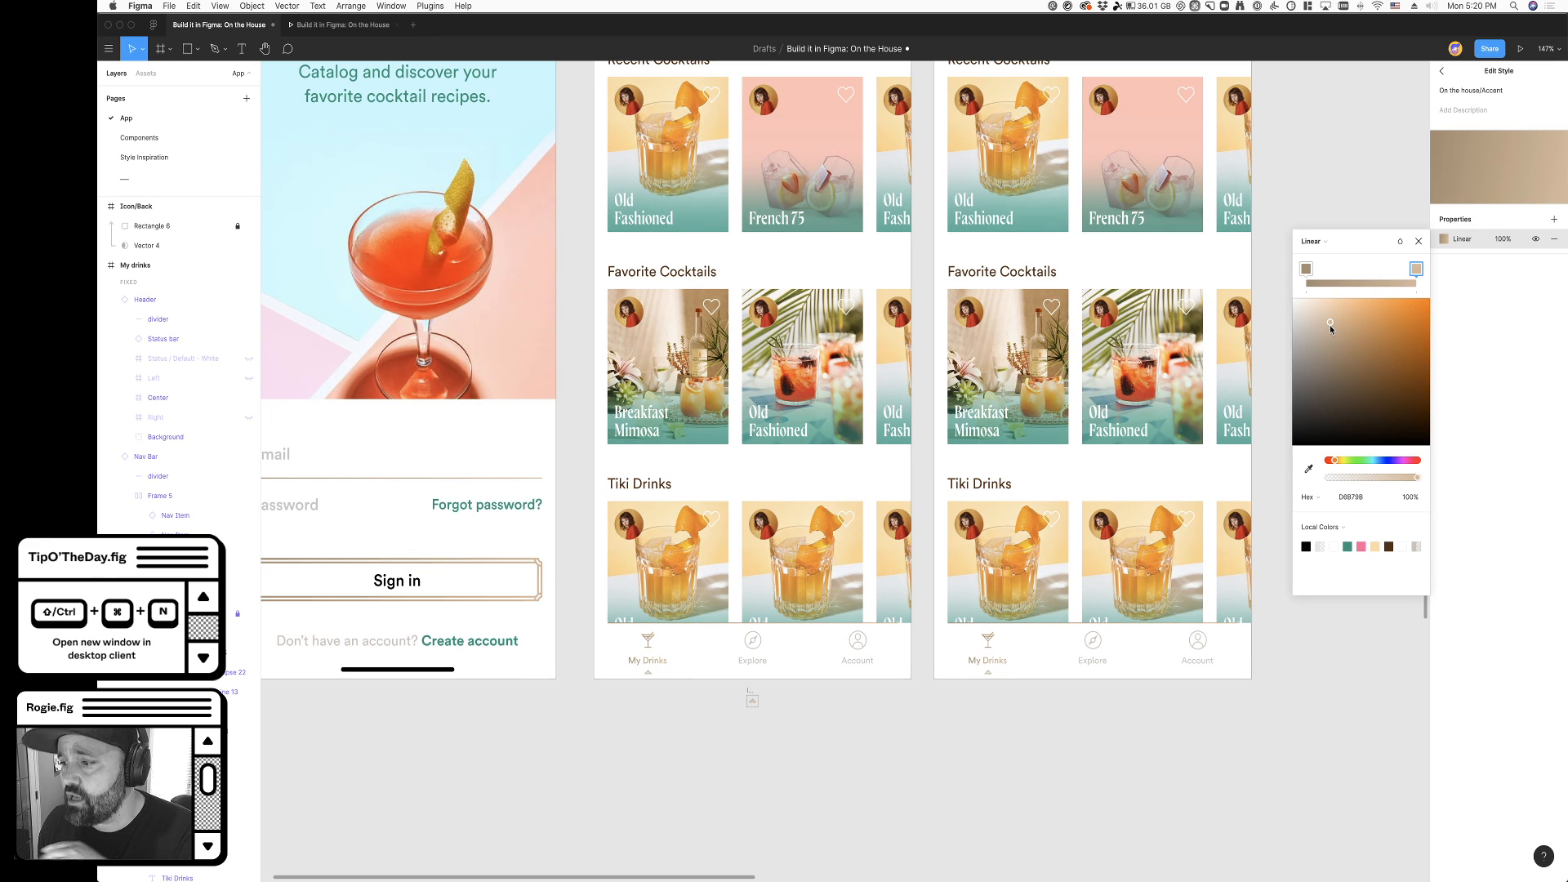
left_click(1363, 182)
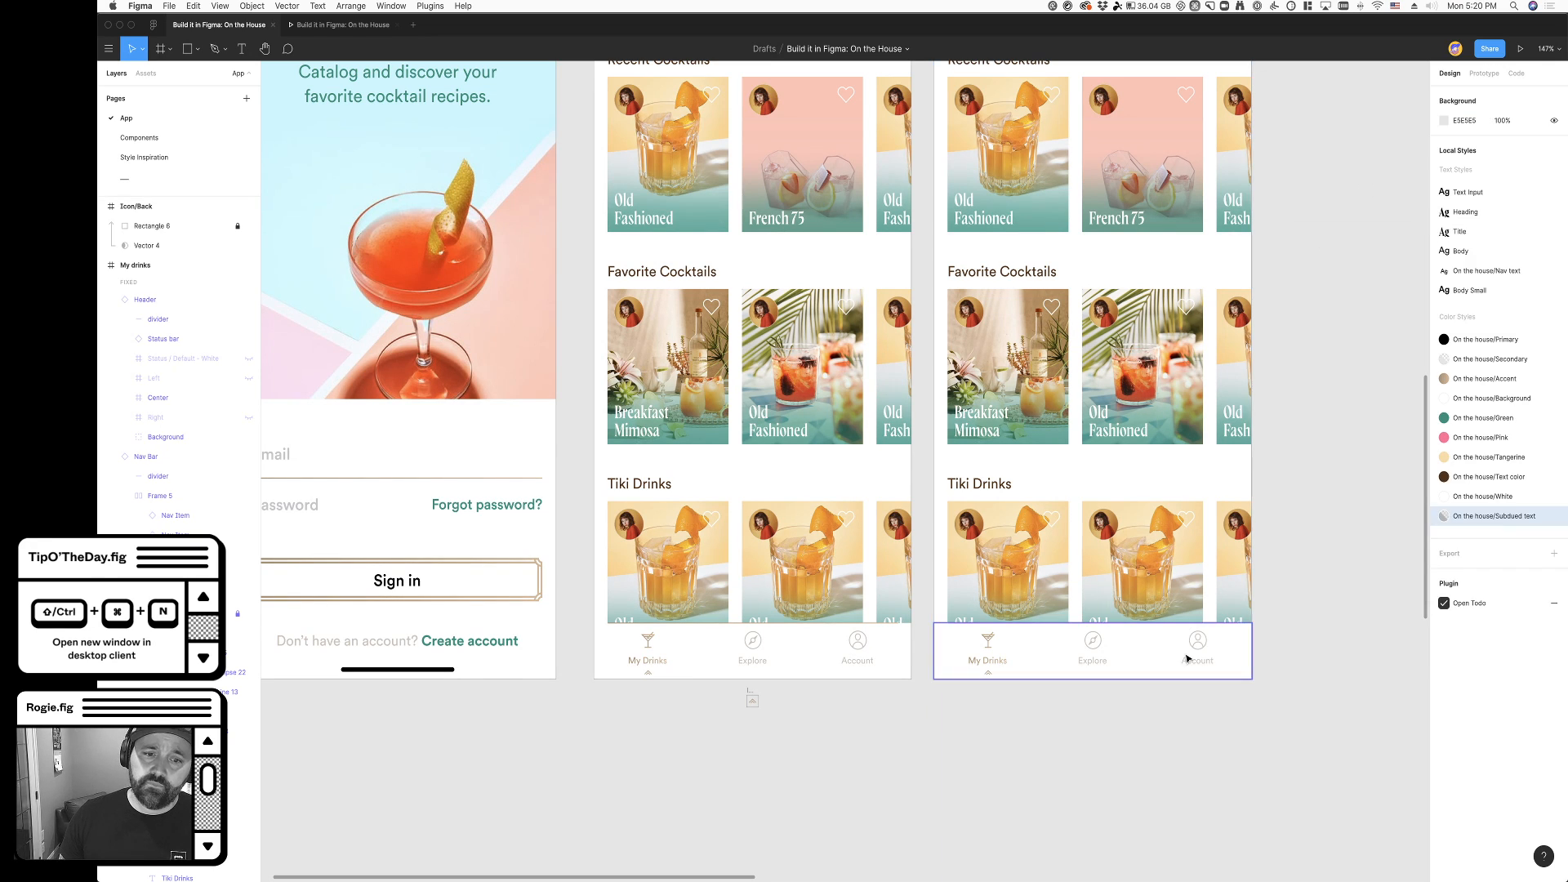
- Cut the loose chevron frame from the canvas beneath the Explore nav item
scroll(655, 712, "up", 5)
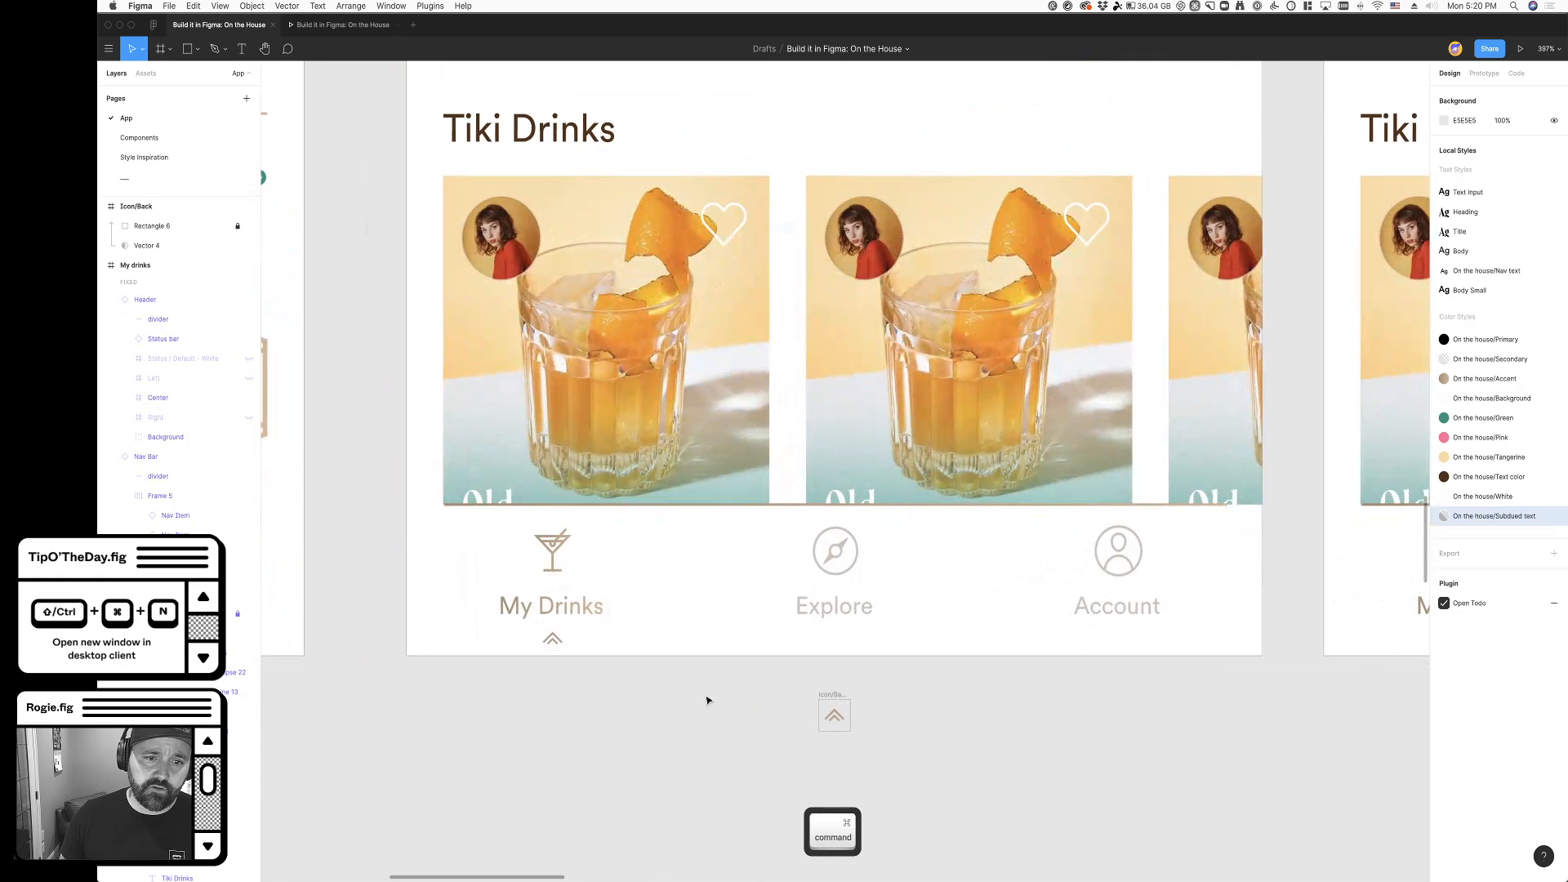
scroll(720, 698, "right", 1)
scroll(690, 690, "right", 3)
left_click(702, 707)
key("super+x")
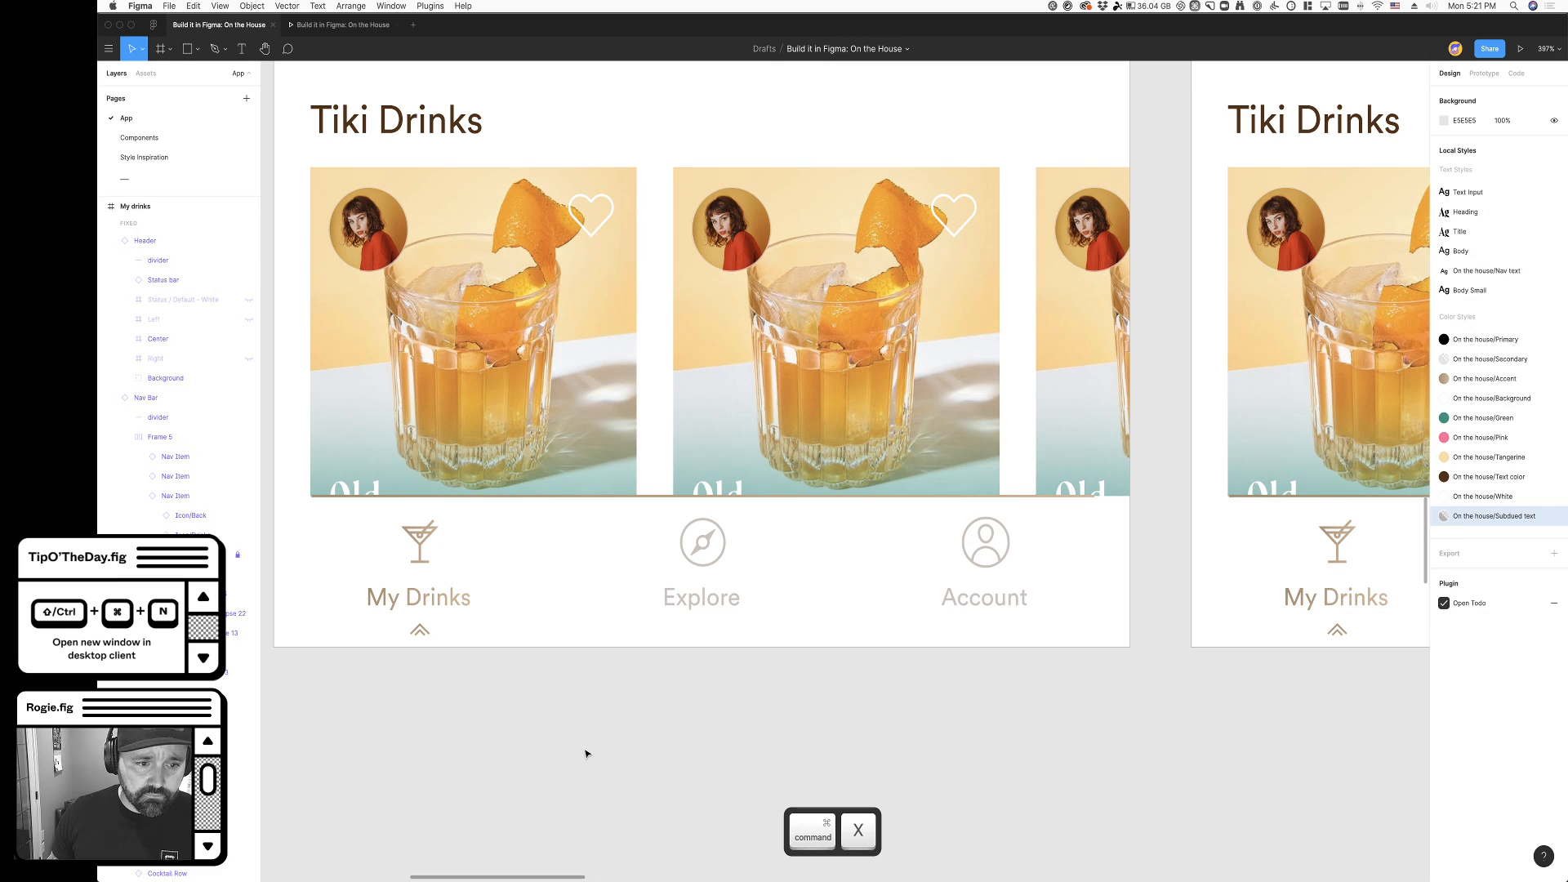
- Inspect the original frame's navigation bar instance and its nested My Drinks nav item
left_click(490, 631)
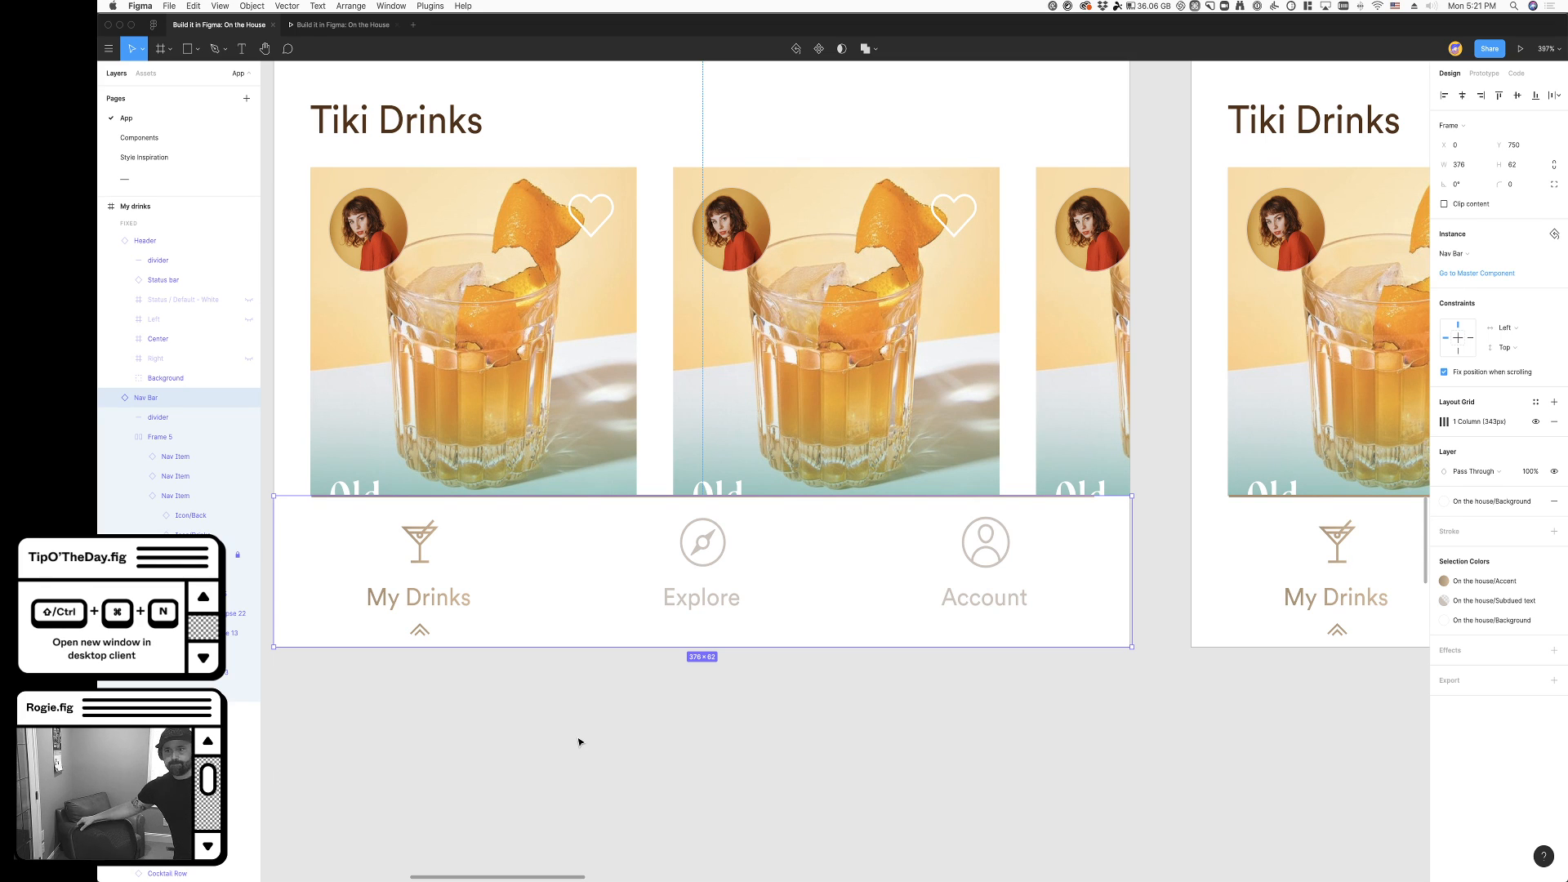
left_click(708, 731)
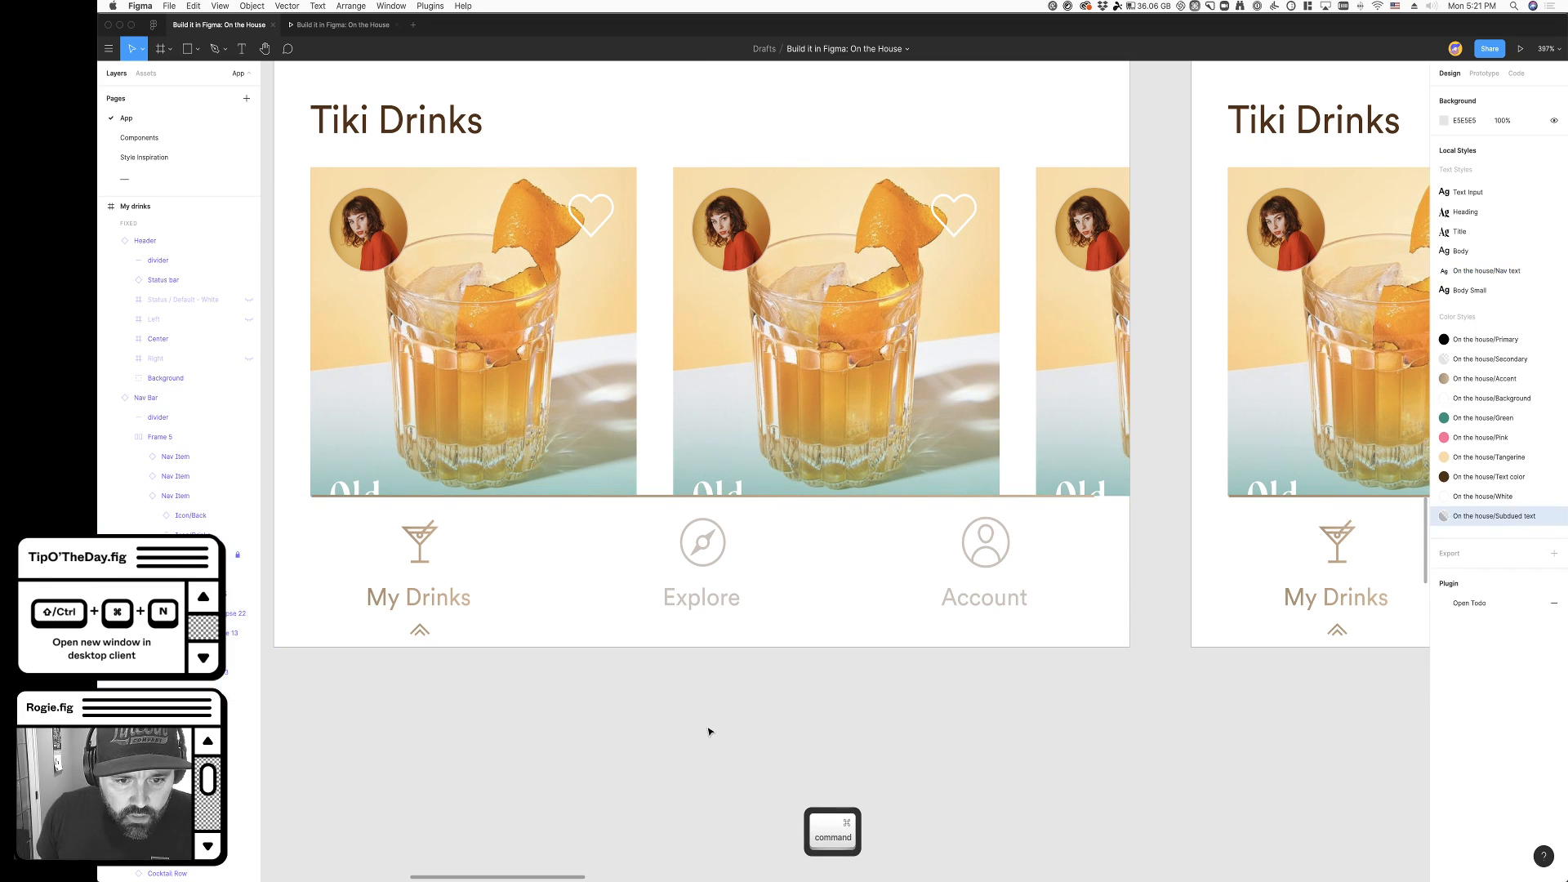
scroll(709, 731, "down", 6)
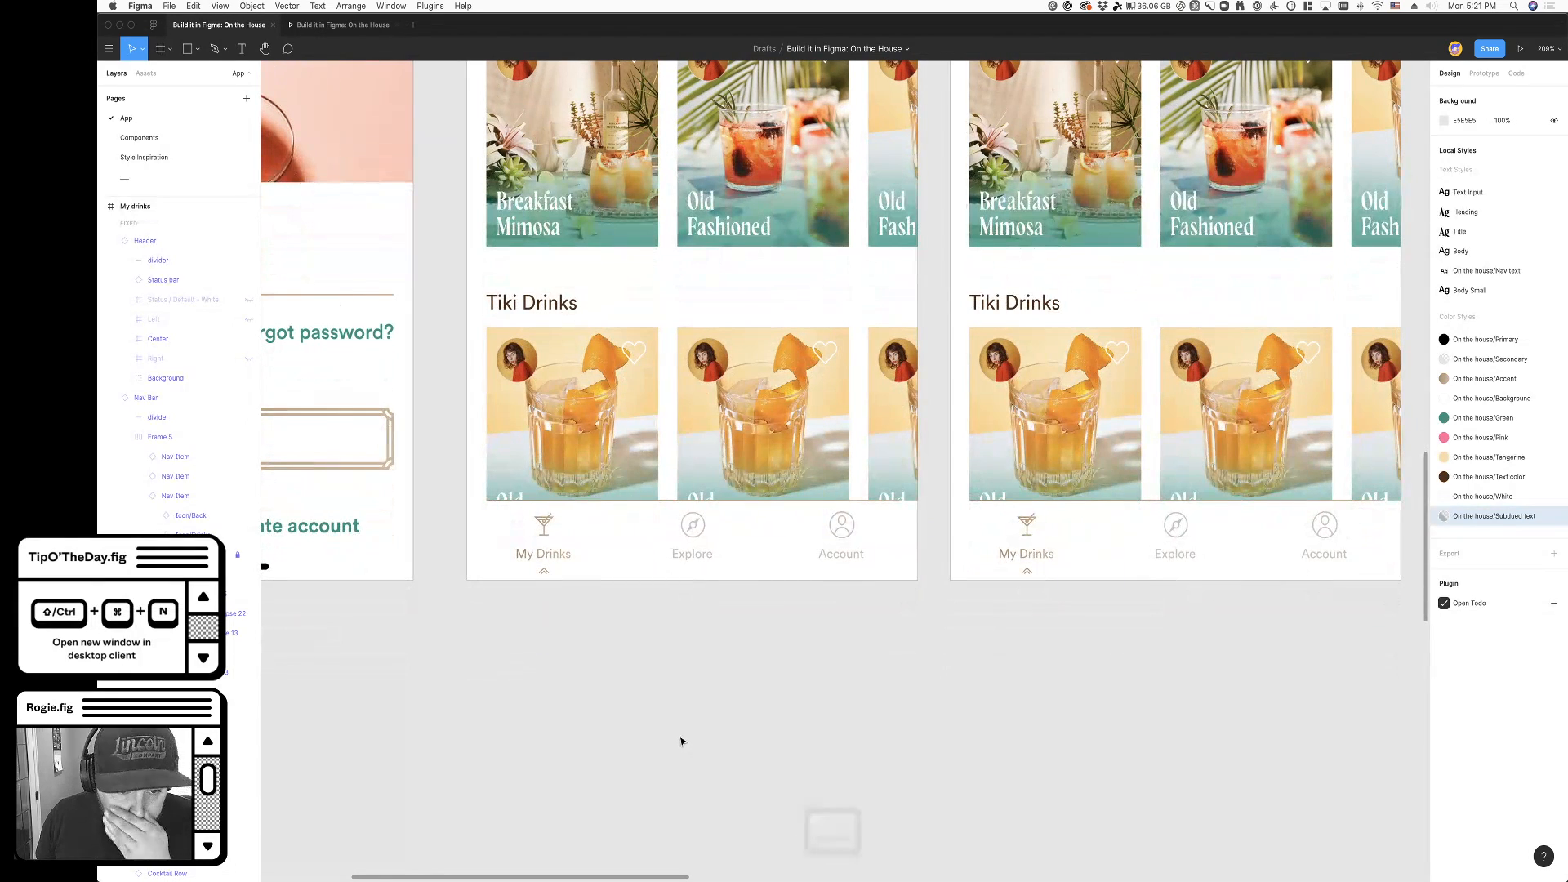
scroll(682, 741, "right", 3)
left_click(458, 555)
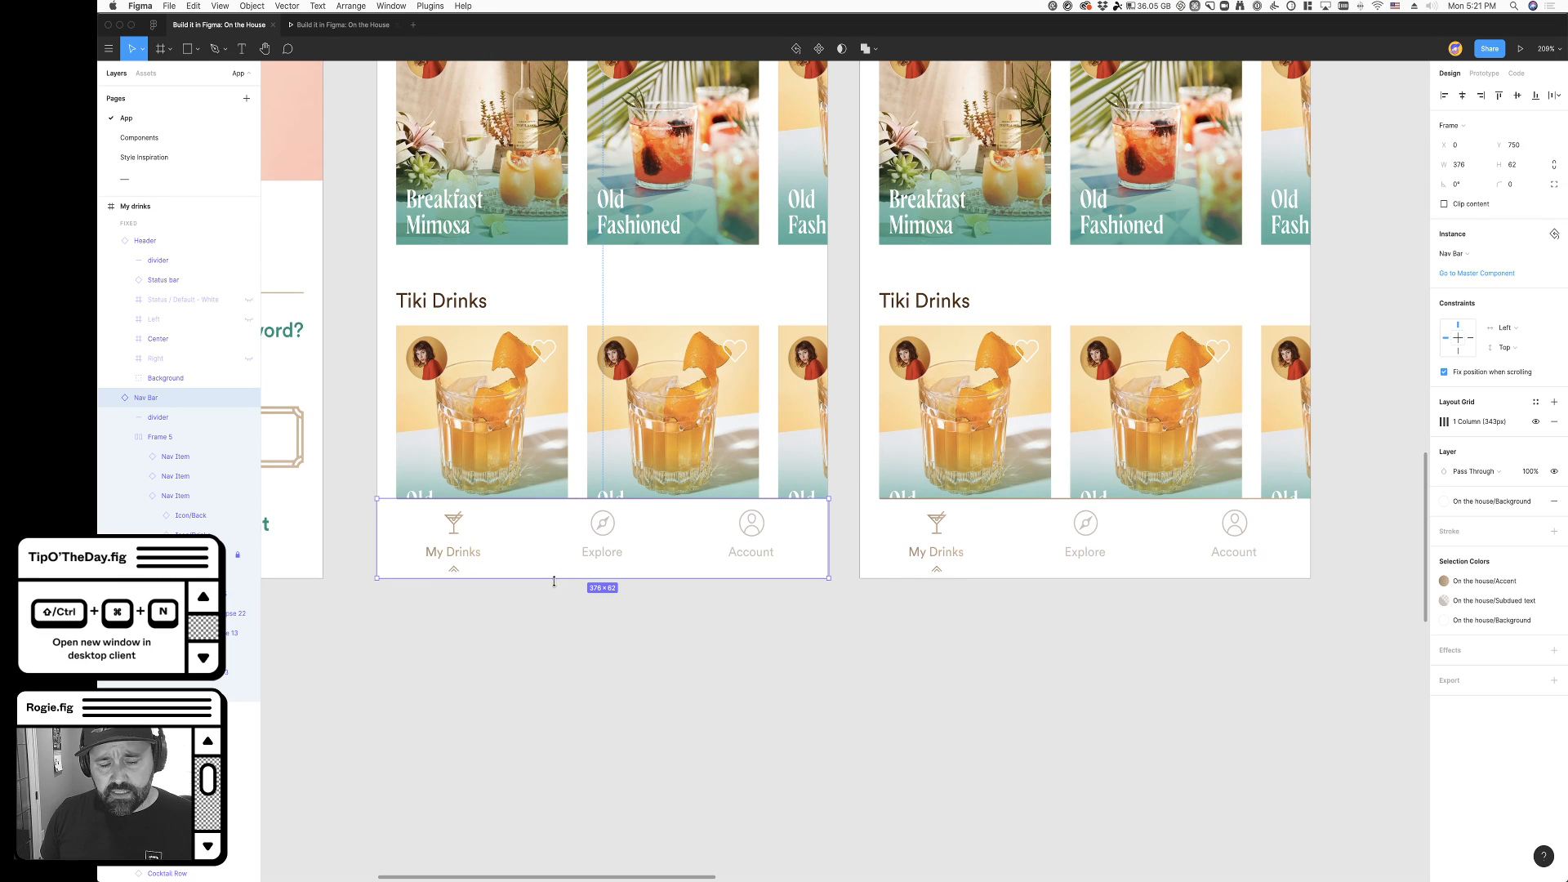
left_click(514, 627)
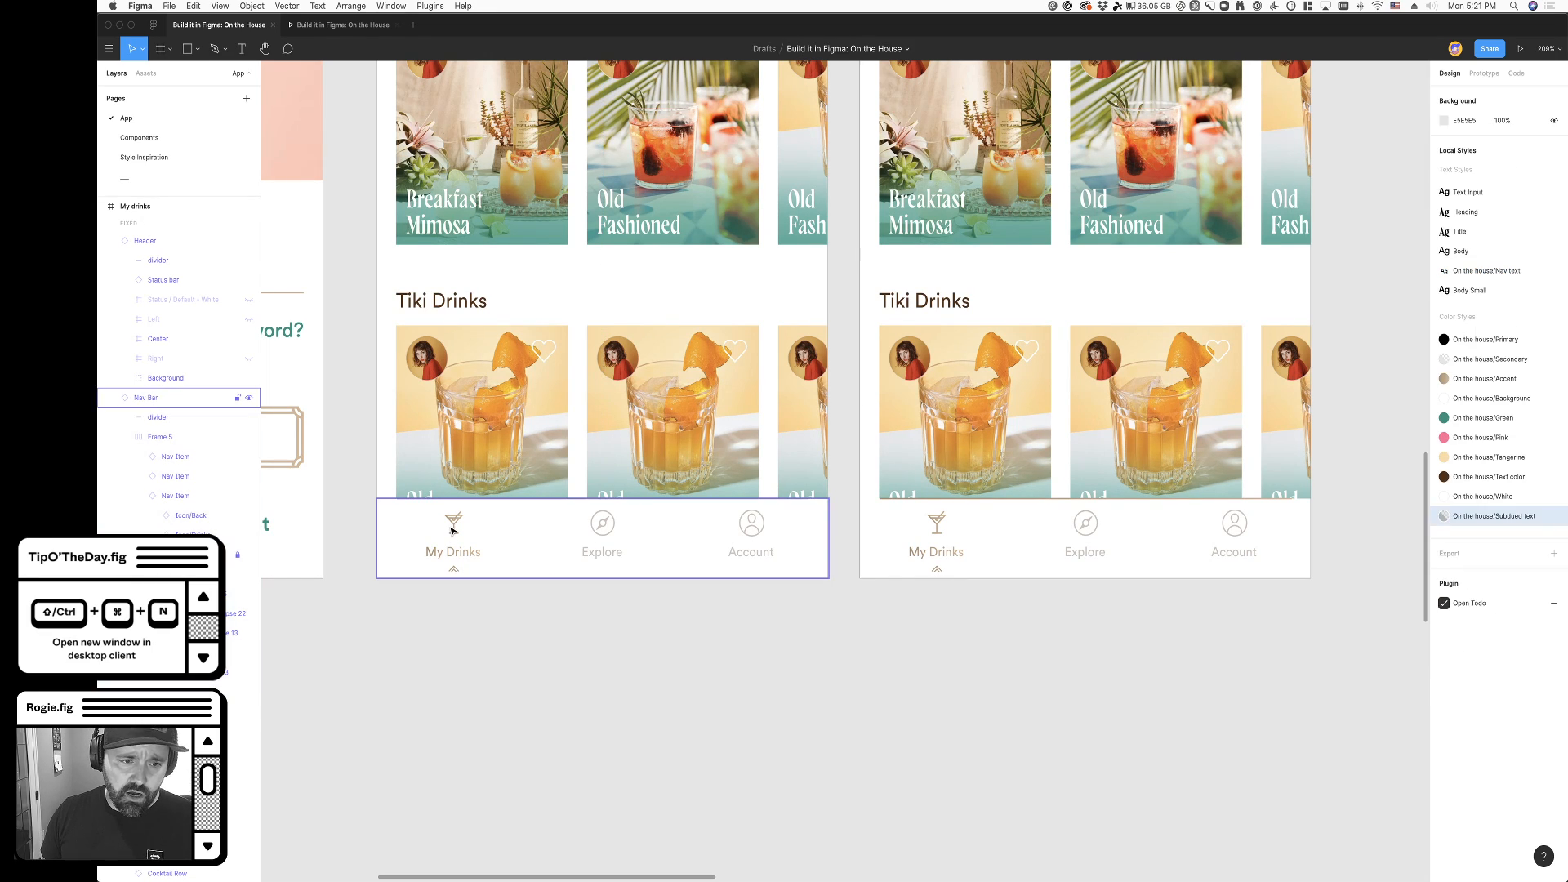
double_click(453, 530)
double_click(455, 535)
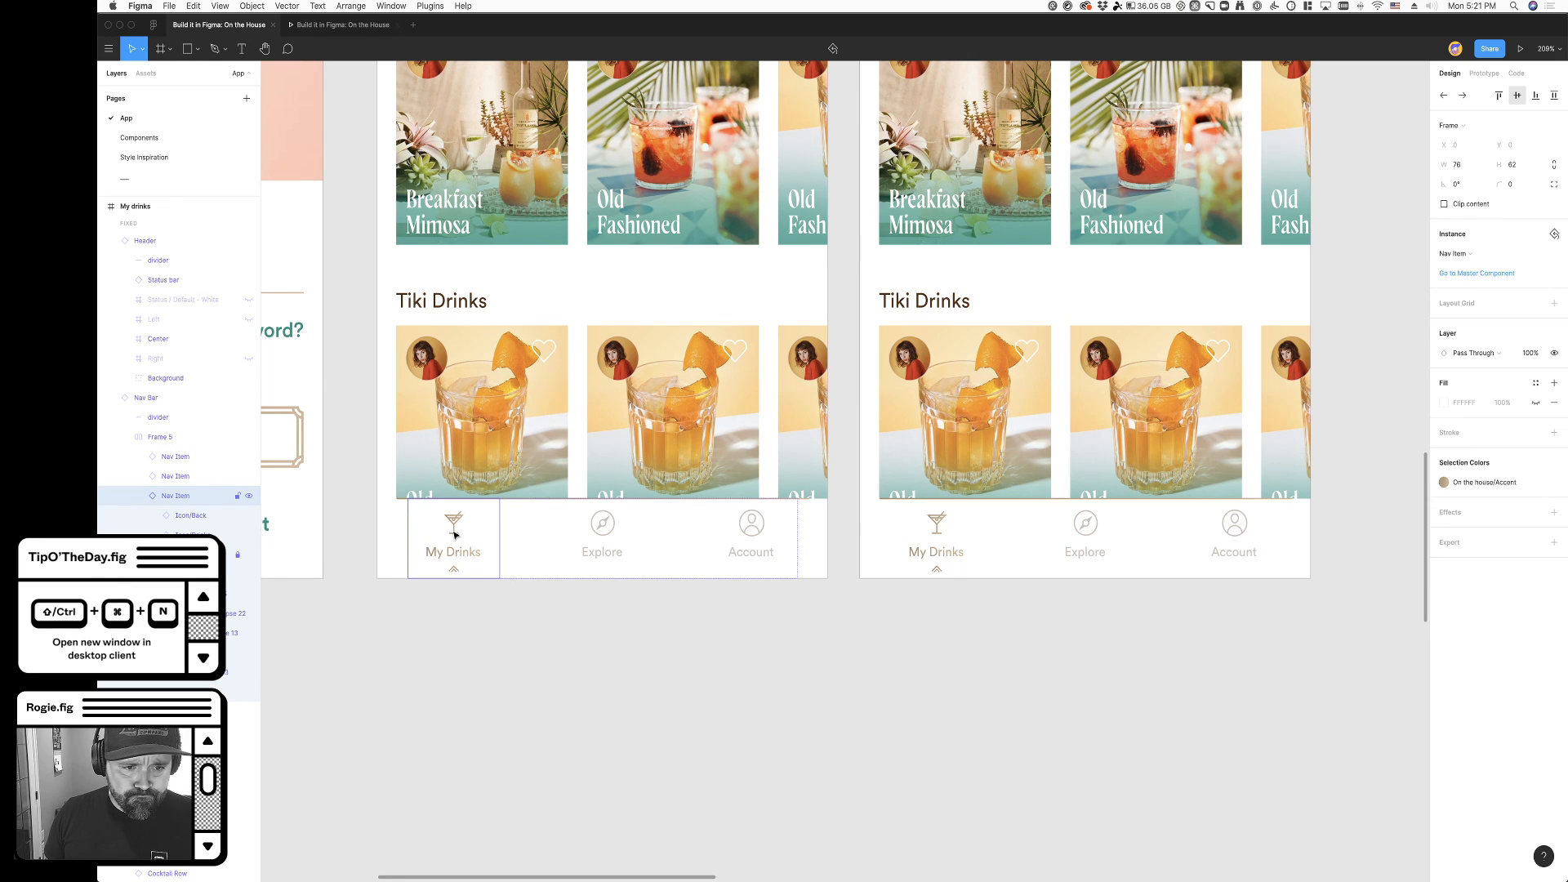
left_click(590, 671)
scroll(587, 669, "down", 5)
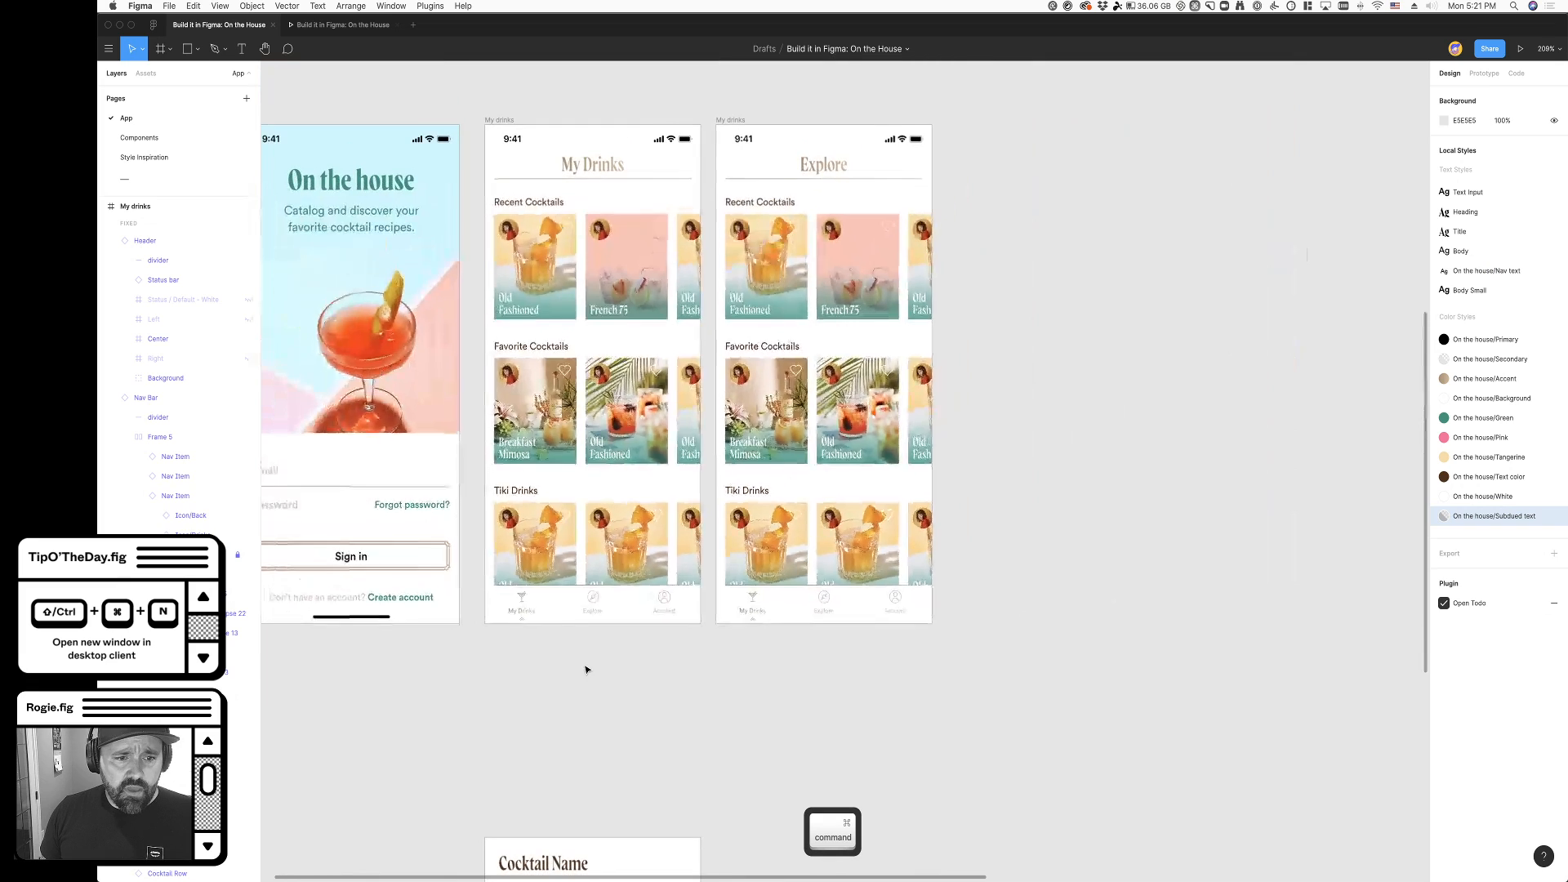
left_click(581, 600)
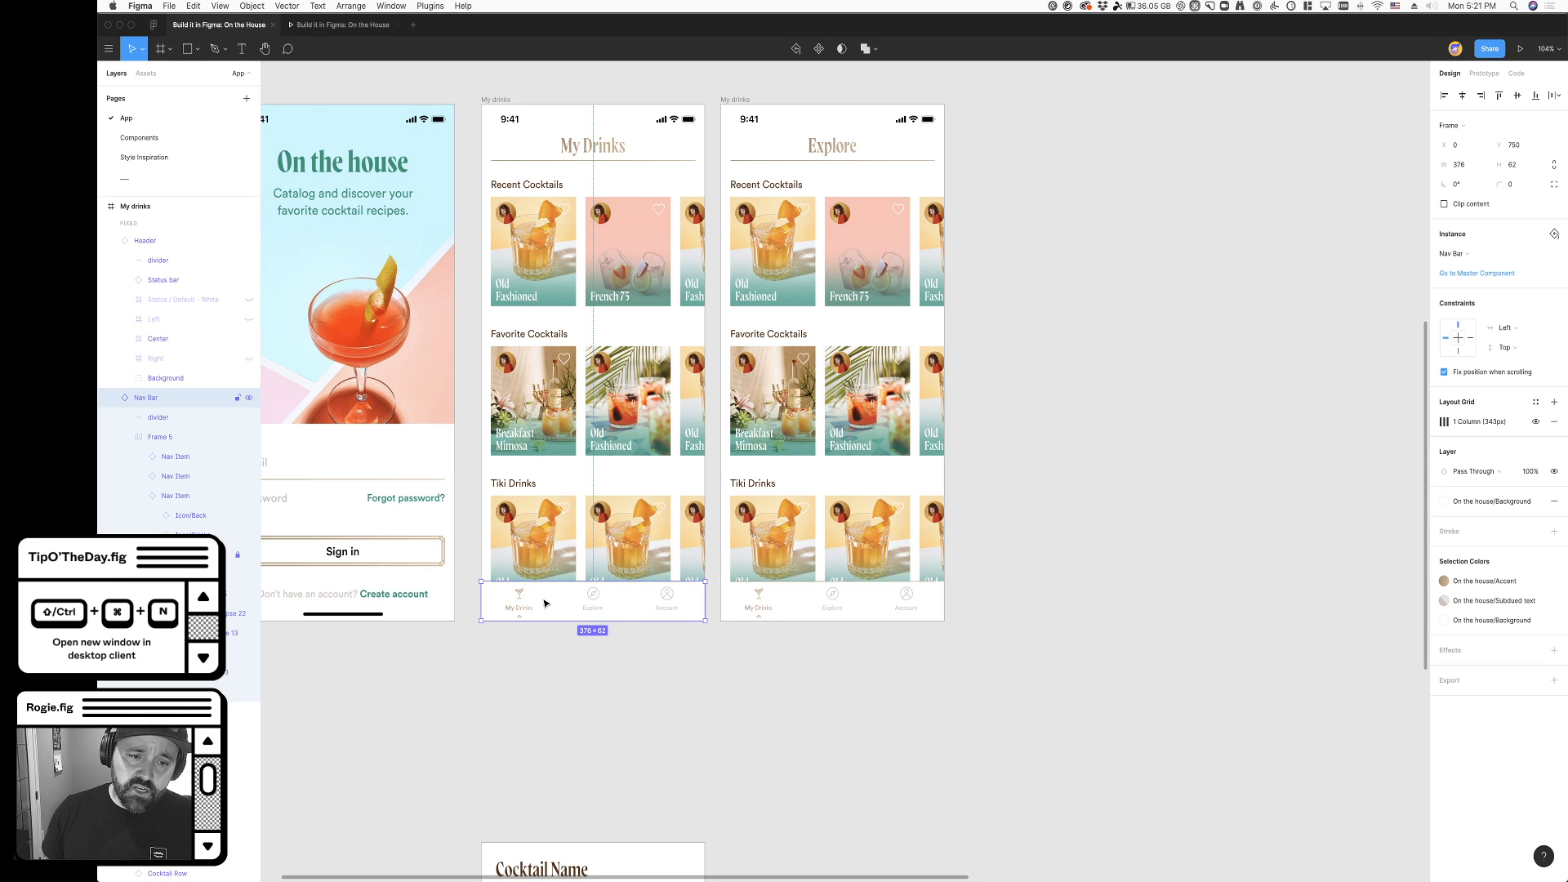
left_click(722, 713)
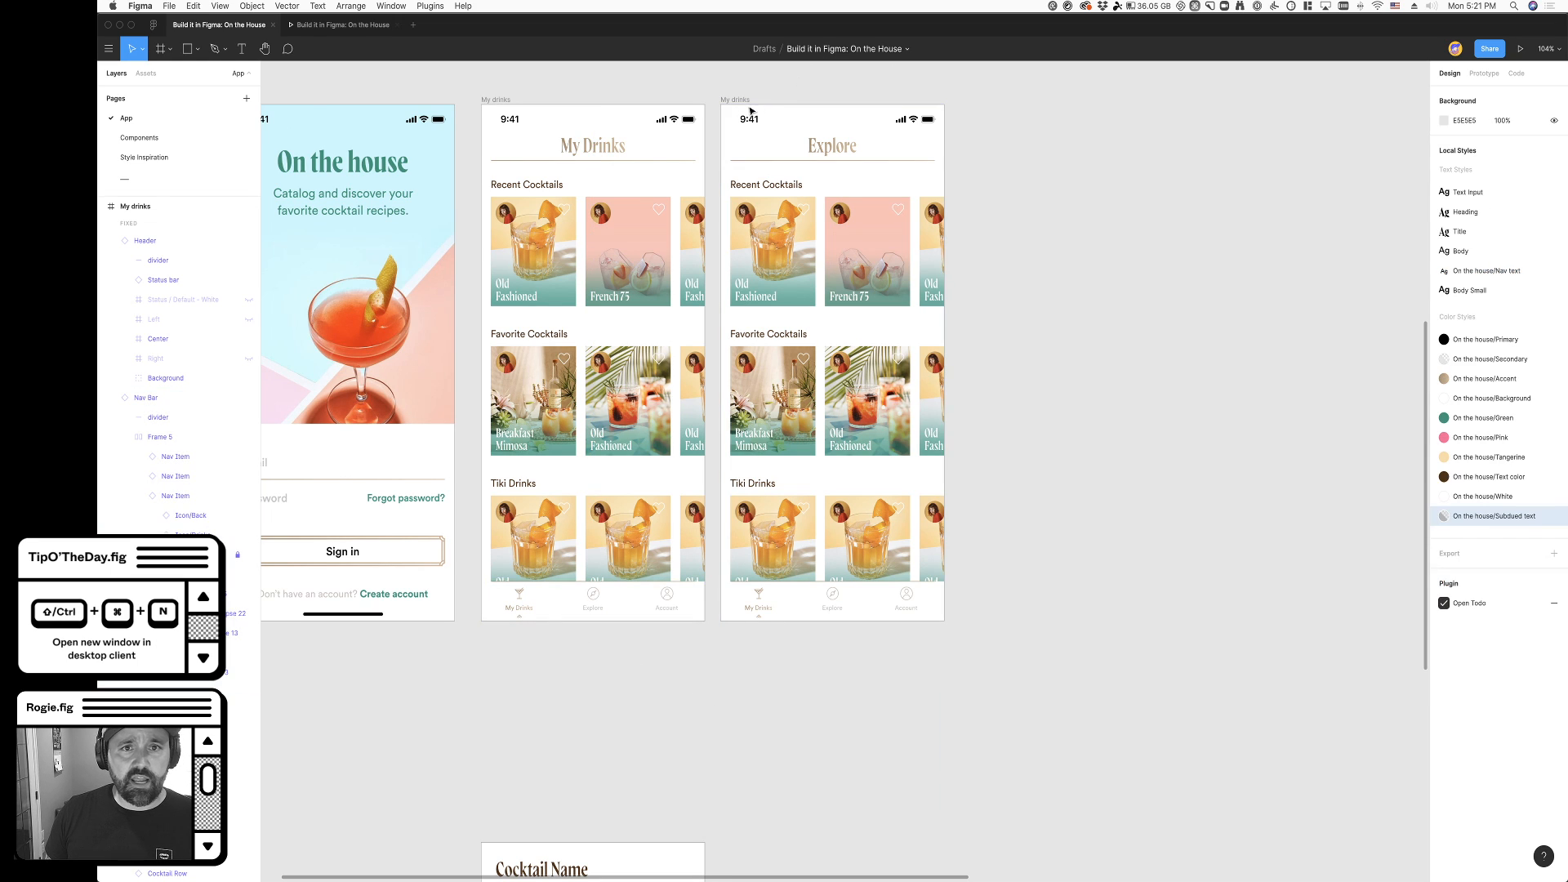
- Cut the Recent, Favorite and Tiki cocktail rows from the Explore frame, keeping its header and navigation bar
left_click(861, 341)
key("super+x")
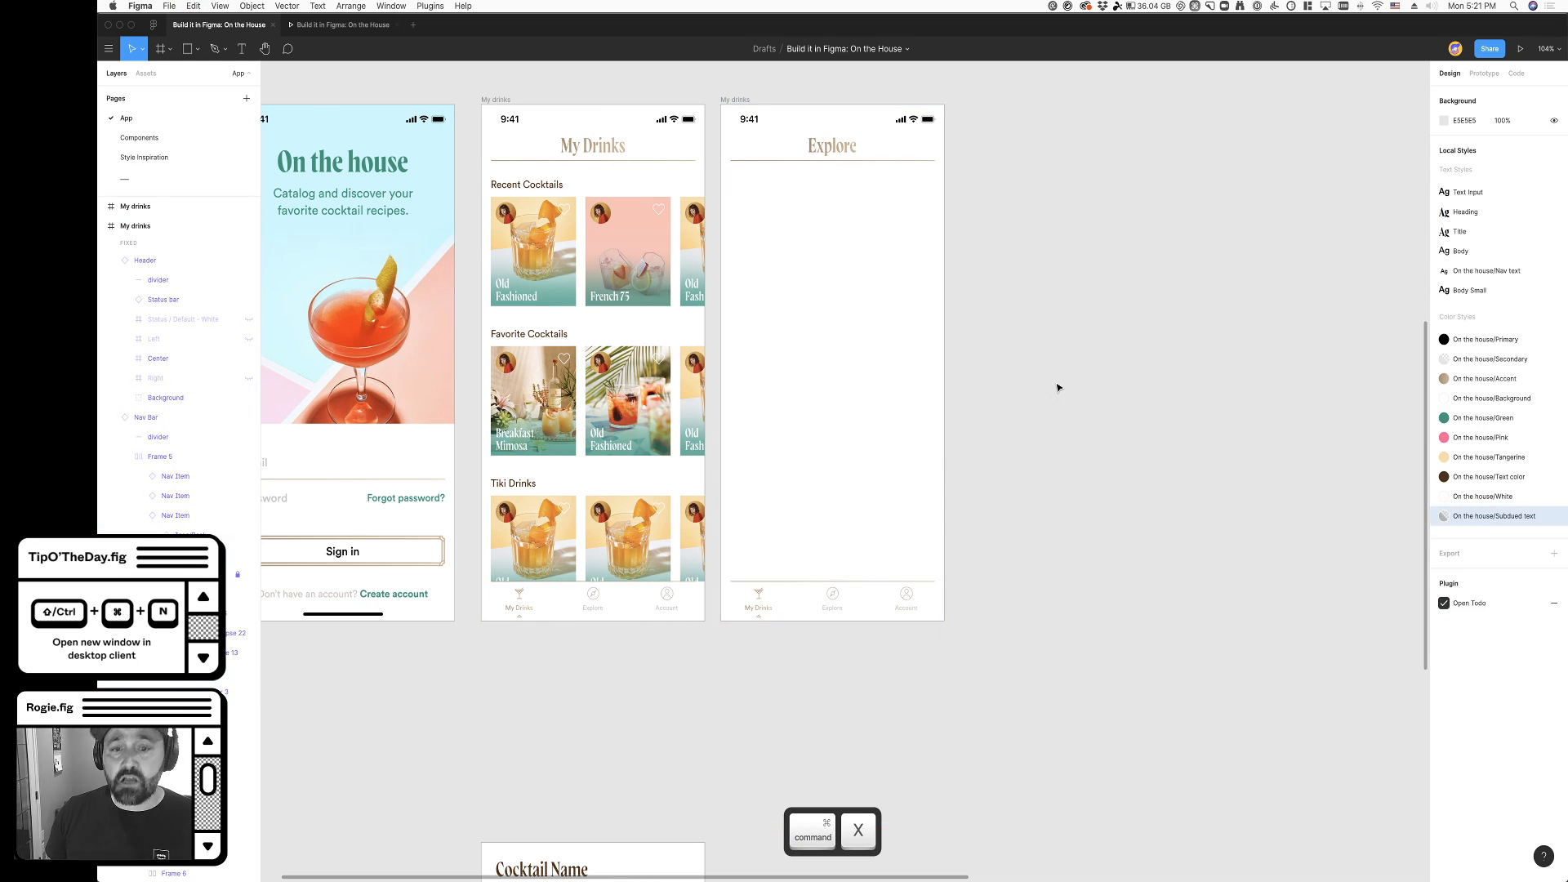
double_click(767, 613)
left_click(783, 628)
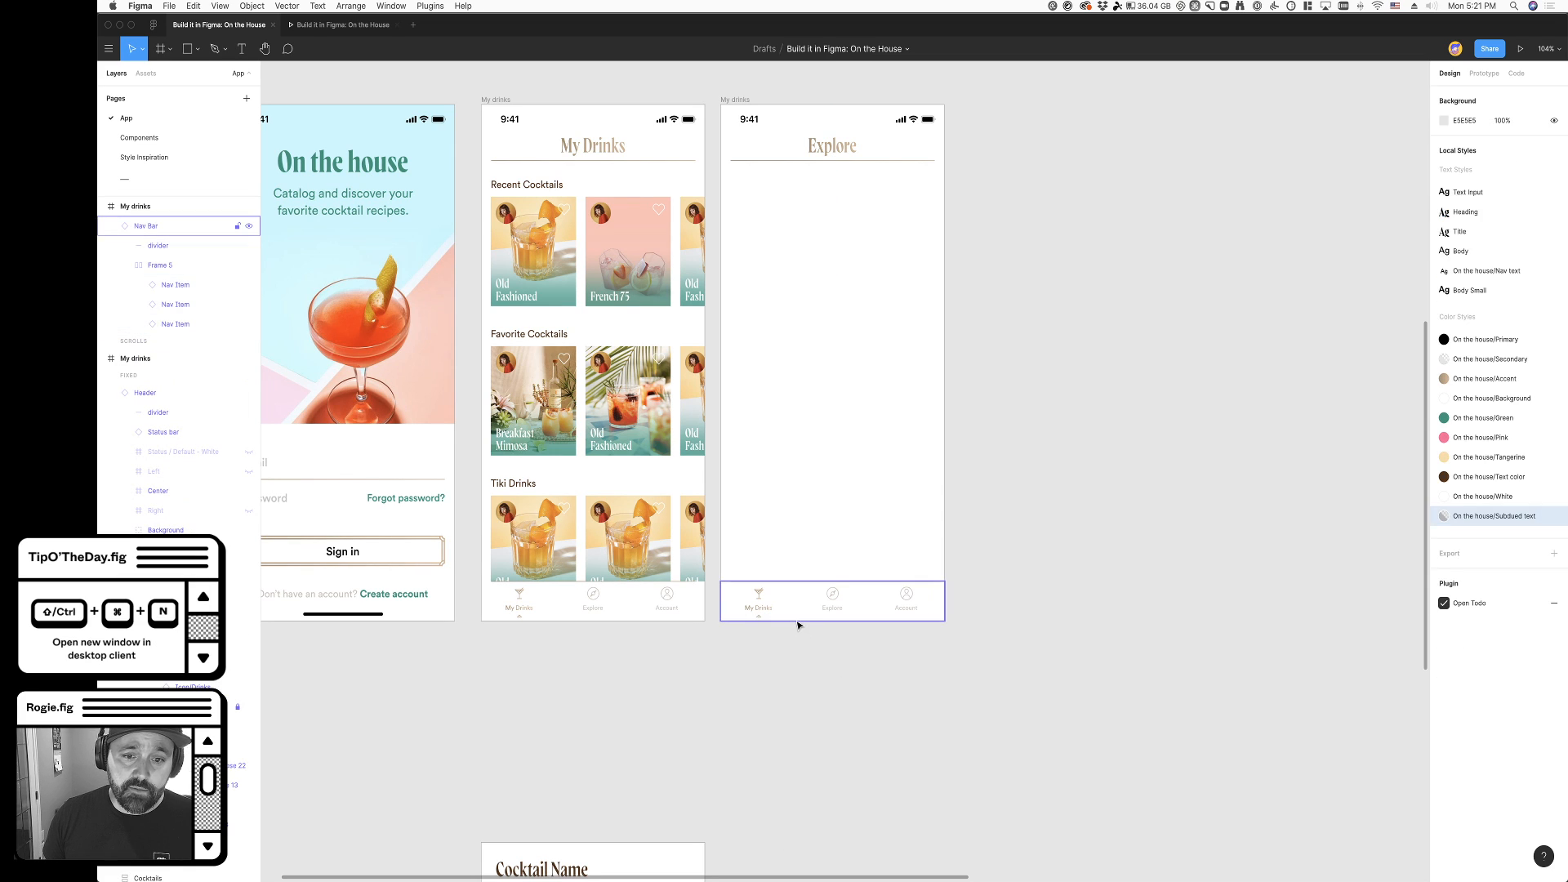
- Detach the Explore frame's navigation bar from its master component
left_click(794, 613)
right_click(794, 609)
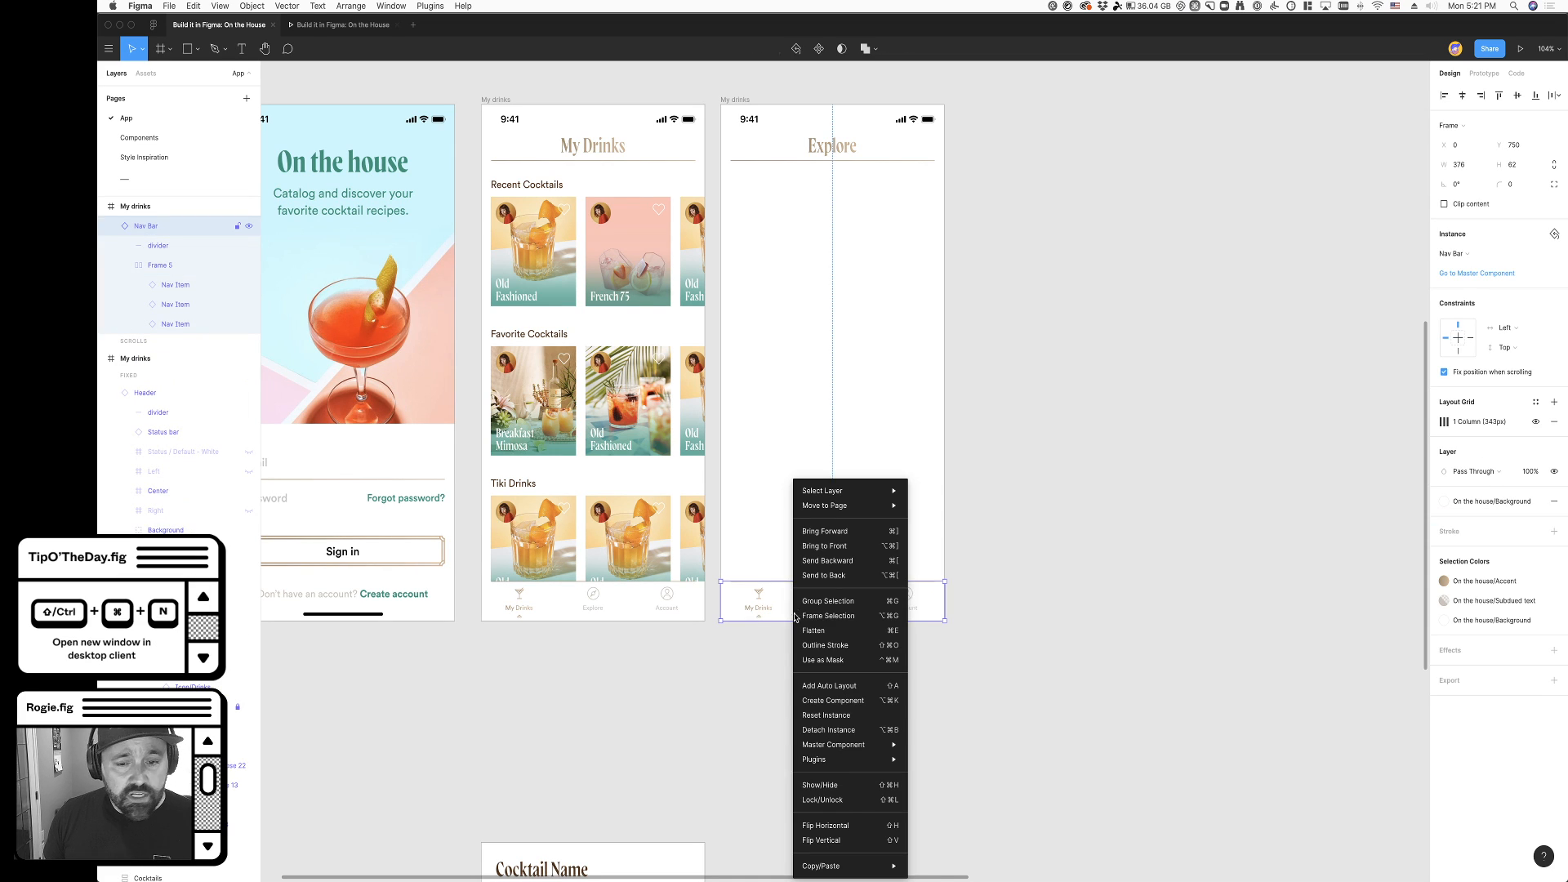
left_click(849, 729)
- Detach the navigation bar instance in the original My Drinks frame and check that its inner layers are selectable
left_click(574, 605)
right_click(576, 605)
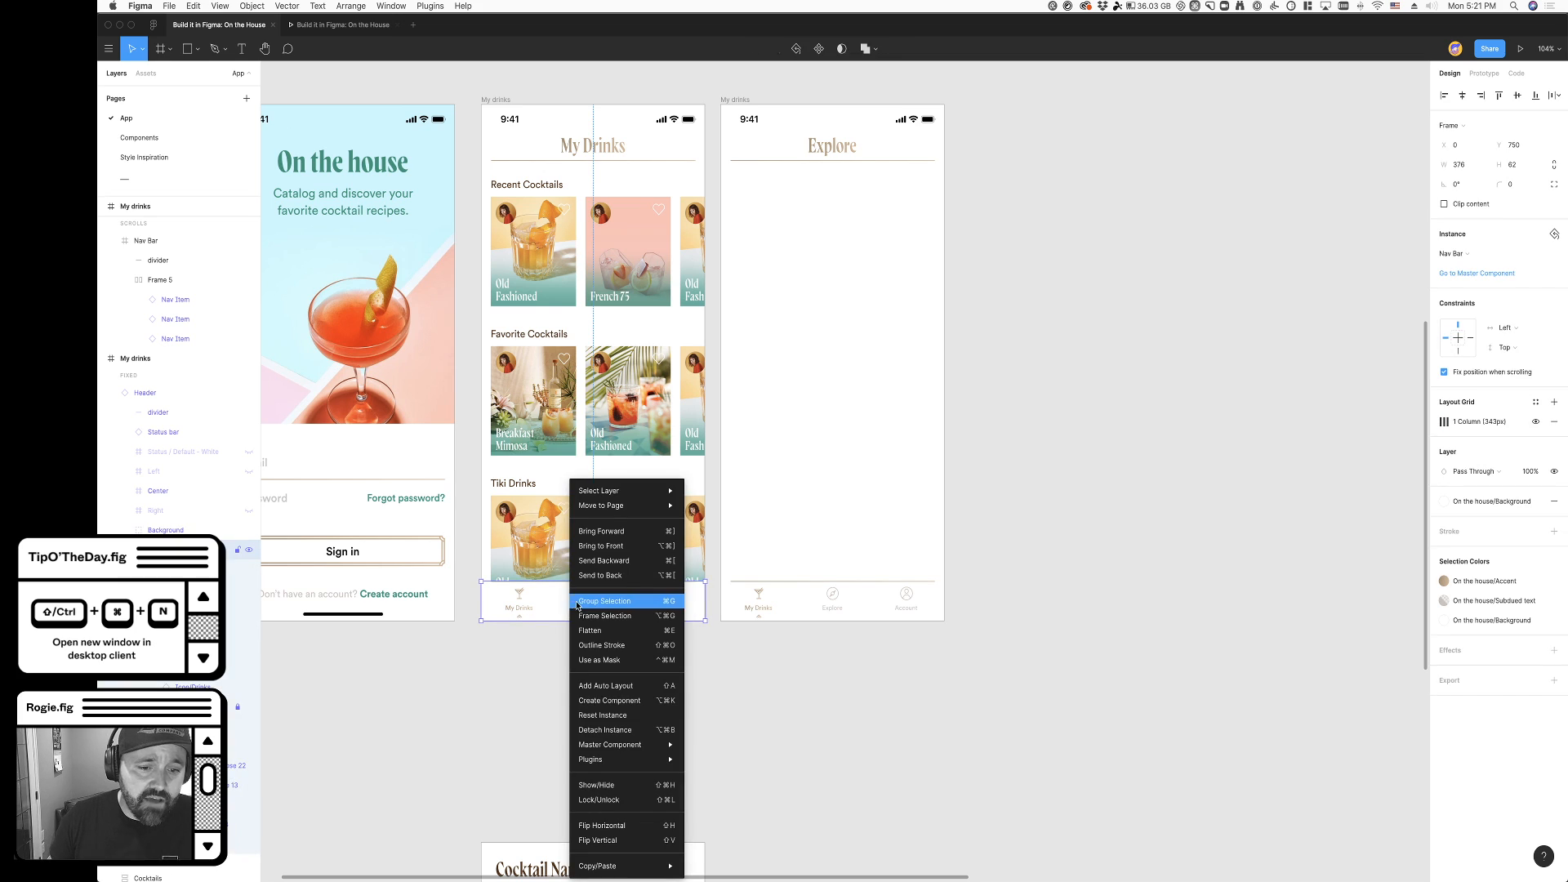
left_click(592, 729)
left_click(497, 658)
scroll(501, 651, "up", 5)
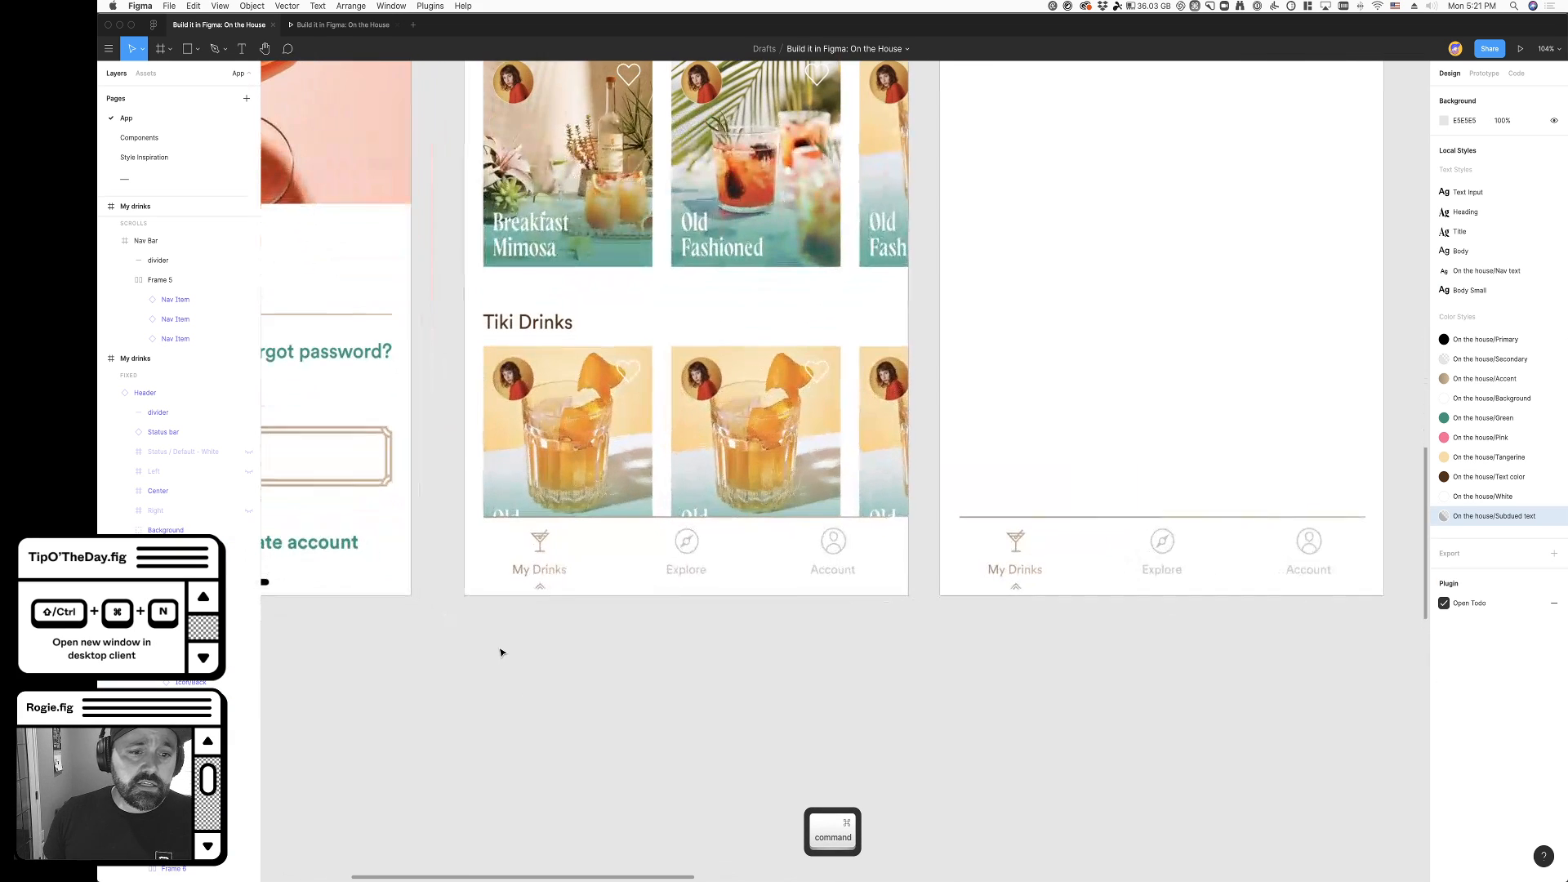
left_click(543, 545)
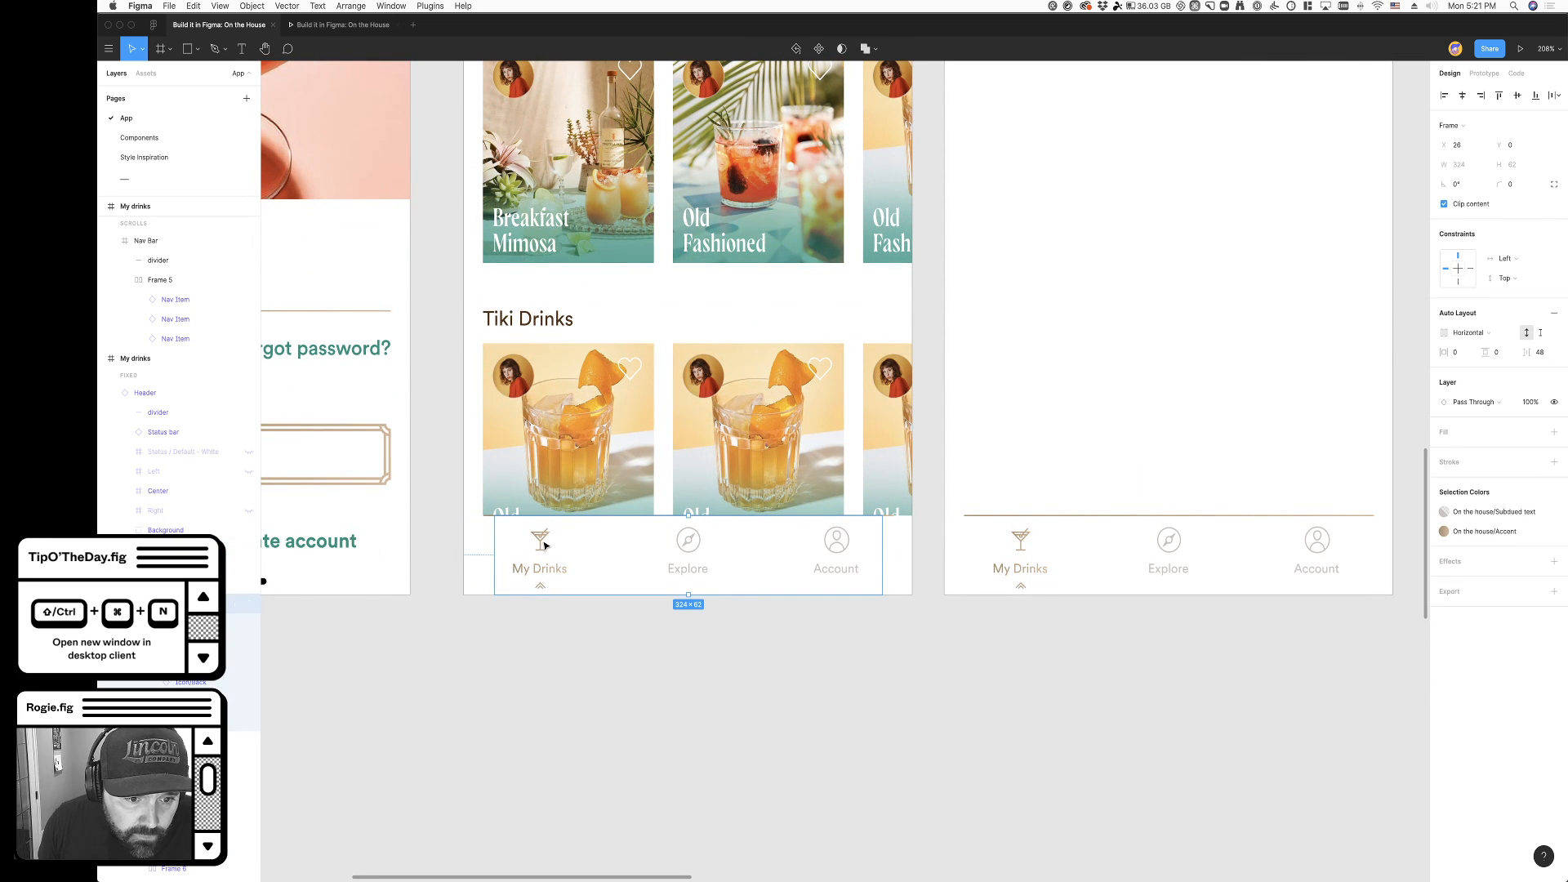
left_click(543, 544)
left_click(621, 706)
- Cut the old navigation bar from the Explore frame
scroll(608, 707, "right", 3)
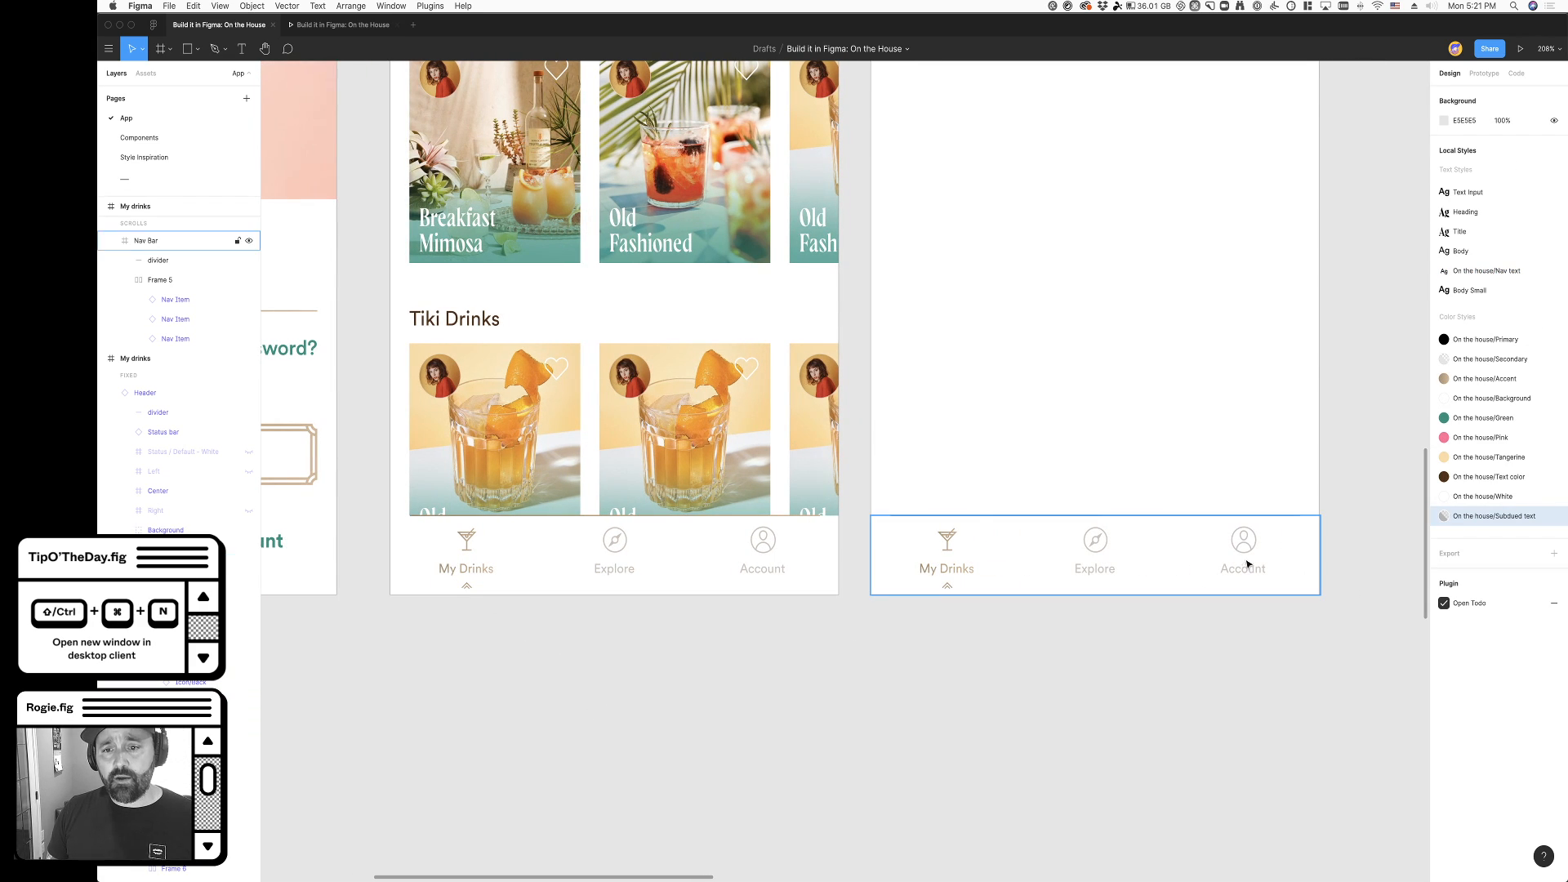
left_click(1220, 552)
key("super+x")
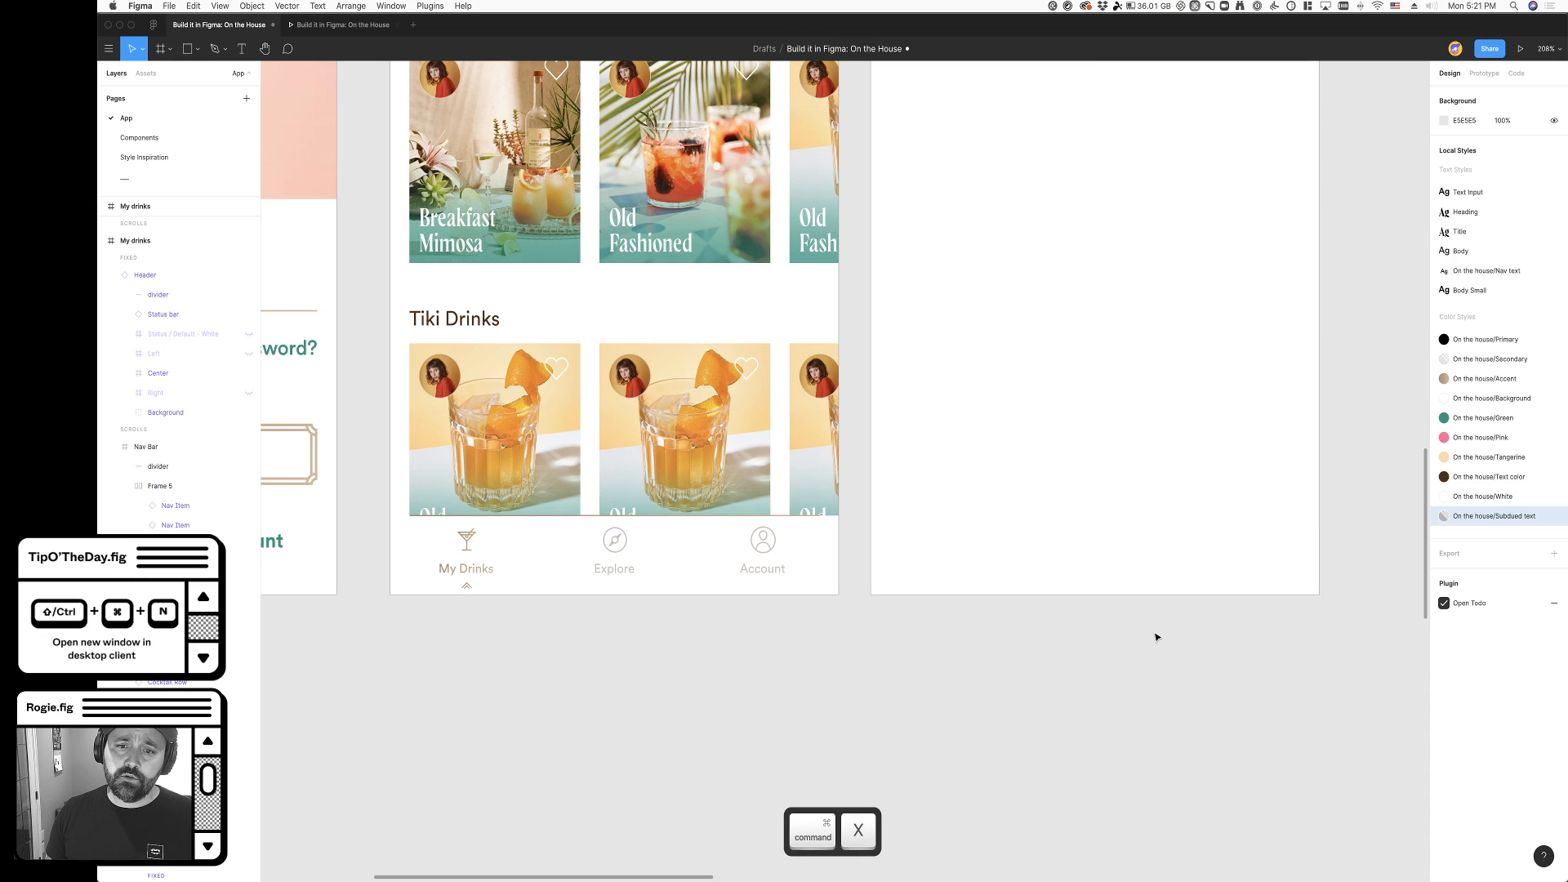
- Copy the detached navigation bar from the original My Drinks frame and paste it into the Explore frame
left_click(492, 550)
key("super+c")
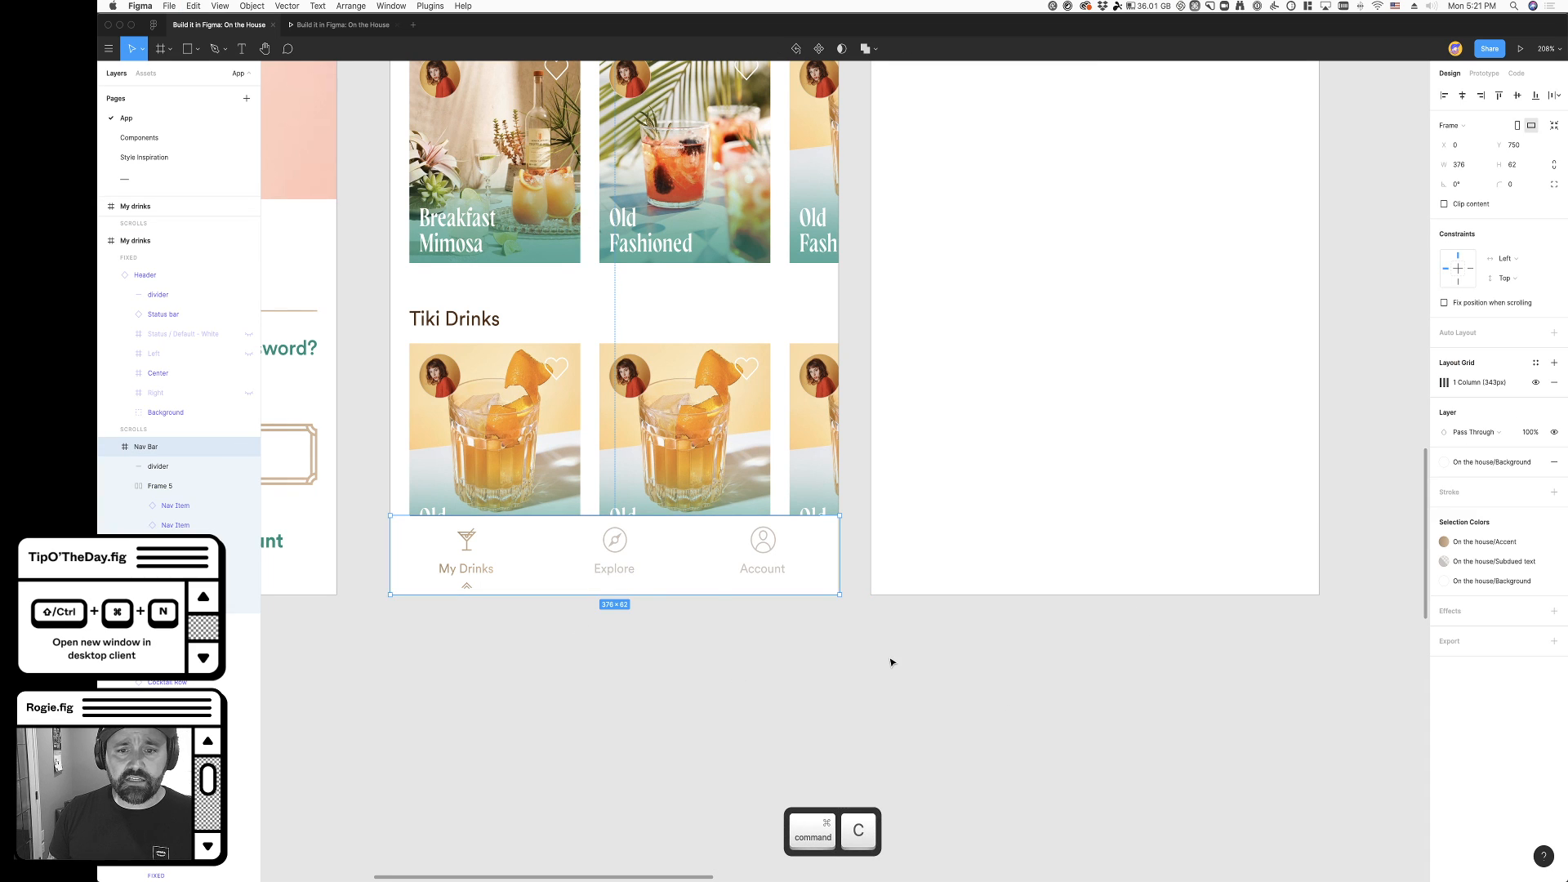
scroll(889, 662, "right", 4)
scroll(886, 662, "down", 5)
scroll(889, 567, "up", 1)
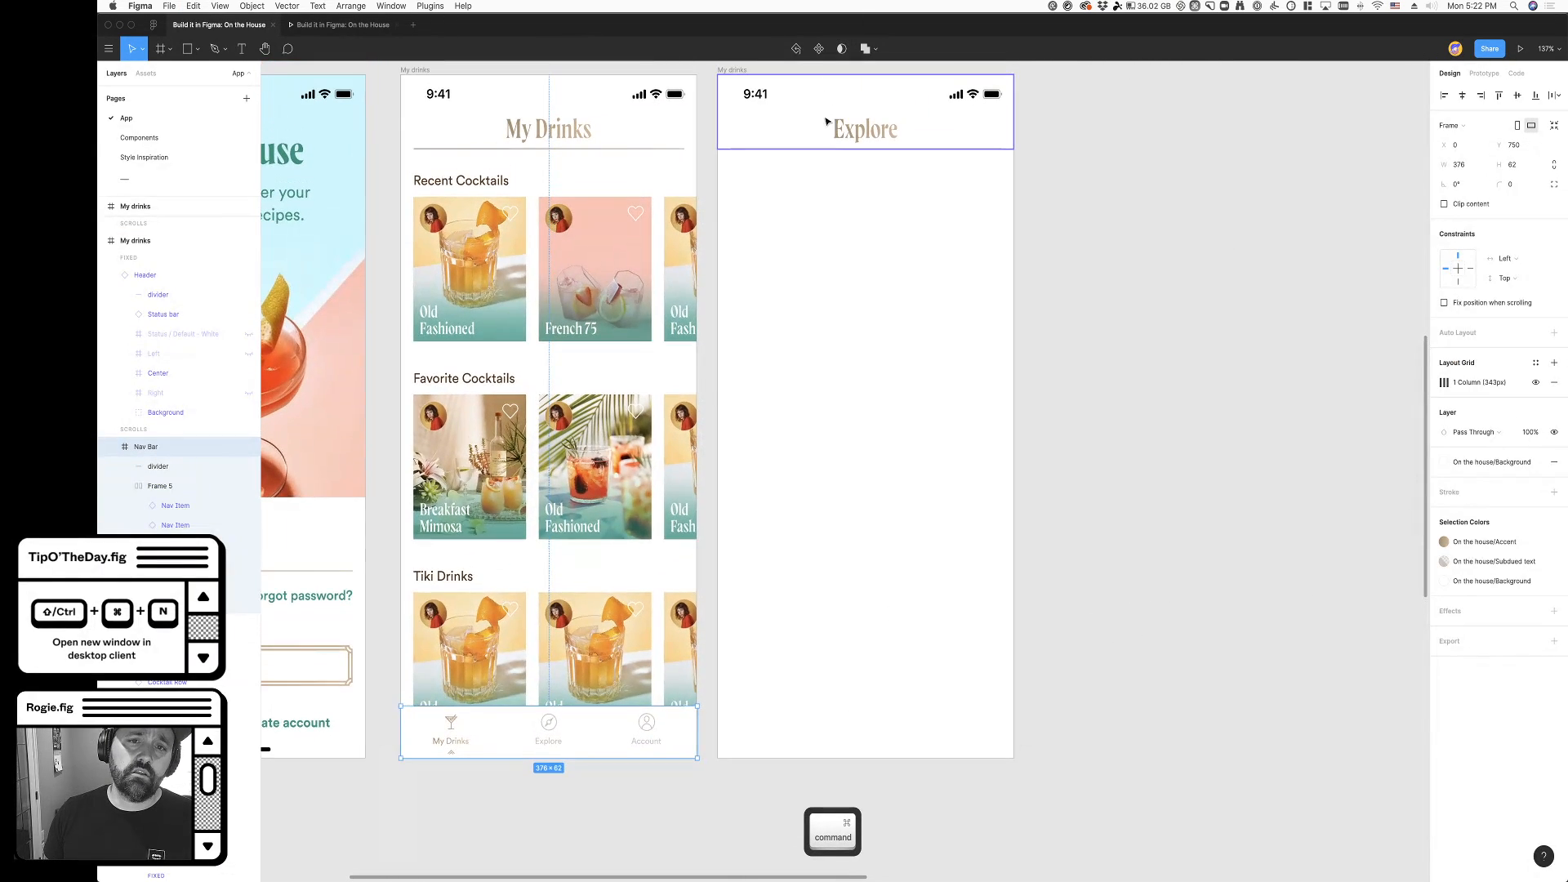
left_click(753, 72)
key("super+v")
scroll(984, 633, "down", 3)
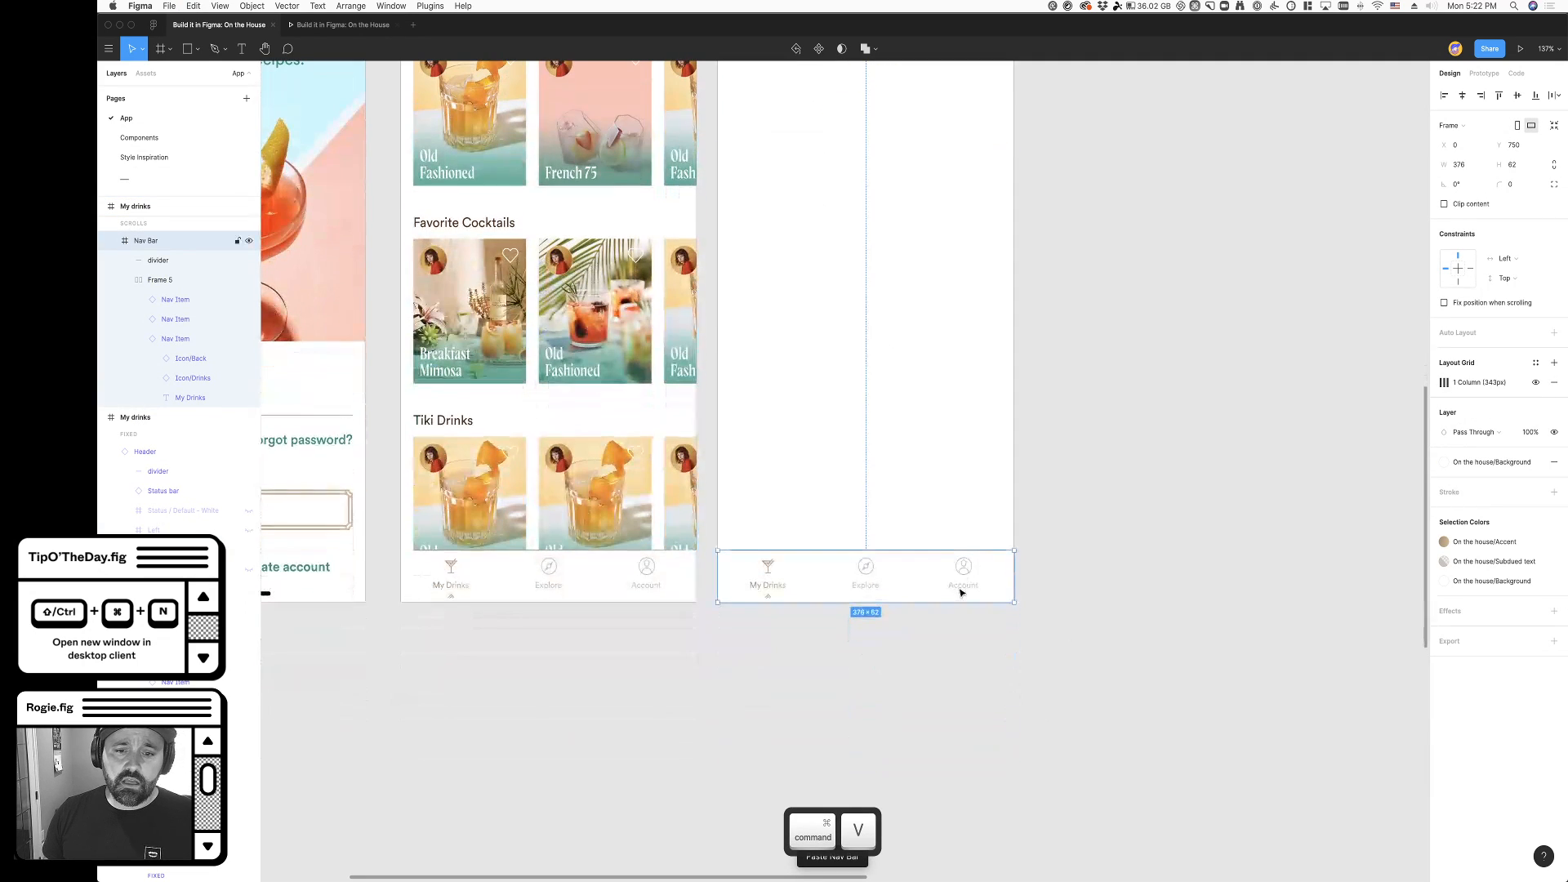
- Detach the My Drinks, Explore and Account item instances inside the Explore frame's navigation bar
scroll(819, 617, "up", 5)
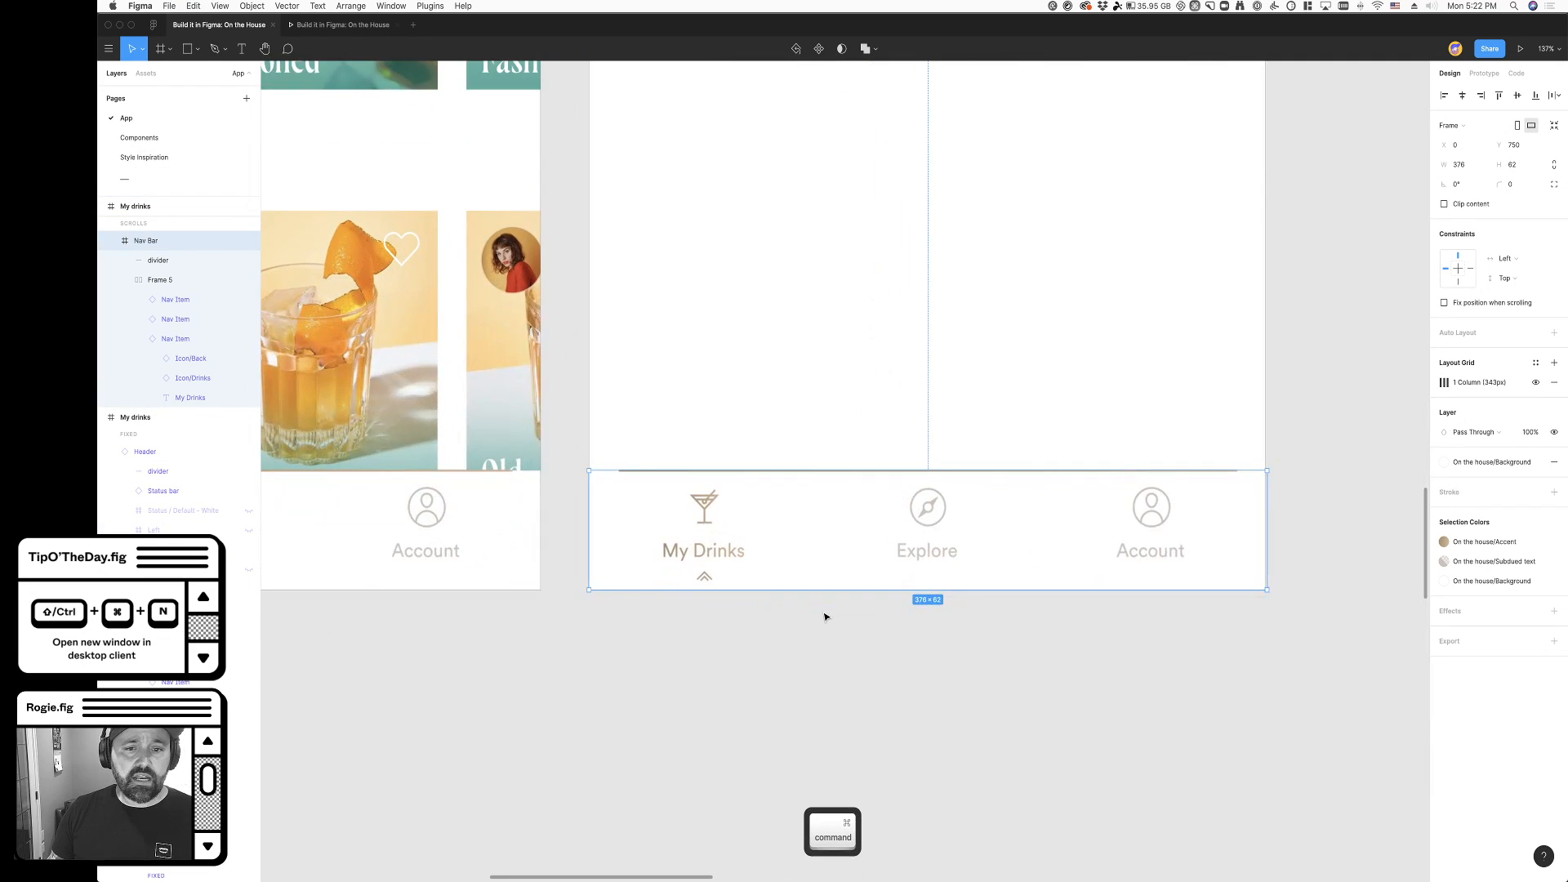
double_click(695, 579)
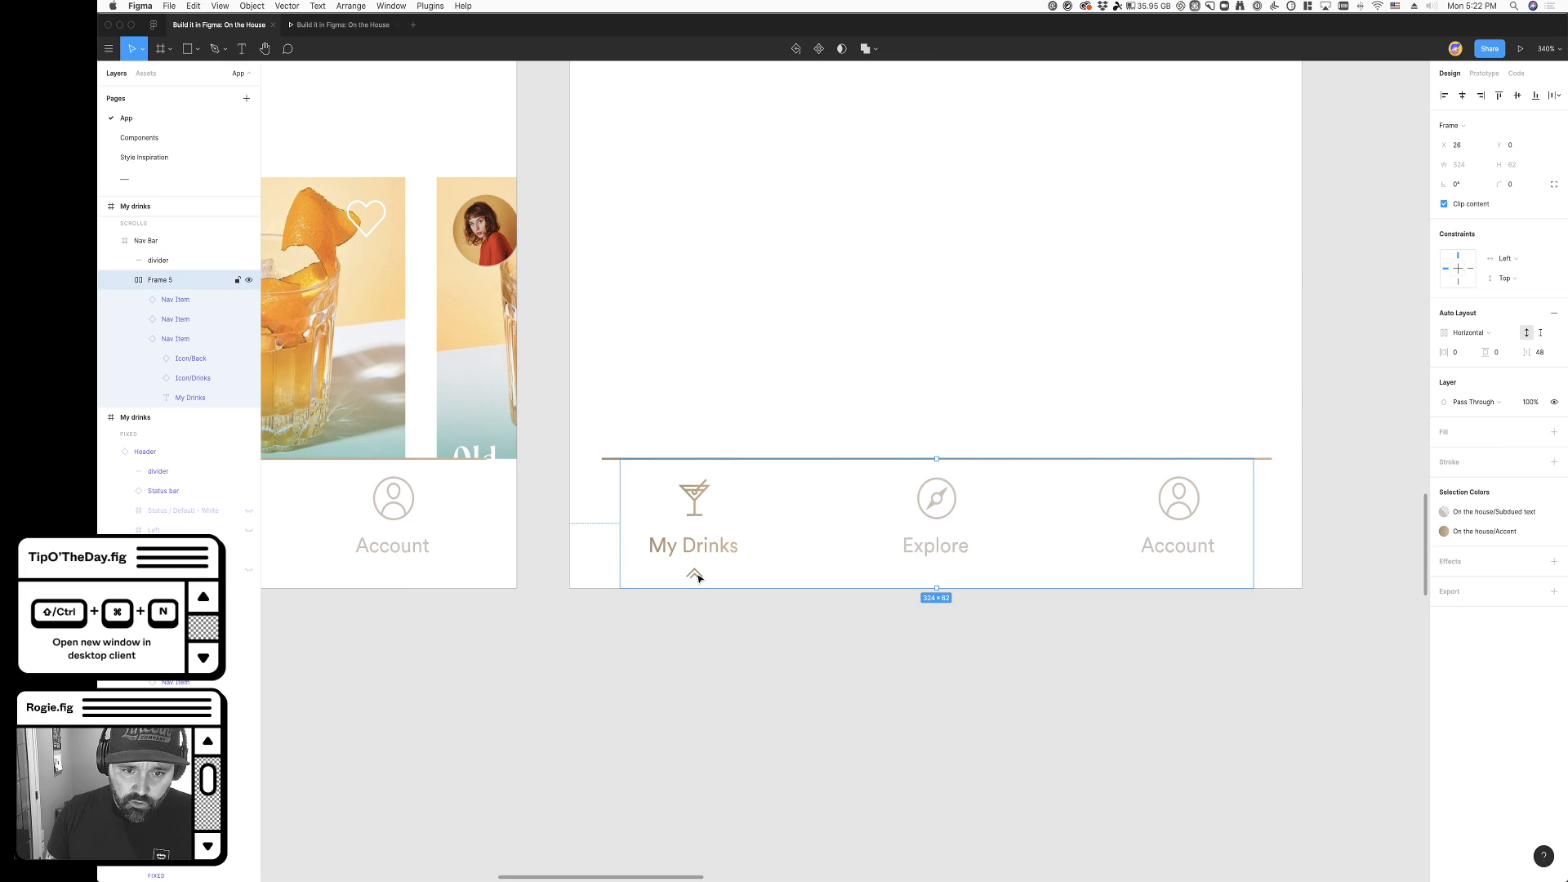
left_click(175, 338)
left_click(175, 298, "shift")
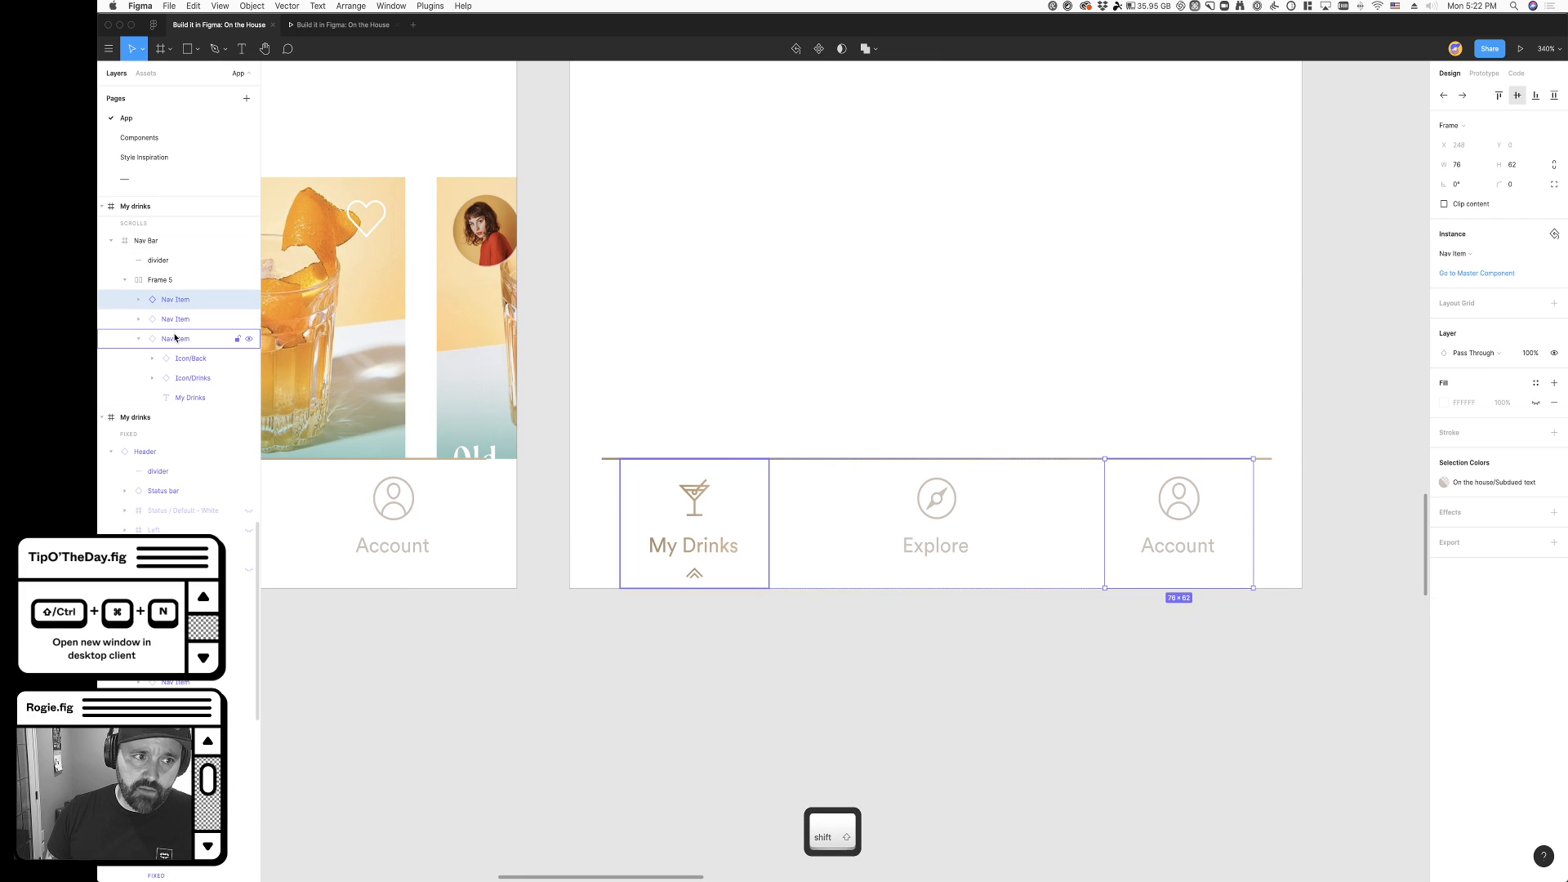
right_click(194, 332)
left_click(245, 579)
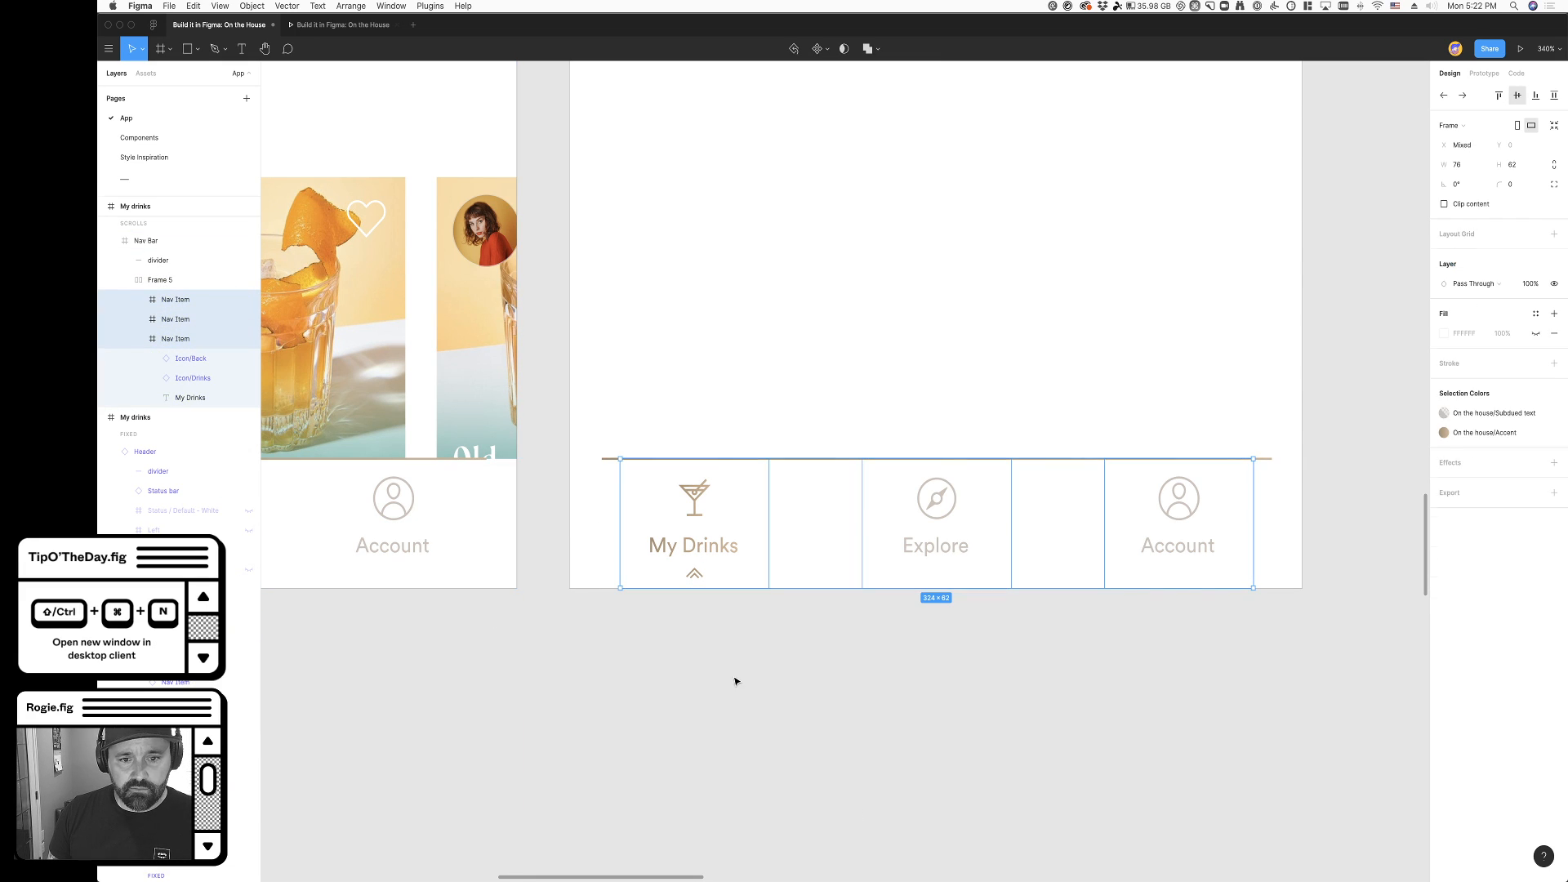
left_click(731, 677)
- Replace the original My Drinks frame's navigation bar with a copy of the Explore frame's bar containing detached items
scroll(743, 682, "left", 5)
left_click(514, 530)
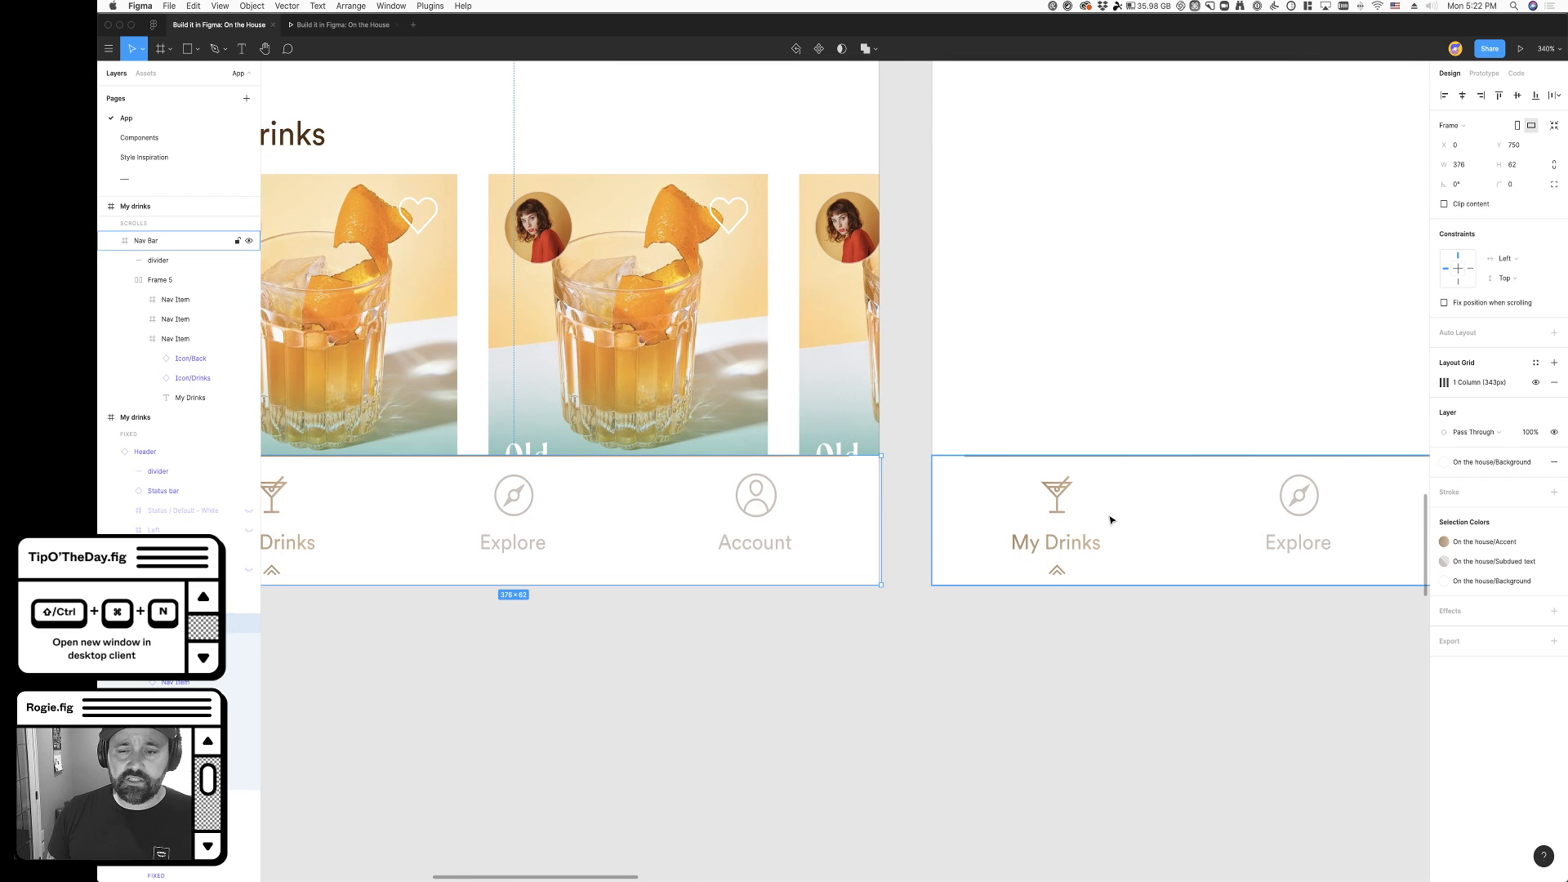
key("super+x")
left_click(1065, 525)
key("super+c")
scroll(896, 661, "left", 4)
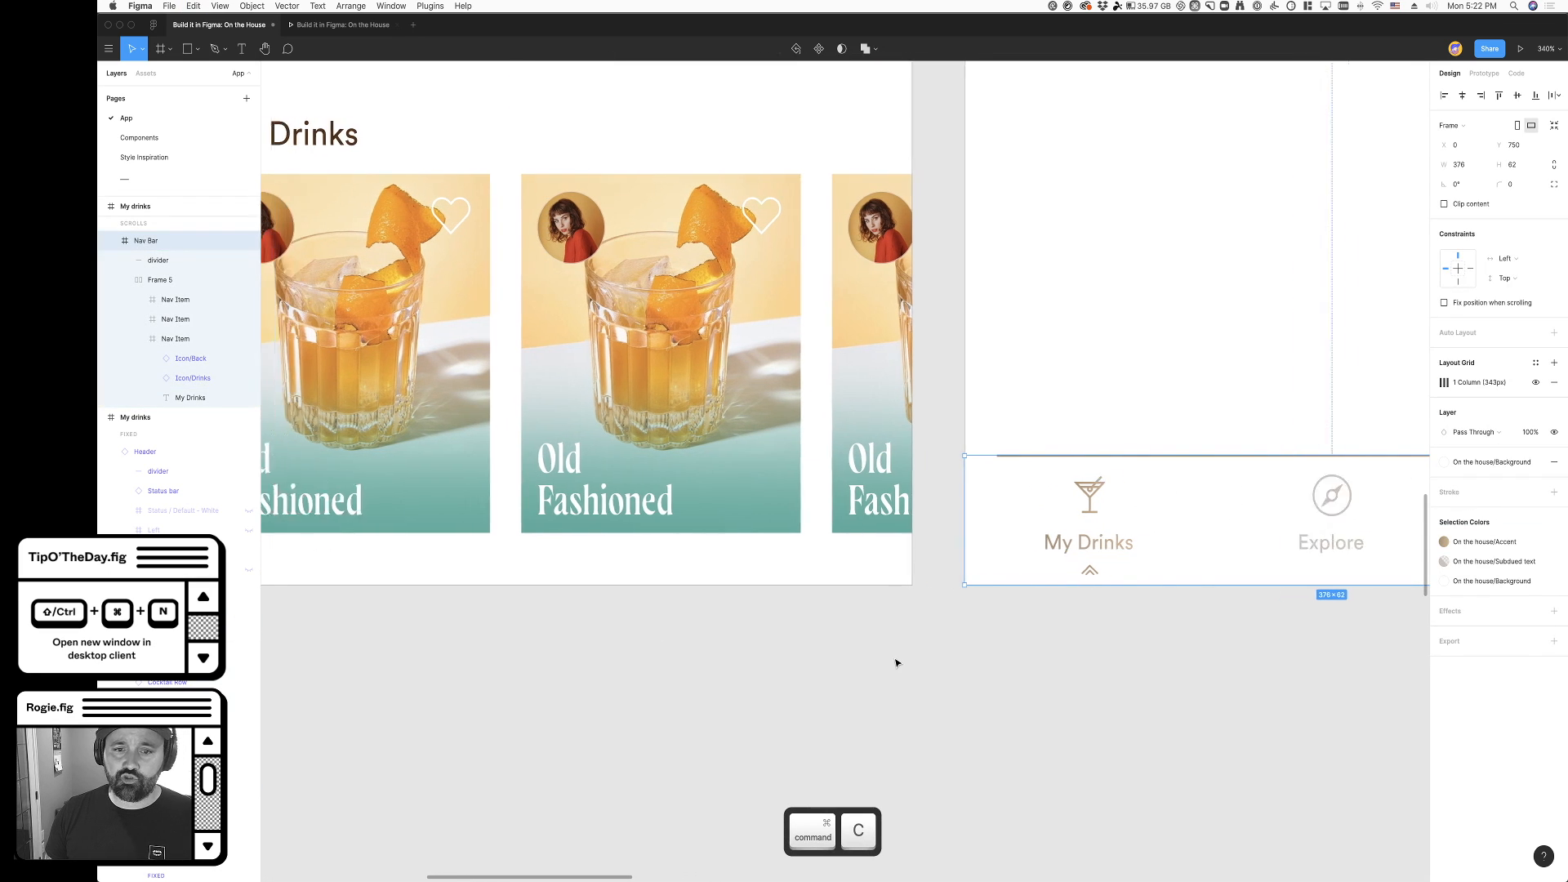
scroll(724, 646, "down", 6)
left_click(723, 616)
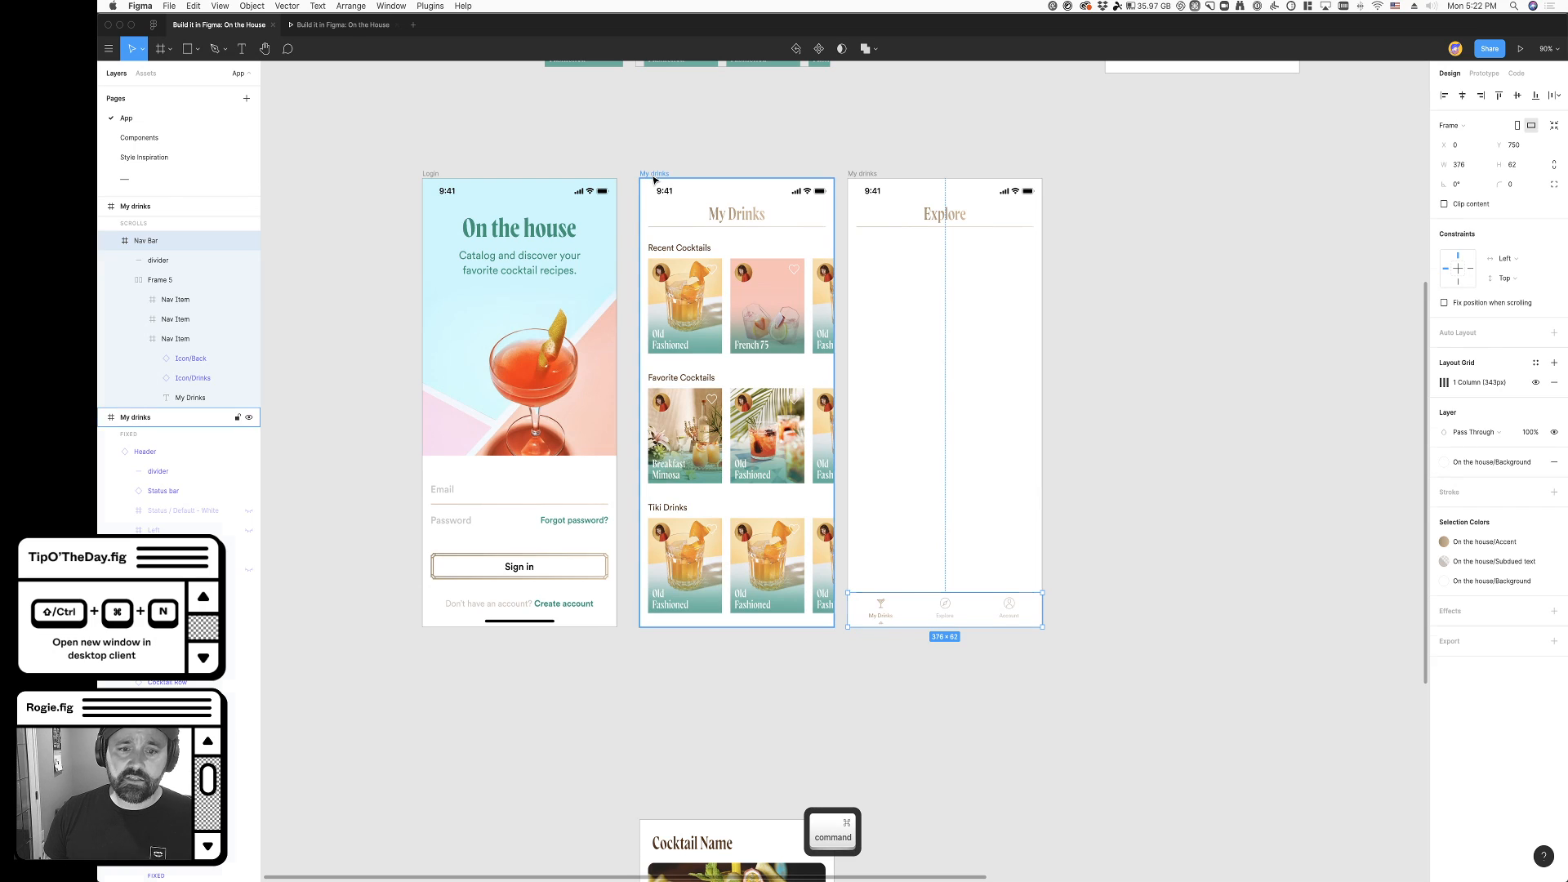
key("super+v")
scroll(911, 654, "right", 3)
scroll(787, 644, "up", 10)
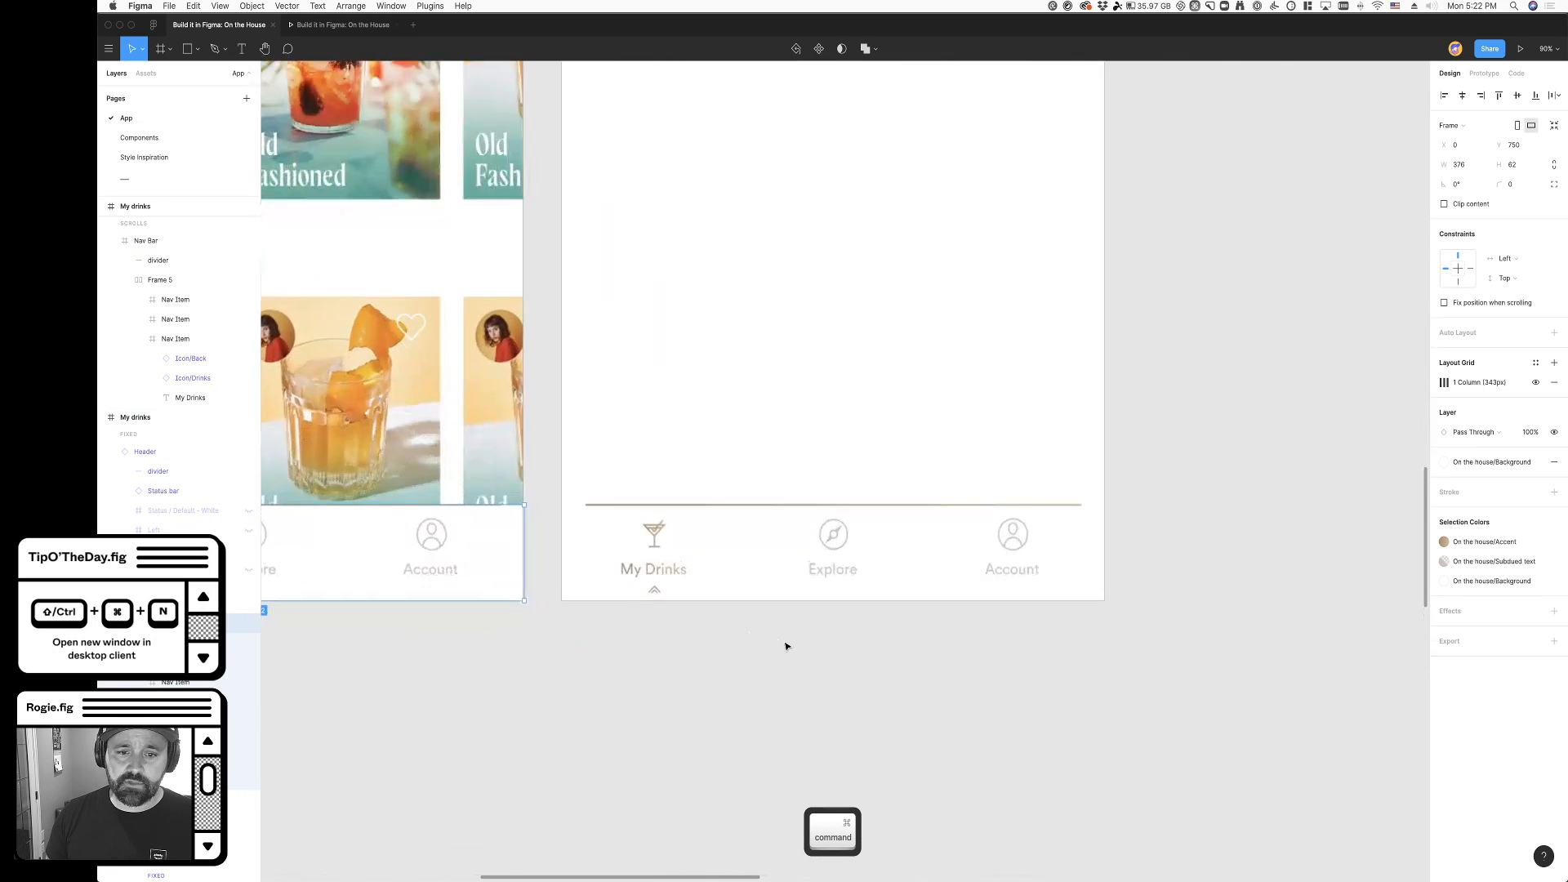
- Change the On the house/Subdued text color style to 000000 at 25% opacity
left_click(1133, 656)
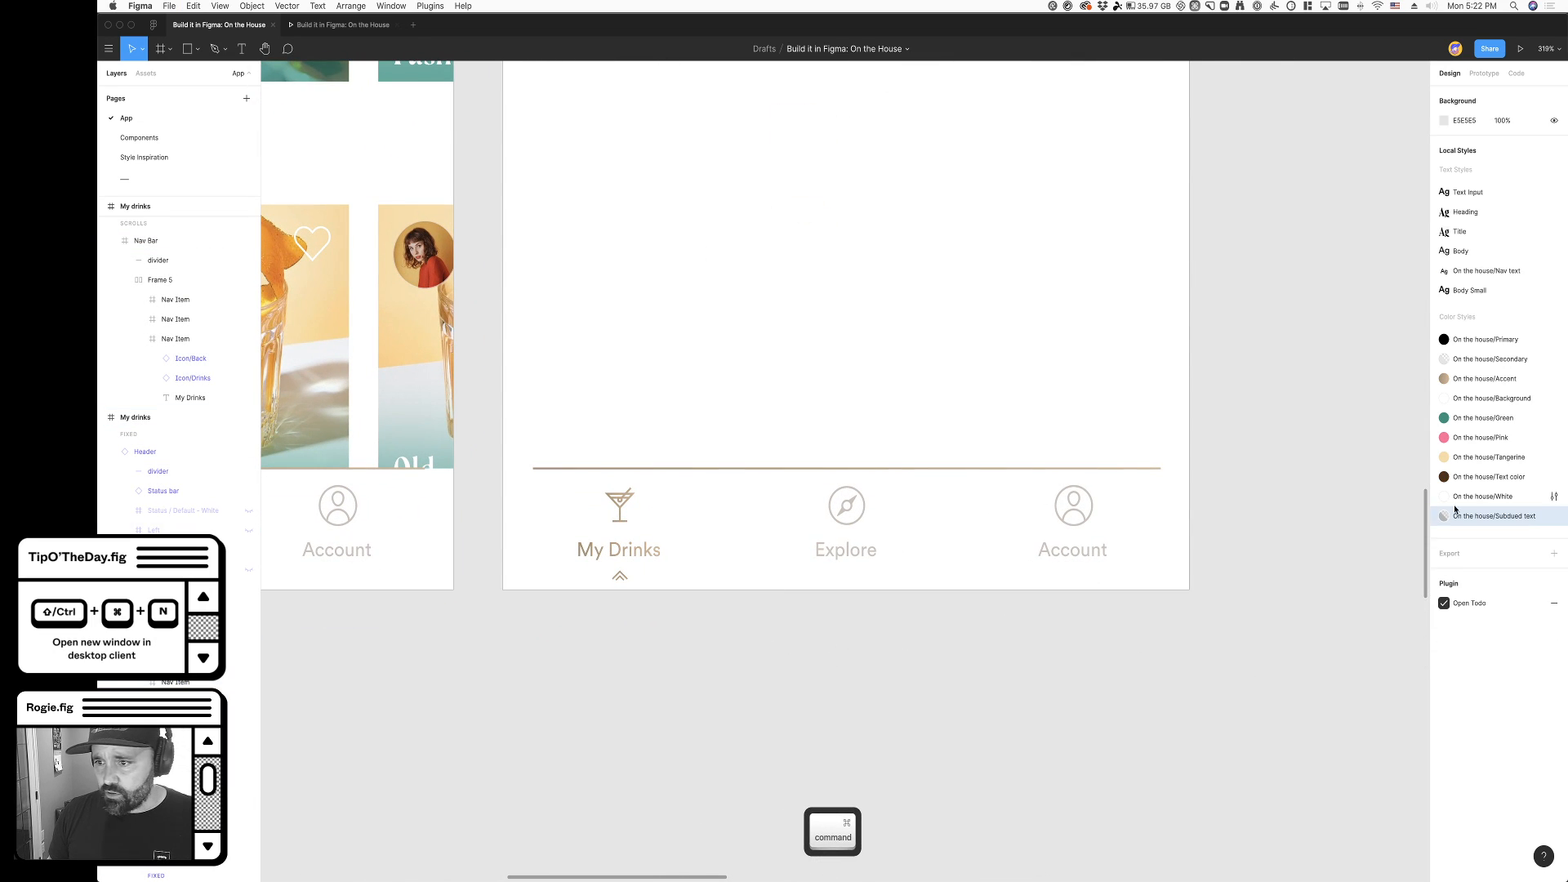
left_click(1554, 517)
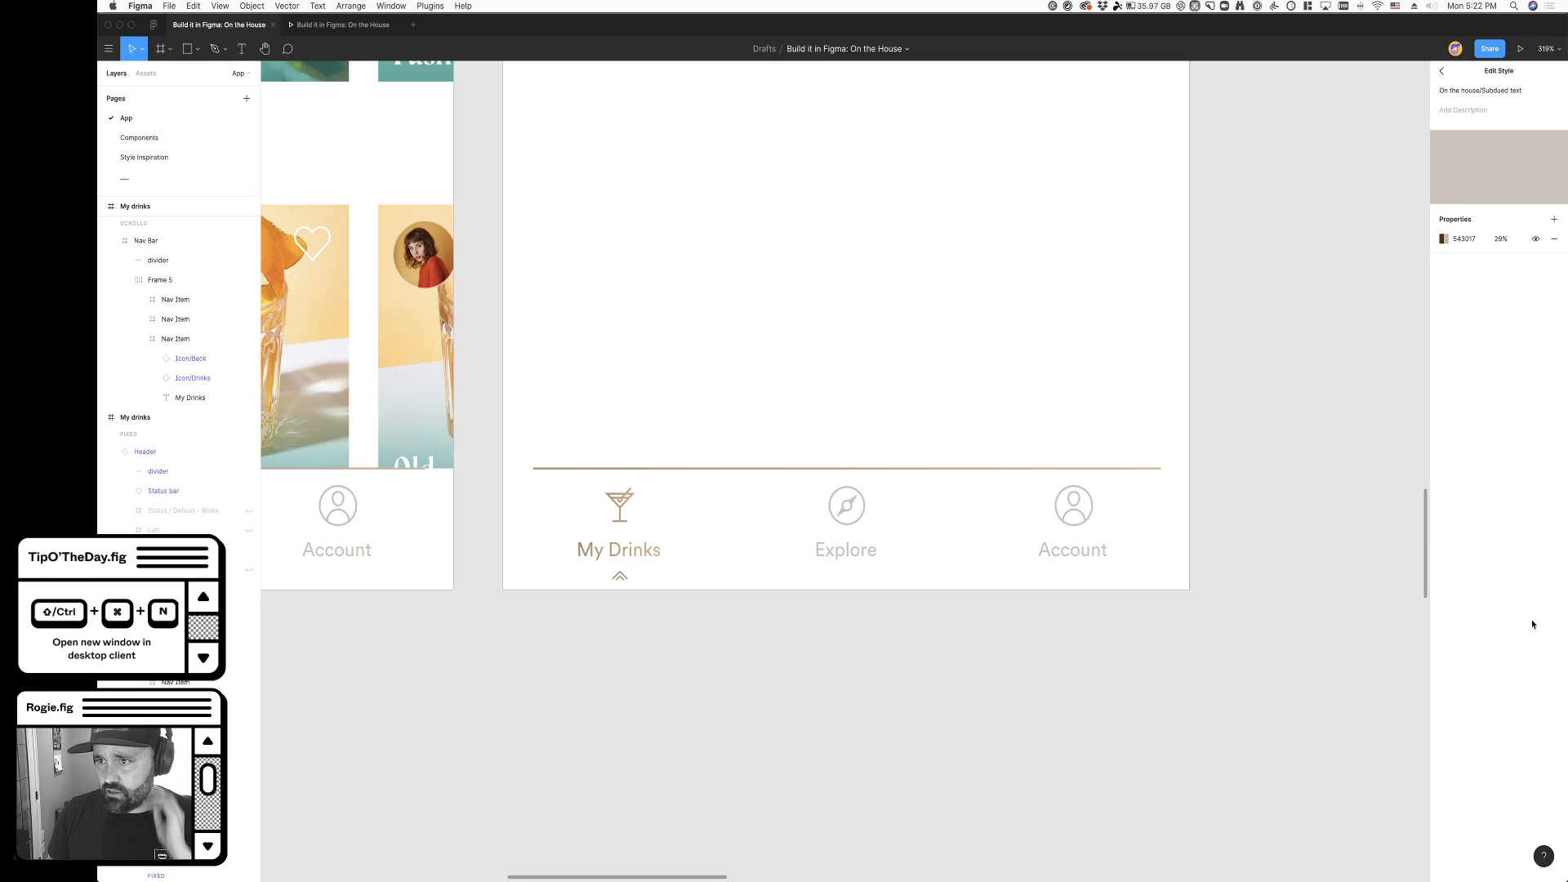
left_click(1444, 242)
left_click_drag(1389, 350, 1247, 444)
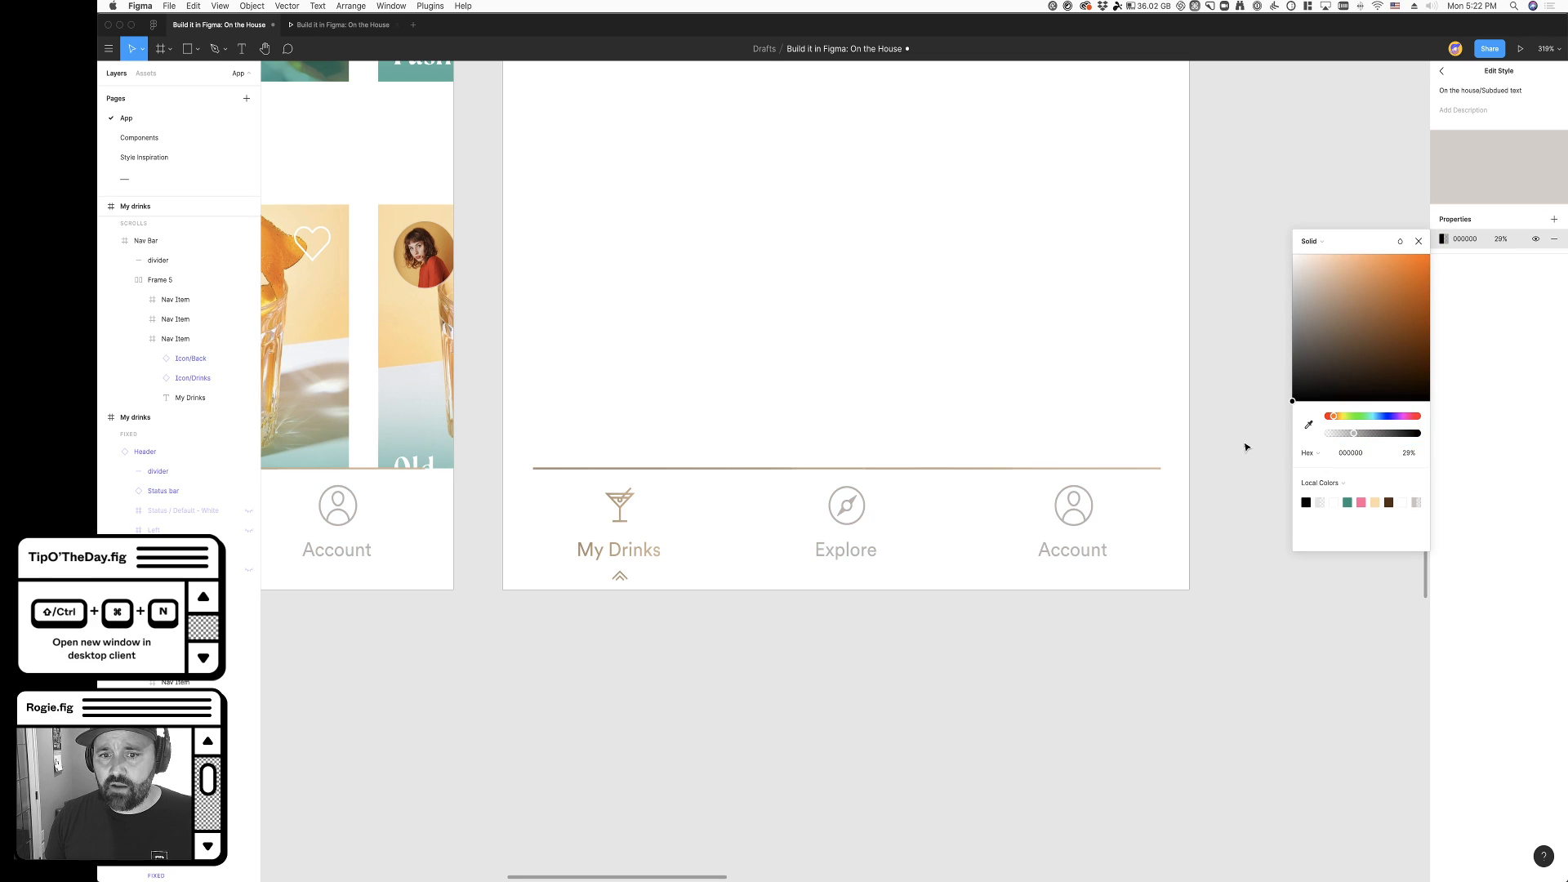
left_click(1504, 241)
key("shift+Down")
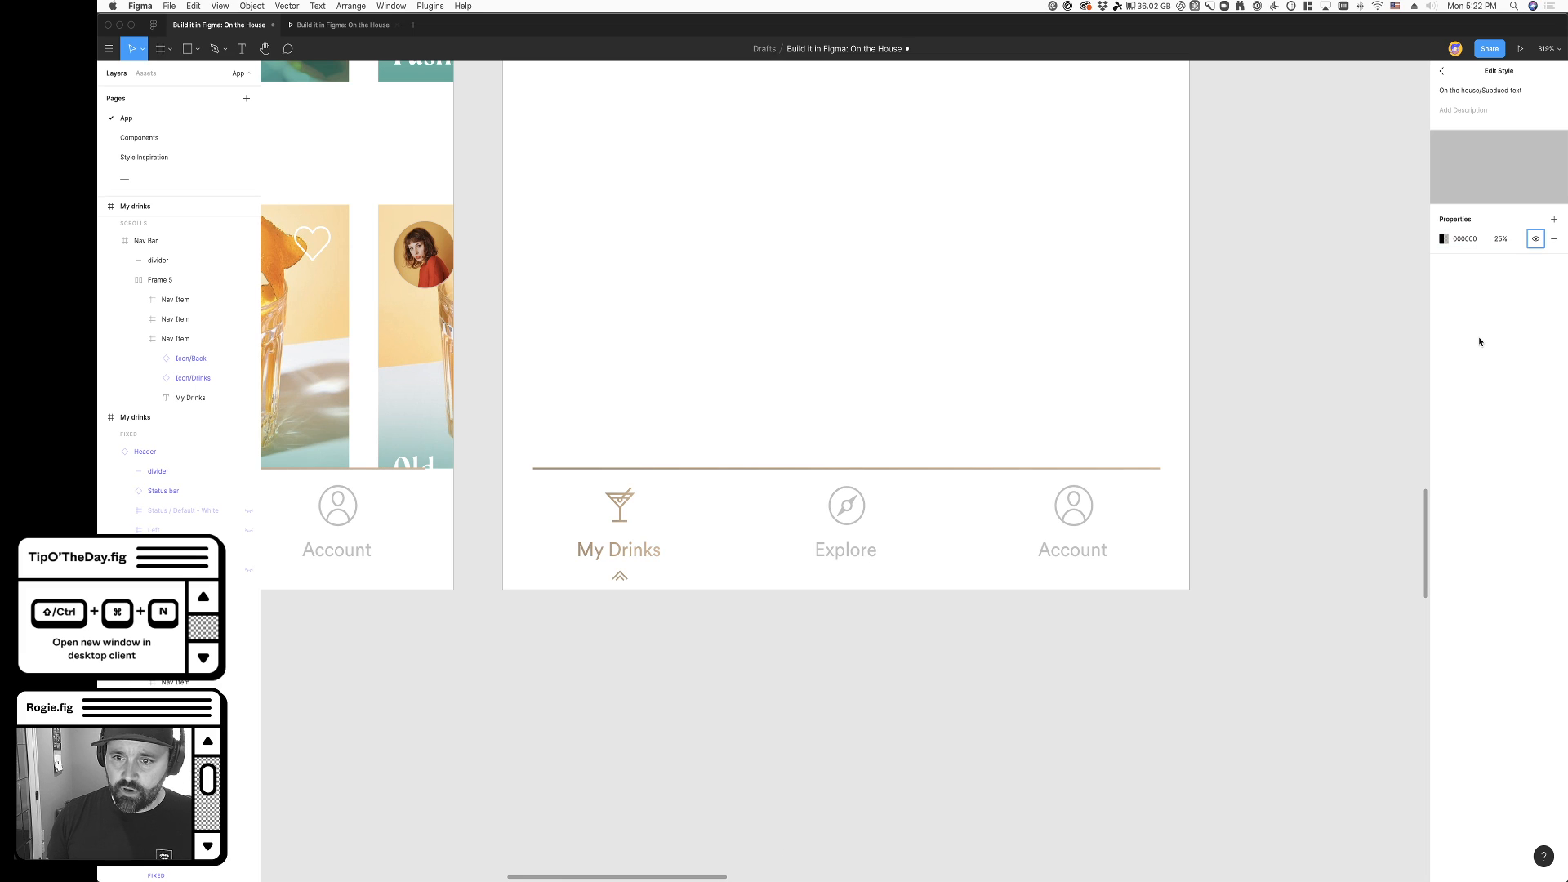
left_click(799, 643)
scroll(799, 643, "left", 6)
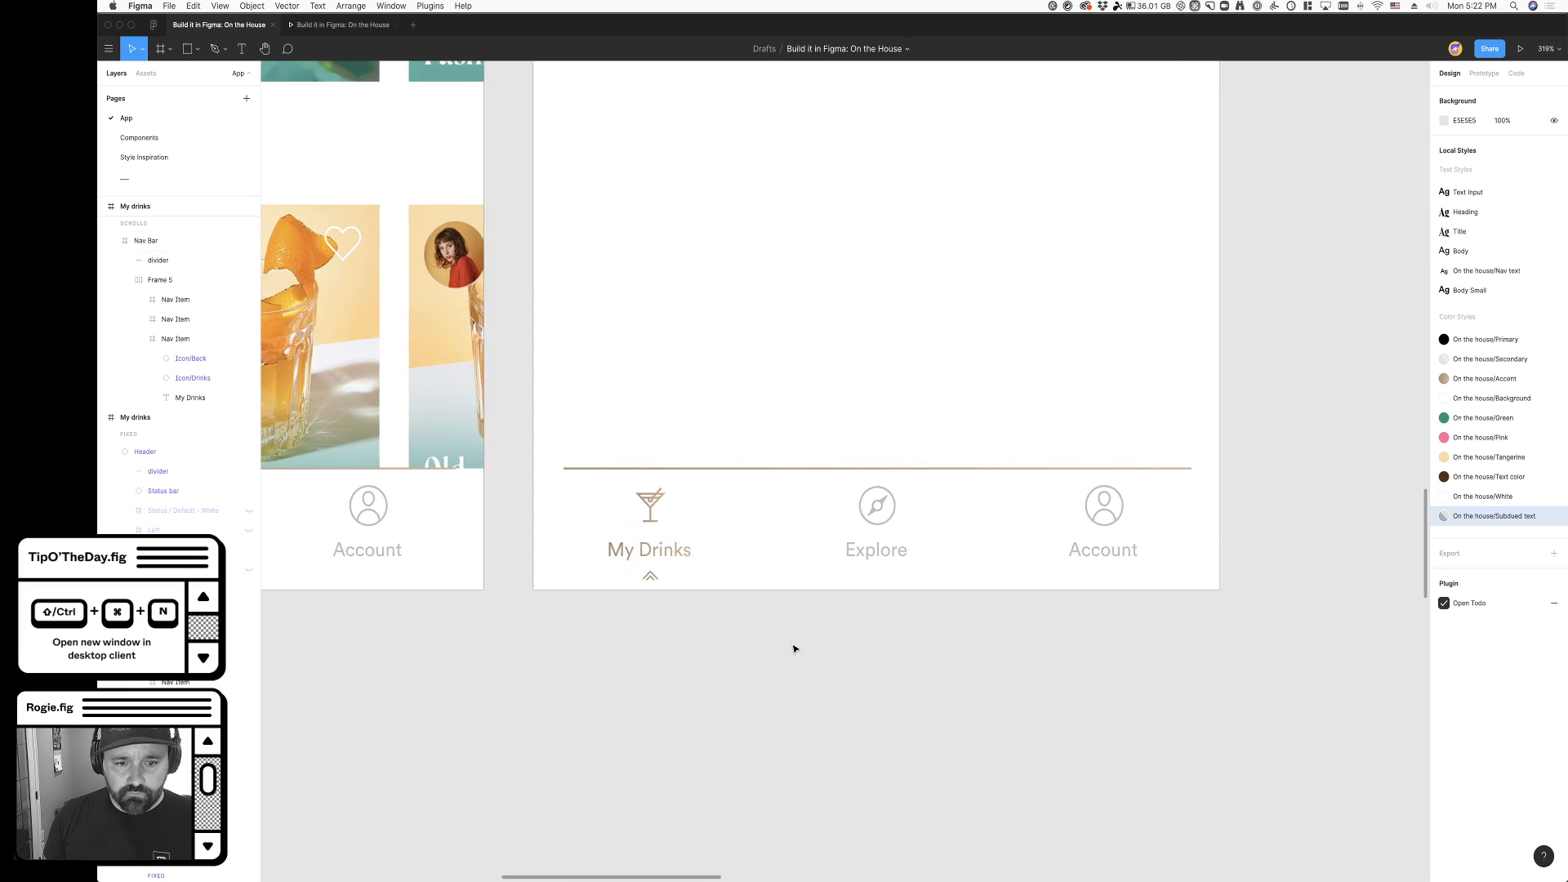
scroll(791, 663, "right", 5)
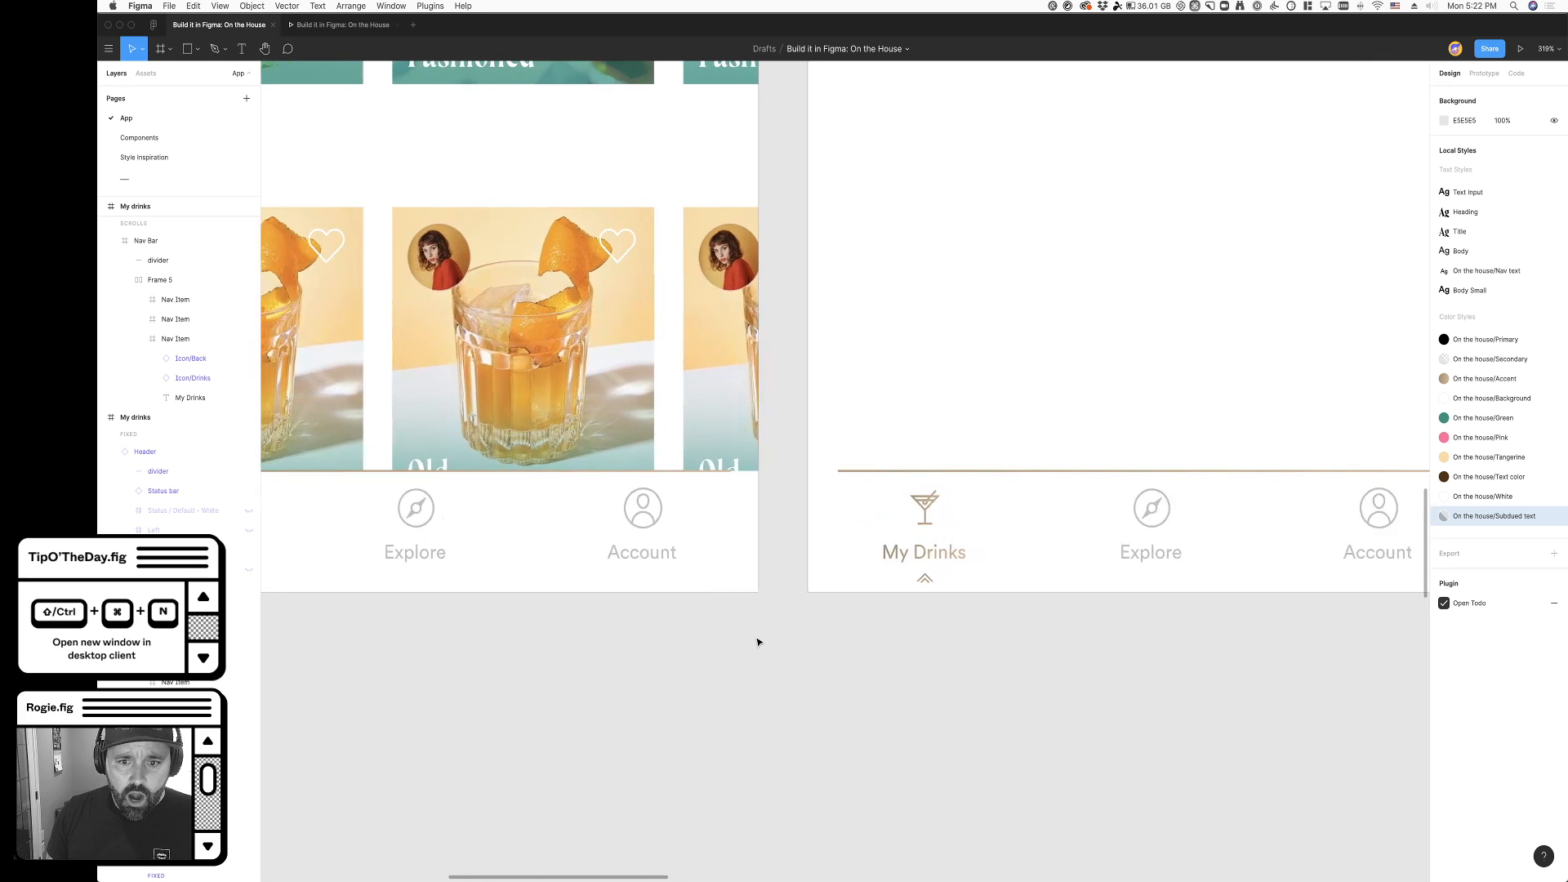
- Apply the On the house/Accent color style to the Explore label in the Explore frame's navigation bar
double_click(872, 551)
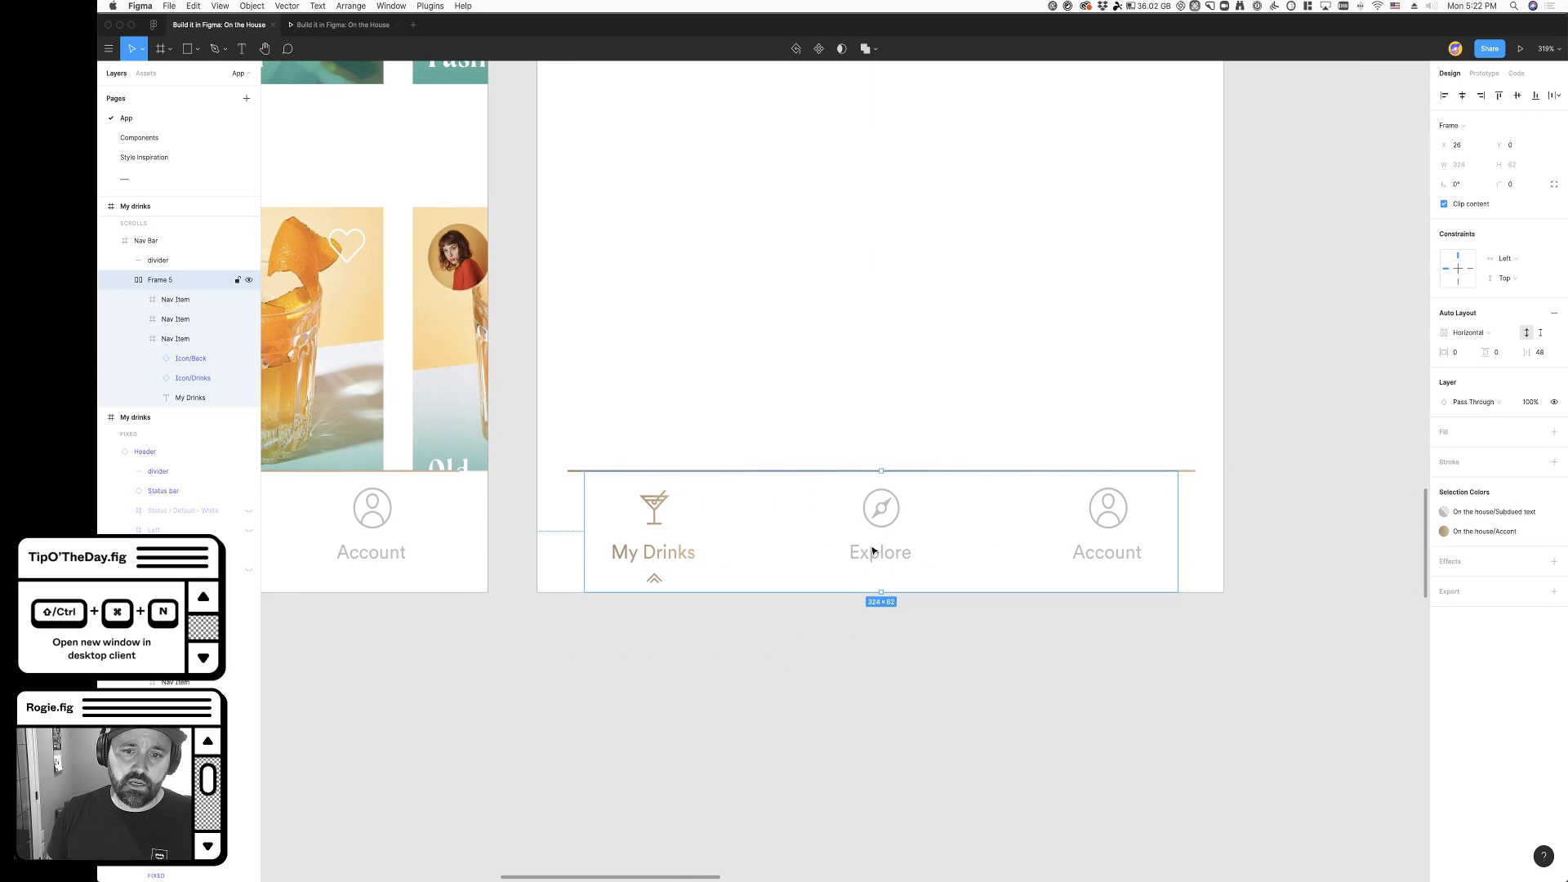
double_click(880, 553)
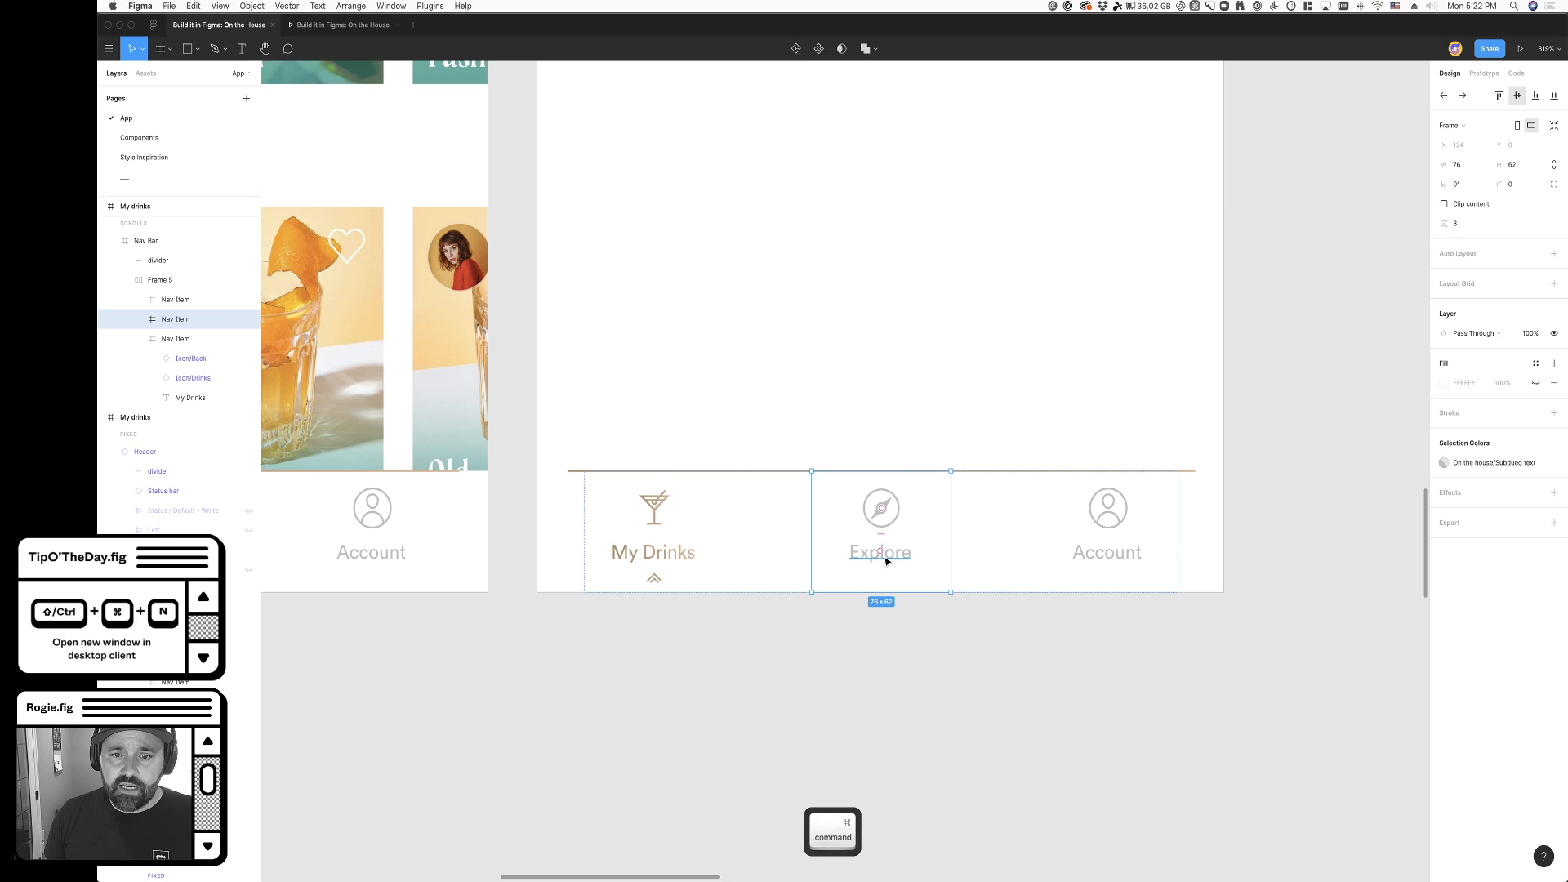
left_click(887, 553, "super")
left_click(1478, 377)
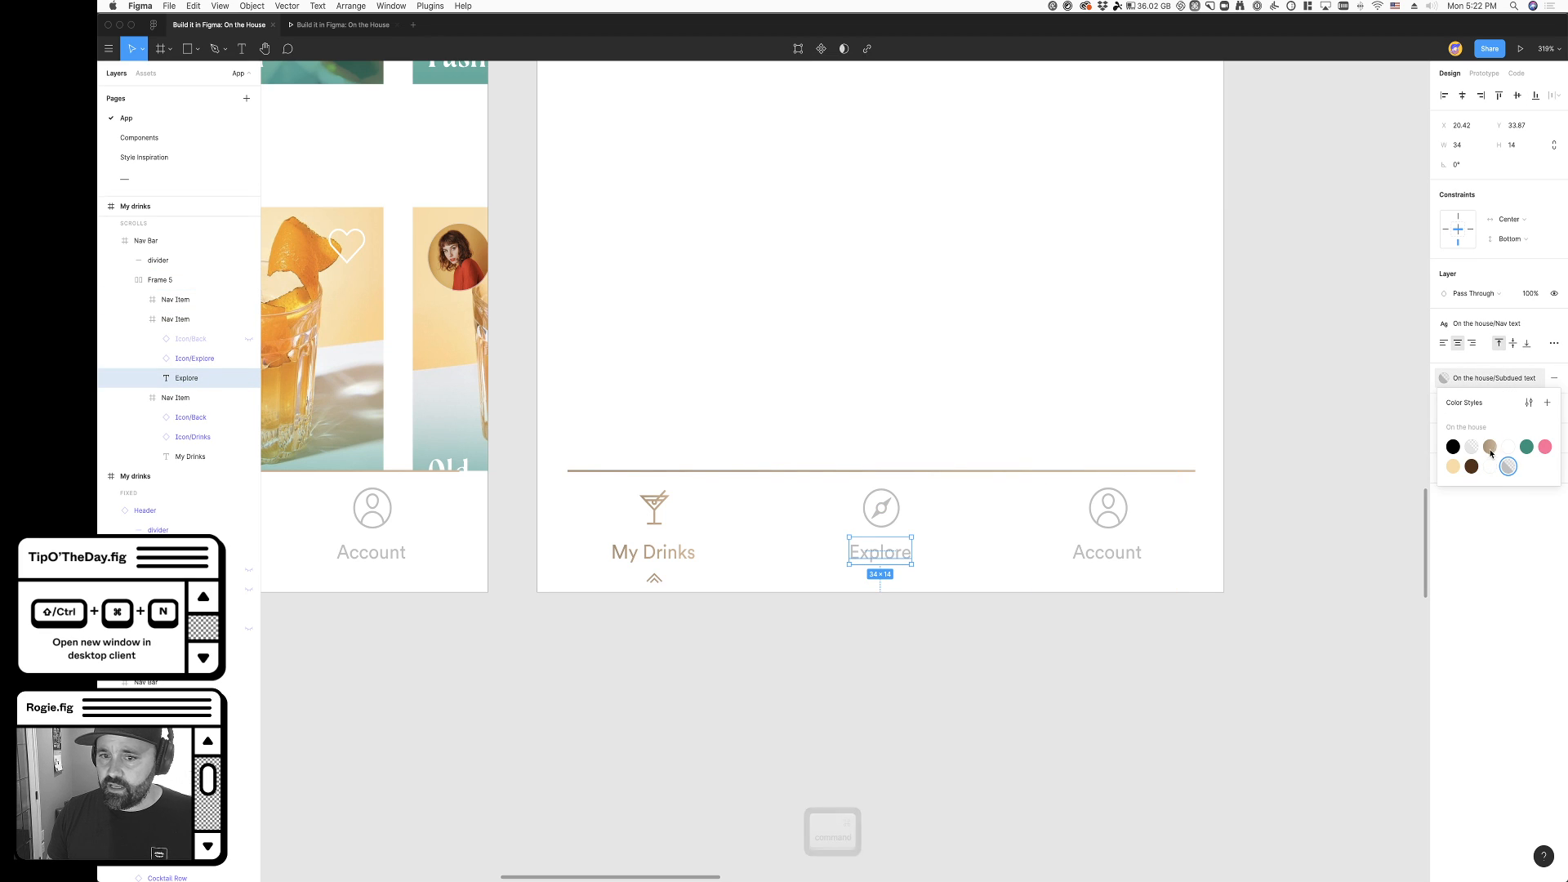
left_click(1489, 446)
left_click(899, 609)
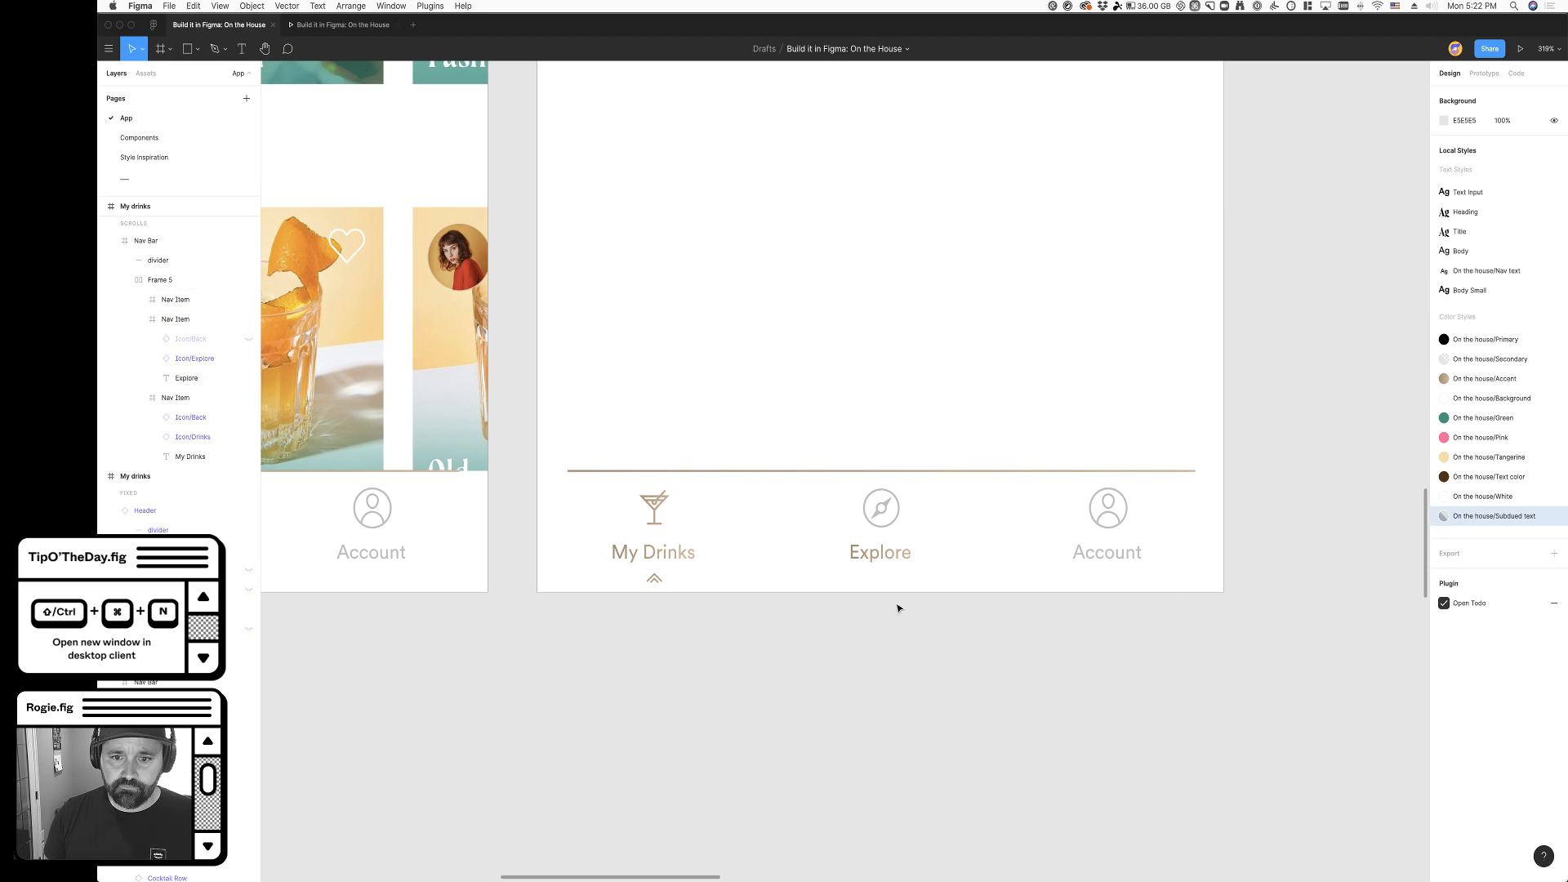
- Apply the On the house/Accent color style to the compass icon above the Explore label
left_click(881, 508, "super")
left_click(204, 377)
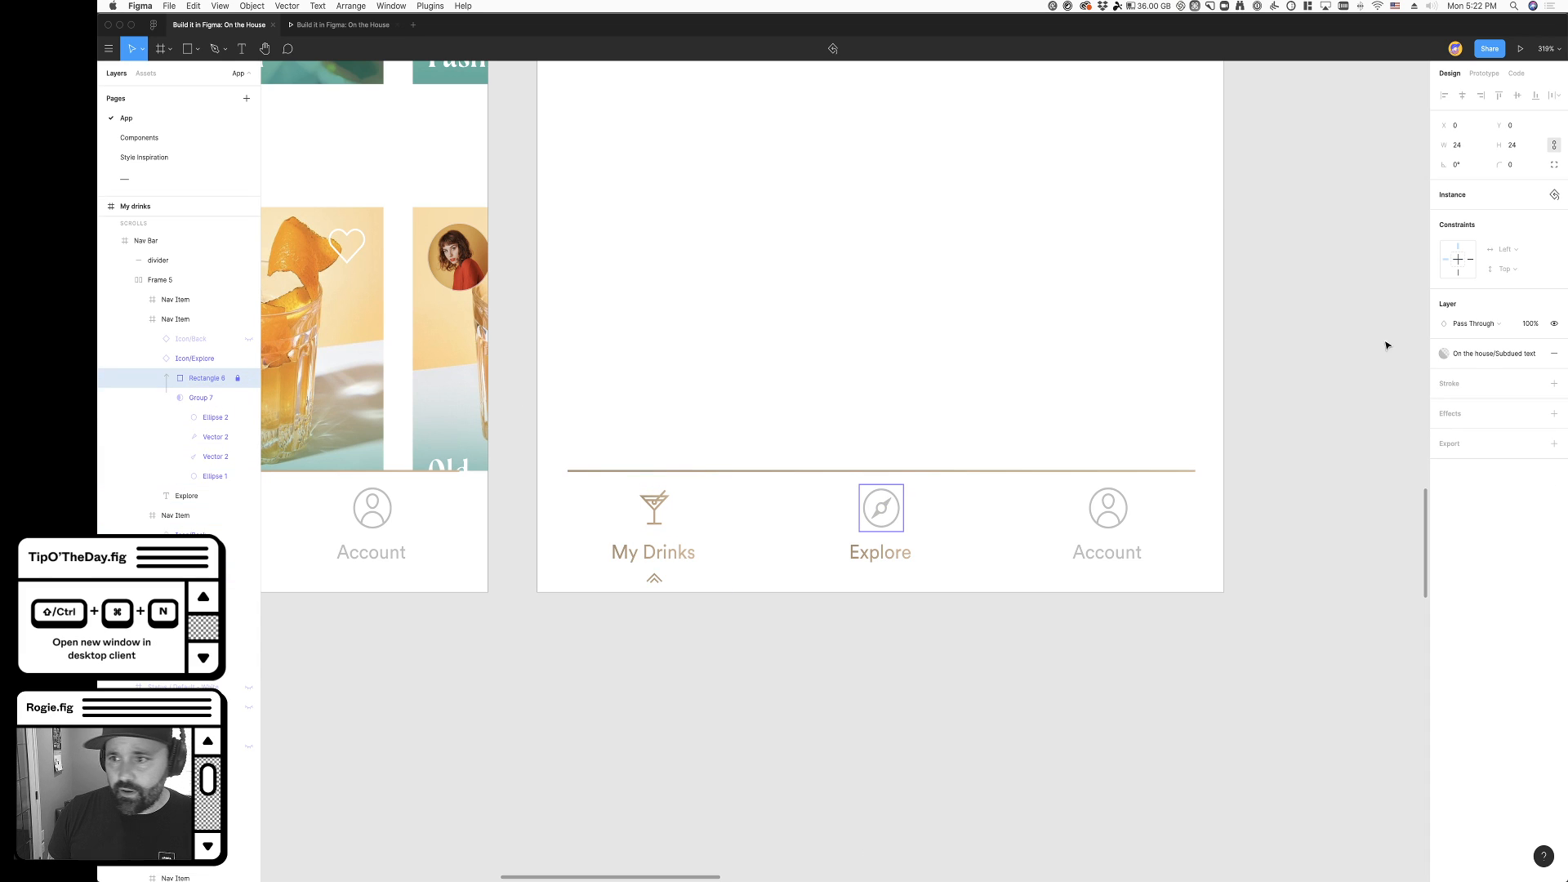
left_click(1486, 352)
left_click(1489, 423)
left_click(752, 825)
- Apply the On the house/Subdued text color style to the My Drinks label in the Explore frame's navigation bar
double_click(654, 511)
double_click(654, 512)
double_click(654, 511)
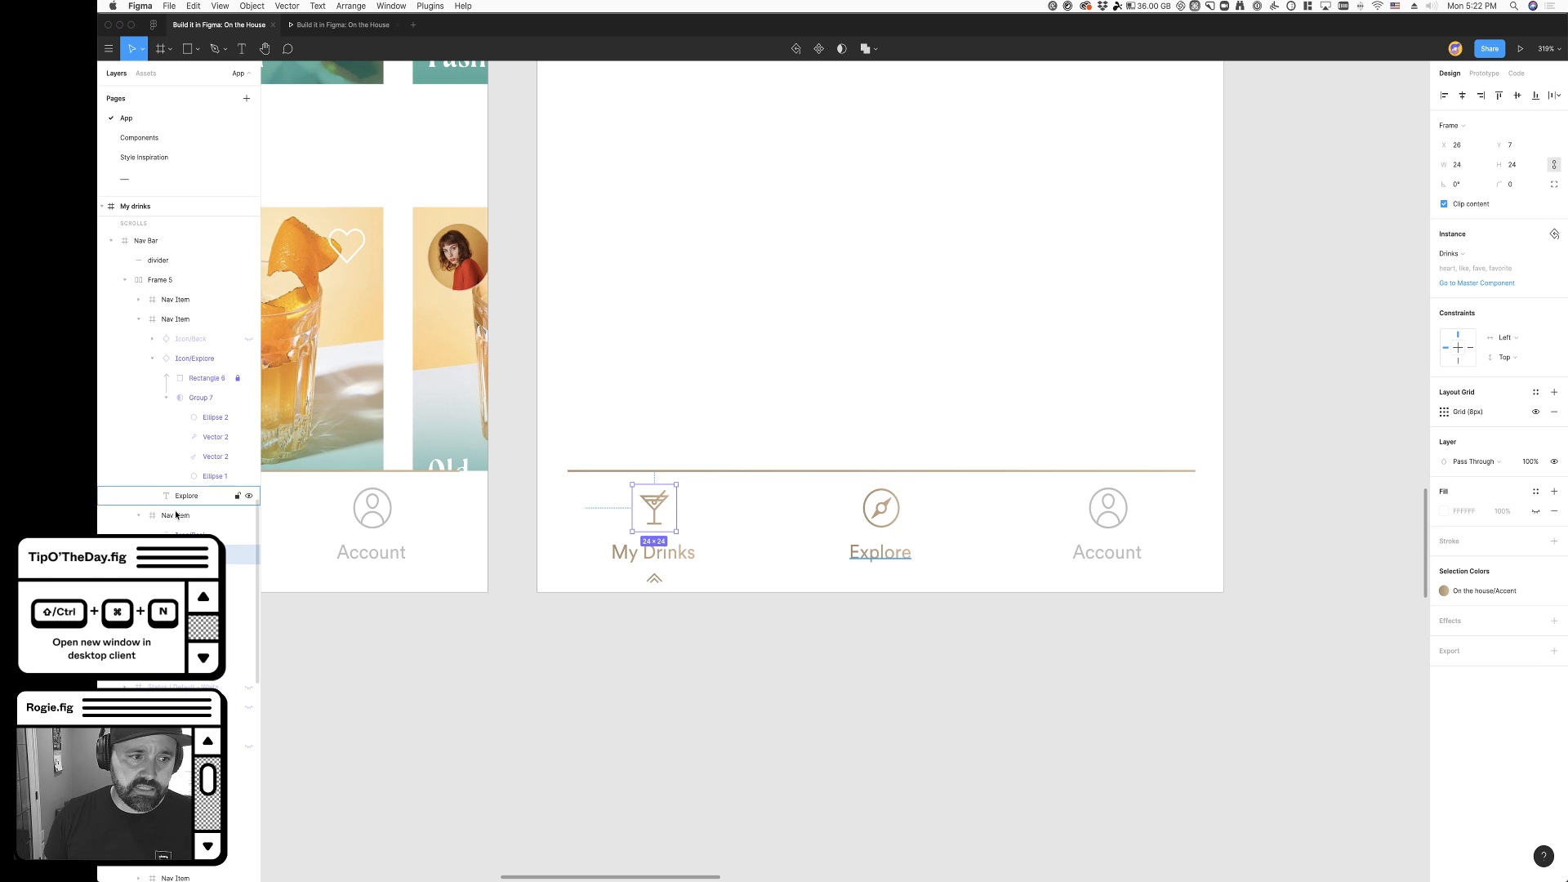
left_click(193, 535)
scroll(368, 595, "left", 3)
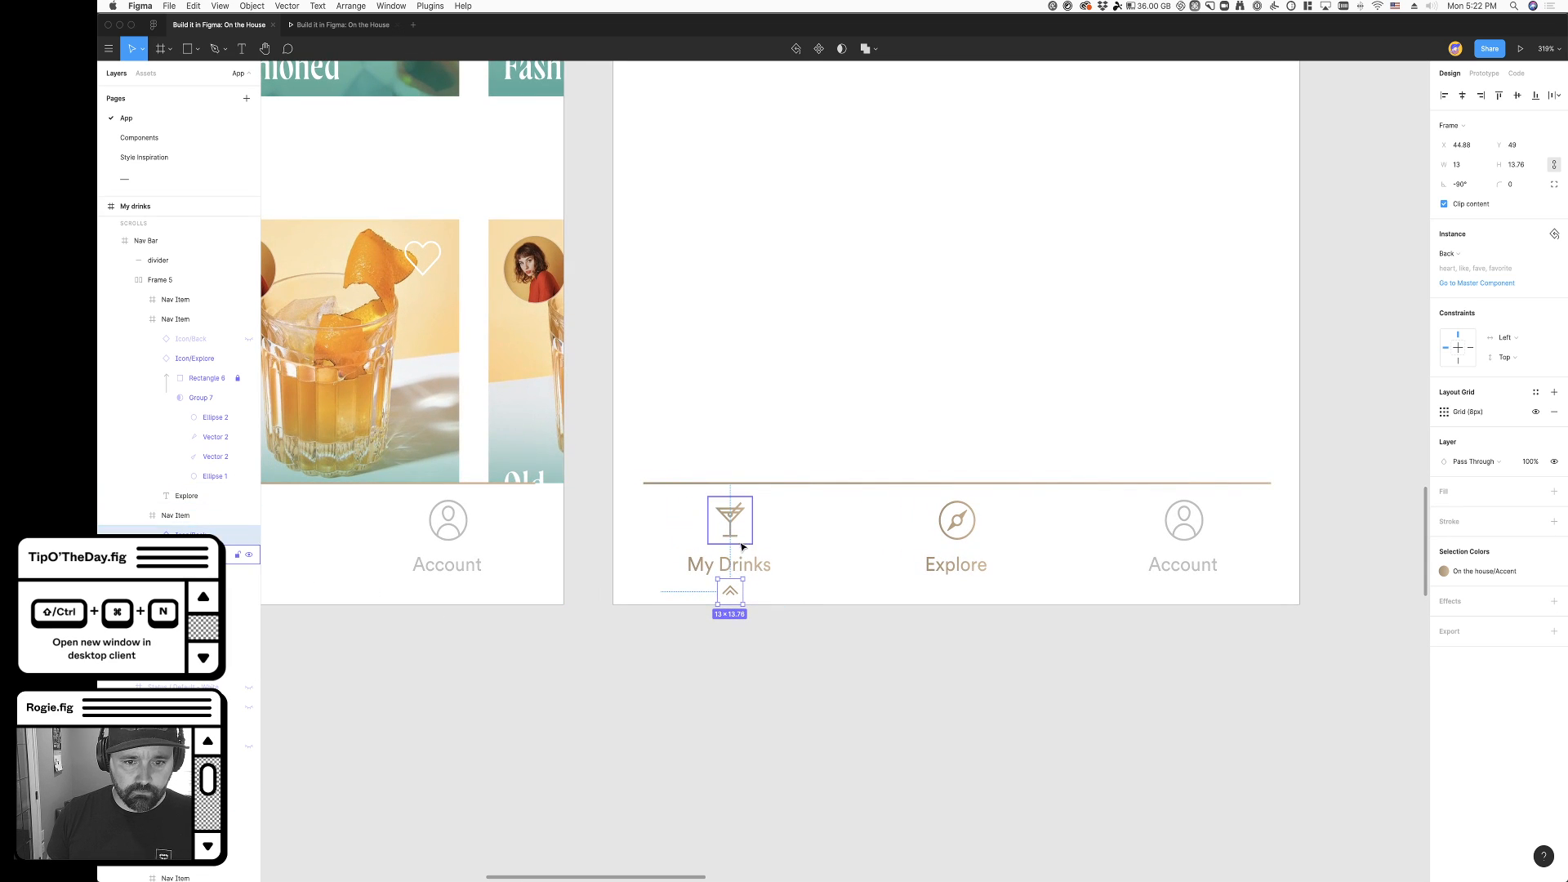
left_click(725, 569, "super")
left_click(1444, 379)
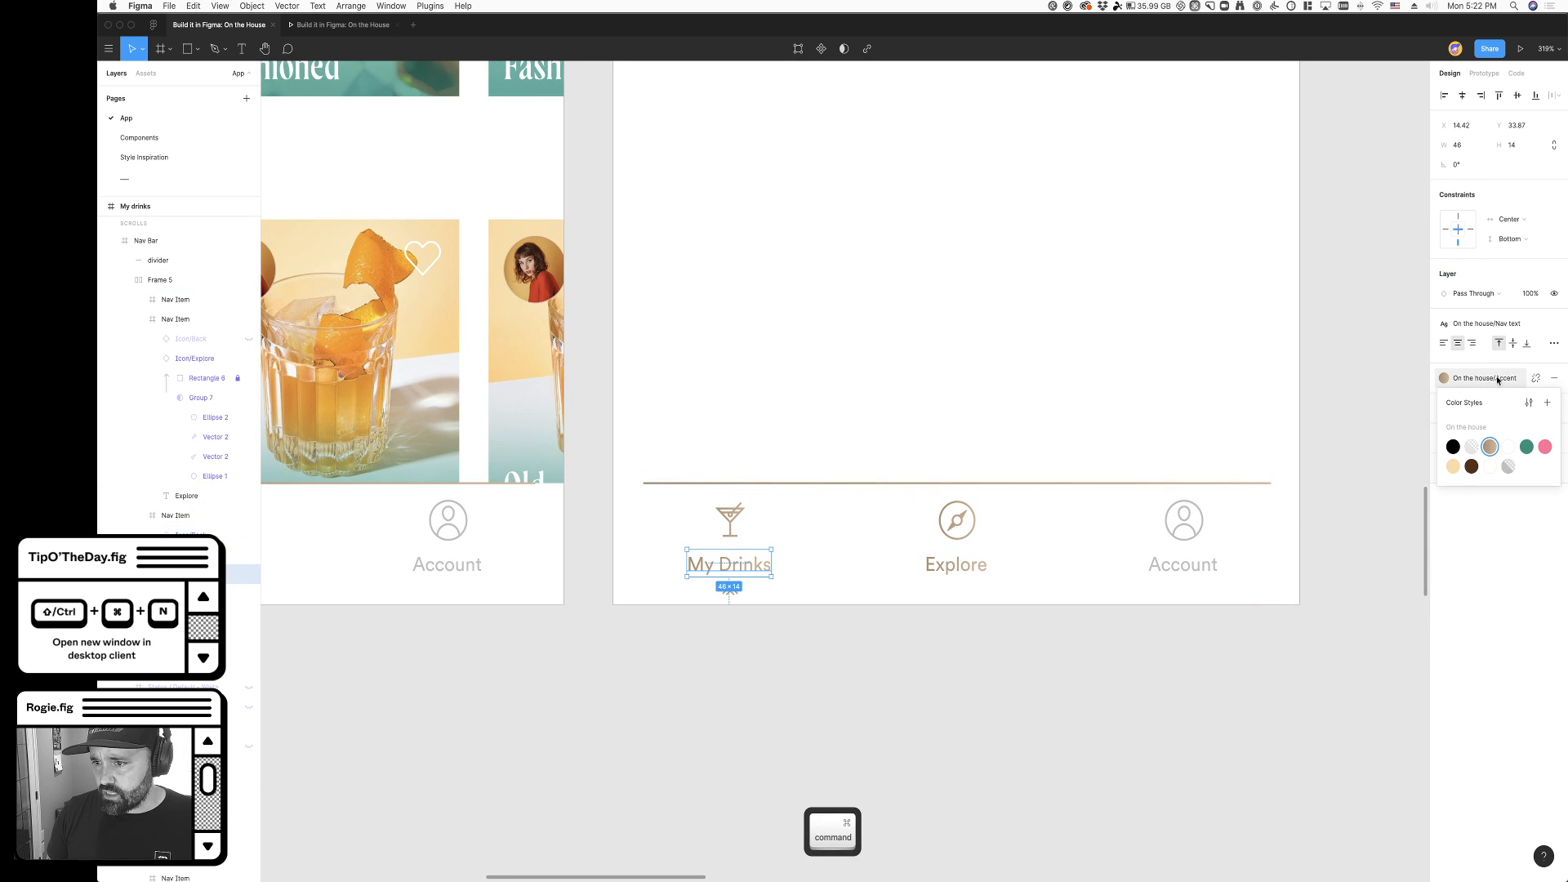
left_click(1499, 447)
left_click(904, 727)
- Apply the On the house/Subdued text color style to the cocktail glass icon above the My Drinks label
triple_click(731, 524)
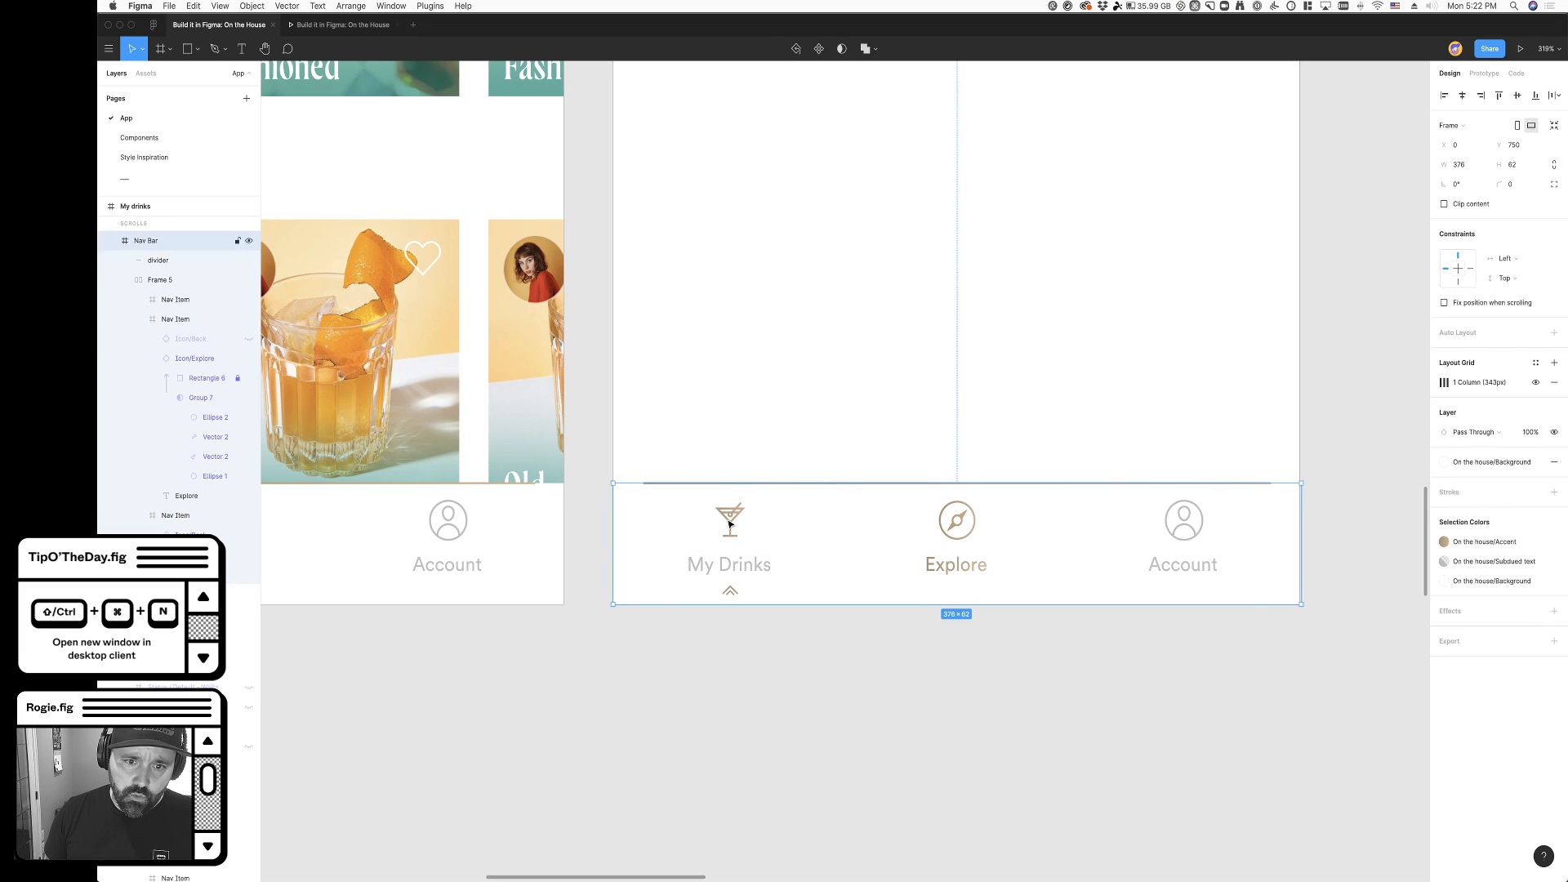
double_click(722, 529)
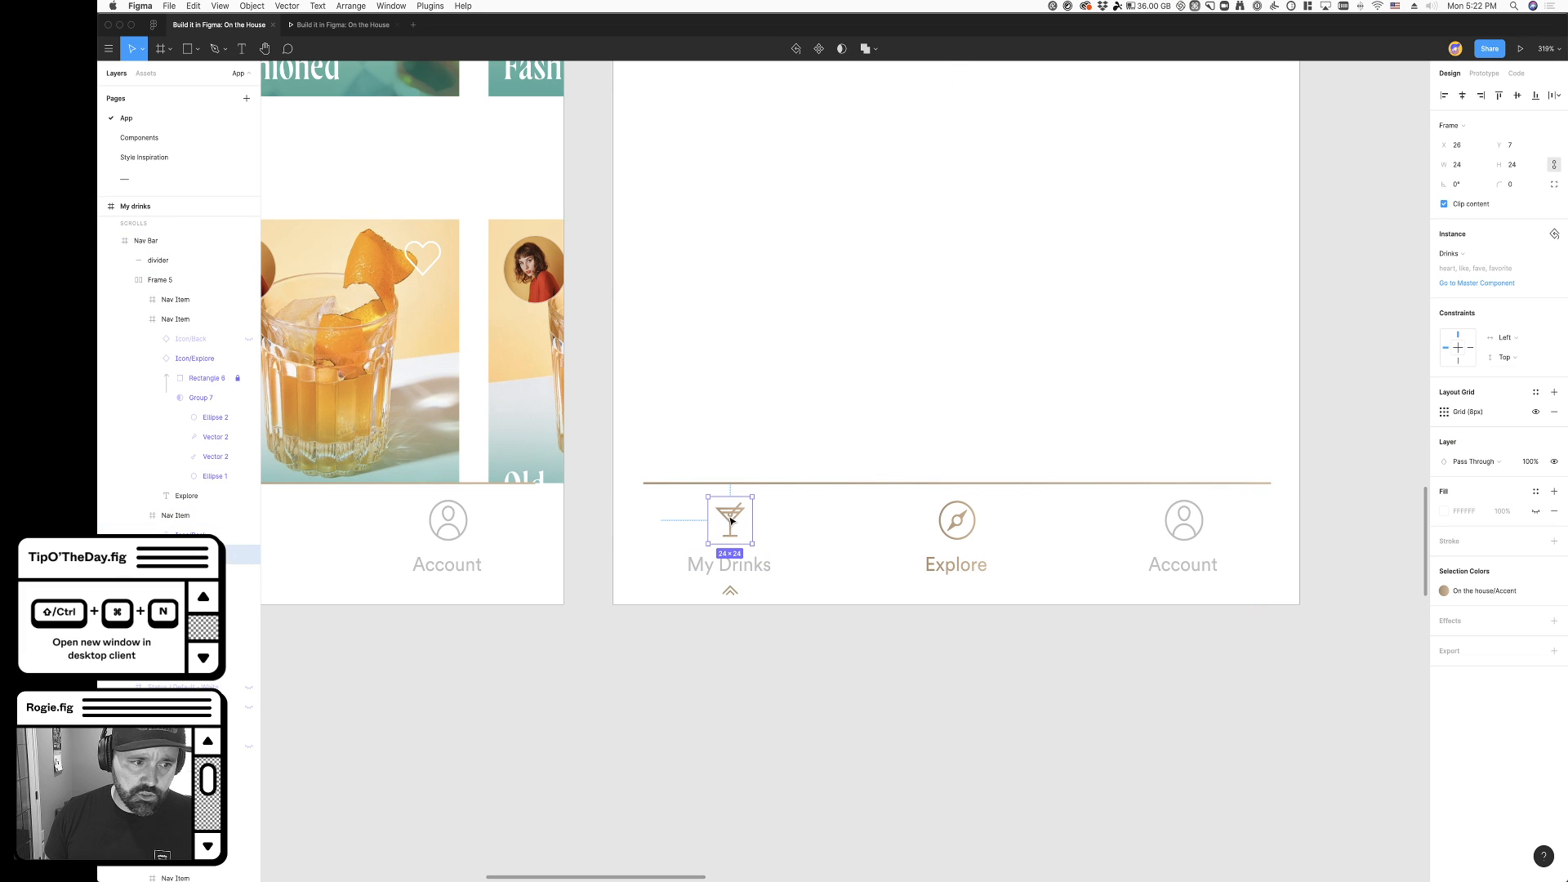
double_click(731, 521)
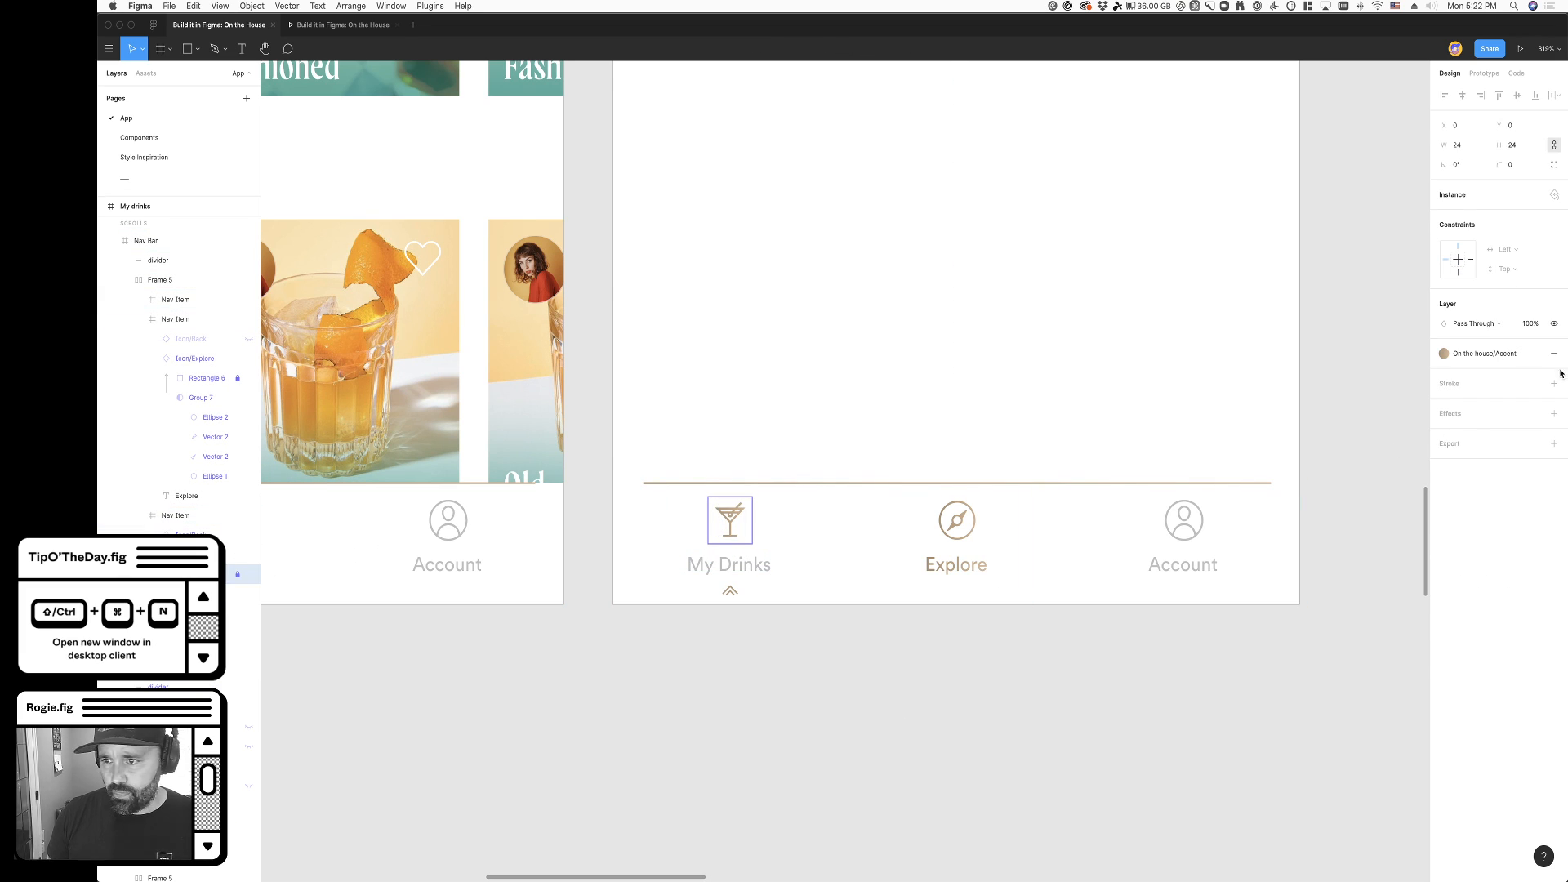
left_click(1444, 353)
left_click(1507, 444)
left_click(1057, 651)
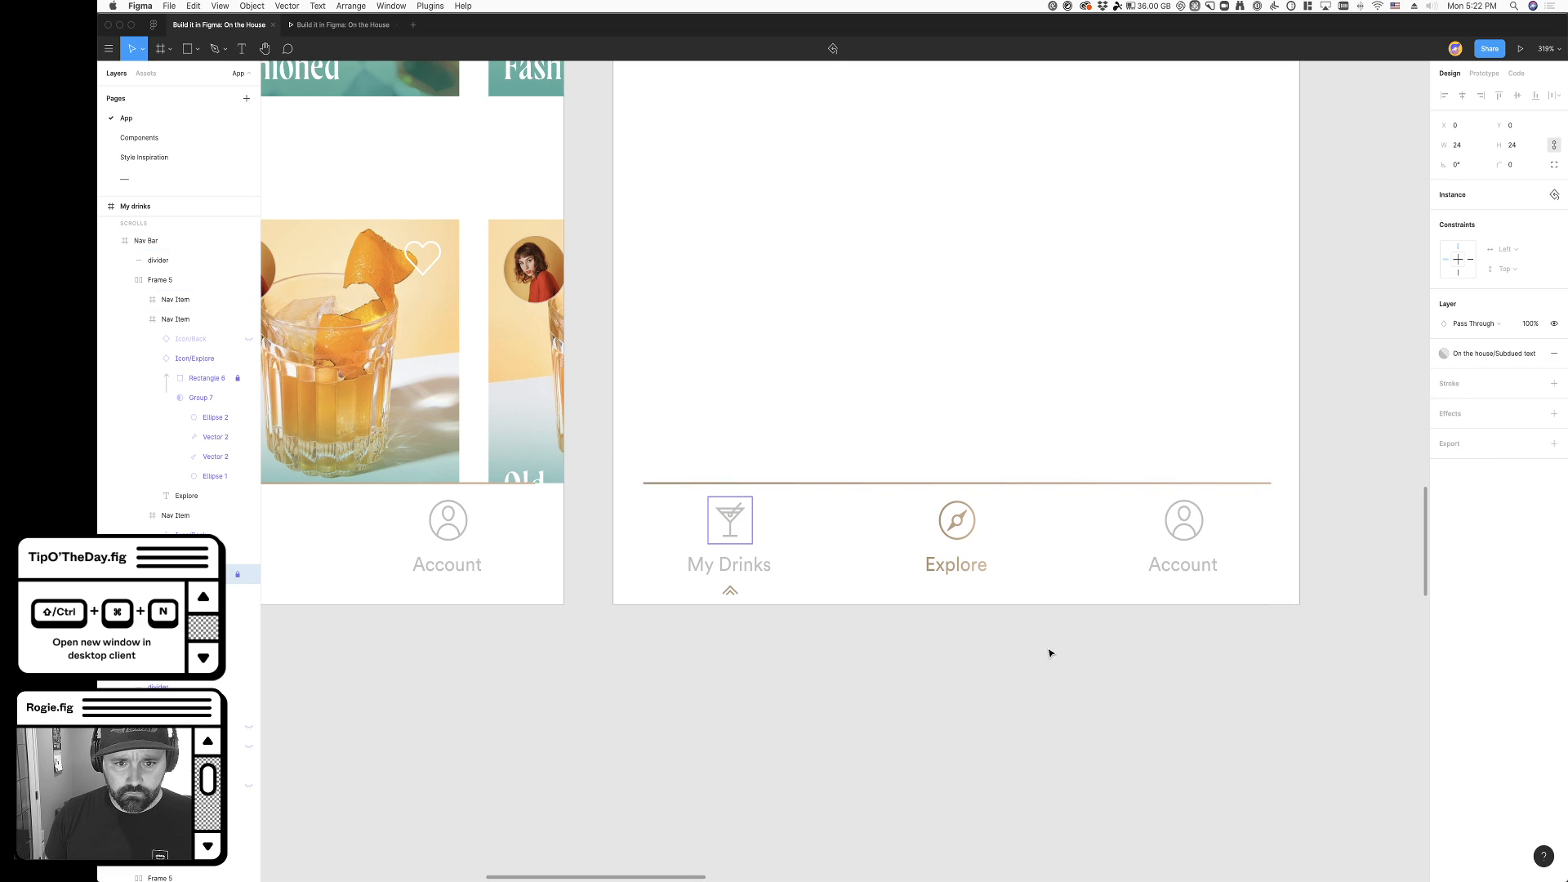
- Try to move the chevron's layer from the My Drinks item into the Explore item, and undo it
left_click(725, 597)
double_click(729, 596)
double_click(732, 596)
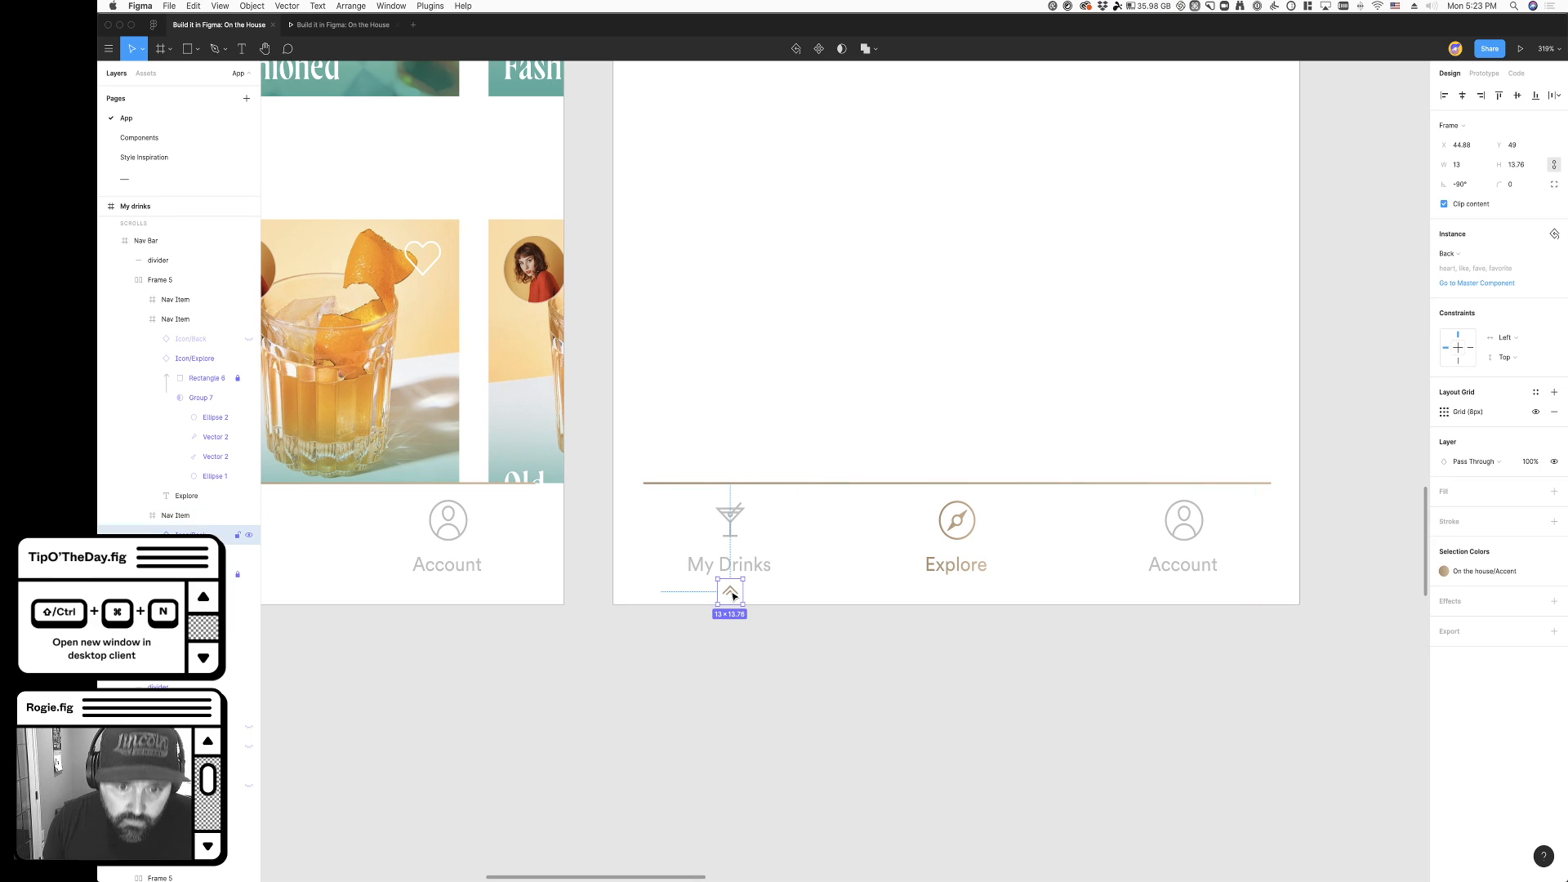
left_click_drag(187, 533, 176, 510)
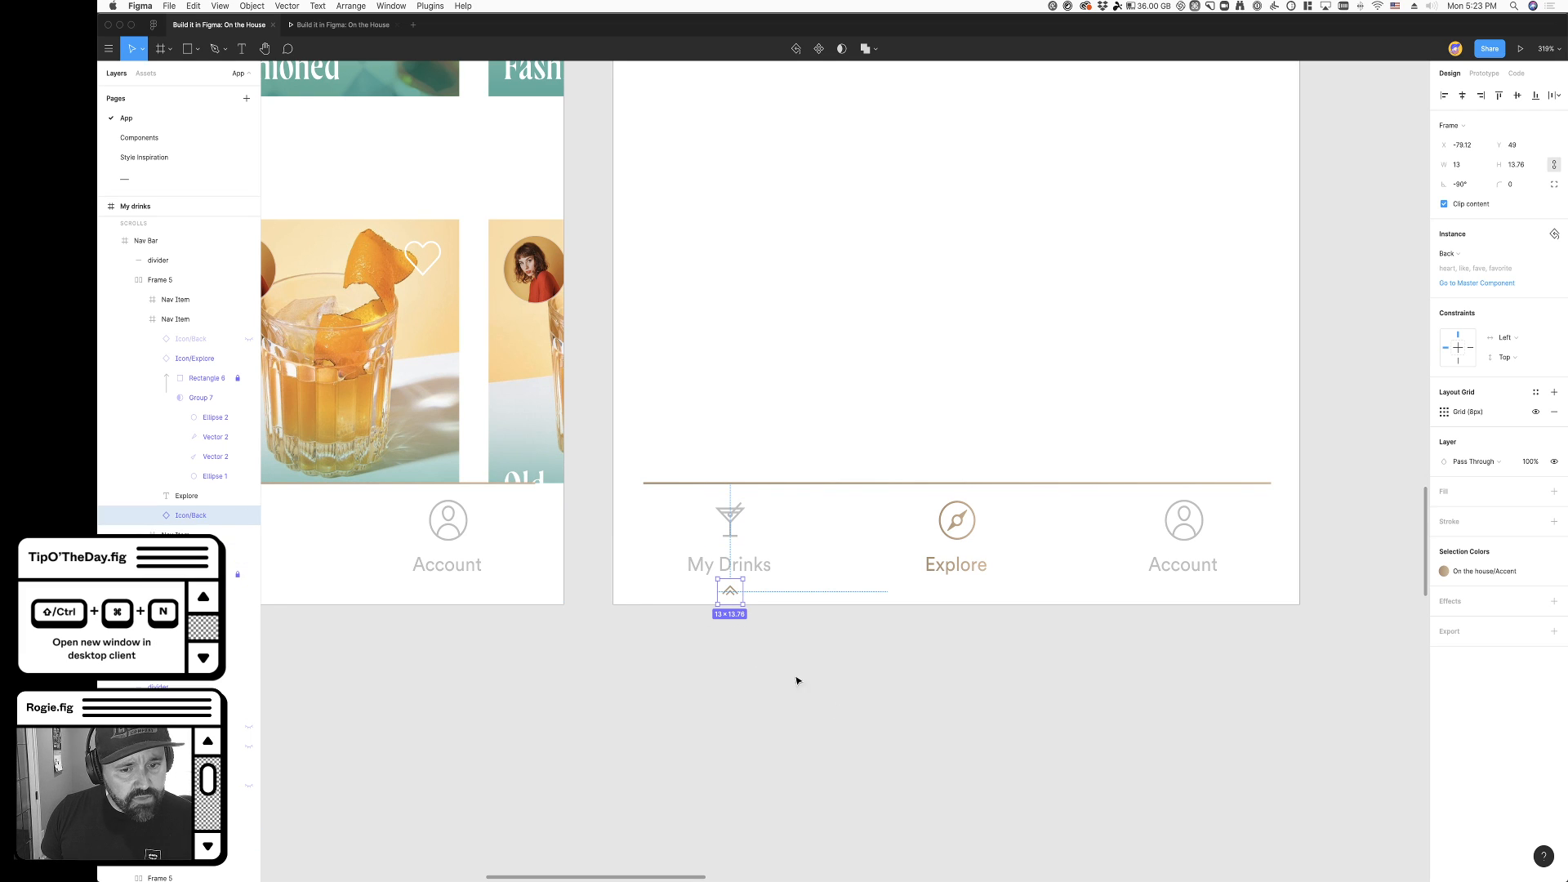
scroll(822, 694, "left", 10)
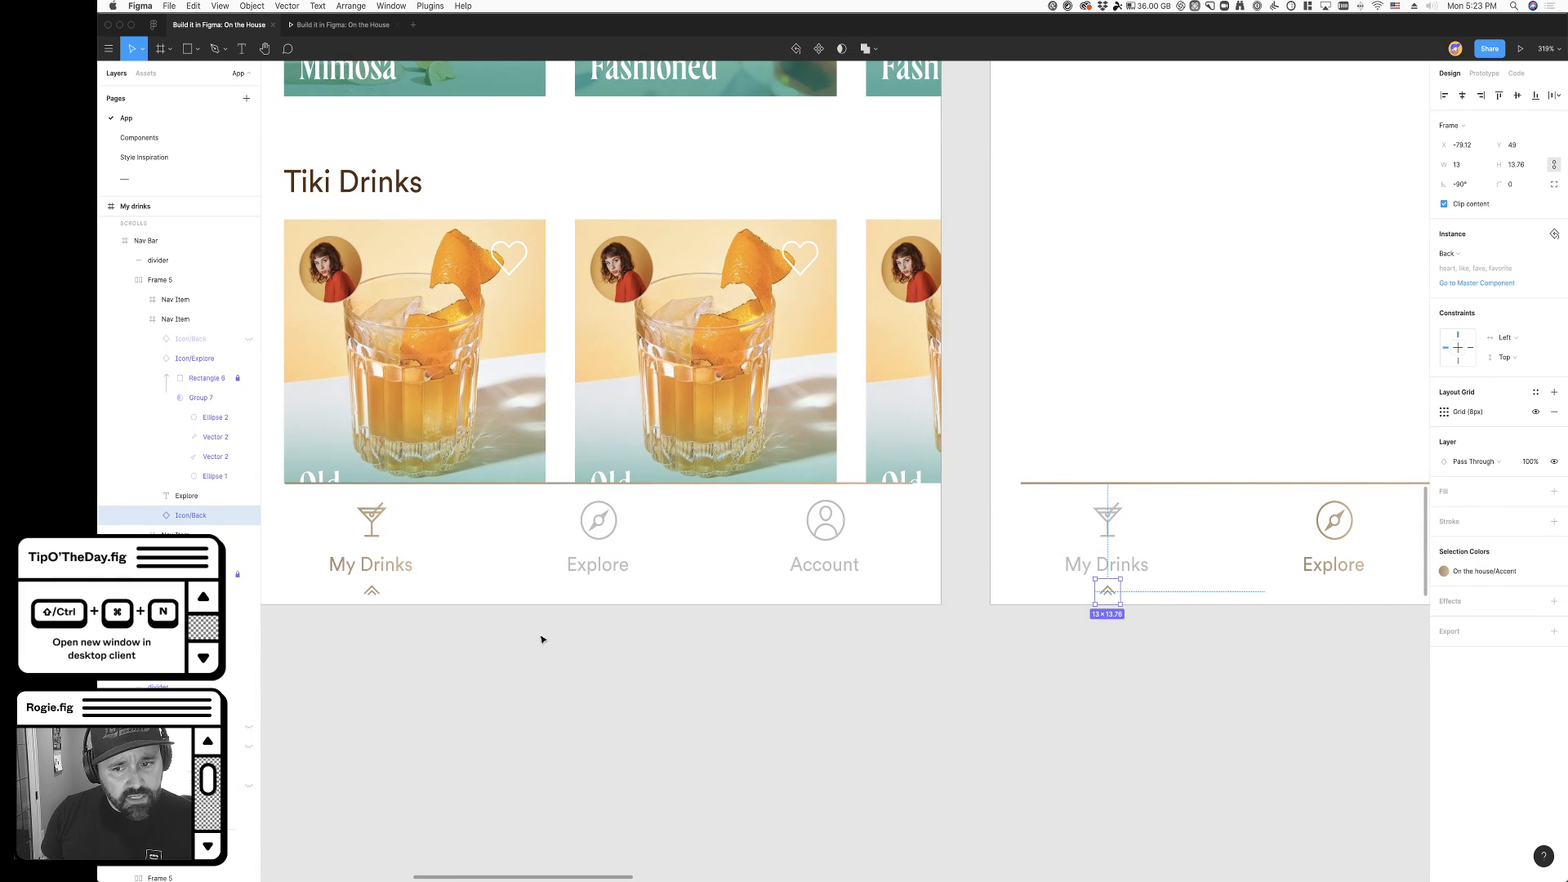
key("ctrl+z")
scroll(644, 647, "left", 2)
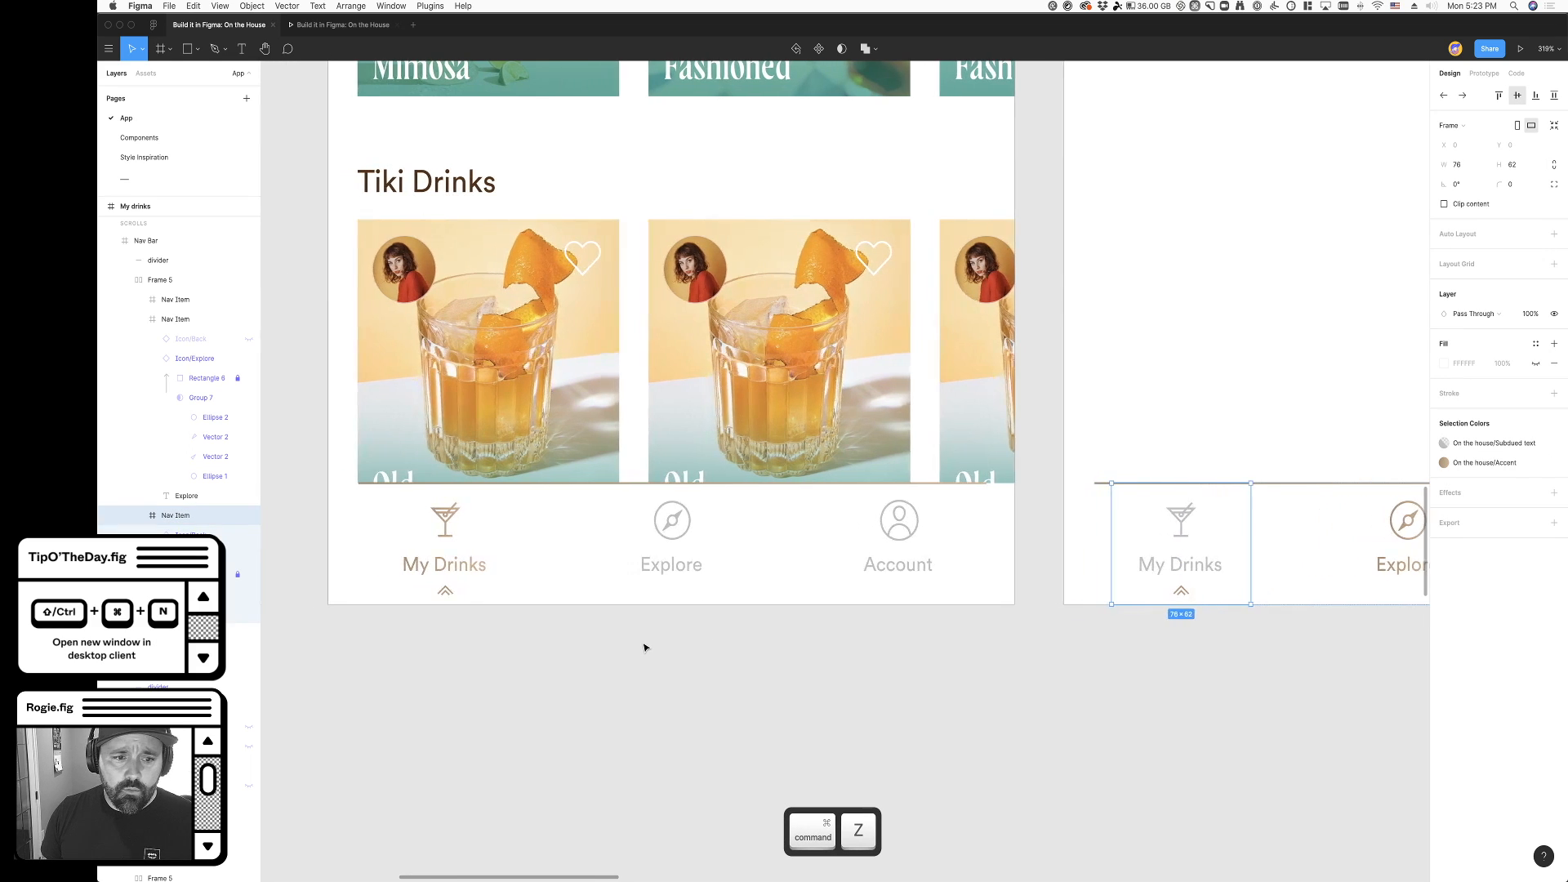
- Try to duplicate the My Drinks chevron across to the Explore item, and undo the copy
left_click(1189, 597)
scroll(1189, 597, "right", 5)
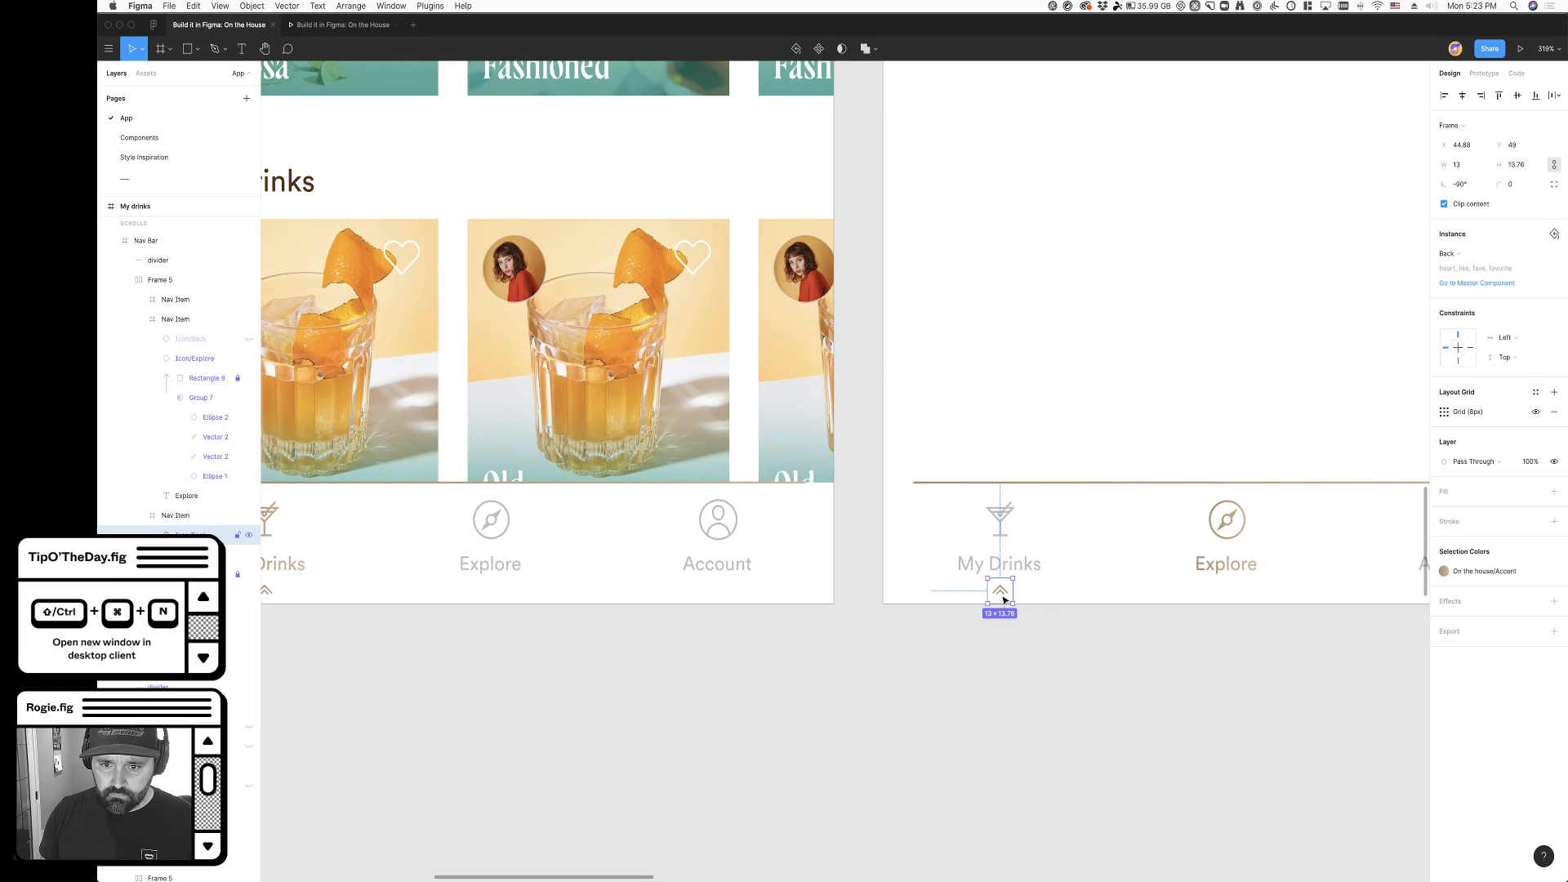
left_click_drag(1004, 599, 1178, 600)
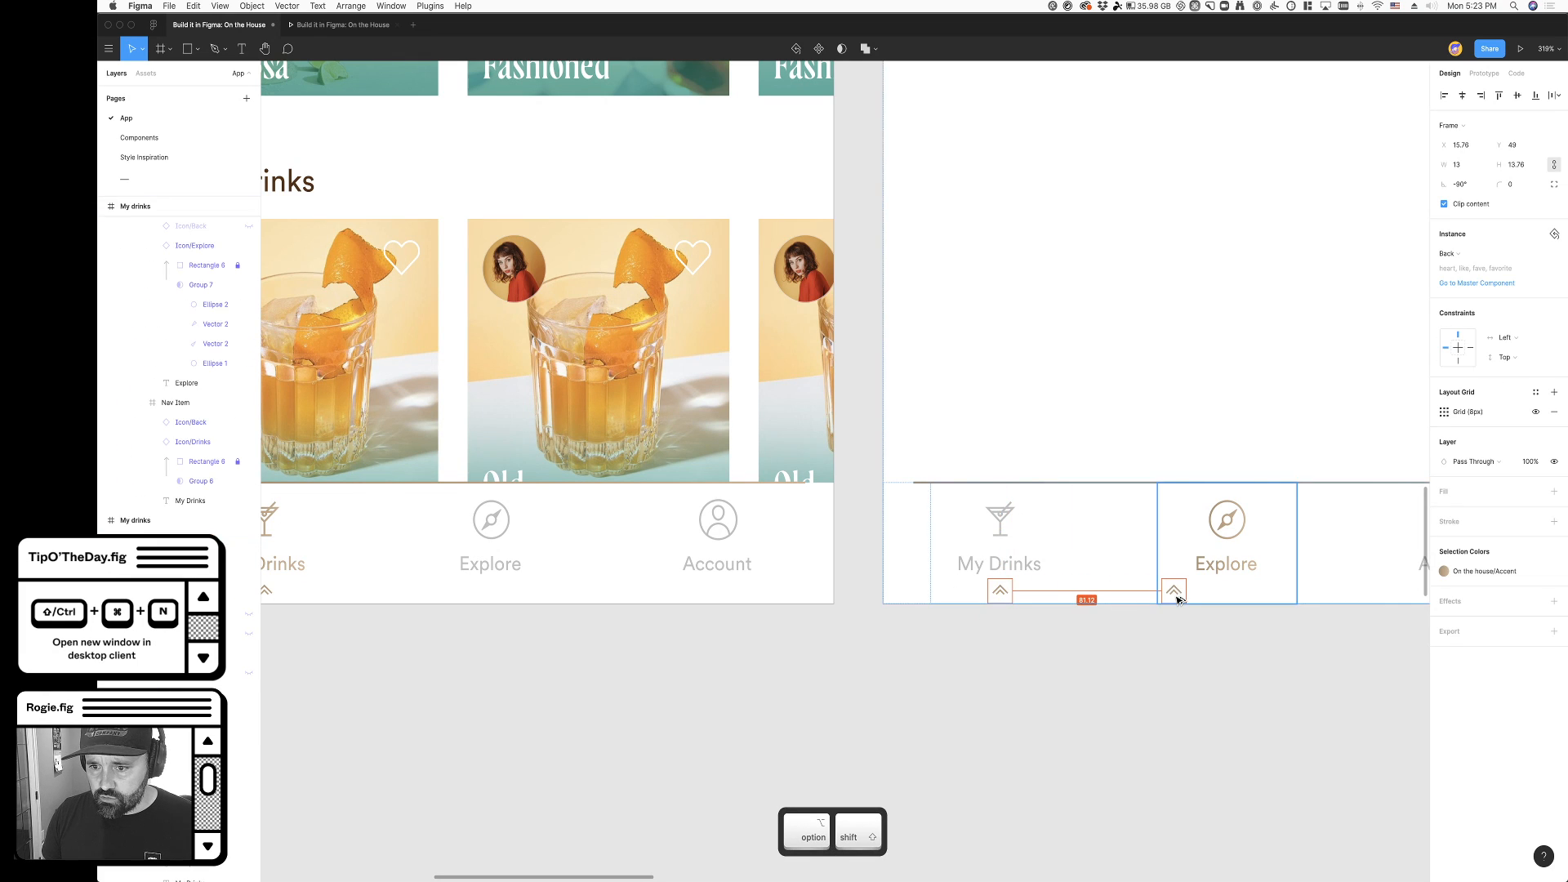
key("super+z")
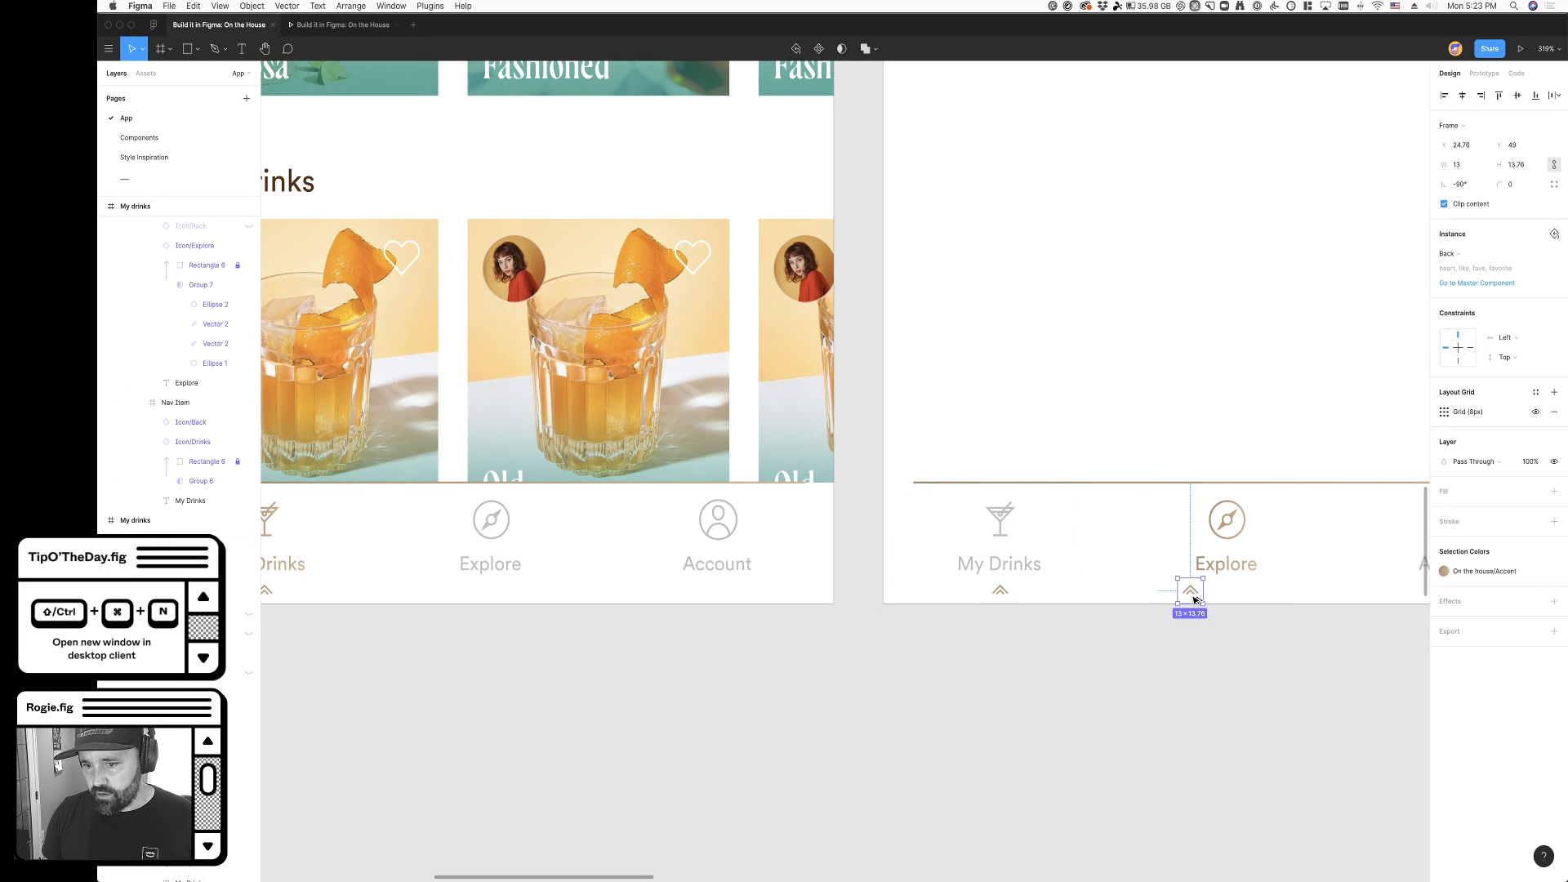
- Move the chevron from beneath My Drinks to beneath the Explore label, keeping it inside its original navigation item
left_click_drag(1003, 600, 1222, 609)
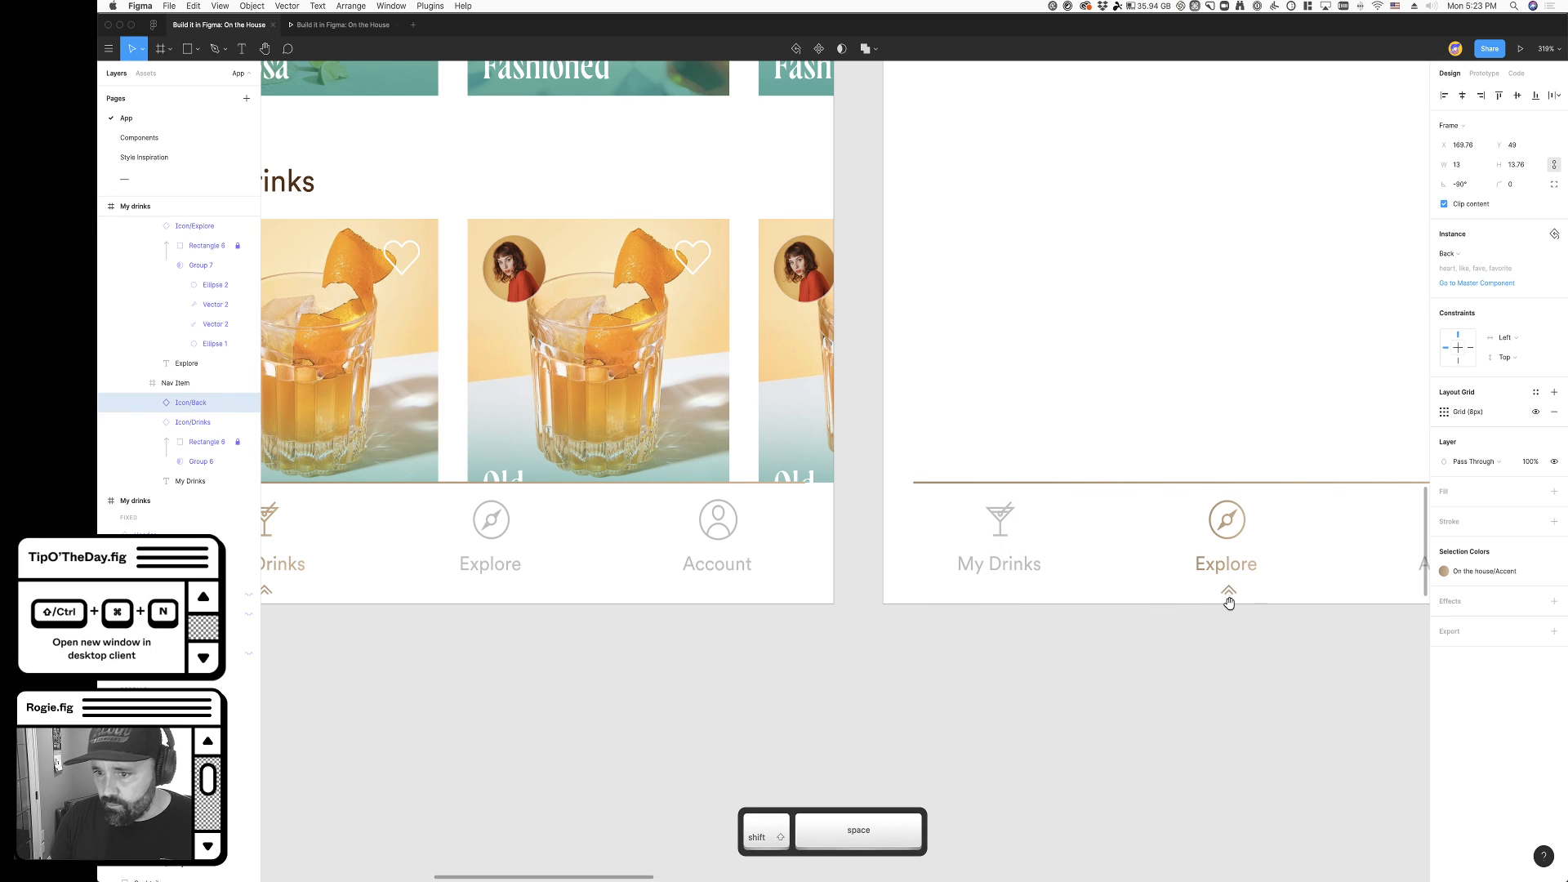
left_click(1217, 672)
left_click(988, 553)
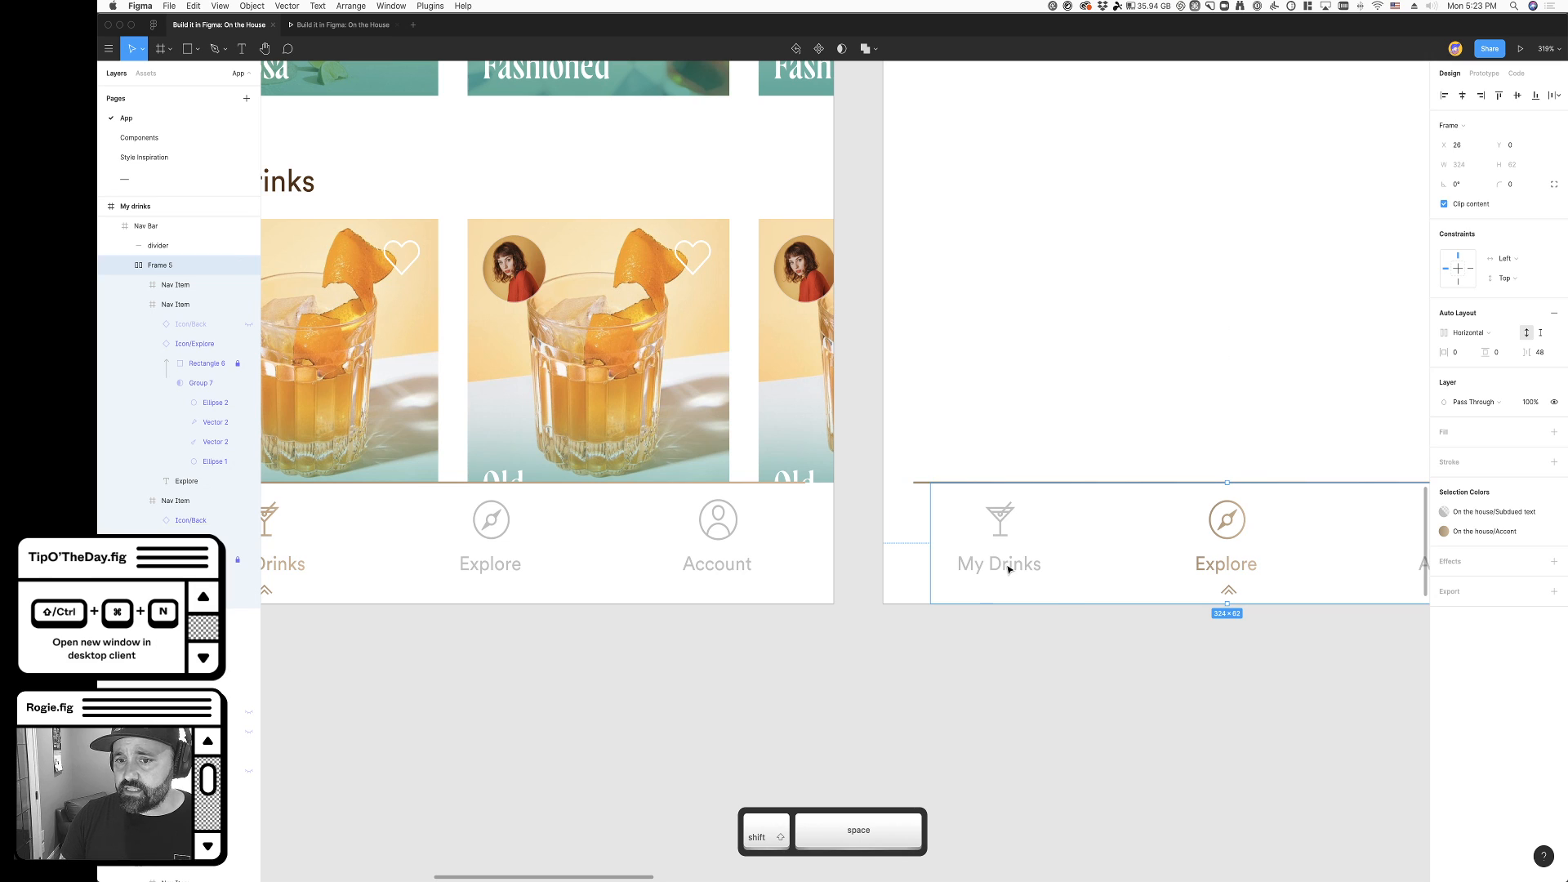
- Turn off Clip content for the My Drinks navigation item on the Explore screen
left_click(1009, 569)
left_click(1476, 203)
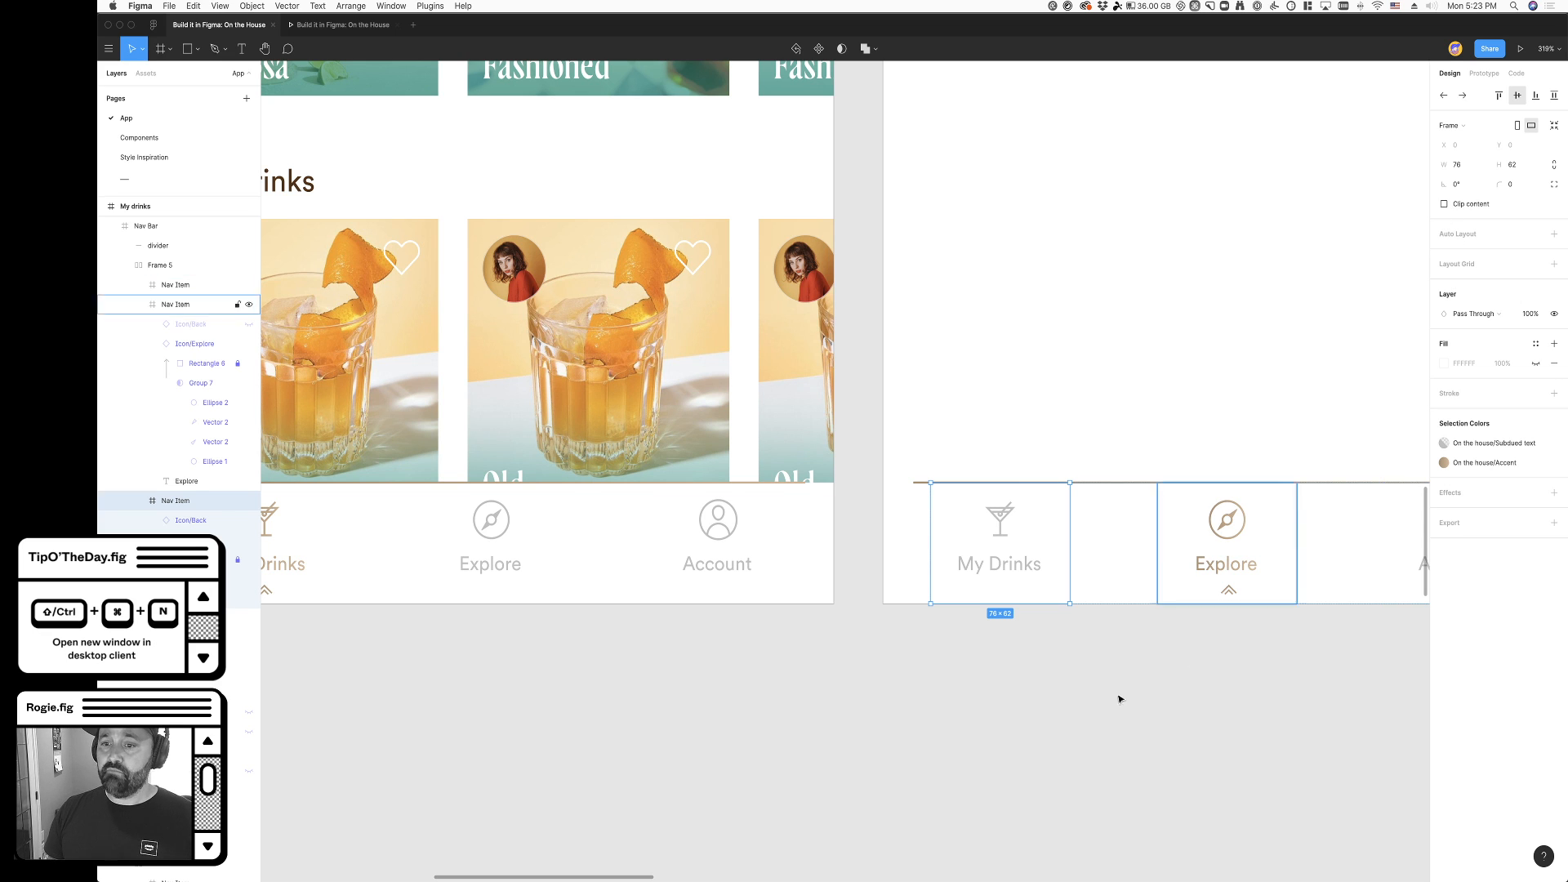
left_click(1064, 787)
- Add a prototype connection from the My Drinks screen's Explore navigation item to the Explore screen
scroll(1064, 787, "left", 2)
scroll(1004, 789, "down", 2, "super")
scroll(1004, 789, "down", 3, "super")
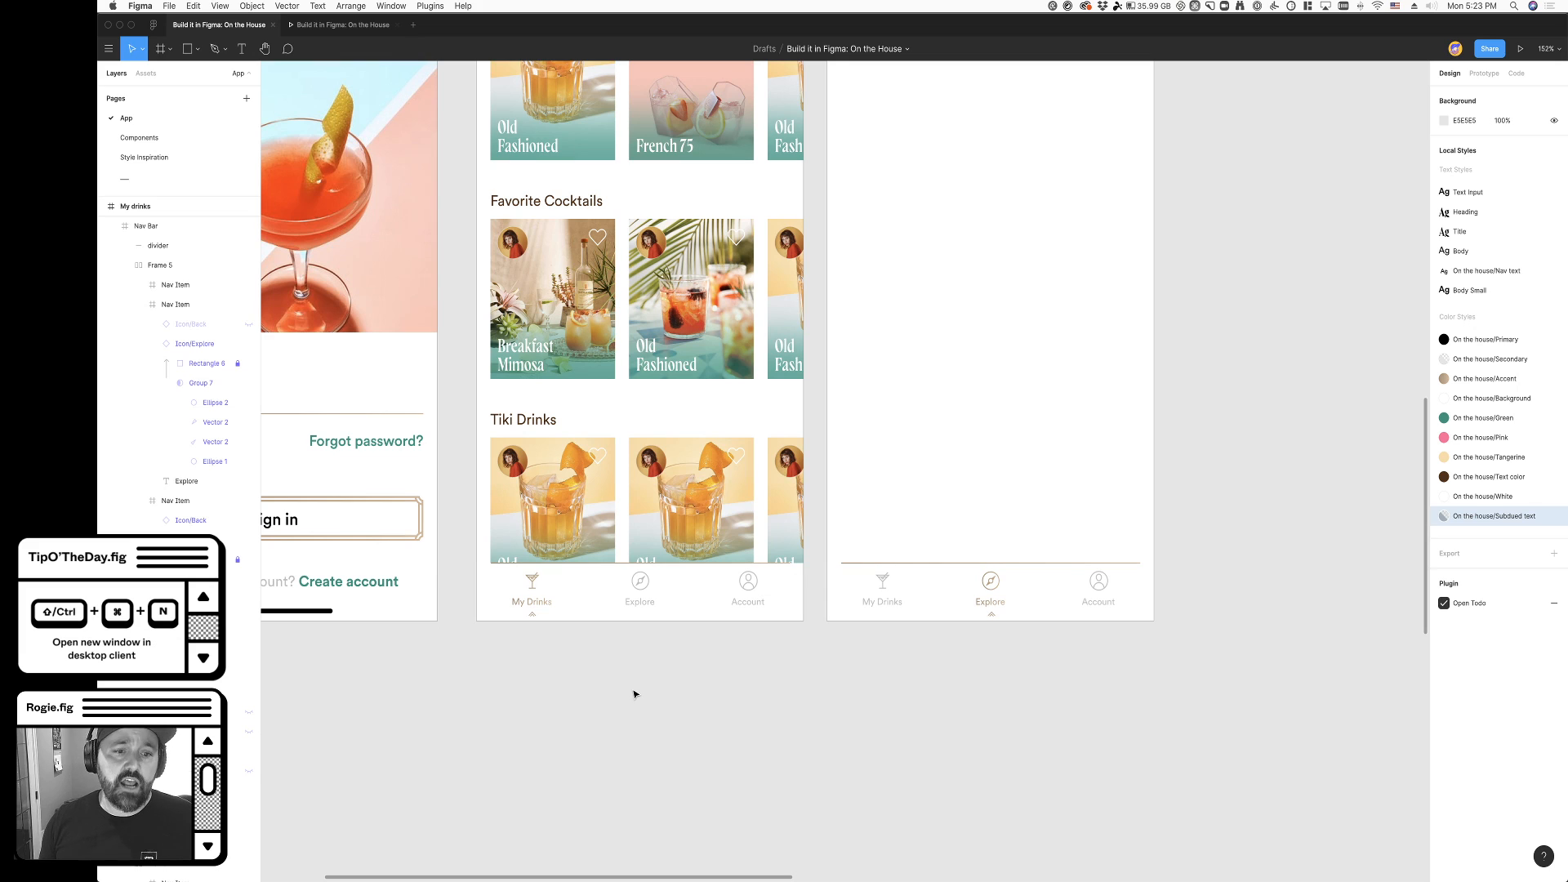
scroll(720, 702, "up", 2)
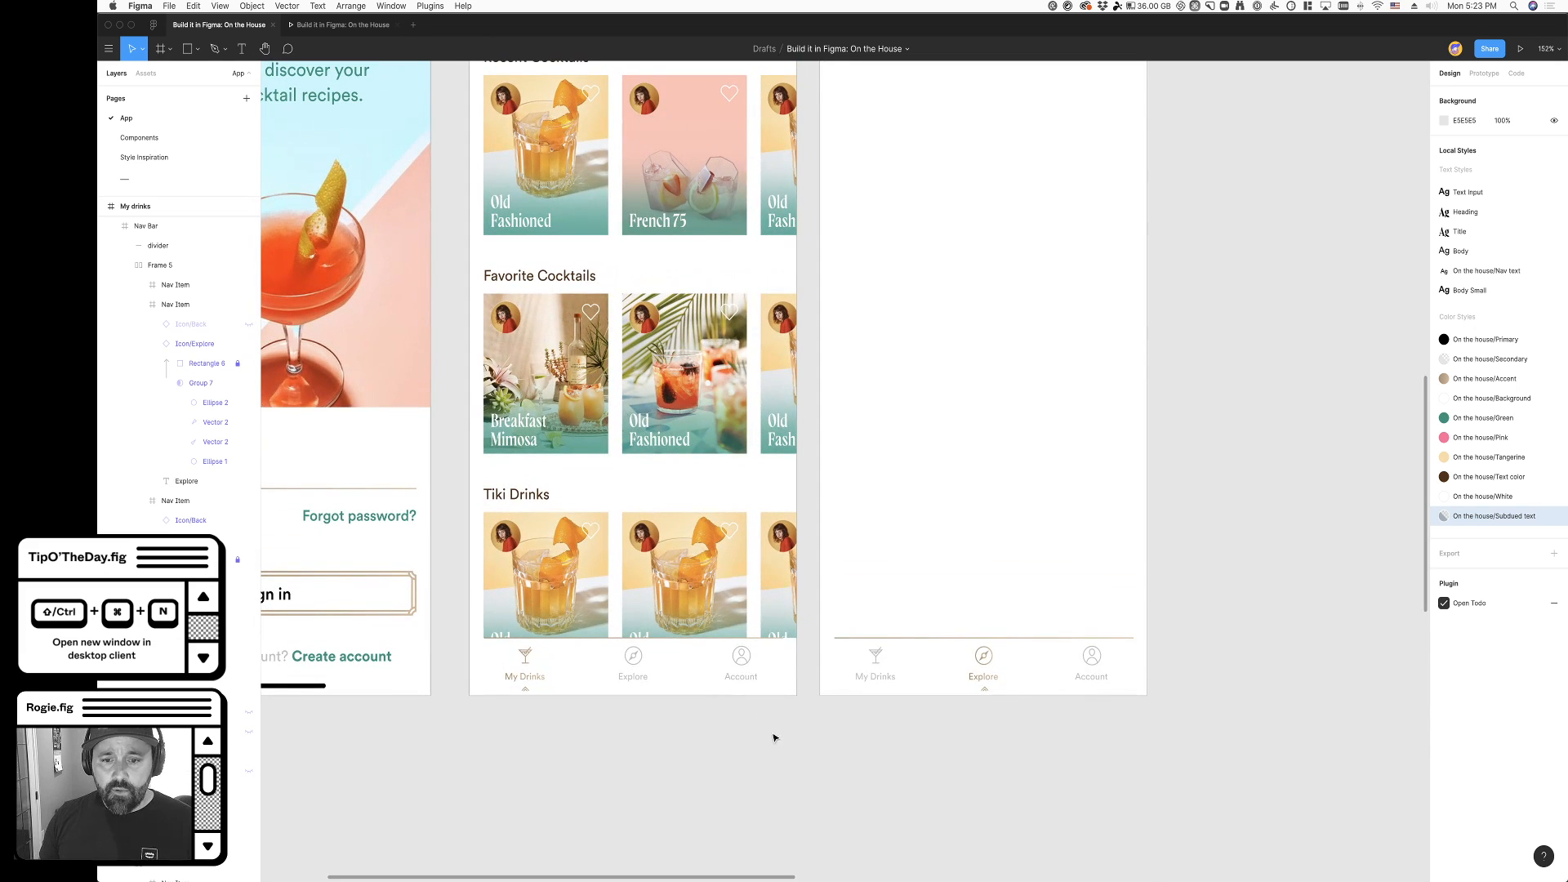
scroll(741, 739, "up", 1)
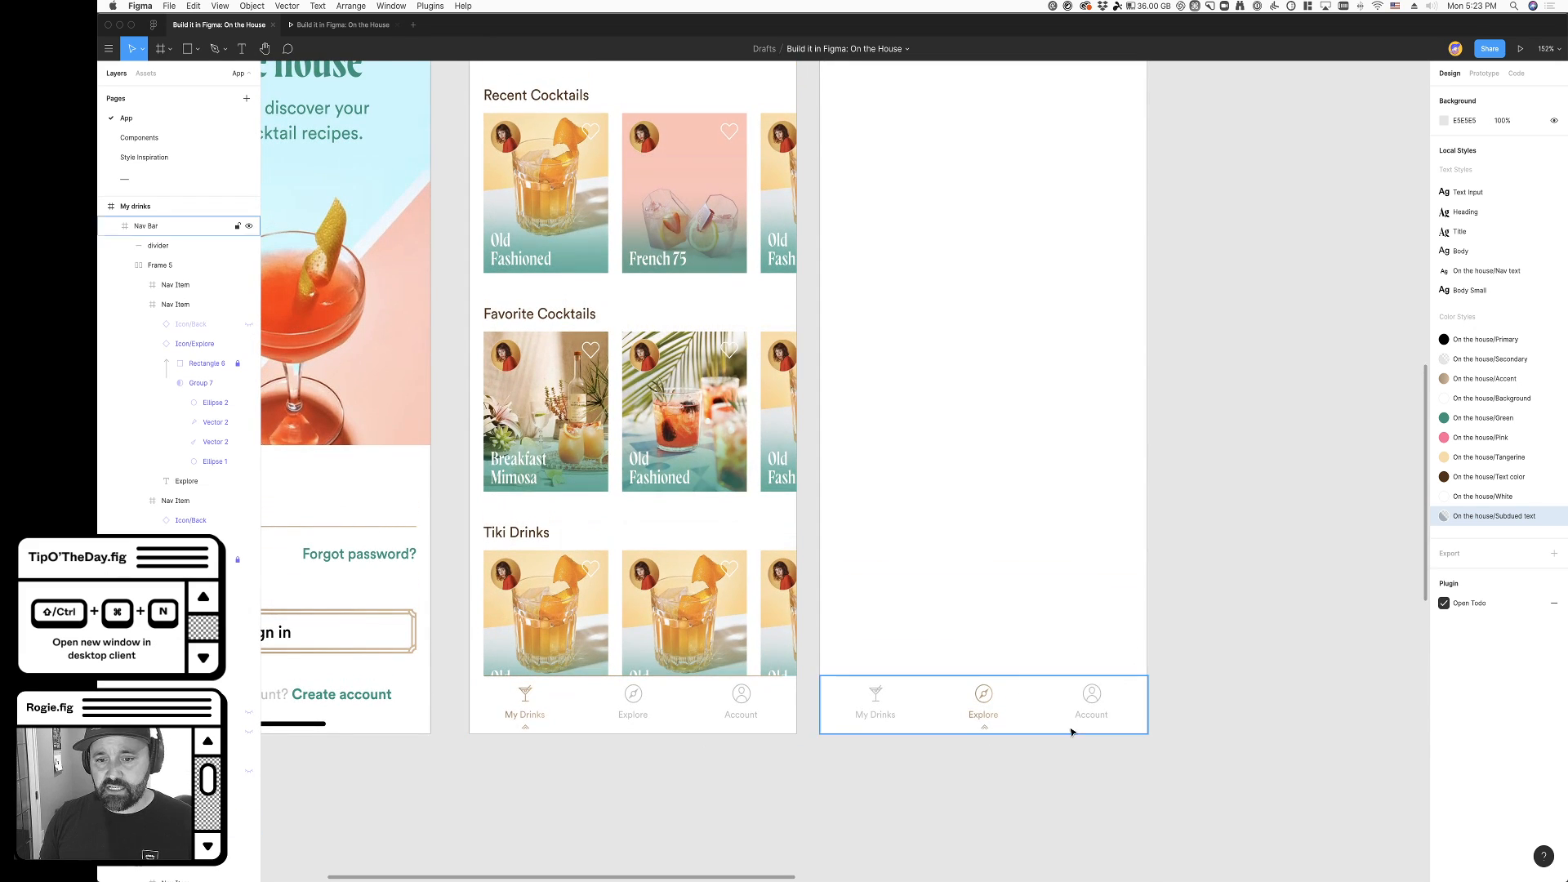
scroll(876, 759, "up", 2)
scroll(911, 585, "up", 2)
left_click(479, 90)
scroll(1026, 466, "down", 3)
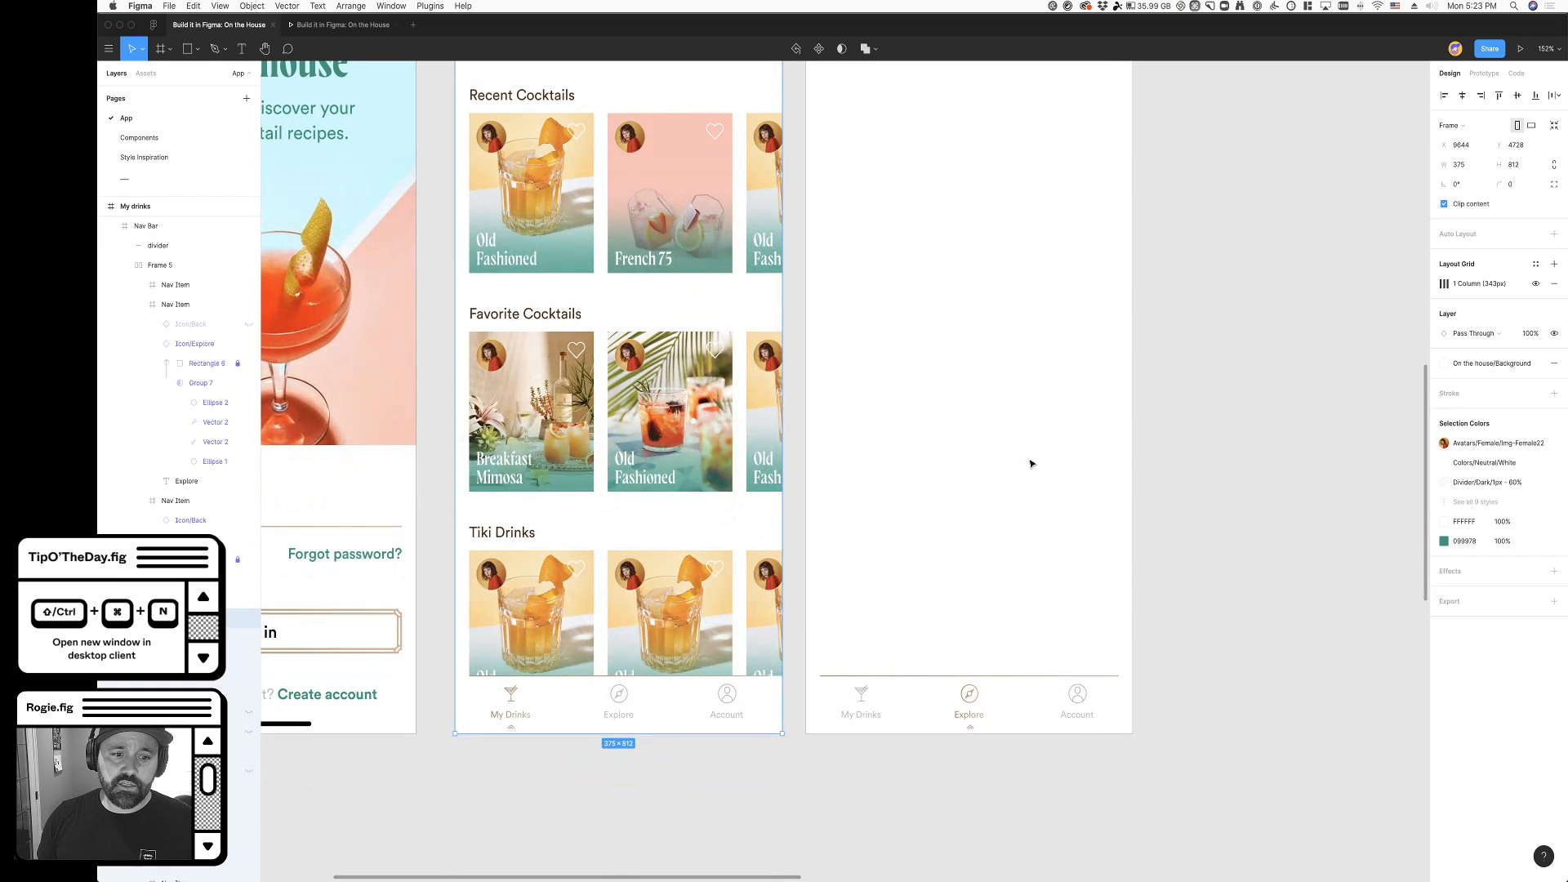
left_click(1486, 74)
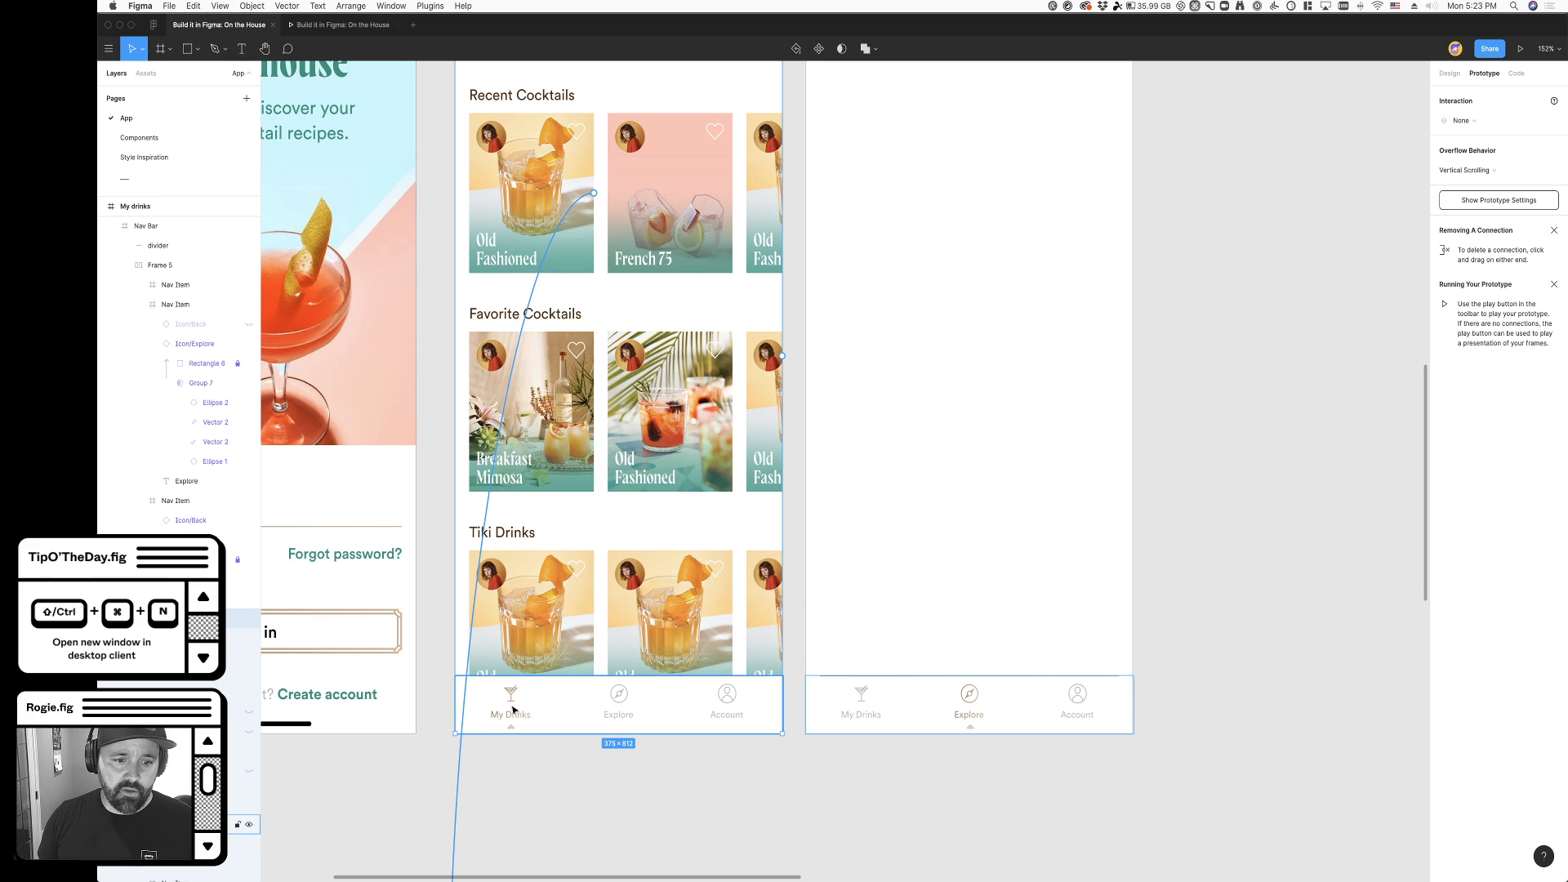
double_click(618, 707)
left_click_drag(652, 706, 834, 699)
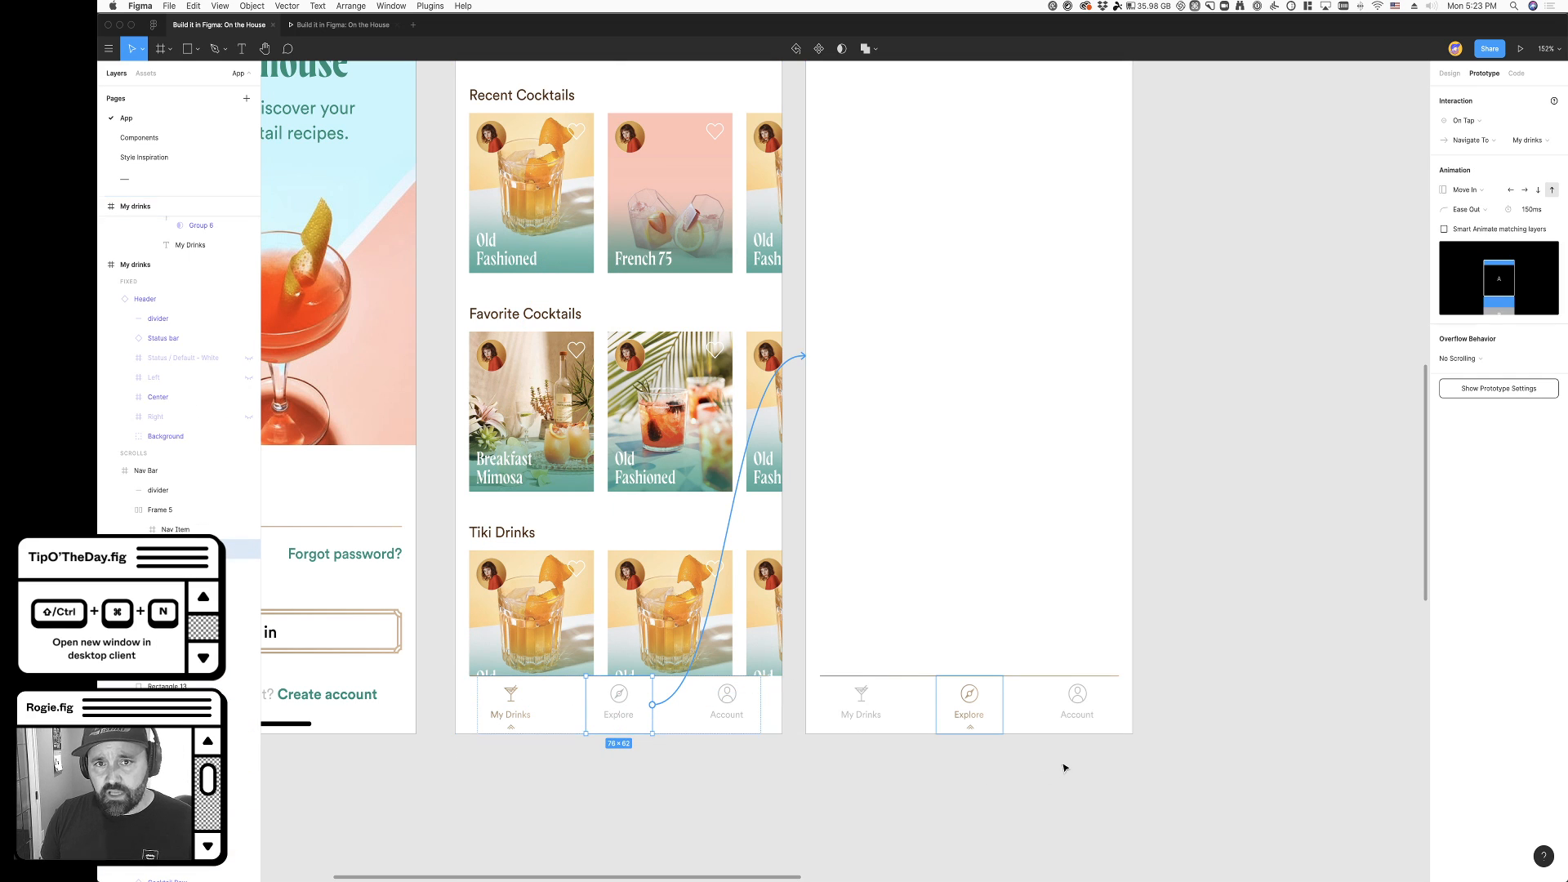
- Set the Explore connection's animation to Smart Animate with a duration of 250 ms
scroll(1143, 490, "up", 5)
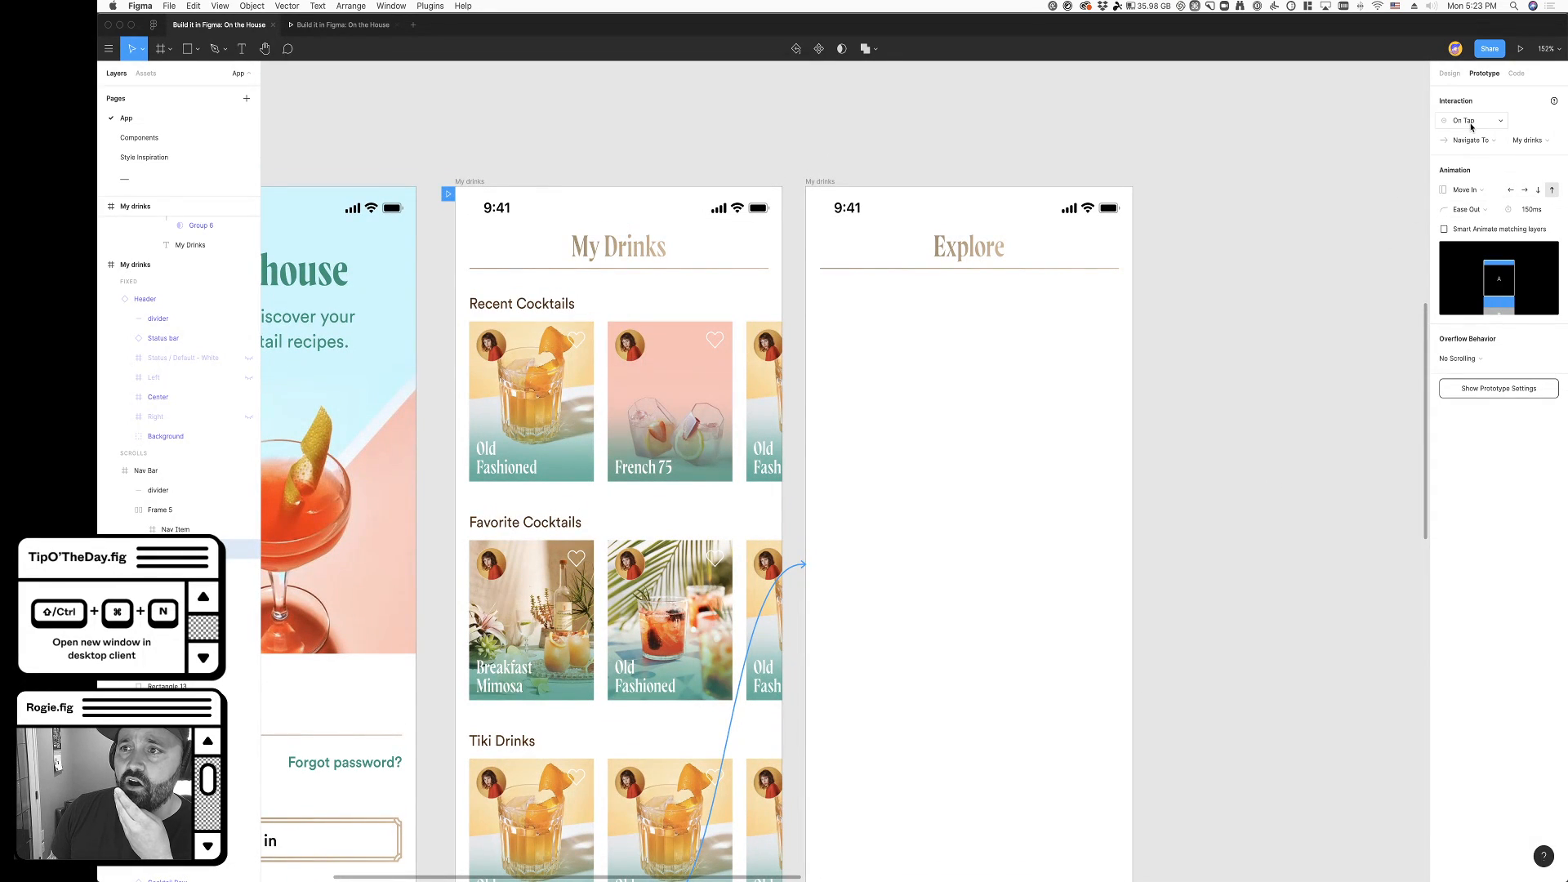
left_click(1479, 140)
left_click(1483, 142)
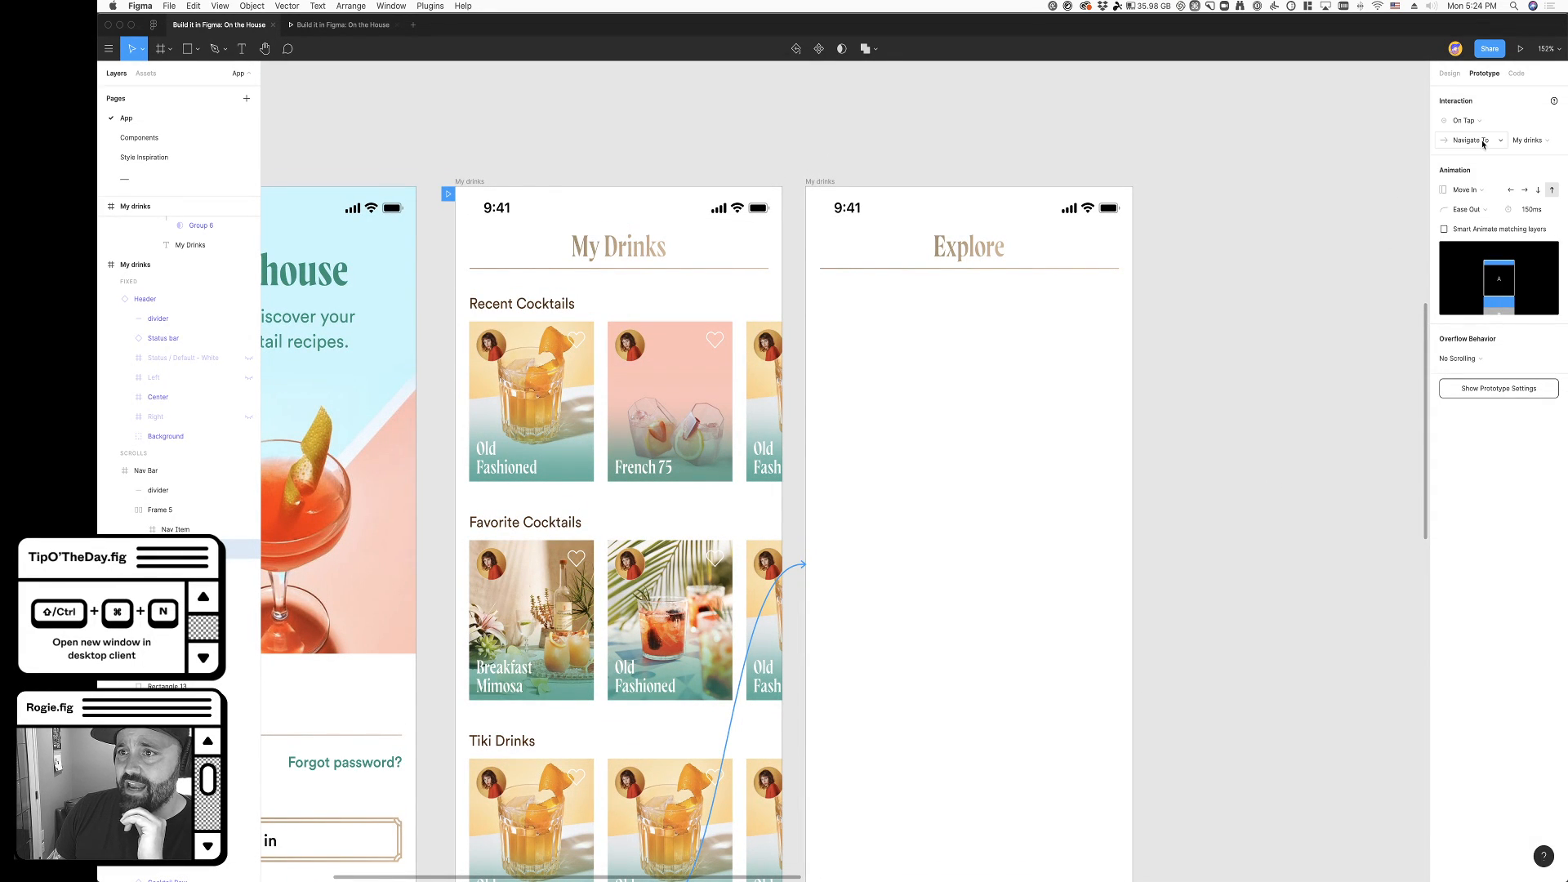
left_click(1475, 191)
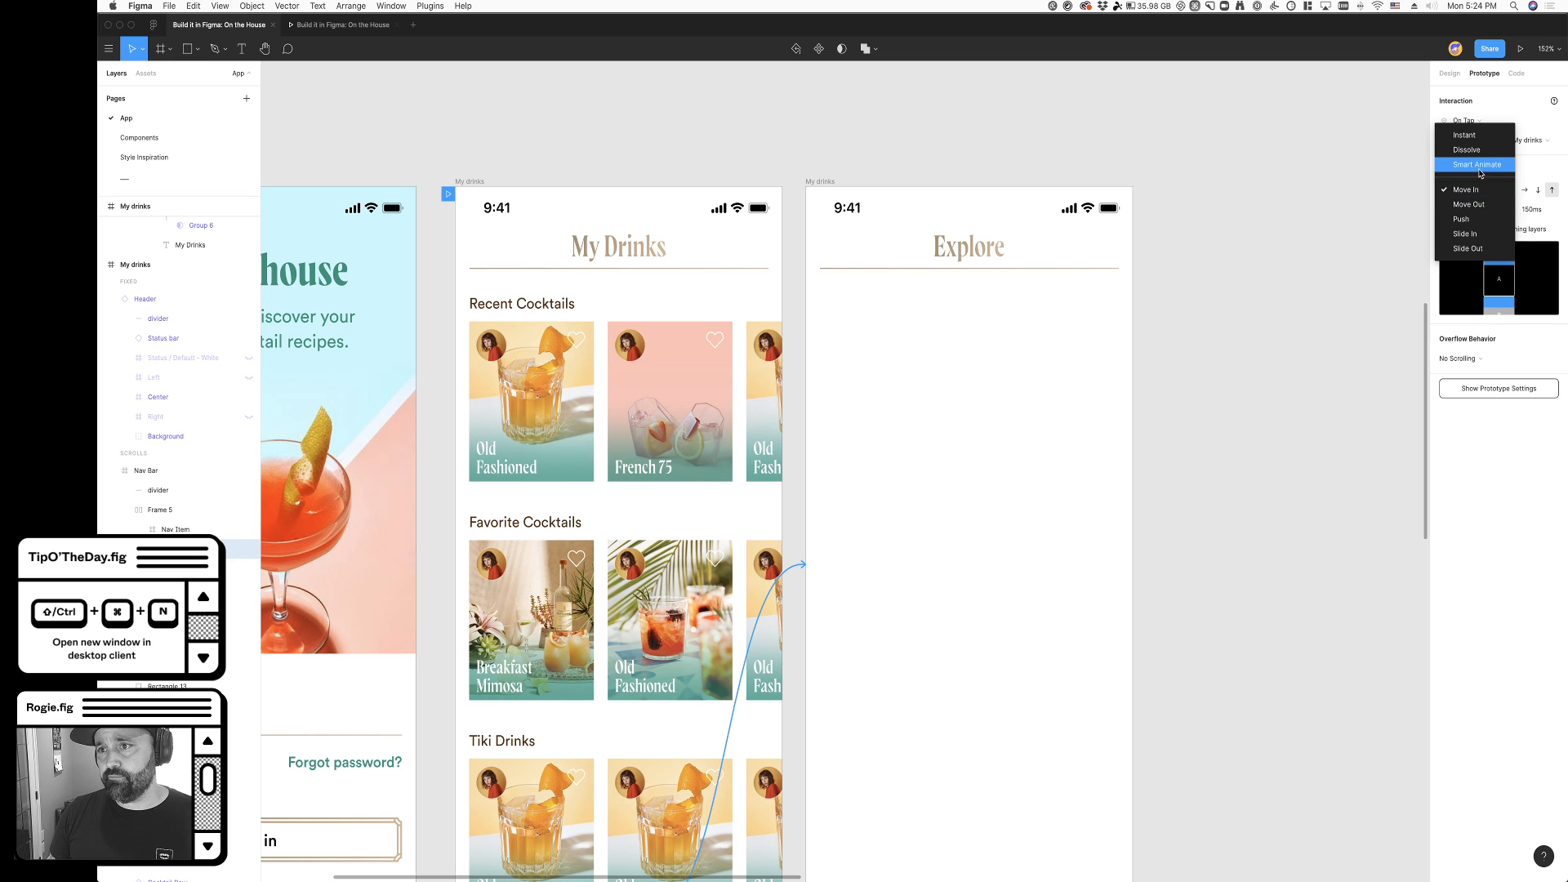
left_click(1480, 170)
scroll(1301, 410, "down", 5)
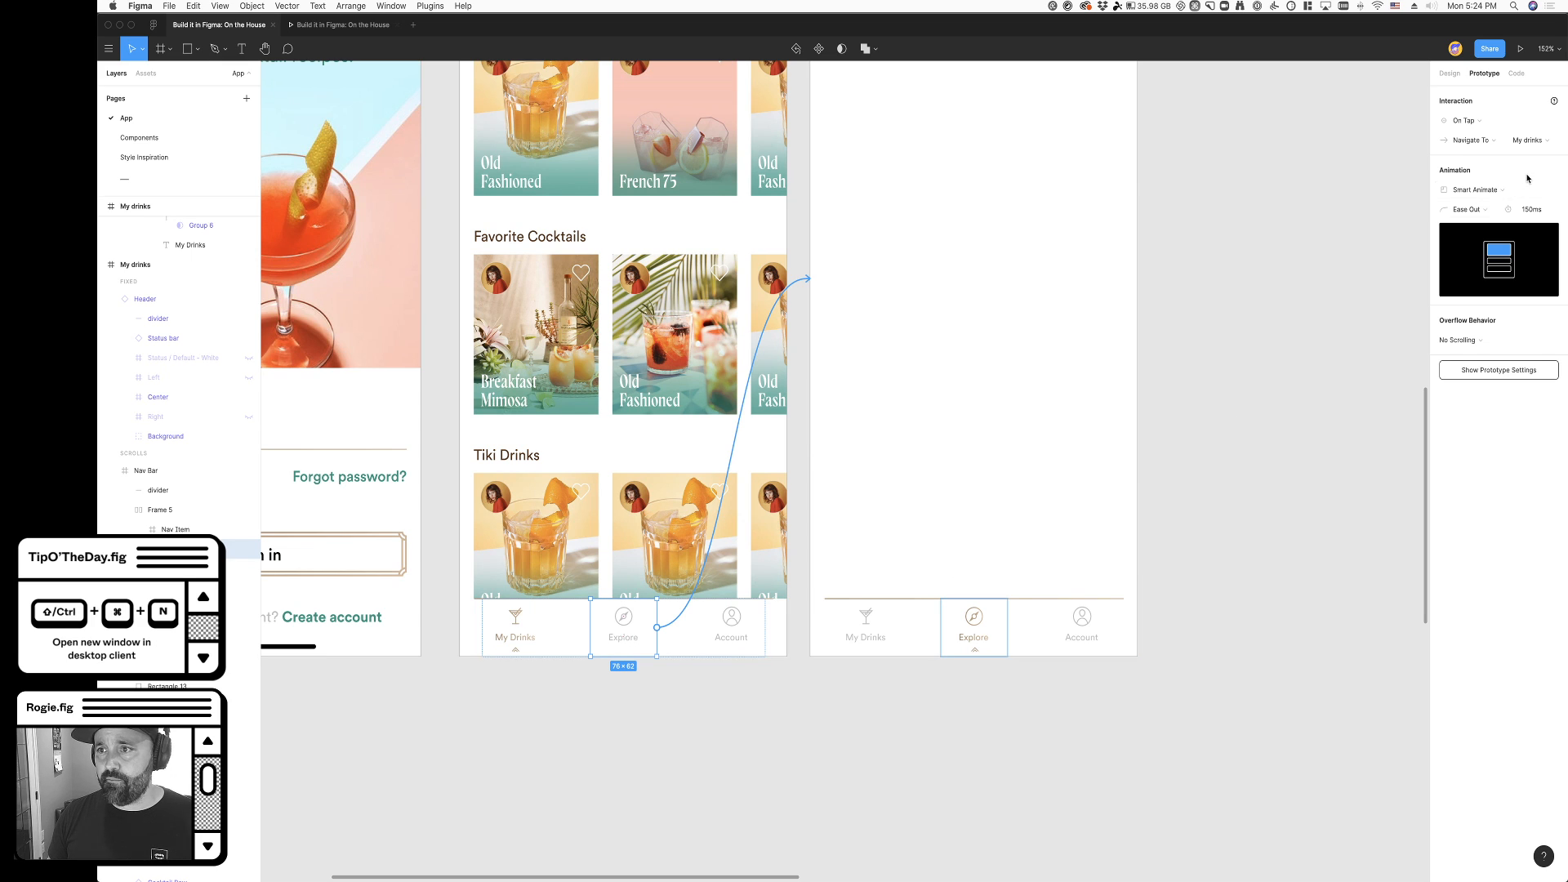
left_click(1534, 210)
key("shift+Up")
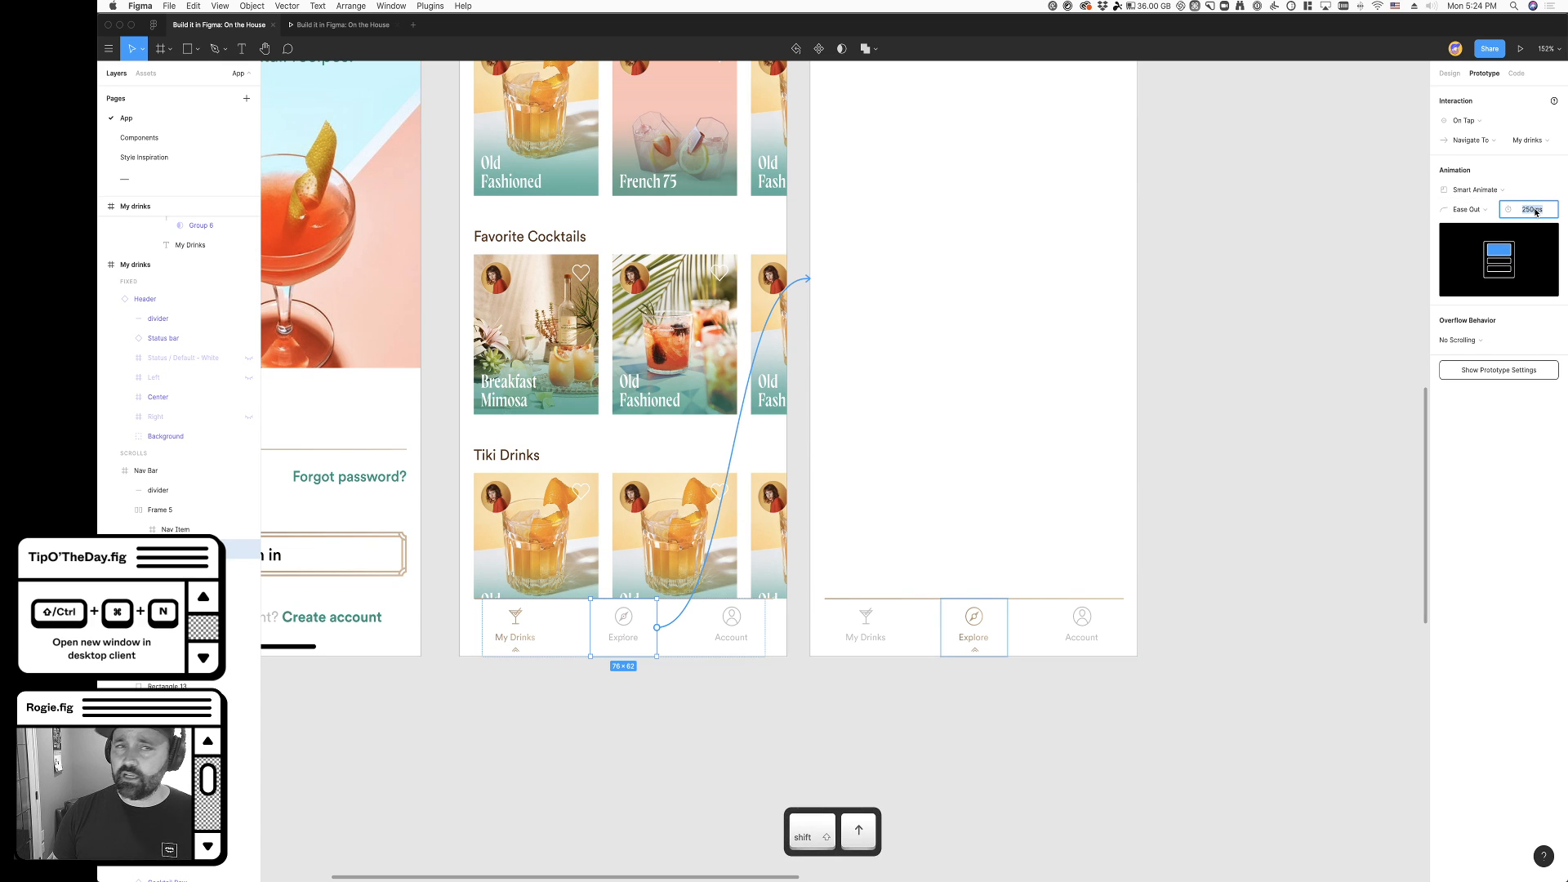
- Replace the old prototype preview with a fresh one and test the Explore navigation item
left_click(333, 29)
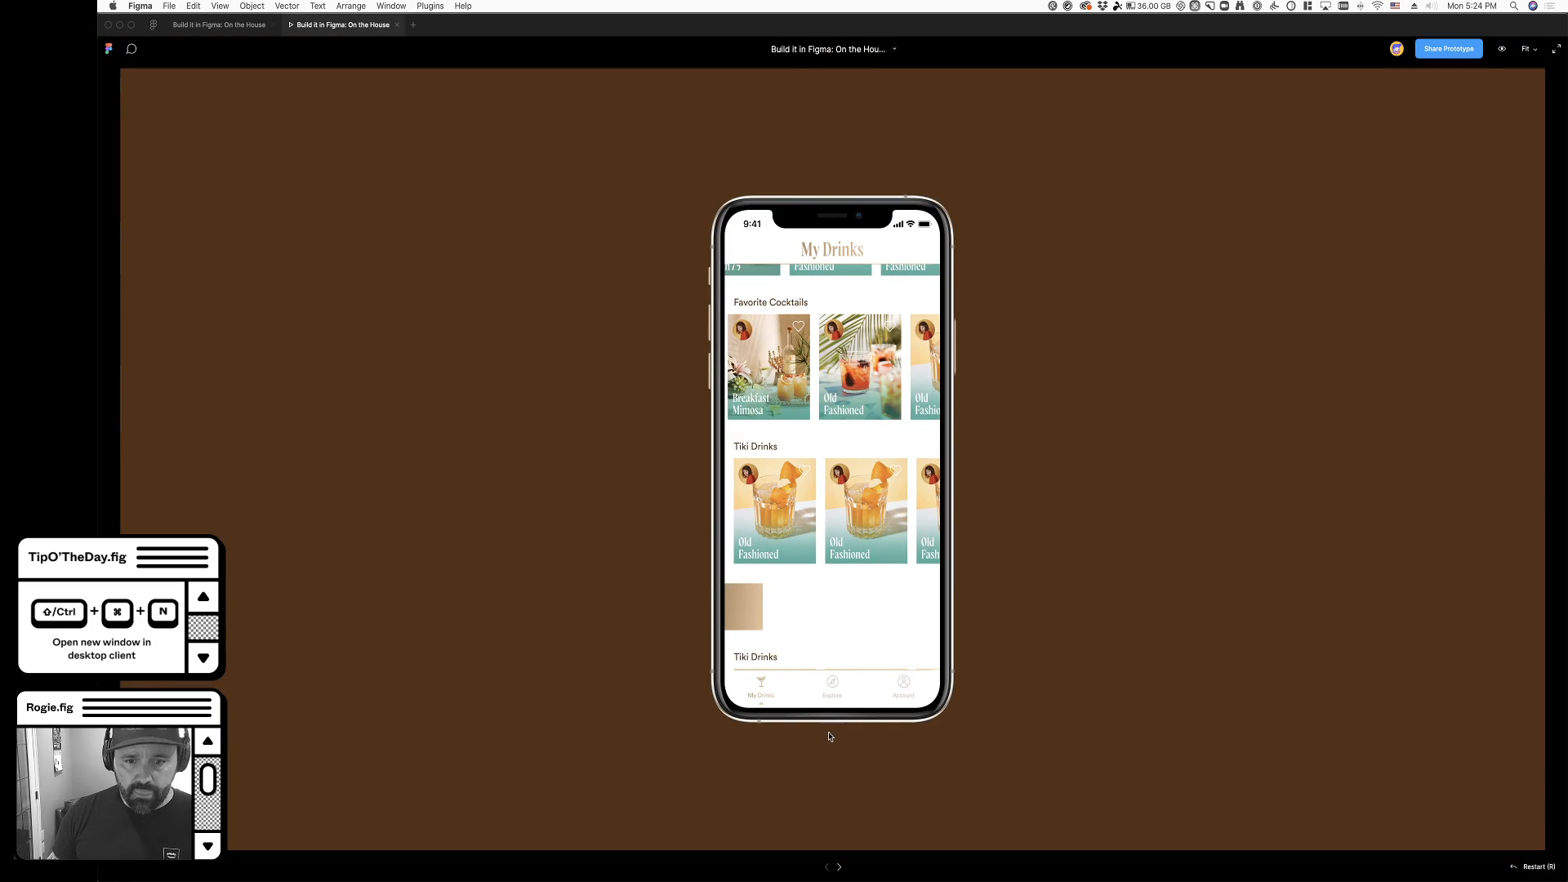
left_click(397, 25)
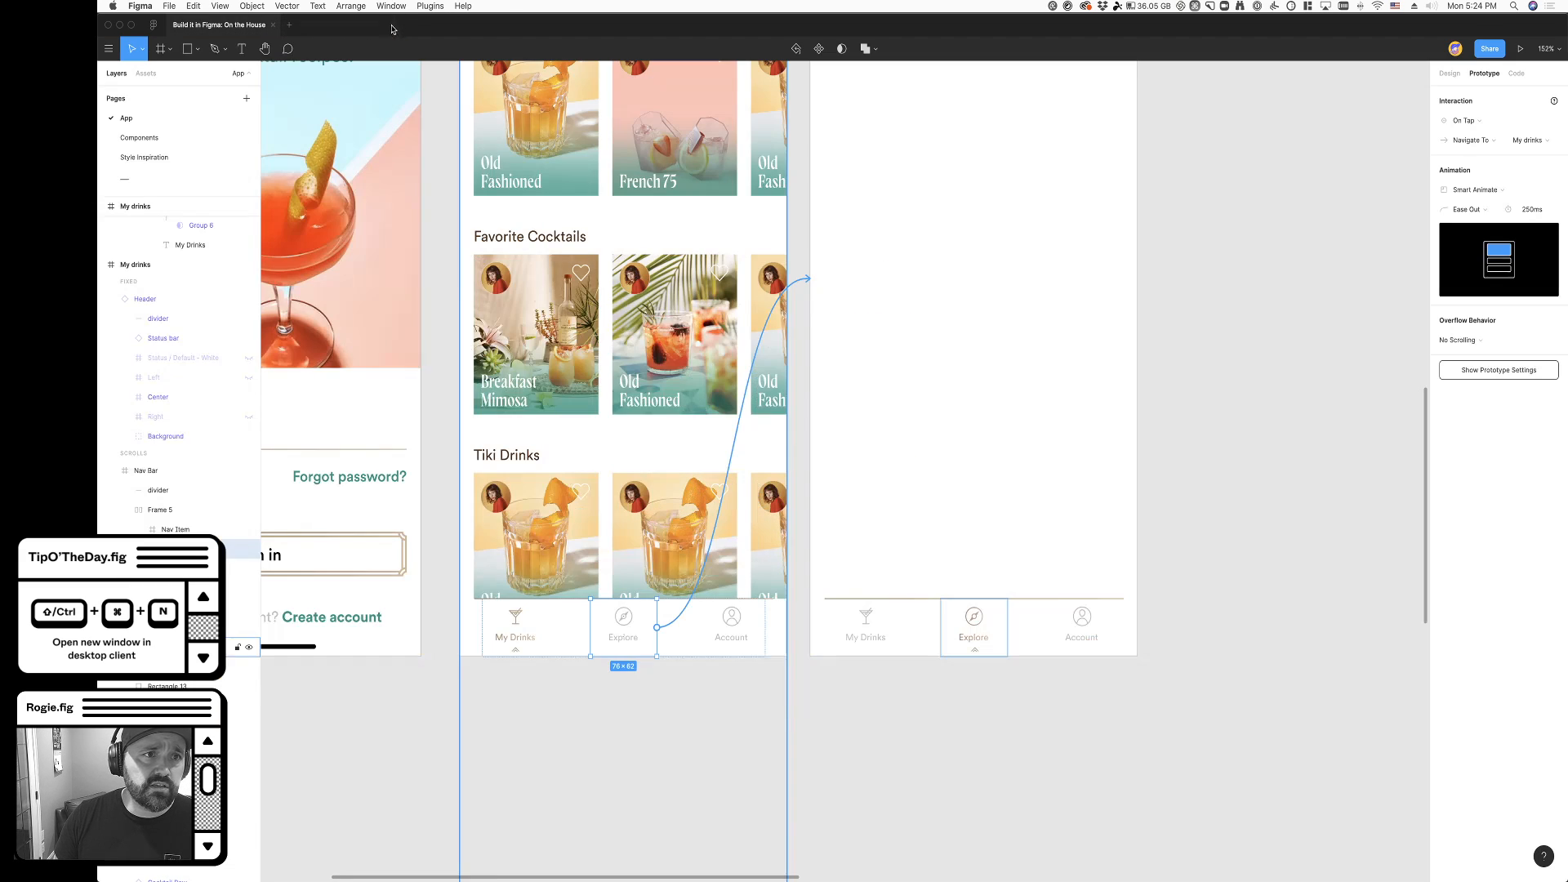
left_click(1522, 50)
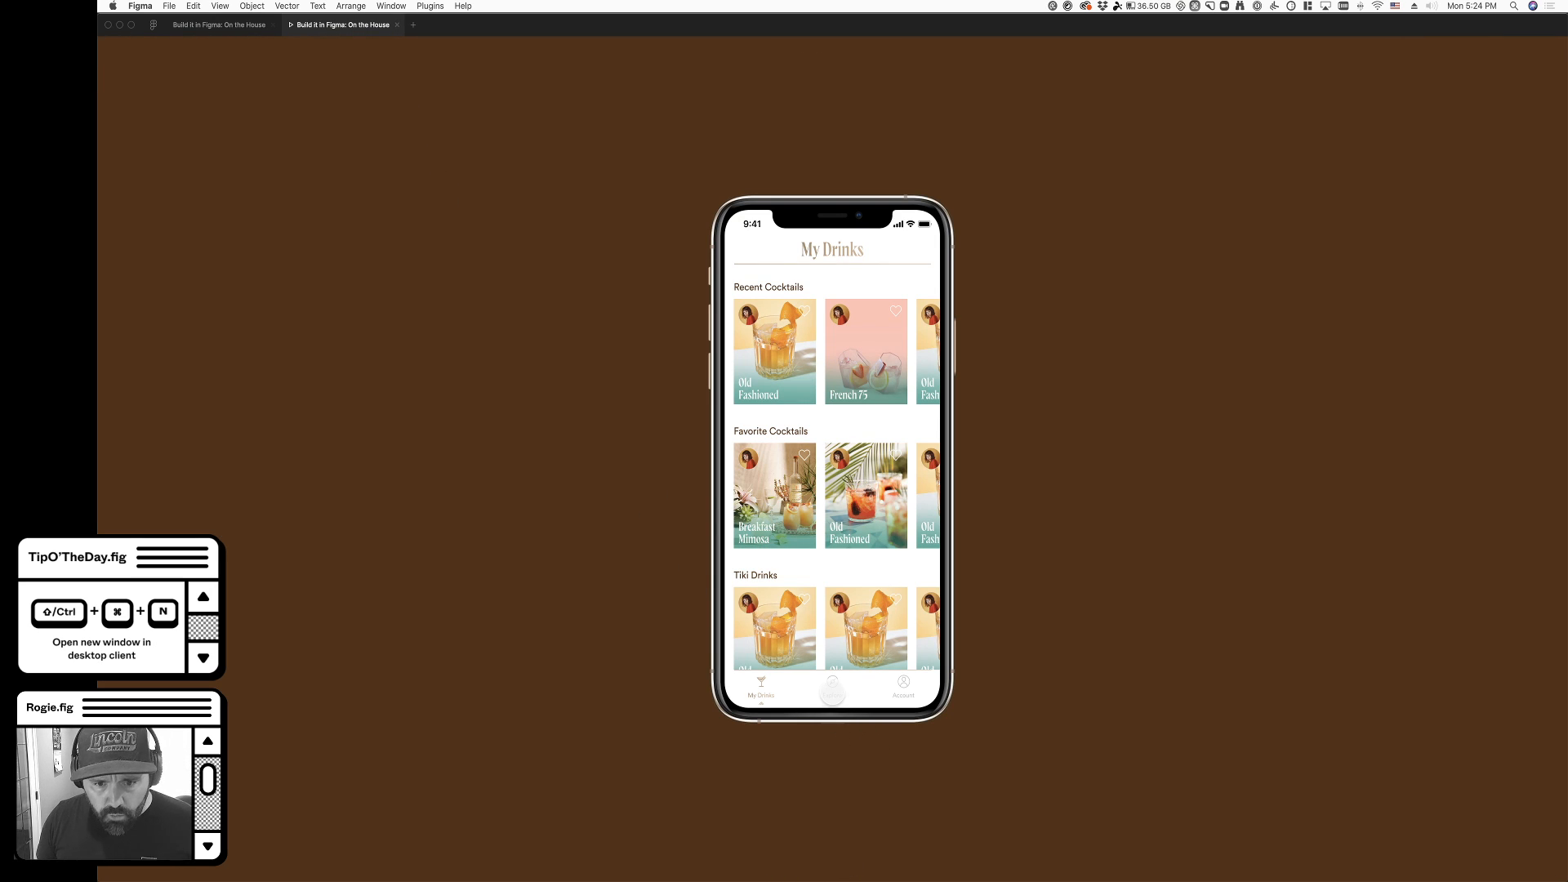
left_click(833, 690)
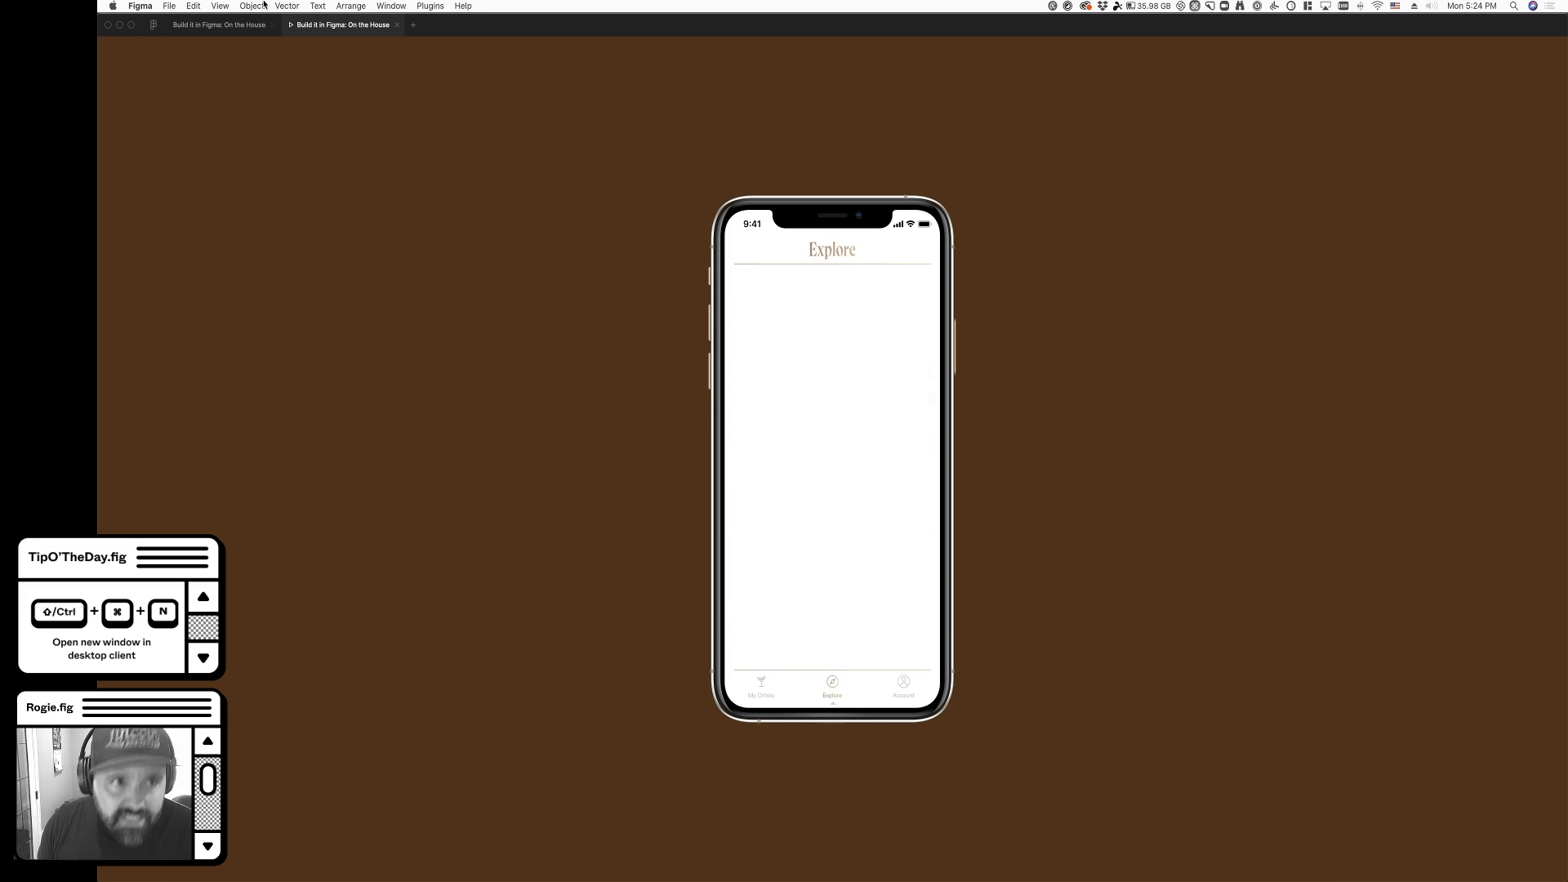
- Add a prototype connection from the Explore screen's own Explore navigation item back to the My Drinks screen
left_click(219, 25)
left_click(986, 643)
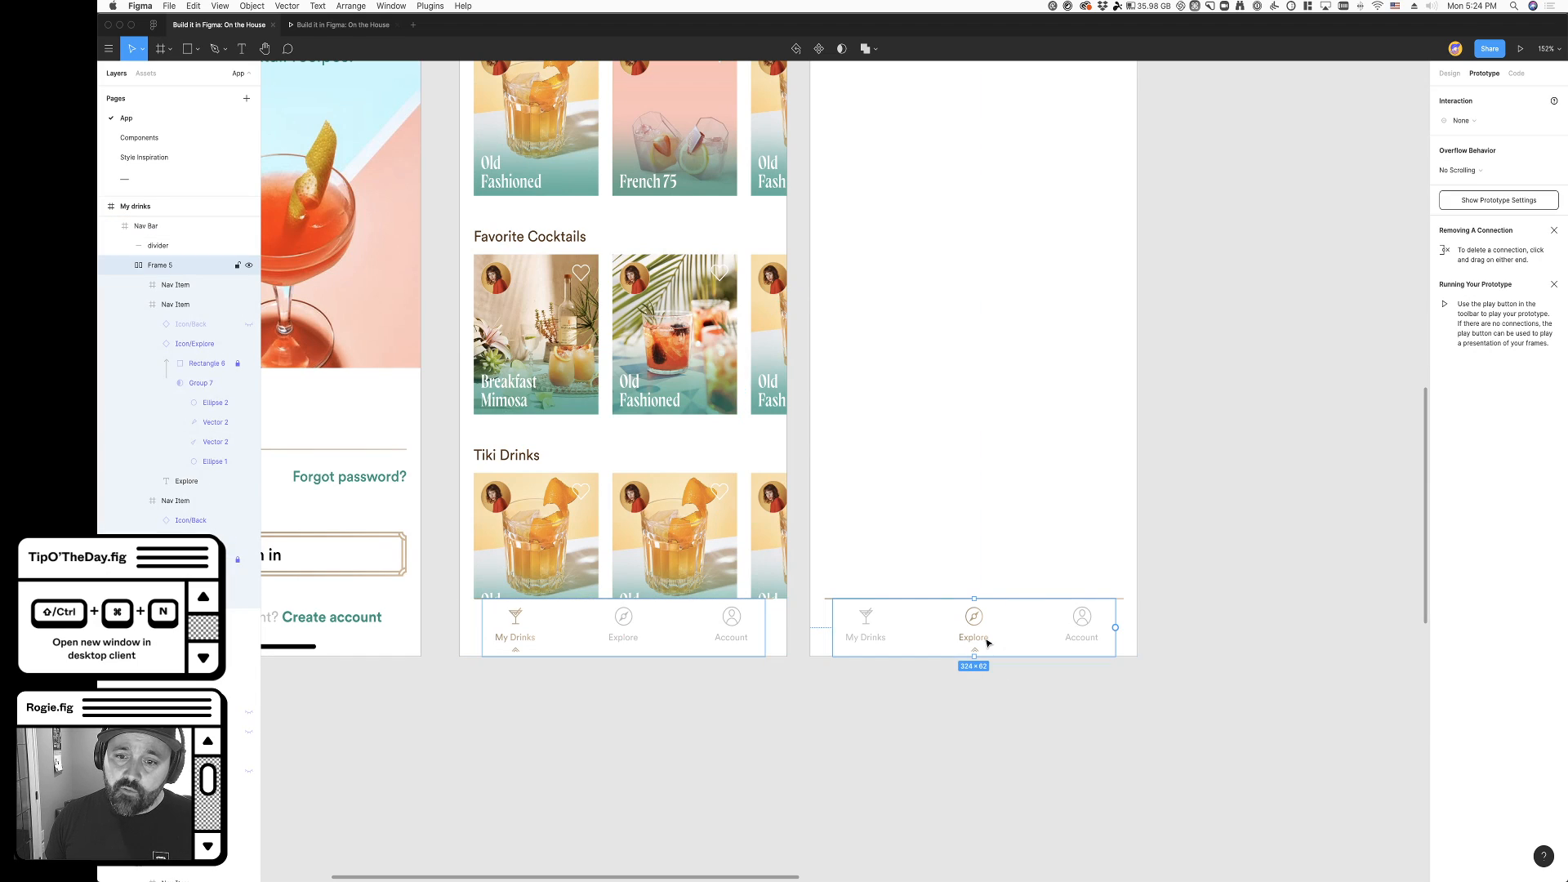
double_click(986, 634)
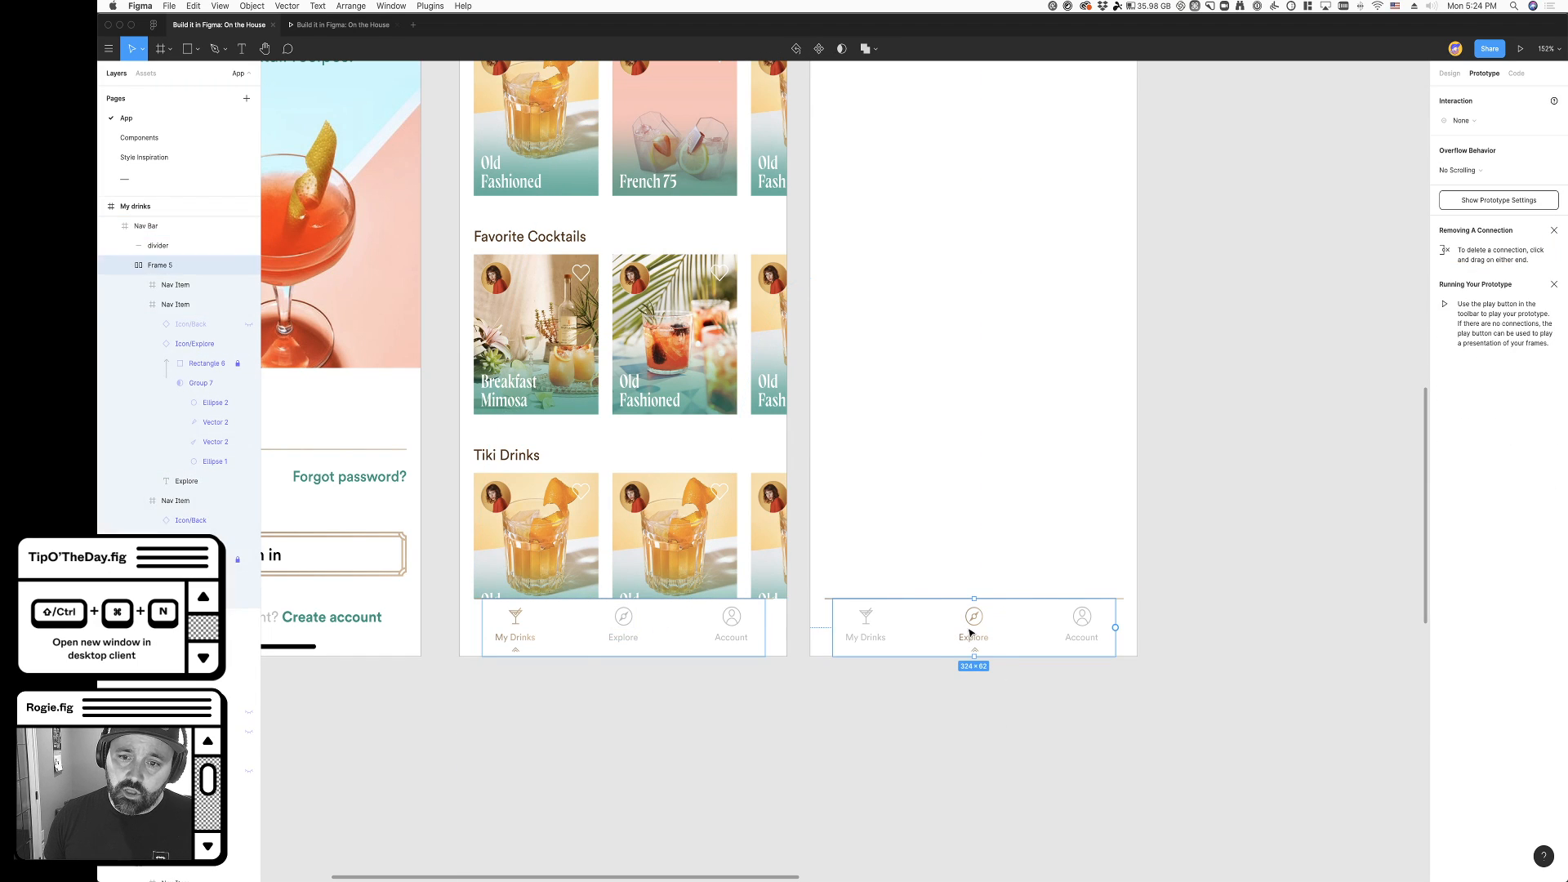
left_click_drag(1007, 627, 703, 327)
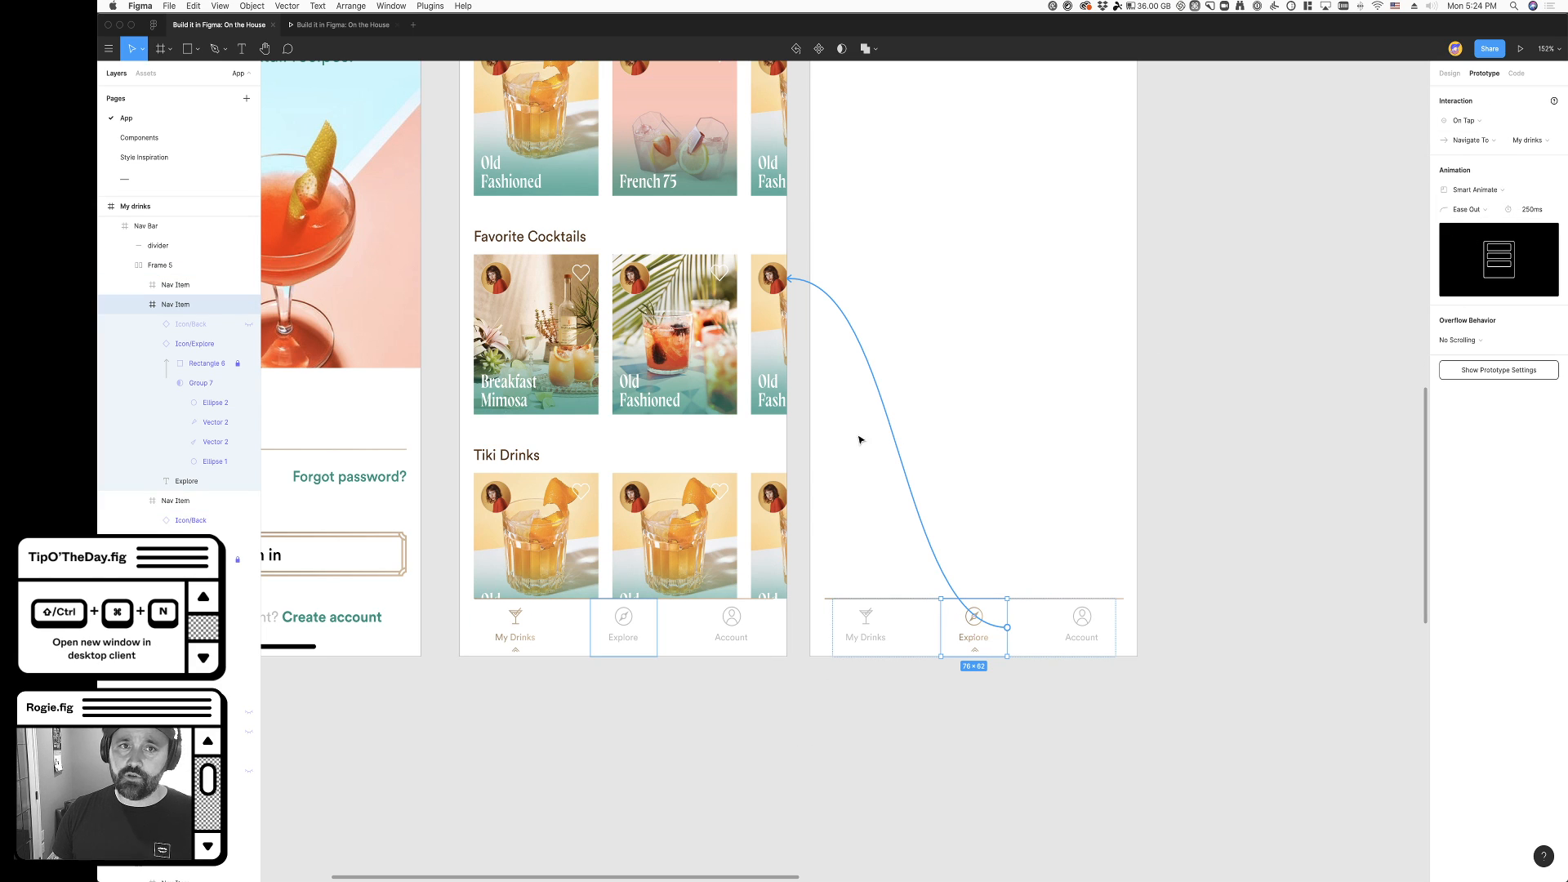
scroll(1155, 798, "down", 2)
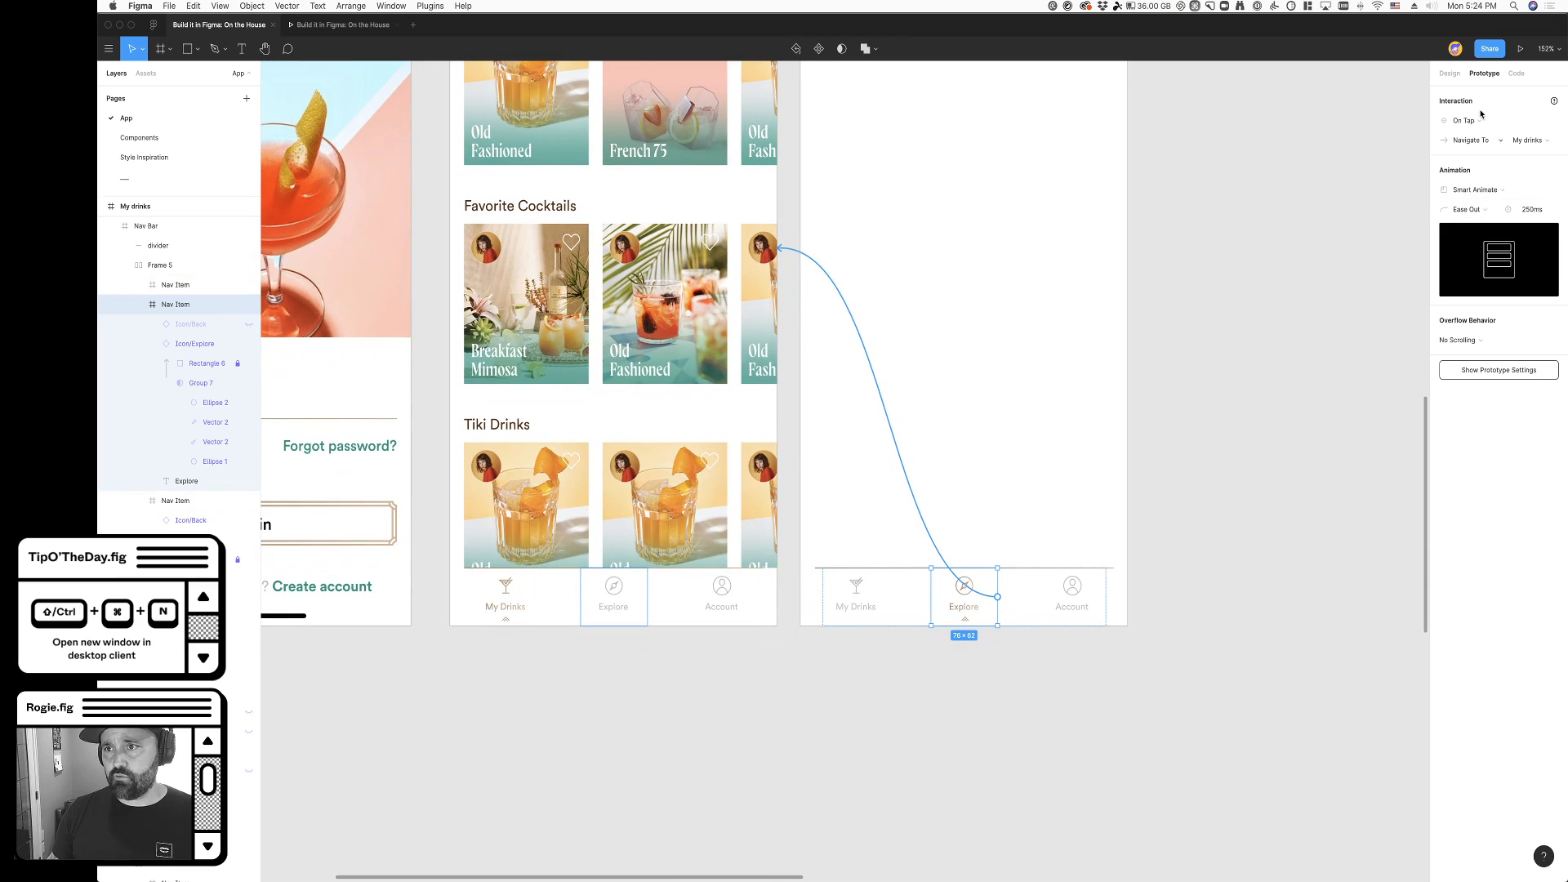
- Test the My Drinks and Explore navigation items from the Explore screen in the prototype preview
left_click(343, 24)
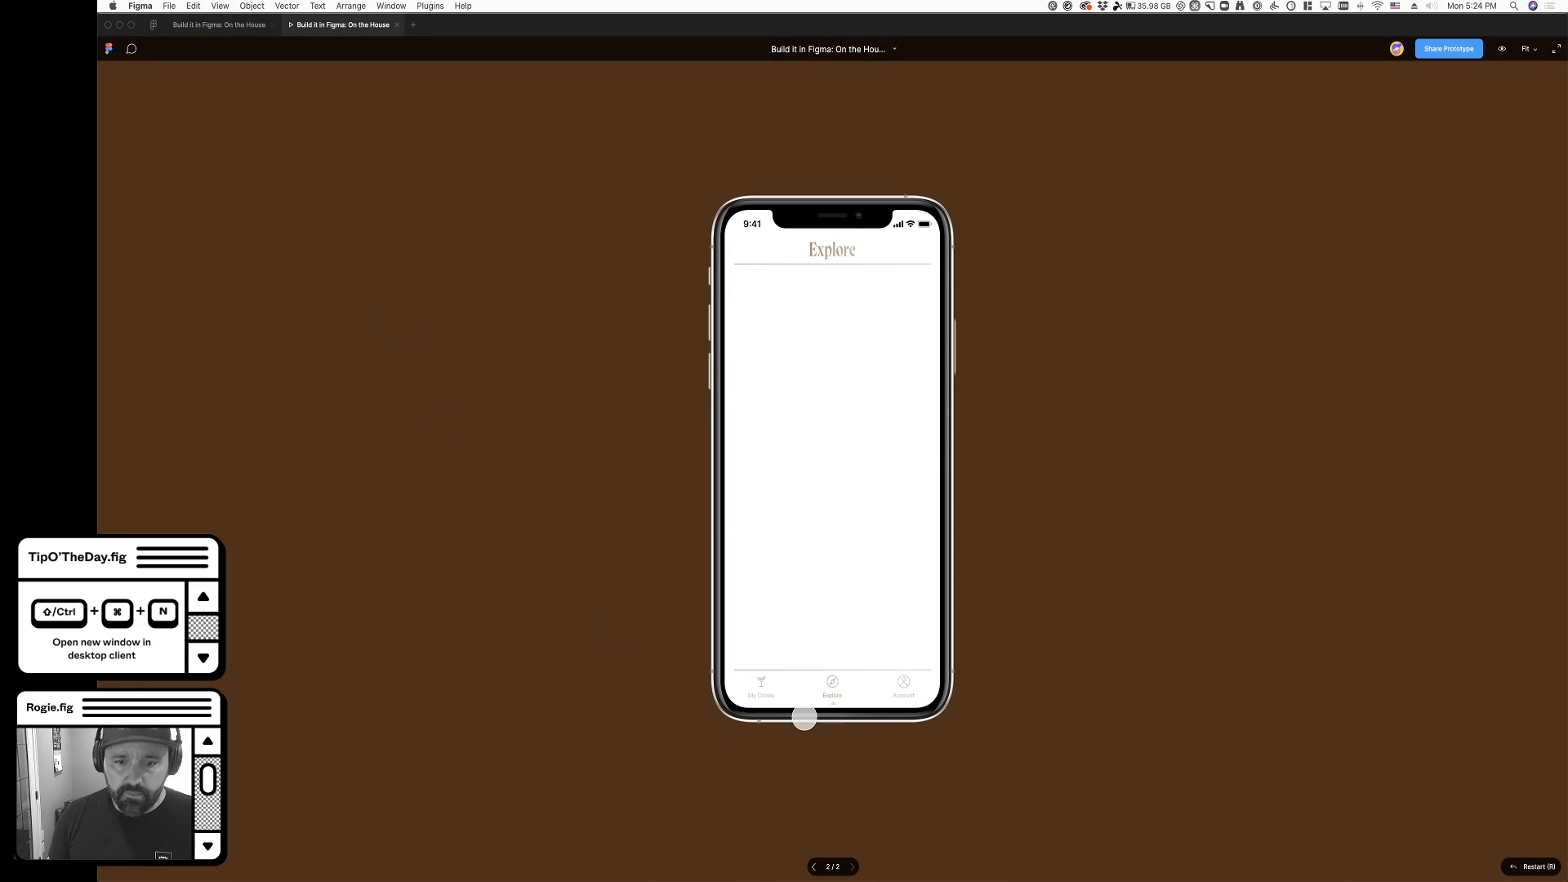
left_click(759, 688)
left_click(756, 692)
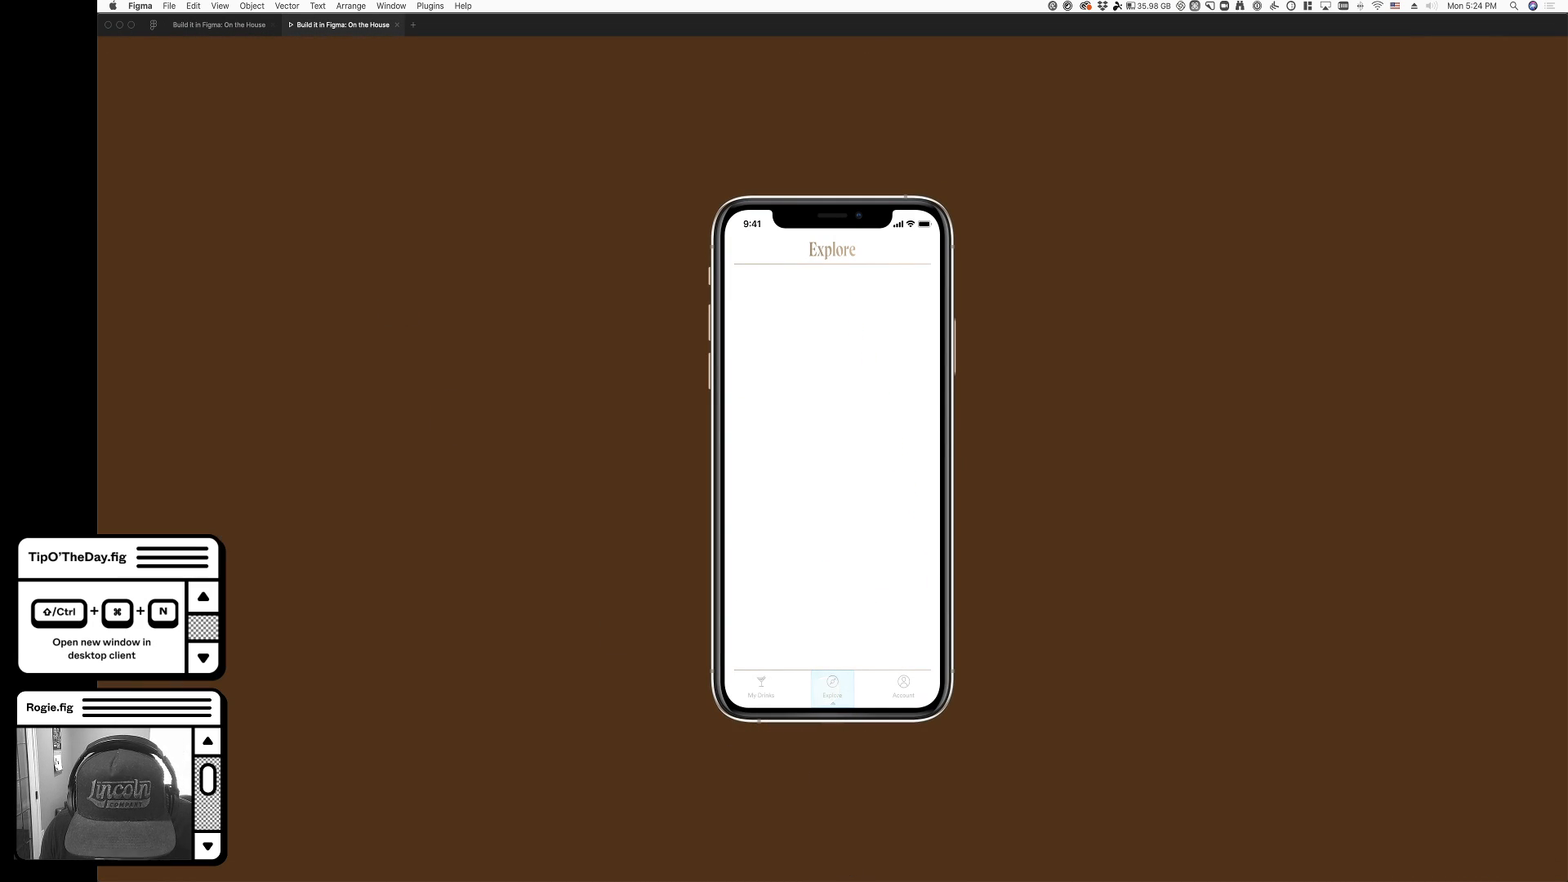
left_click(835, 697)
left_click(836, 698)
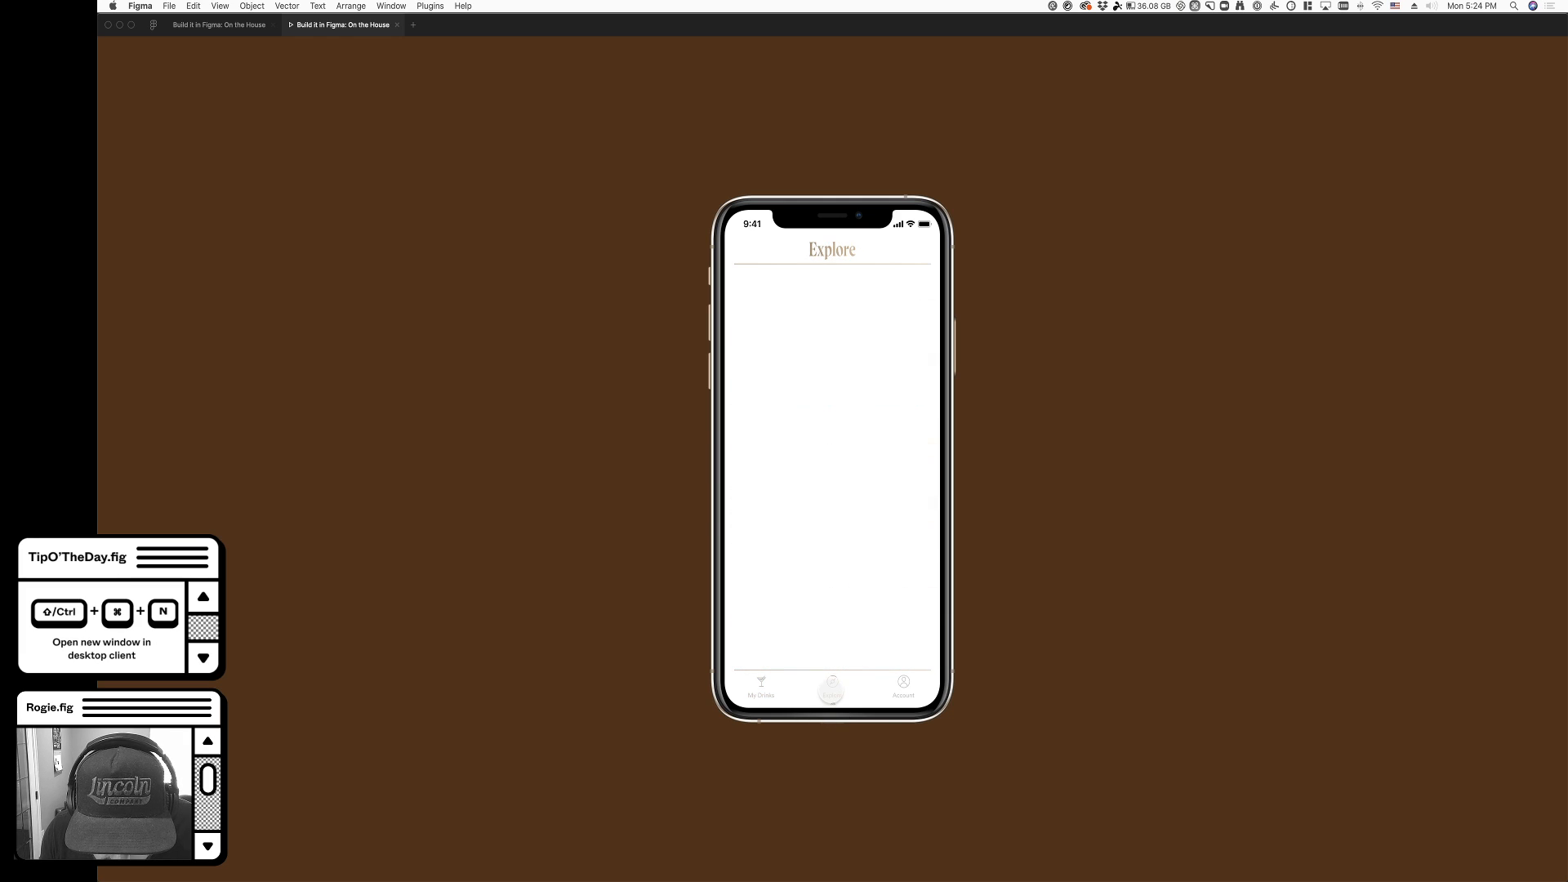
left_click(829, 702)
- Move the return connection's starting point from the Explore item to the My Drinks navigation item on the Explore screen
left_click(219, 25)
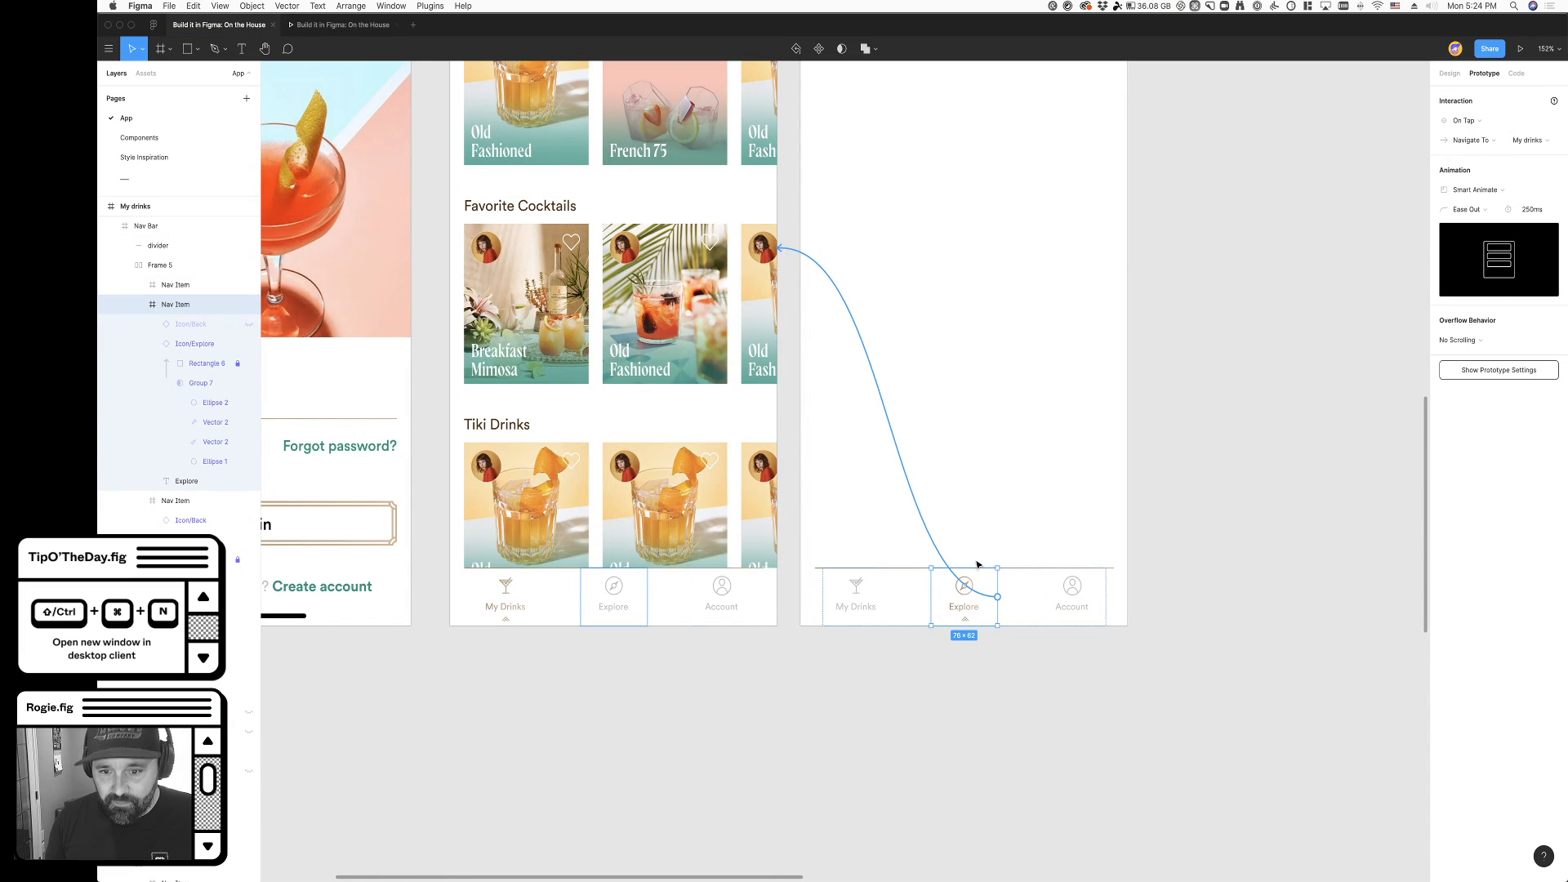
left_click_drag(998, 597, 508, 611)
left_click(879, 601)
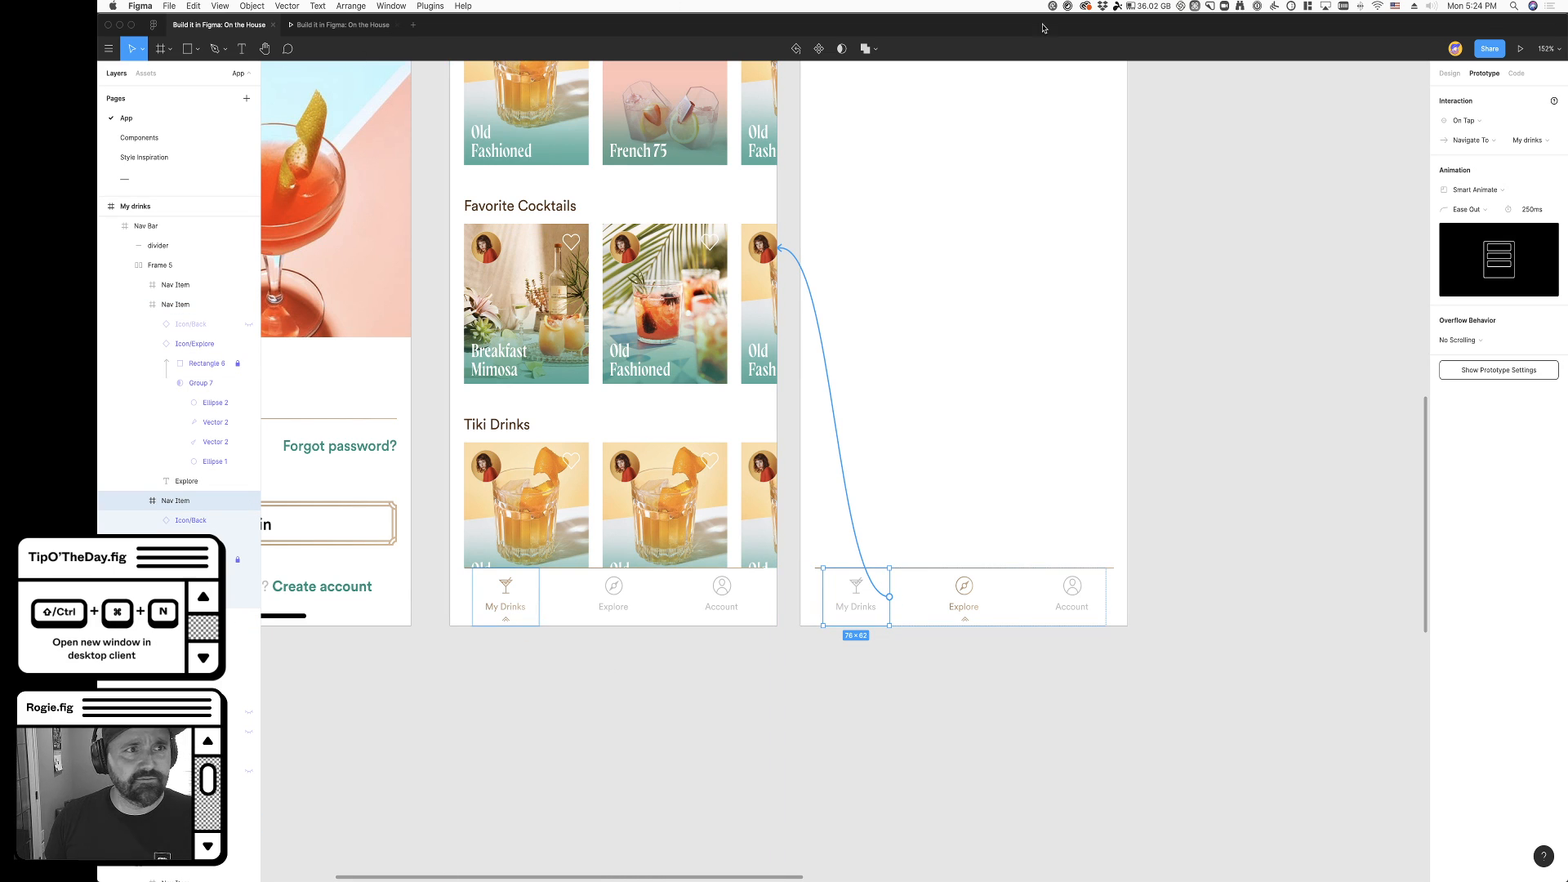
- Switch repeatedly between the My Drinks and Explore screens in the prototype preview to check the Smart Animate transition
left_click(341, 25)
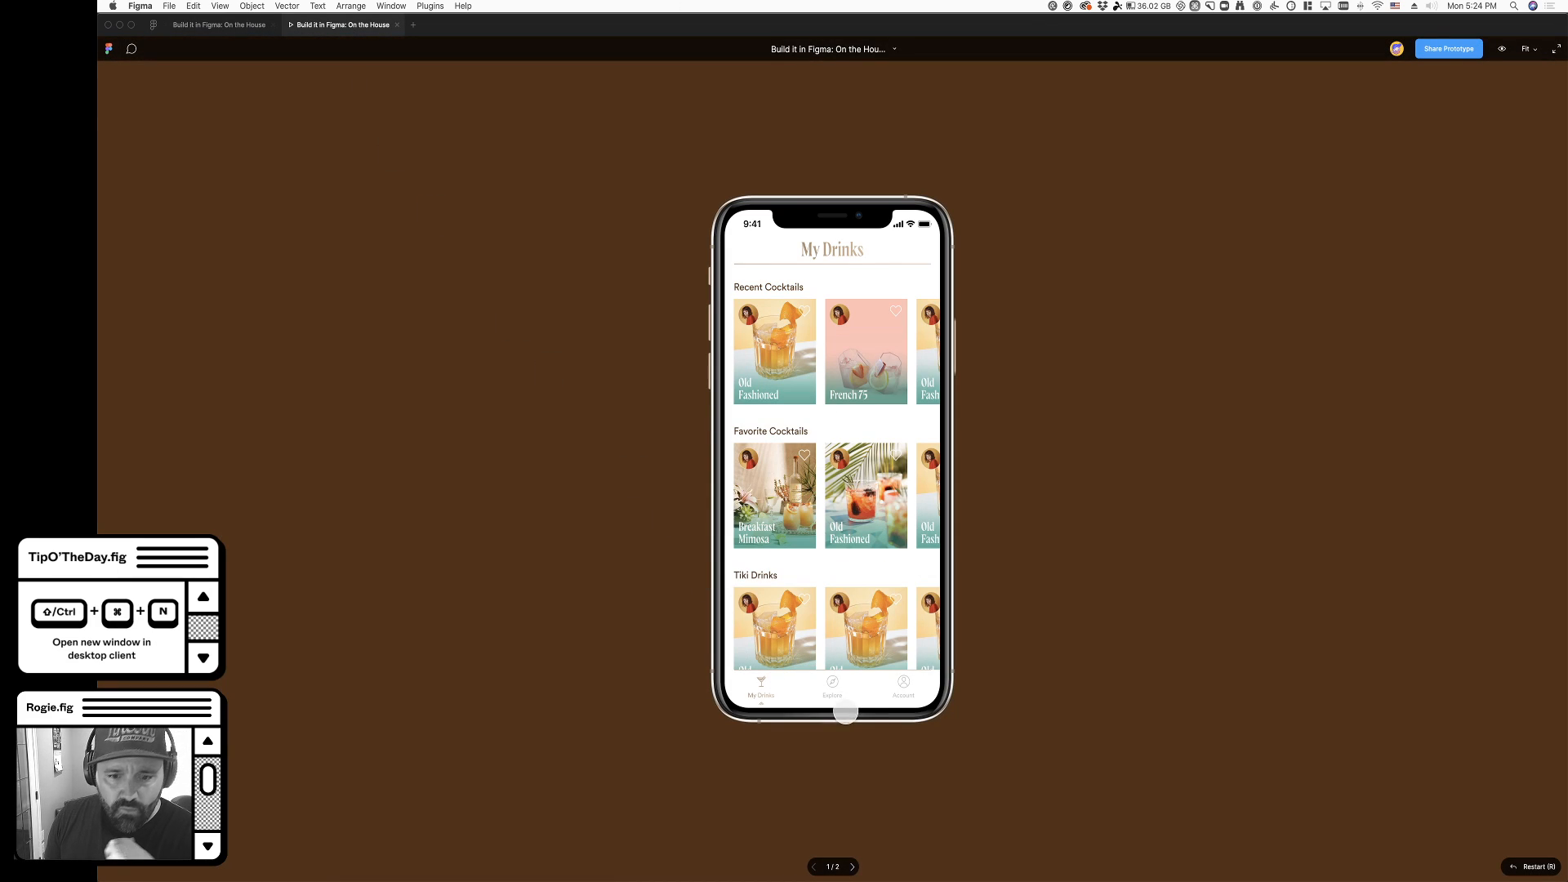
left_click(847, 707)
left_click(770, 723)
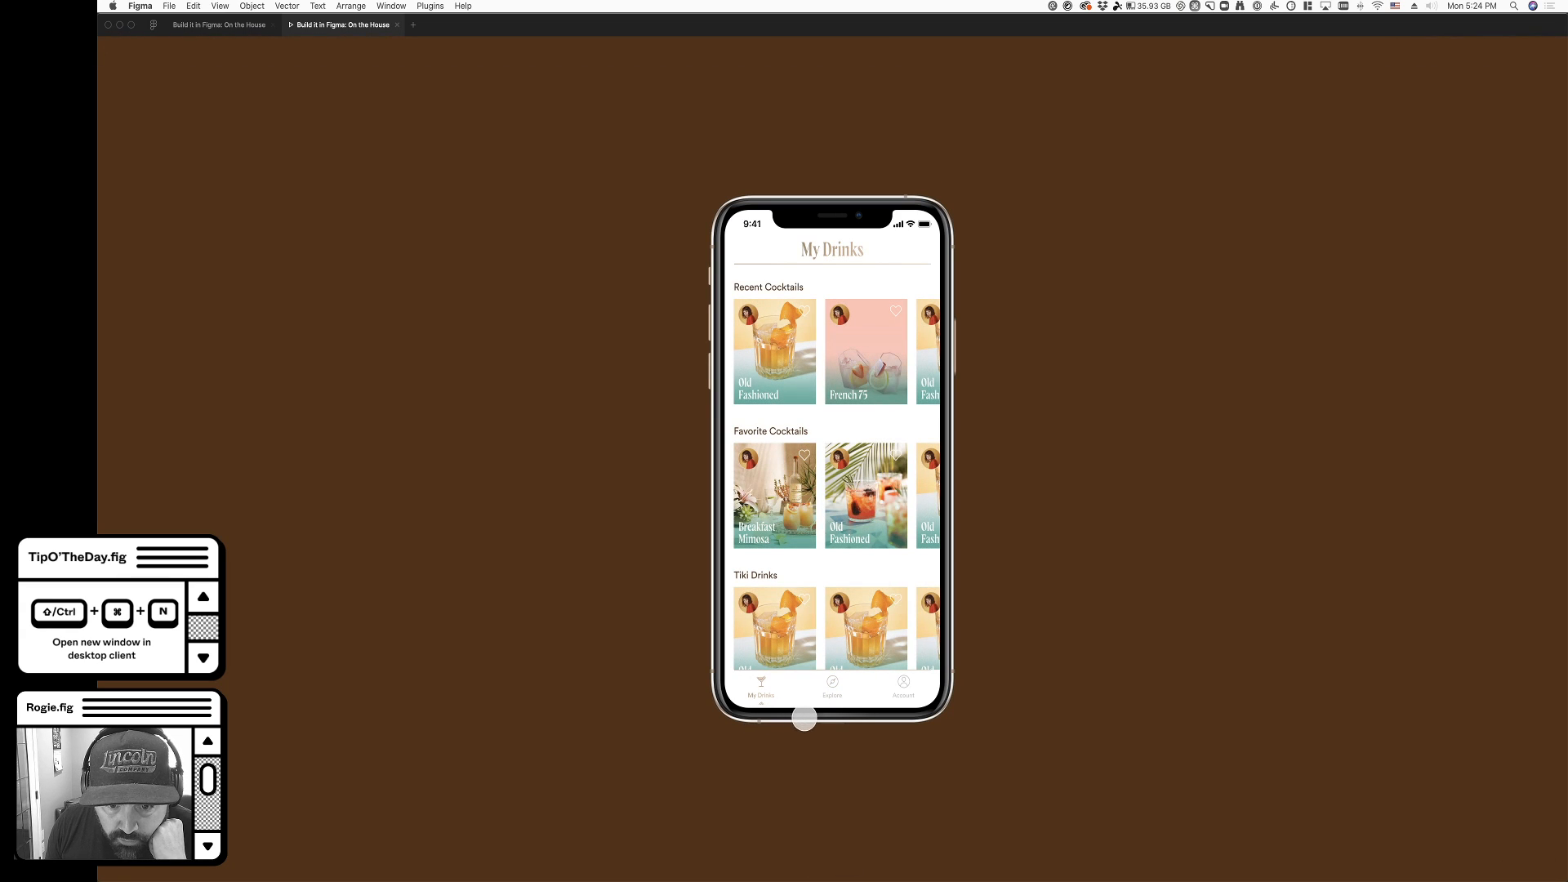
left_click(828, 704)
left_click(770, 712)
left_click(819, 713)
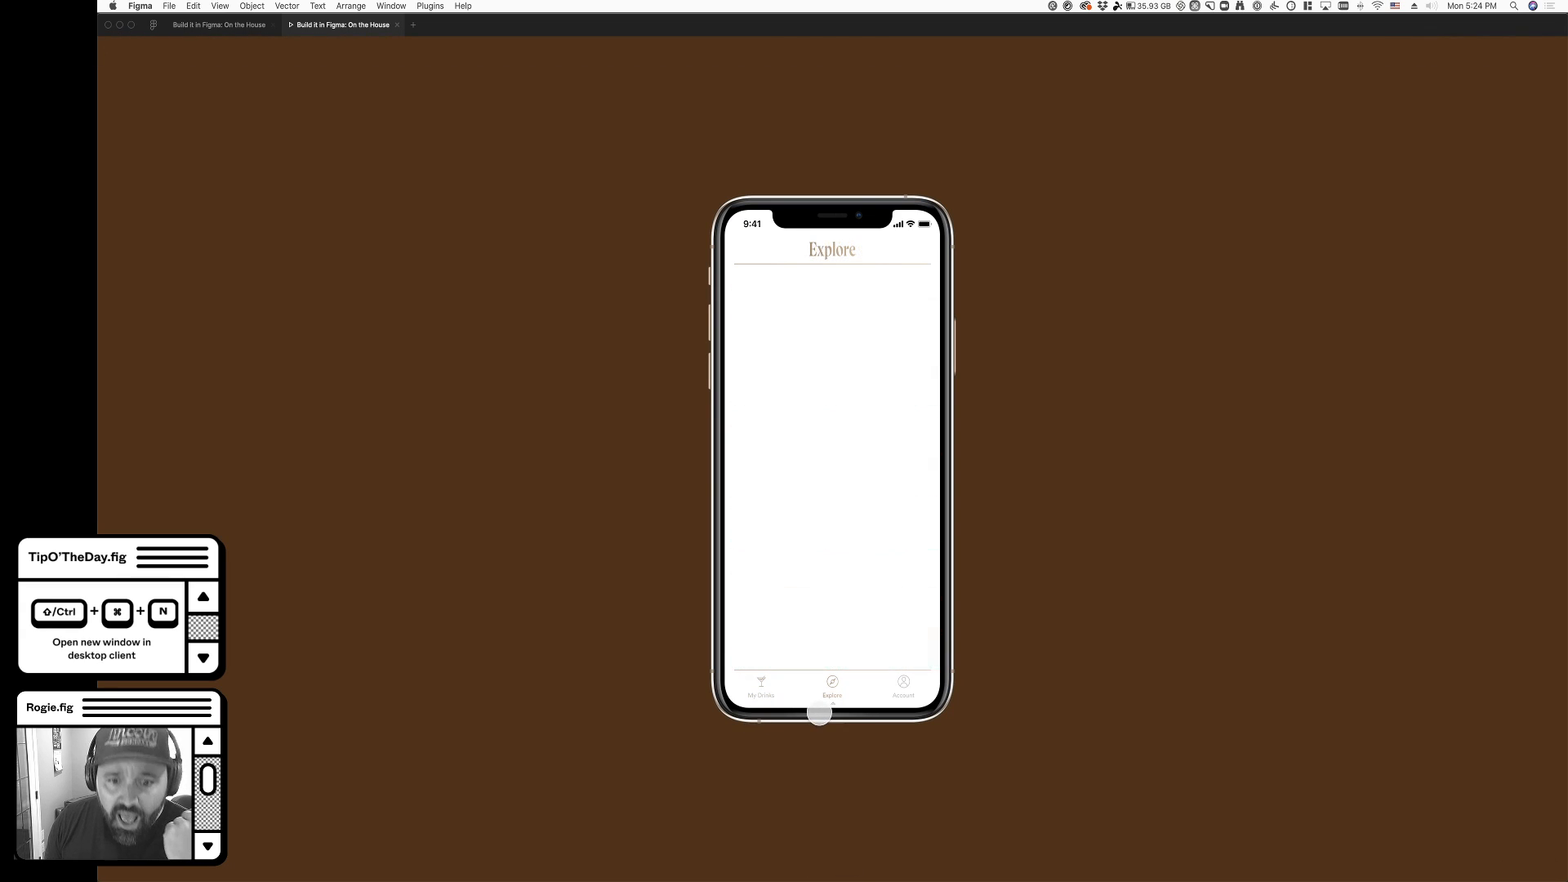
left_click(777, 701)
left_click(833, 712)
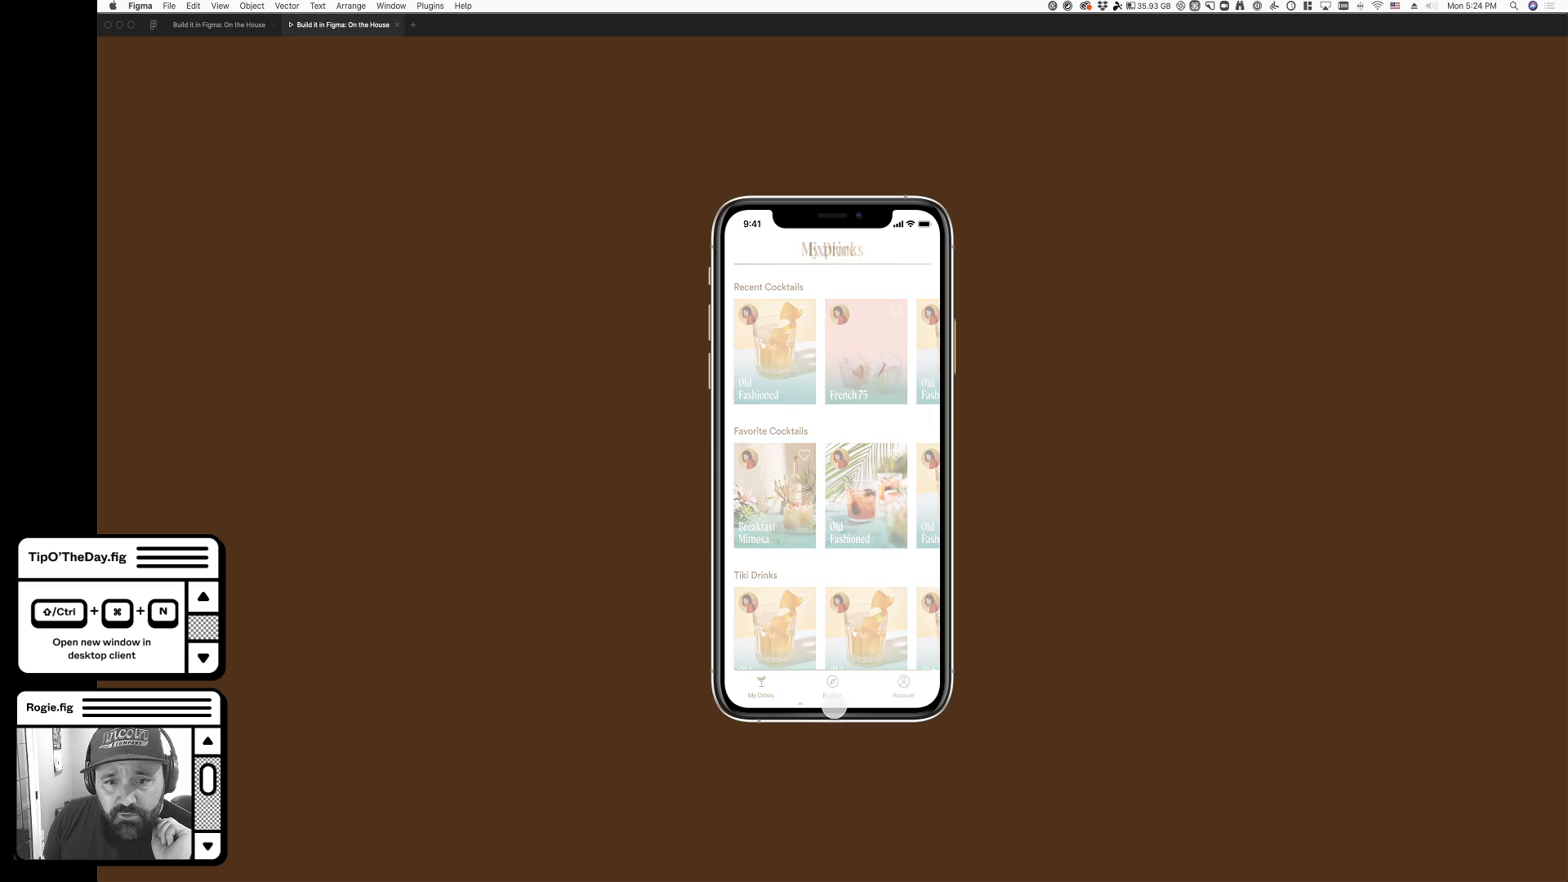
left_click(769, 704)
left_click(833, 707)
left_click(767, 702)
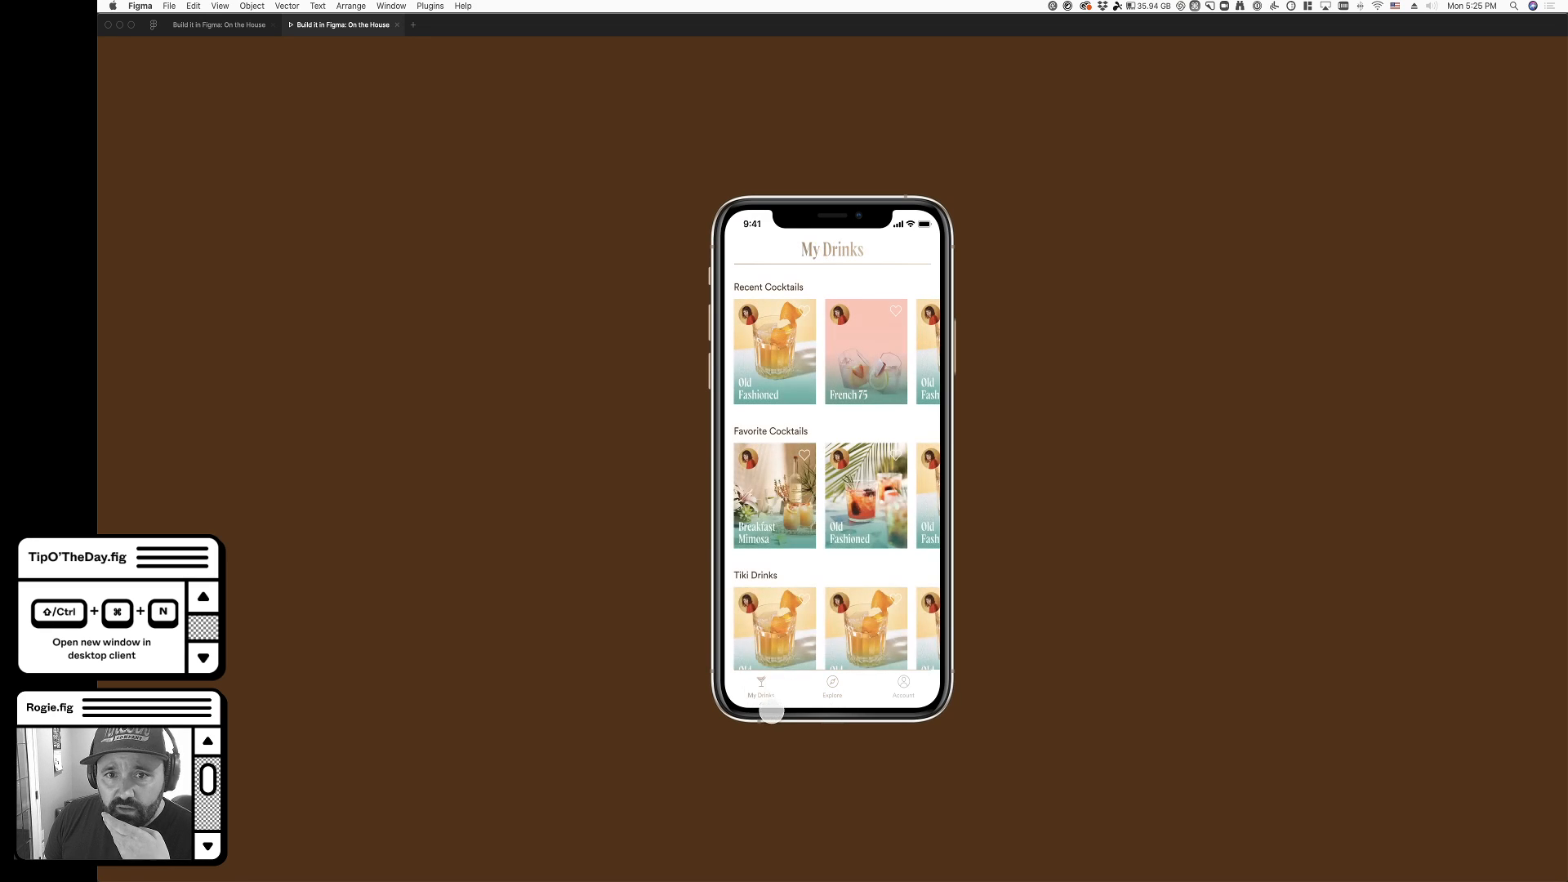
left_click(837, 696)
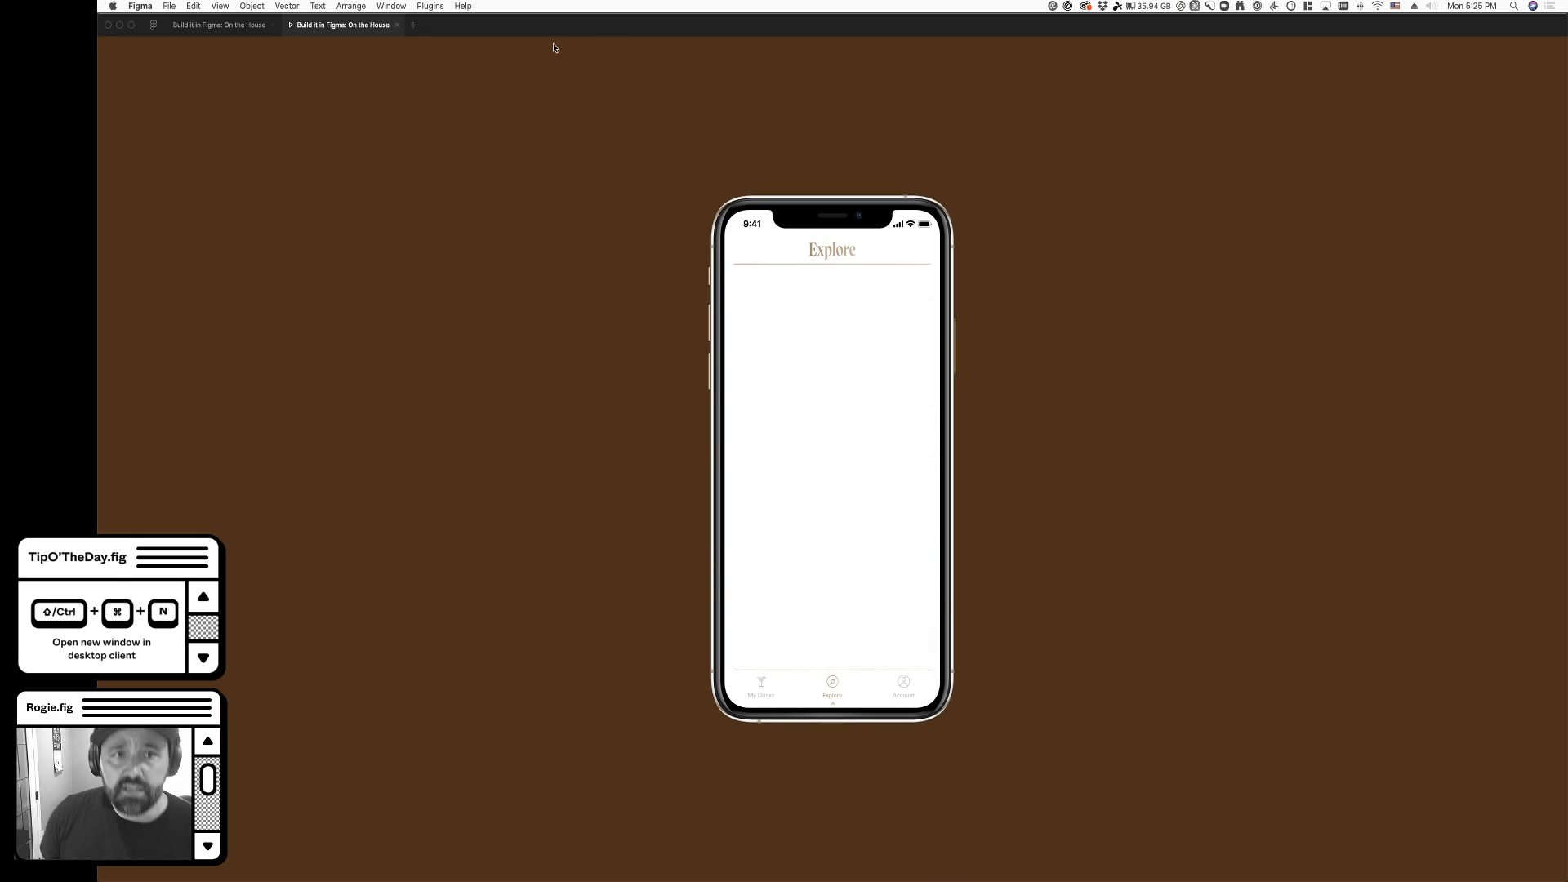
- Relaunch the prototype preview with nothing selected and open the first Old Fashioned card under Recent Cocktails
left_click(397, 24)
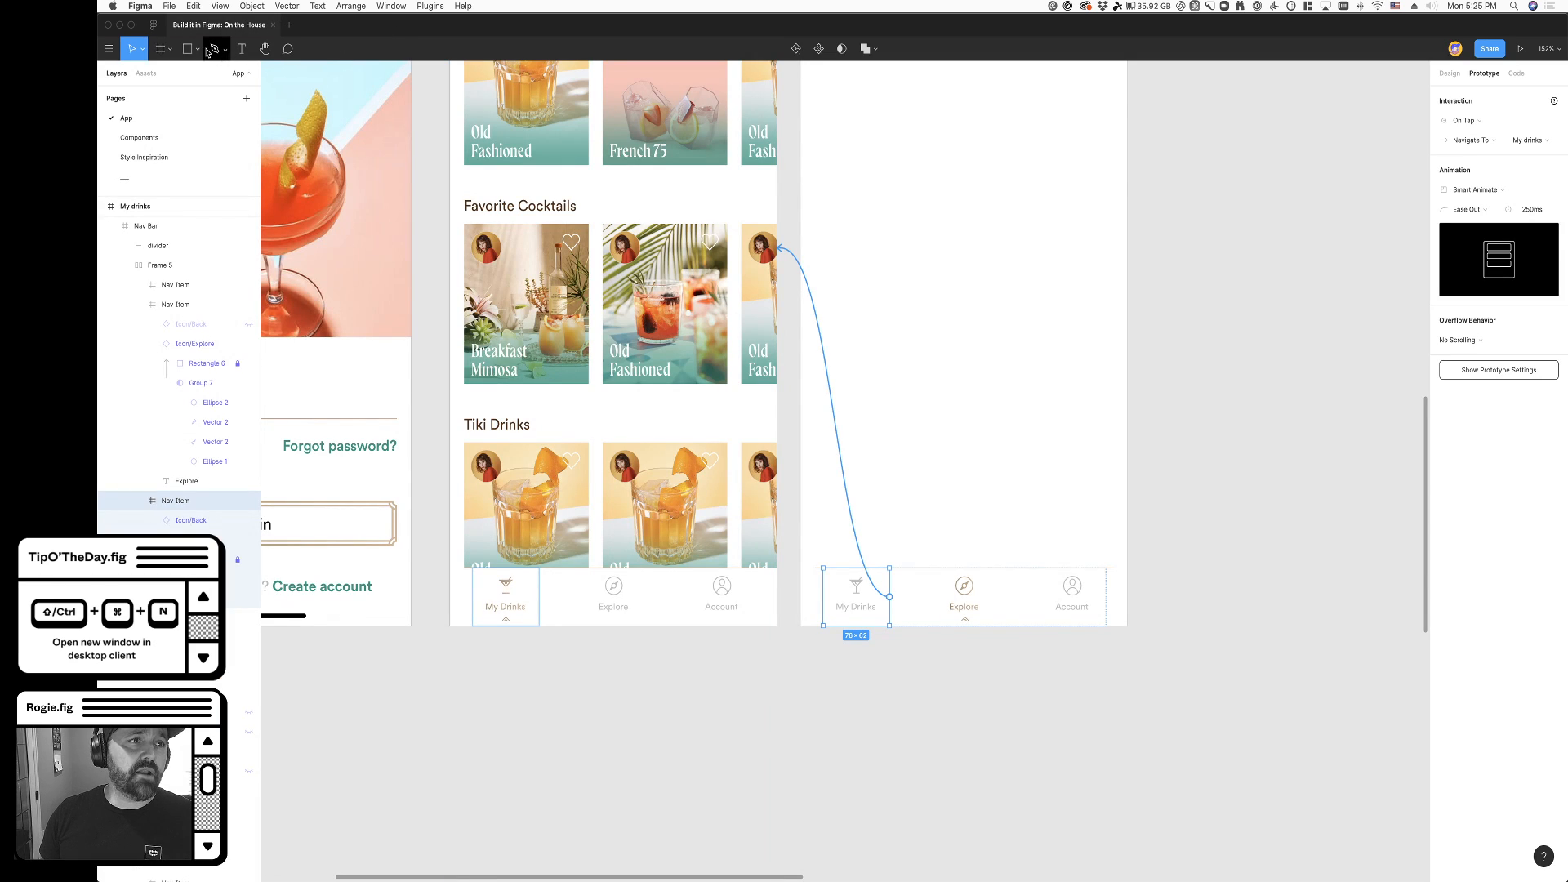
left_click(938, 816)
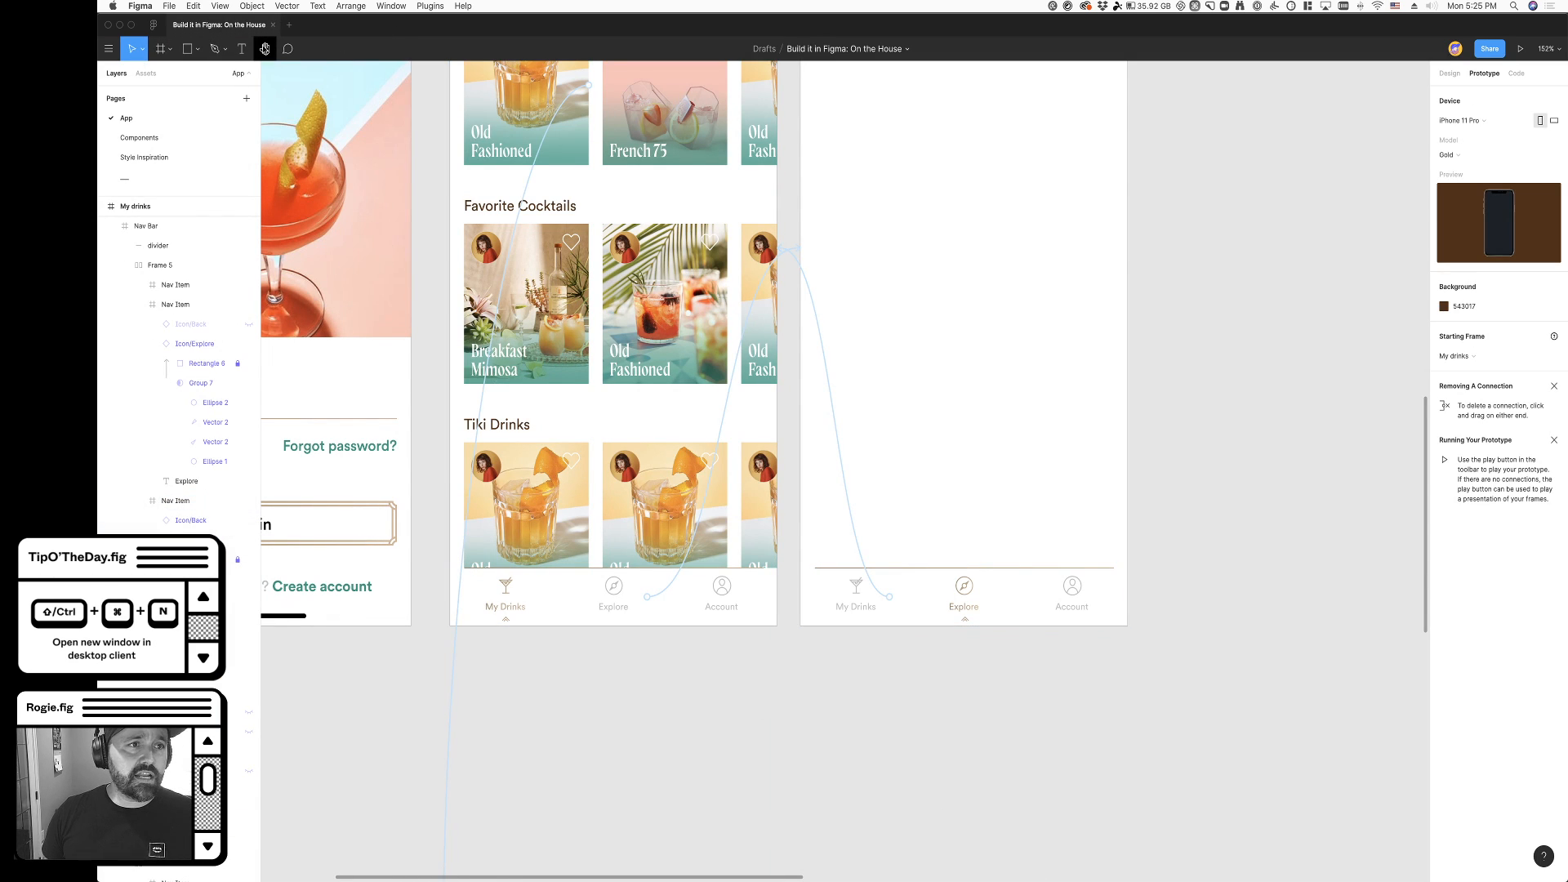
left_click(1517, 51)
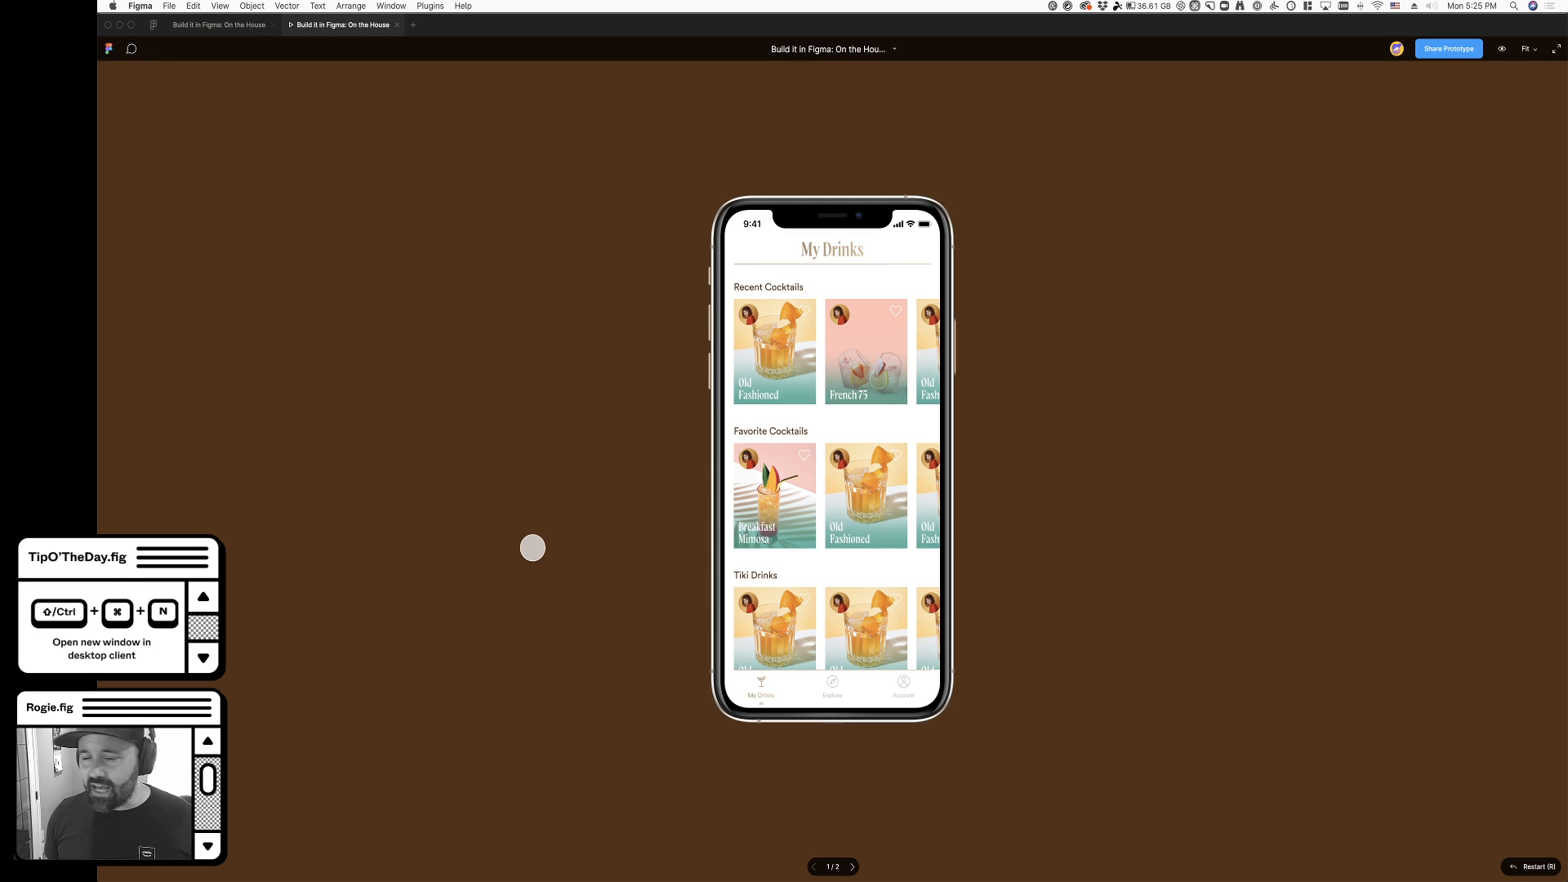
left_click(755, 363)
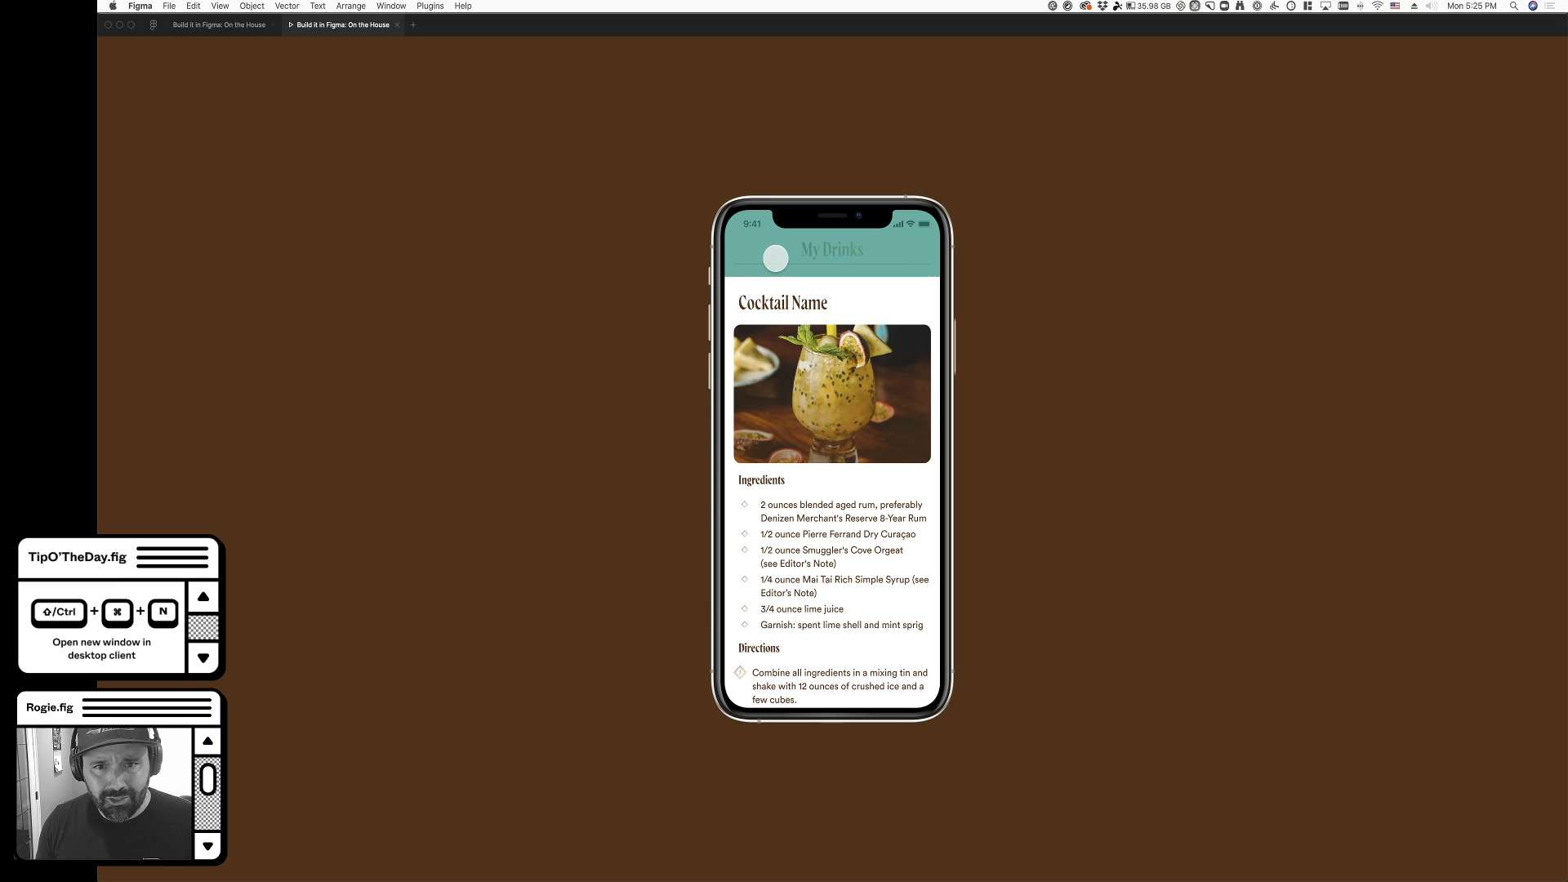
- Set the overlay background color of the first Old Fashioned card's Drink/Detail connection to black (000000)
left_click(245, 25)
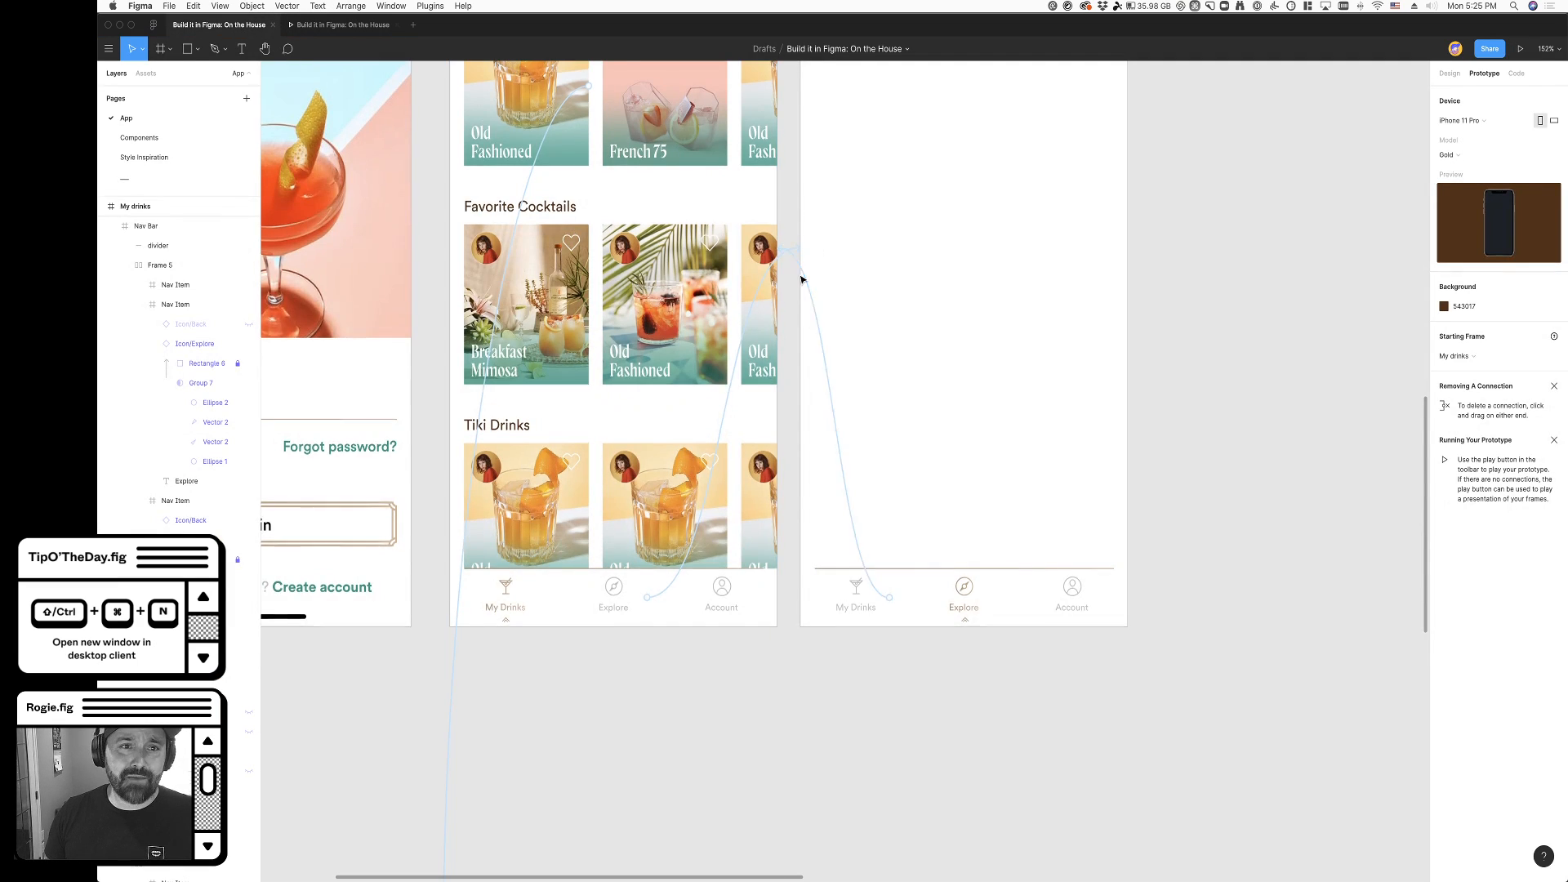
scroll(802, 280, "up", 5)
scroll(648, 253, "down", 2)
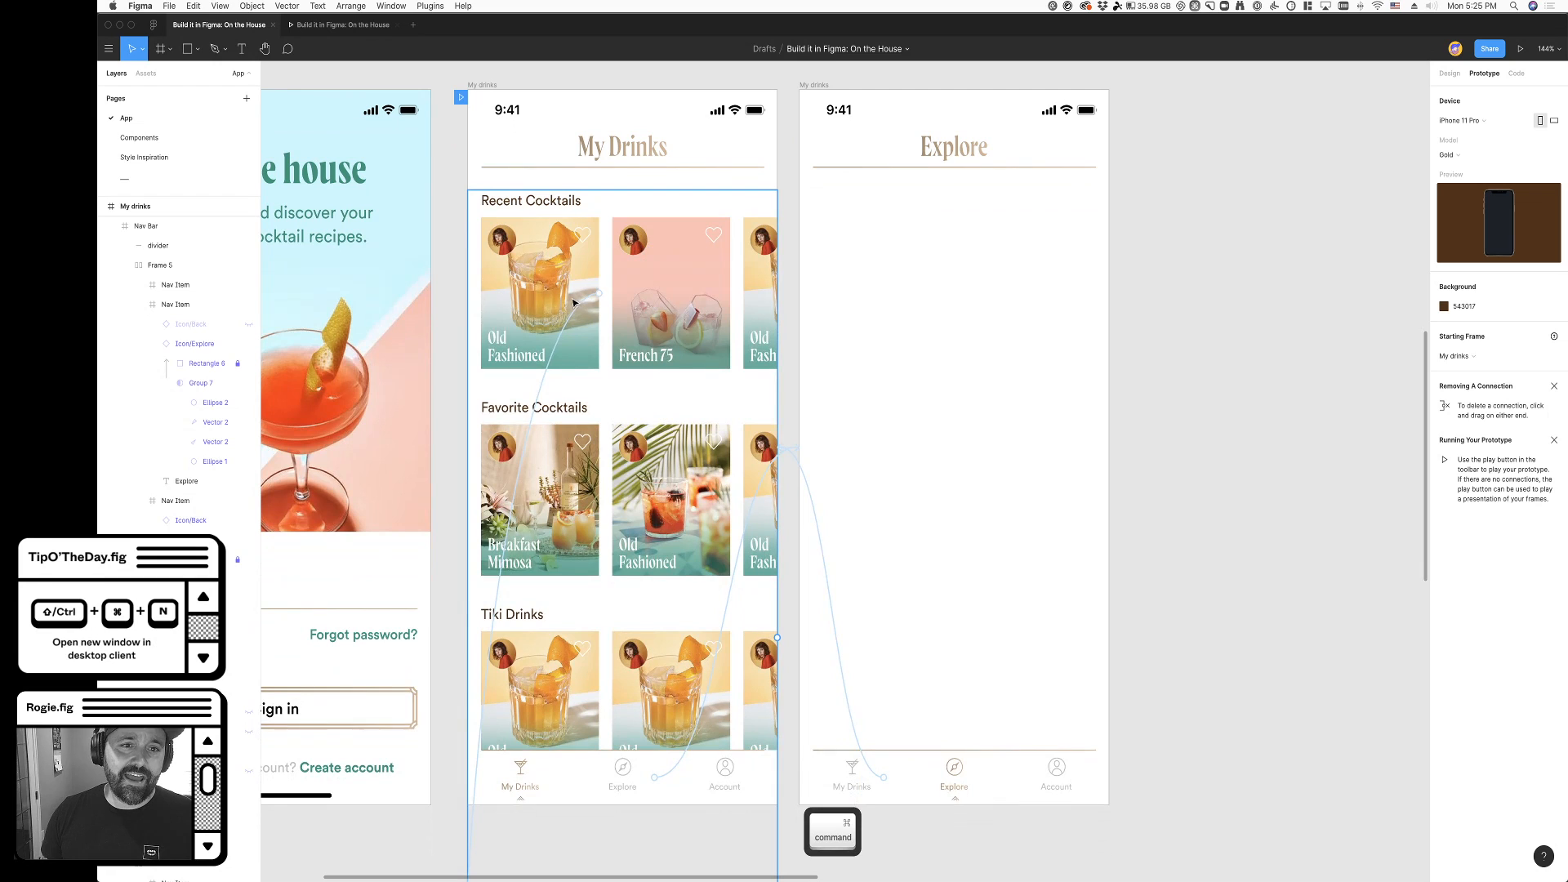
left_click(547, 373)
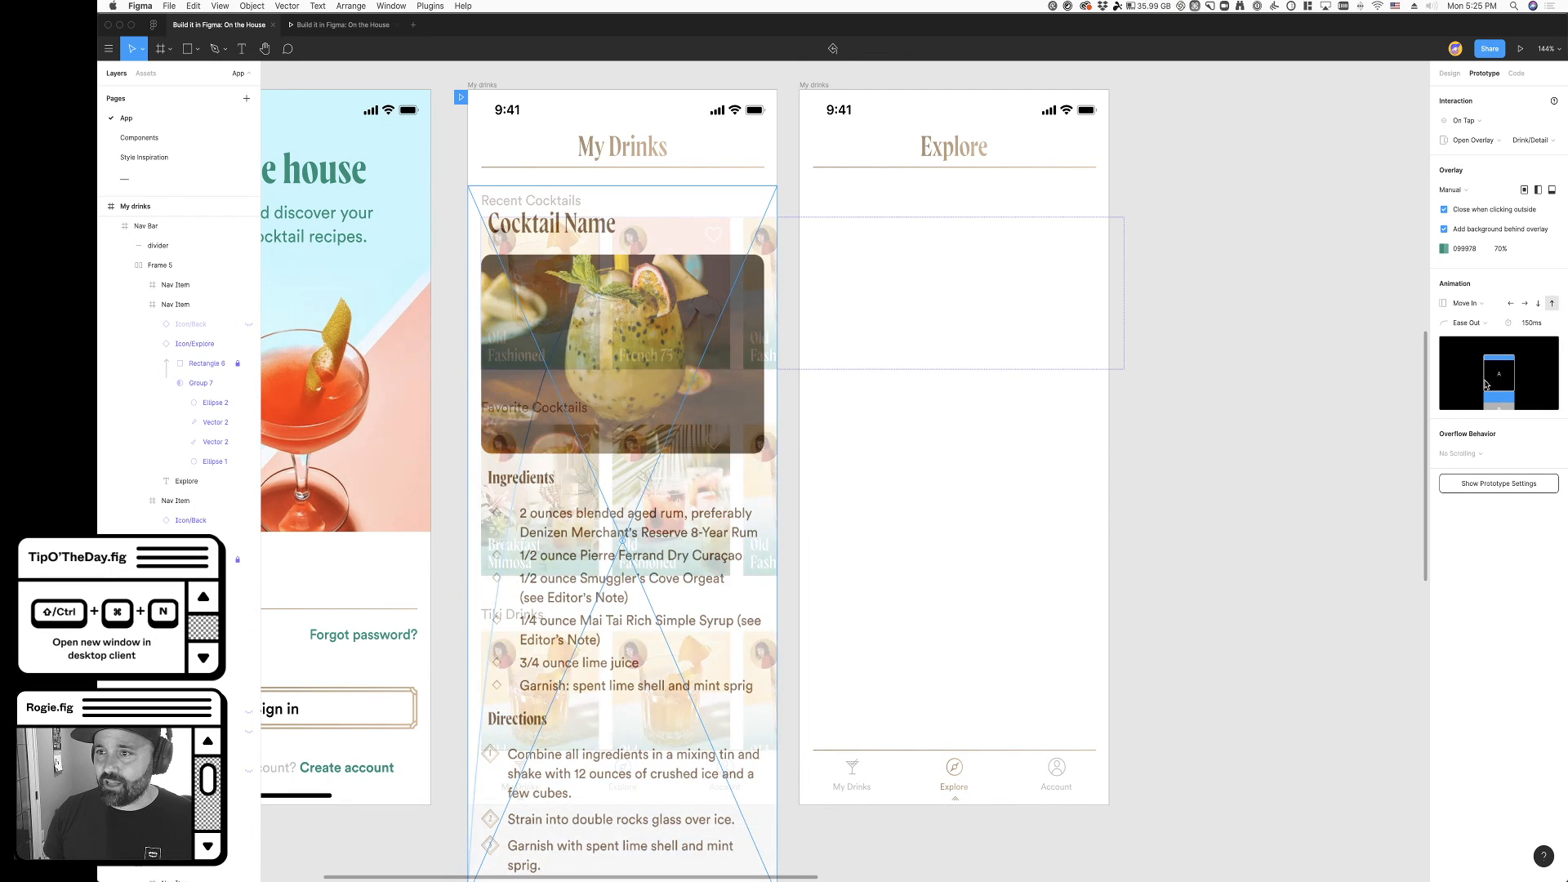
scroll(925, 644, "down", 10)
scroll(671, 412, "up", 8)
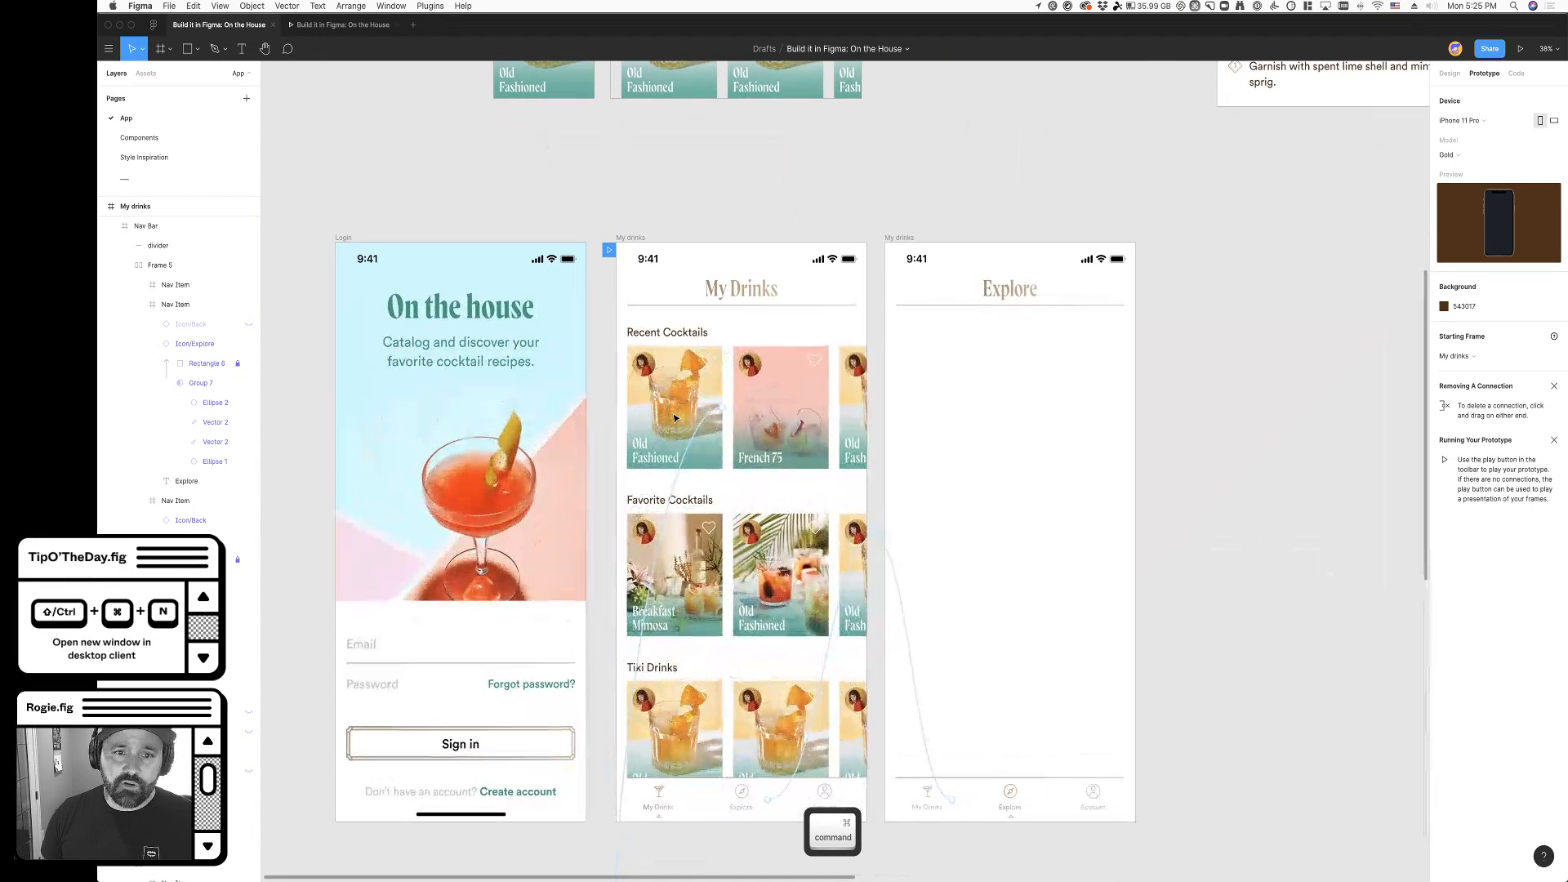
left_click(655, 396)
double_click(655, 396)
double_click(655, 396)
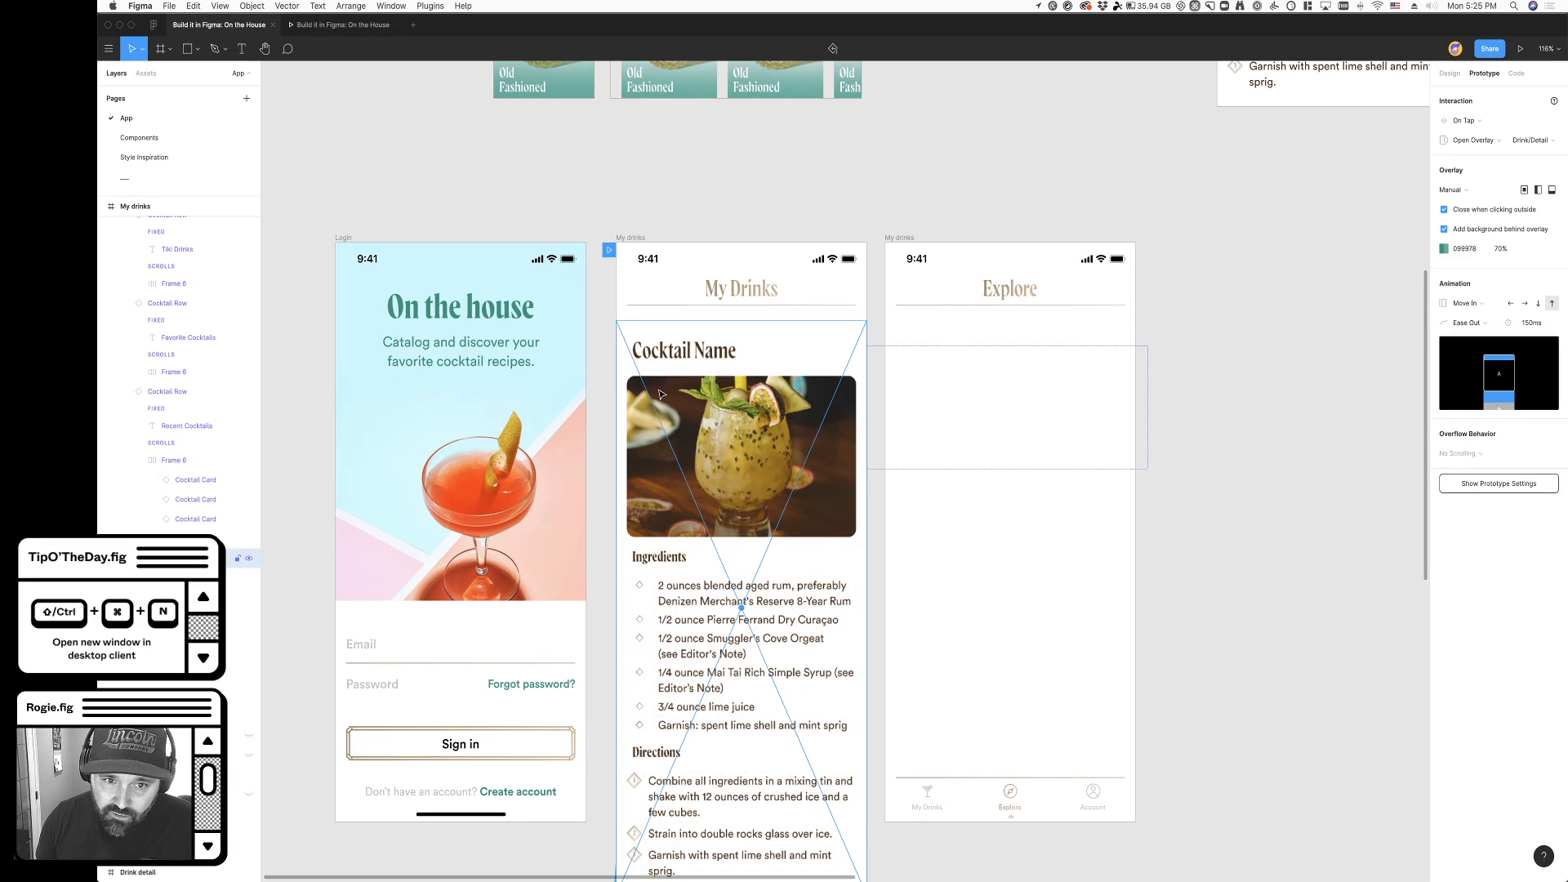
left_click(611, 309)
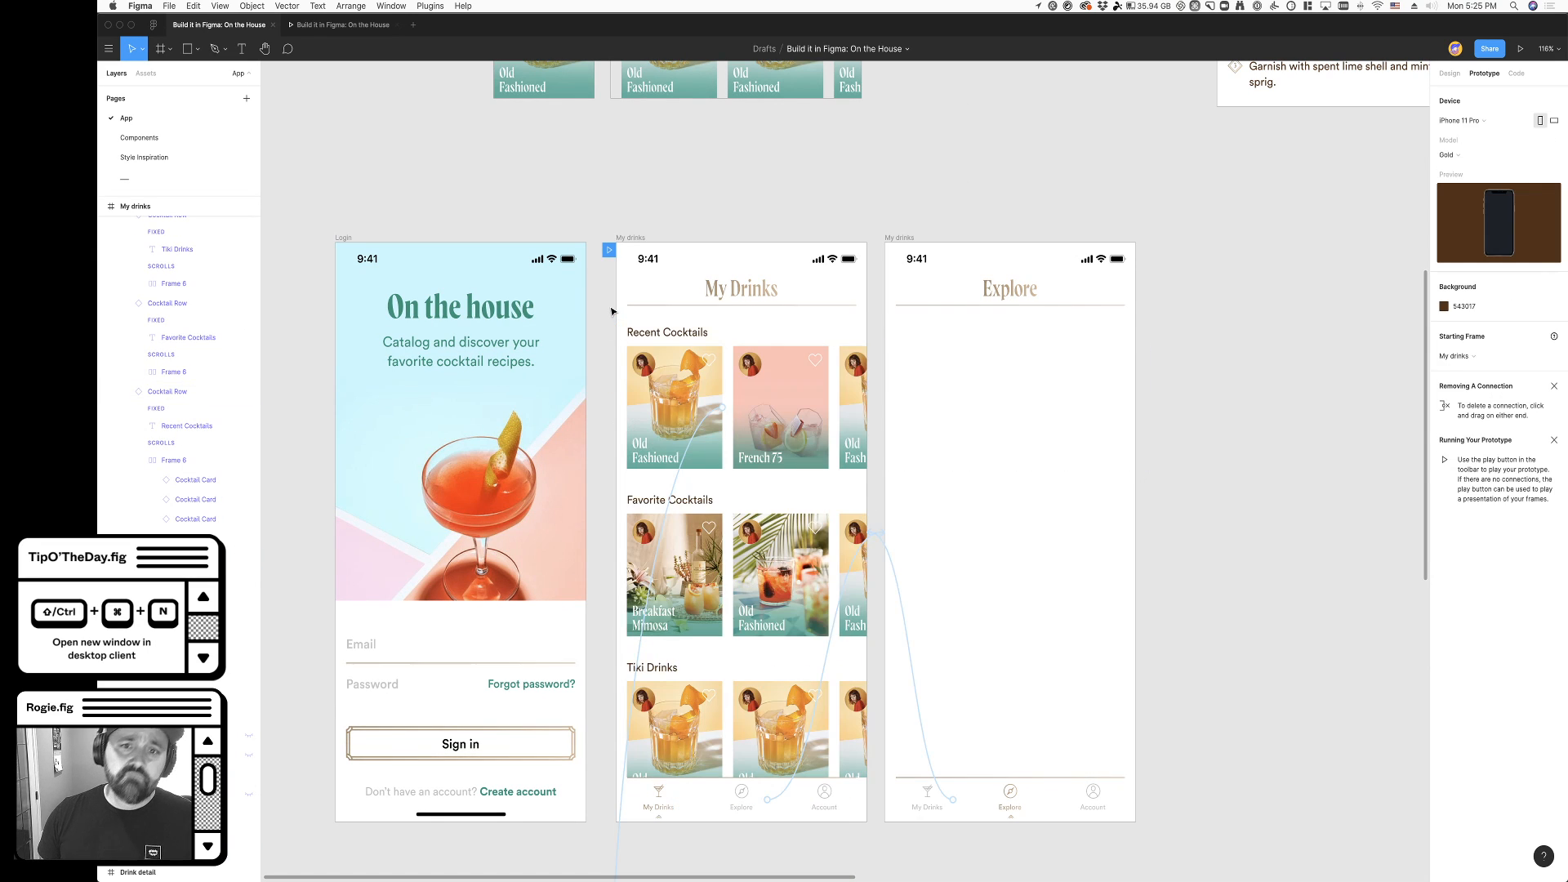
left_click(677, 488)
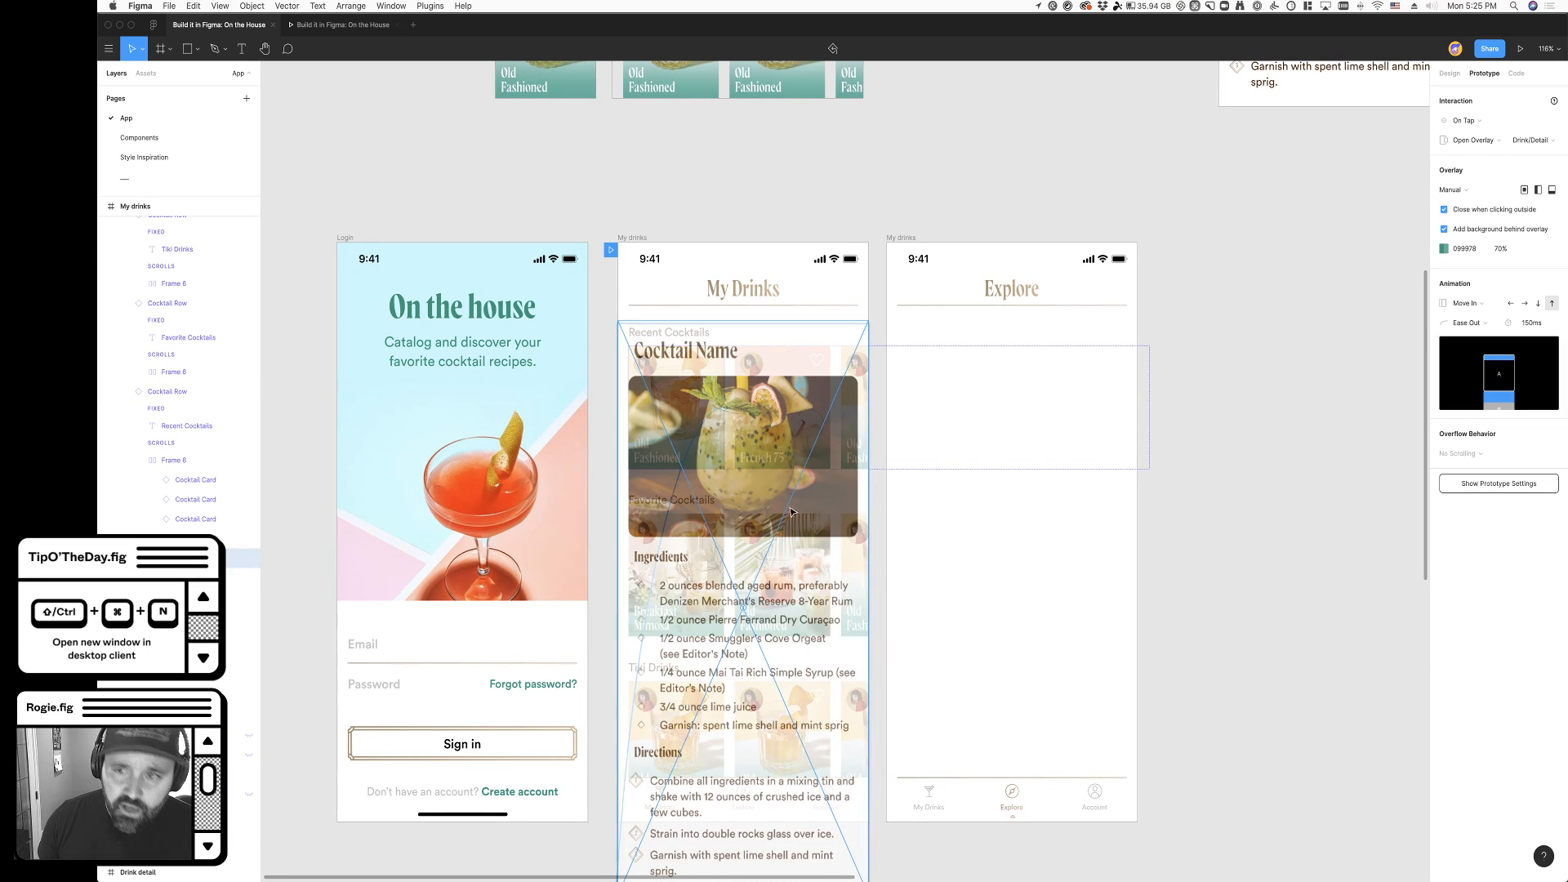
left_click(1442, 250)
left_click(1306, 514)
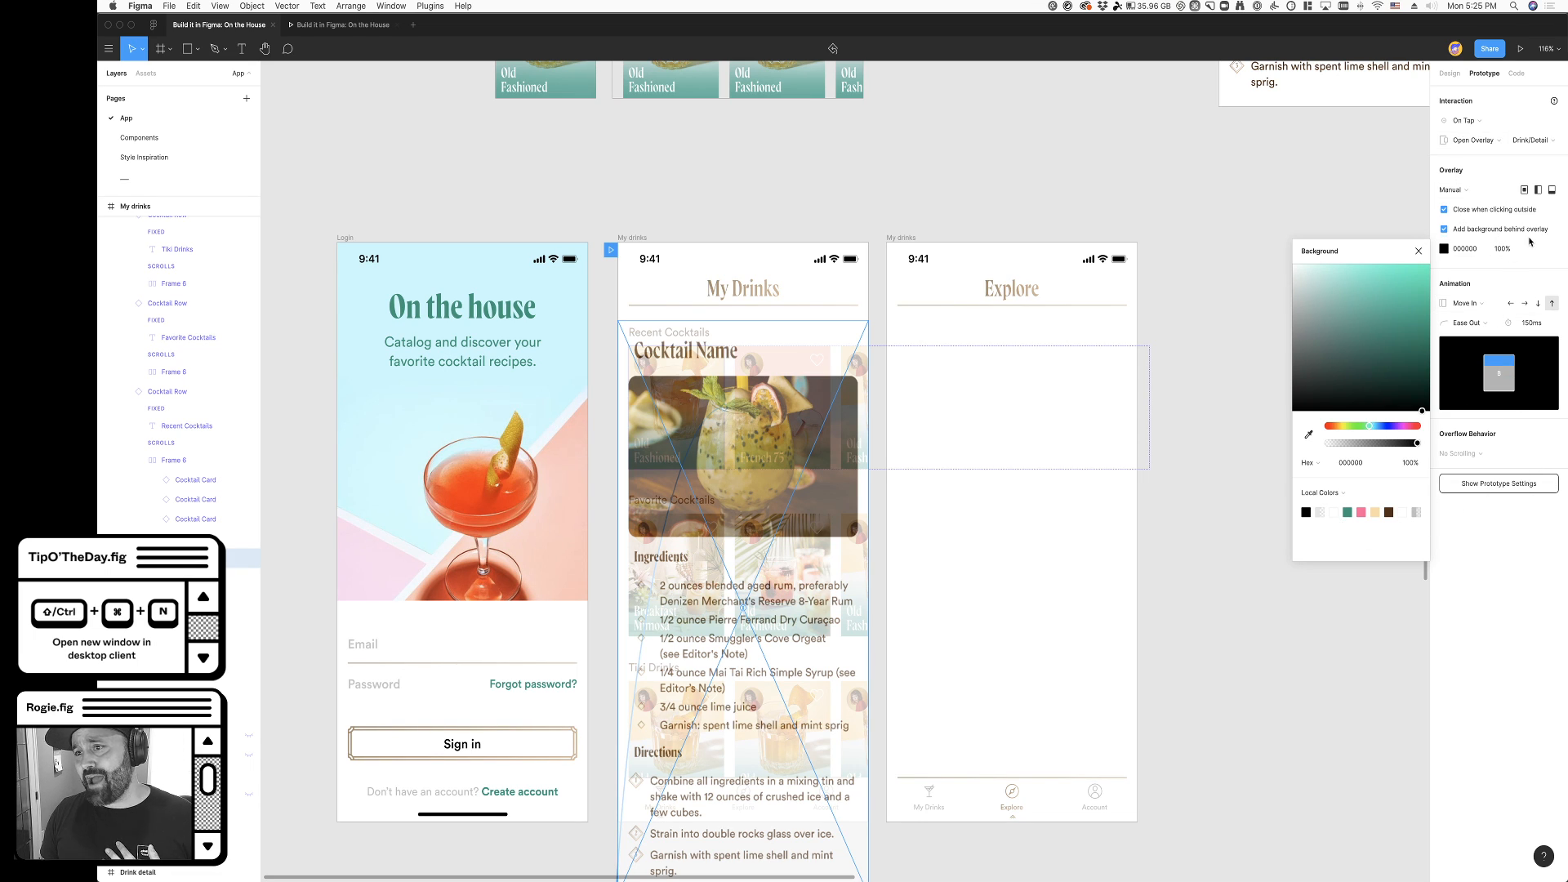
- Lower the opacity of the black background behind the Drink/Detail overlay, making it semi-transparent
left_click(1502, 249)
key("shift+Down")
key("shift+Down")
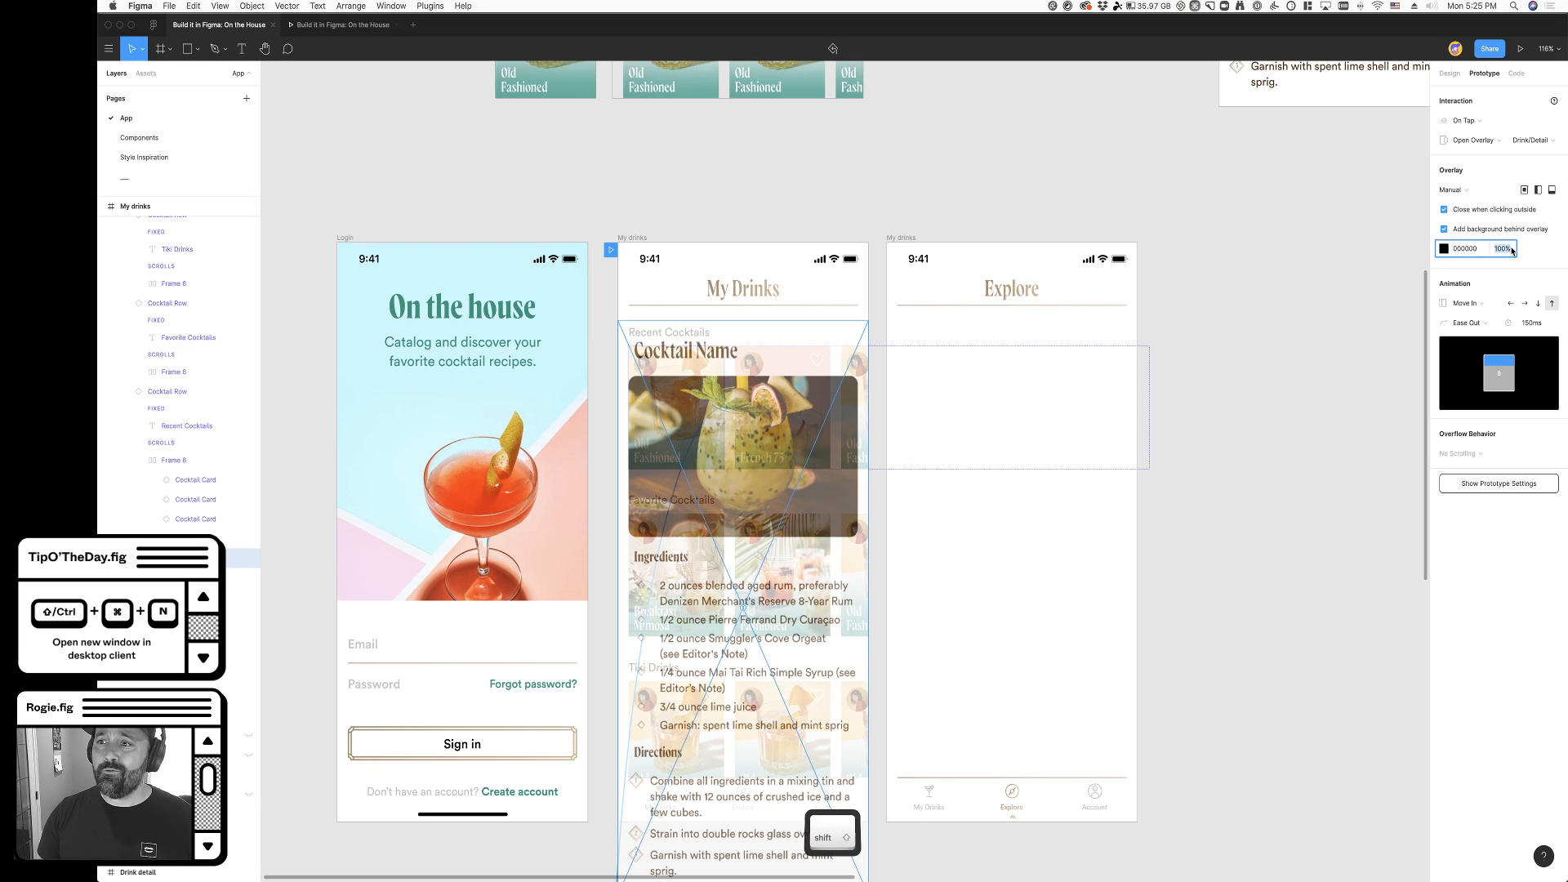
left_click(964, 176)
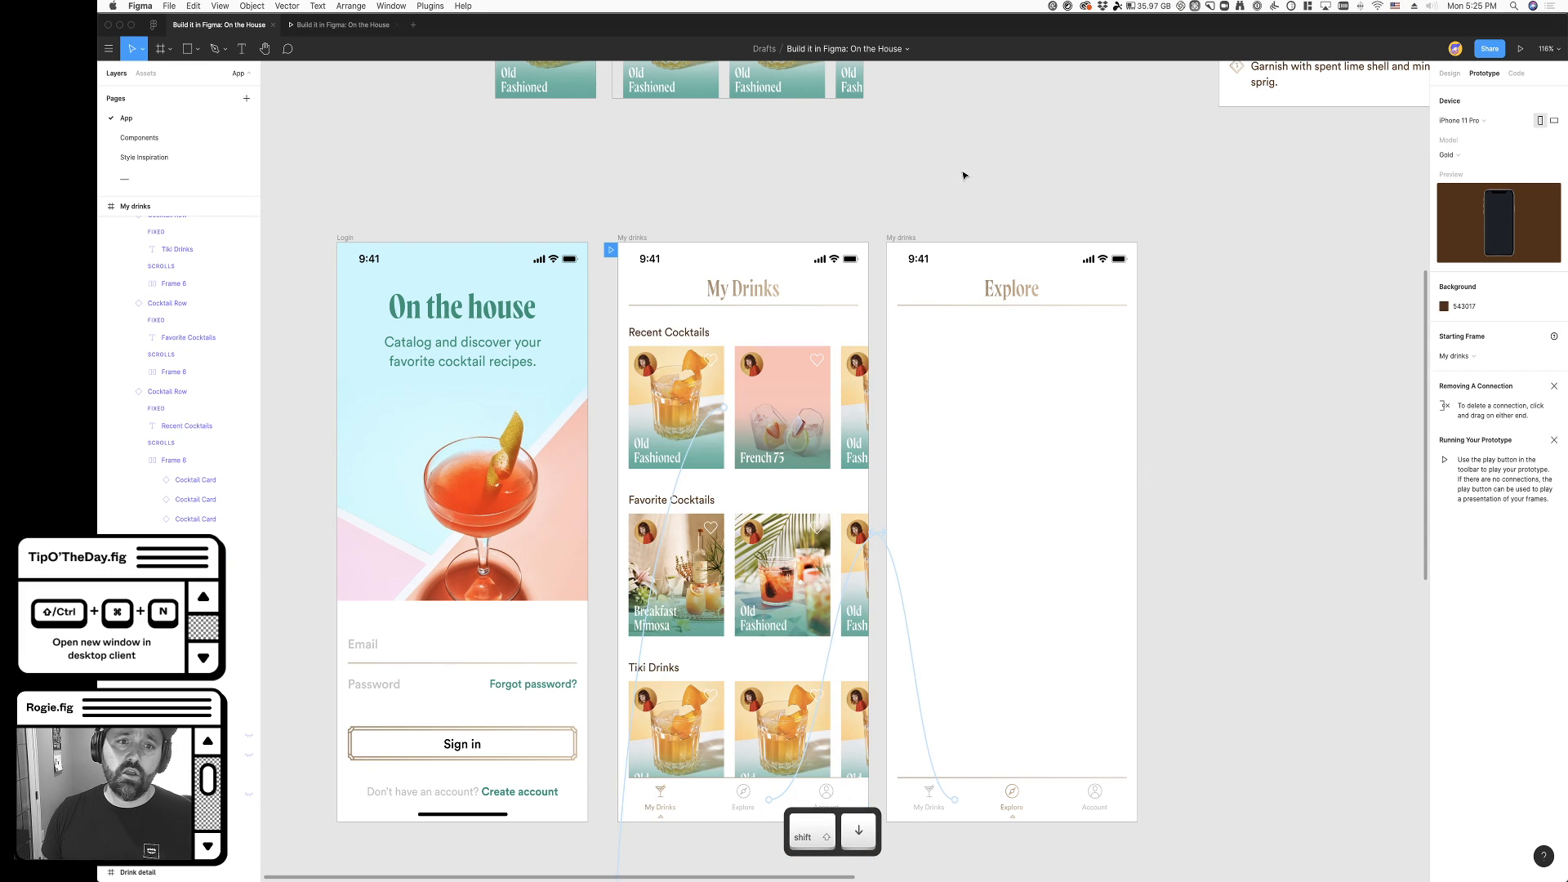
- Close and reopen the first Old Fashioned card's detail overlay in the prototype preview to check the new background
left_click(343, 25)
left_click(794, 349)
left_click(795, 251)
left_click(777, 365)
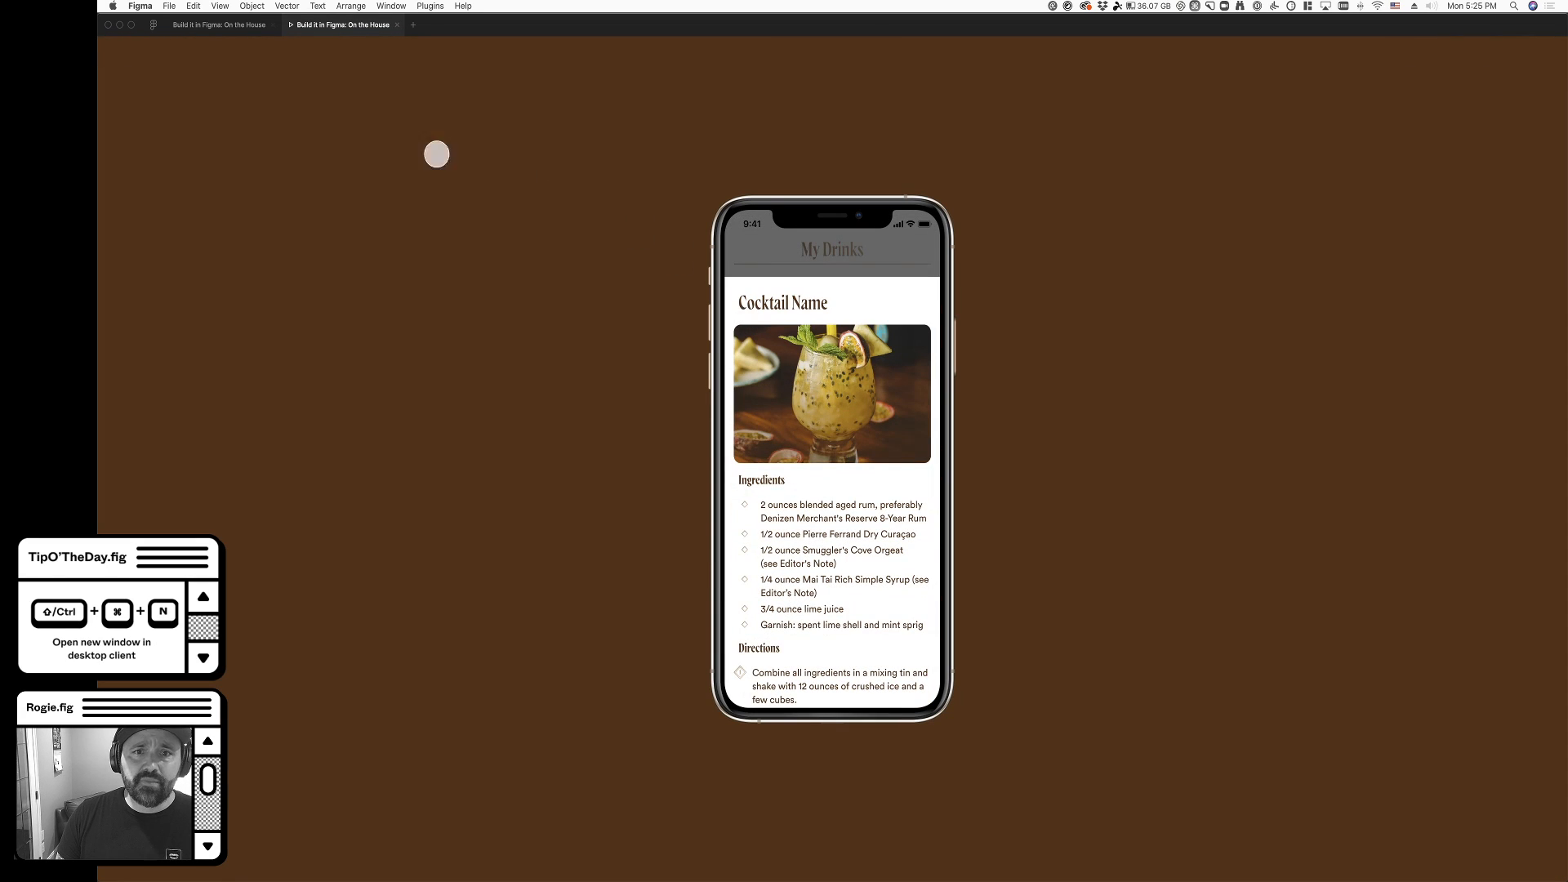
left_click(219, 24)
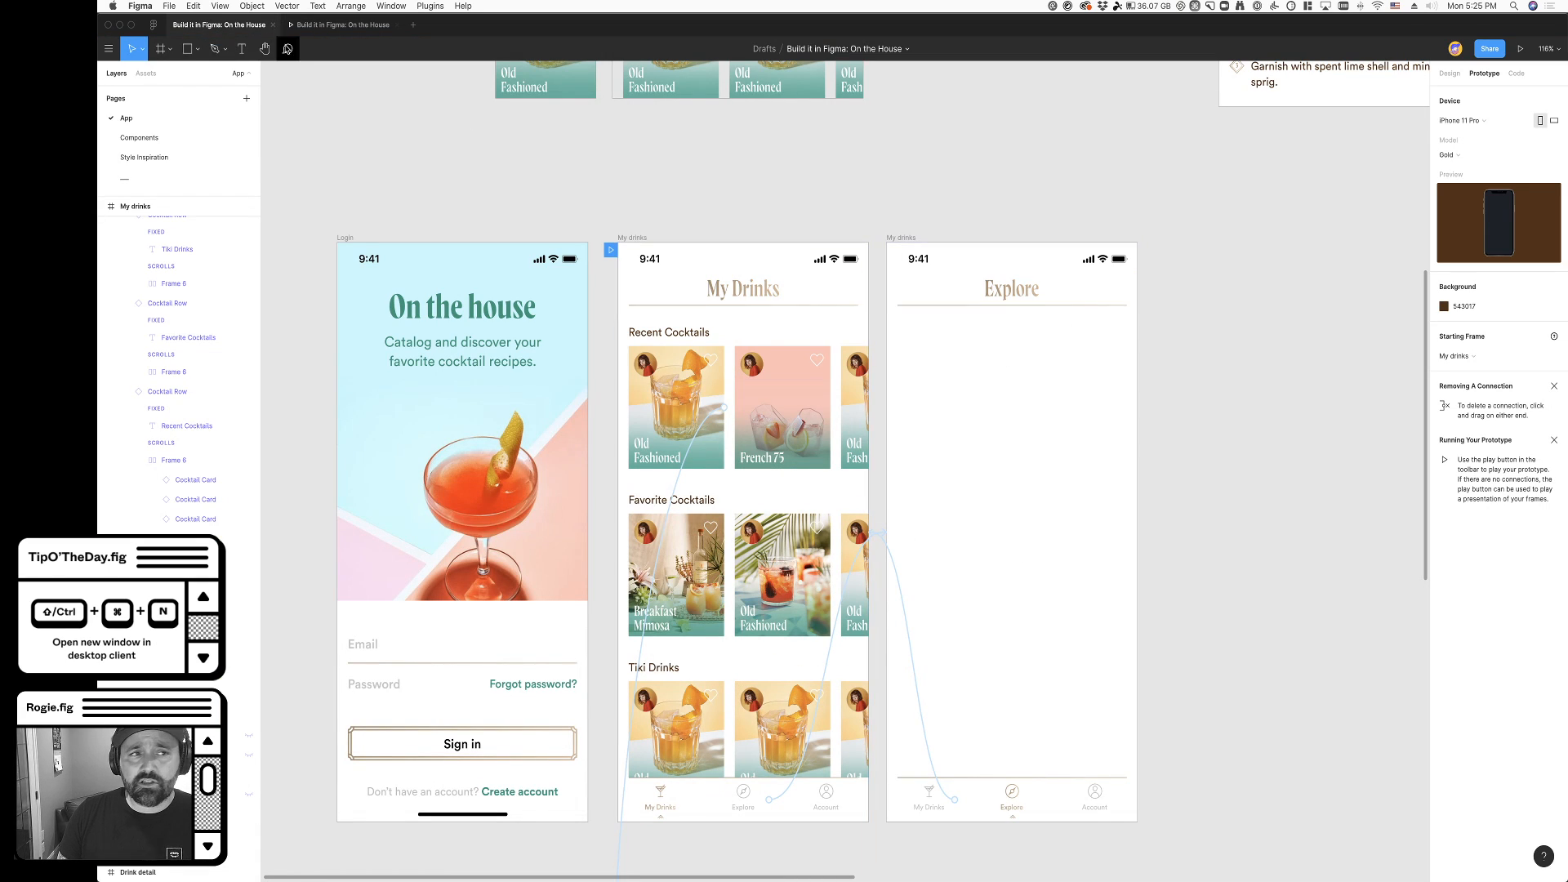
left_click(338, 28)
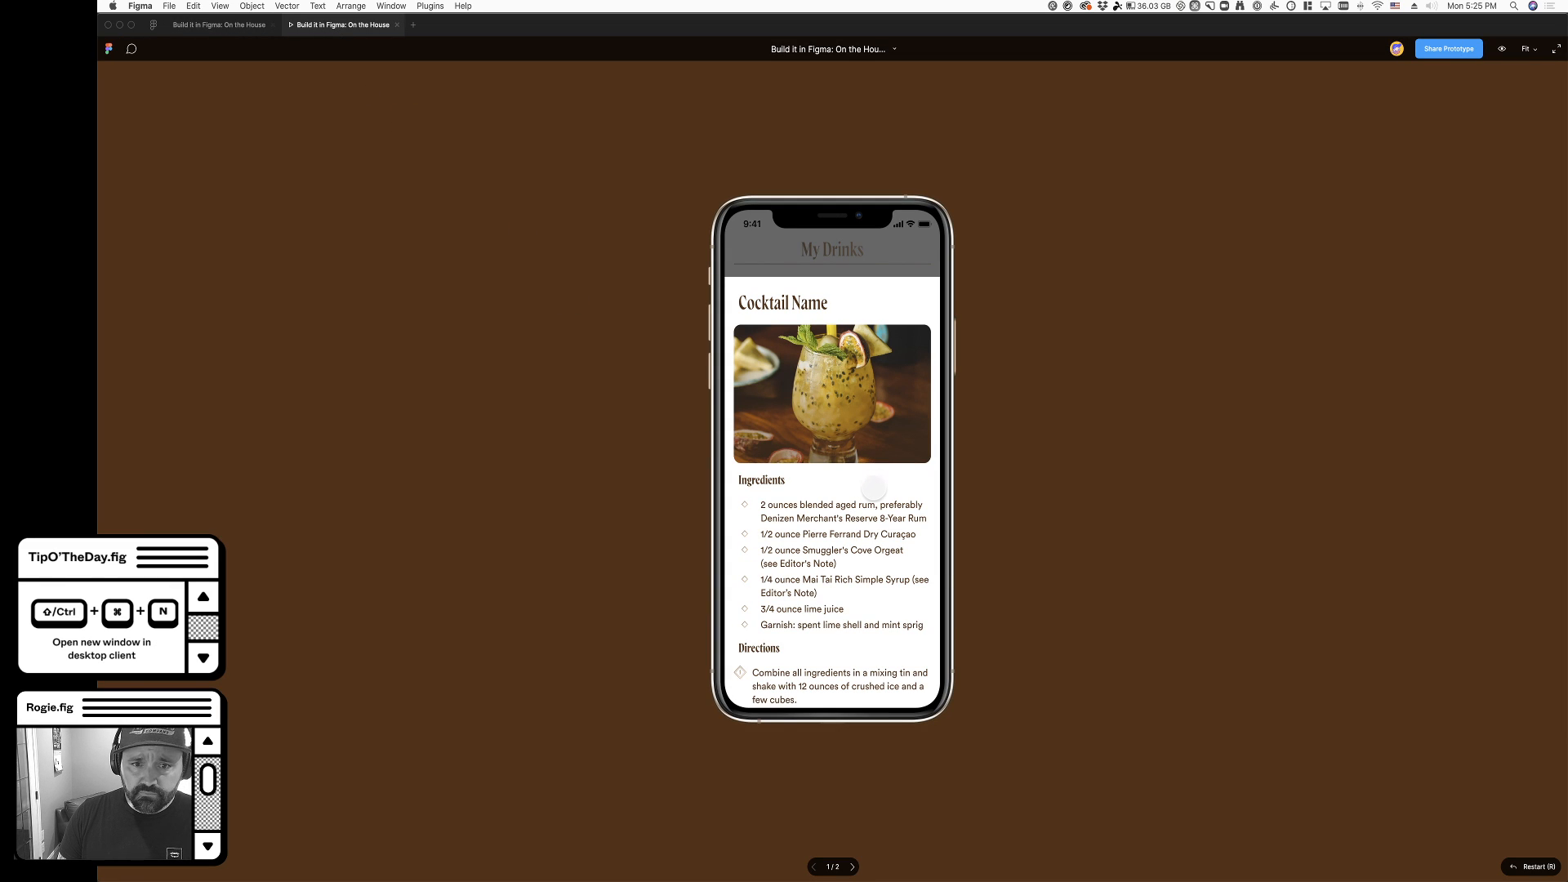
left_click(255, 28)
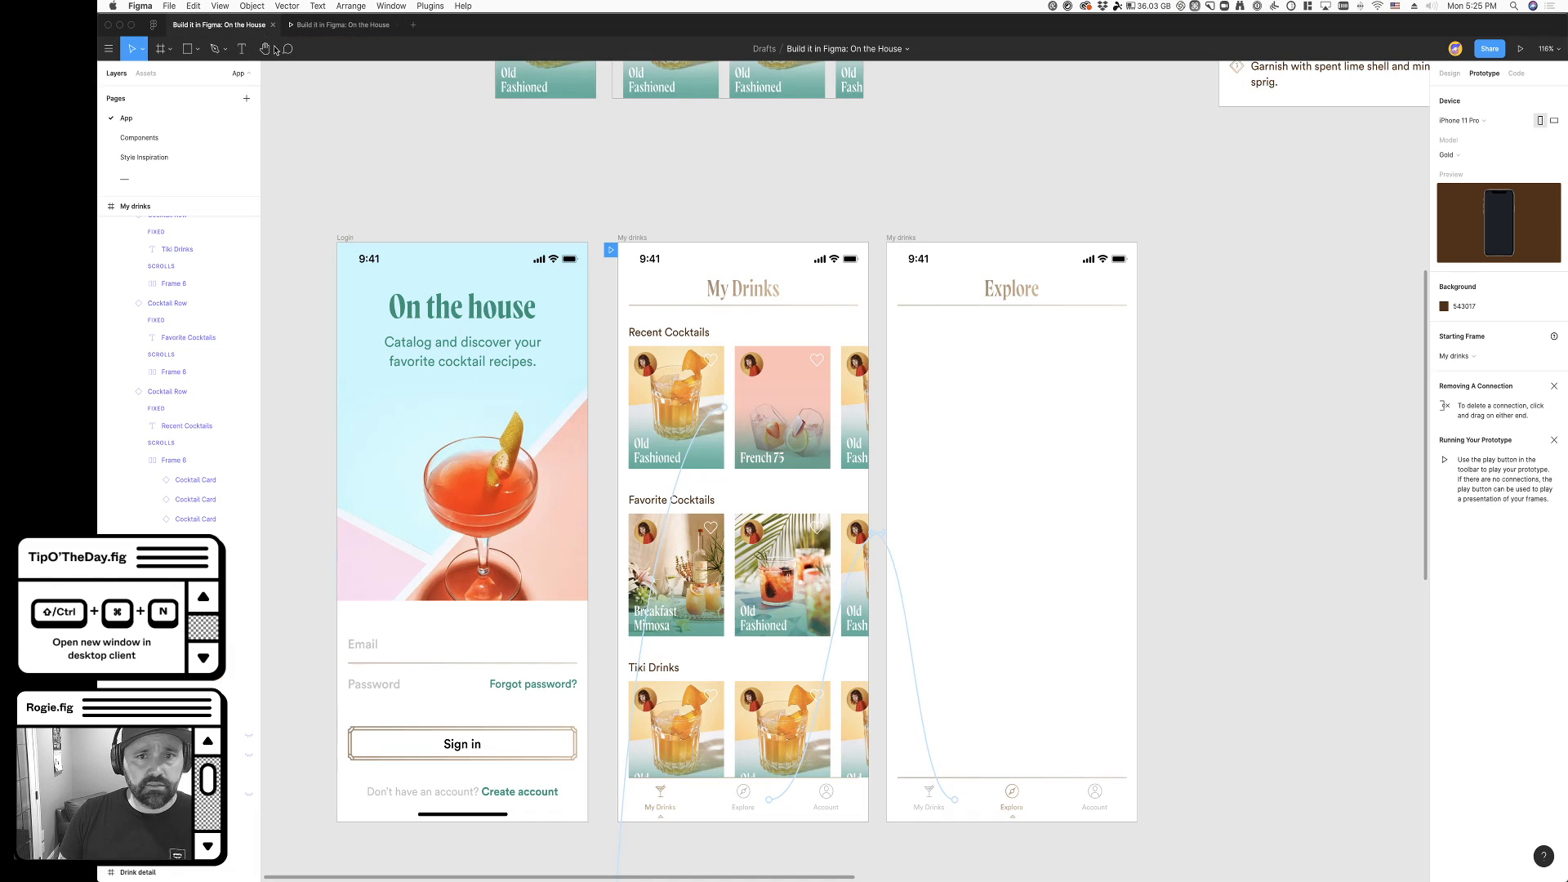
scroll(349, 73, "down", 3)
- Switch back and forth between the My Drinks and Explore screens in the prototype preview using the navigation bar
left_click(343, 24)
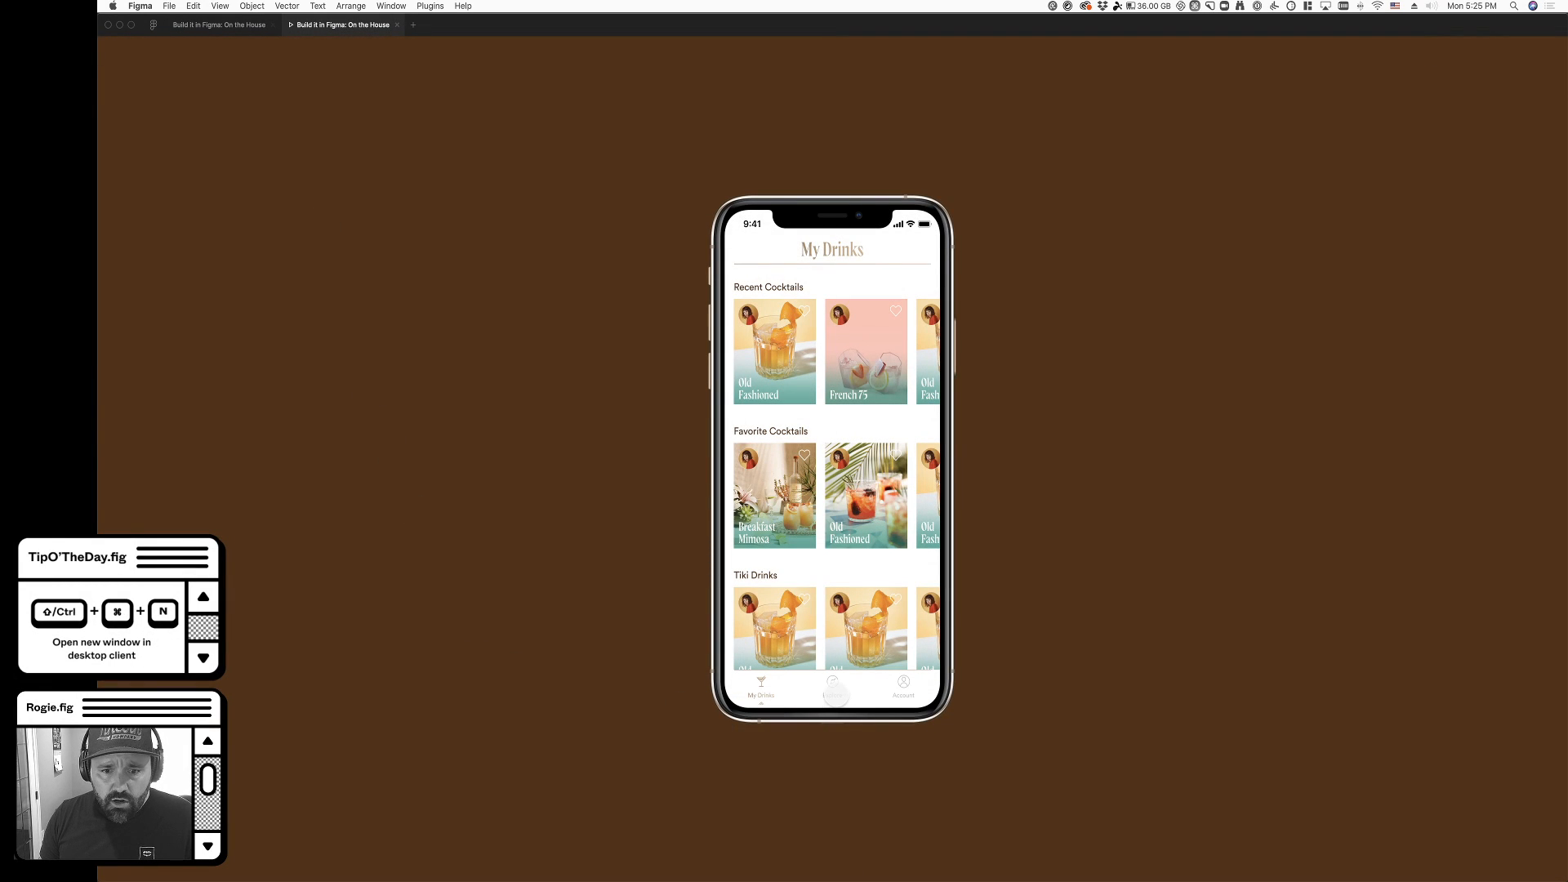
left_click(833, 690)
left_click(782, 696)
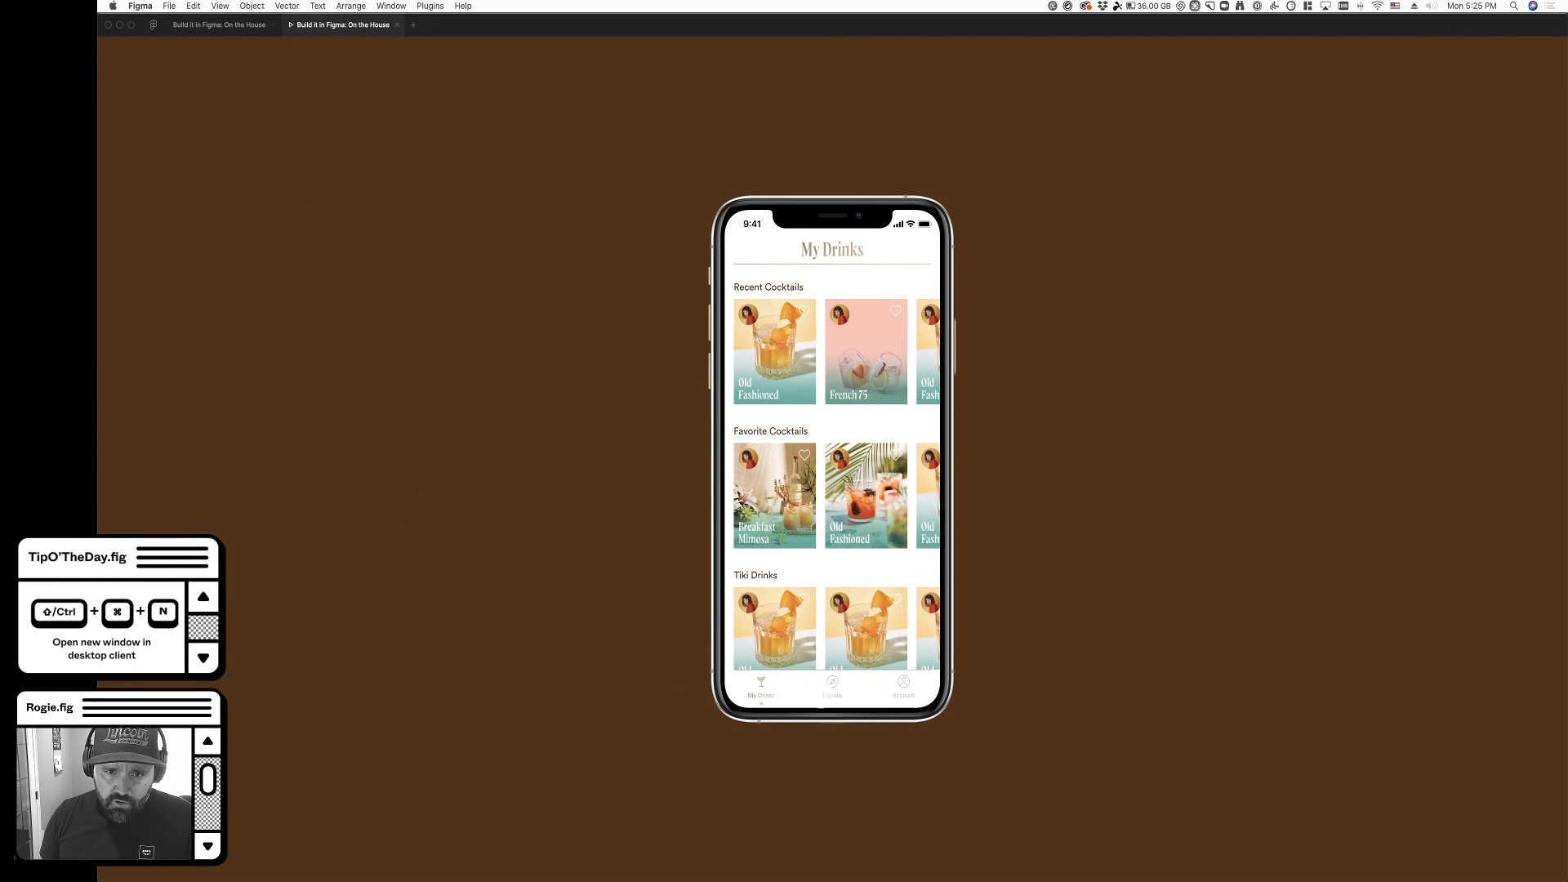
left_click(825, 694)
left_click(763, 693)
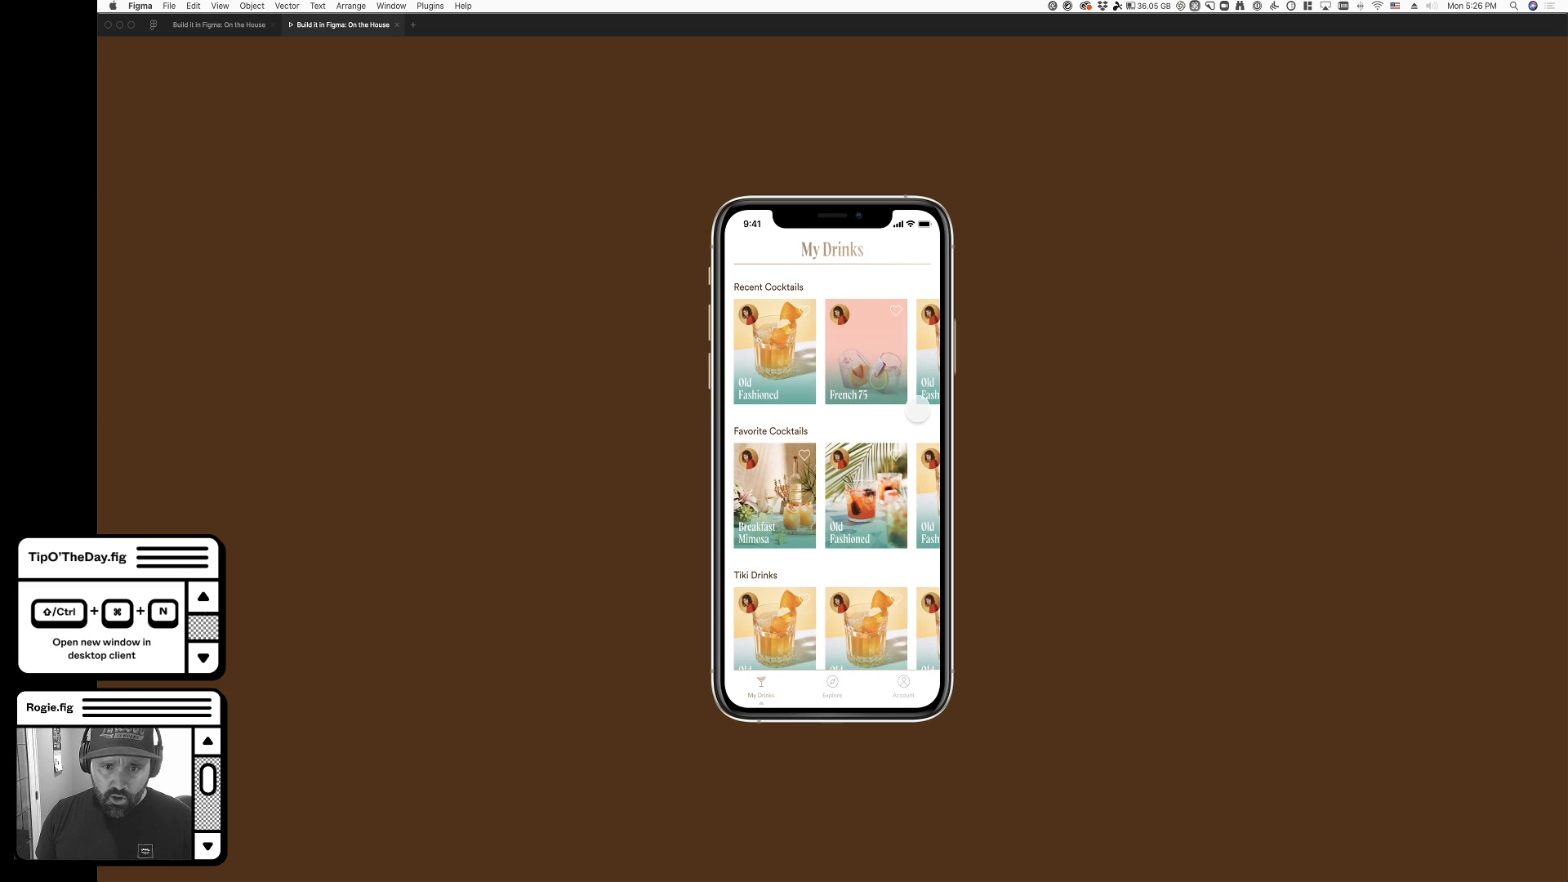
- Test horizontal scrolling of the cocktail rows and vertical scrolling of My Drinks in the preview, checking how the navigation bar behaves
left_click_drag(939, 398, 903, 376)
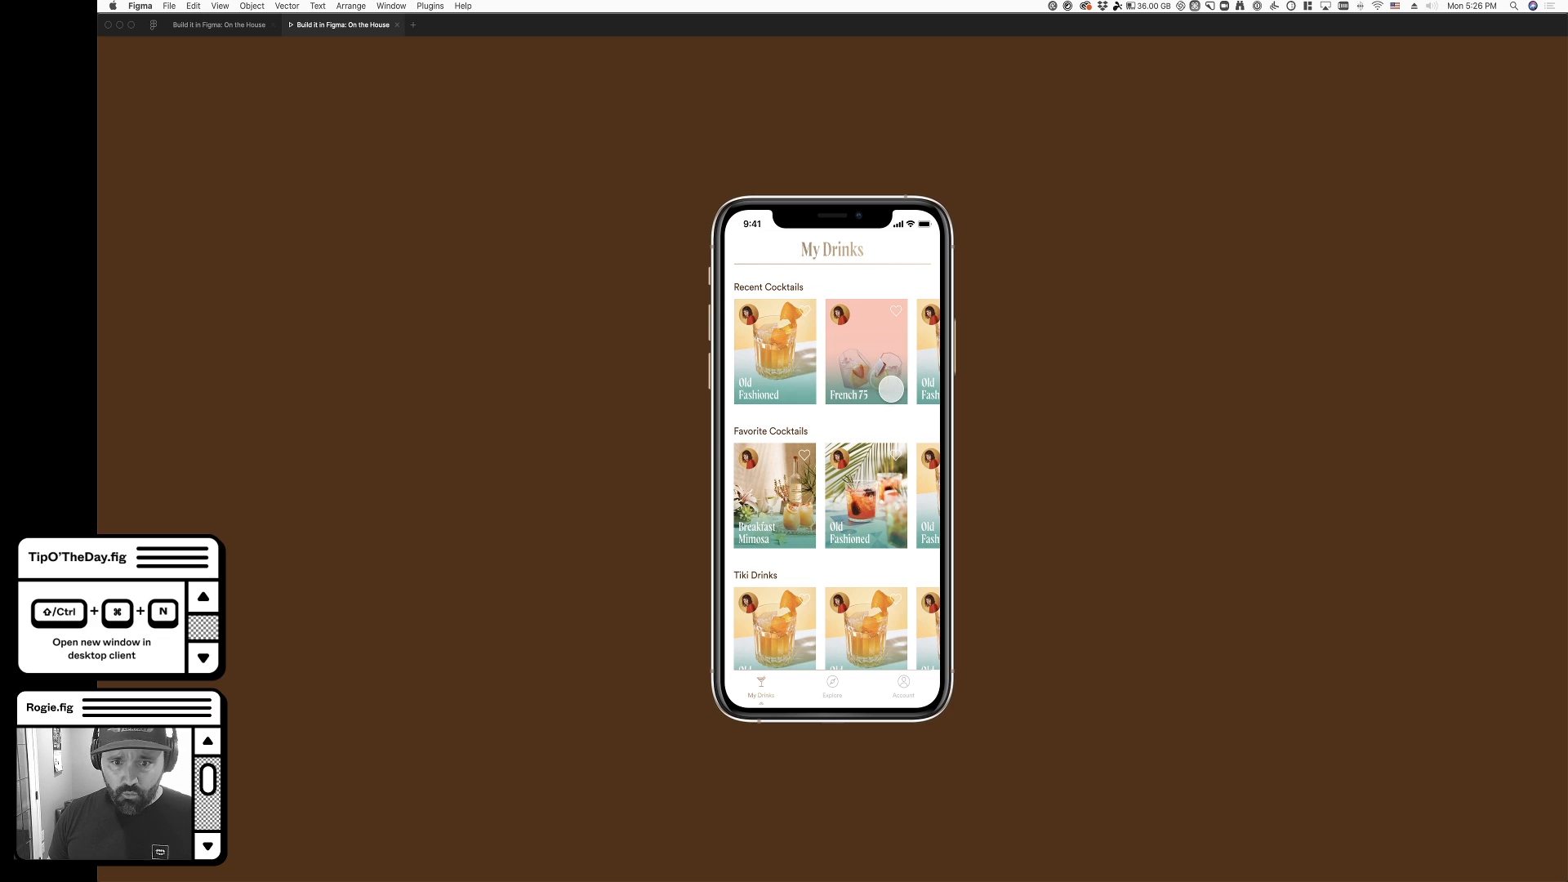
left_click_drag(865, 497, 905, 535)
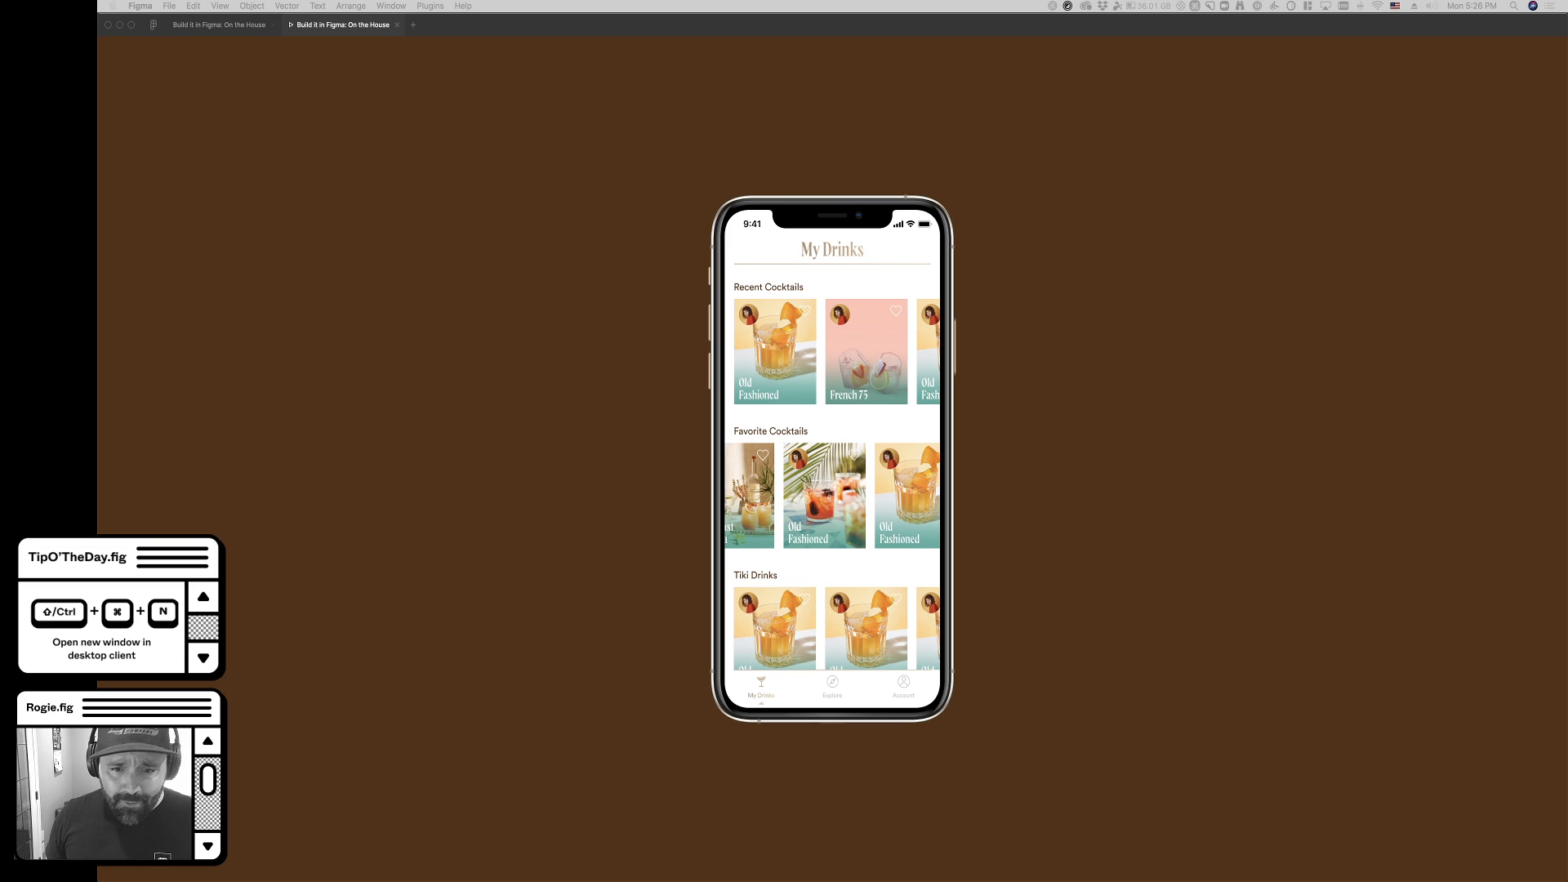
left_click(812, 542)
scroll(846, 538, "down", 3)
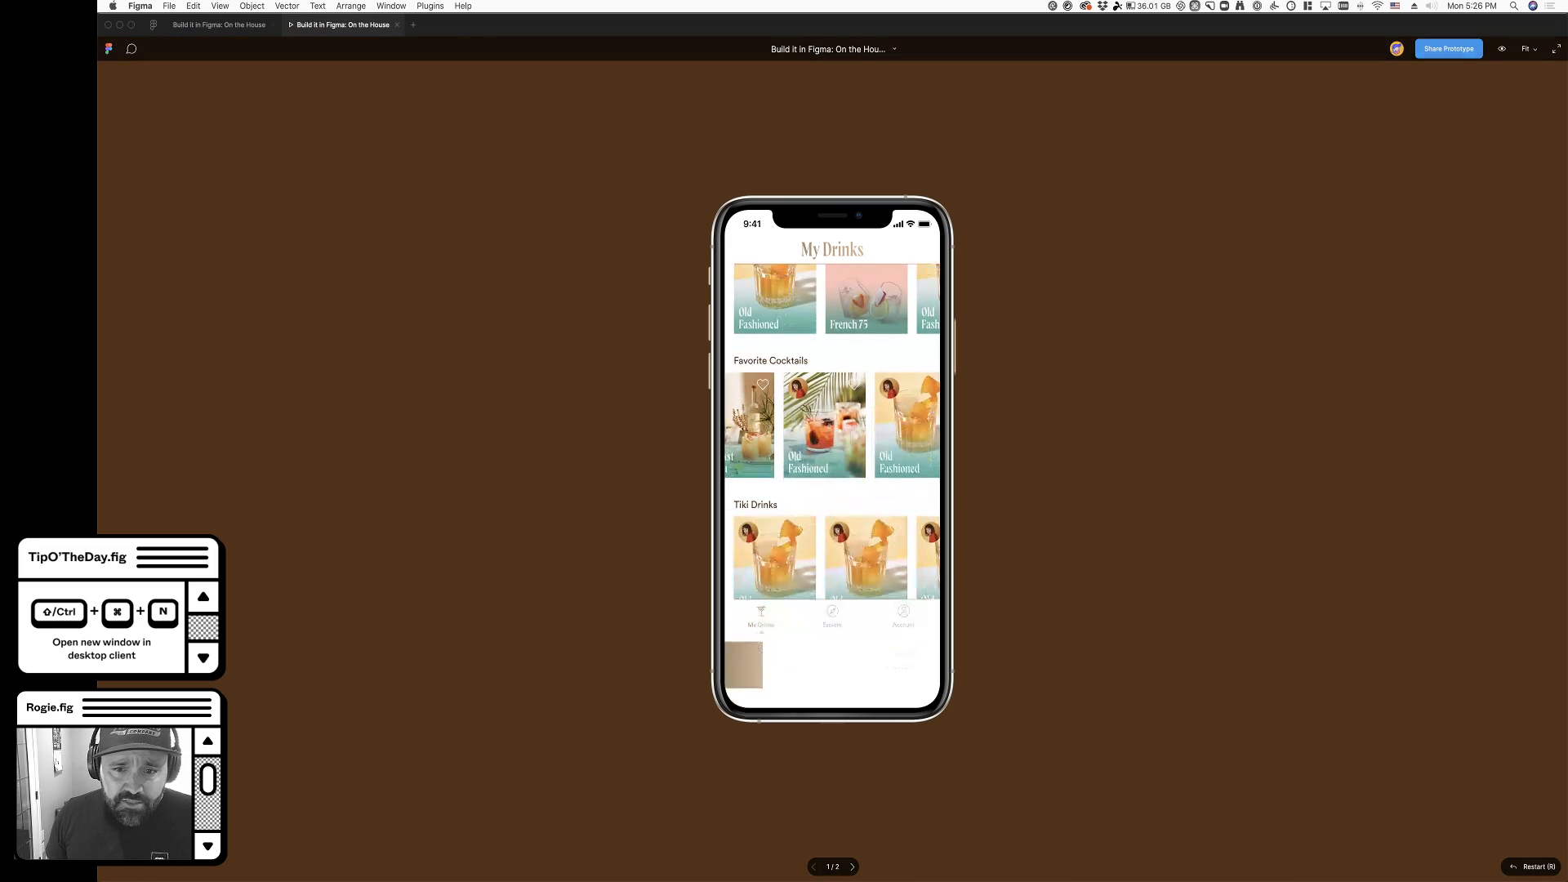
scroll(846, 538, "up", 3)
scroll(846, 538, "down", 5)
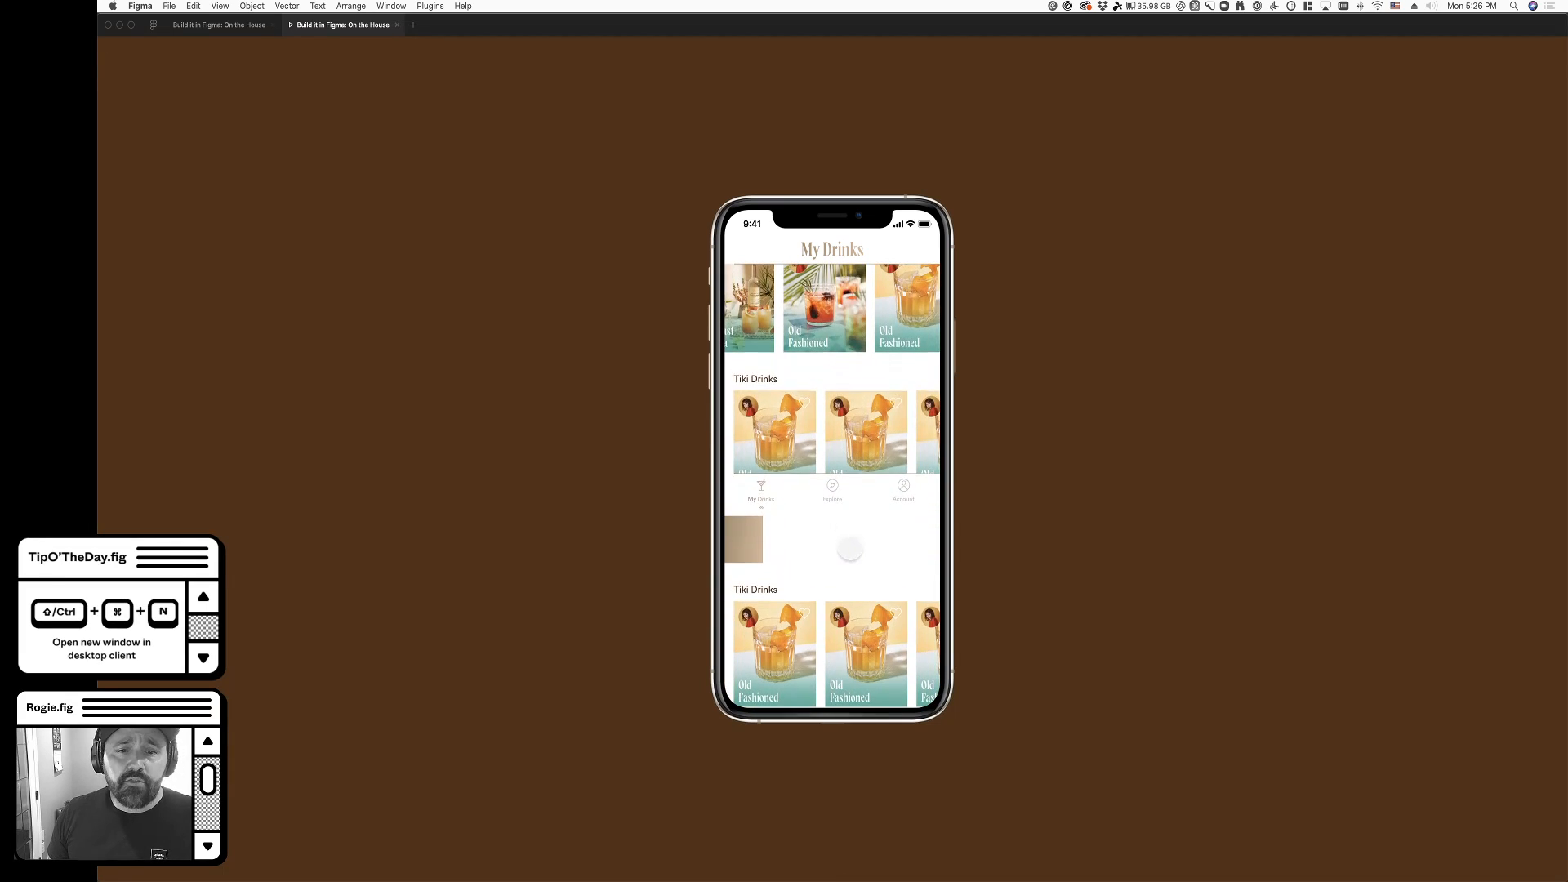
scroll(823, 488, "up", 5)
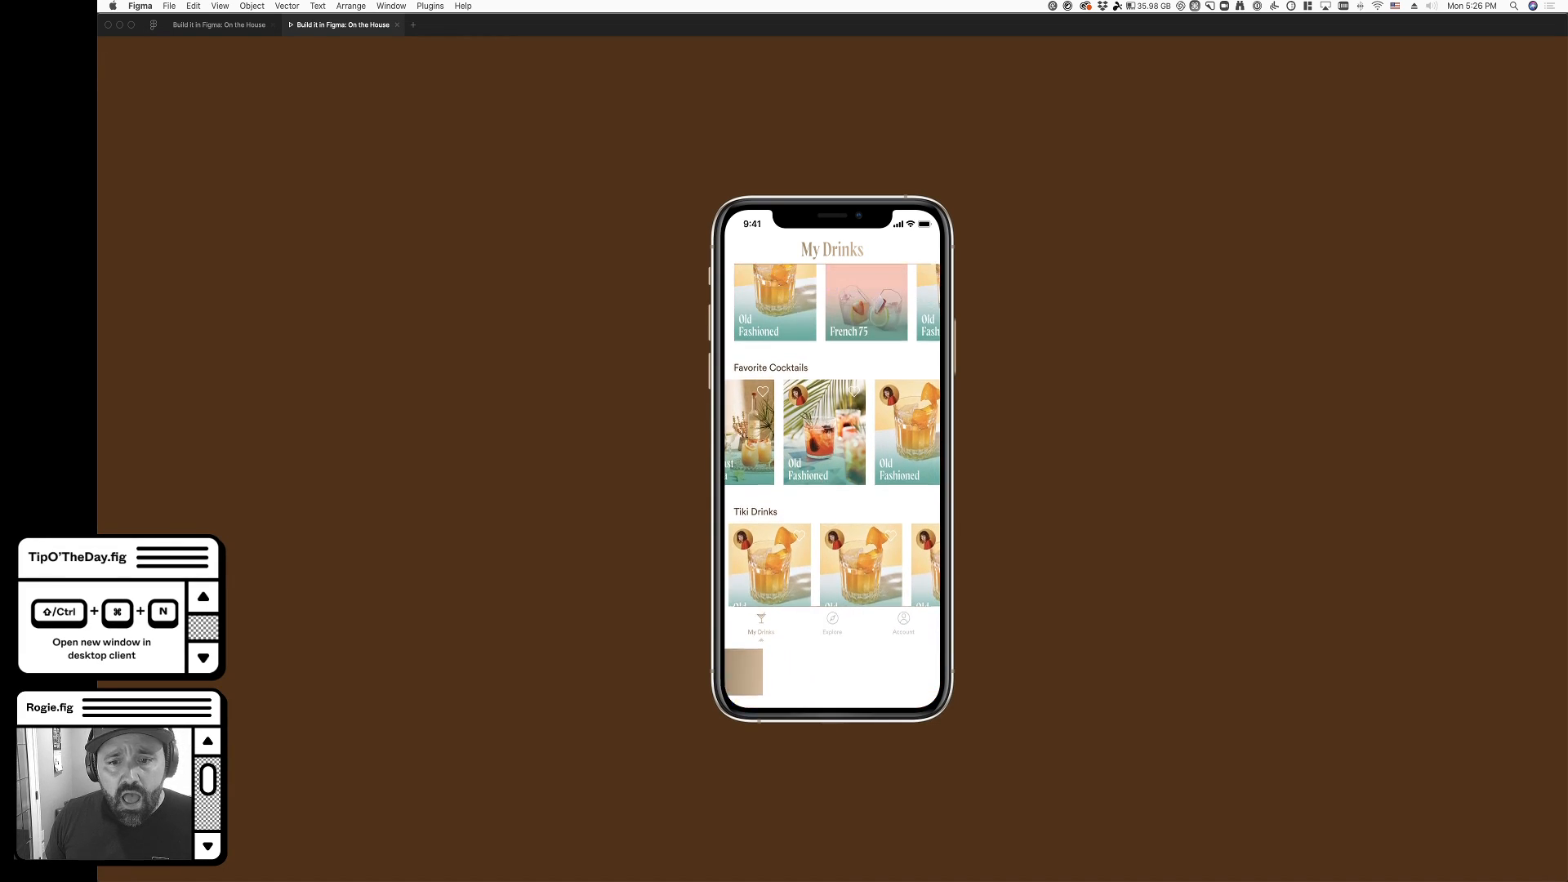
scroll(881, 545, "down", 1)
scroll(881, 545, "up", 1)
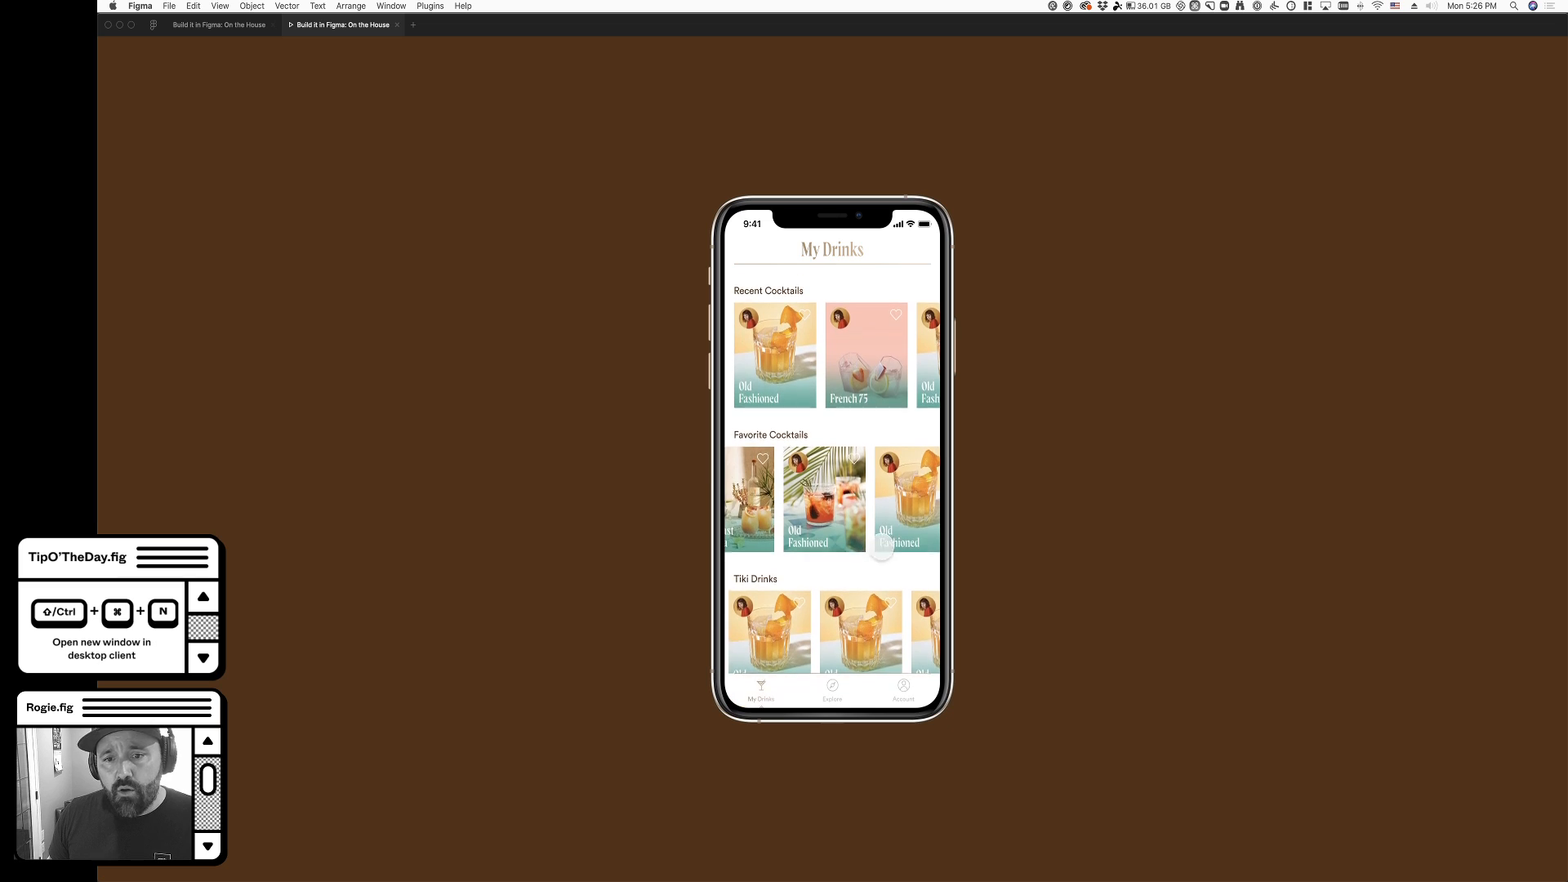
scroll(869, 637, "down", 1)
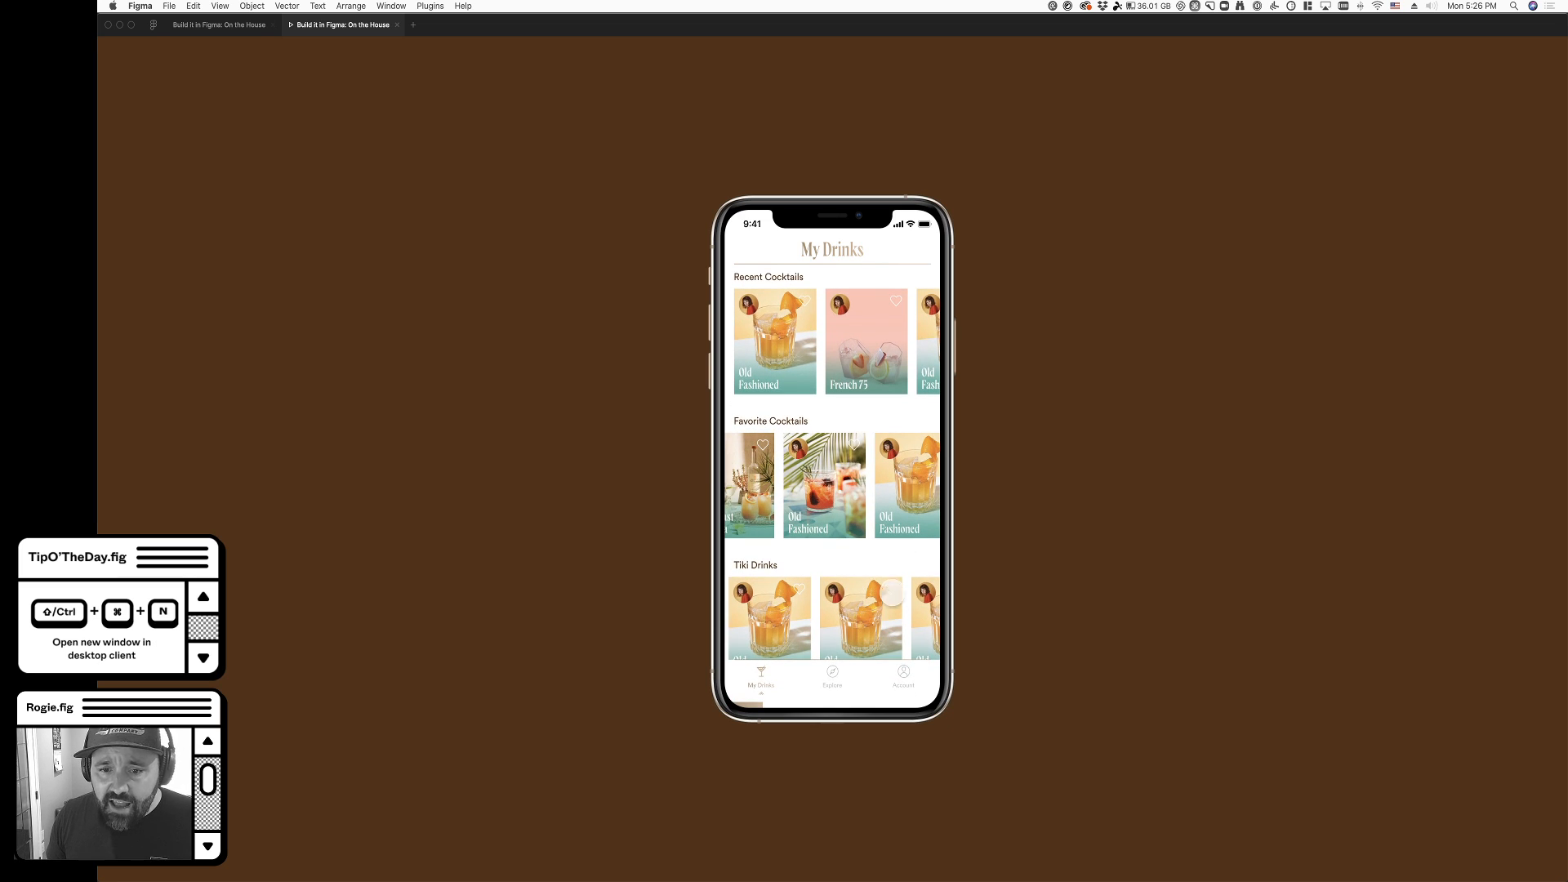
- Fix the position of the Nav Bar when scrolling on both the My Drinks and Explore screens
left_click(231, 34)
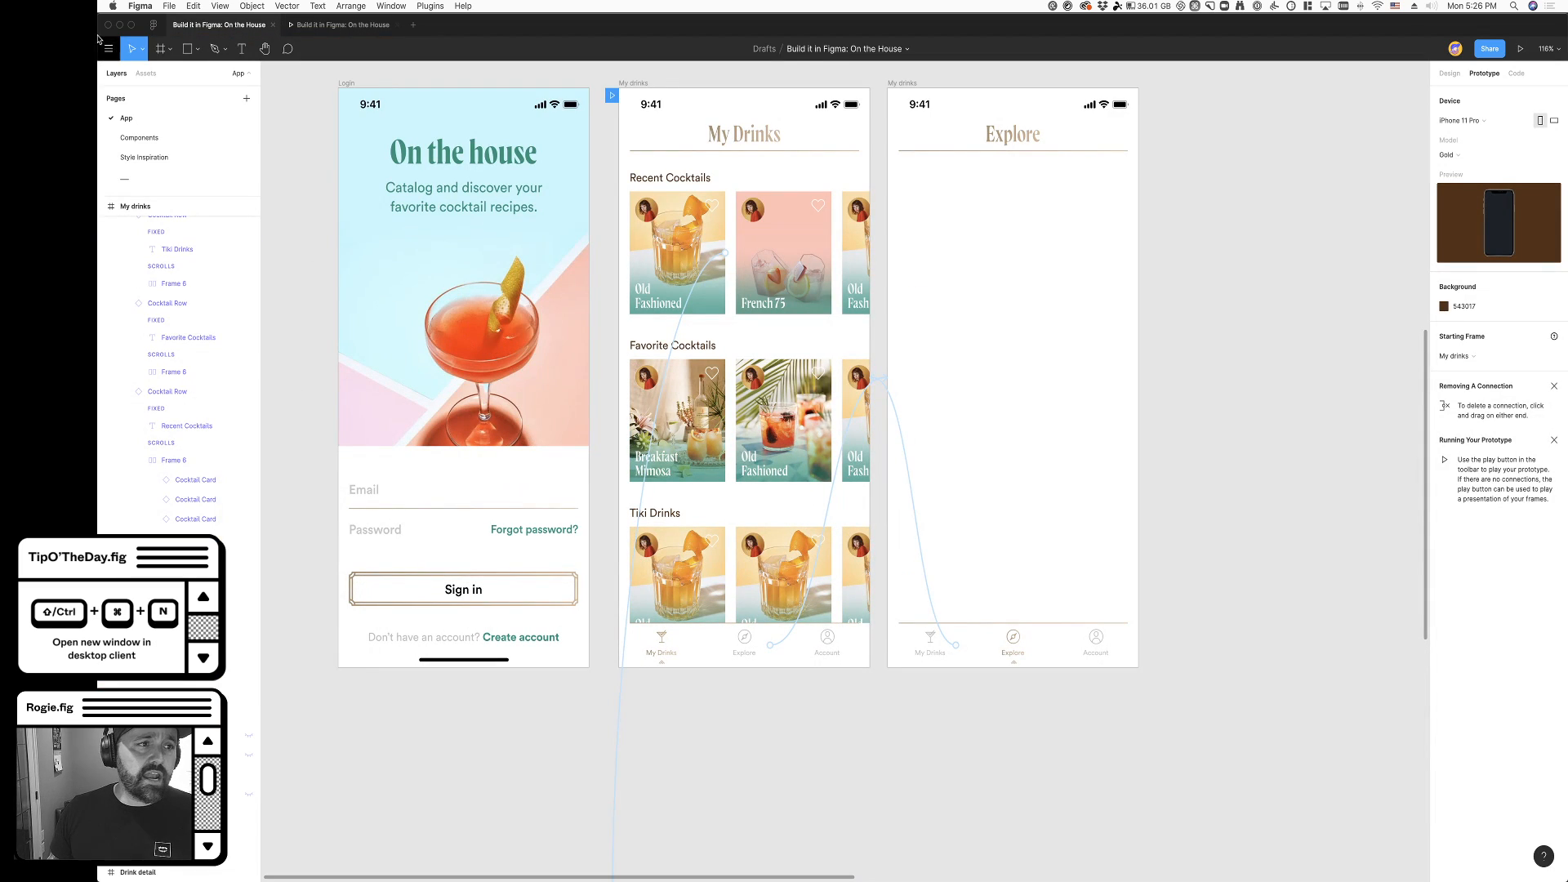
left_click(718, 661)
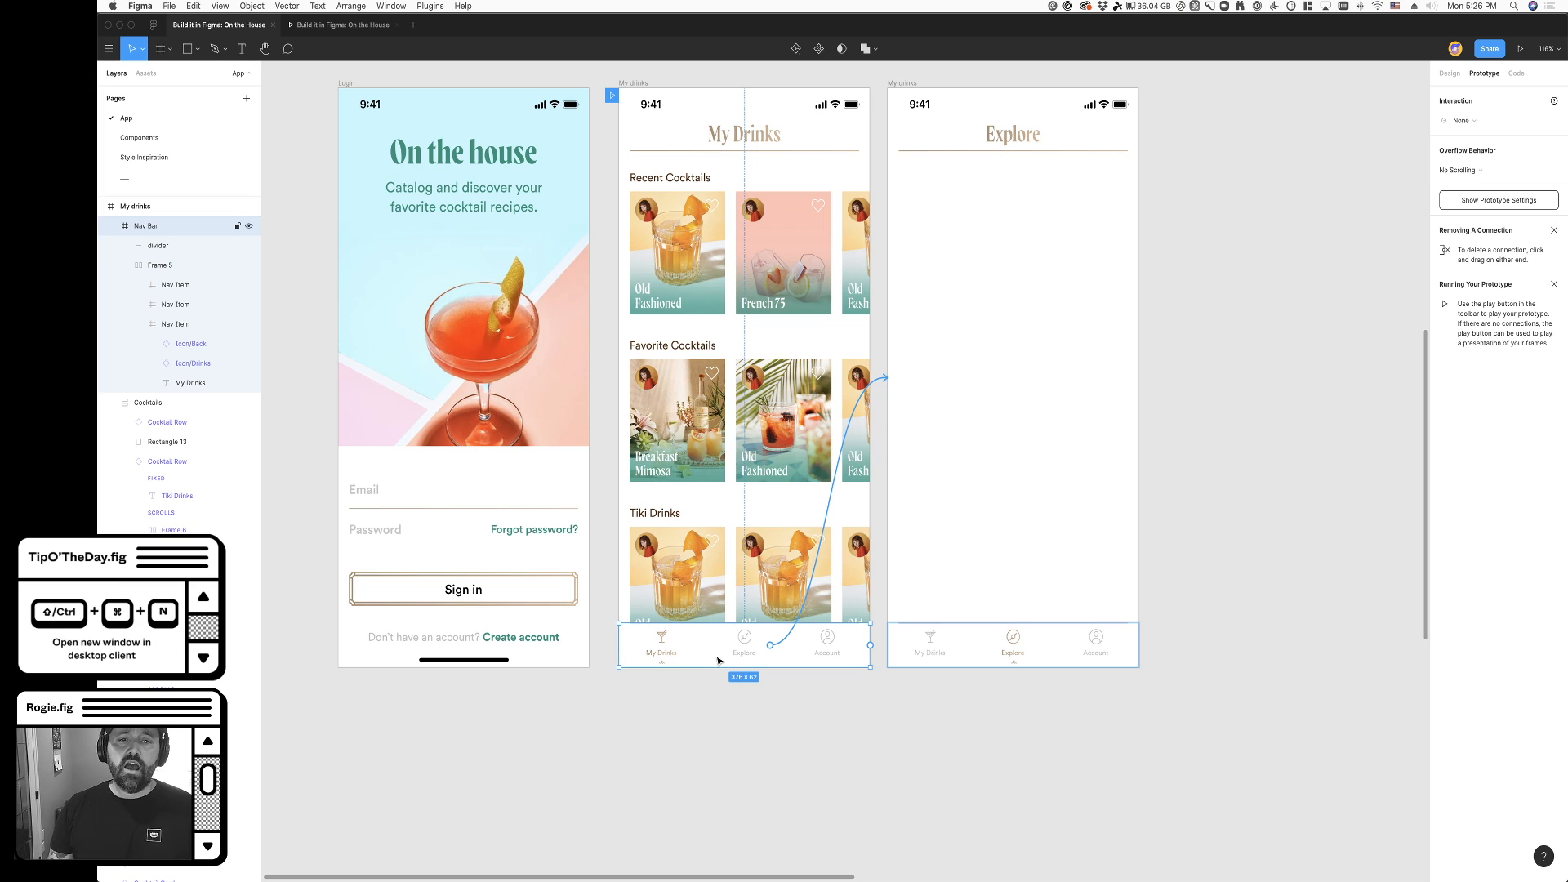
left_click(1442, 75)
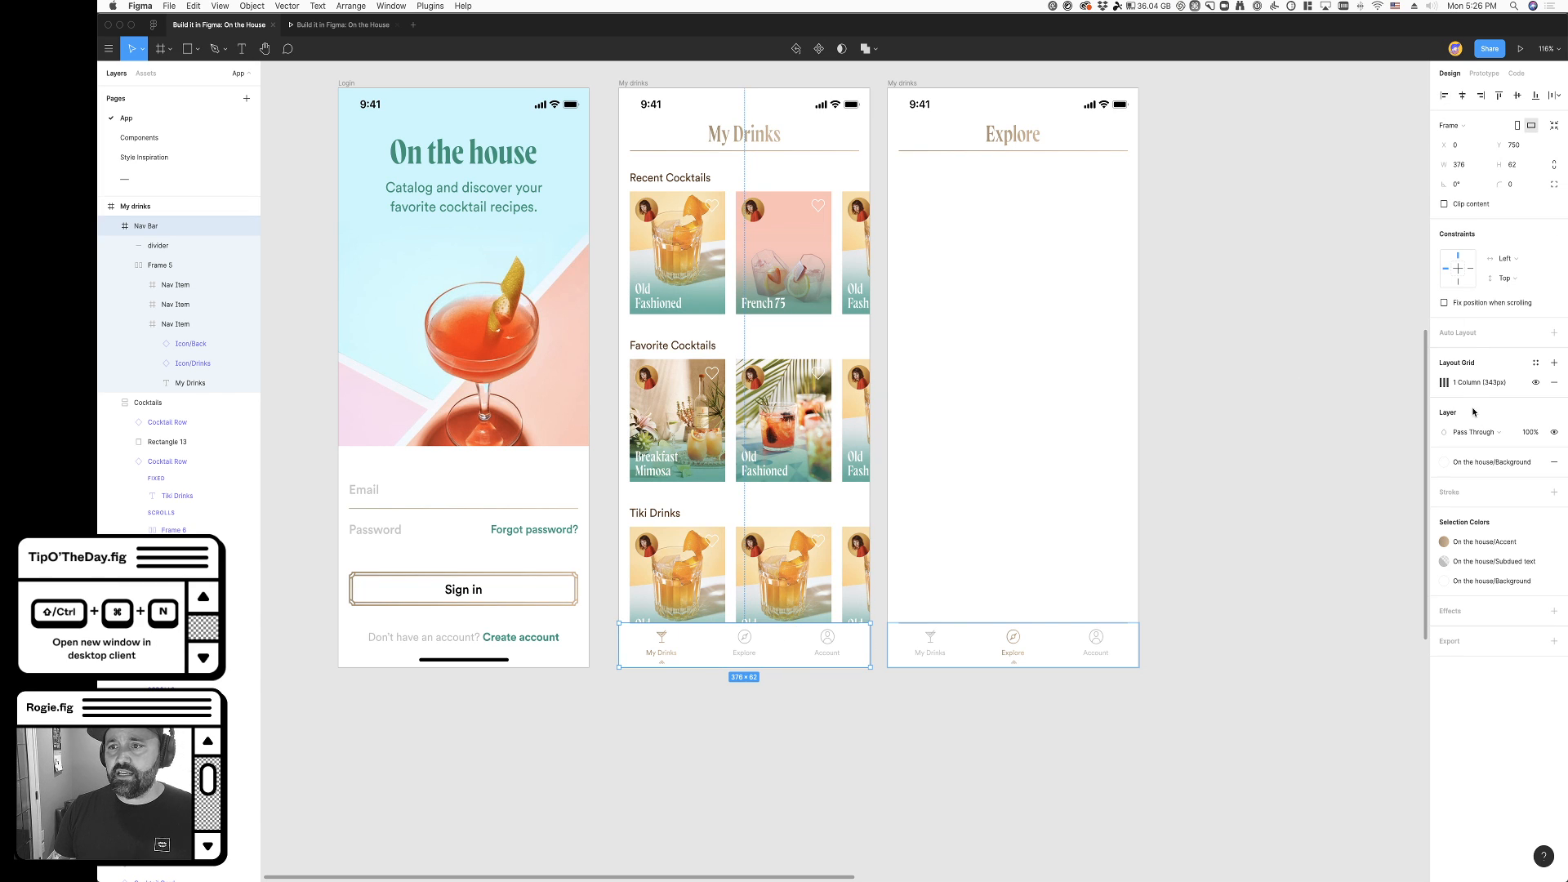
left_click(1443, 303)
left_click(1277, 441)
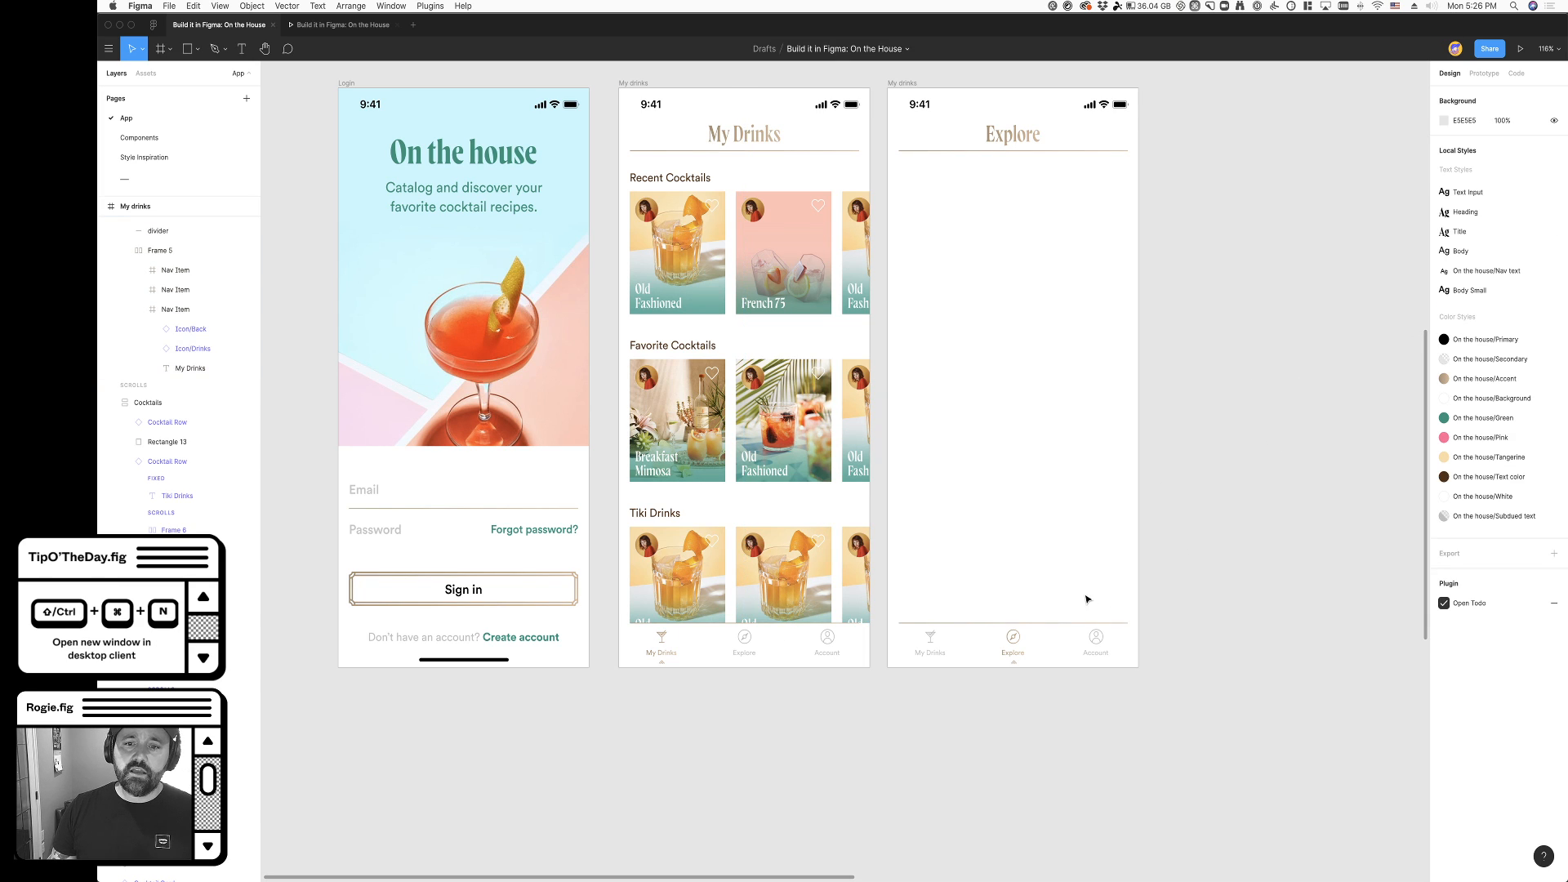
left_click(1062, 645)
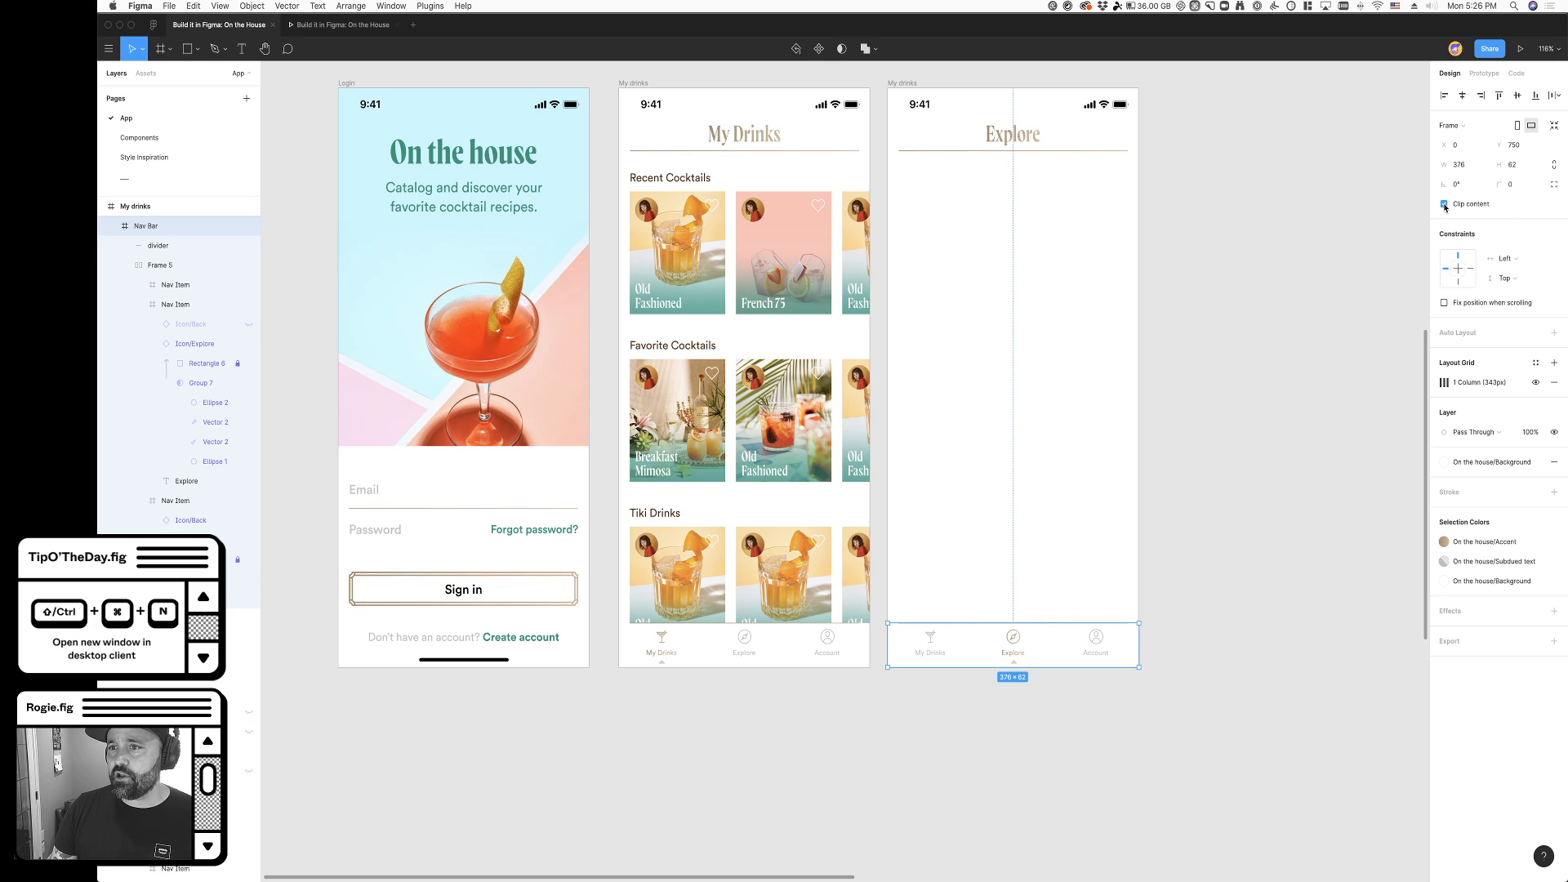
left_click(1444, 304)
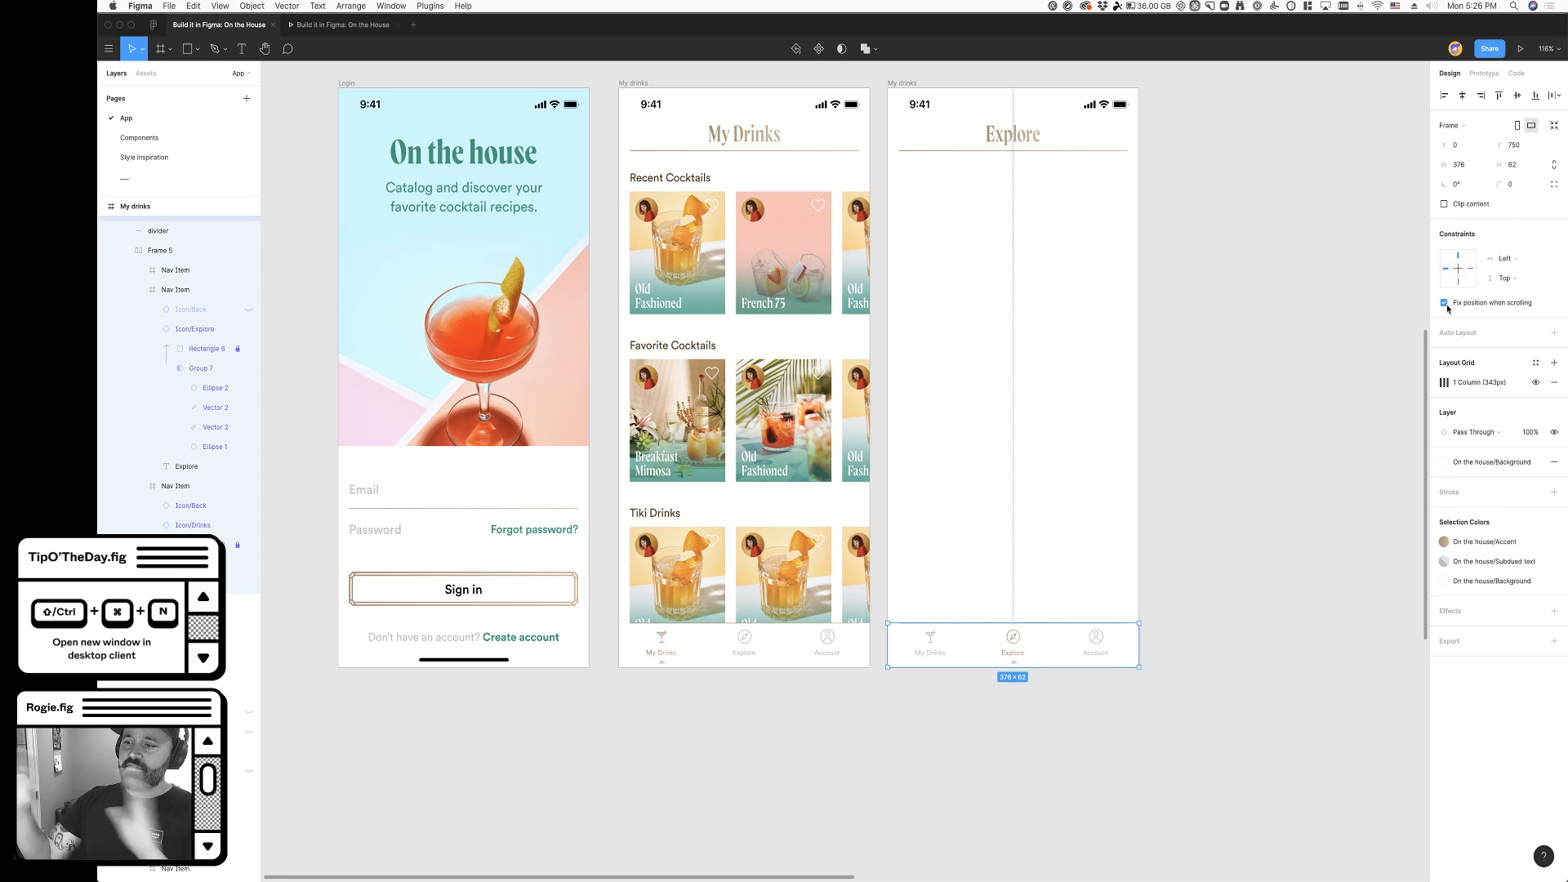